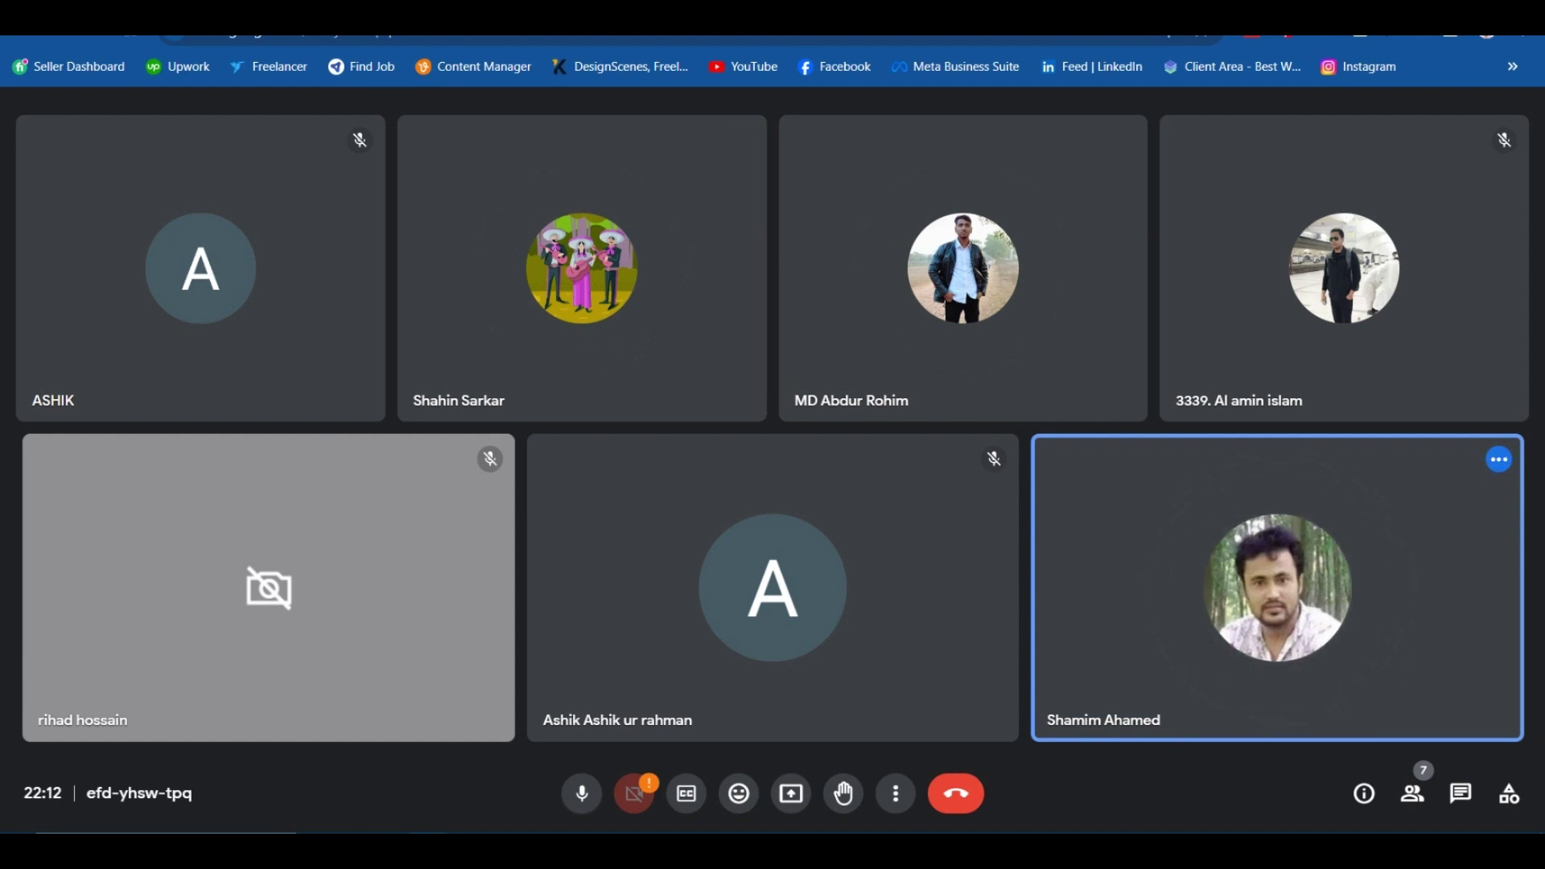
Open a new Chrome tab from the Google Meet call with Ctrl+T.
mouse_move(924, 475)
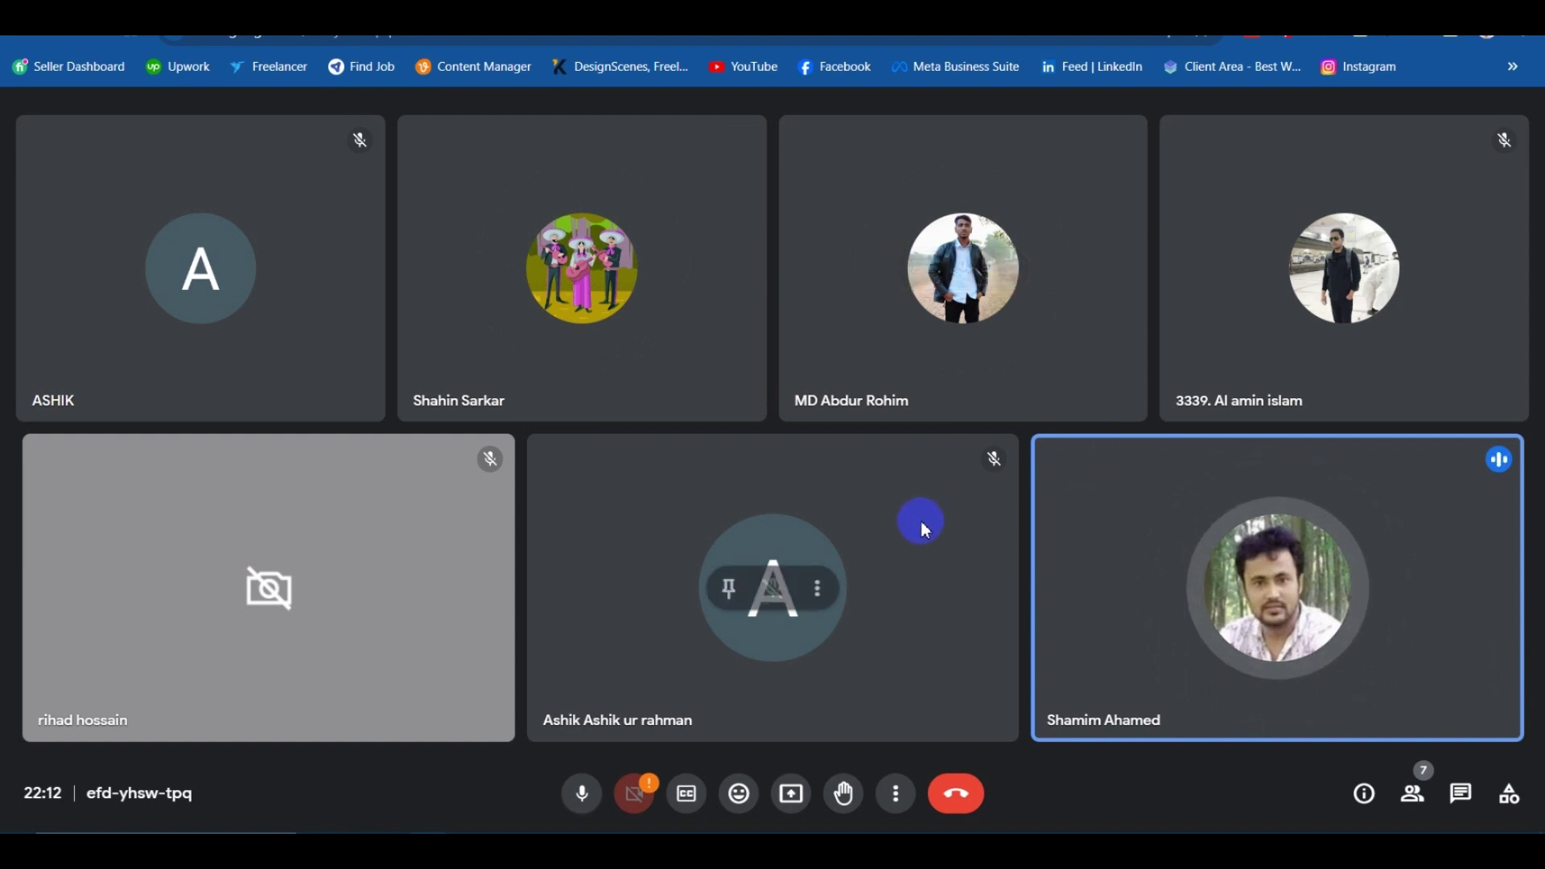
key(ctrl+t)
click(416, 35)
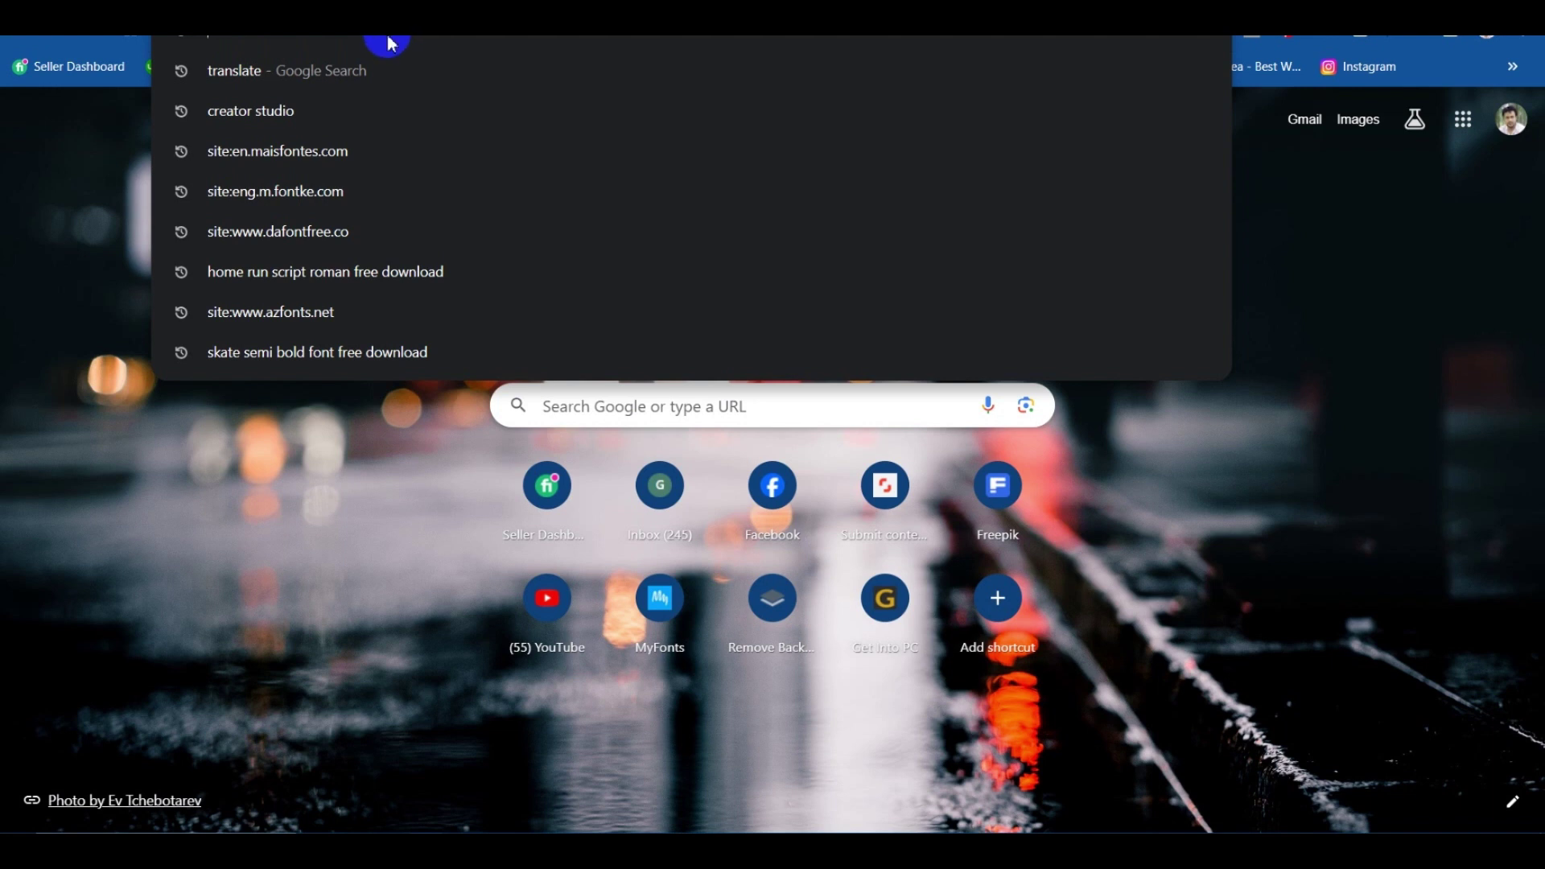
Dismiss the search suggestions, launch Firefox from the taskbar, and focus its address bar.
key(Escape)
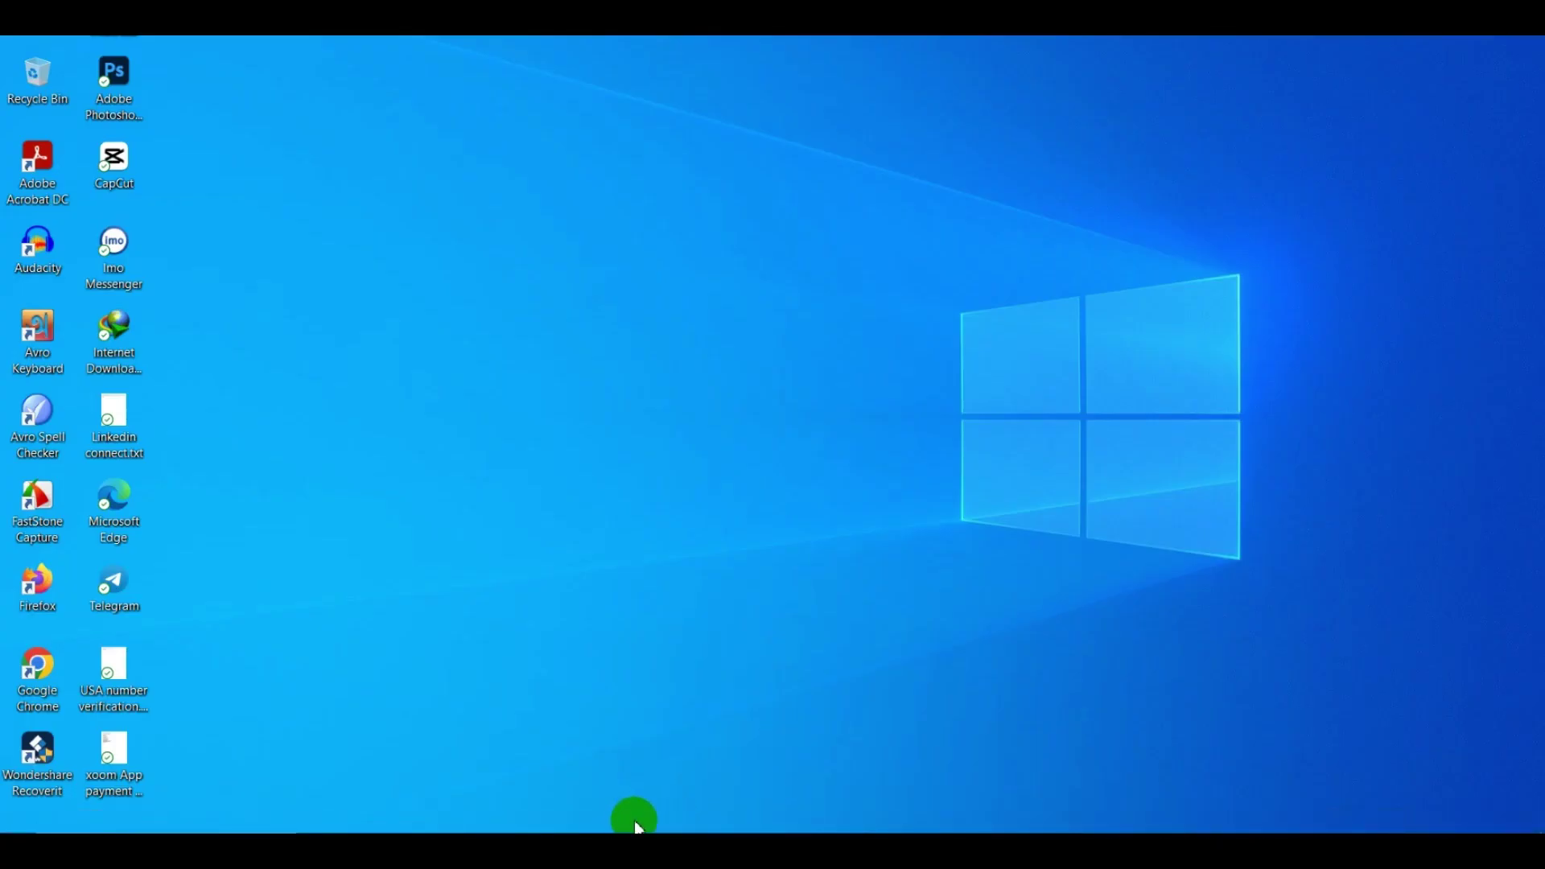
click(650, 819)
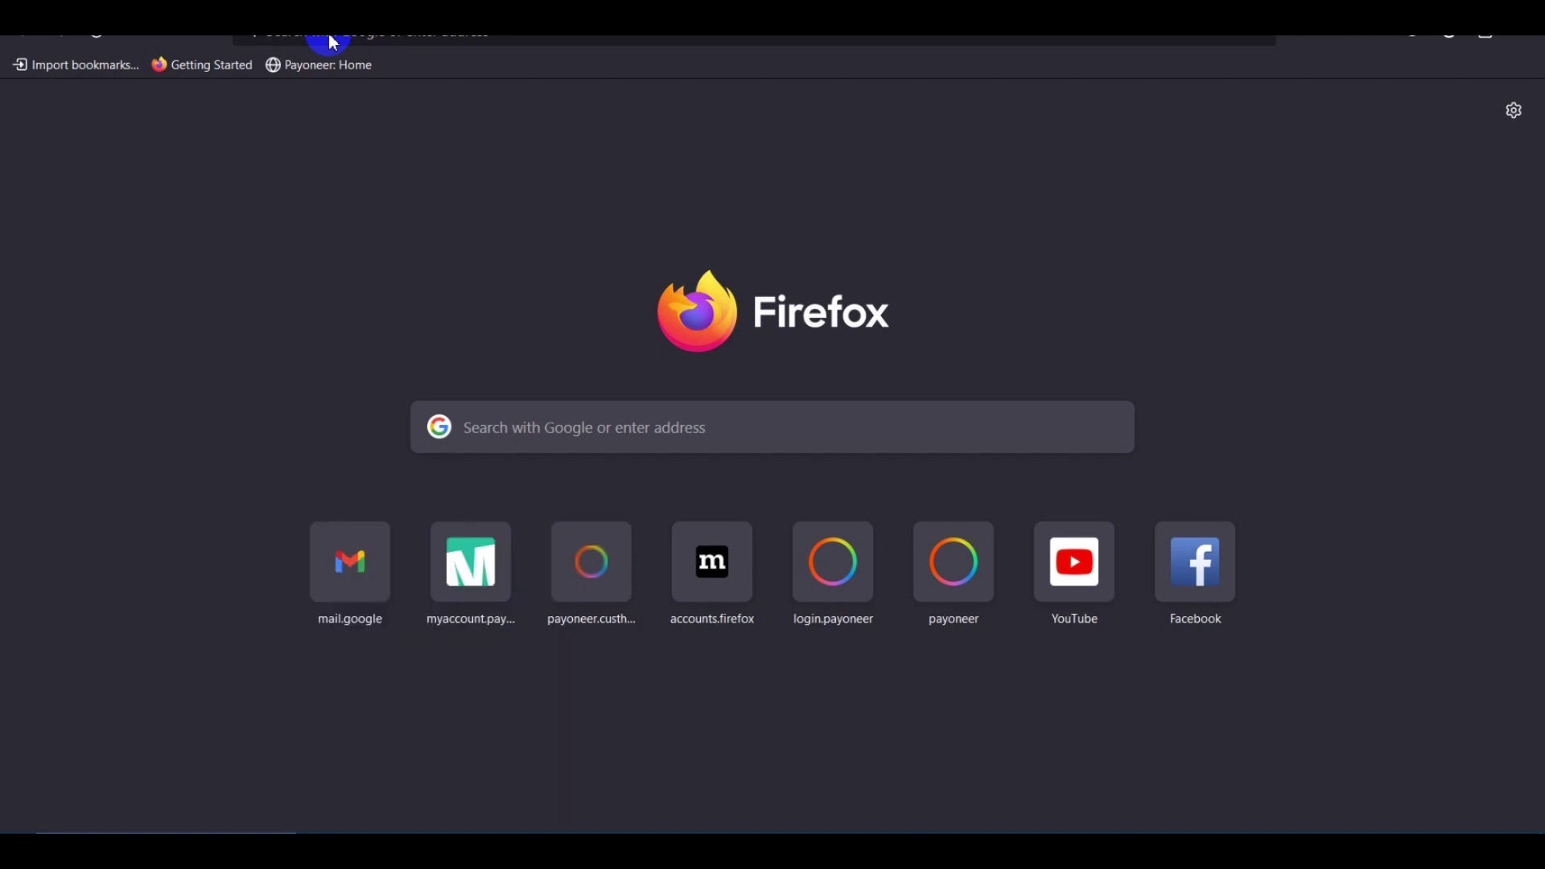
click(334, 40)
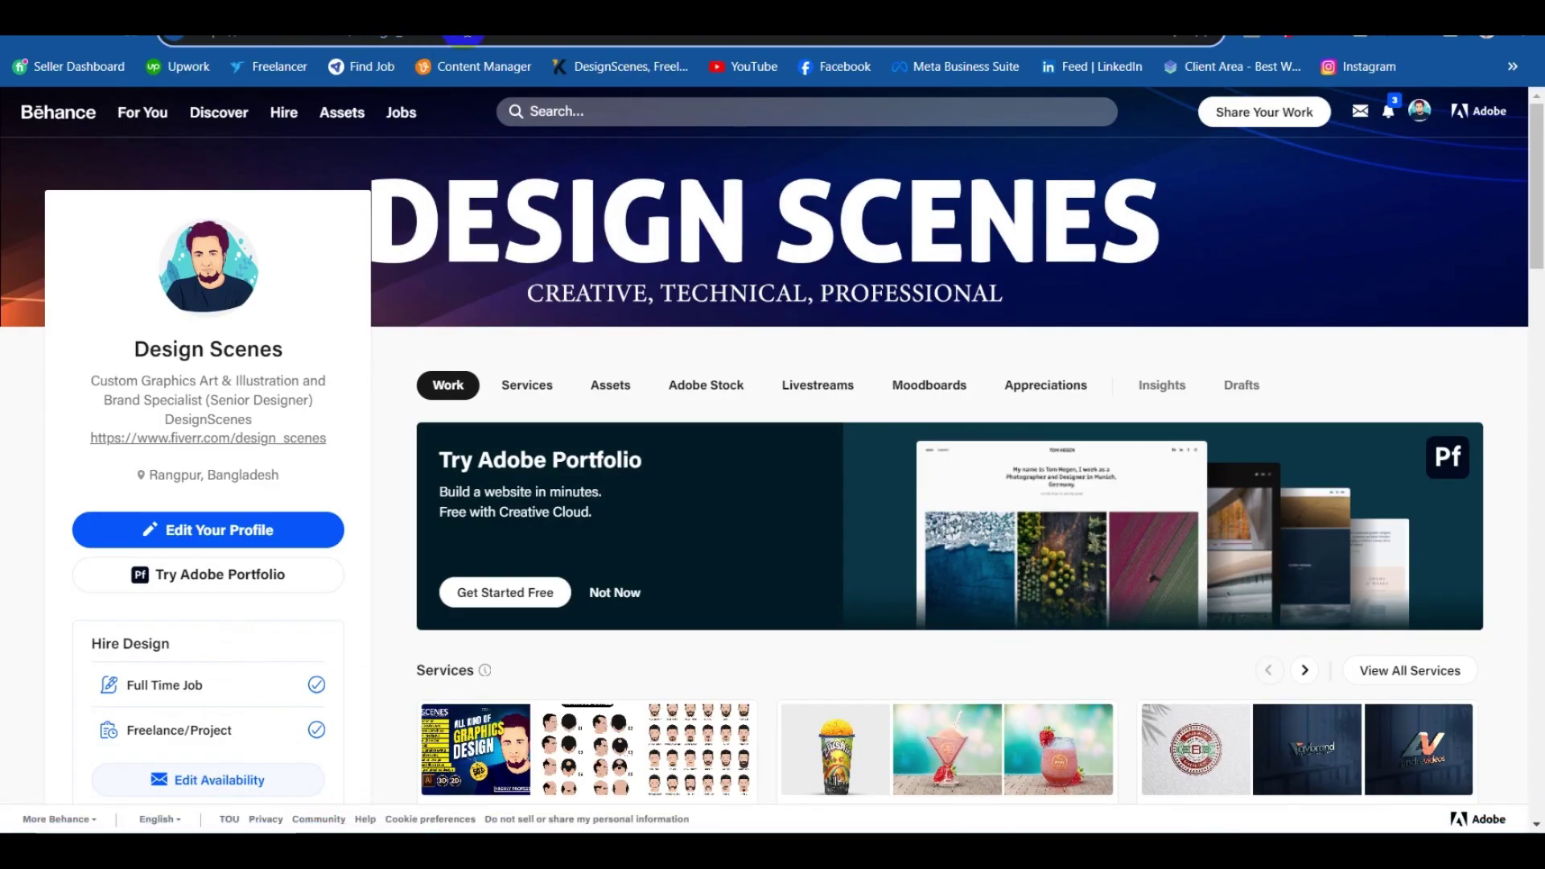
Load behance.net/design_scenes, scroll through its projects, then open the WhatsApp chat sharing bird.ai.
click(276, 37)
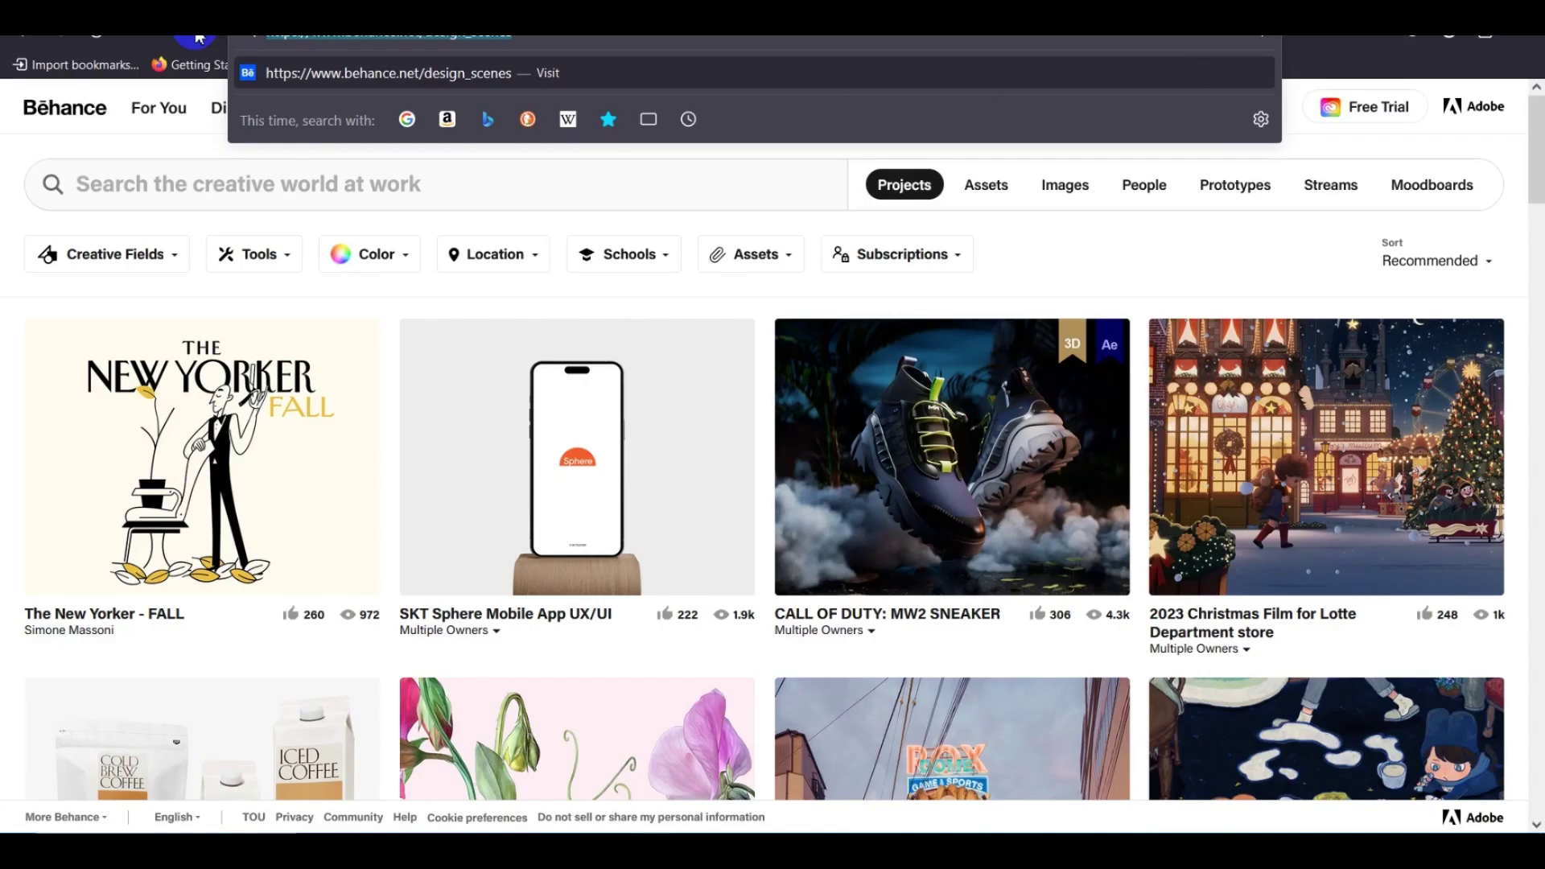
key(Return)
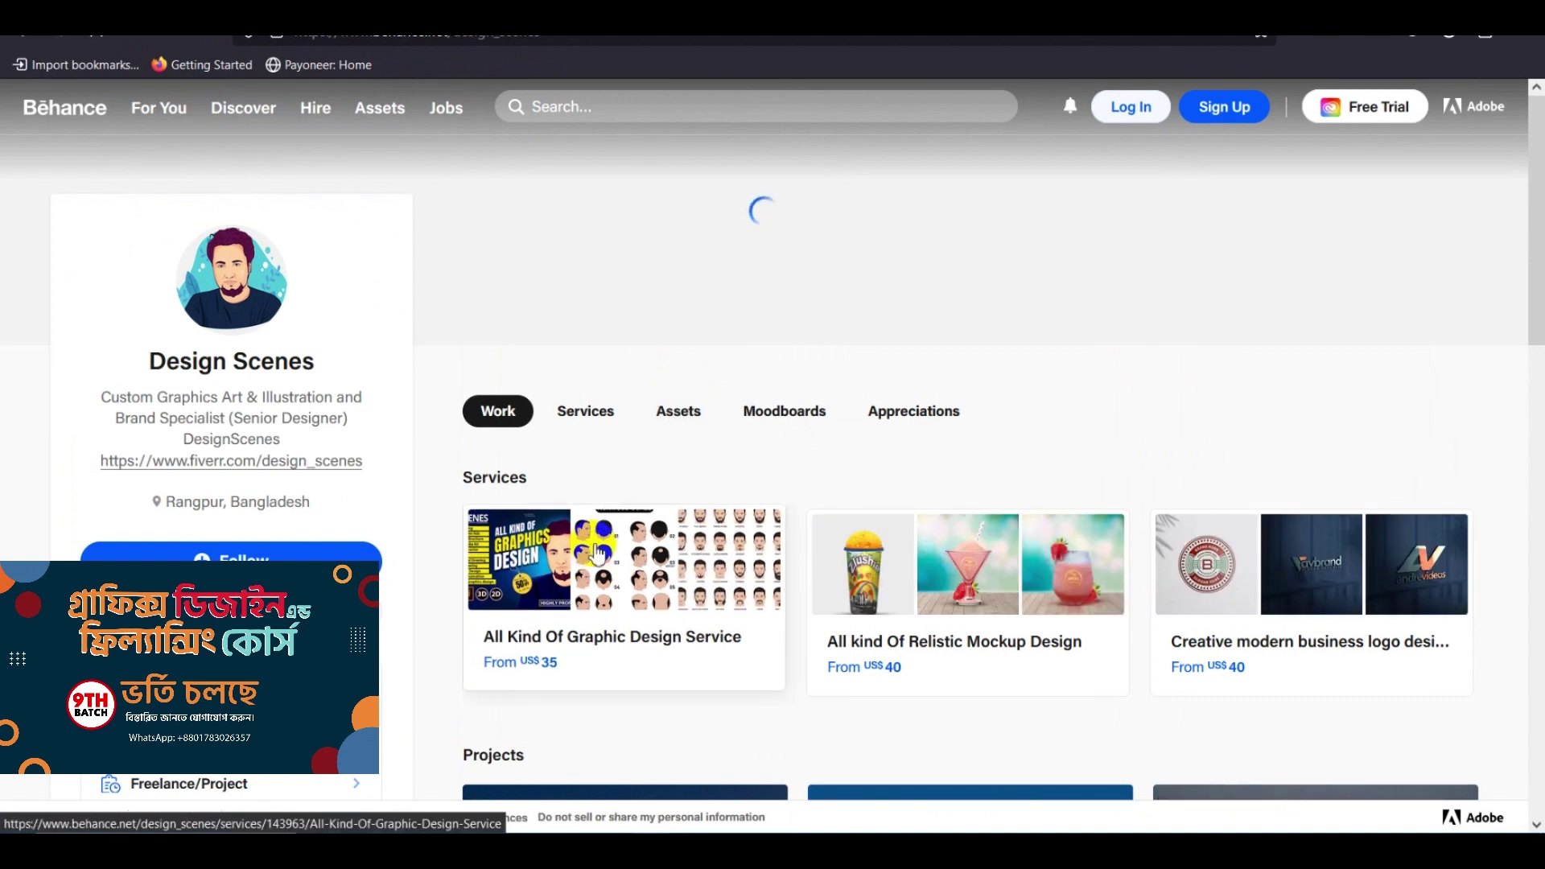
scroll(707, 603, down, 3)
scroll(665, 559, down, 3)
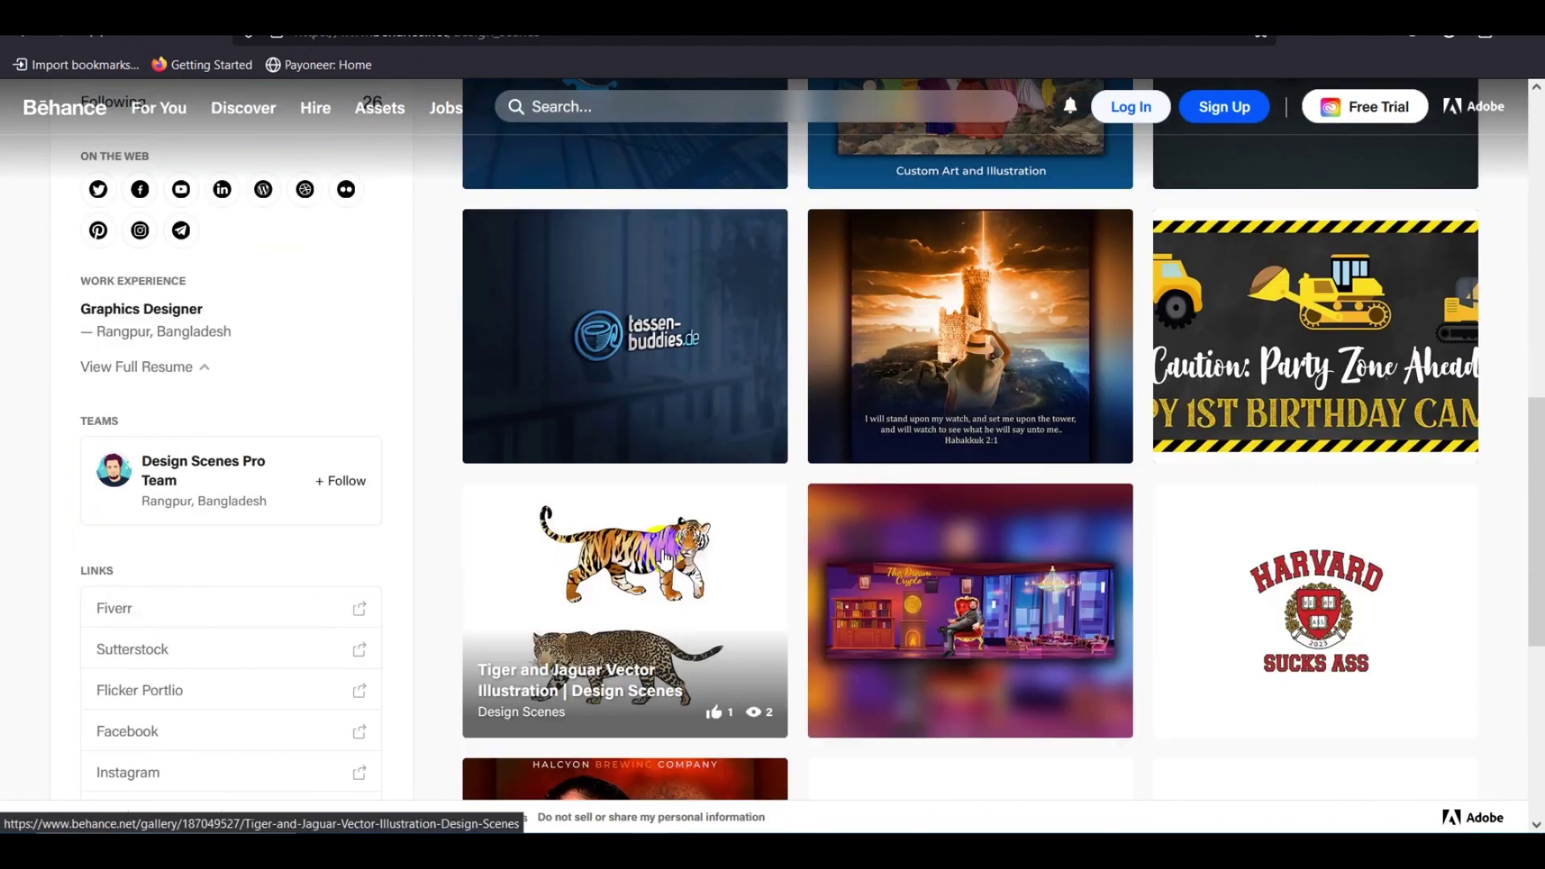
scroll(665, 559, down, 5)
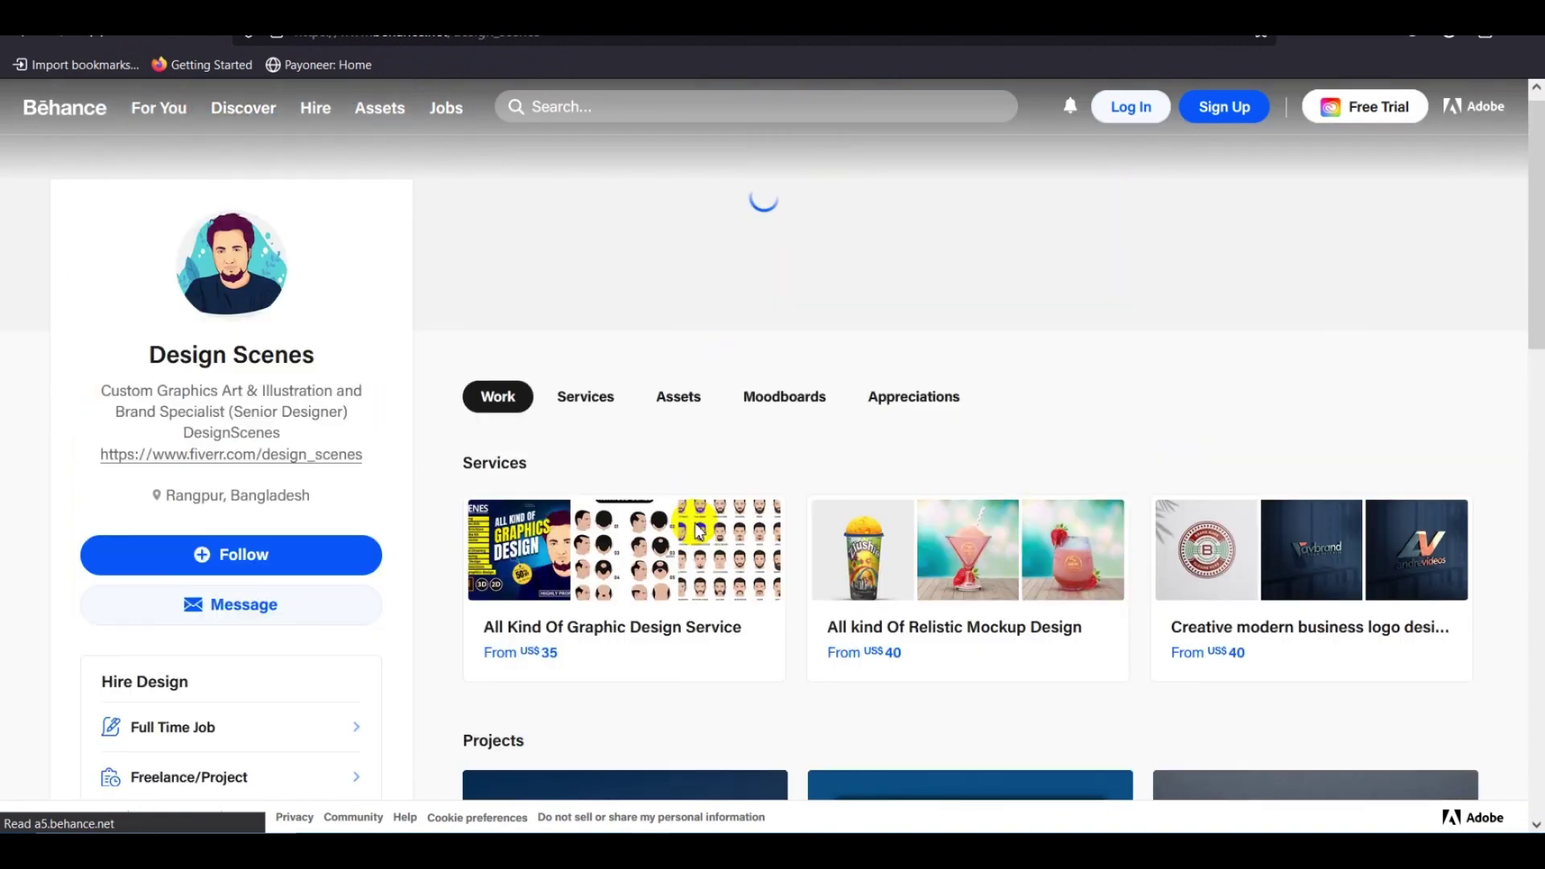
scroll(475, 666, down, 3)
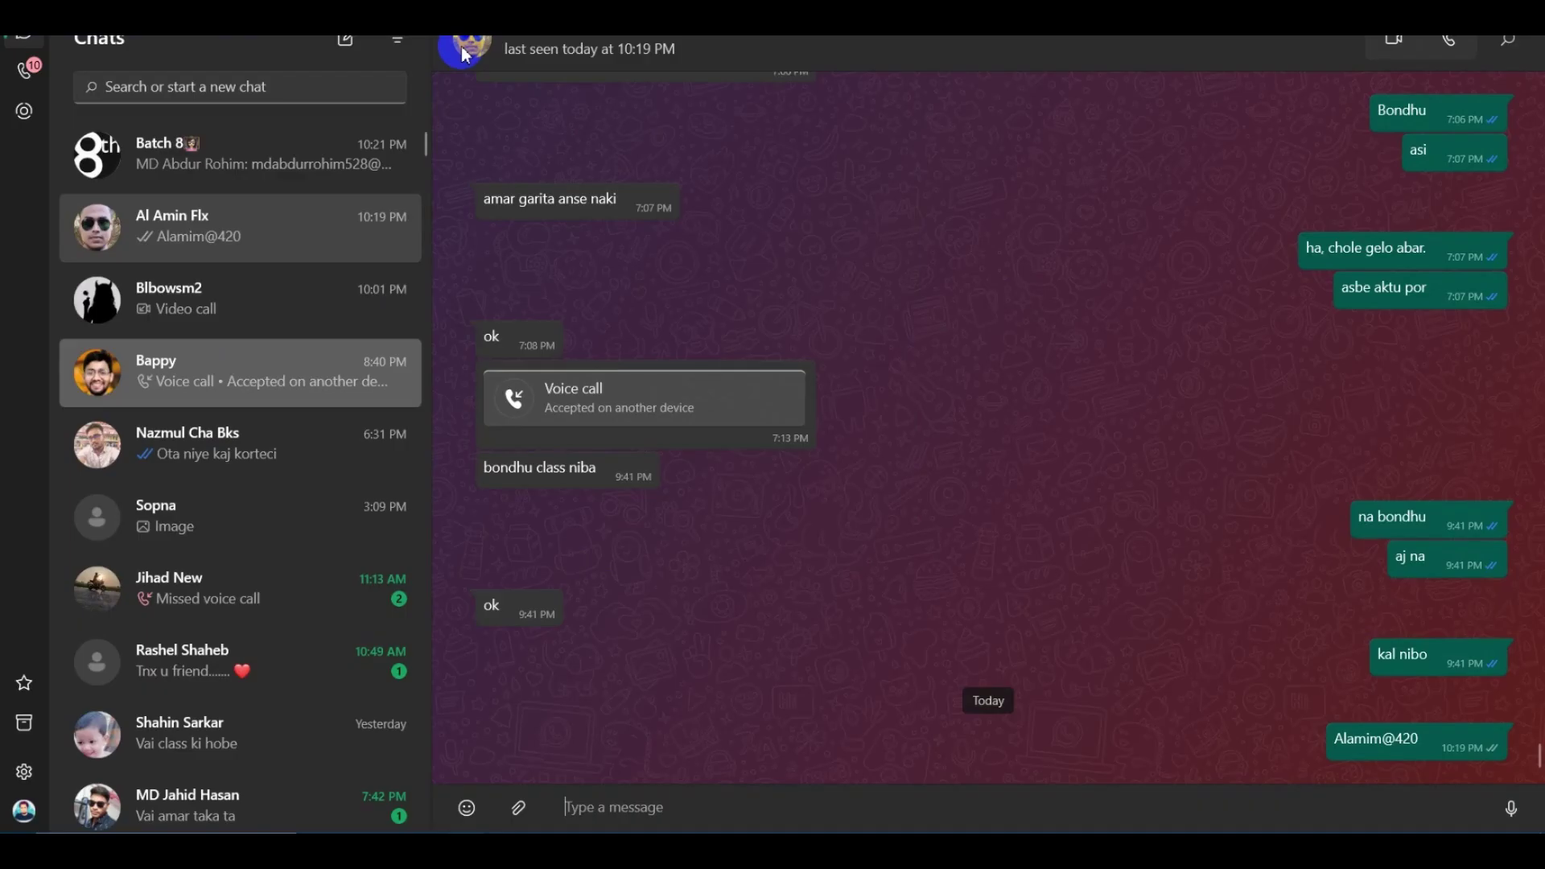
click(121, 360)
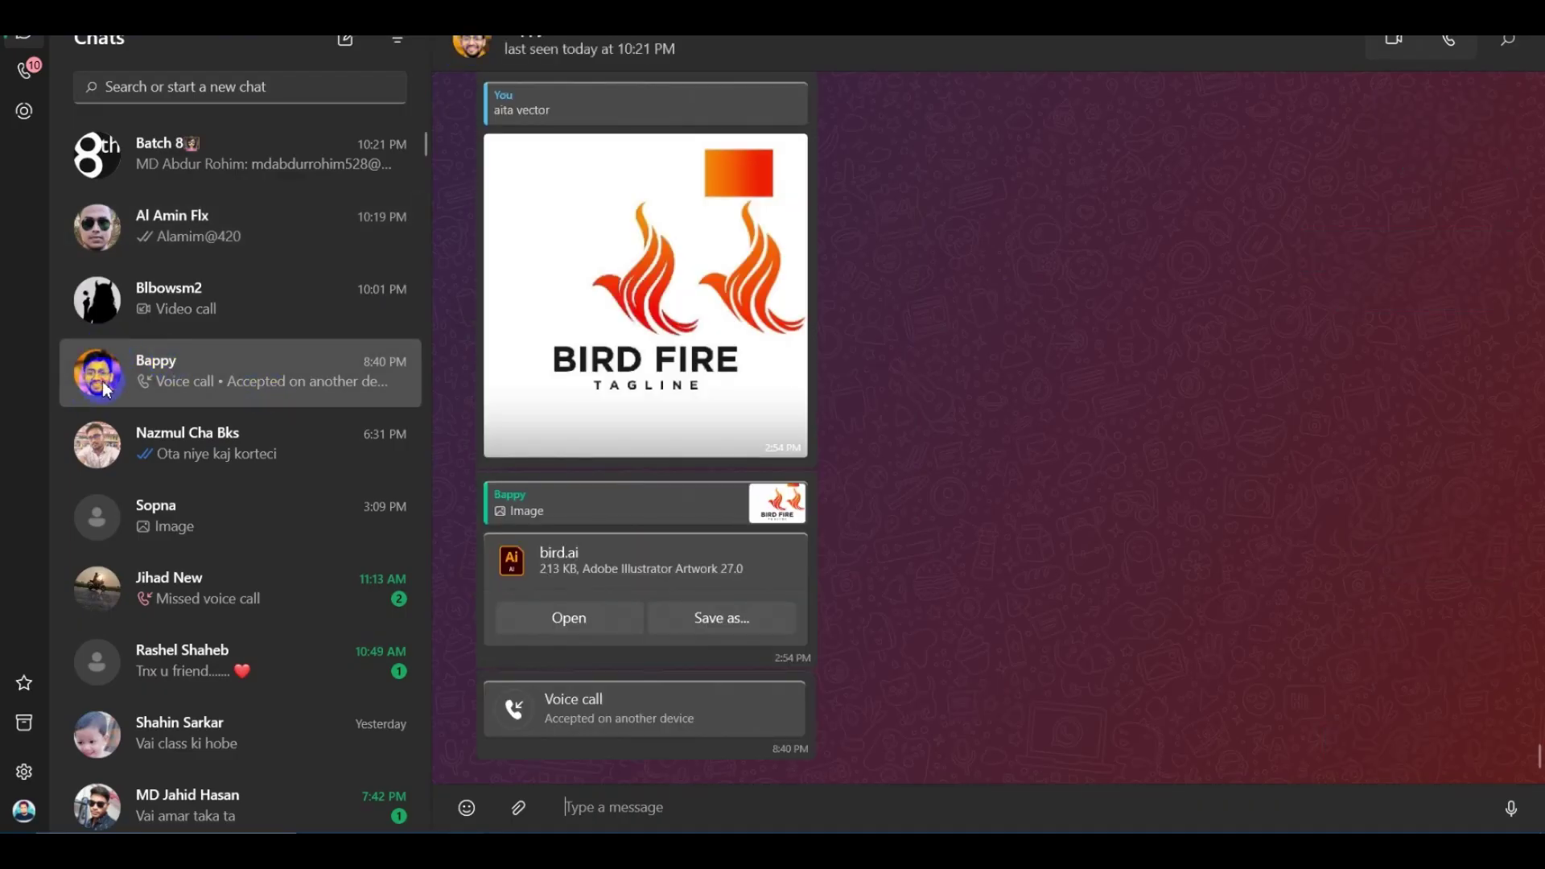
View the contact's enlarged profile photo, then close the viewer and the contact info panel.
click(469, 44)
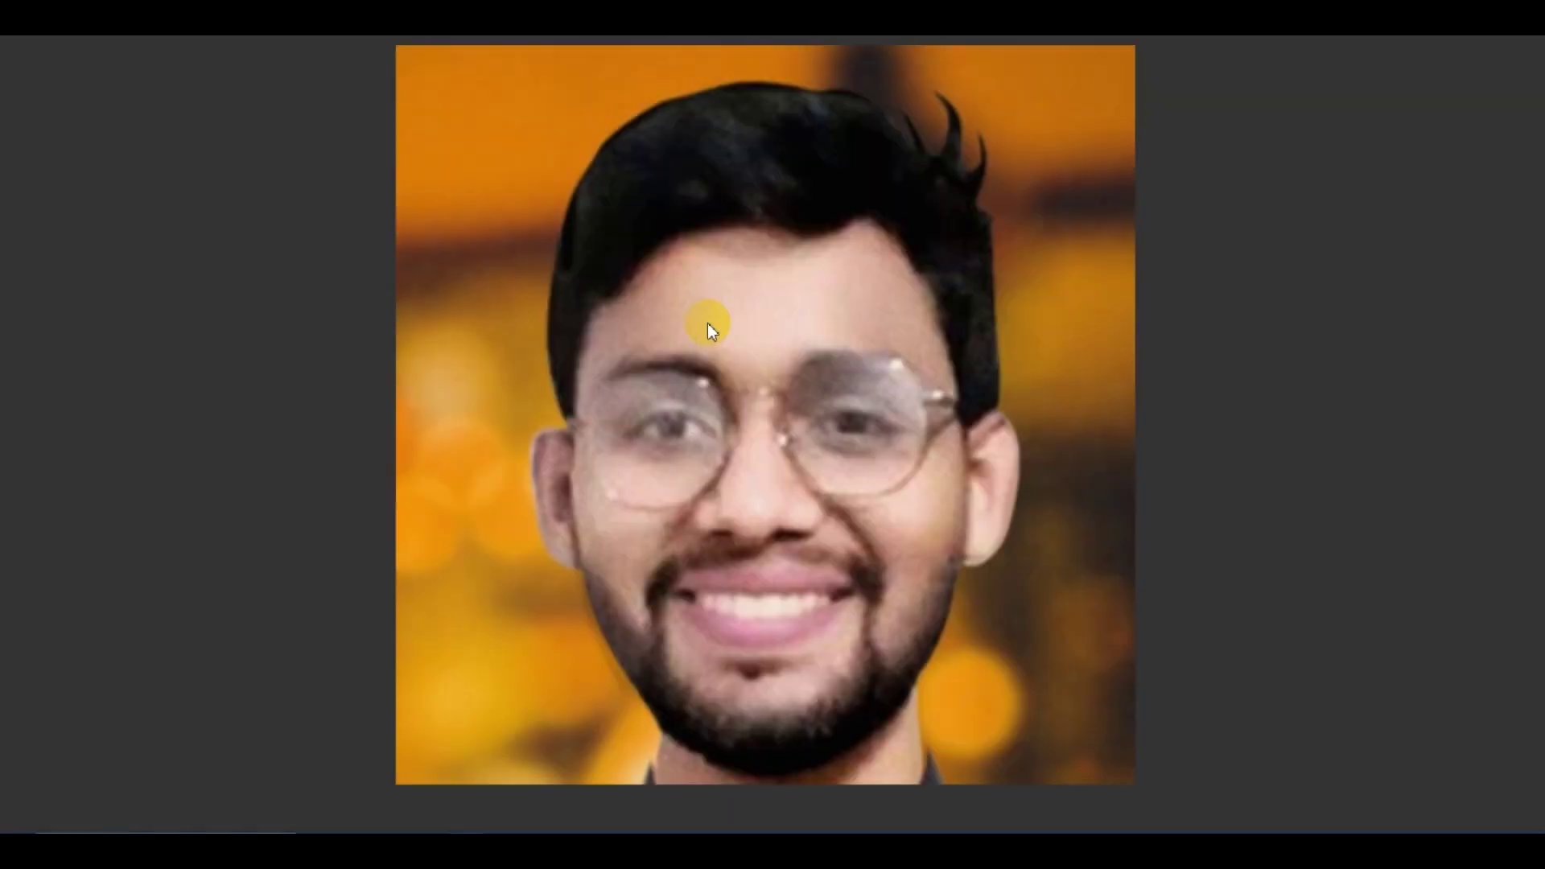
click(655, 86)
click(797, 426)
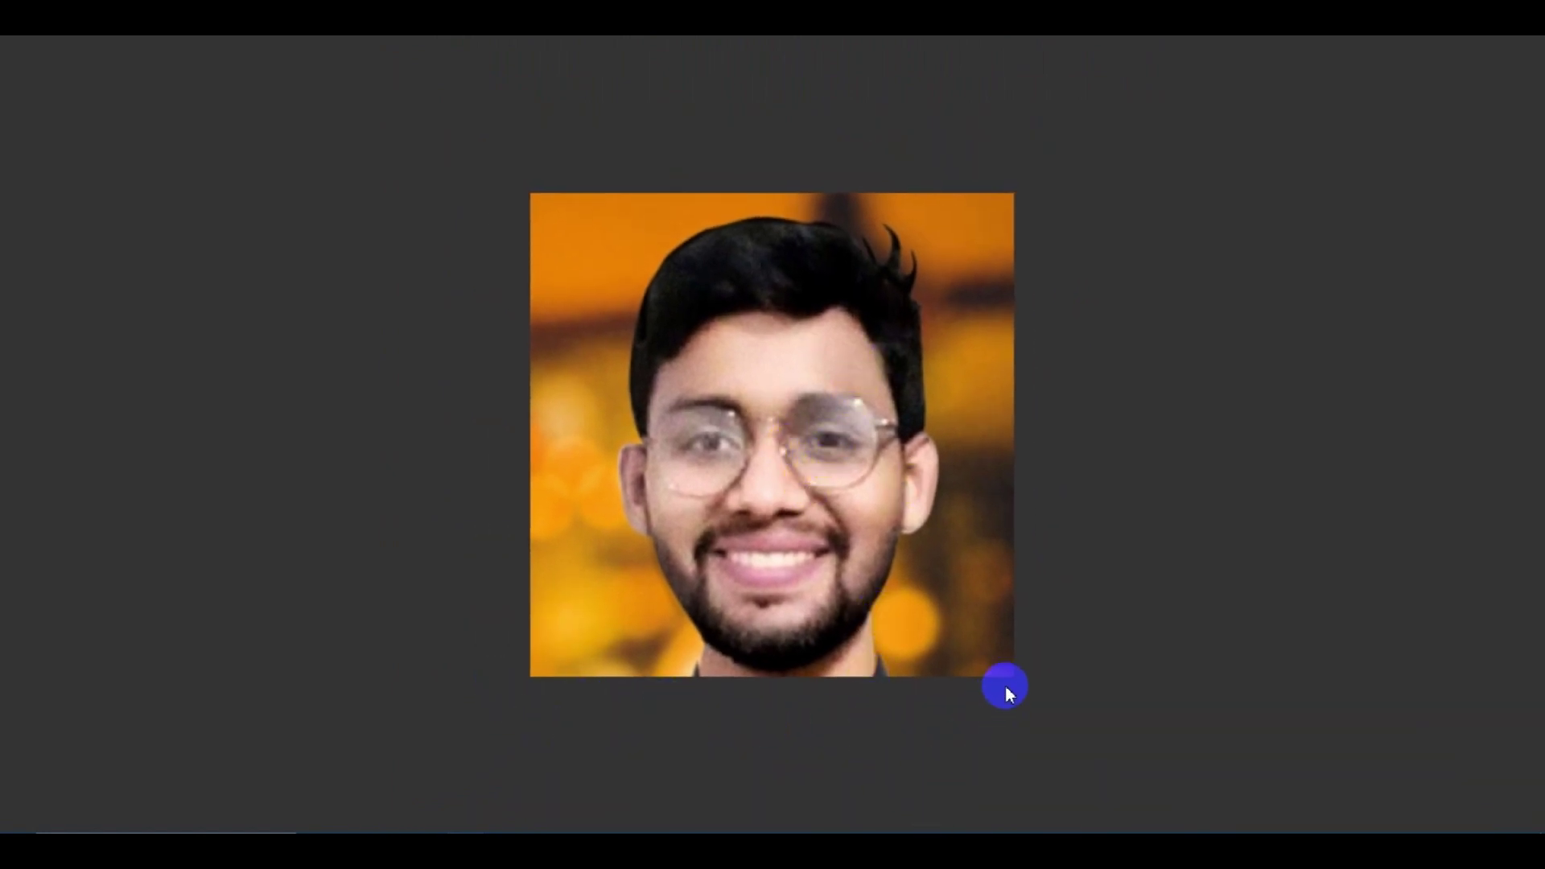
click(775, 626)
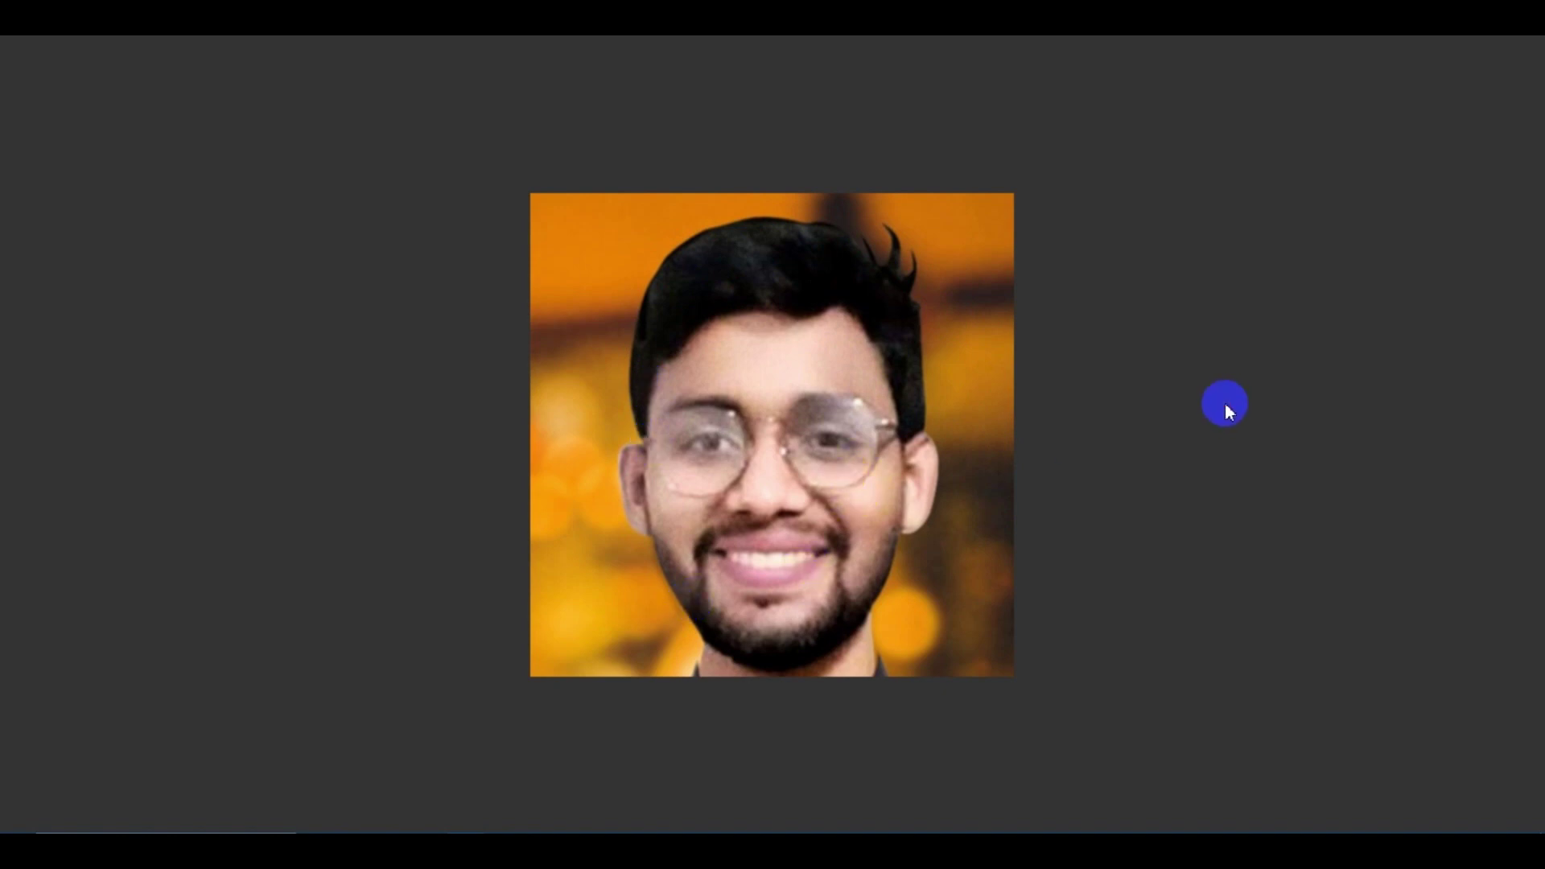
click(1225, 403)
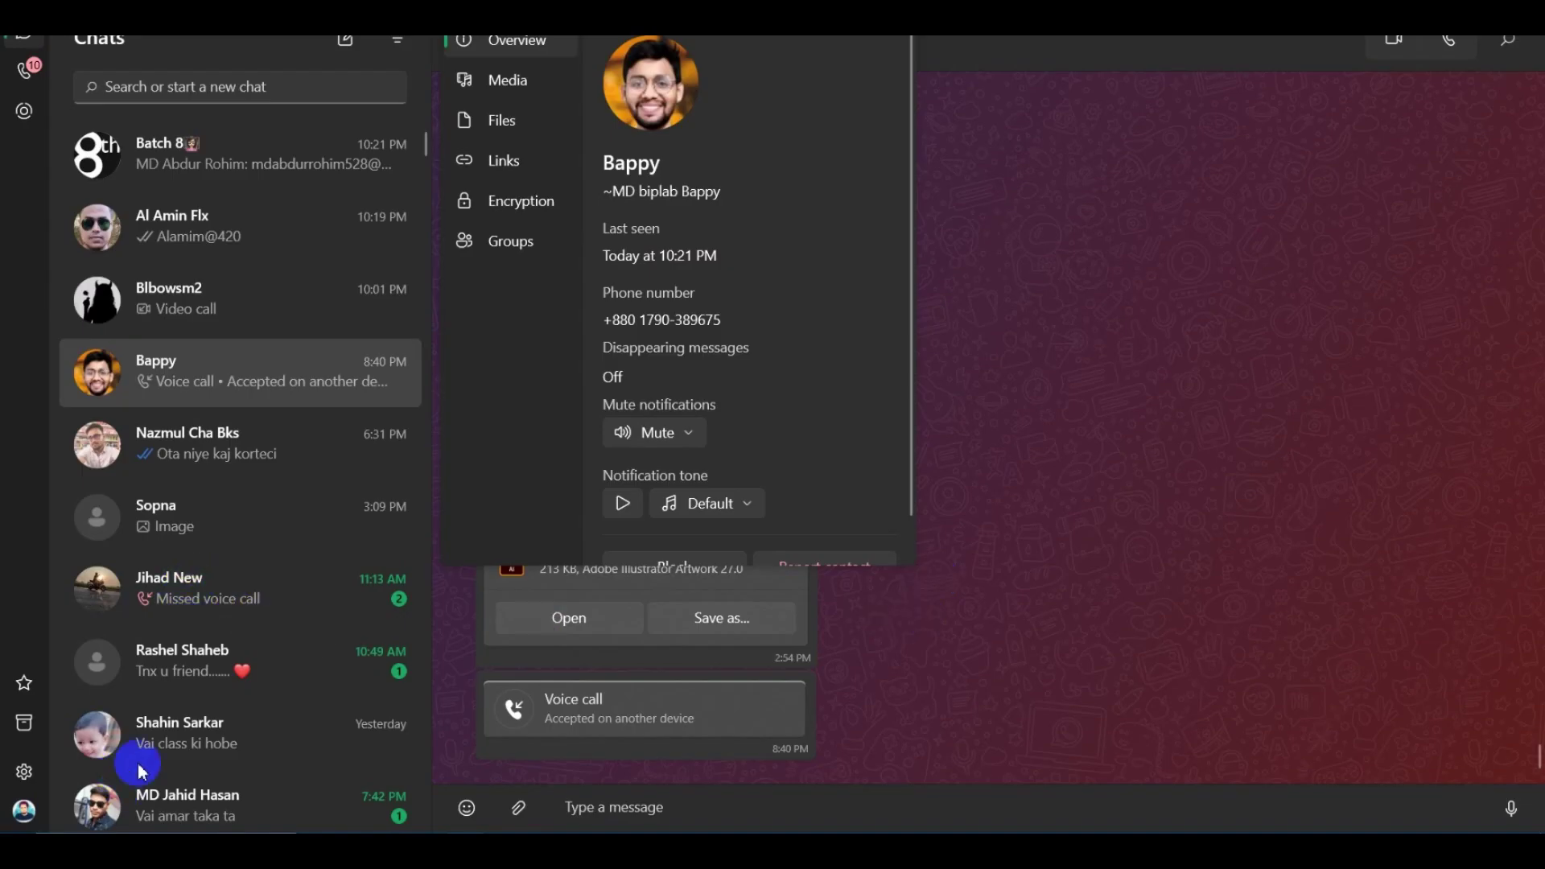
click(1162, 348)
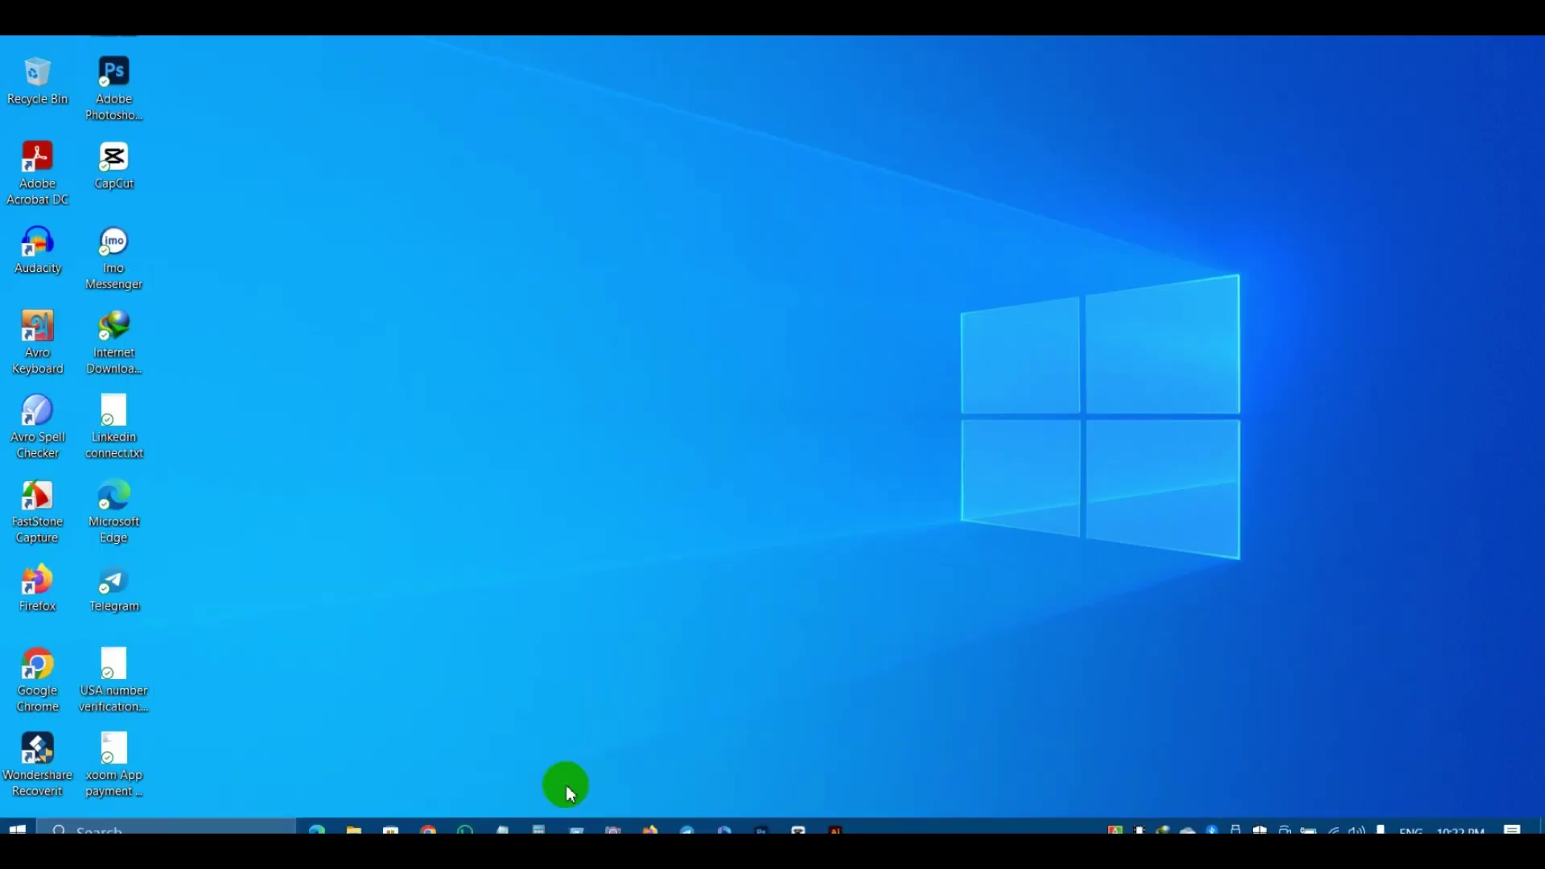
Bring back the browser window and start a new Google search in a fresh tab.
mouse_move(428, 817)
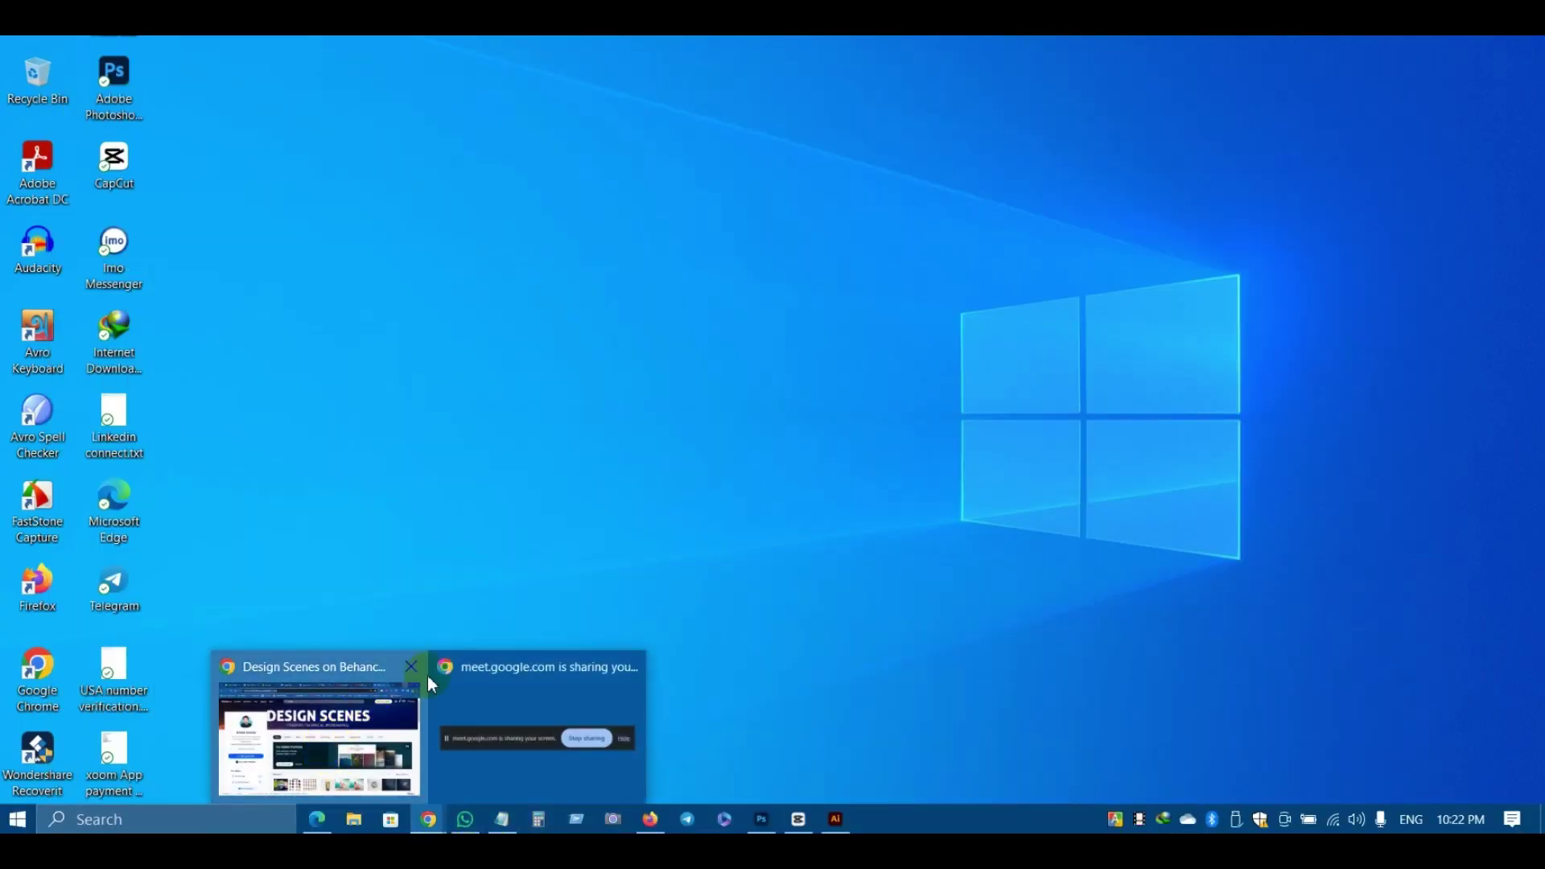
click(421, 678)
click(775, 42)
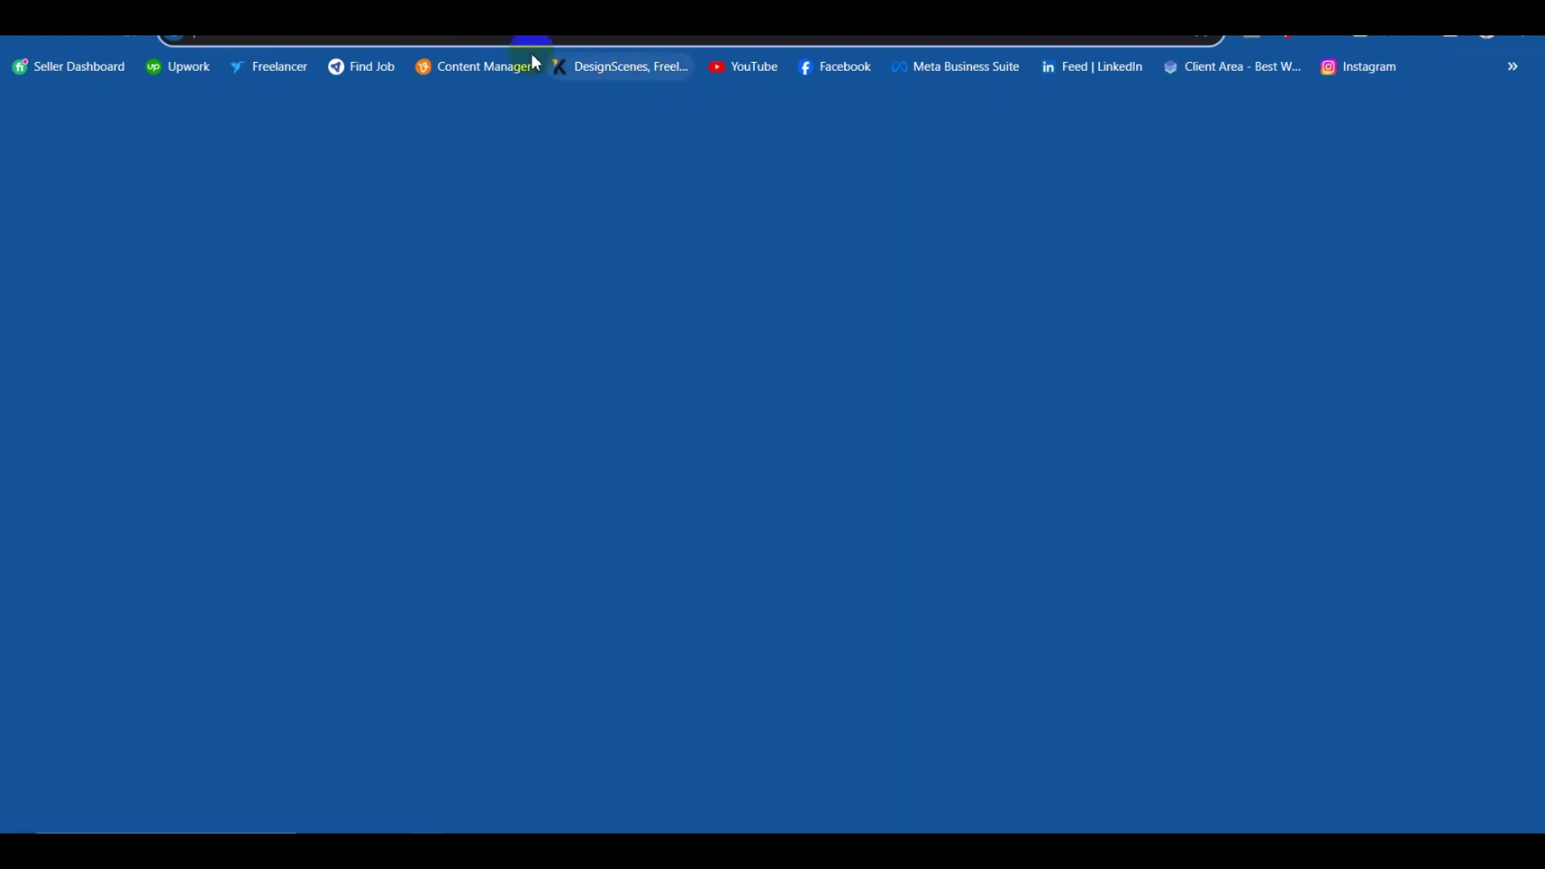
click(492, 37)
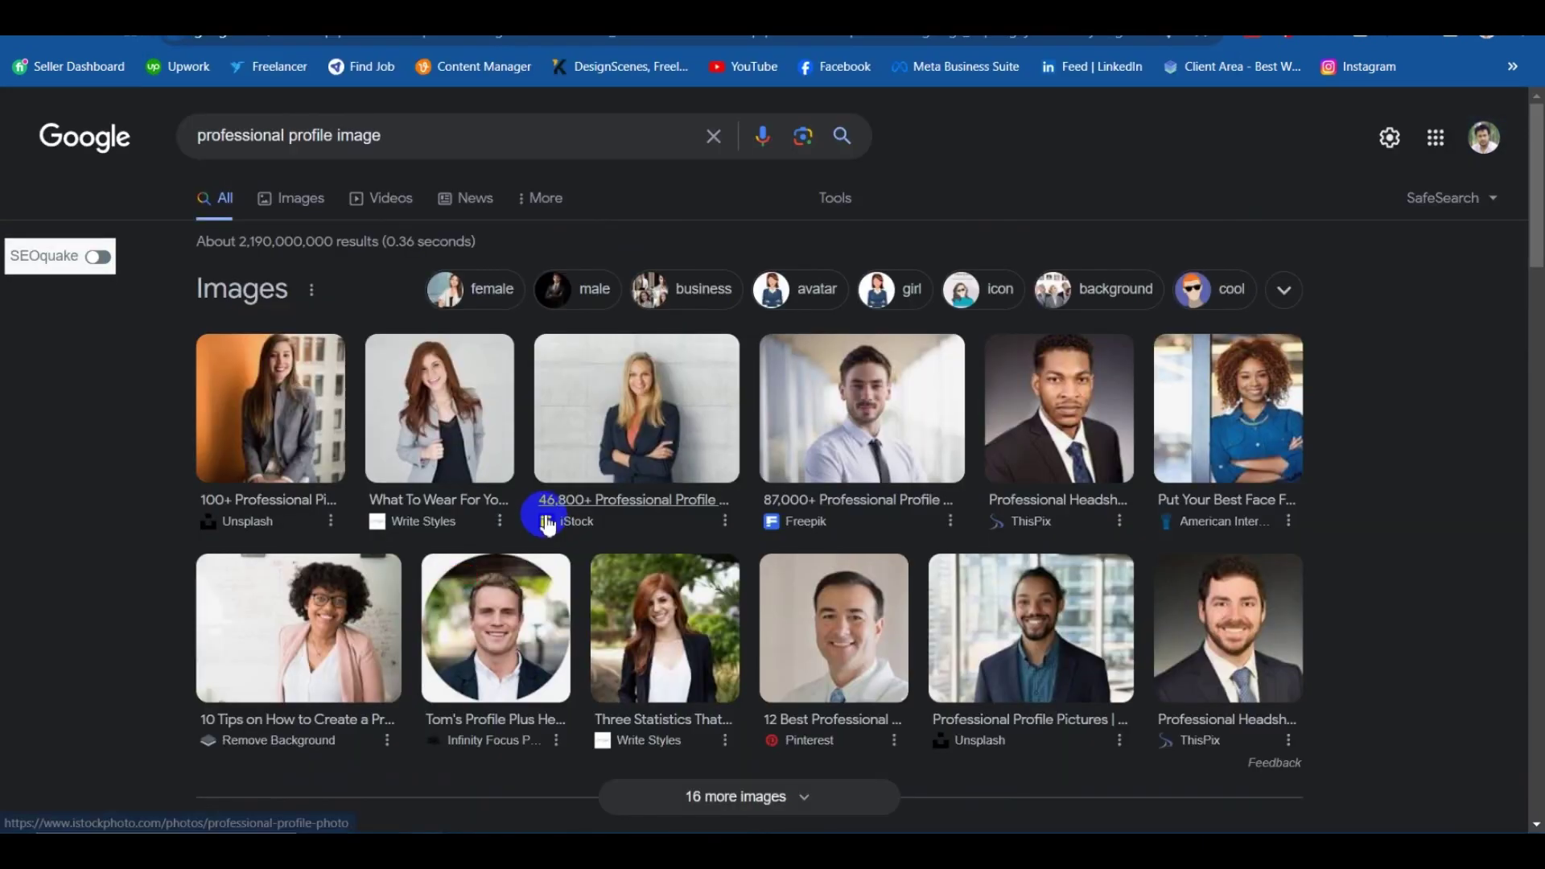
Preview the round smiling-man headshot and the man-in-glasses headshot among professional profile images.
scroll(552, 510, down, 1)
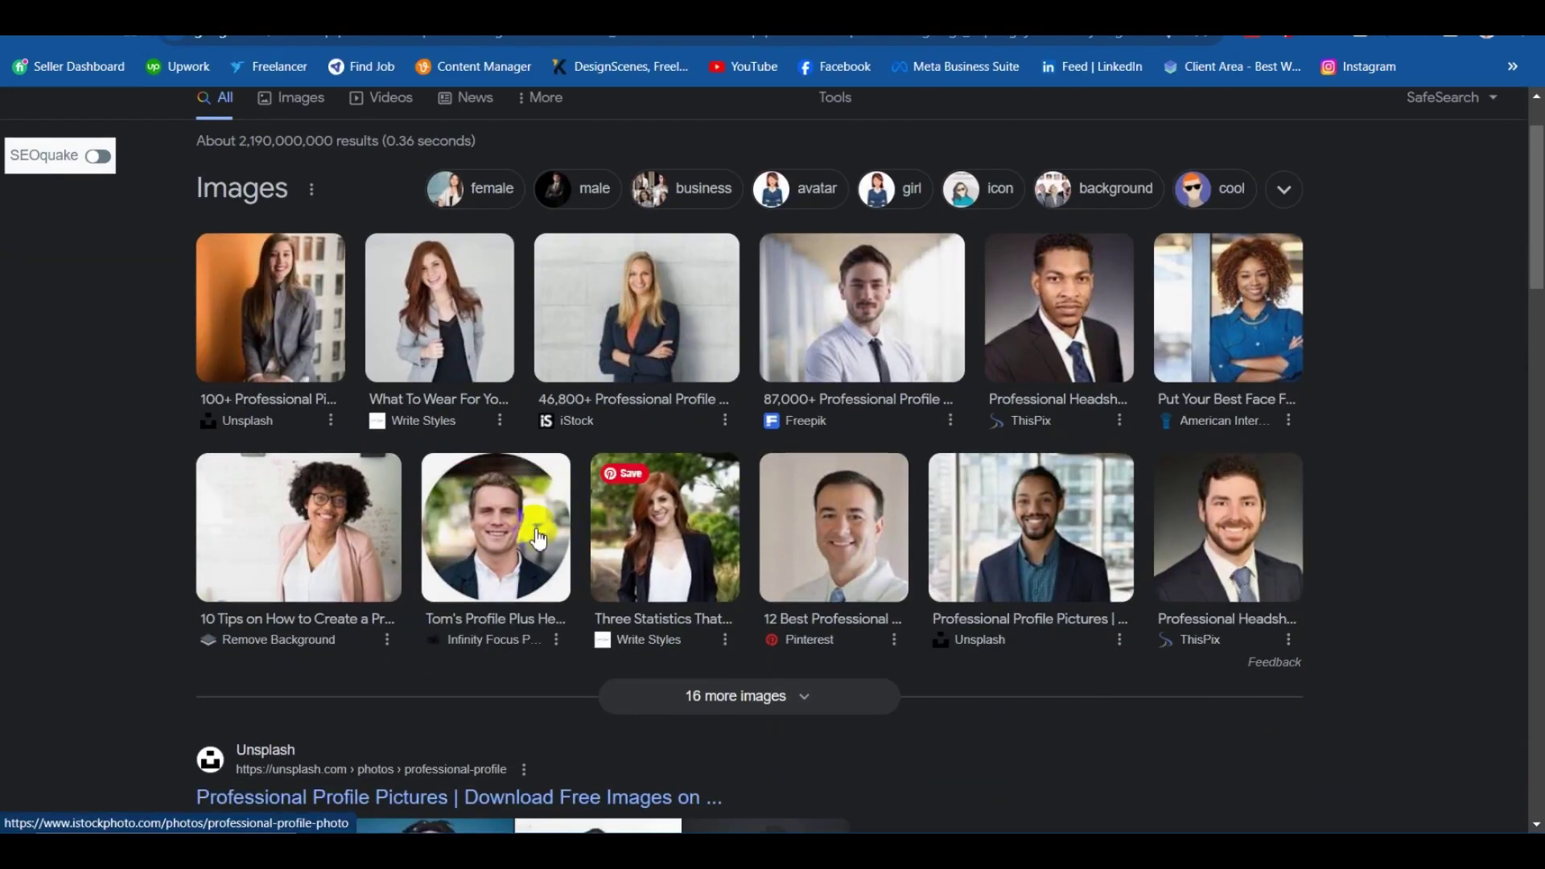
click(577, 532)
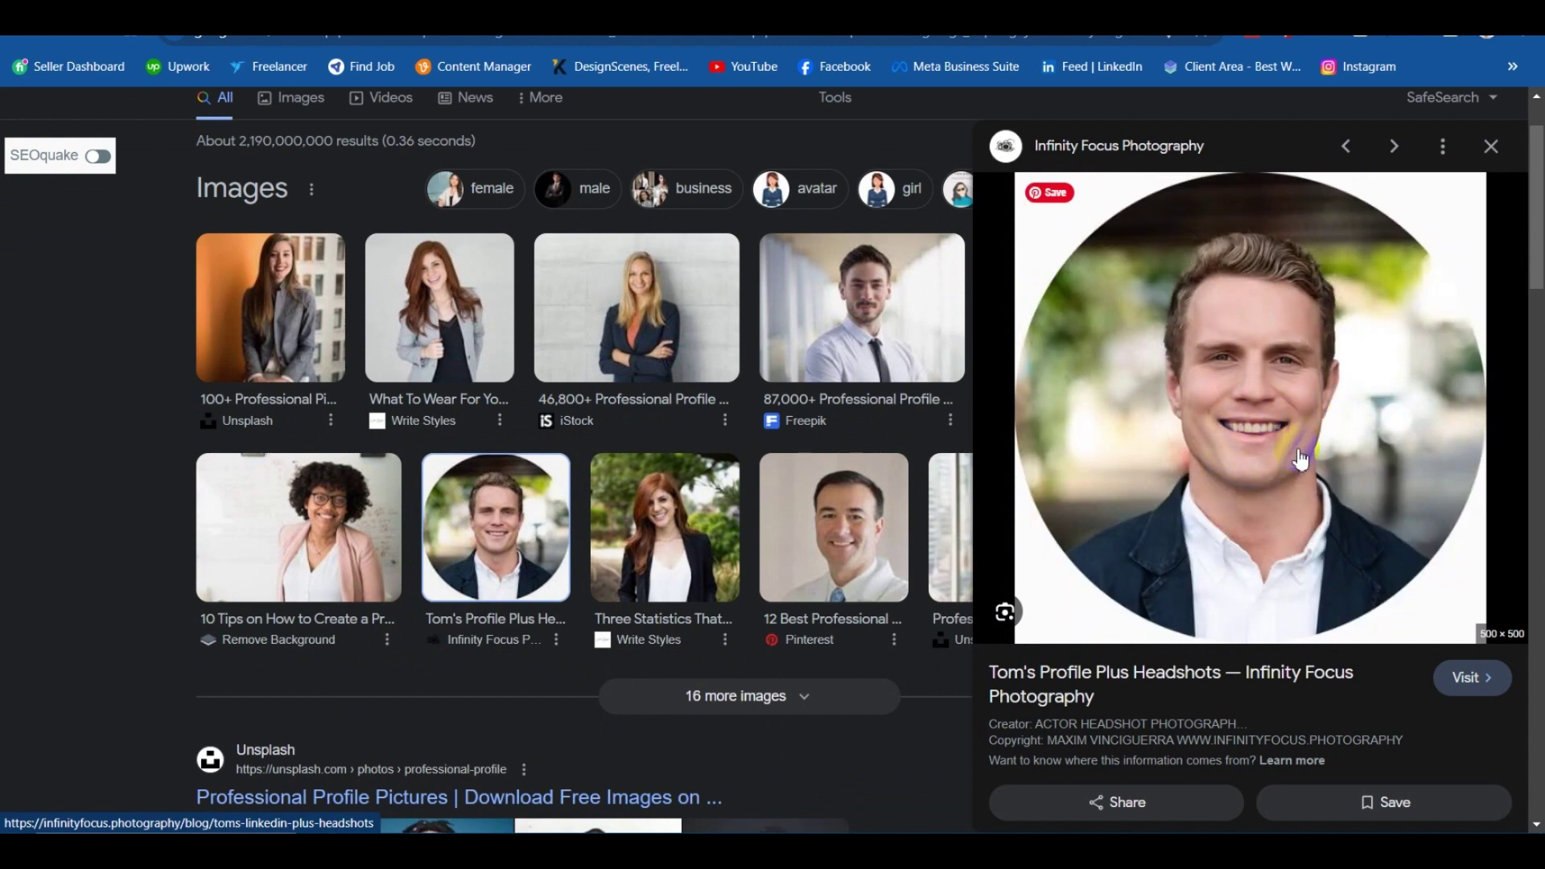
scroll(1263, 418, down, 3)
scroll(1276, 428, up, 3)
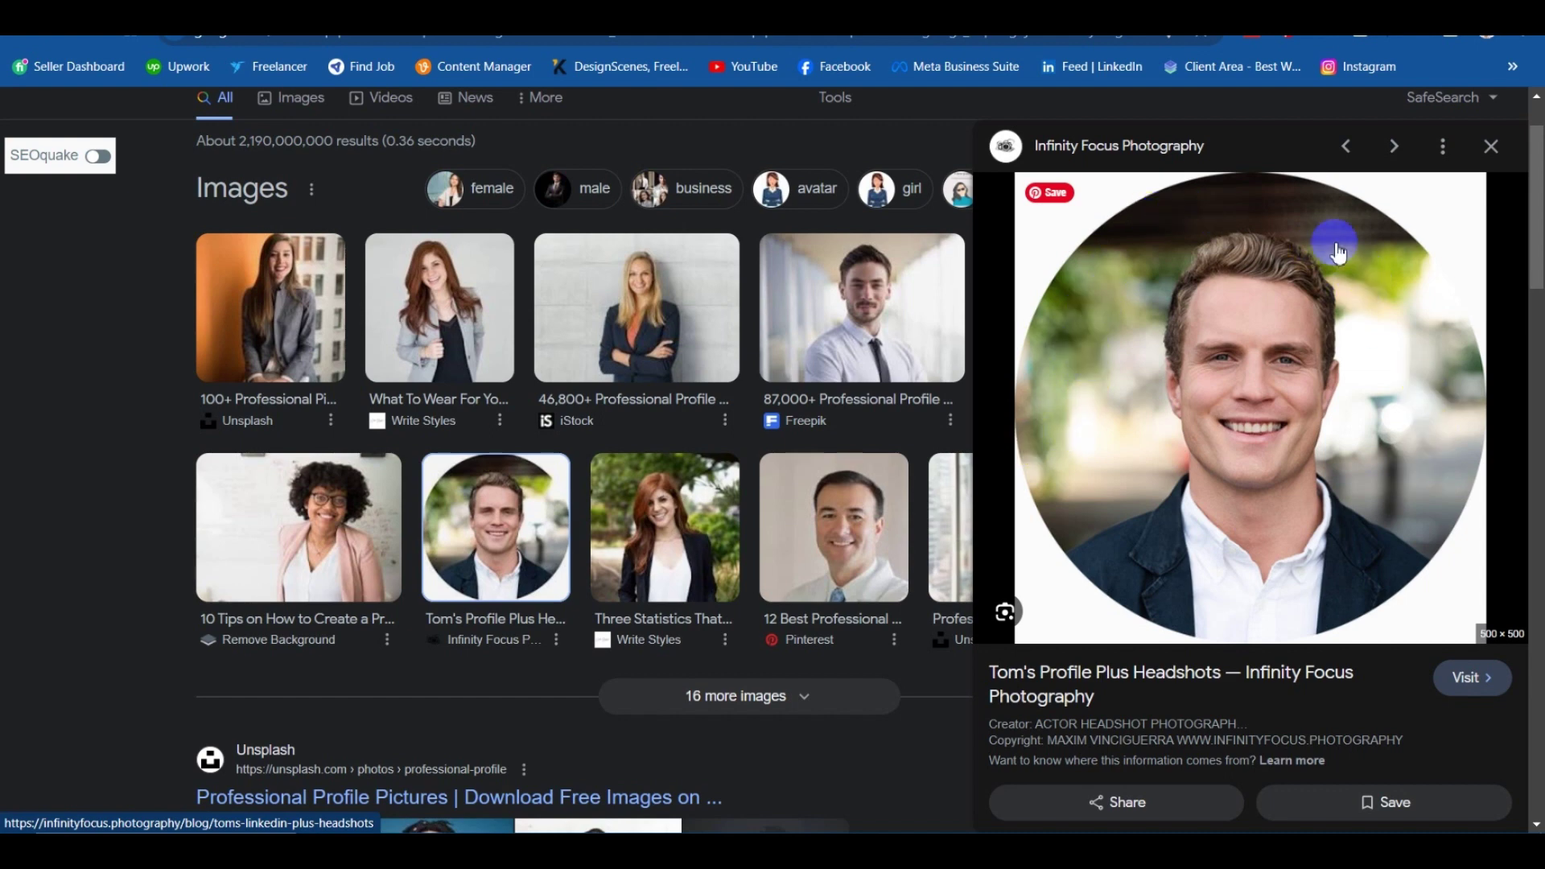
scroll(1328, 489, down, 5)
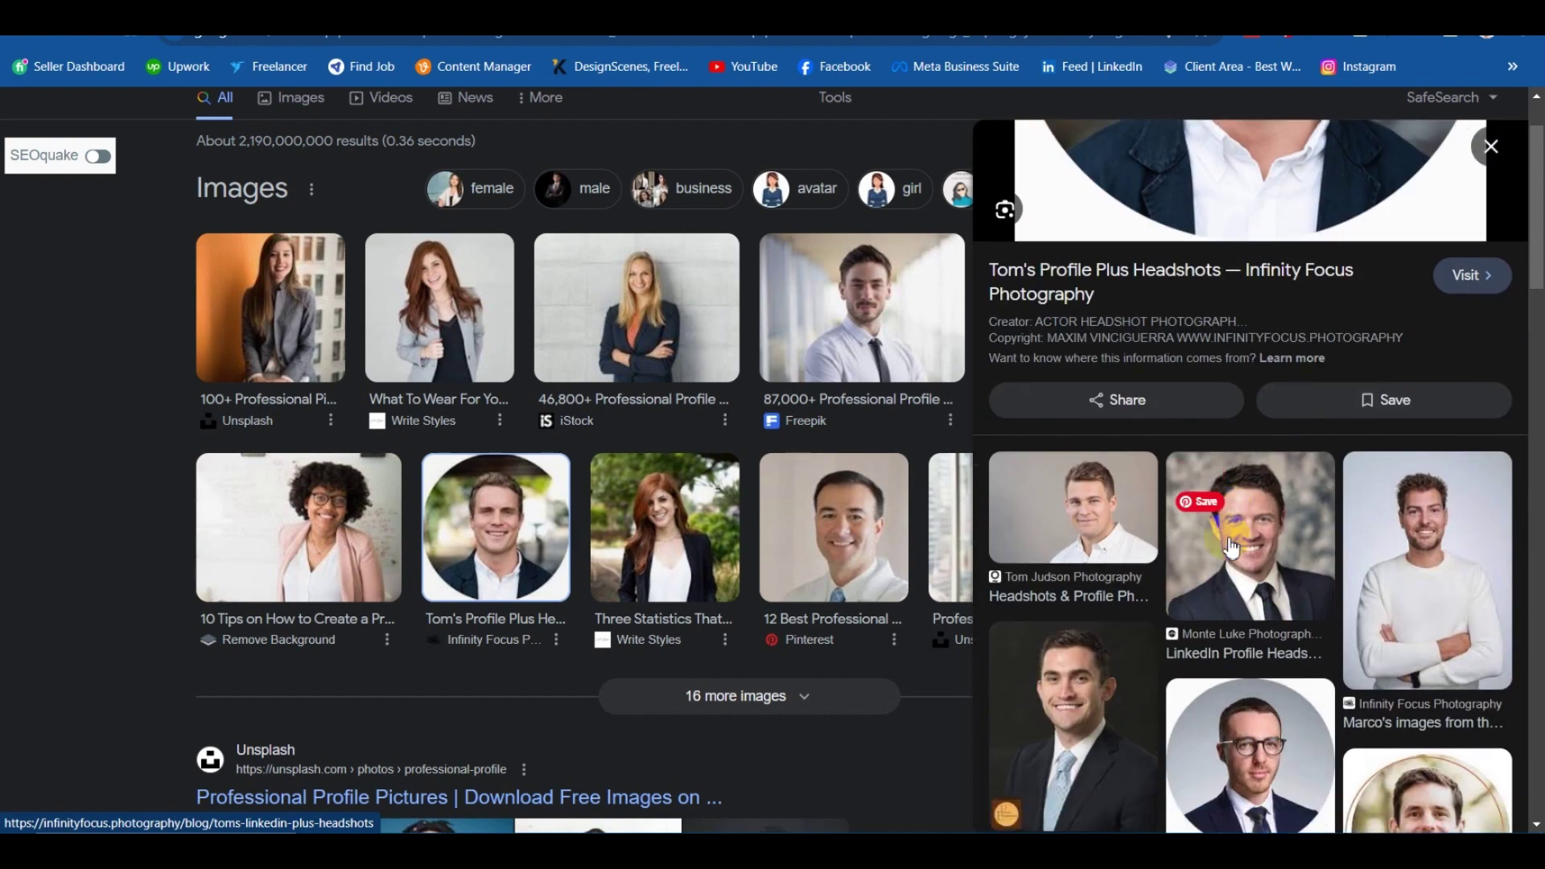
scroll(1286, 457, down, 4)
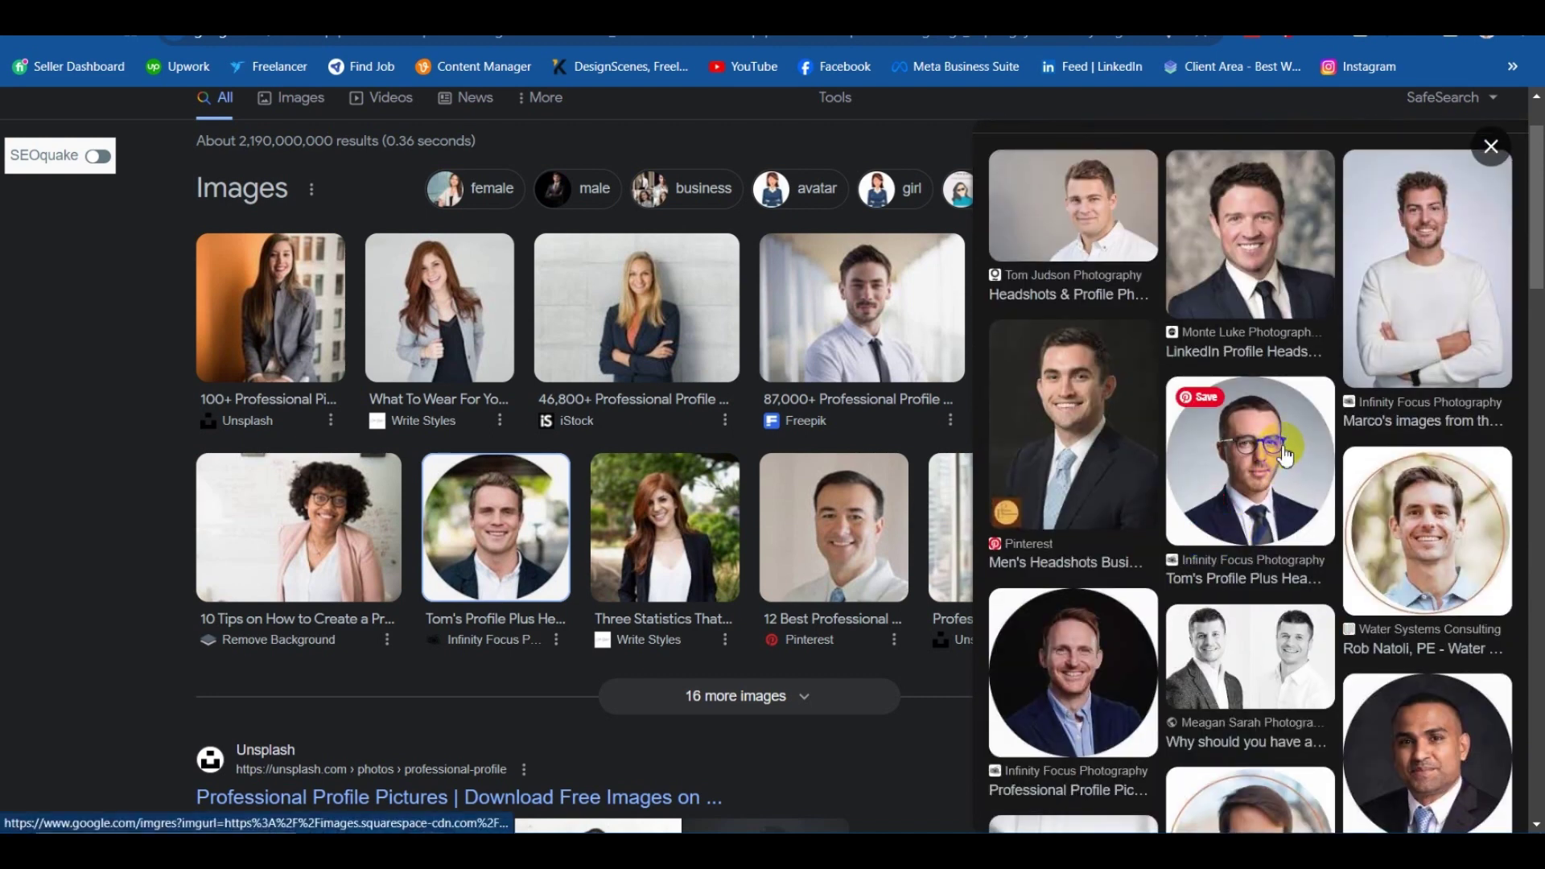
click(1286, 457)
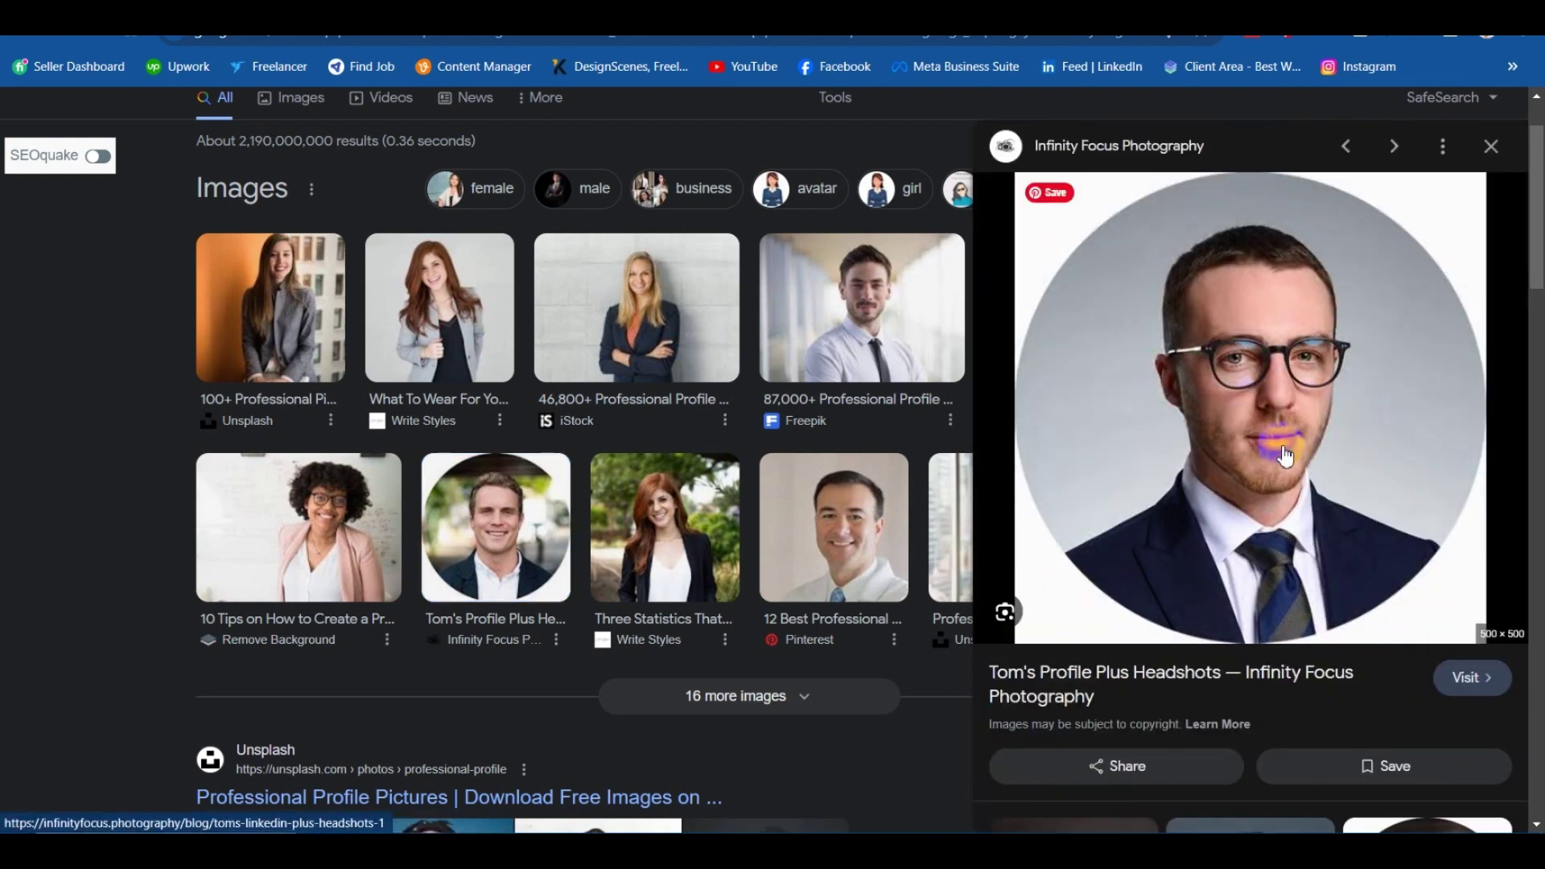
scroll(1248, 419, down, 5)
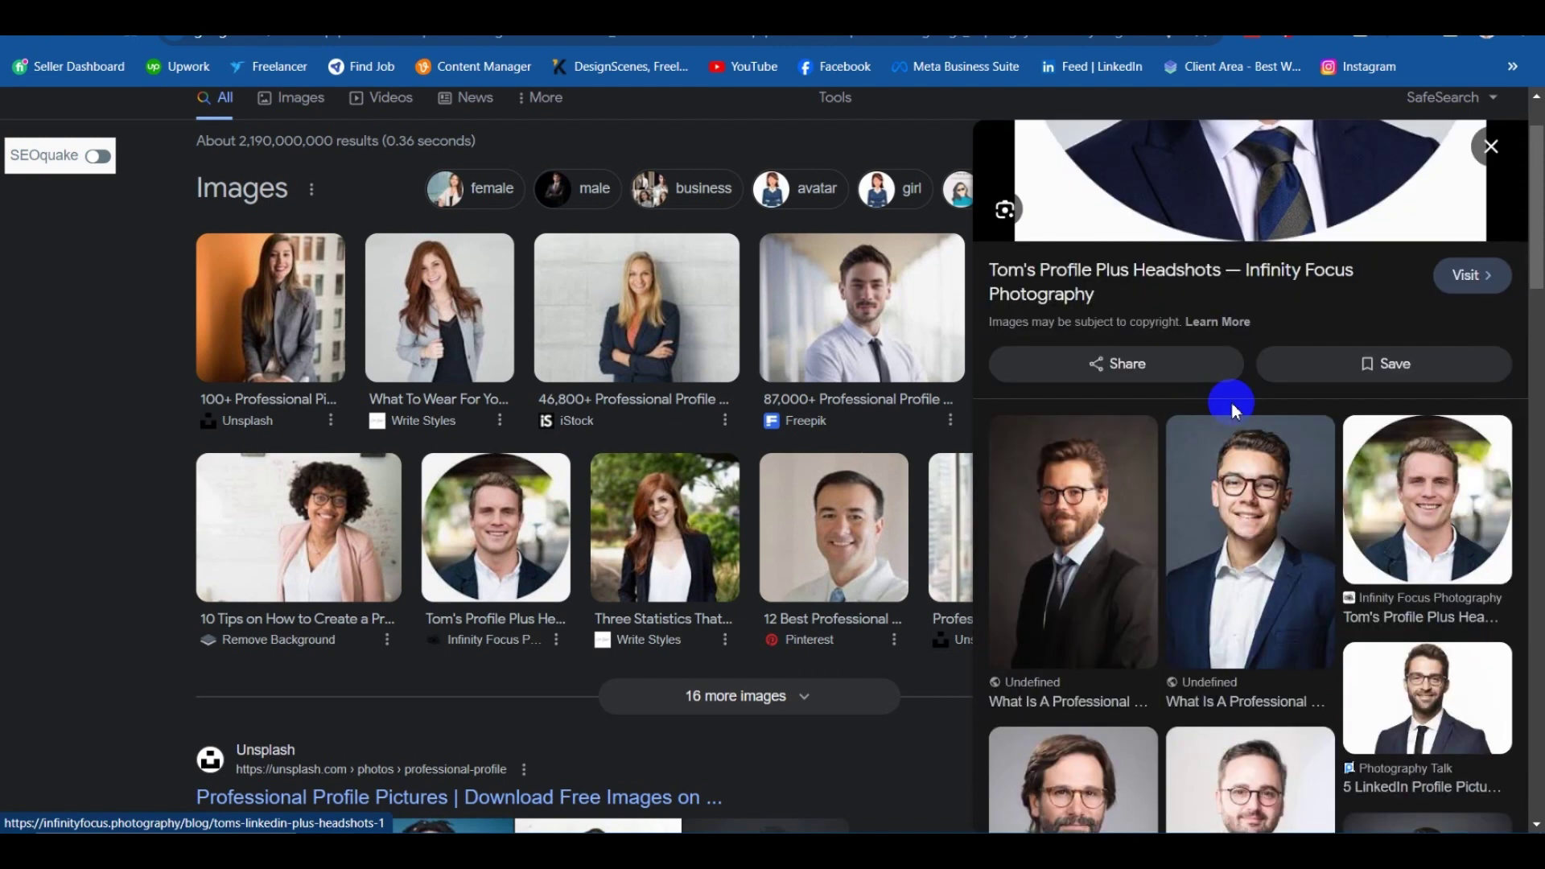
scroll(1227, 362, up, 5)
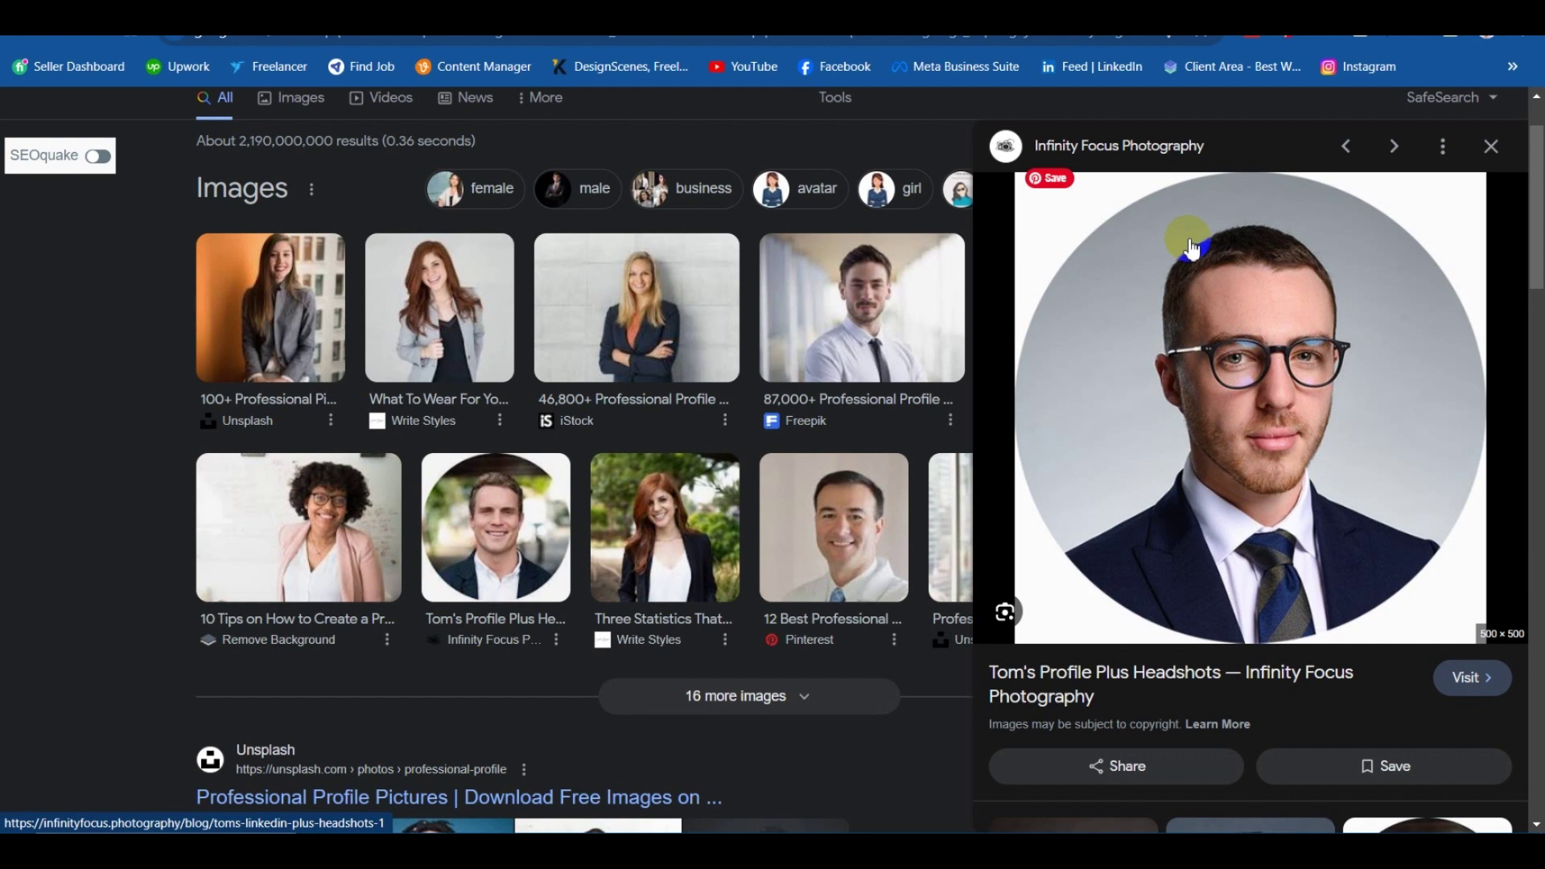
scroll(1263, 355, down, 1)
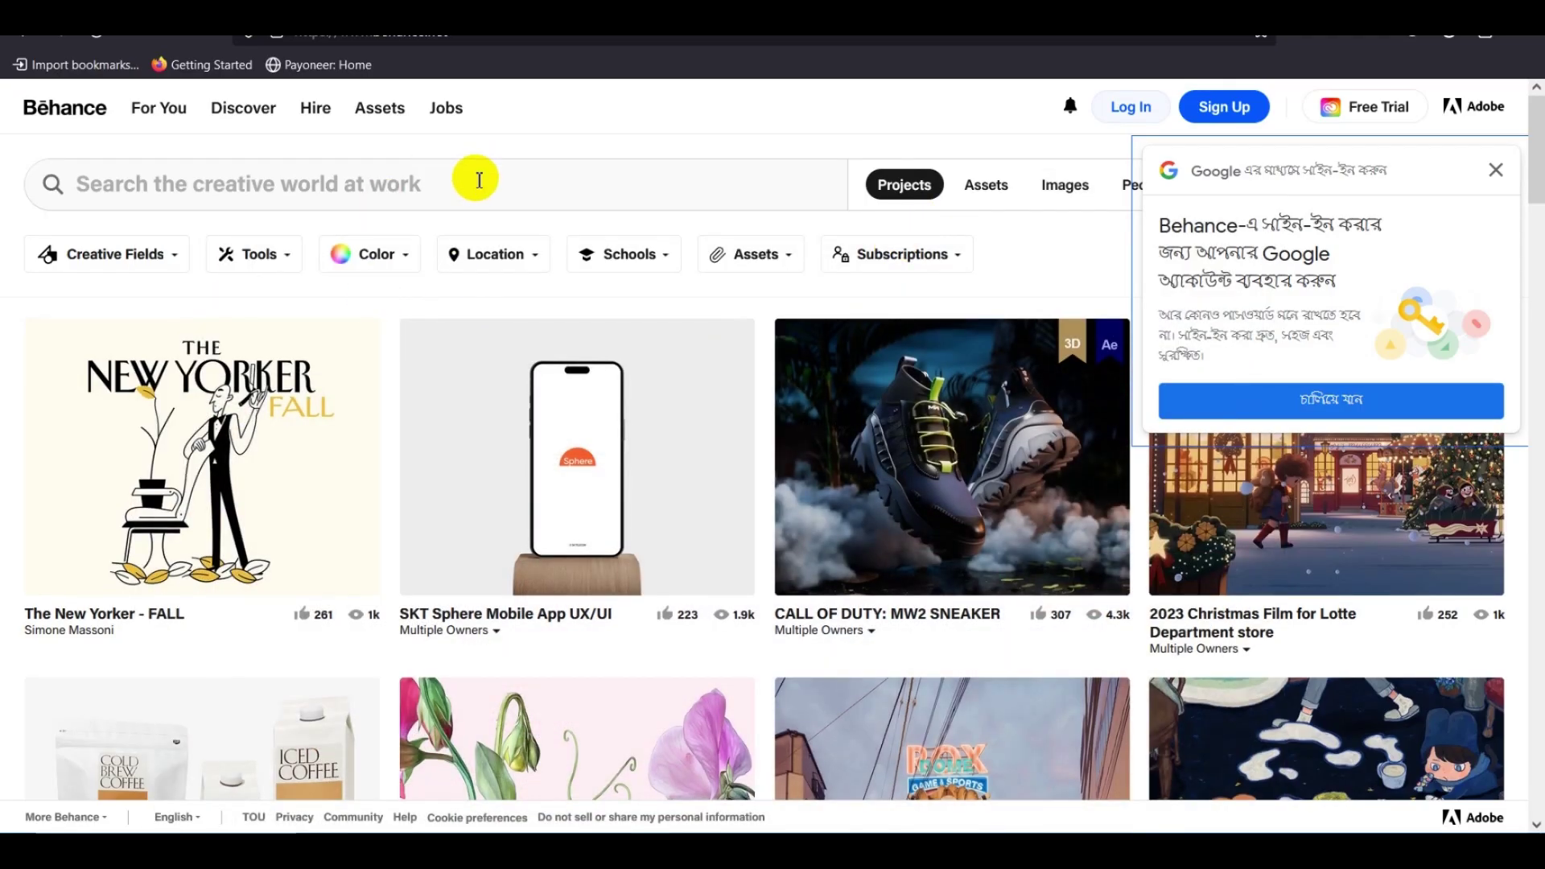
Dismiss the address suggestions and use Sign Up to reach Behance's Create an account form.
click(731, 118)
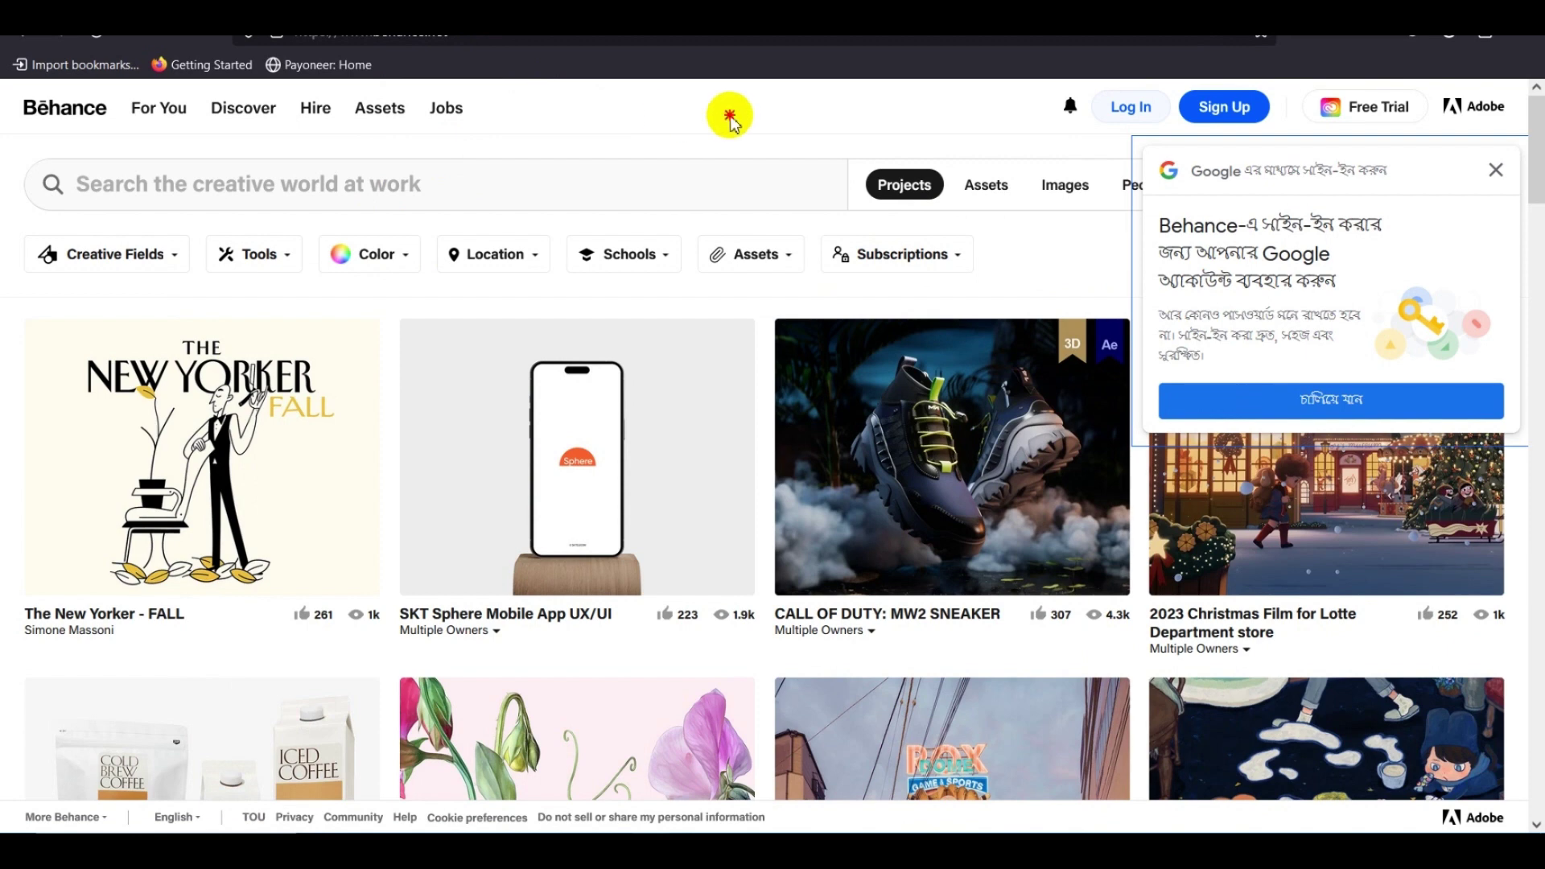
click(485, 36)
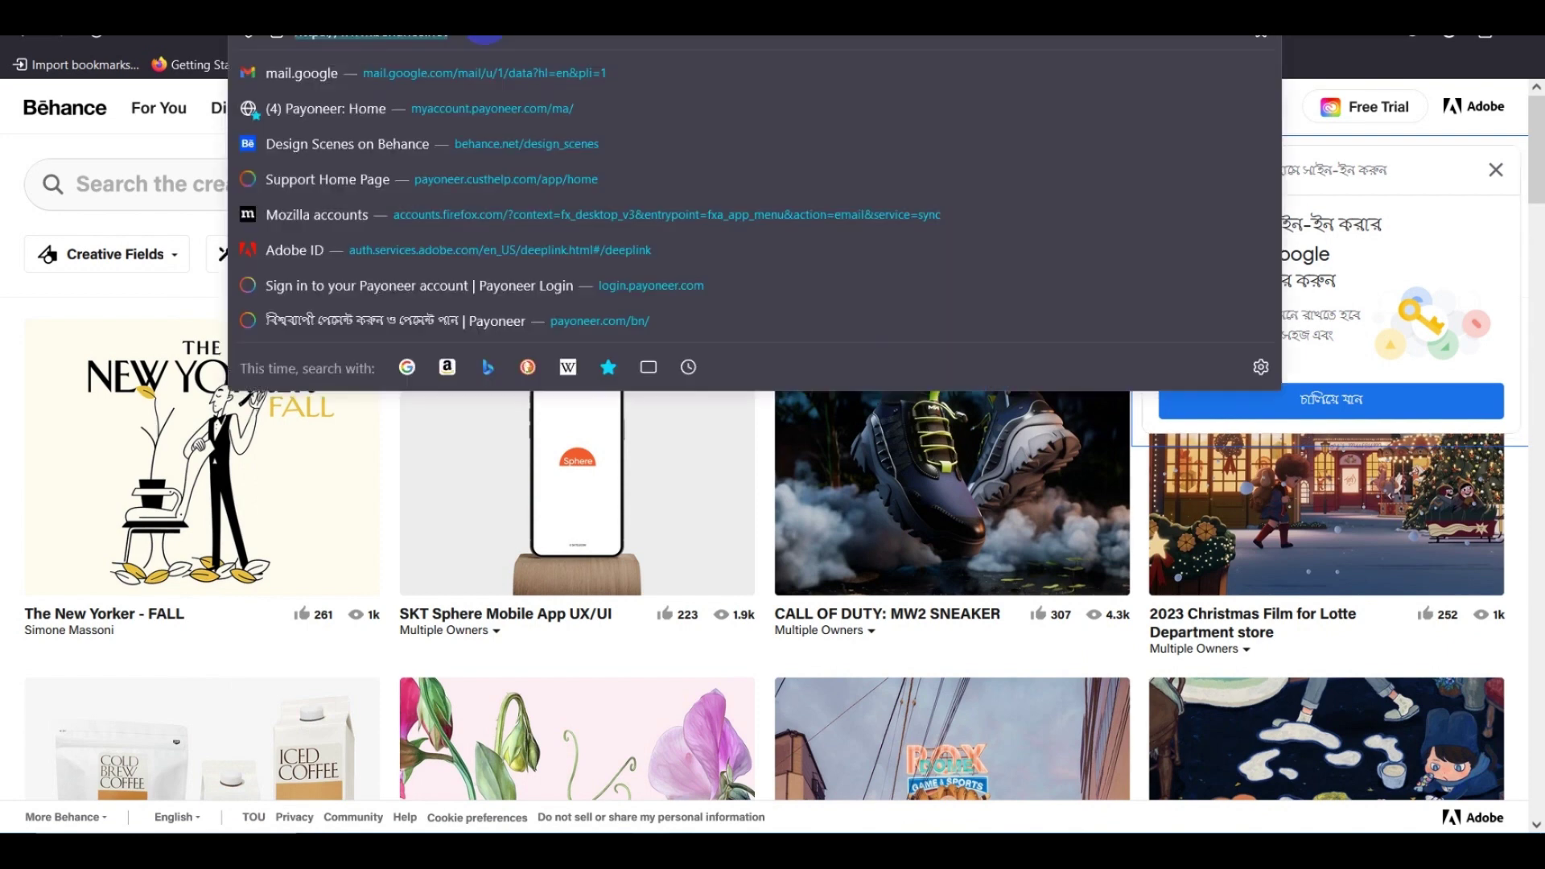
click(354, 216)
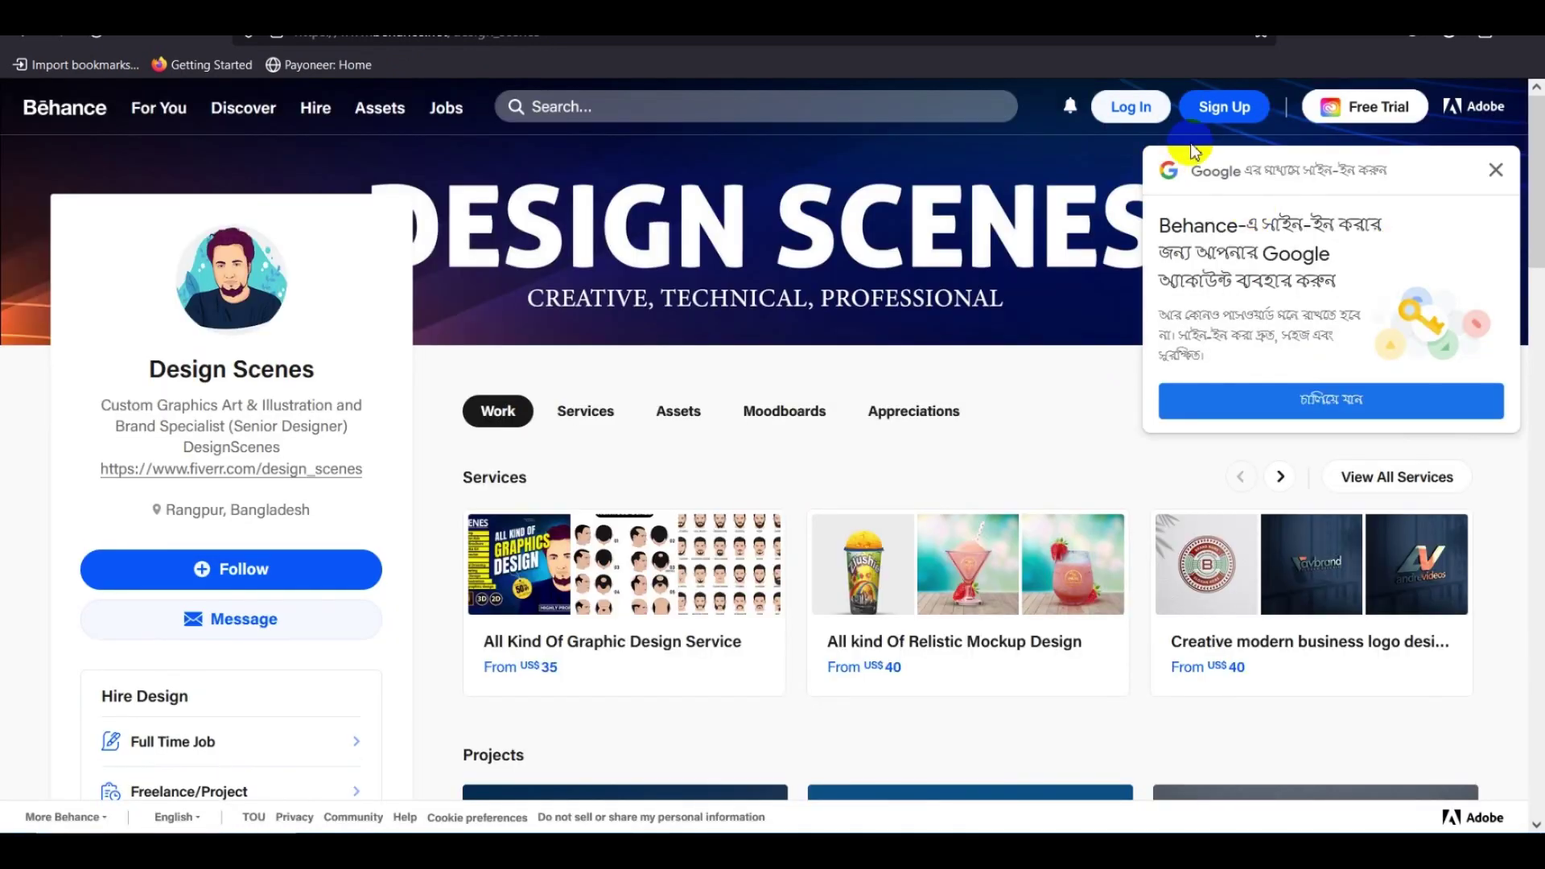
click(1247, 112)
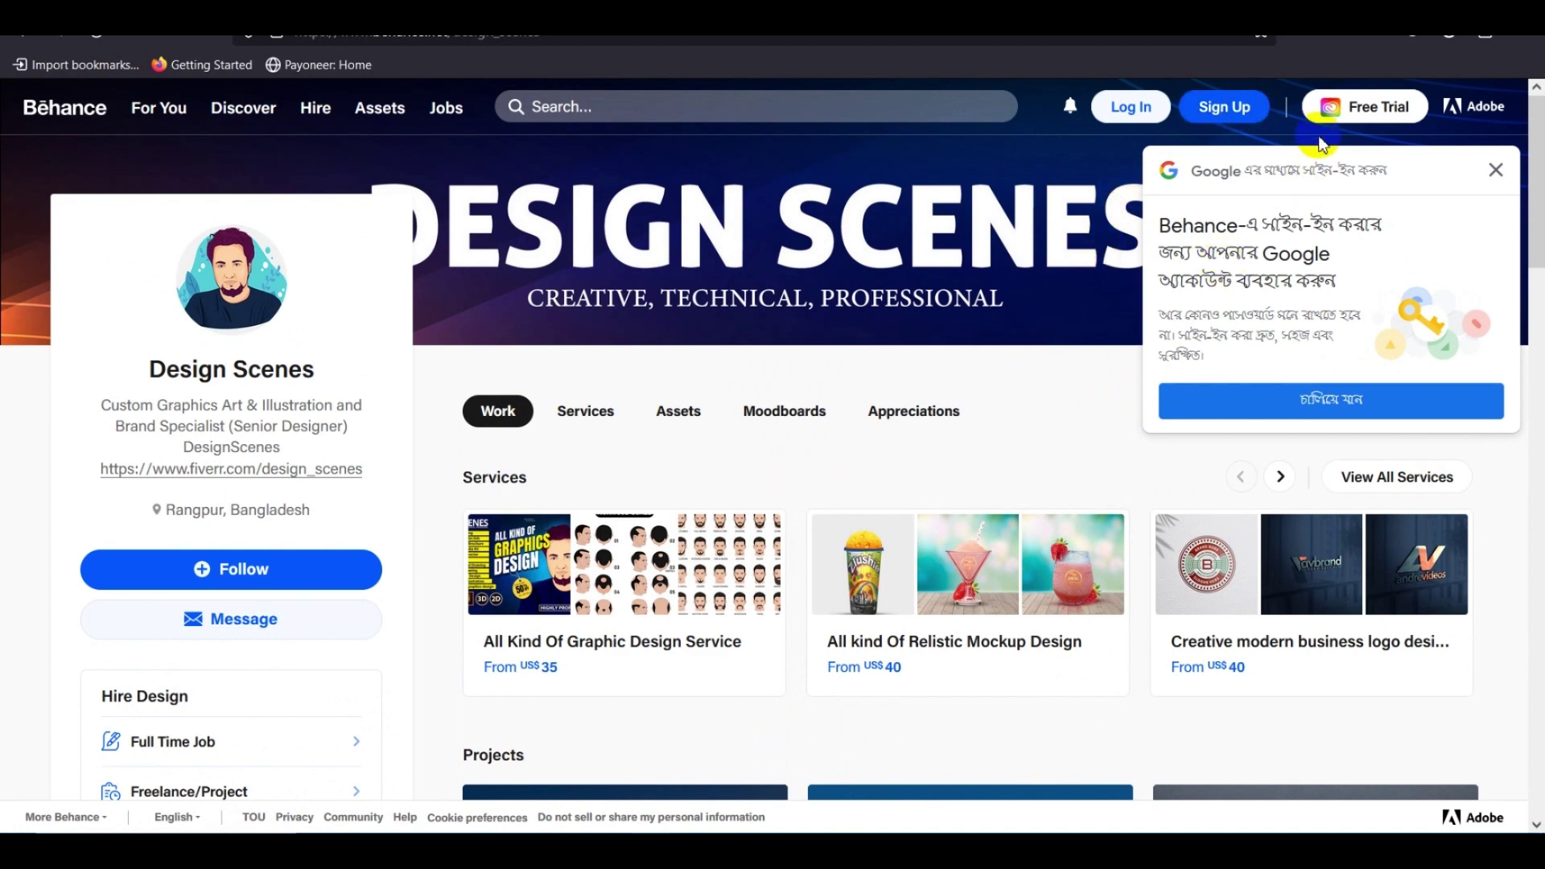
click(1247, 113)
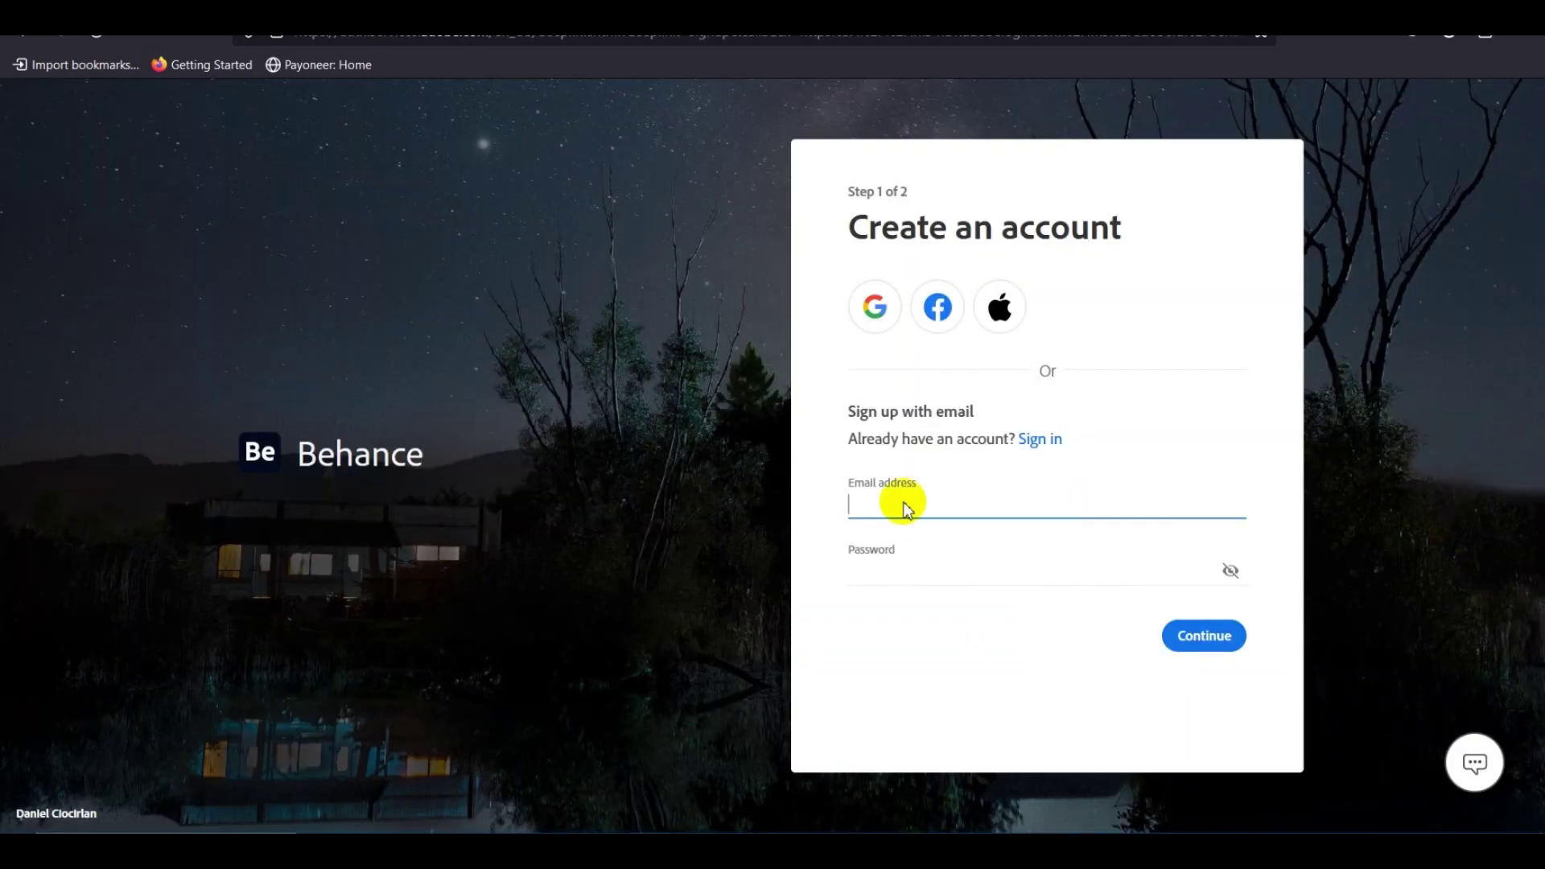
Enter an email address in the Email field, replacing the invalid pasted entry.
click(886, 505)
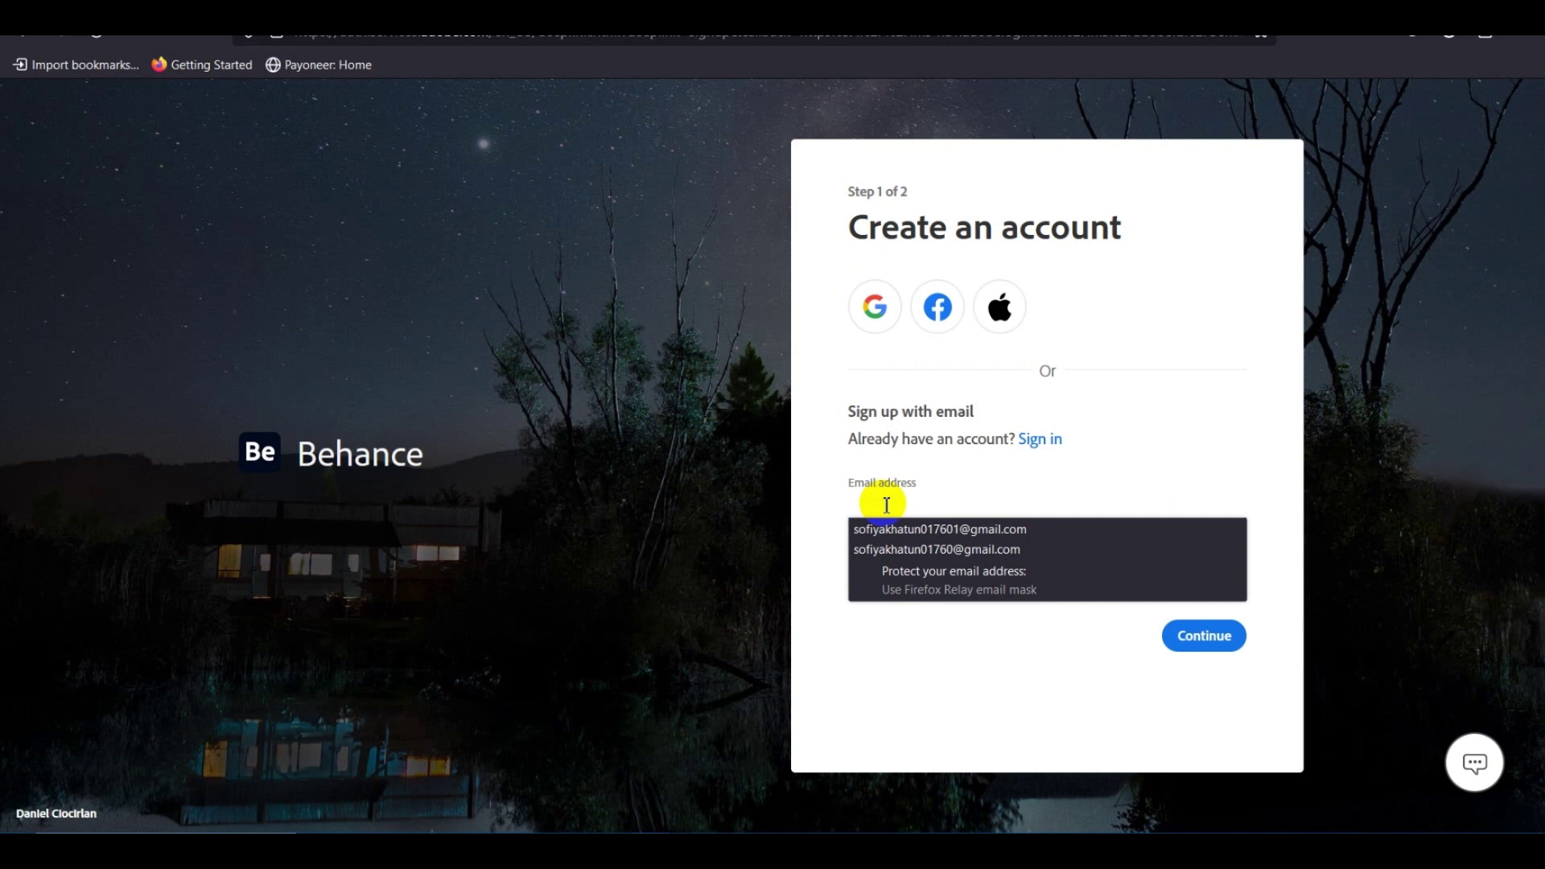
text(https://www.behance.net/design_scenes)
triple_click(1127, 505)
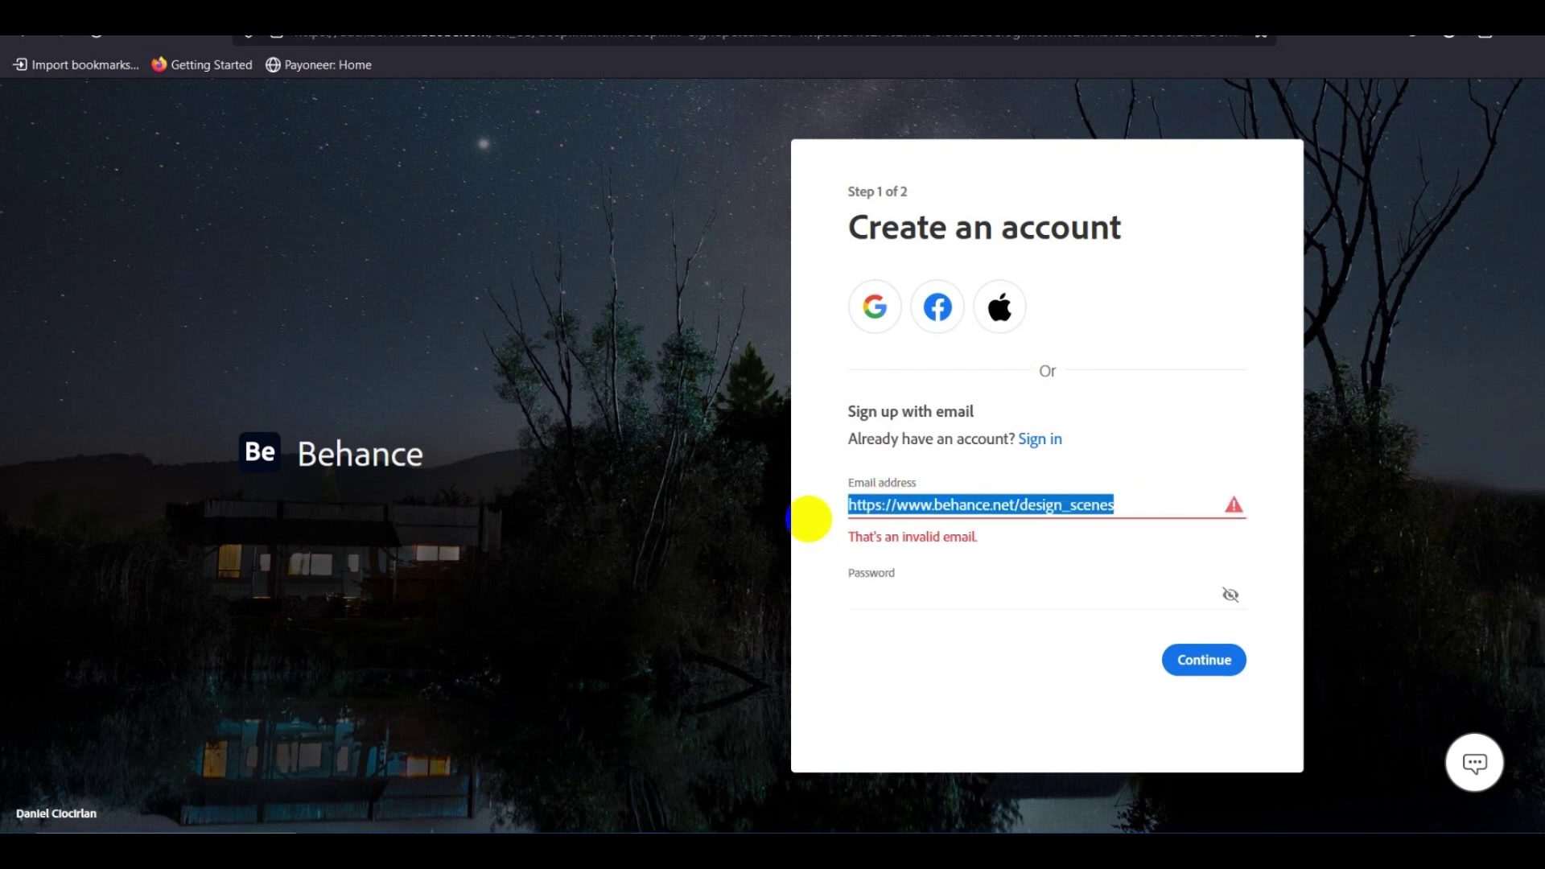
key(BackSpace)
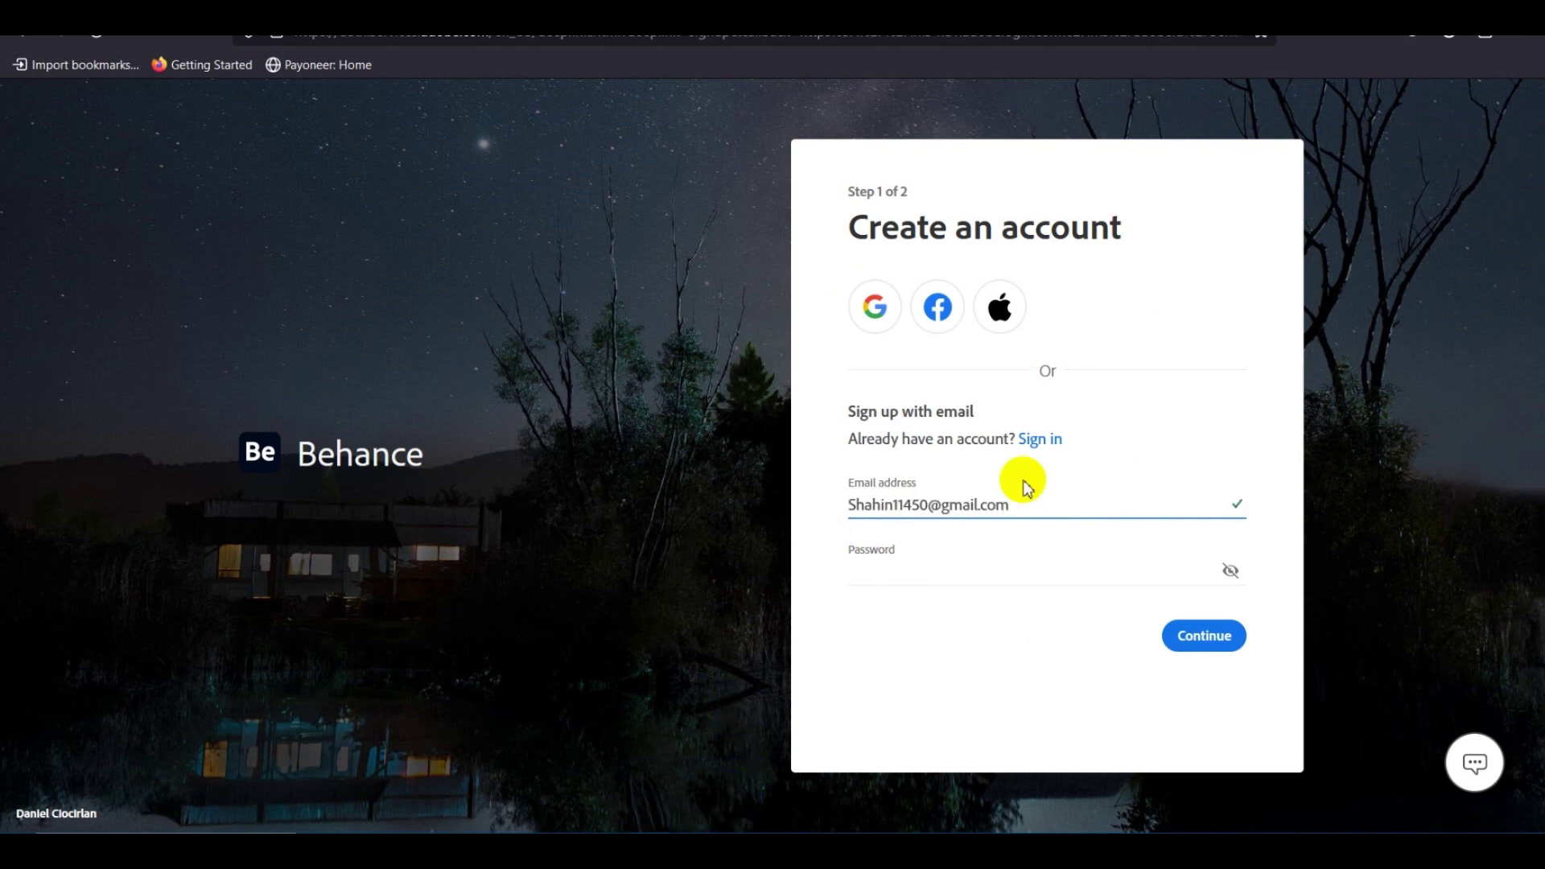
click(891, 557)
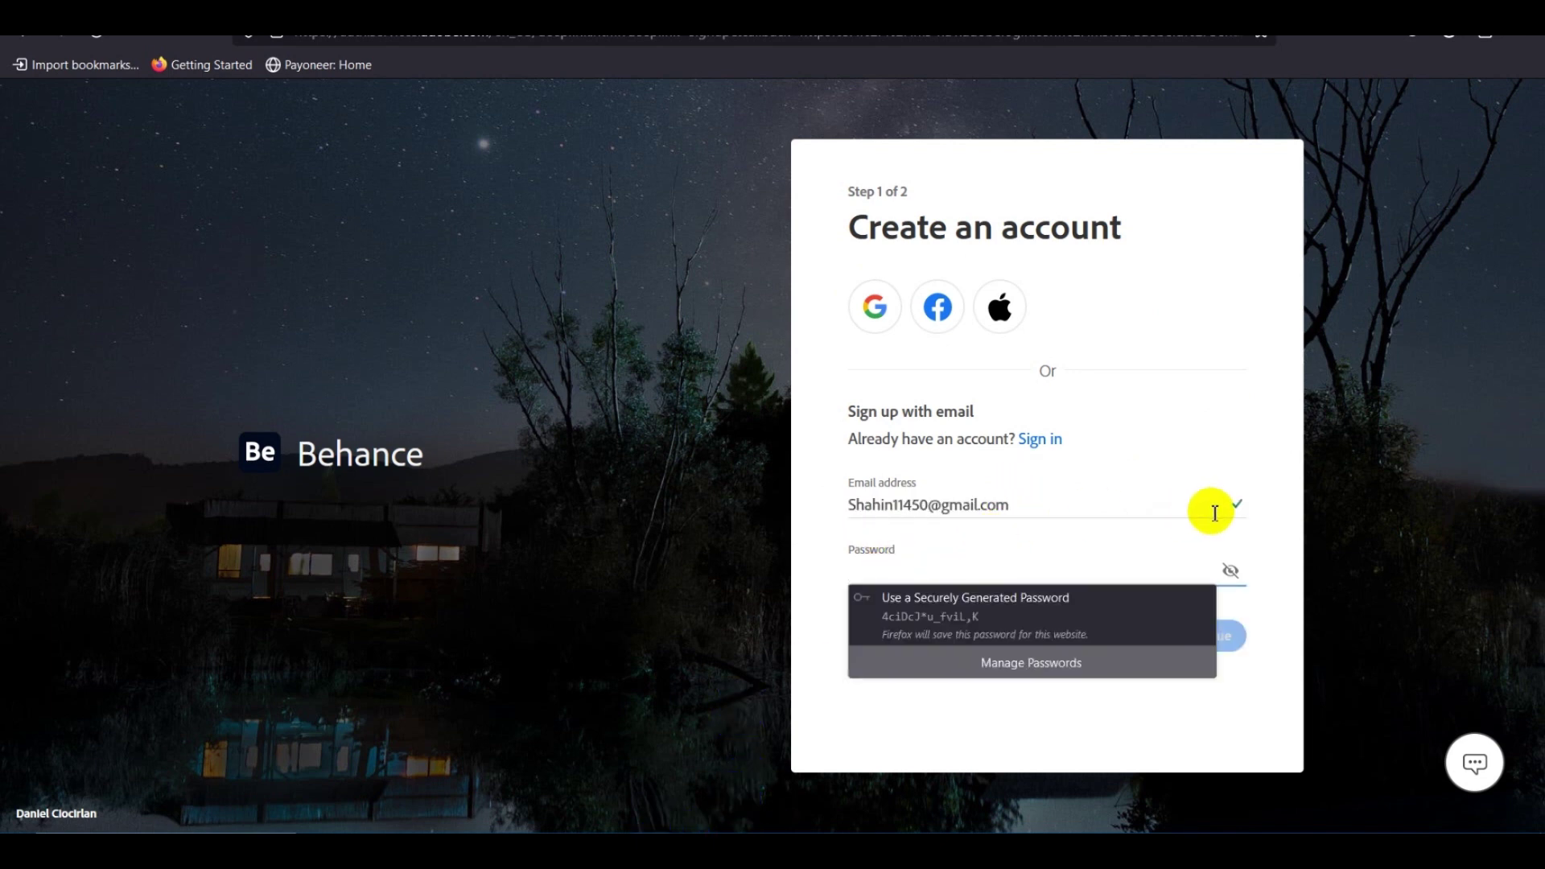
click(1242, 332)
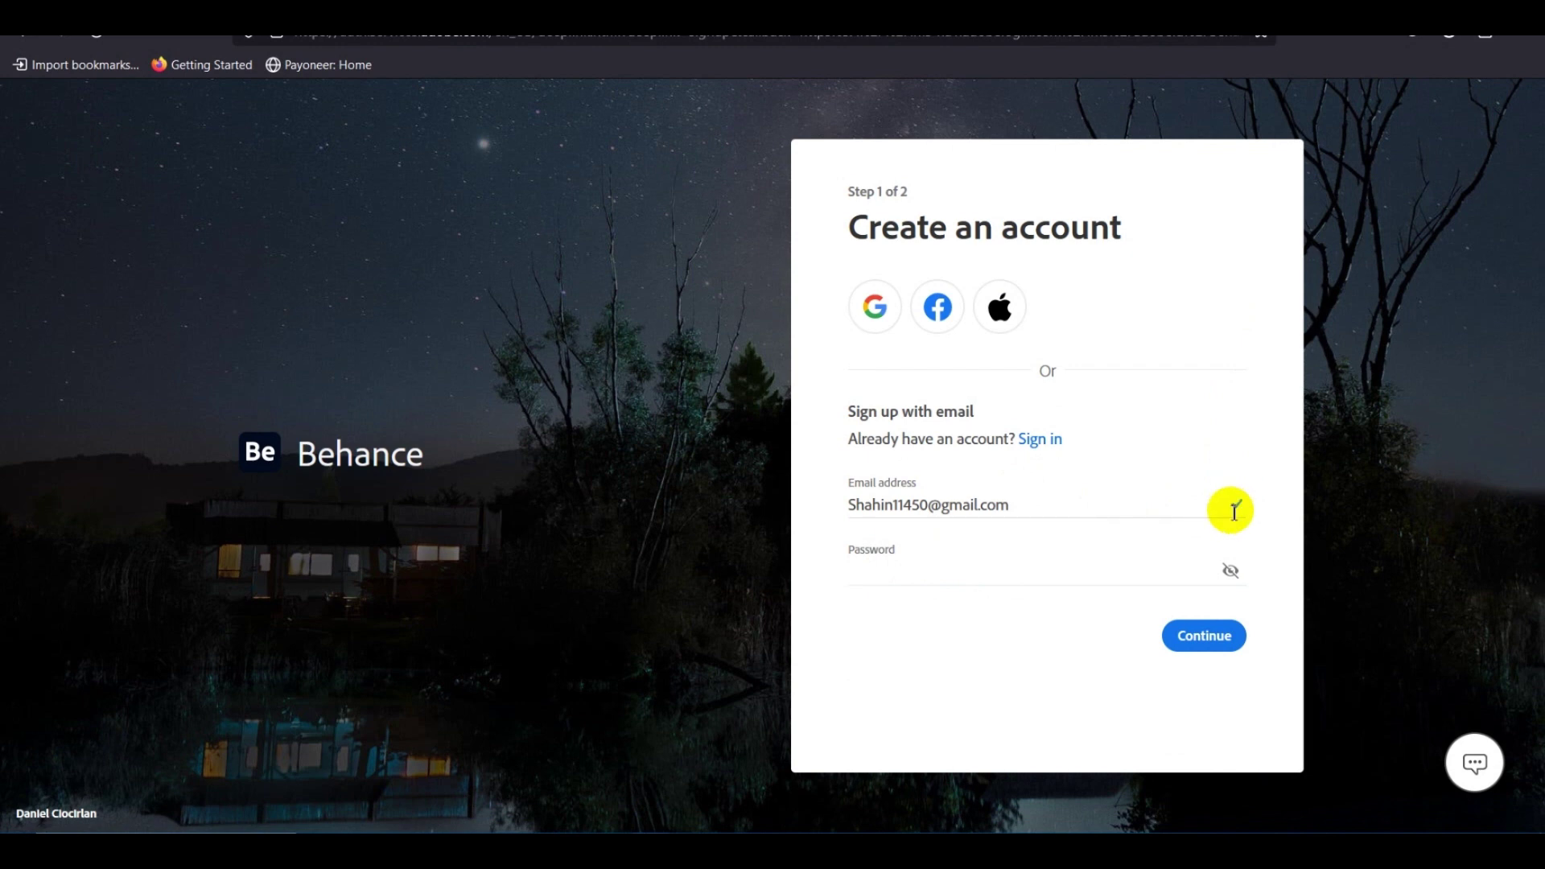
click(1037, 504)
Start a password manually and copy the email's username part to reuse in it.
click(889, 562)
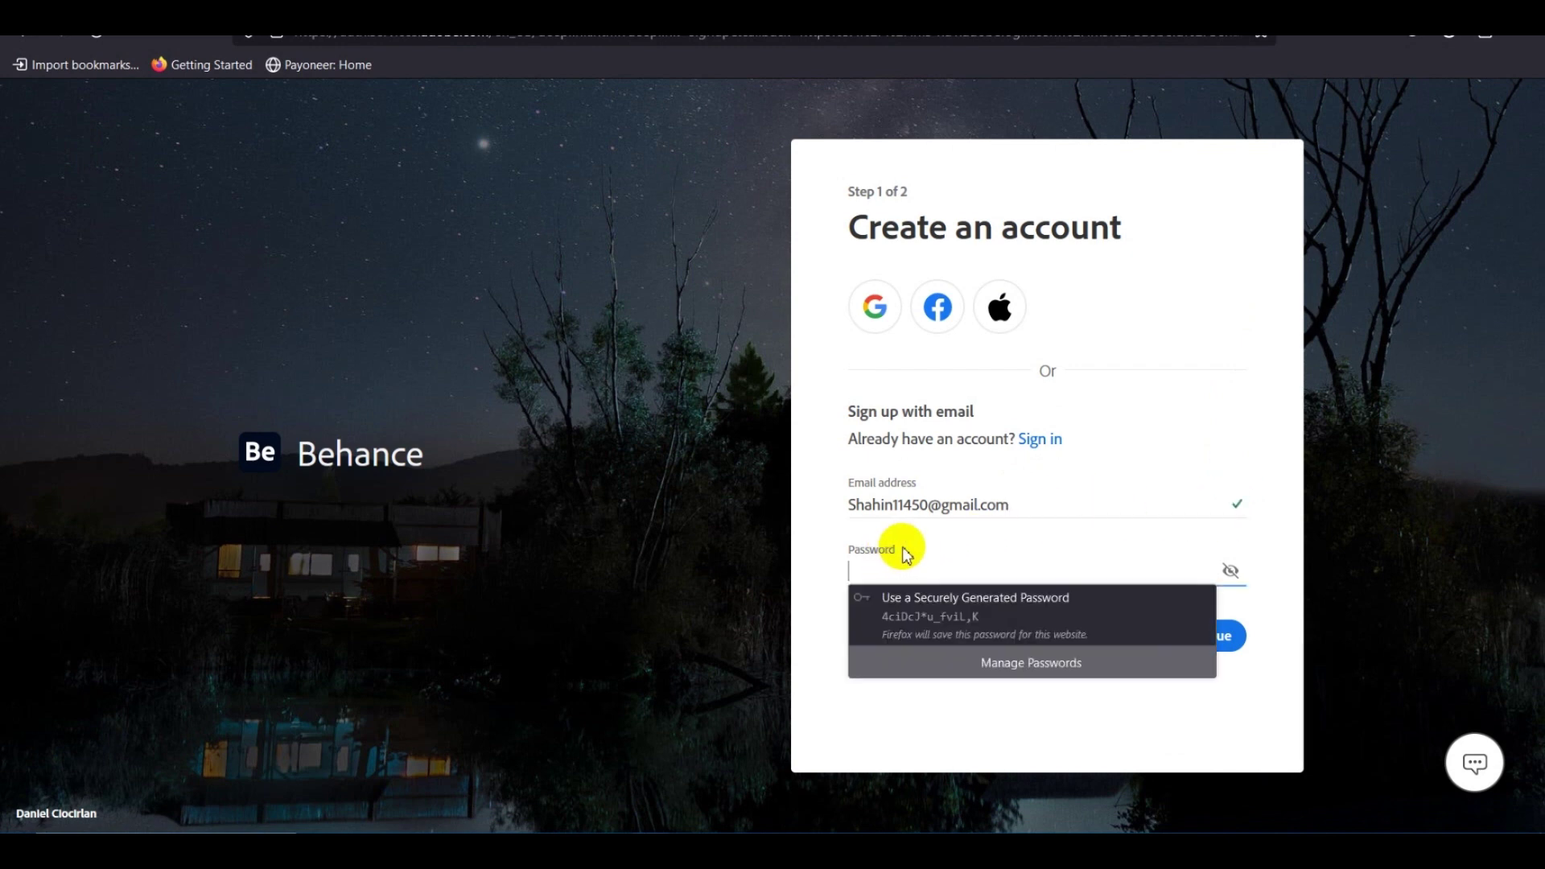
click(868, 557)
click(864, 567)
click(863, 562)
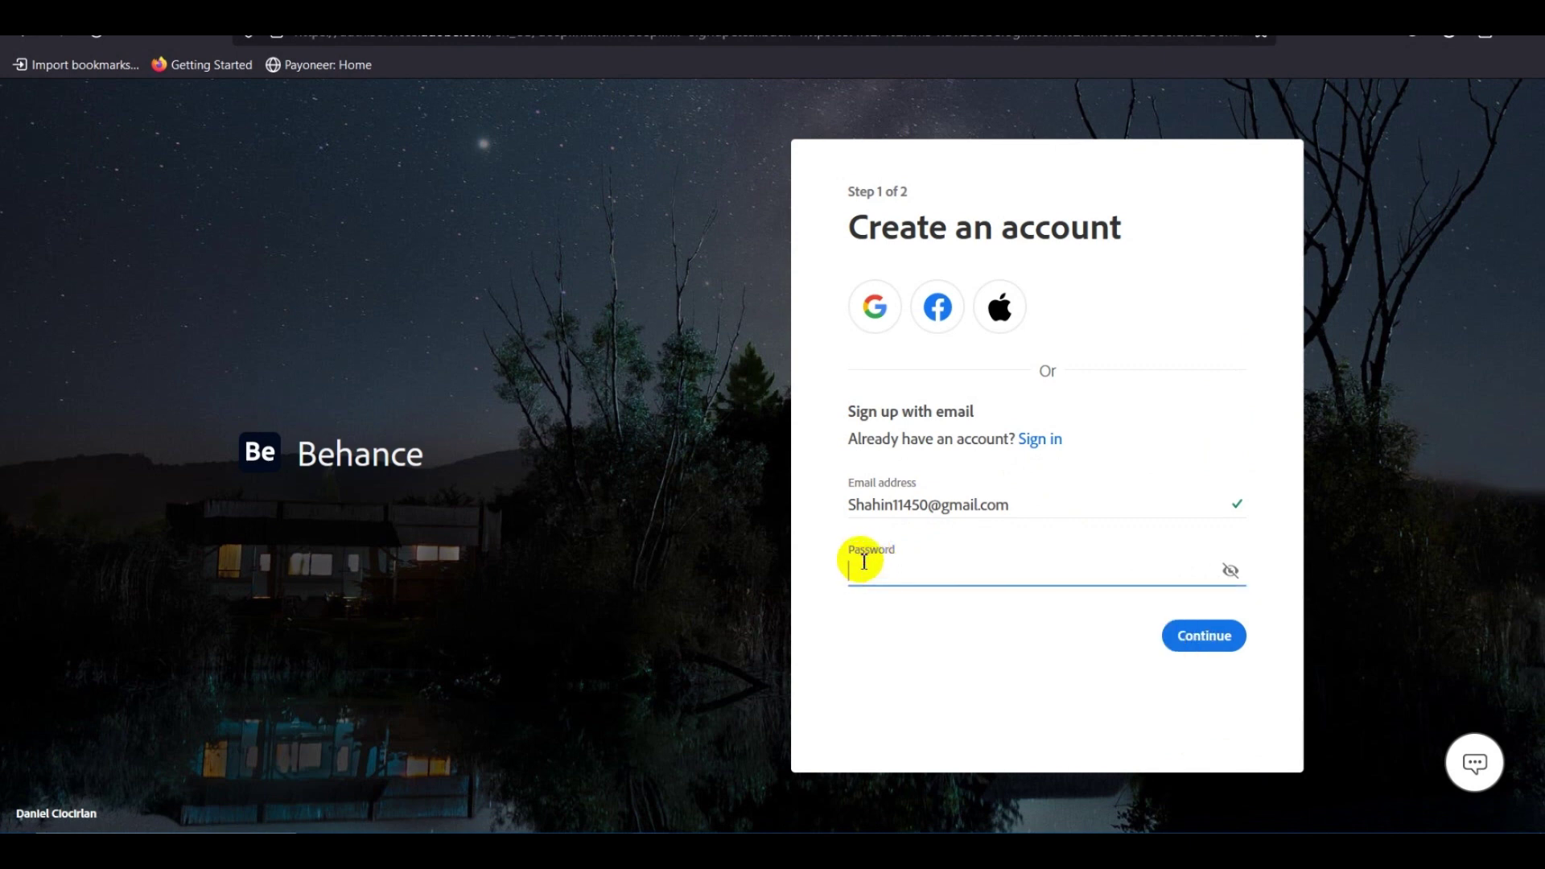
text(S)
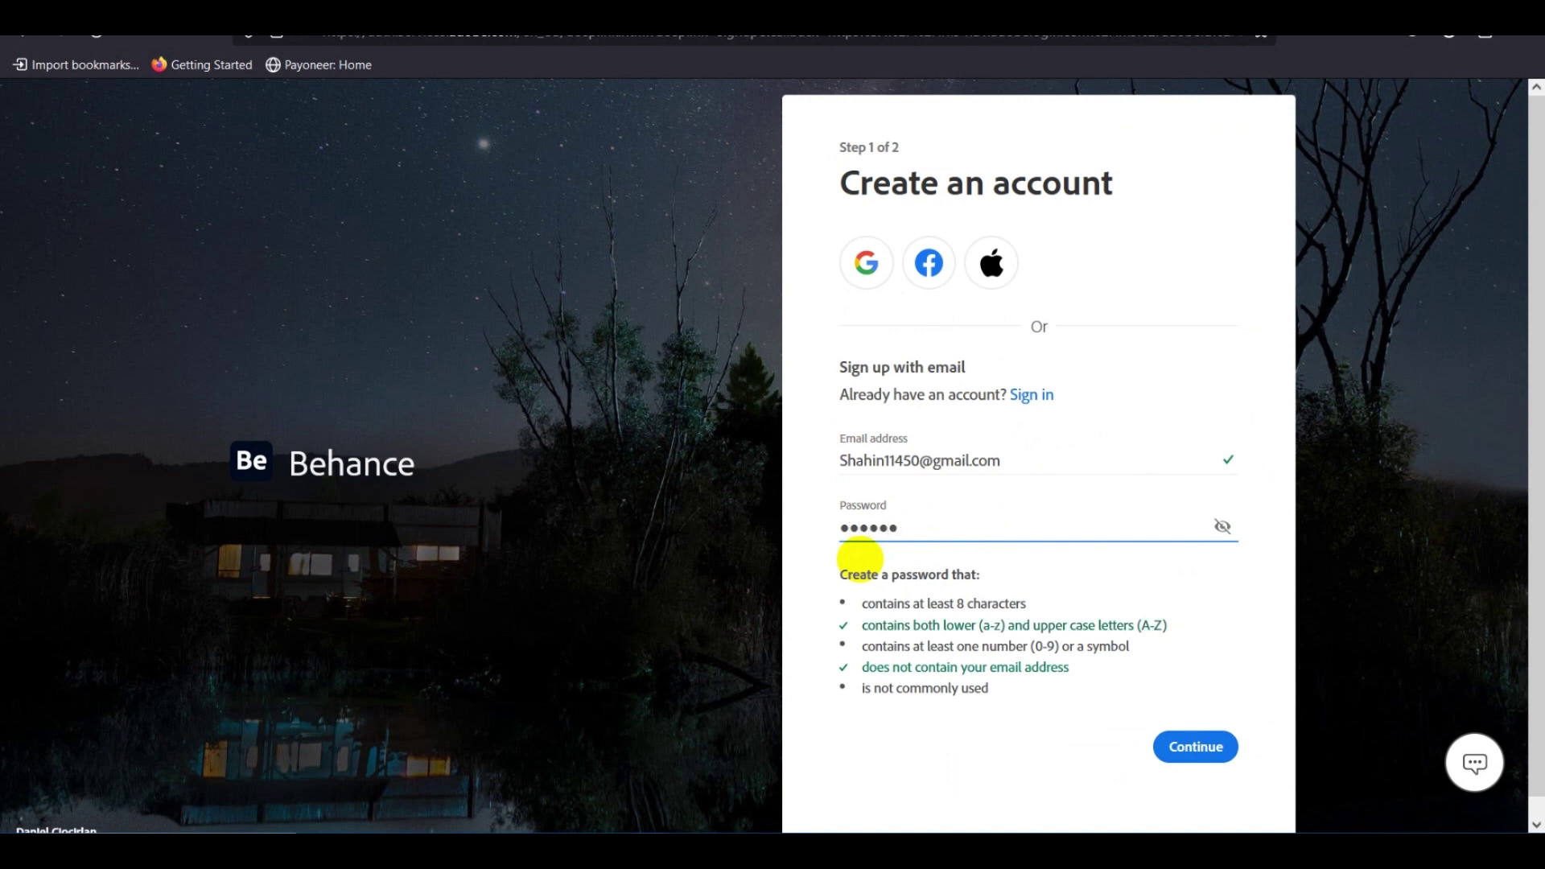
click(931, 461)
drag(931, 460, 841, 458)
click(885, 461)
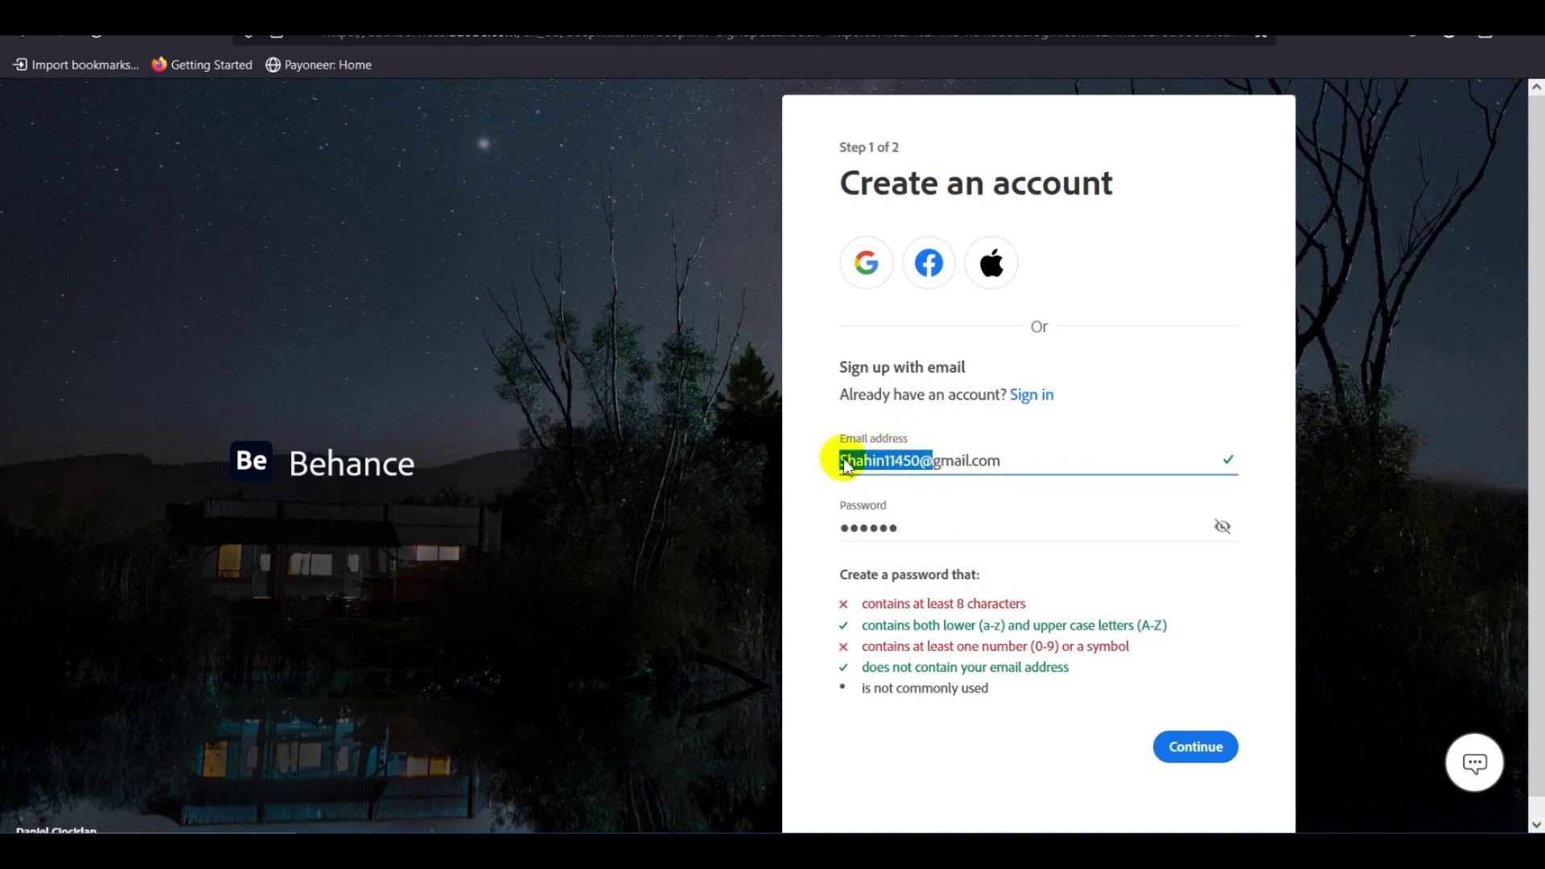
right_click(896, 469)
click(920, 580)
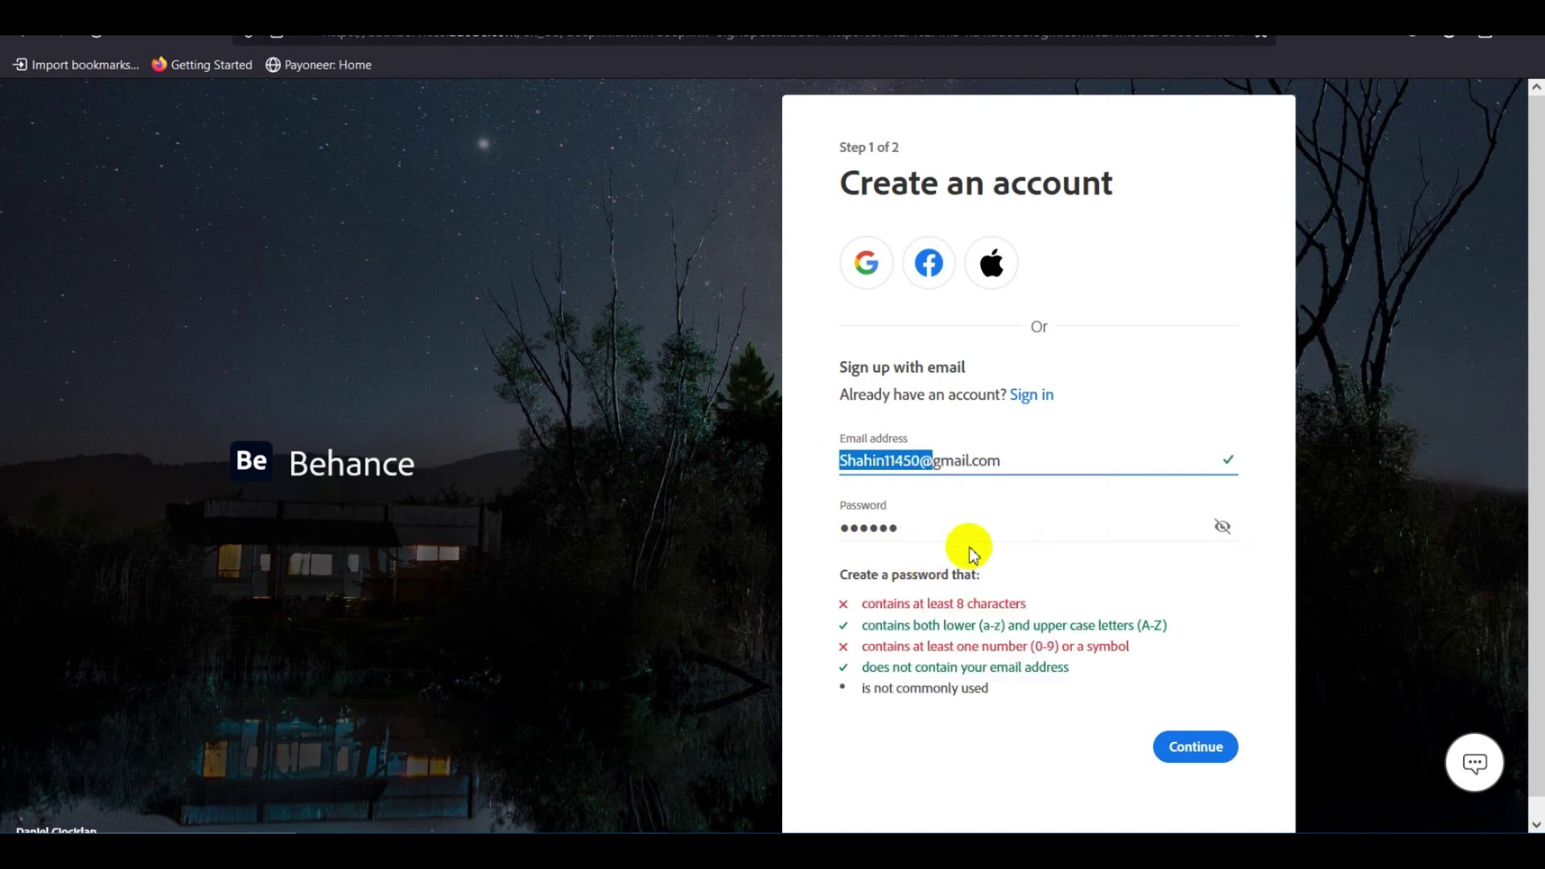
Paste the longer password, reveal it to check the requirements, and Continue to step 2.
drag(928, 541, 789, 528)
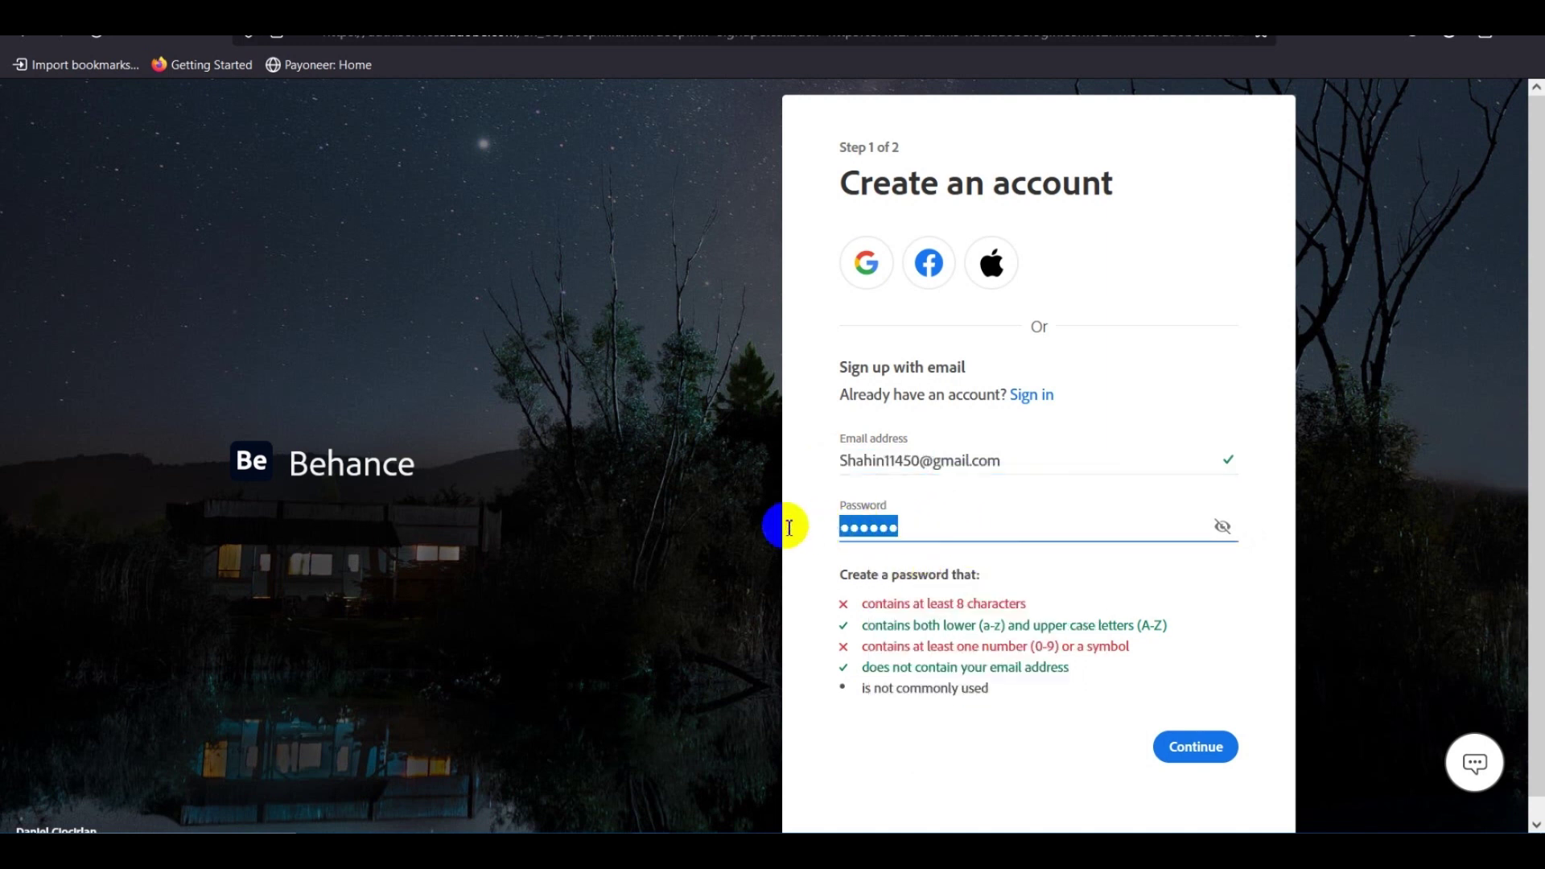
key(ctrl+v)
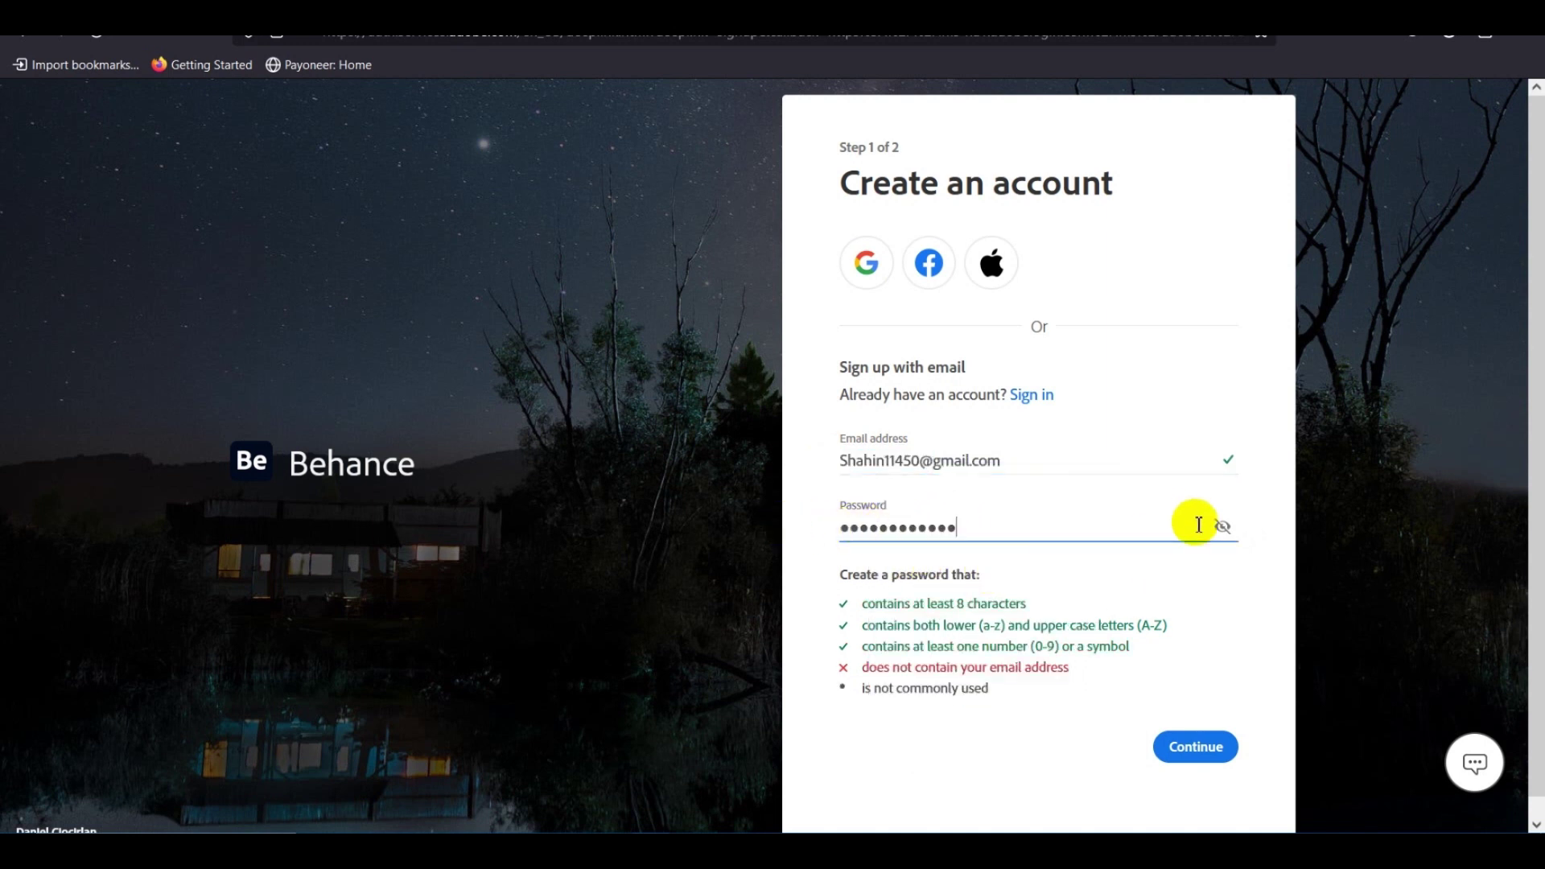
click(1222, 527)
click(1199, 728)
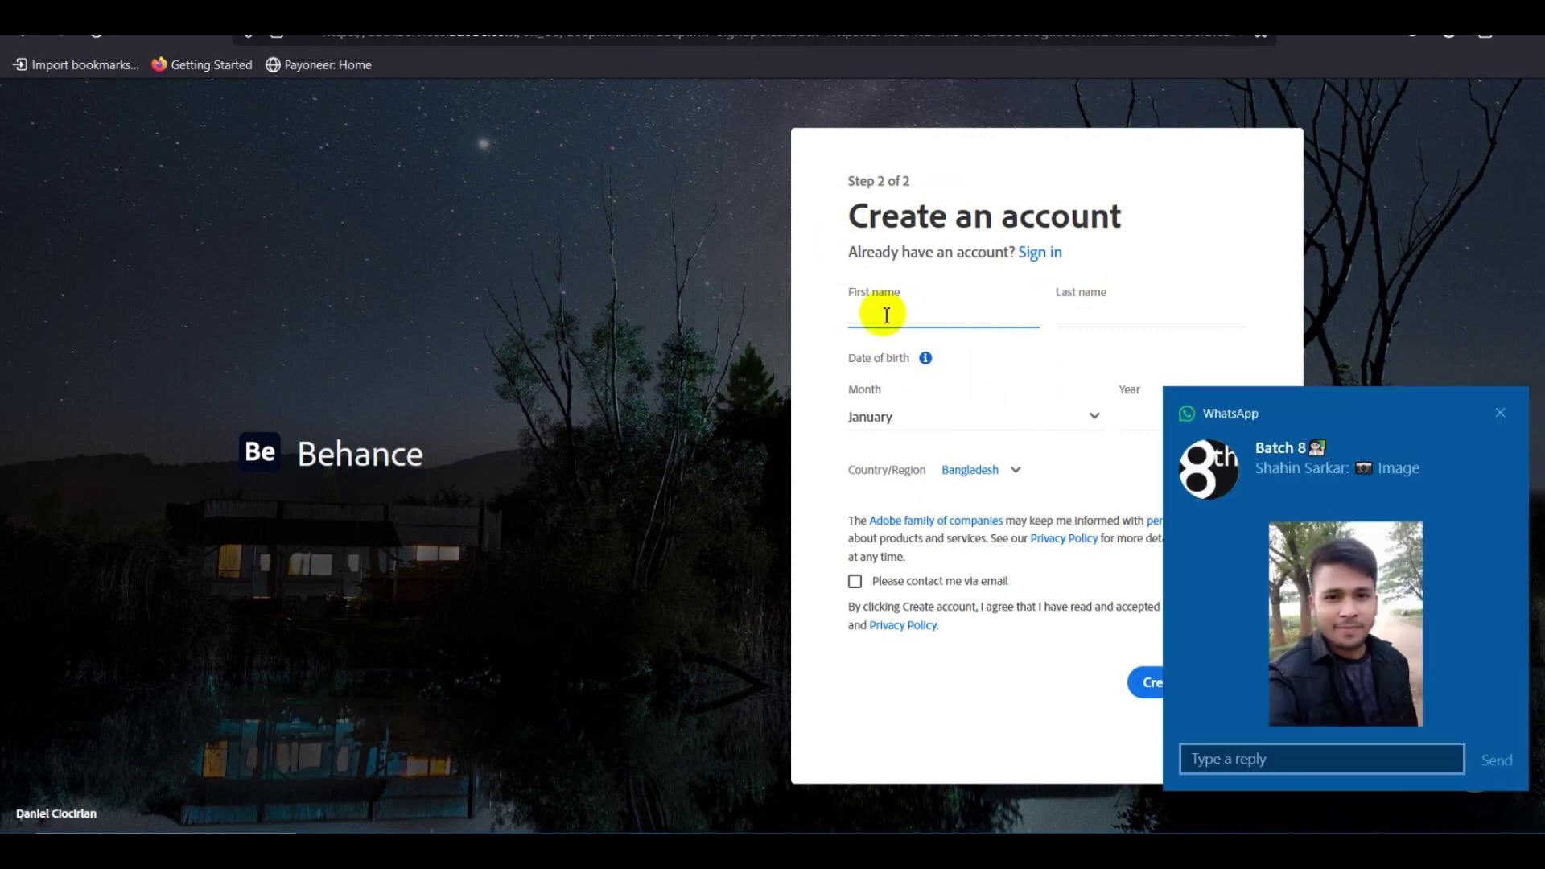
Dismiss the WhatsApp notification and place the cursor in step 2's First name field.
click(1502, 415)
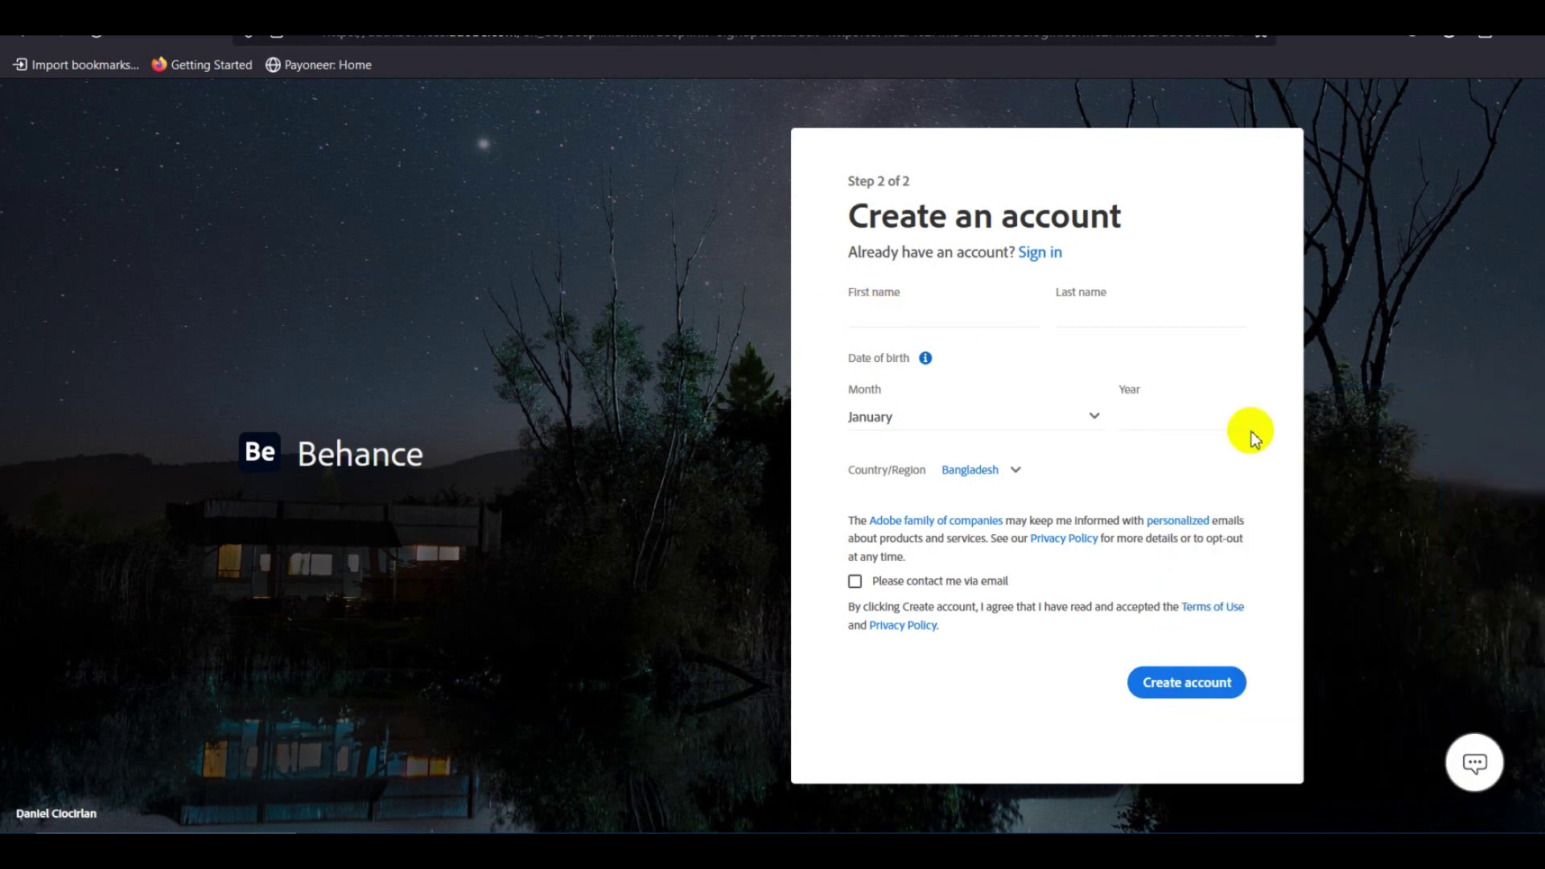
click(876, 316)
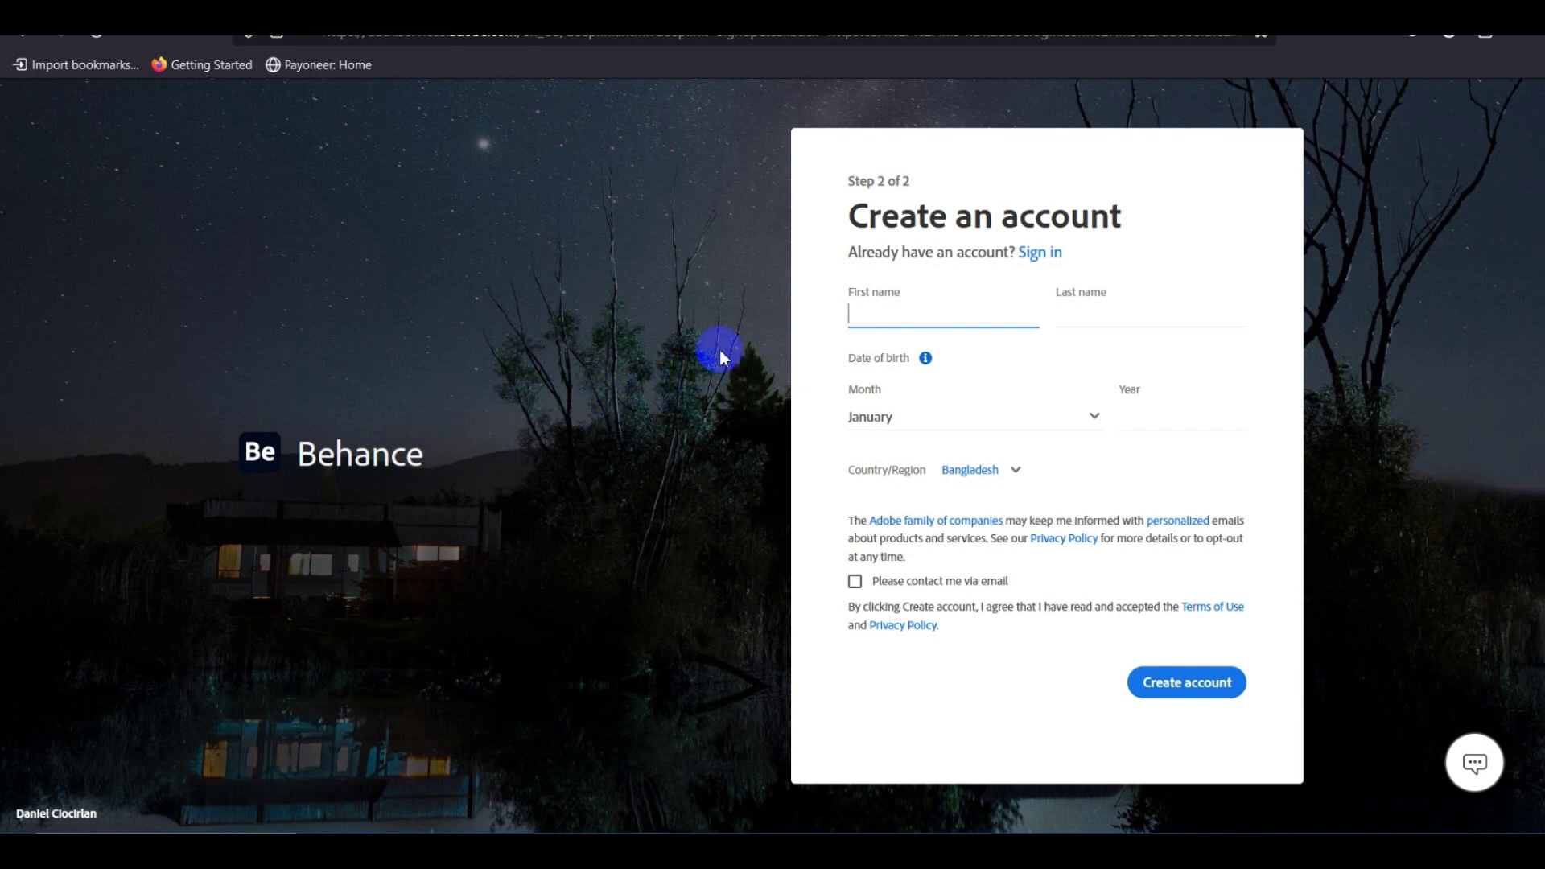
click(823, 298)
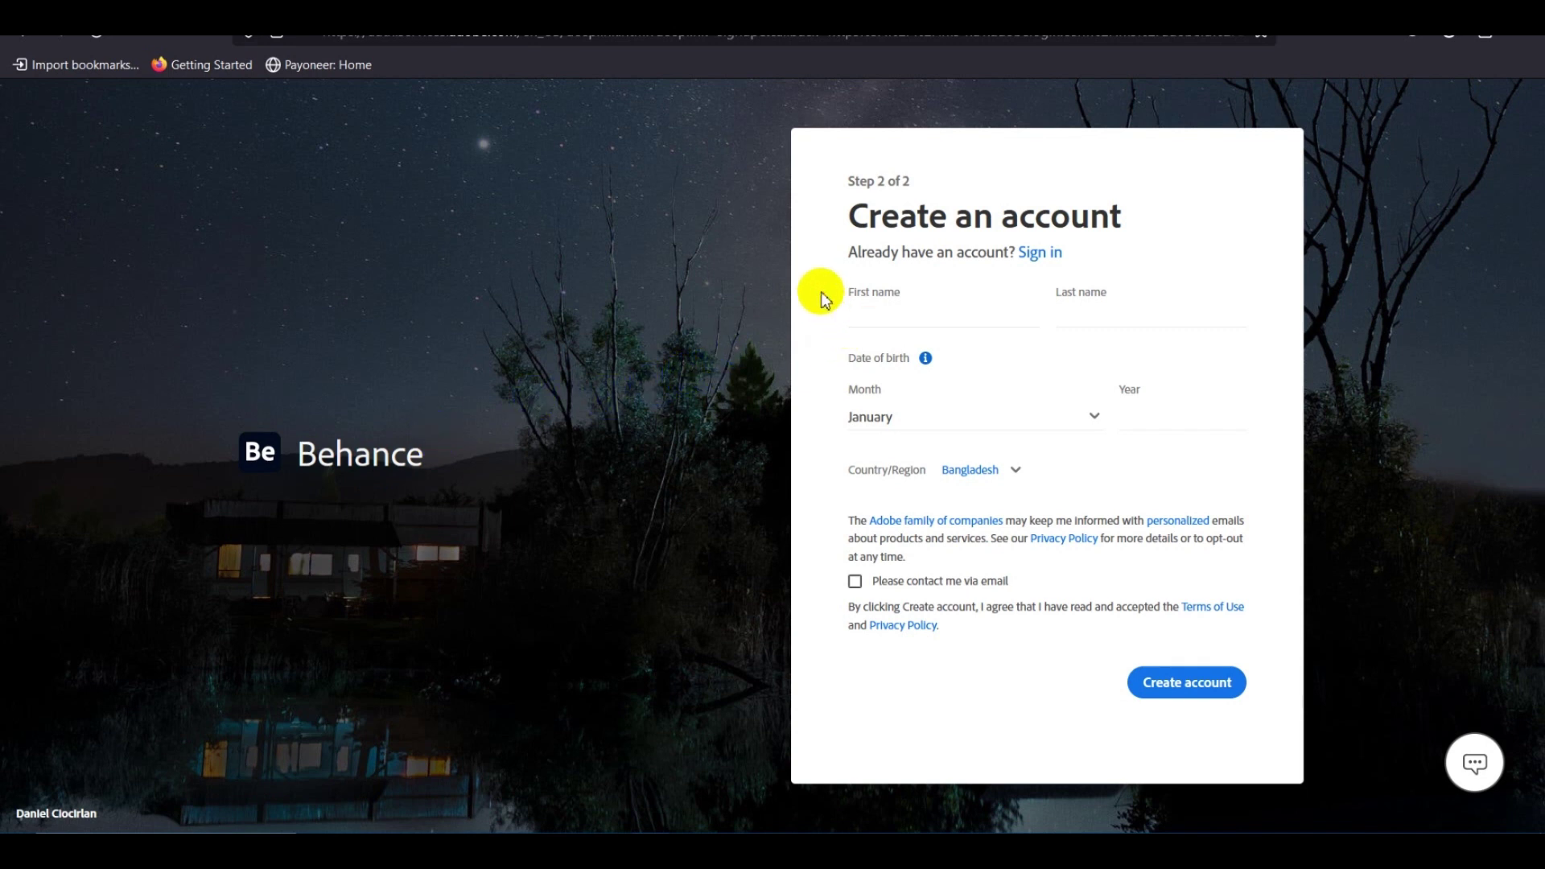
click(923, 316)
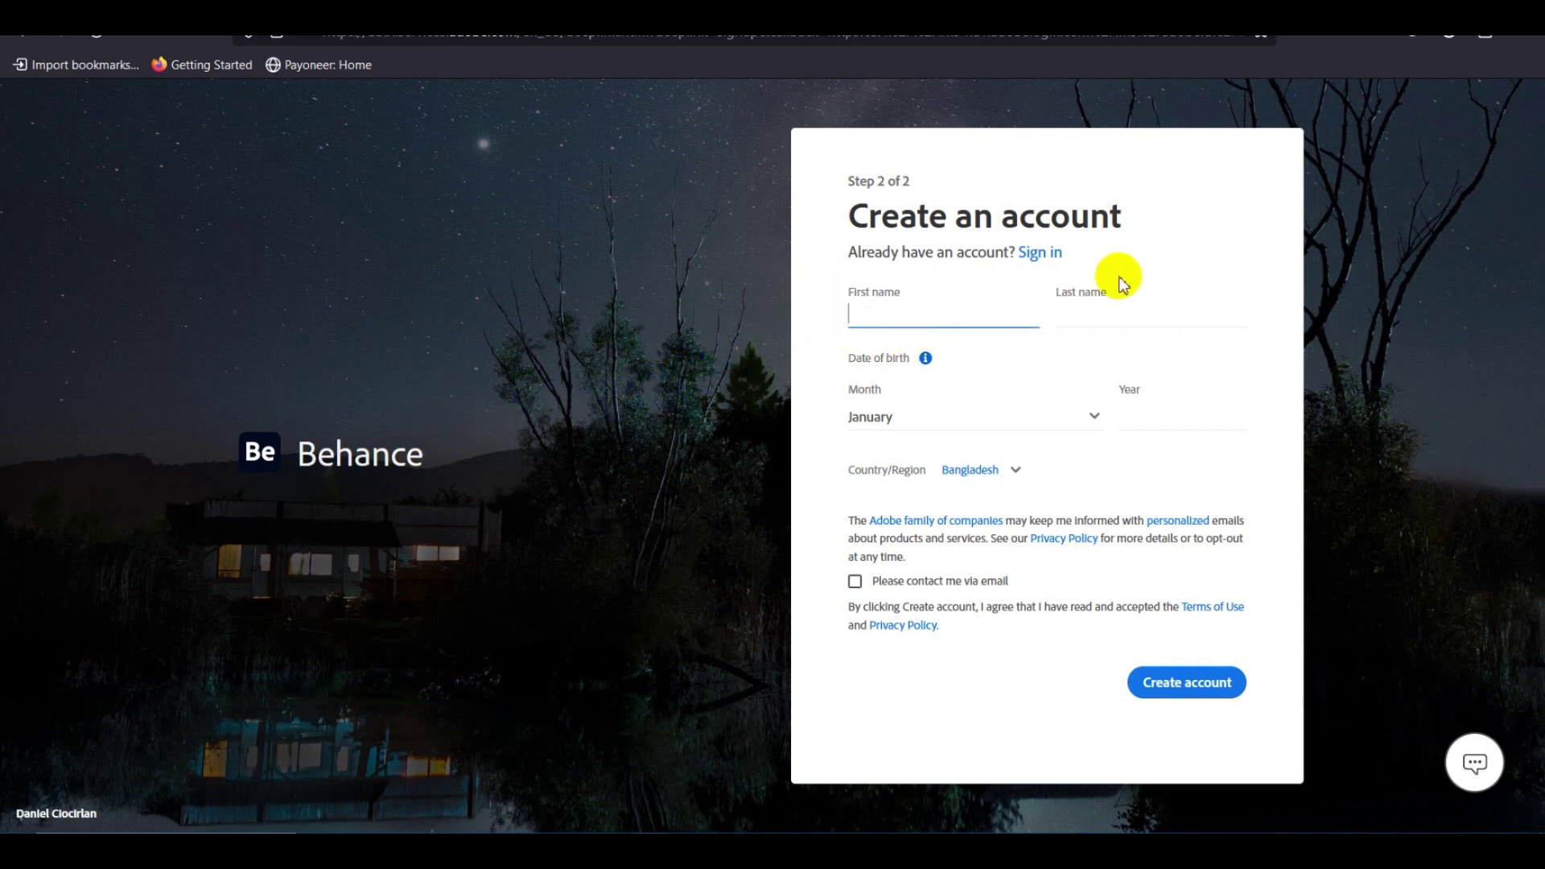
click(1189, 208)
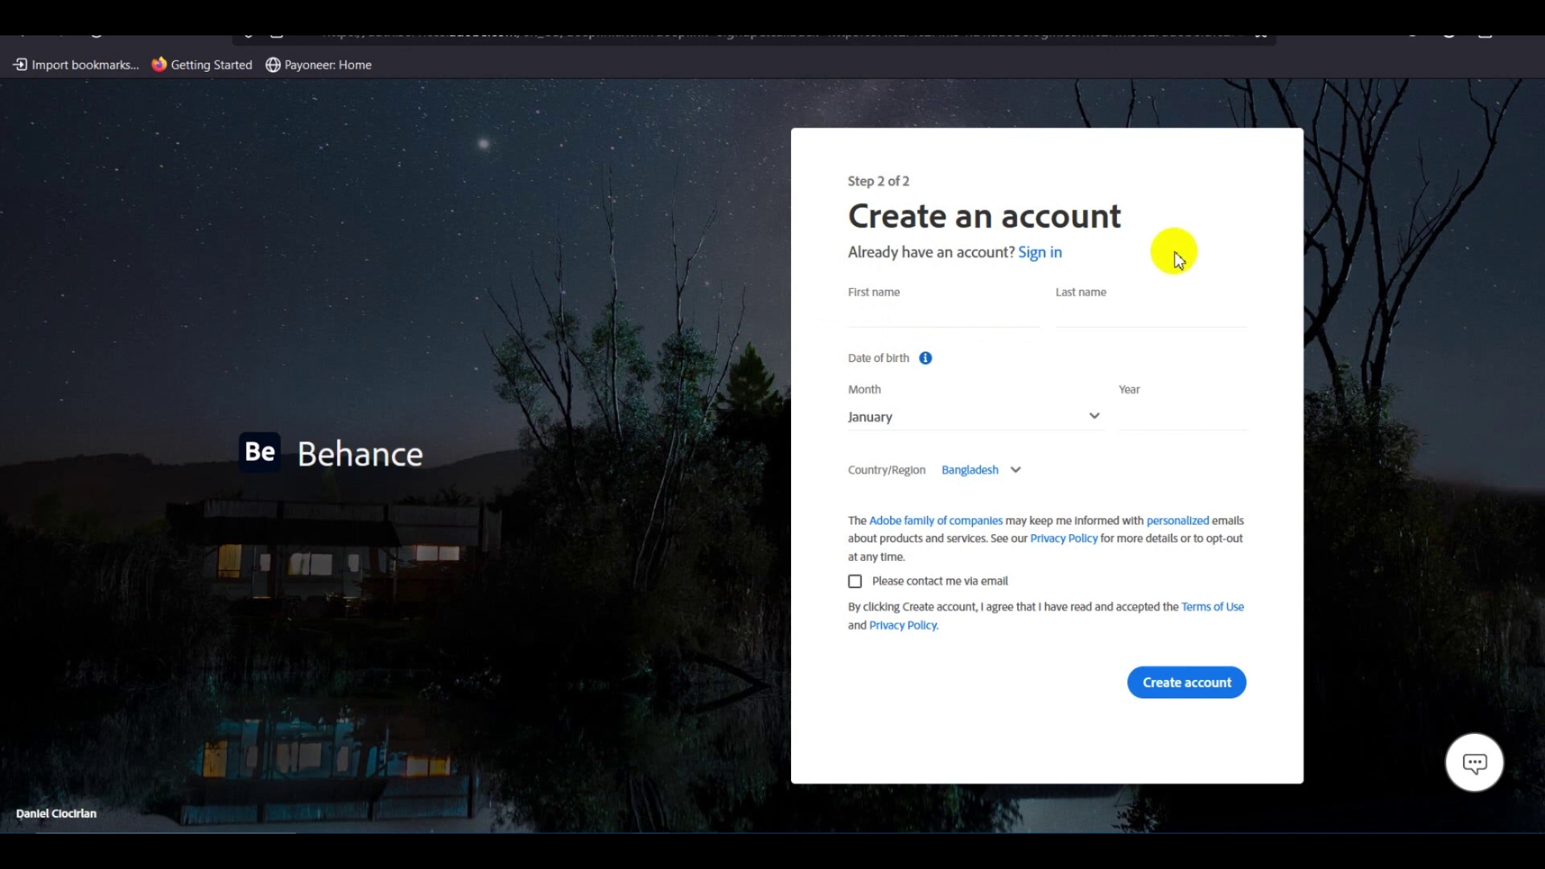
click(867, 313)
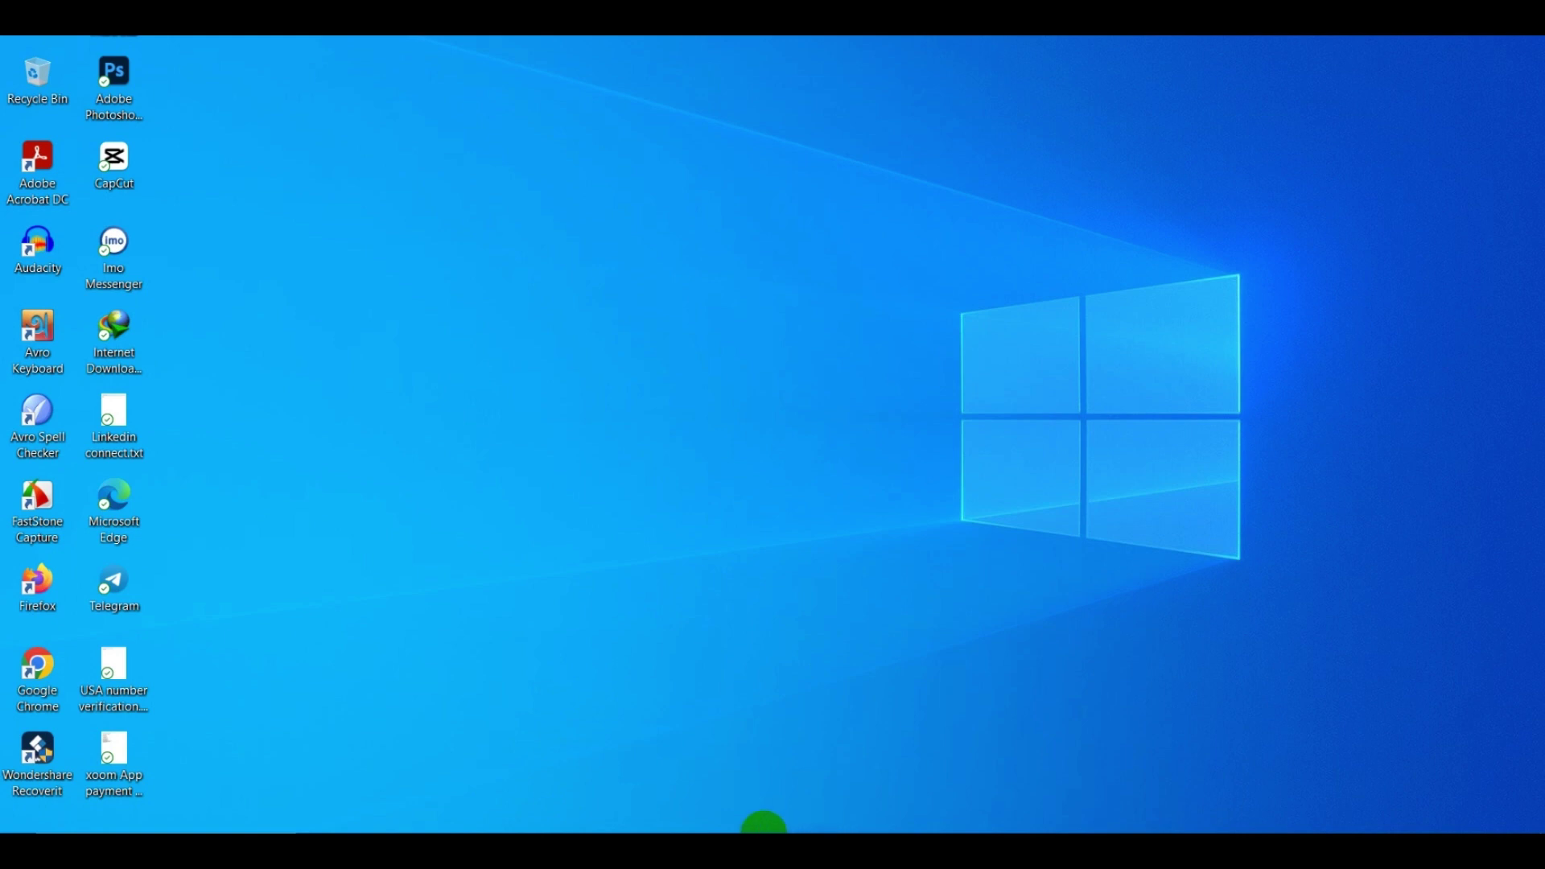
Bring the Chrome window back from the taskbar and switch to the ChatGPT tab.
mouse_move(718, 829)
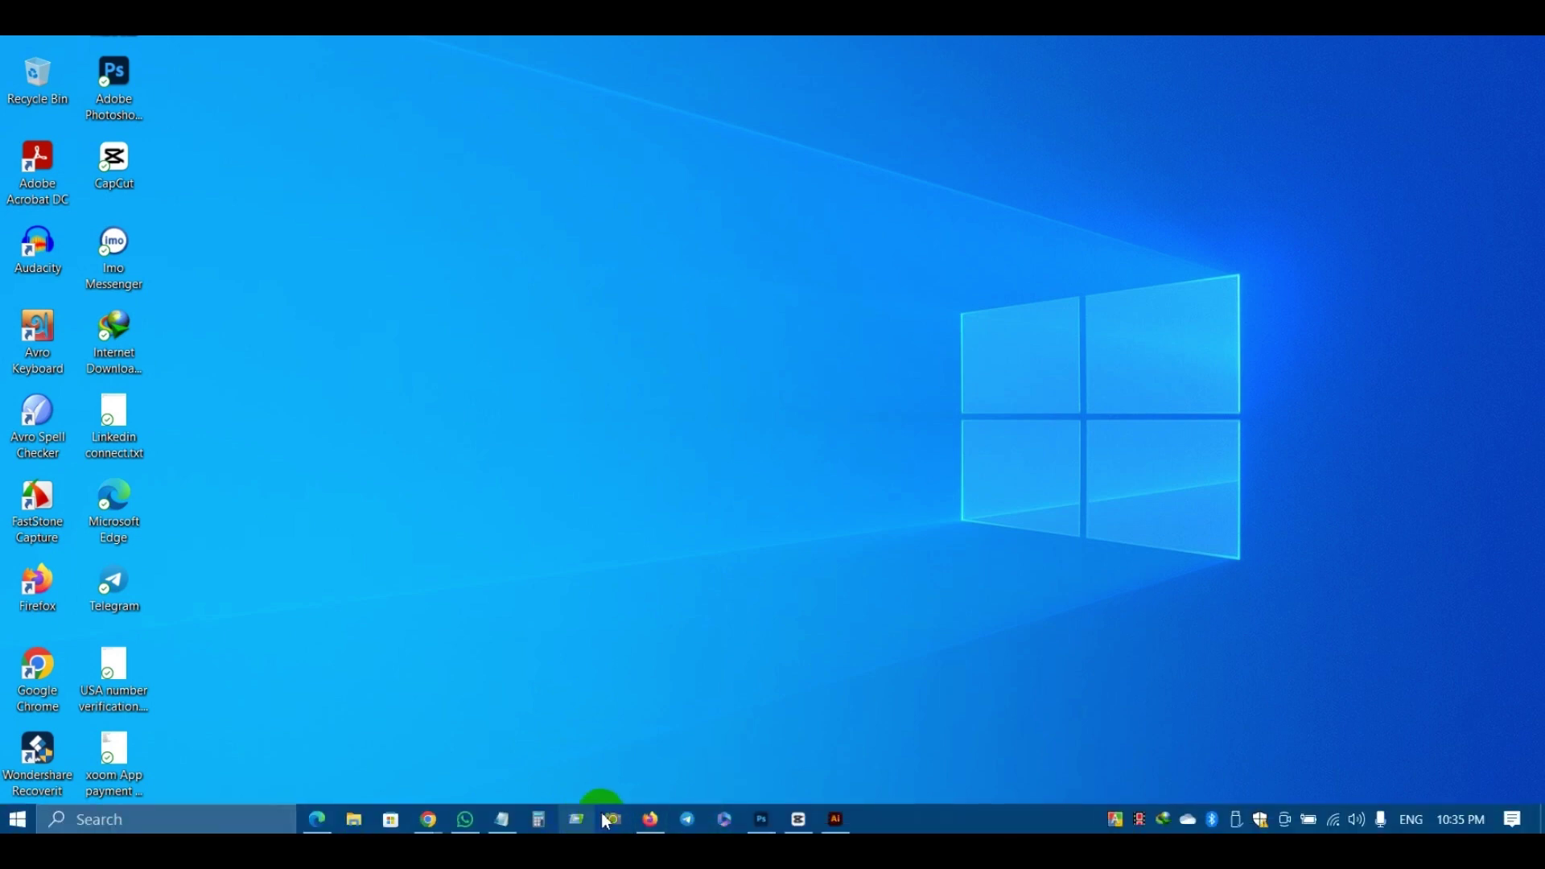
mouse_move(429, 819)
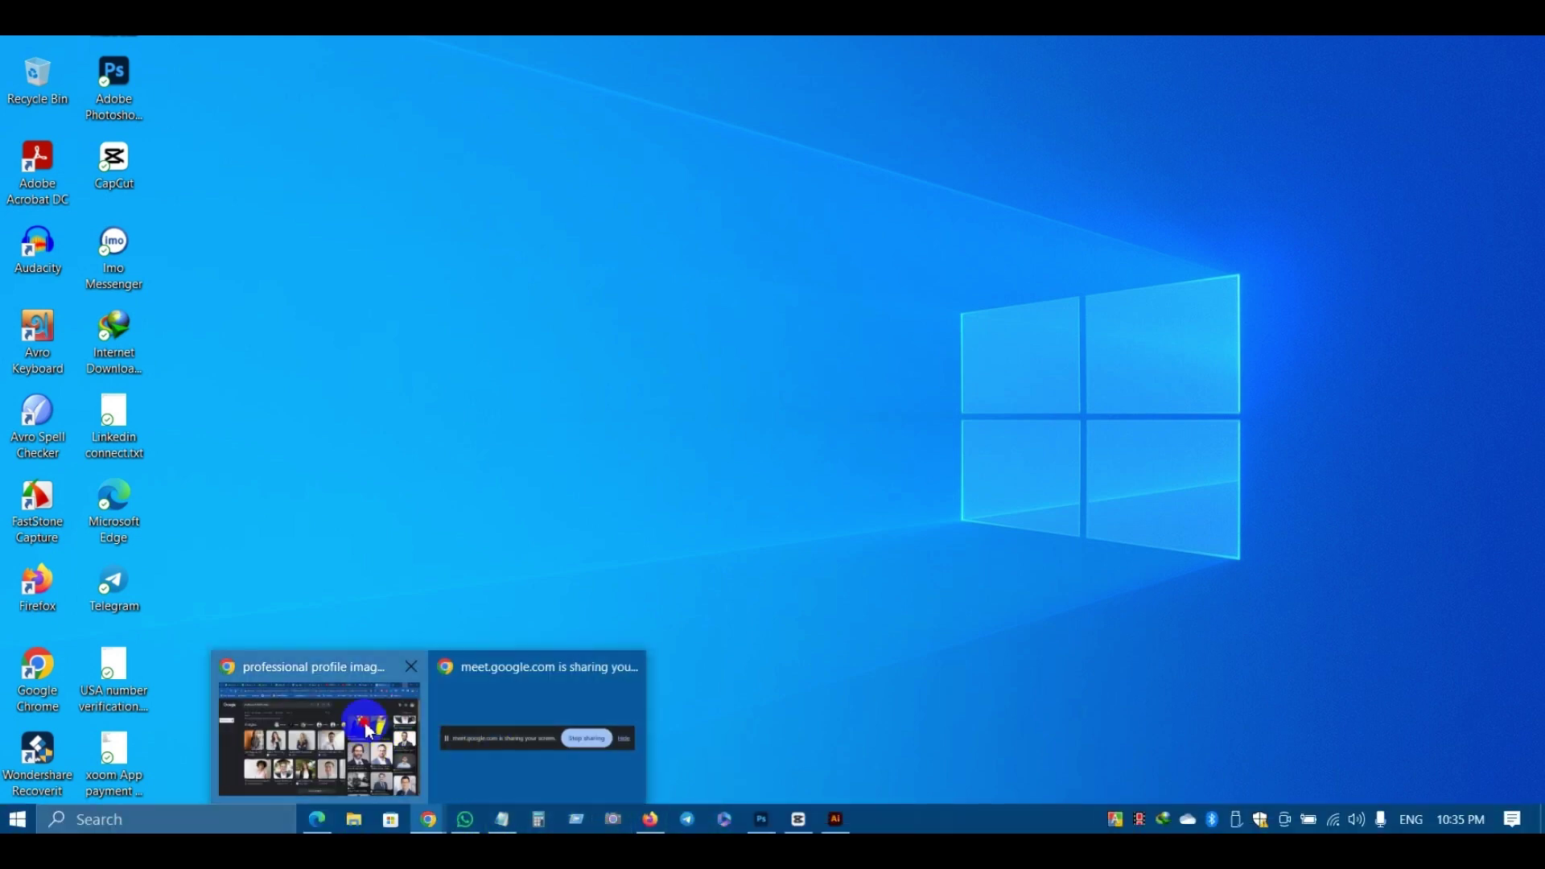
click(369, 731)
key(ctrl+Tab)
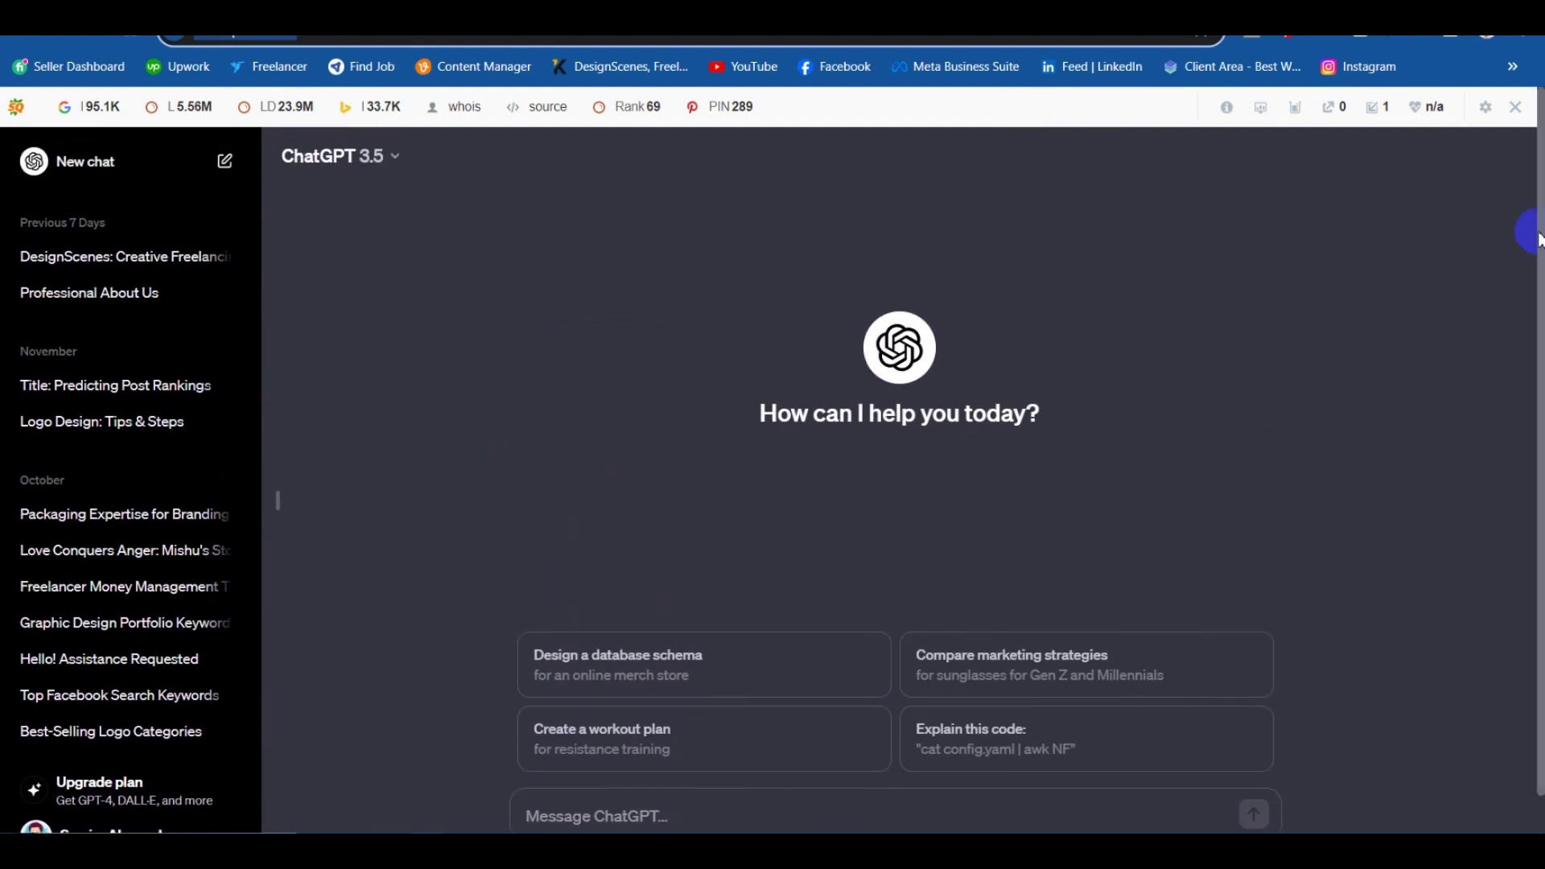
Hide the SEO toolbar, reply 'Yeah I am great.' and ask ChatGPT for unique brand names.
click(1516, 107)
click(1194, 206)
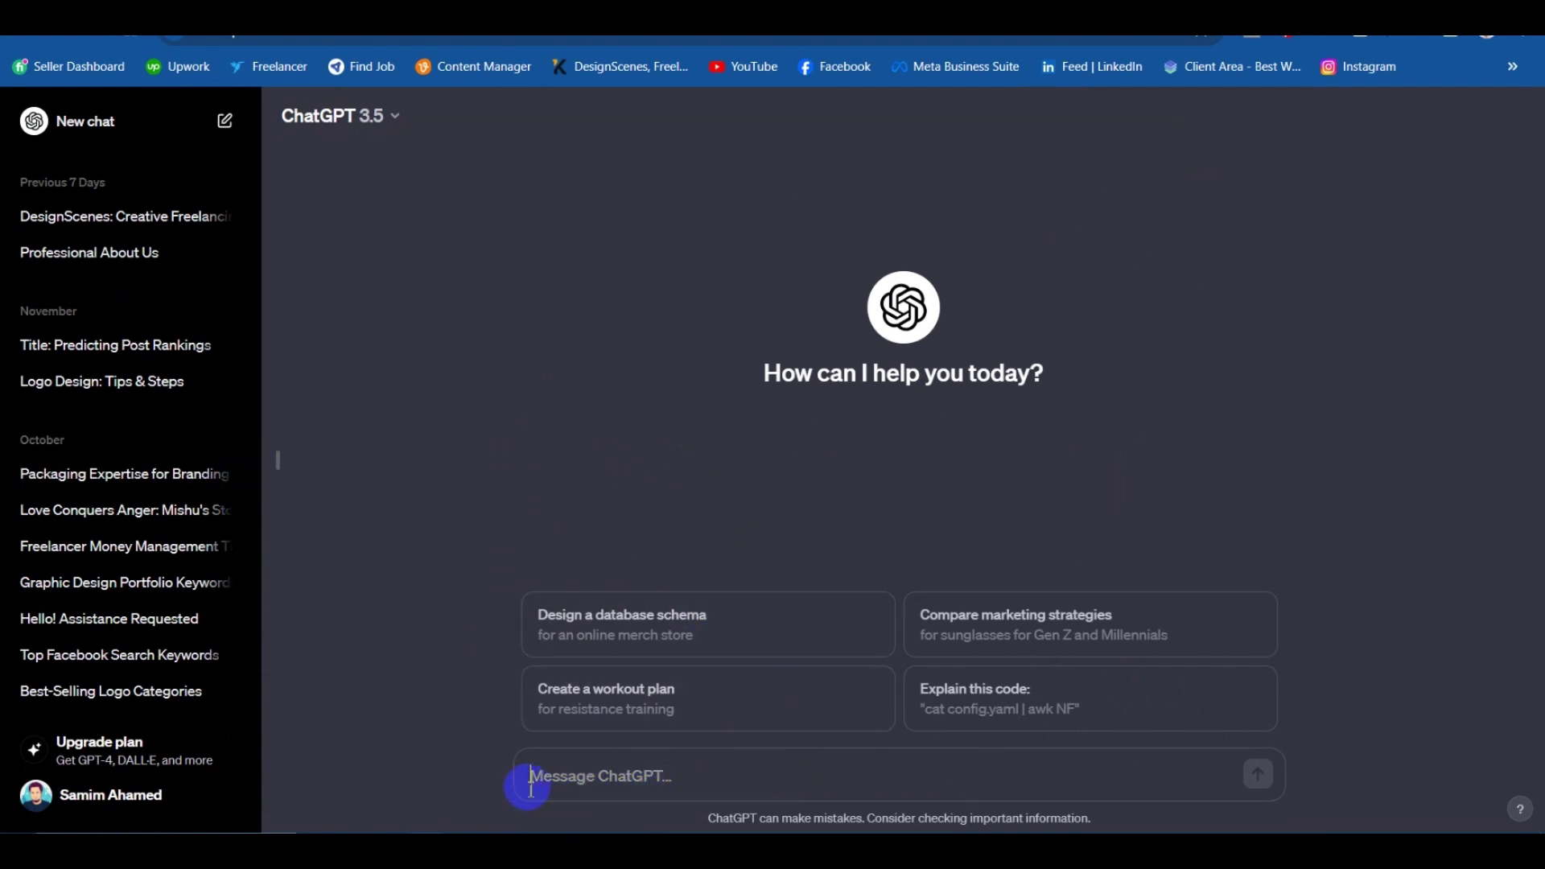
click(658, 785)
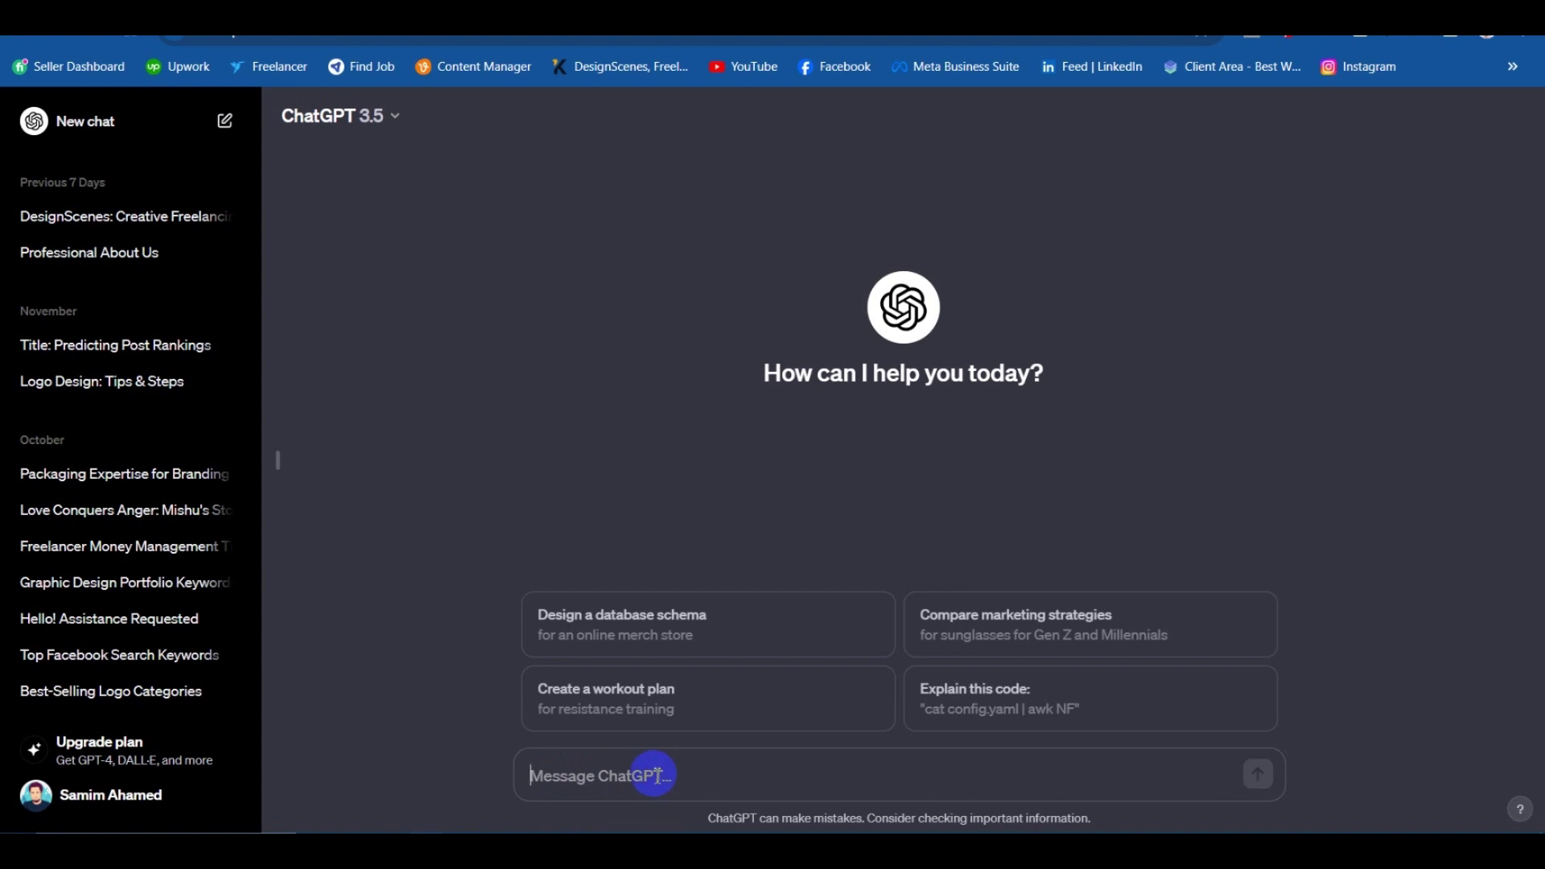
click(606, 775)
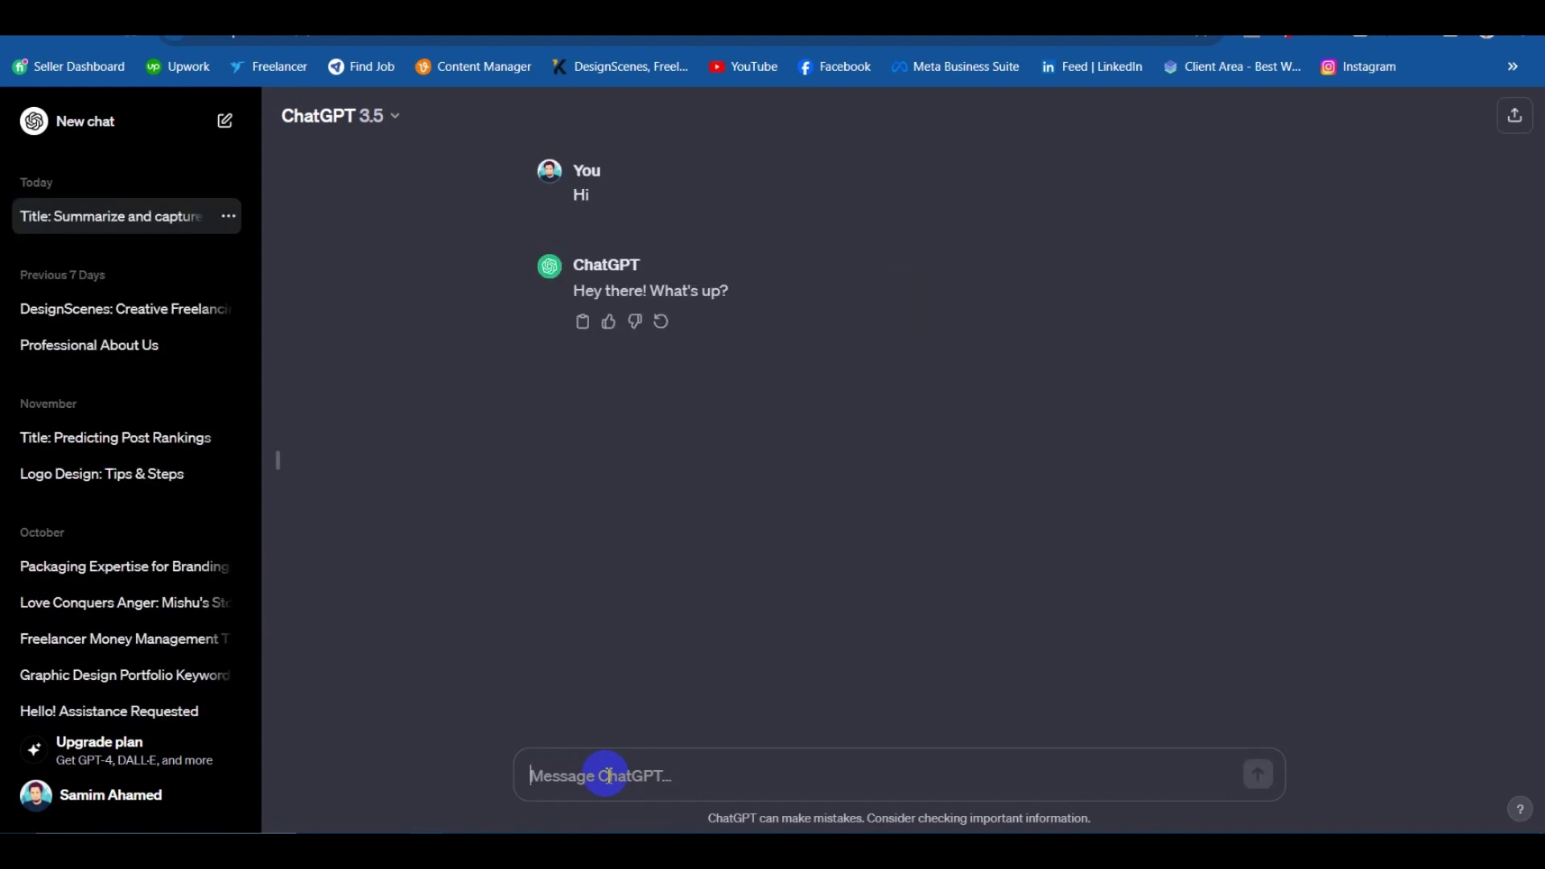
text(Yeah I am great.)
key(Return)
text(I am going to start)
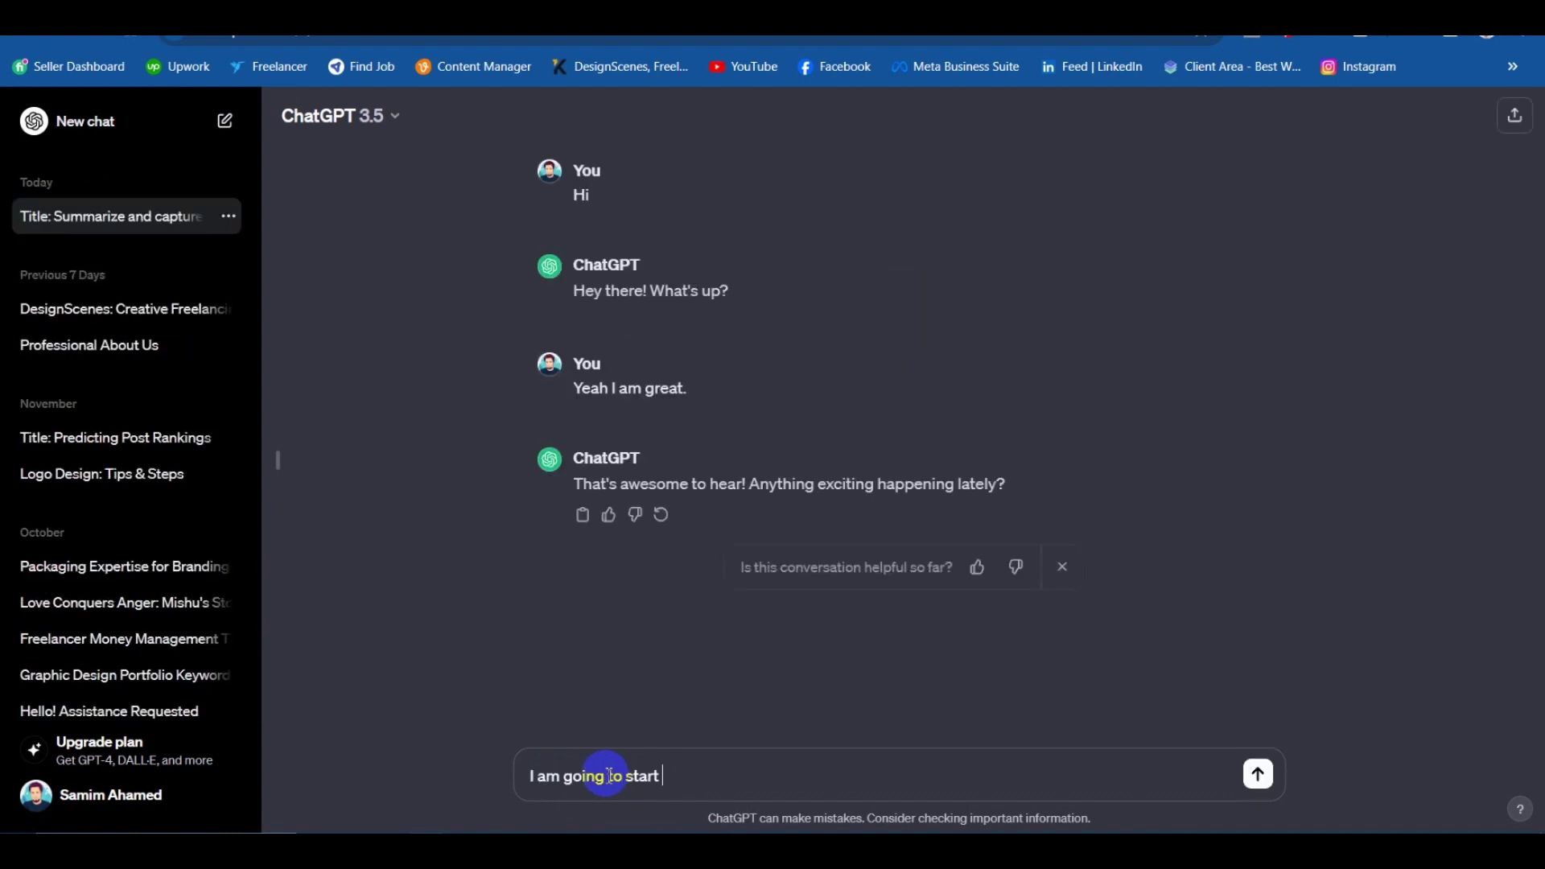
text(new company for my graphic design service. Can you suggest me some uni)
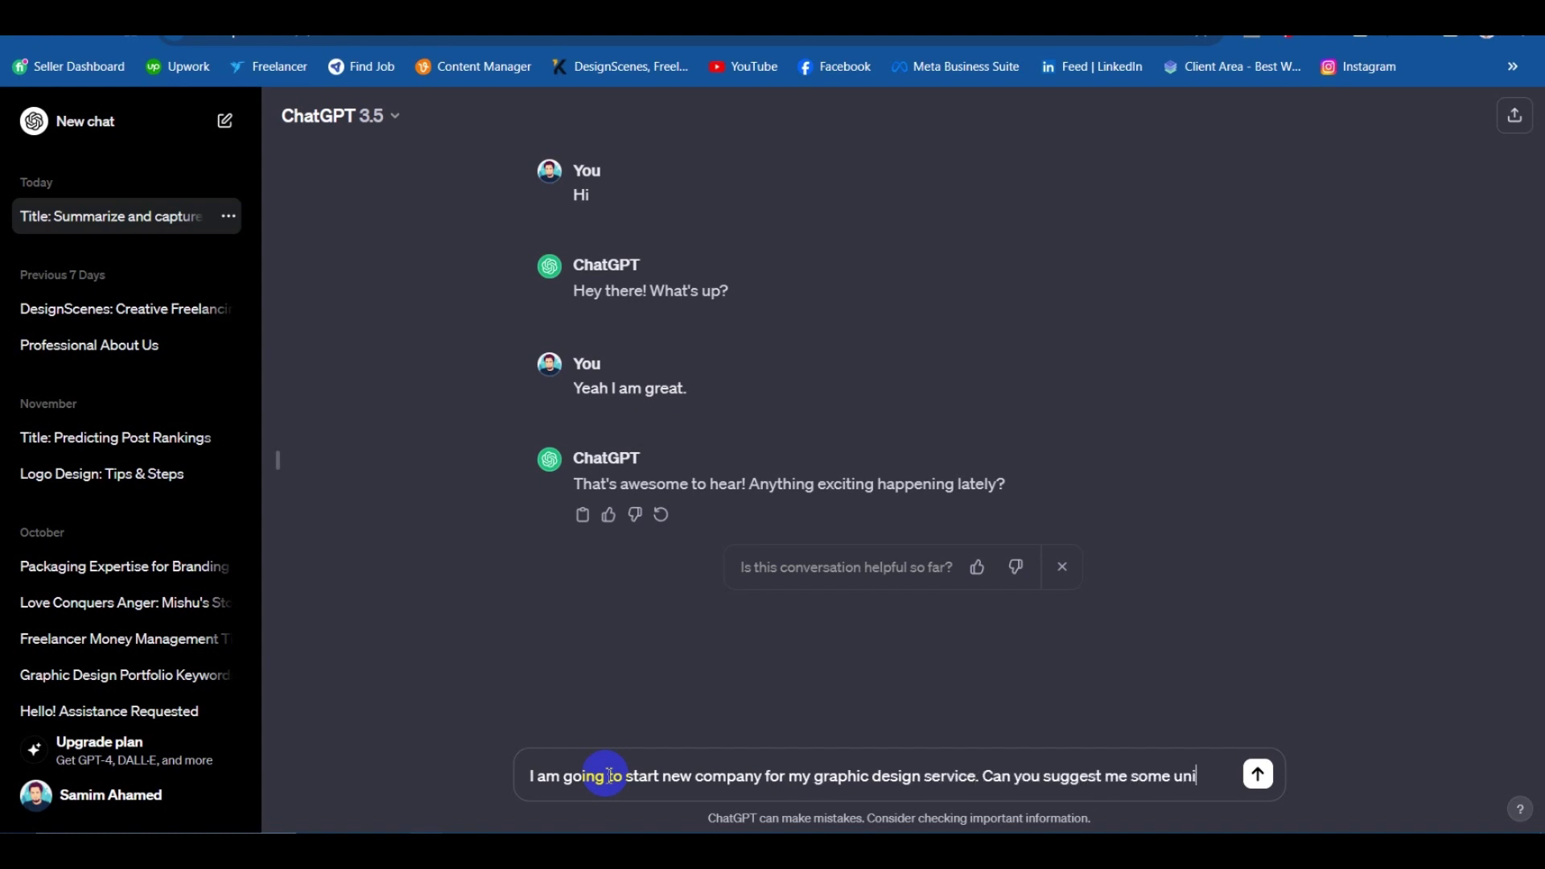
text(que brand )
text(?)
key(Return)
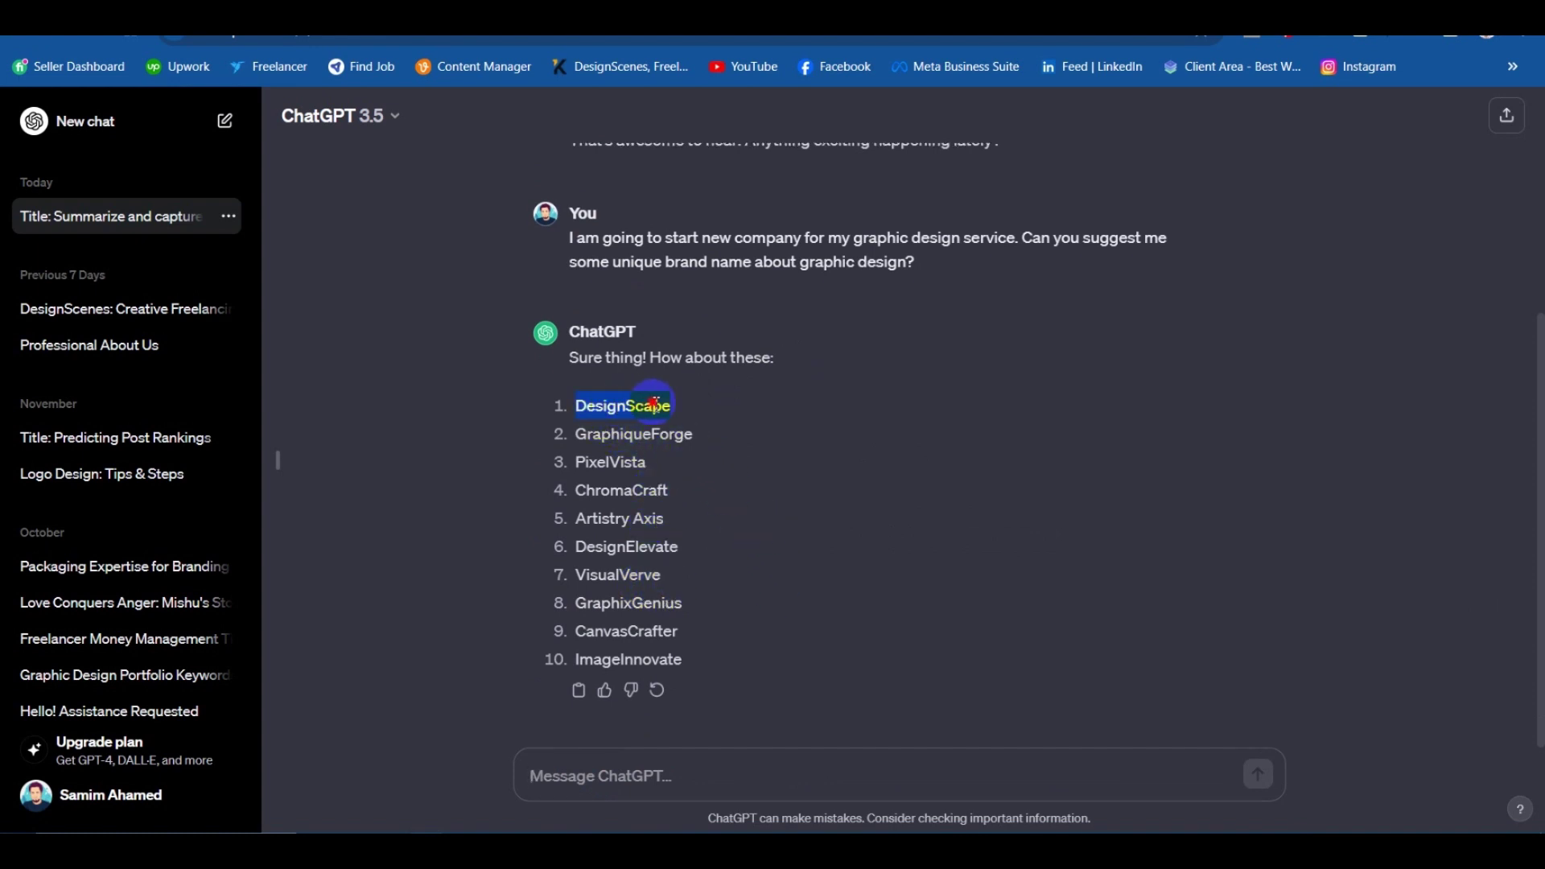
Select DesignScape from ChatGPT's ten suggested brand names and copy it.
drag(620, 481, 624, 605)
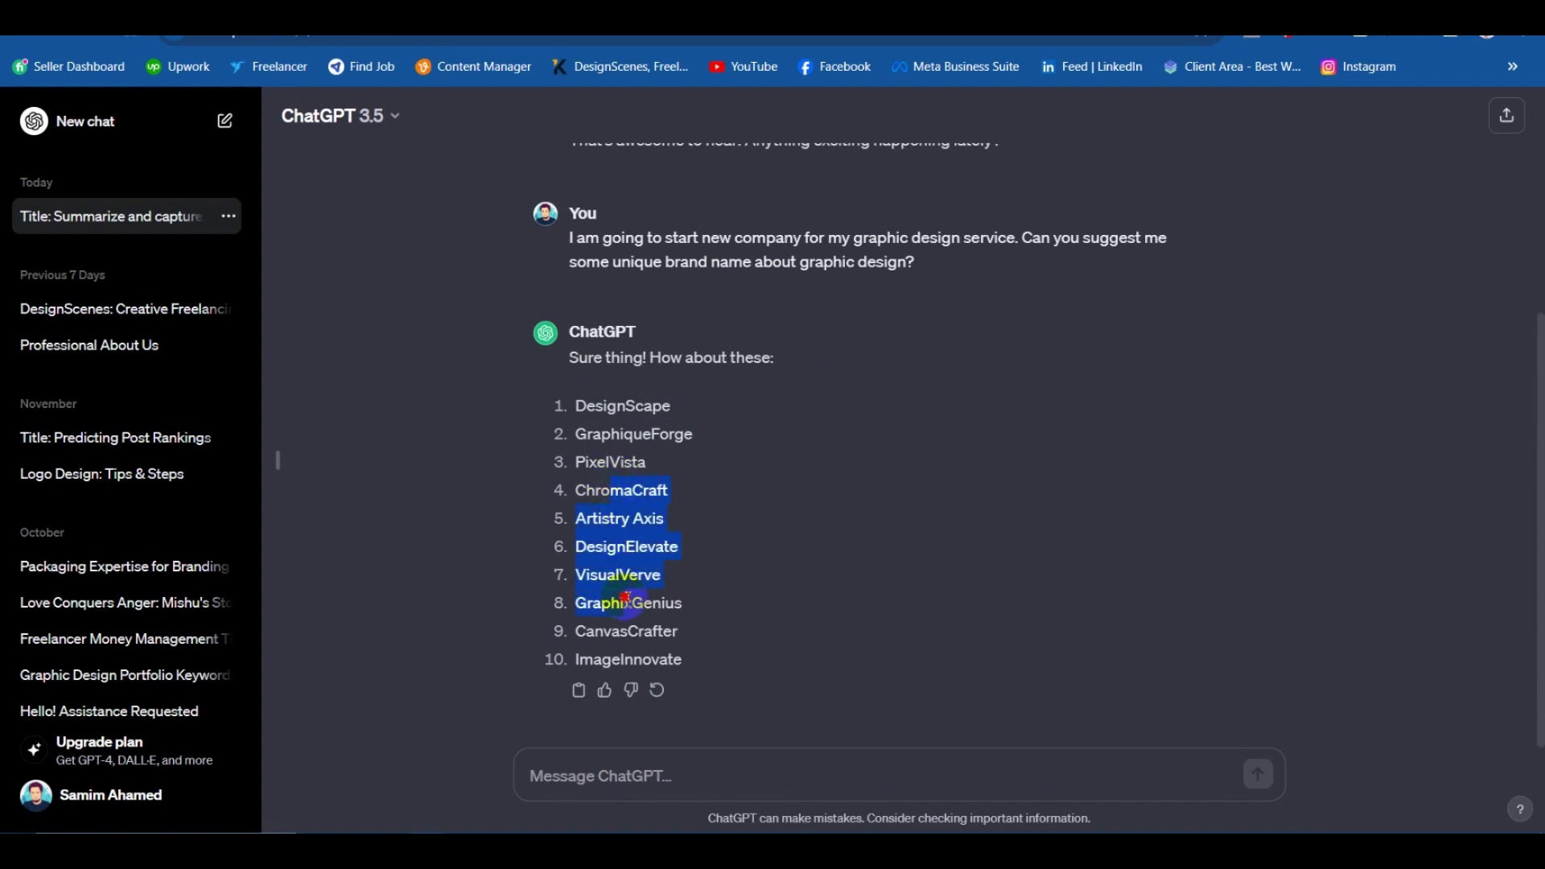
click(614, 631)
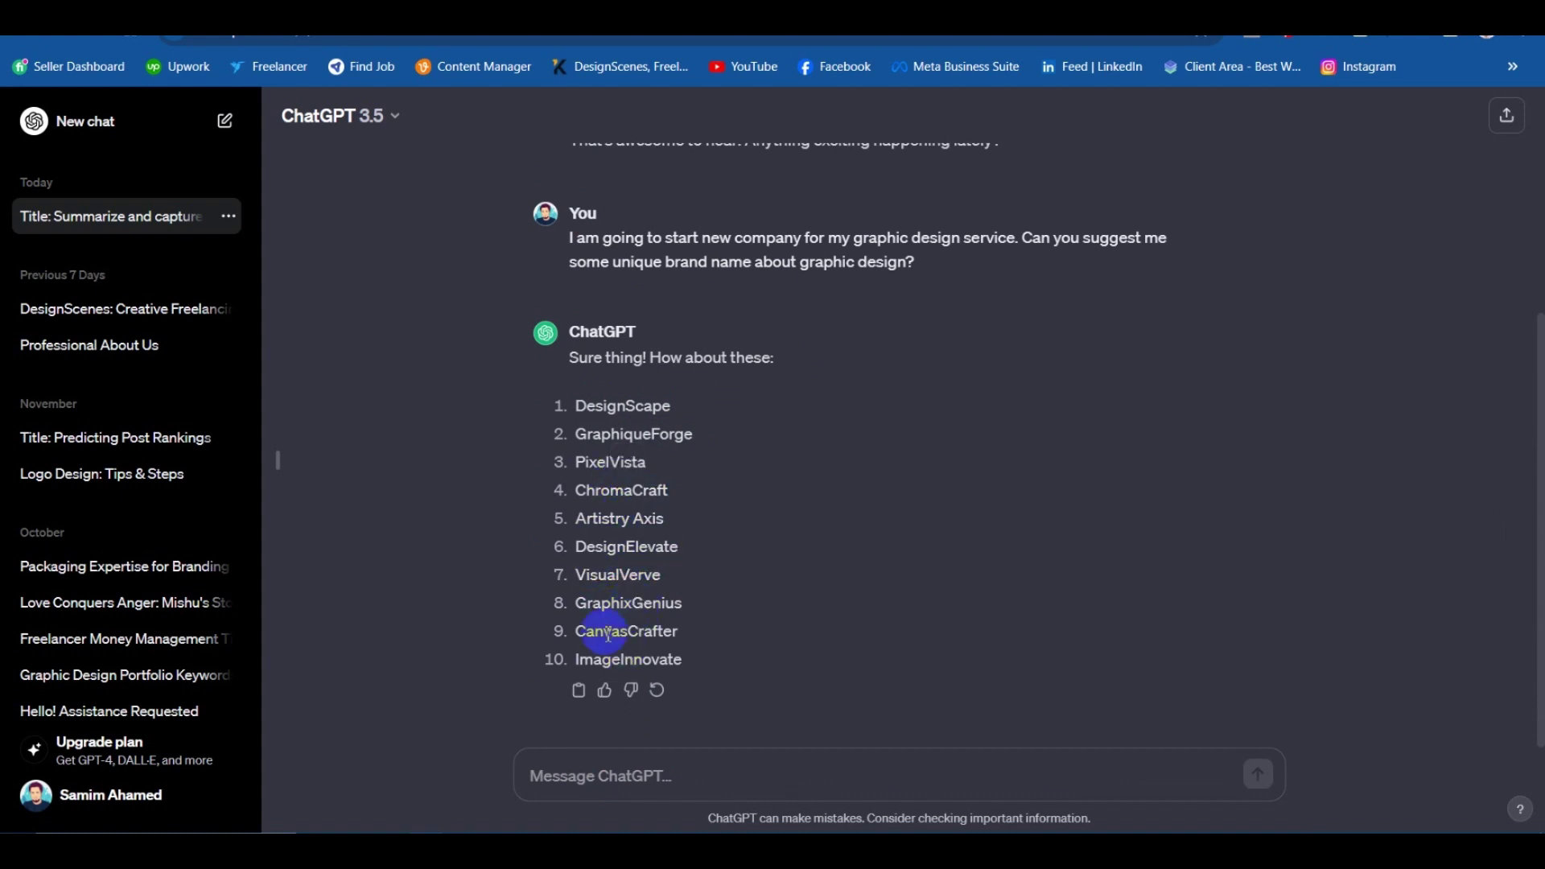
drag(621, 435, 640, 557)
click(640, 598)
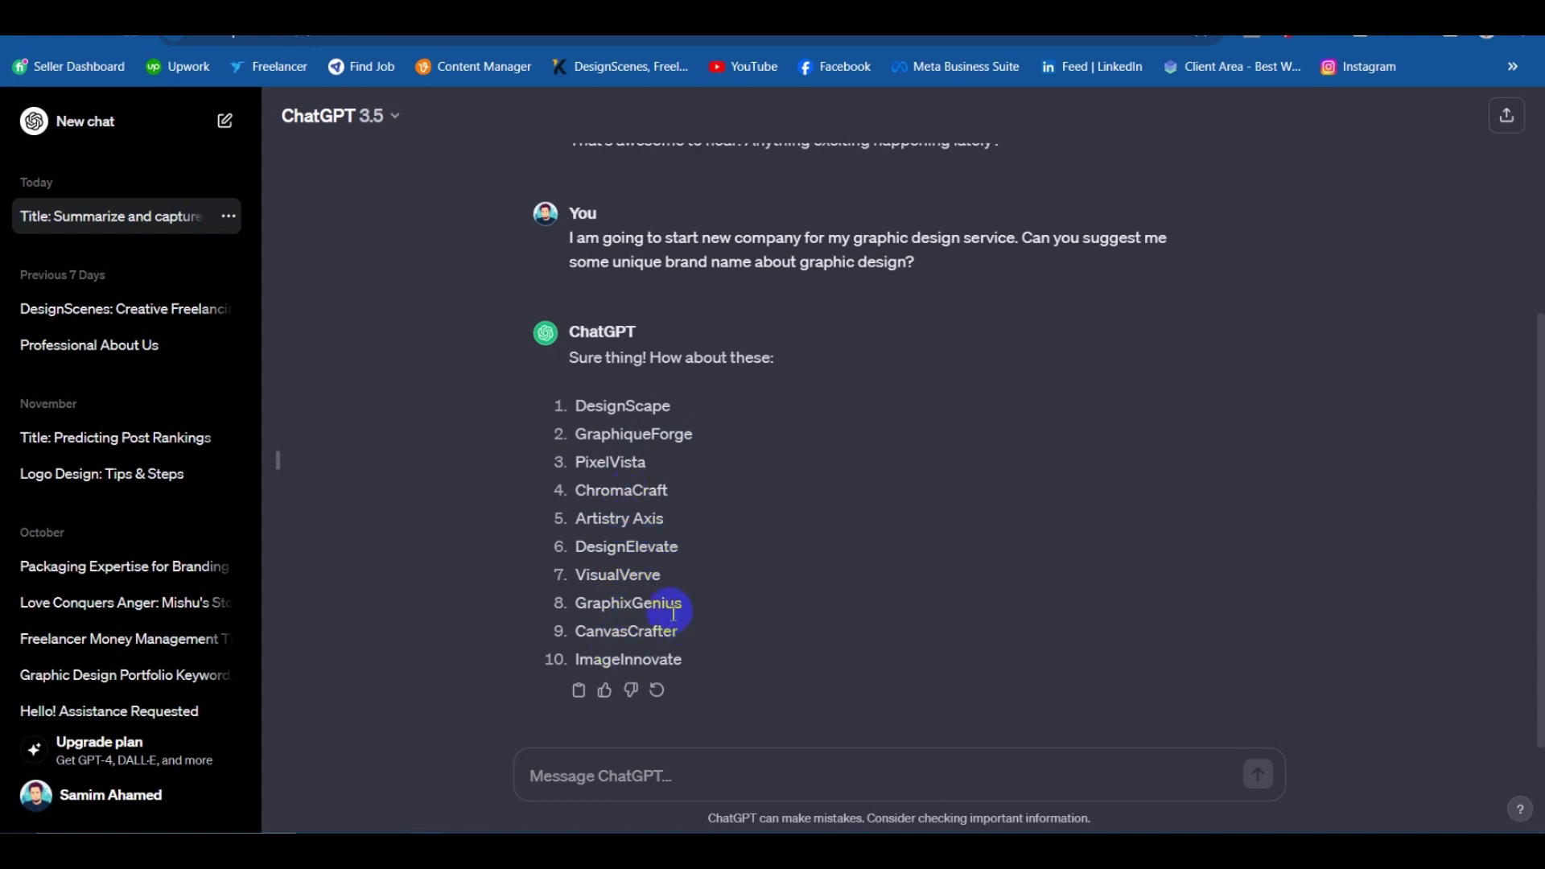
click(589, 605)
drag(589, 605, 700, 604)
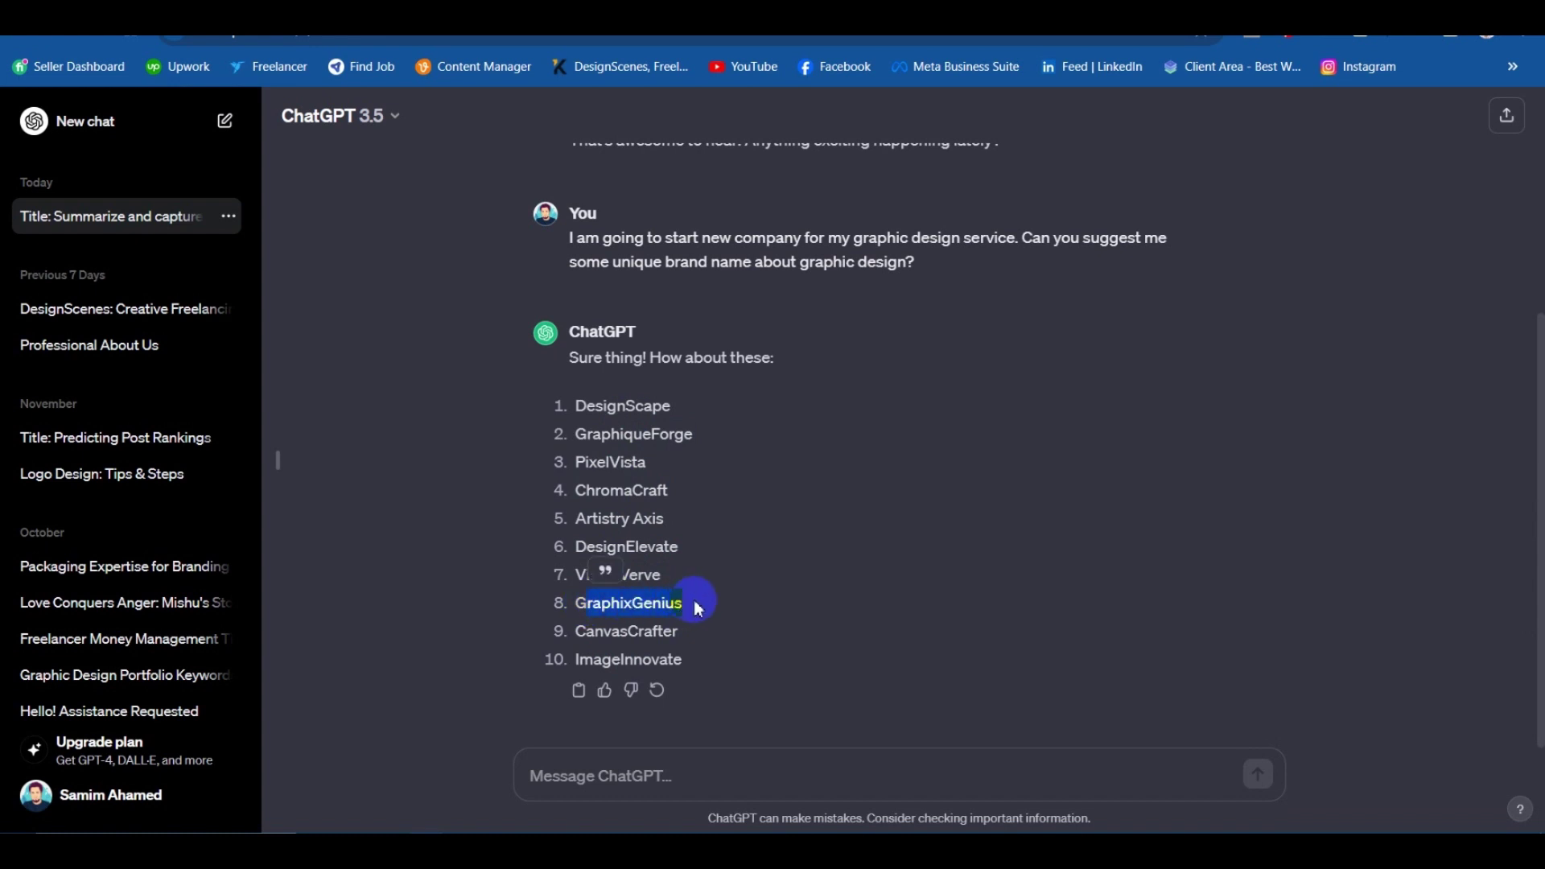
click(670, 652)
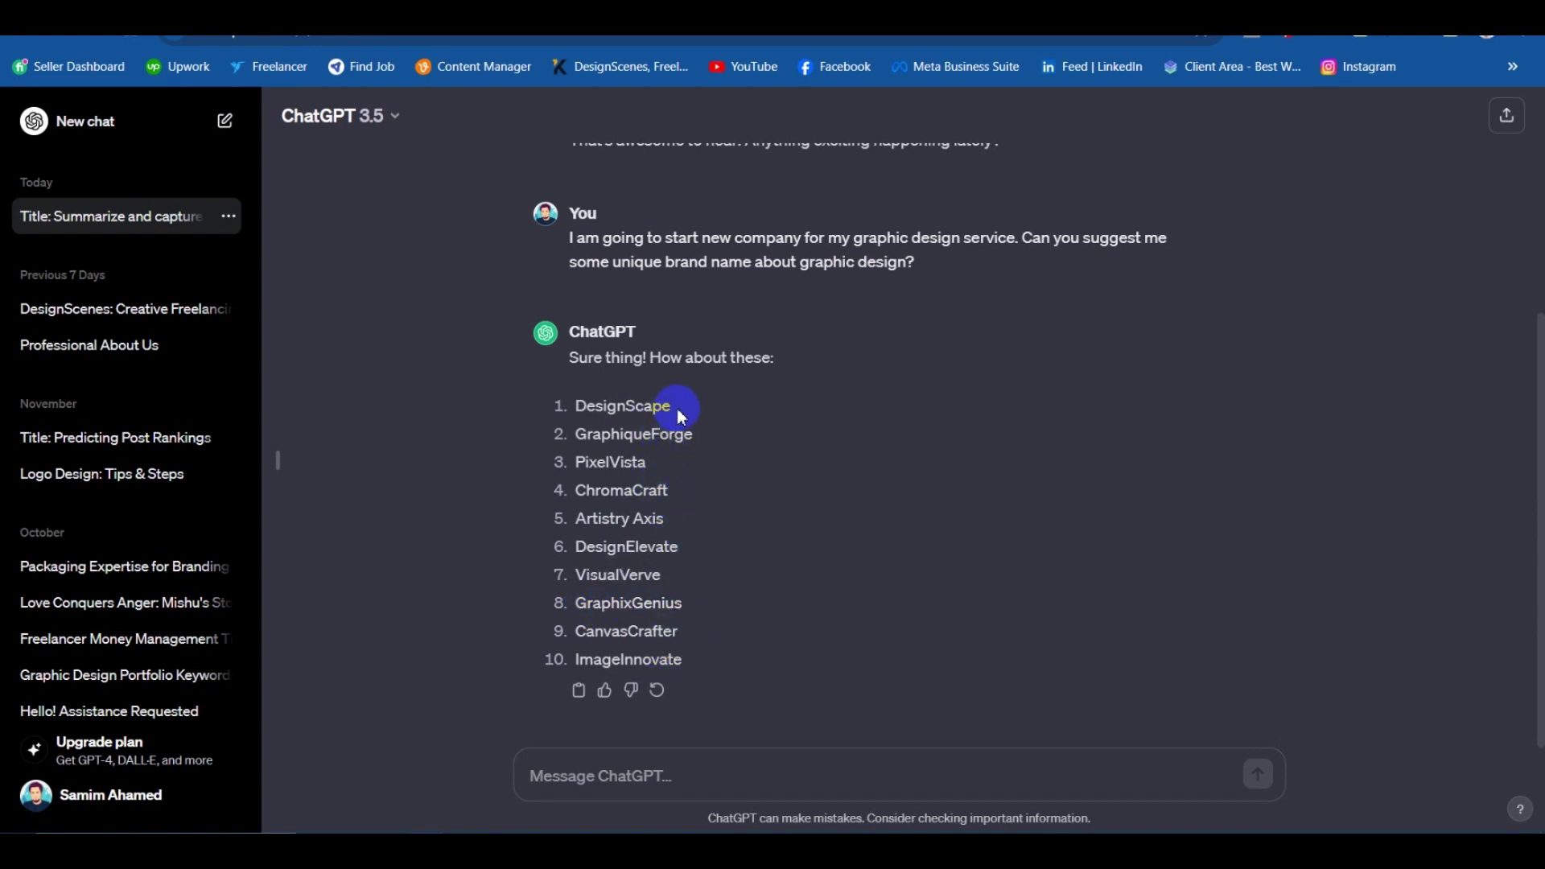
drag(658, 412, 602, 420)
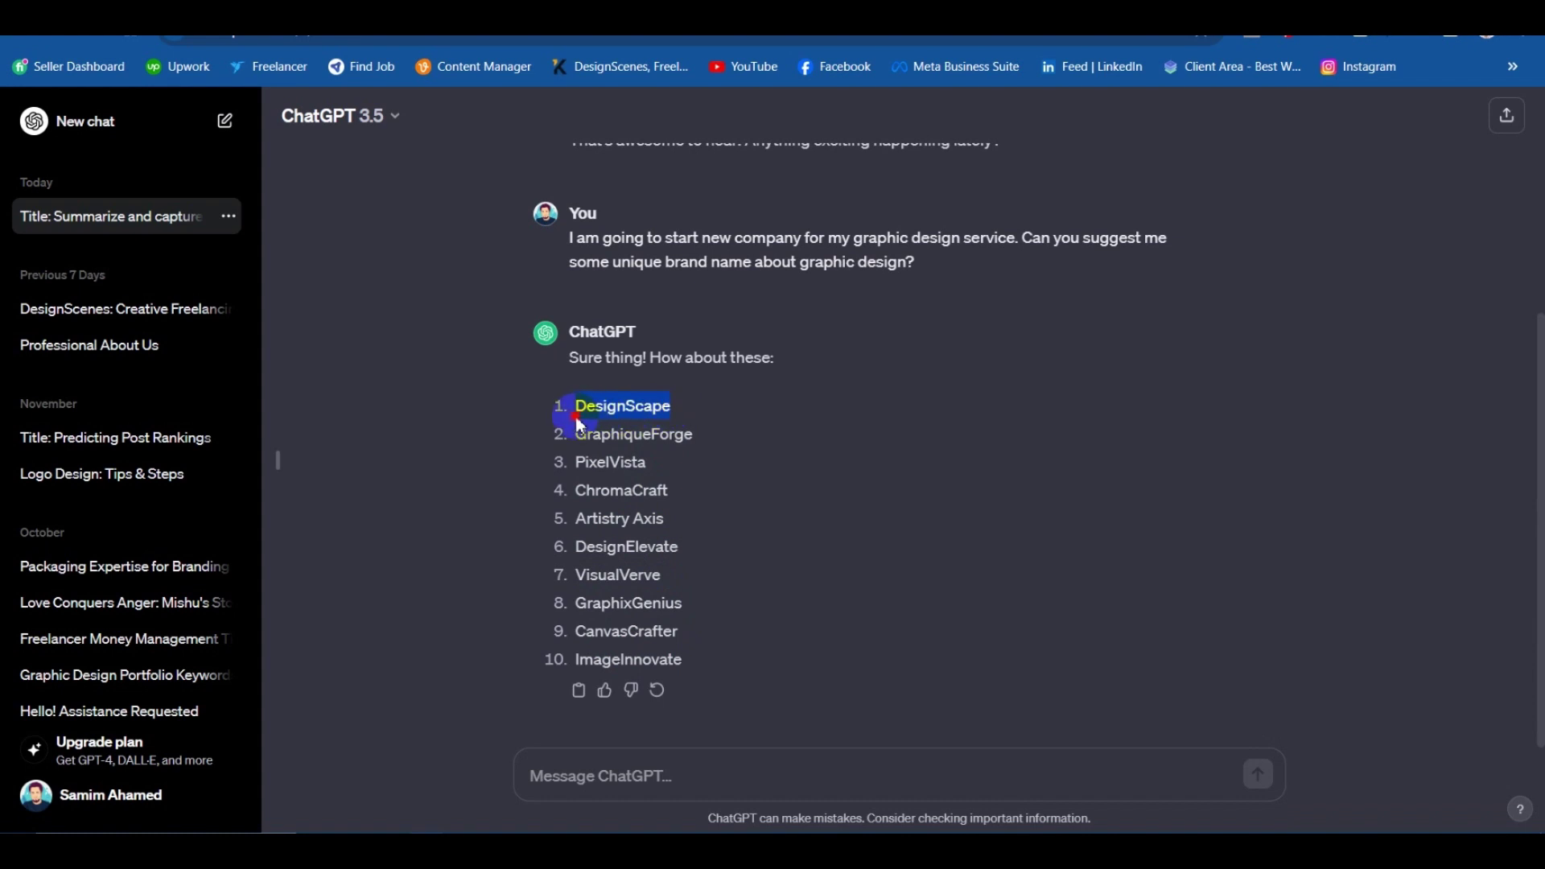
right_click(604, 414)
click(870, 437)
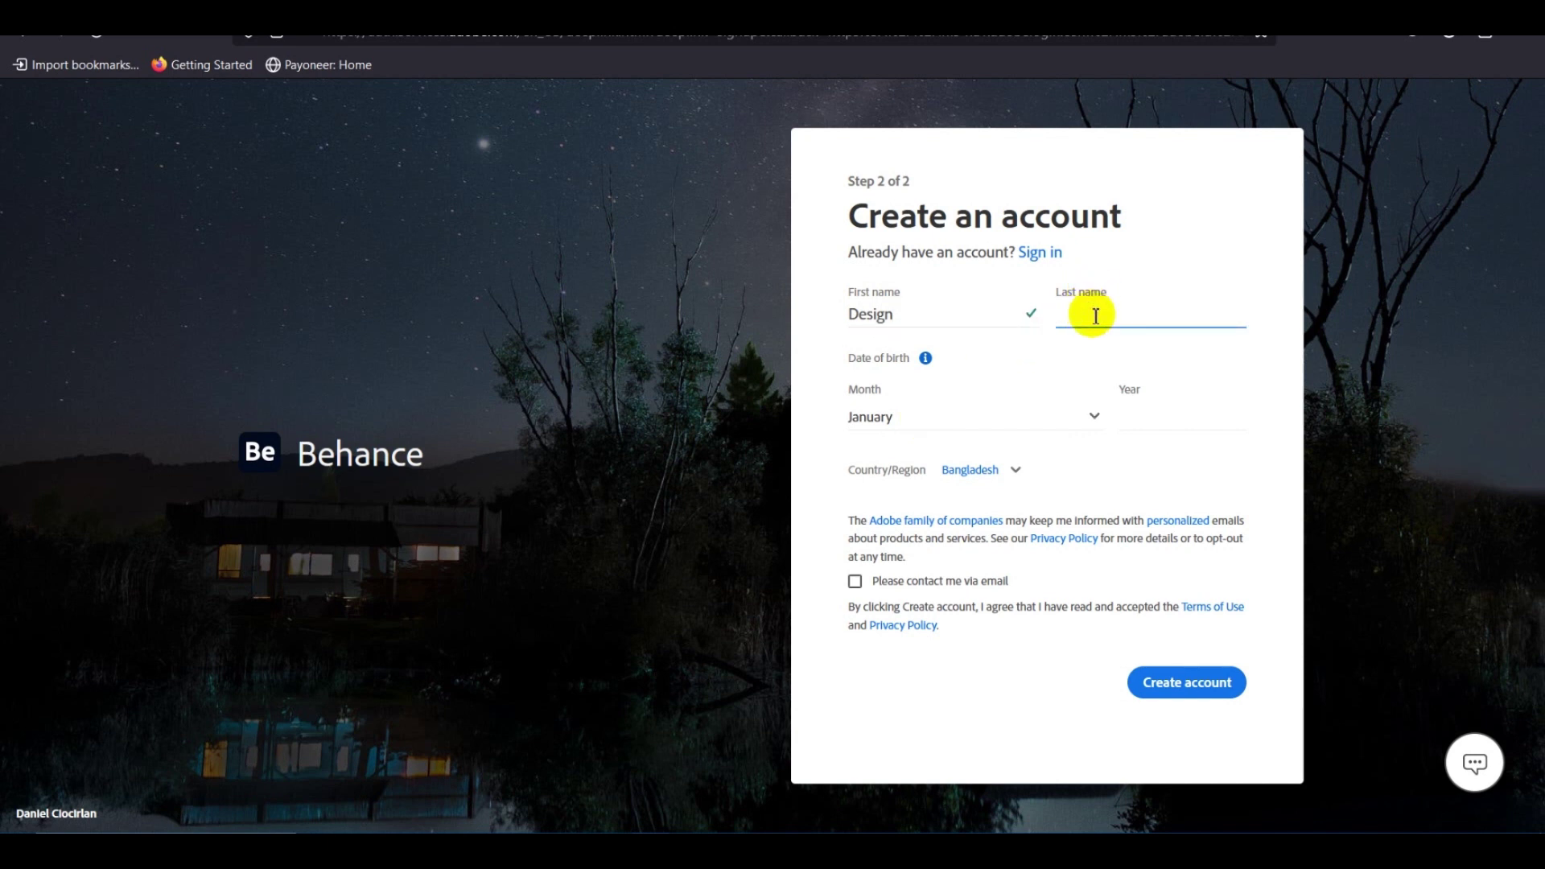
Set the sign-up birth date to October 2003.
click(883, 414)
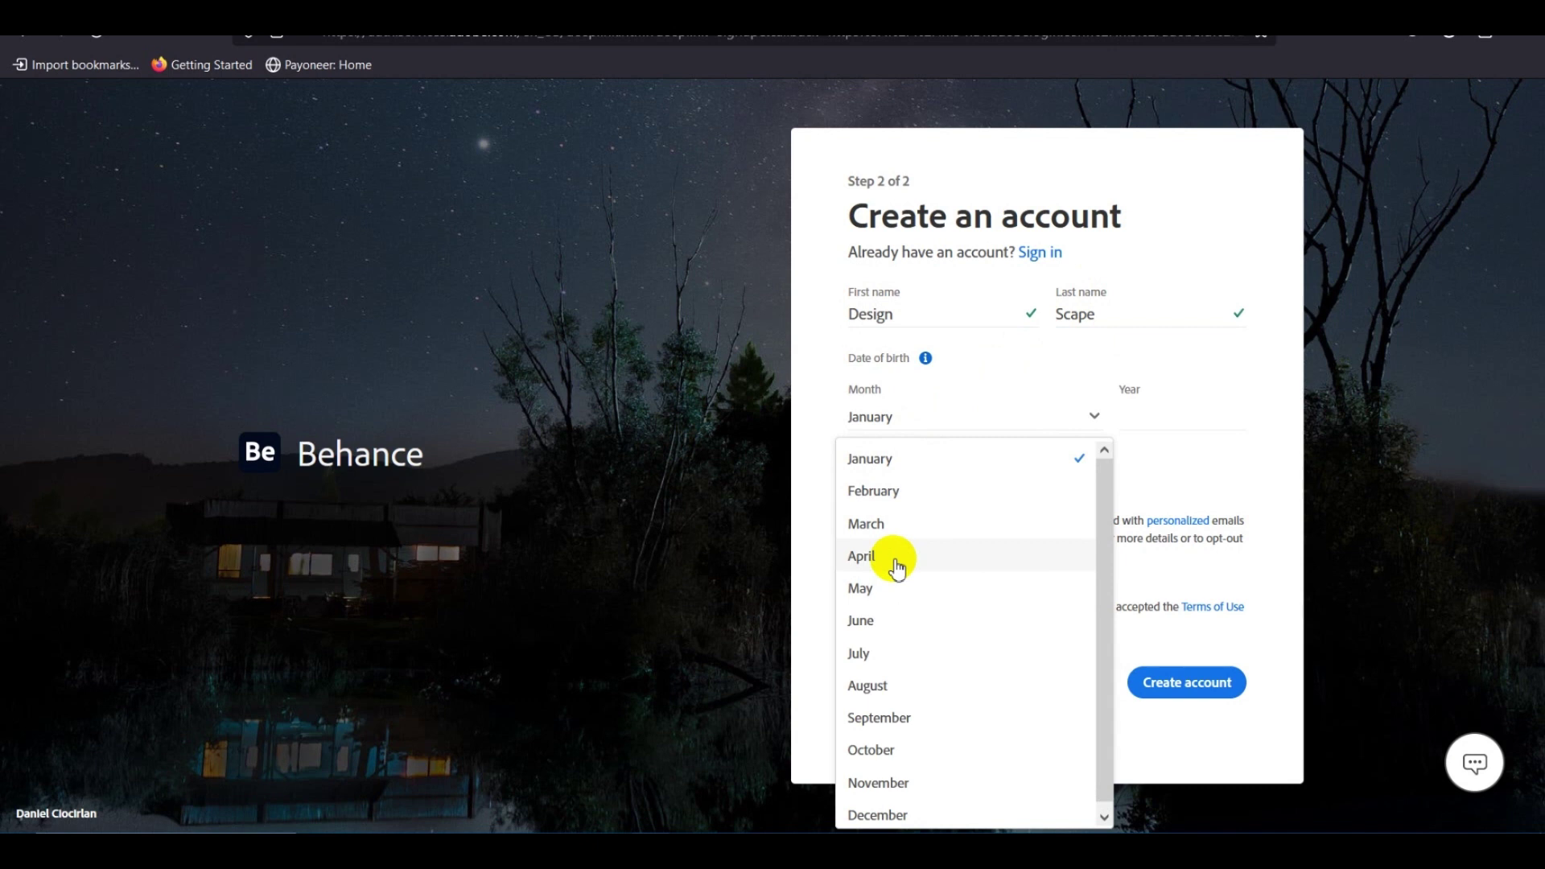
scroll(901, 612, down, 1)
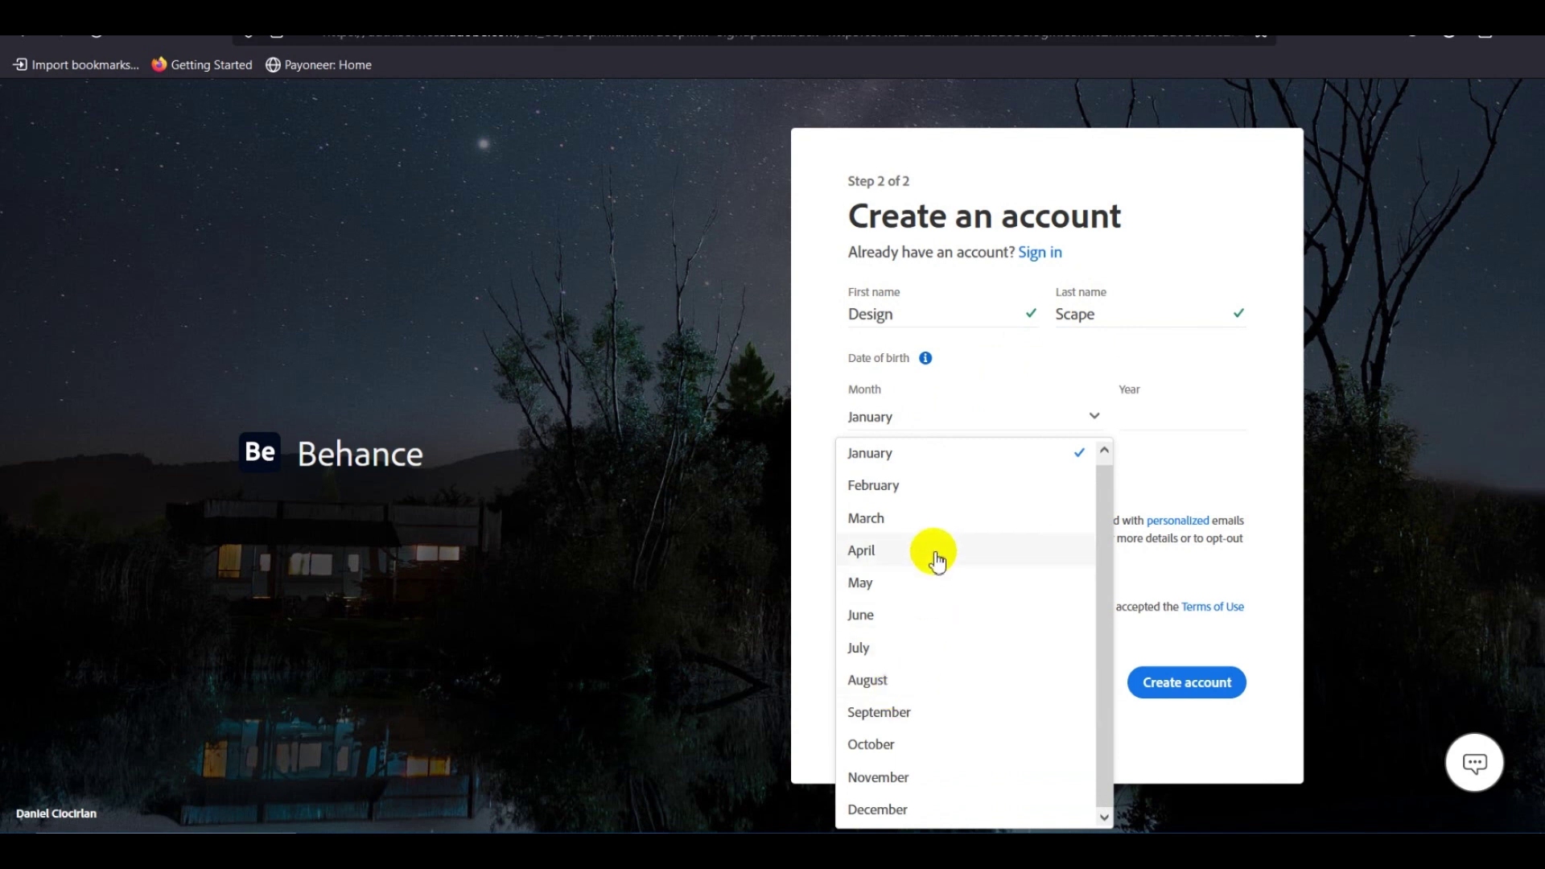
click(1128, 400)
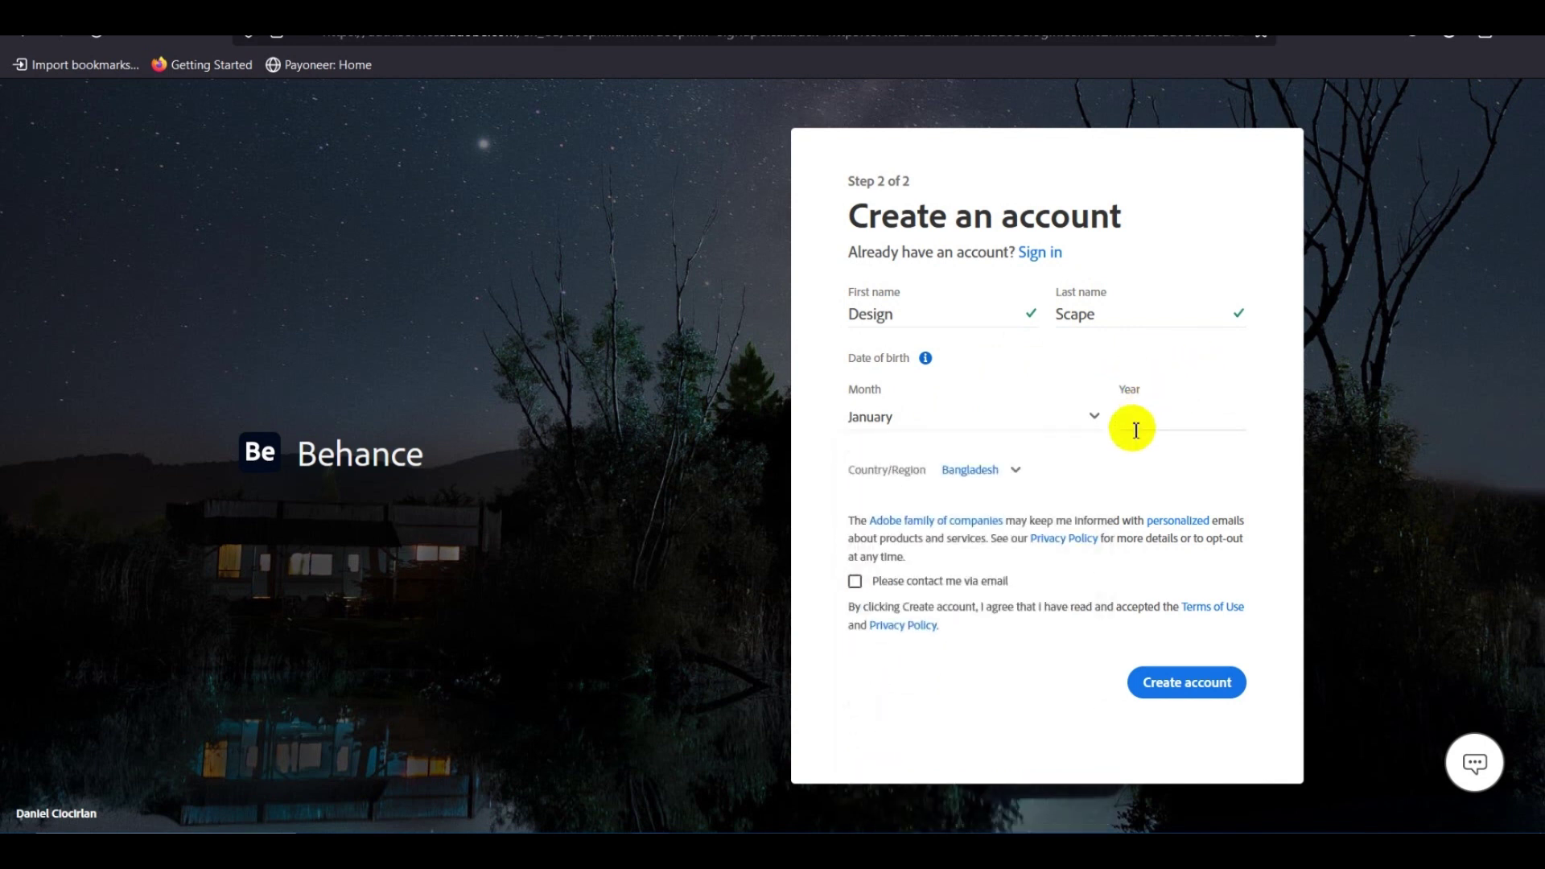
click(1146, 408)
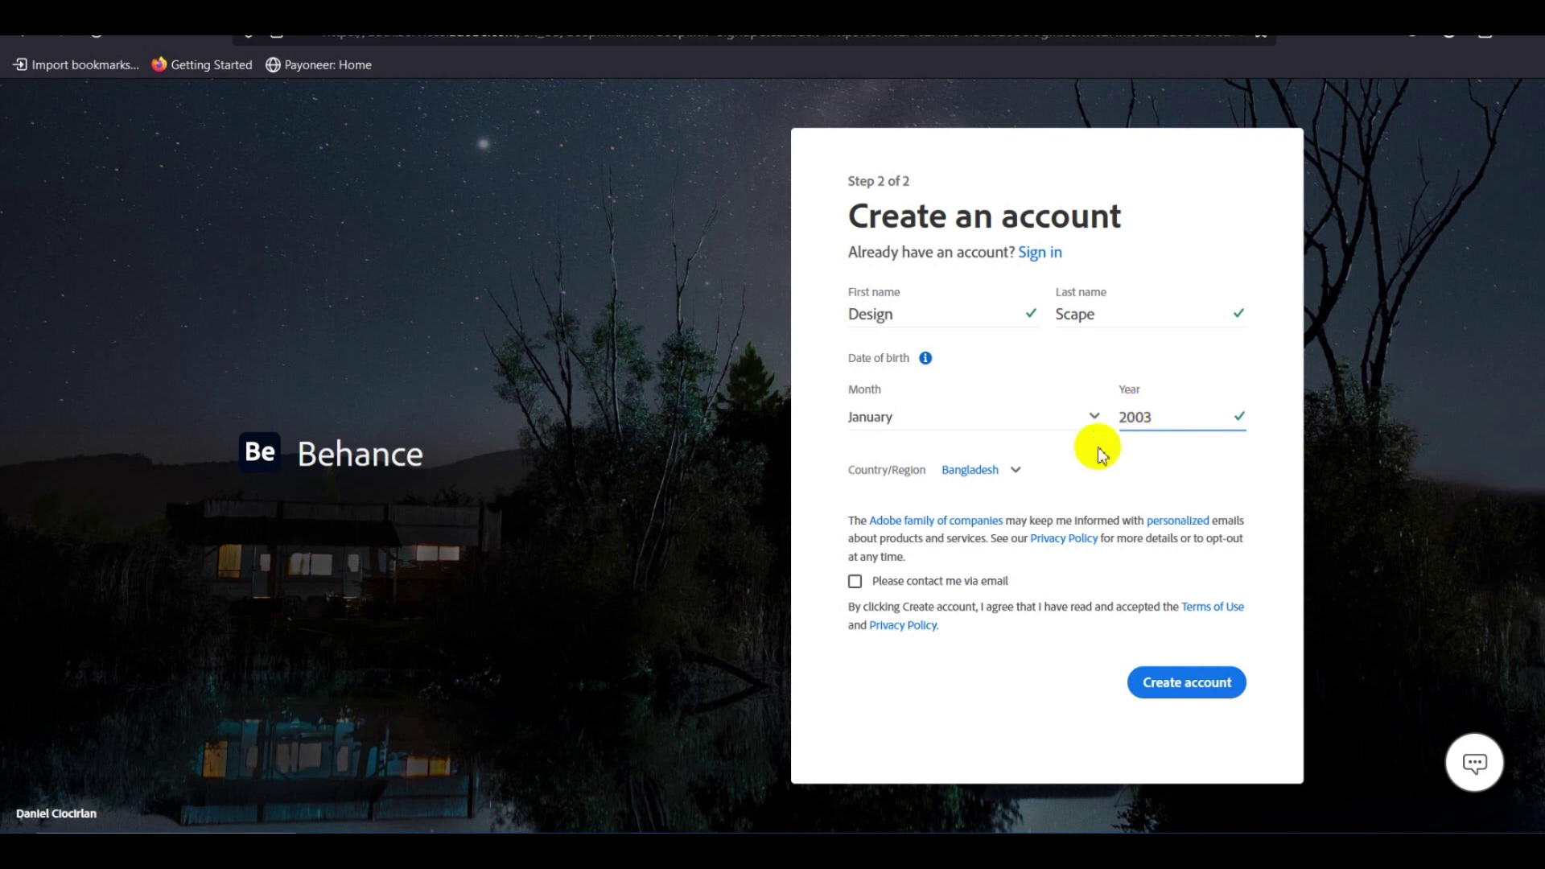
click(910, 418)
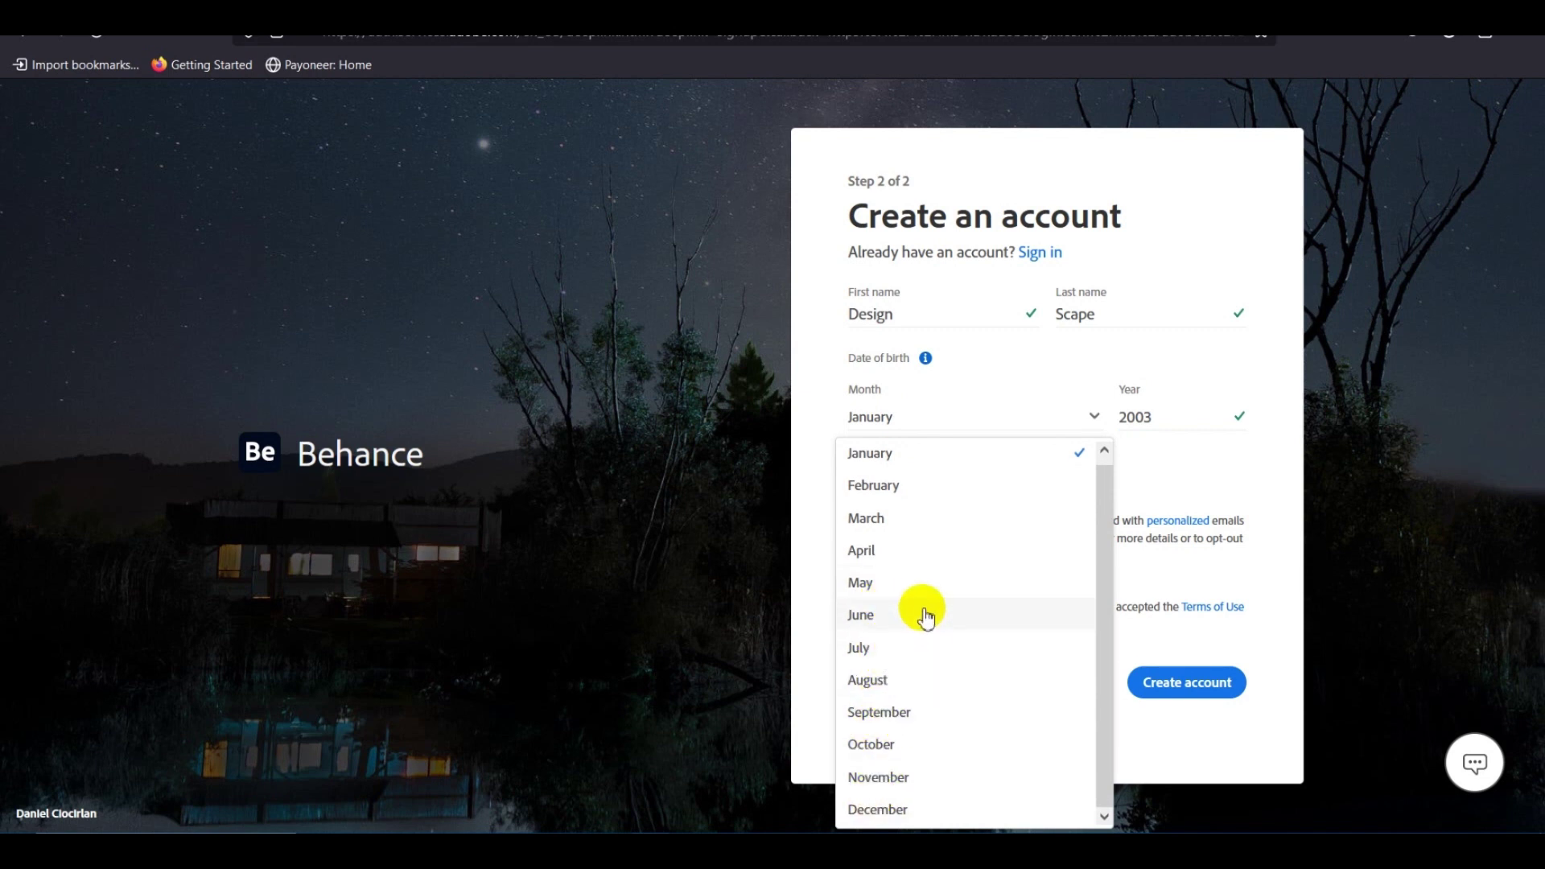
click(872, 744)
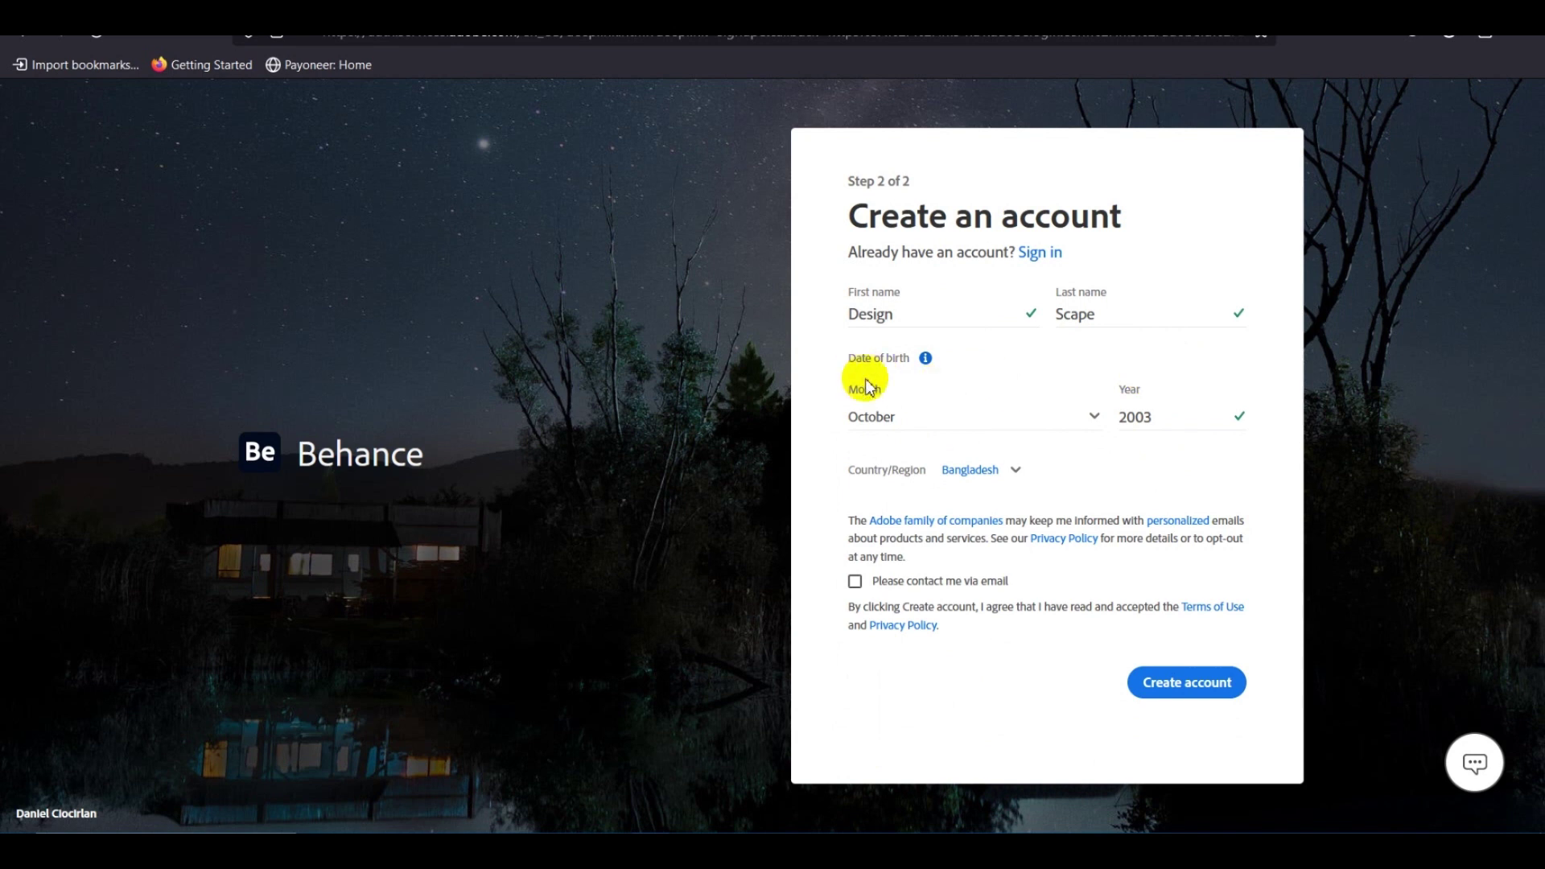
click(901, 415)
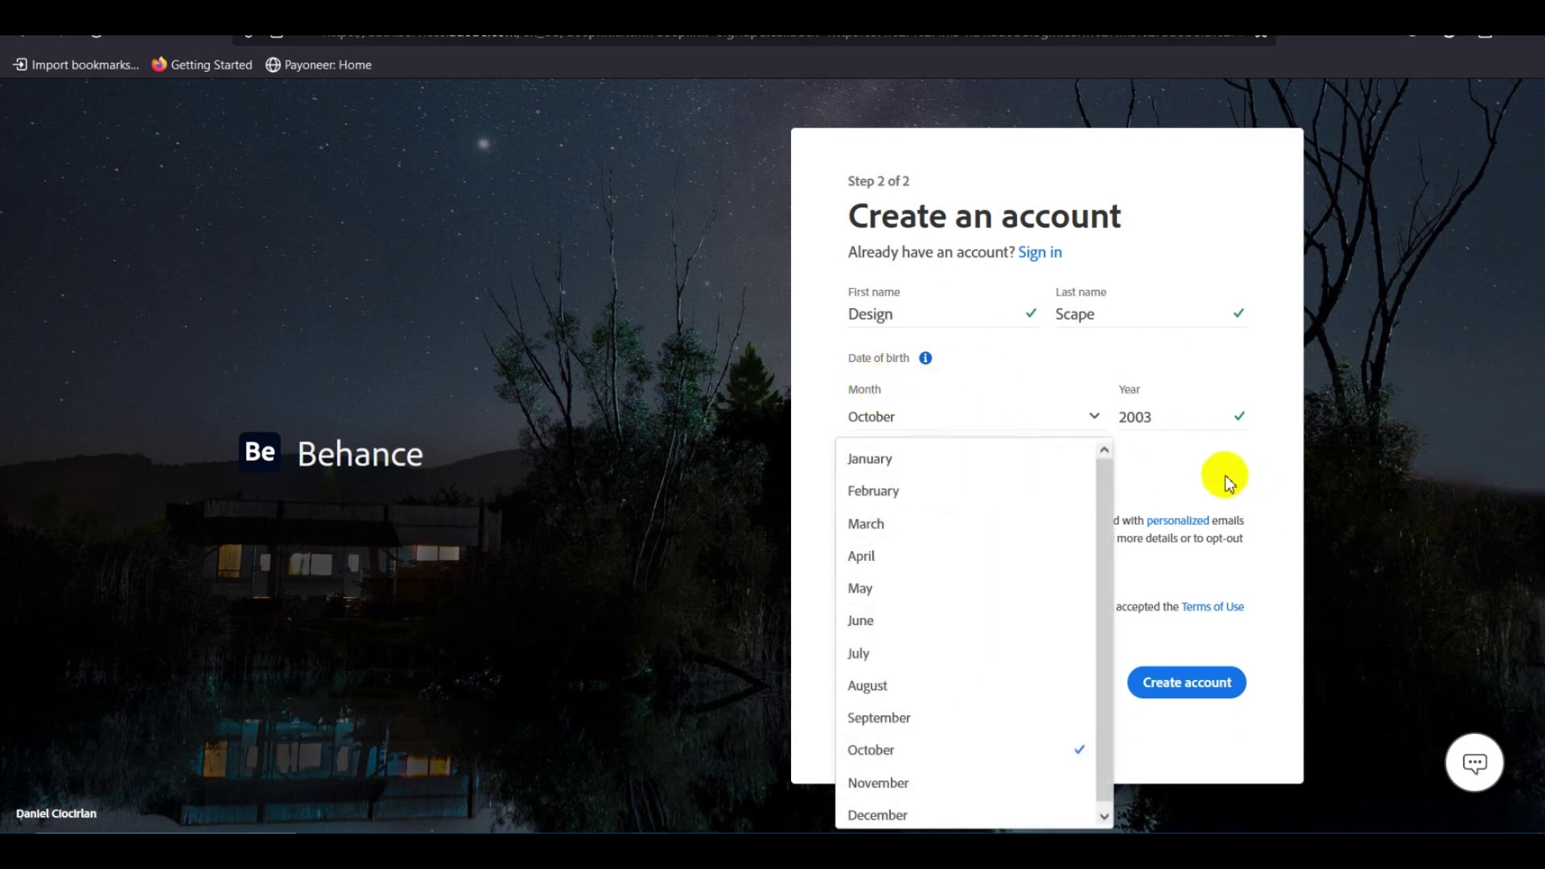
click(1127, 475)
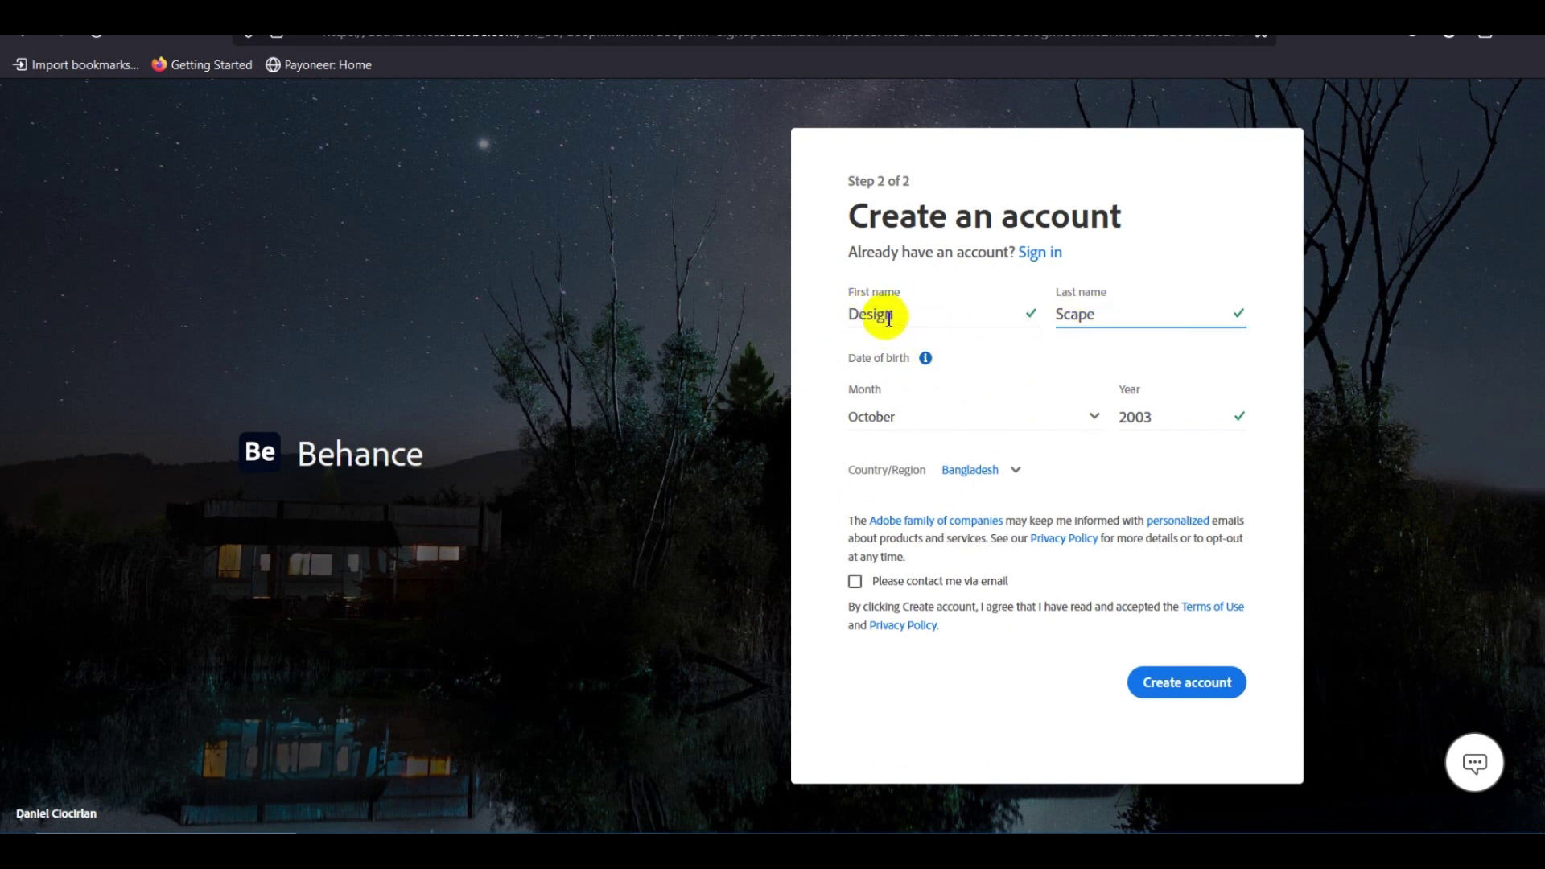
Check the name fields, allow contact by email, and create the Behance account.
click(900, 315)
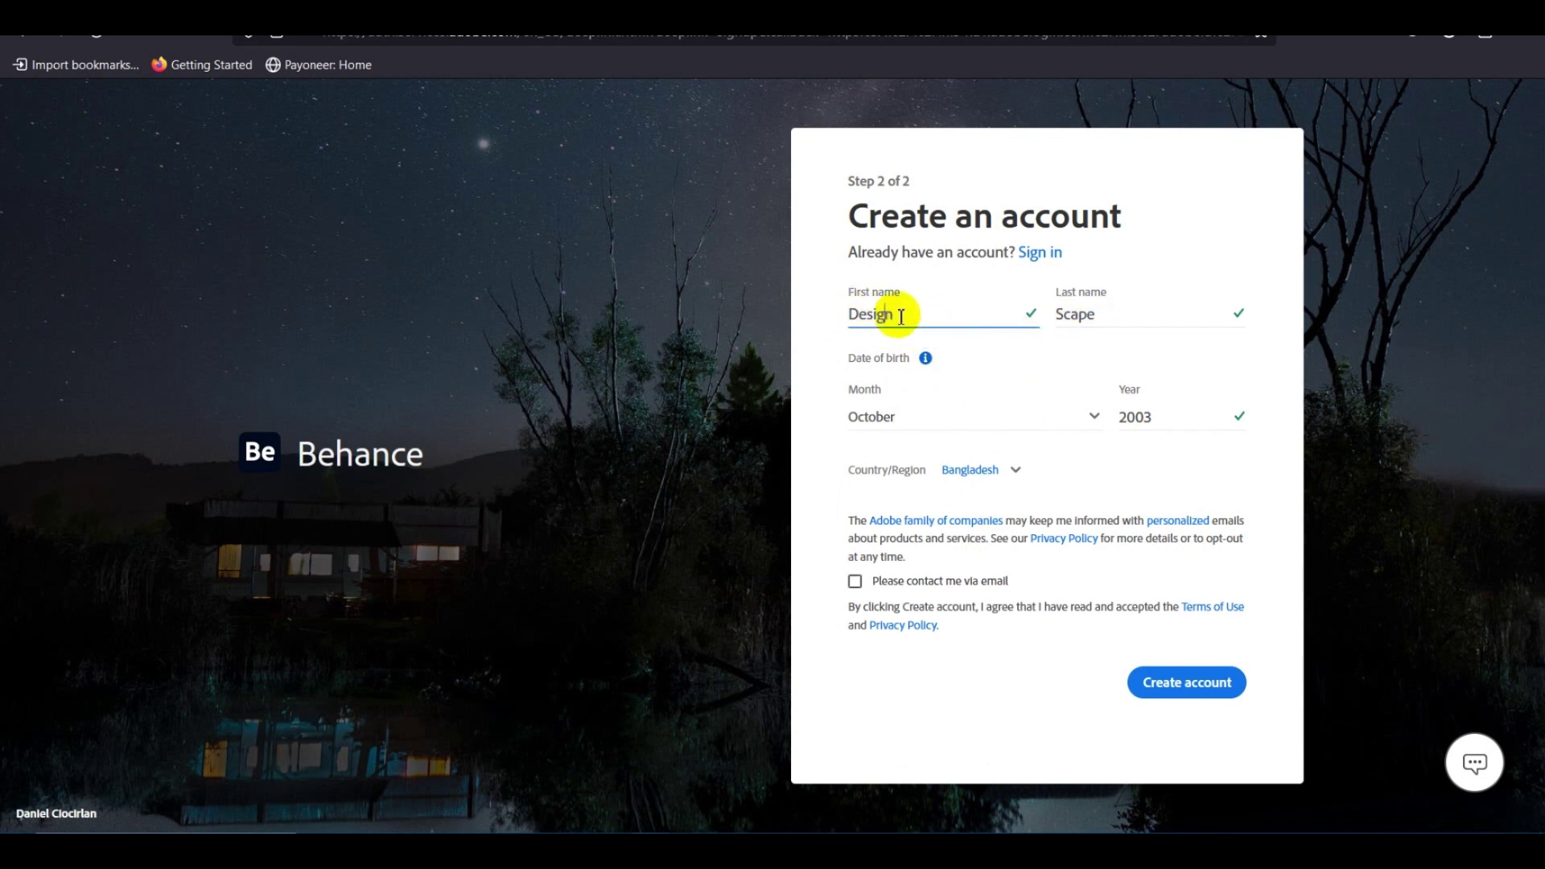
click(1111, 314)
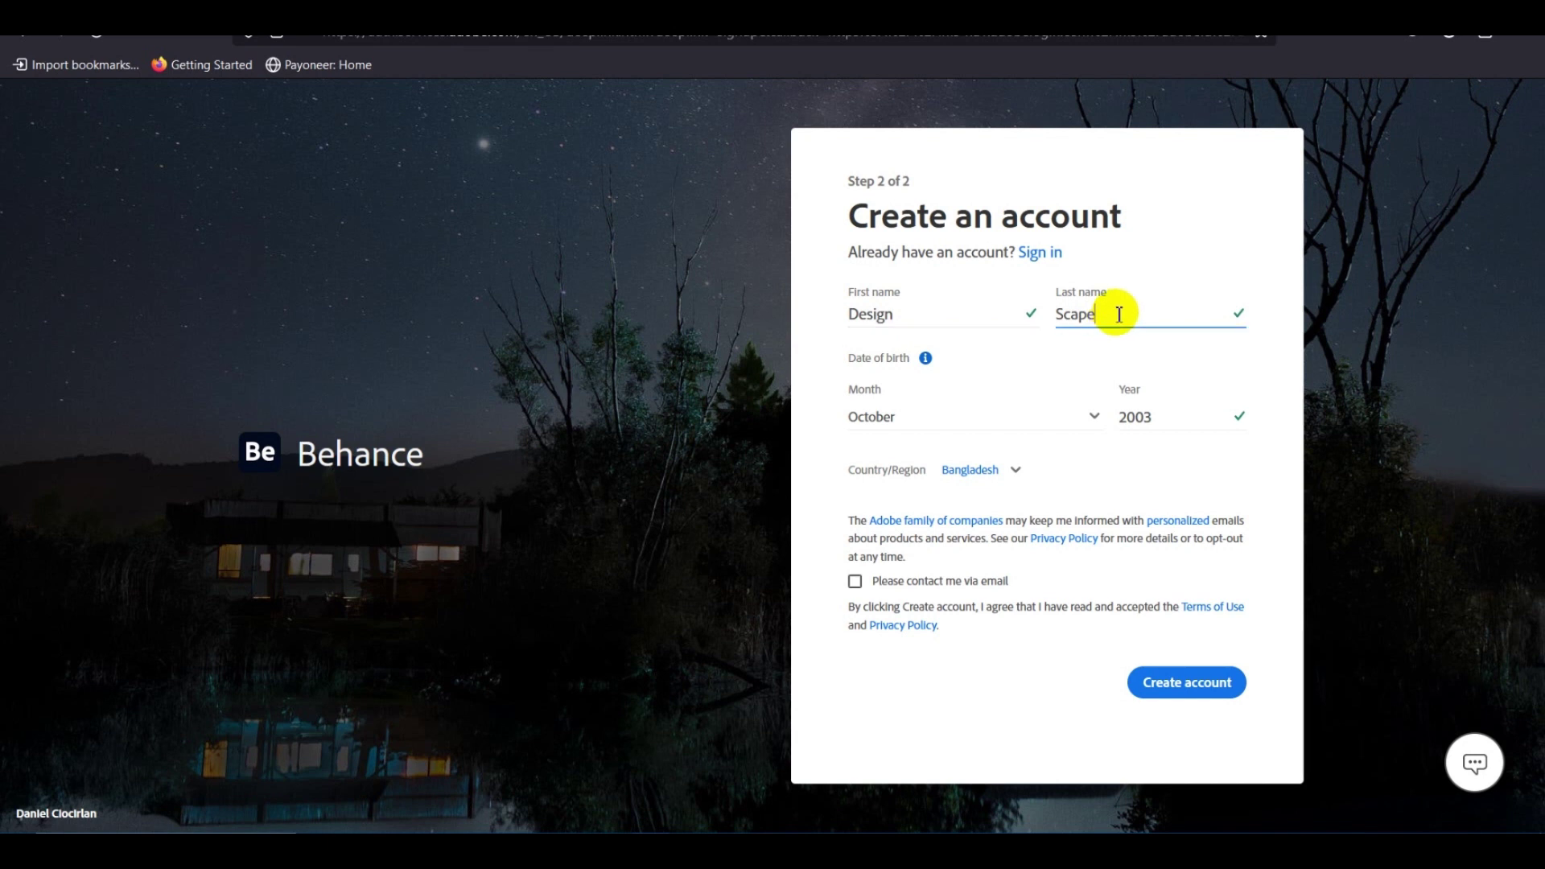
click(813, 492)
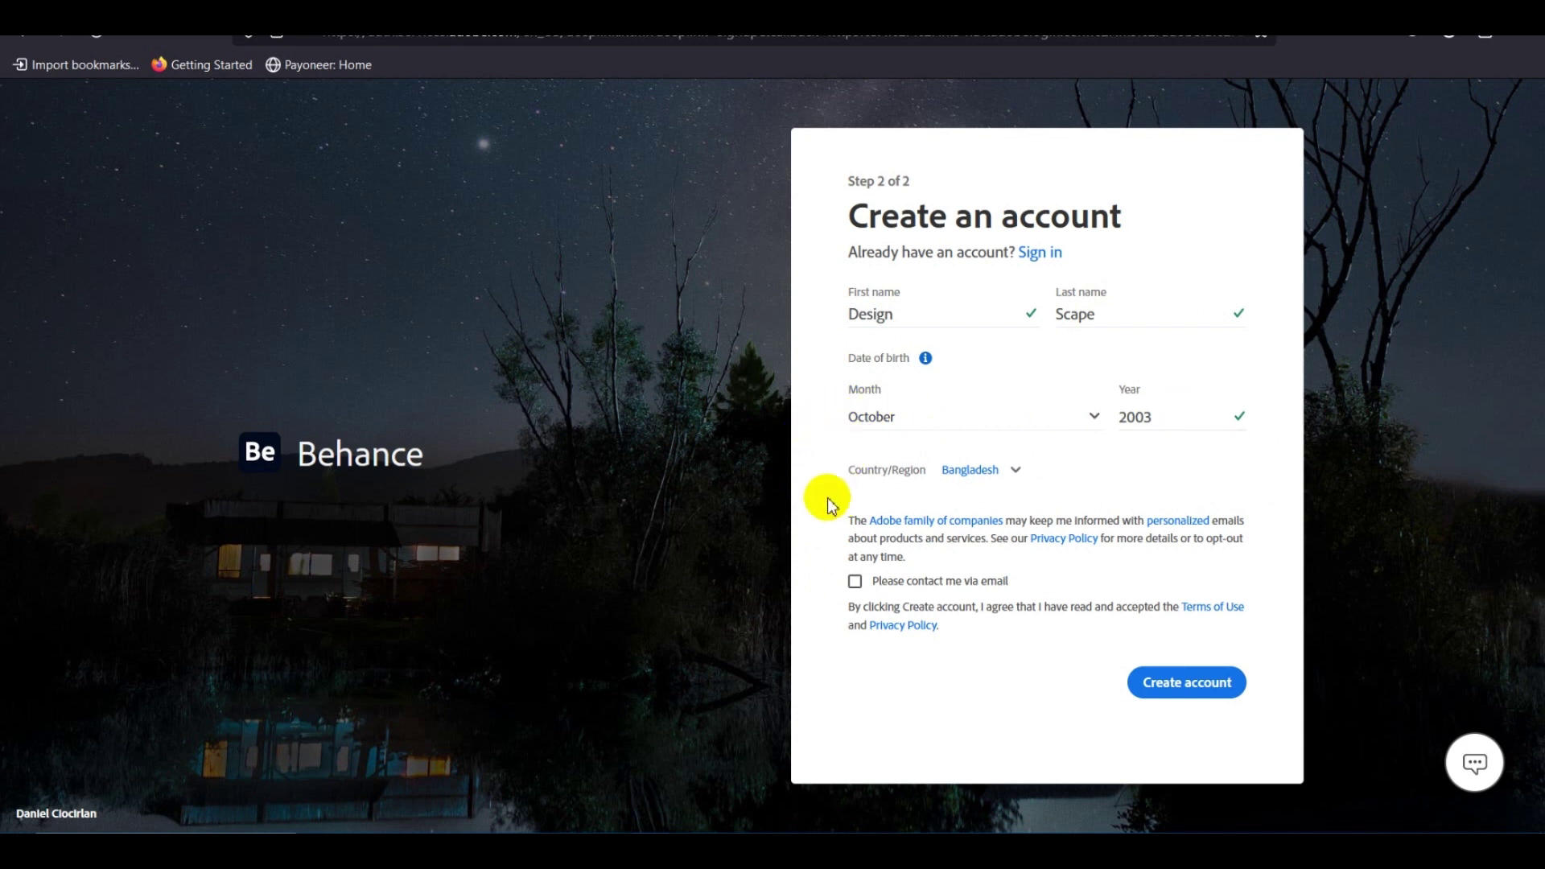
click(854, 582)
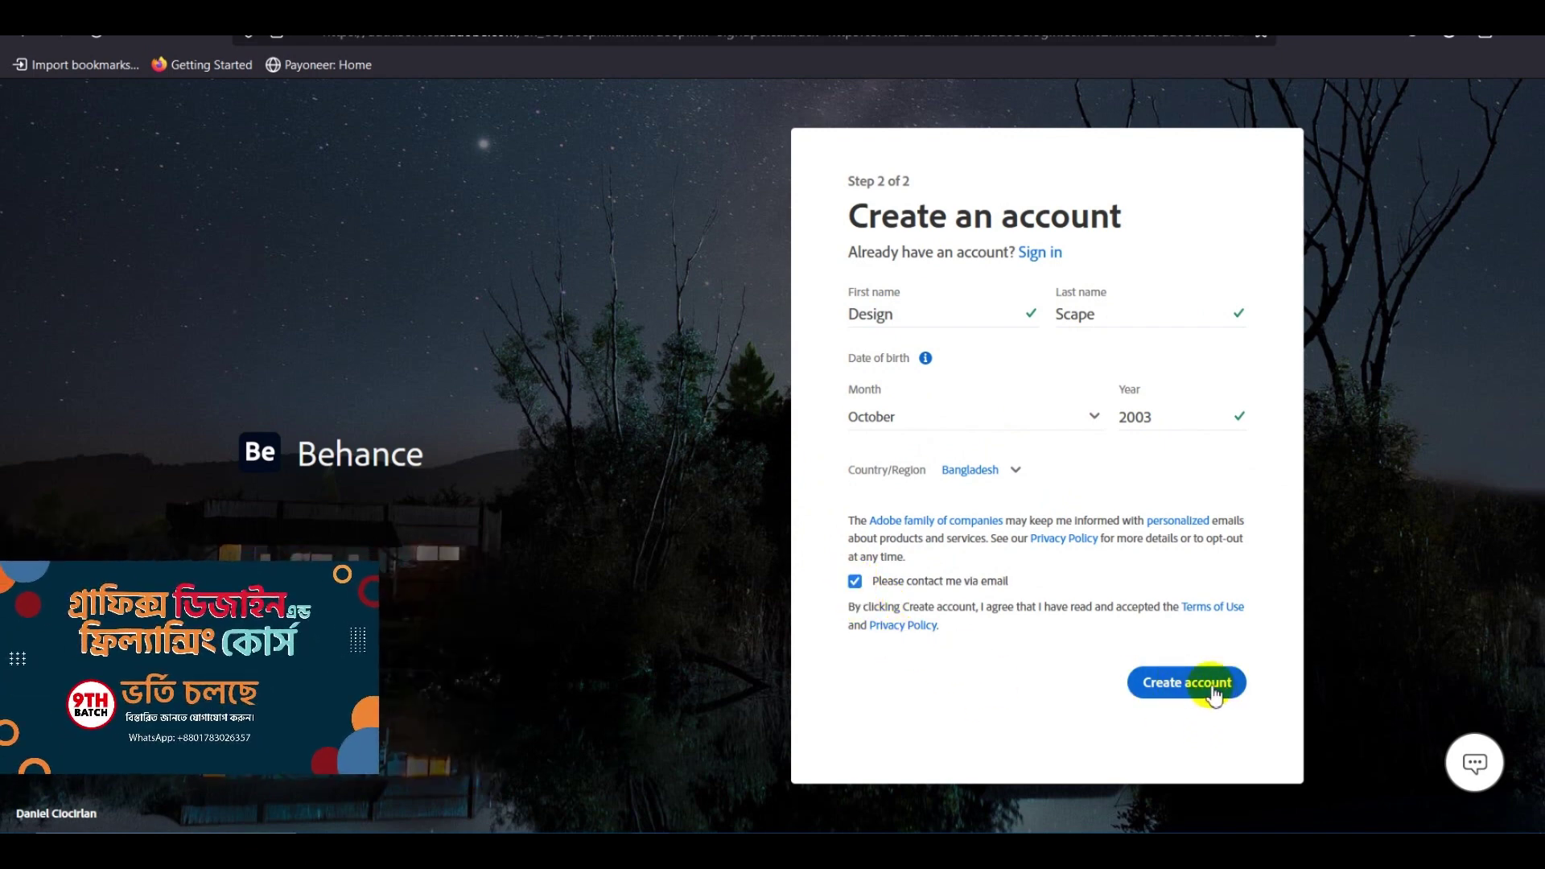
click(1213, 691)
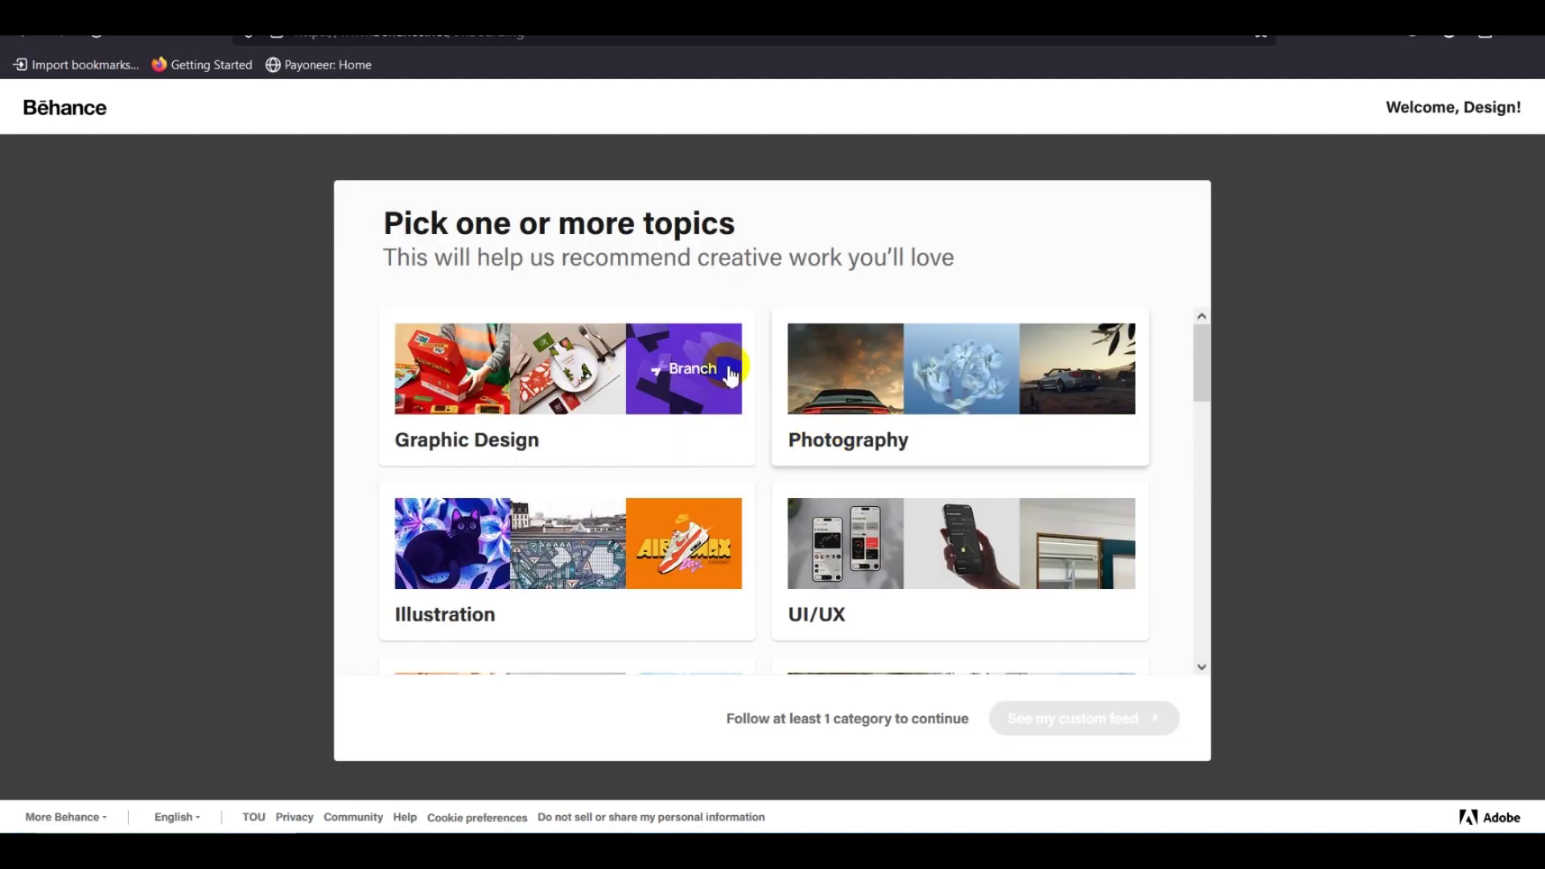
Follow the Graphic Design, Illustration and UI/UX topics.
drag(769, 259, 934, 266)
click(692, 262)
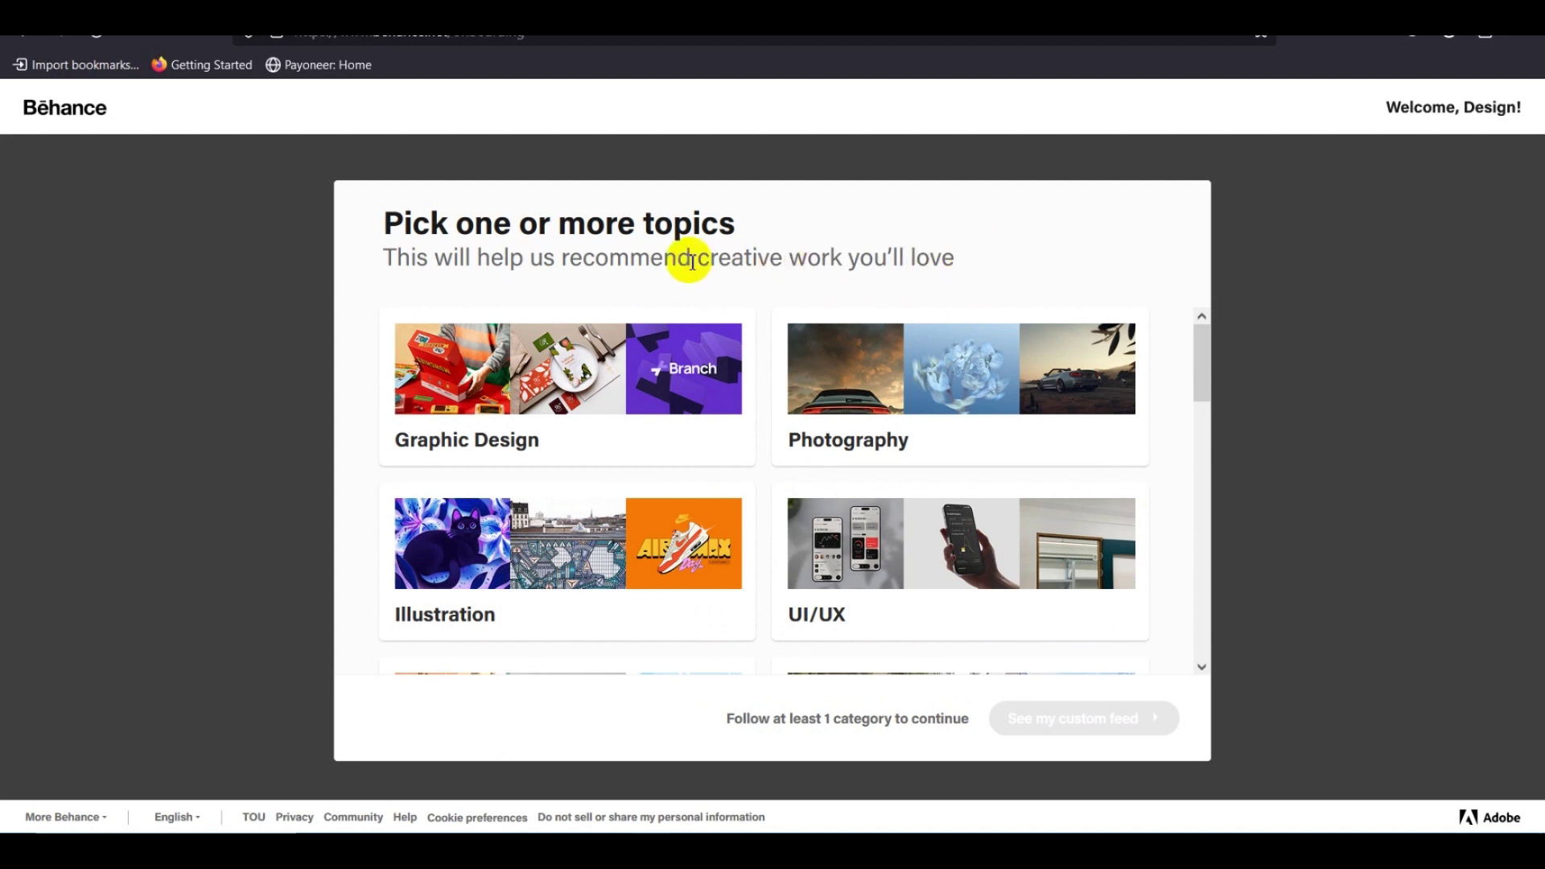
drag(570, 258, 862, 258)
click(925, 252)
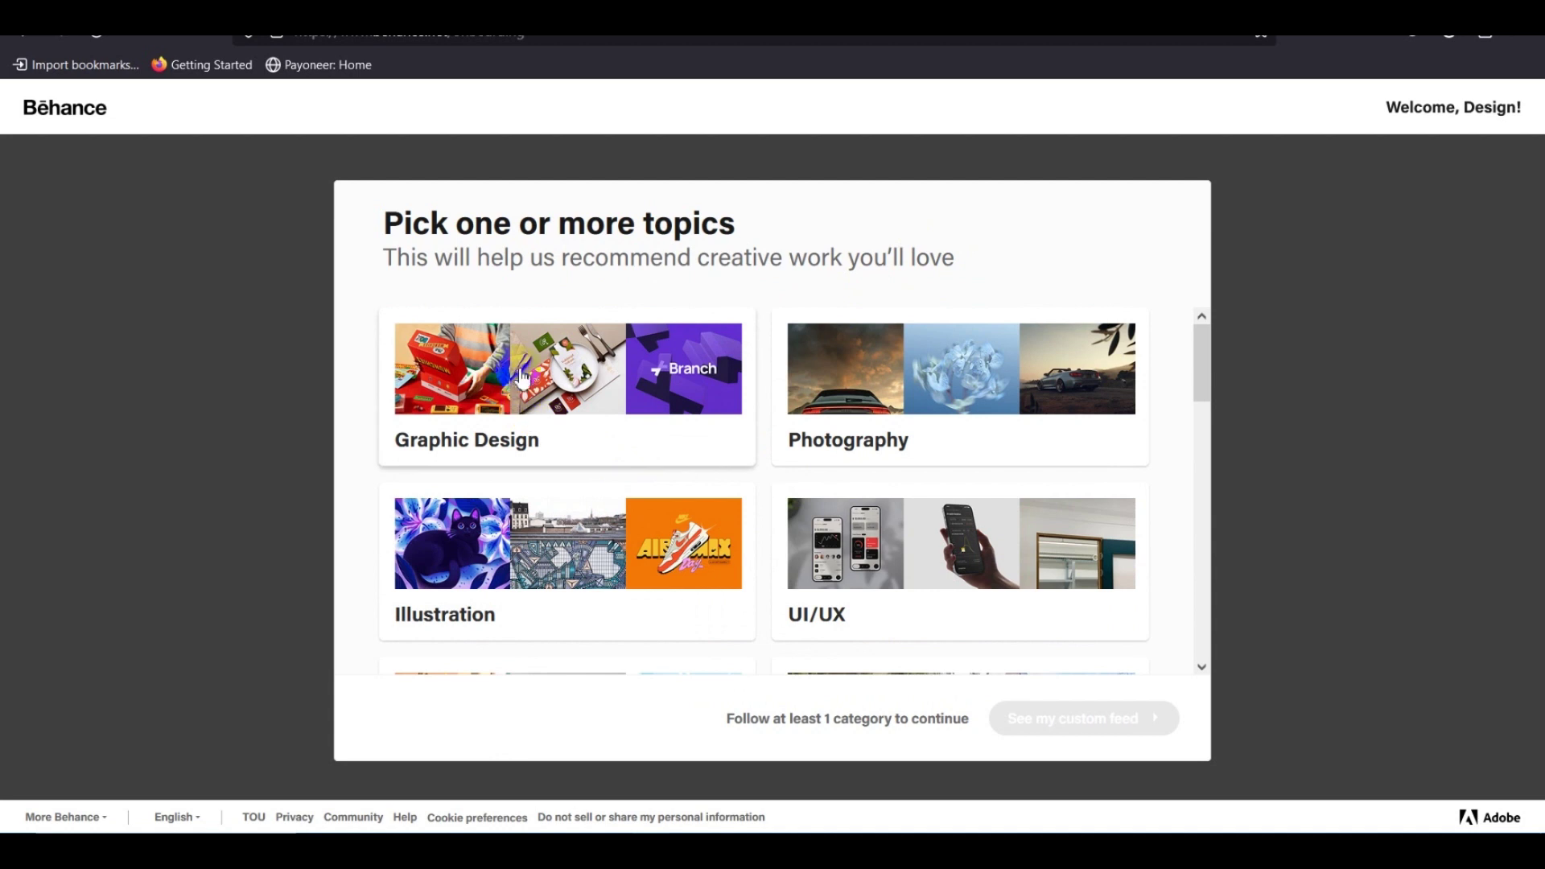
click(602, 384)
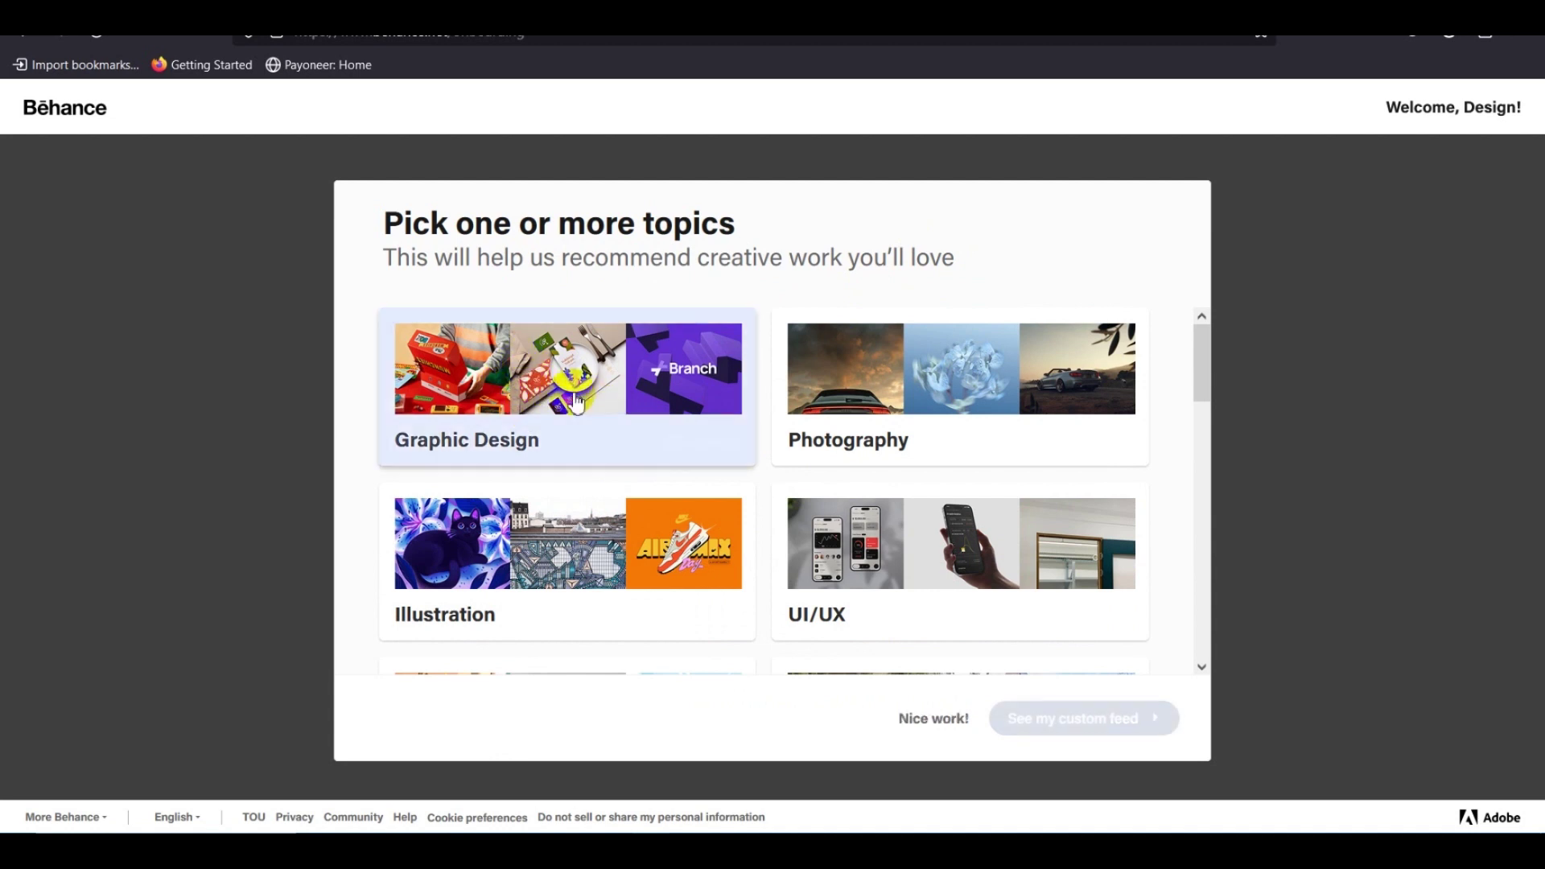
scroll(891, 441, down, 2)
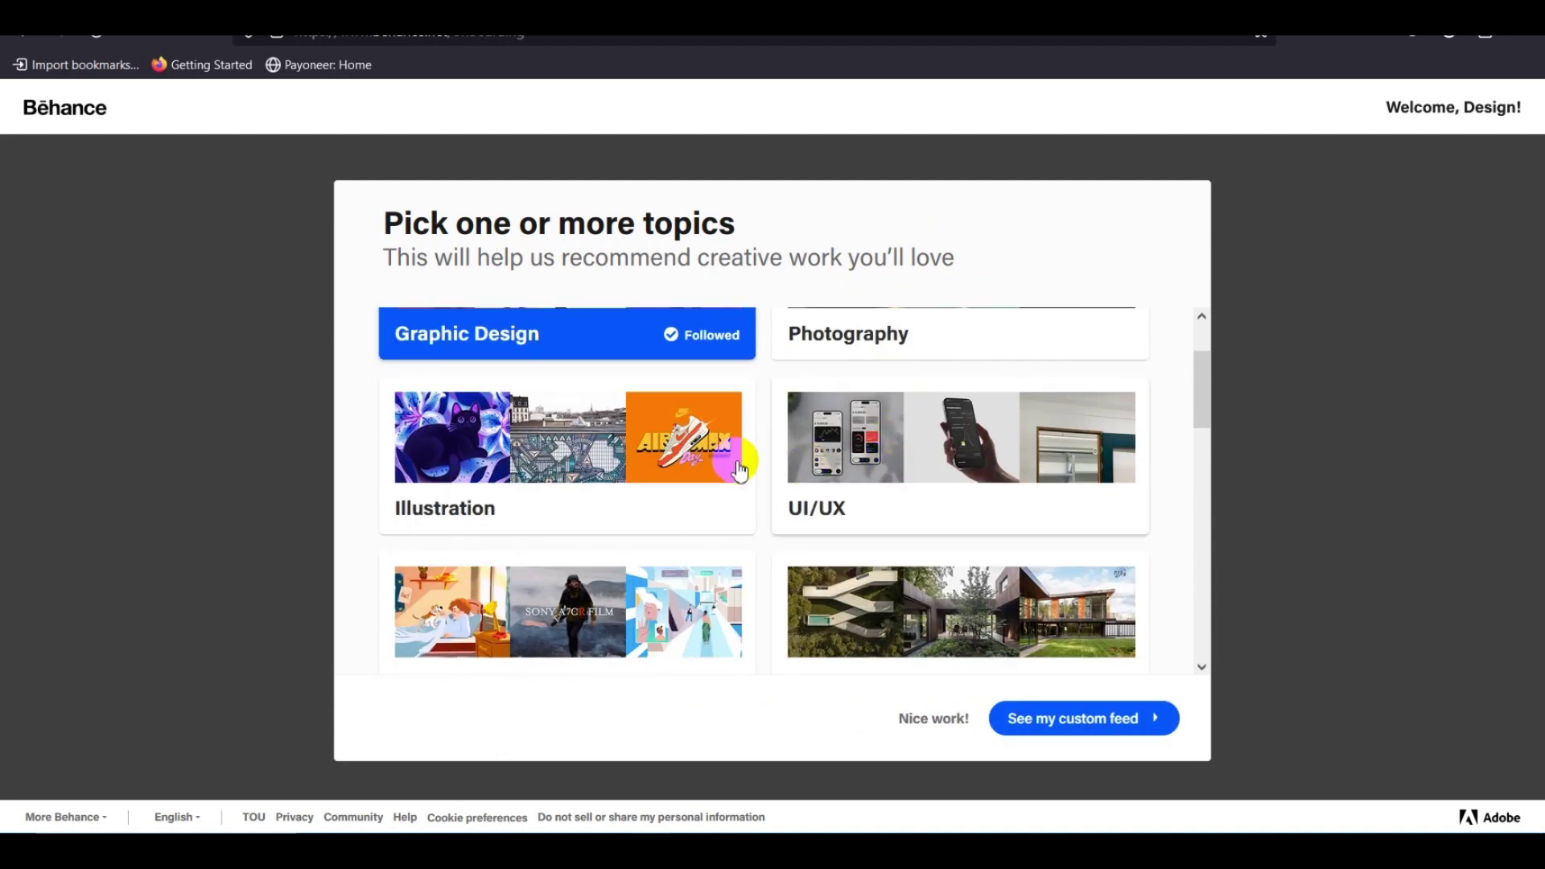
click(492, 445)
click(894, 503)
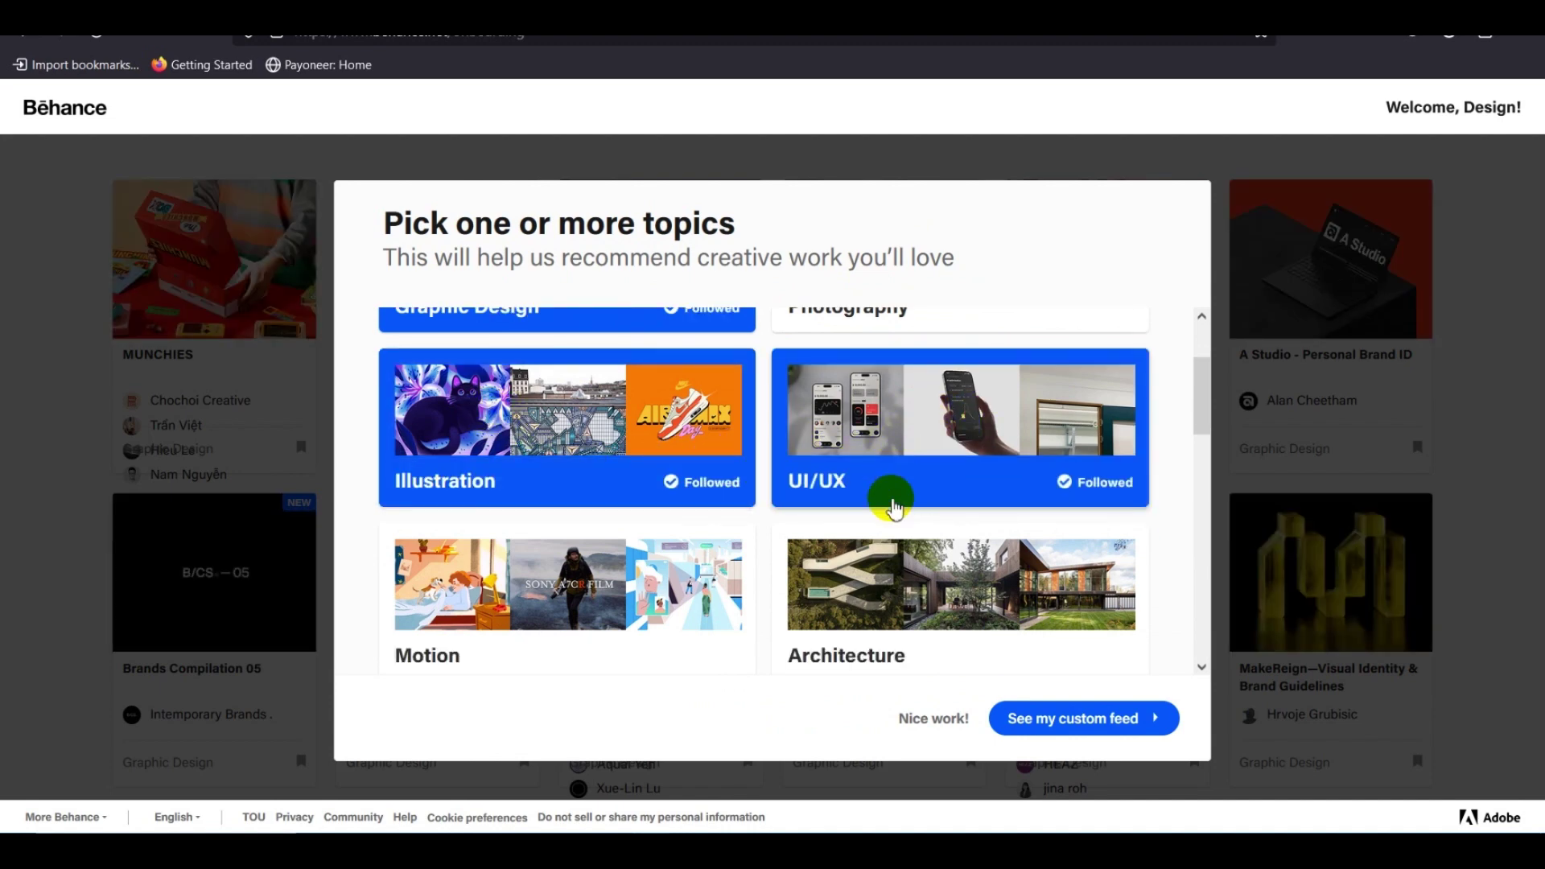
Follow Product Design and Advertising, then build the custom feed.
scroll(894, 503, down, 3)
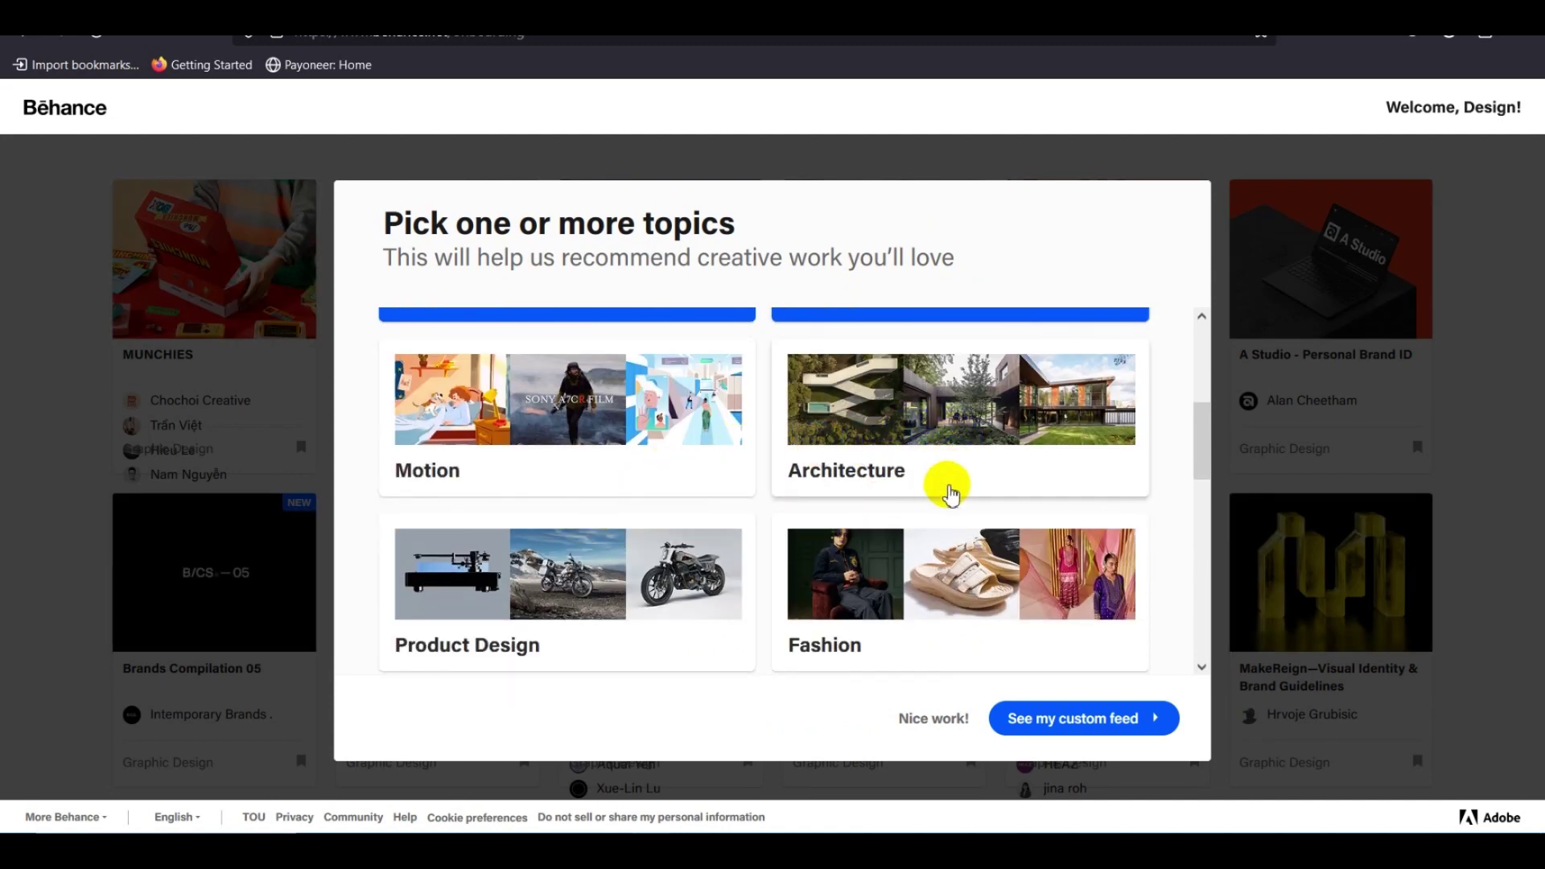
scroll(950, 492, down, 3)
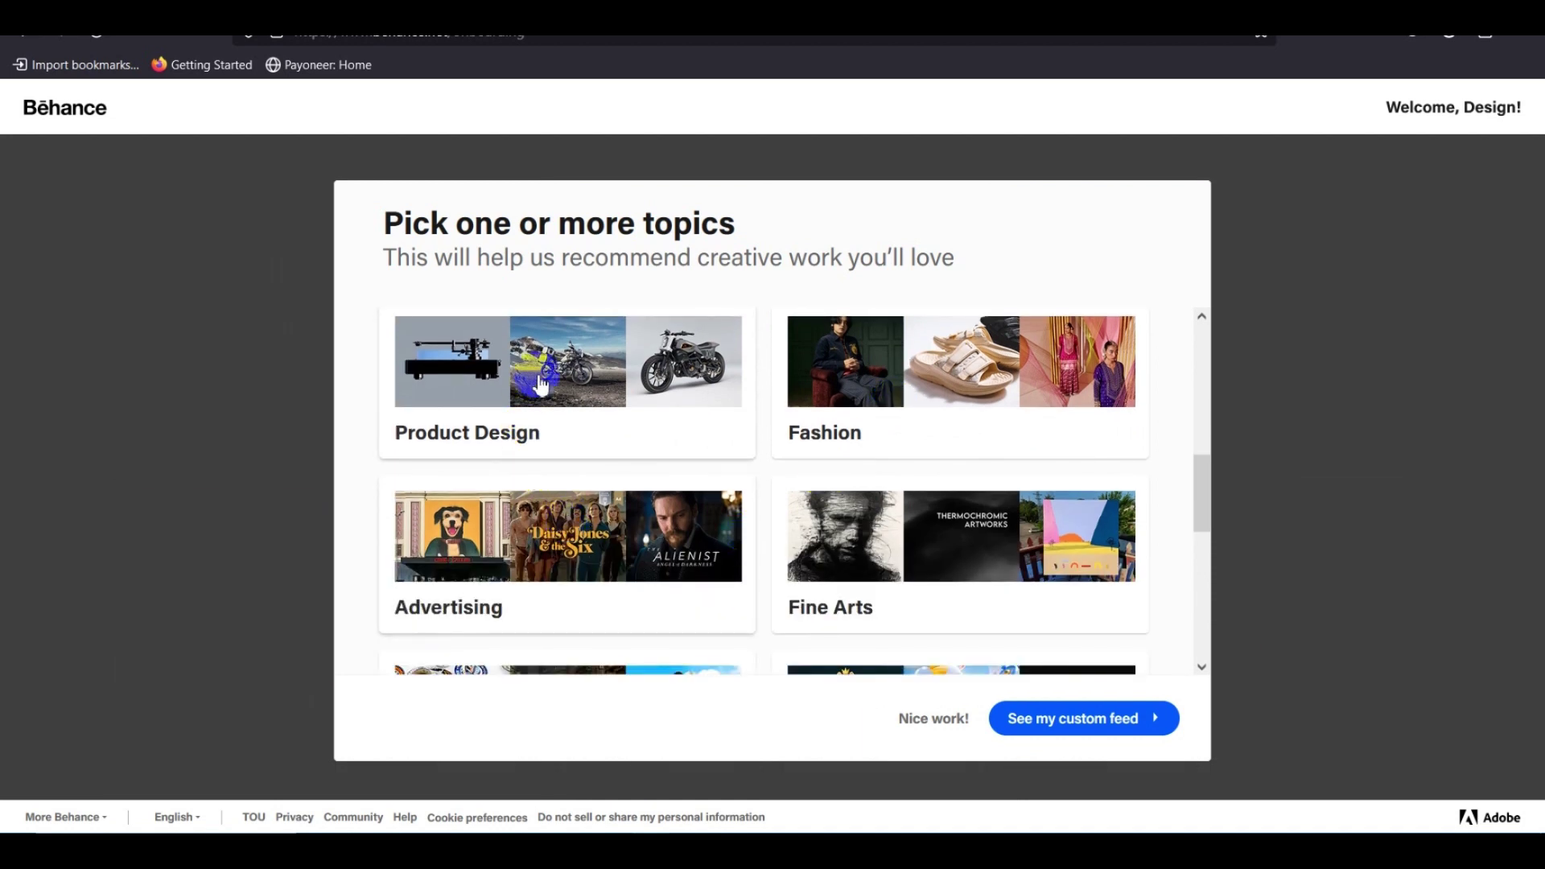
click(541, 386)
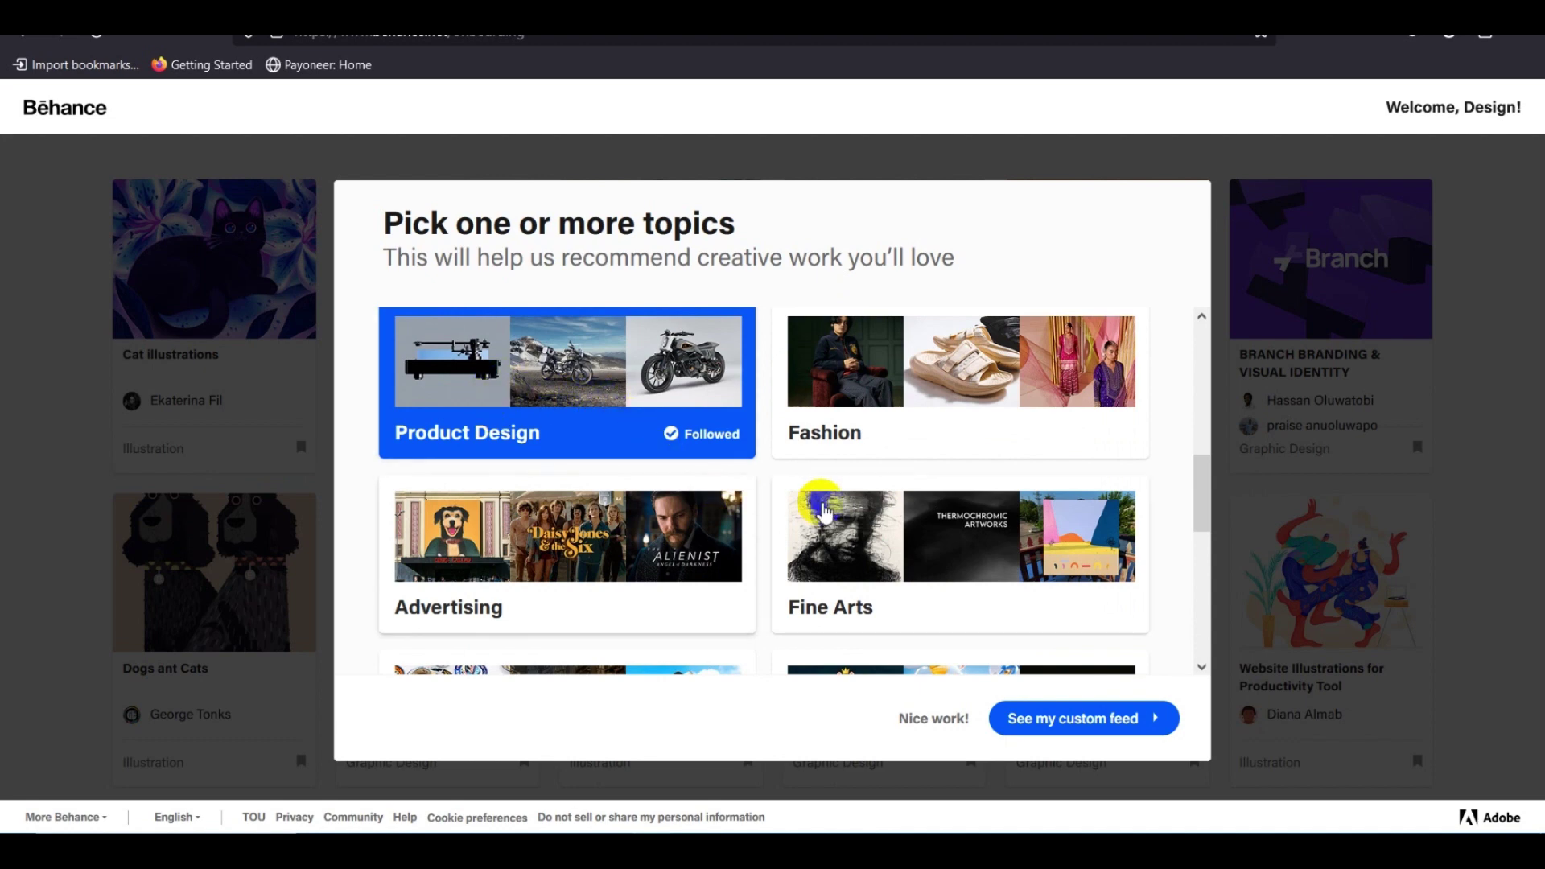
scroll(826, 512, down, 3)
scroll(607, 510, down, 2)
scroll(600, 497, up, 1)
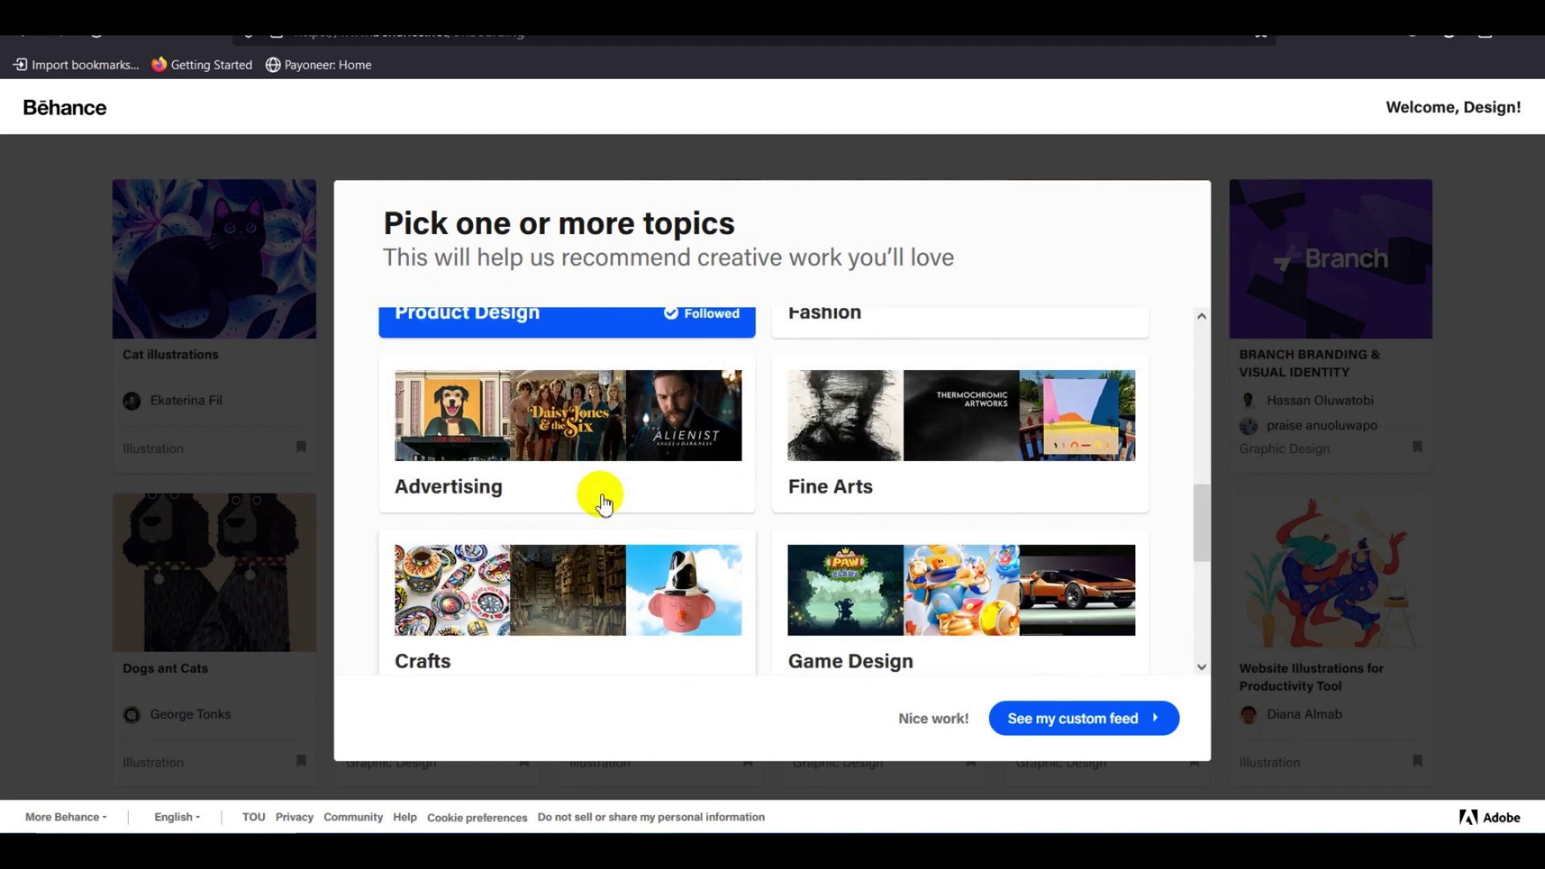
click(592, 435)
scroll(829, 483, down, 3)
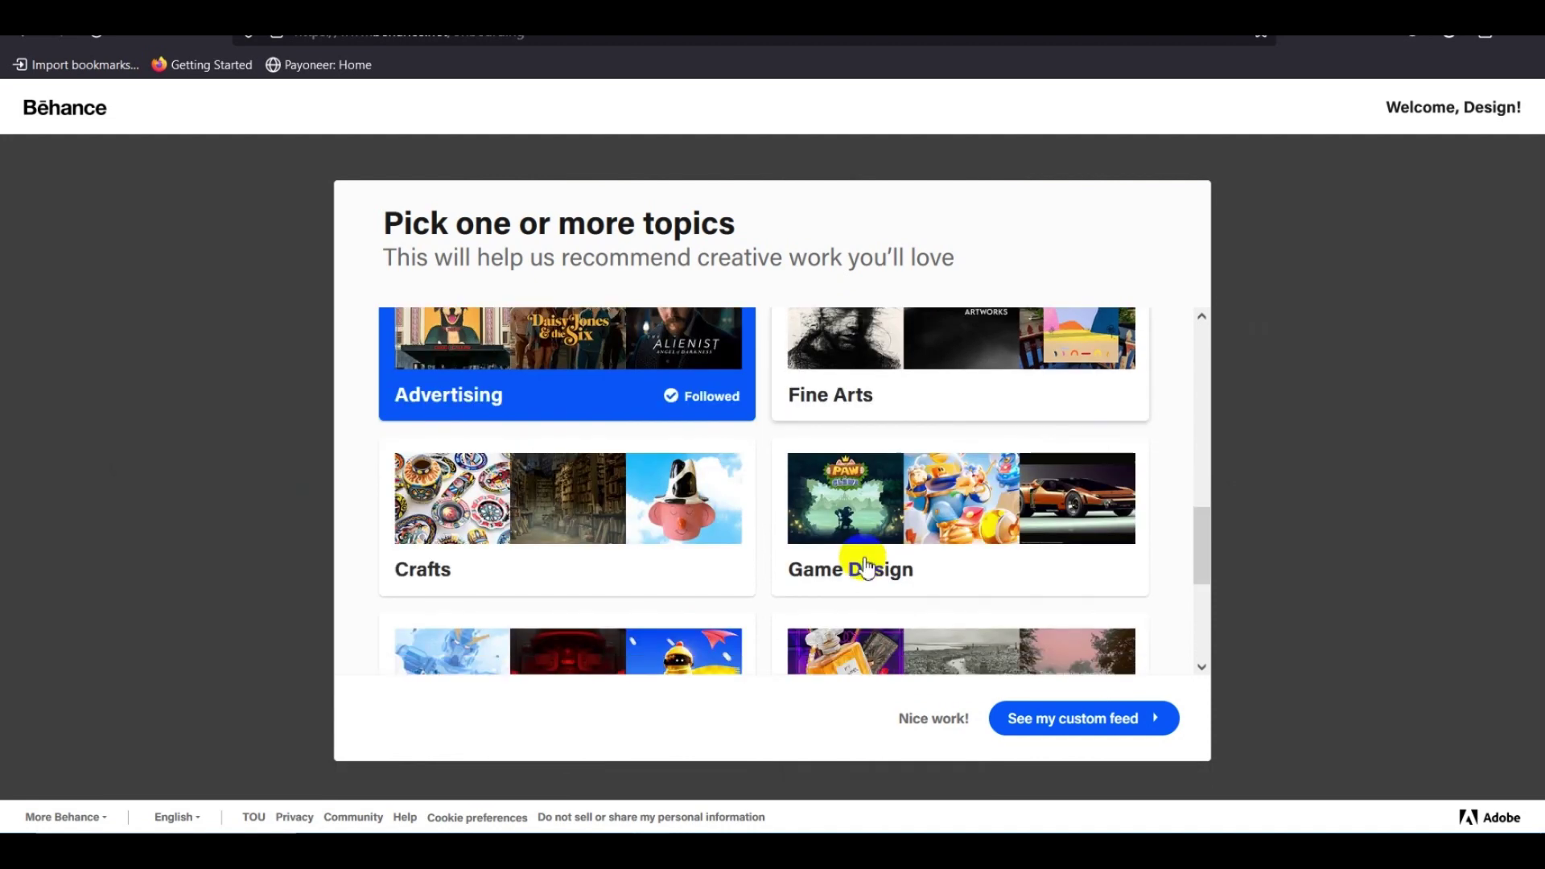
scroll(579, 545, down, 3)
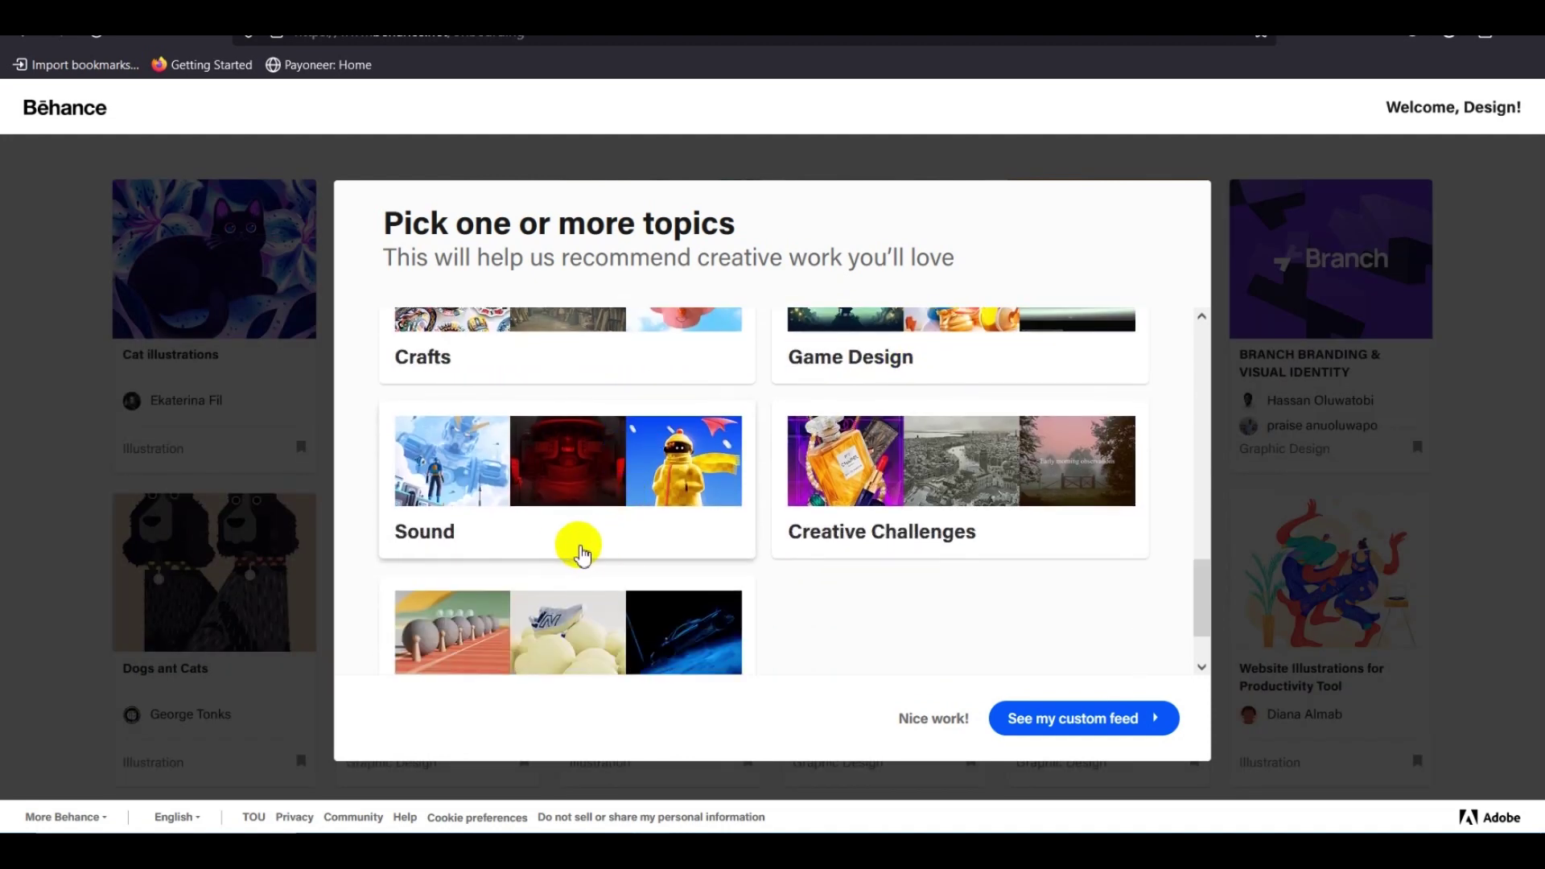
scroll(570, 553, up, 6)
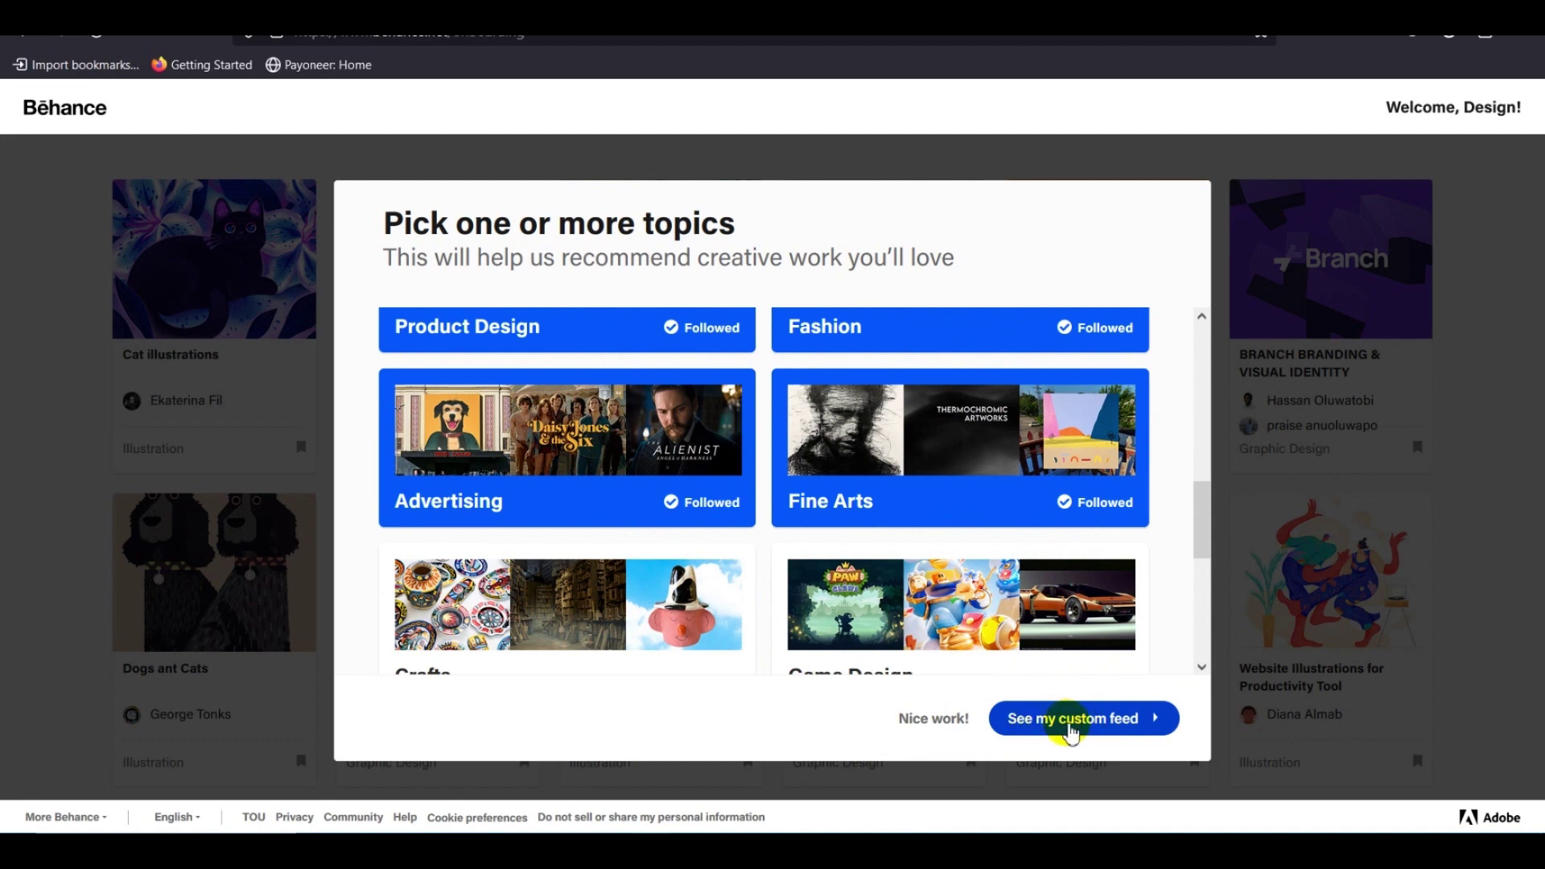
click(1070, 721)
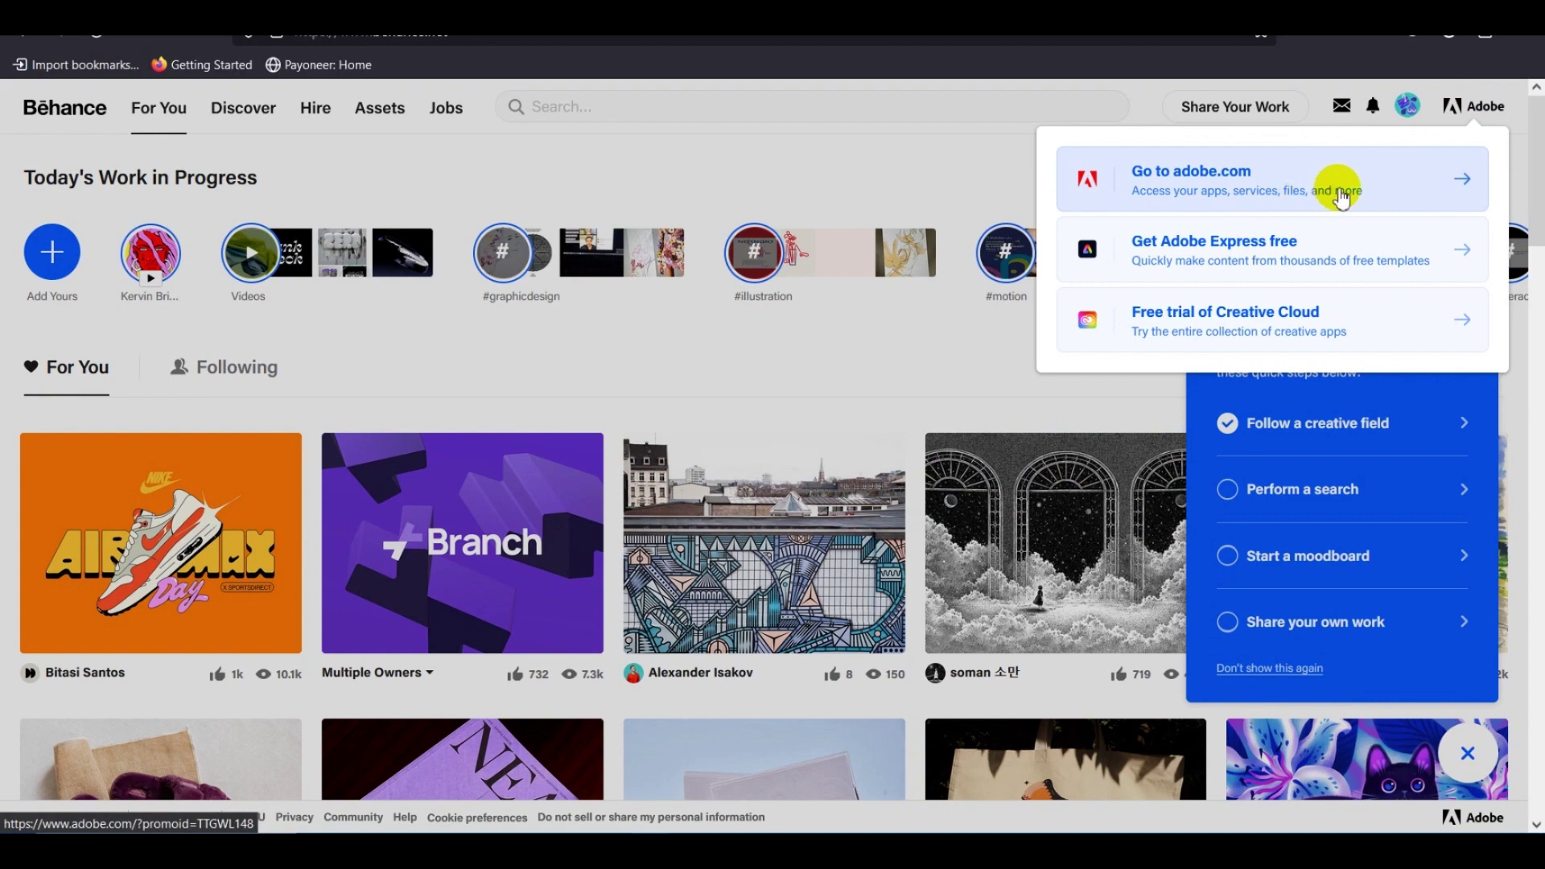
Dismiss the Adobe menu and work-sharing popups over the feed.
click(1143, 98)
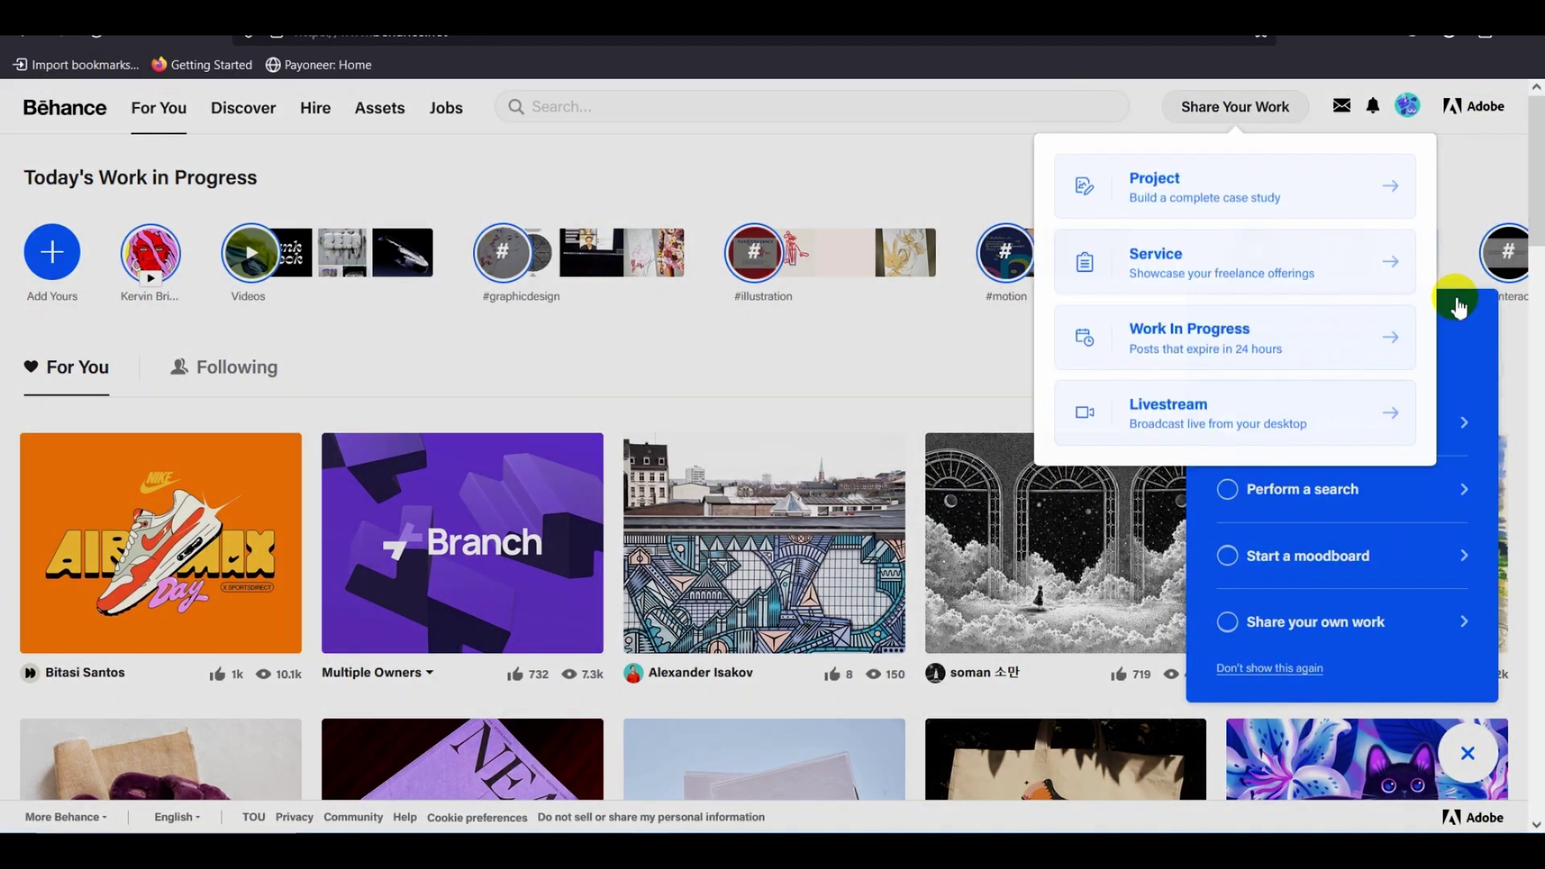
click(1458, 306)
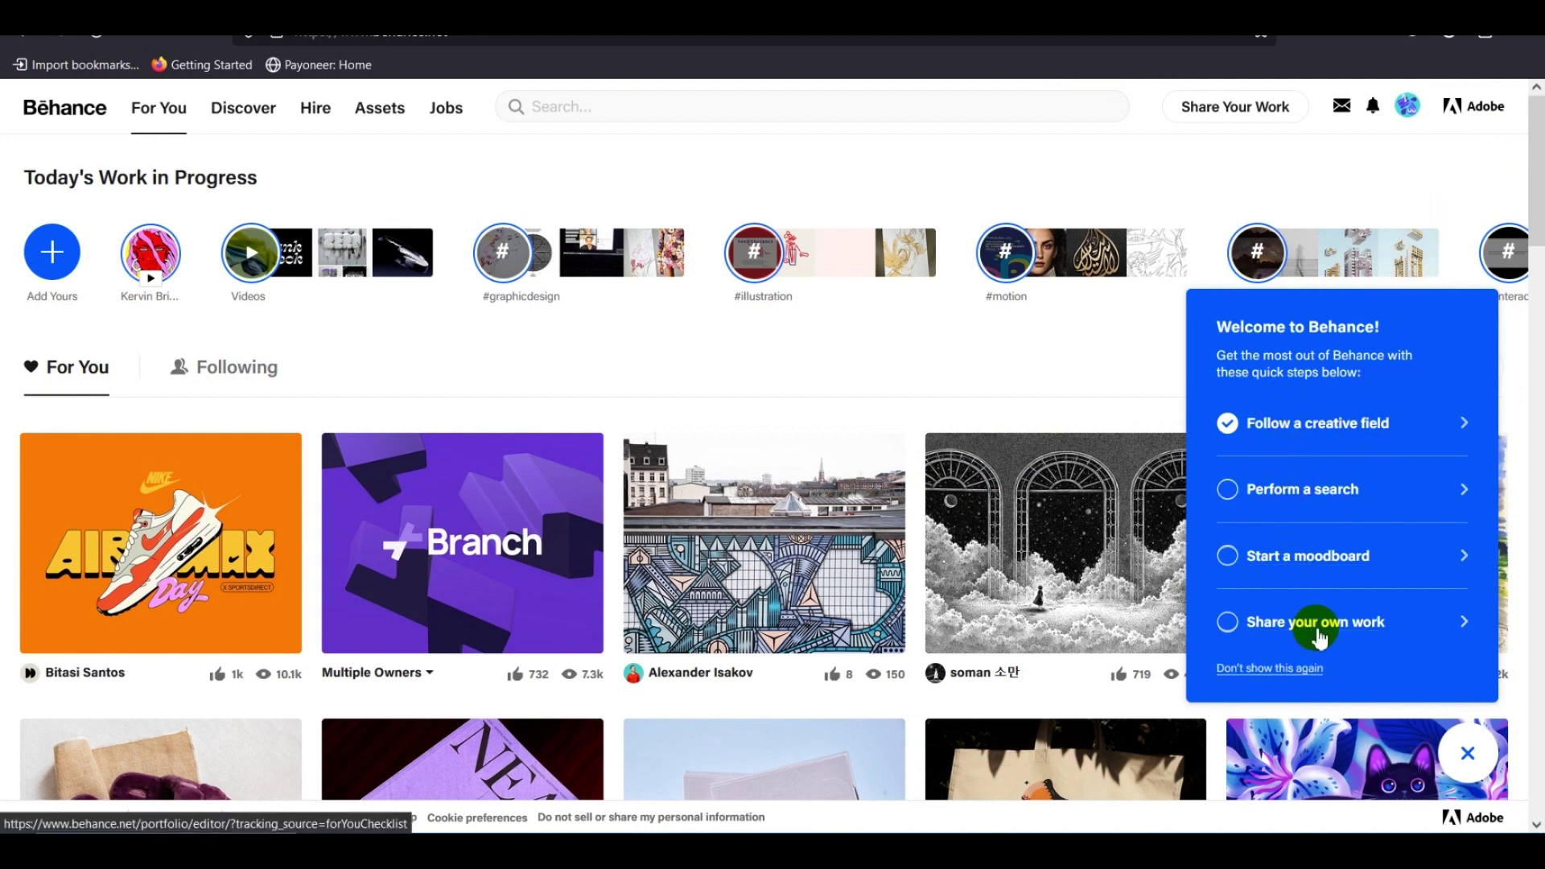
scroll(1304, 644, down, 3)
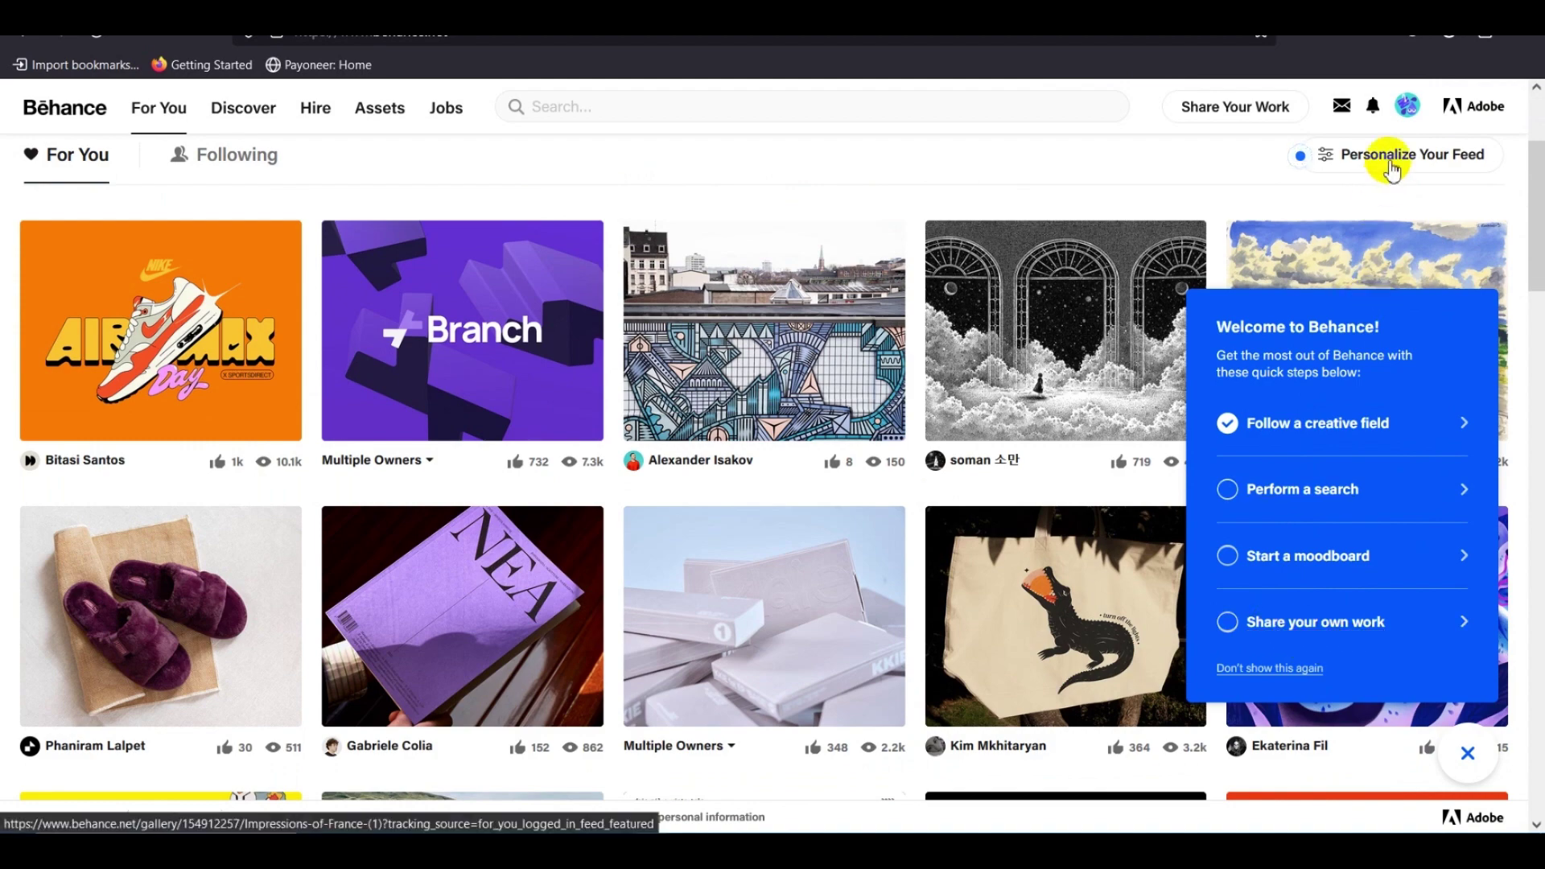
Go to your own Behance profile from the account menu, then start a new browser tab.
click(1405, 109)
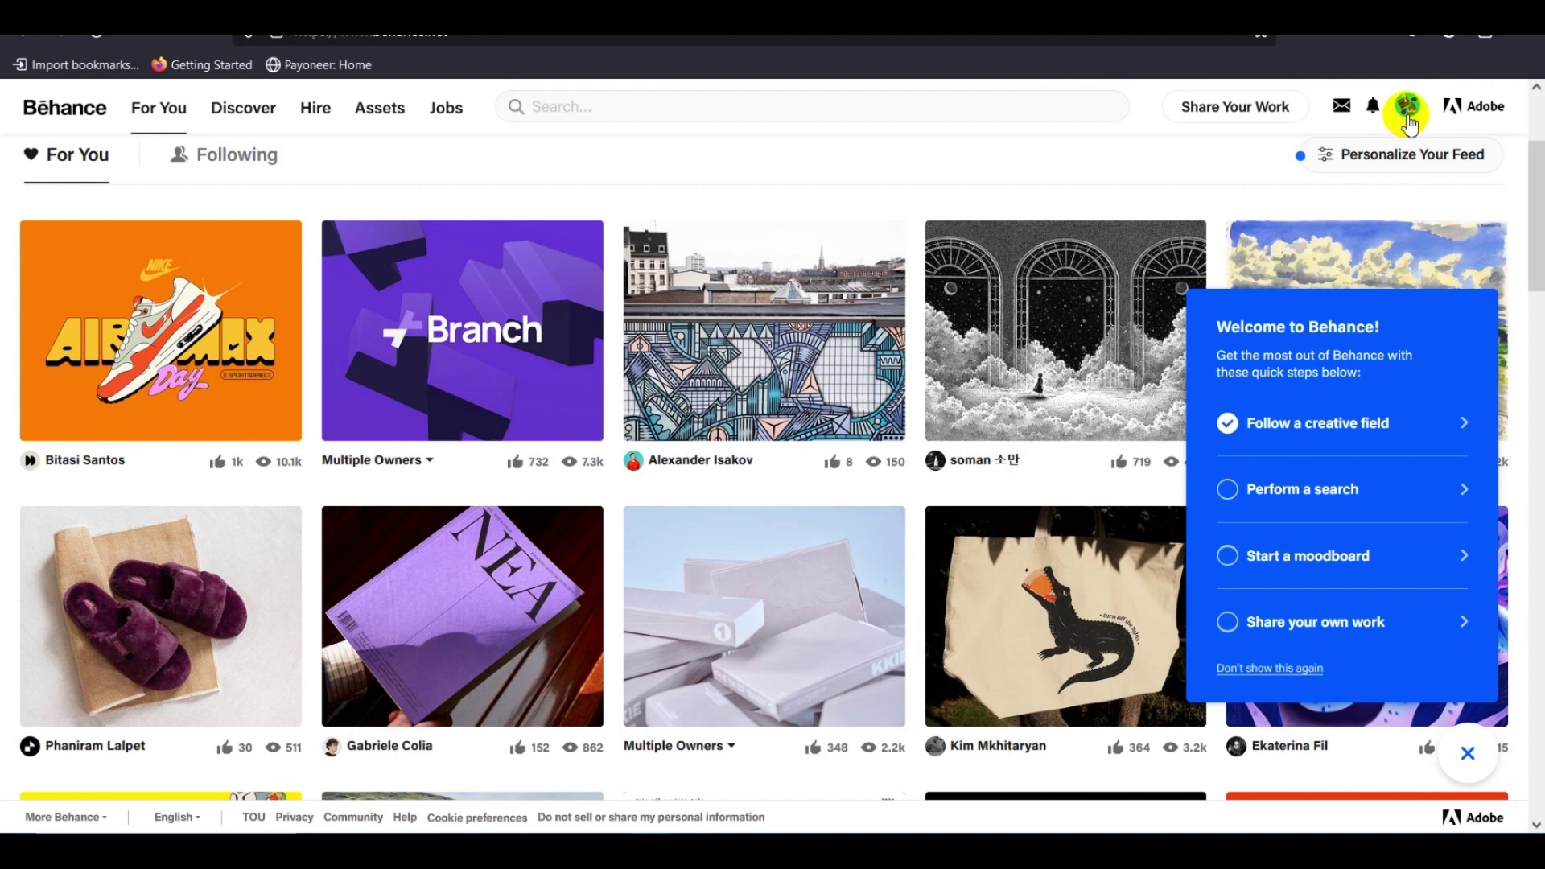
click(1409, 121)
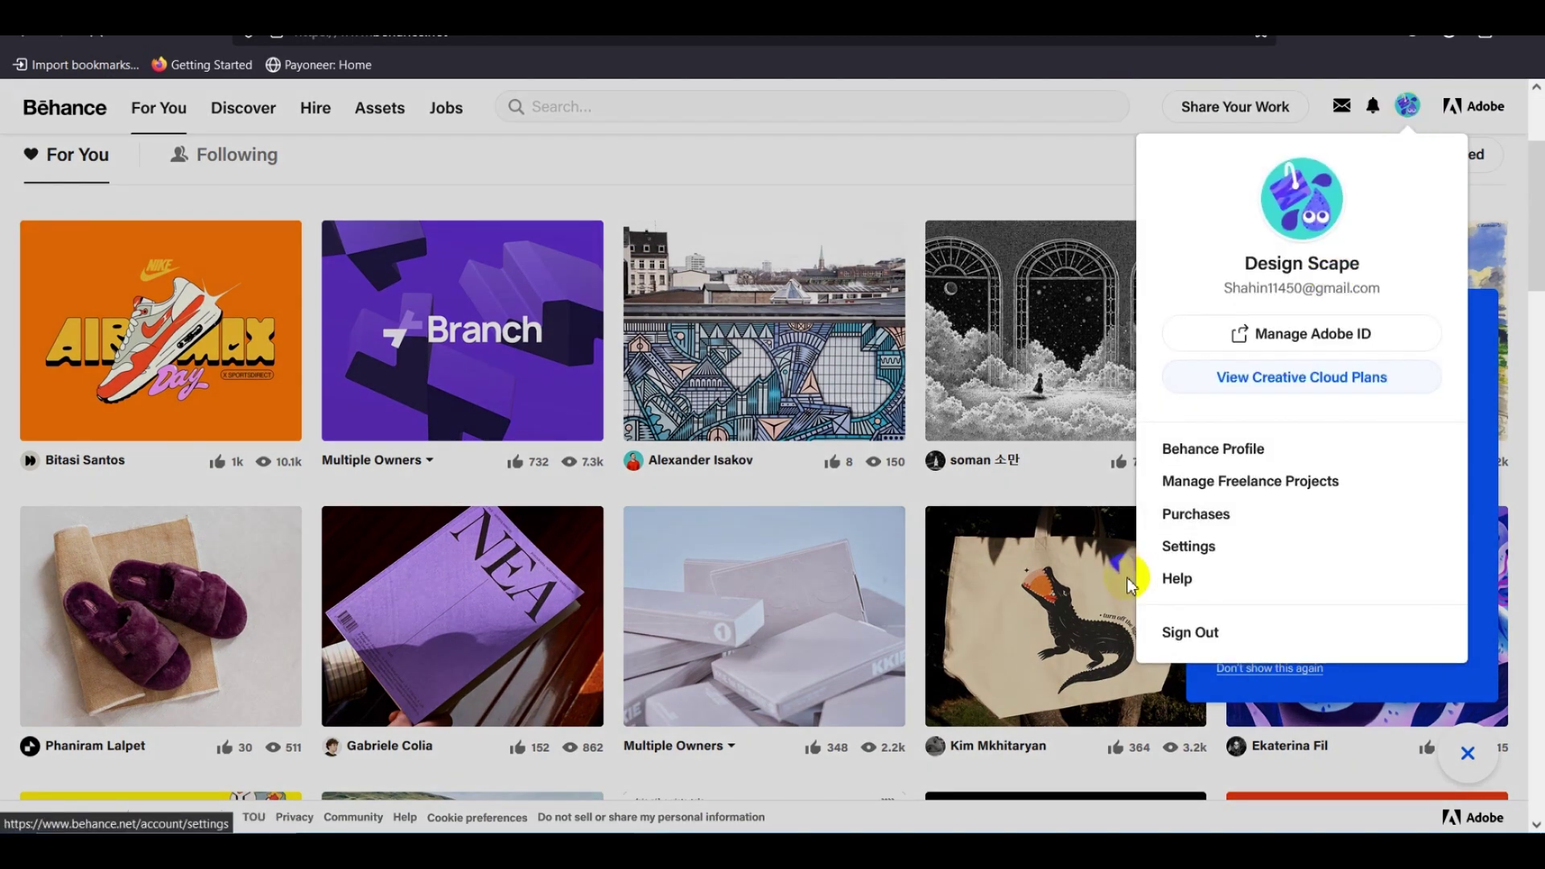
click(1213, 448)
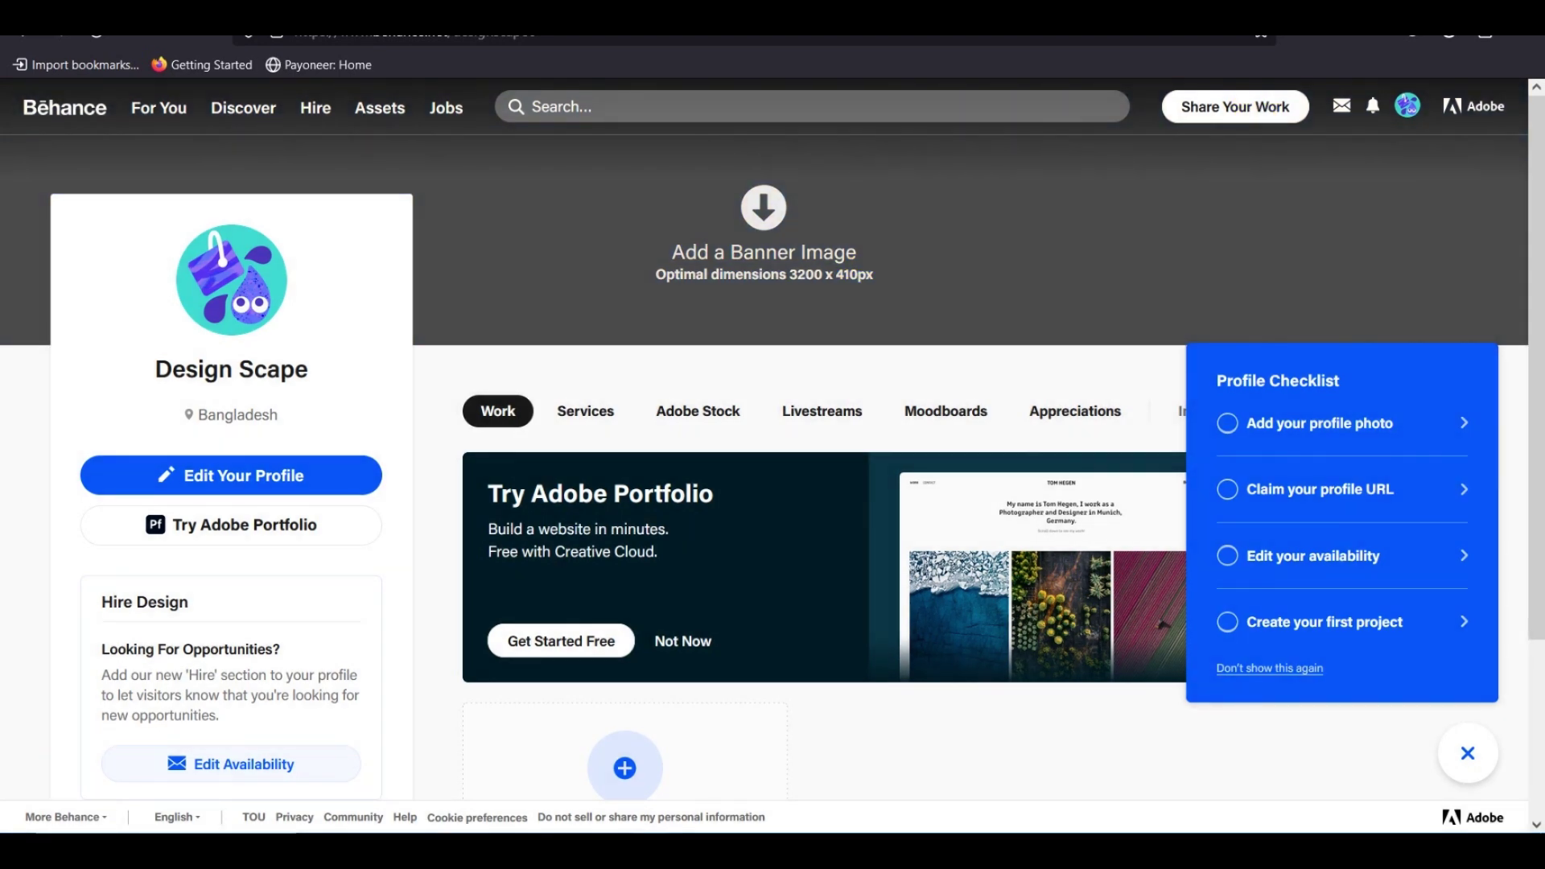
key(ctrl+t)
click(419, 36)
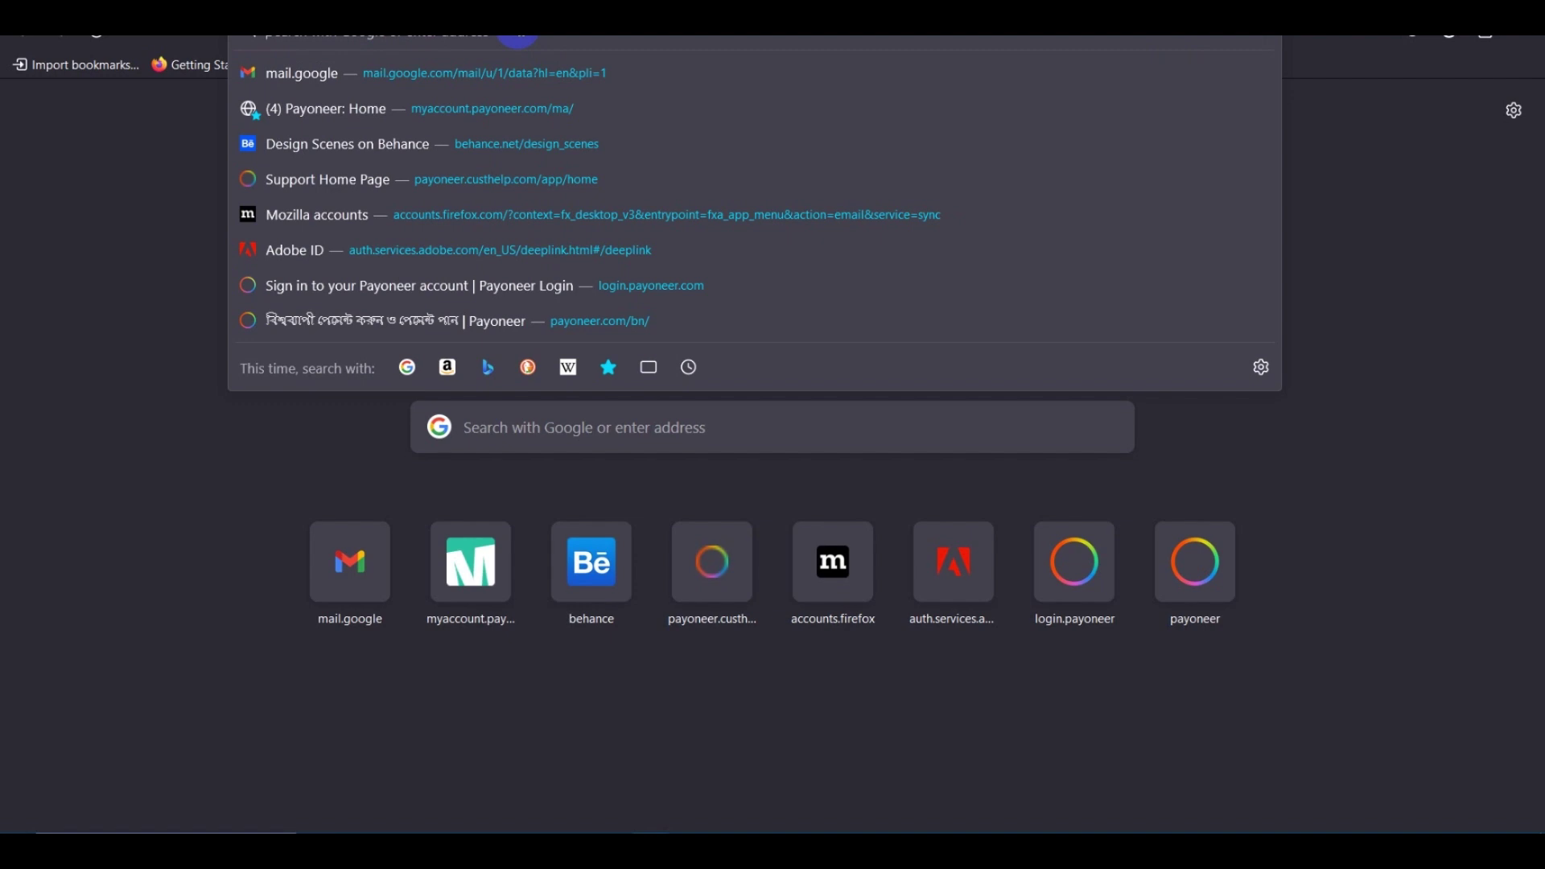
Search Google for 'banner'.
text(banner)
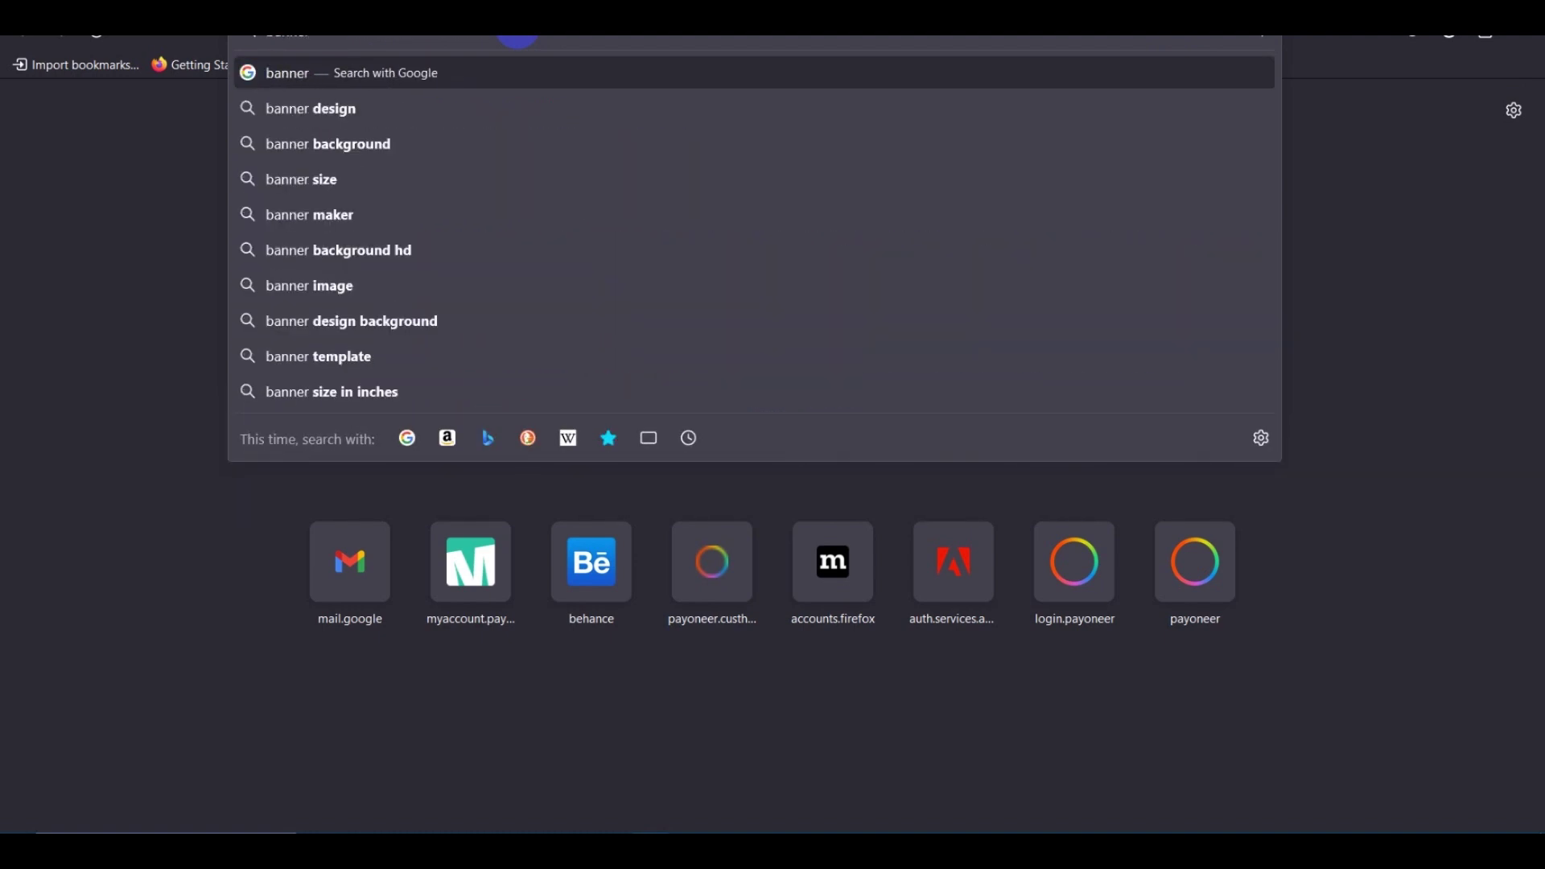
key(Return)
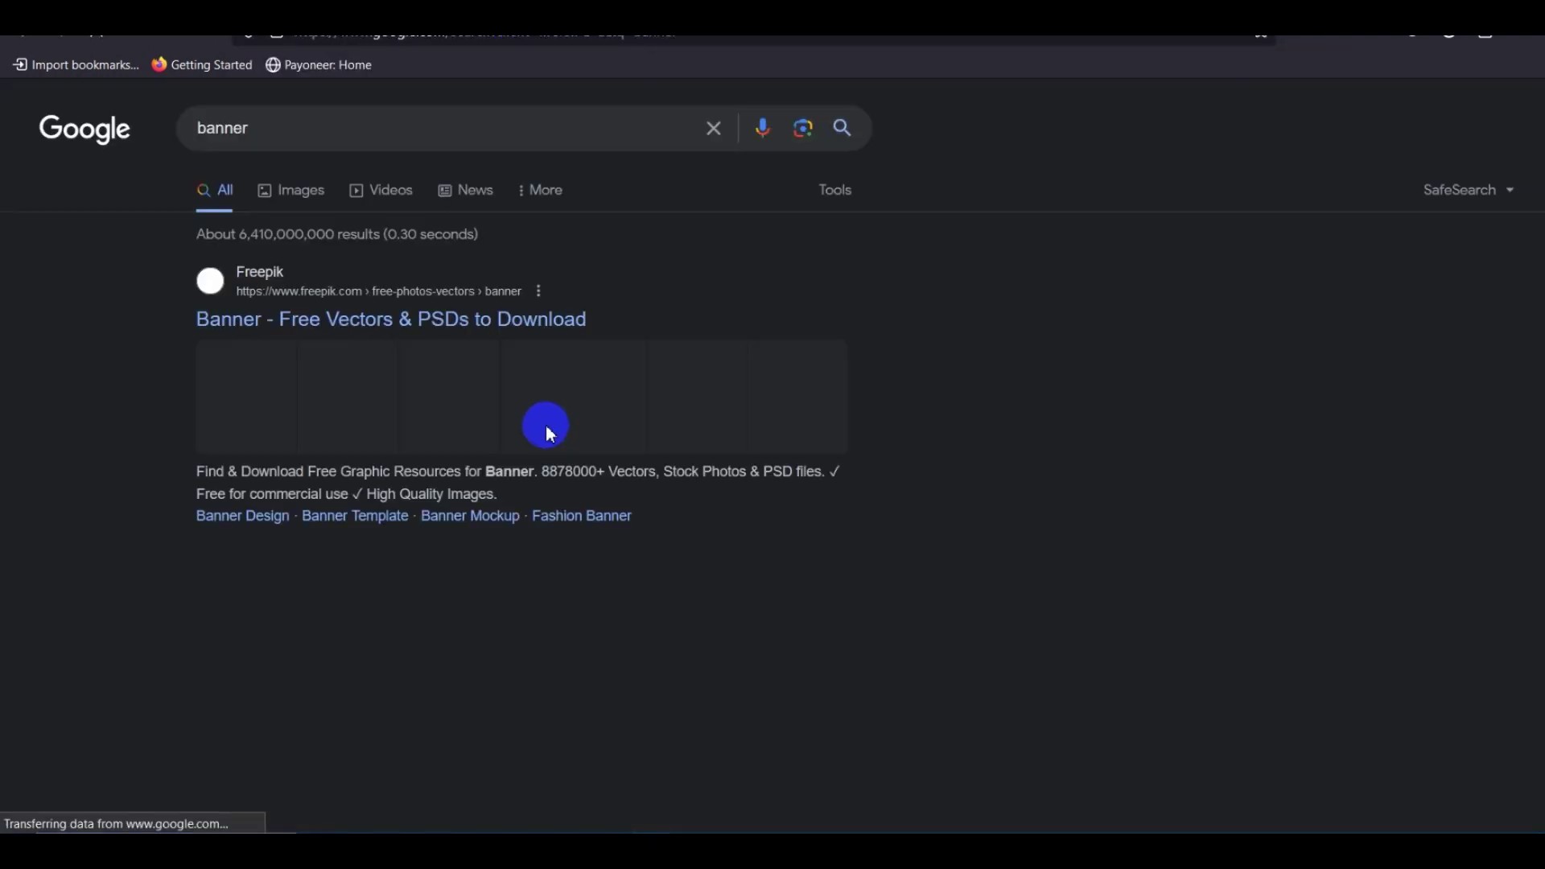
scroll(555, 415, down, 5)
scroll(555, 414, up, 5)
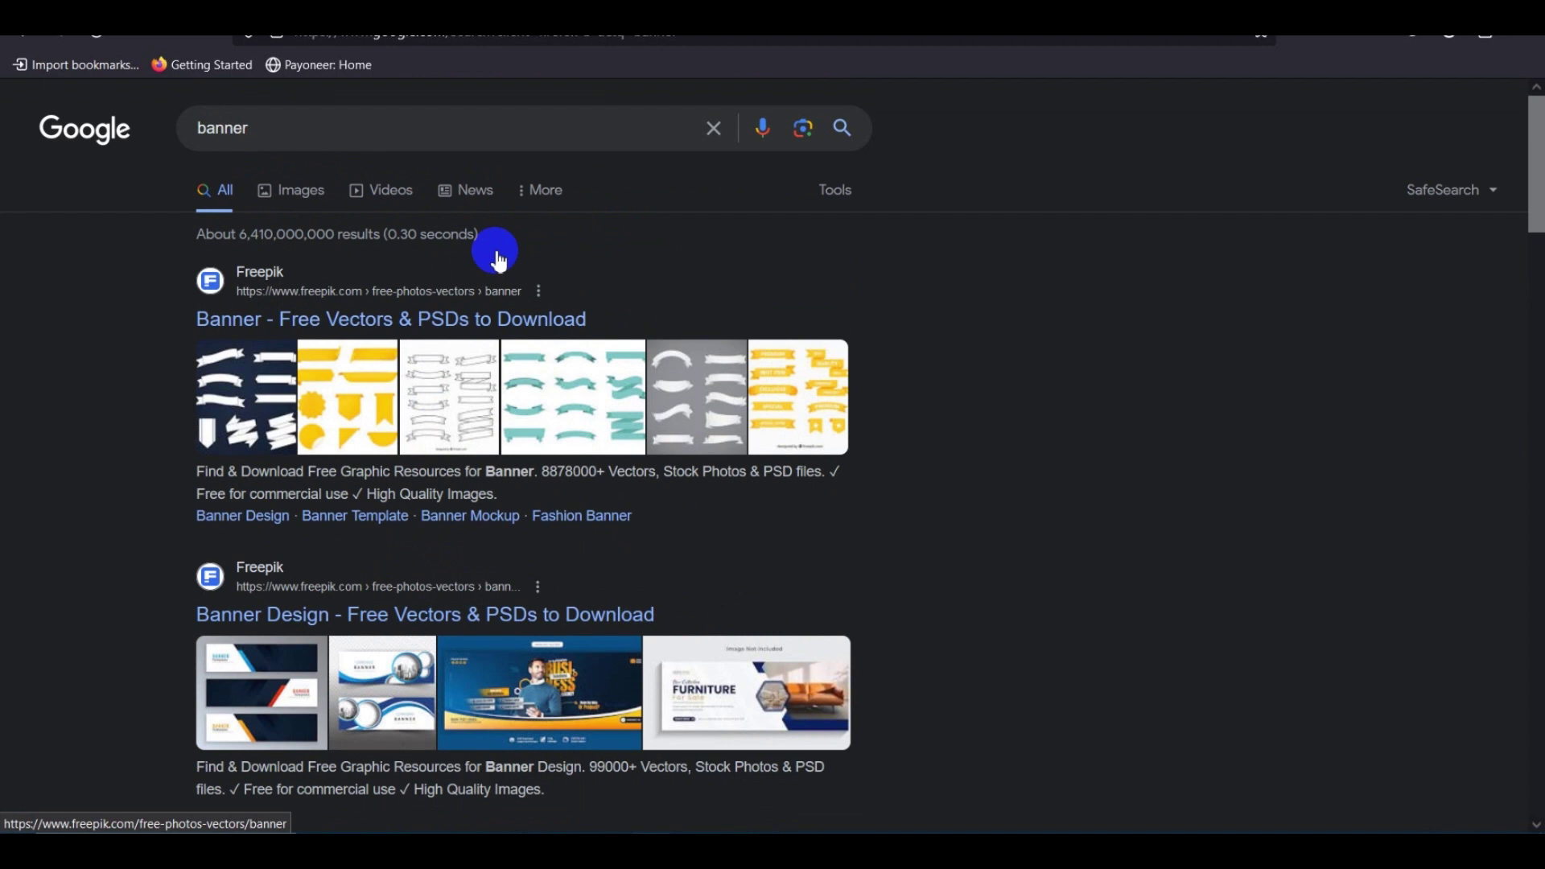
click(291, 137)
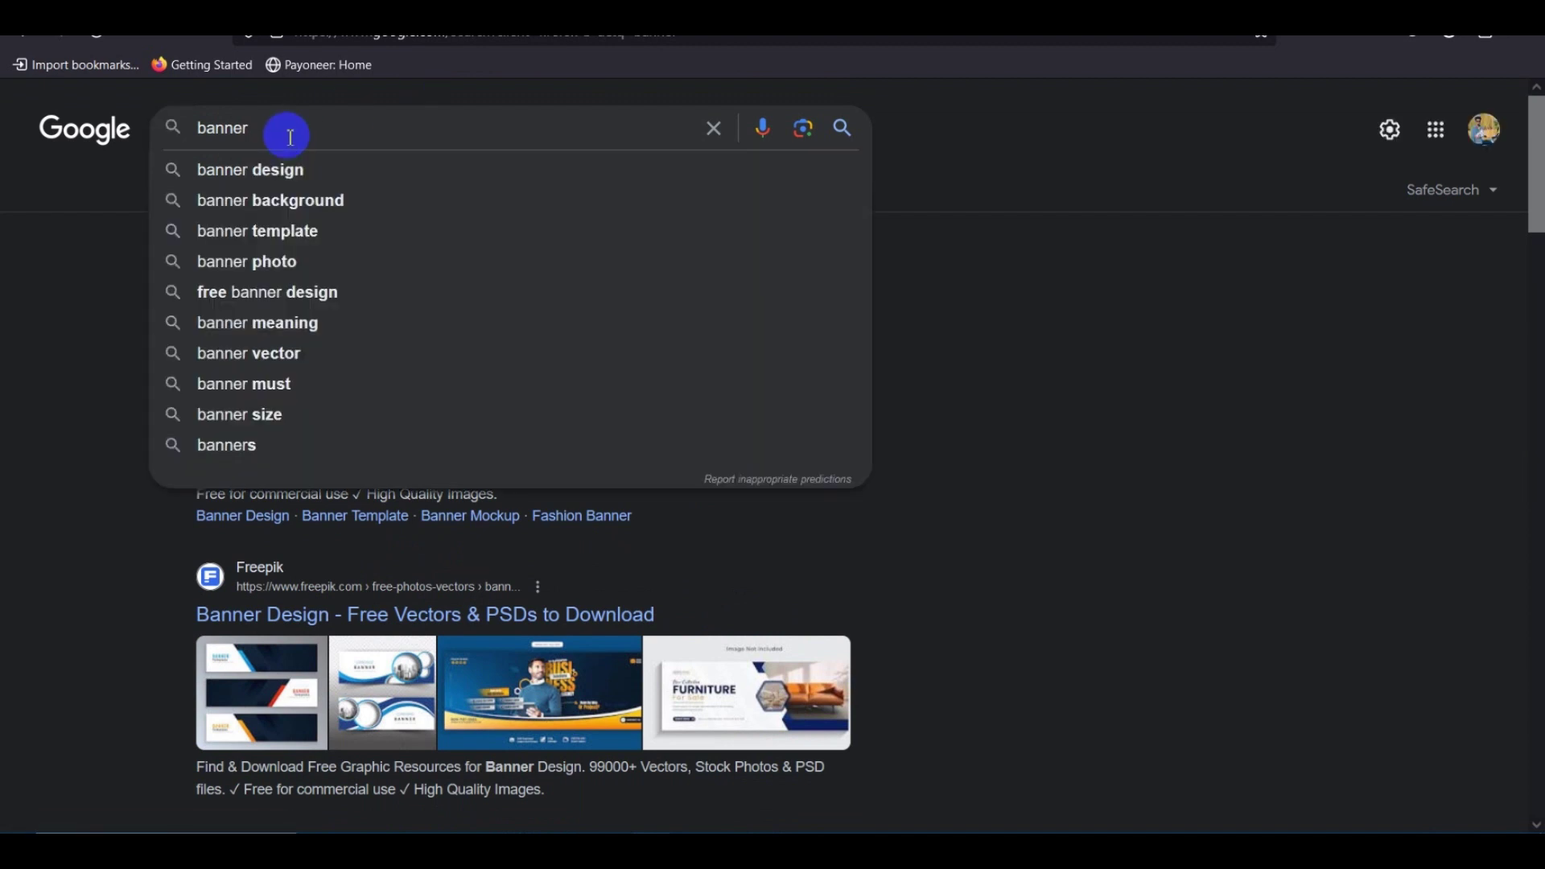
drag(47, 546, 300, 152)
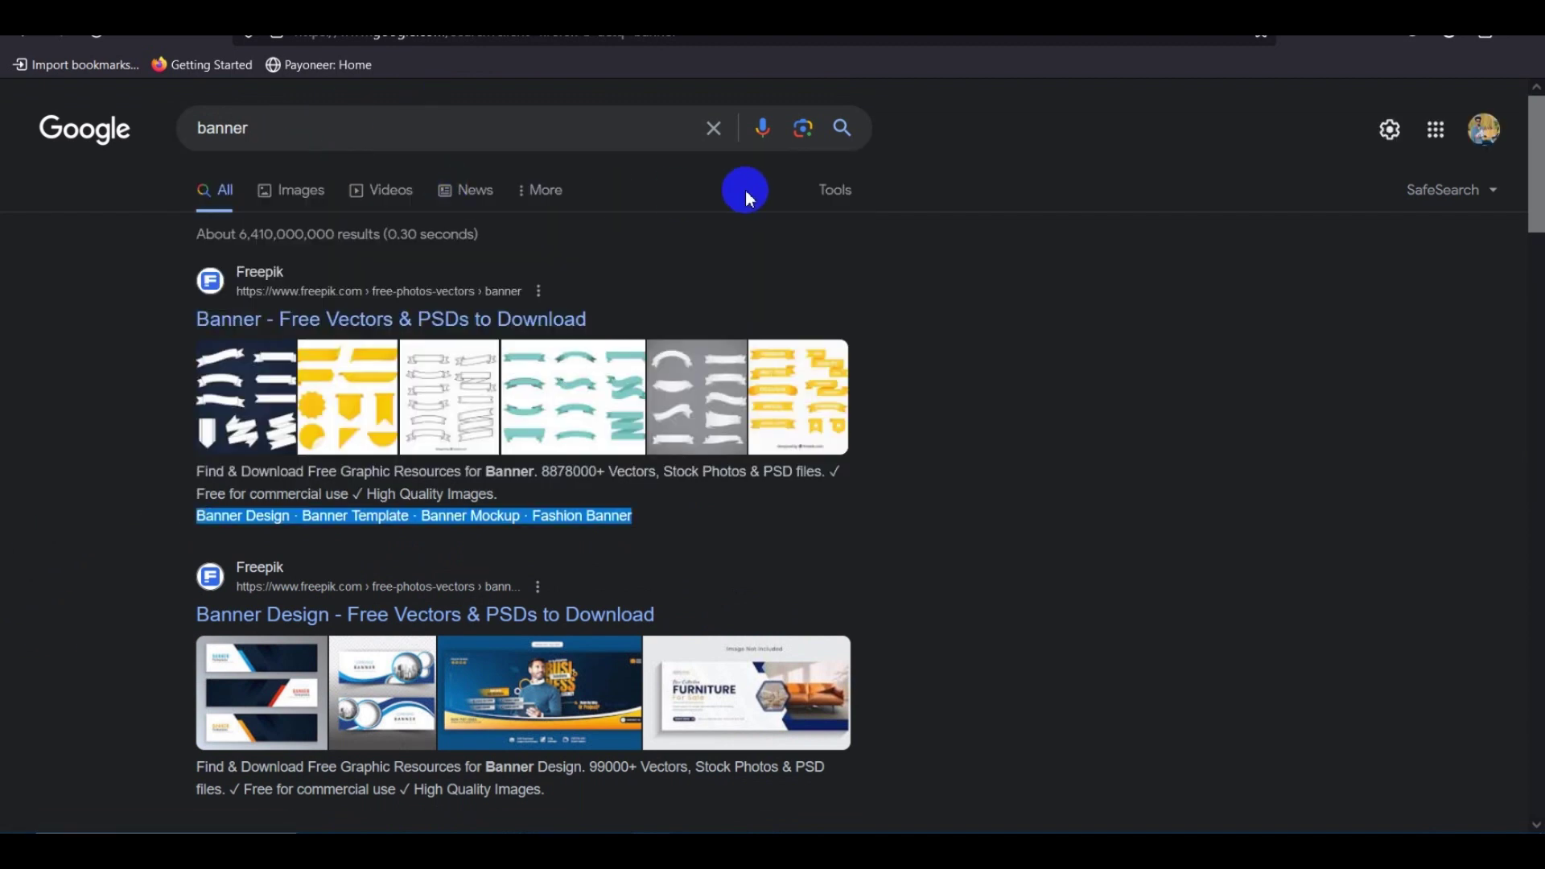
click(1135, 165)
scroll(378, 407, down, 2)
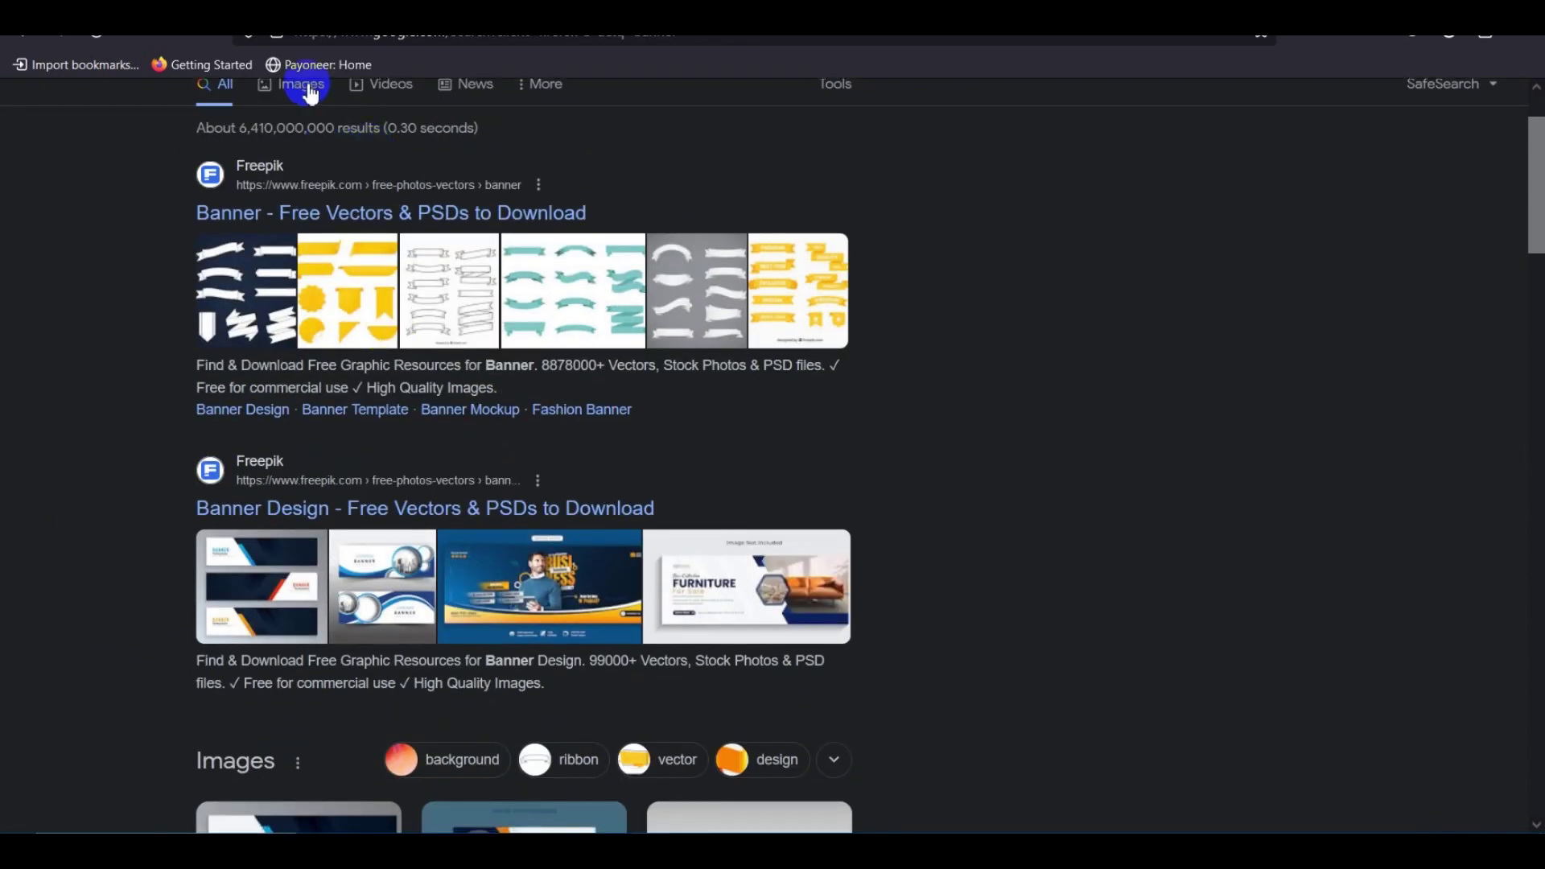
Switch to the image results for 'banner'.
click(569, 591)
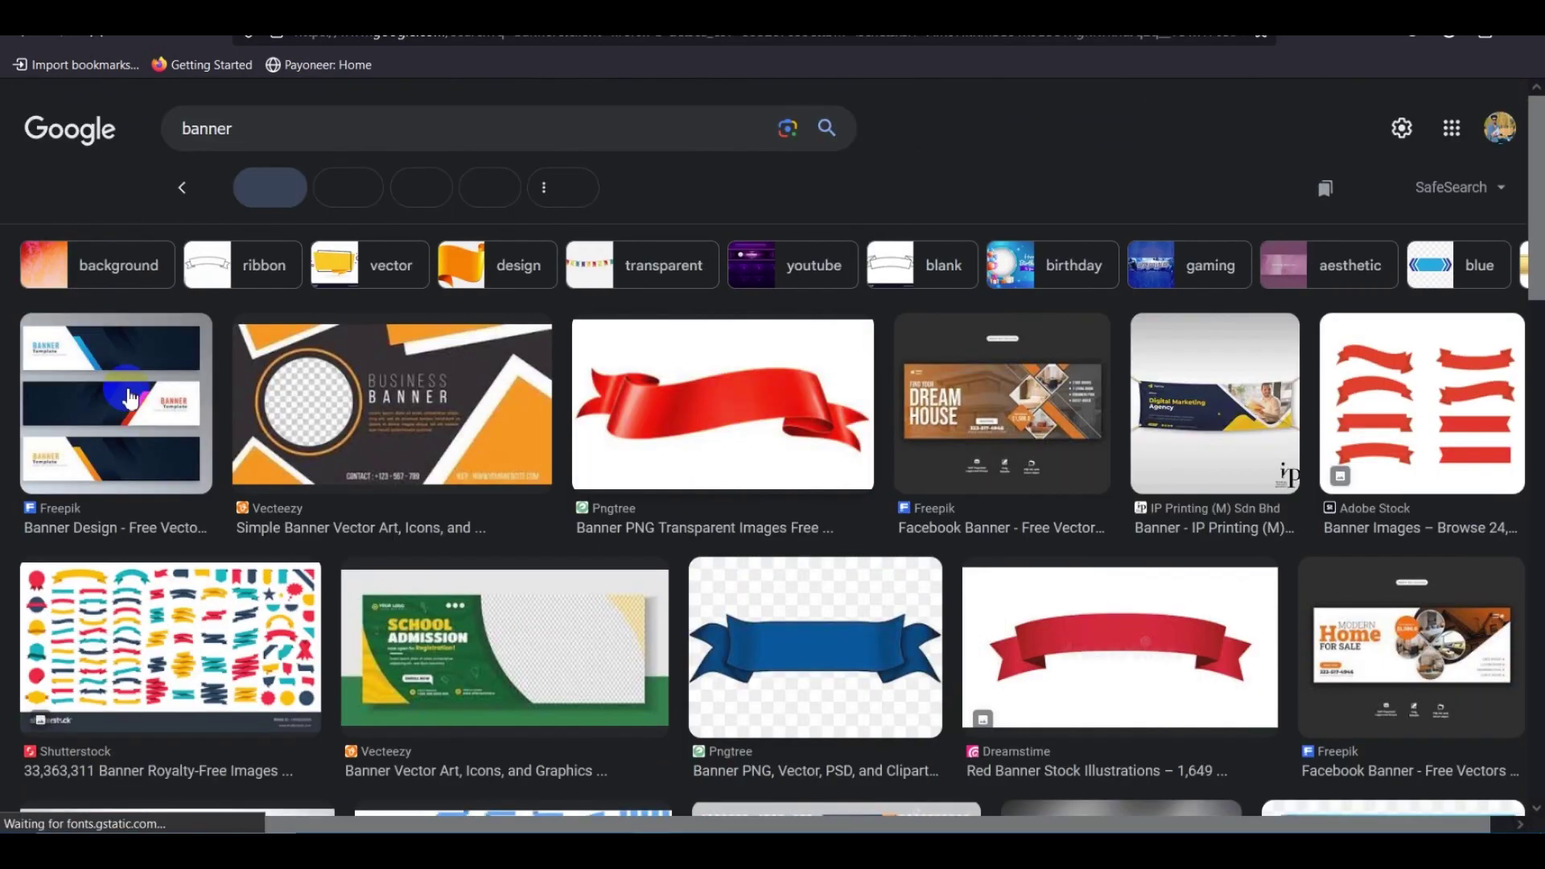
scroll(674, 540, down, 8)
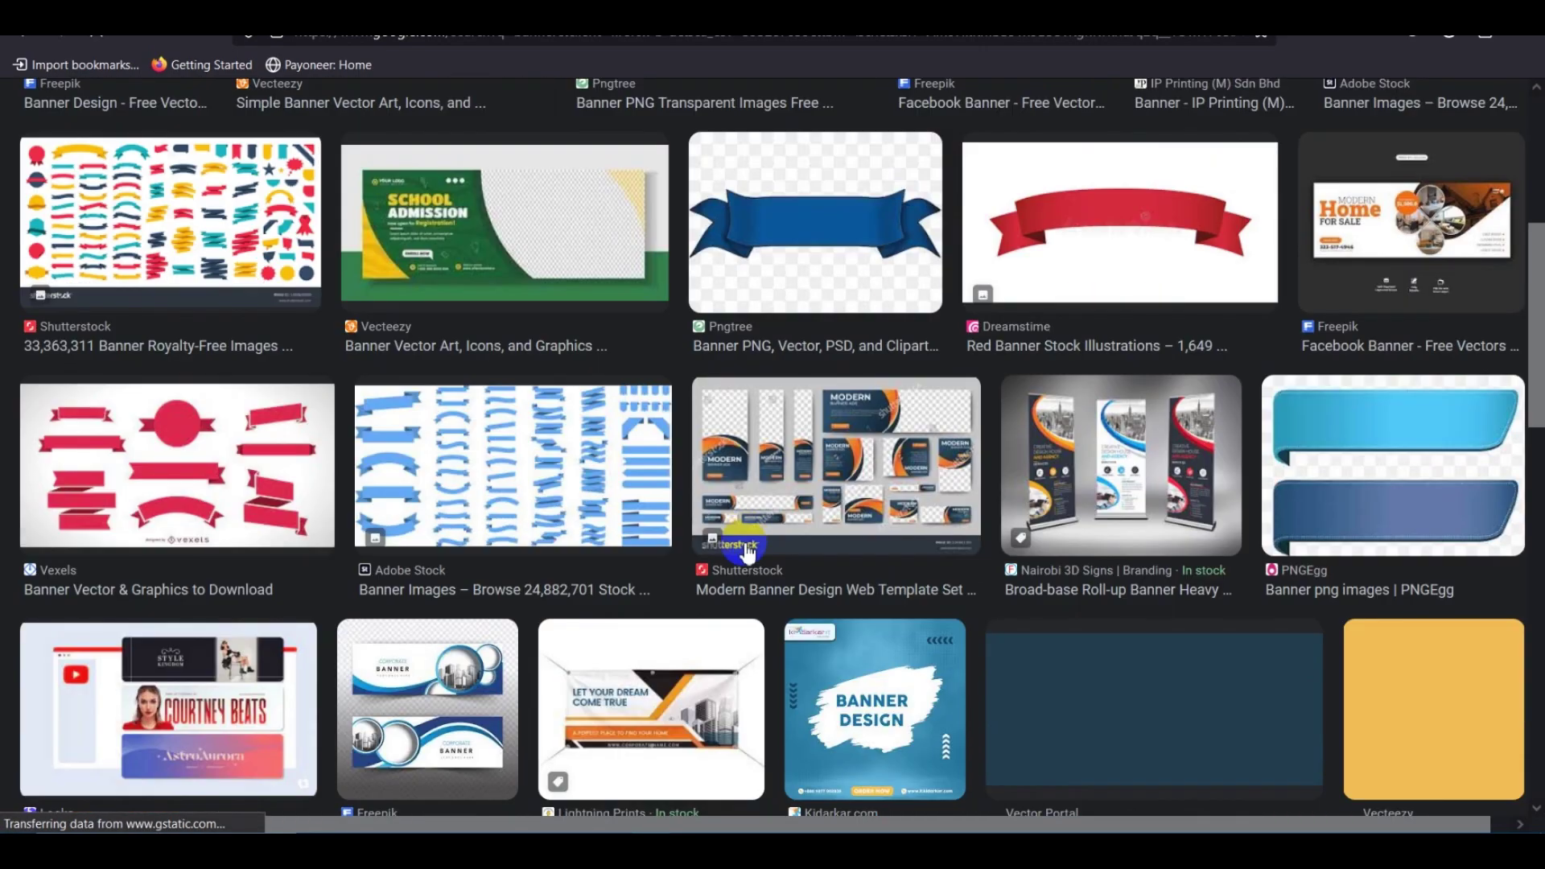
scroll(604, 569, down, 4)
scroll(624, 540, up, 5)
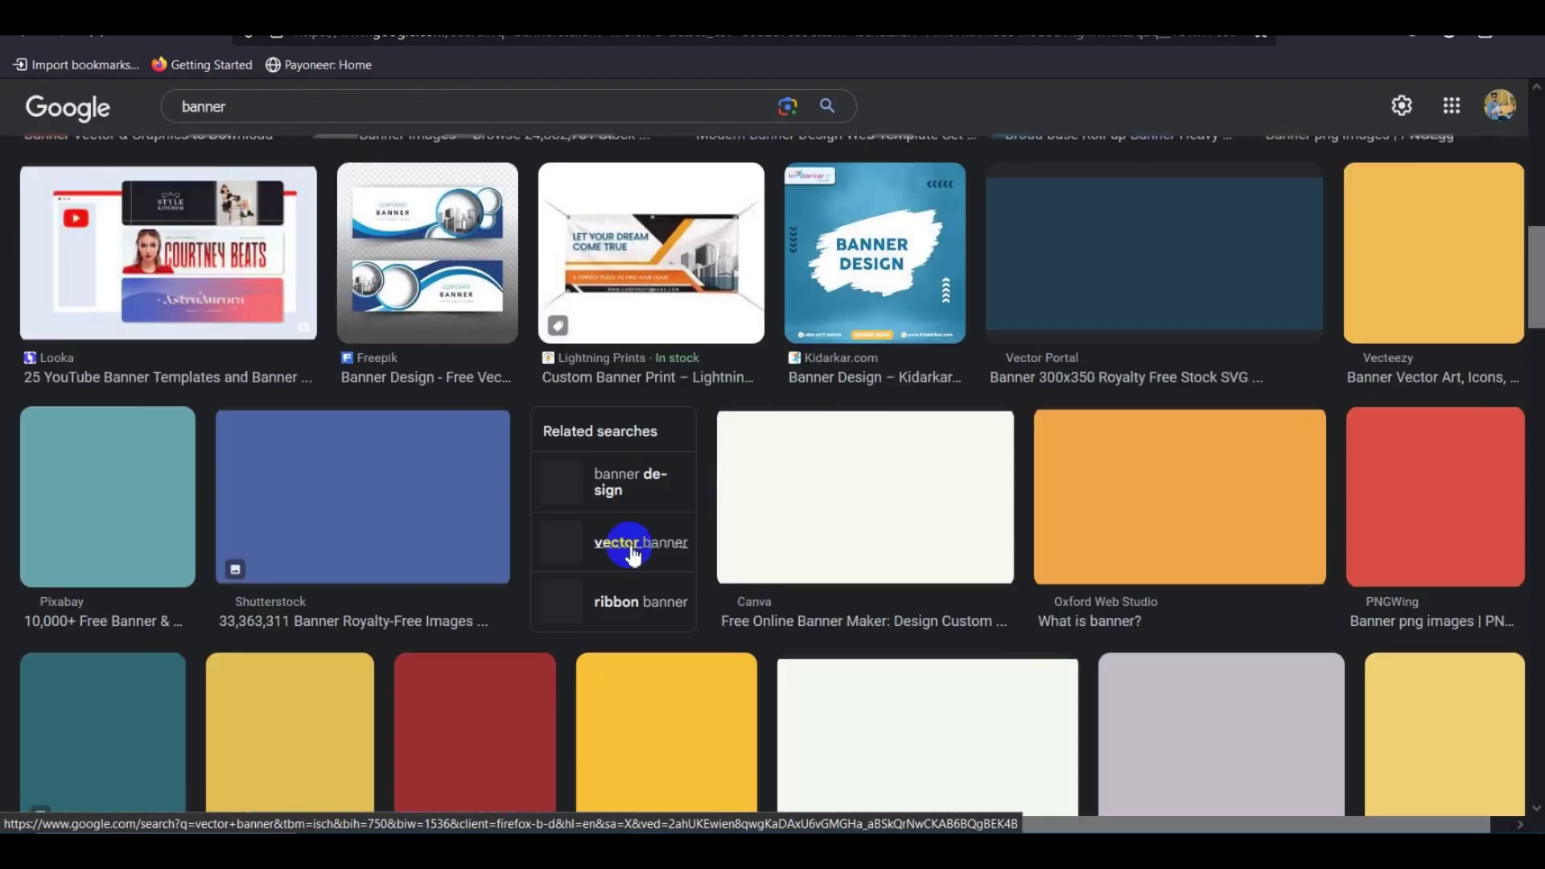
scroll(633, 544, up, 7)
scroll(644, 555, down, 3)
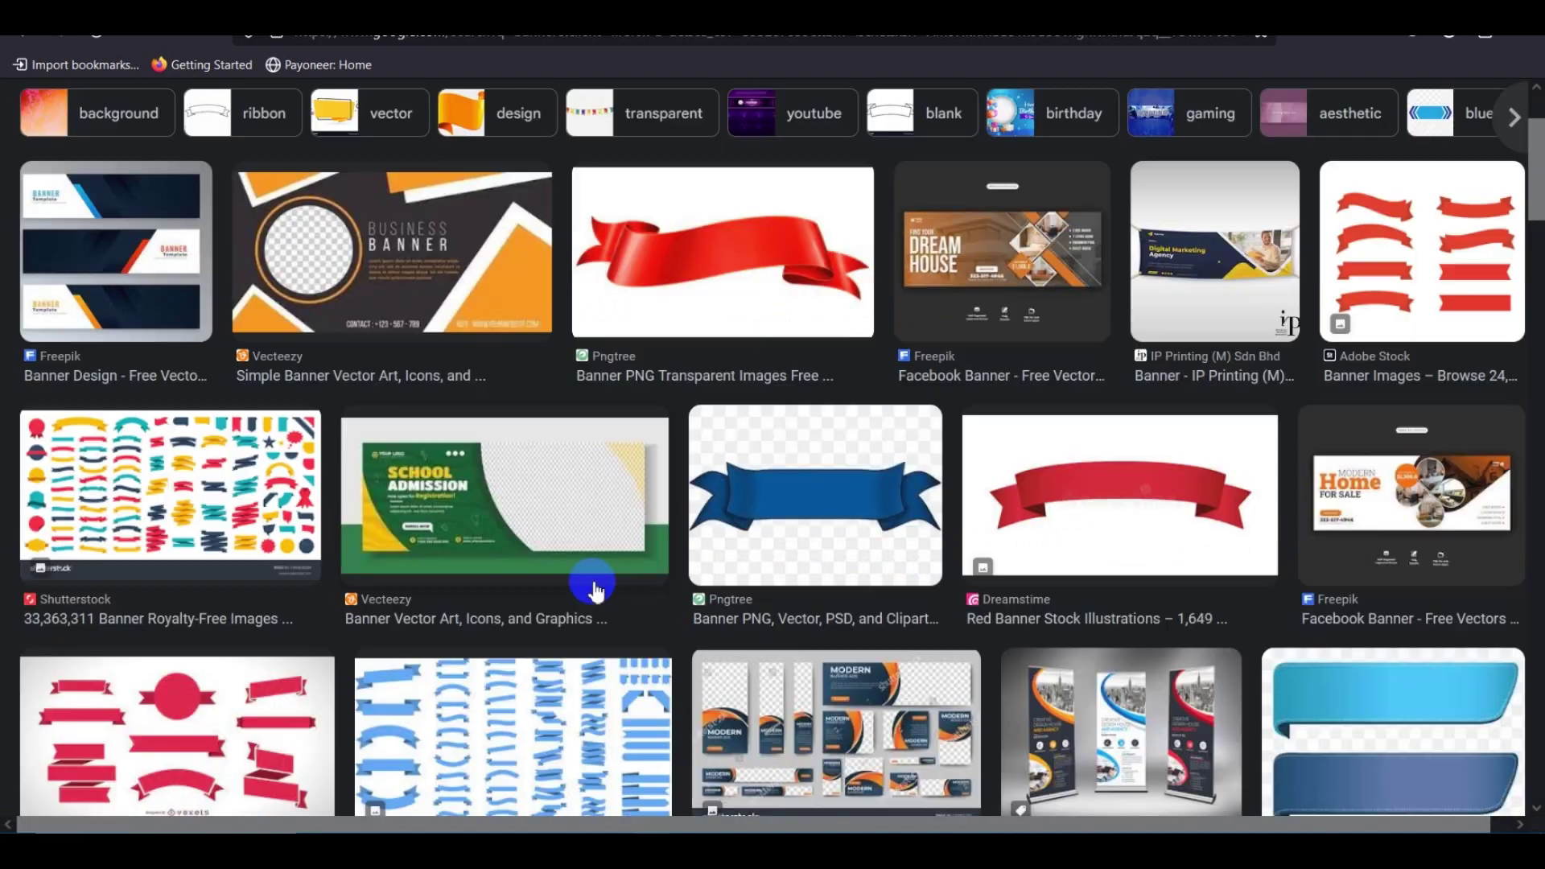
Preview the Freepik banner template and copy the image.
click(811, 412)
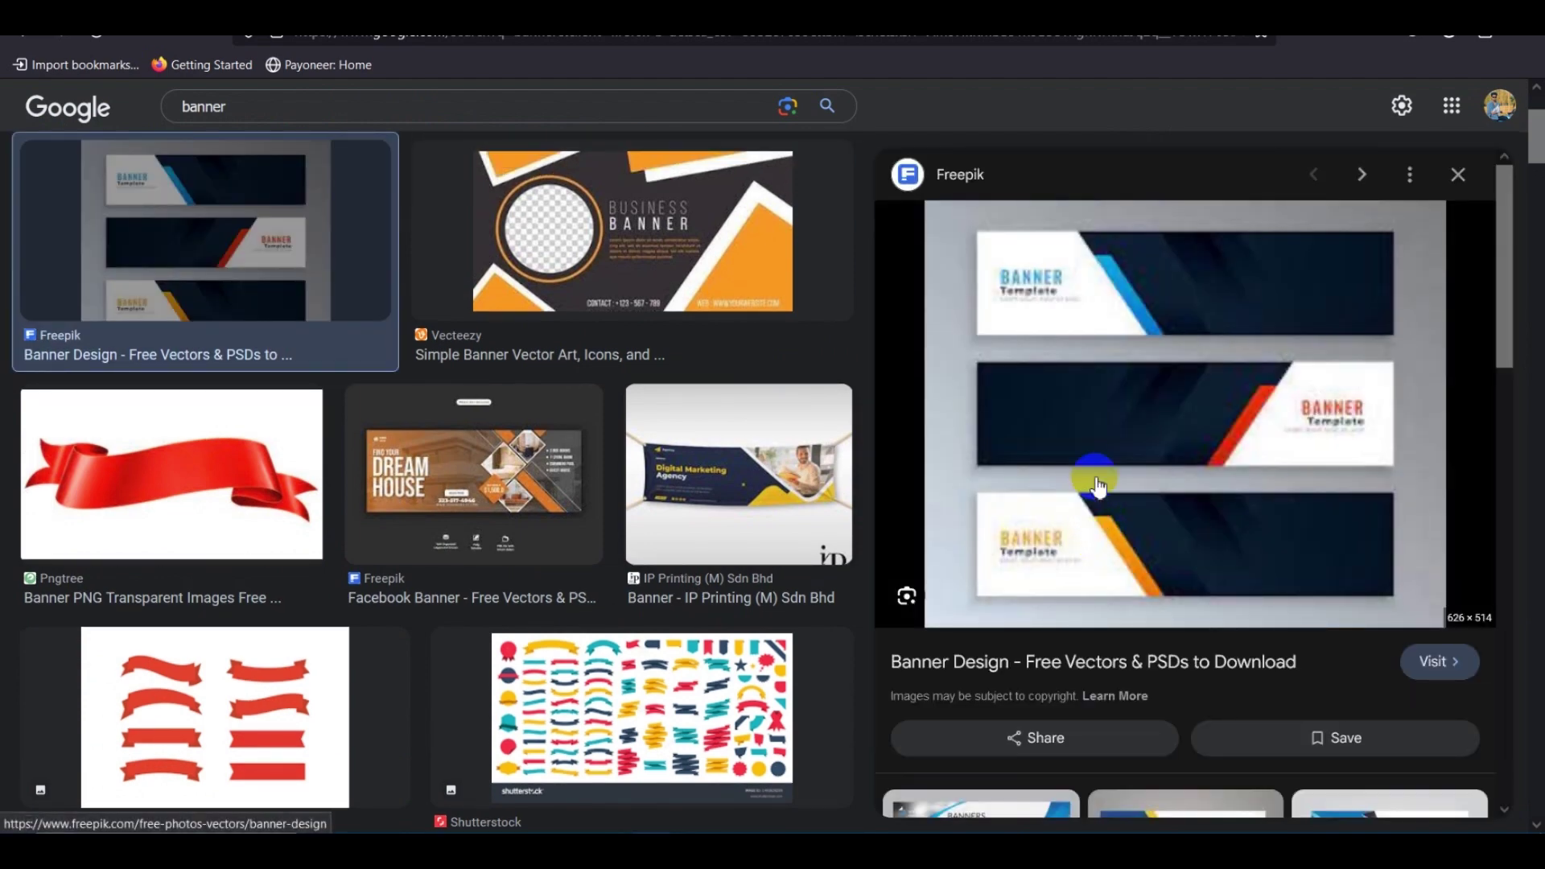
scroll(1096, 471, down, 3)
scroll(1126, 495, up, 3)
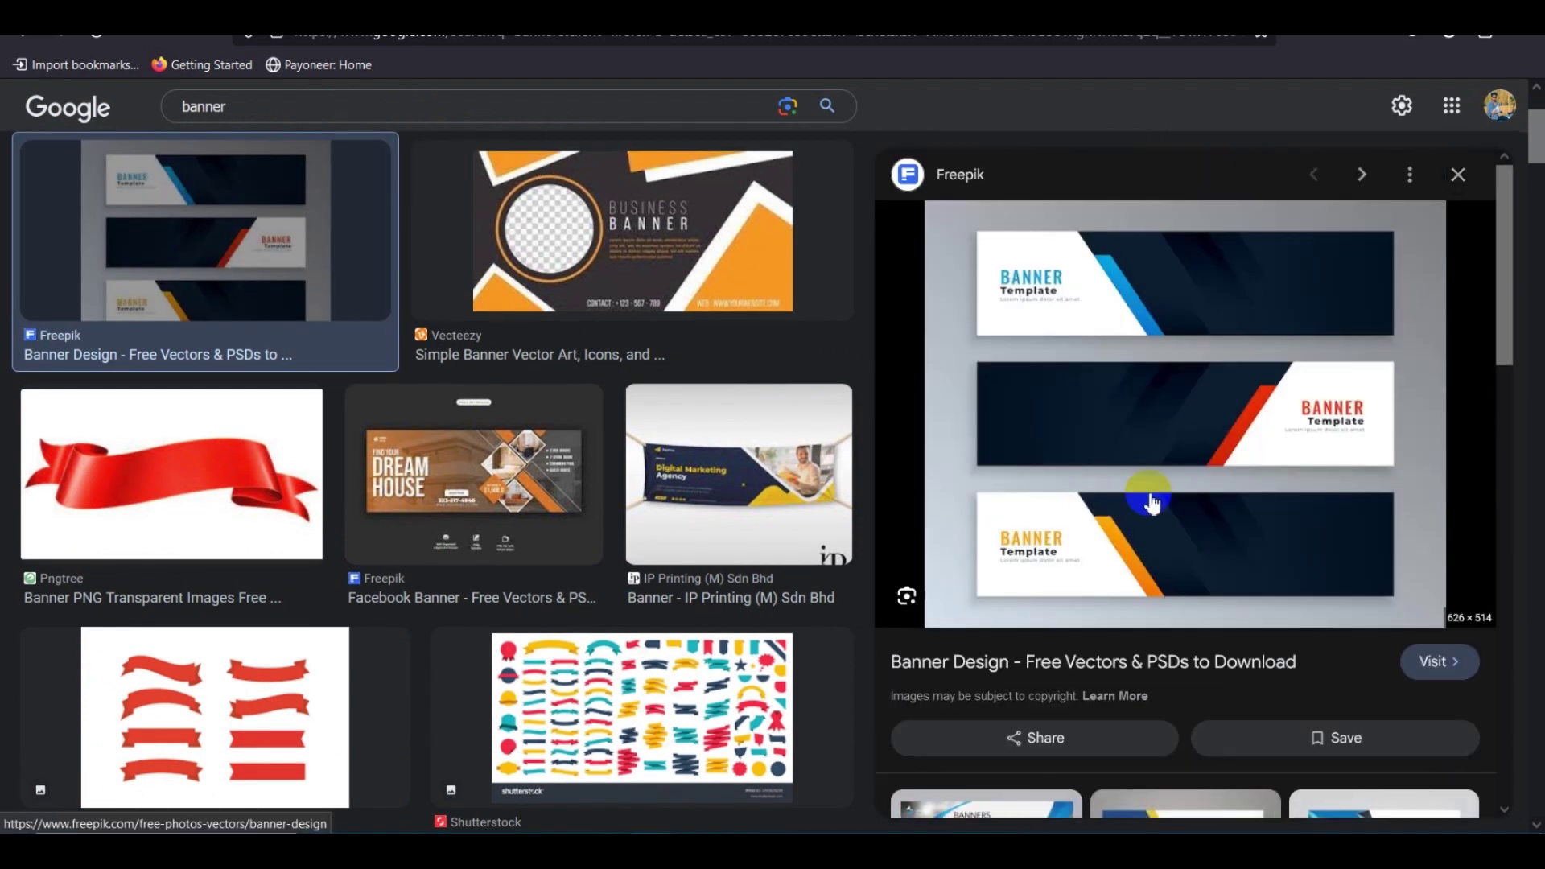
scroll(1159, 470, down, 5)
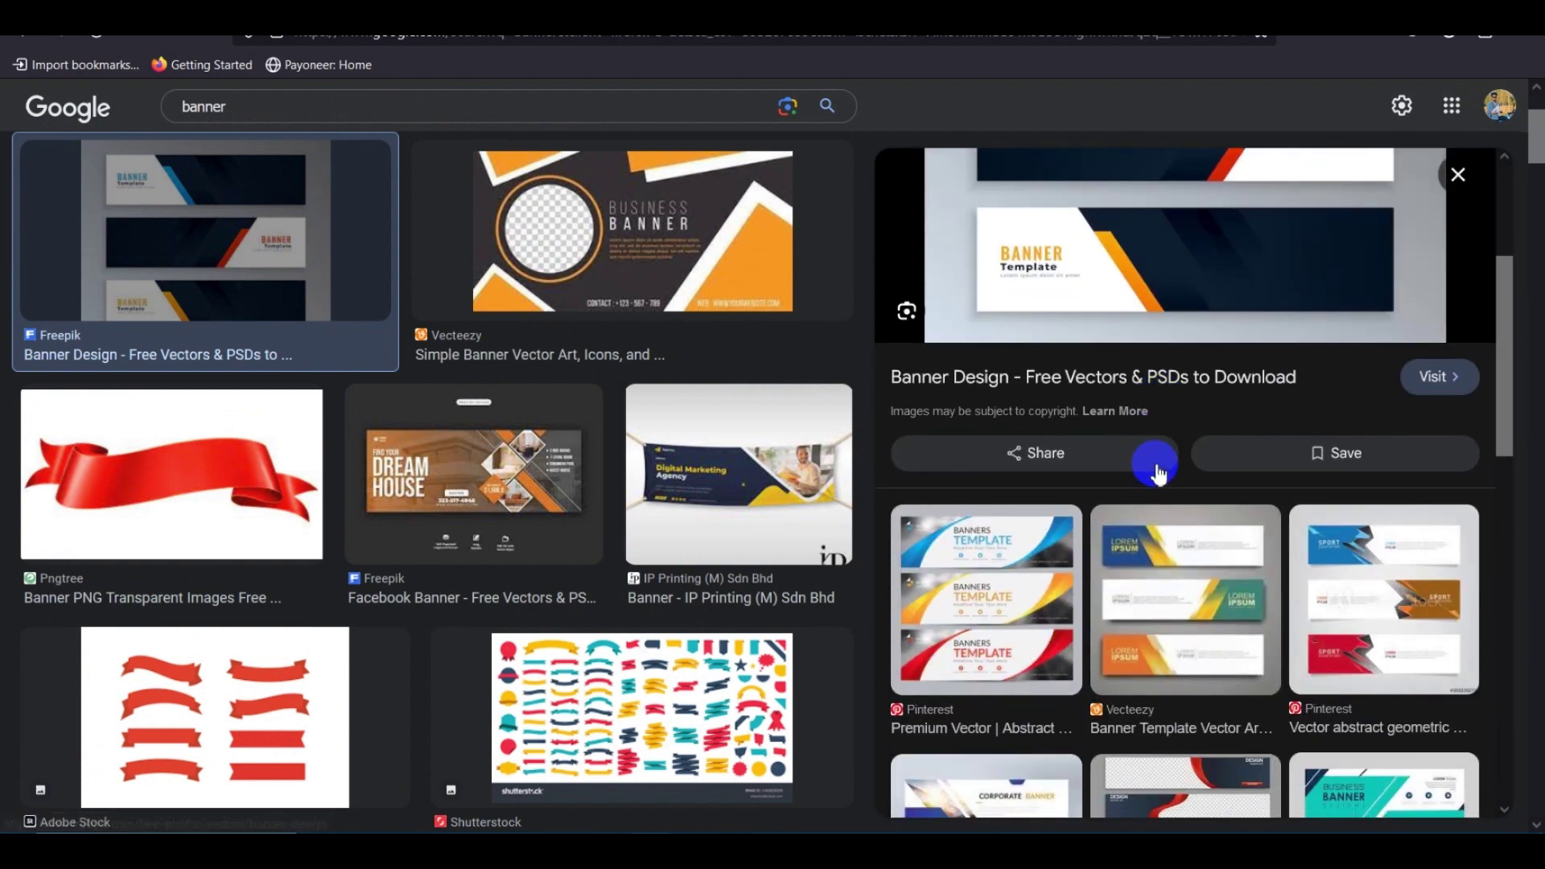
scroll(1156, 508, up, 4)
scroll(1157, 509, up, 2)
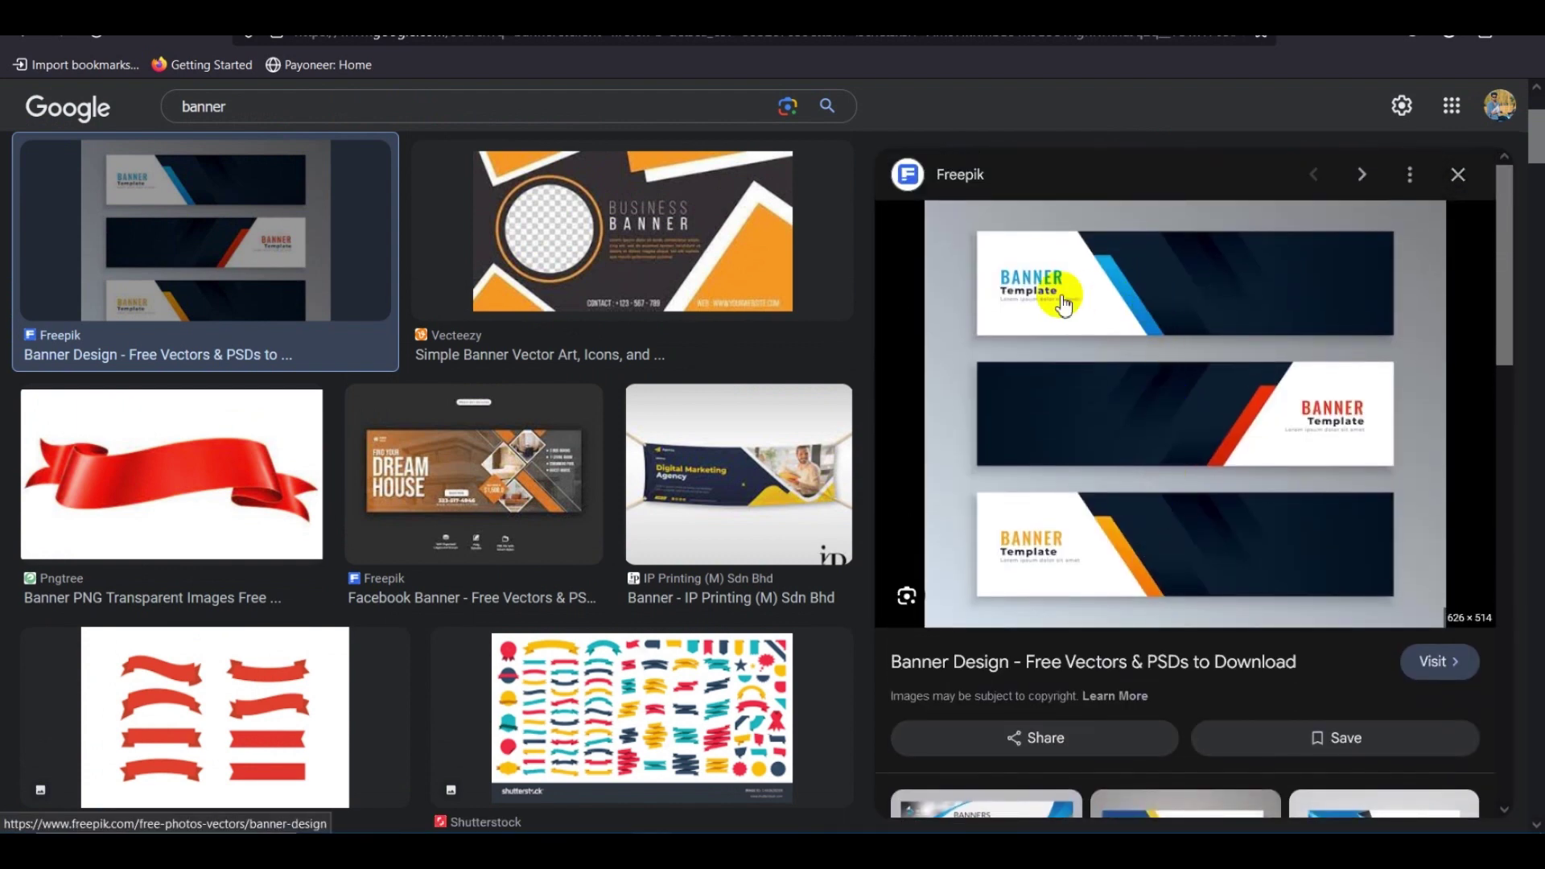
right_click(1171, 344)
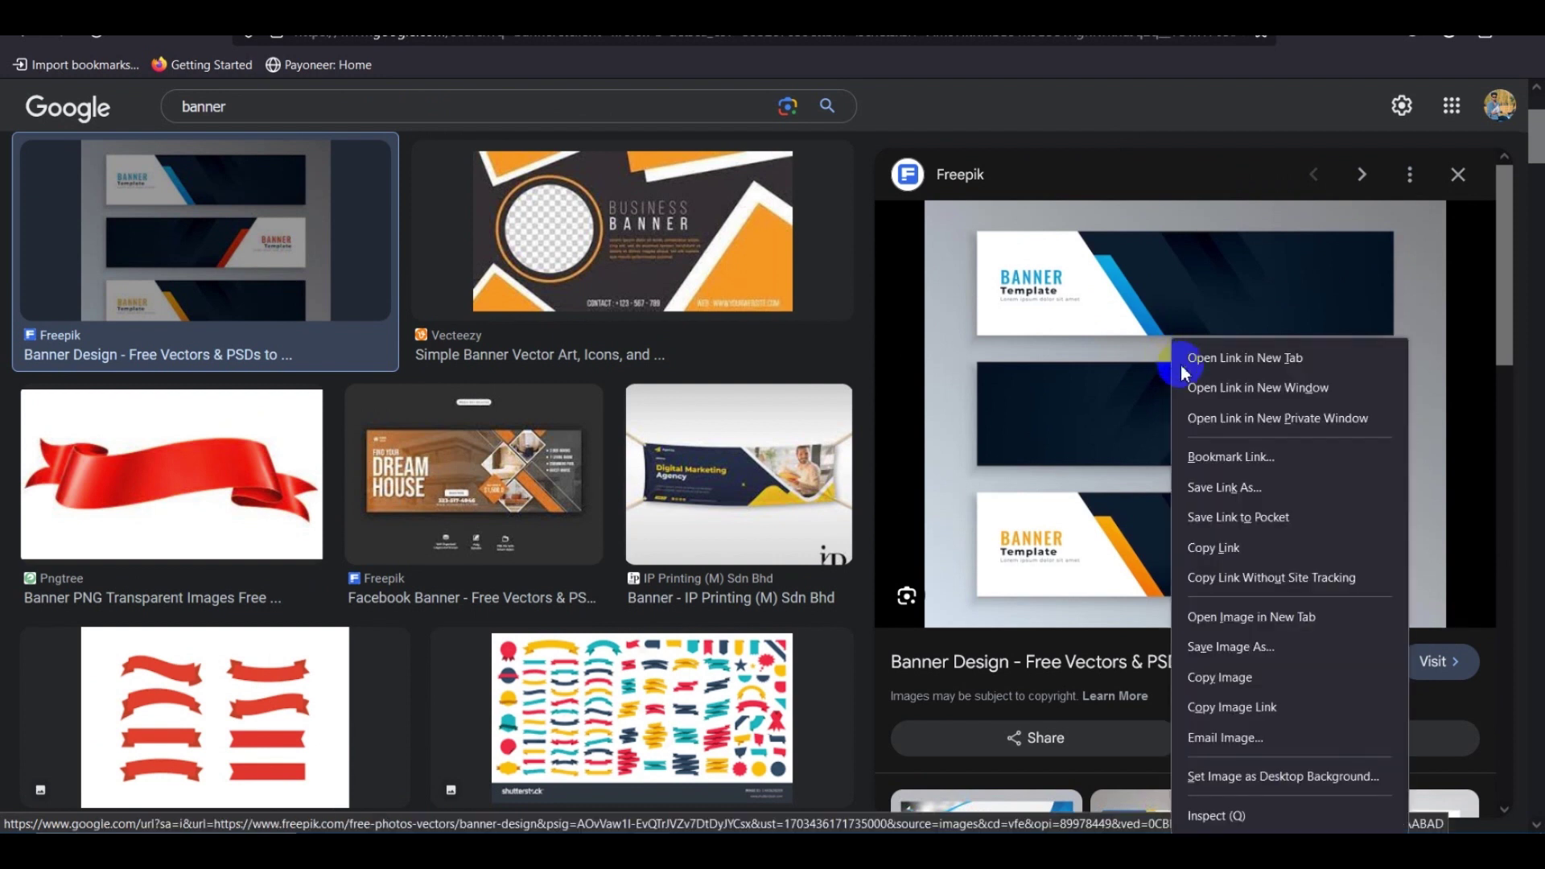
click(1250, 679)
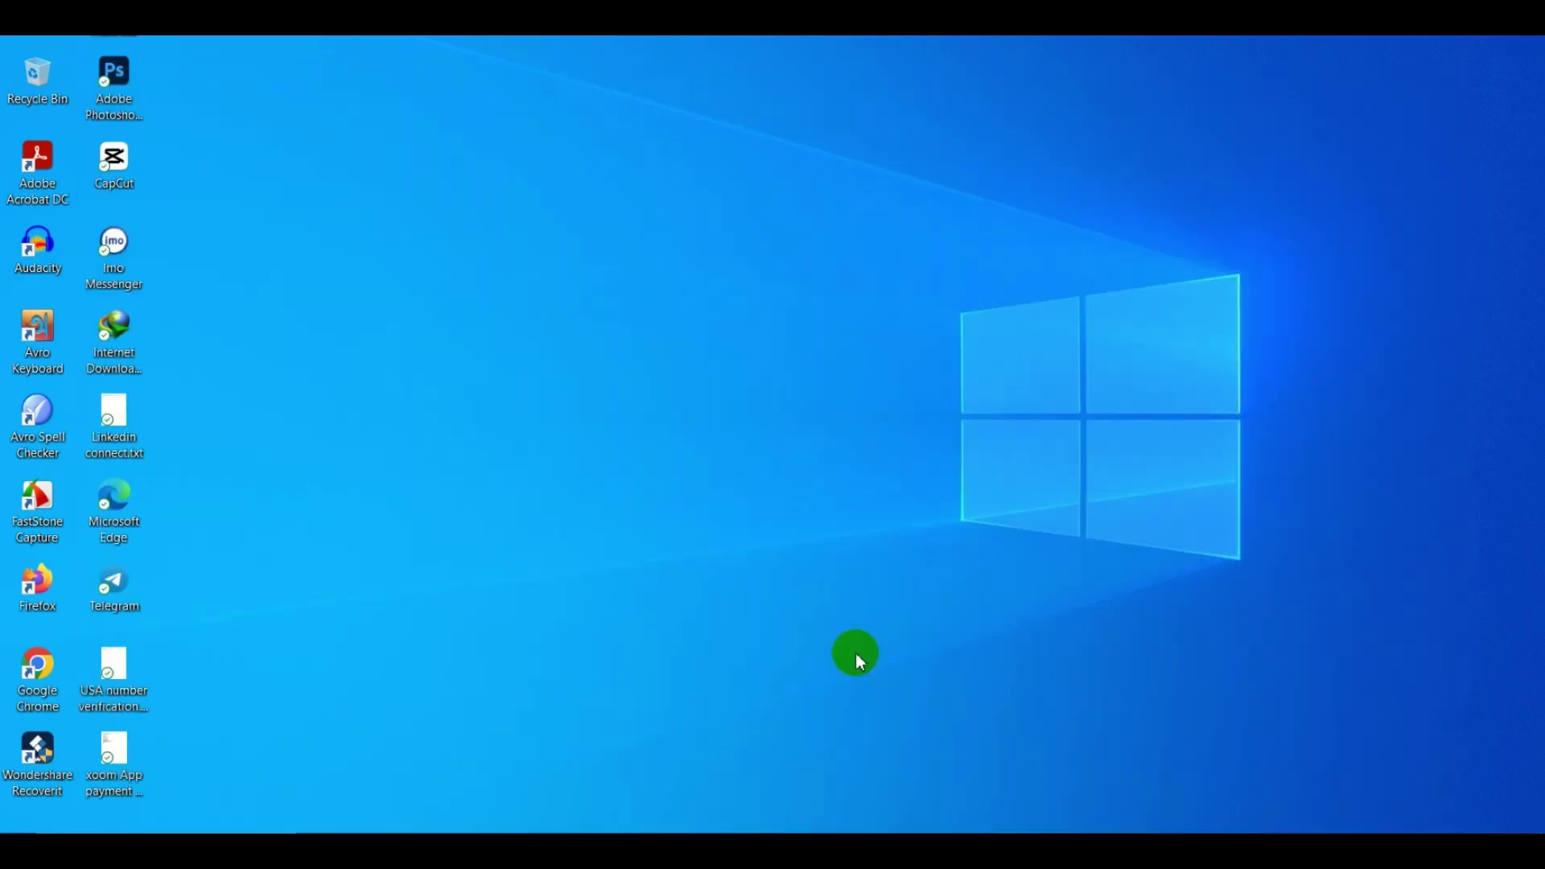
Bring up Illustrator with the bird artwork and close the floating Character panel.
mouse_move(886, 813)
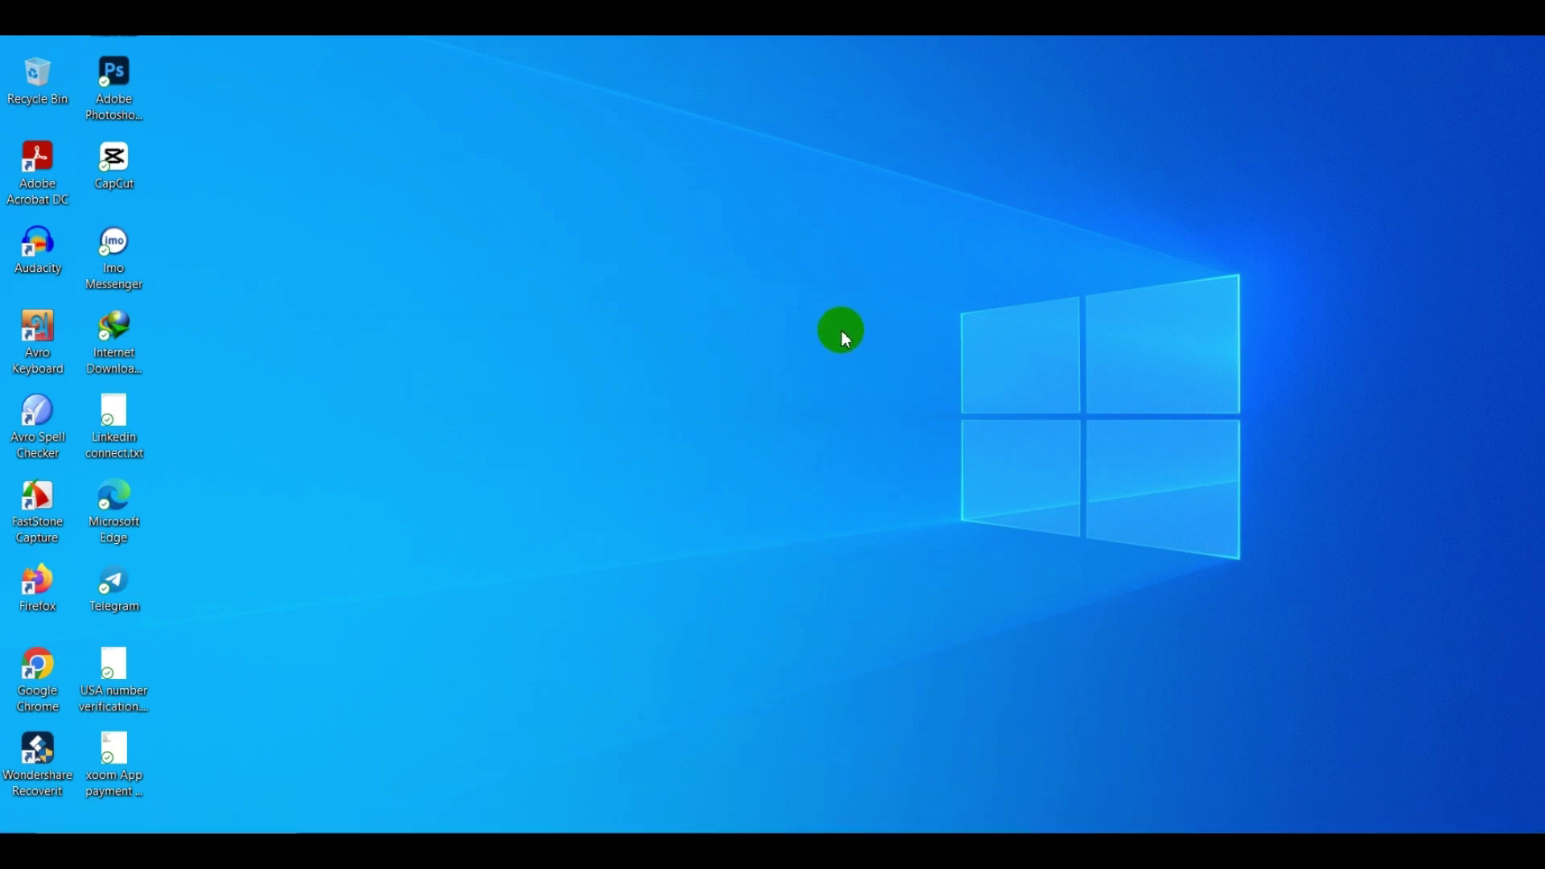
click(883, 805)
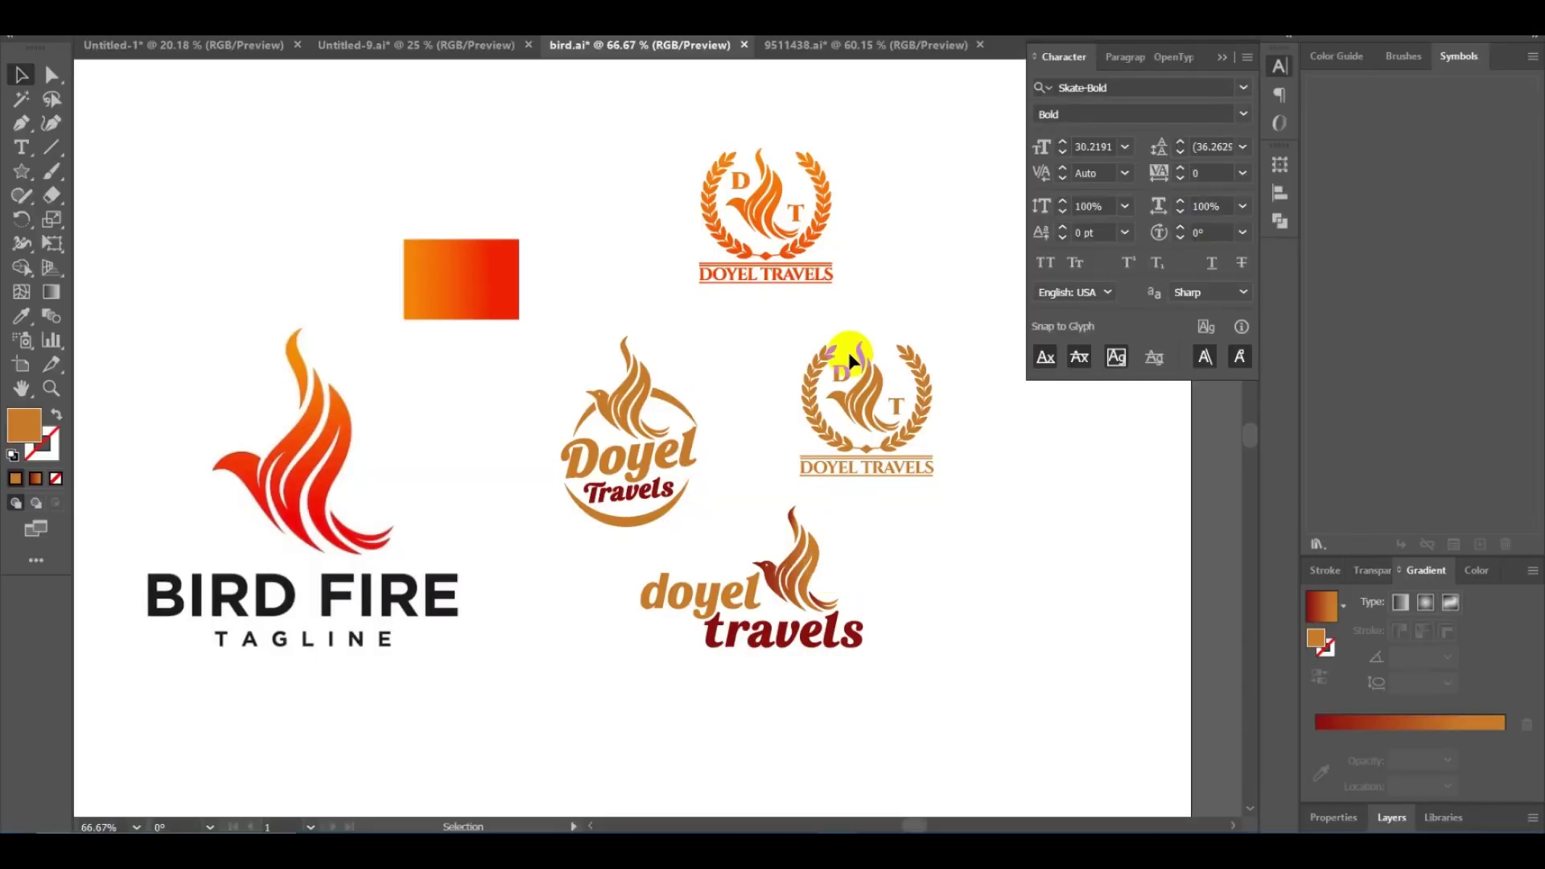
click(1224, 57)
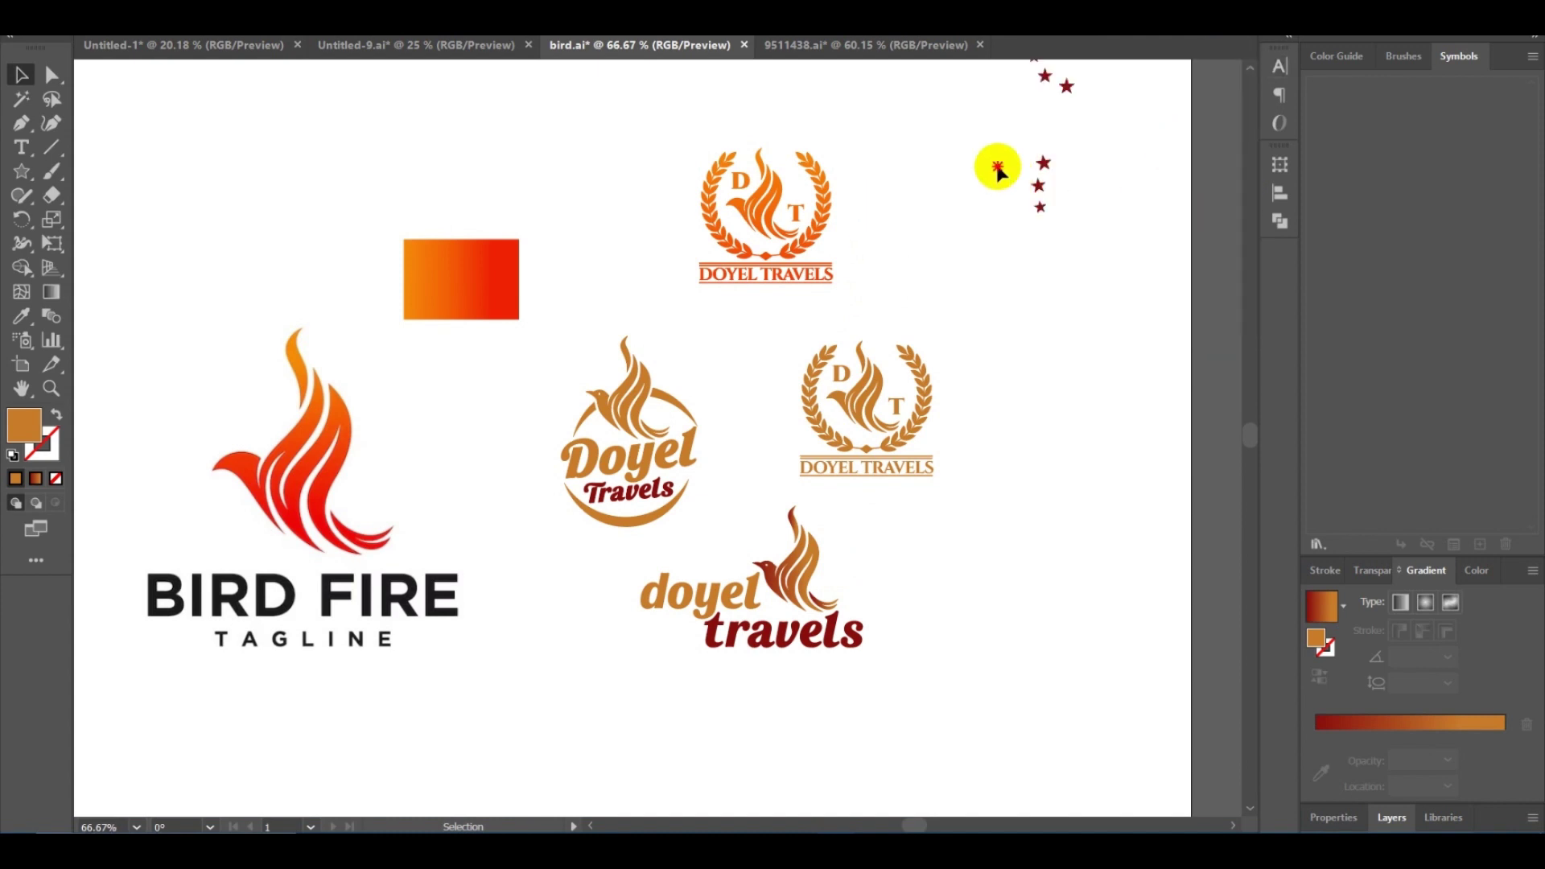
scroll(931, 179, up, 5)
scroll(931, 179, right, 5)
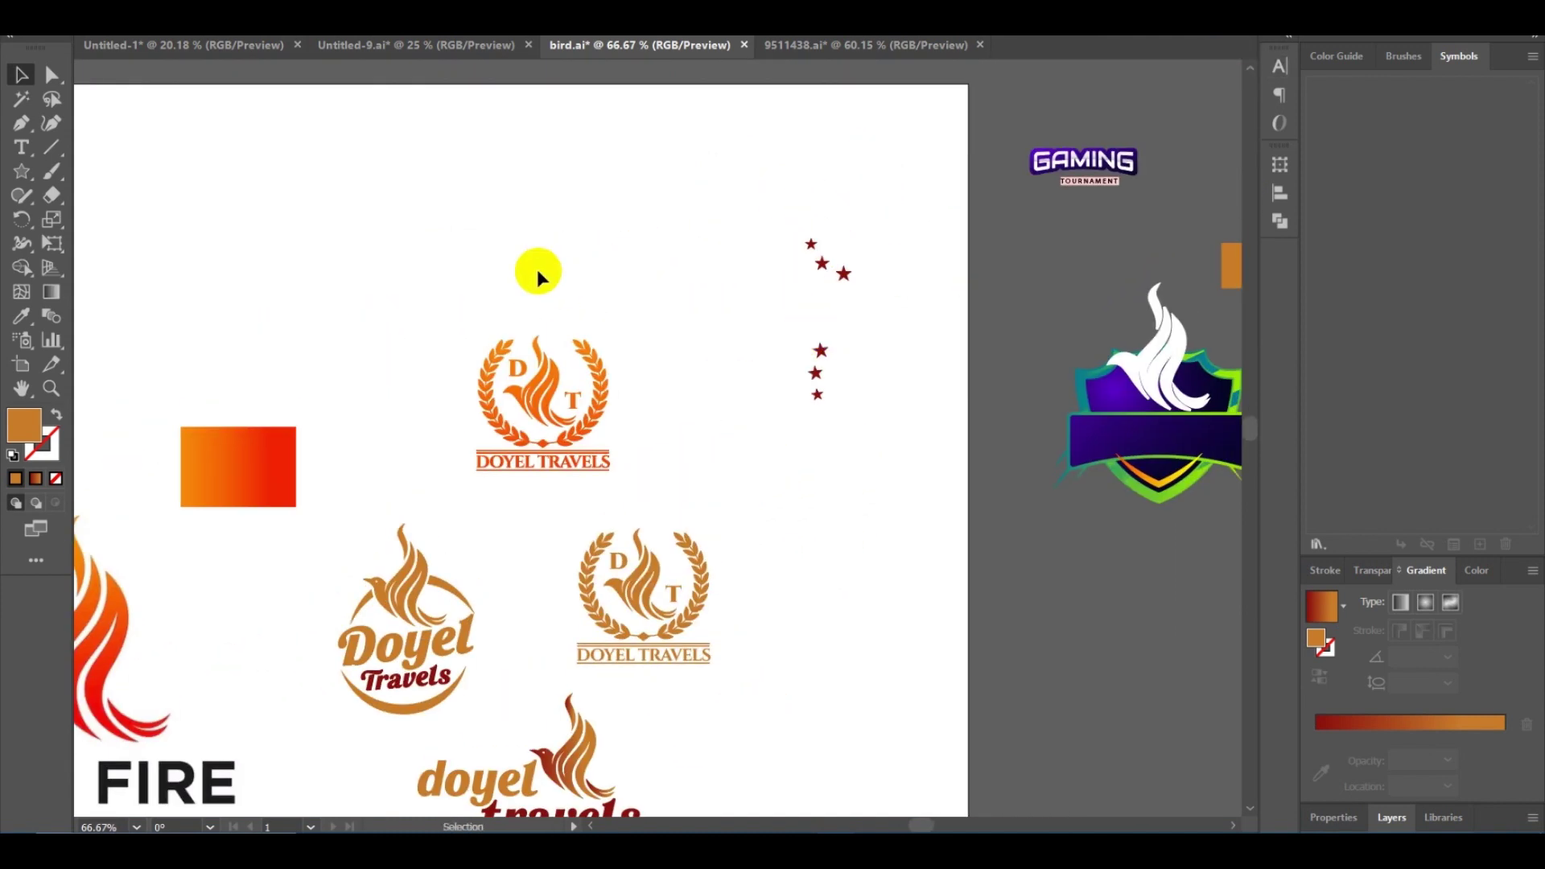
key(alt+f)
key(Escape)
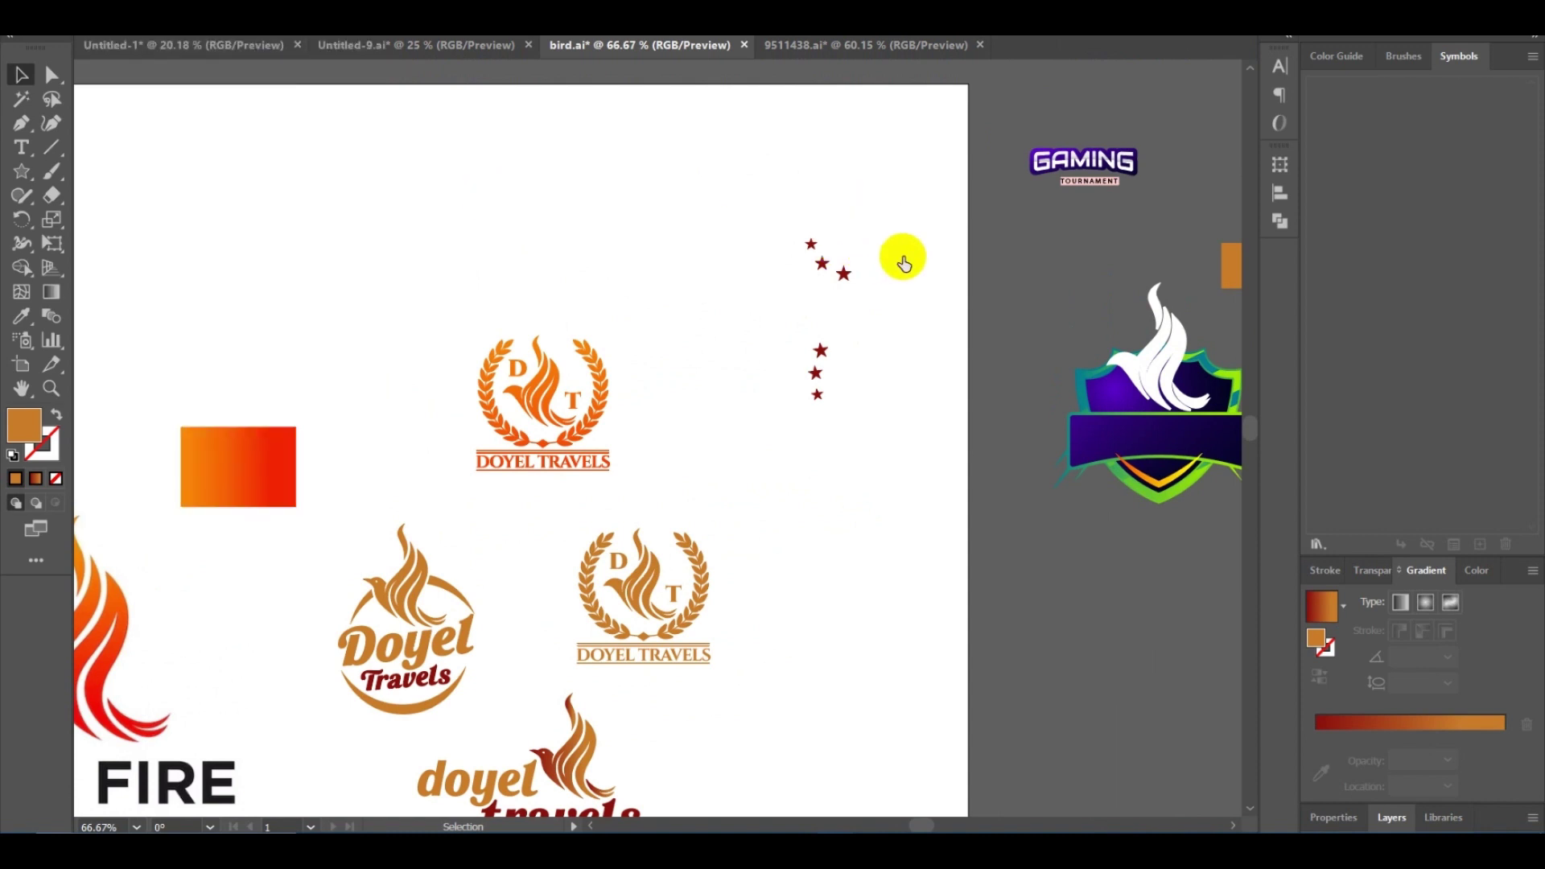
Create a new landscape document 3200 px wide by 410 px tall.
key(ctrl+n)
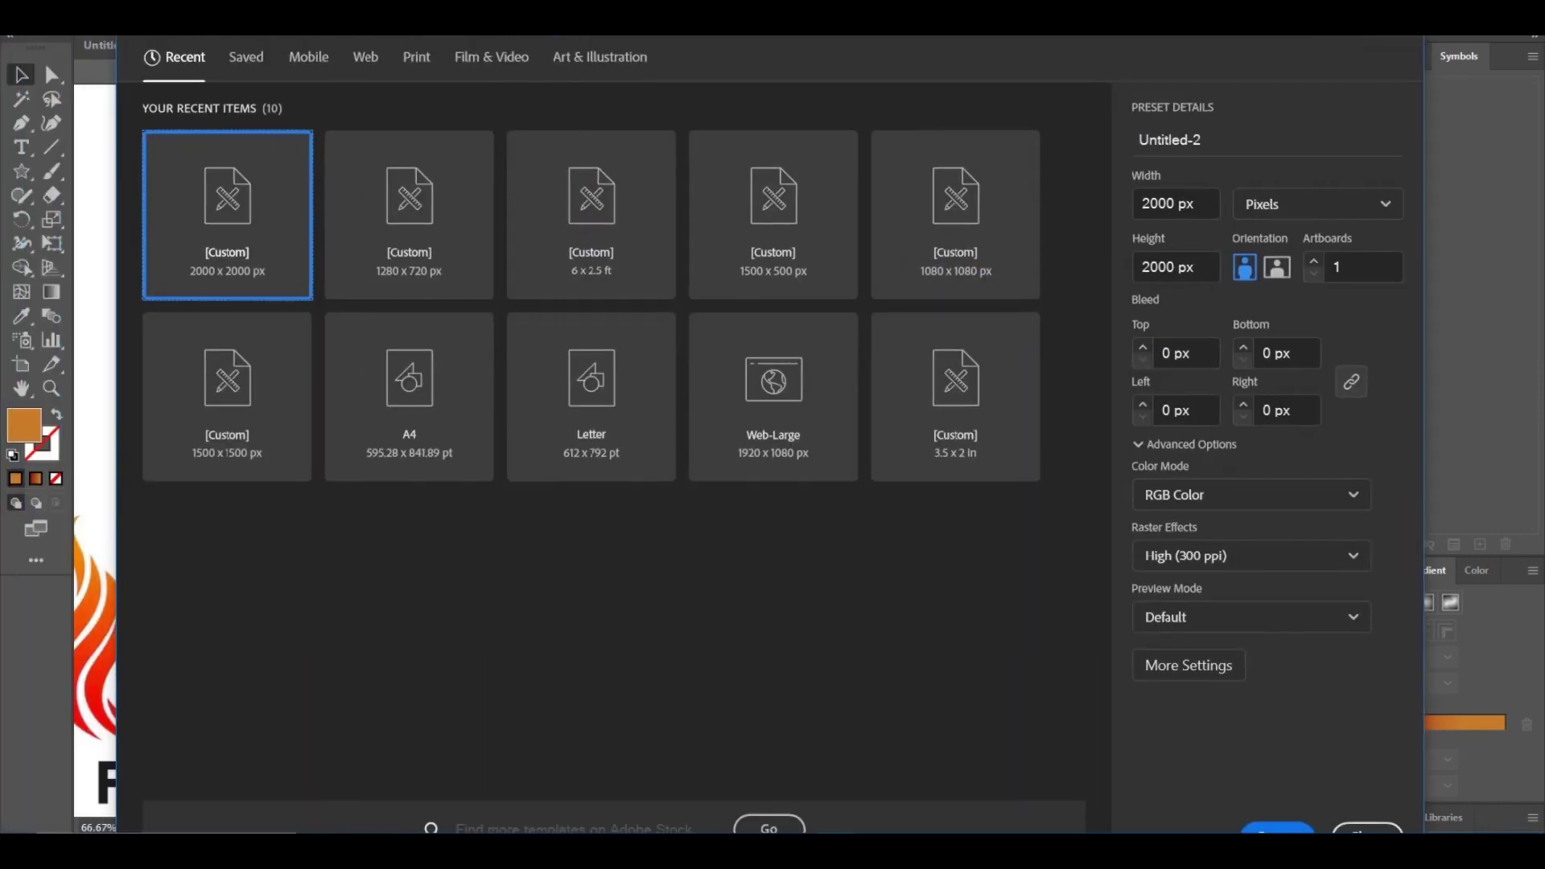
click(1137, 217)
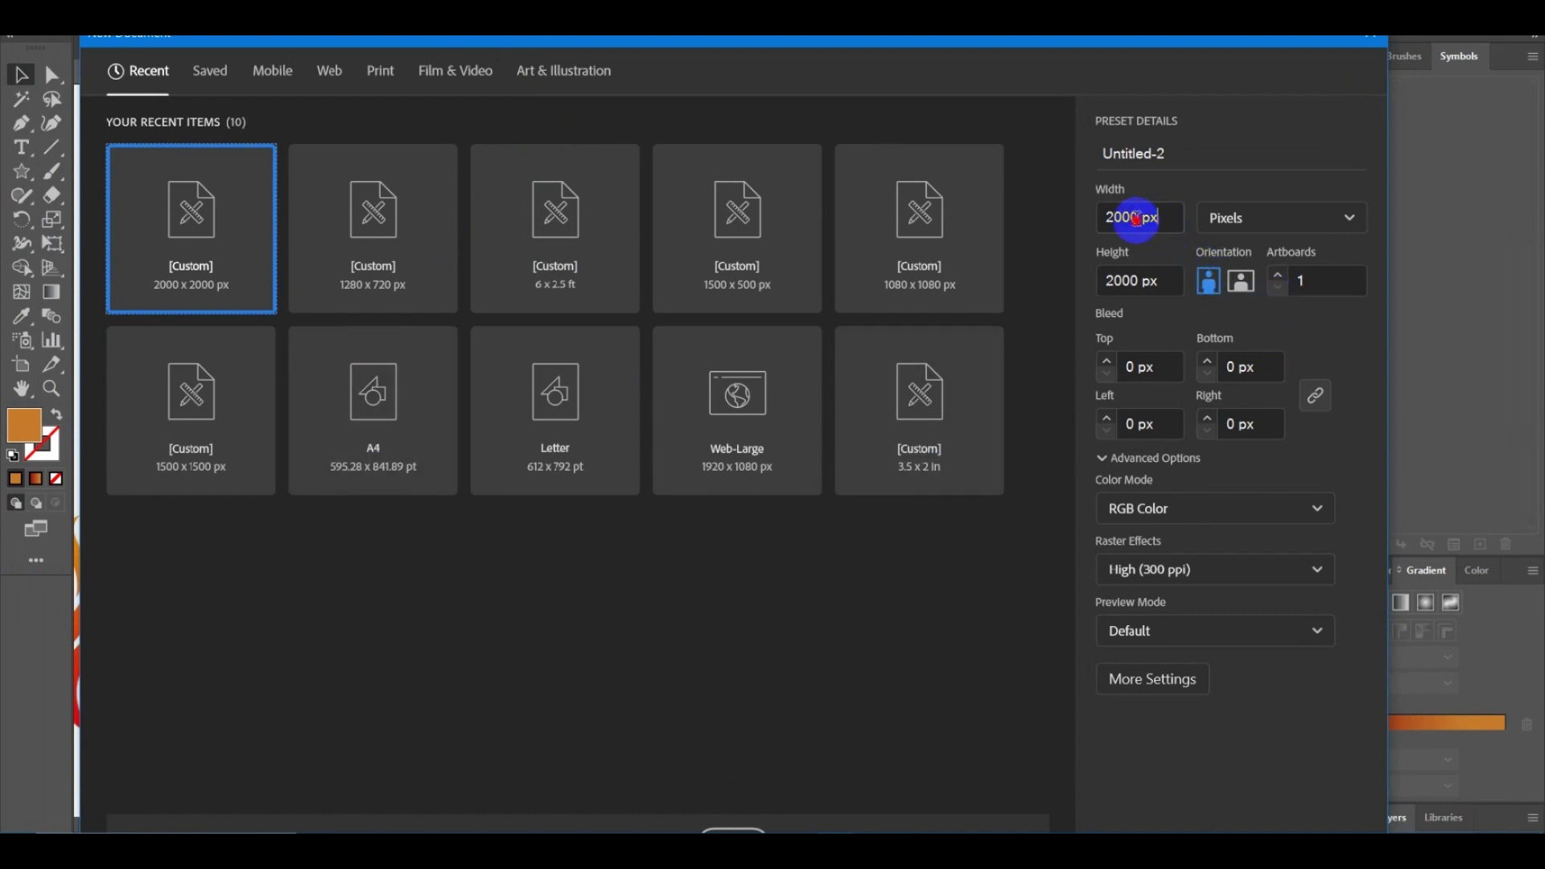
drag(1137, 217, 1082, 233)
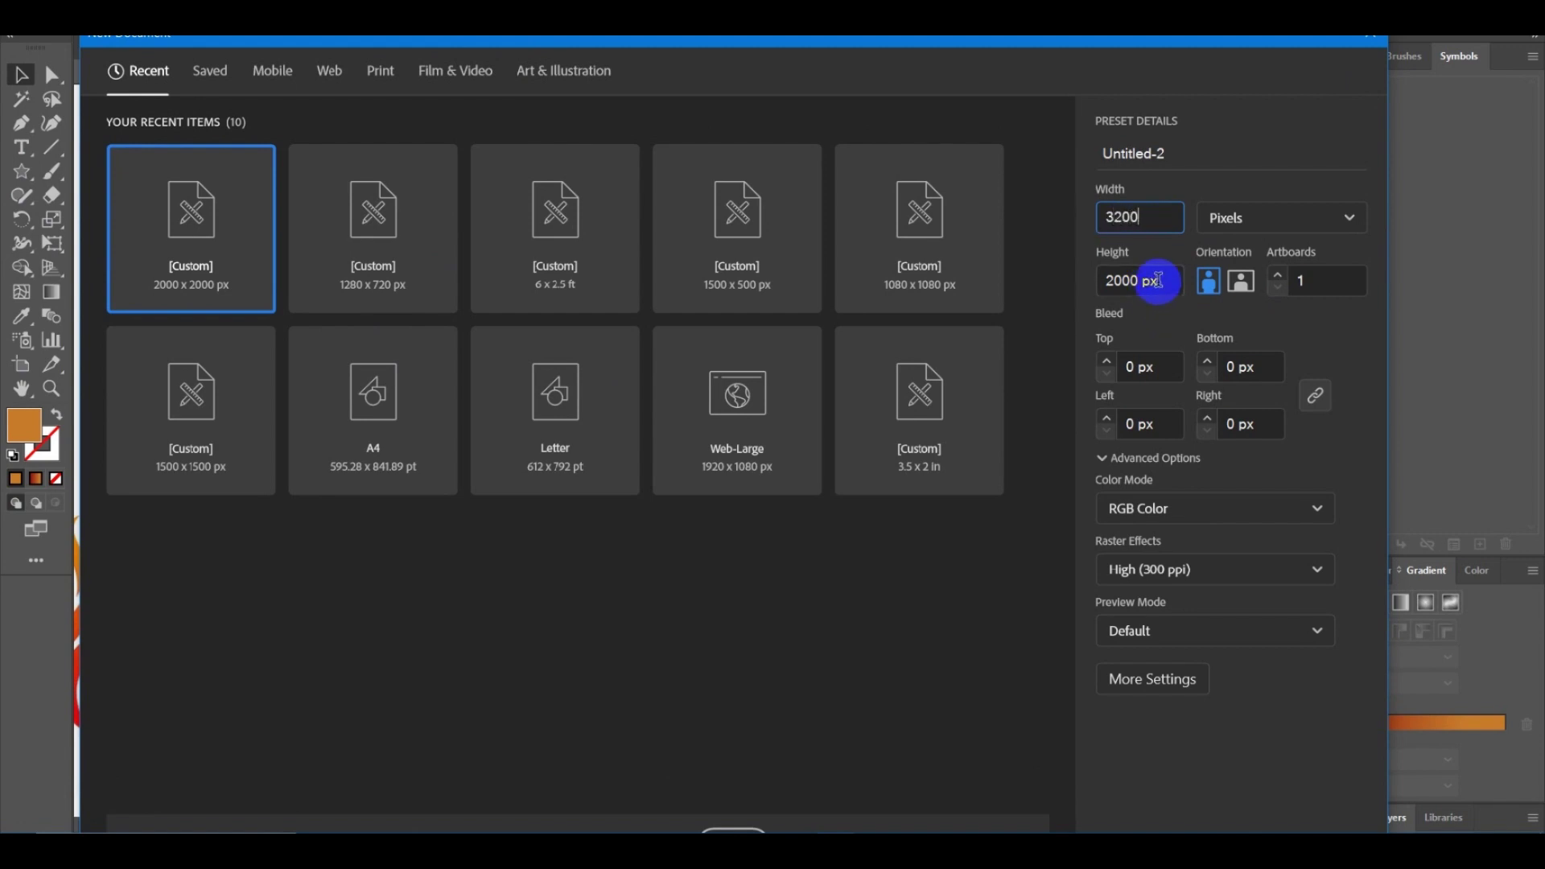
drag(1159, 280, 1096, 297)
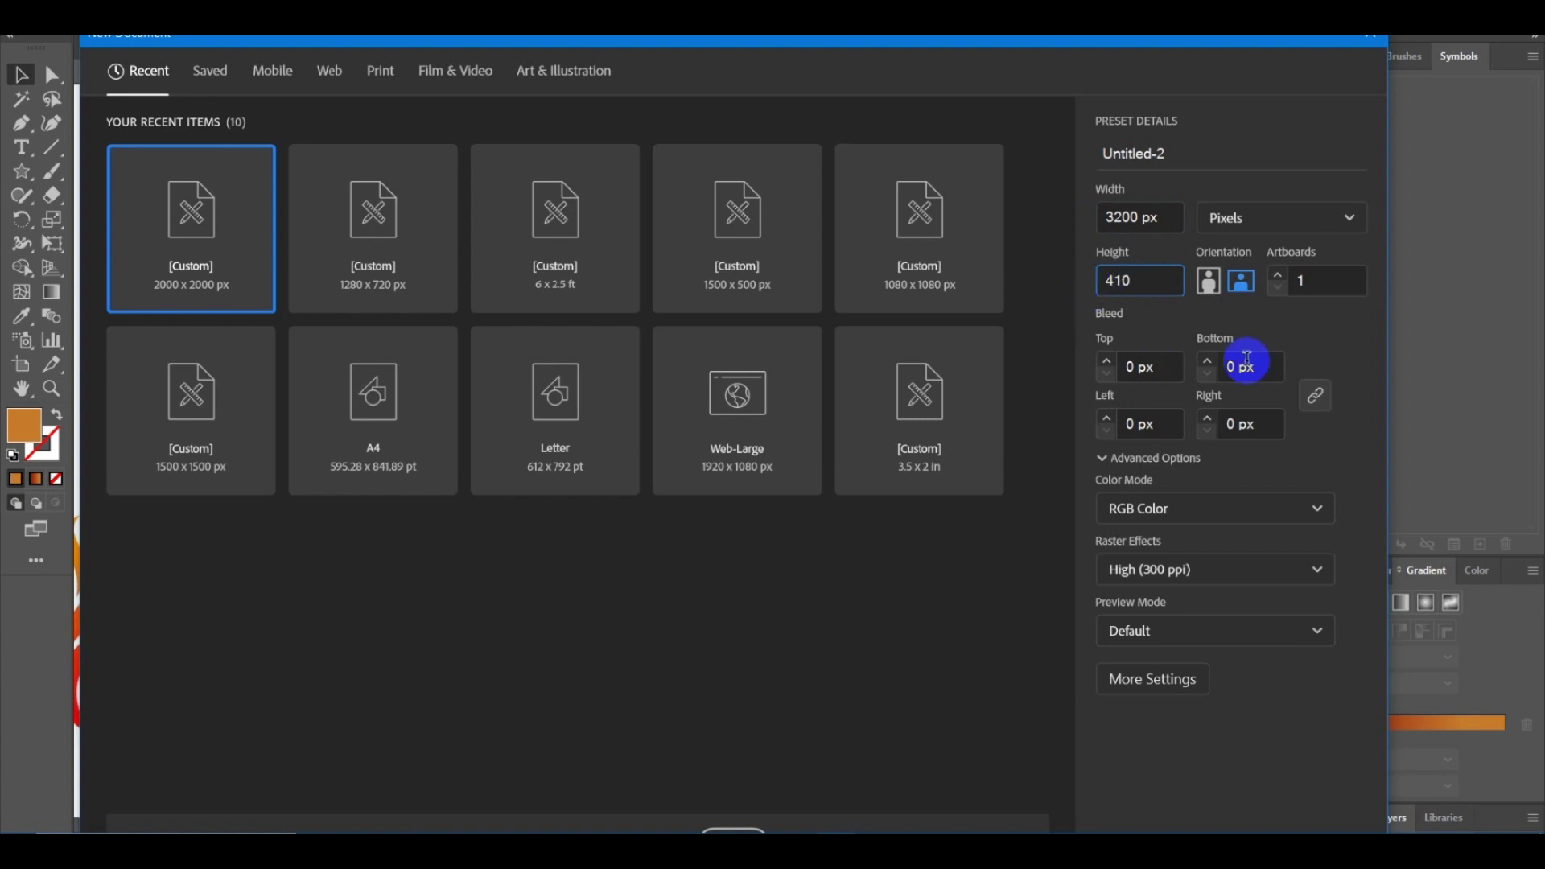
click(1300, 349)
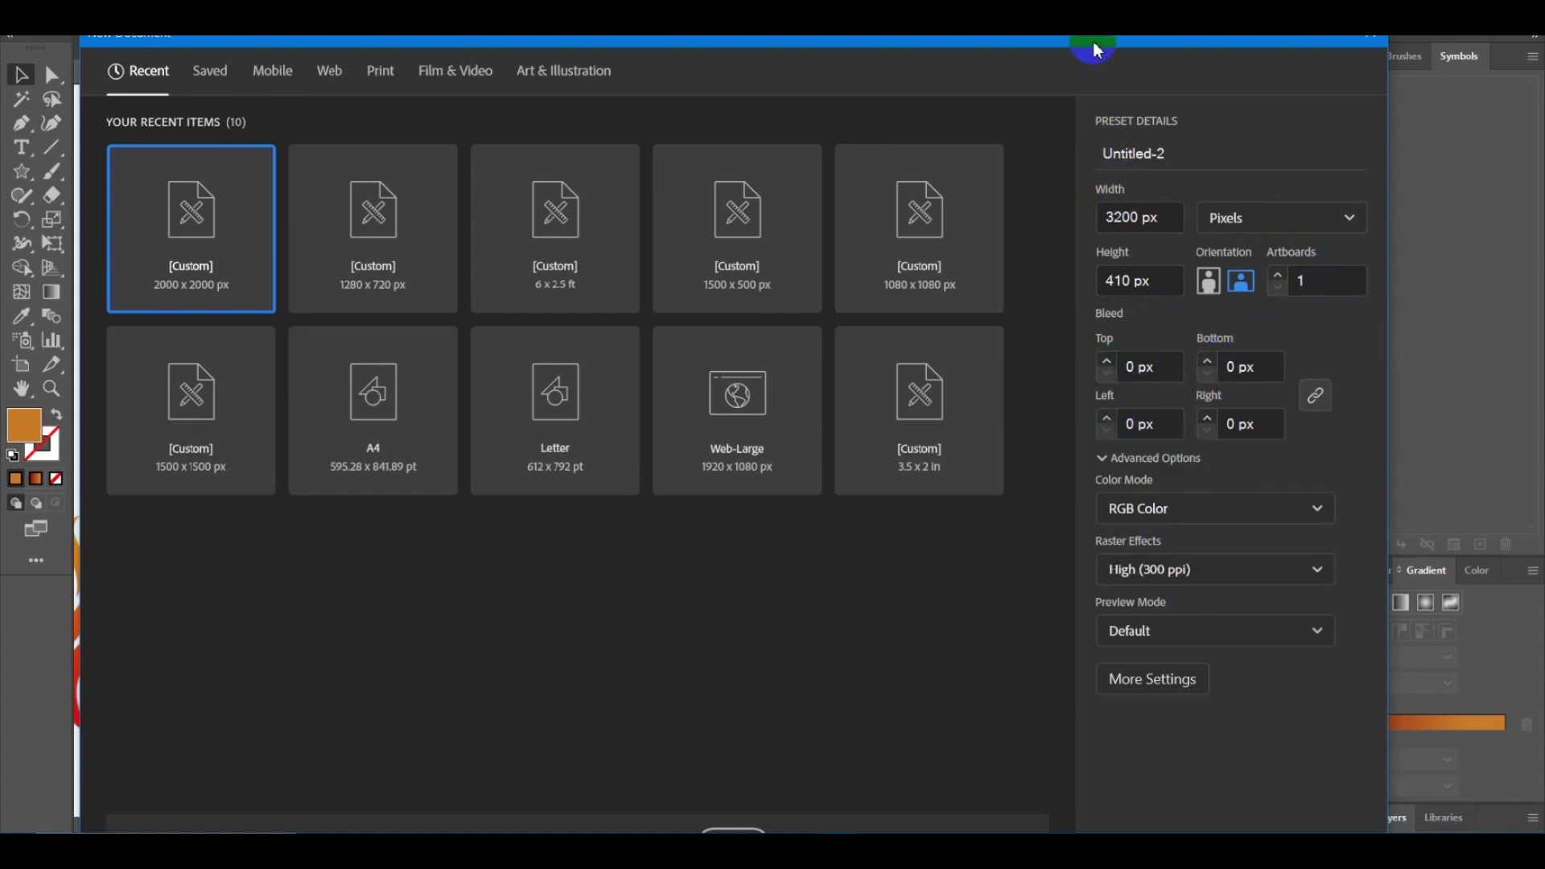
drag(1096, 45, 1088, 36)
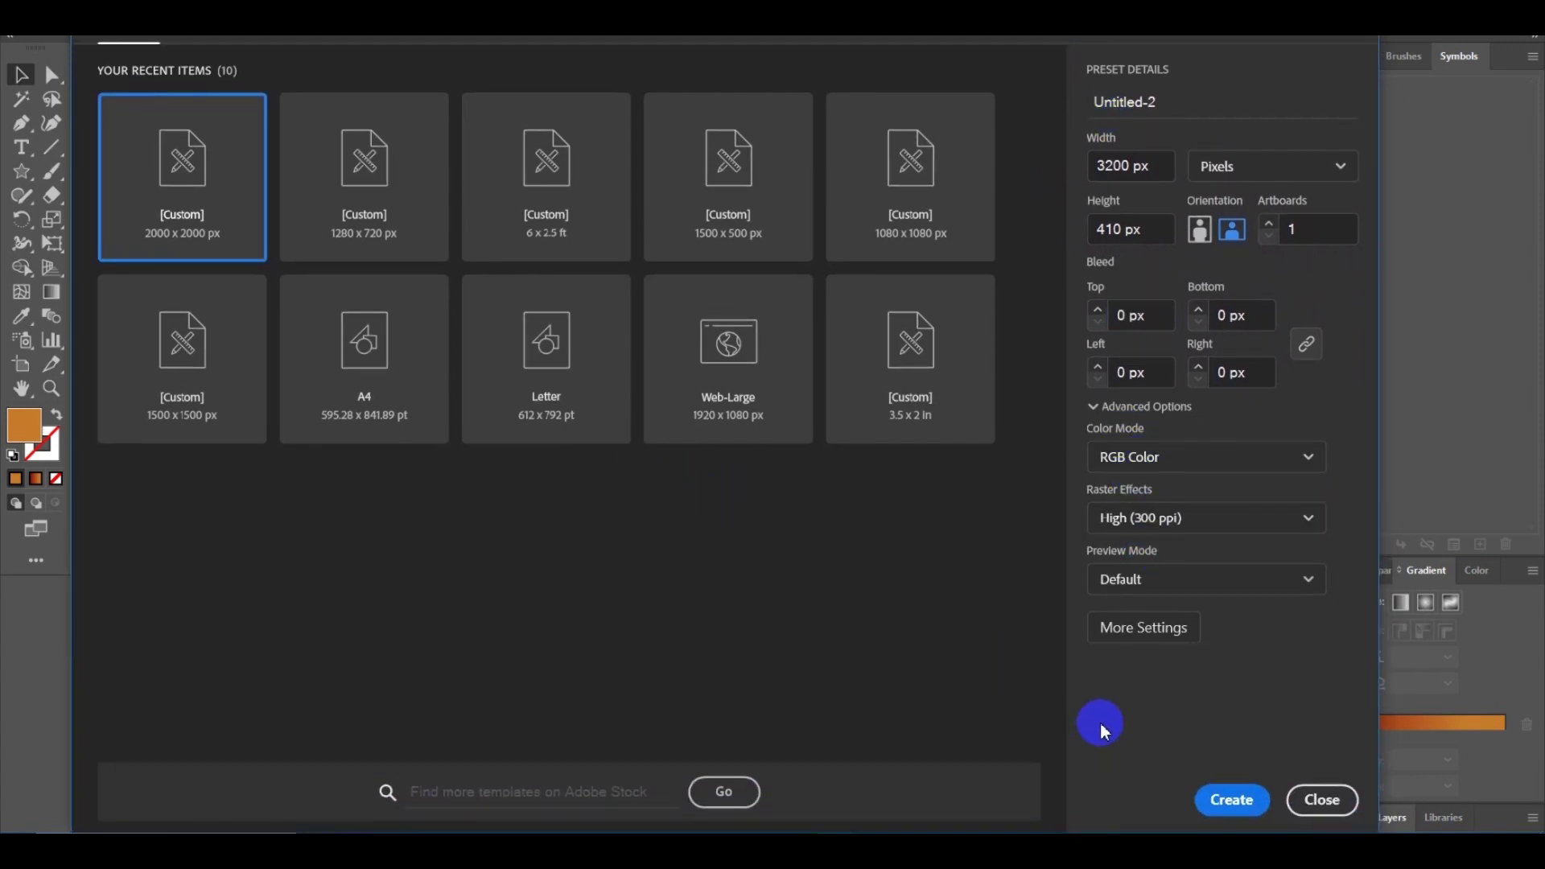
click(1231, 805)
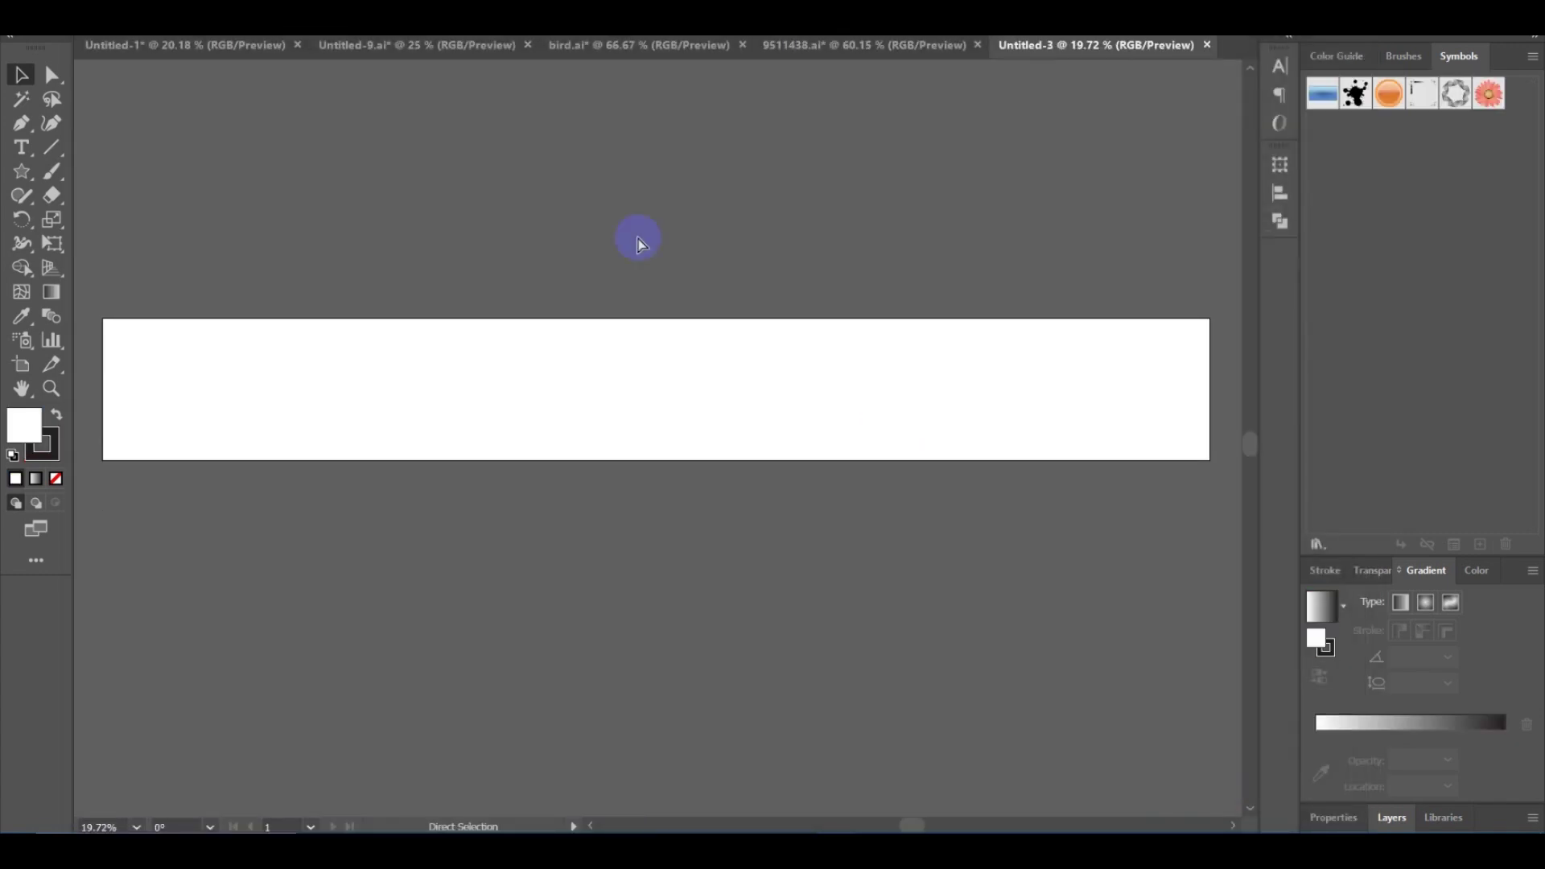
Paste the banner template image and scale it up about 2.3 times.
key(ctrl+v)
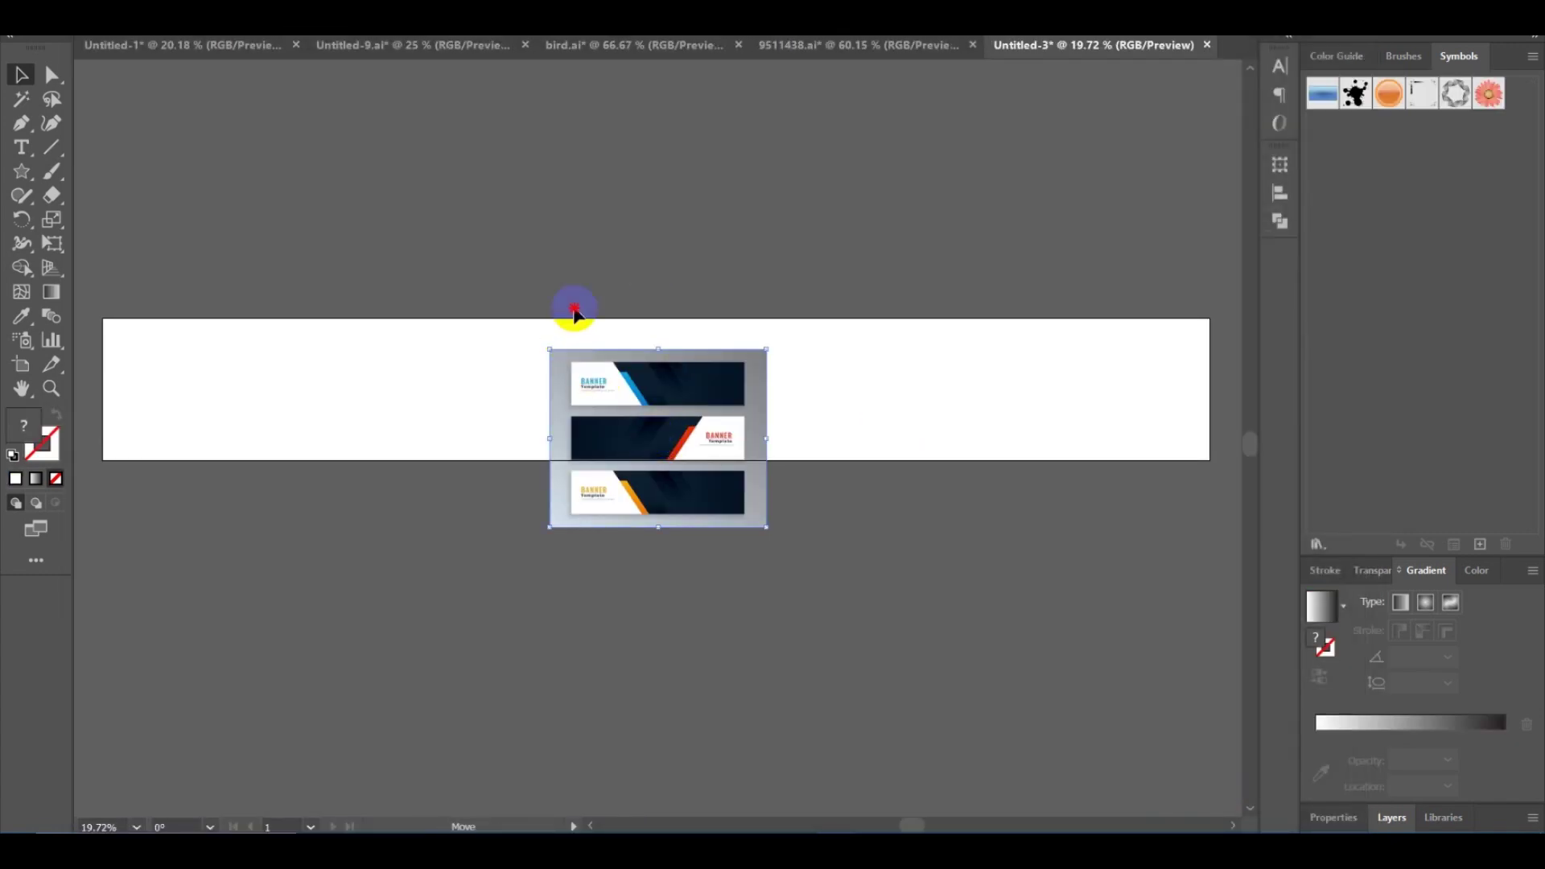
drag(574, 314, 645, 452)
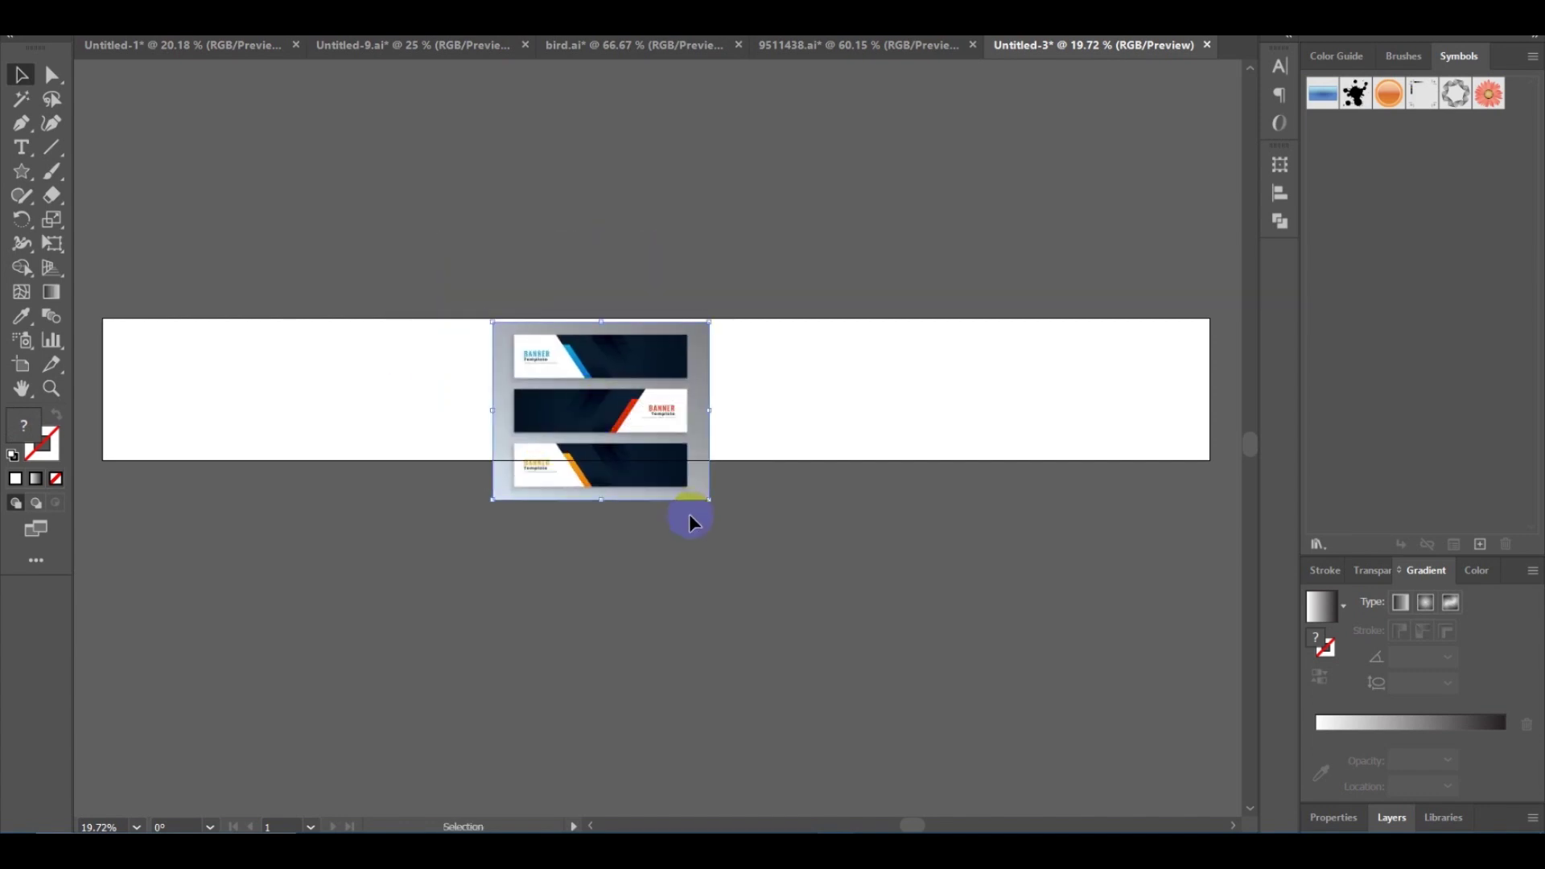
drag(689, 516, 988, 723)
scroll(979, 751, down, 2)
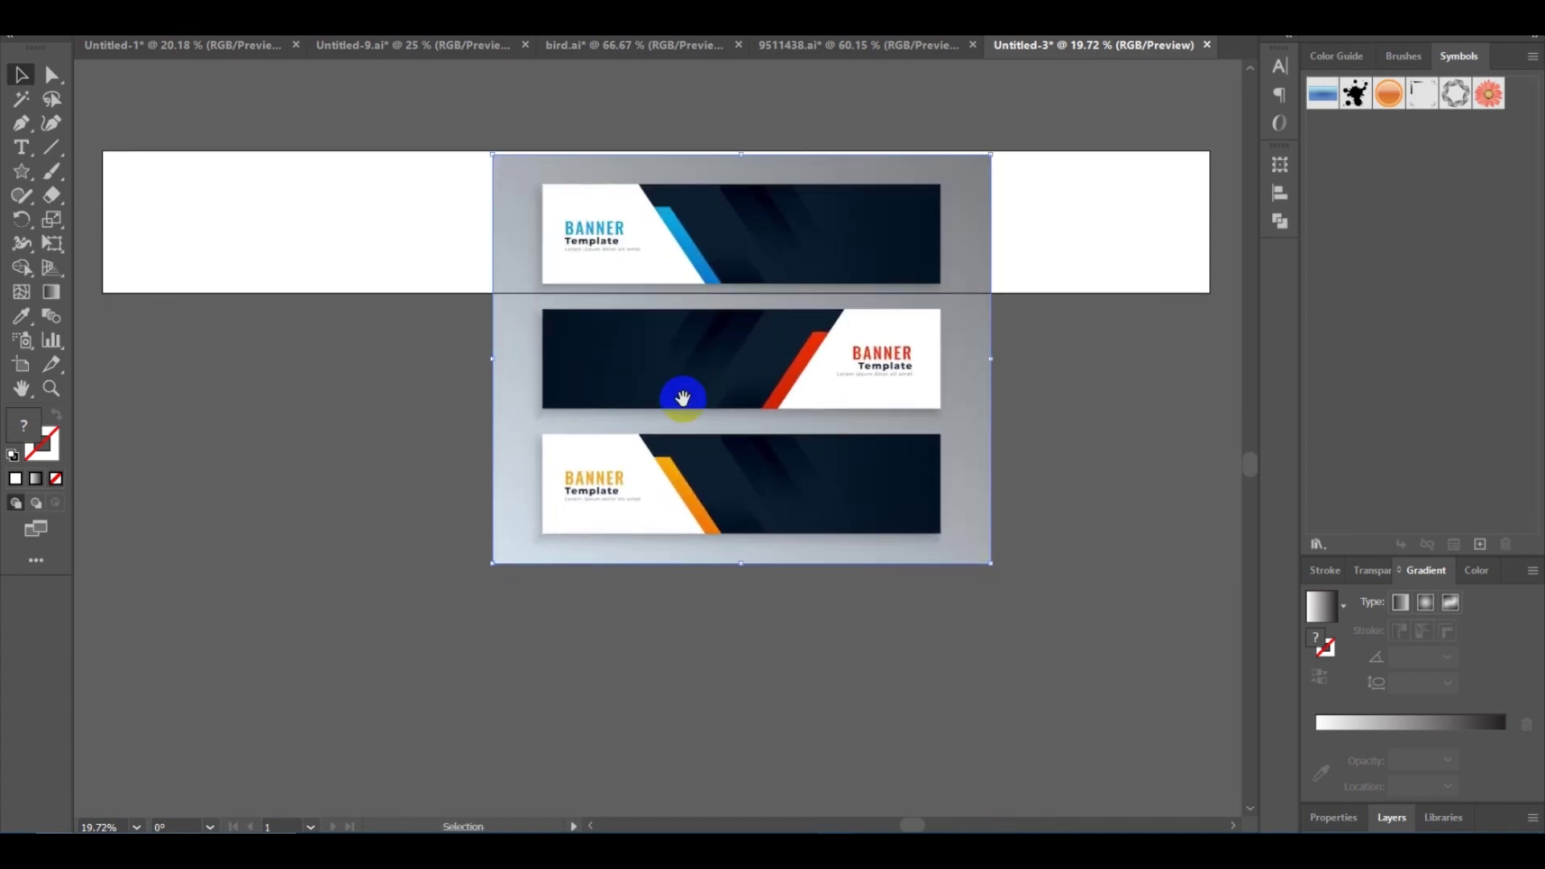
drag(682, 398, 625, 400)
key(ctrl+equal)
key(ctrl+equal)
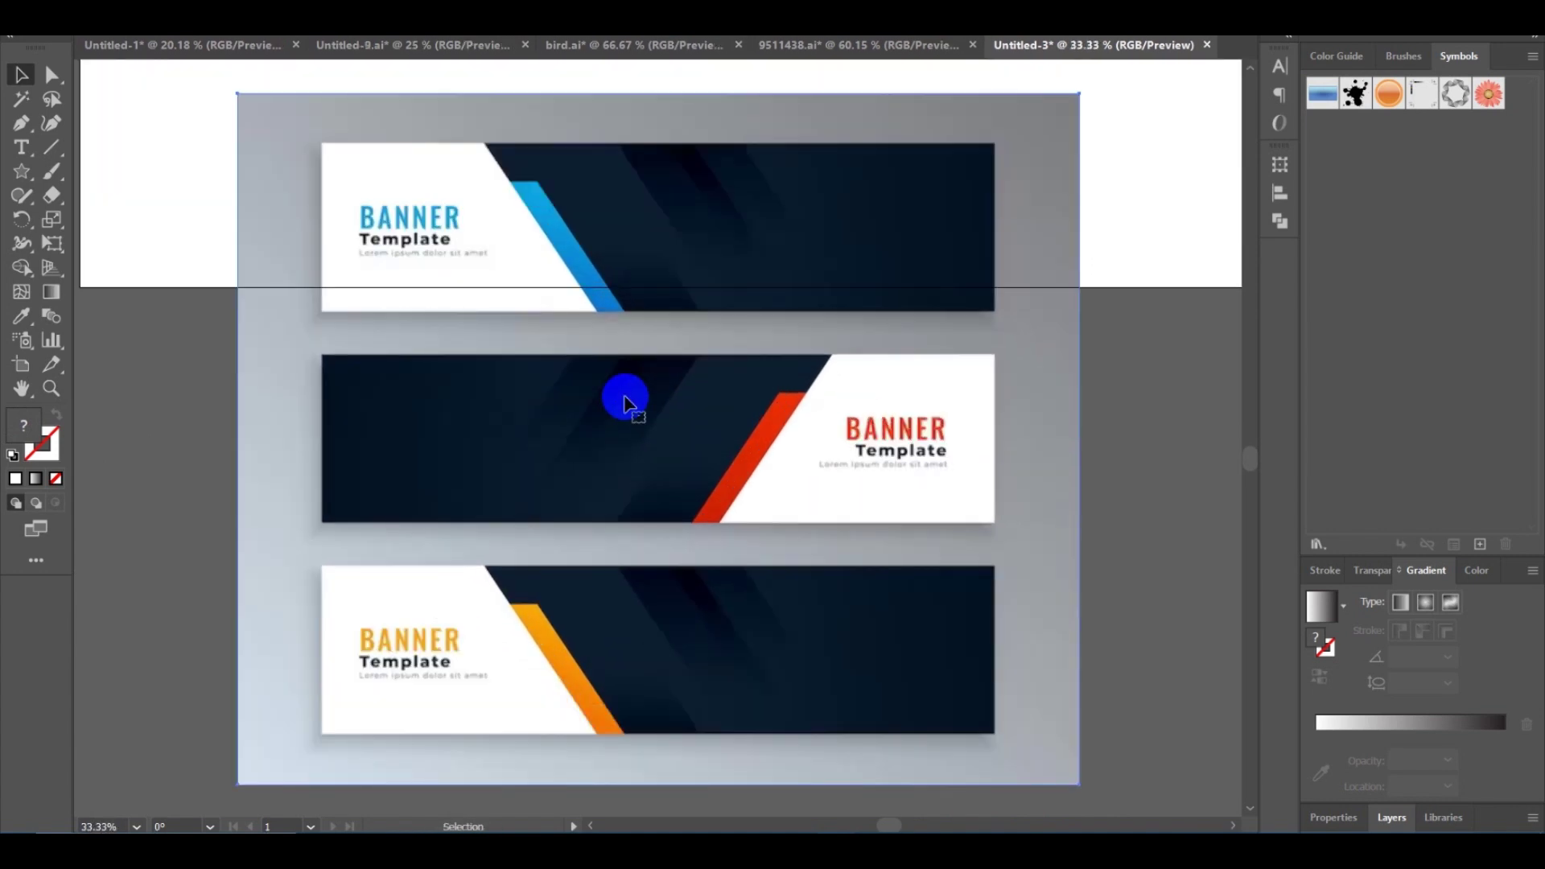
drag(736, 450, 642, 421)
Move the template image below the 3200 × 410 px artboard.
click(1073, 448)
drag(1018, 414, 725, 518)
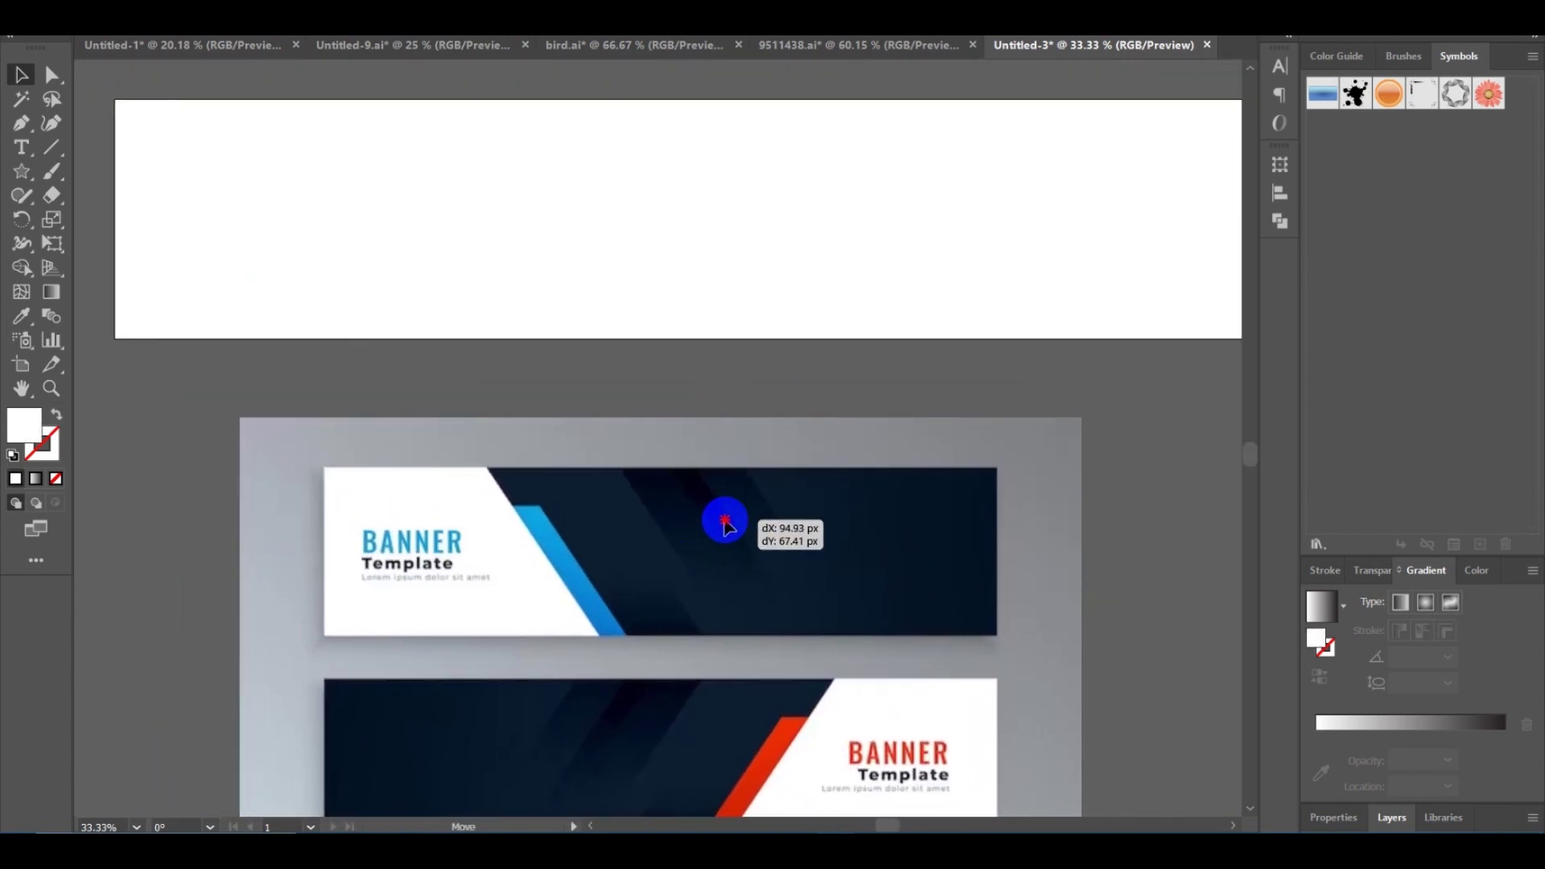
drag(847, 570, 765, 534)
click(538, 337)
scroll(604, 314, down, 2)
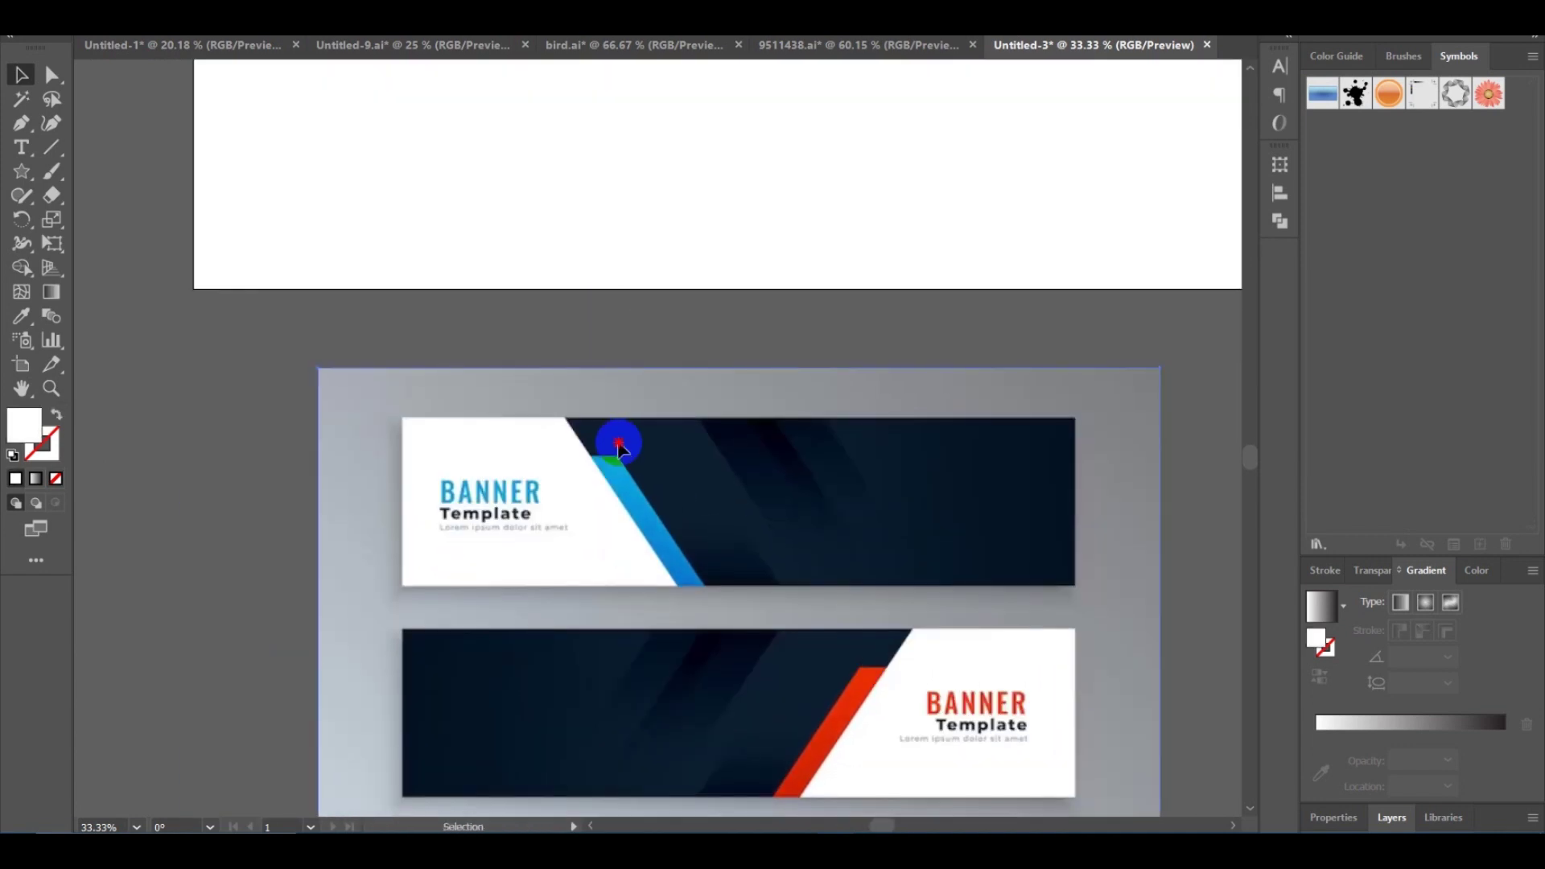
click(619, 449)
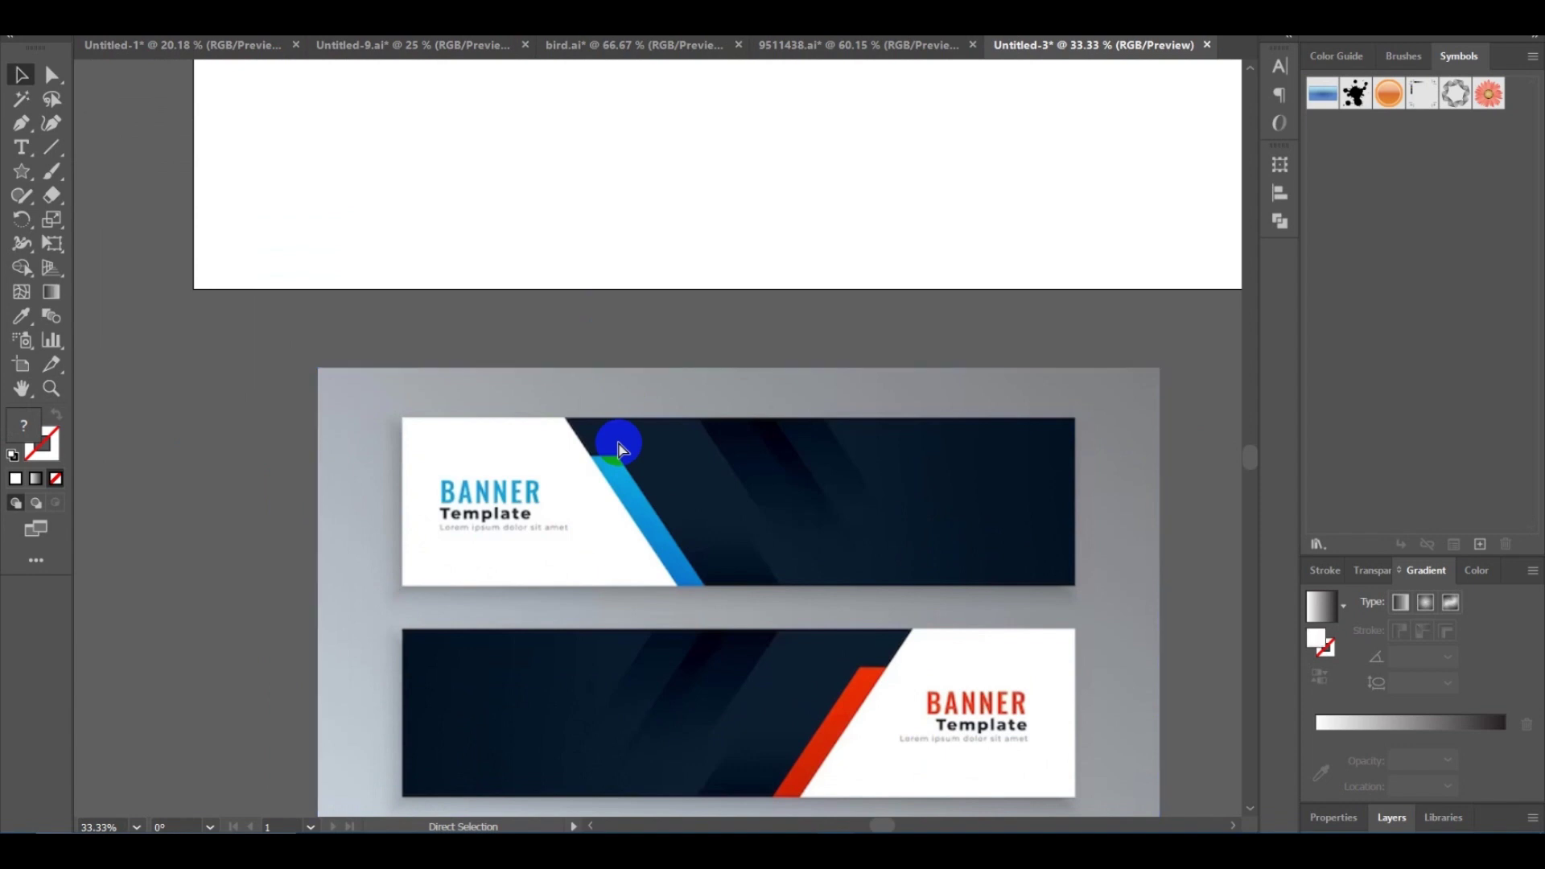
key(ctrl+shift+a)
key(ctrl+plus)
key(ctrl+plus)
key(ctrl+plus)
key(ctrl+minus)
key(ctrl+minus)
key(ctrl+minus)
key(ctrl+minus)
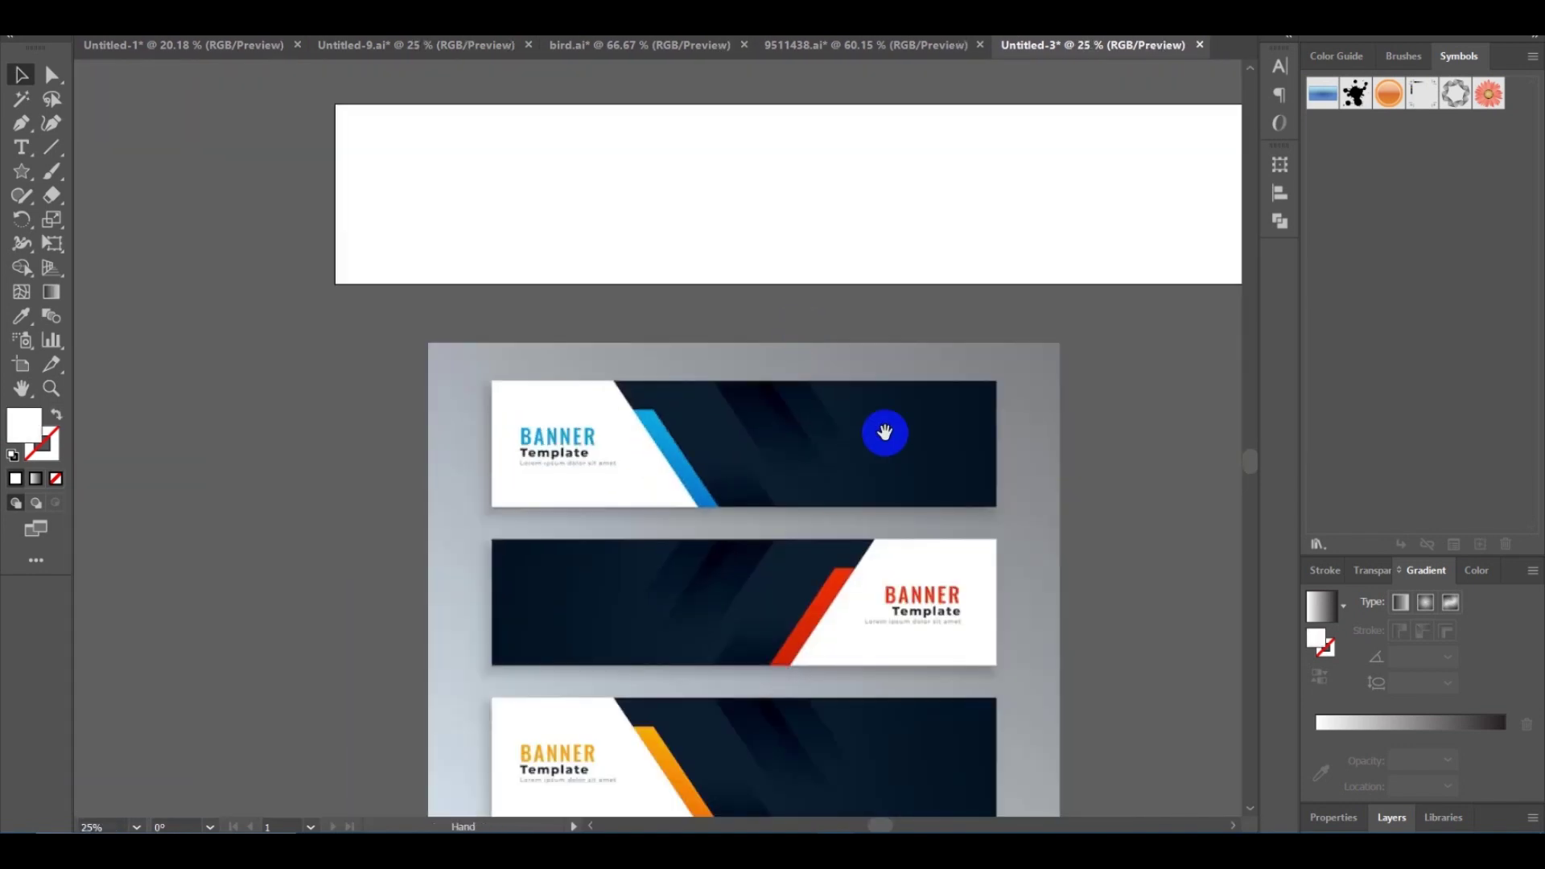
drag(883, 431, 752, 483)
Draw a white rectangle over the top banner with the Rectangle Tool.
click(22, 177)
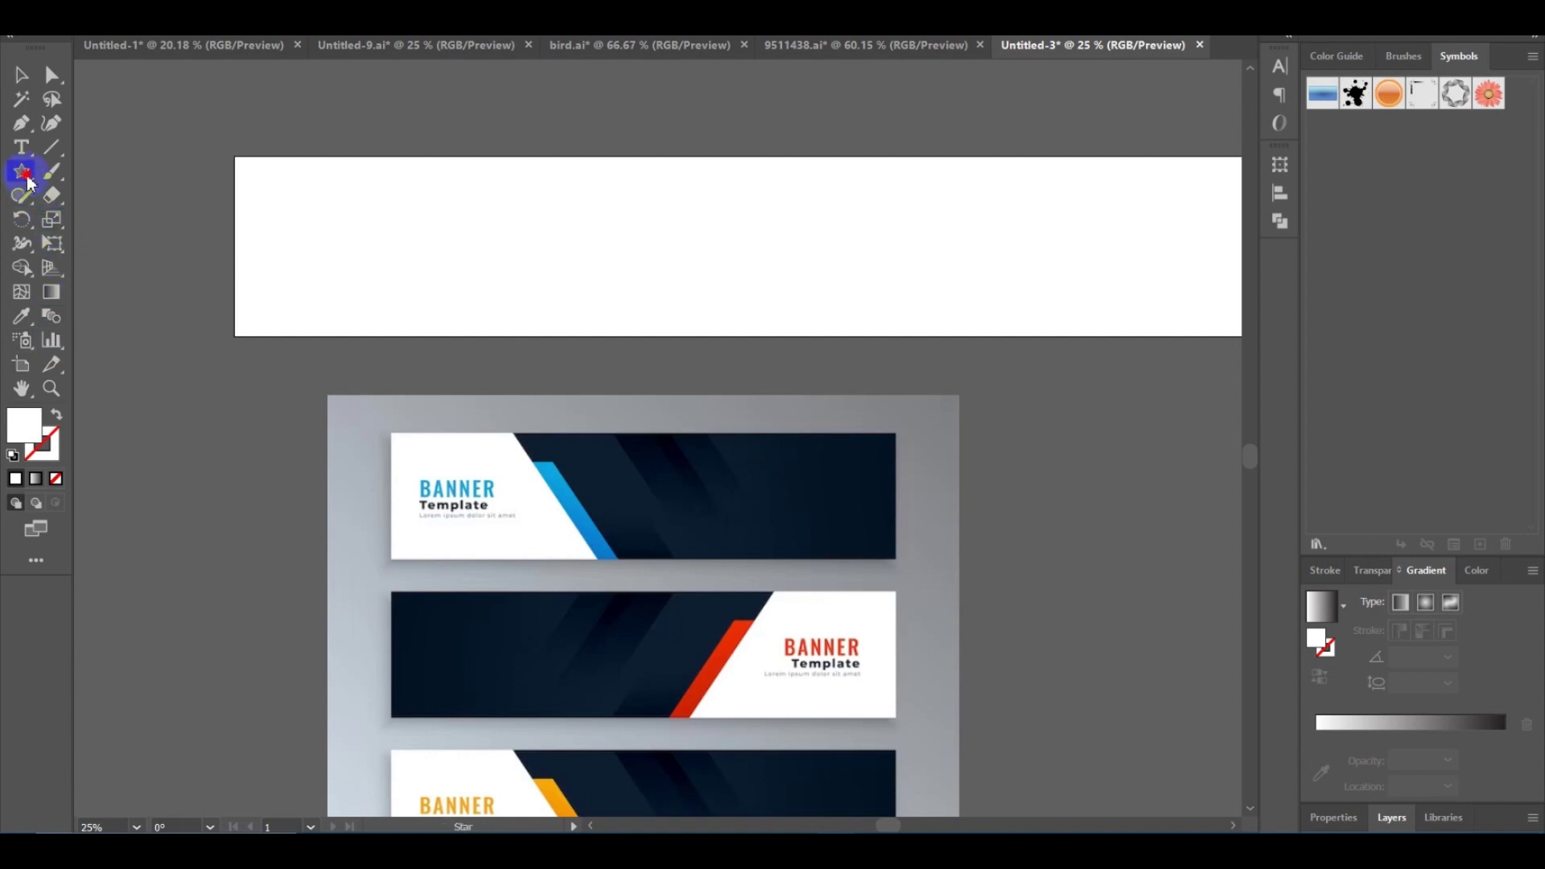
click(23, 177)
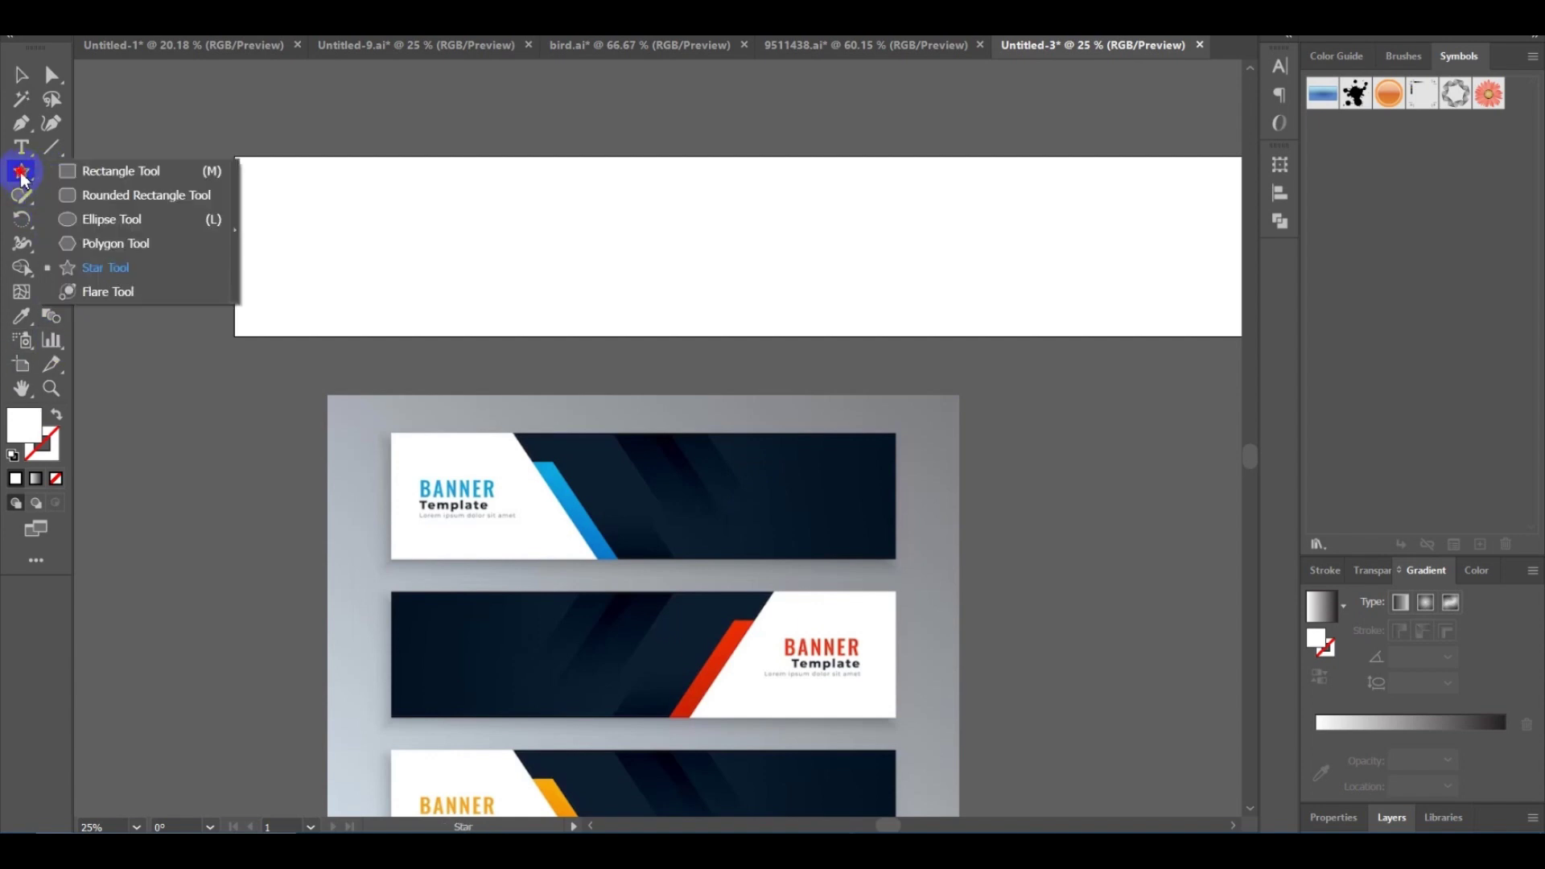
click(92, 171)
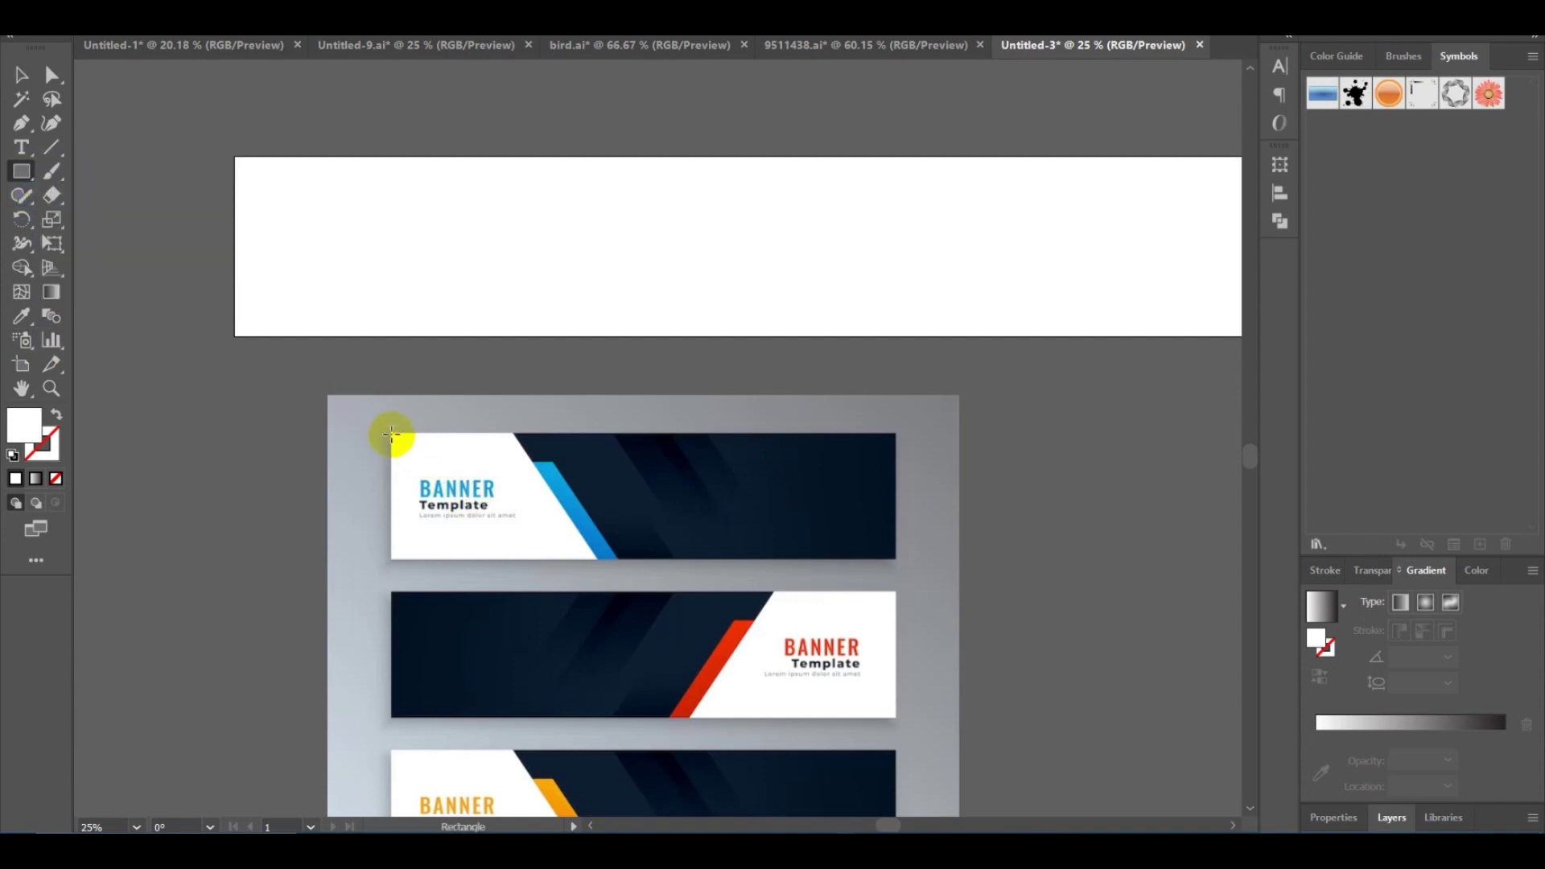
drag(391, 434, 895, 559)
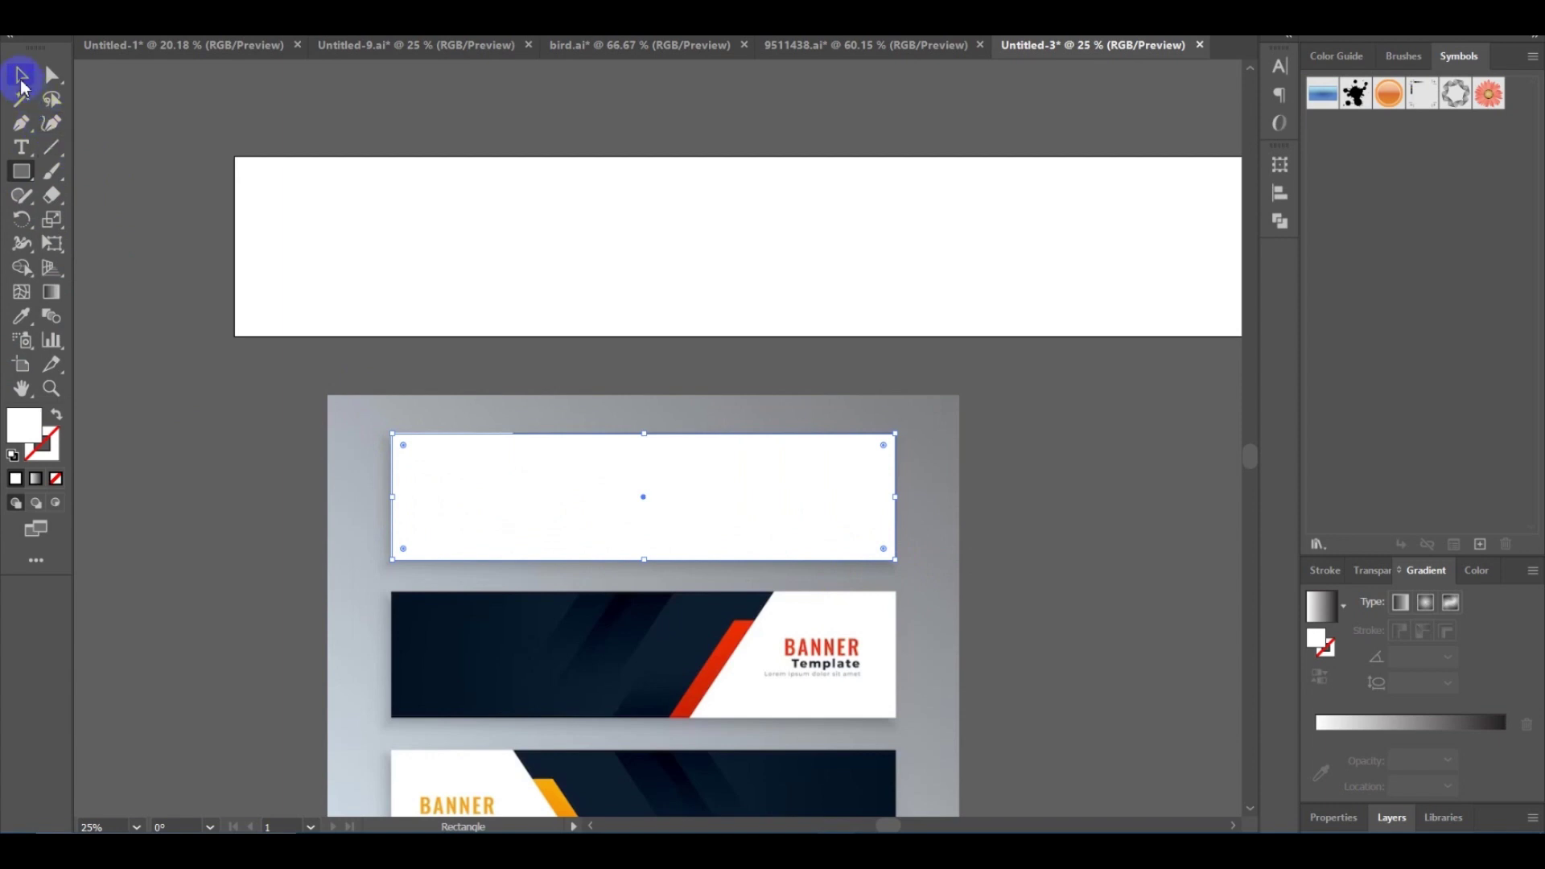
click(21, 75)
click(278, 428)
Move the white rectangle to the right of the template image.
drag(263, 337, 199, 335)
drag(987, 410, 645, 363)
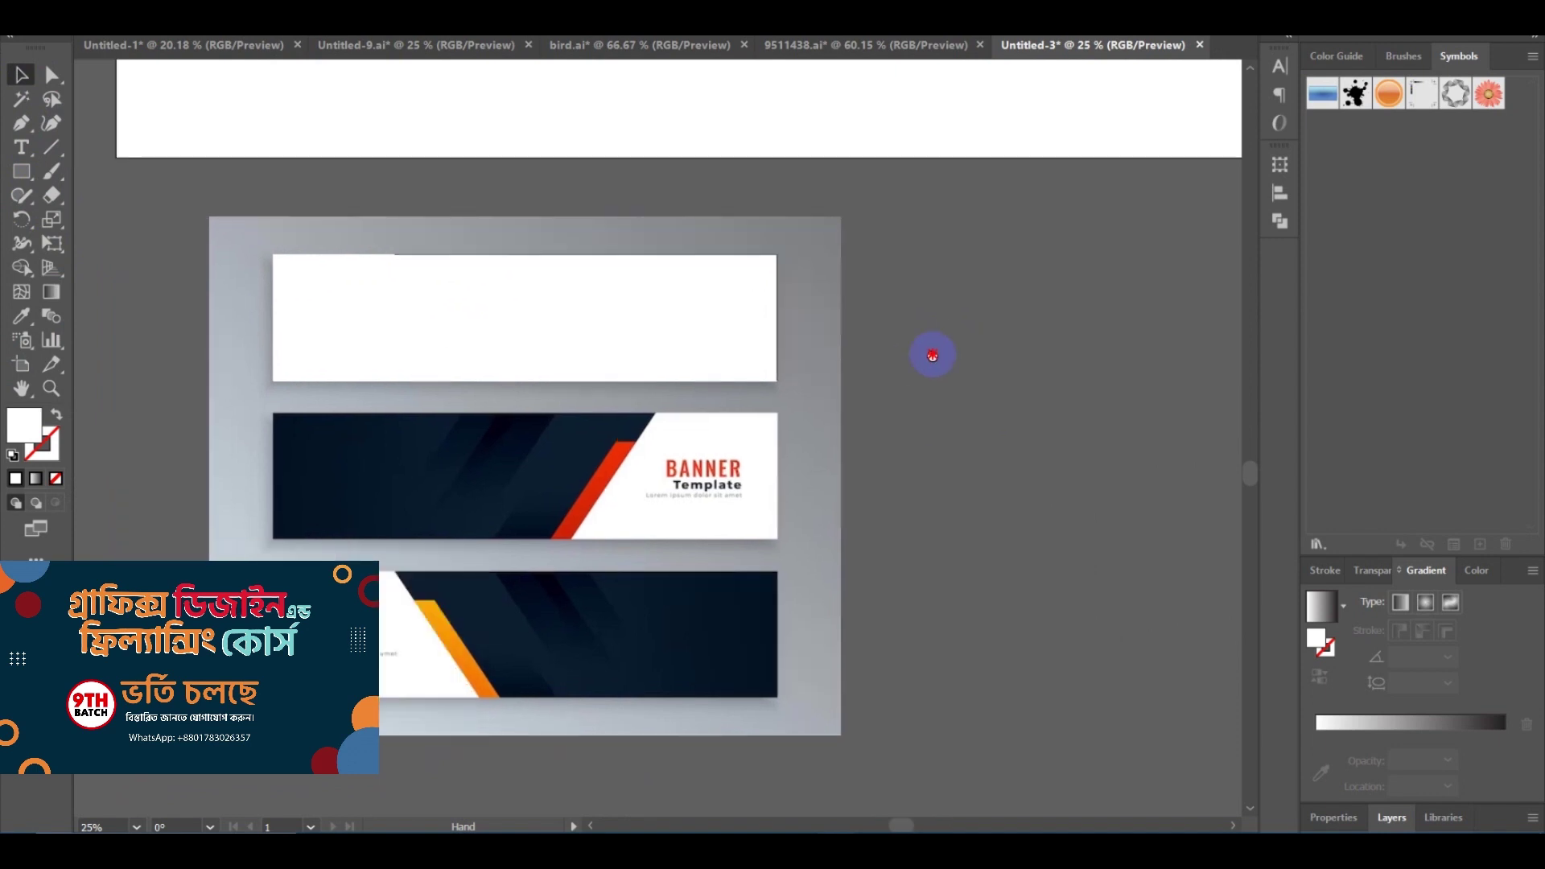
drag(931, 352, 576, 370)
scroll(649, 341, up, 2)
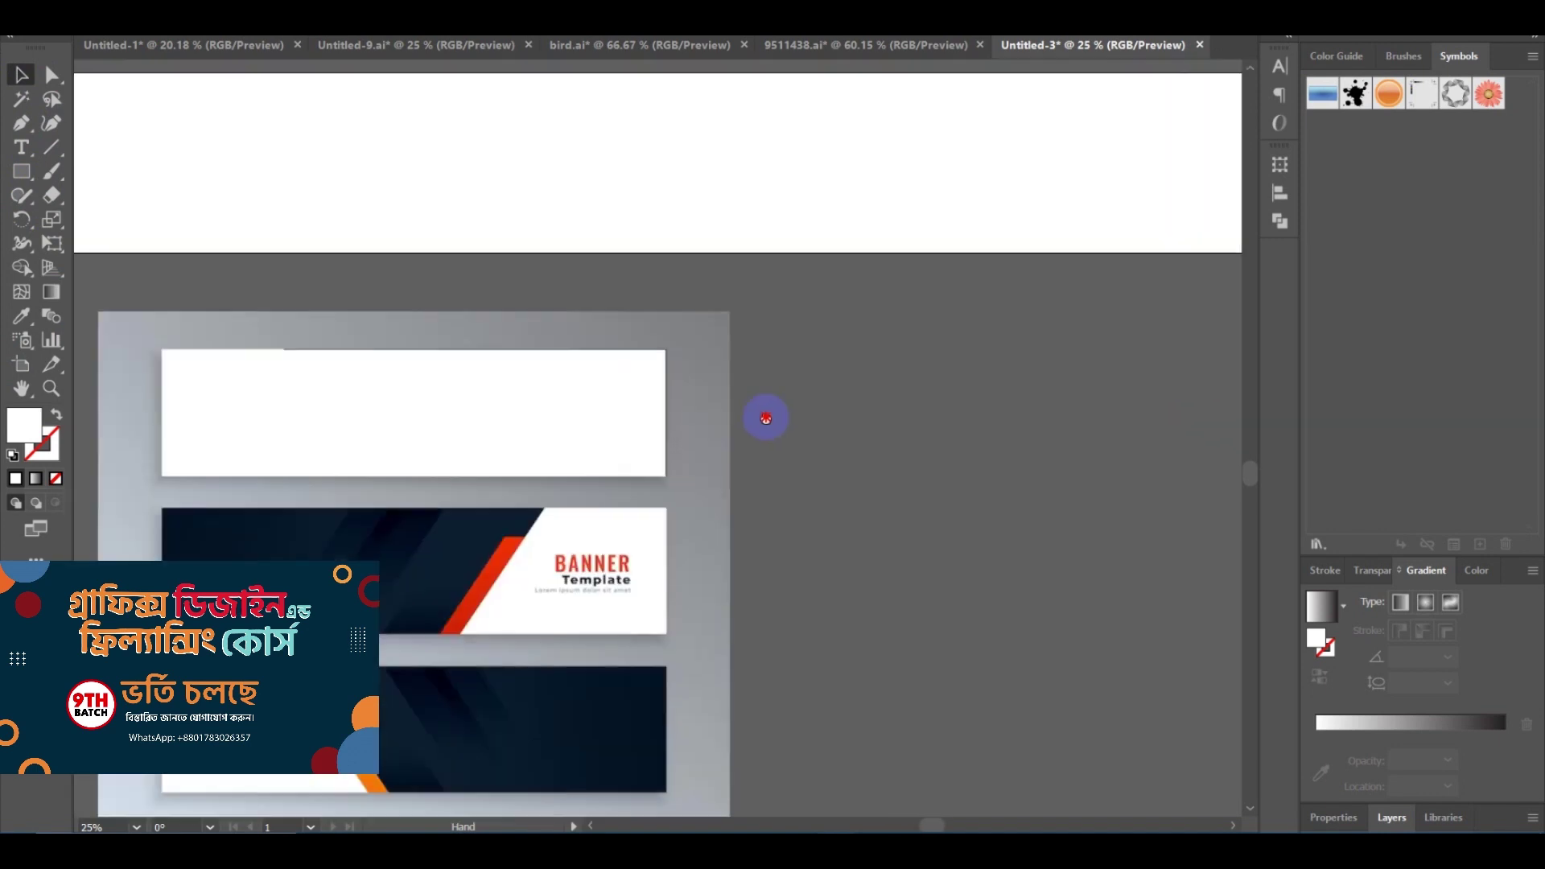
drag(766, 415, 851, 437)
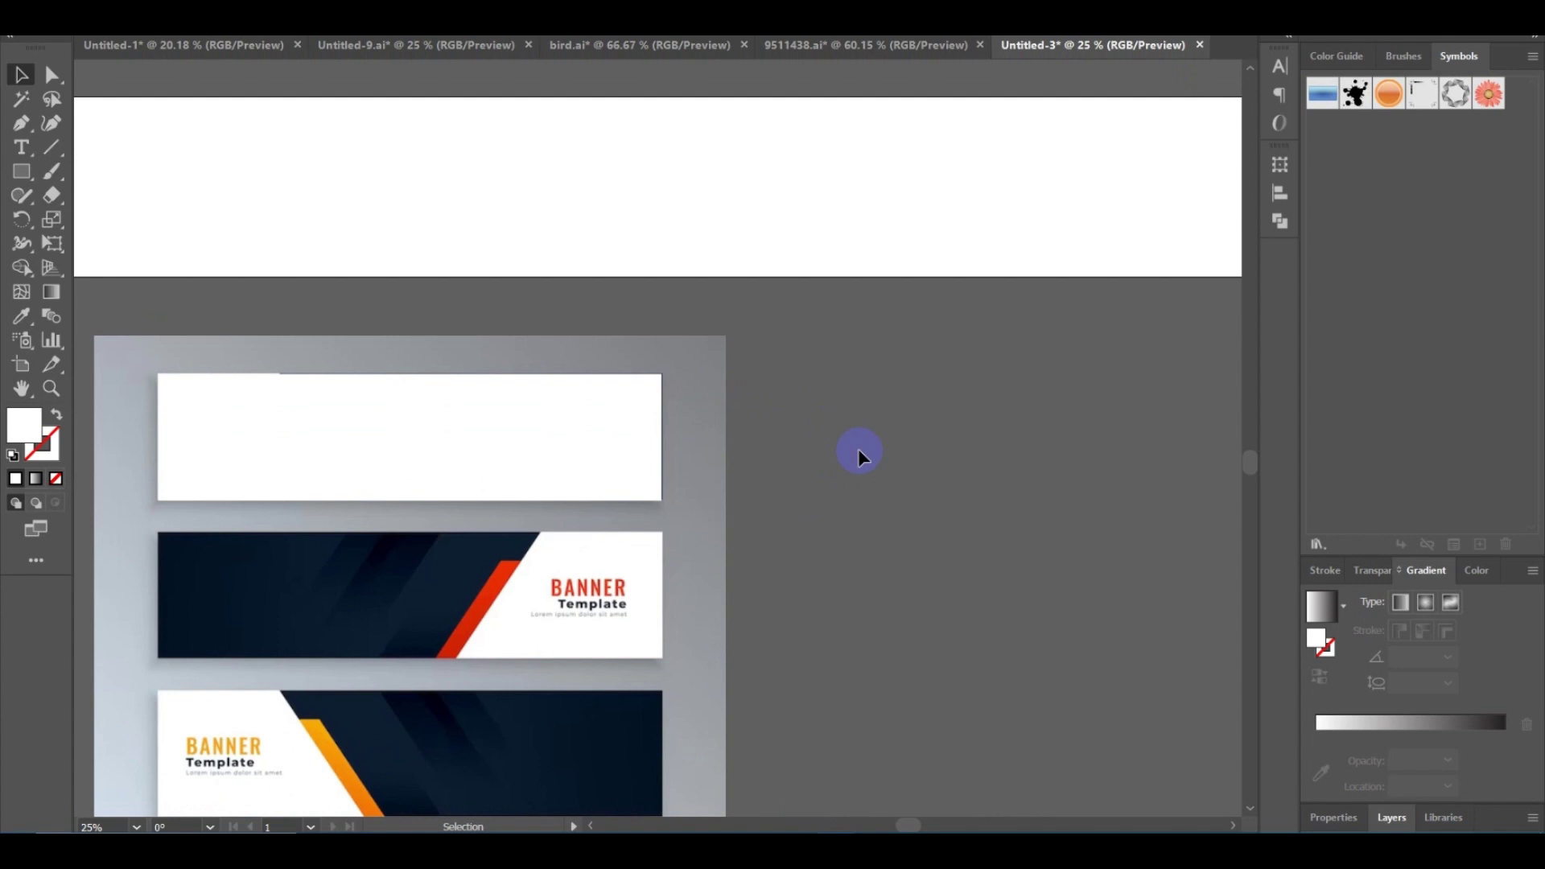
drag(883, 435, 854, 390)
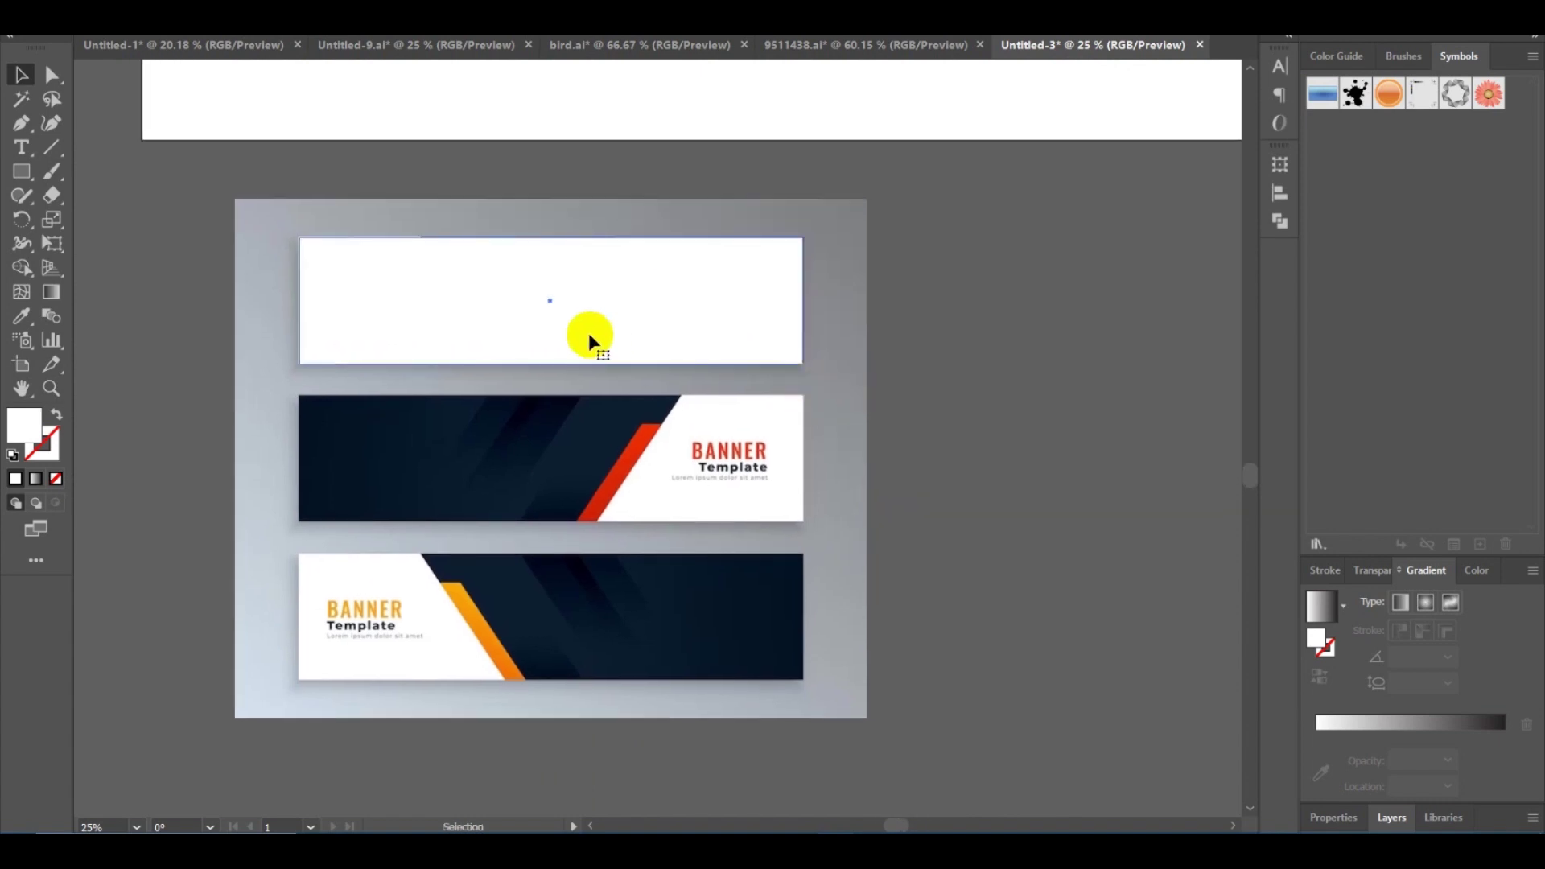
click(690, 302)
drag(690, 302, 1075, 541)
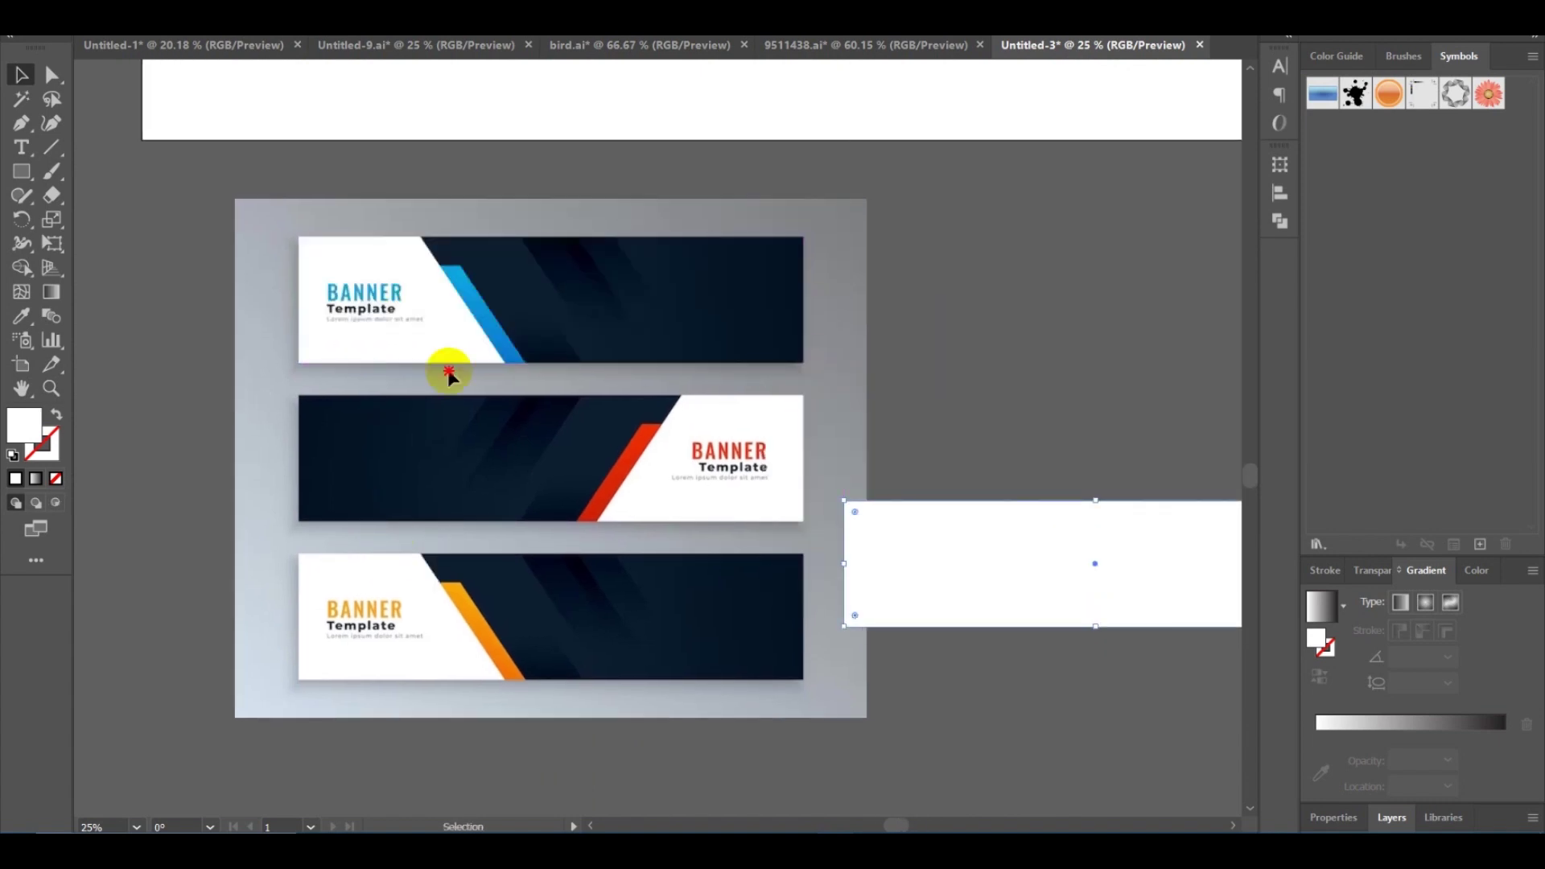
Try to marquee-select the parts of the top banner.
click(493, 343)
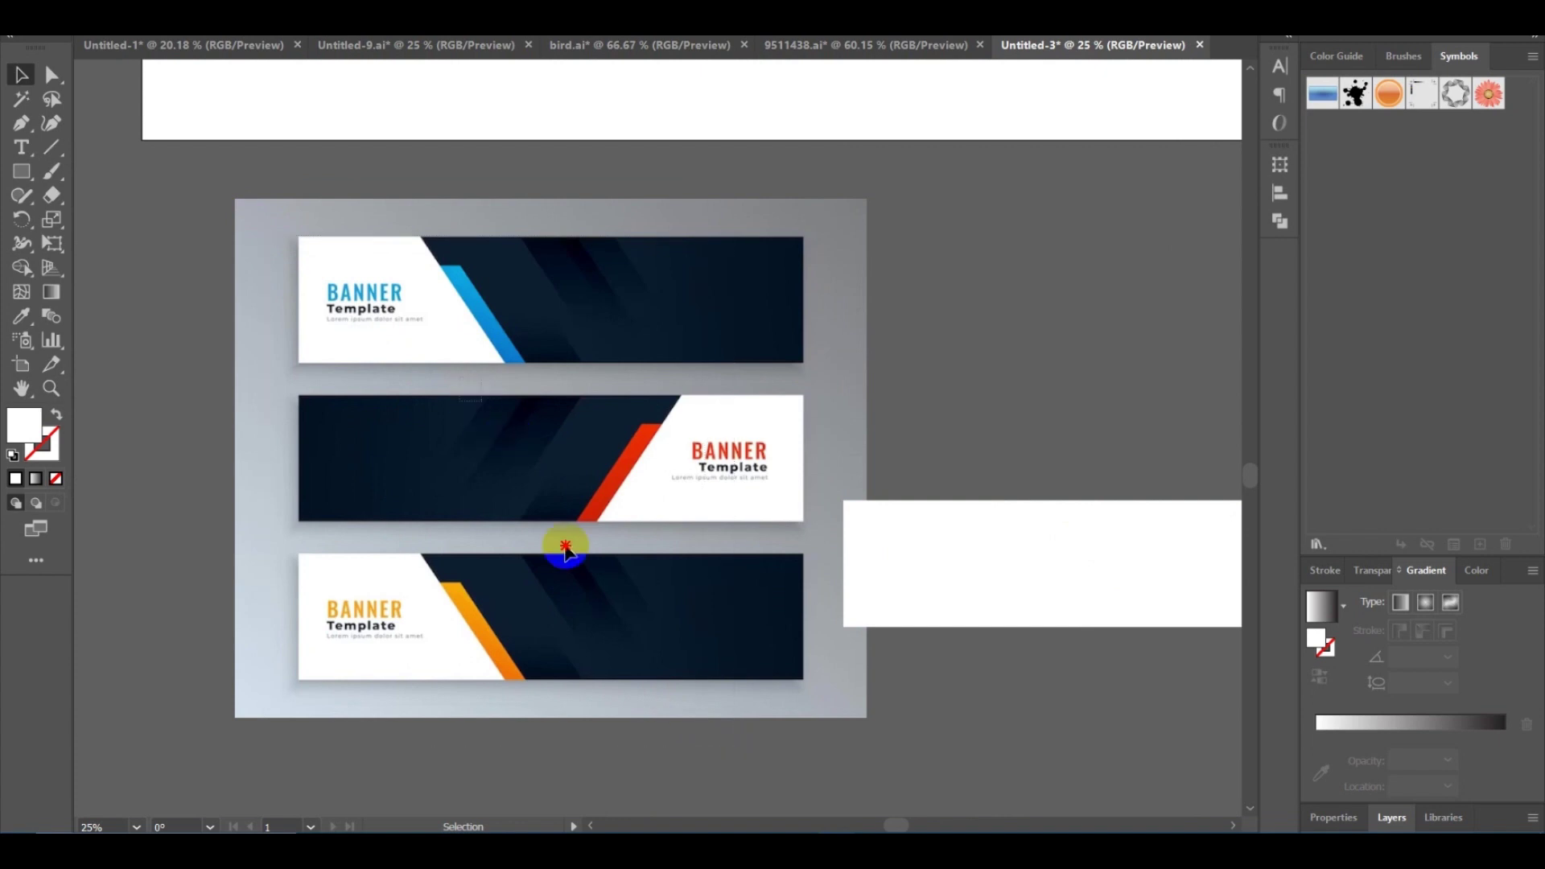
click(493, 476)
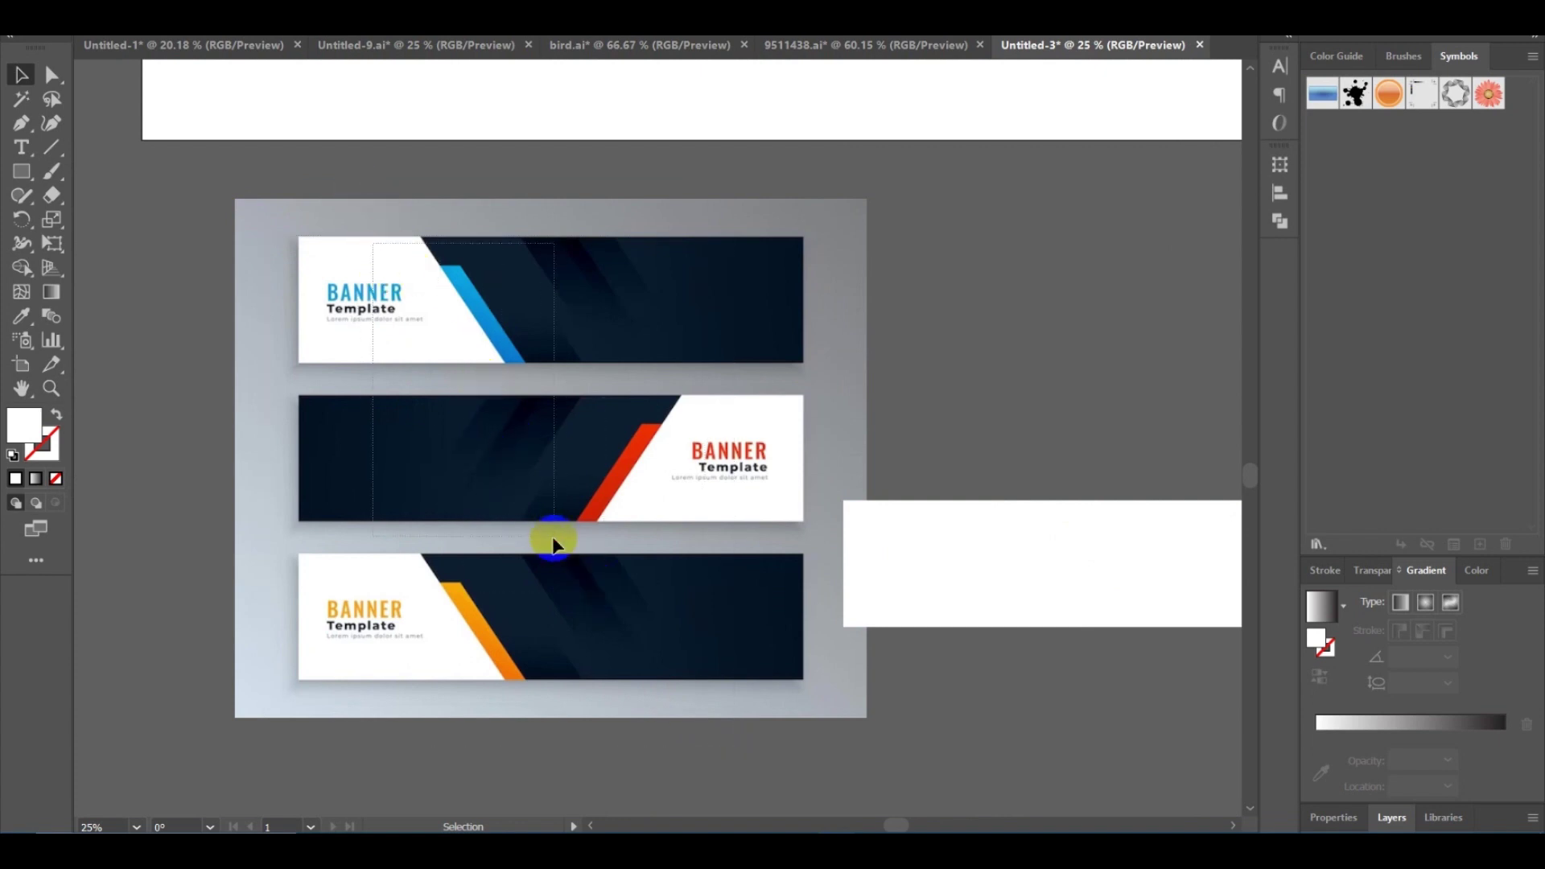
click(481, 314)
drag(305, 240, 796, 359)
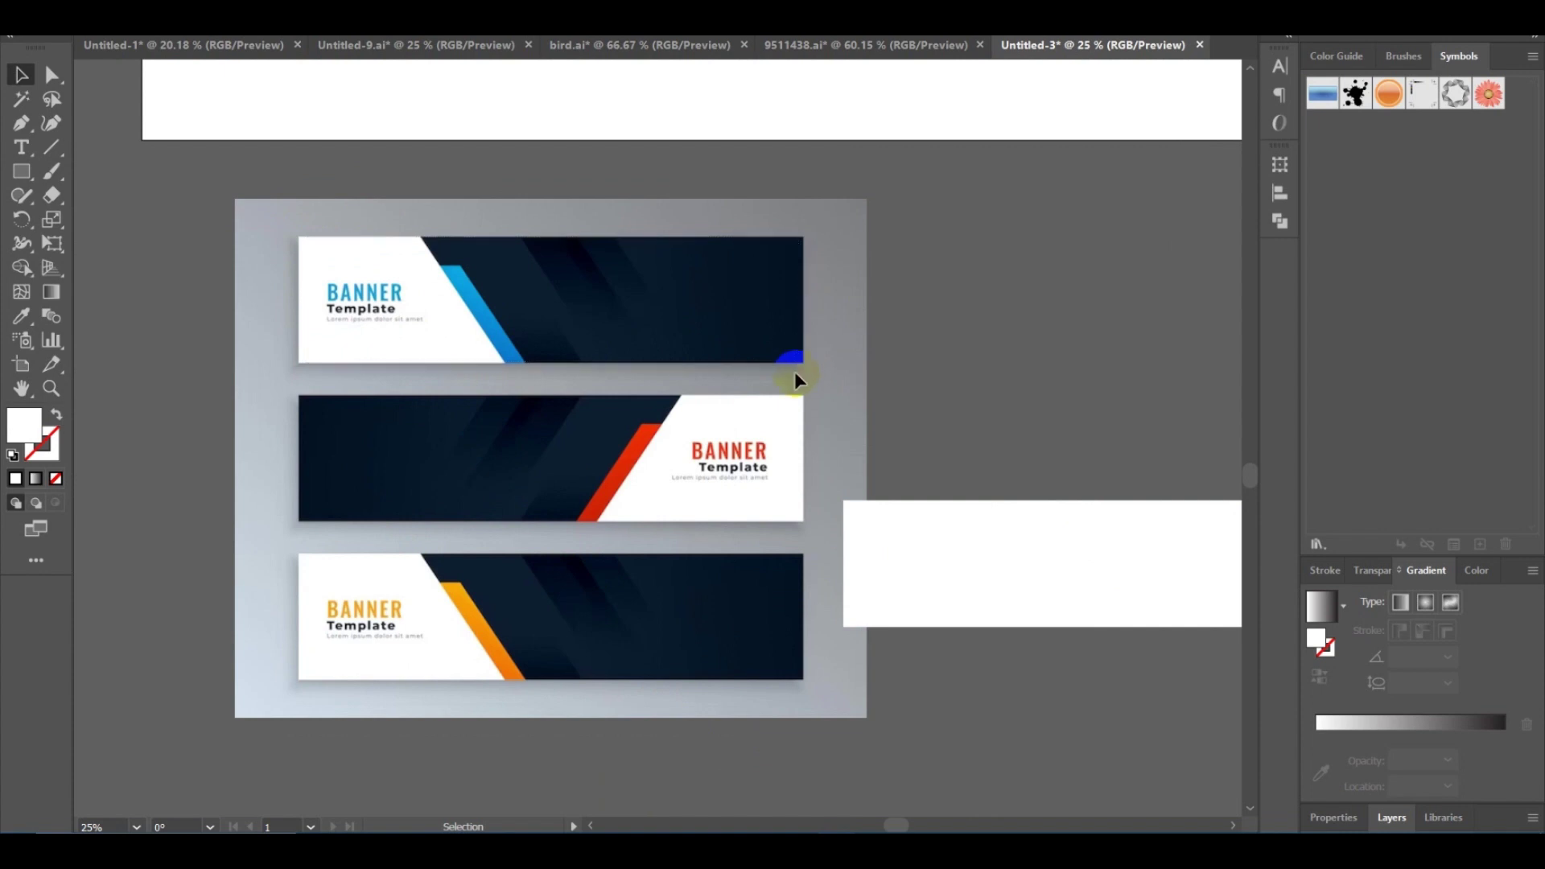
click(161, 21)
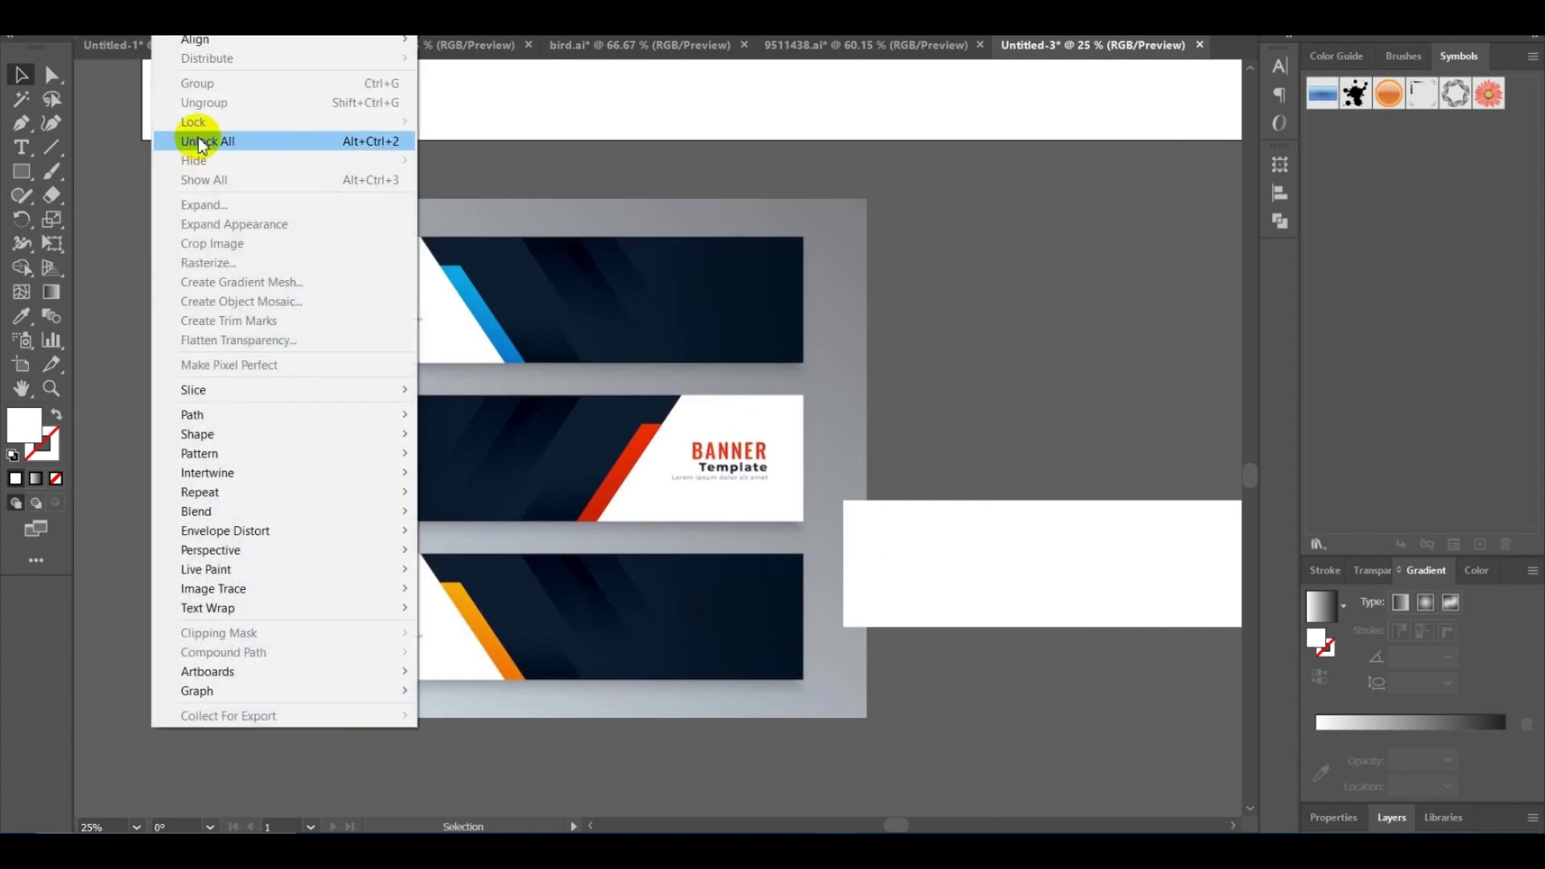
Unlock all objects so the grey background template image becomes selectable.
click(196, 142)
scroll(990, 346, right, 2)
scroll(990, 347, up, 1)
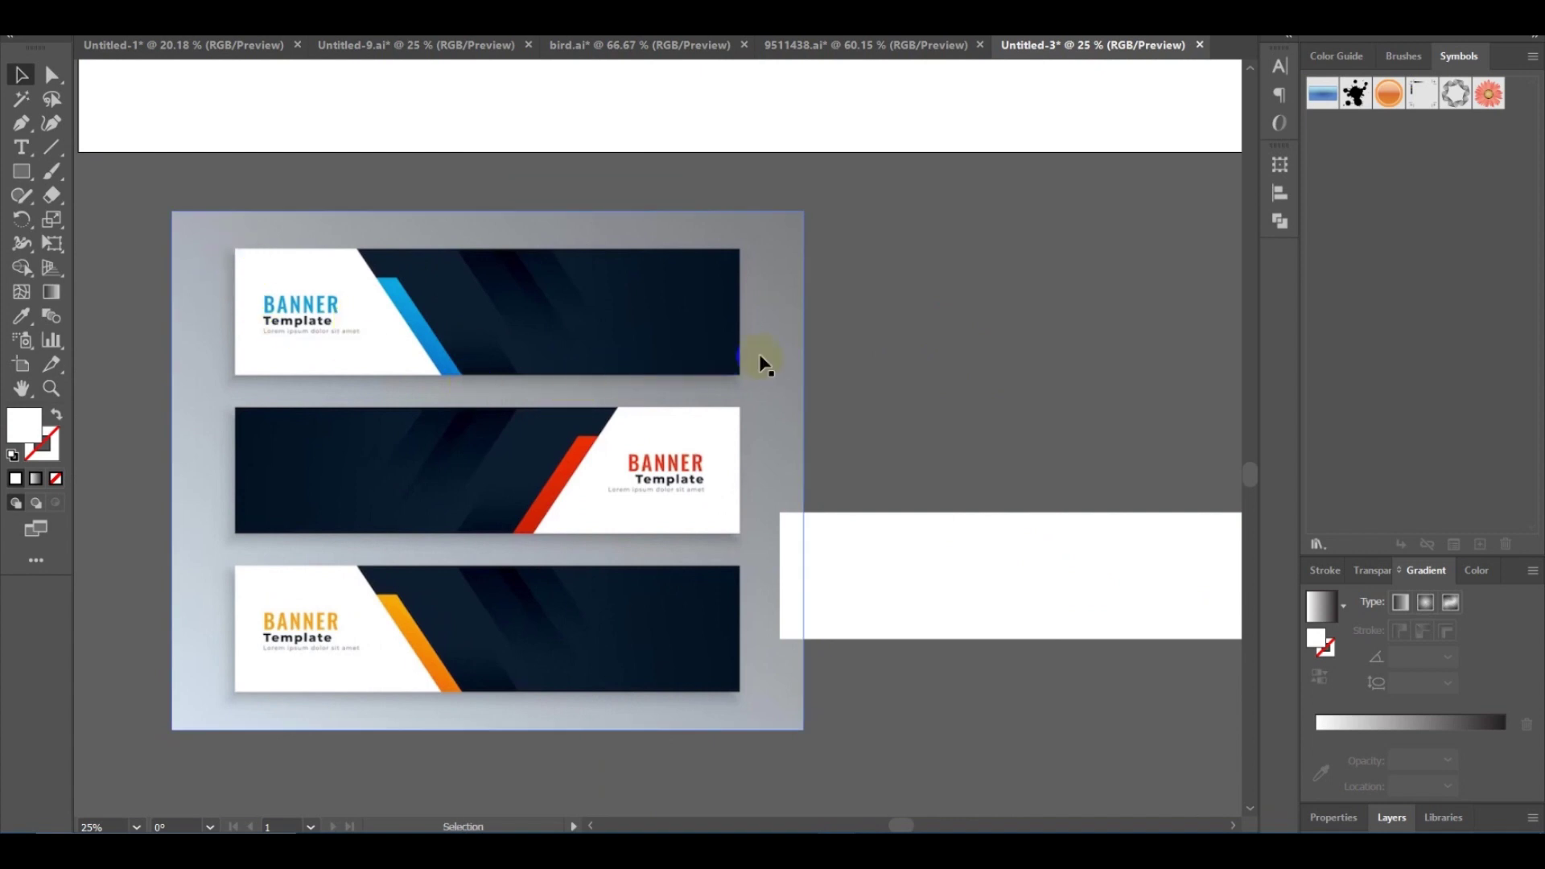
click(892, 318)
drag(891, 318, 926, 325)
click(320, 286)
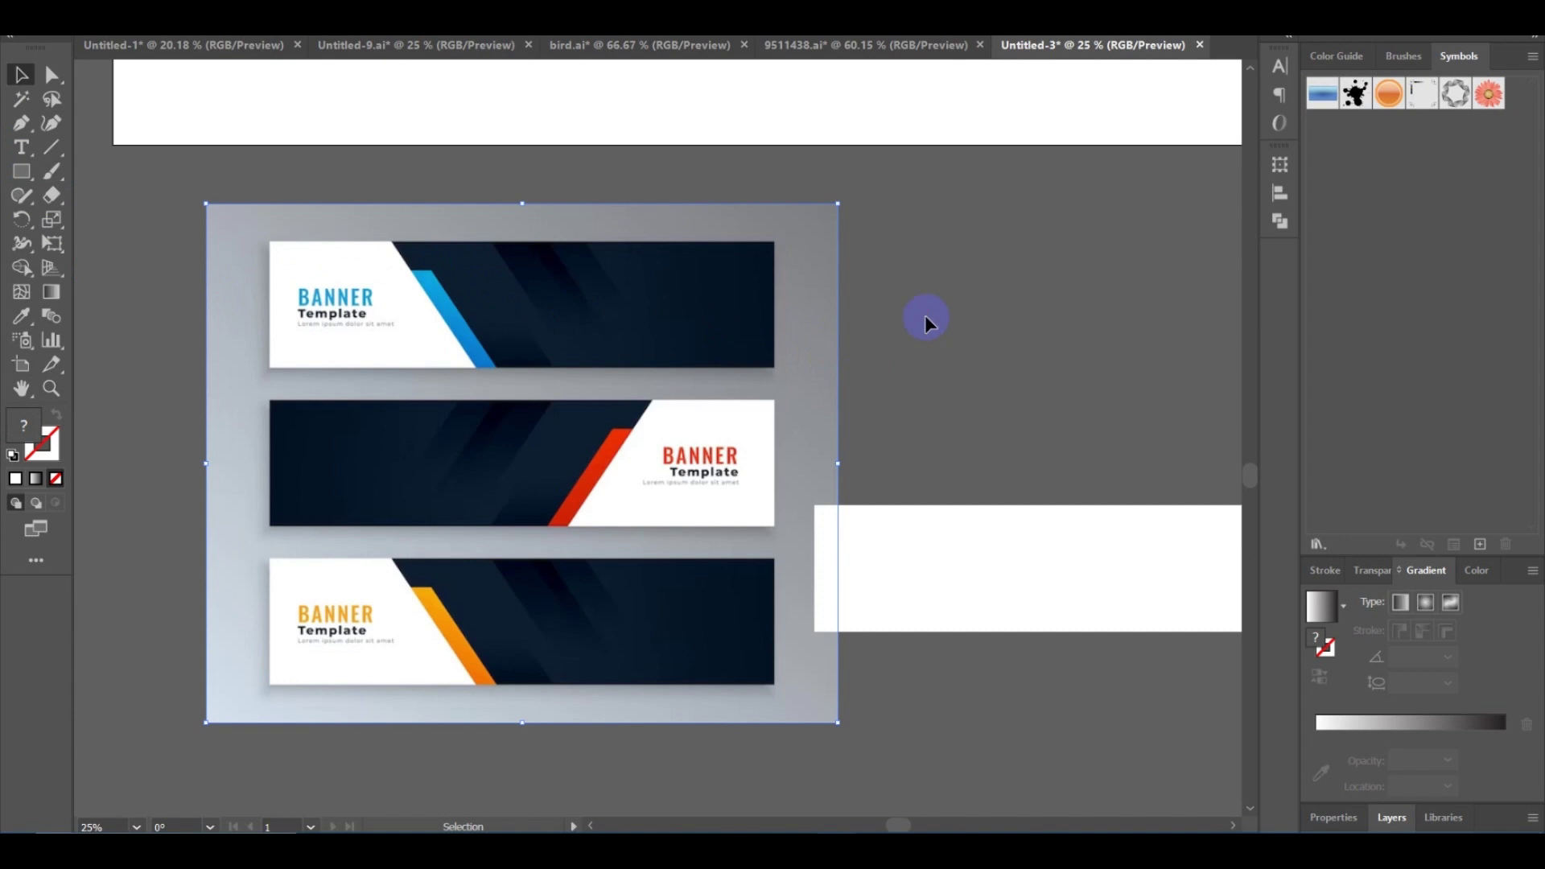
click(907, 299)
drag(907, 299, 924, 300)
click(701, 310)
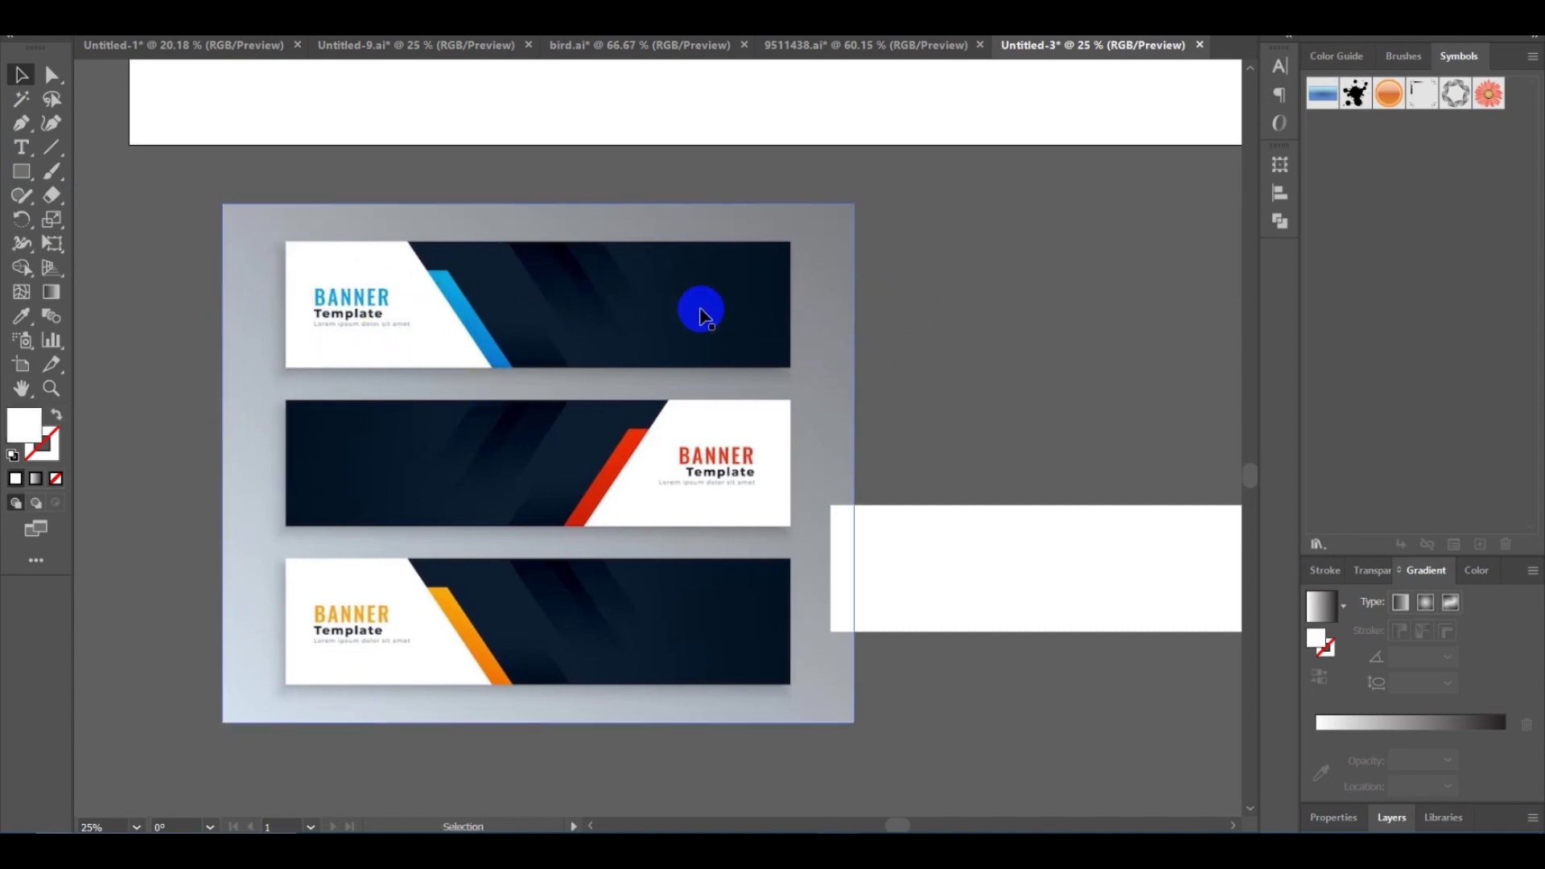
click(894, 314)
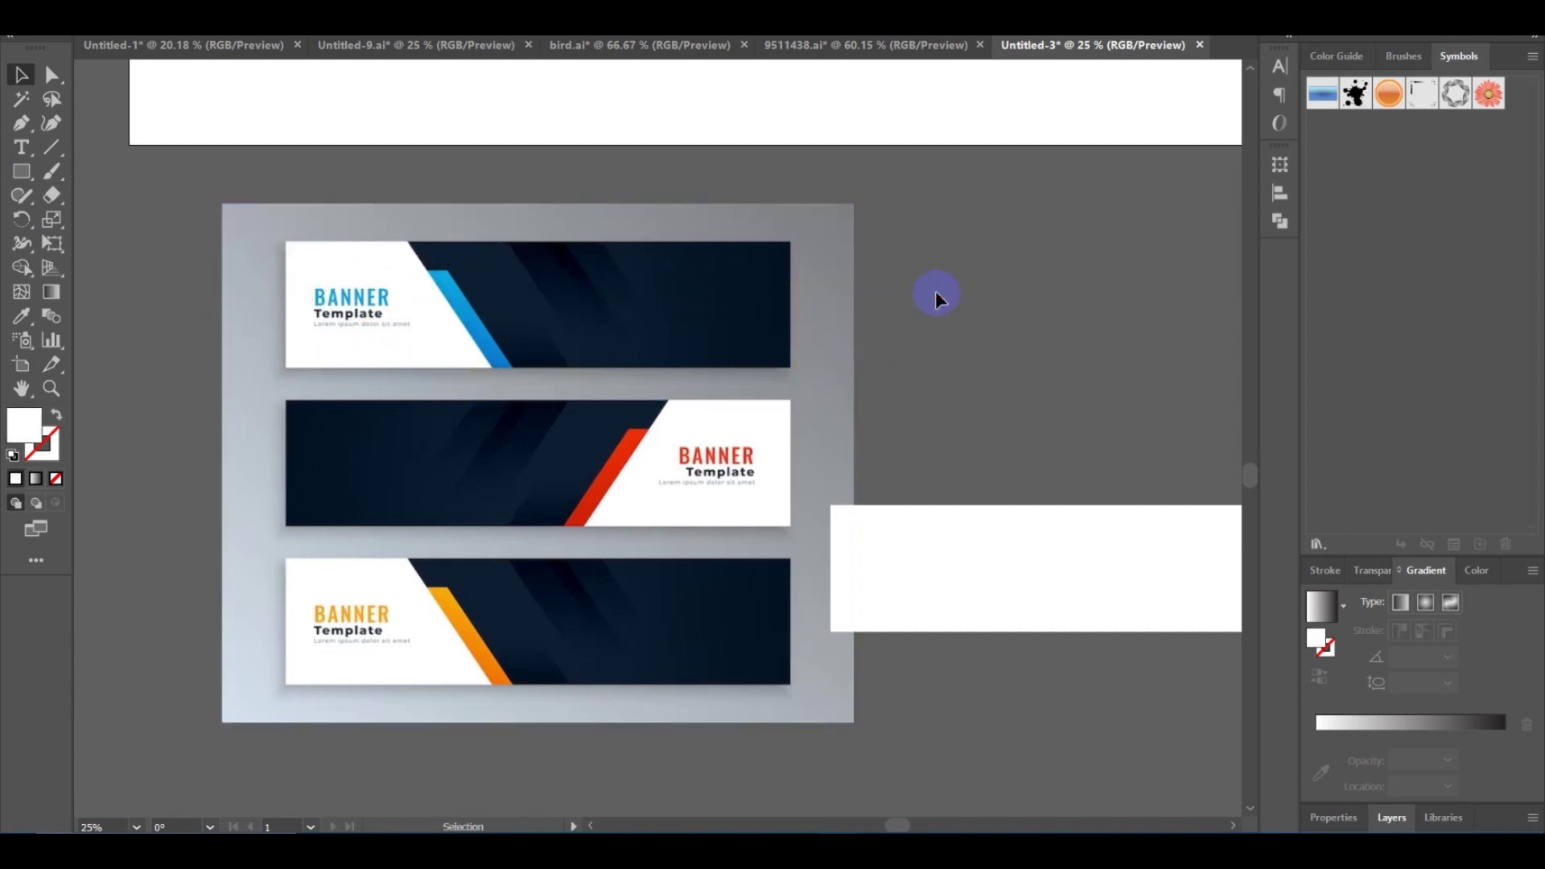
drag(938, 301, 866, 284)
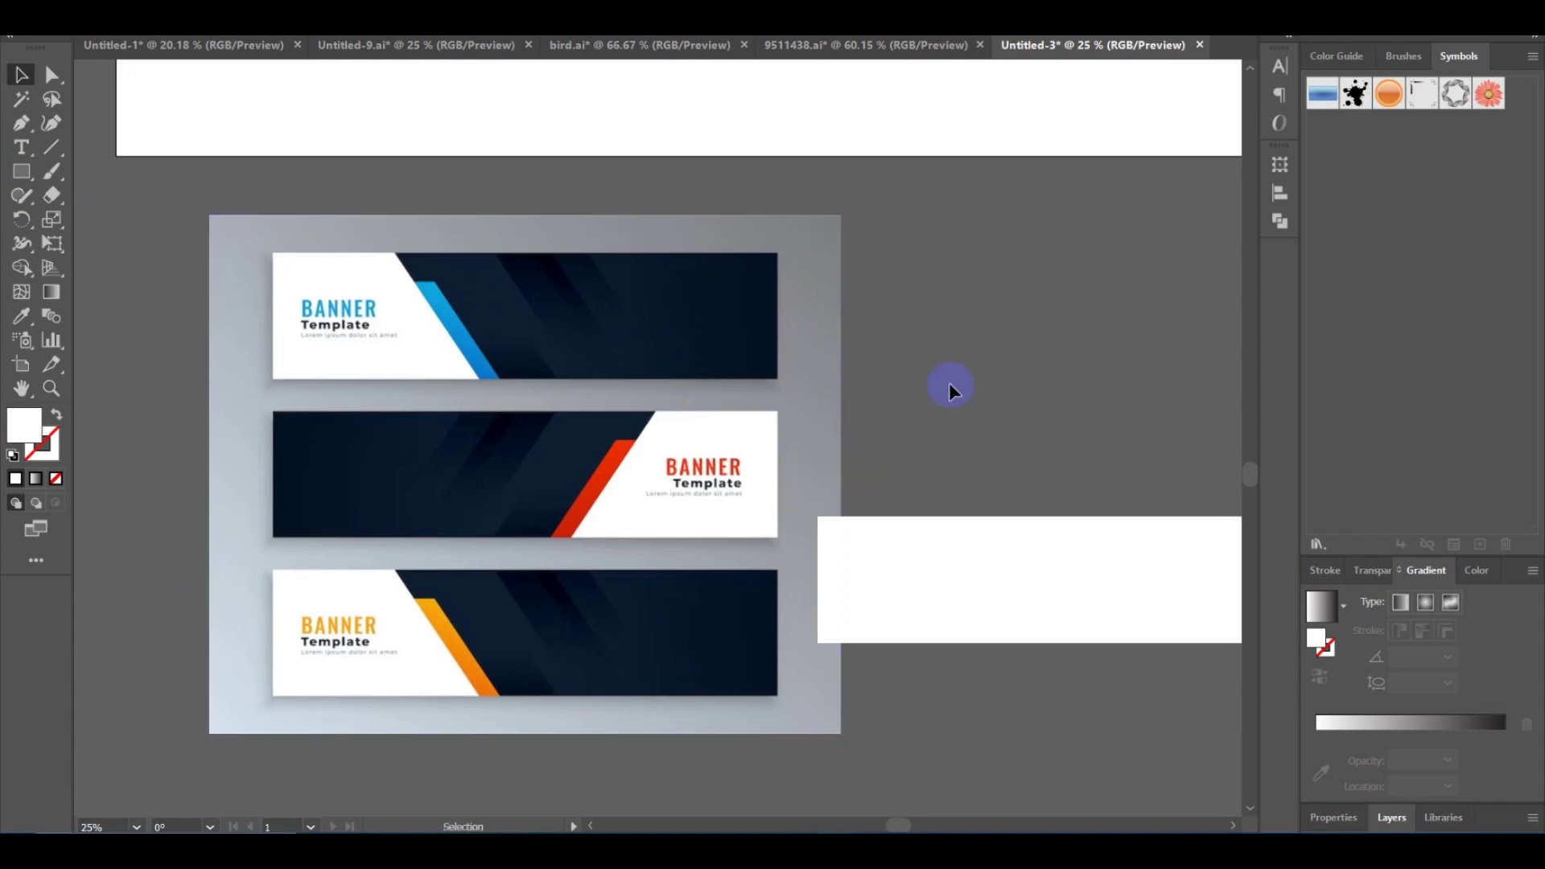
drag(912, 342, 930, 339)
Move the white rectangle back over the top banner and deselect it.
click(908, 581)
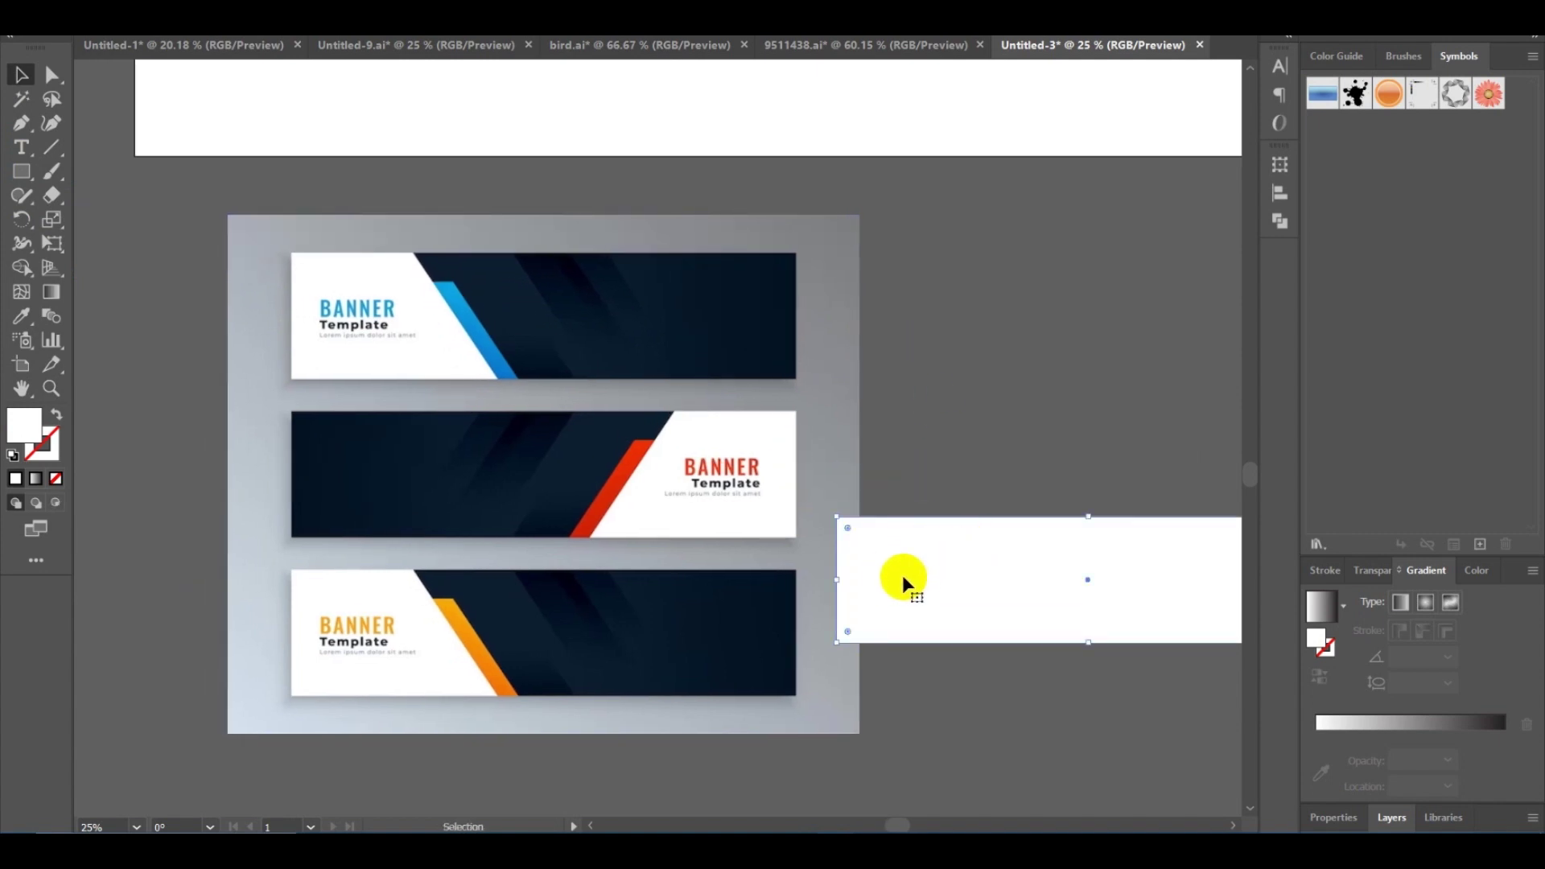
drag(930, 585, 417, 306)
click(1053, 392)
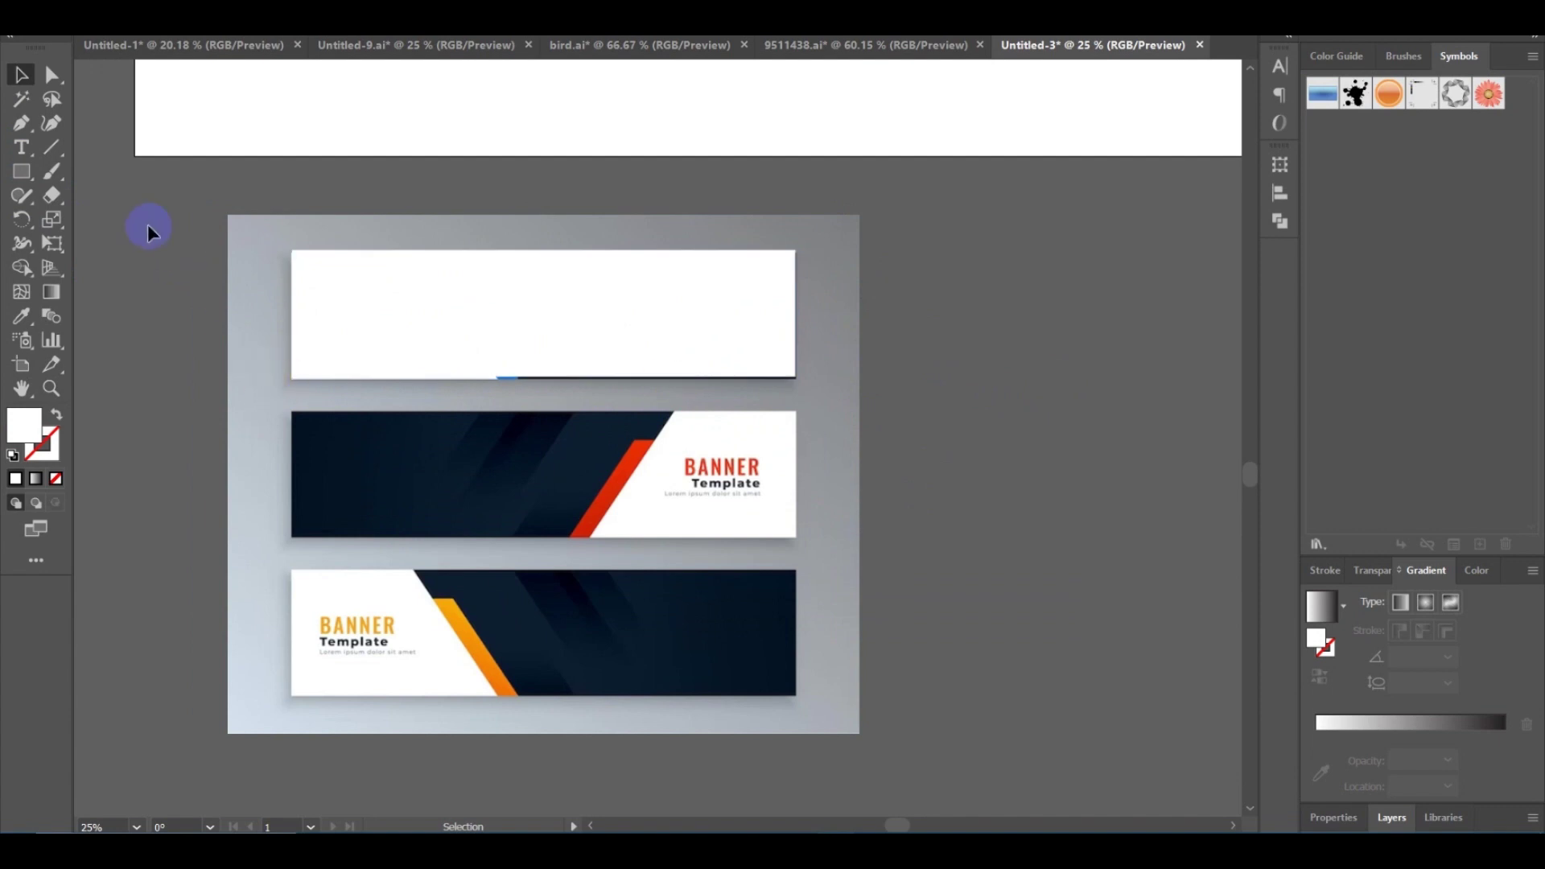
Make a clipping mask of the template with the white rectangle.
click(738, 640)
right_click(641, 316)
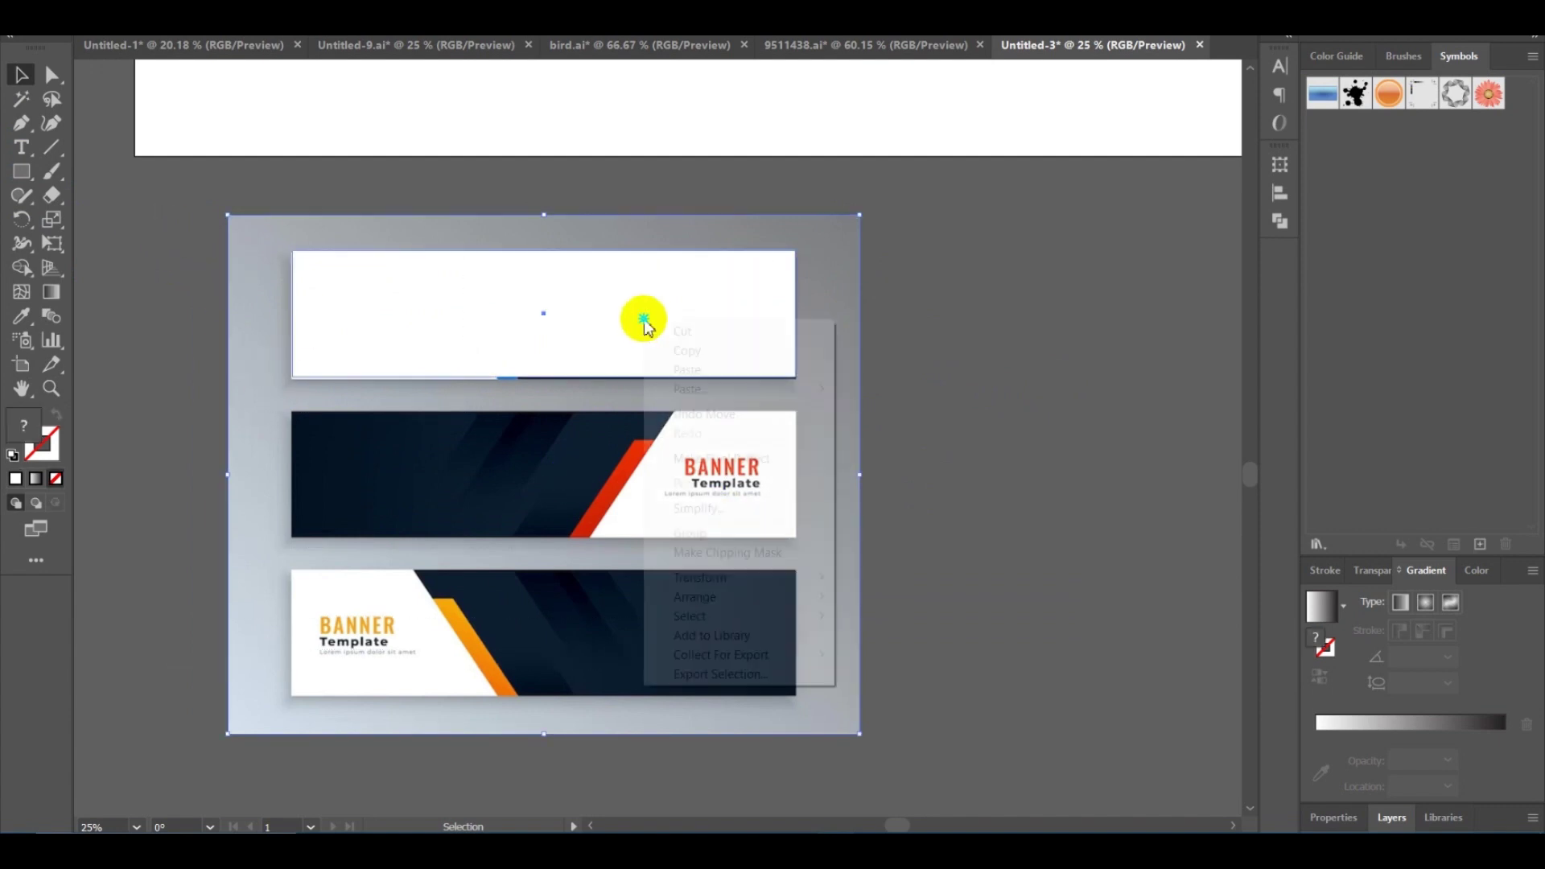
right_click(589, 287)
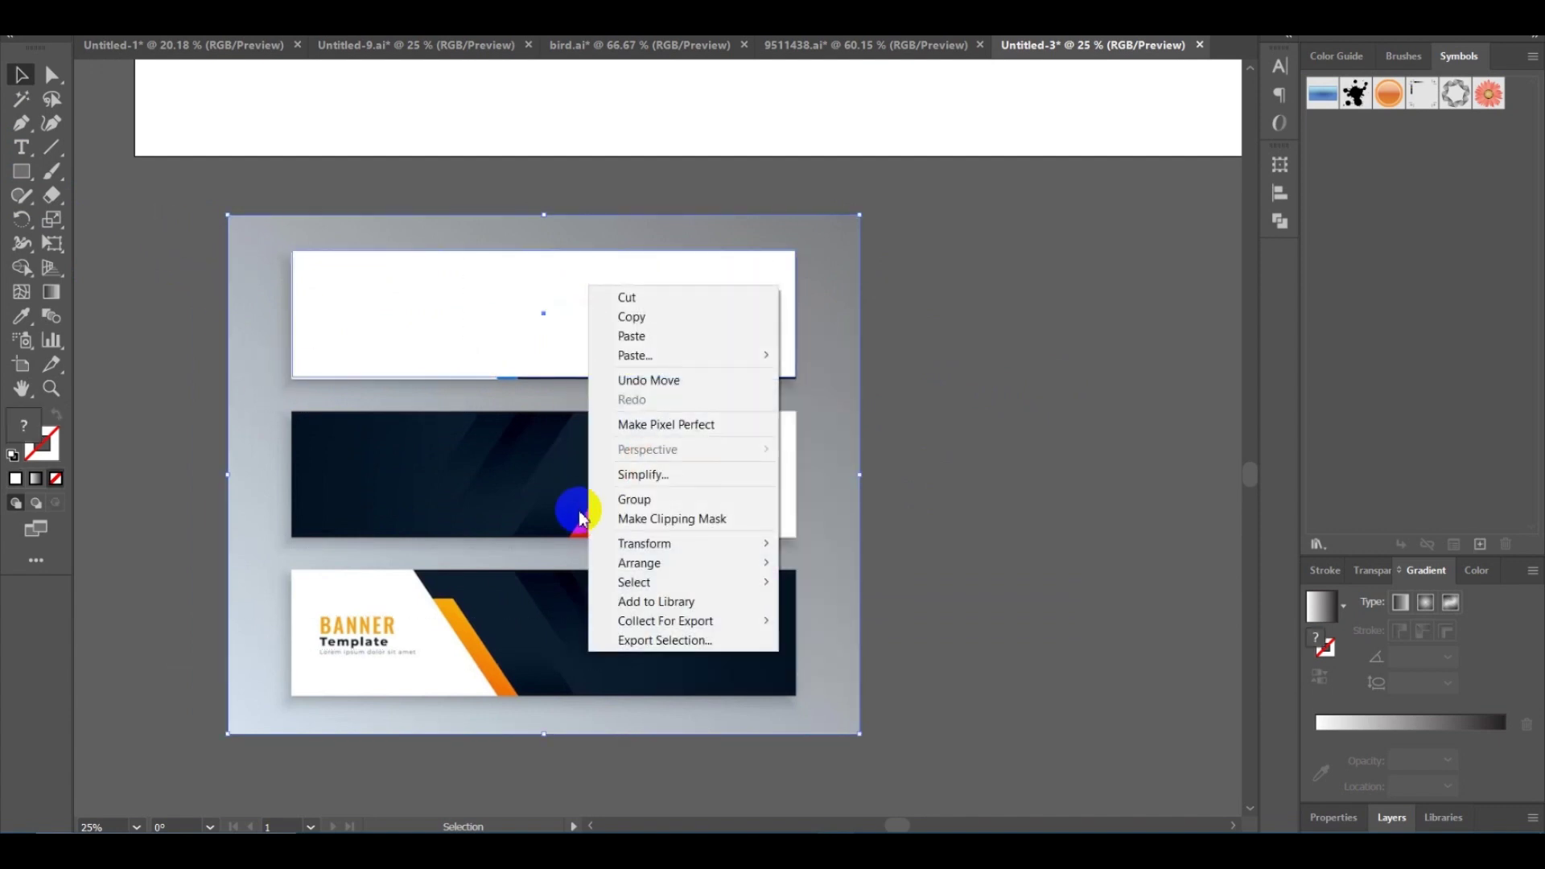
click(705, 519)
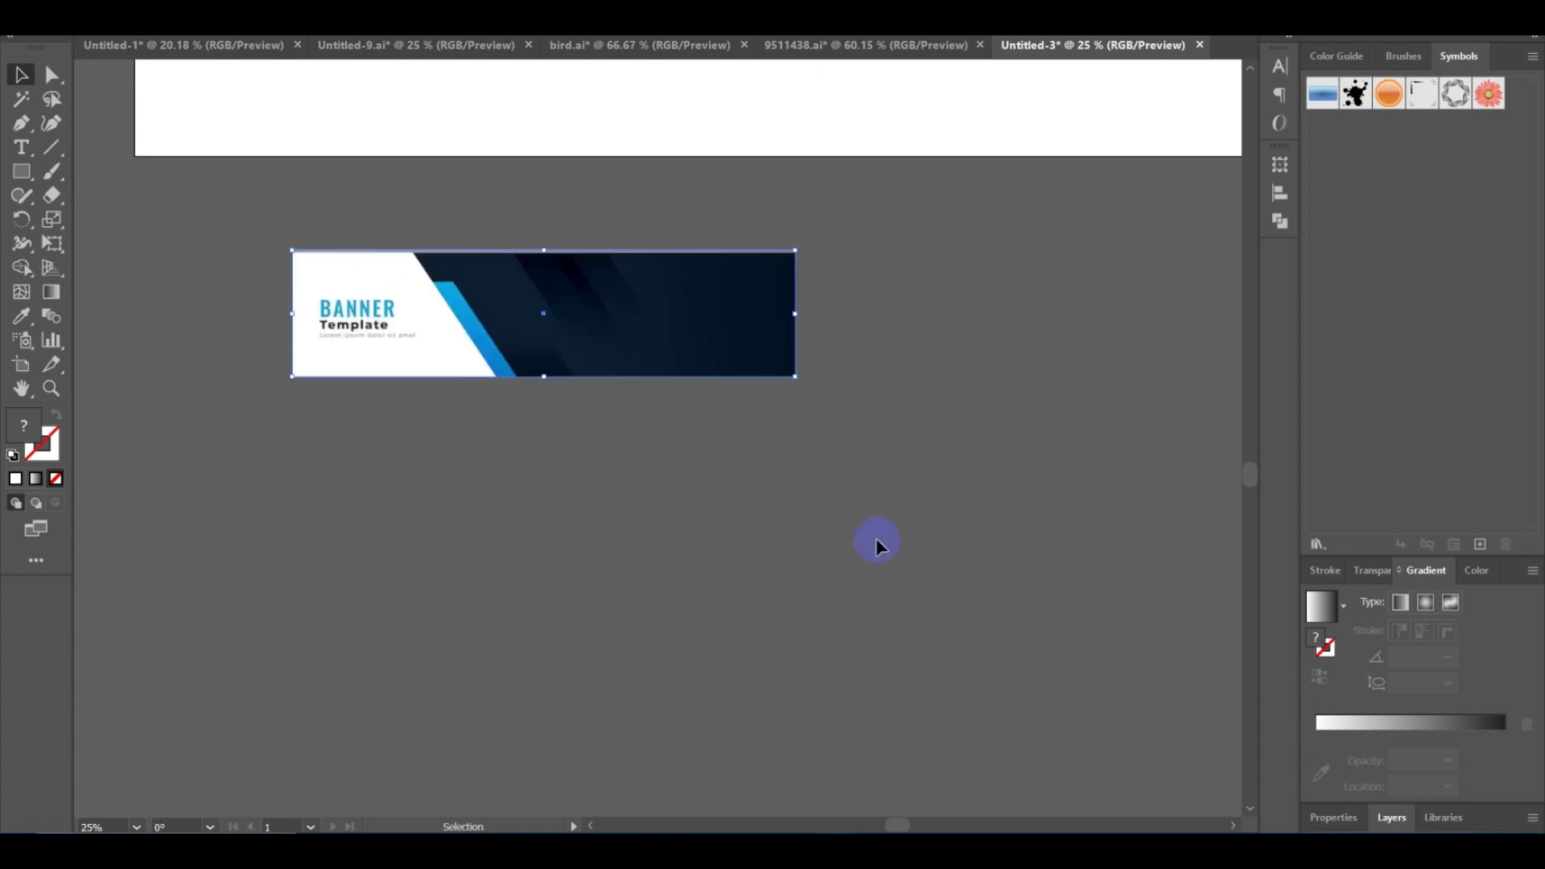
click(877, 546)
Move the clipped banner to the artboard's top-left corner.
scroll(424, 524, up, 1)
scroll(424, 523, left, 1)
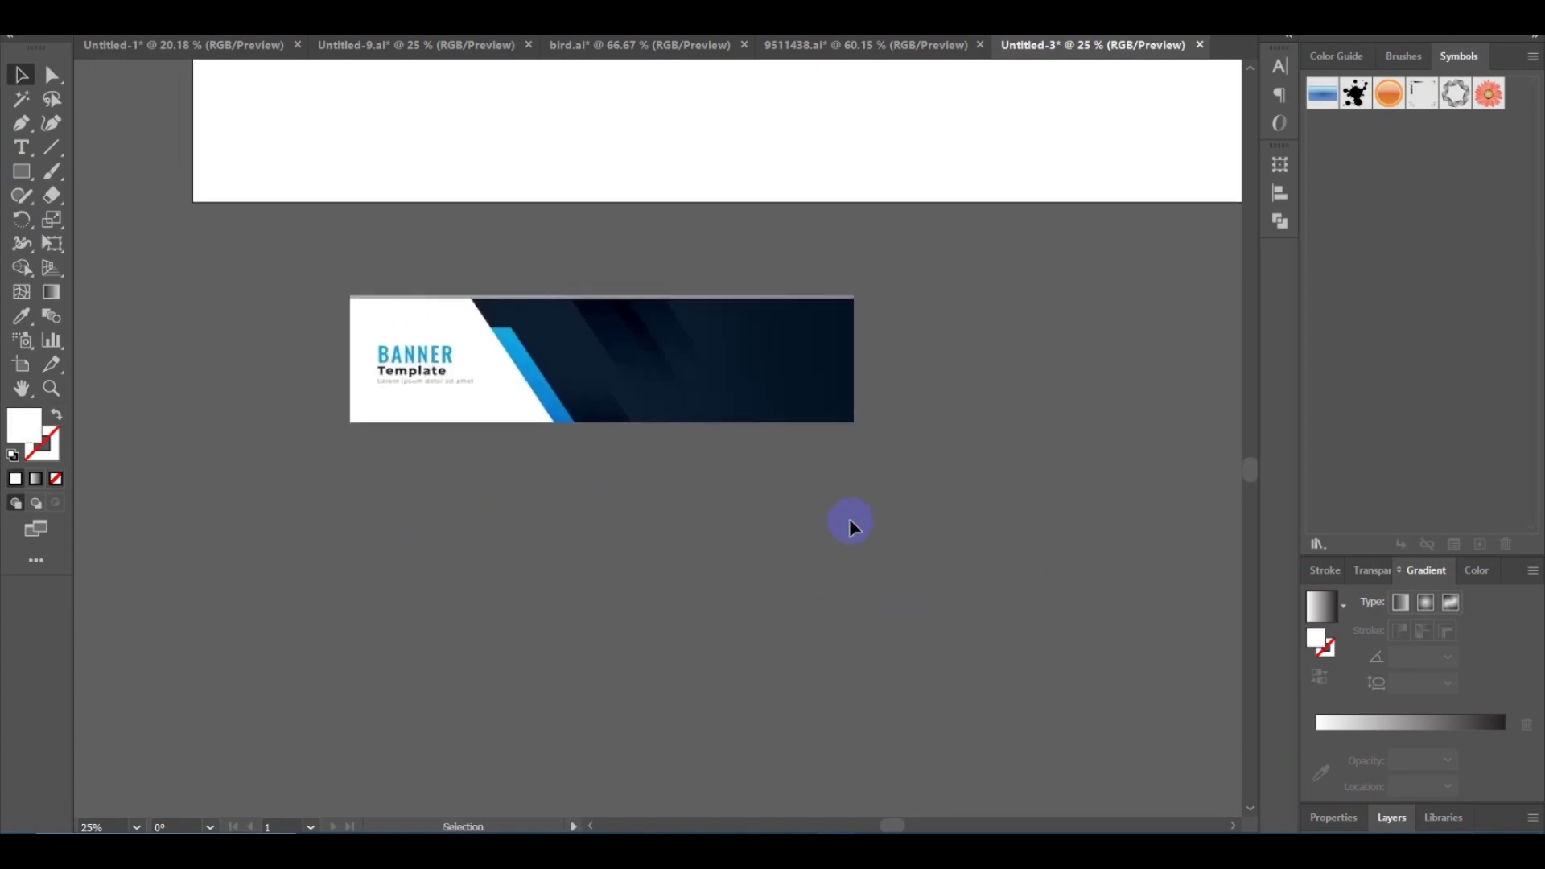
scroll(838, 507, up, 3)
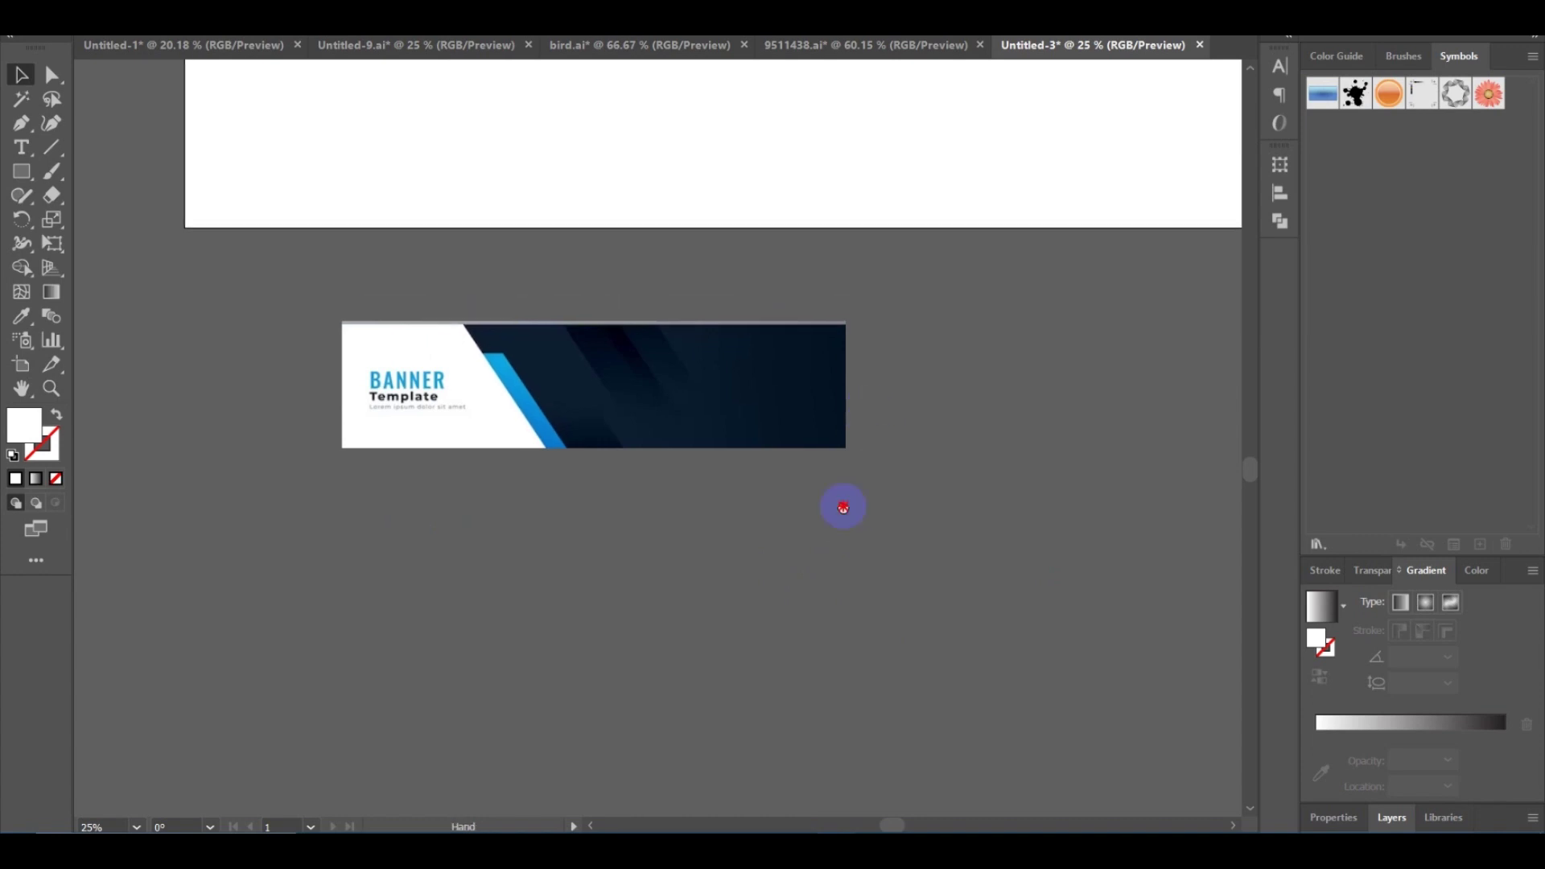
click(710, 586)
drag(713, 589, 569, 307)
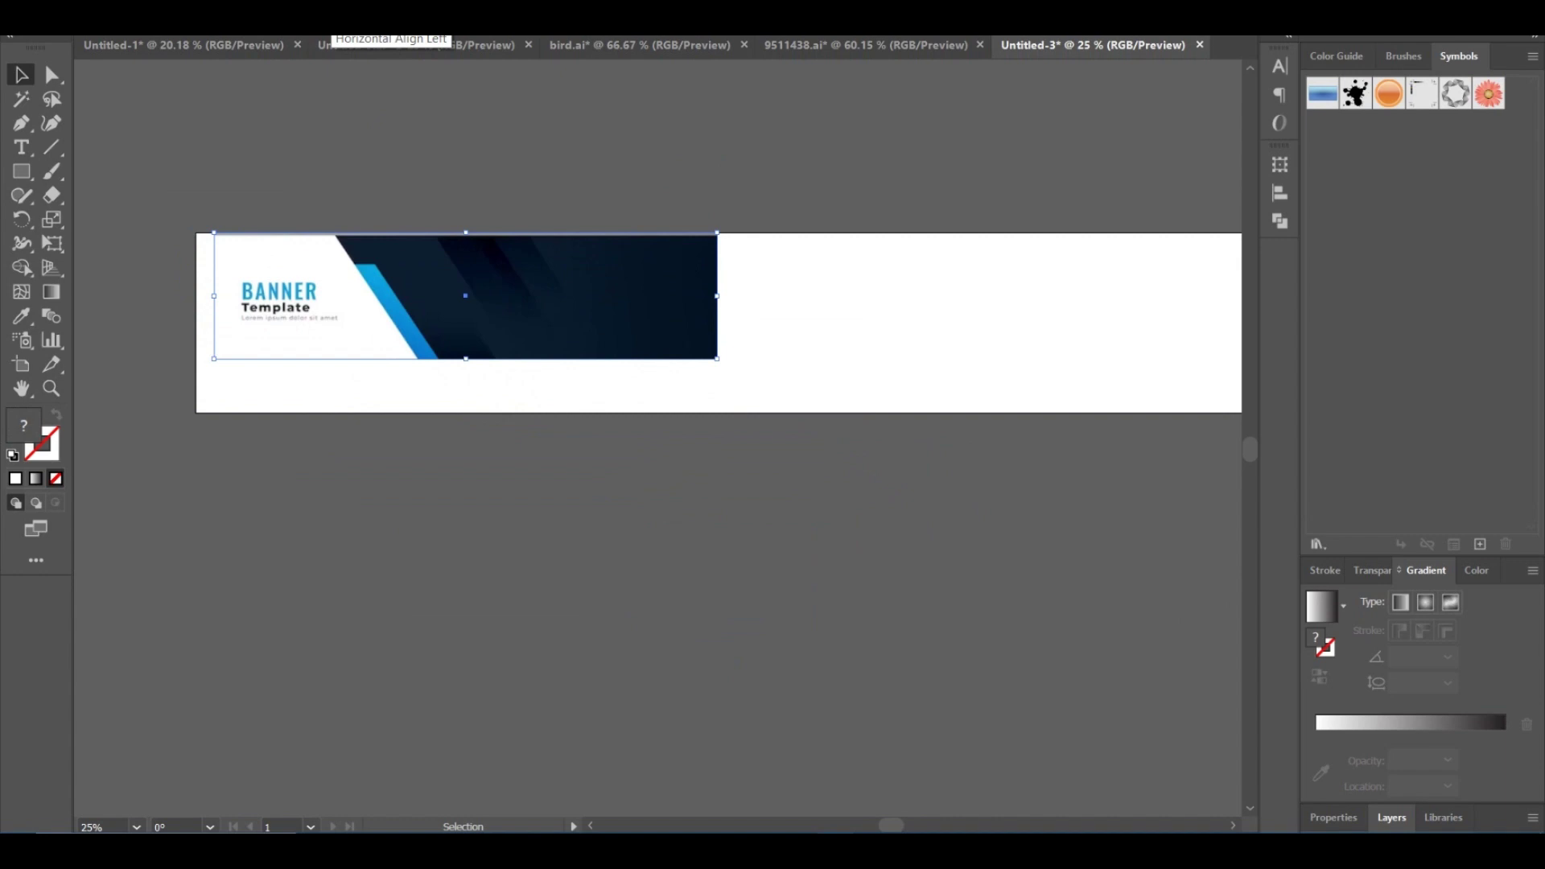
click(290, 30)
click(291, 82)
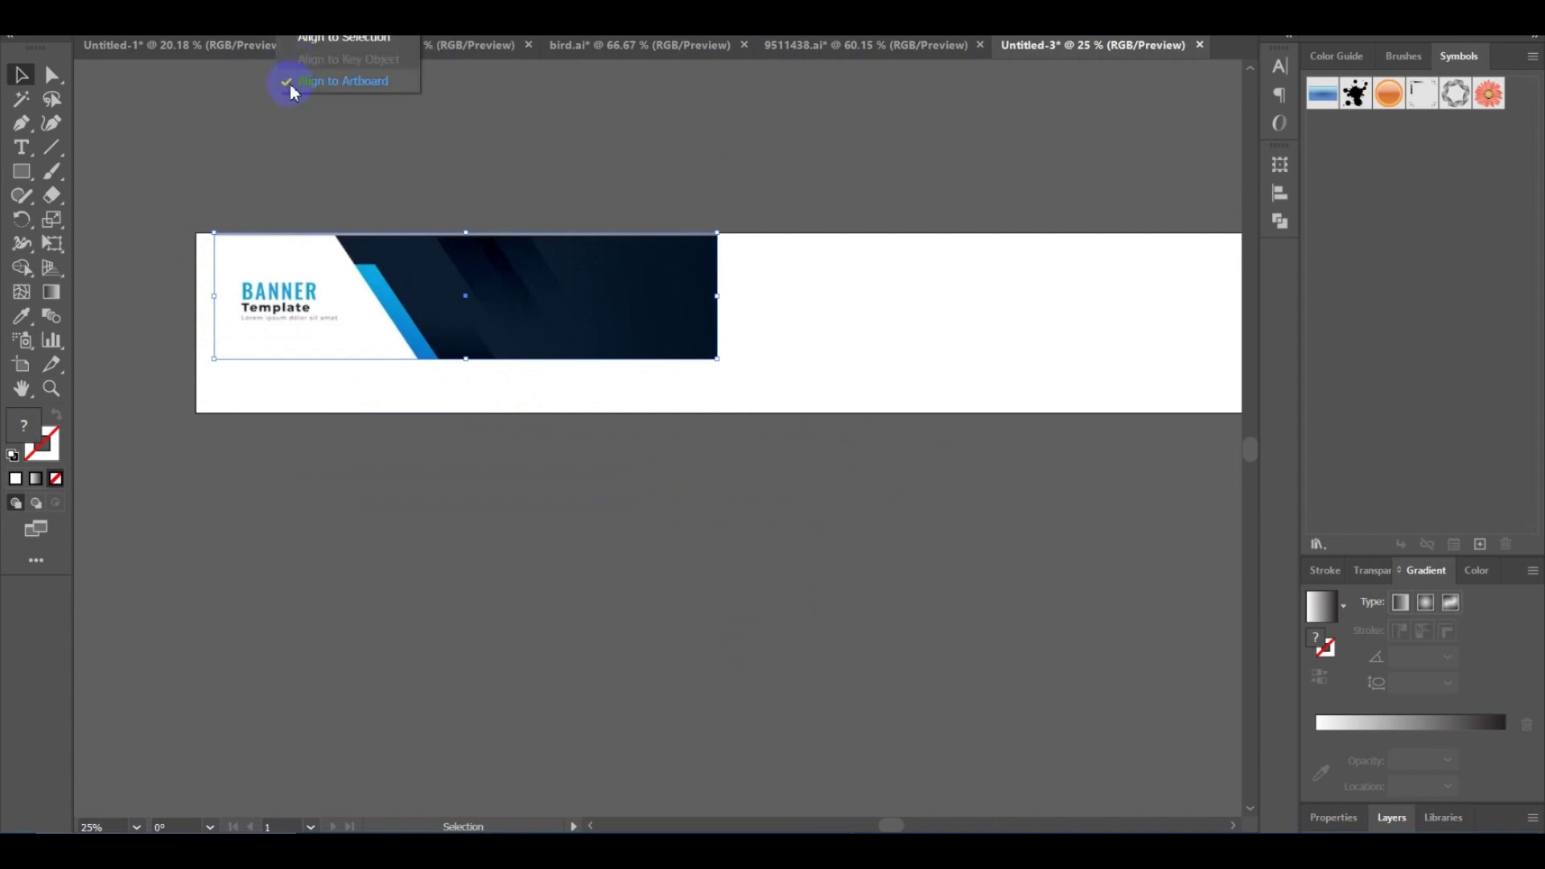
click(334, 81)
drag(428, 161, 596, 183)
click(495, 190)
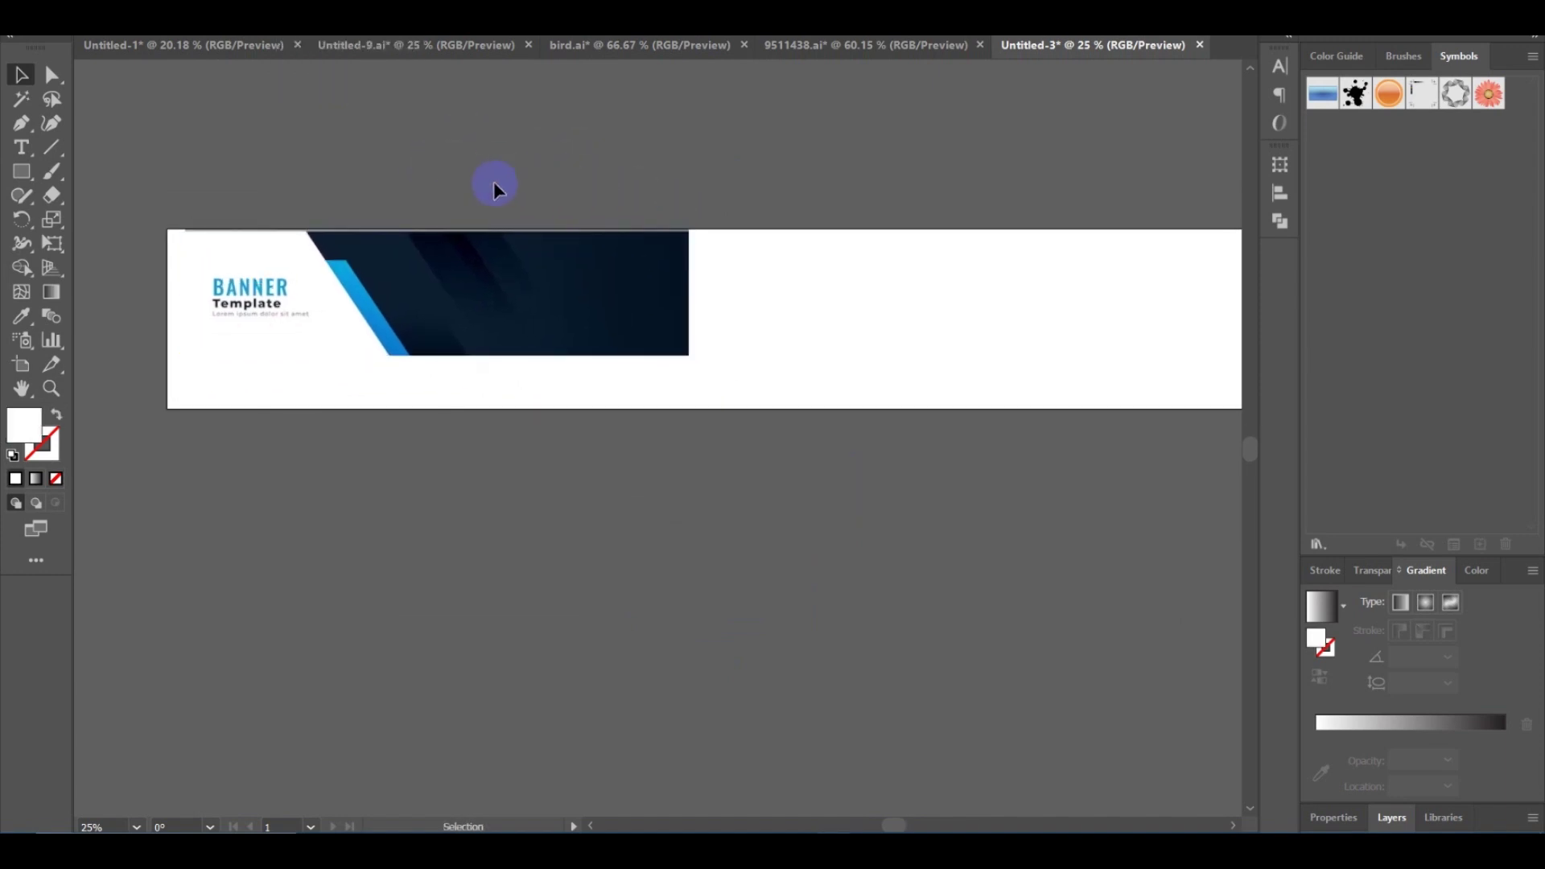
drag(495, 190, 535, 180)
drag(442, 186, 582, 167)
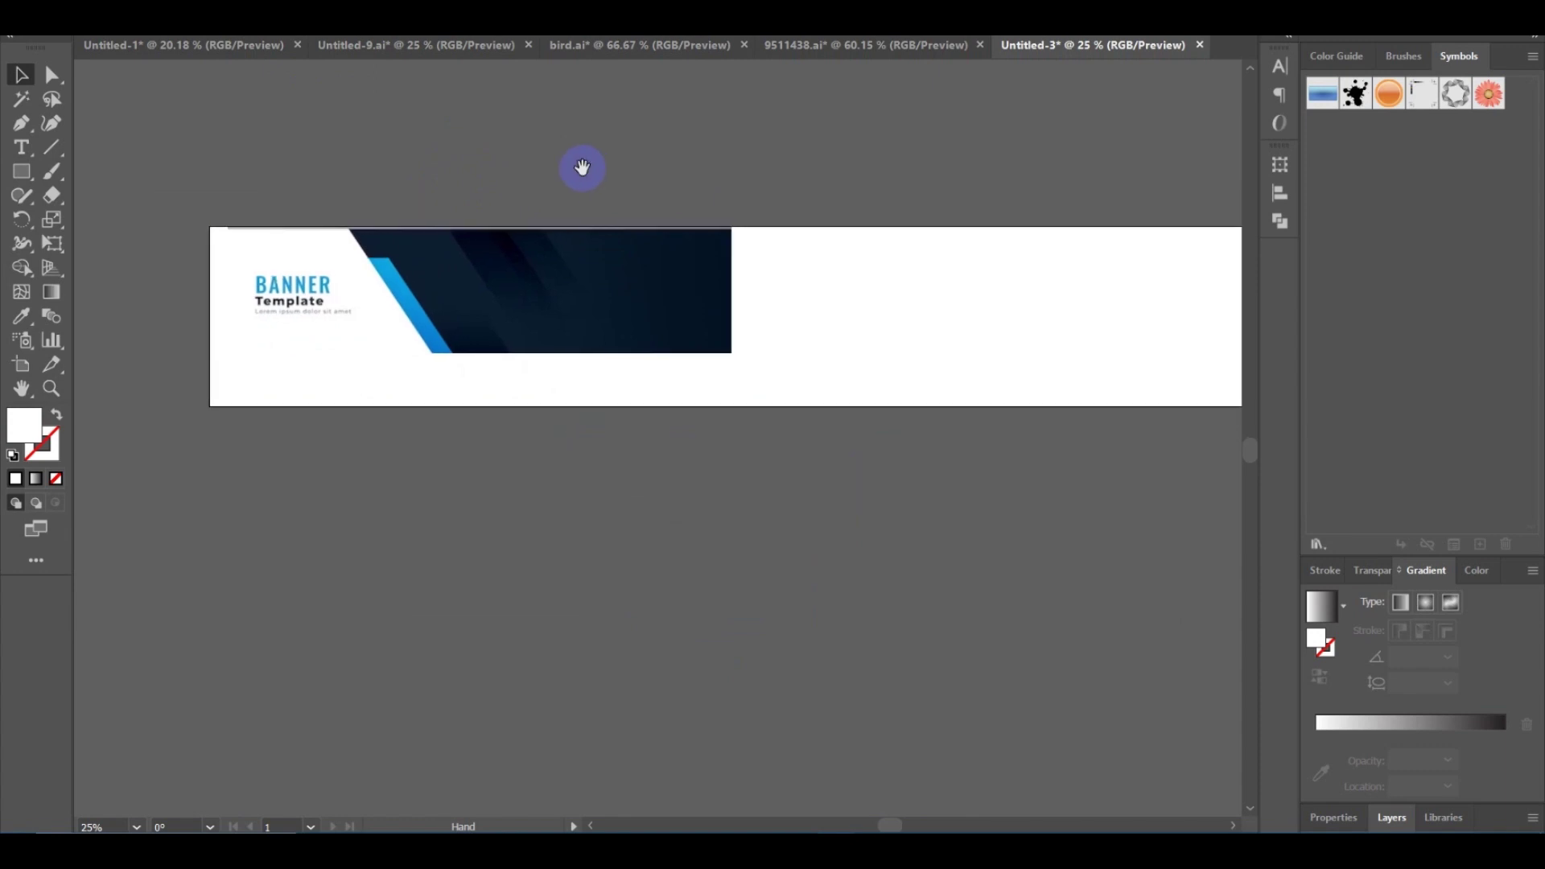
drag(765, 462, 659, 479)
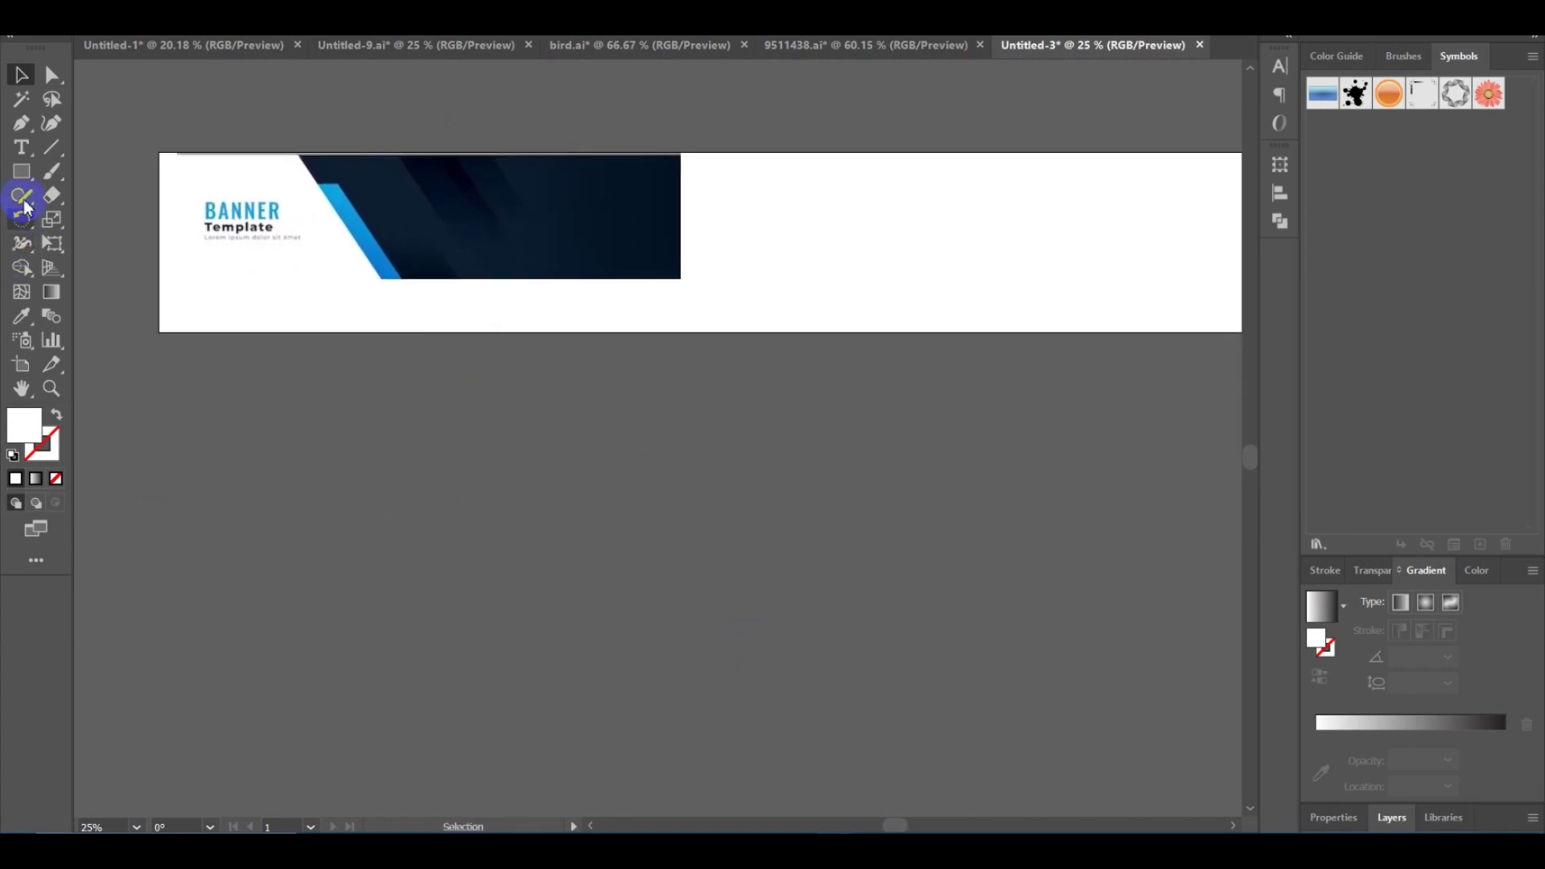
Draw a small rectangle on the artboard's white area and fill it with red ff0000.
click(21, 172)
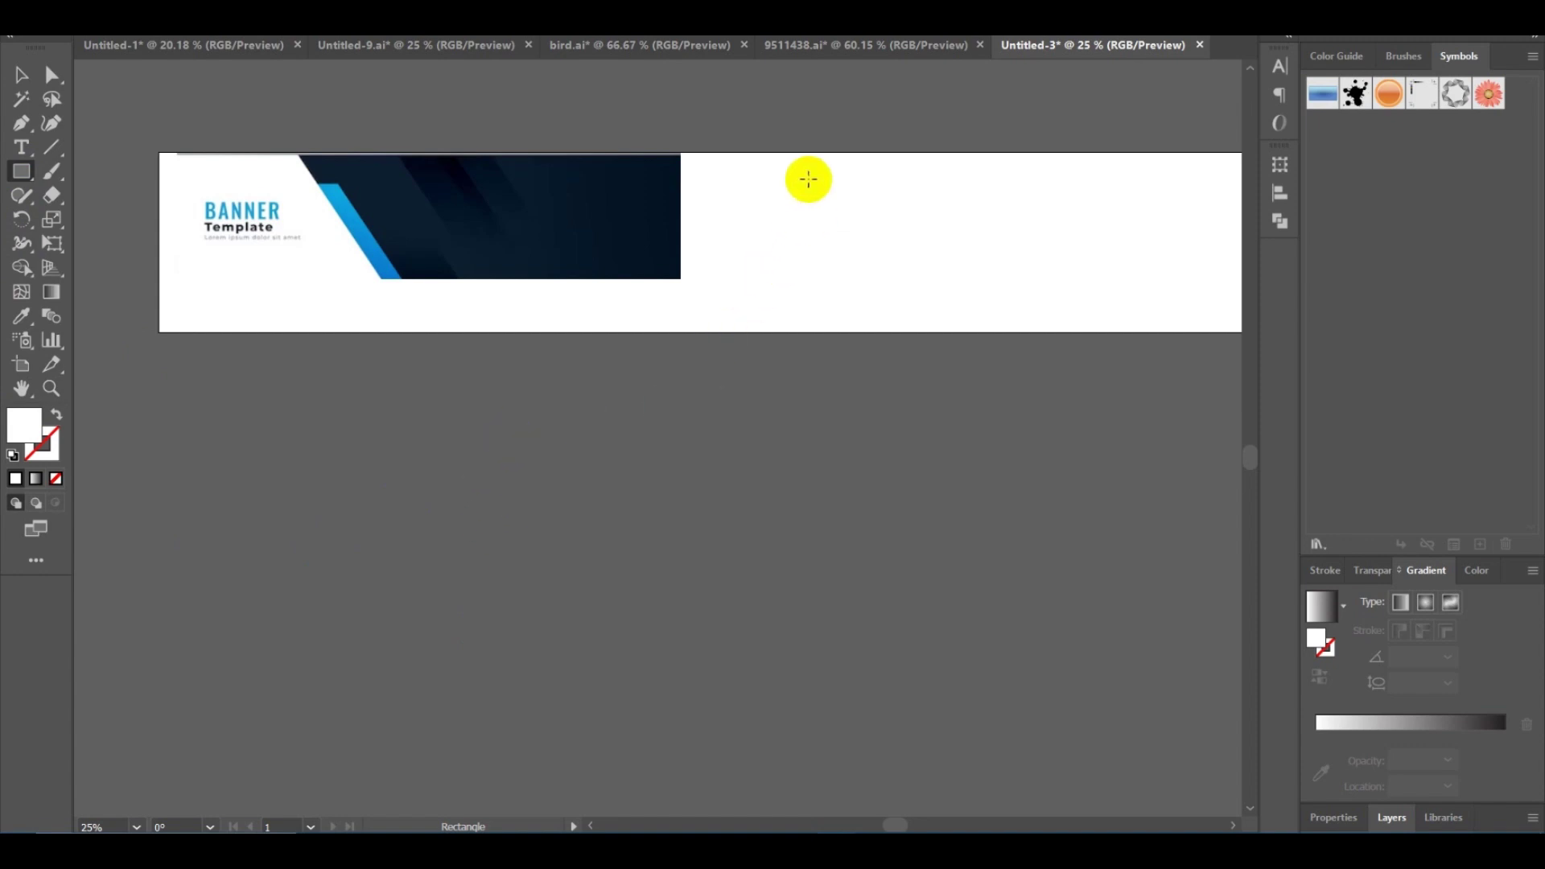
mouse_move(808, 177)
mouse_down()
mouse_move(851, 242)
mouse_move(867, 225)
mouse_up()
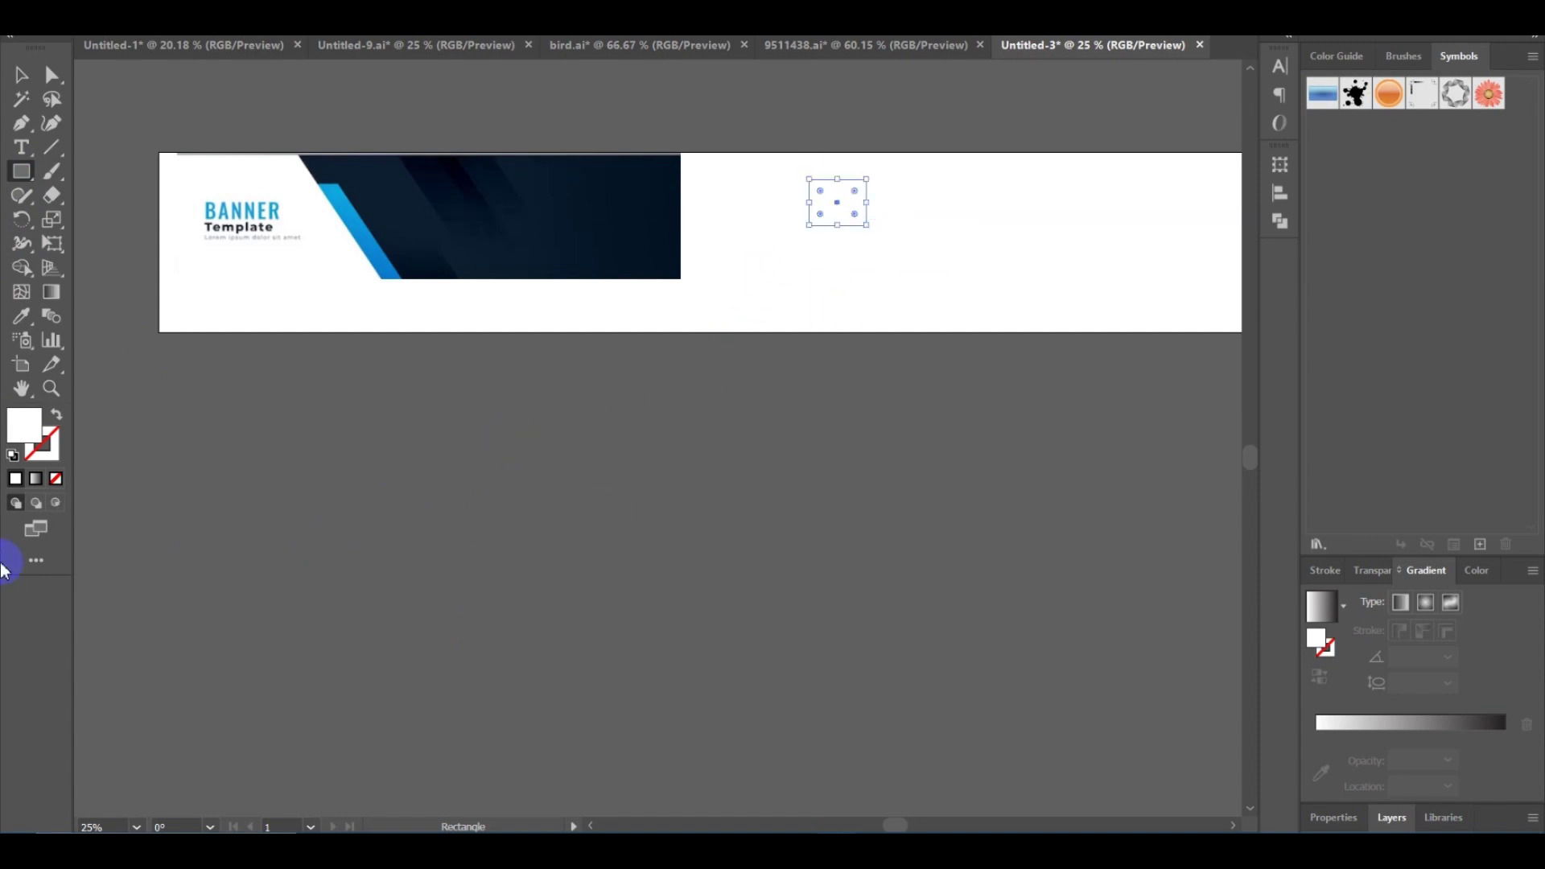
double_click(25, 438)
drag(1030, 379, 1127, 287)
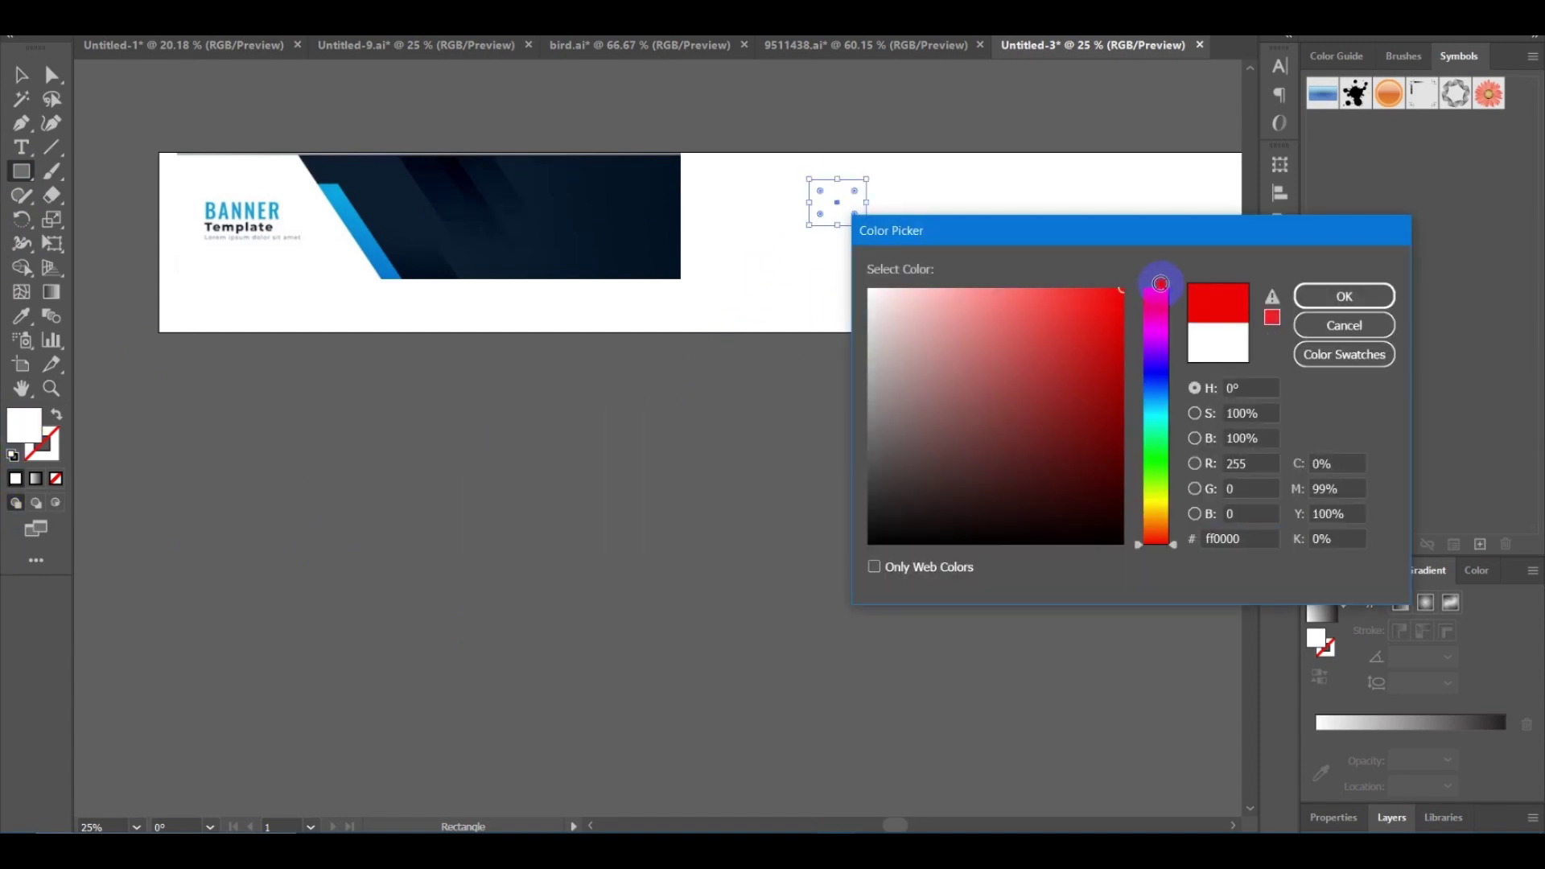
click(1356, 305)
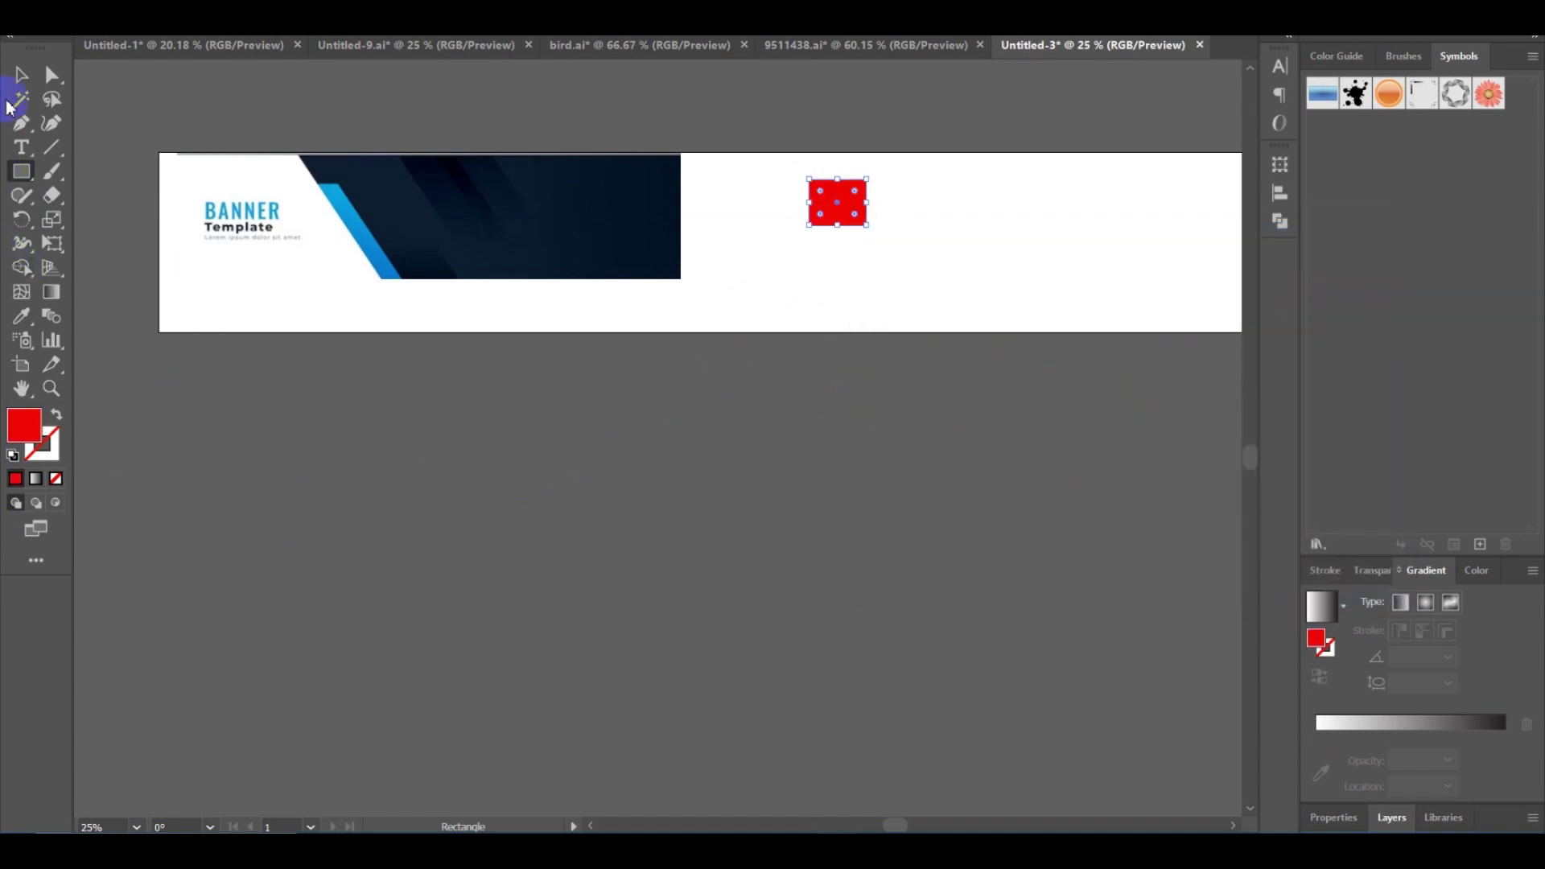
Make two staggered copies of the red rectangle, then select all three.
click(51, 77)
click(818, 513)
scroll(659, 517, right, 5)
scroll(659, 517, up, 2)
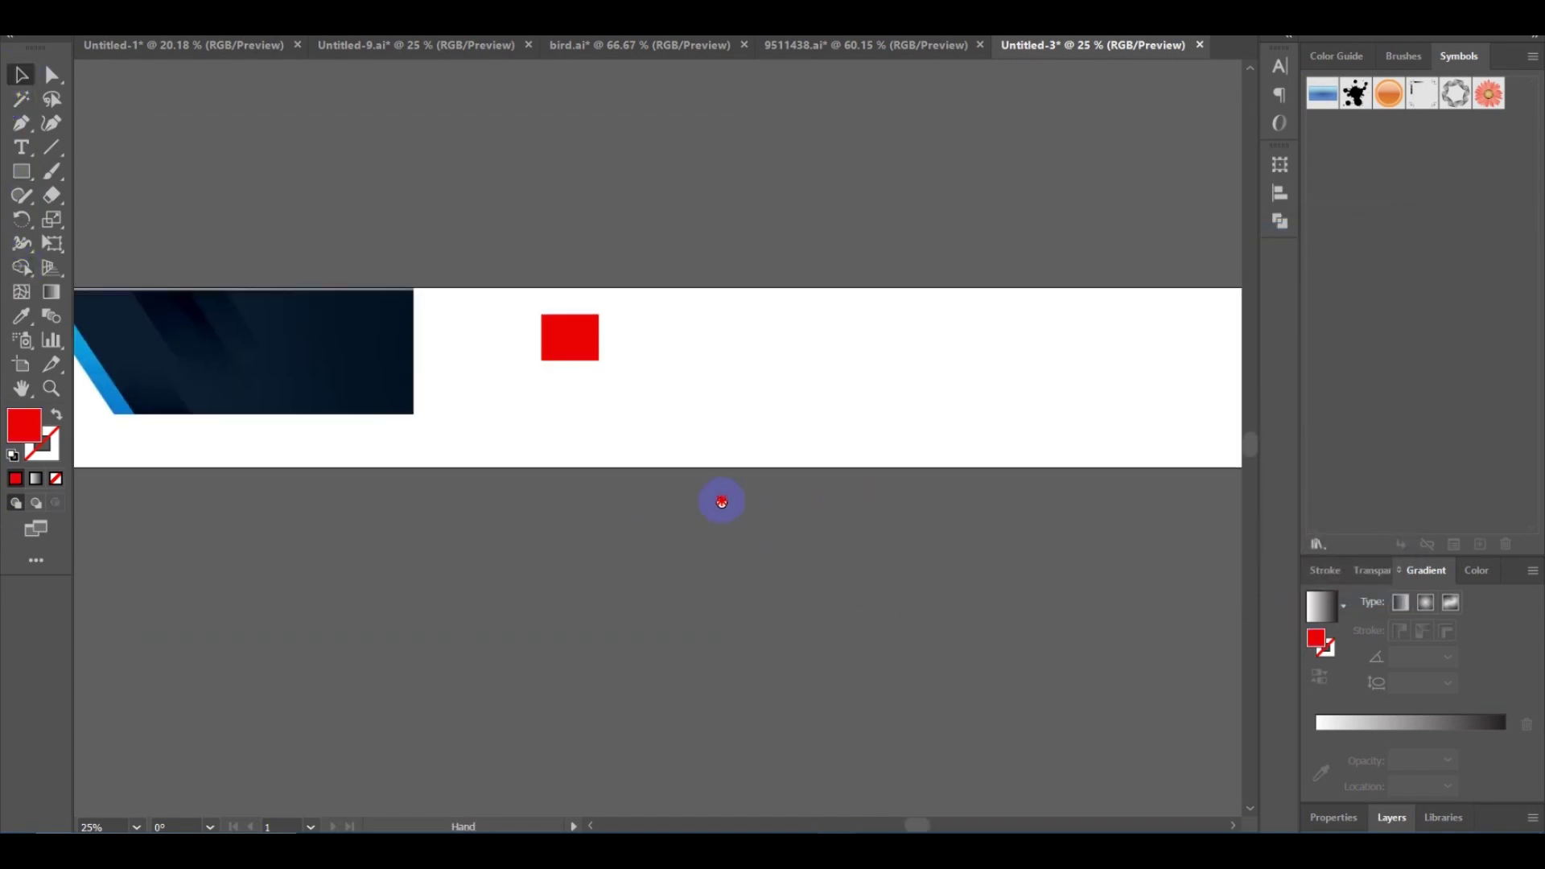
drag(557, 352, 703, 318)
drag(613, 503, 666, 473)
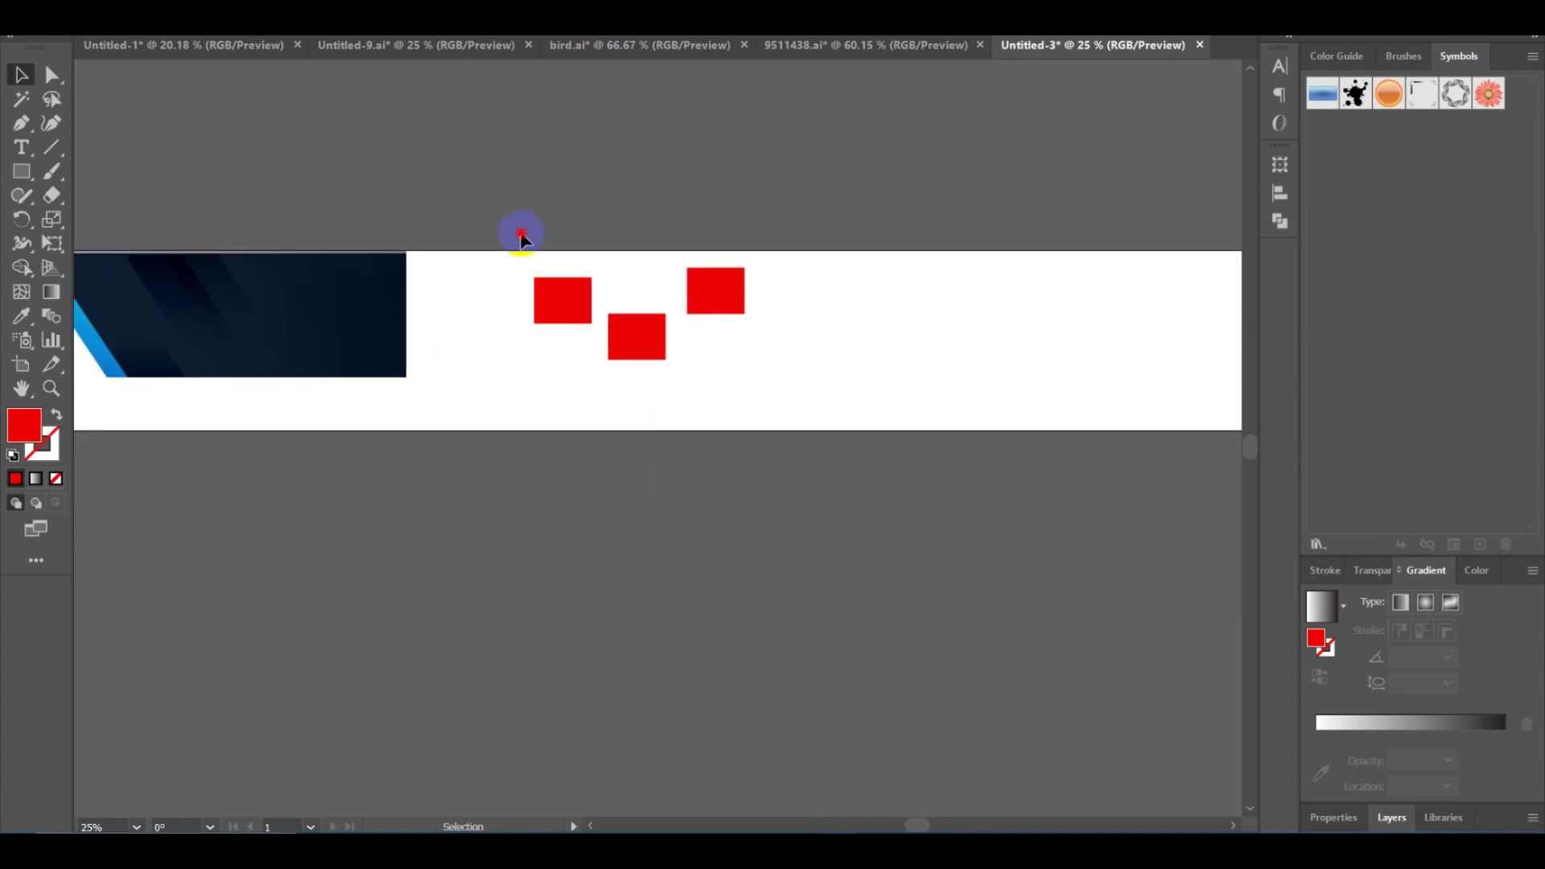
drag(522, 237, 800, 410)
drag(645, 421, 693, 387)
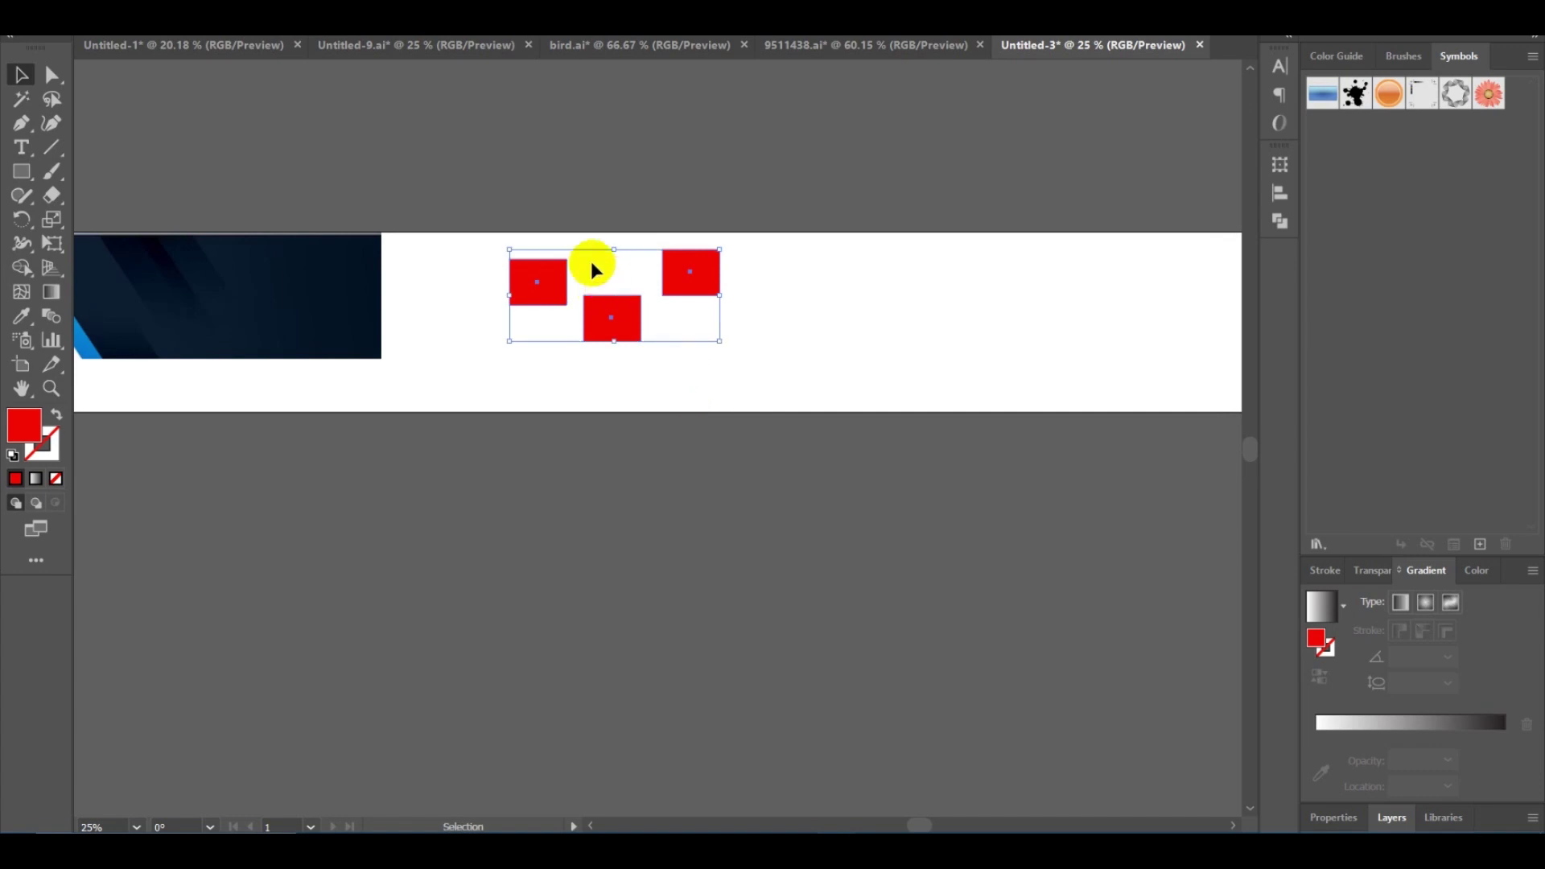
drag(604, 304, 532, 321)
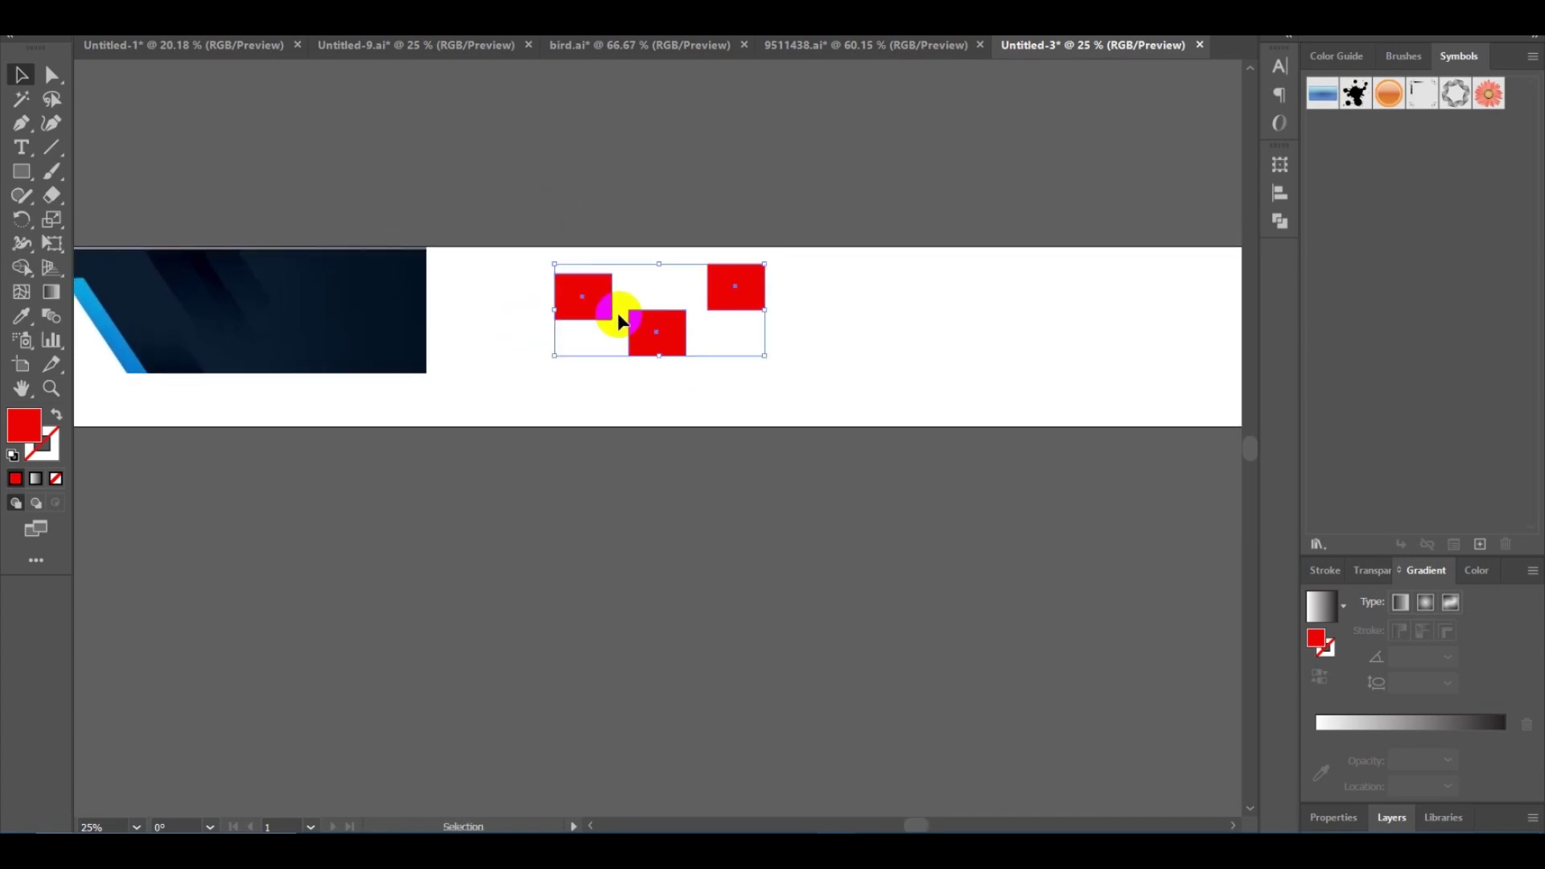
key(space)
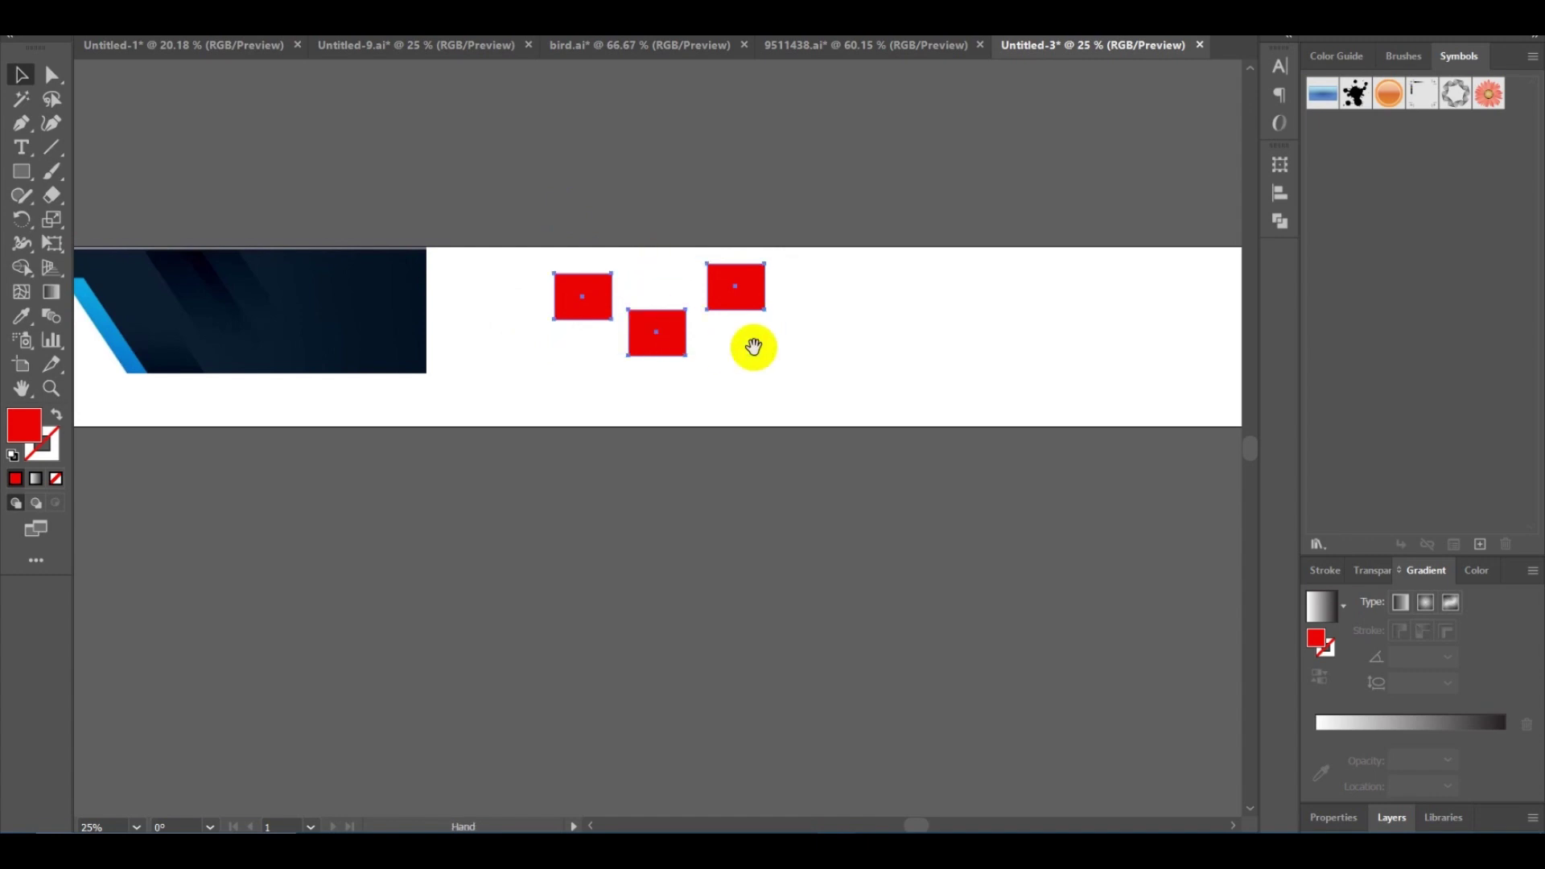
drag(754, 347, 712, 352)
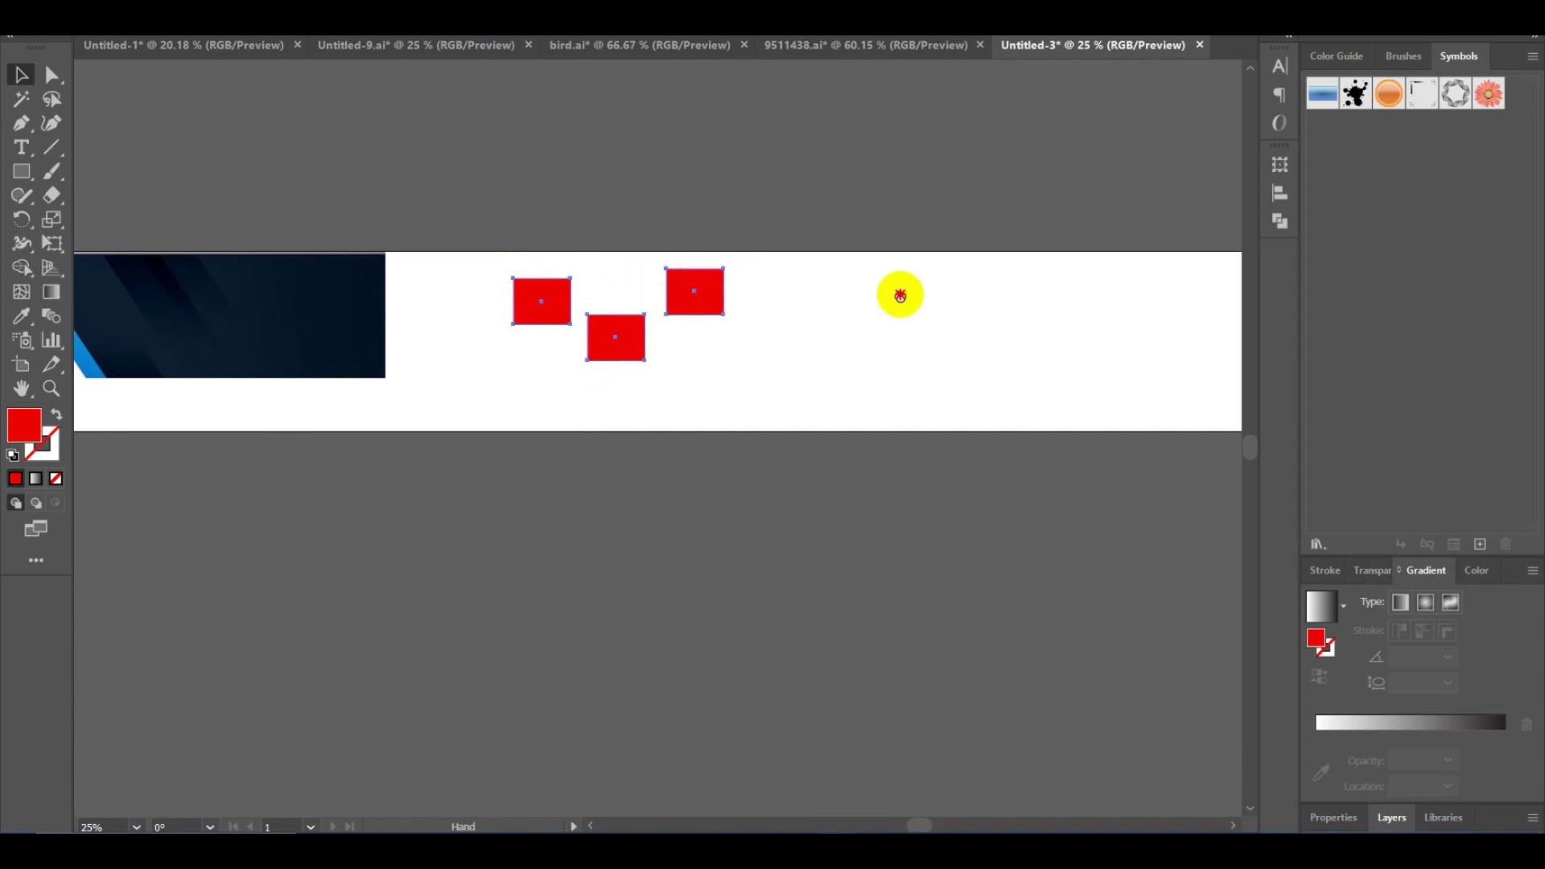
drag(897, 293, 873, 300)
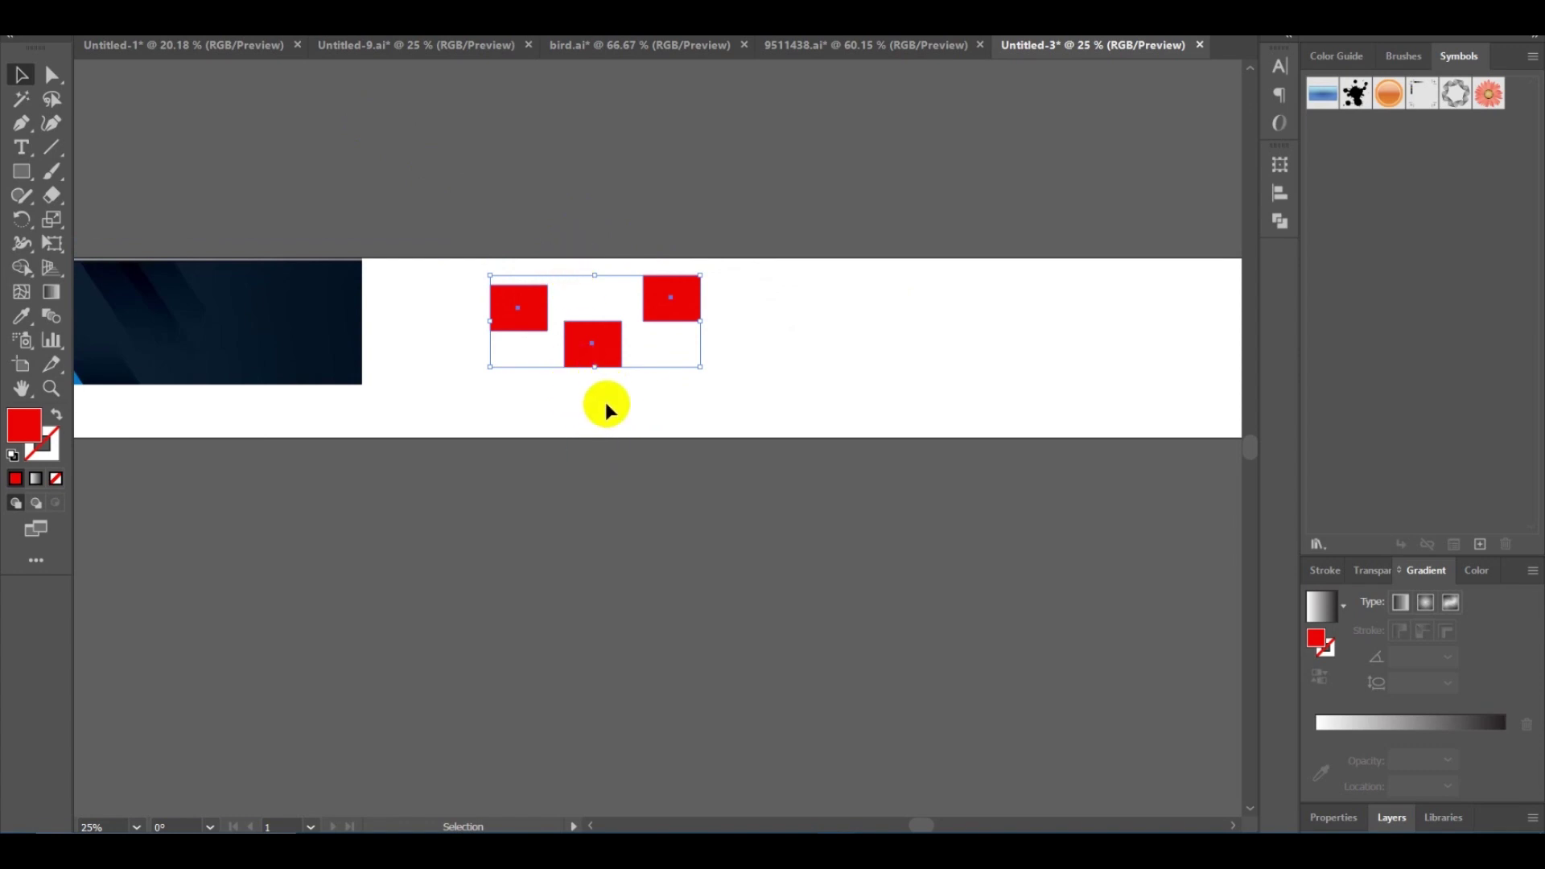
click(607, 411)
drag(556, 424, 604, 311)
click(525, 259)
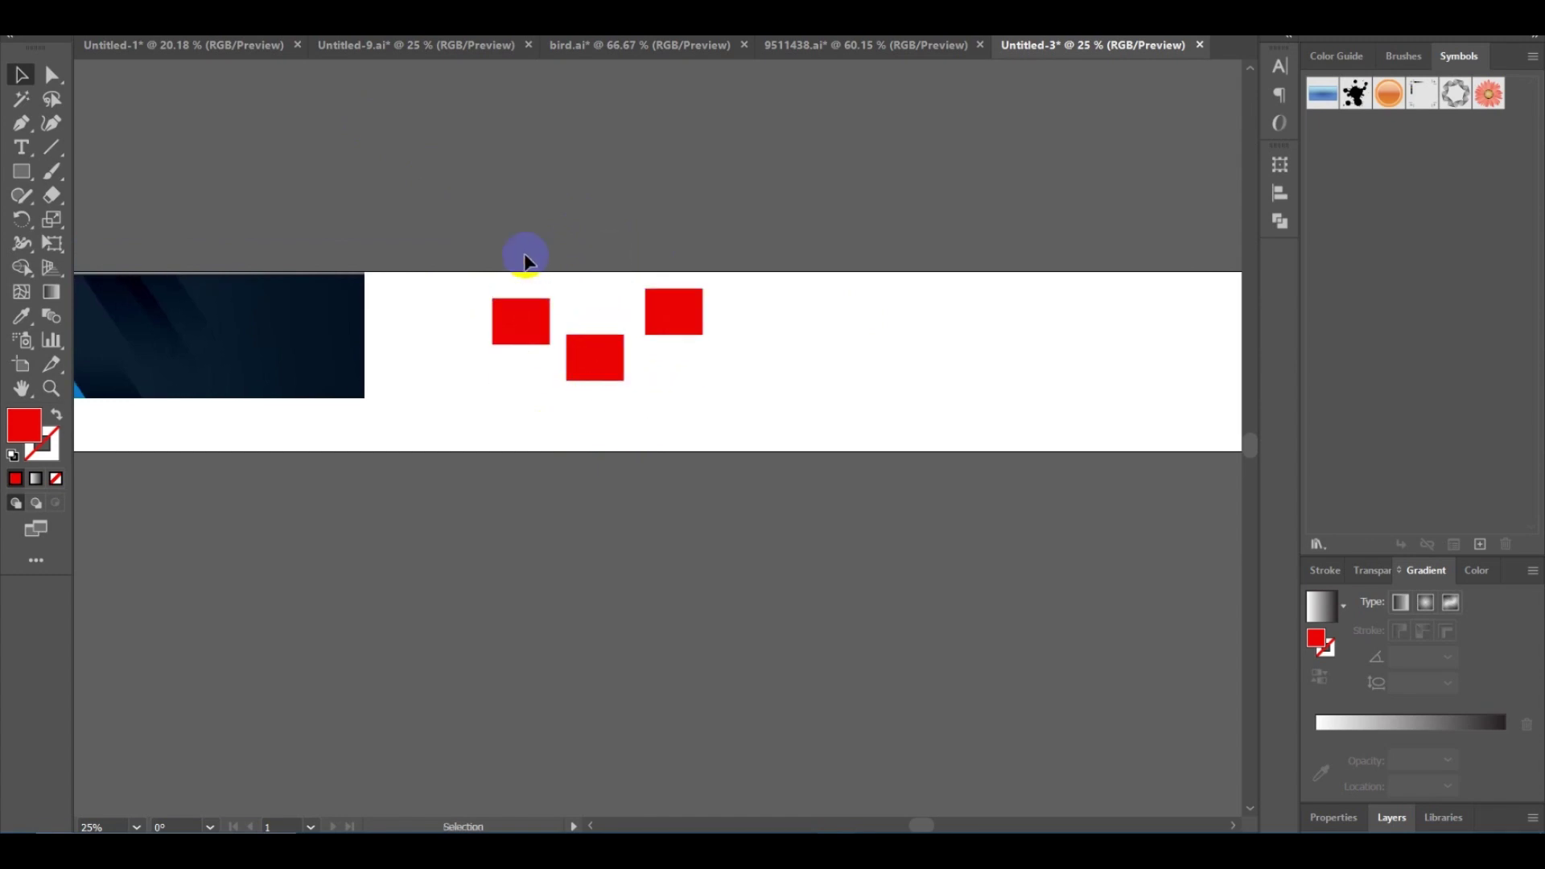
drag(444, 274, 717, 390)
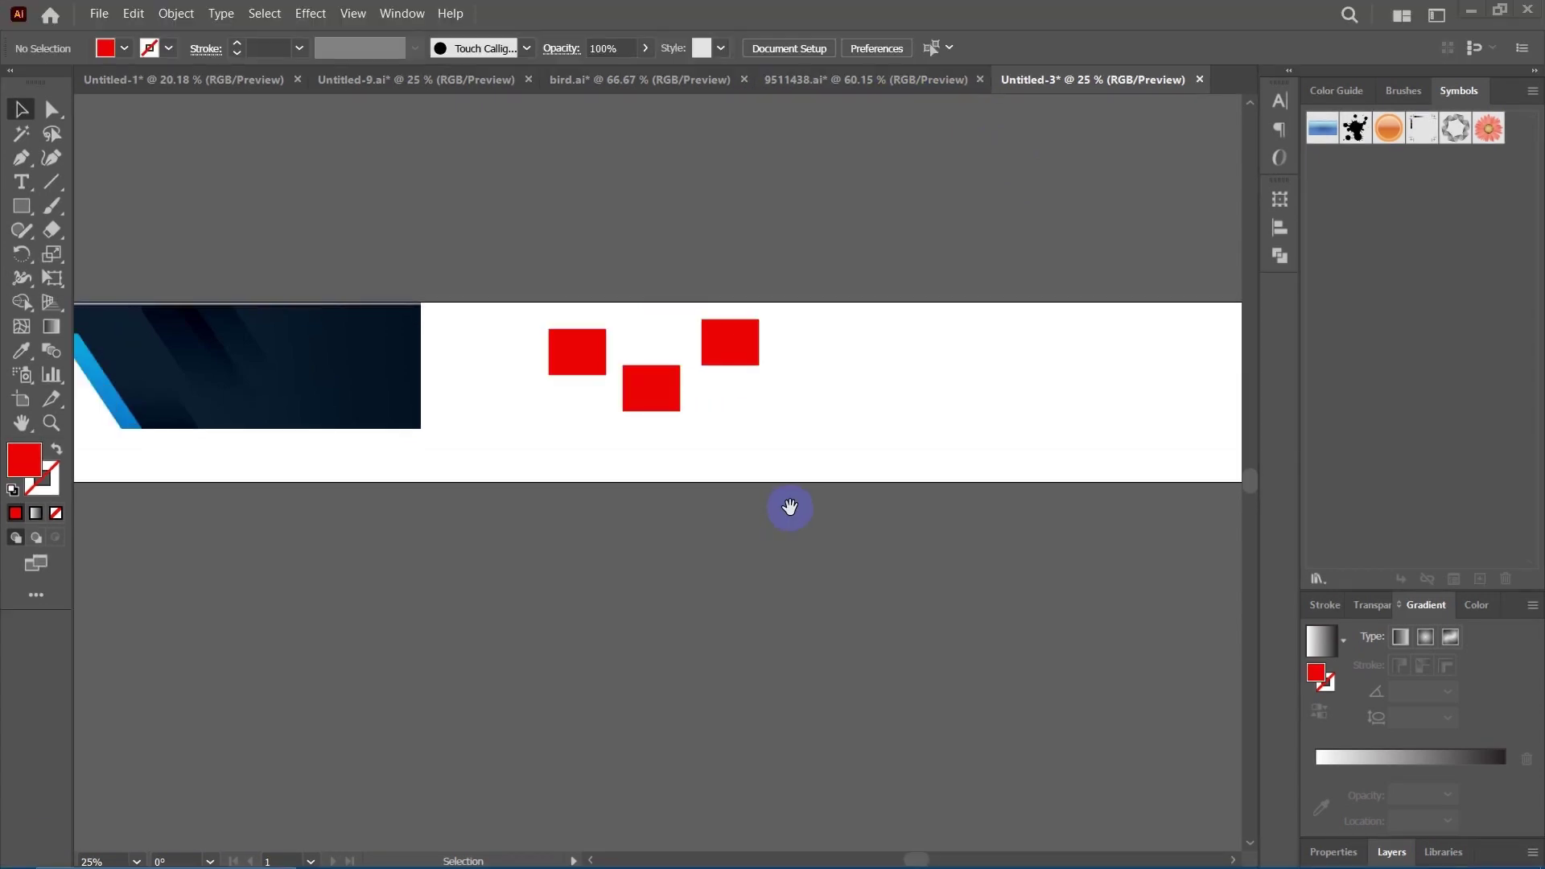
Vertically centre the three red rectangles relative to the selection, then undo it.
scroll(749, 499, left, 2)
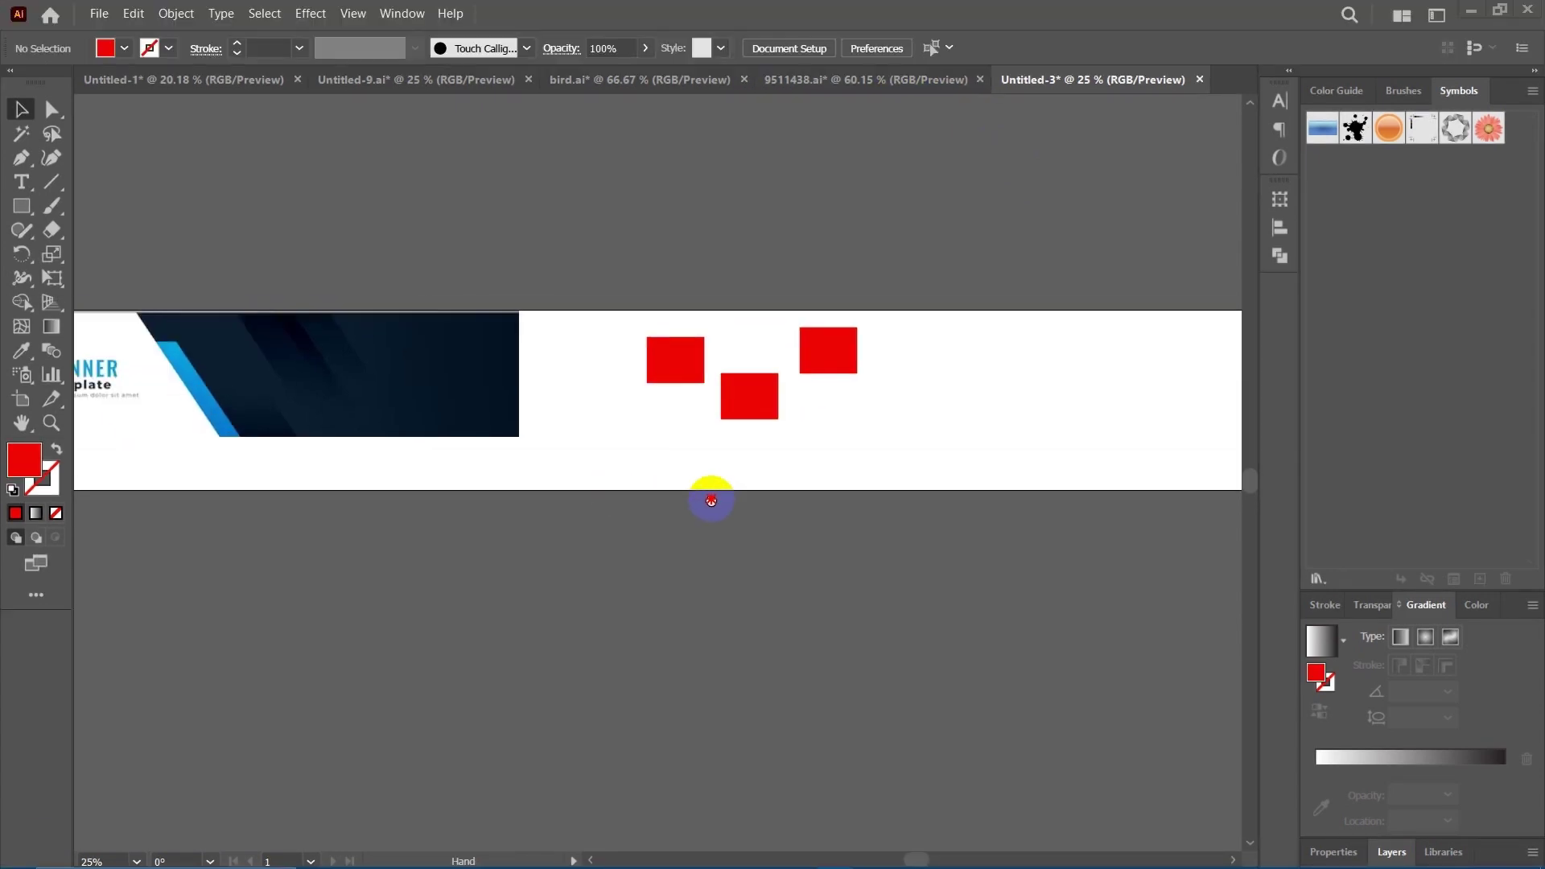
scroll(768, 488, right, 1)
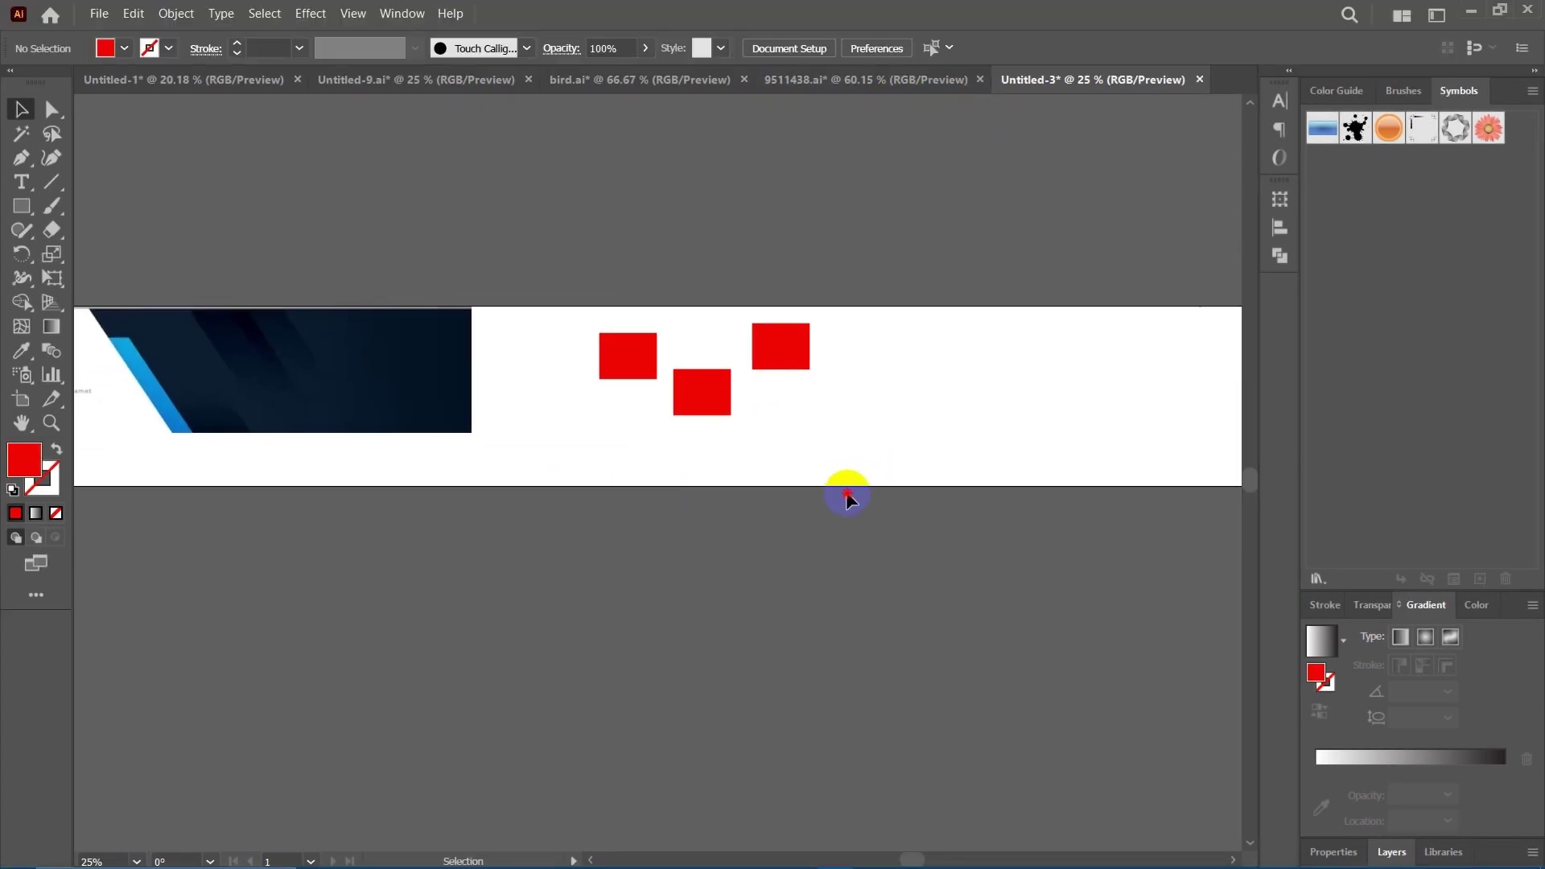
scroll(805, 467, right, 2)
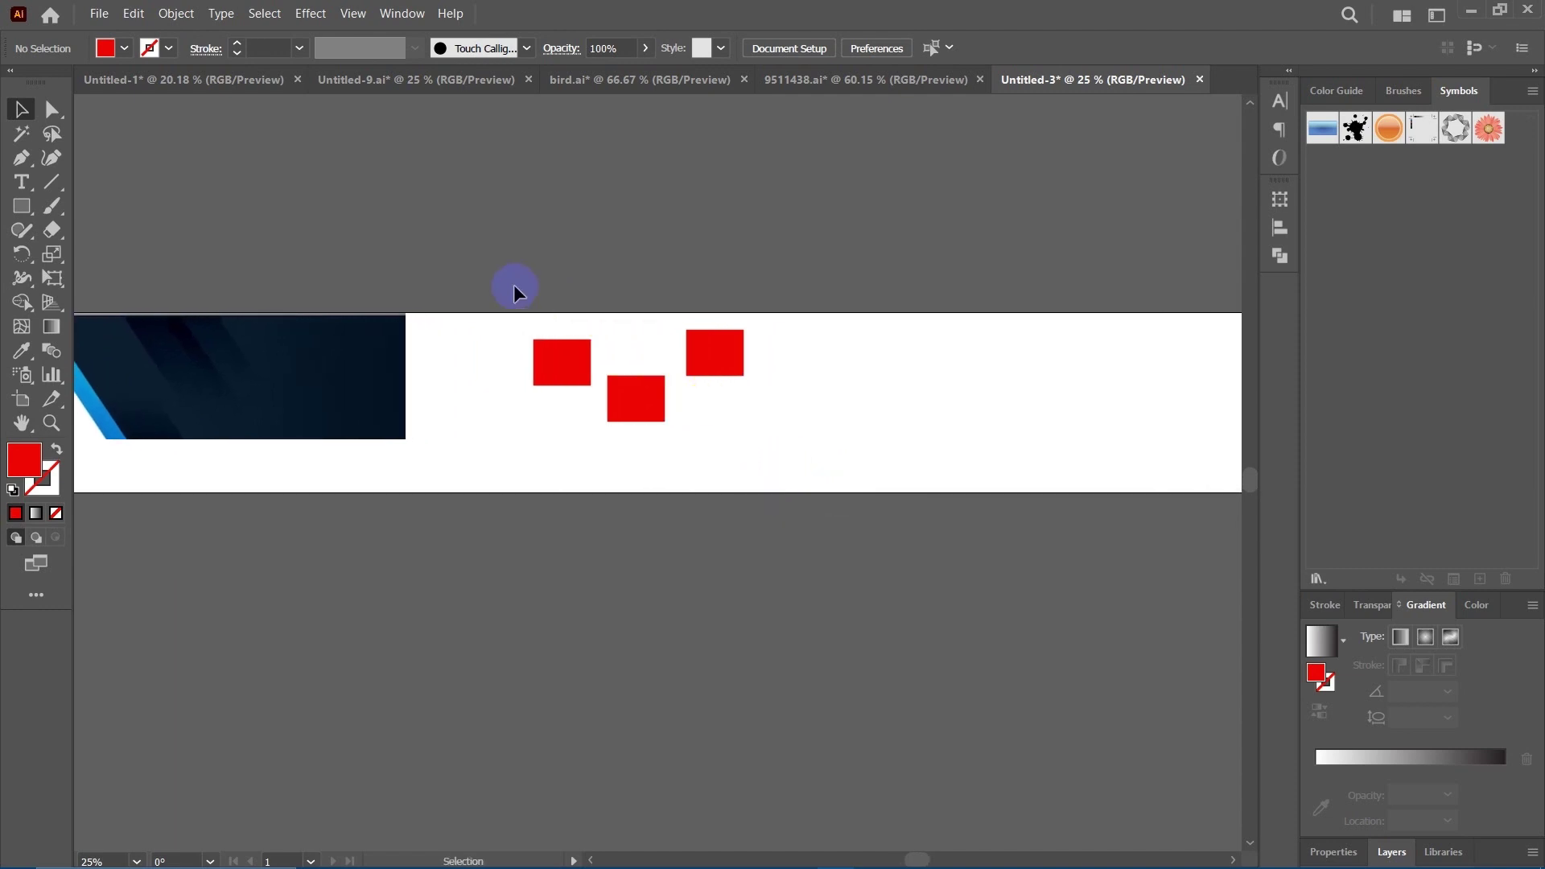
drag(515, 290, 803, 477)
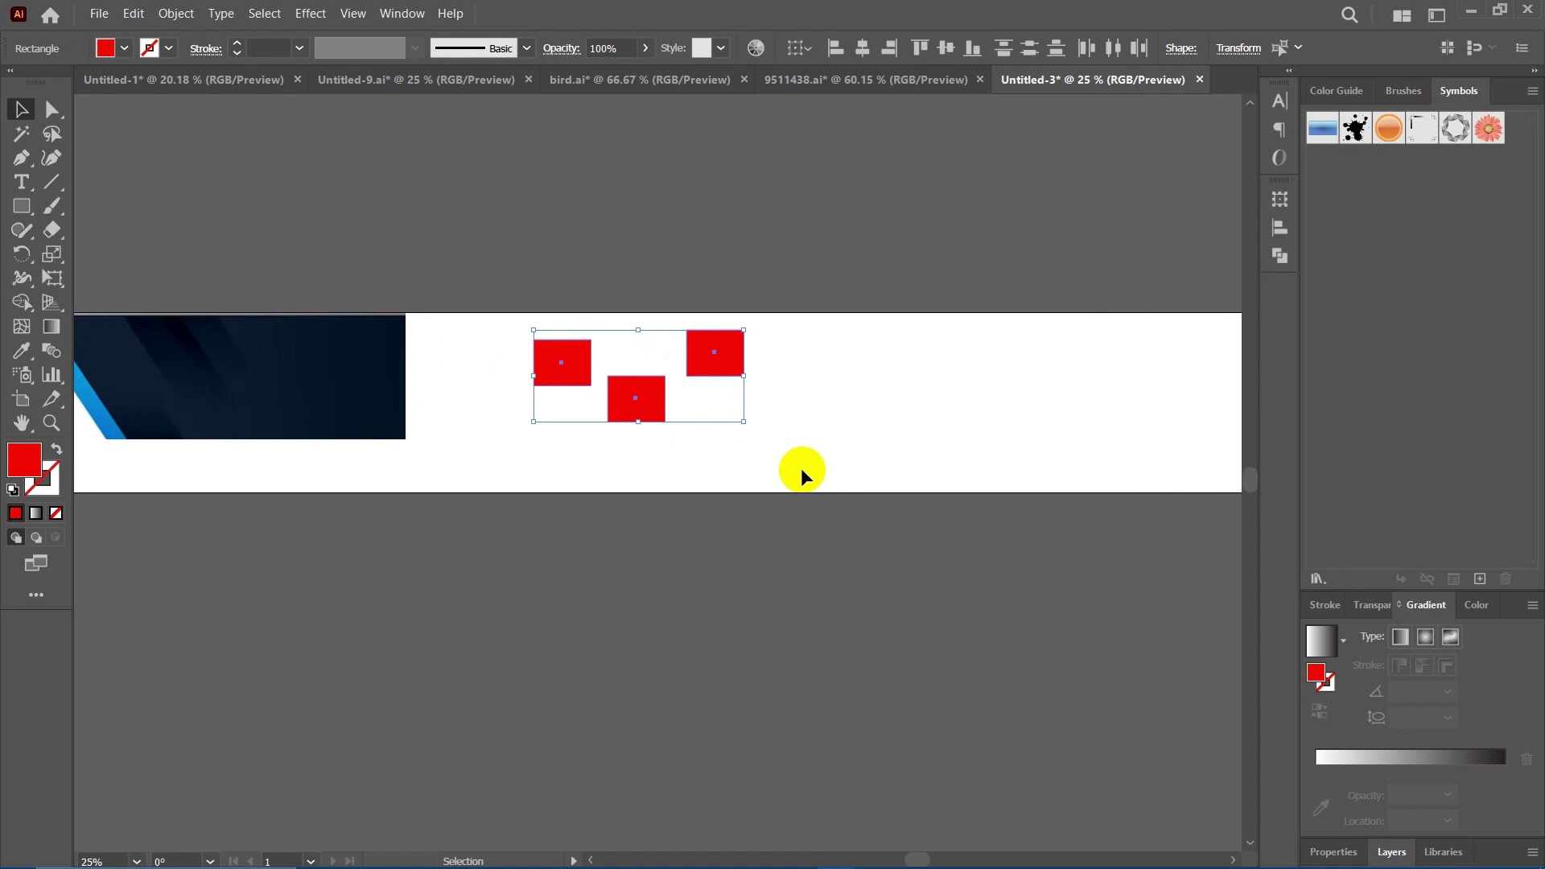
scroll(797, 434, right, 2)
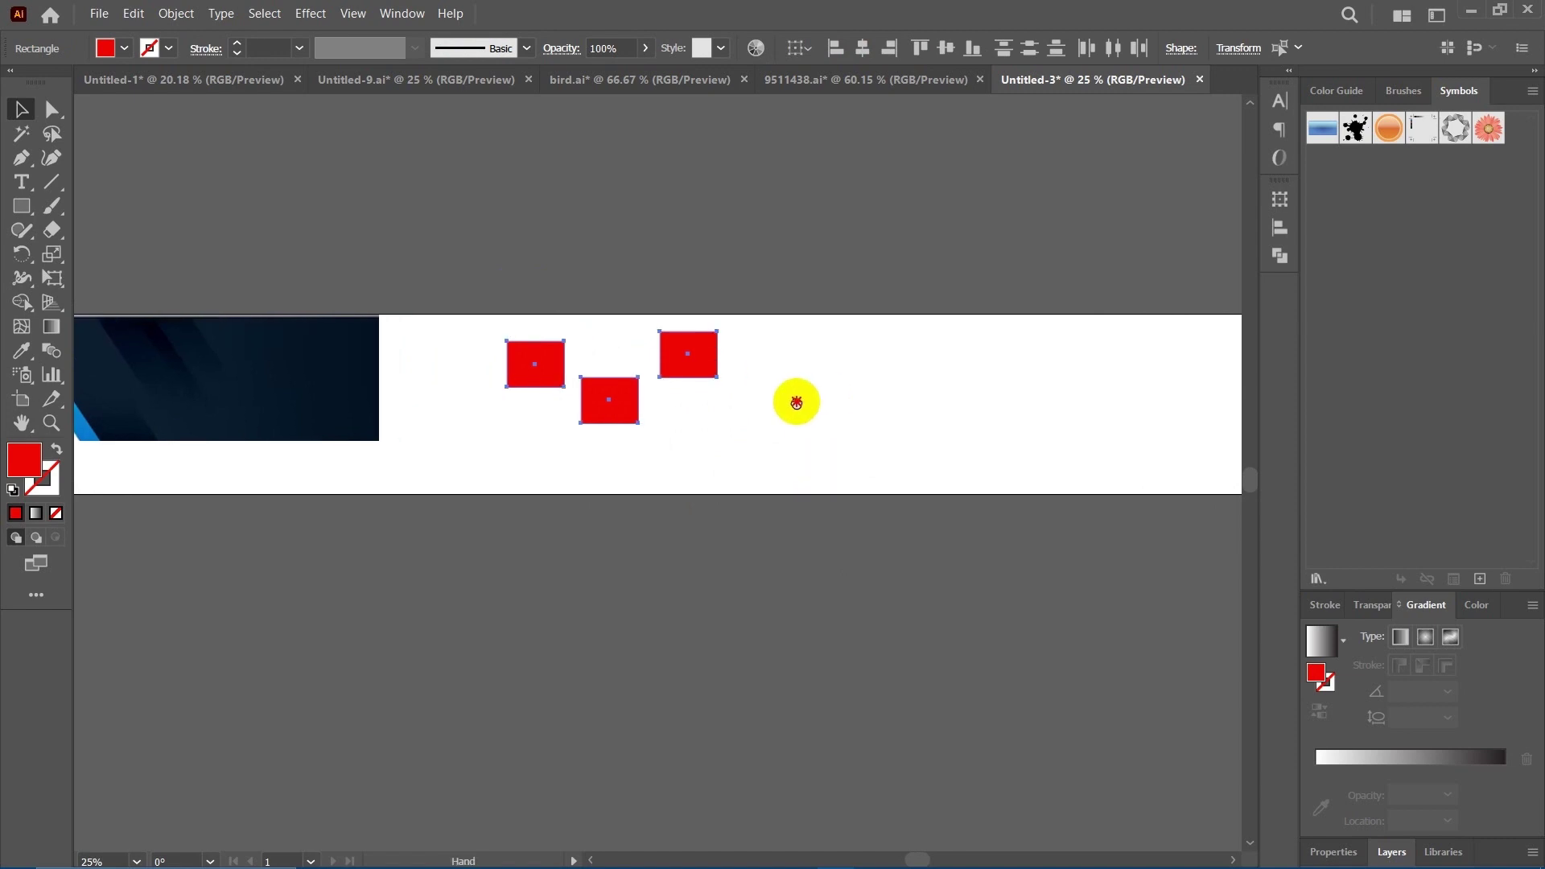
click(813, 50)
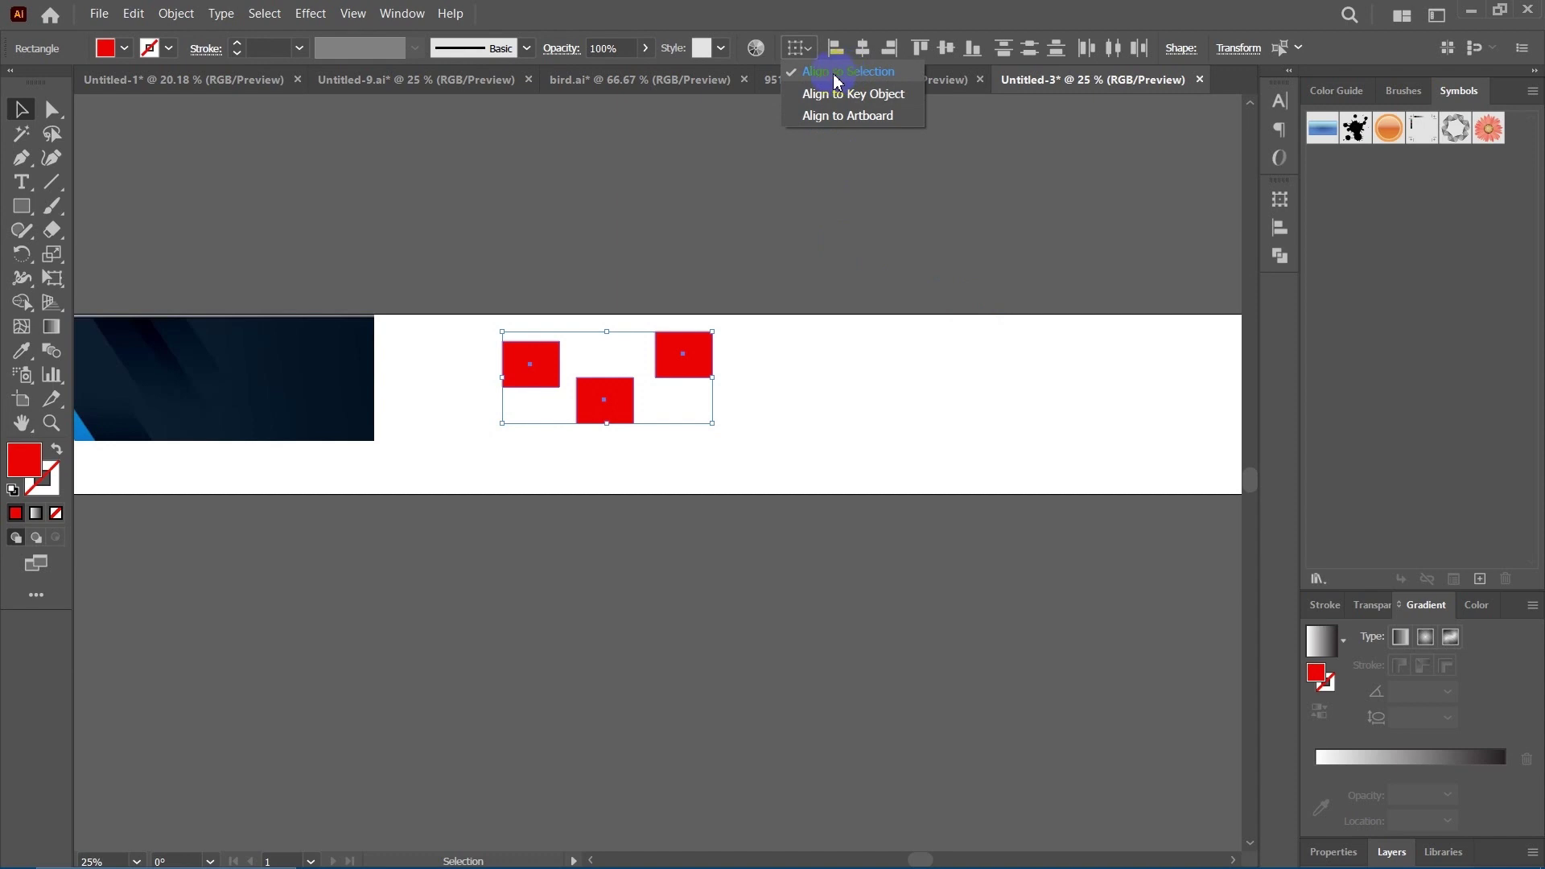
click(837, 81)
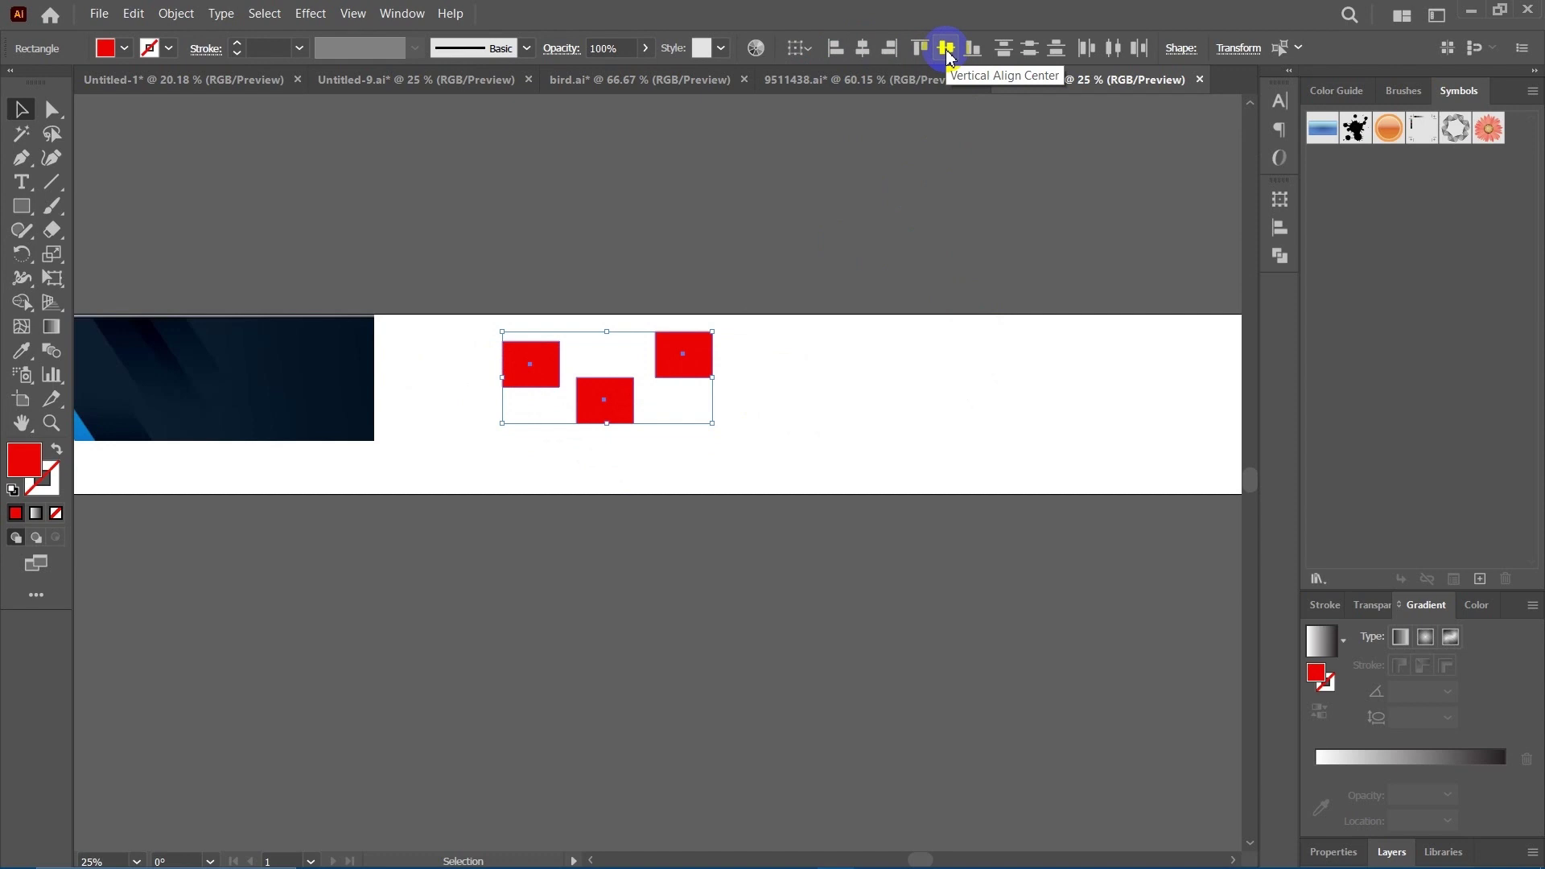
click(947, 50)
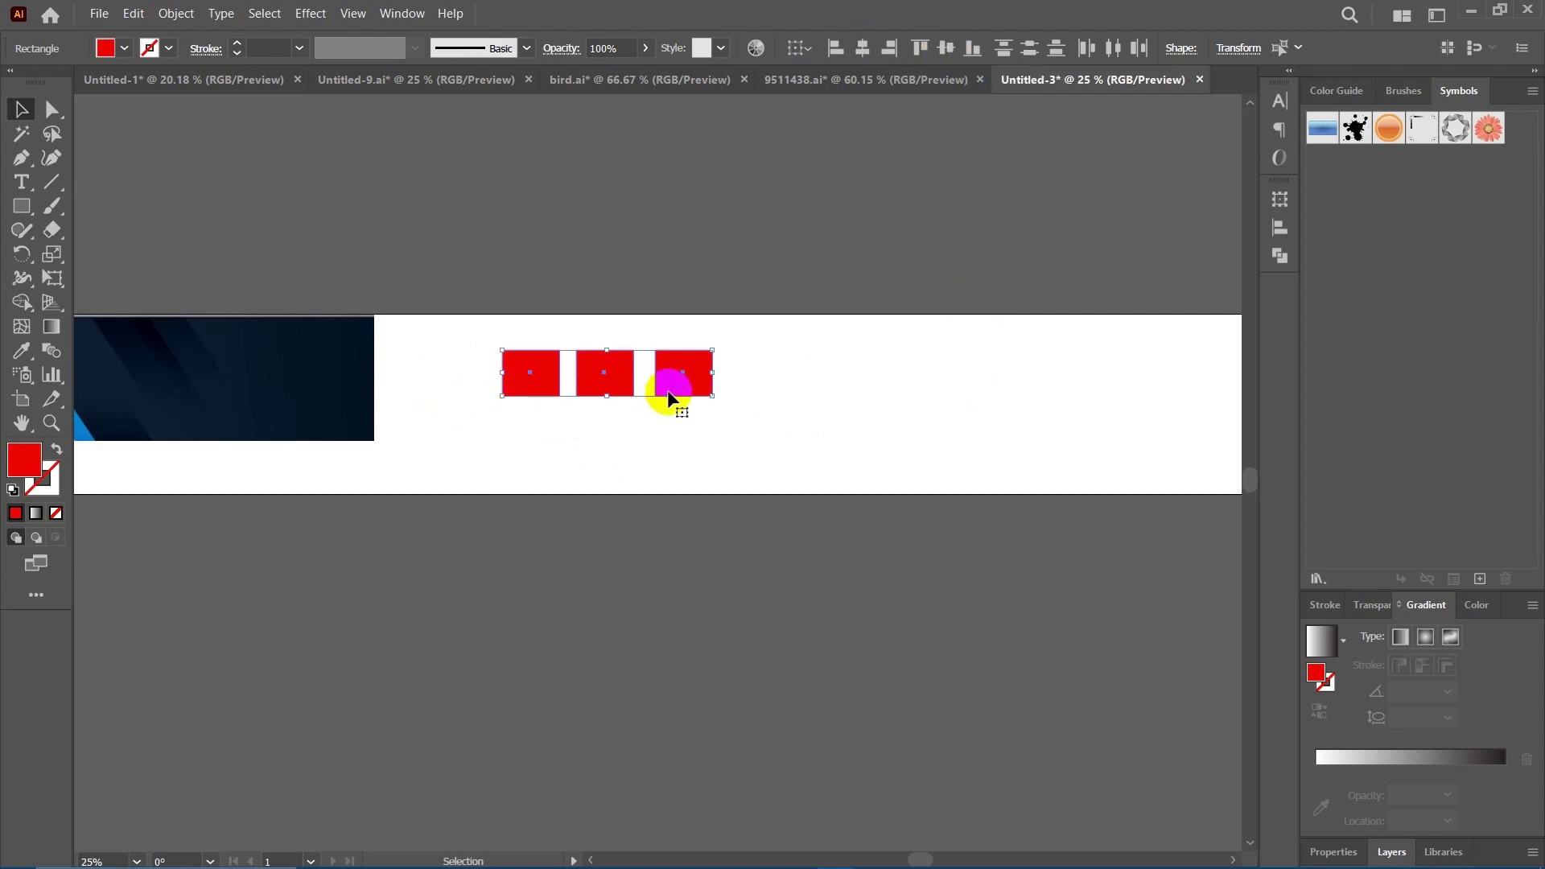
click(535, 368)
scroll(654, 447, left, 1)
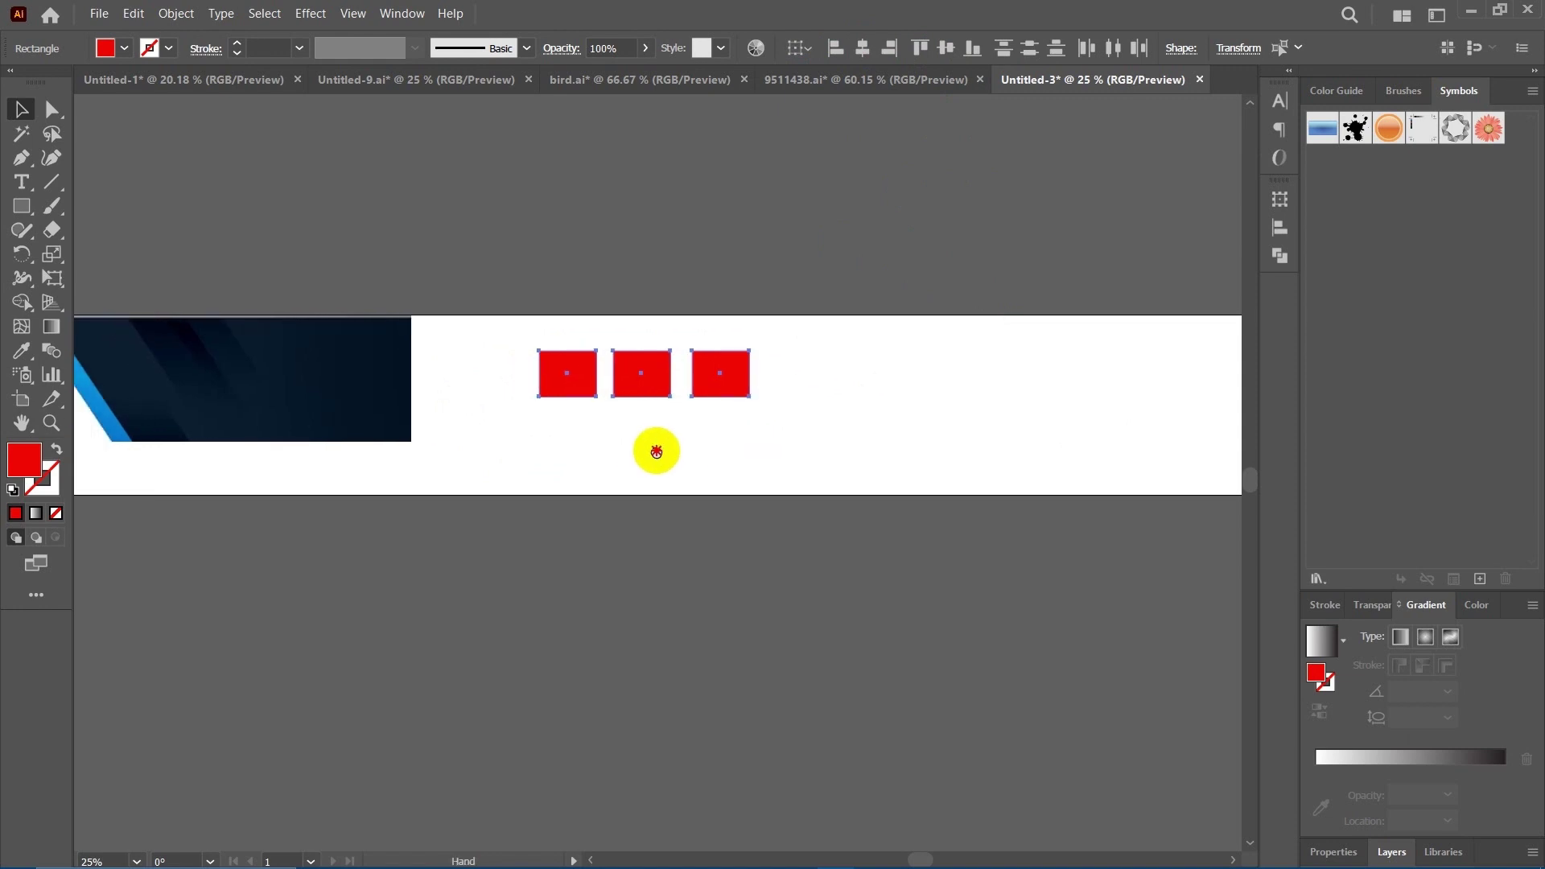
key(a)
key(ctrl+z)
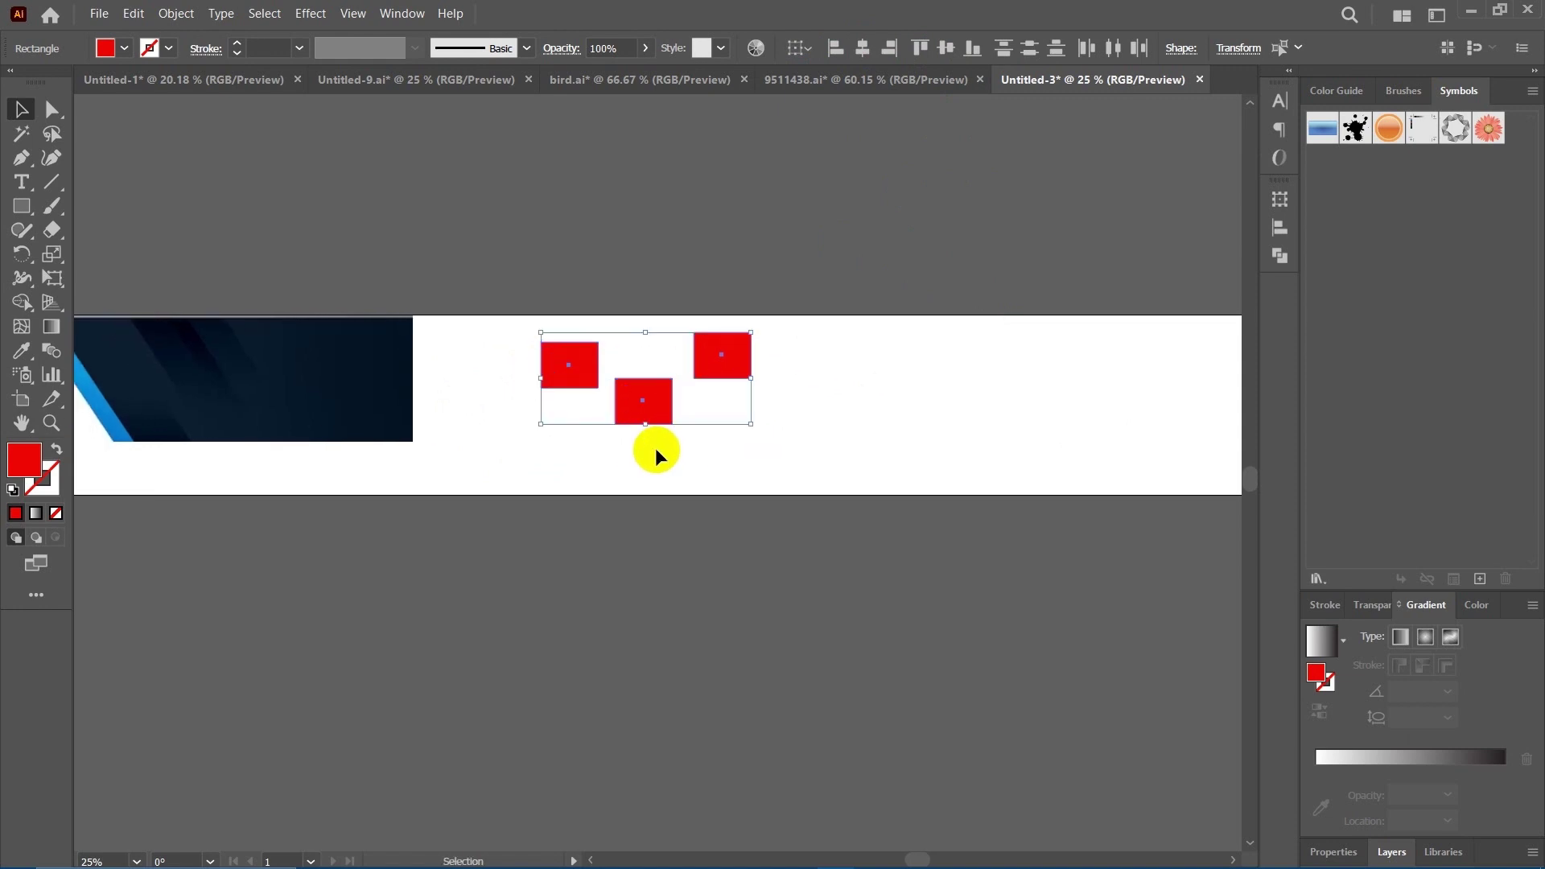
Vertically centre the red rectangles on the artboard and nudge the left one closer.
drag(766, 414, 708, 439)
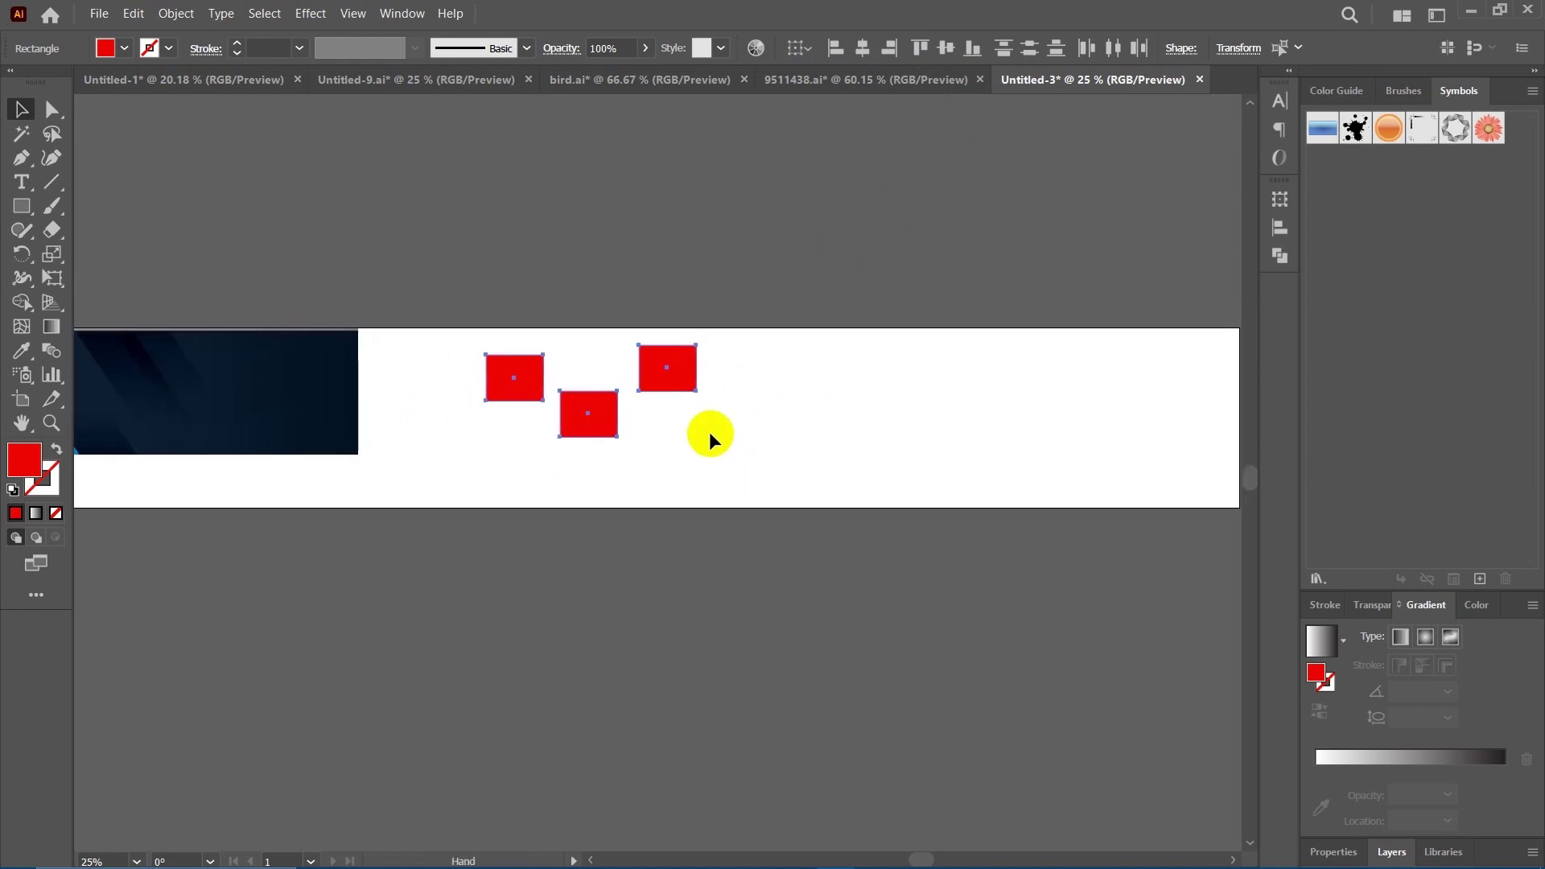
click(809, 49)
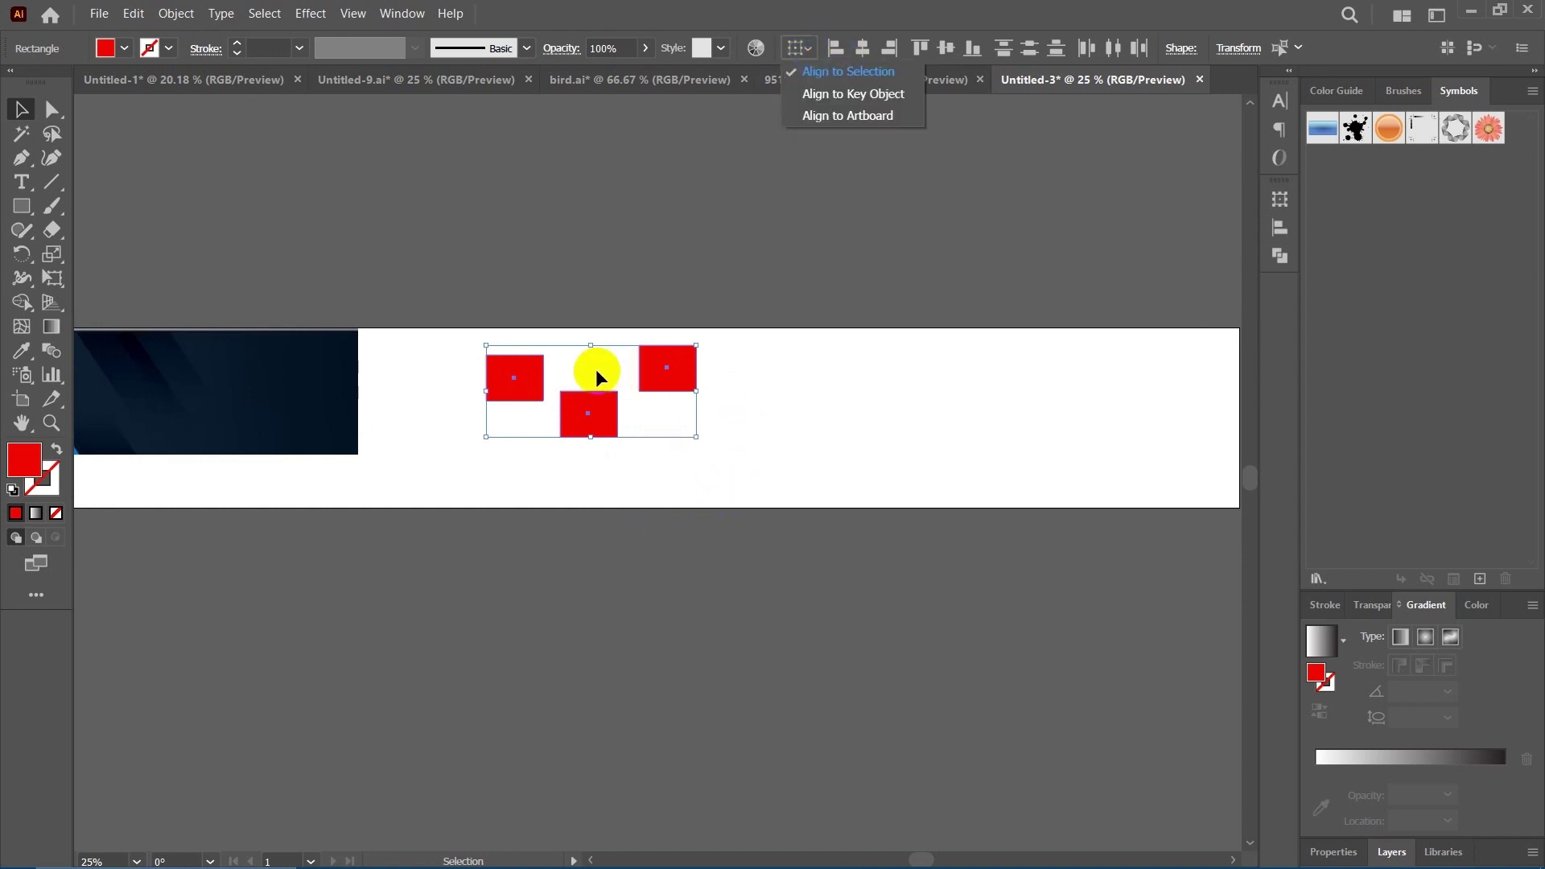
click(553, 298)
click(501, 294)
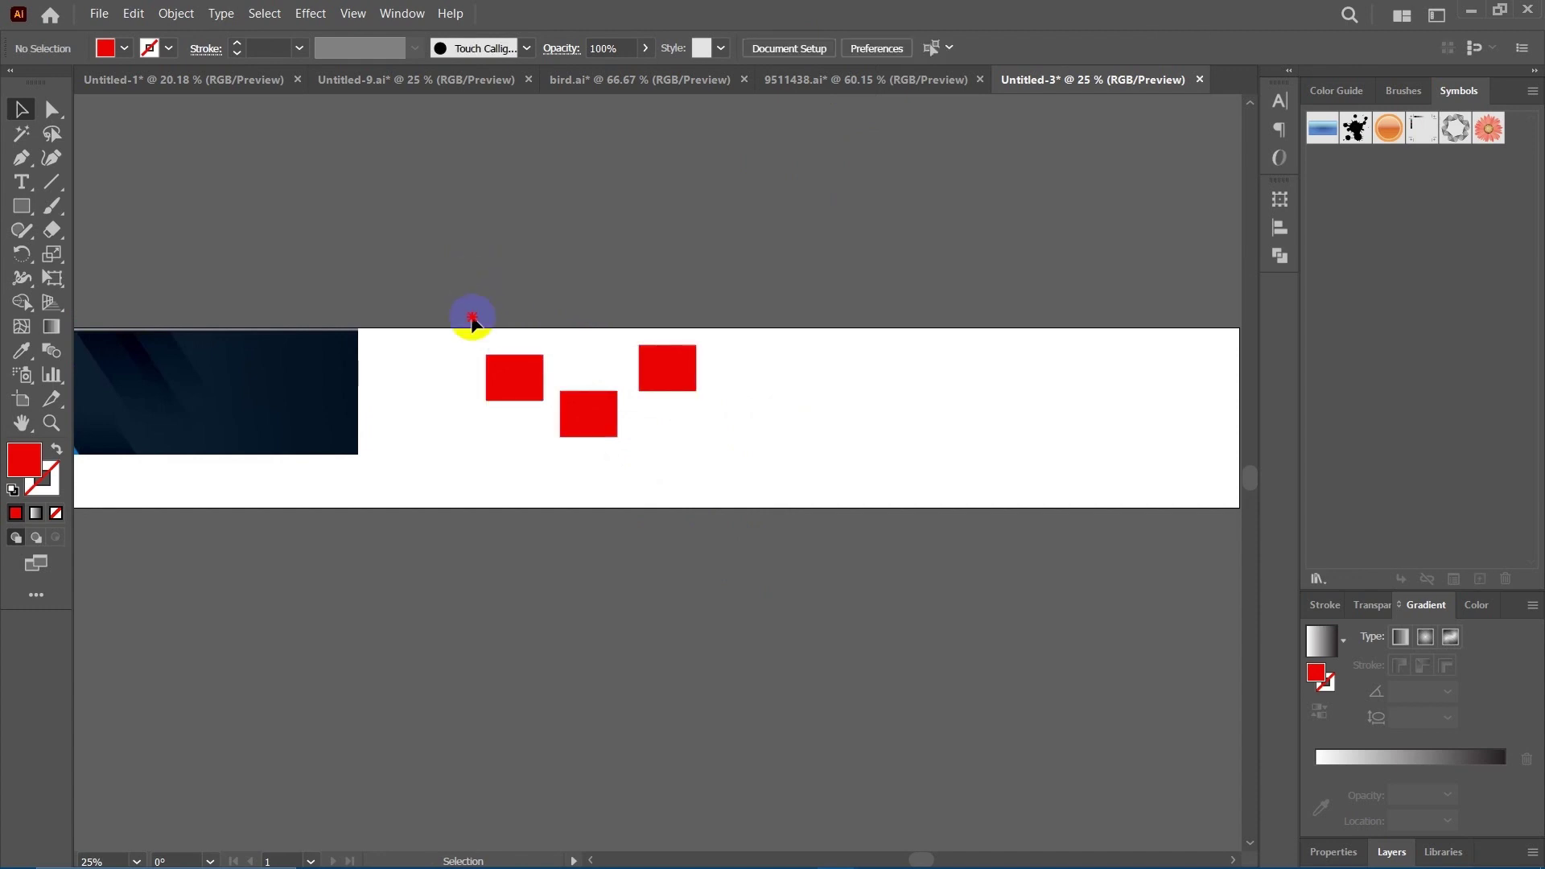
drag(473, 322, 769, 495)
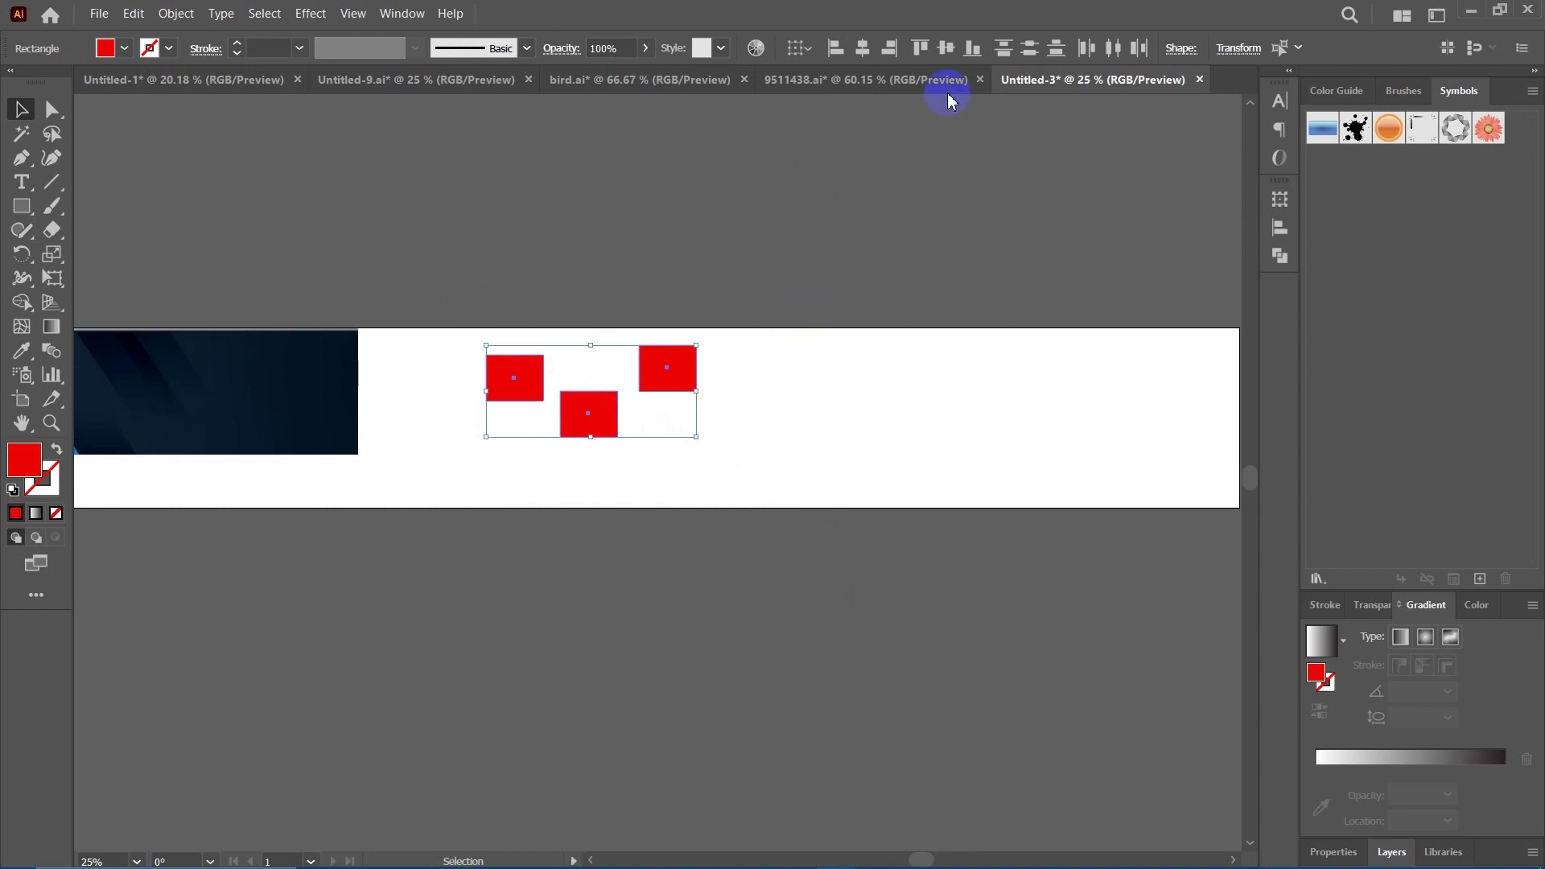
click(812, 50)
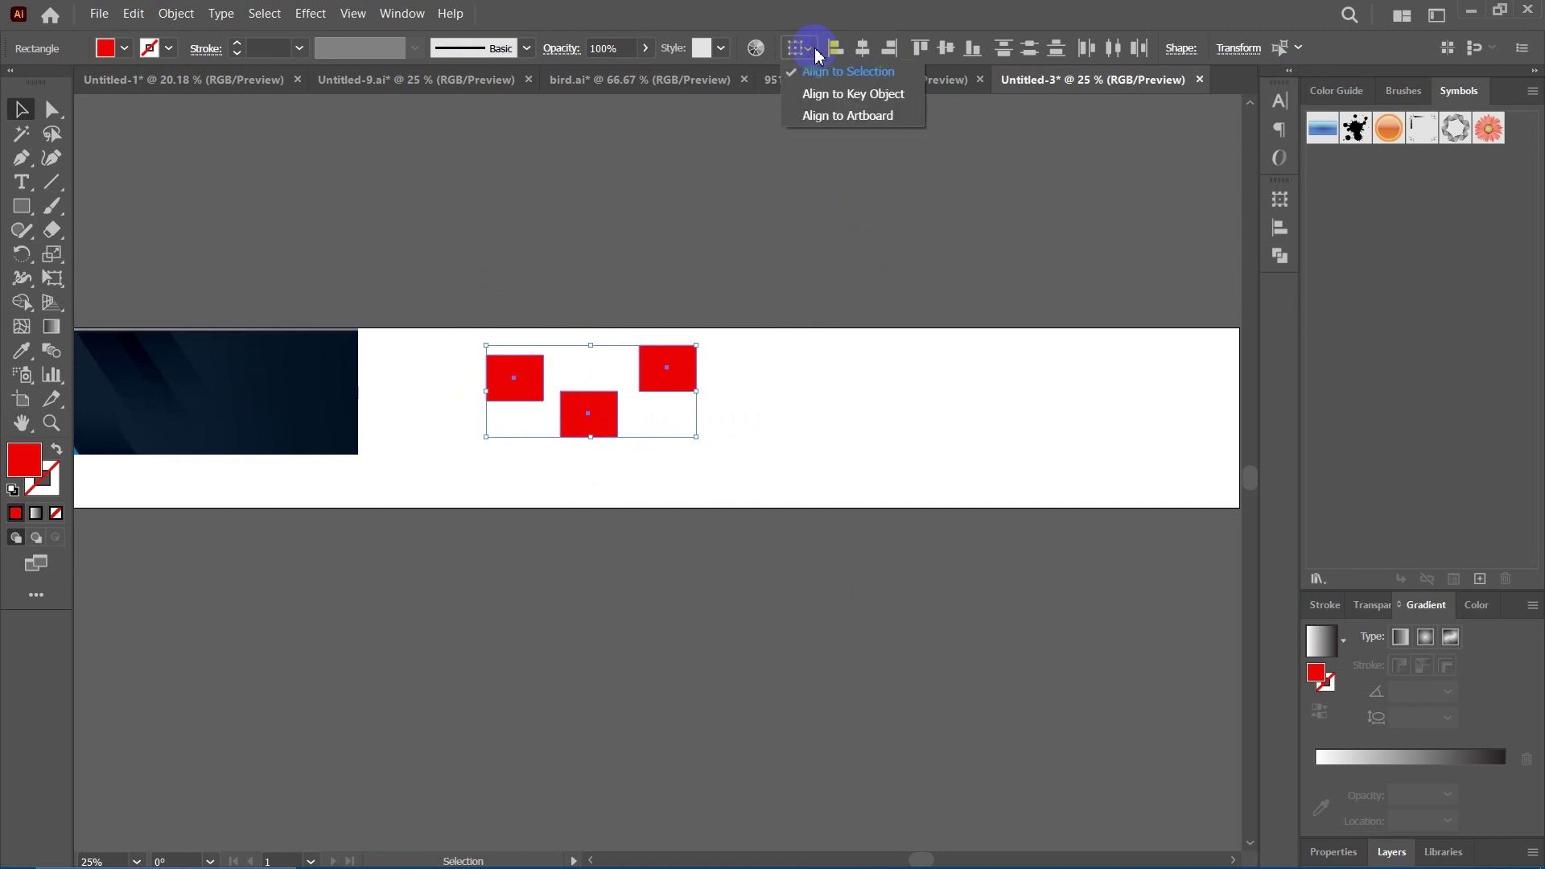
click(861, 117)
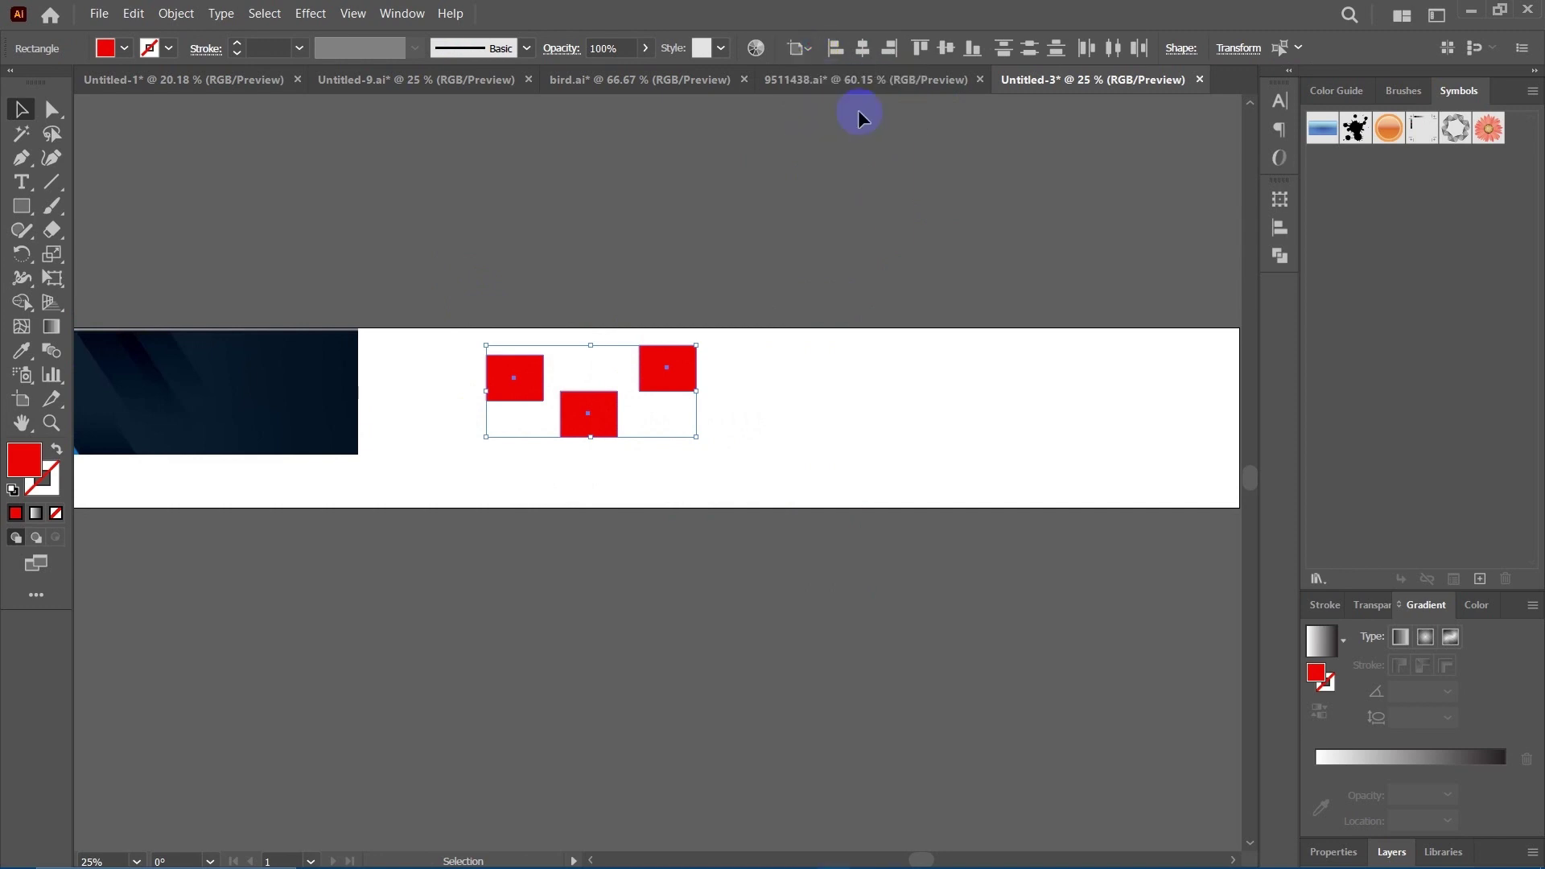
click(947, 47)
click(605, 496)
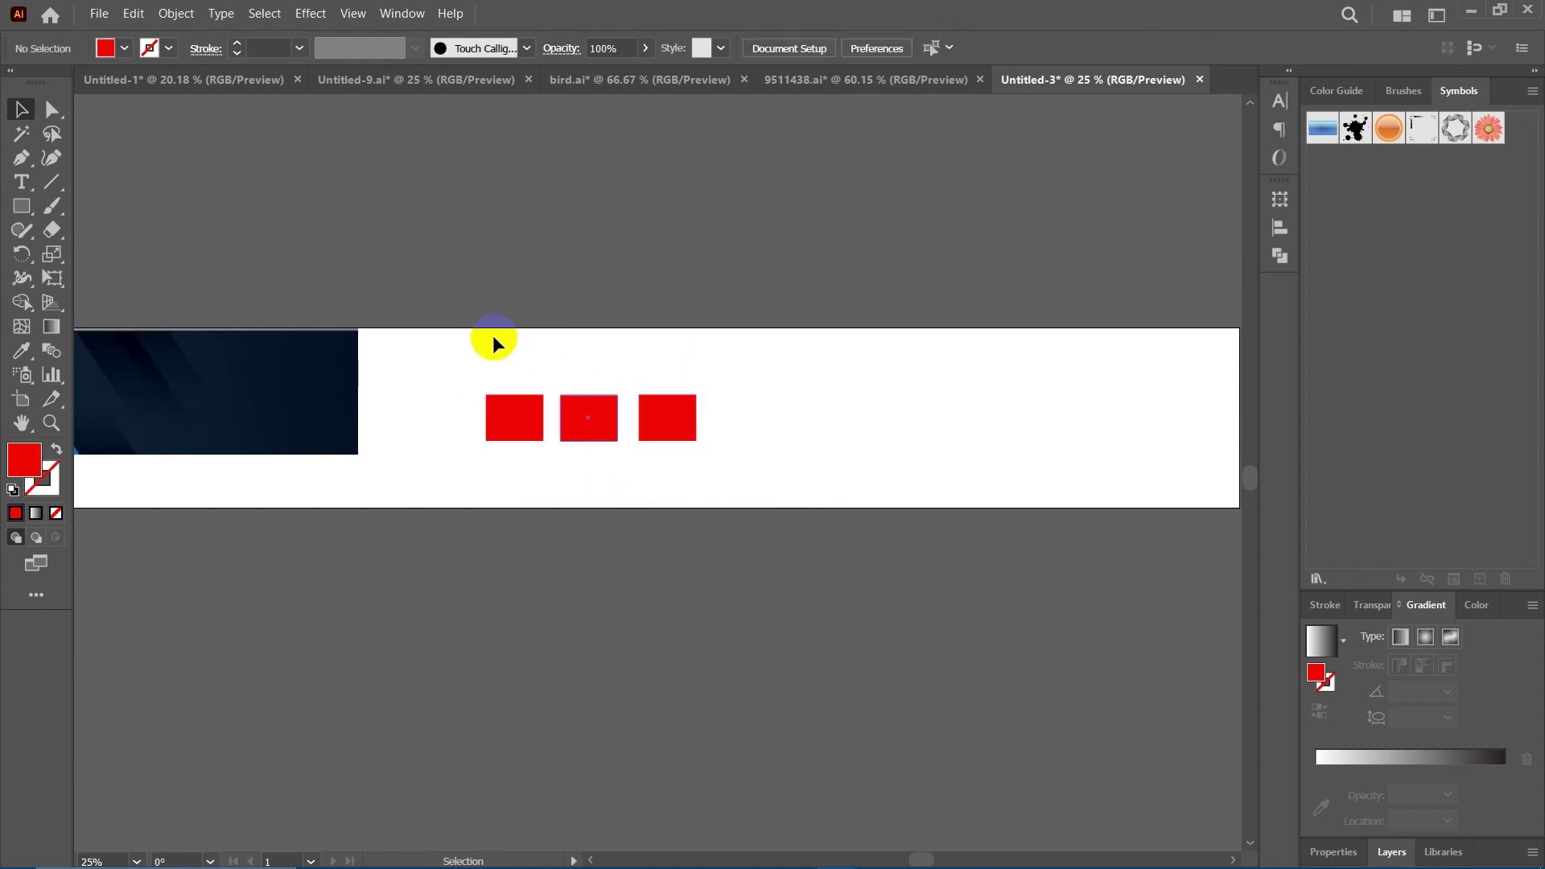
drag(526, 447, 529, 446)
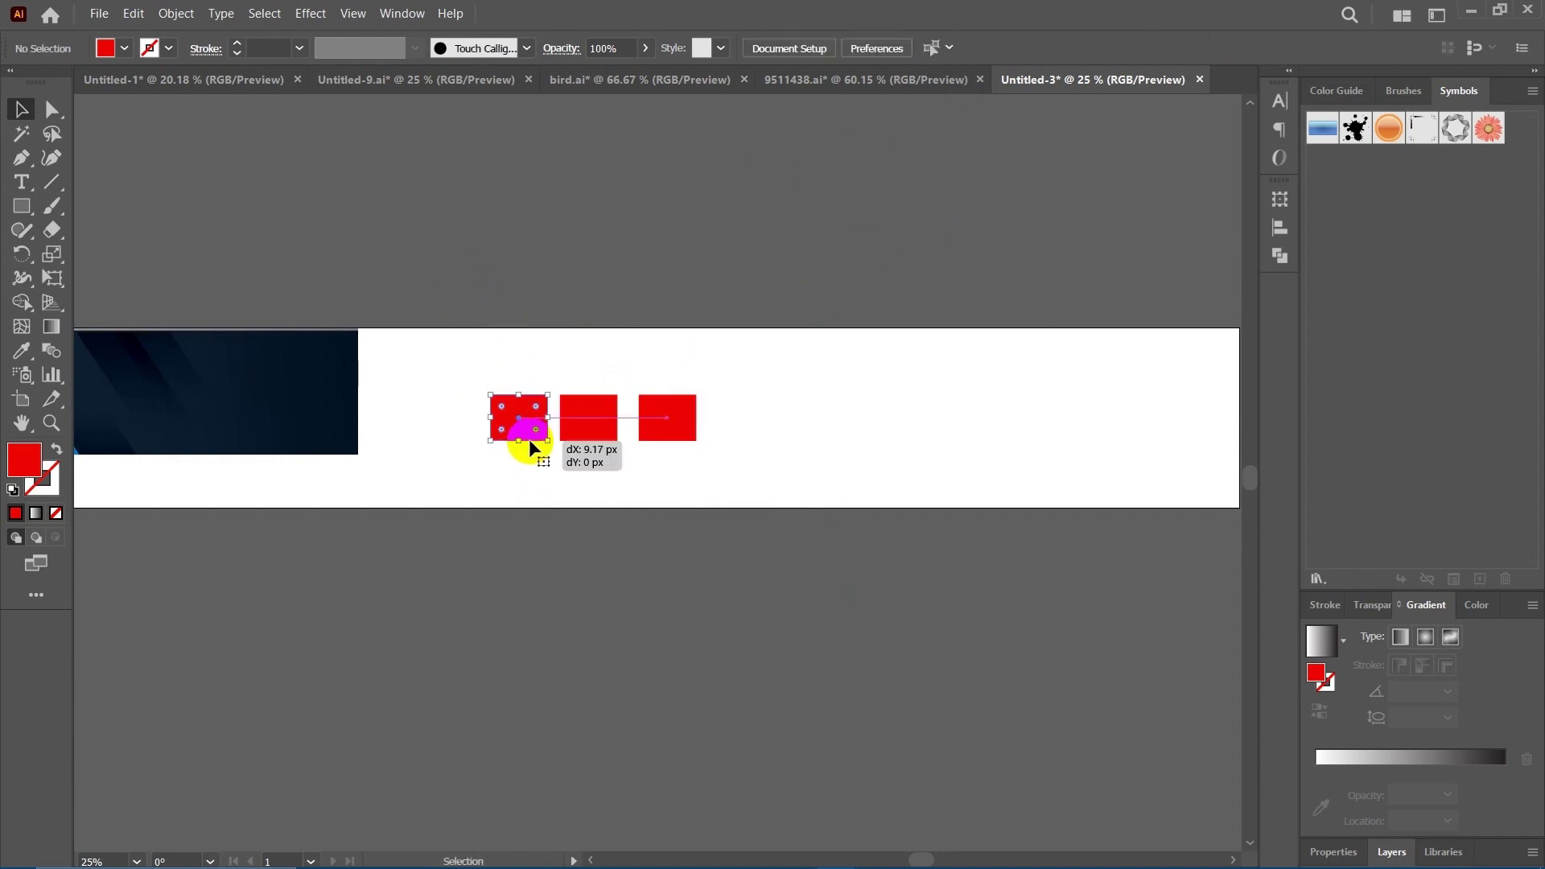
click(686, 518)
drag(656, 483, 581, 445)
Delete all three red rectangles, leaving the BANNER Template visible.
scroll(600, 450, left, 3)
drag(525, 345, 809, 479)
key(space)
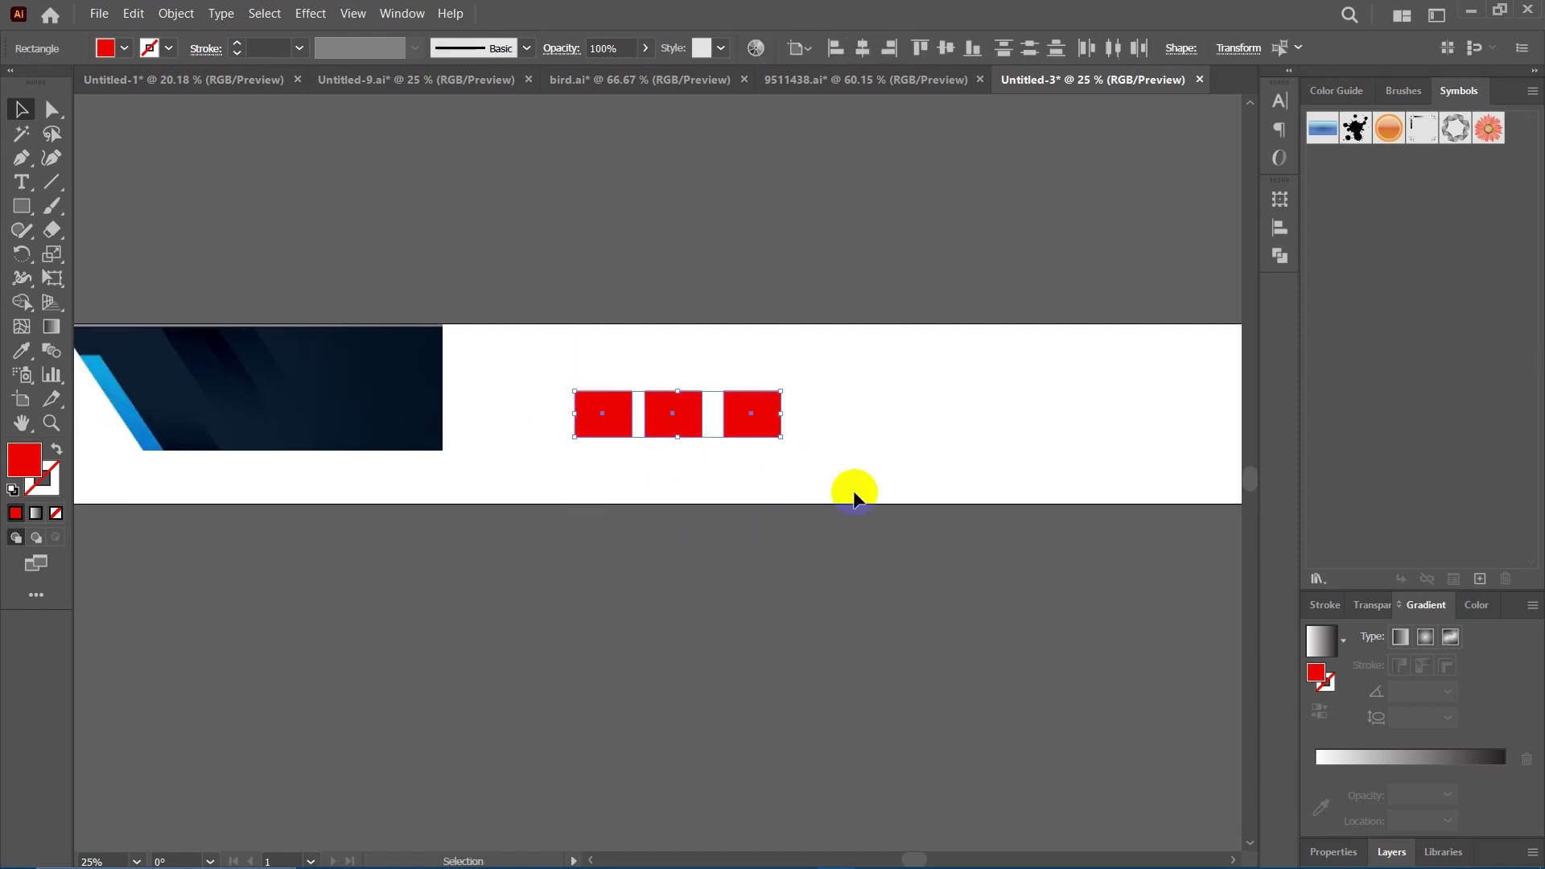
key(Delete)
drag(477, 525, 742, 473)
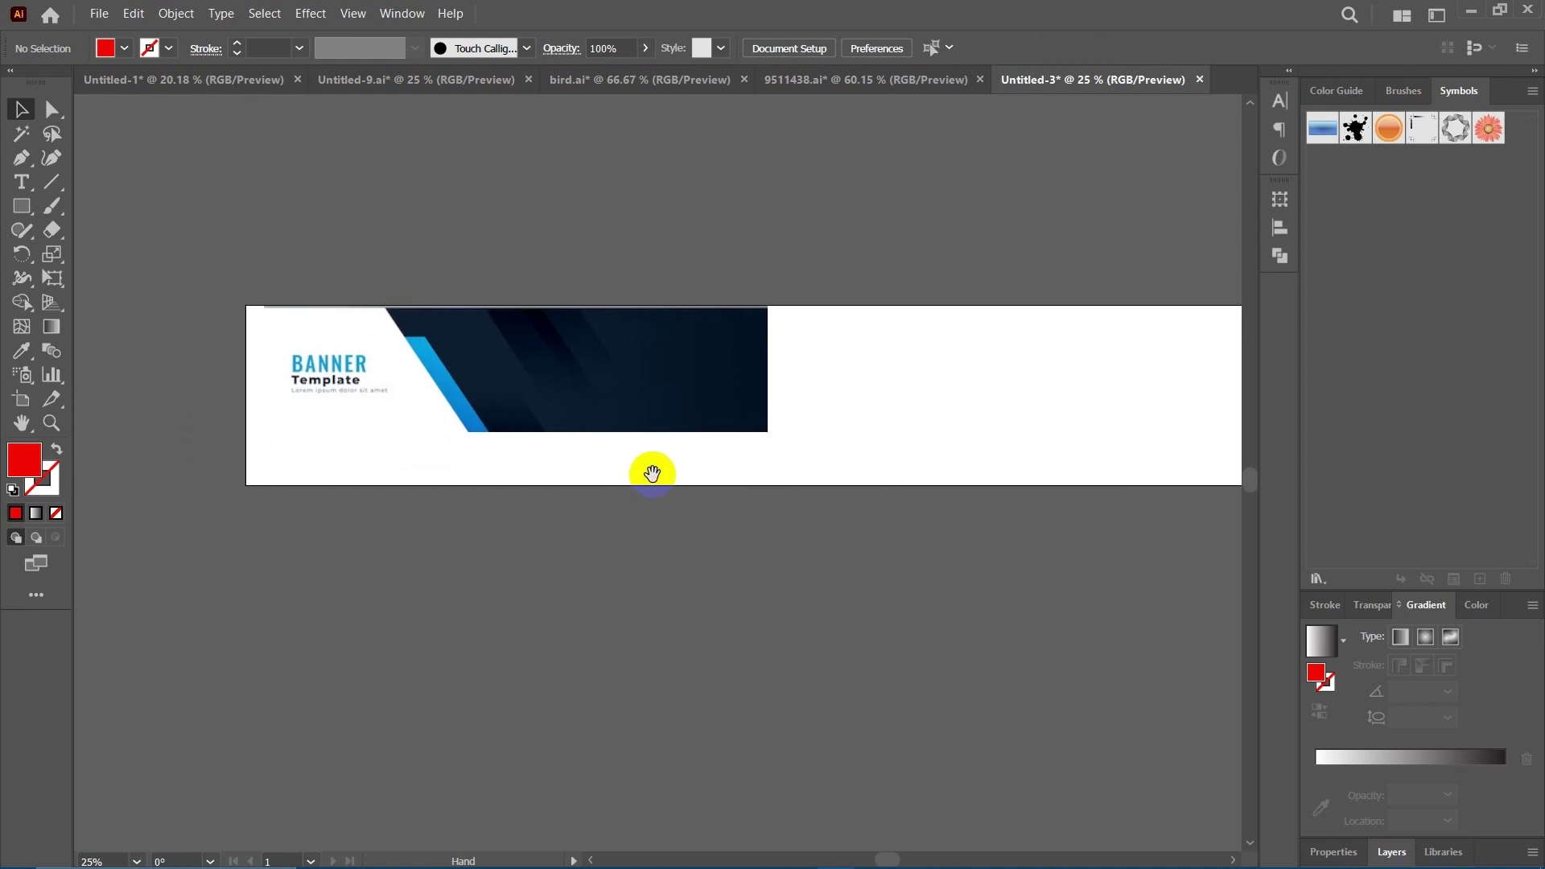
Align the banner template to the artboard's left edge using Align to Artboard.
click(680, 396)
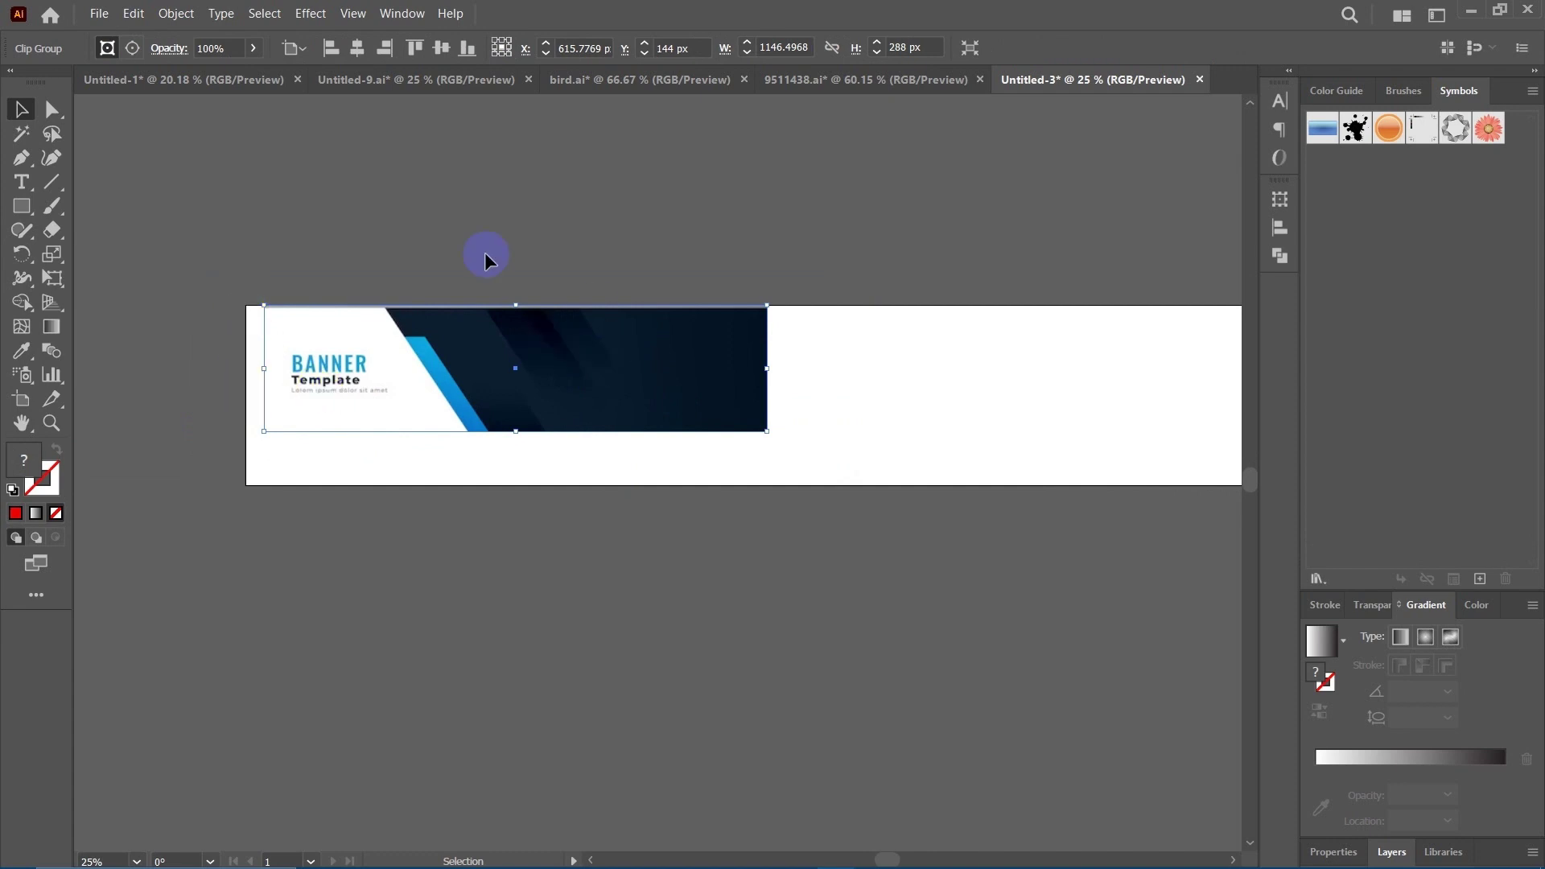
drag(441, 317, 417, 341)
drag(453, 389, 518, 395)
key(space)
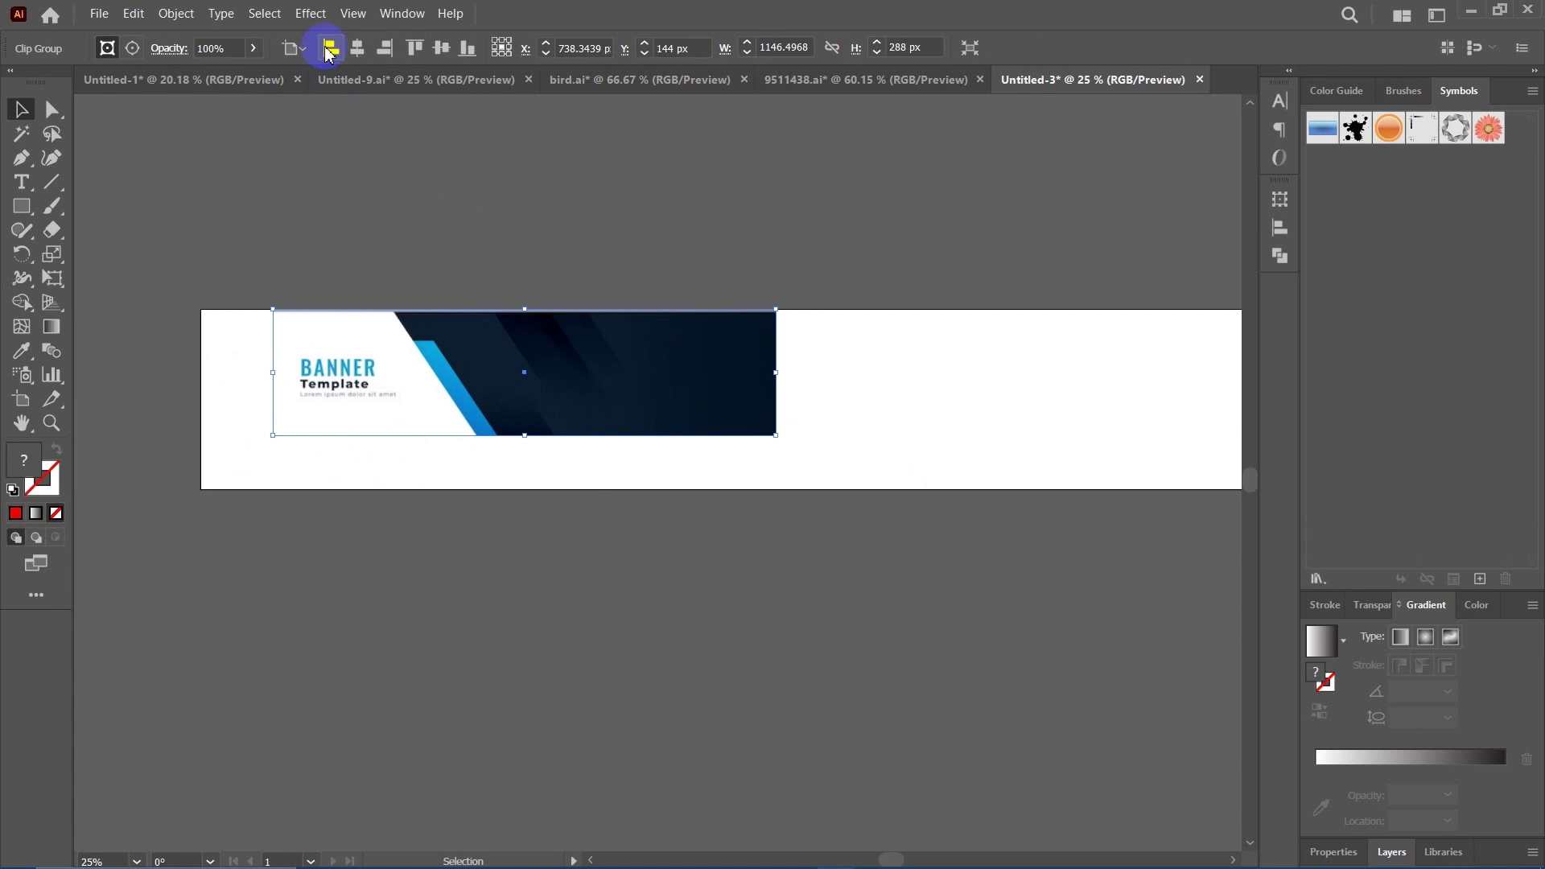
click(294, 49)
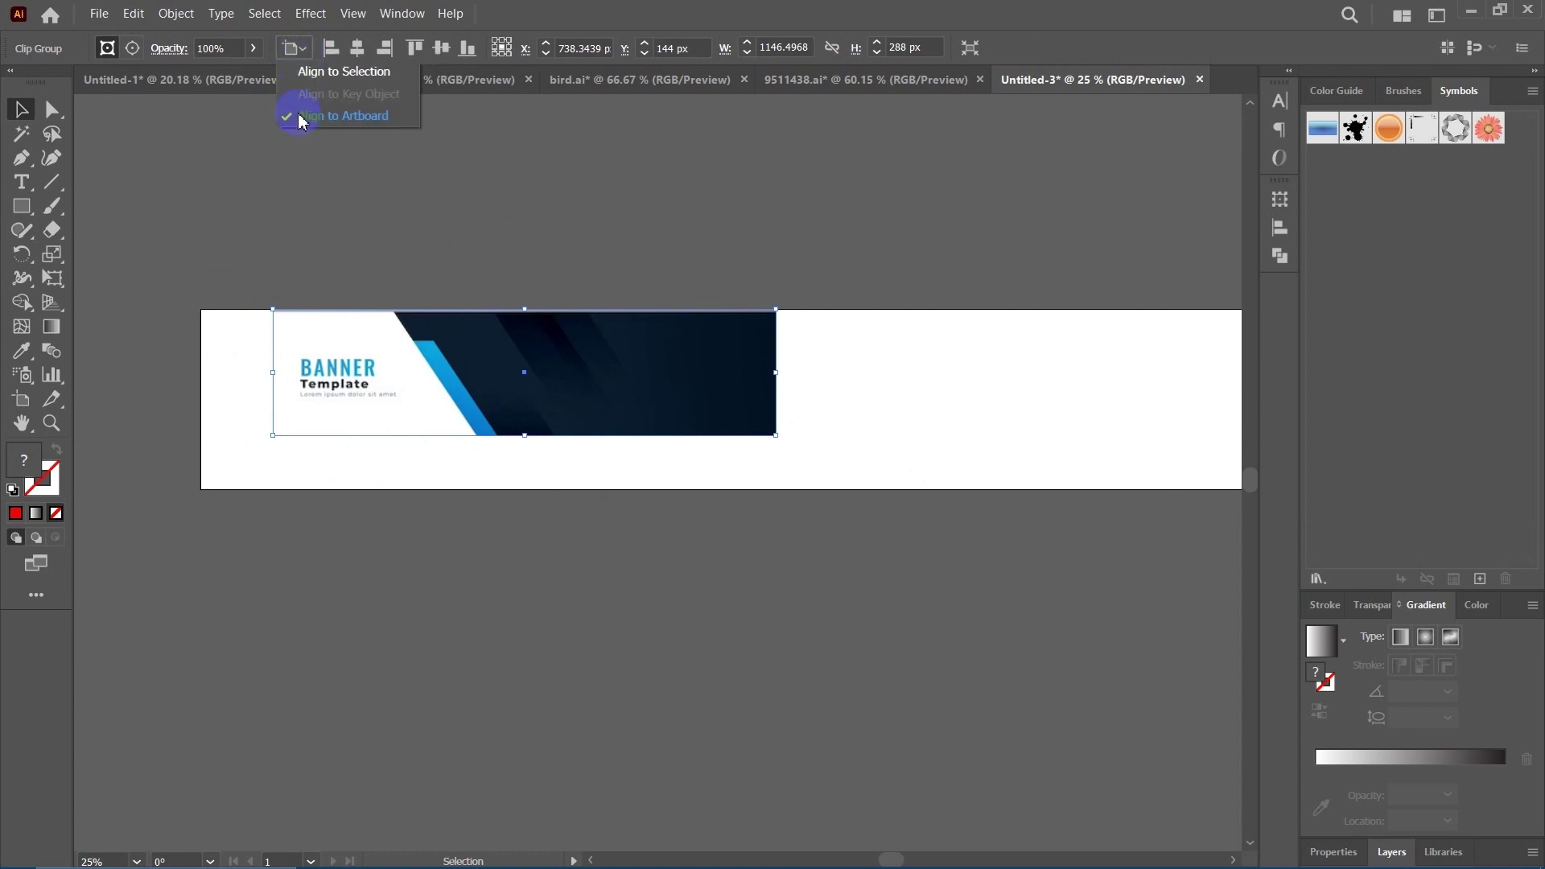
click(341, 121)
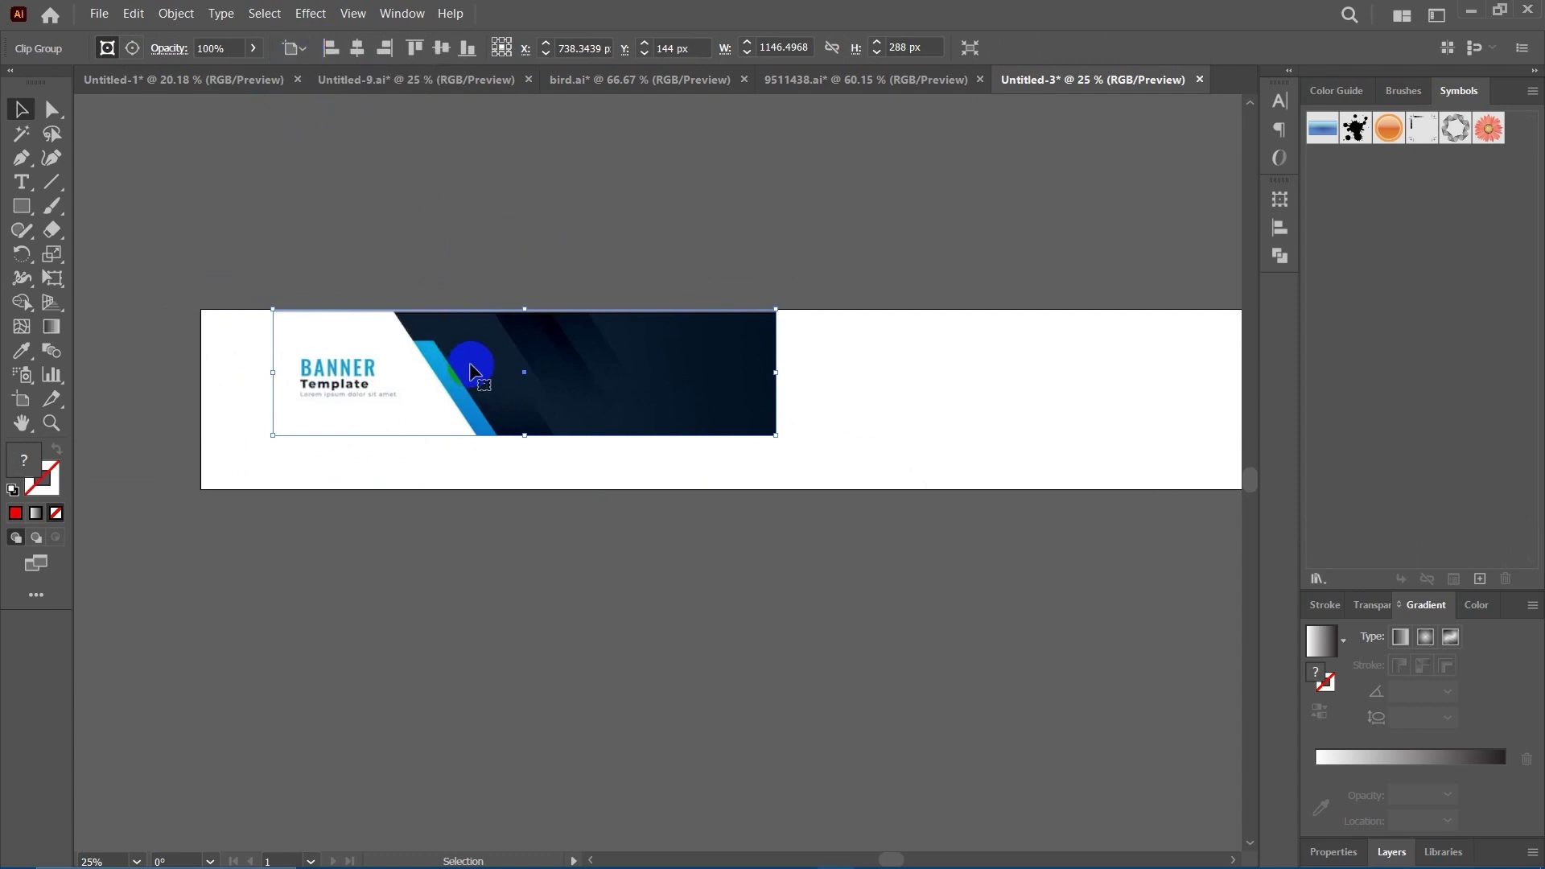
click(338, 49)
click(330, 49)
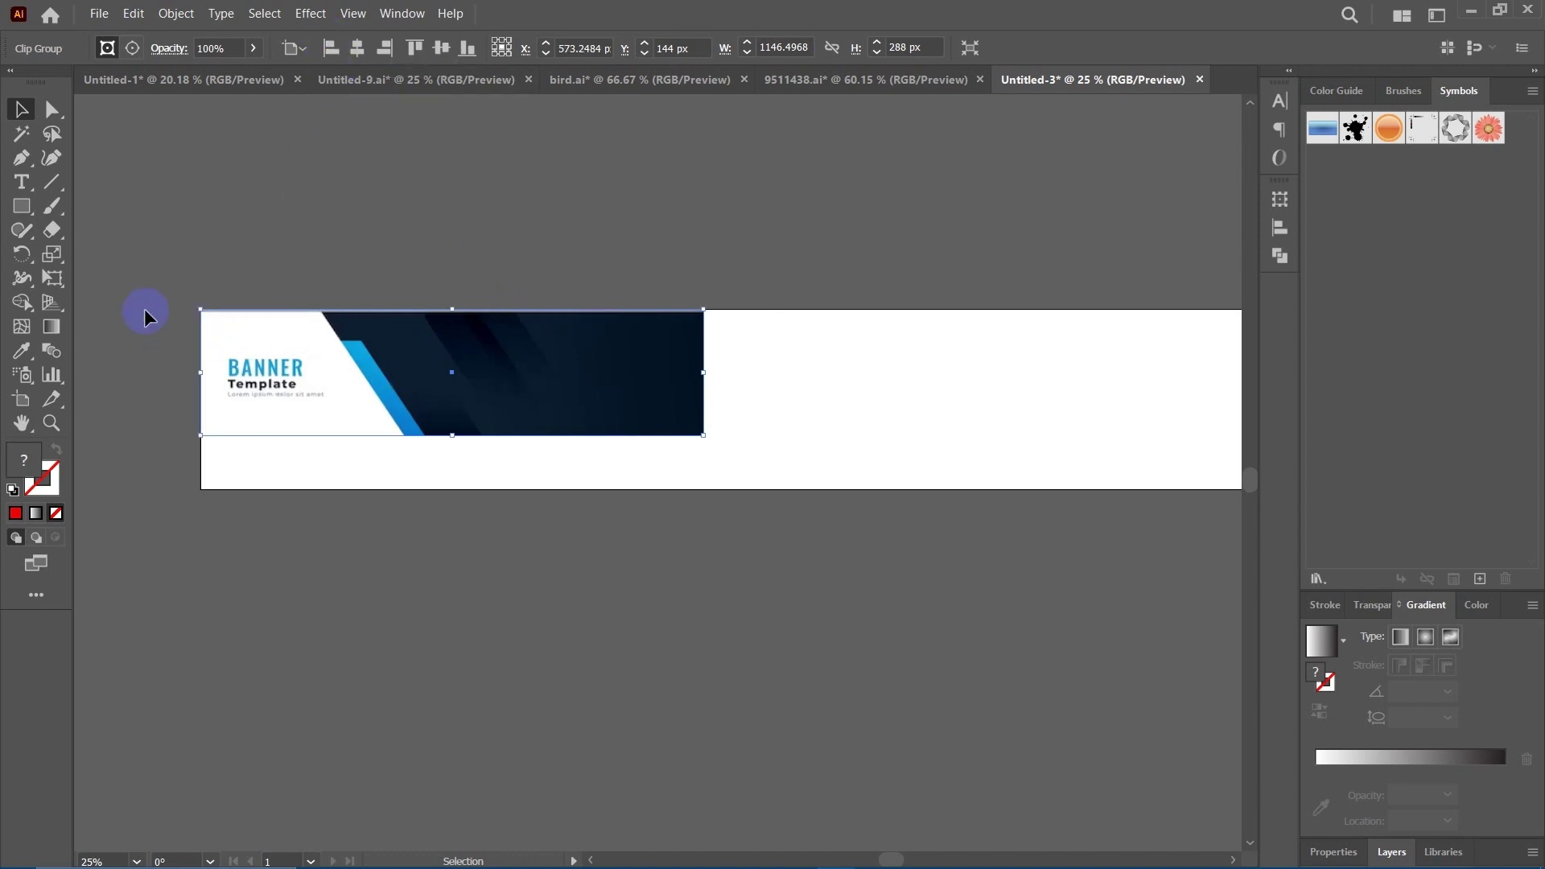
Scale and stretch the banner template across the artboard's full width.
scroll(511, 459, down, 2)
scroll(510, 459, right, 4)
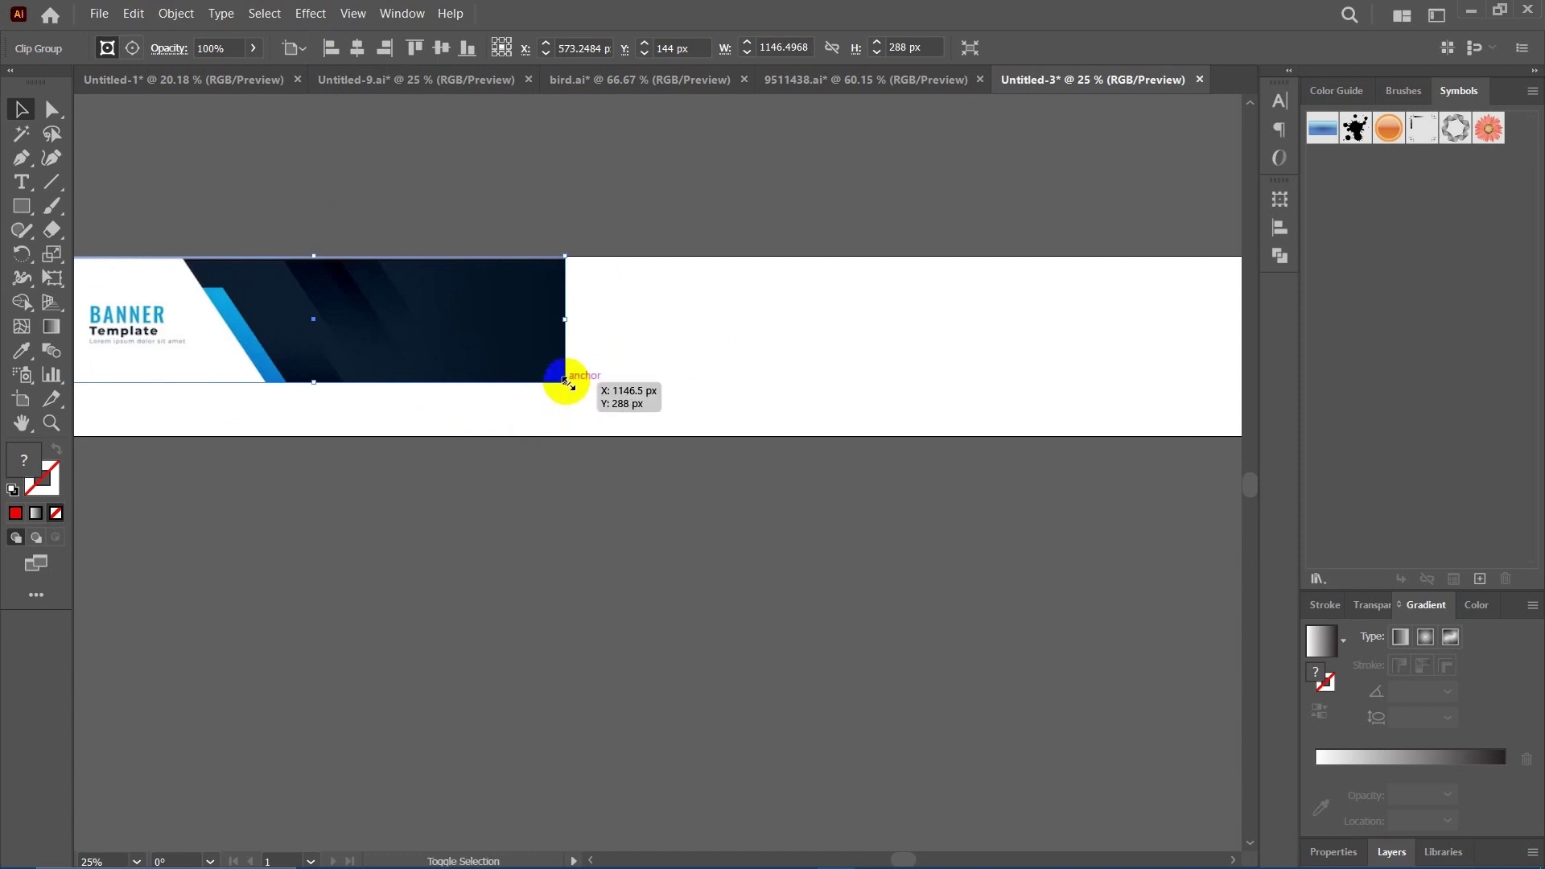
drag(566, 382, 777, 486)
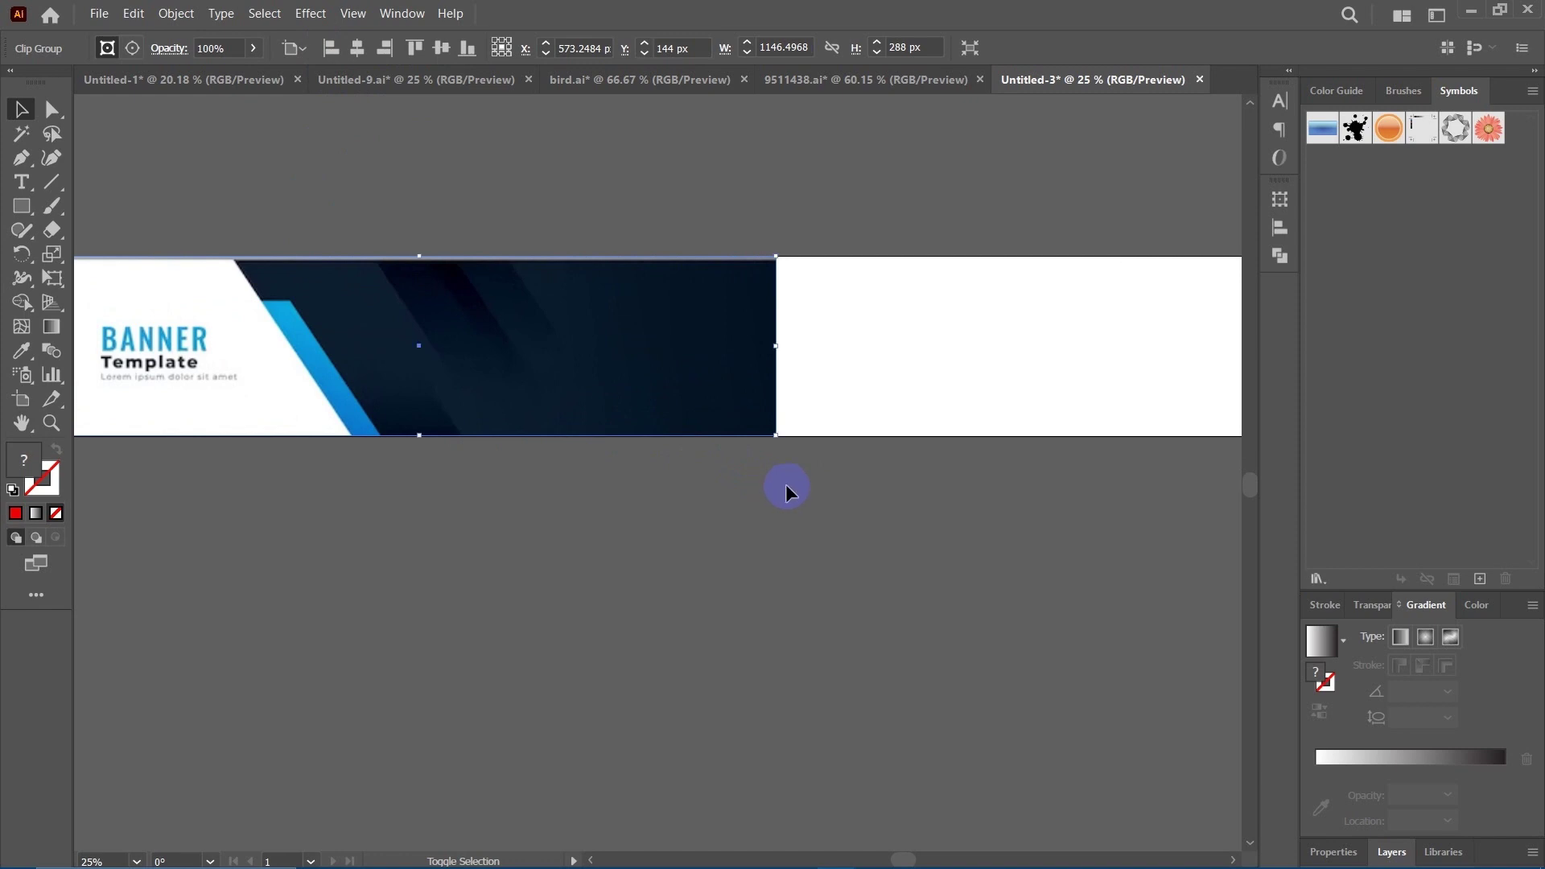
key(ctrl+minus)
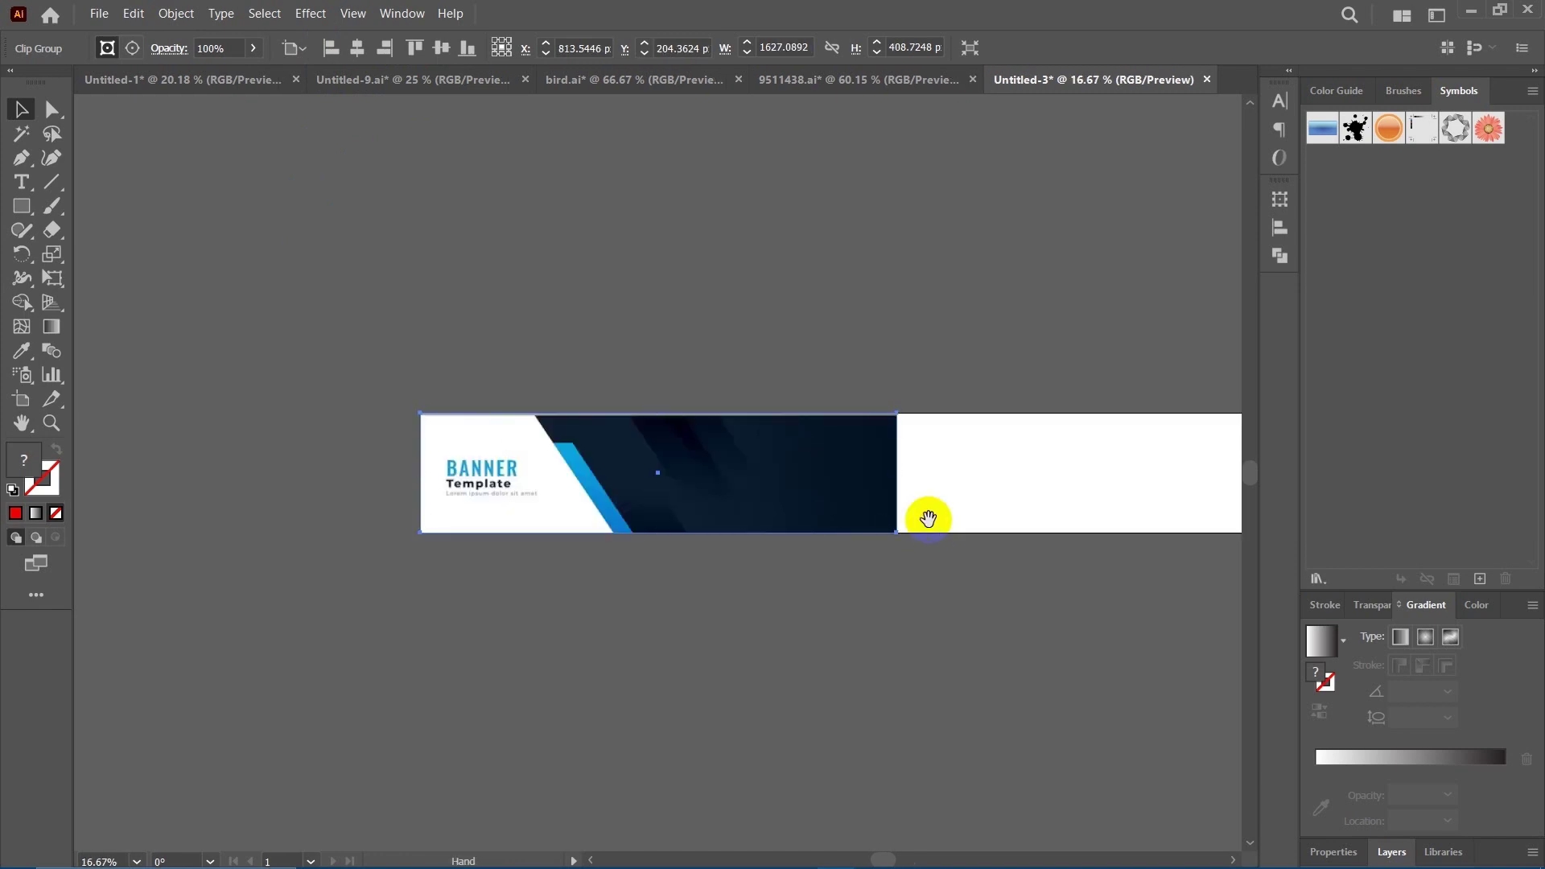
drag(928, 518, 873, 521)
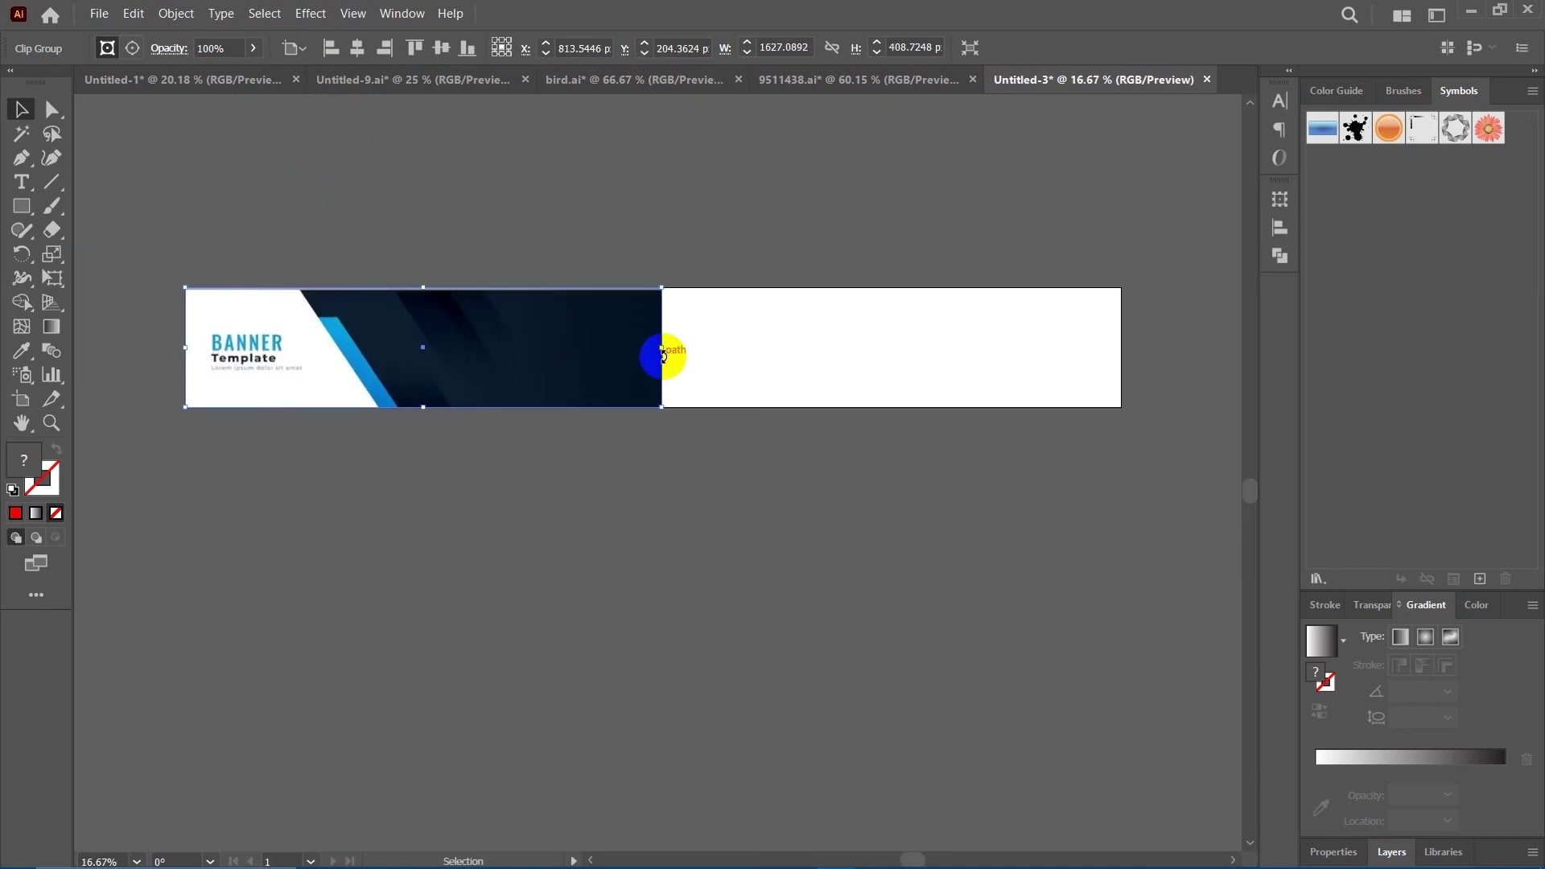
drag(660, 350, 1117, 359)
click(786, 538)
drag(631, 516, 554, 552)
key(ctrl+plus)
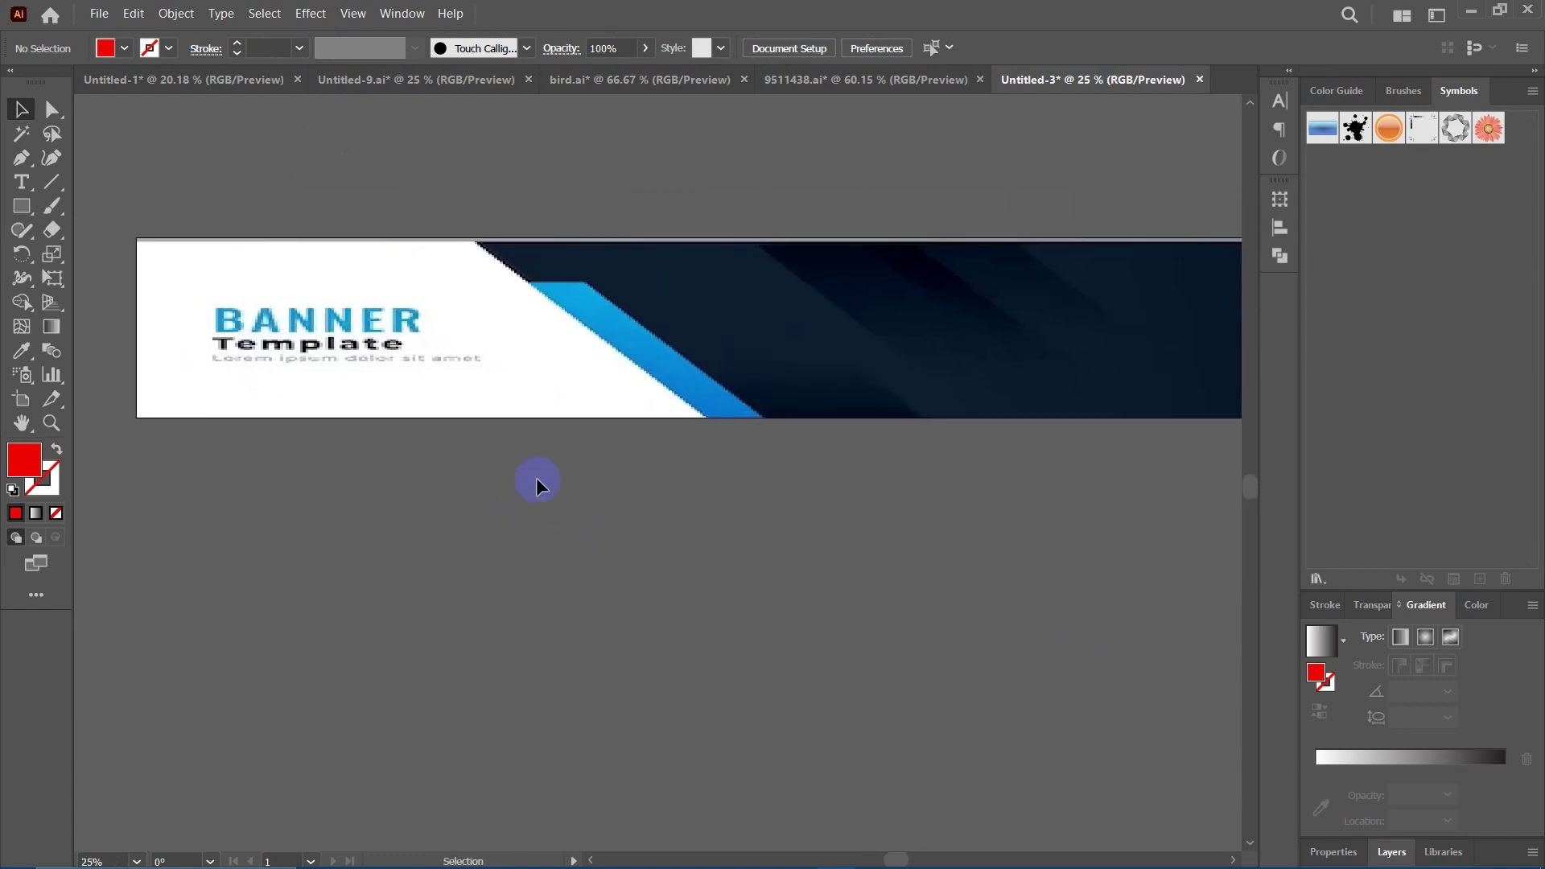
Draw a red rectangle (about 1286 × 409 px) from the banner's top-left corner to the blue stripe.
click(514, 315)
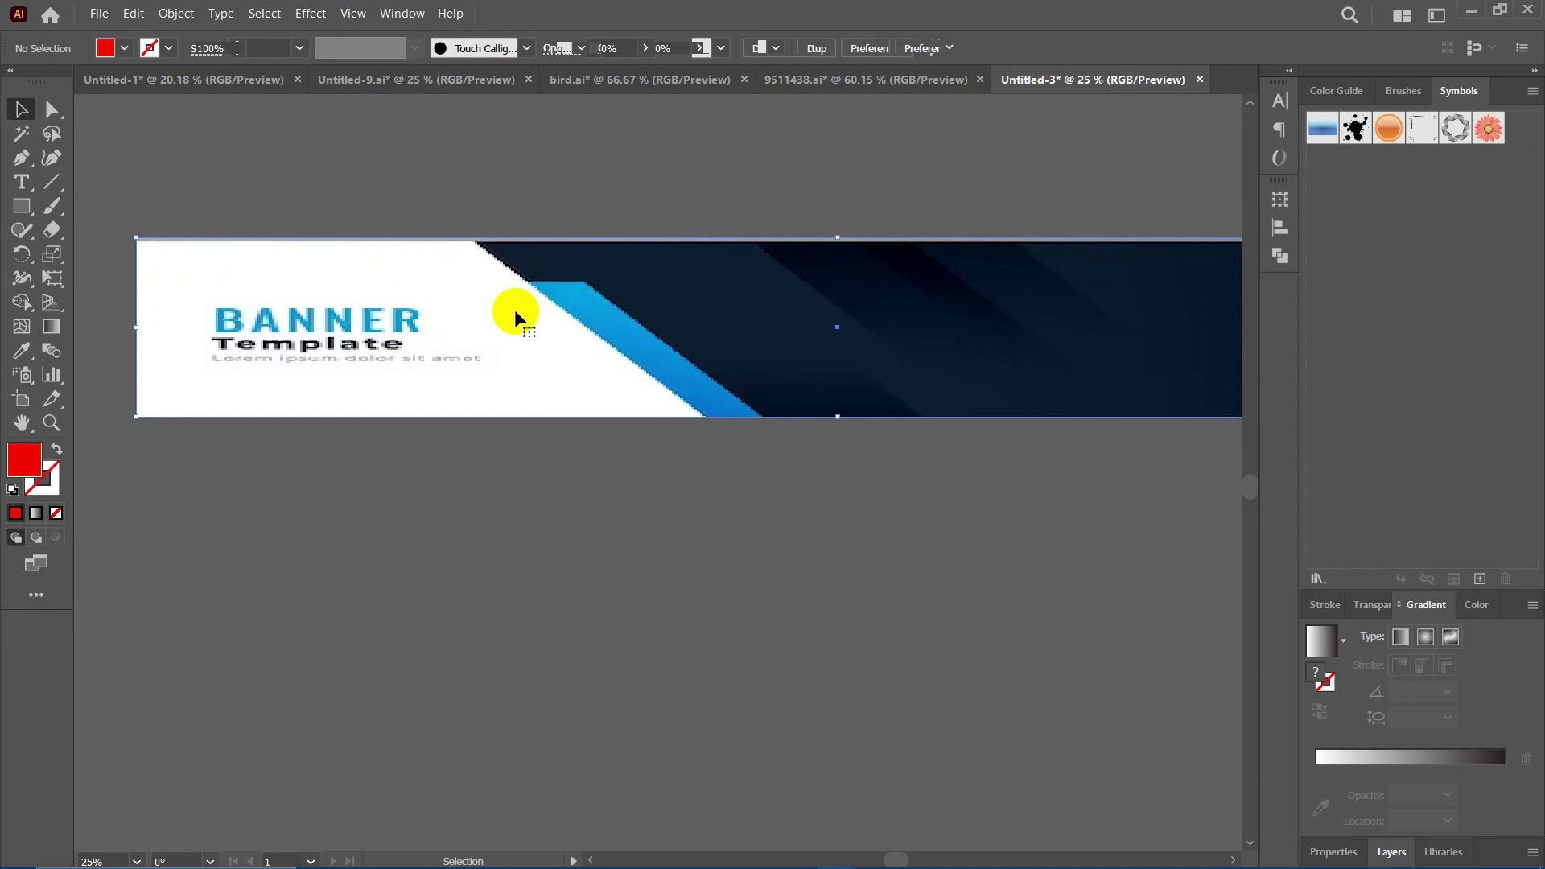
key(ctrl+shift+a)
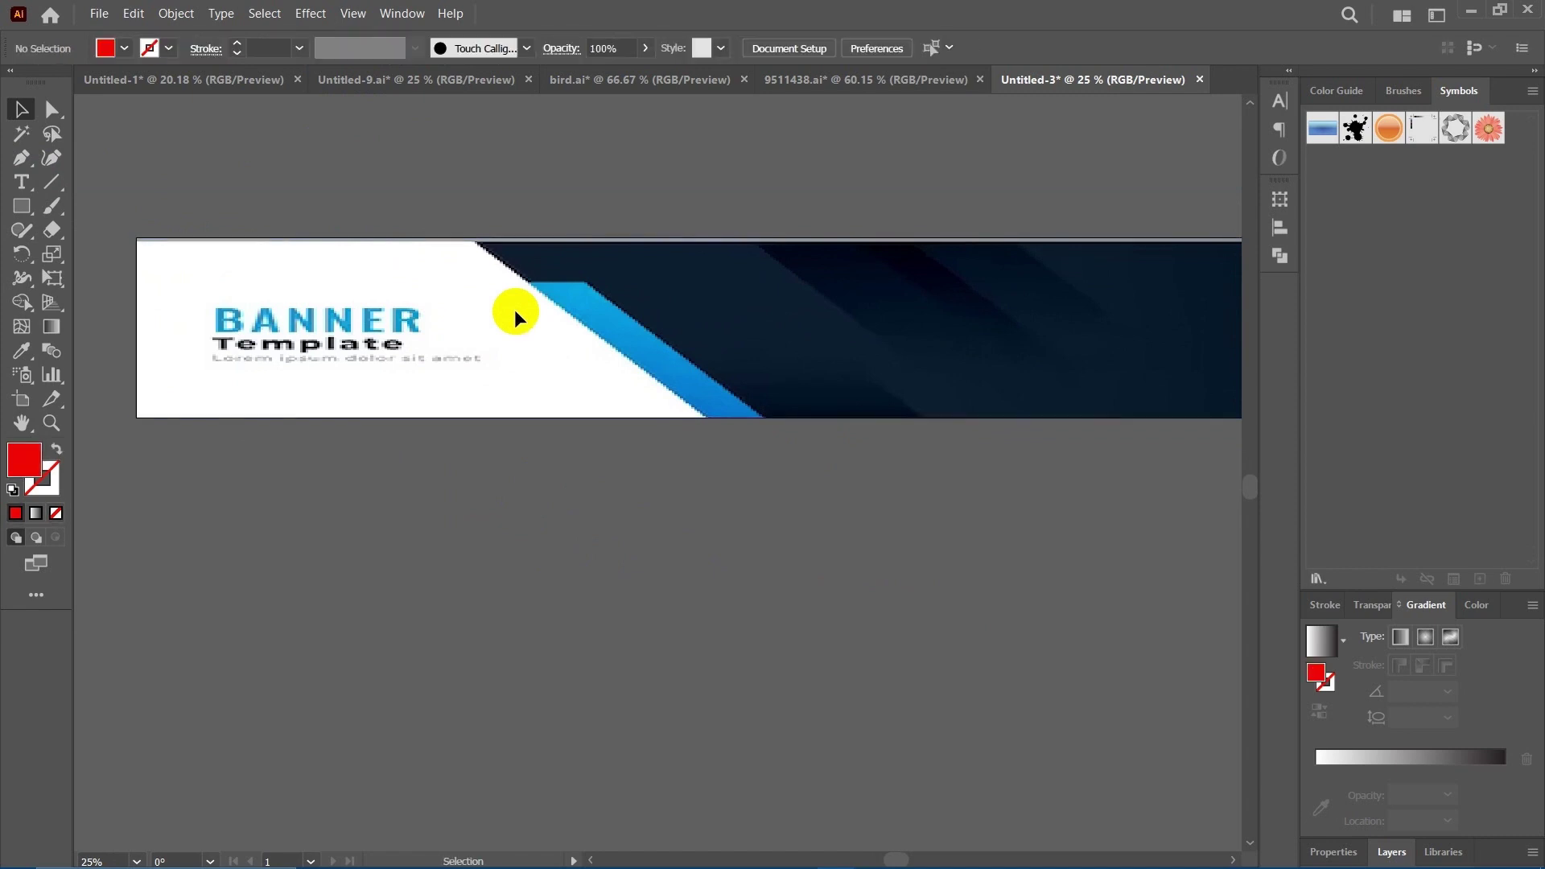
drag(392, 281, 531, 342)
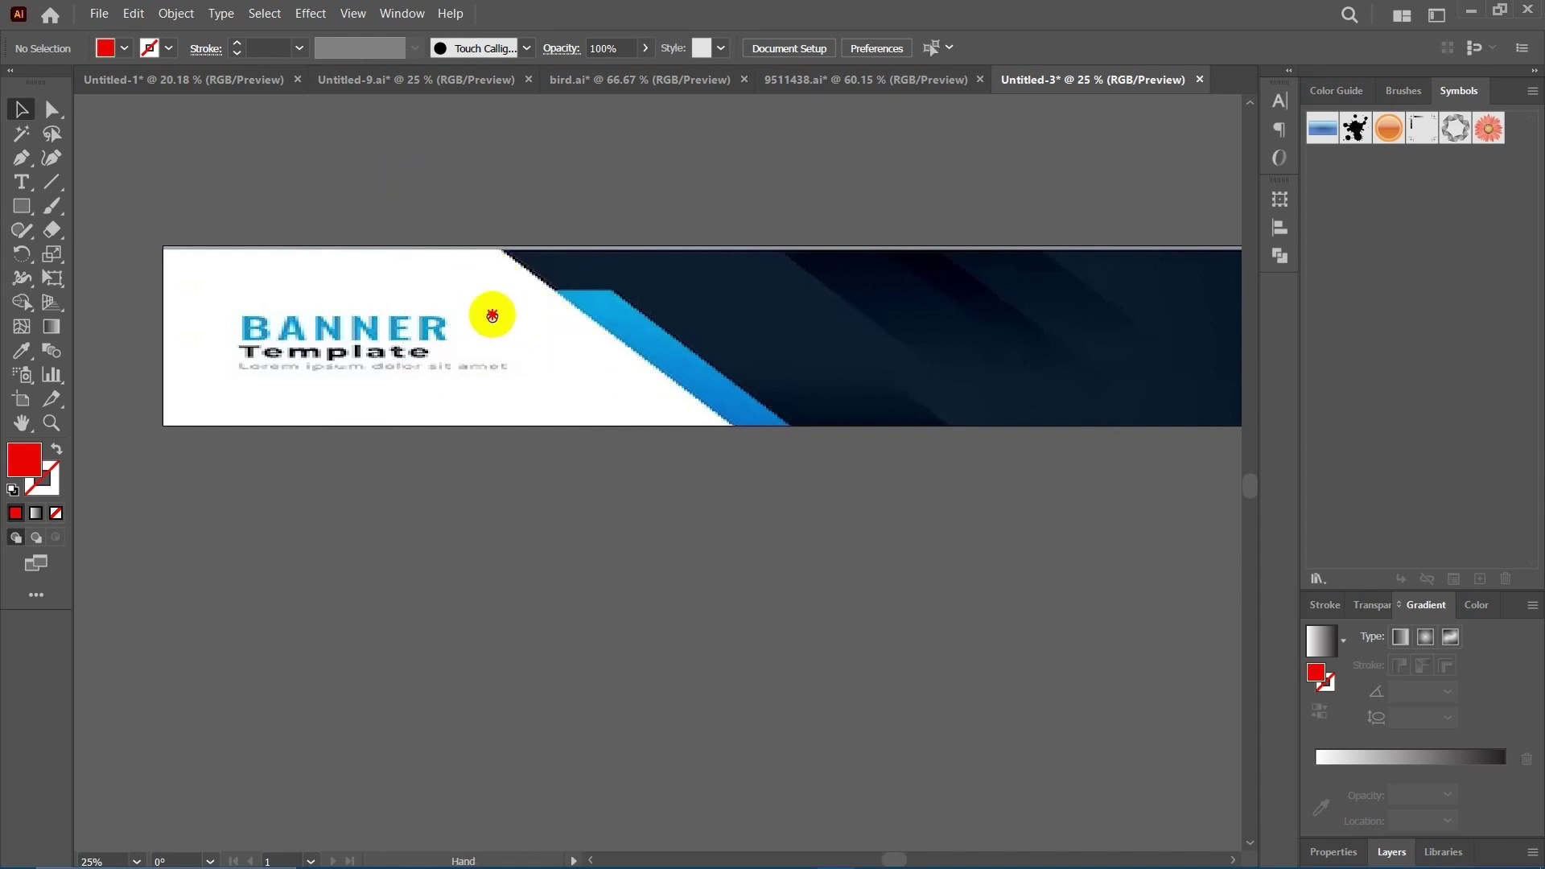
scroll(507, 316, left, 1)
click(26, 210)
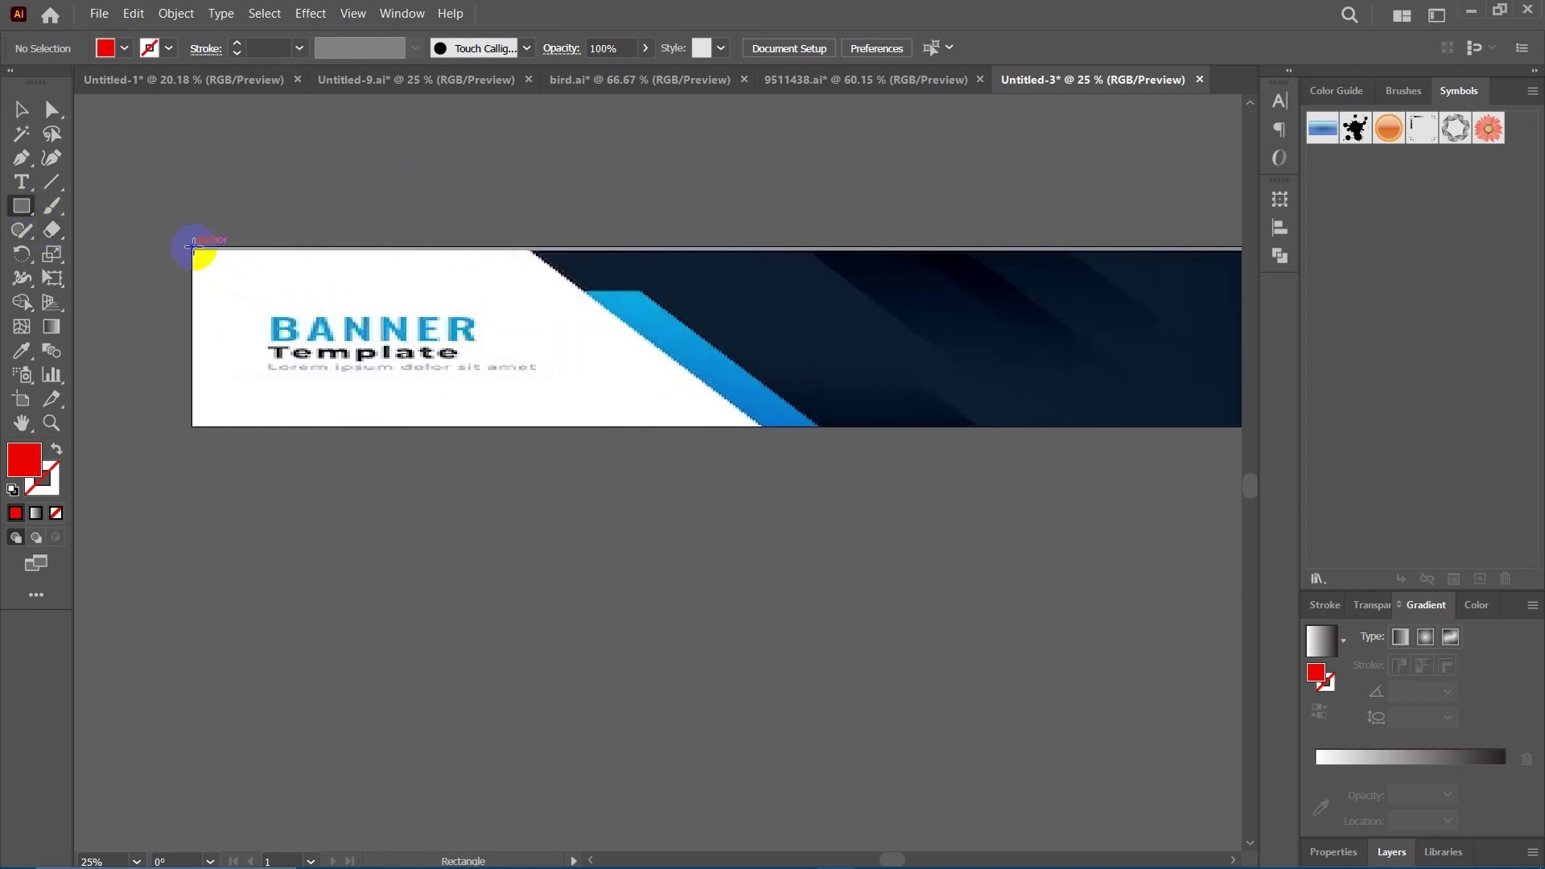
drag(193, 248, 659, 427)
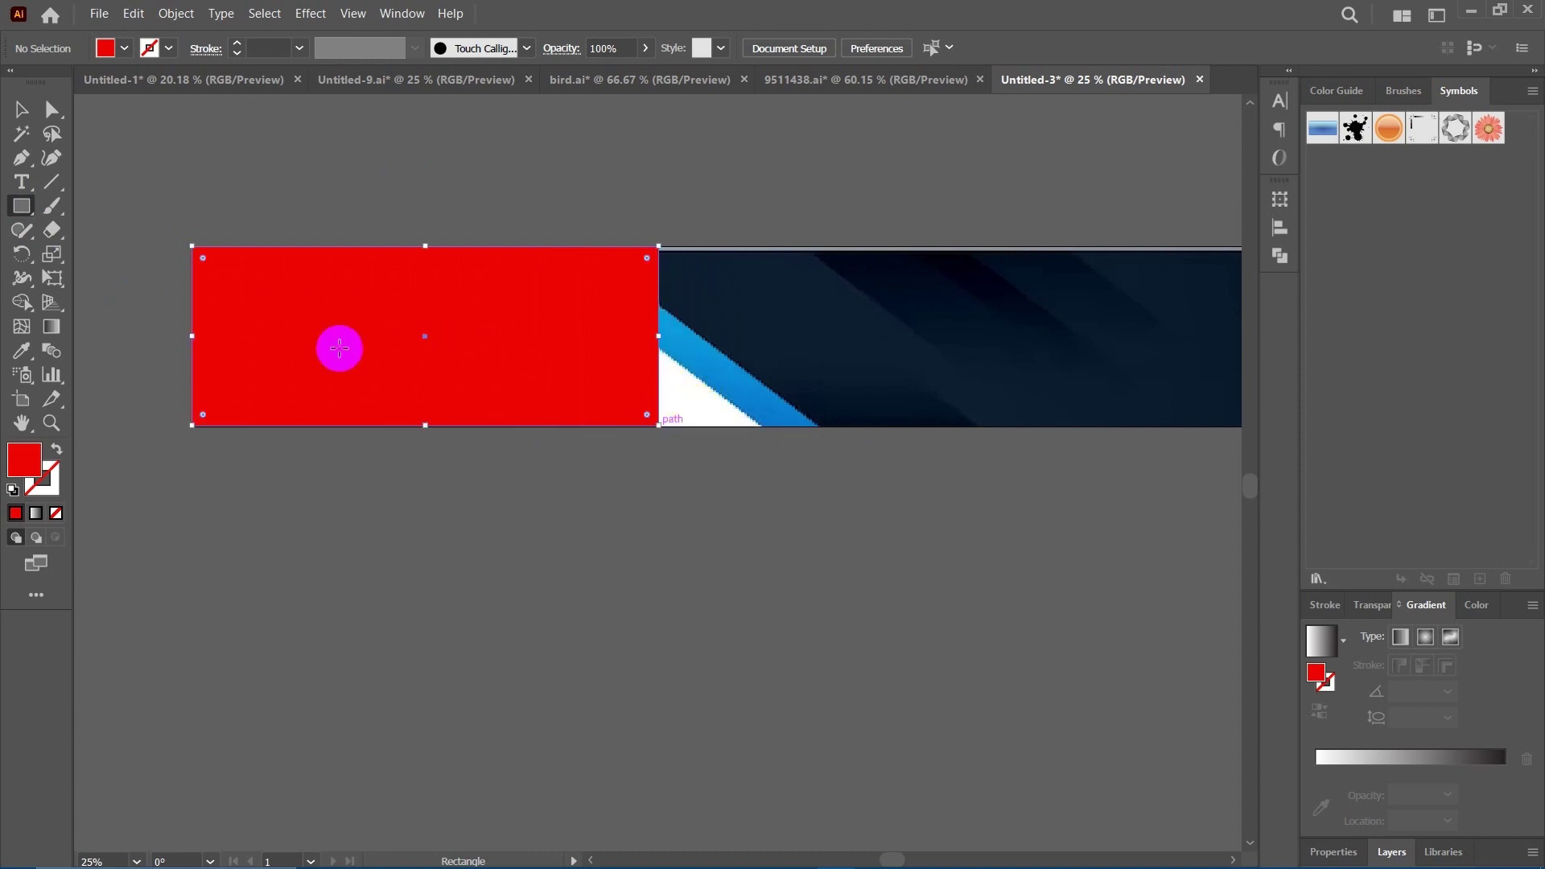
click(21, 109)
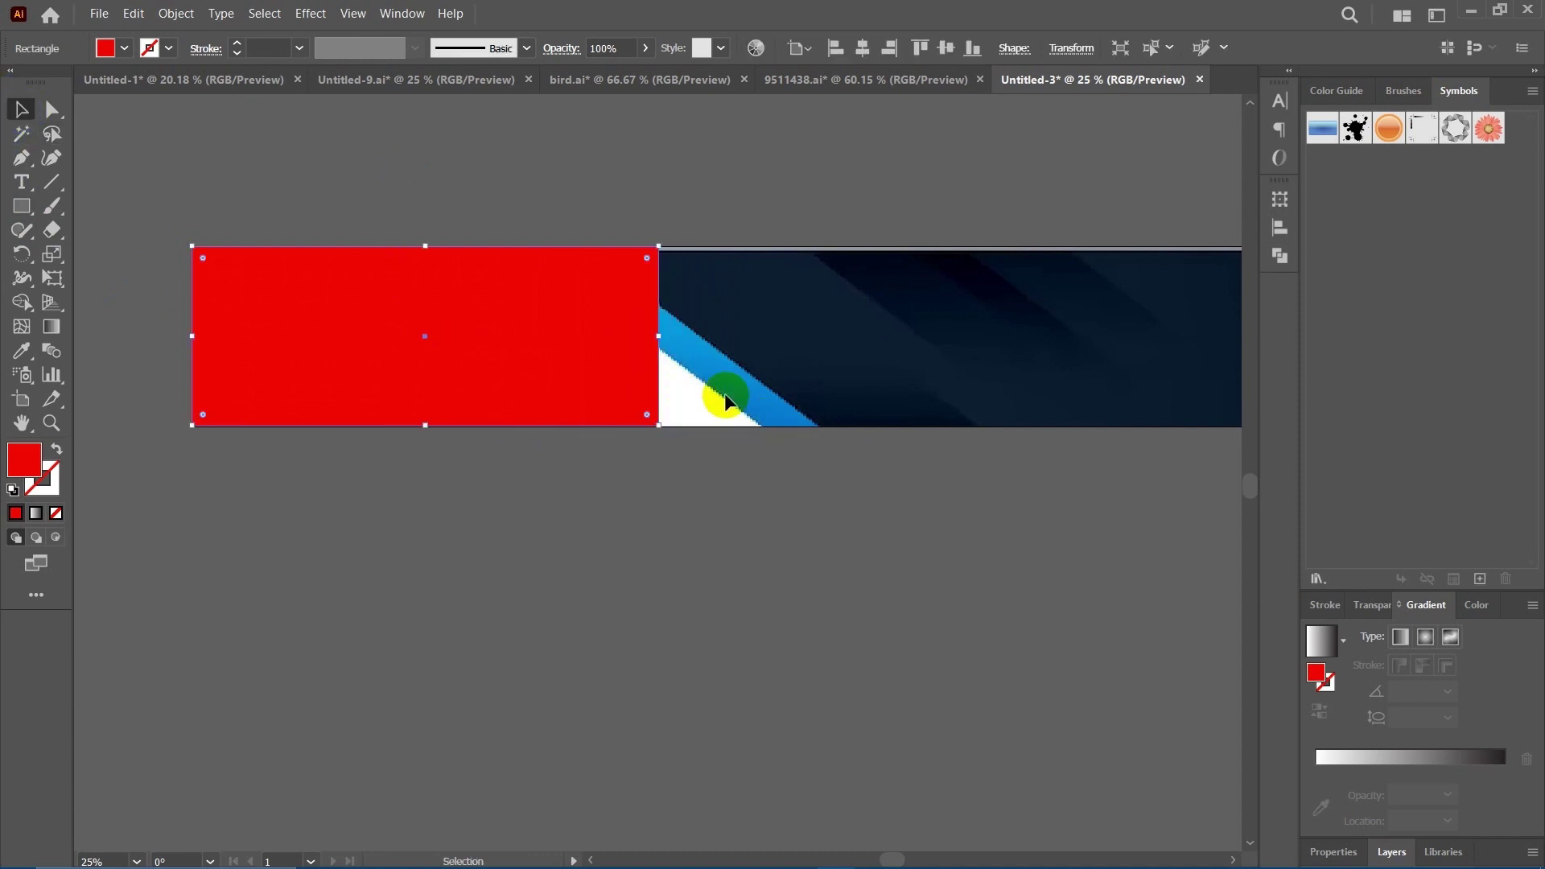
drag(657, 333, 757, 353)
Drag the red shape's top-right anchor left so its right edge slants parallel to the stripe.
click(725, 472)
drag(724, 473, 708, 554)
click(679, 351)
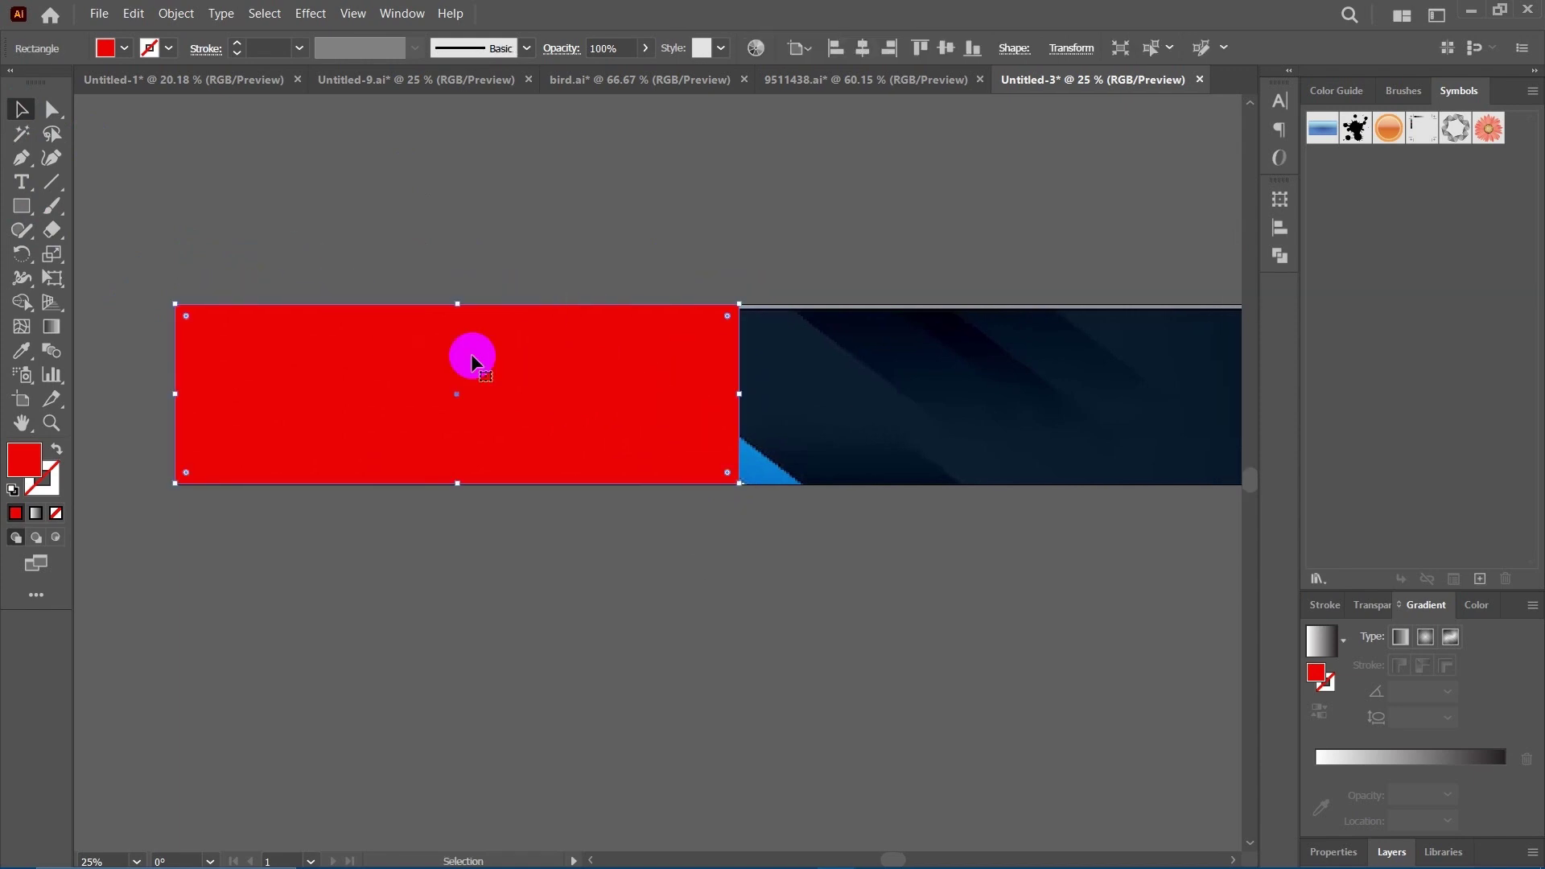
click(50, 118)
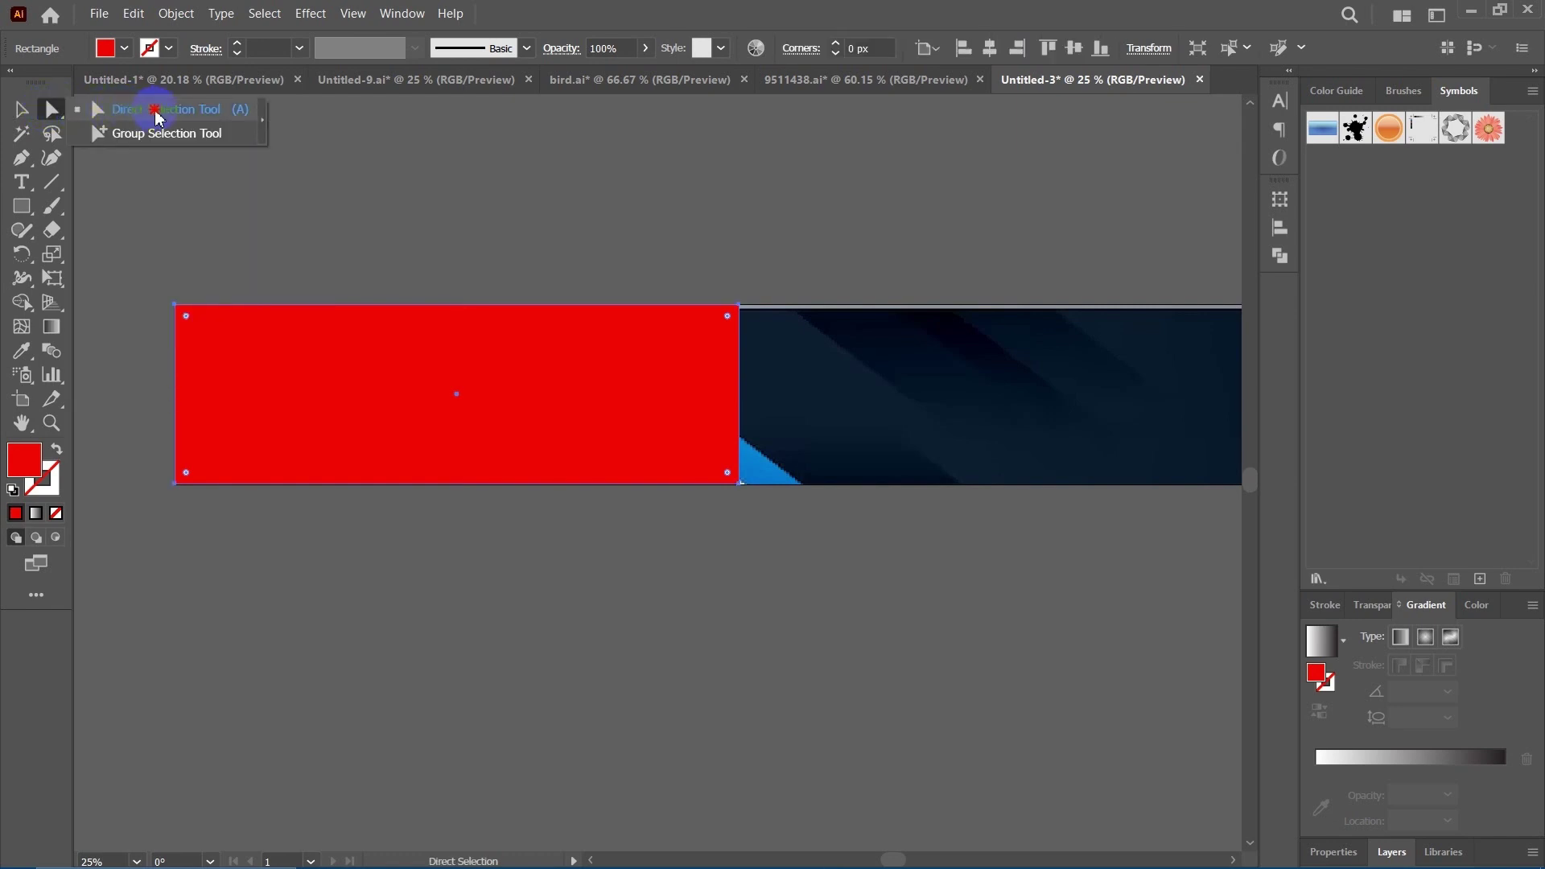
click(740, 307)
click(740, 308)
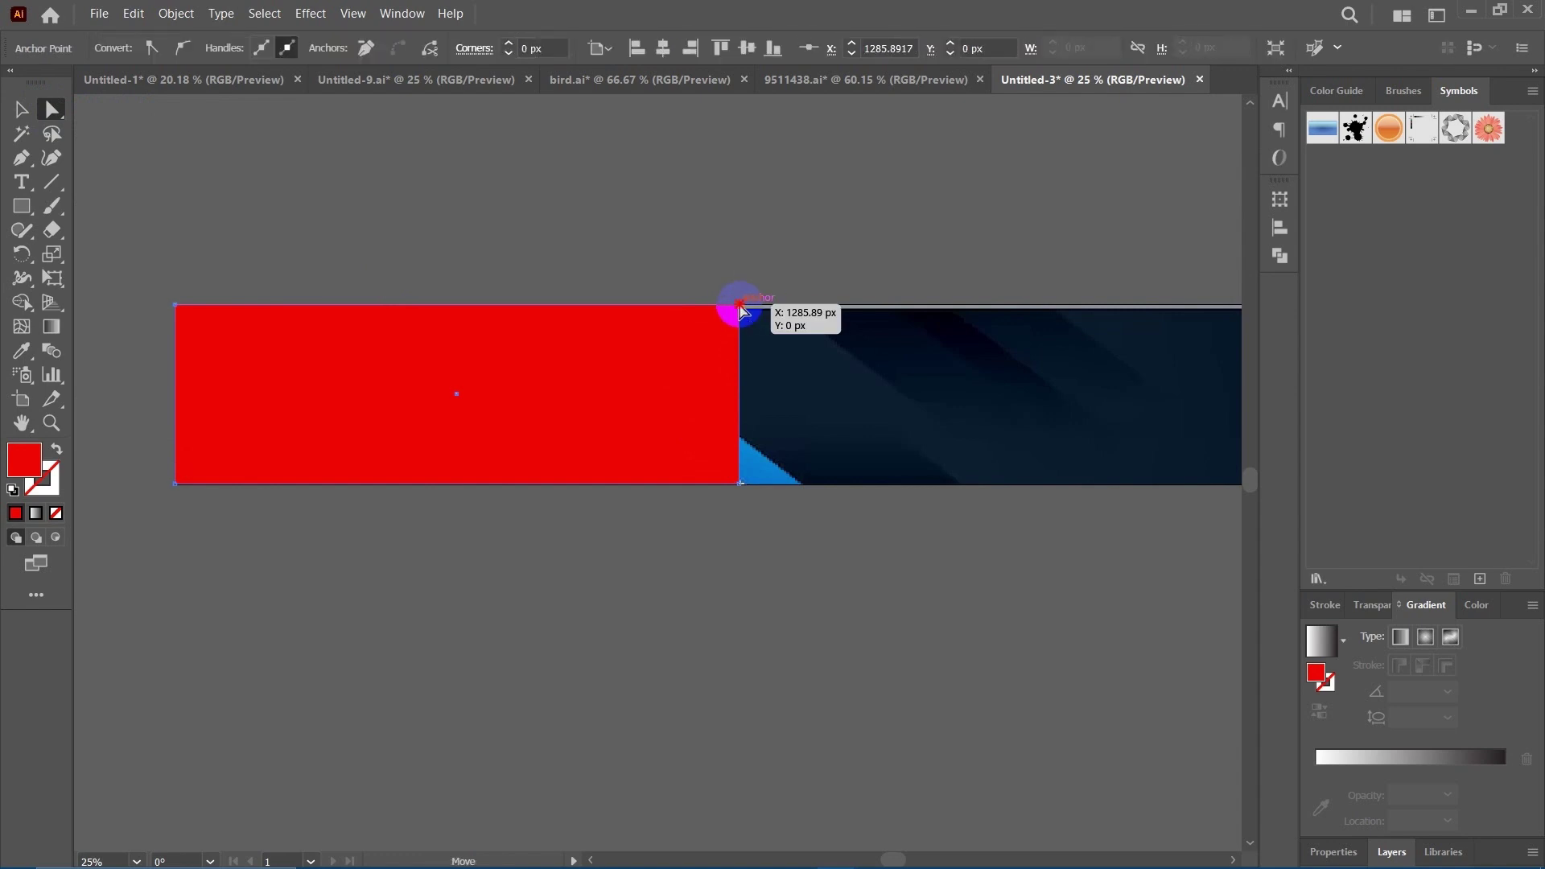
drag(738, 308, 730, 312)
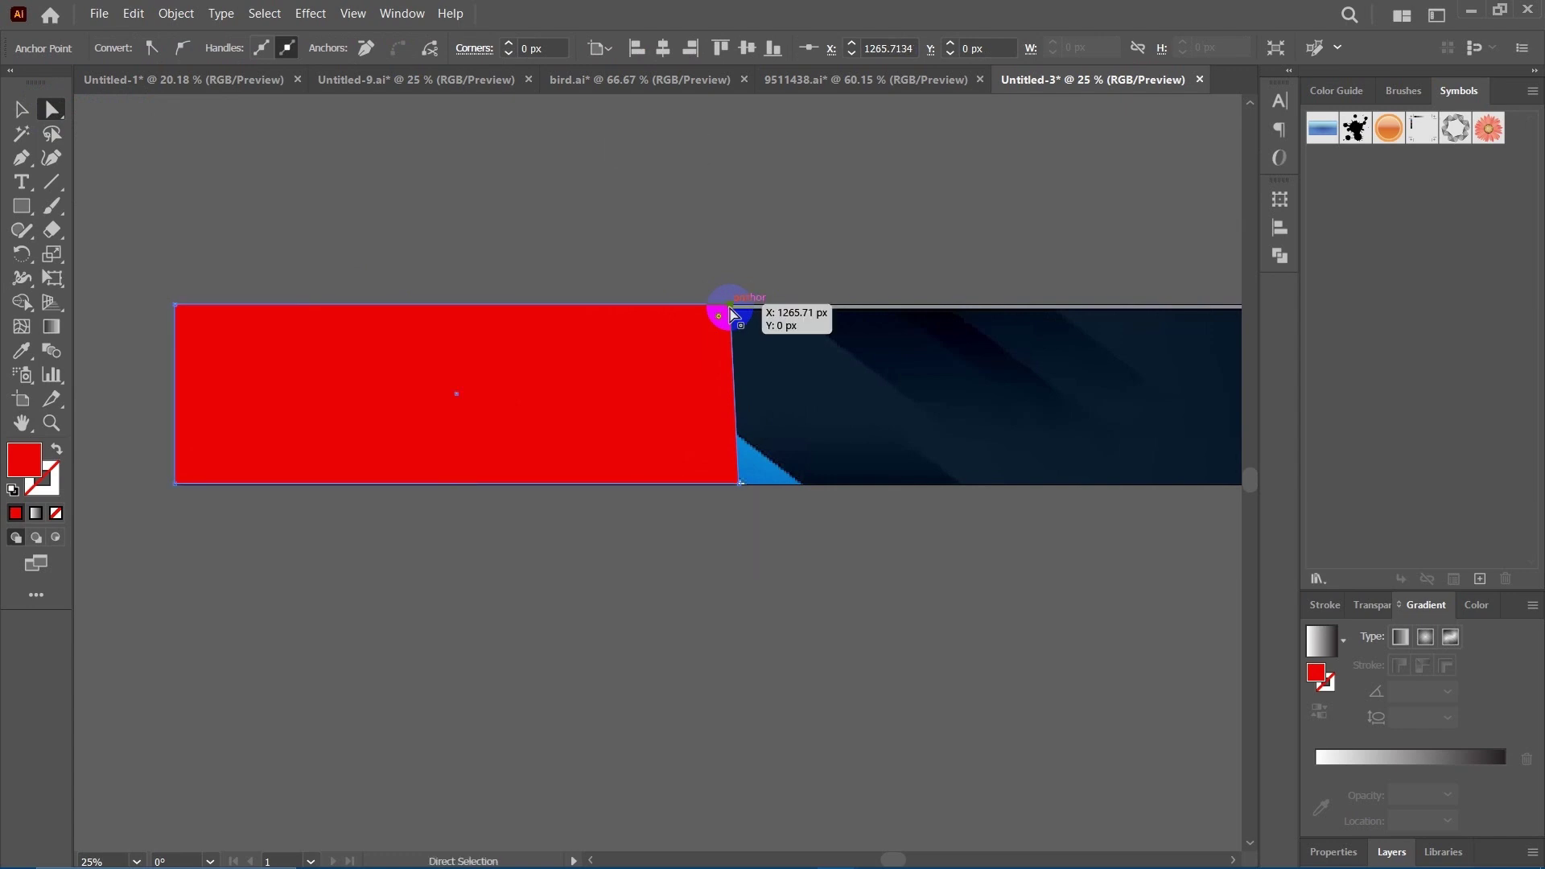
click(693, 314)
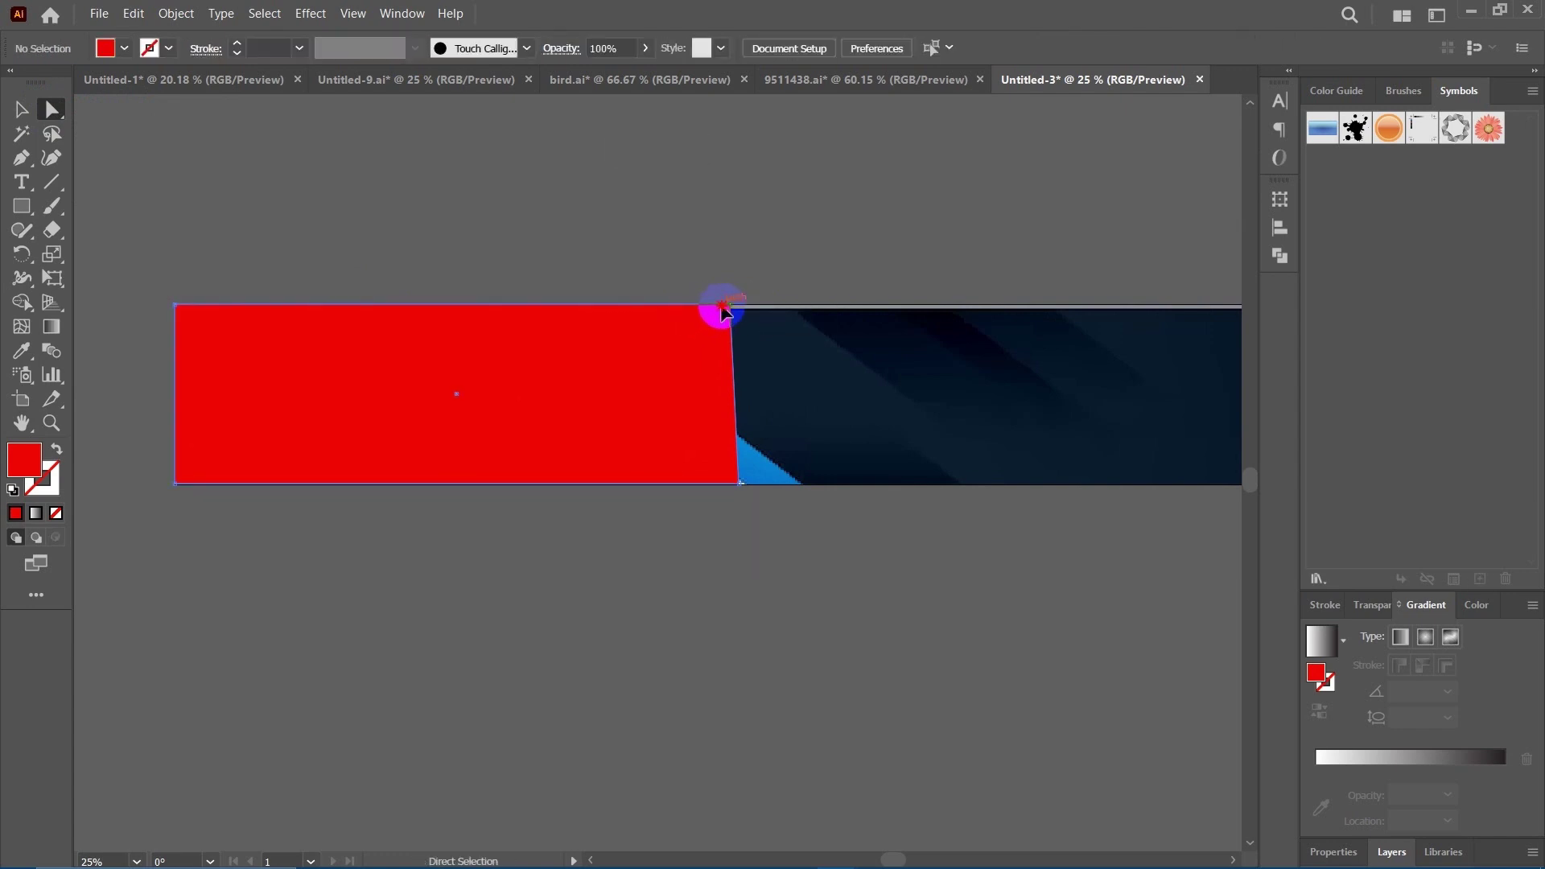
click(728, 312)
click(731, 313)
drag(730, 313, 505, 306)
click(724, 596)
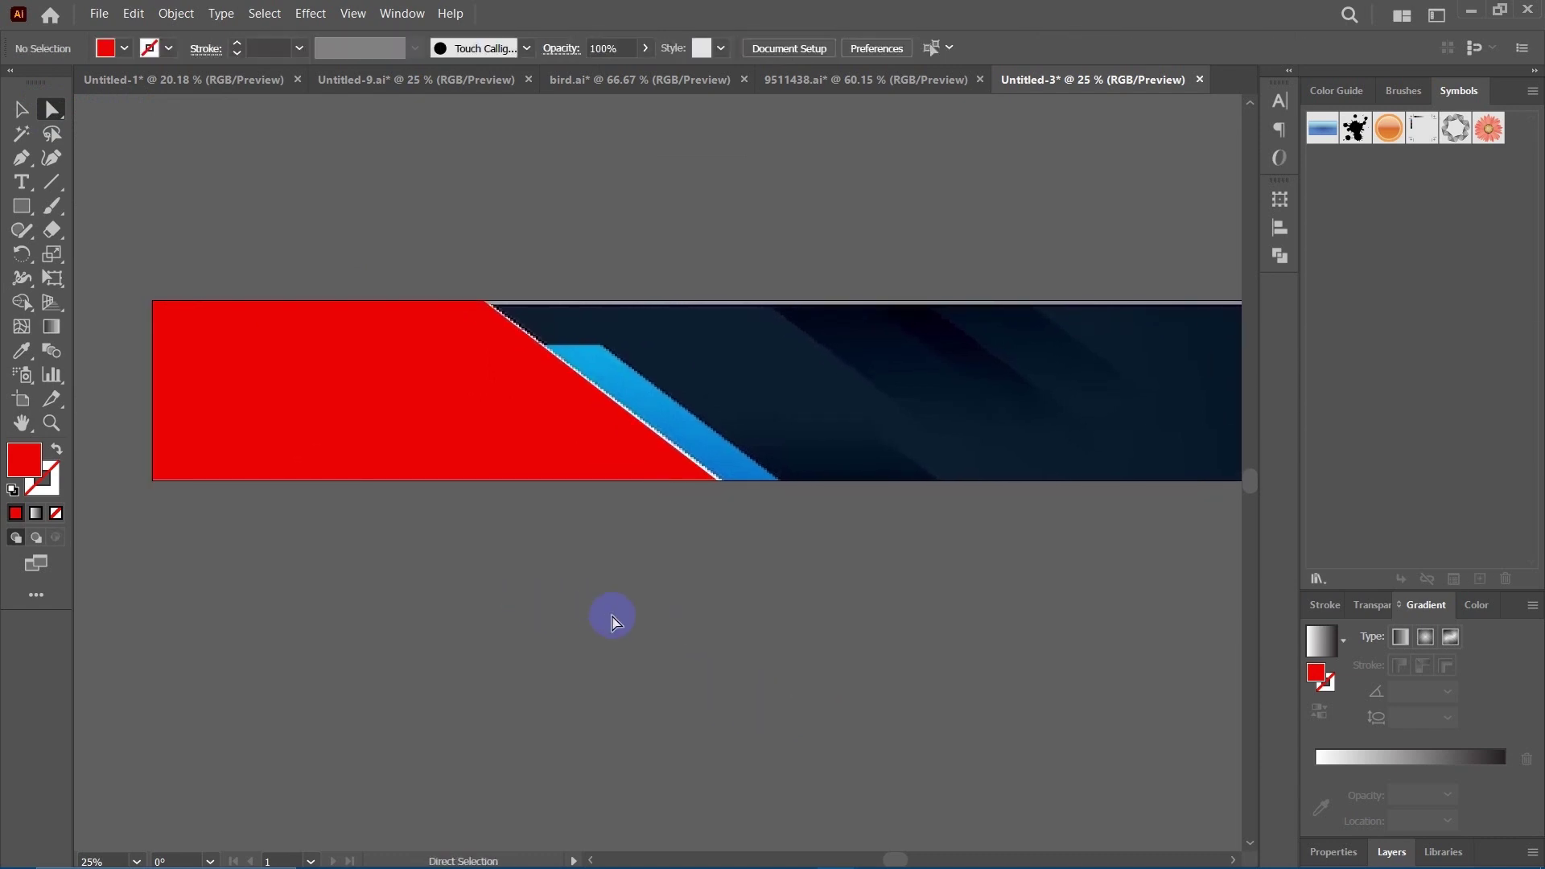
Draw a rectangle over the banner's middle and eyedropper the blue stripe's colour onto it.
click(23, 208)
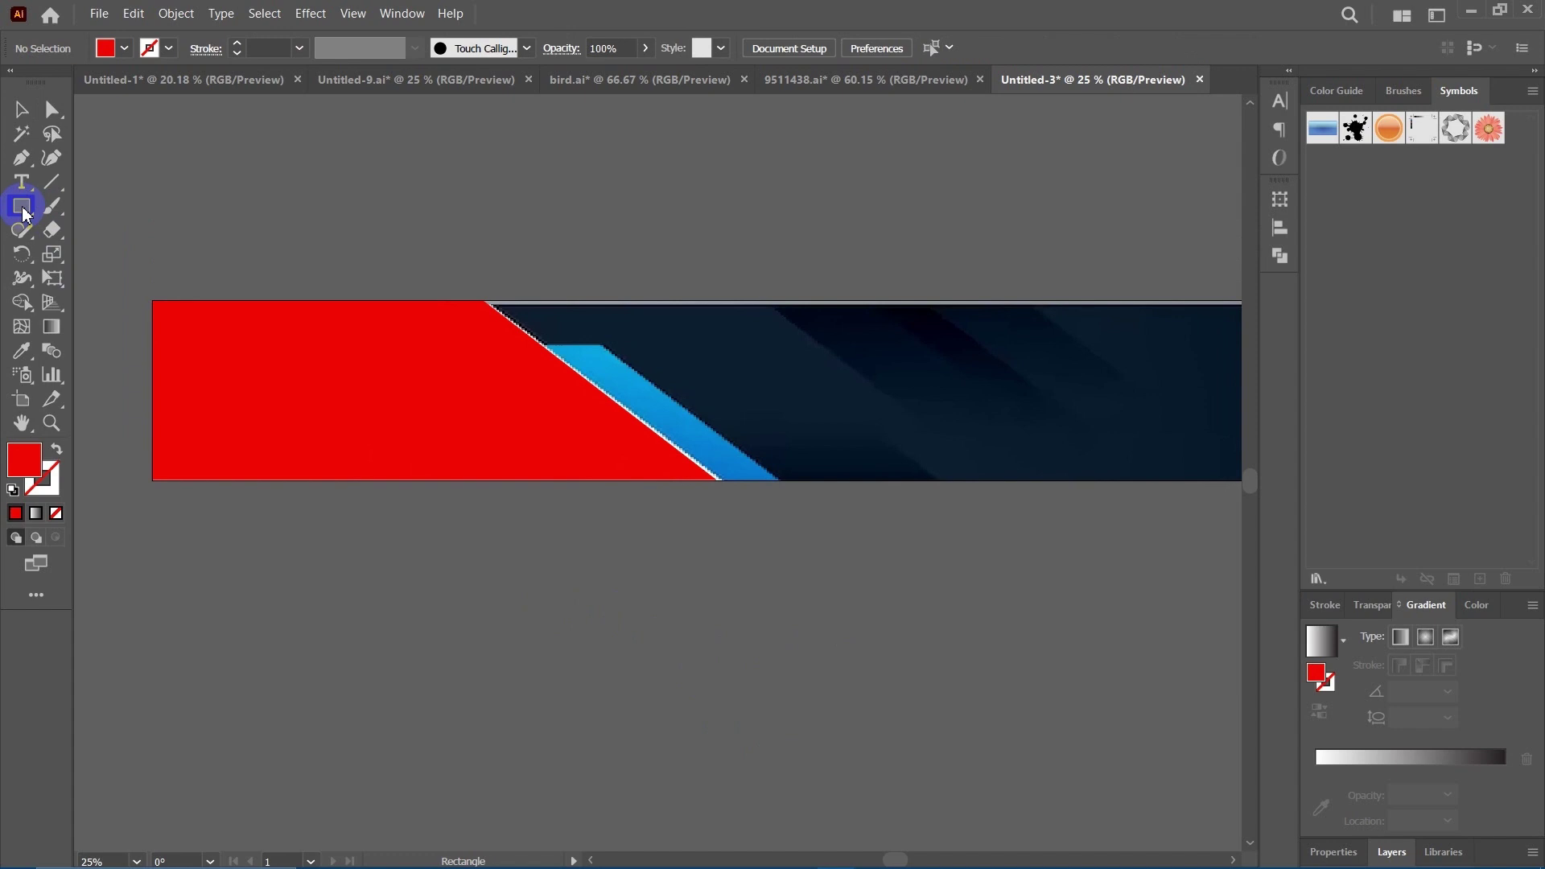
click(647, 619)
click(793, 455)
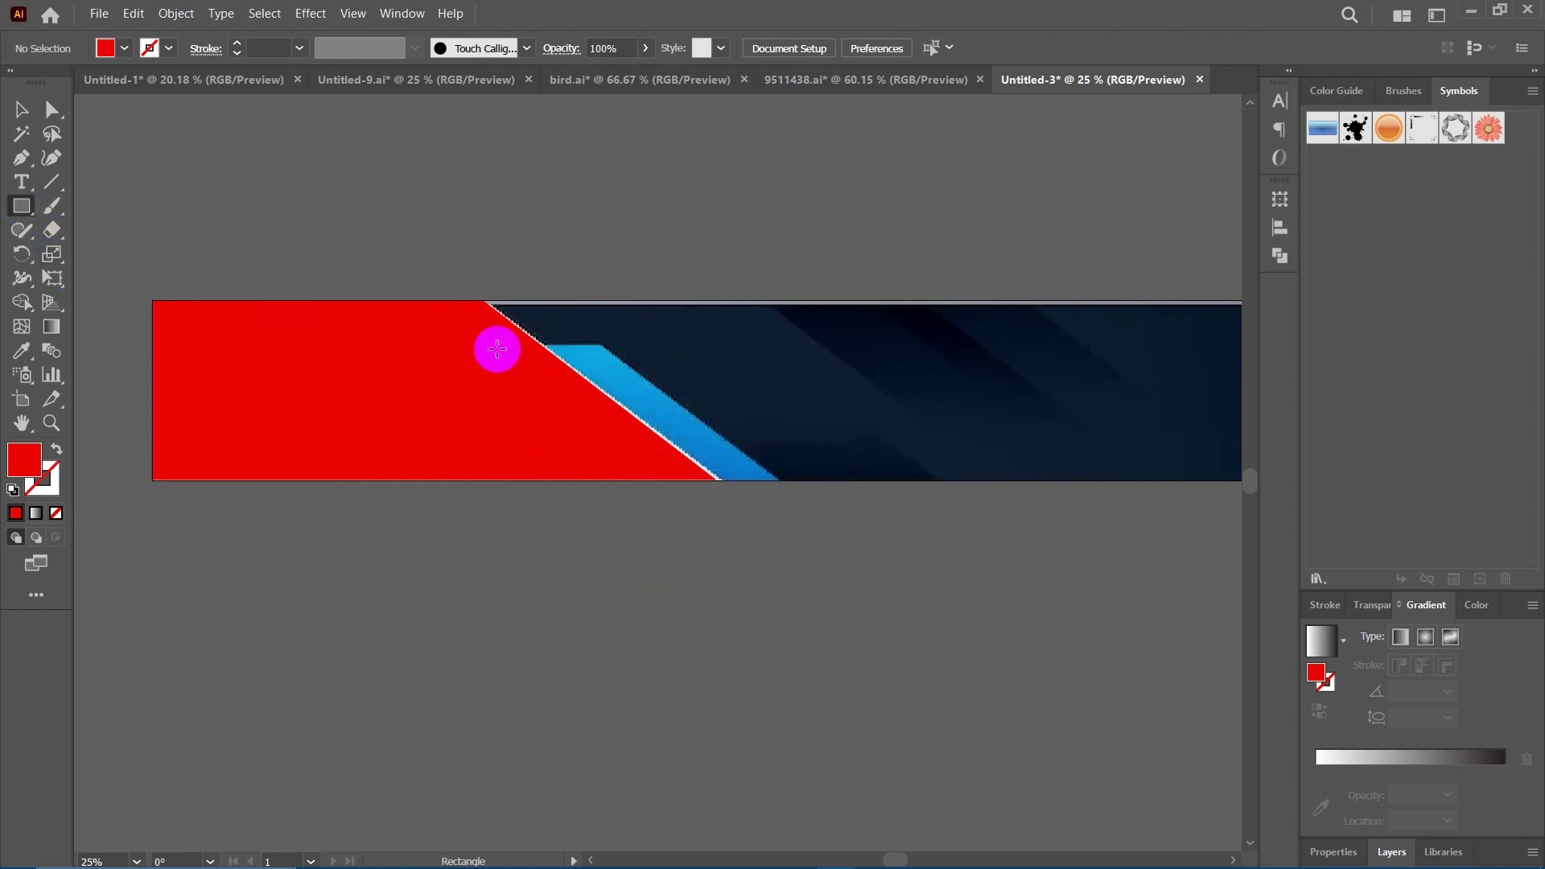
drag(502, 350, 783, 479)
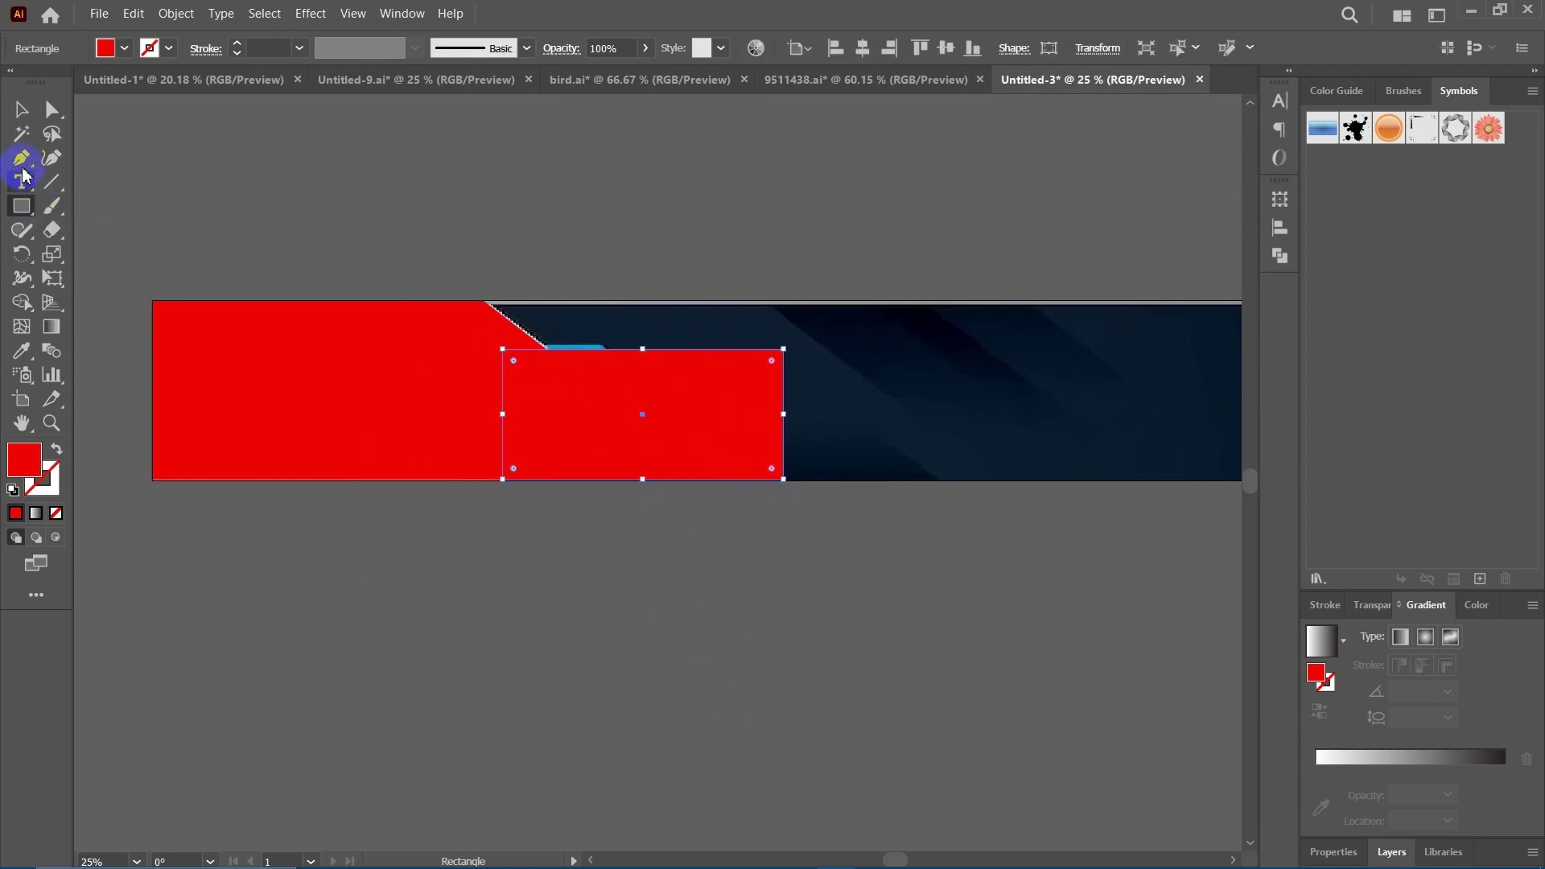
click(22, 107)
click(591, 385)
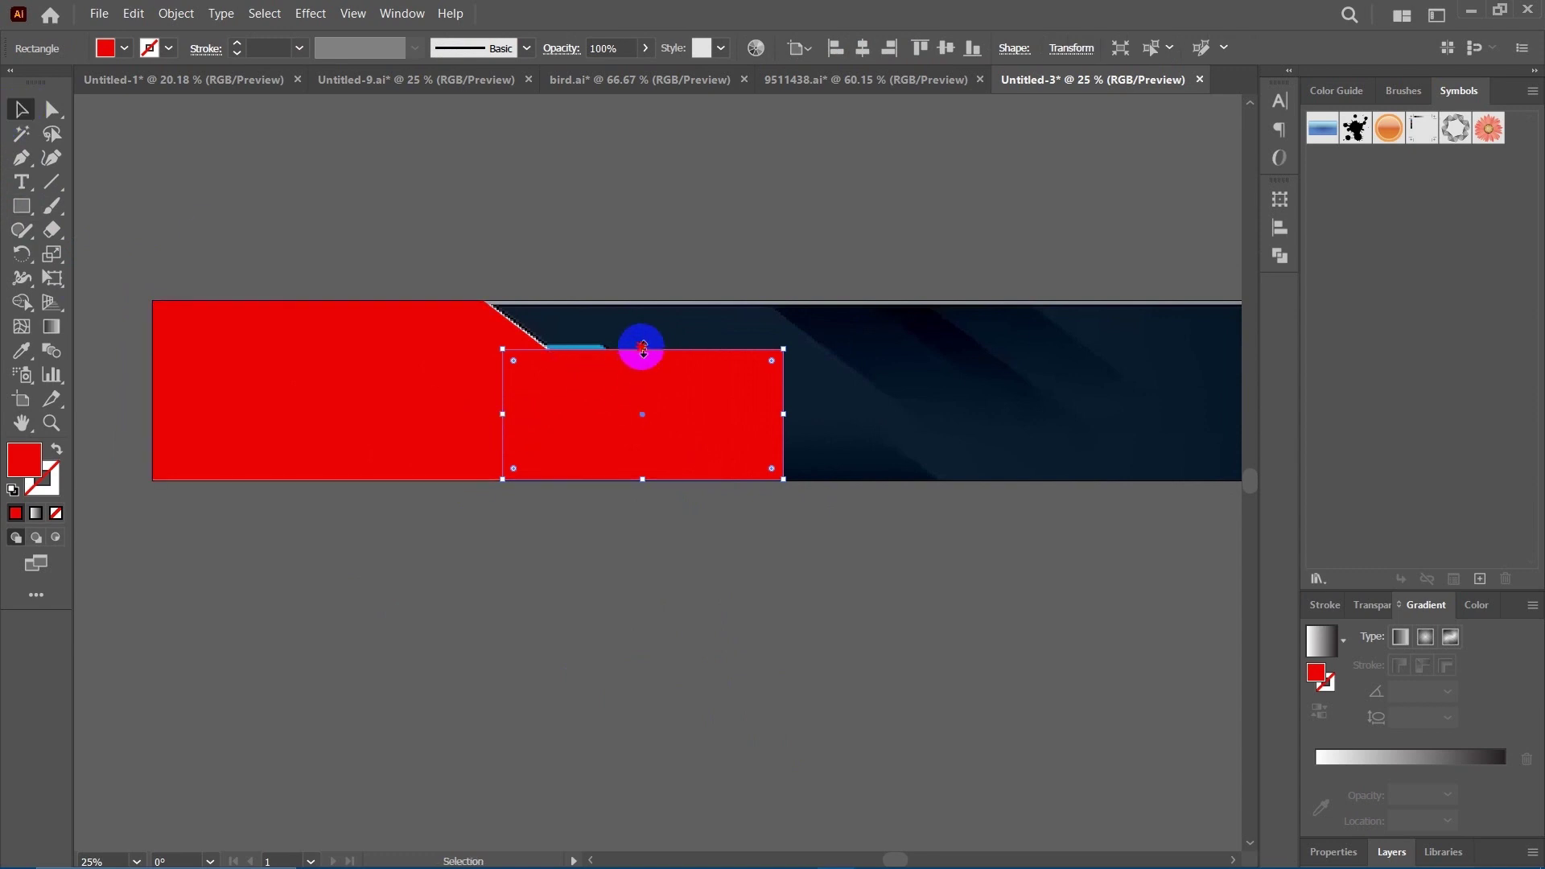
drag(643, 348, 644, 343)
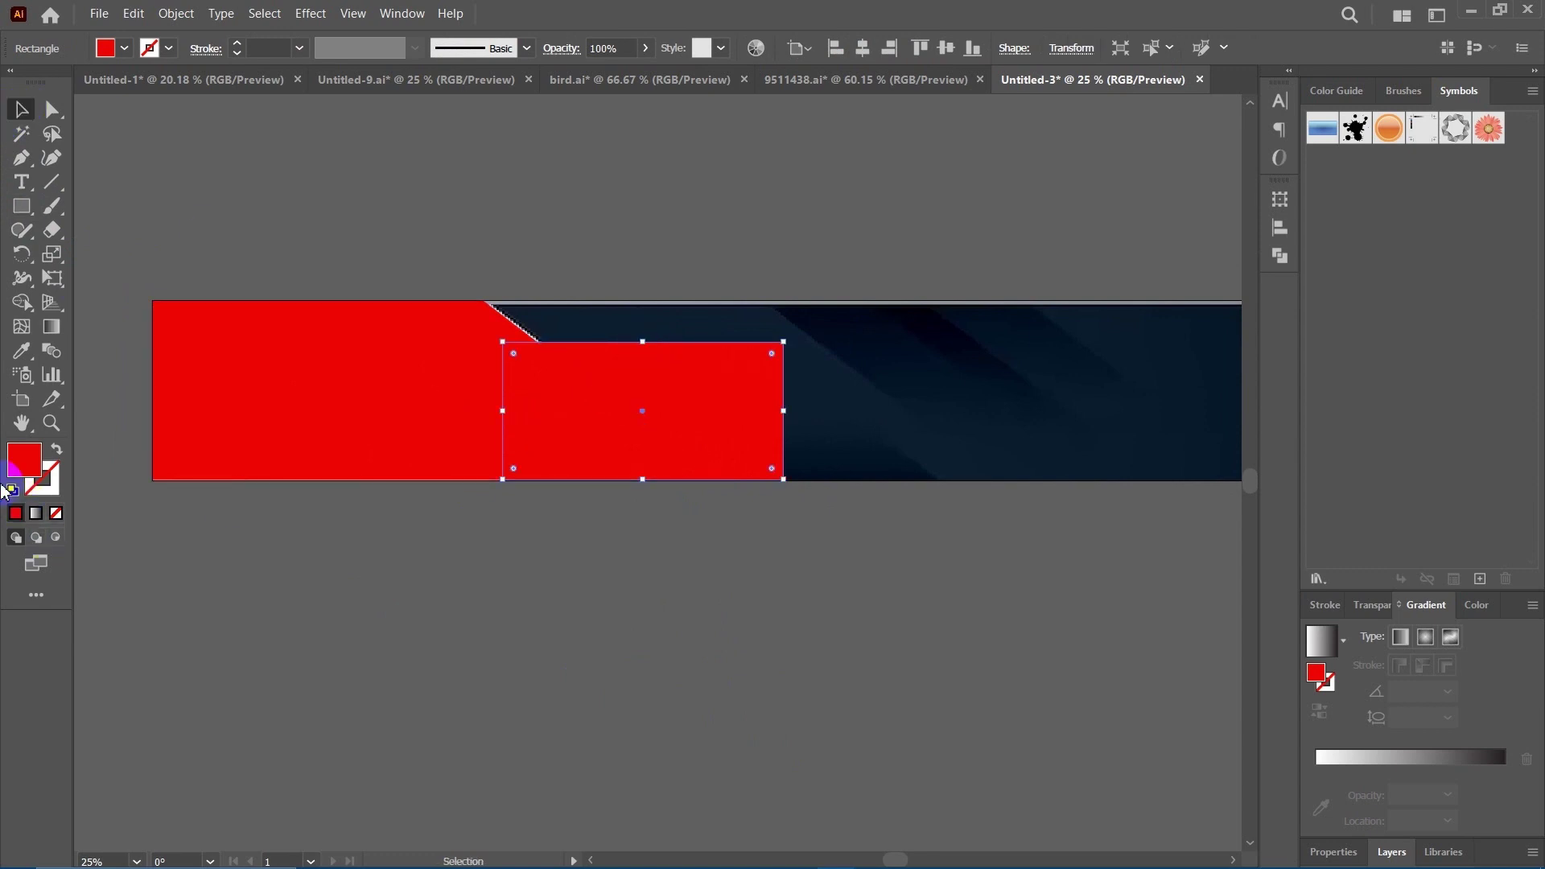
click(57, 451)
key(i)
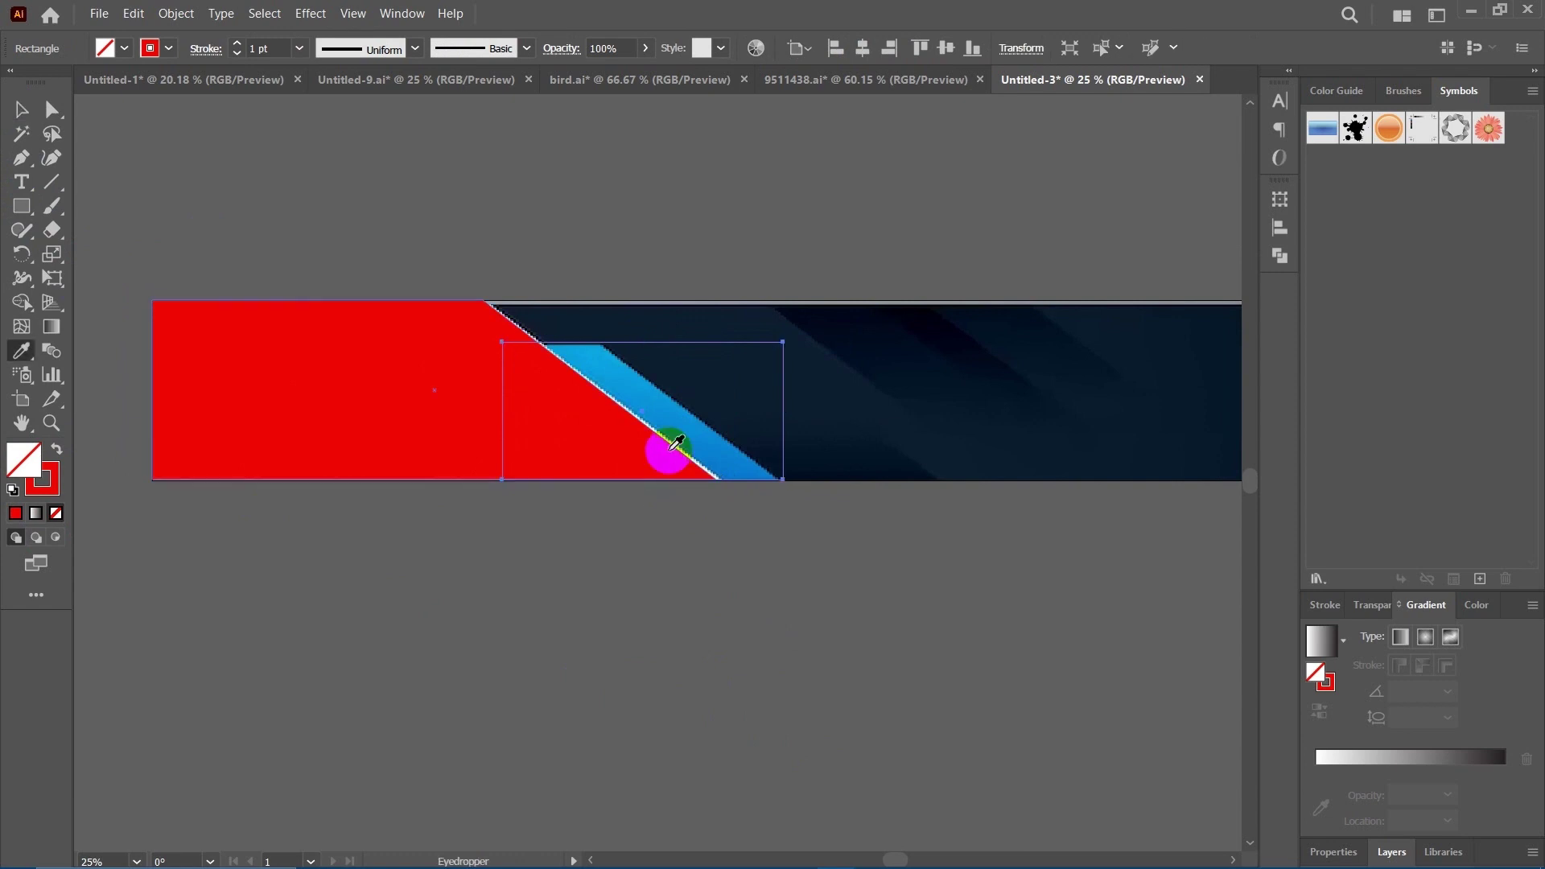
click(644, 394)
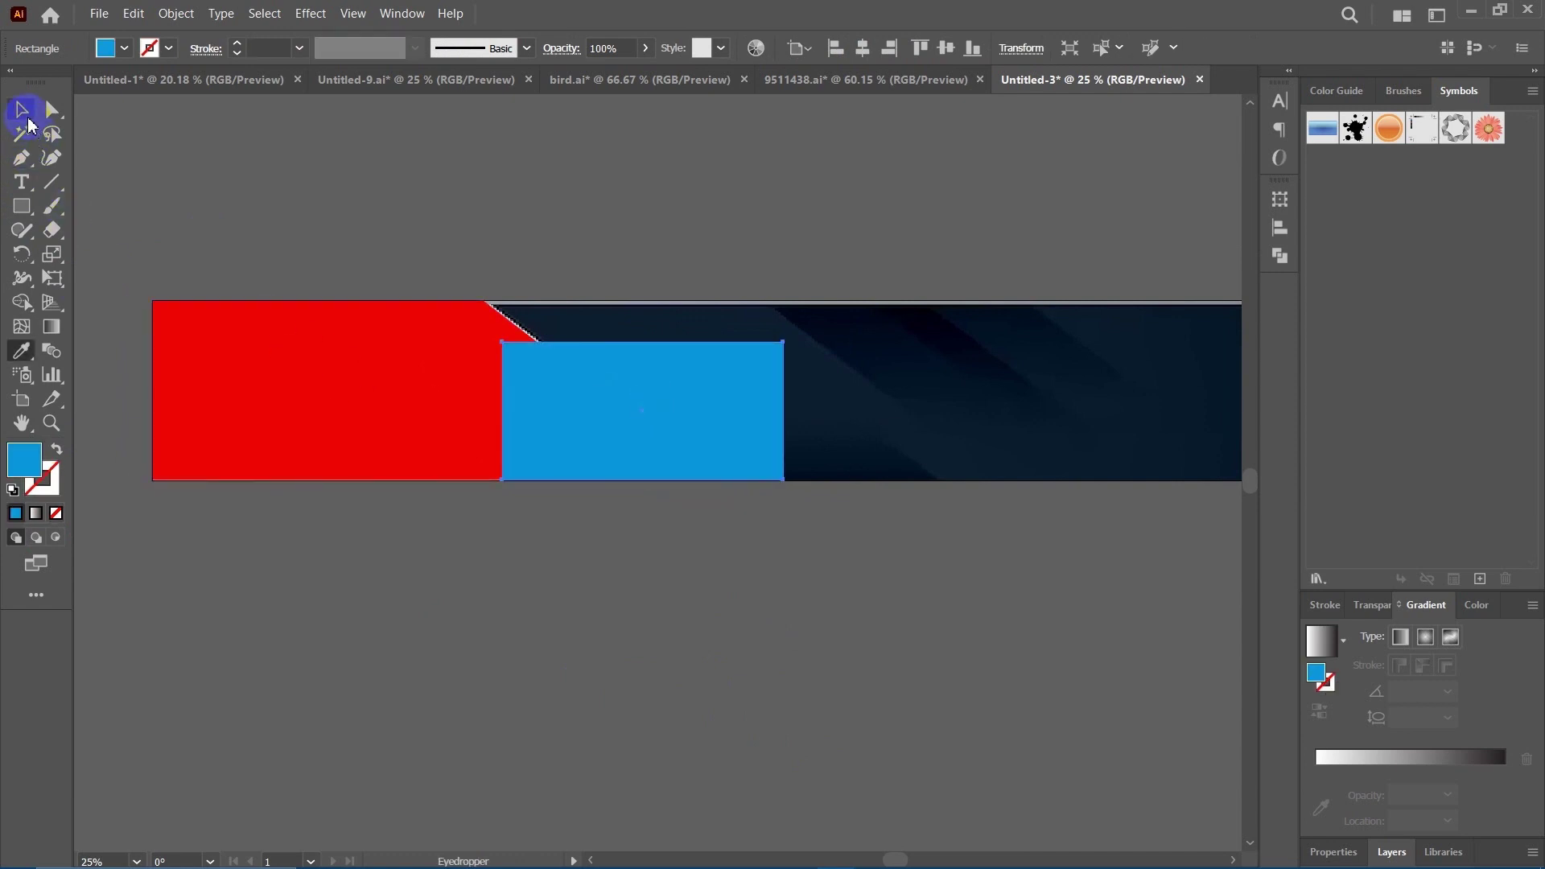
Arrange the red shape in front of the blue rectangle with Bring to Front.
click(21, 110)
click(682, 503)
drag(505, 594, 529, 591)
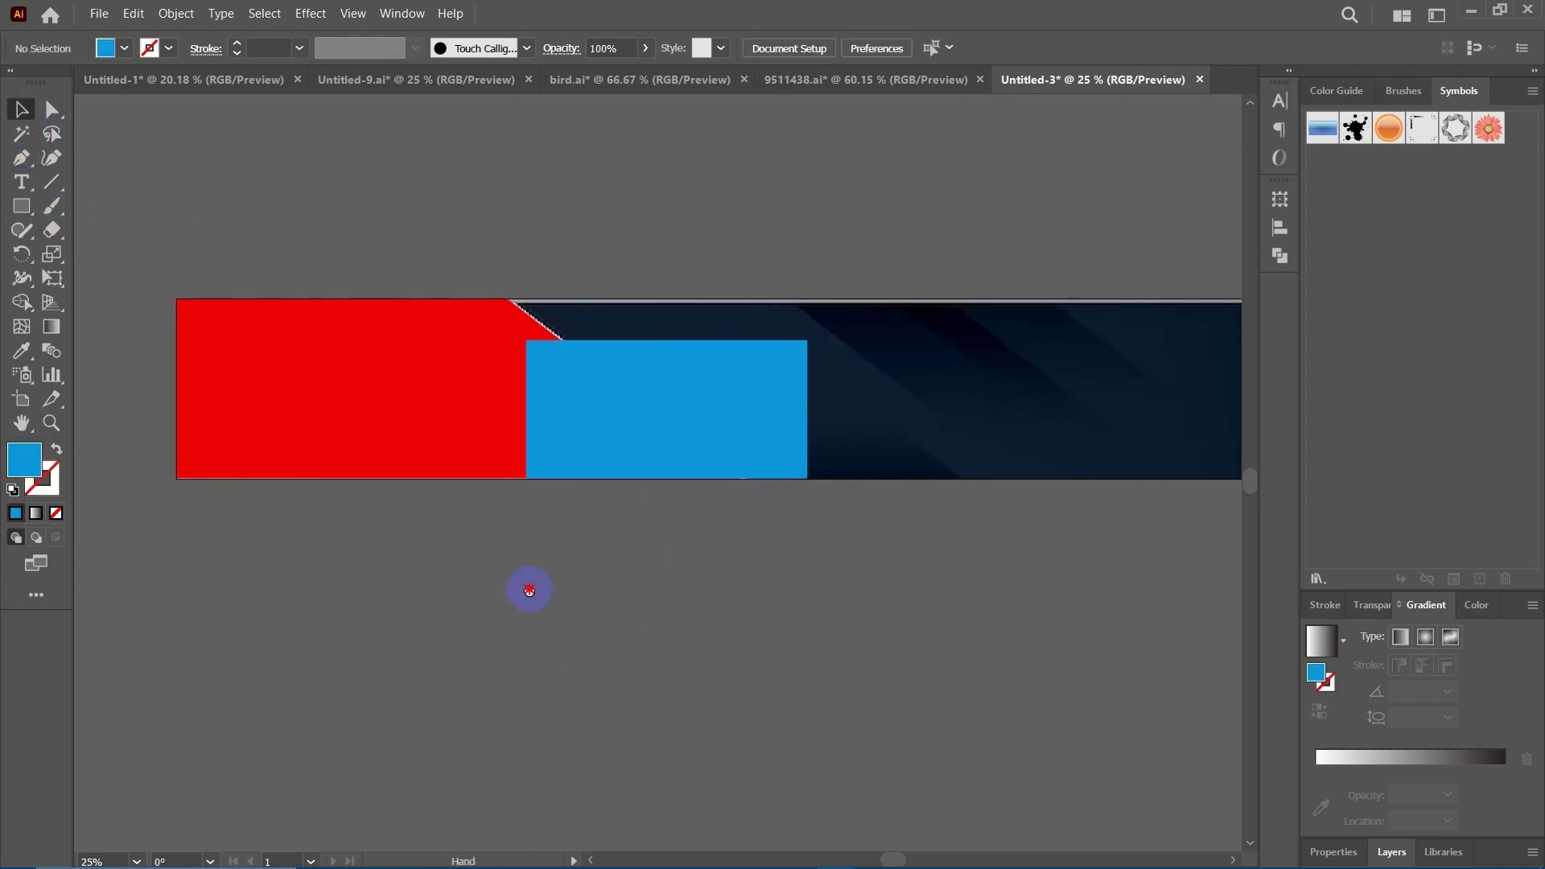
click(666, 380)
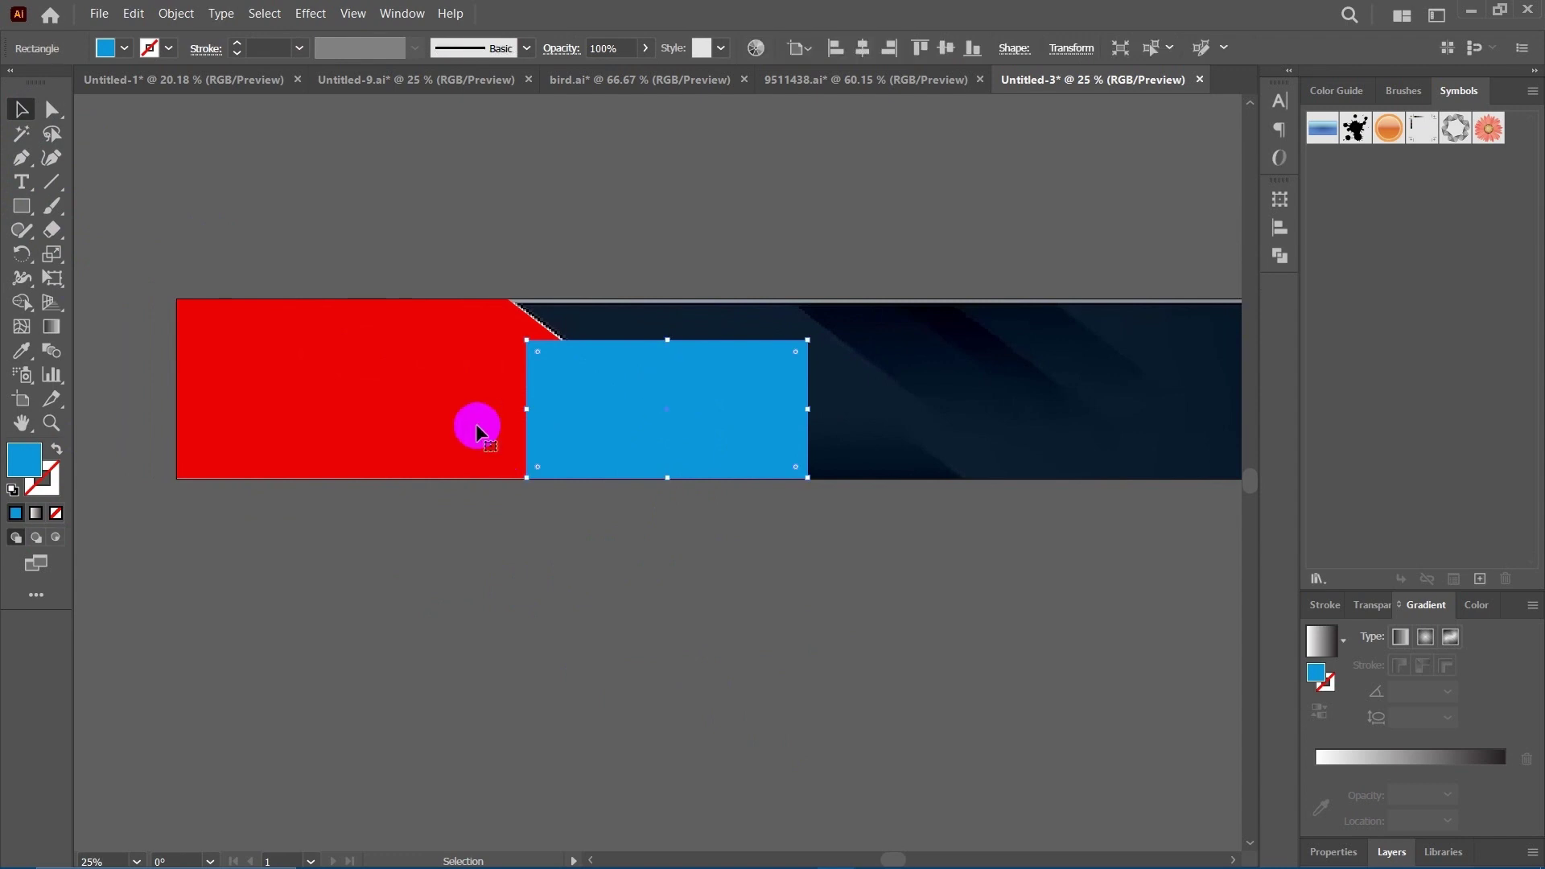
right_click(411, 382)
mouse_move(591, 780)
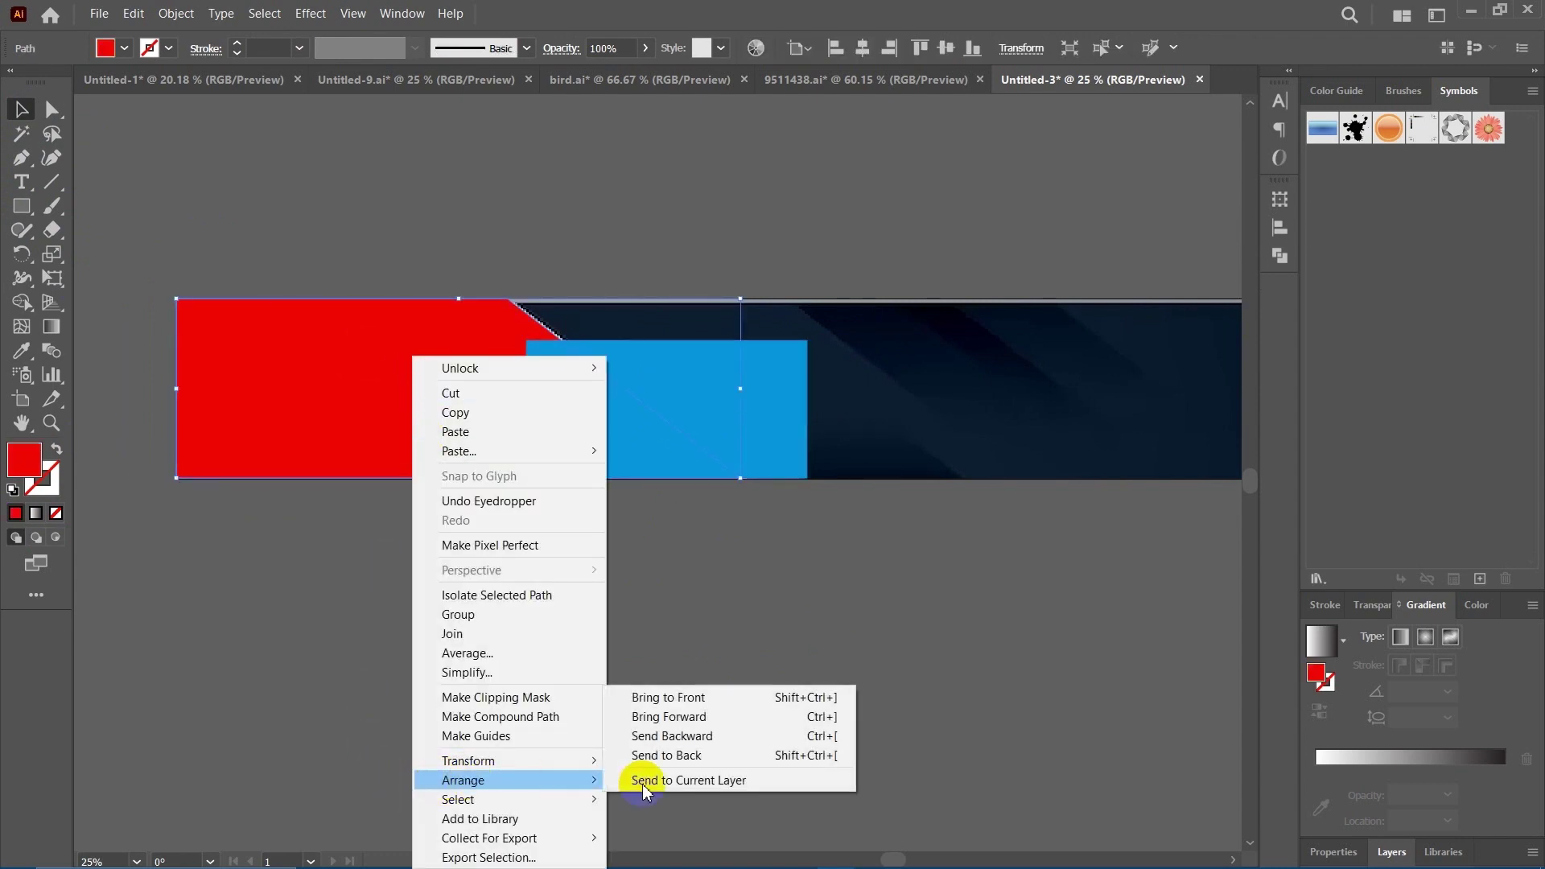
click(692, 697)
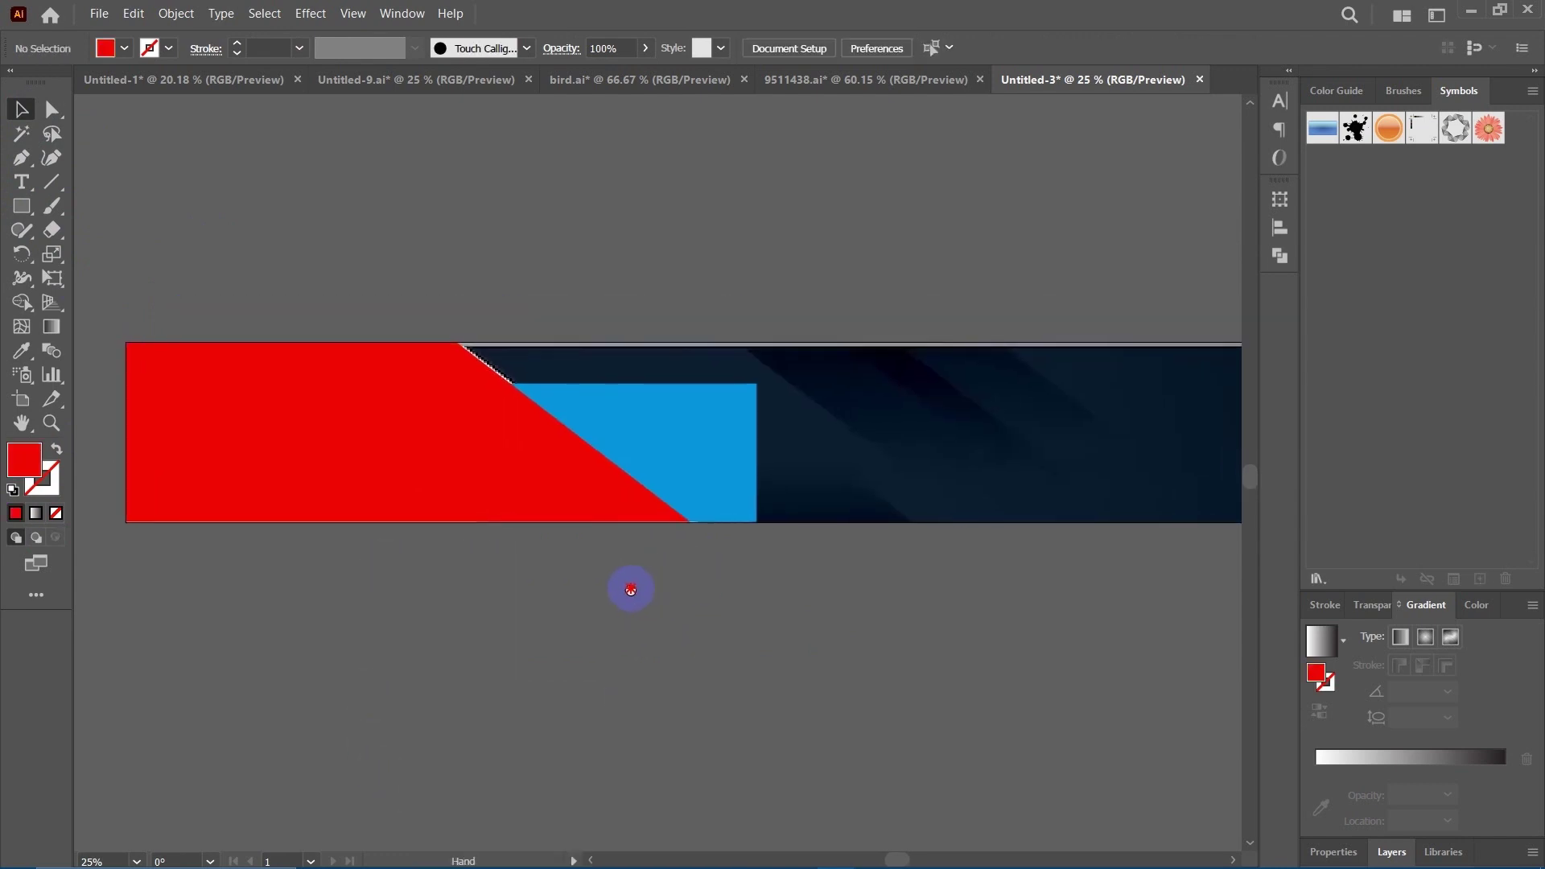
Move the blue rectangle's right anchors left to slant it alongside the red edge.
click(668, 418)
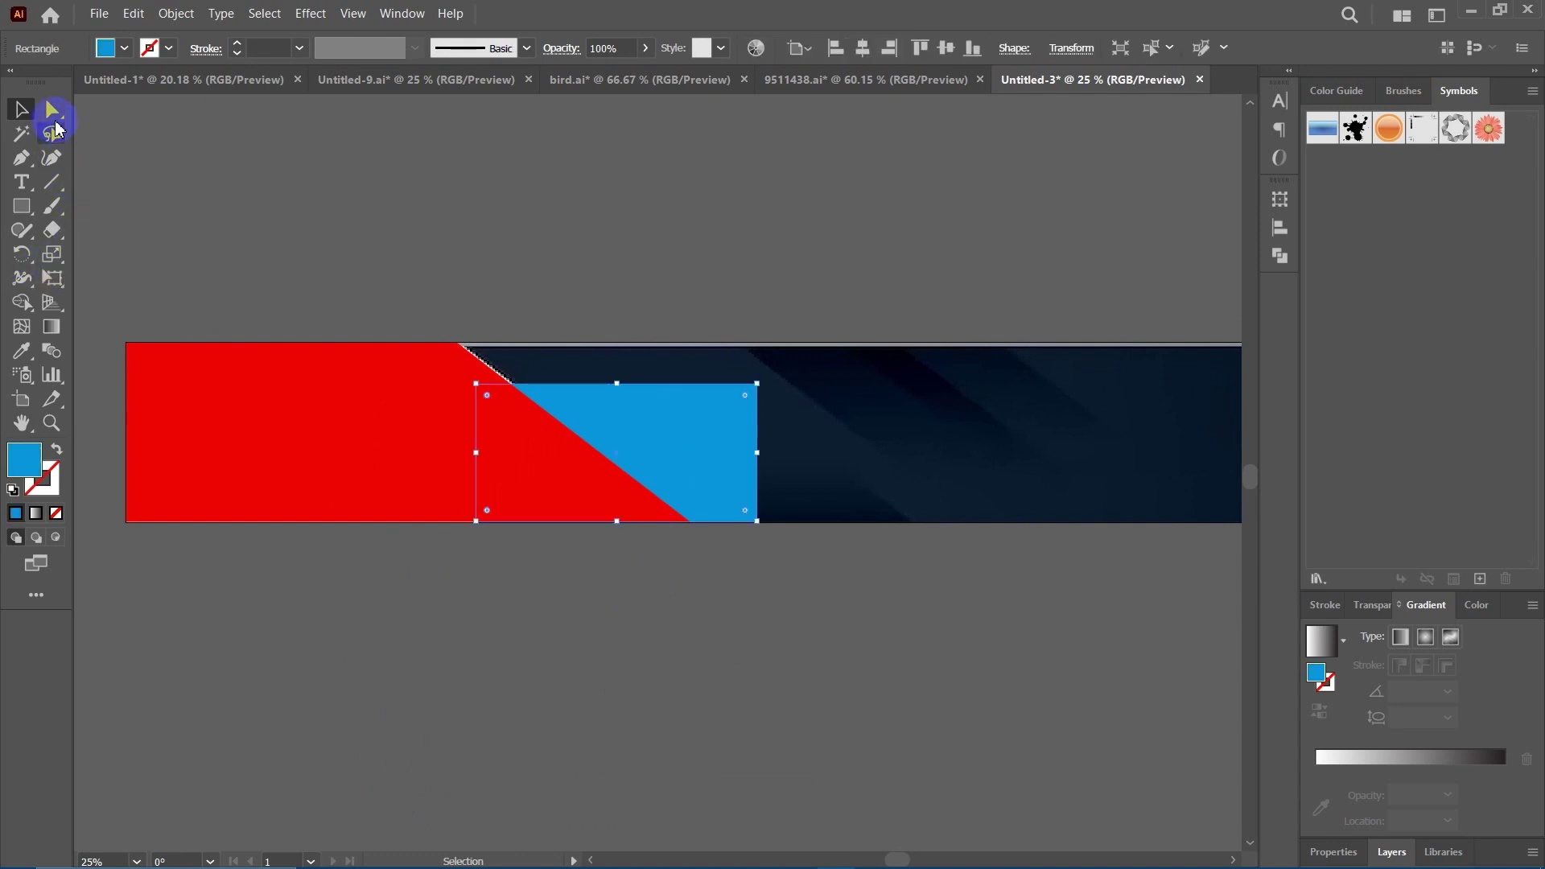
click(53, 109)
click(729, 433)
drag(755, 389, 571, 388)
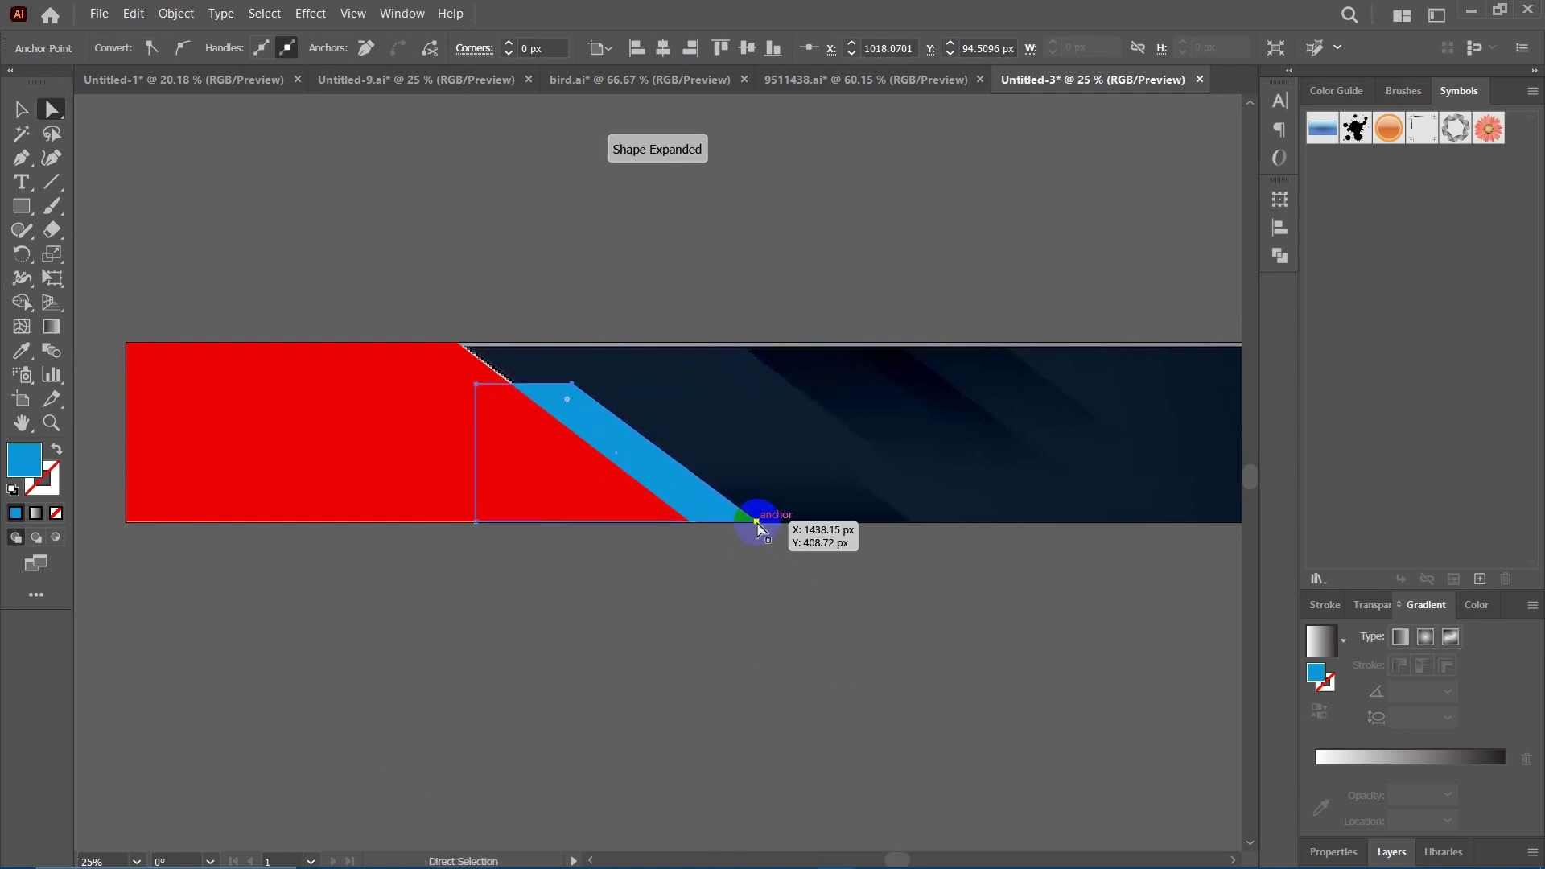
drag(755, 527, 751, 526)
Change the angled shape's fill from red to white #ffffff in the Color Picker.
click(728, 644)
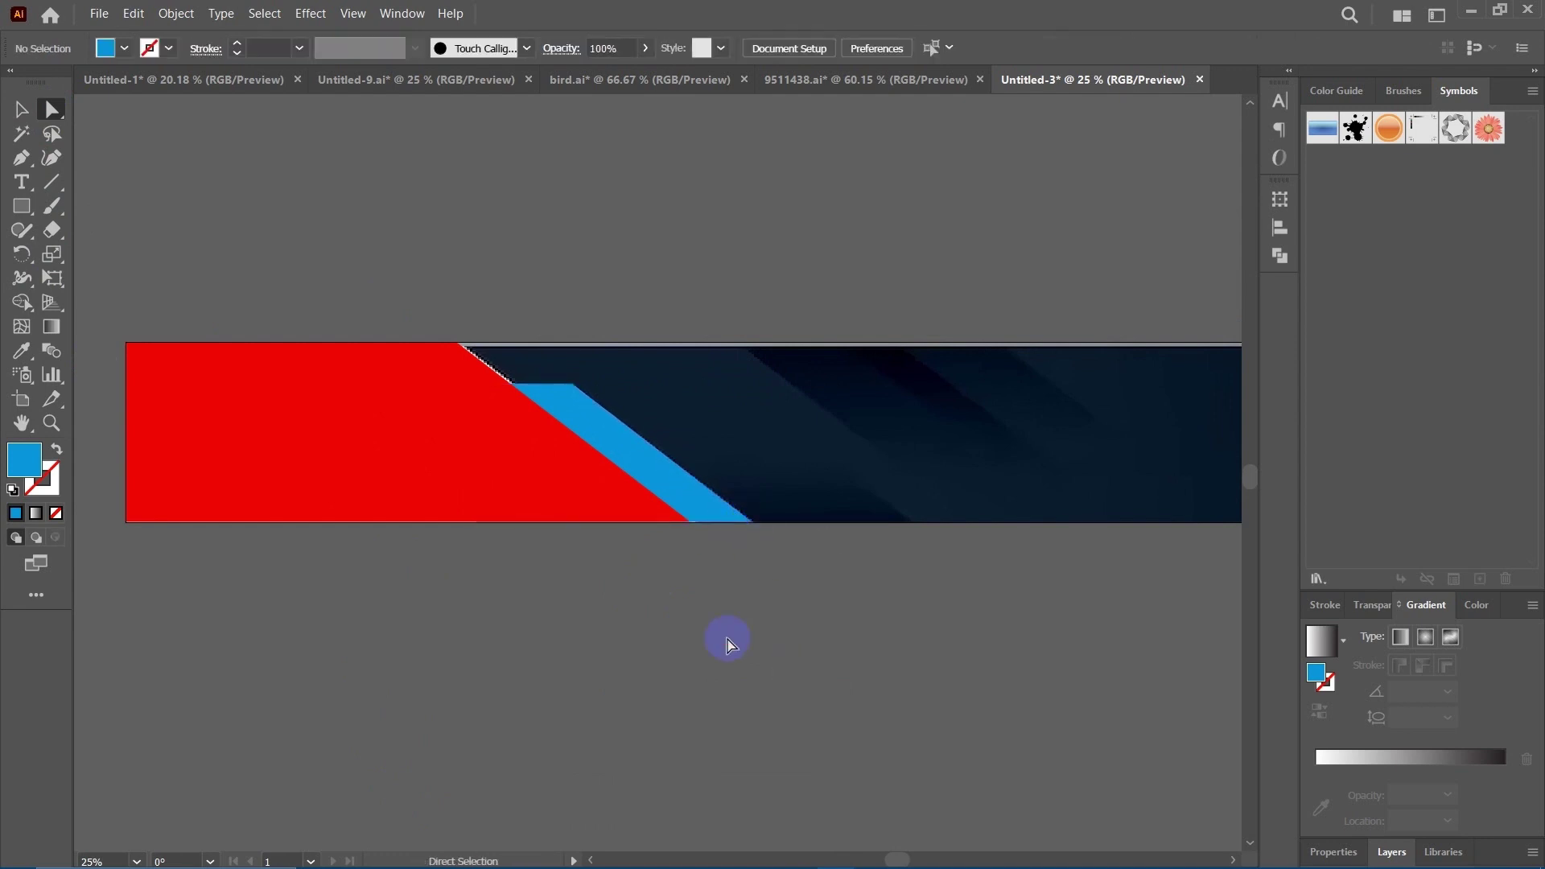
drag(305, 254, 373, 252)
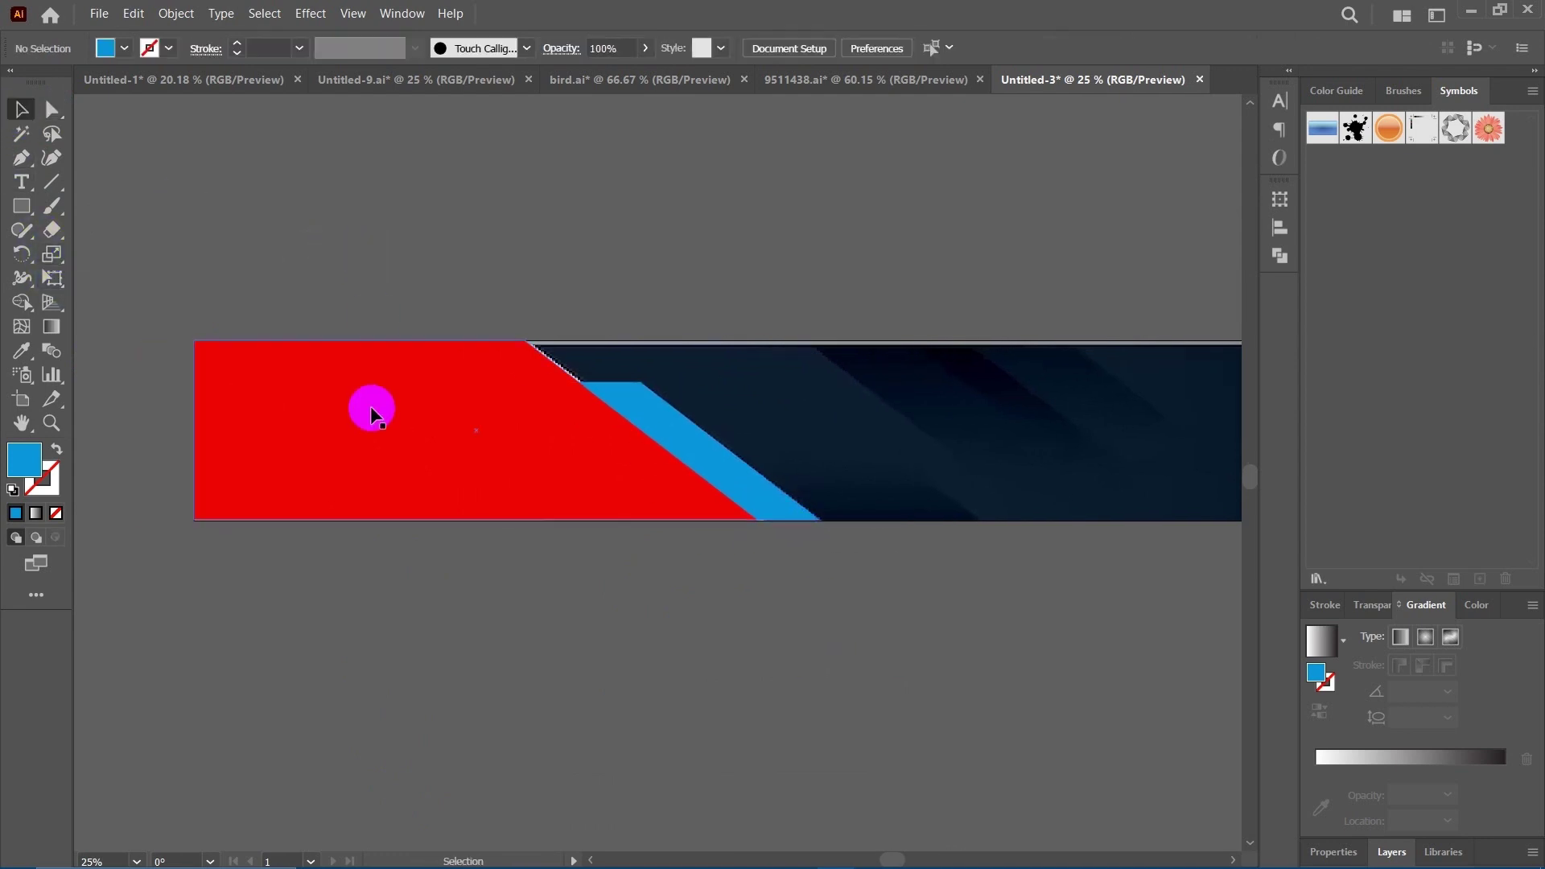
click(374, 409)
double_click(24, 460)
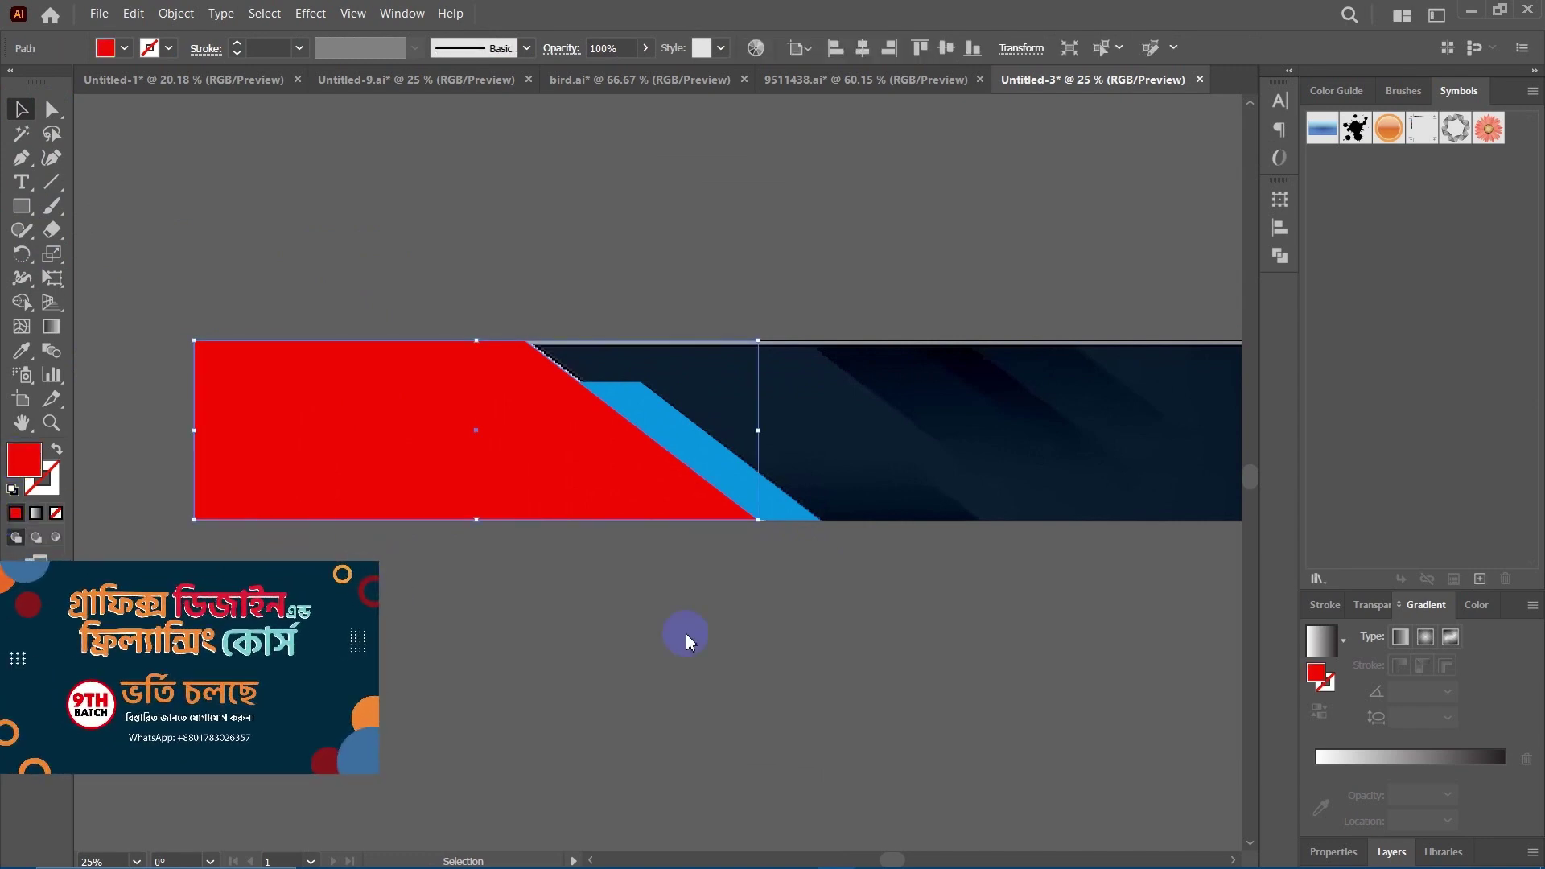
mouse_move(965, 491)
mouse_down()
mouse_move(848, 345)
mouse_move(862, 316)
mouse_up()
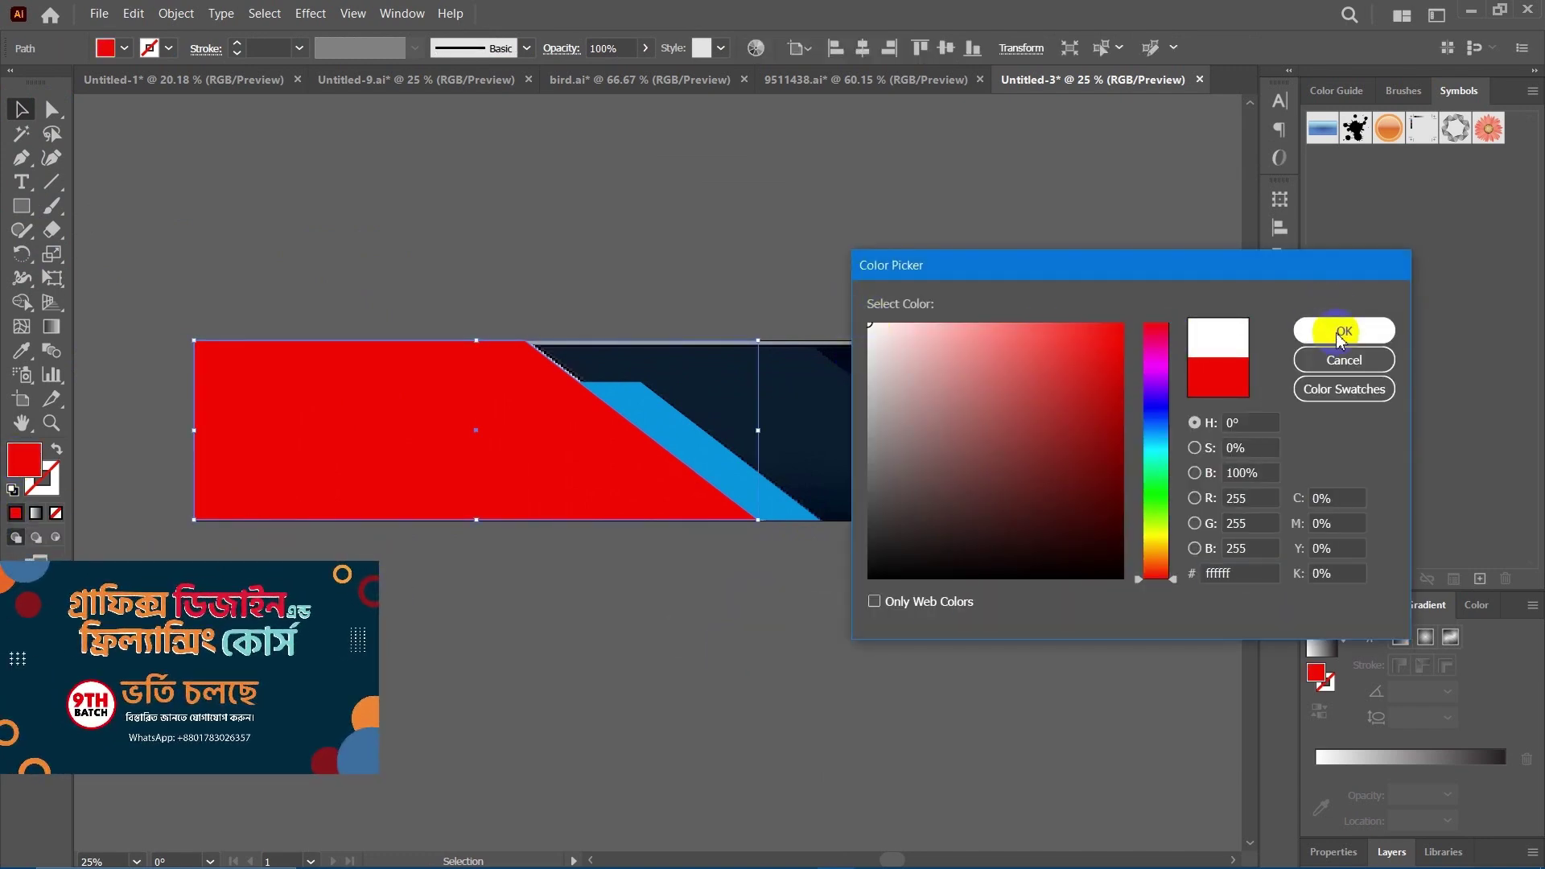
click(1236, 426)
key(Return)
scroll(697, 641, right, 2)
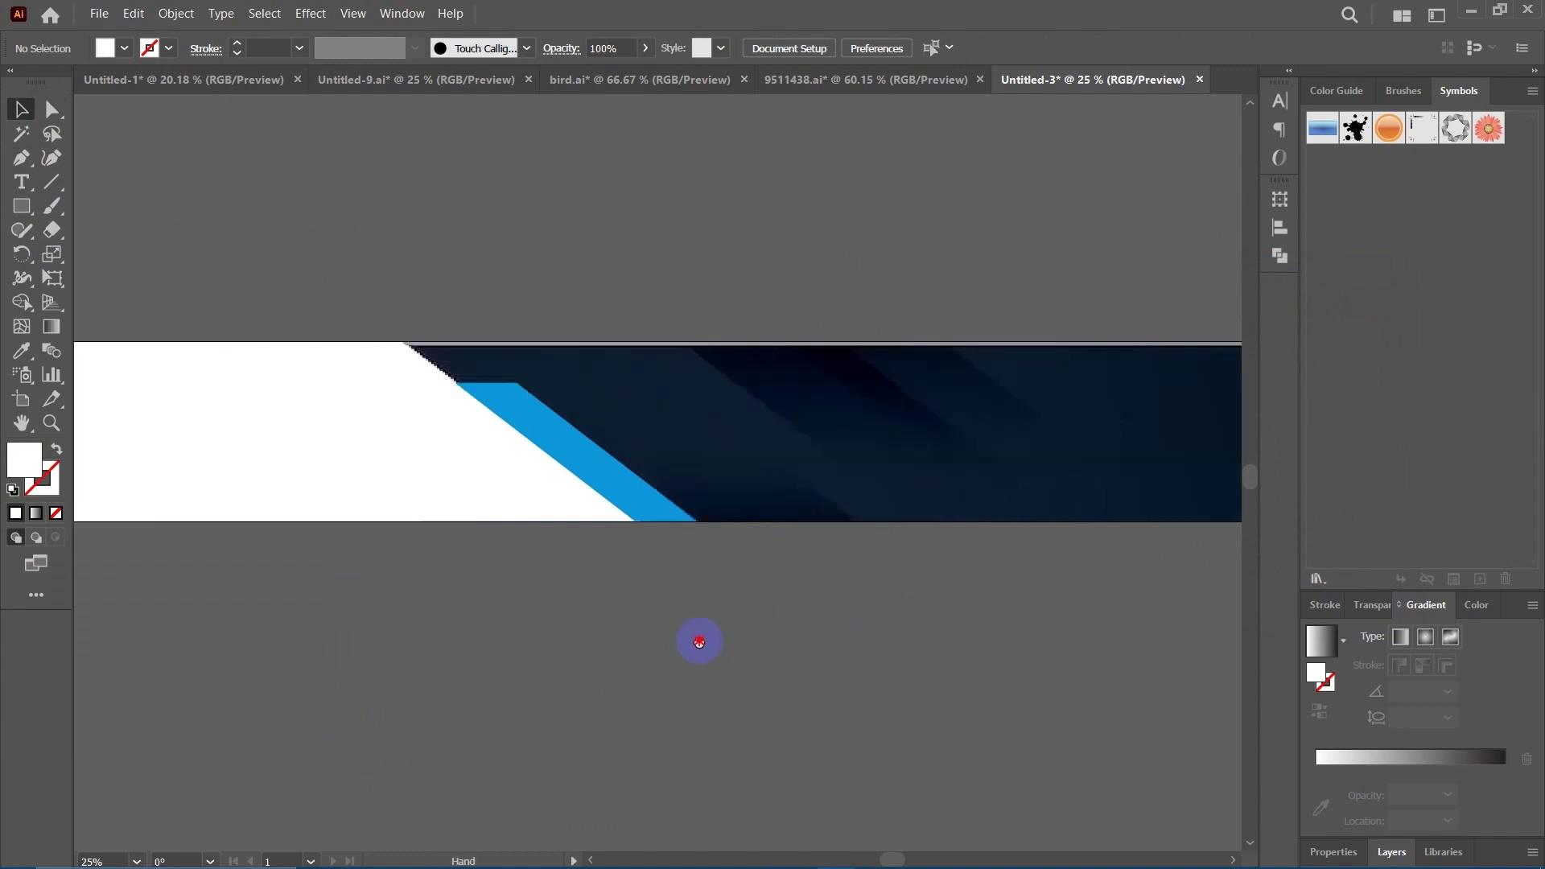
scroll(698, 639, down, 1)
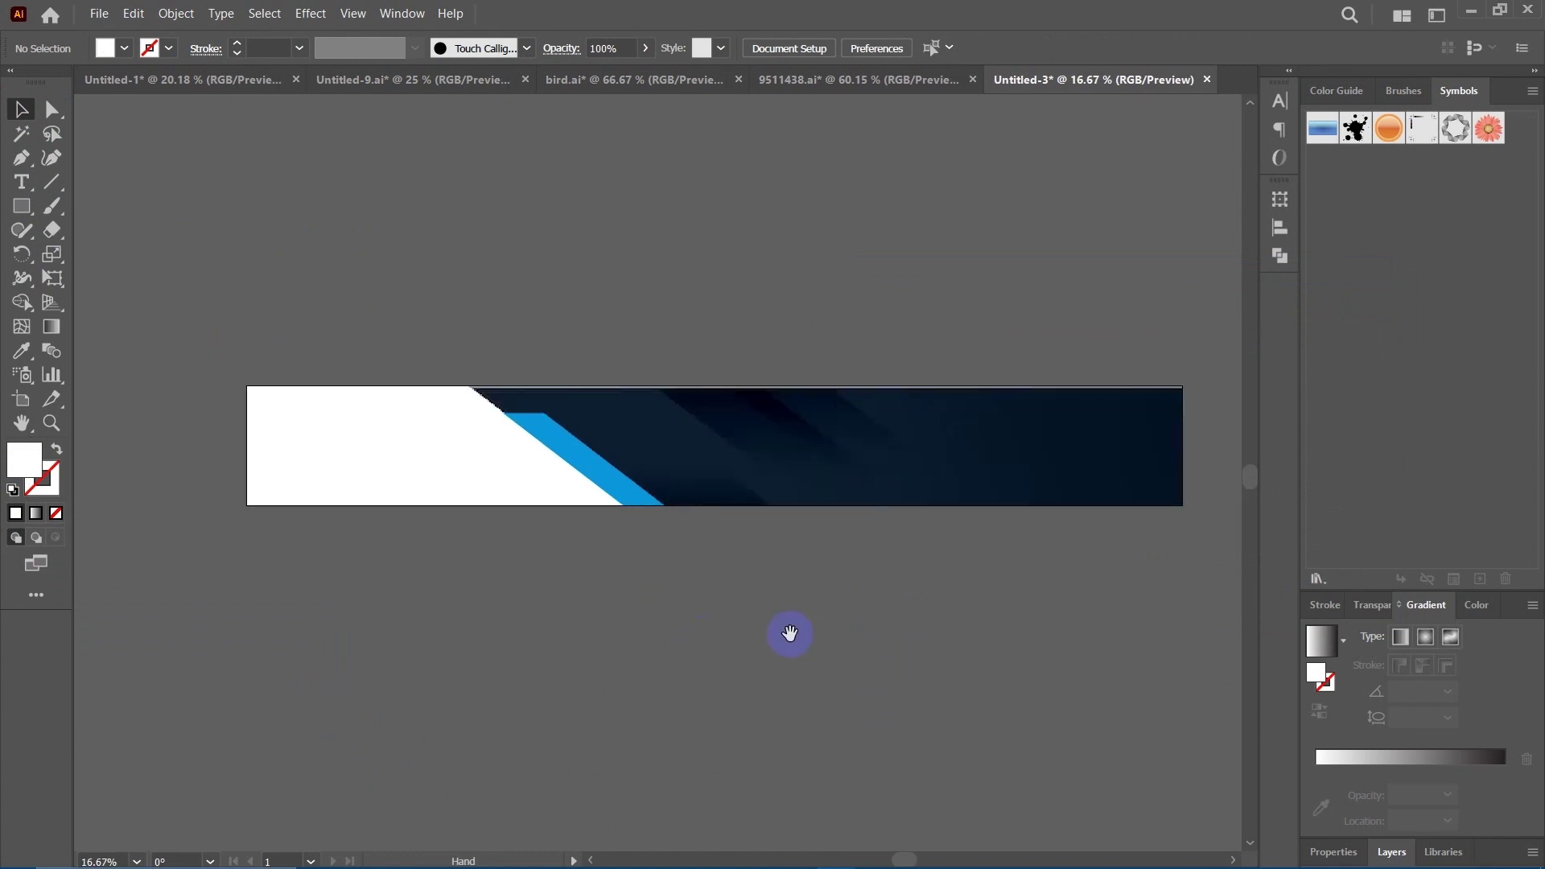
scroll(790, 634, right, 2)
scroll(684, 562, down, 2)
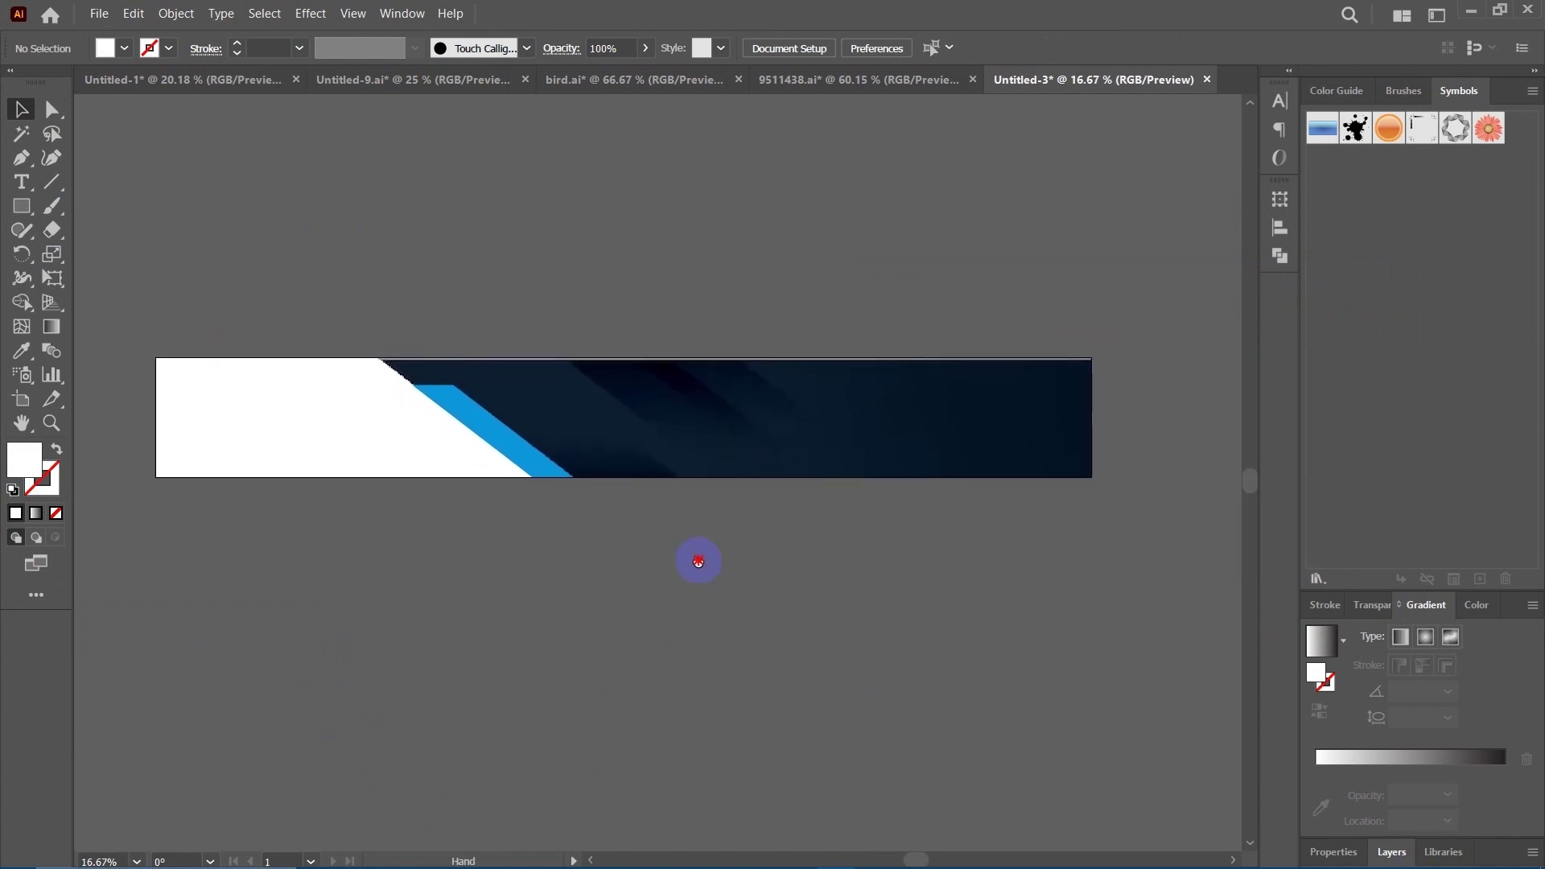
scroll(660, 516, down, 1)
scroll(611, 318, up, 1)
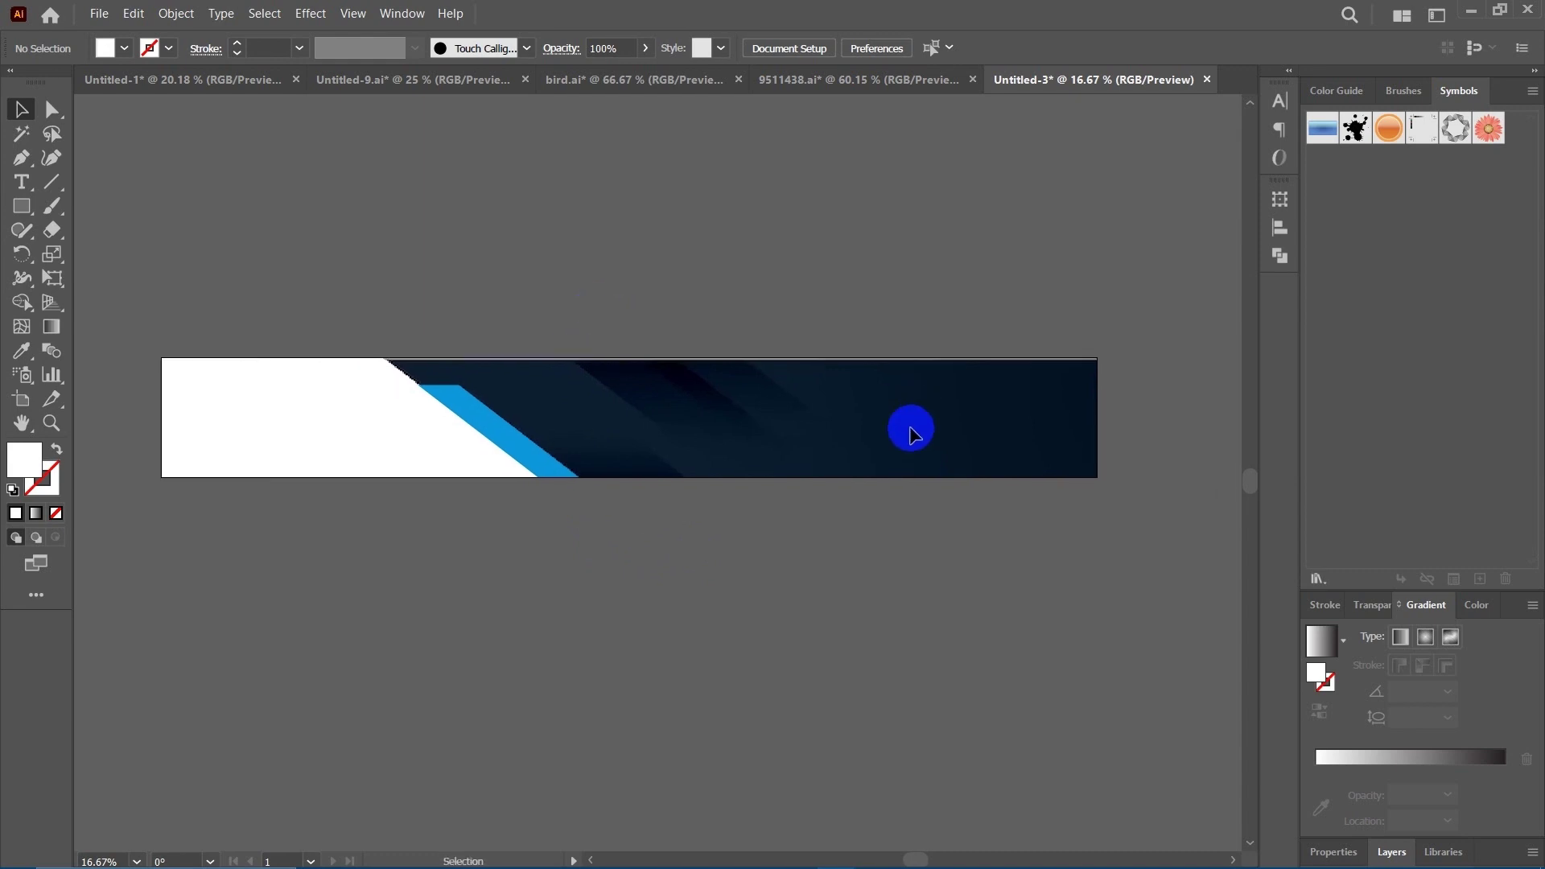
scroll(821, 590, down, 1)
scroll(794, 524, up, 1)
drag(794, 524, 800, 481)
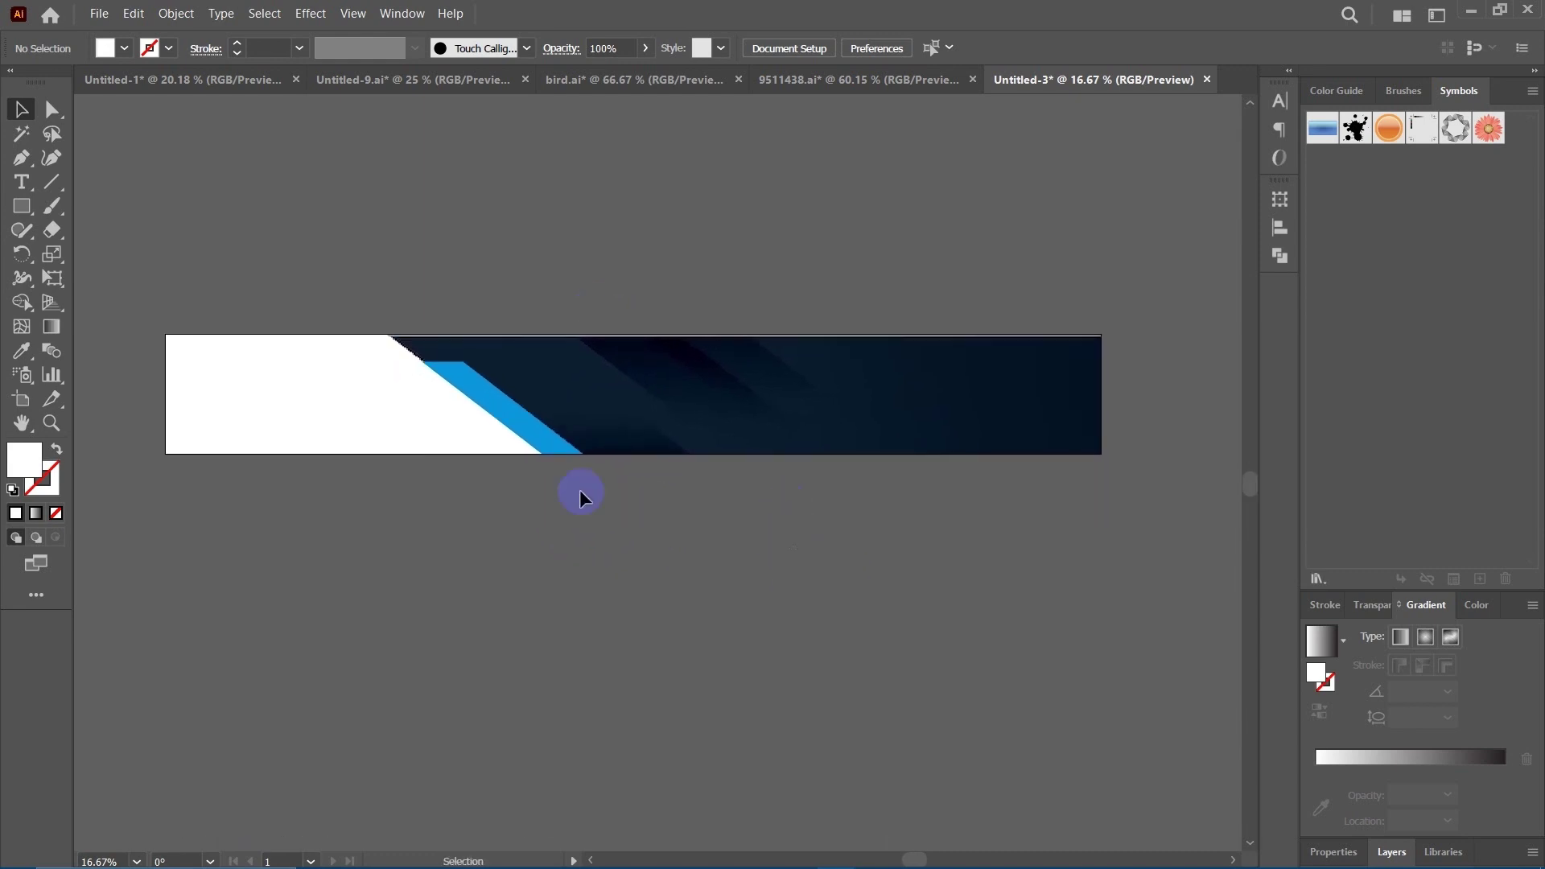
Draw a banner-sized white rectangle and move it down below the banner.
click(24, 209)
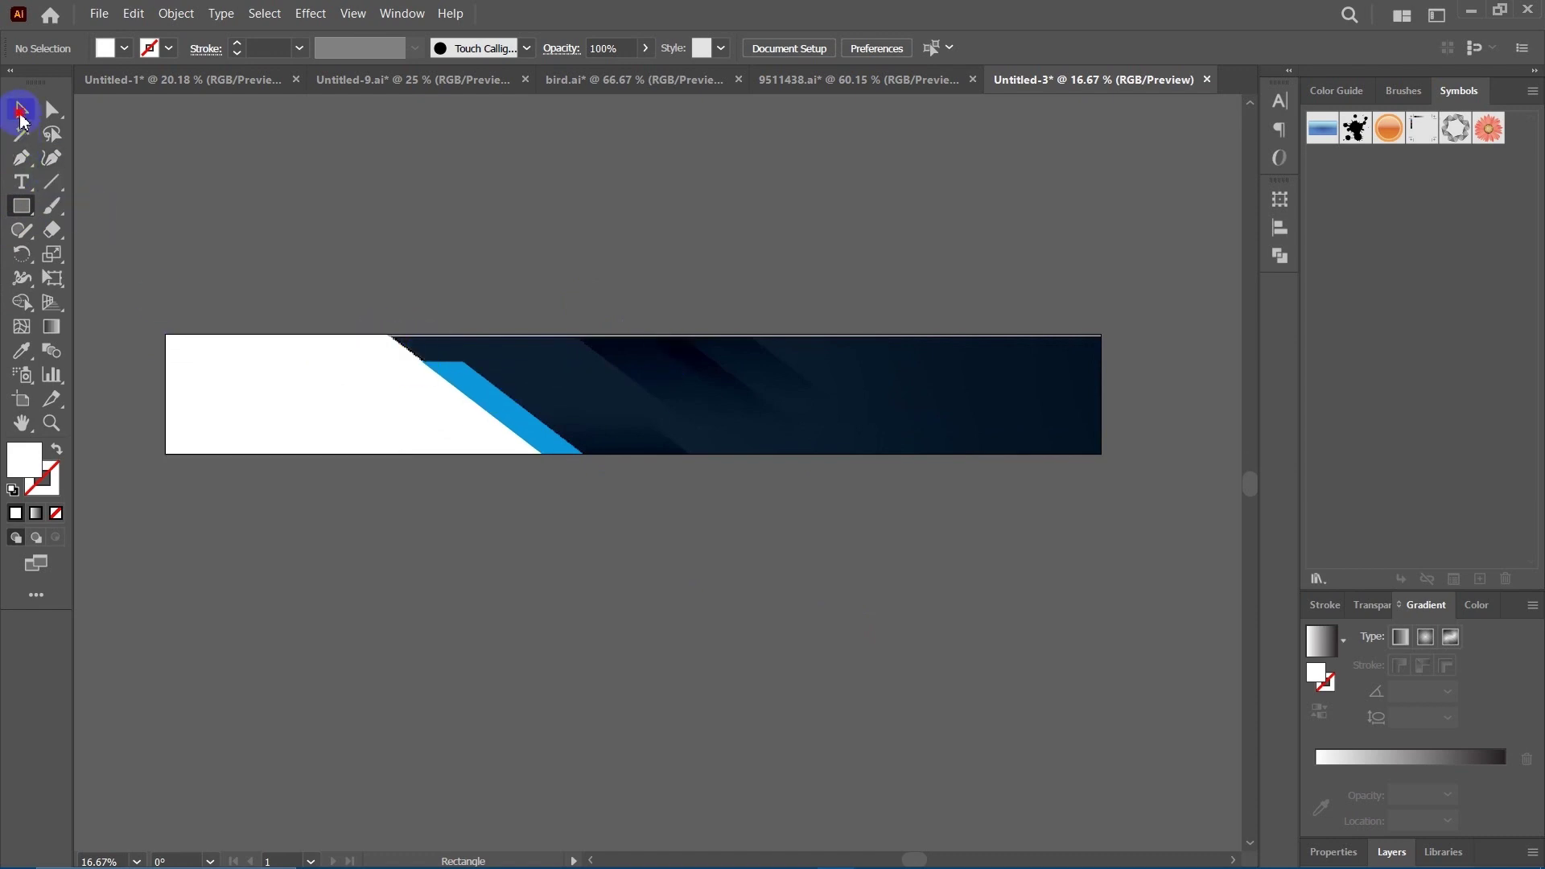
click(21, 112)
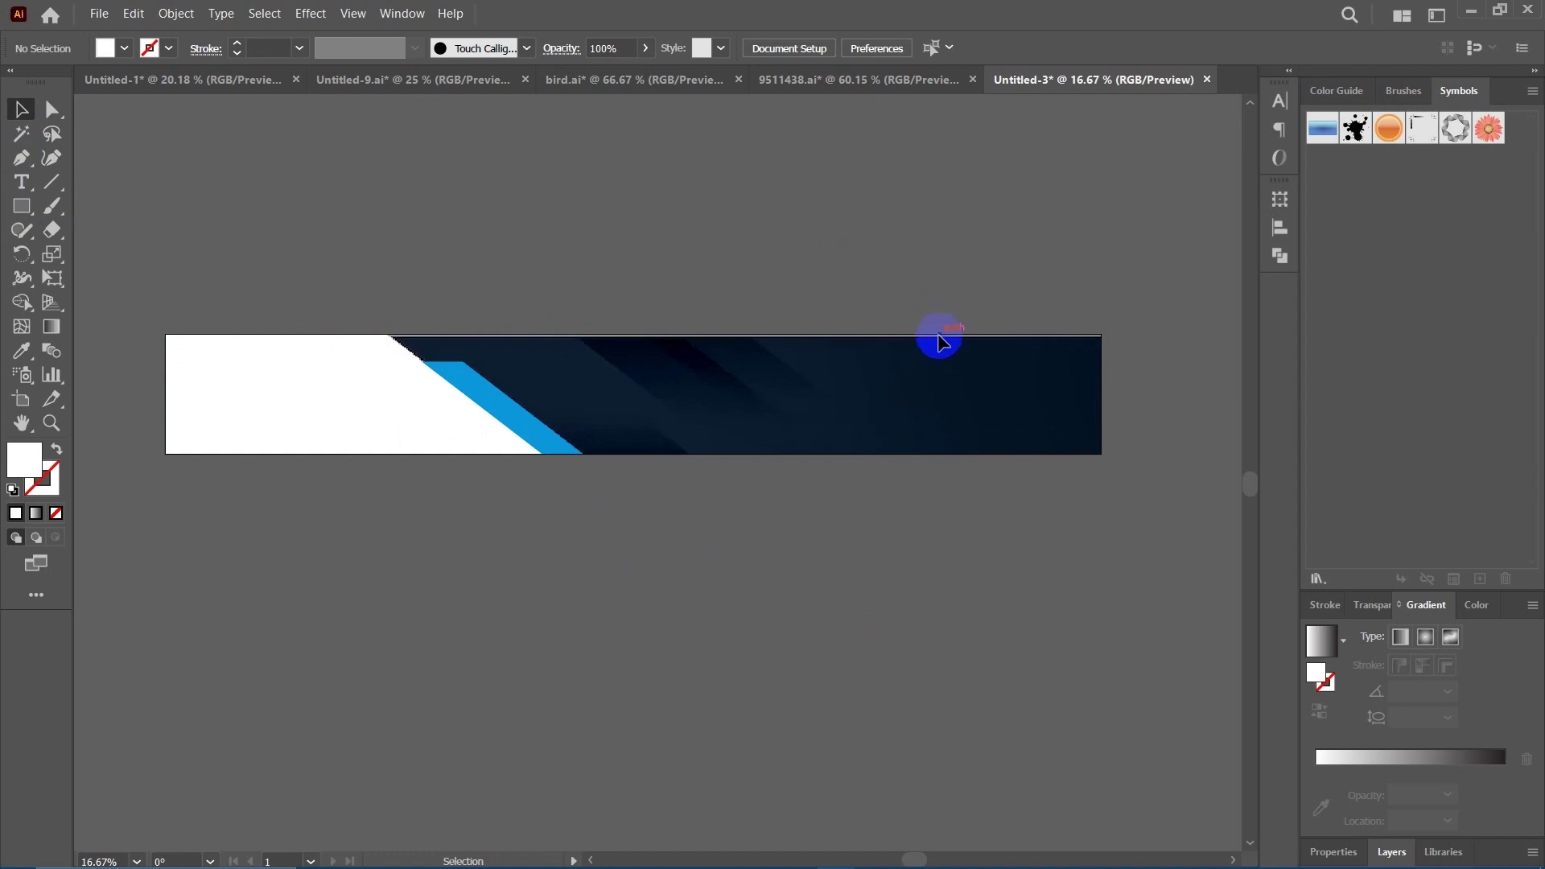
drag(935, 327, 683, 318)
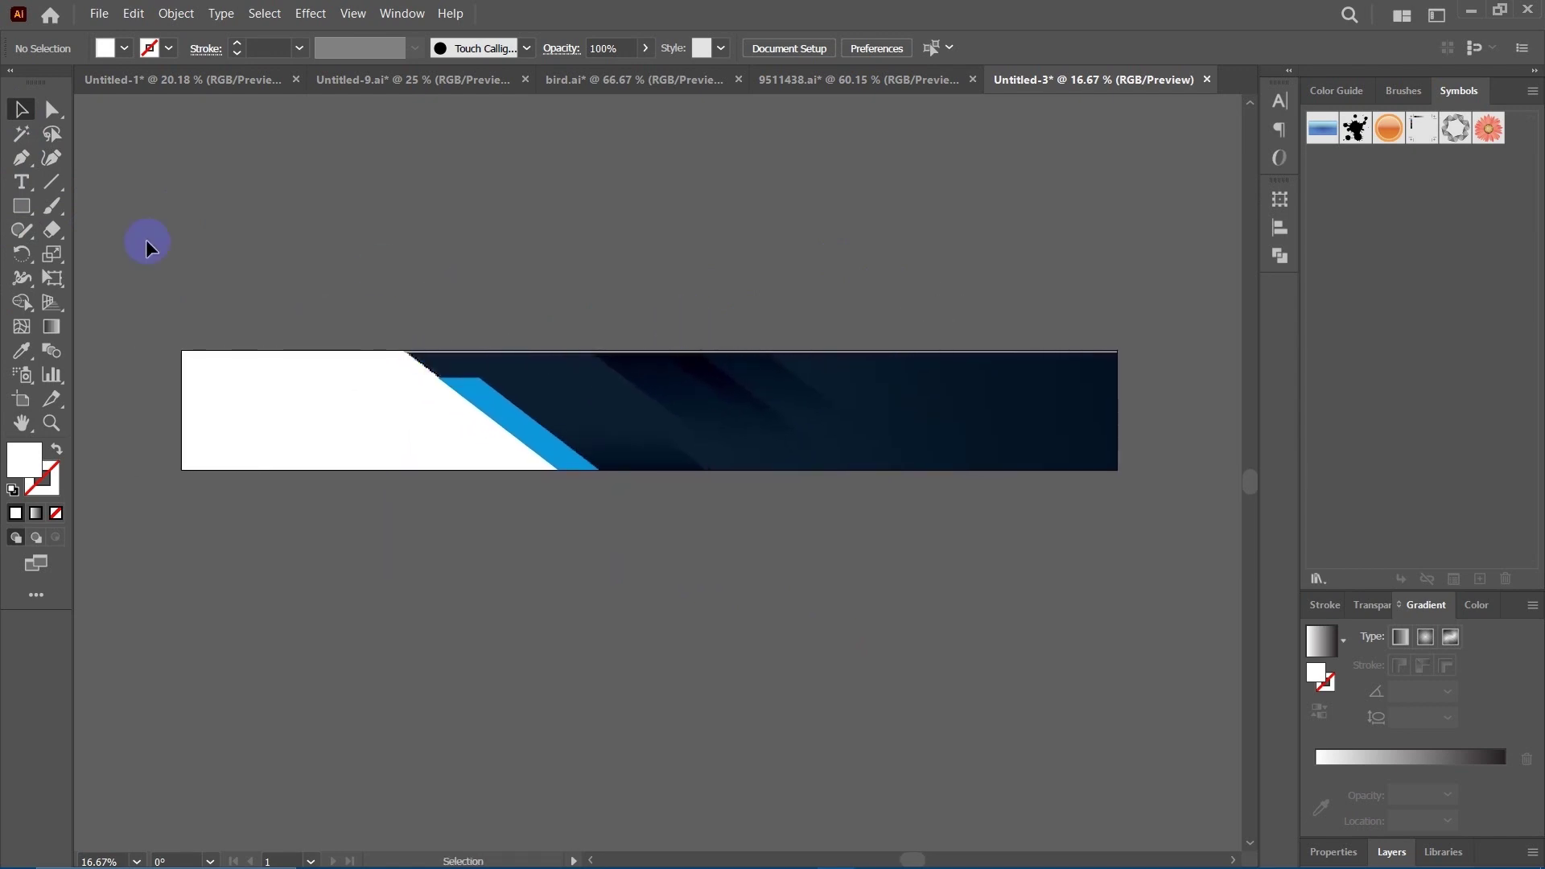
click(29, 206)
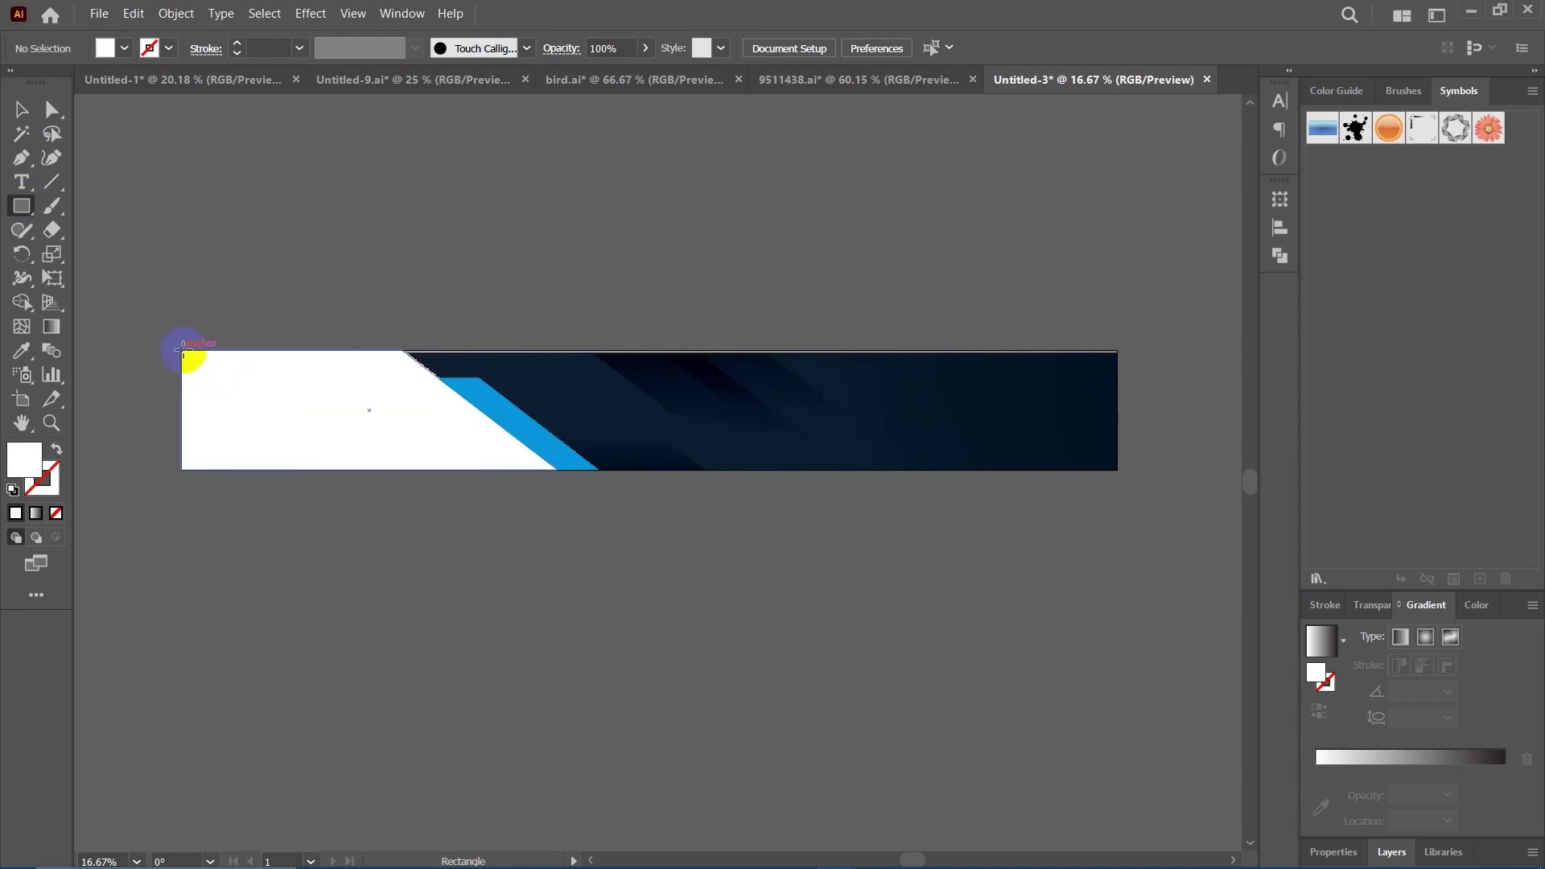
drag(185, 352, 1117, 469)
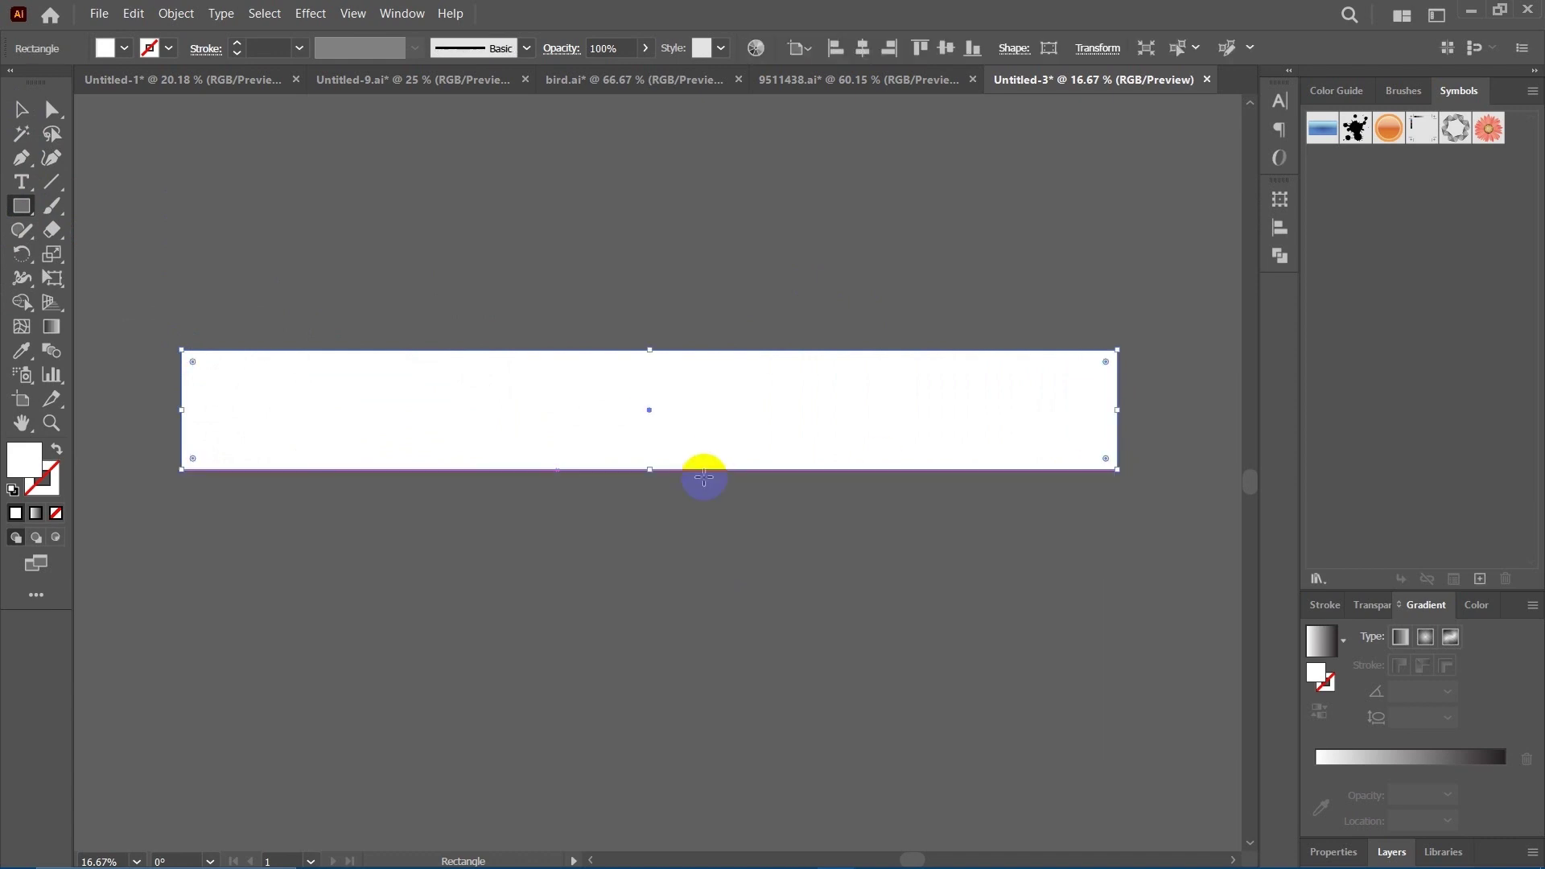
click(20, 110)
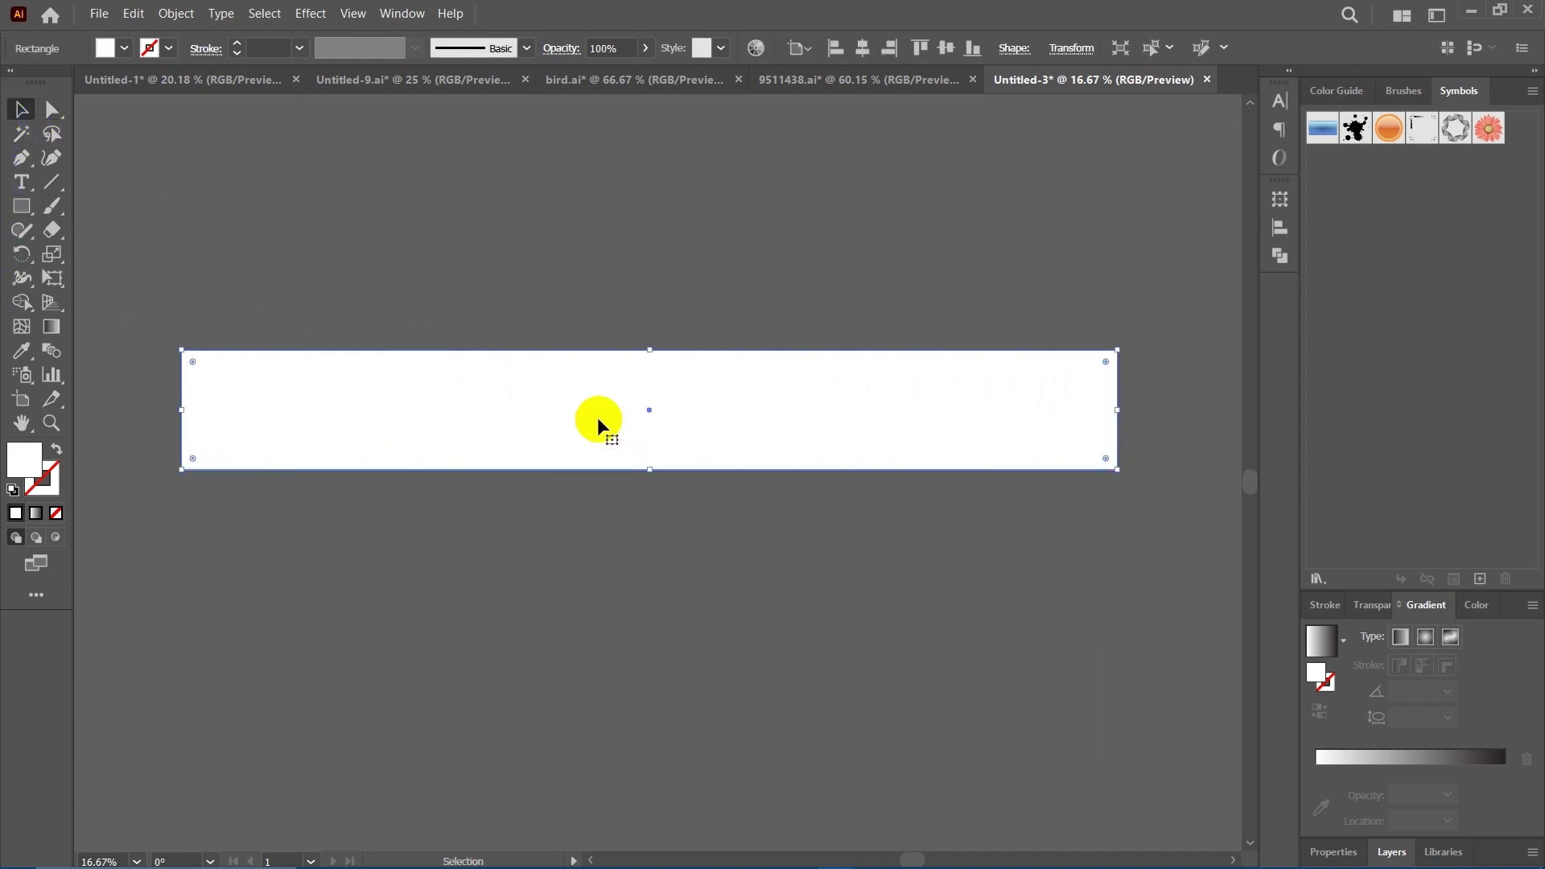
drag(624, 424, 634, 560)
Bring the white angled shape to the front, then select the lower white rectangle.
drag(359, 290, 510, 427)
right_click(517, 431)
mouse_move(636, 781)
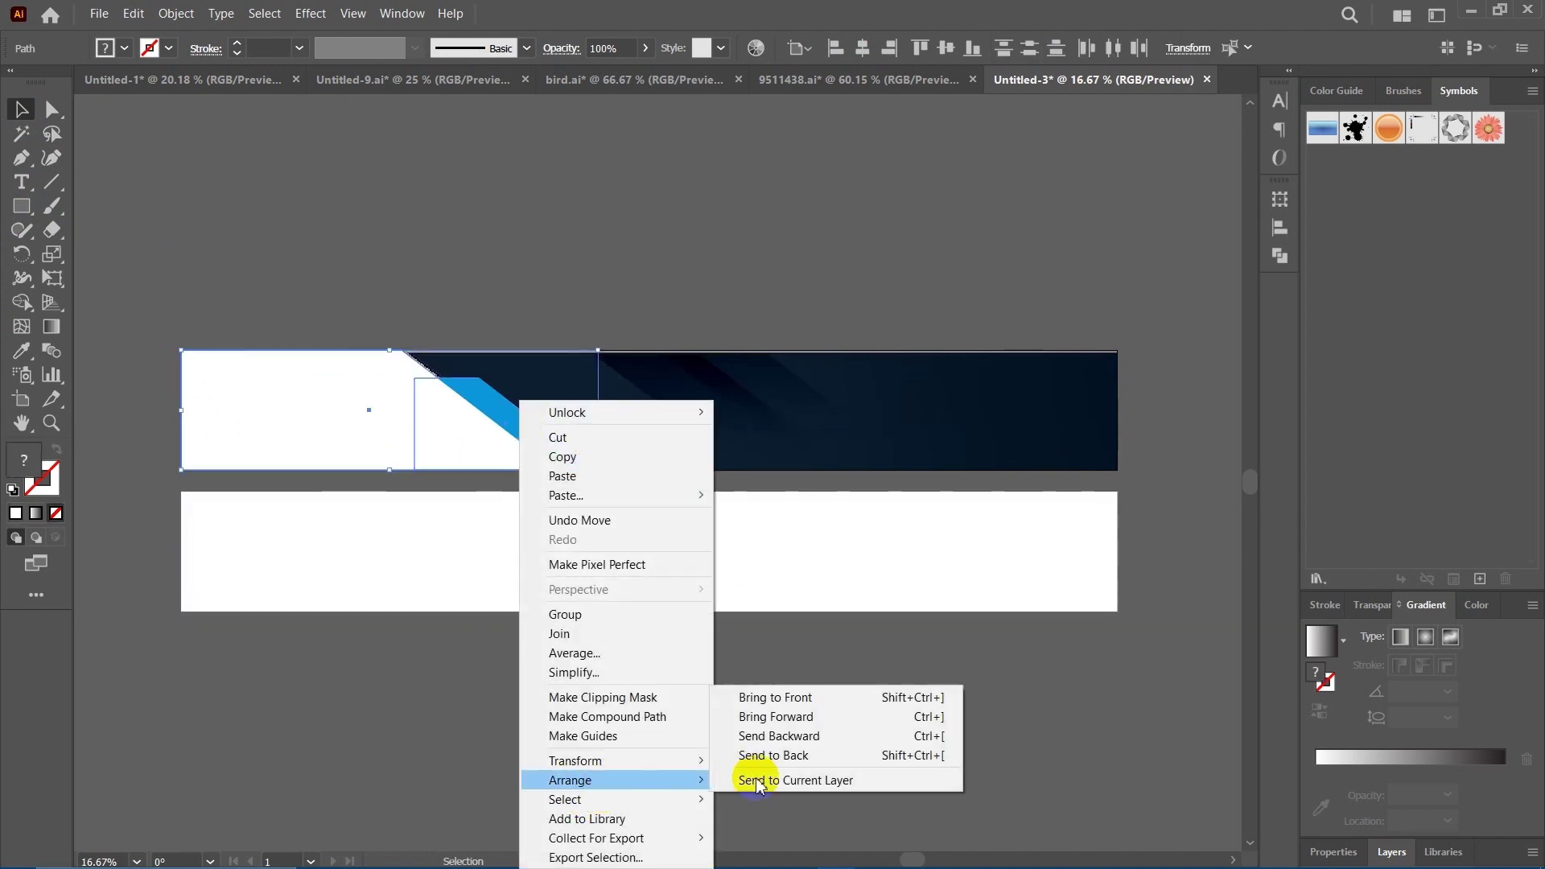
click(805, 698)
click(691, 683)
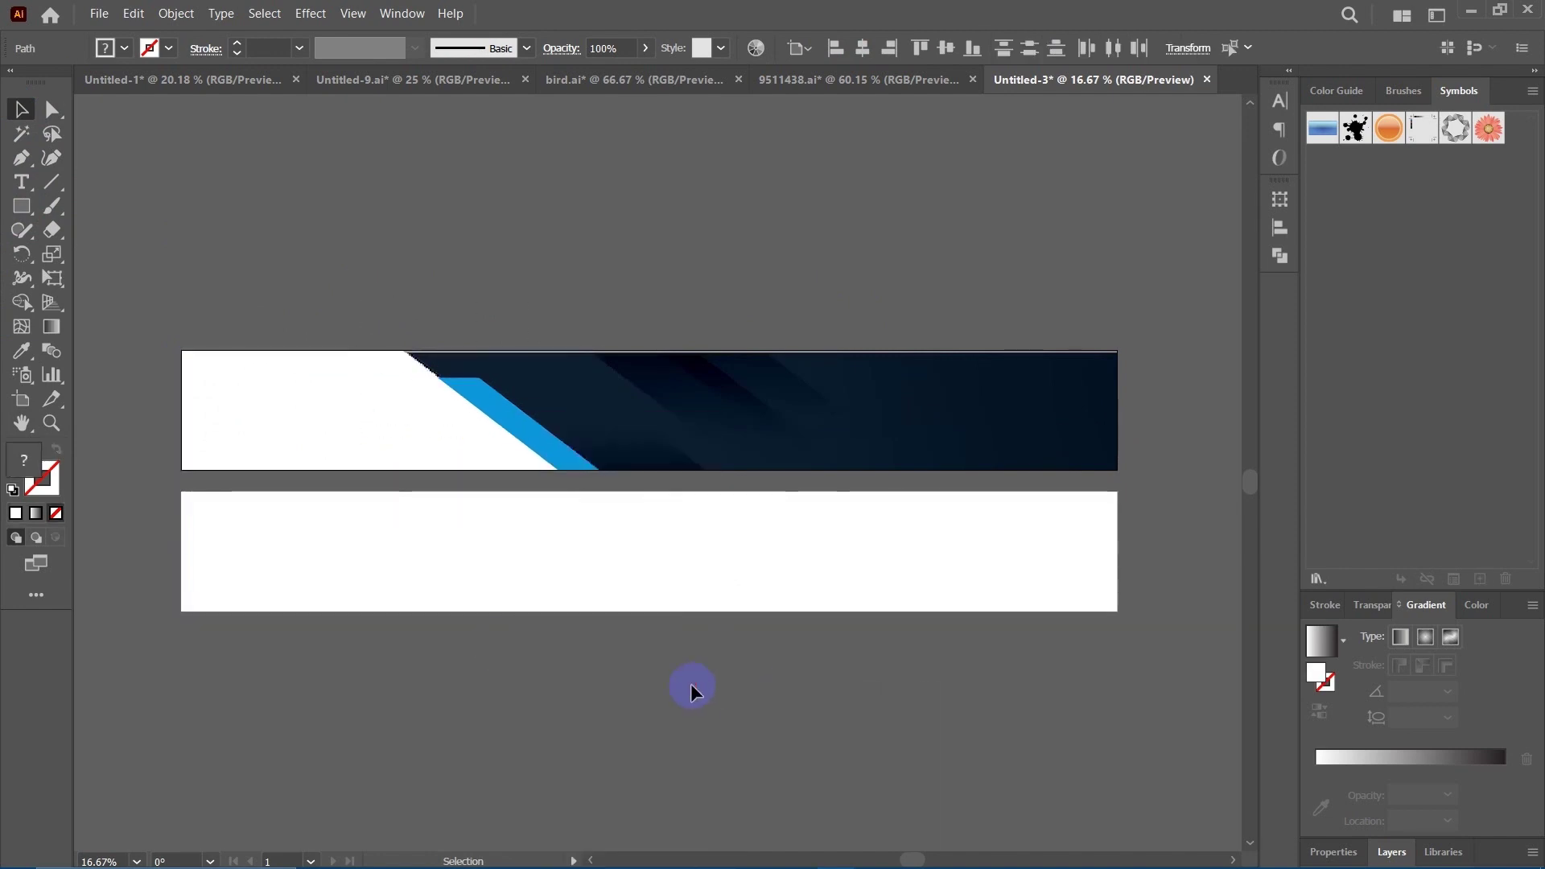
drag(690, 684, 630, 699)
click(722, 541)
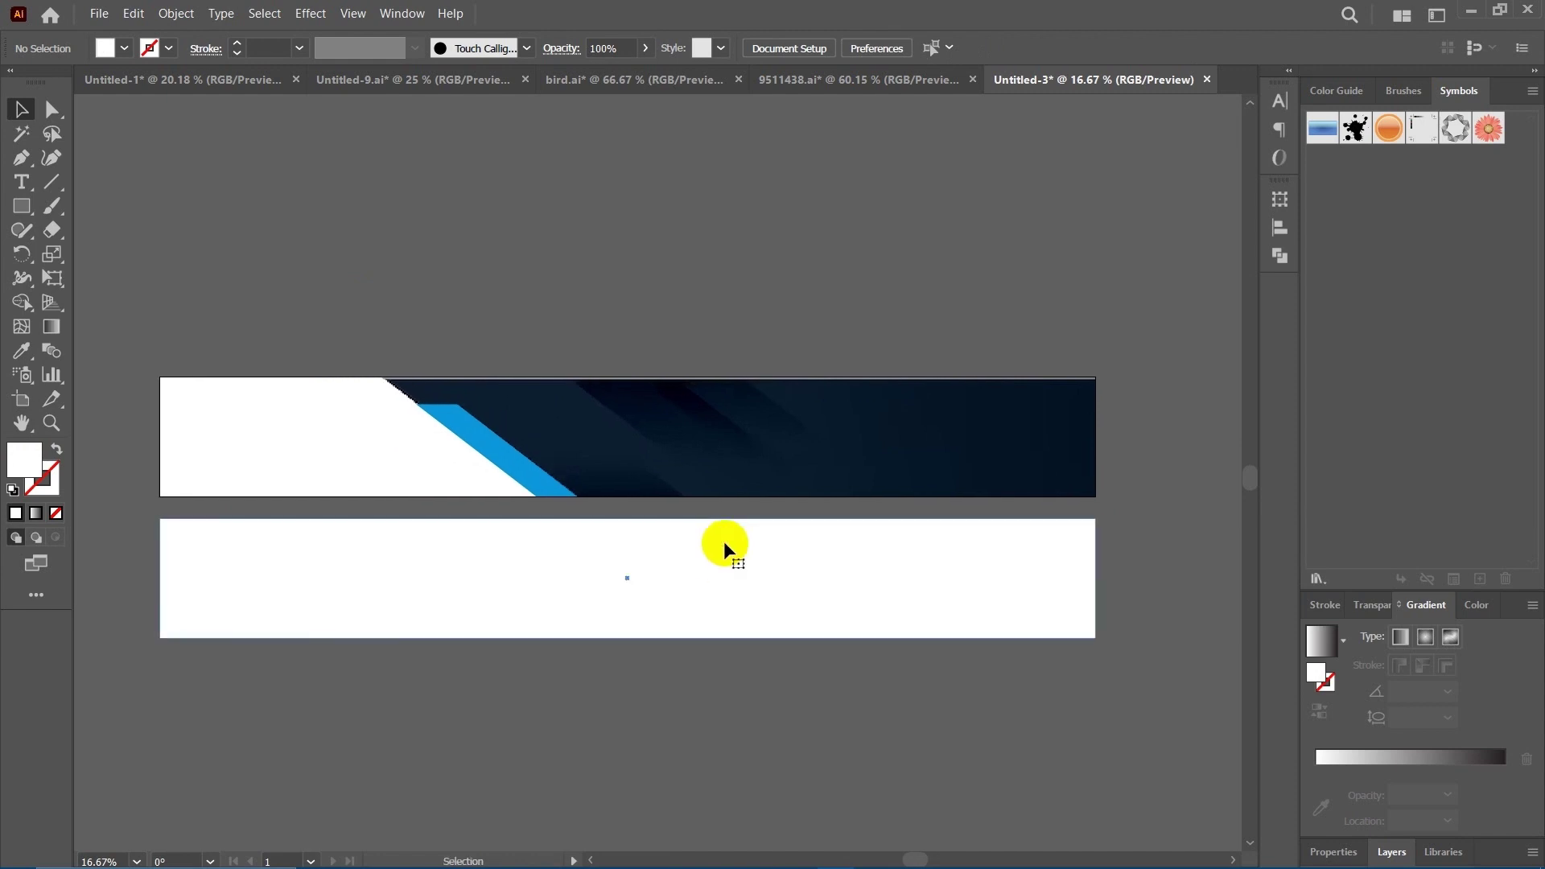
drag(770, 481, 836, 539)
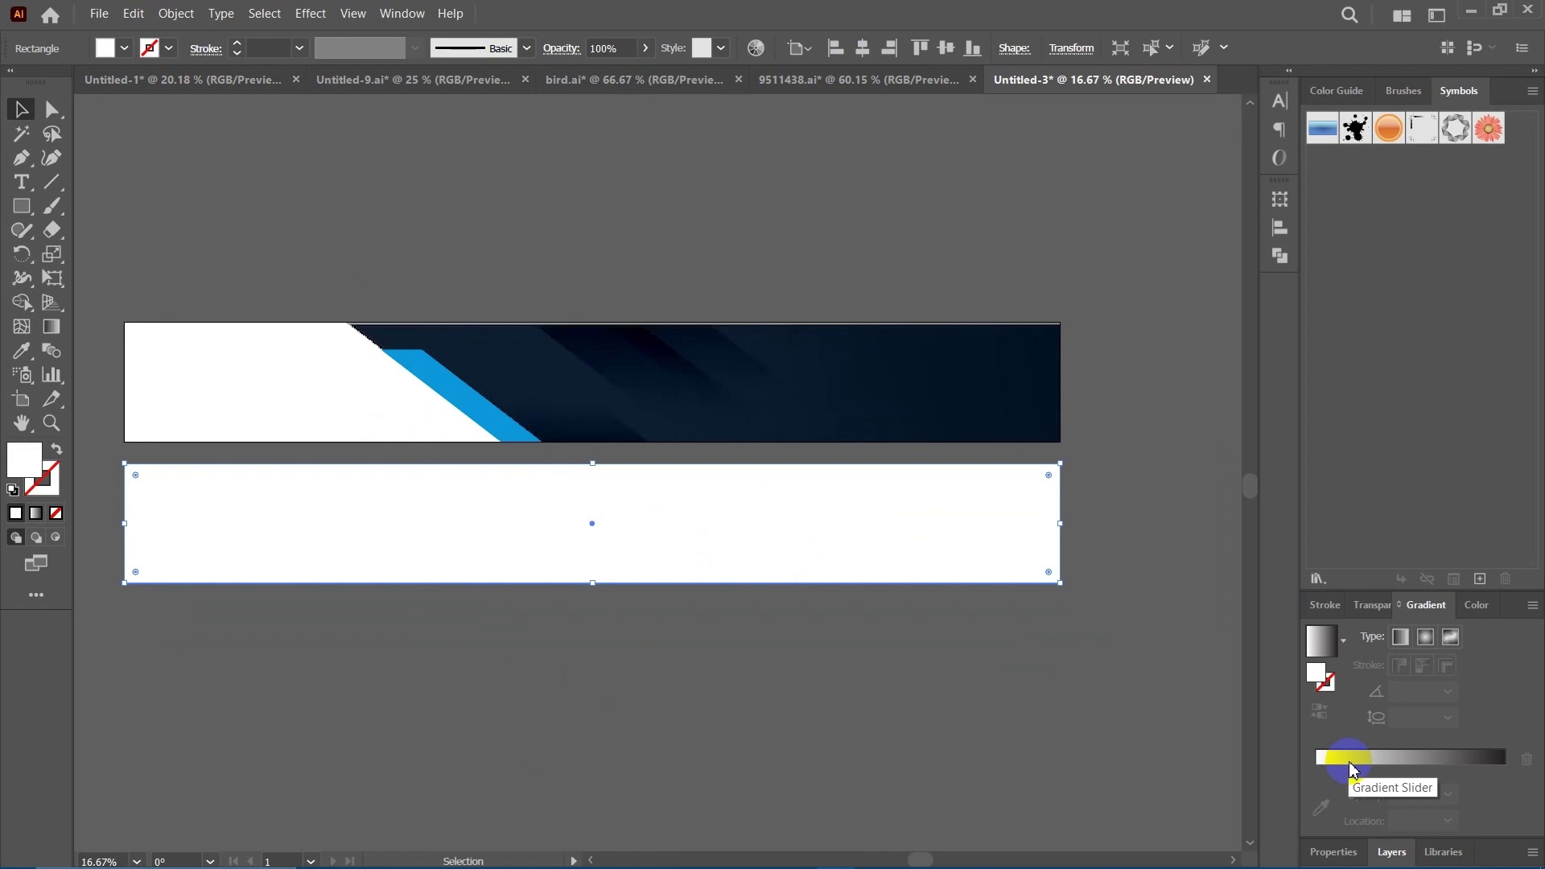
Apply a gradient to the lower rectangle and give its left stop navy sampled from the banner.
click(1350, 765)
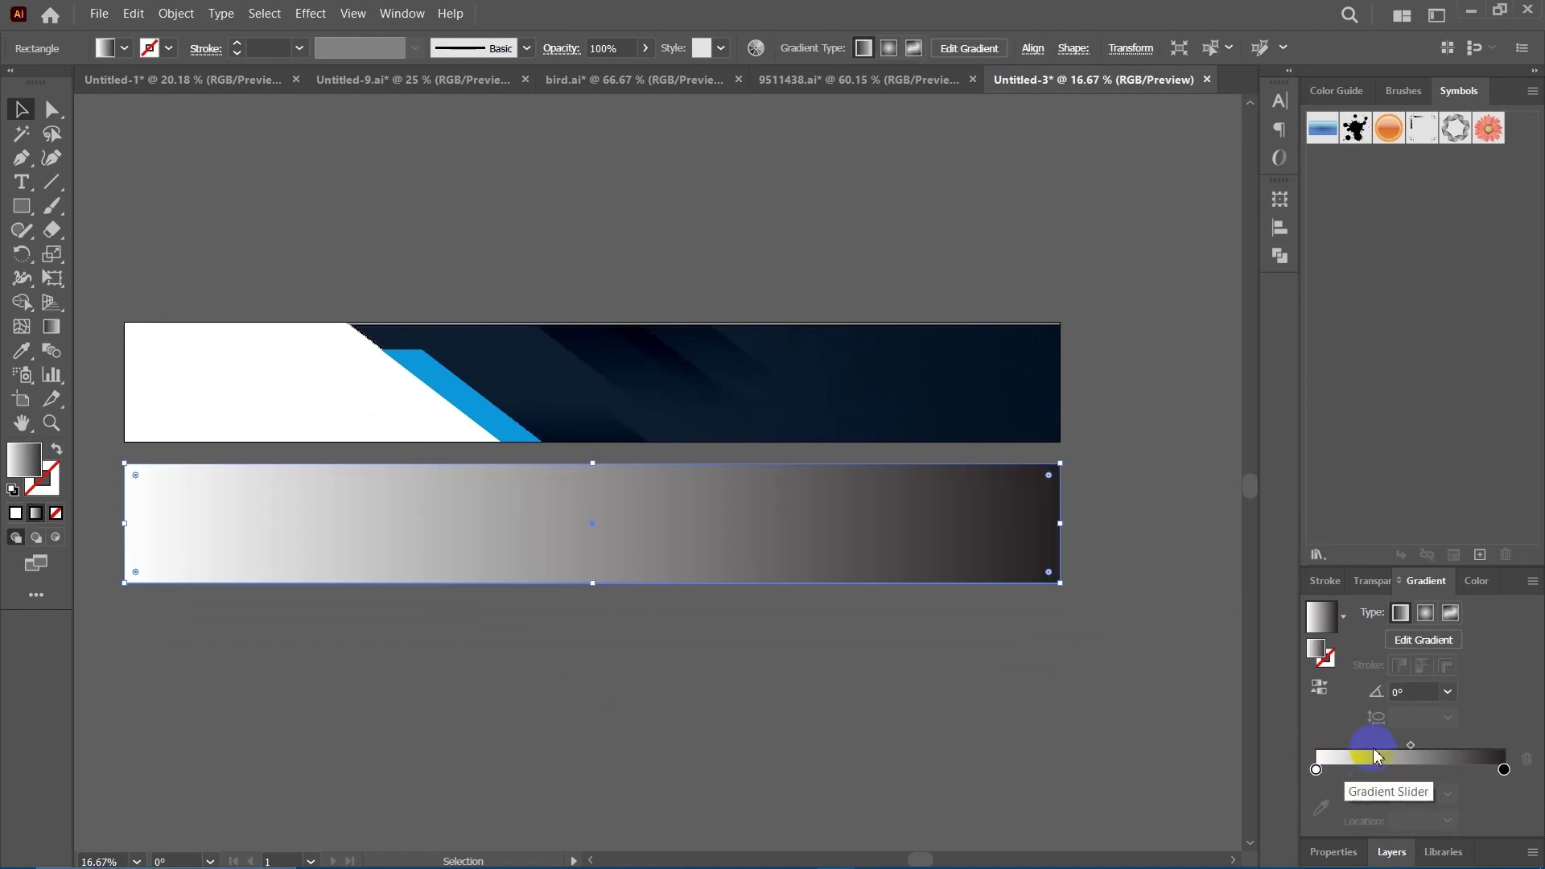
click(1317, 772)
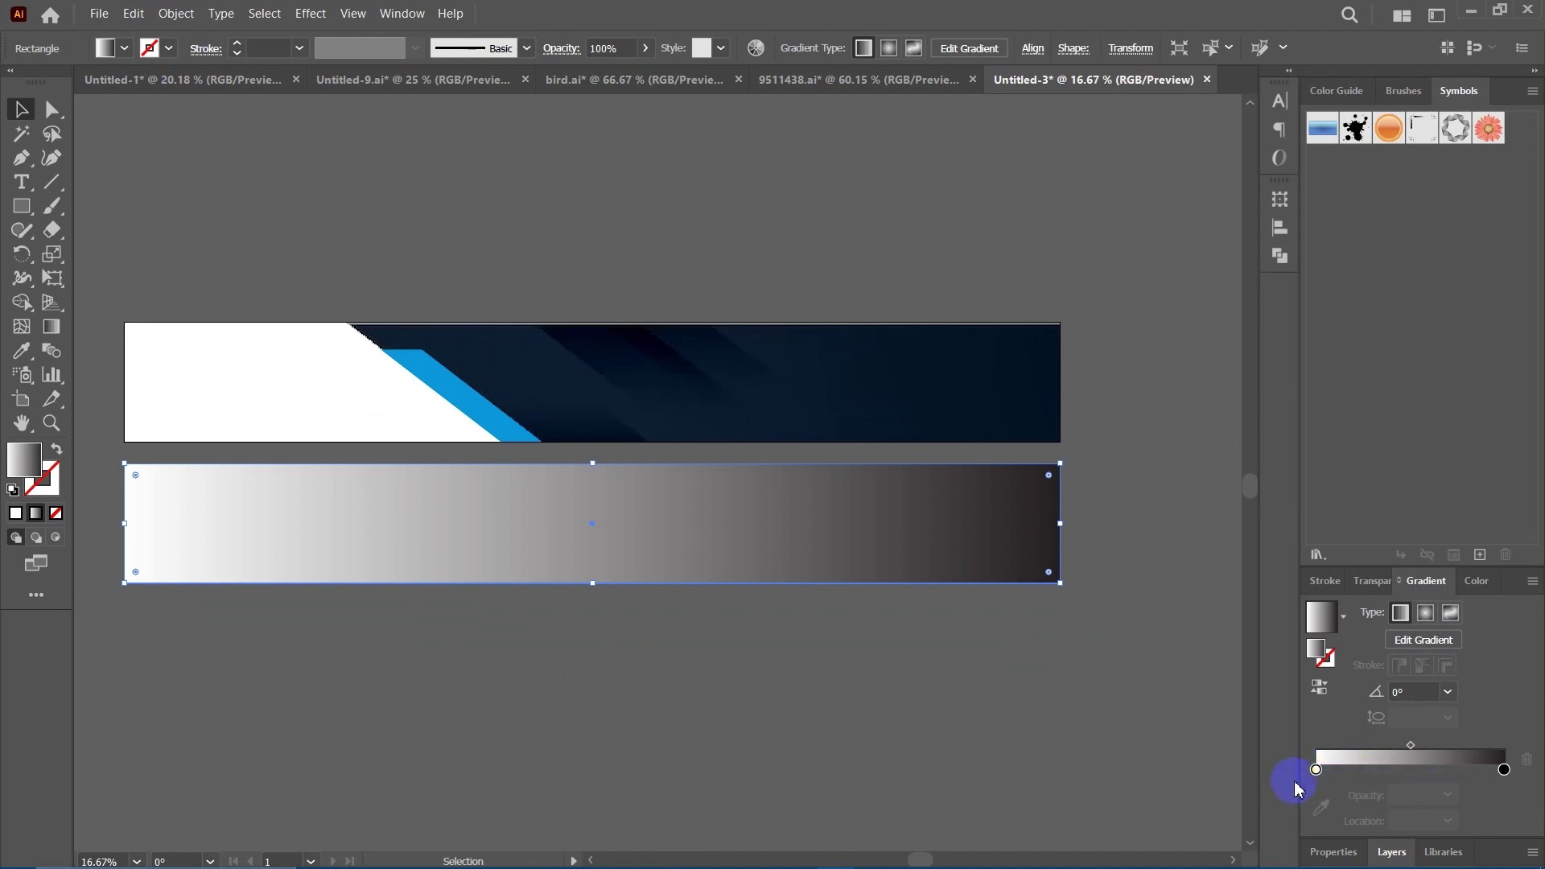
click(1317, 773)
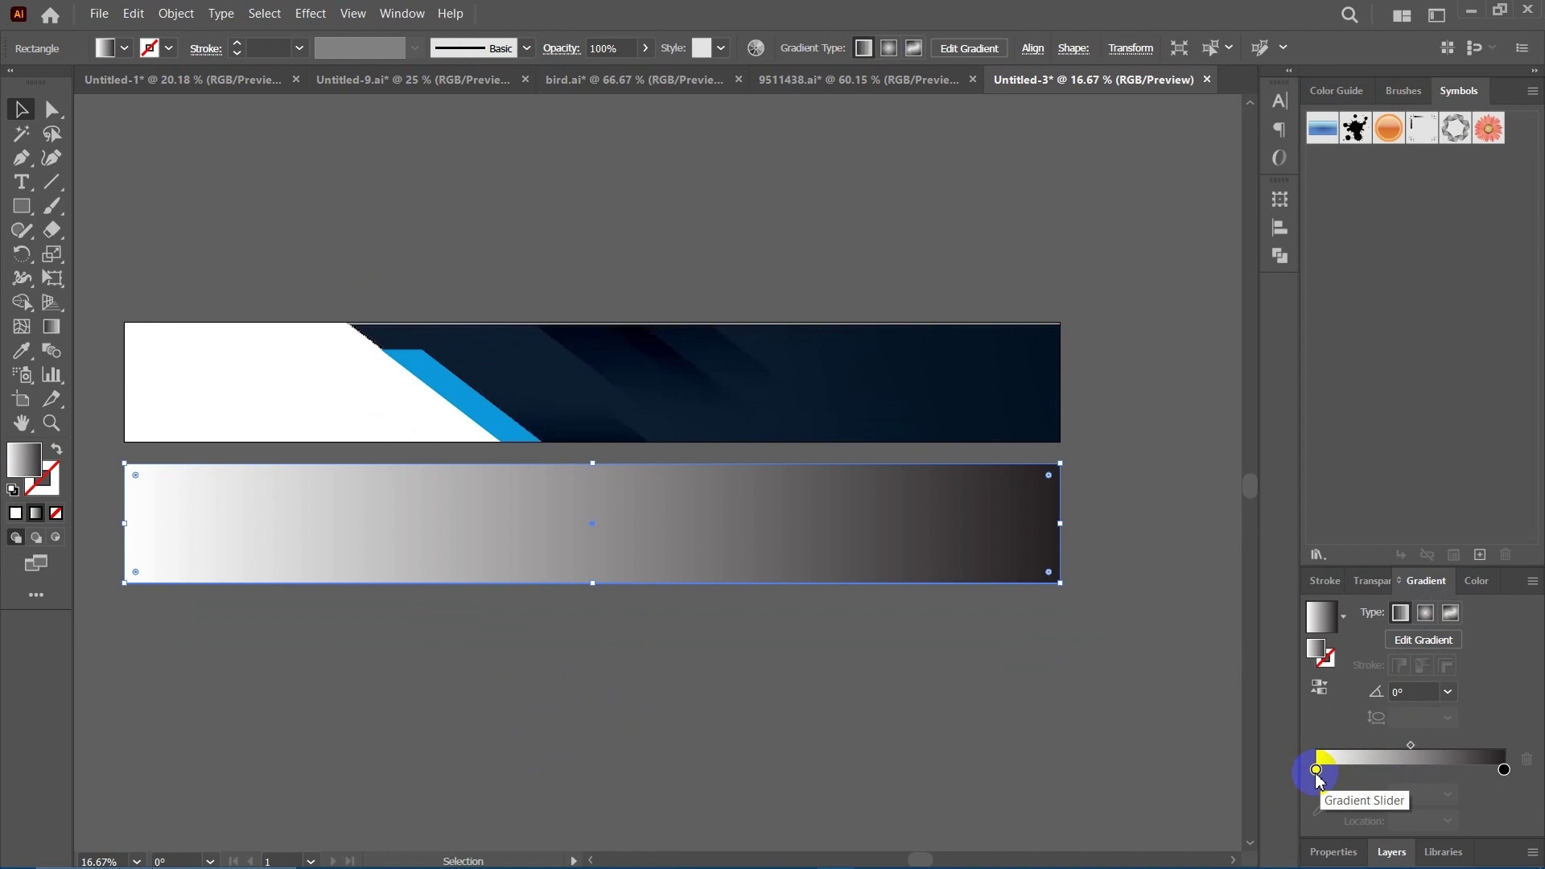
double_click(1316, 771)
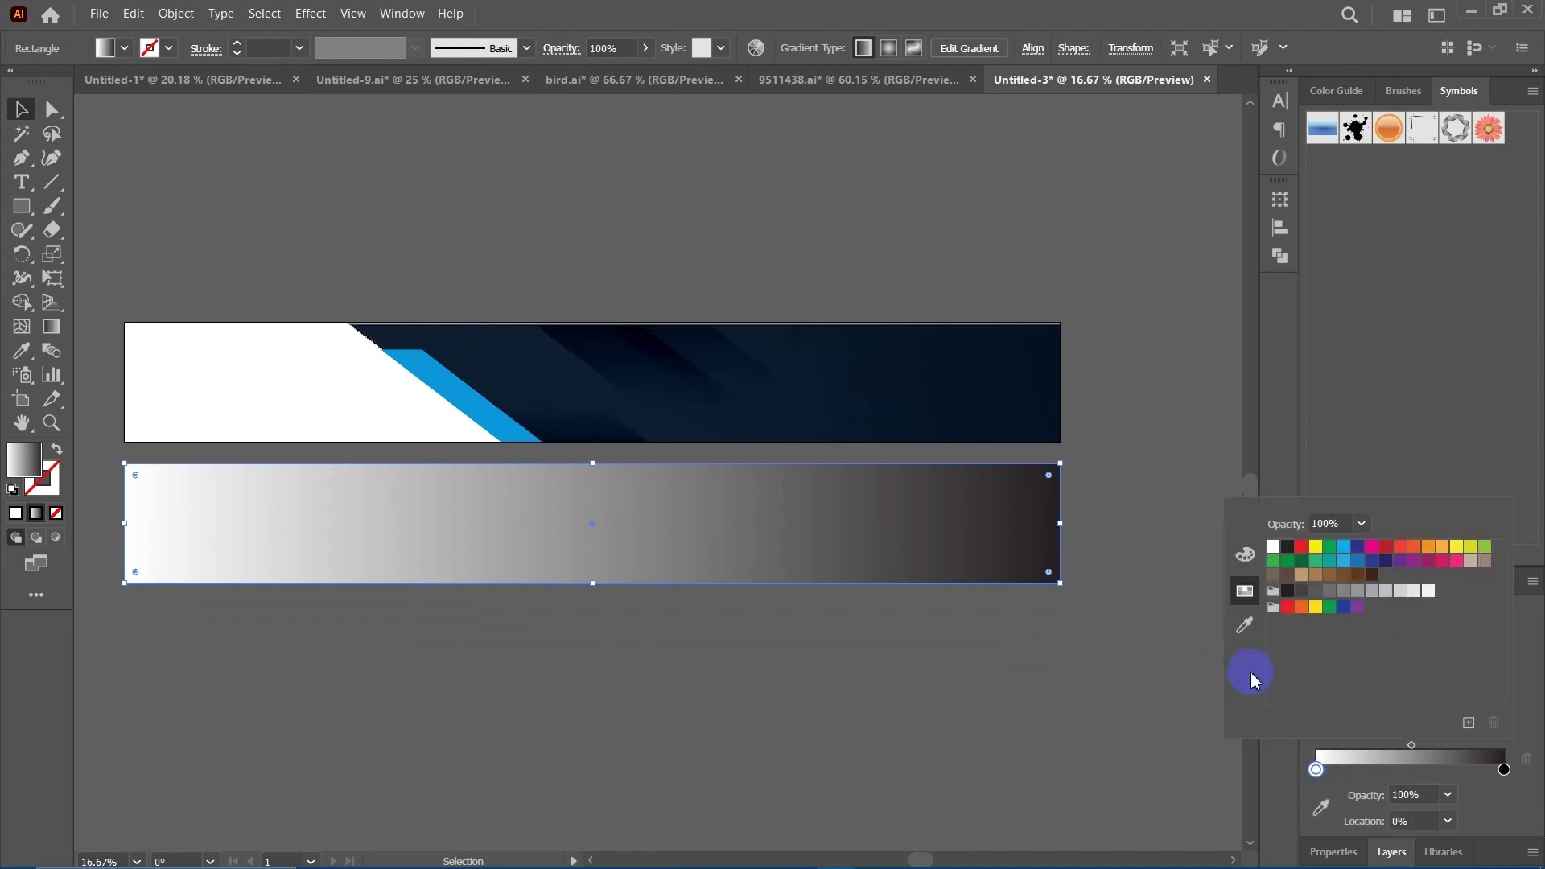
click(1246, 624)
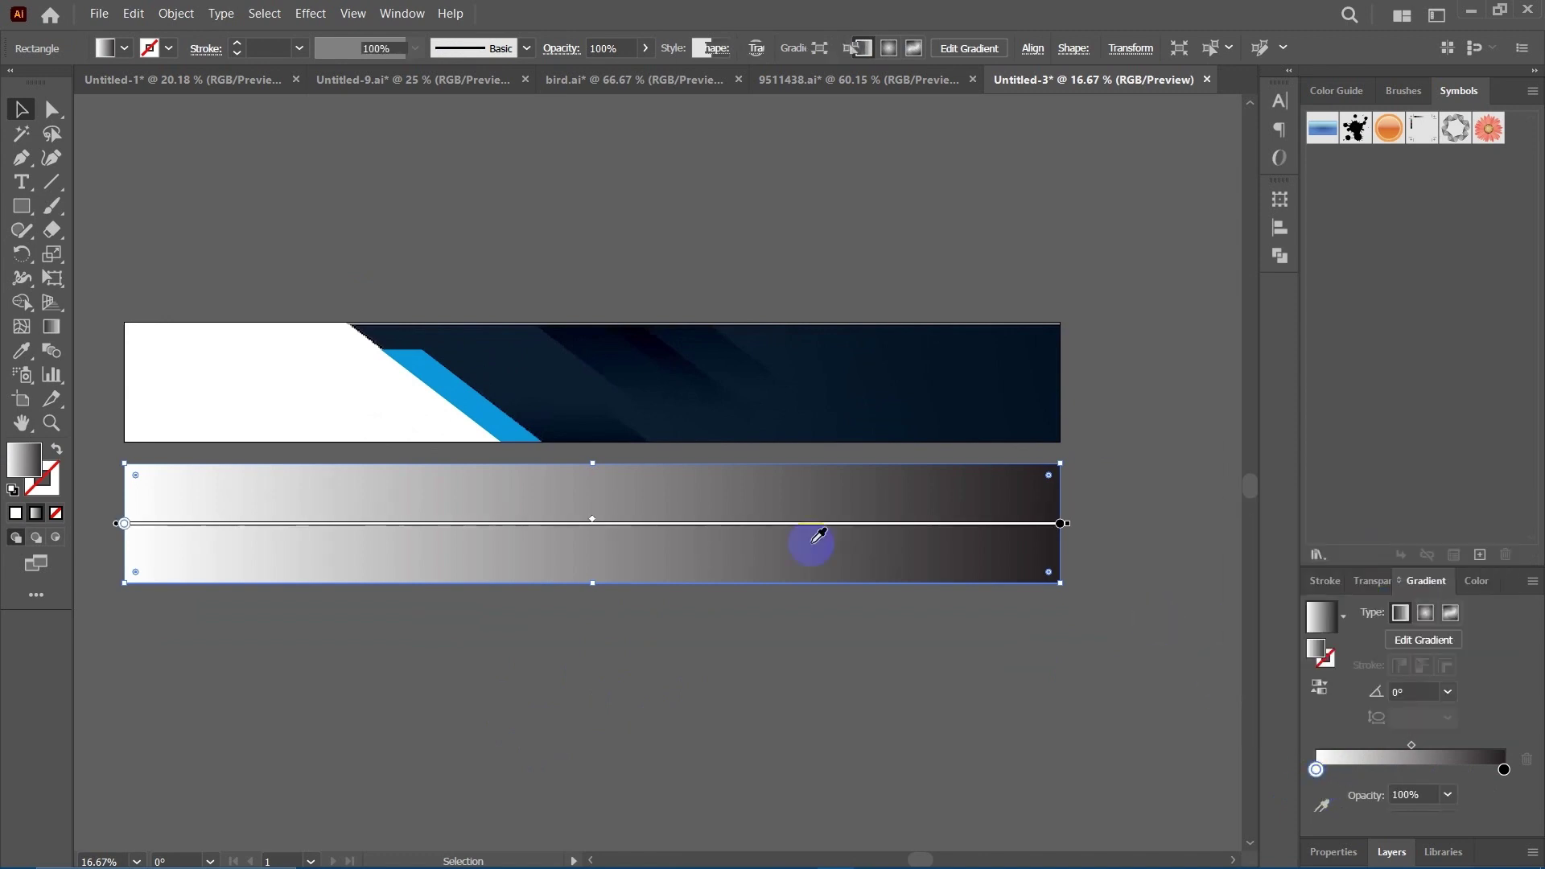
click(483, 335)
click(1321, 807)
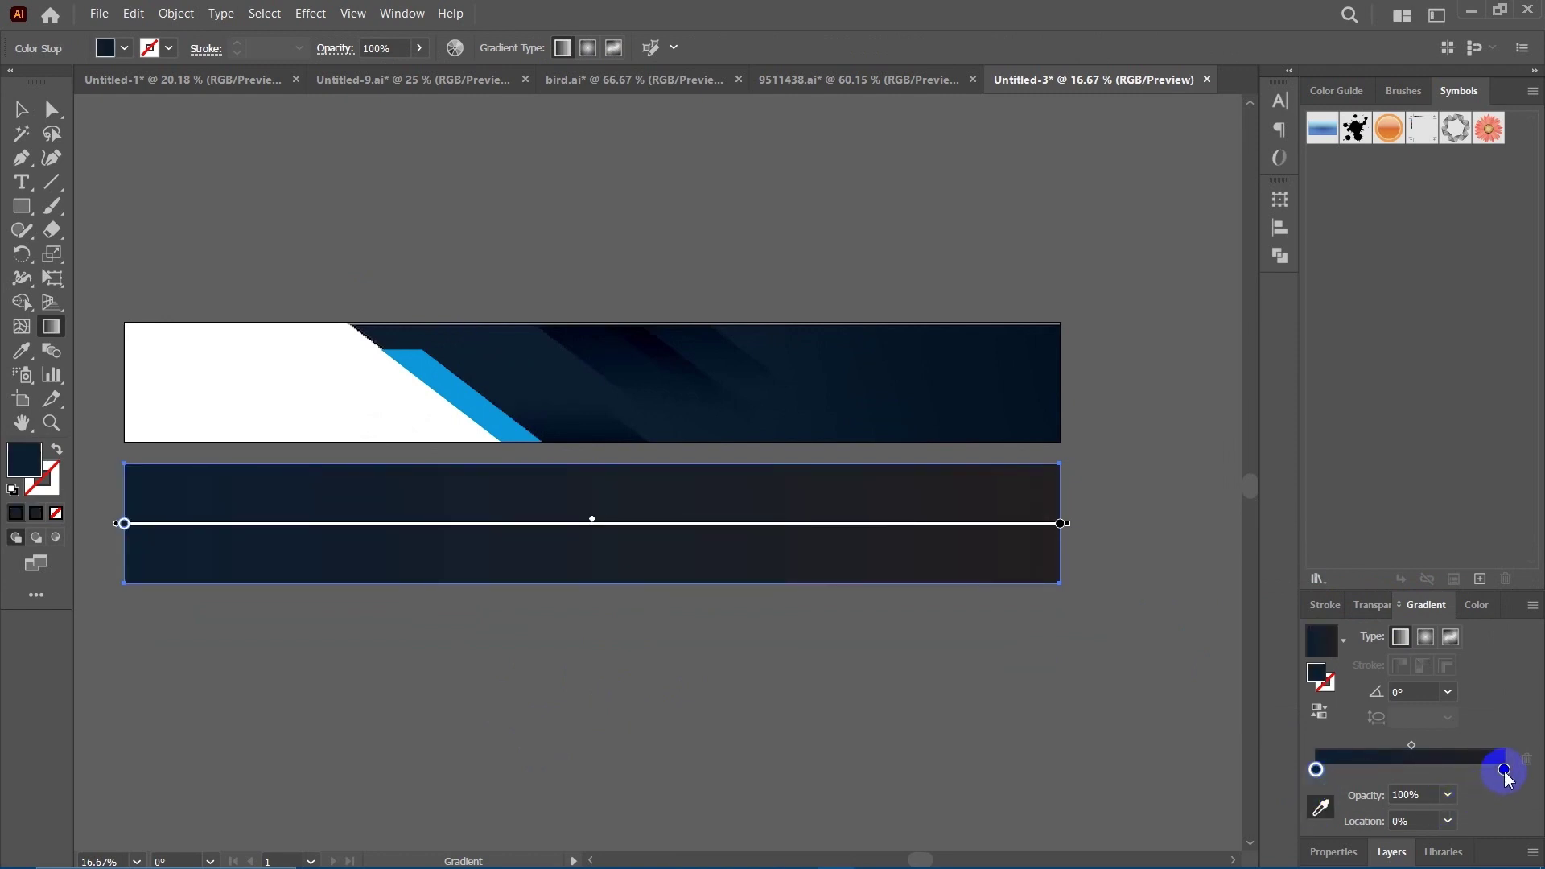
Set the right gradient stop to the darker navy sampled from the banner's right end.
double_click(1504, 771)
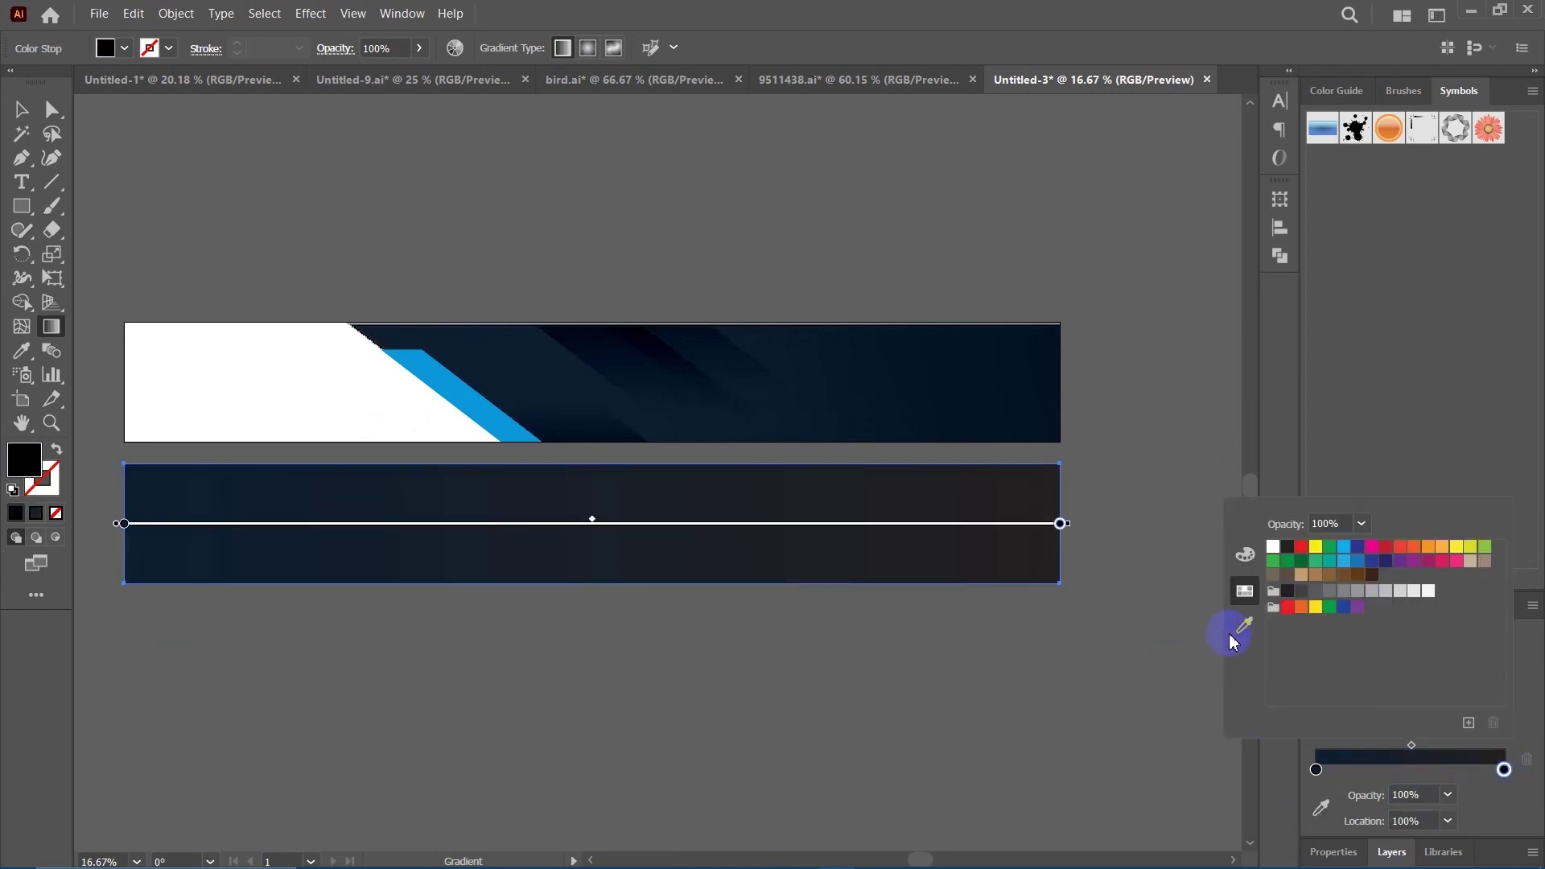
click(1252, 626)
click(1051, 370)
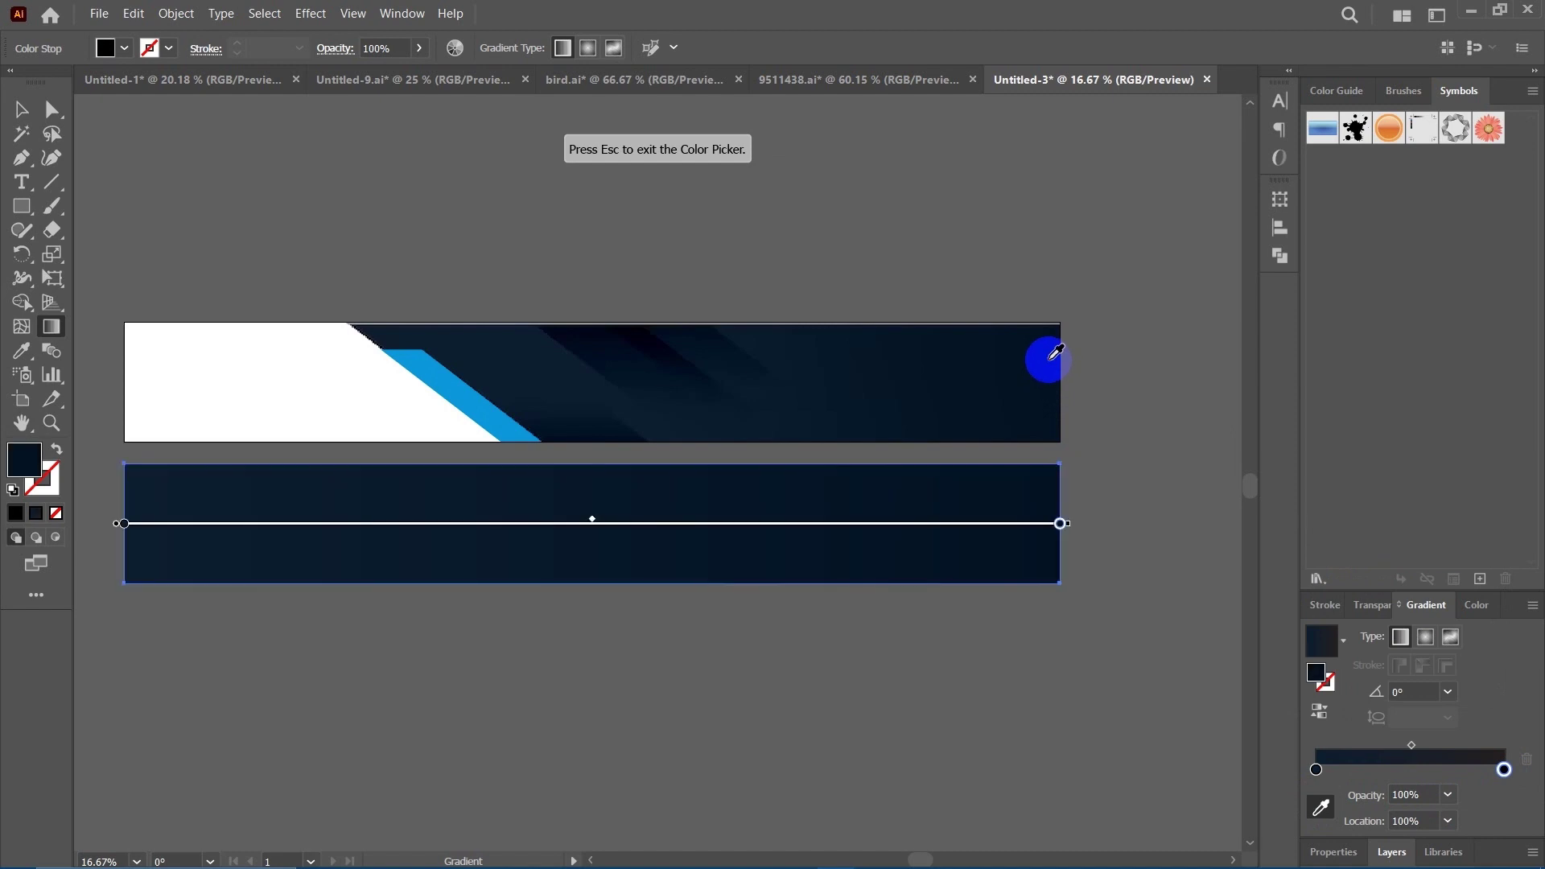
click(672, 351)
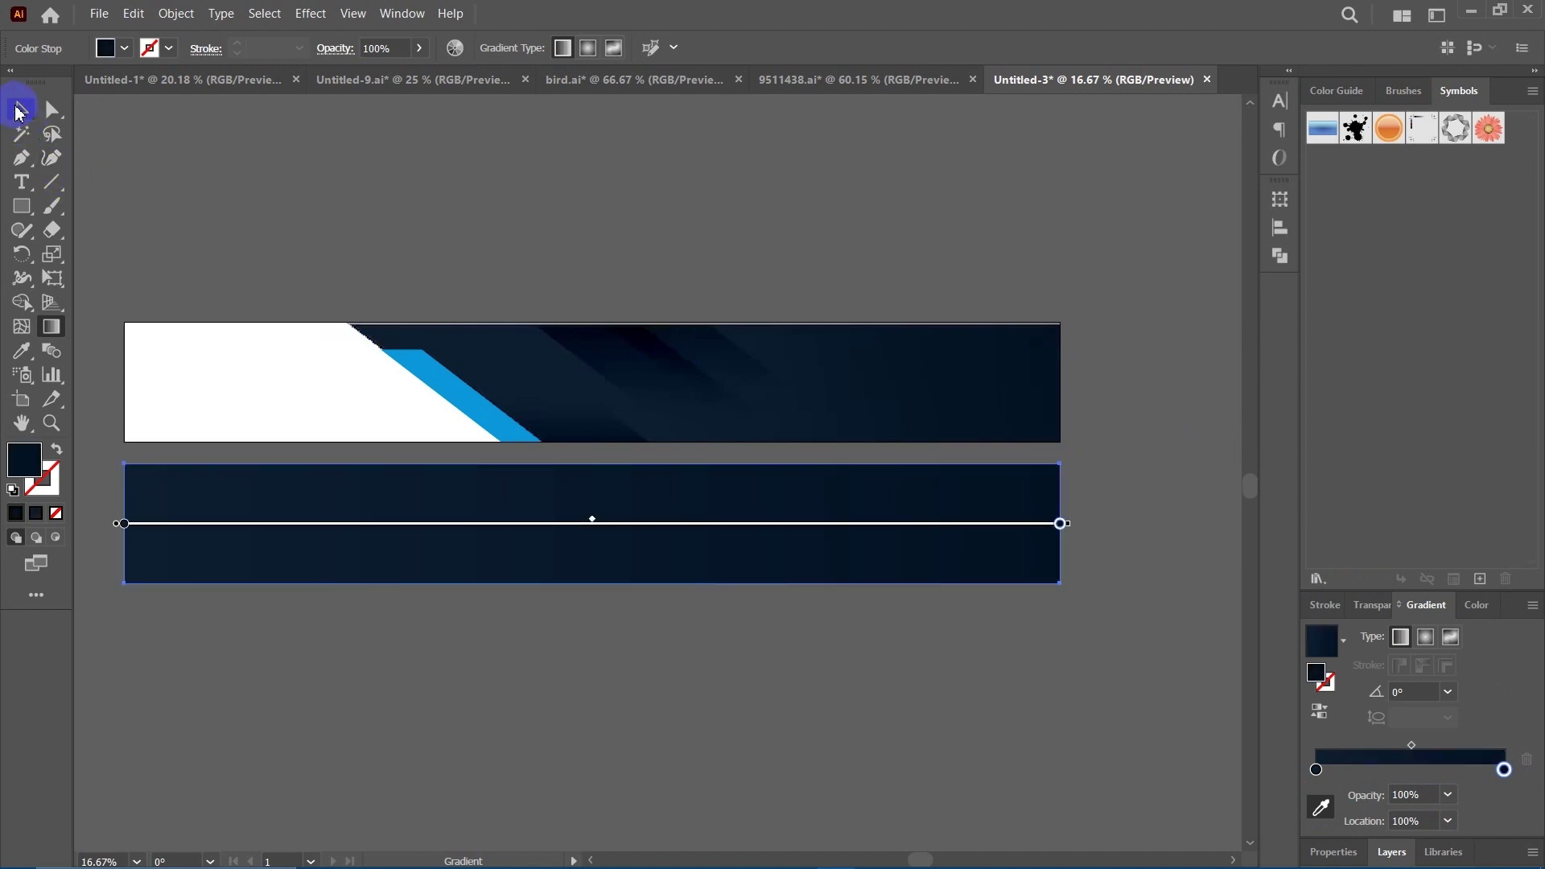
click(18, 113)
click(669, 239)
drag(780, 539, 803, 543)
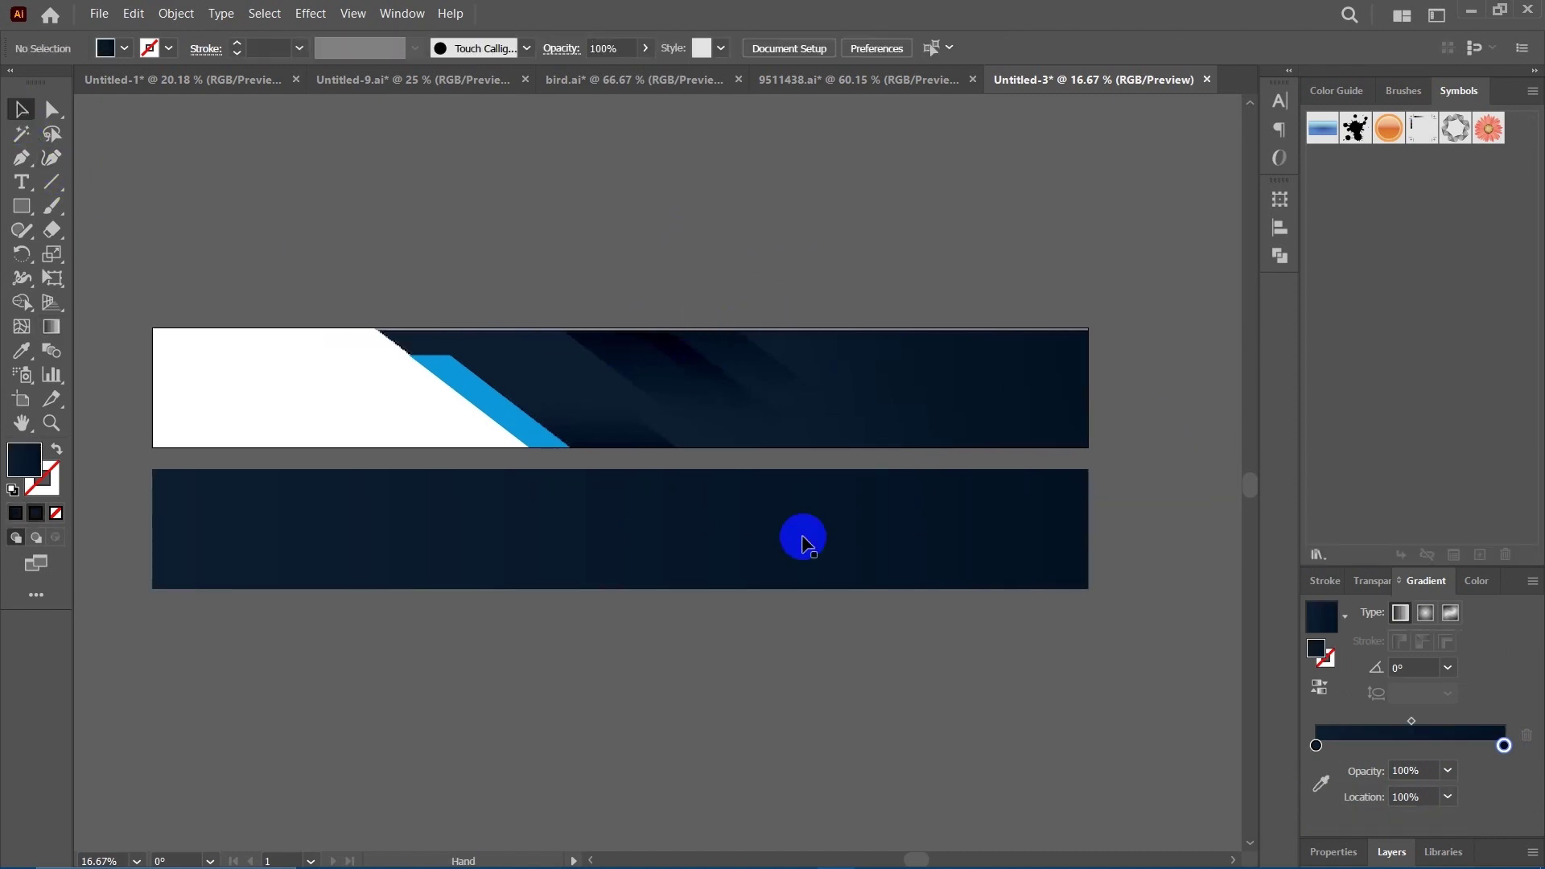
Reselect the lower navy rectangle after adjusting the view.
click(777, 557)
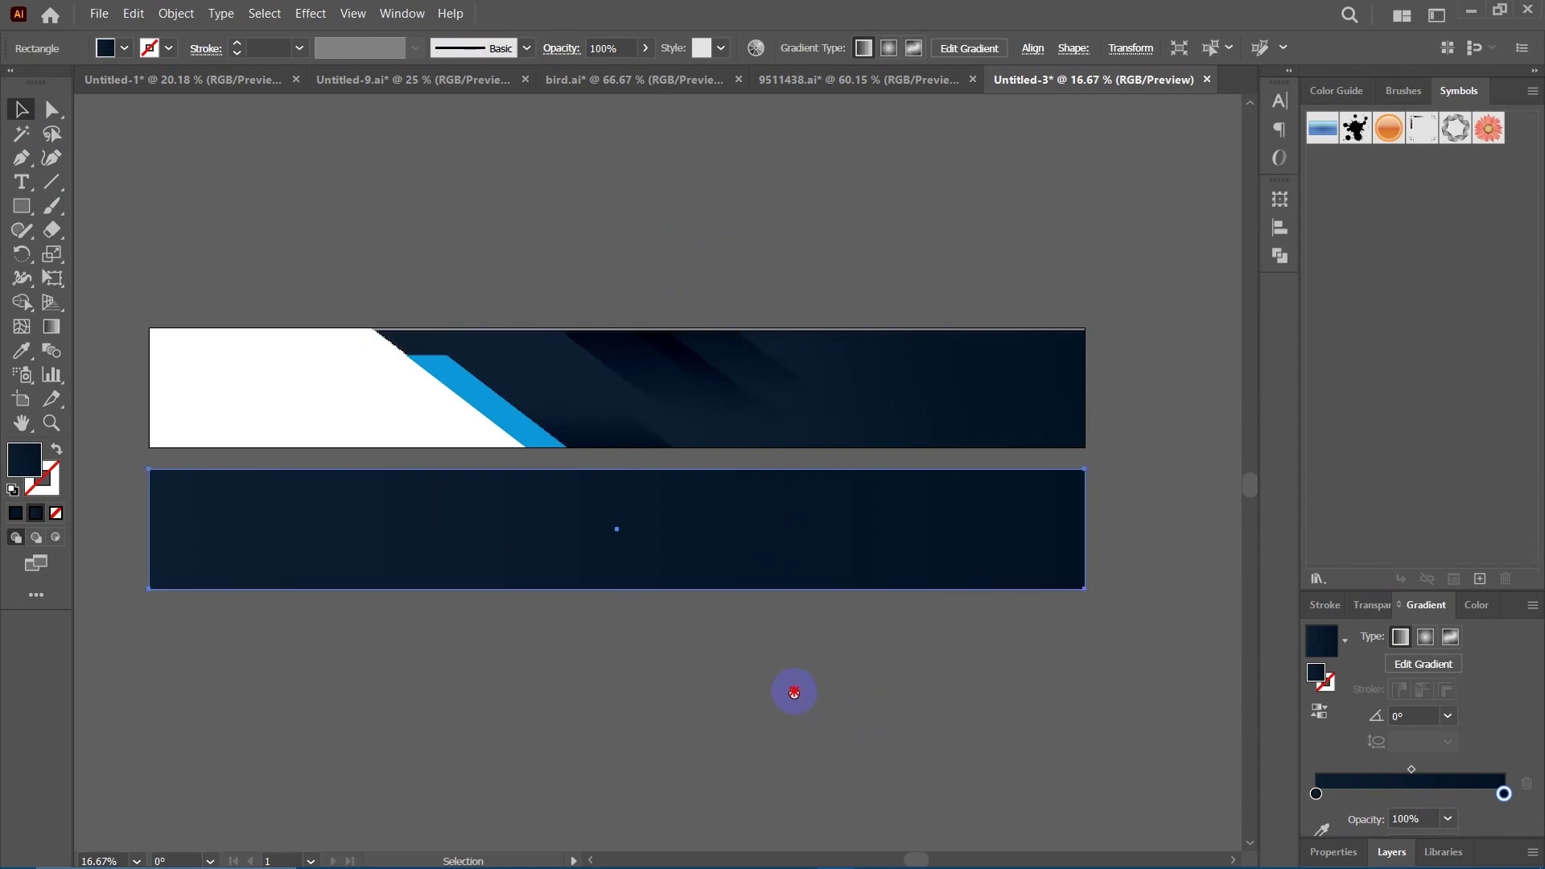
scroll(794, 693, right, 1)
scroll(787, 666, down, 1)
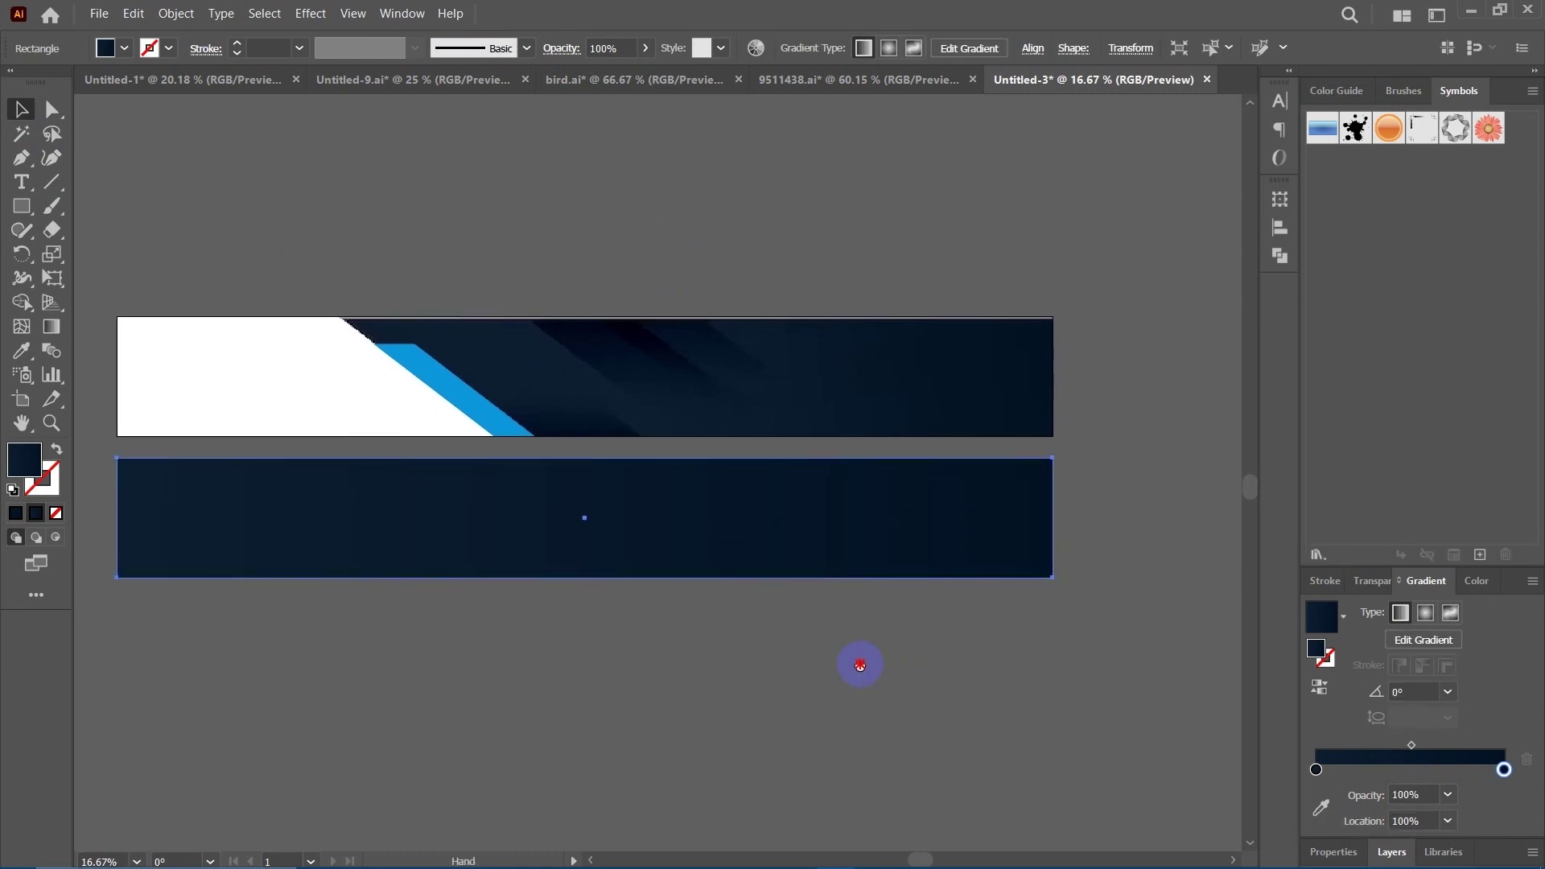
scroll(734, 656, right, 2)
scroll(759, 655, left, 1)
click(767, 665)
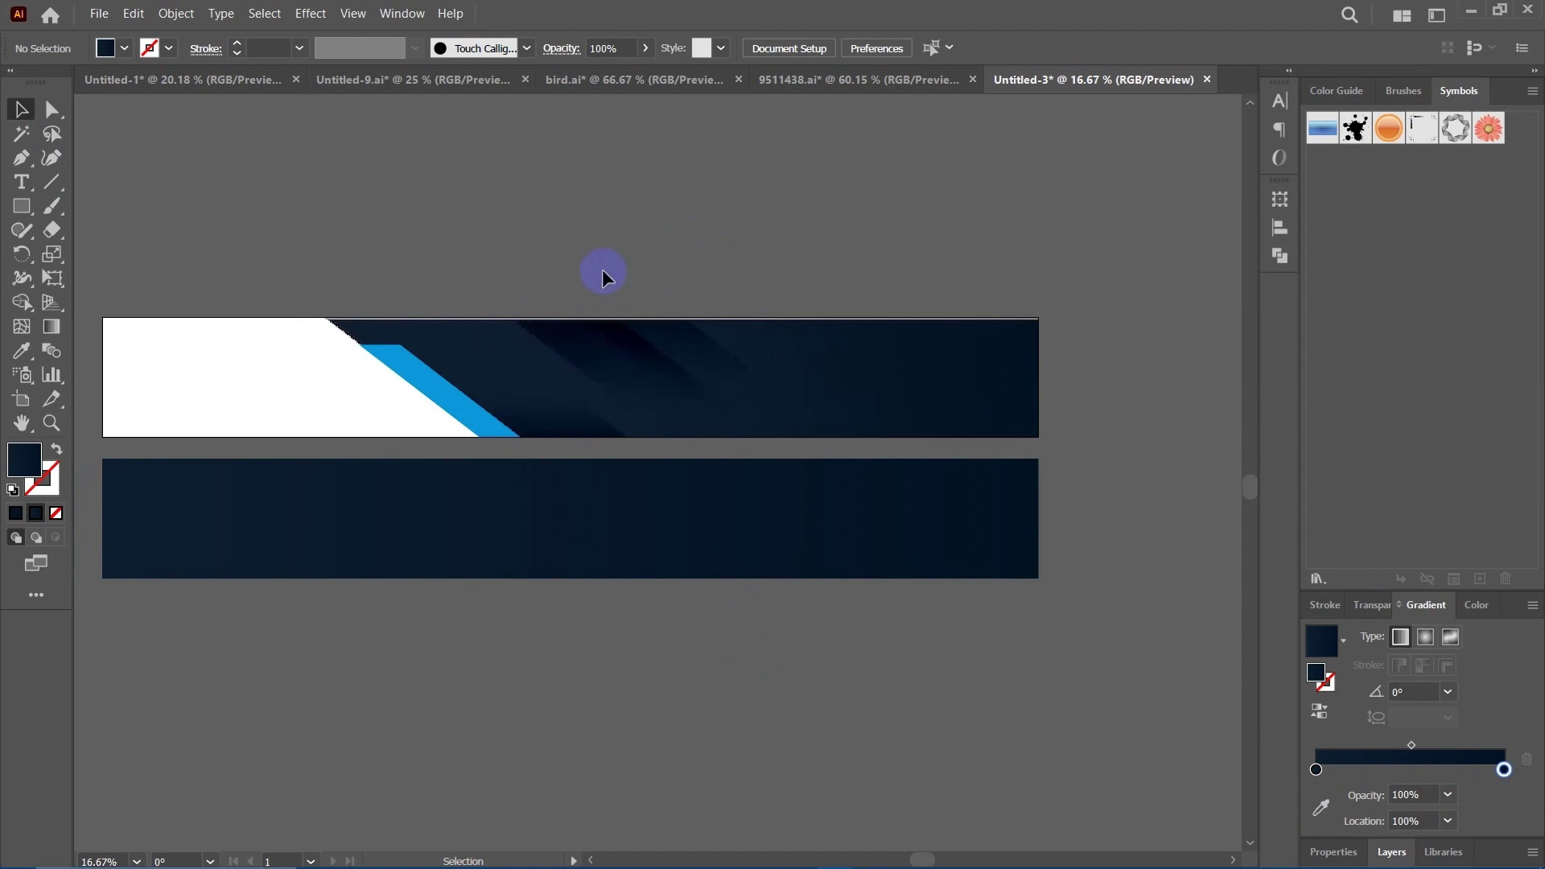
scroll(666, 240, left, 2)
scroll(666, 240, up, 1)
click(877, 519)
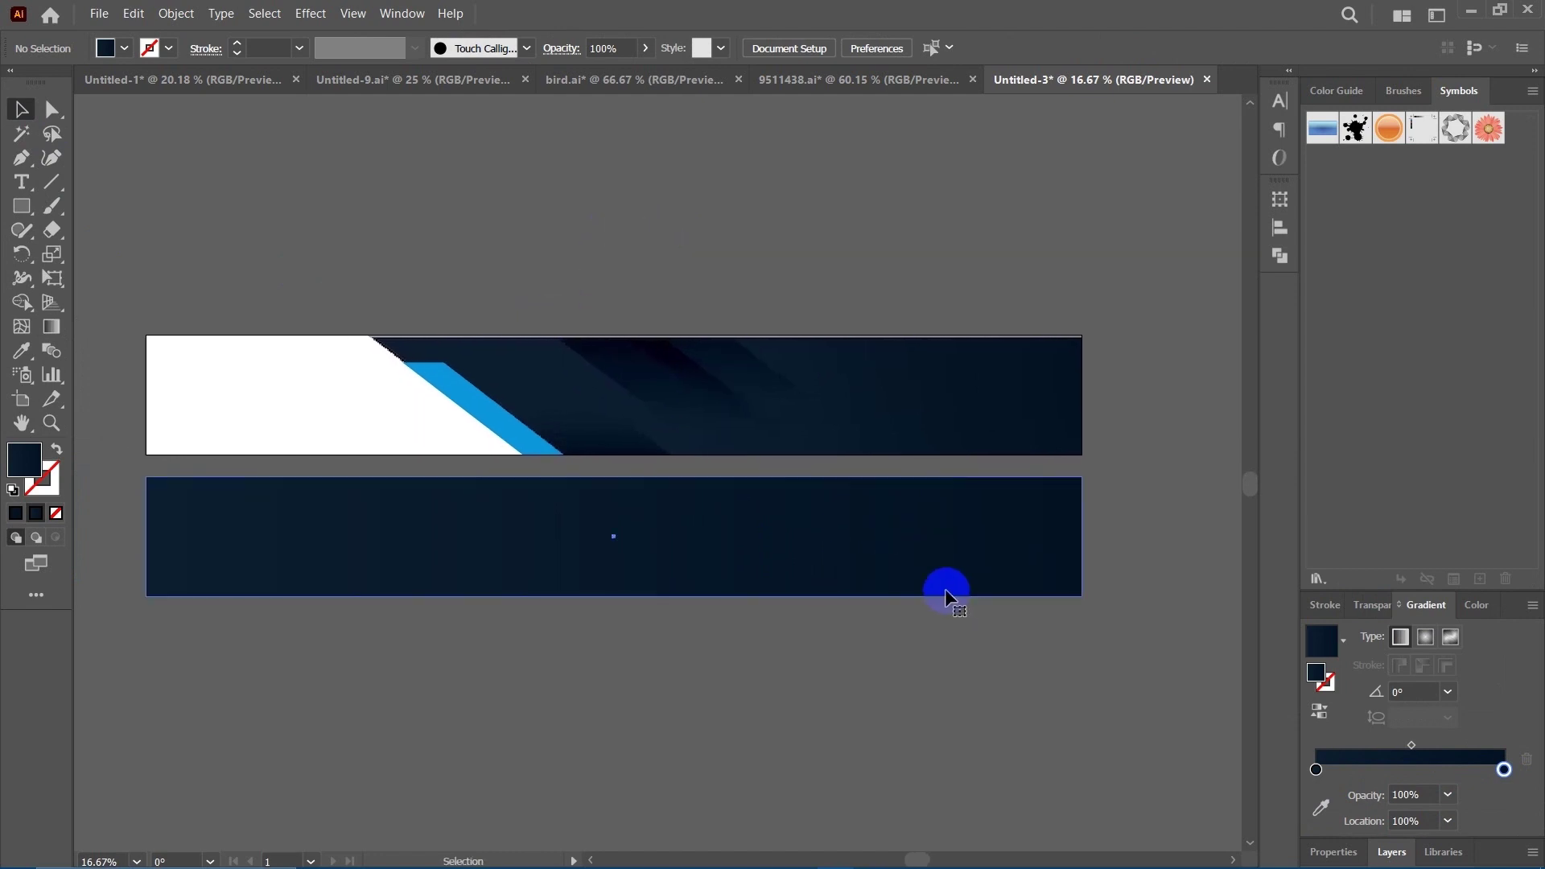
Change the gradient's left stop to the slightly lighter navy 11263a.
click(1317, 794)
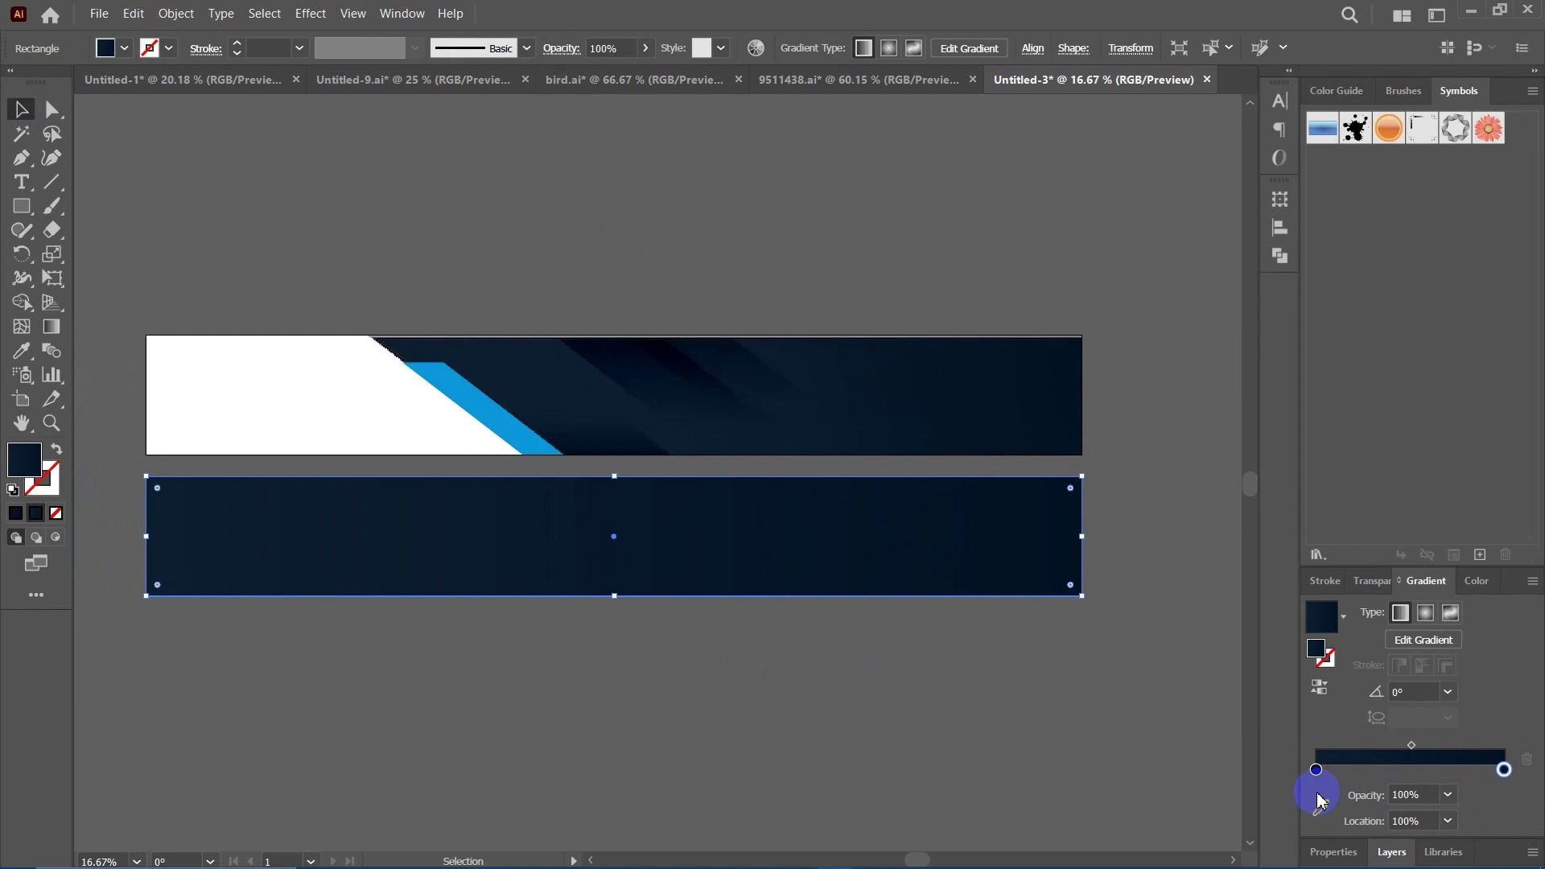
double_click(1316, 770)
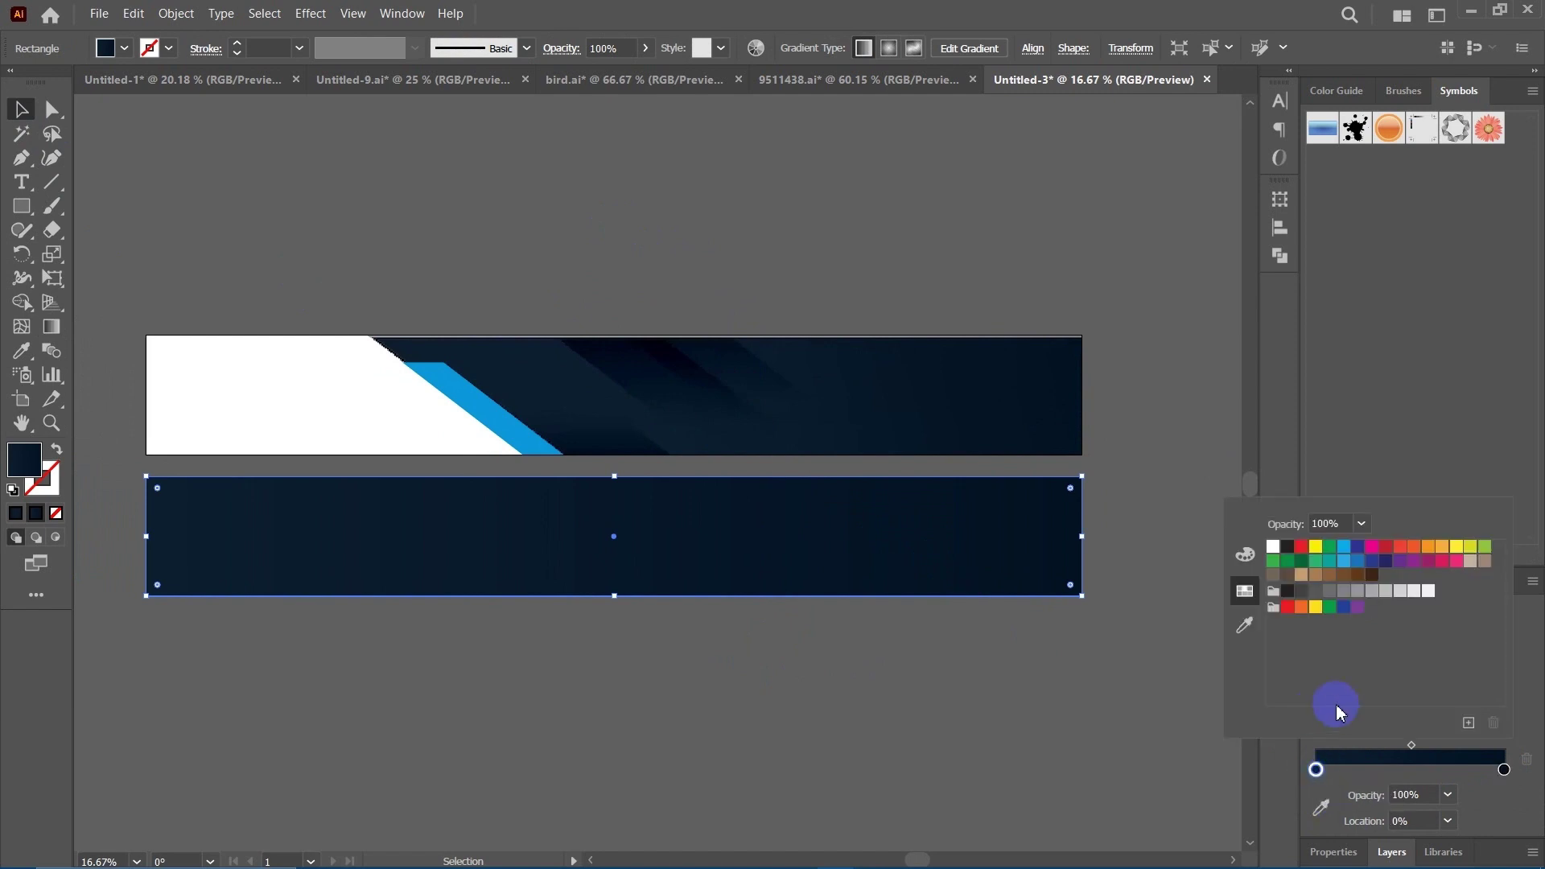
click(1245, 629)
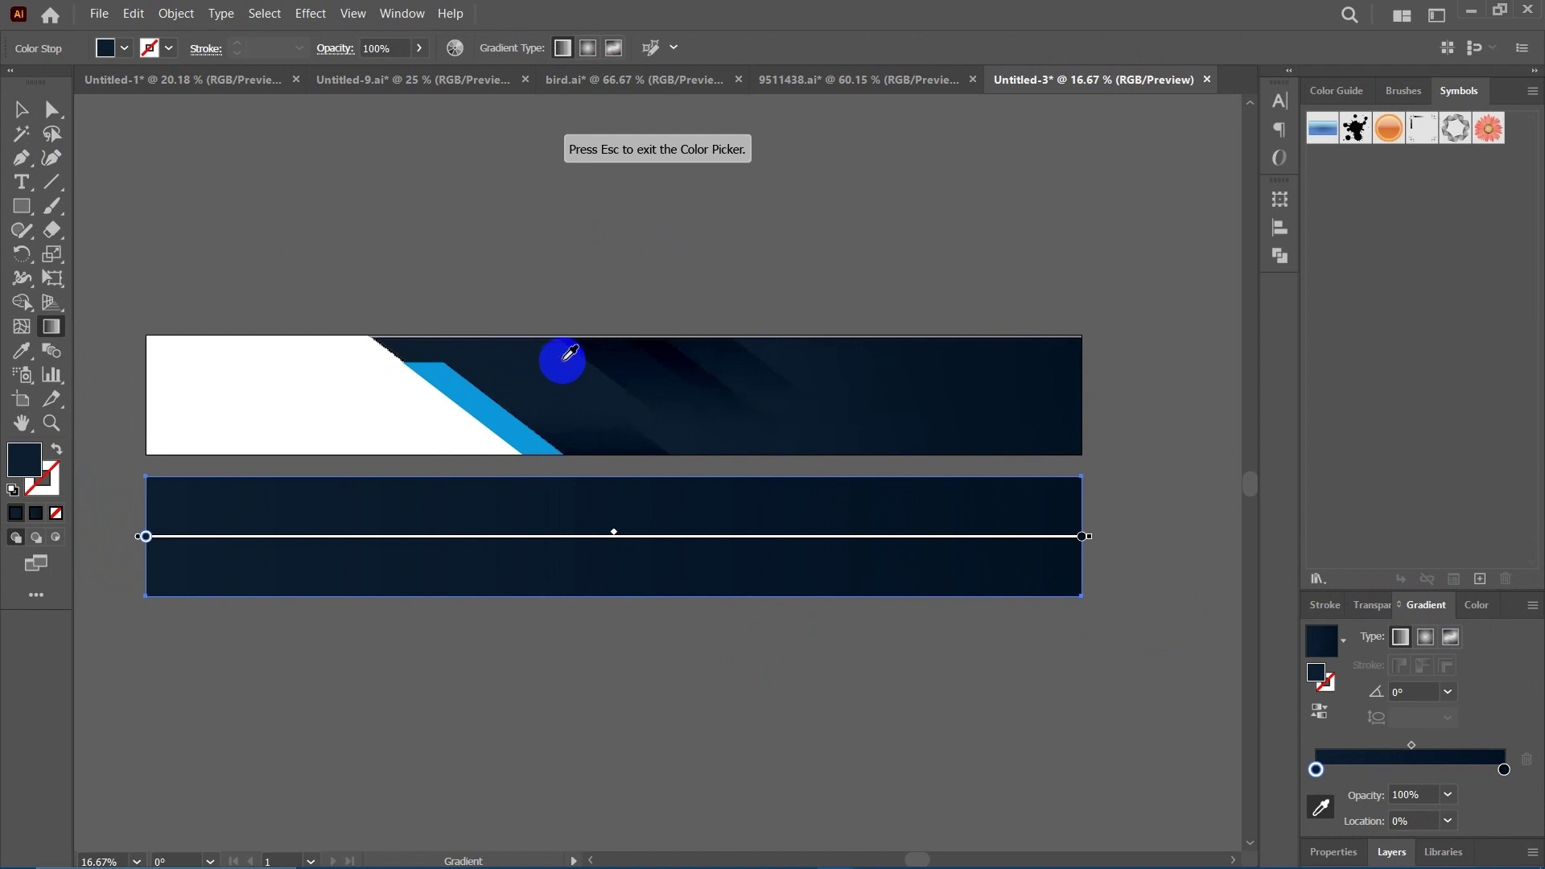
click(596, 388)
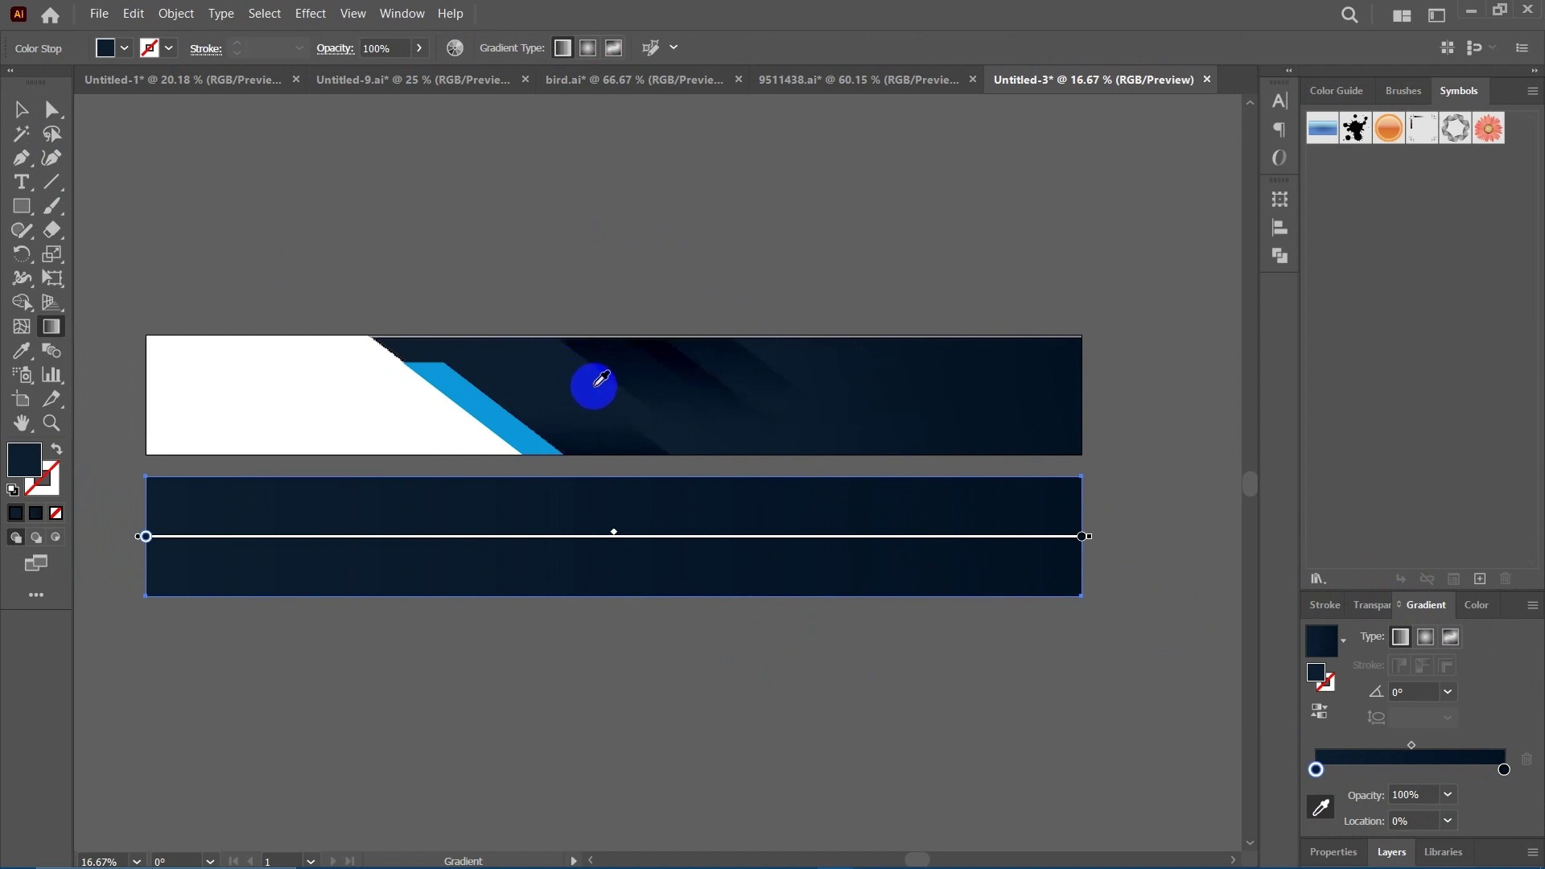
double_click(24, 461)
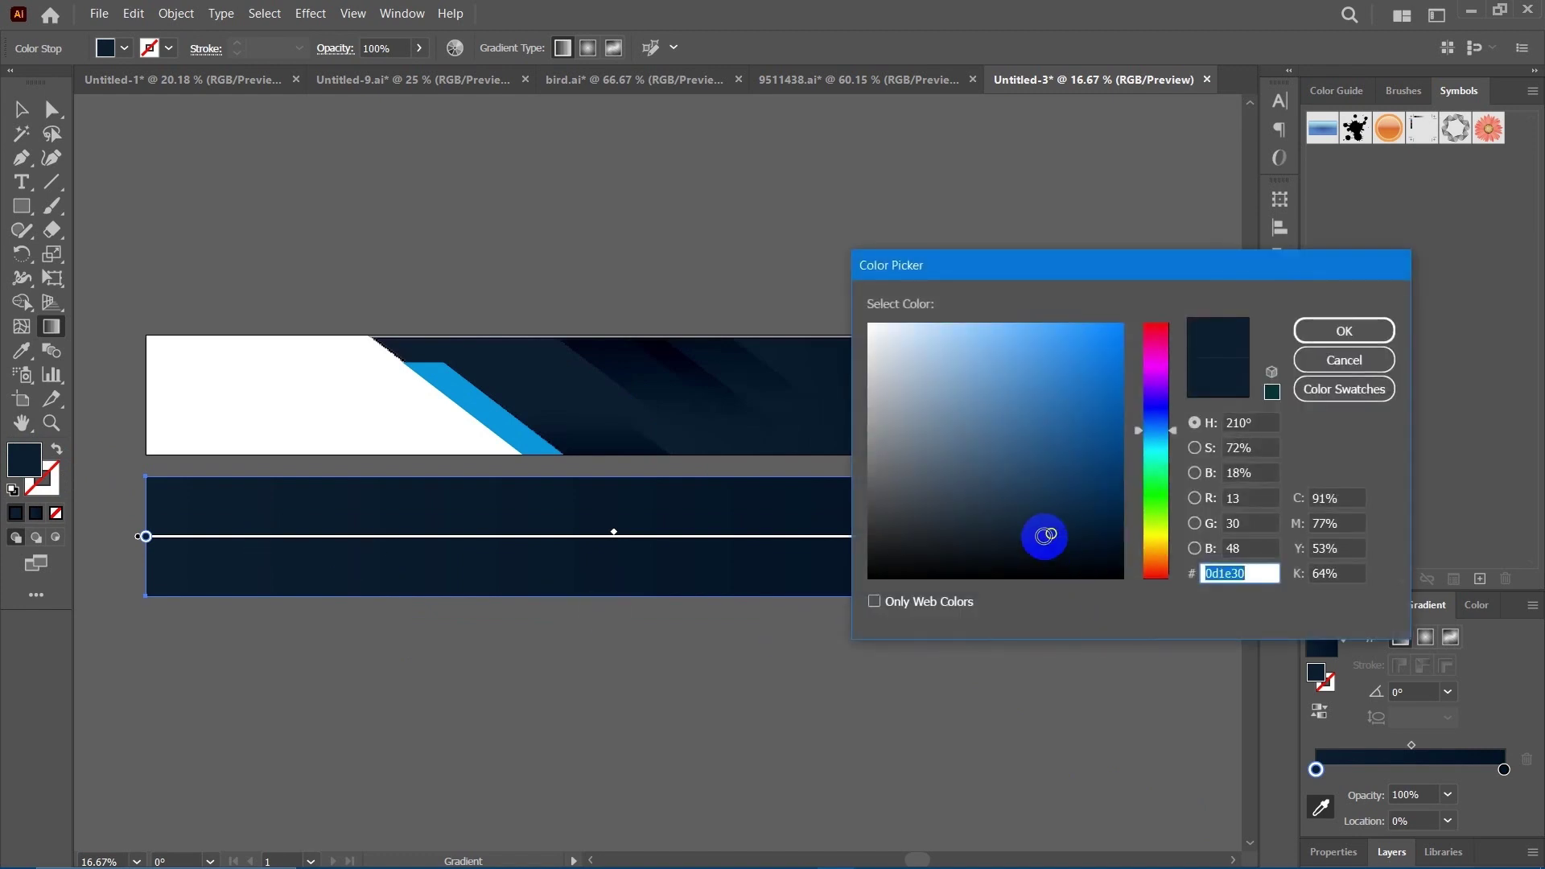
click(1307, 331)
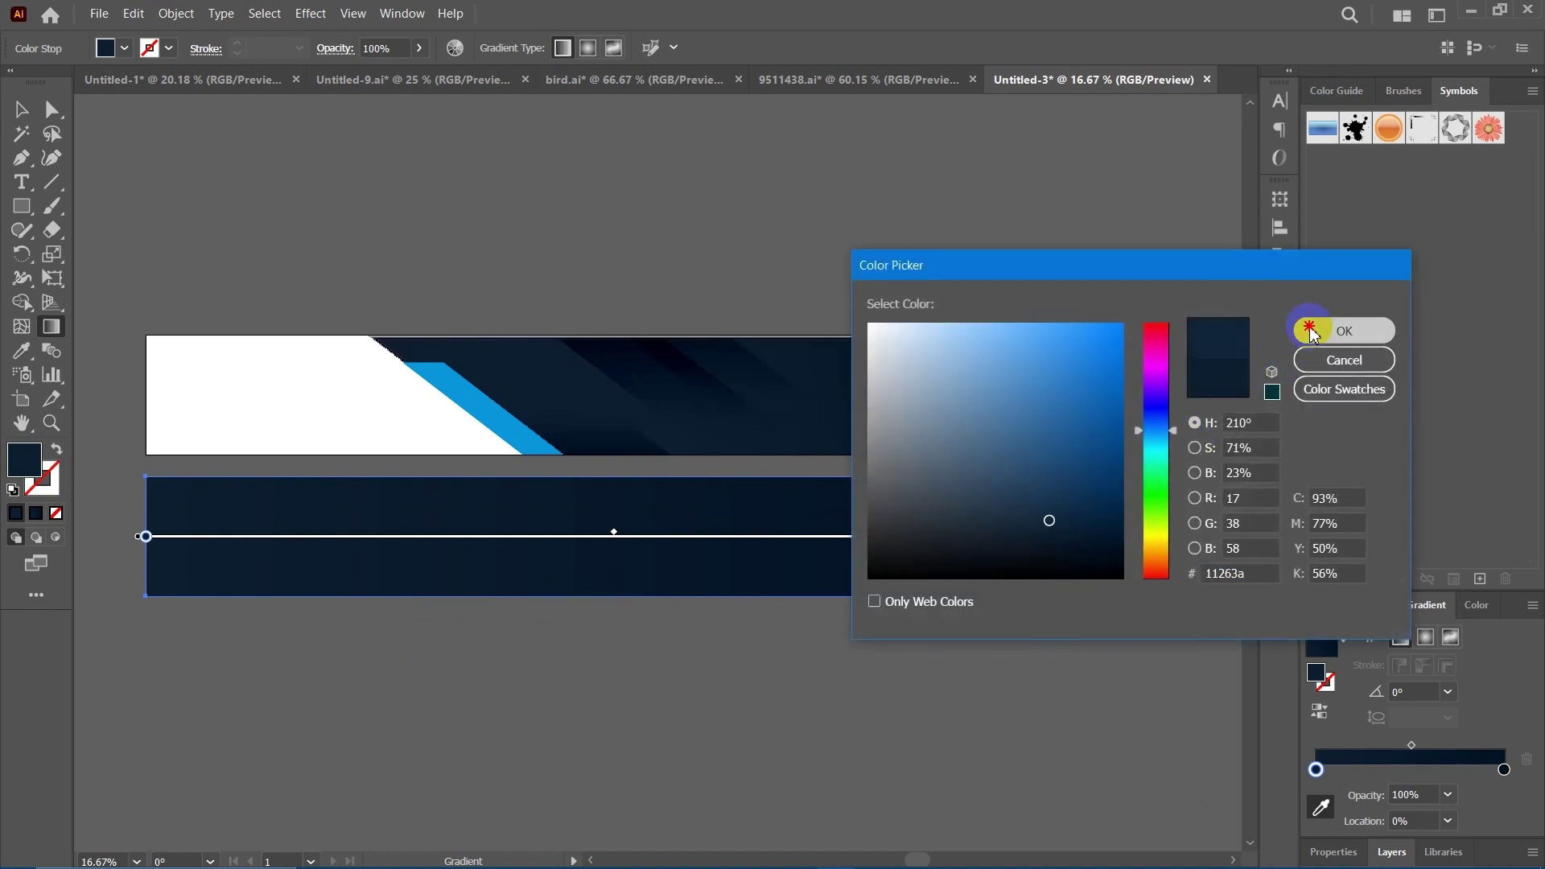
click(21, 113)
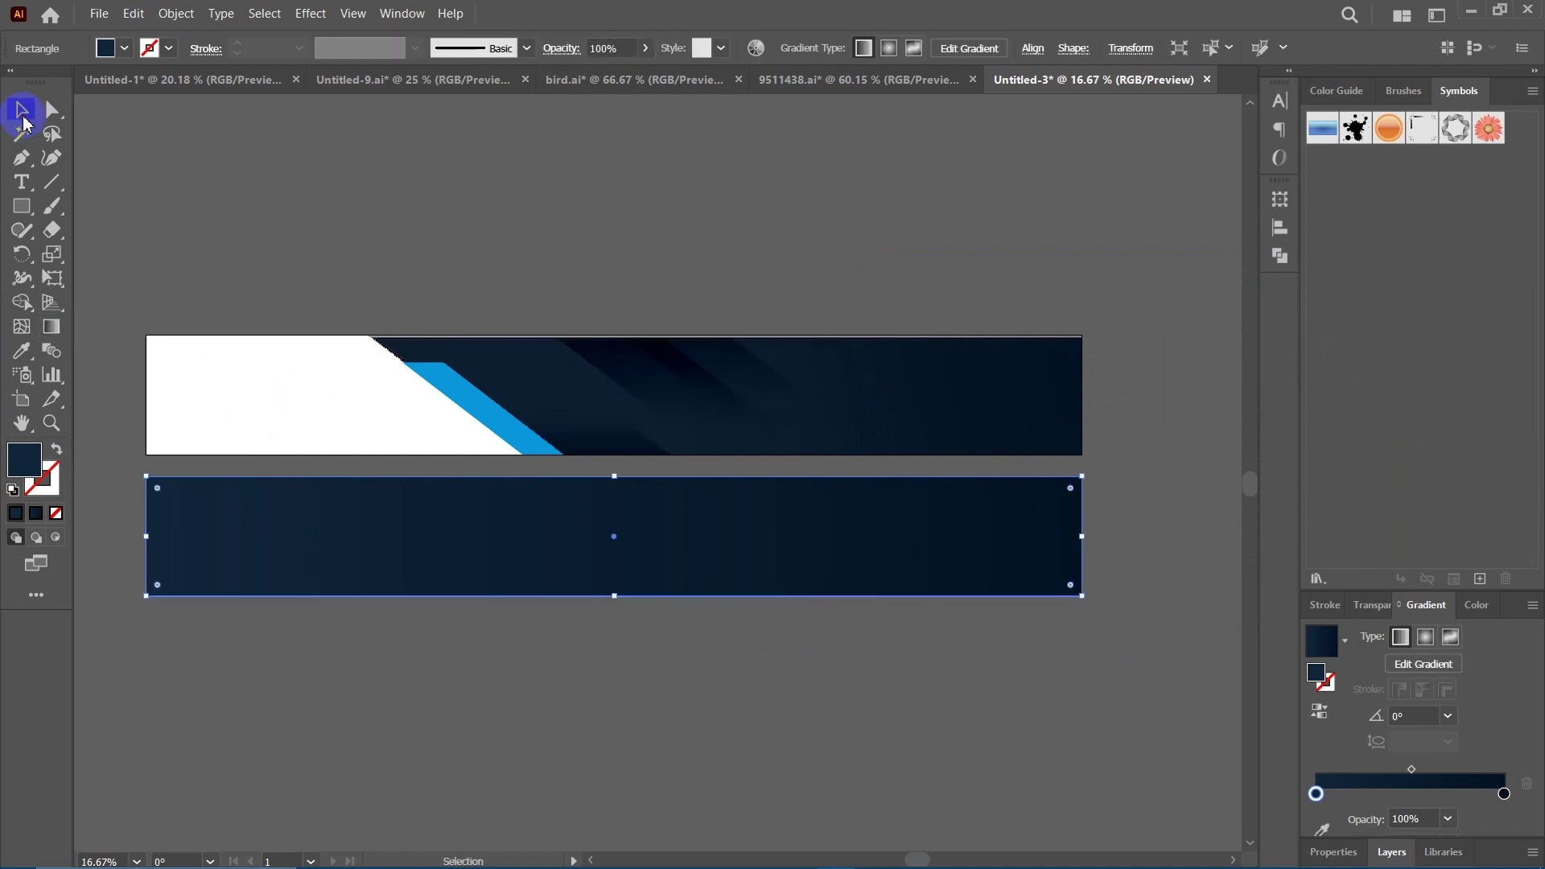
click(641, 250)
Run the gradient diagonally across the lower rectangle, top-left to bottom-right.
click(643, 520)
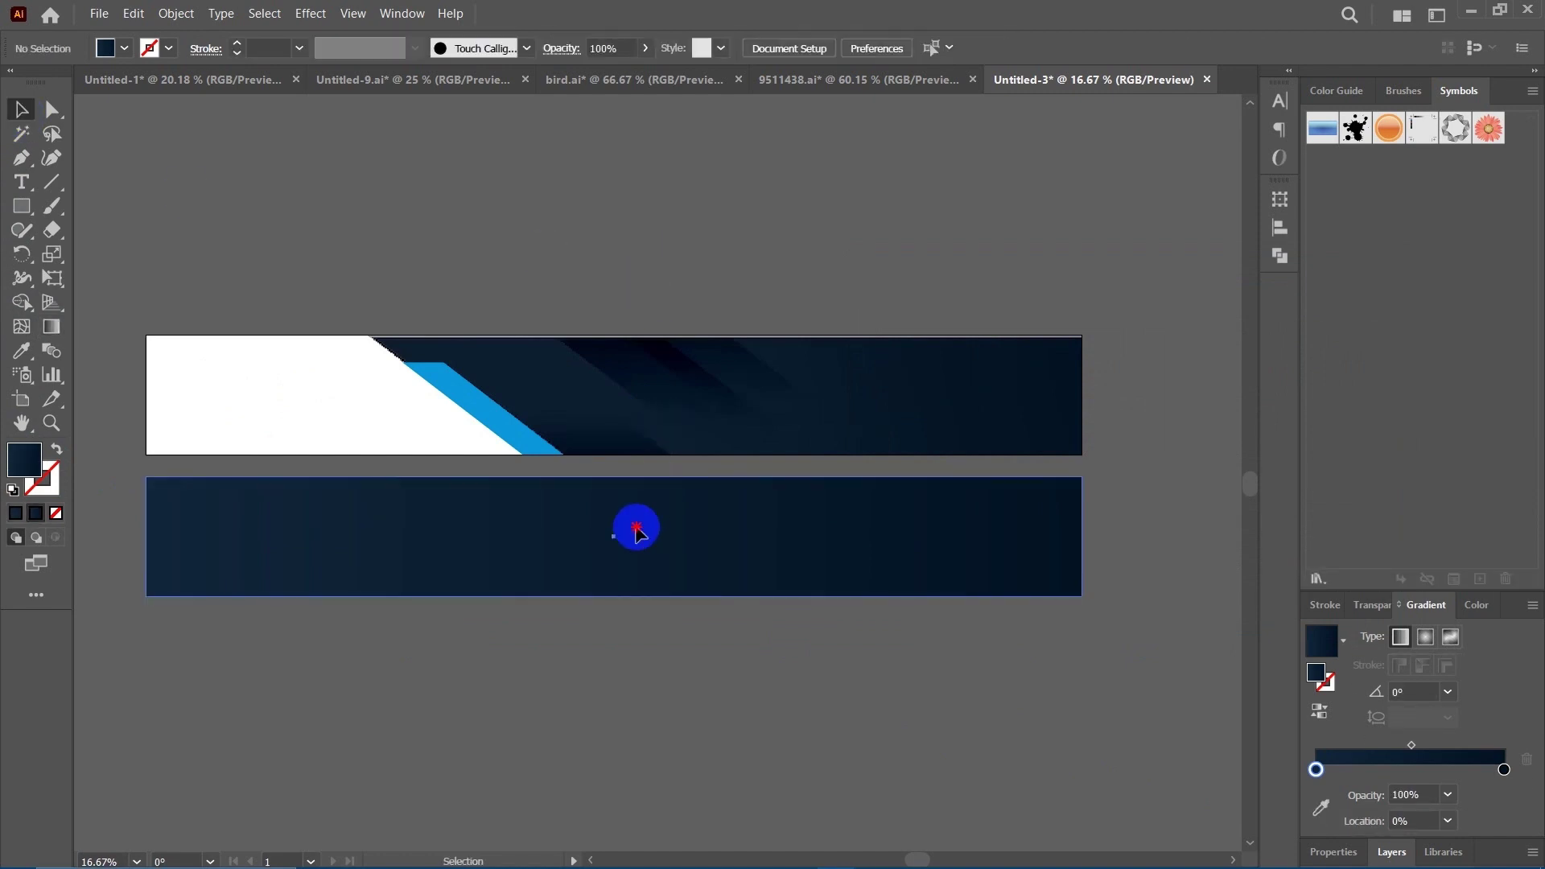
click(52, 331)
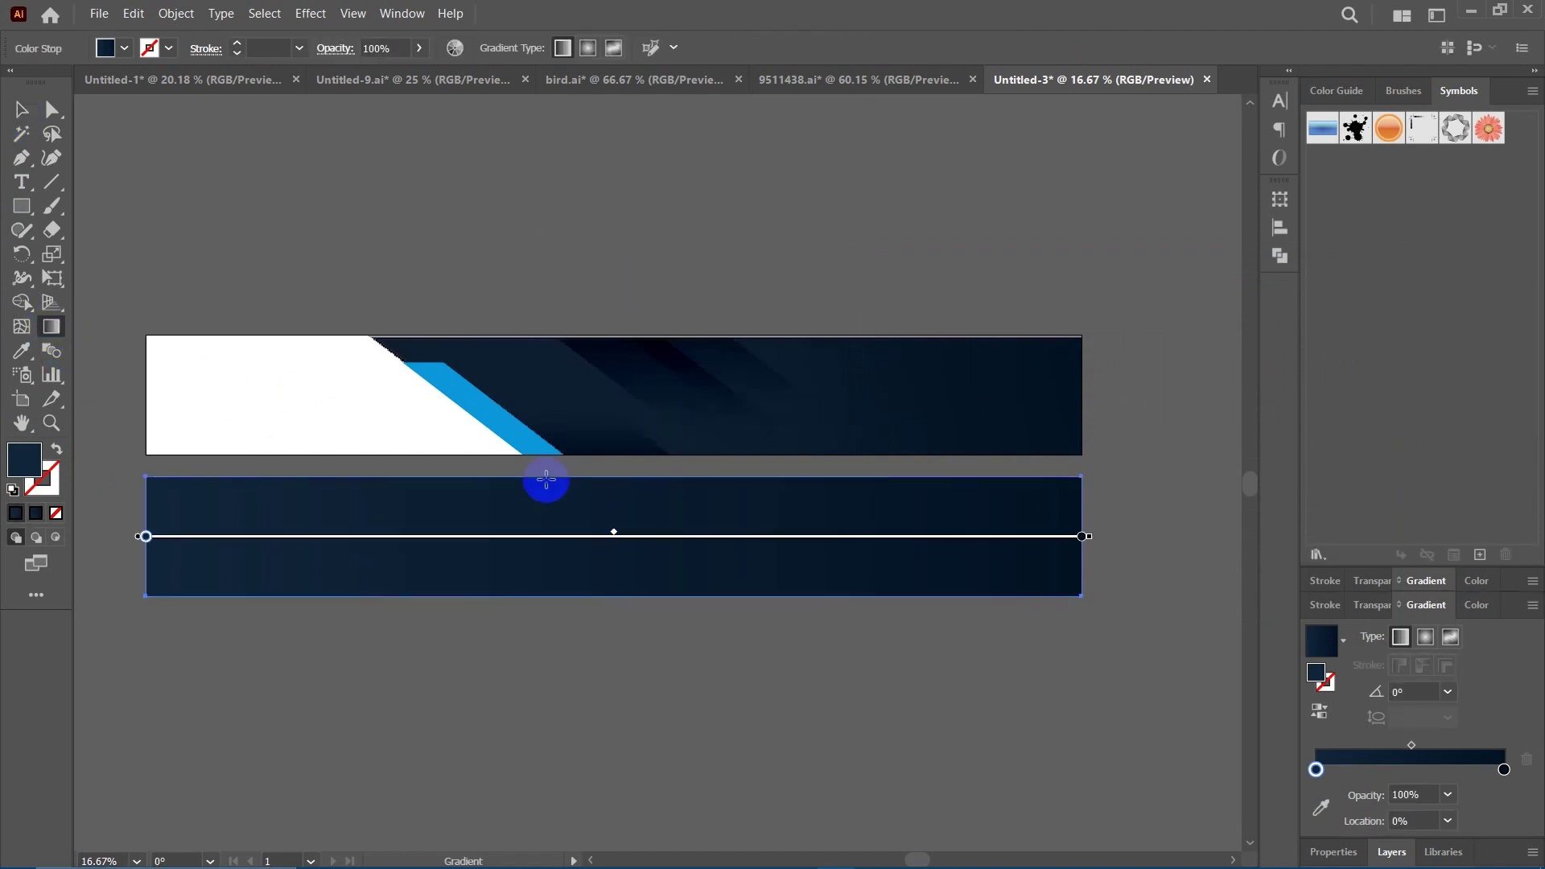
mouse_move(407, 400)
mouse_down()
mouse_move(808, 714)
mouse_move(731, 645)
mouse_move(731, 683)
mouse_move(708, 690)
mouse_move(712, 672)
mouse_up()
click(21, 111)
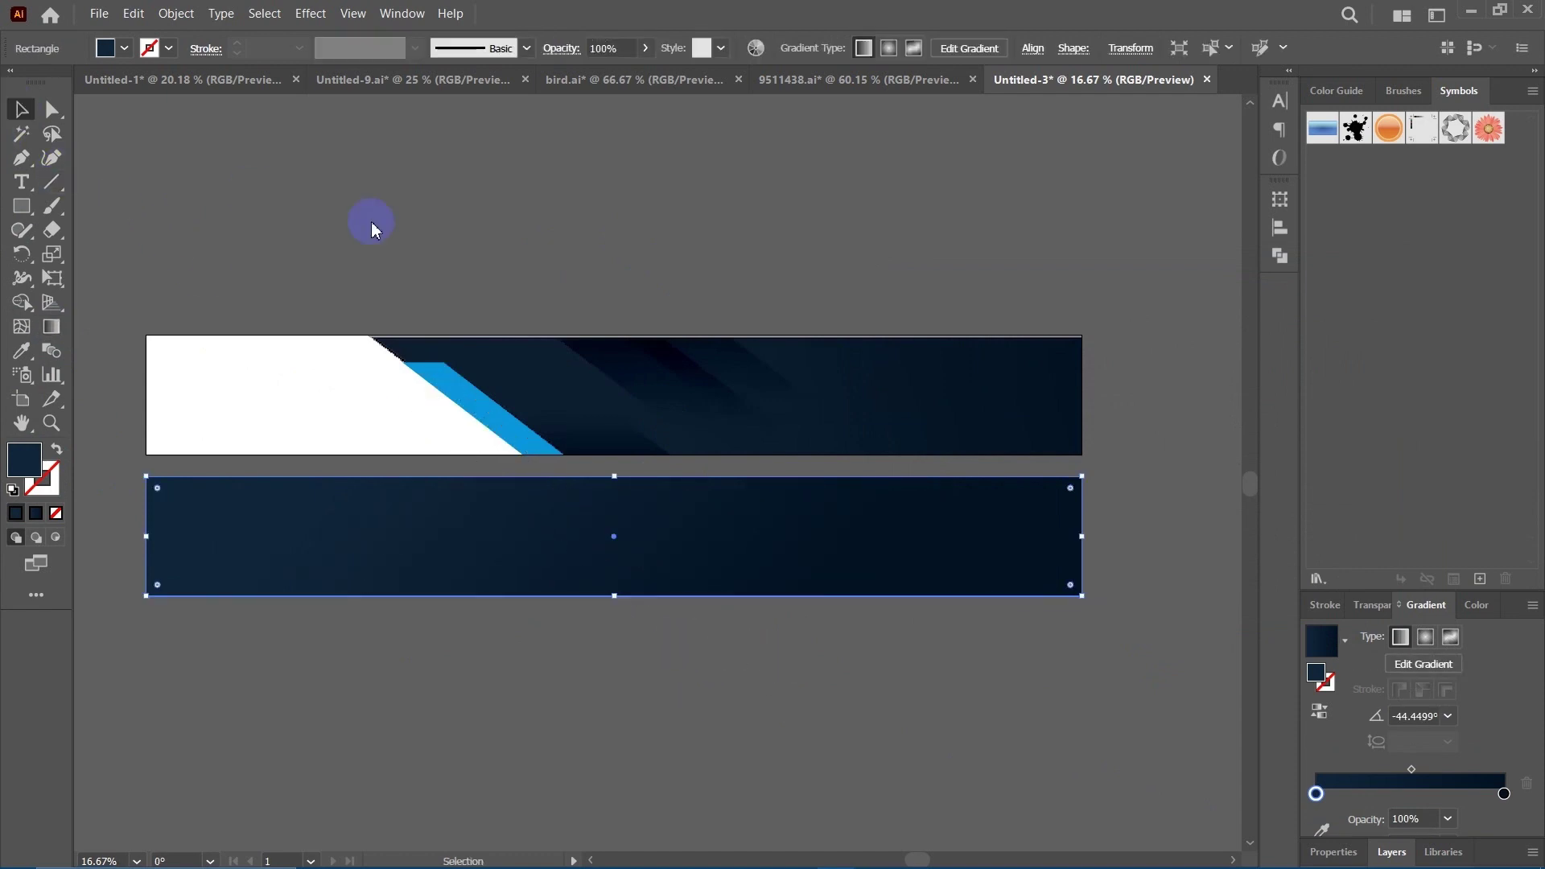
click(450, 238)
drag(493, 232, 535, 228)
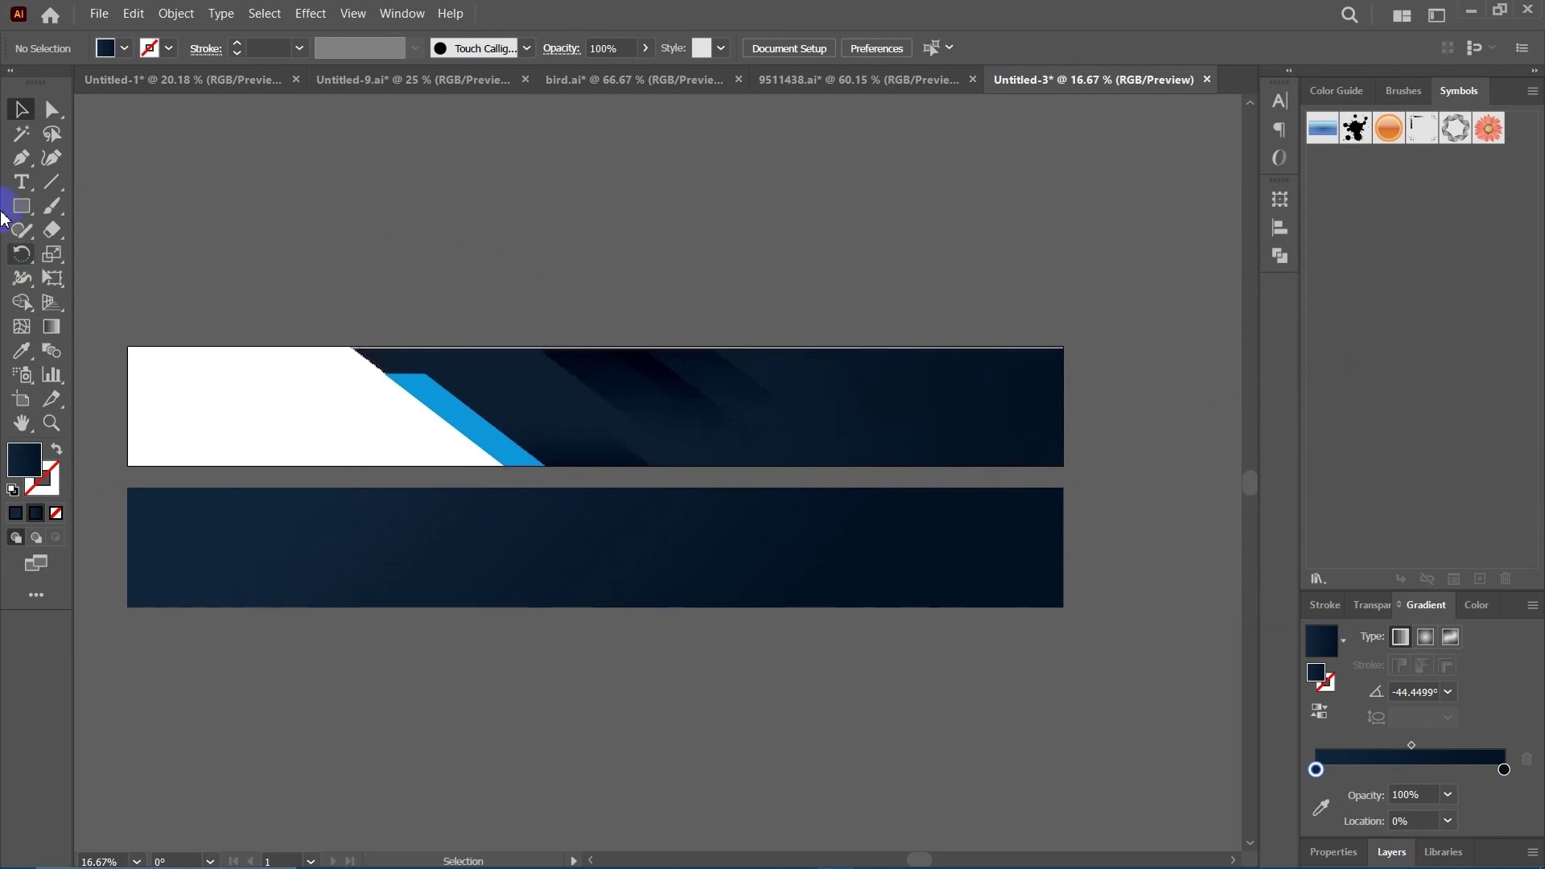
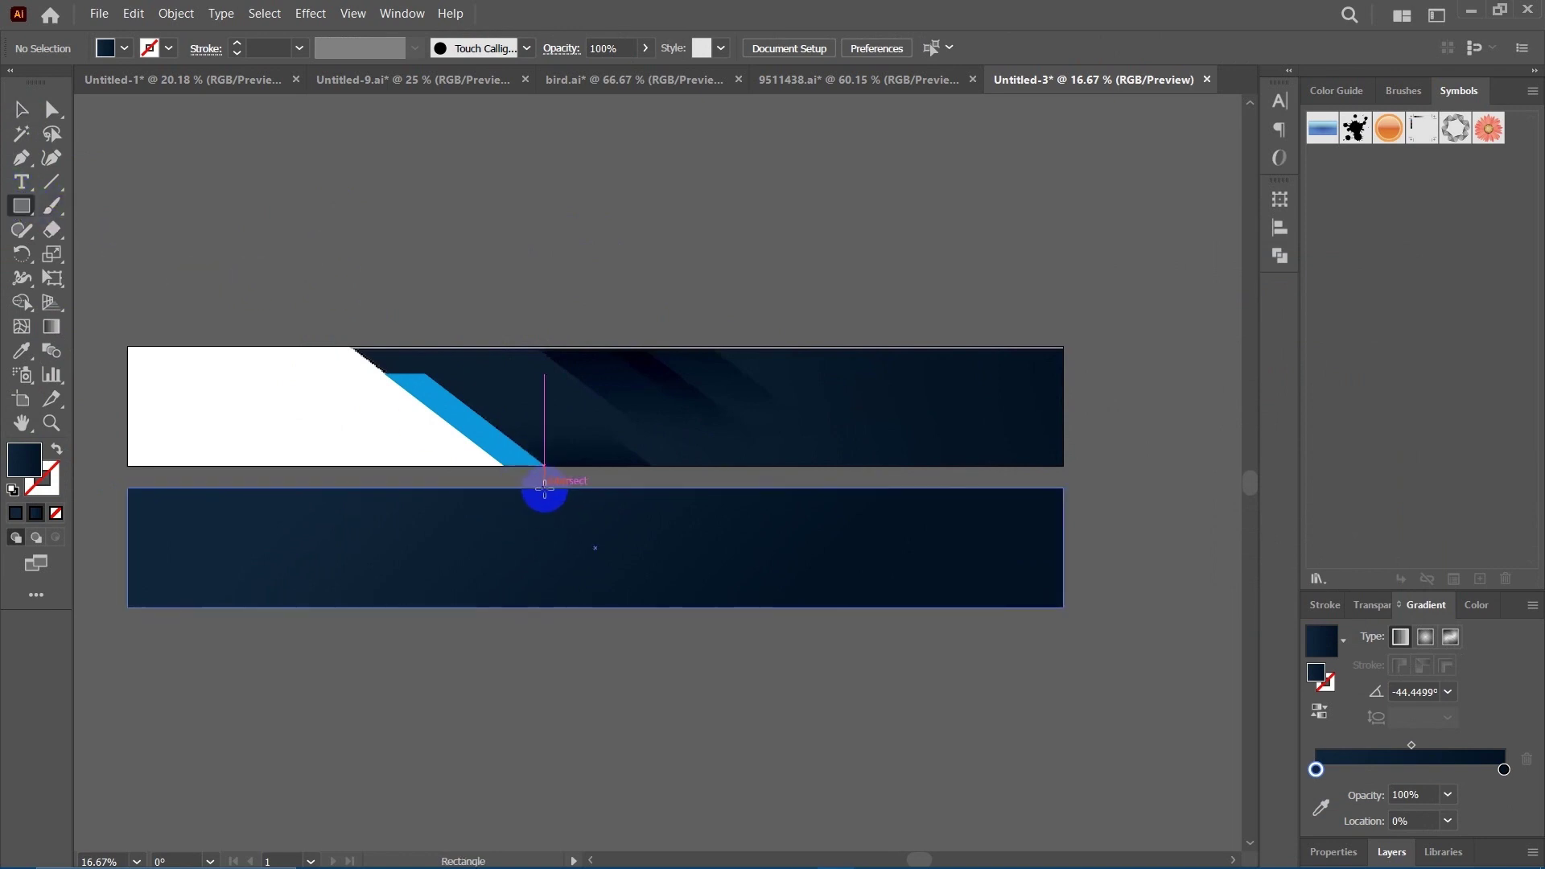
Draw a narrow rectangle, tilt it diagonally, and place it widened across the upper banner's top edge.
drag(551, 490, 579, 608)
click(51, 109)
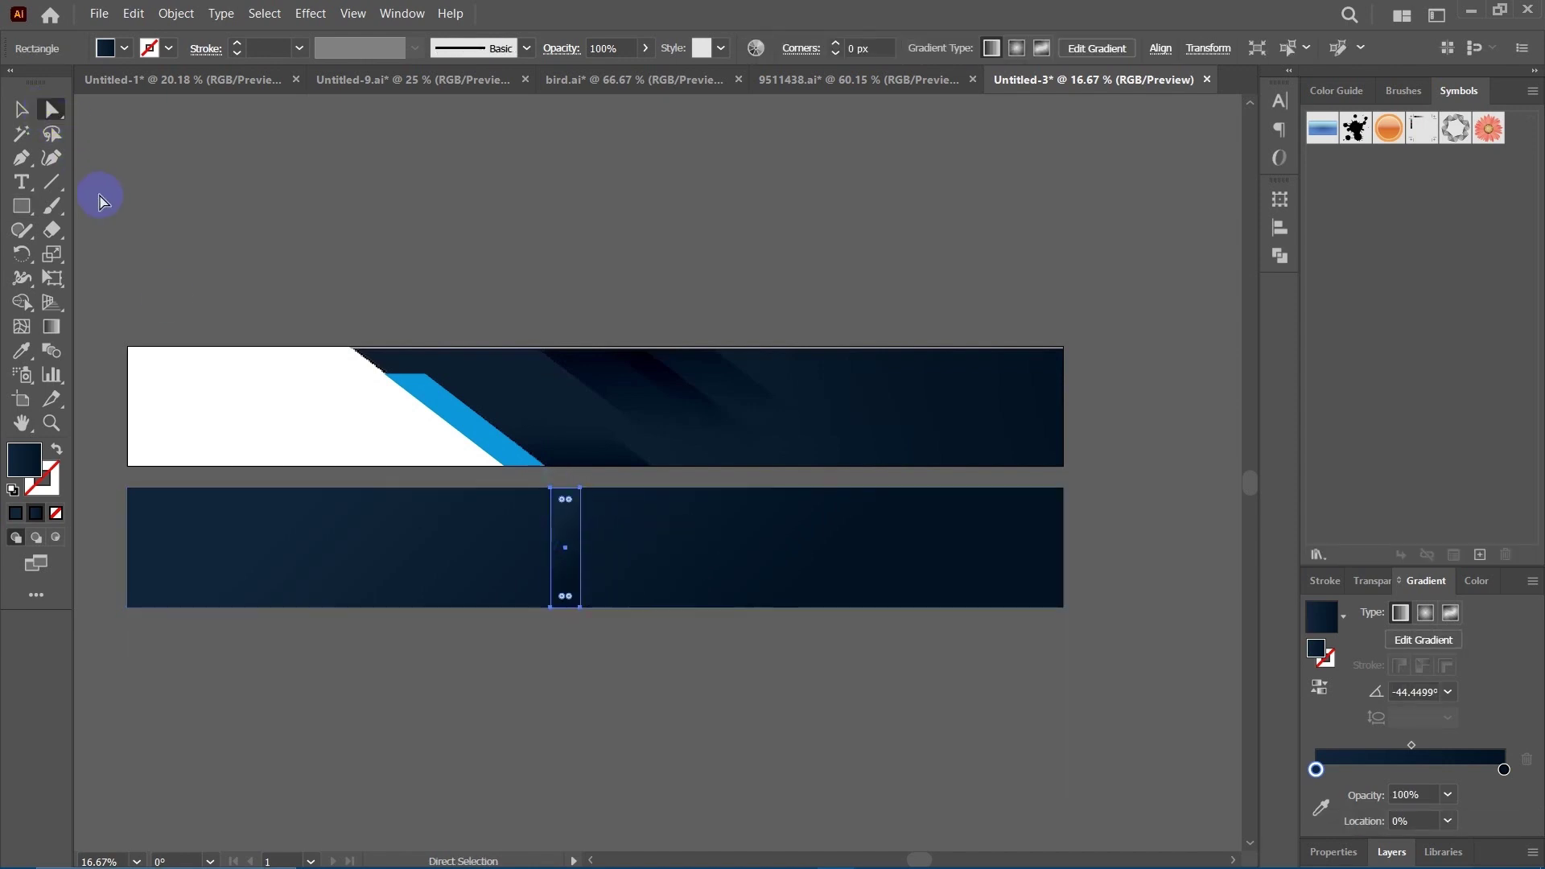
click(19, 110)
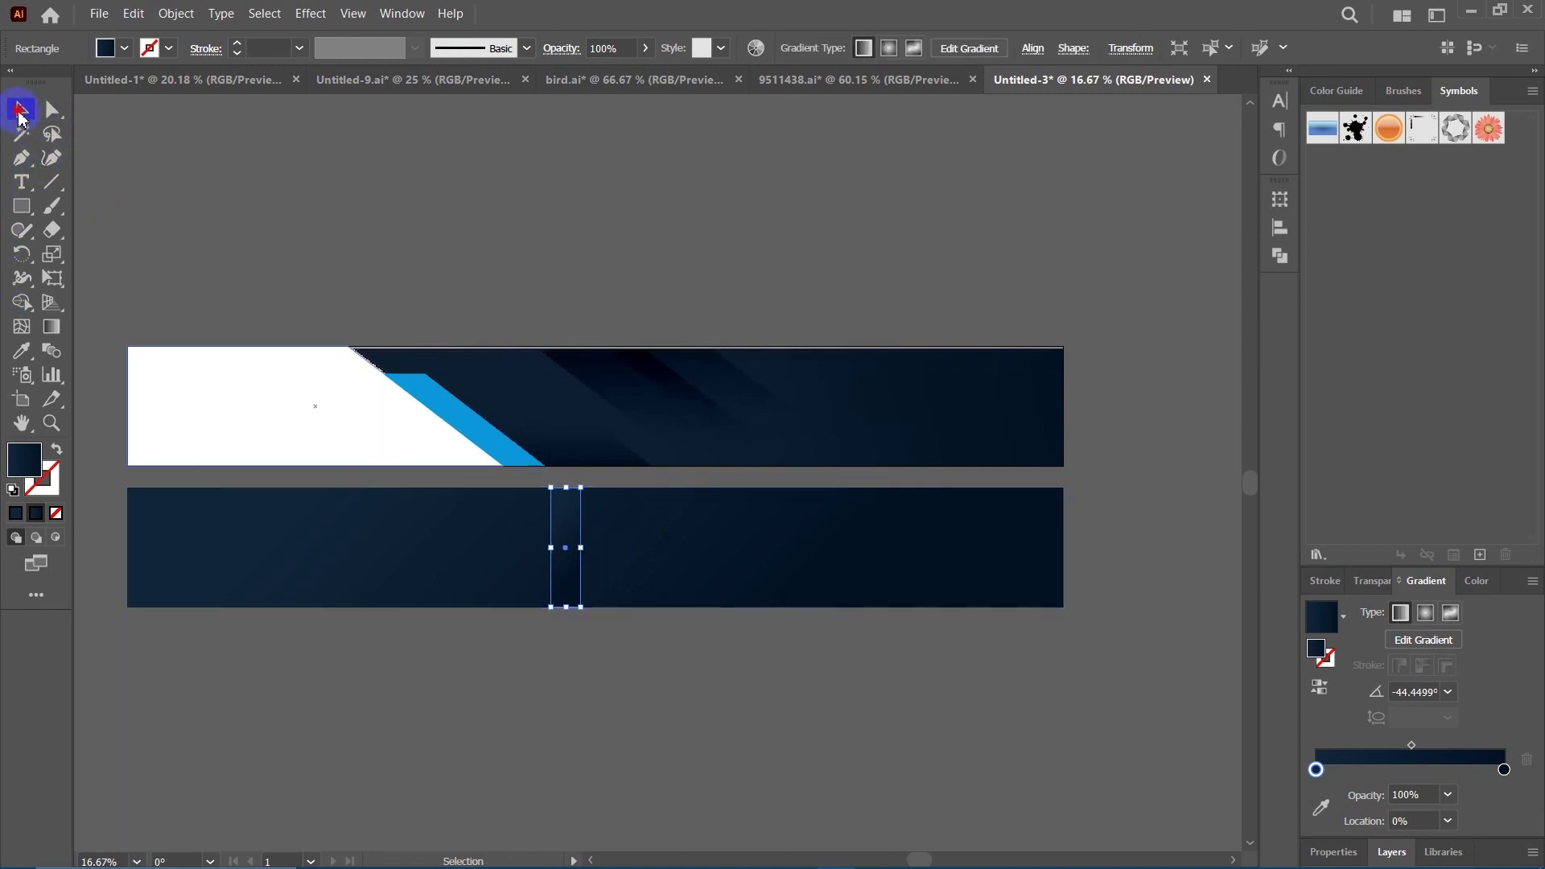
drag(587, 616, 693, 621)
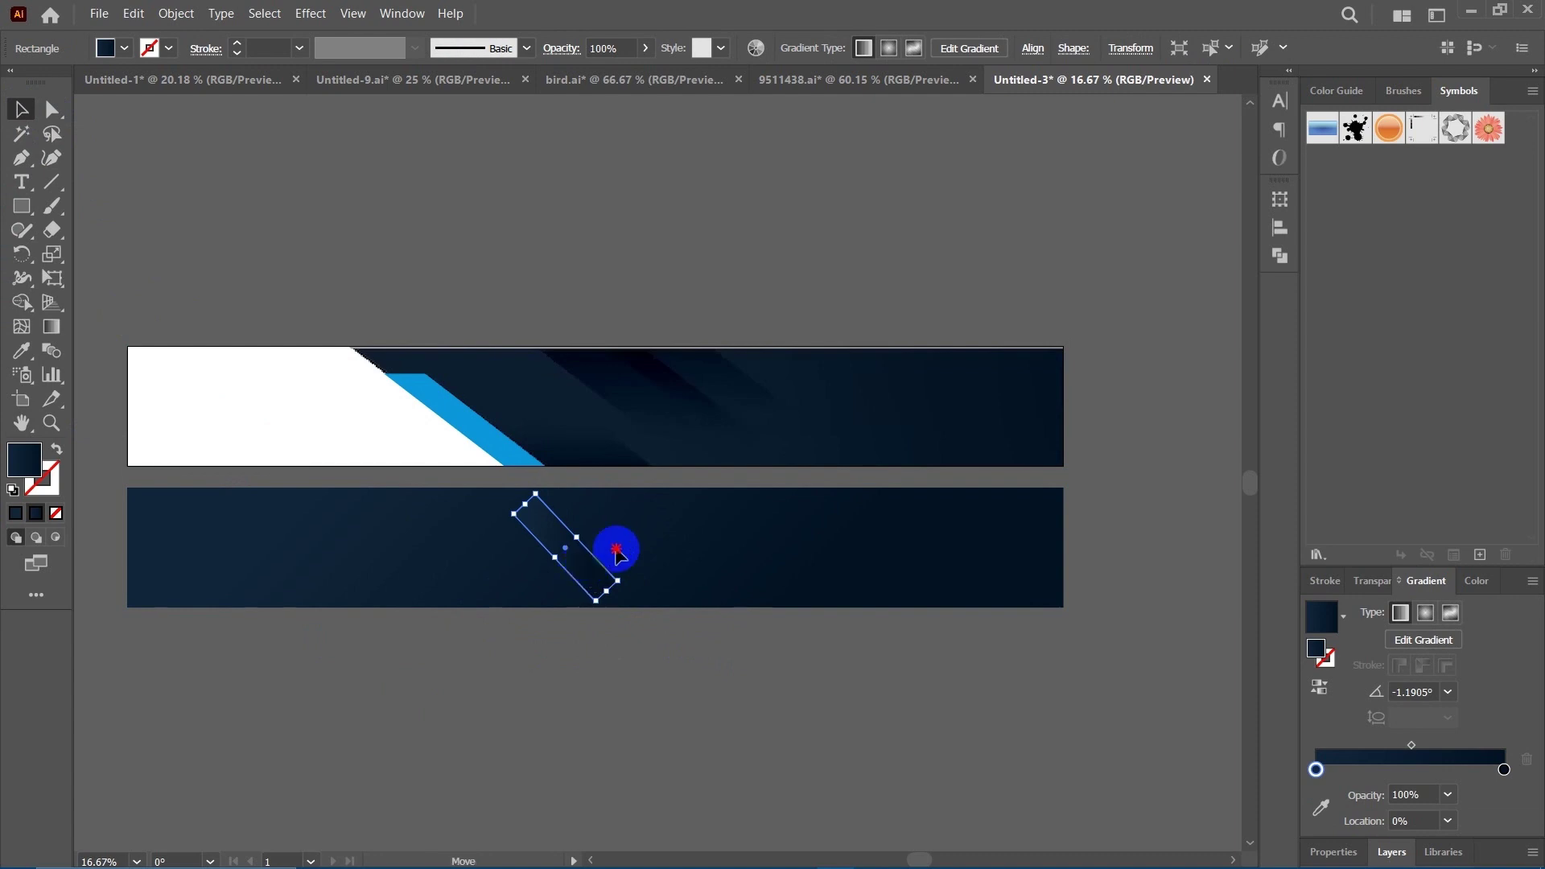
drag(580, 569, 681, 447)
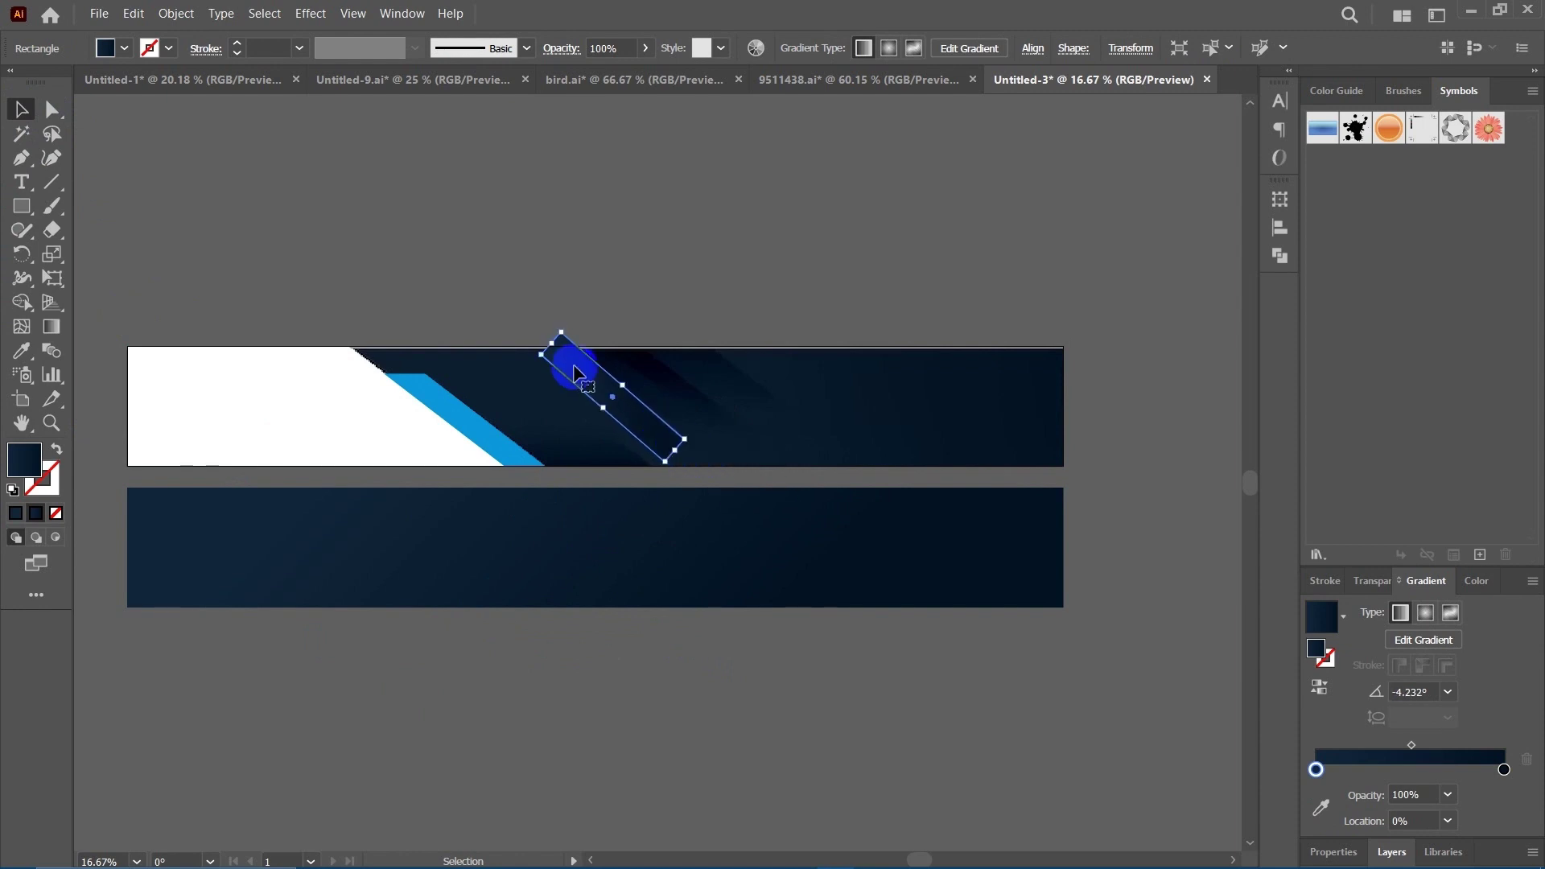
drag(624, 385, 581, 355)
click(694, 231)
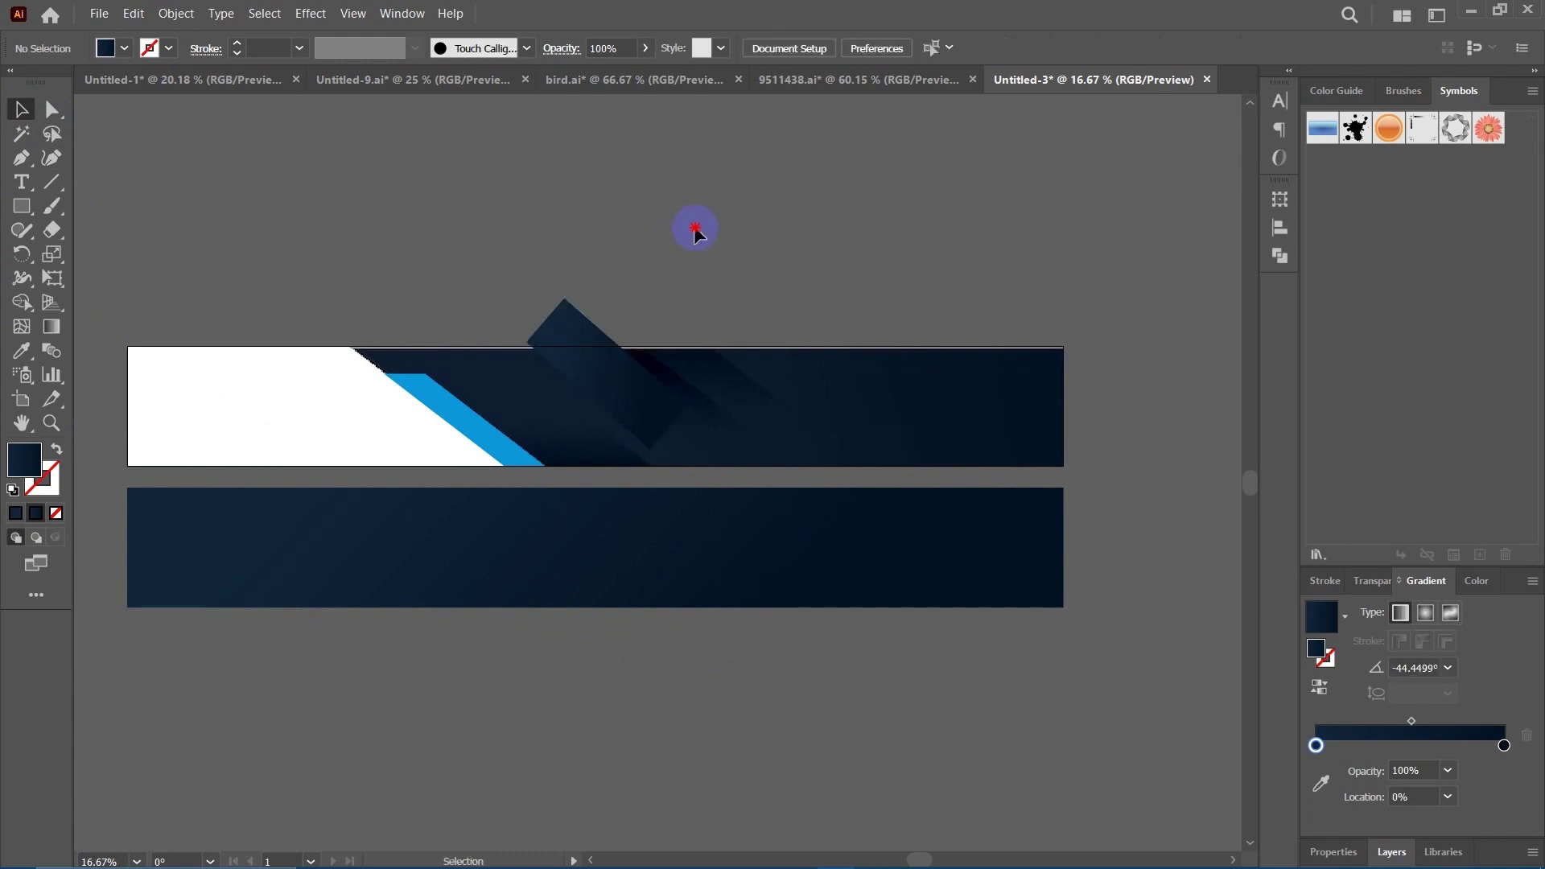
scroll(721, 276, down, 2)
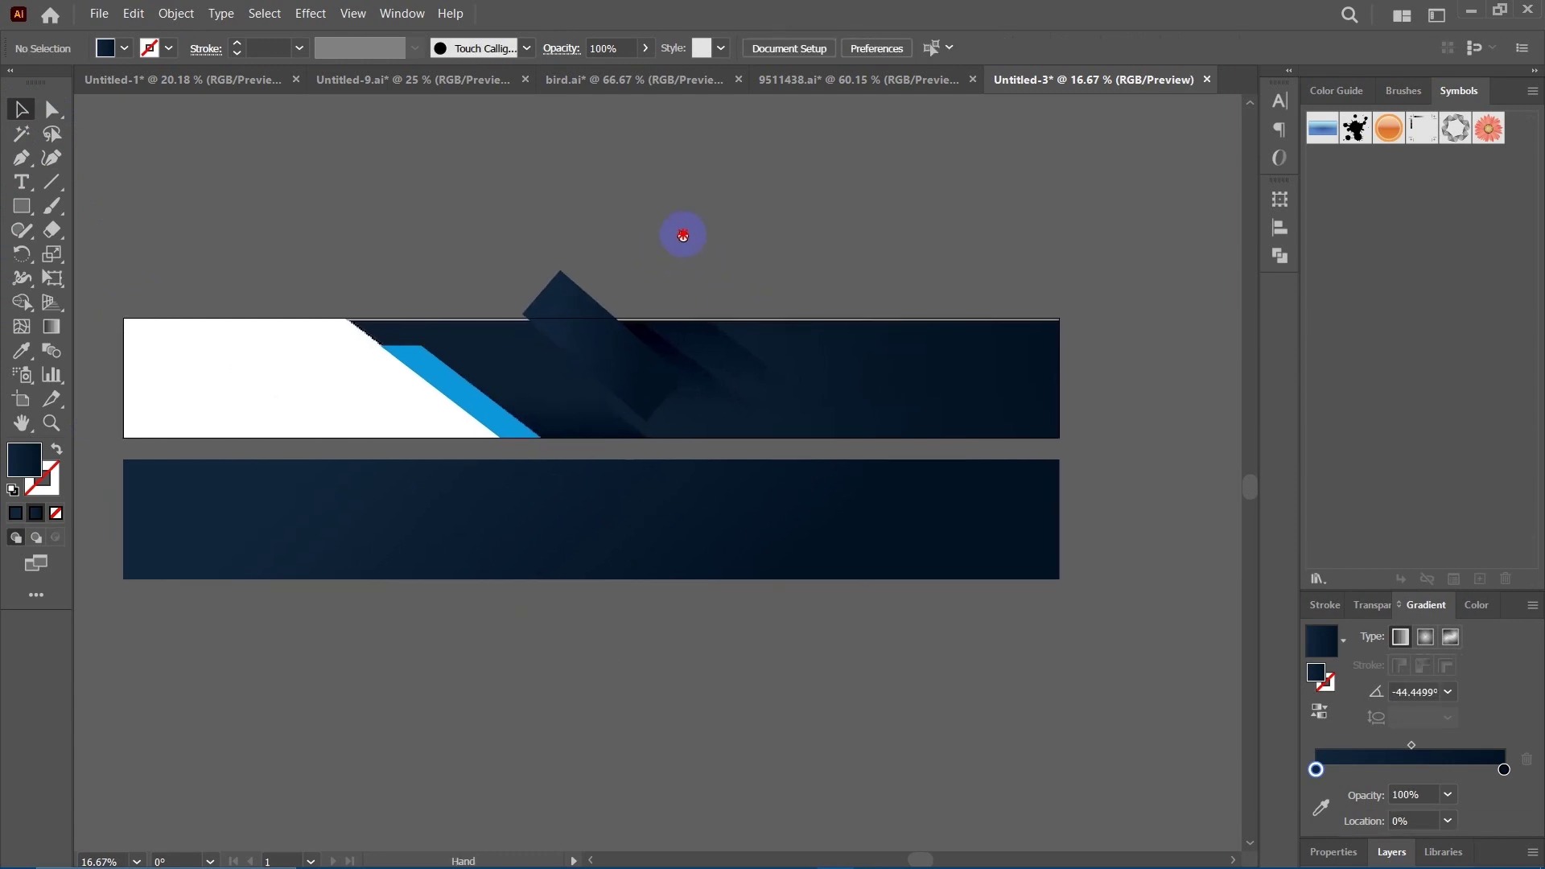
drag(774, 677, 719, 681)
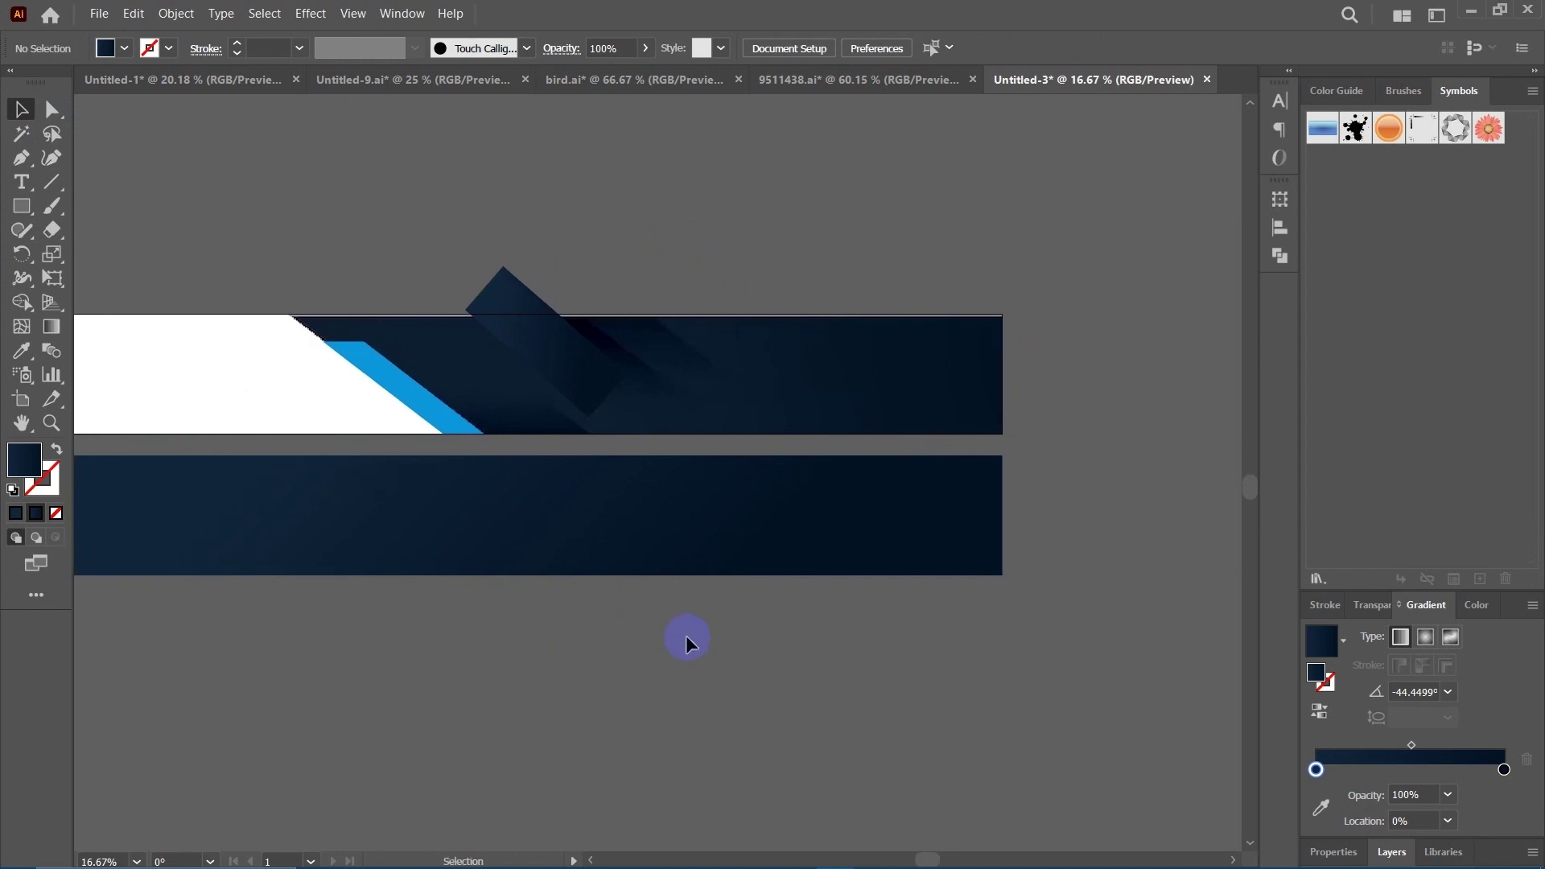
Duplicate the tilted bar into several copies spaced to the right and below.
click(563, 376)
click(580, 367)
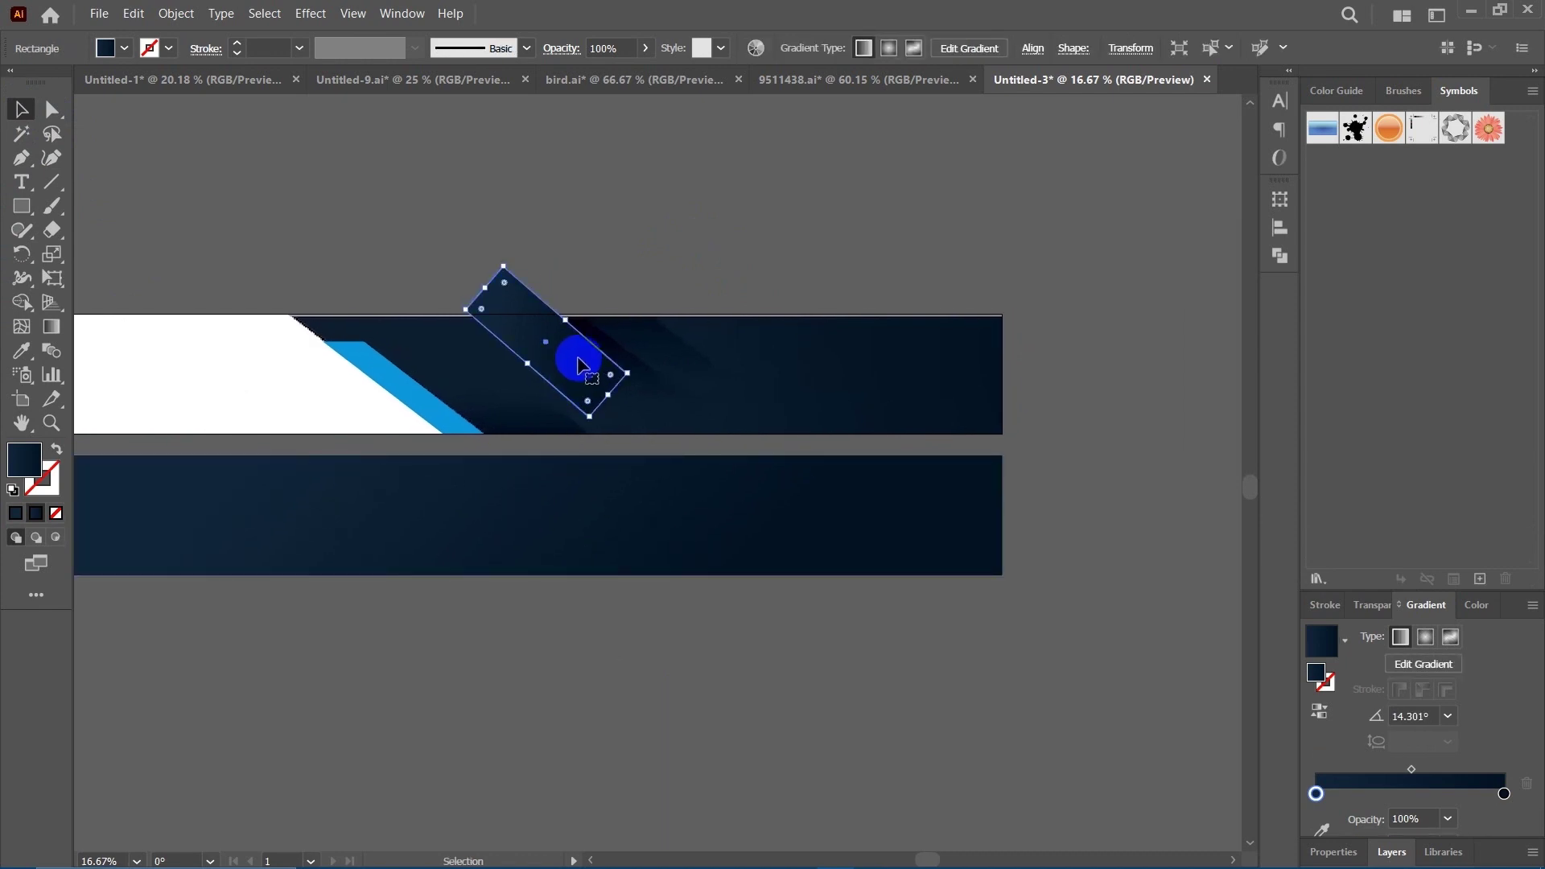
drag(578, 366, 715, 367)
drag(780, 295, 735, 279)
click(762, 249)
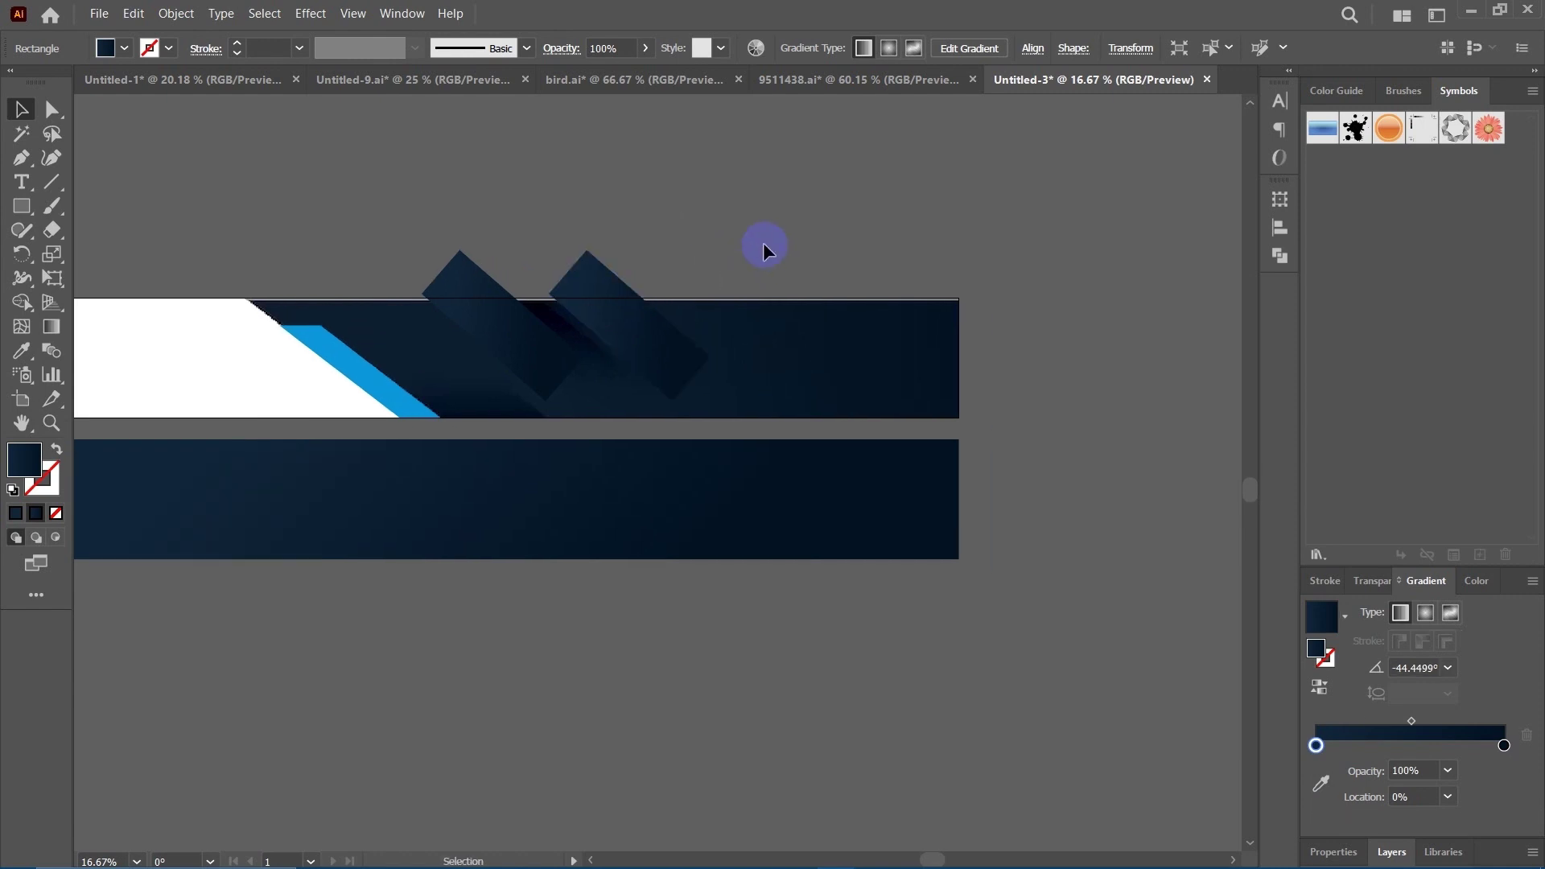
drag(664, 244, 699, 226)
drag(687, 317, 880, 403)
key(space)
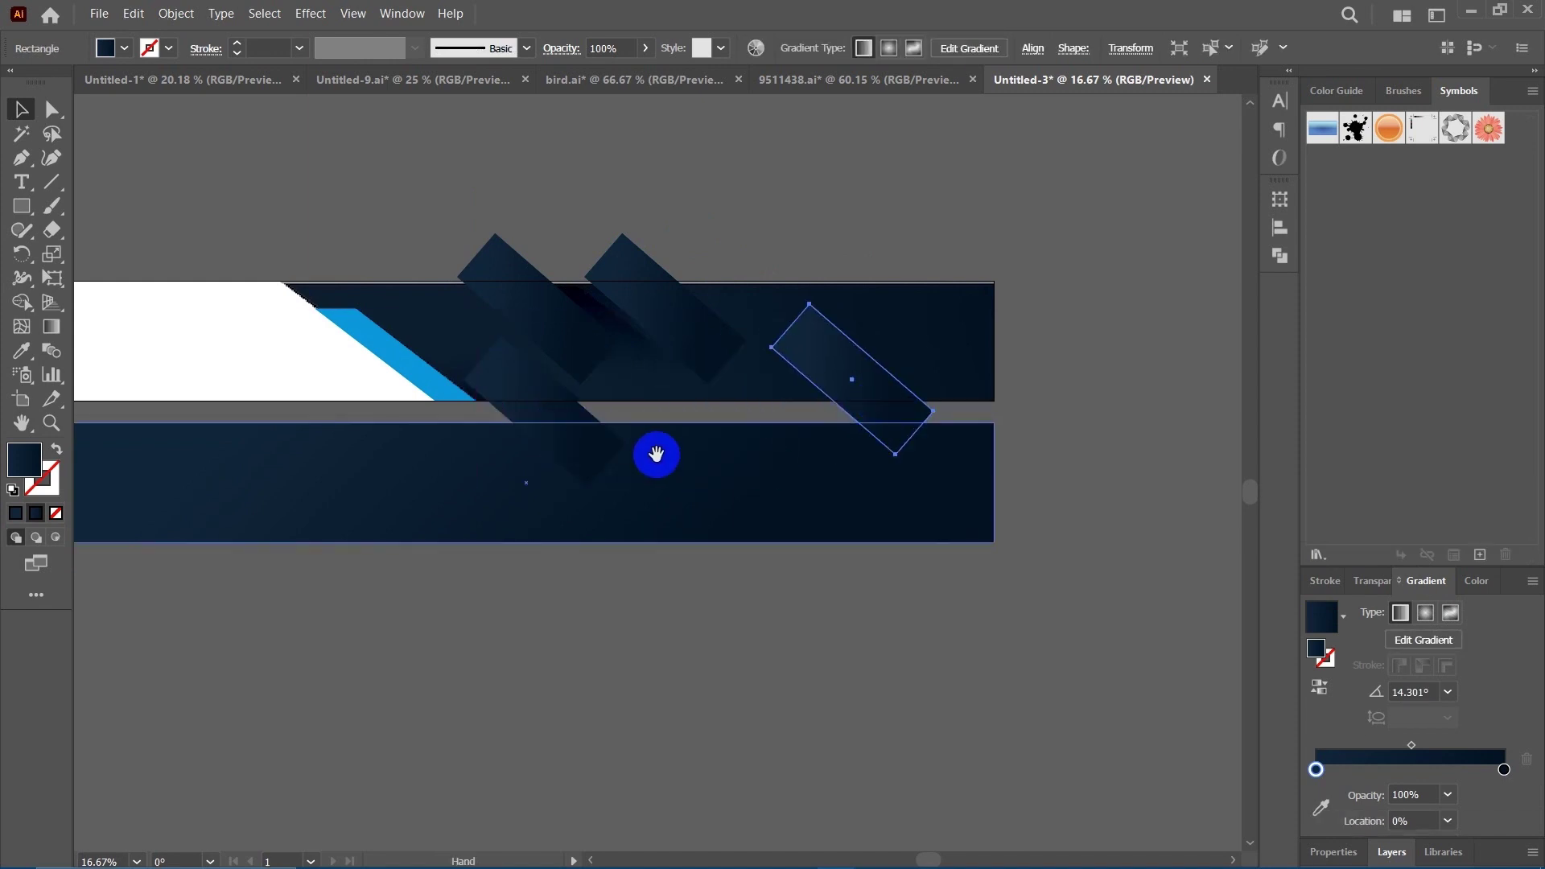
drag(656, 455, 760, 452)
Select all four tilted bars and move them down across the lower navy band.
click(594, 387)
shift+click(649, 303)
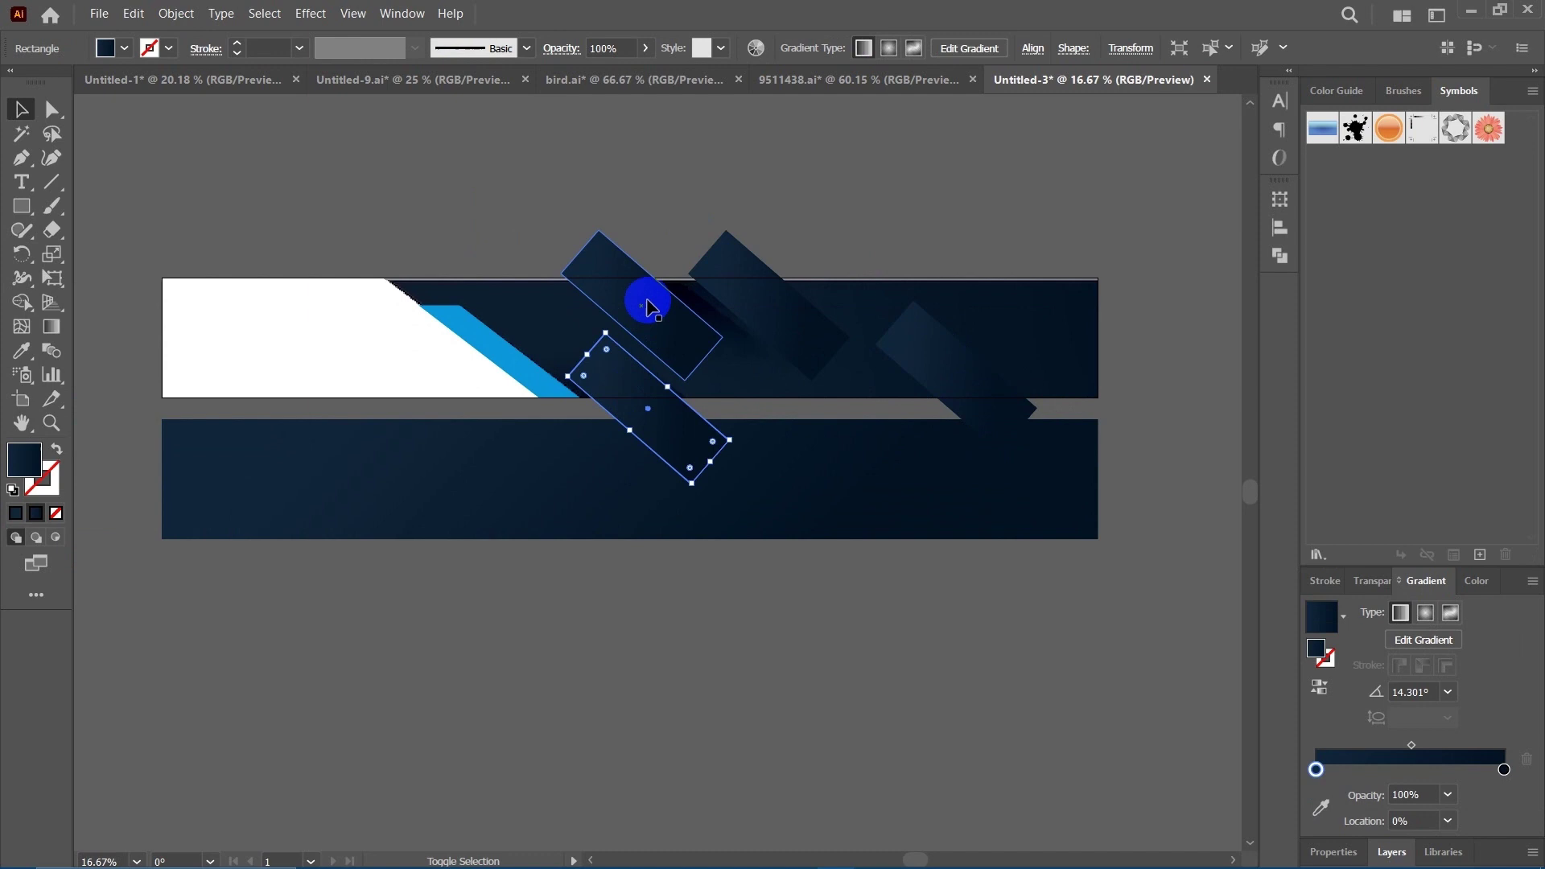
shift+click(767, 300)
shift+click(917, 378)
drag(969, 386, 991, 519)
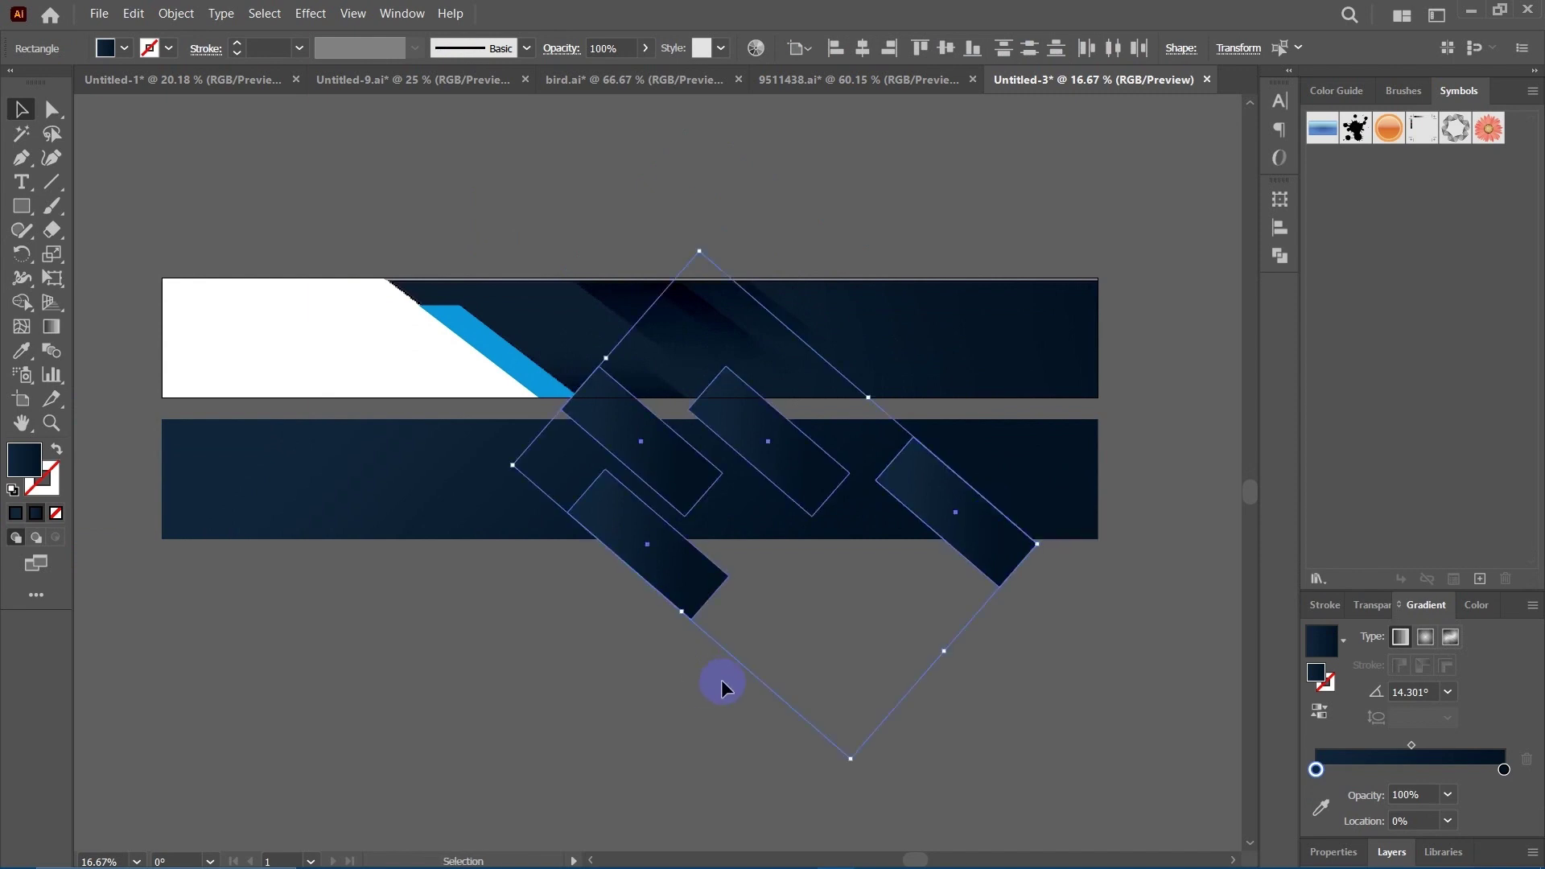
scroll(773, 662, up, 1)
click(883, 719)
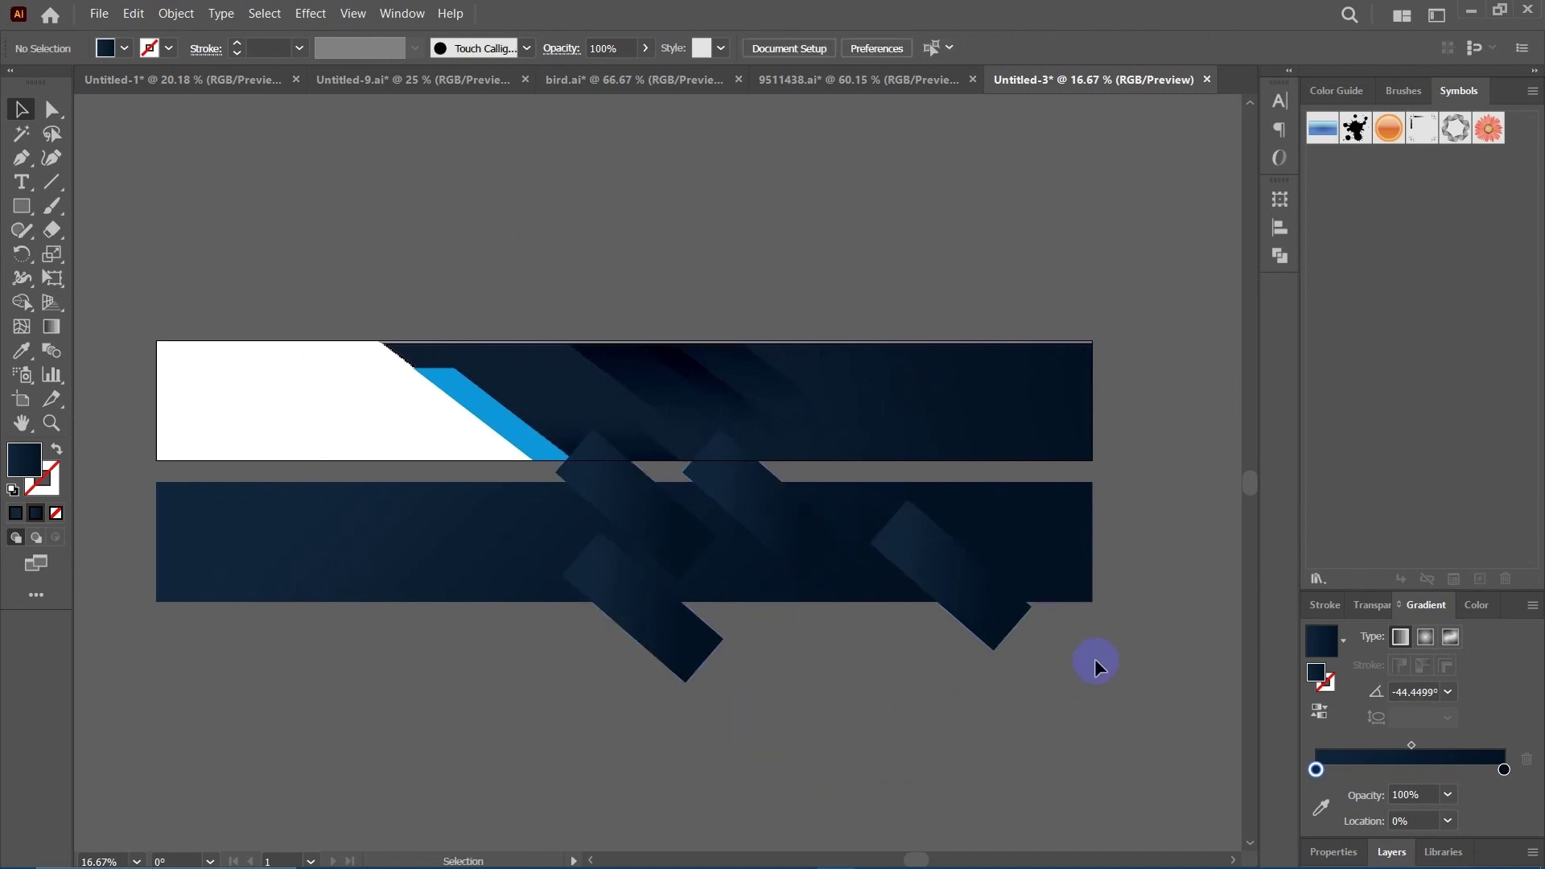
click(383, 518)
Move the band and bars down together, then select the band with all tilted bars.
shift+click(708, 567)
drag(708, 567, 674, 502)
key(space)
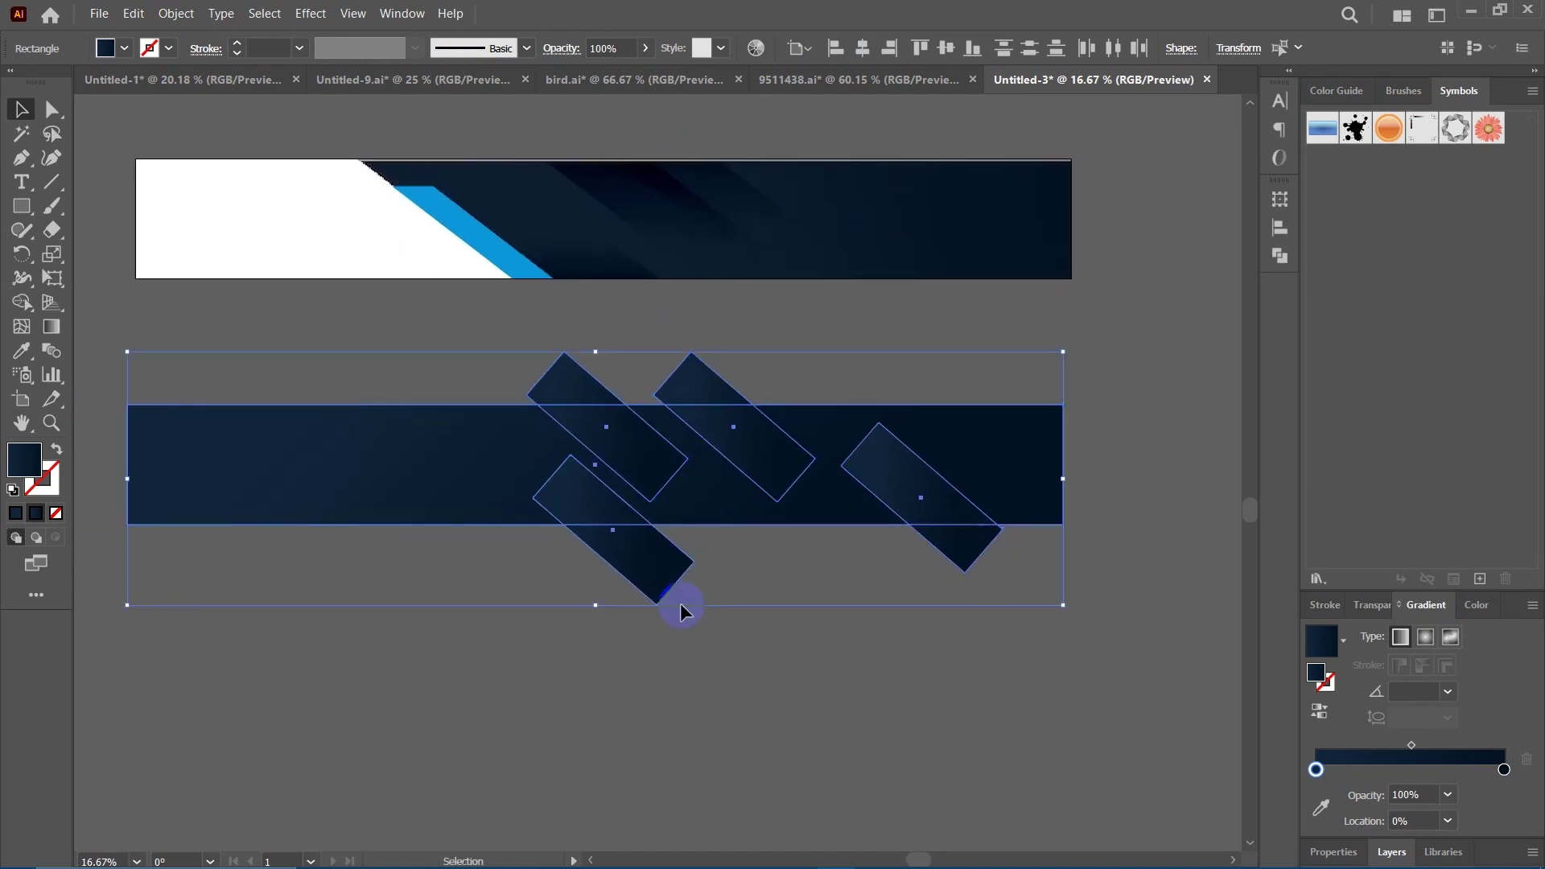
click(658, 489)
scroll(563, 499, down, 1)
click(549, 395)
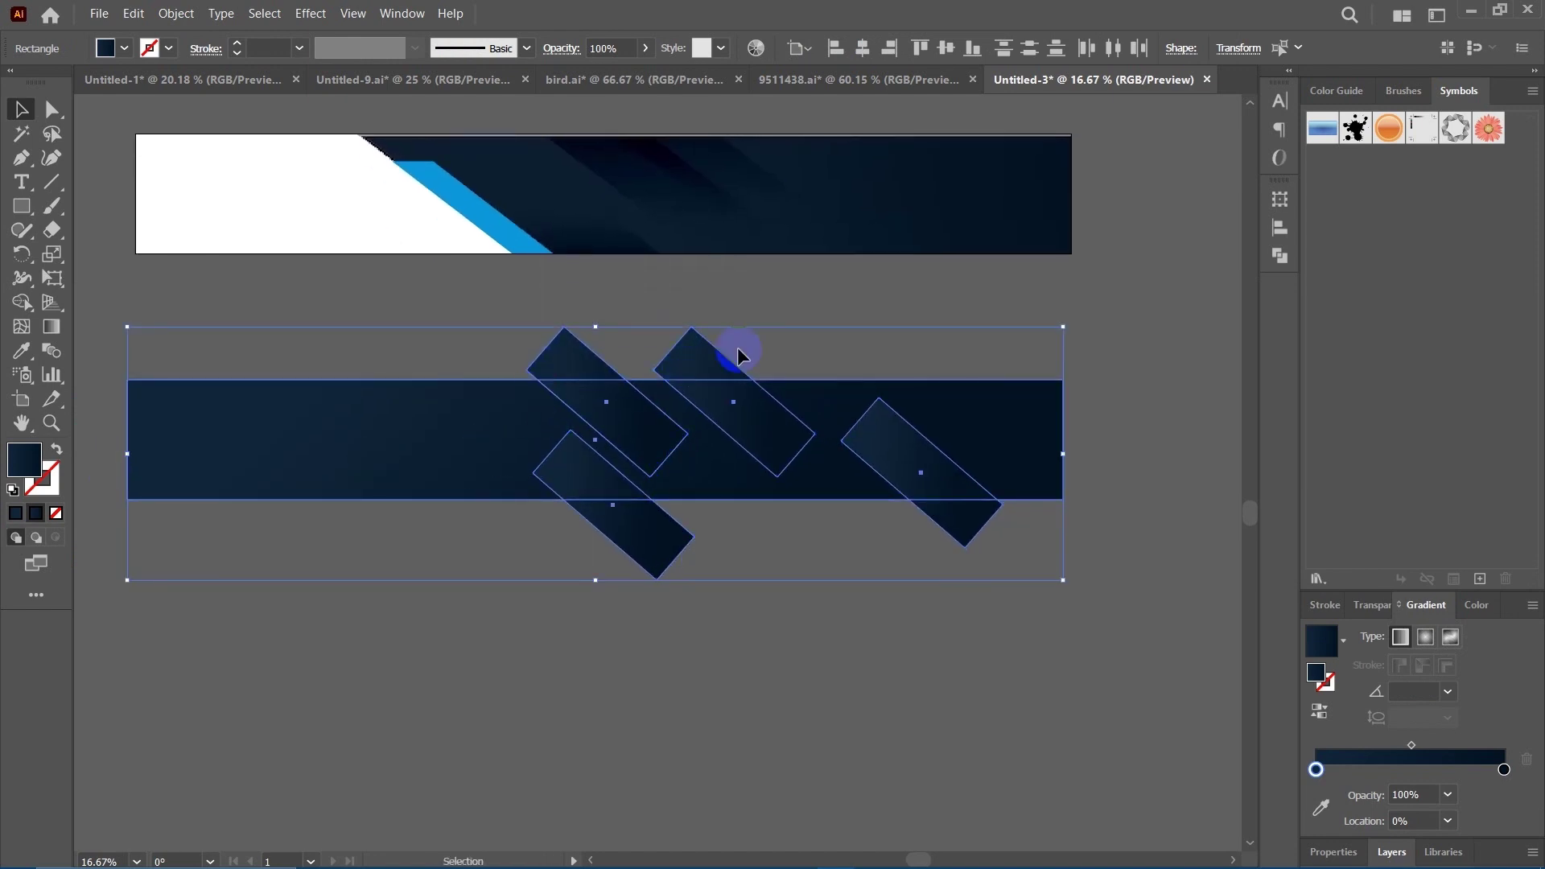
click(722, 642)
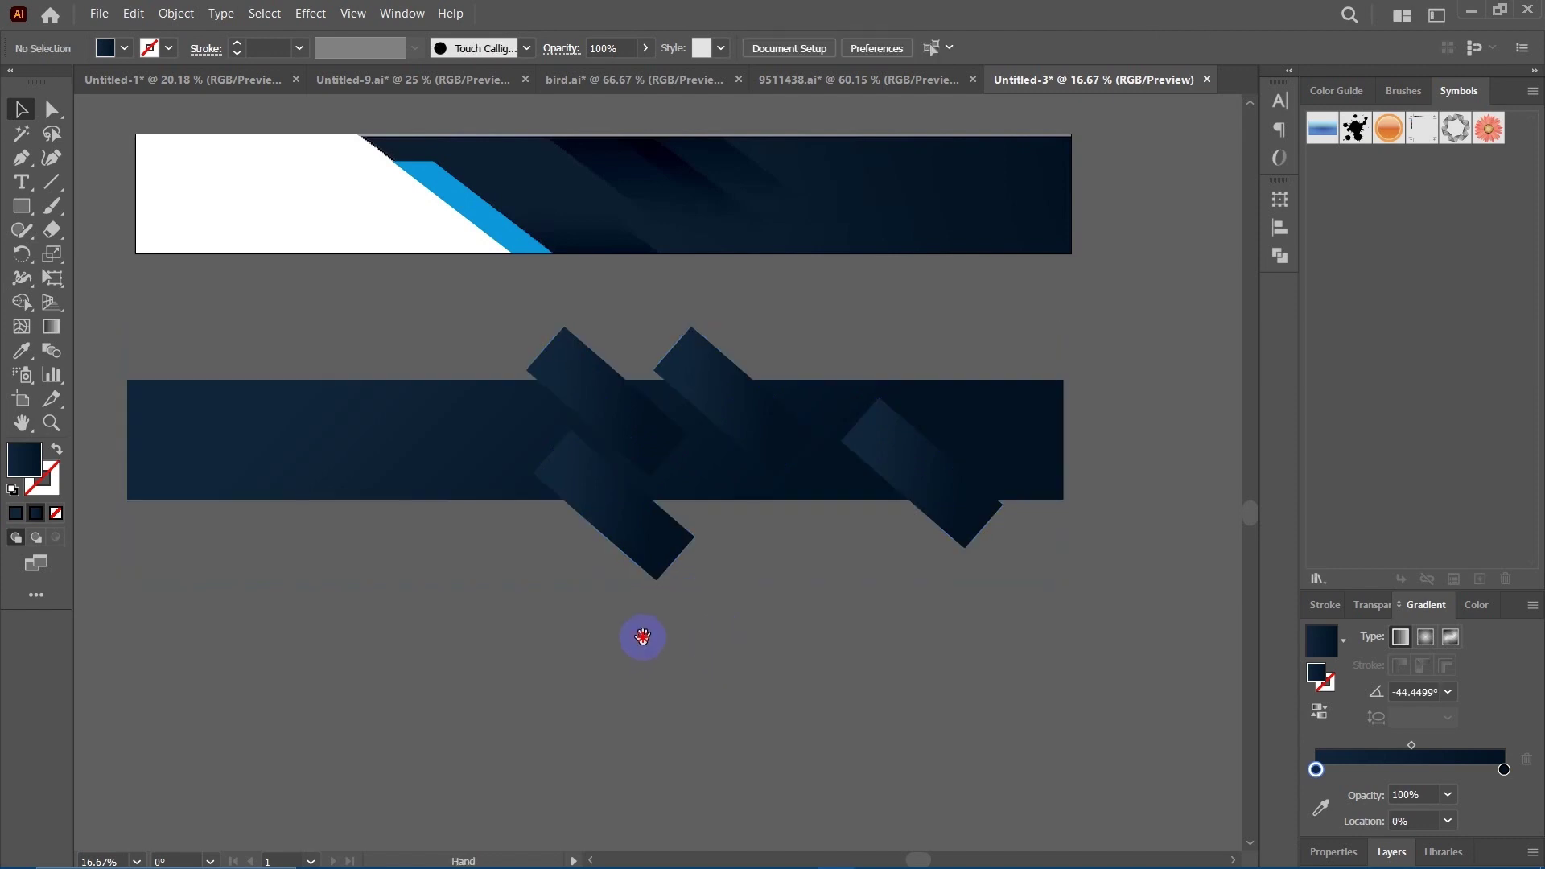
drag(455, 307, 1022, 538)
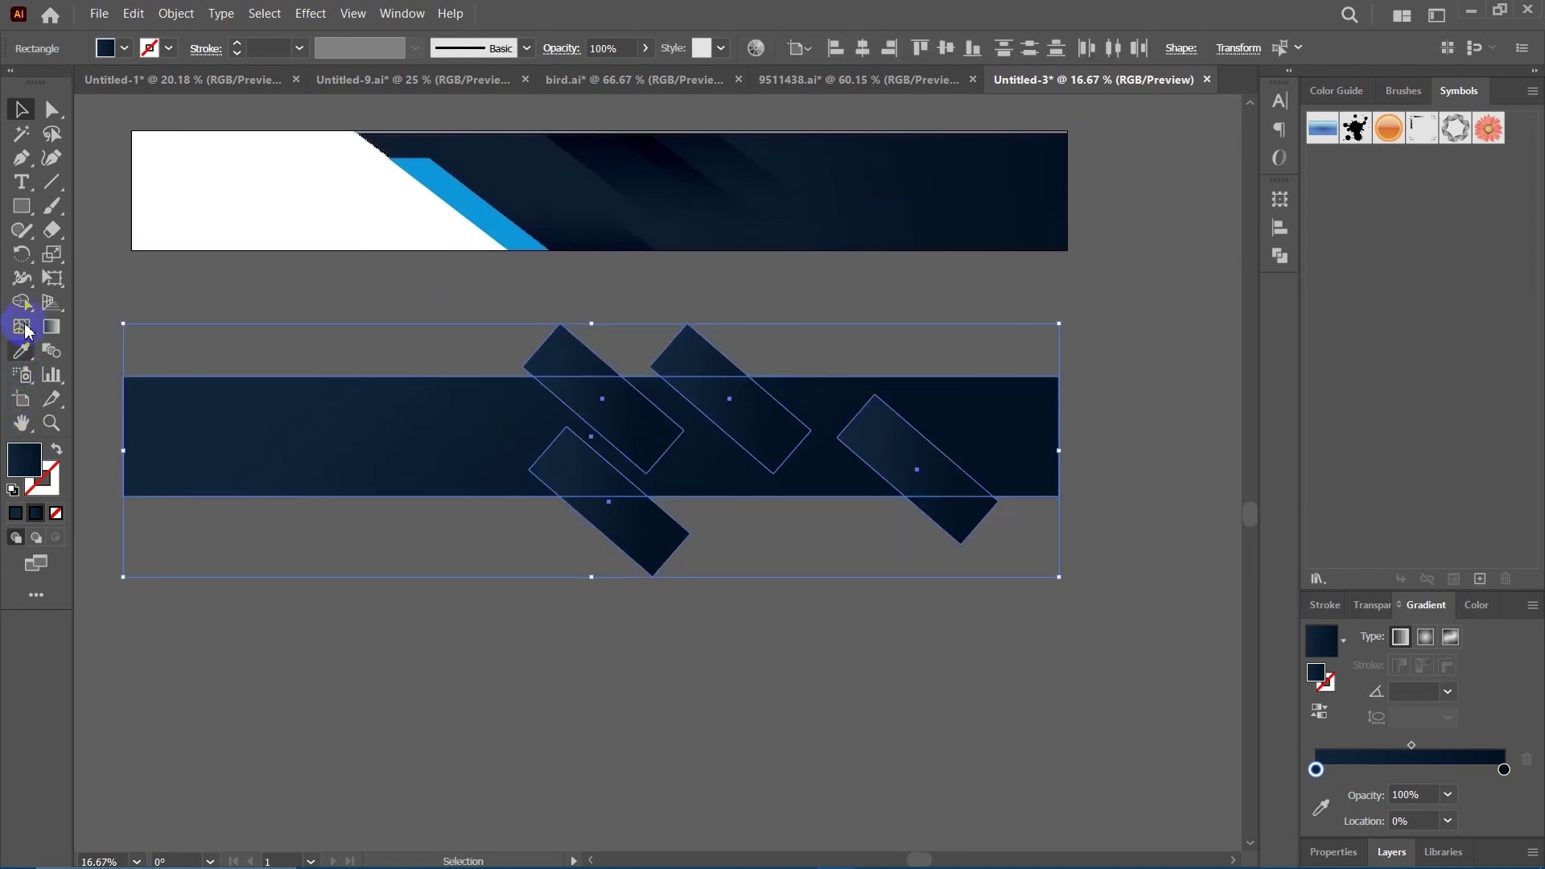
Use the Shape Builder tool to delete the bar parts above and below the band.
drag(25, 306, 66, 305)
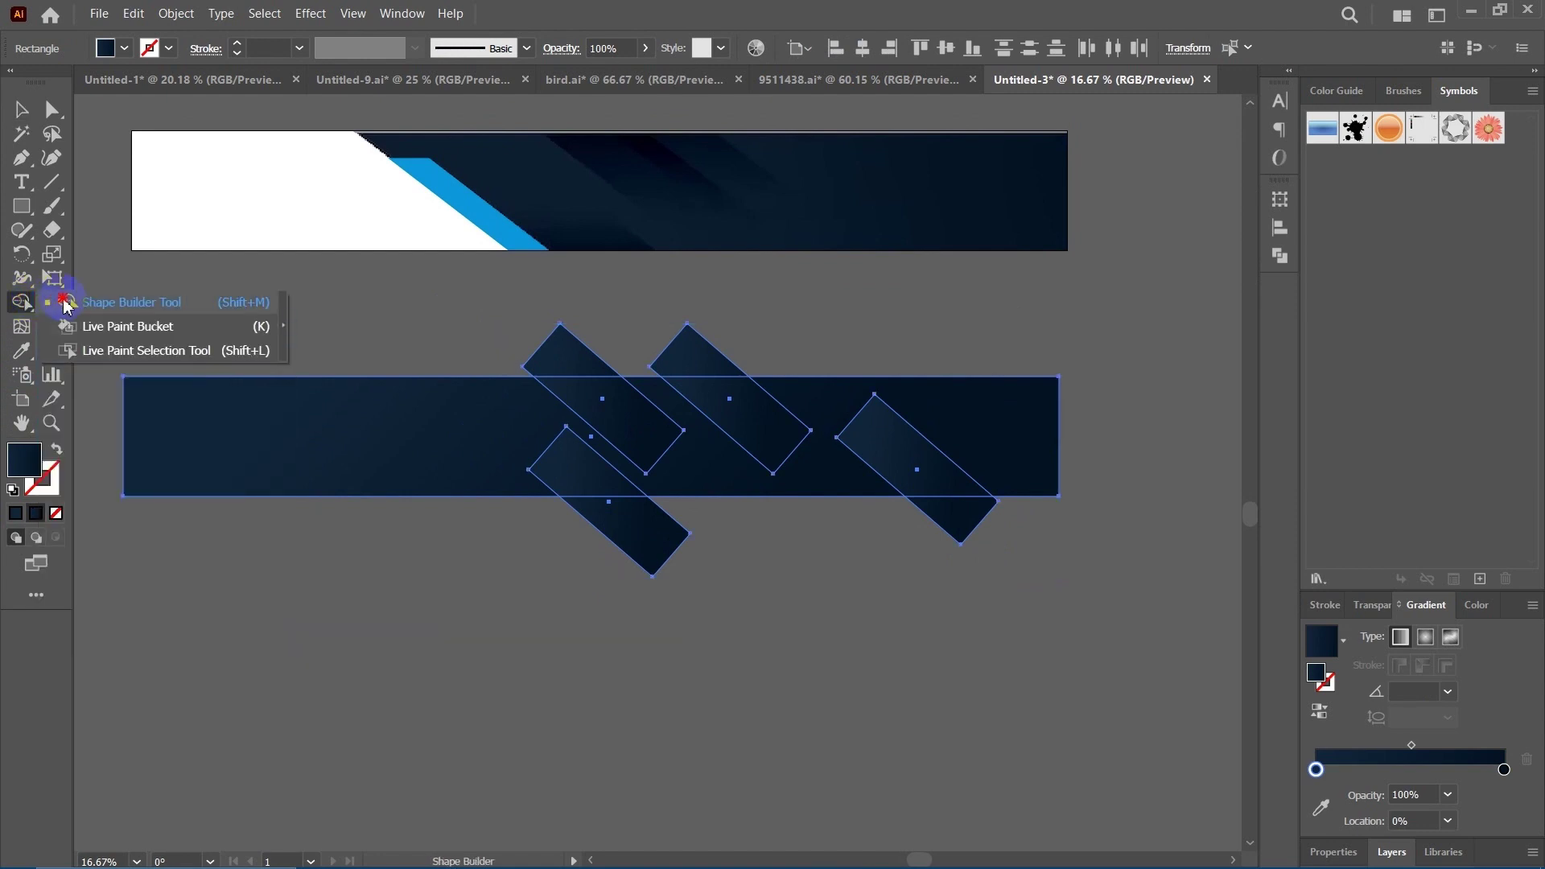
click(123, 304)
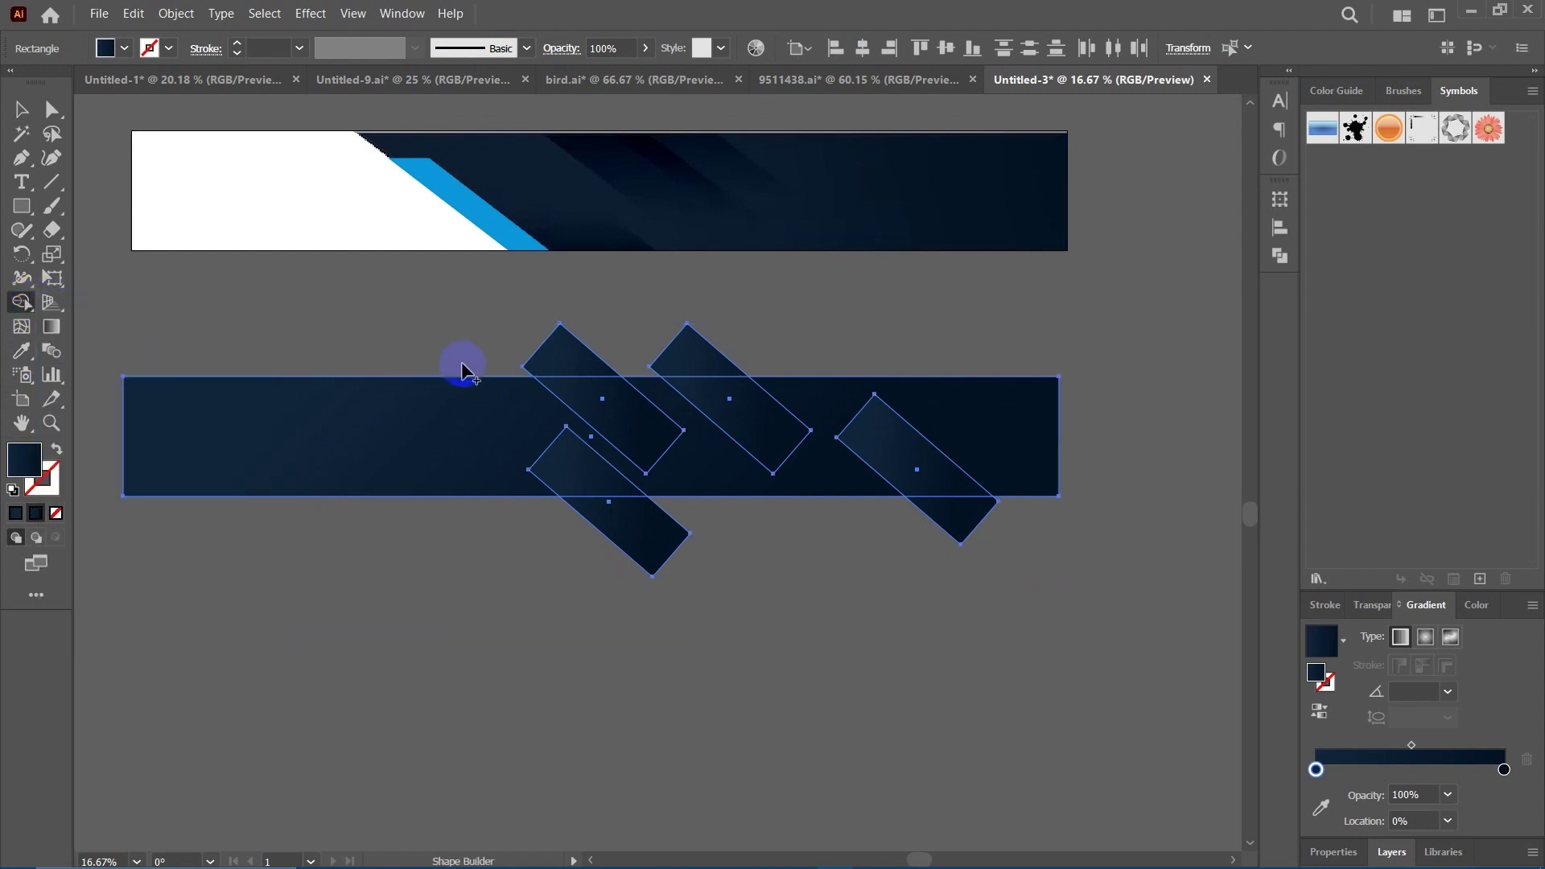
drag(495, 355, 809, 360)
mouse_move(1043, 513)
mouse_down()
mouse_move(998, 528)
mouse_move(515, 546)
mouse_up()
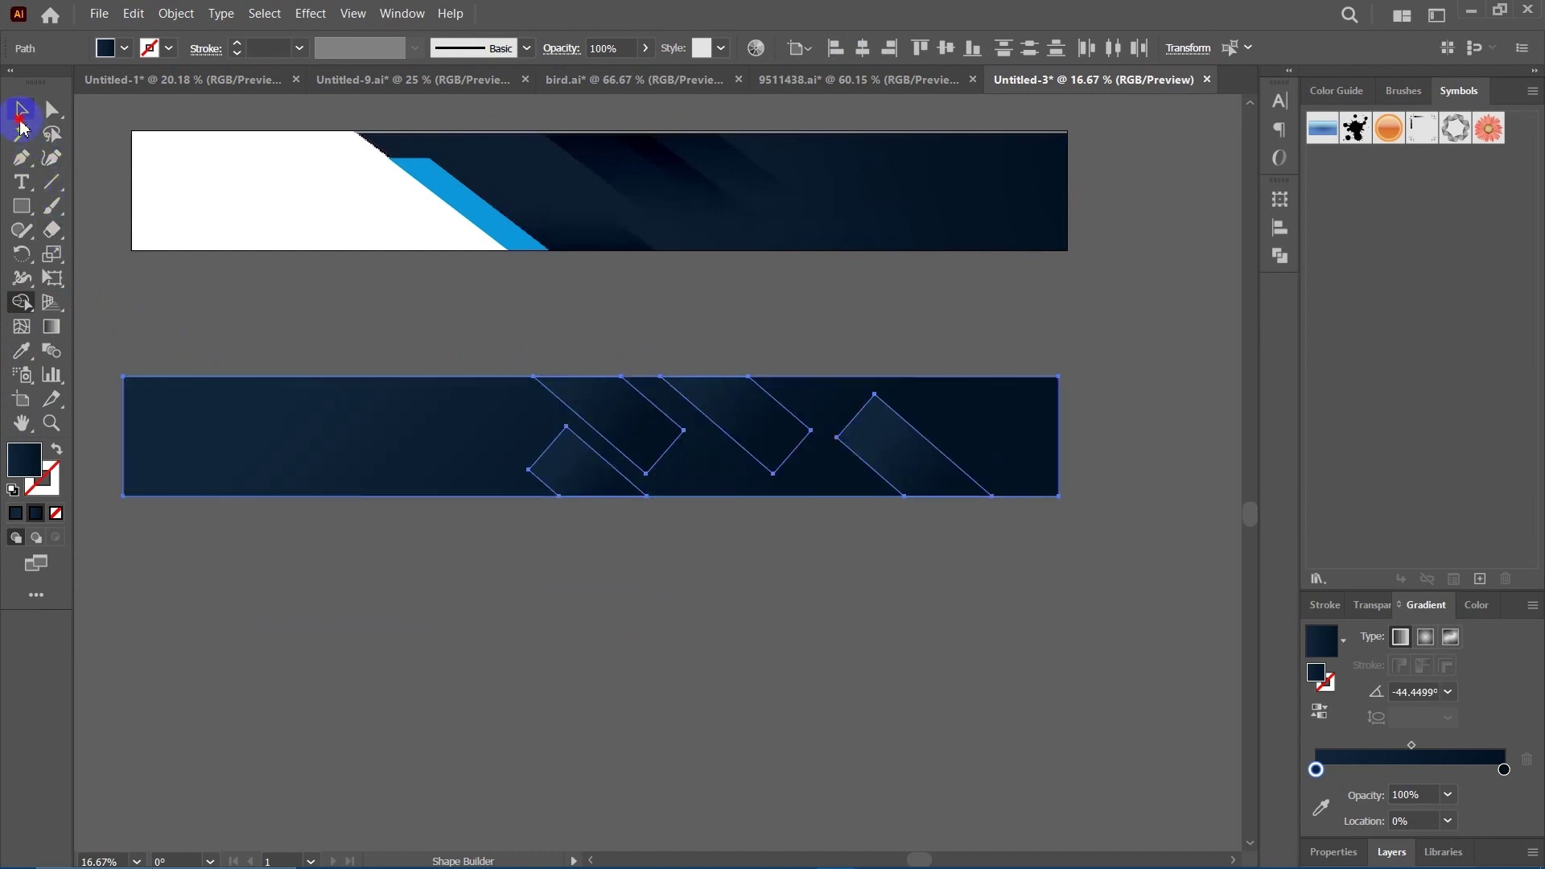
Re-angle the gradient on a tilted shape inside the lower band to run top to bottom.
click(21, 120)
click(751, 655)
drag(742, 655, 699, 670)
click(697, 451)
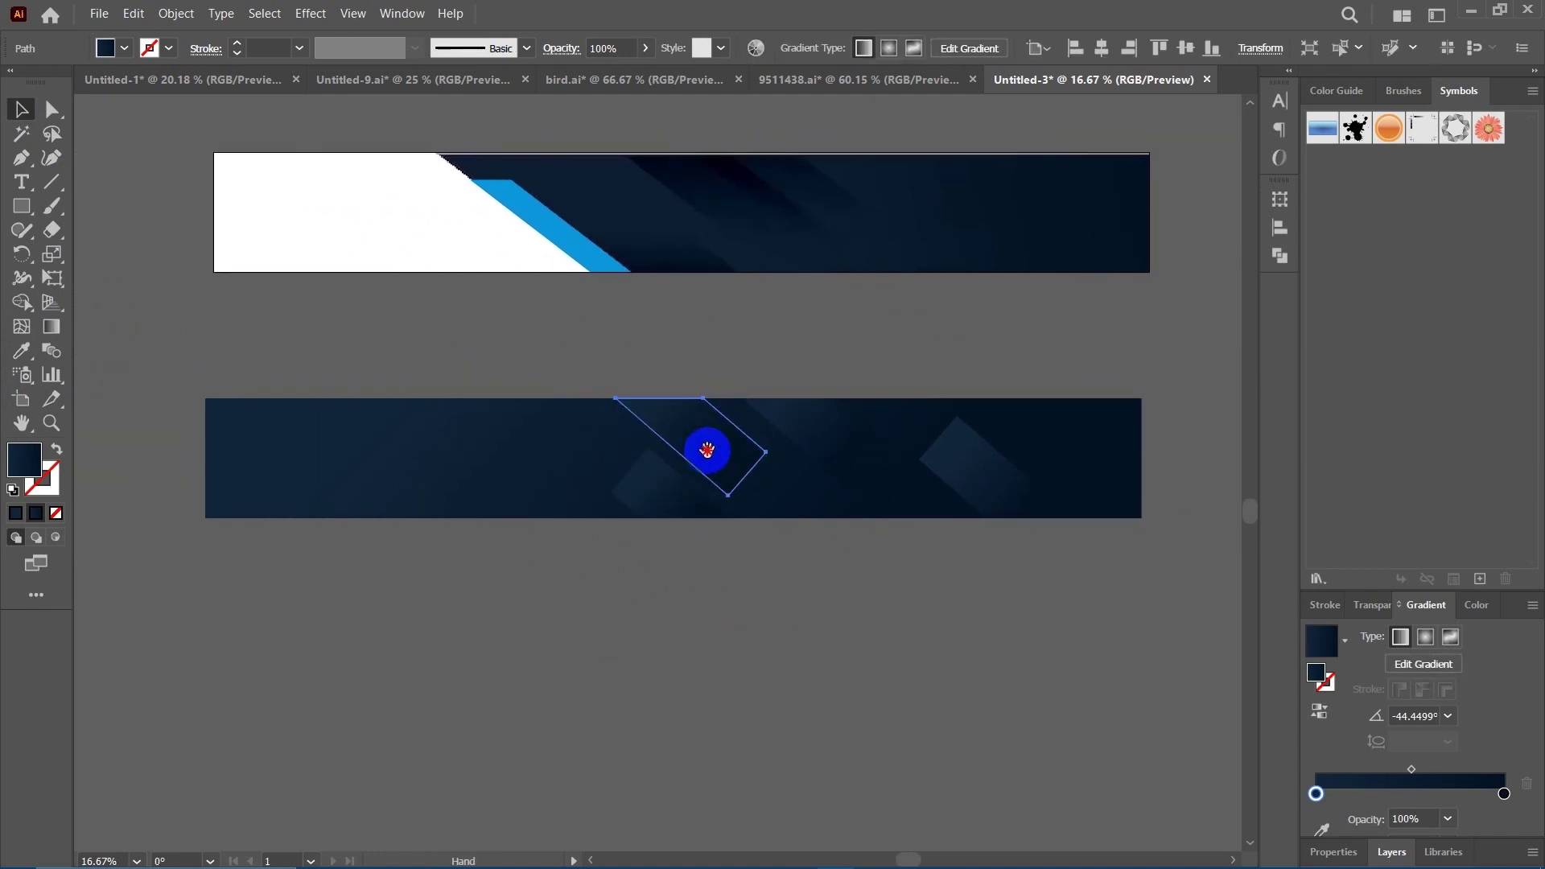
drag(673, 472, 625, 497)
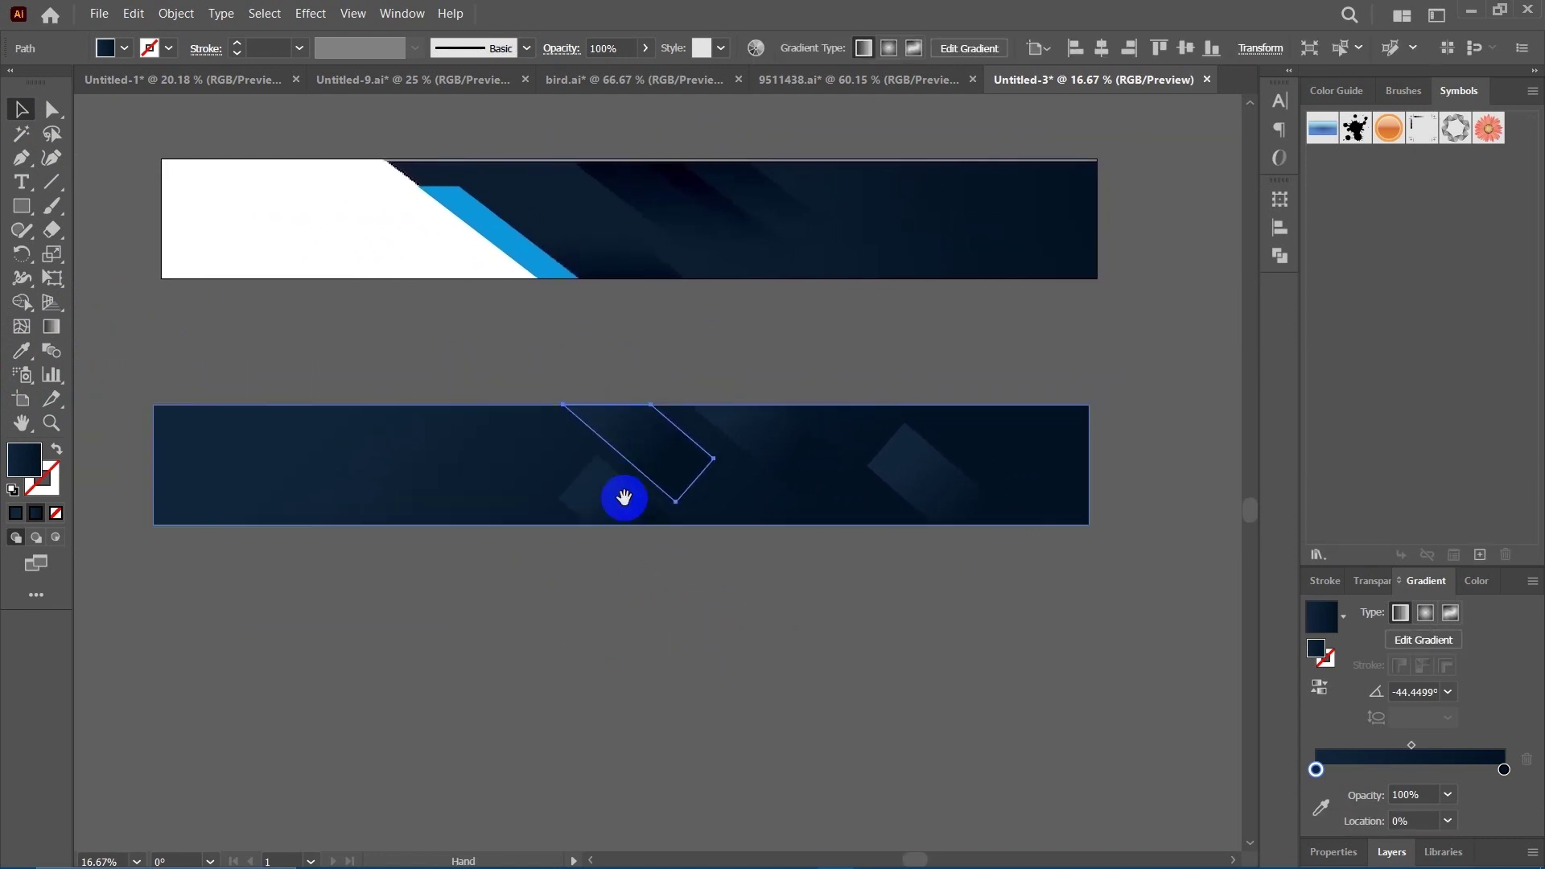
click(52, 328)
click(577, 445)
drag(635, 359, 673, 533)
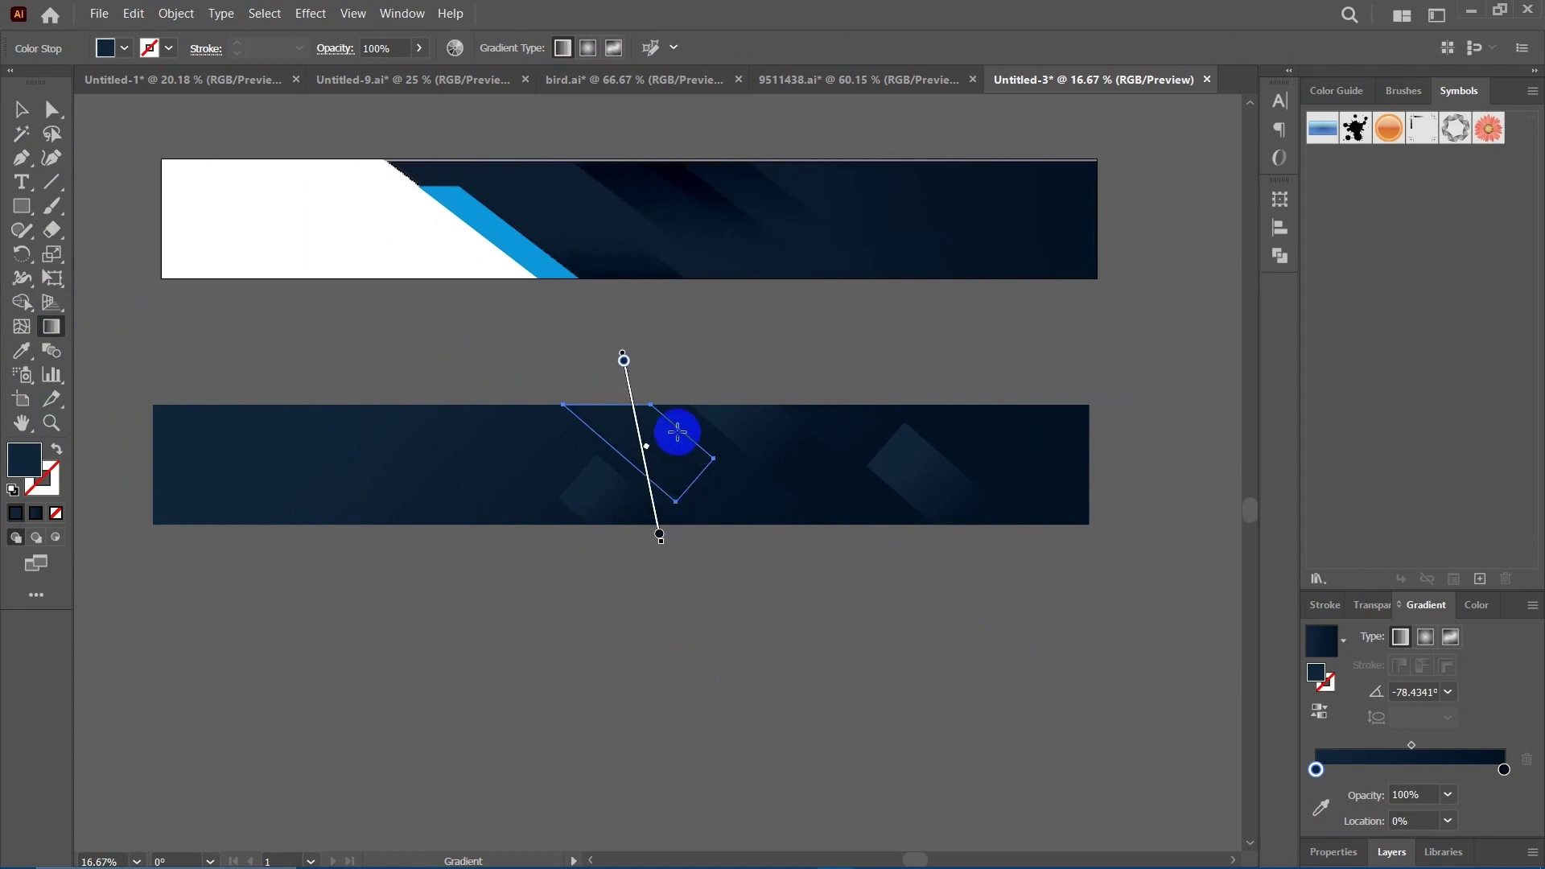
mouse_move(678, 433)
mouse_down()
mouse_move(683, 475)
mouse_move(622, 439)
mouse_up()
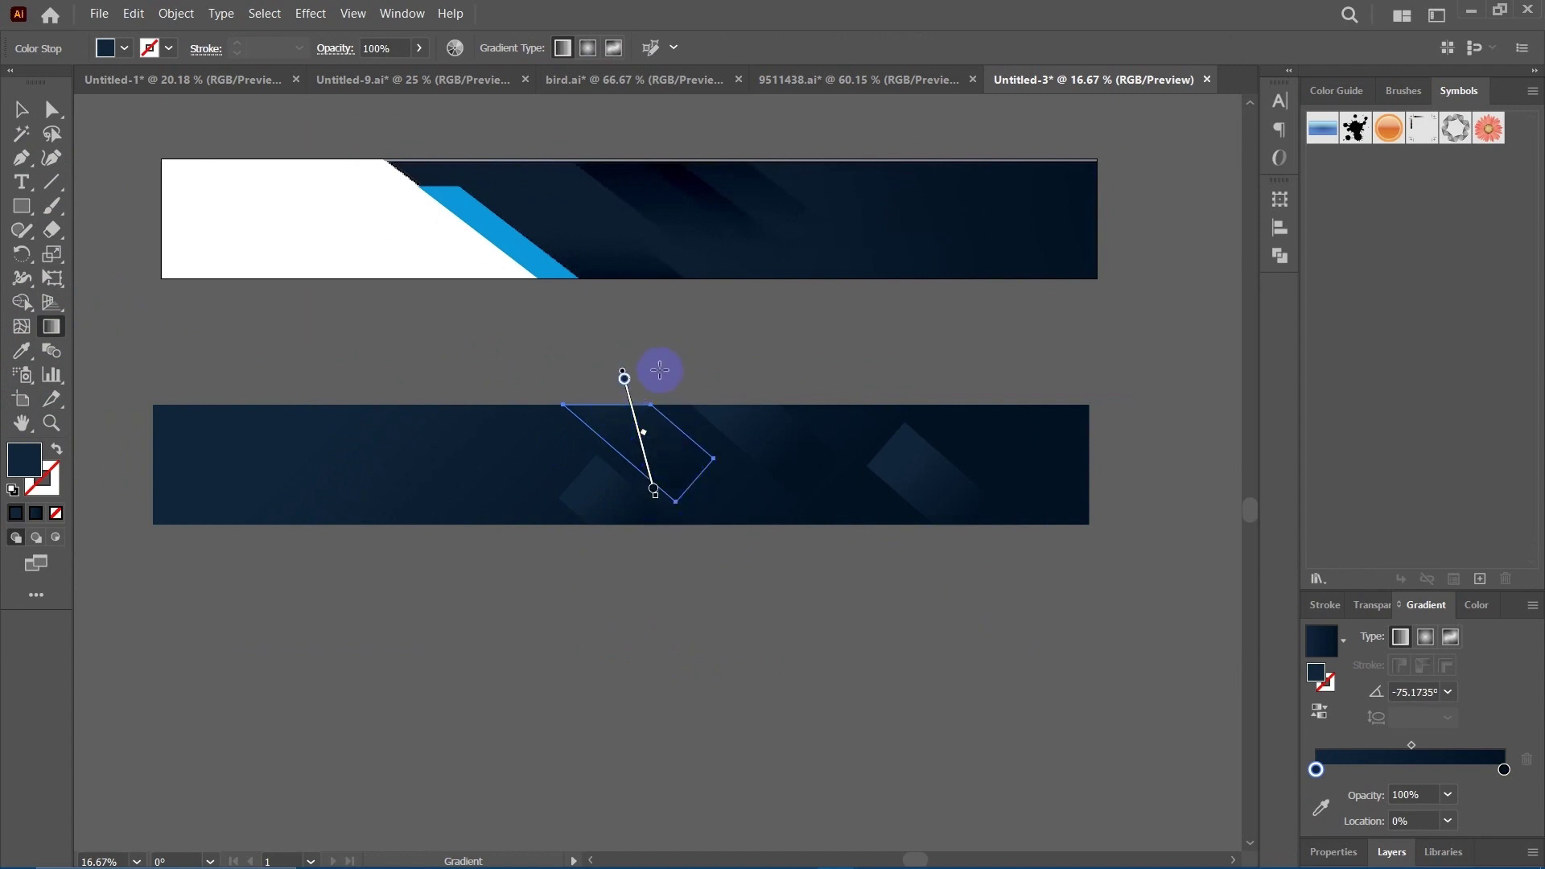
drag(660, 370, 685, 483)
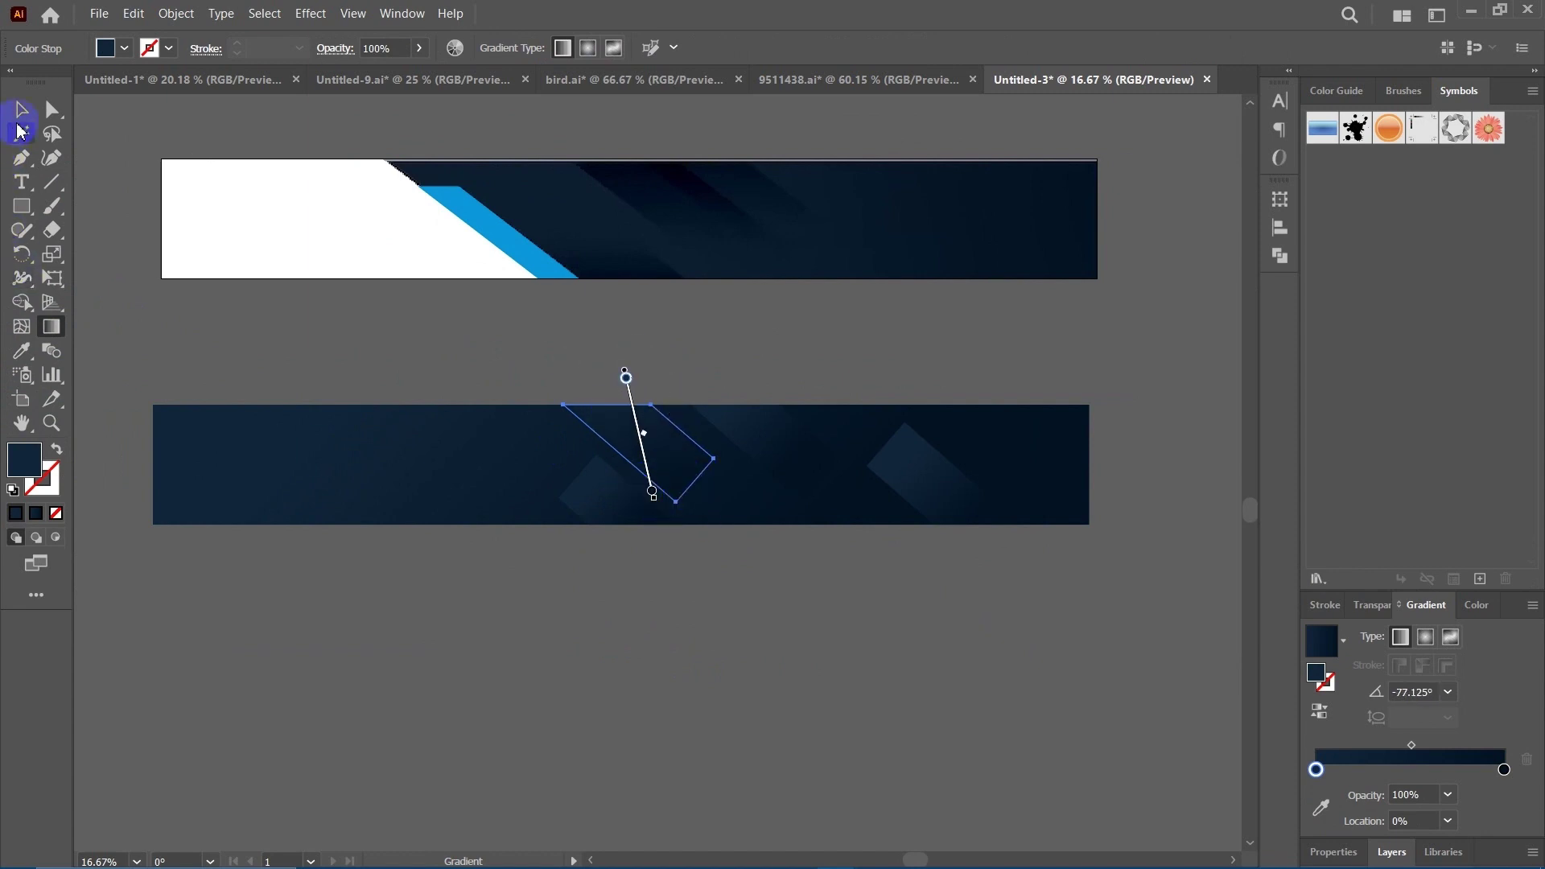
click(20, 117)
Run a diamond's gradient from upper right to lower left.
click(716, 686)
mouse_move(662, 670)
mouse_down()
mouse_move(627, 628)
mouse_move(655, 645)
mouse_up()
drag(727, 597, 742, 633)
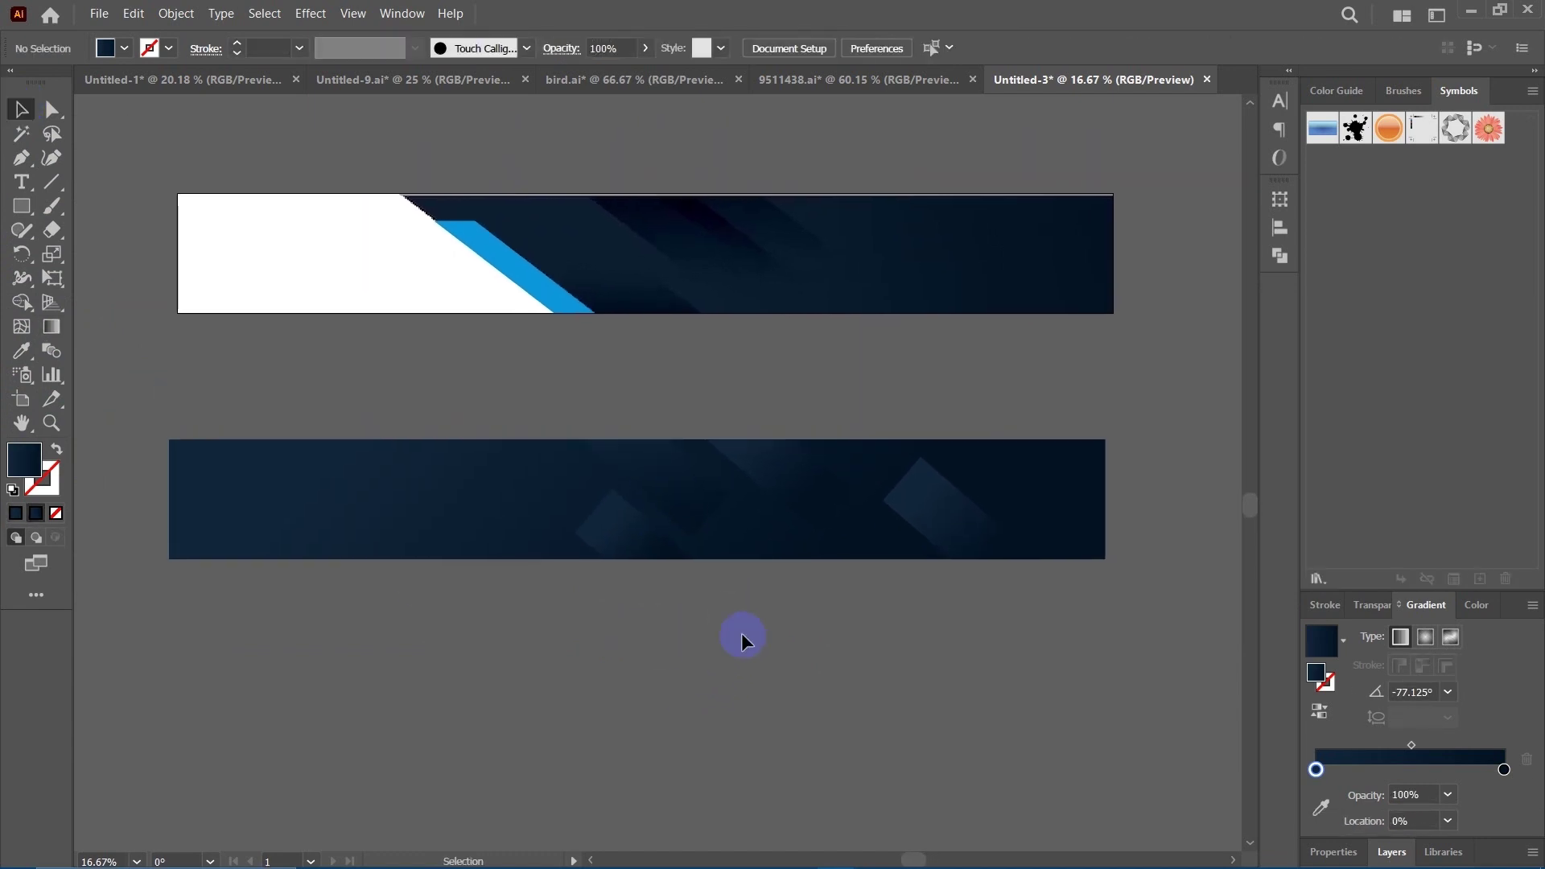
click(772, 456)
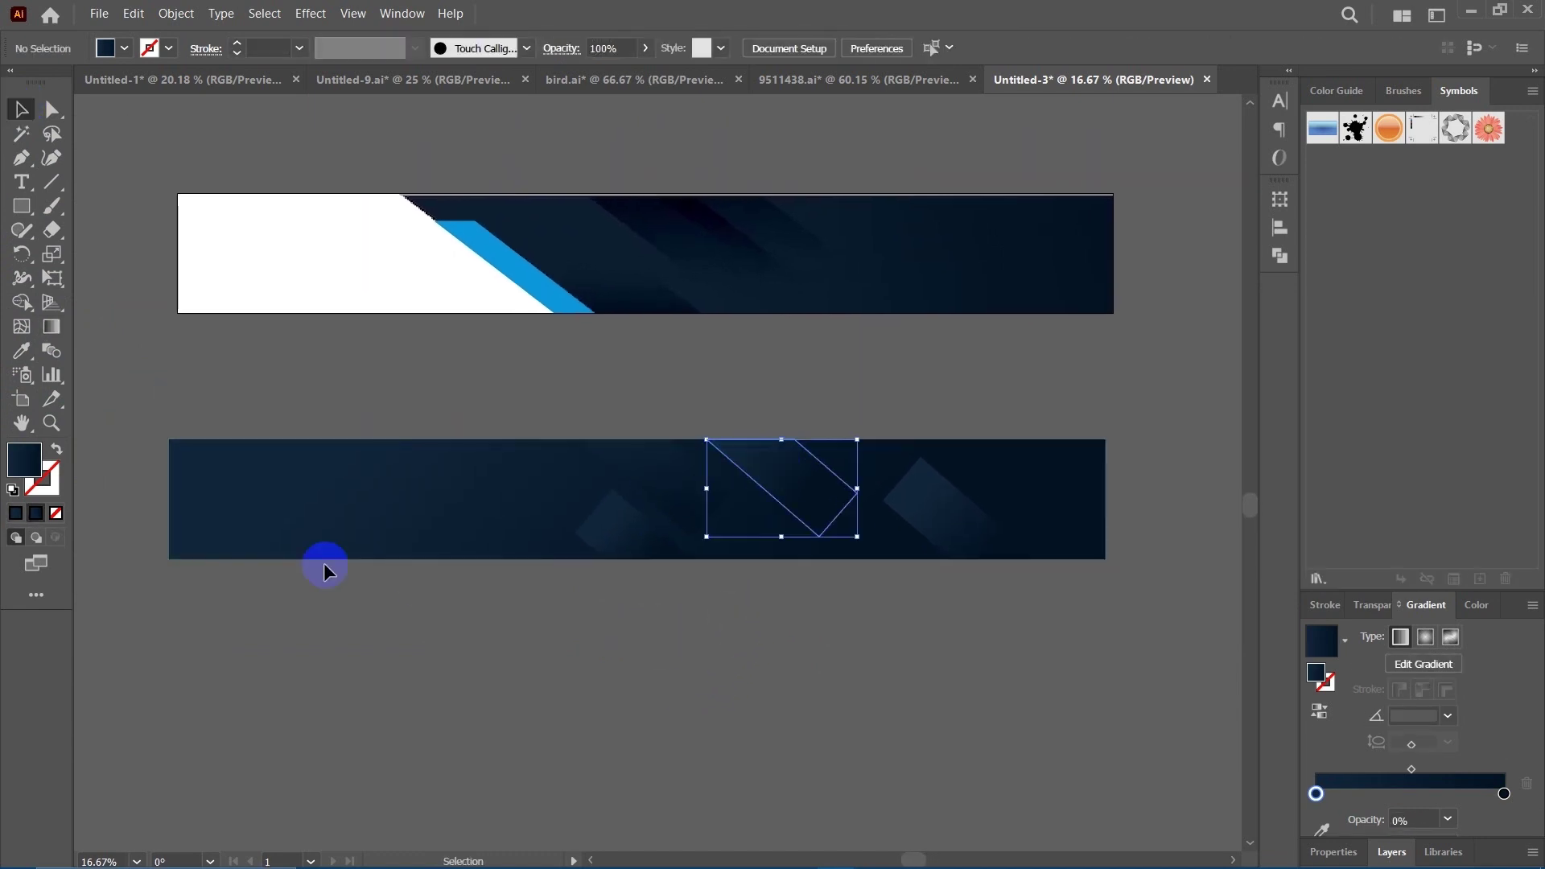
click(50, 328)
drag(846, 399, 751, 509)
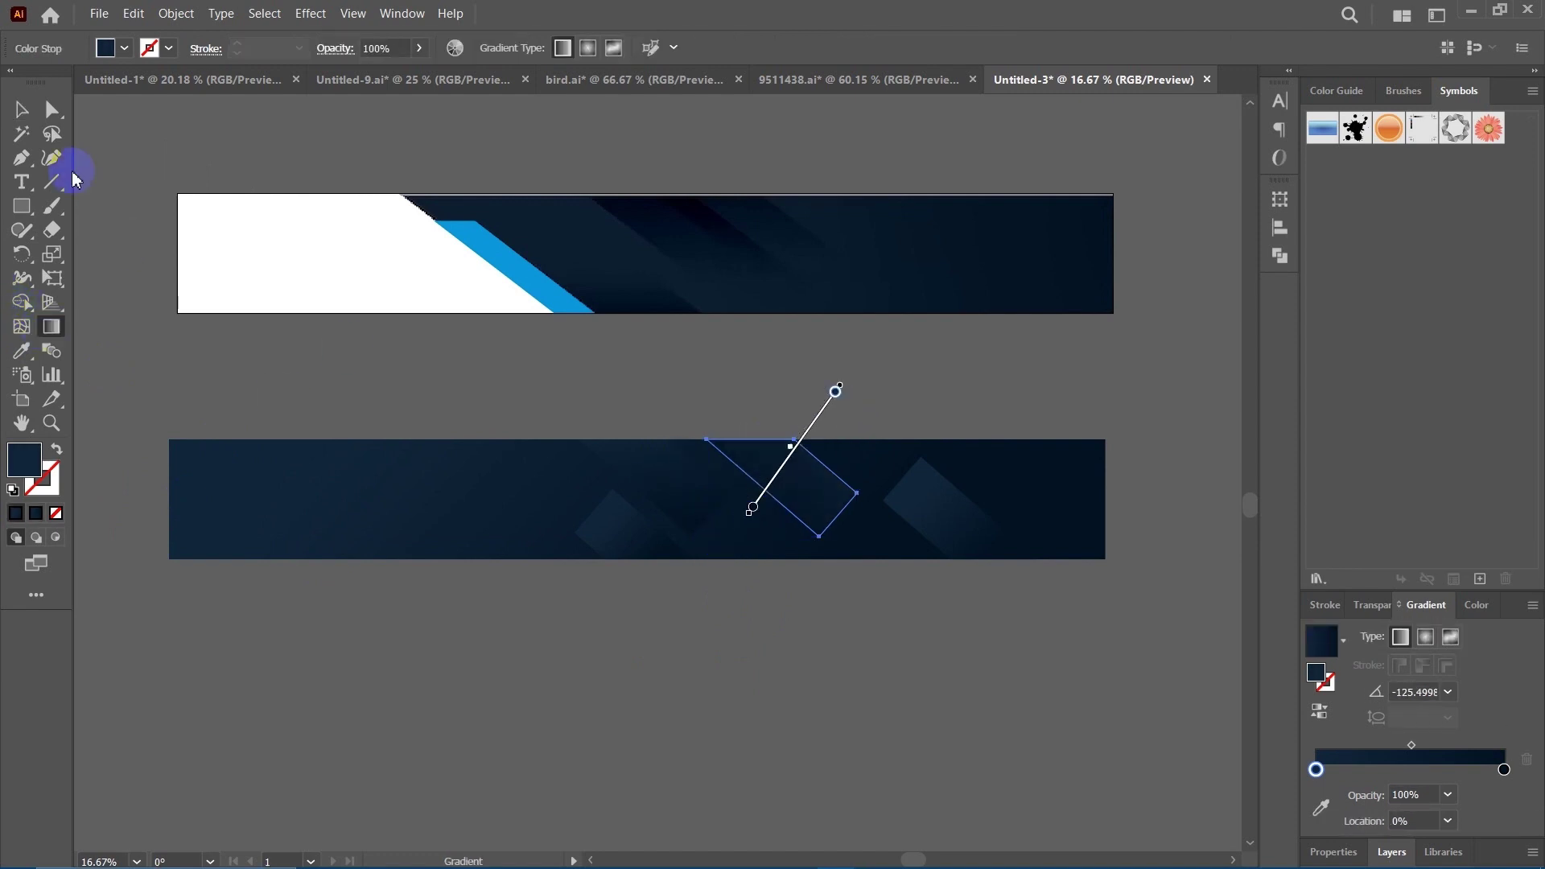
click(21, 109)
Give the right diamond a diagonal gradient direction.
drag(792, 671, 770, 663)
click(698, 648)
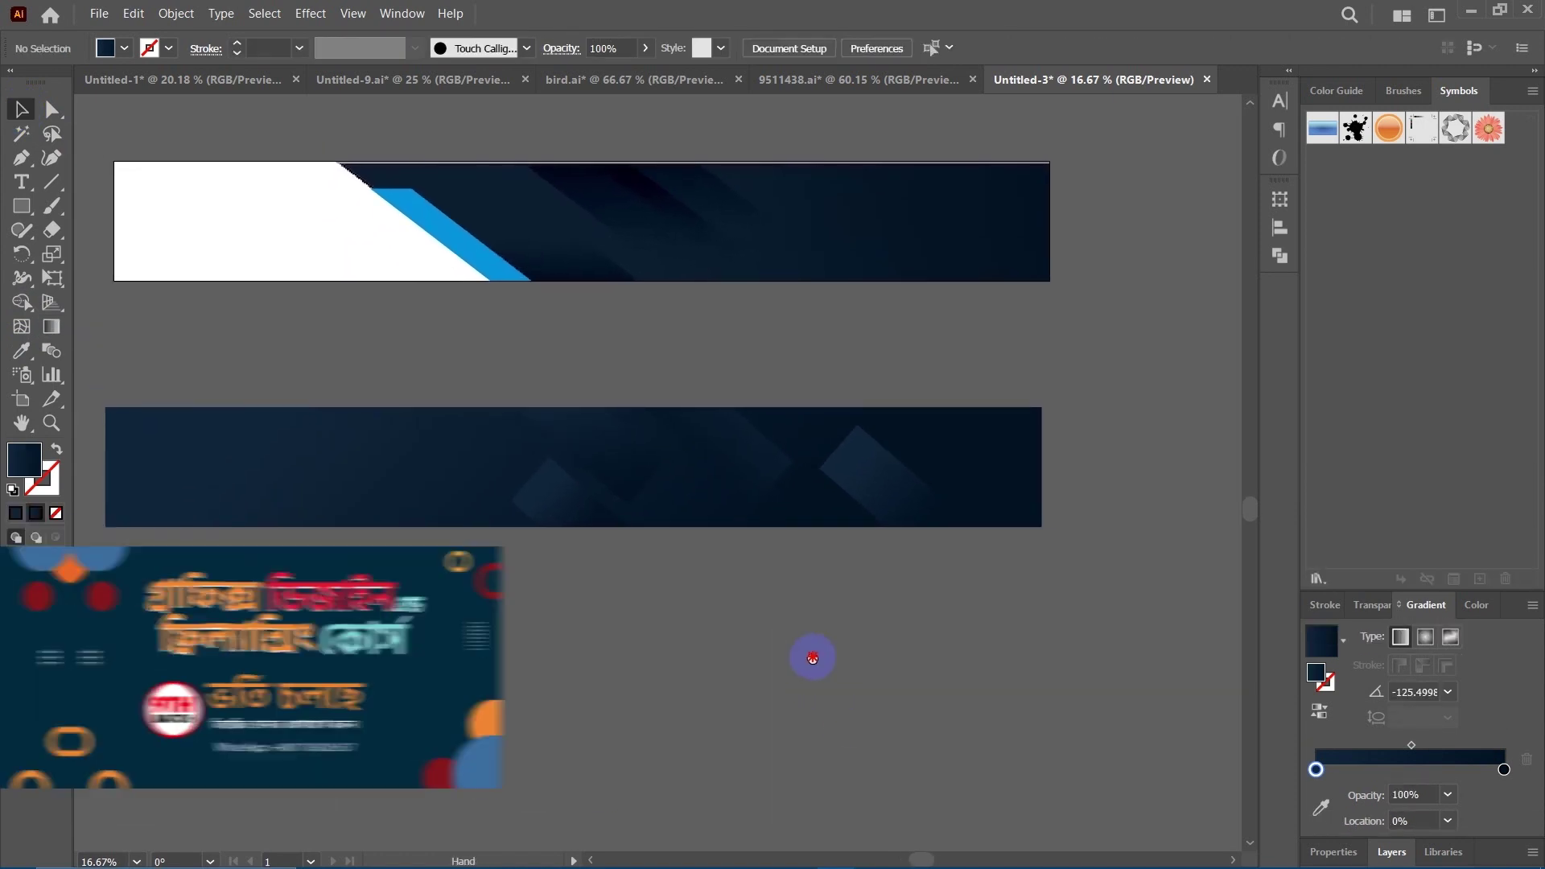
click(848, 518)
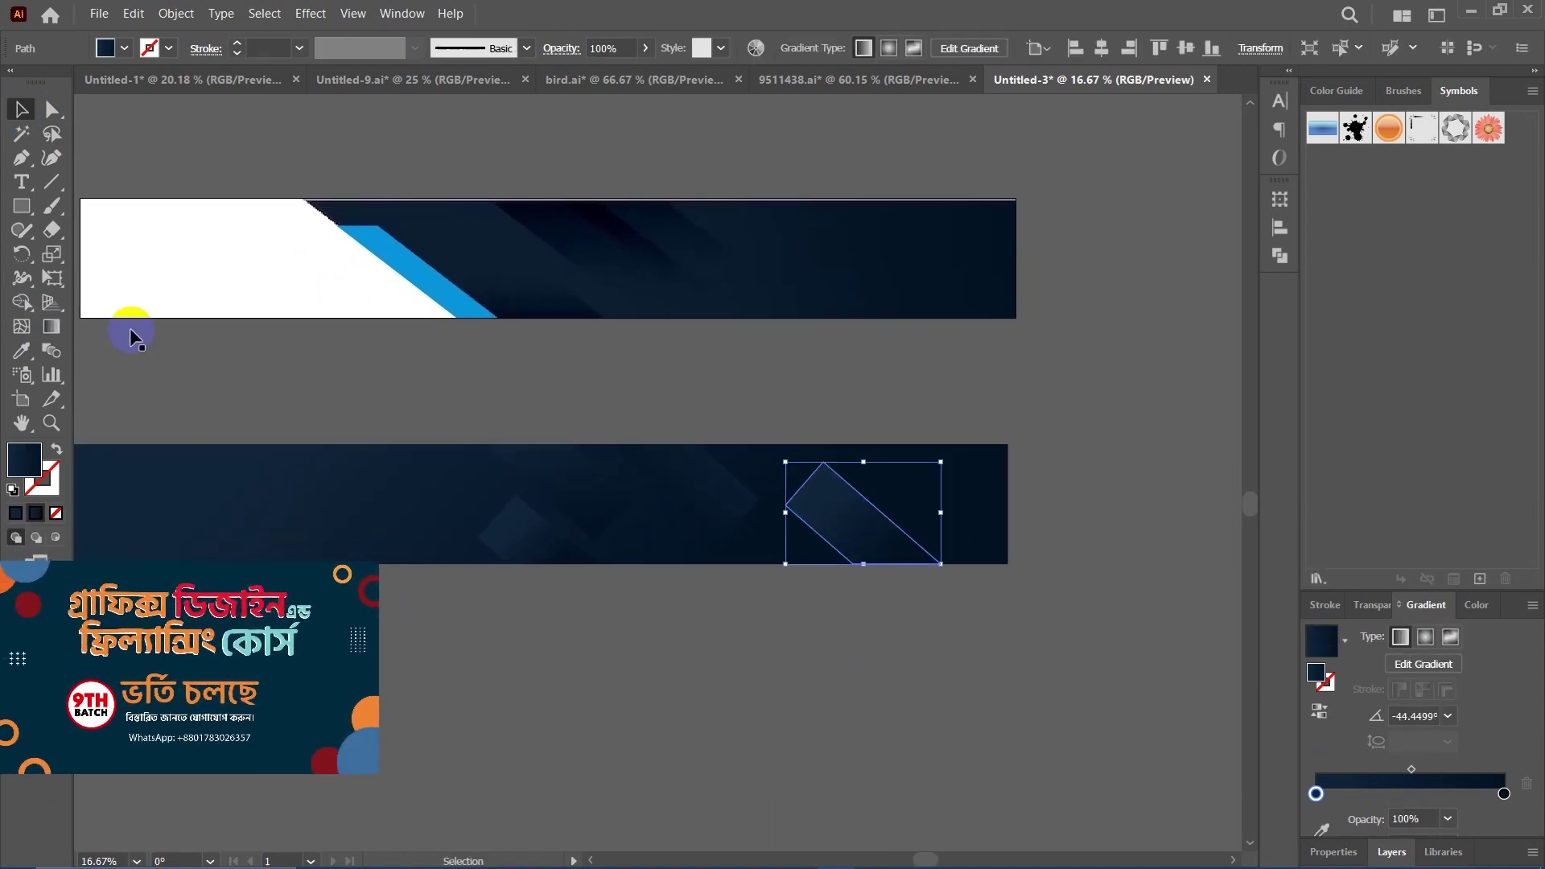
click(50, 327)
drag(865, 417, 852, 627)
drag(772, 441, 863, 535)
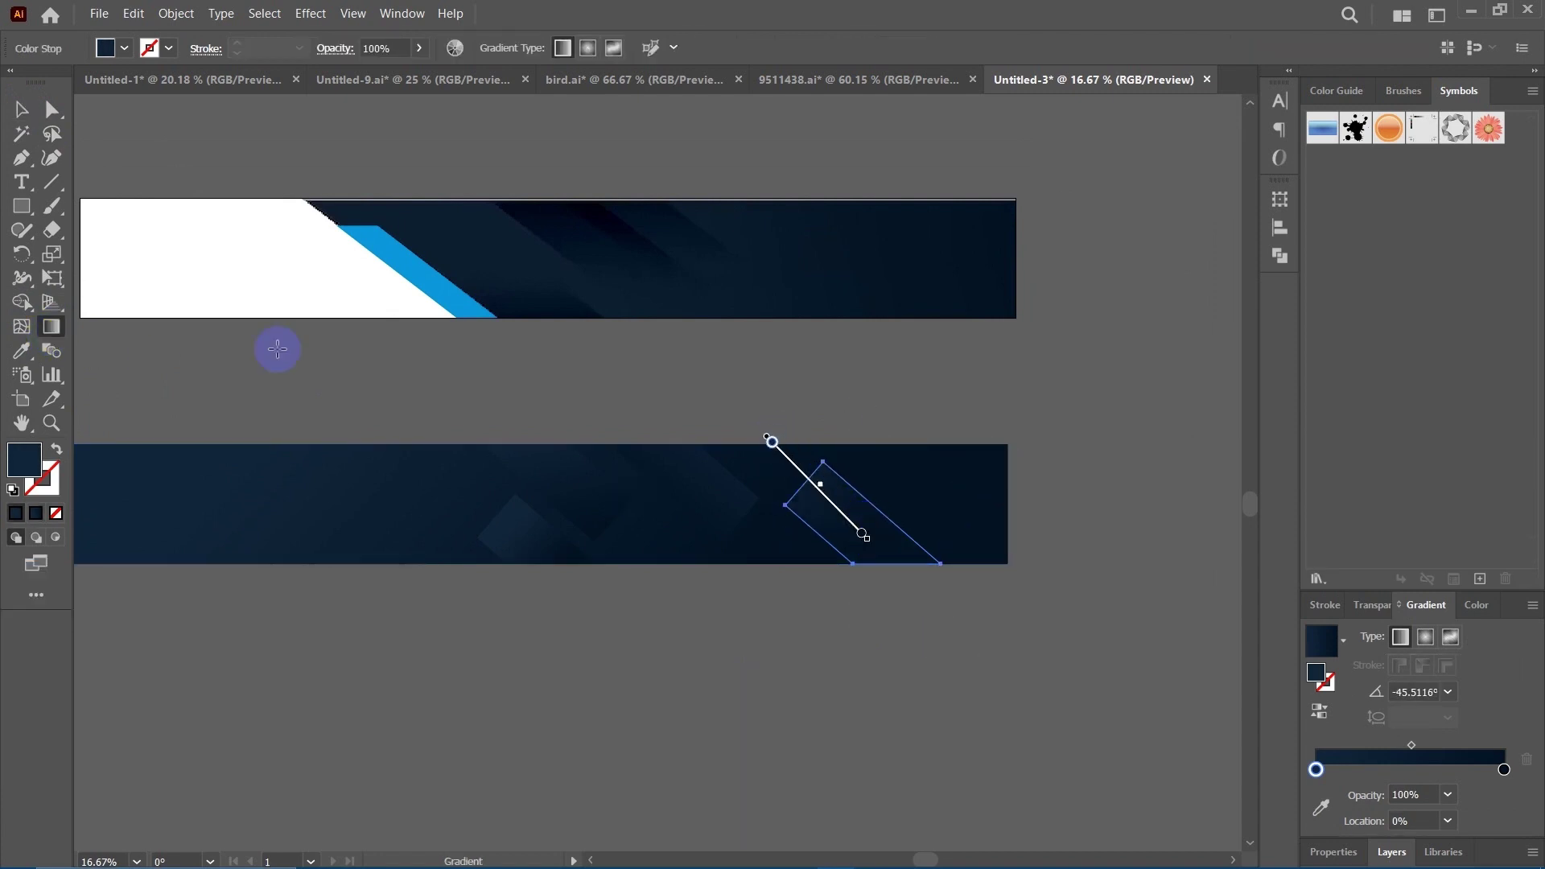
click(21, 108)
click(779, 621)
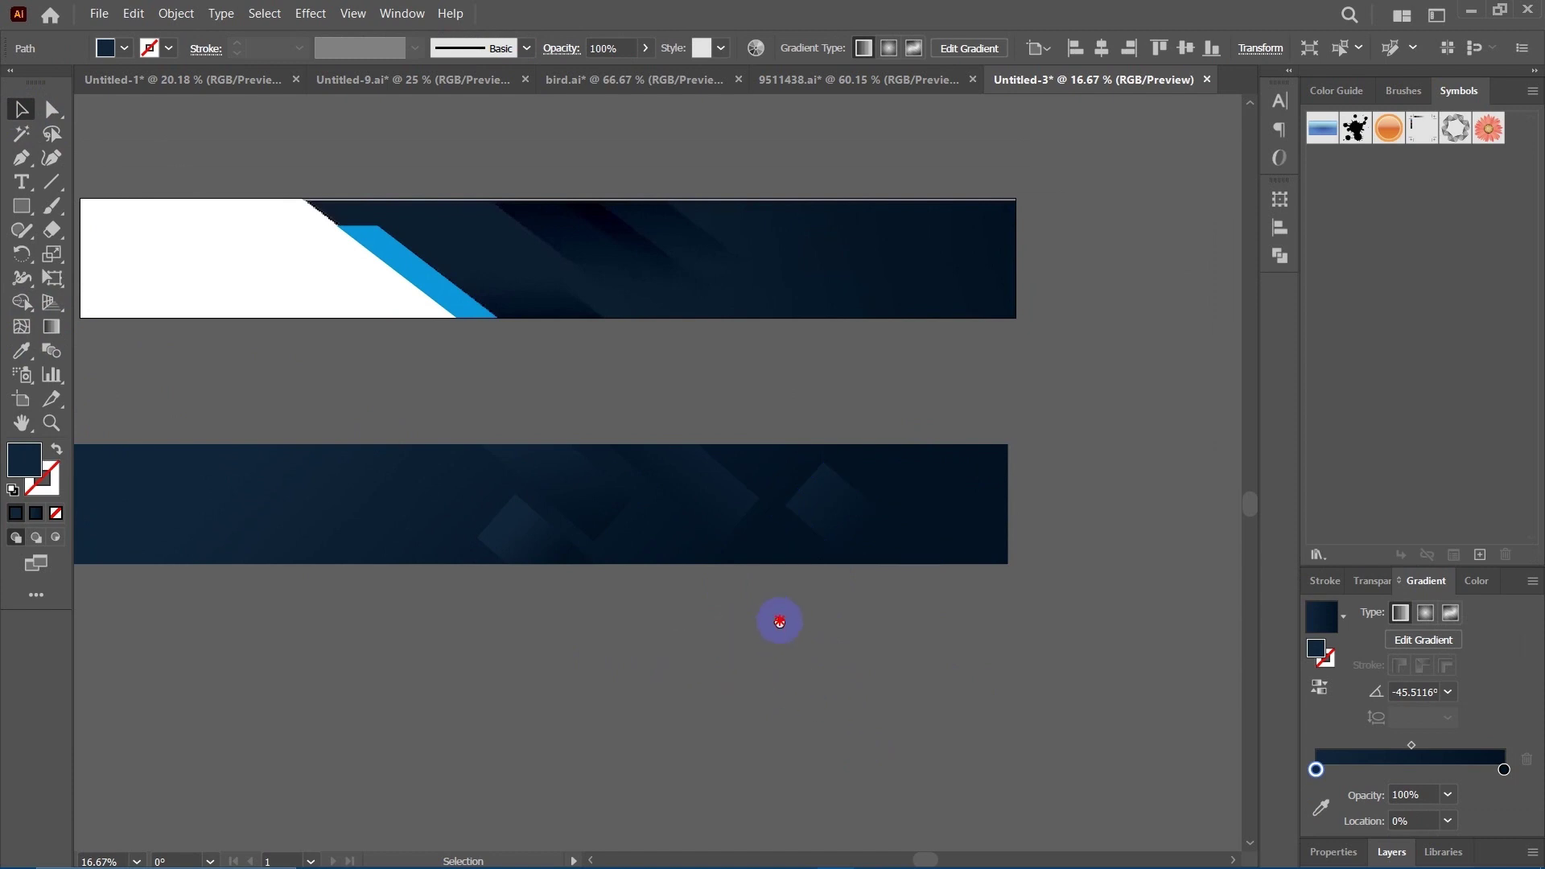
Redirect another diamond's gradient from top to bottom, then select the whole lower banner.
scroll(779, 622, left, 3)
scroll(779, 622, down, 1)
click(630, 494)
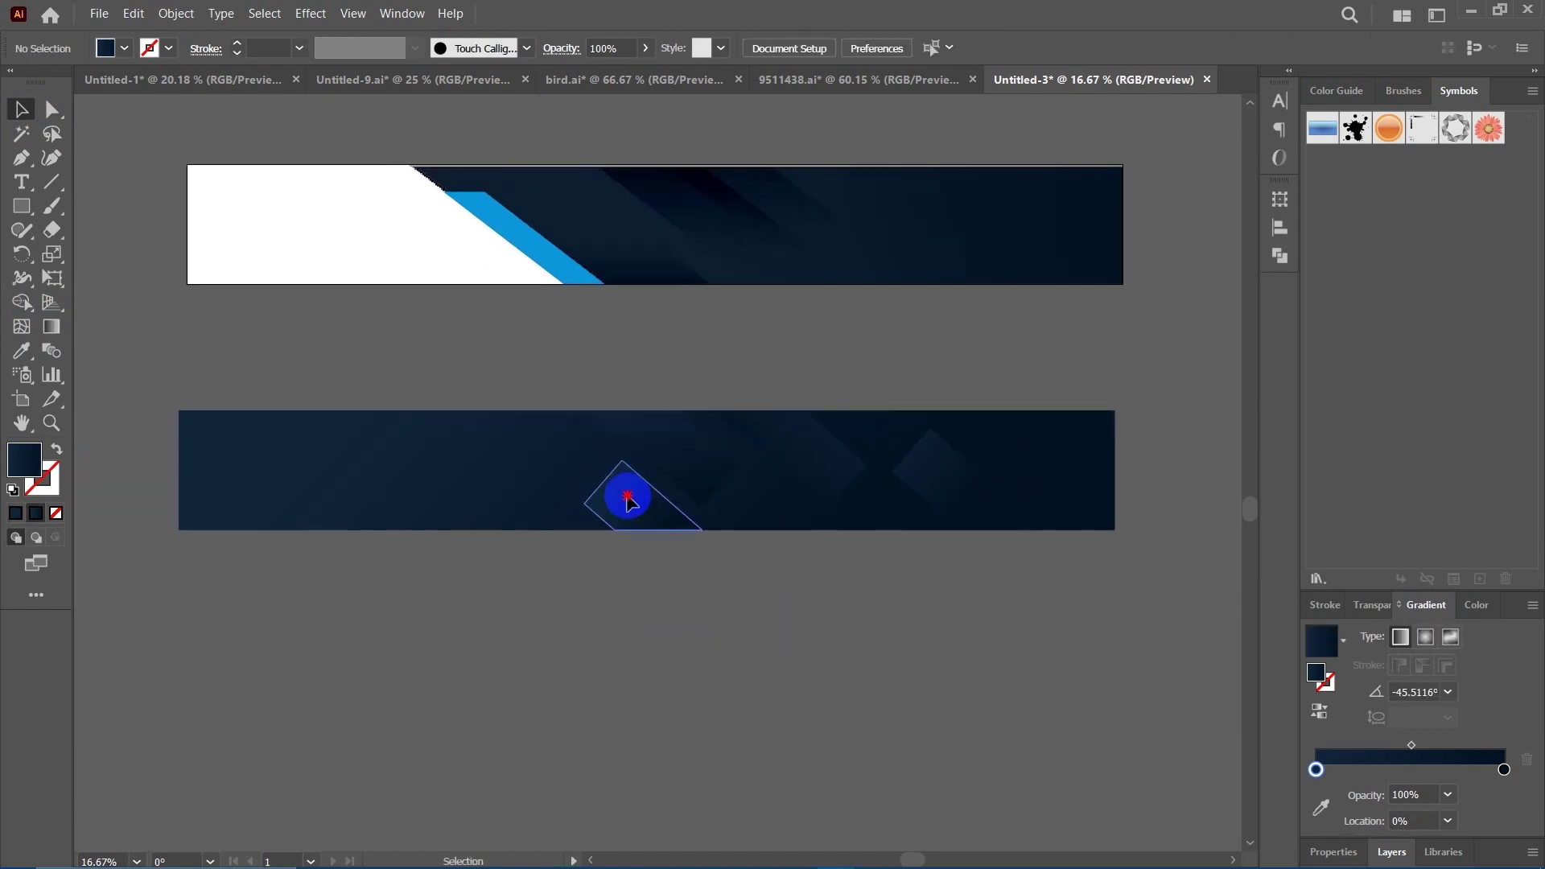
click(59, 333)
drag(622, 412, 657, 581)
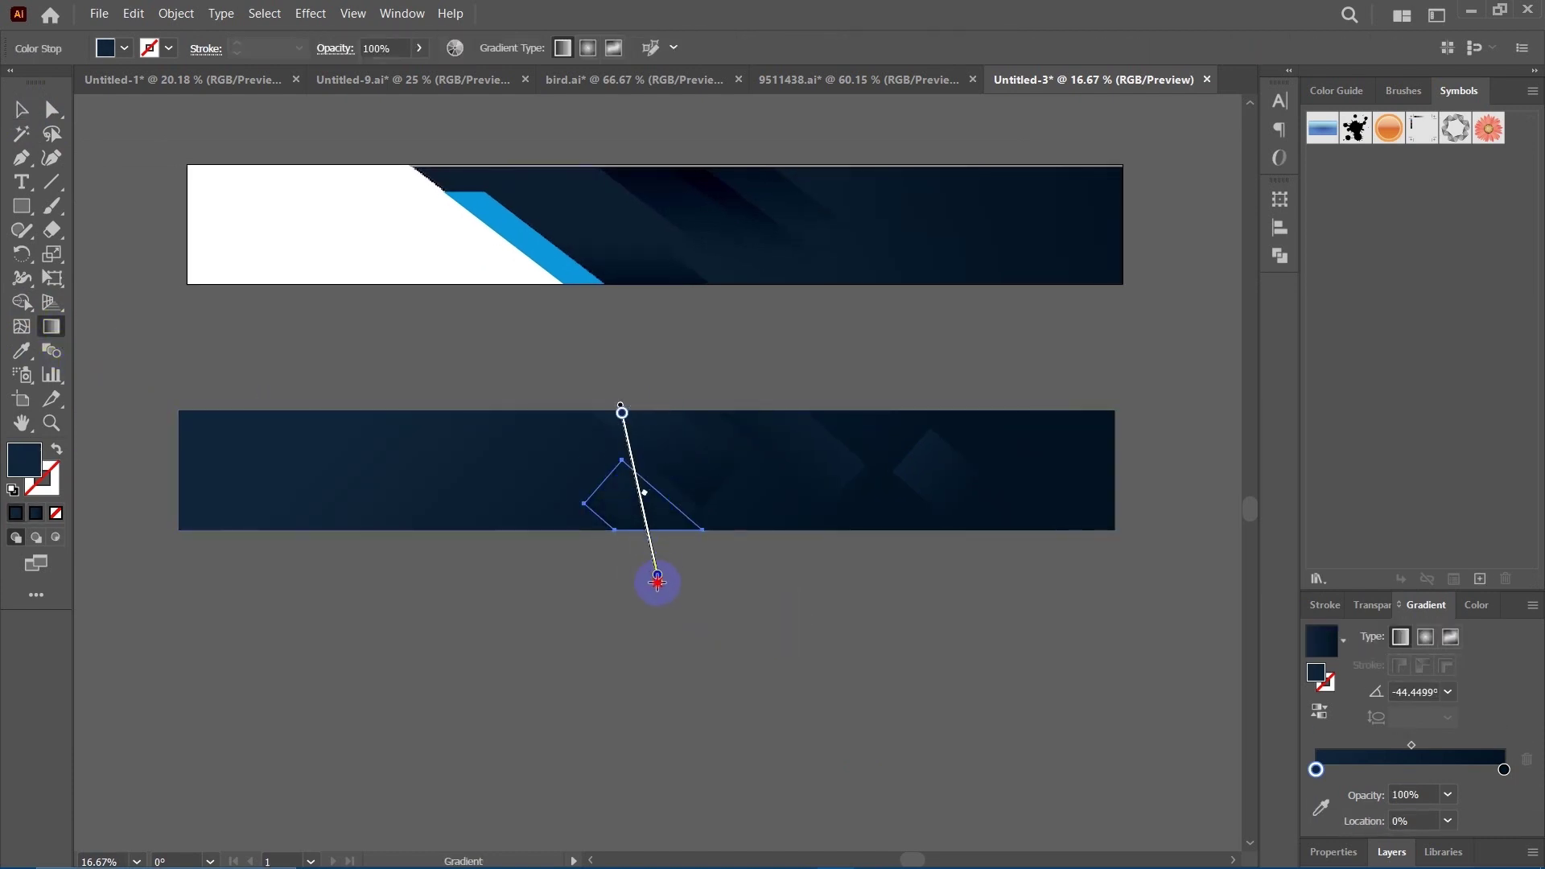
click(21, 108)
click(768, 654)
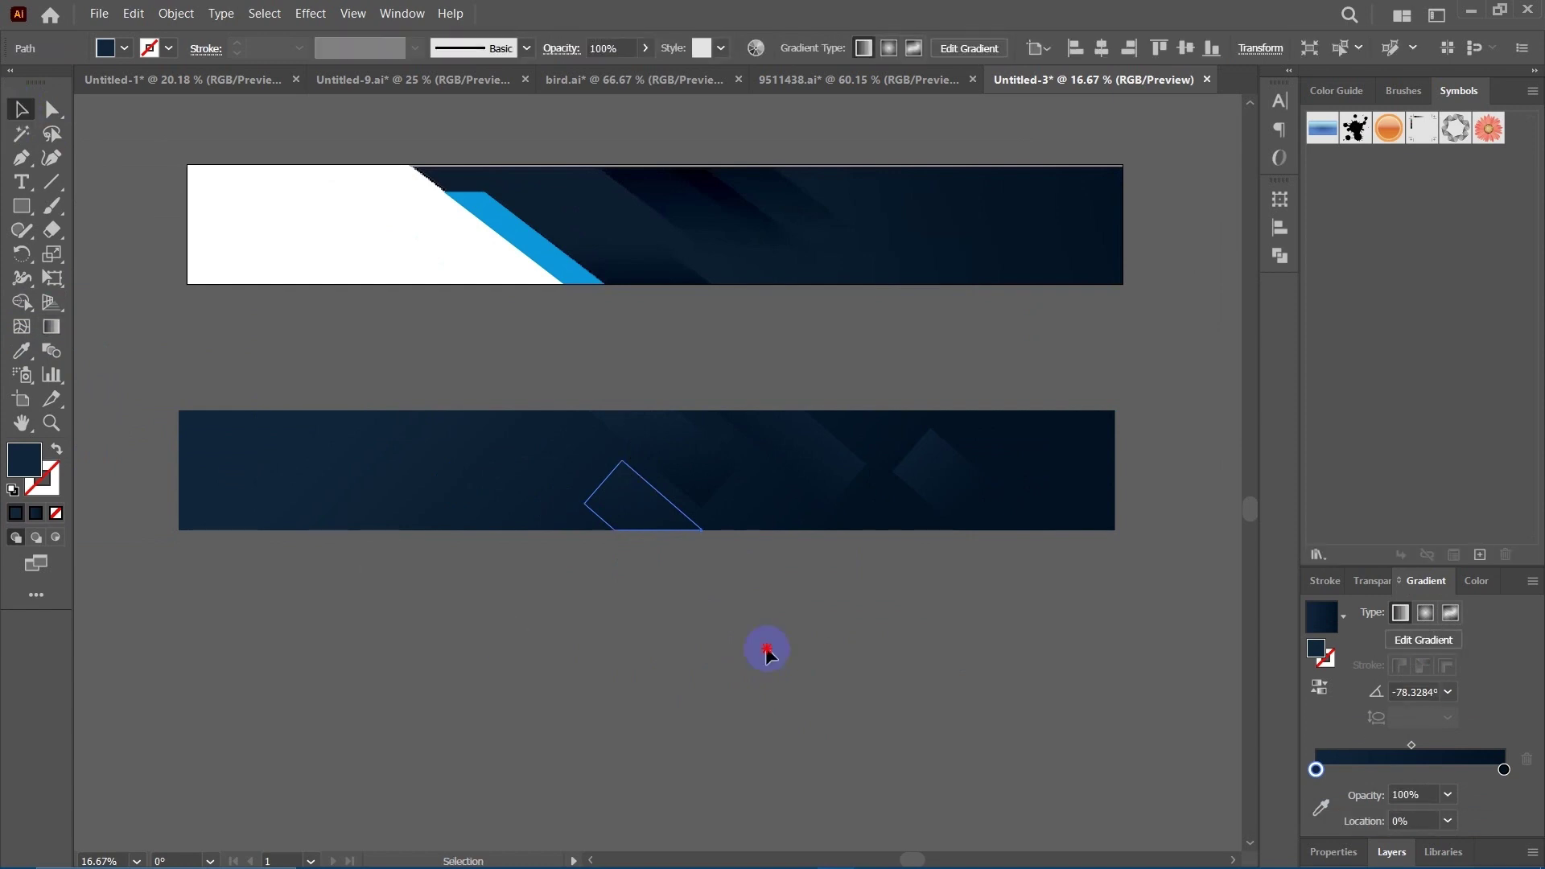
scroll(790, 631, right, 1)
scroll(370, 427, left, 2)
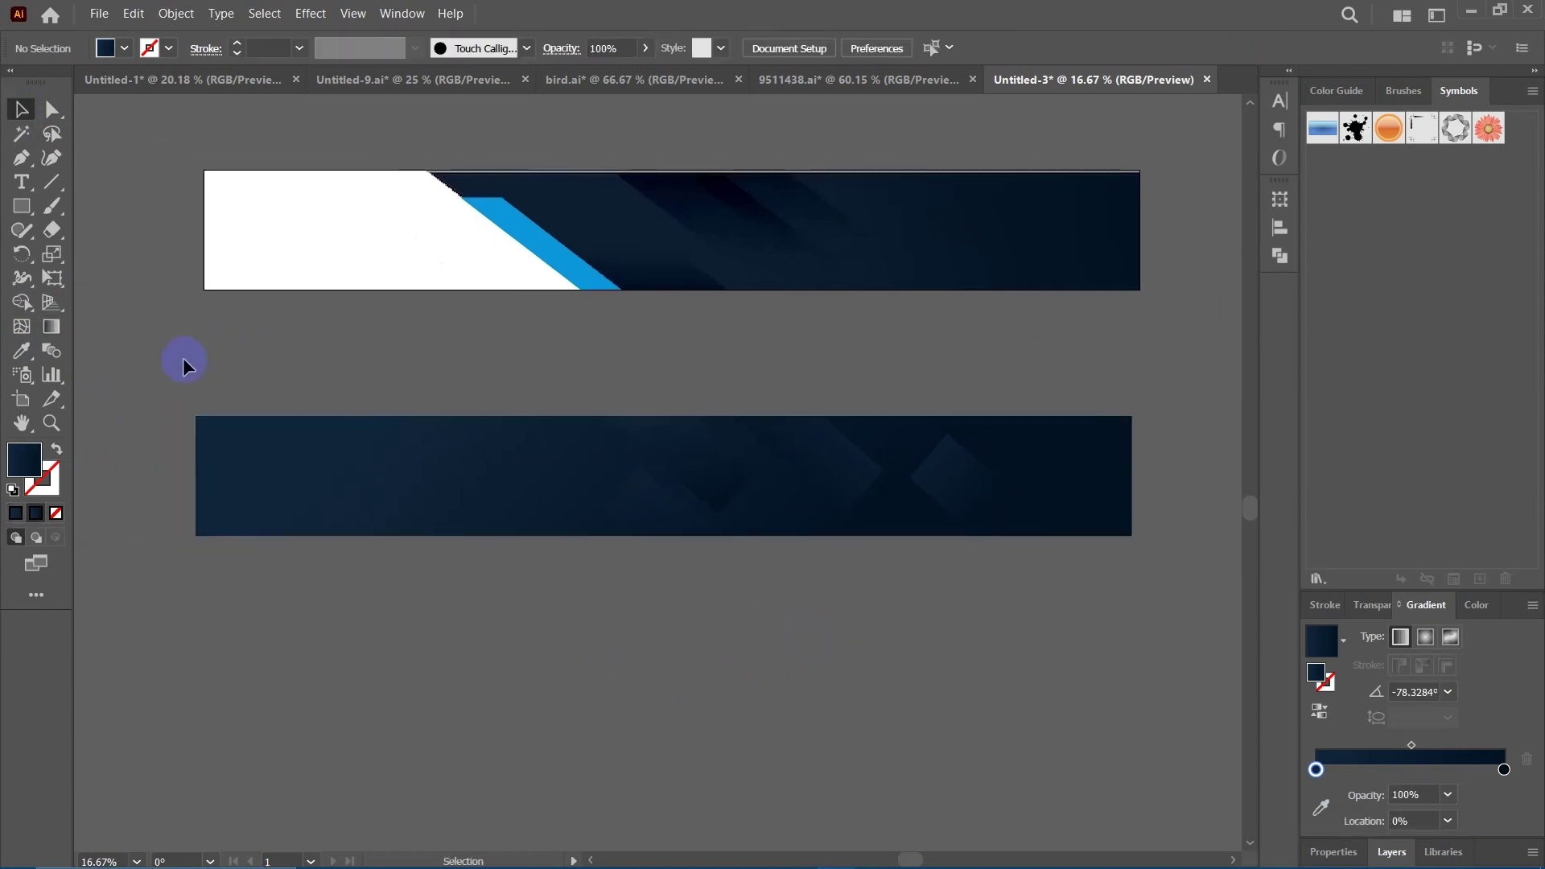
drag(183, 364, 1125, 594)
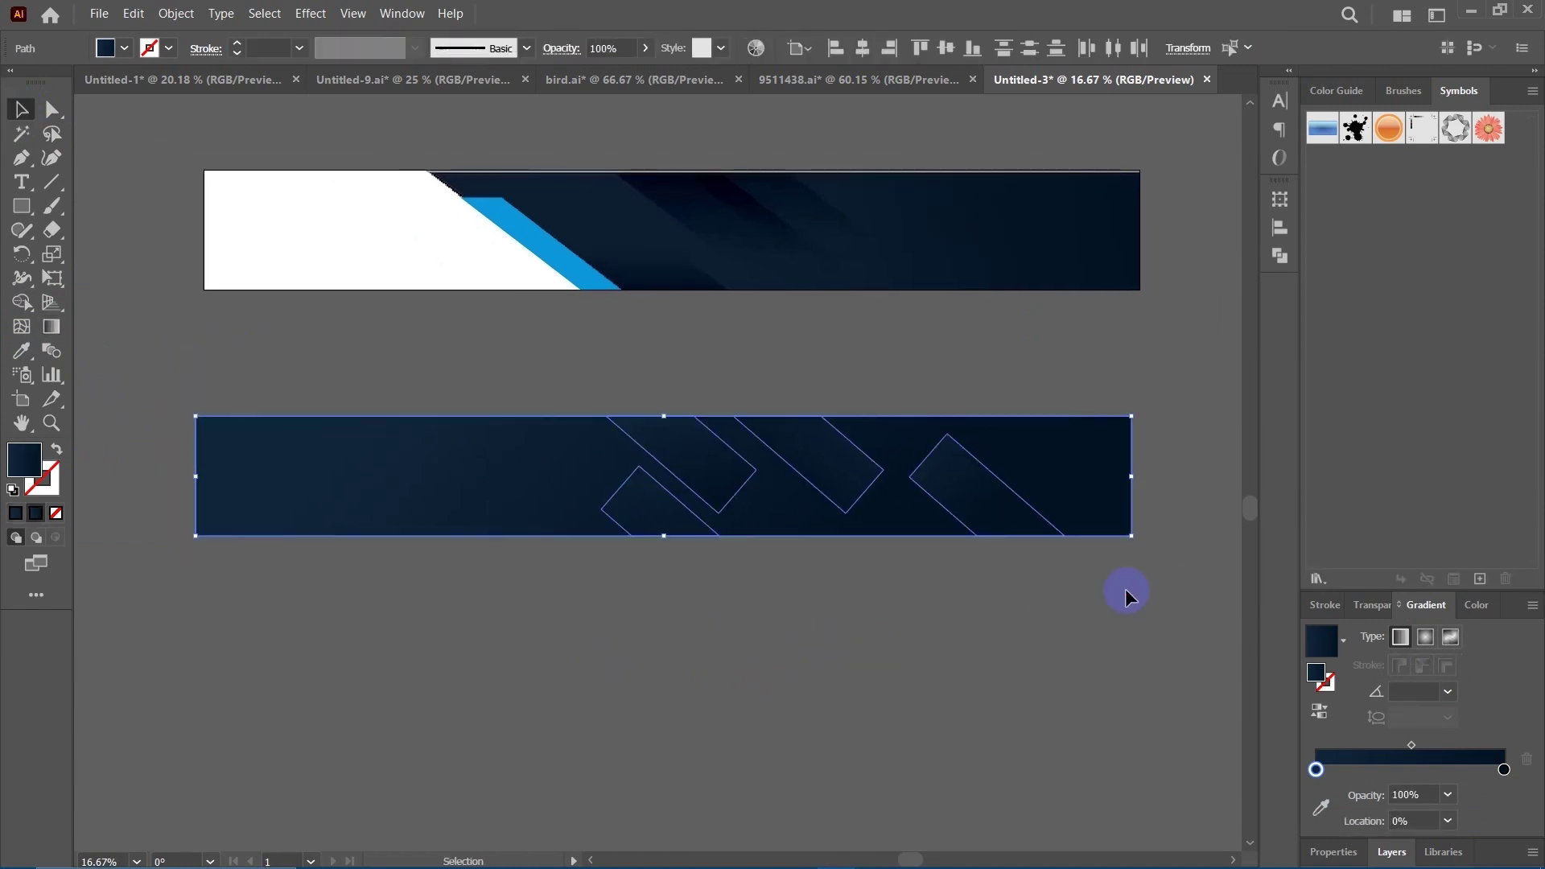
Group the selected lower-banner shapes.
right_click(886, 471)
click(958, 232)
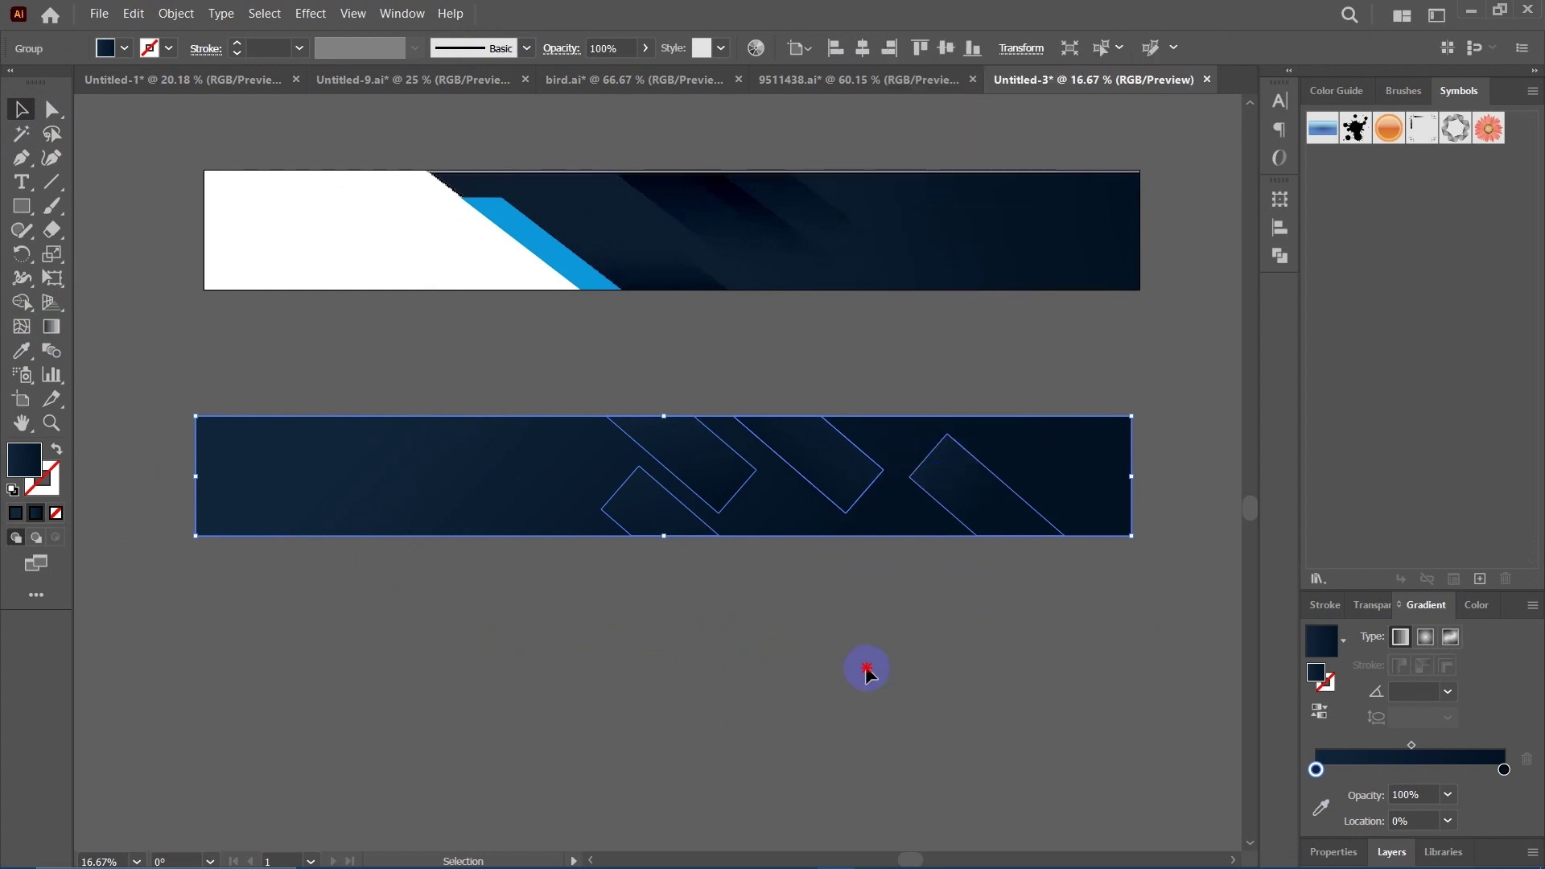
click(821, 644)
scroll(837, 248, up, 1)
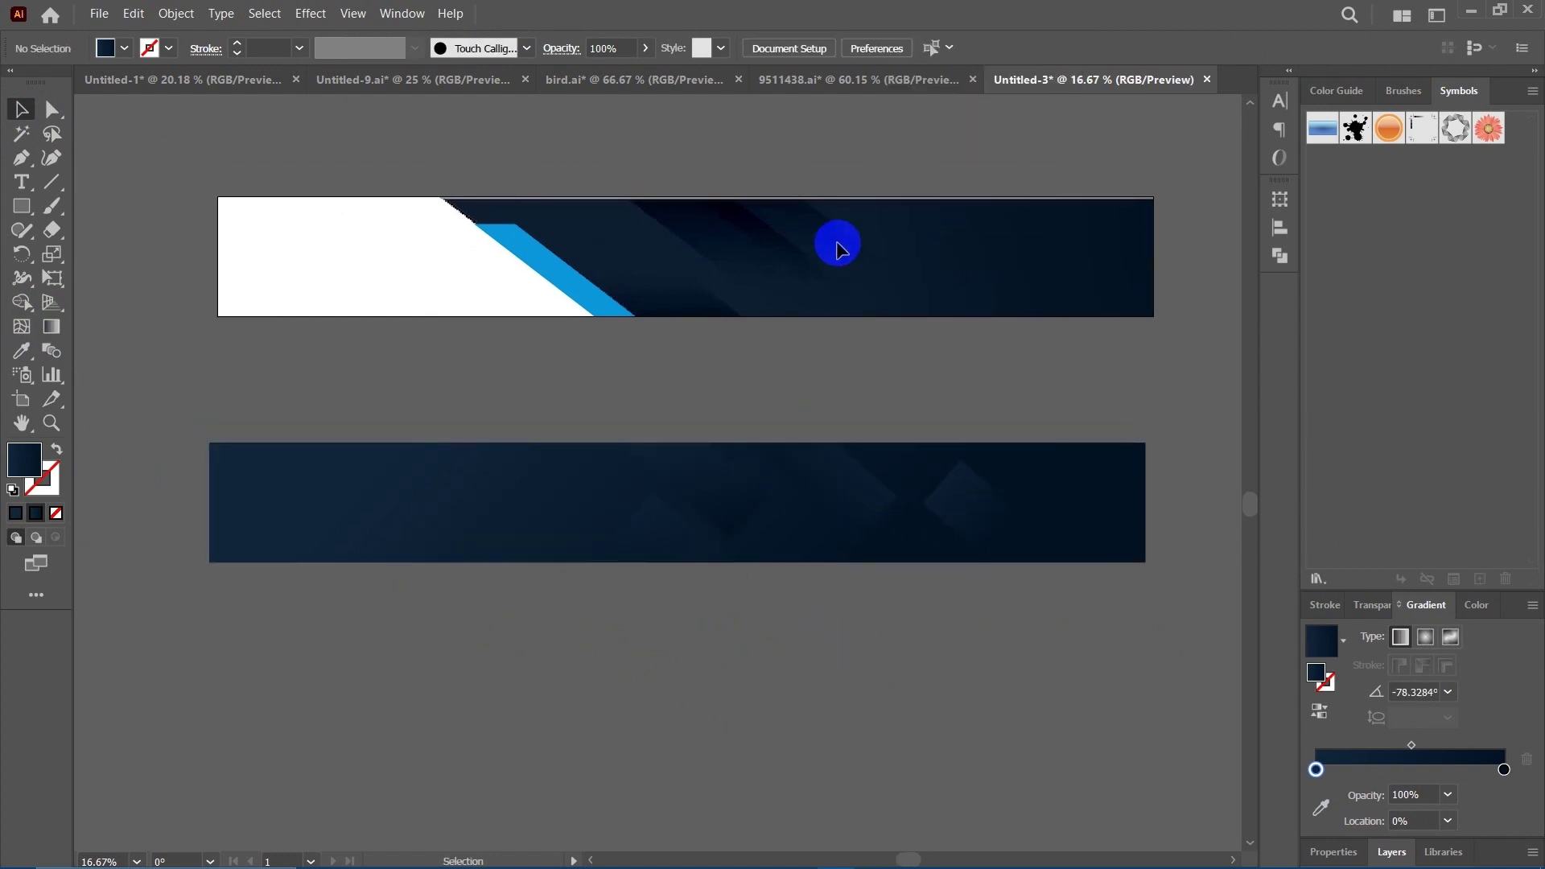
Unlock all artwork and delete the dark rectangle from the upper banner.
click(176, 14)
click(205, 176)
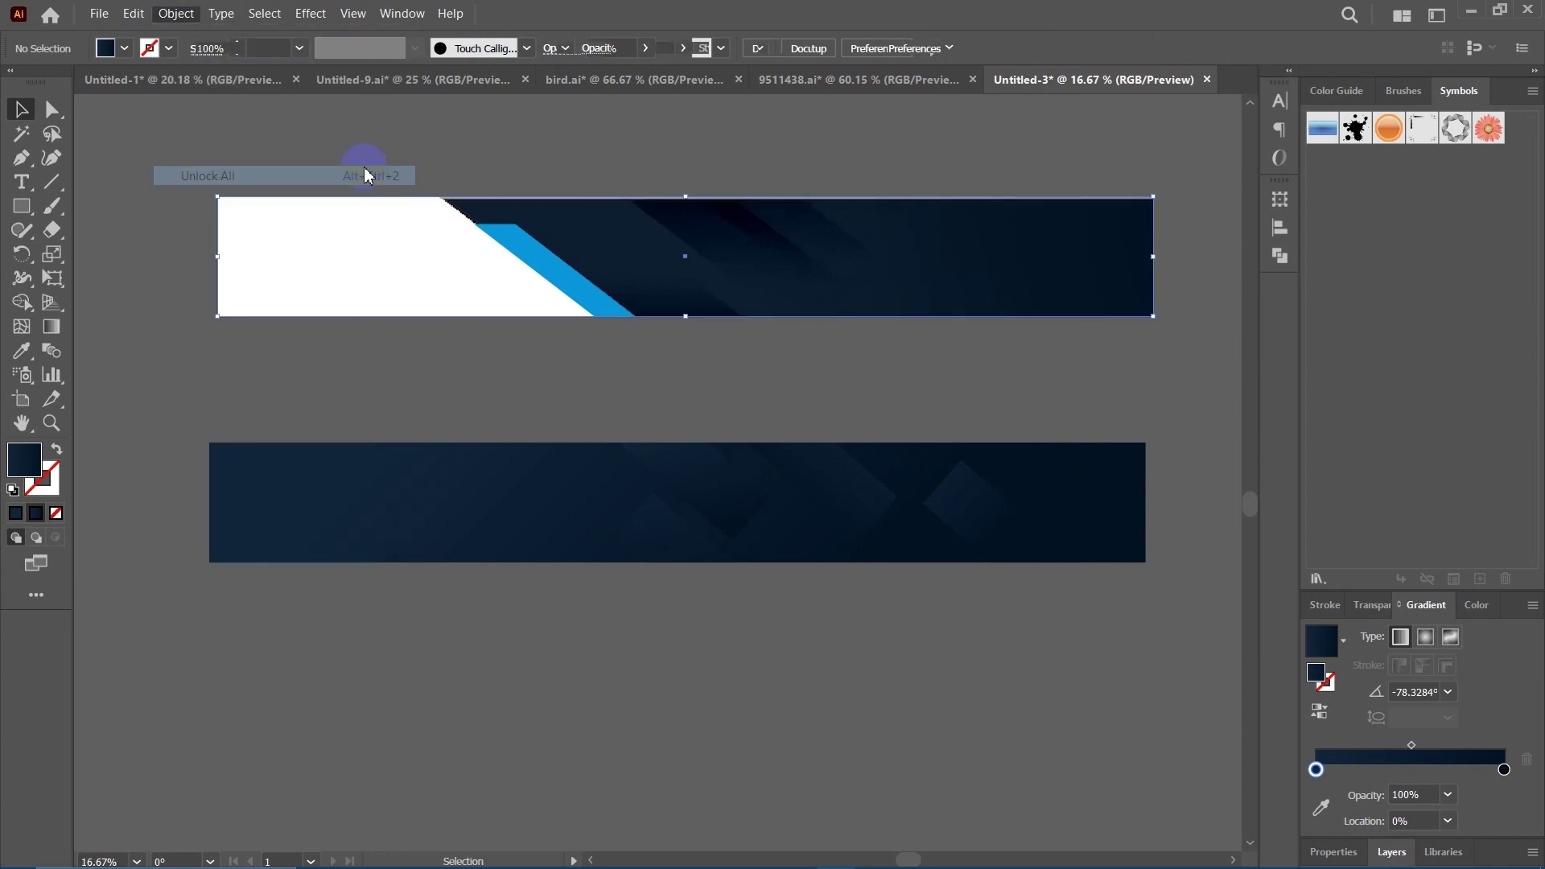
click(805, 160)
click(964, 319)
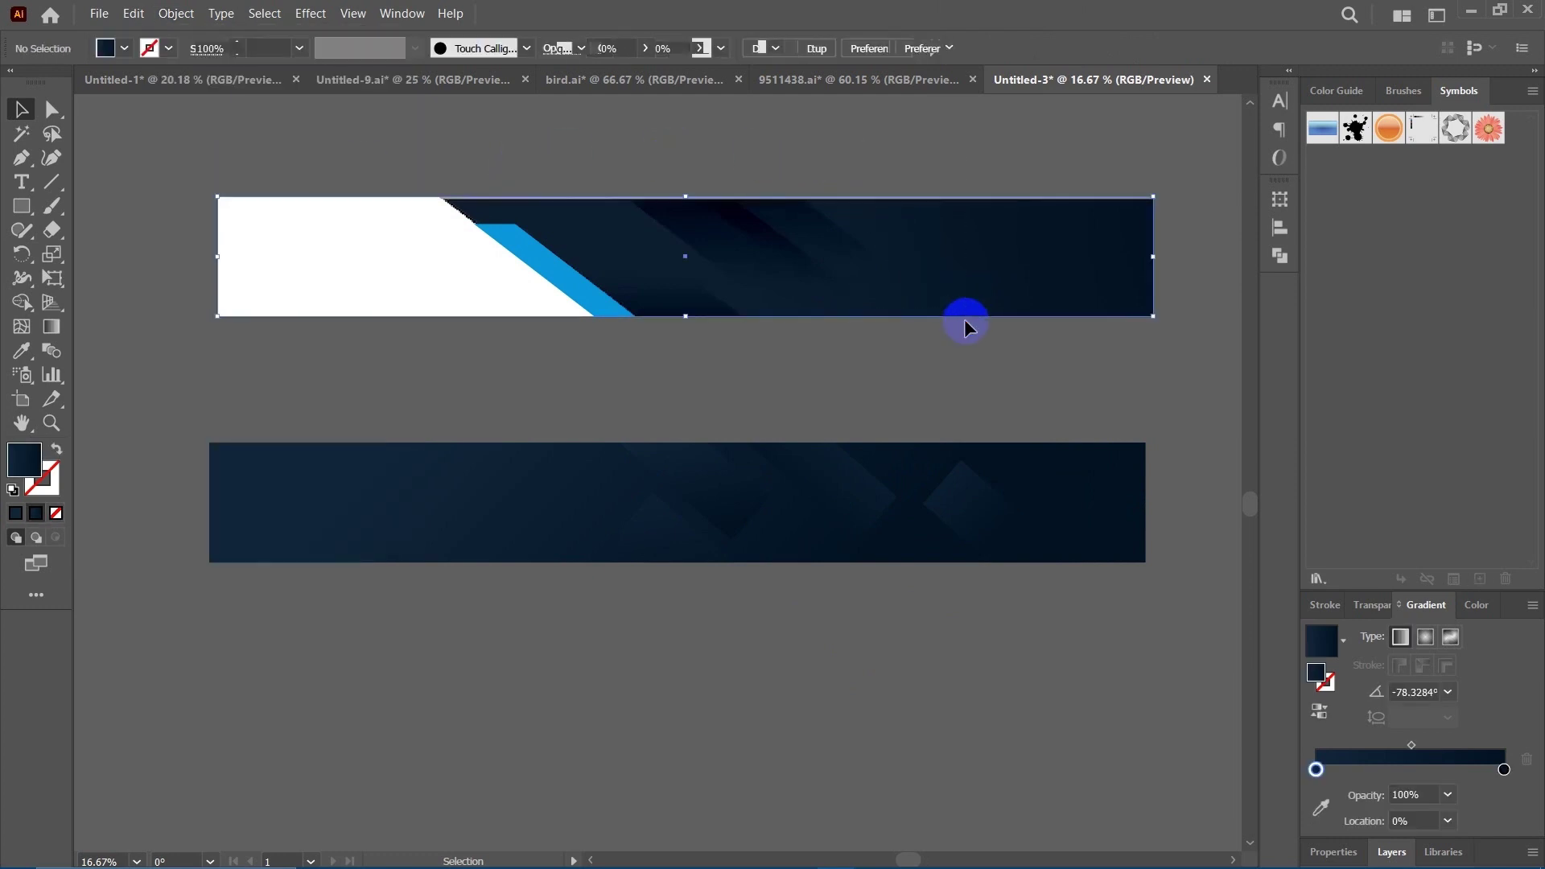
key(Delete)
Centre the navy banner group horizontally and vertically on the artboard.
drag(964, 319, 948, 345)
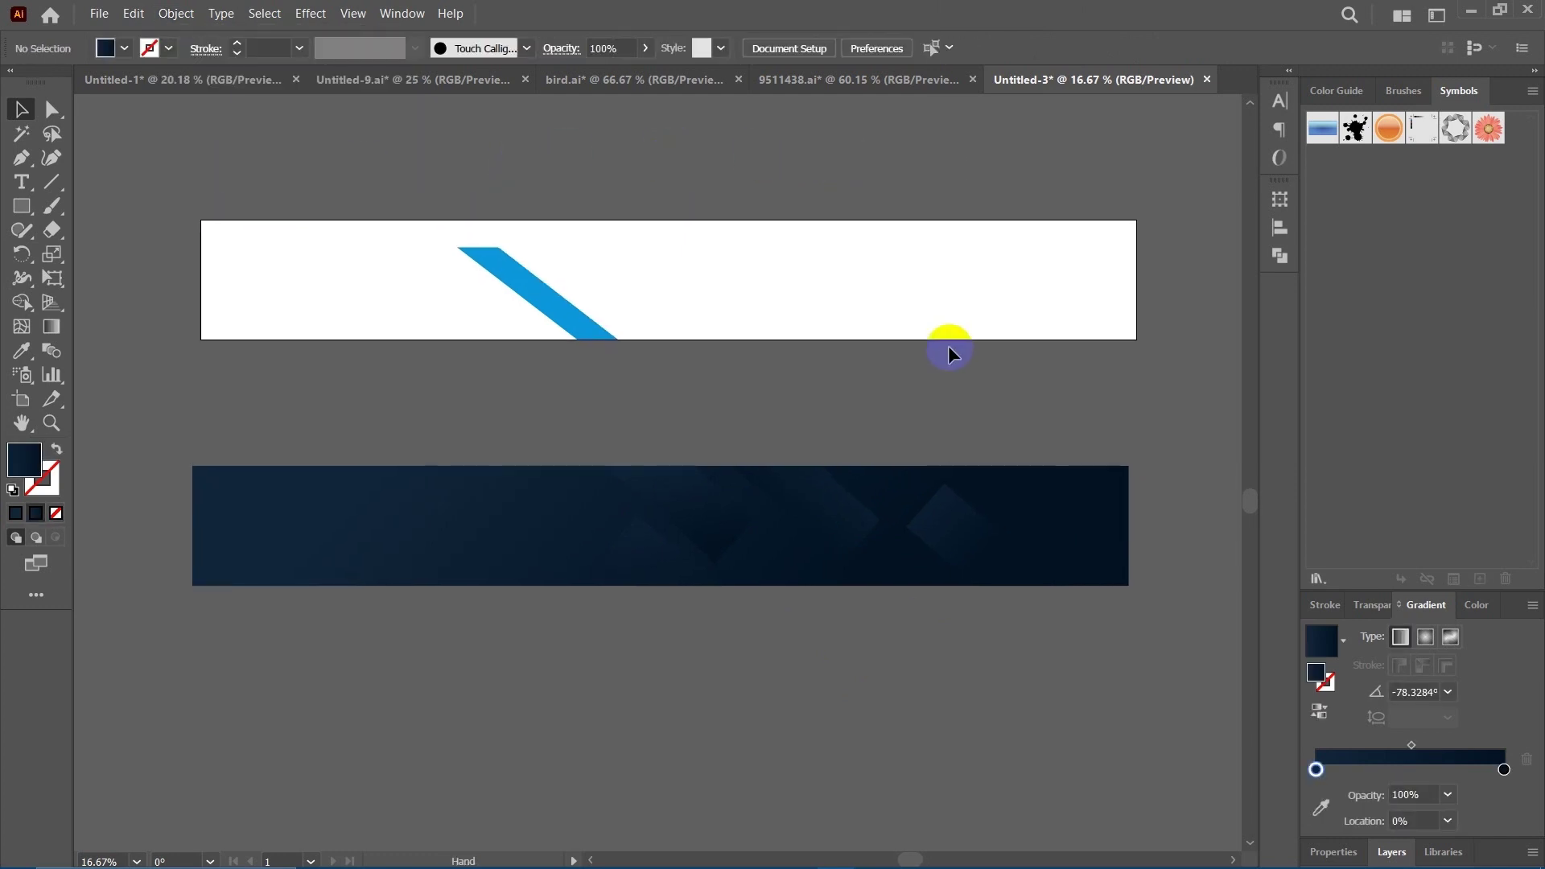
click(952, 506)
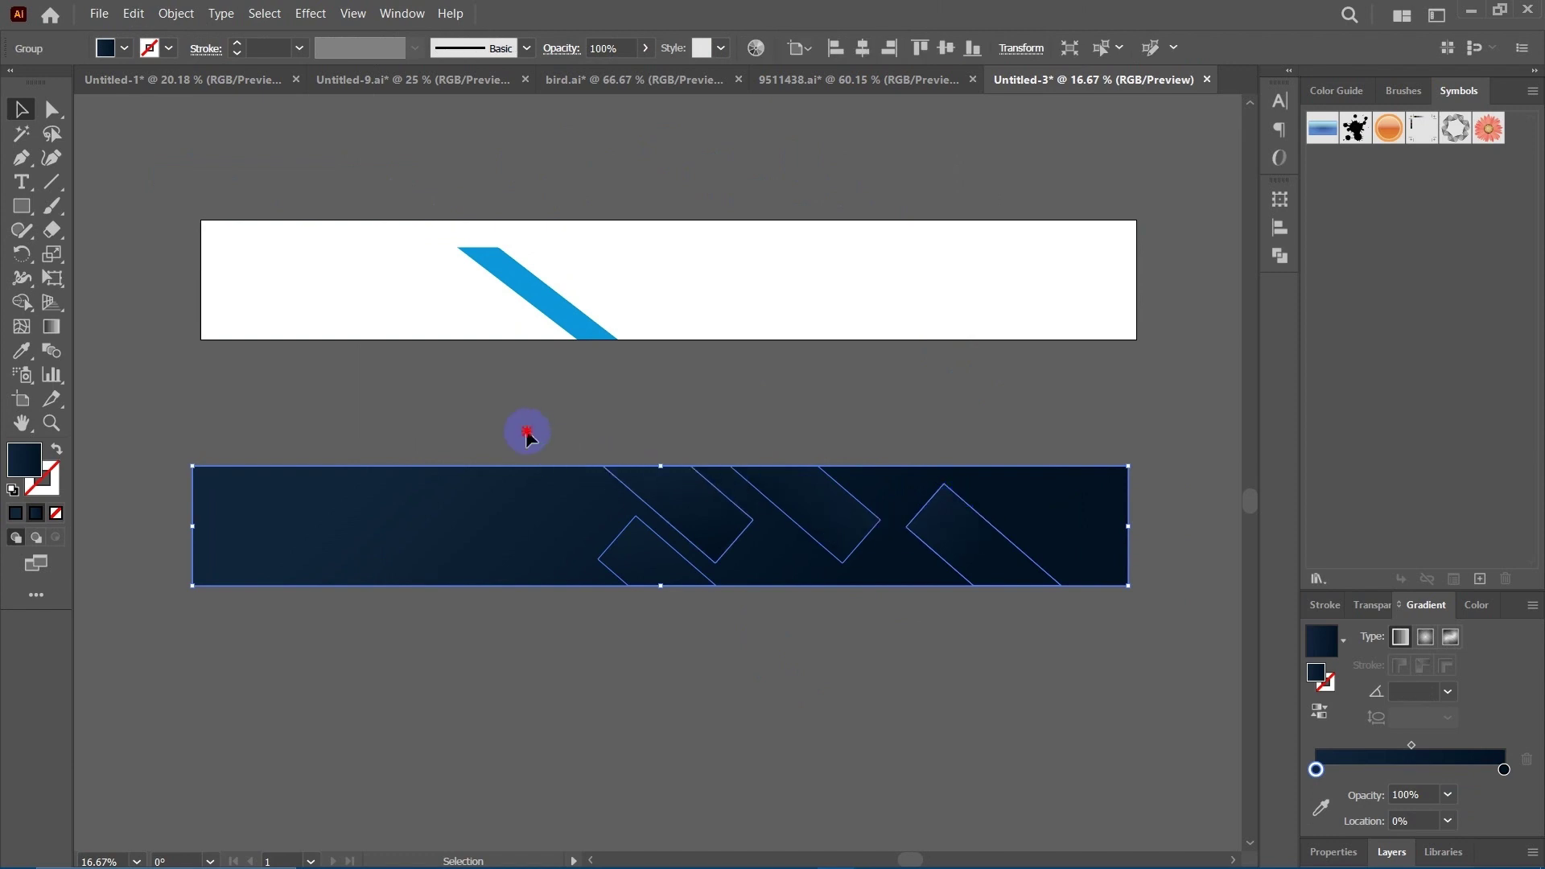
click(890, 626)
key(ctrl+z)
drag(891, 656, 713, 617)
click(821, 641)
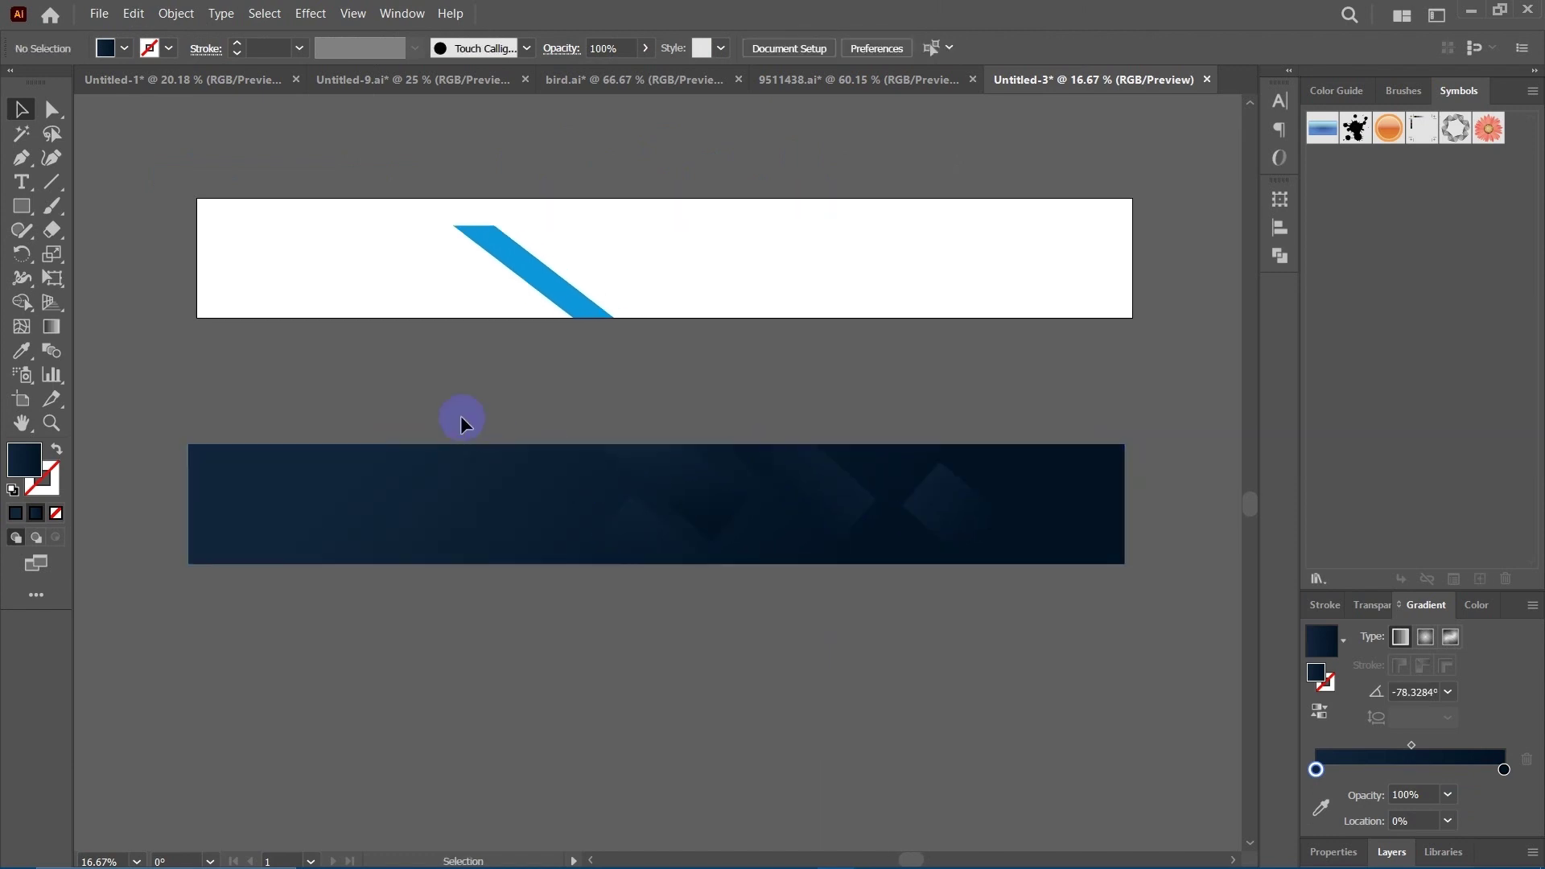
key(ctrl+z)
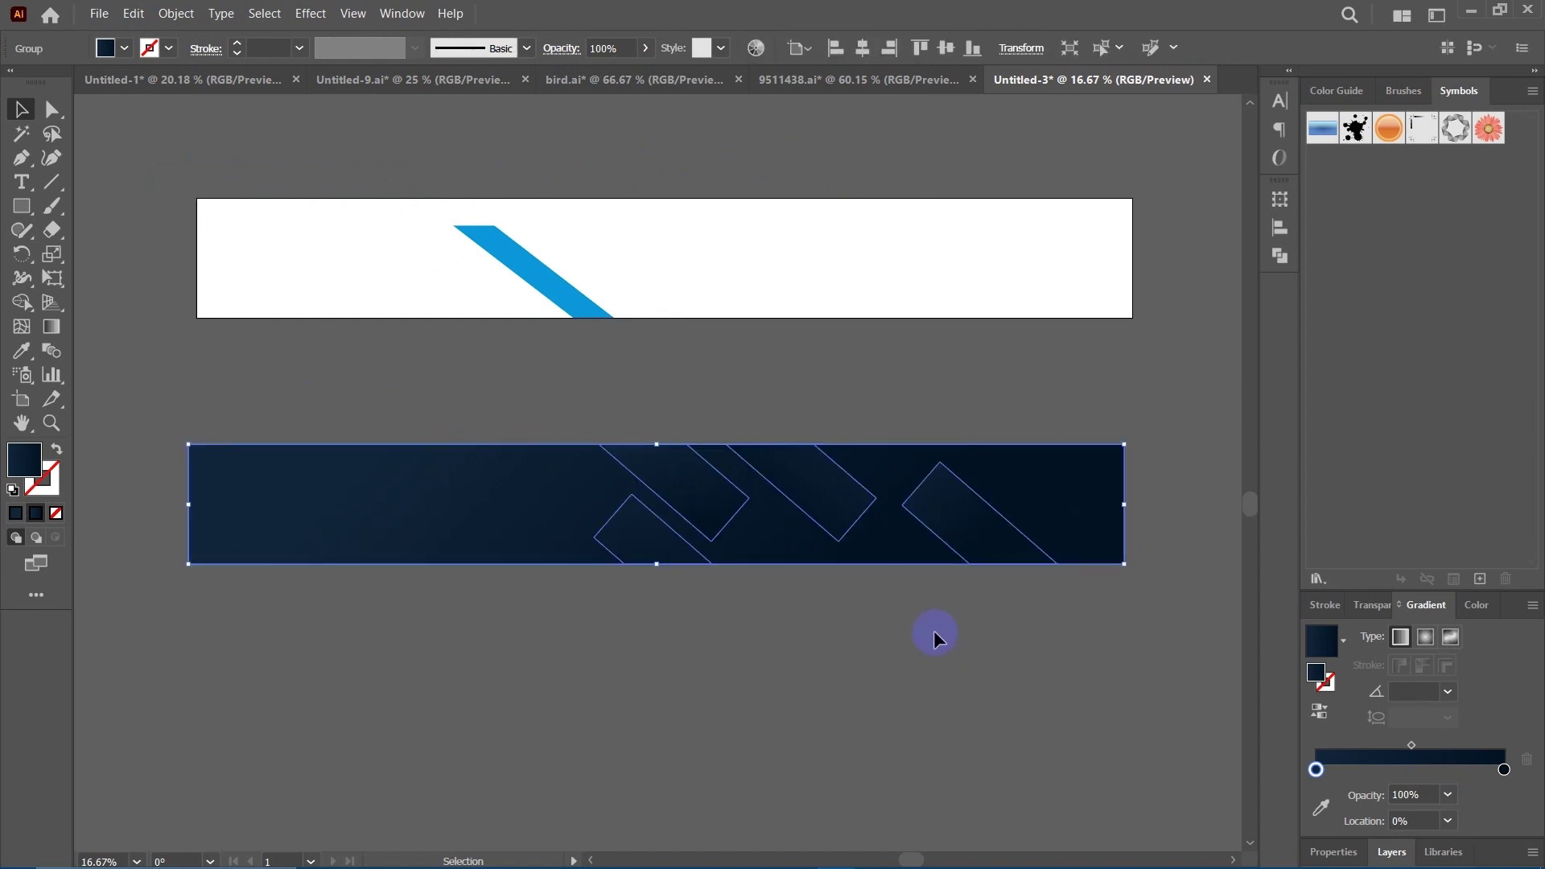
drag(931, 635, 912, 654)
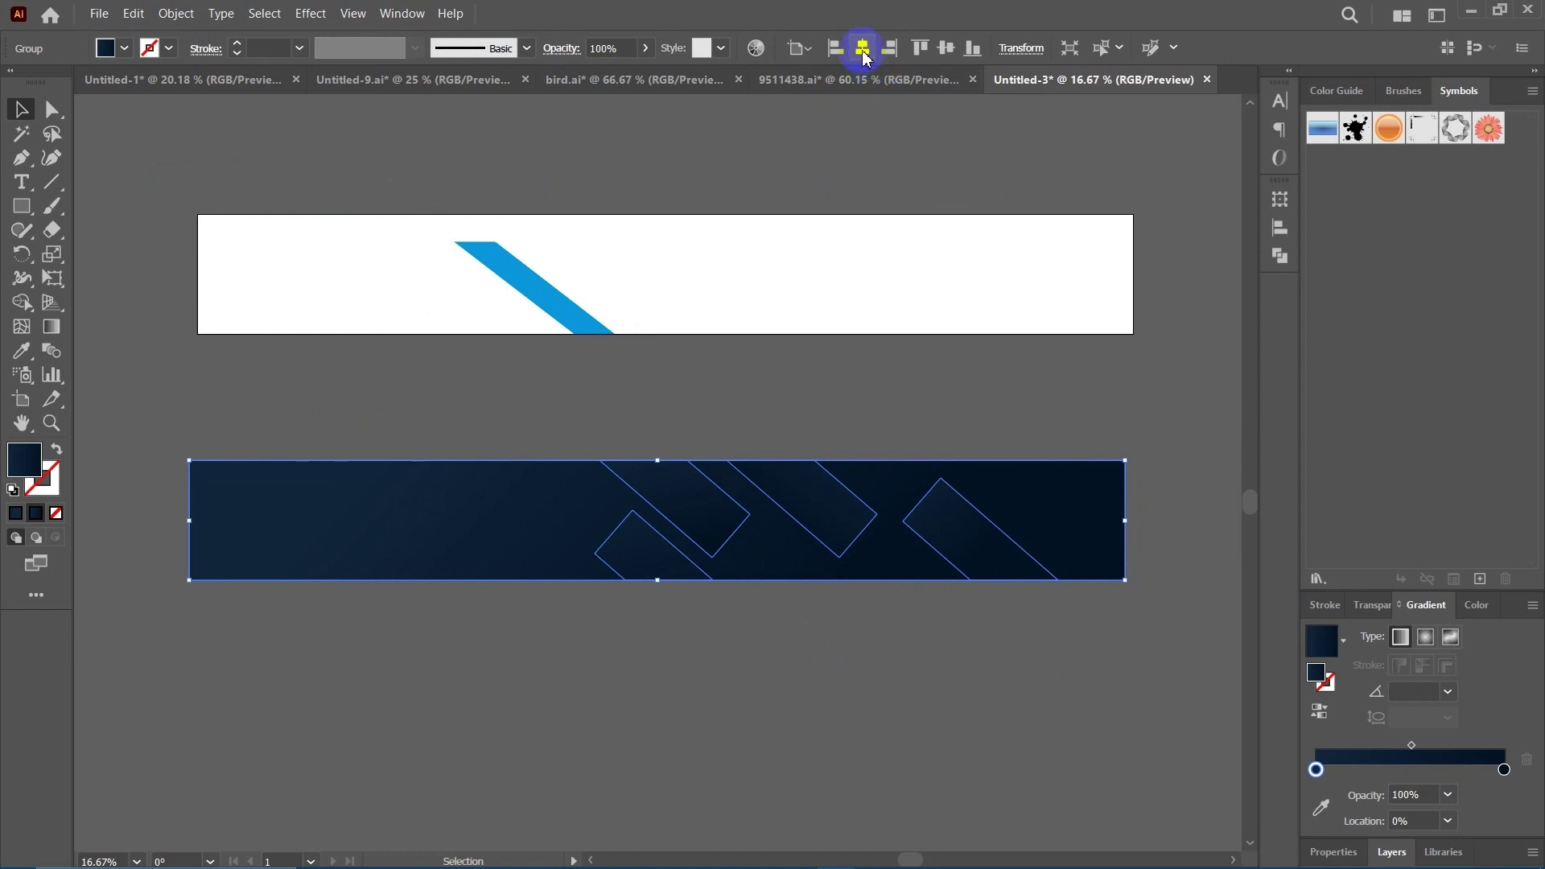
click(799, 48)
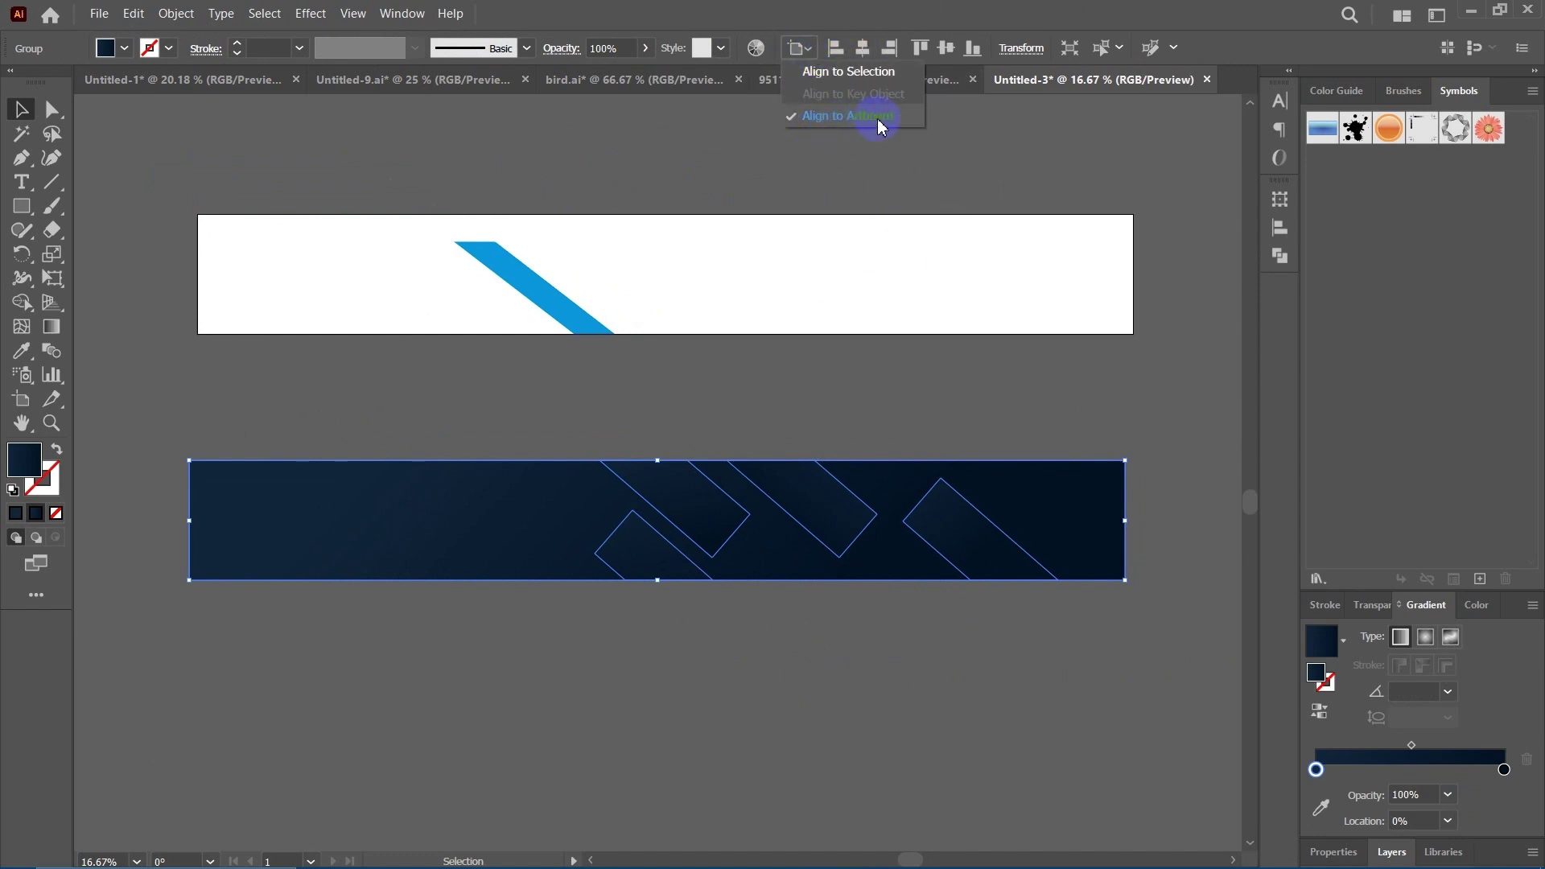
click(869, 48)
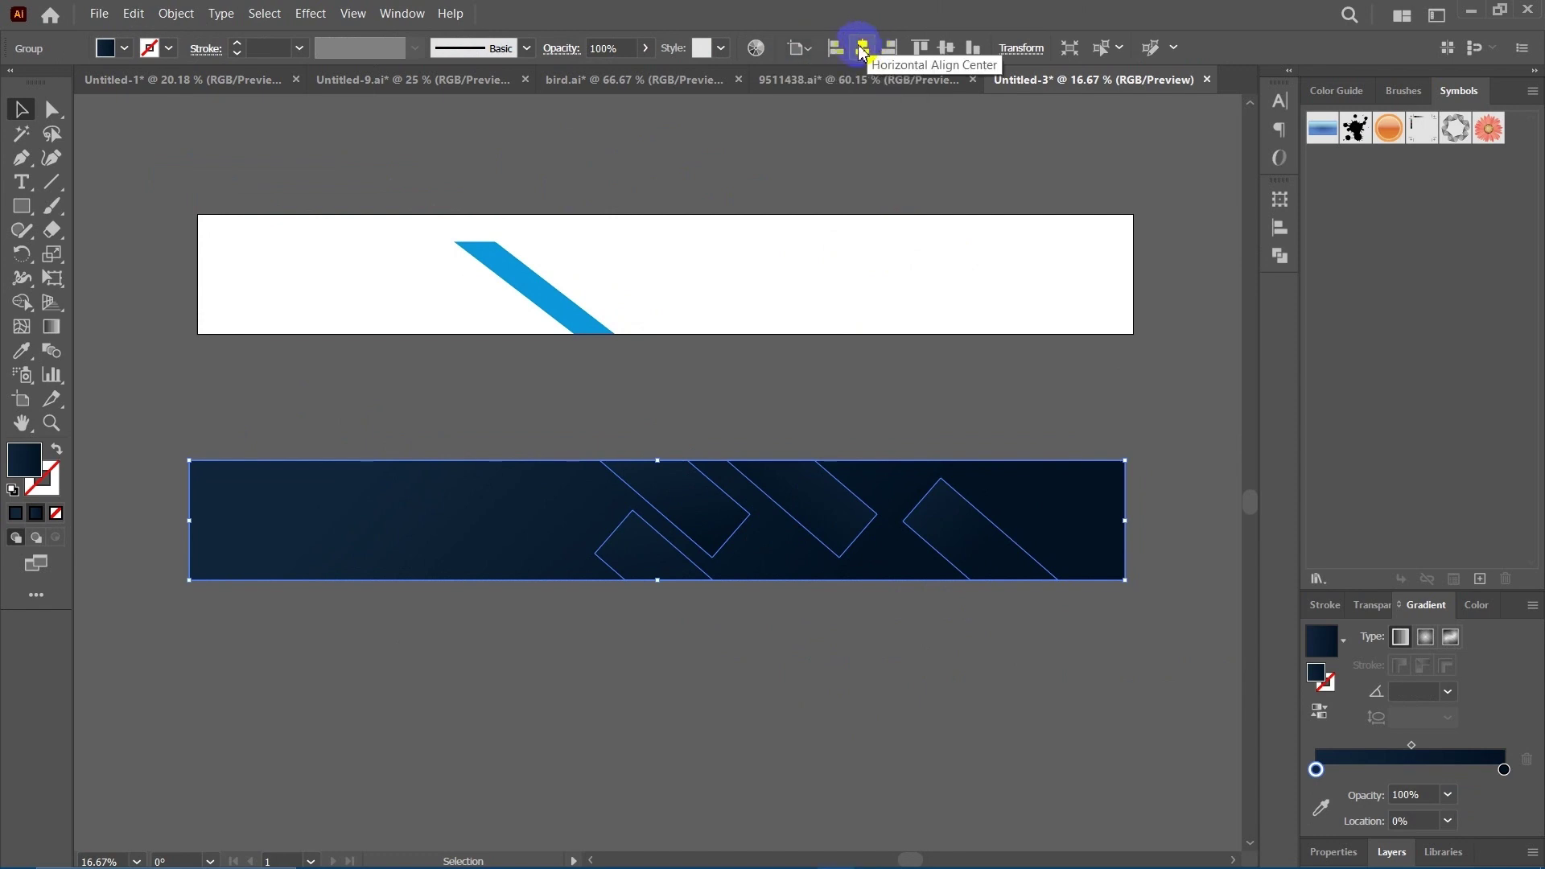
click(863, 49)
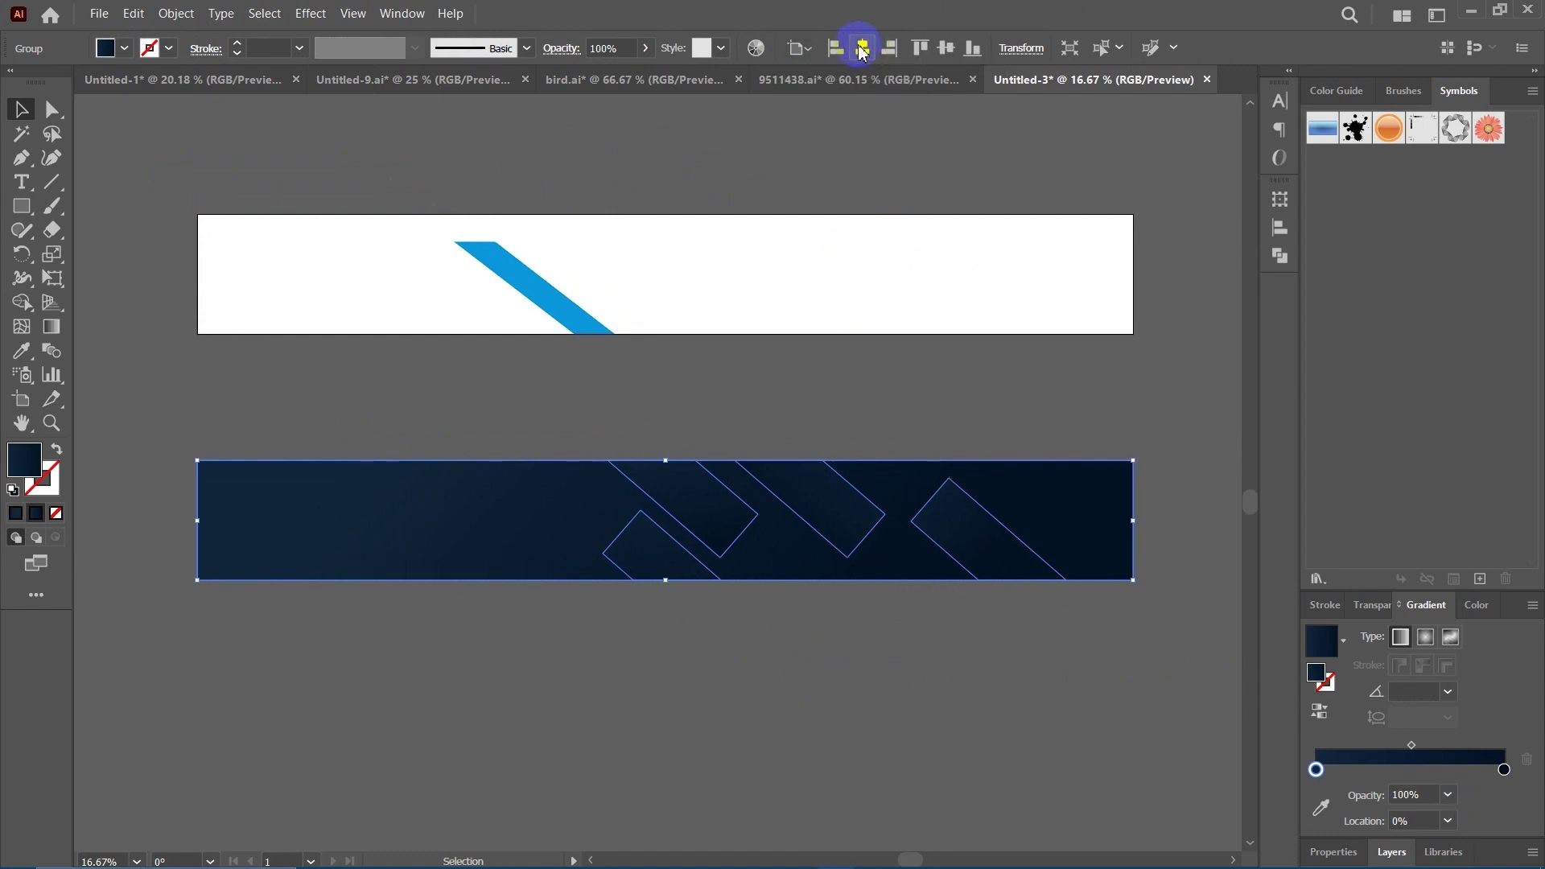
click(945, 53)
Send the navy banner group to the back, behind the white panel and blue stripe.
click(896, 265)
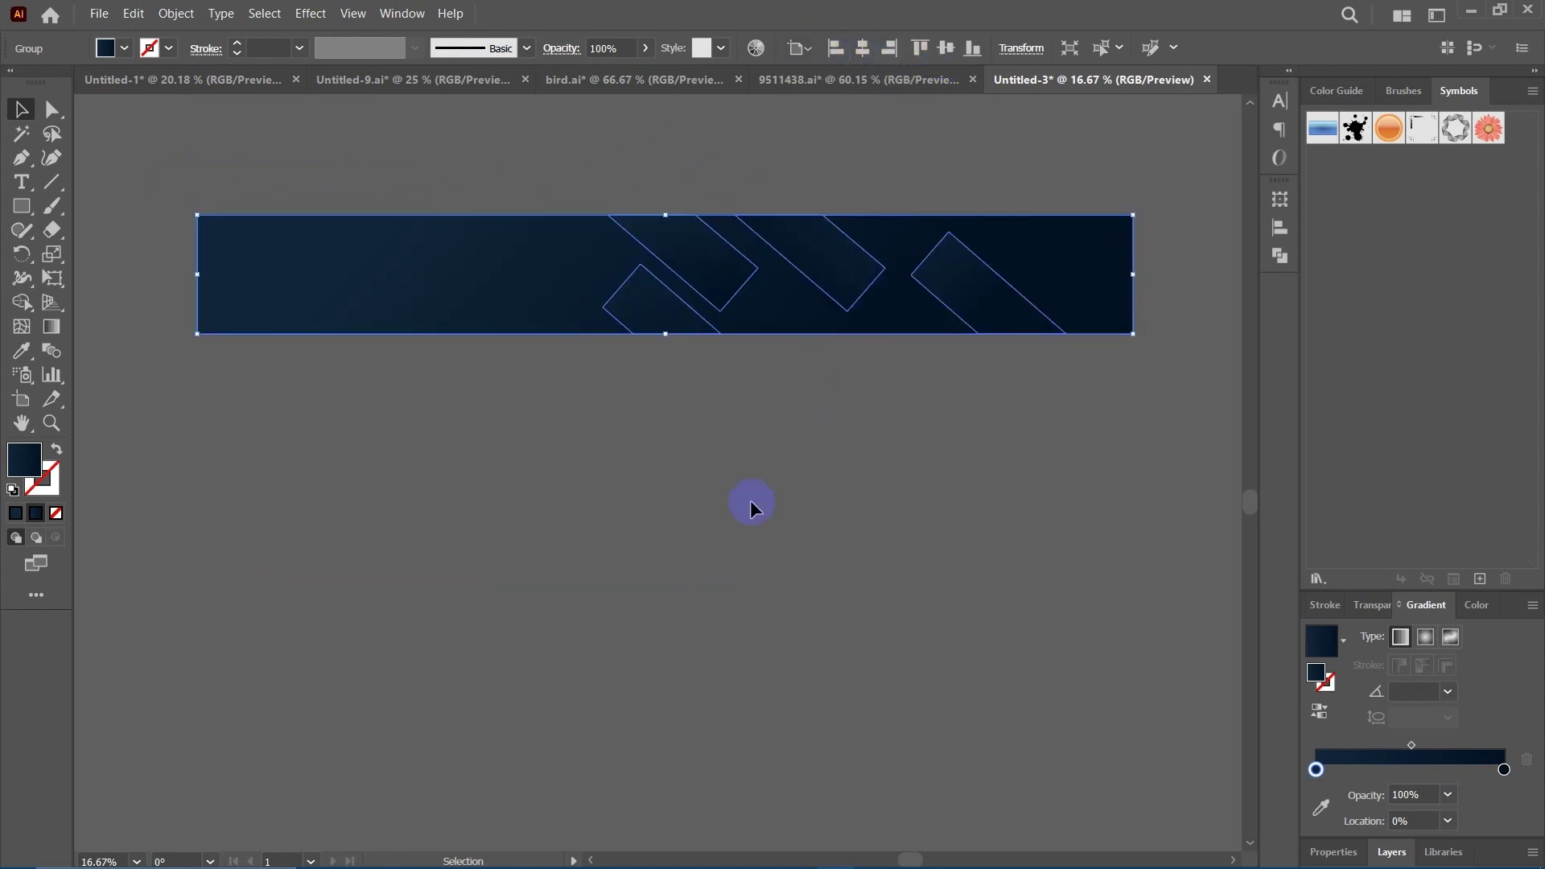
drag(674, 395, 675, 509)
right_click(765, 394)
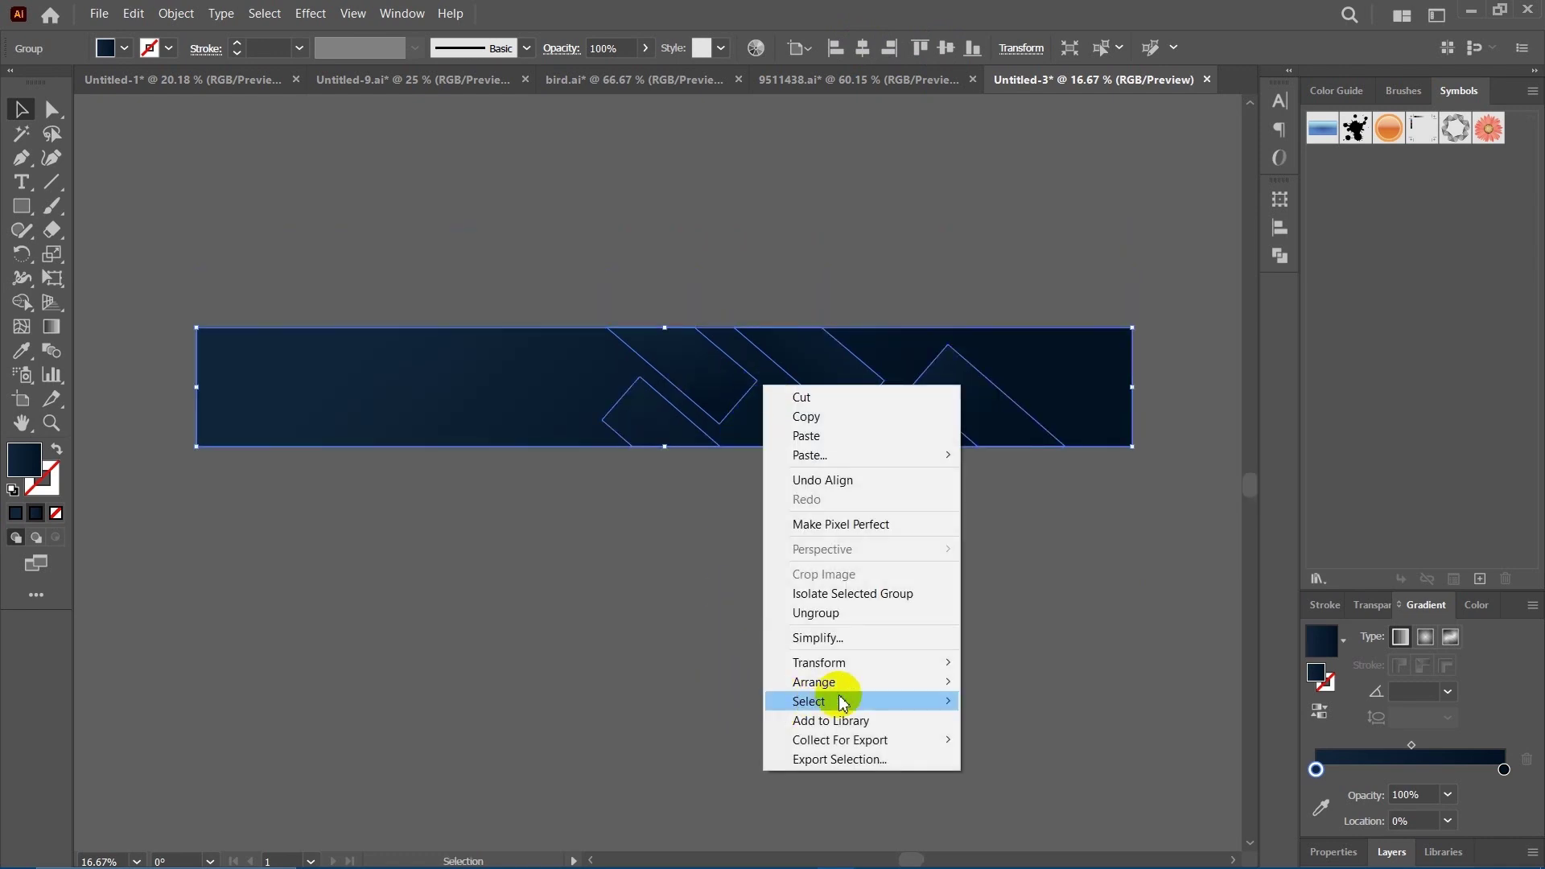
mouse_move(956, 686)
click(1021, 740)
click(908, 655)
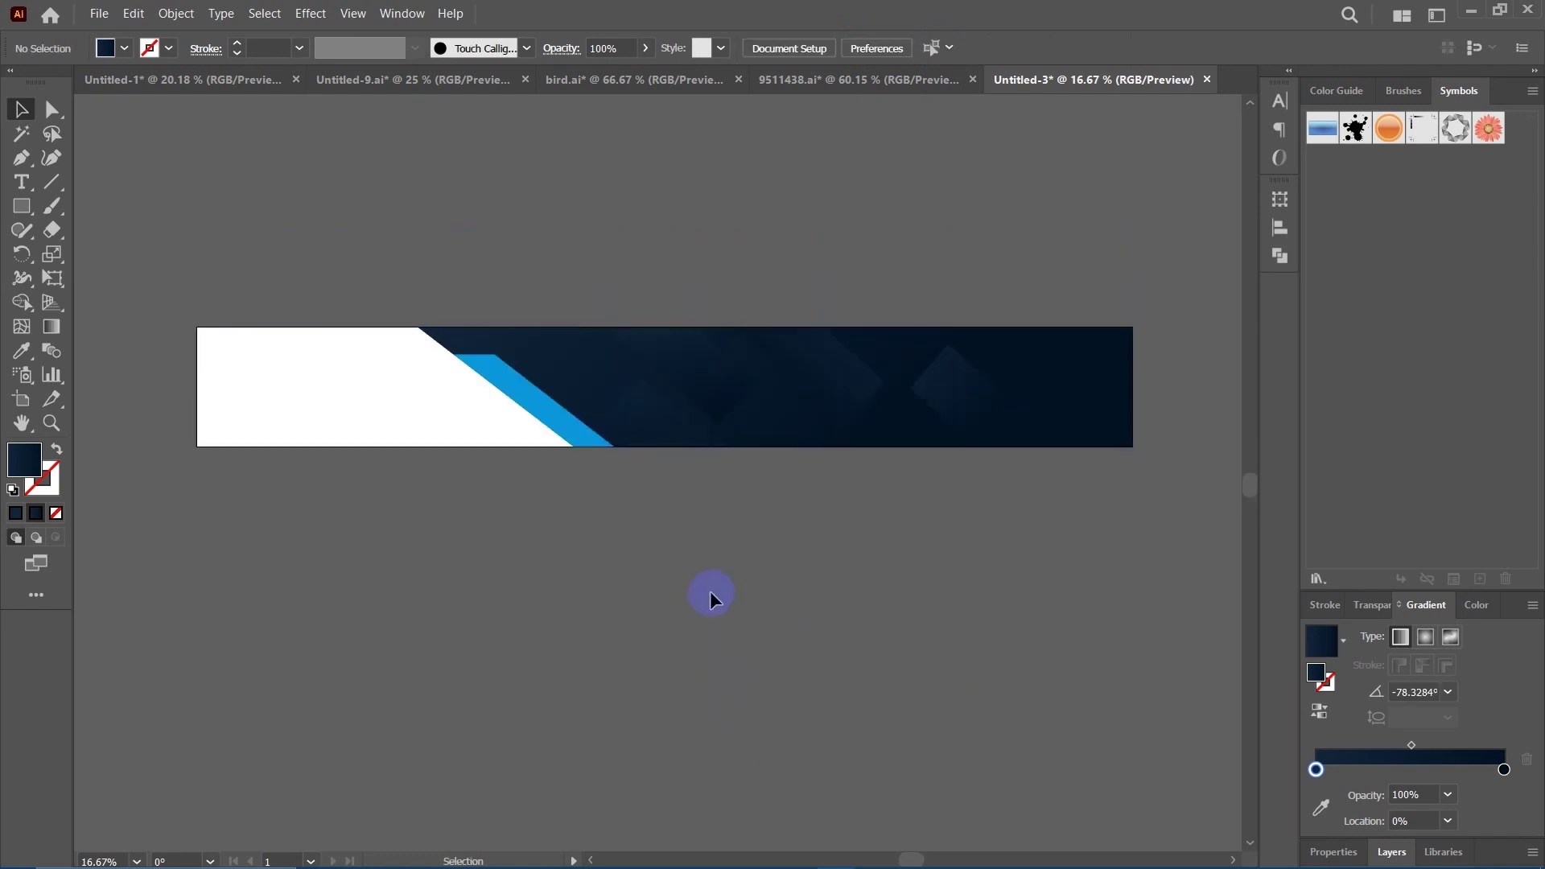
drag(600, 523, 542, 535)
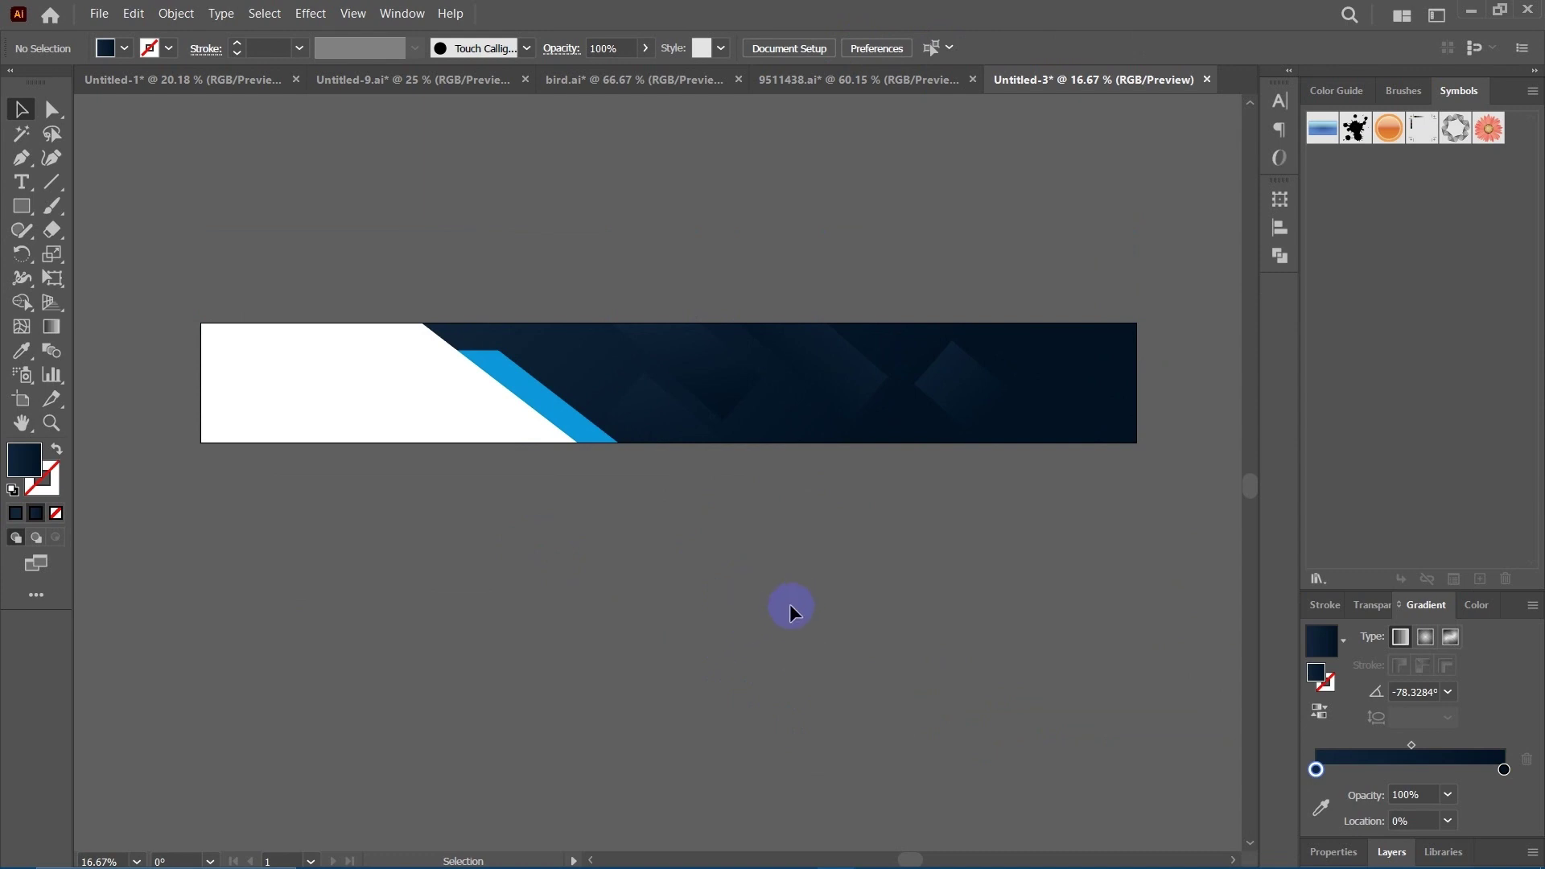
drag(638, 599, 702, 564)
drag(697, 283, 599, 272)
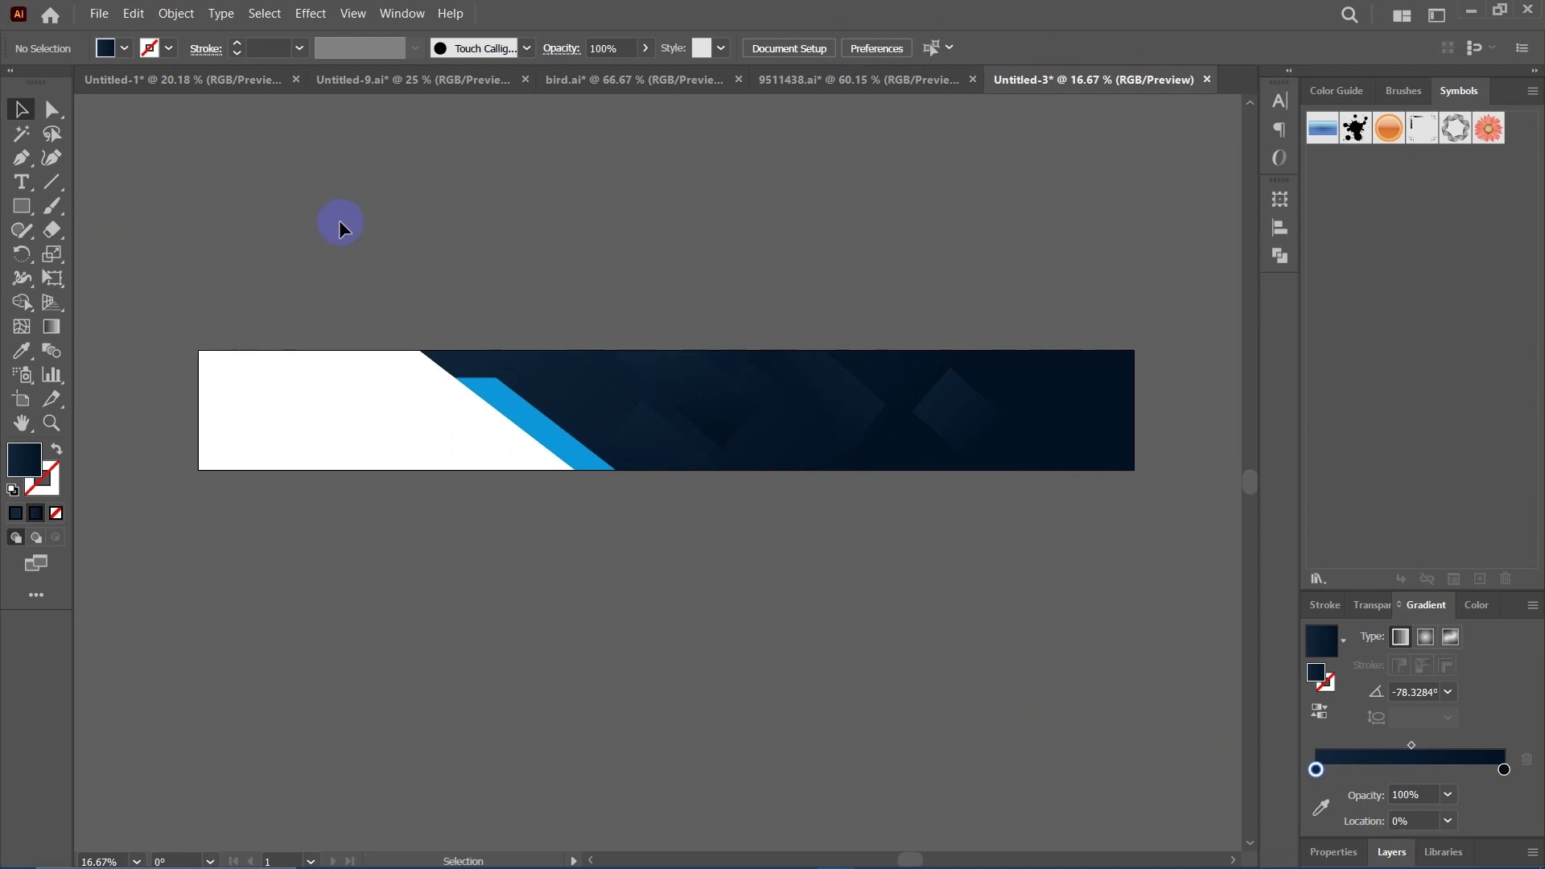
drag(340, 221, 380, 221)
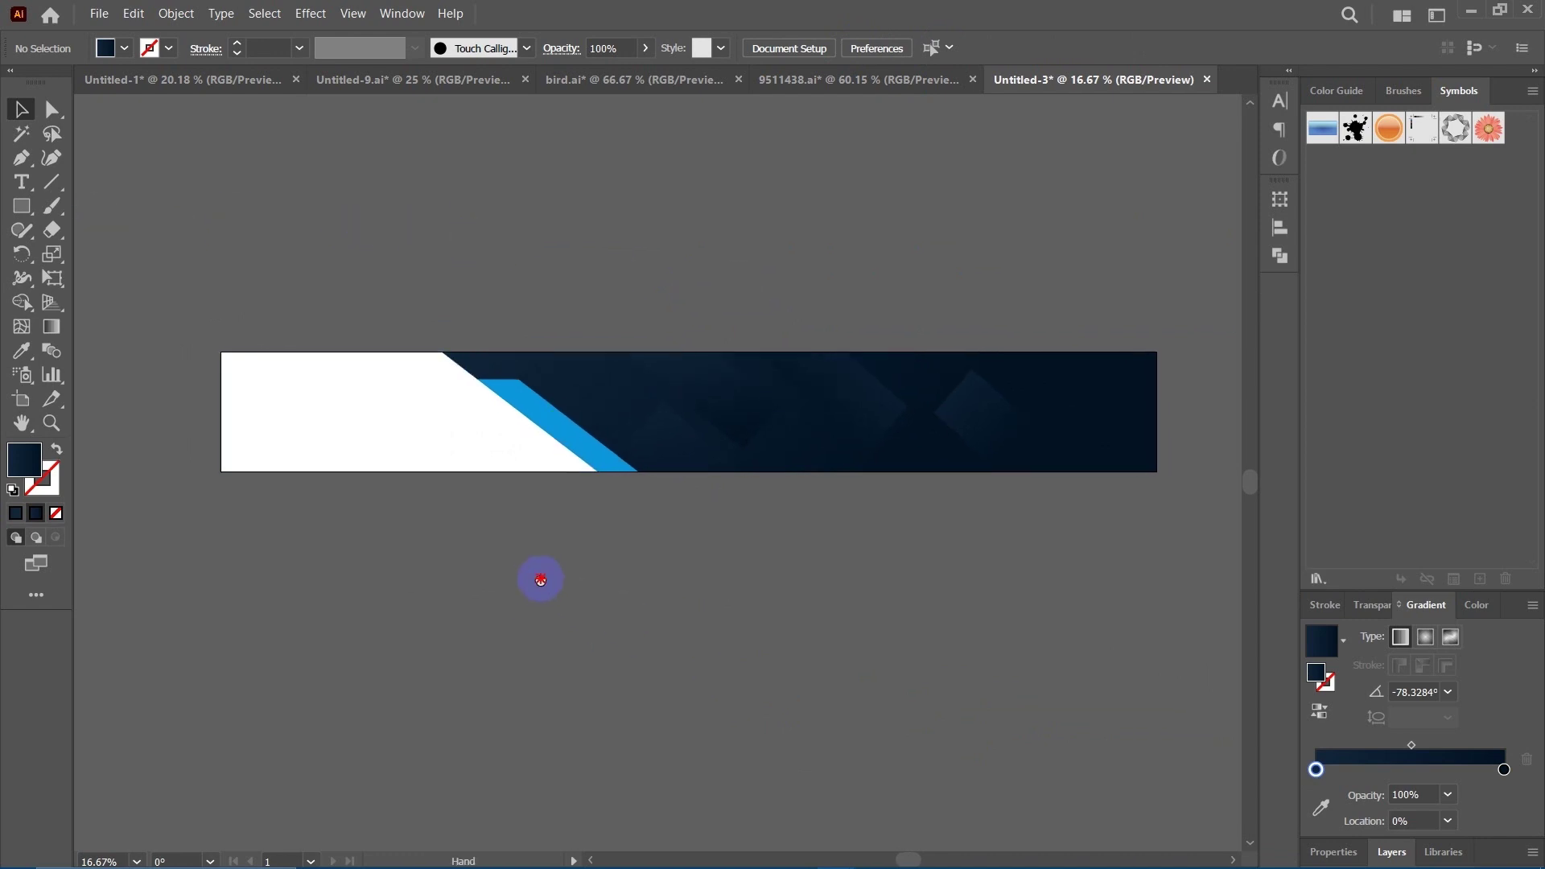
drag(540, 580, 543, 585)
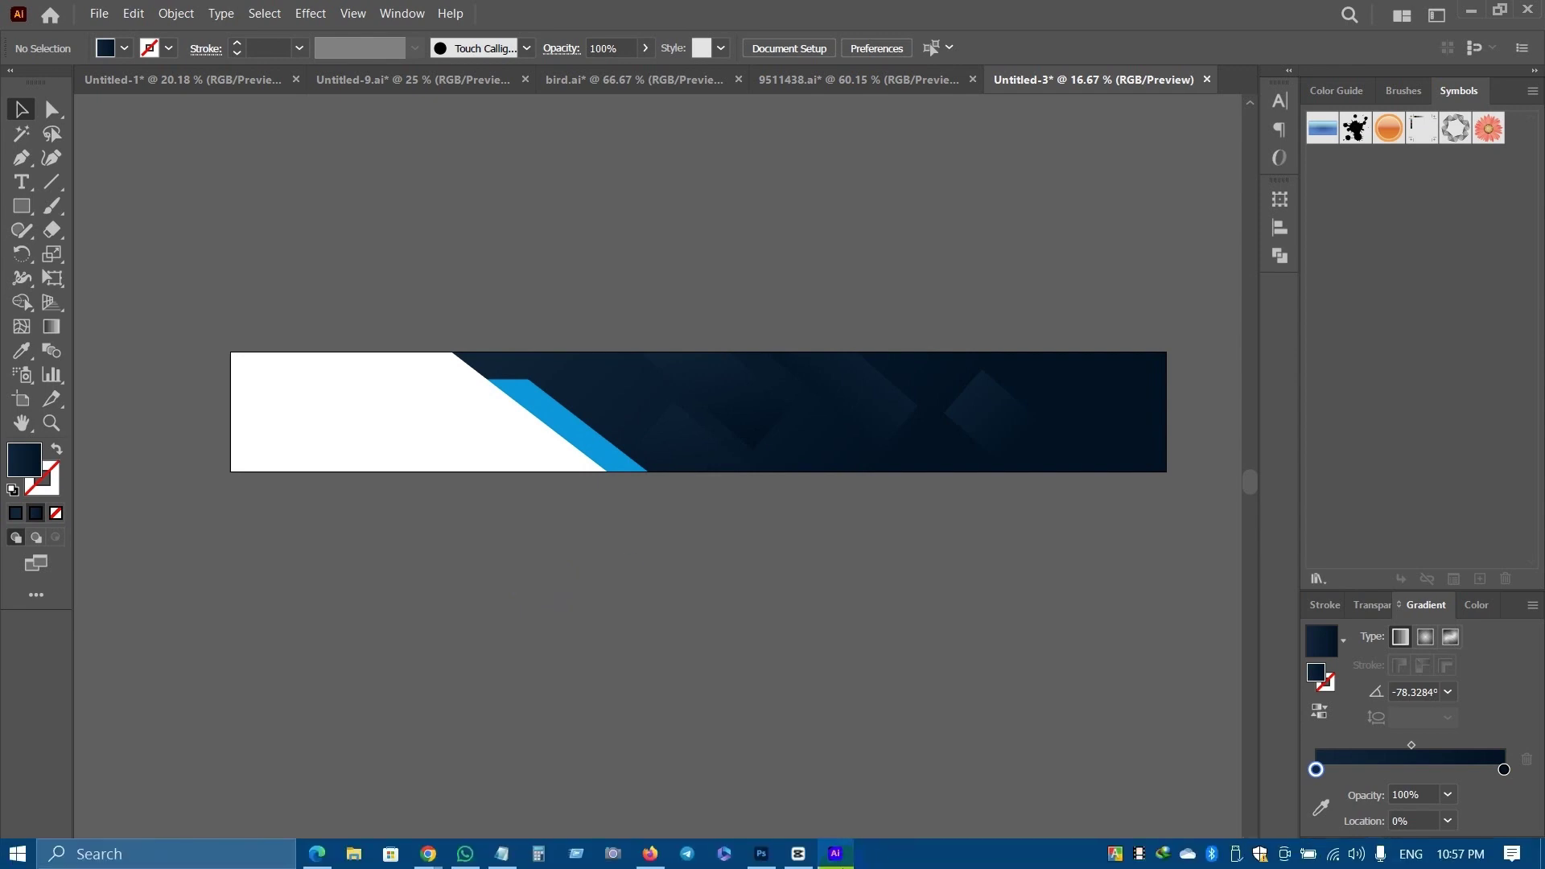
mouse_move(775, 860)
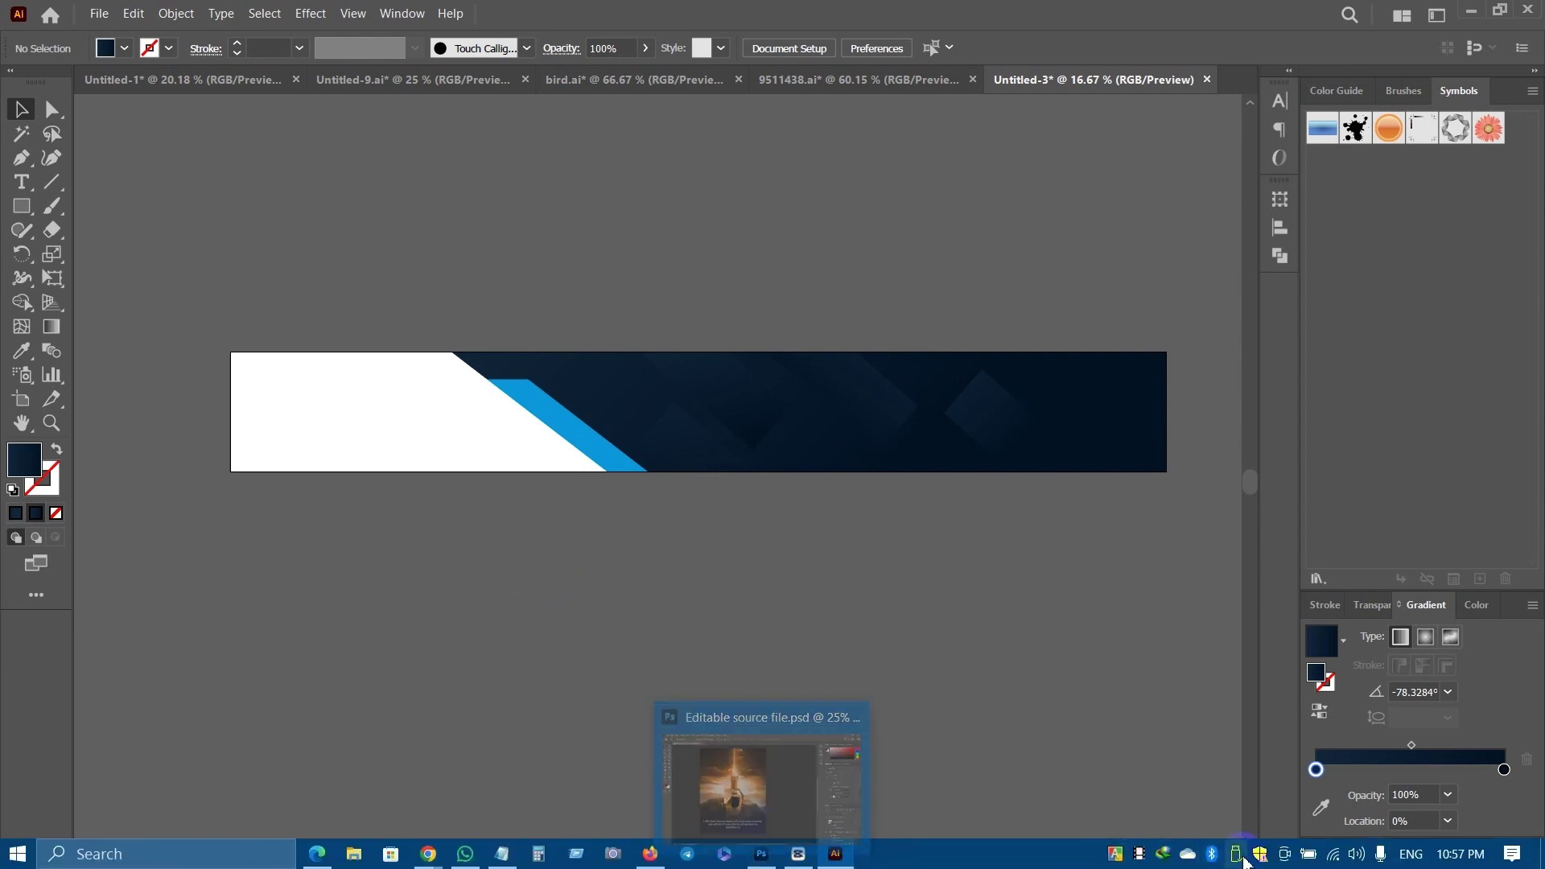
drag(655, 583, 714, 566)
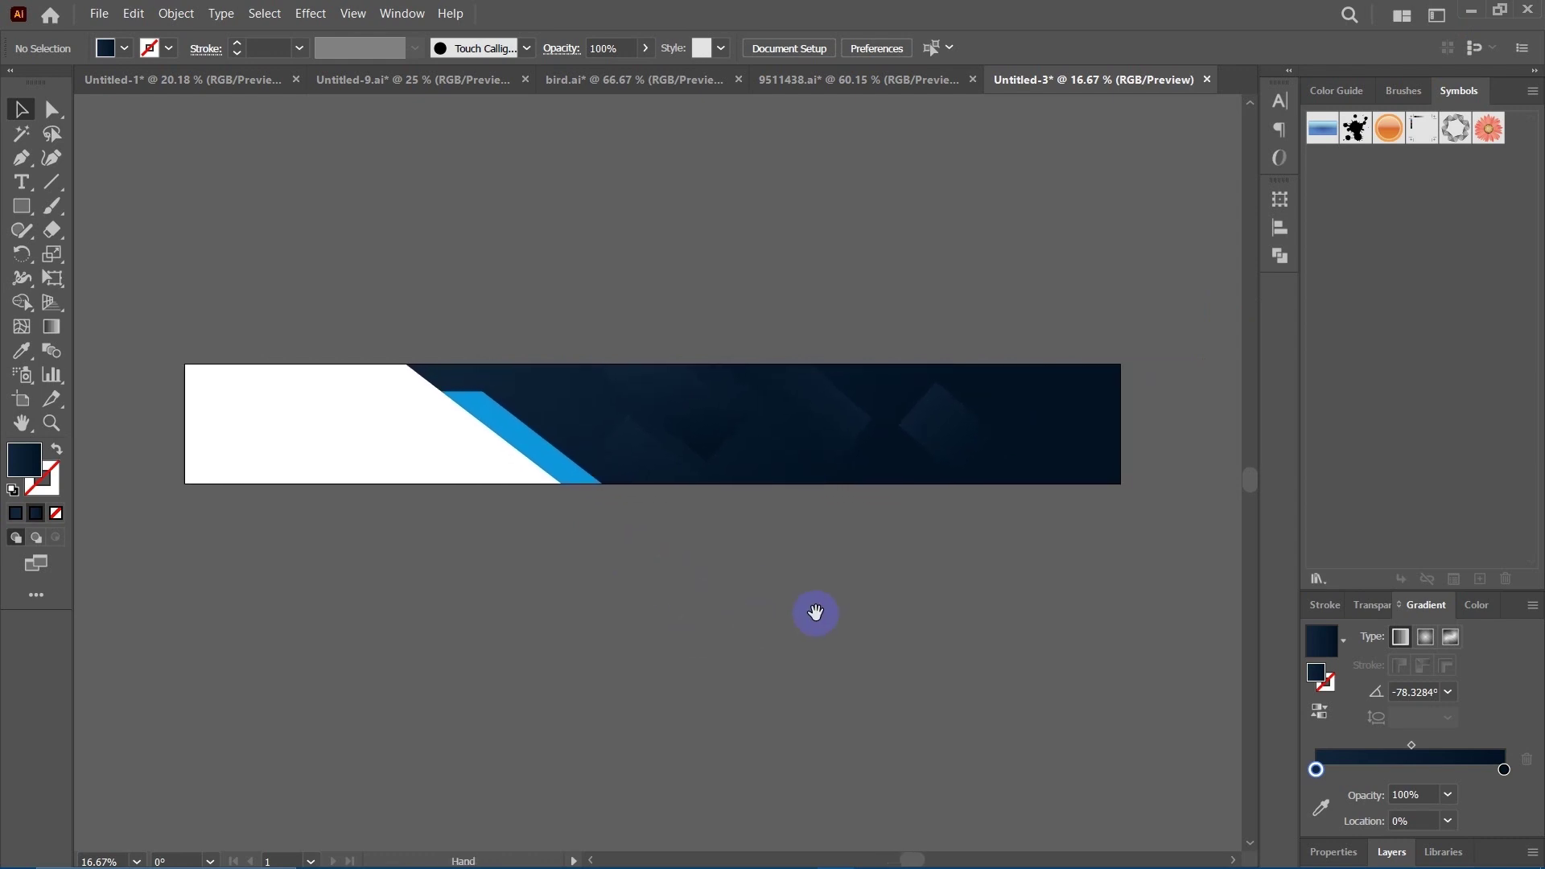
drag(817, 614, 846, 599)
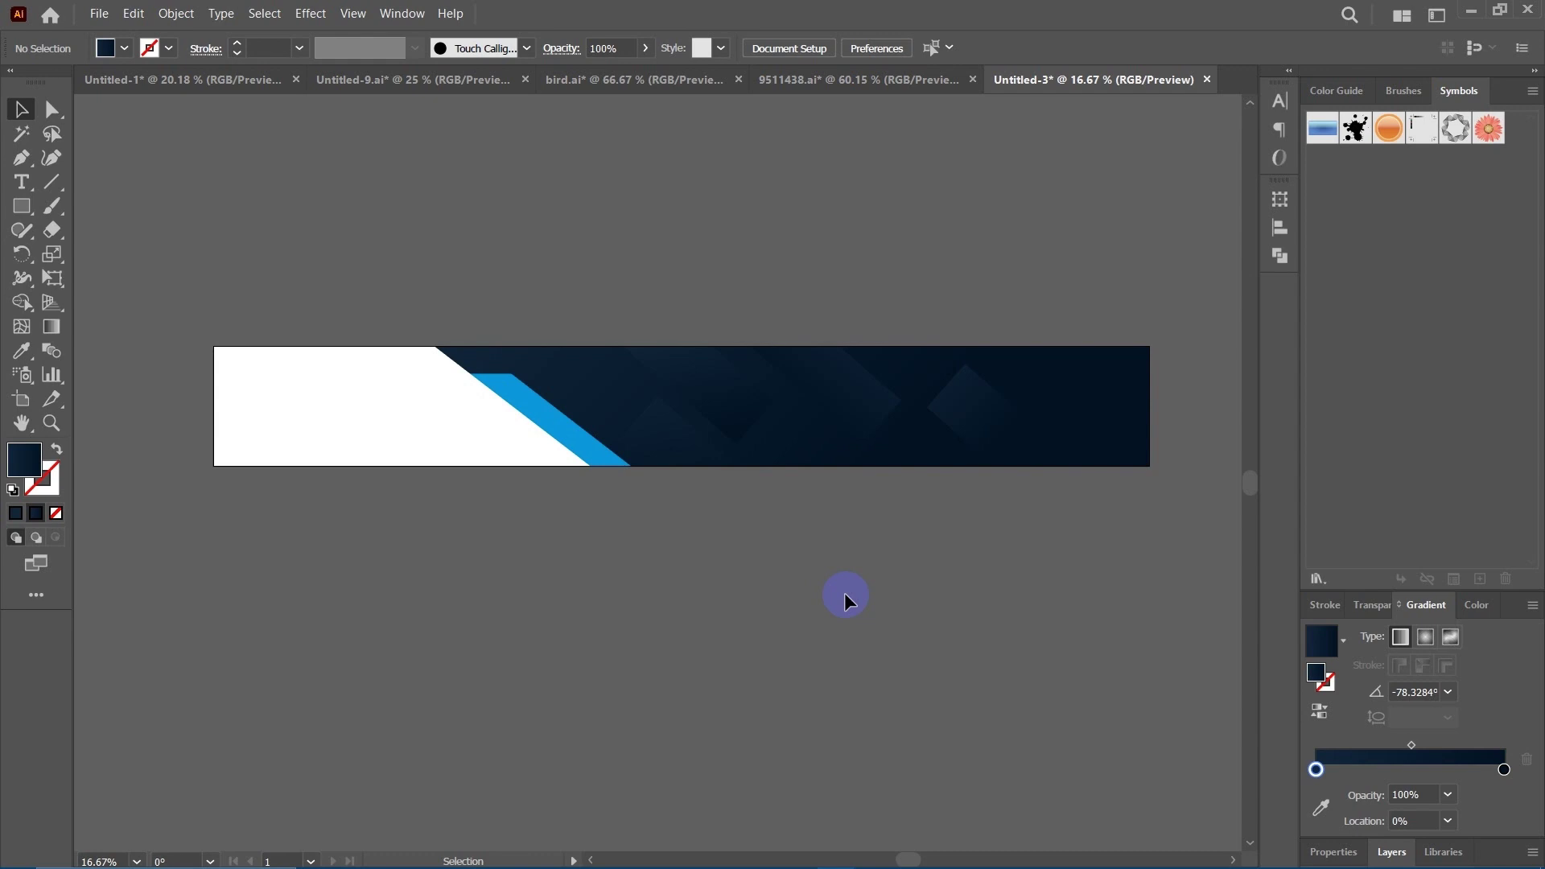
scroll(854, 596, down, 1)
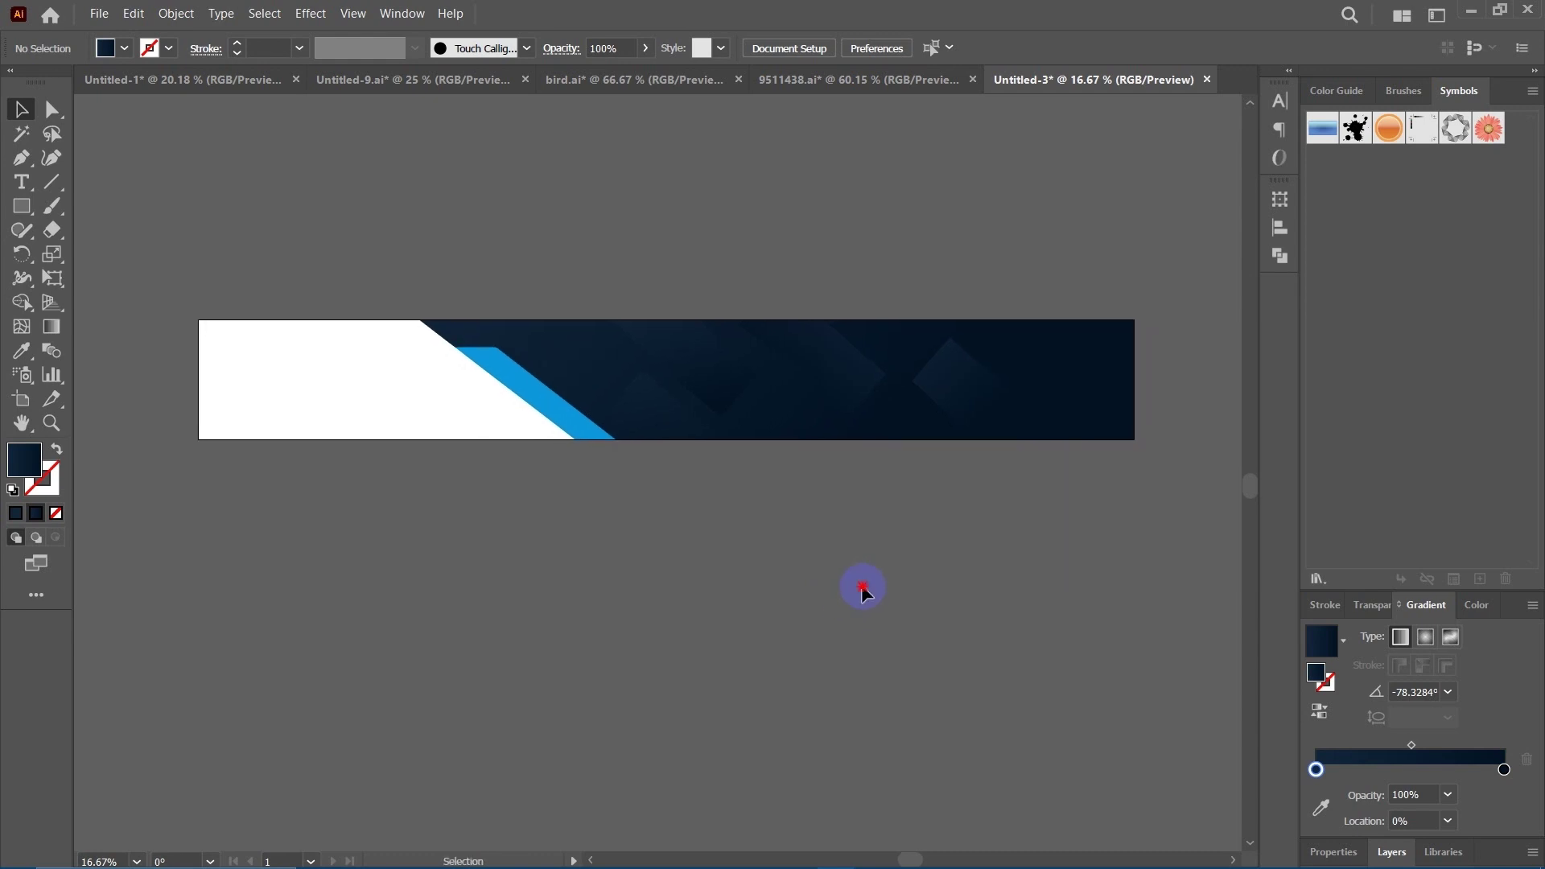
scroll(841, 588, up, 1)
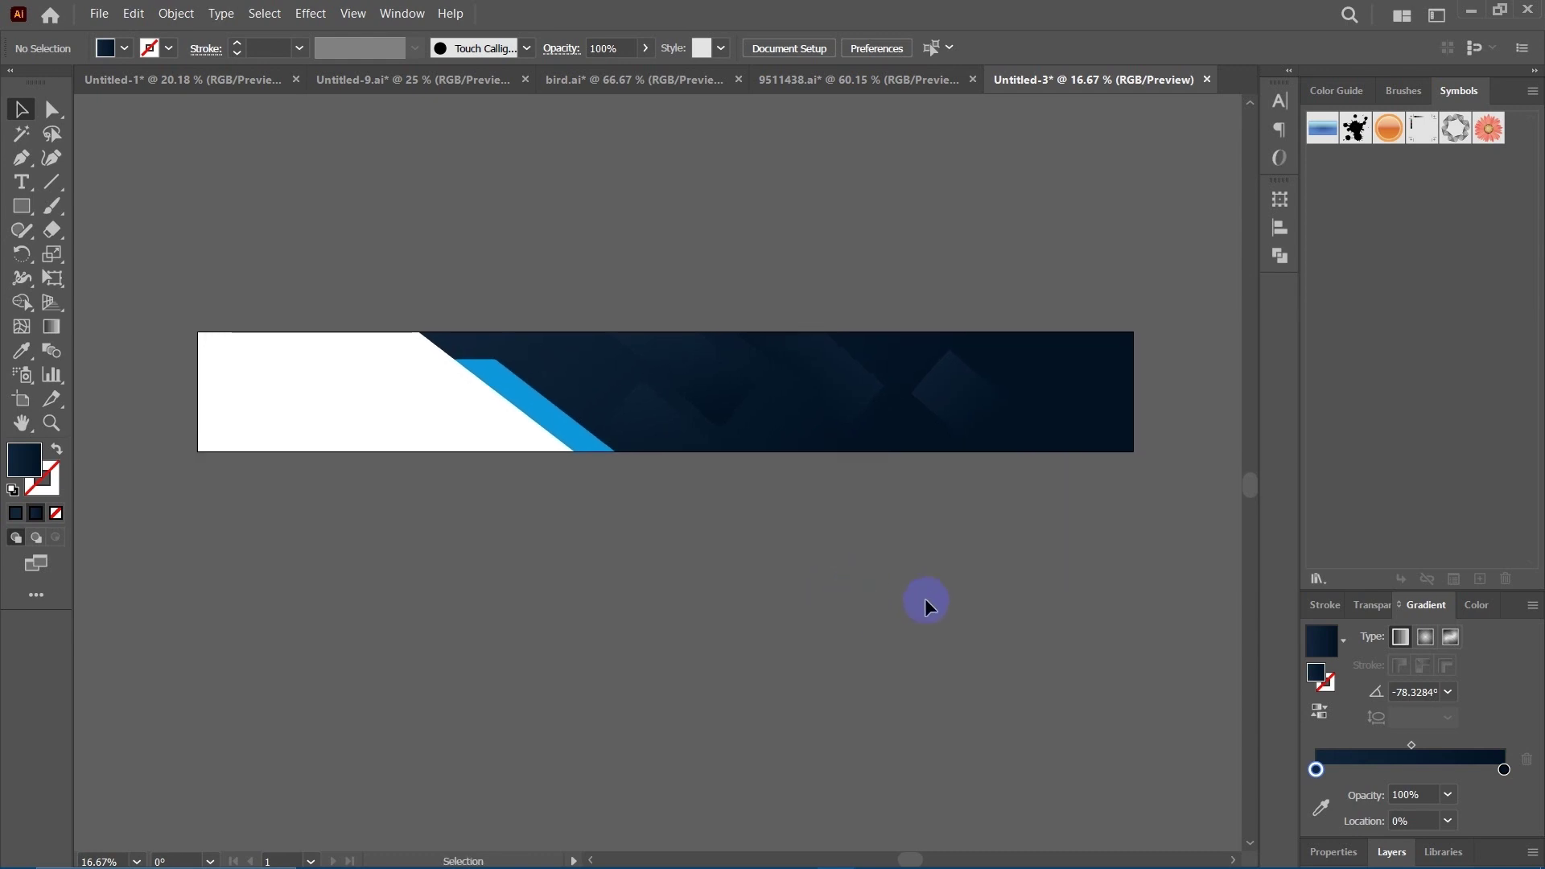
scroll(893, 600, left, 1)
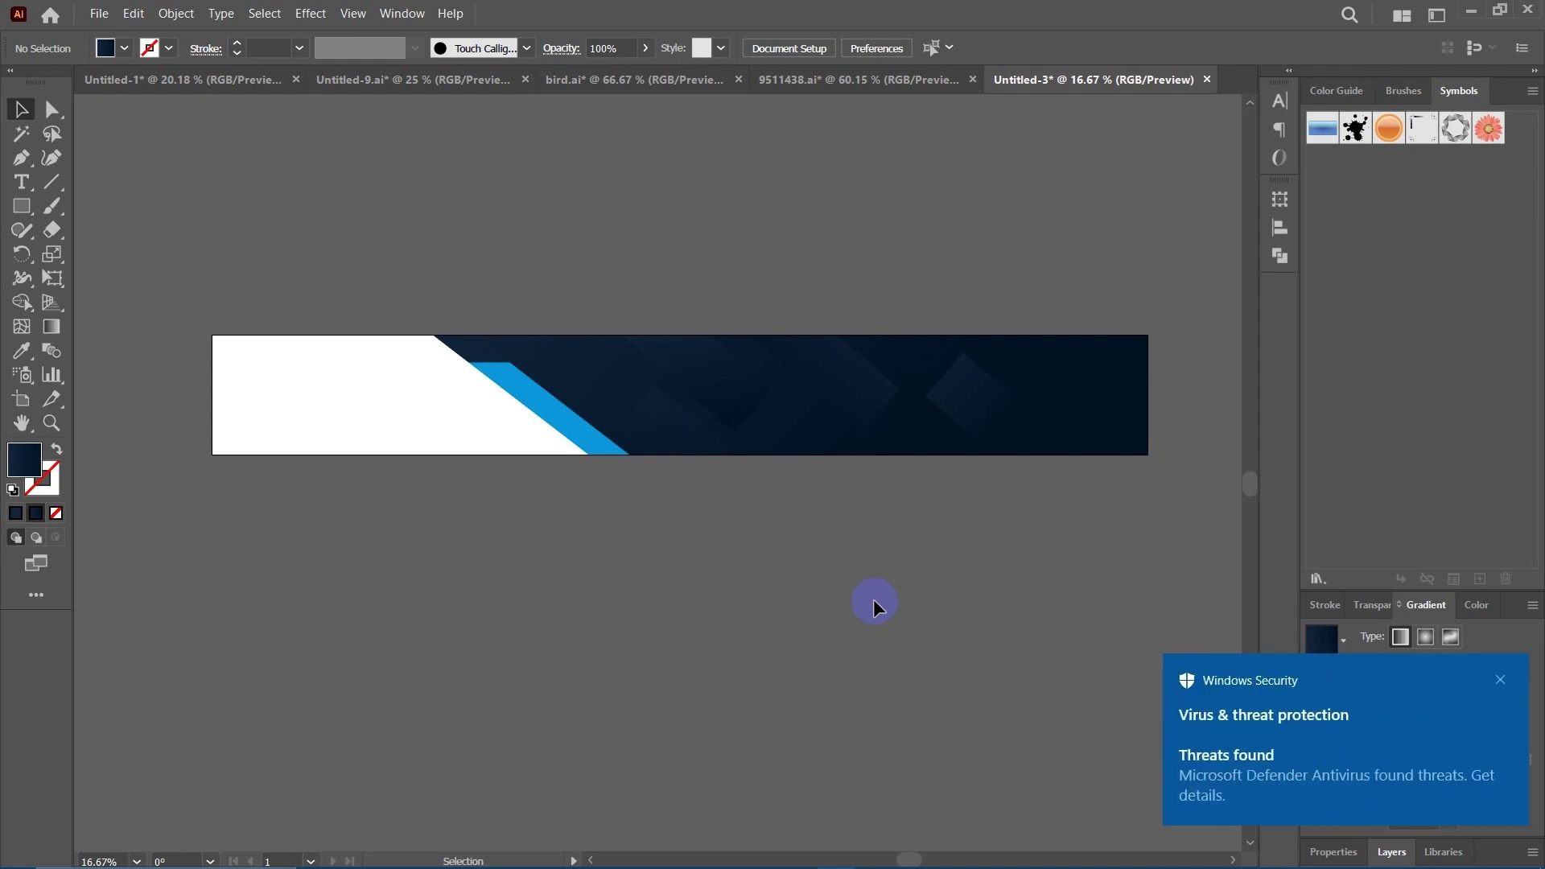
click(1502, 681)
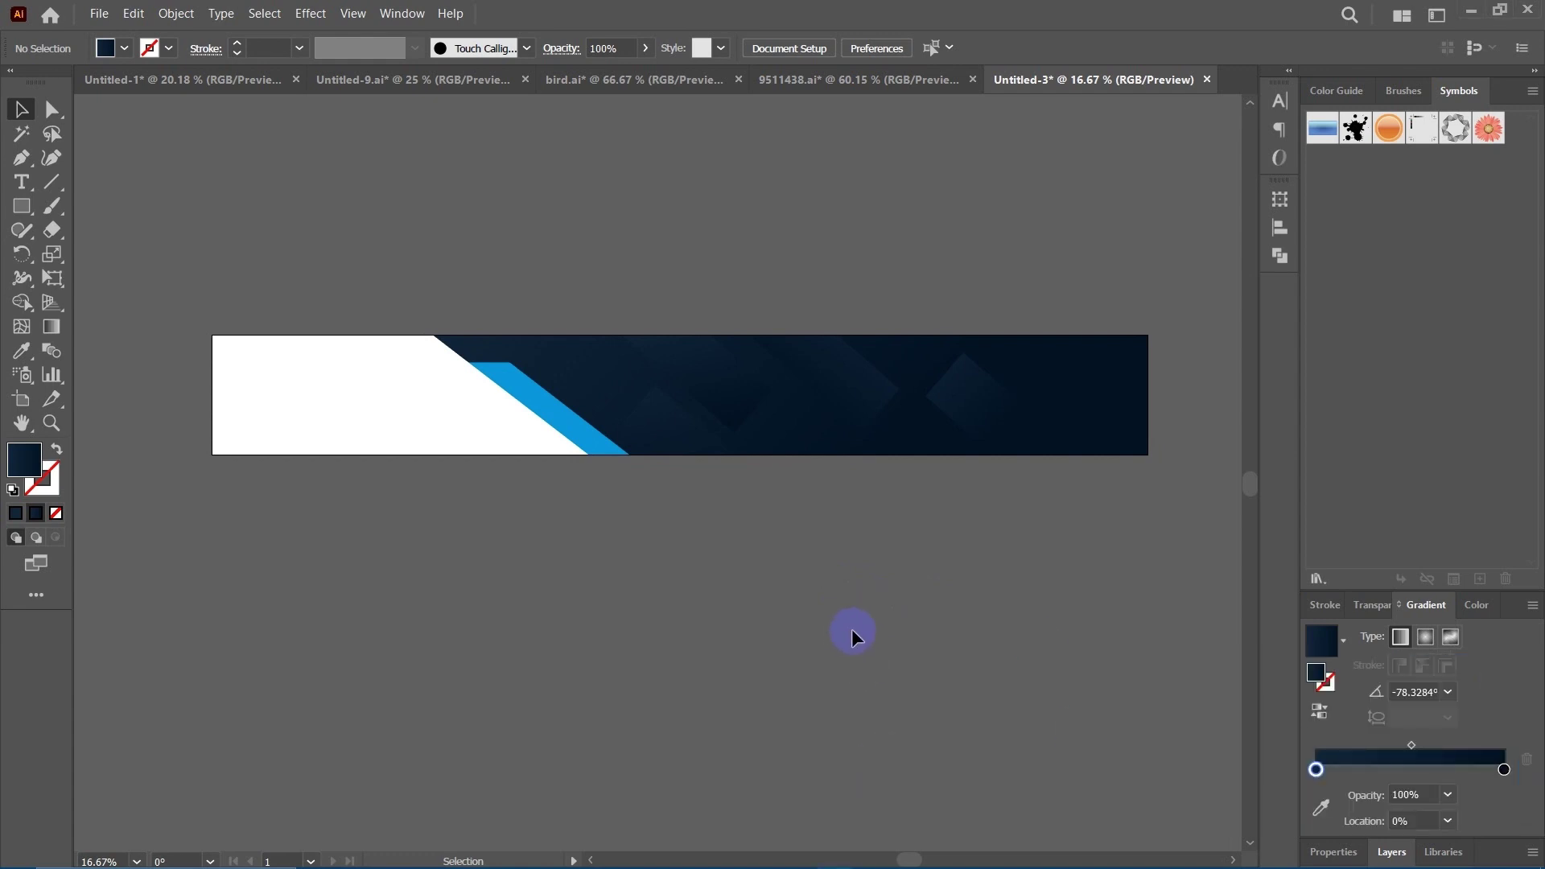
scroll(852, 629, up, 1)
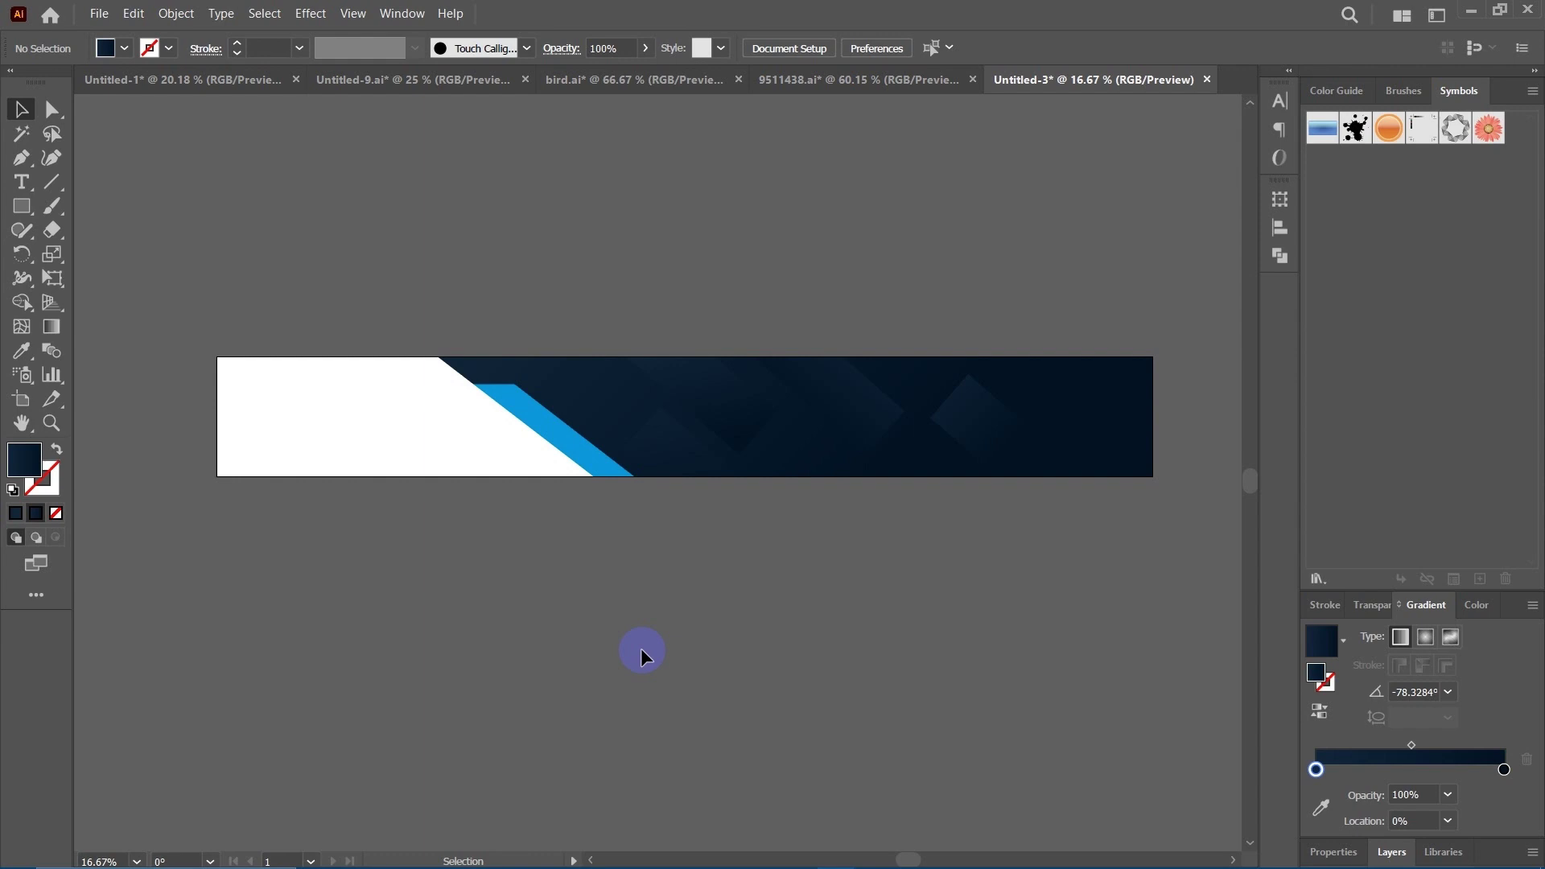
click(708, 628)
scroll(700, 668, right, 1)
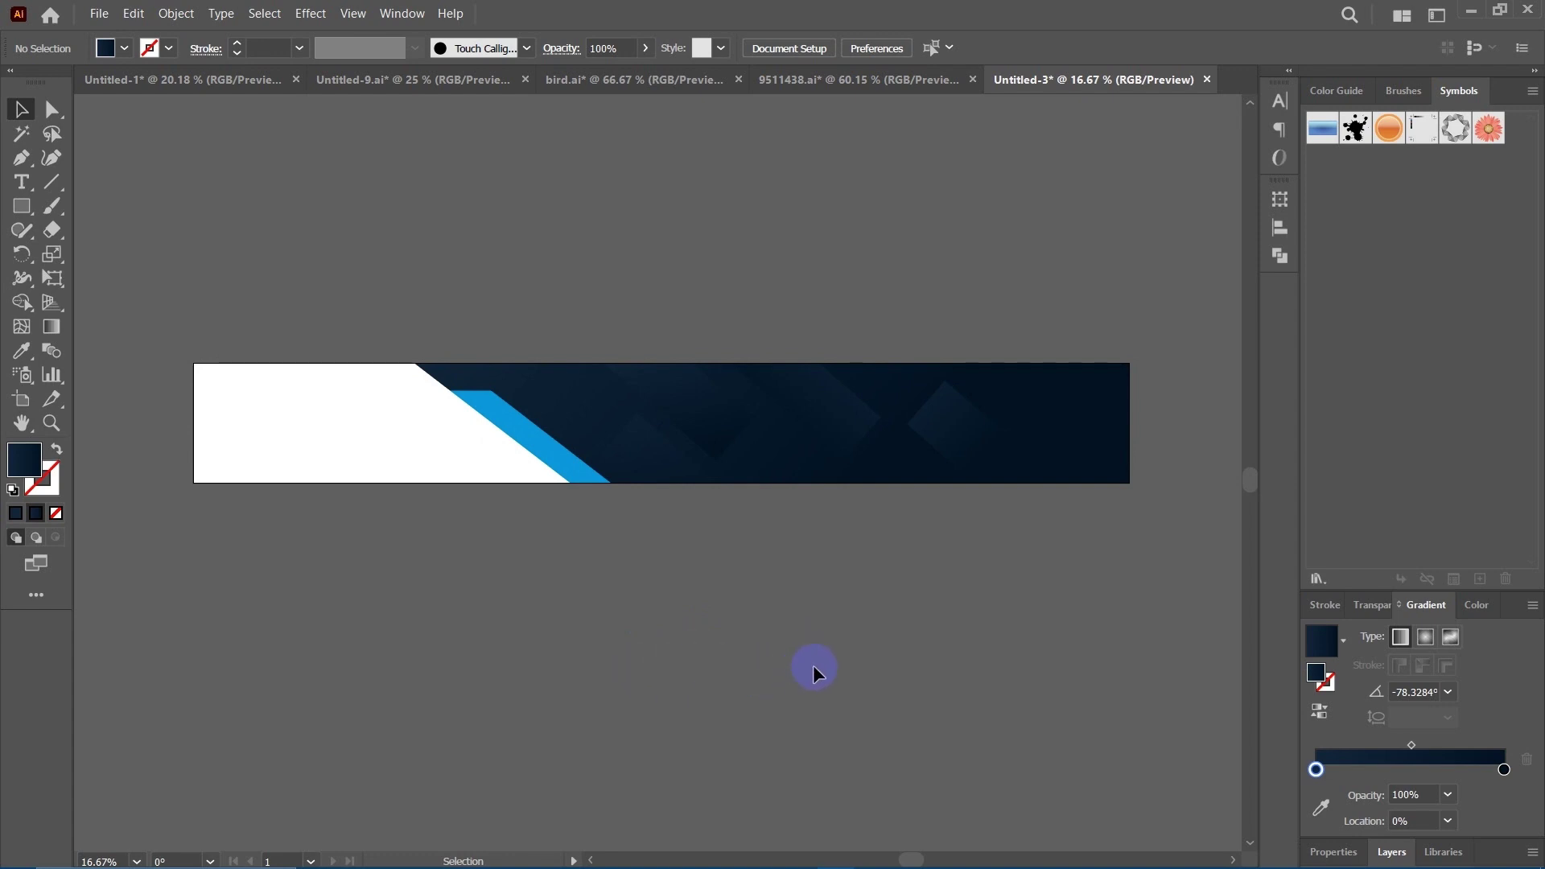
scroll(797, 664, right, 1)
click(866, 637)
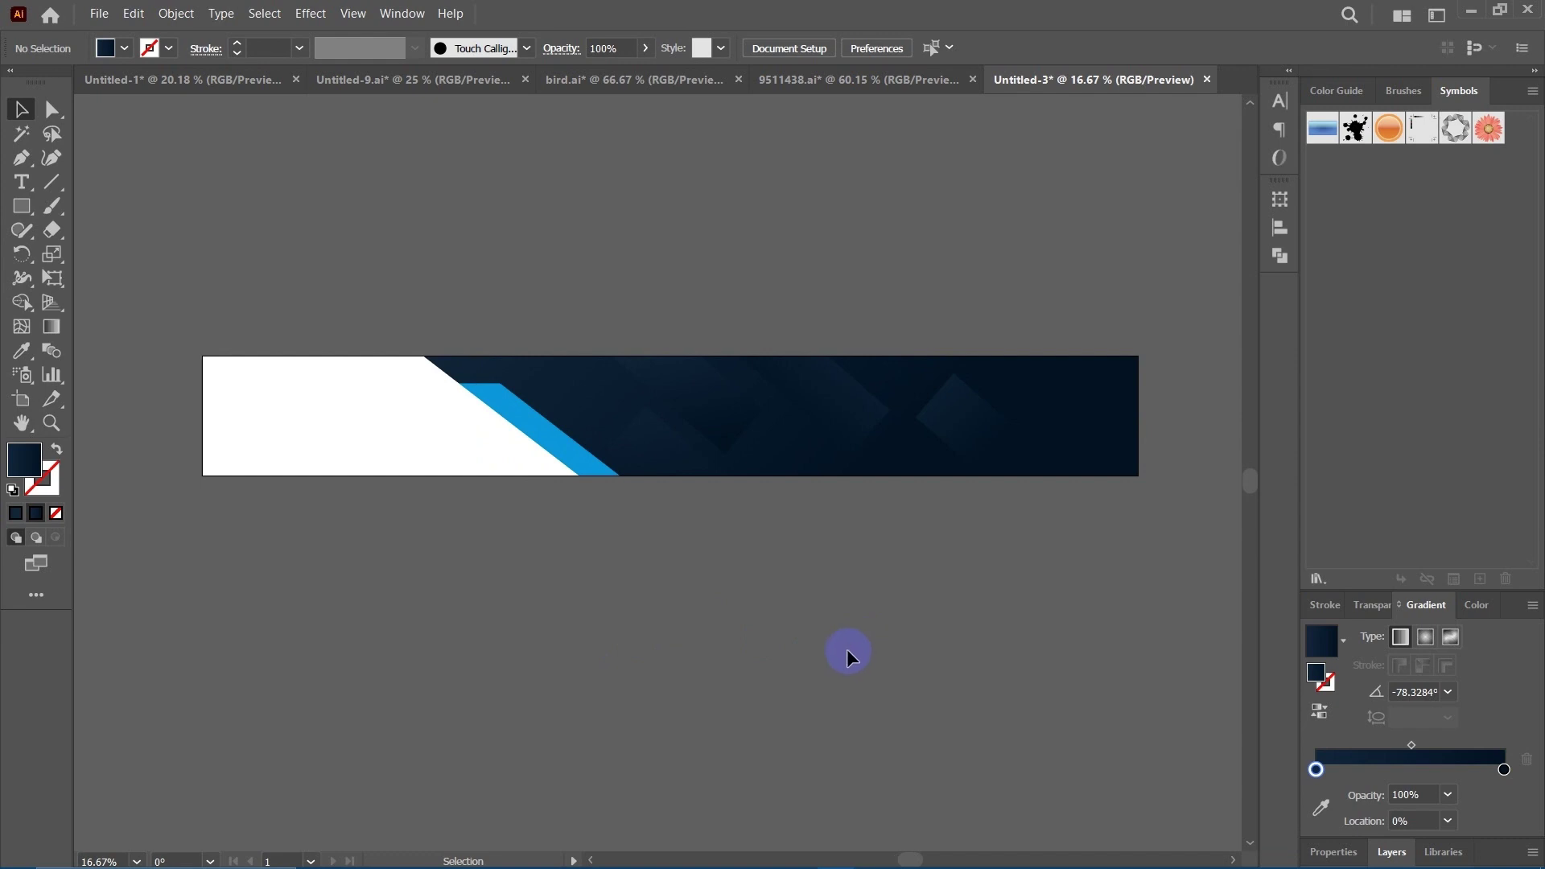
scroll(865, 632, right, 1)
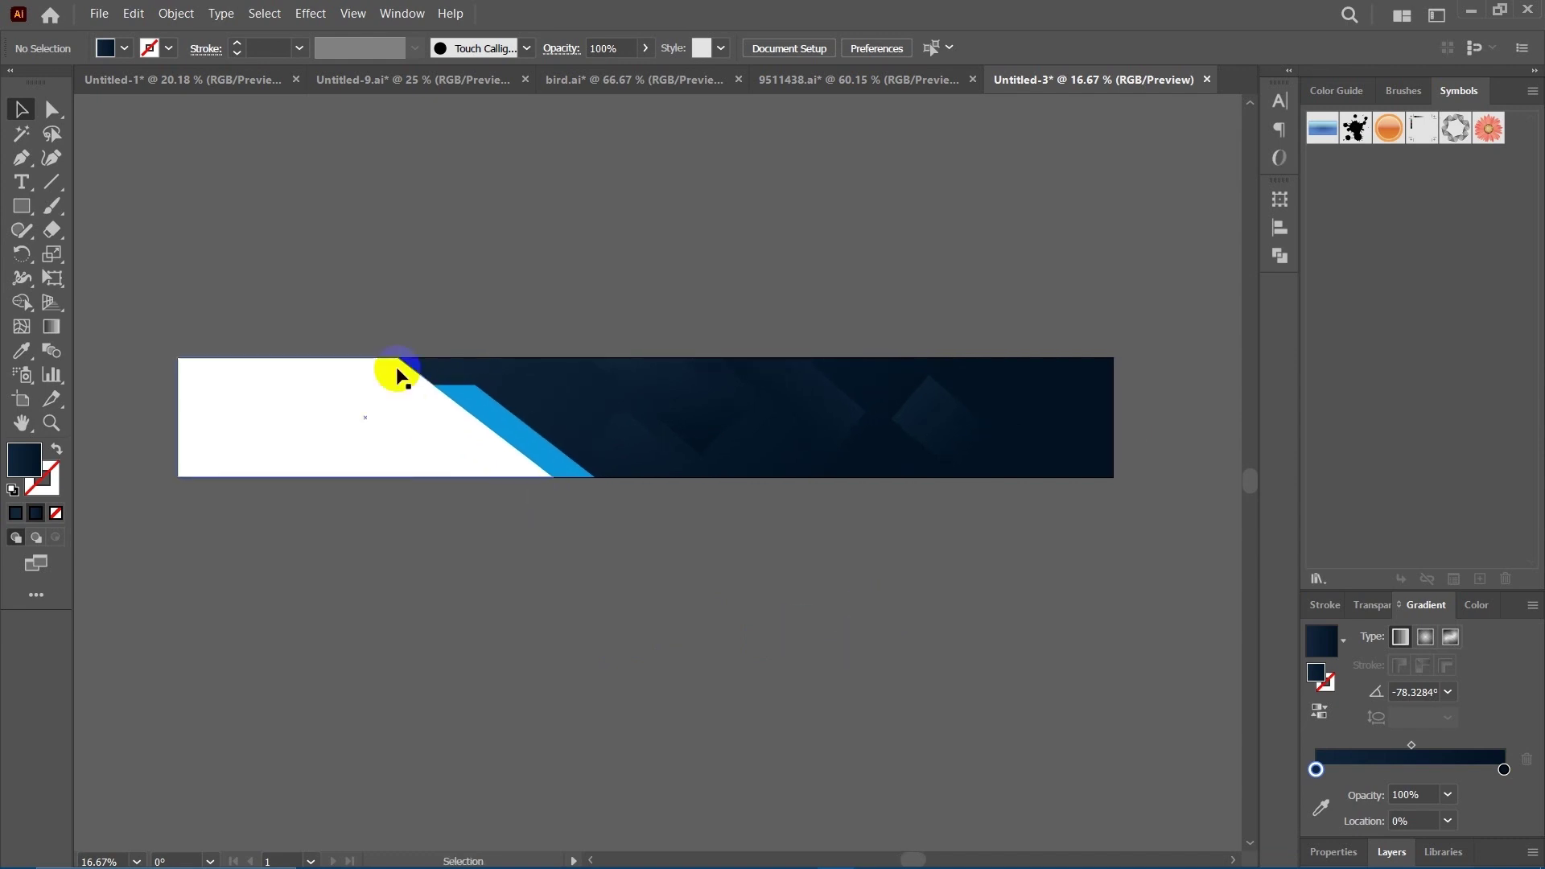
drag(141, 287, 1138, 568)
scroll(725, 601, left, 1)
scroll(738, 535, right, 2)
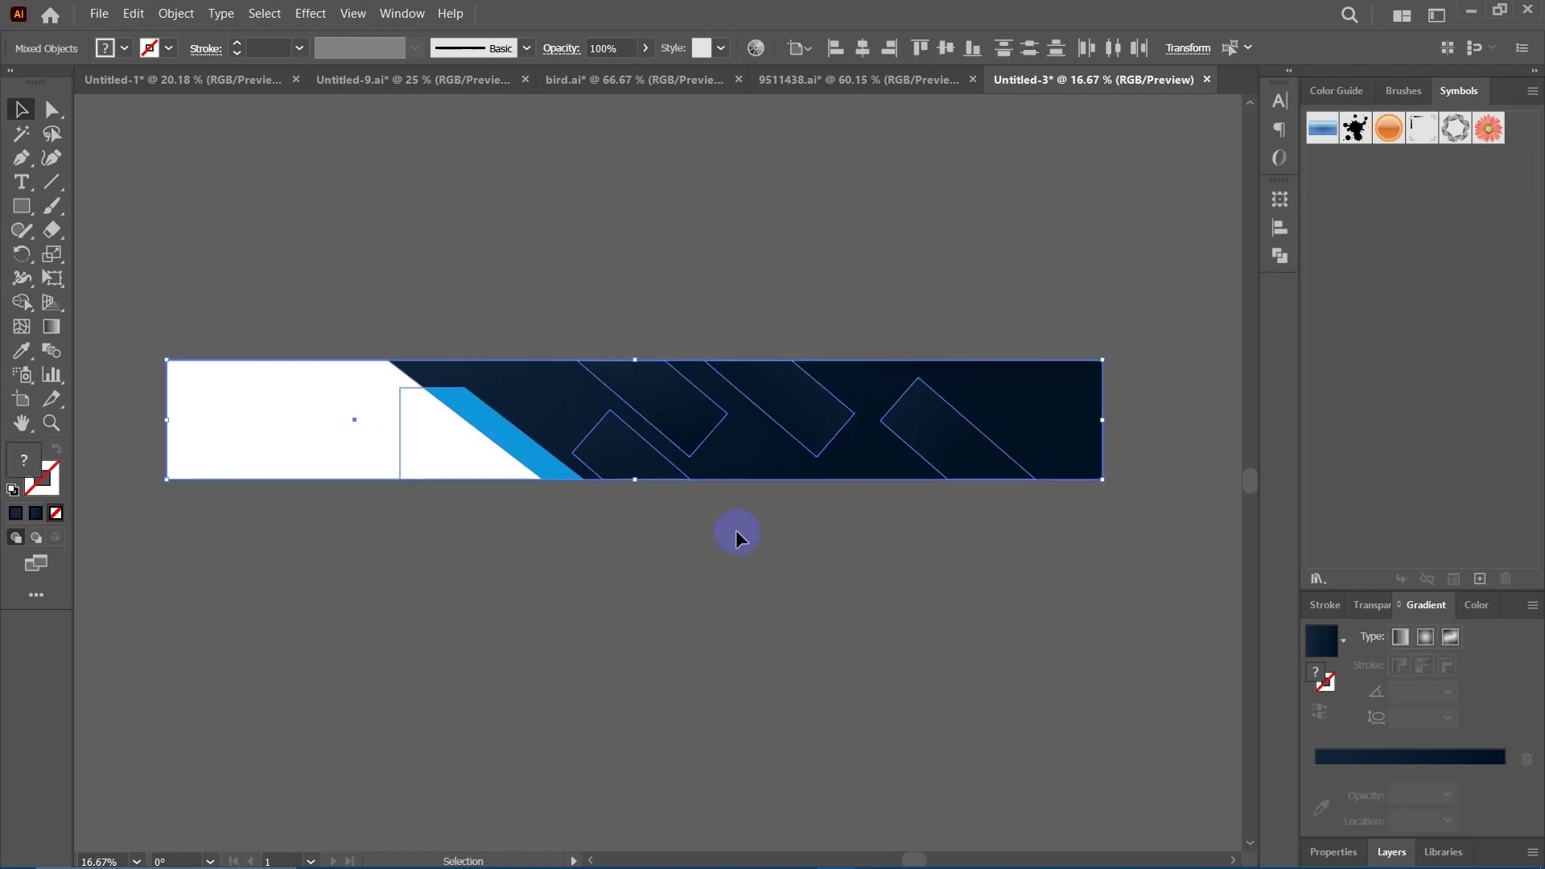
drag(717, 447, 718, 448)
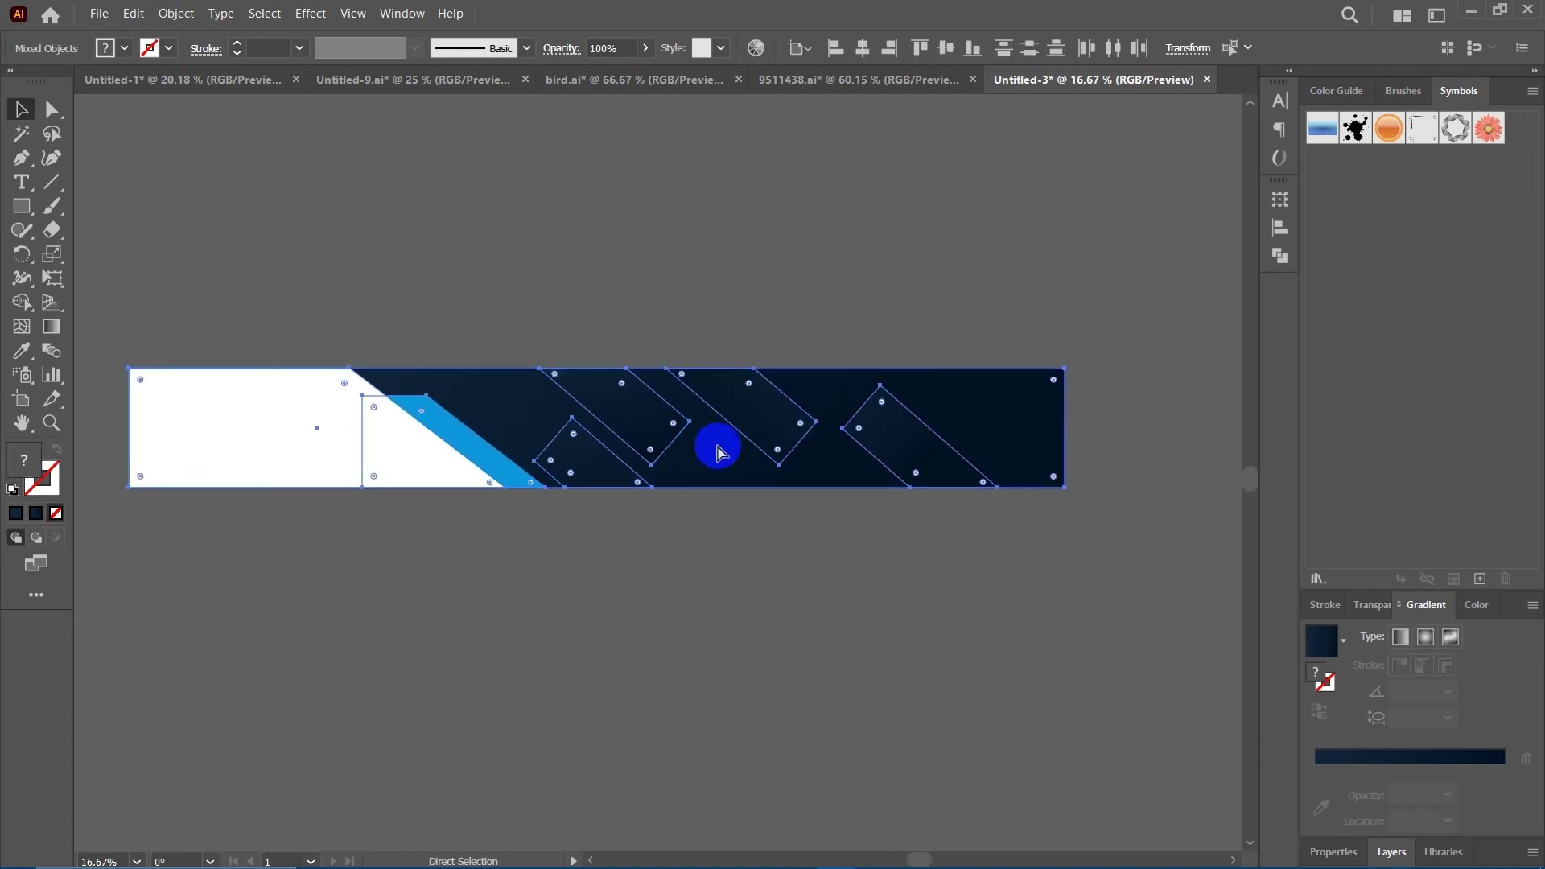
click(753, 624)
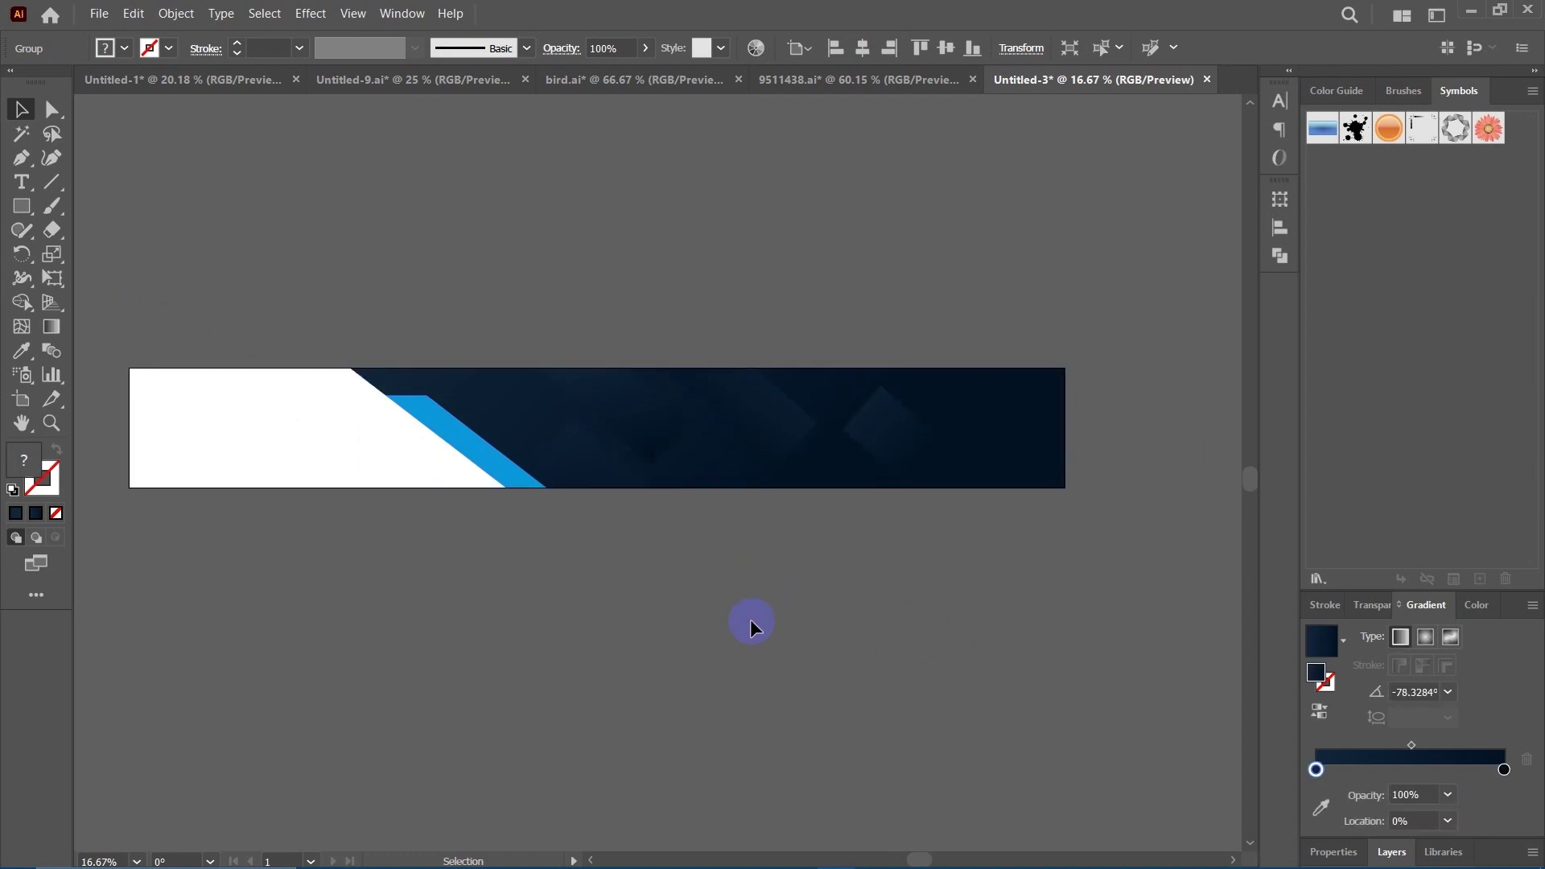
drag(662, 619, 687, 603)
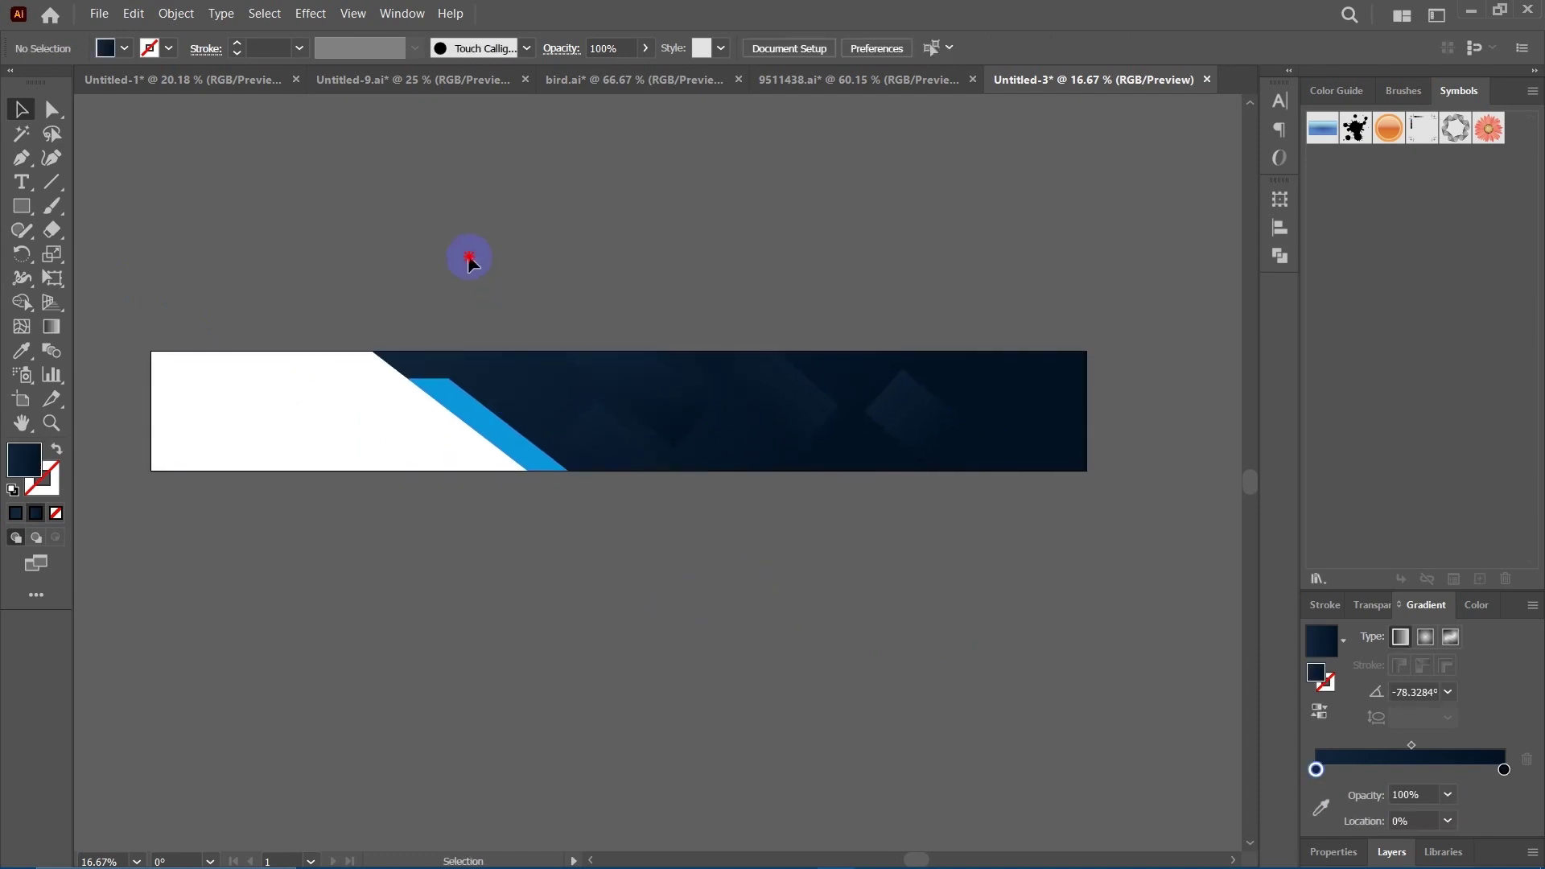
drag(397, 233, 427, 236)
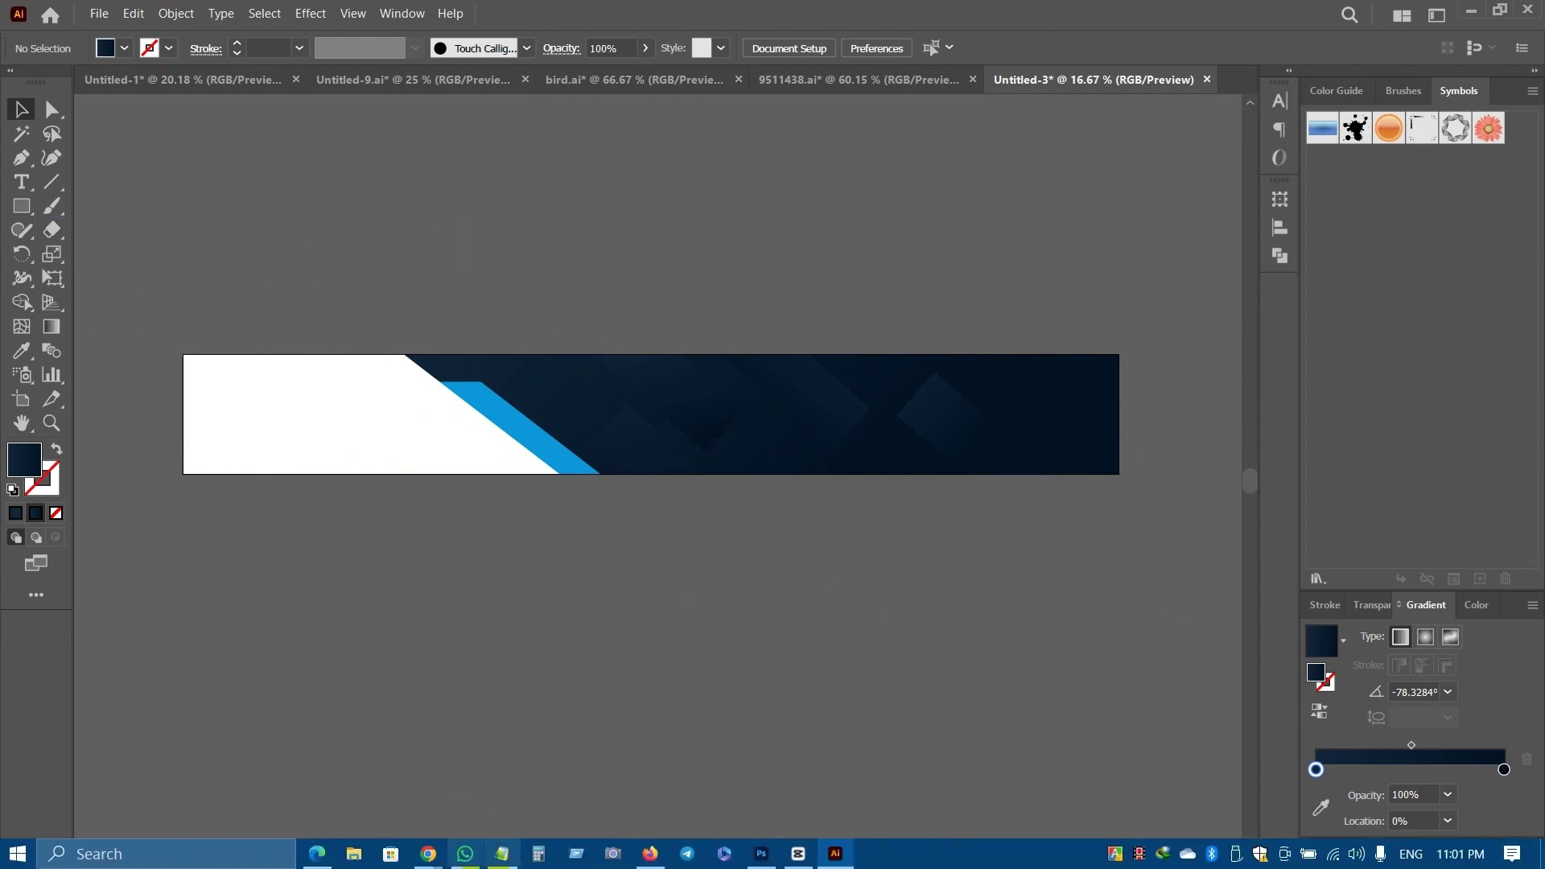
Copy the name 'Design Scape' from the Behance page and minimise Firefox.
click(650, 854)
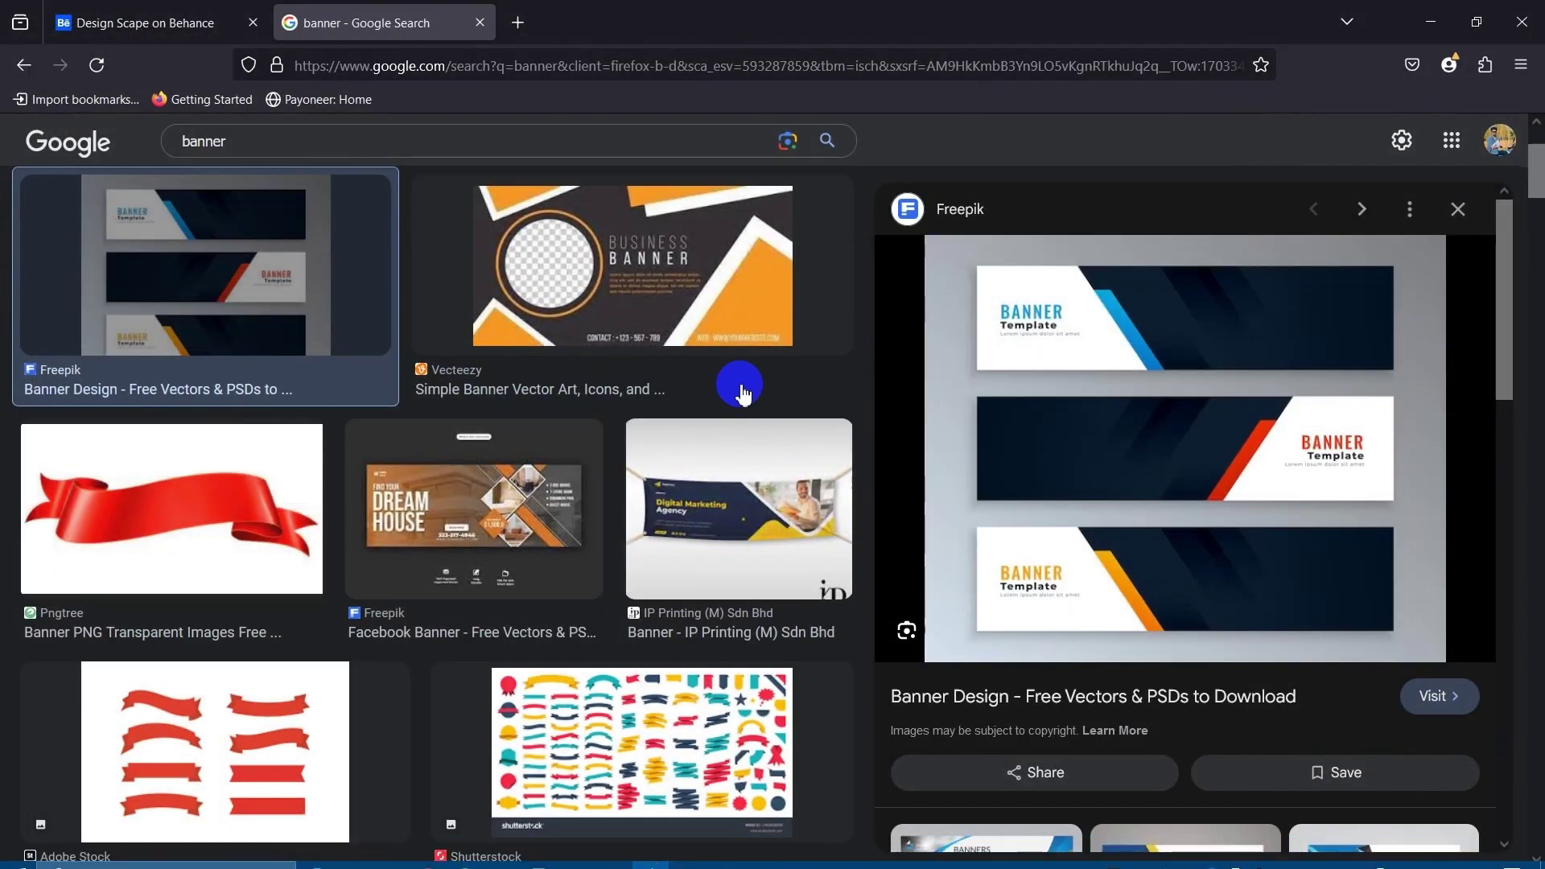
click(205, 16)
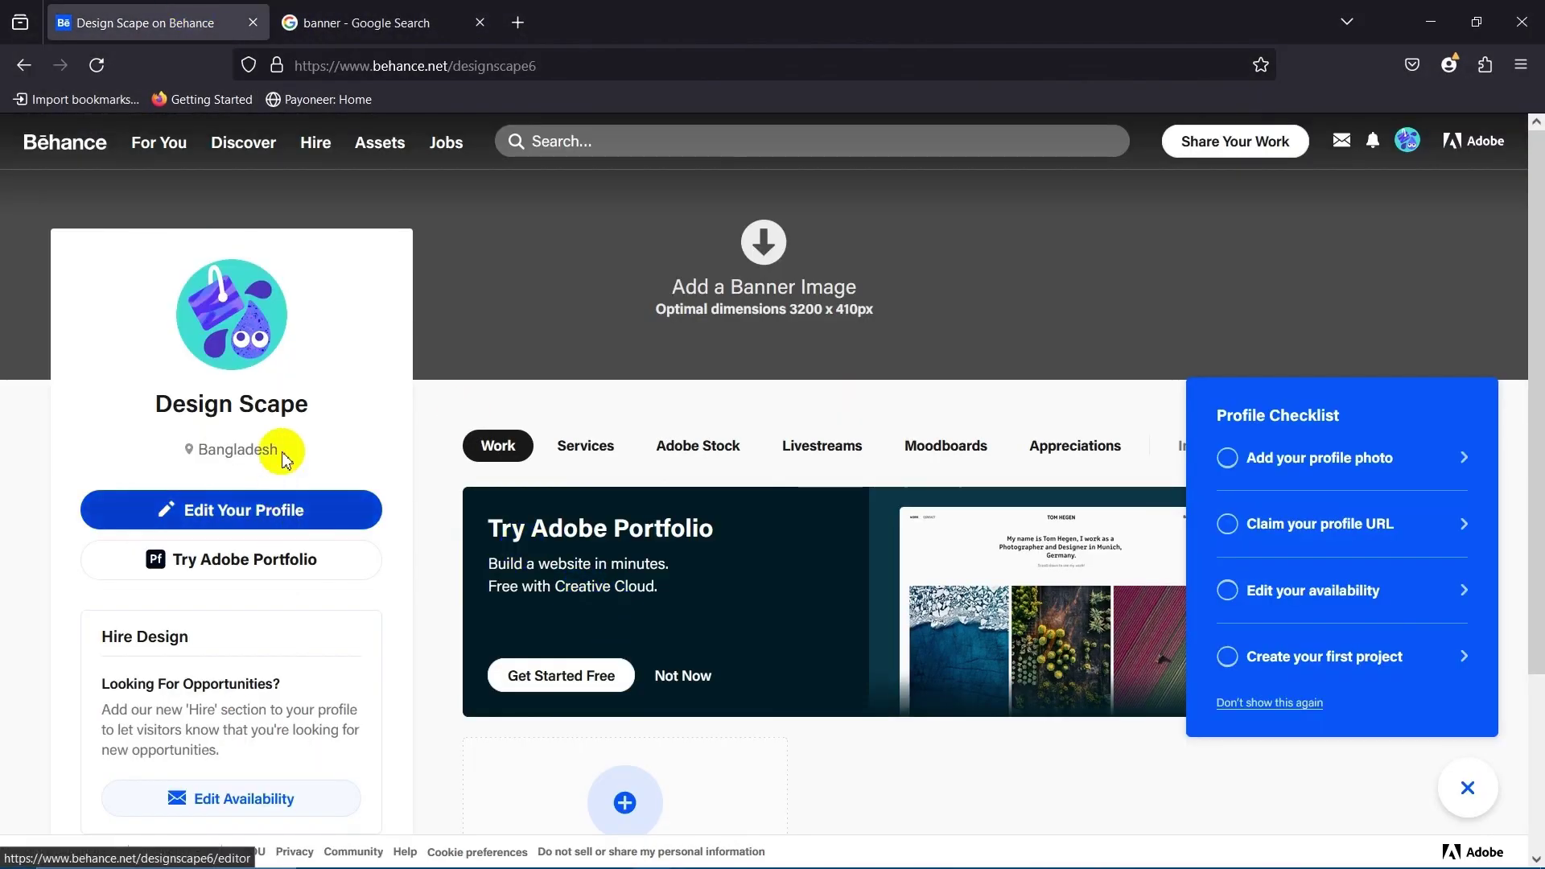
drag(317, 403, 158, 412)
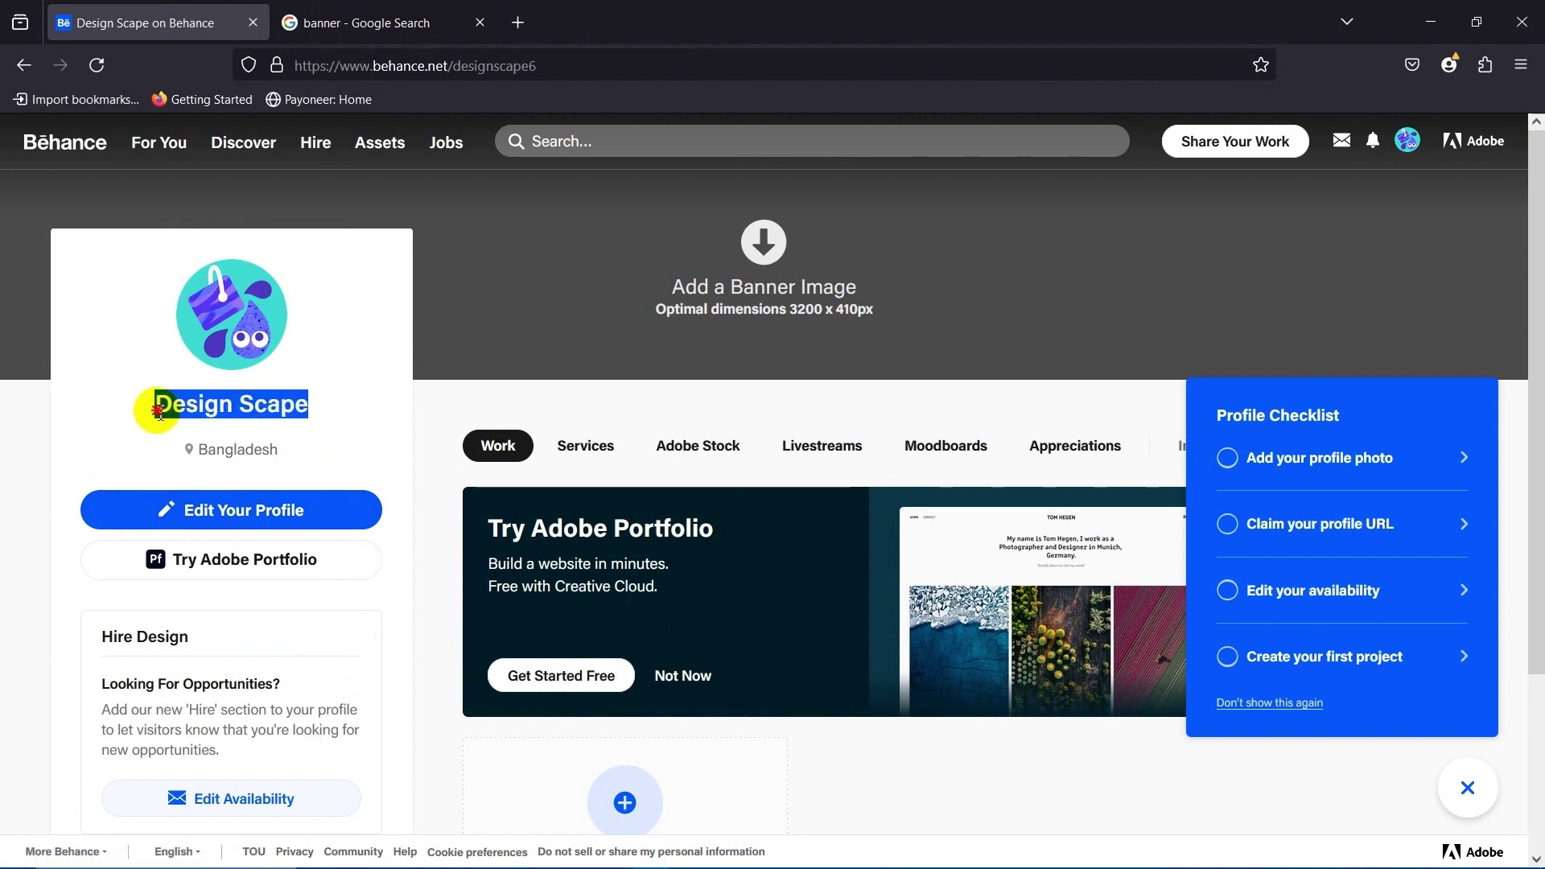
right_click(212, 411)
click(302, 437)
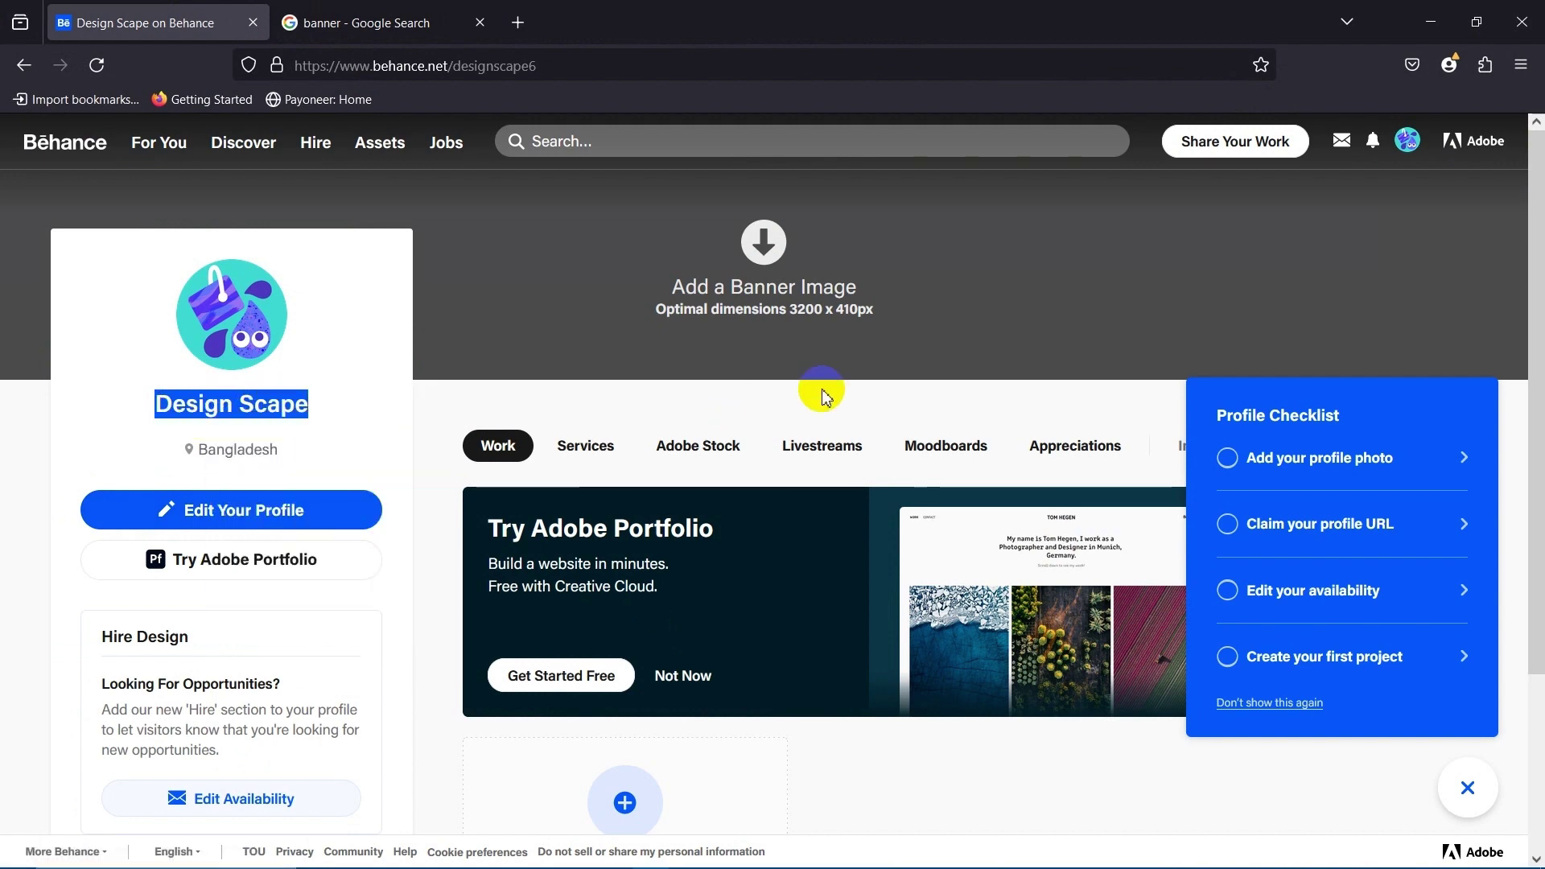
click(1431, 22)
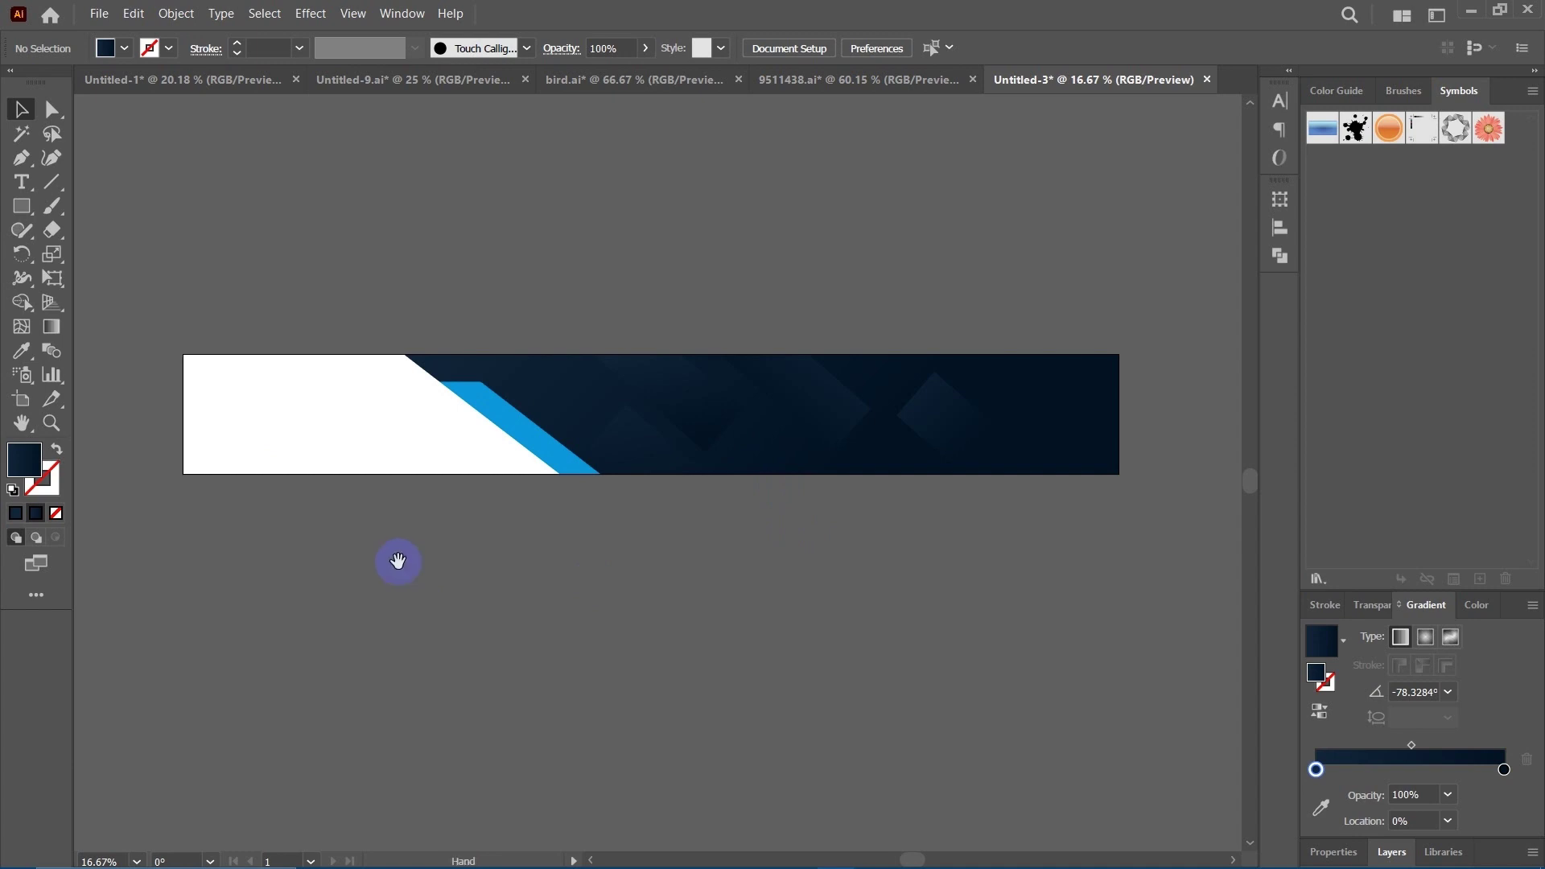
Paste 'Design Scape' as text in the white area, enlarging and positioning it.
click(23, 183)
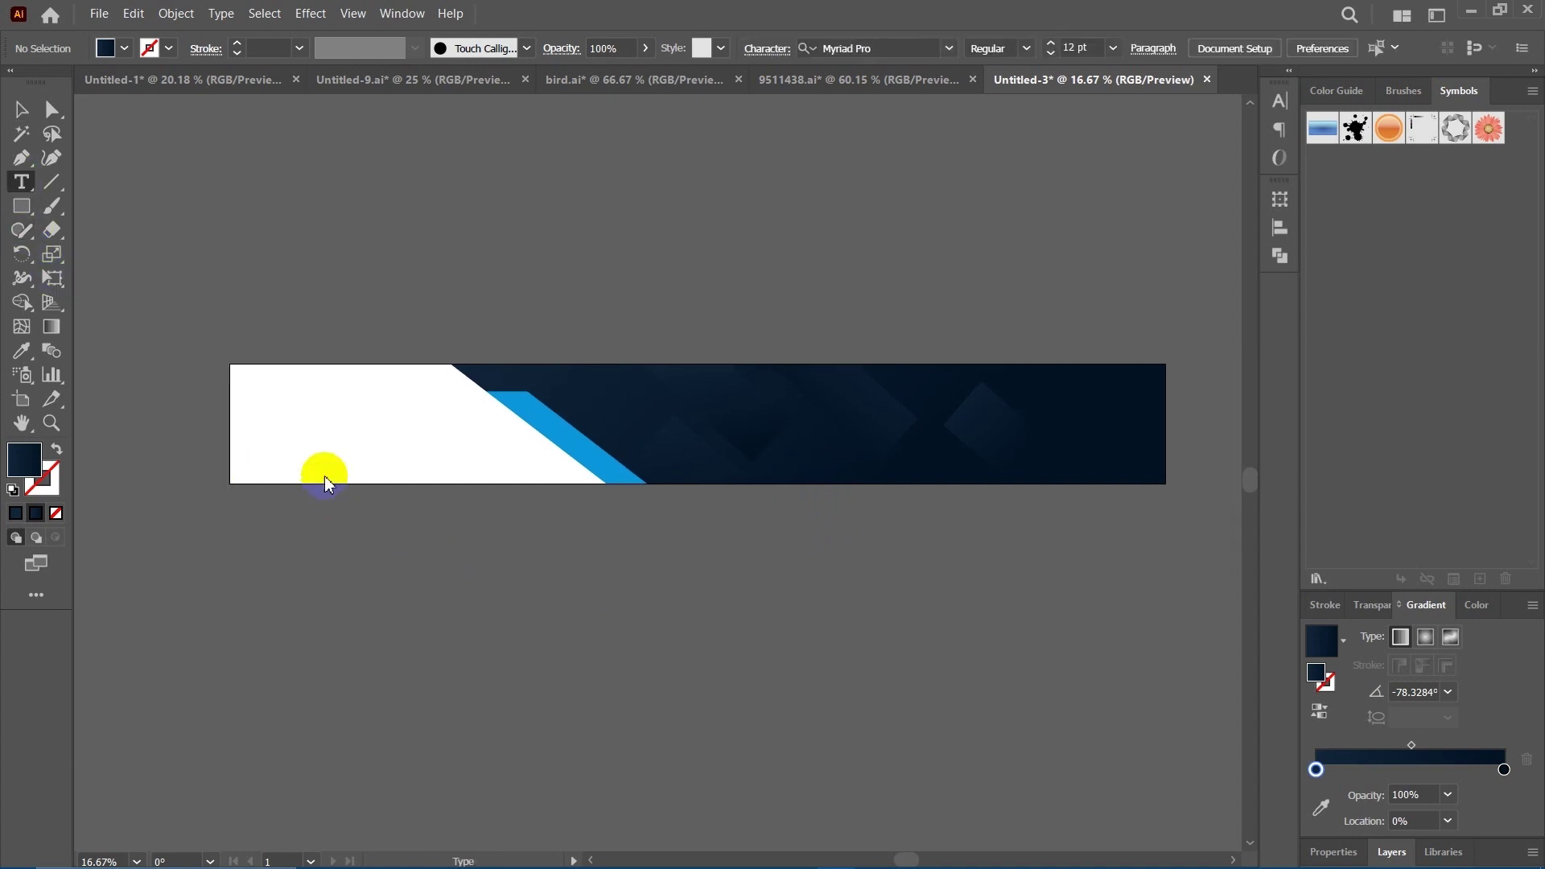
click(277, 429)
key(ctrl+v)
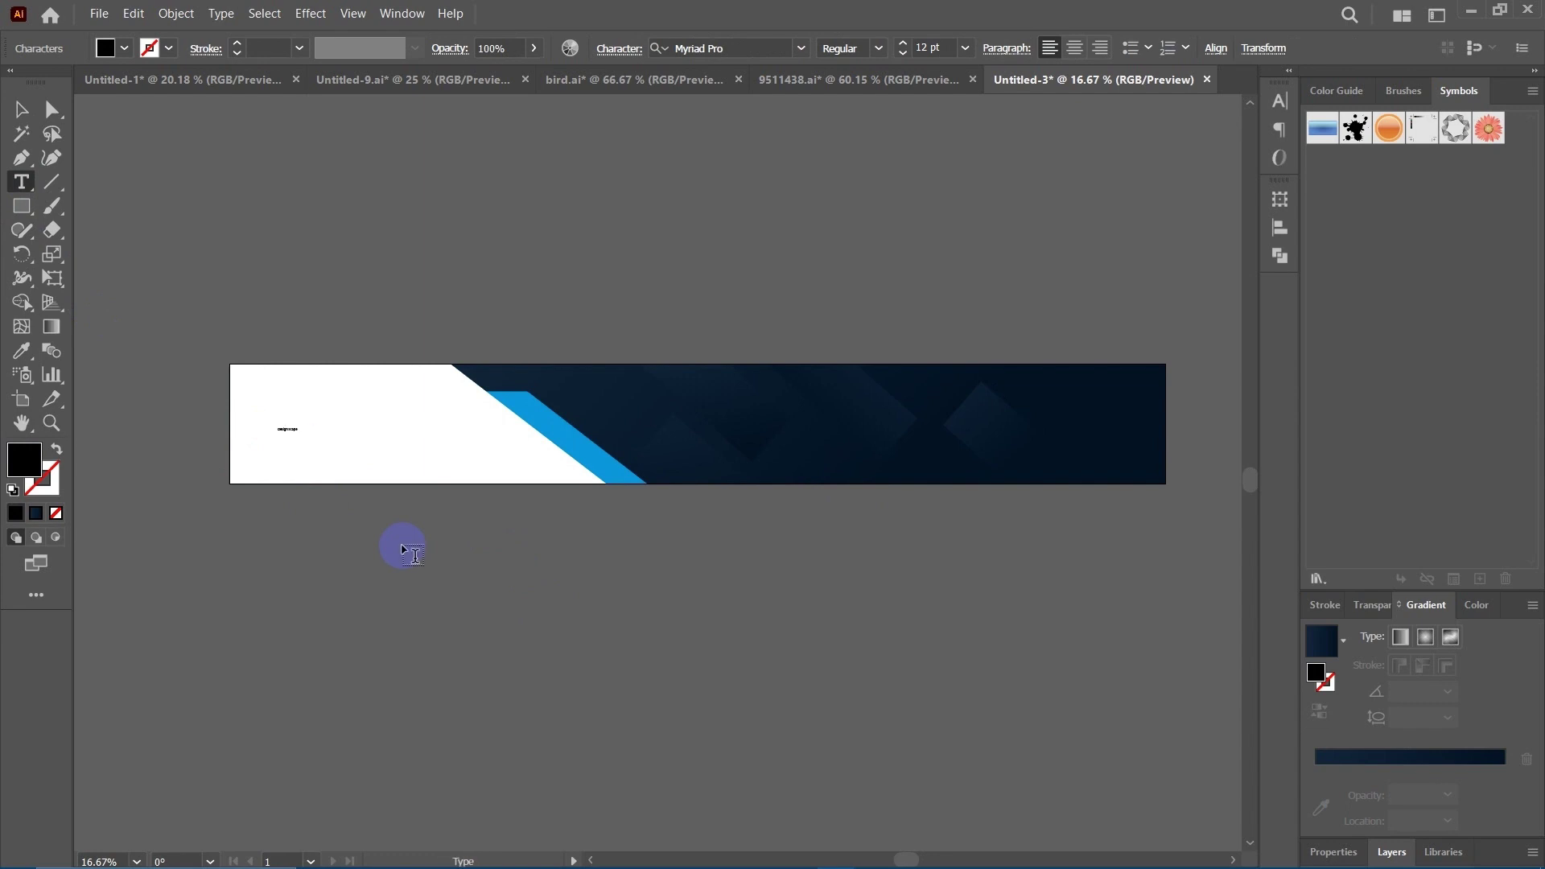
click(21, 108)
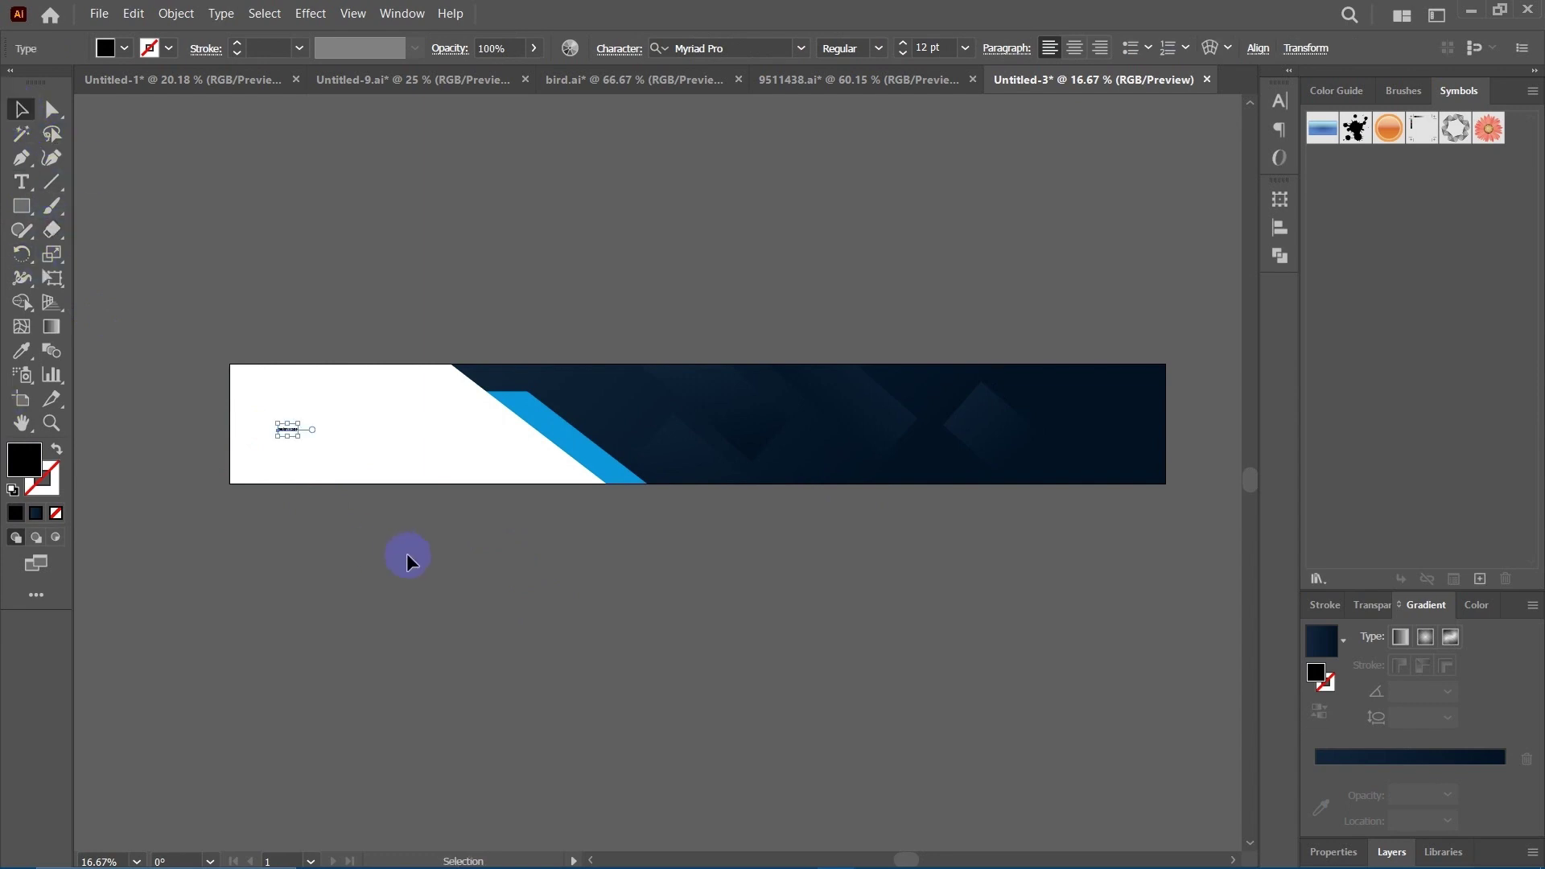
drag(303, 446, 454, 543)
drag(416, 456, 390, 434)
Remove the space so the title reads 'DesignScape'.
click(504, 561)
key(t)
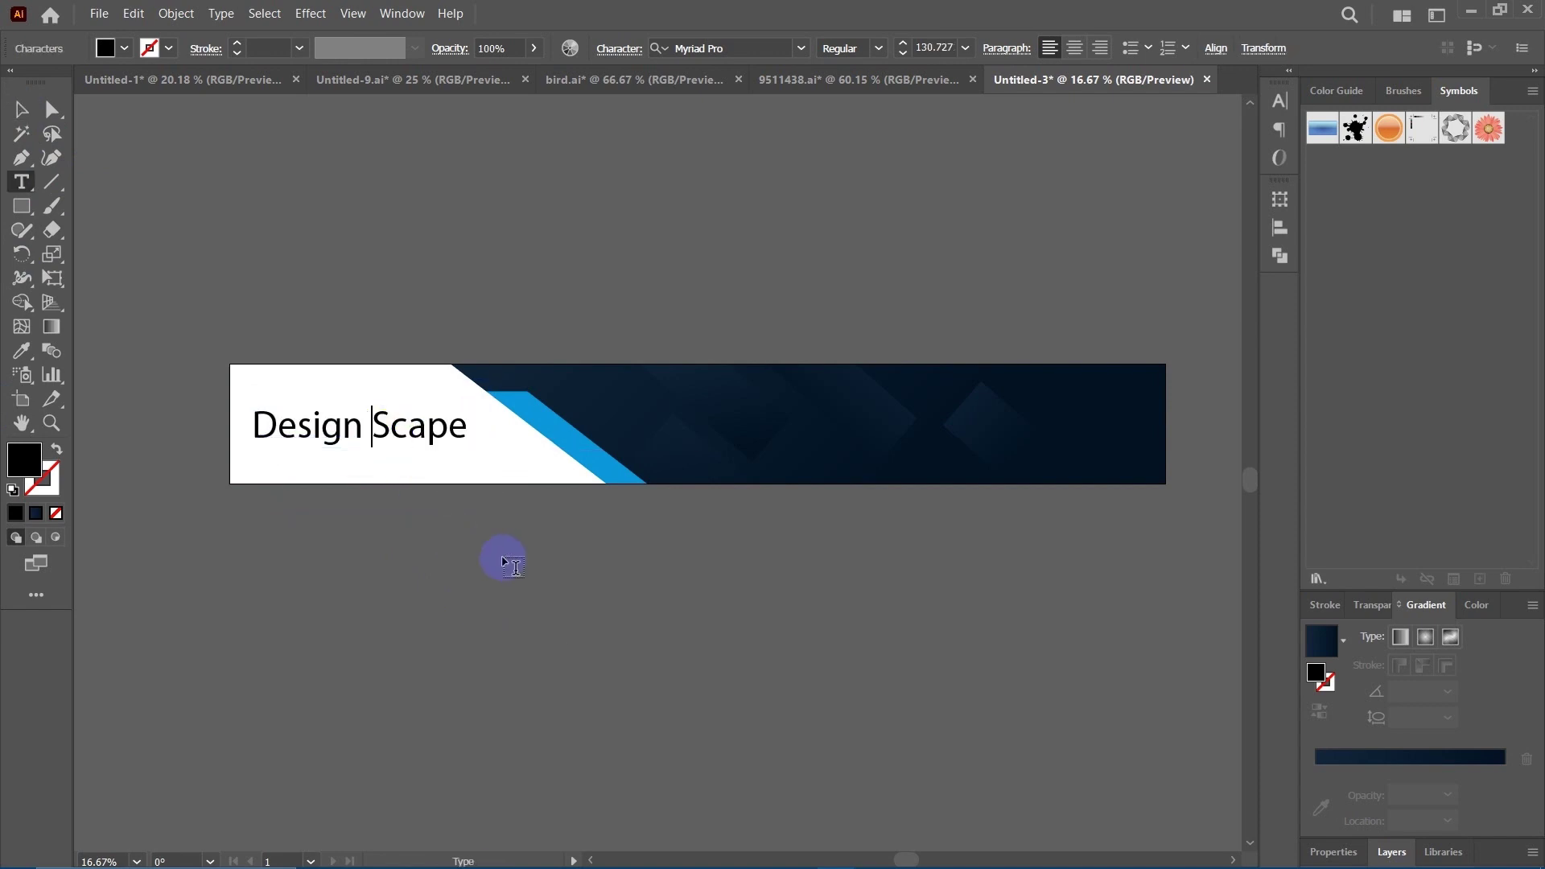
key(BackSpace)
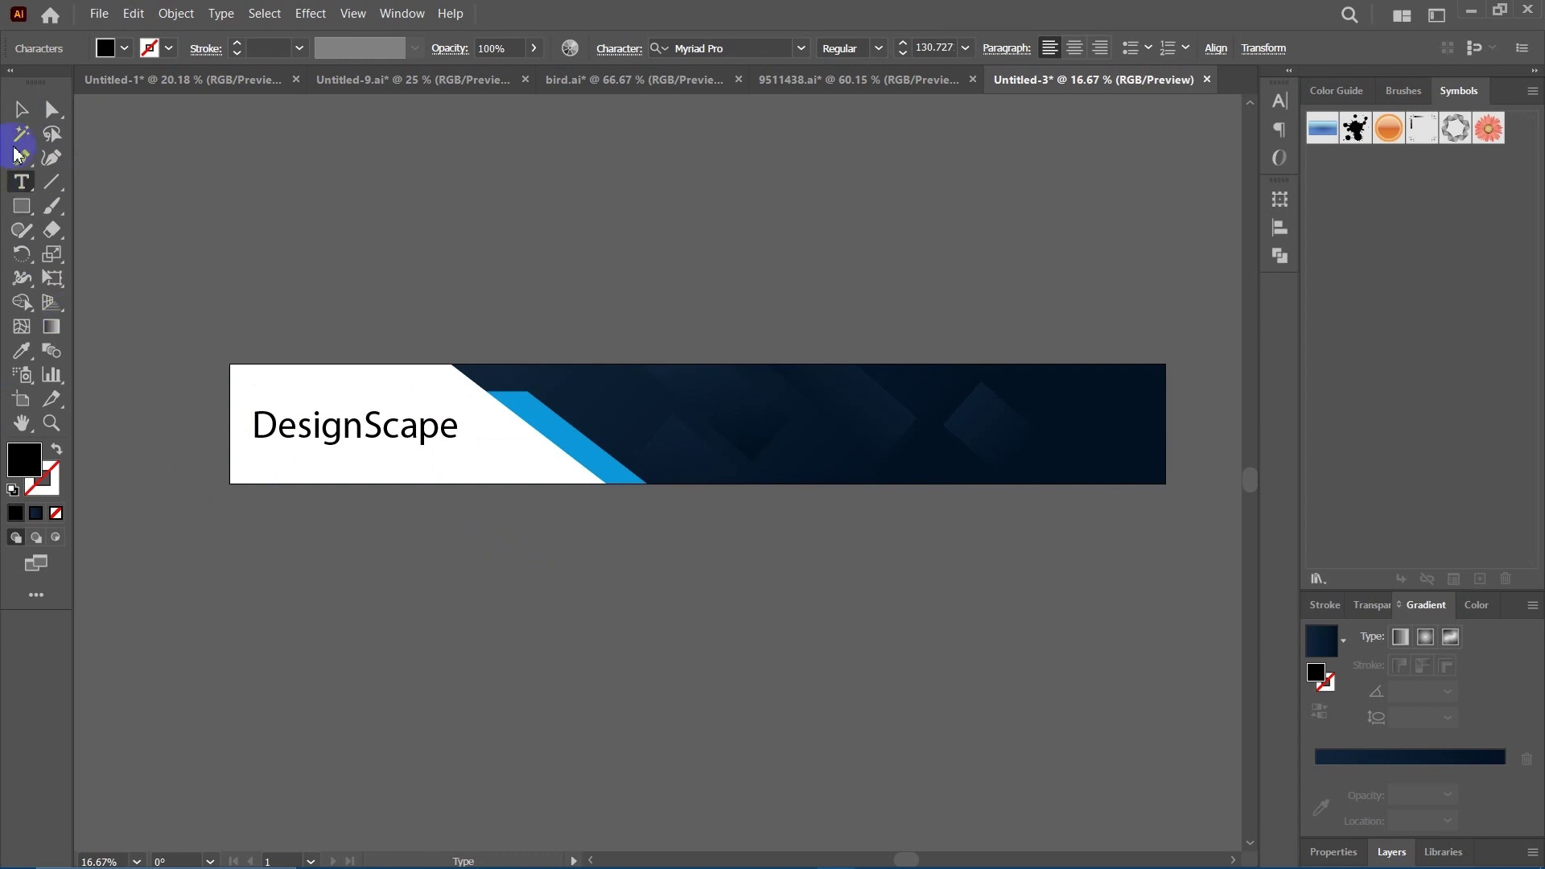
click(21, 108)
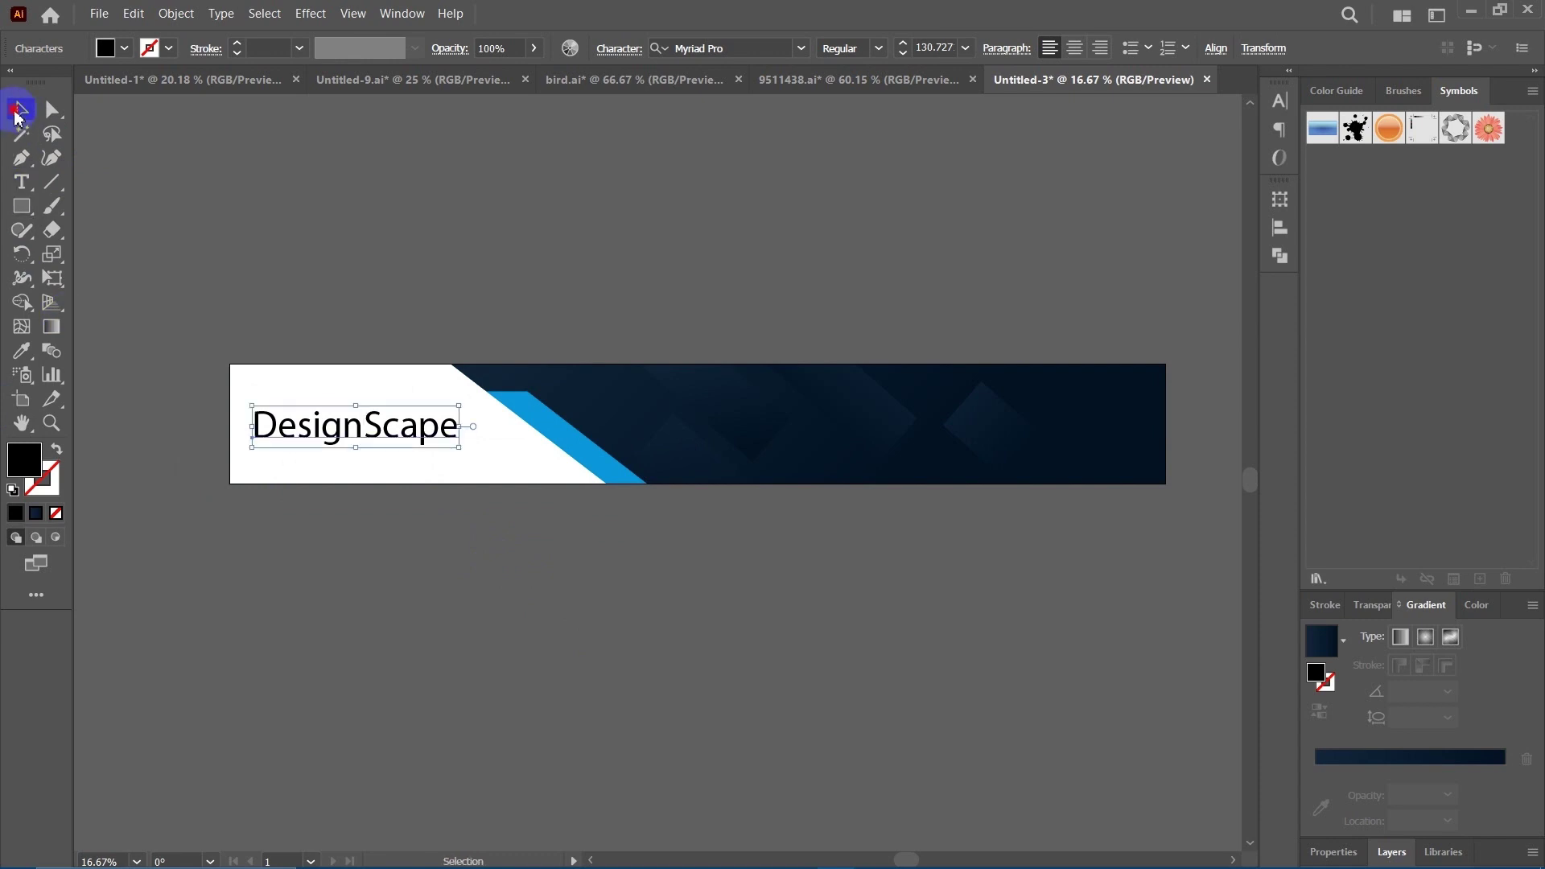
click(1280, 101)
Set the DesignScape text font to Skate-Bold.
click(1250, 127)
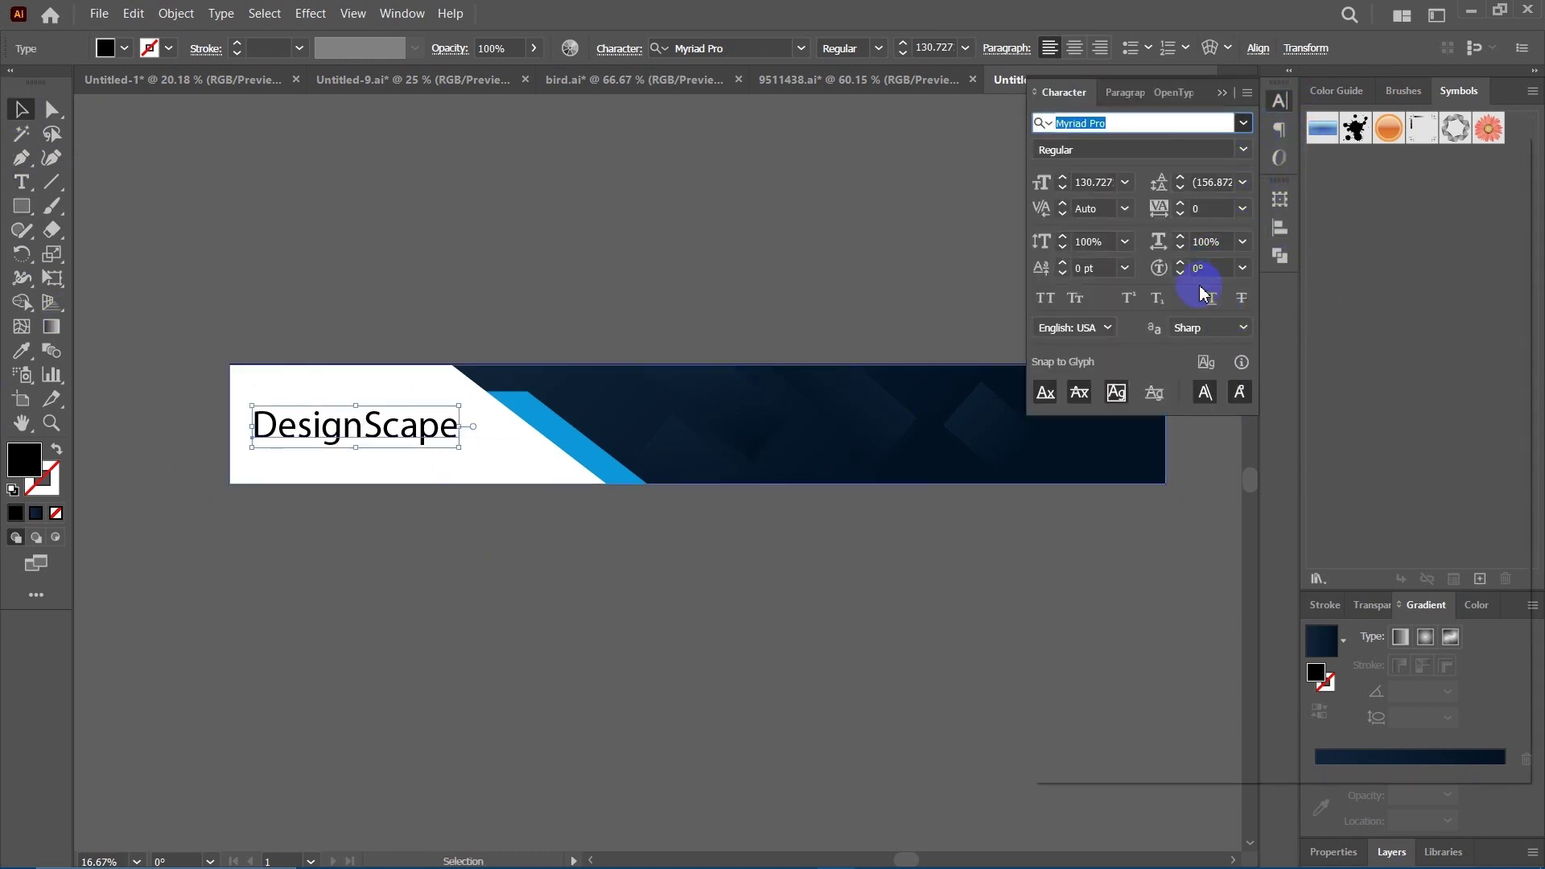
click(1245, 123)
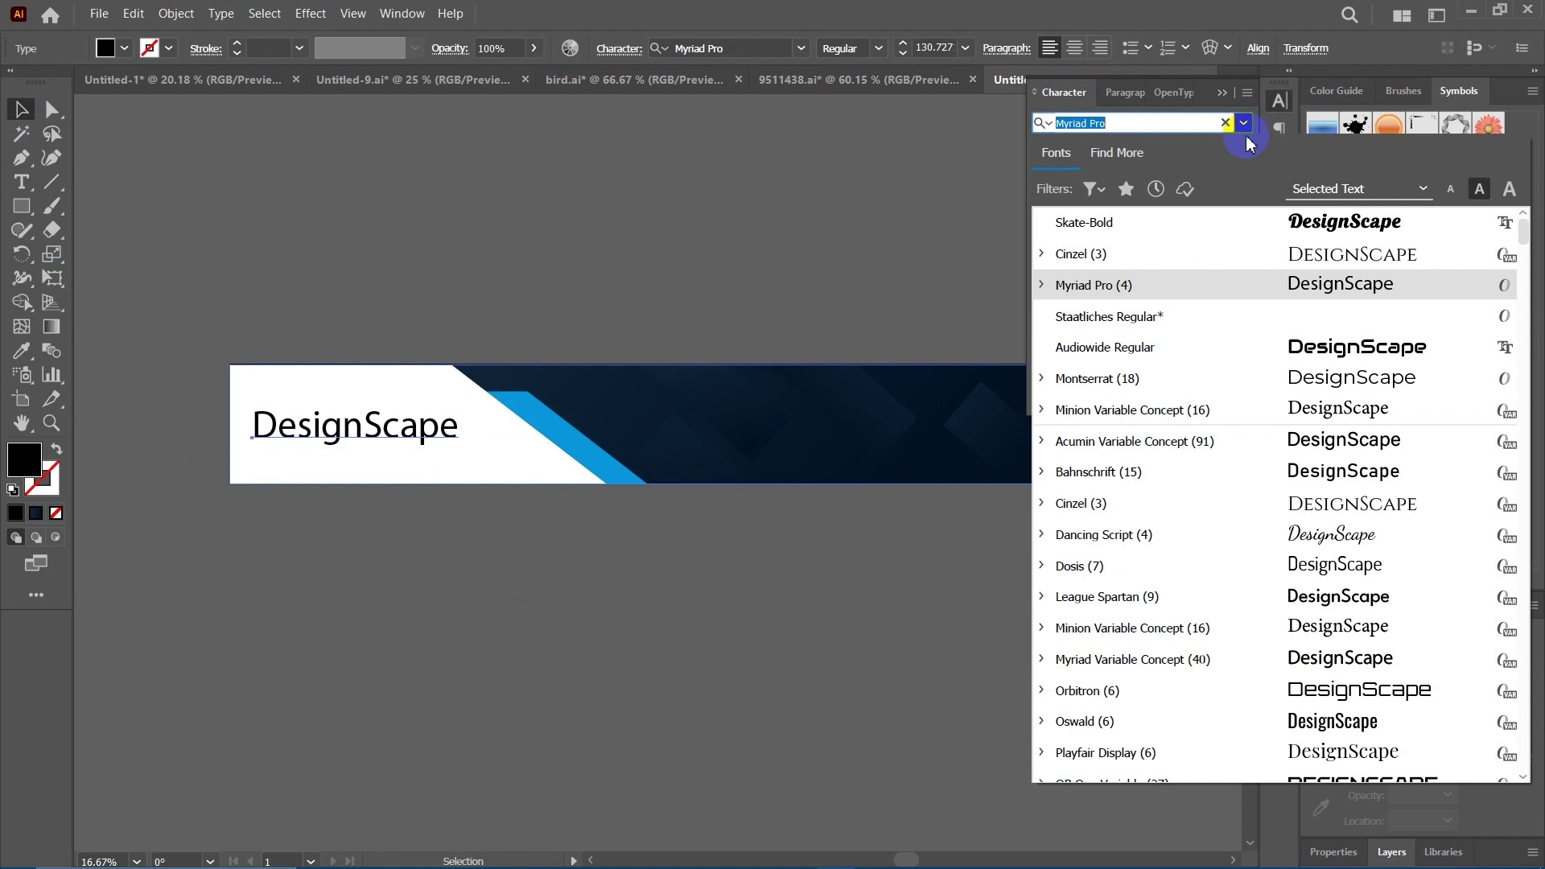
click(1200, 222)
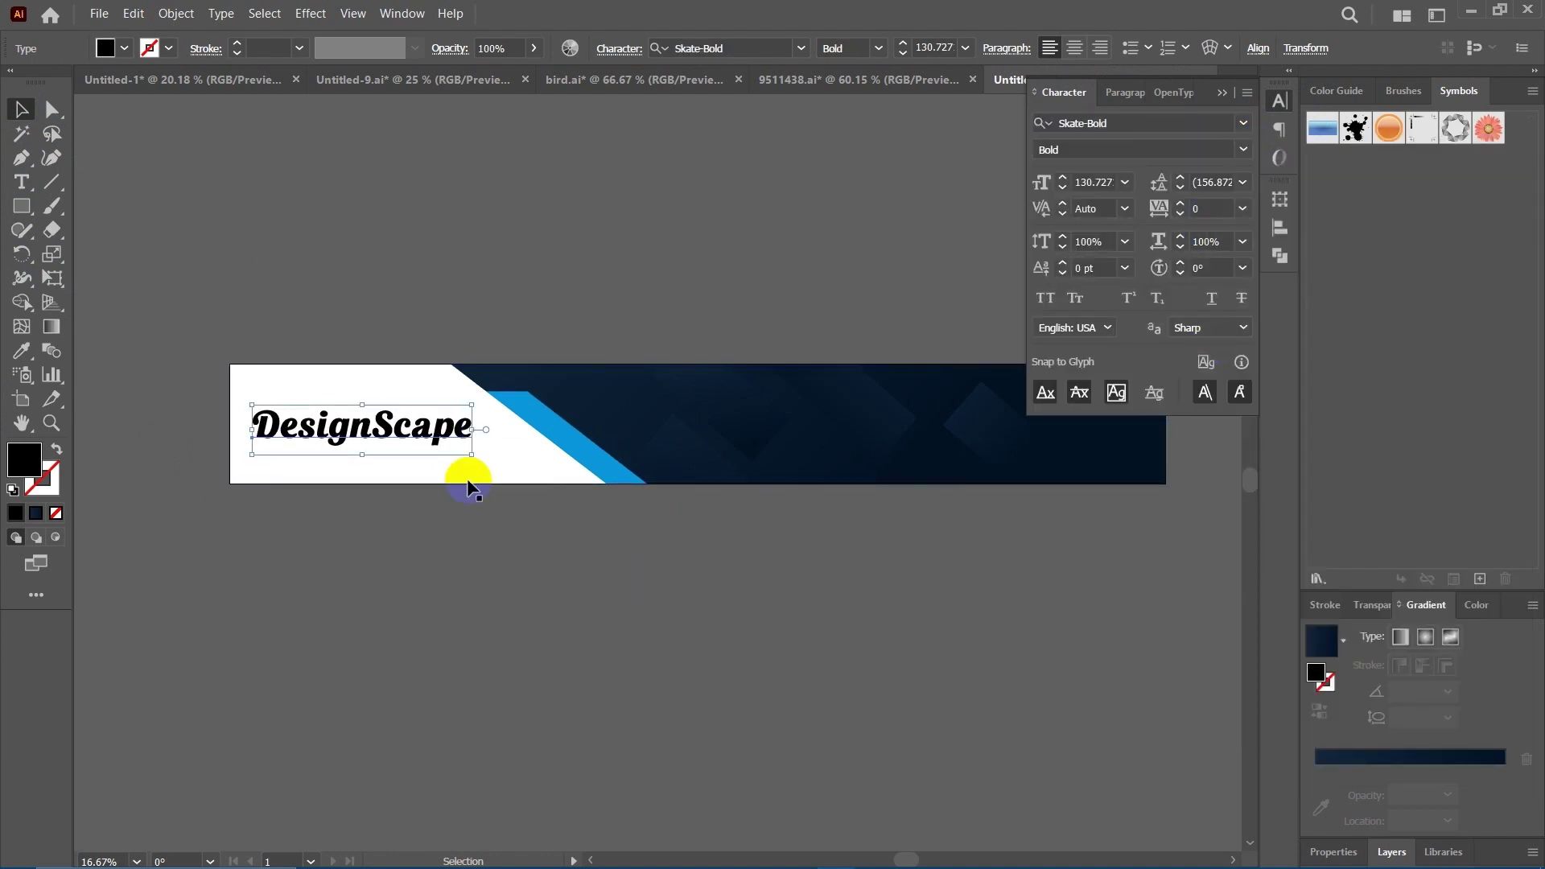
Move the DesignScape text below the banner onto the empty canvas.
click(501, 493)
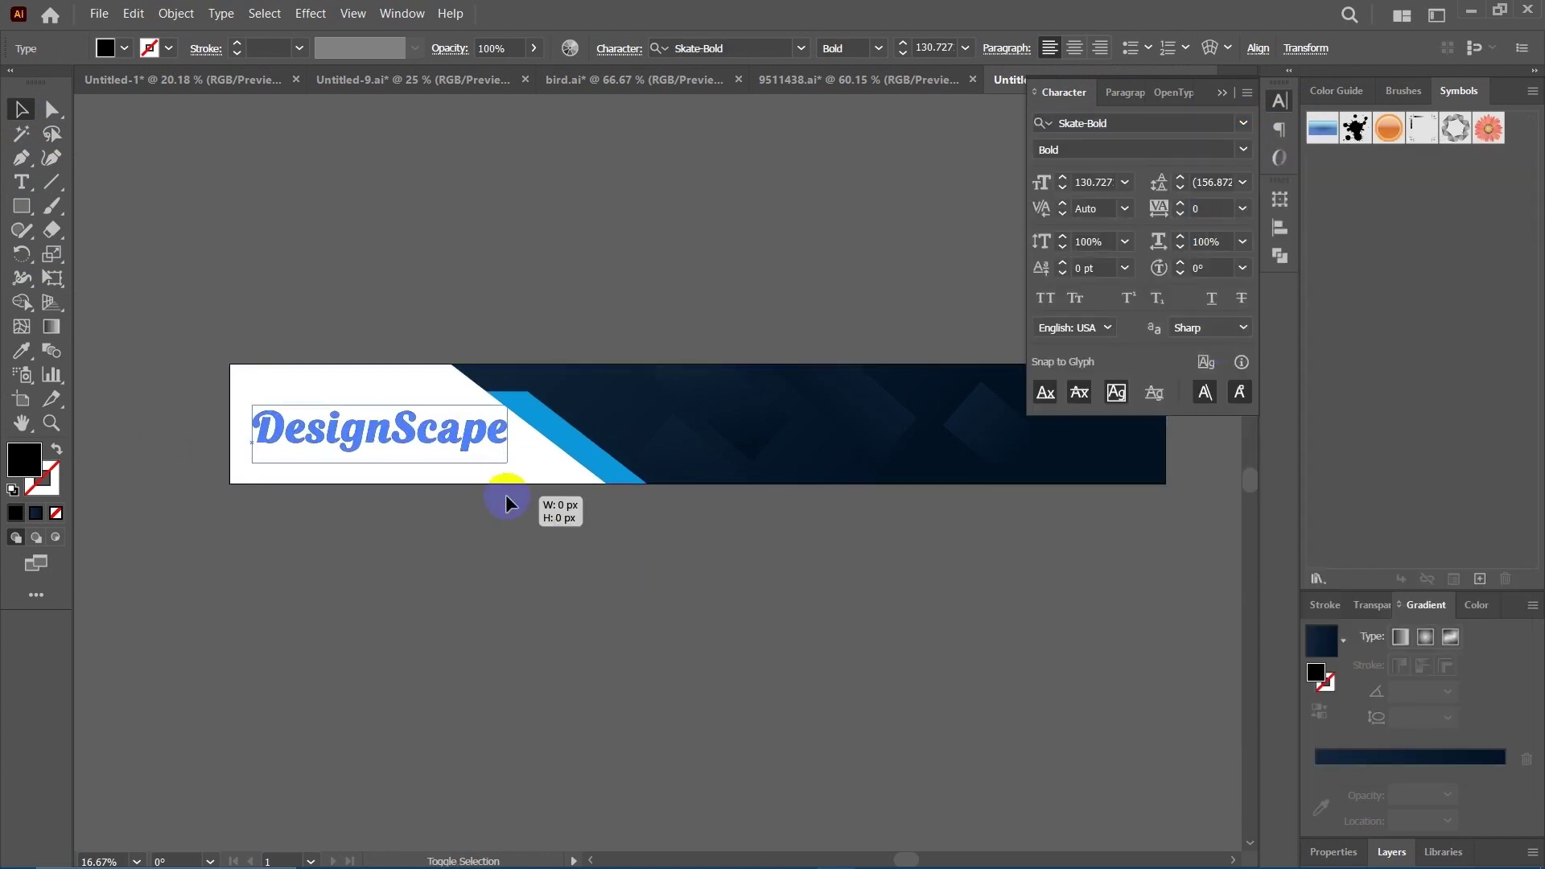
drag(455, 451, 525, 627)
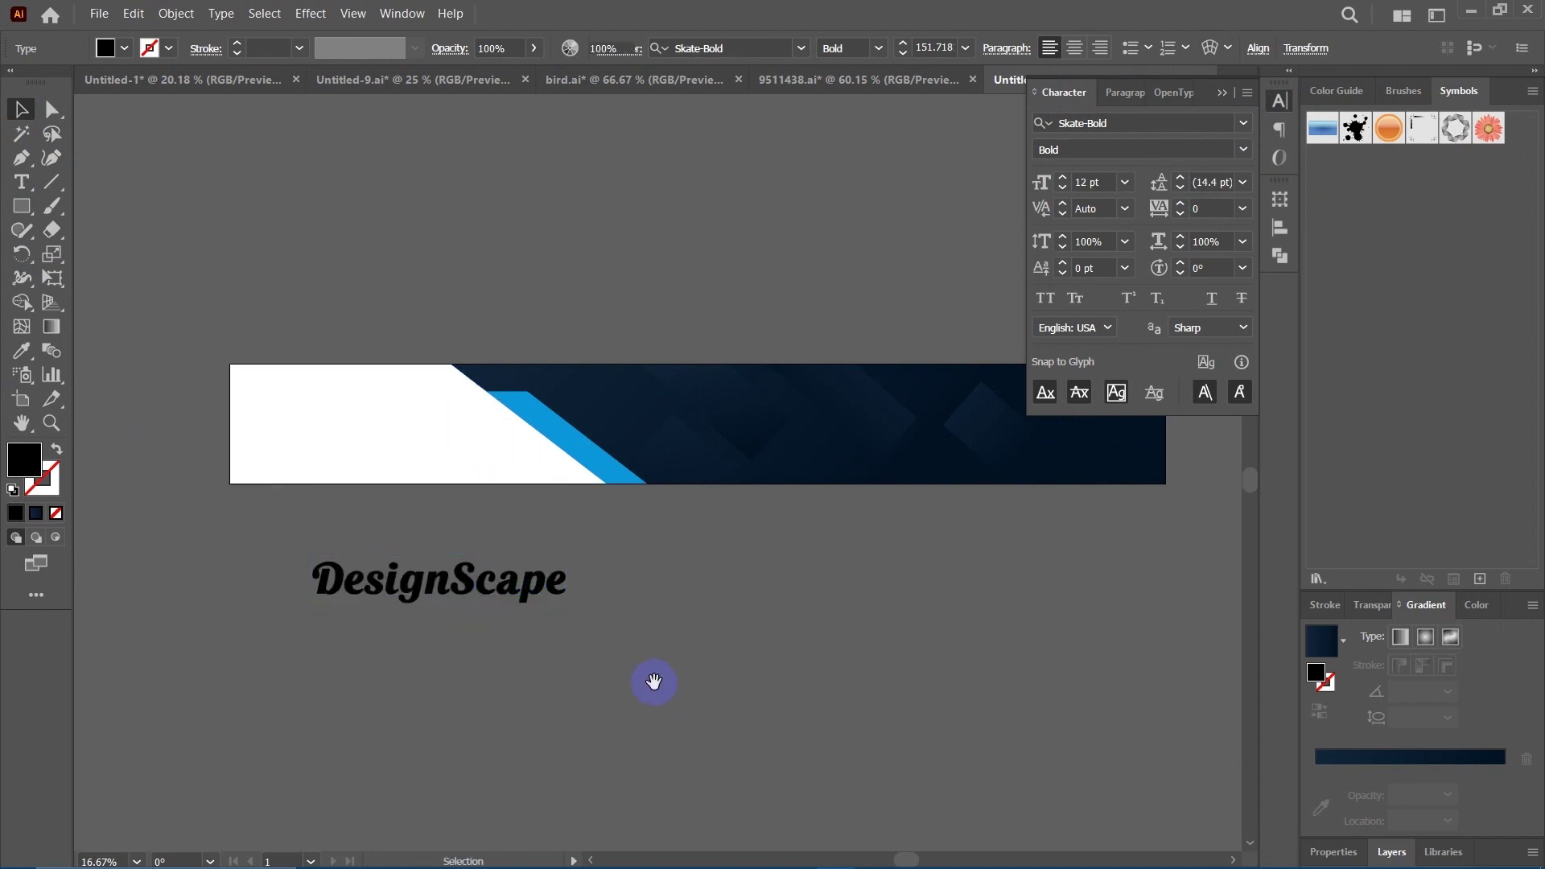
click(649, 610)
scroll(636, 596, down, 2)
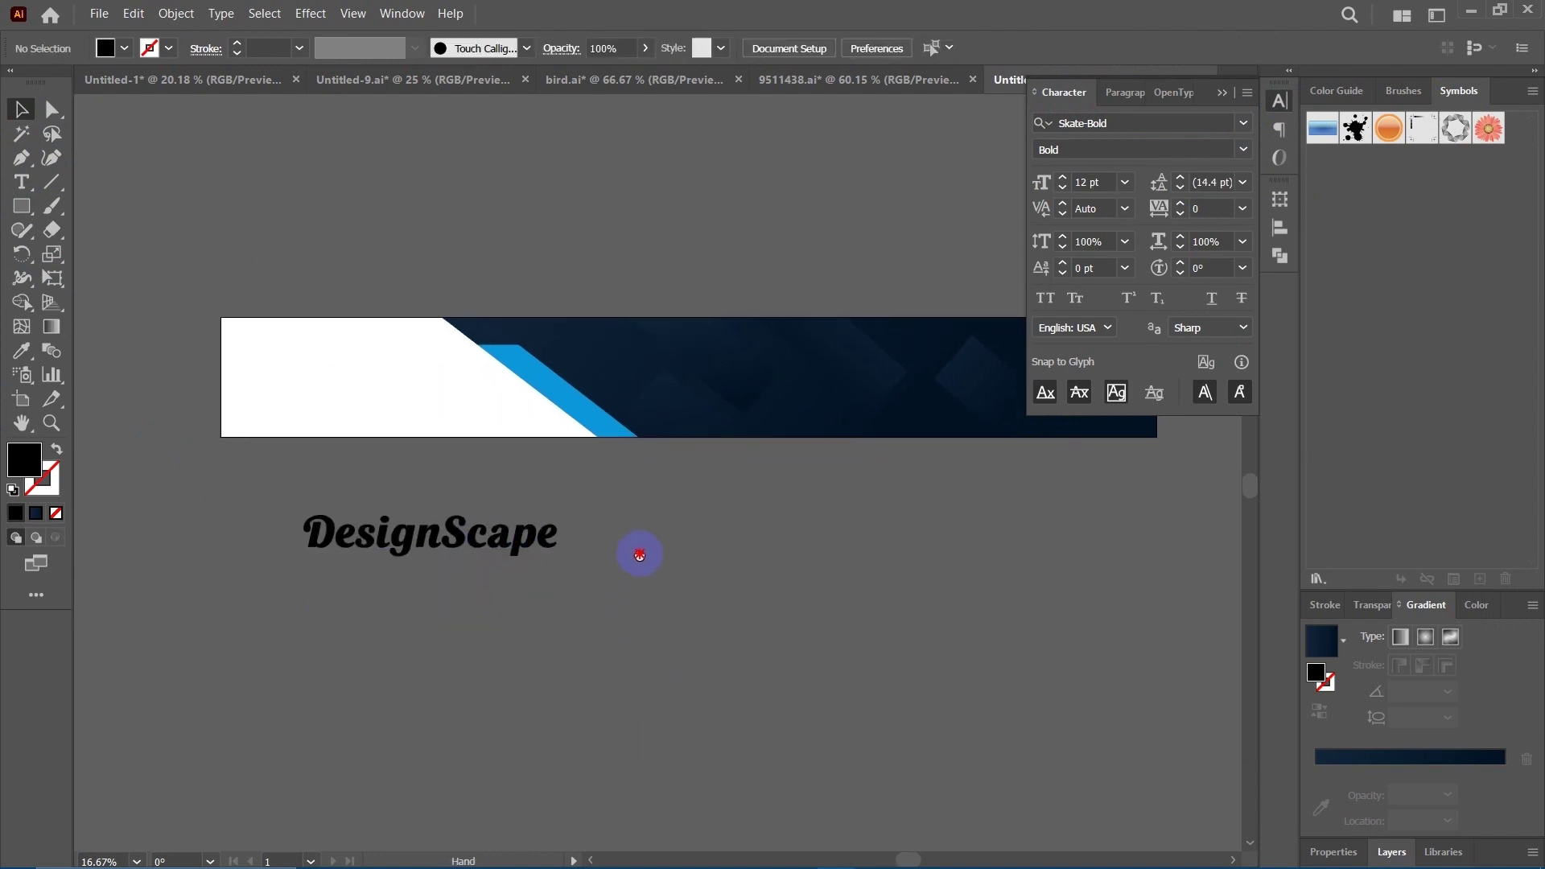
click(523, 535)
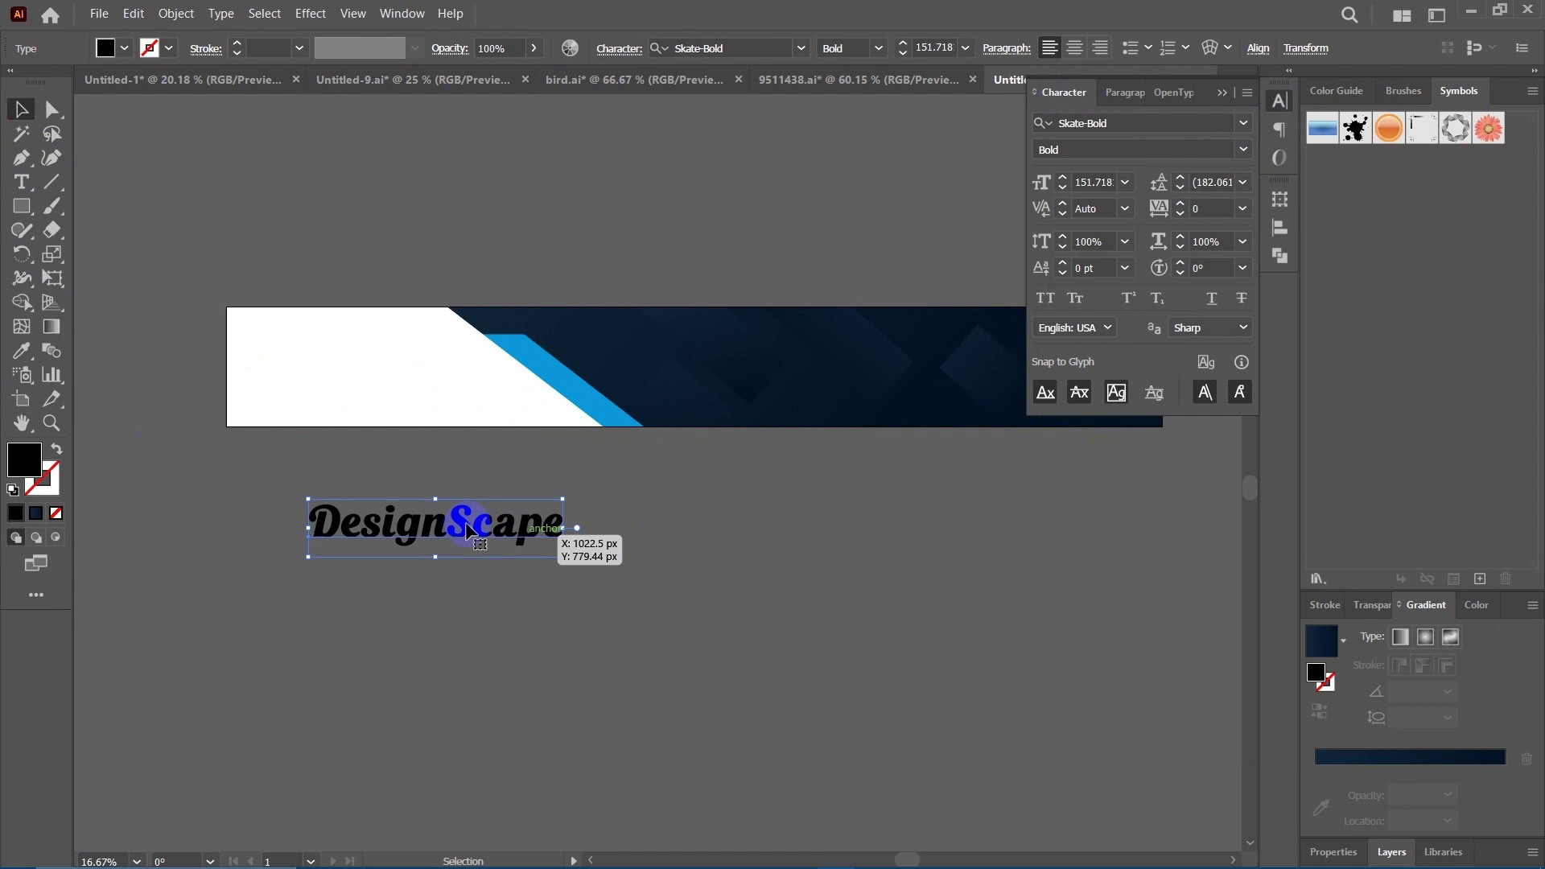
click(624, 621)
drag(596, 558, 604, 535)
click(500, 515)
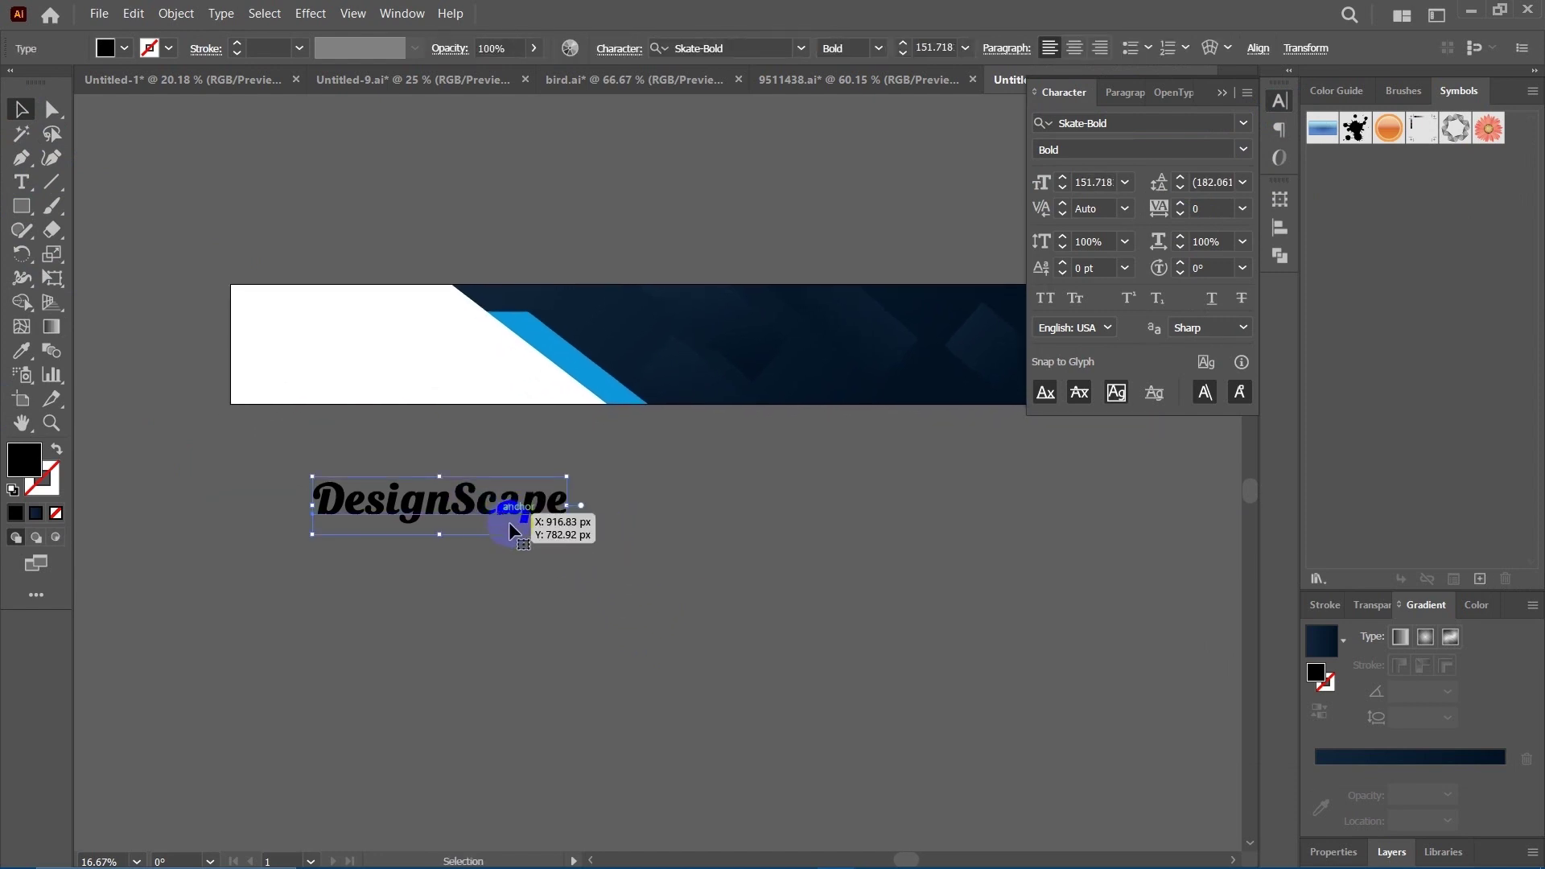
Convert the DesignScape text to outlines, then undo to keep it as live text.
right_click(548, 509)
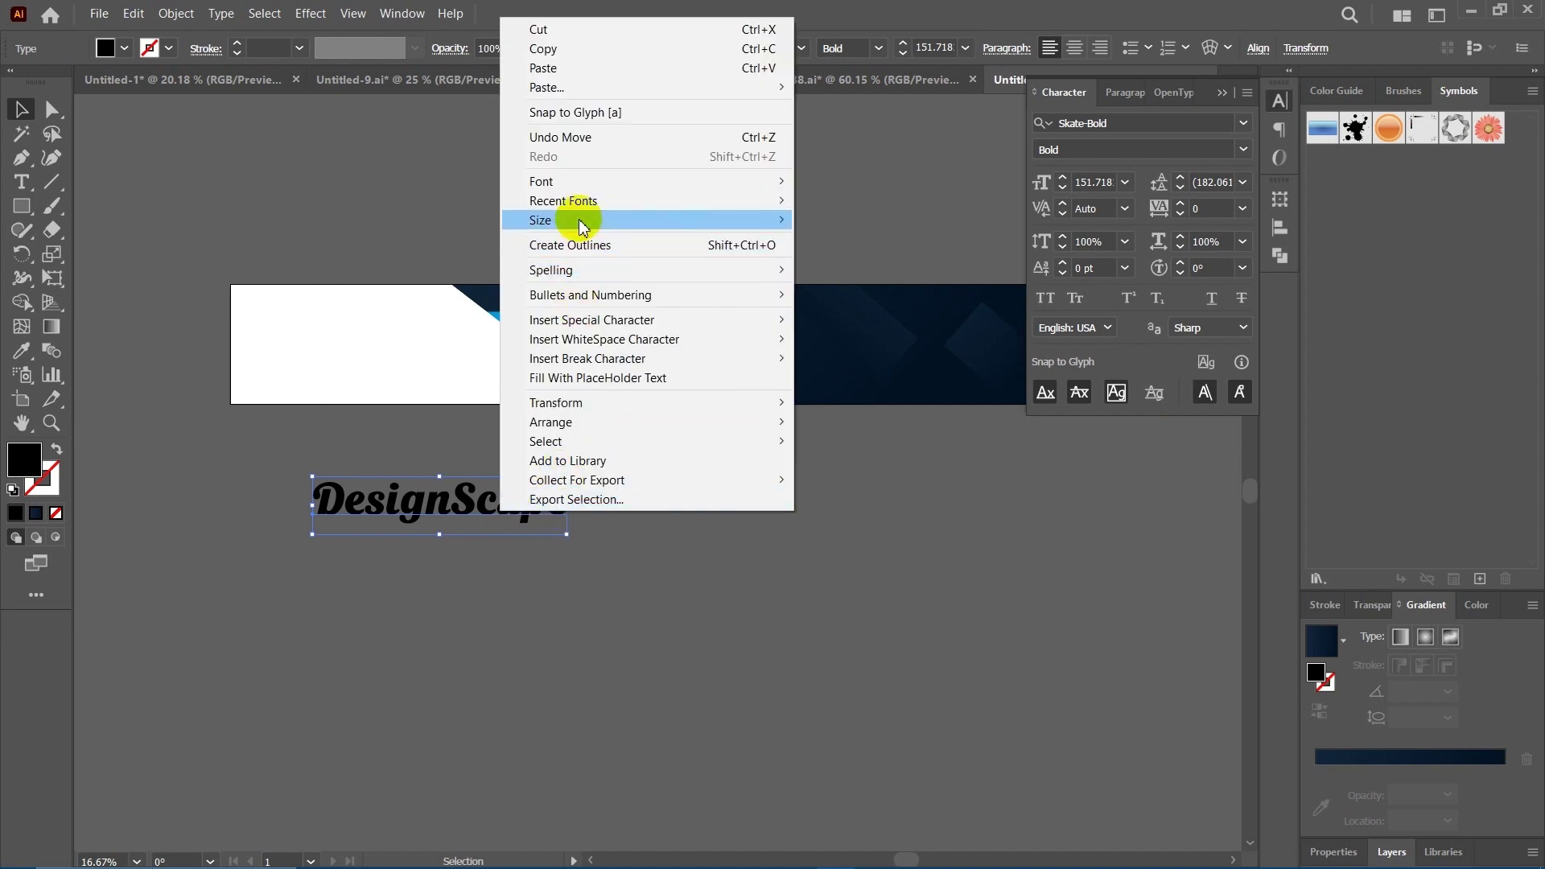
click(577, 246)
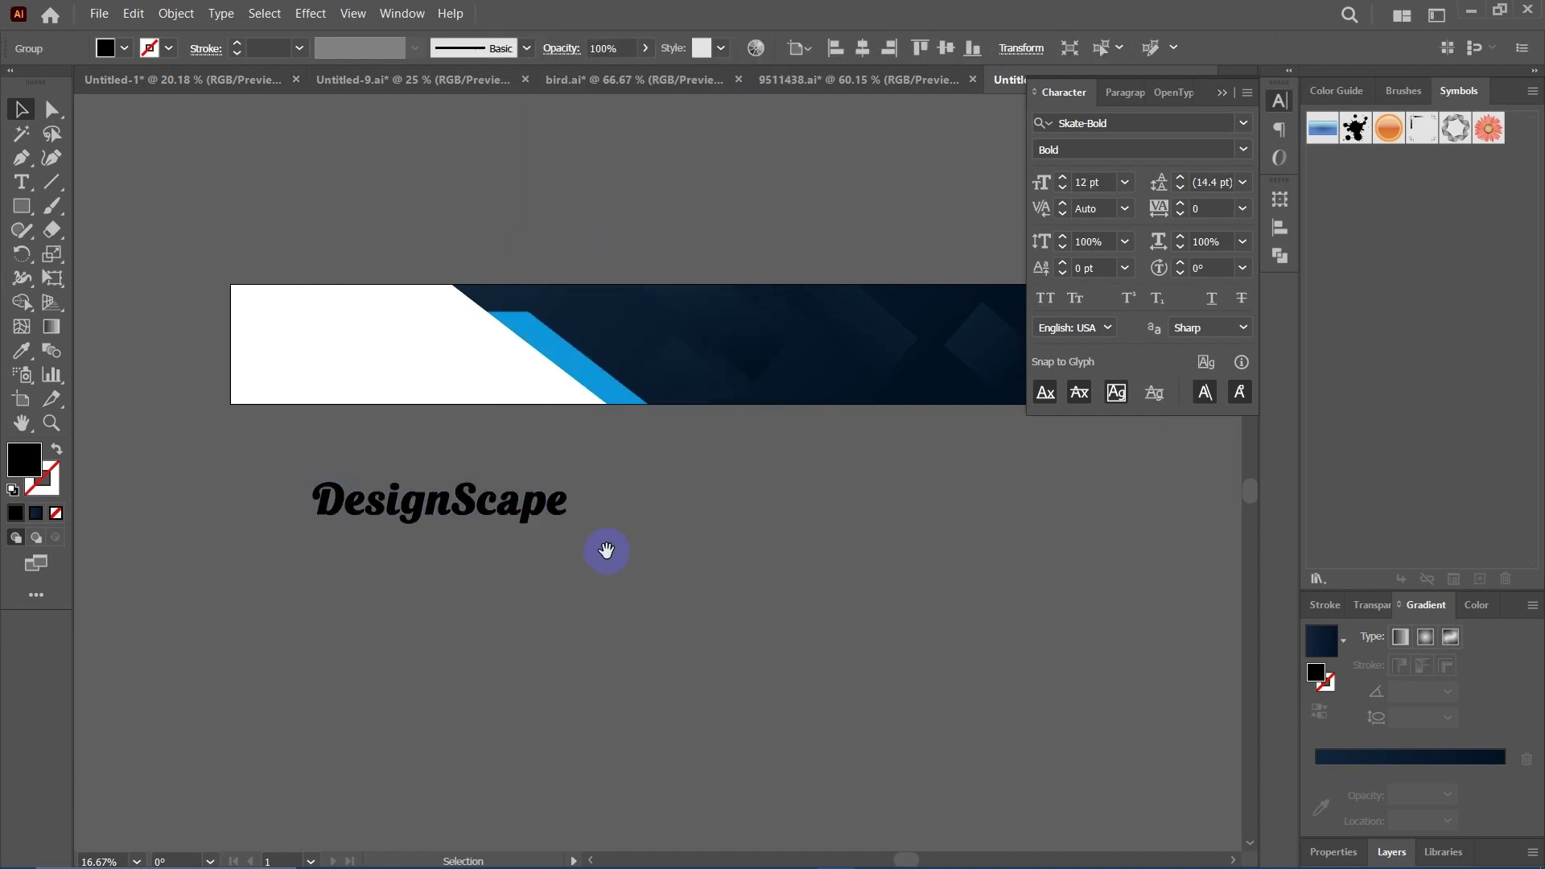
drag(607, 551, 615, 563)
key(ctrl+z)
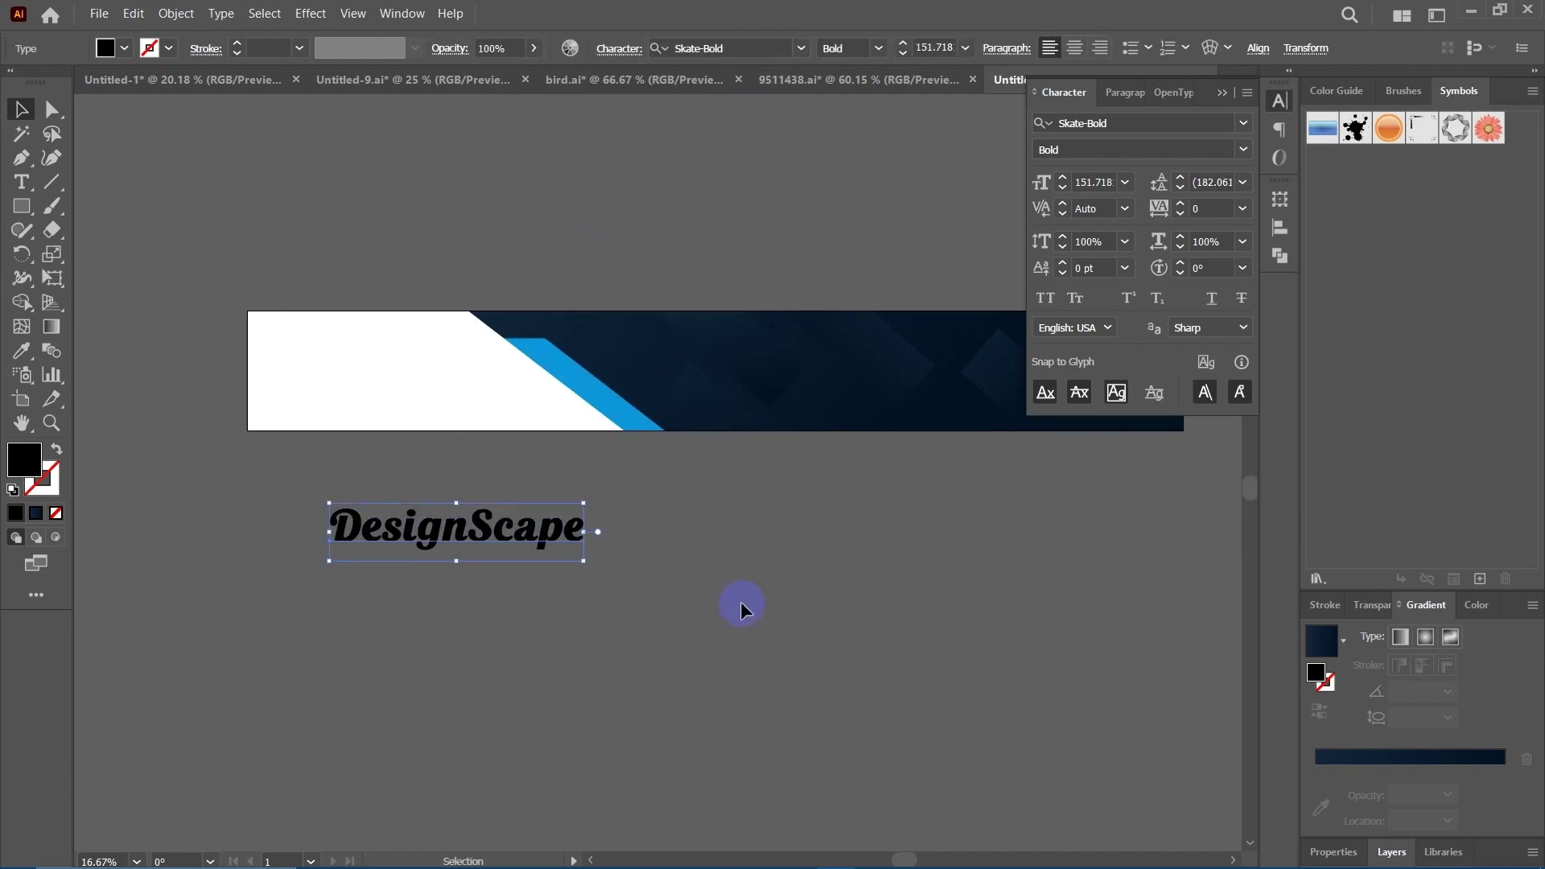
Move the DesignScape text up and left toward the banner, then check the Object menu.
click(668, 531)
drag(687, 542, 732, 531)
click(505, 532)
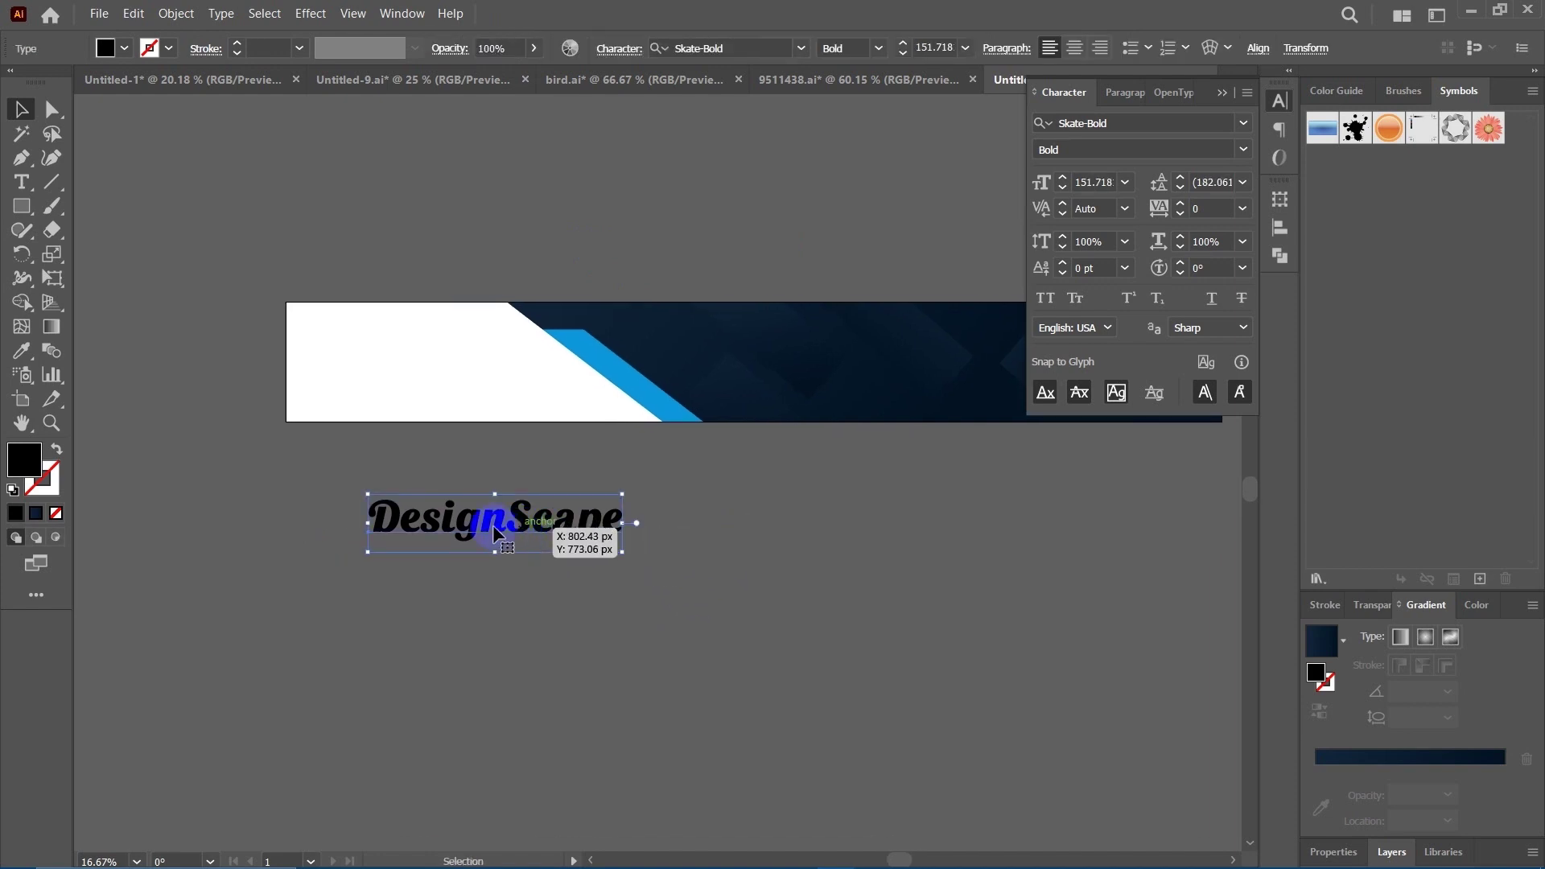
drag(510, 521, 500, 505)
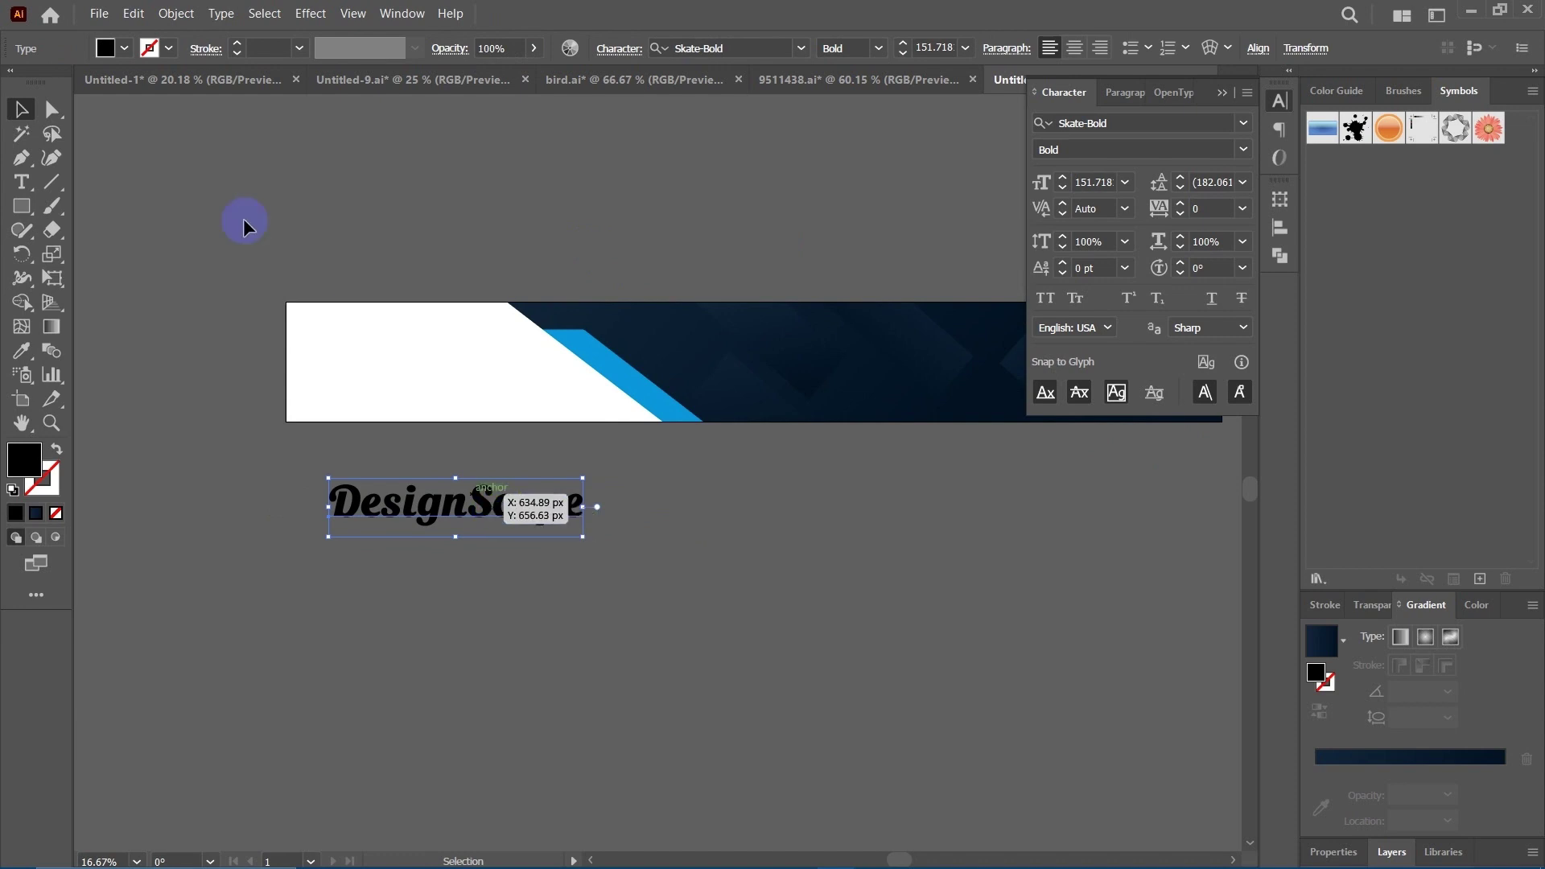
click(175, 14)
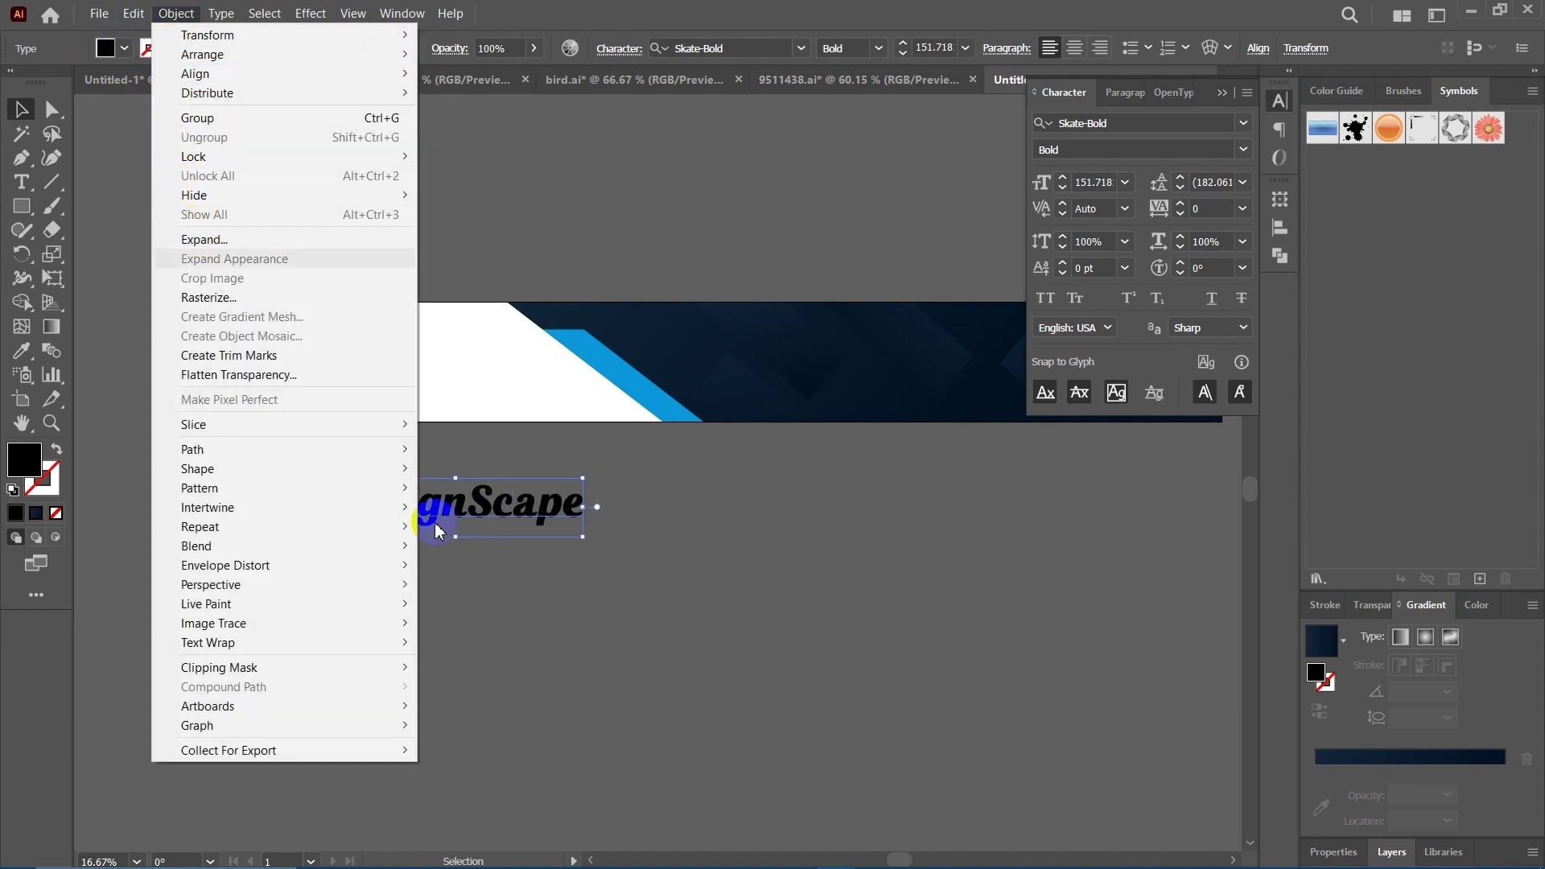
click(644, 565)
Select the DesignScape text and bring up its context menu, then dismiss it.
scroll(618, 556, right, 1)
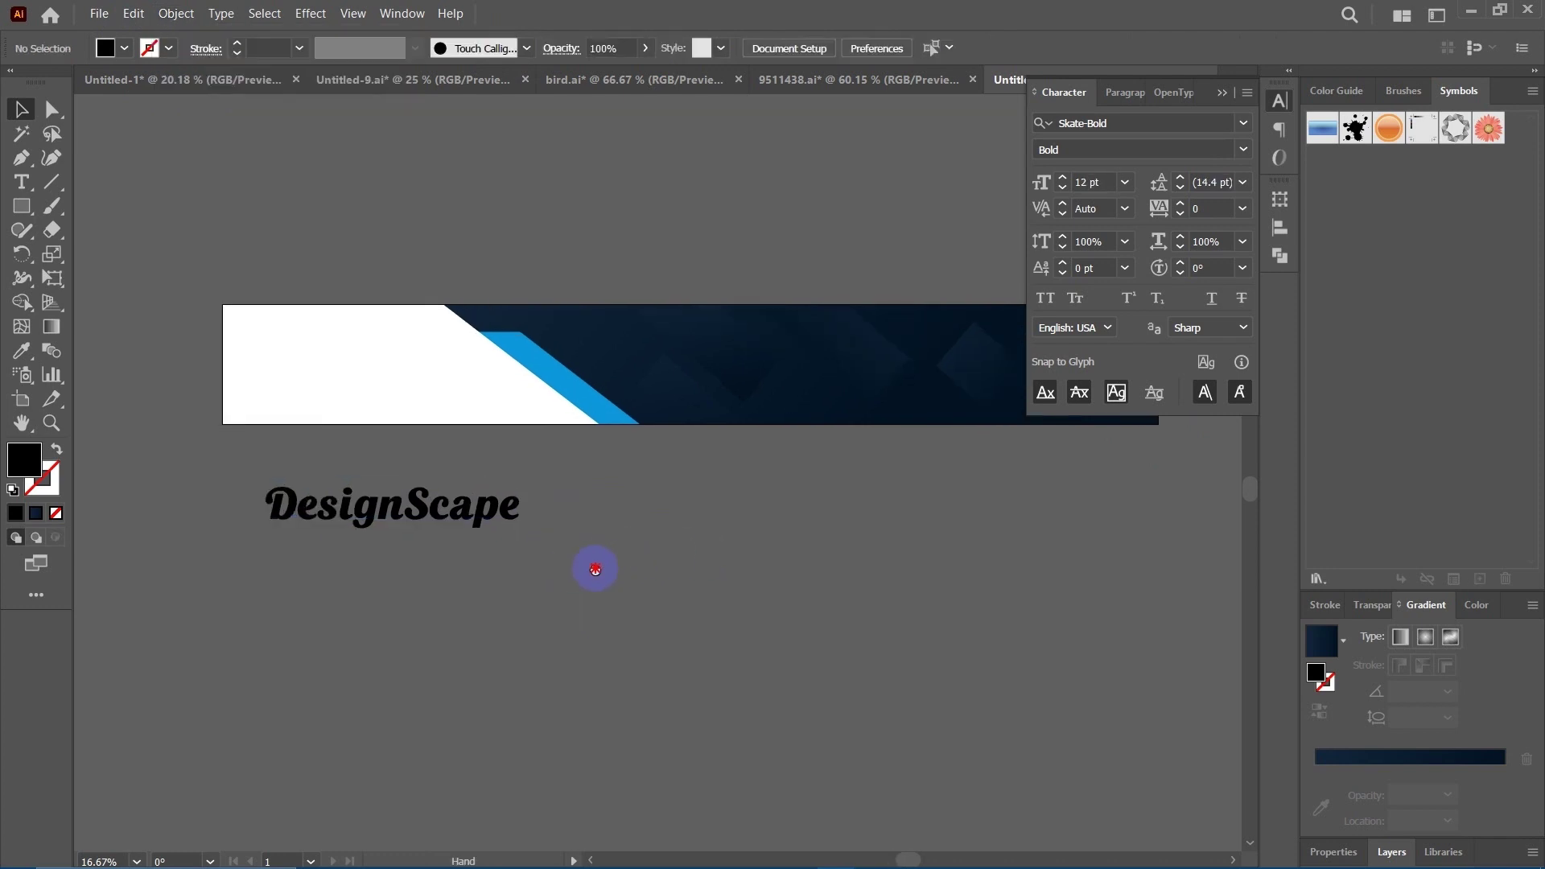
click(466, 507)
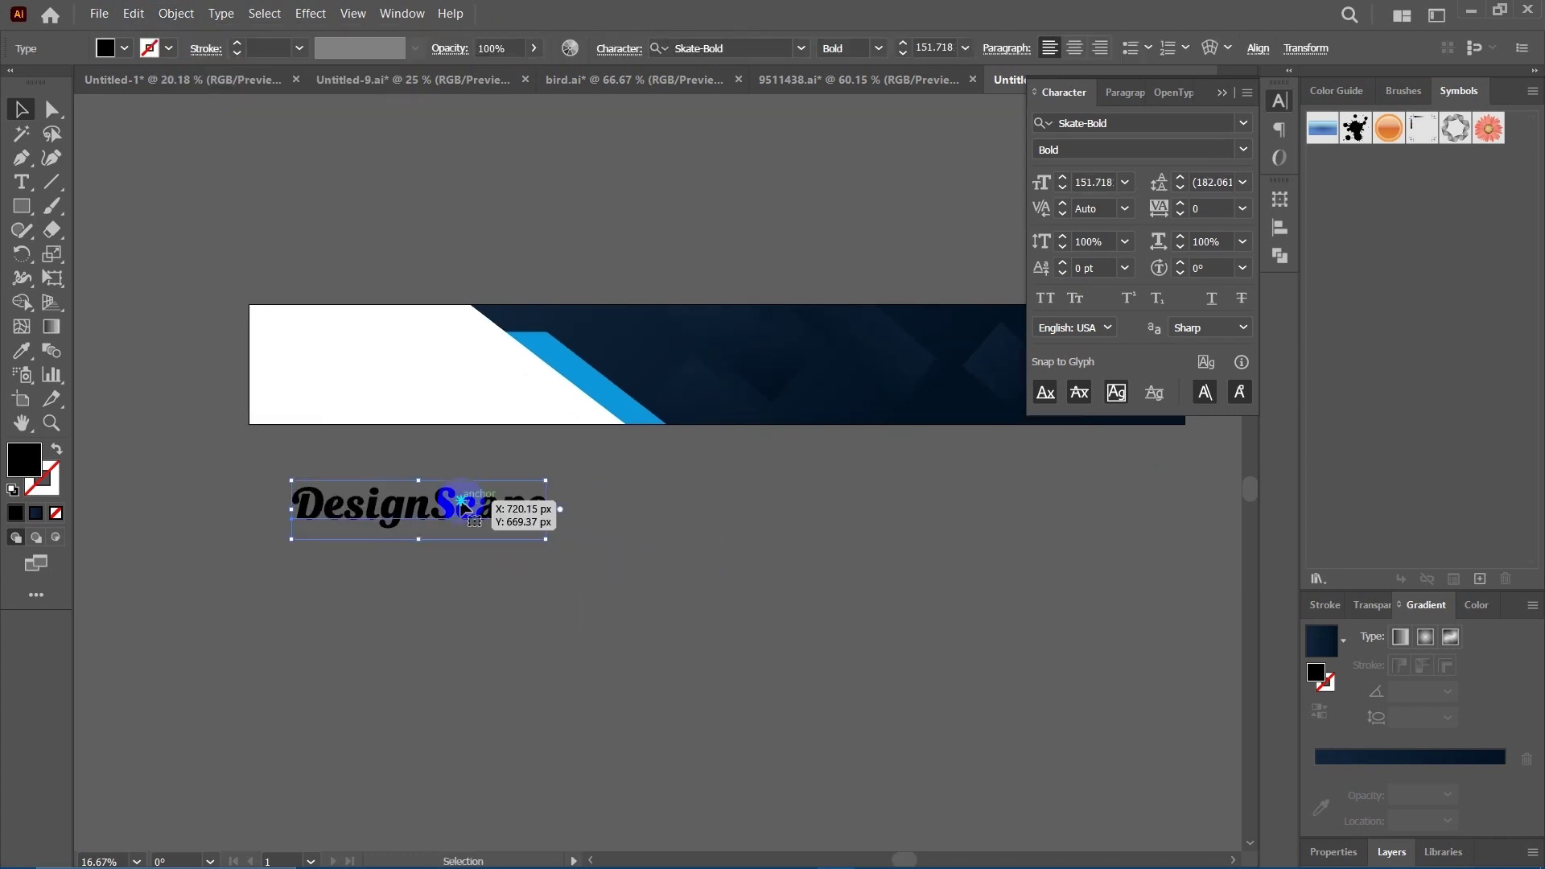
right_click(483, 504)
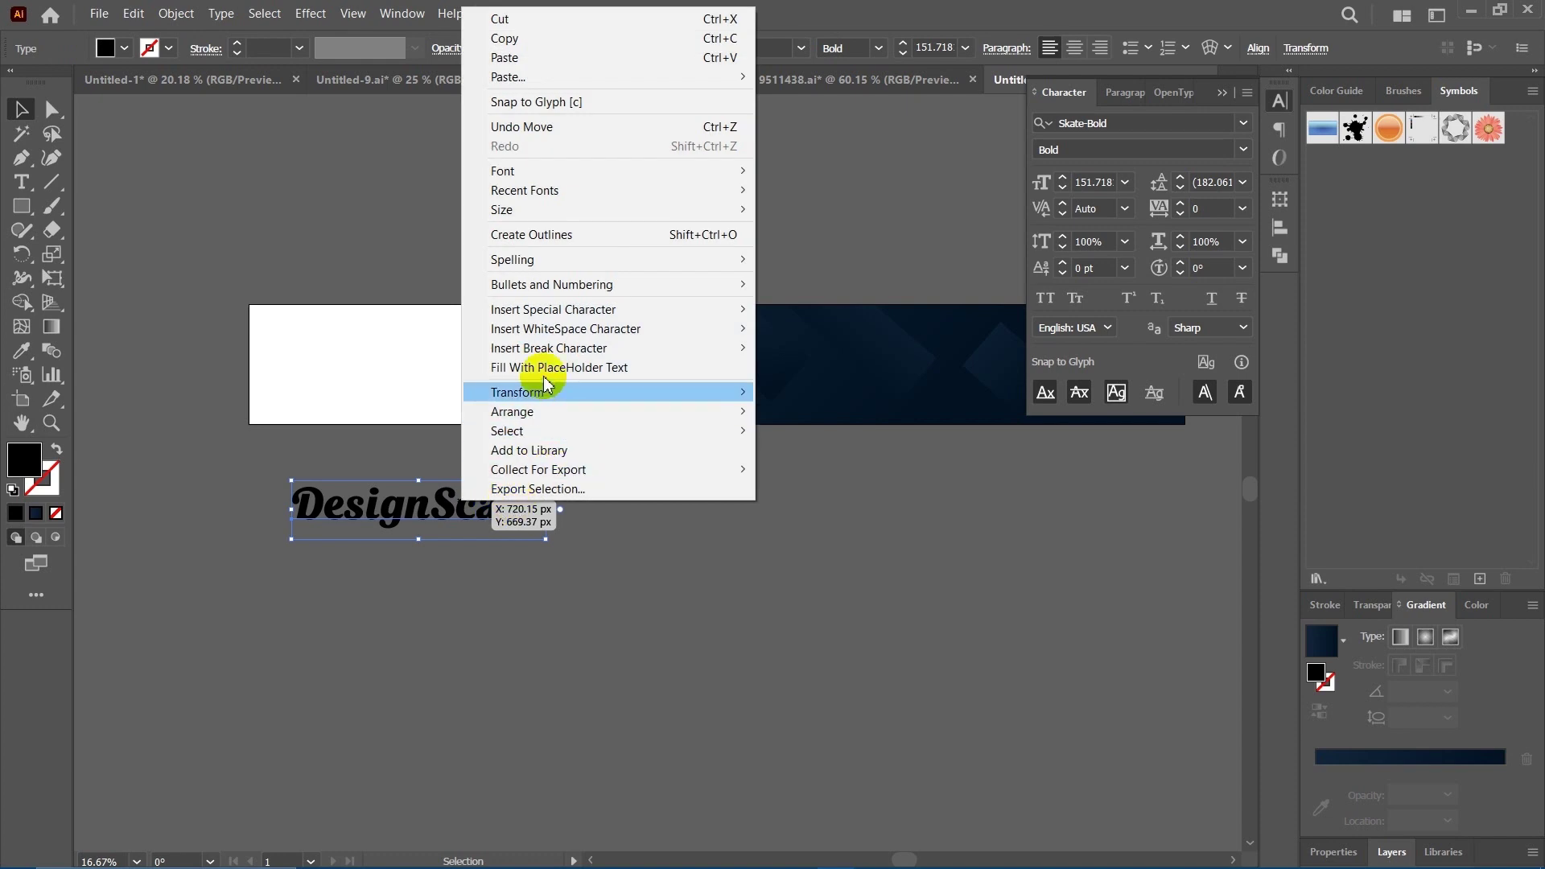
click(732, 611)
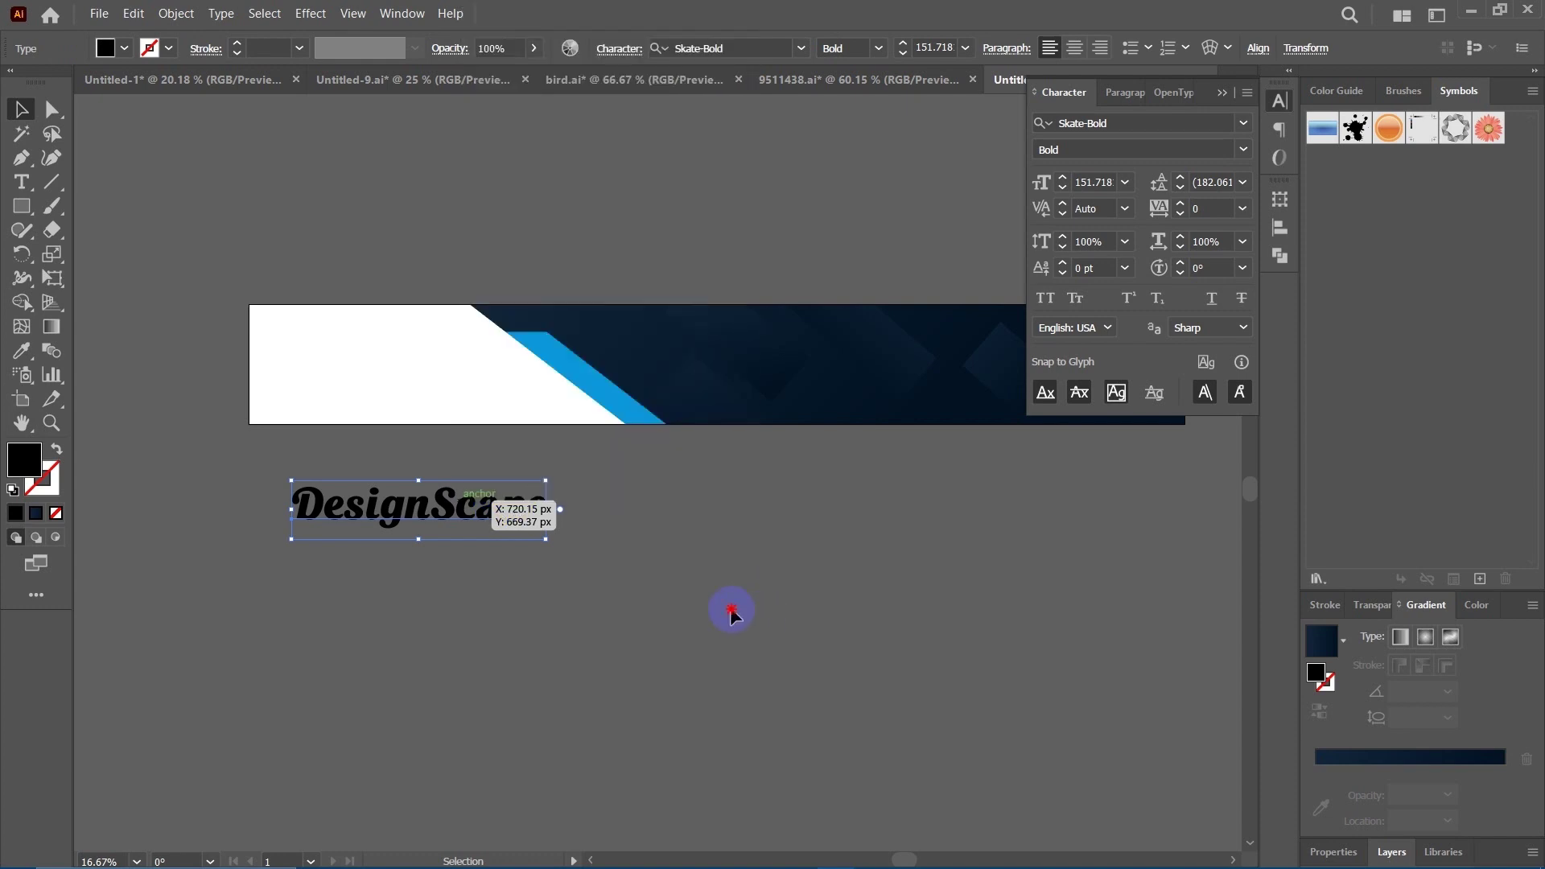
scroll(615, 553, left, 1)
drag(607, 546, 583, 571)
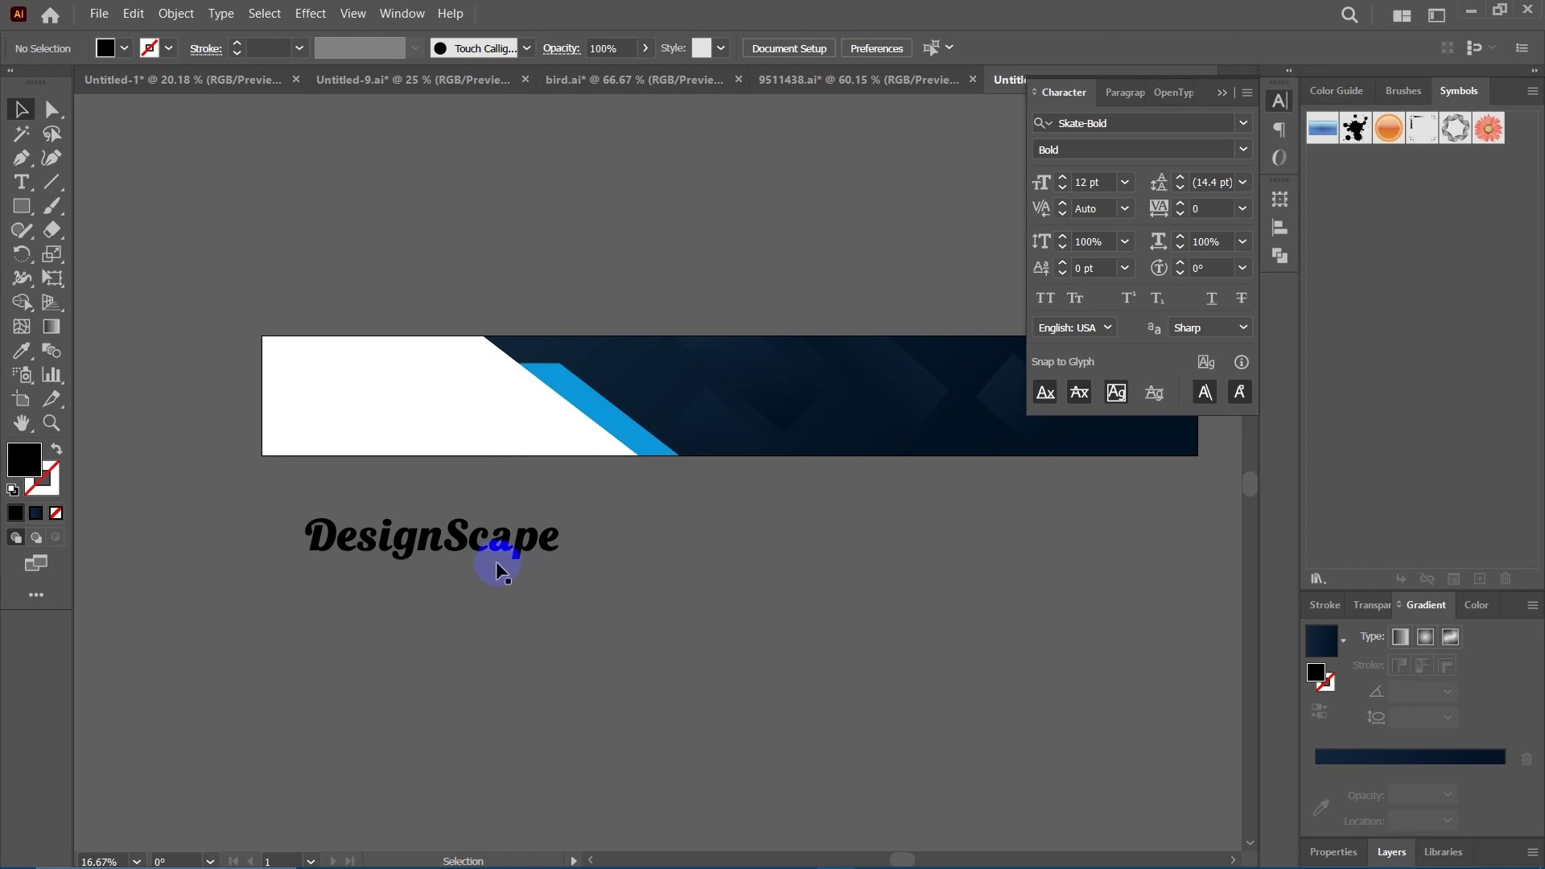
click(458, 536)
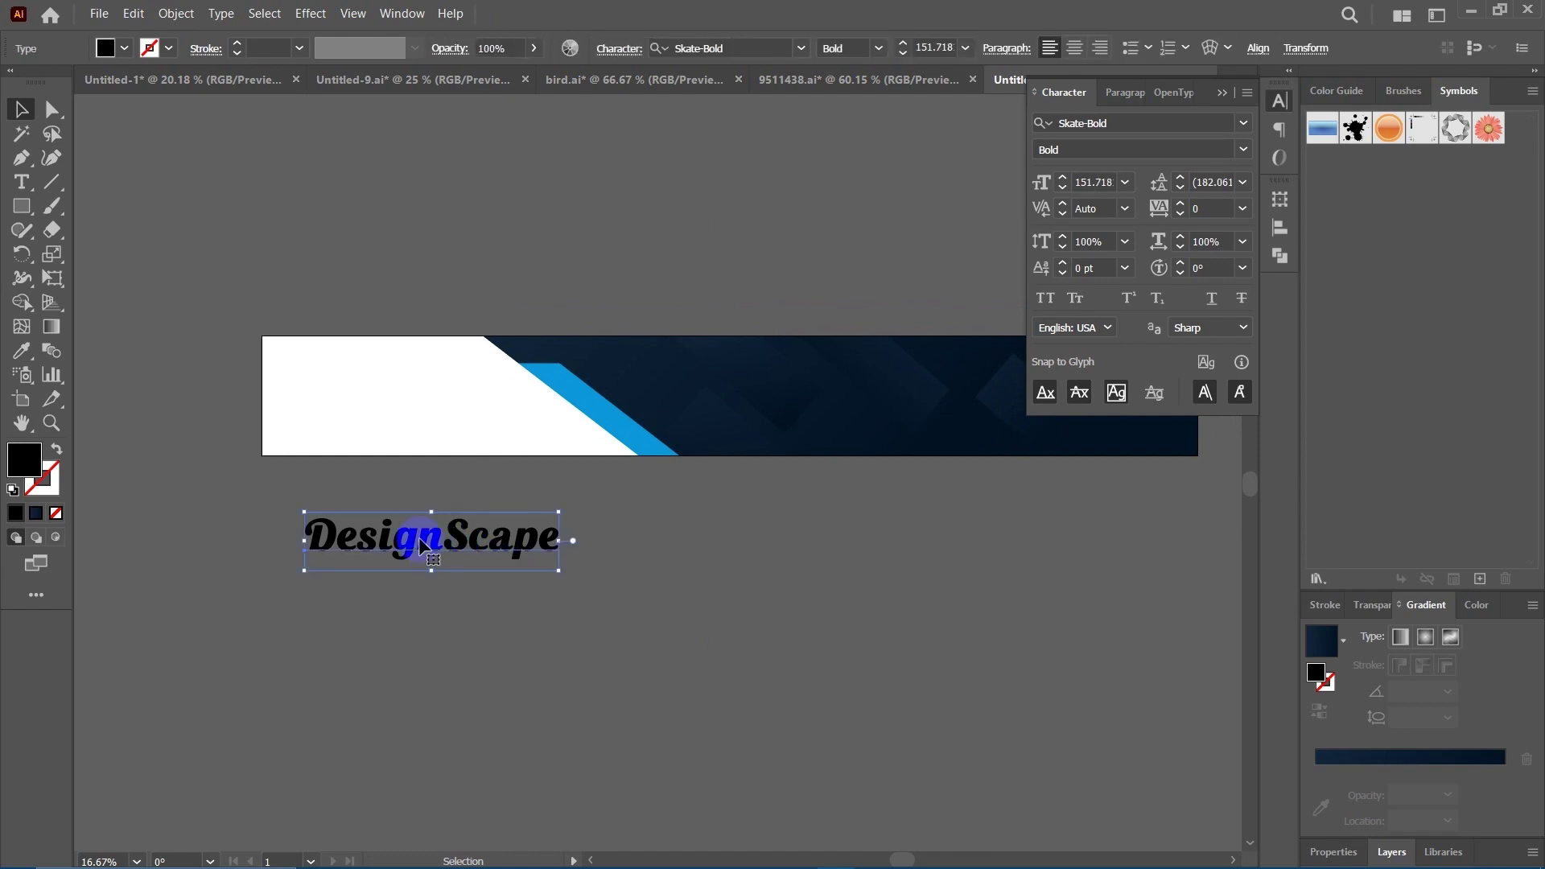
right_click(420, 538)
click(386, 548)
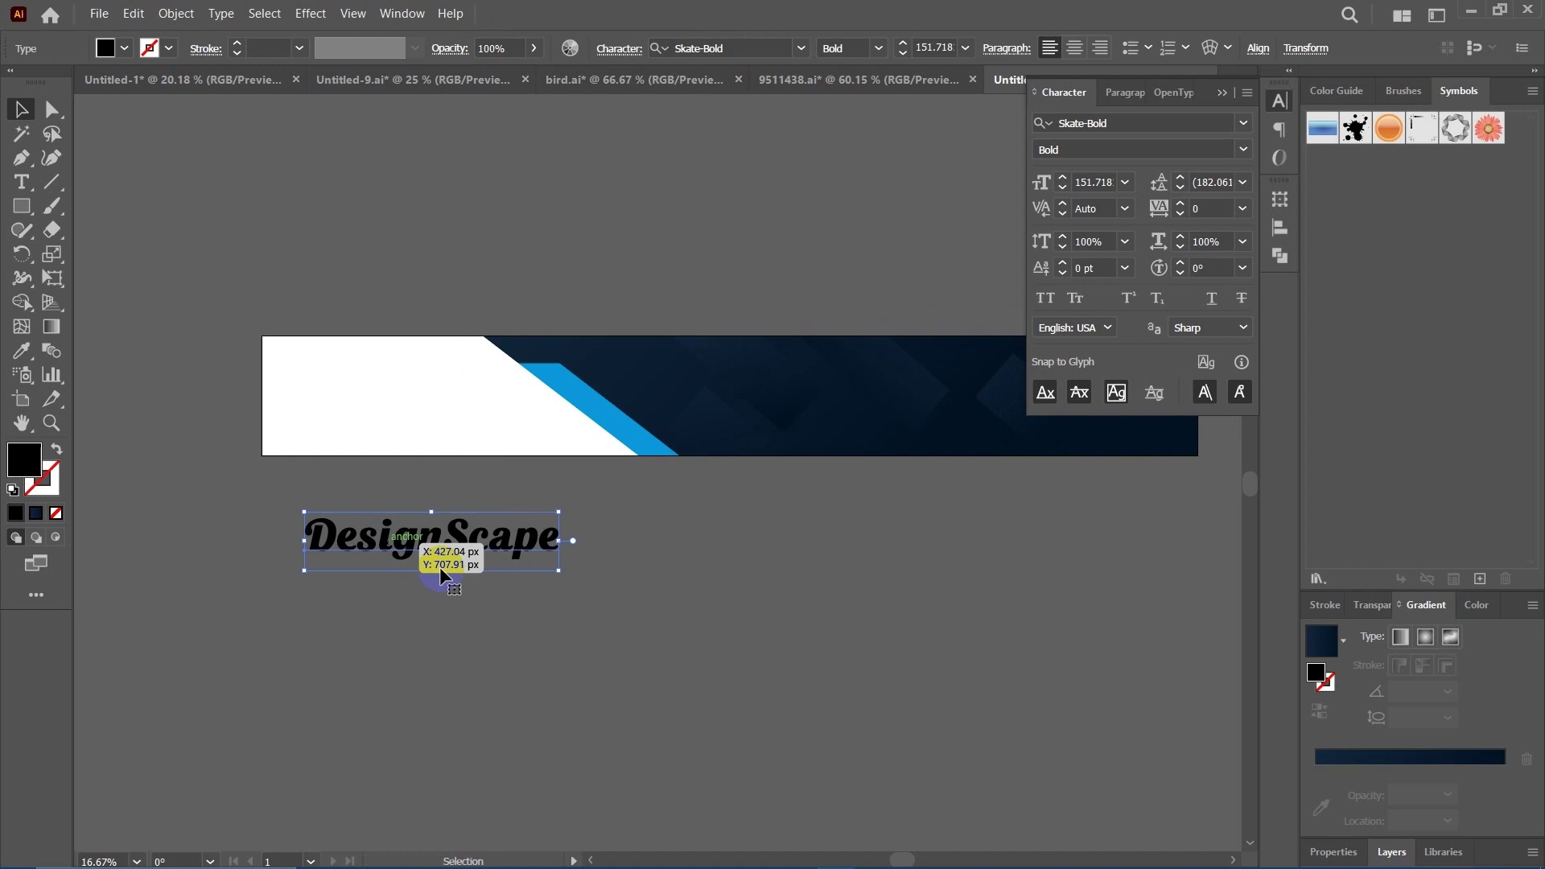
click(756, 616)
drag(673, 587, 666, 581)
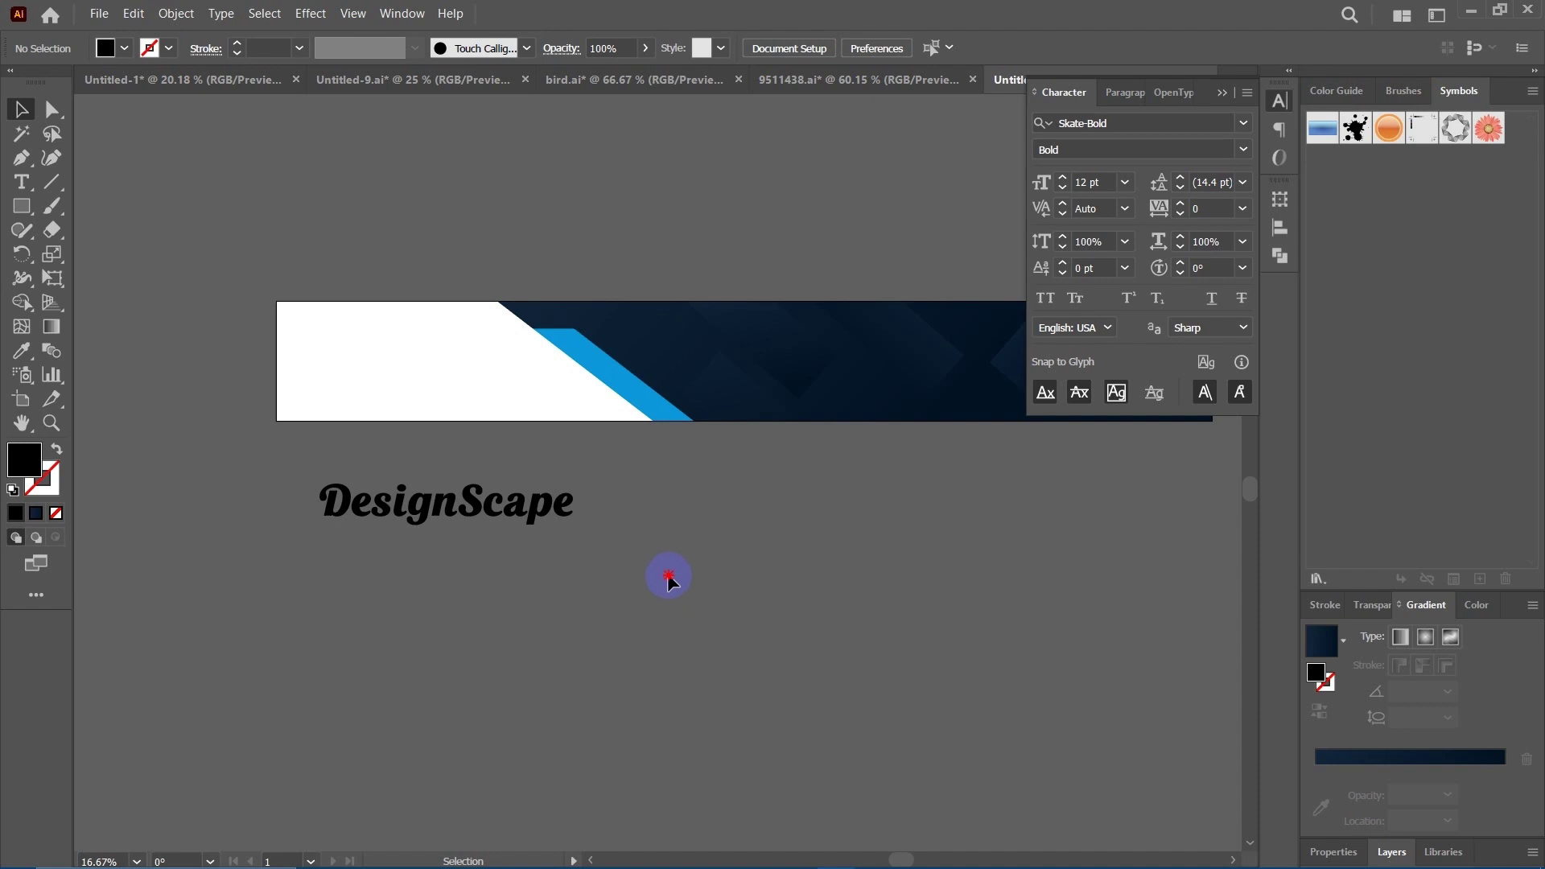
Reselect the DesignScape text and reopen its context menu showing Create Outlines.
click(476, 505)
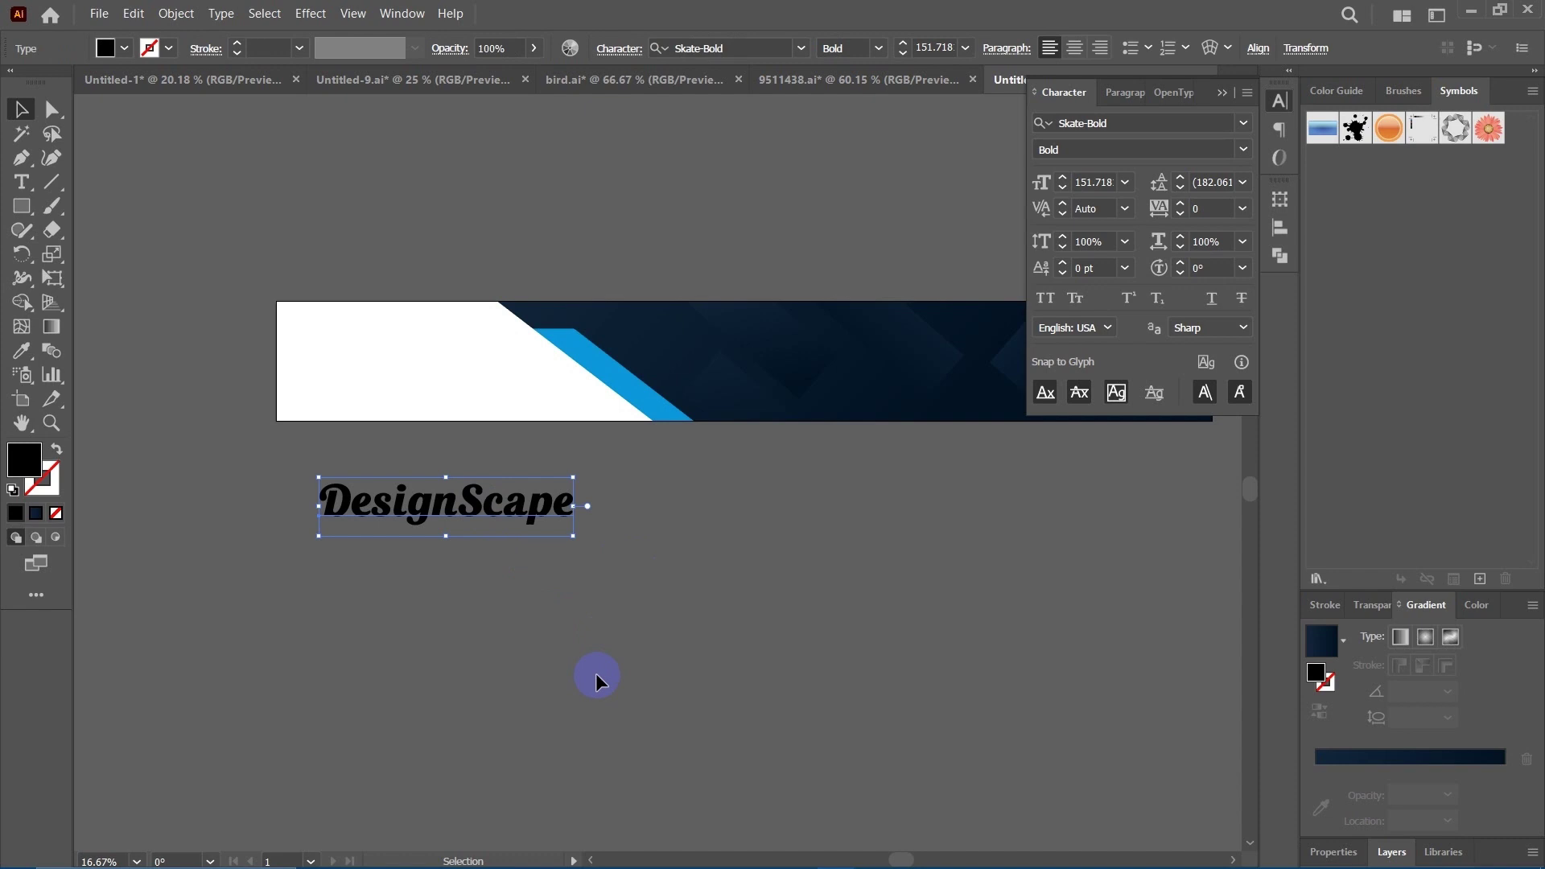
click(596, 673)
click(489, 502)
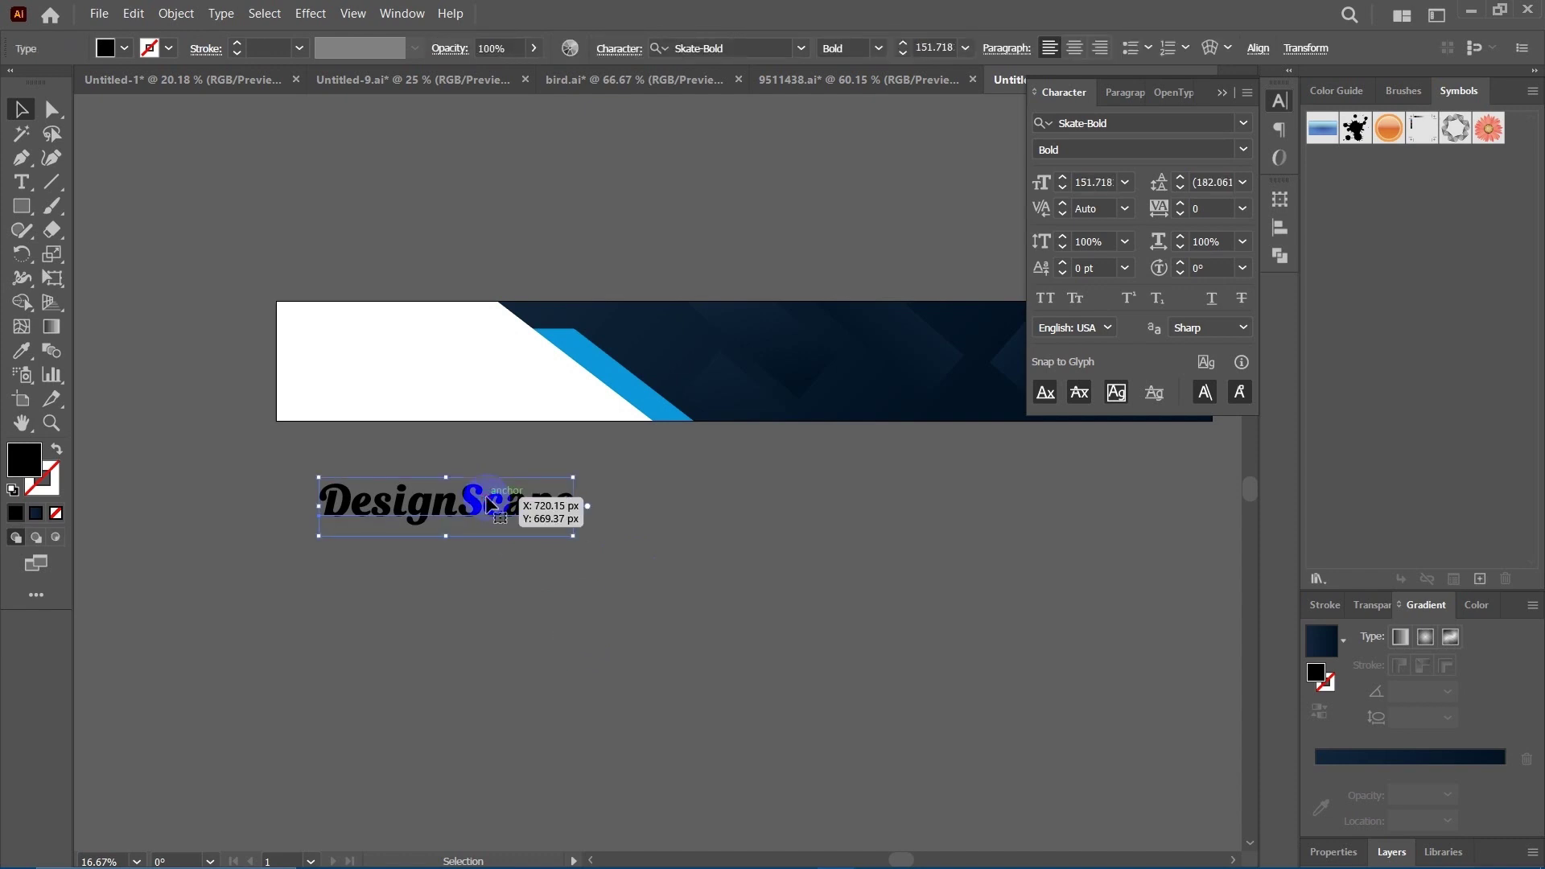
click(673, 574)
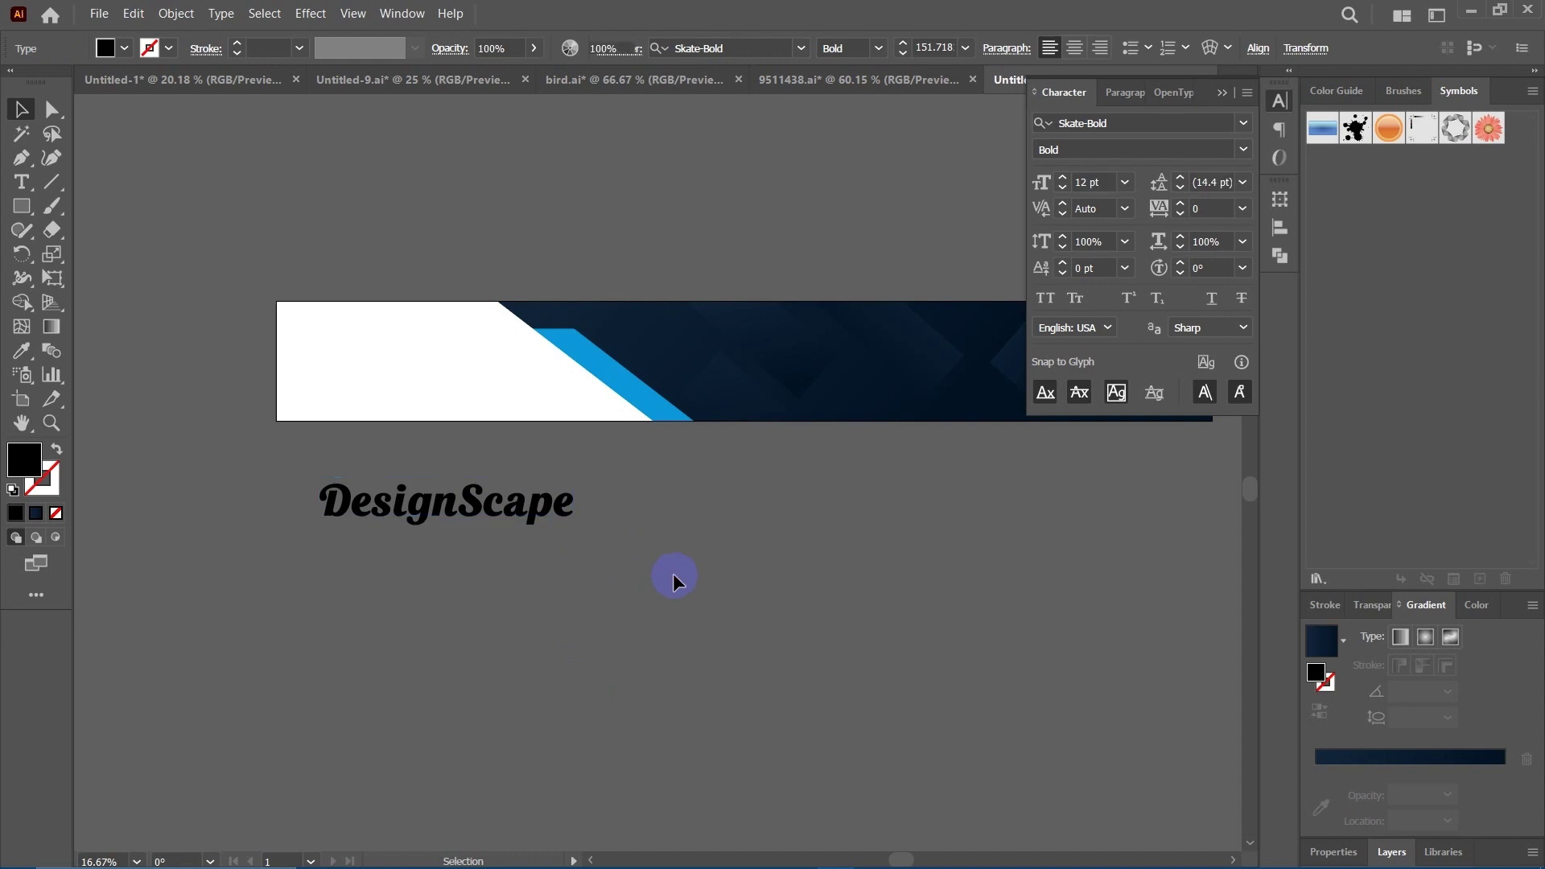
click(470, 500)
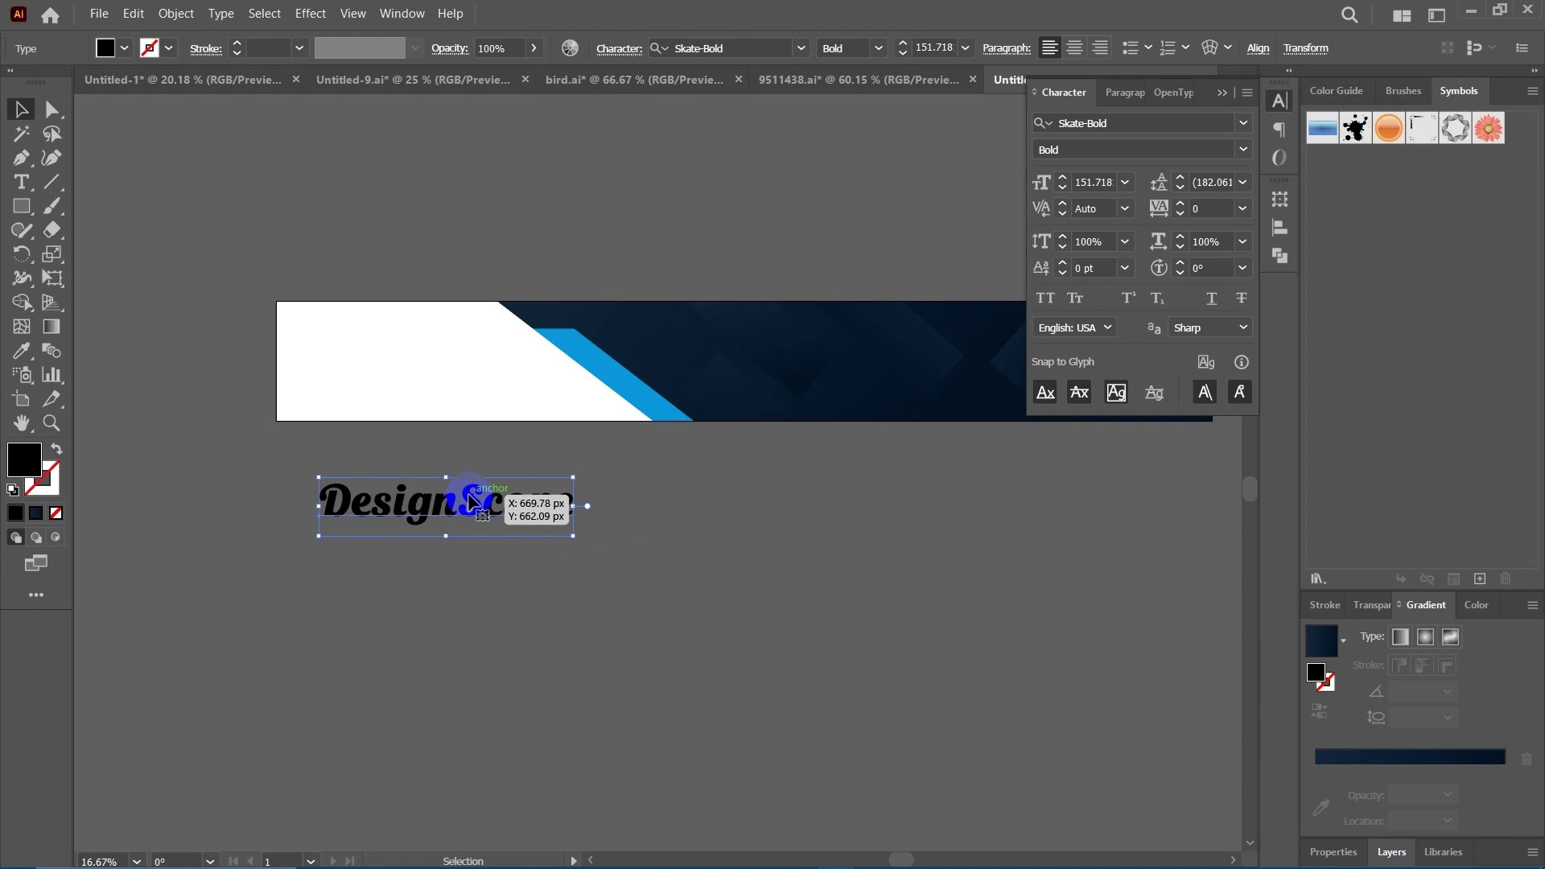
right_click(470, 499)
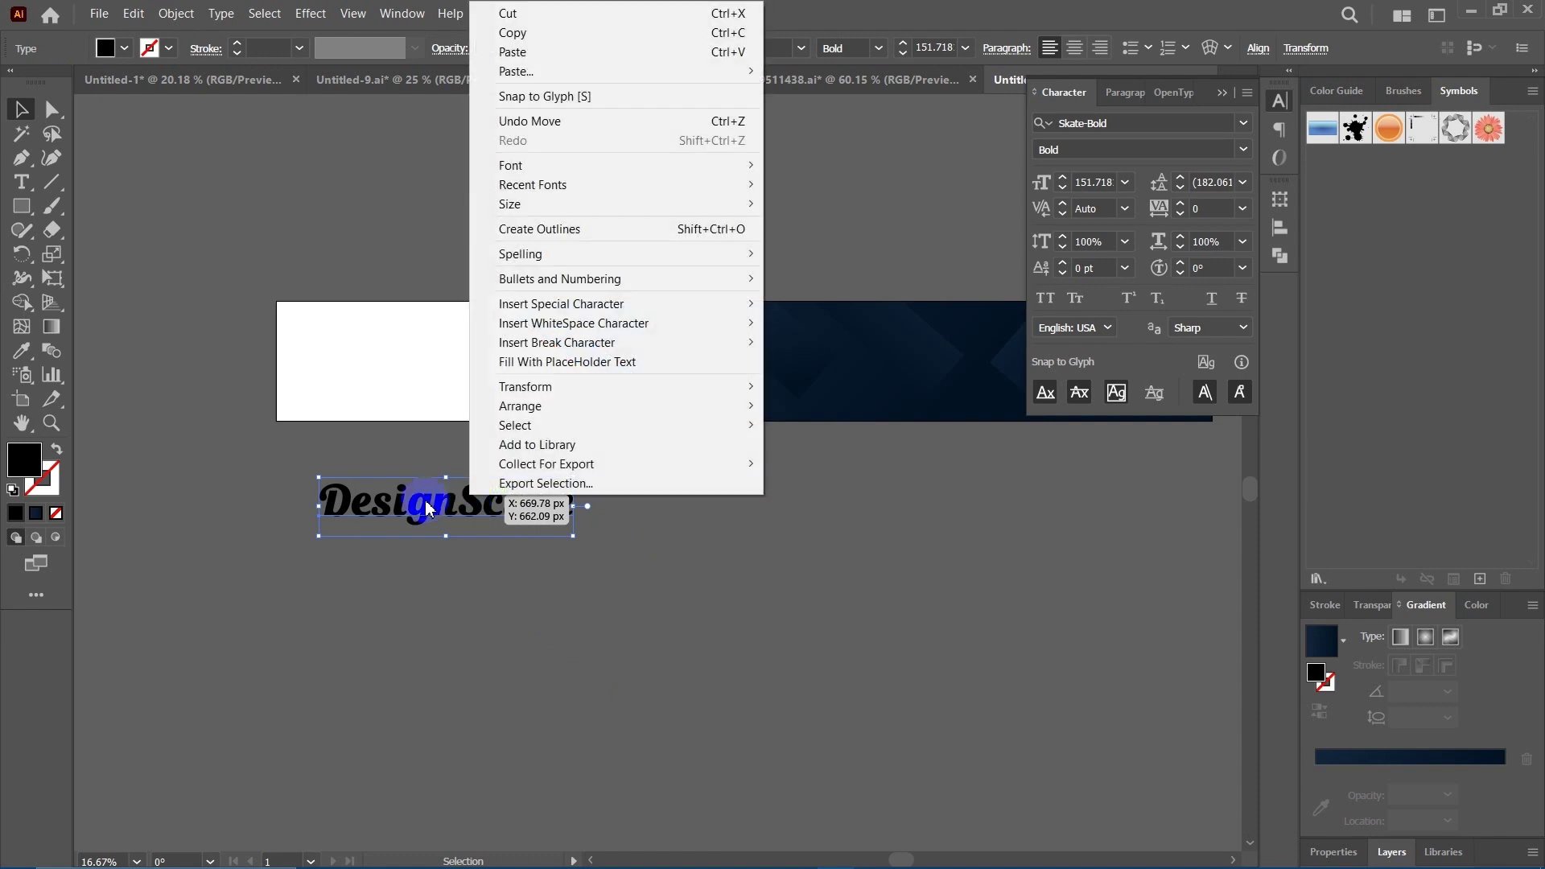
click(423, 503)
right_click(429, 507)
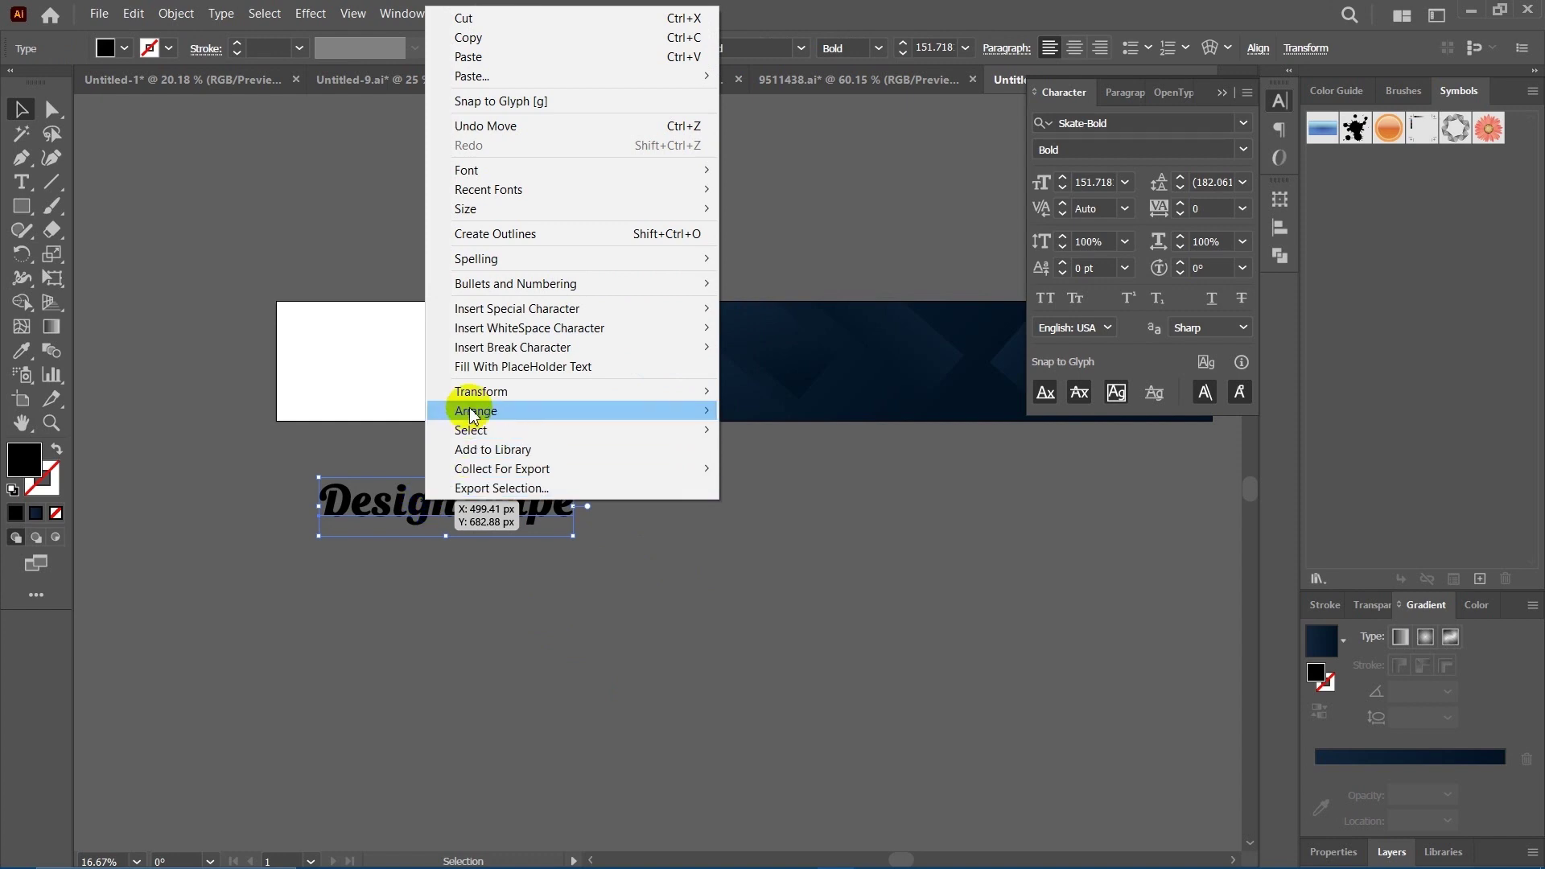
Convert the DesignScape text to outlines with Create Outlines.
click(553, 235)
click(663, 541)
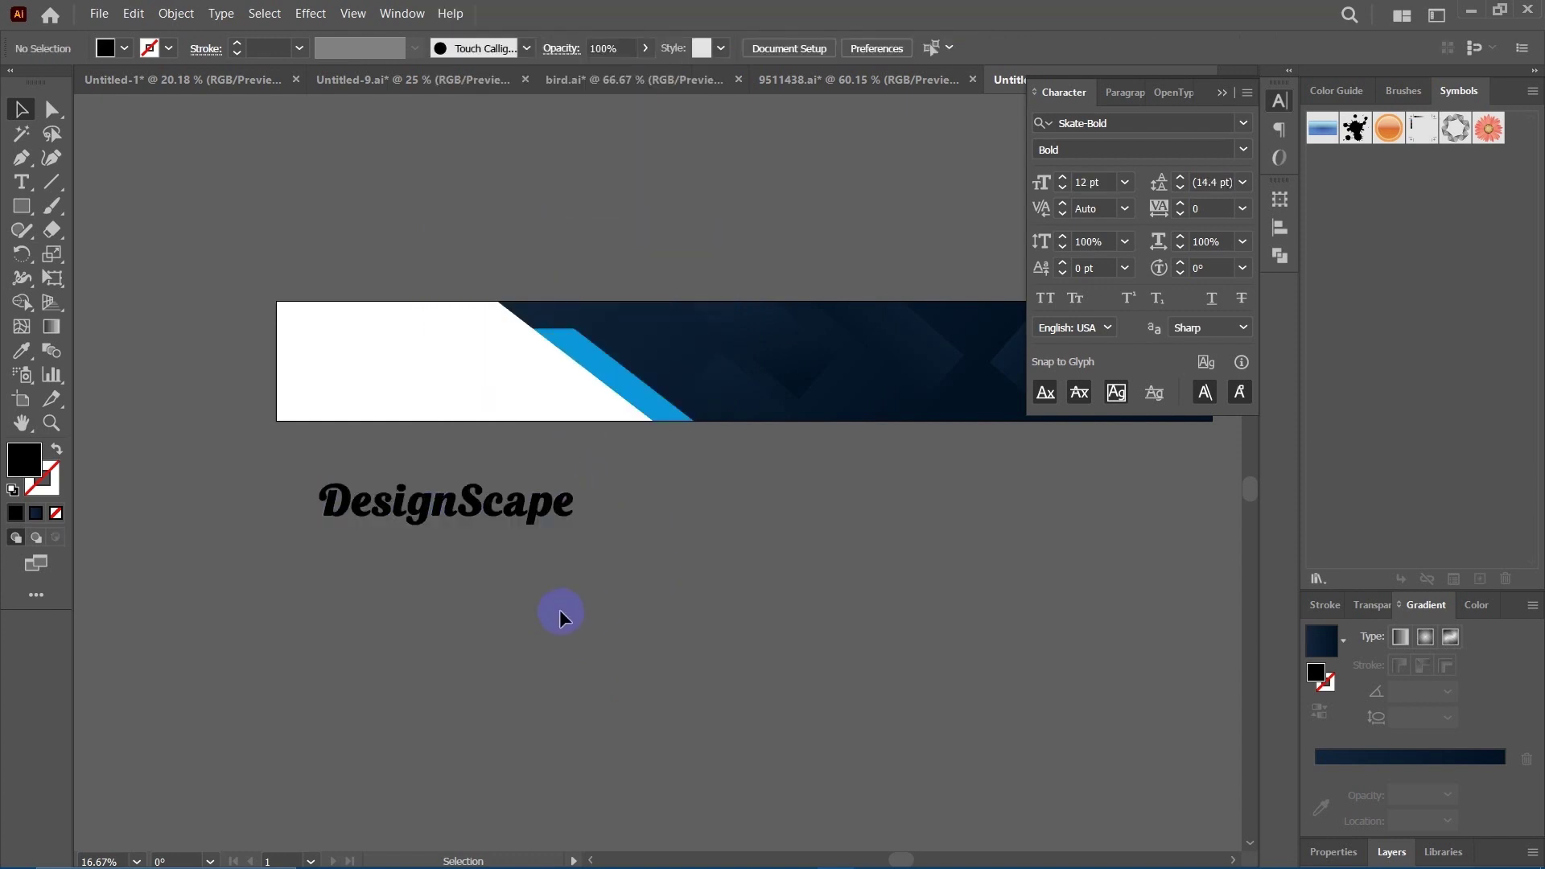
drag(462, 583, 495, 595)
click(518, 518)
click(644, 563)
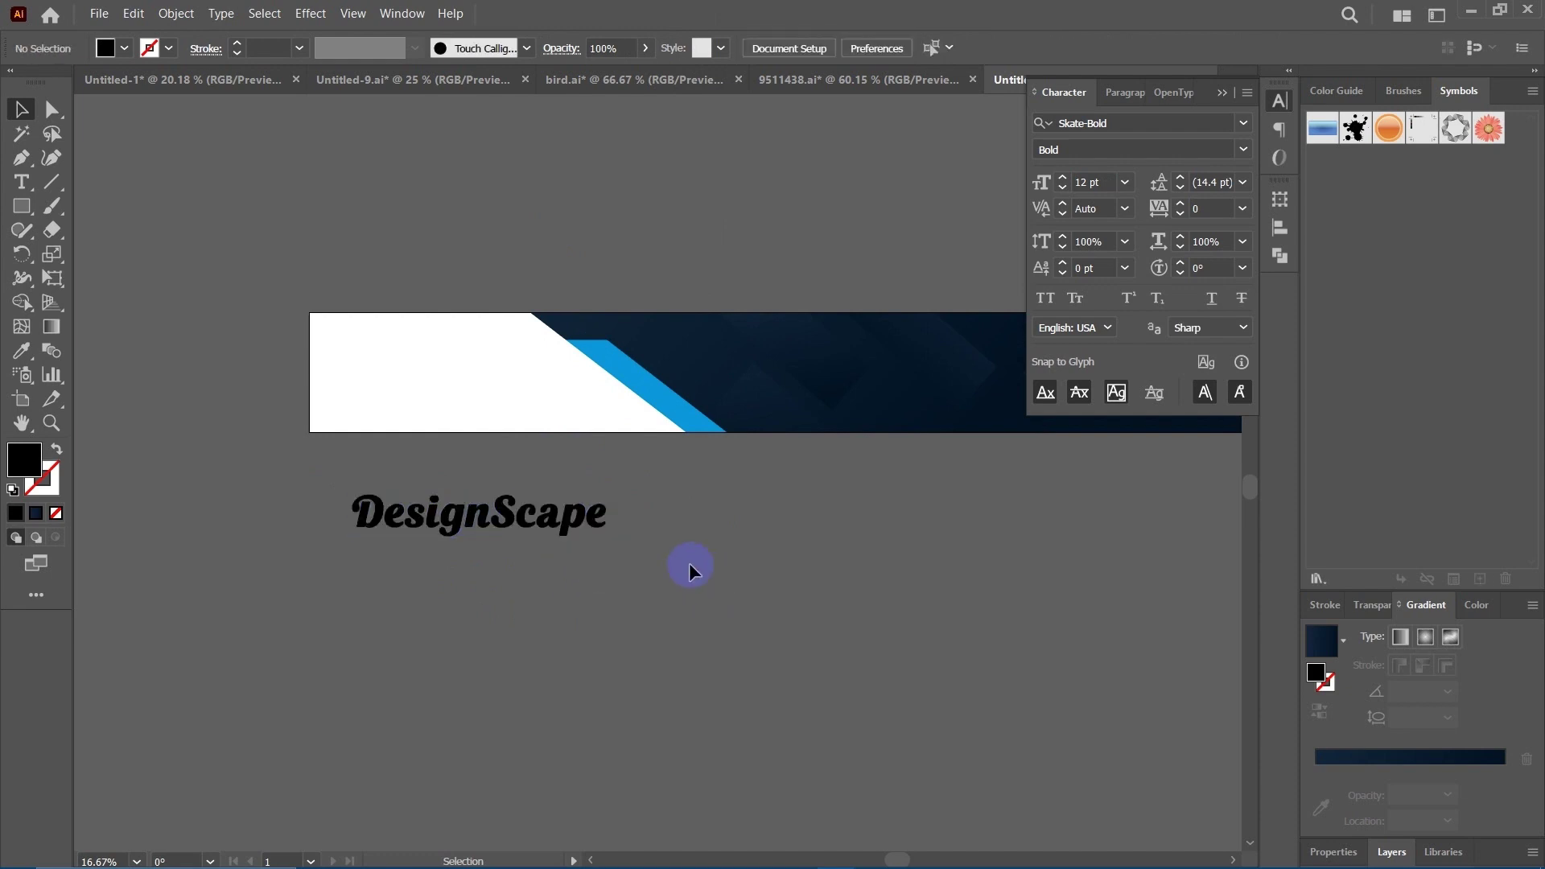
drag(673, 563, 637, 562)
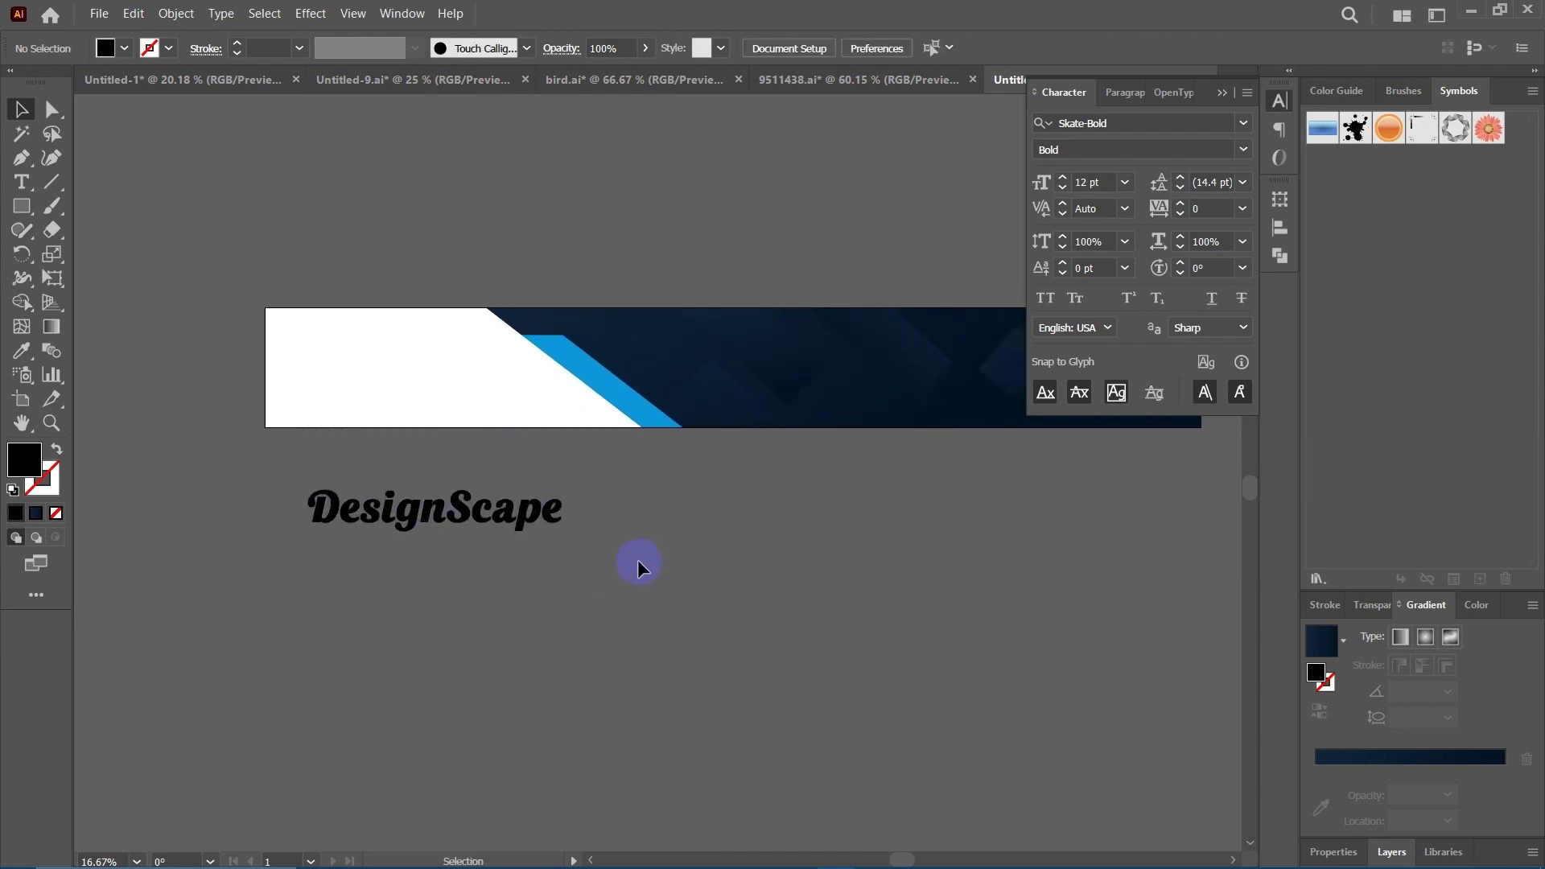
Select only the Scape letters and eyedrop the stripe's light blue onto them.
click(50, 110)
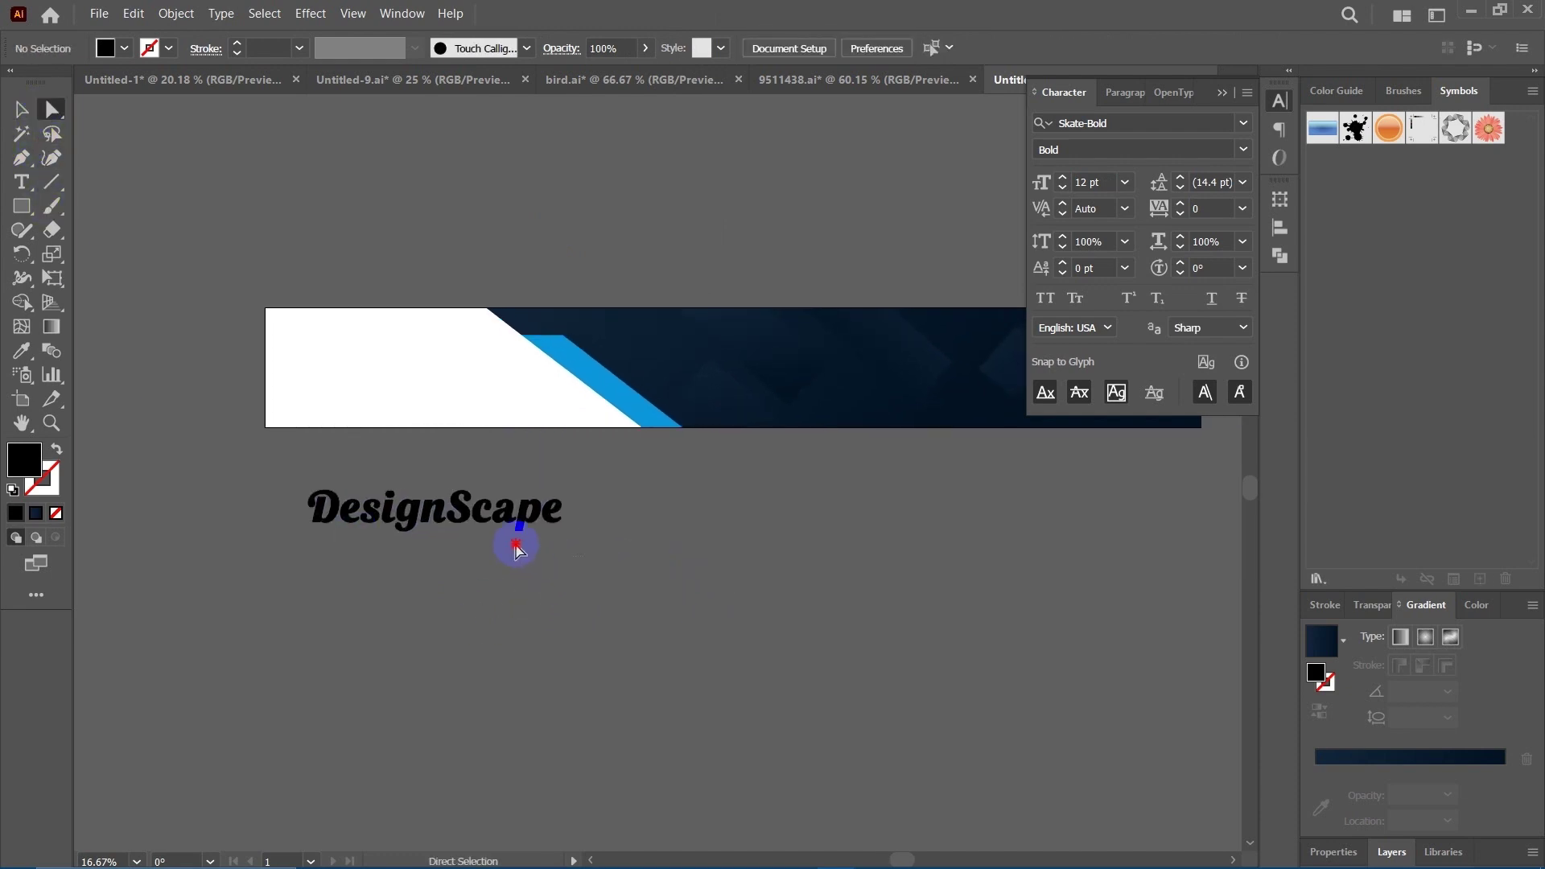
drag(516, 547, 459, 500)
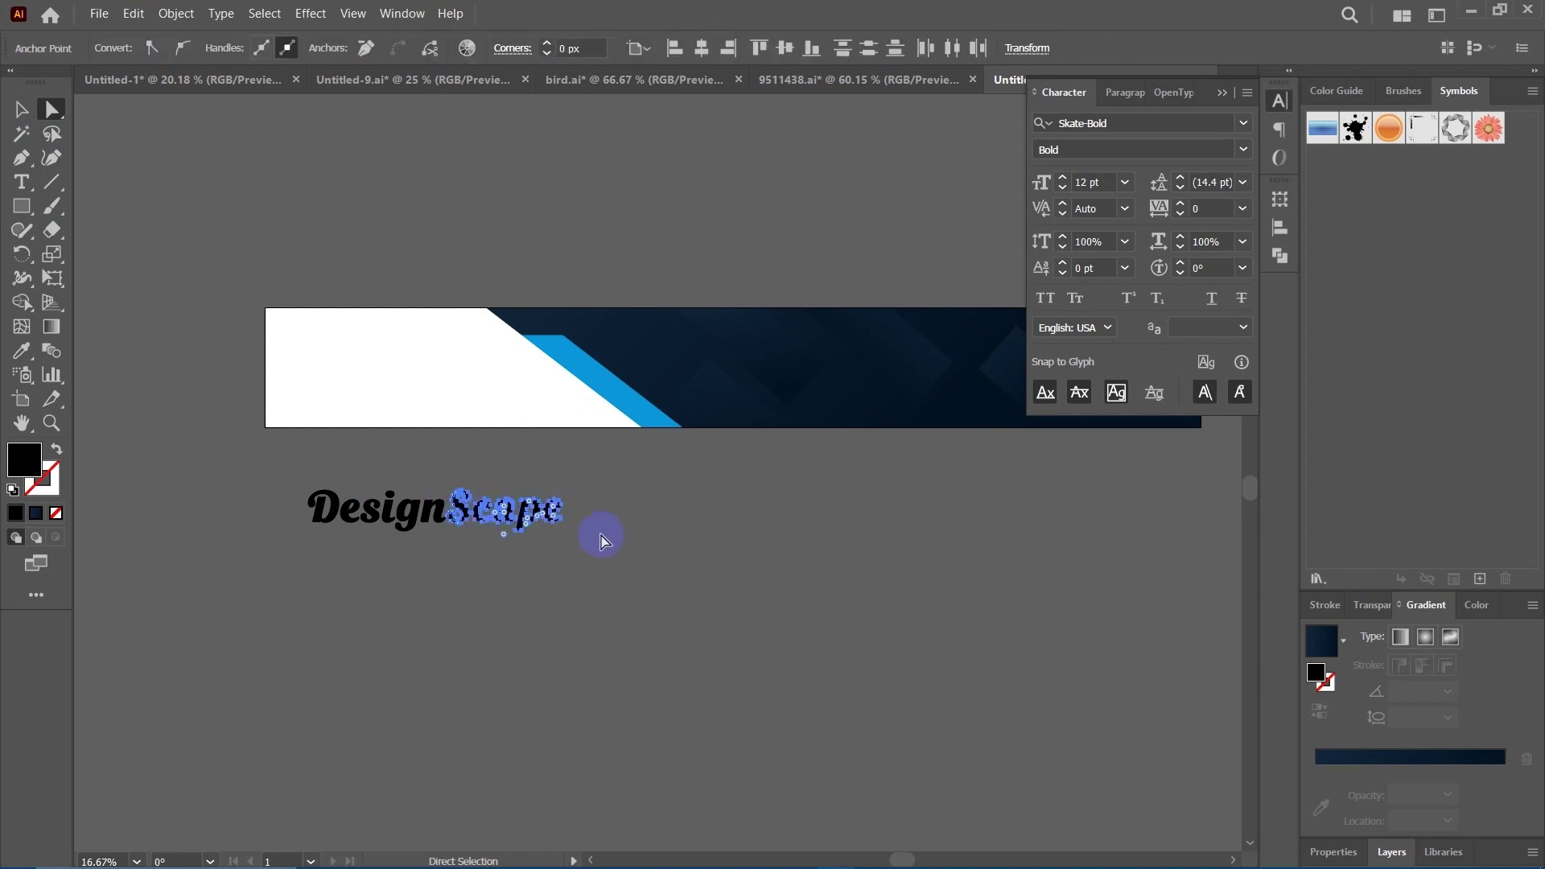
key(i)
click(609, 362)
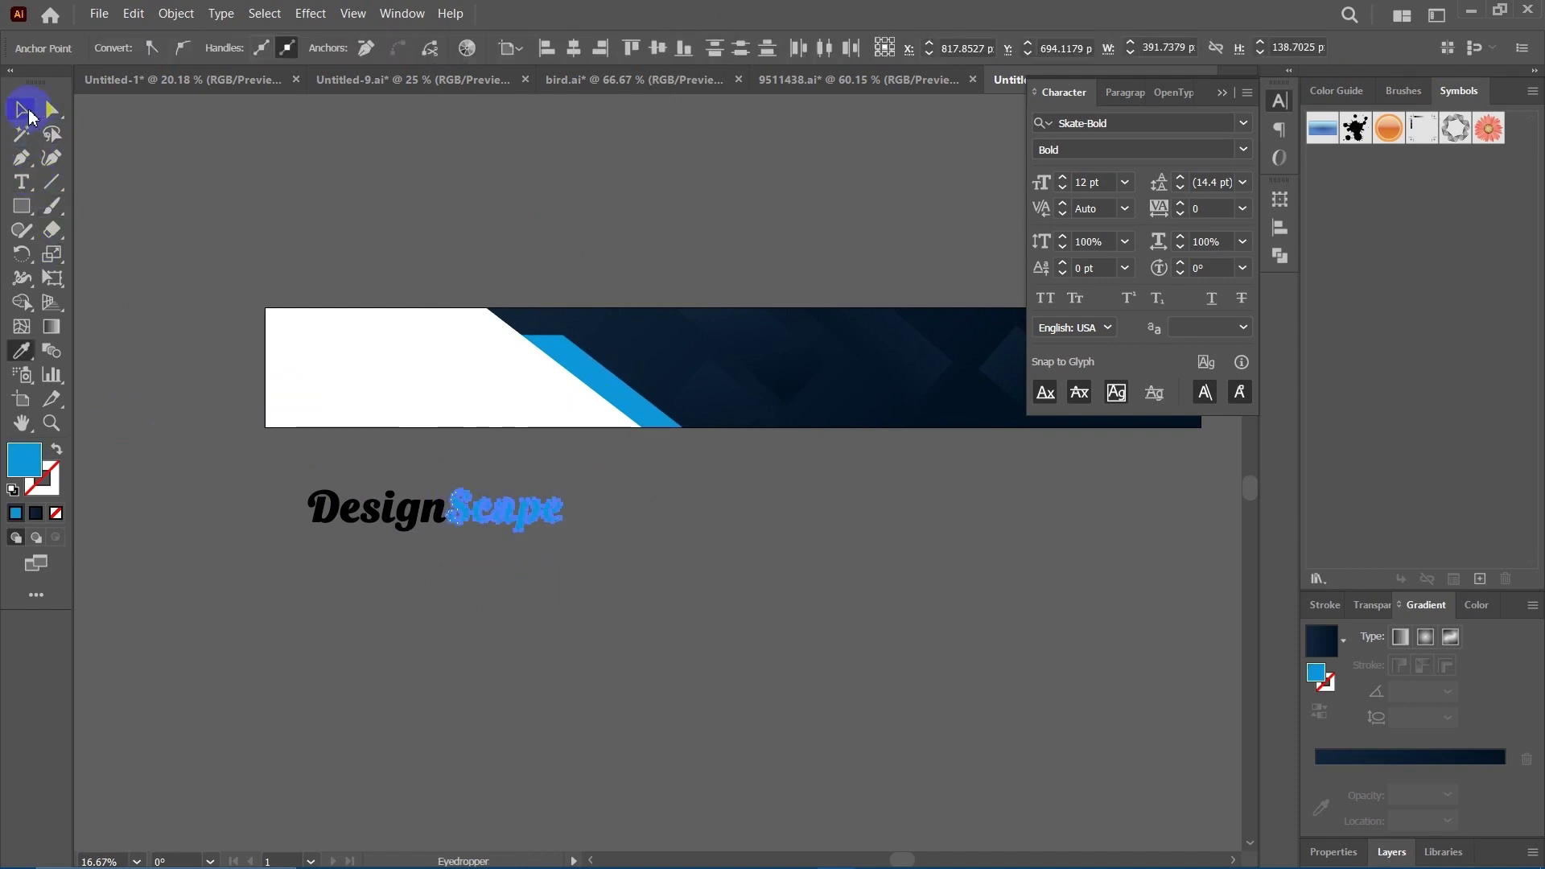
click(22, 109)
click(657, 583)
drag(657, 583, 638, 573)
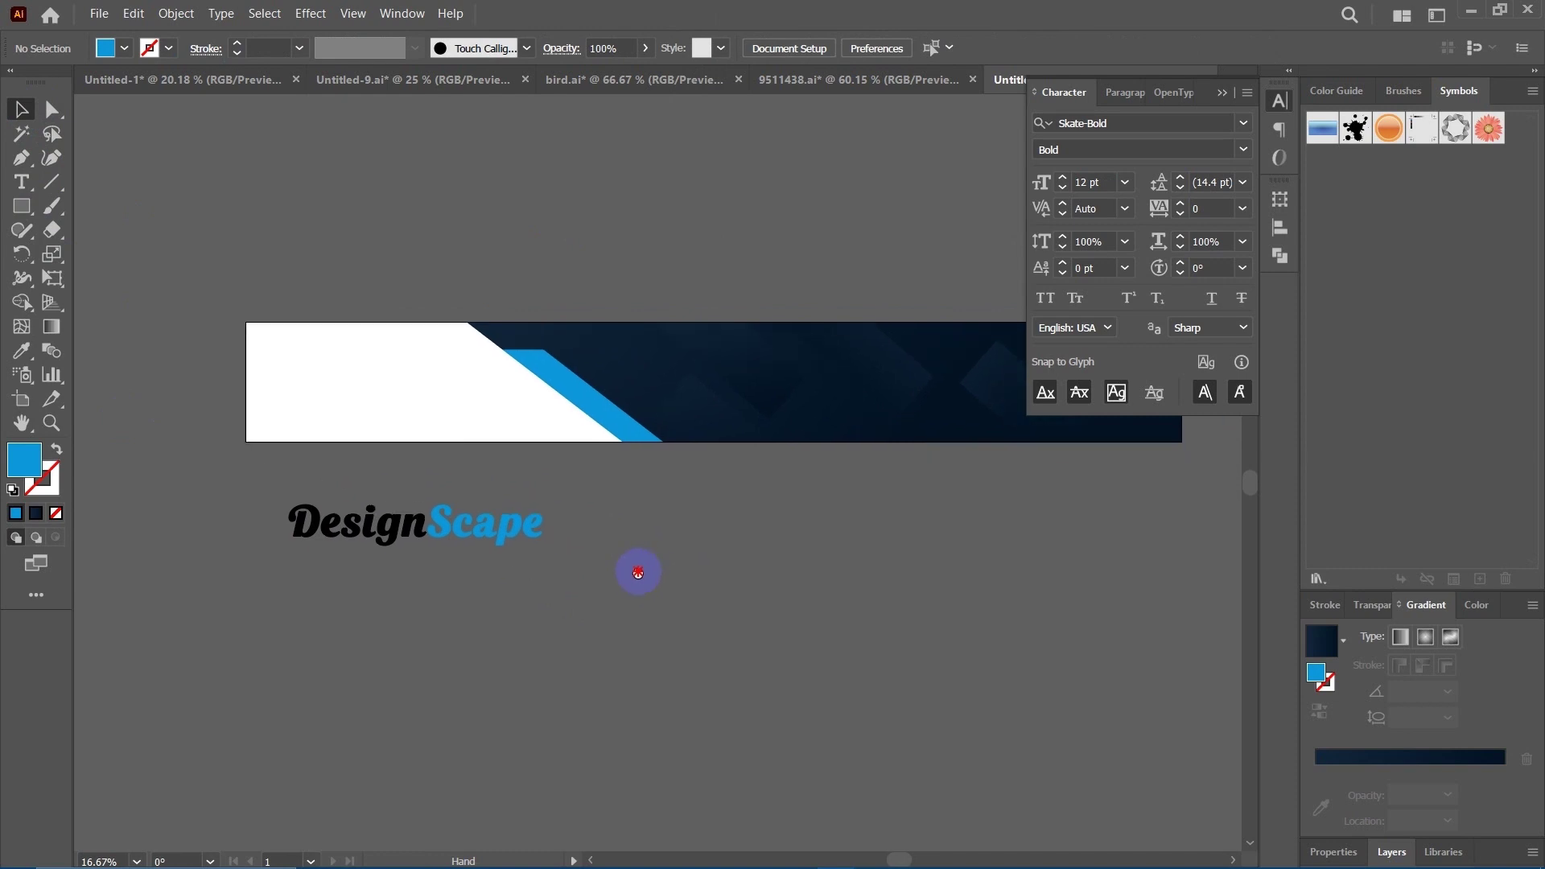
click(51, 109)
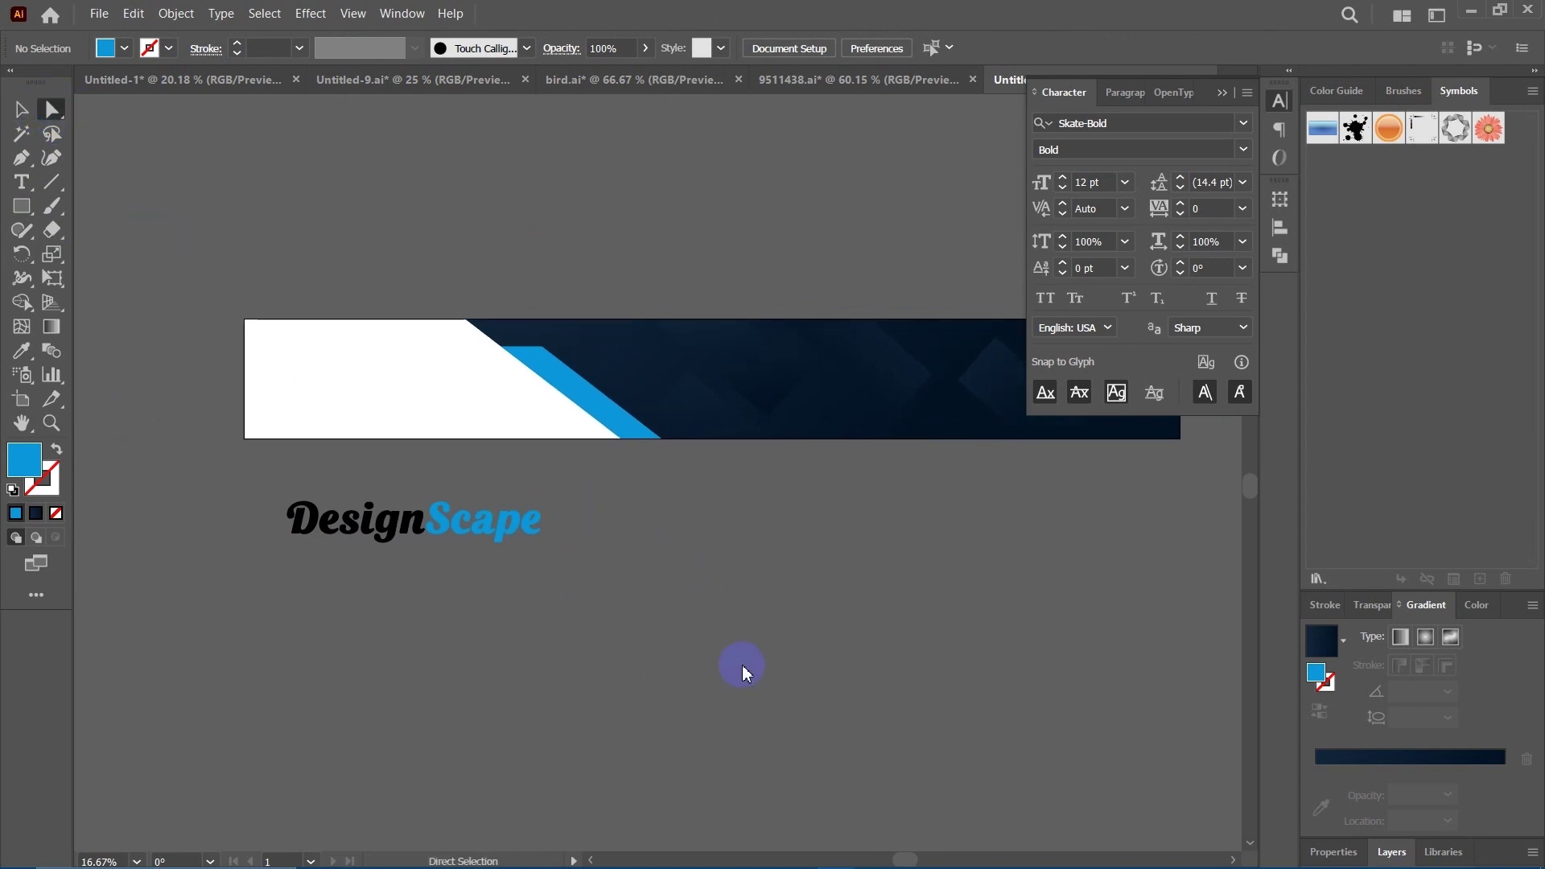
Recolour the diagonal stripe from light blue to bright red in the Fill Color Picker.
scroll(725, 664, up, 3)
click(563, 495)
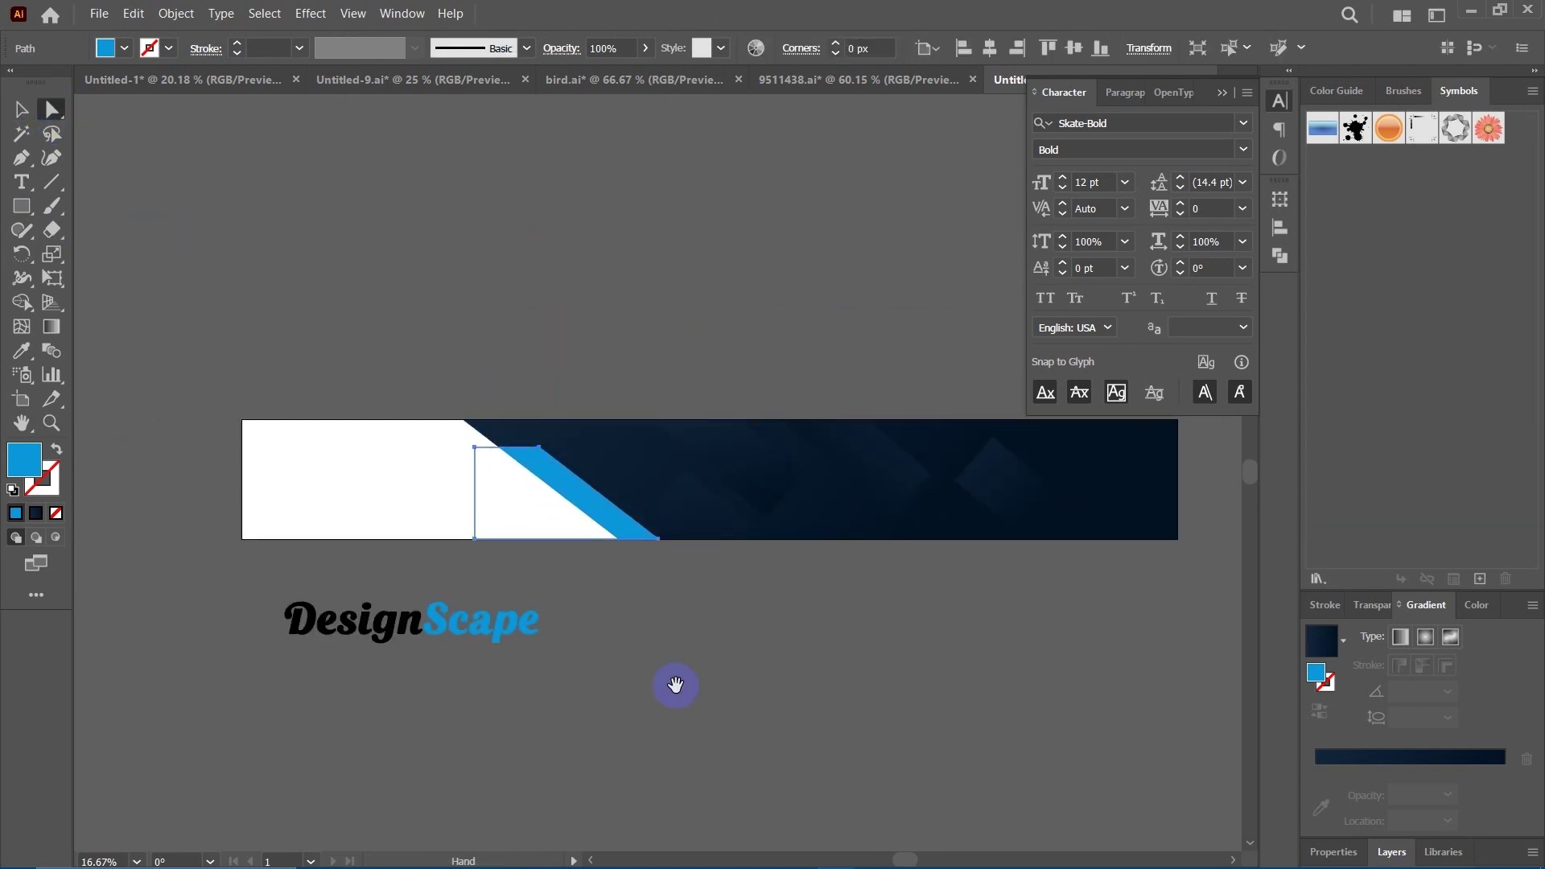
scroll(685, 644, down, 2)
click(14, 460)
double_click(24, 463)
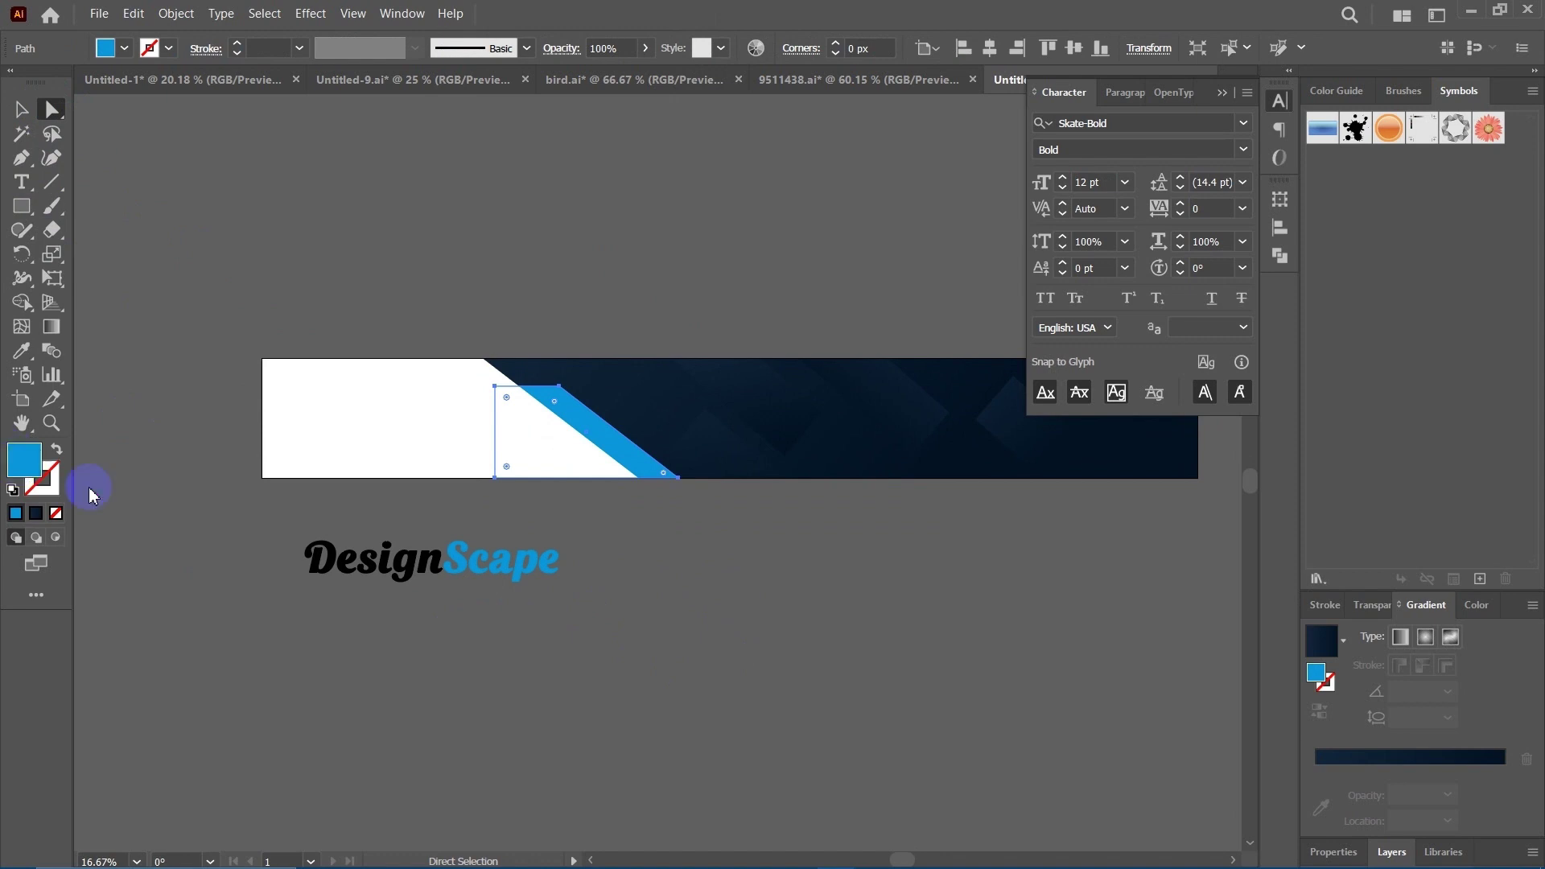
drag(1149, 473, 1159, 584)
drag(1060, 355, 1136, 310)
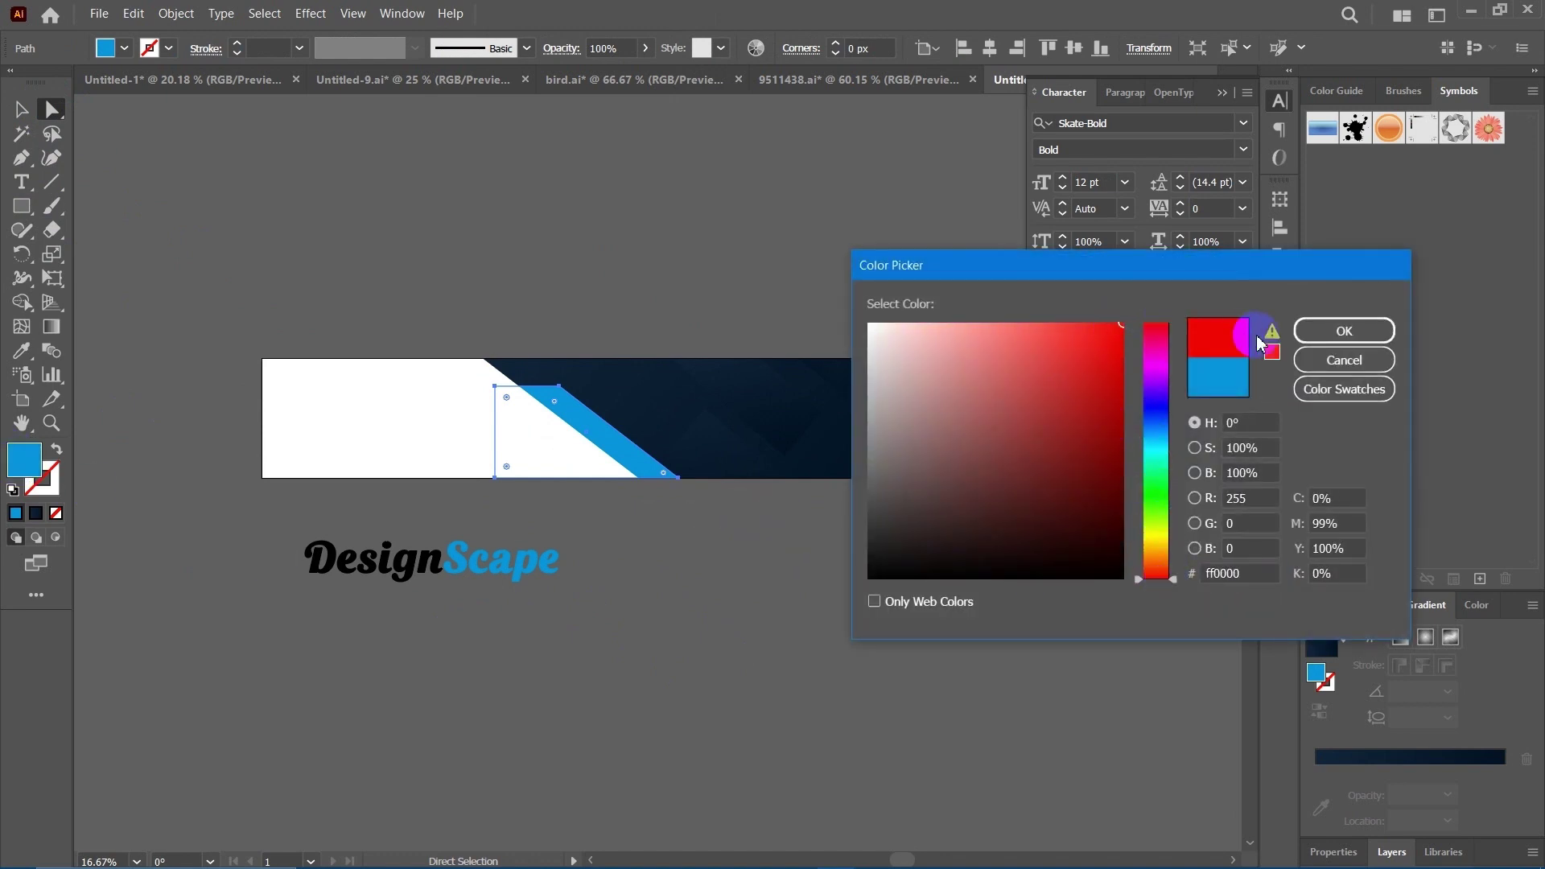
click(1343, 330)
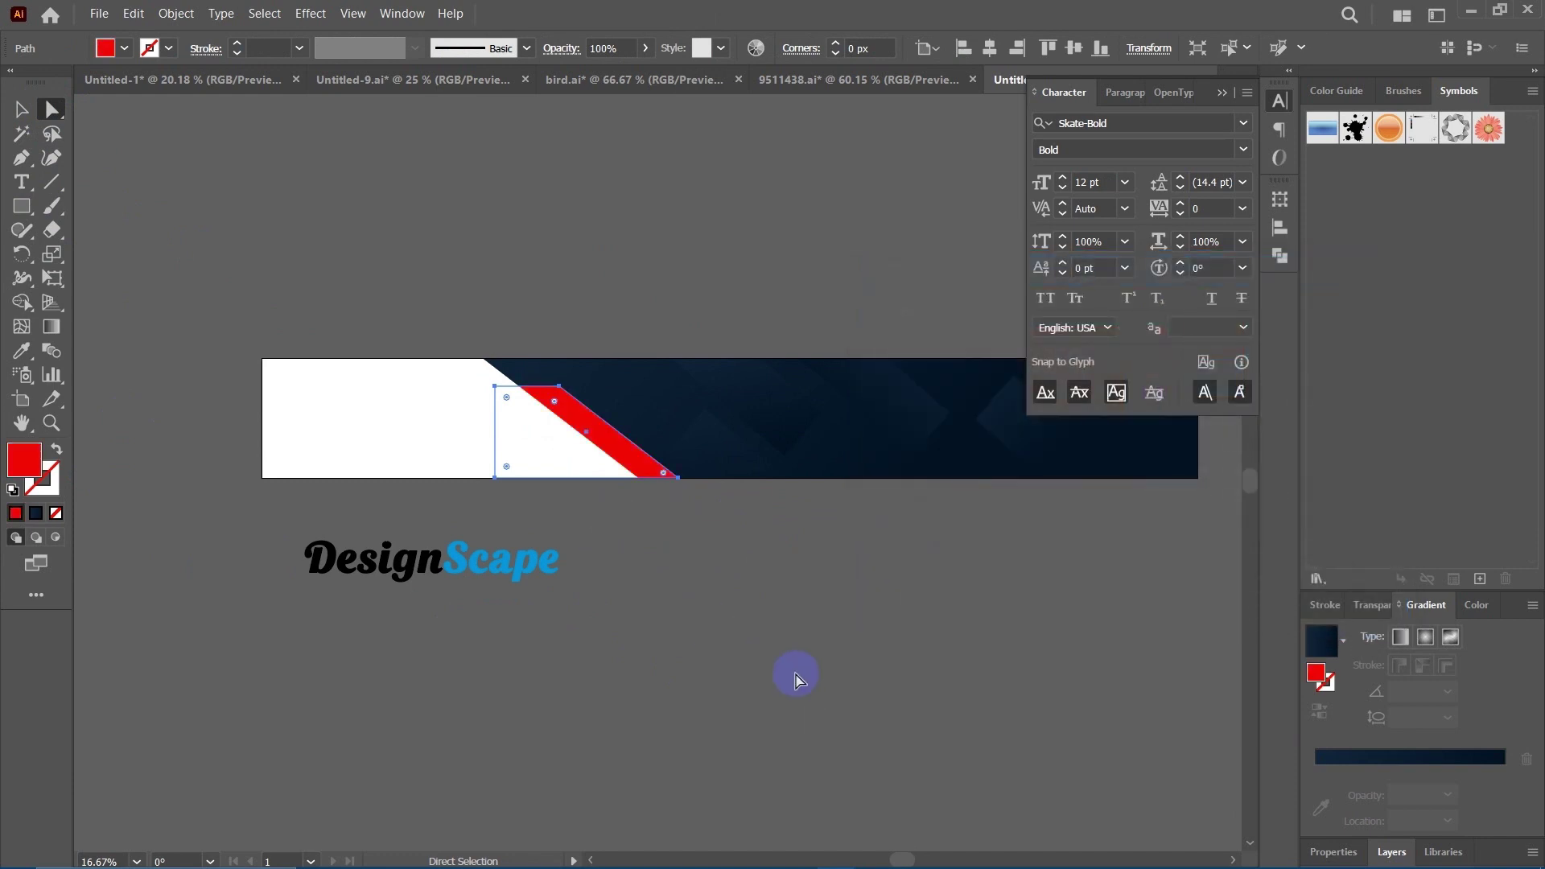
click(781, 660)
drag(770, 652, 762, 631)
click(22, 113)
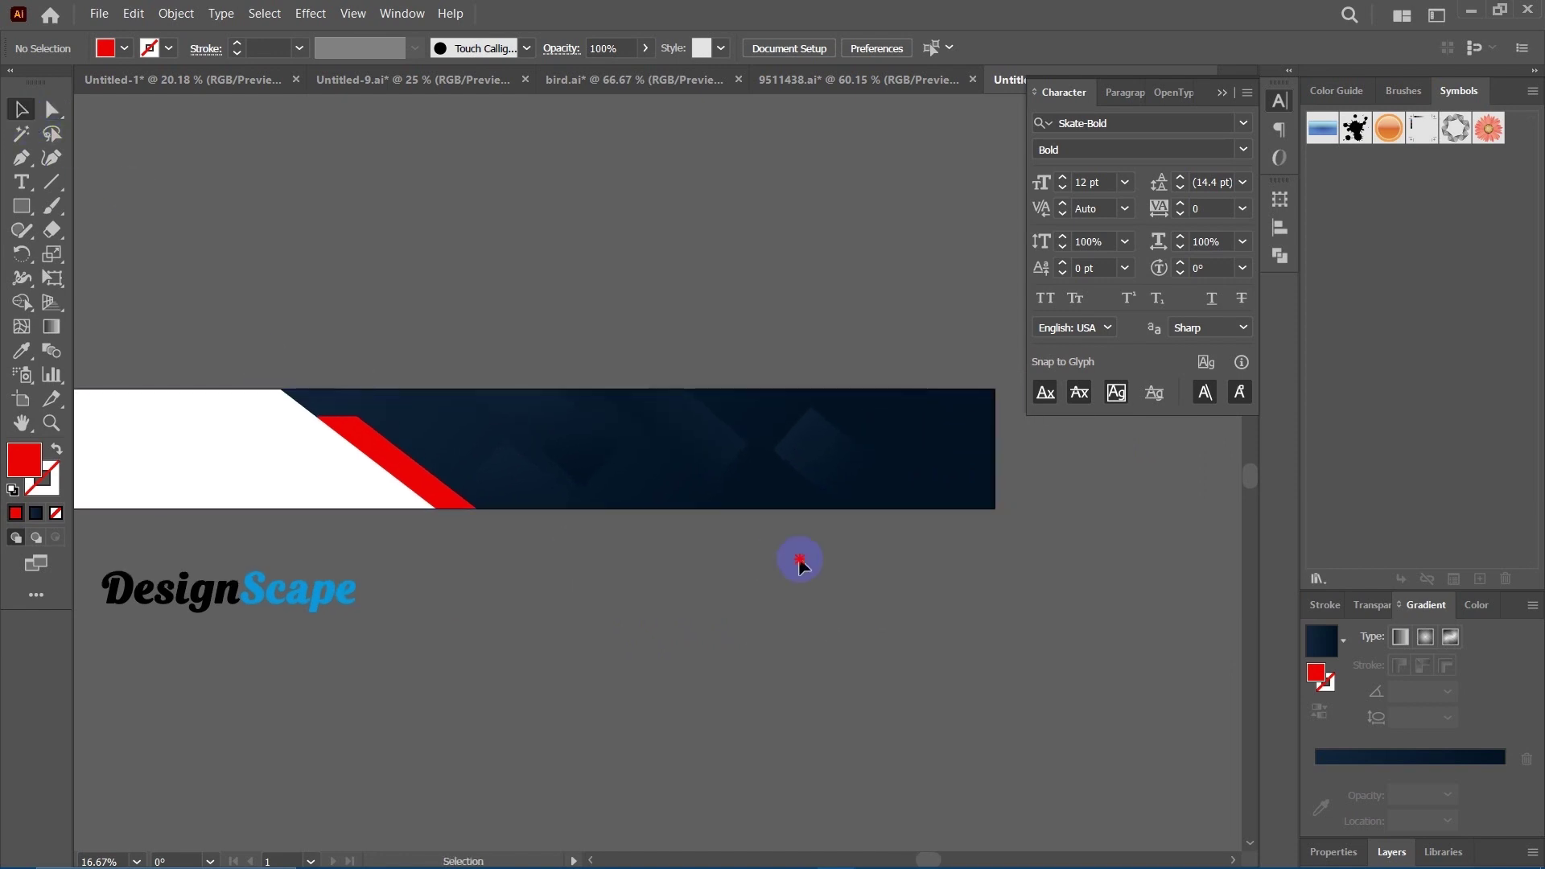
Zoom in to 33.33% and place Pen anchors for a new path above the navy panel.
drag(801, 559, 531, 626)
key(ctrl+equal)
key(ctrl+equal)
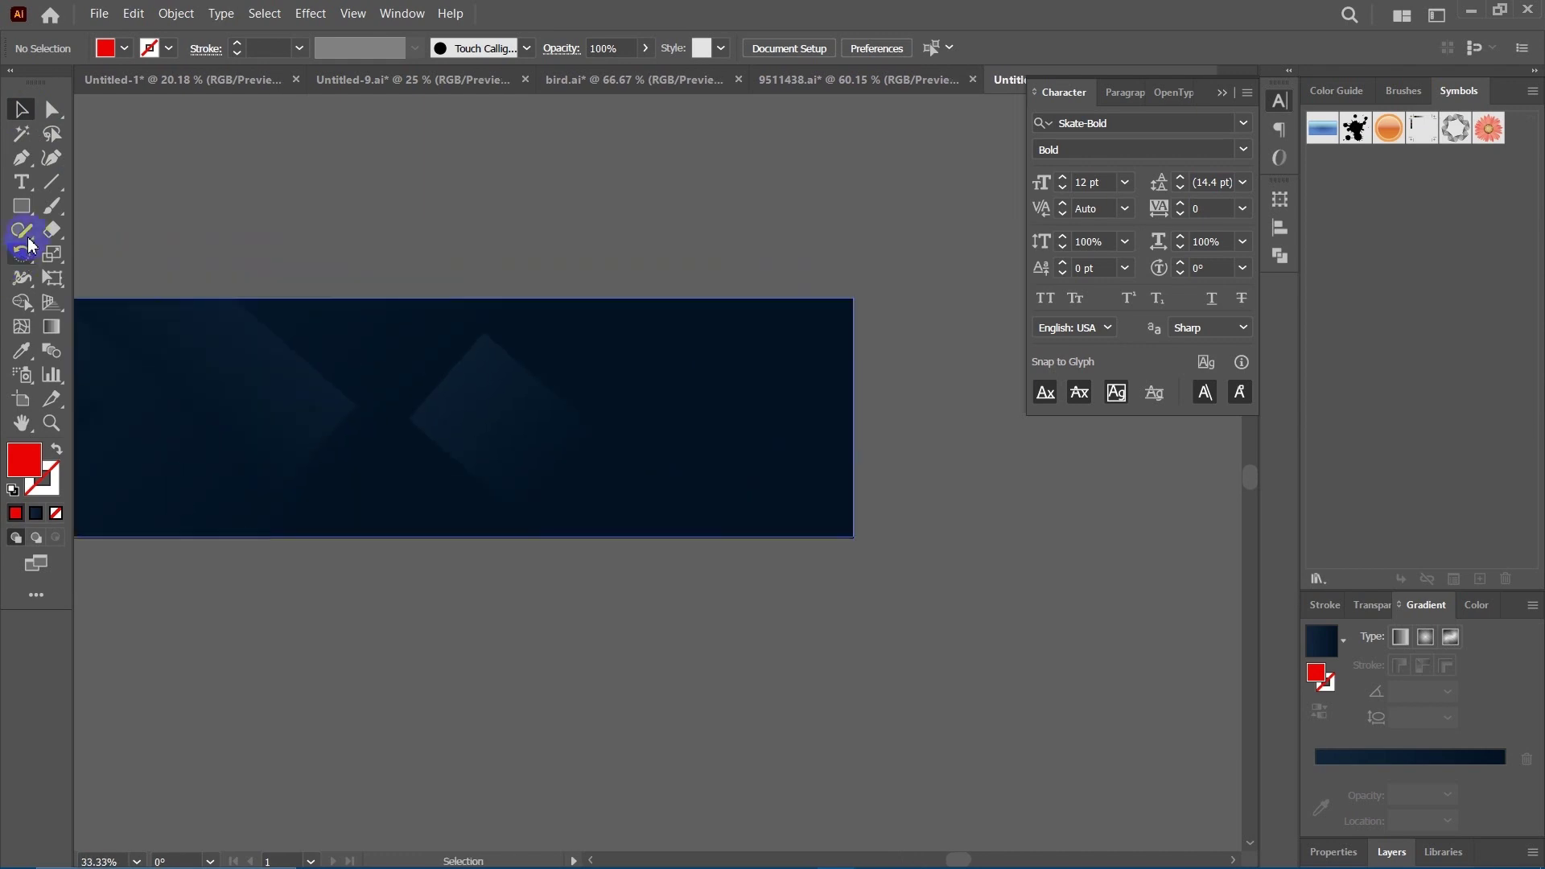
click(22, 159)
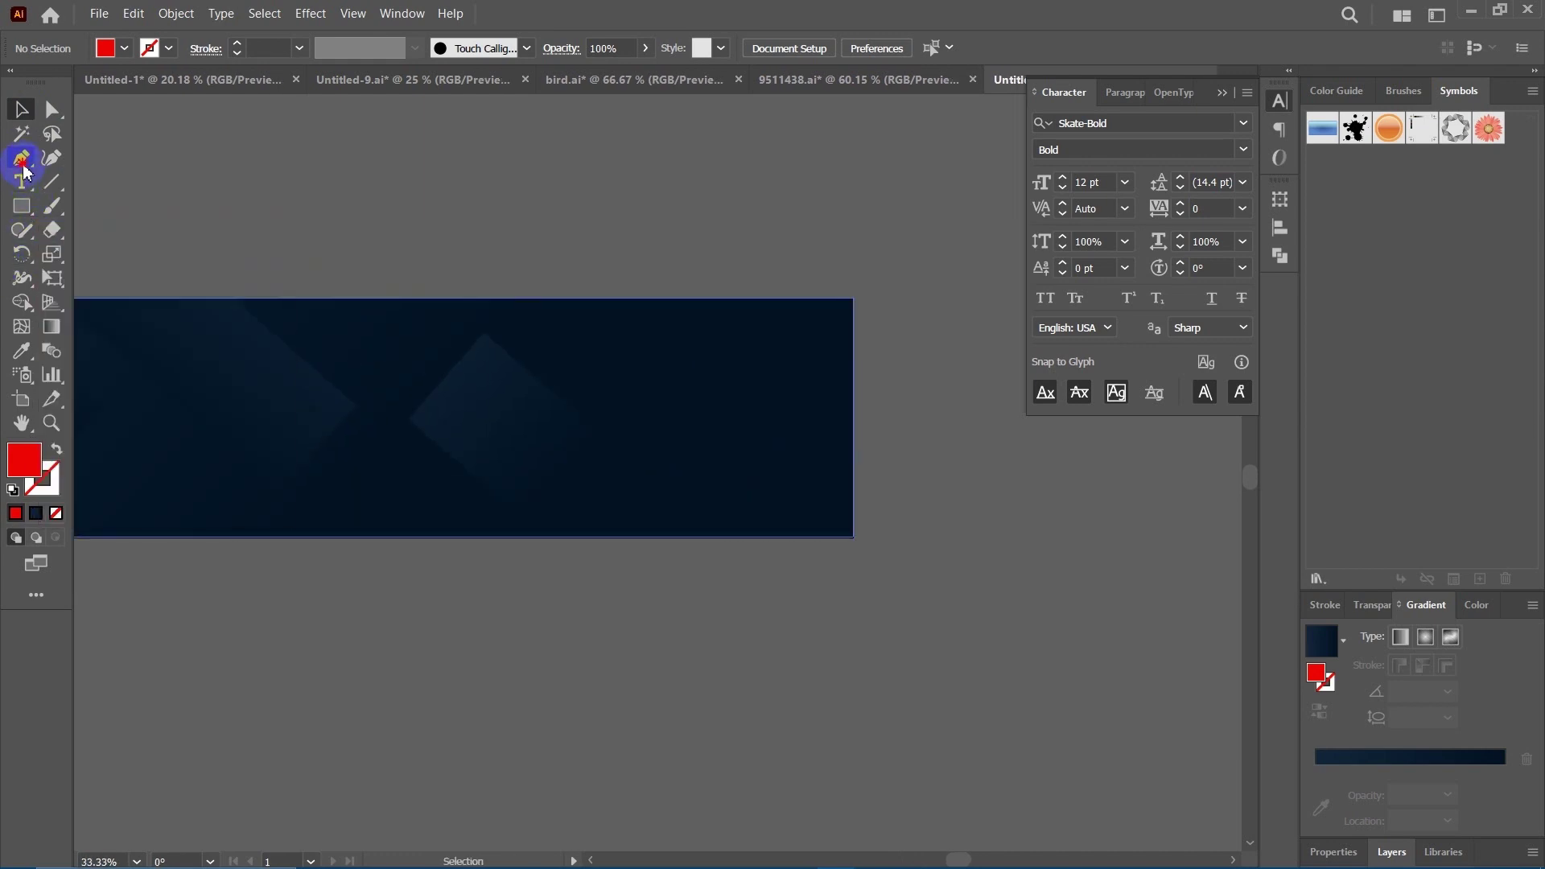
click(563, 176)
click(563, 254)
mouse_move(554, 309)
mouse_down()
mouse_move(563, 253)
mouse_move(586, 273)
mouse_up()
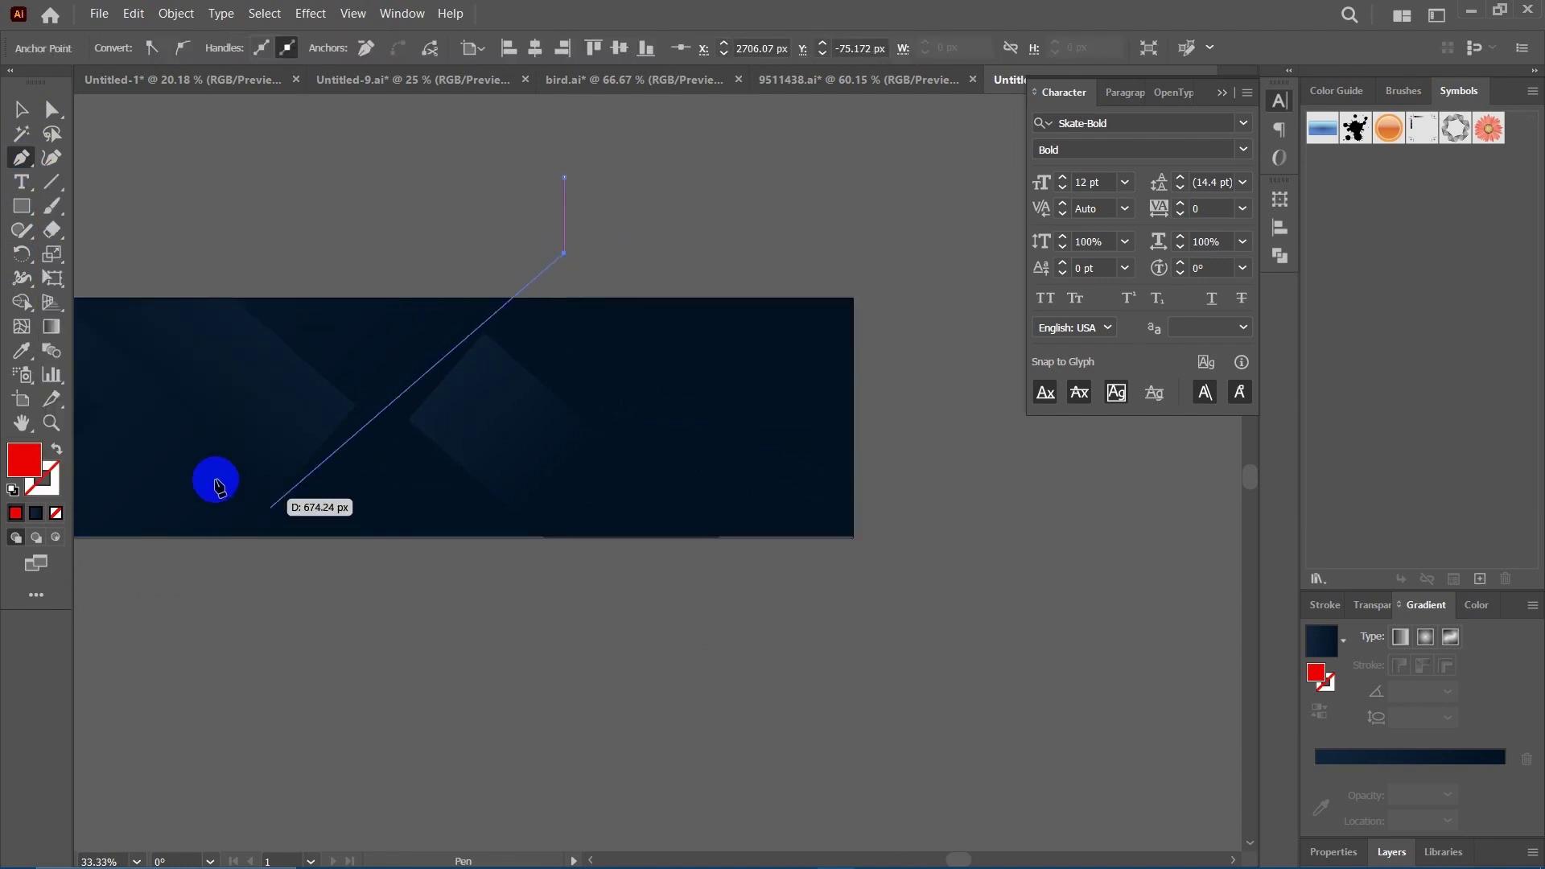
Give the new path a red stroke with no fill and zoom out to the whole banner.
click(56, 450)
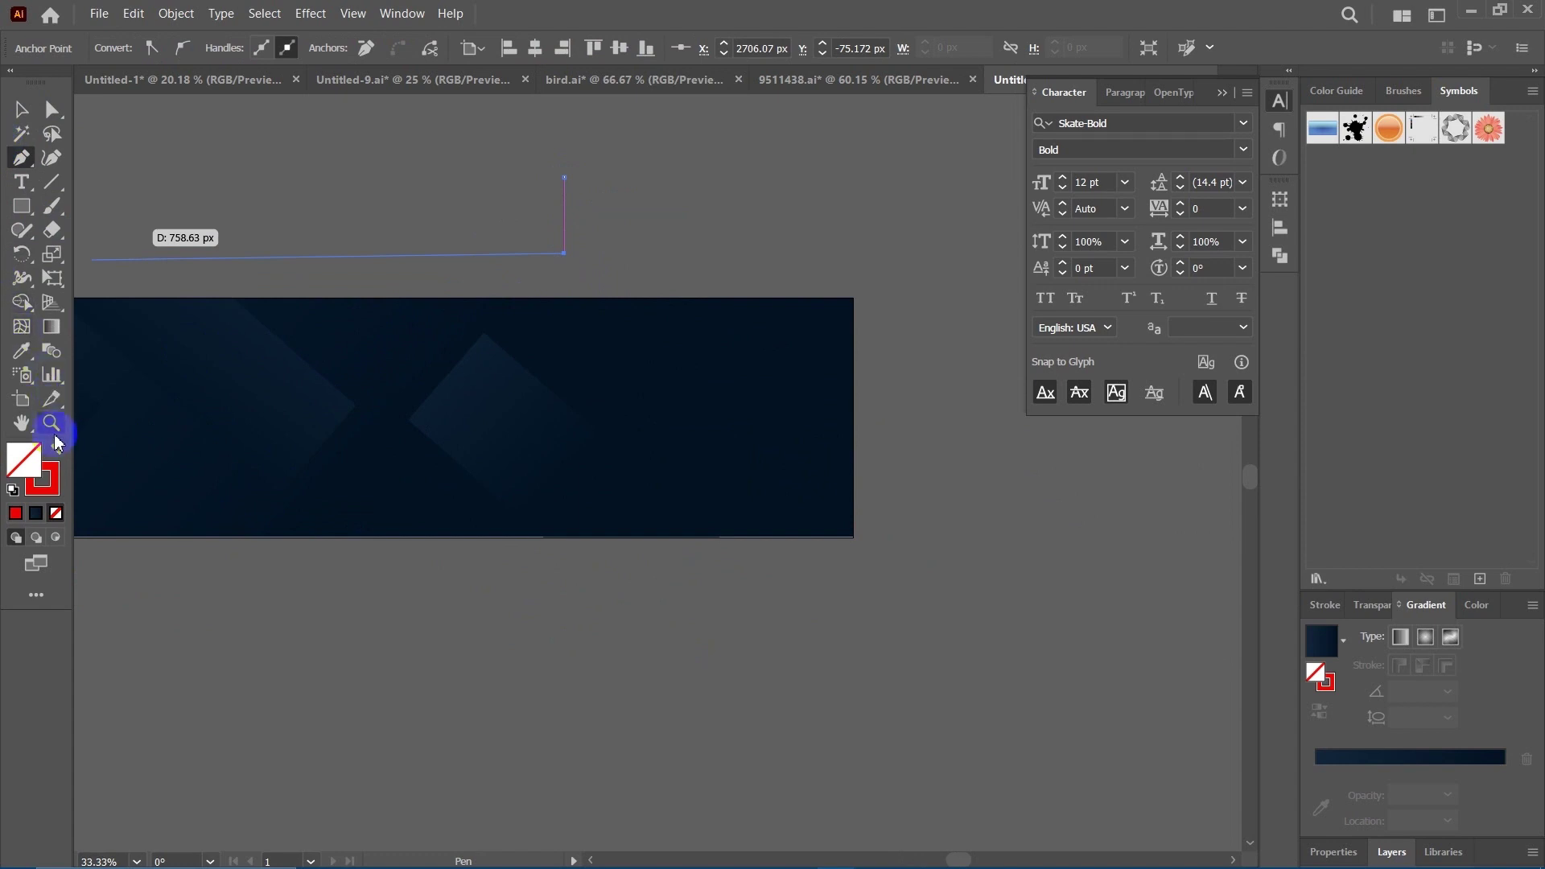
click(21, 109)
click(400, 193)
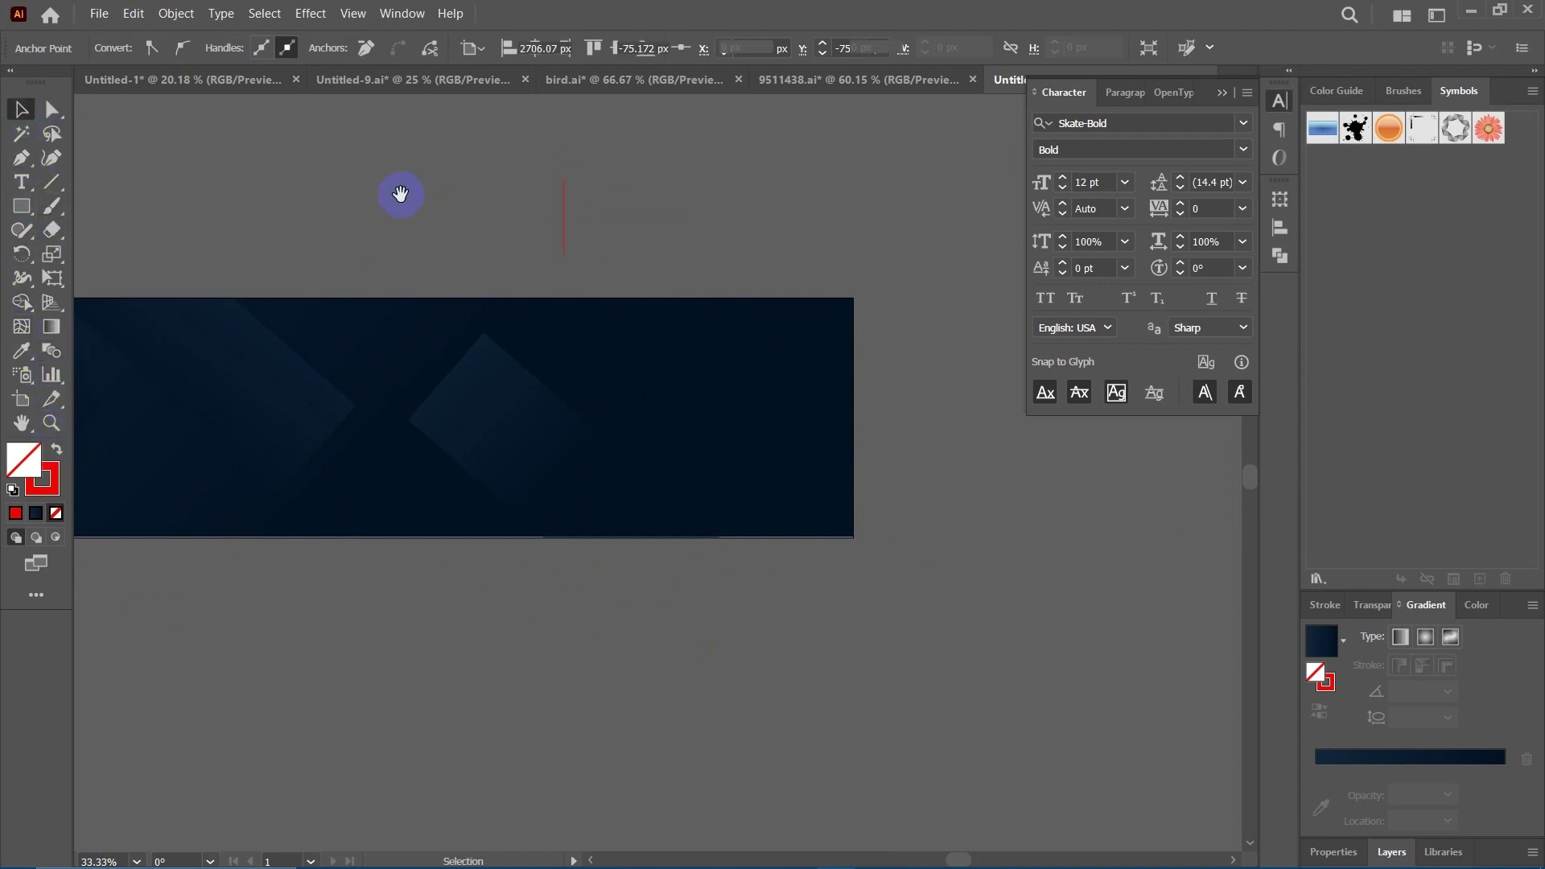
drag(626, 243, 853, 304)
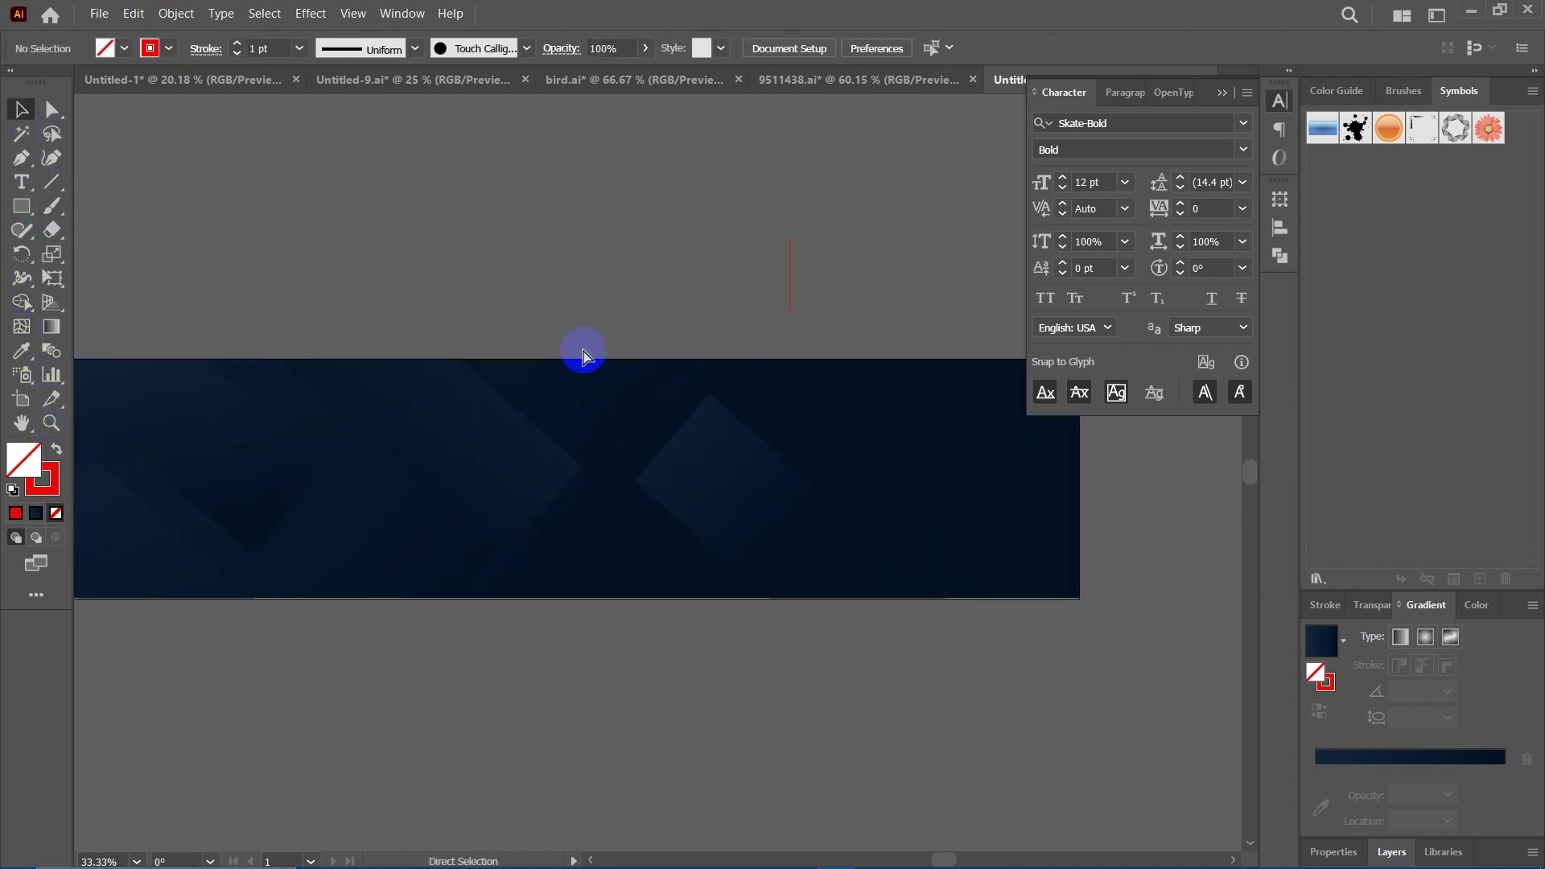
key(ctrl+minus)
scroll(625, 667, left, 3)
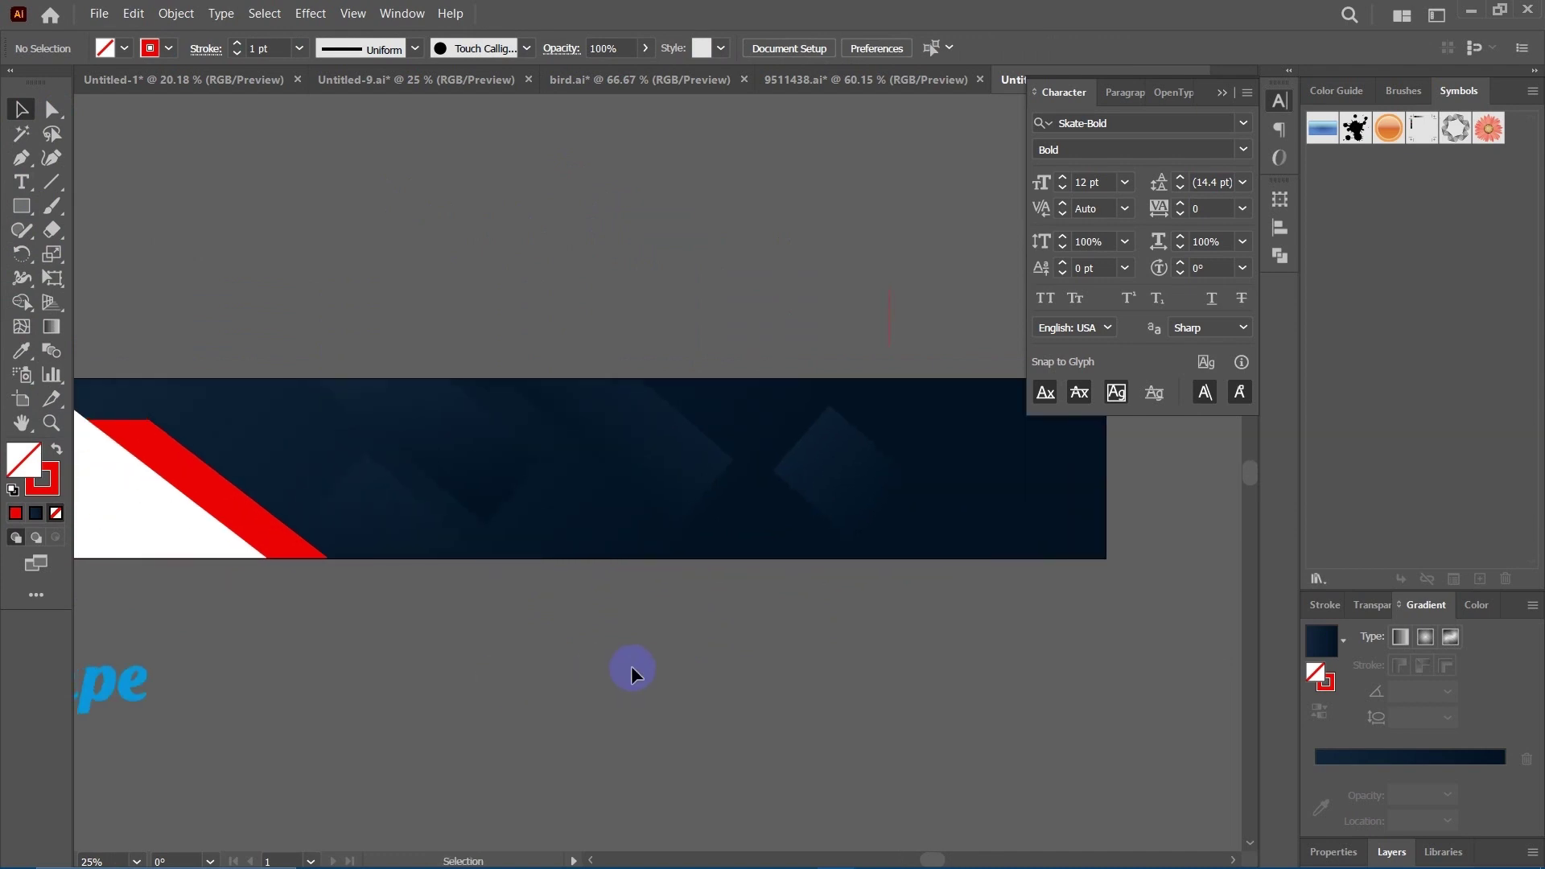
key(ctrl+minus)
drag(672, 667, 629, 691)
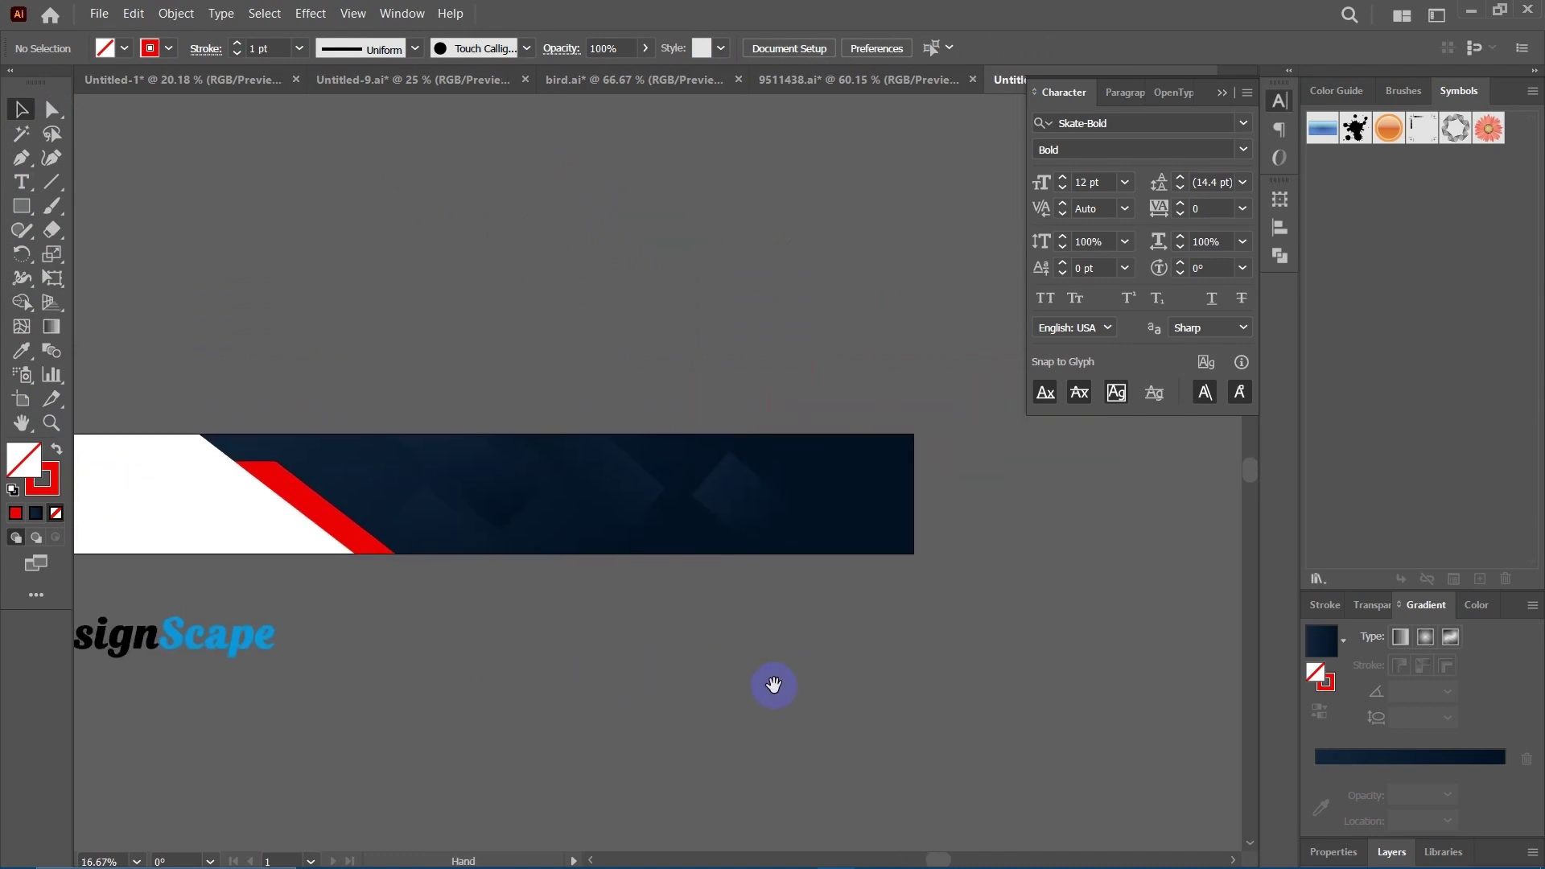
Rotate the small red line to about 45° and raise its stroke weight to 5 pt.
click(774, 386)
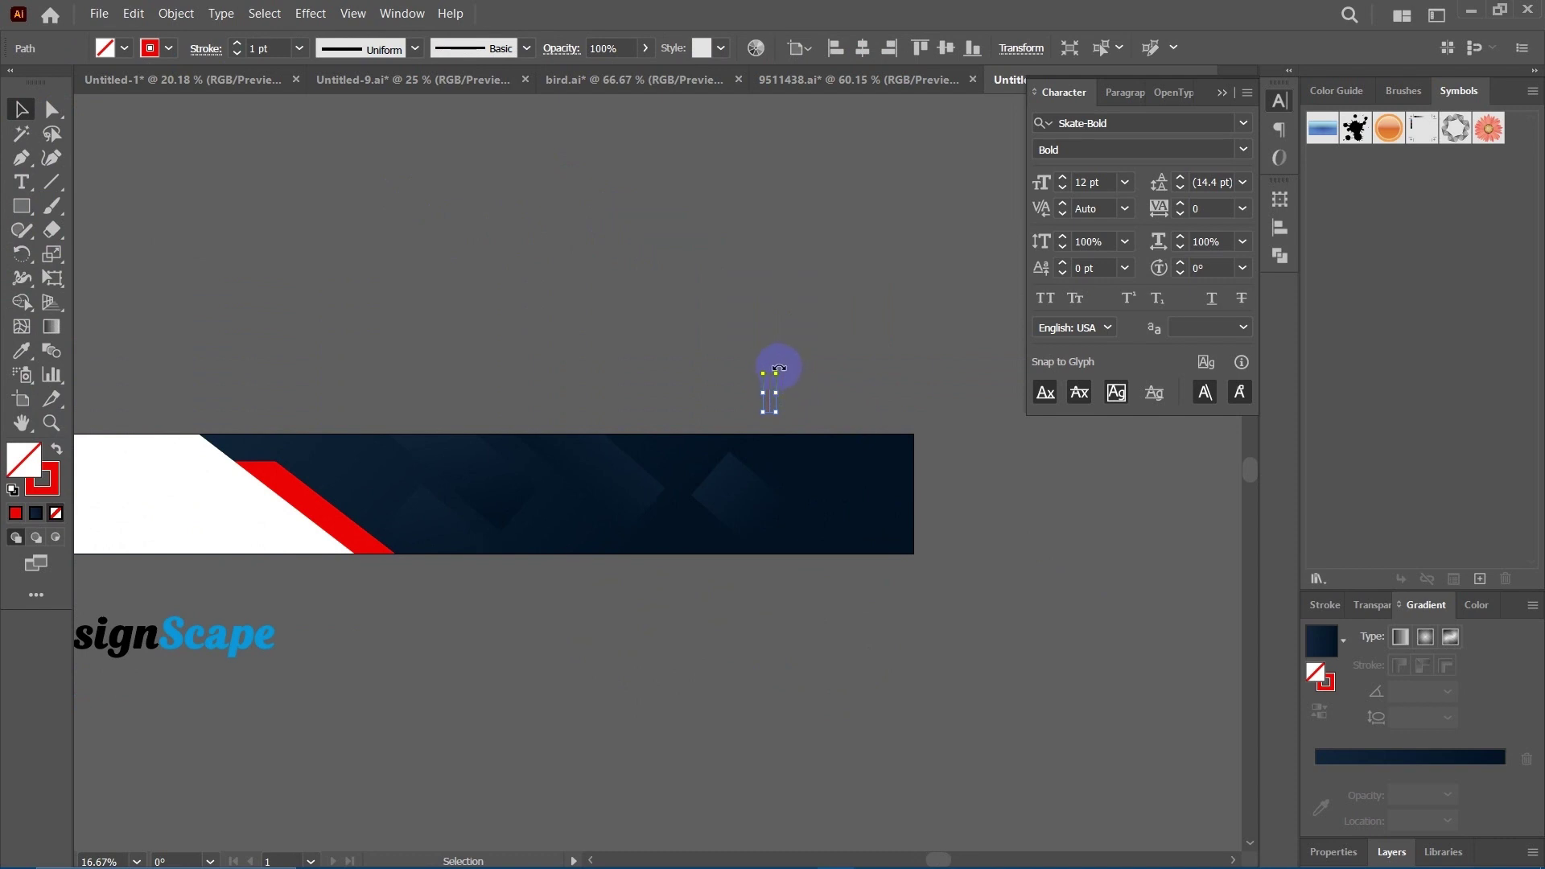
mouse_move(779, 369)
mouse_down()
mouse_move(845, 369)
mouse_move(835, 348)
mouse_move(841, 362)
mouse_move(812, 354)
mouse_move(858, 487)
mouse_up()
click(269, 46)
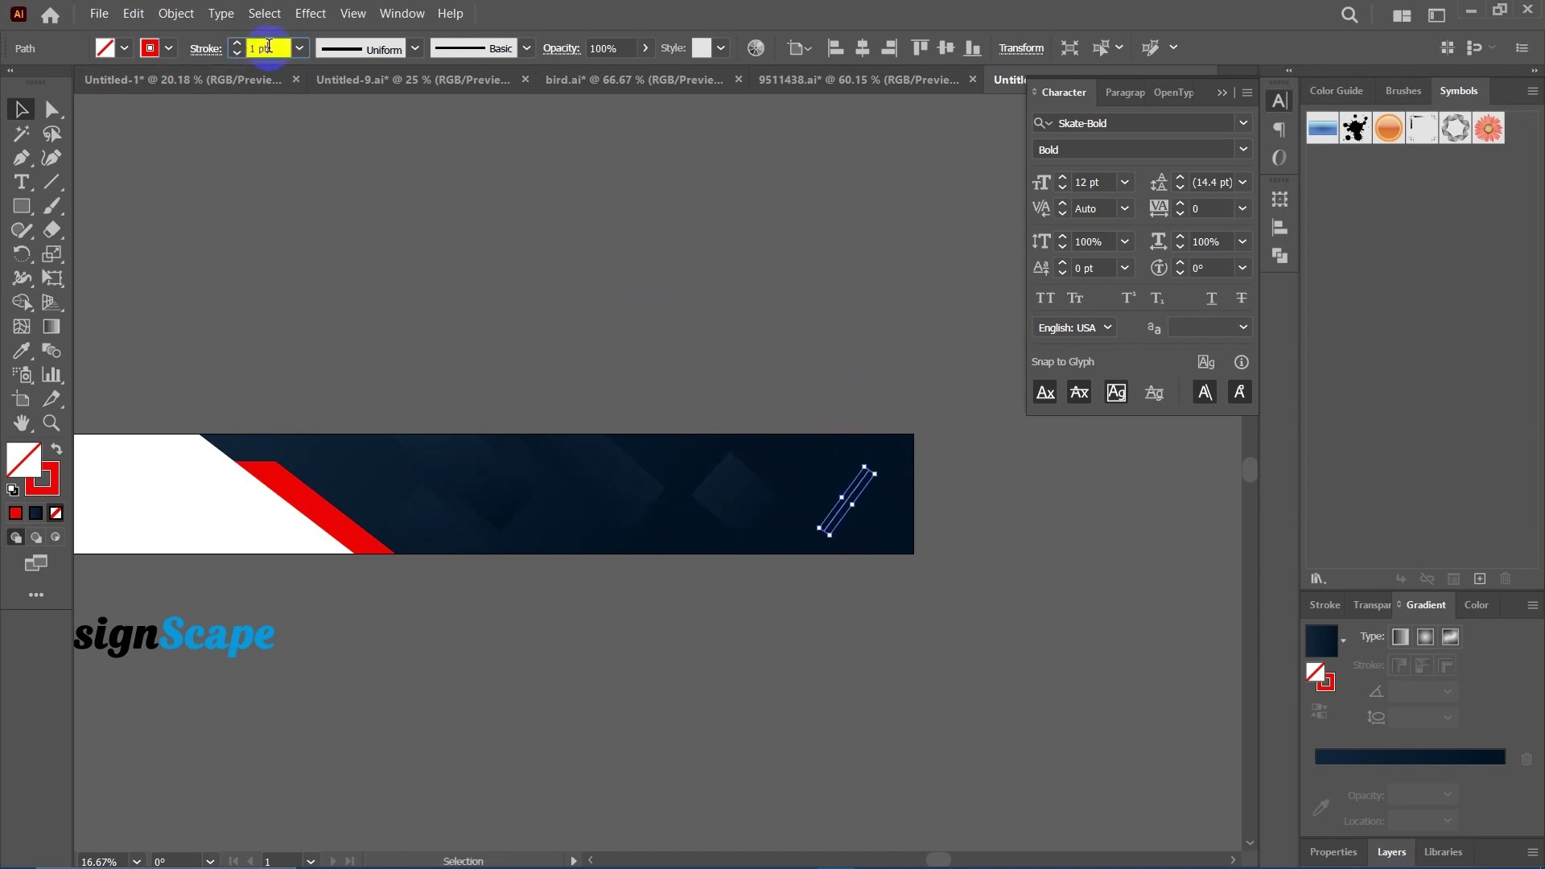
text(2)
key(Return)
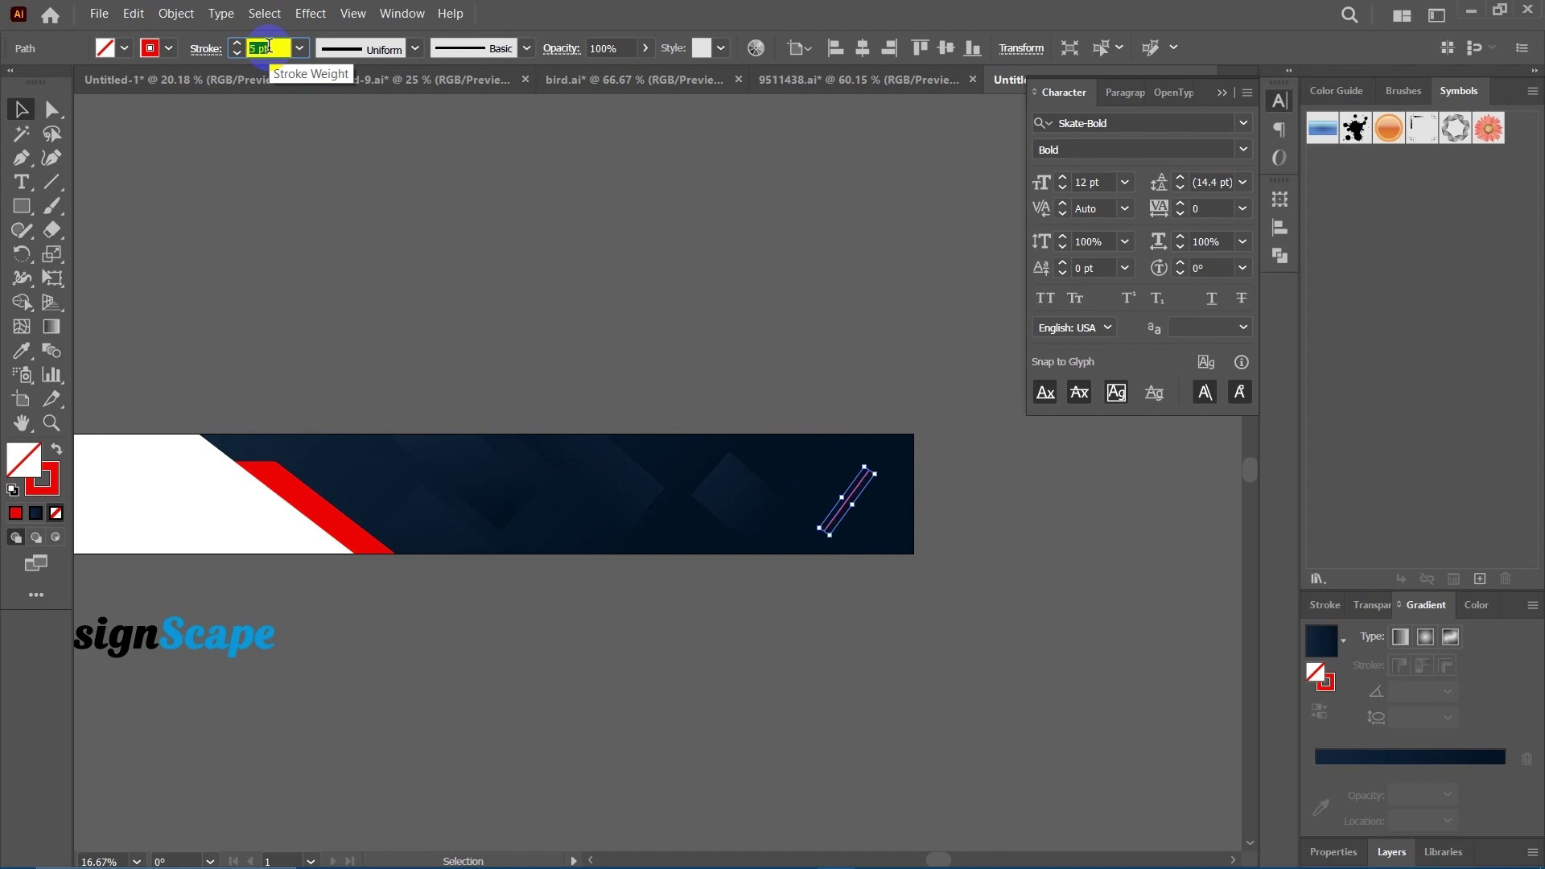
click(1002, 581)
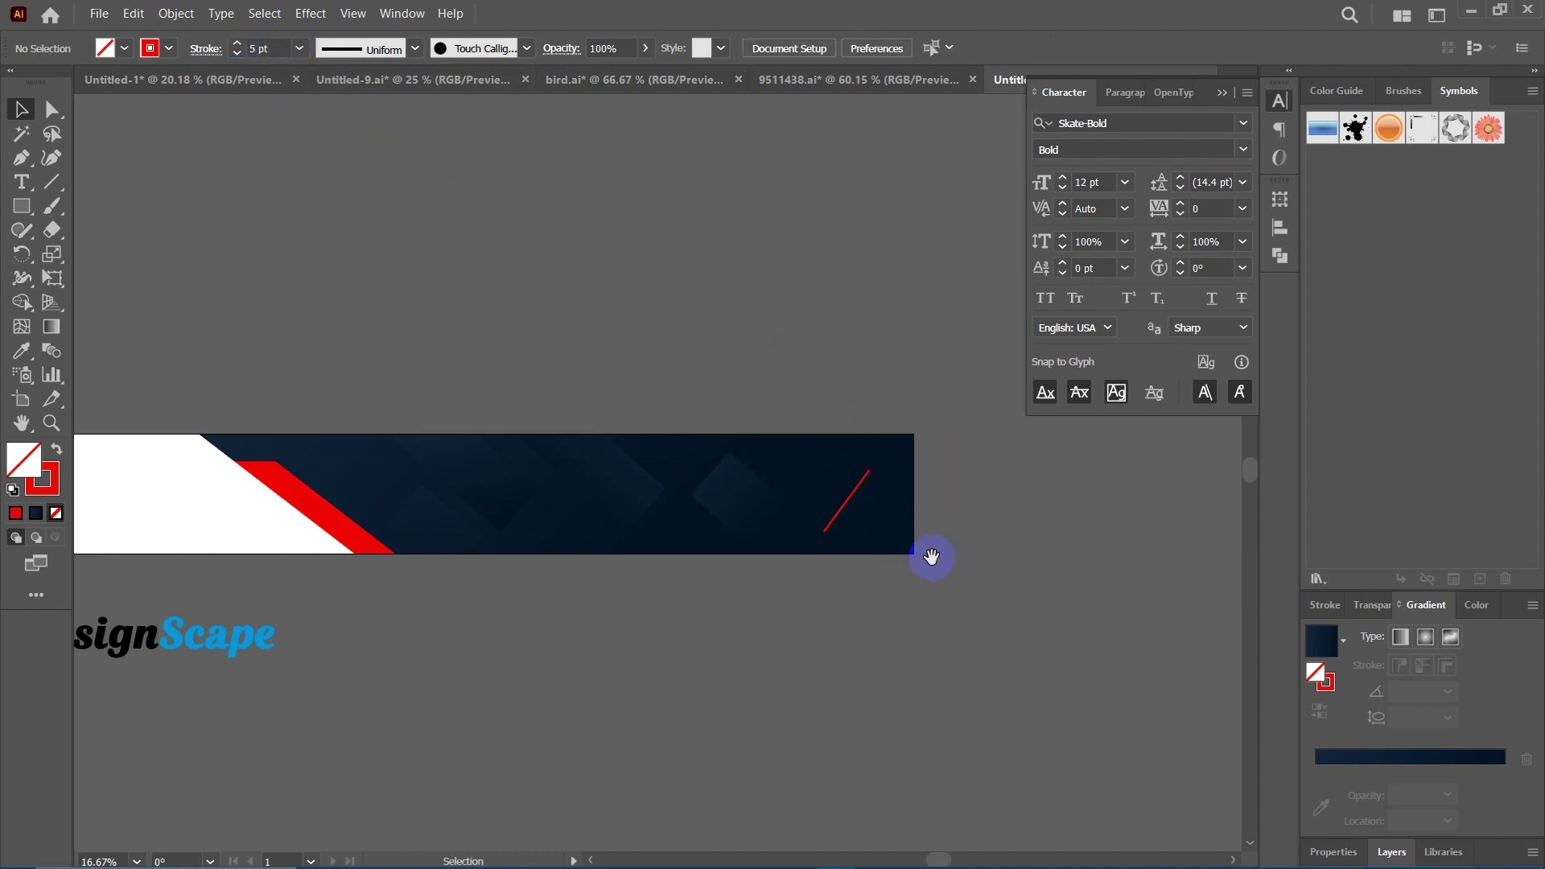
drag(976, 539, 876, 545)
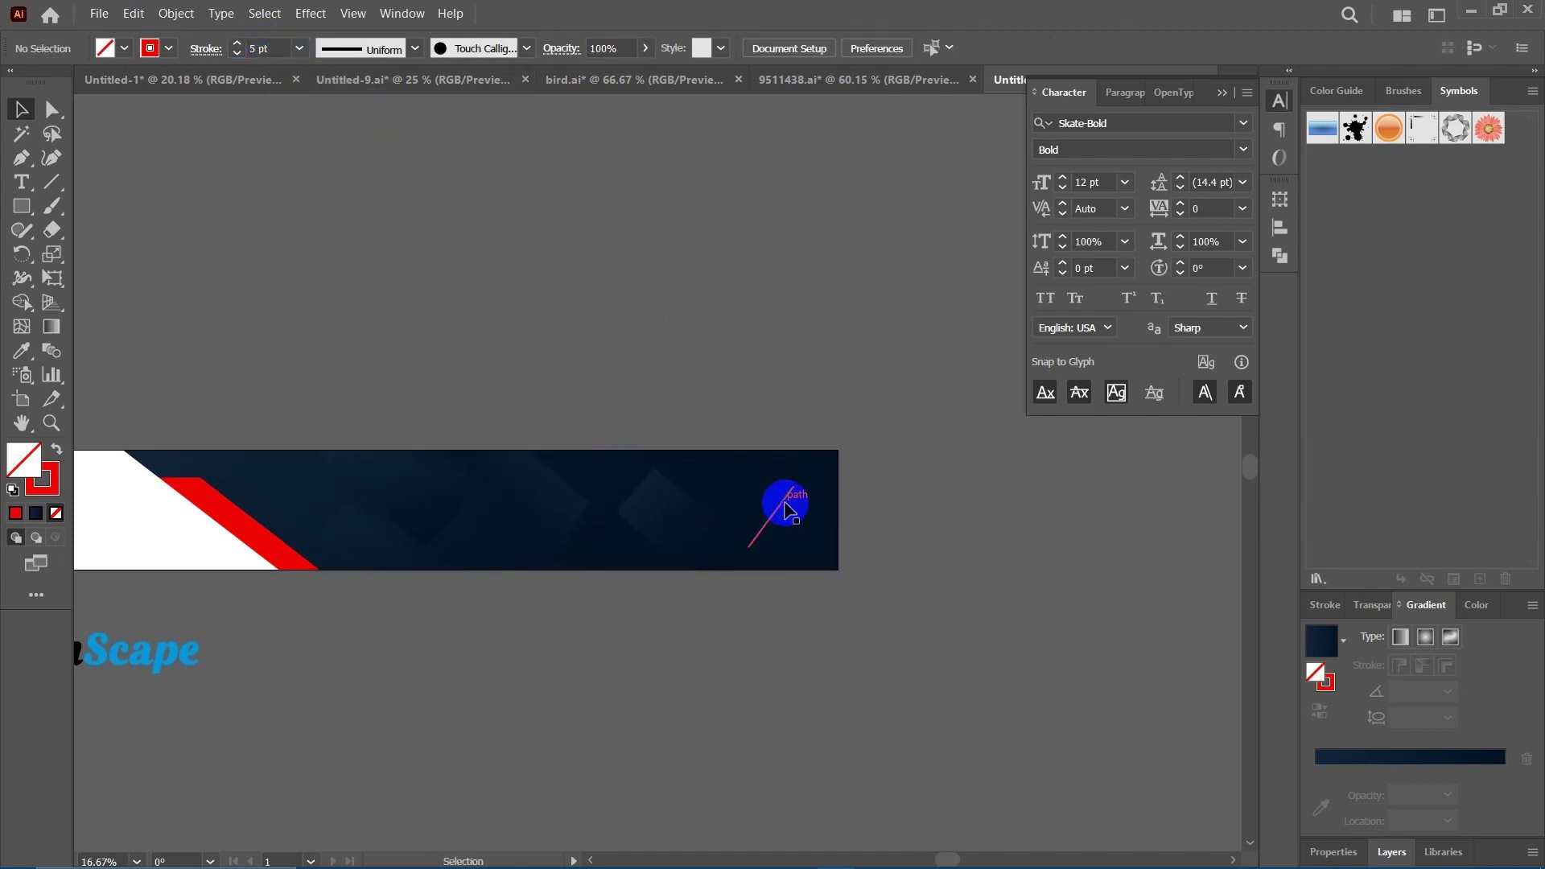
Move the red line to the banner's top-right corner and duplicate it into parallel copies.
drag(785, 507, 853, 454)
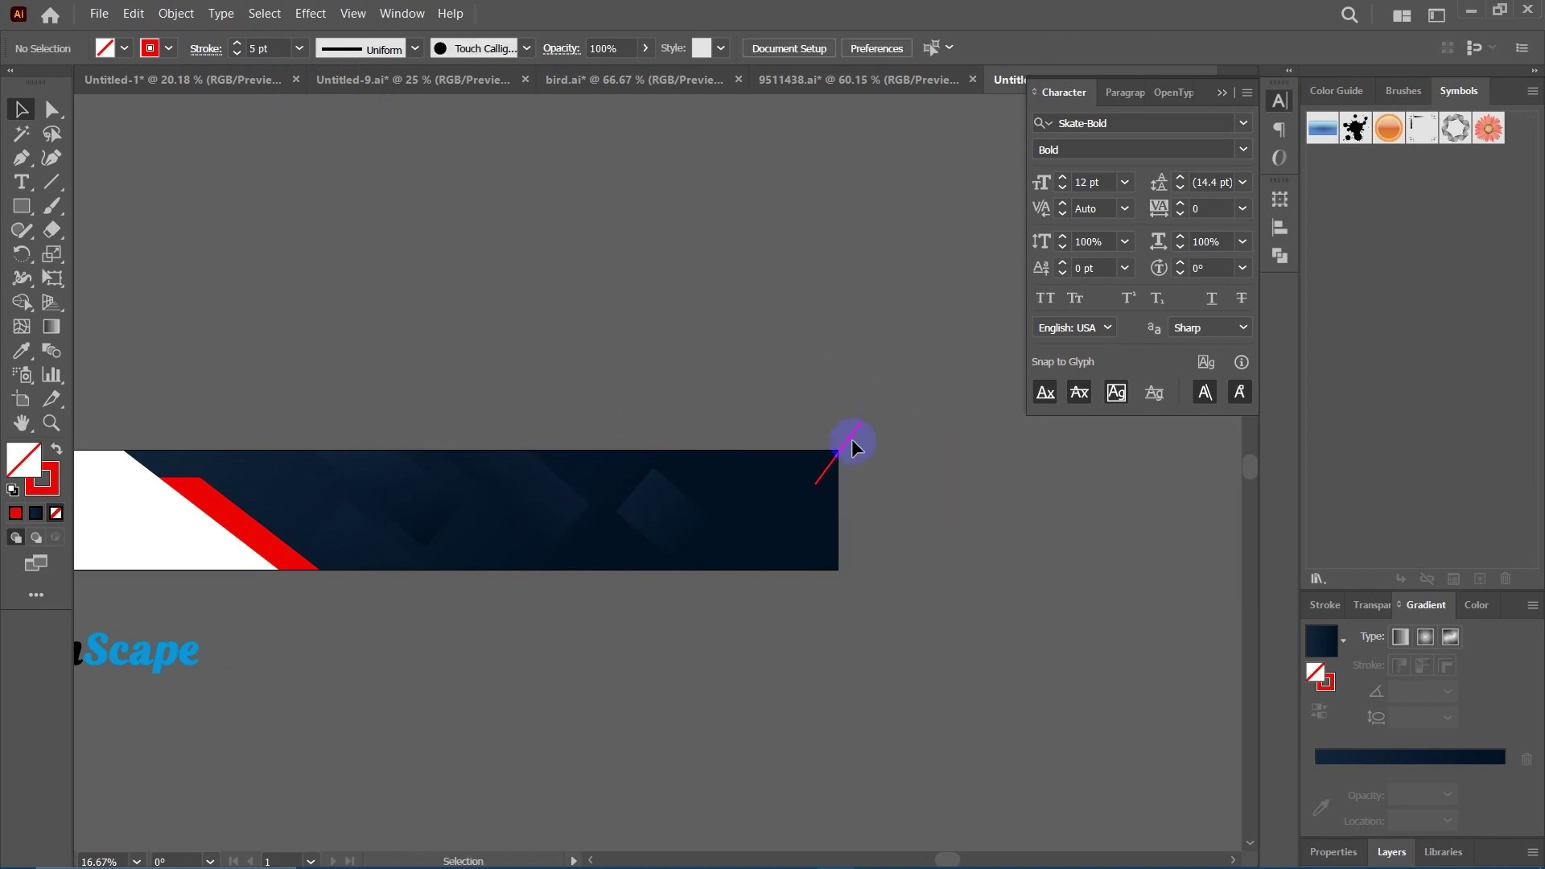
drag(853, 447, 837, 447)
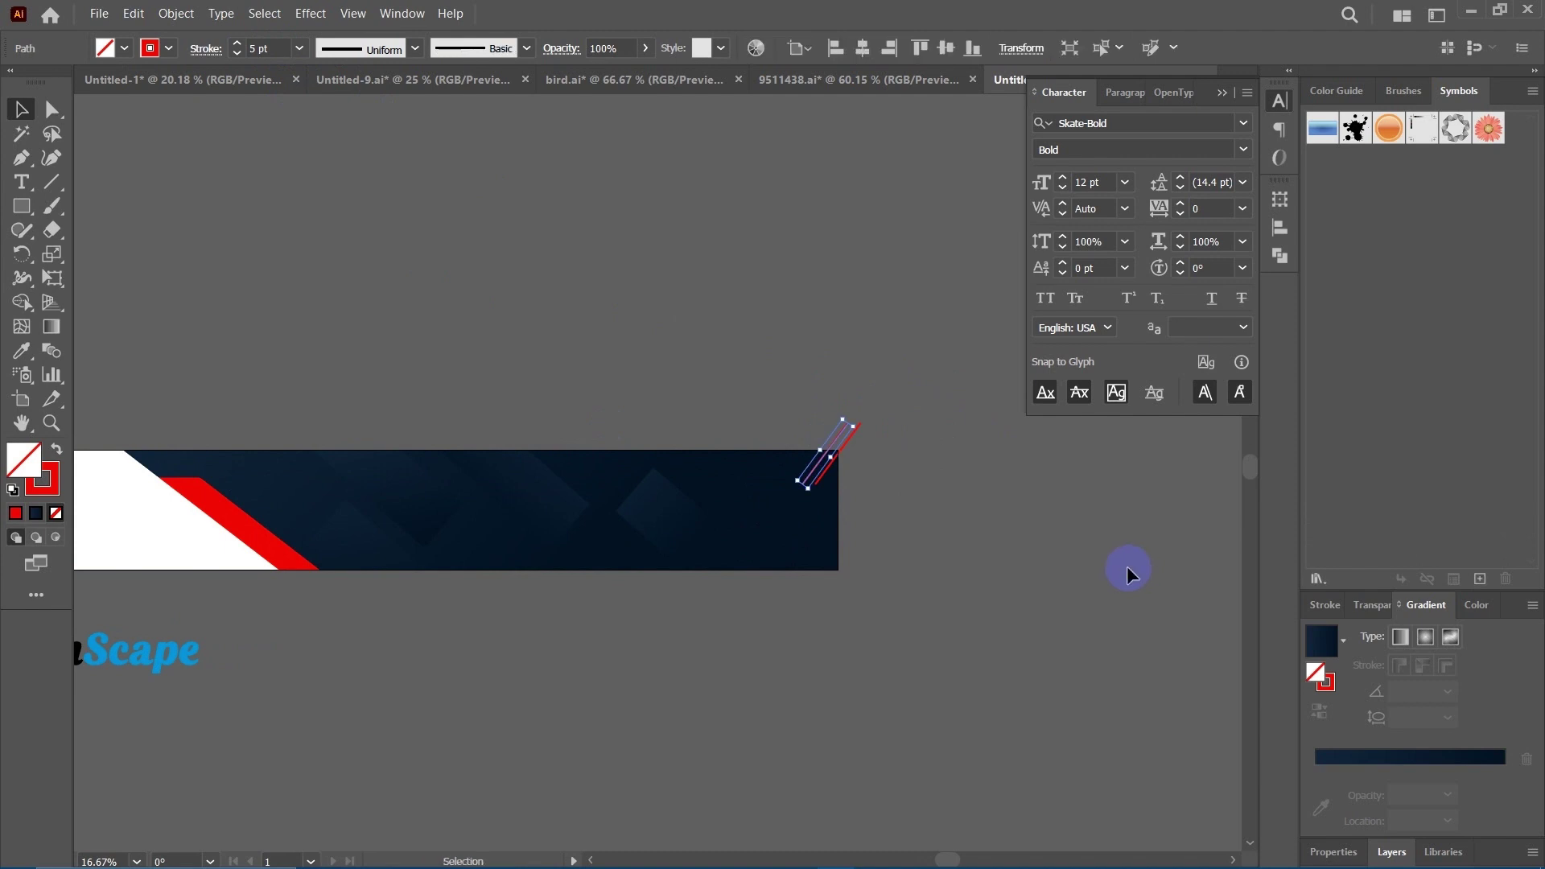
key(a)
key(v)
key(ctrl+d)
key(ctrl+d)
click(1127, 572)
drag(1039, 545, 980, 409)
Group the five parallel red lines and select the group.
right_click(915, 412)
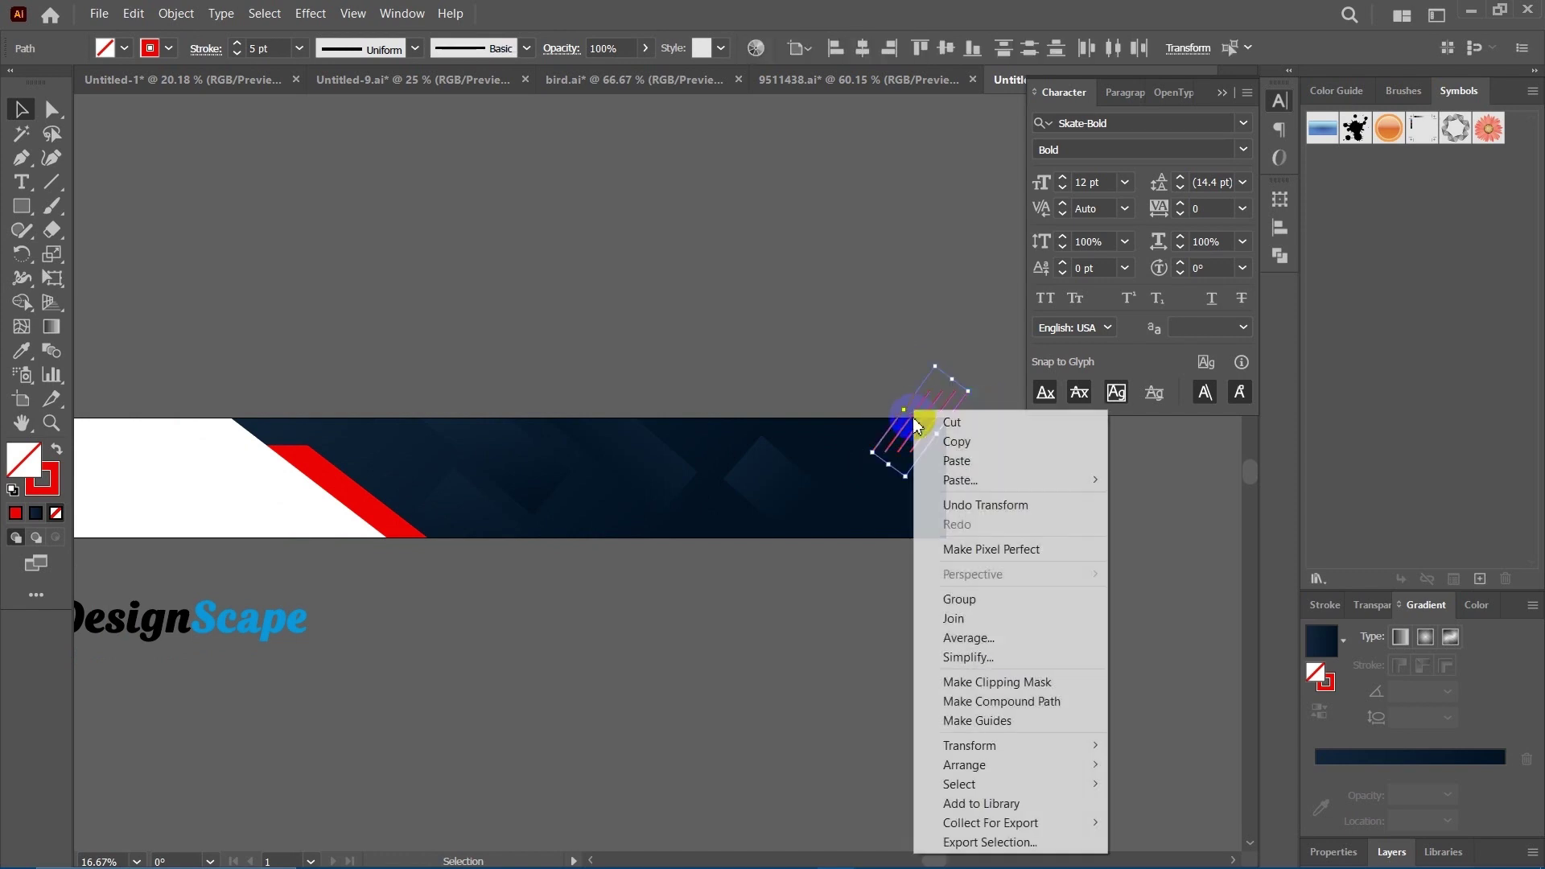
click(984, 605)
click(835, 552)
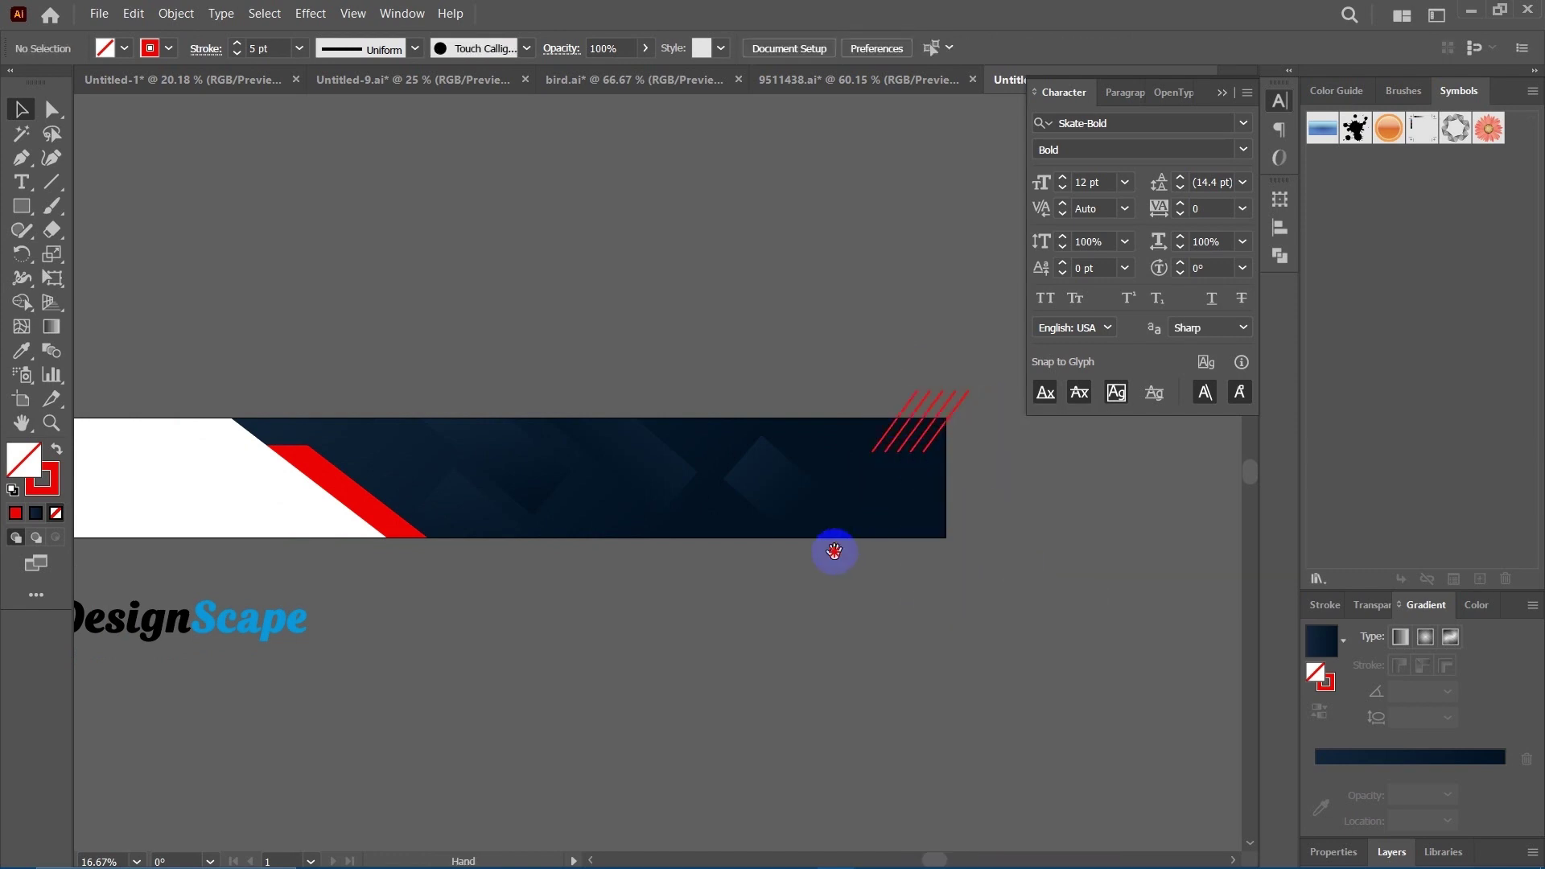
scroll(867, 524, right, 3)
scroll(879, 481, up, 1)
click(823, 425)
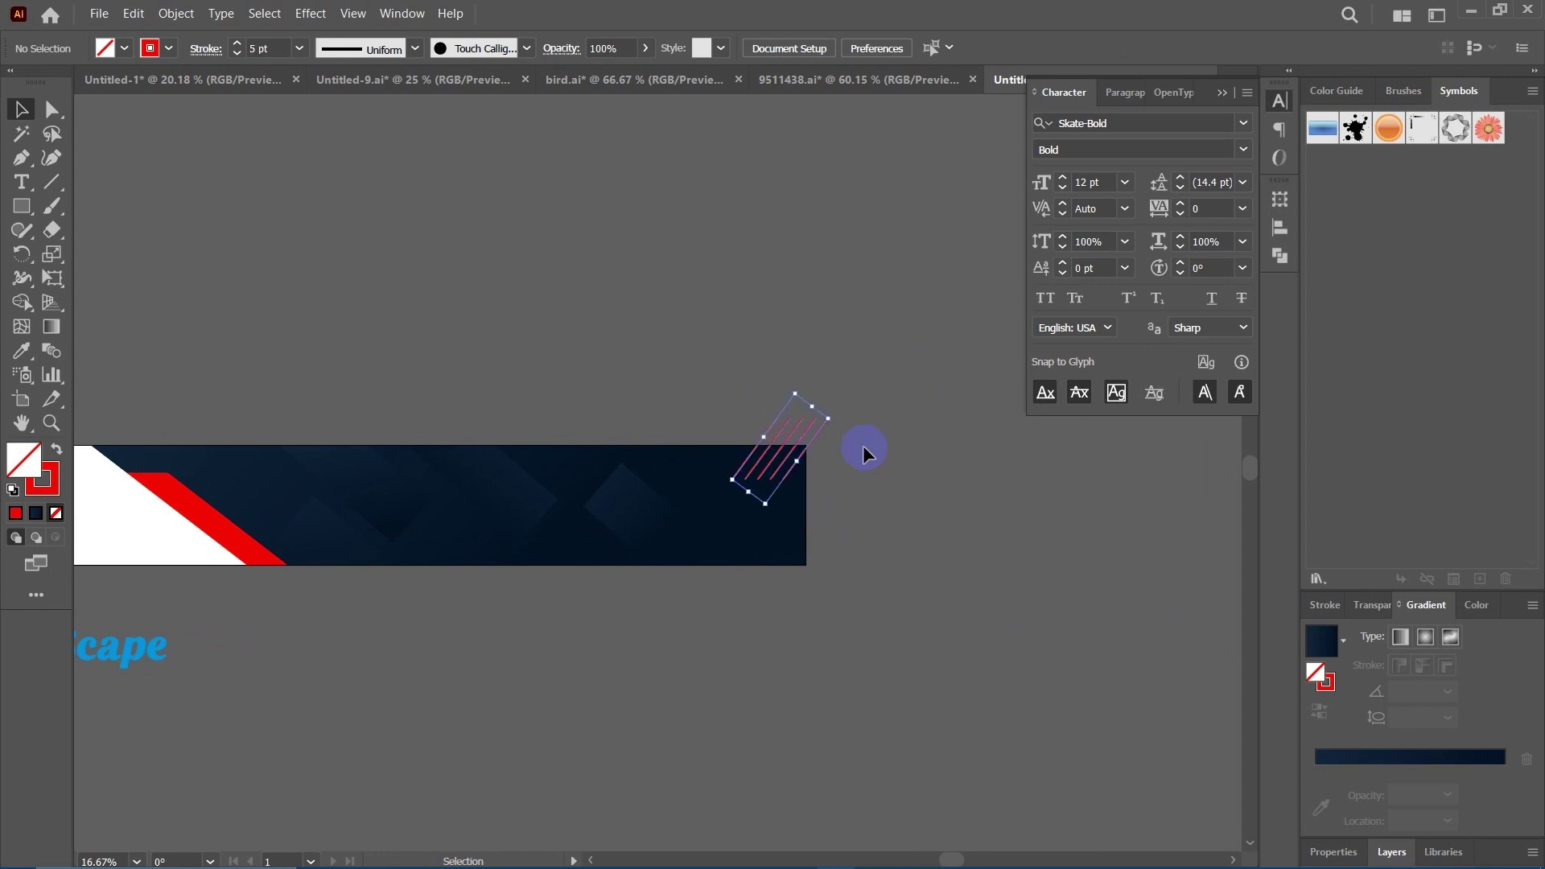
Expand the red line group into filled shapes with Object > Expand.
click(177, 14)
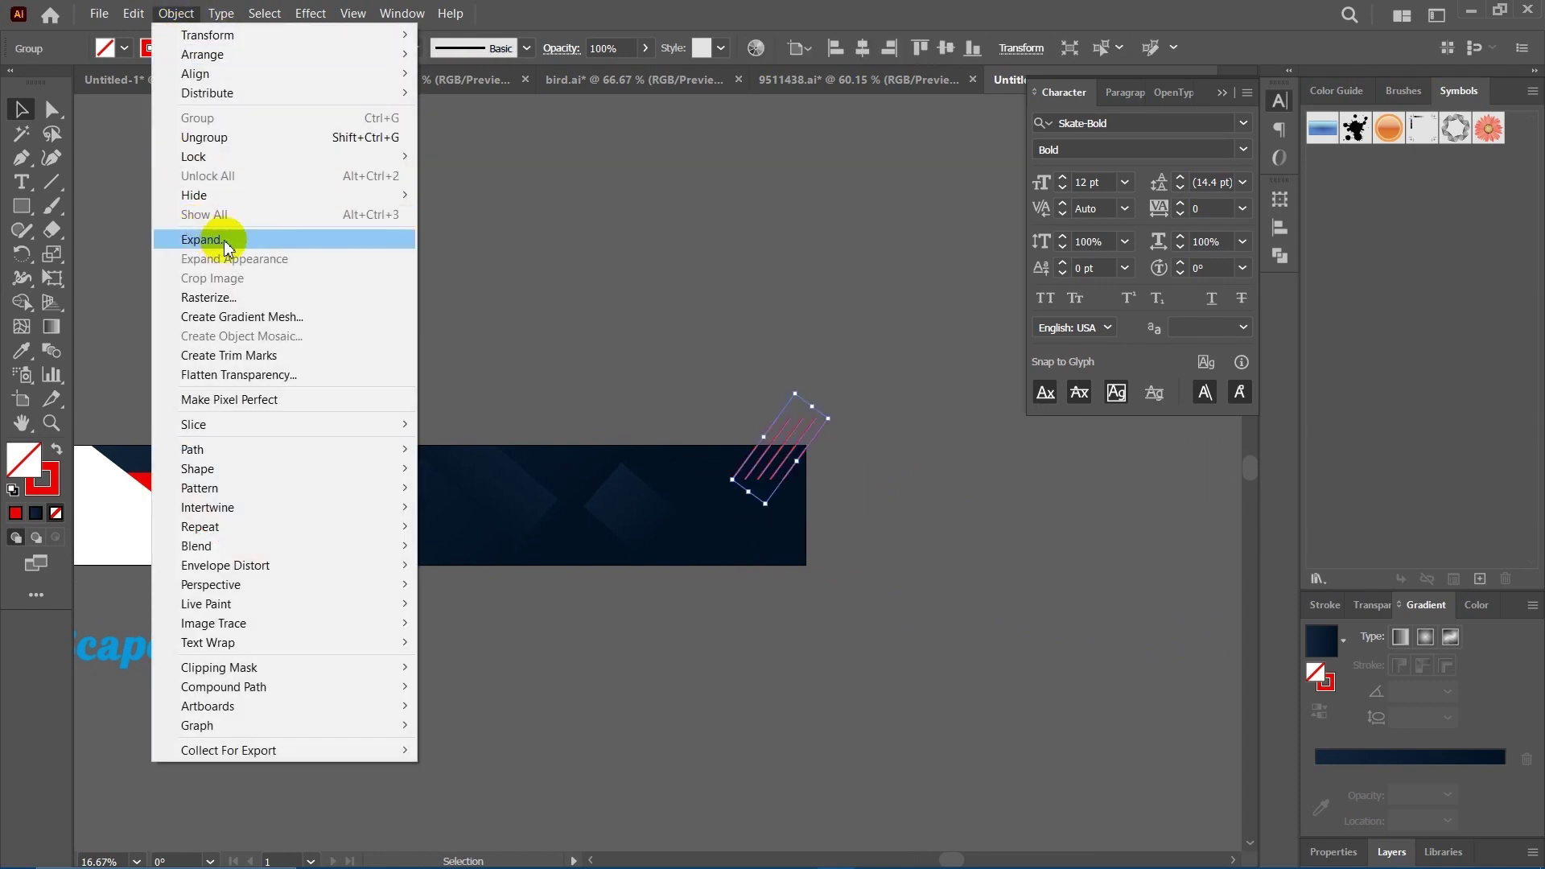
click(229, 240)
click(701, 524)
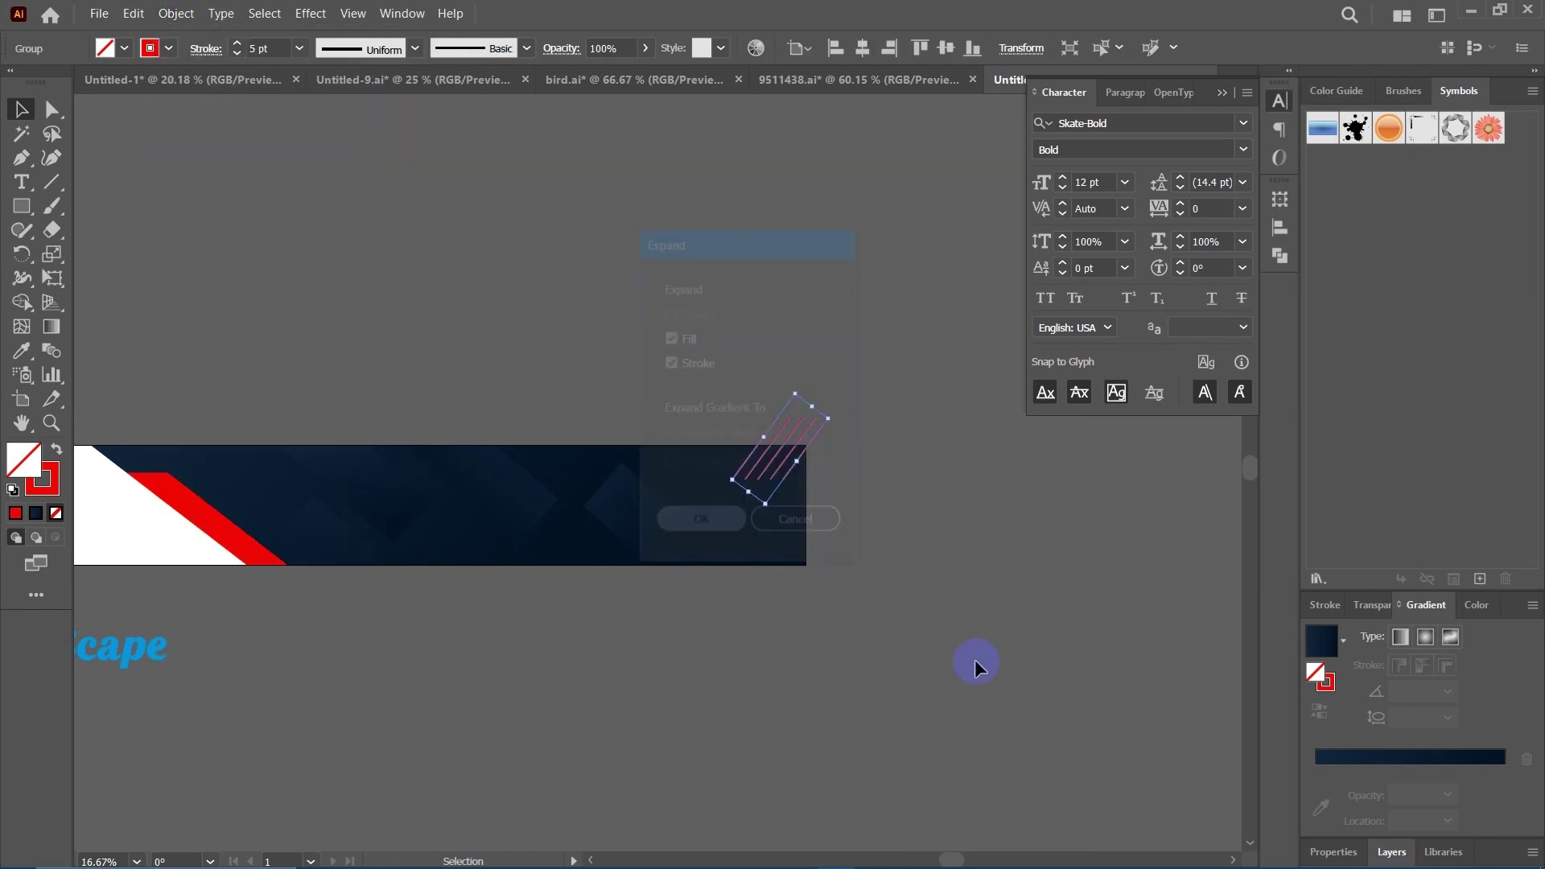
click(932, 593)
drag(931, 593, 833, 615)
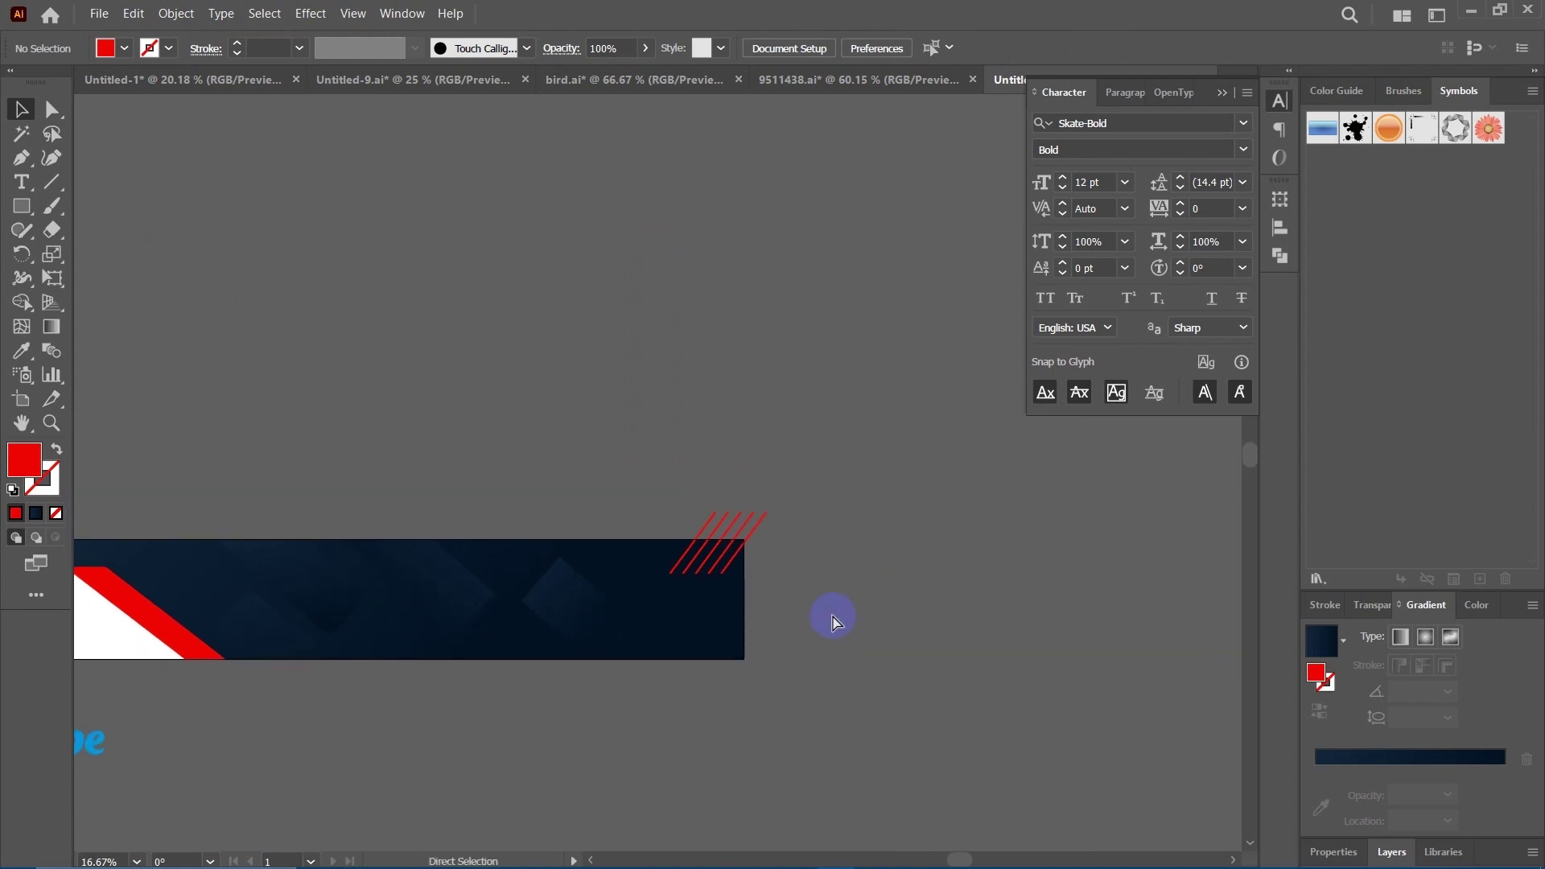
Nudge the expanded red lines so their lower ends rest on the navy band's top edge.
scroll(833, 620, up, 2)
drag(909, 581, 880, 390)
drag(883, 545, 865, 501)
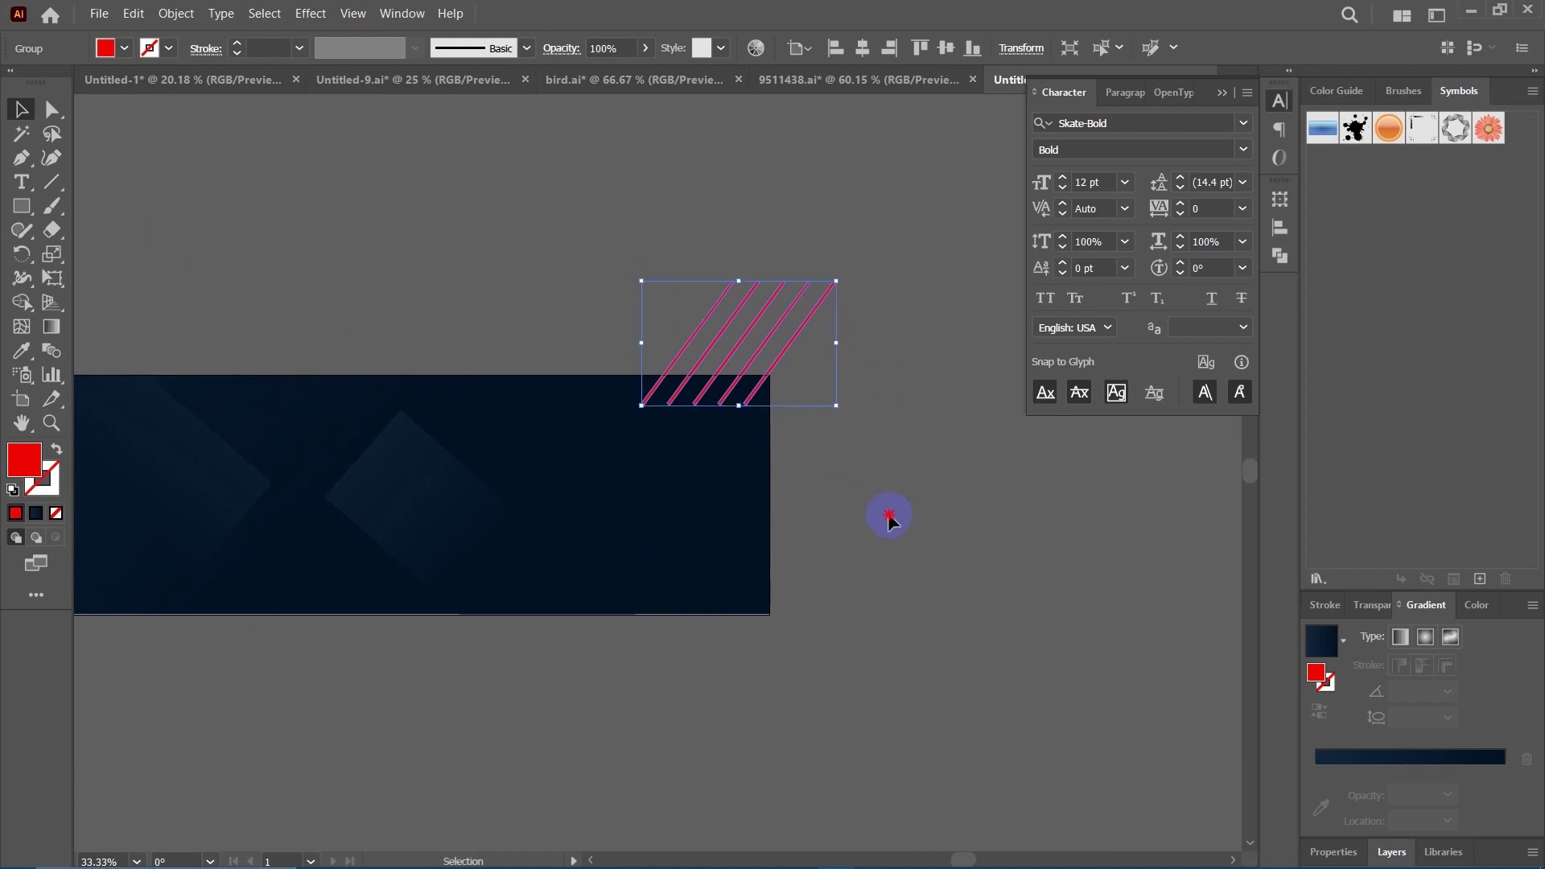
click(679, 387)
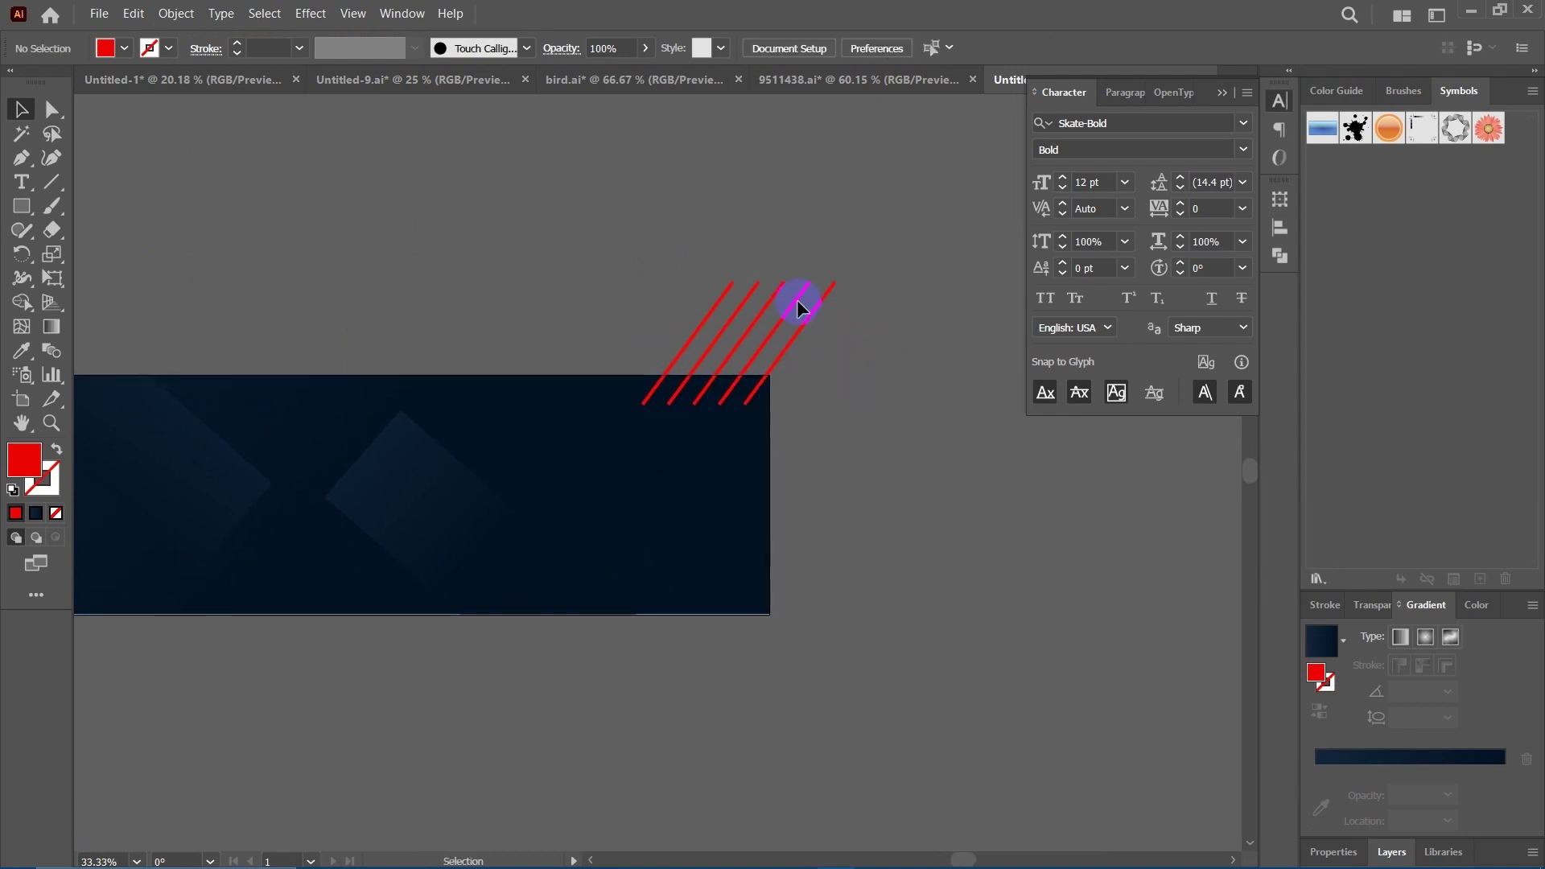
drag(848, 394, 772, 414)
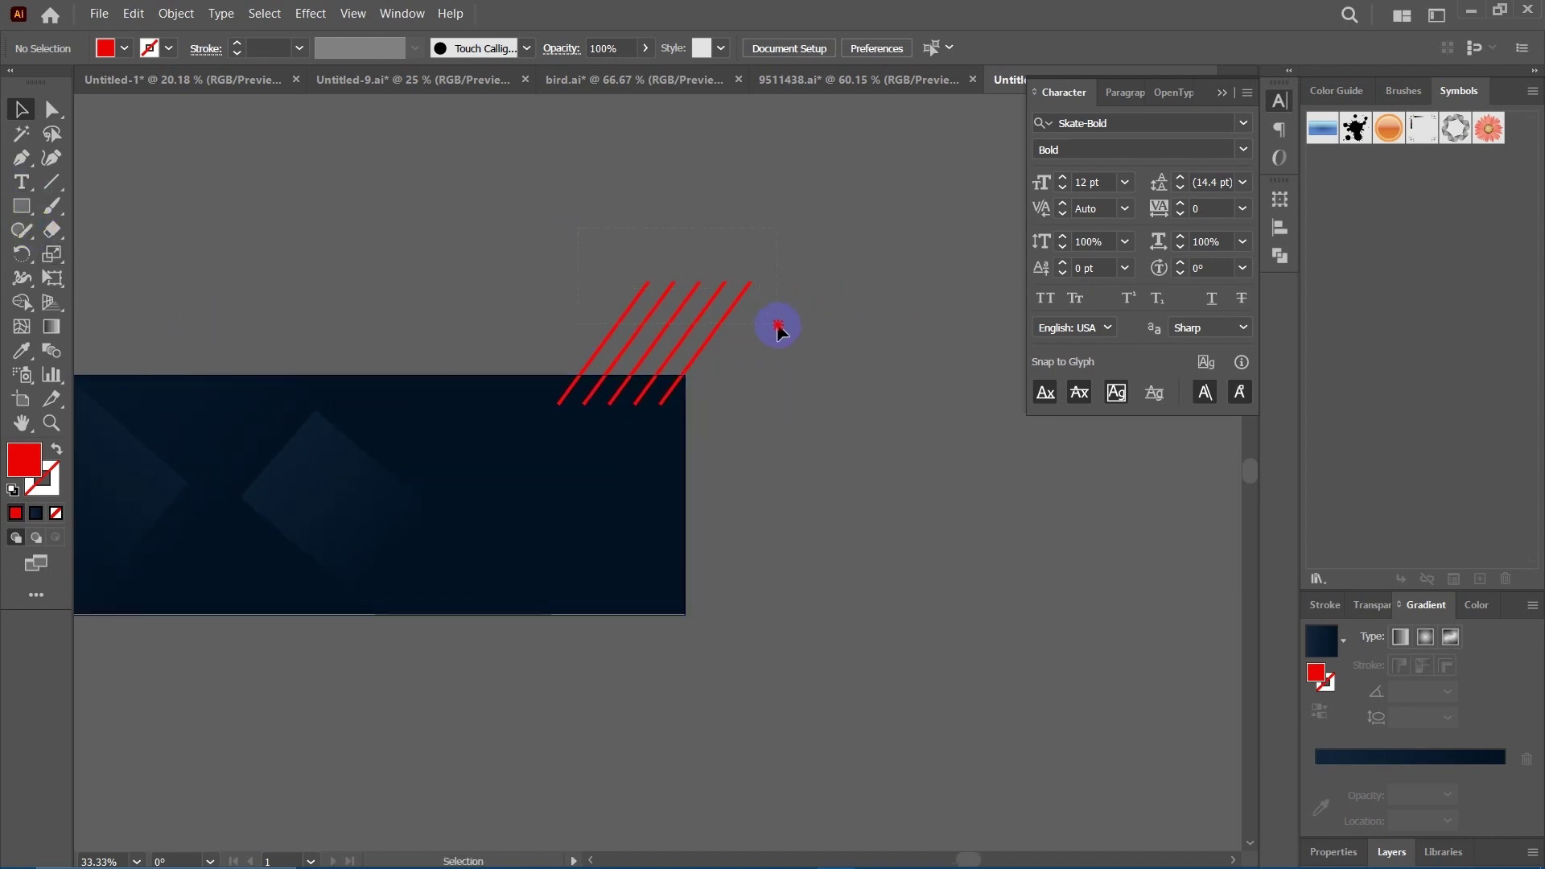
click(714, 333)
drag(622, 340, 641, 335)
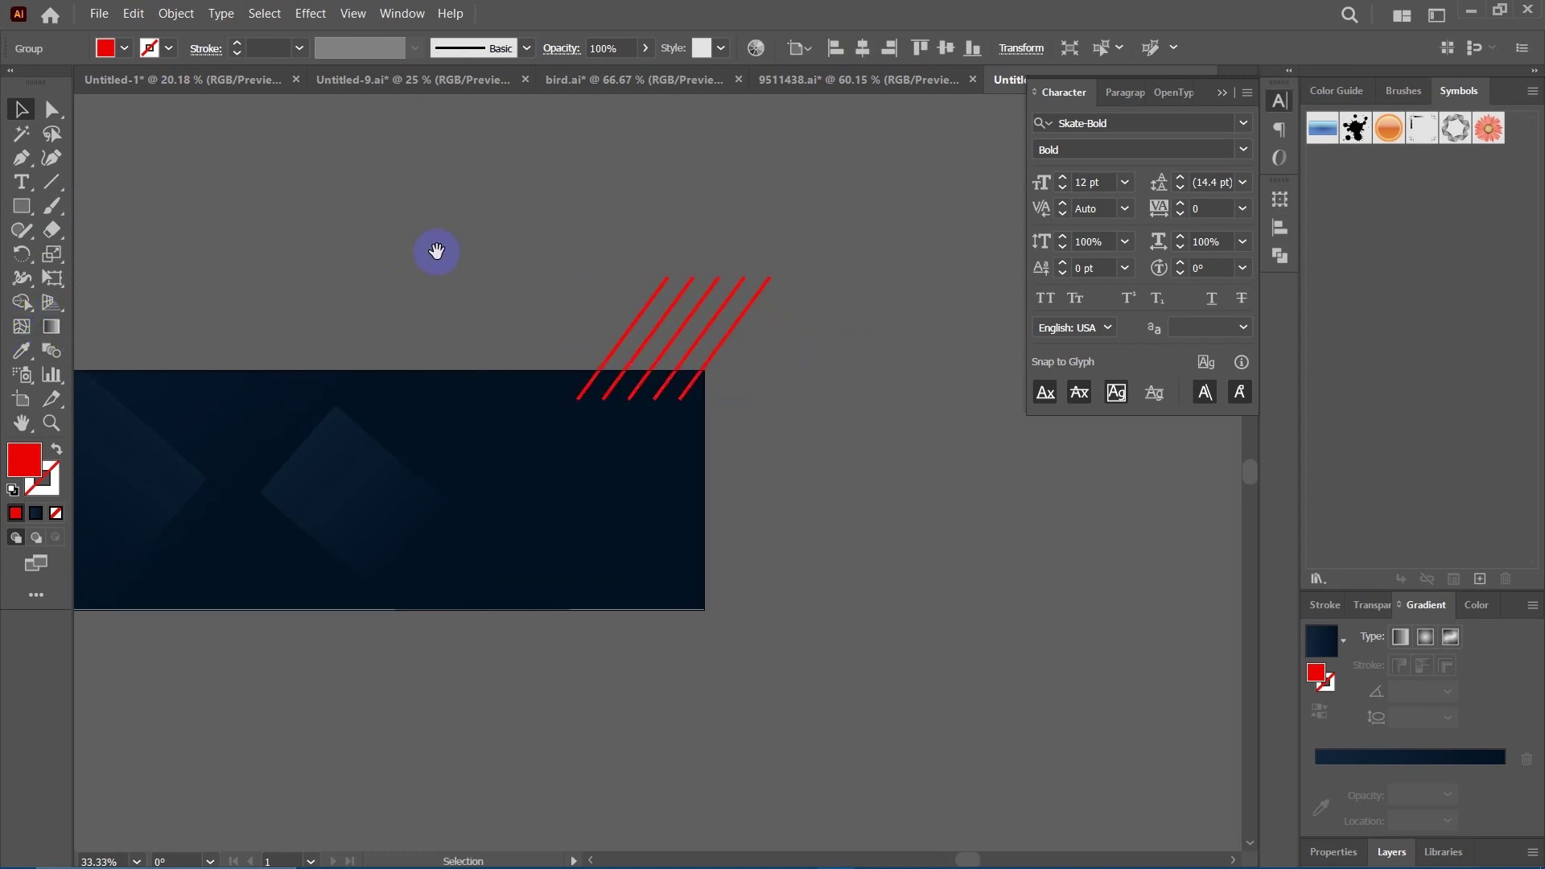
drag(437, 252, 391, 270)
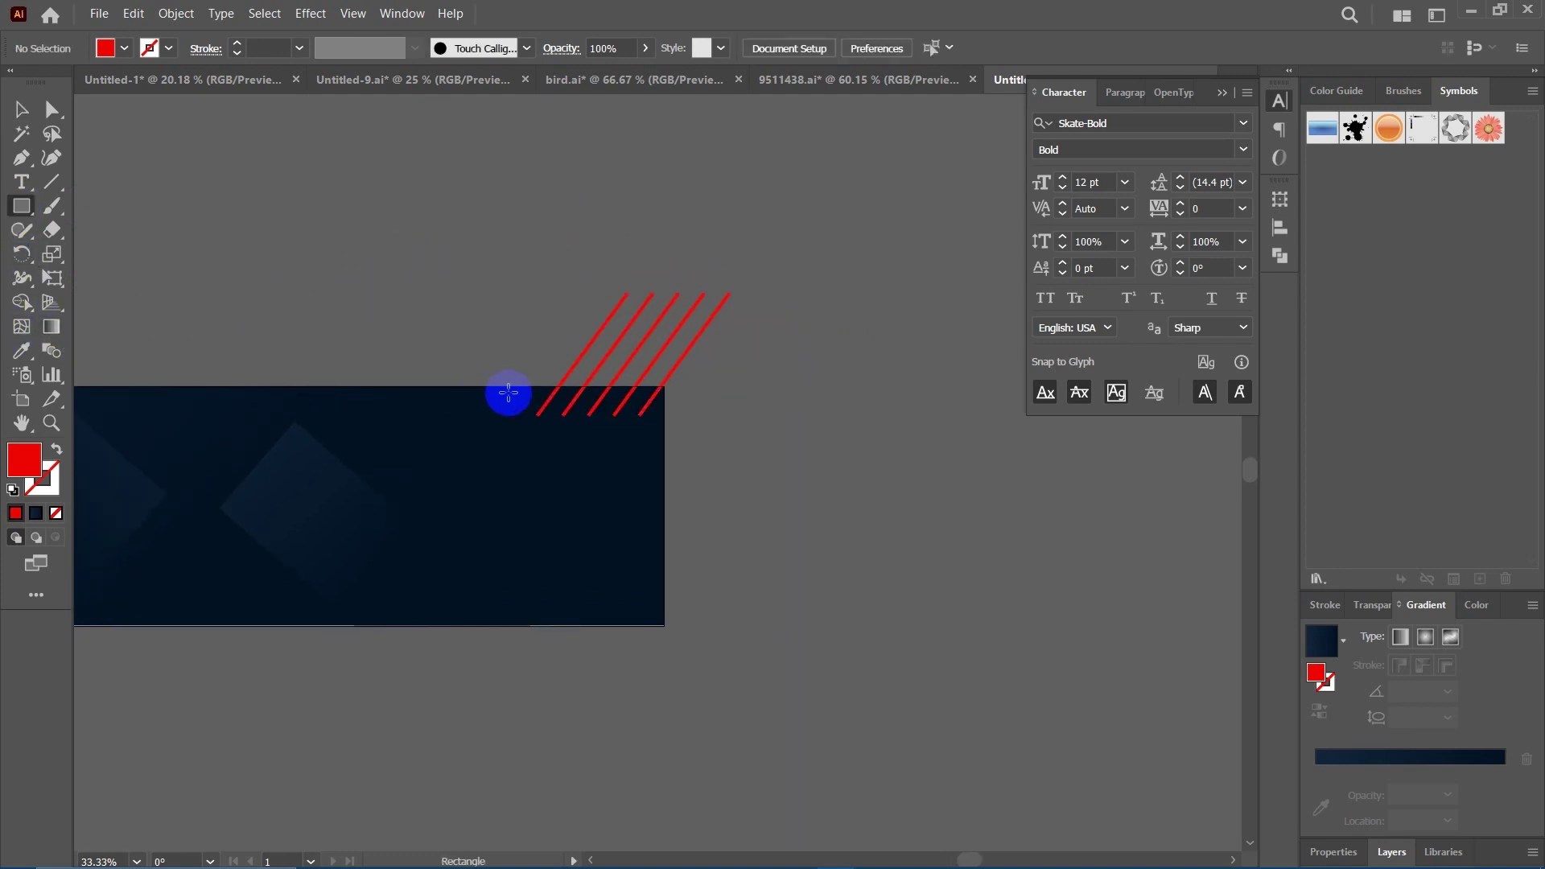
Draw a rectangle over the lines' lower ends, select it with the lines, and apply Shape Builder.
drag(523, 387, 665, 435)
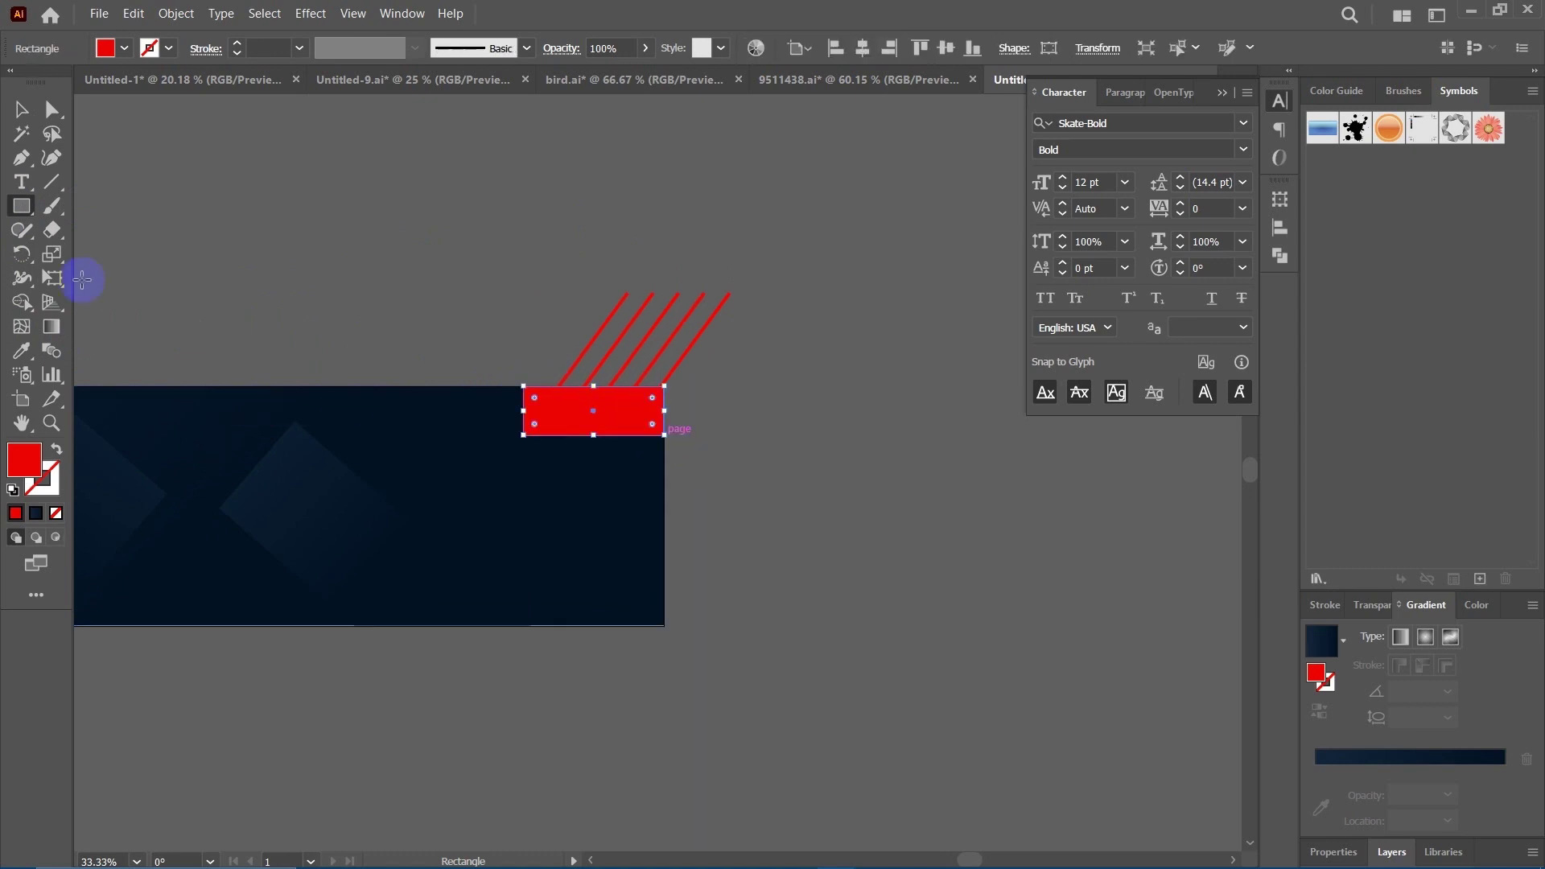
click(21, 111)
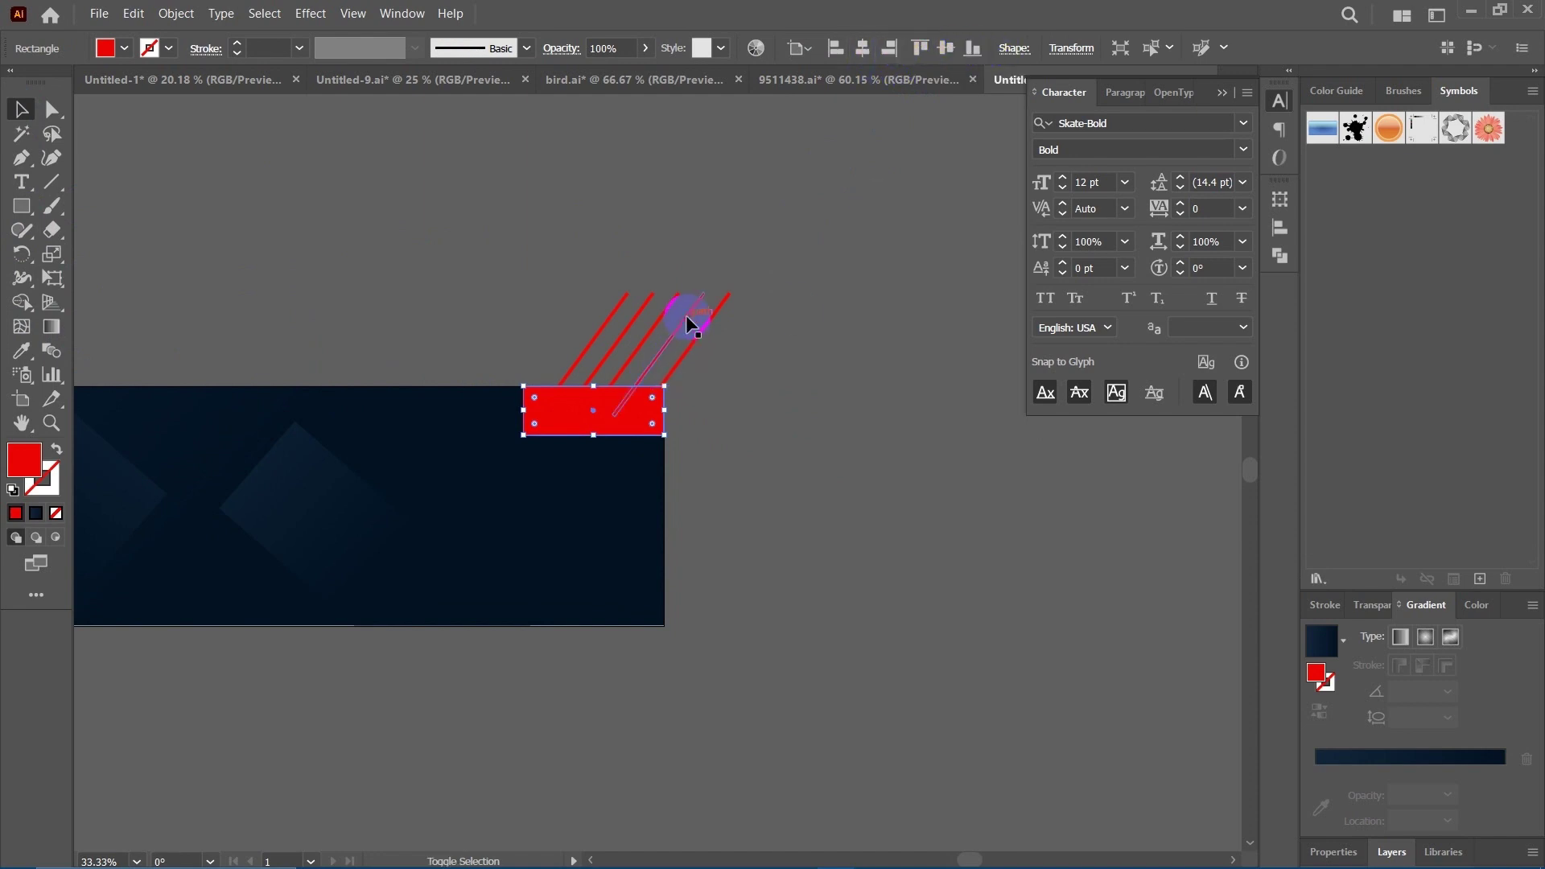
shift+click(686, 315)
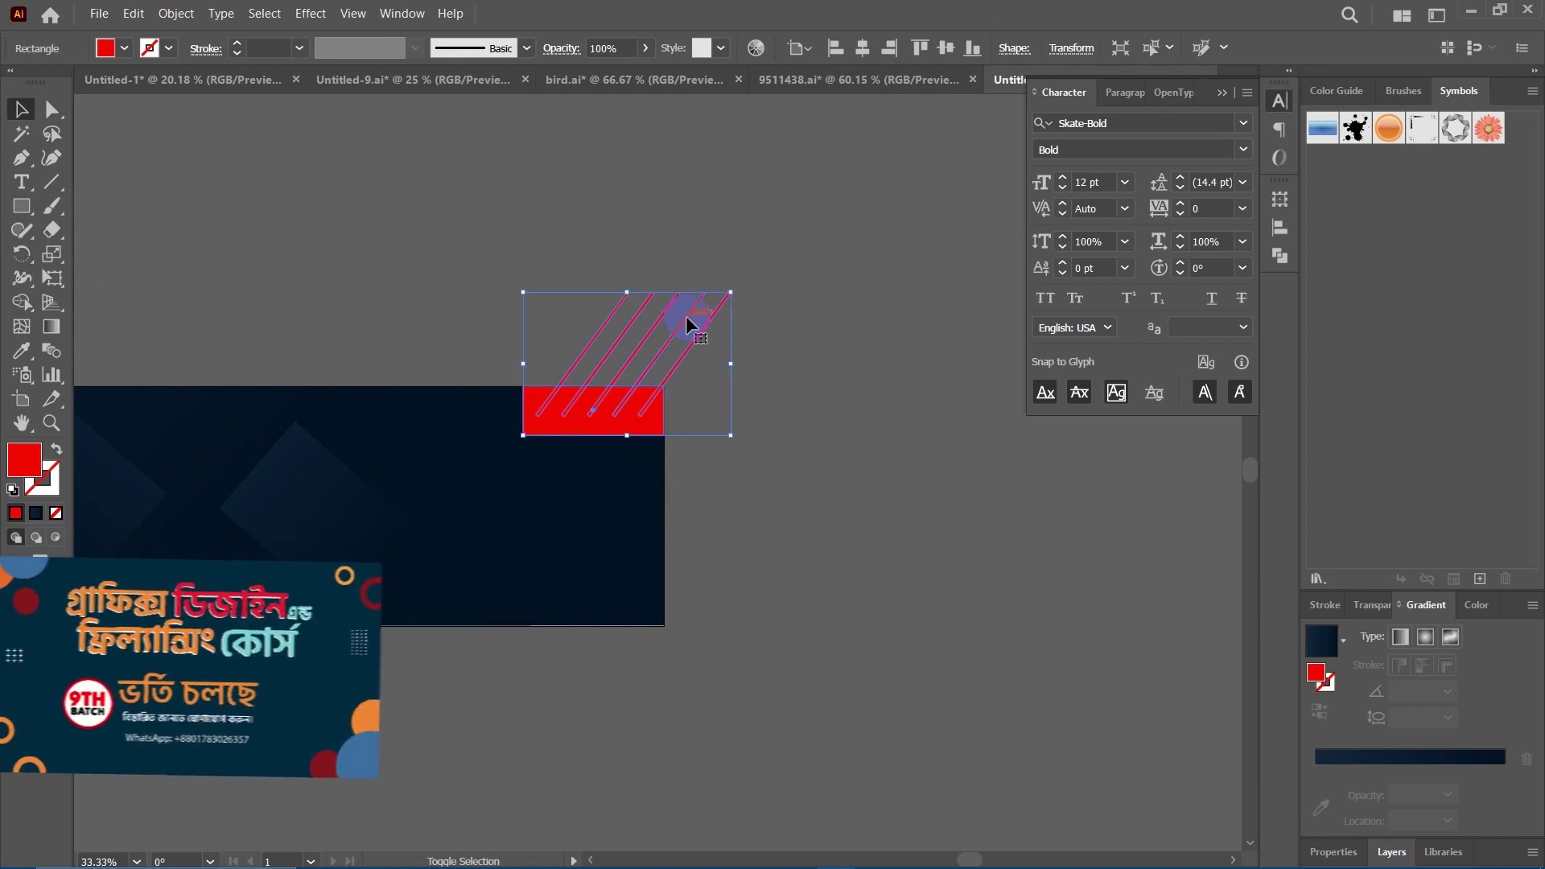
click(22, 302)
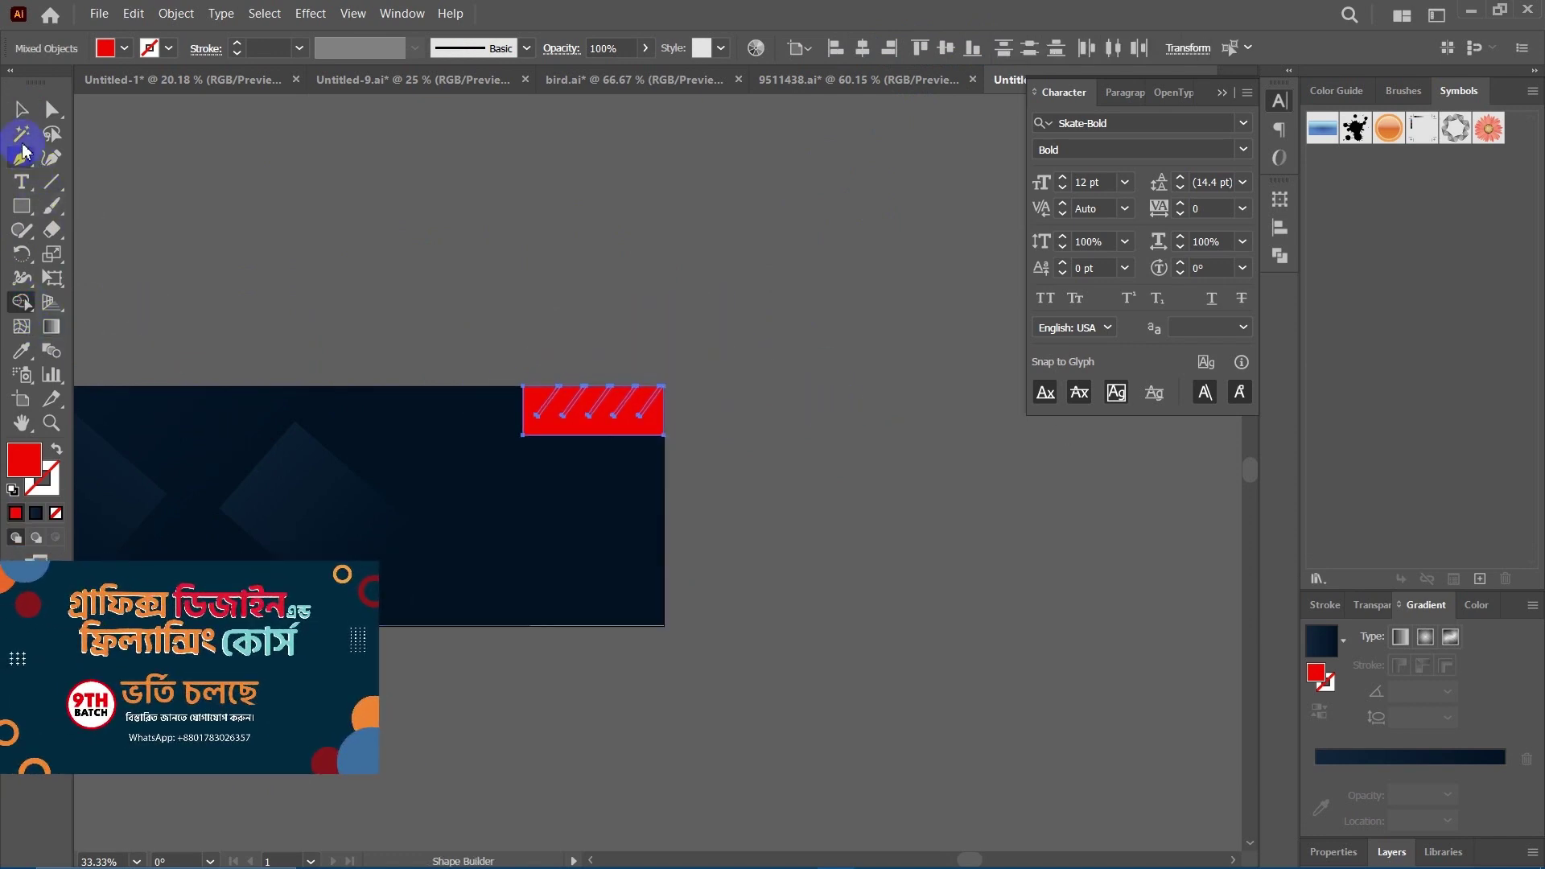
Delete the leftover rectangle and zoom out to view the trimmed hatch marks.
key(v)
click(732, 500)
click(593, 425)
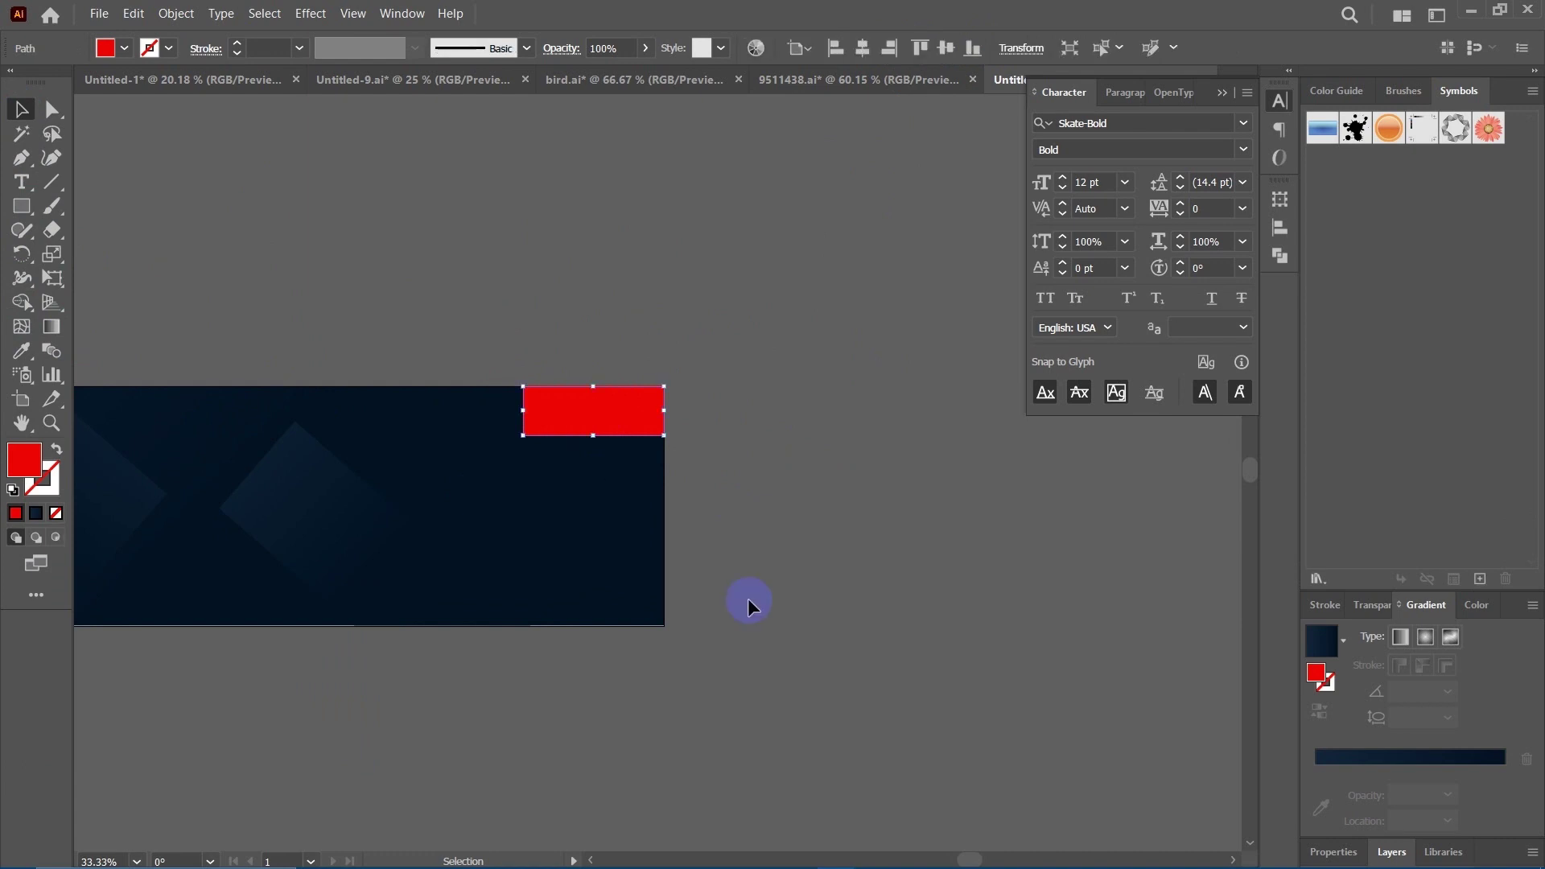
key(Delete)
drag(329, 706, 660, 612)
key(ctrl+minus)
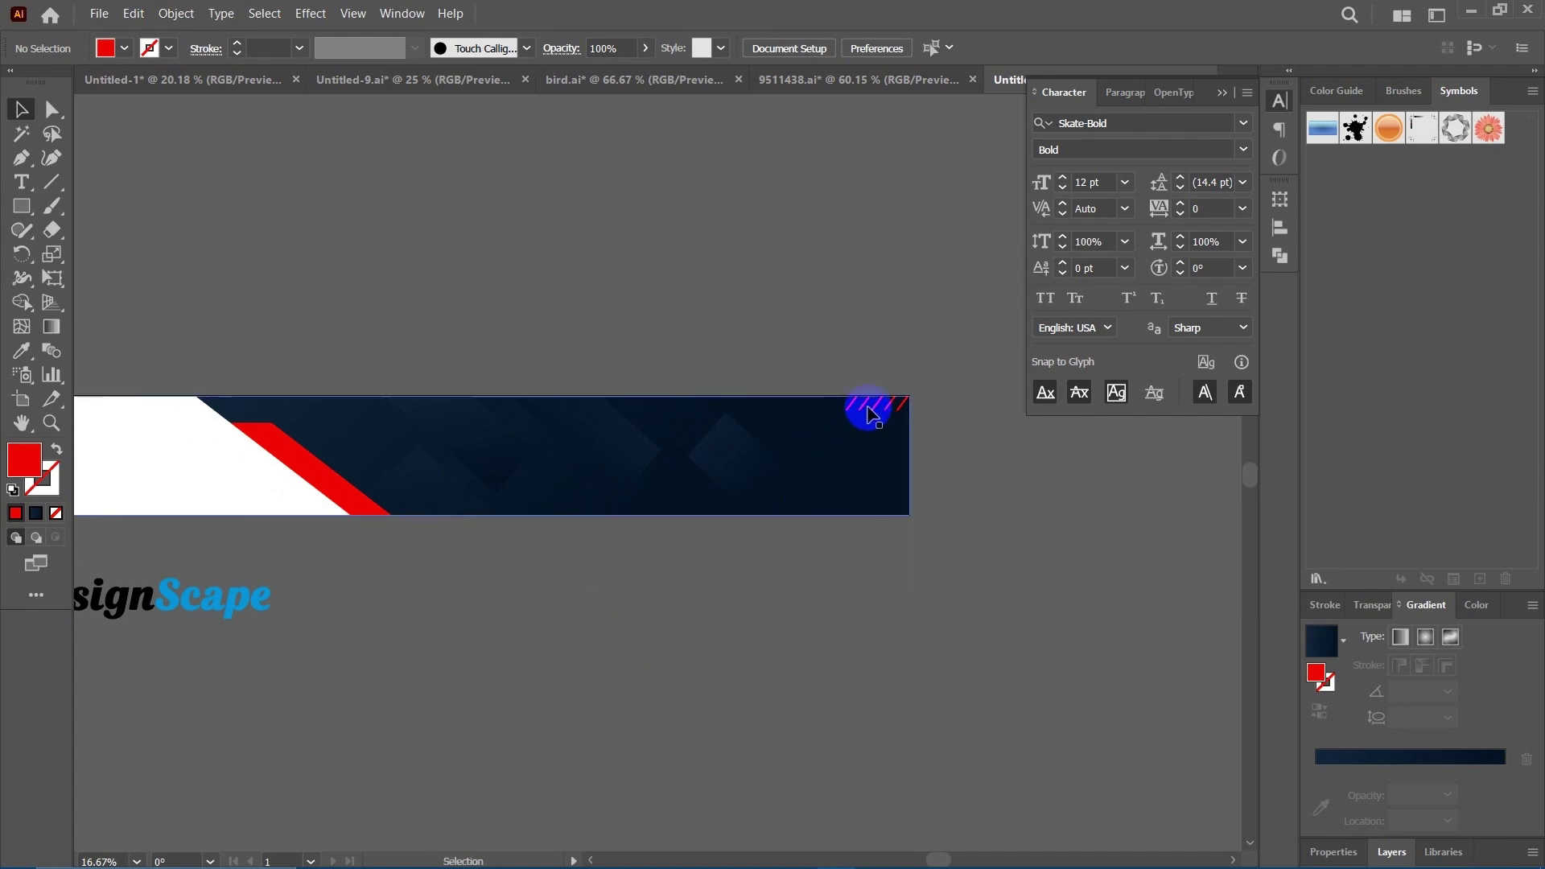
Copy the hatch marks to the stripe's bottom end and place another copy at the top-left.
drag(880, 410, 432, 512)
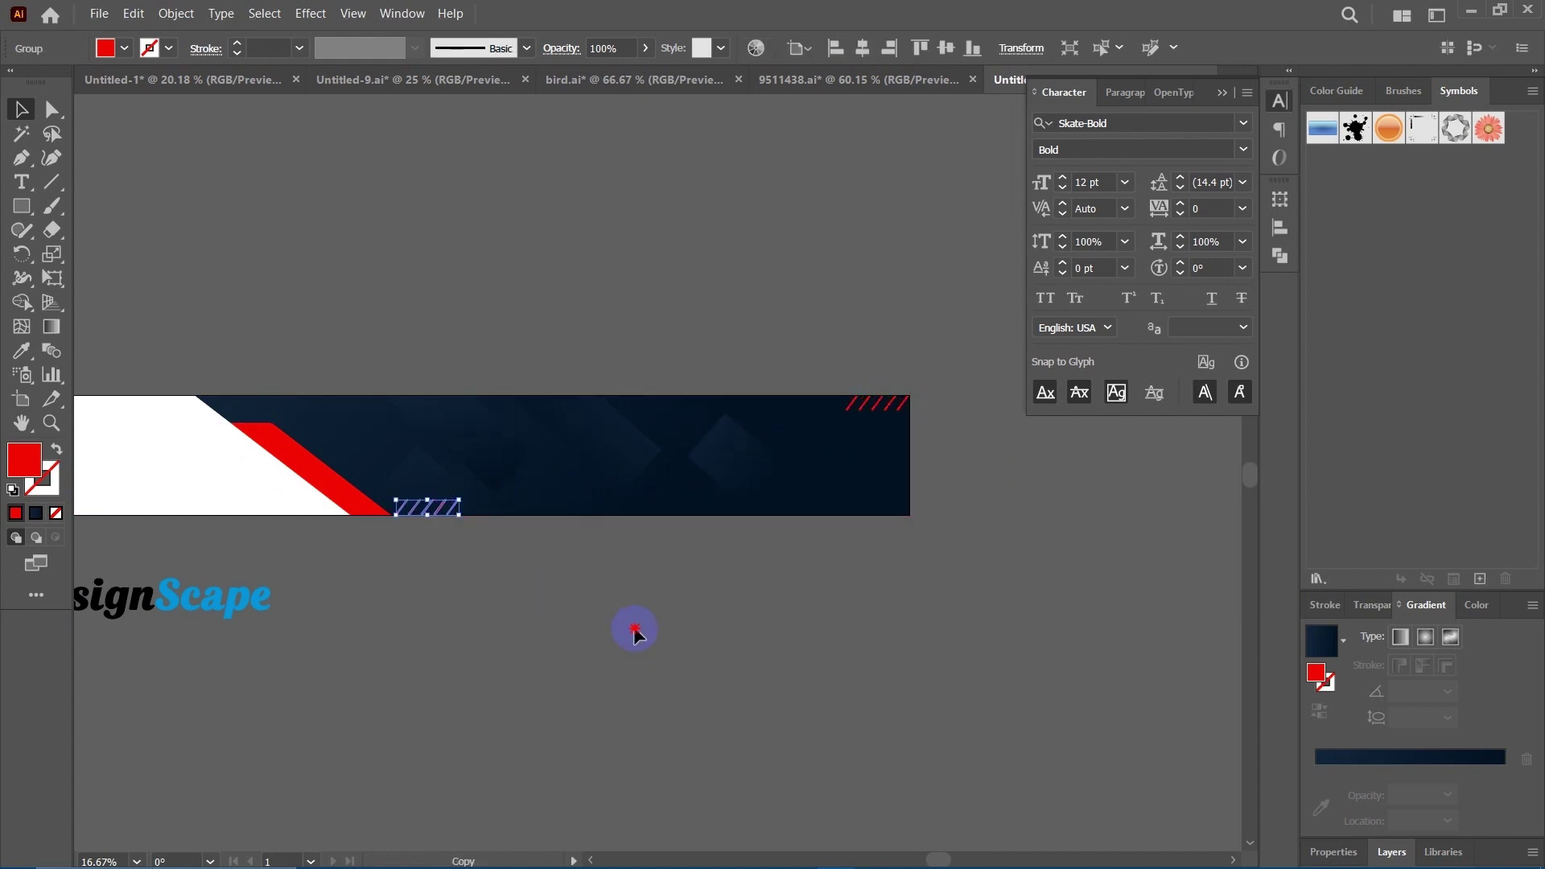
key(space)
drag(601, 623, 673, 568)
scroll(662, 550, left, 1)
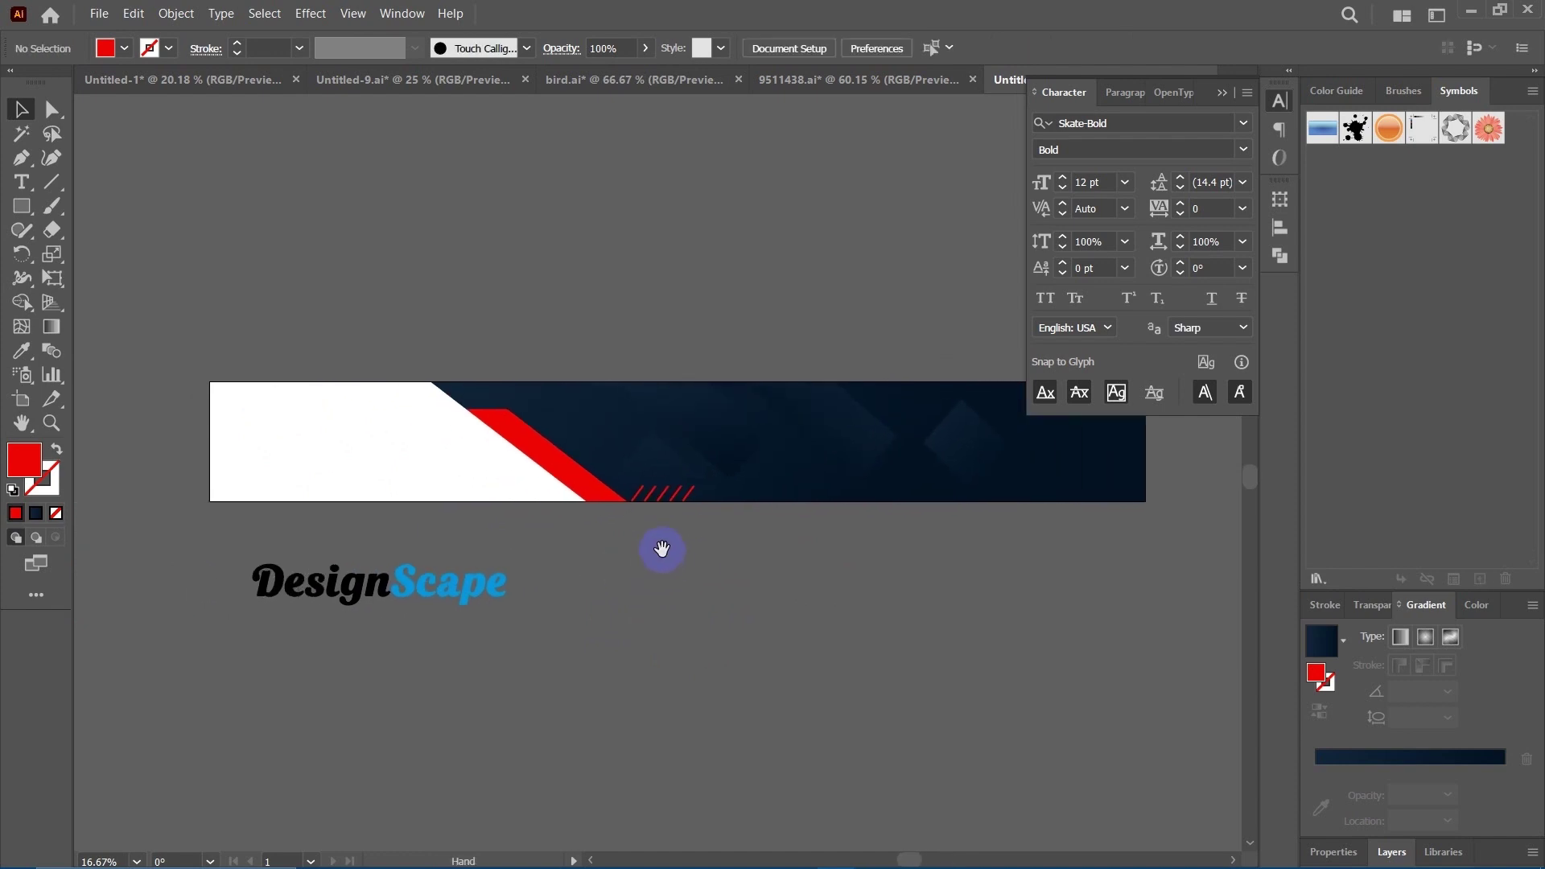
drag(670, 496, 512, 393)
click(562, 314)
drag(552, 303, 606, 300)
Reflect the top-left hatch-mark copy across the vertical axis via Transform > Reflect.
click(575, 401)
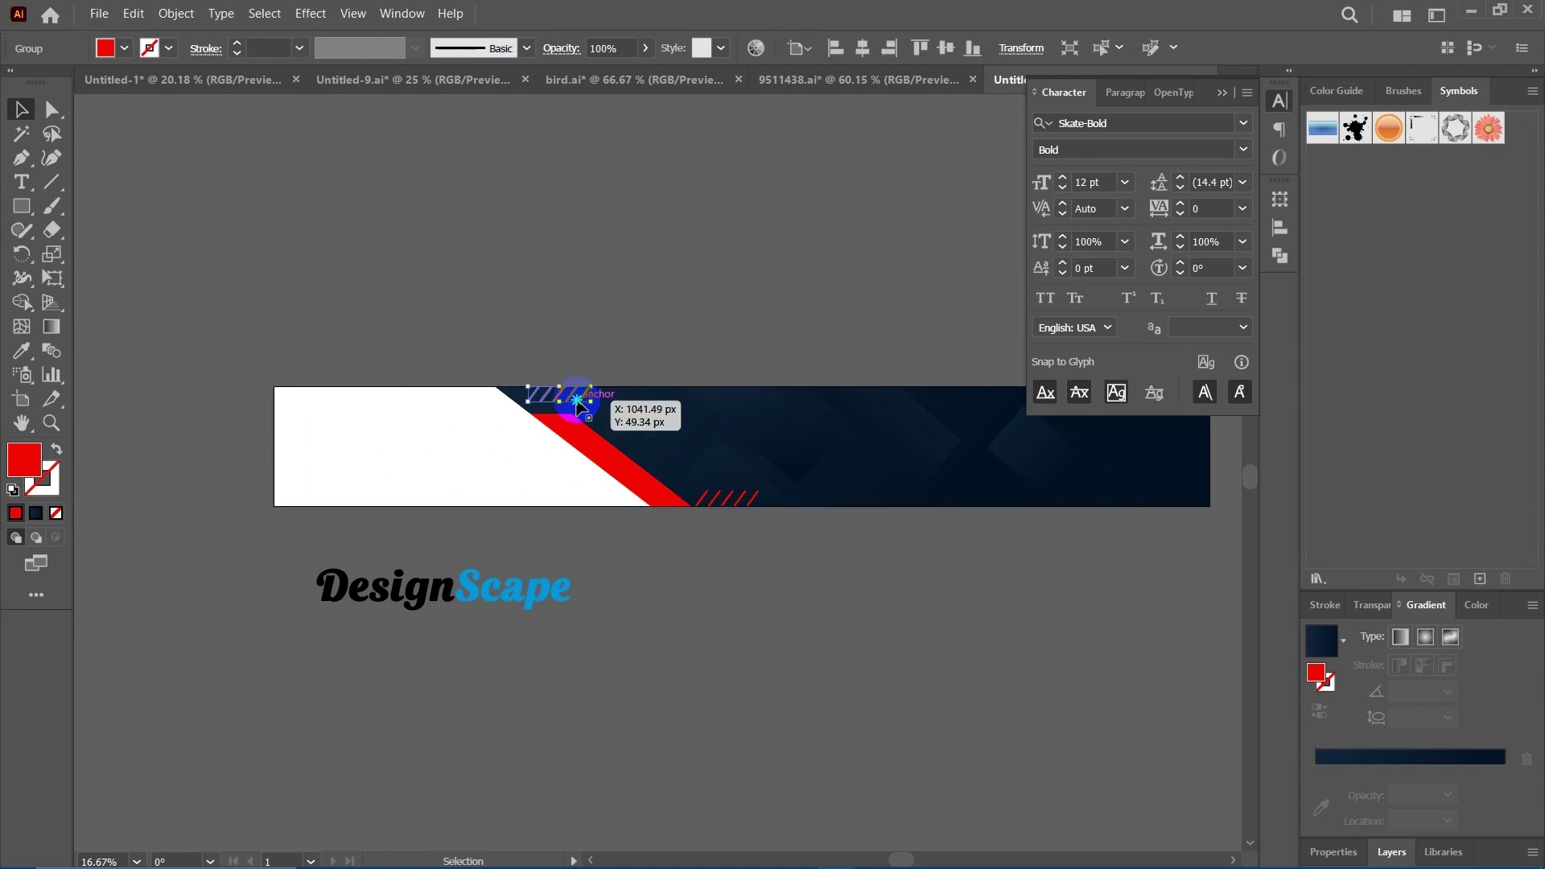
right_click(577, 400)
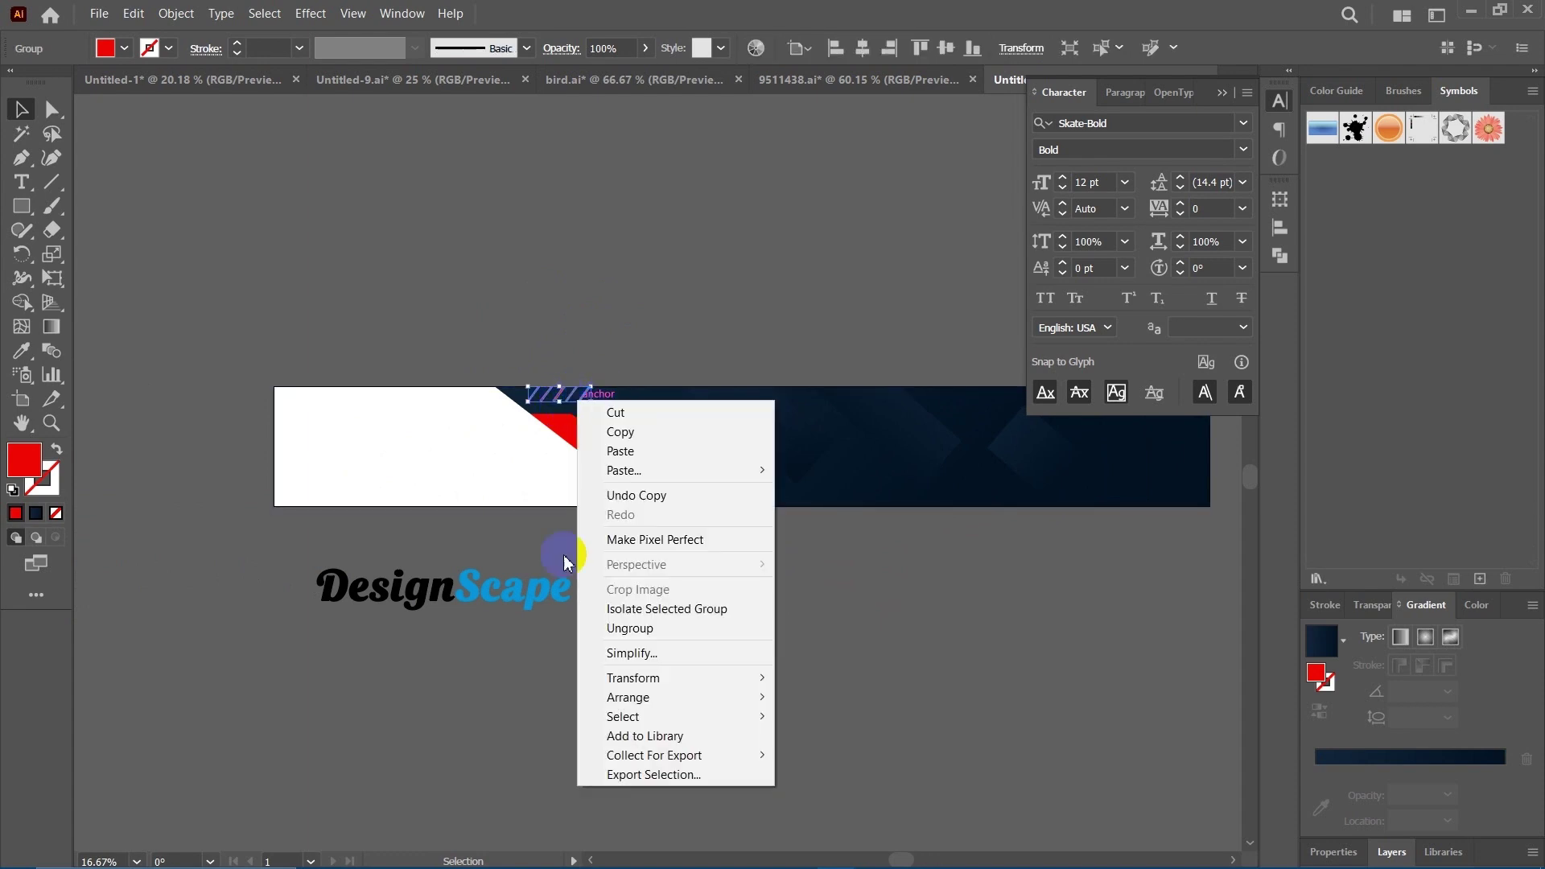
mouse_move(676, 678)
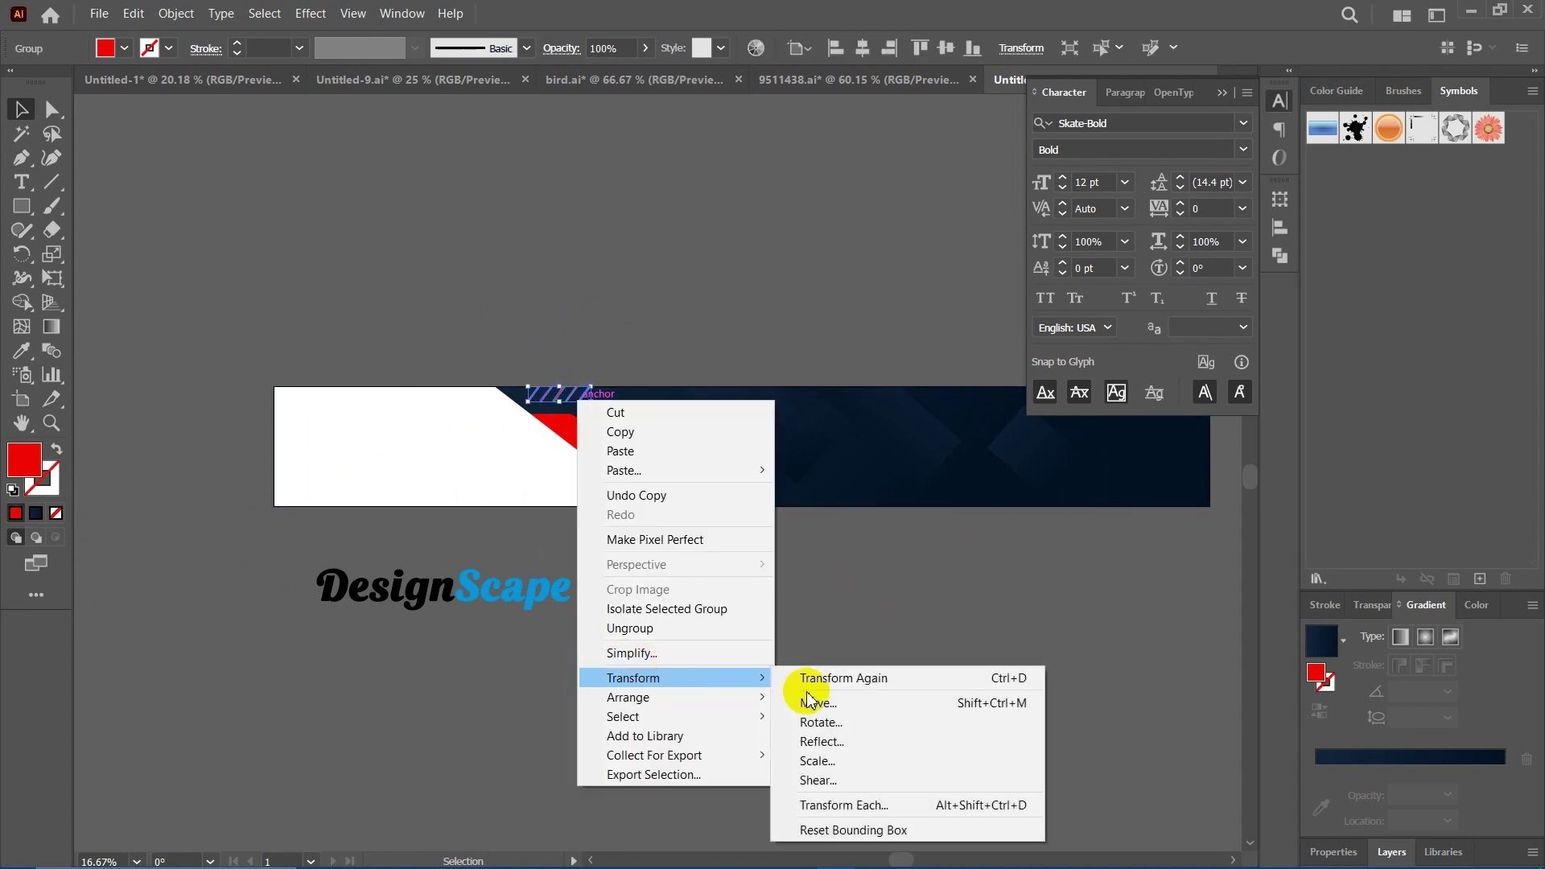
click(853, 741)
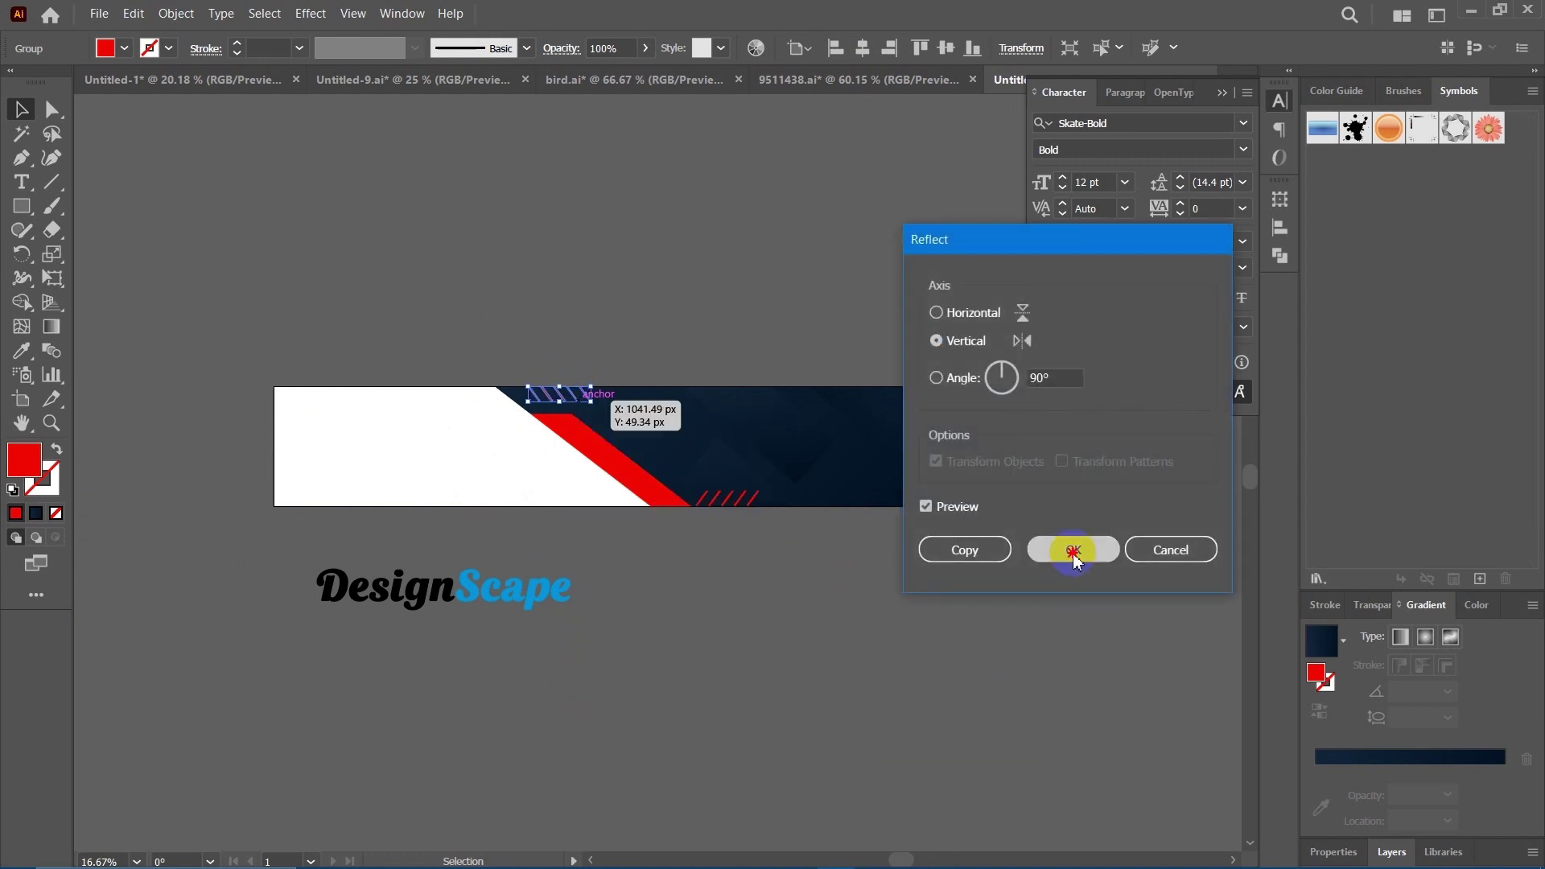
click(1074, 552)
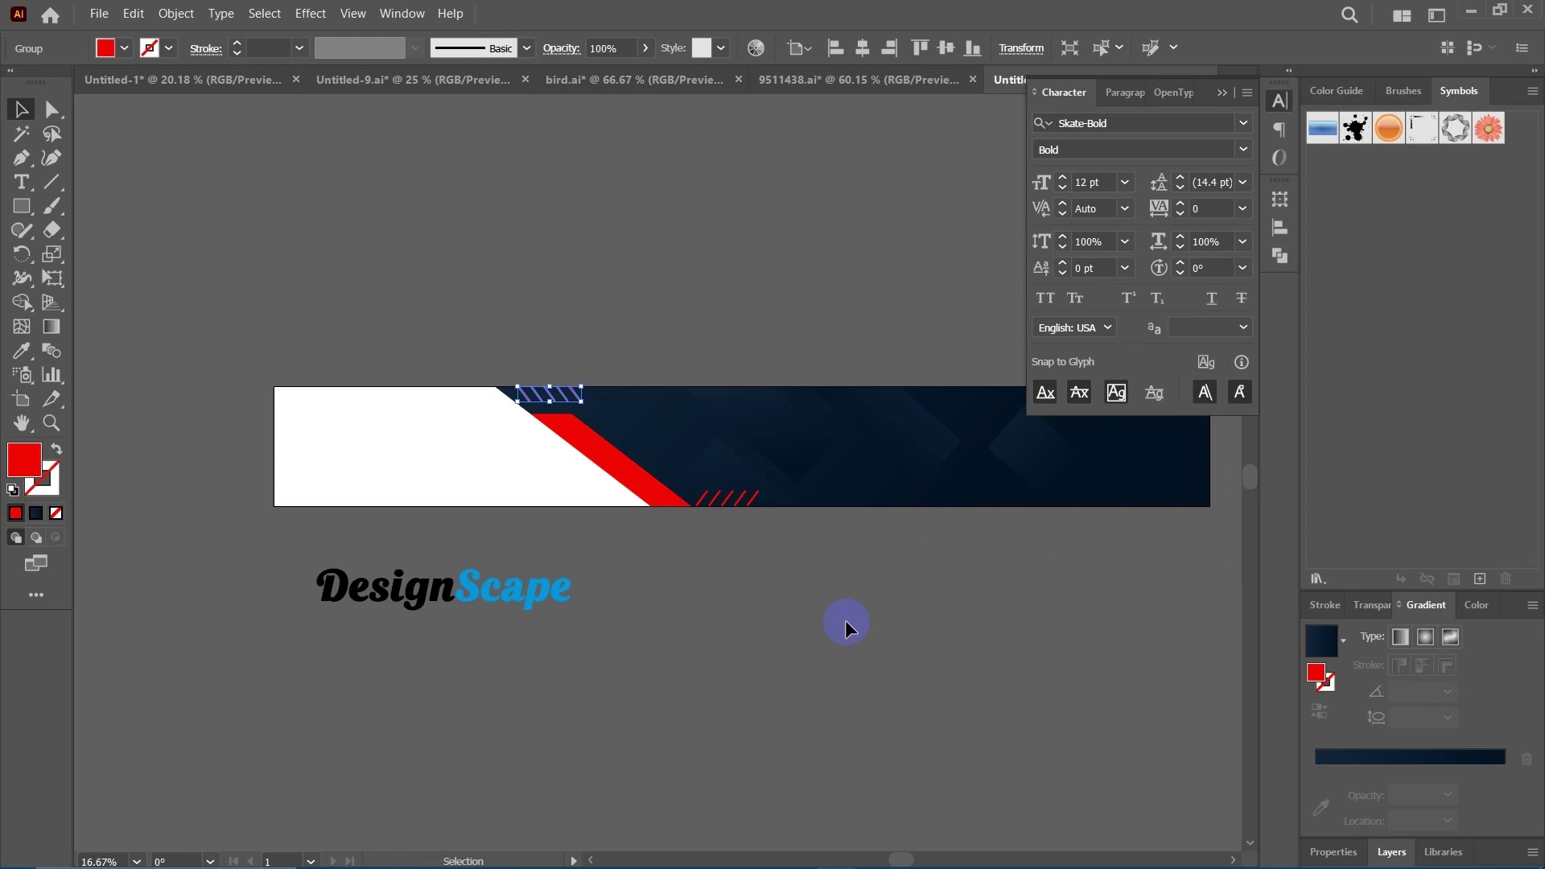
click(846, 619)
drag(863, 620, 660, 668)
scroll(714, 703, right, 5)
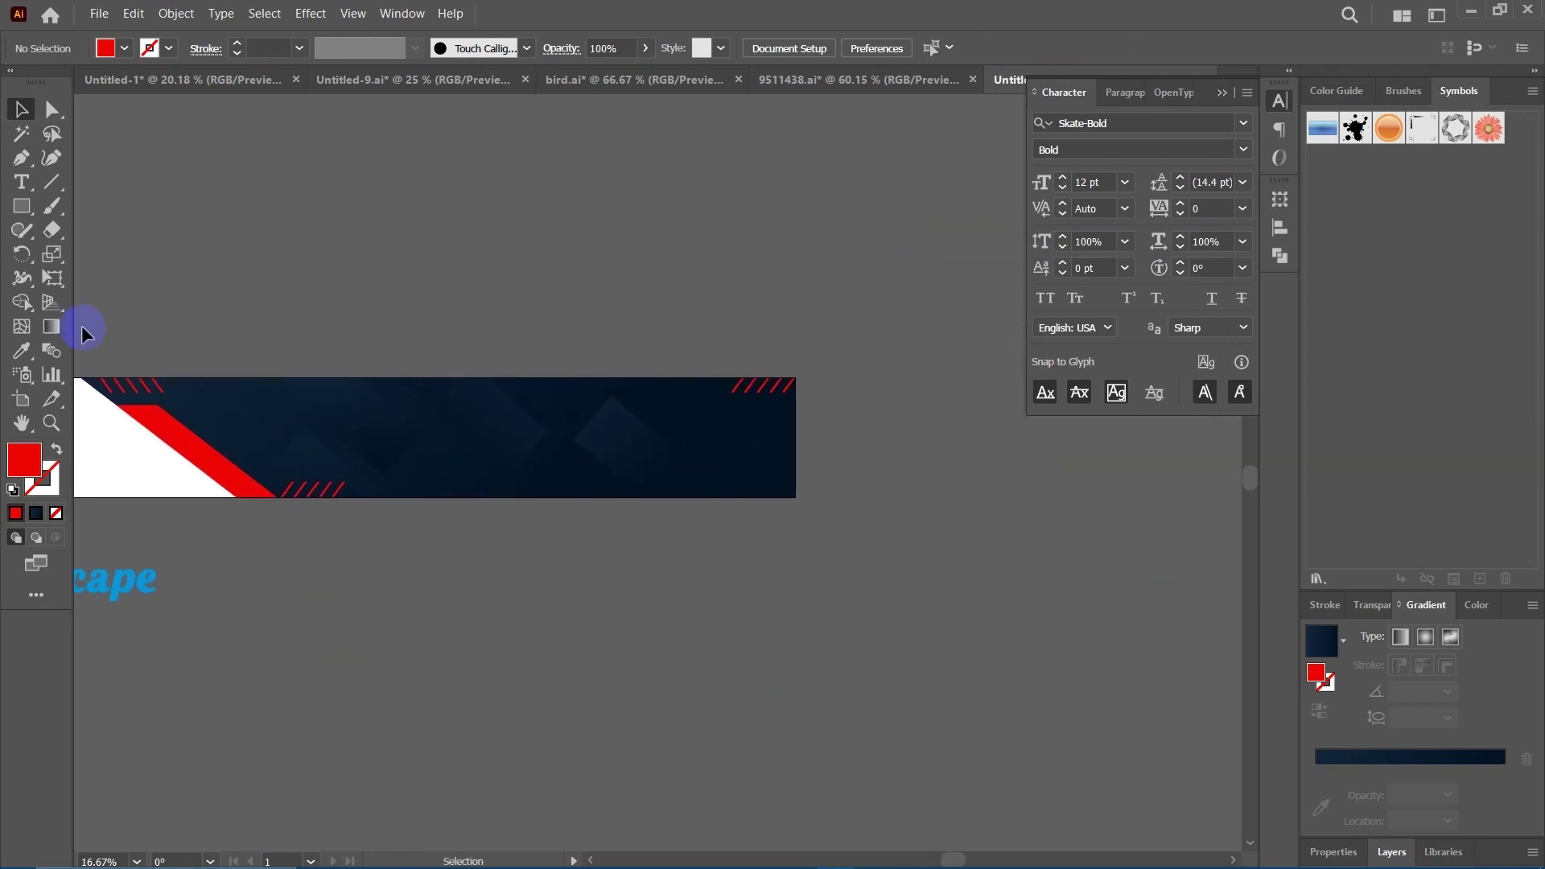
Draw a red circle with the Ellipse Tool over the right side of the banner.
click(29, 210)
click(95, 252)
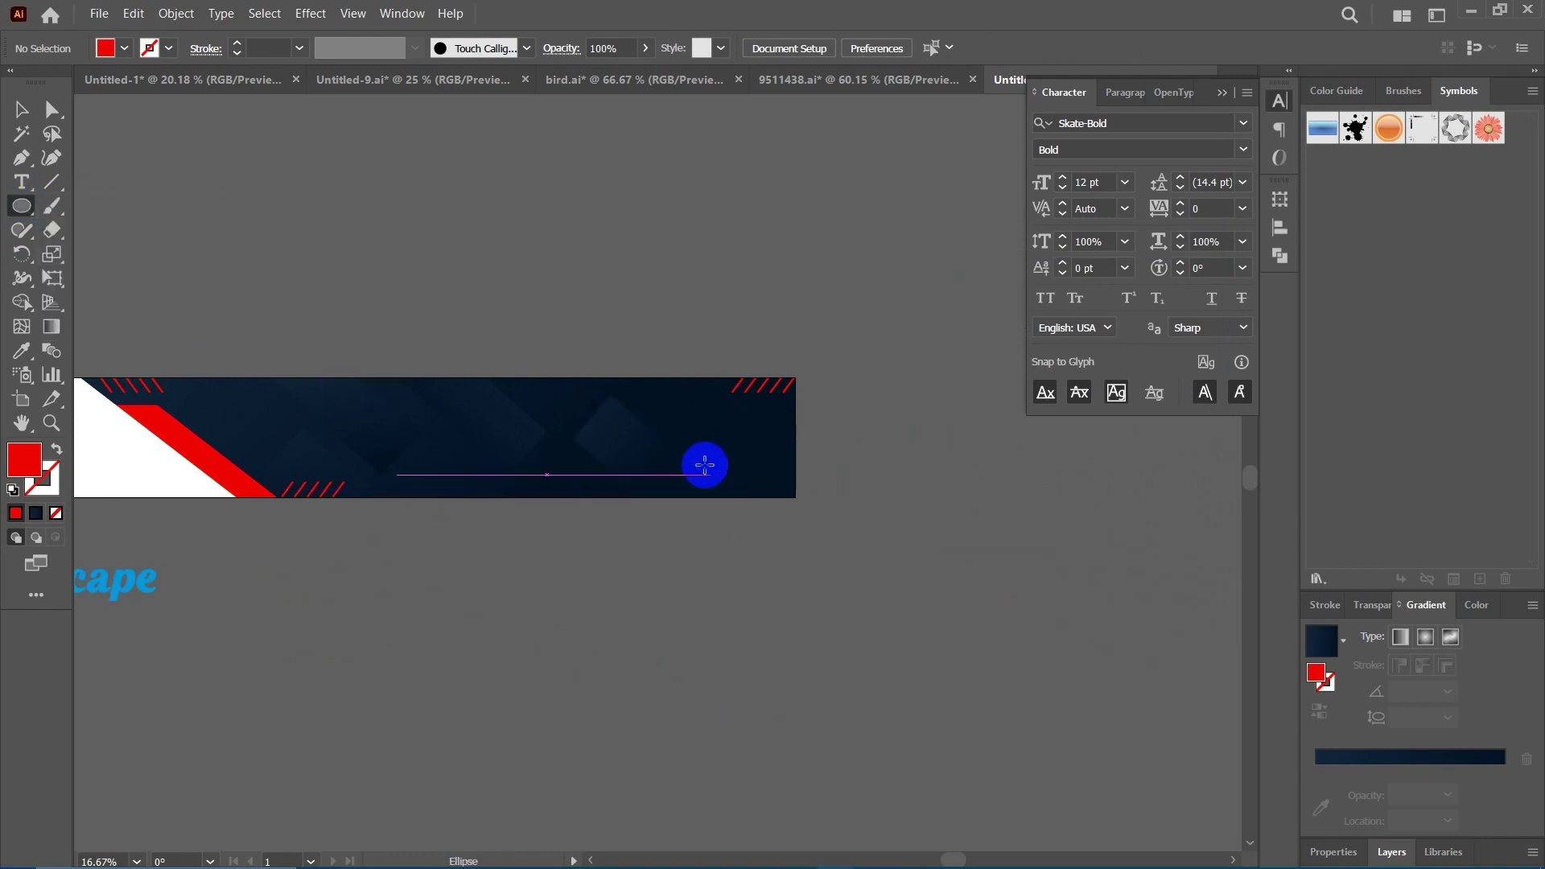
mouse_move(705, 465)
mouse_down()
mouse_move(862, 645)
mouse_move(895, 644)
mouse_up()
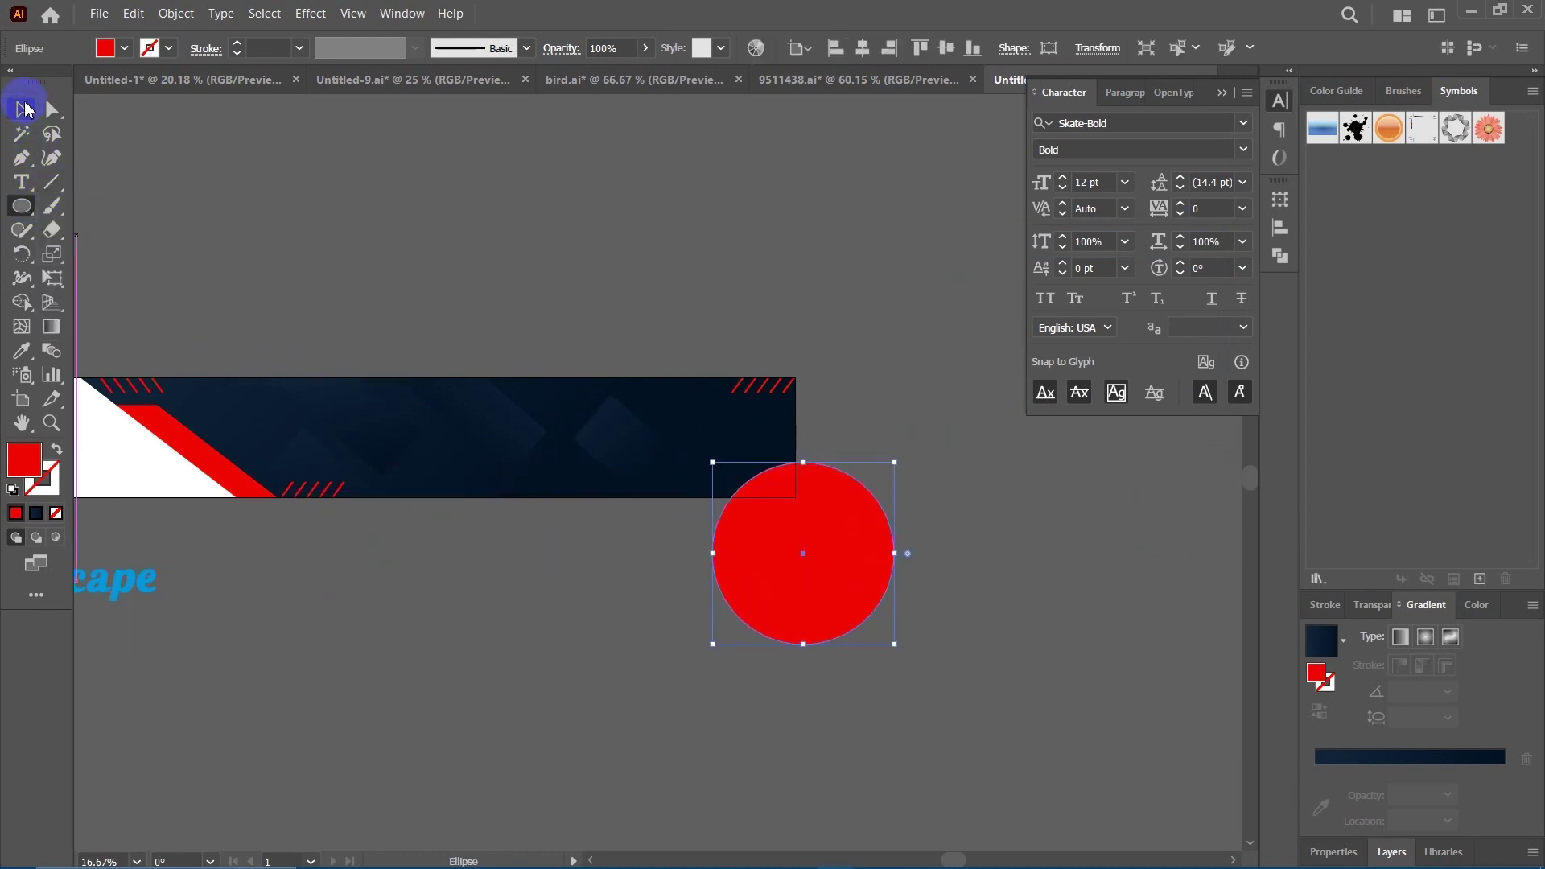
click(493, 288)
drag(459, 272, 500, 282)
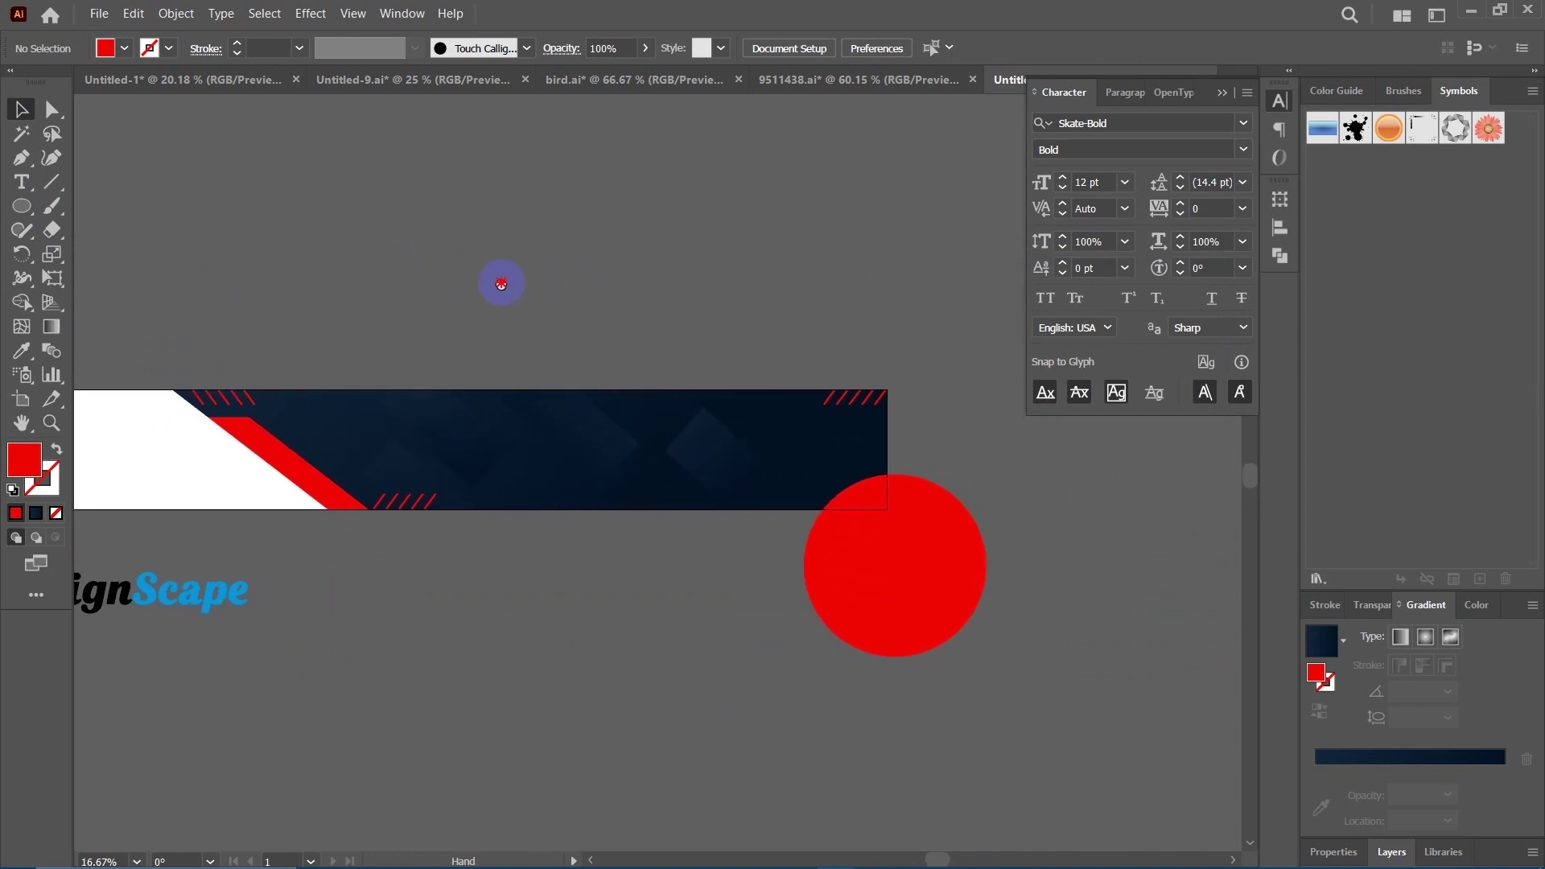
Move the red circle up and right, then shift it back to the left.
click(912, 613)
drag(889, 561, 916, 569)
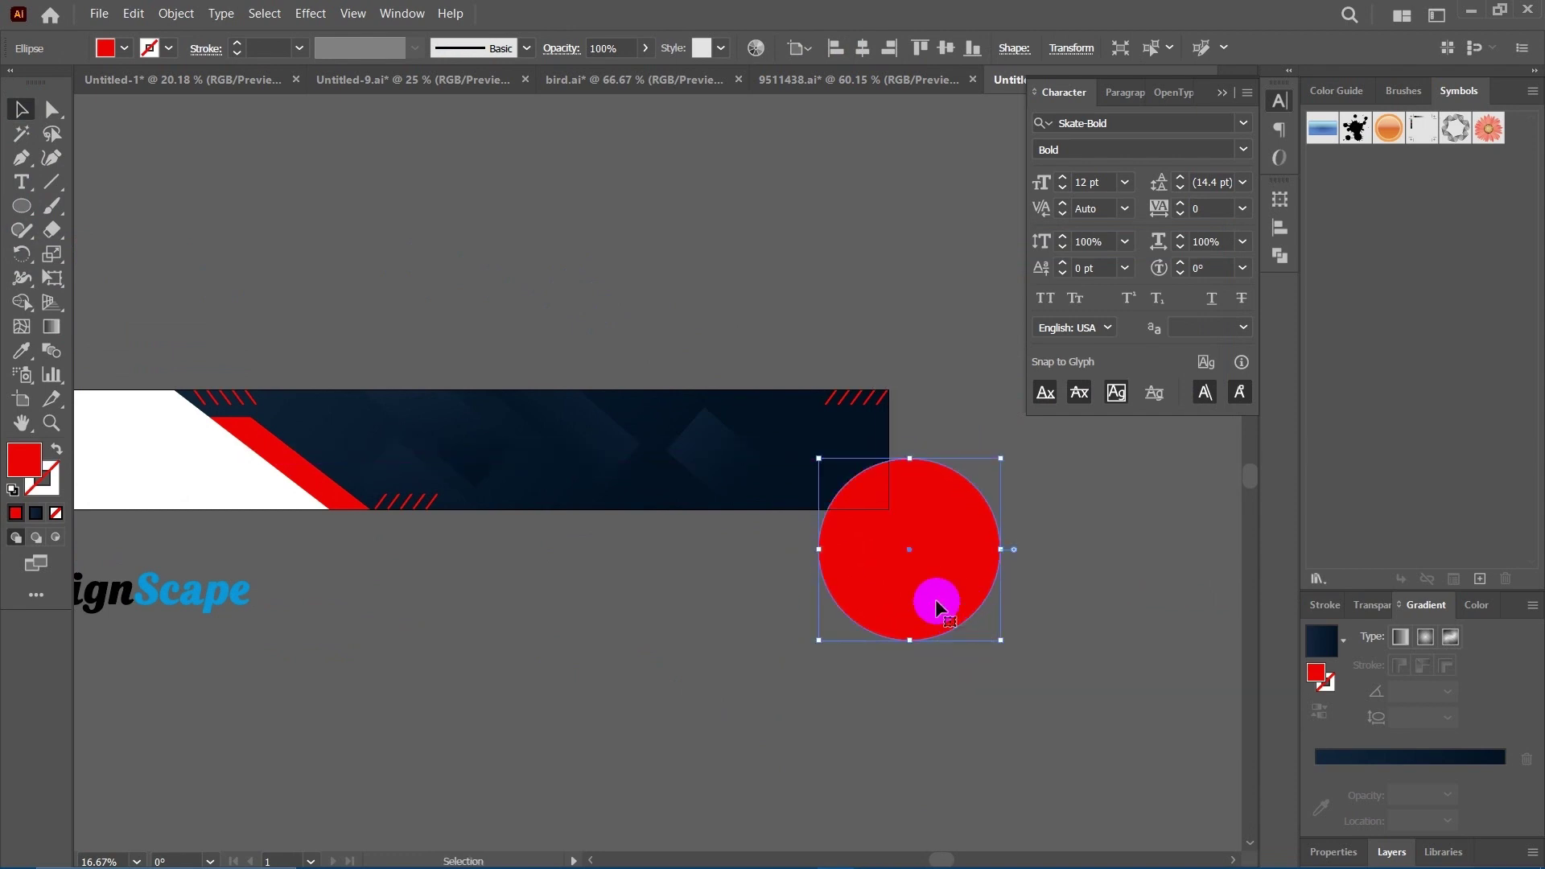
scroll(822, 546, right, 3)
click(983, 541)
scroll(921, 518, right, 3)
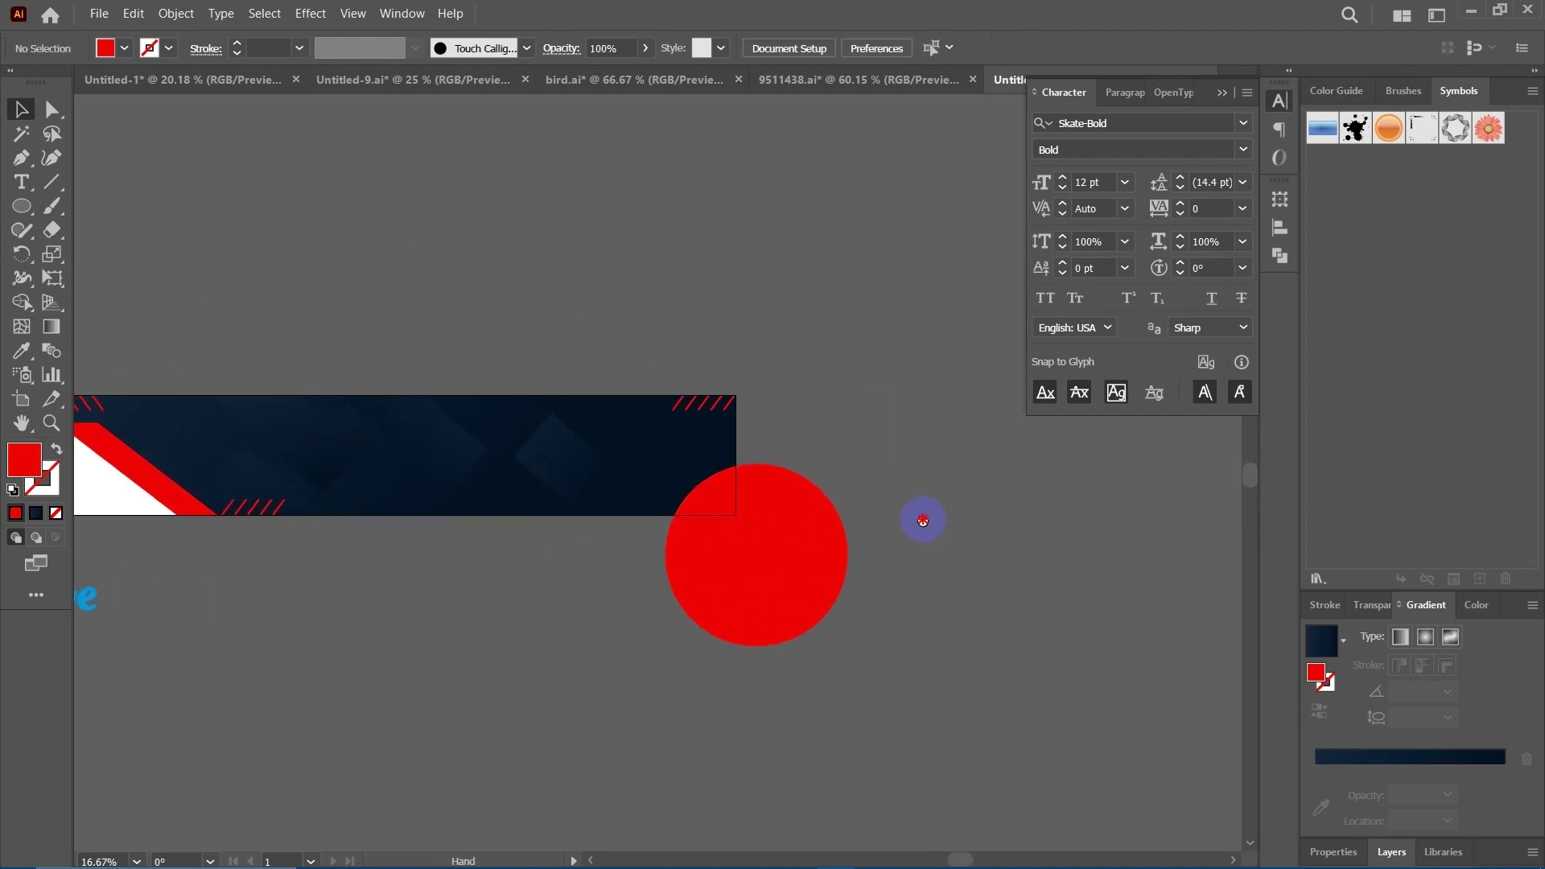
scroll(931, 511, left, 3)
drag(813, 547, 785, 543)
Shrink the red circle to about 349.62 px and move it up onto the navy band.
scroll(891, 525, right, 2)
drag(673, 557, 648, 501)
drag(736, 557, 692, 587)
drag(663, 518, 659, 441)
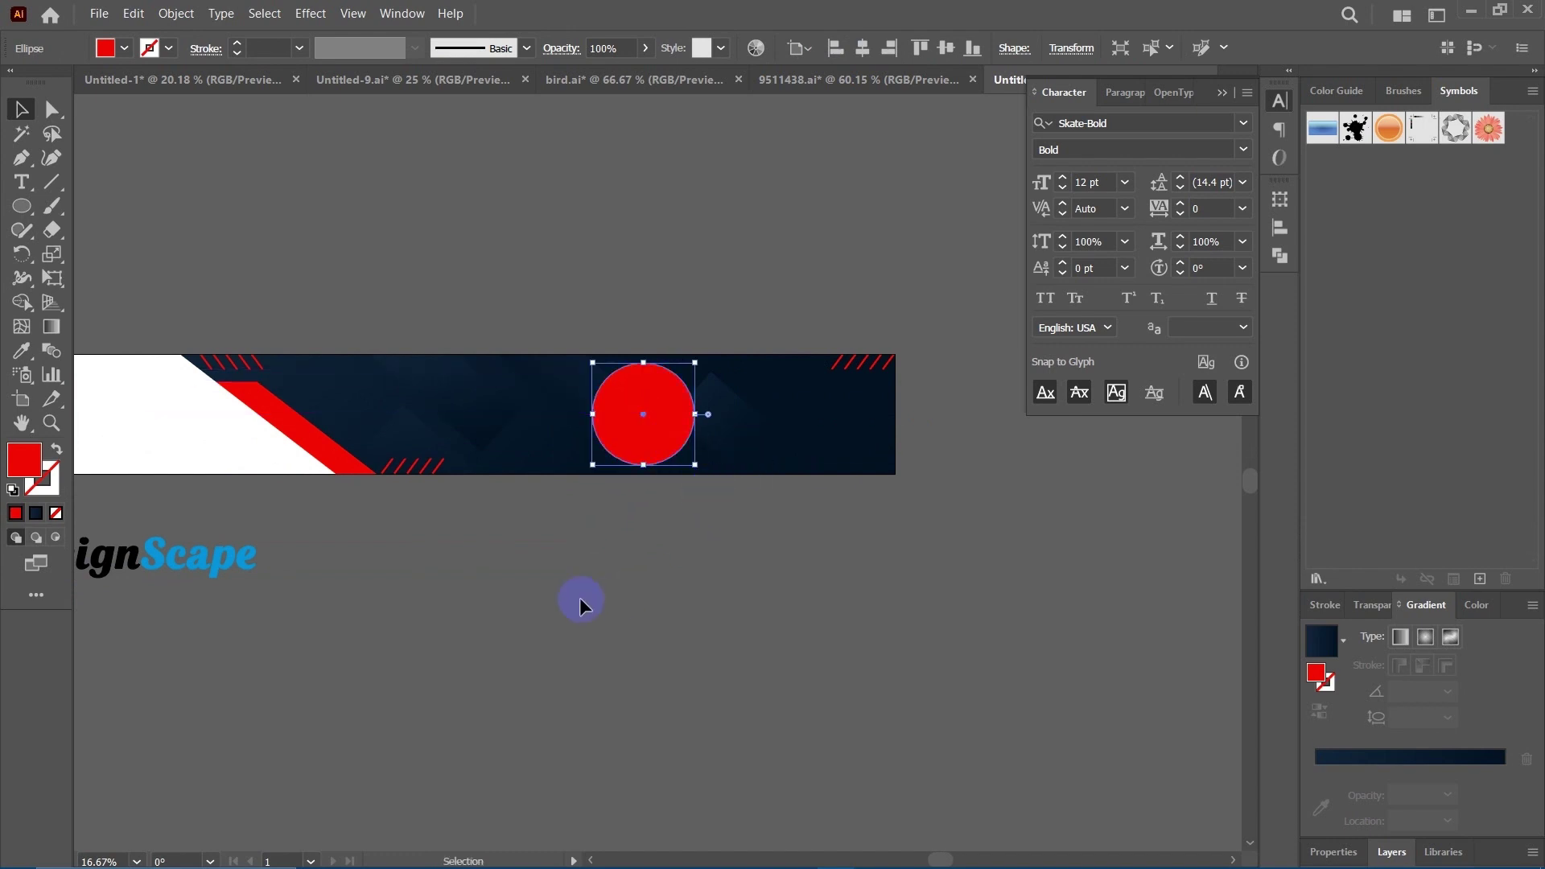
Swap the circle to a red-stroked ring, thicken its stroke, and shrink it around its centre.
click(57, 450)
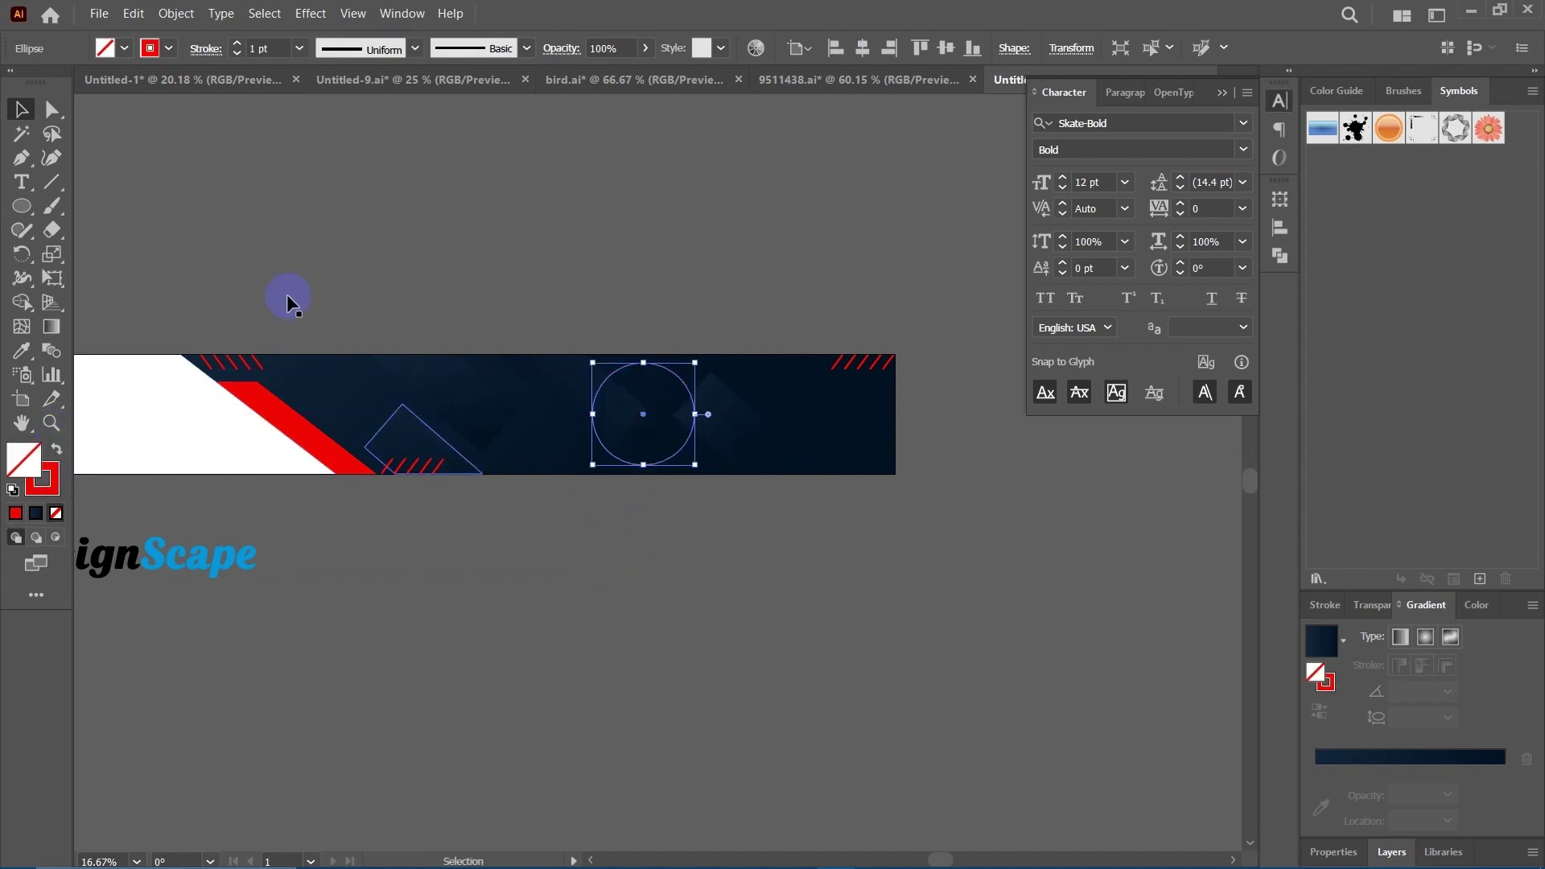
key(Up)
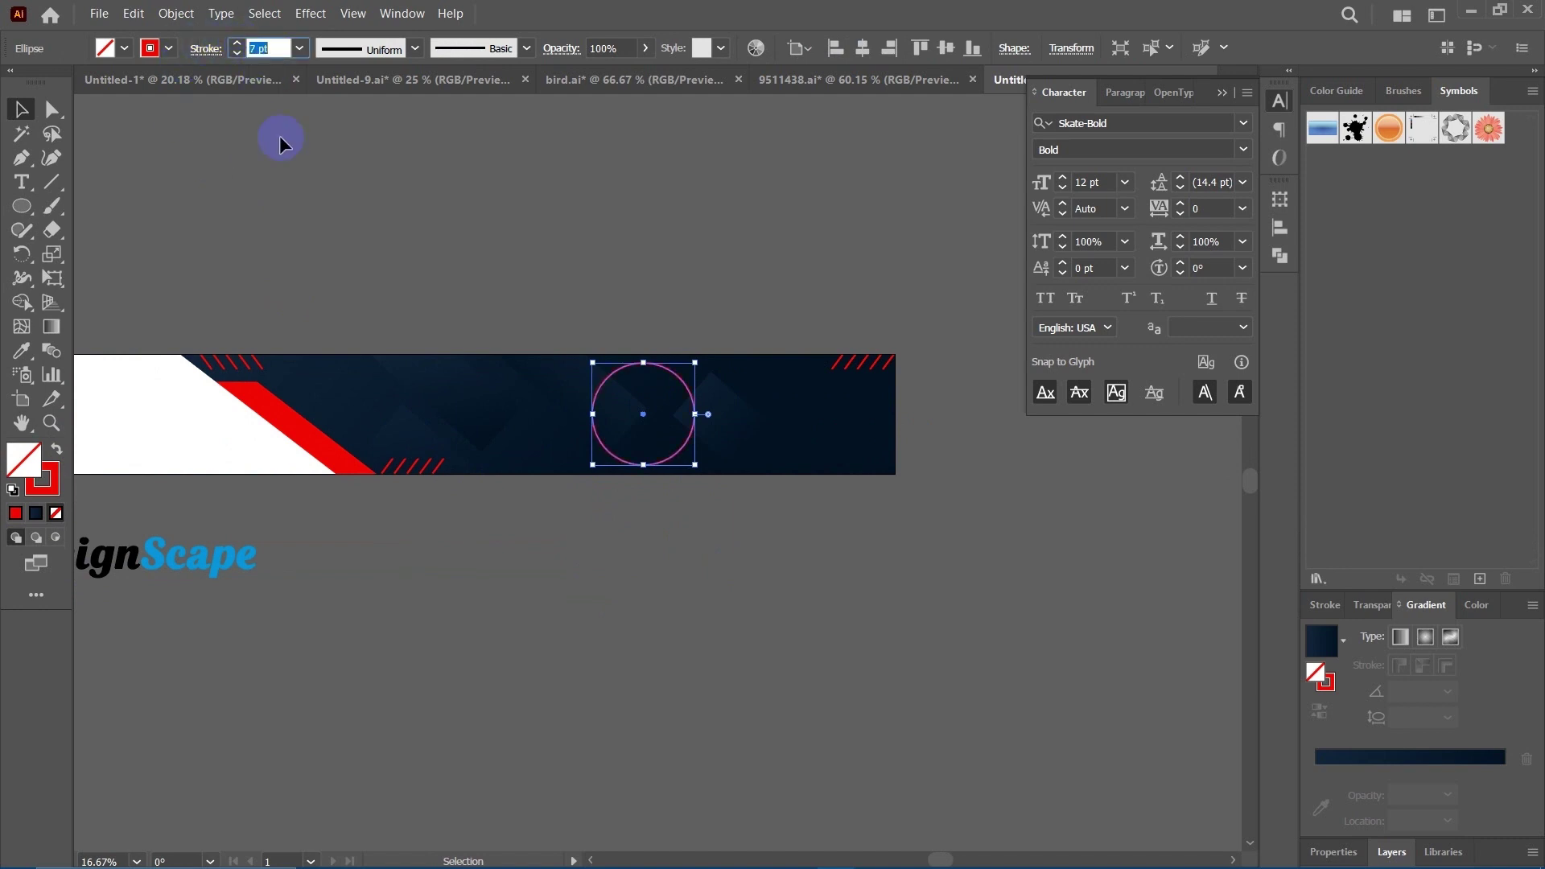
key(Return)
click(609, 588)
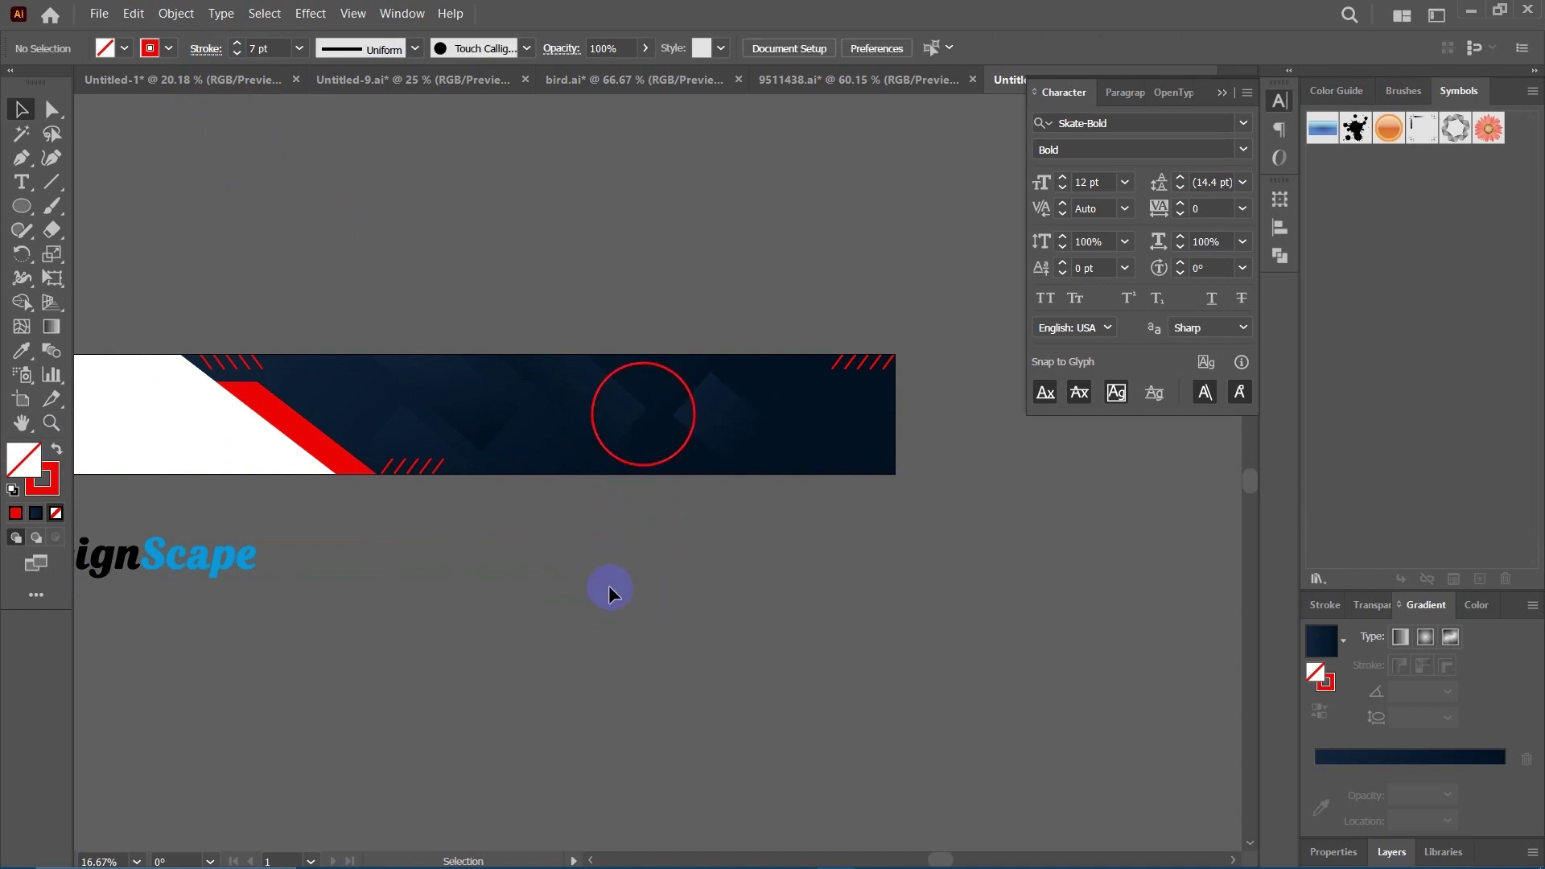
scroll(609, 564, left, 1)
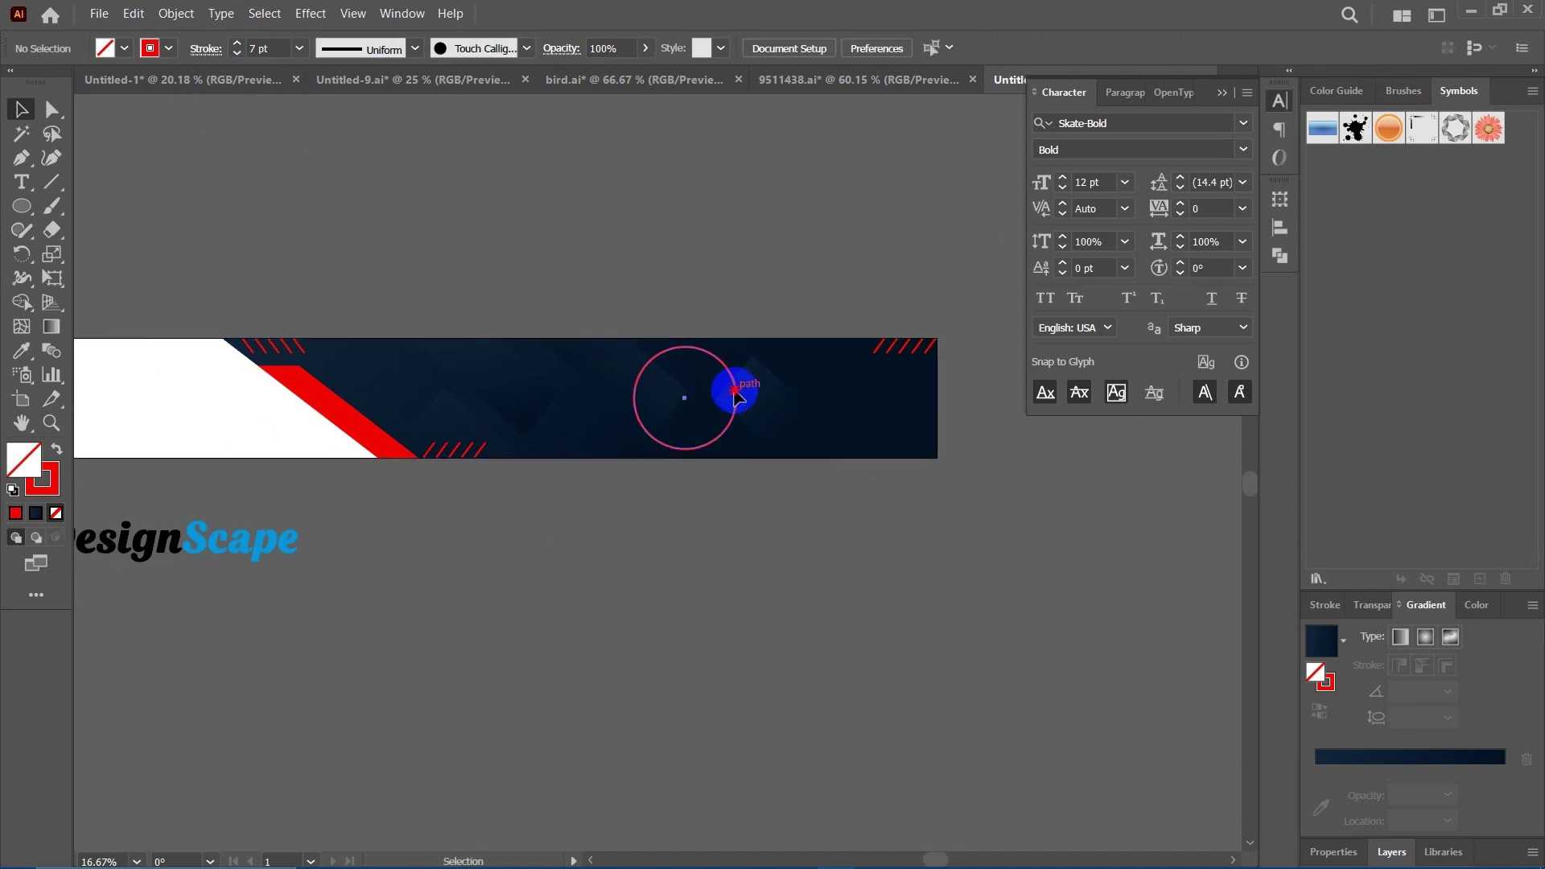
click(735, 392)
drag(735, 349, 735, 352)
click(709, 564)
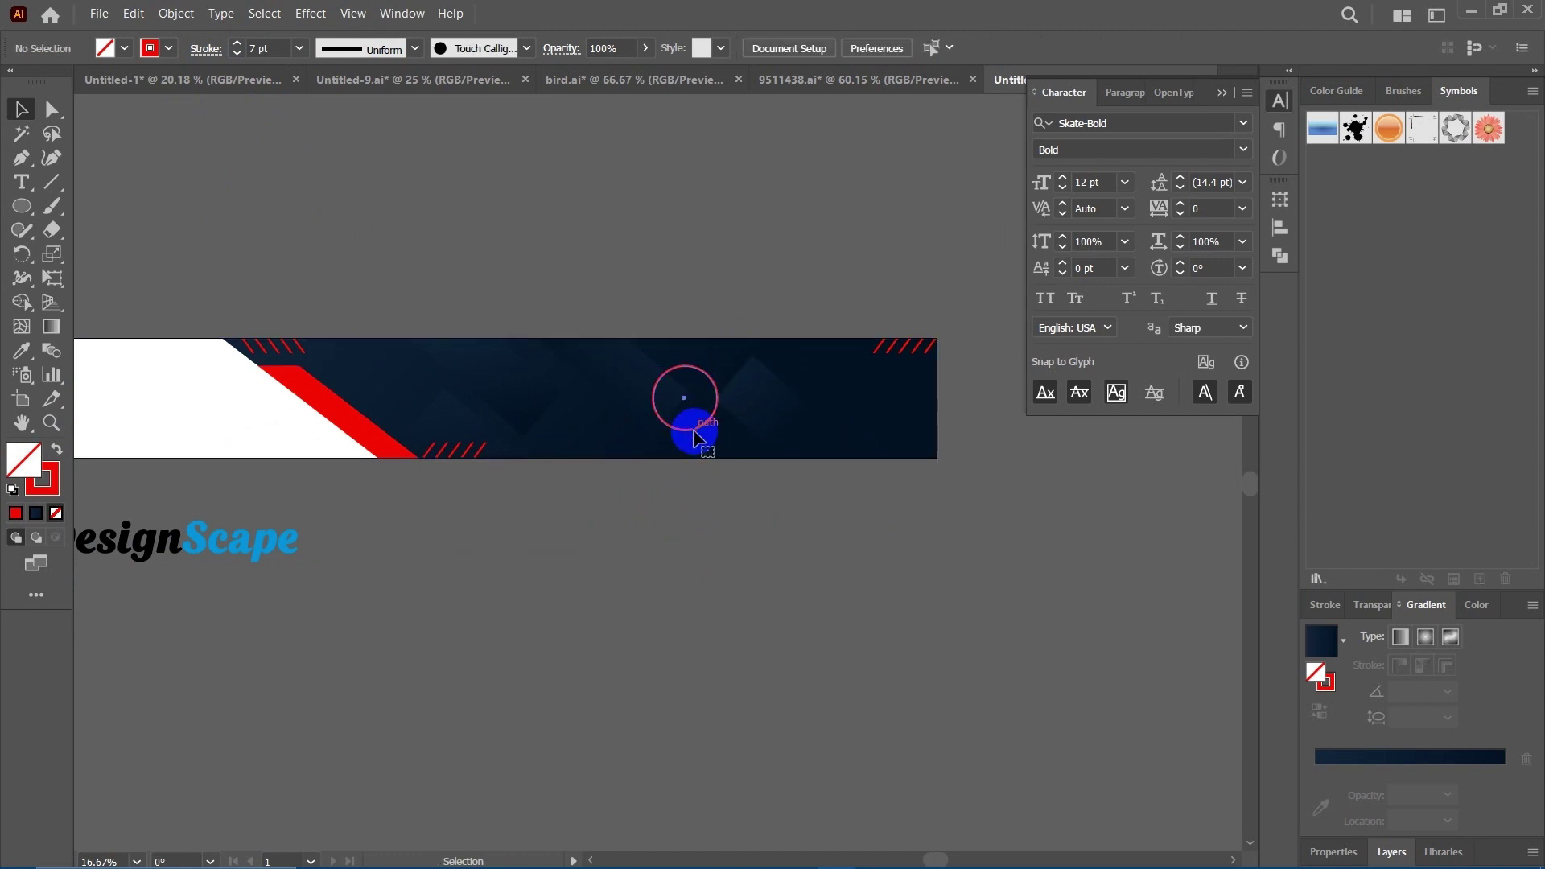
Lower the ring's opacity to 23% and move it over the banner's bottom edge.
click(686, 429)
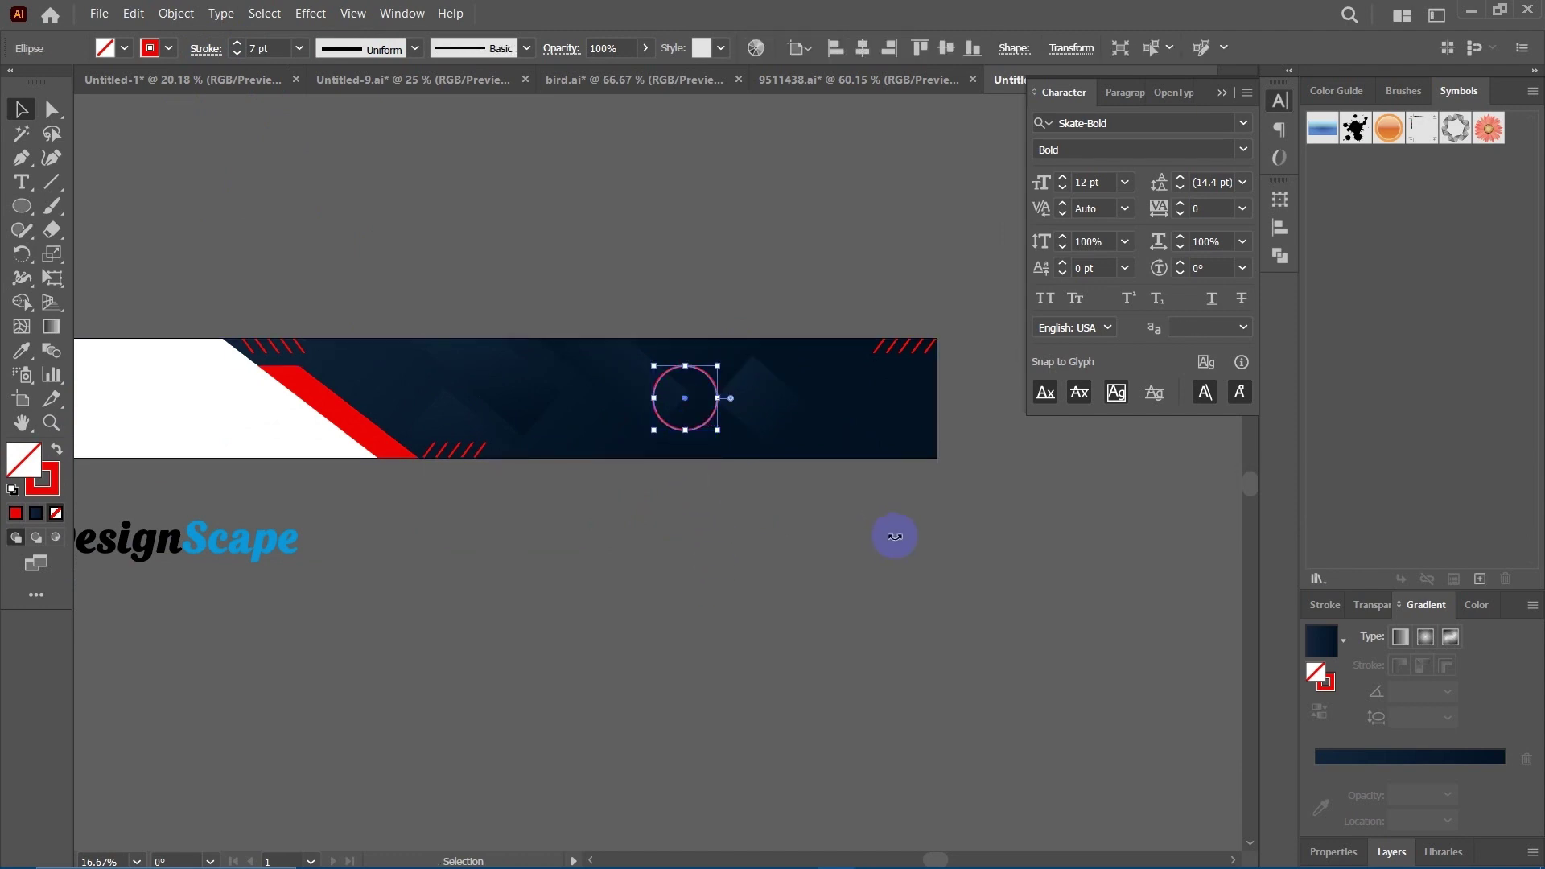
click(1377, 605)
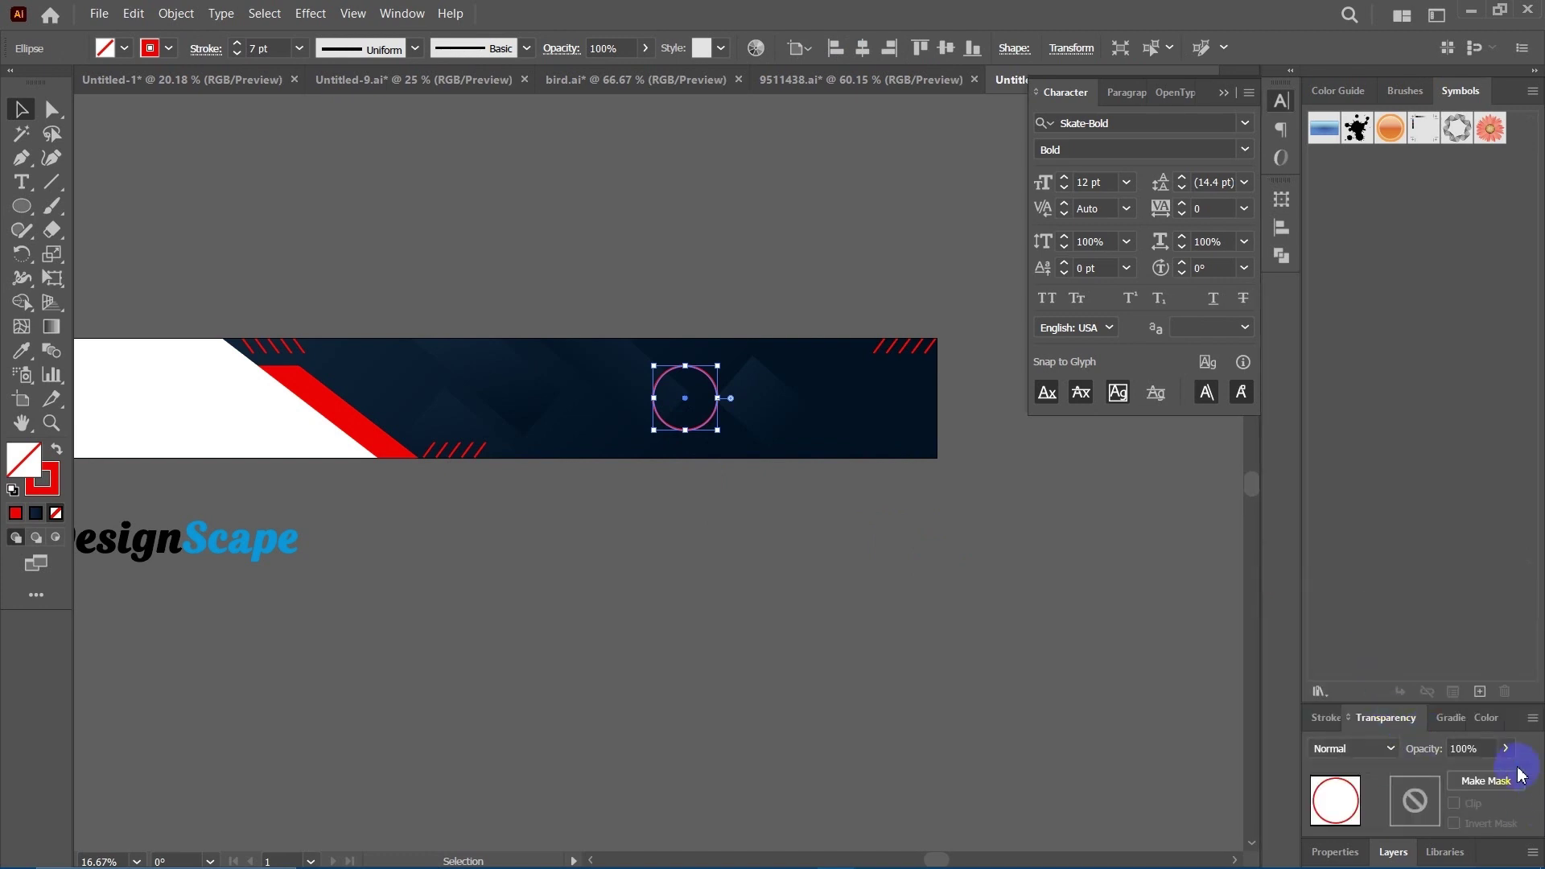
drag(1498, 775, 1453, 773)
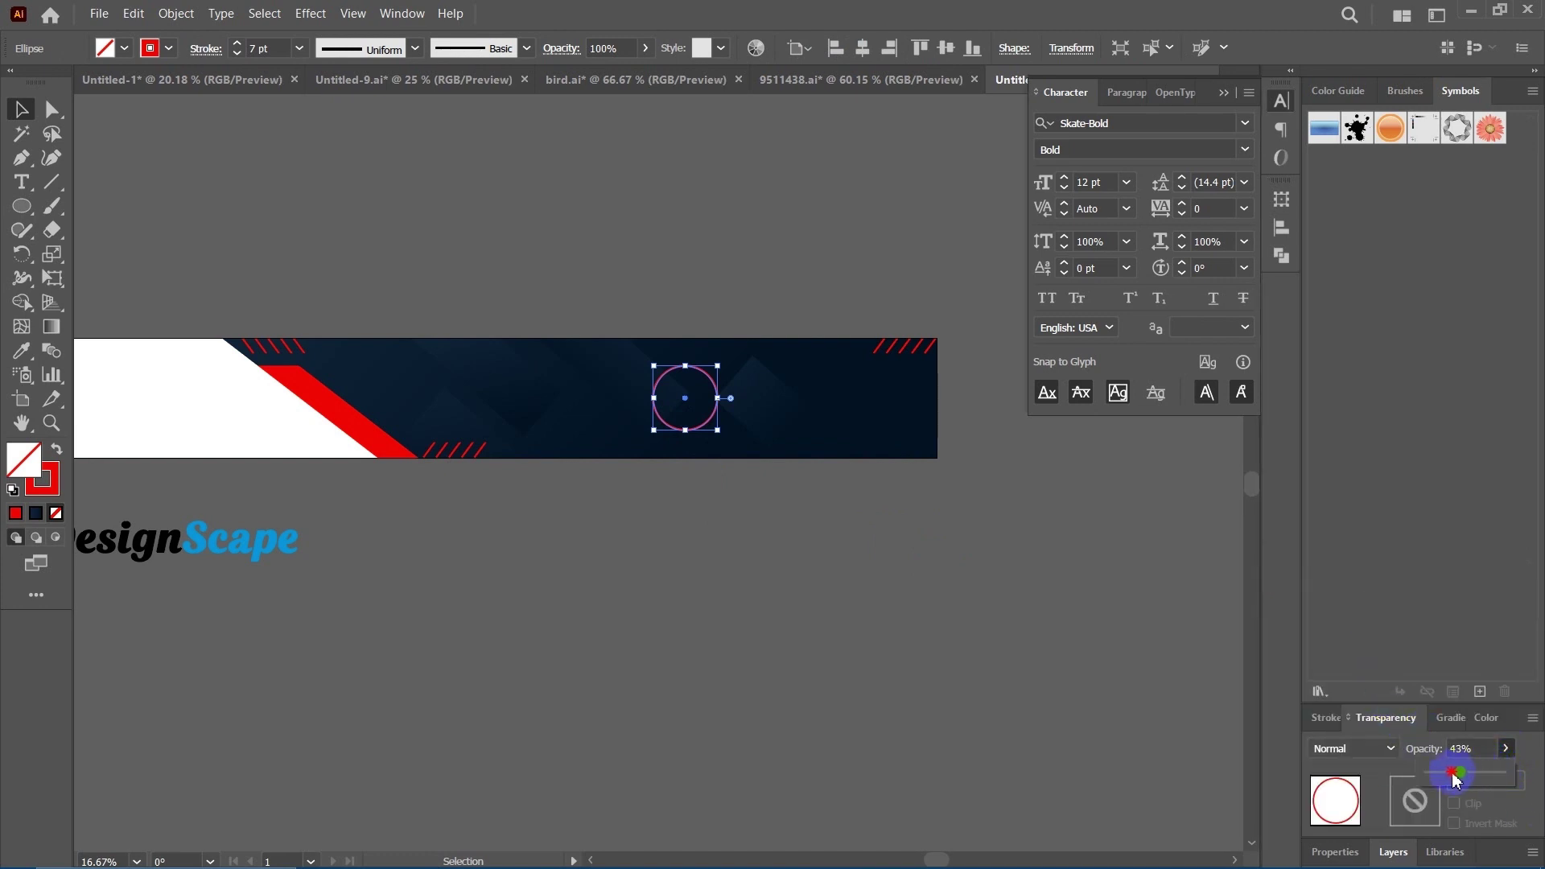
click(788, 617)
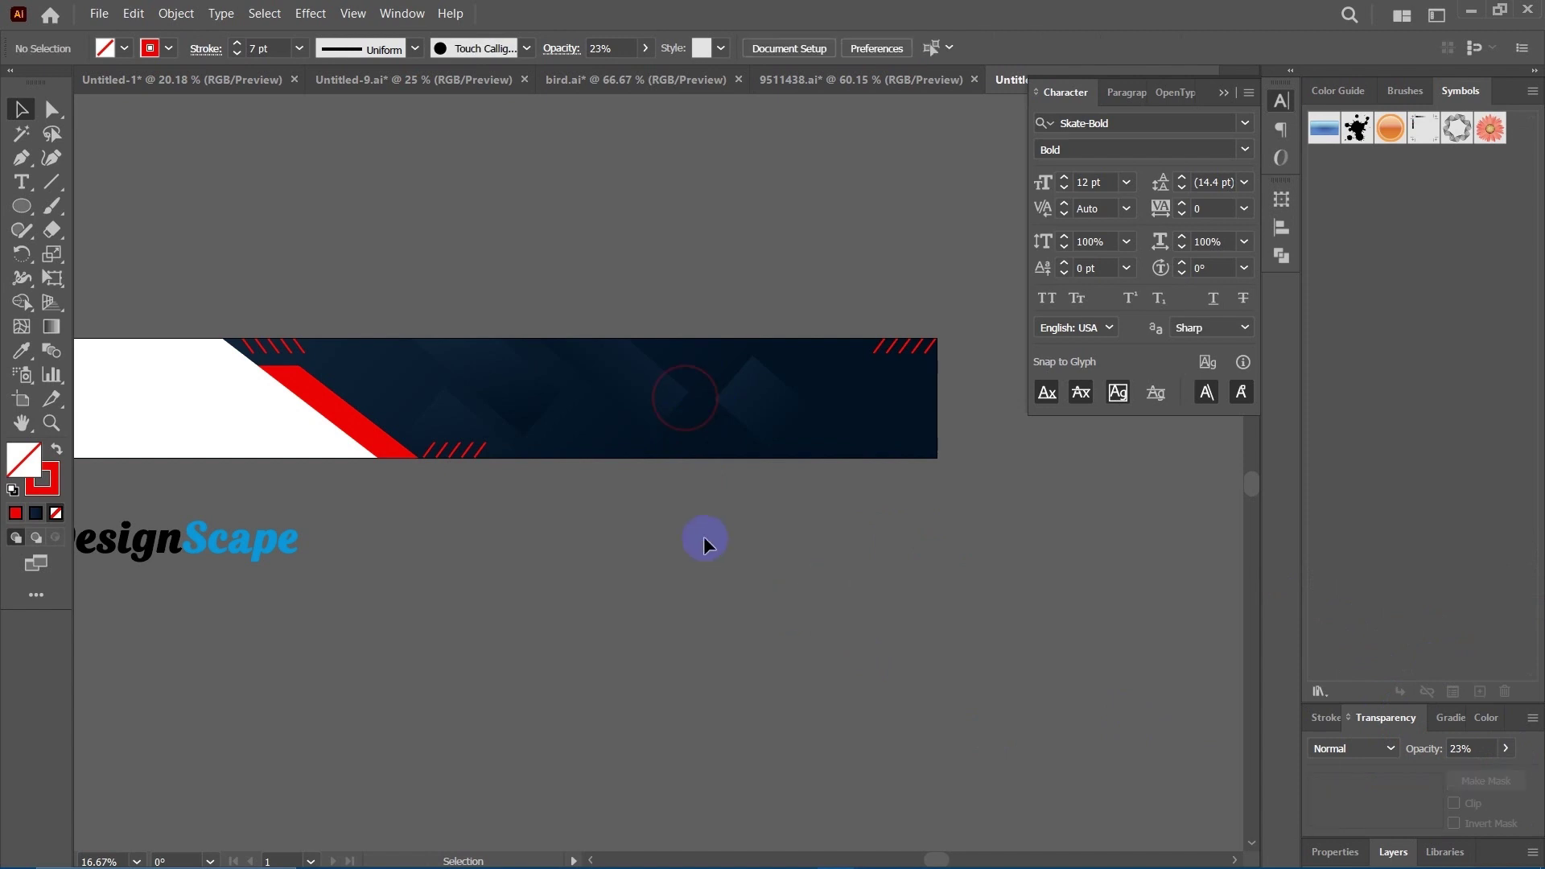
scroll(703, 542, right, 2)
scroll(752, 535, left, 4)
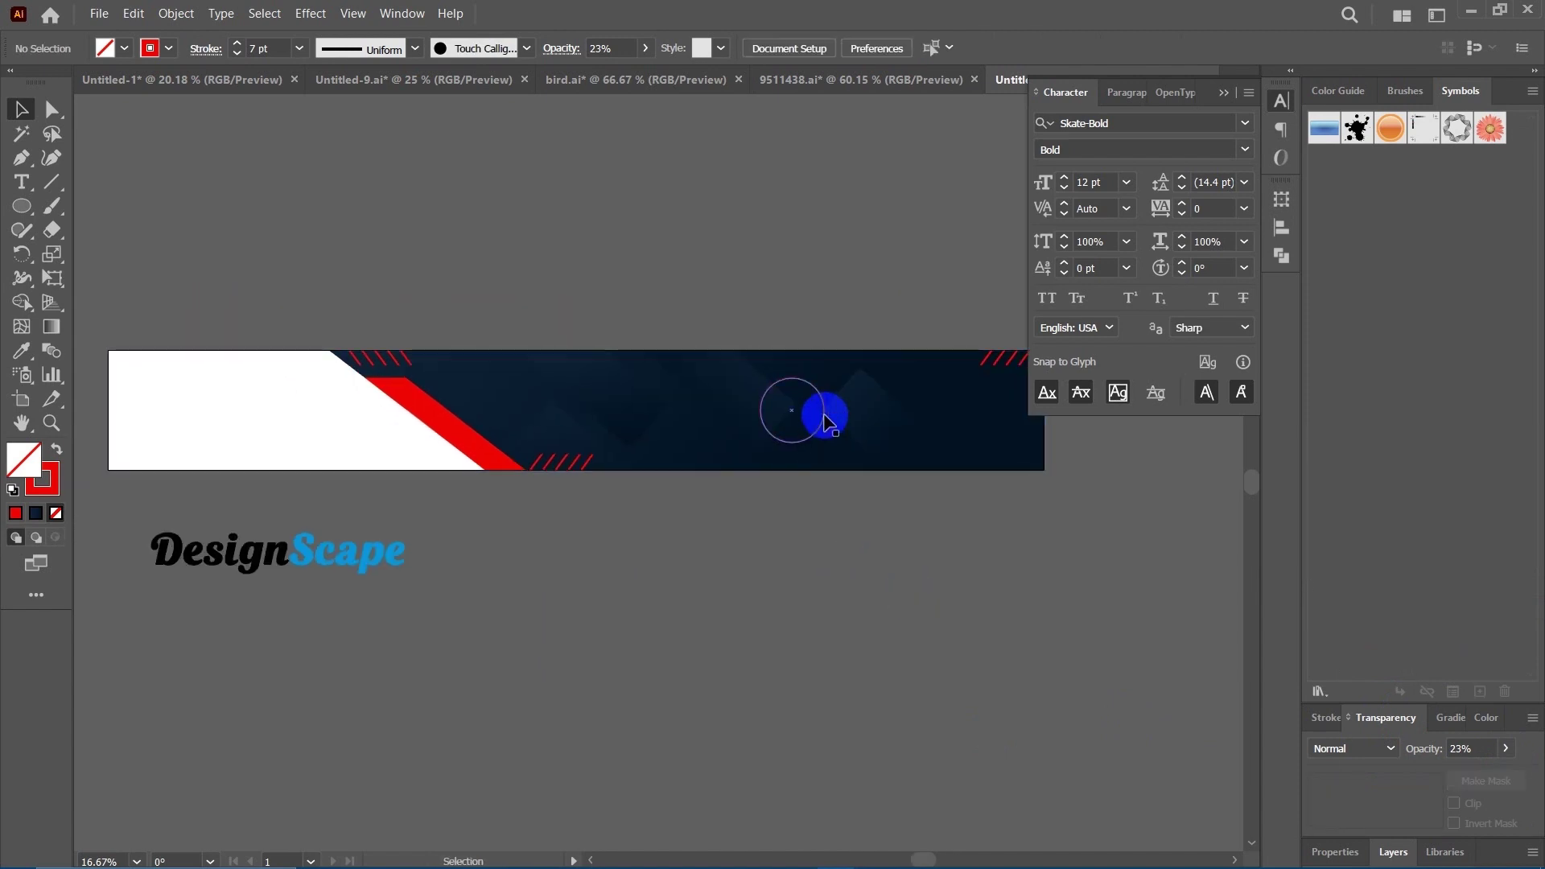
drag(823, 410, 834, 571)
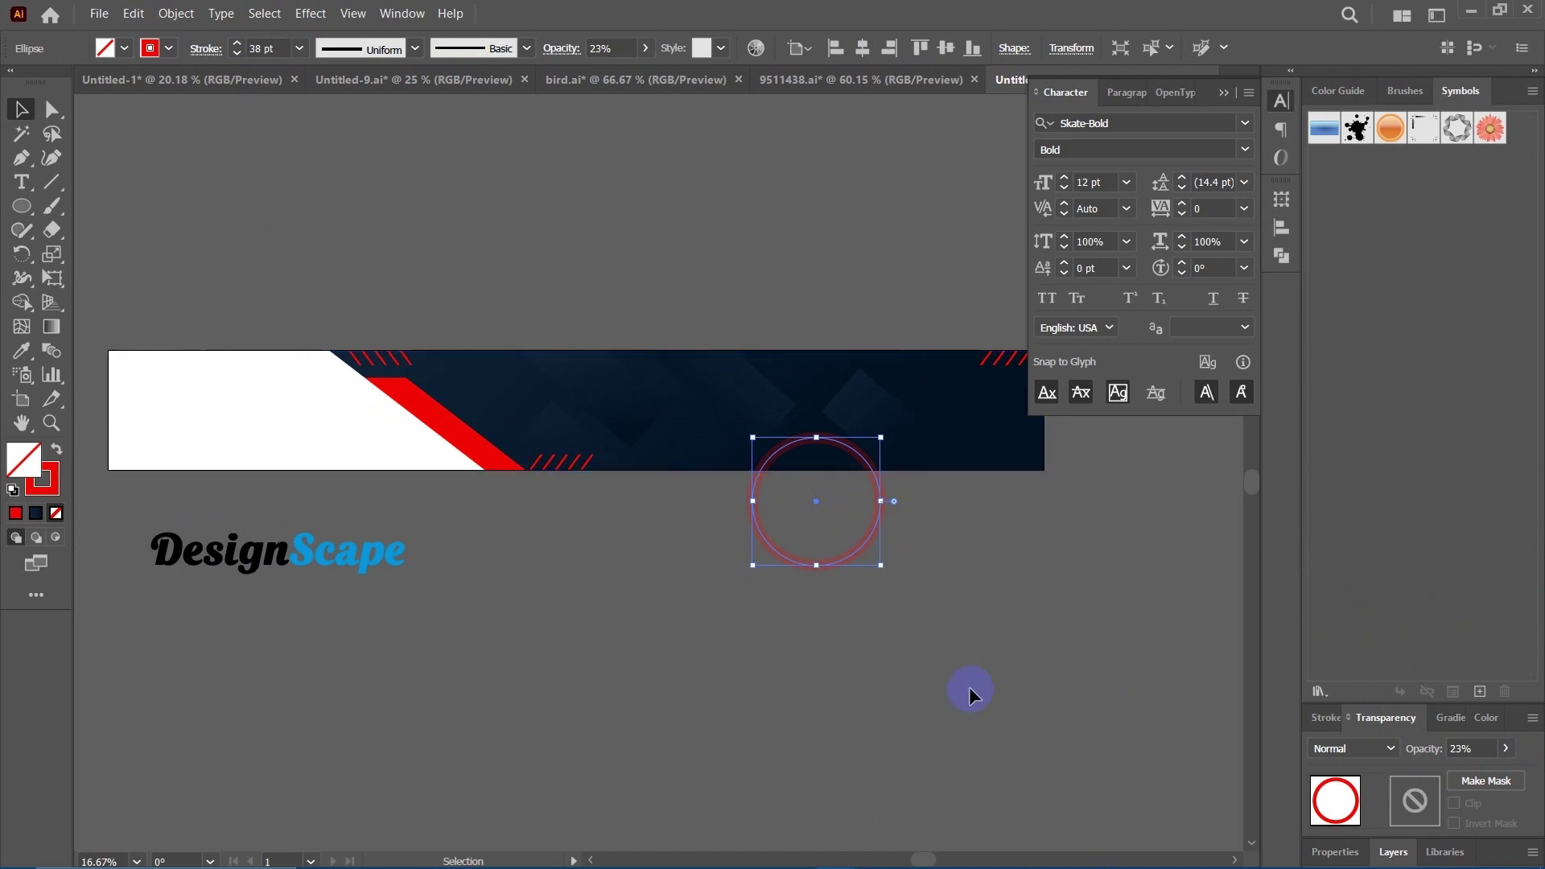
Expand the ring's fill and stroke with Object > Expand.
click(857, 523)
scroll(796, 528, right, 3)
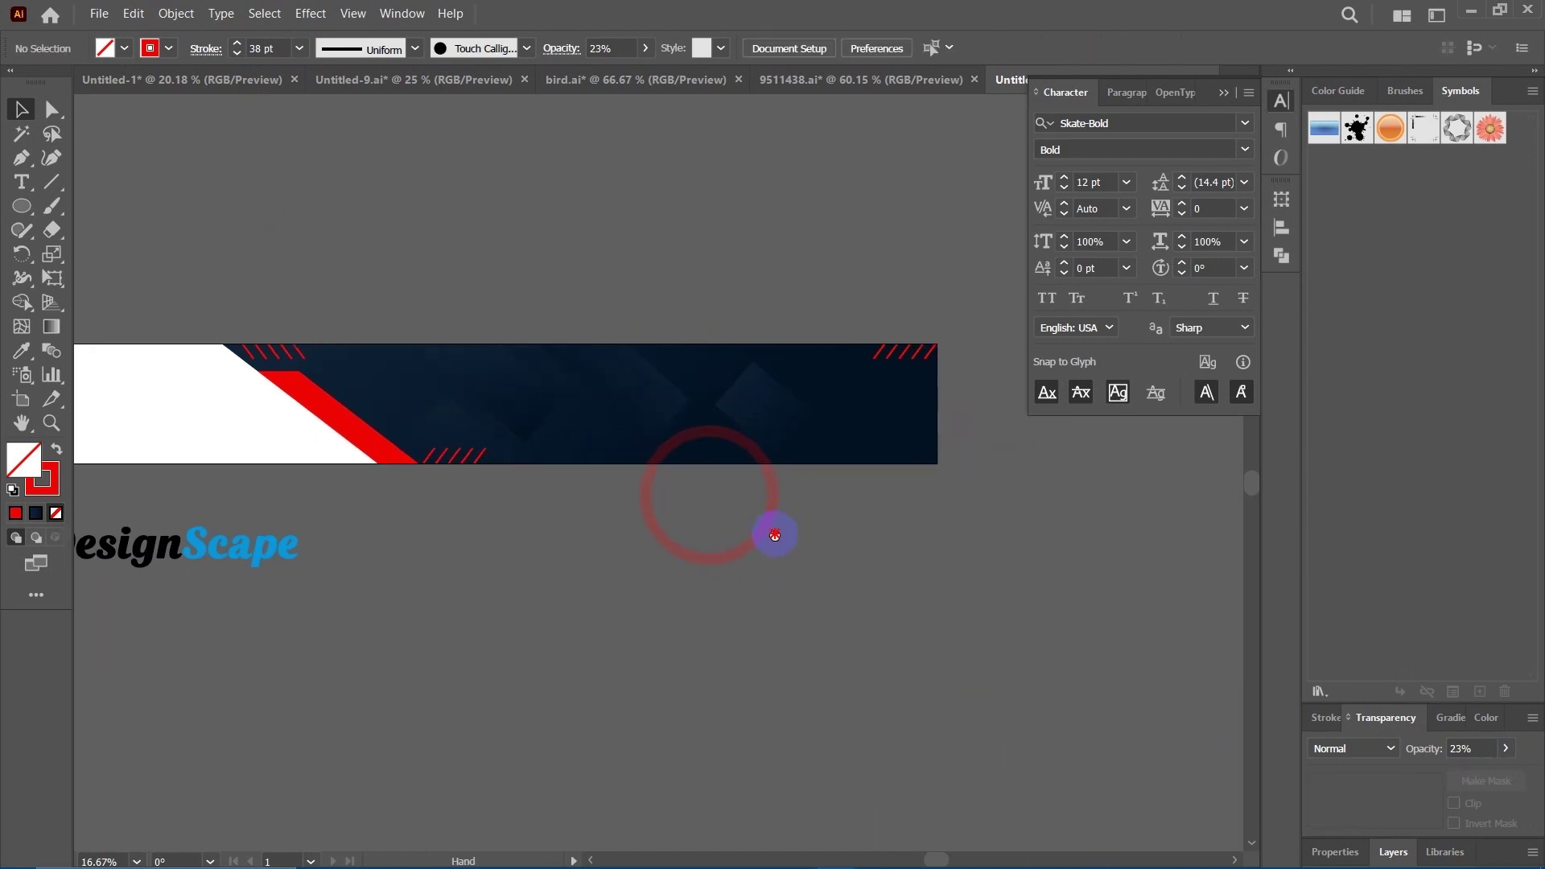
click(748, 503)
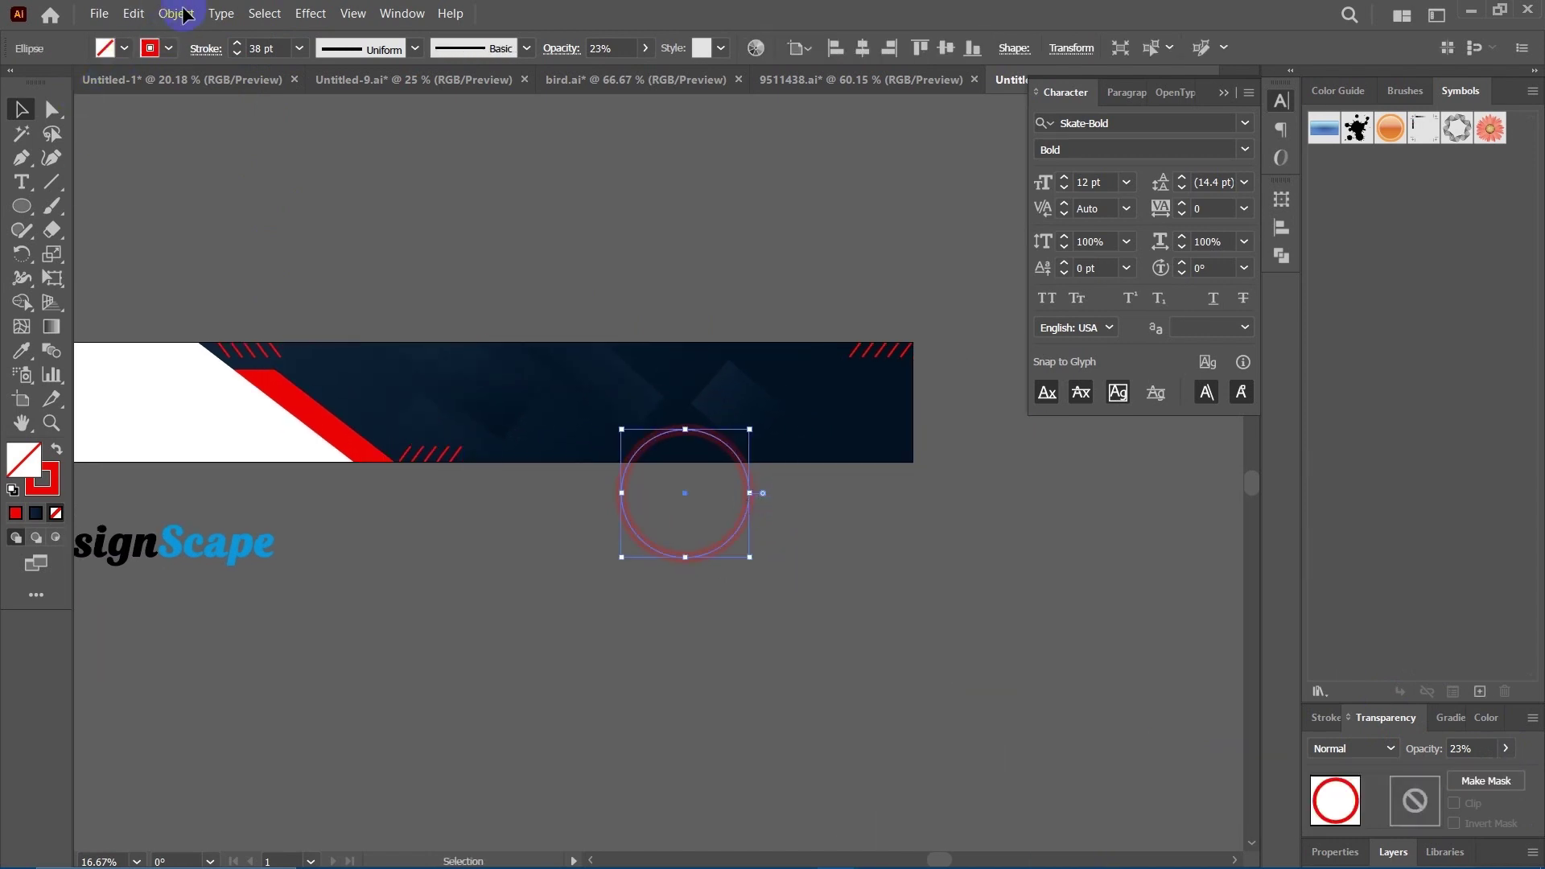
click(176, 14)
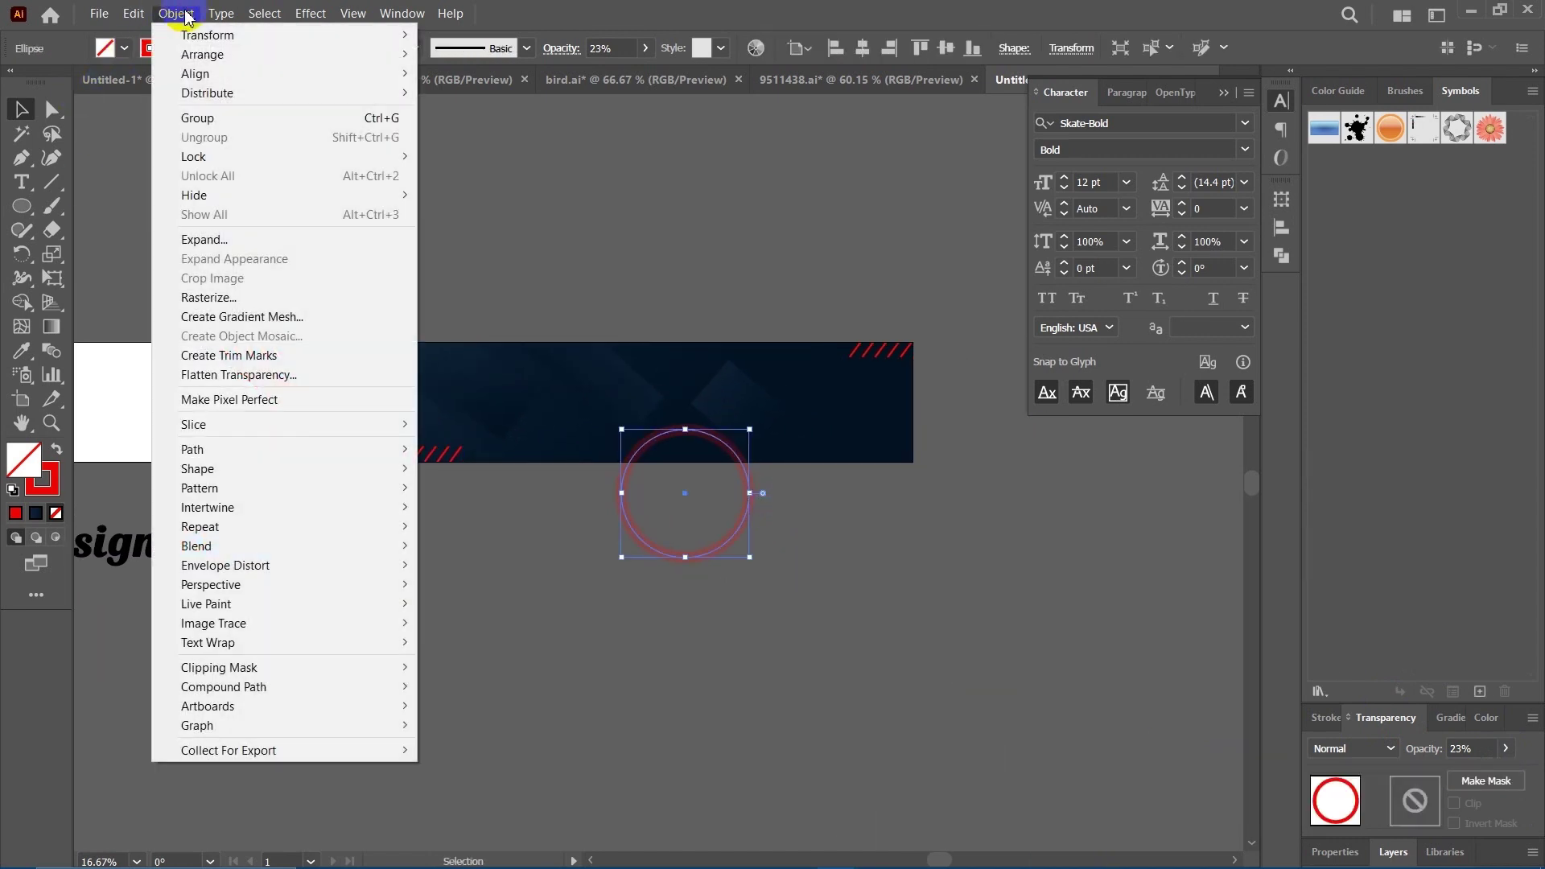
click(202, 240)
click(723, 544)
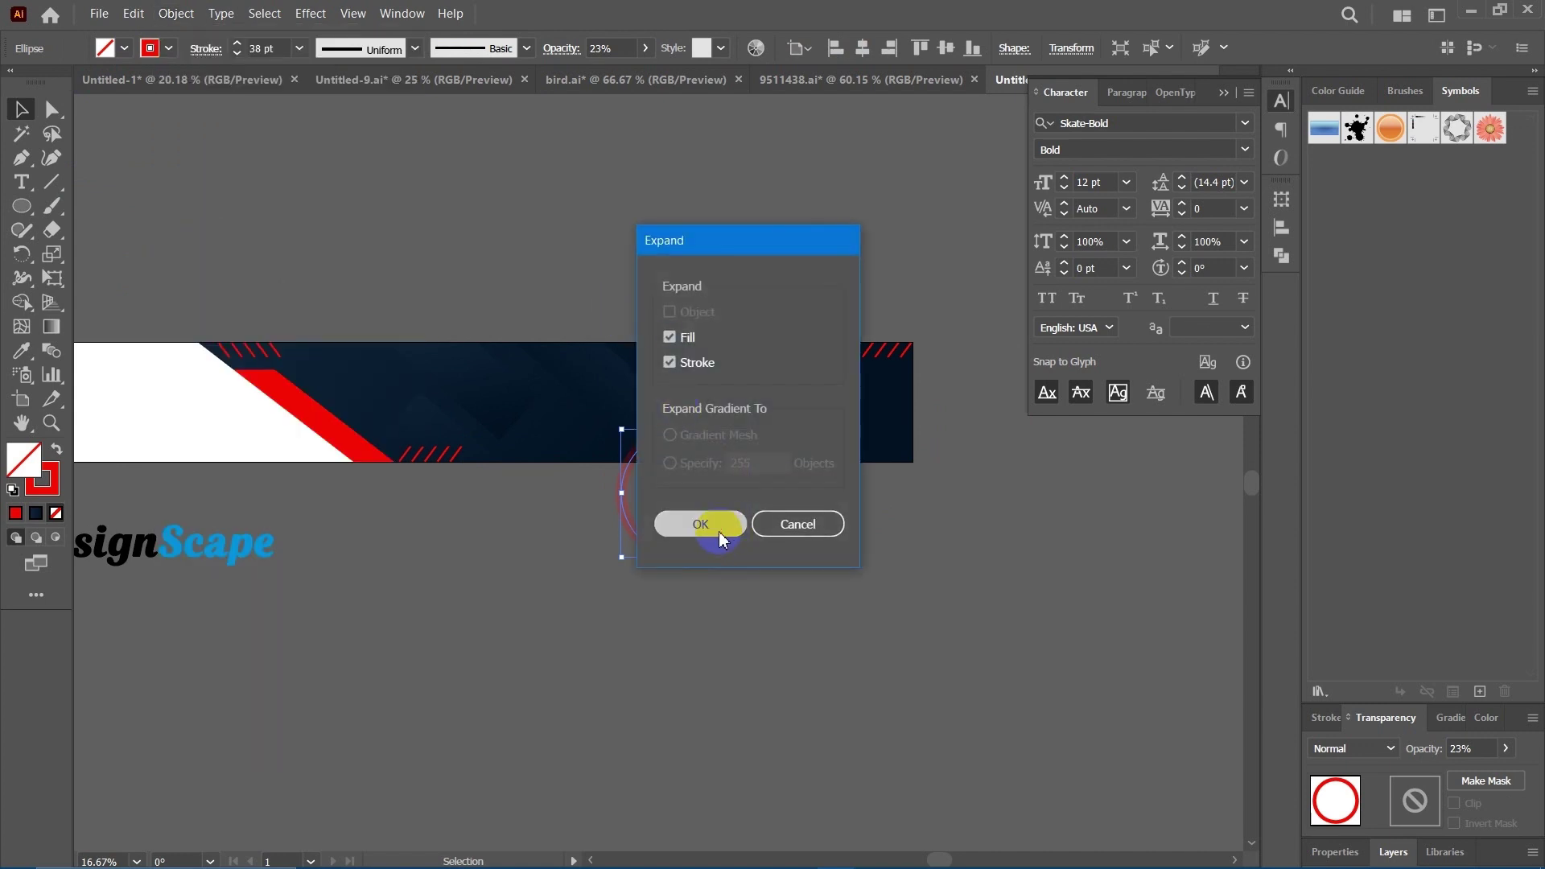
click(838, 576)
Draw a rectangle over the ring's lower half and delete both with the Shape Builder Tool.
drag(794, 518, 792, 501)
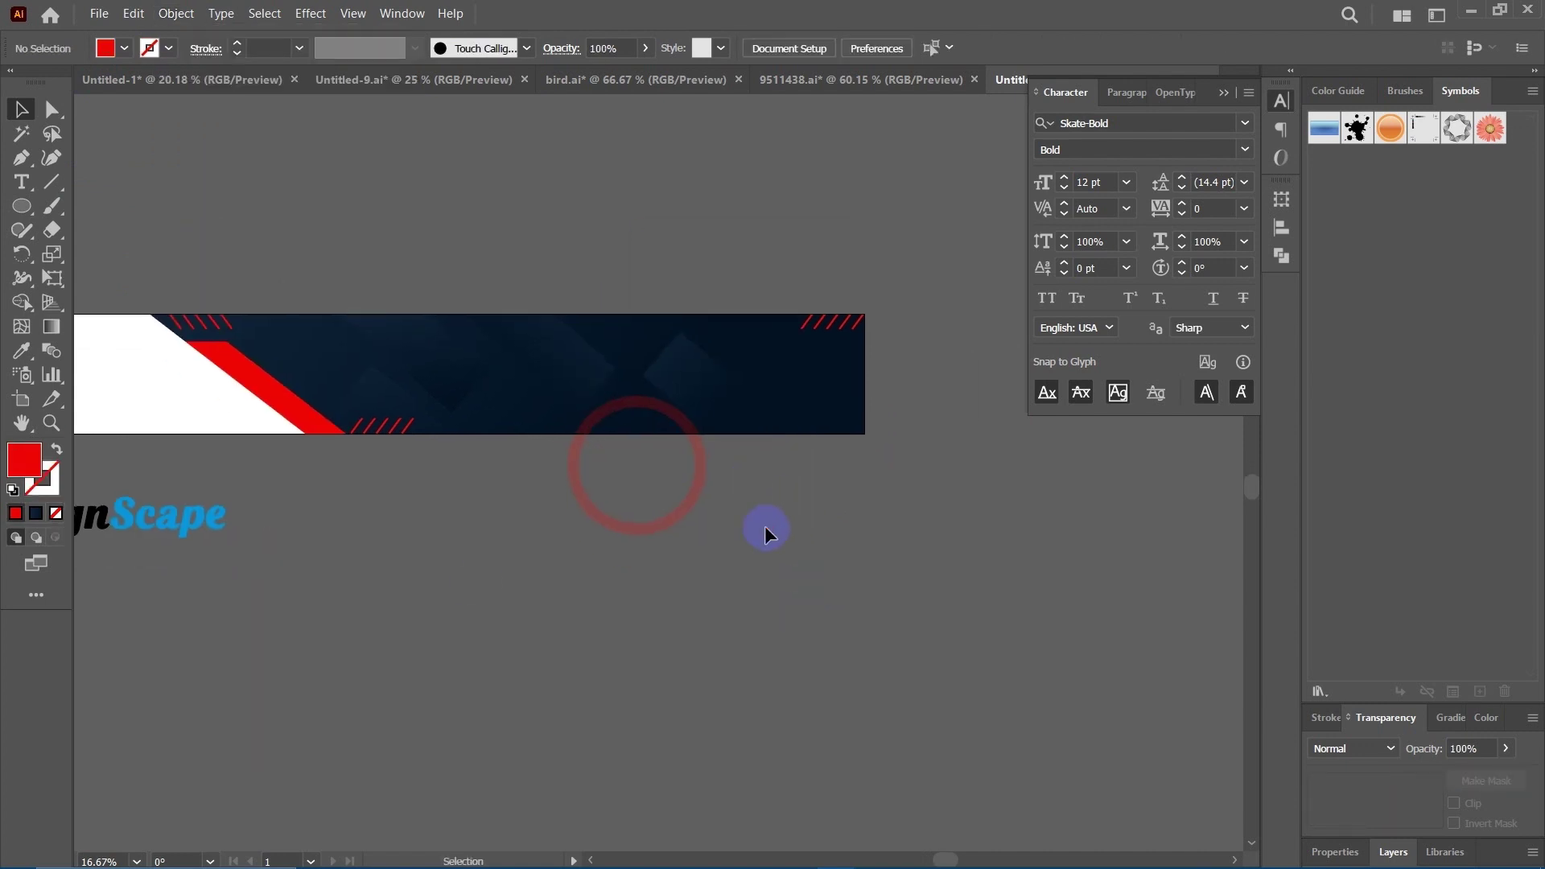
drag(25, 208, 108, 254)
drag(730, 577, 504, 435)
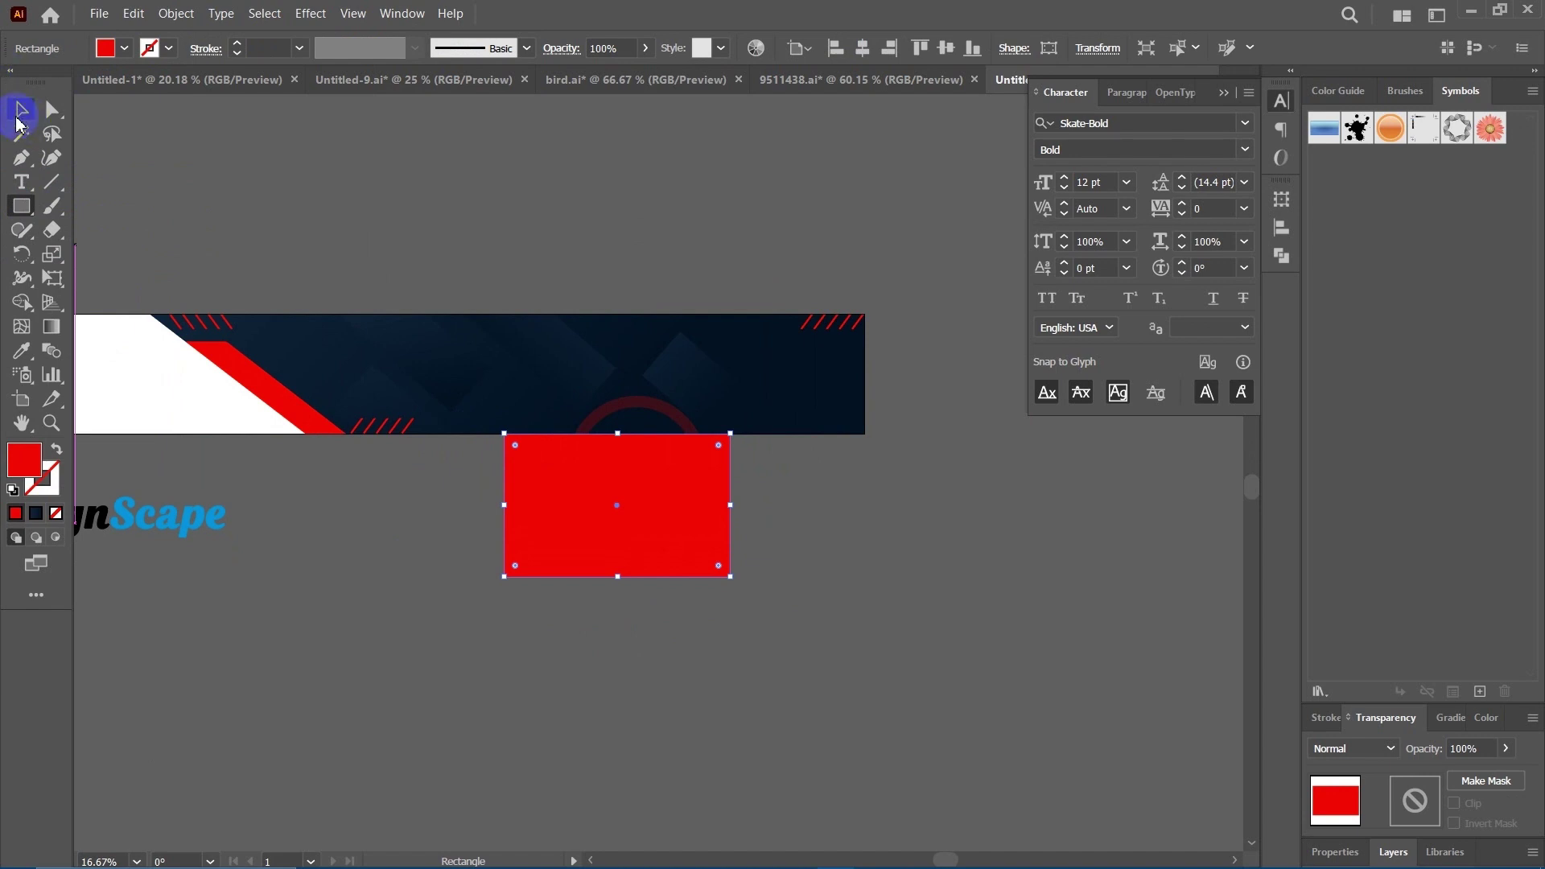
click(20, 113)
drag(769, 620, 535, 453)
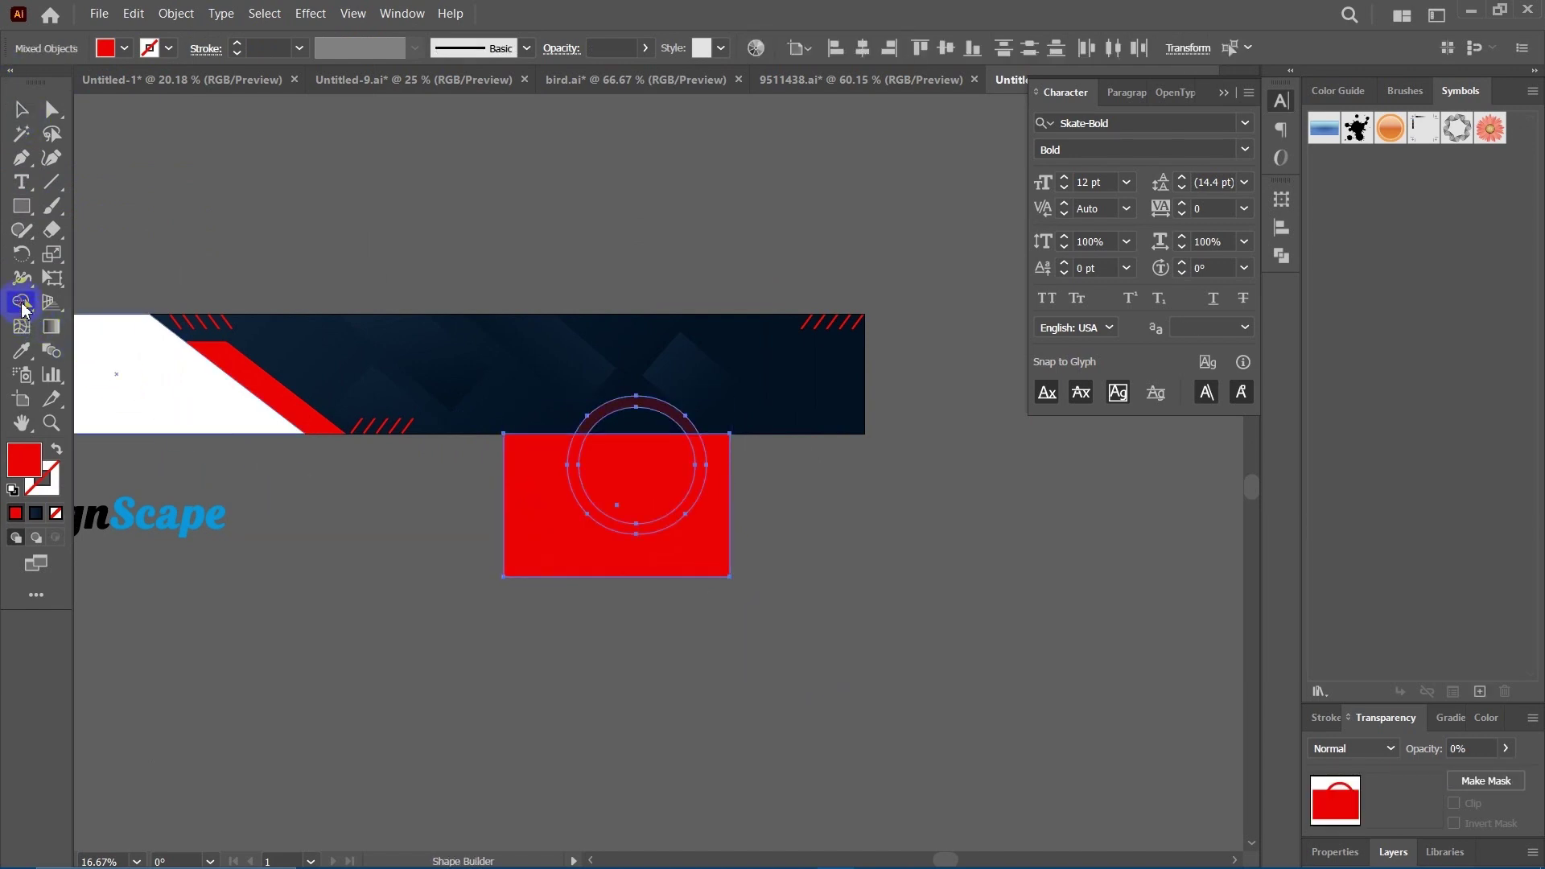
mouse_move(636, 483)
mouse_down()
mouse_move(821, 507)
mouse_move(849, 483)
mouse_up()
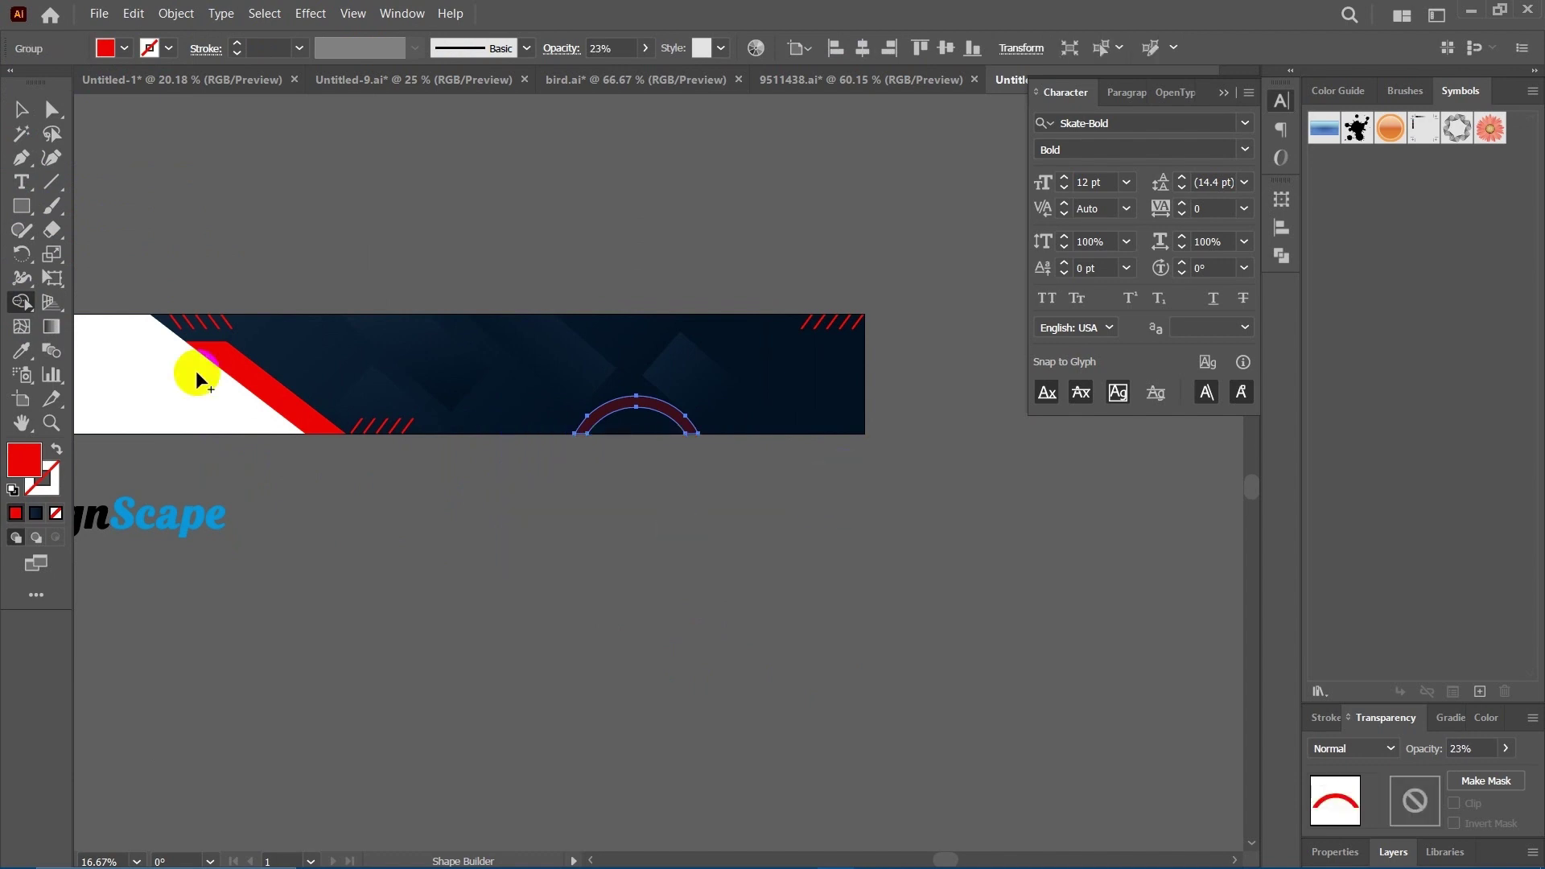
click(21, 110)
click(600, 620)
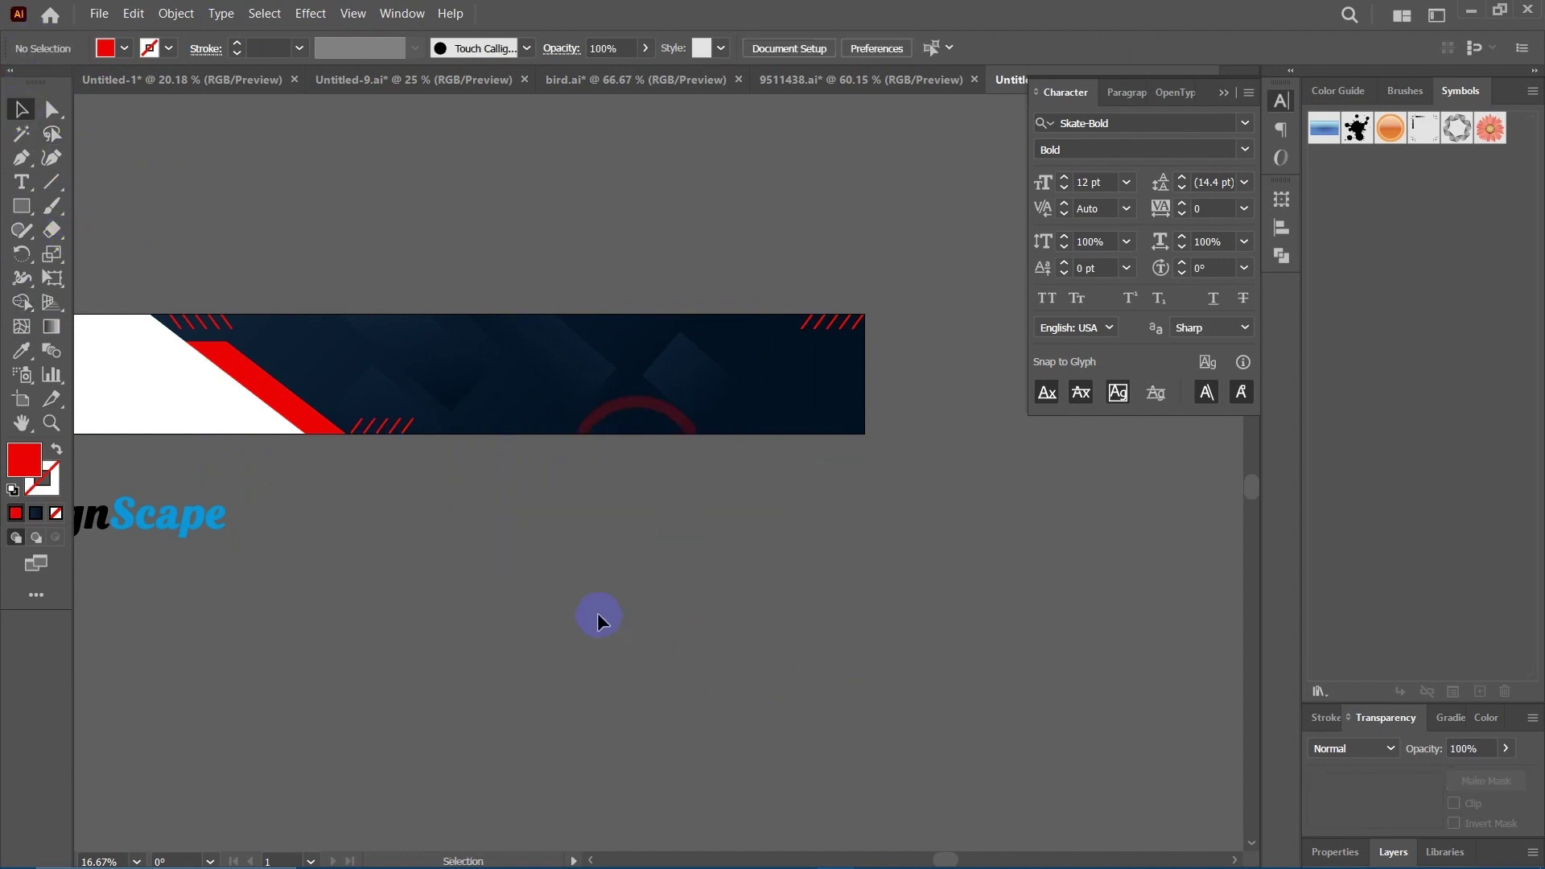
drag(600, 620, 802, 574)
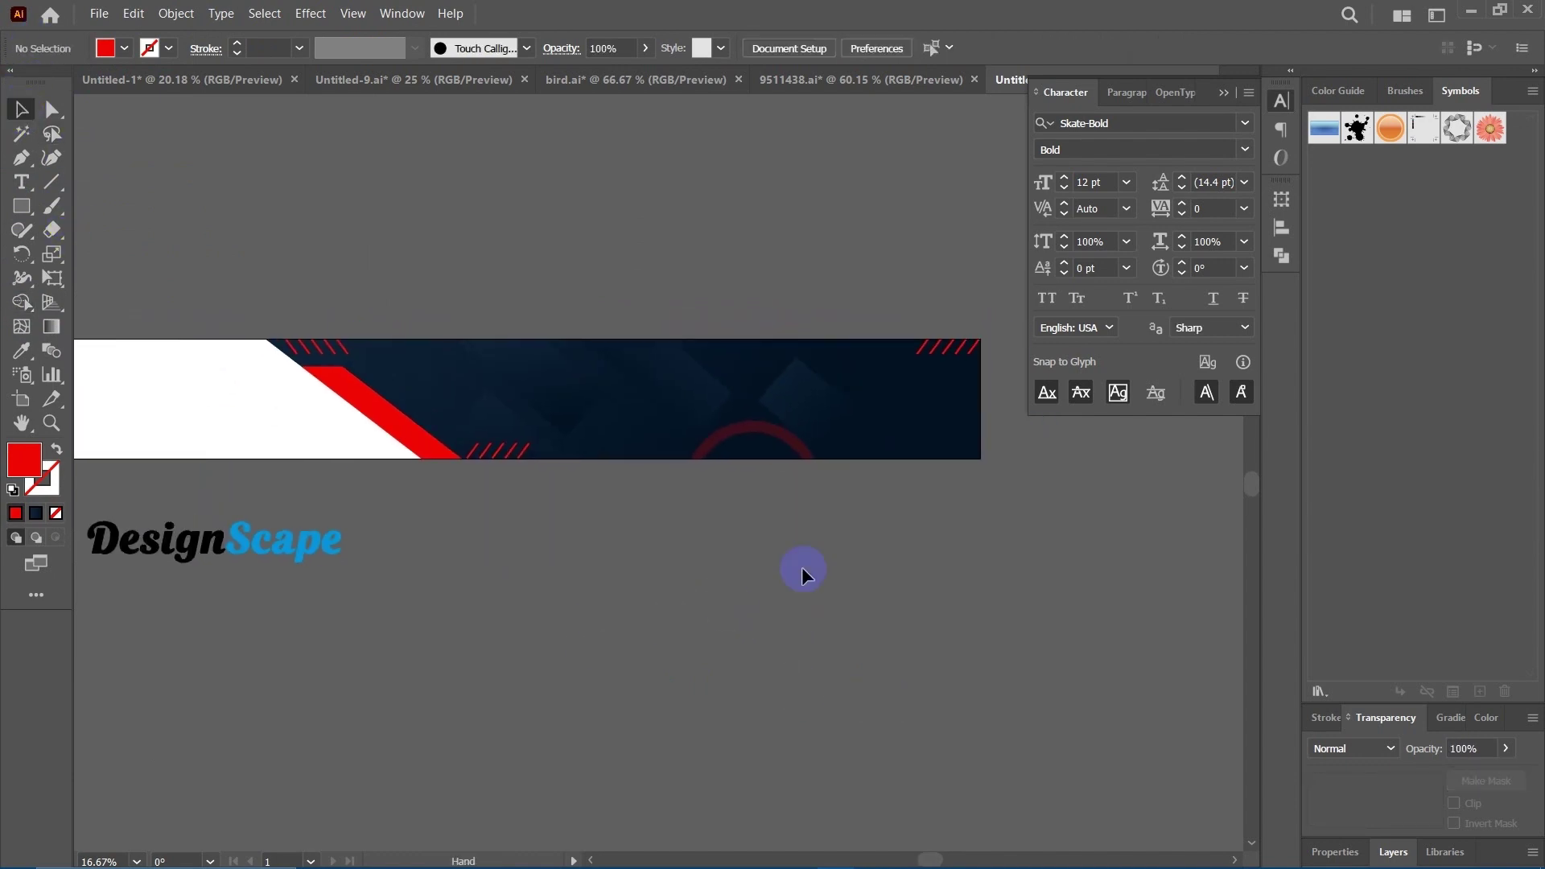
Lower the remaining arc's opacity to 15%.
click(795, 445)
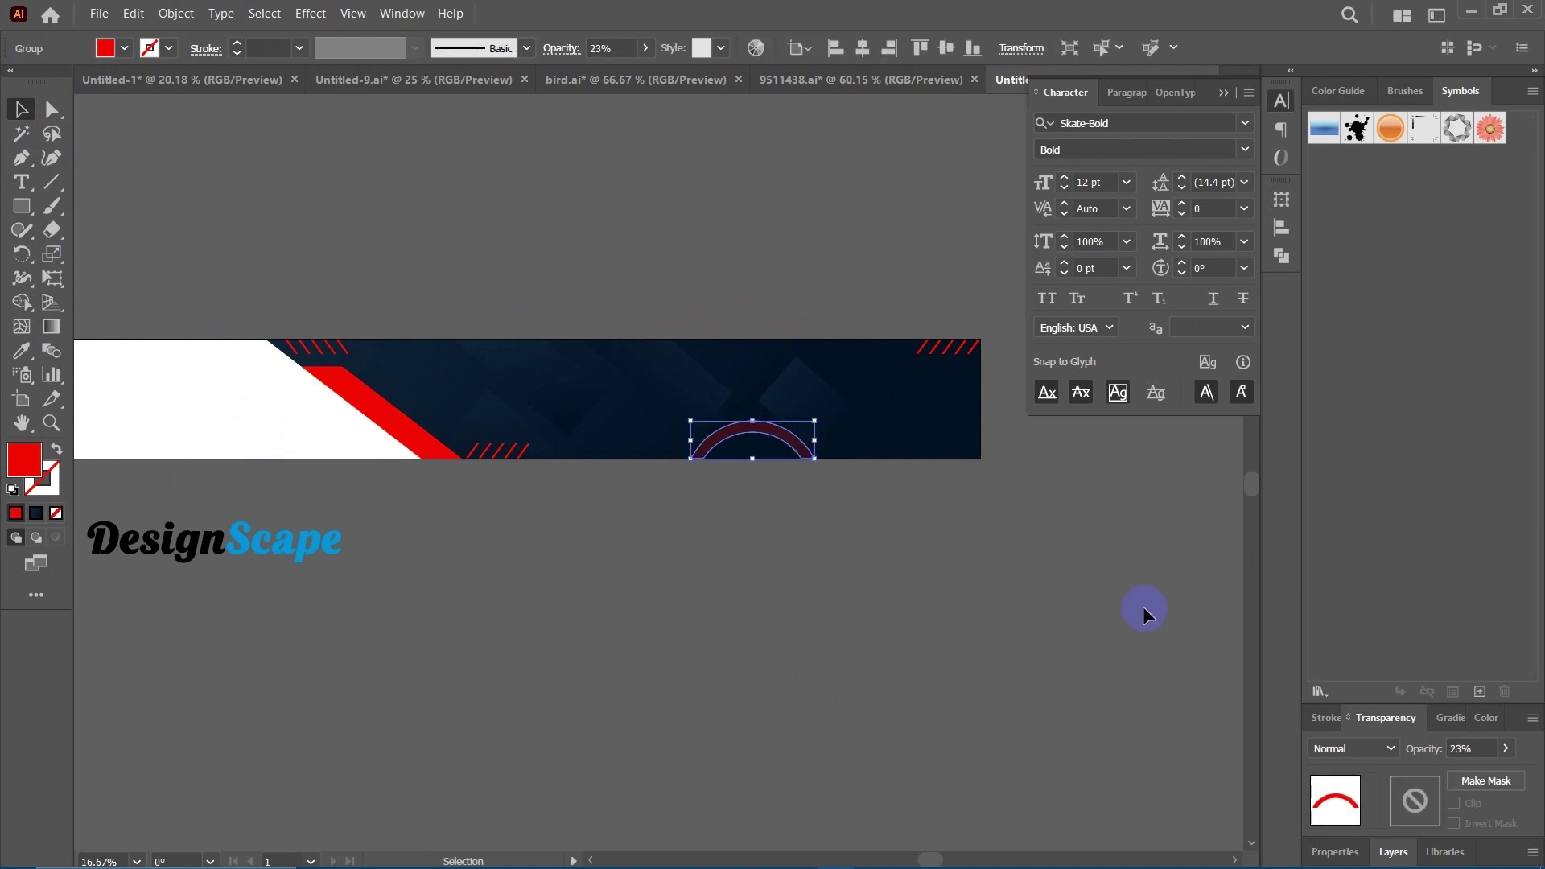
click(1502, 754)
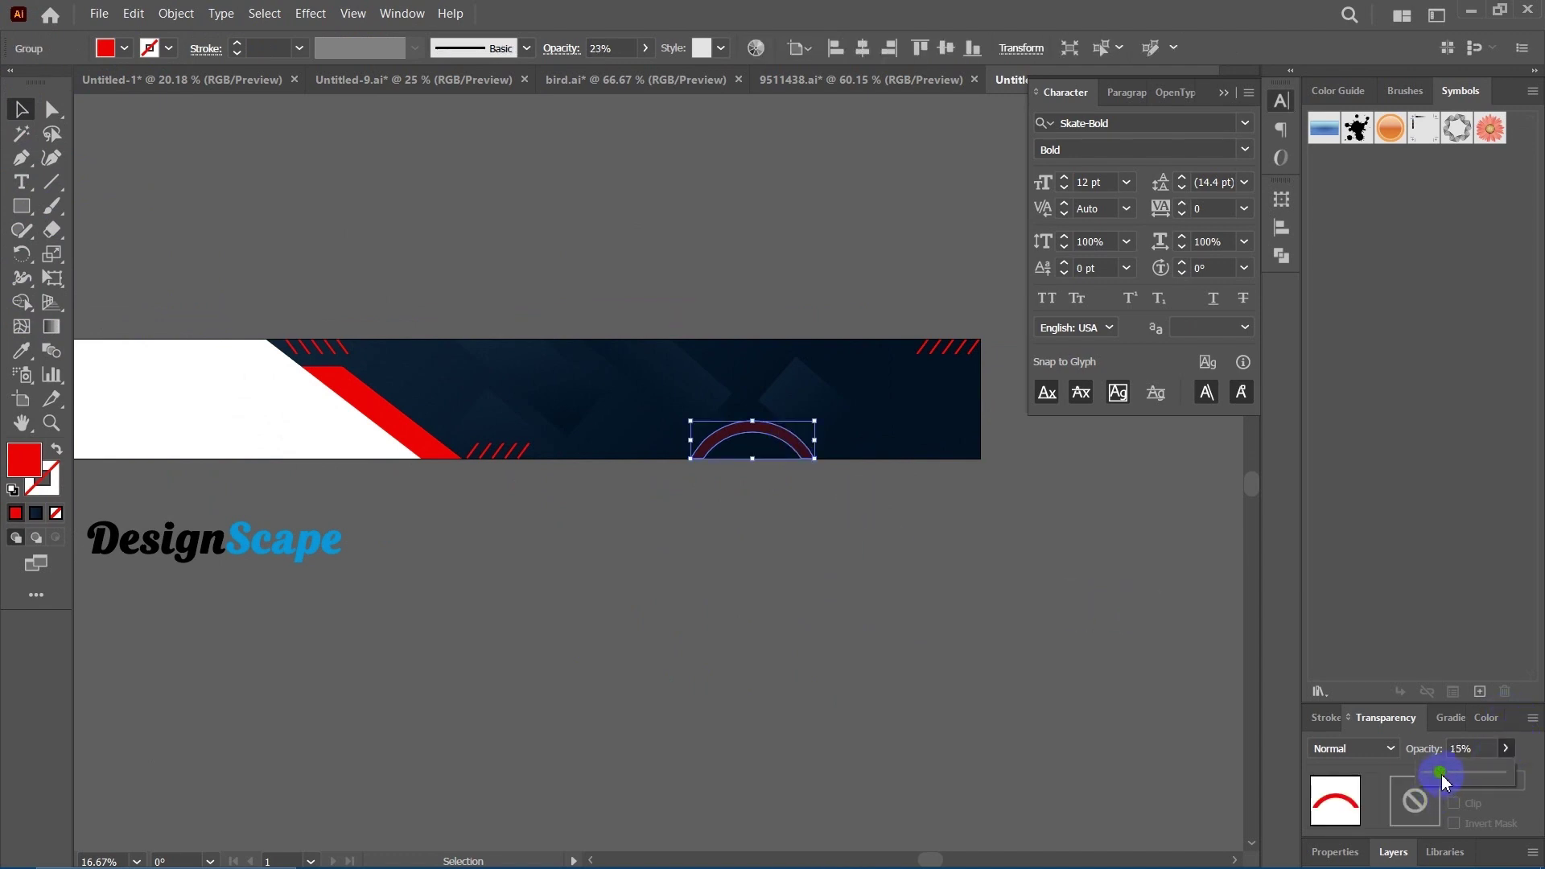
click(875, 618)
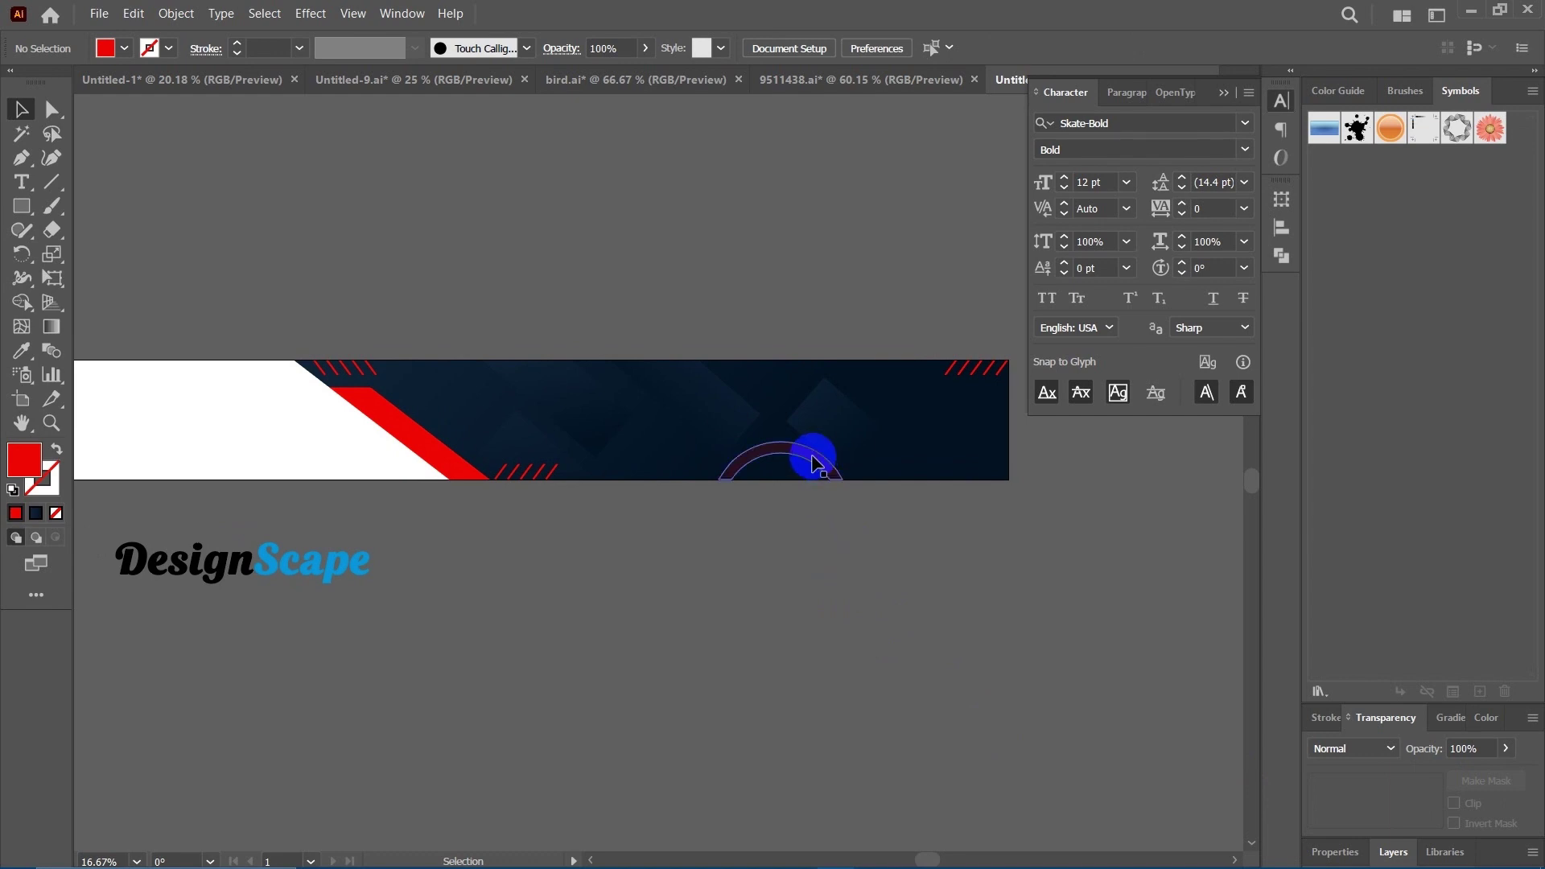
Alt-drag a copy of the arc upward and align it to the banner's top edge.
drag(771, 445, 379, 456)
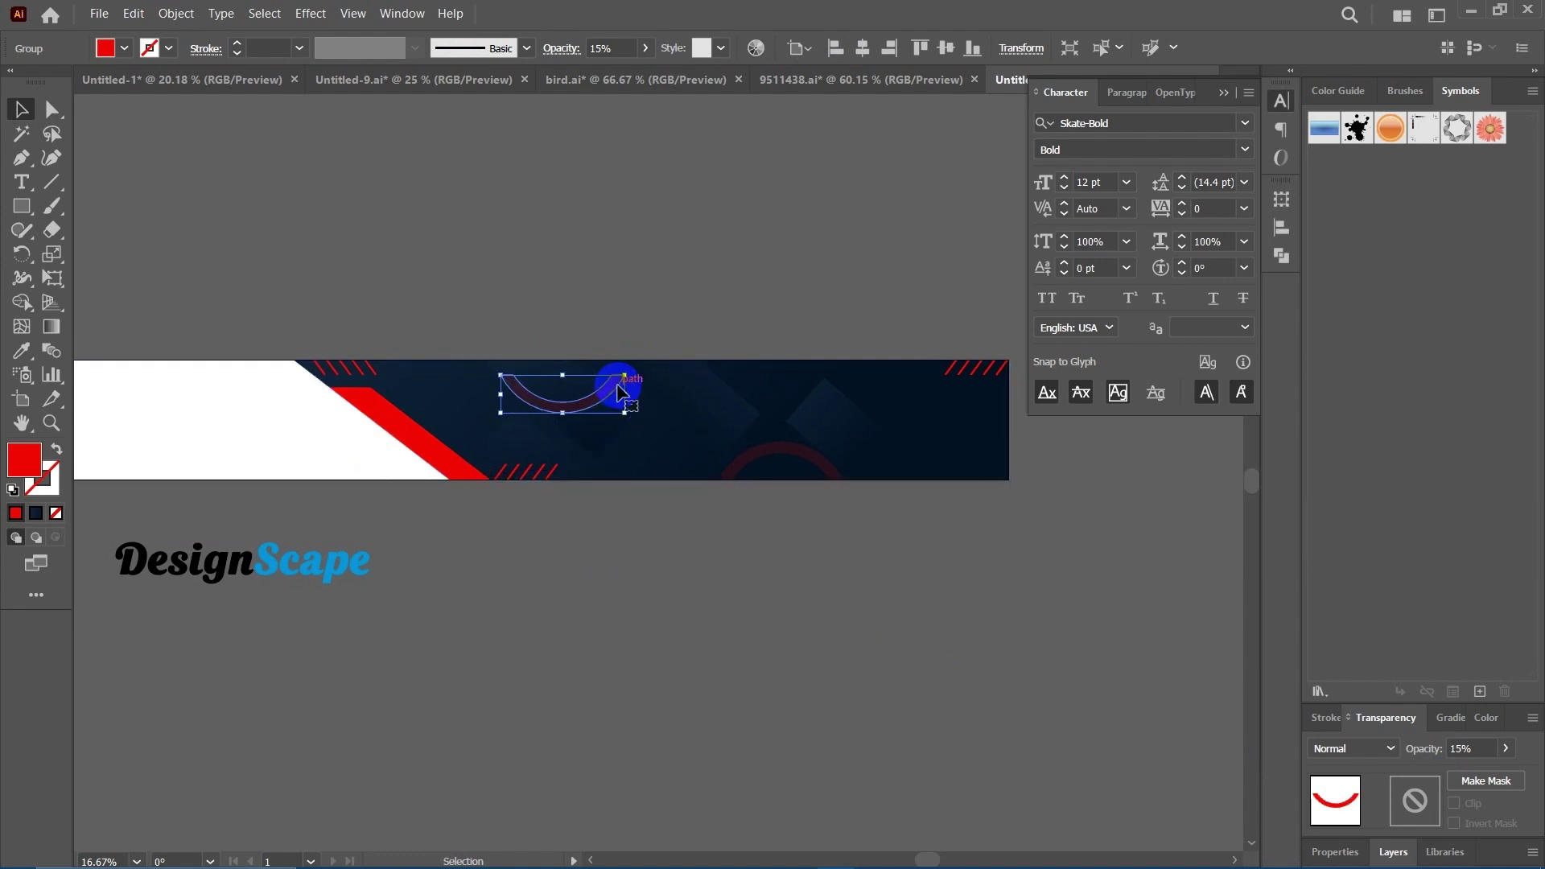
click(921, 47)
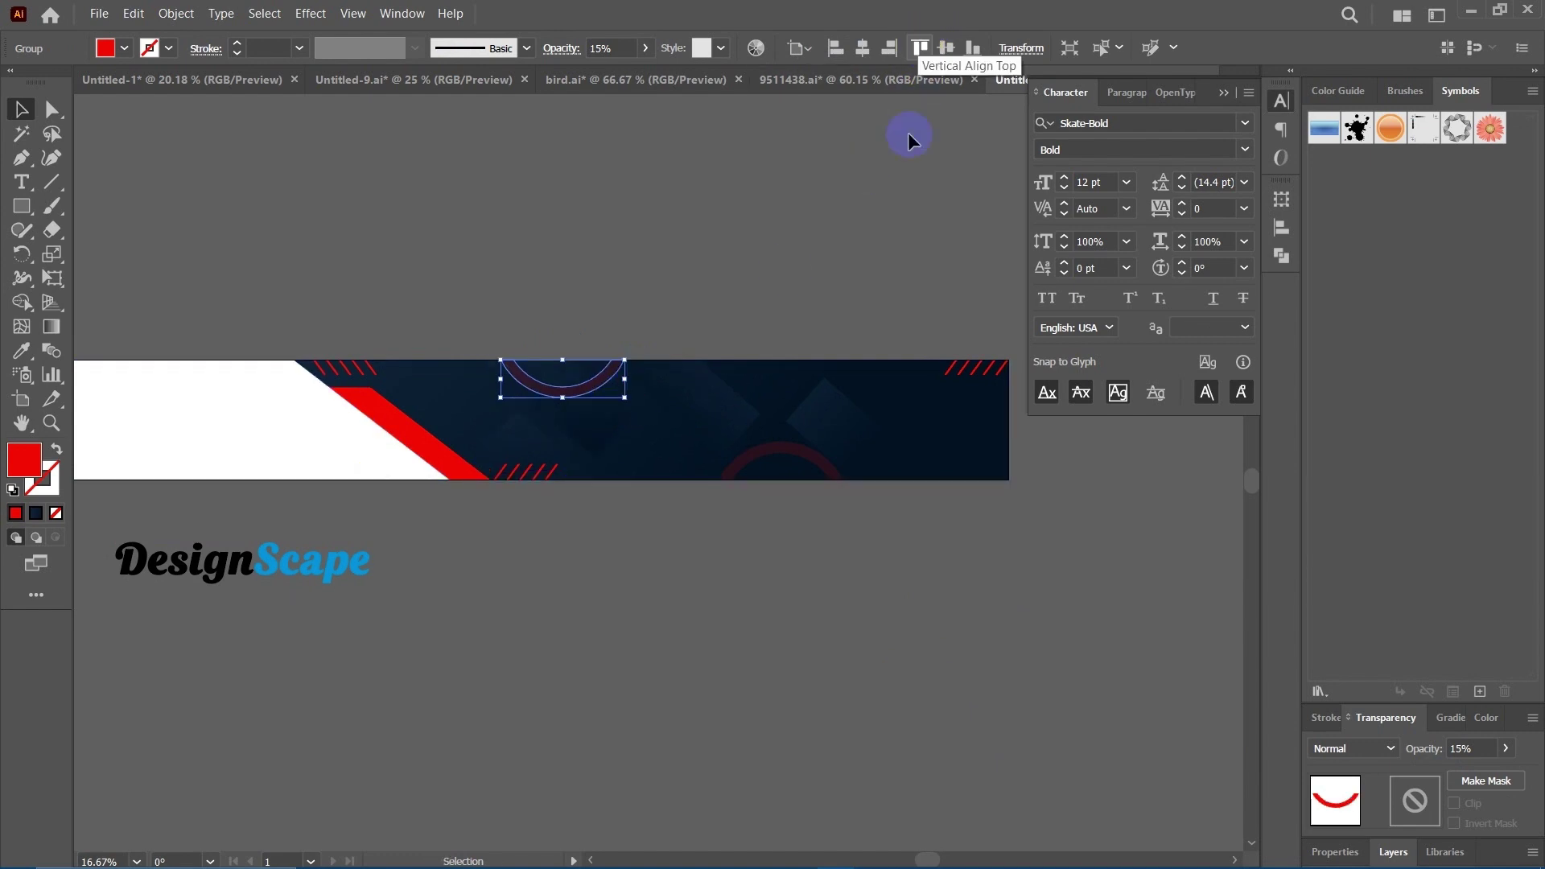
click(672, 254)
drag(681, 258, 668, 265)
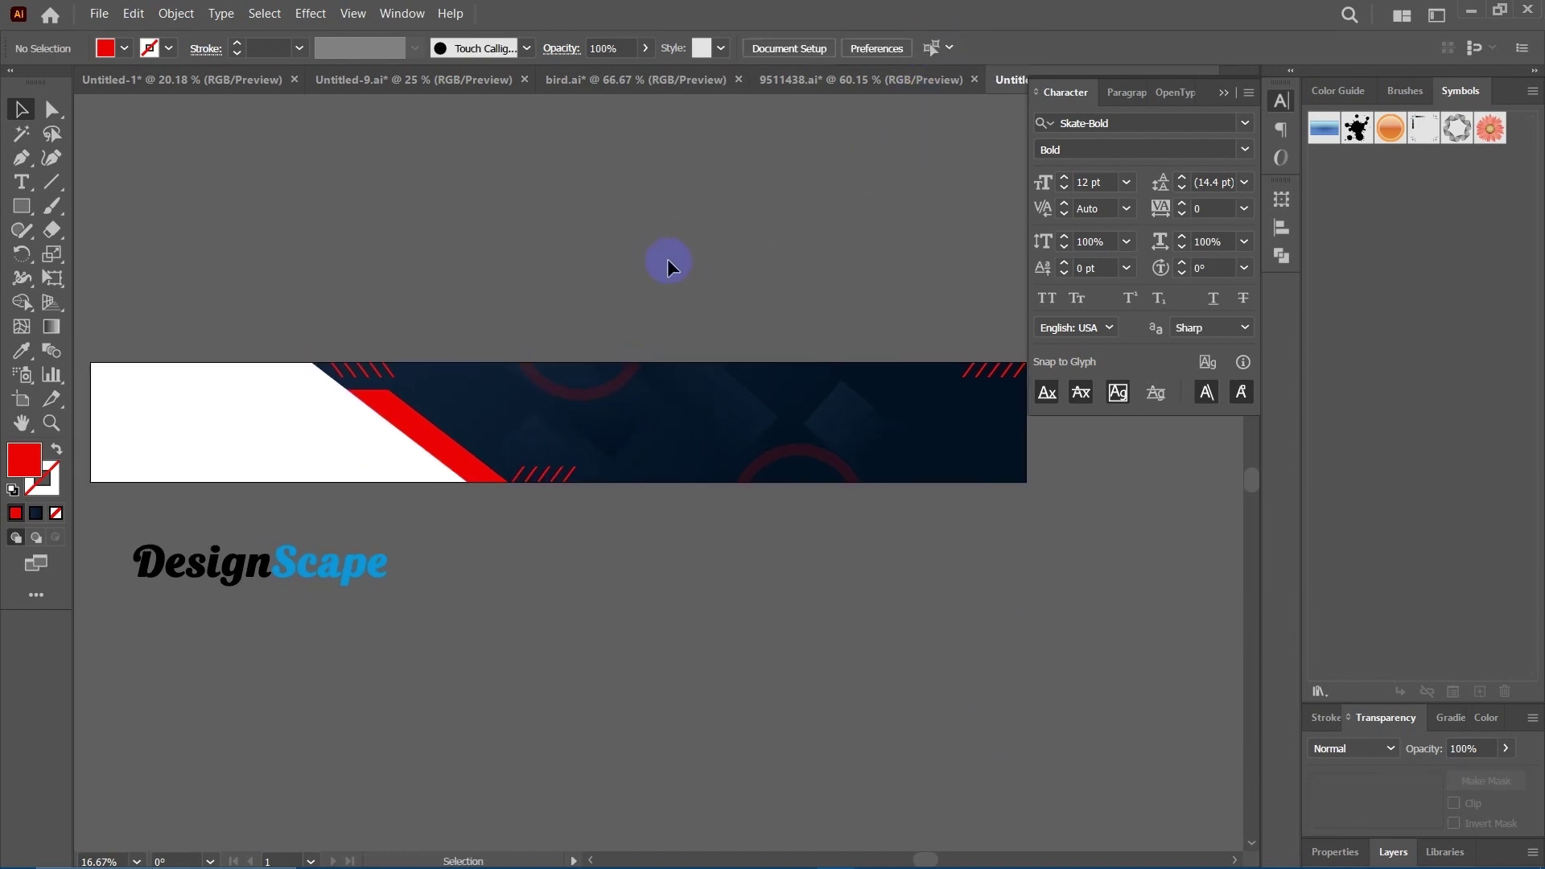
key(ctrl+minus)
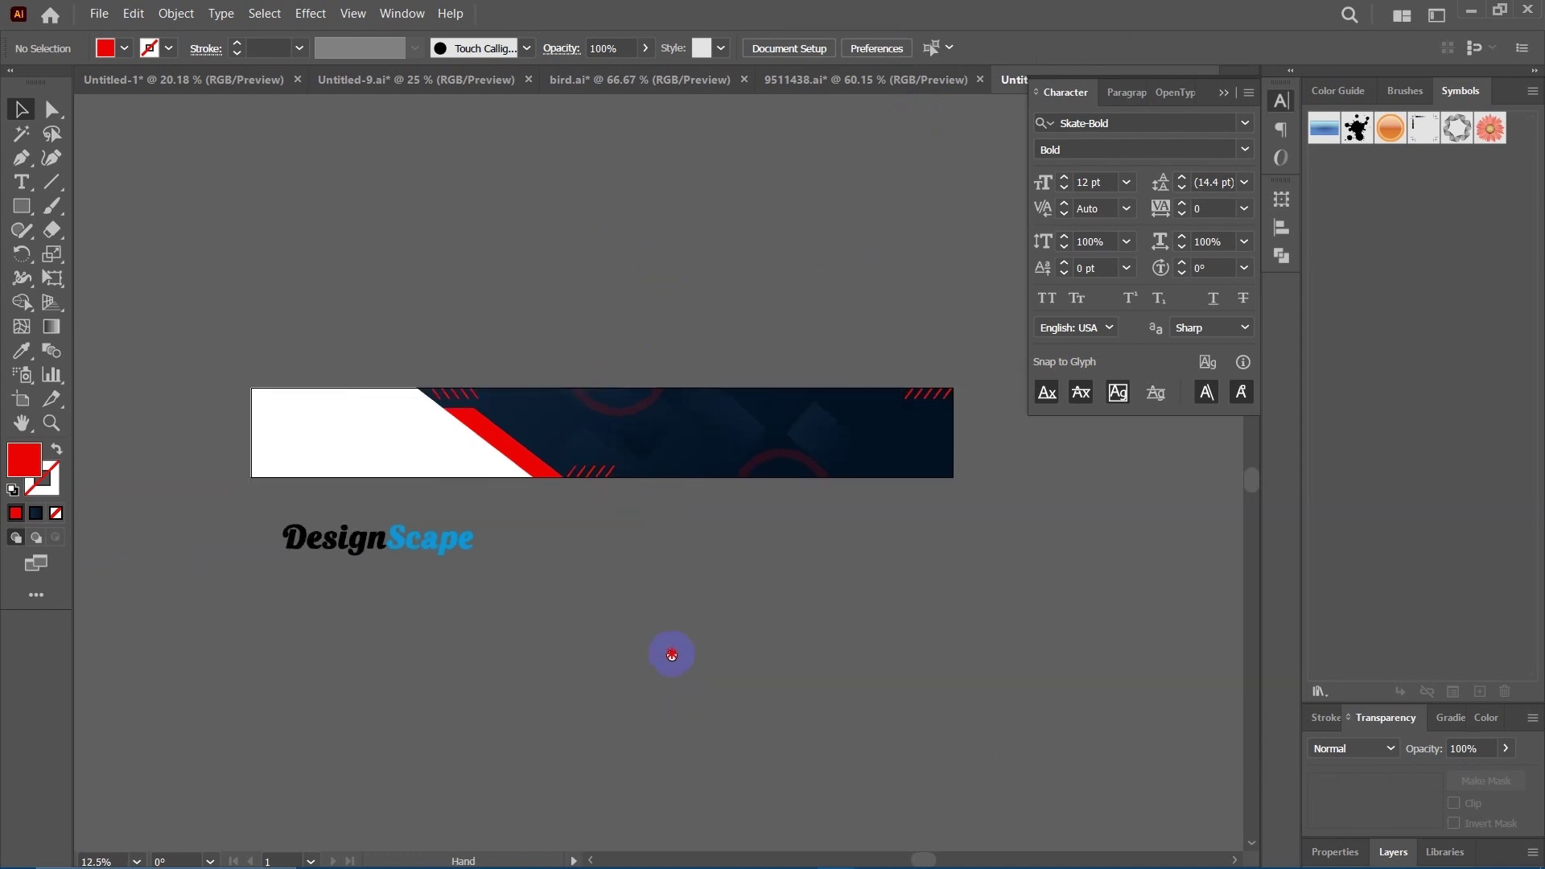
Recolour the logo's 'Scape' letters red by sampling the red stripe with the Eyedropper.
drag(673, 649, 697, 648)
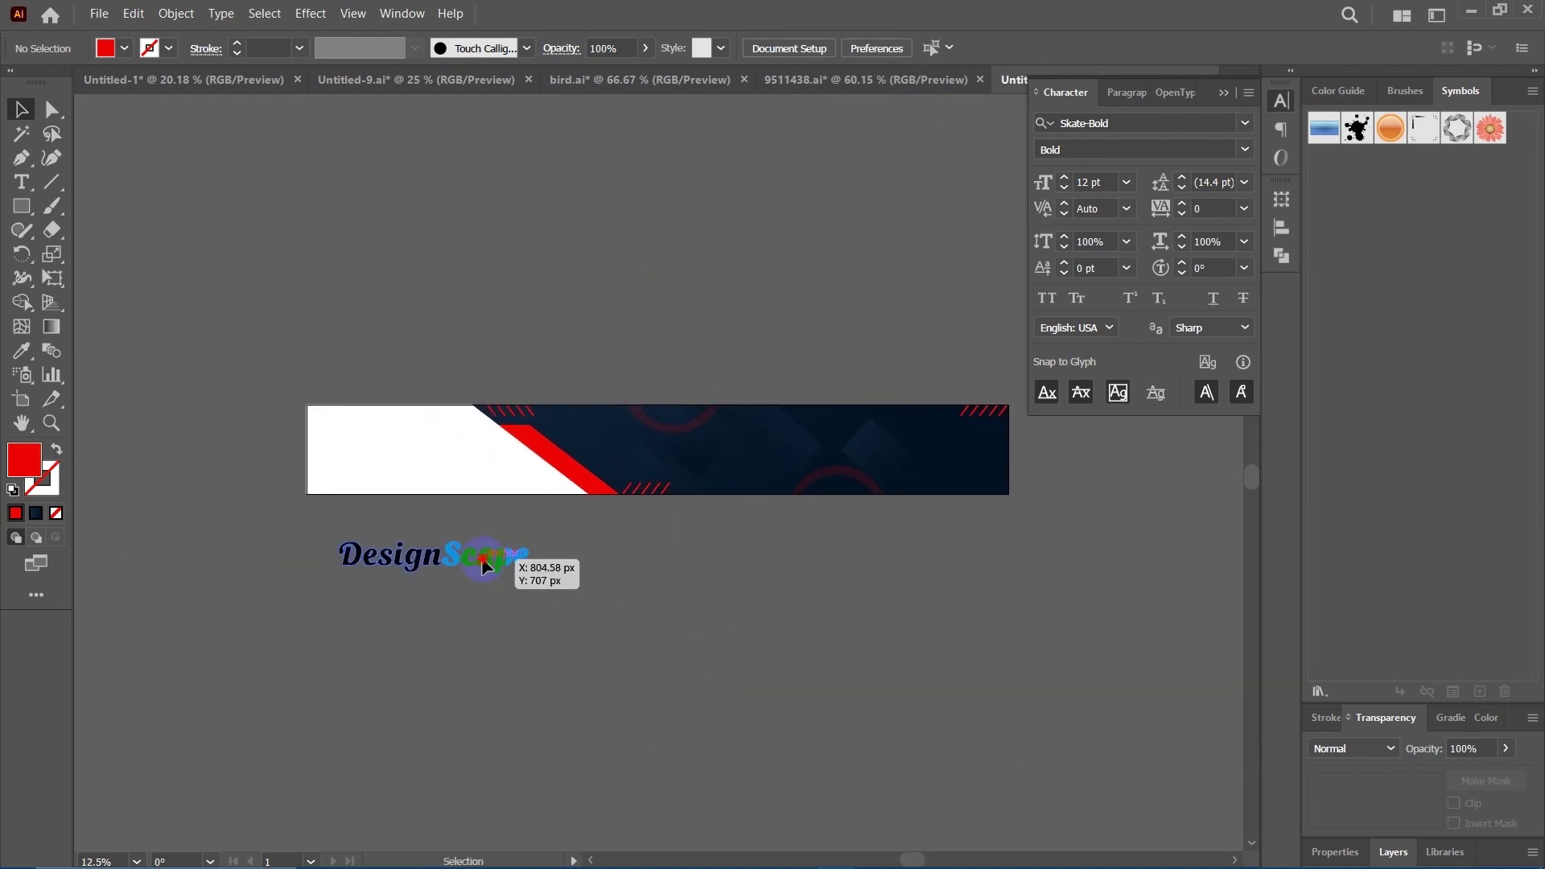
click(515, 580)
click(56, 114)
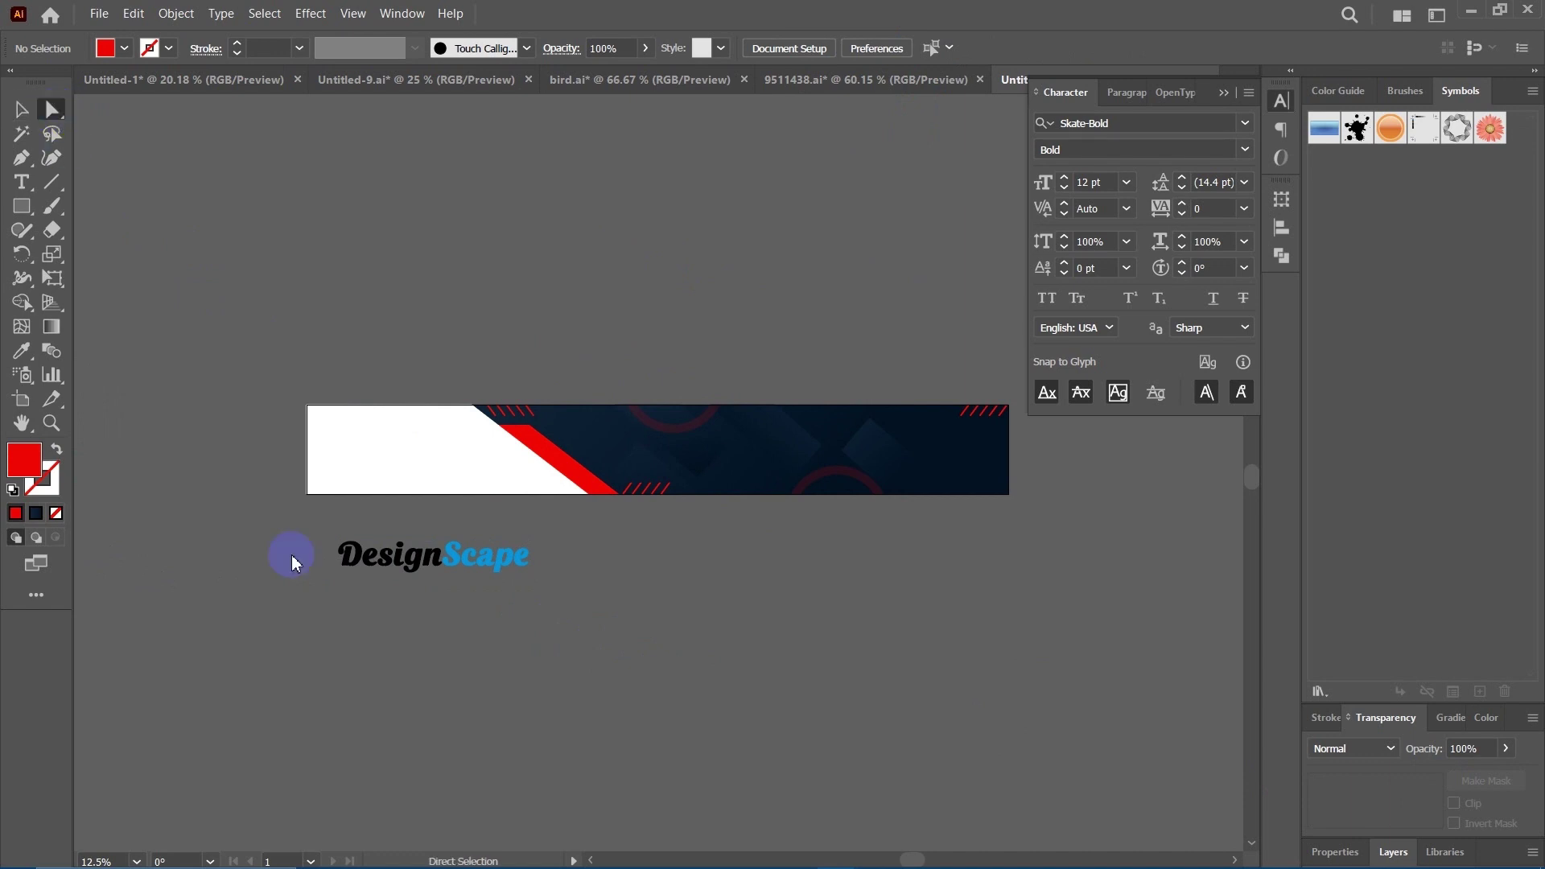
click(453, 533)
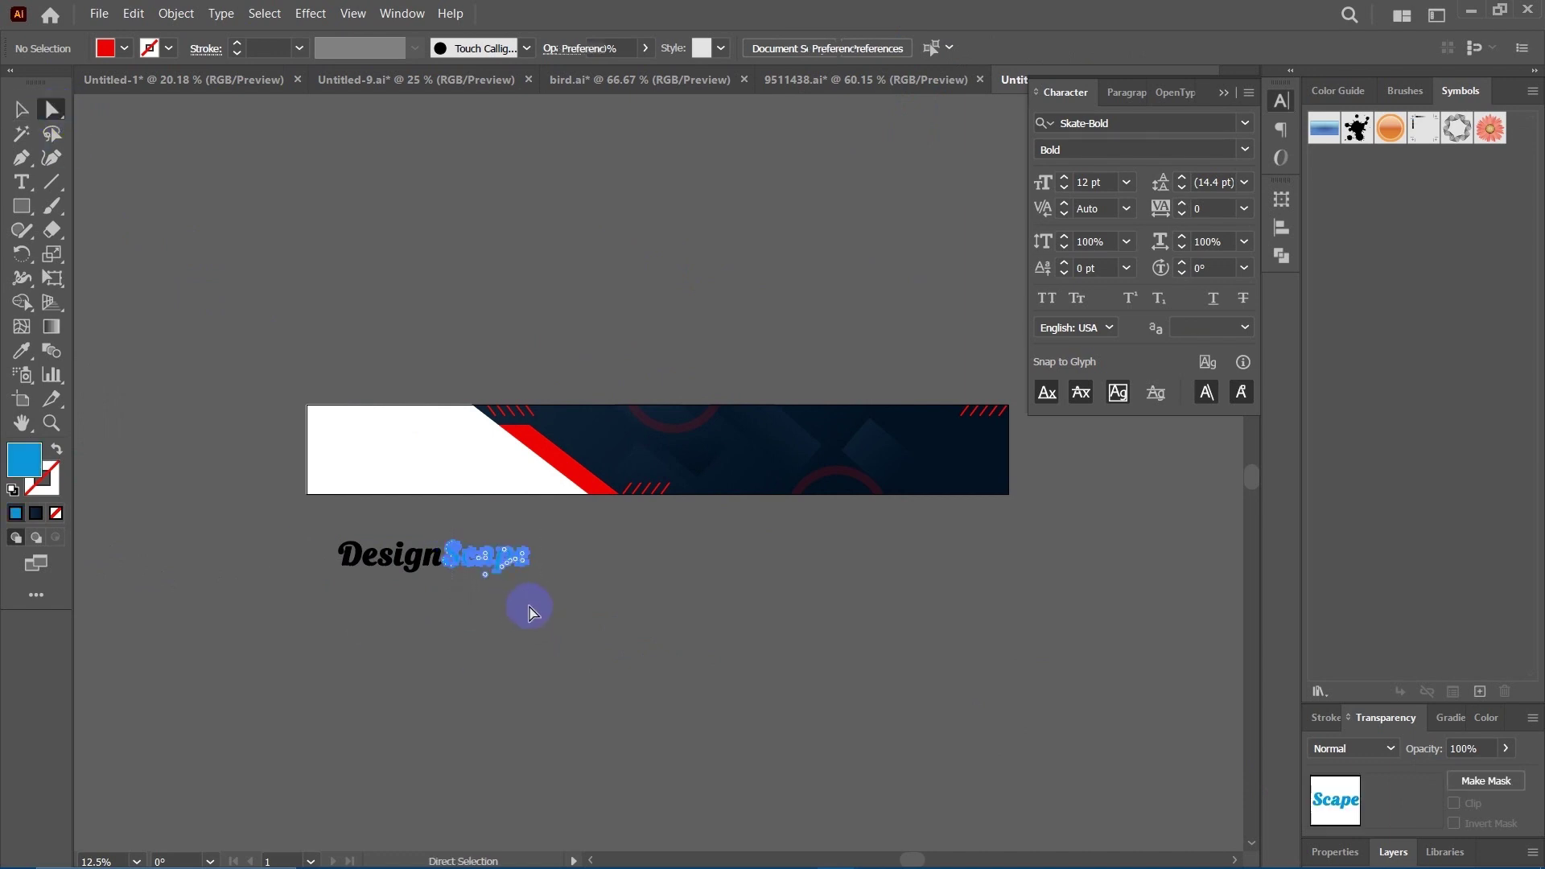
key(i)
click(584, 467)
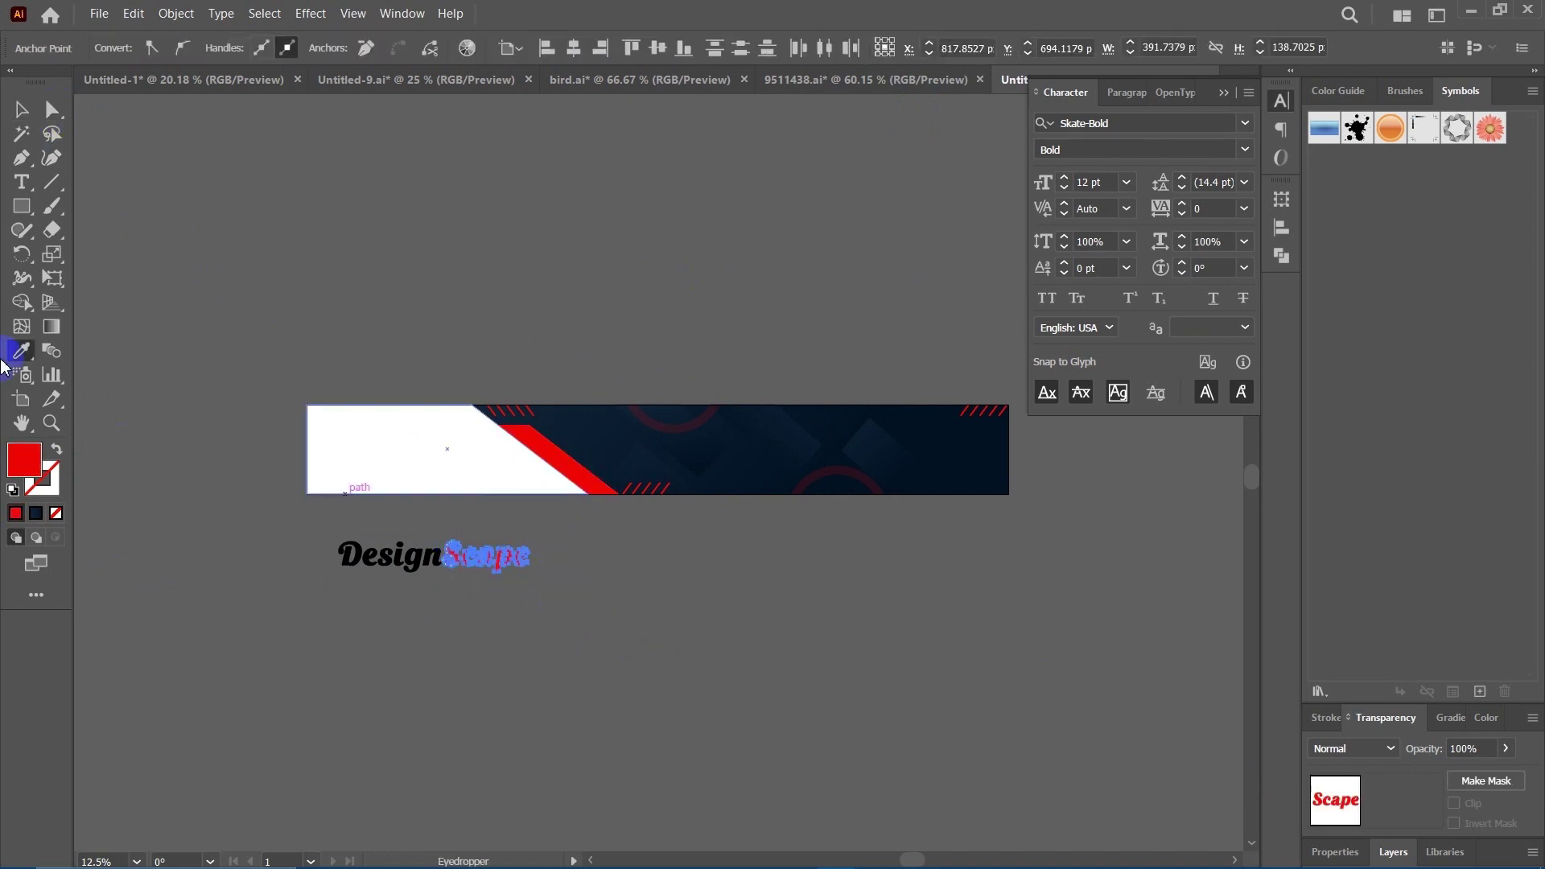
click(21, 108)
click(644, 606)
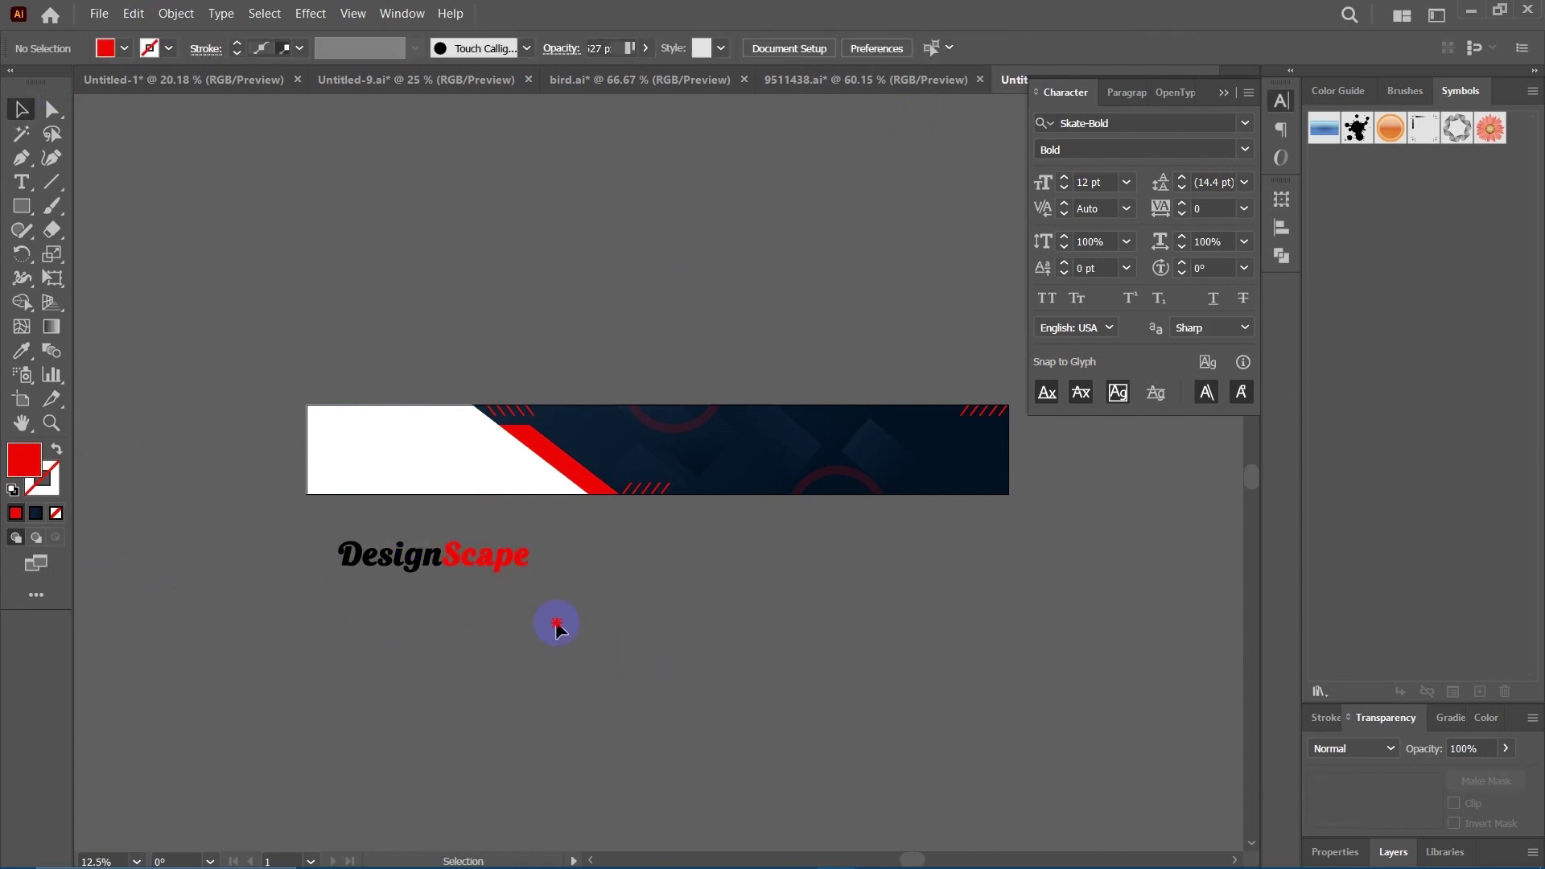
Recolour the 'Design' letters with the banner's dark navy using the Eyedropper.
scroll(553, 621, left, 2)
scroll(503, 614, right, 2)
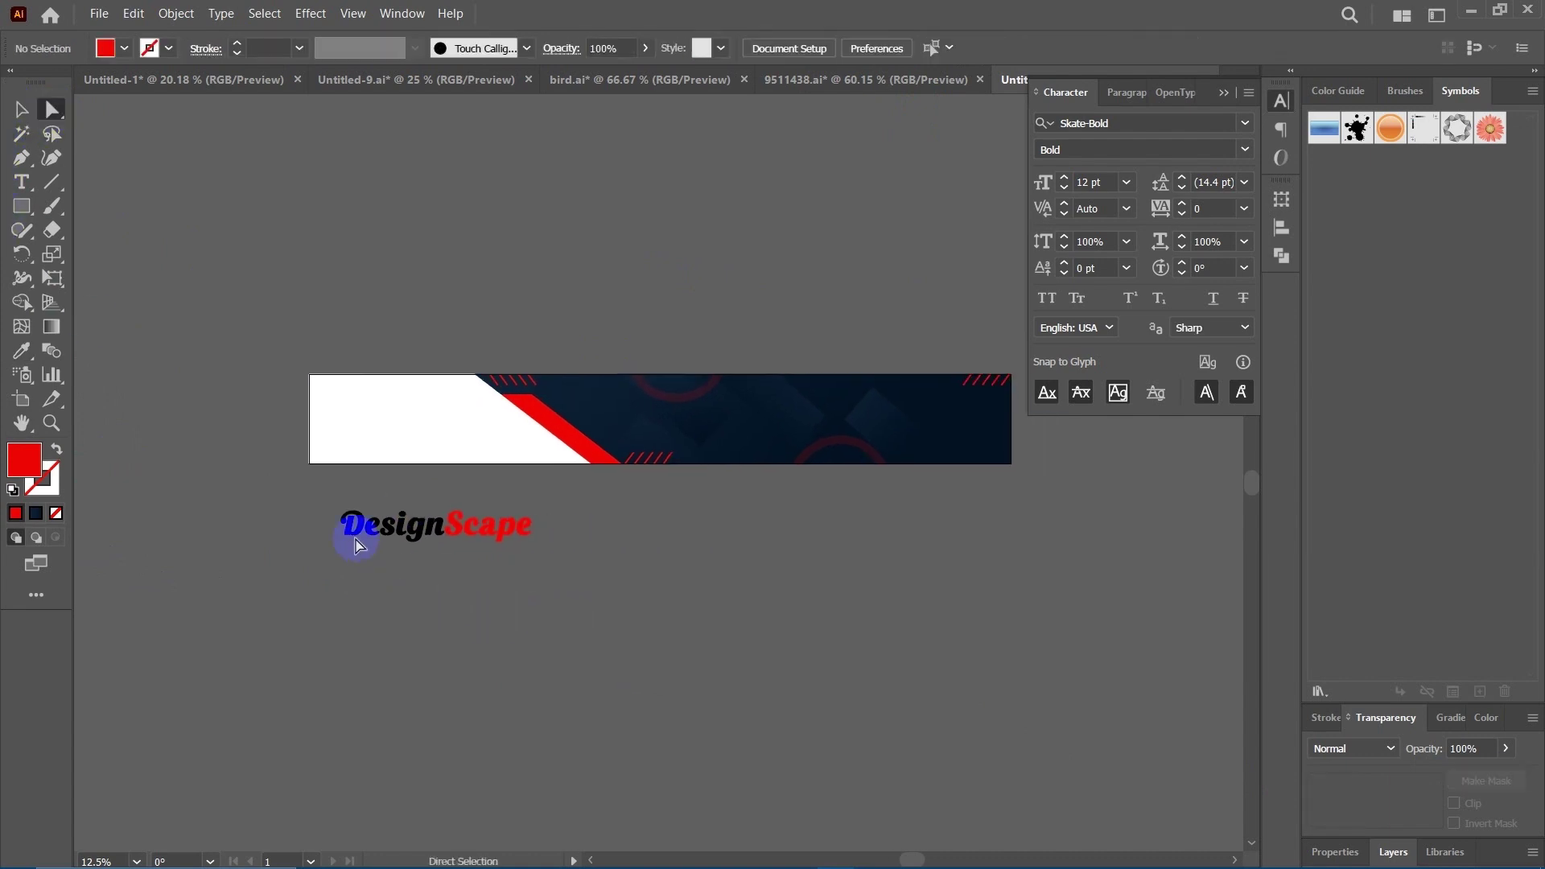
drag(437, 564, 437, 564)
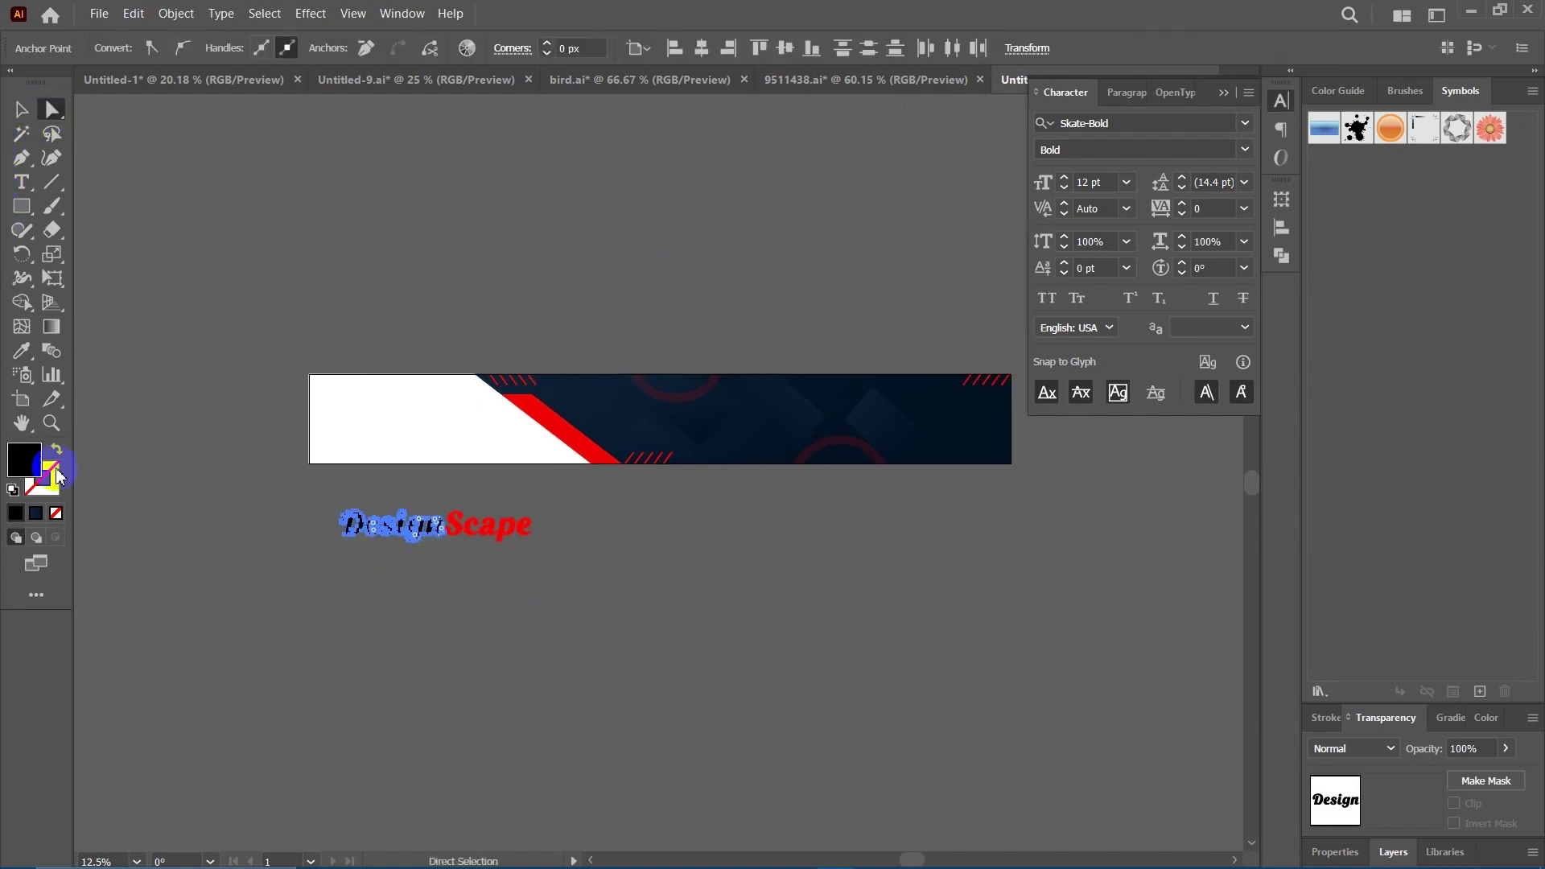
click(40, 463)
key(i)
click(579, 393)
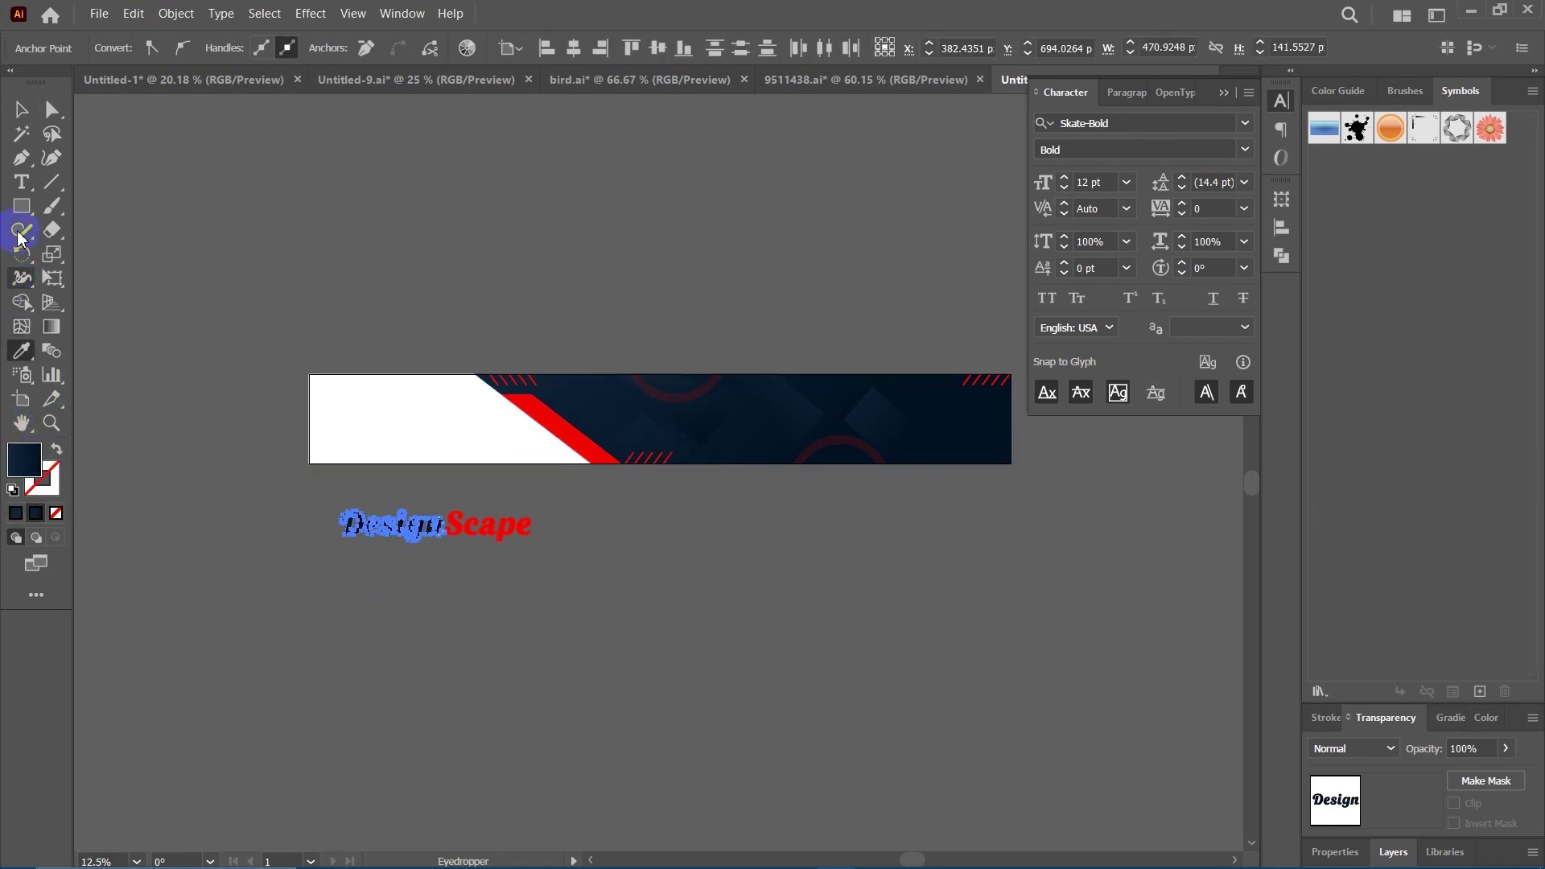
click(21, 108)
click(568, 631)
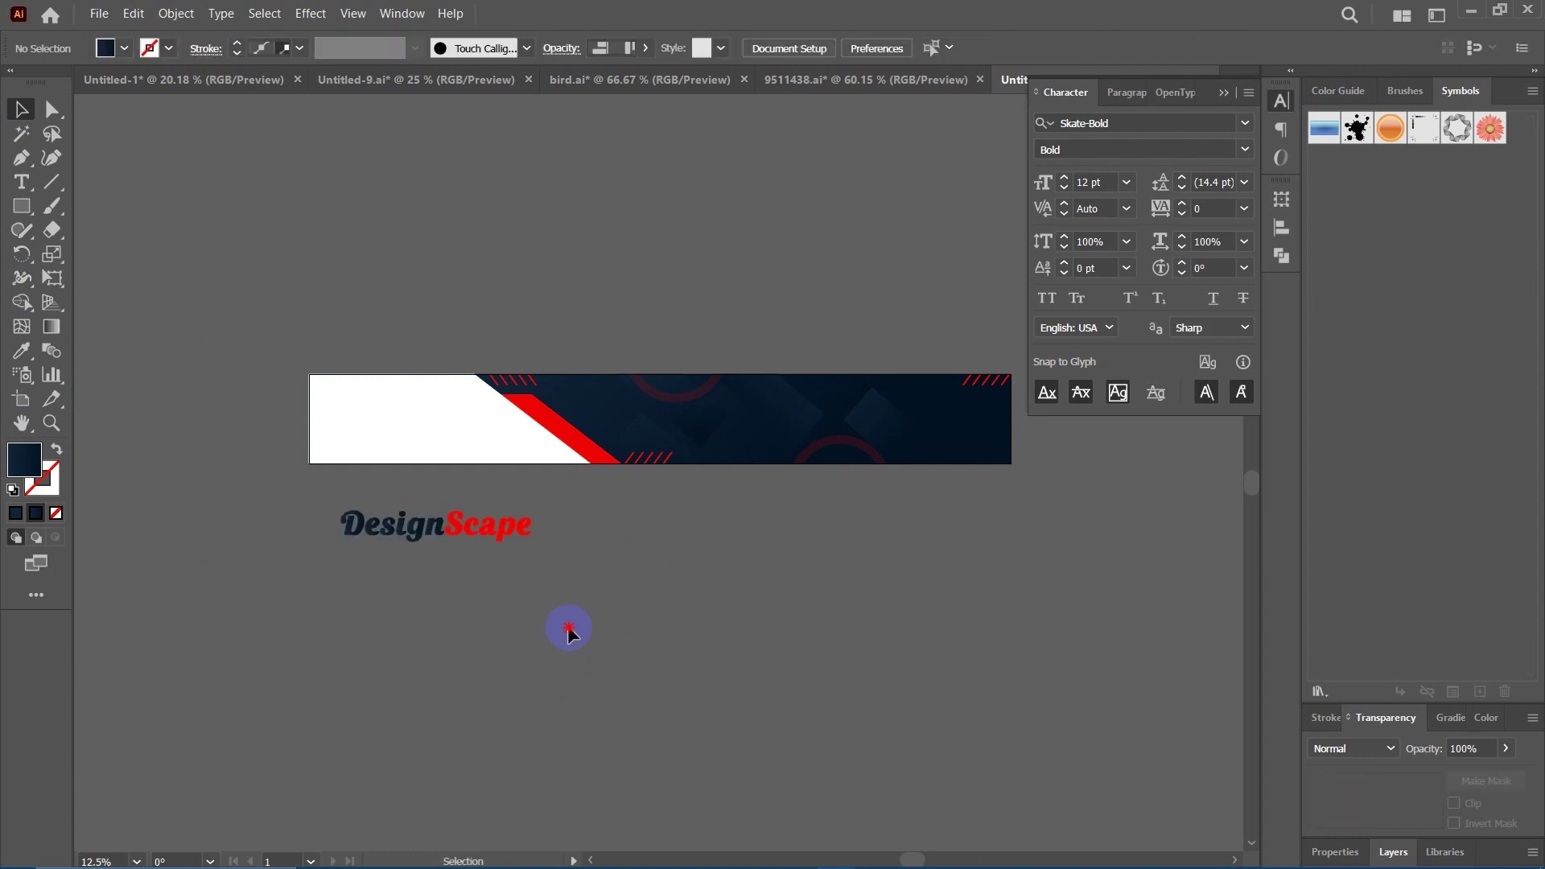
Move the DesignScape logo onto the banner's white area and nudge it slightly up-left.
drag(517, 596, 517, 596)
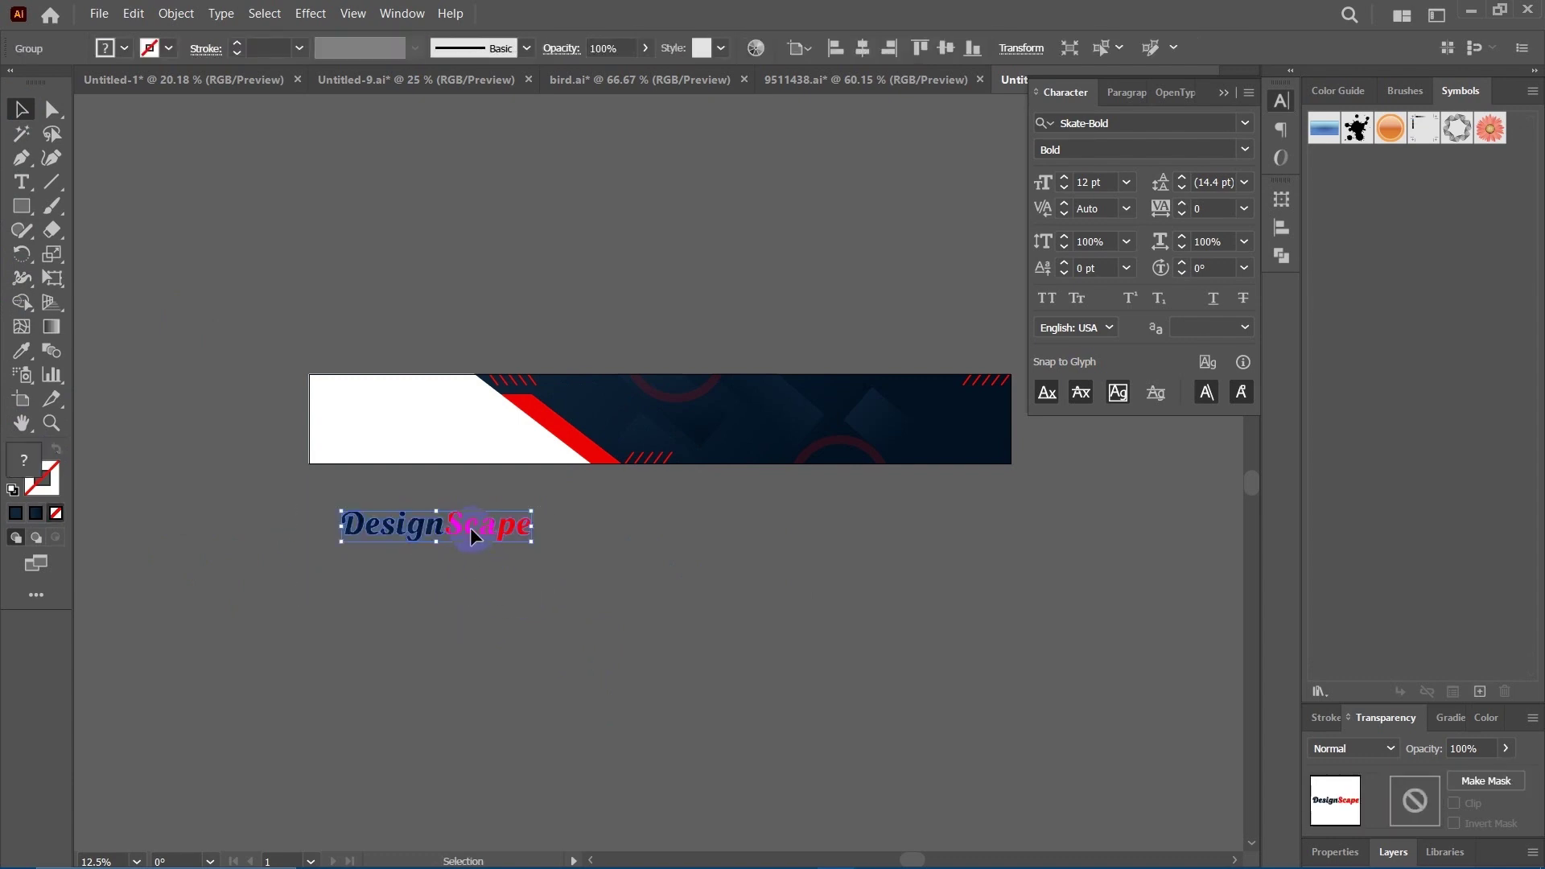
drag(470, 528, 493, 483)
click(496, 495)
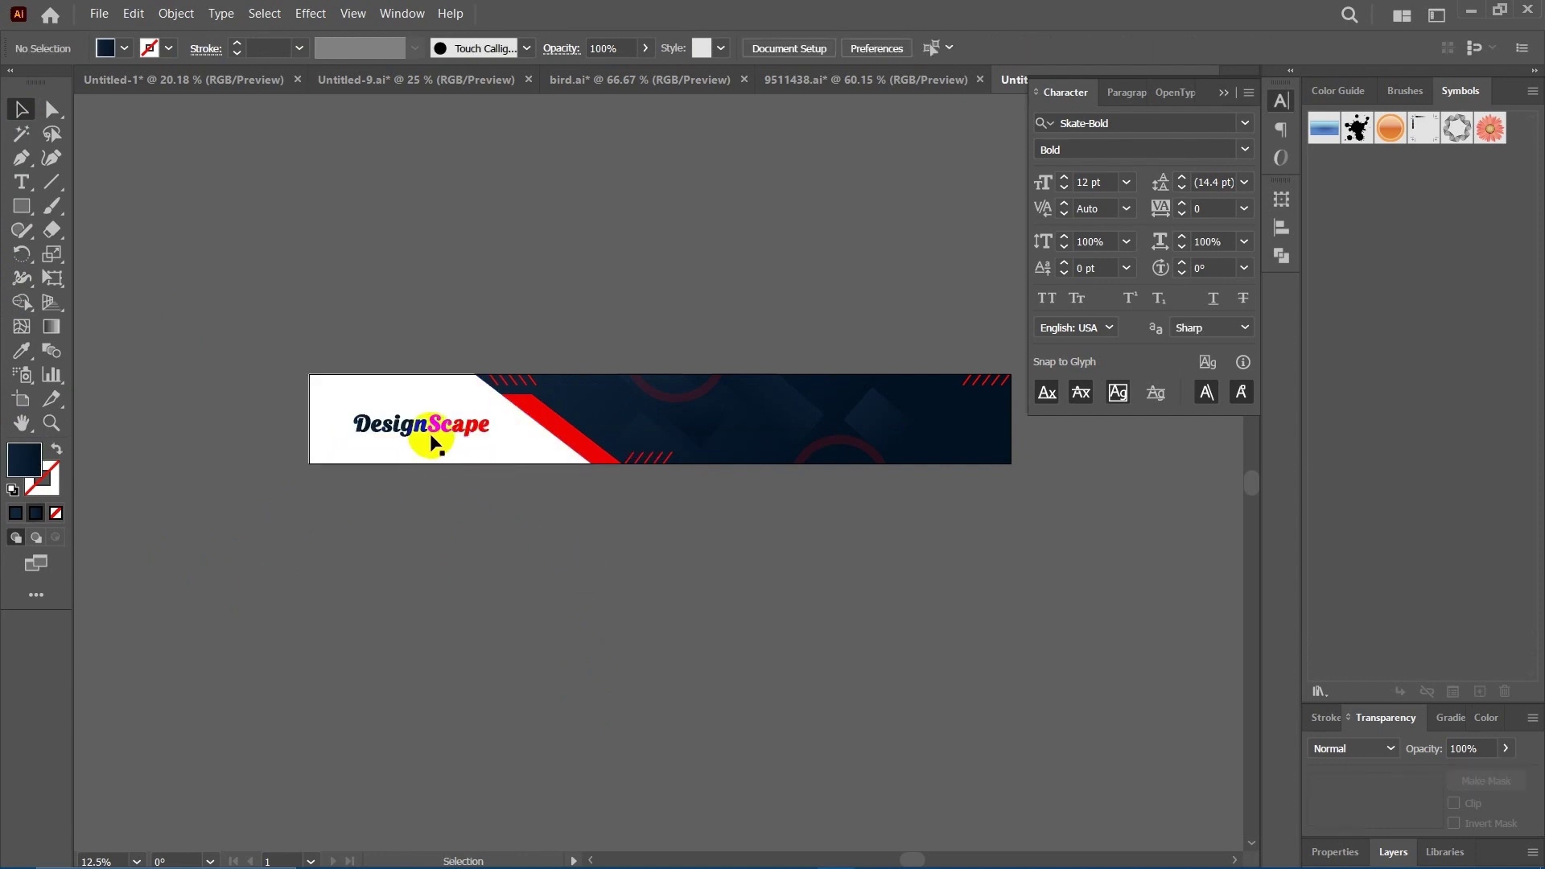
drag(431, 421, 433, 424)
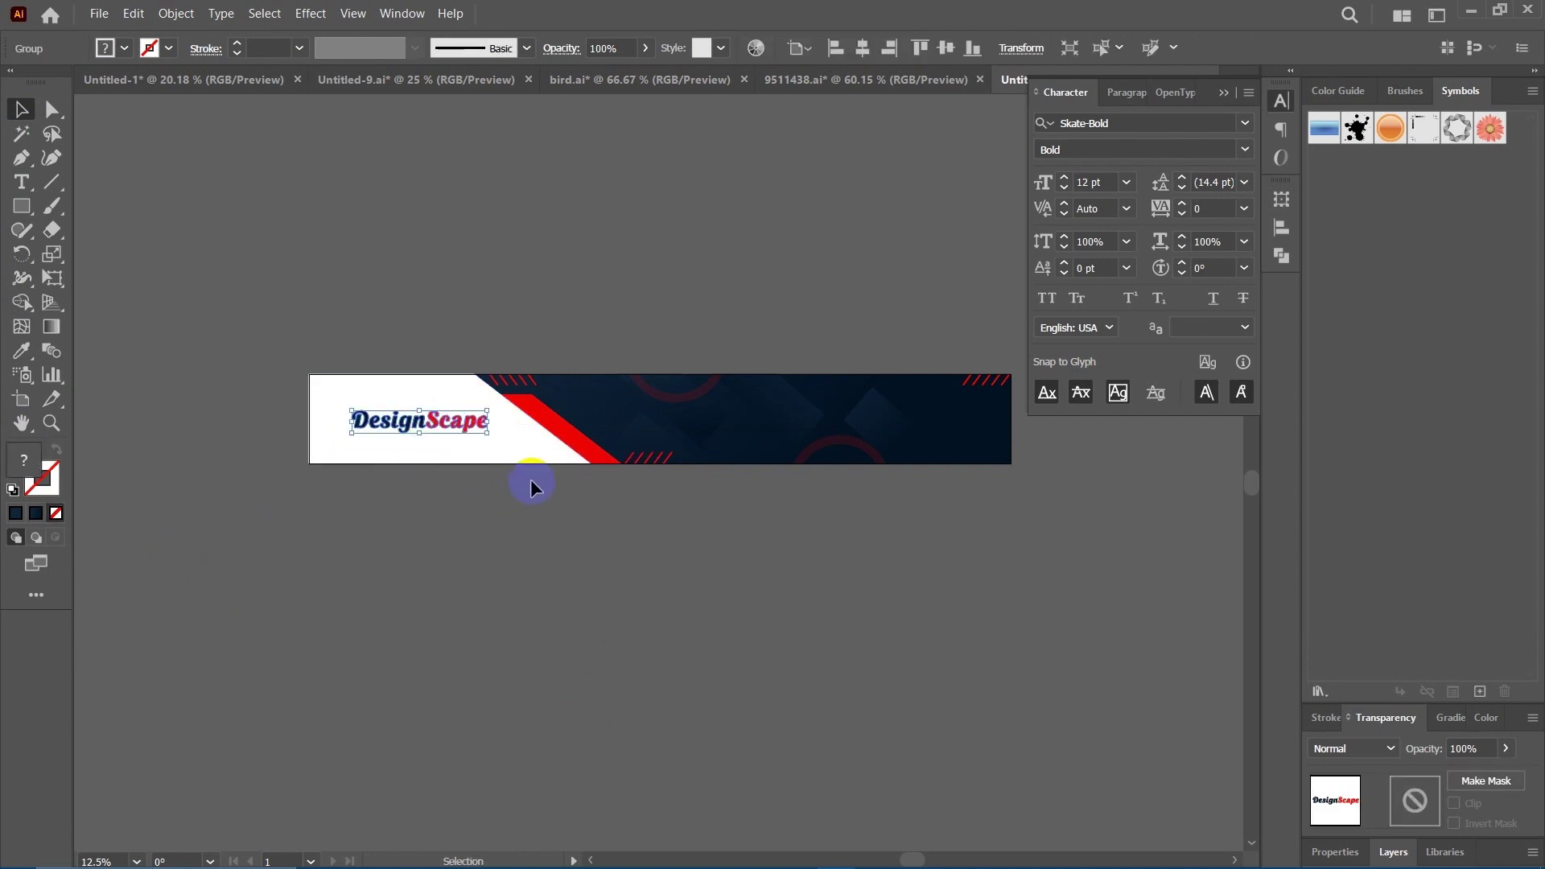
click(559, 597)
drag(641, 583, 452, 600)
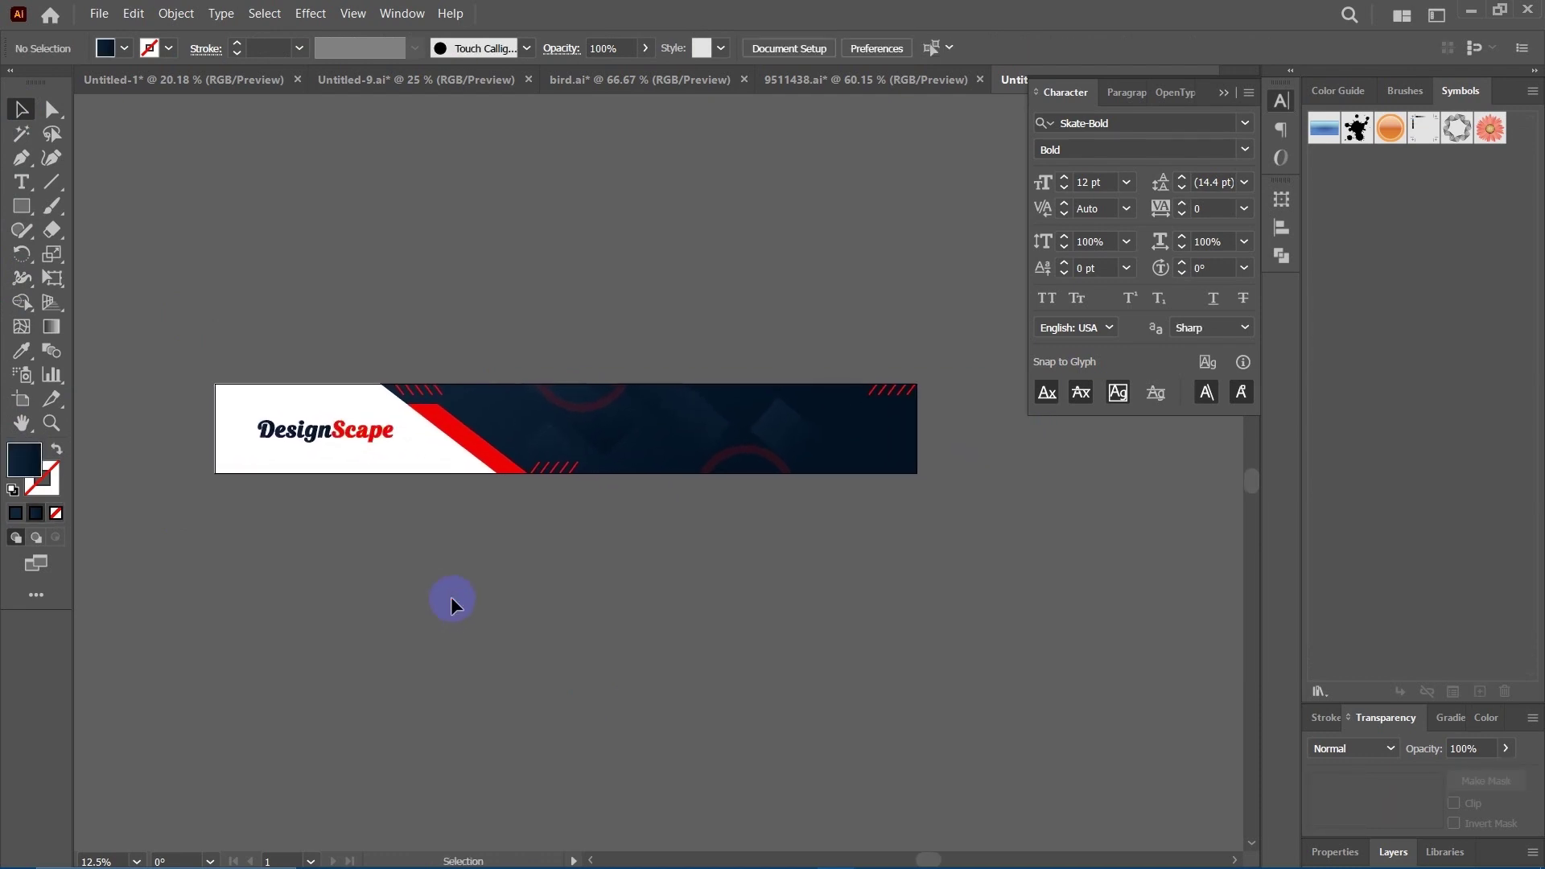
key(ctrl+equal)
drag(452, 598, 482, 661)
drag(572, 647, 545, 644)
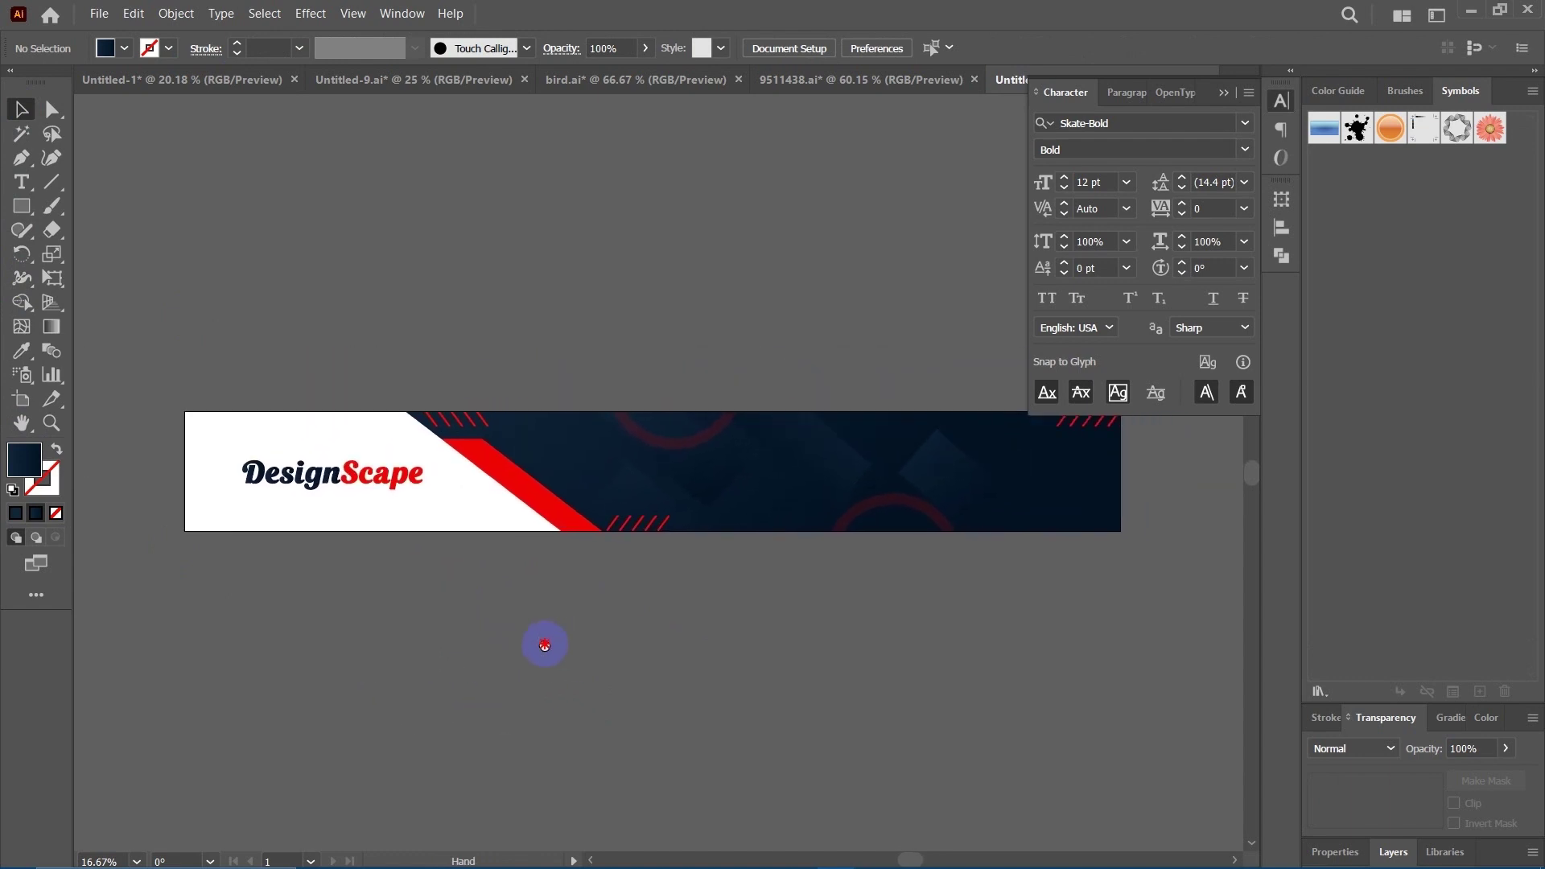
drag(660, 660, 662, 659)
Scale the DesignScape logo down slightly.
click(388, 481)
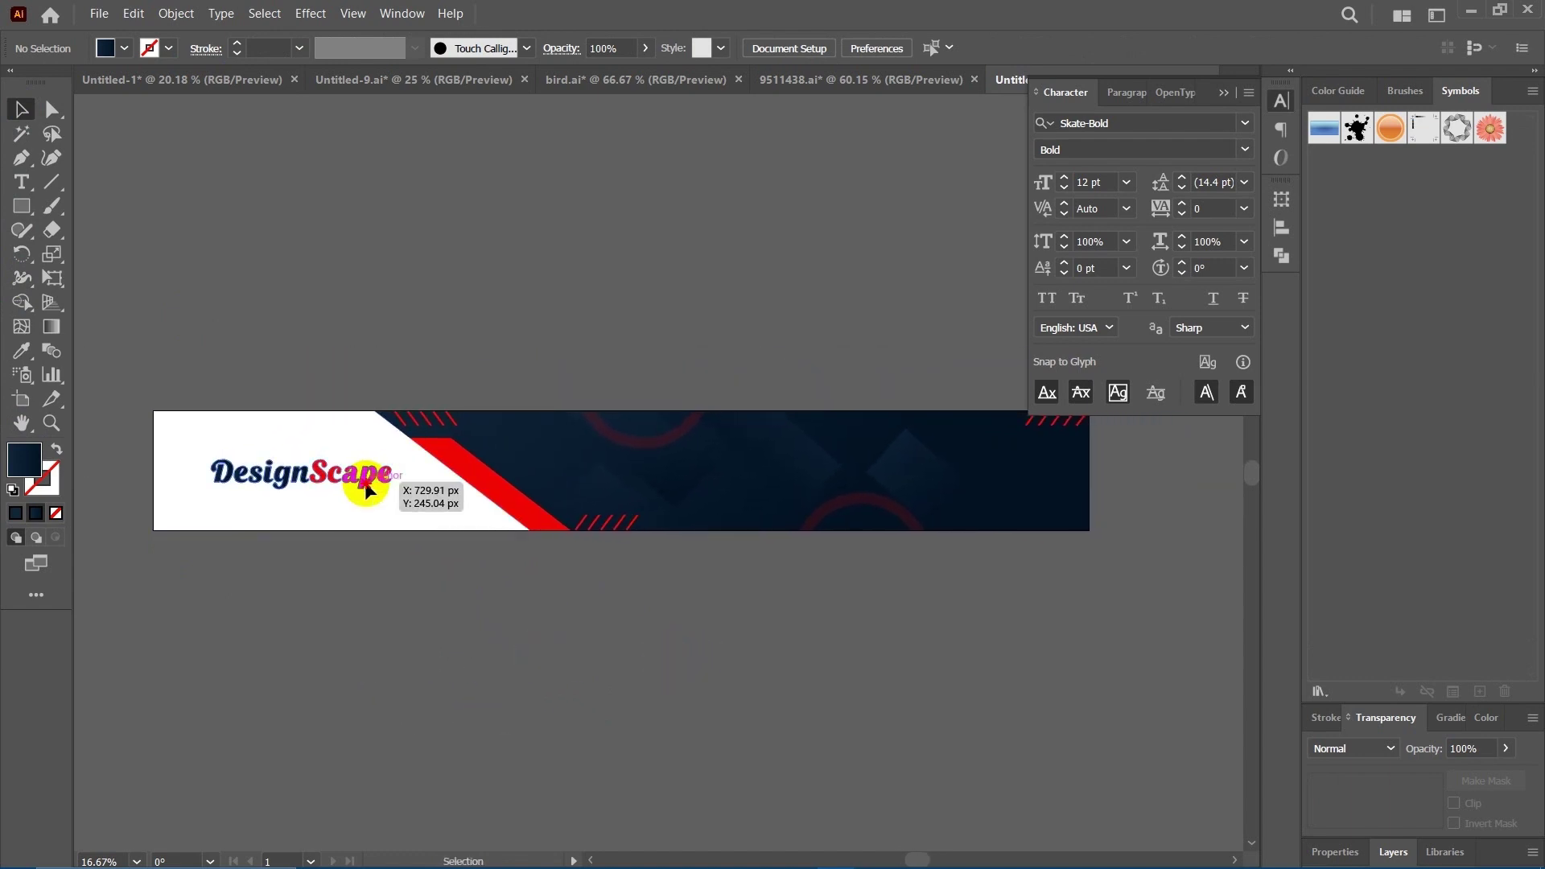
click(628, 712)
drag(500, 649, 536, 656)
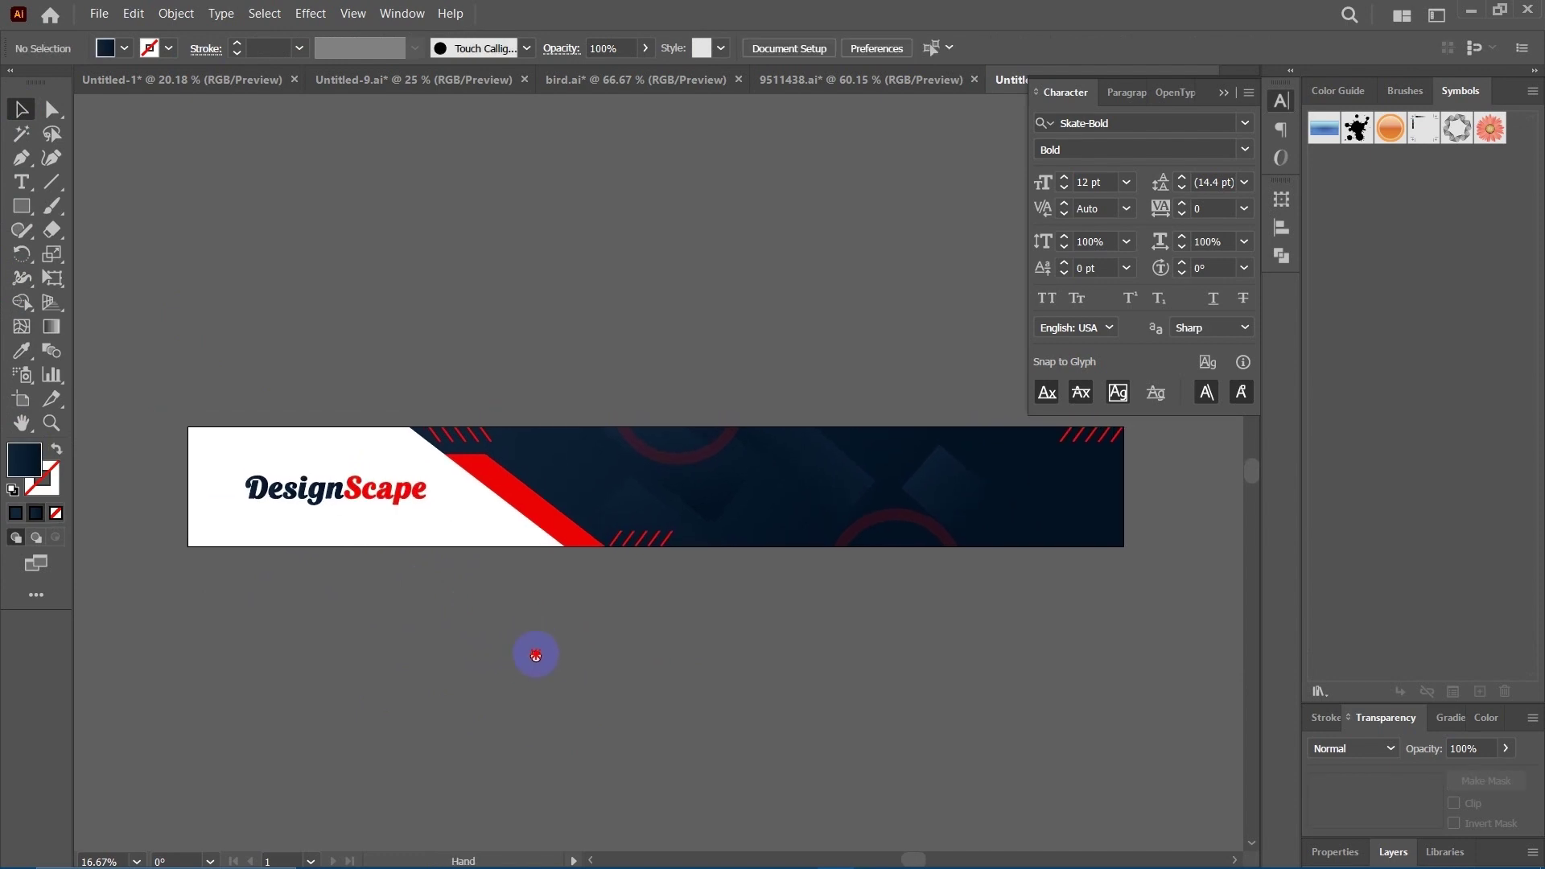
click(394, 503)
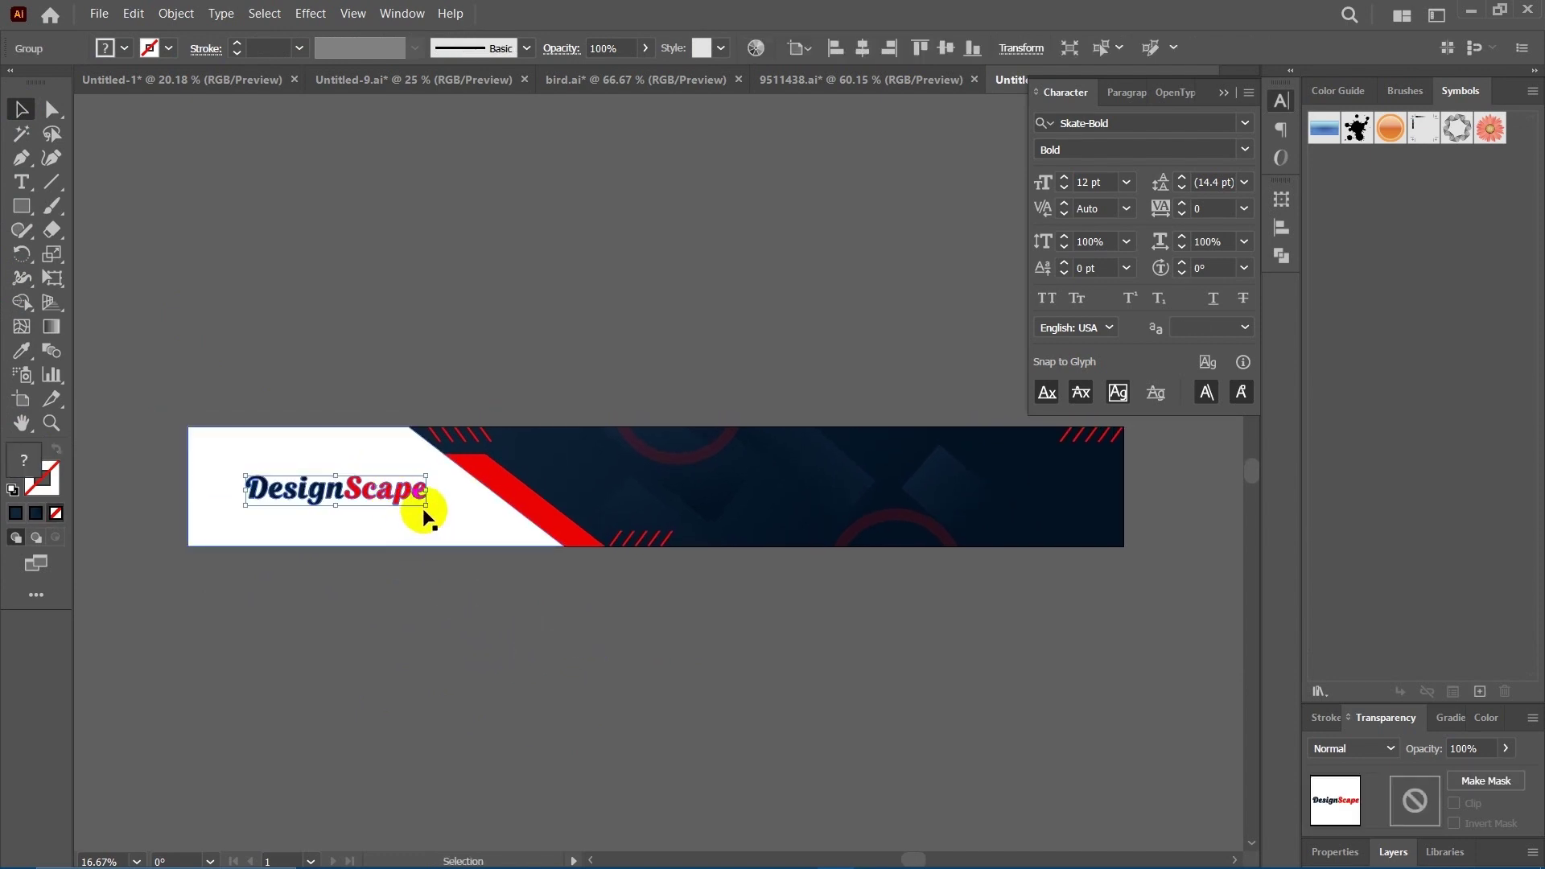
drag(426, 507, 410, 505)
click(645, 656)
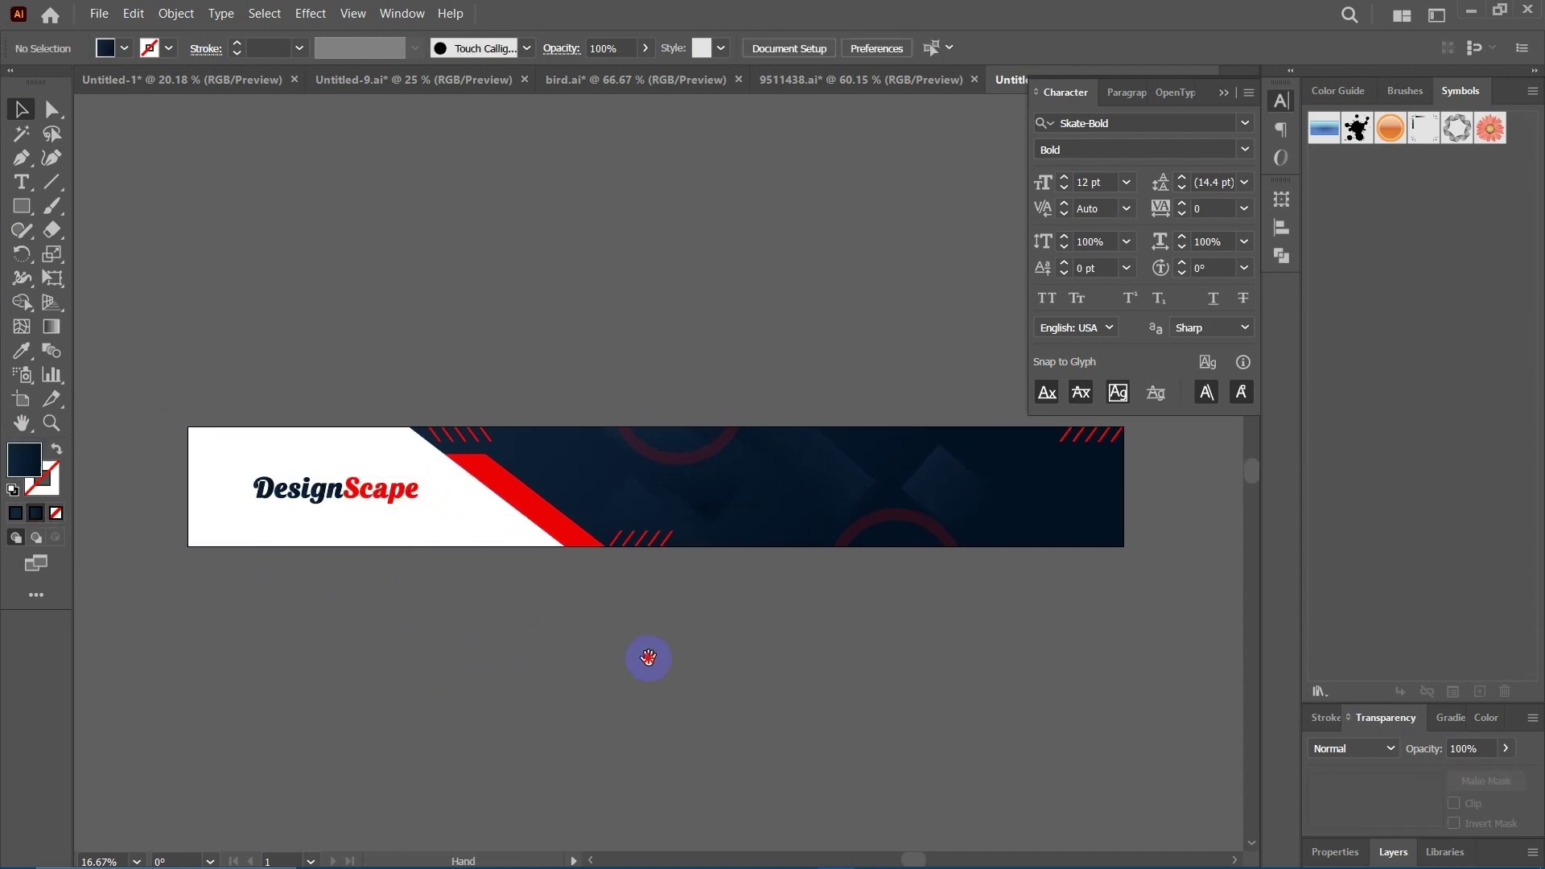
drag(941, 523, 927, 525)
Collapse the Character panel.
click(1241, 99)
click(1225, 94)
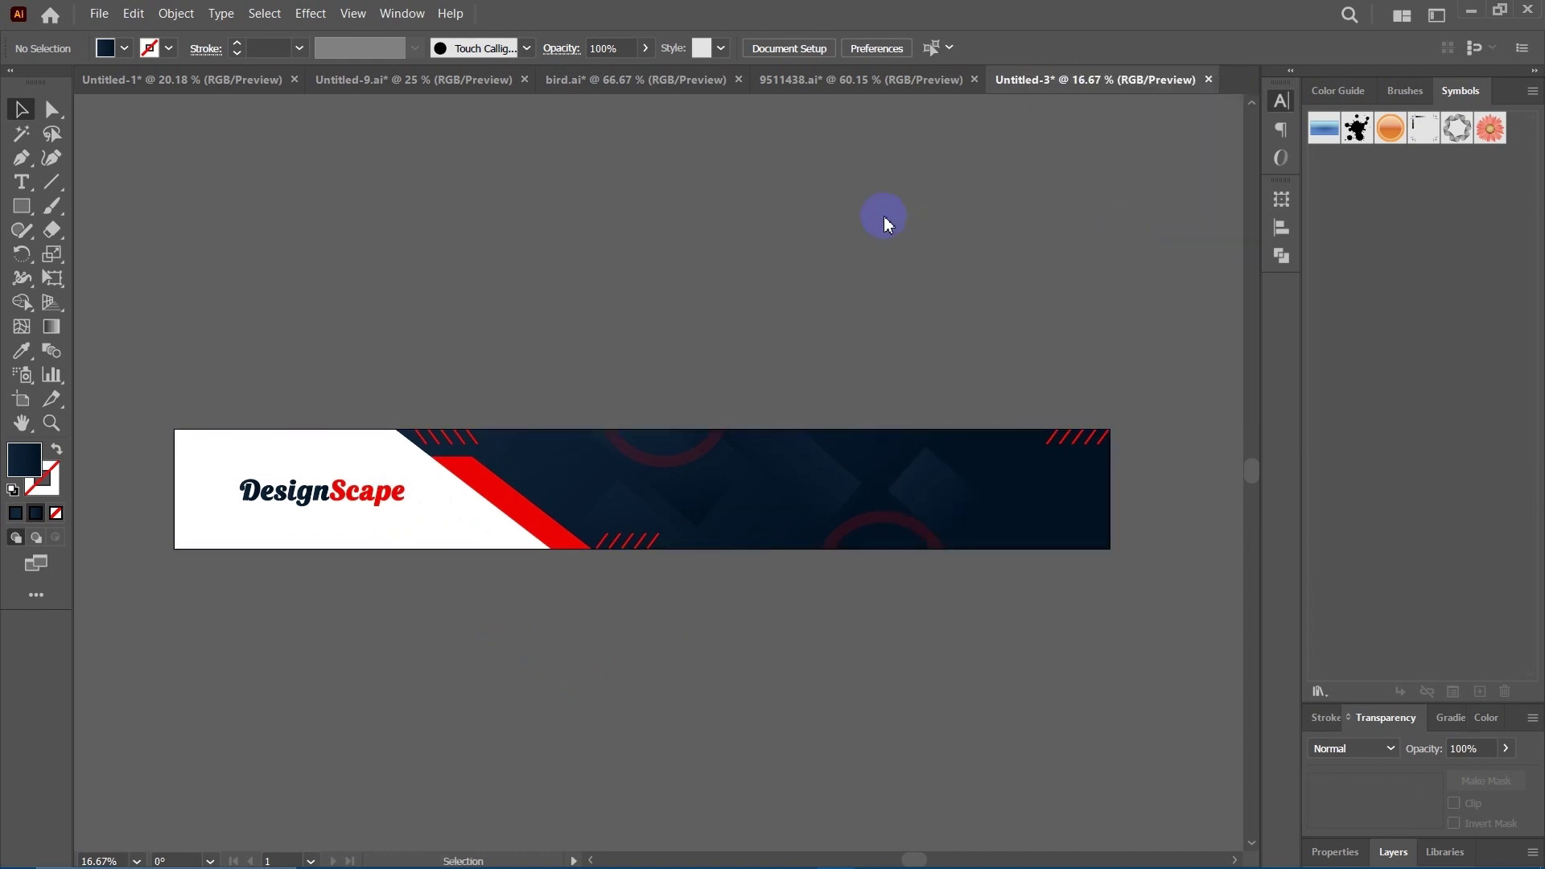
scroll(741, 282, down, 2)
scroll(740, 282, left, 2)
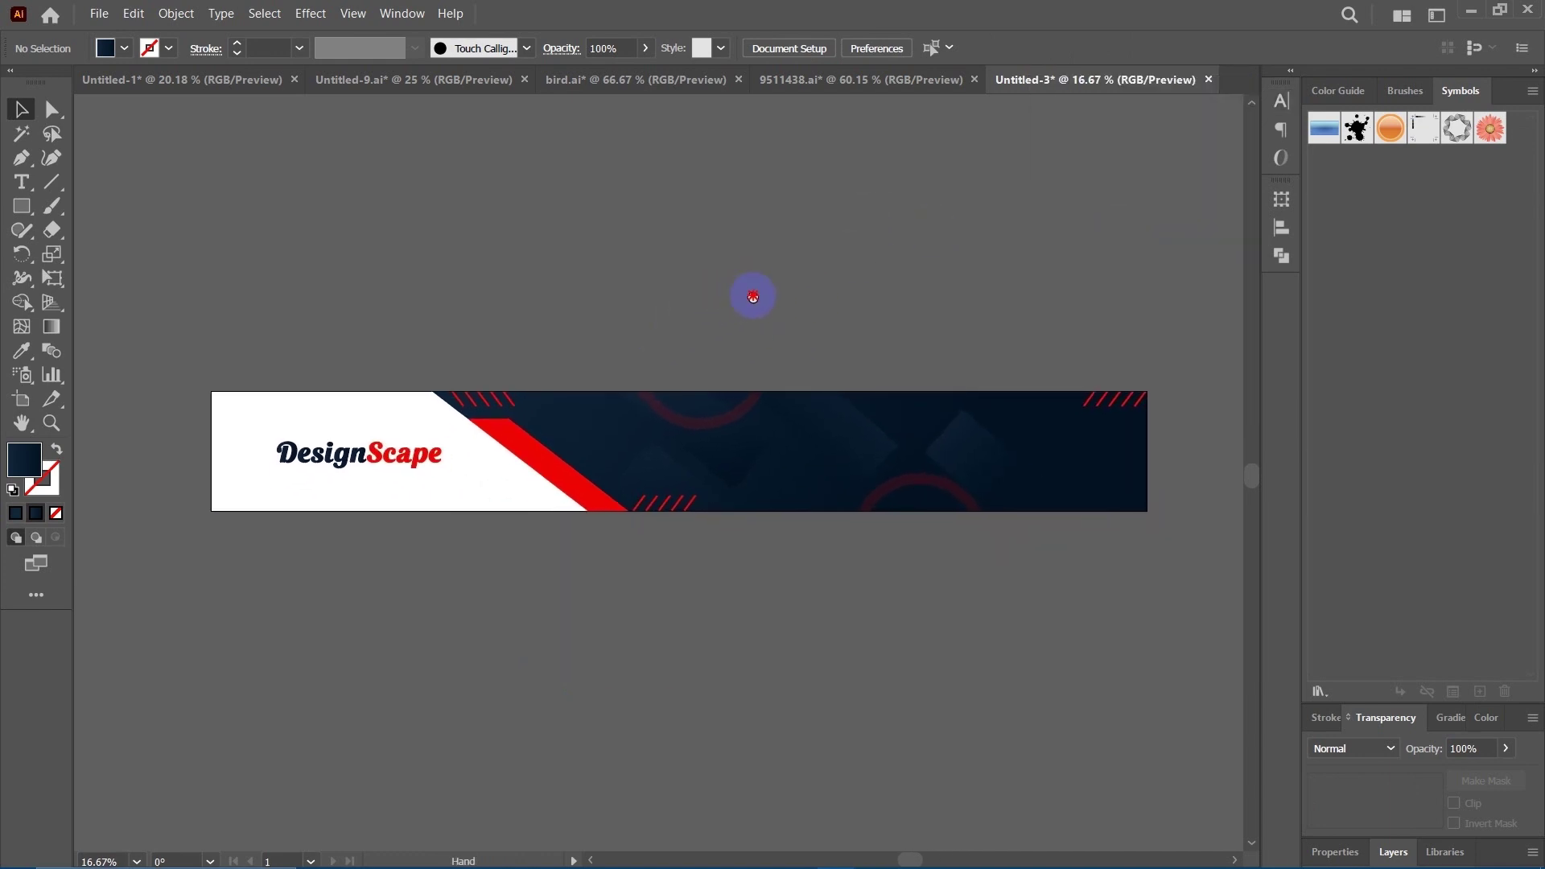
click(522, 398)
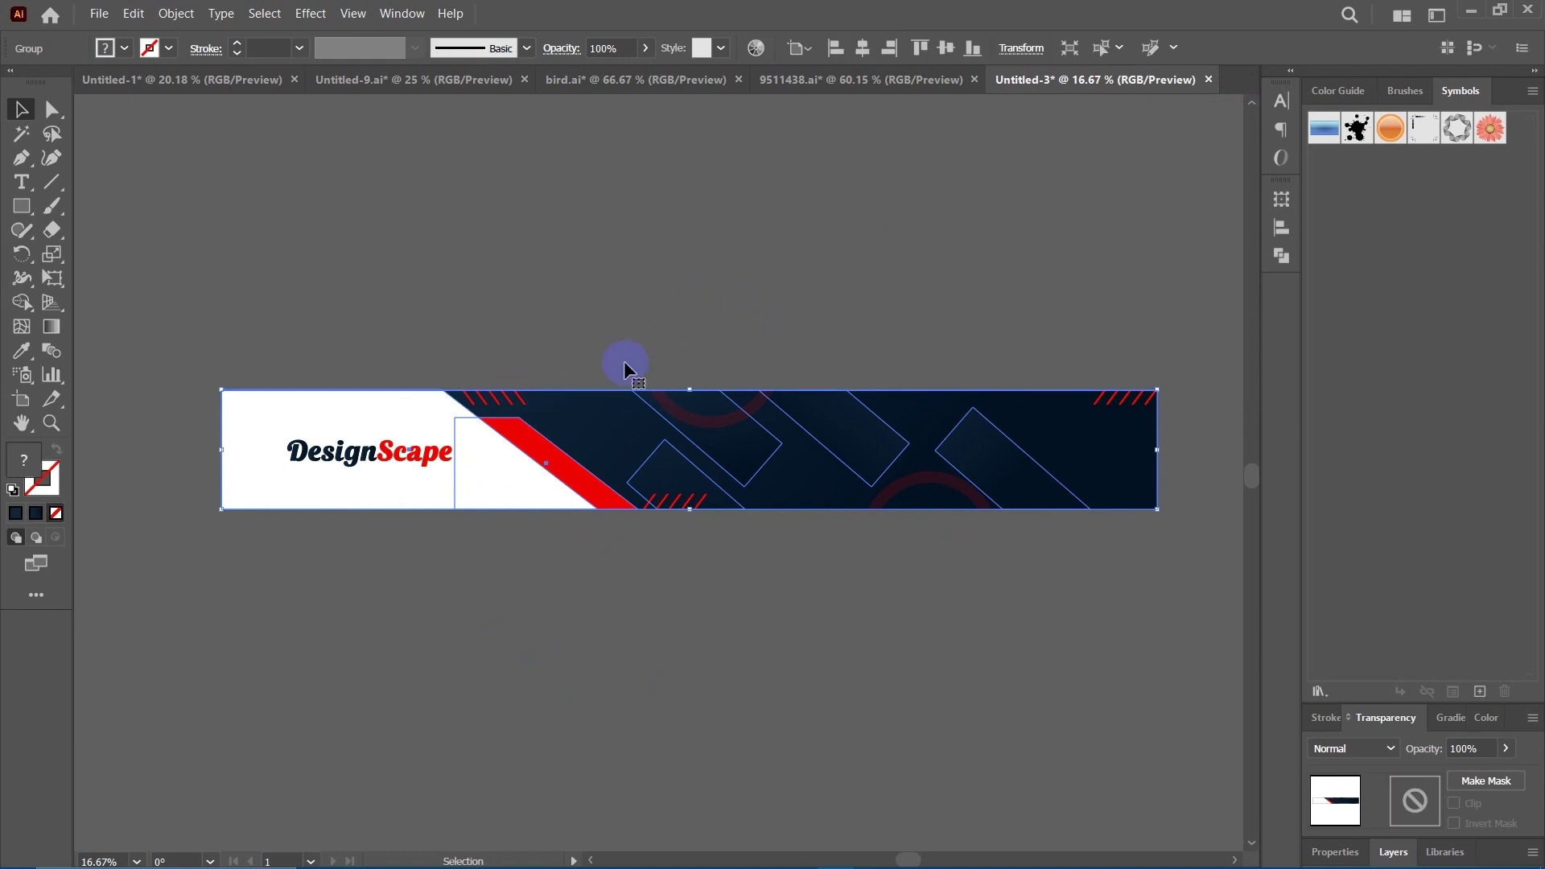
click(511, 397)
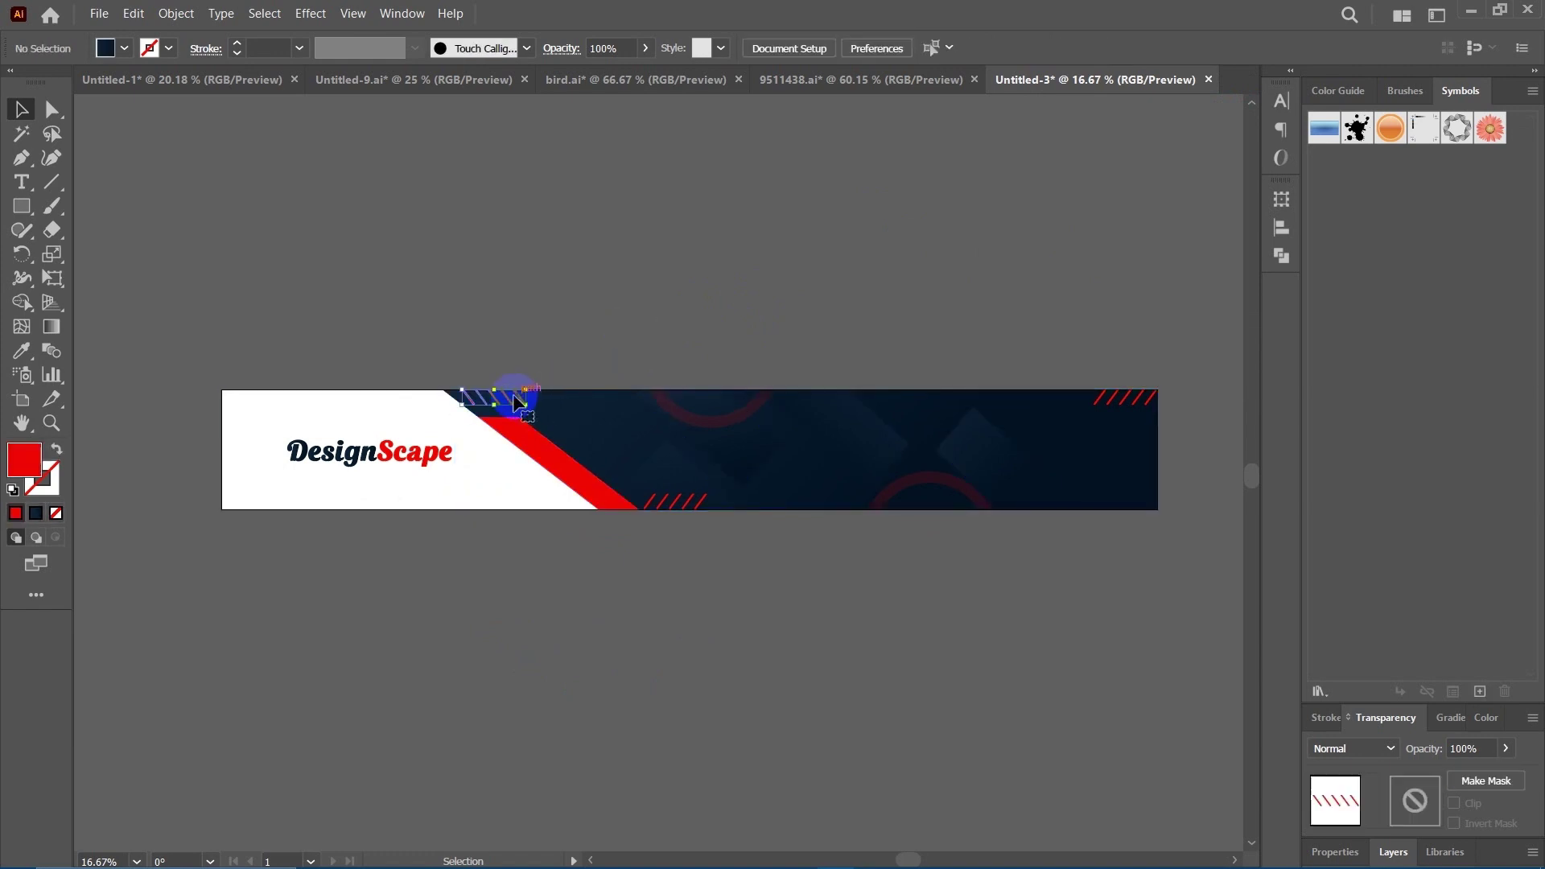
click(1288, 98)
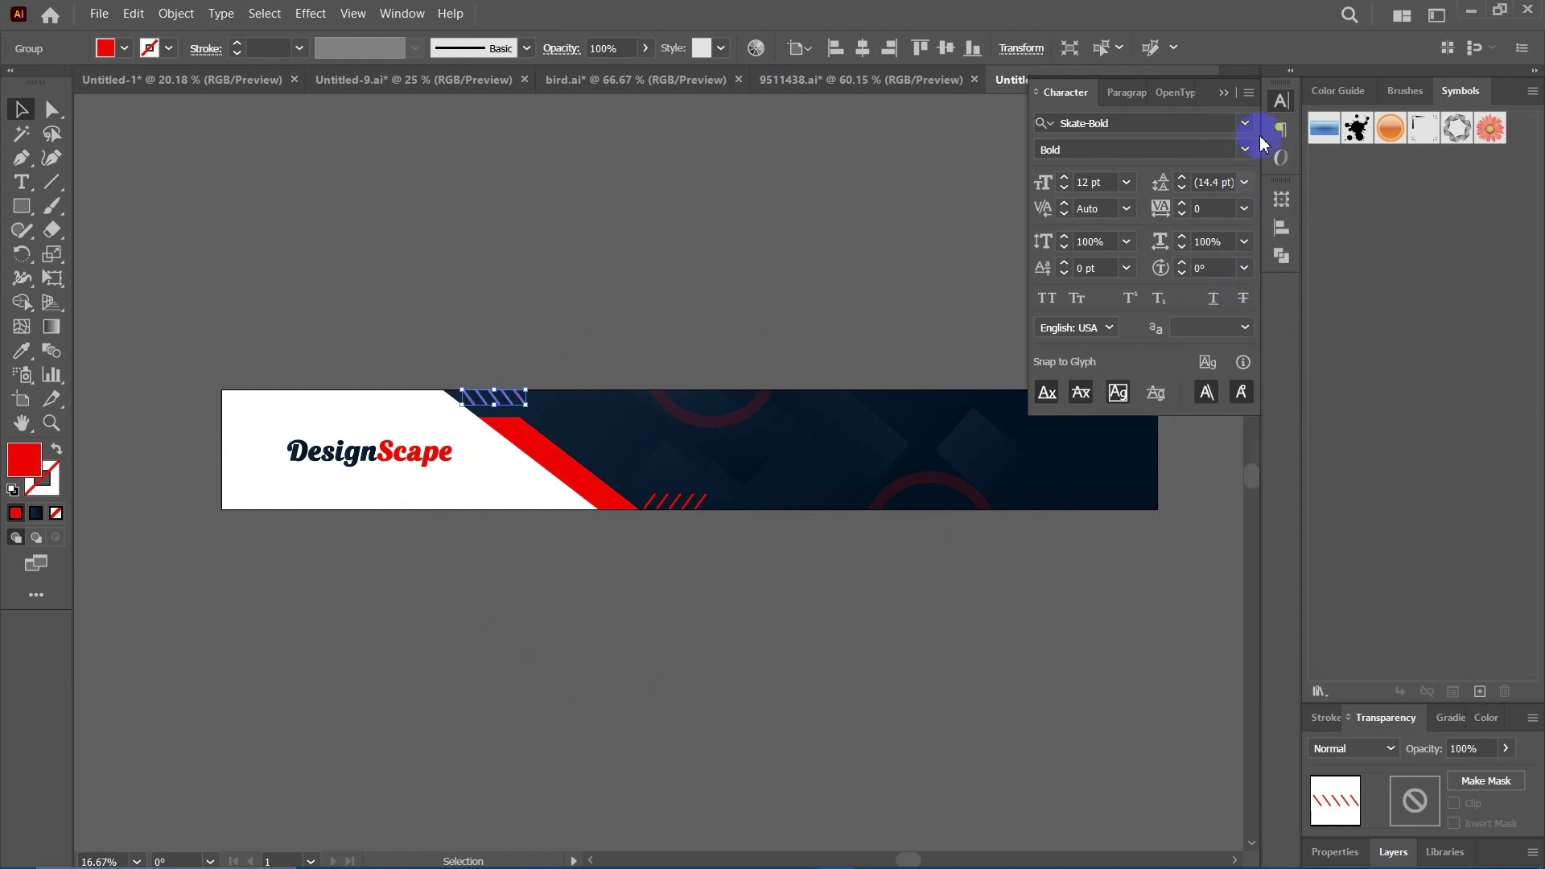
click(1280, 102)
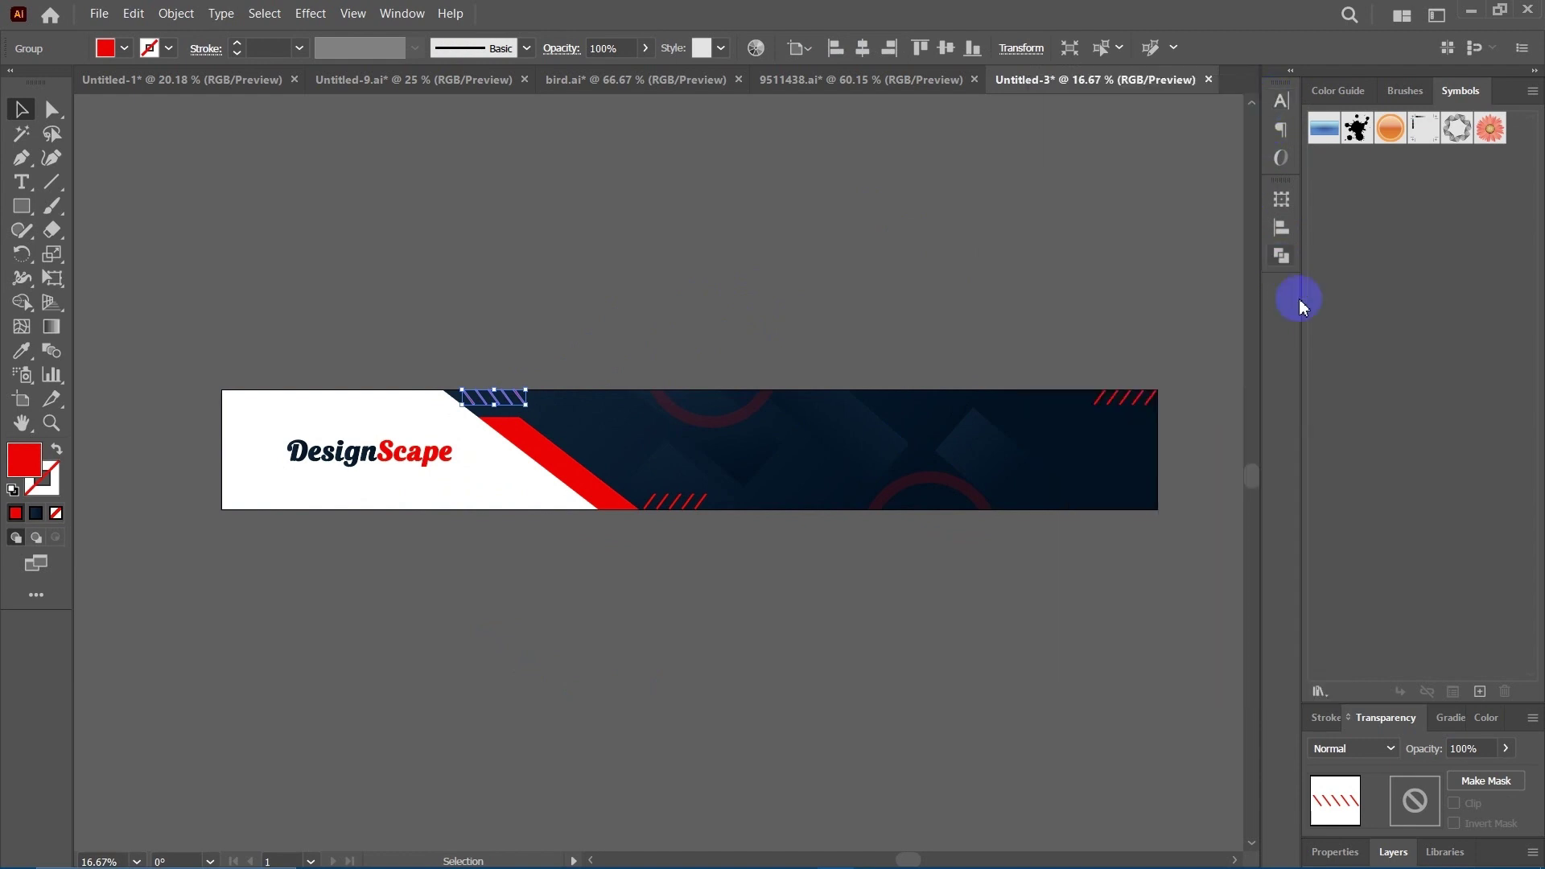
click(827, 661)
scroll(828, 660, right, 3)
scroll(829, 644, left, 2)
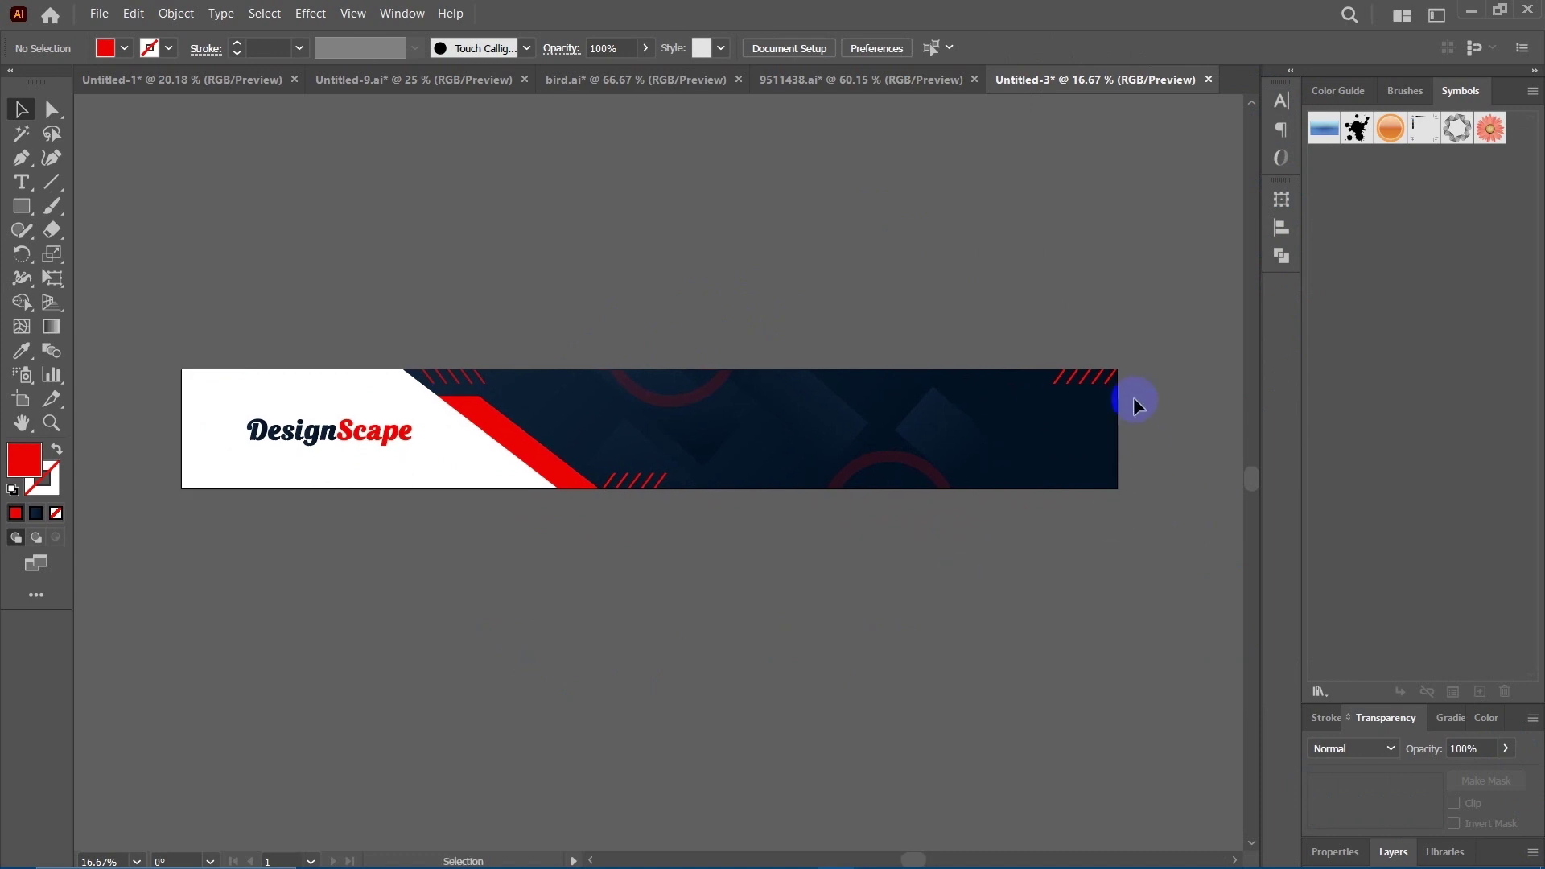
click(1110, 380)
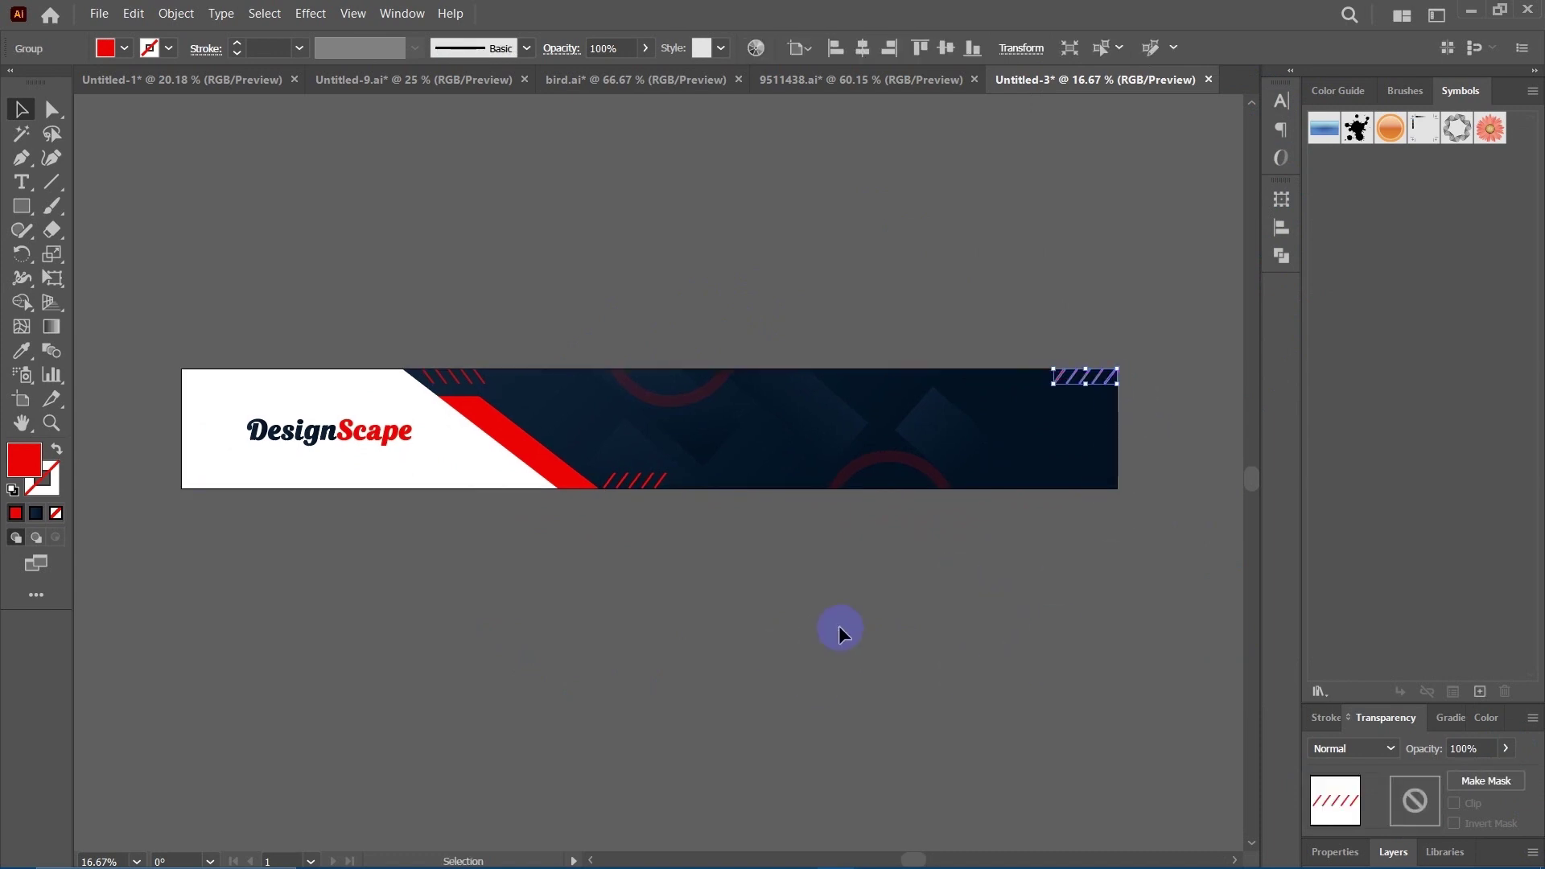
click(1506, 749)
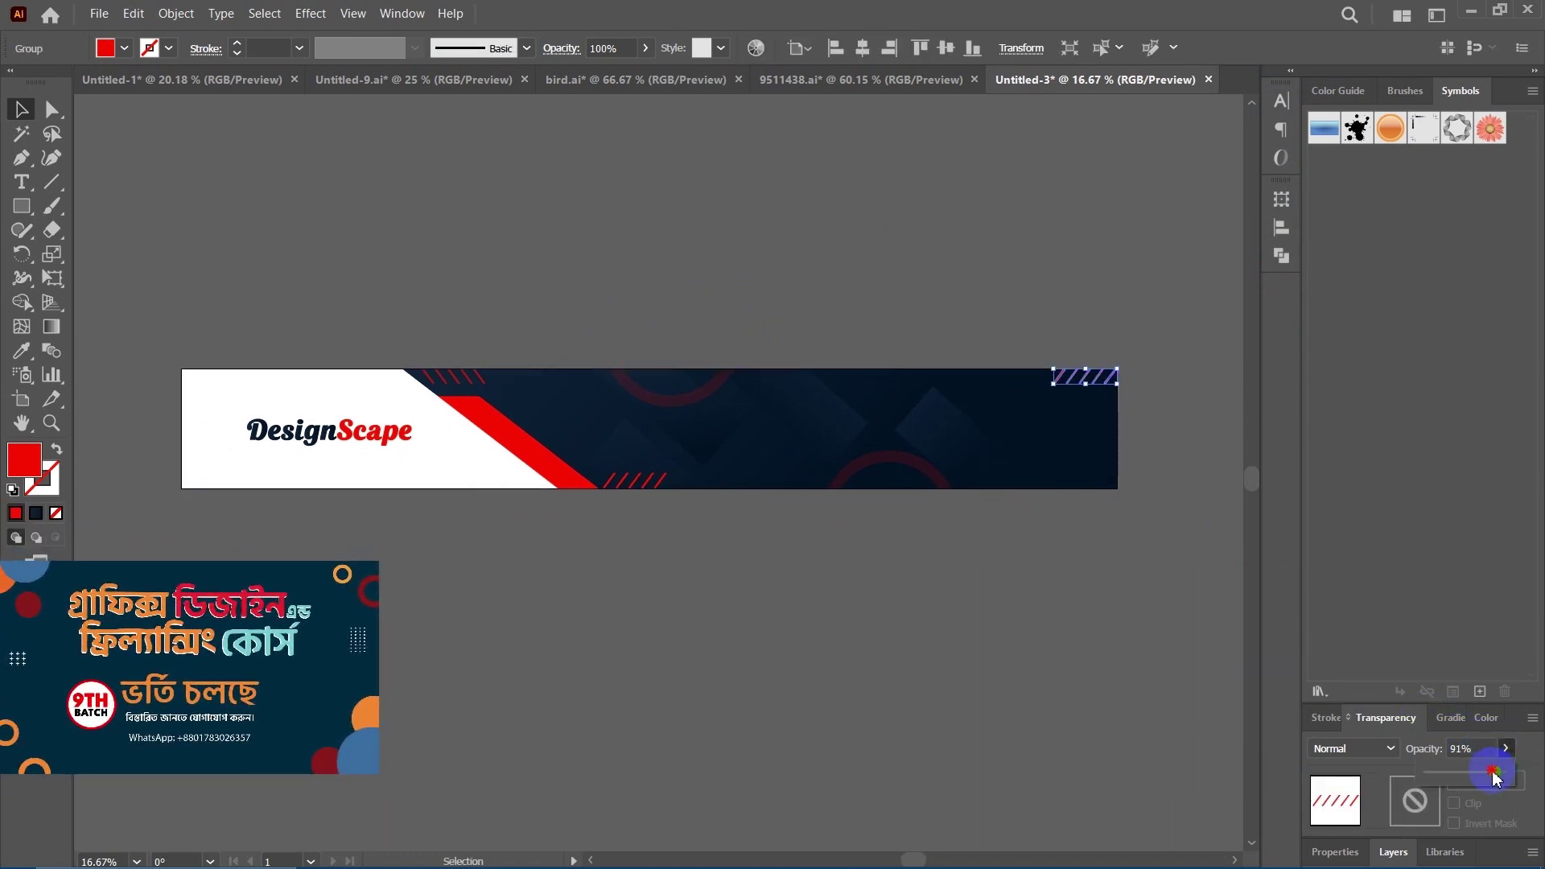
click(1063, 659)
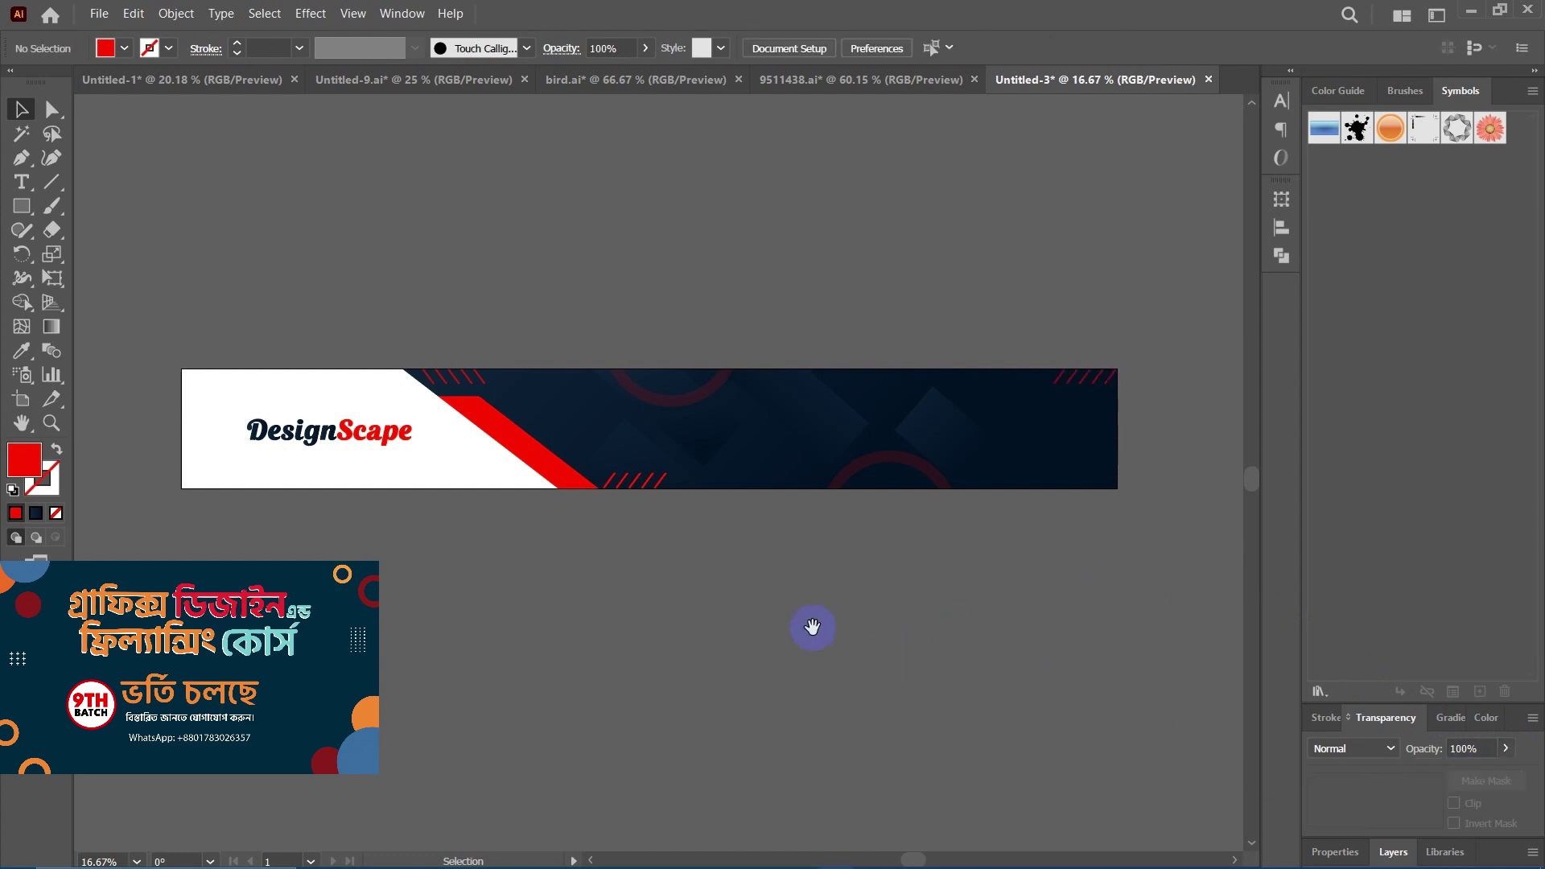
scroll(821, 622, left, 1)
click(670, 482)
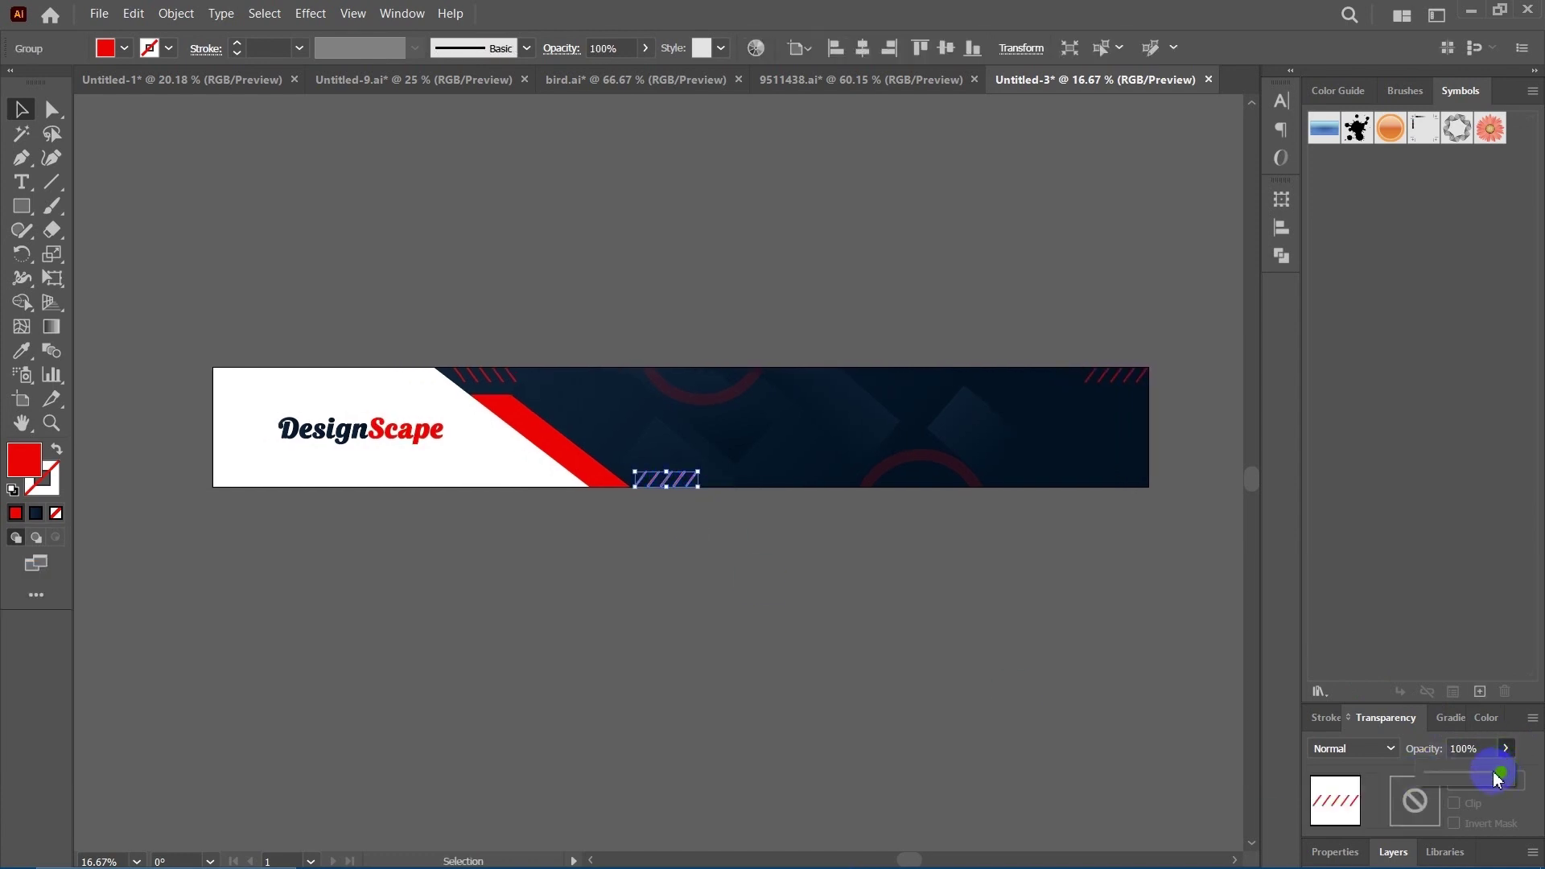
click(906, 637)
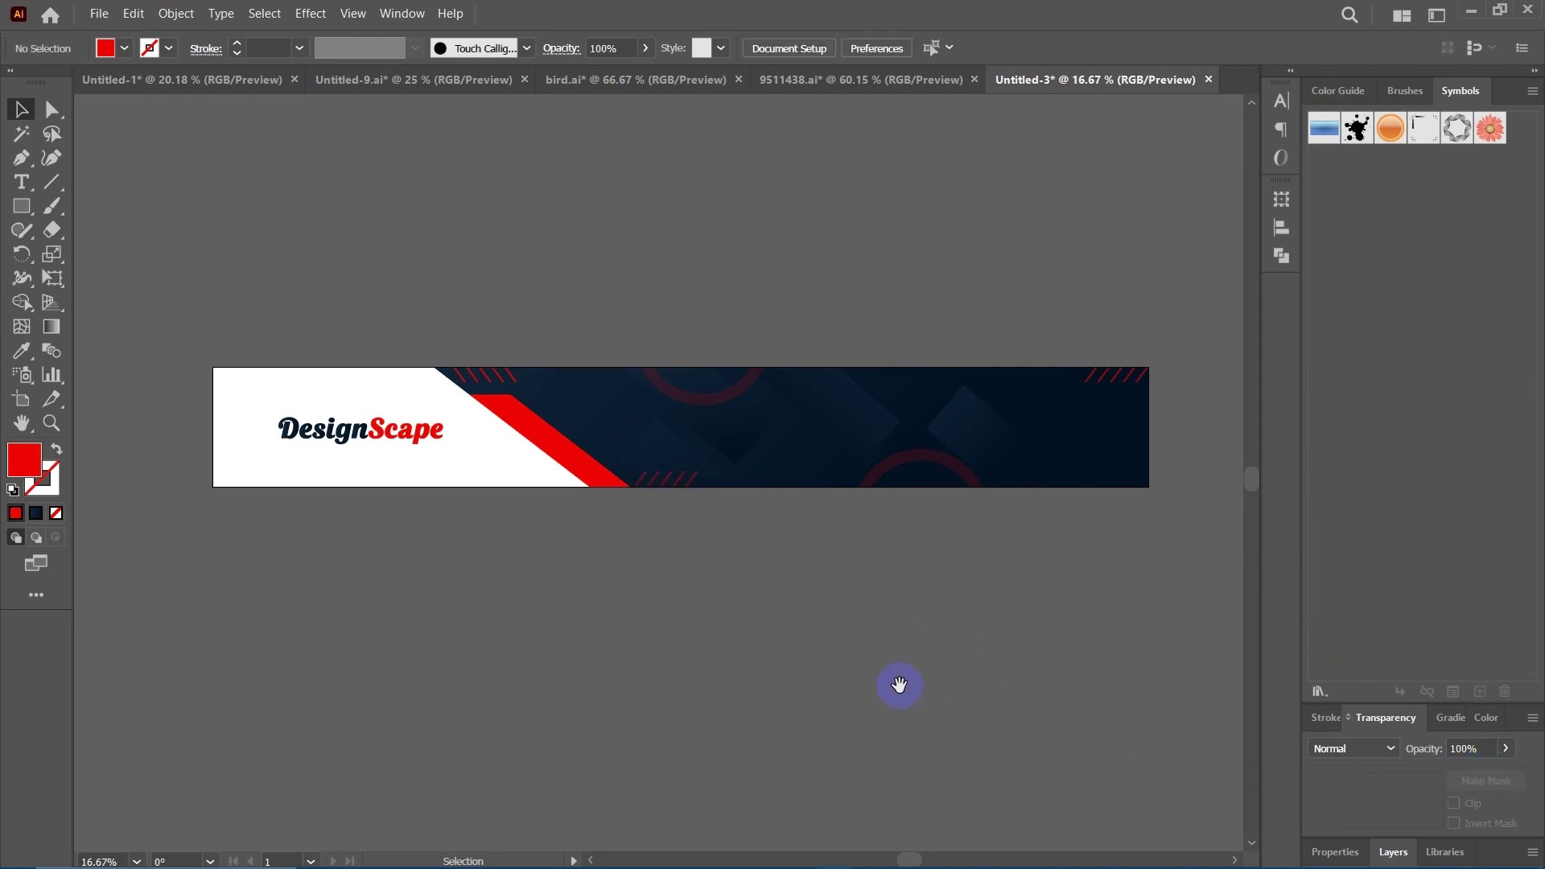
scroll(899, 684, down, 1)
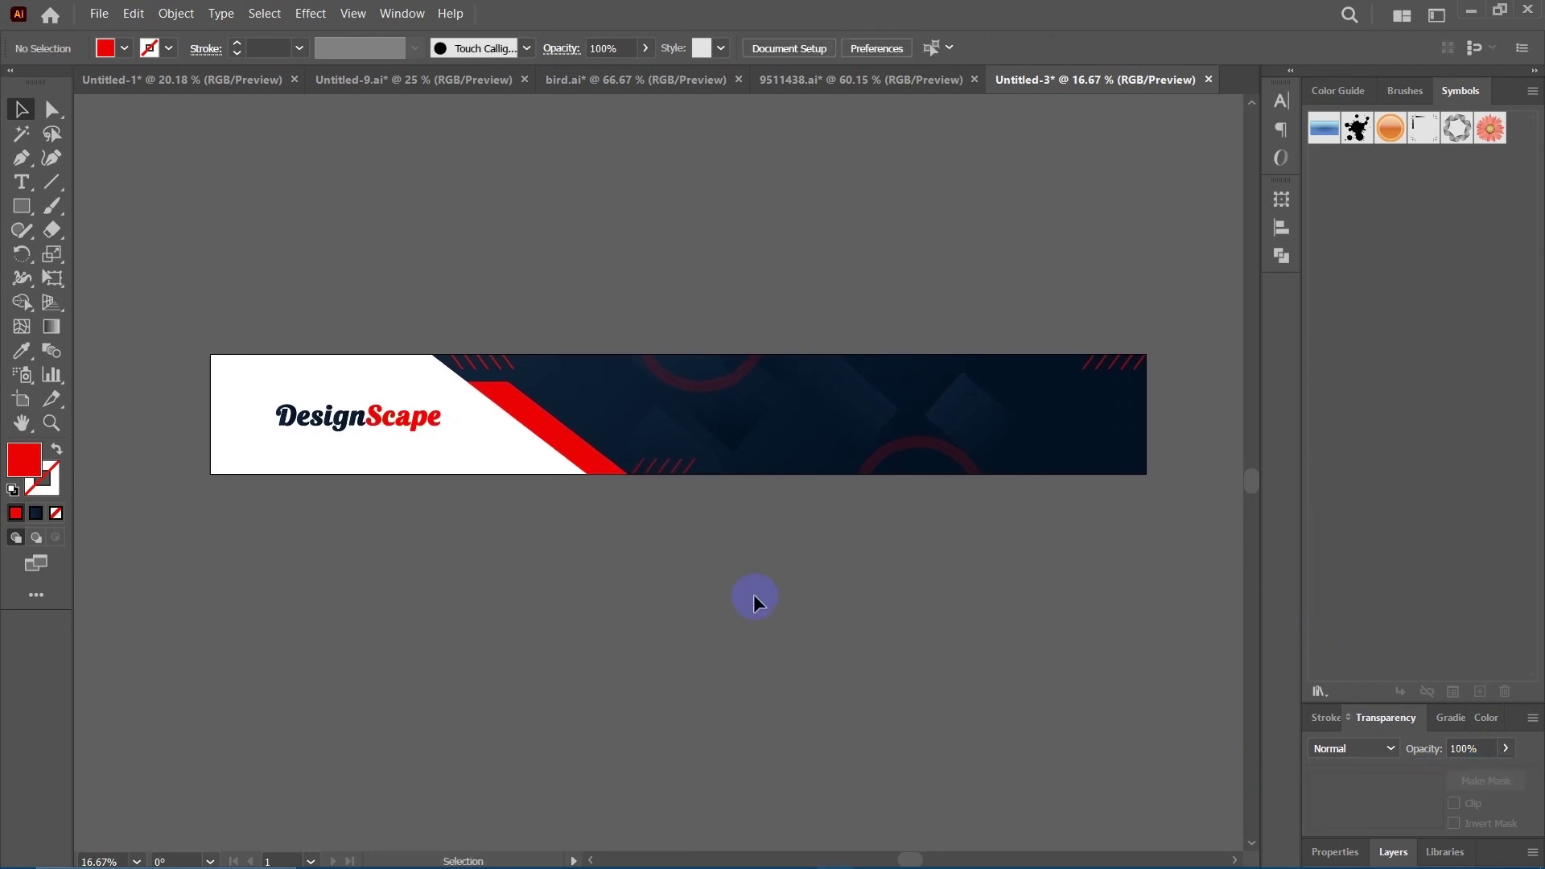
drag(303, 280, 348, 285)
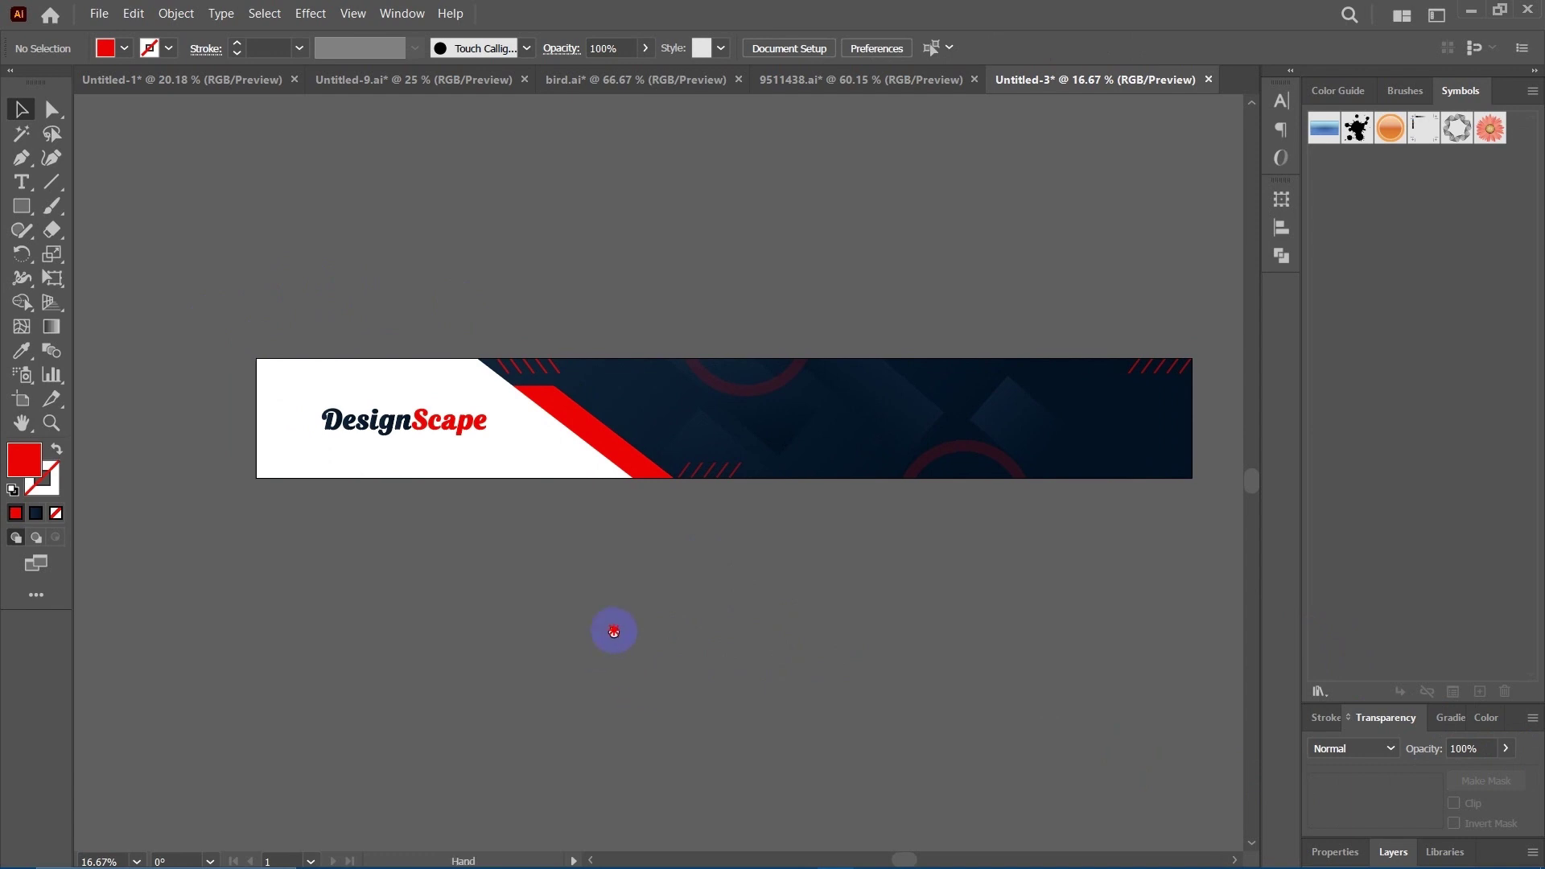
drag(613, 631, 687, 627)
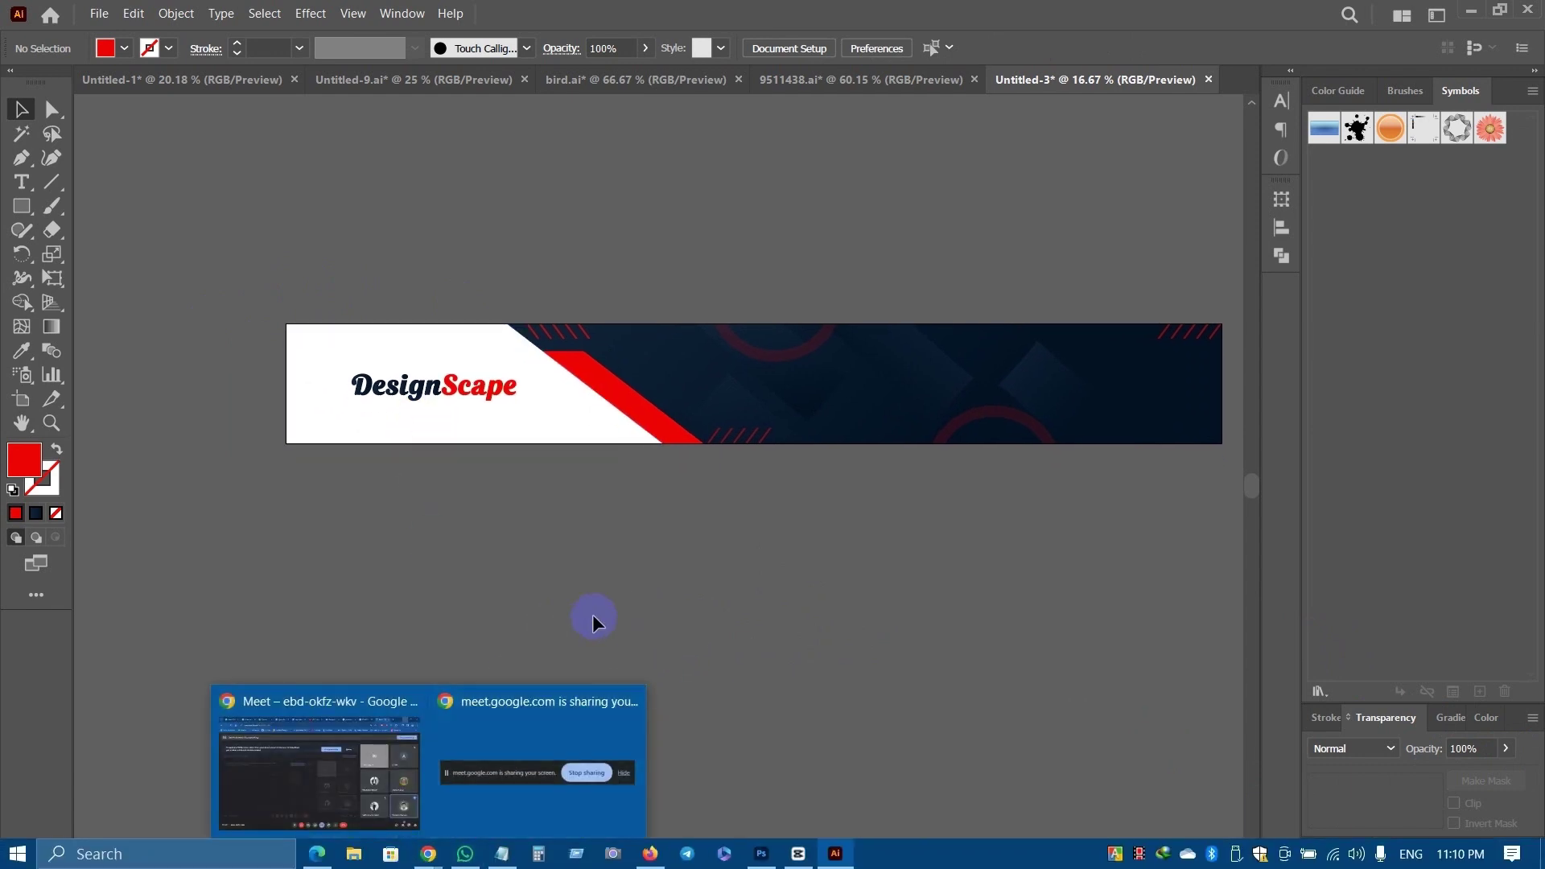
scroll(662, 621, right, 2)
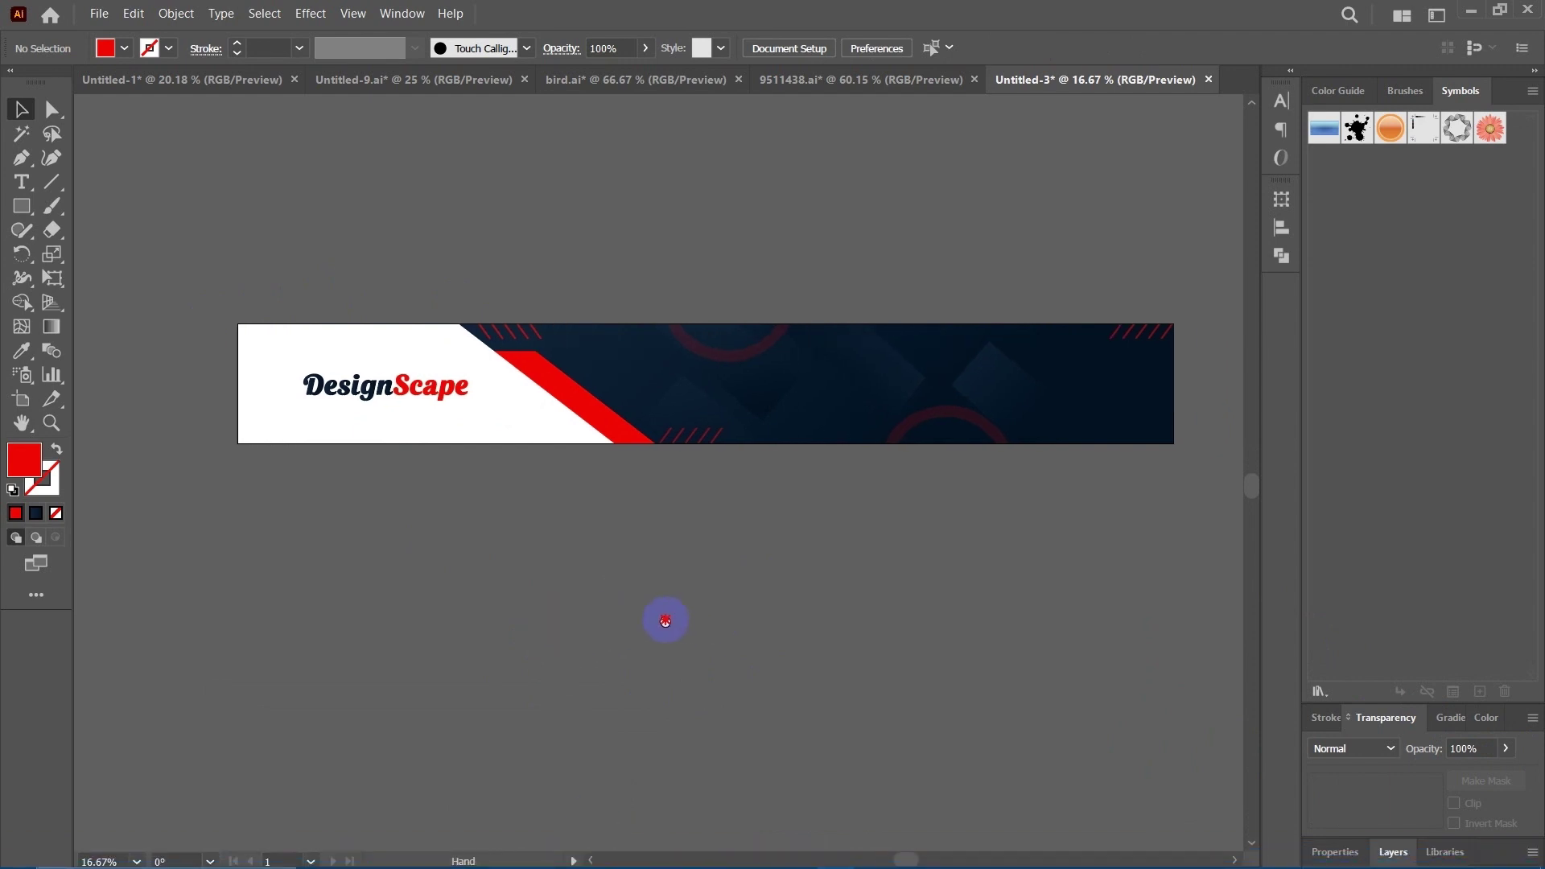
scroll(623, 651, up, 2)
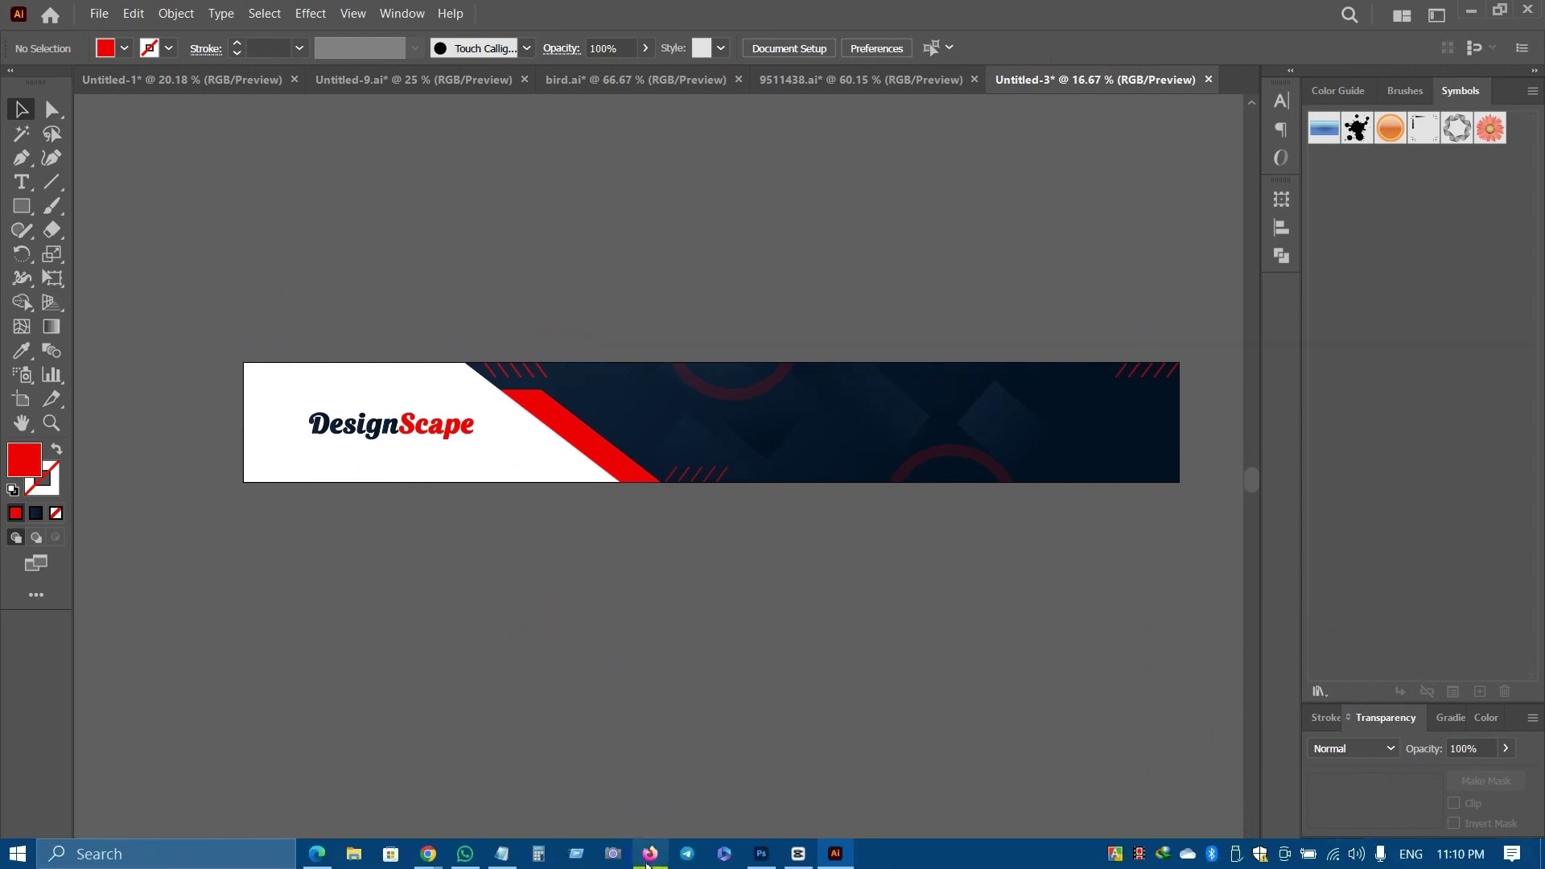
click(464, 854)
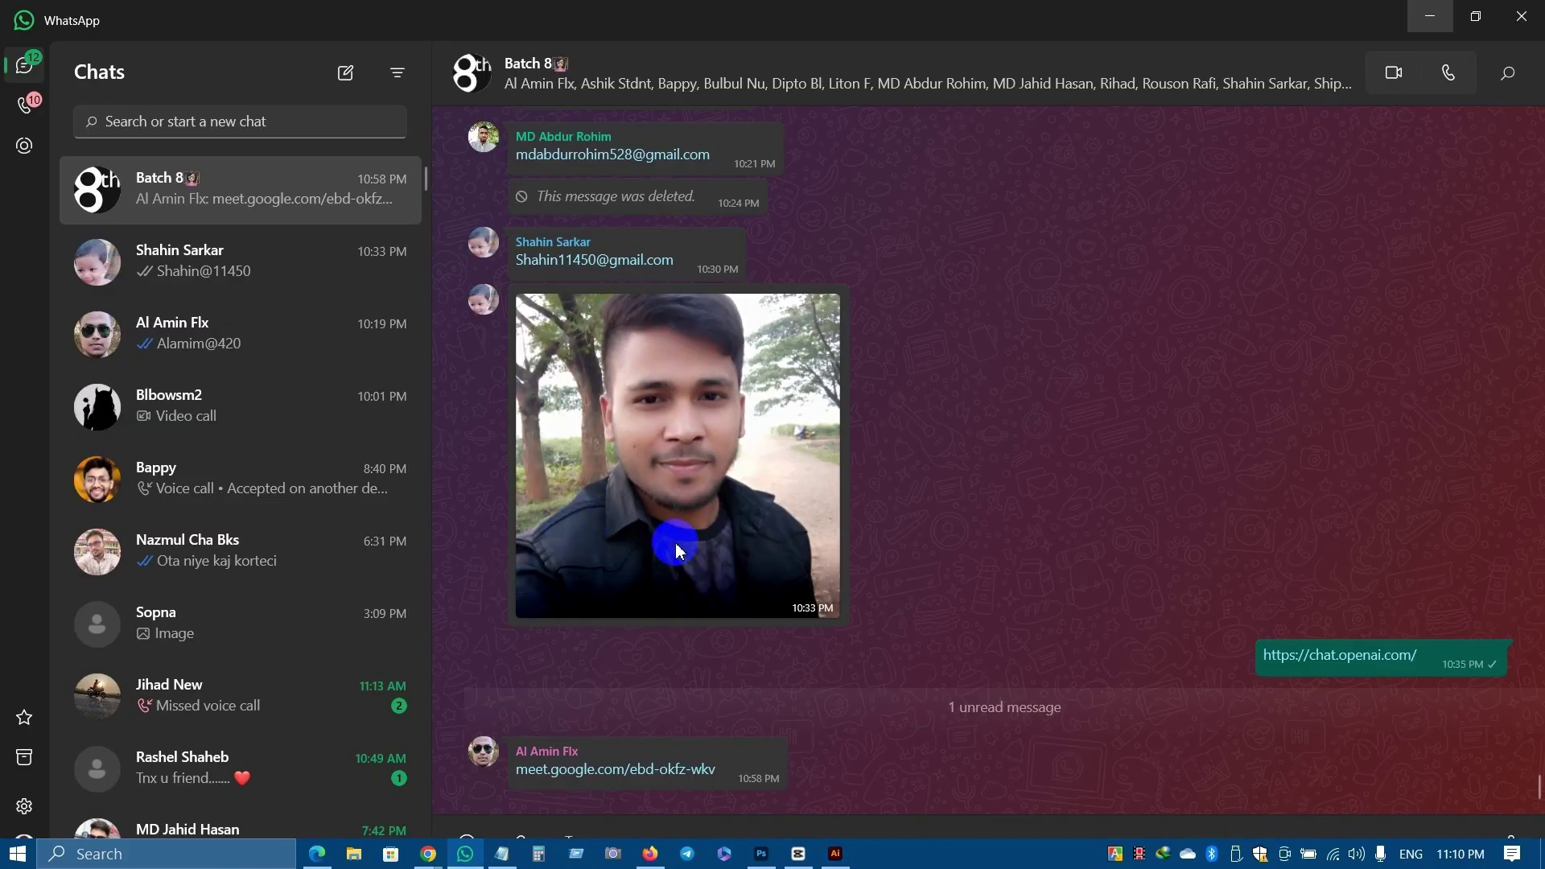
click(1429, 16)
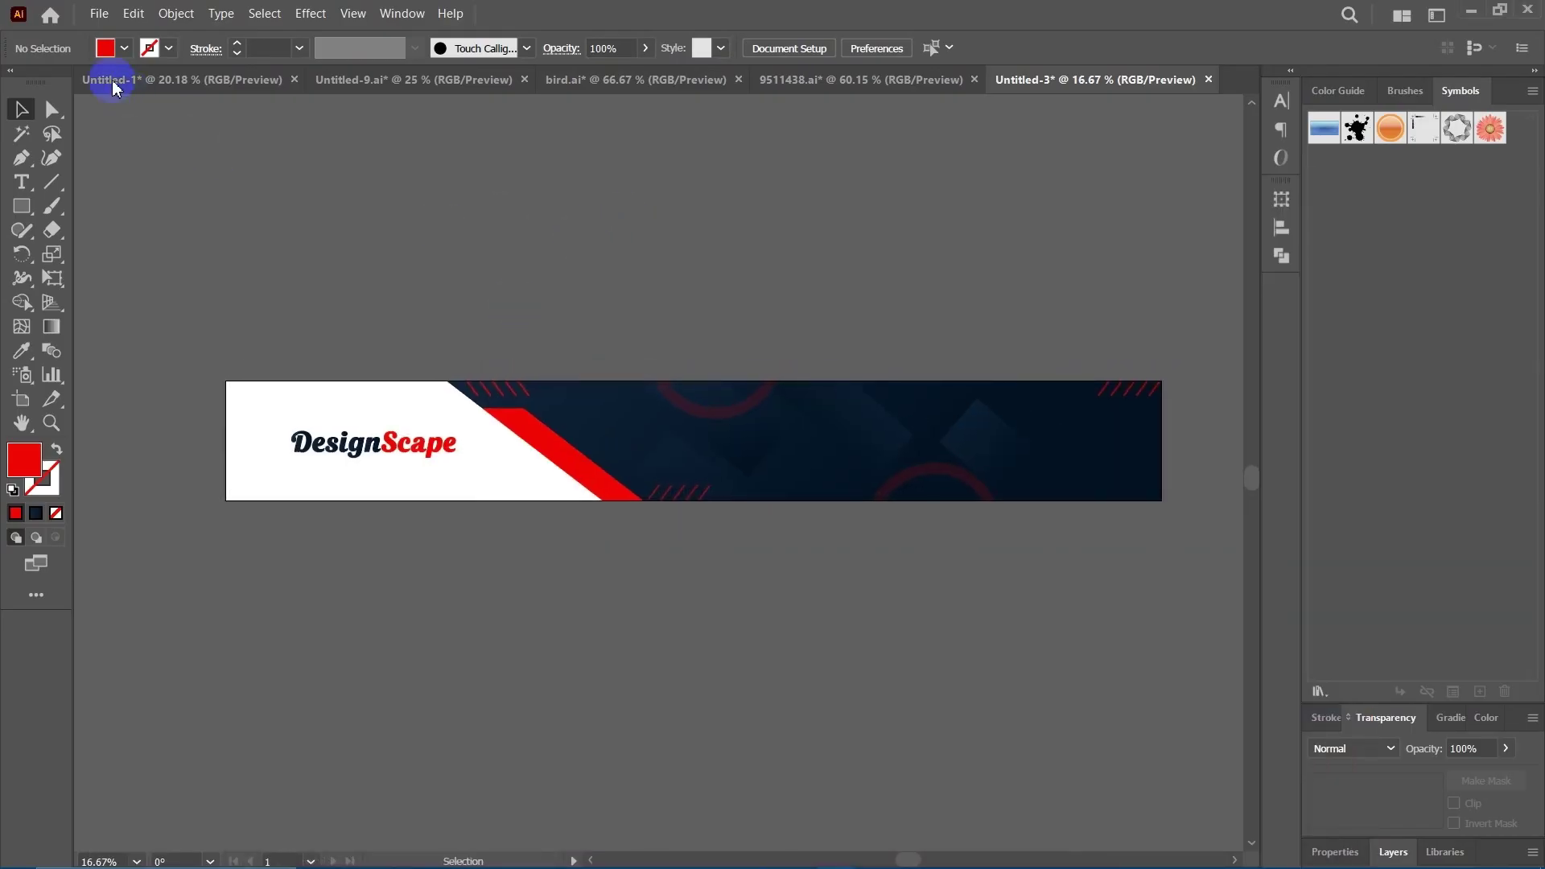
click(99, 14)
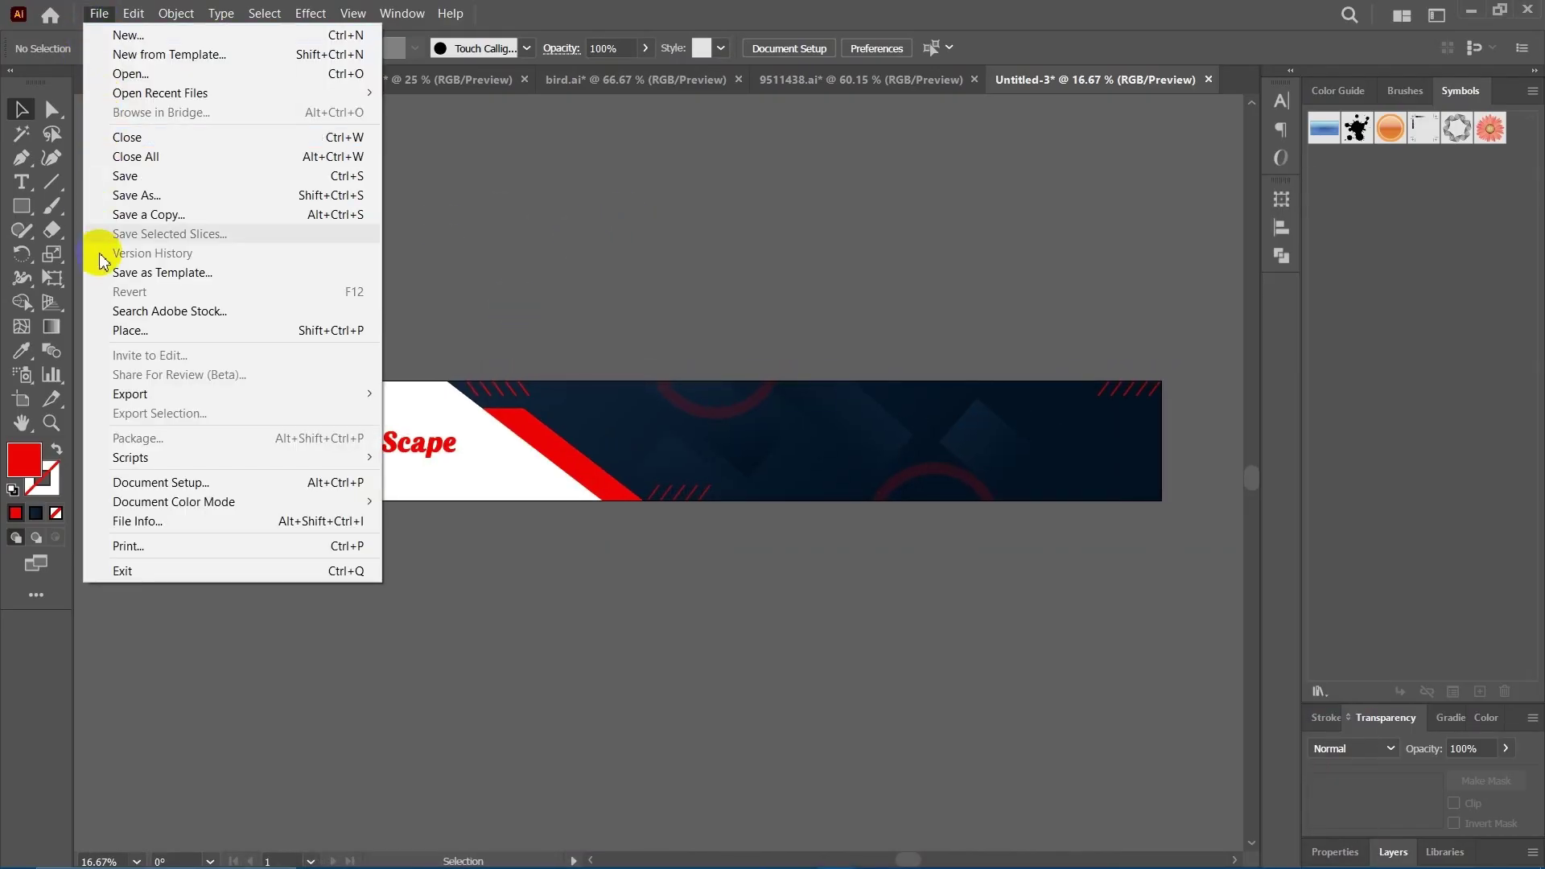
click(149, 332)
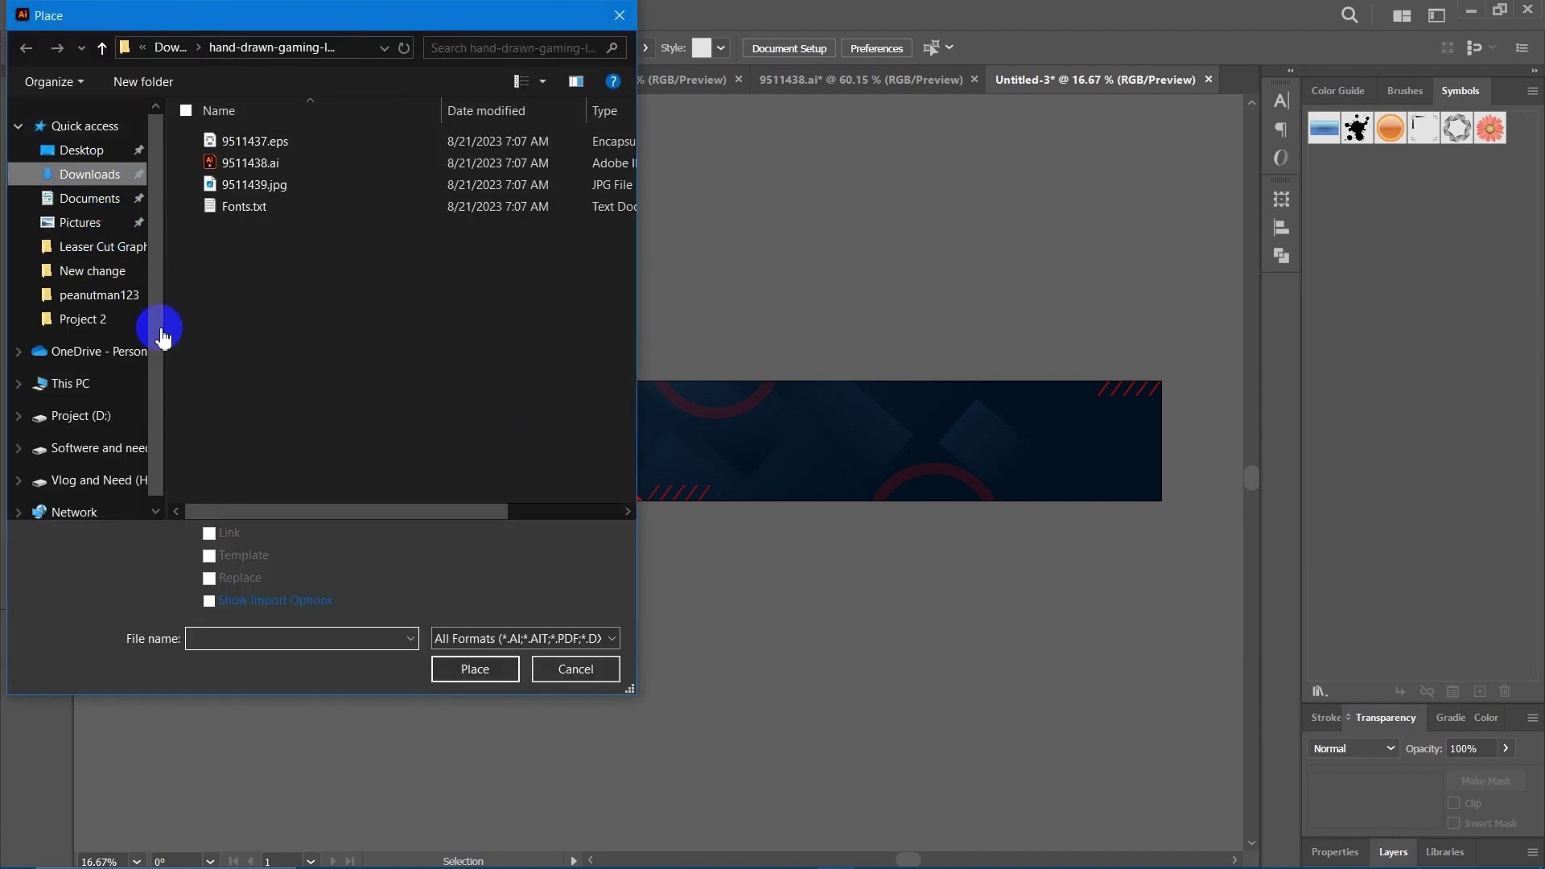
click(113, 174)
click(219, 186)
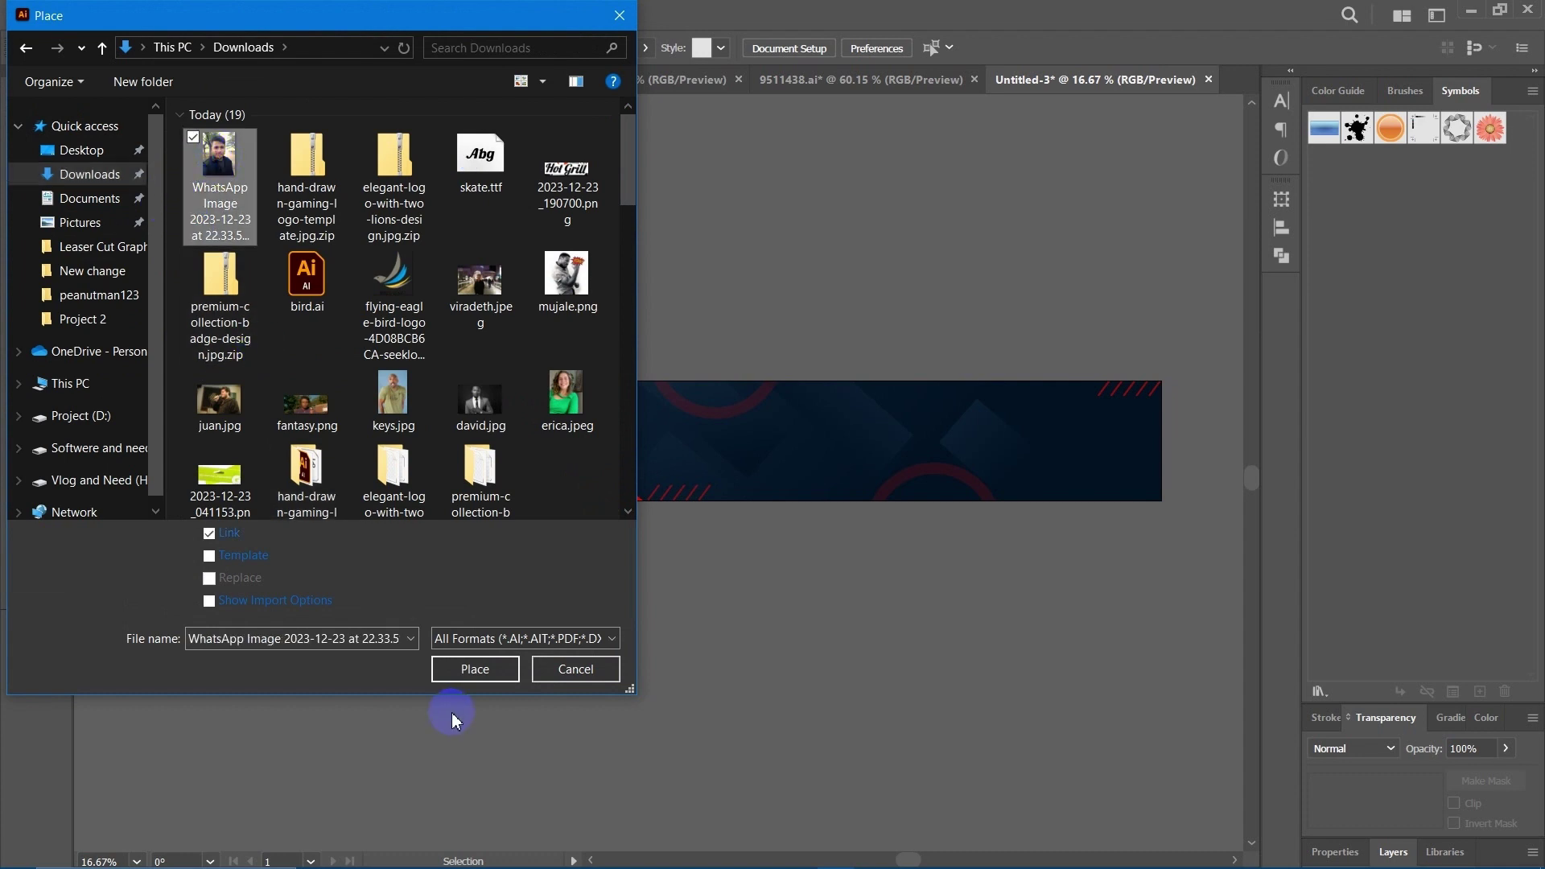
click(462, 669)
click(241, 386)
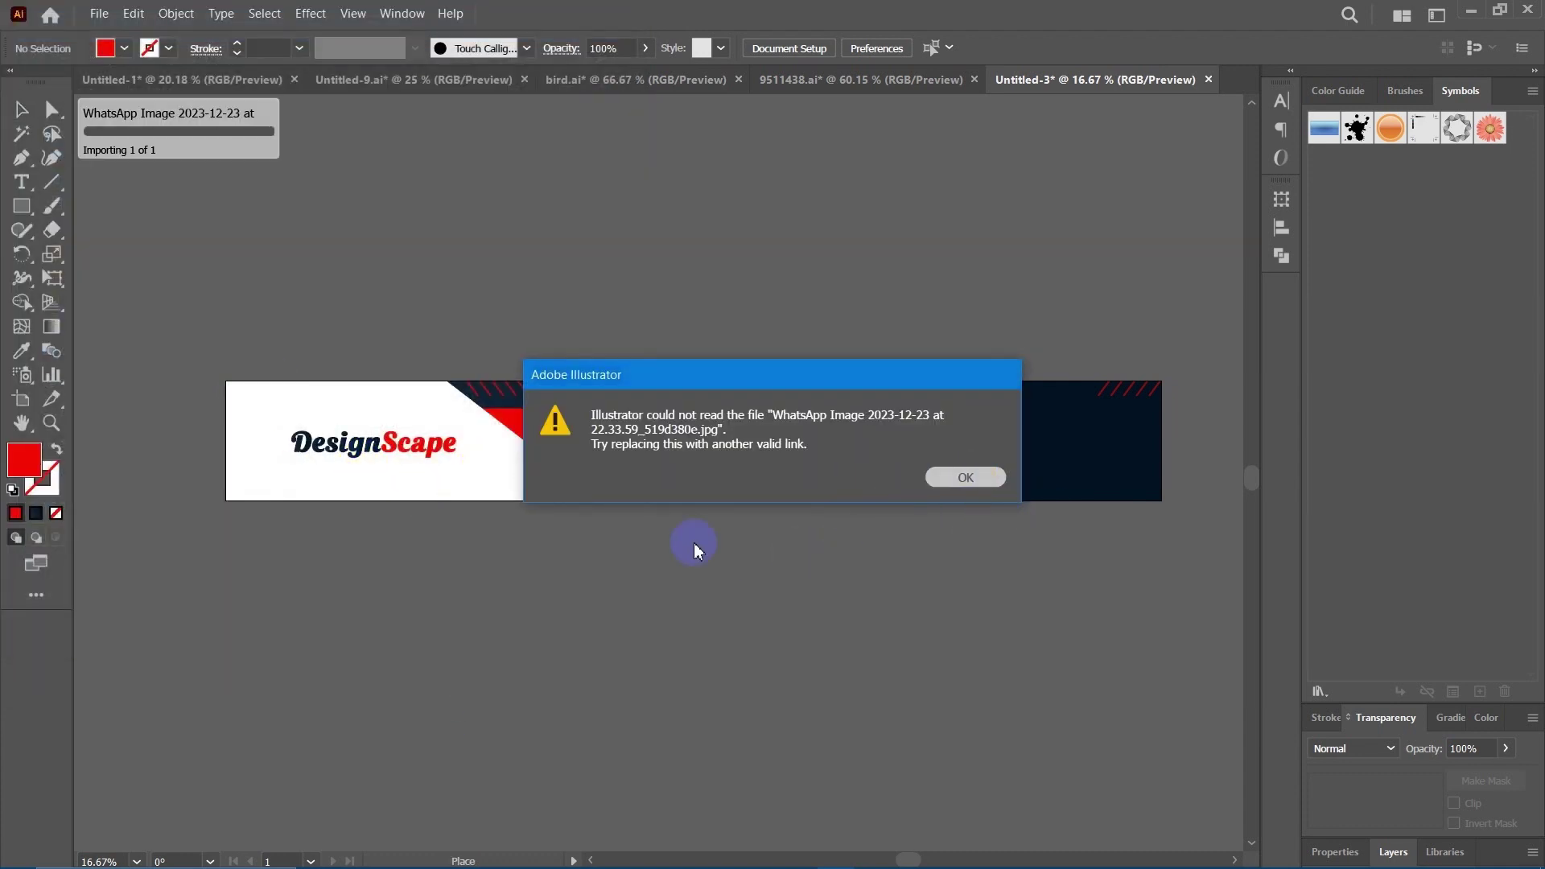
key(Return)
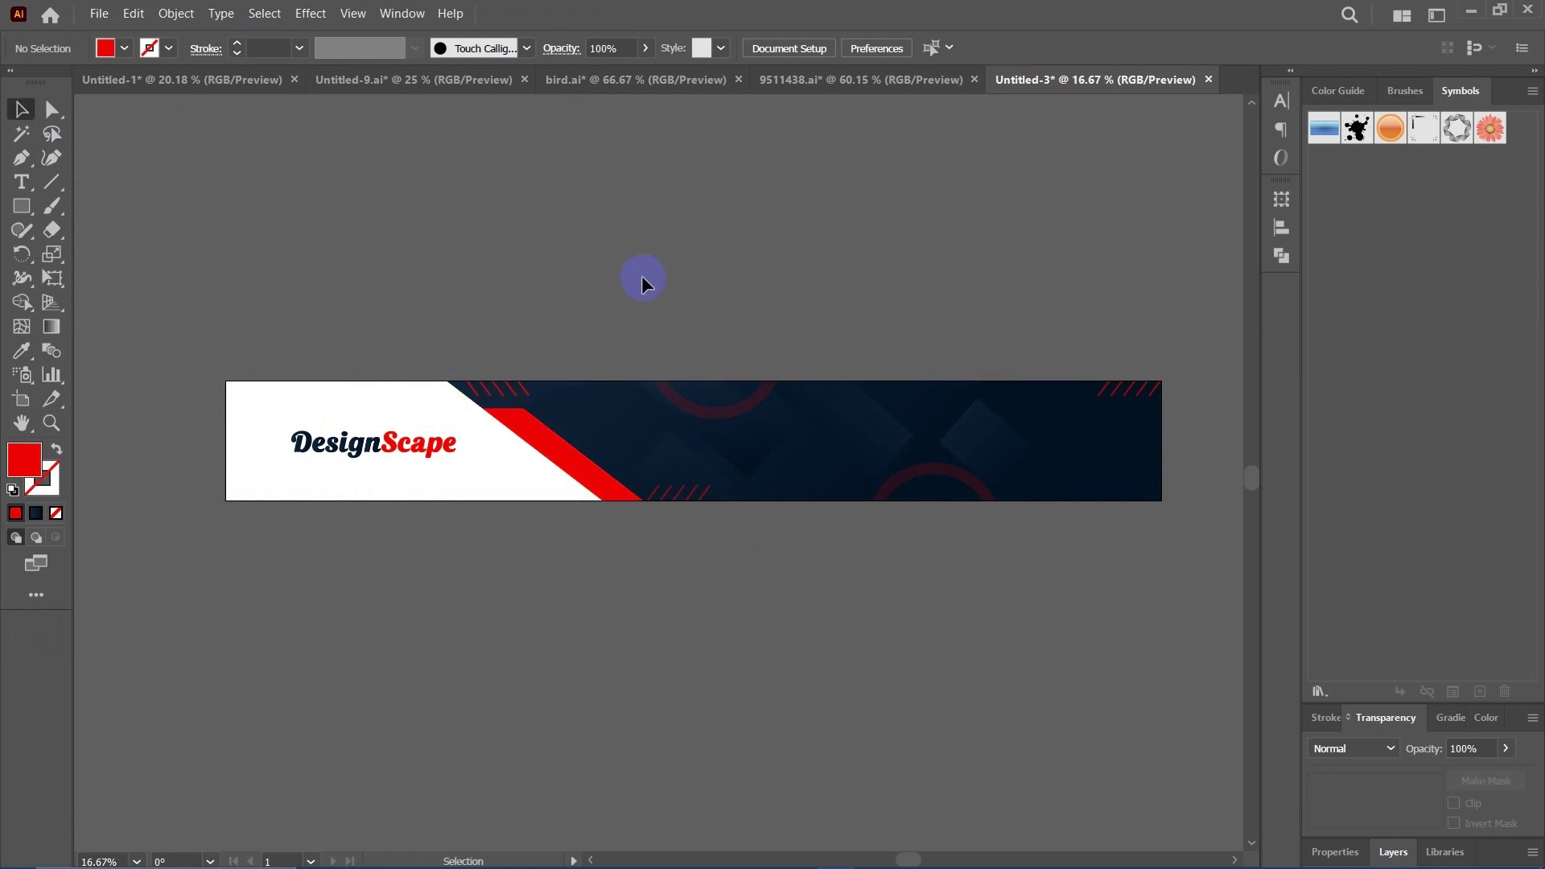
key(space)
drag(682, 246, 641, 252)
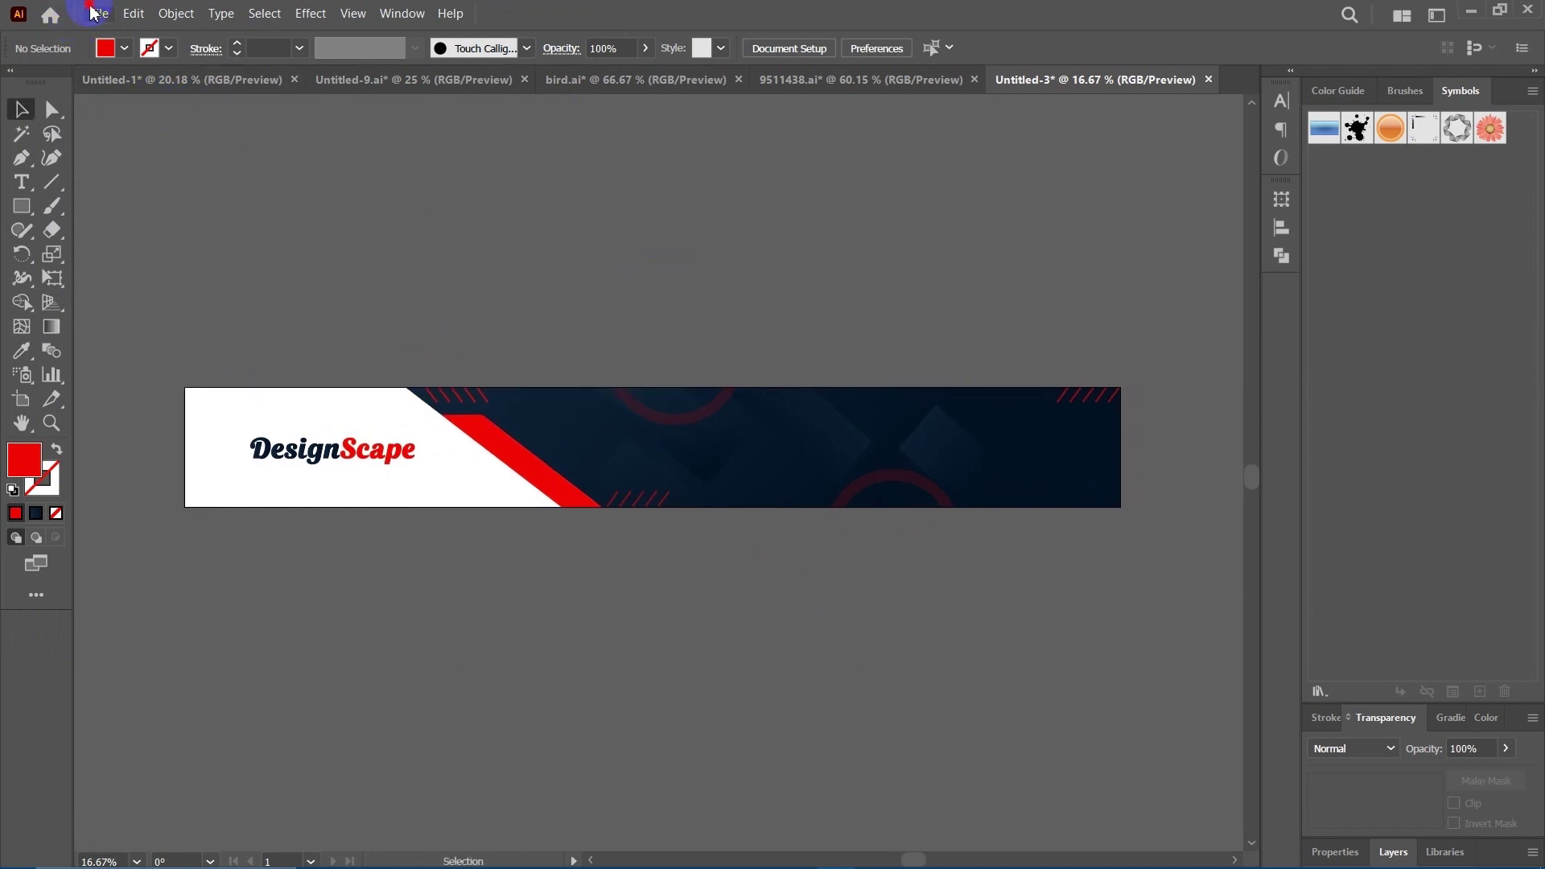
click(93, 14)
click(113, 71)
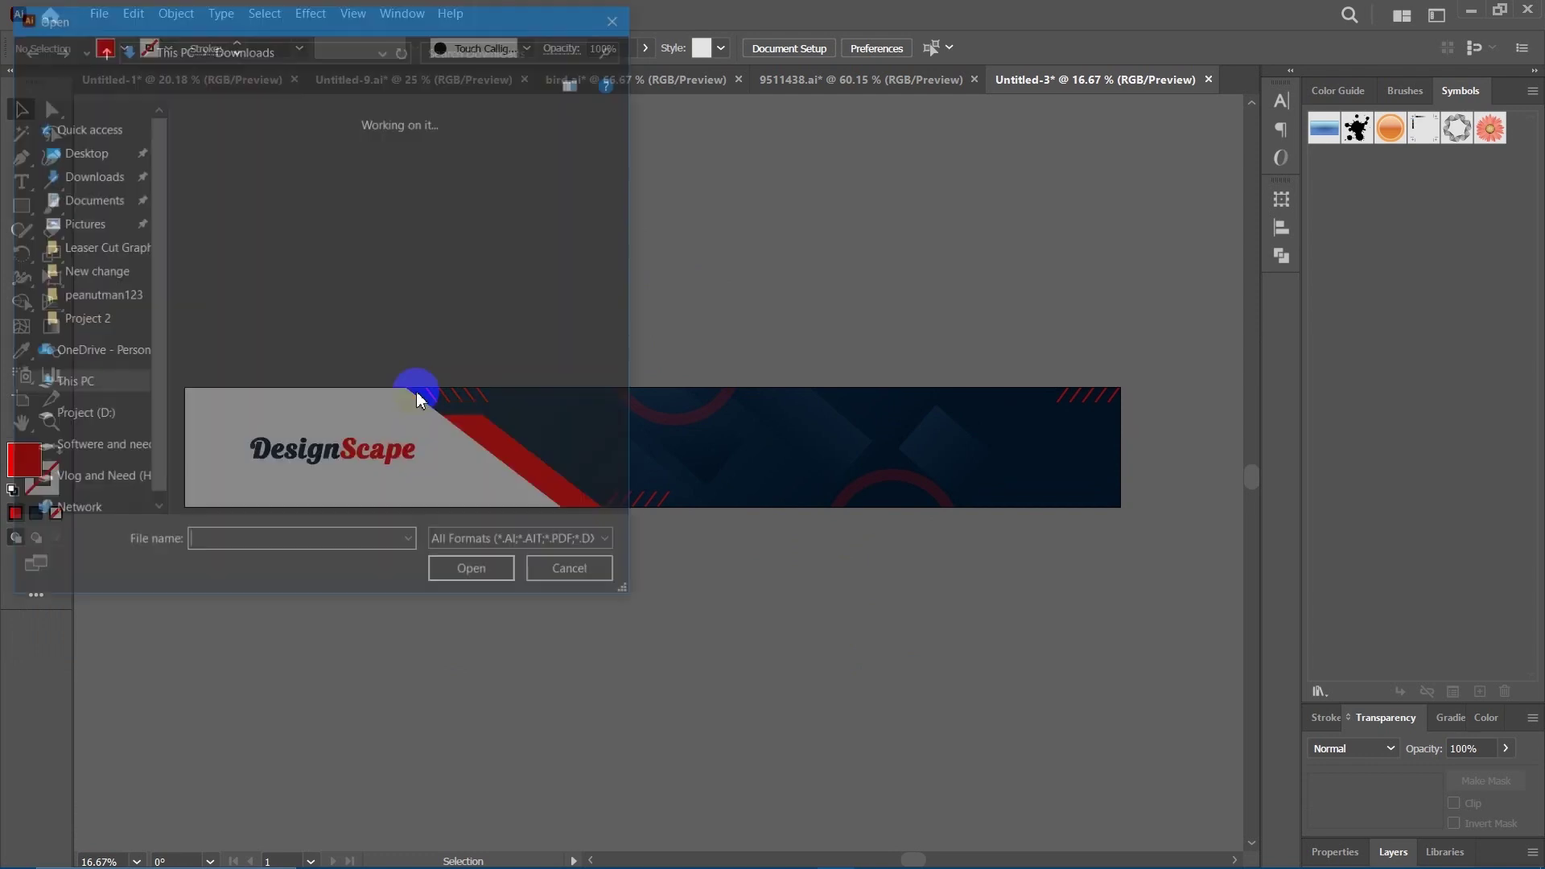
click(219, 173)
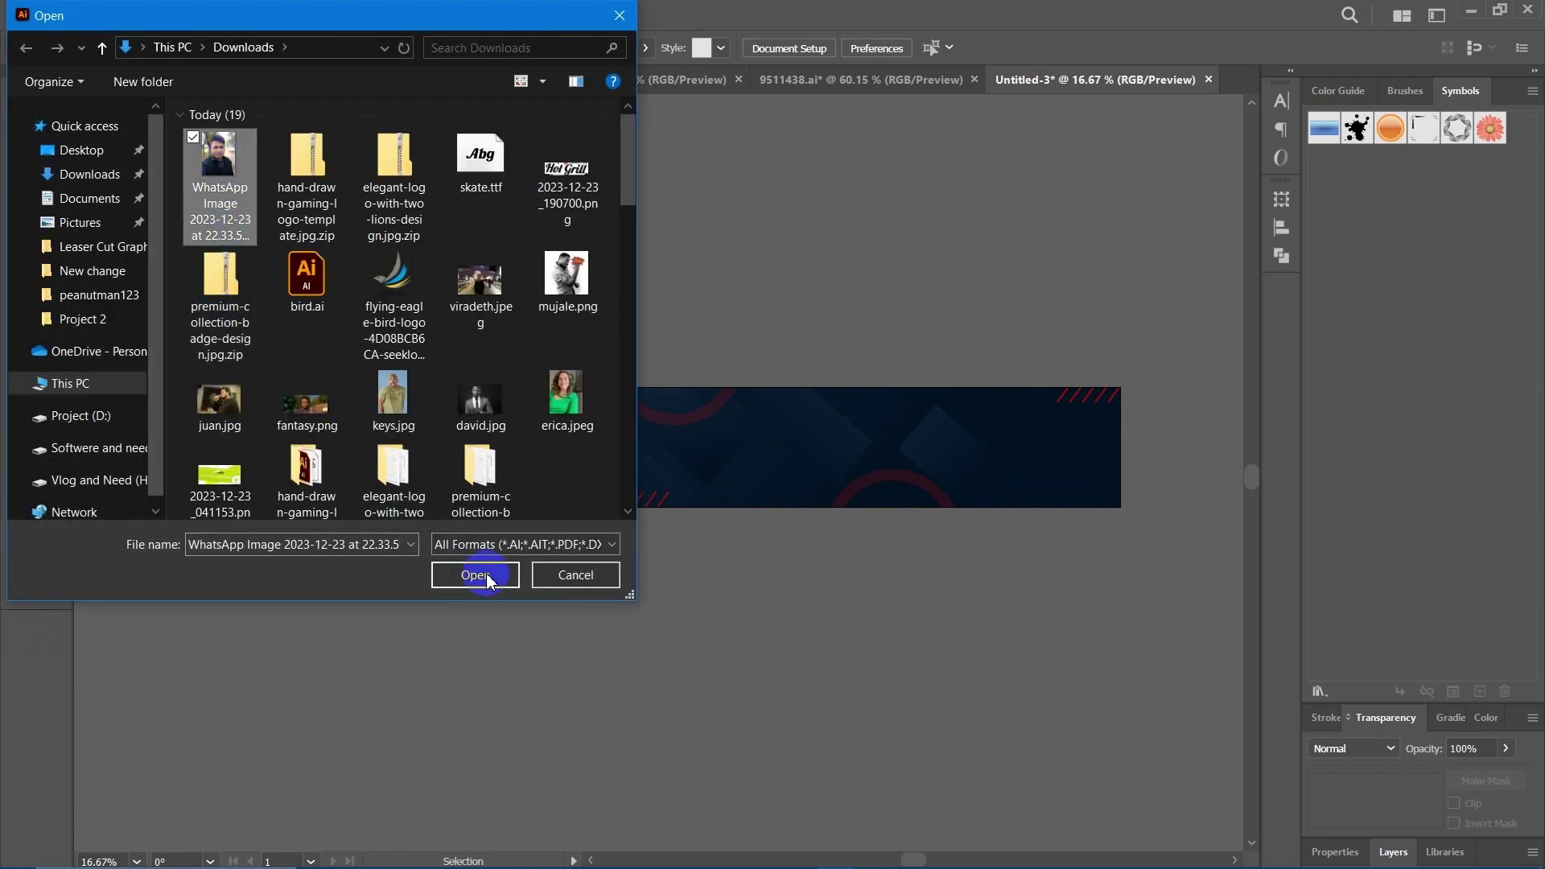
click(487, 576)
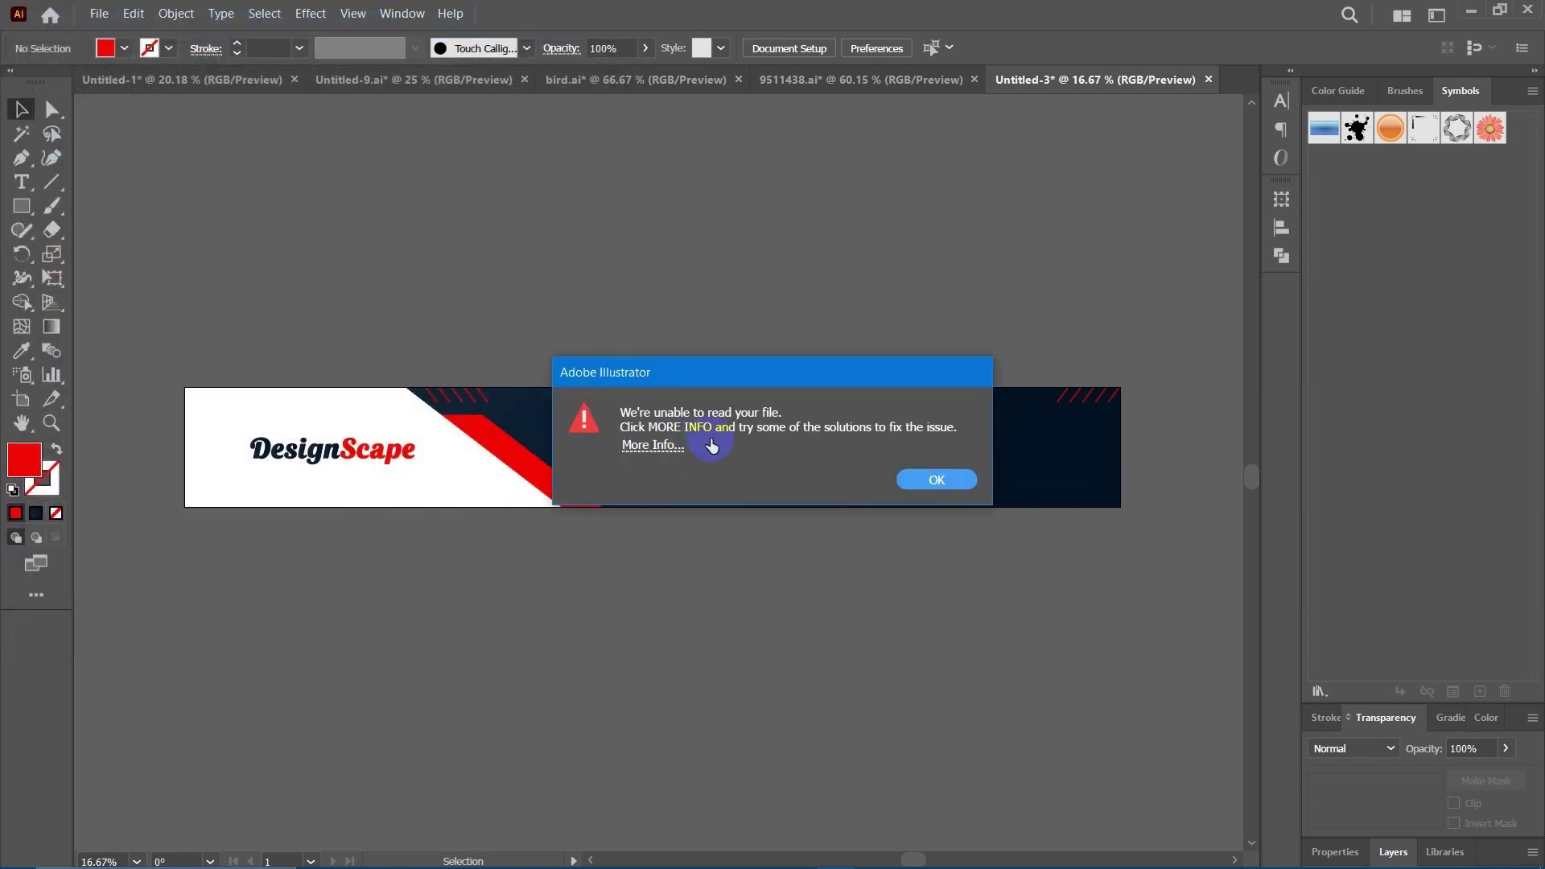
click(962, 481)
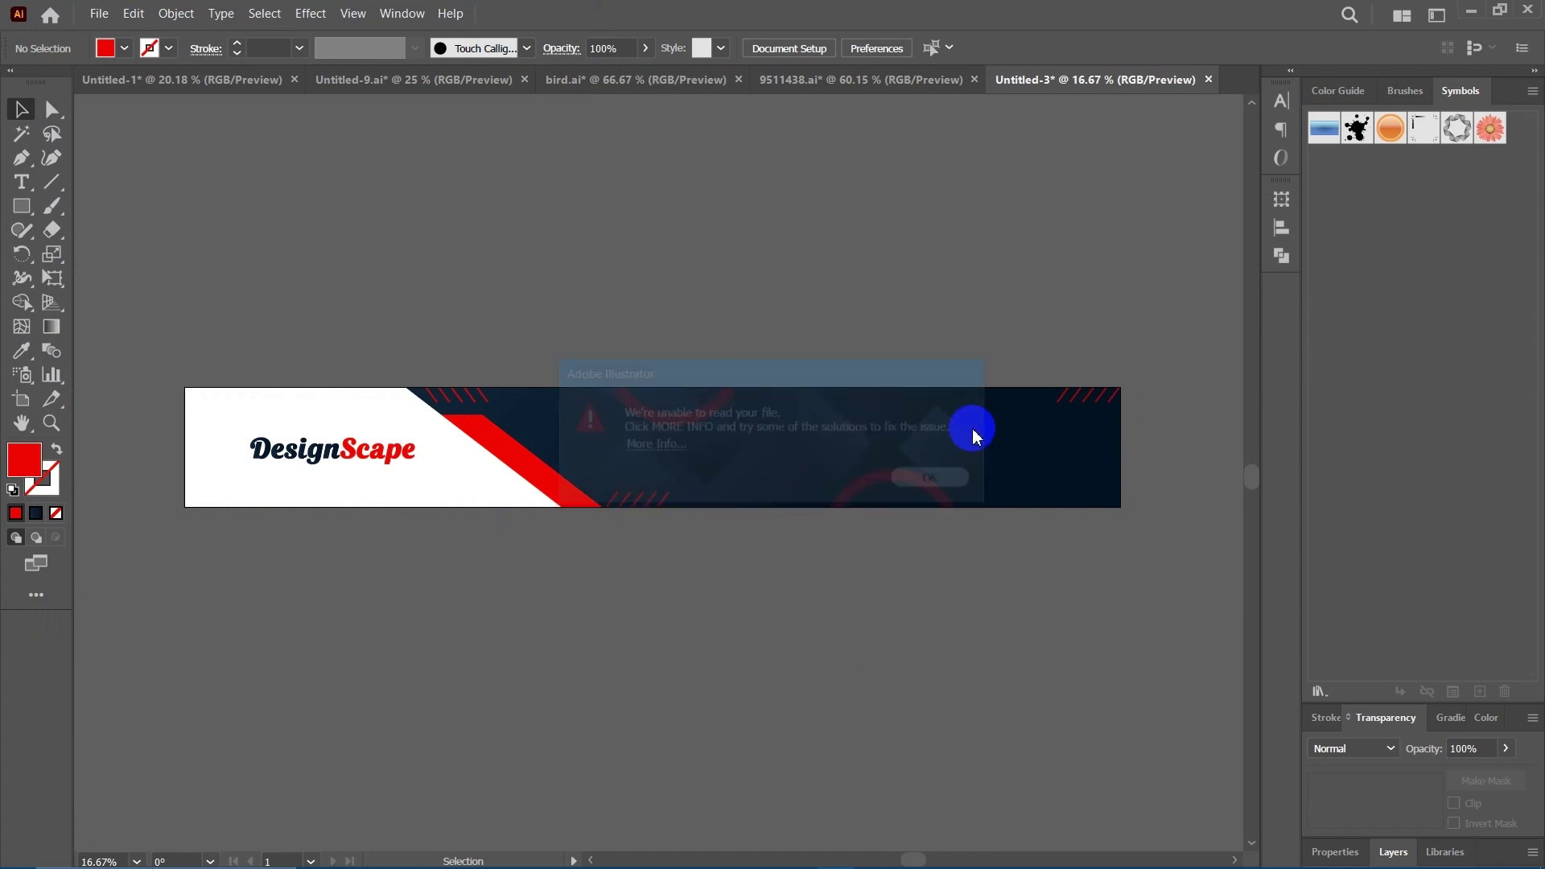
drag(945, 190, 872, 265)
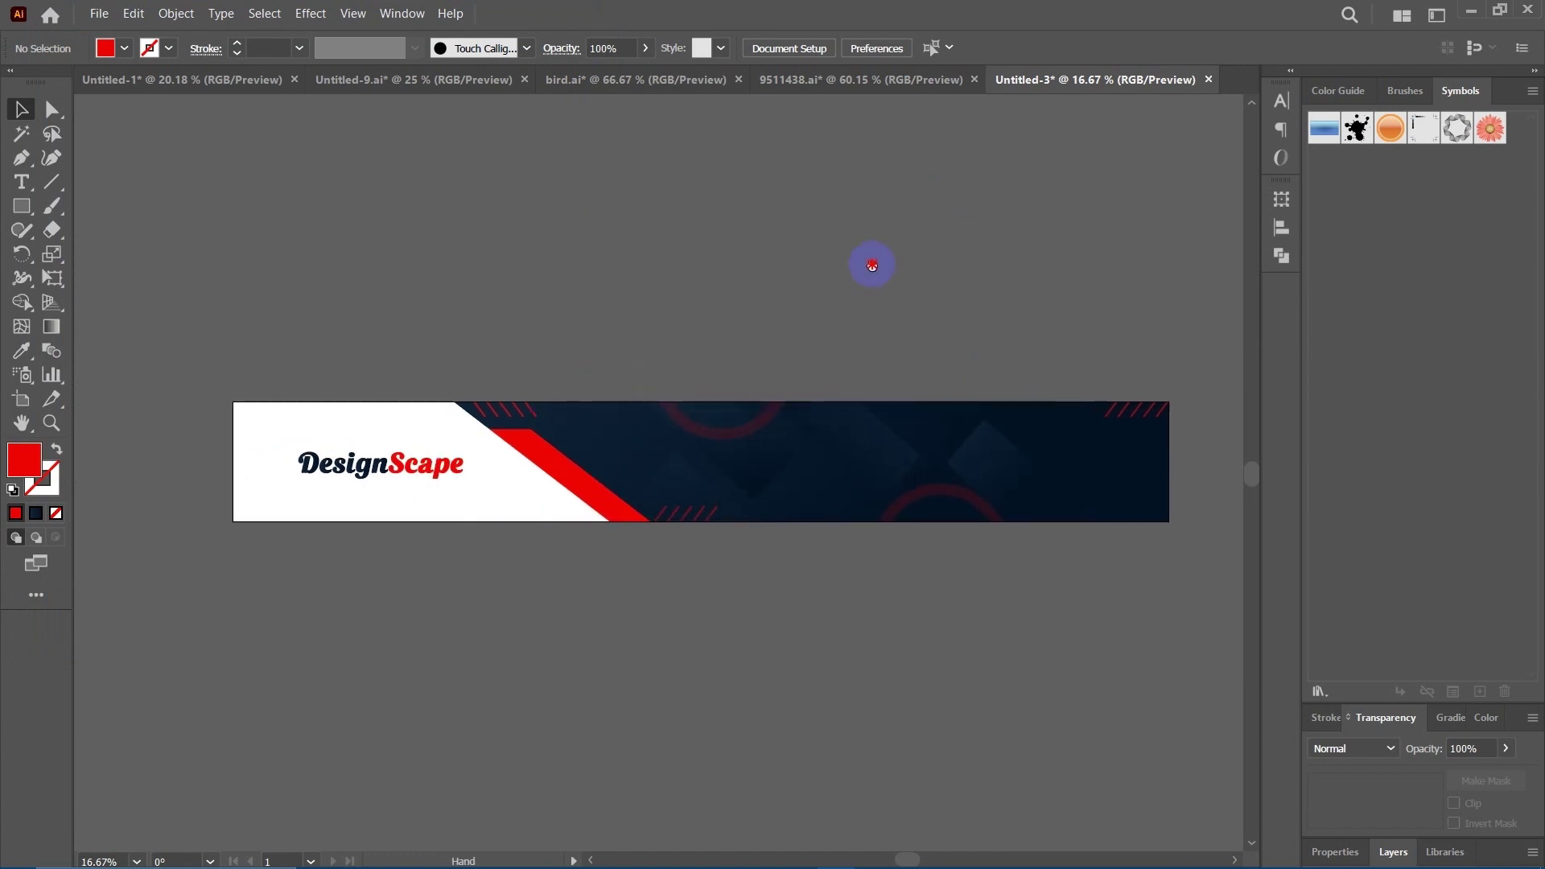
click(1476, 10)
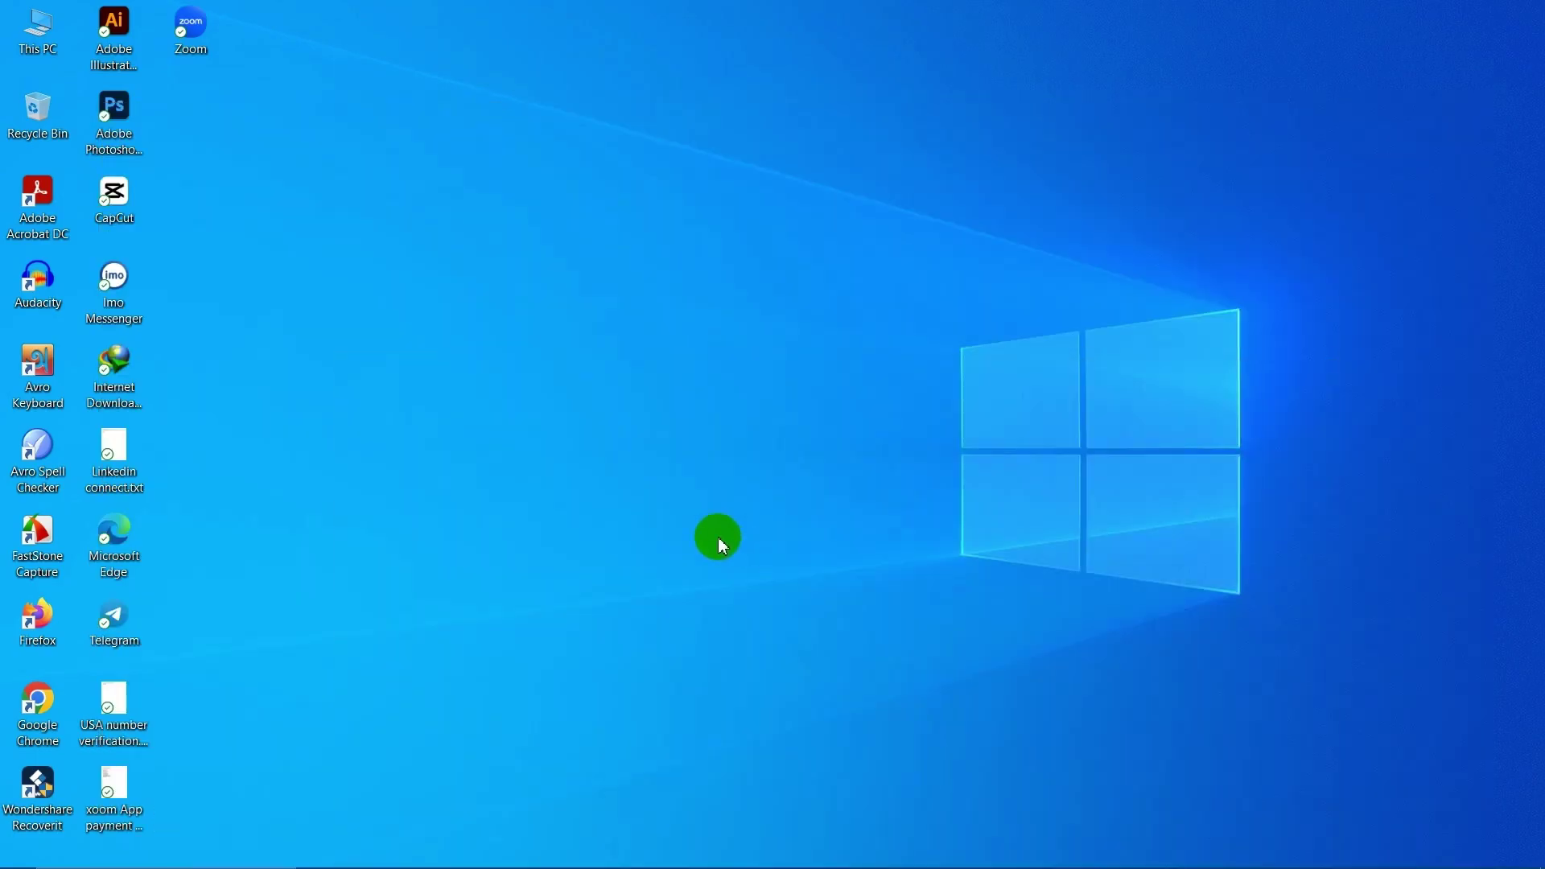
Open This PC from the desktop and navigate to the Downloads folder.
double_click(50, 38)
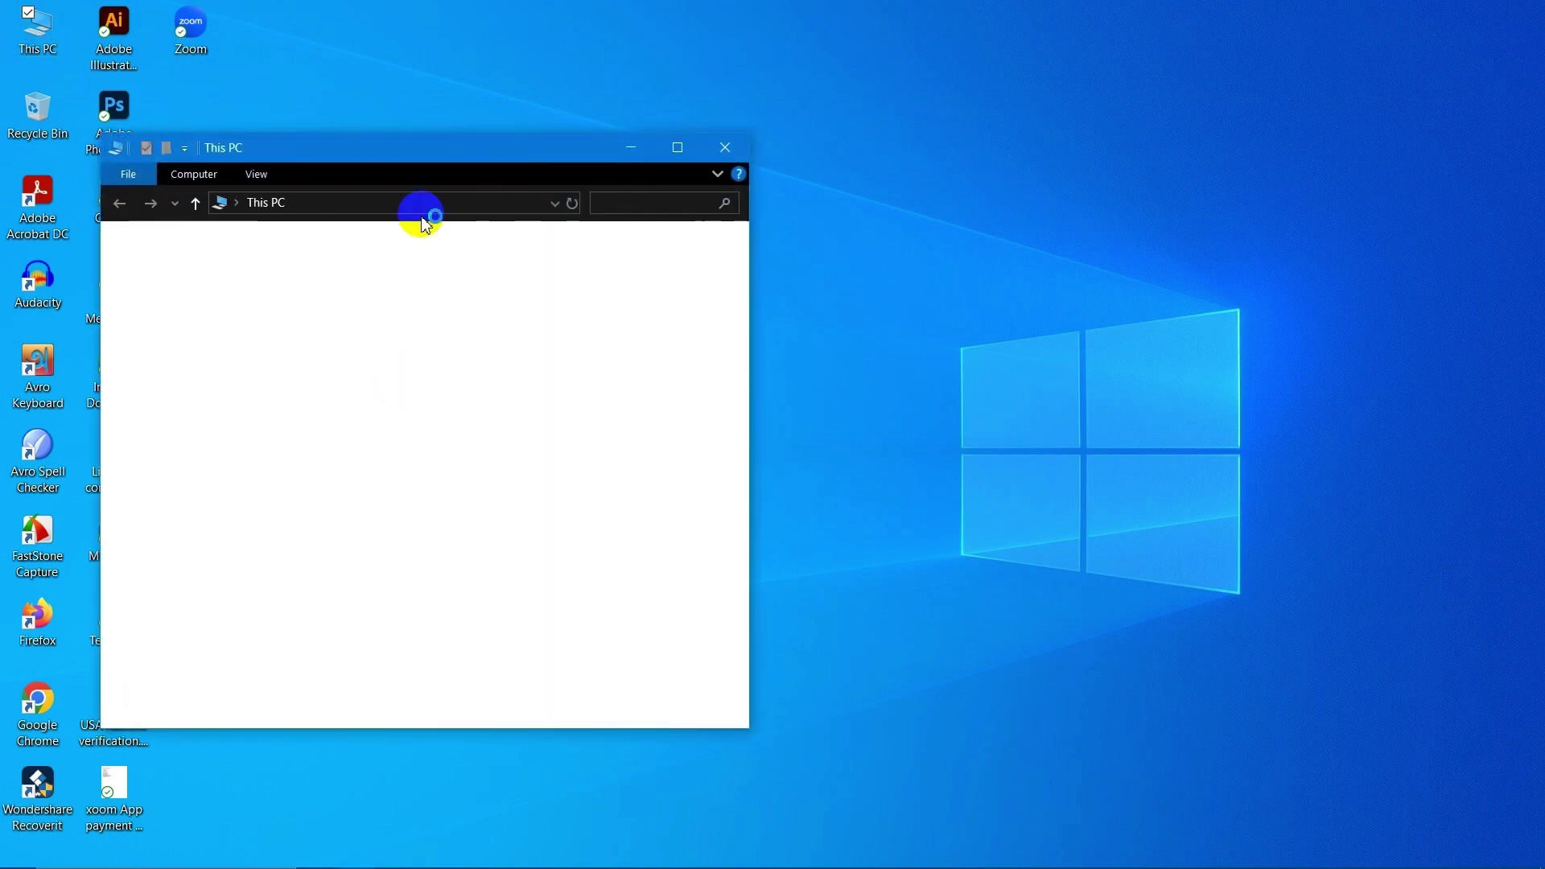
drag(438, 167, 597, 155)
scroll(587, 604, down, 4)
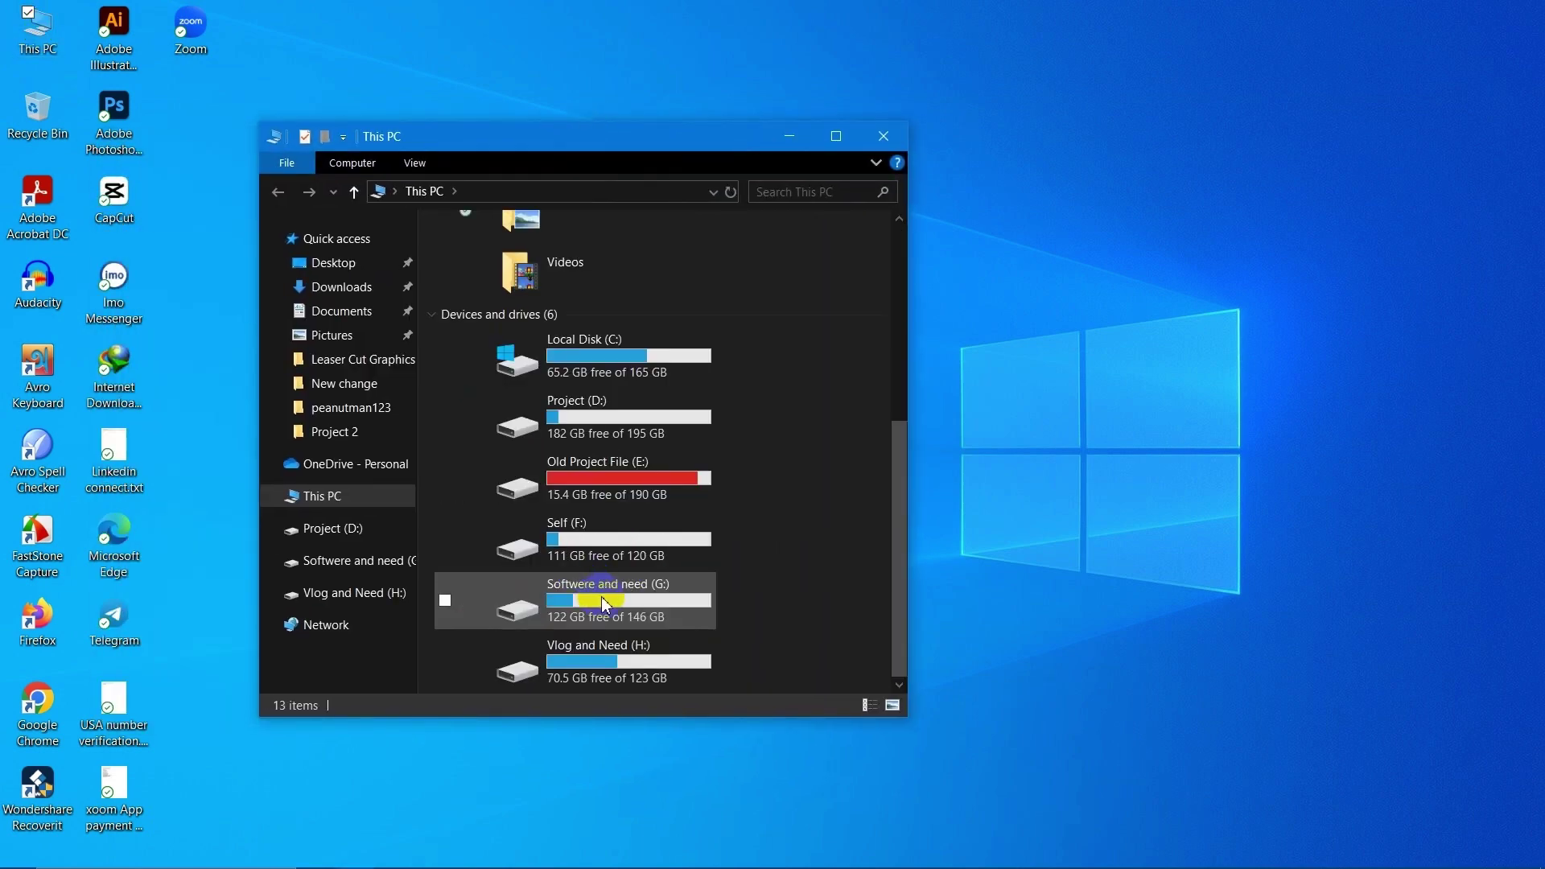
click(345, 288)
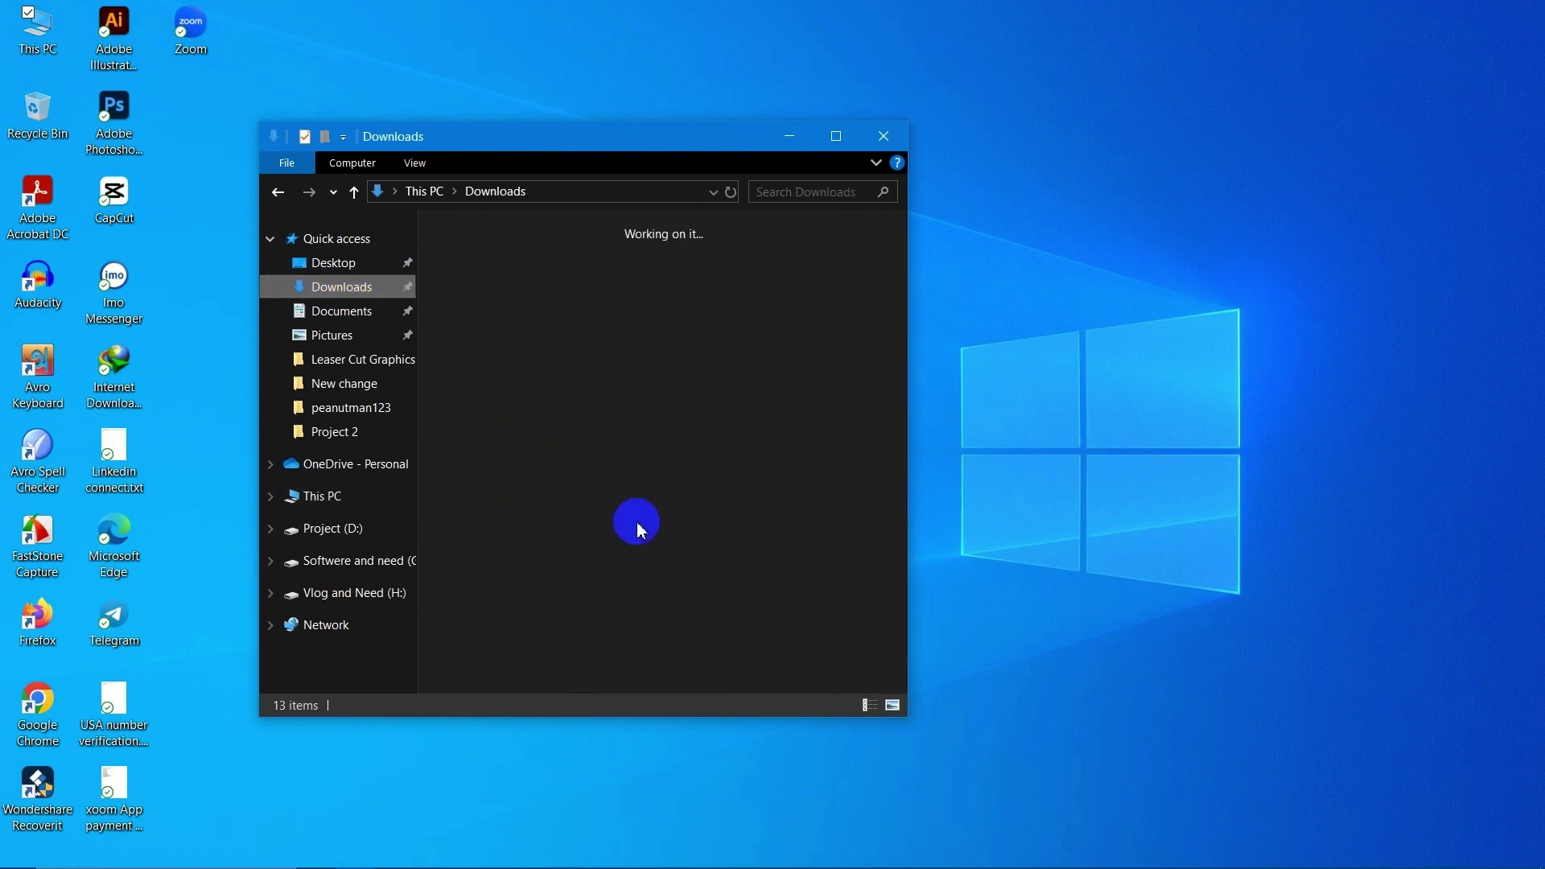
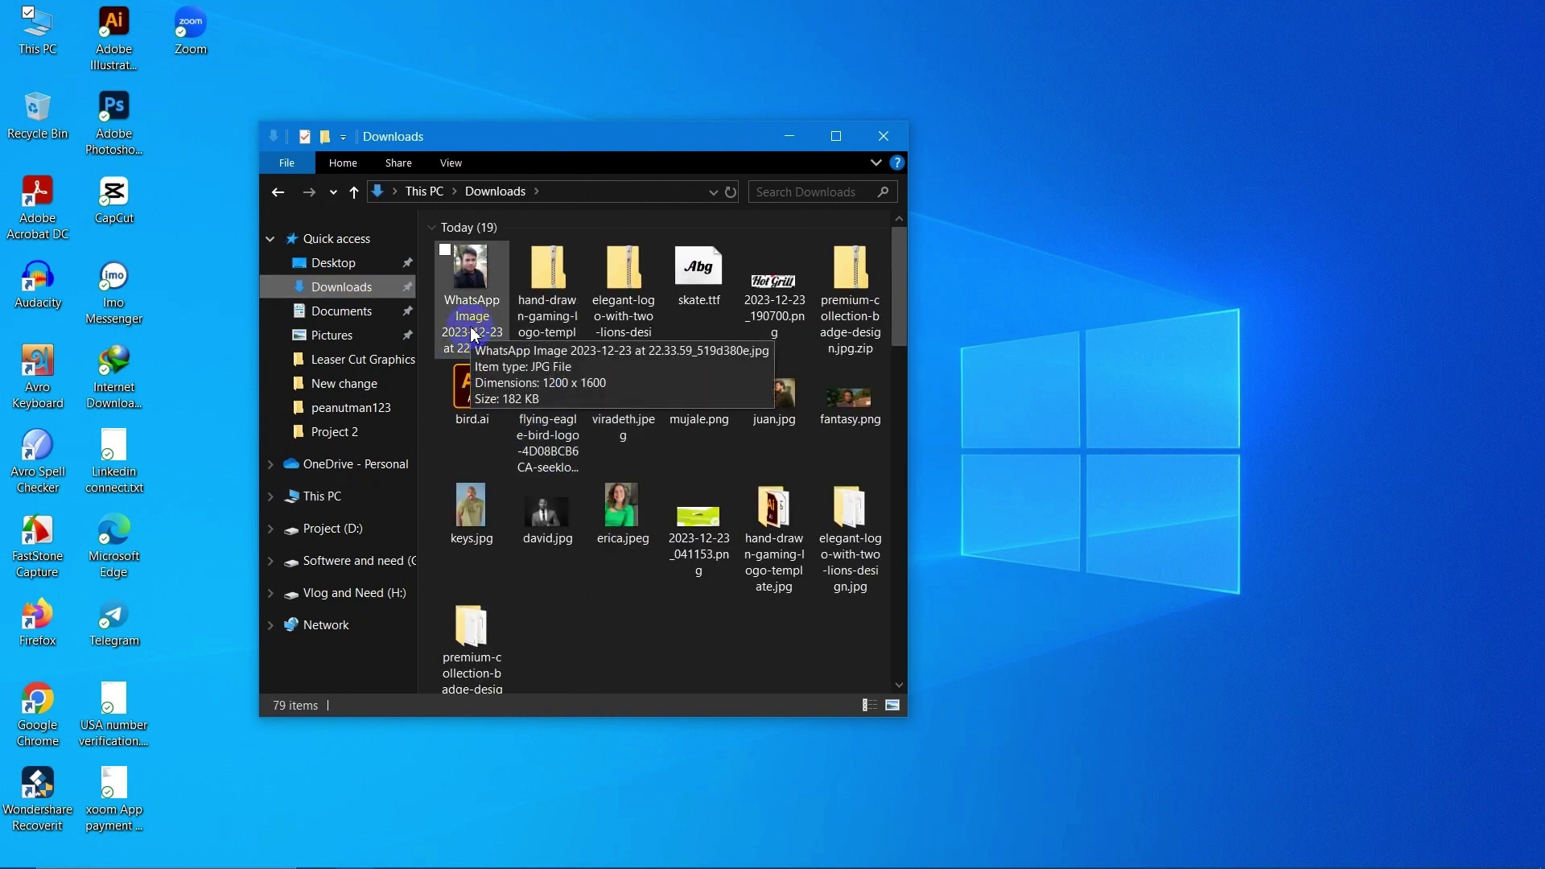
Rename the WhatsApp portrait photo in Downloads to ddd.jpg and drag it into the Illustrator banner document.
click(475, 338)
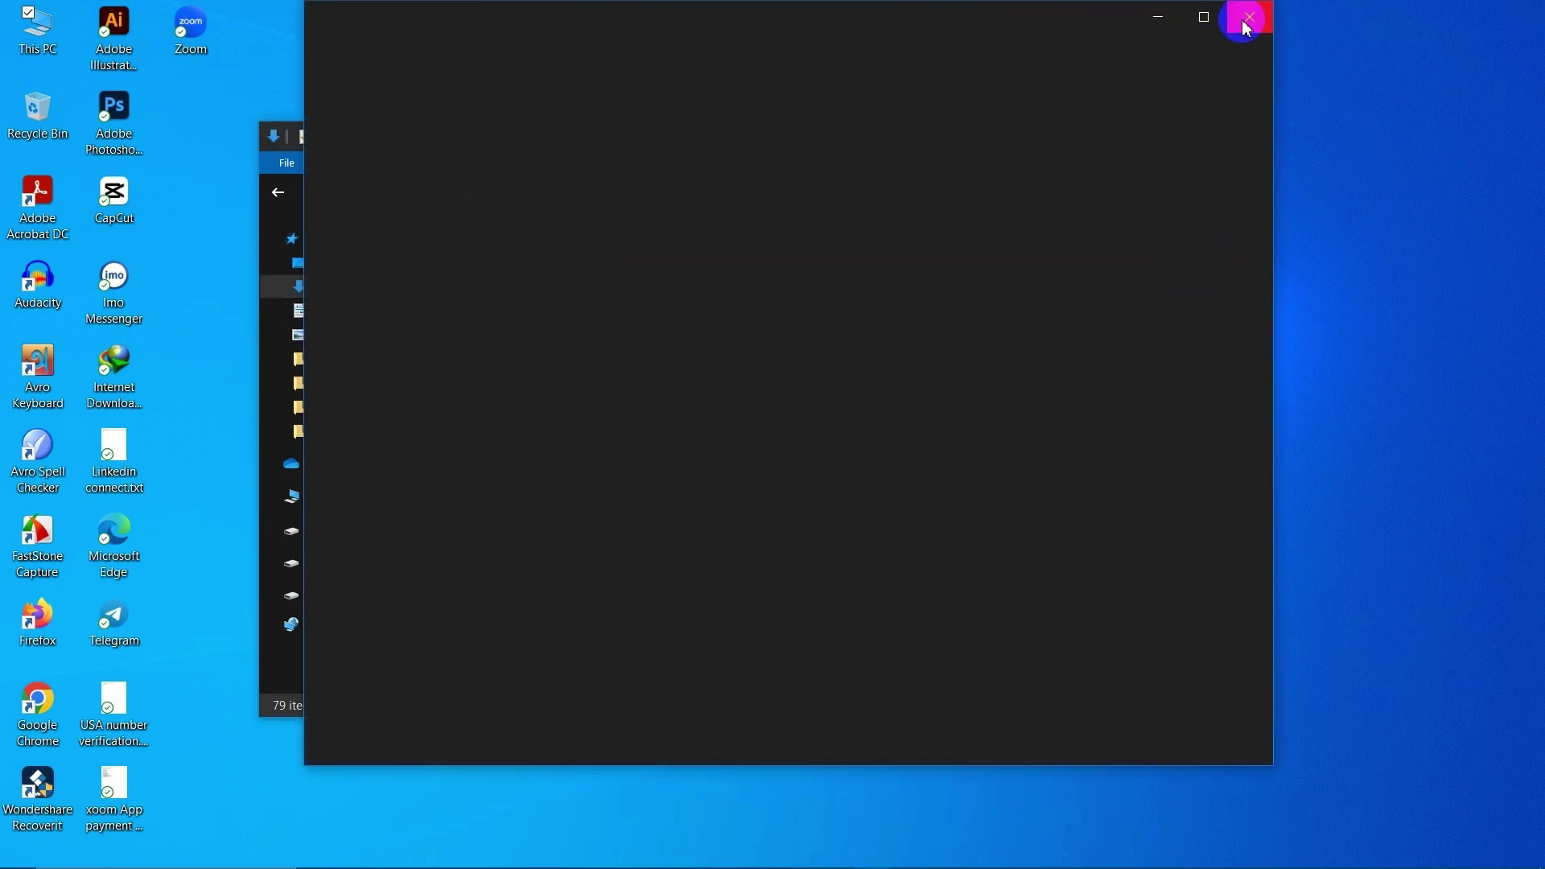
click(1244, 22)
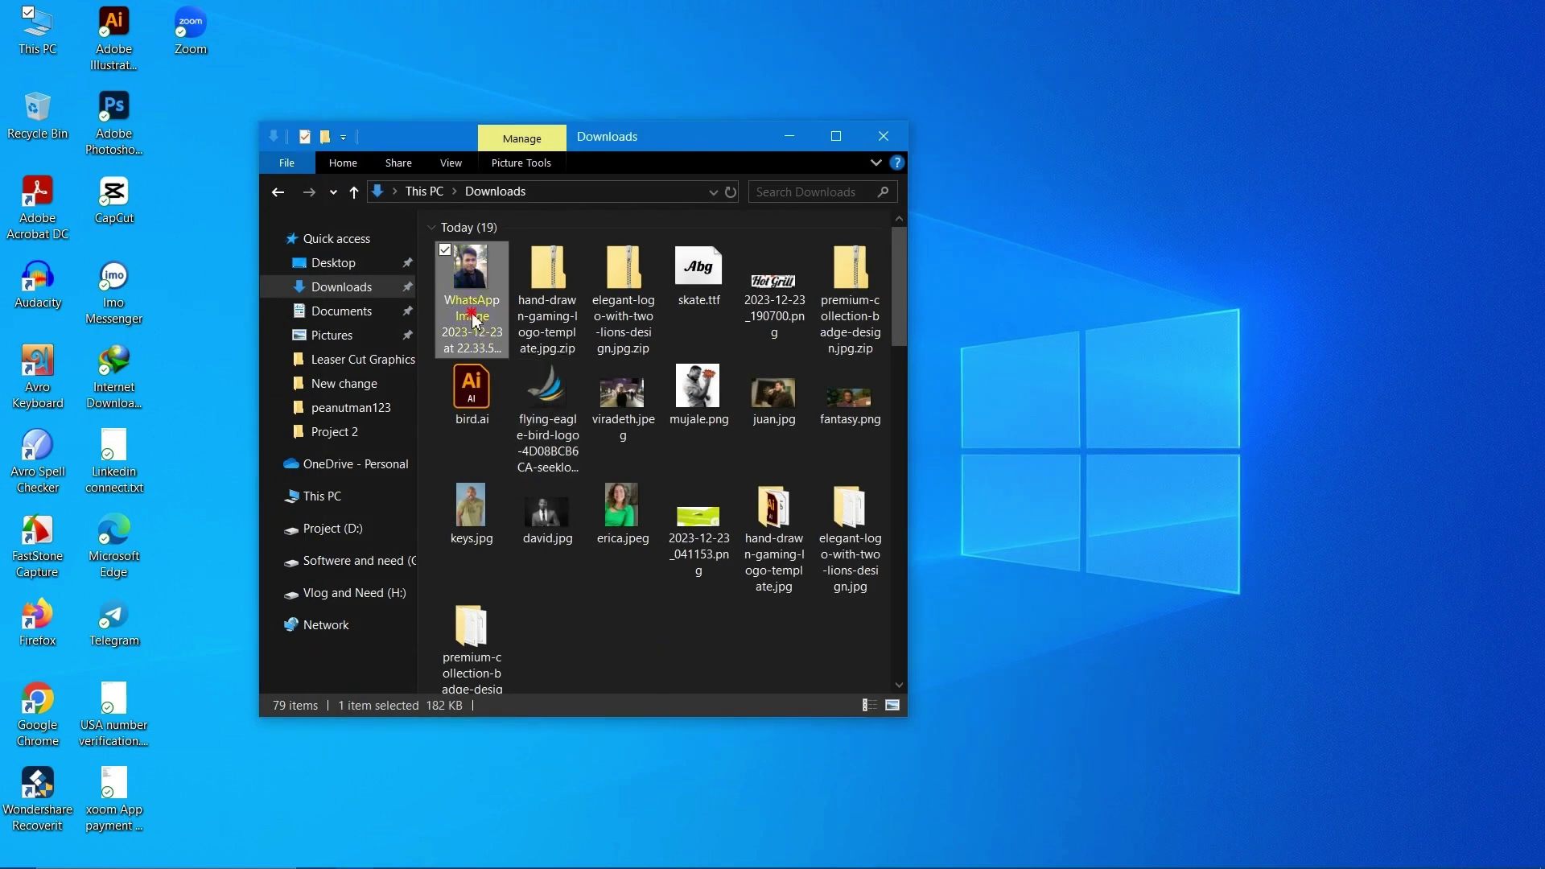
click(475, 322)
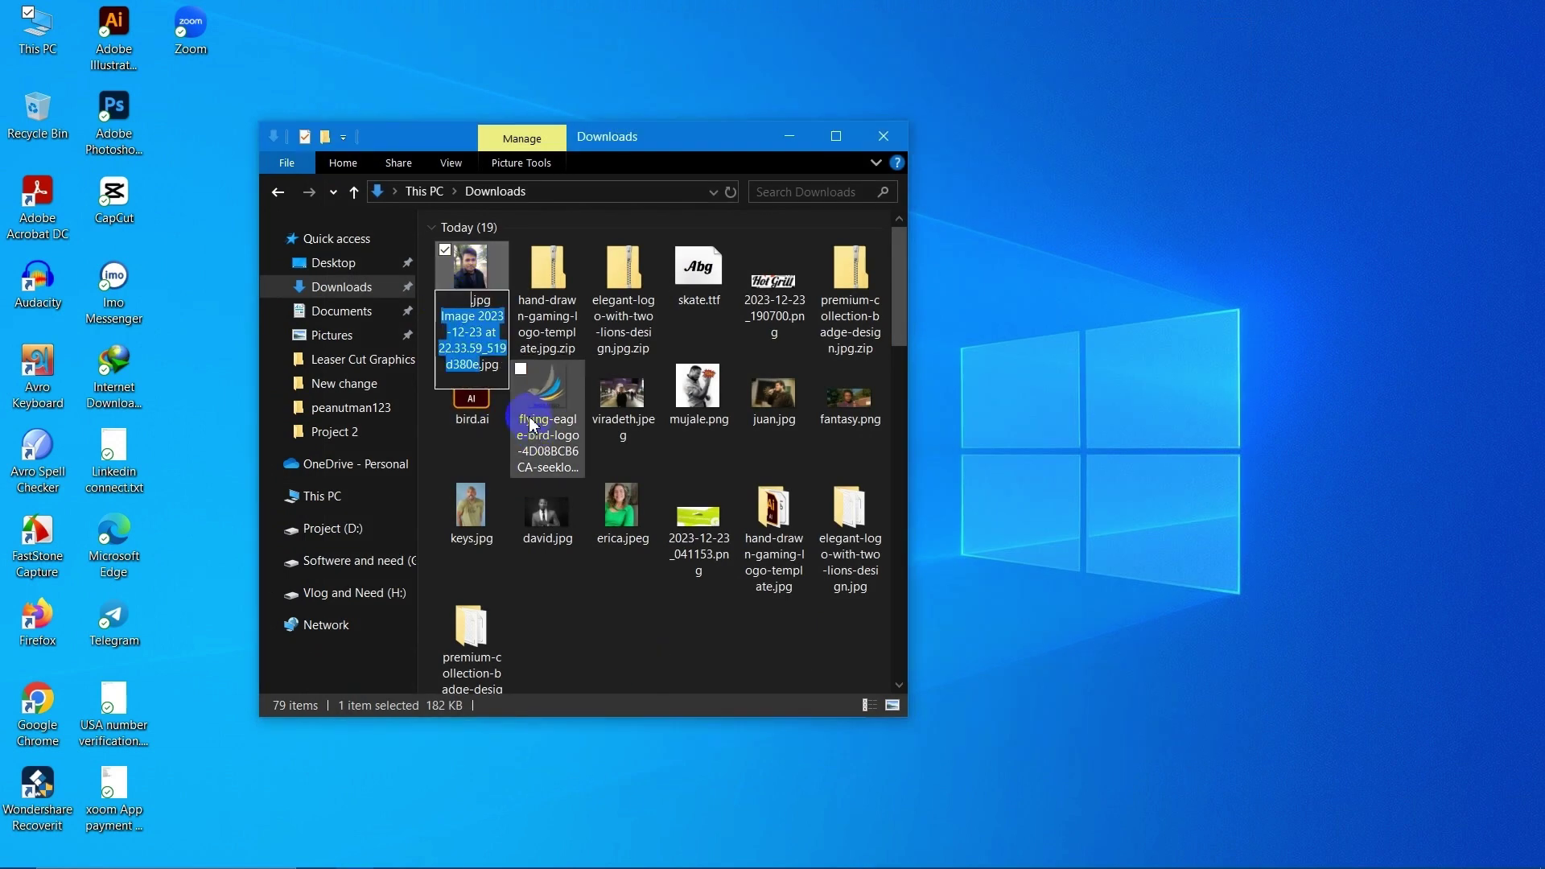
text(ddd)
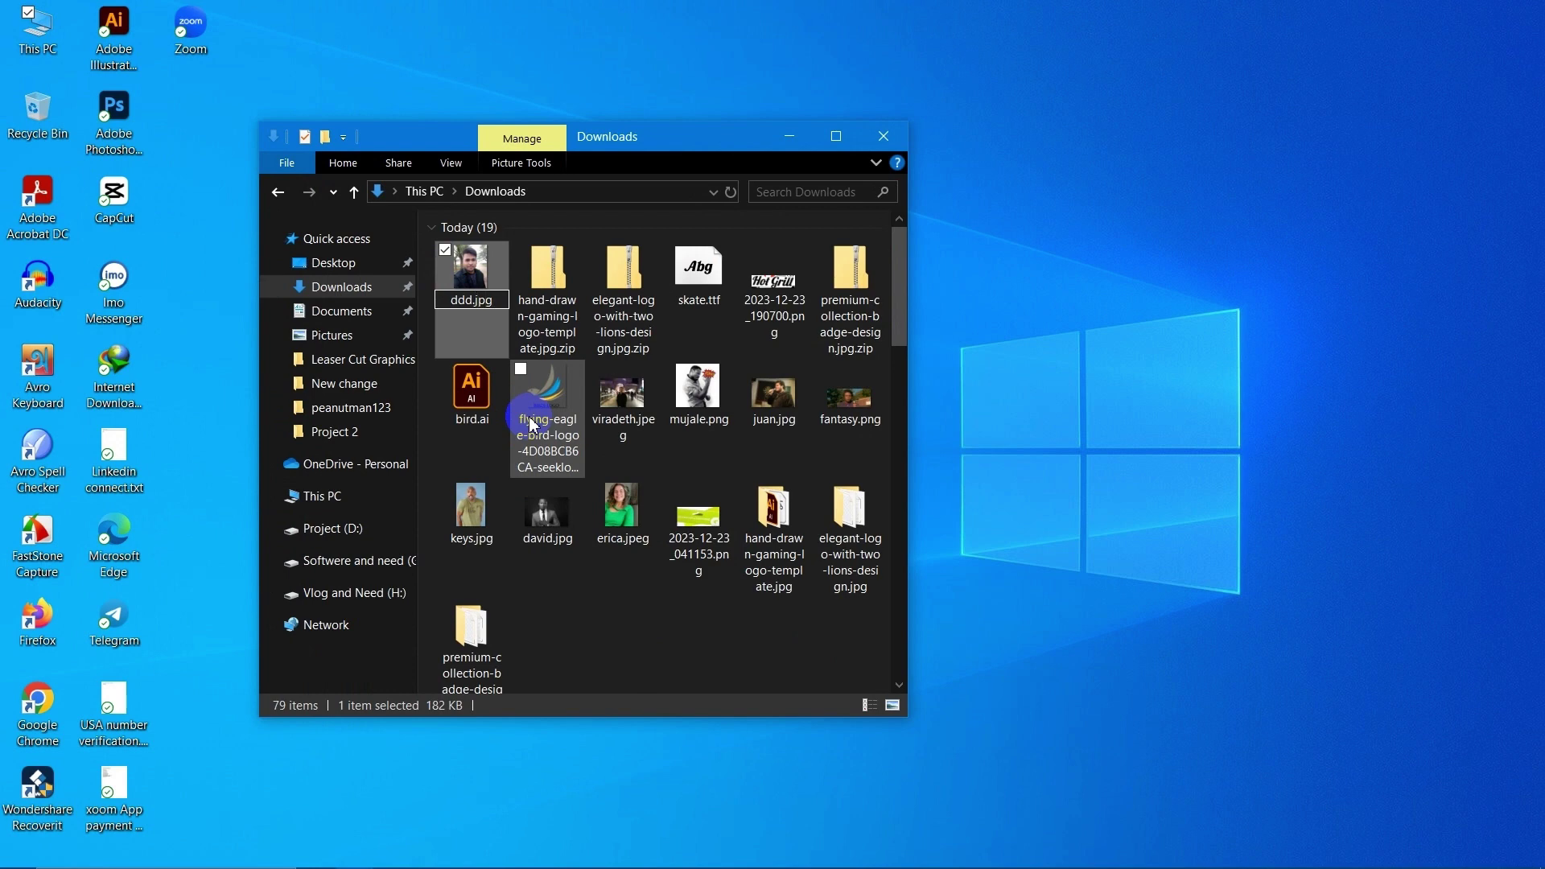
click(650, 610)
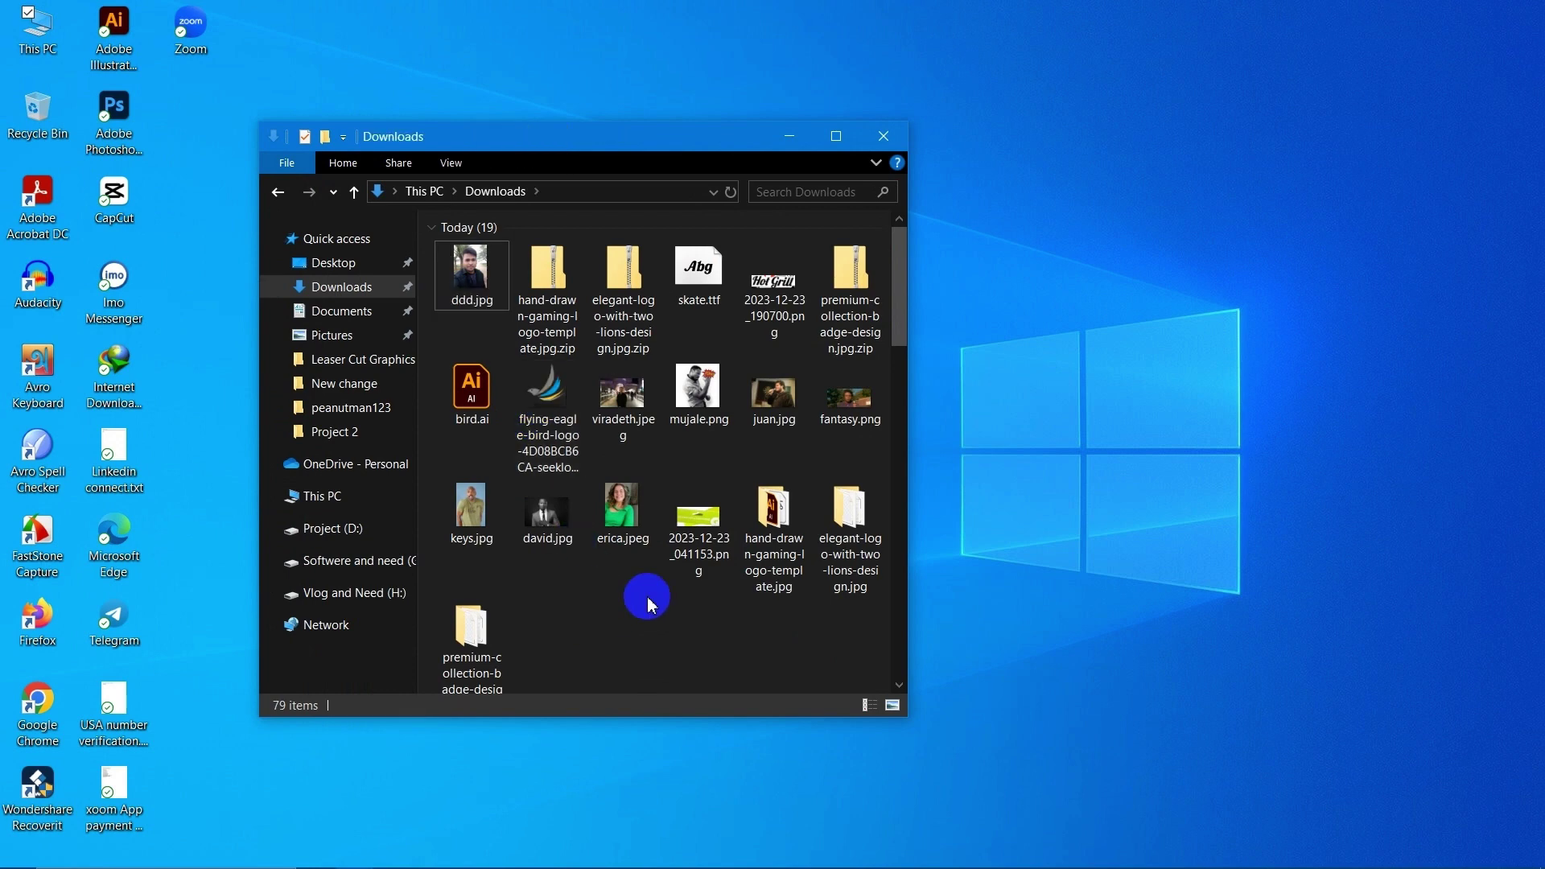
click(499, 298)
drag(490, 276, 645, 361)
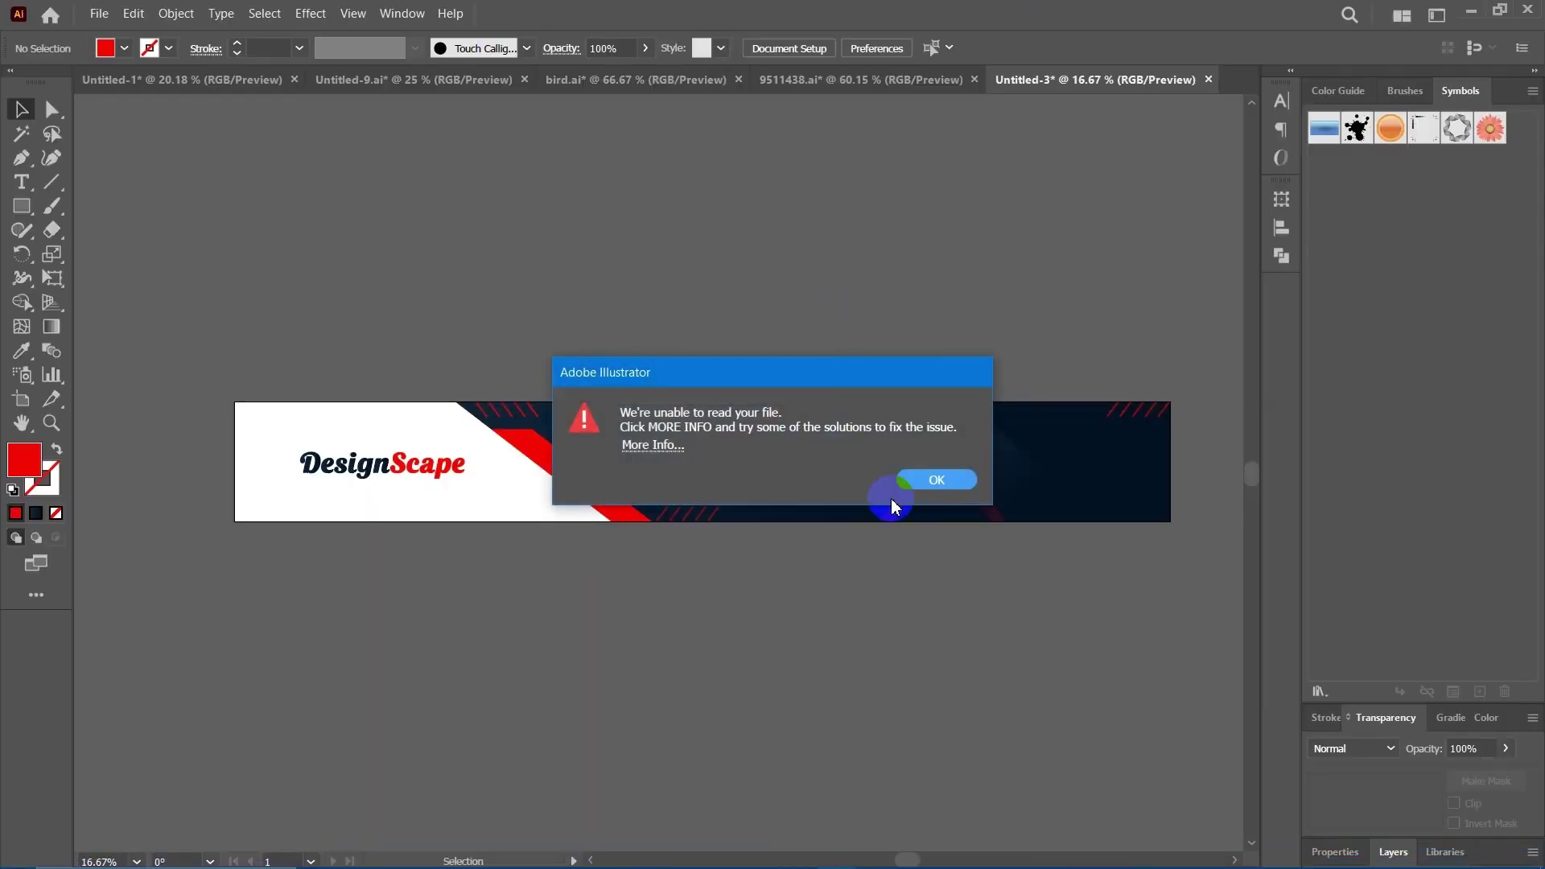
Dismiss the unreadable-file error and copy the portrait photo from the WhatsApp chat to the clipboard.
click(938, 480)
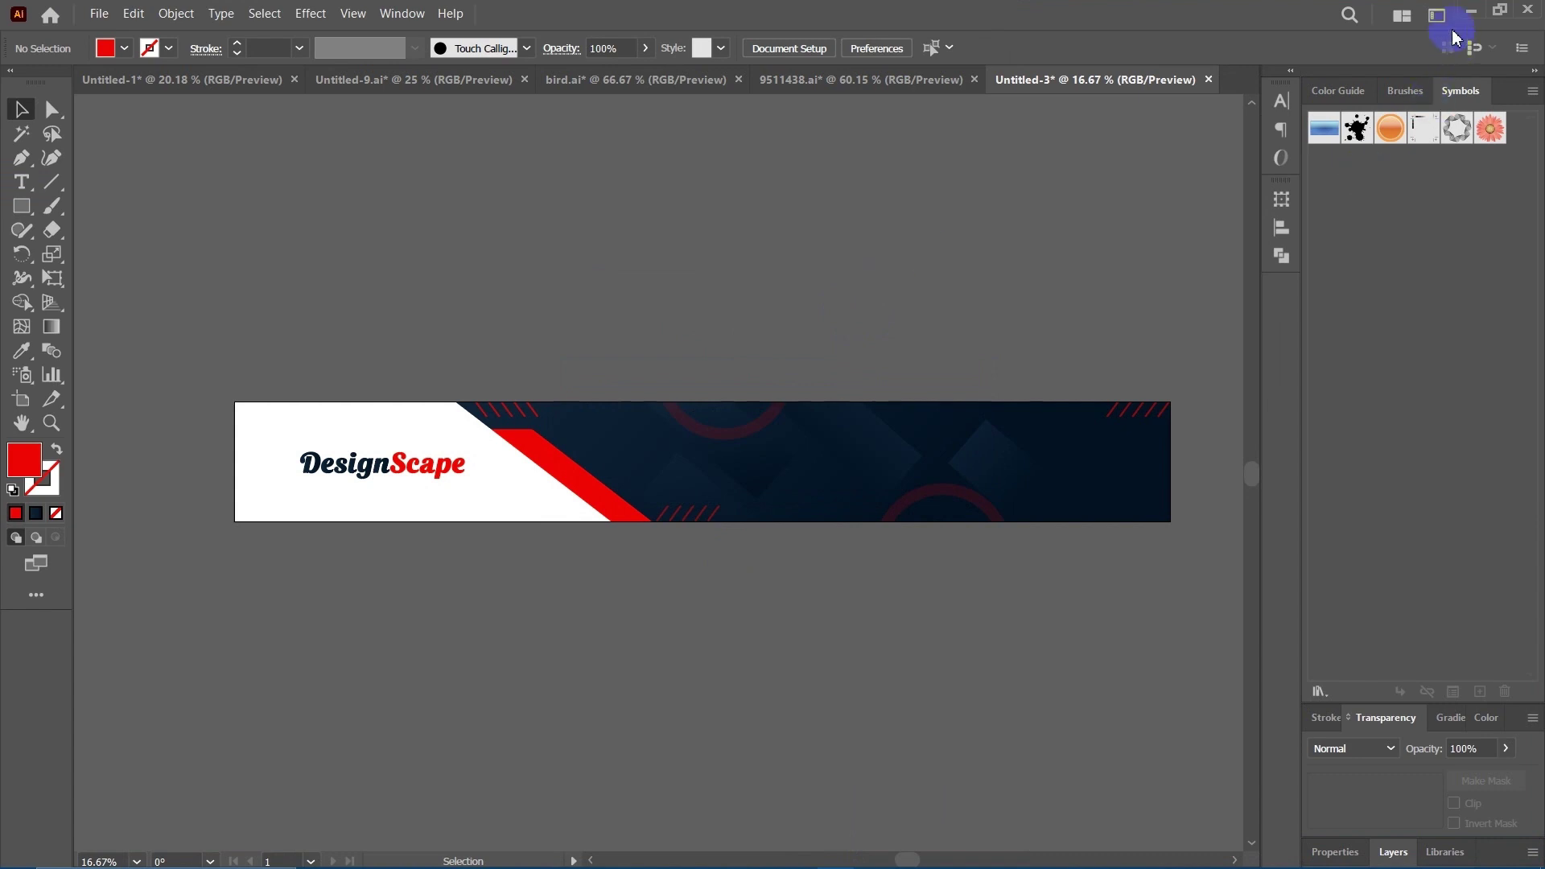
click(1473, 10)
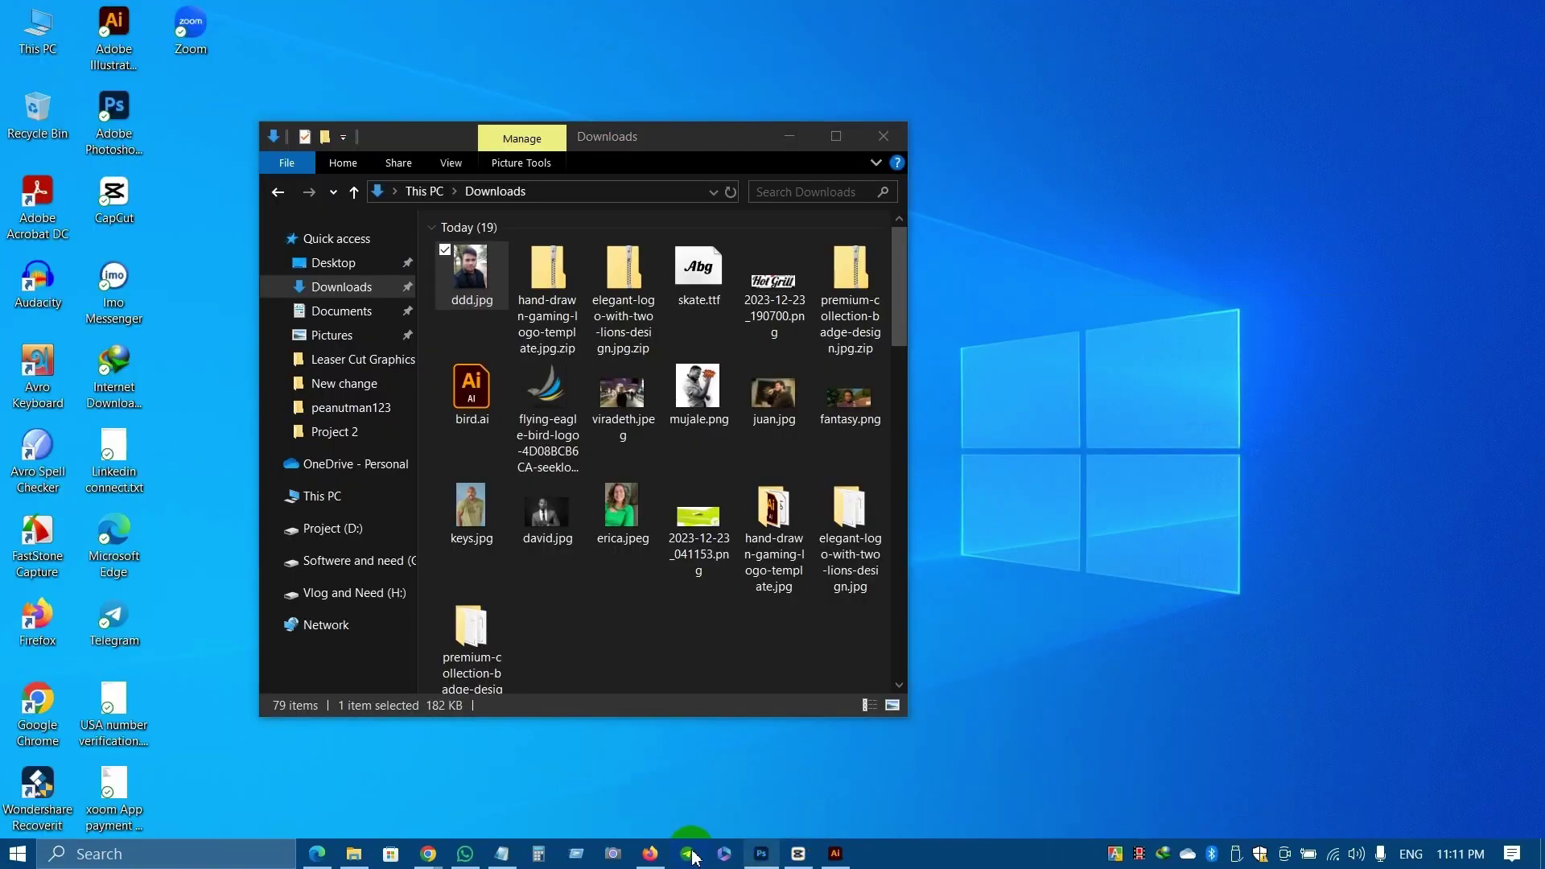
click(466, 853)
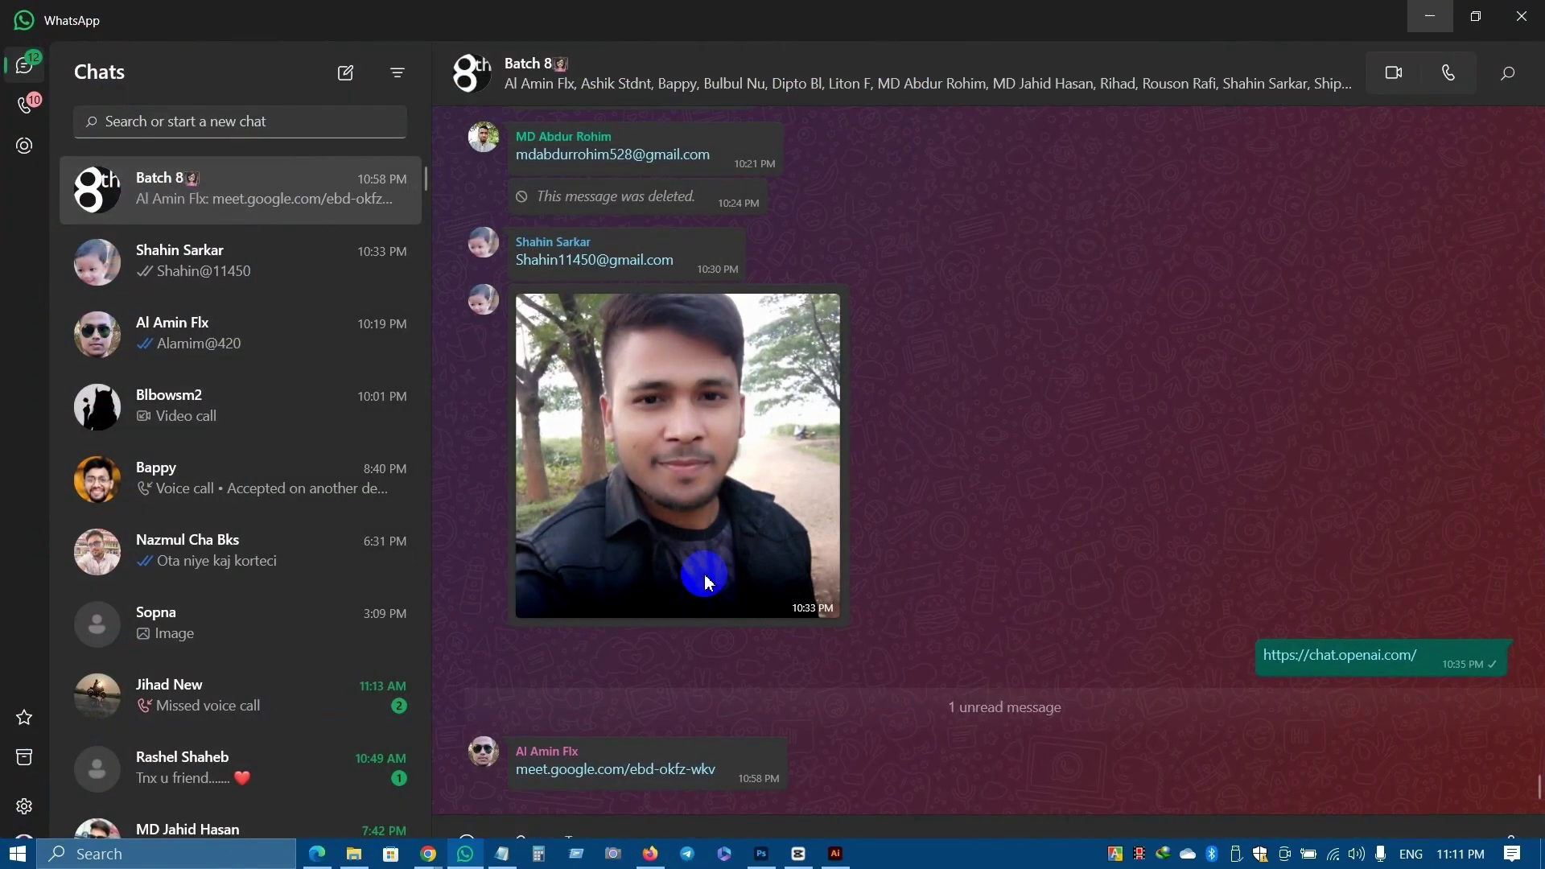
click(731, 425)
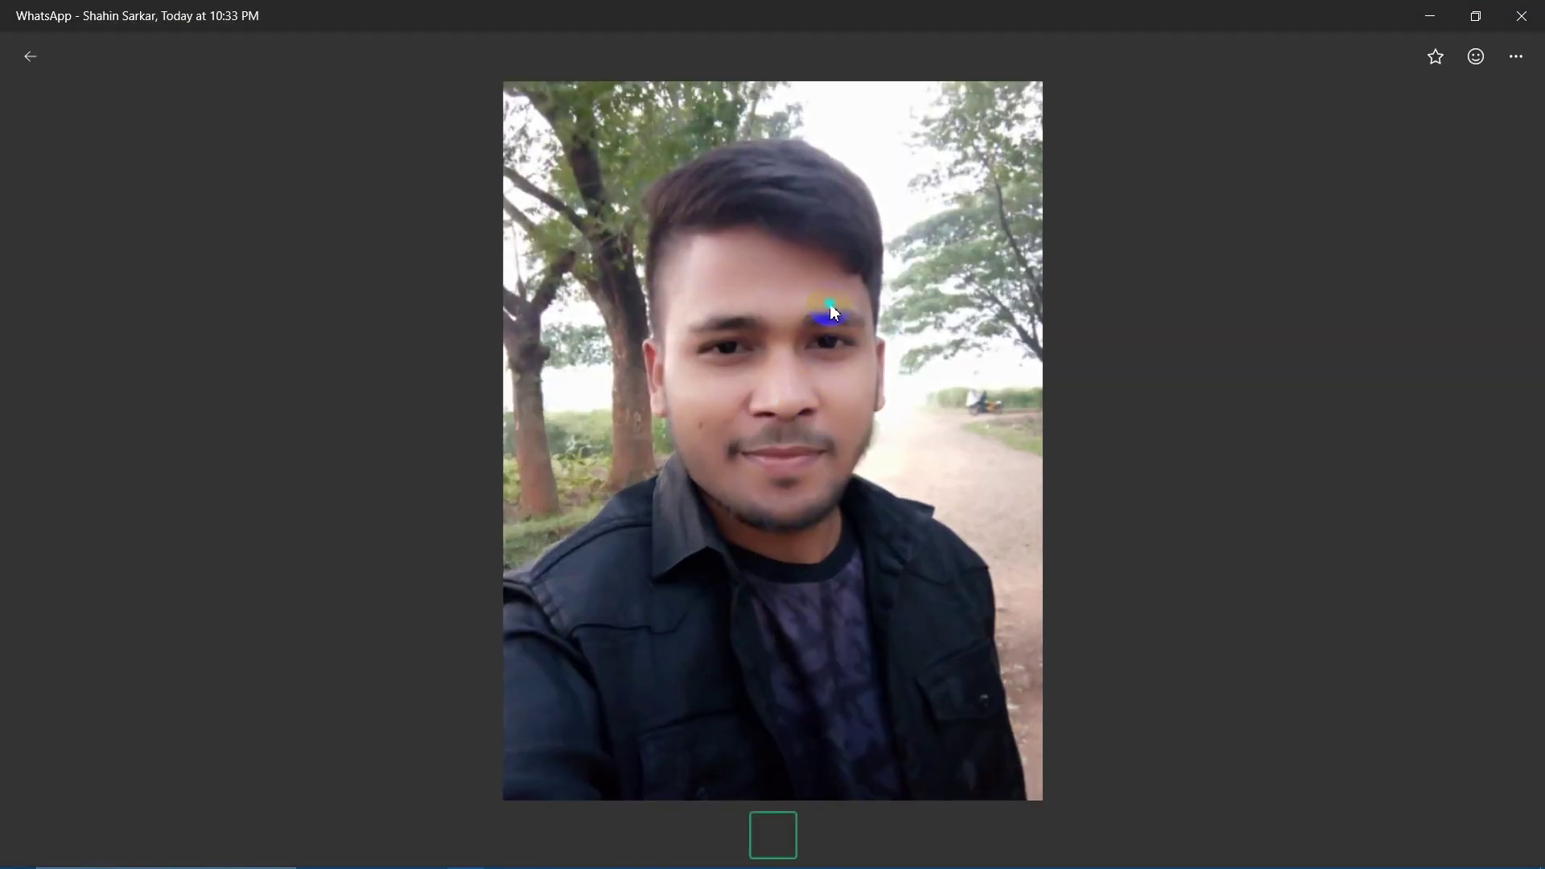
right_click(948, 190)
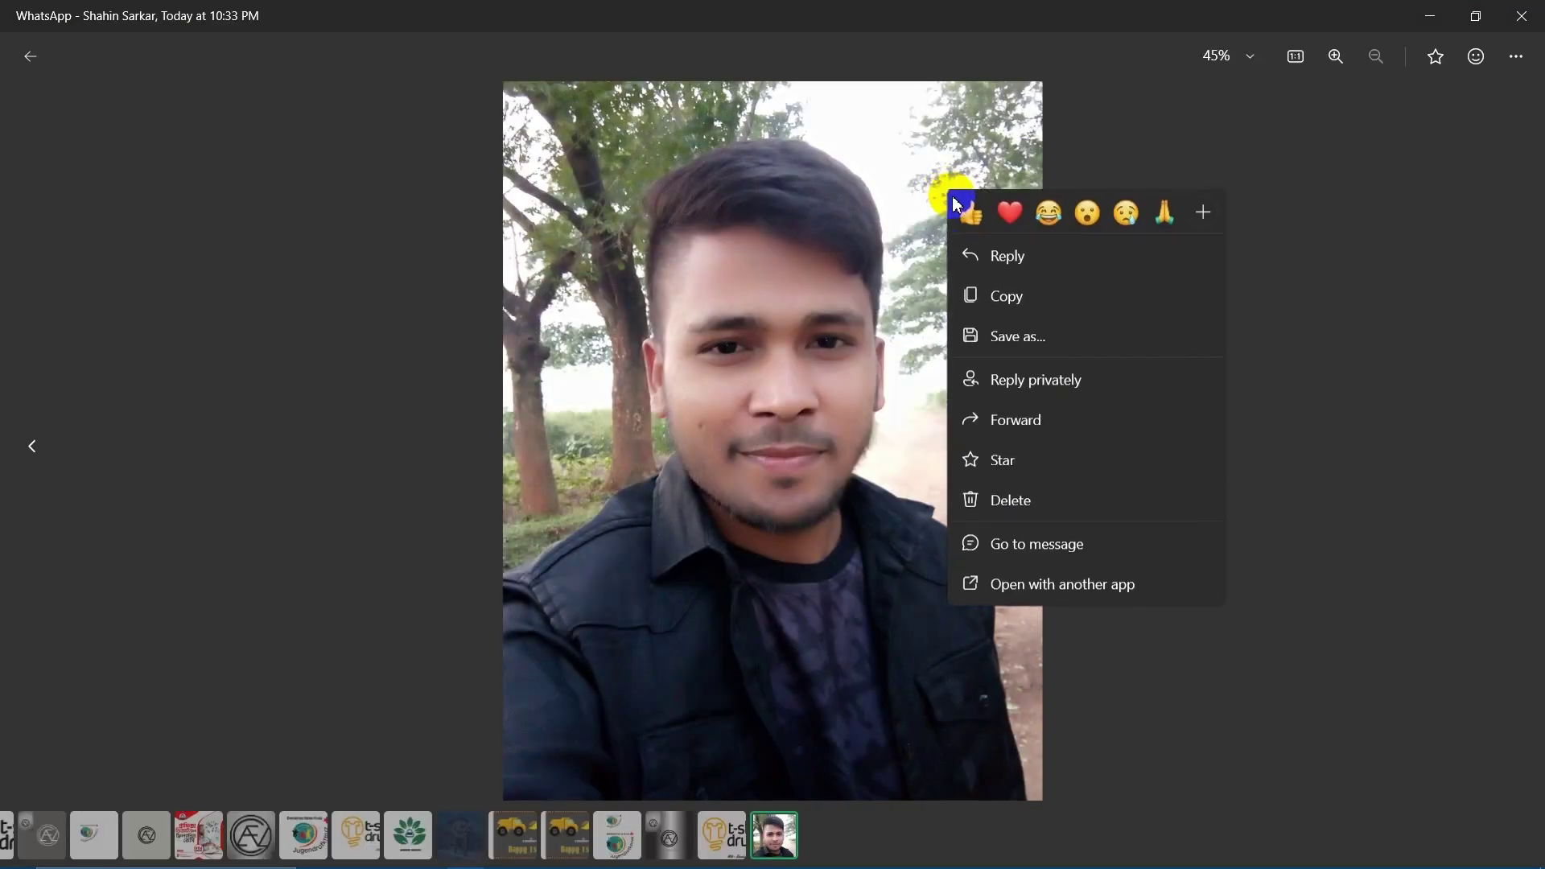
click(1034, 303)
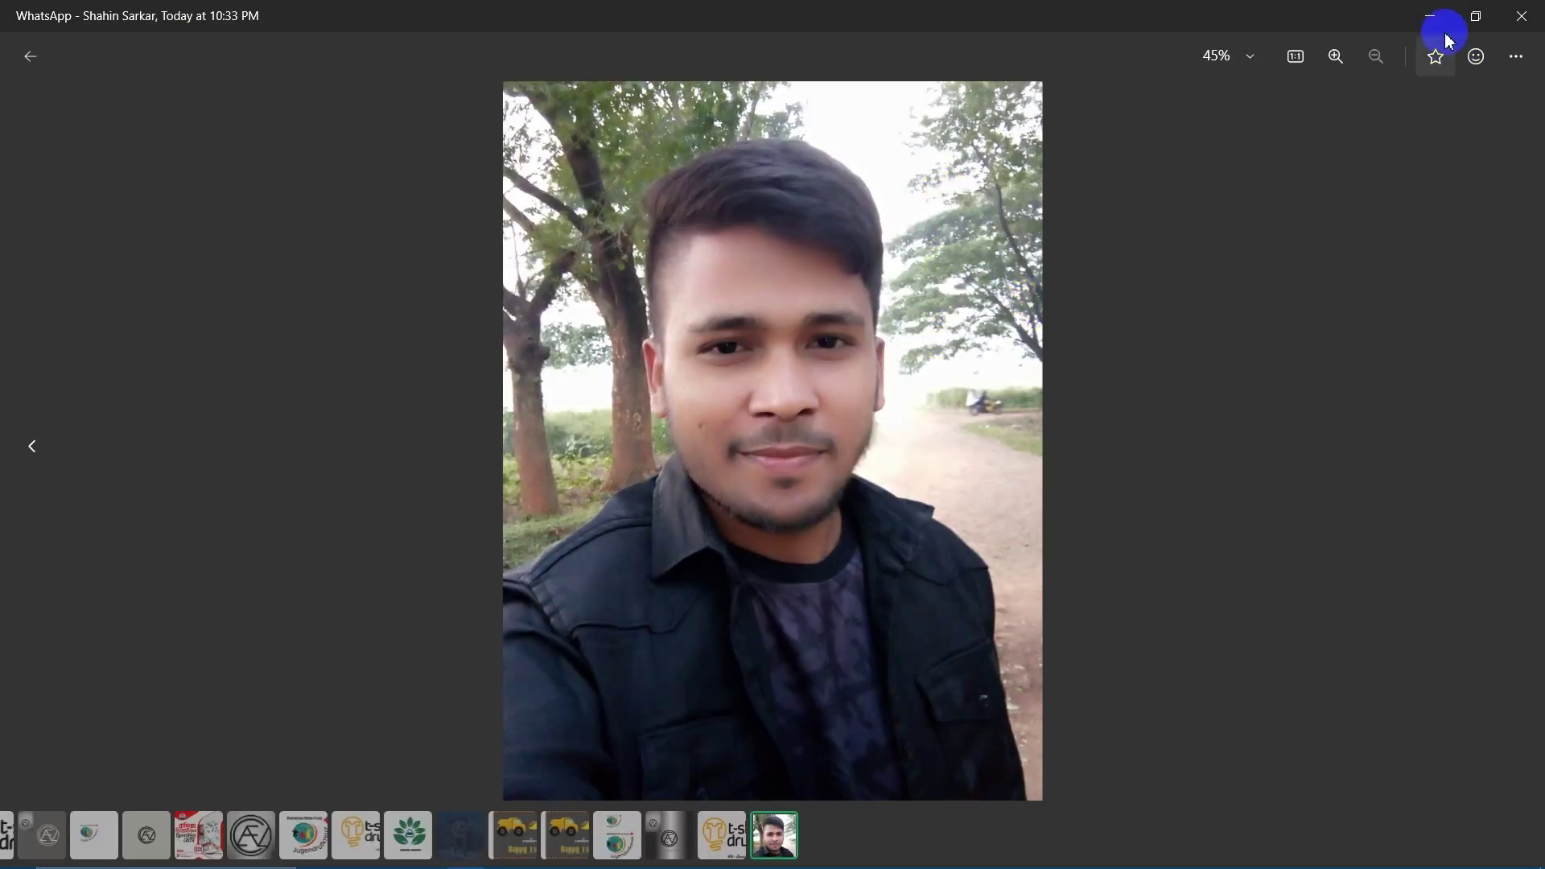
click(1430, 39)
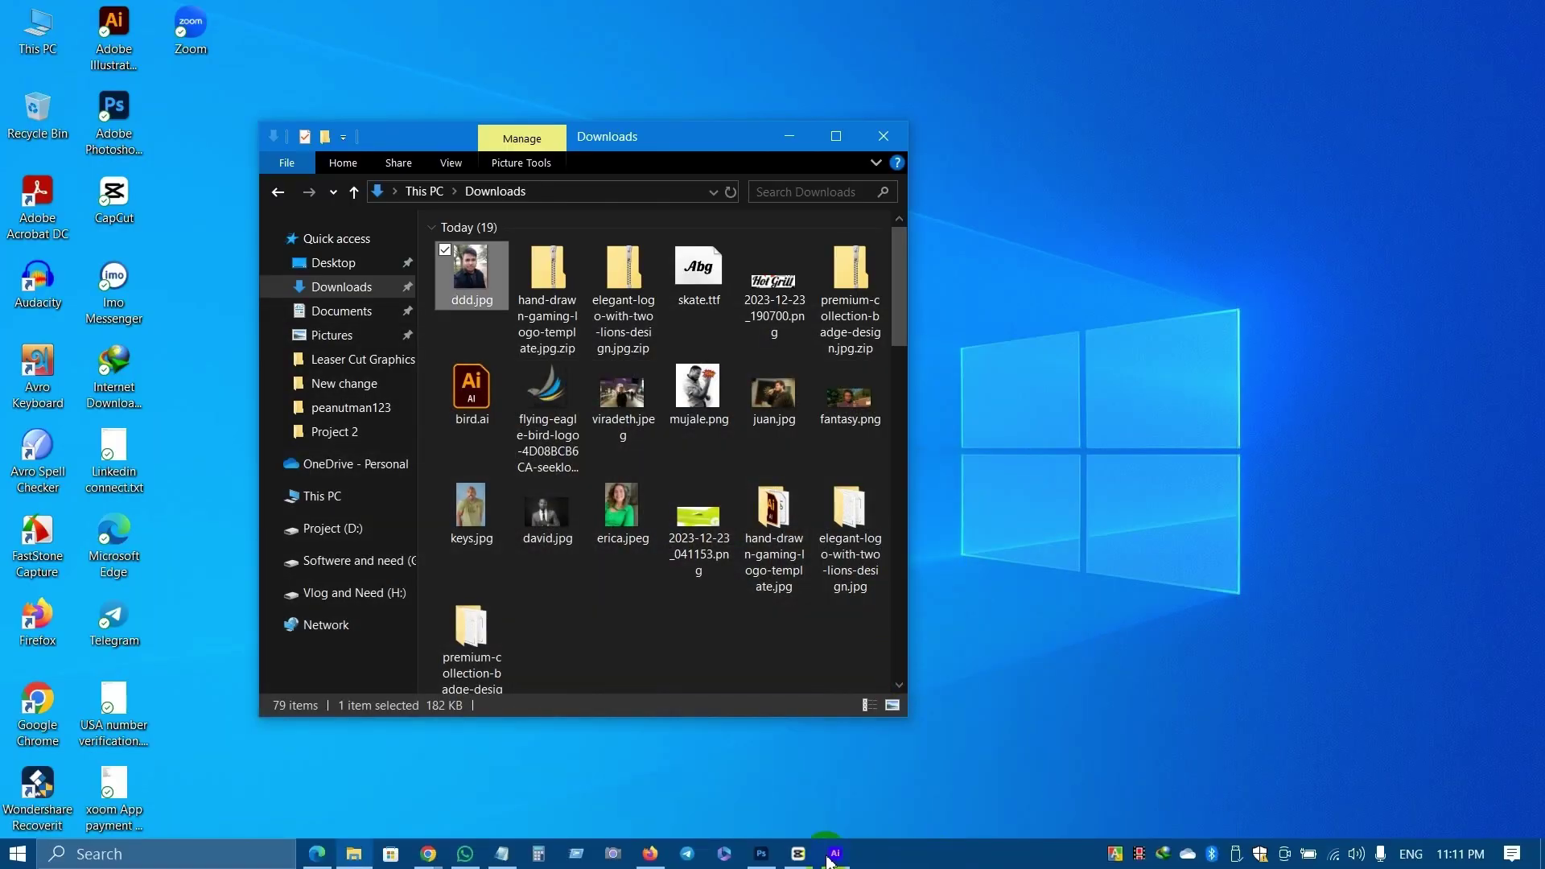
Paste the portrait photo into the banner document, shrink it and position it over the banner's left side.
click(835, 853)
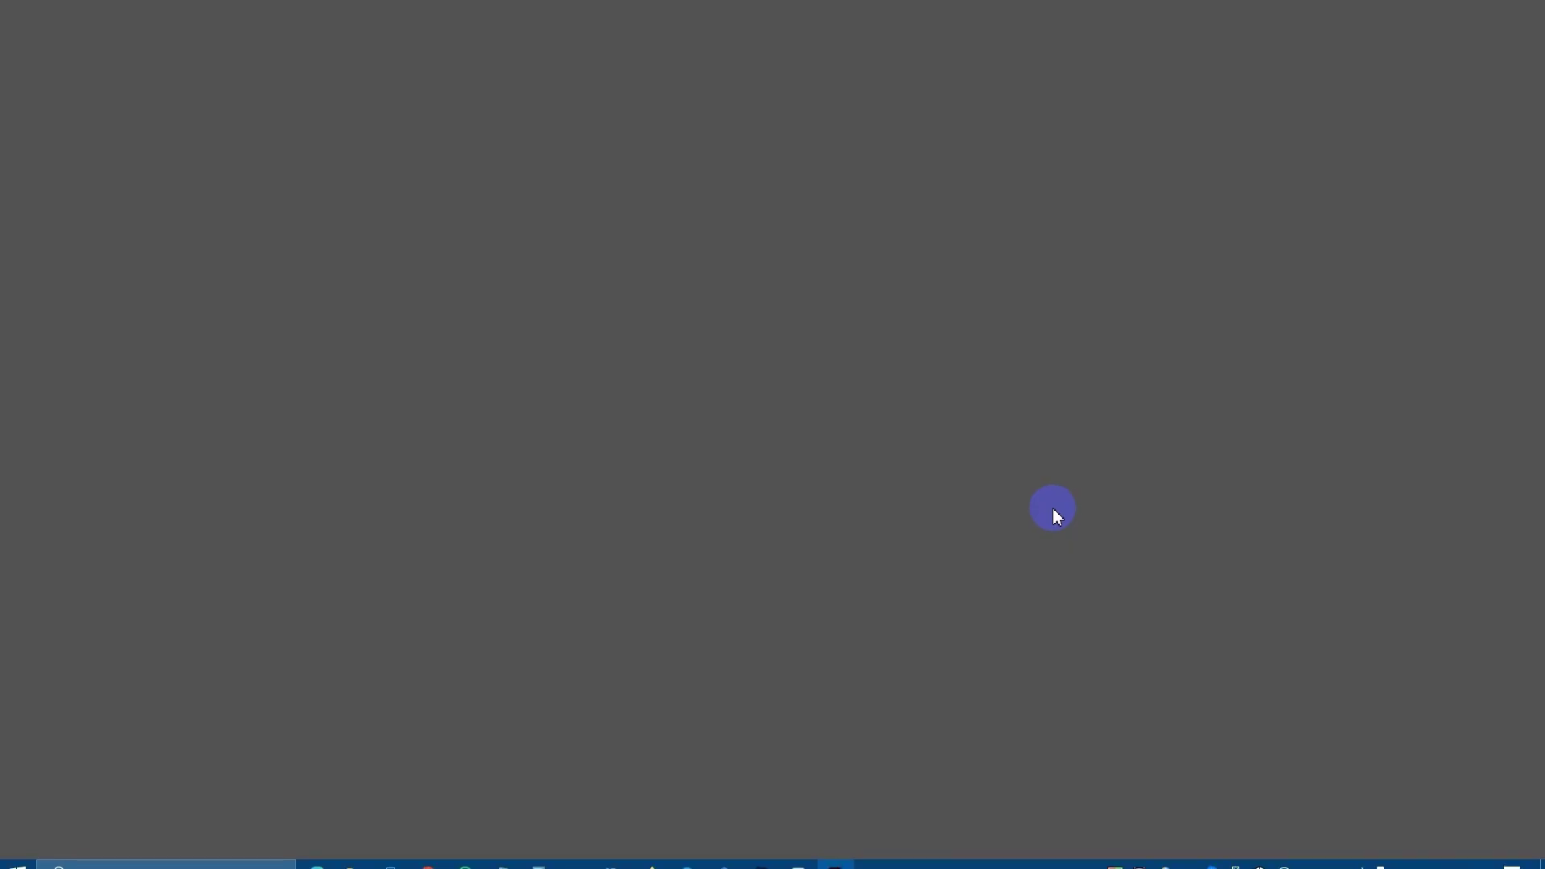
scroll(563, 290, left, 3)
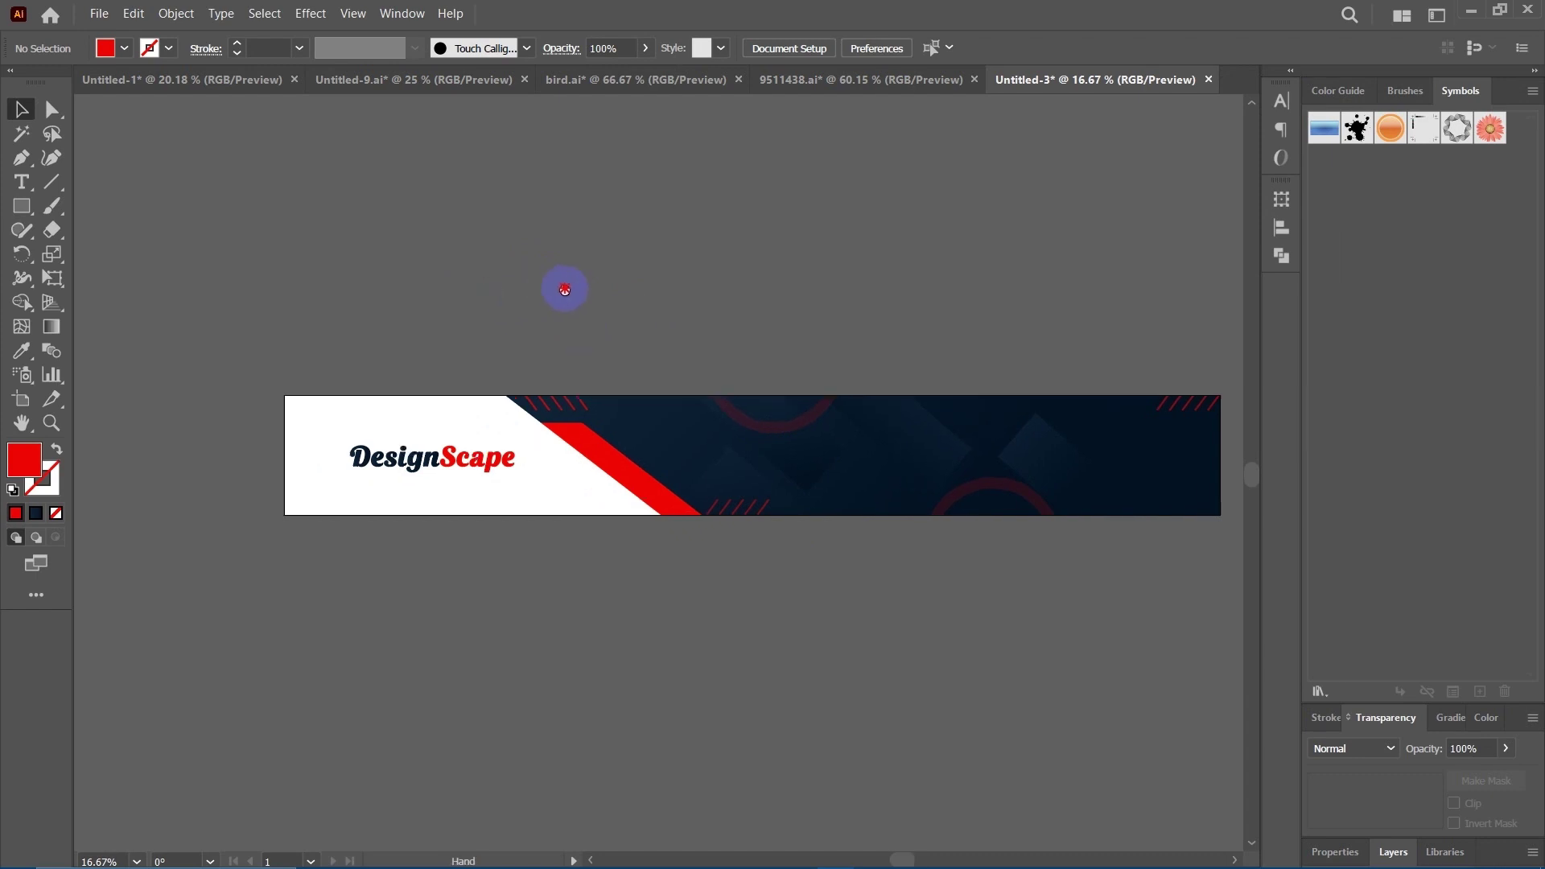
drag(544, 279, 543, 276)
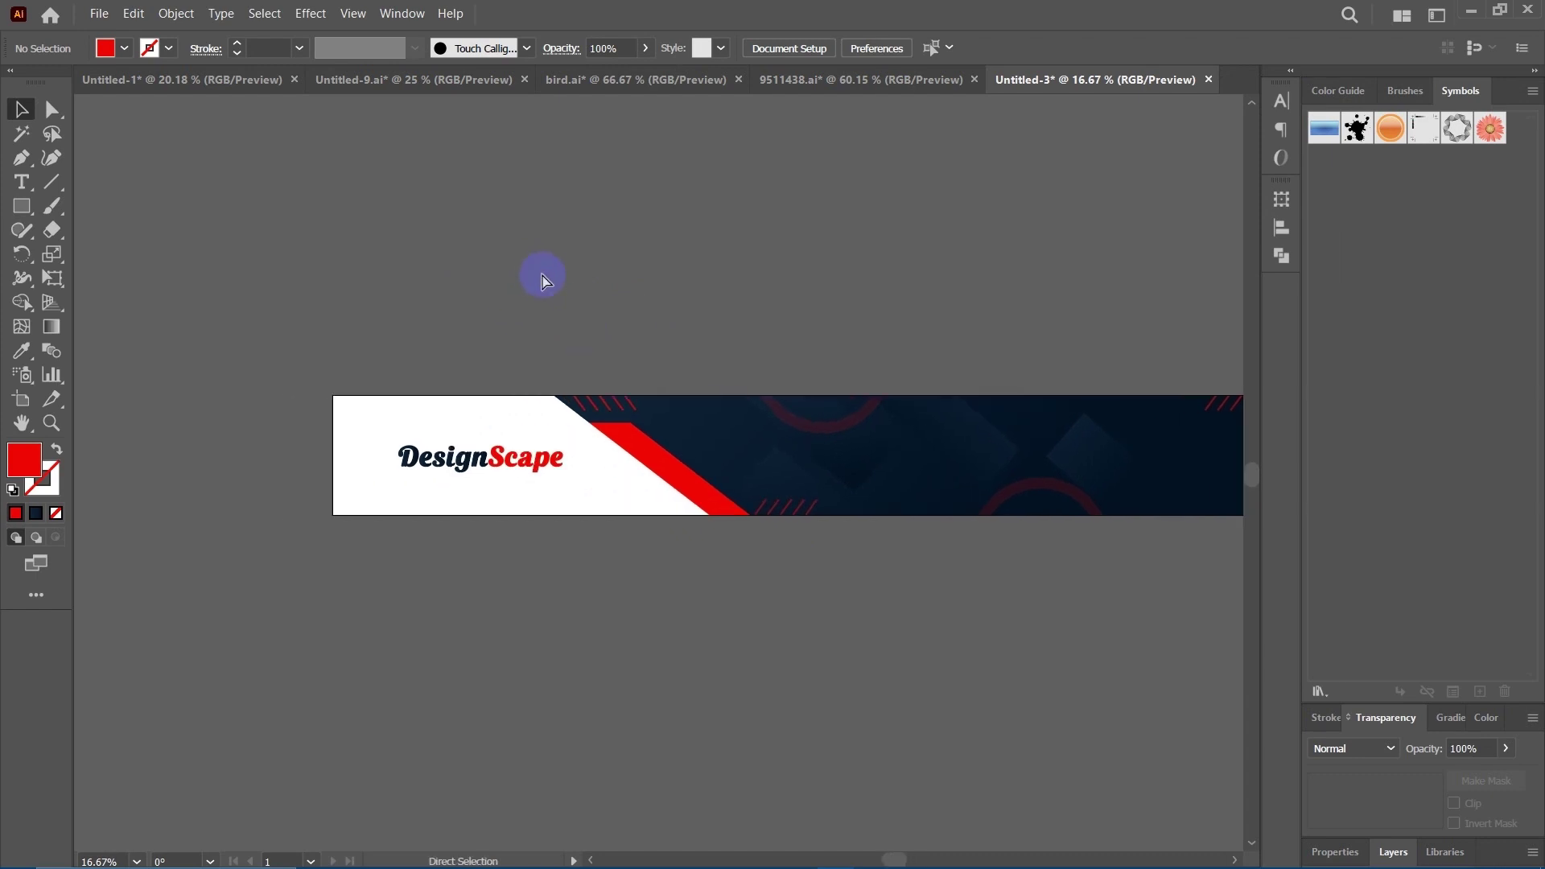
key(ctrl+v)
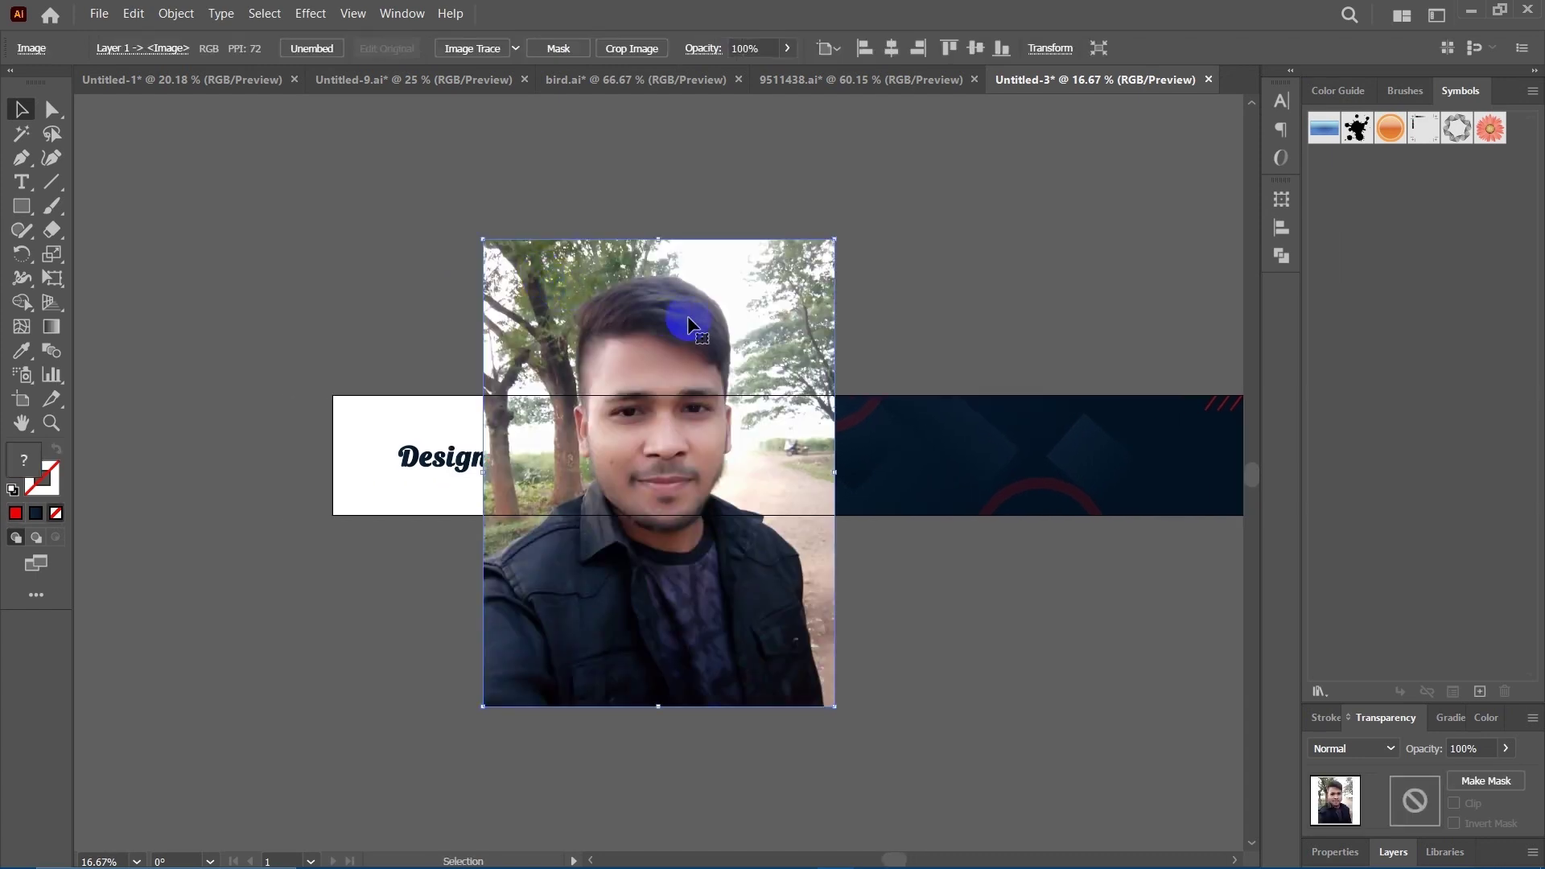
drag(702, 303, 531, 345)
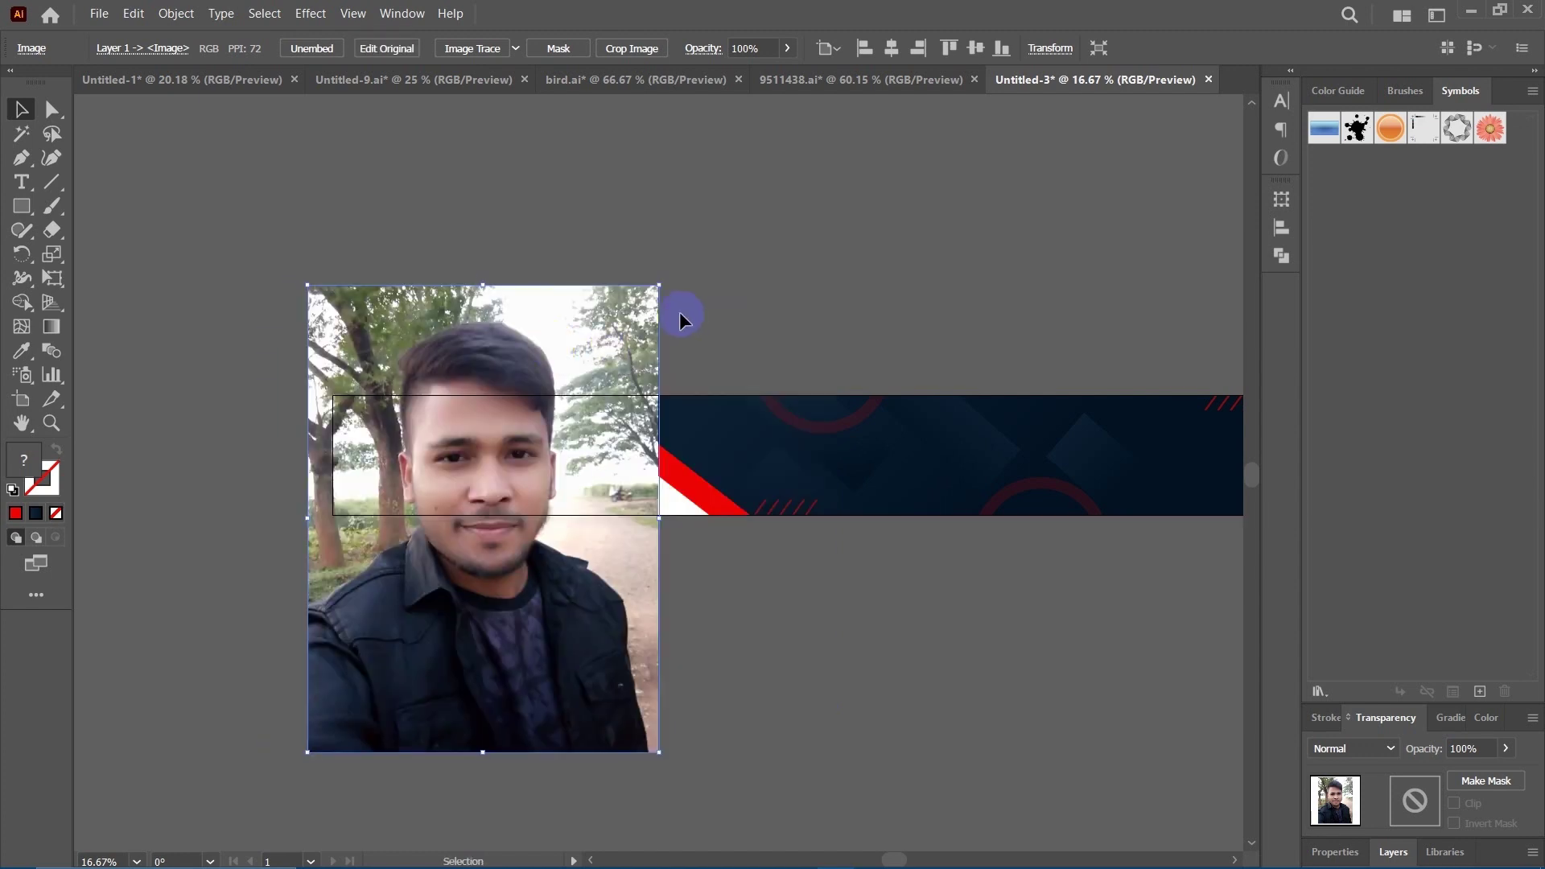
drag(657, 292, 646, 345)
drag(522, 620, 498, 628)
drag(592, 707, 731, 789)
drag(535, 517, 550, 517)
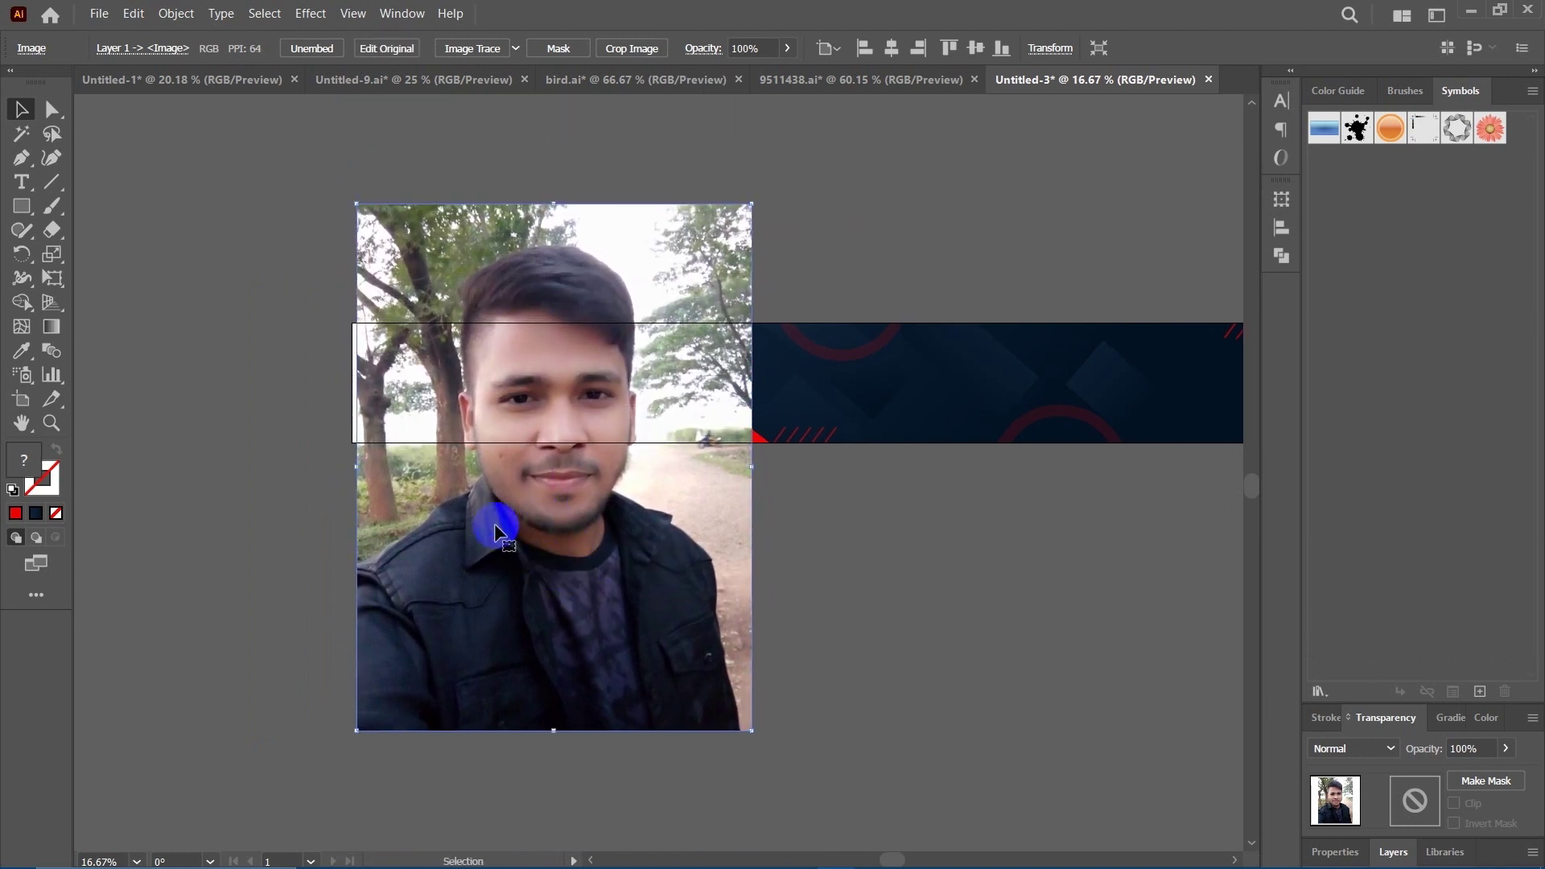
Send the portrait photo behind the DesignScape banner strip with Arrange > Send to Back.
drag(354, 467, 352, 469)
scroll(770, 569, up, 2)
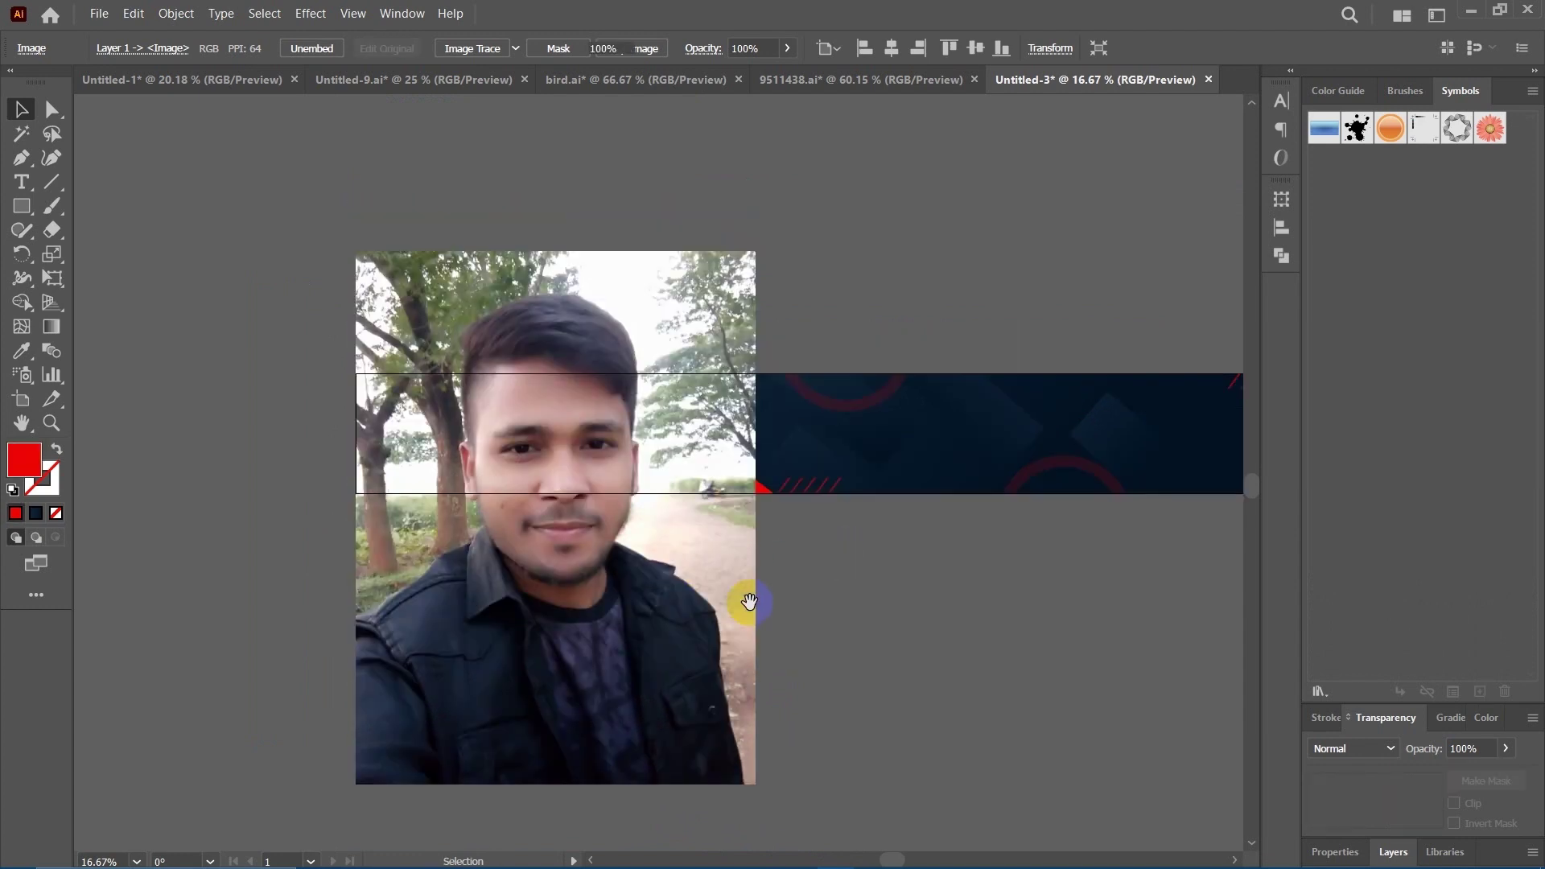
click(818, 593)
scroll(825, 593, up, 1)
scroll(825, 593, left, 1)
click(636, 591)
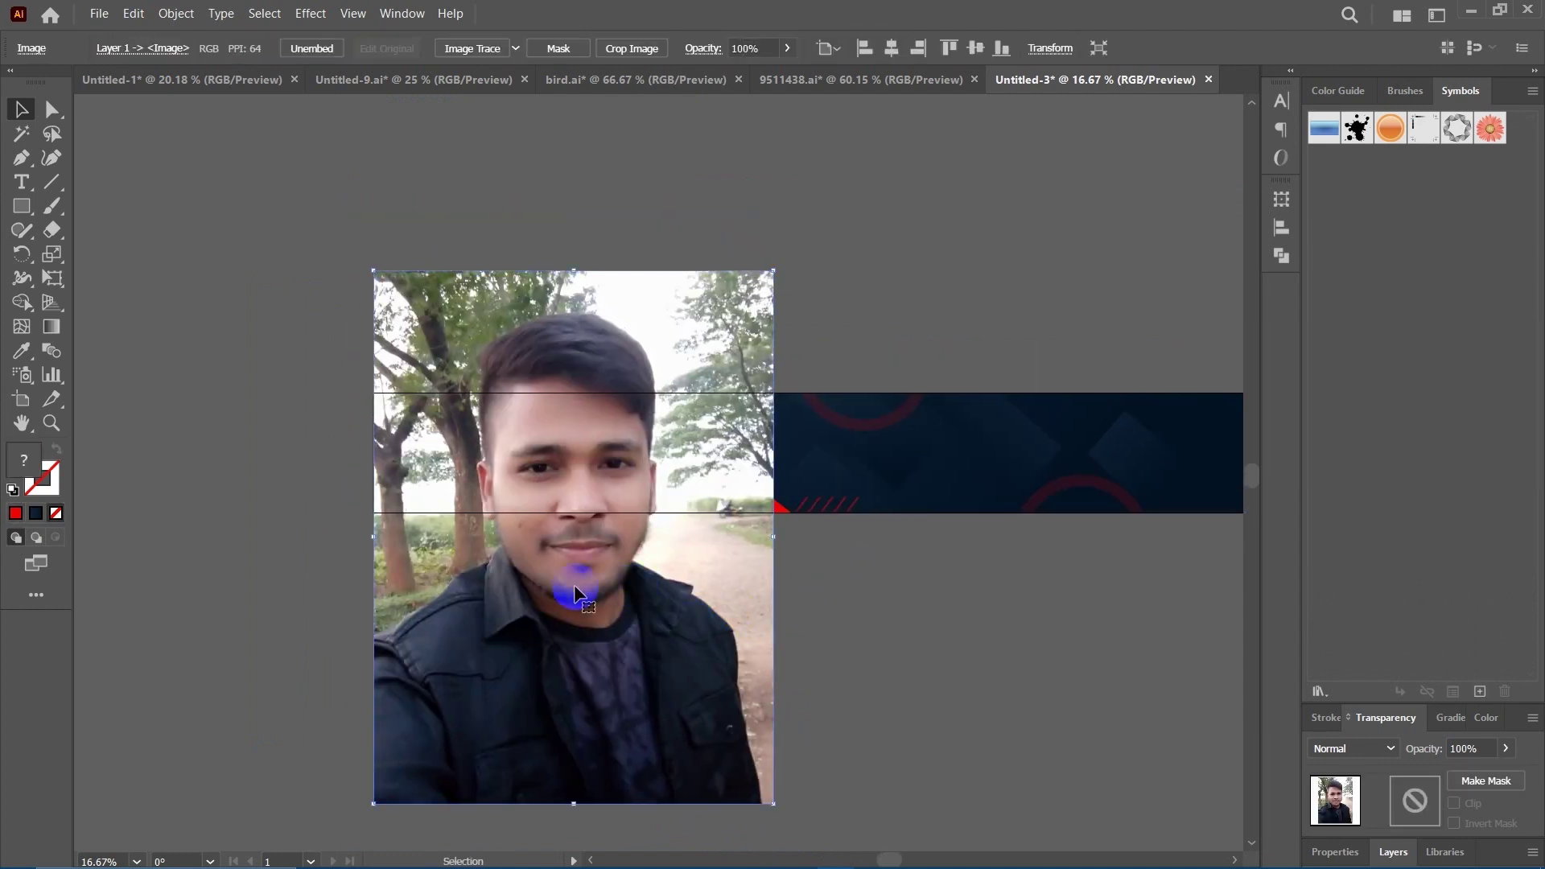
drag(575, 598, 707, 555)
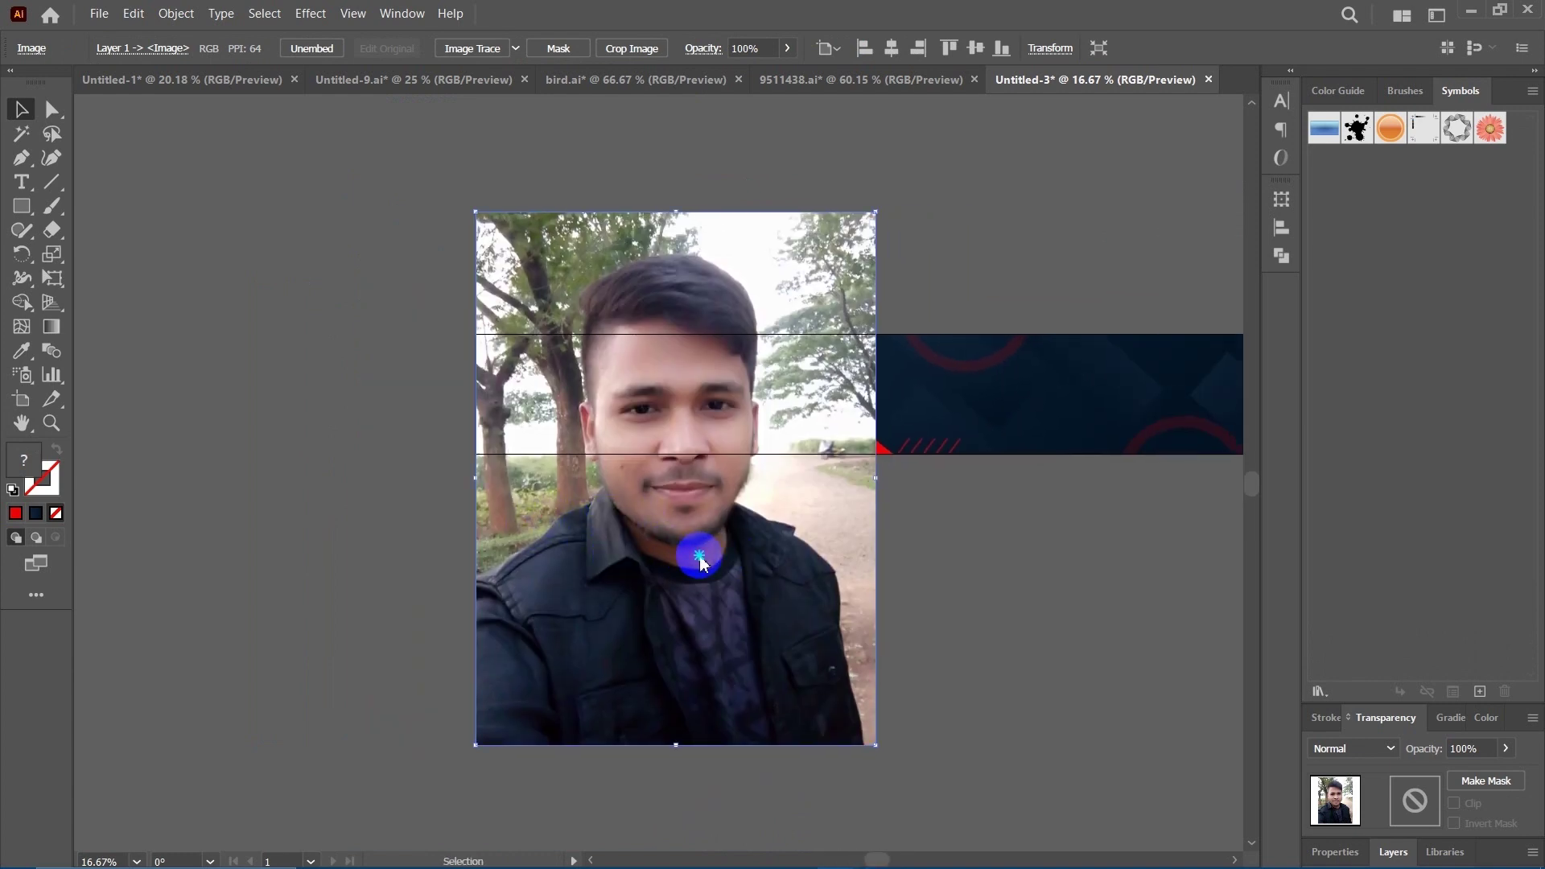
right_click(701, 554)
mouse_move(756, 468)
click(1002, 525)
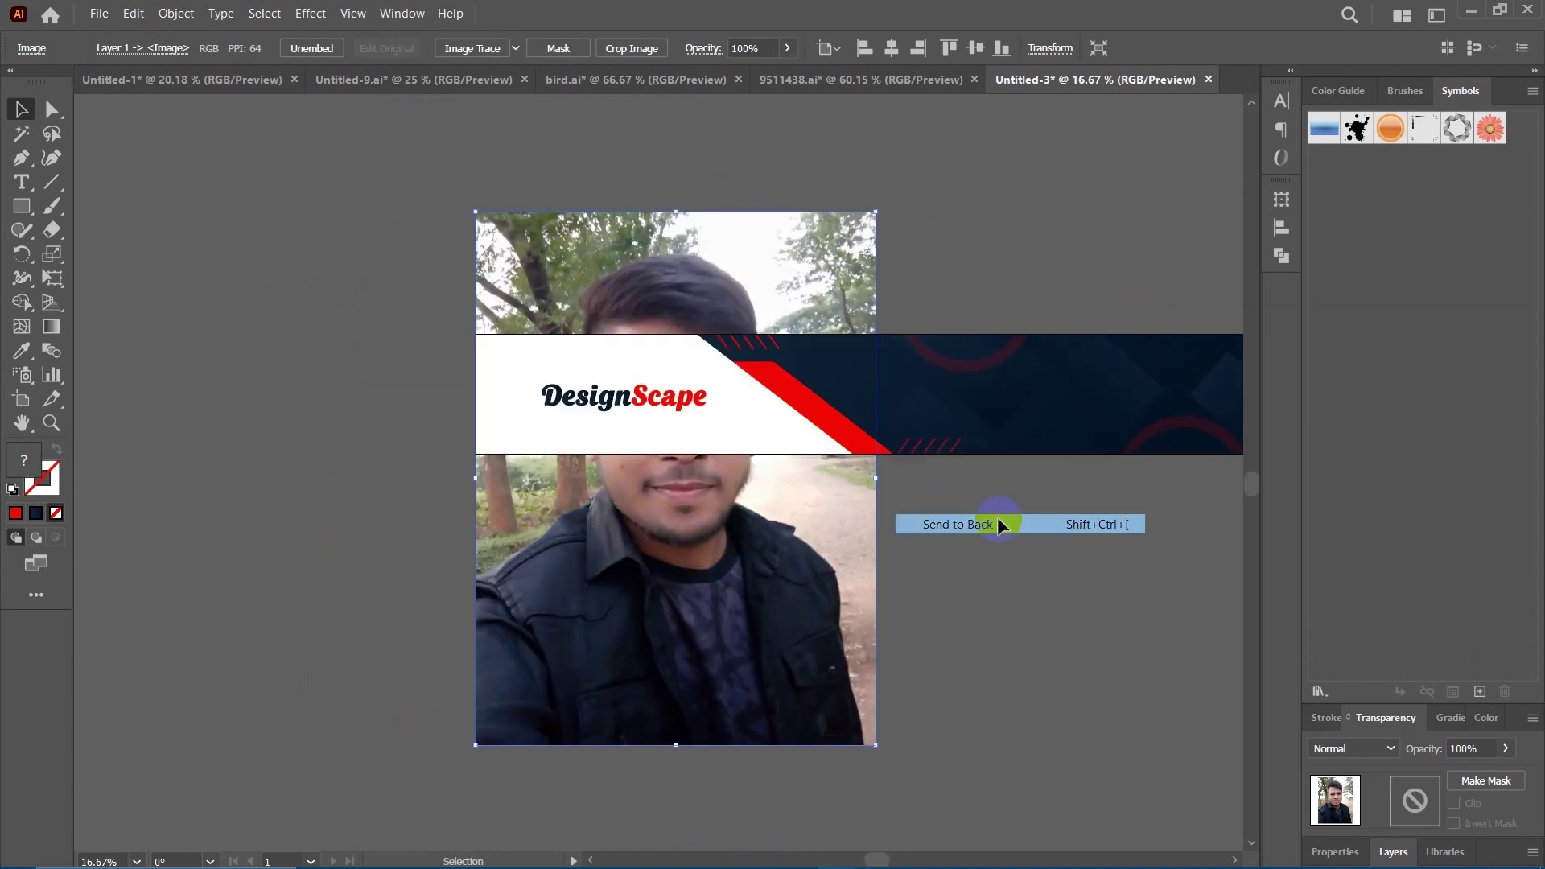
Select the banner group to check its stacking over the photo, then recentre the view.
click(1018, 587)
drag(1018, 587, 896, 564)
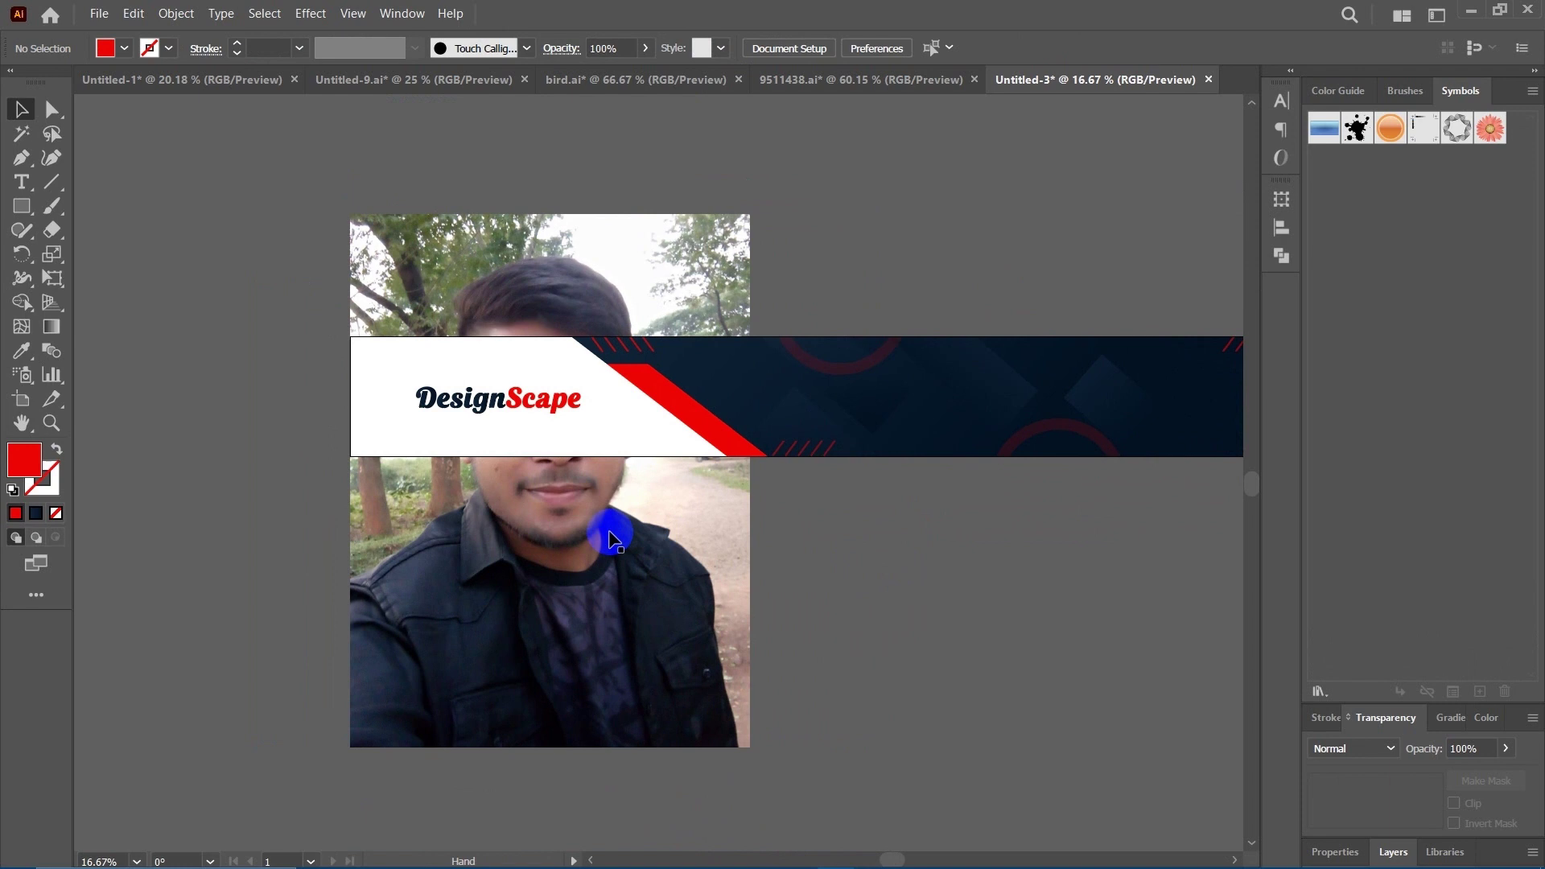
click(370, 359)
drag(366, 365, 459, 400)
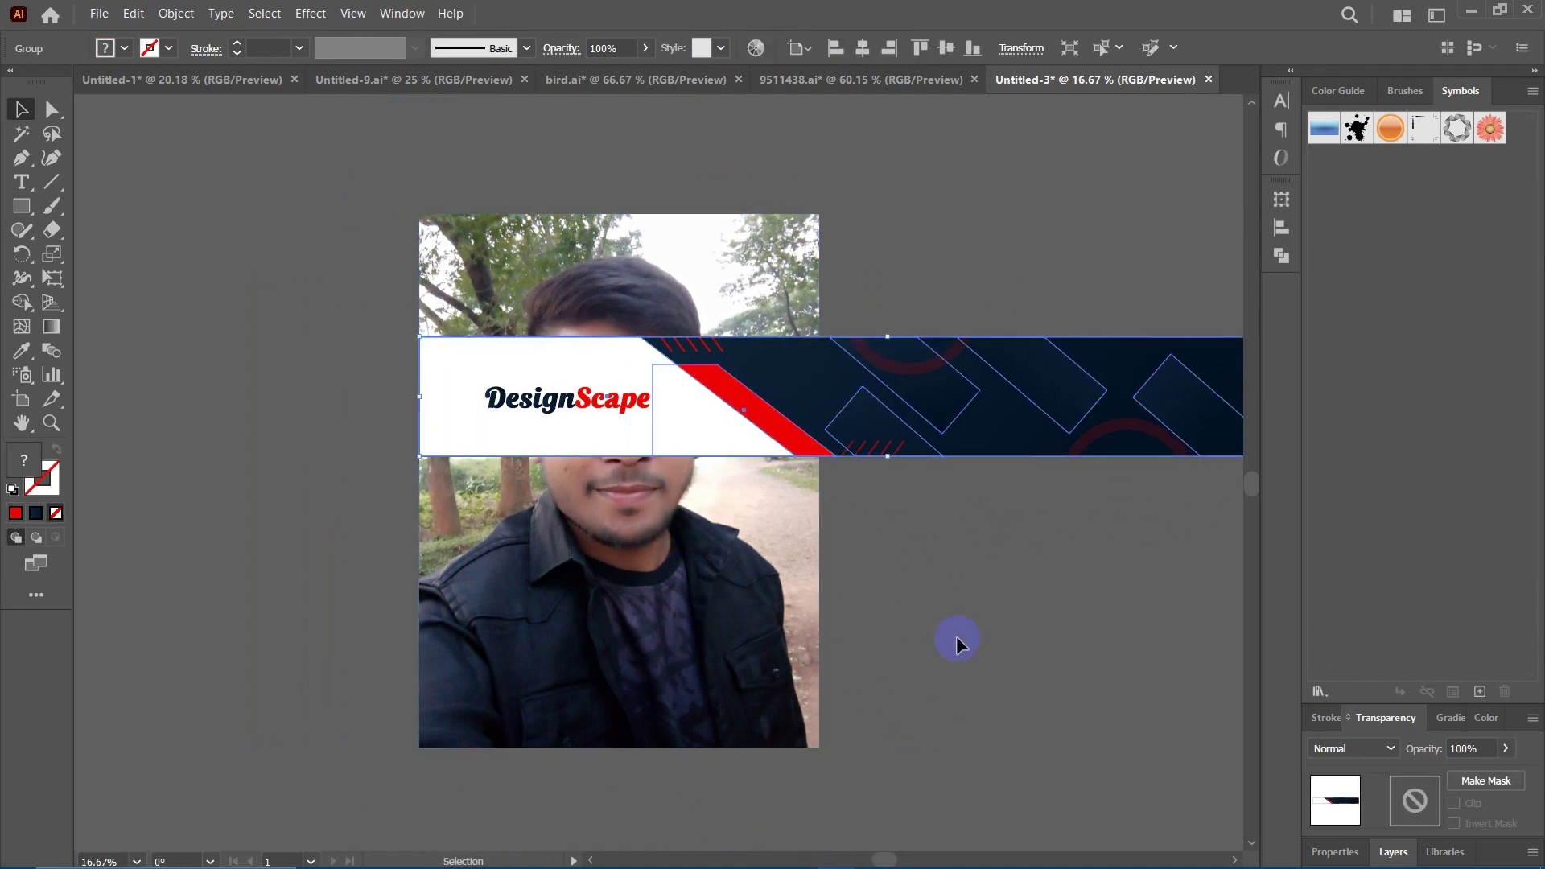
click(915, 575)
drag(851, 581, 790, 581)
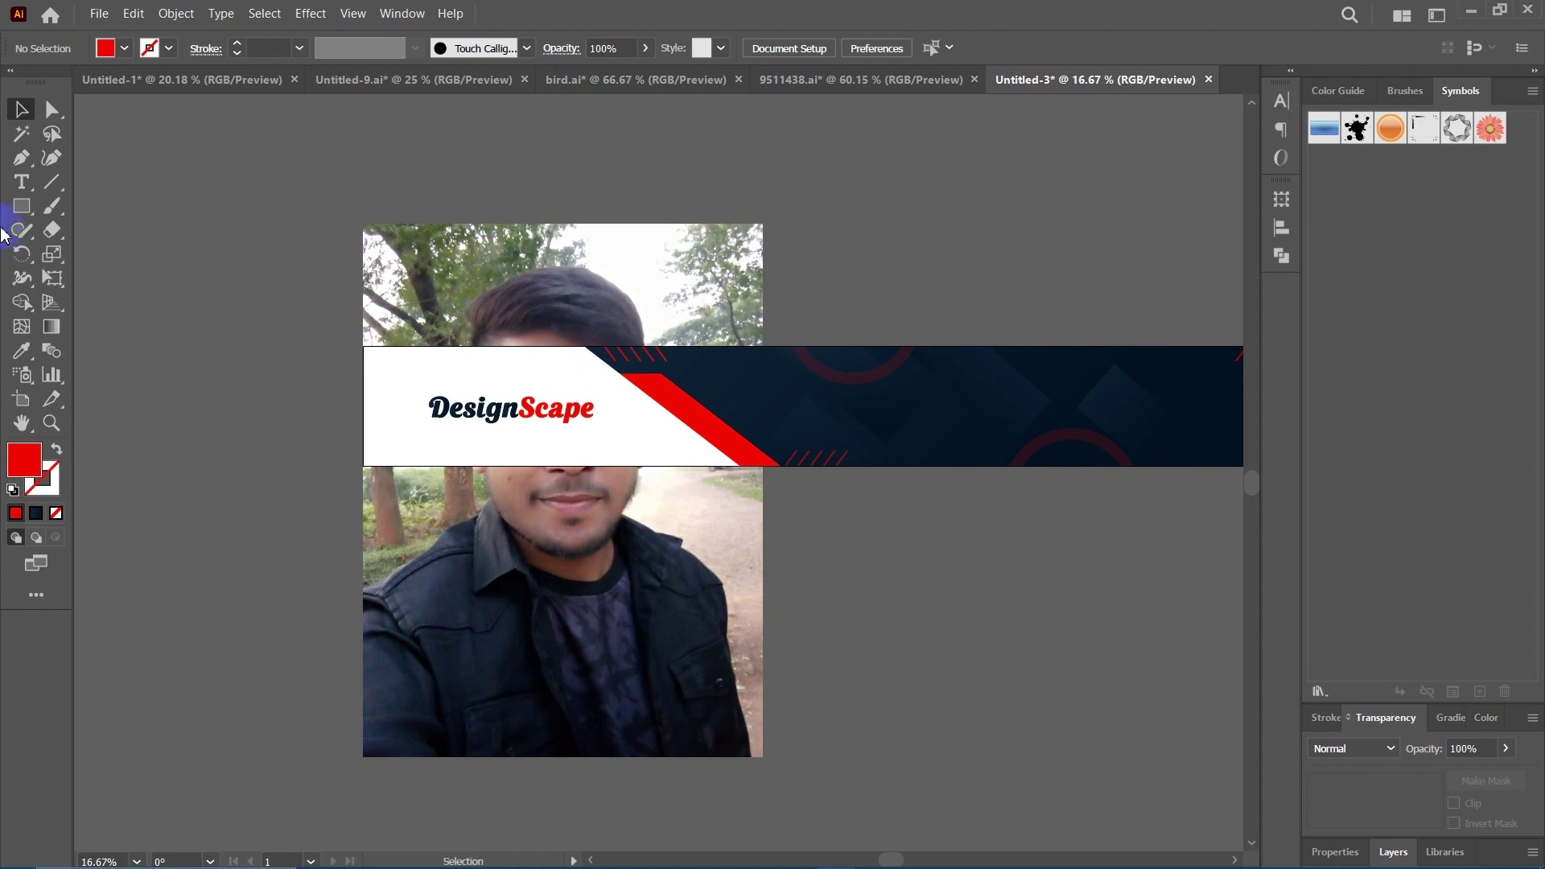
Draw a red rectangle over the banner's left part and pull its top-right corner anchor inward.
click(21, 207)
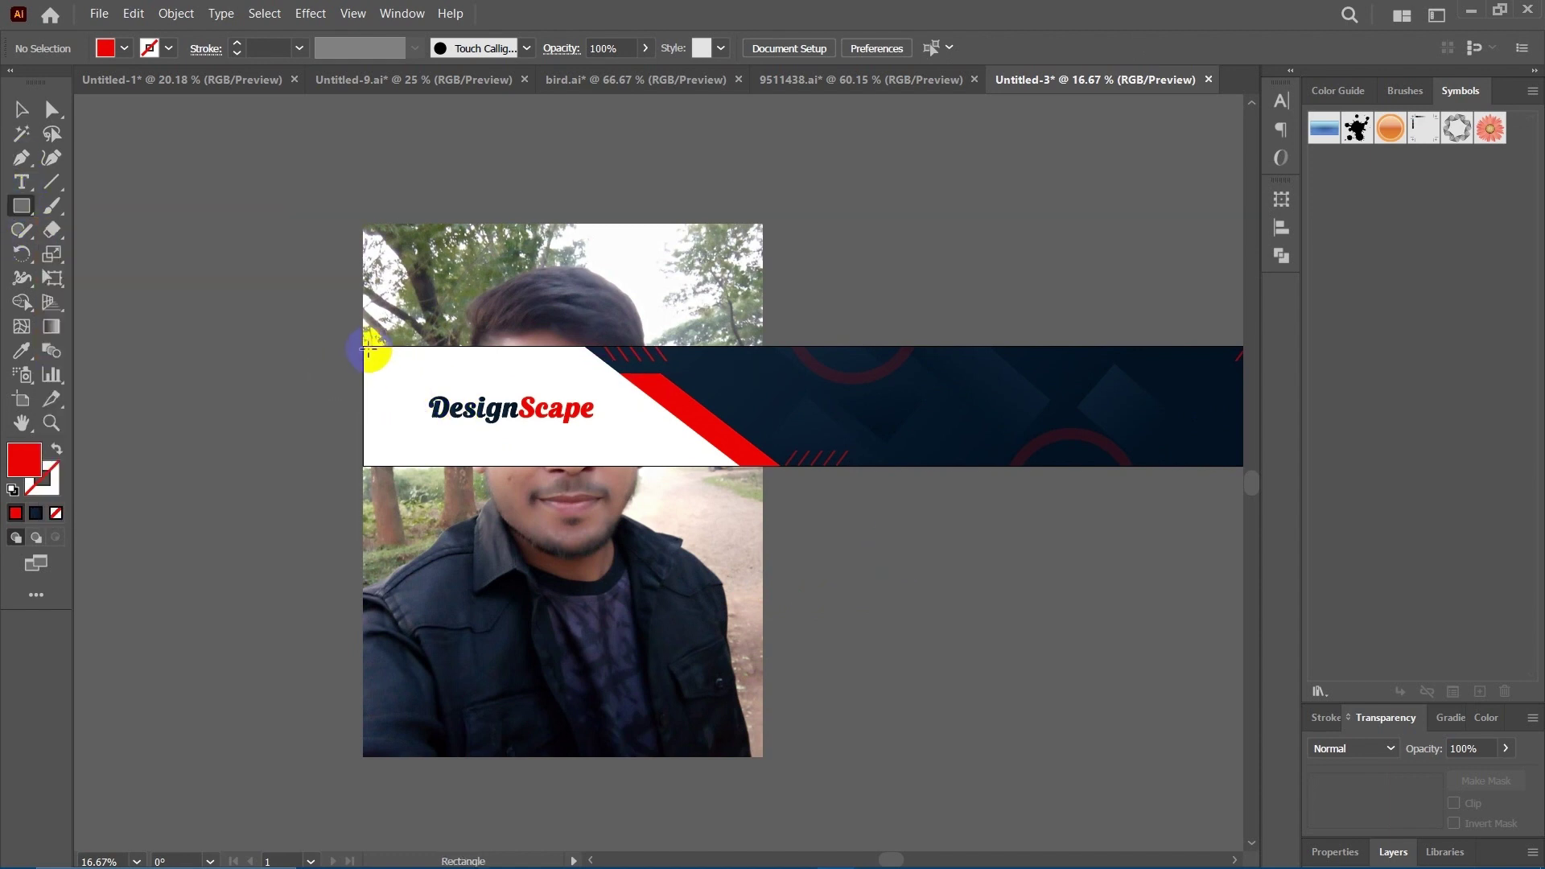
mouse_move(363, 346)
mouse_down()
mouse_move(467, 463)
mouse_move(641, 483)
mouse_move(717, 448)
mouse_move(738, 464)
mouse_up()
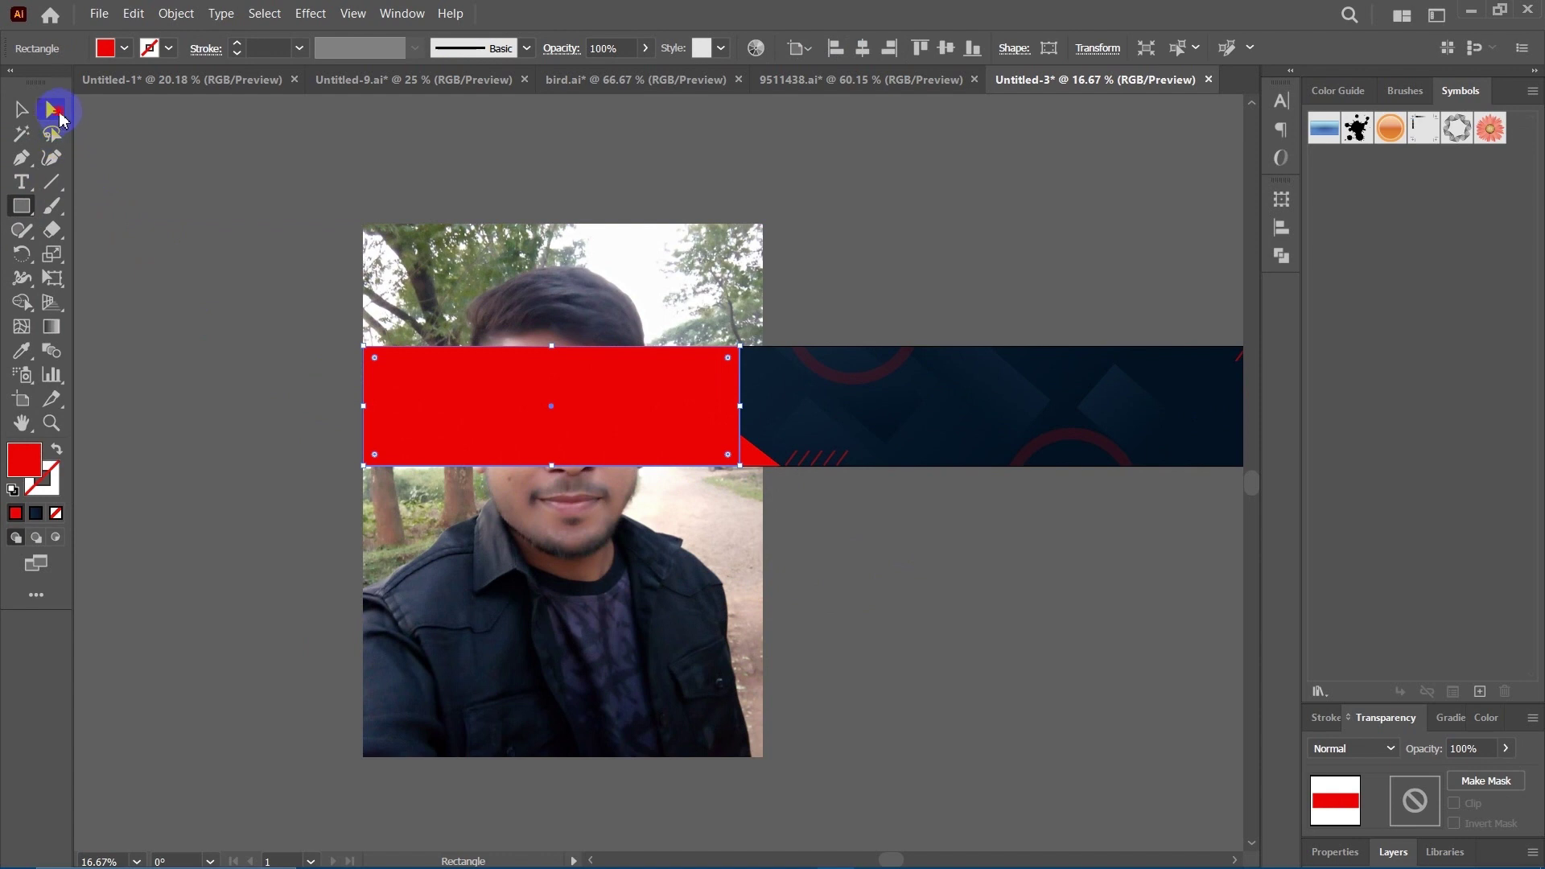
click(56, 112)
drag(741, 356, 583, 356)
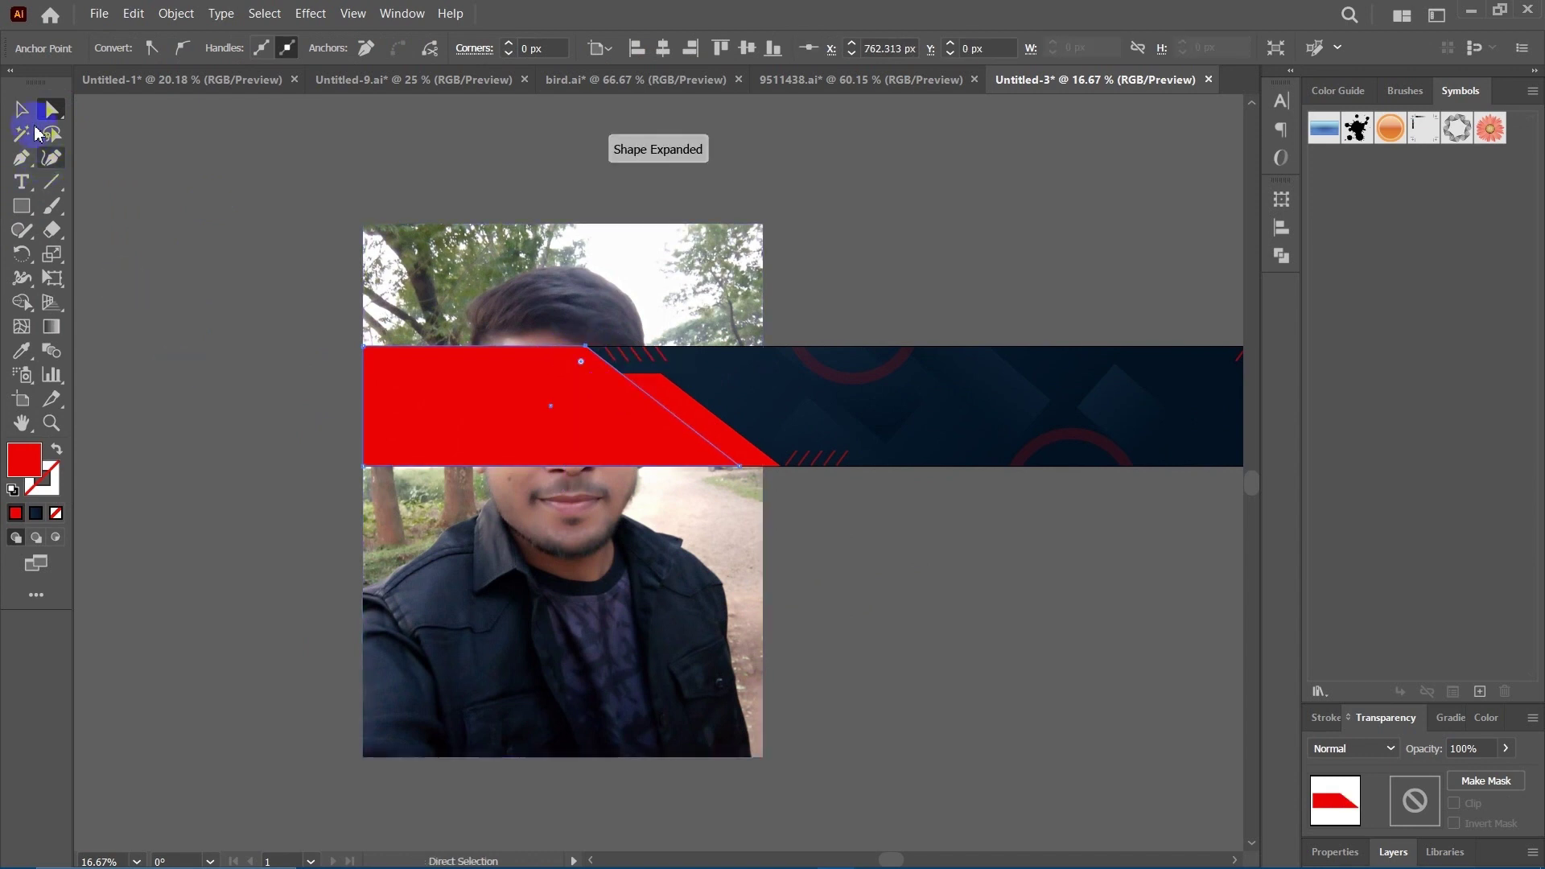
Select the red shape together with the portrait photo.
click(21, 109)
click(903, 630)
drag(847, 622, 877, 499)
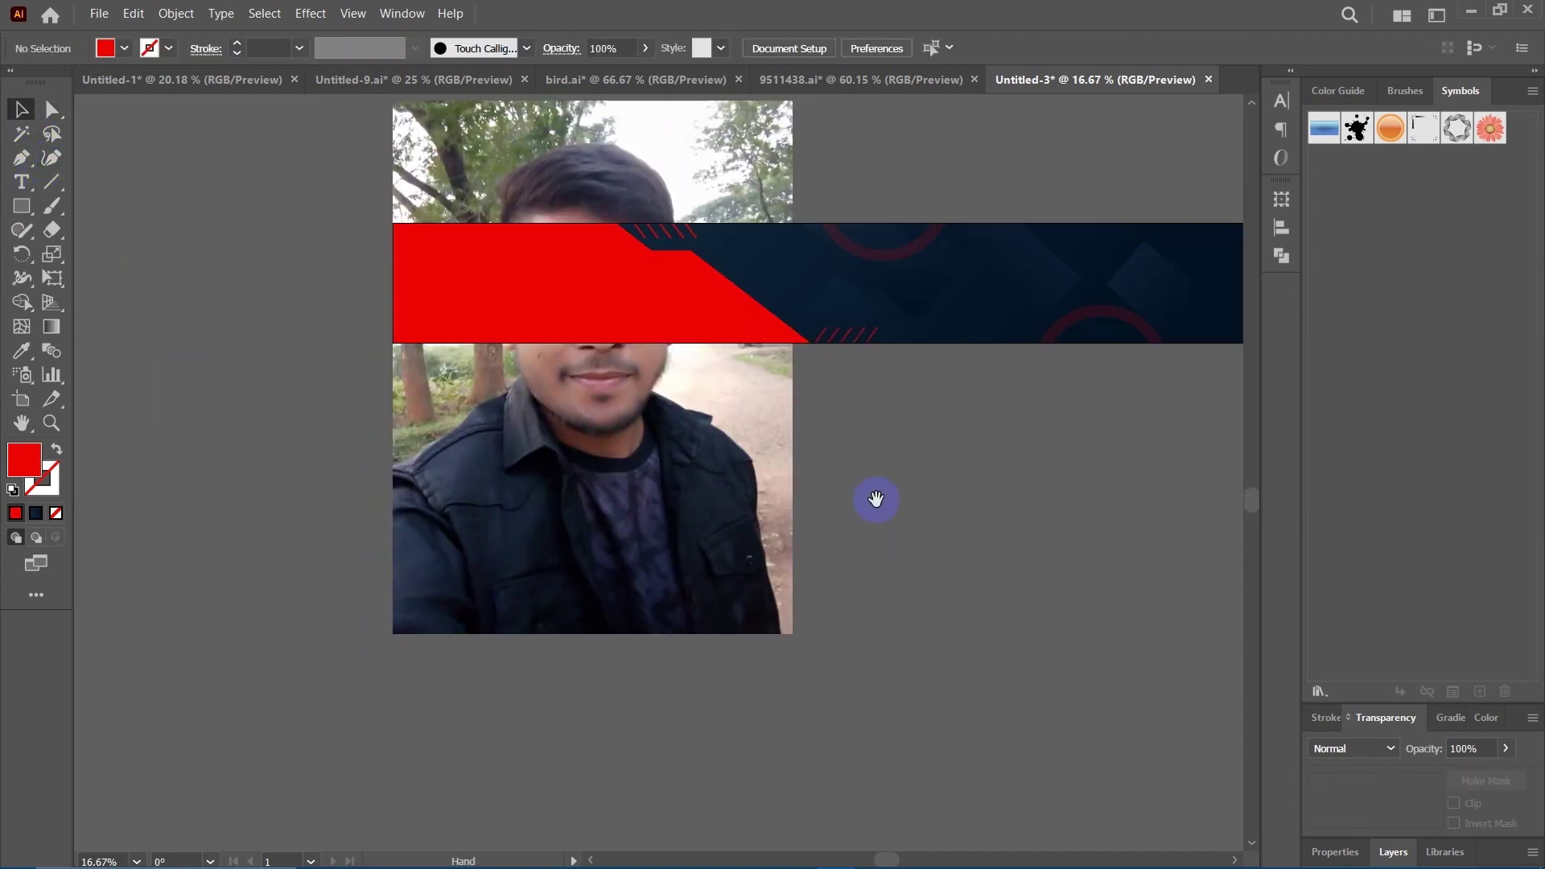
click(641, 488)
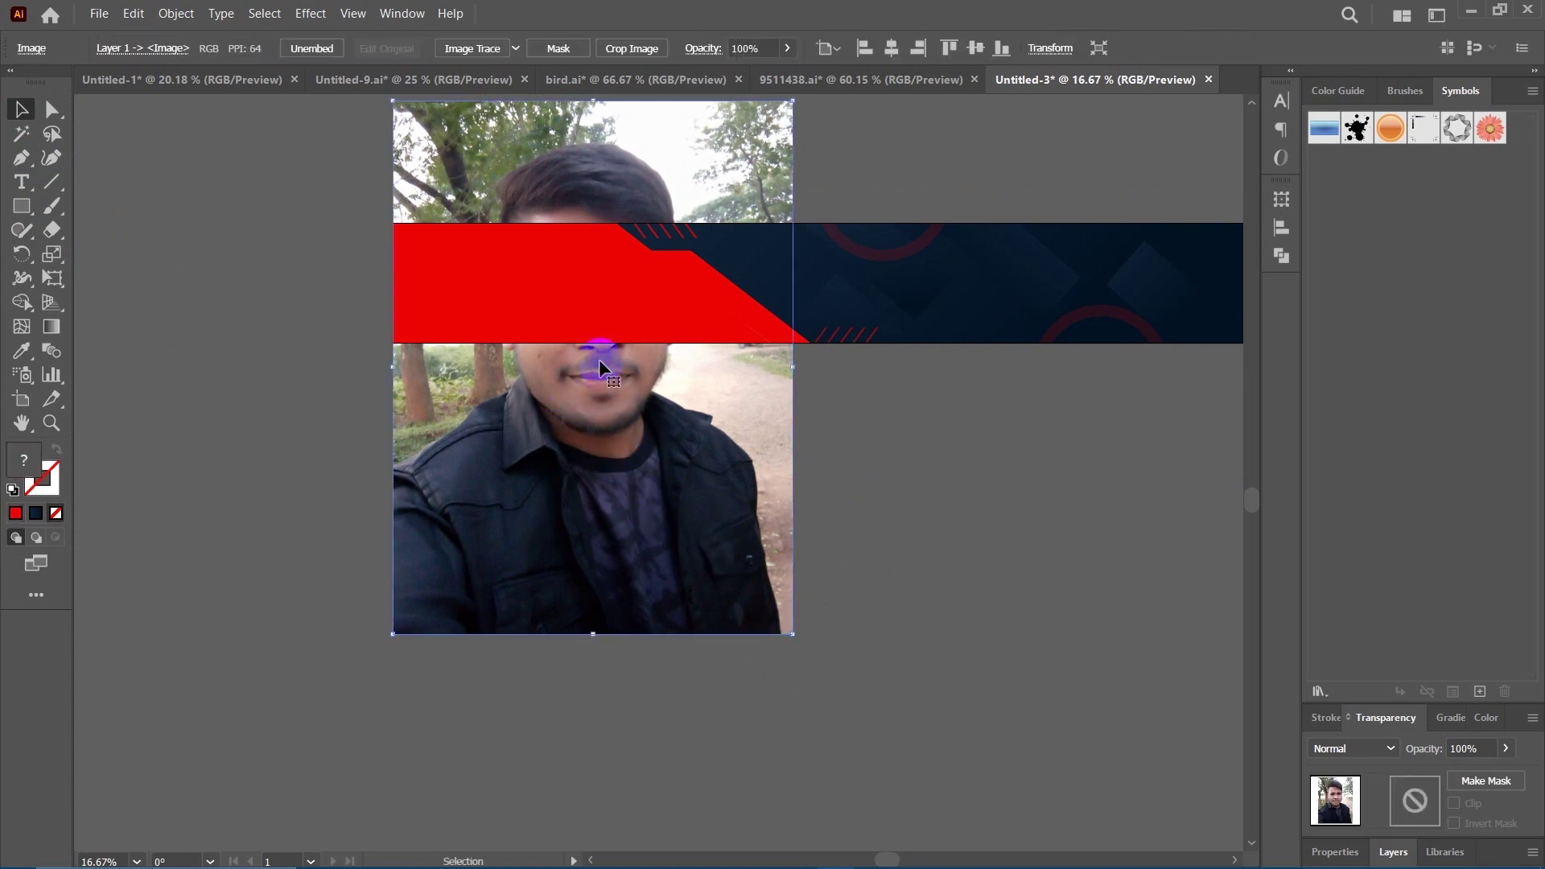
shift+click(573, 270)
scroll(584, 338, up, 4)
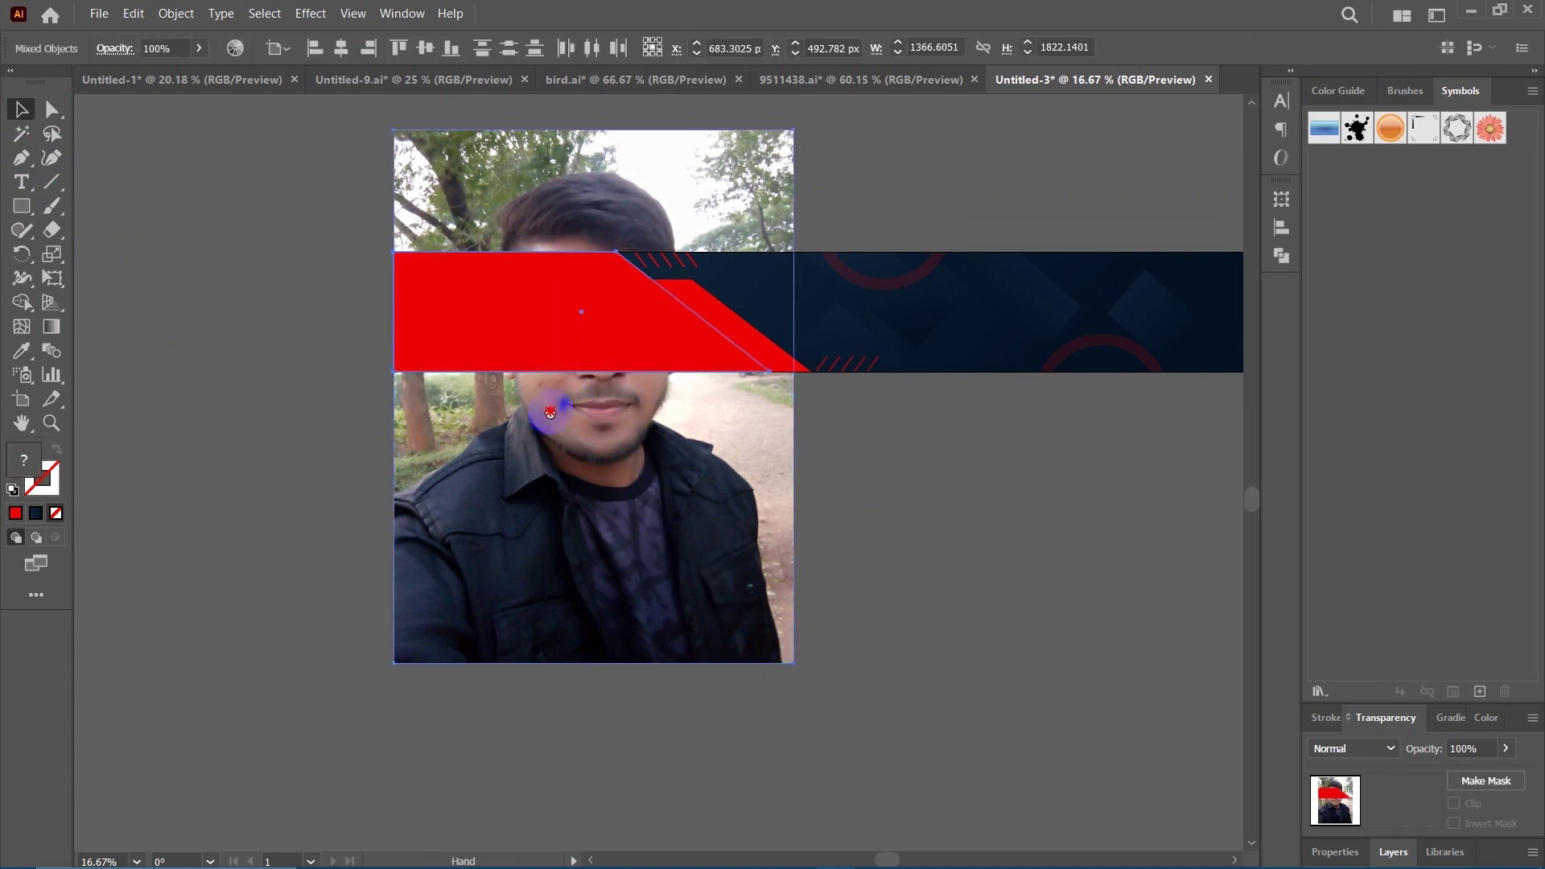
click(922, 668)
click(561, 402)
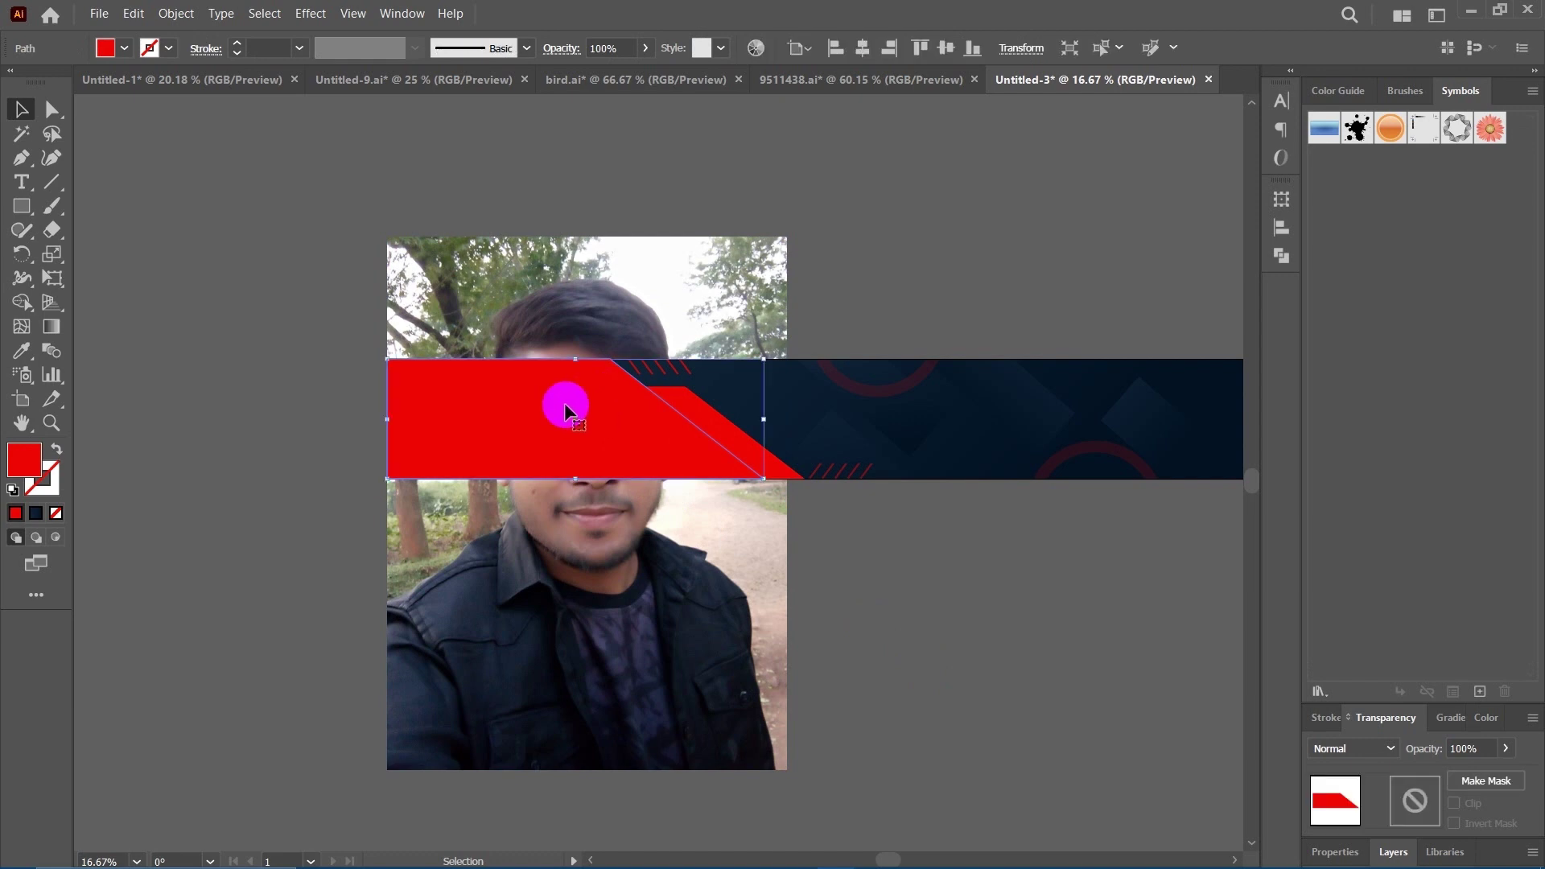
shift+click(575, 303)
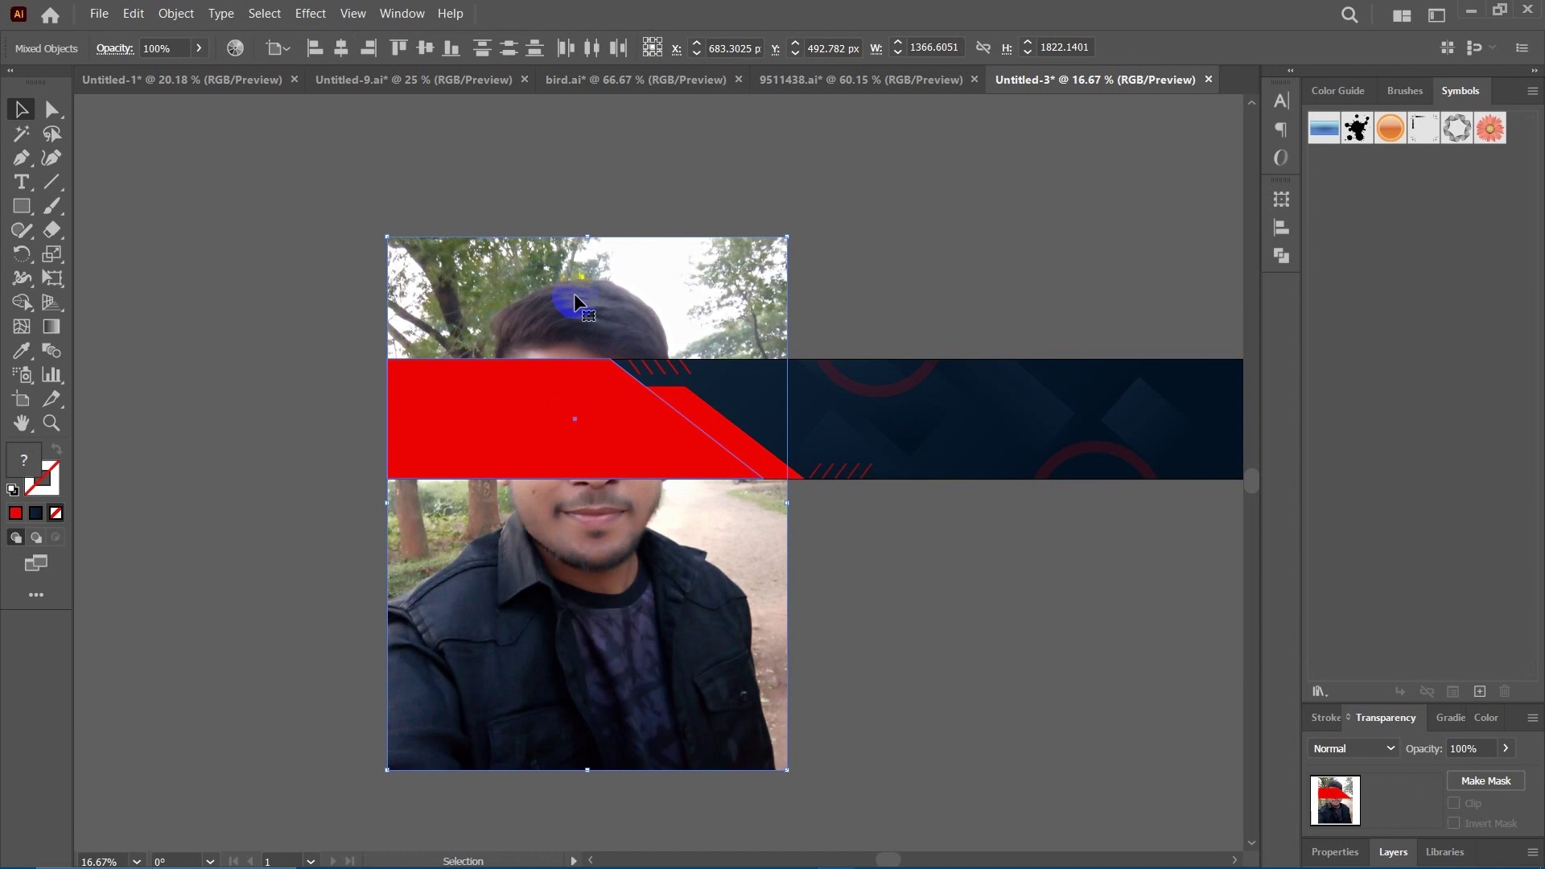
Make a clipping mask so the photo is clipped inside the red shape.
right_click(574, 296)
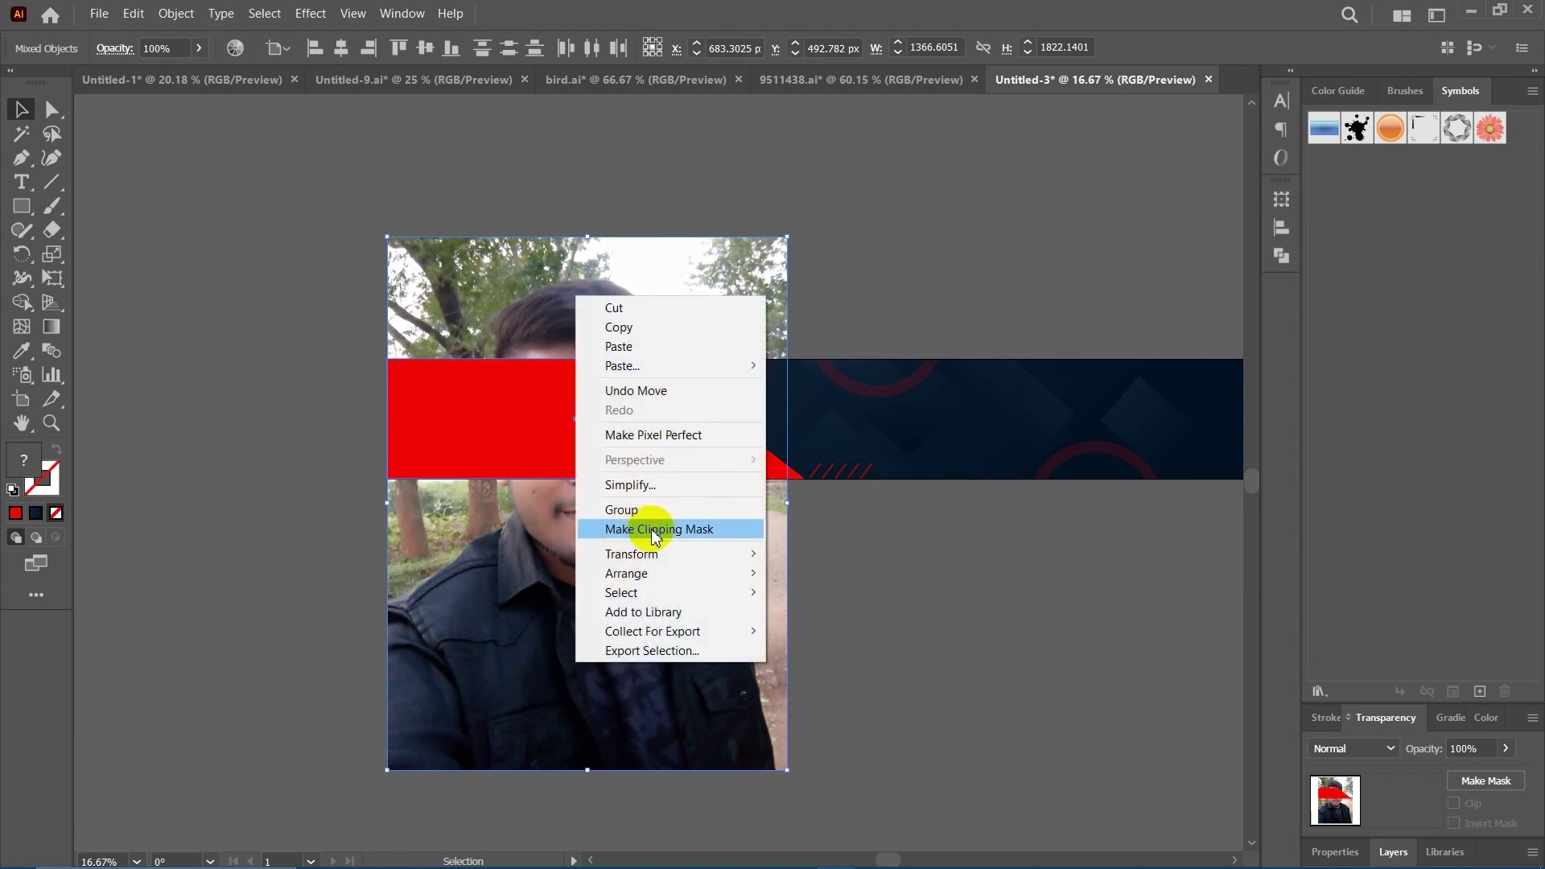
click(660, 530)
click(826, 587)
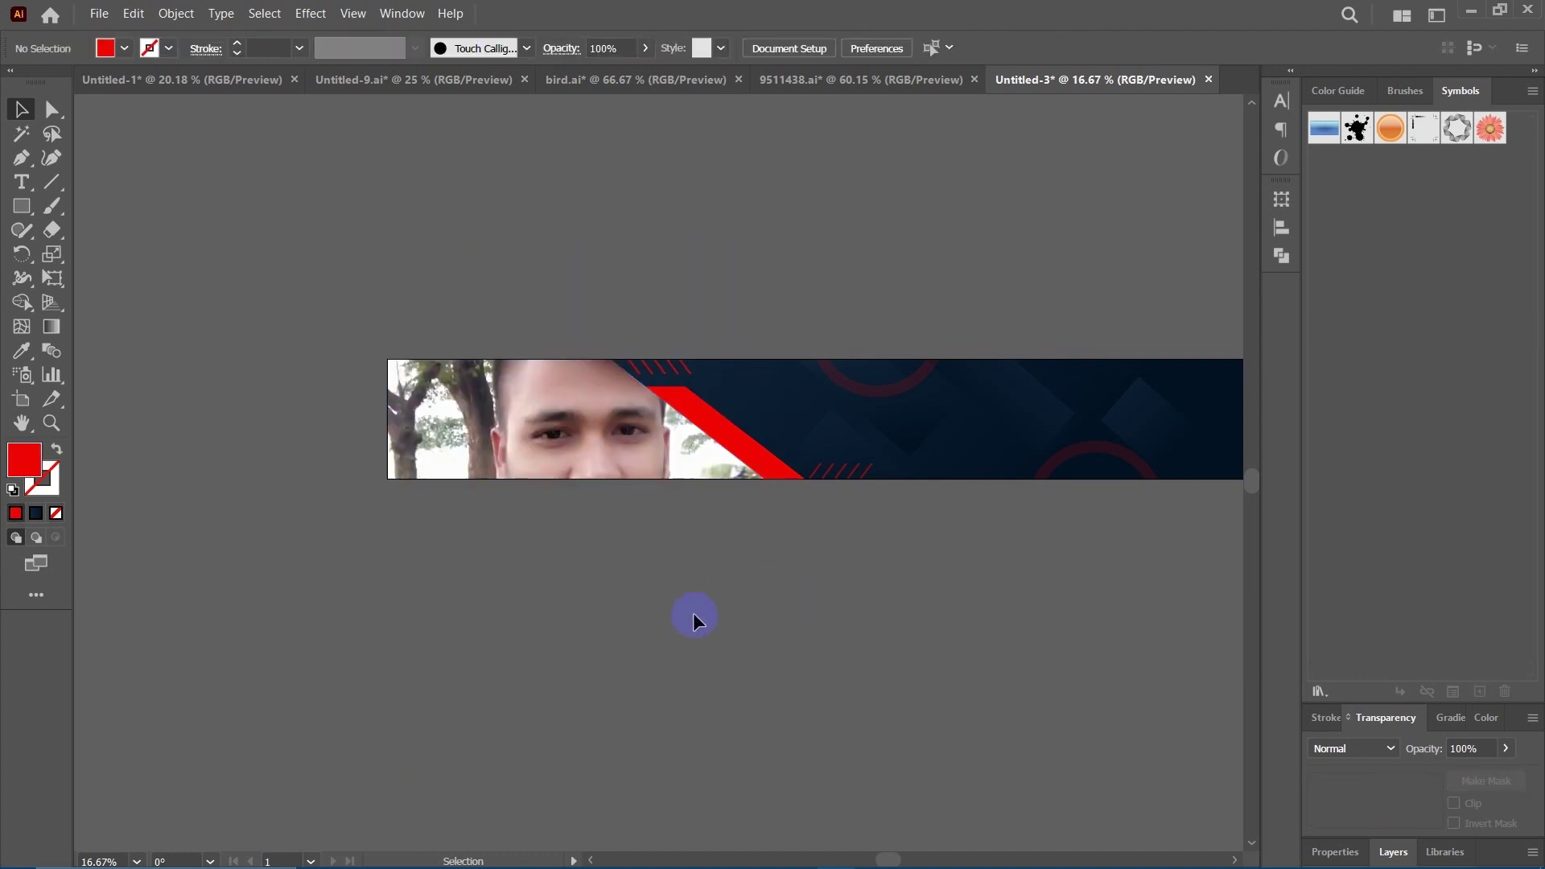
drag(693, 614, 625, 579)
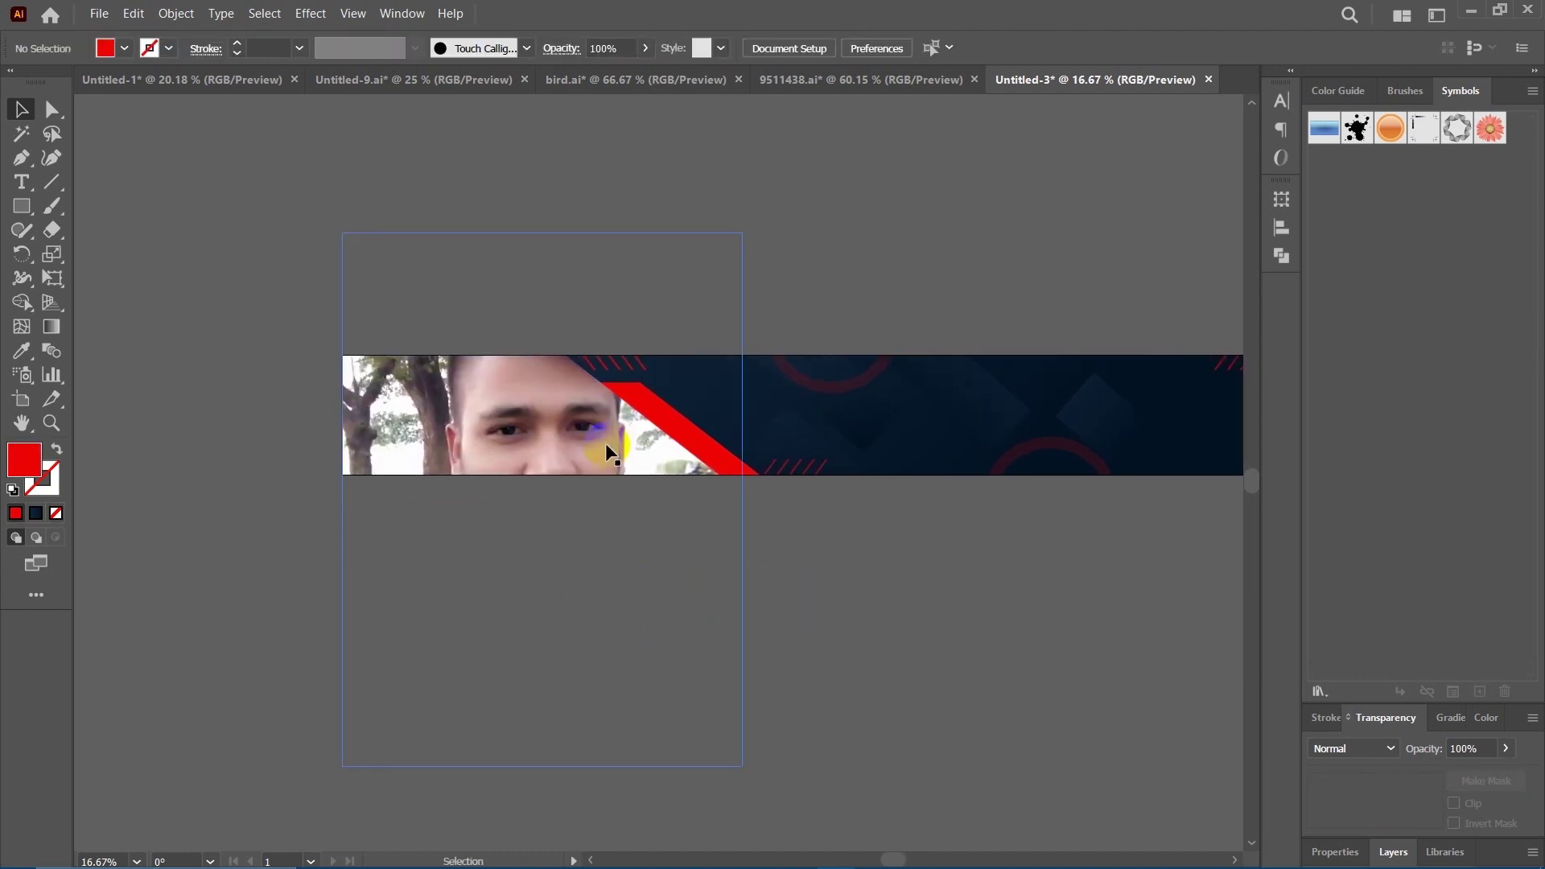
Reorder the stacking: send the clipped photo to the back, then the banner group behind it.
right_click(589, 428)
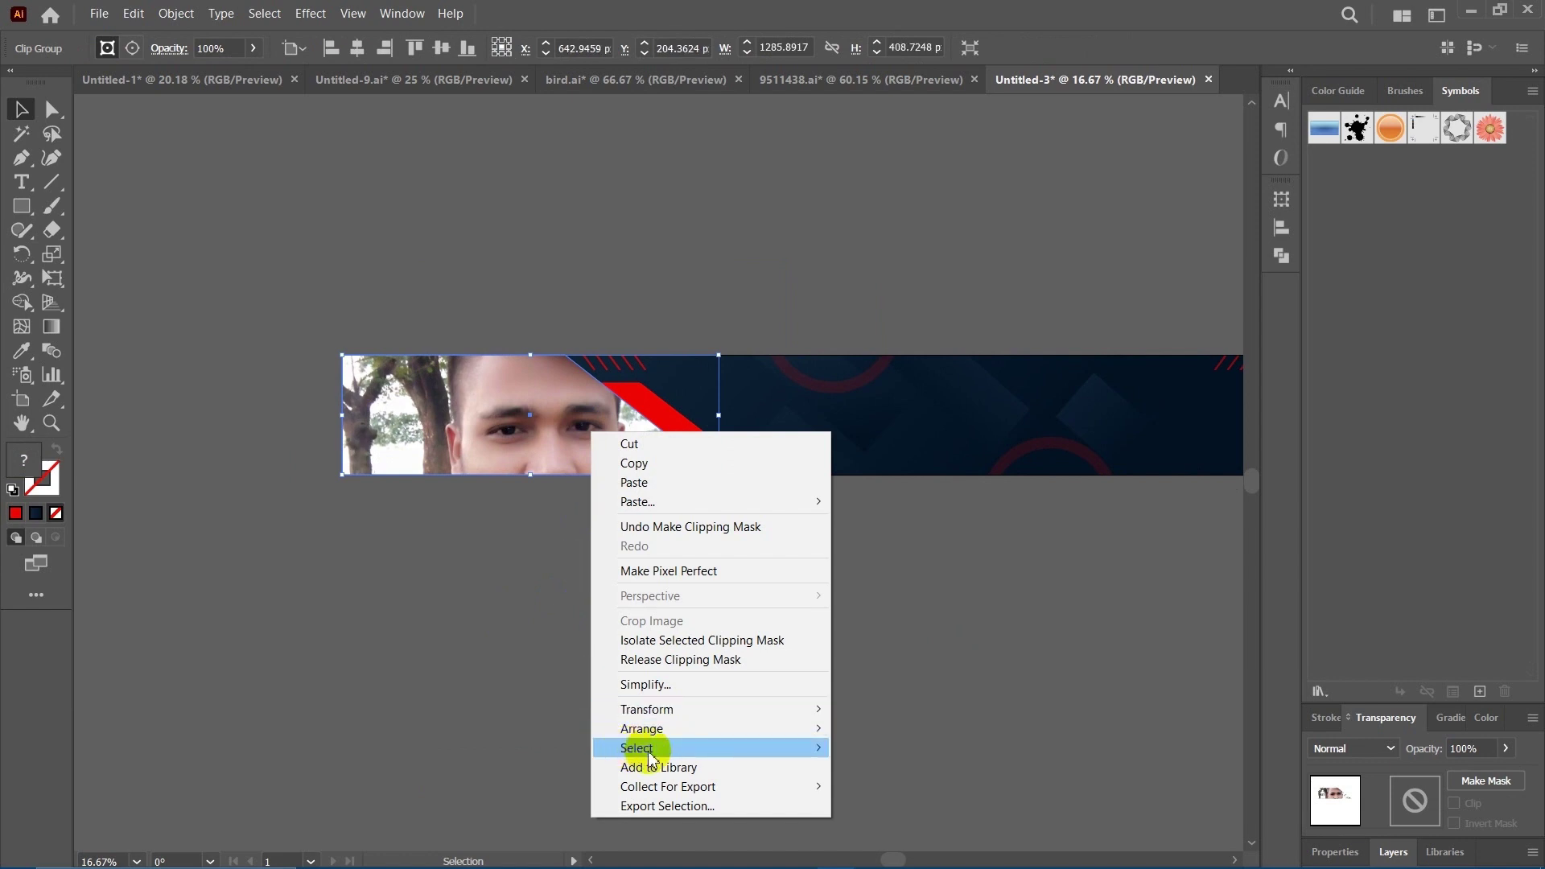
click(674, 730)
click(891, 787)
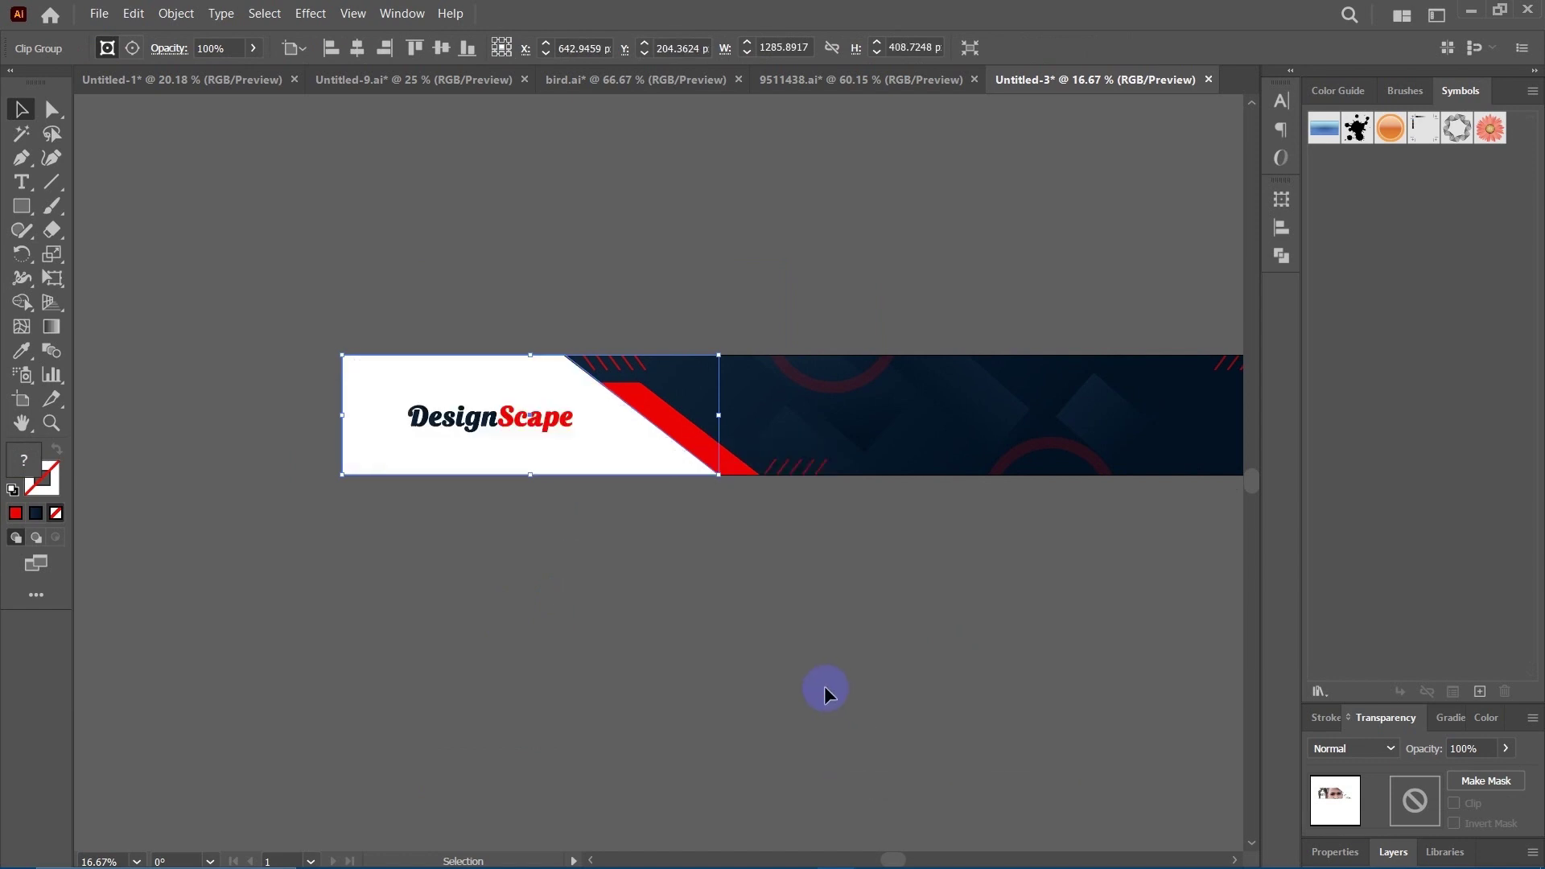
click(827, 690)
click(375, 375)
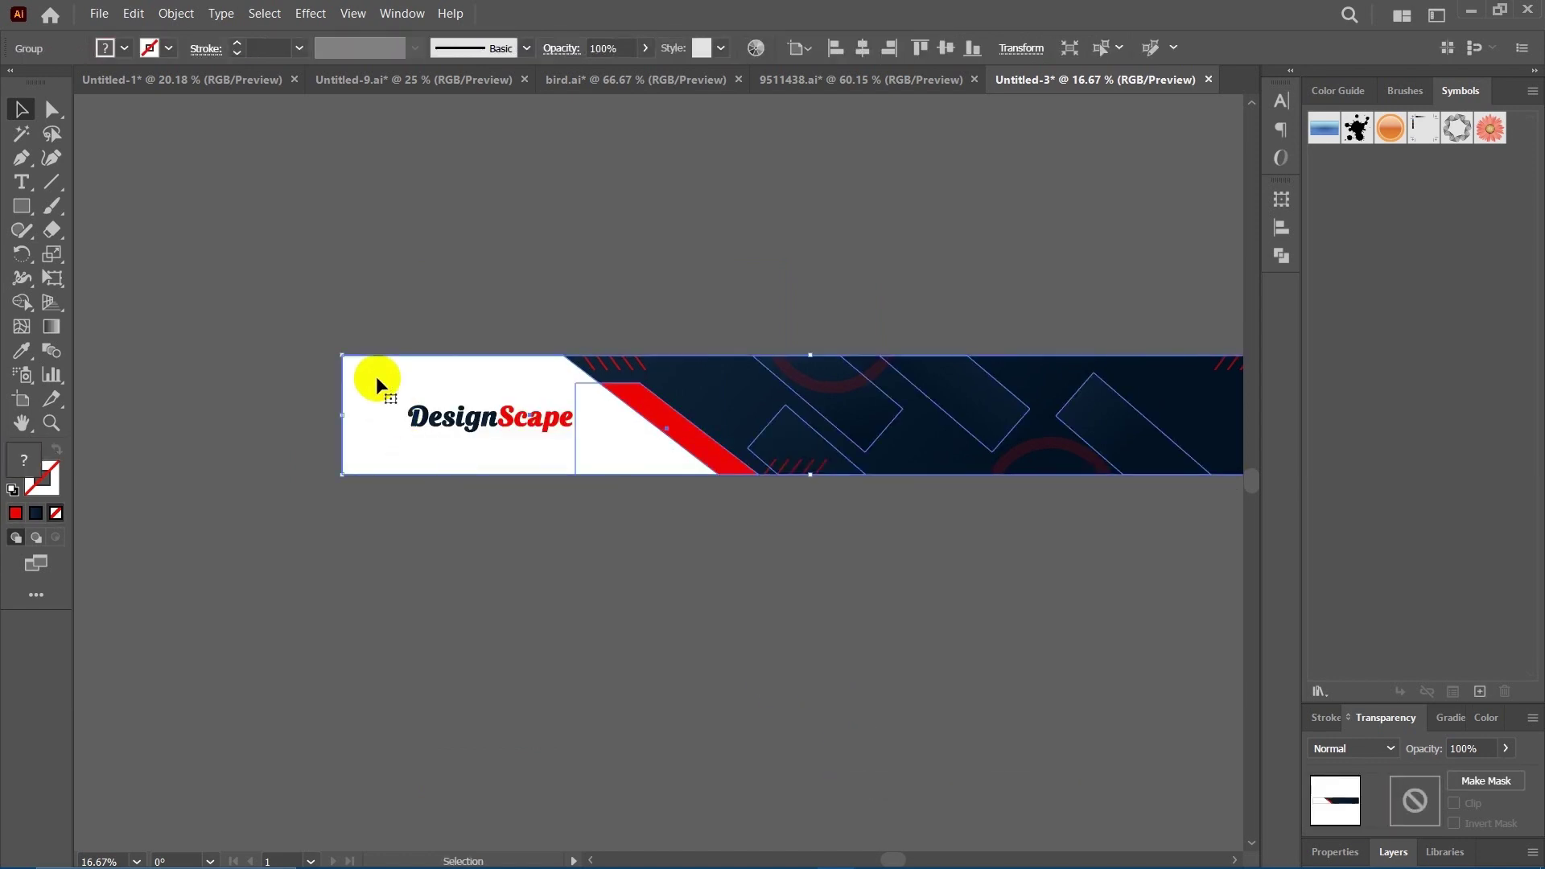
right_click(375, 375)
mouse_move(483, 676)
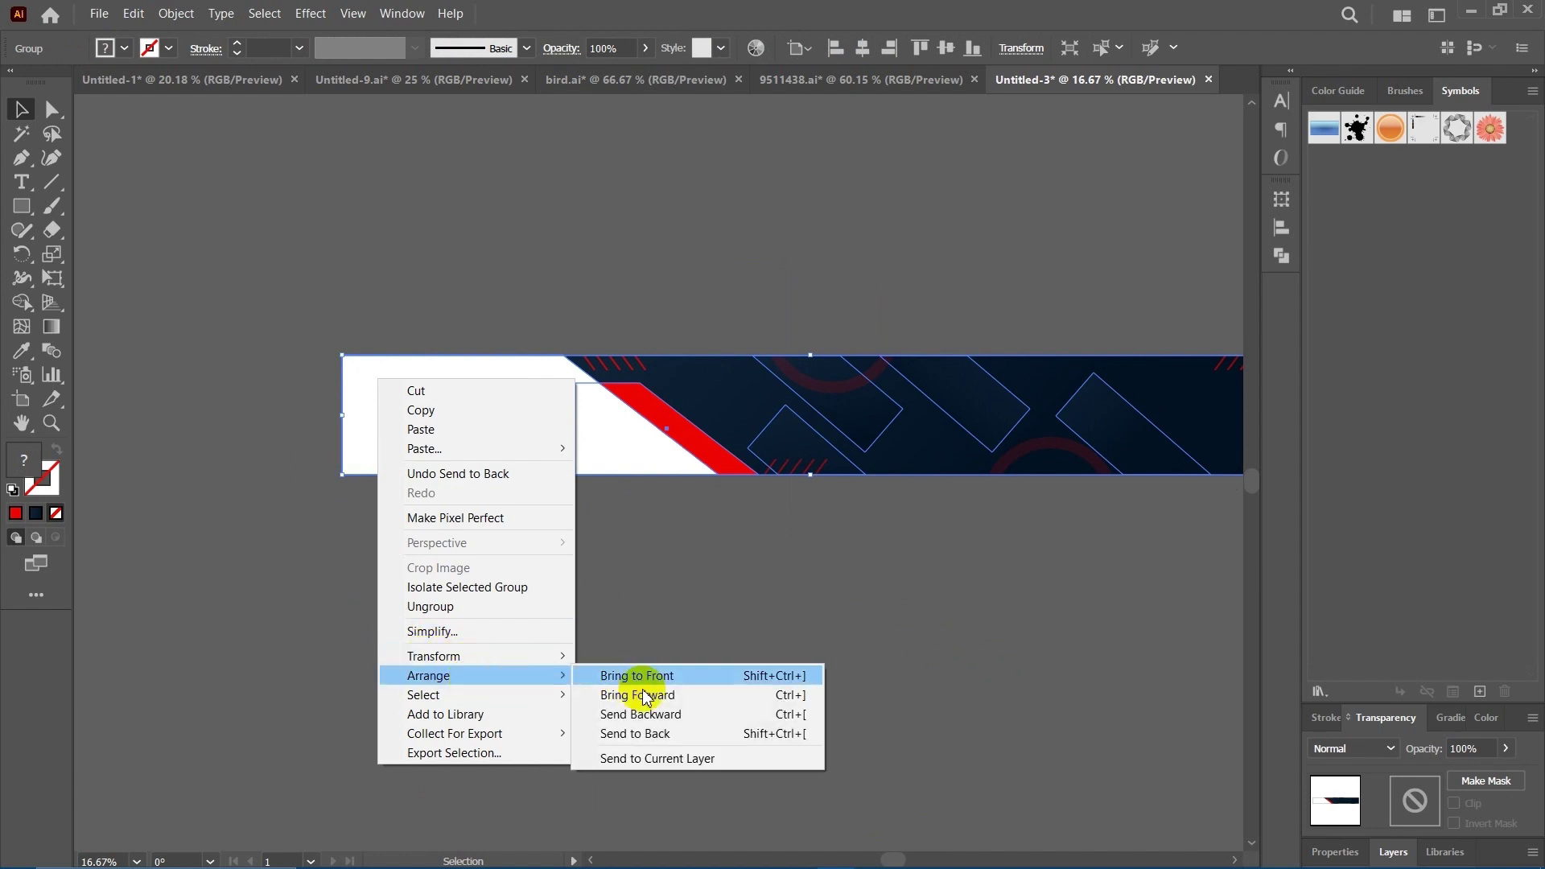
click(684, 732)
click(688, 664)
drag(596, 617, 550, 612)
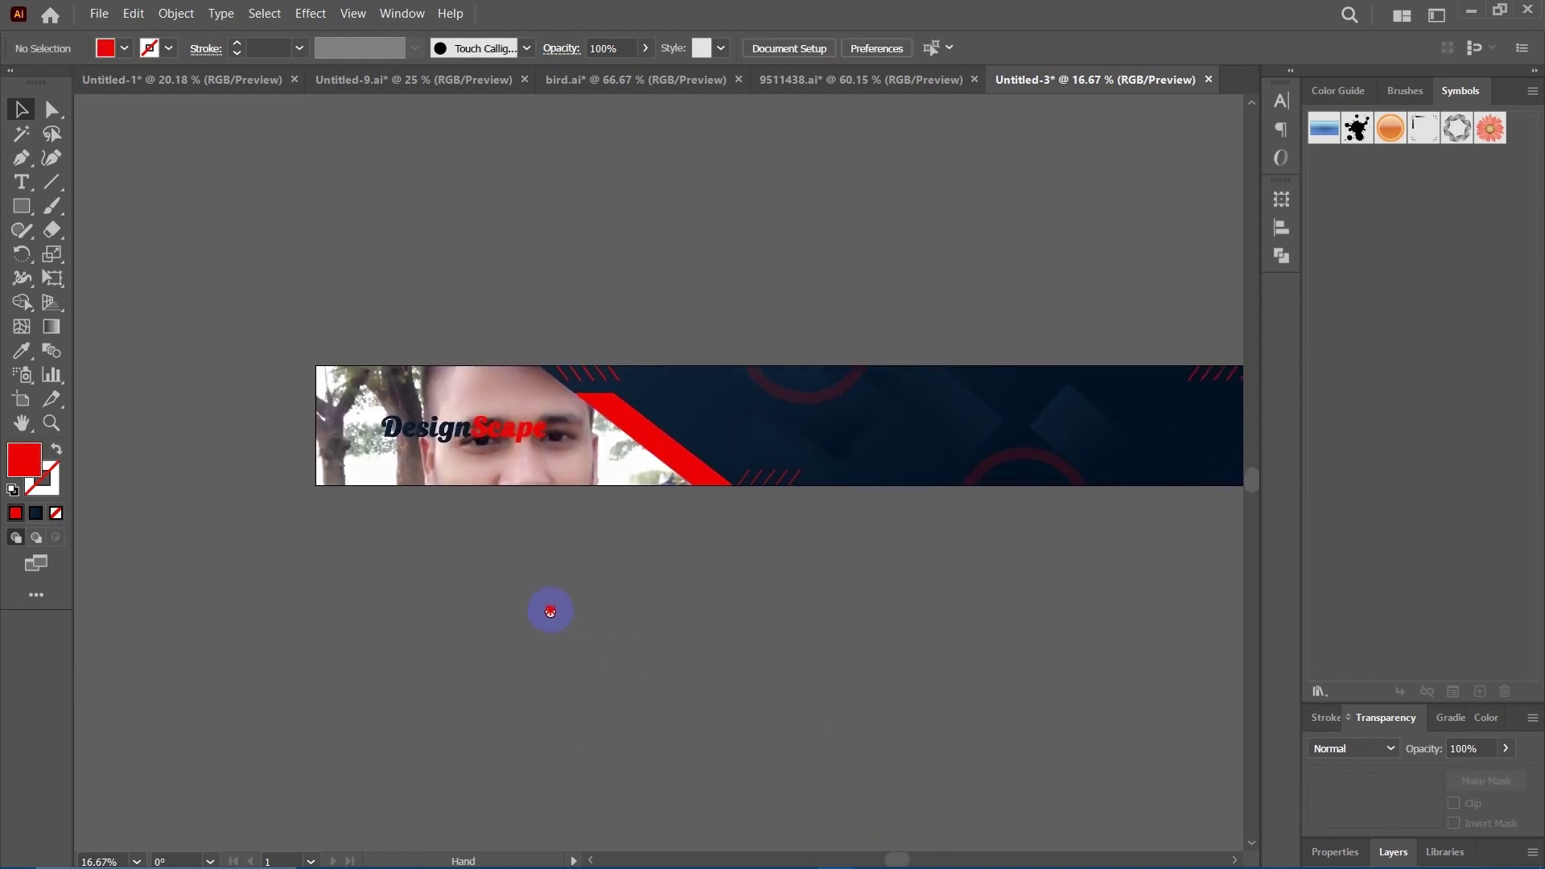
Fade the clipped portrait photo to 16% opacity.
click(458, 468)
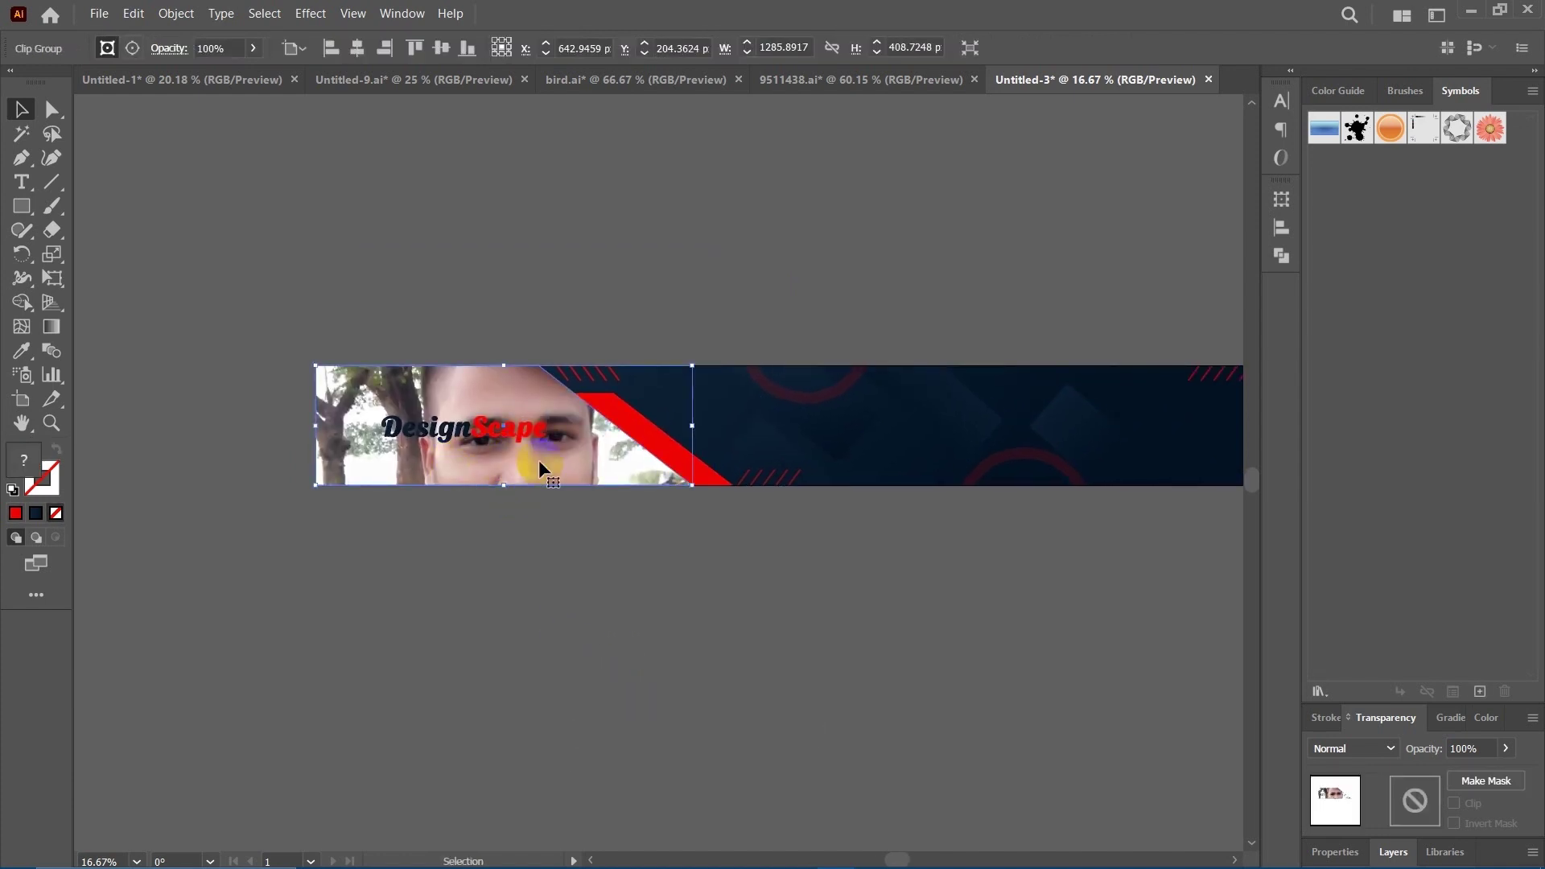
click(1507, 749)
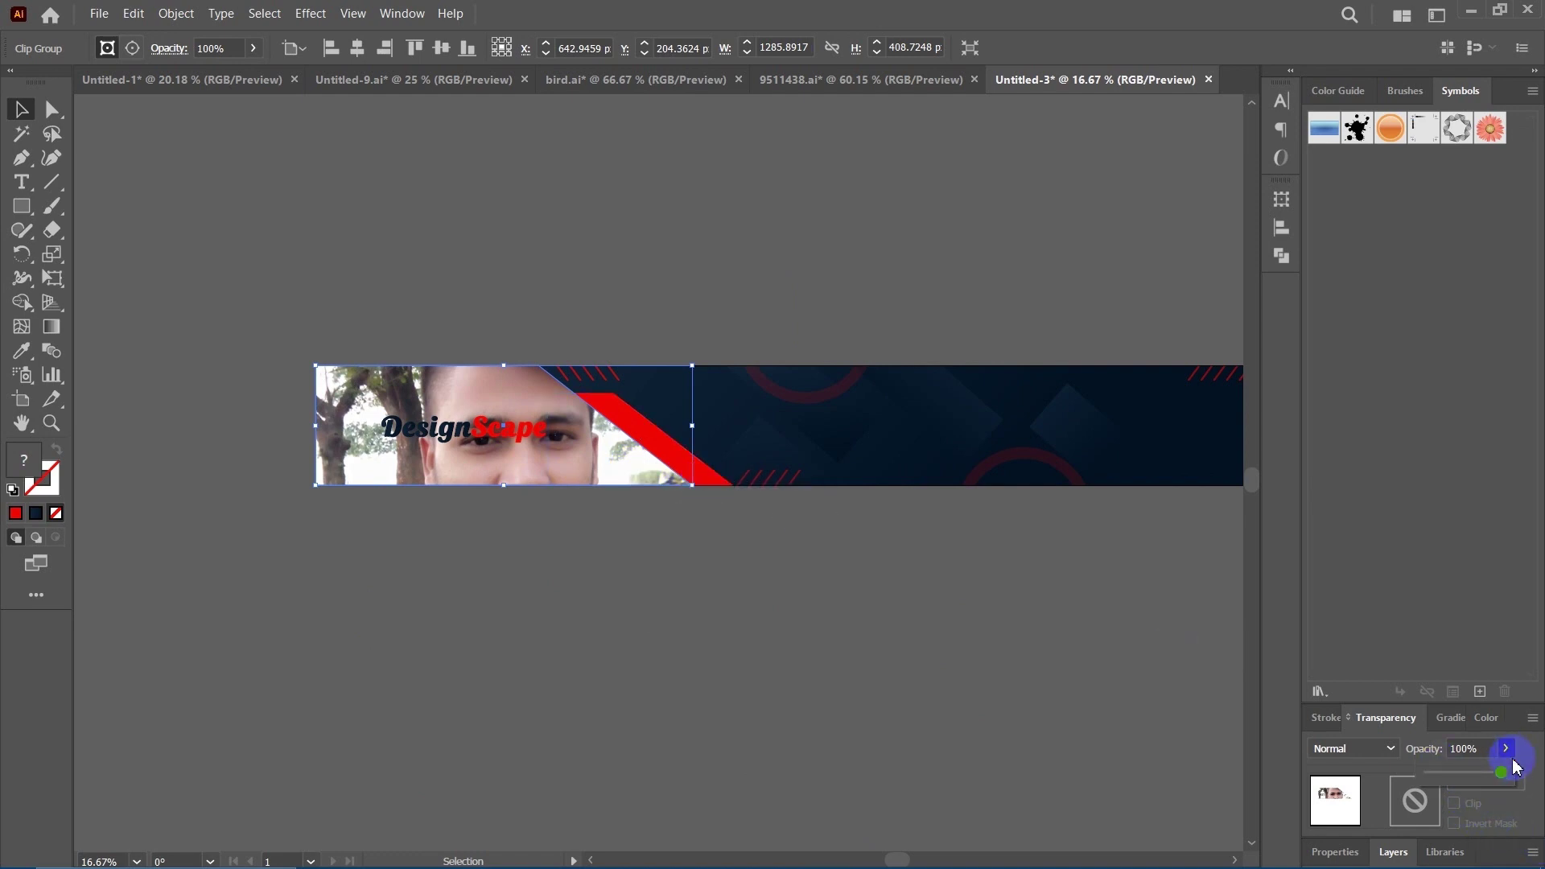
drag(1496, 774, 1445, 785)
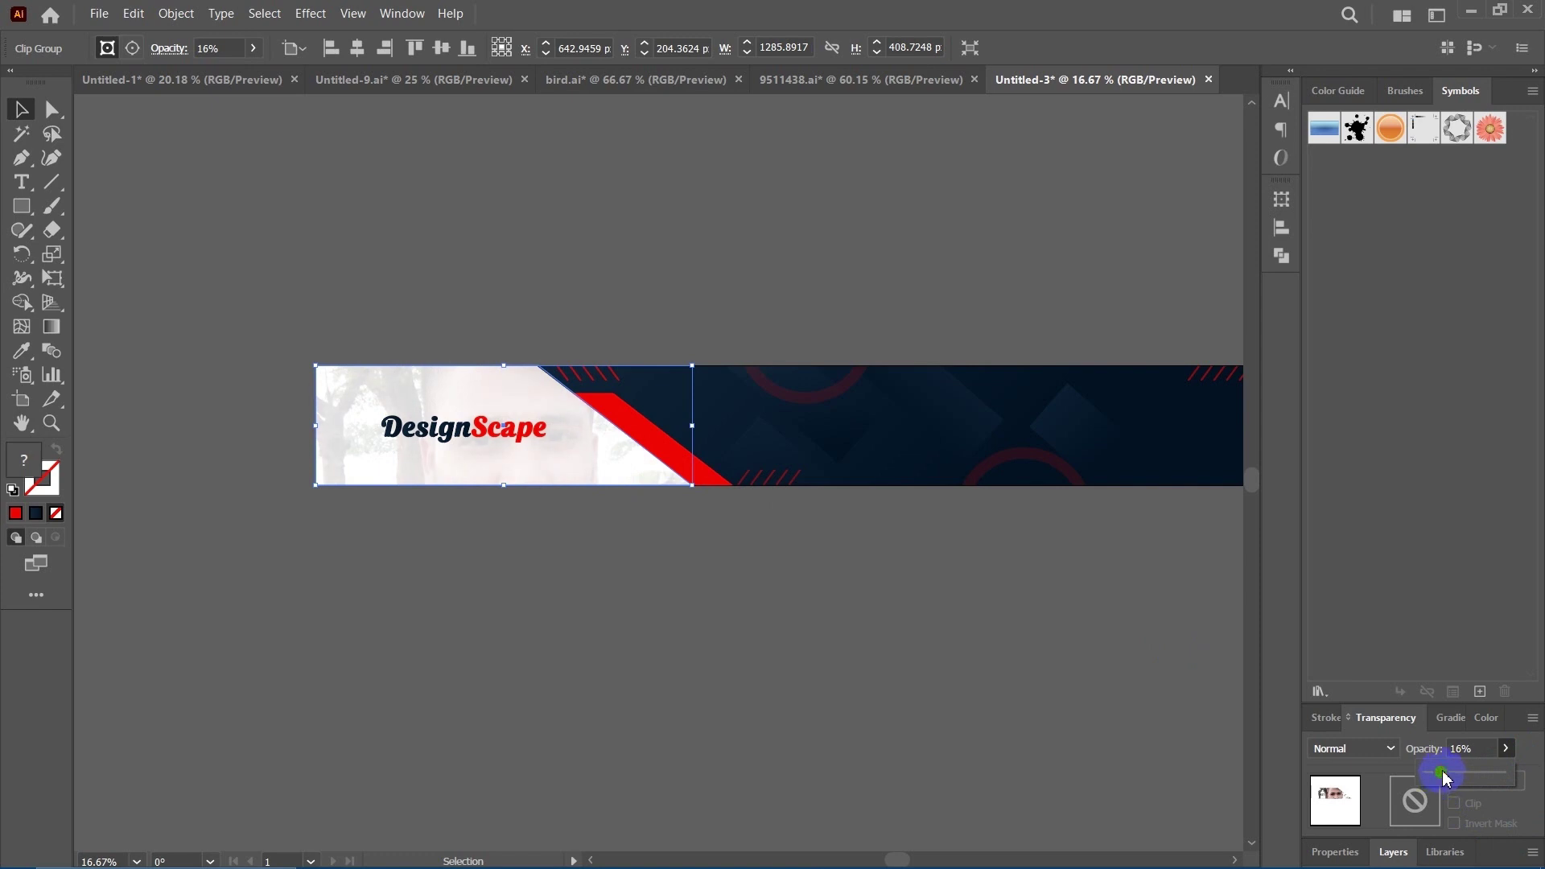
click(690, 644)
drag(694, 641, 638, 569)
Scale up the DesignScape logo by dragging its corner handle.
click(429, 420)
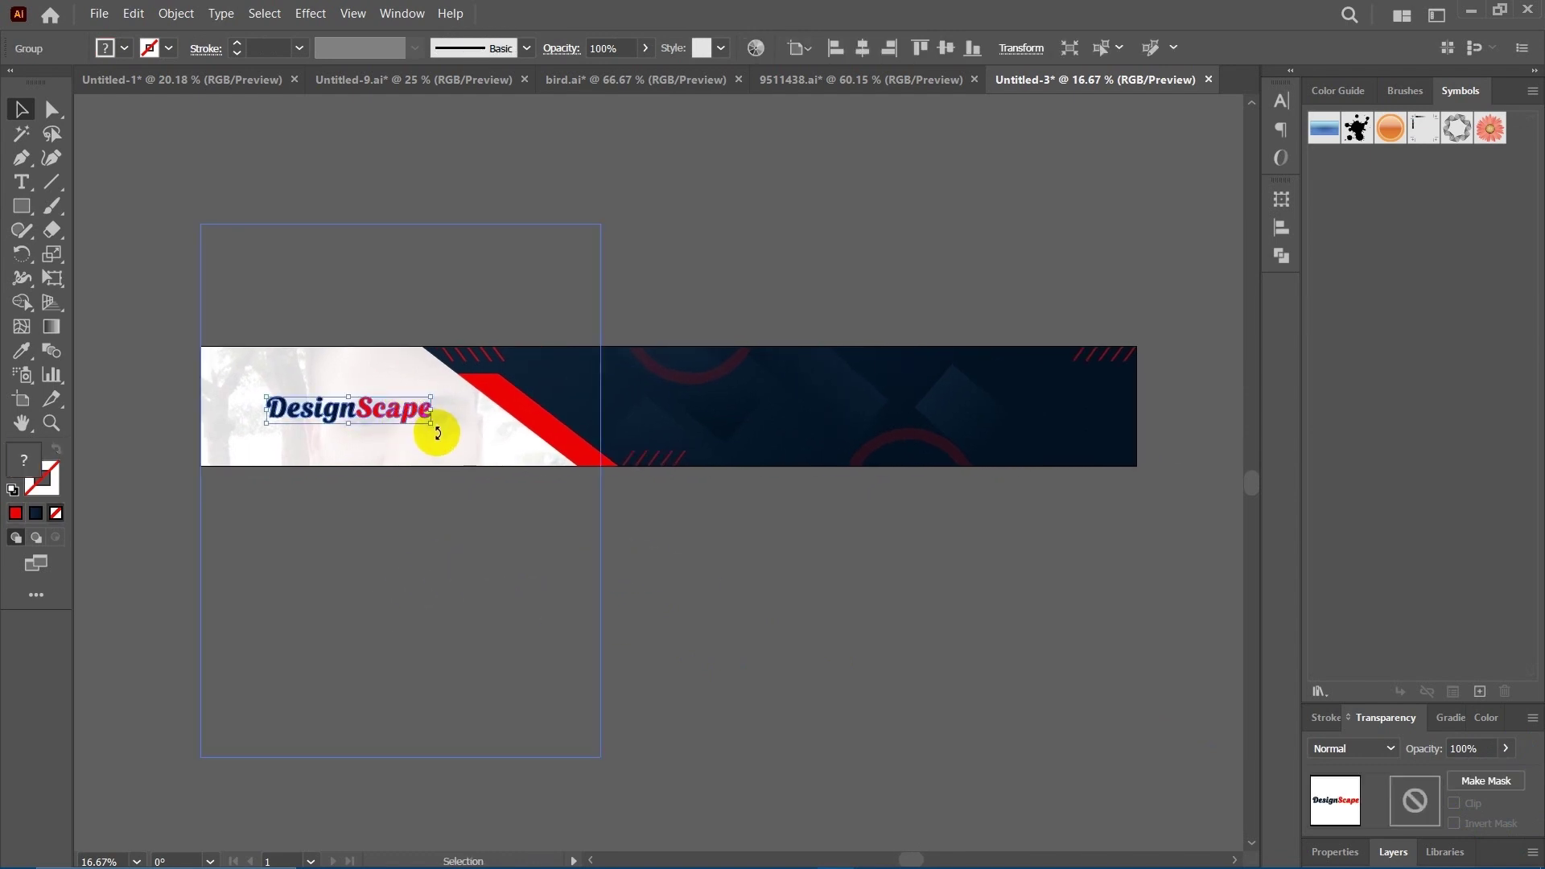
drag(433, 426, 448, 438)
click(500, 552)
drag(500, 552, 787, 626)
scroll(697, 607, right, 5)
drag(788, 262, 685, 273)
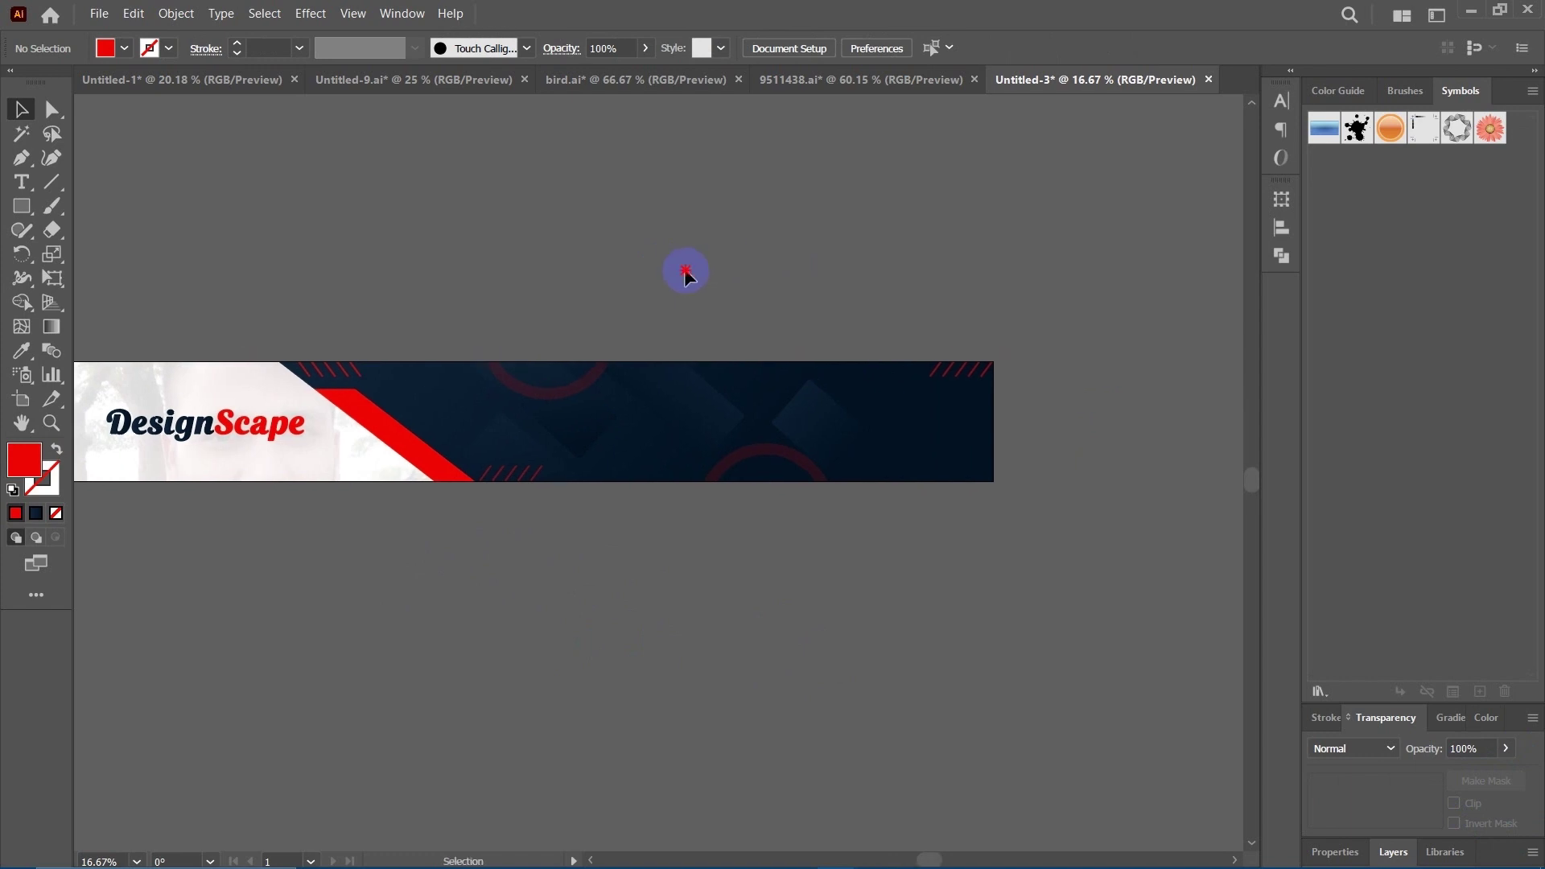
click(21, 184)
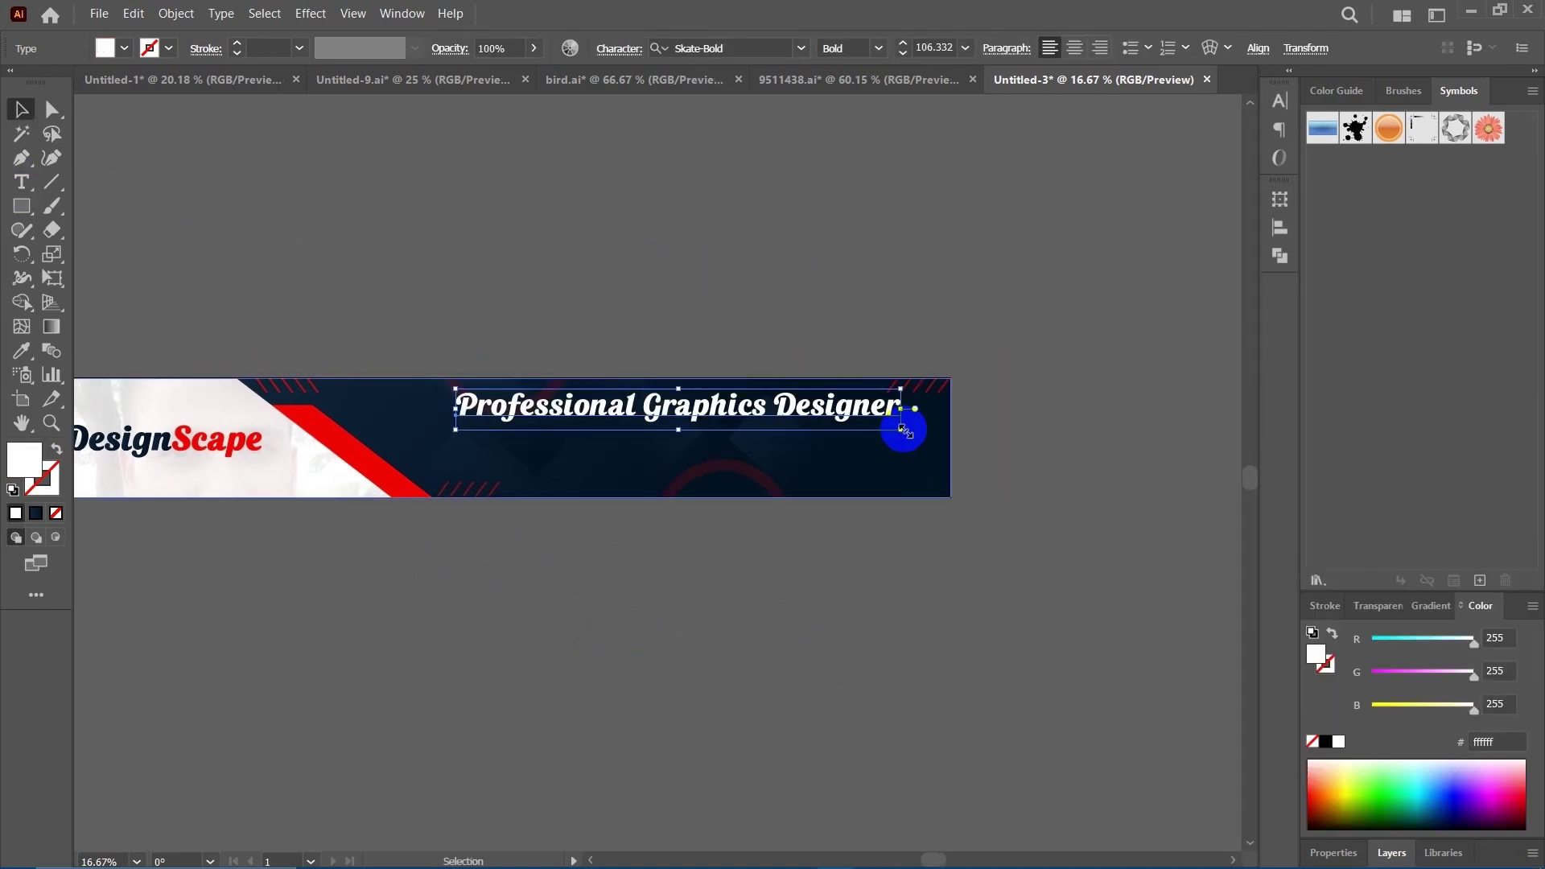
Shrink the Professional Graphics Designer heading, zoom to 25%, and show its Character settings (Skate-Bold, 65.56 pt).
drag(904, 430, 817, 474)
click(845, 593)
scroll(706, 569, down, 1)
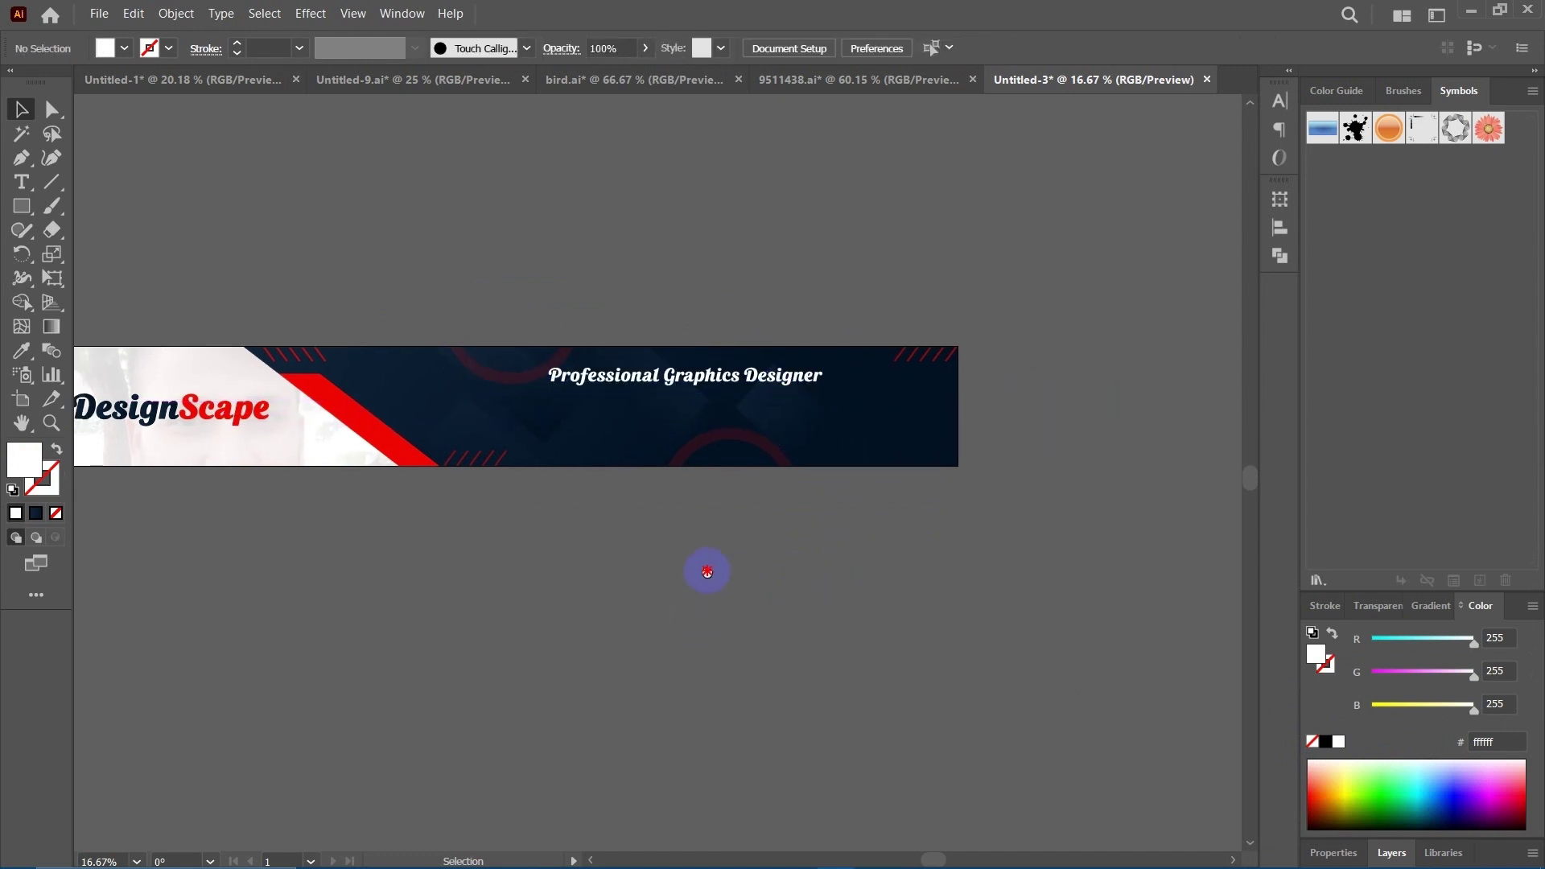
click(736, 379)
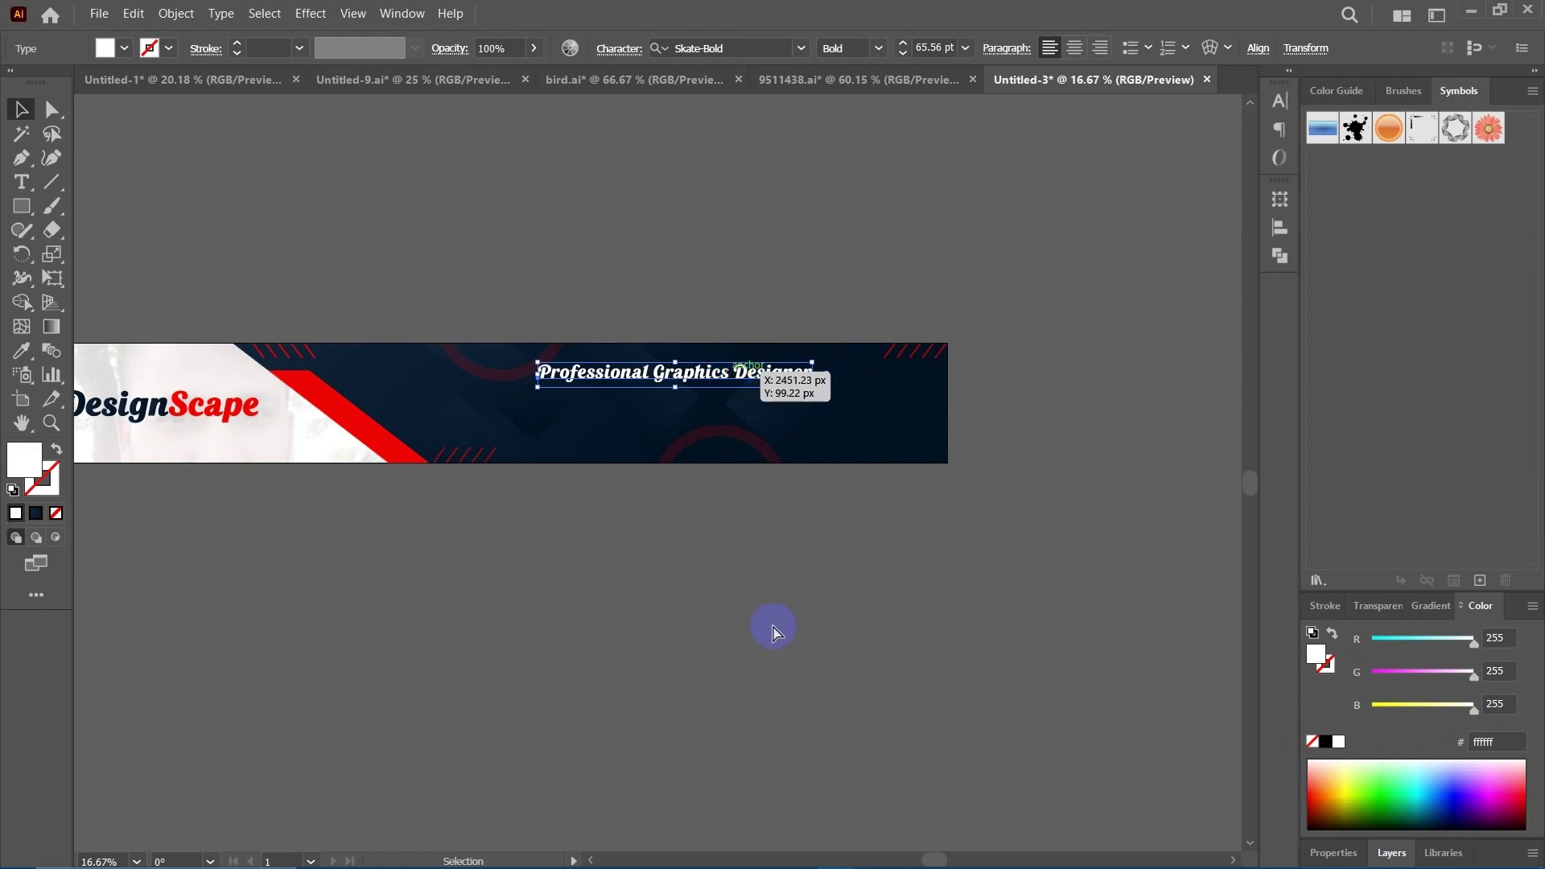
click(775, 631)
key(ctrl+=)
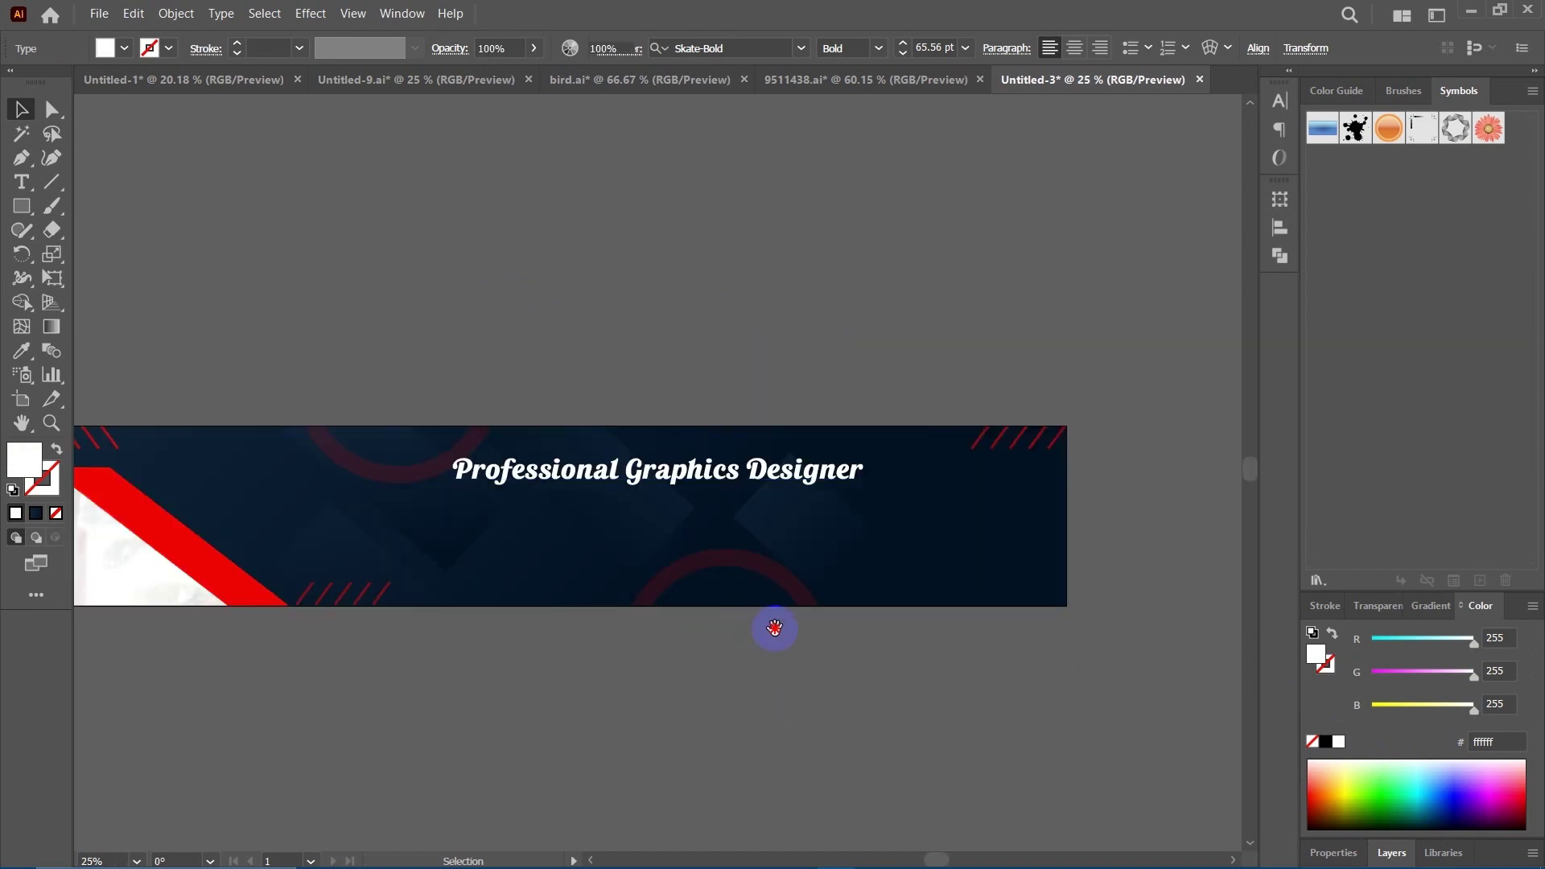
scroll(774, 628, down, 2)
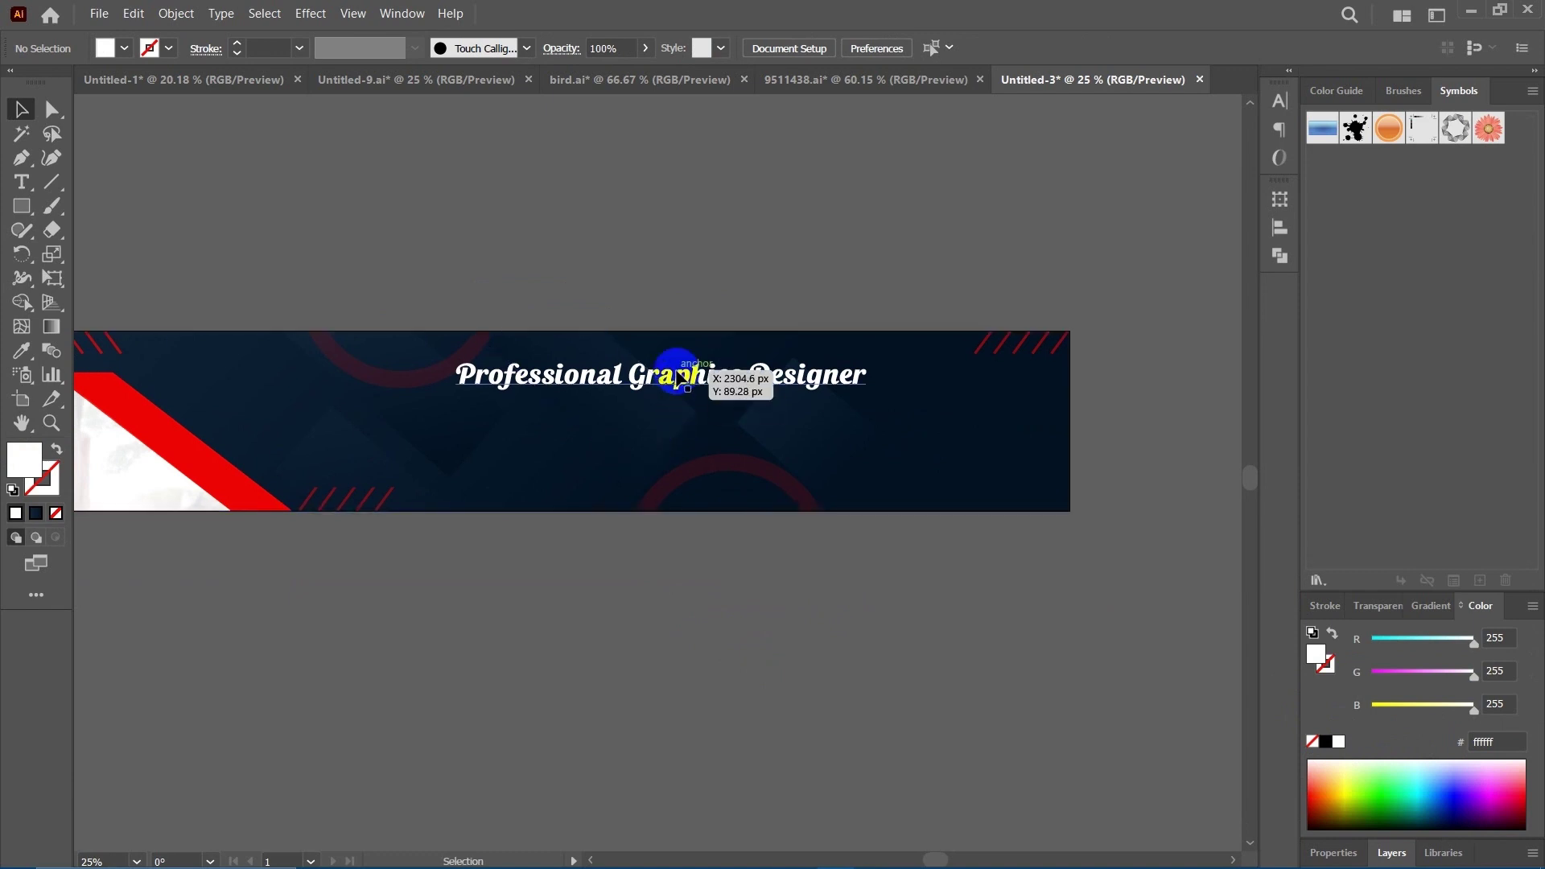
click(680, 377)
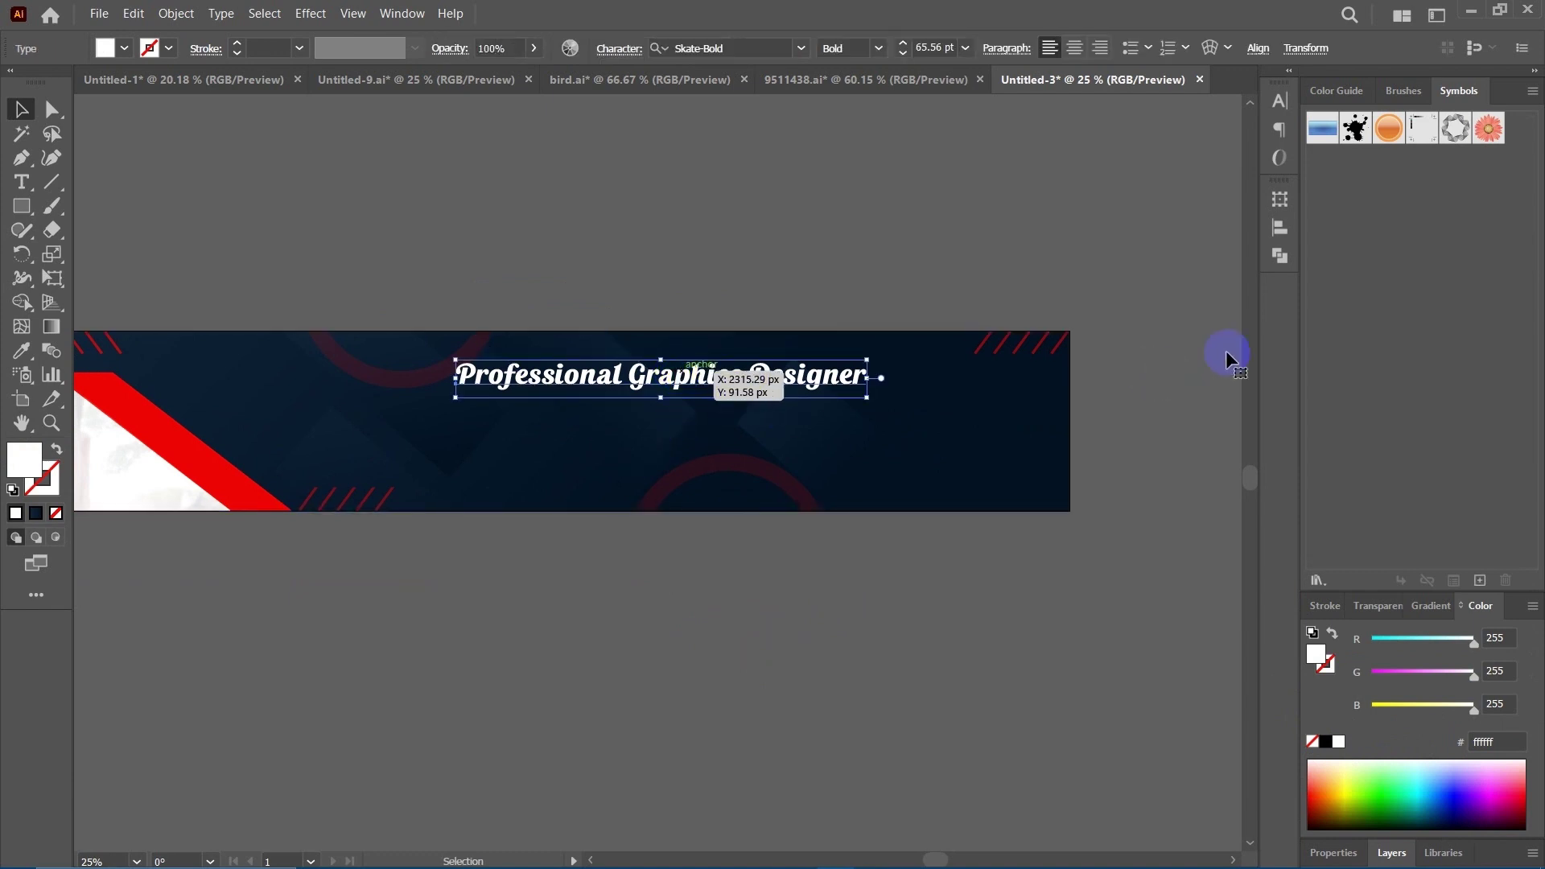
click(1280, 101)
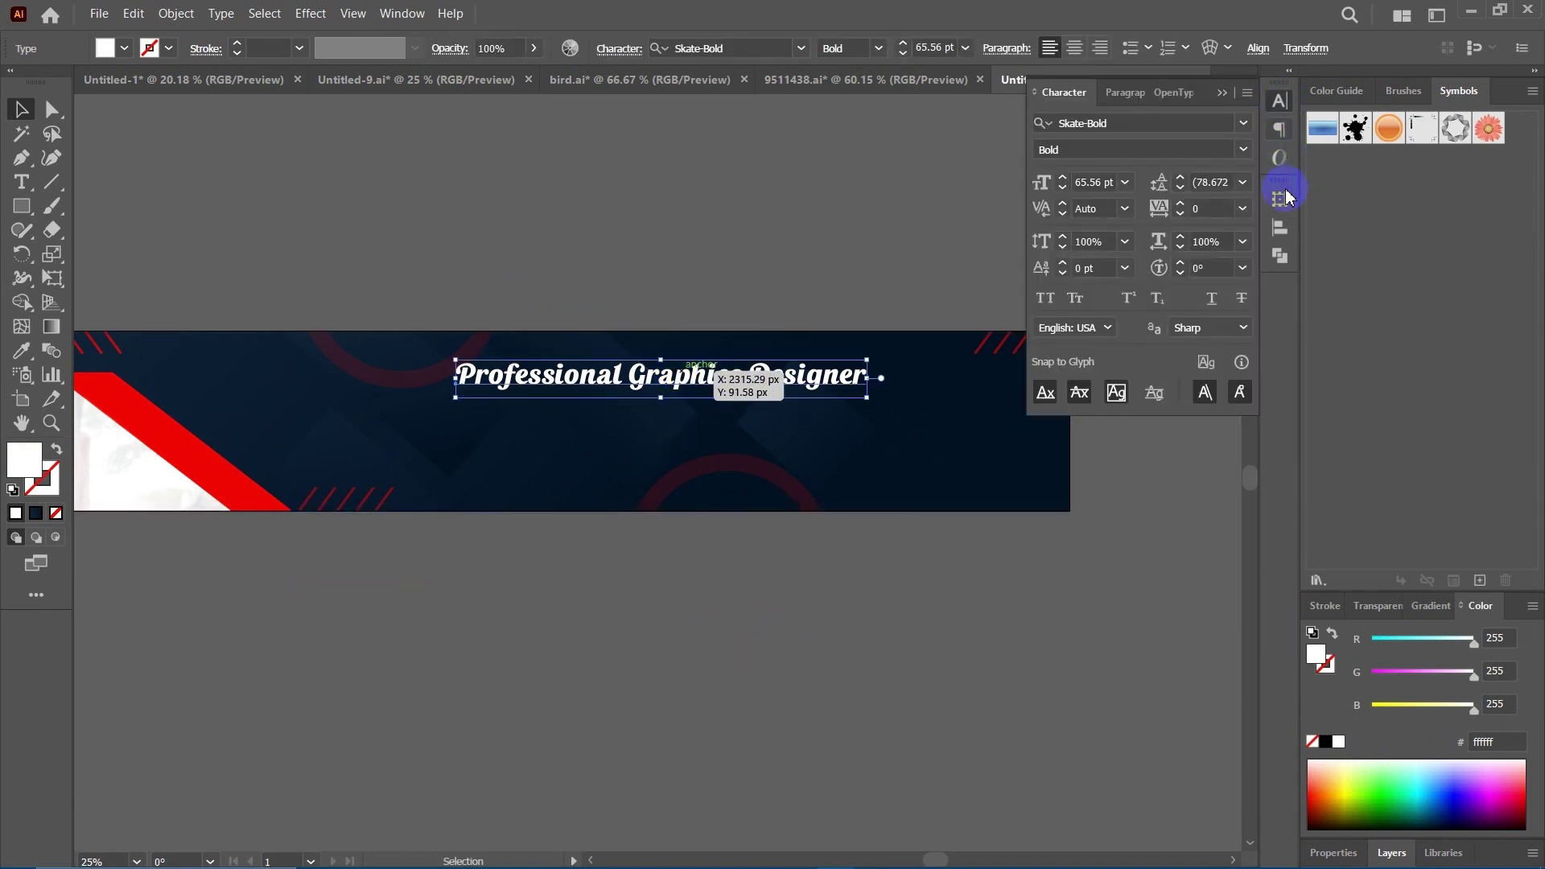
Change the heading's font to Open Sans Bold.
click(1234, 125)
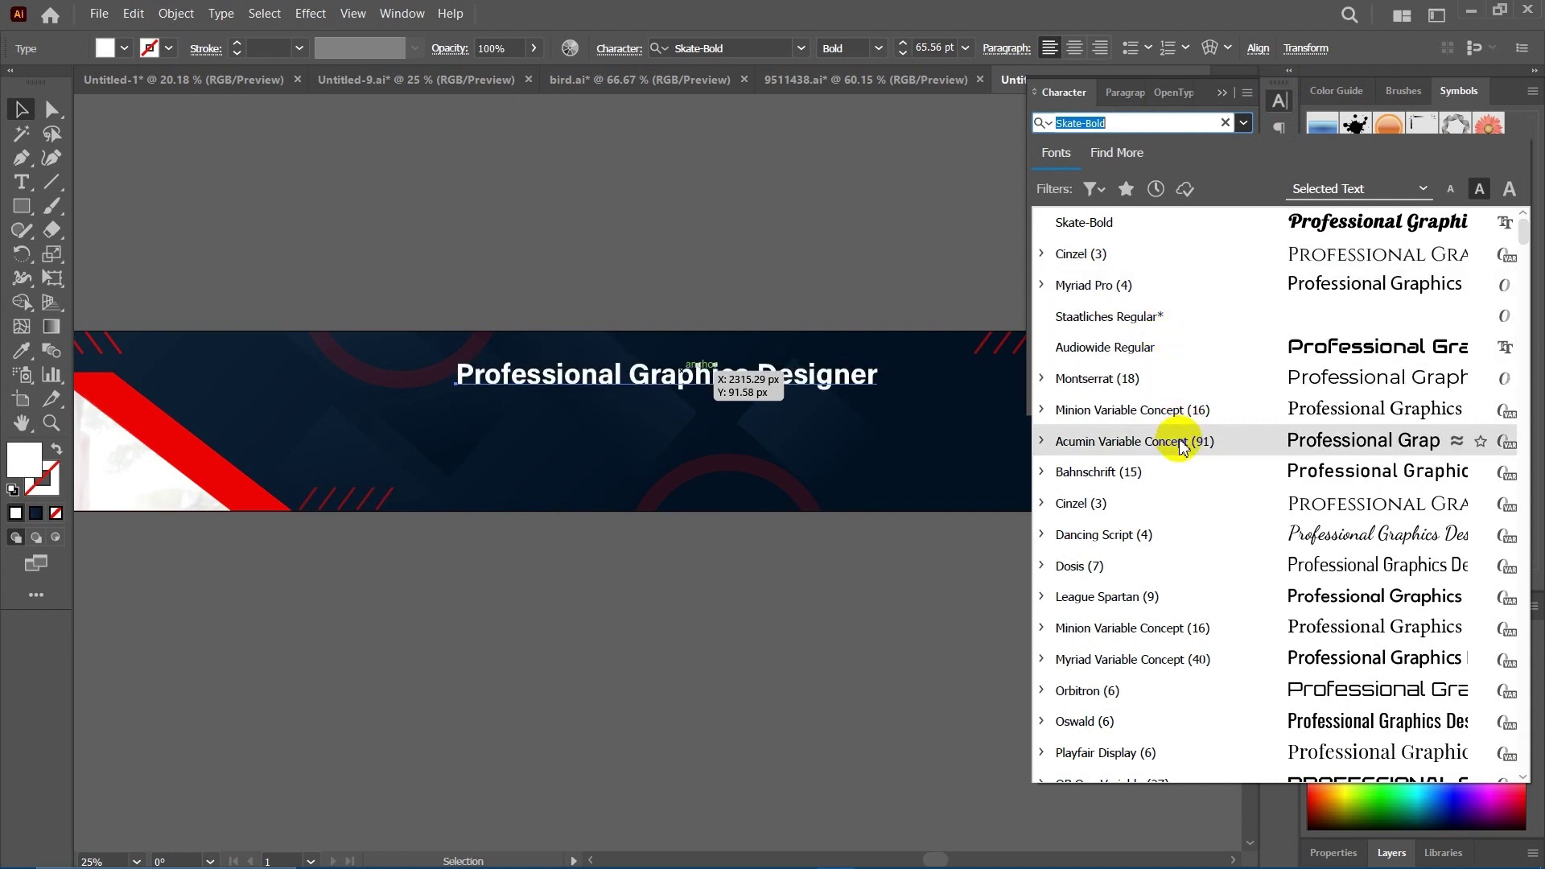
drag(1128, 121, 1018, 138)
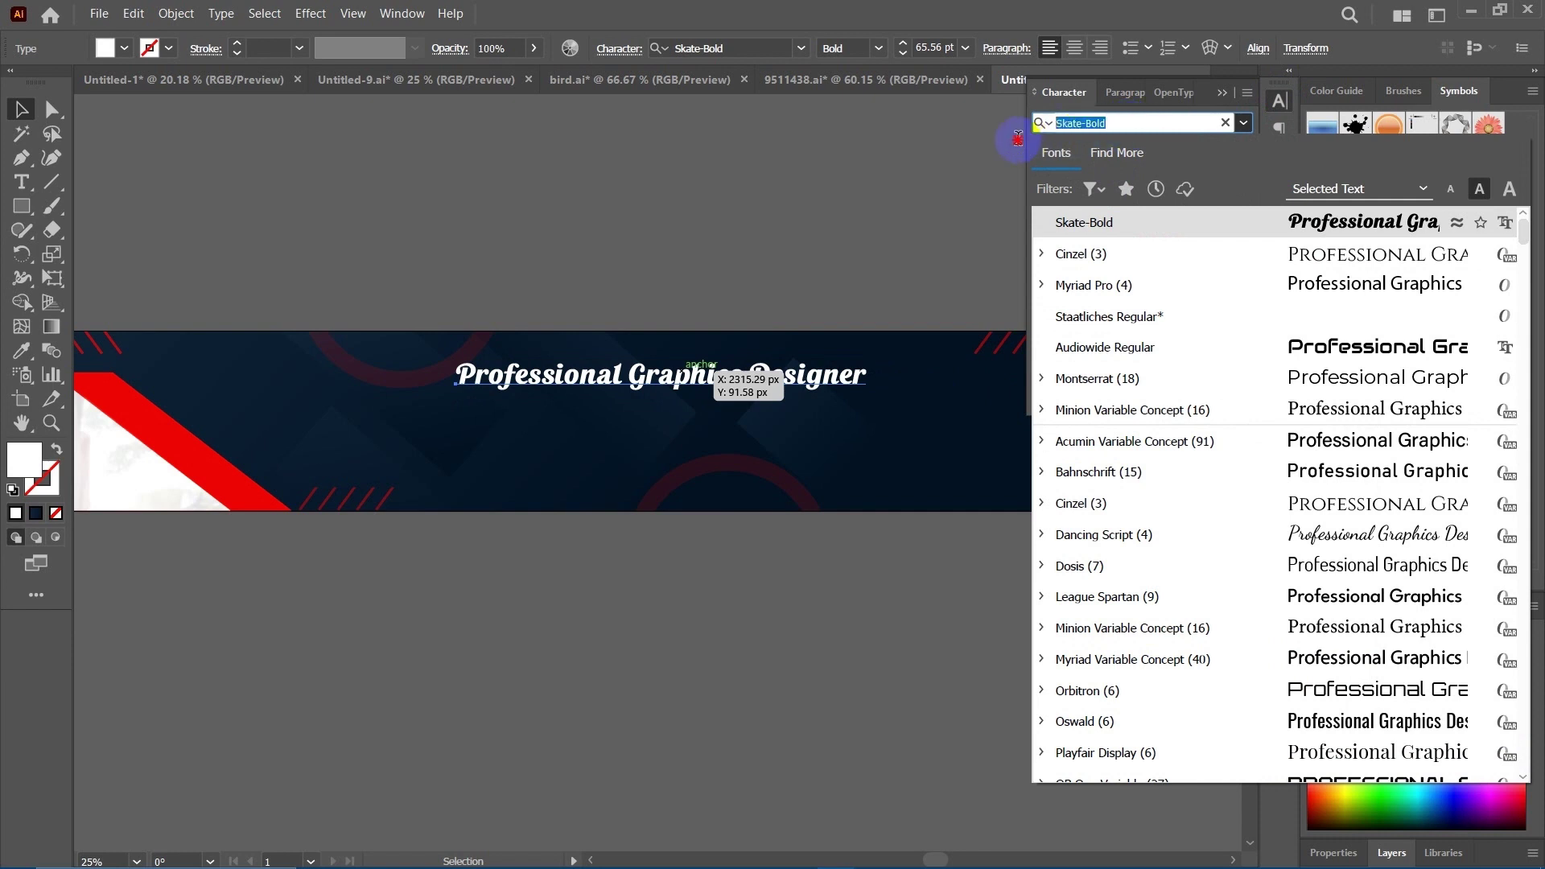
text(open)
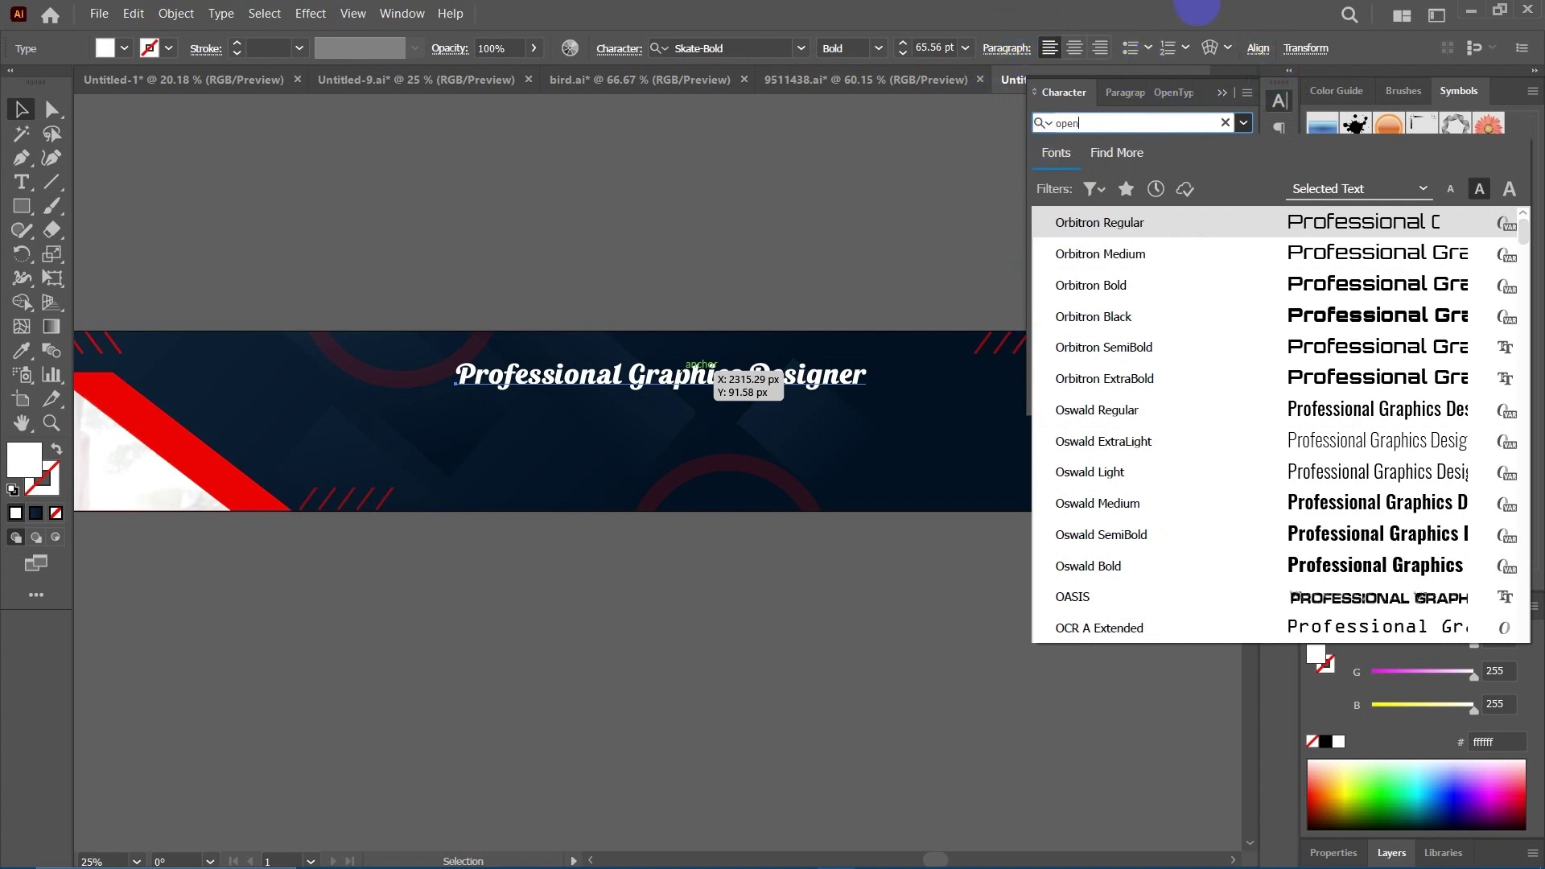
key(Return)
scroll(669, 406, down, 1)
Duplicate the heading below, set the copy to Open Sans Regular, and shrink it to about 30 pt.
drag(665, 306, 665, 550)
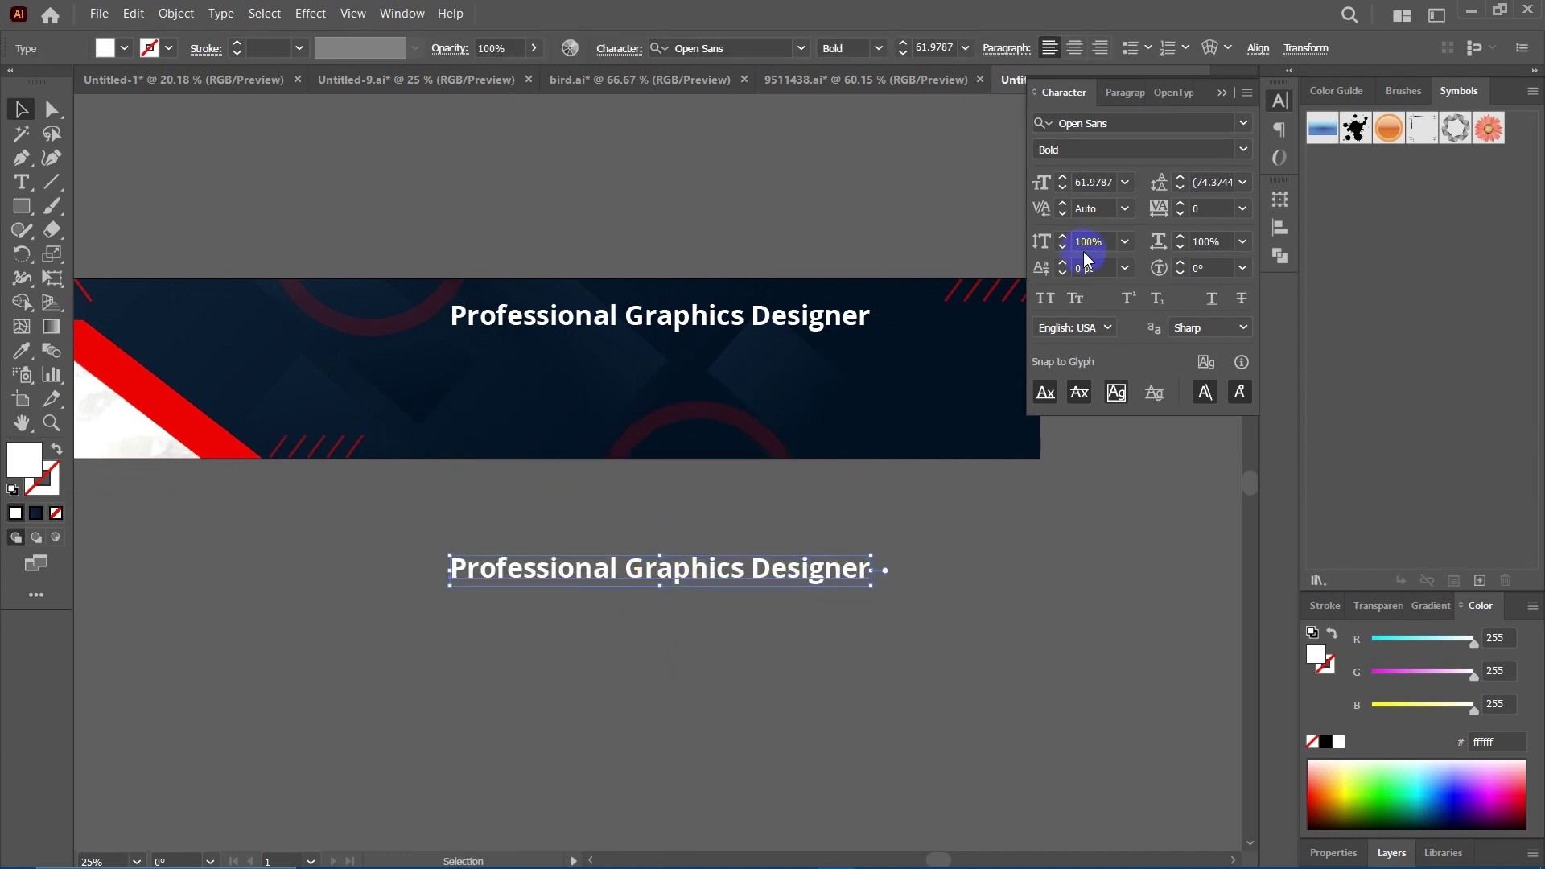
click(1244, 149)
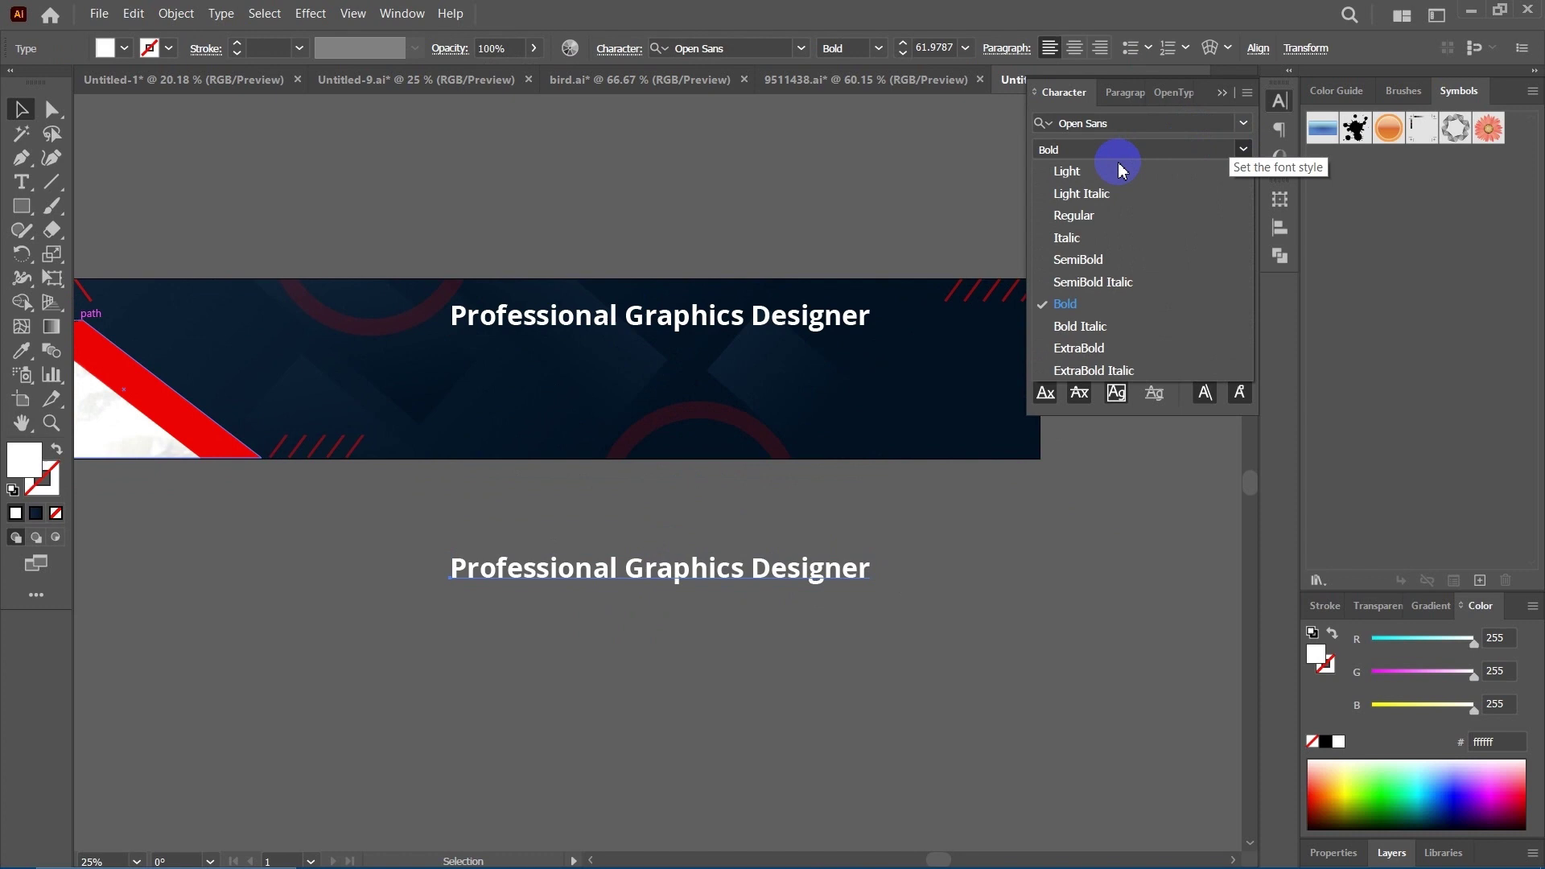
click(1095, 215)
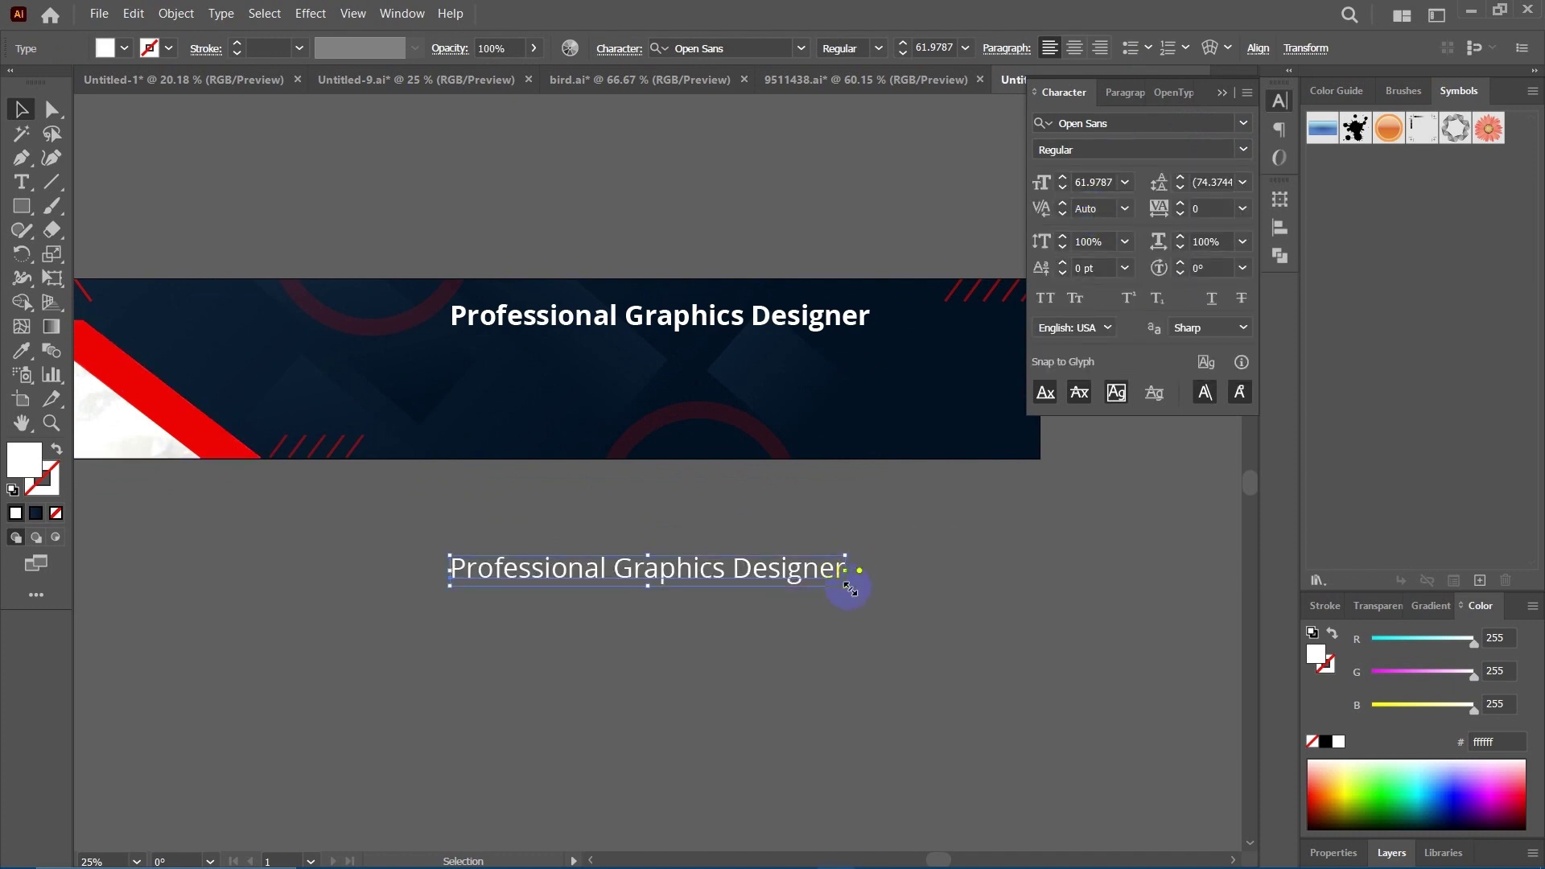
drag(789, 602, 644, 635)
drag(594, 560, 681, 523)
Repeat the Logo Design list into a third column with Ctrl+D and align all three columns.
click(762, 638)
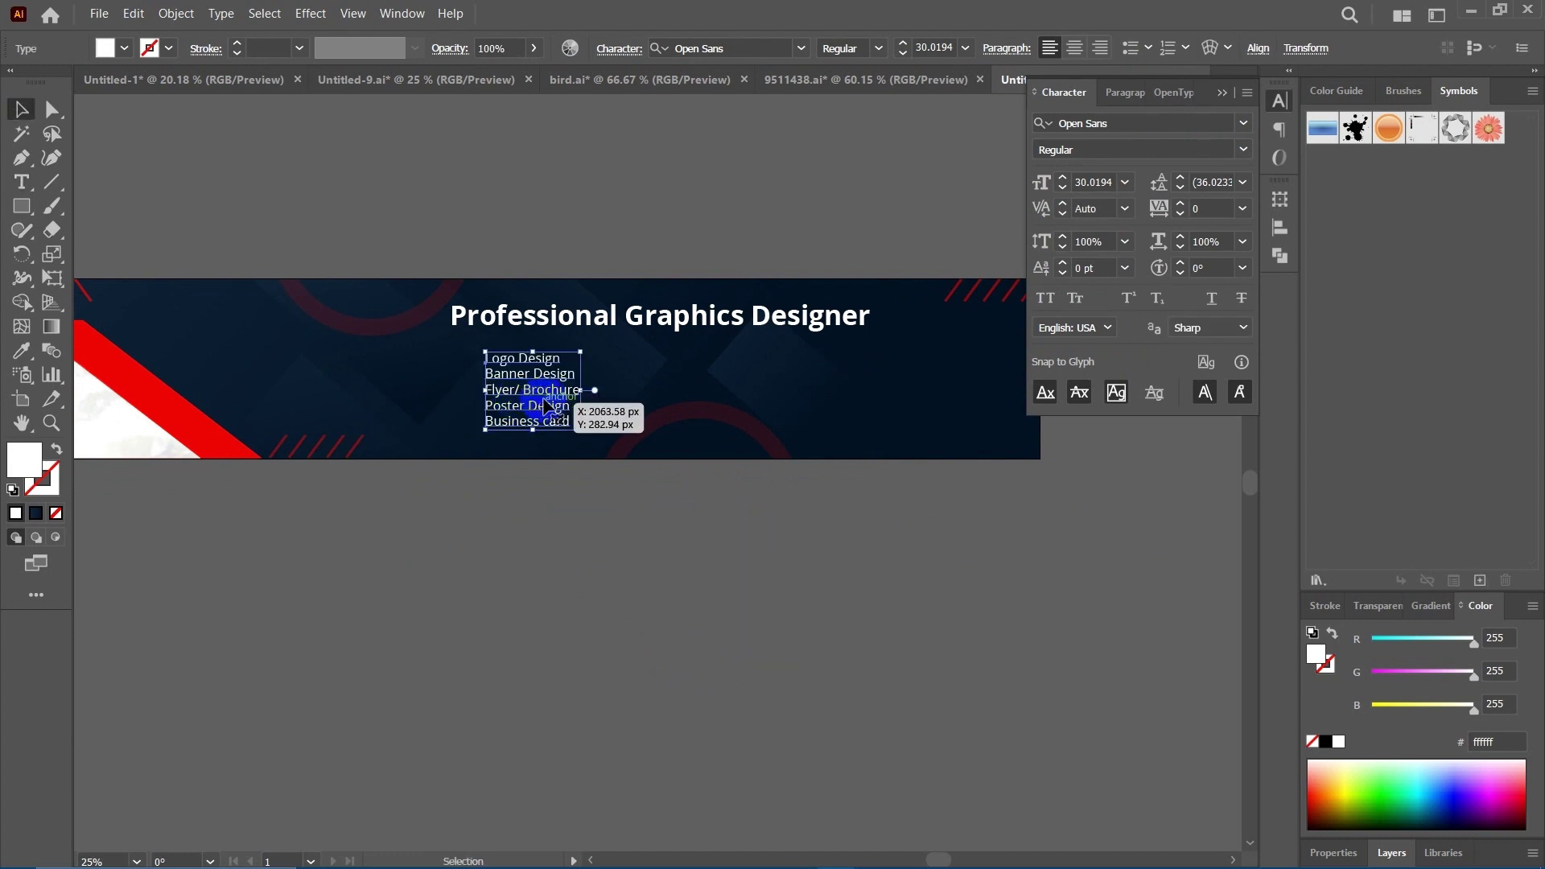
drag(545, 405, 646, 400)
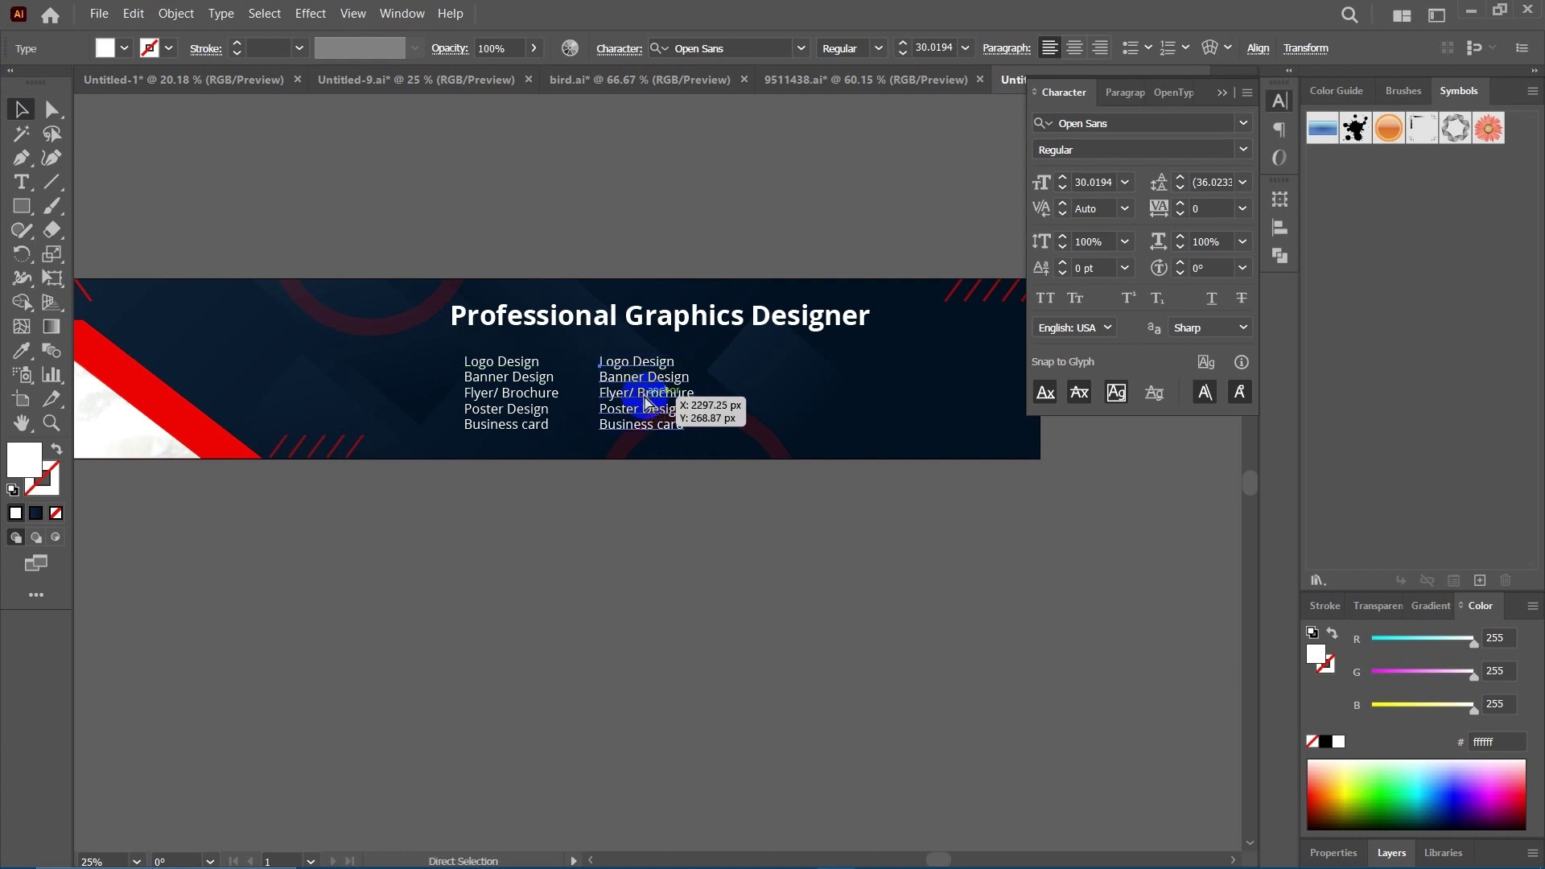
key(ctrl+d)
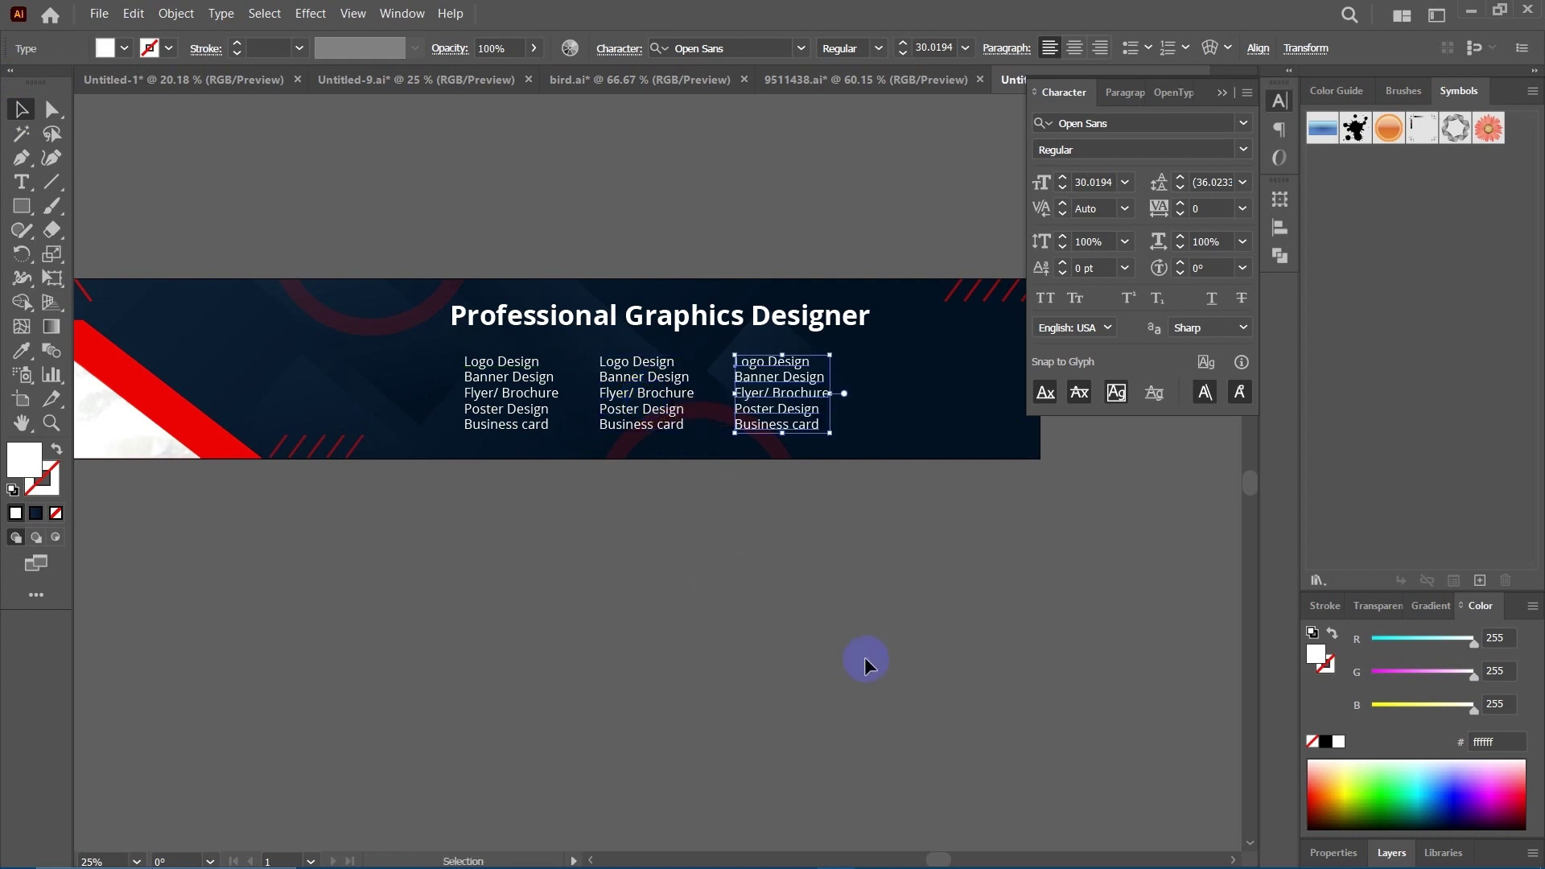
click(800, 569)
drag(738, 583, 691, 581)
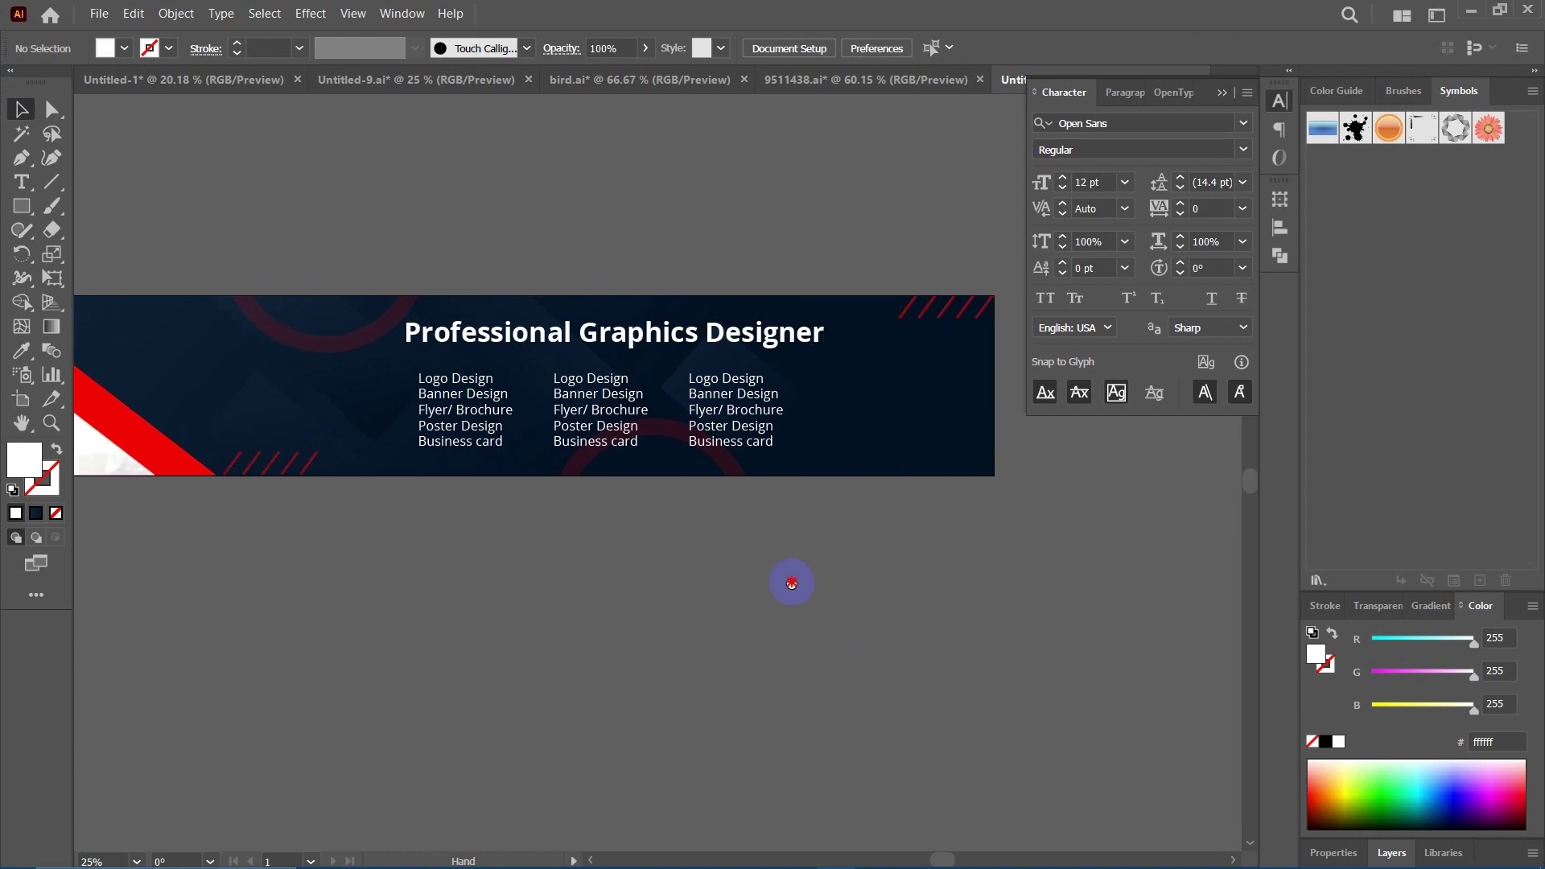
drag(721, 402, 766, 406)
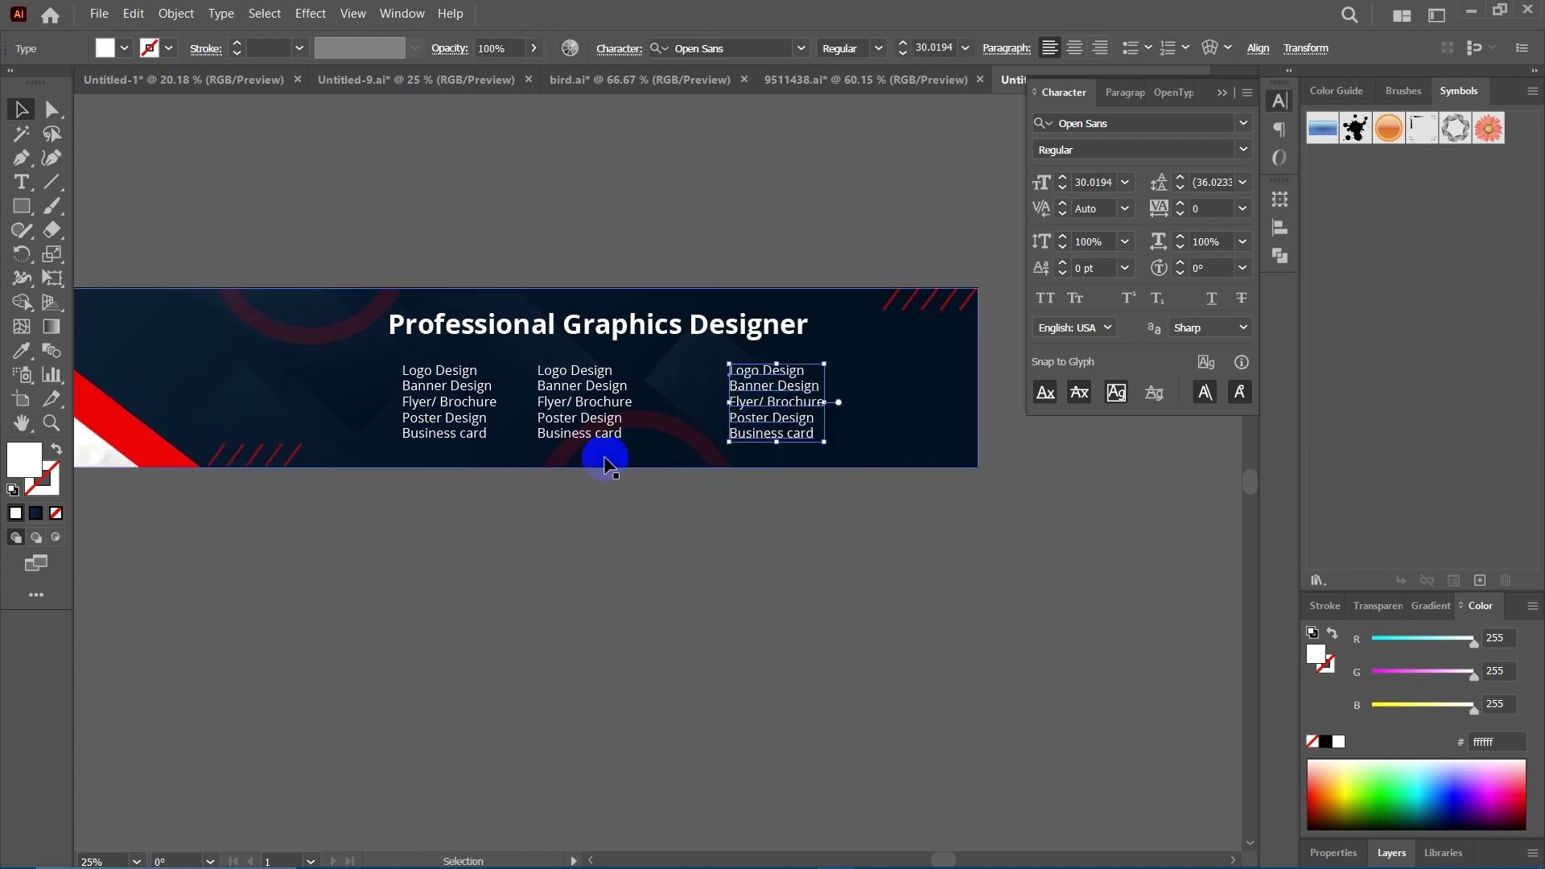
drag(611, 413, 642, 414)
click(645, 547)
scroll(583, 527, up, 3)
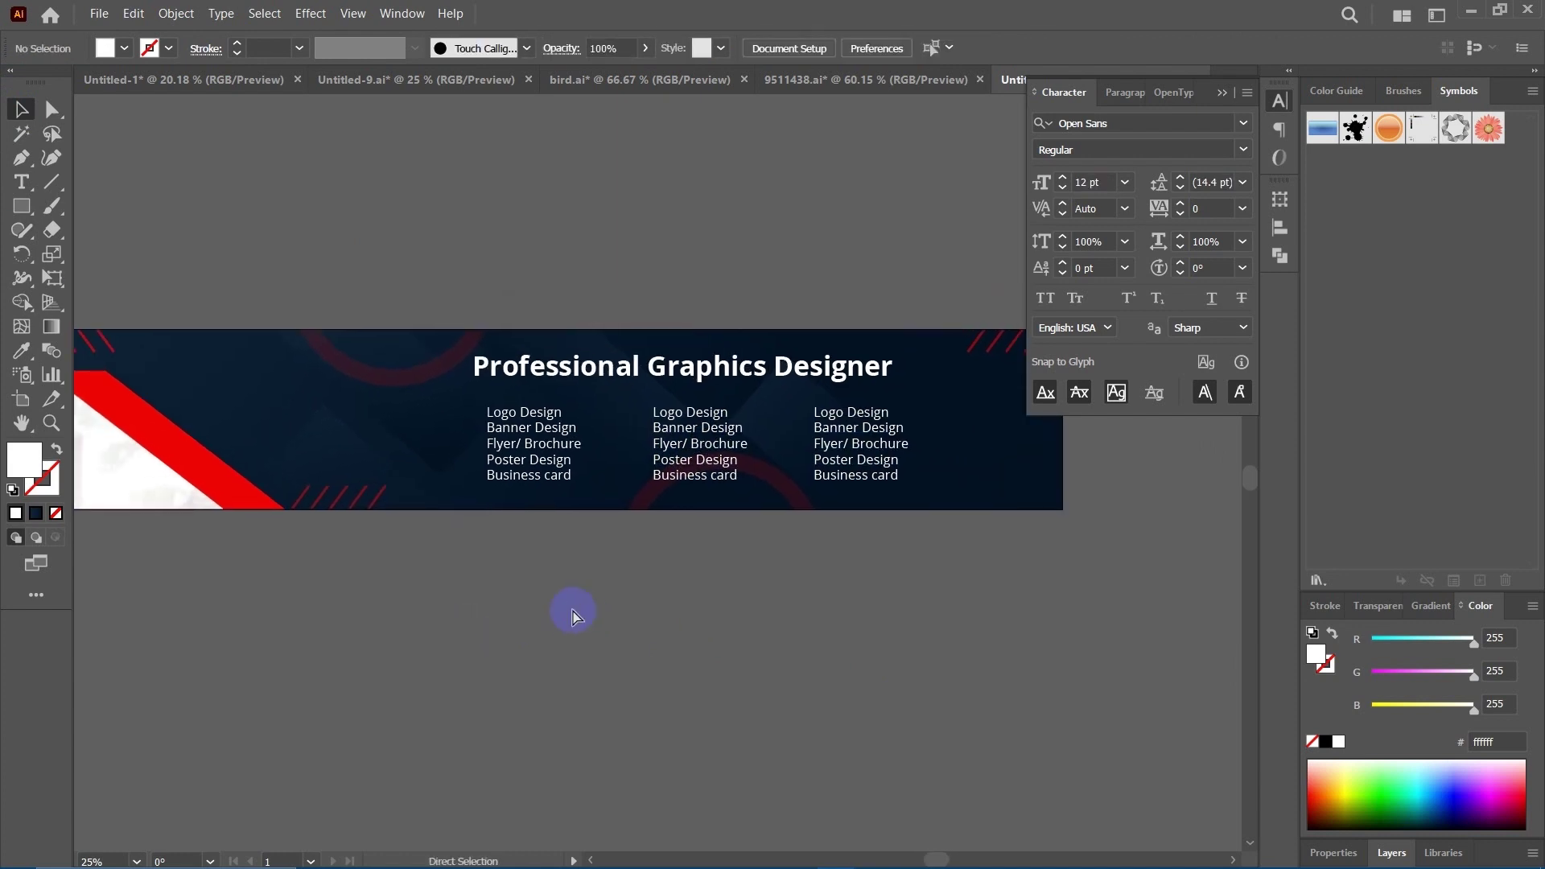
key(ctrl+equal)
key(space)
drag(386, 717, 608, 707)
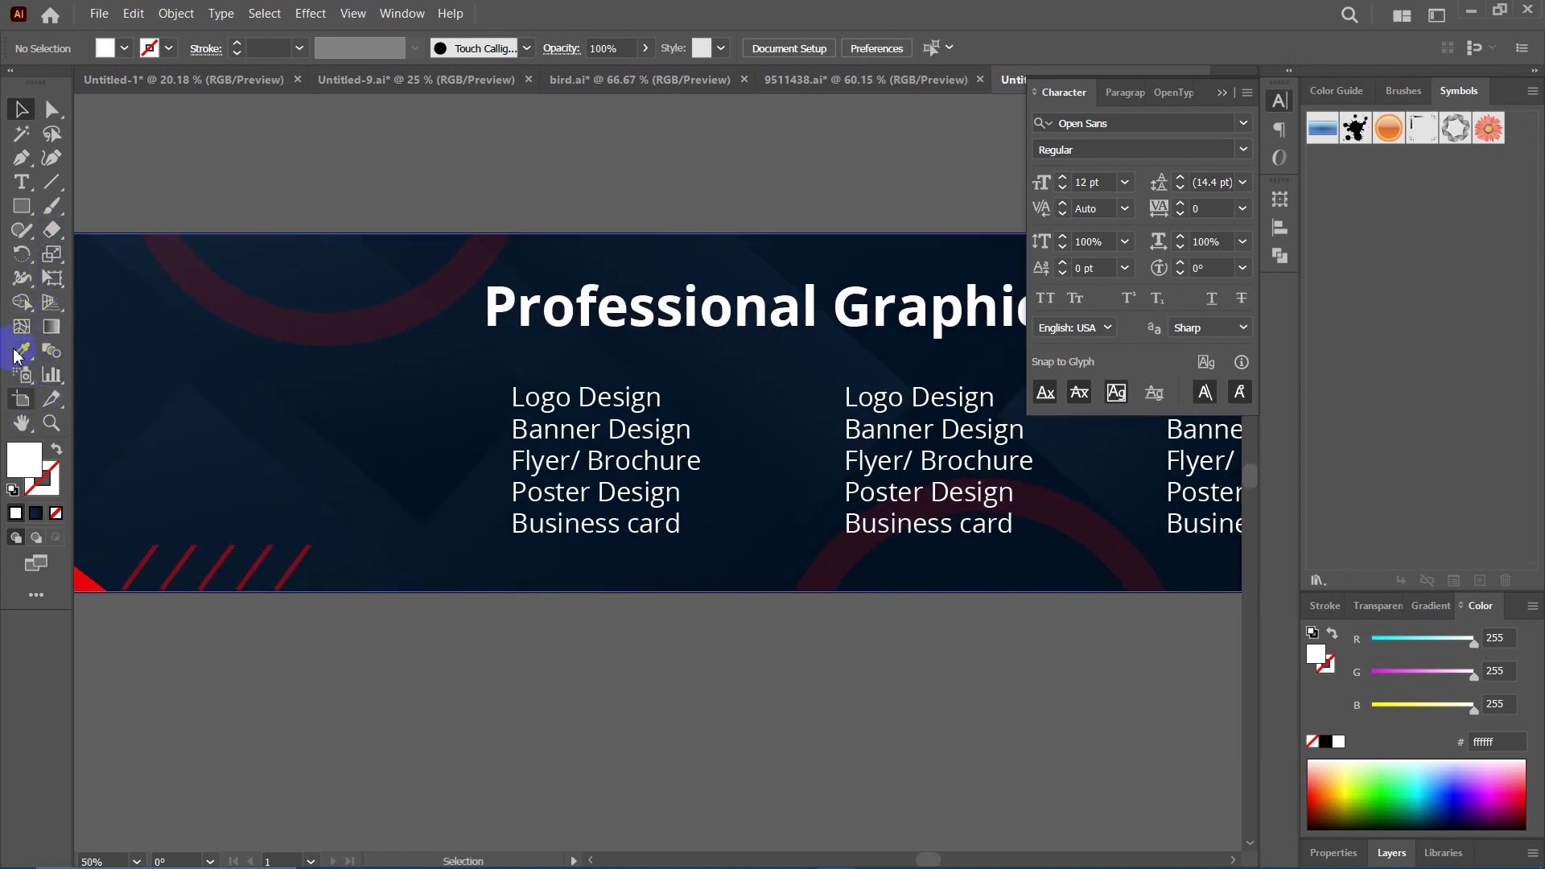
Add red star bullets beside Logo Design, Banner Design, Flyer/ Brochure, Poster Design and Business card.
click(21, 214)
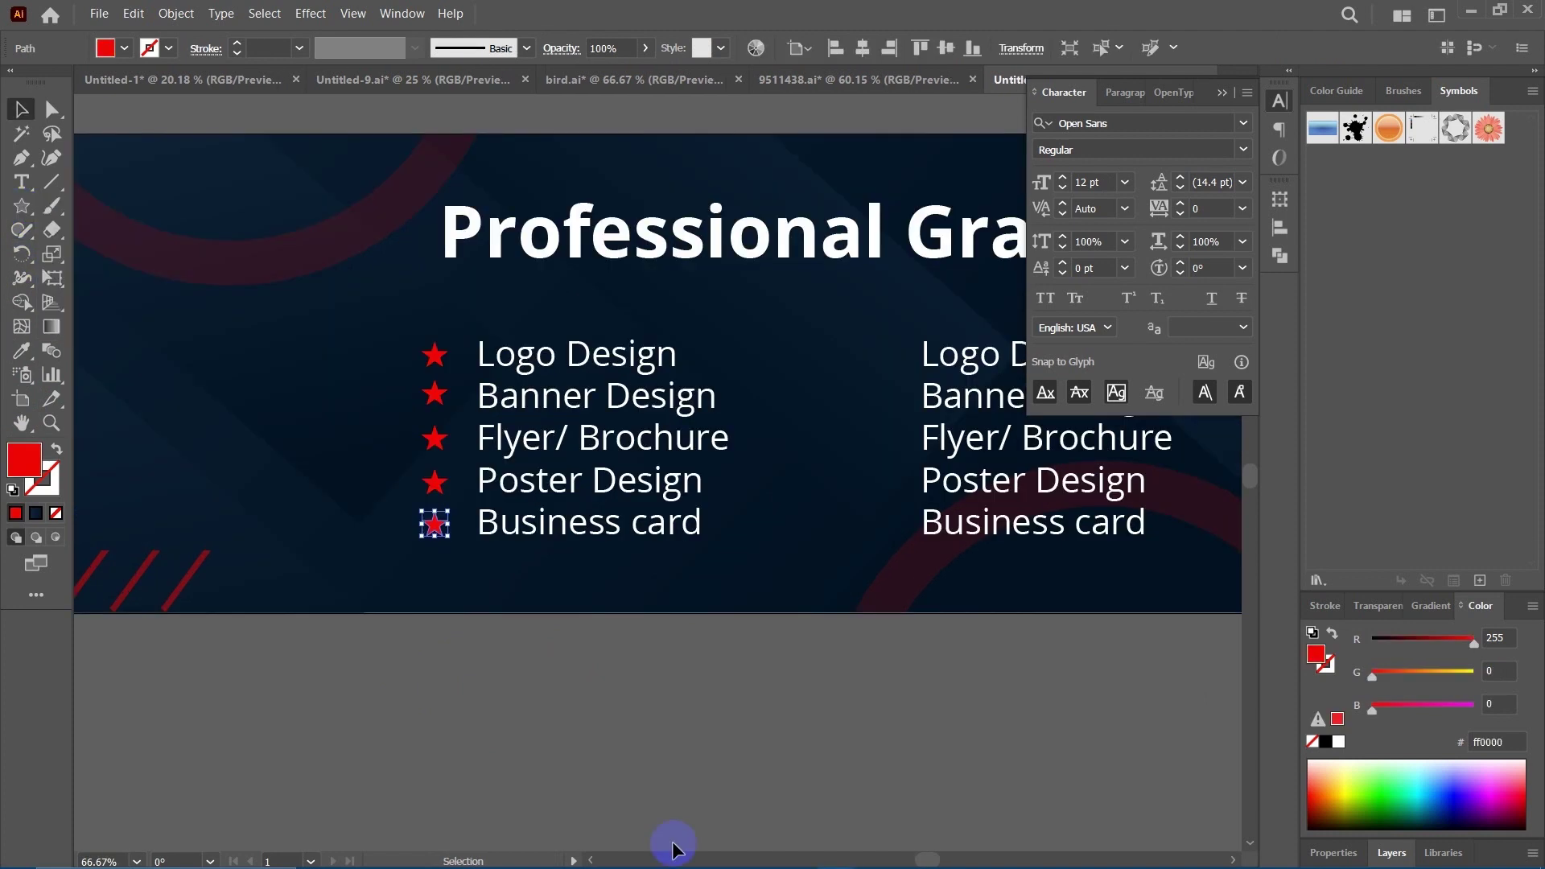
click(649, 757)
scroll(607, 742, right, 5)
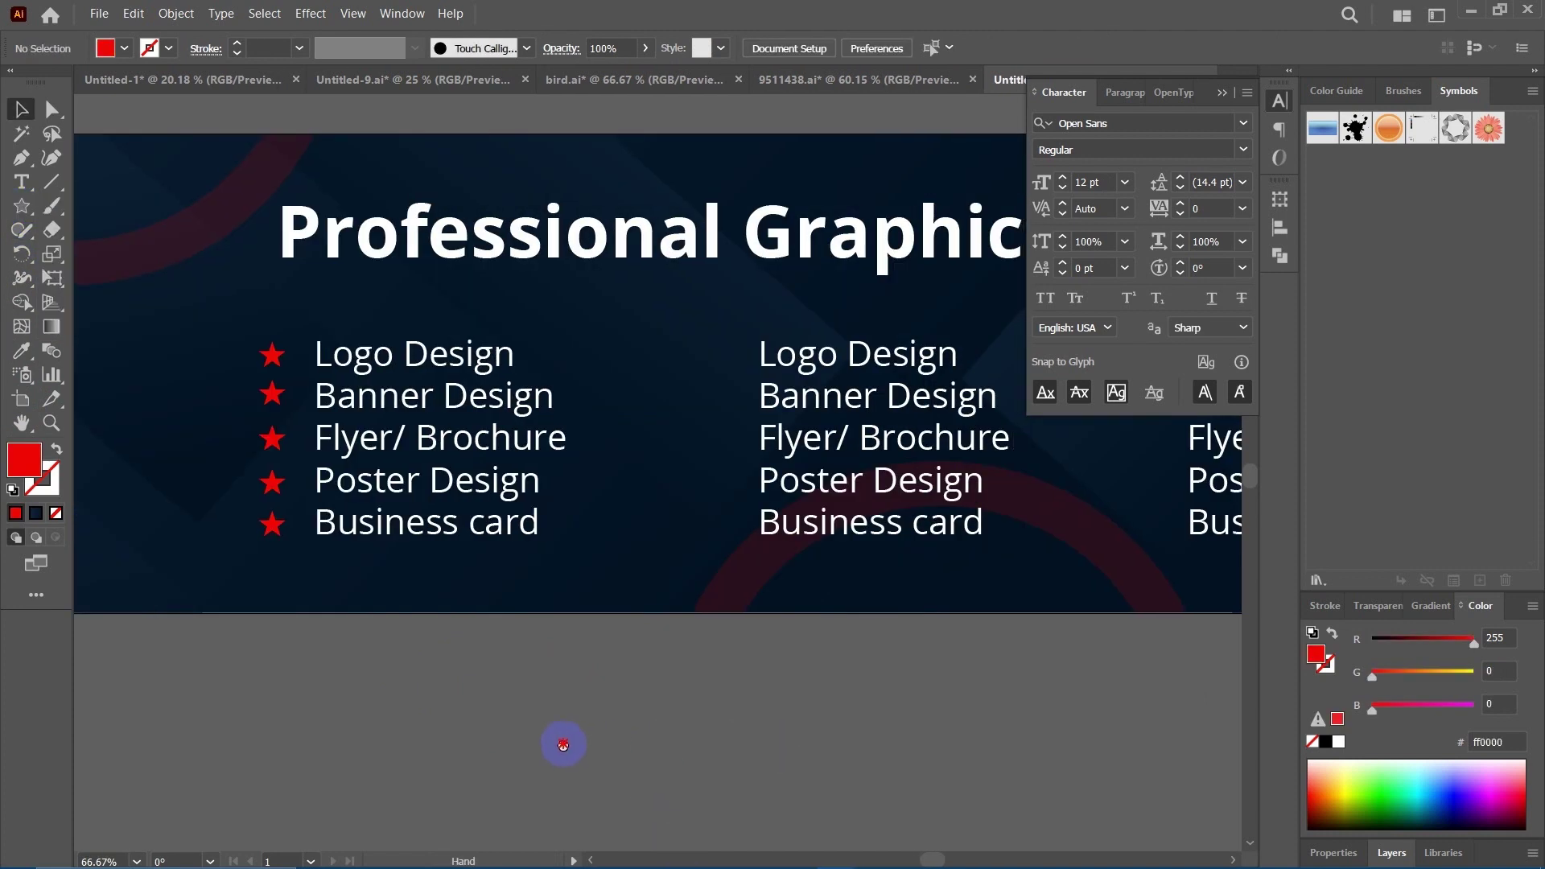
click(786, 420)
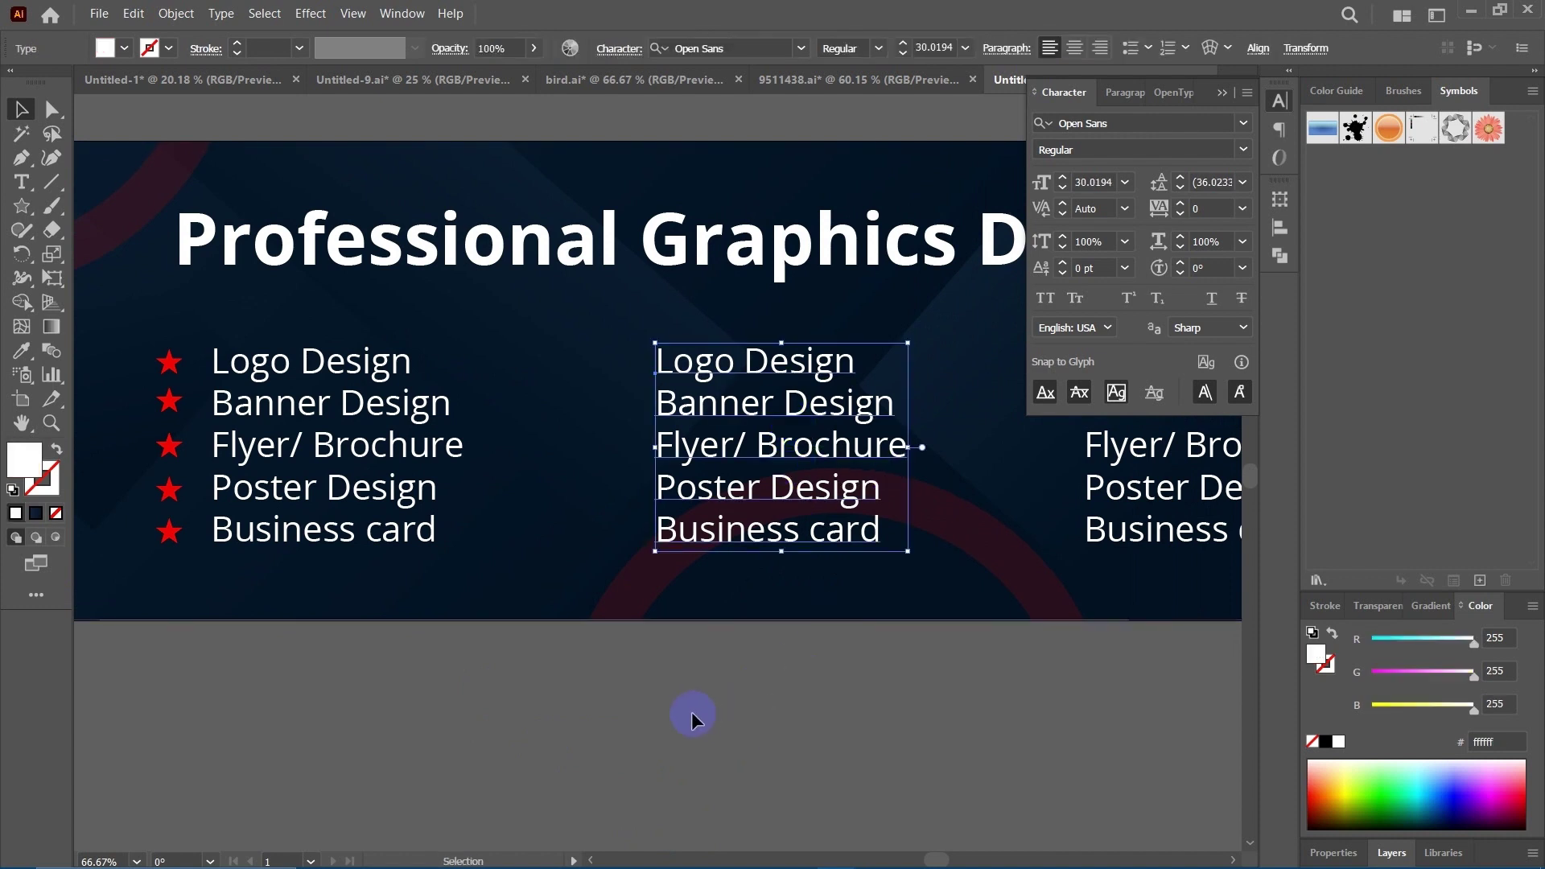
scroll(552, 719, left, 2)
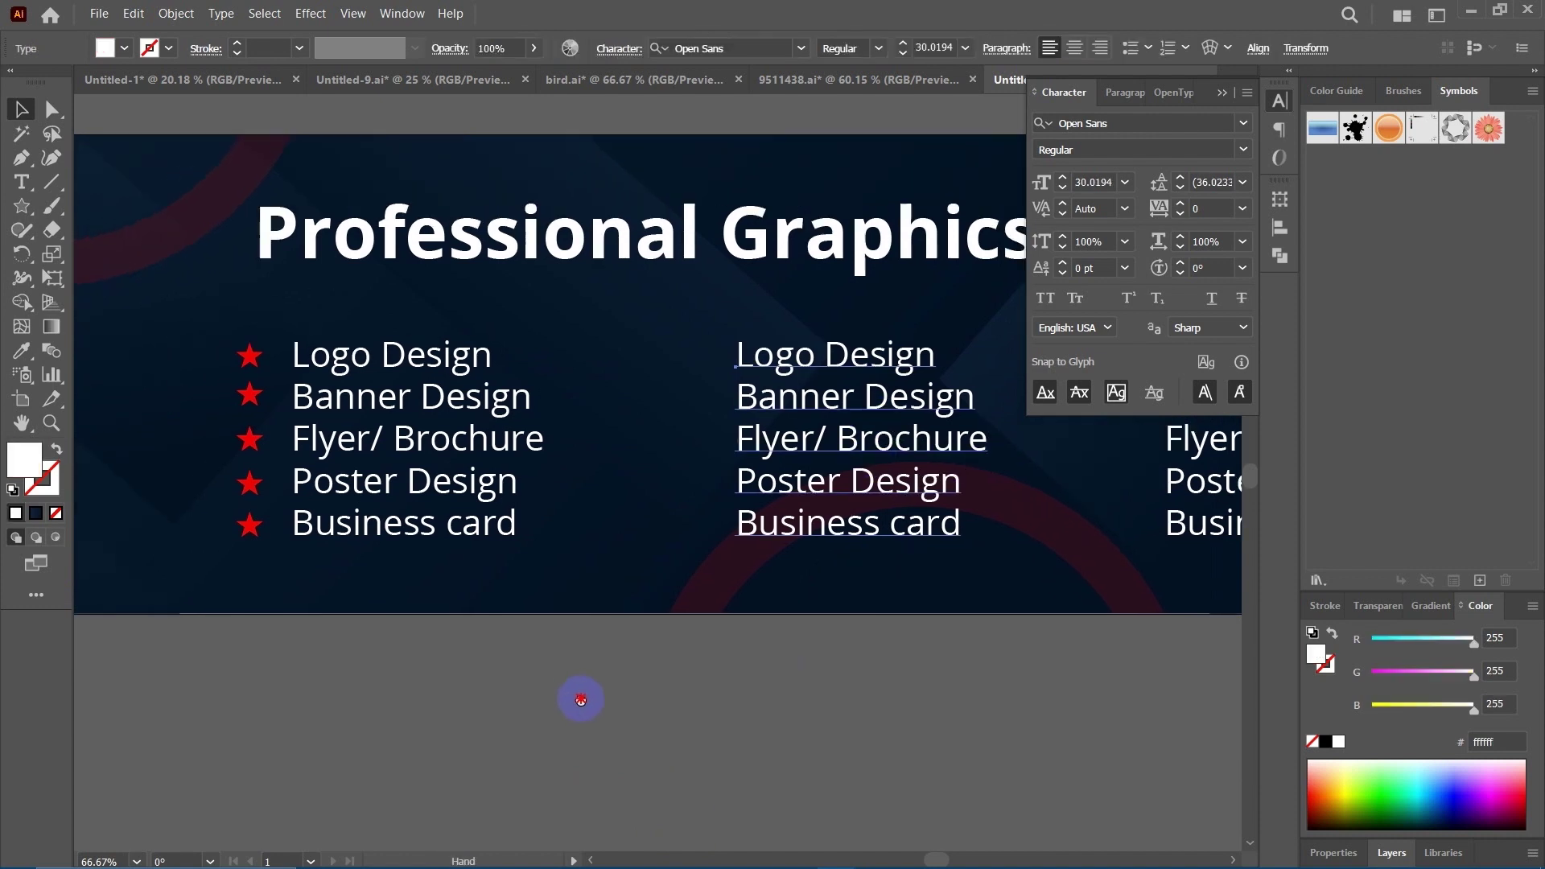
click(277, 531)
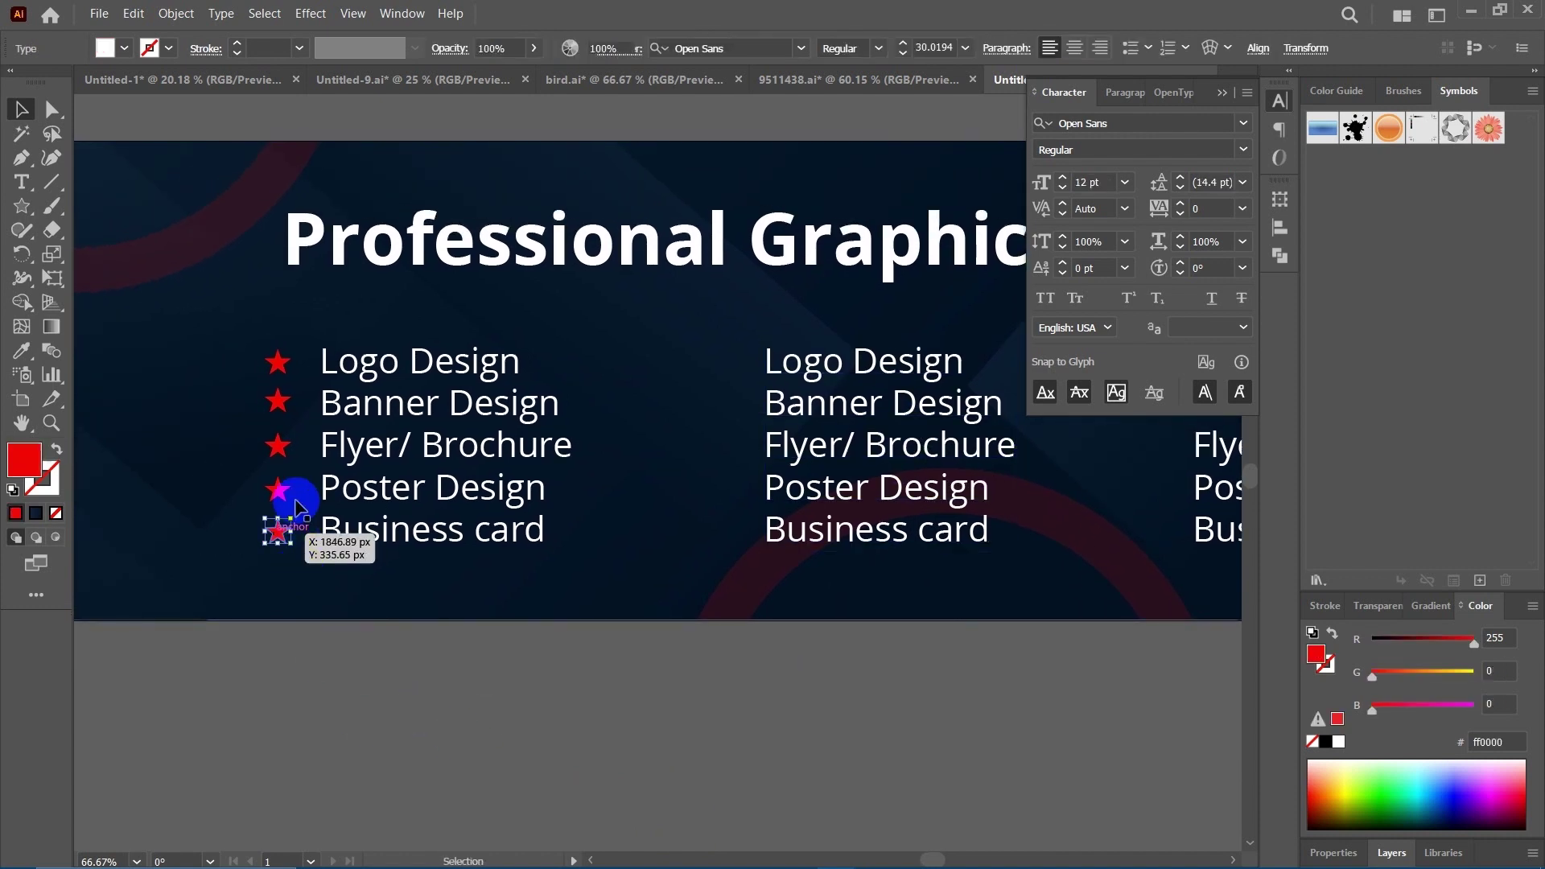
shift+click(278, 489)
shift+click(278, 446)
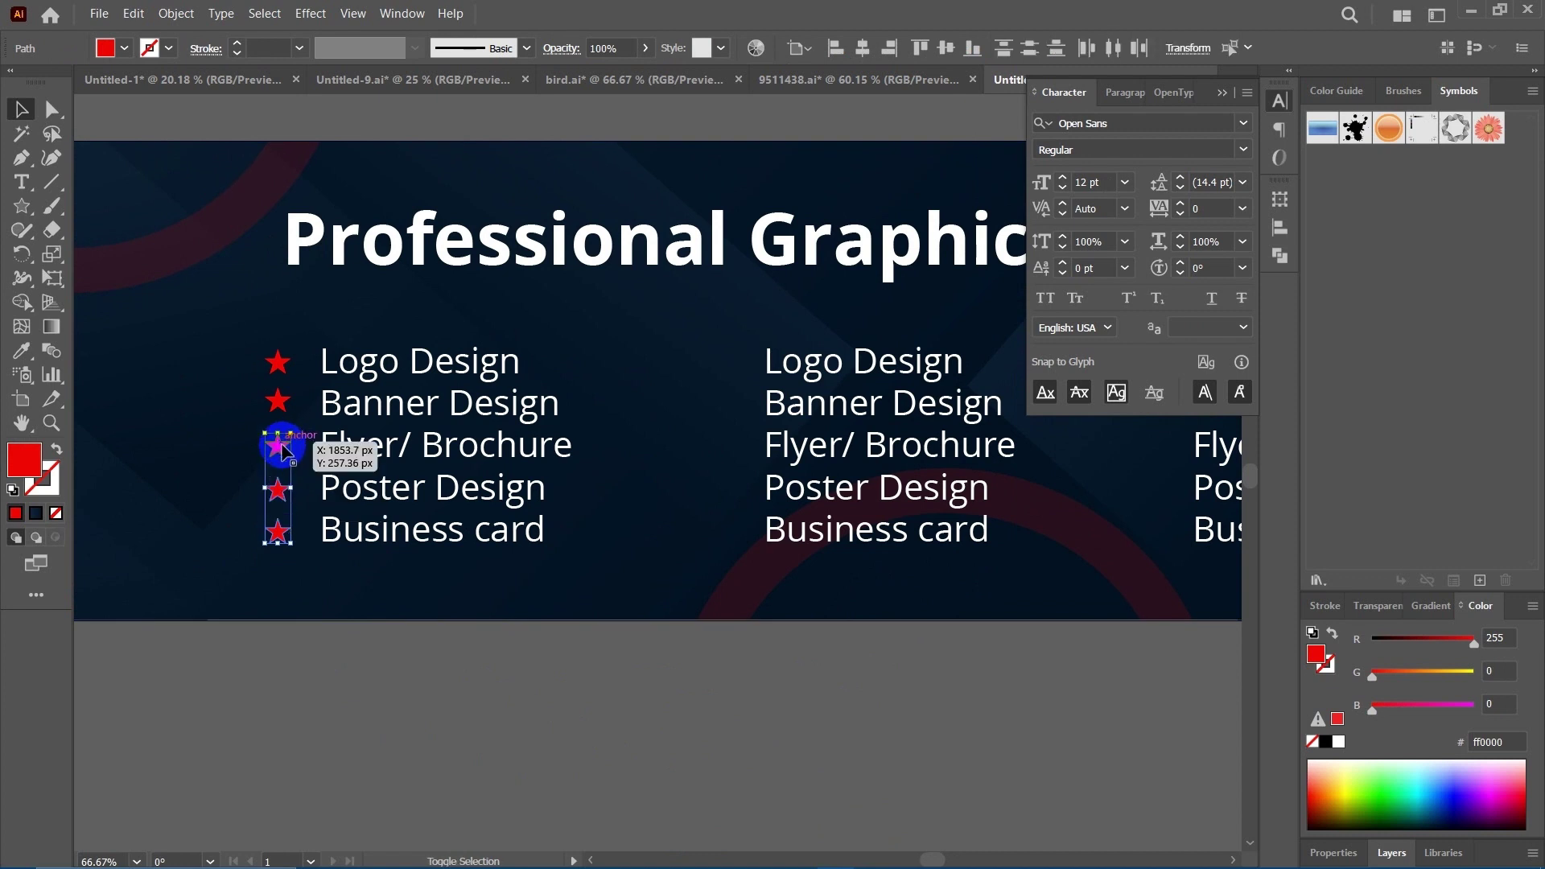
shift+click(278, 401)
shift+click(279, 362)
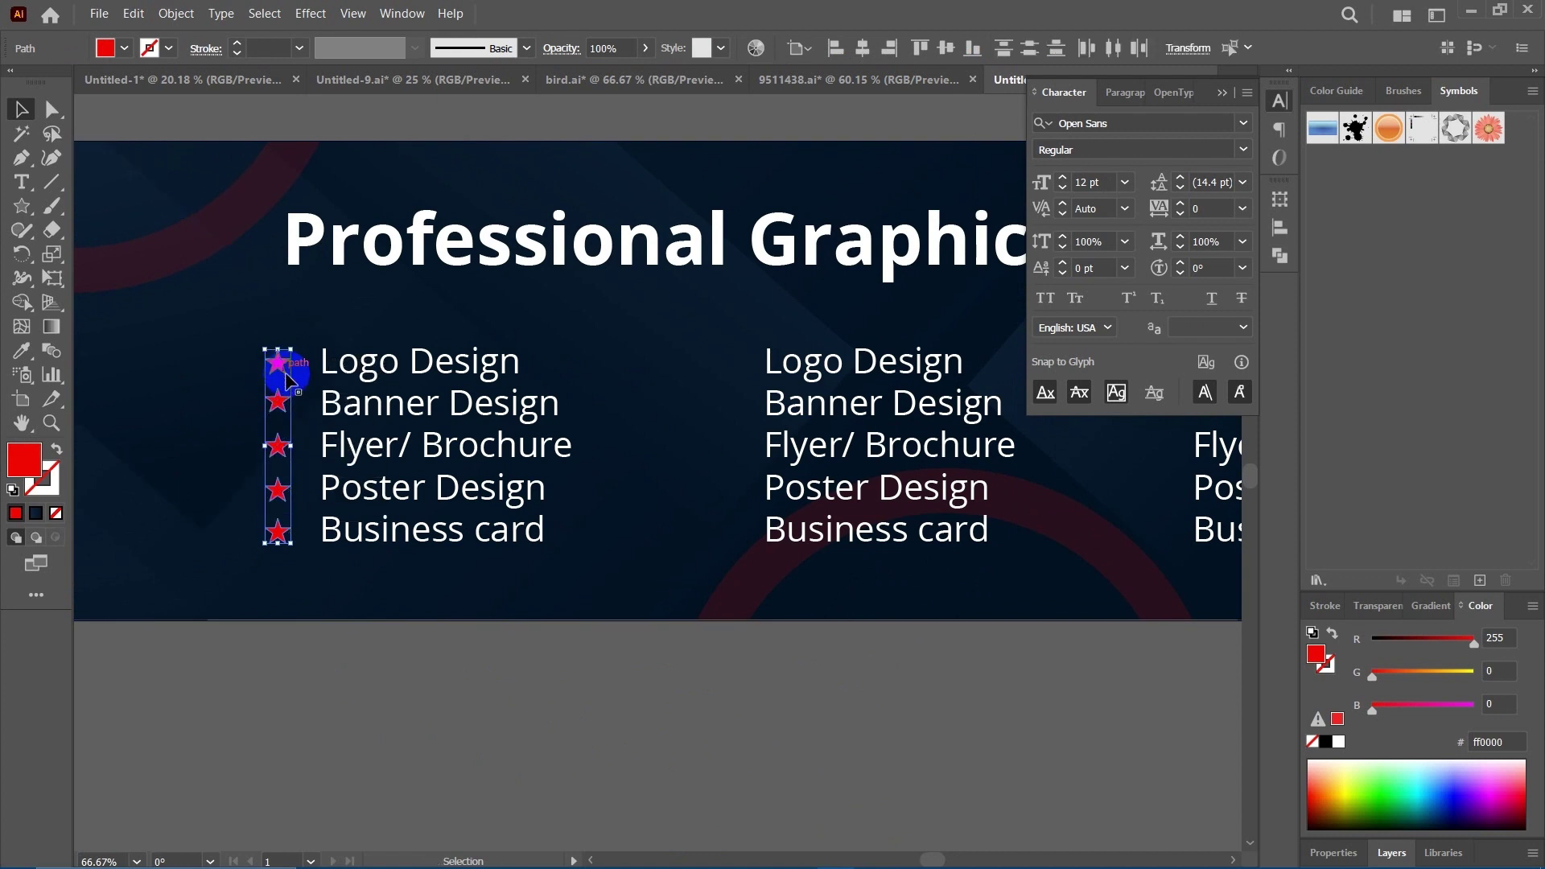
key(ctrl+shift+a)
key(ctrl+minus)
key(ctrl+minus)
key(ctrl+minus)
key(ctrl+minus)
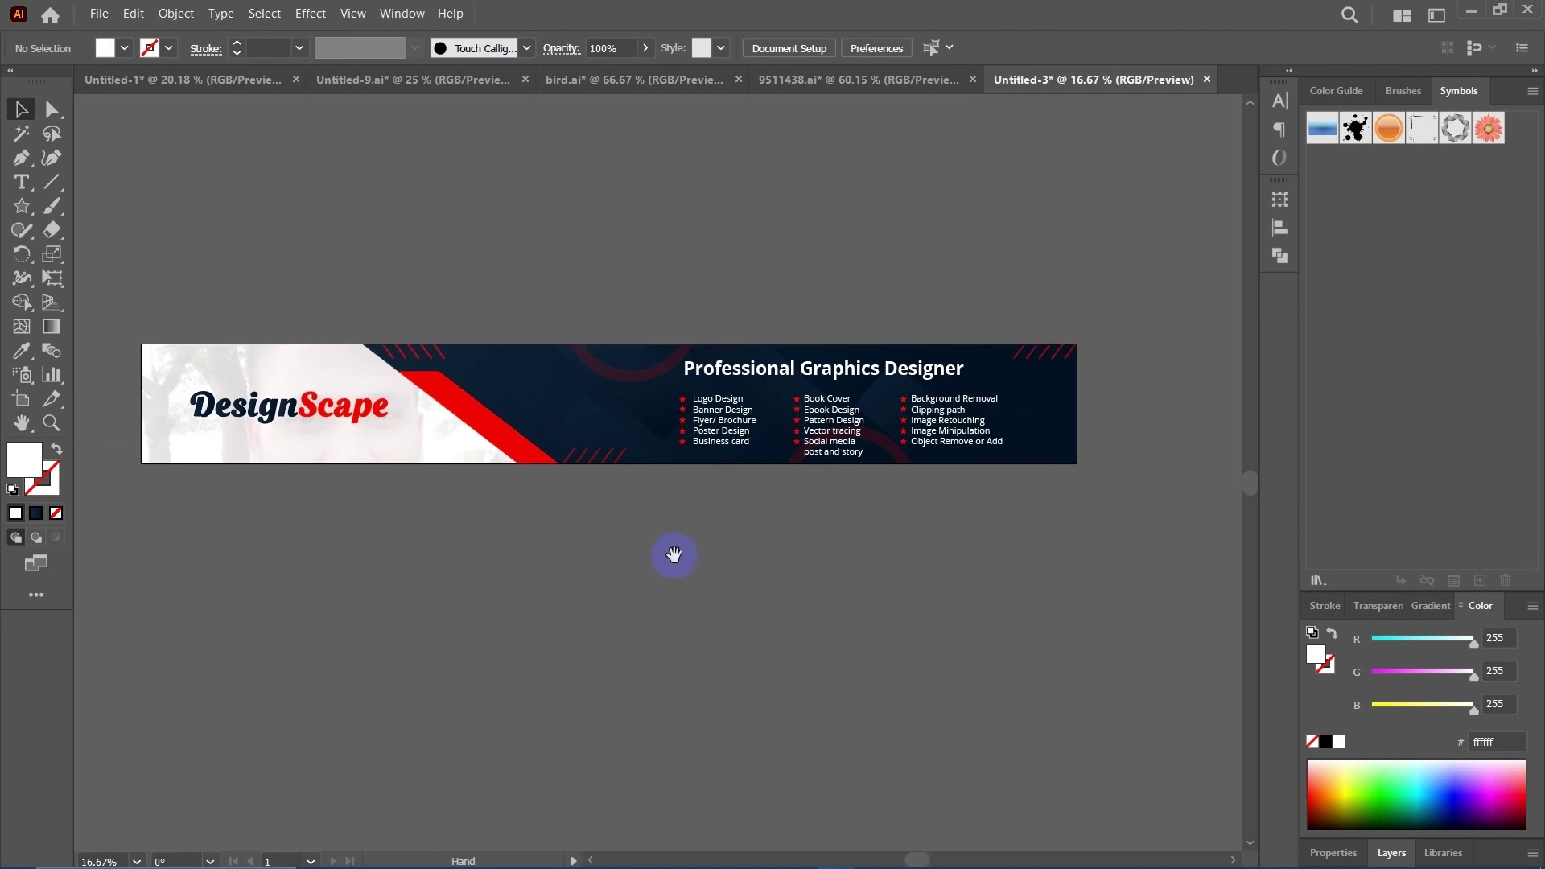
Recentre the banner, open the save dialog with Ctrl+S, and navigate to This PC's drives.
drag(661, 561, 701, 590)
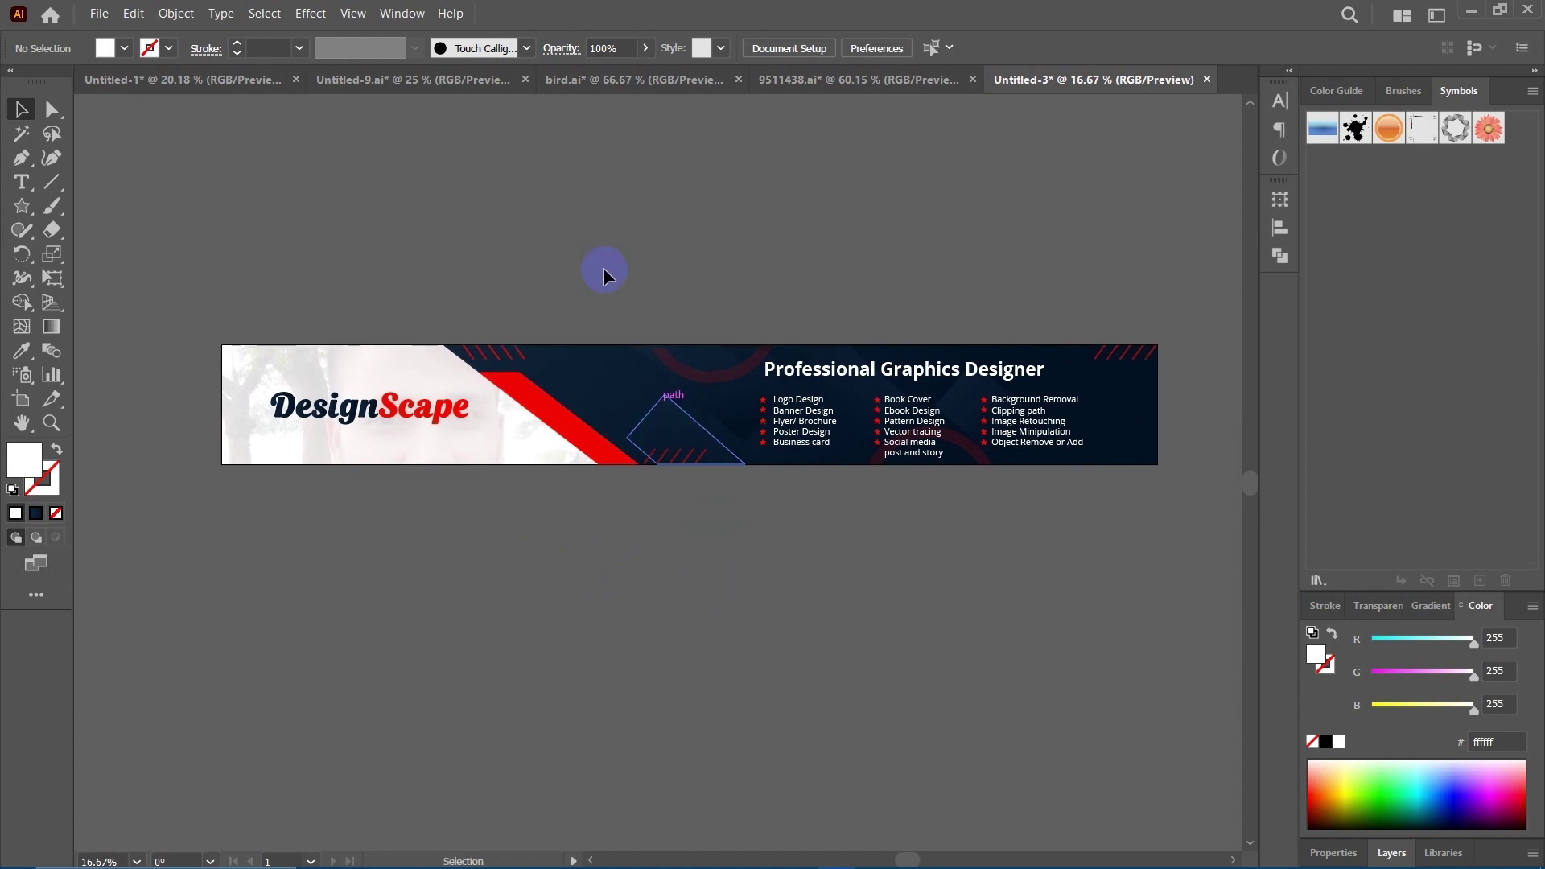
drag(651, 204, 541, 230)
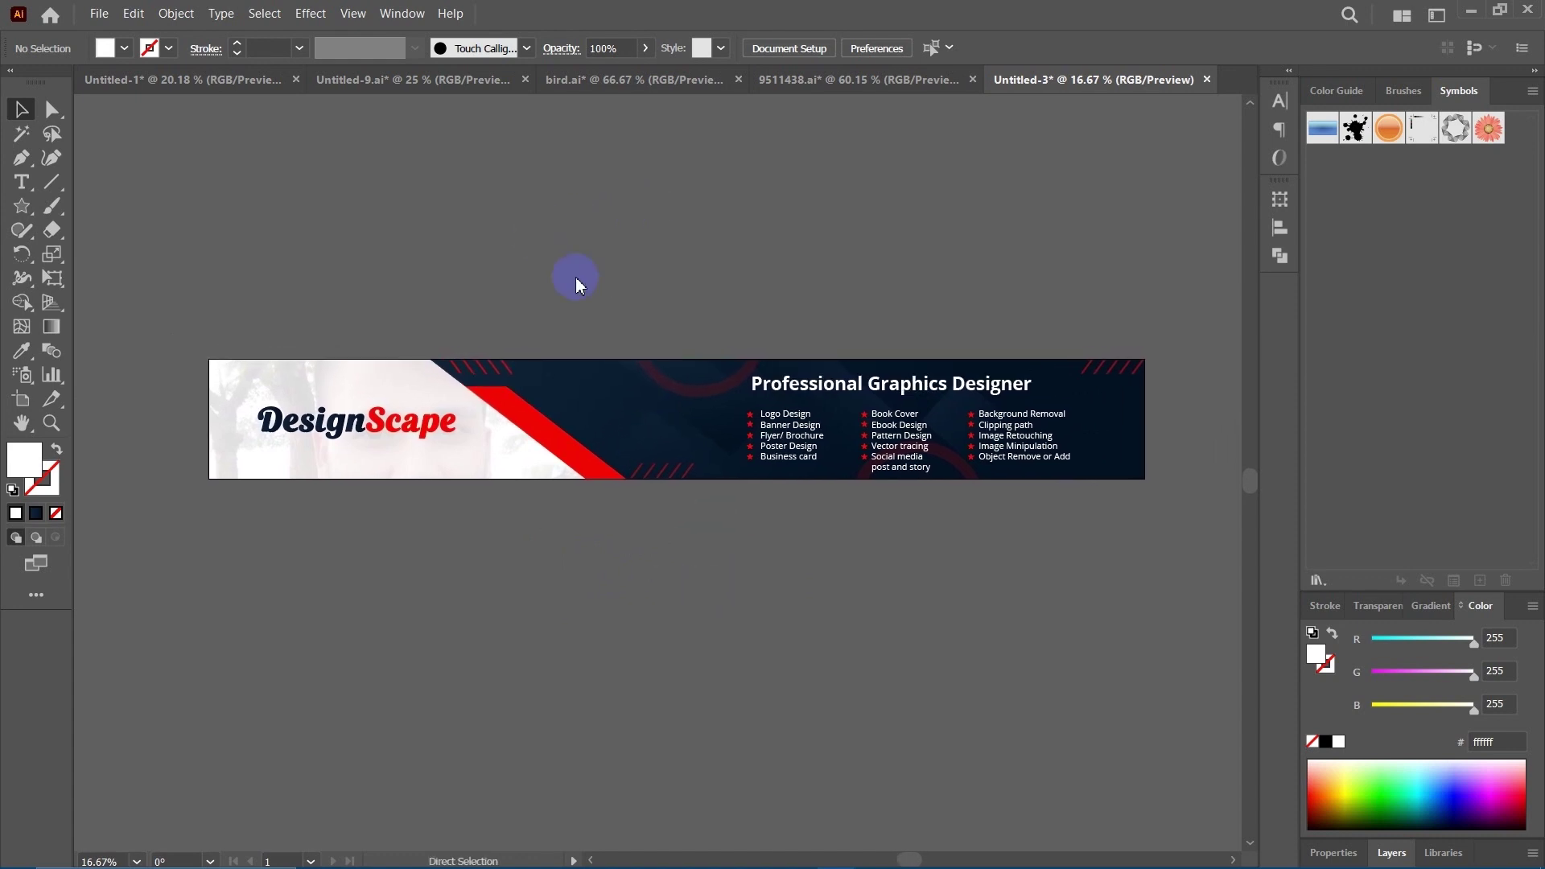
key(ctrl+s)
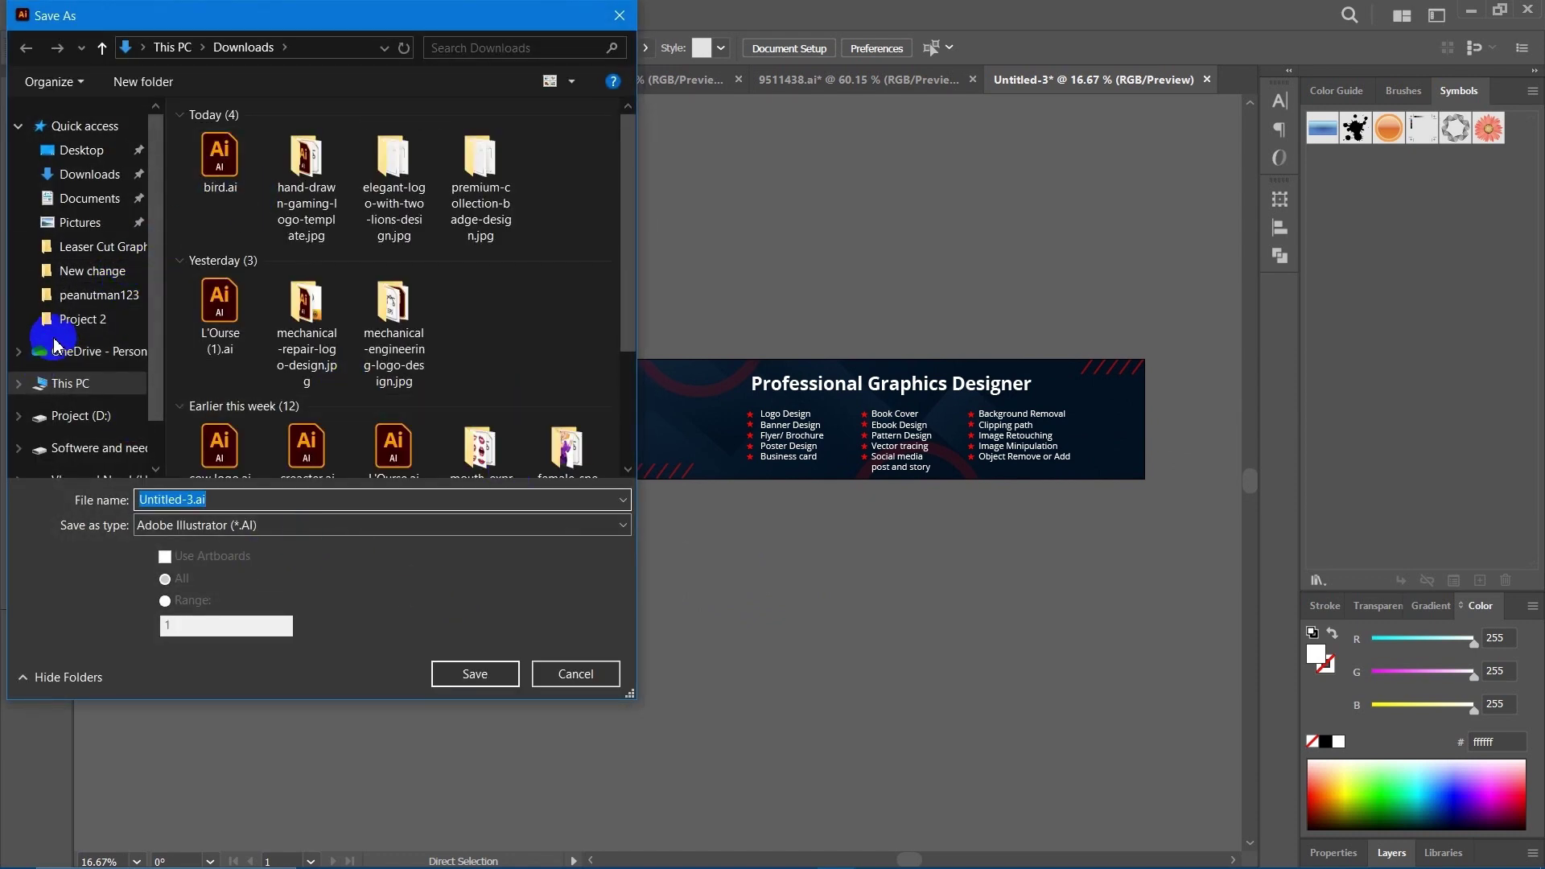
scroll(56, 342, down, 2)
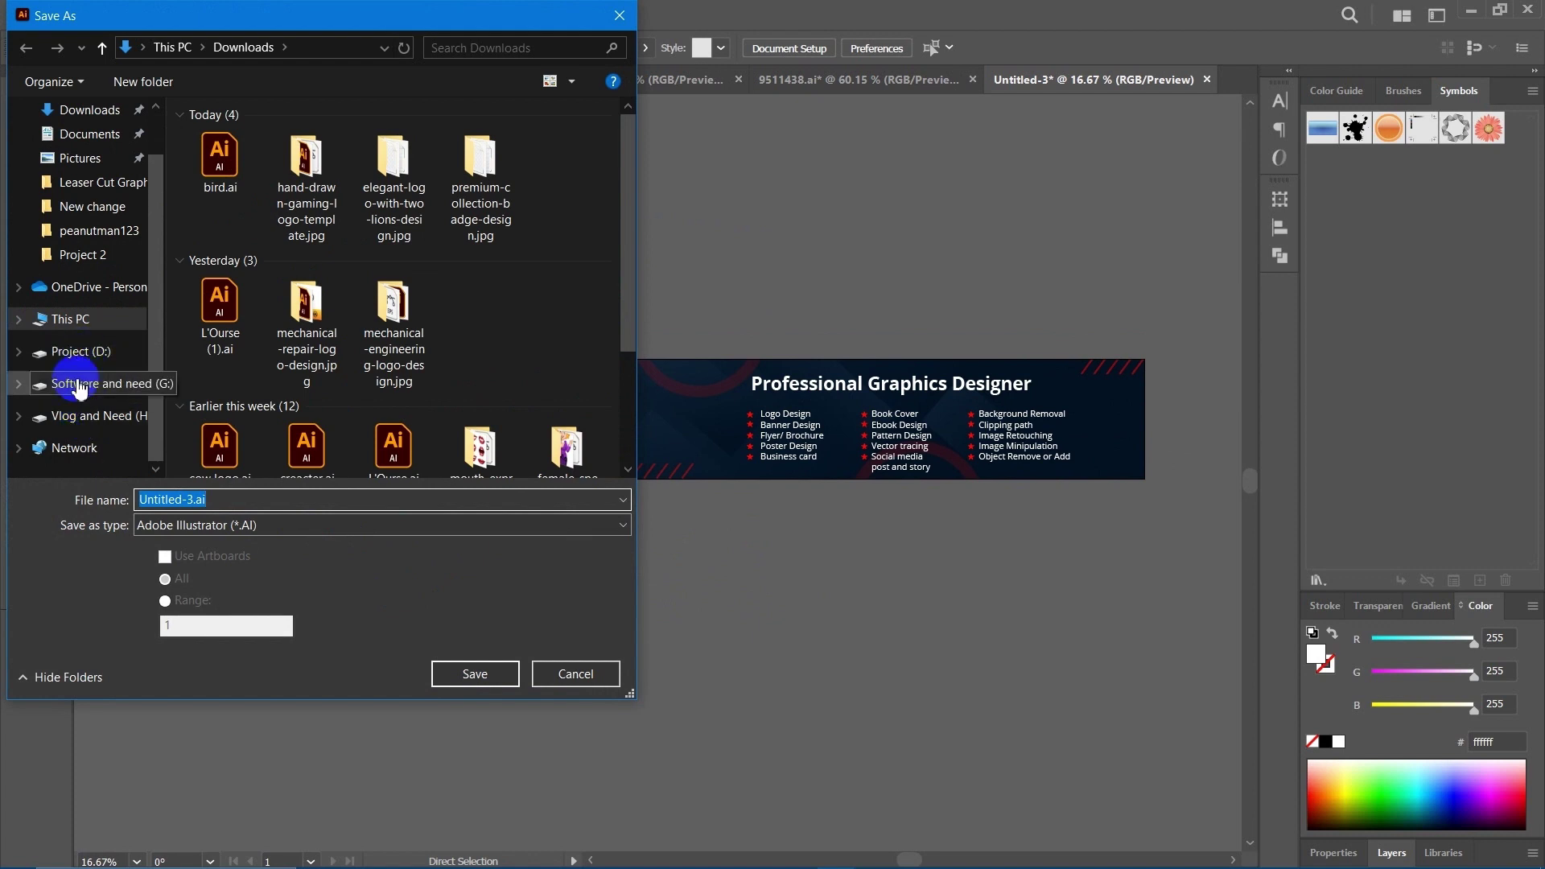
click(73, 319)
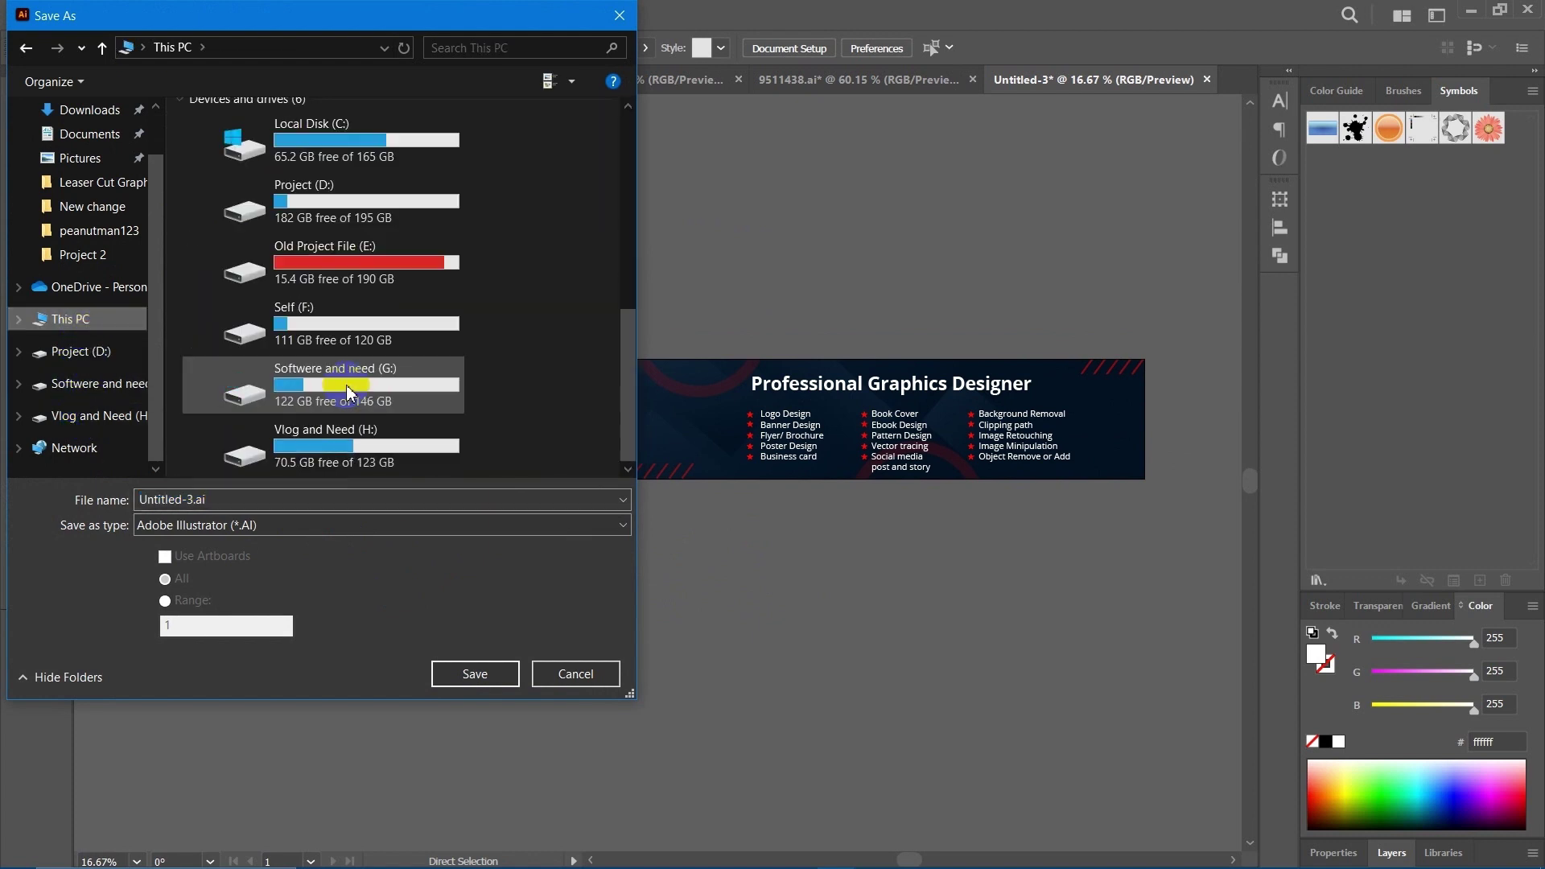
scroll(343, 368, down, 5)
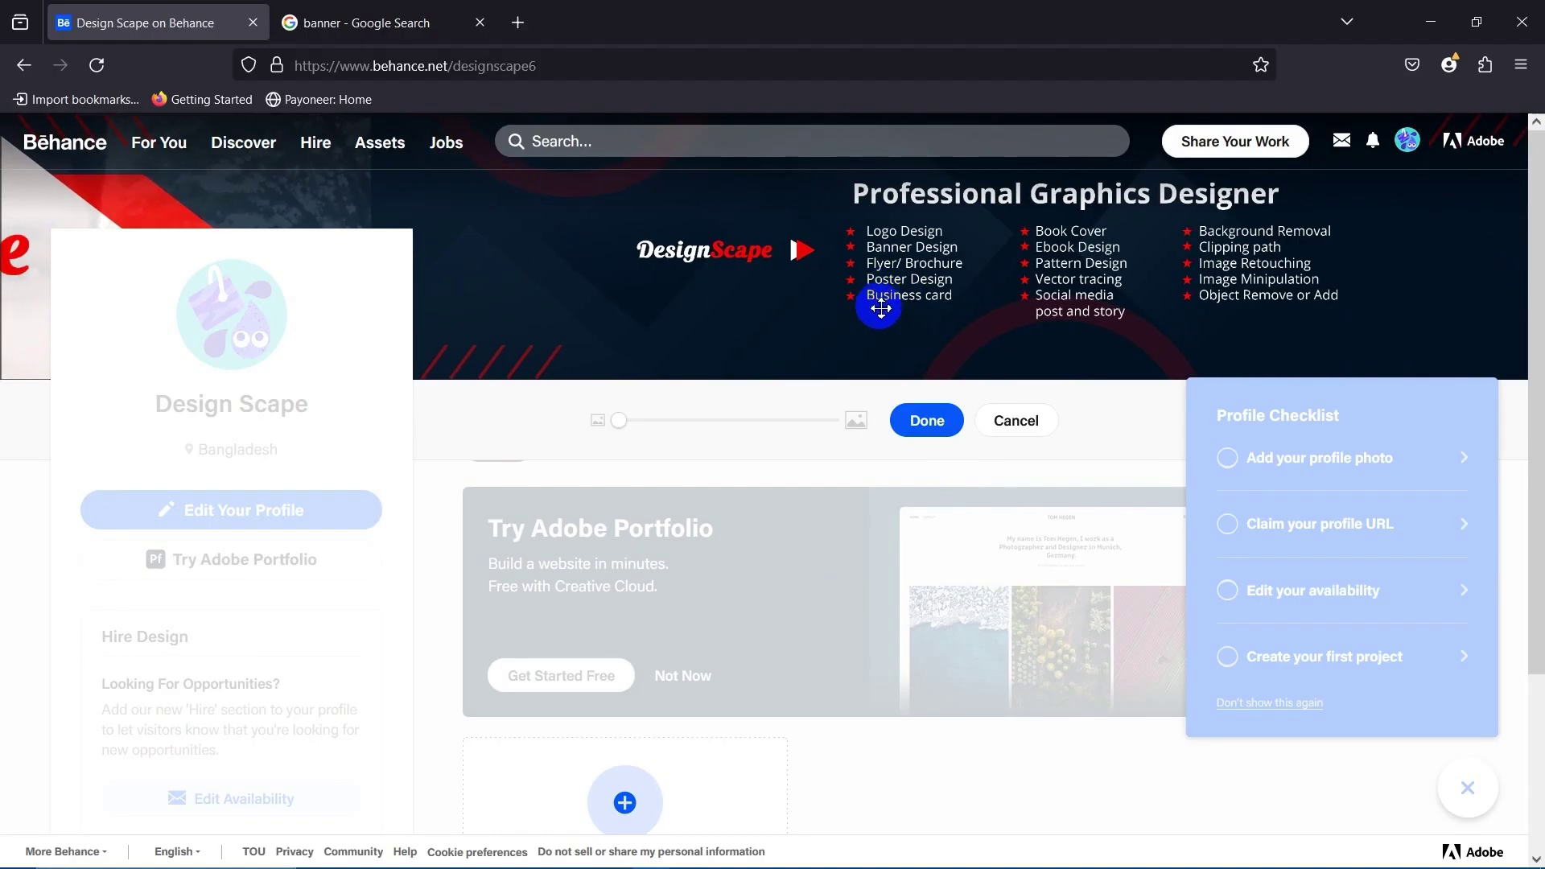
Reposition the DesignScape cover banner image on the Behance profile page.
drag(882, 303, 973, 359)
click(917, 424)
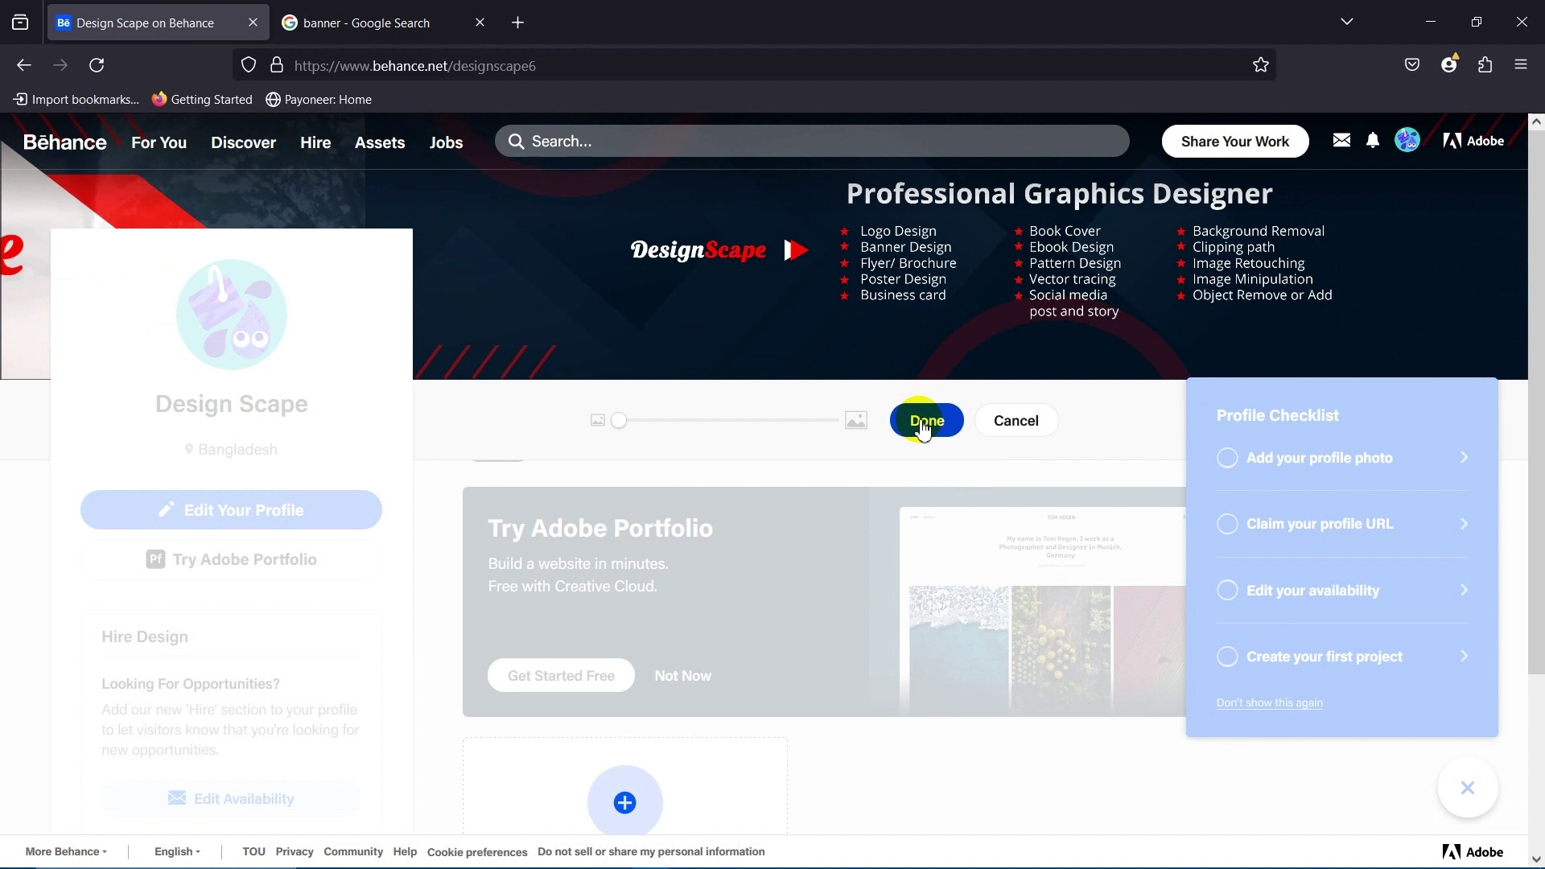
drag(969, 297, 890, 297)
click(924, 429)
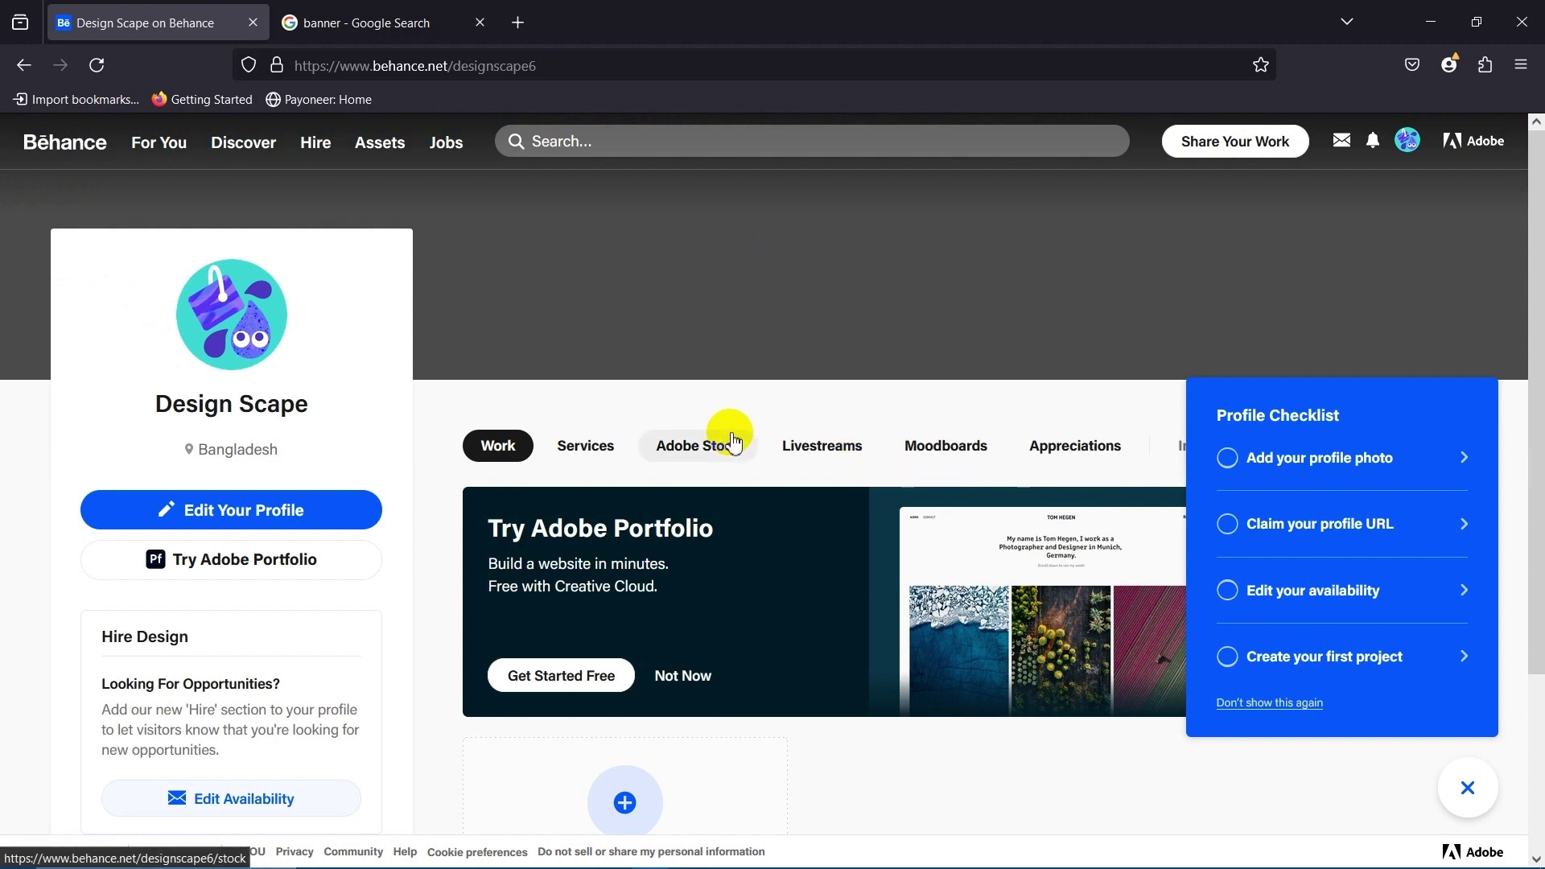
Scroll through the profile page to review the repositioned cover banner.
scroll(727, 427, down, 3)
scroll(711, 426, up, 3)
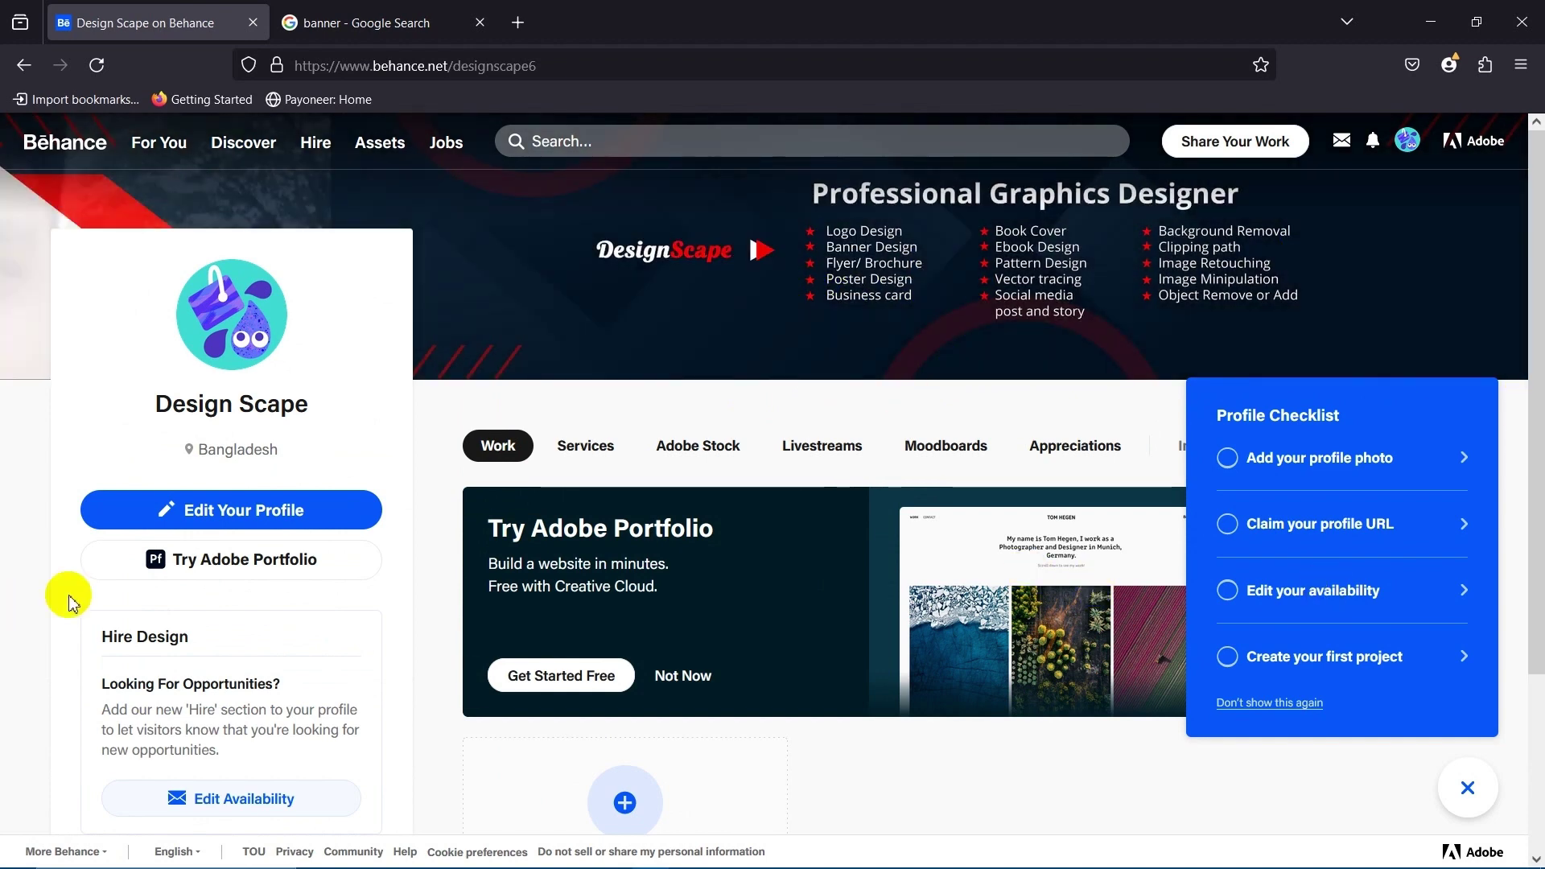
drag(7, 483, 696, 724)
scroll(686, 722, down, 4)
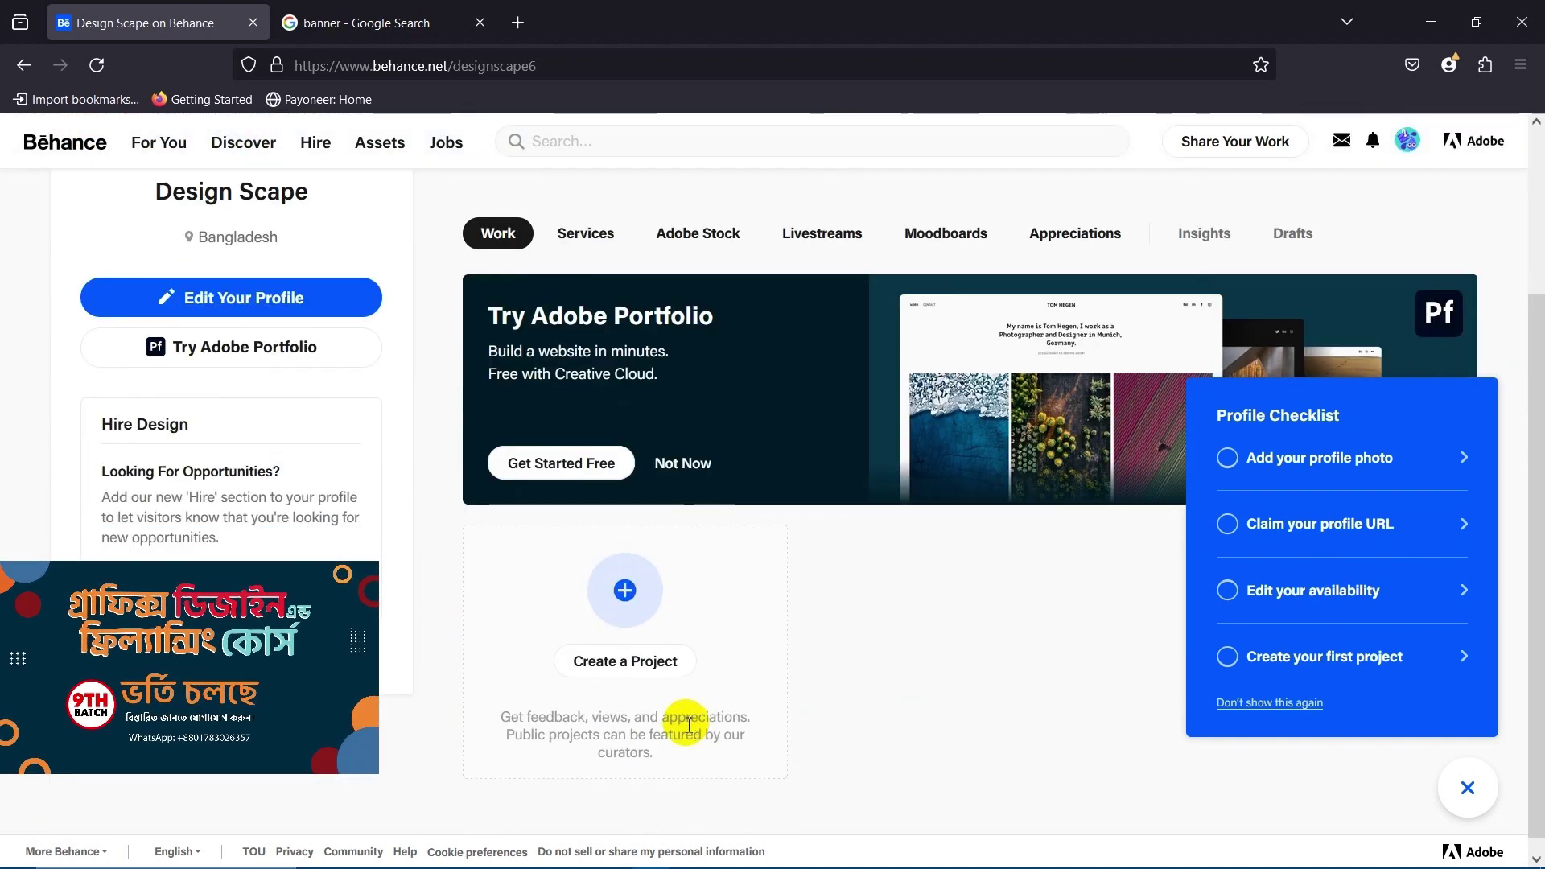
scroll(687, 724, up, 4)
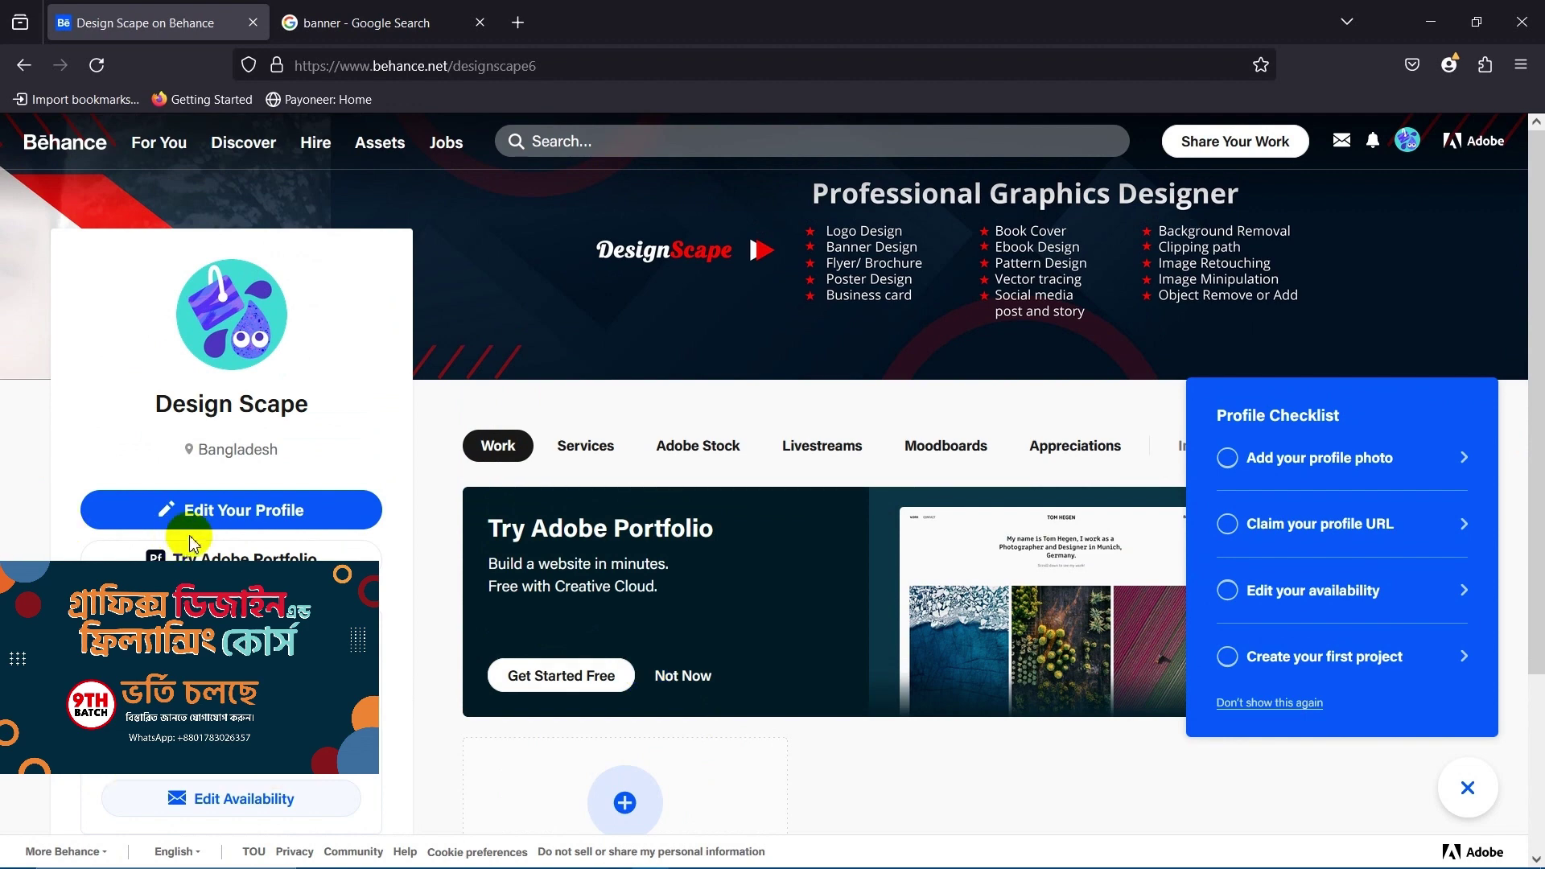
scroll(207, 500, down, 1)
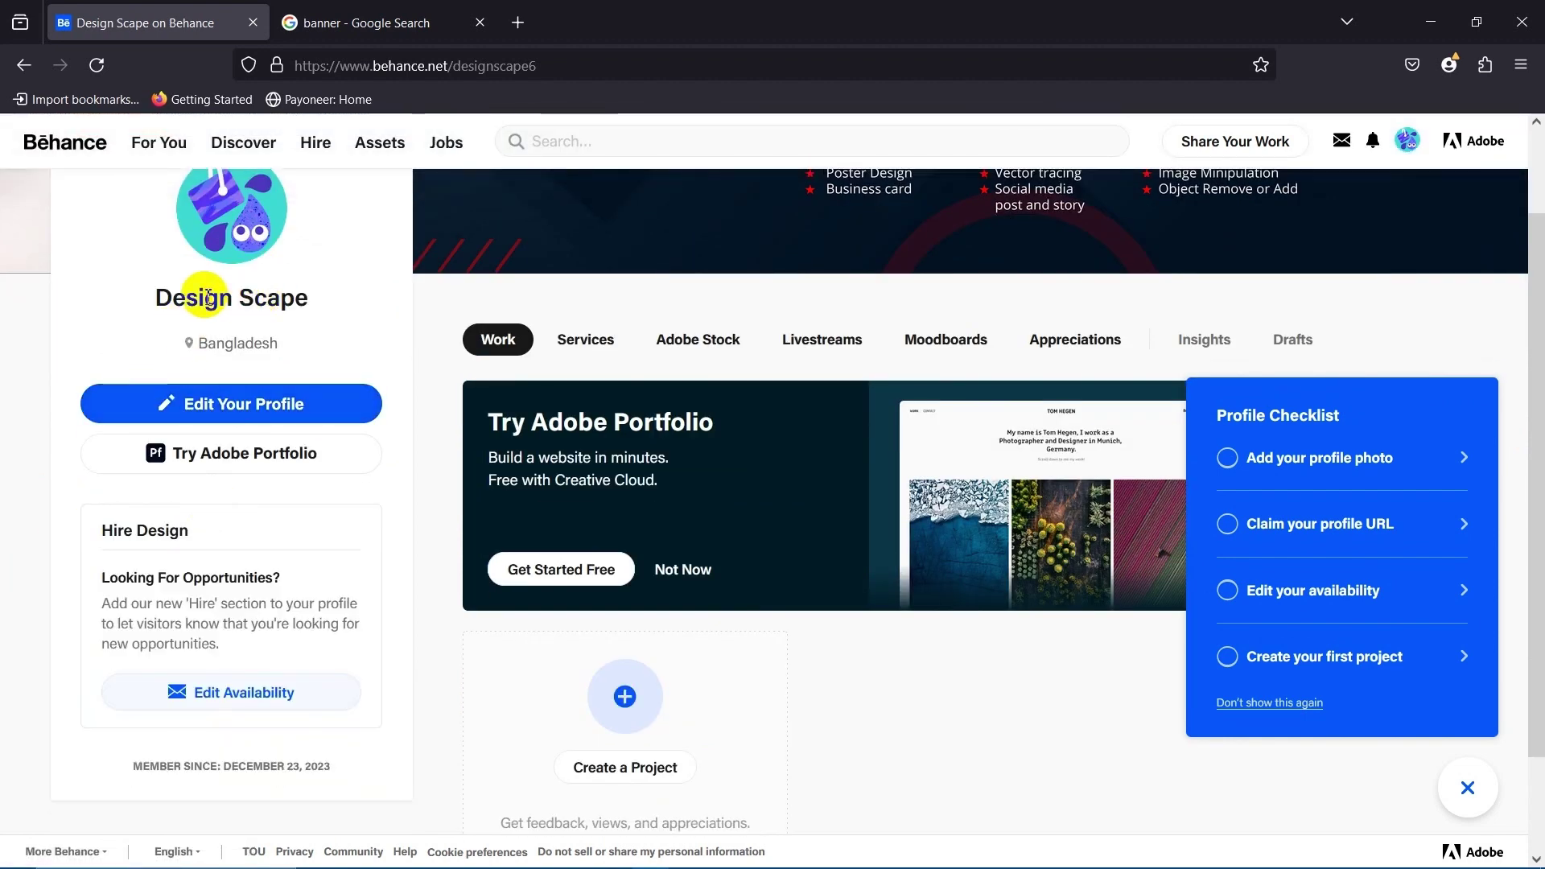
scroll(273, 326, up, 1)
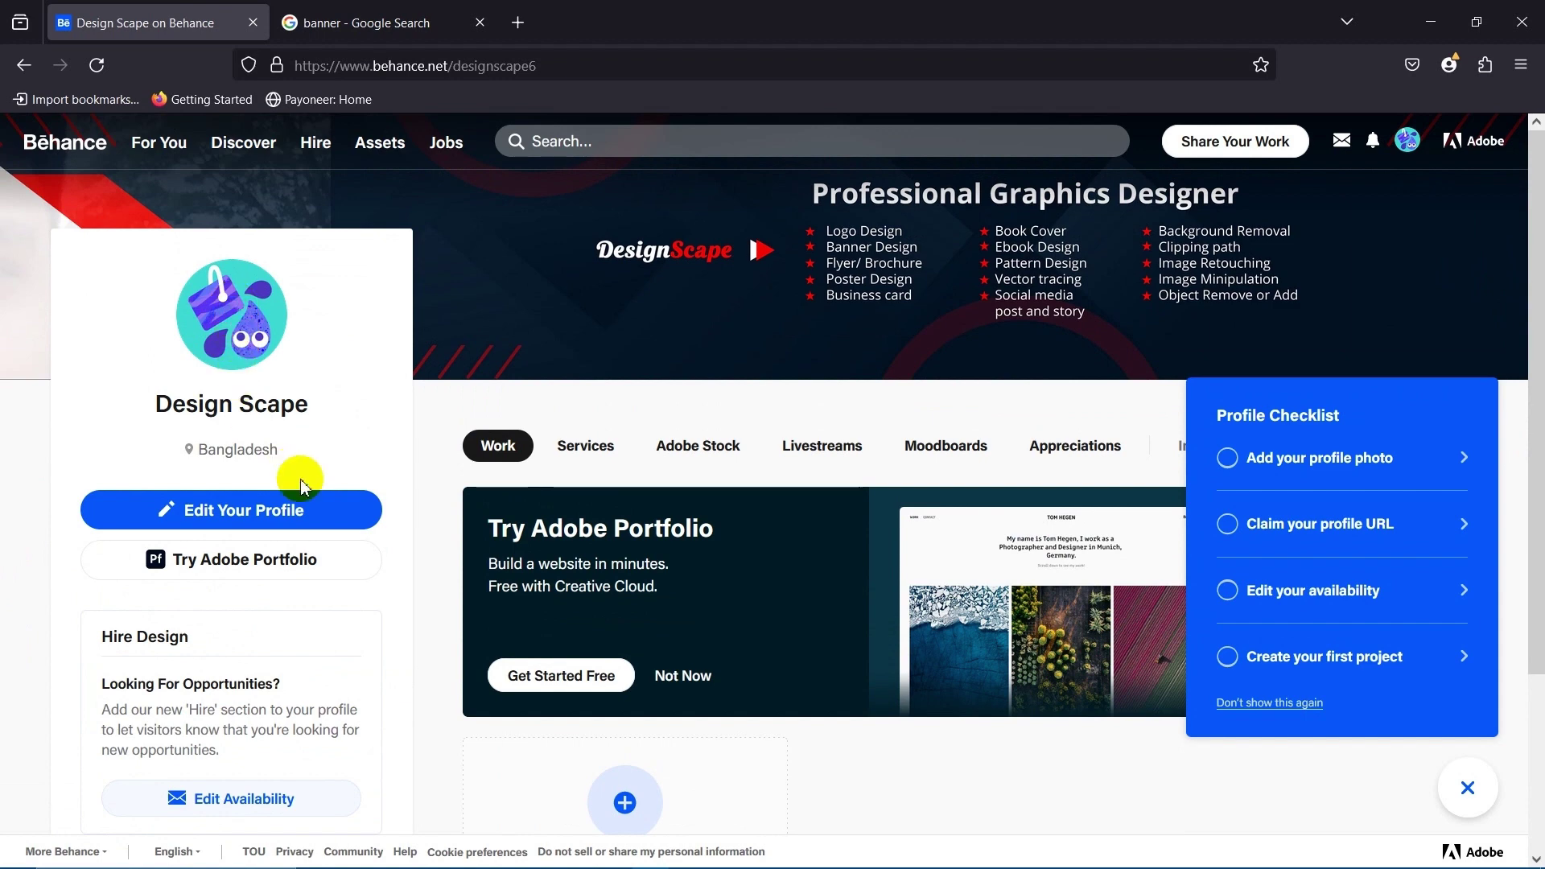
scroll(282, 466, down, 1)
scroll(274, 426, up, 1)
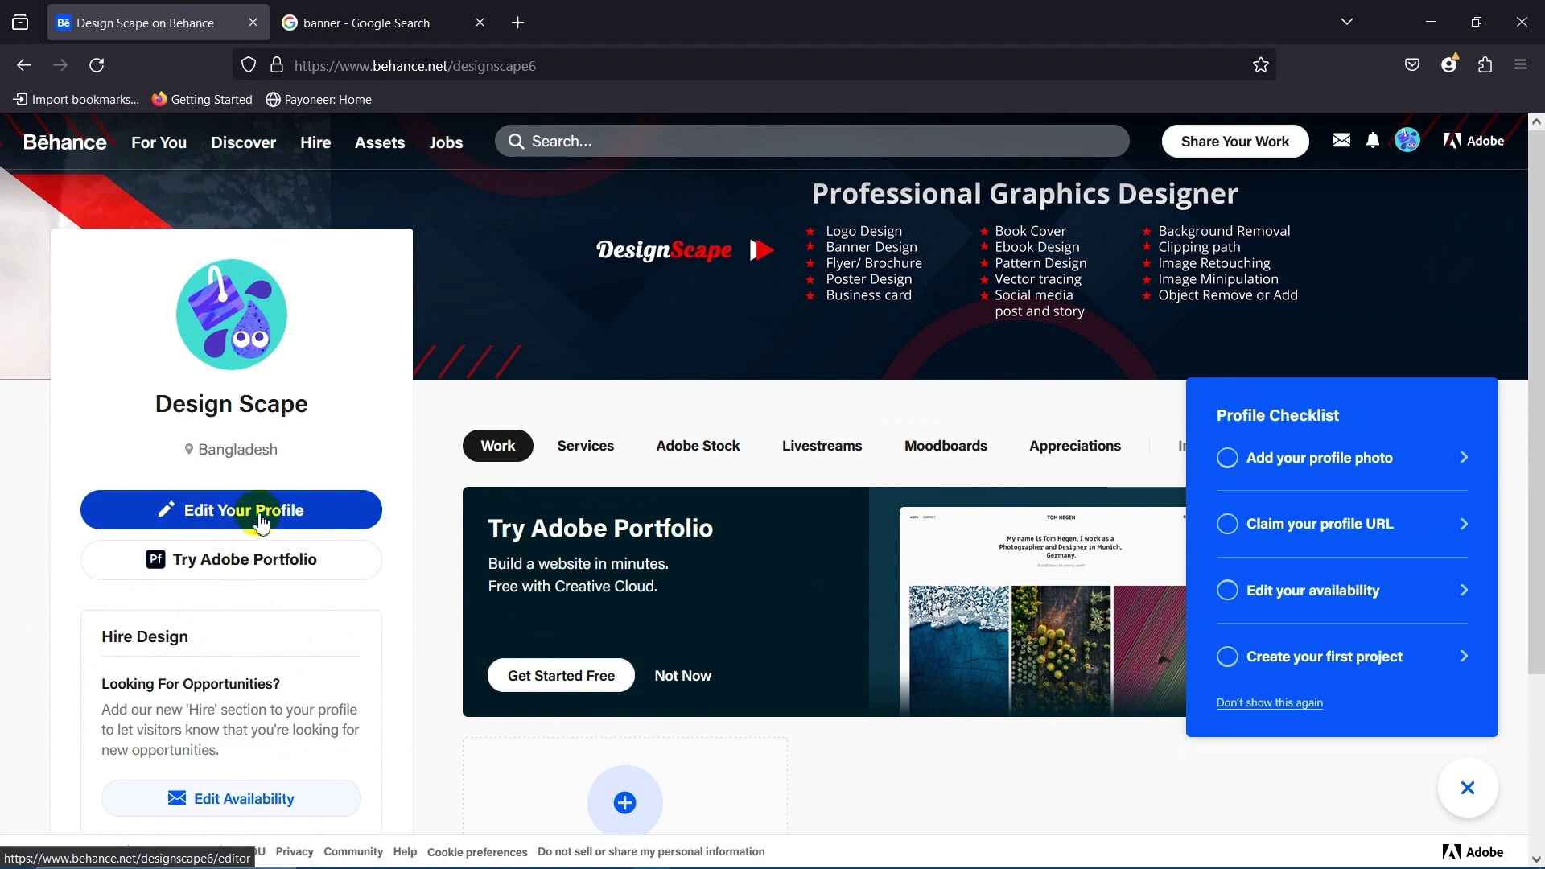
In the profile editor, upload ddd.jpg from Downloads as the new profile picture.
click(313, 519)
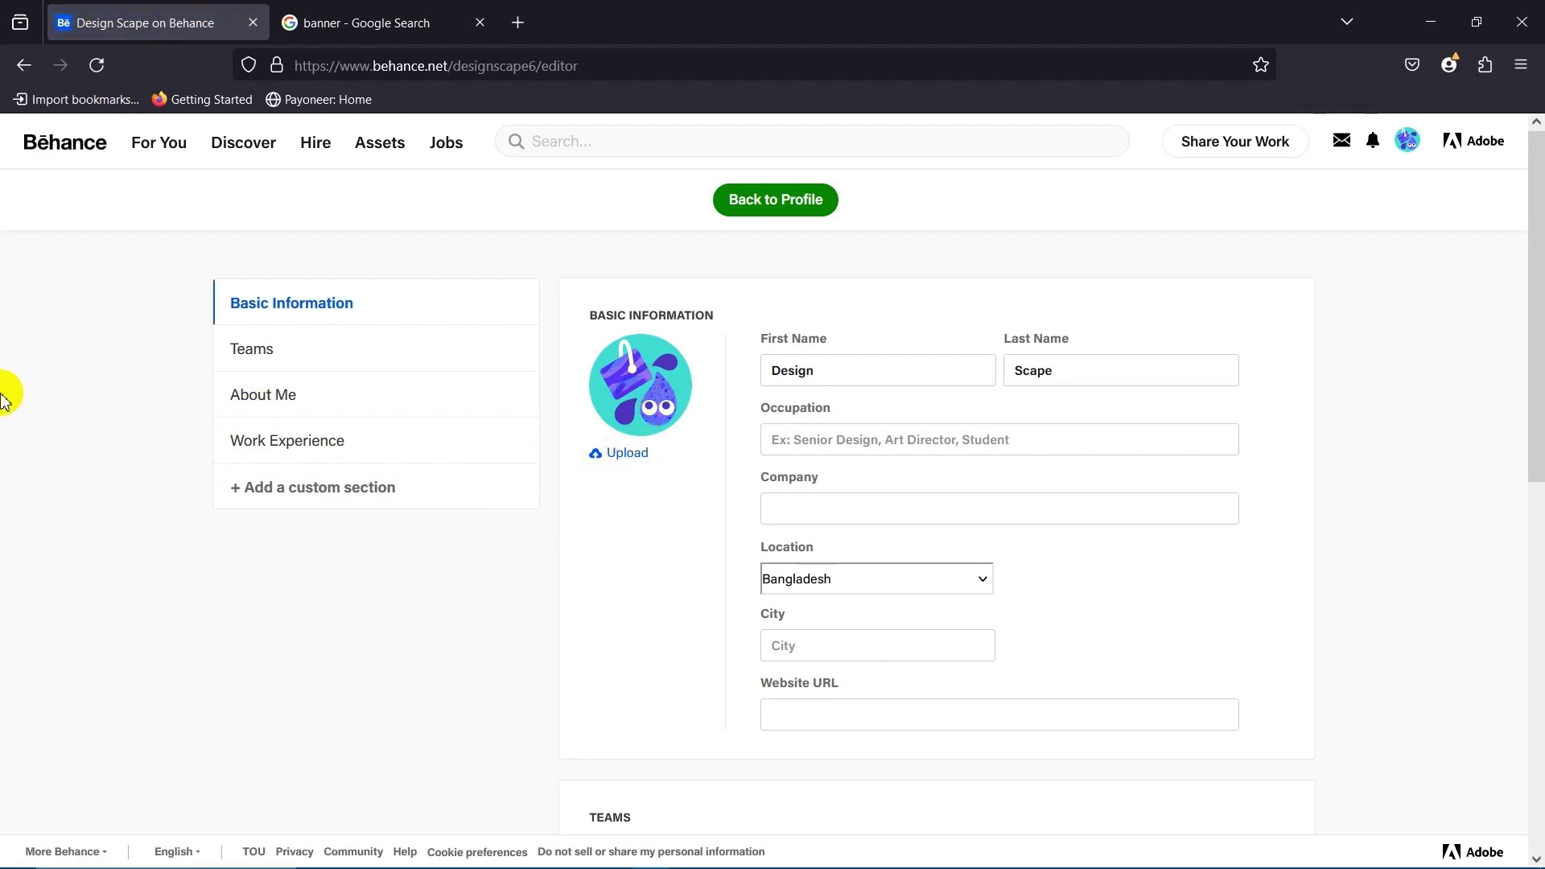
click(636, 457)
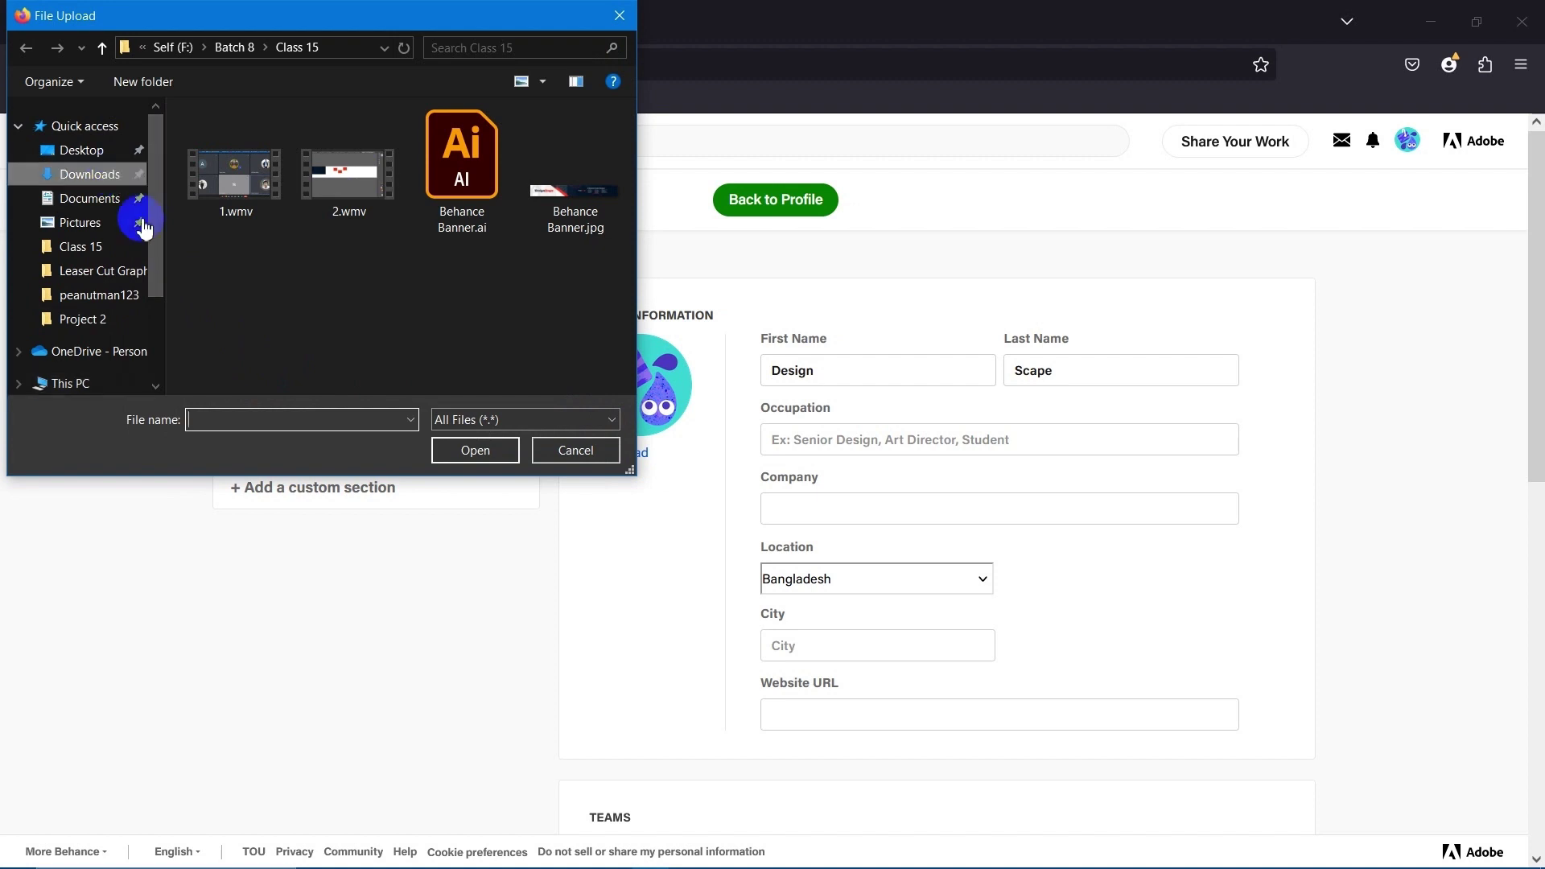
click(219, 161)
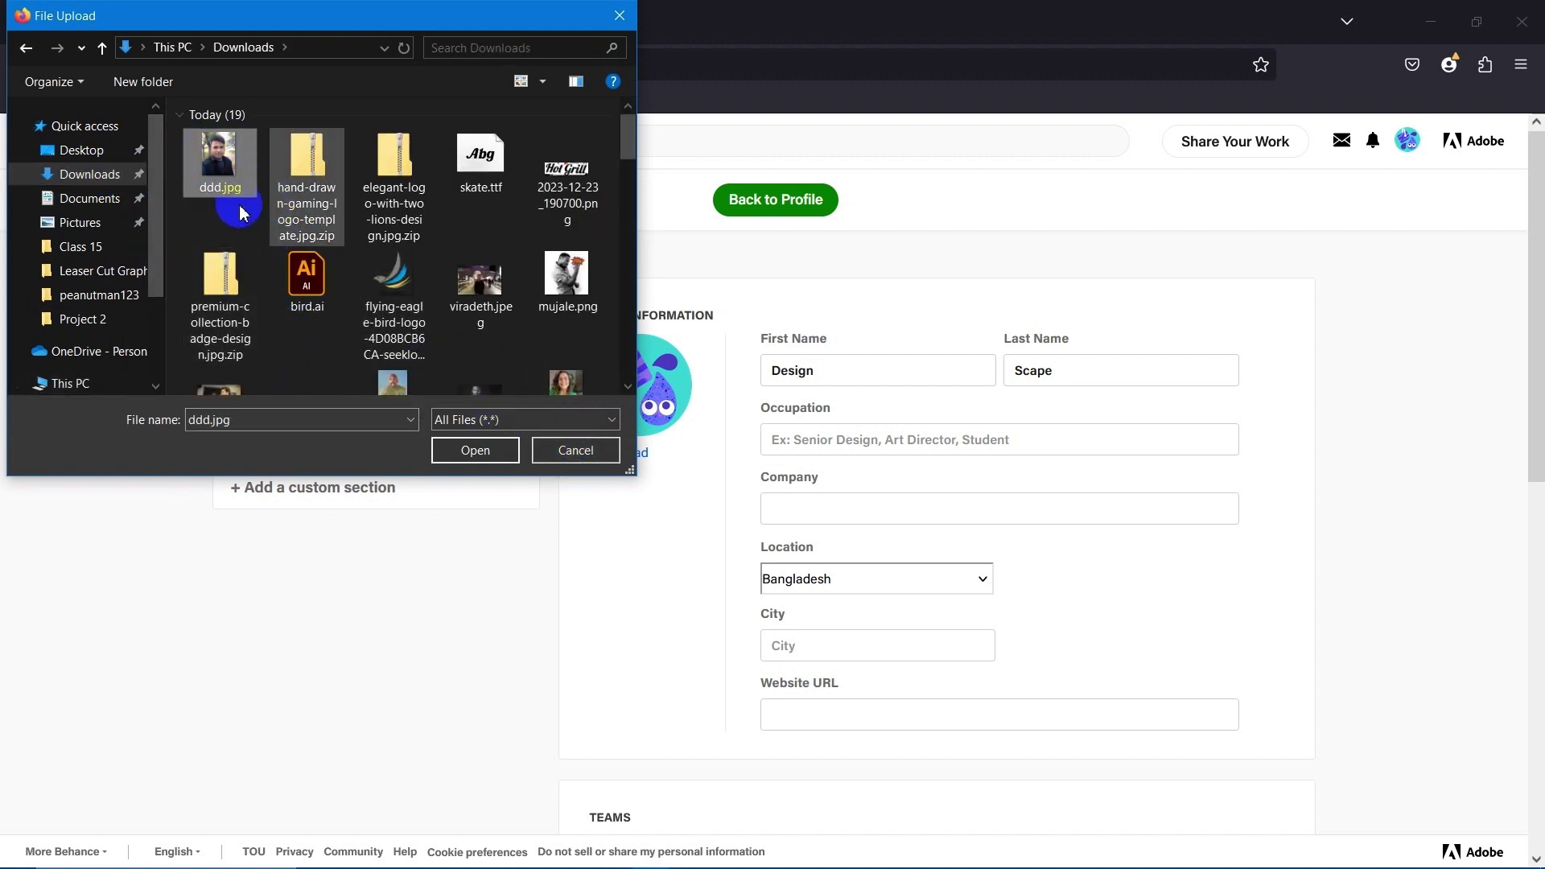
click(487, 450)
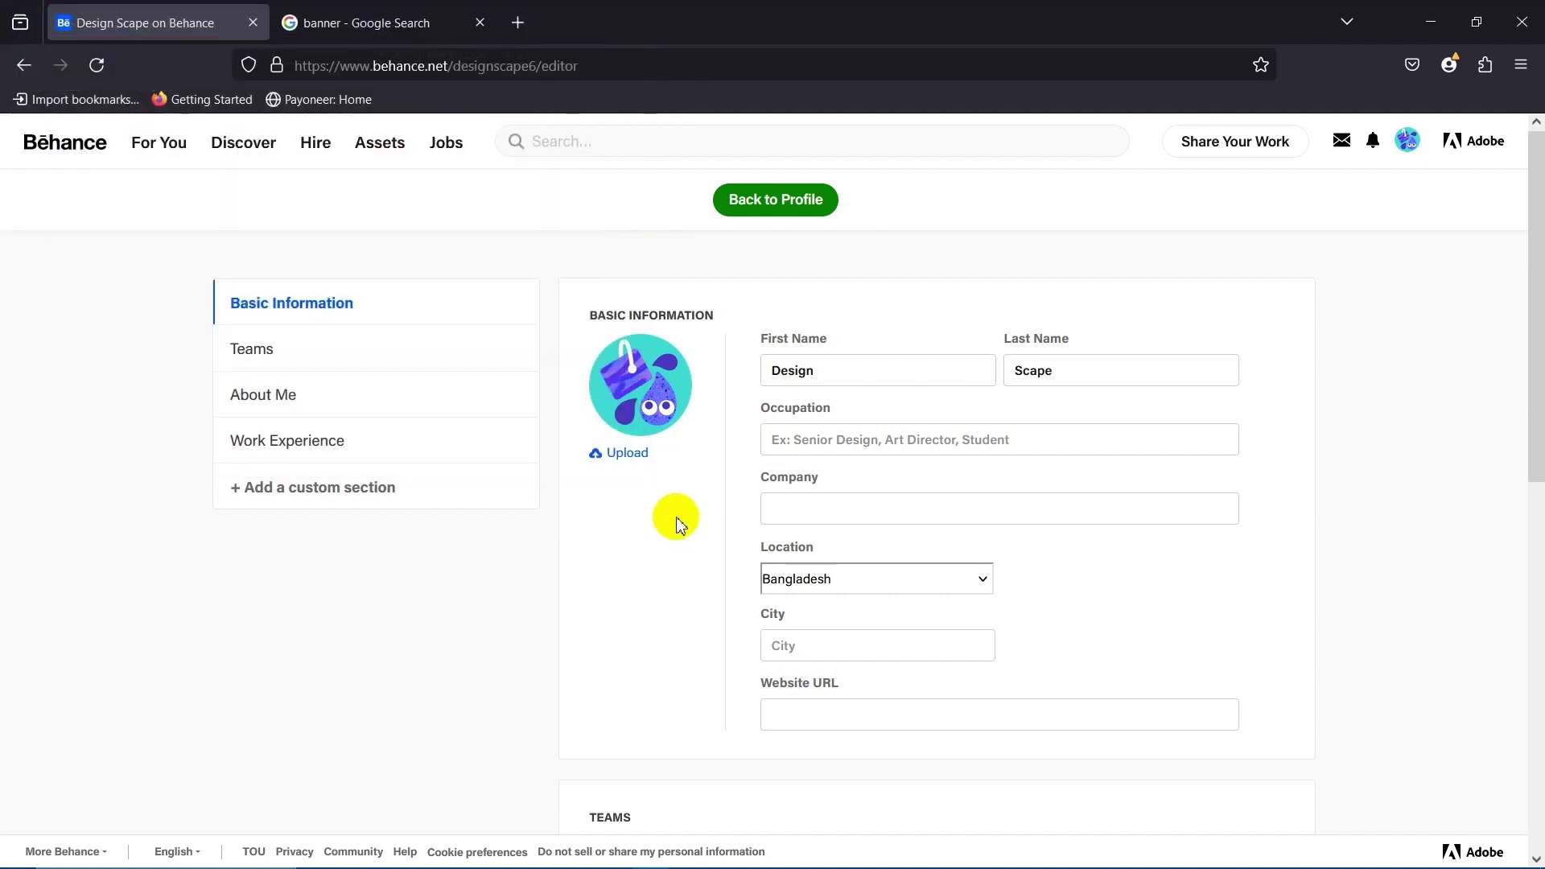
Adjust the crop box around the face and Crop & Save the photo.
drag(807, 523, 775, 369)
drag(852, 461, 993, 676)
drag(859, 414, 805, 415)
drag(759, 593, 766, 649)
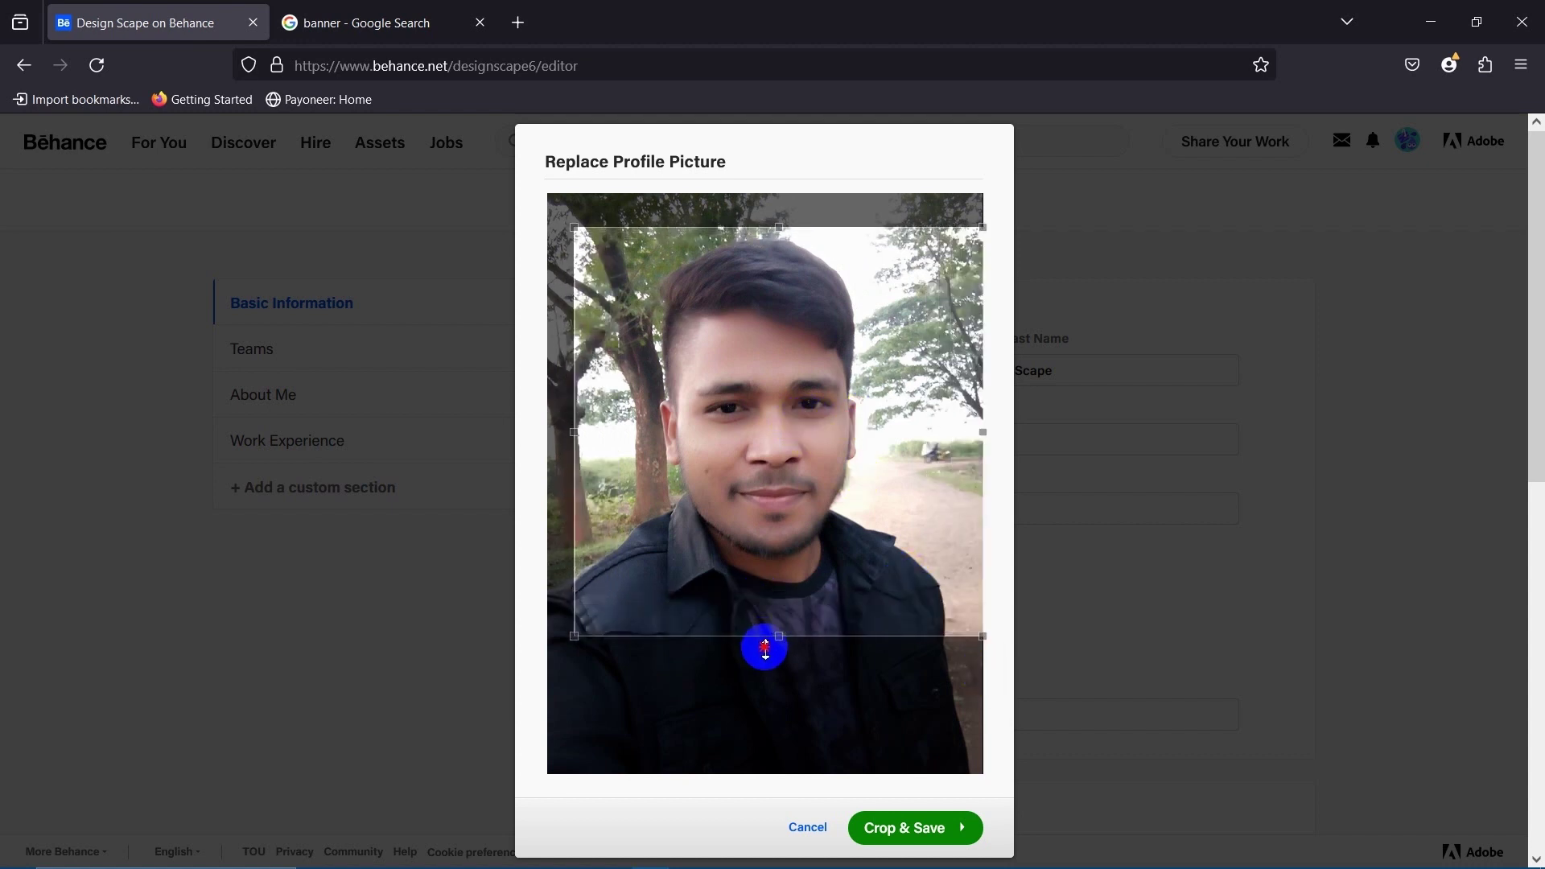
drag(786, 448, 786, 408)
click(910, 837)
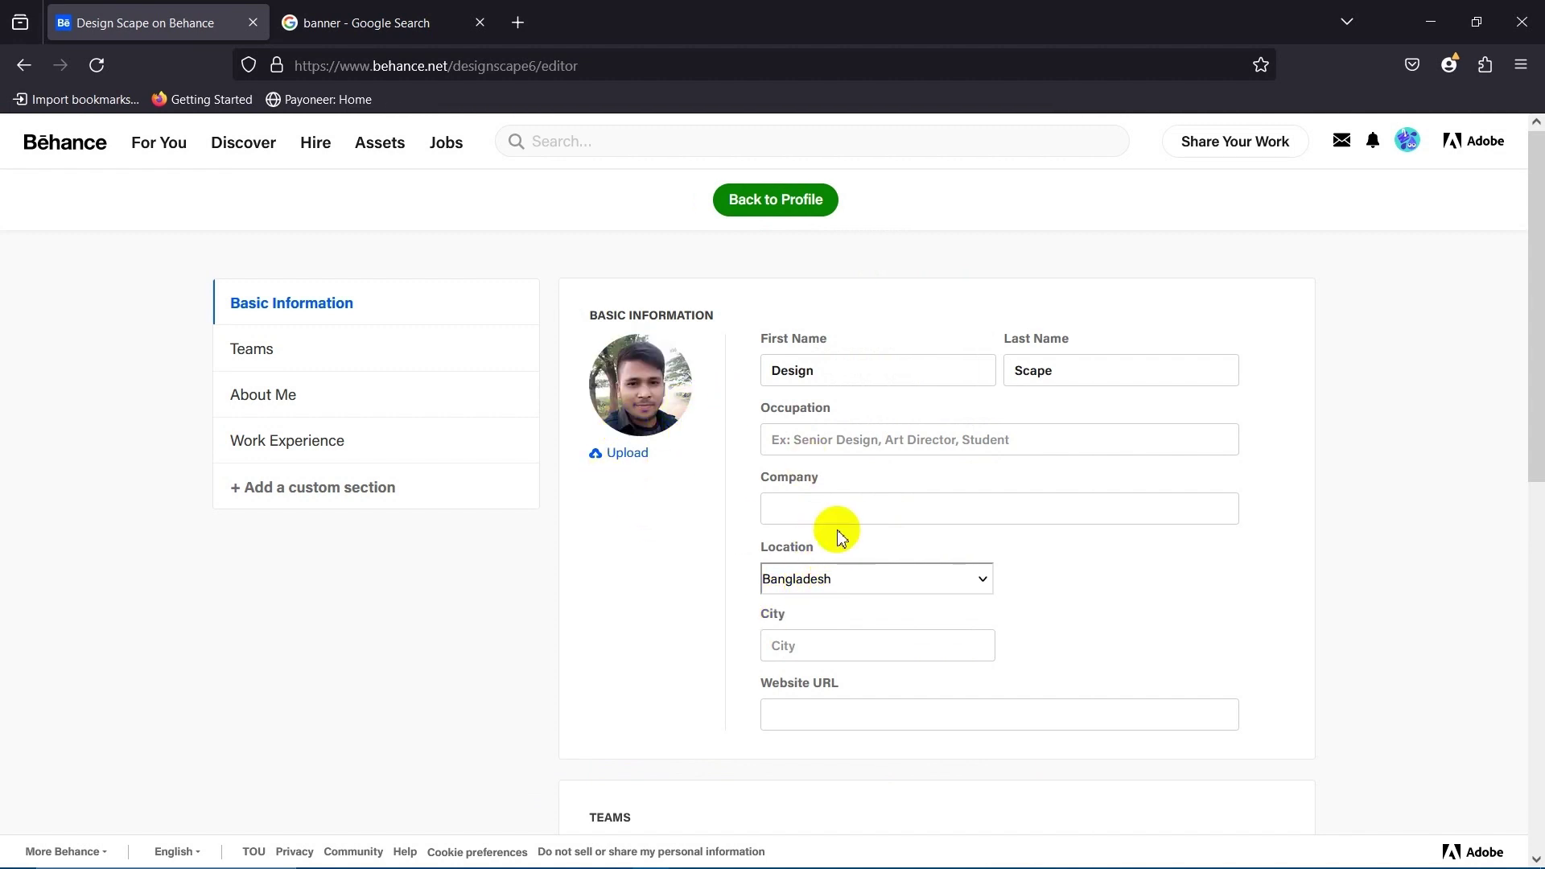
Enter 'Professional Graphic Designer' in the Occupation field and click away so it autosaves.
scroll(874, 510, down, 1)
scroll(907, 469, up, 1)
click(932, 435)
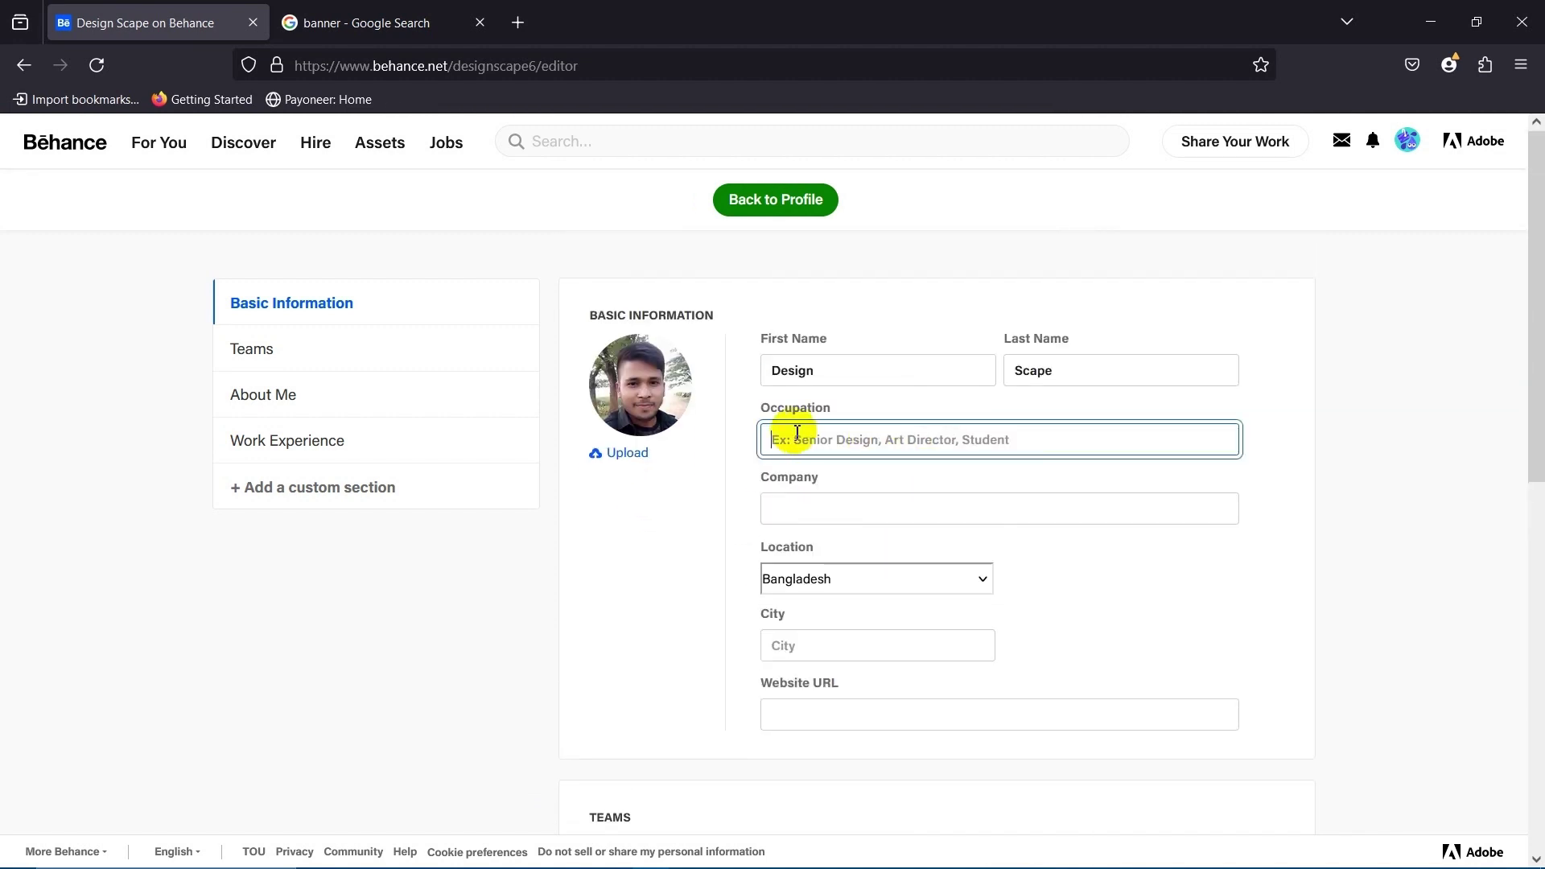
drag(830, 407, 805, 411)
double_click(828, 407)
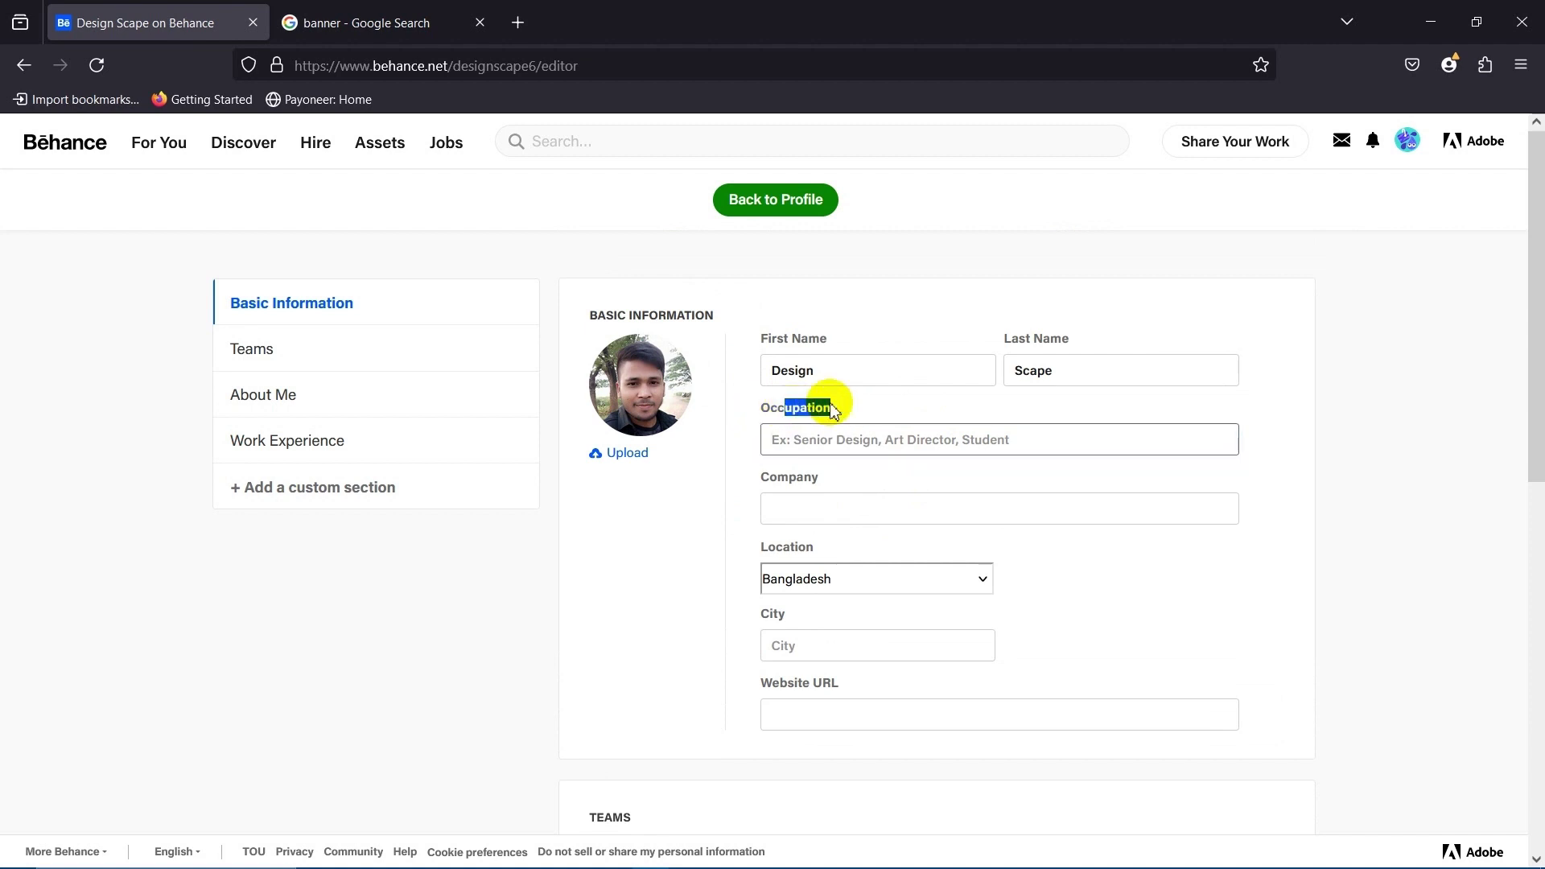
click(849, 435)
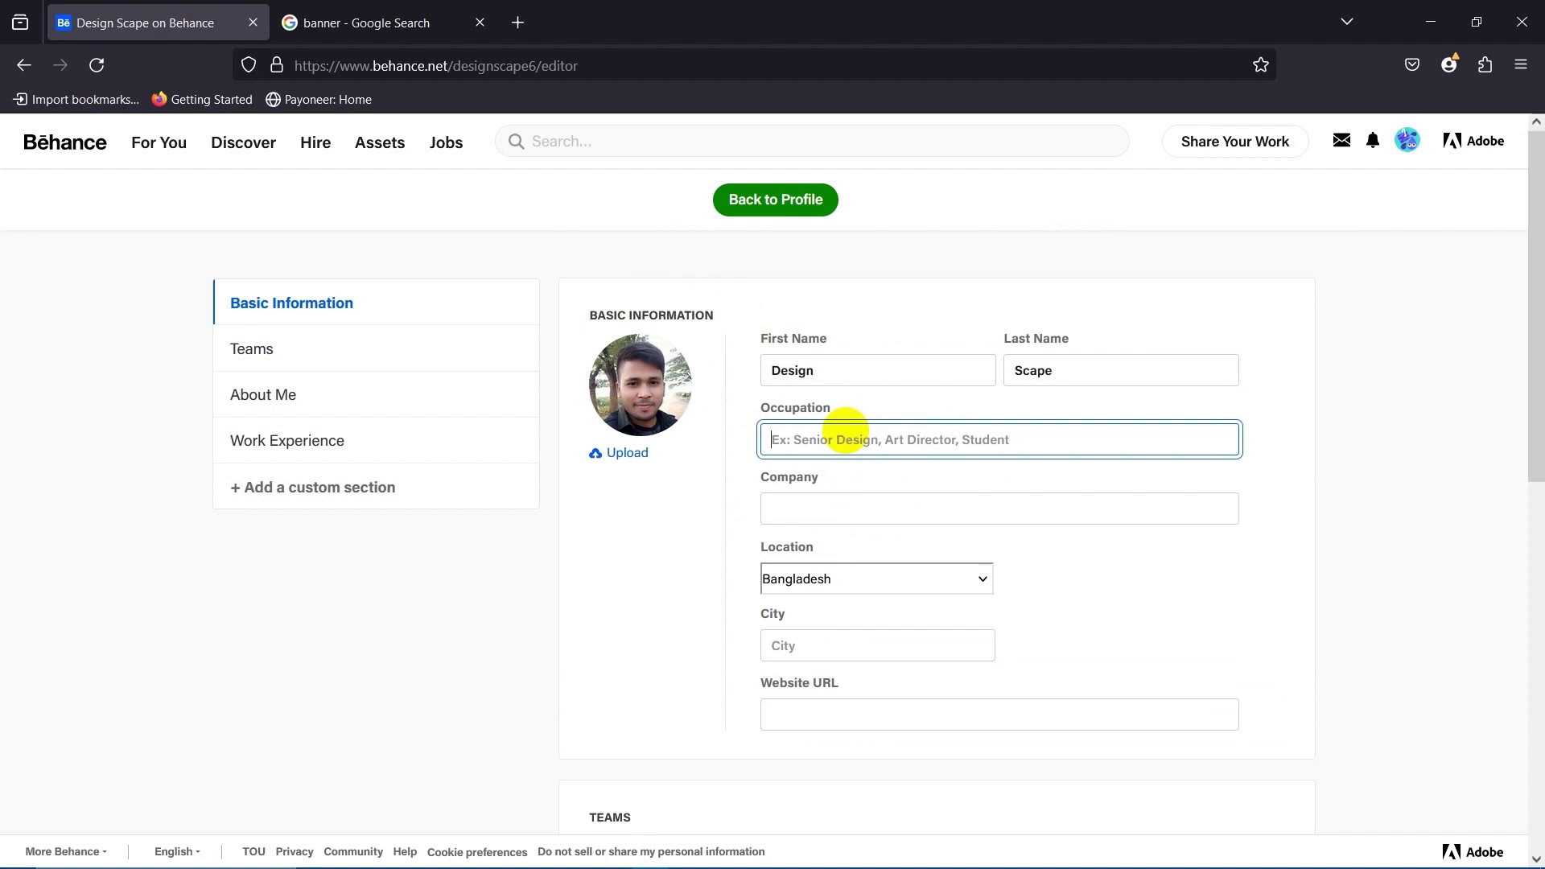
text(Ful)
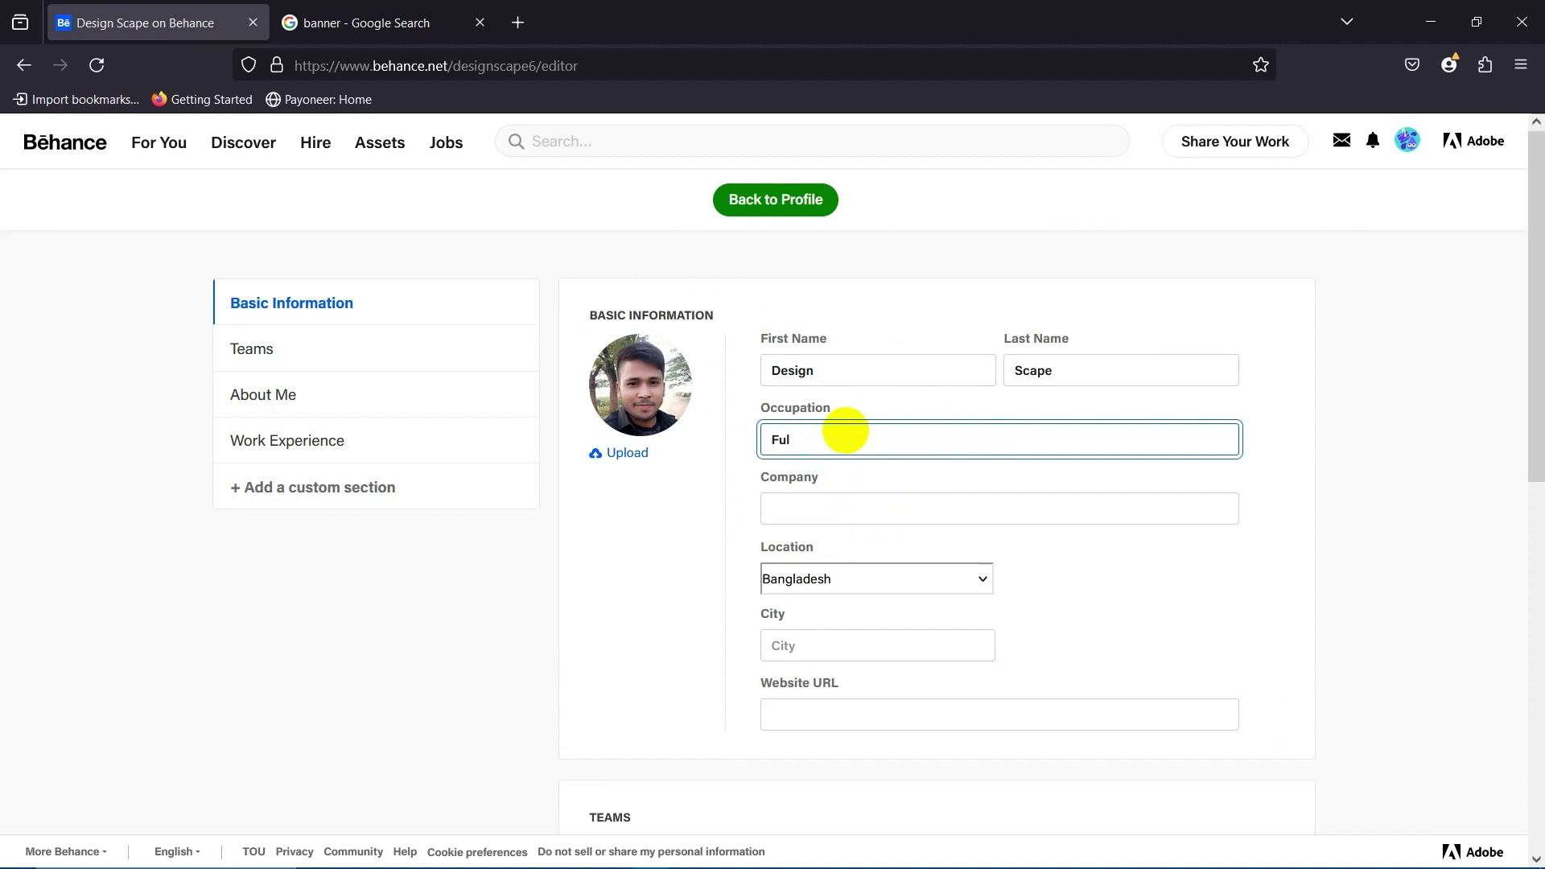
key(BackSpace)
key(BackSpace)
key(BackSpace)
text(G)
key(BackSpace)
key(BackSpace)
key(BackSpace)
key(BackSpace)
key(BackSpace)
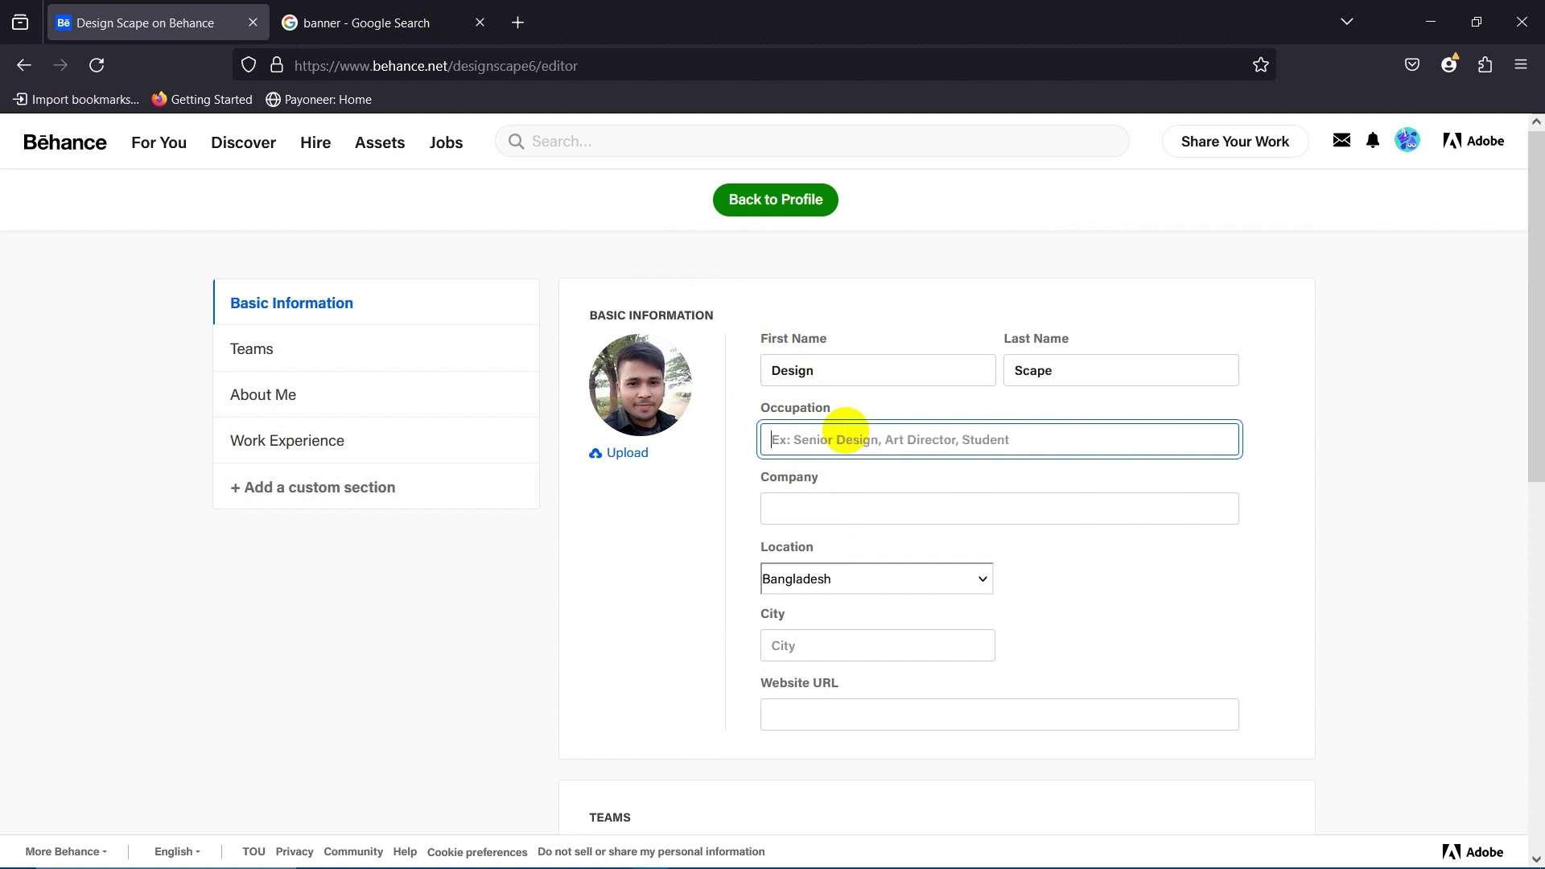
text(Professional Graphic Designer)
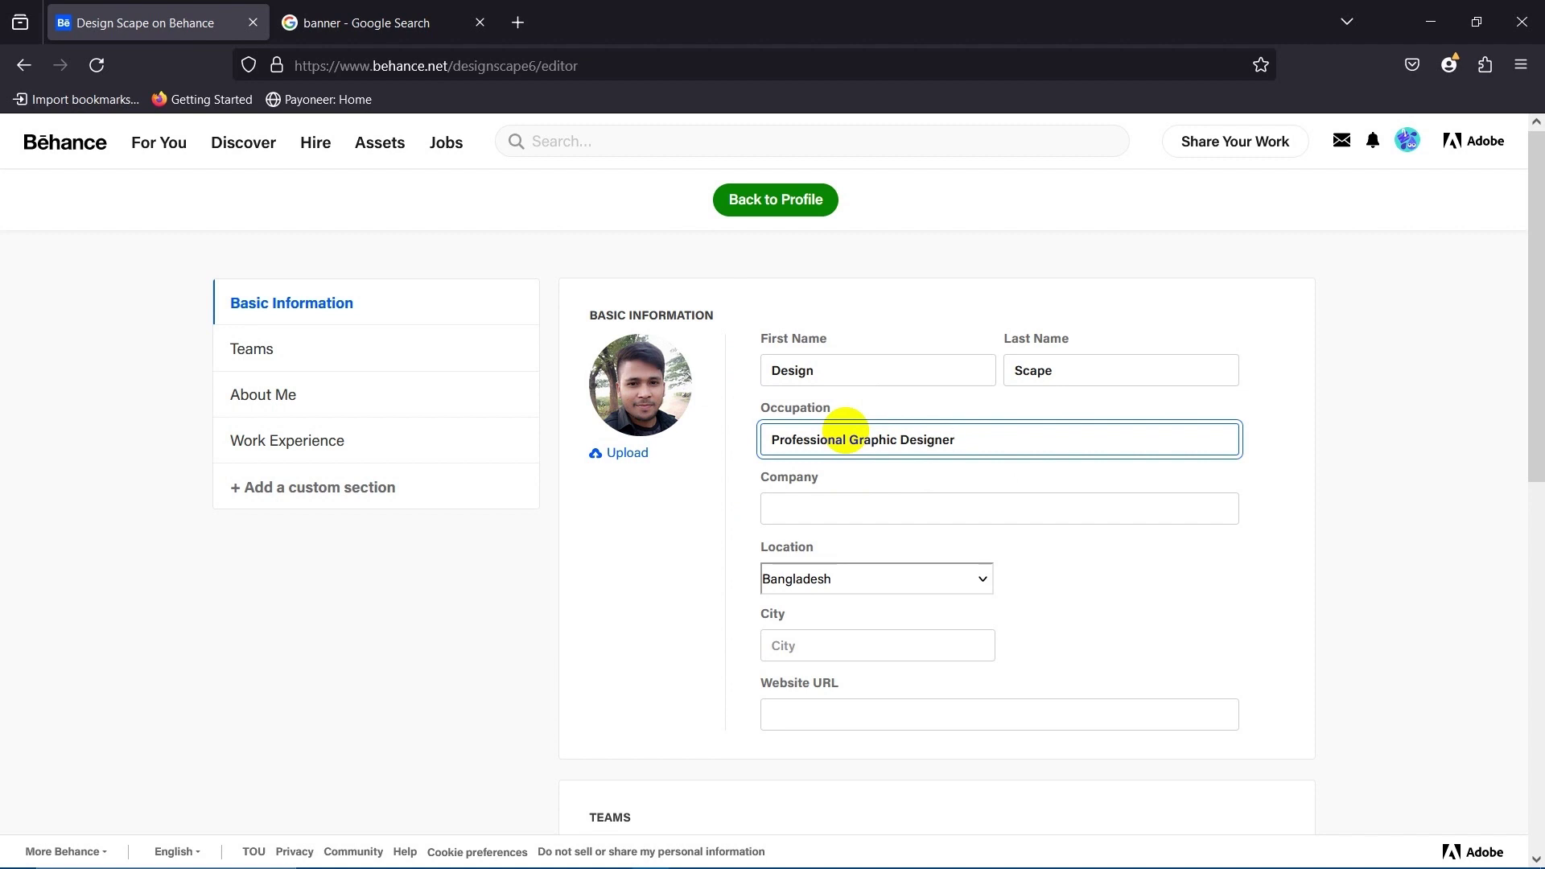
click(691, 538)
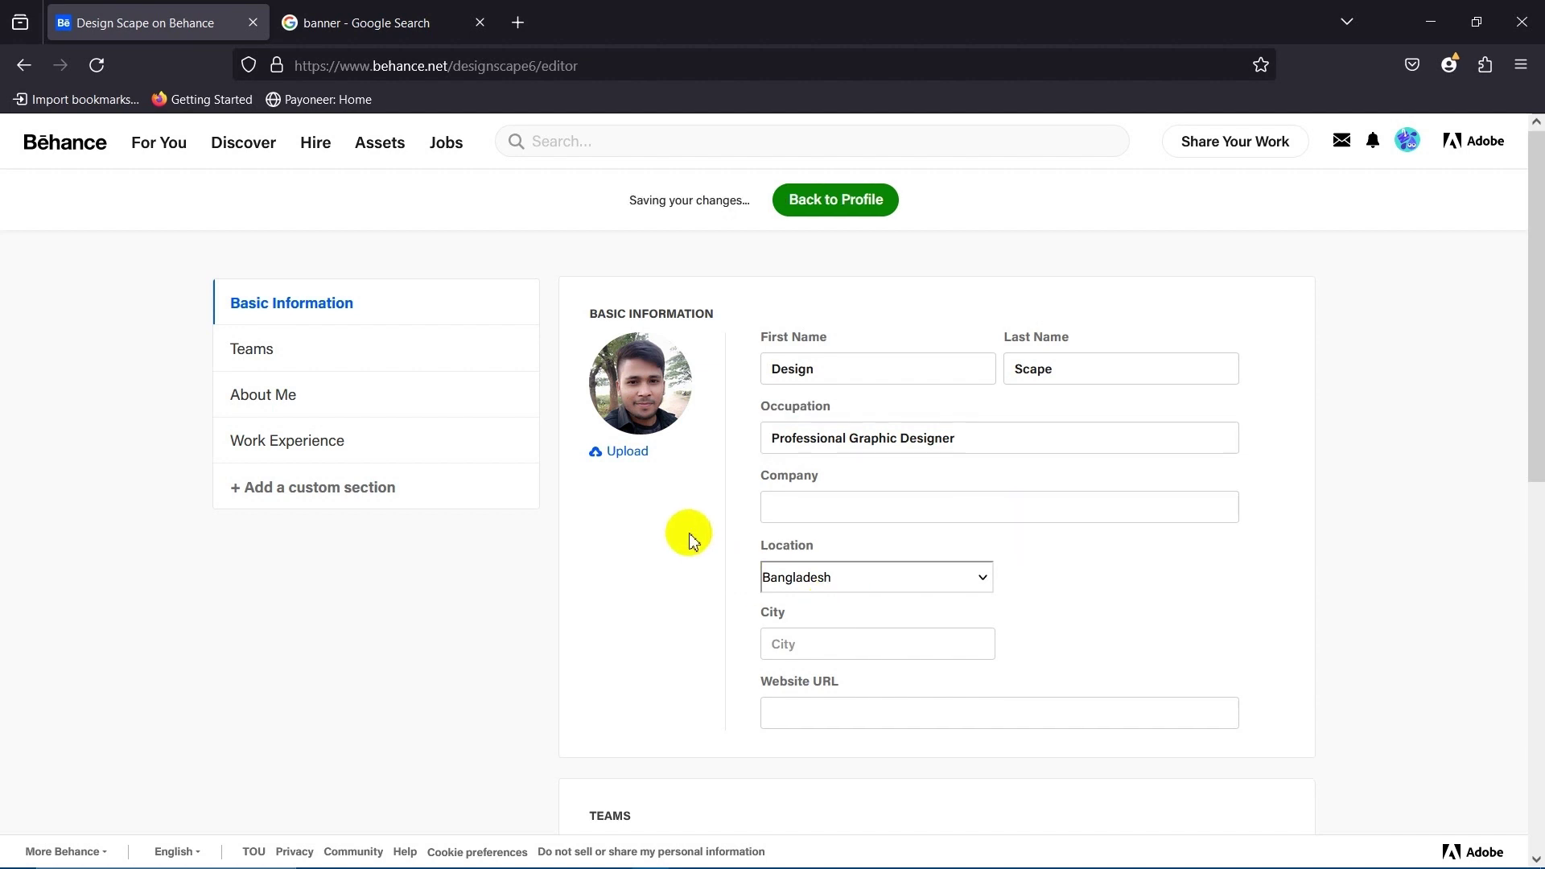
click(847, 505)
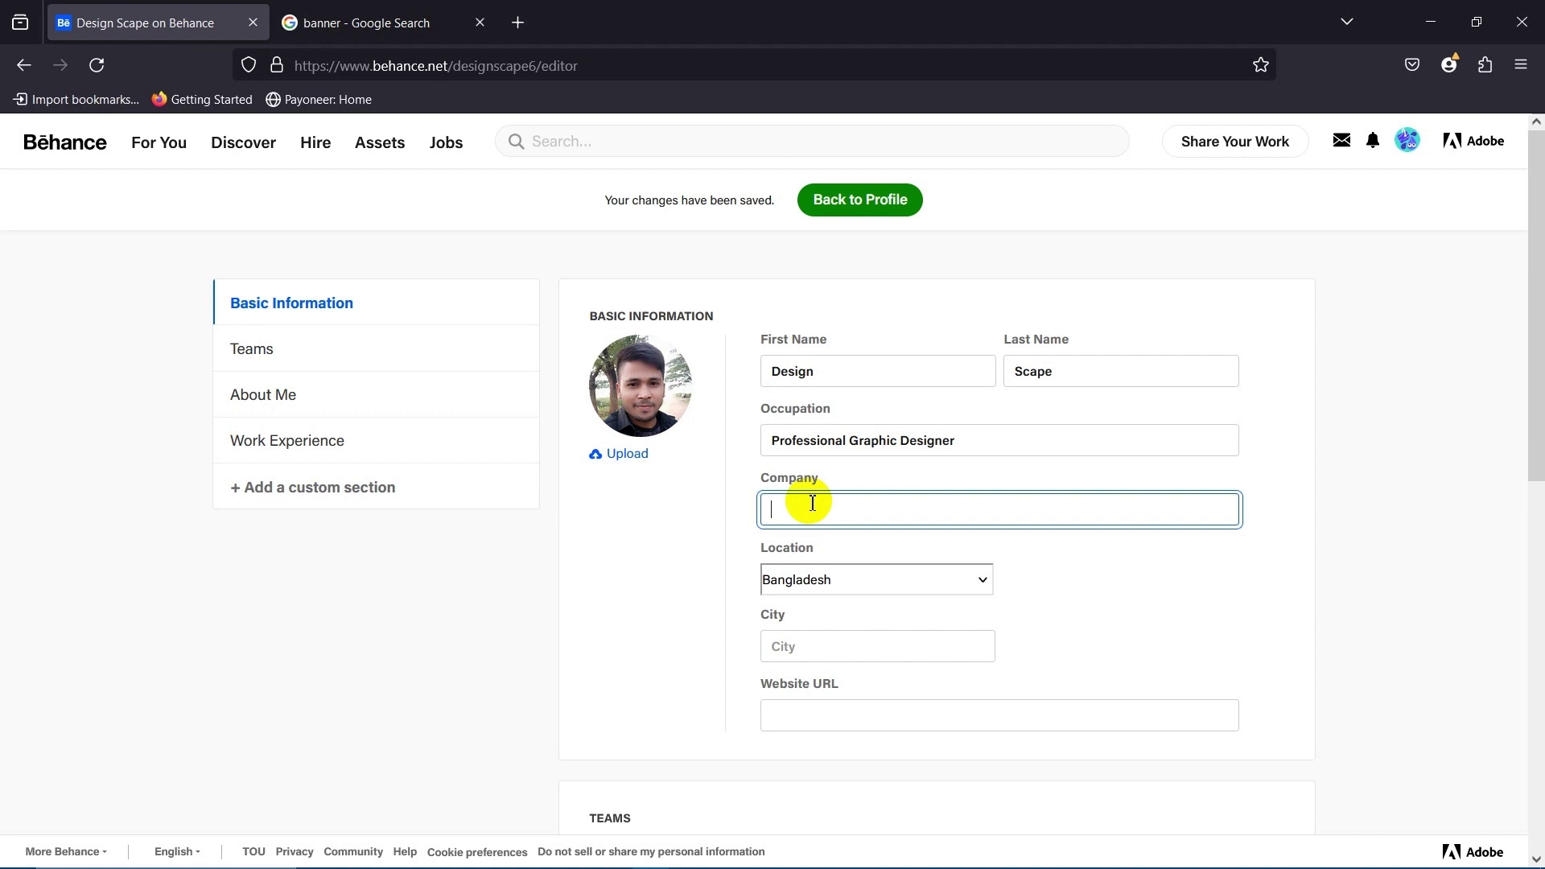
Paste DesignScens as the company name and click away so it saves.
text(DesignScens)
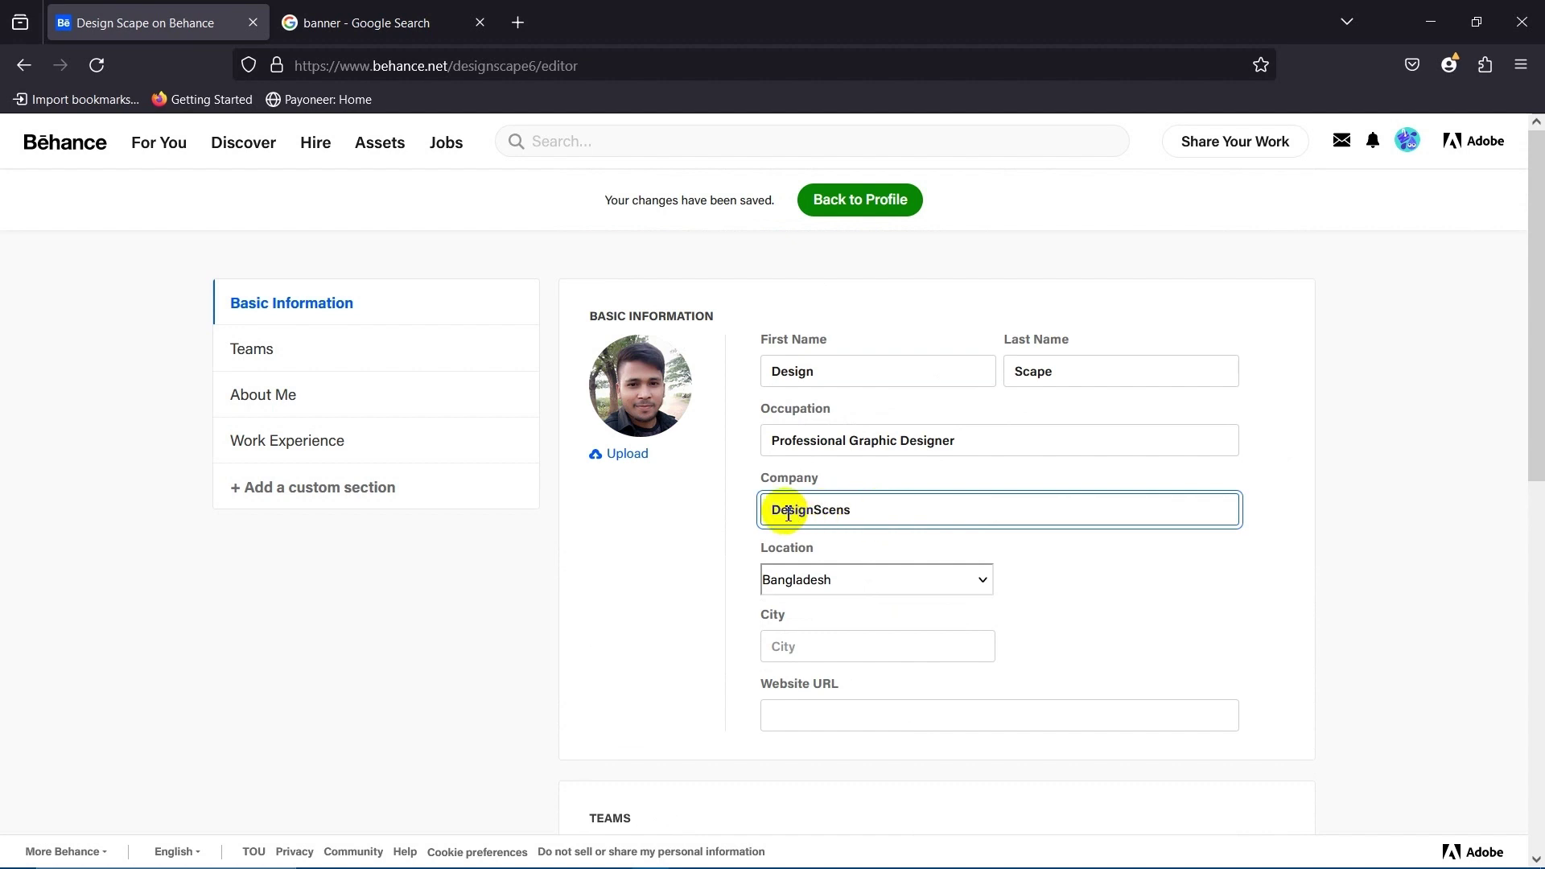
double_click(876, 508)
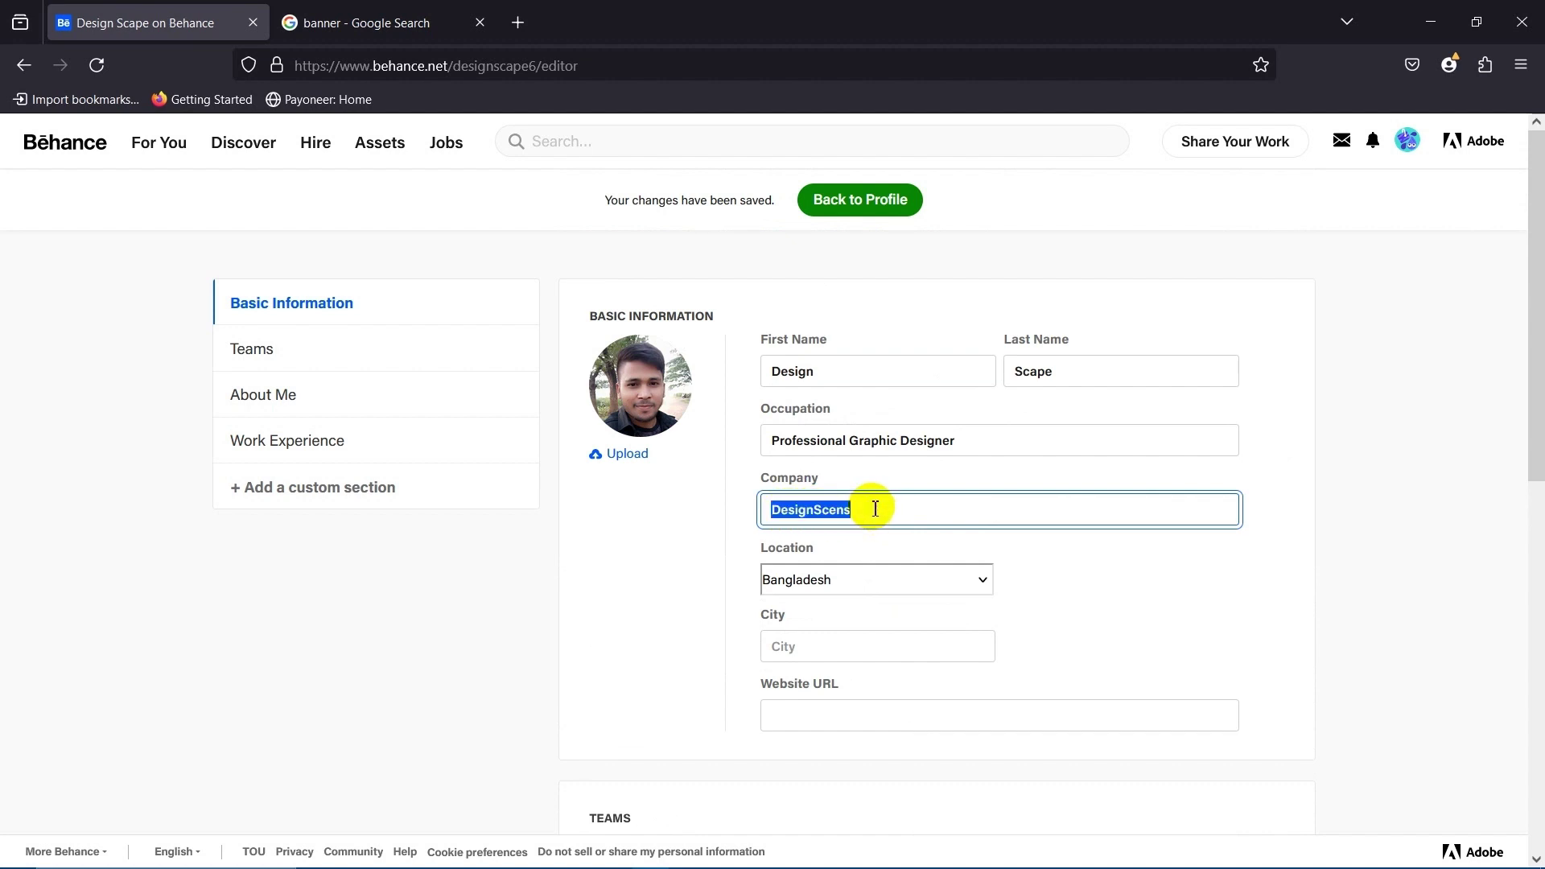
click(876, 508)
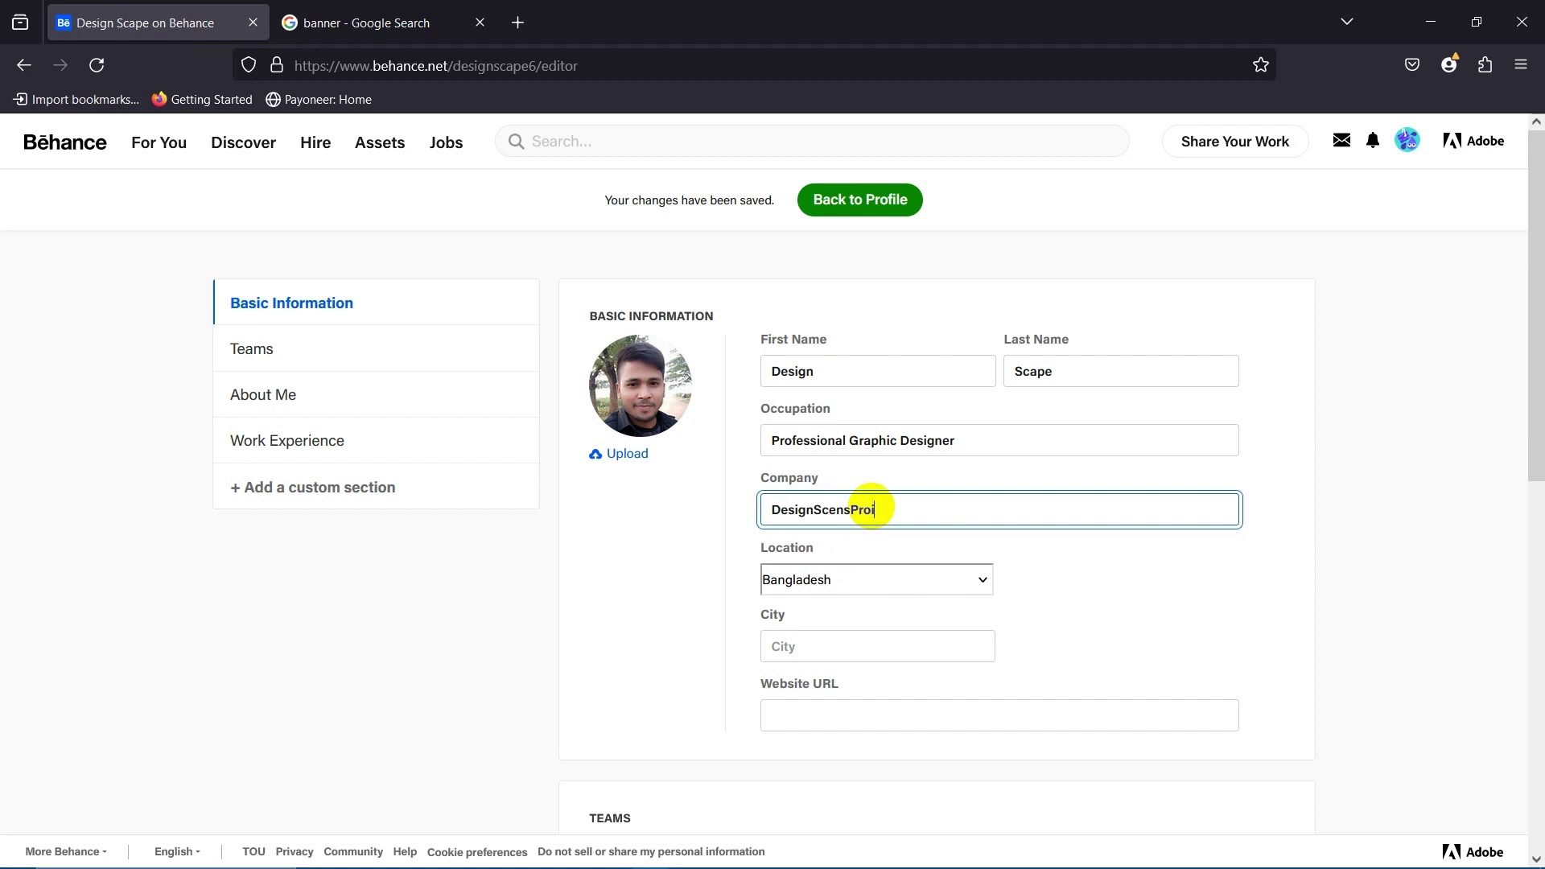
click(648, 531)
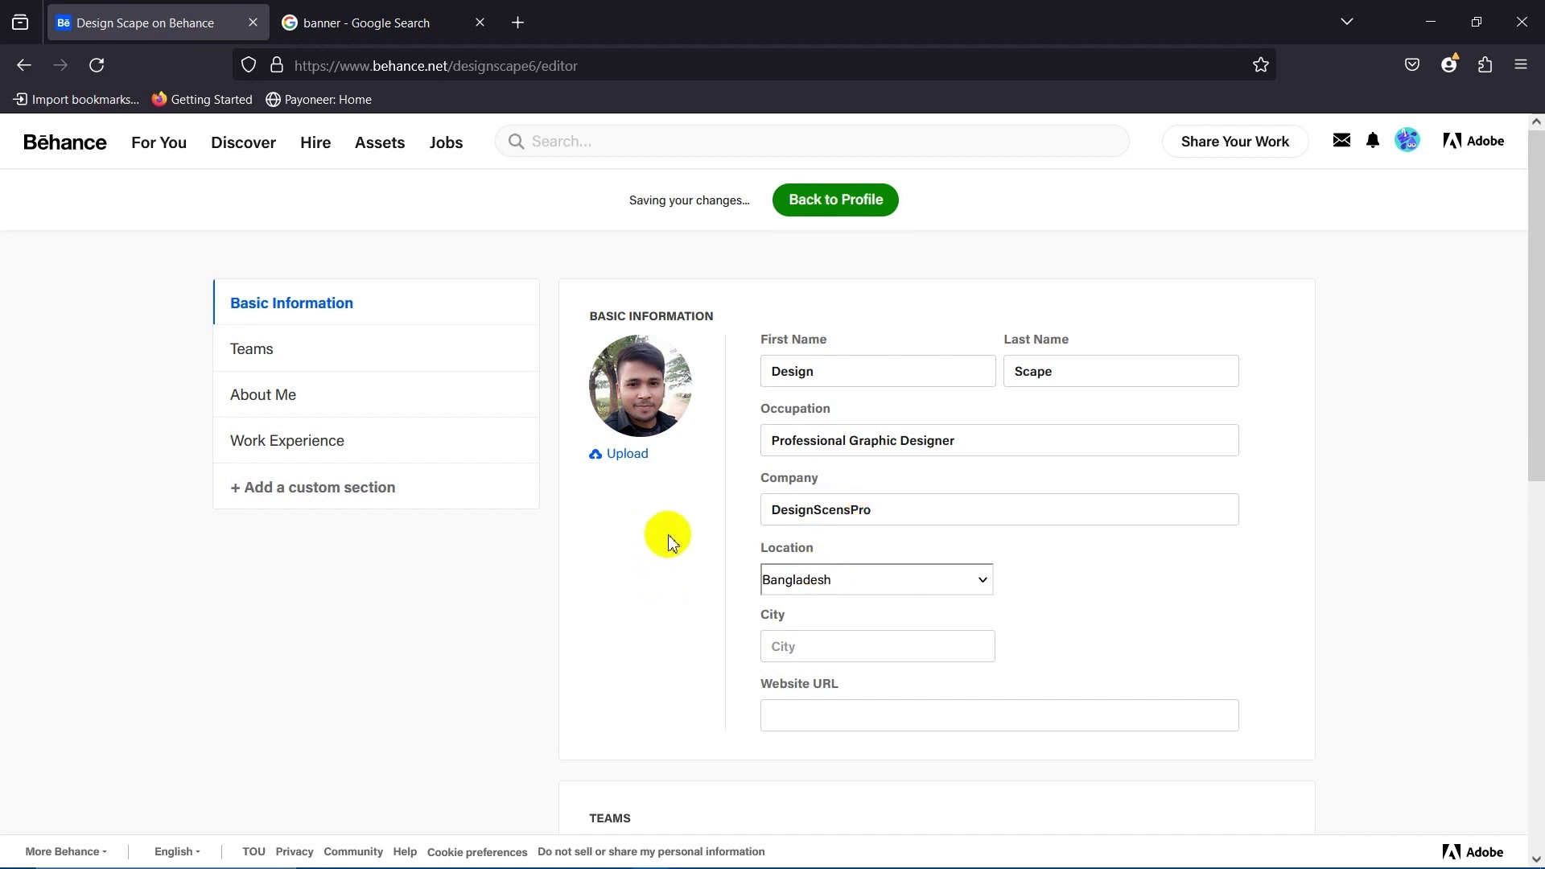
scroll(668, 535, down, 3)
scroll(661, 487, up, 3)
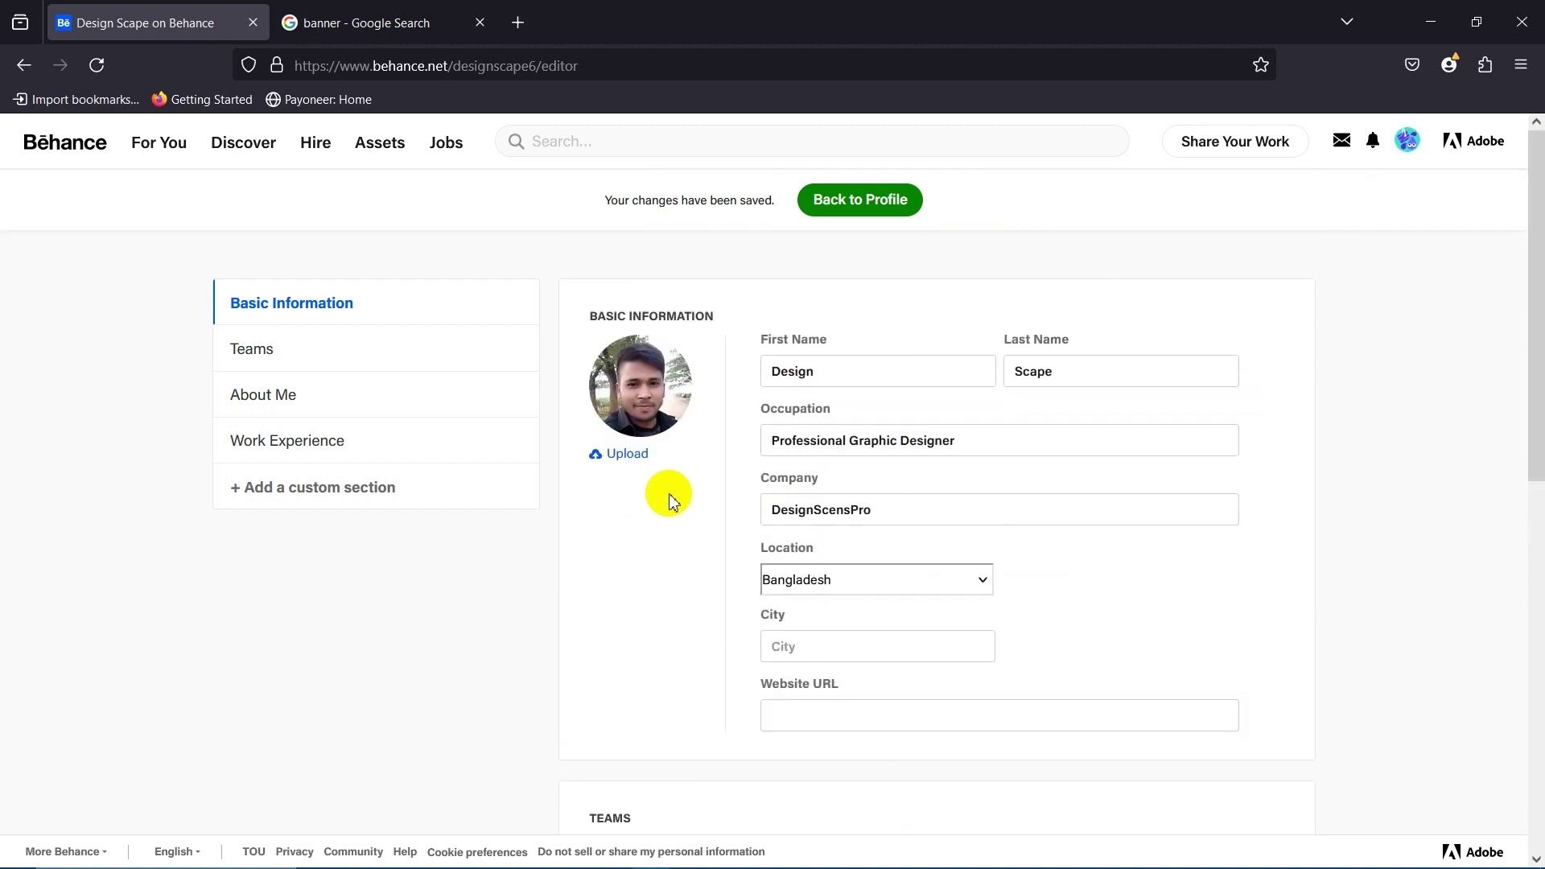
scroll(680, 561, down, 1)
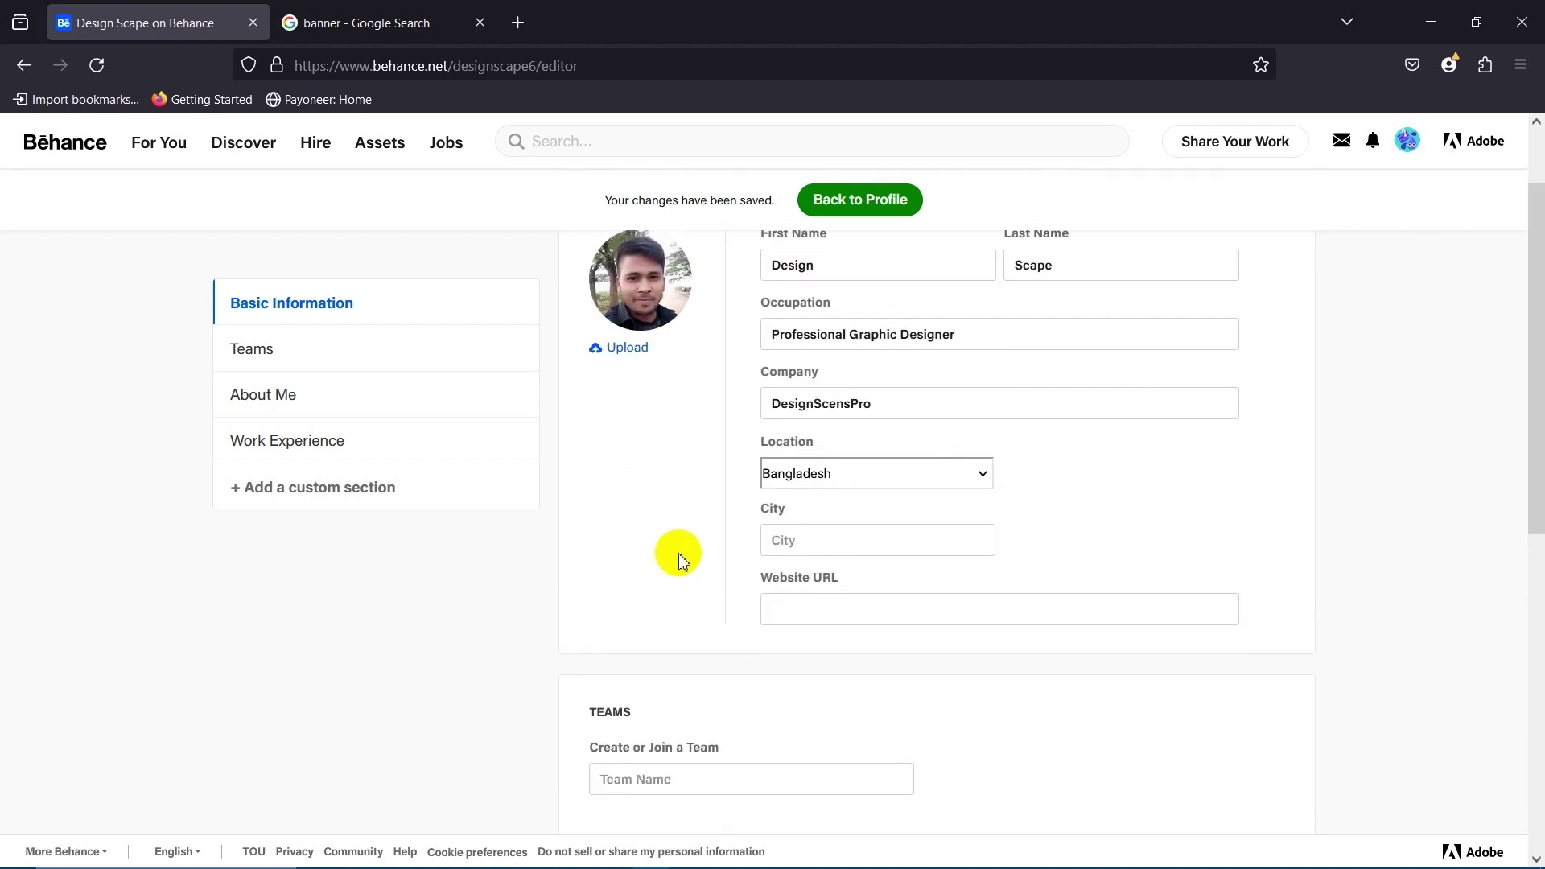
scroll(680, 561, down, 1)
scroll(672, 562, up, 2)
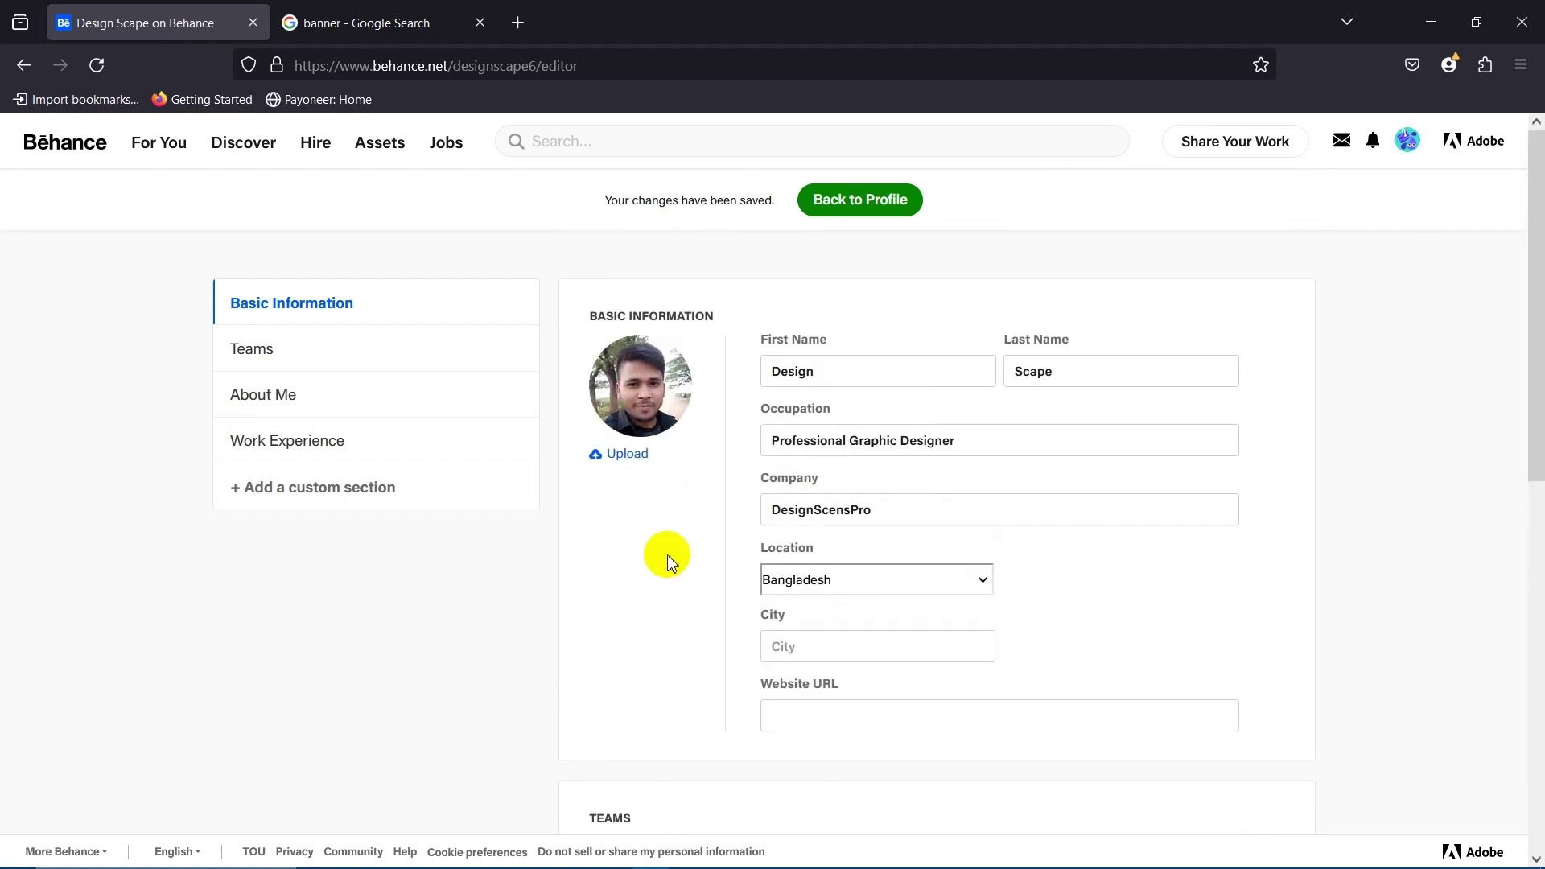
scroll(668, 557, down, 1)
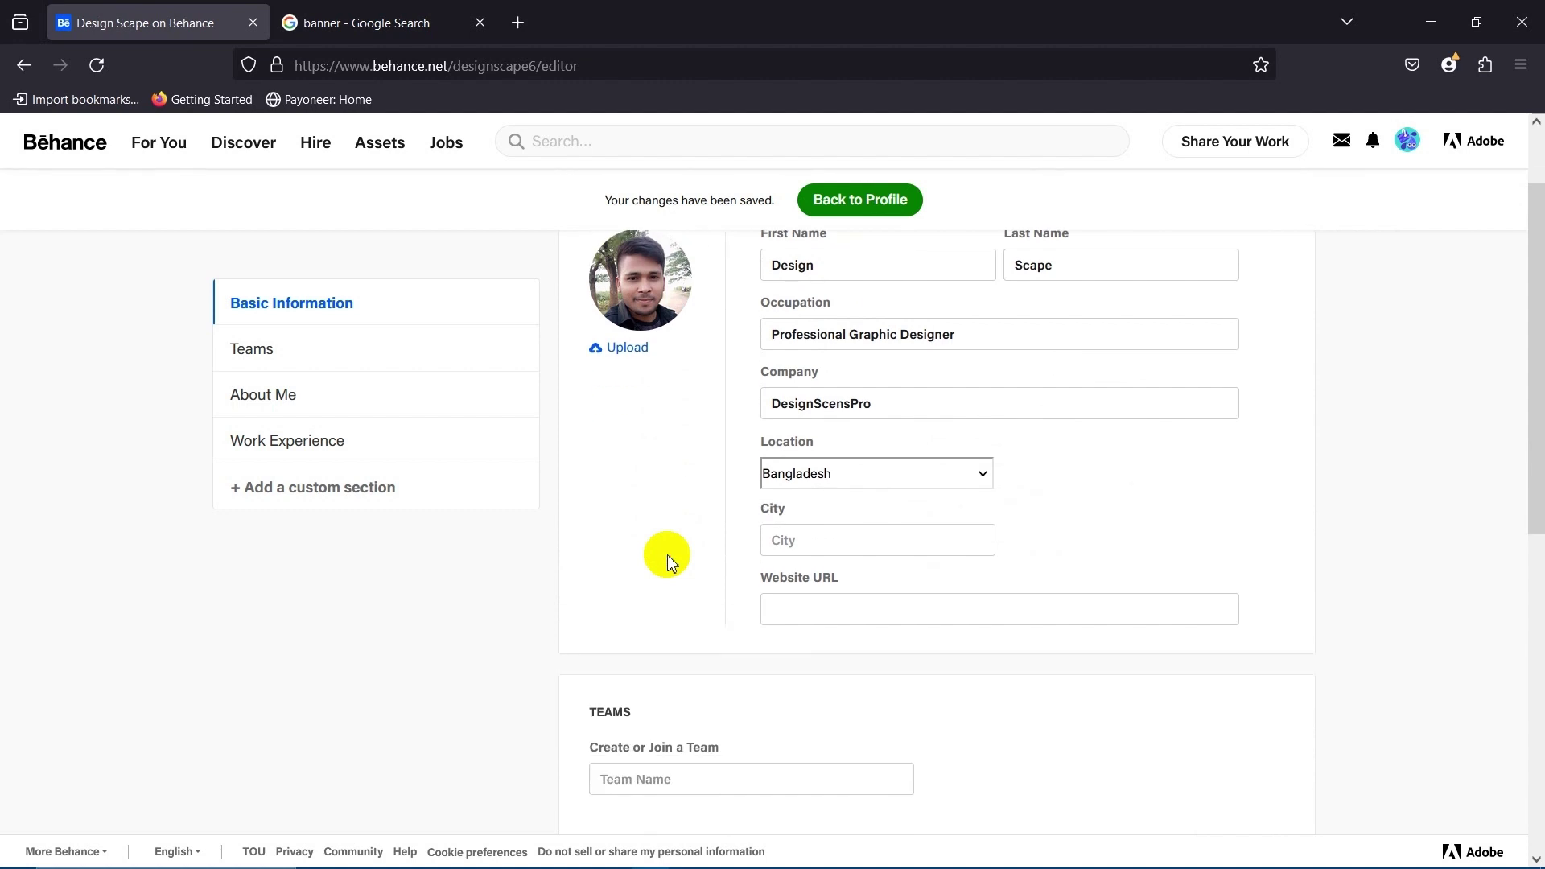
scroll(668, 559, down, 1)
scroll(667, 567, up, 2)
Type Dhaka in the City field and pick it from the suggestions.
click(668, 591)
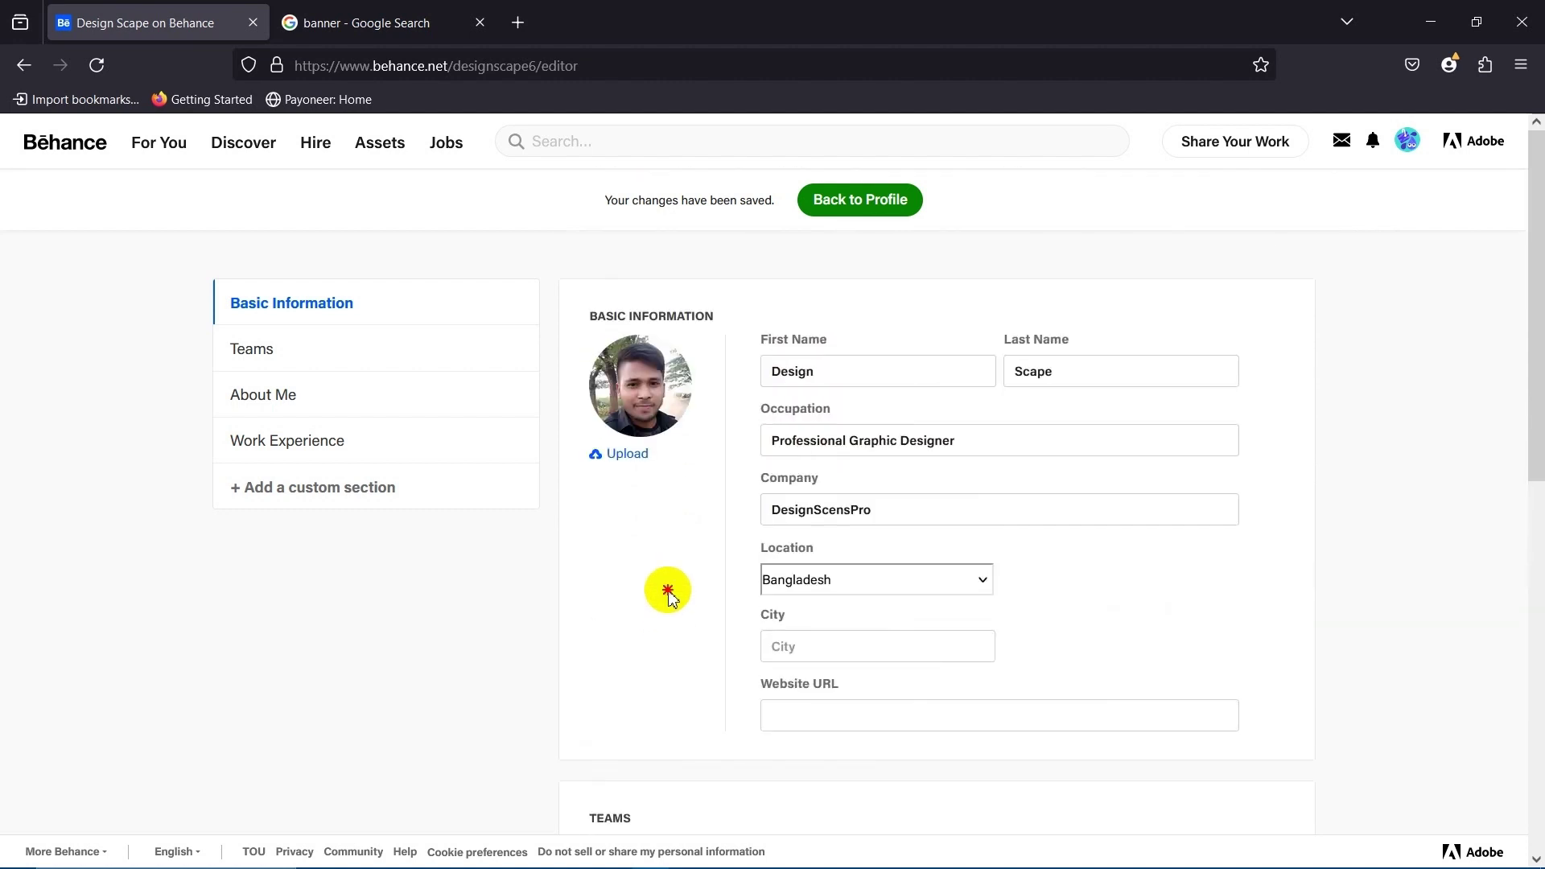
scroll(668, 594, down, 1)
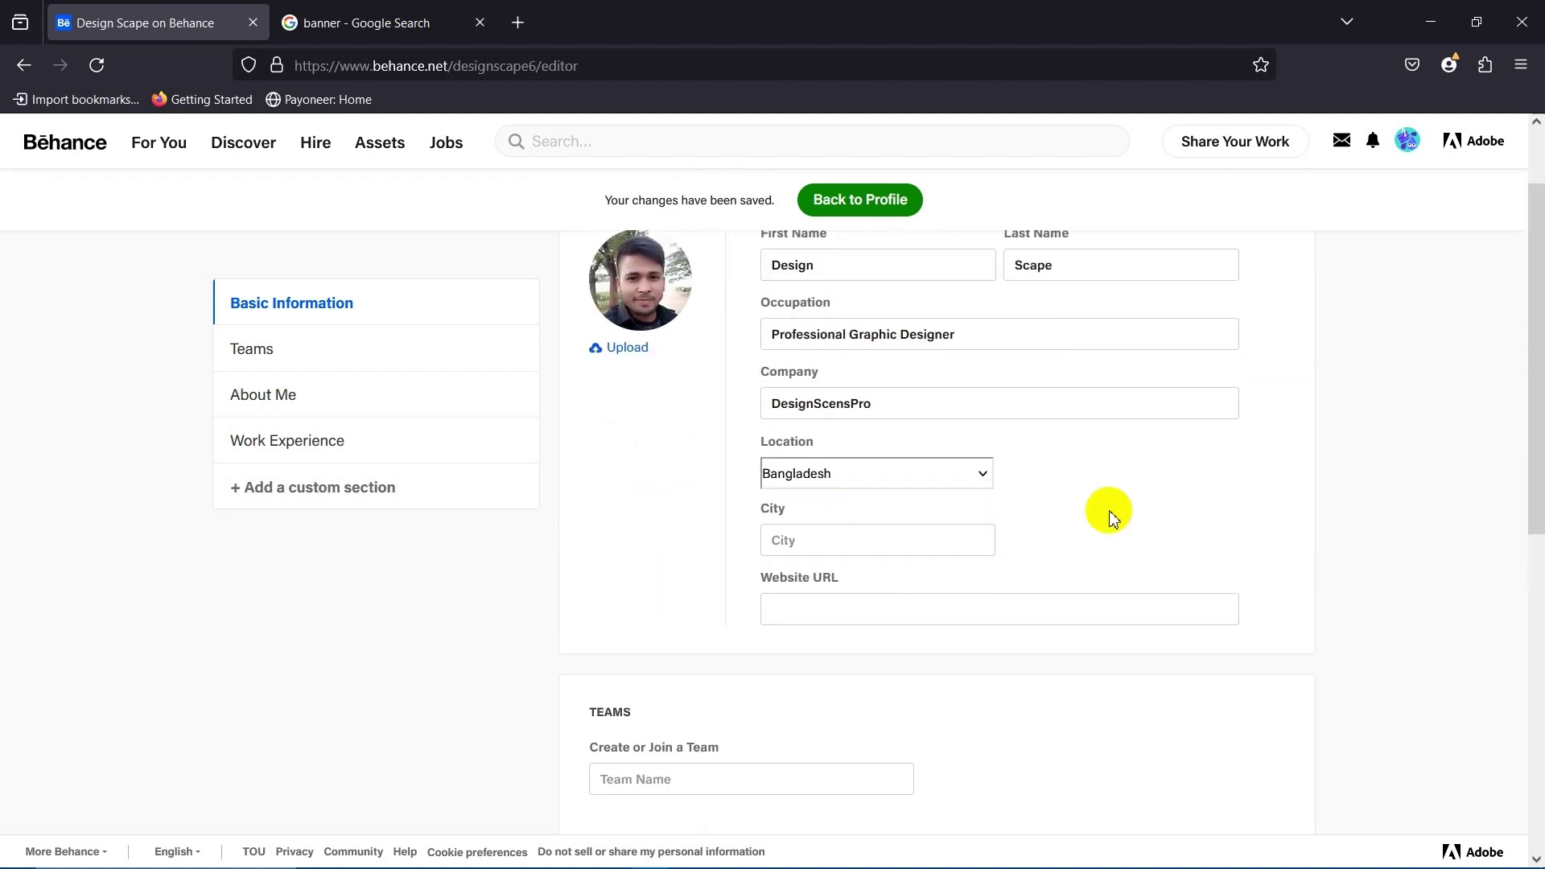
scroll(926, 515, down, 2)
scroll(857, 542, up, 2)
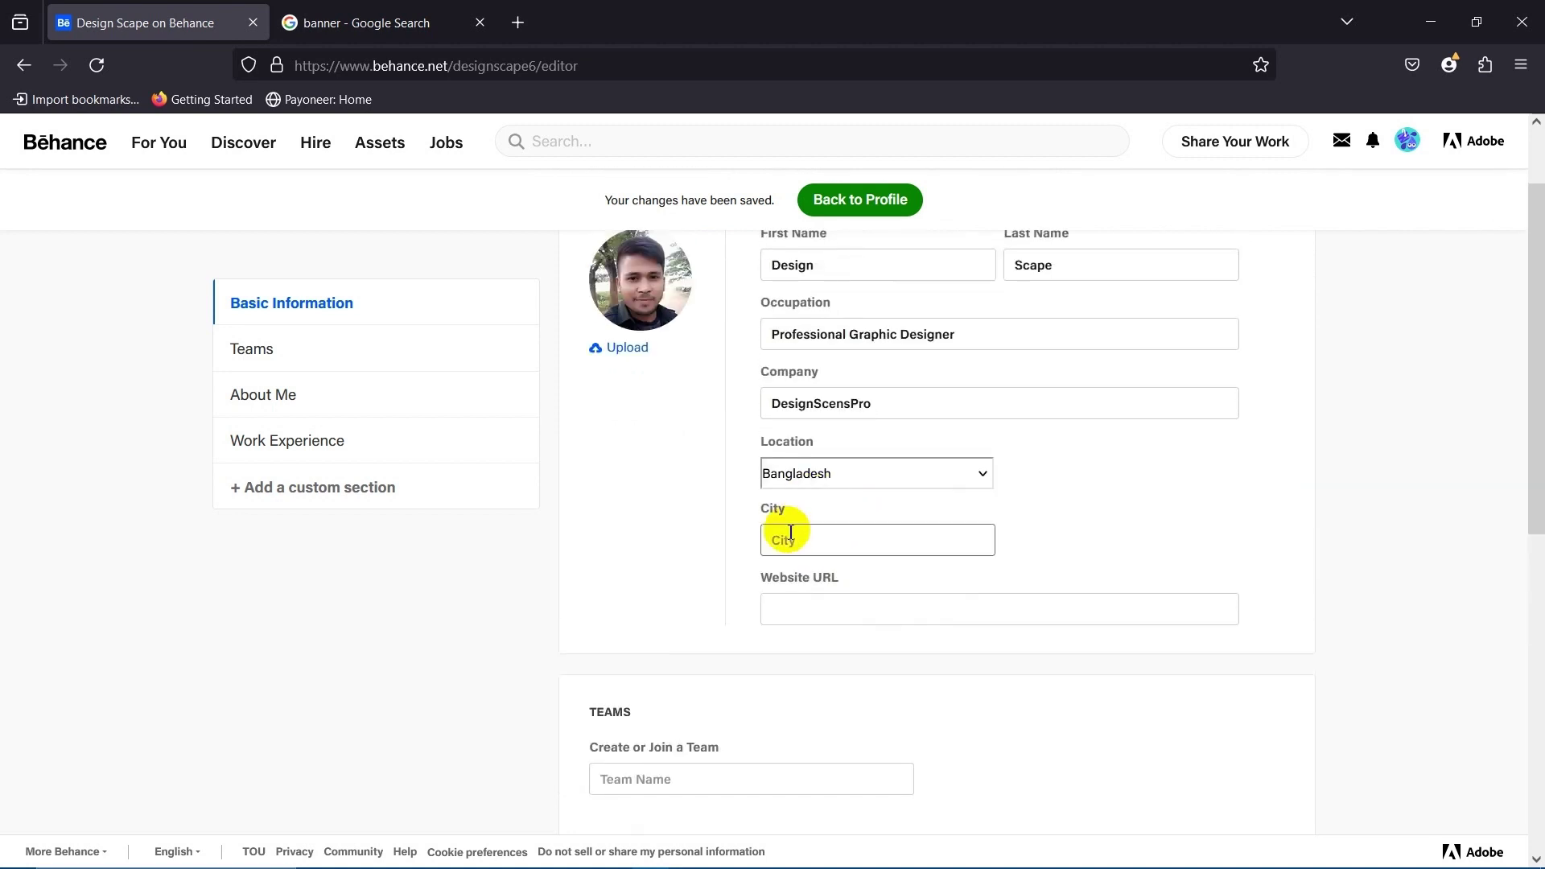
click(827, 541)
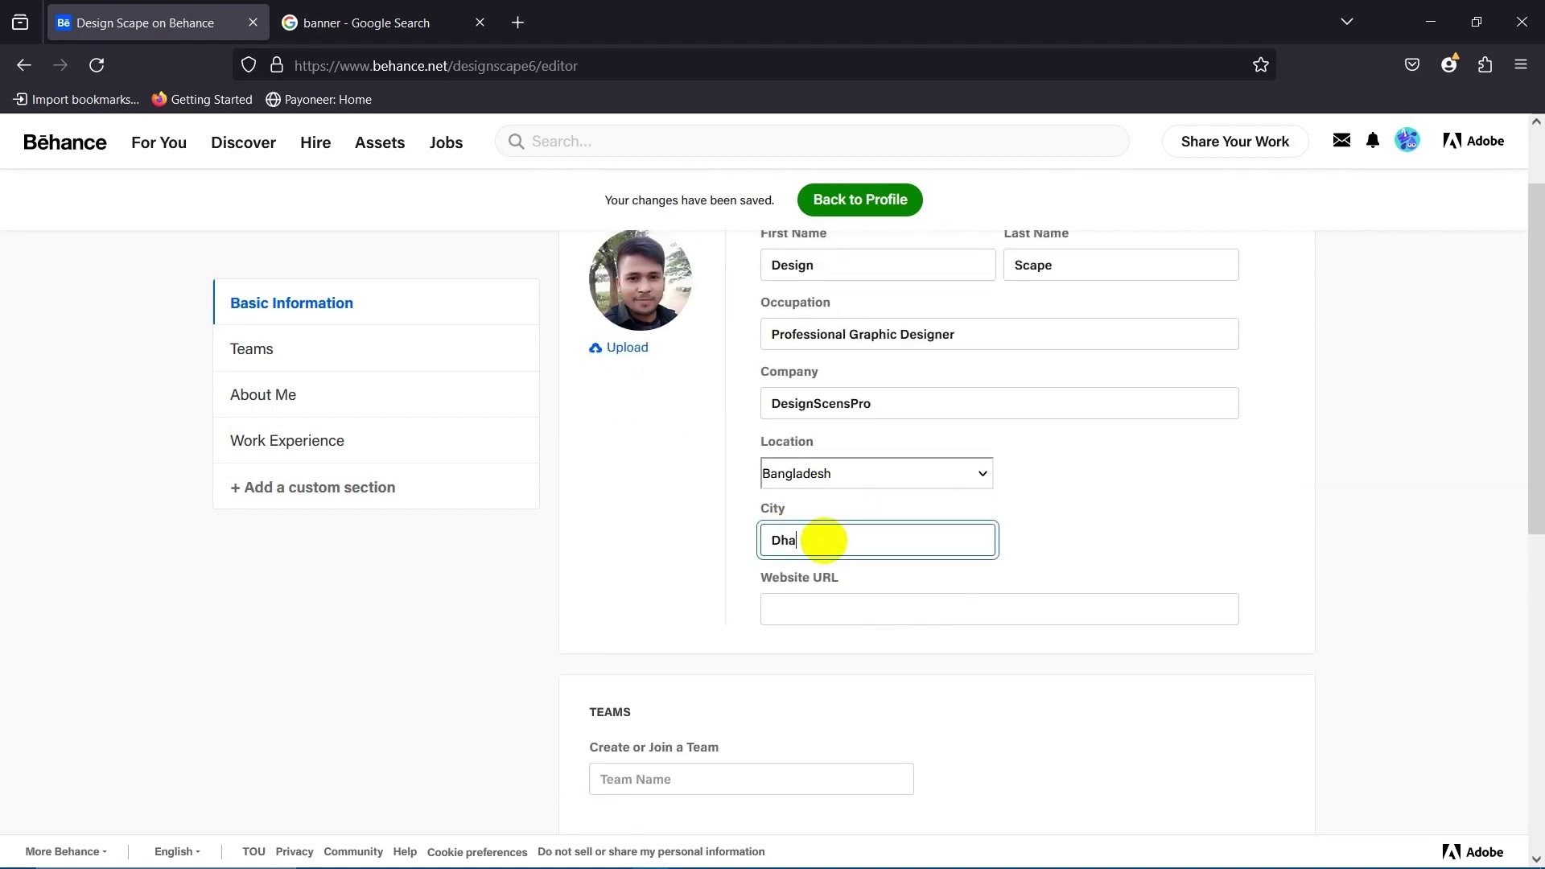
text(Dhaka)
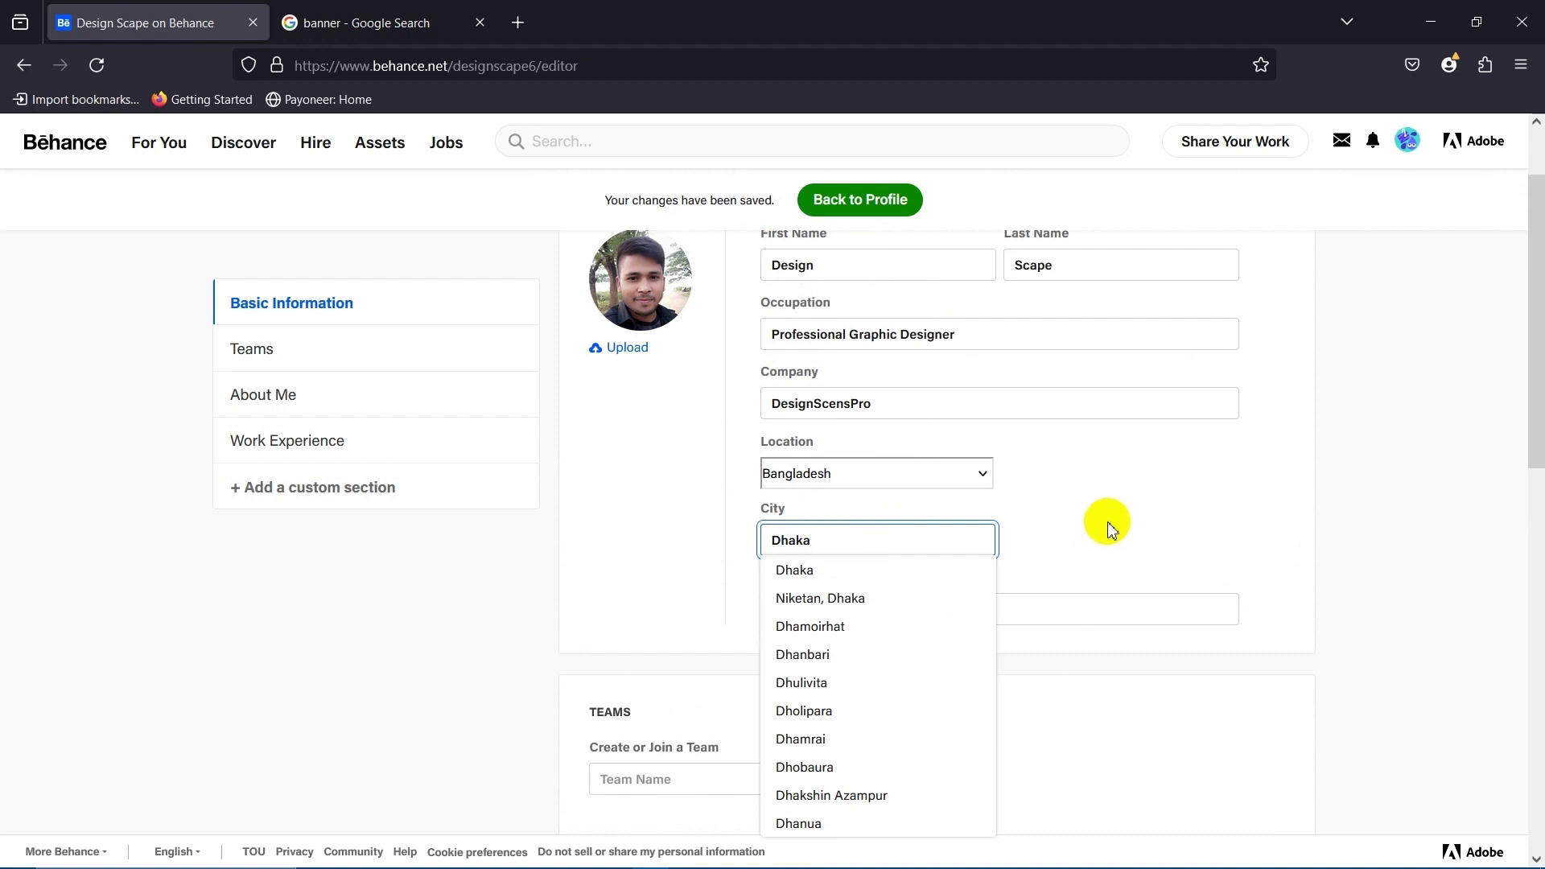
click(1106, 518)
scroll(700, 555, down, 2)
scroll(773, 558, up, 2)
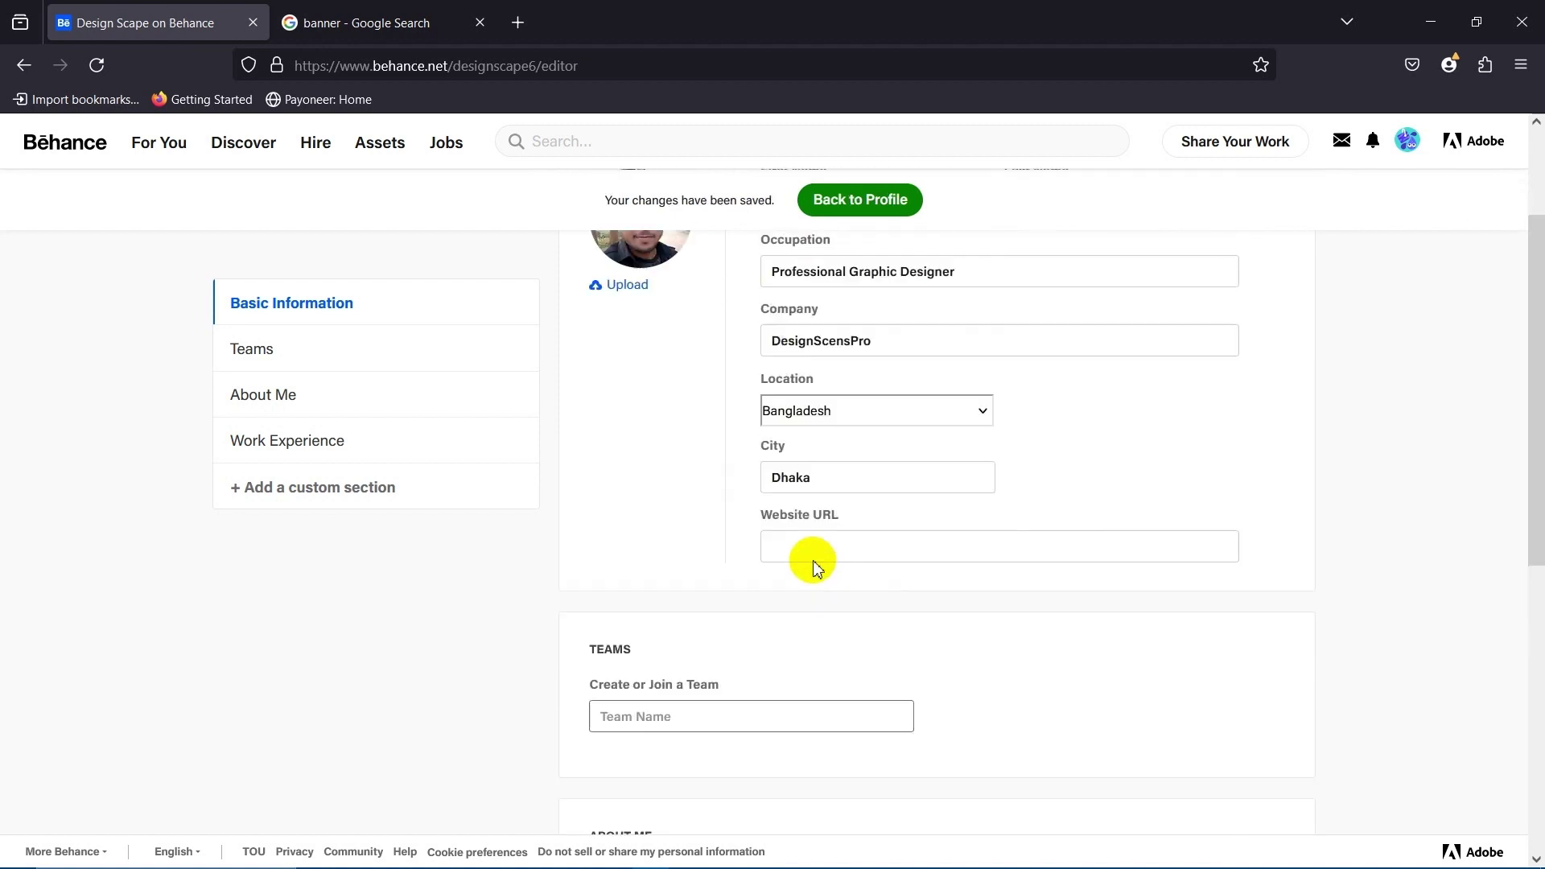
click(817, 603)
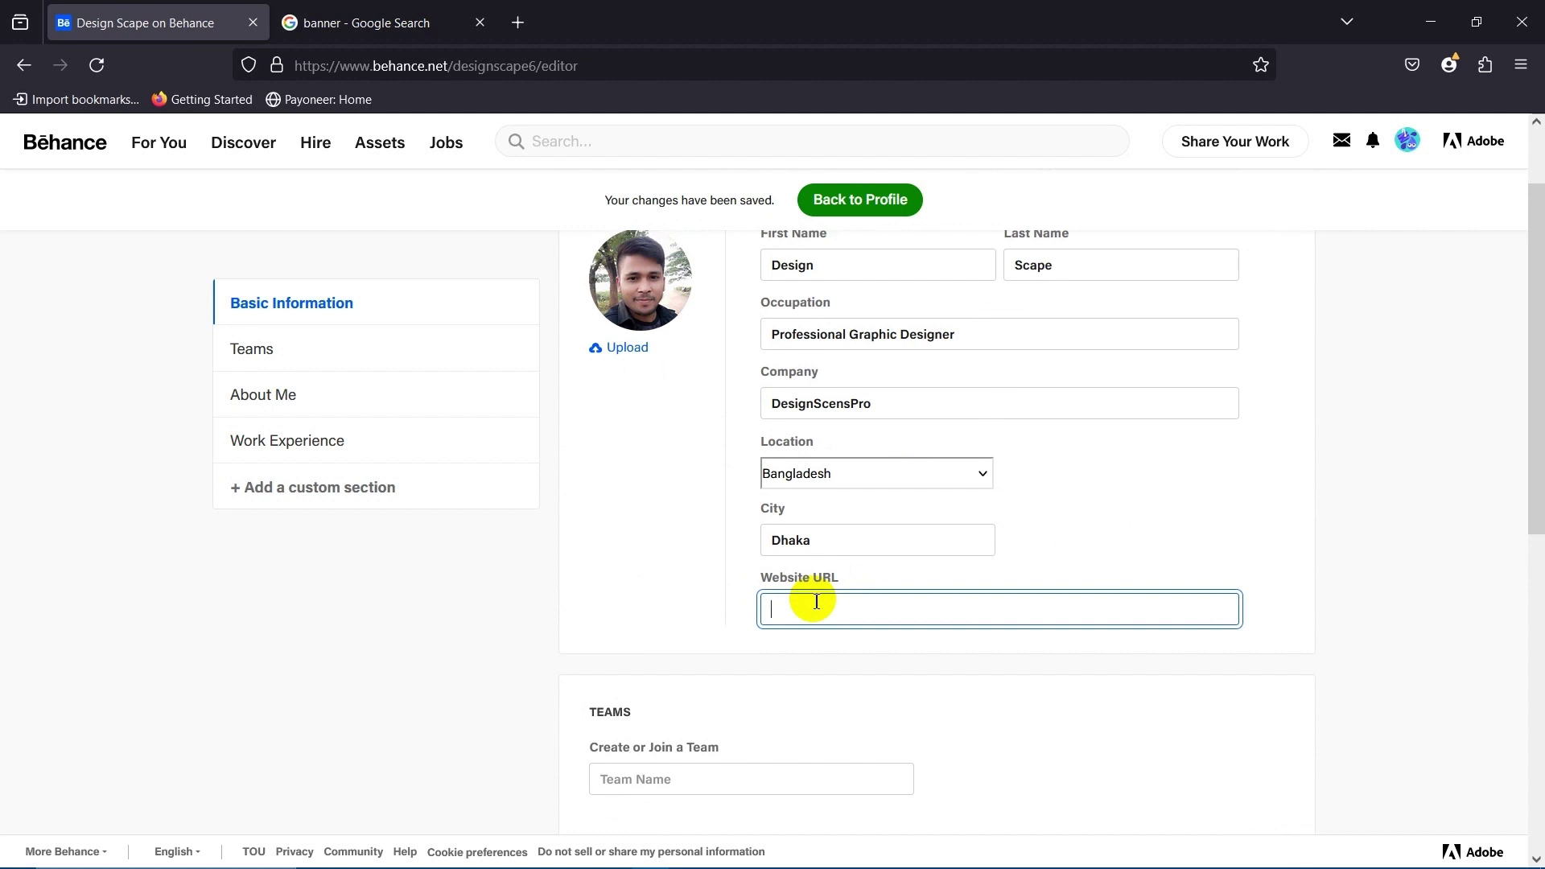
Paste the designscenespro.com address into a new Firefox tab, then return to the banner search results.
click(516, 21)
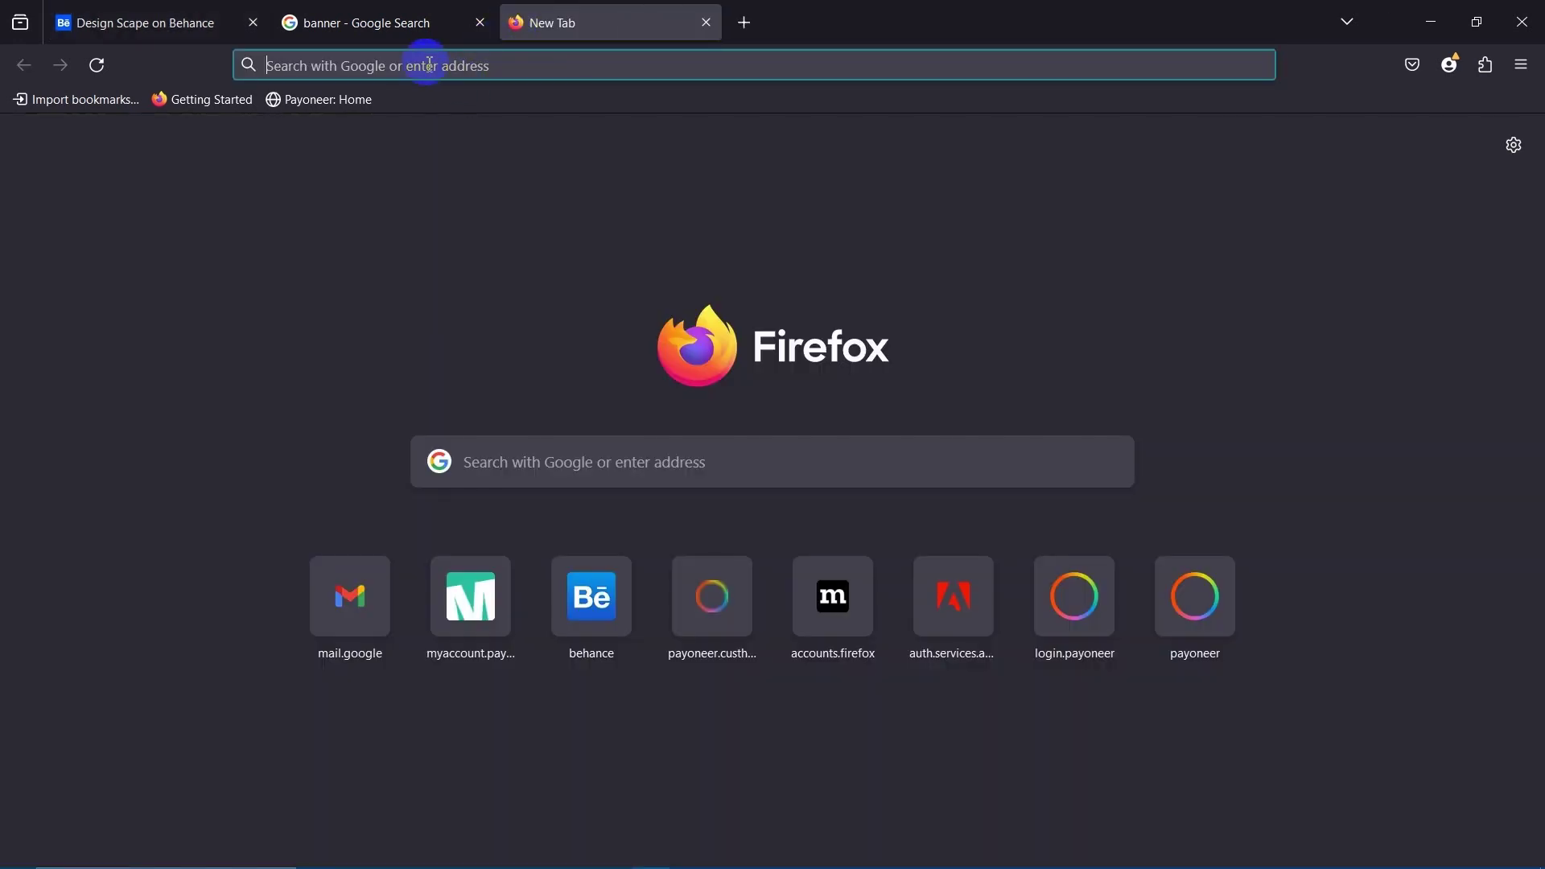
click(429, 63)
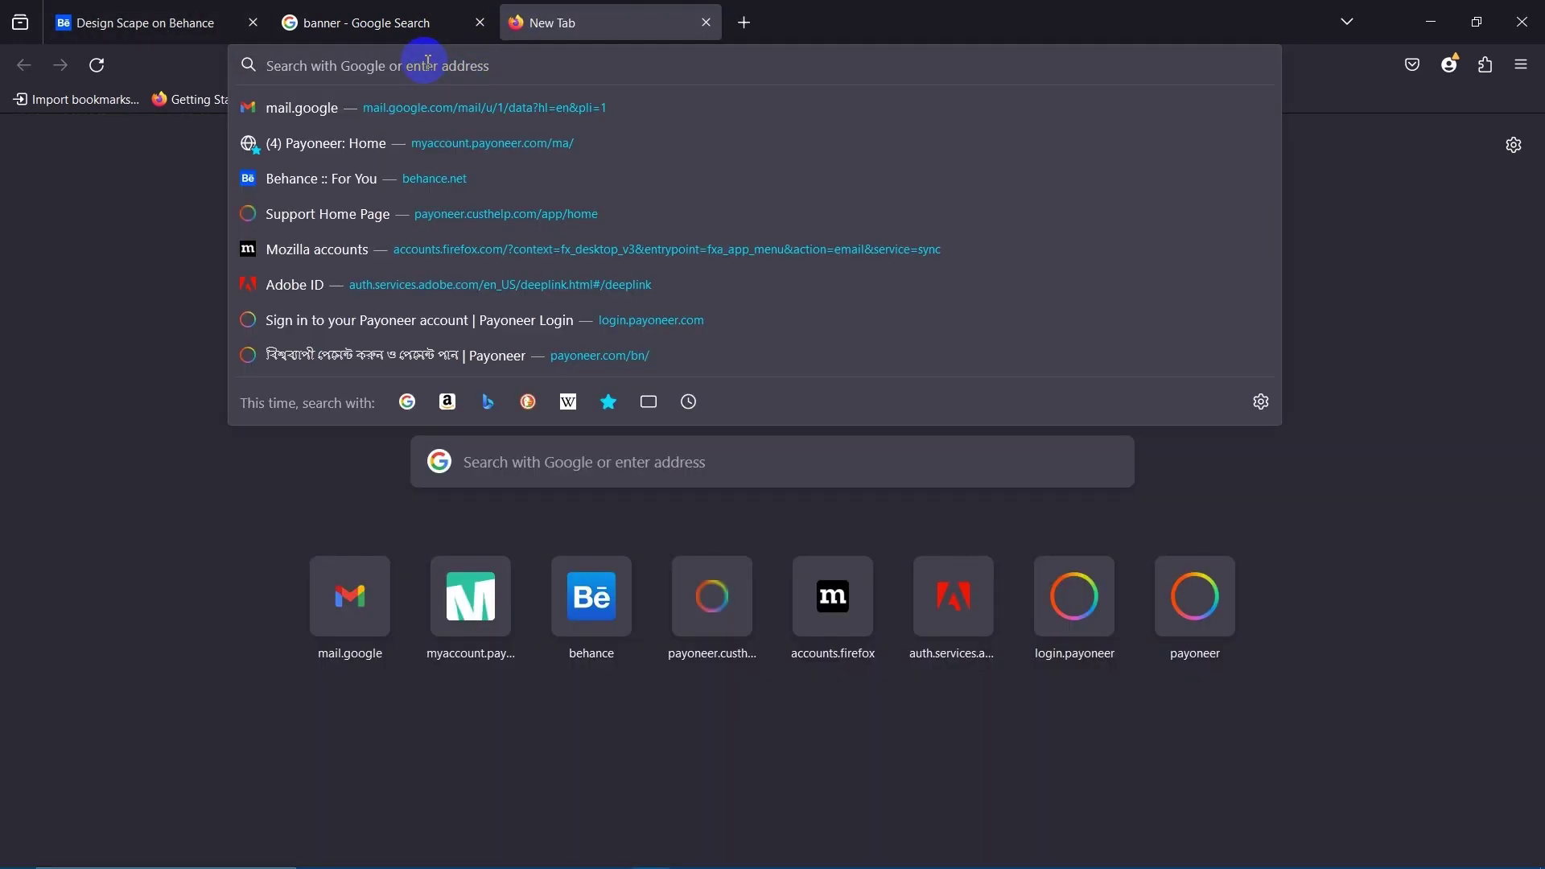
text(http://www.designscenespro.com)
click(190, 365)
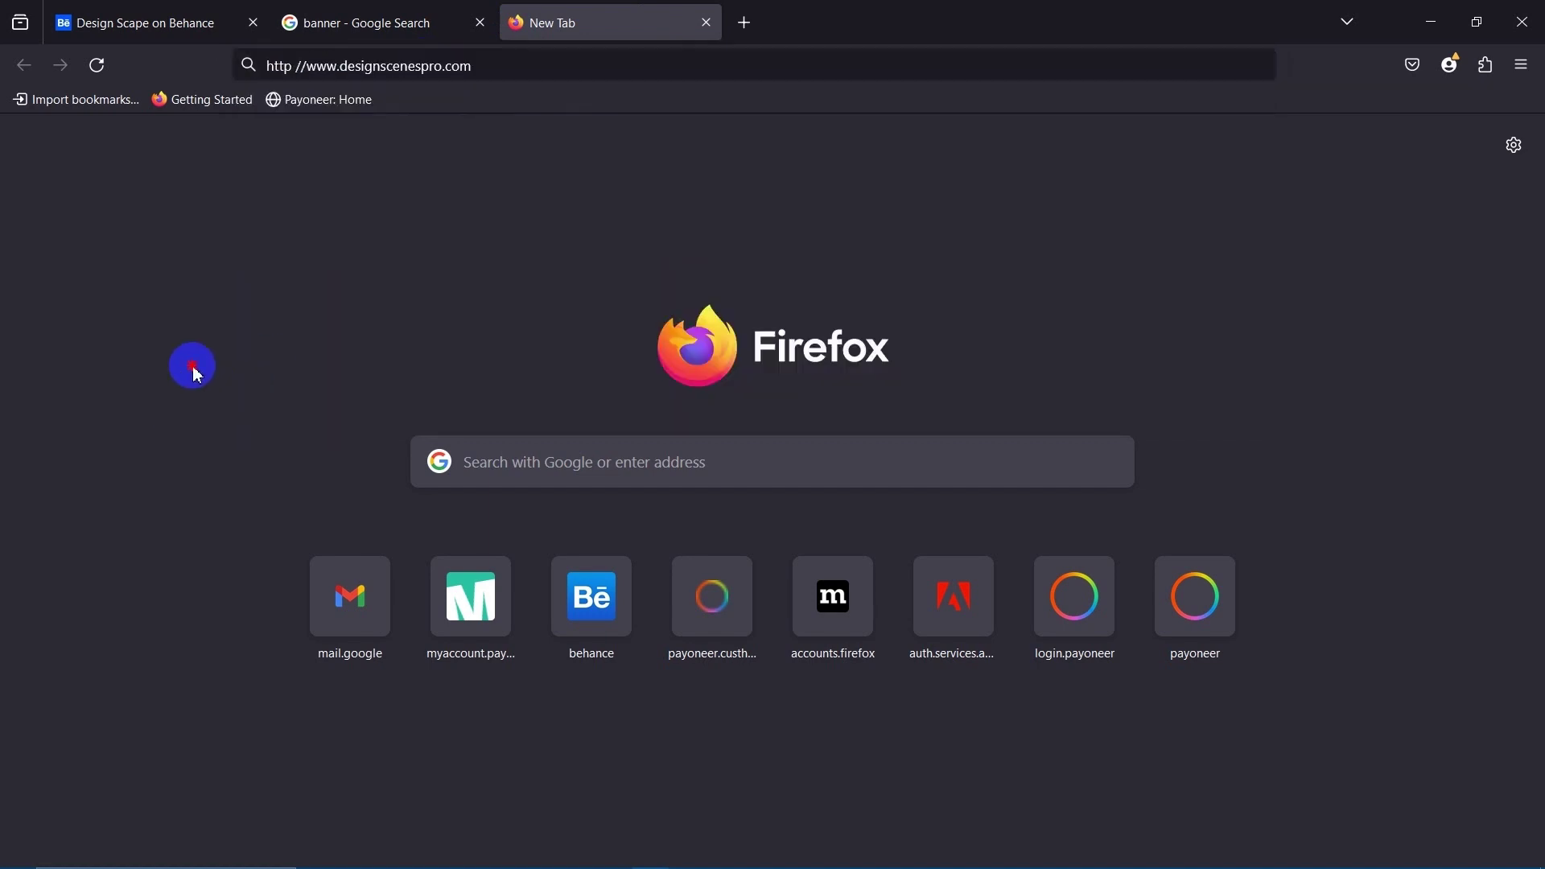
click(377, 9)
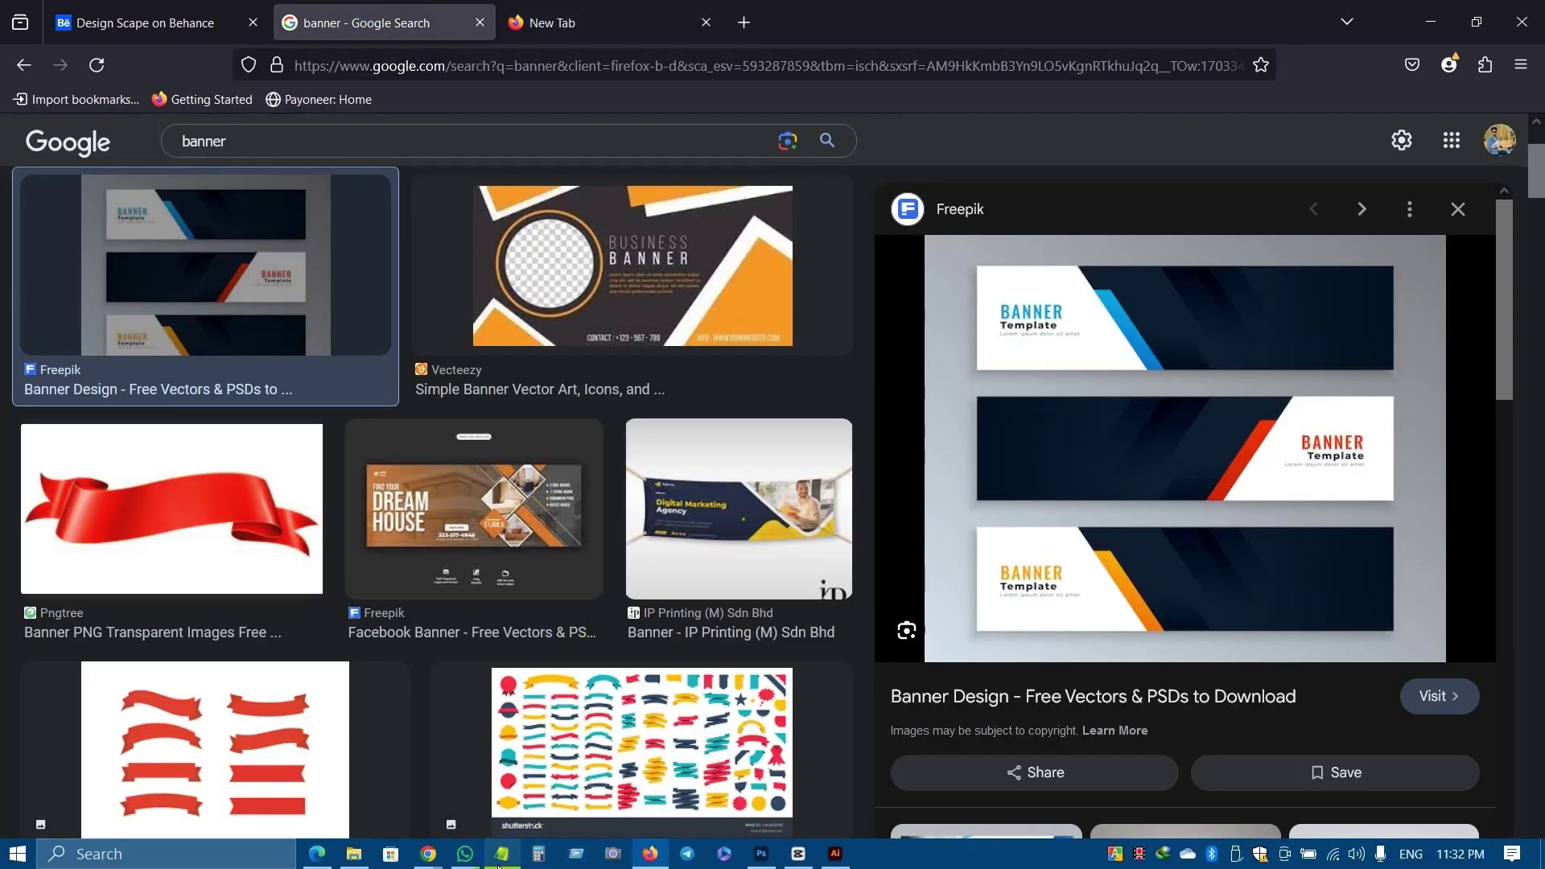
click(467, 855)
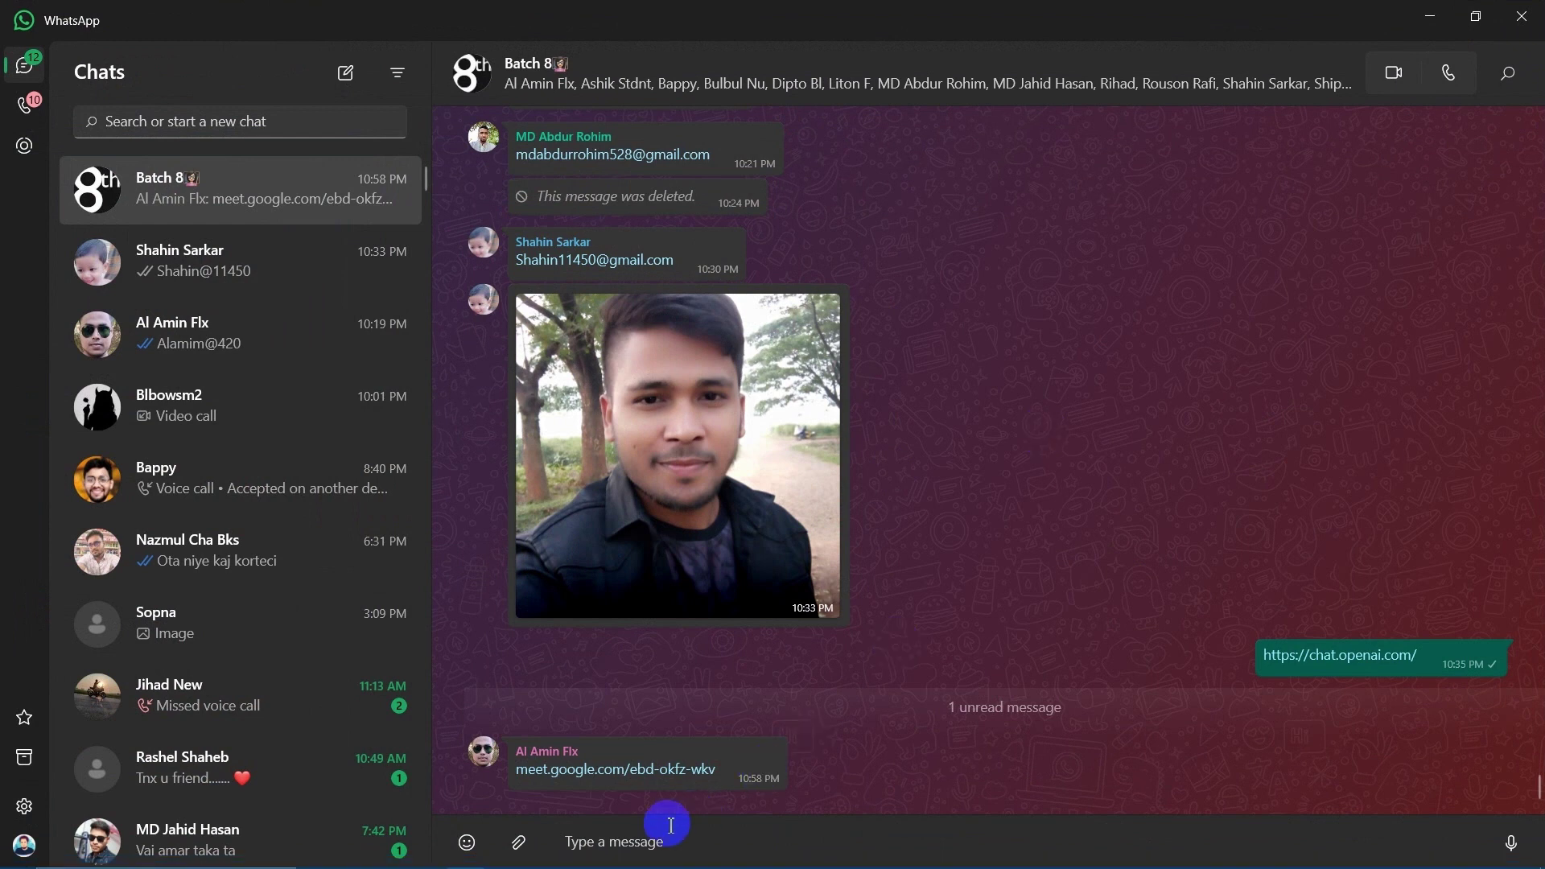
Send the copied designscenespro.com address as a WhatsApp group chat message, then minimize WhatsApp.
click(606, 846)
text(http://www.designscenespro.com)
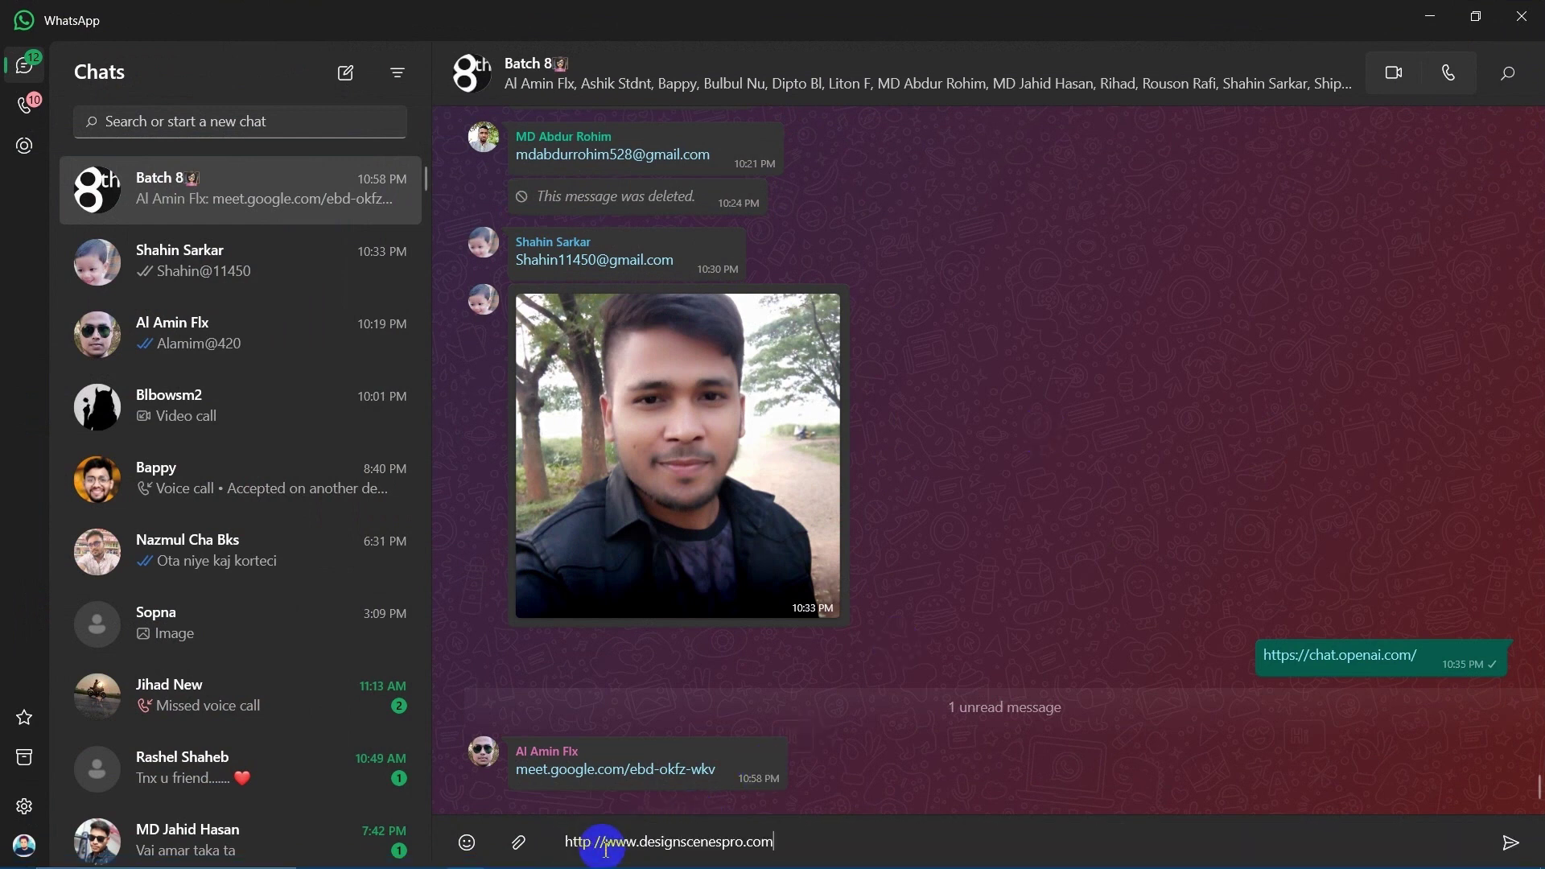
key(Return)
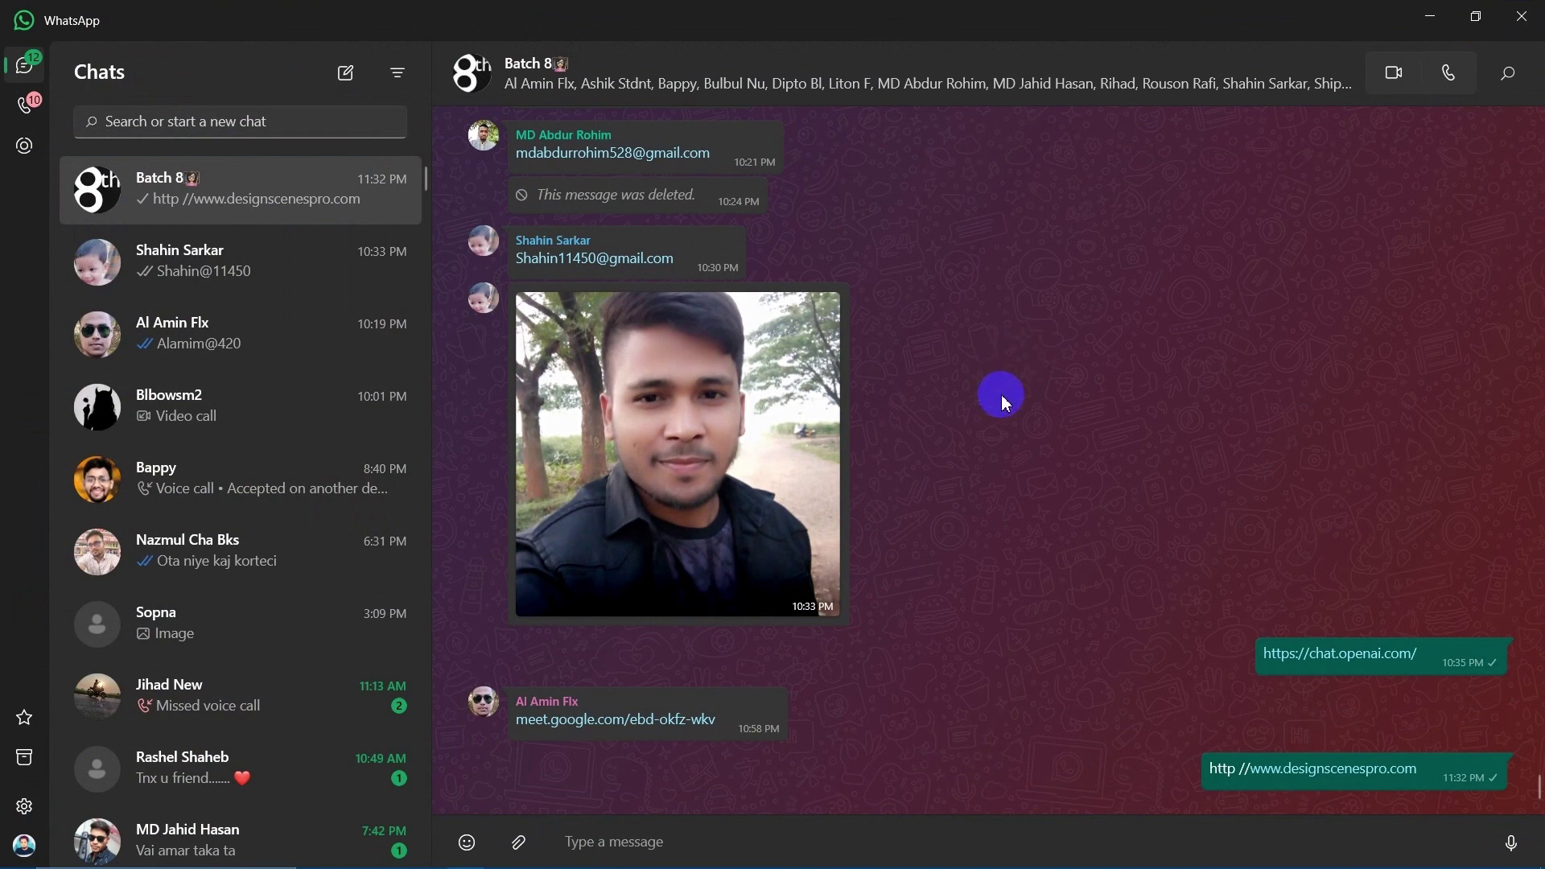
scroll(1012, 393, up, 4)
scroll(1012, 400, down, 4)
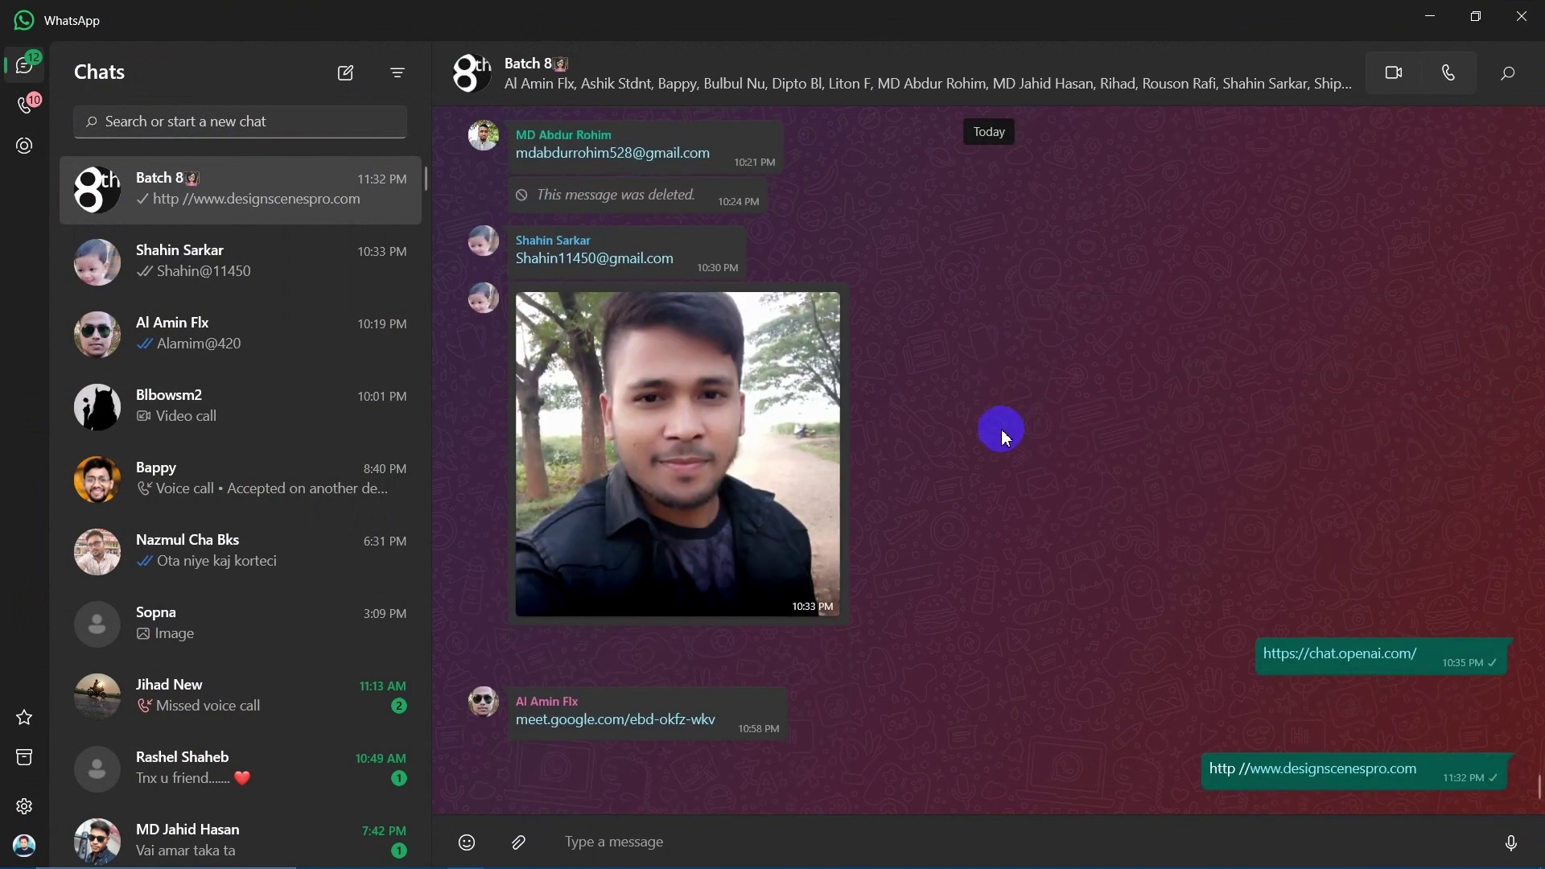
click(1426, 10)
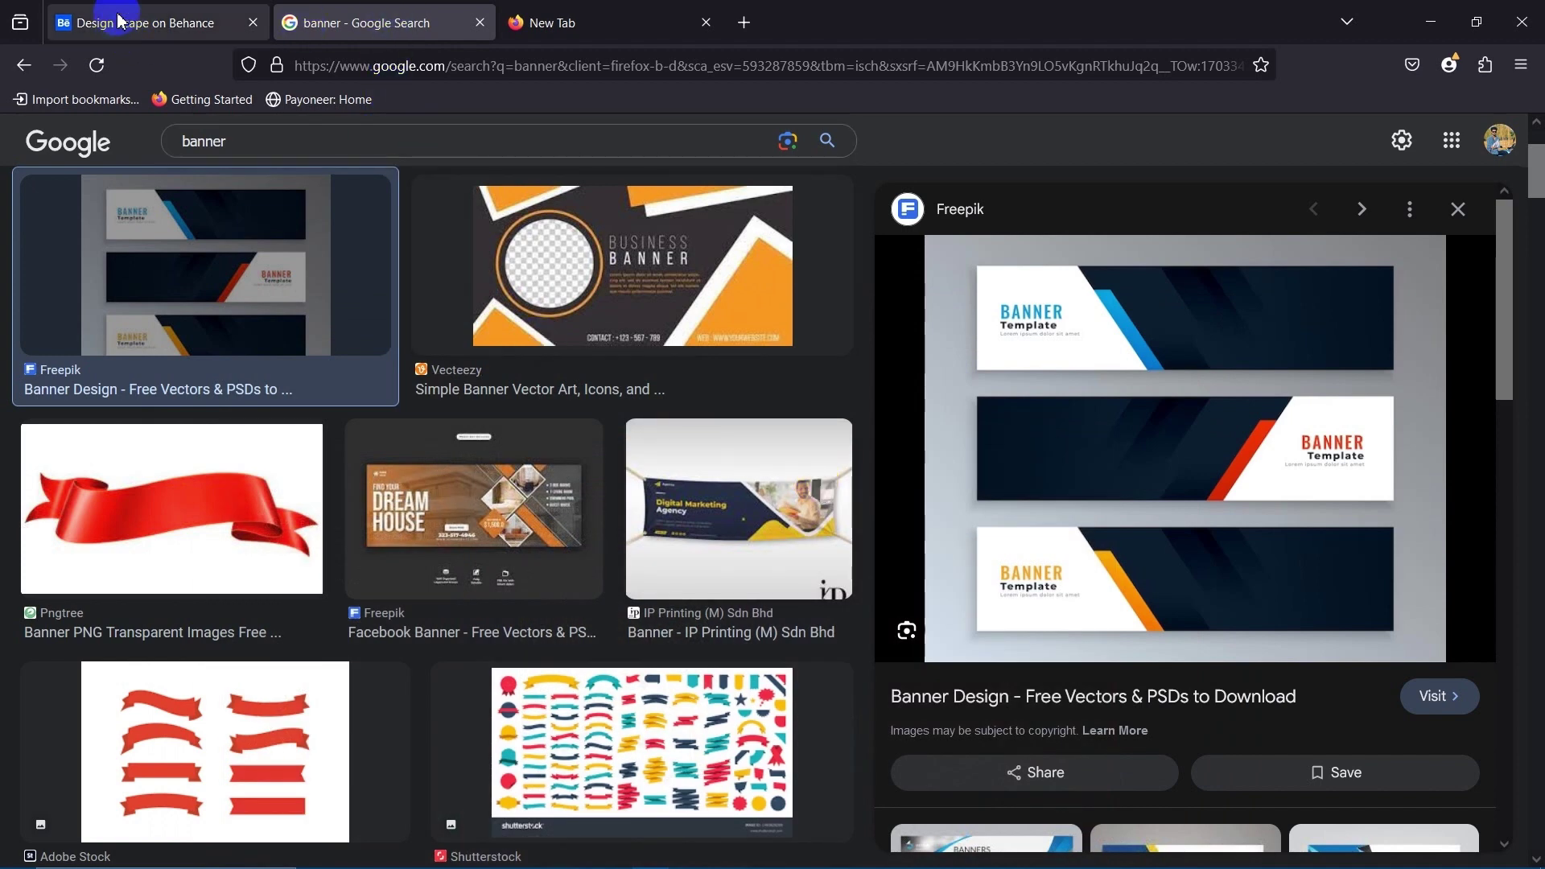
click(105, 16)
click(368, 24)
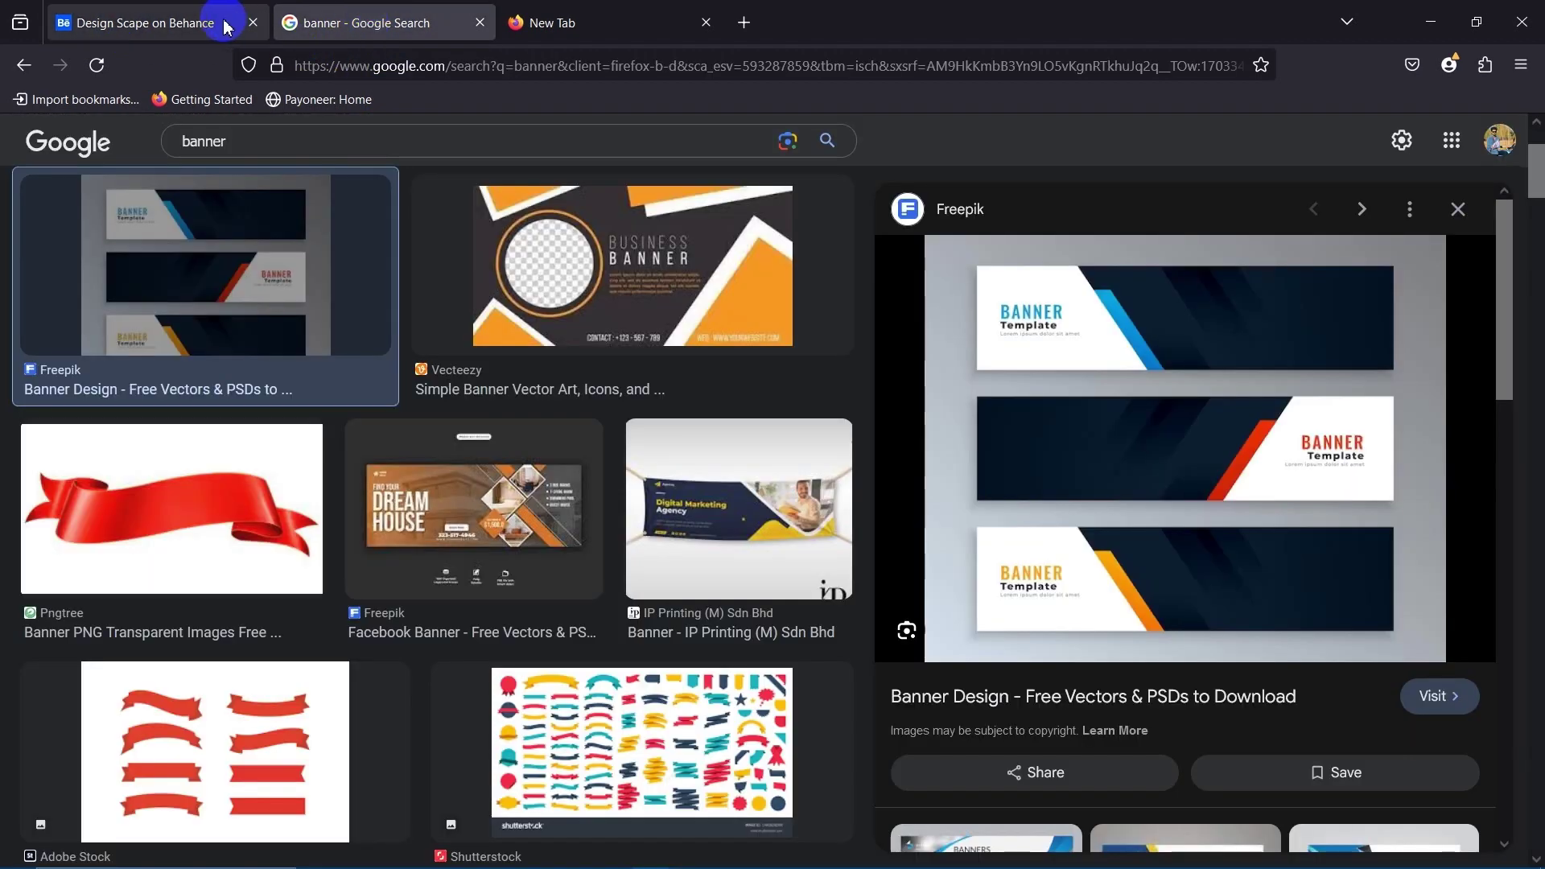
click(214, 23)
click(1096, 503)
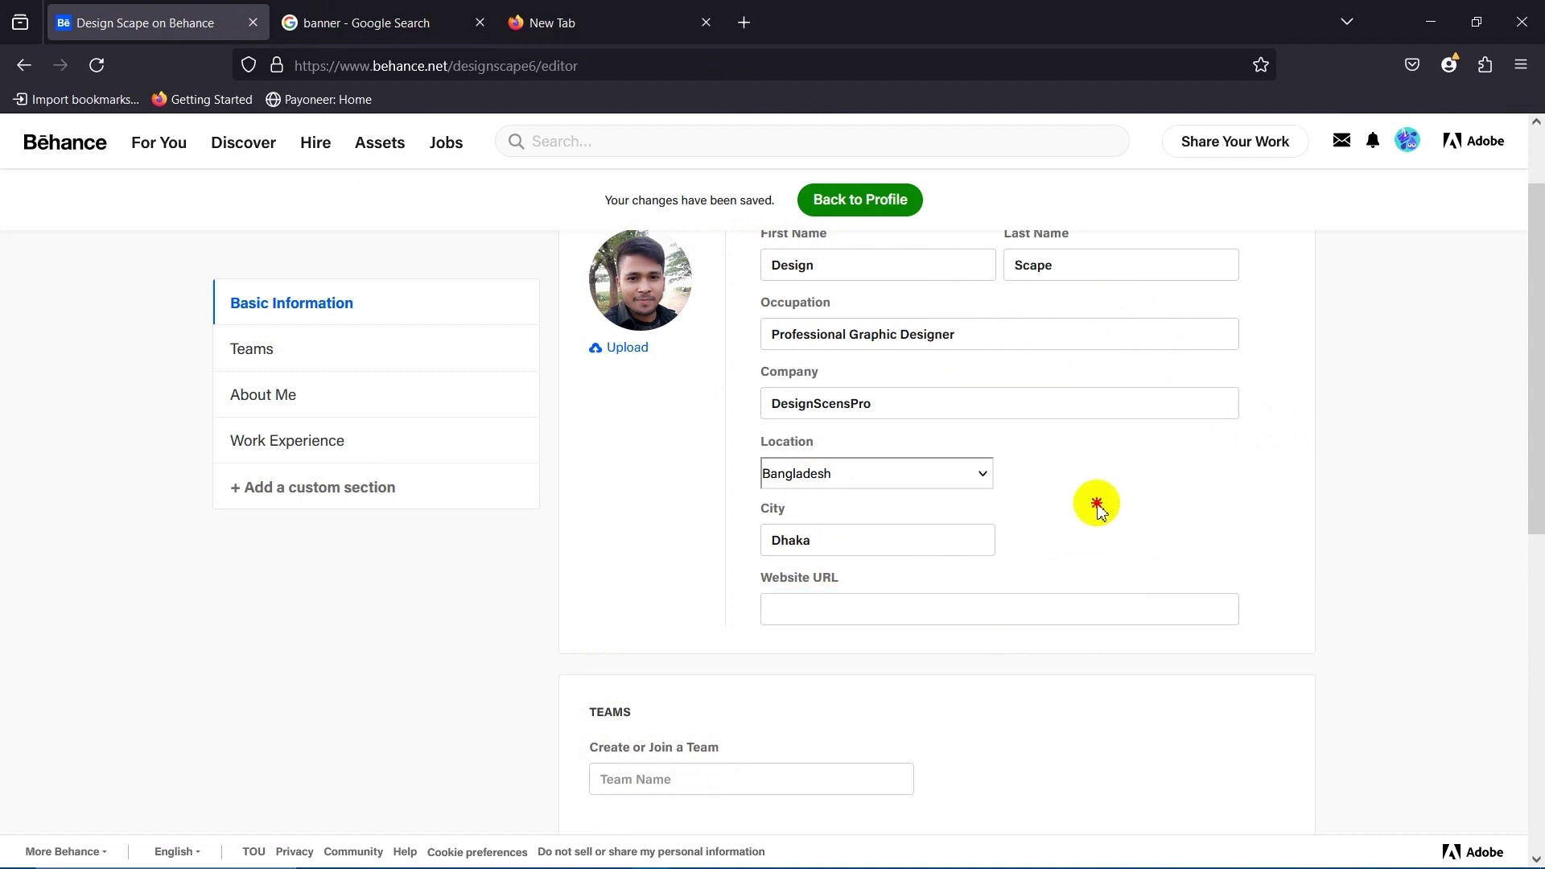
click(823, 604)
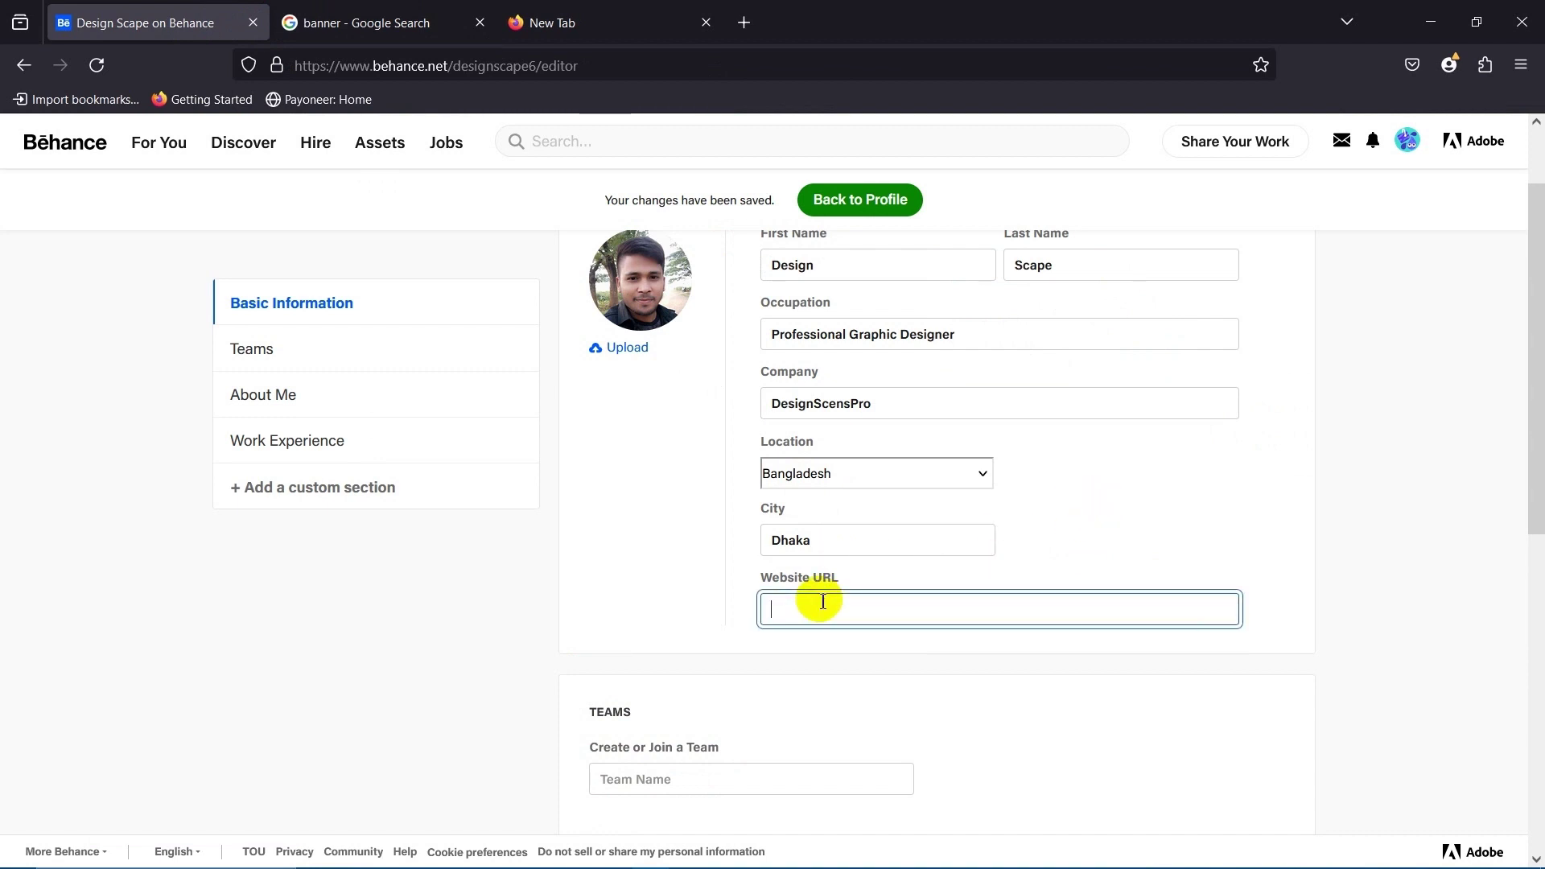
text(http://www.designscenespro.com)
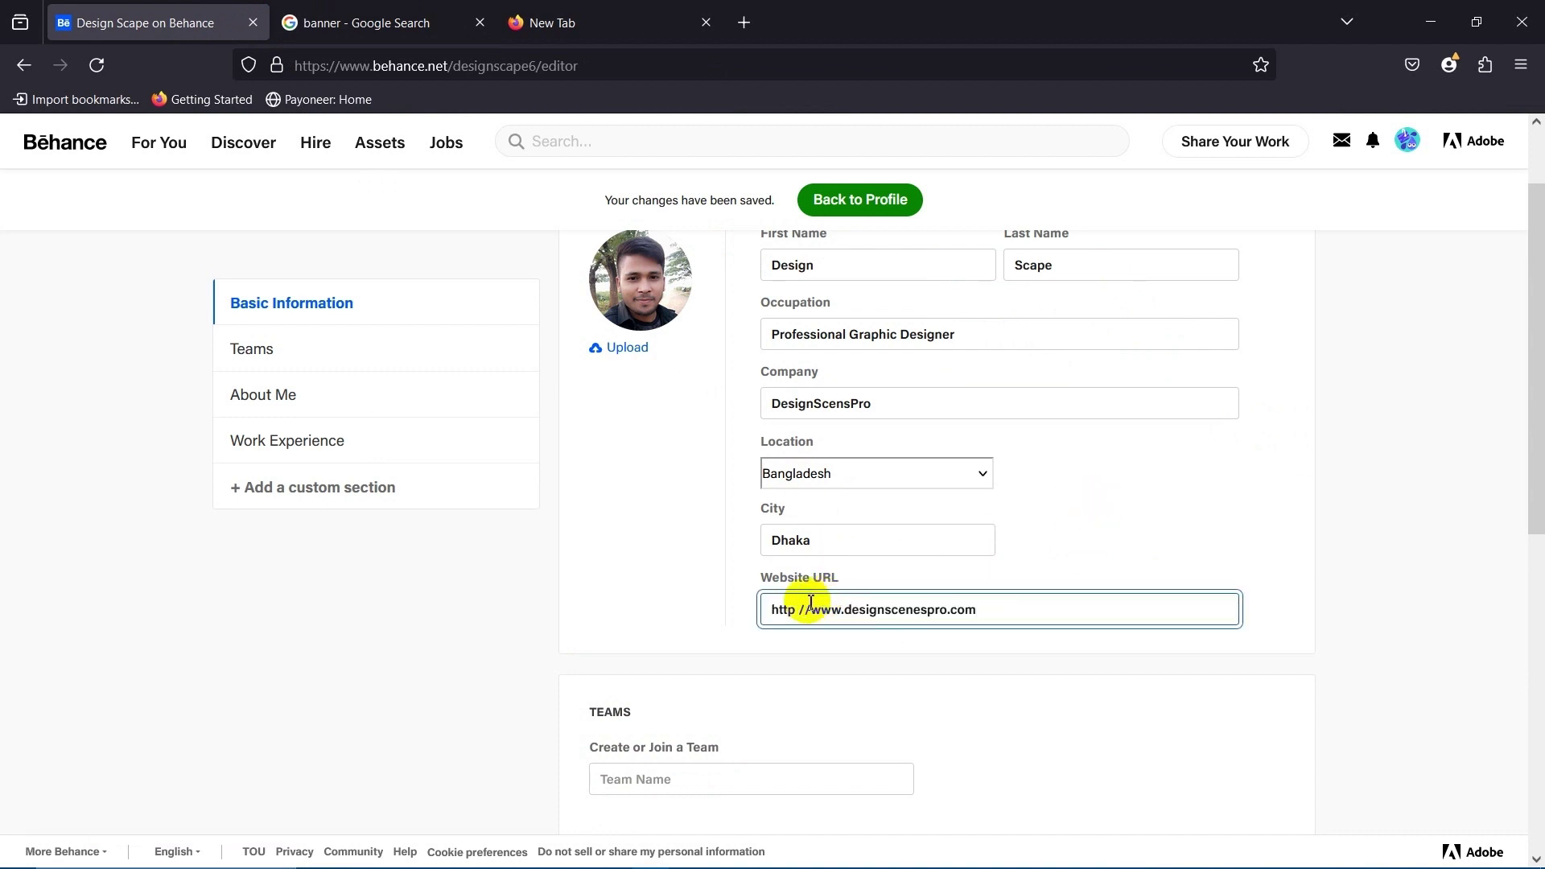
click(690, 624)
click(823, 602)
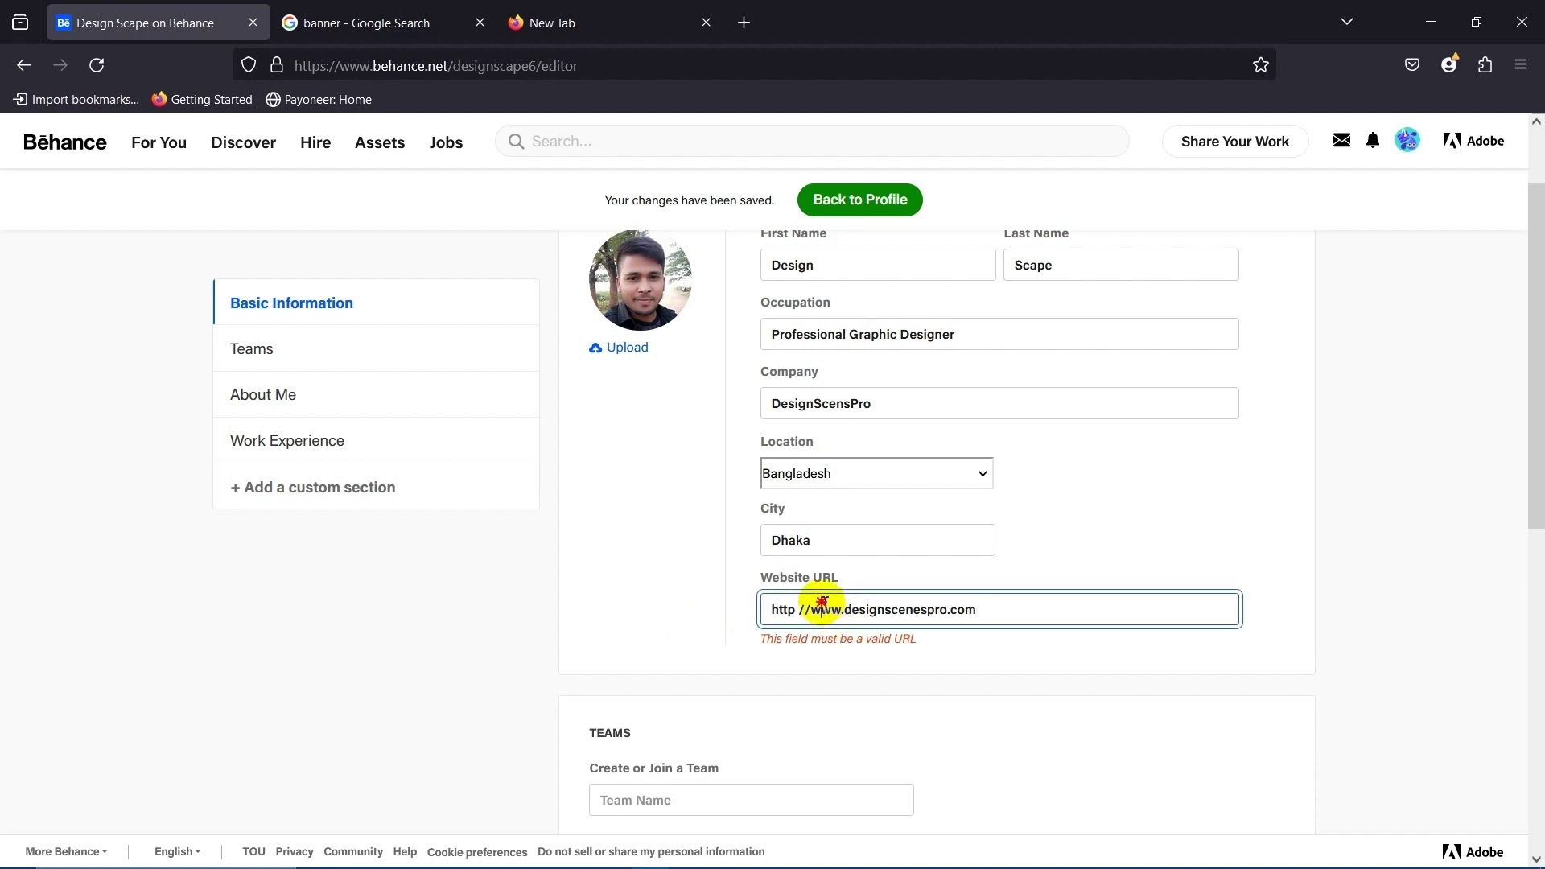
click(926, 685)
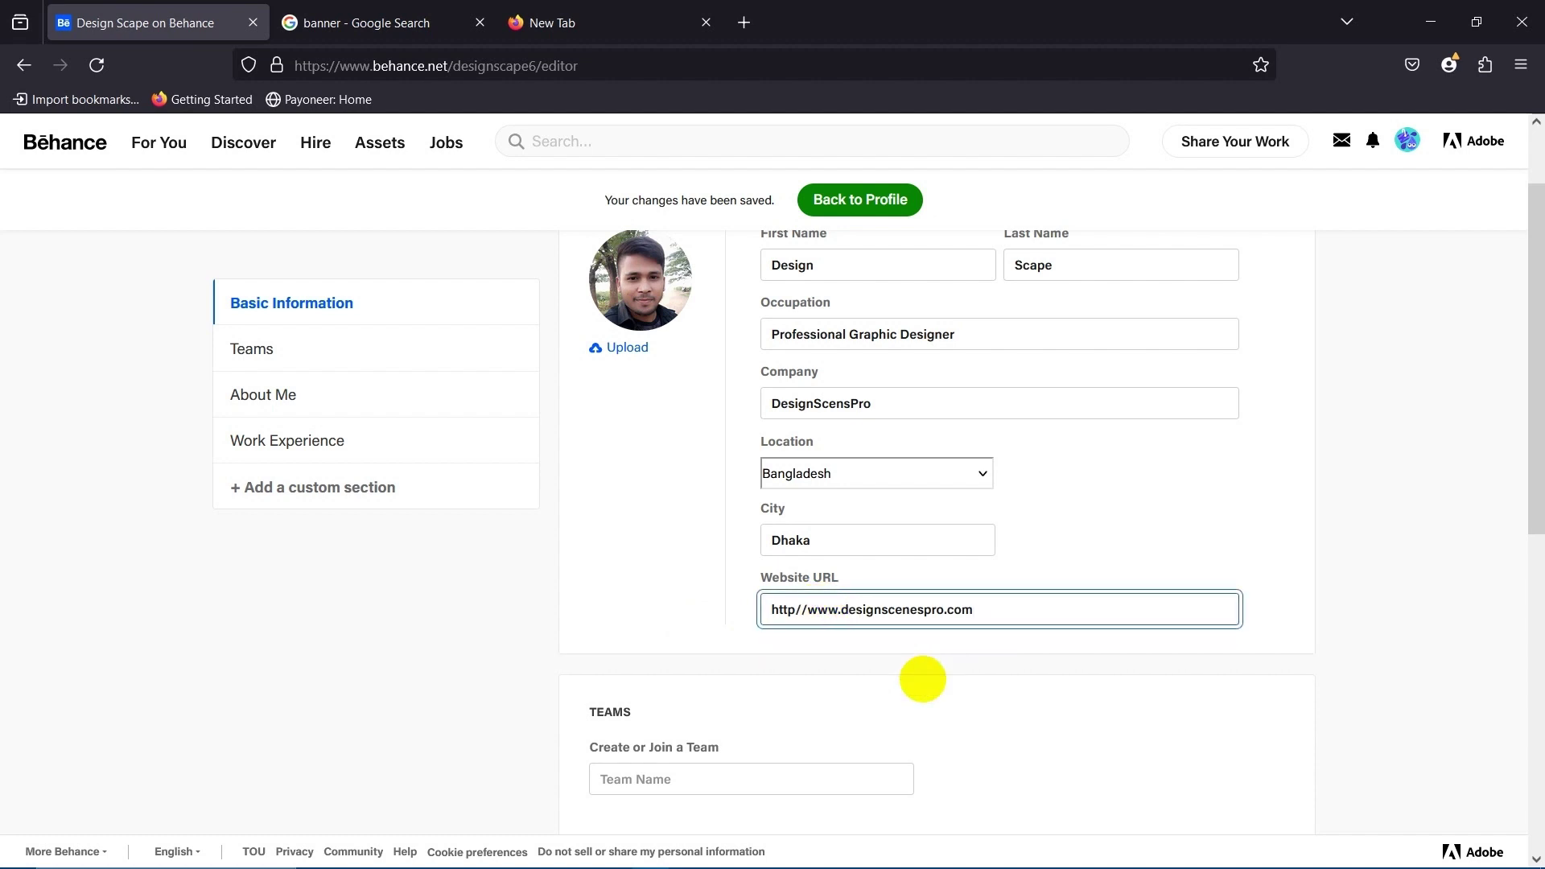
scroll(805, 564, down, 4)
Place the cursor in the Create or Join a Team field.
click(638, 451)
click(1021, 438)
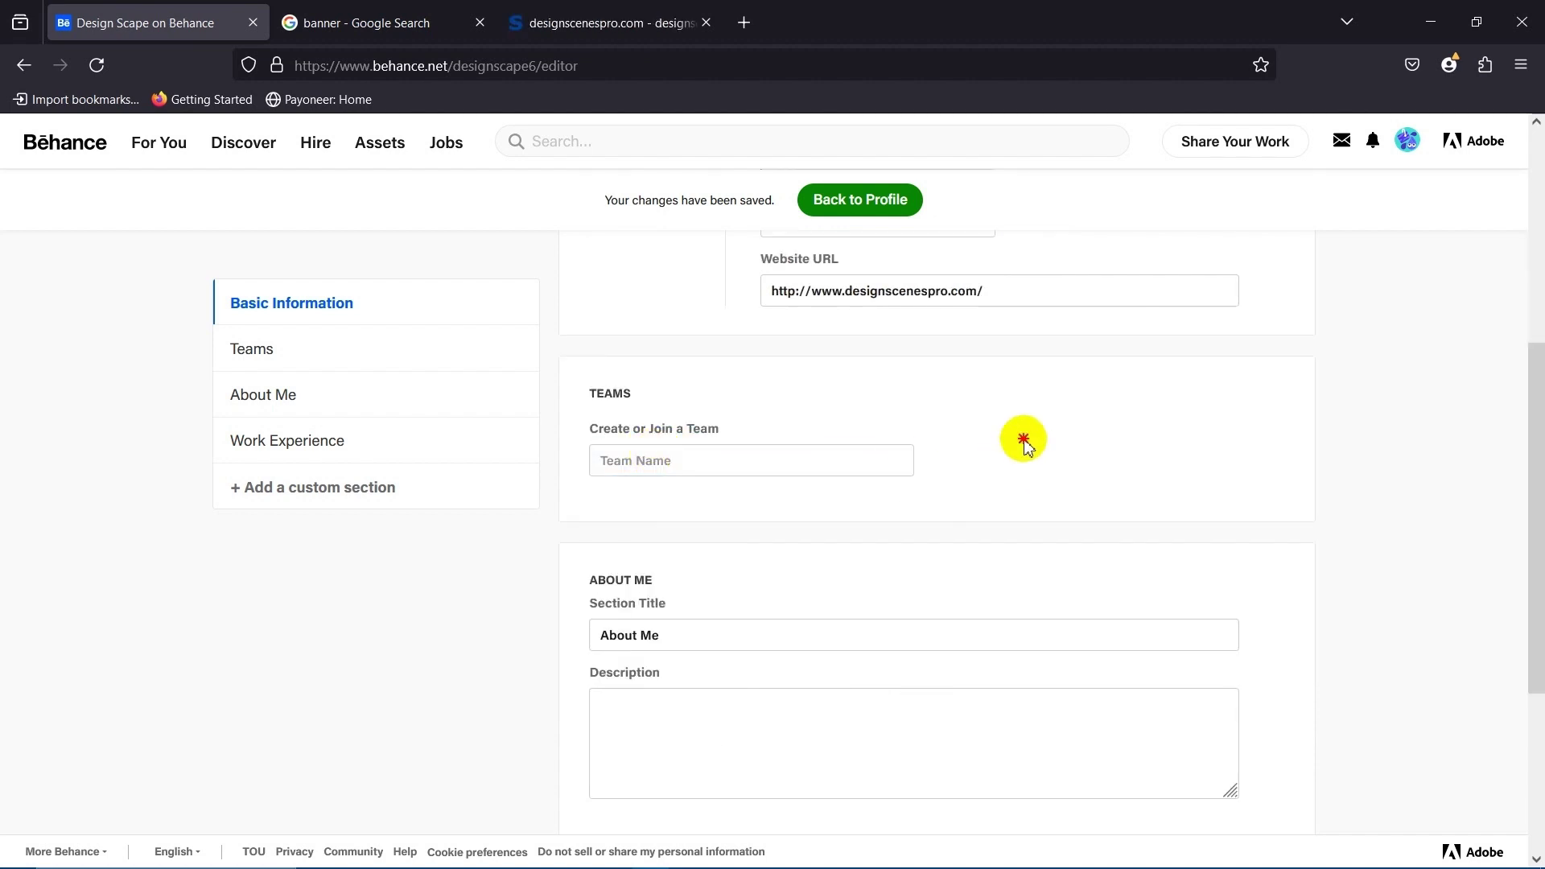
scroll(794, 515, down, 3)
scroll(885, 563, up, 4)
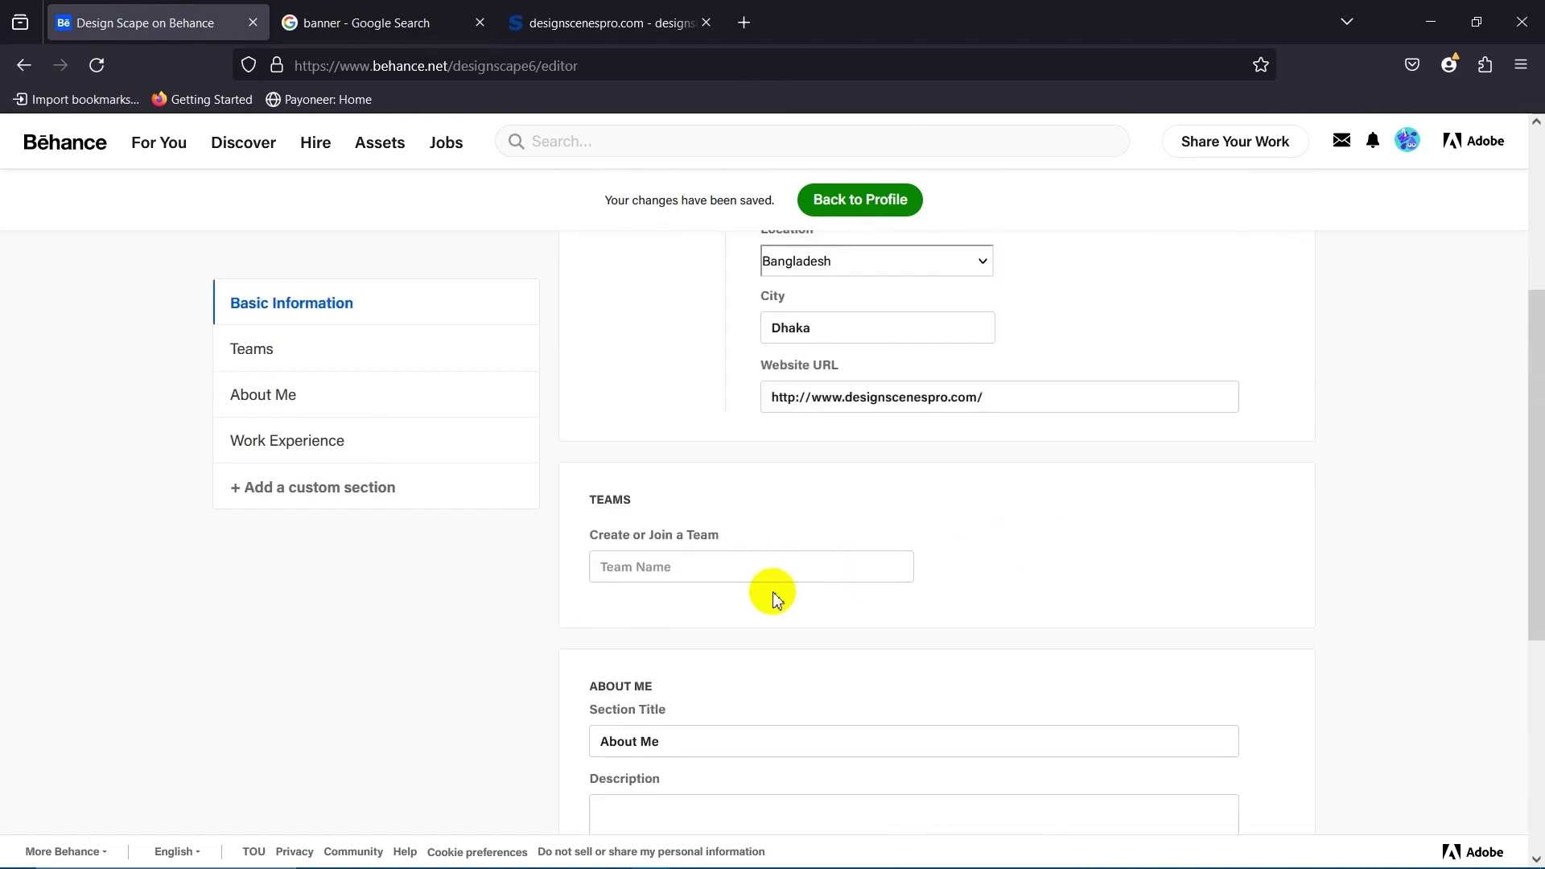
click(640, 568)
scroll(648, 548, down, 2)
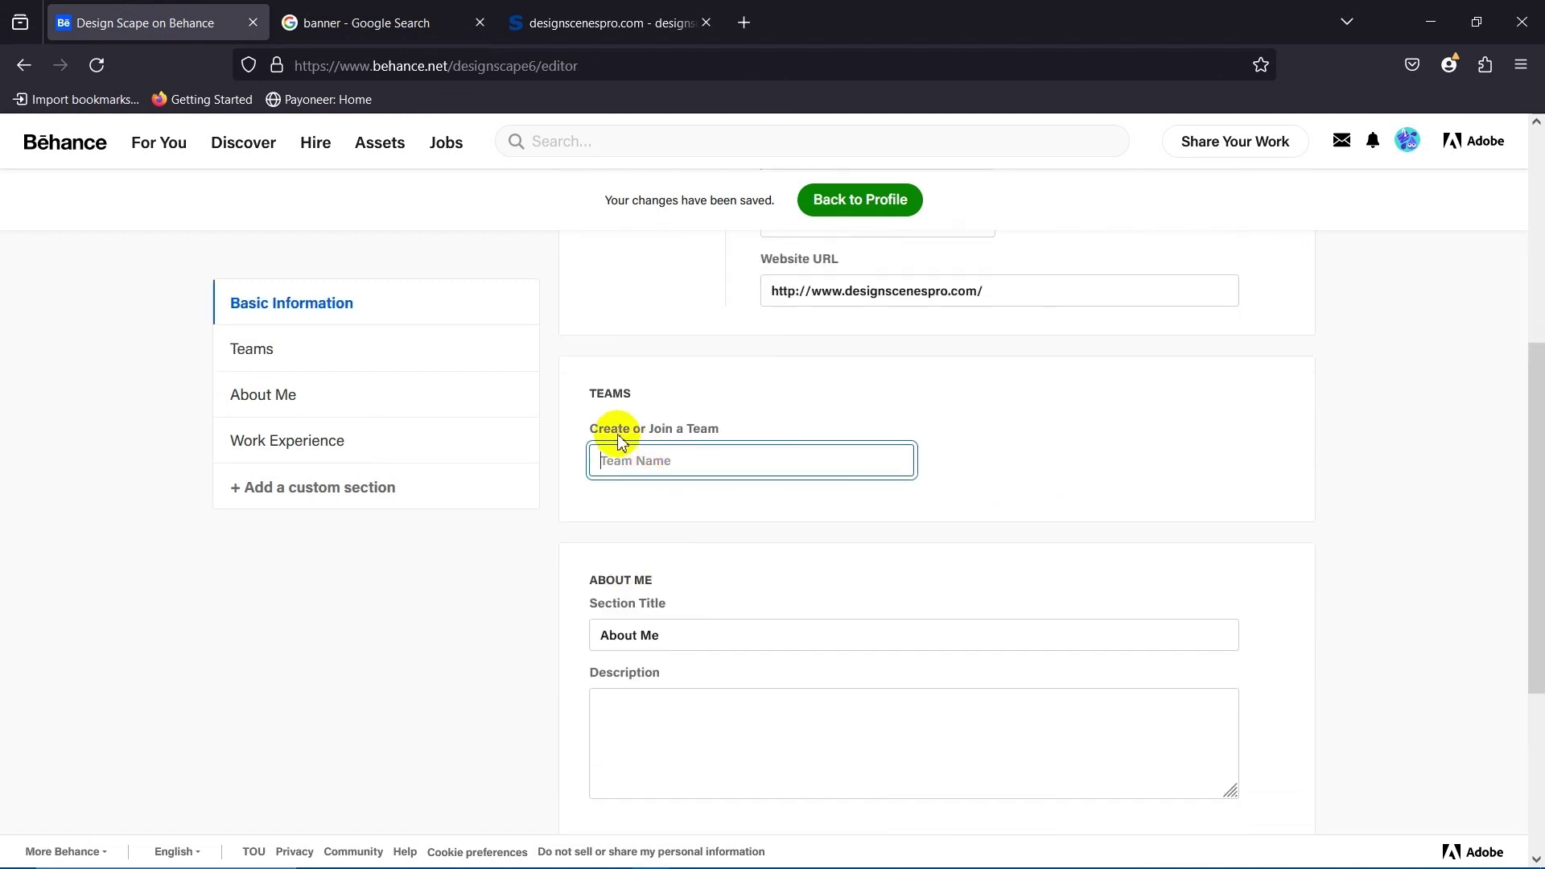
drag(616, 432, 896, 446)
click(974, 435)
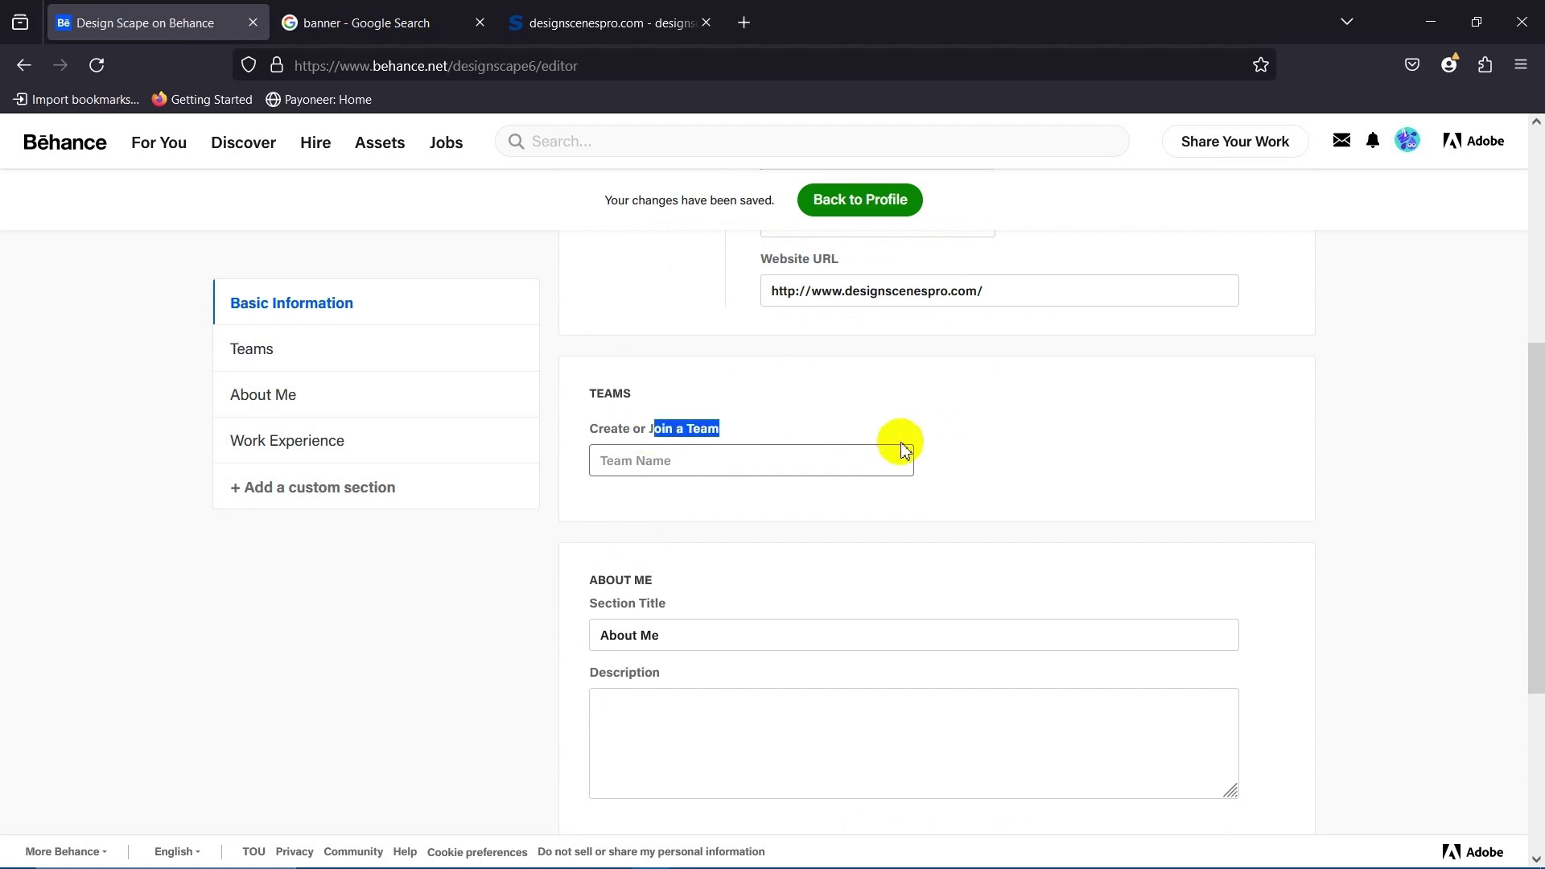
click(727, 463)
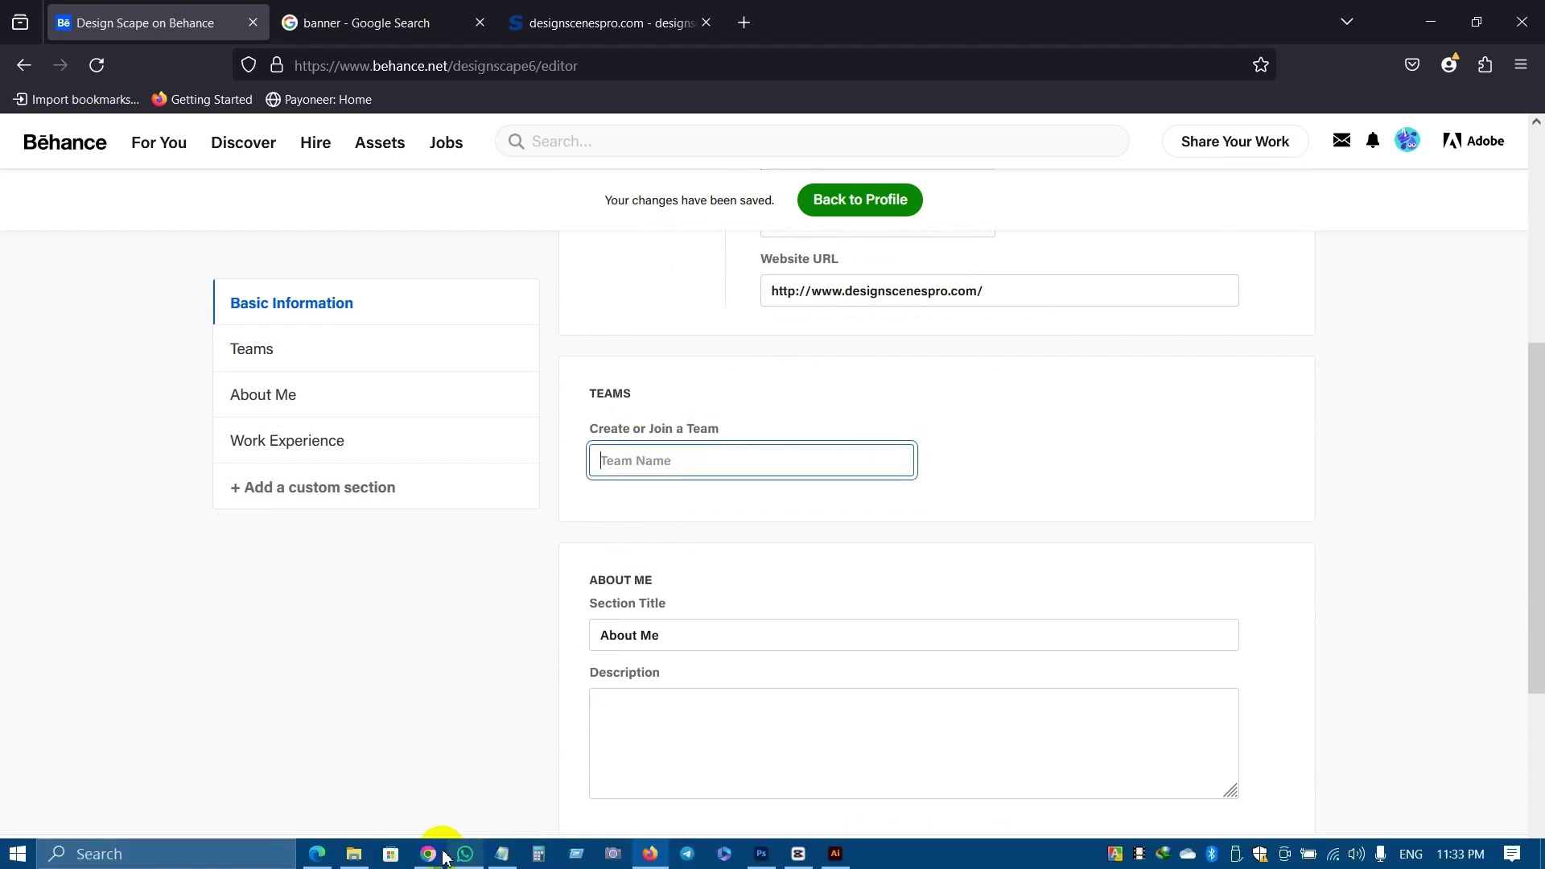
click(428, 854)
click(347, 801)
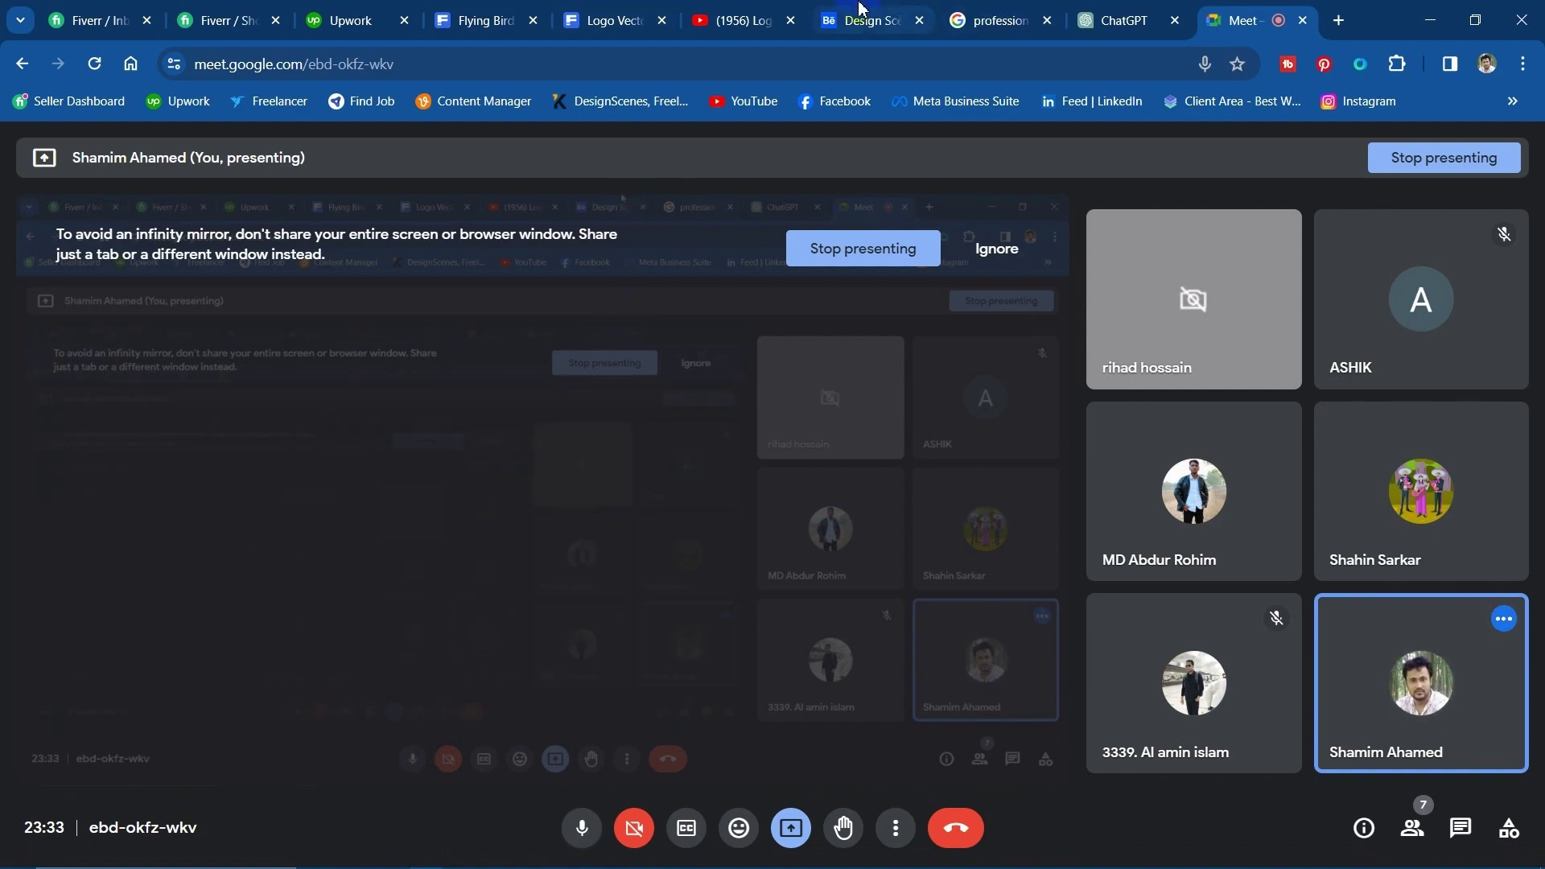
click(873, 21)
scroll(292, 627, down, 9)
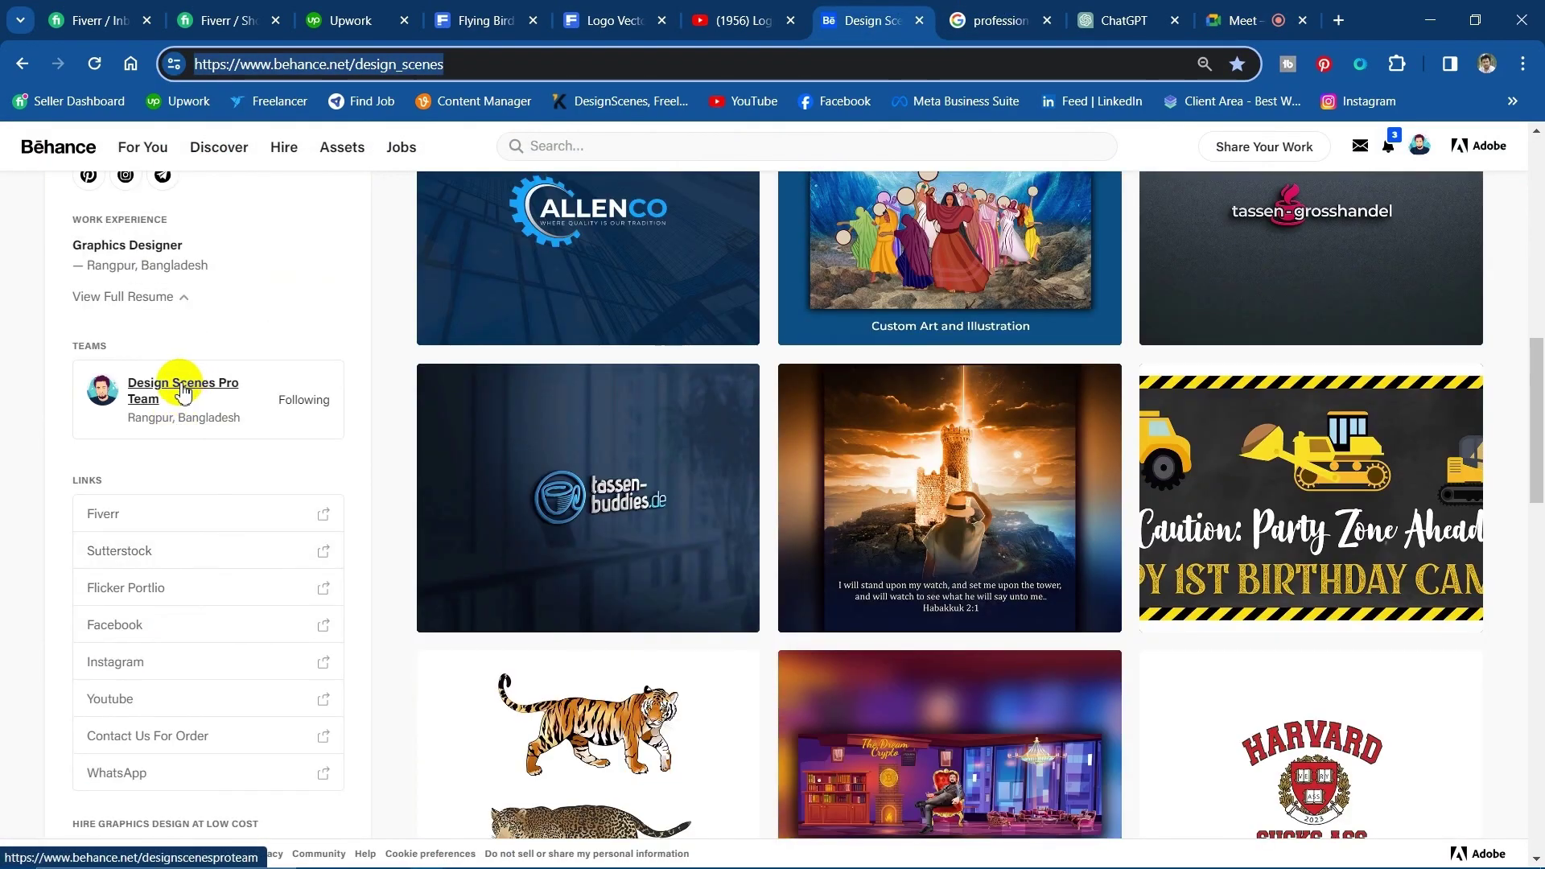
click(190, 389)
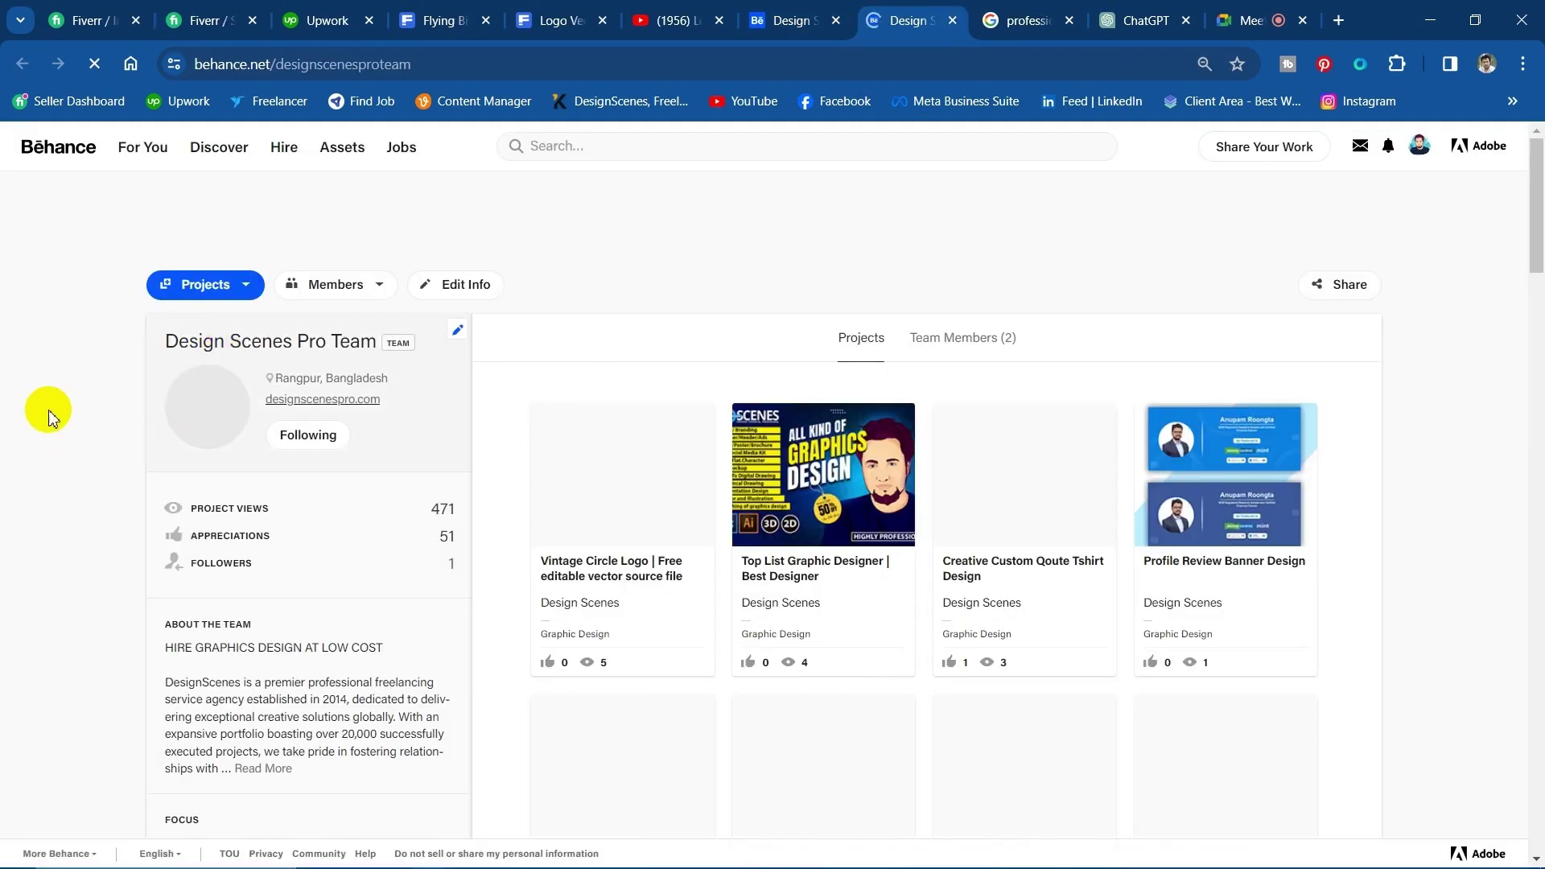
scroll(900, 769, down, 5)
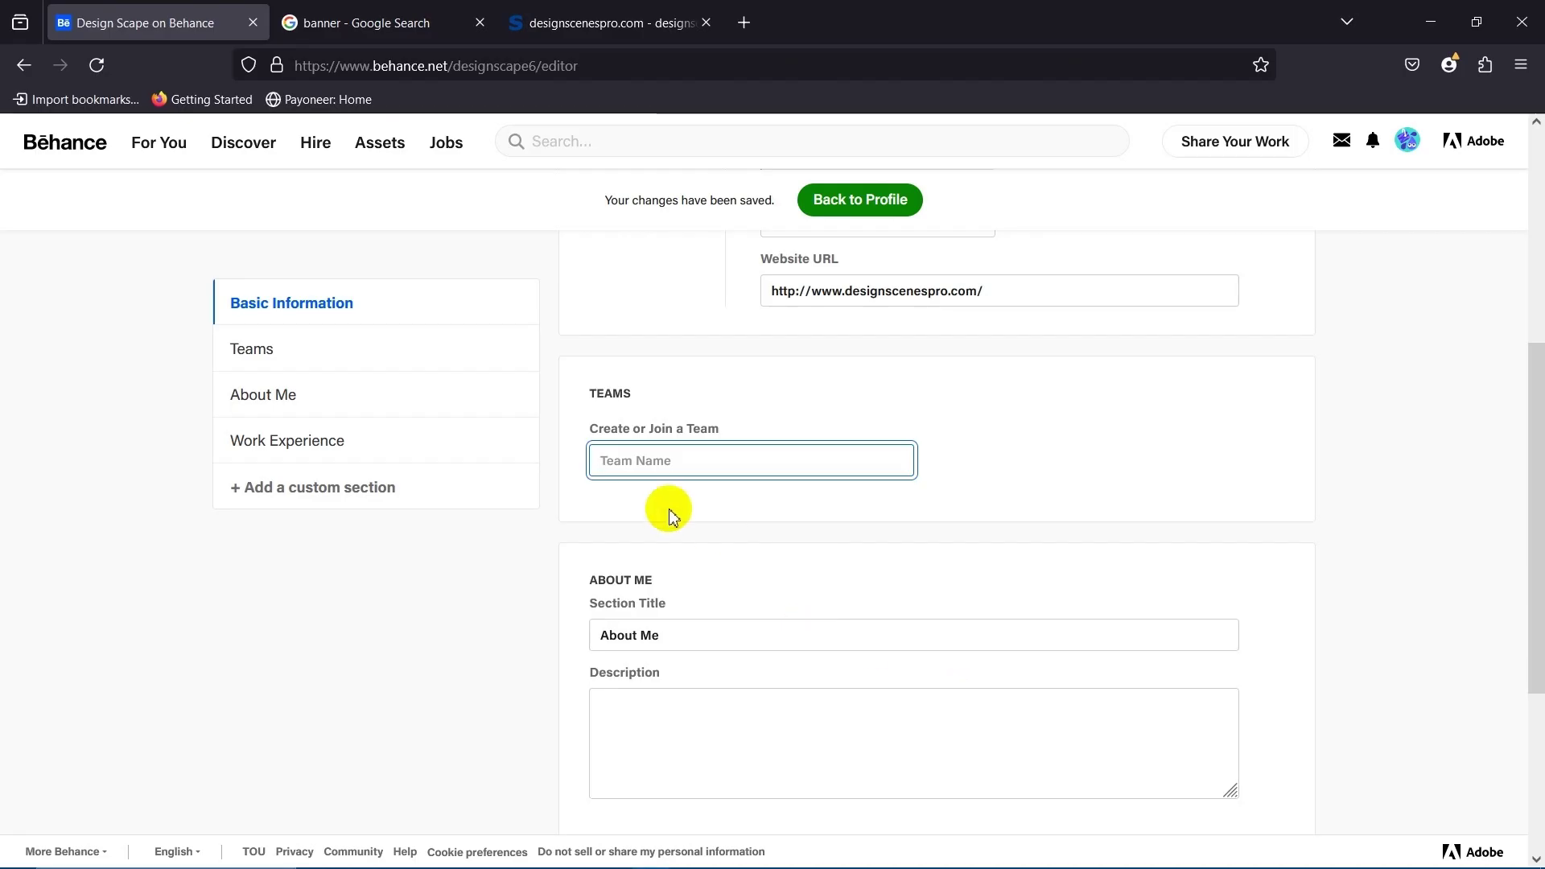
text(https://www.behance.net/designscenesproteam)
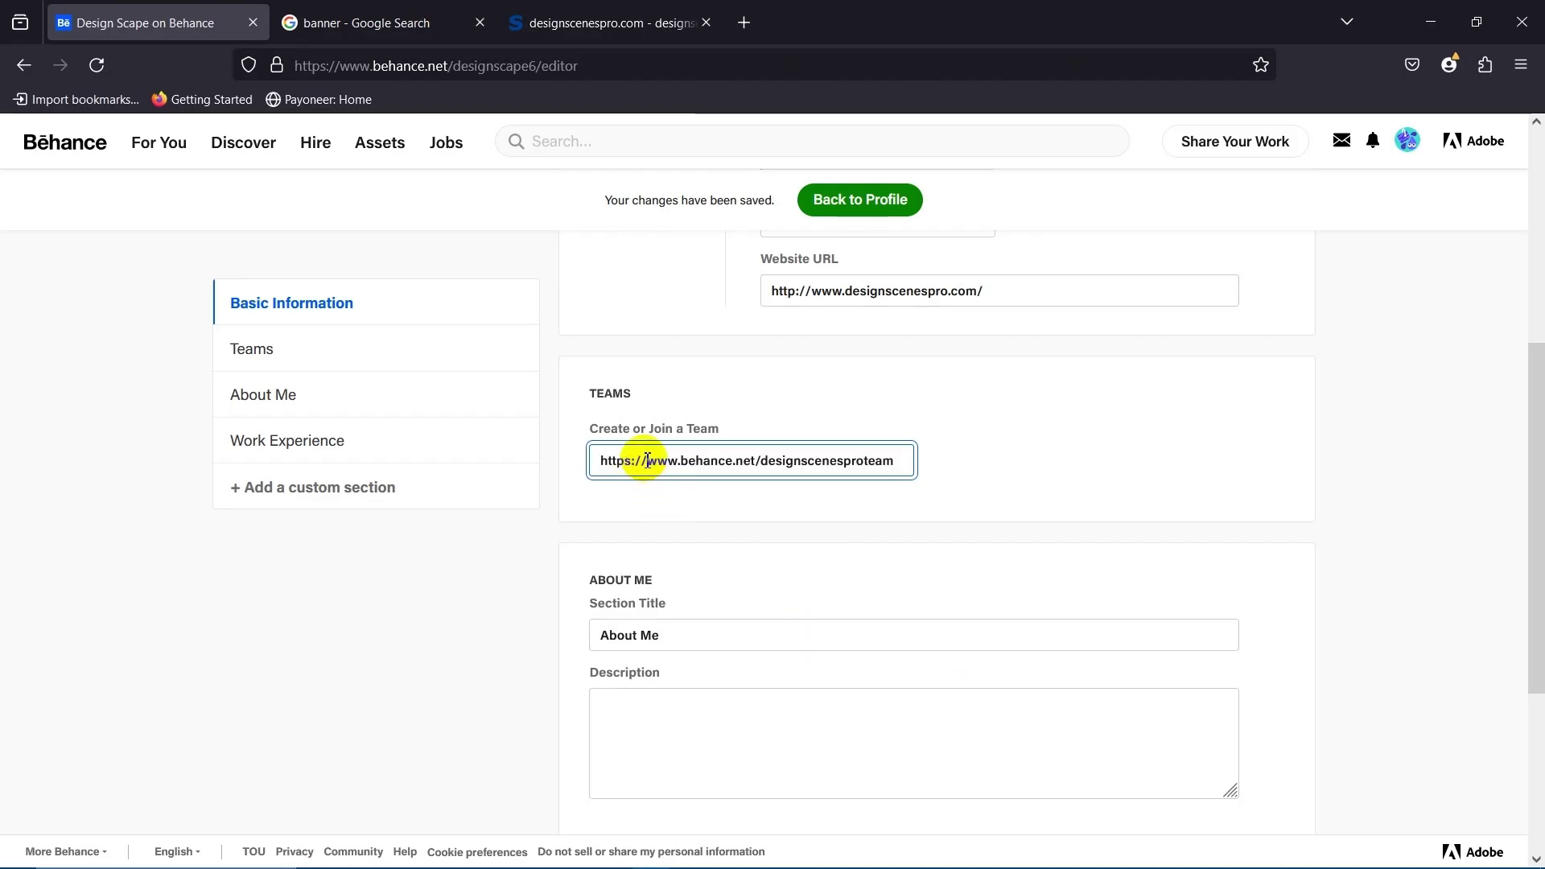
Commit the team address and place the cursor in the About Me description box.
click(838, 580)
scroll(697, 524, down, 3)
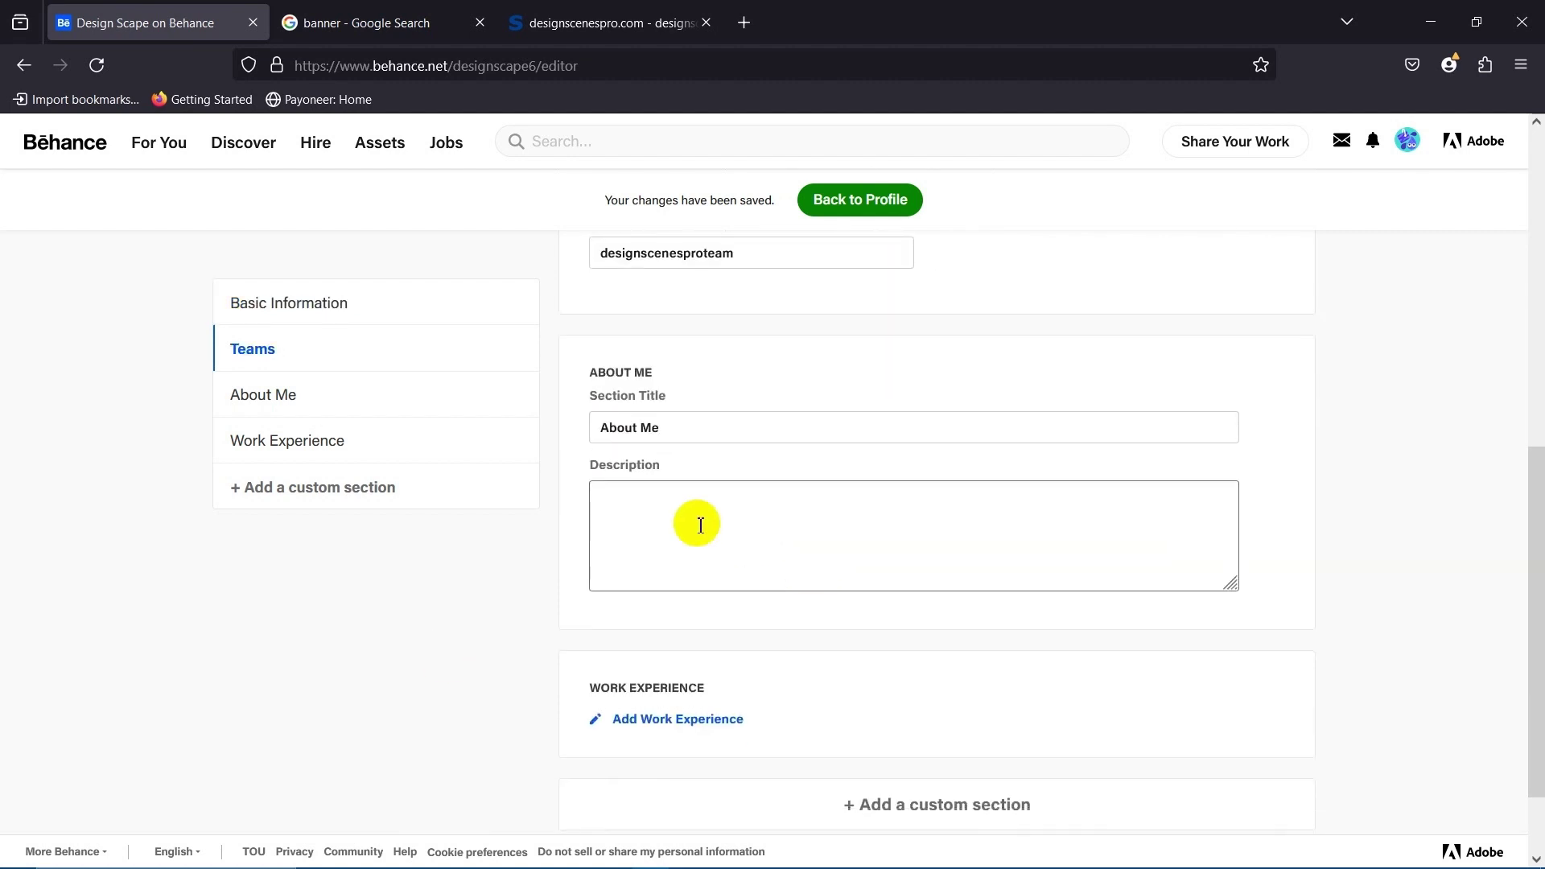
click(693, 420)
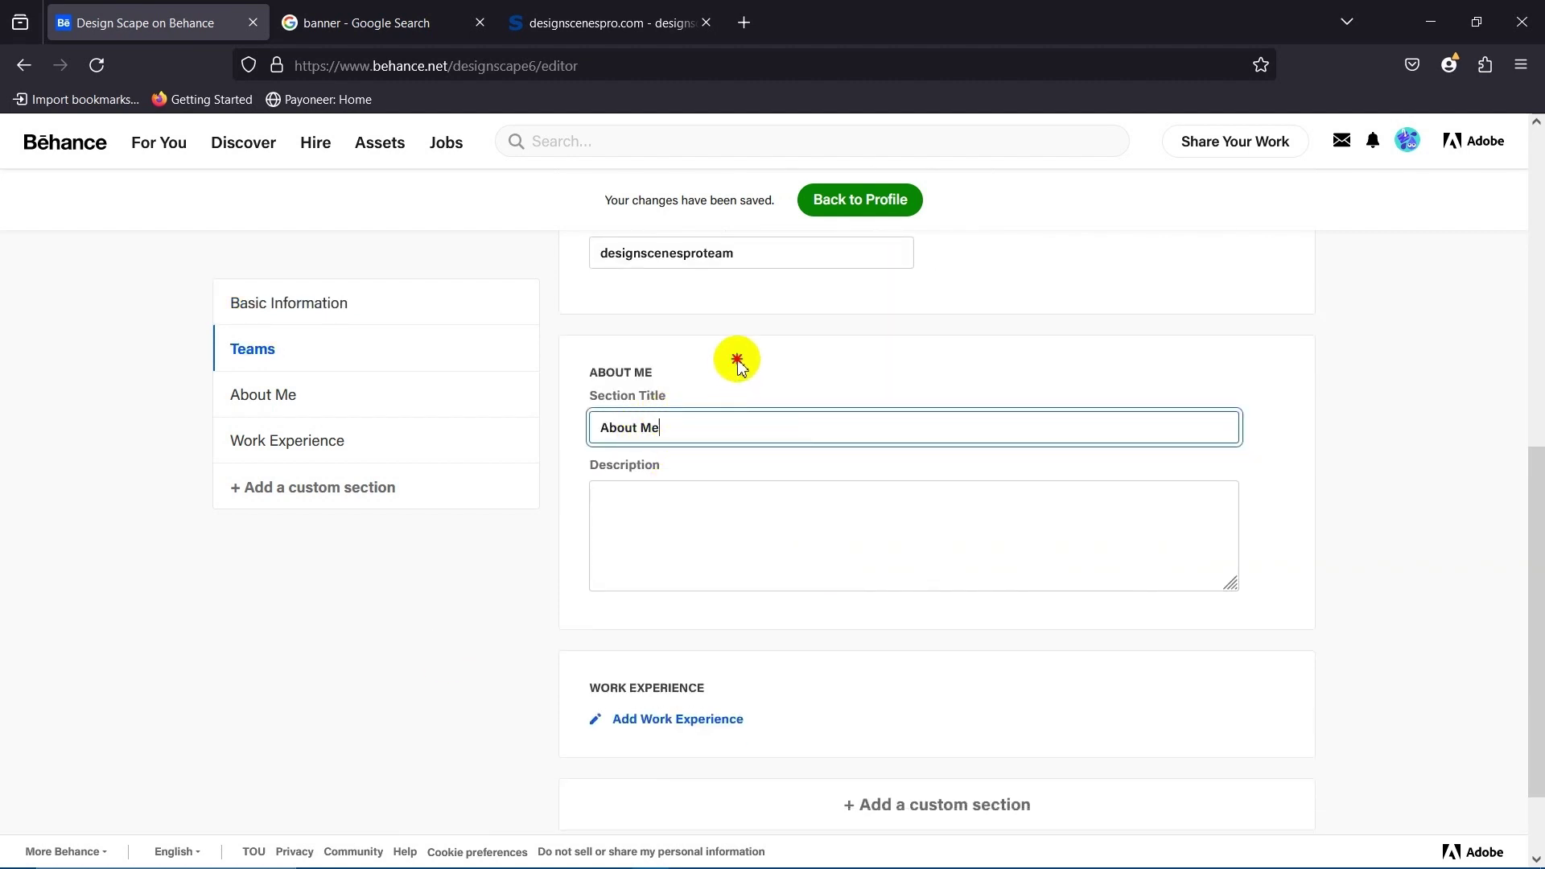
click(771, 360)
click(633, 498)
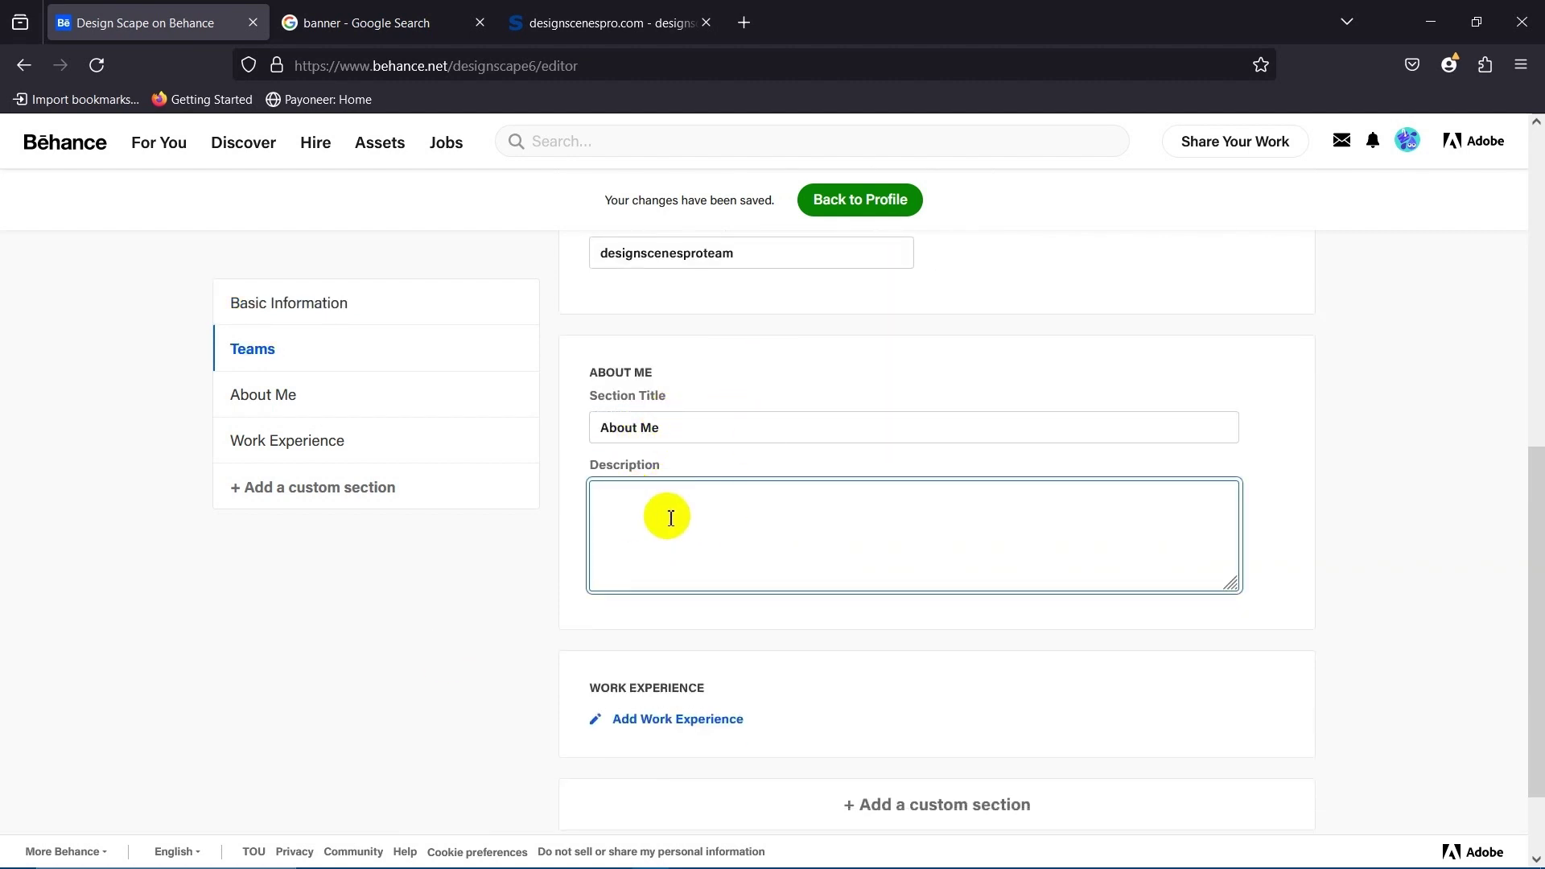
scroll(666, 514, down, 1)
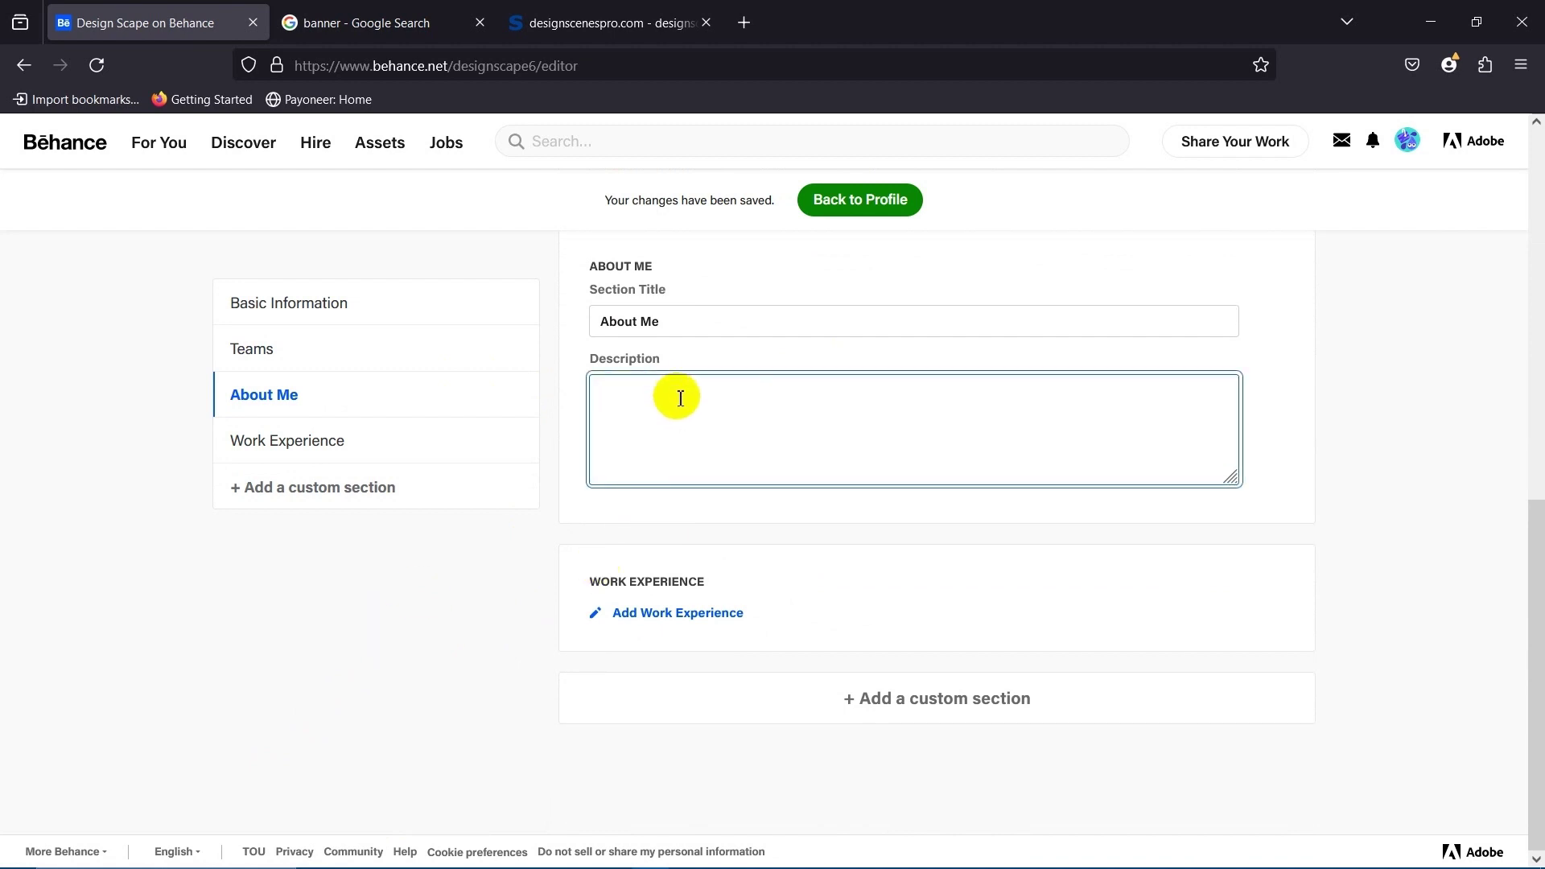
scroll(681, 423, up, 3)
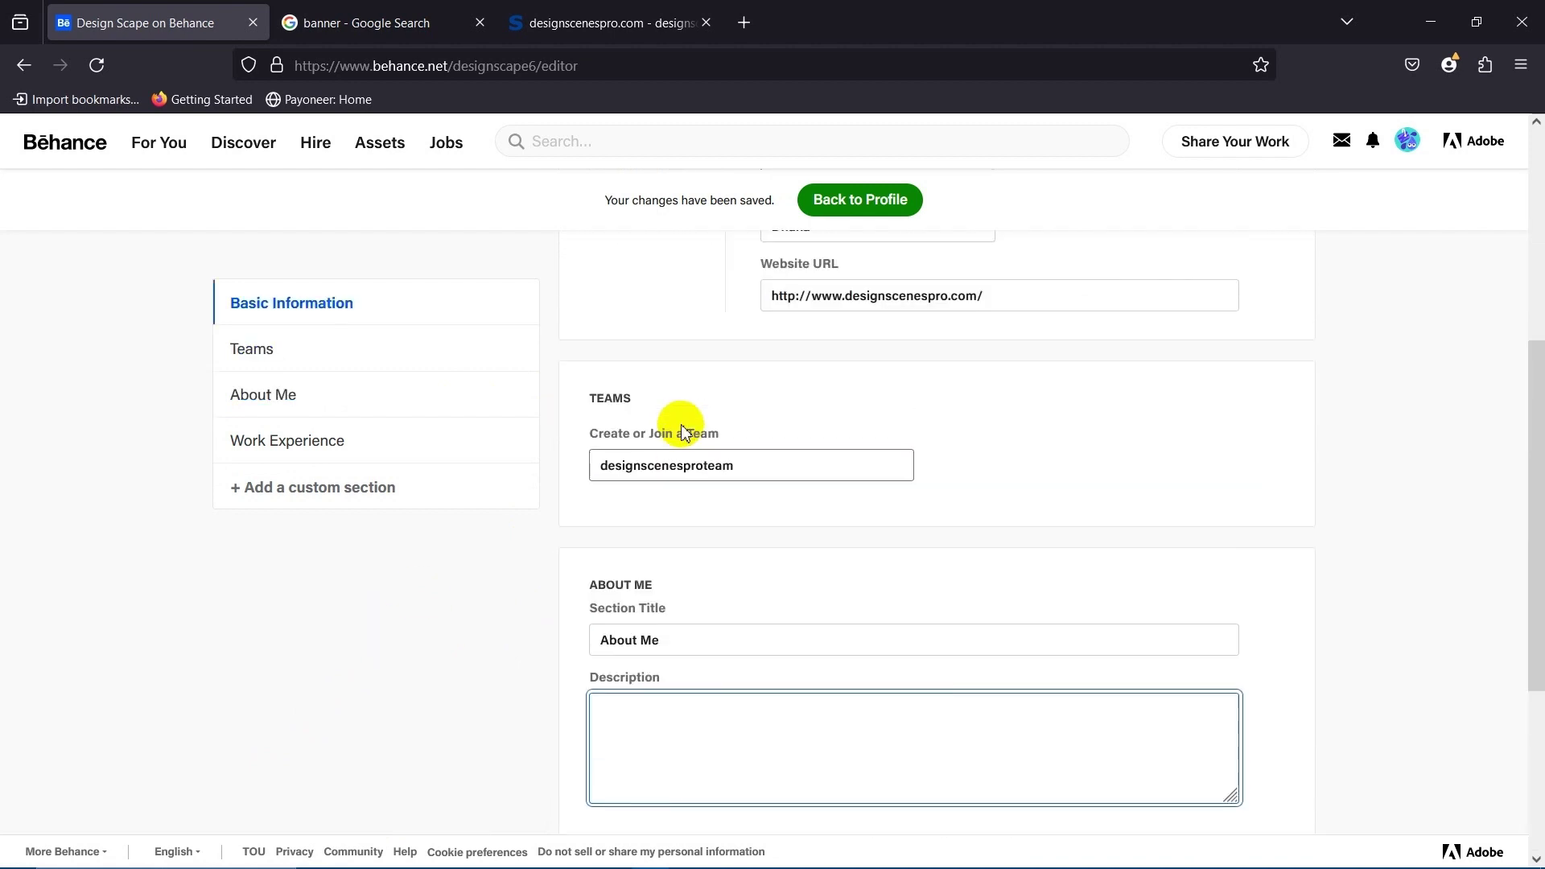
scroll(680, 451, down, 2)
click(397, 596)
click(693, 494)
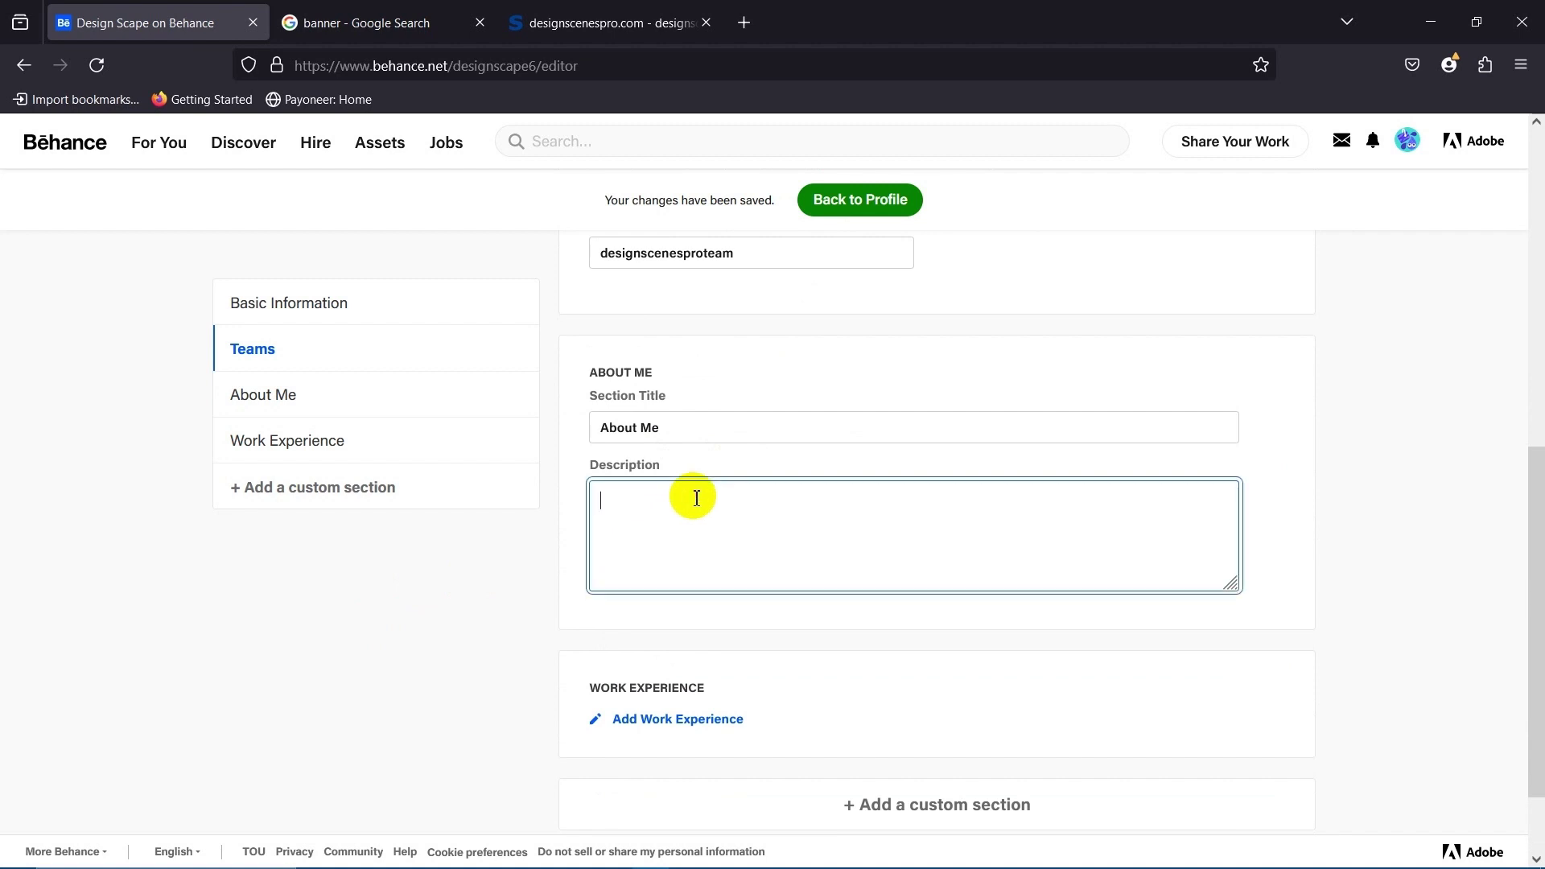
Switch to the ChatGPT conversation listing brand name ideas in Chrome.
mouse_move(579, 858)
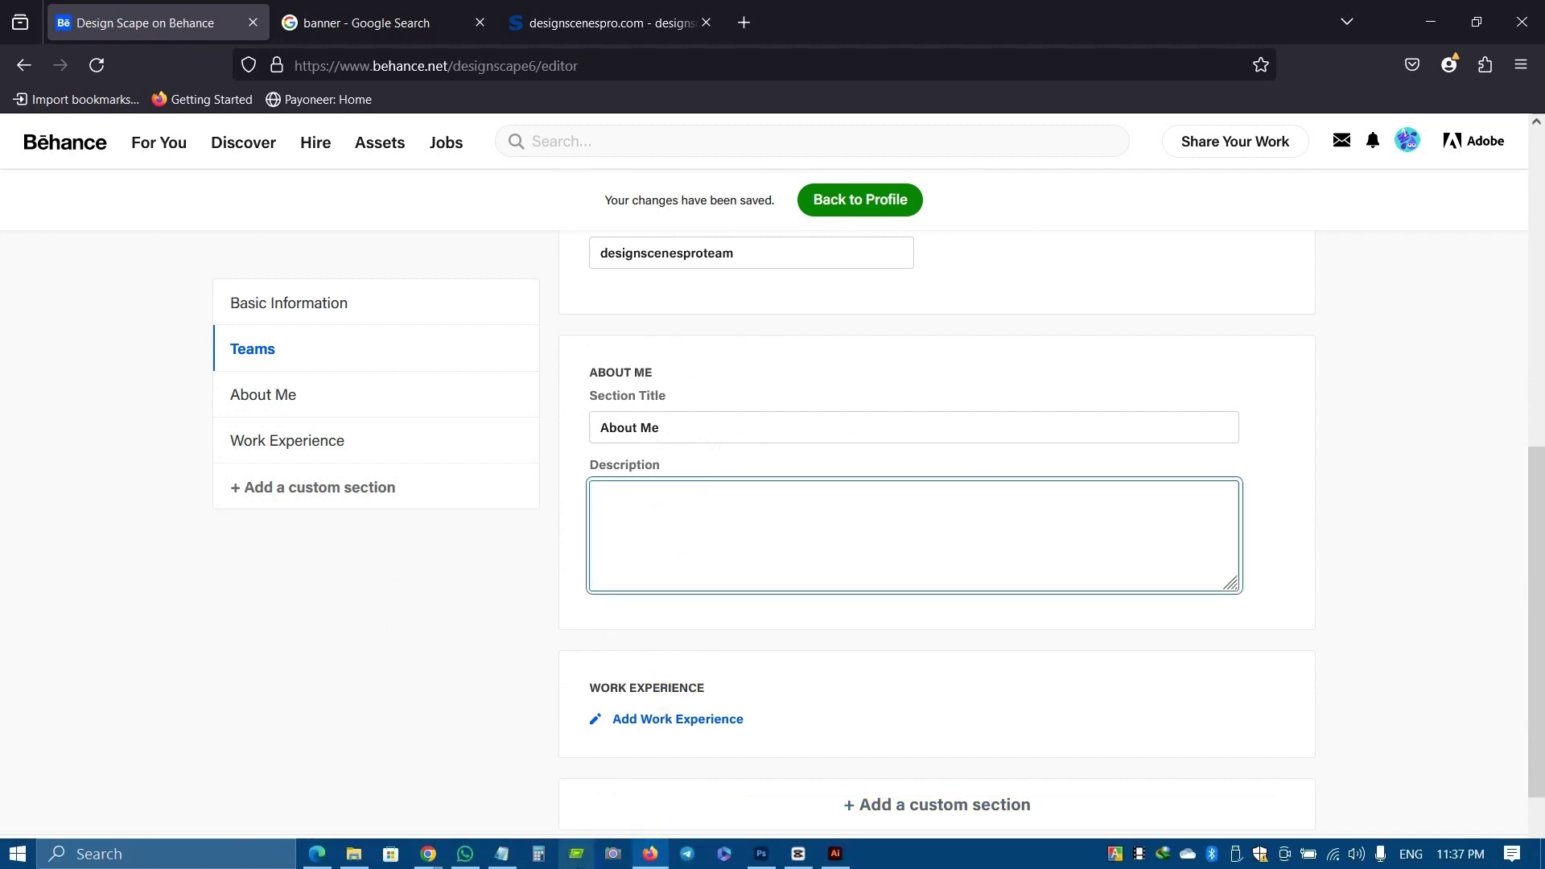
click(429, 856)
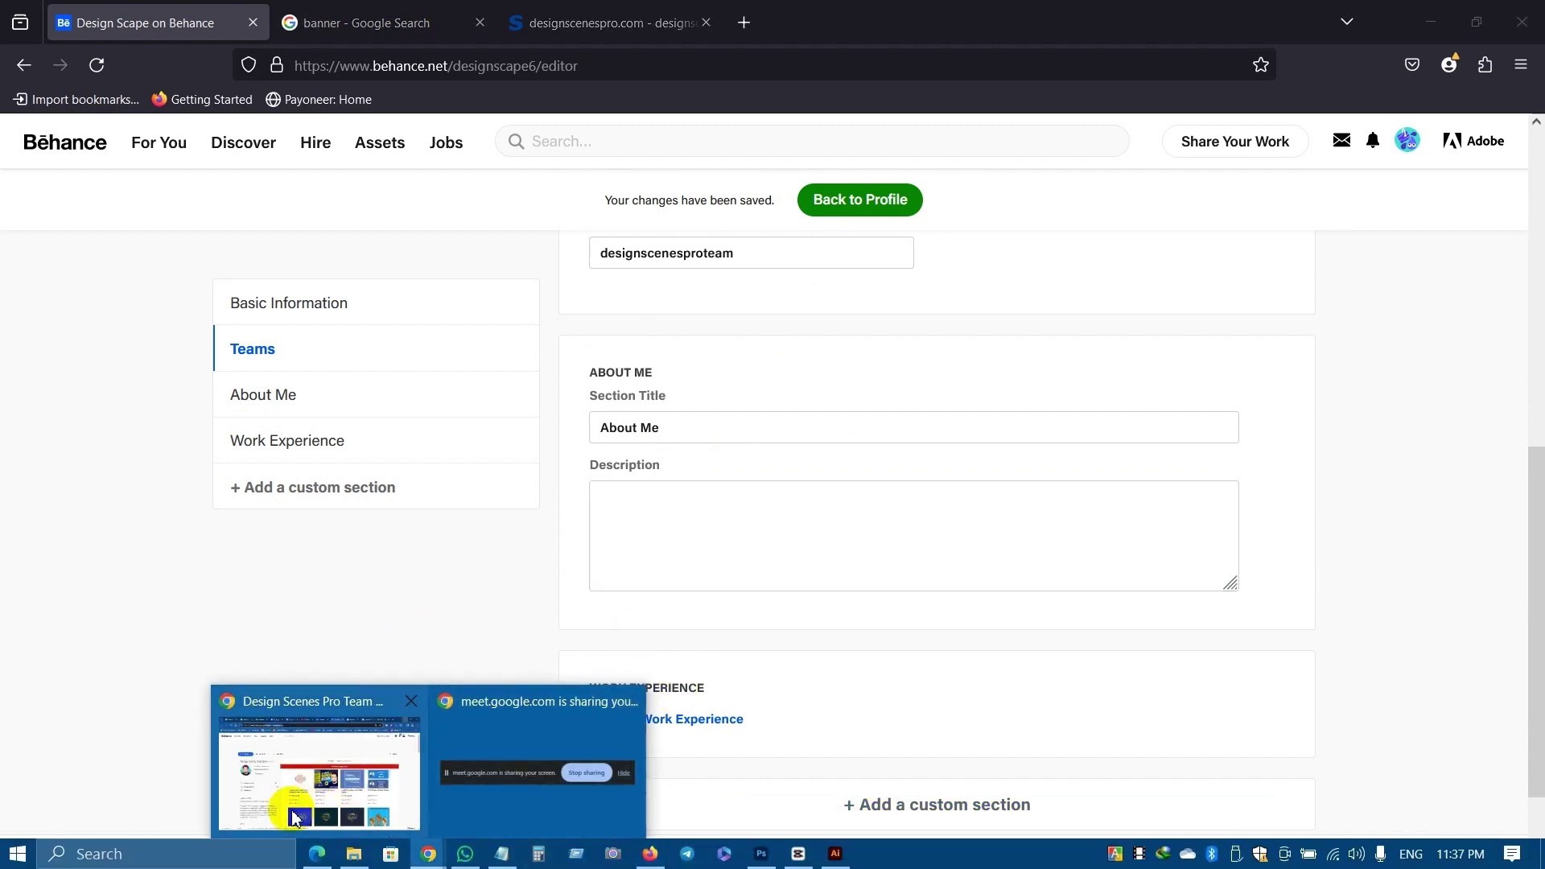
click(323, 772)
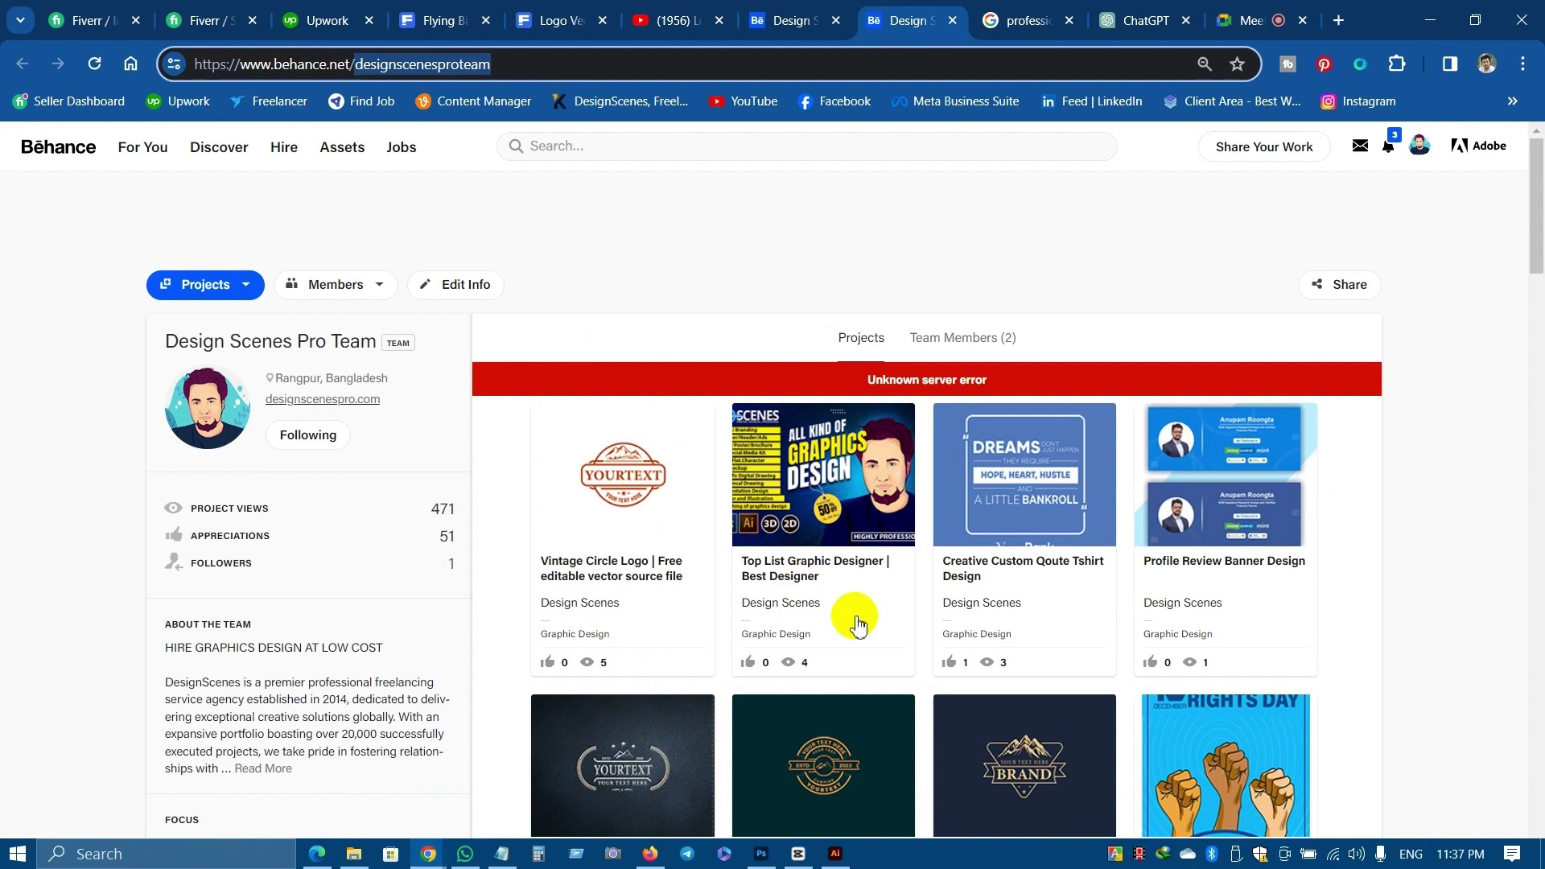
click(1150, 18)
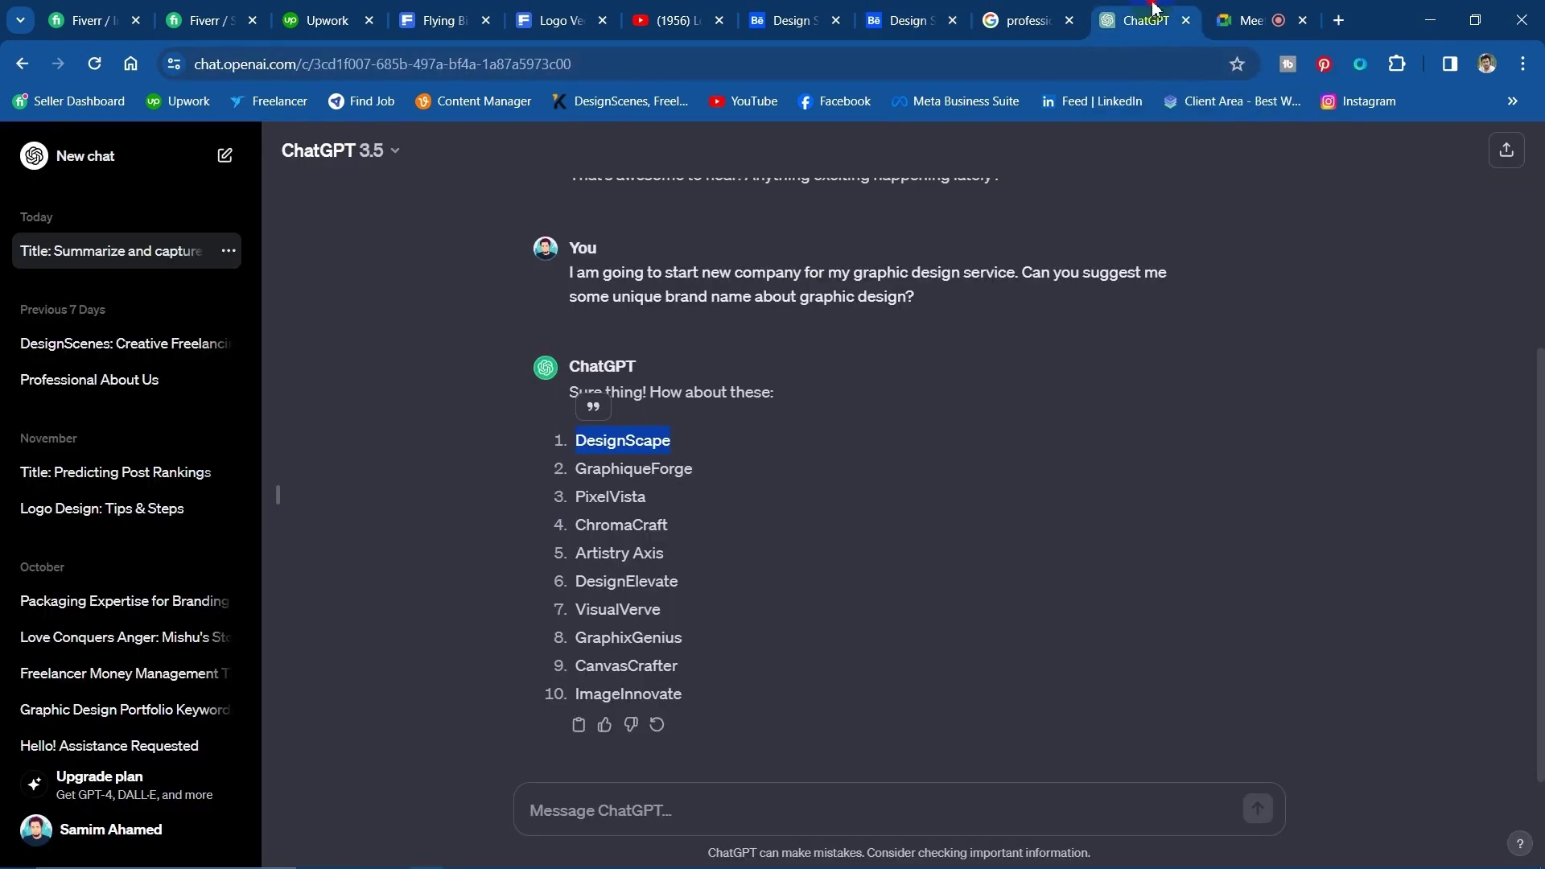
Start a ChatGPT message with a greeting and the writer's full name.
click(606, 809)
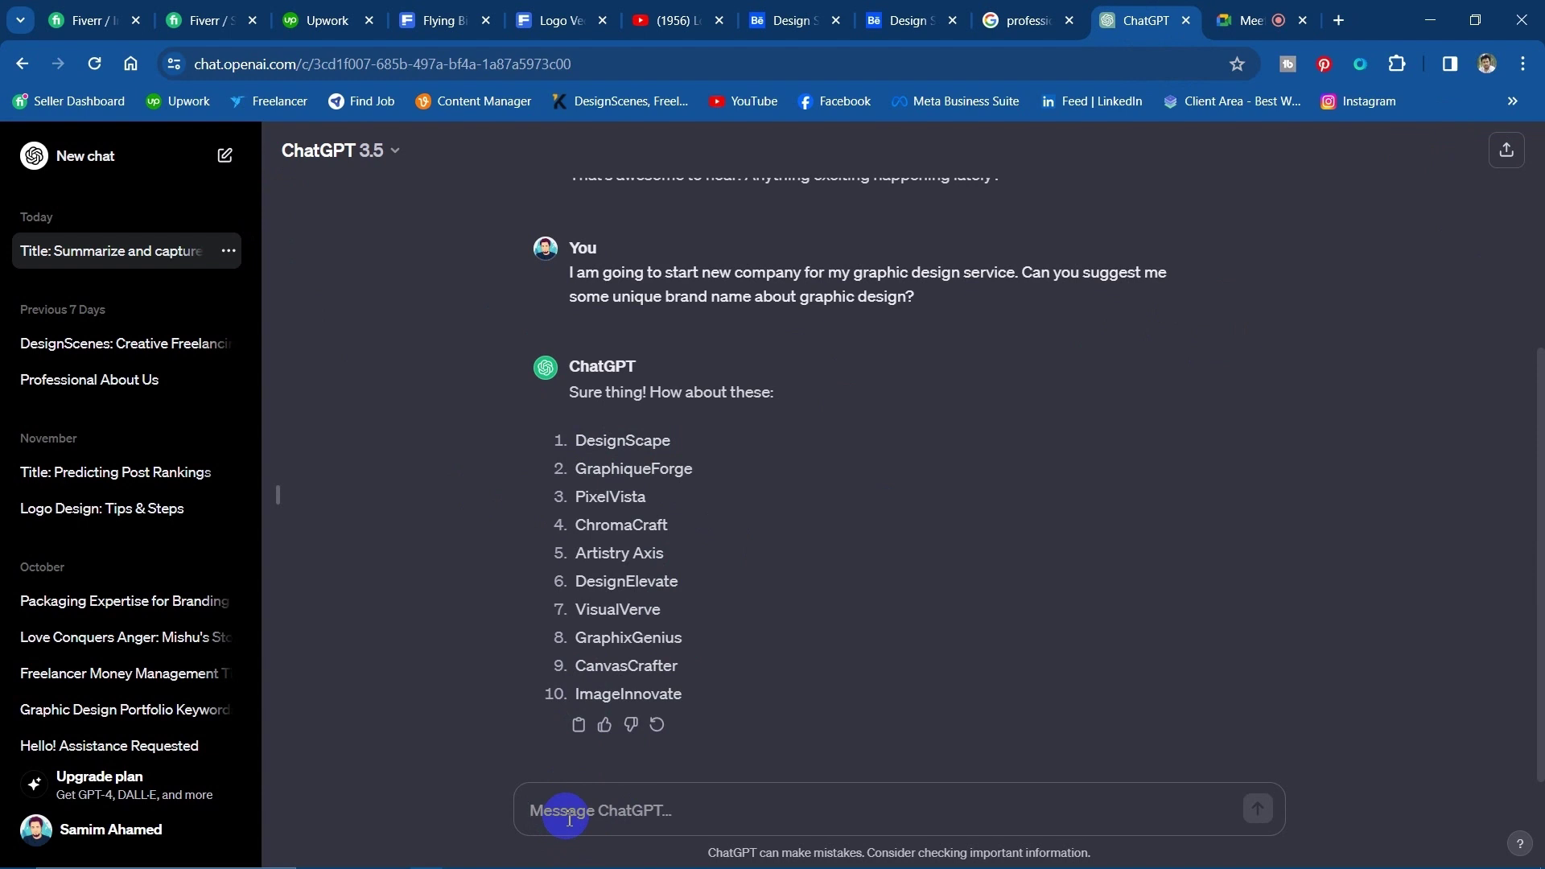
text(H)
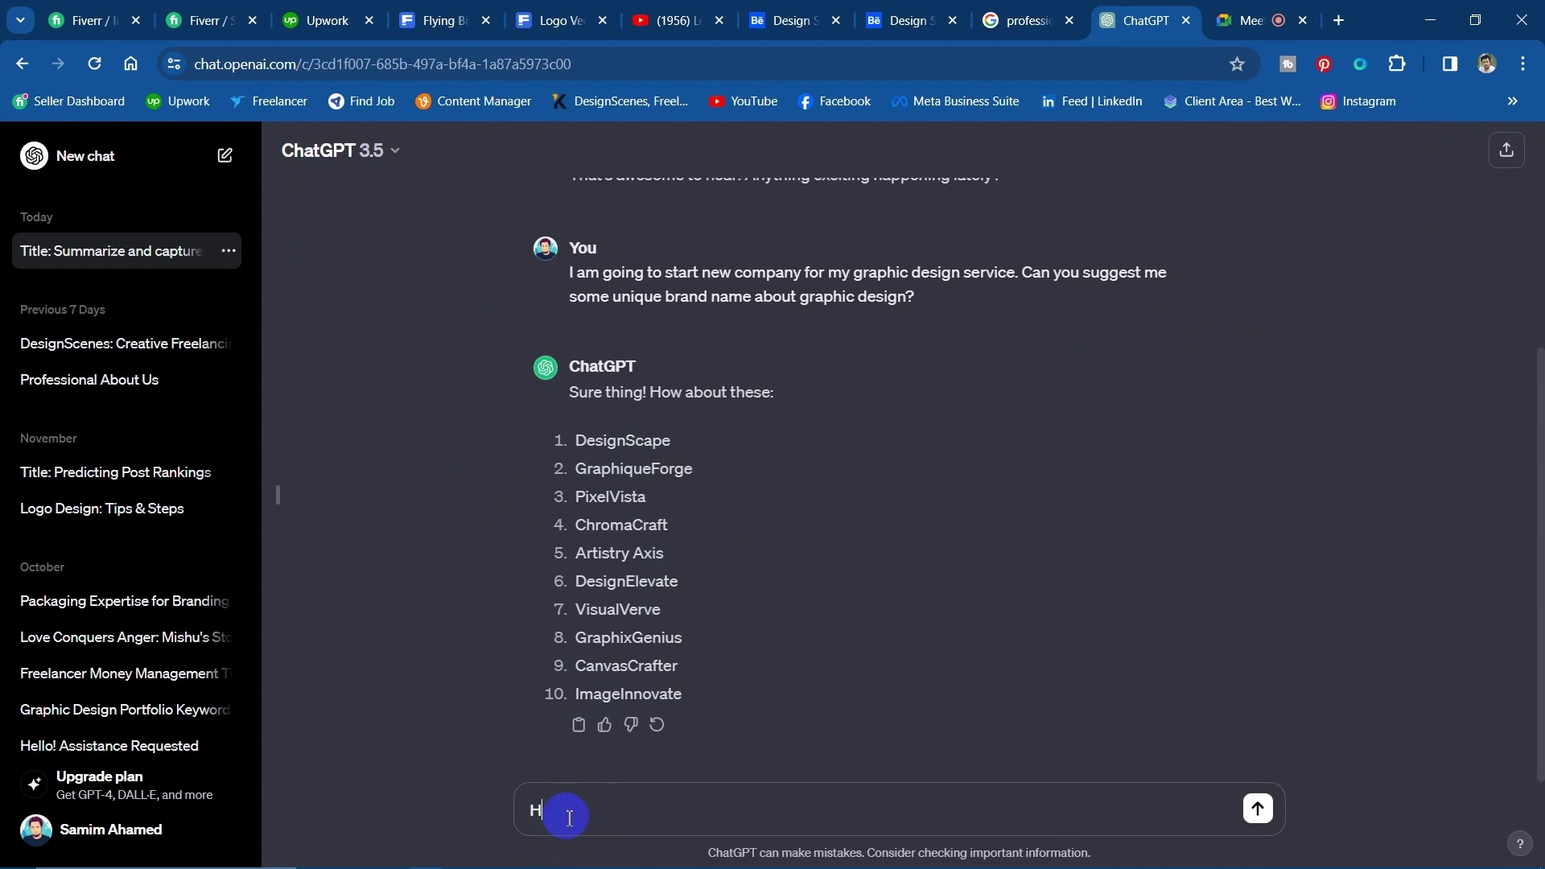
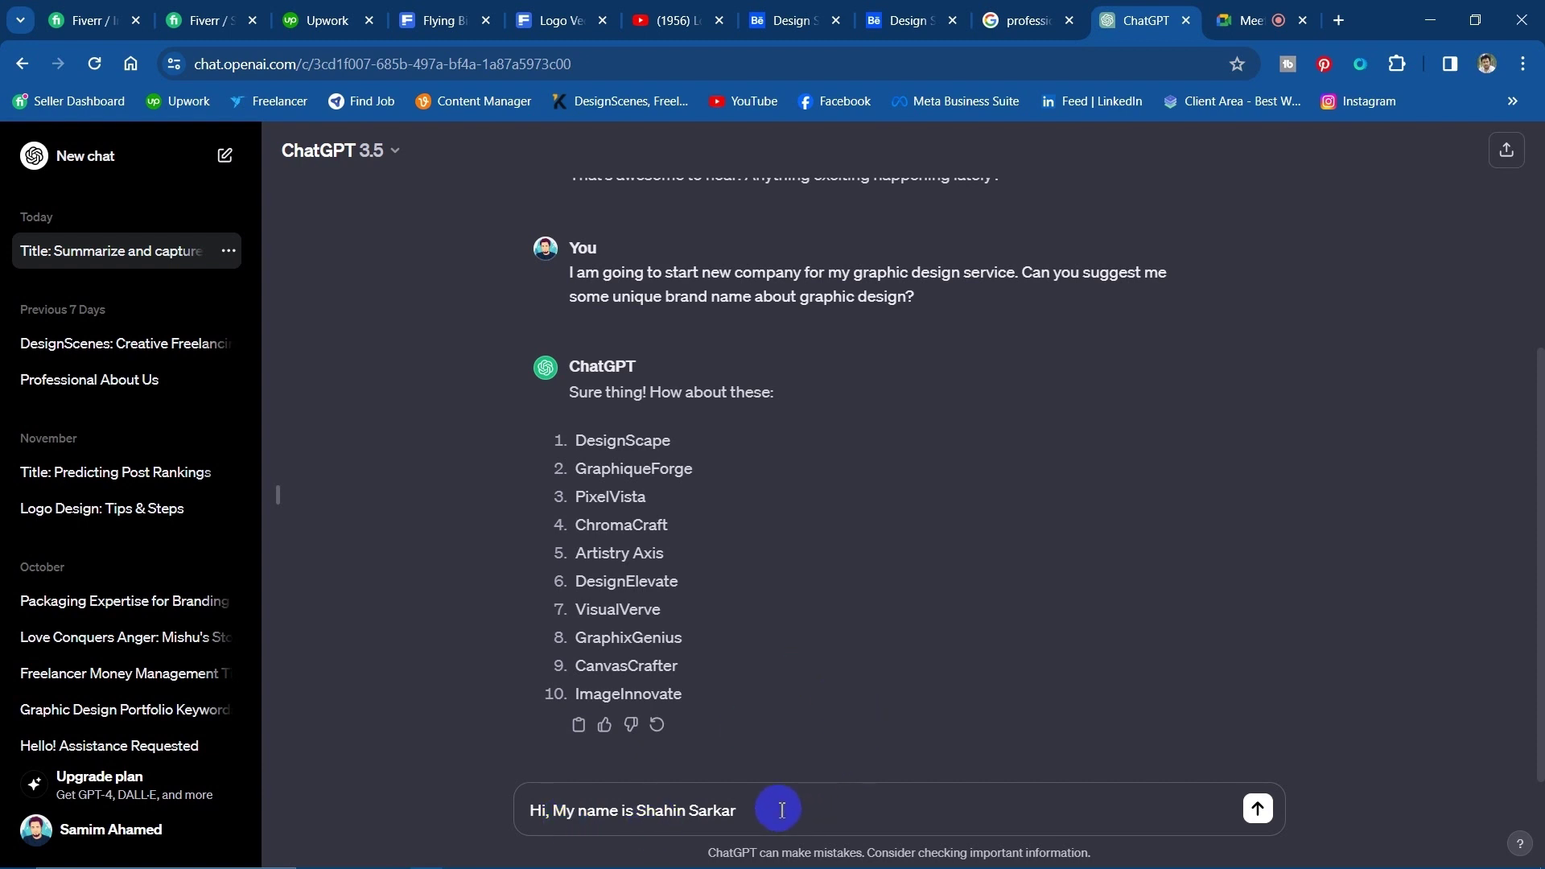
text(. I am)
Add the request 'can you write something about me for my profile about section.' above the name.
key(Home)
key(Right)
key(Right)
key(Right)
text(can you write something about me)
key(shift+Return)
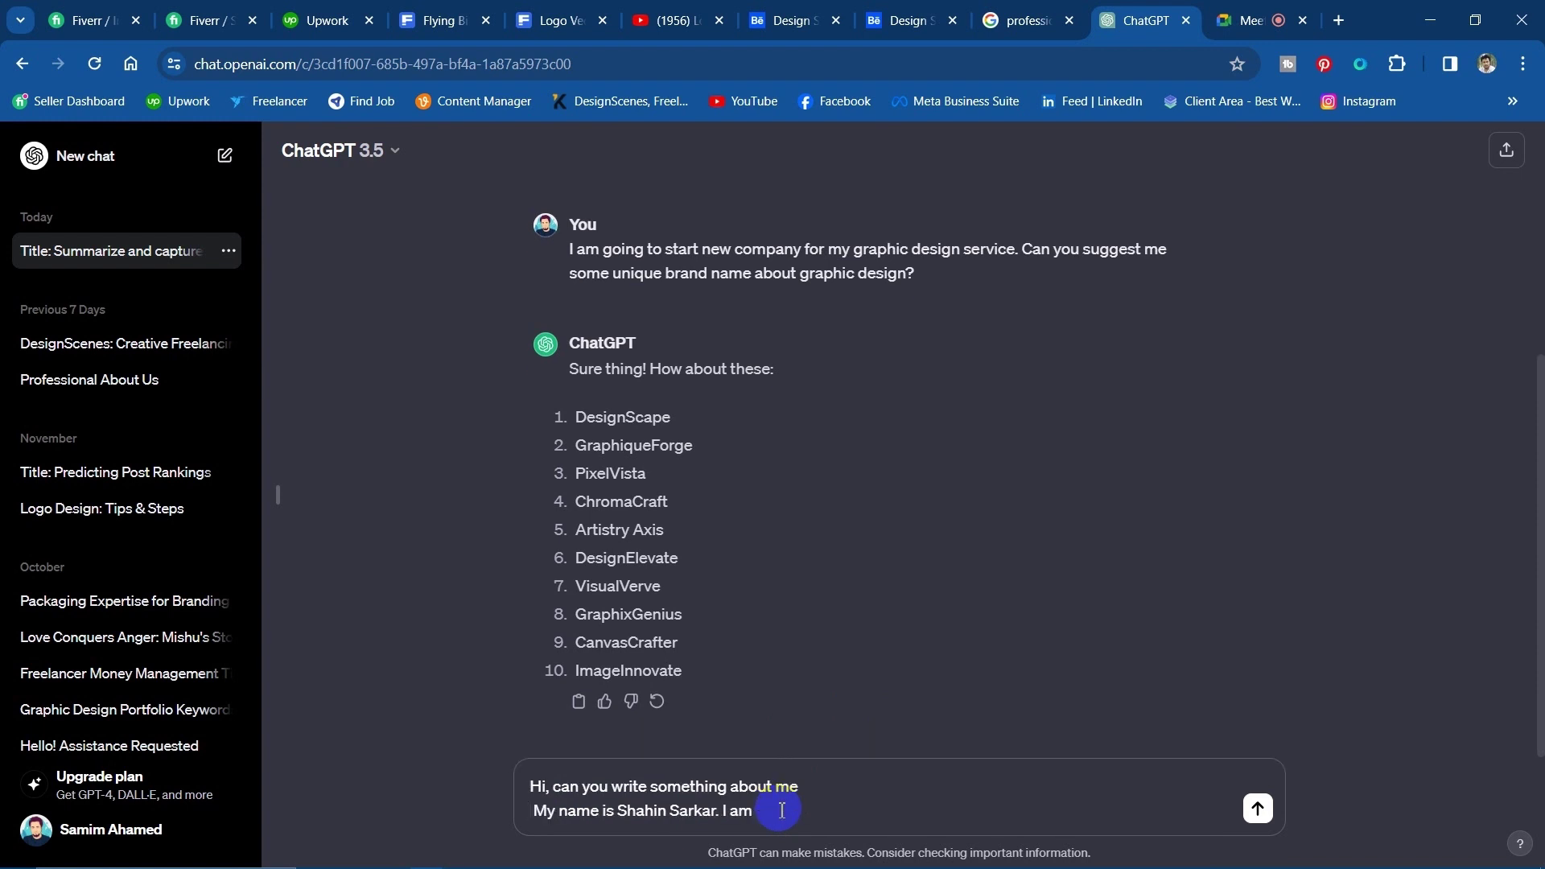
key(shift+Return)
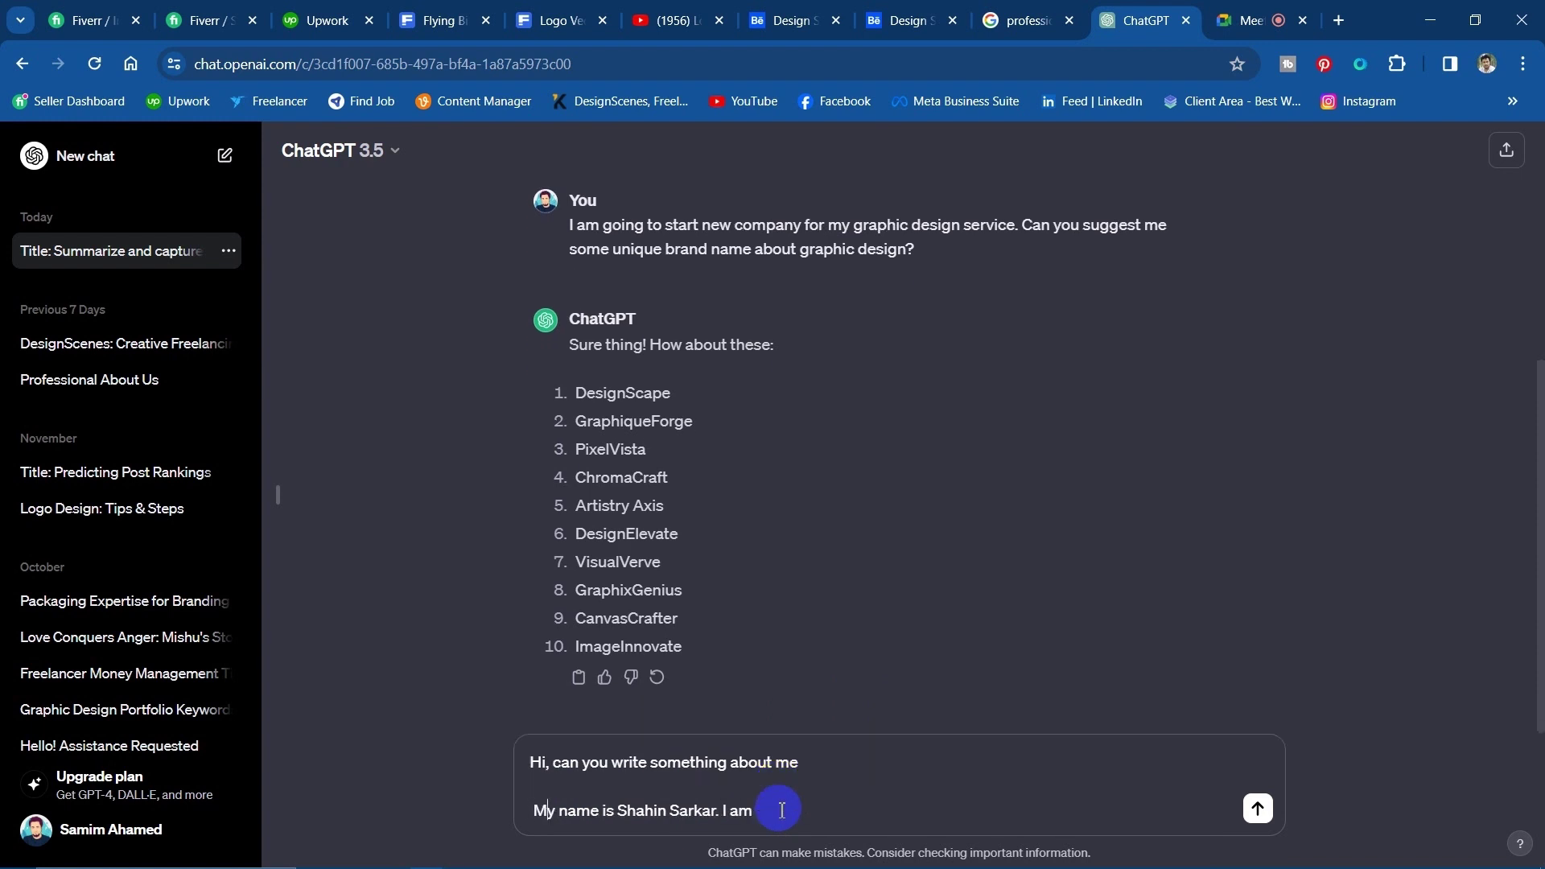
key(Right)
key(BackSpace)
text(for my profile about section)
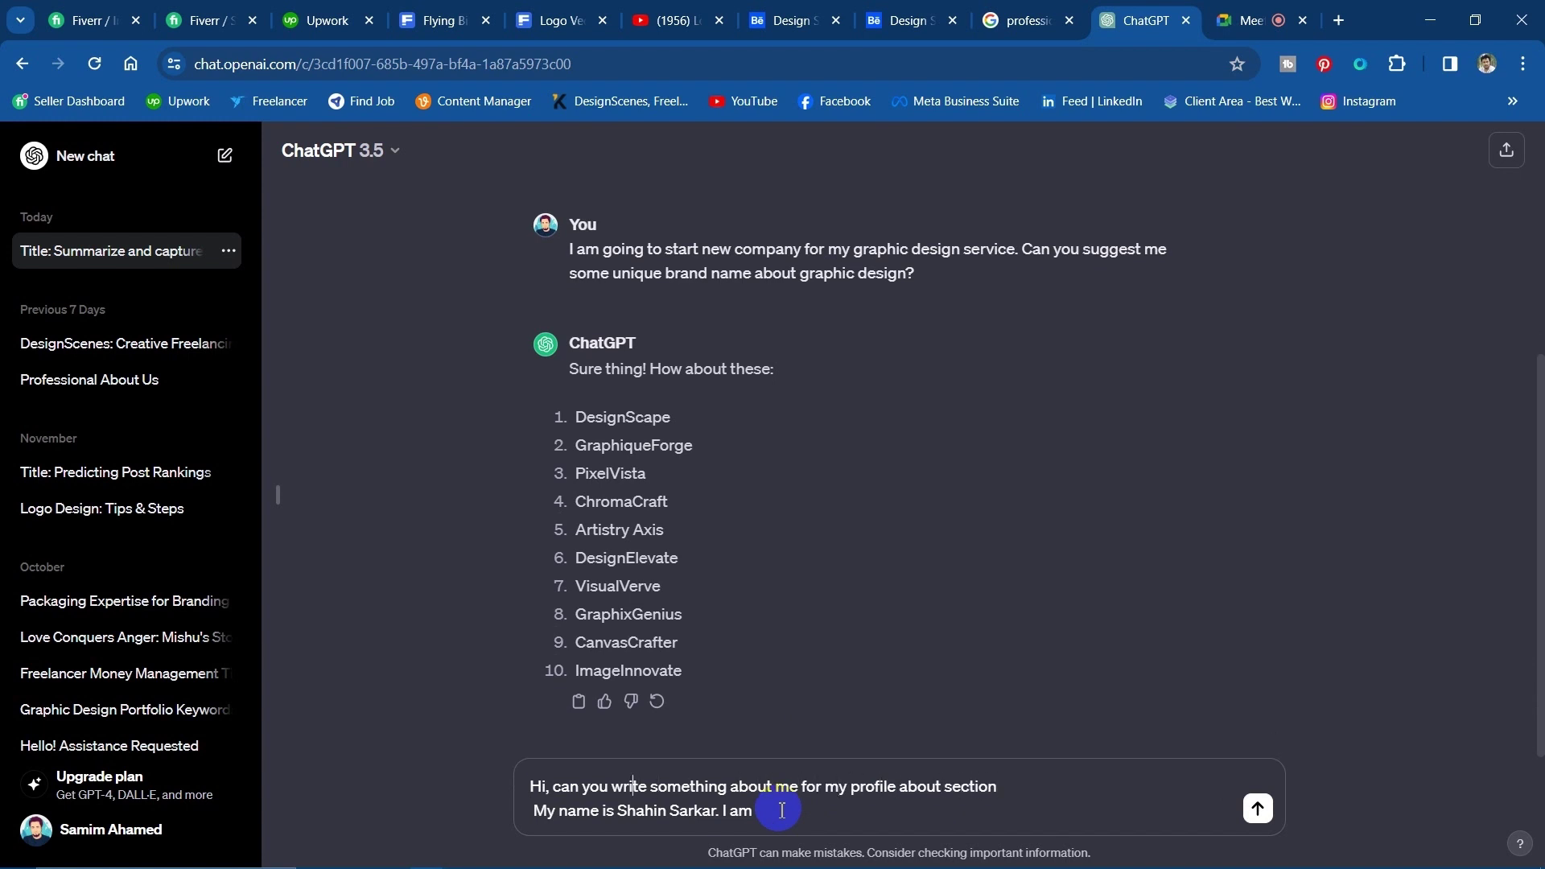
key(Right)
text(.)
key(BackSpace)
key(BackSpace)
key(BackSpace)
key(BackSpace)
key(BackSpace)
key(shift+Return)
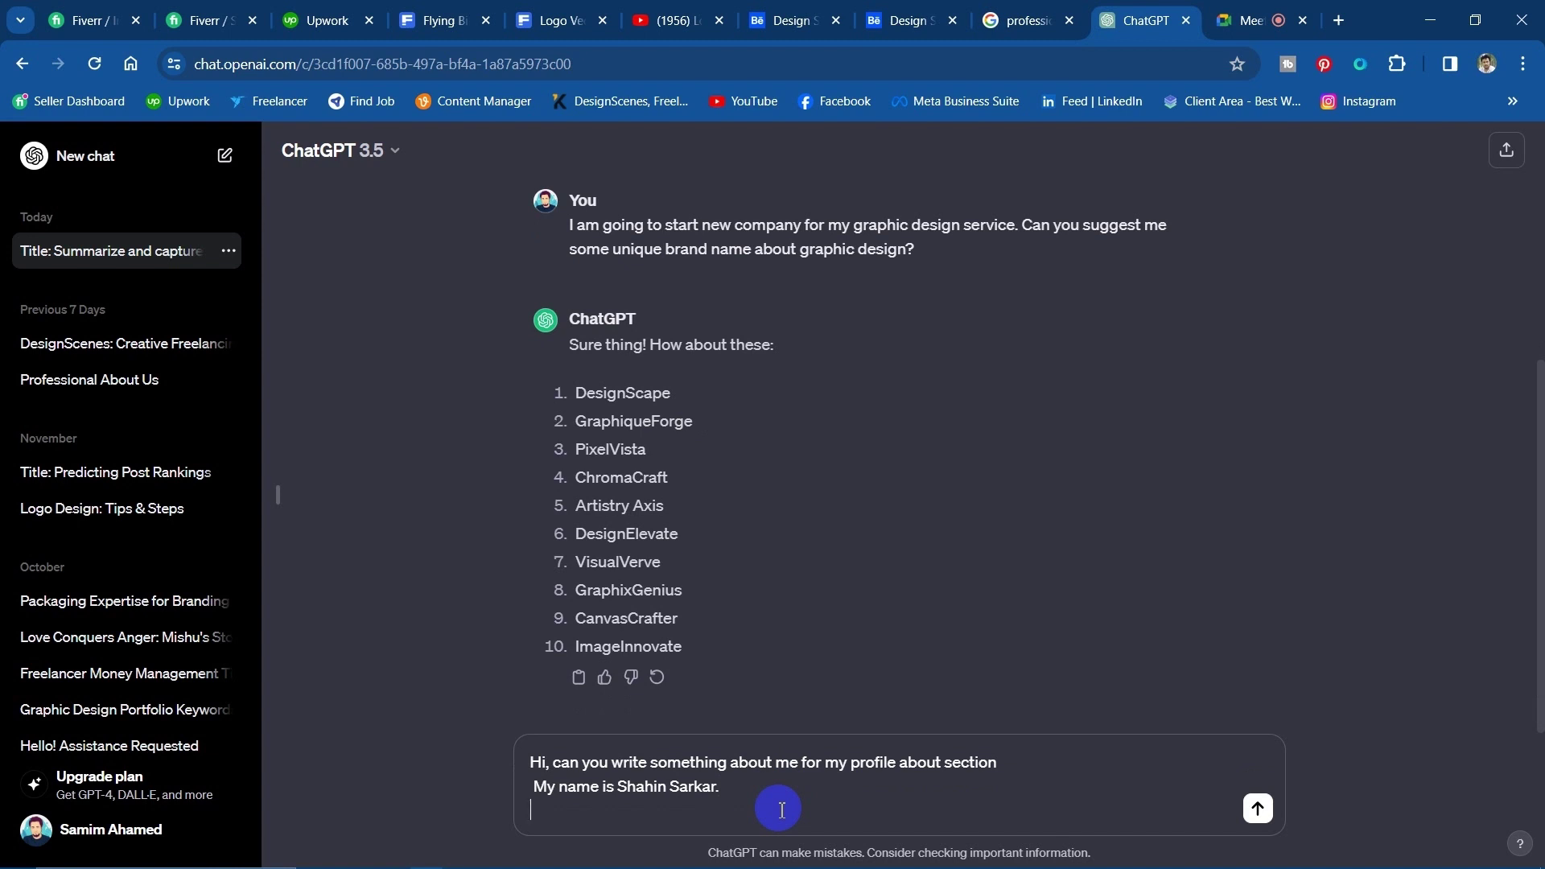
Add the line 'I am professional Graphic Designer,' to the ChatGPT prompt.
click(593, 811)
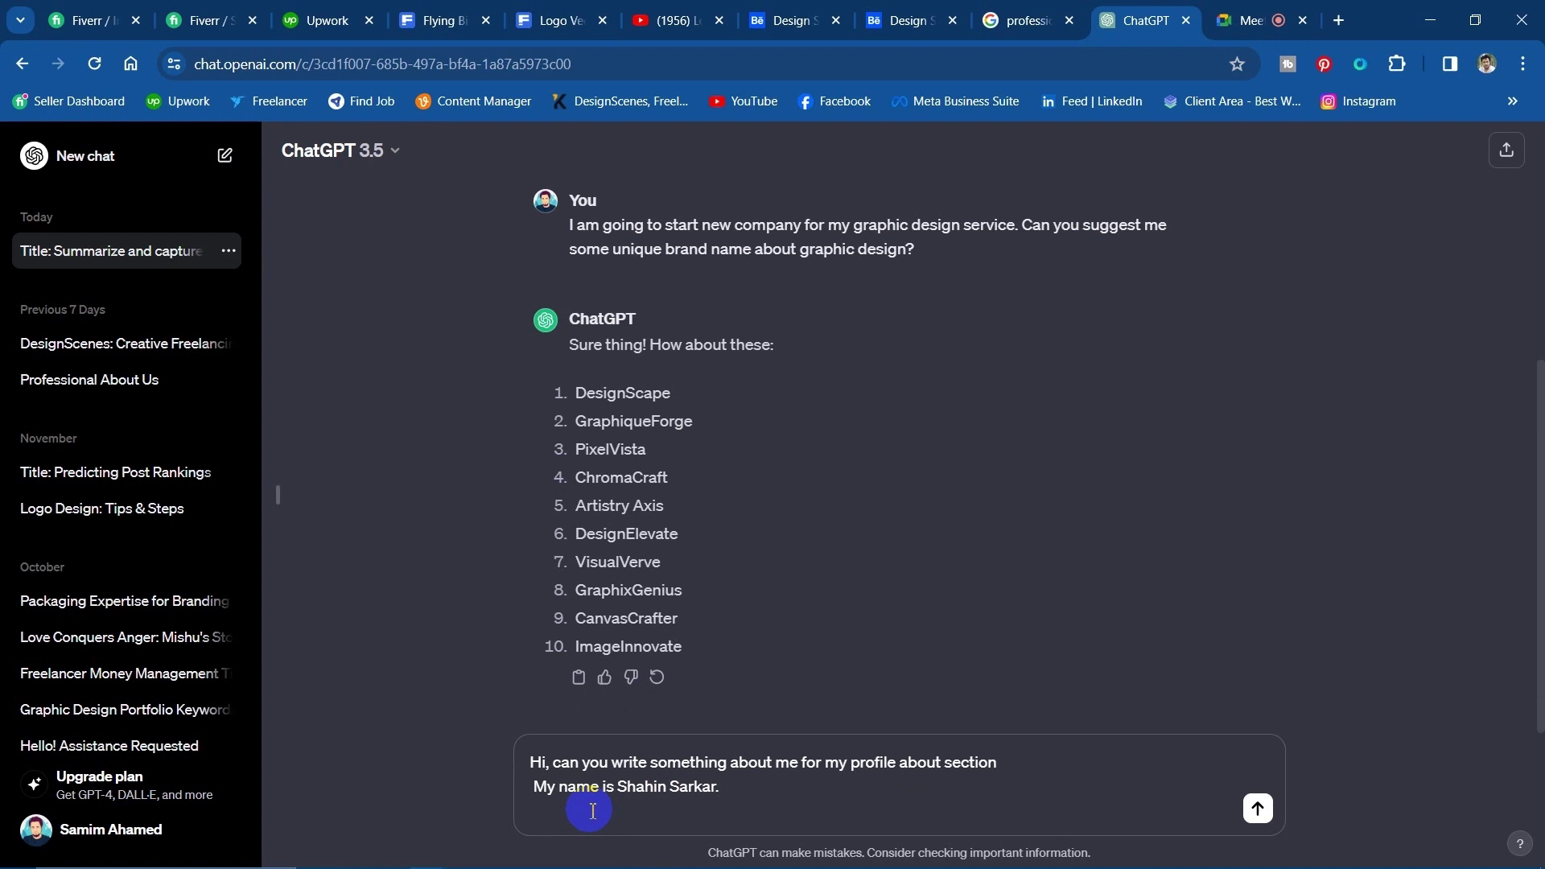
text(I am professional Graphi)
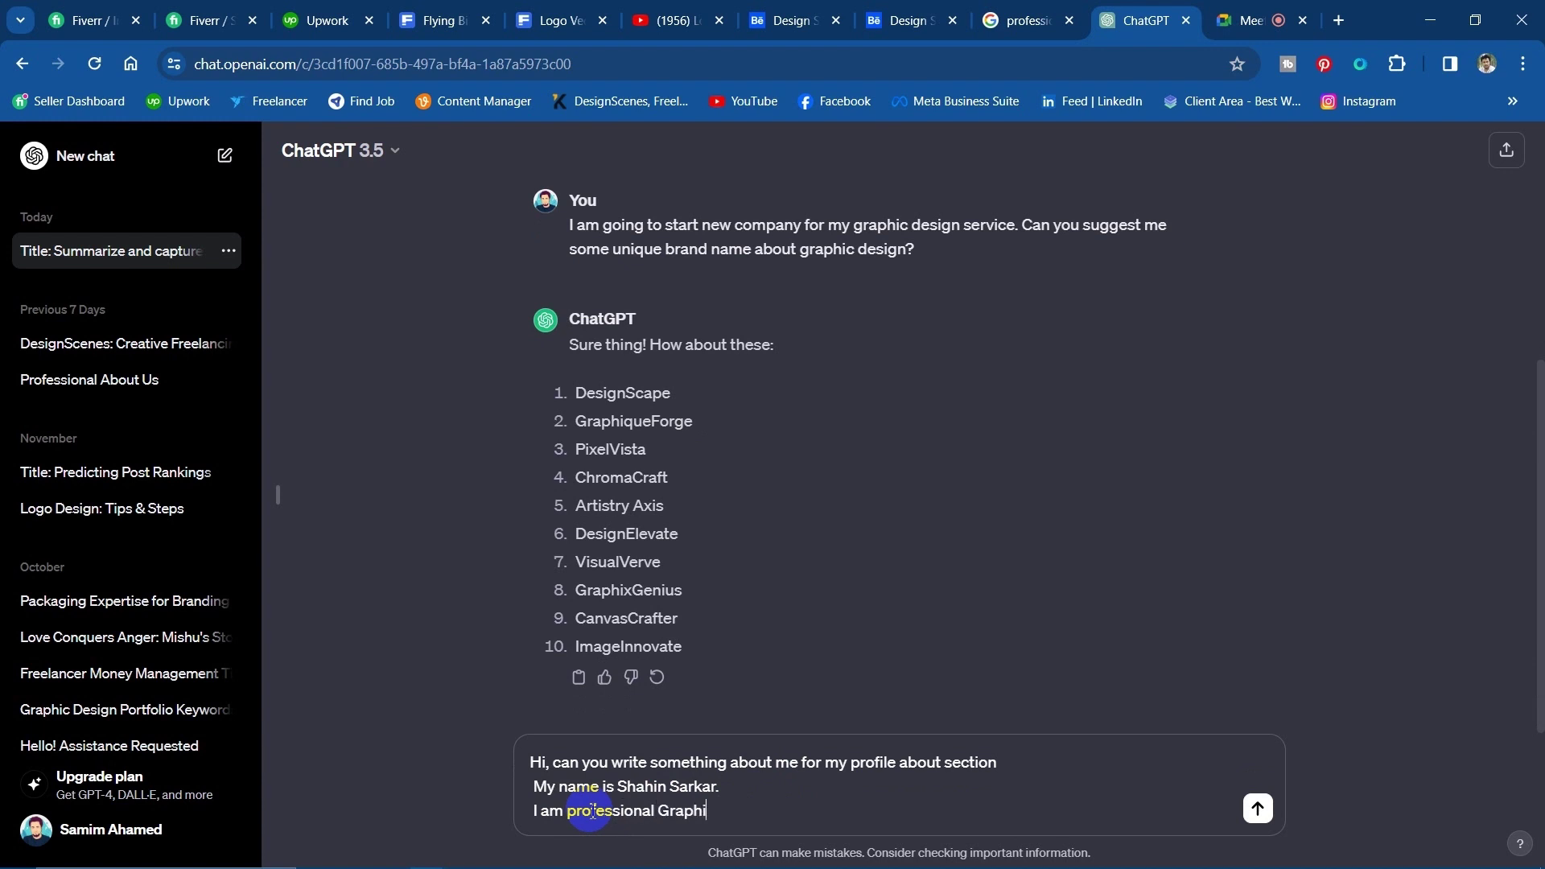
text(c Designer,)
key(shift+Return)
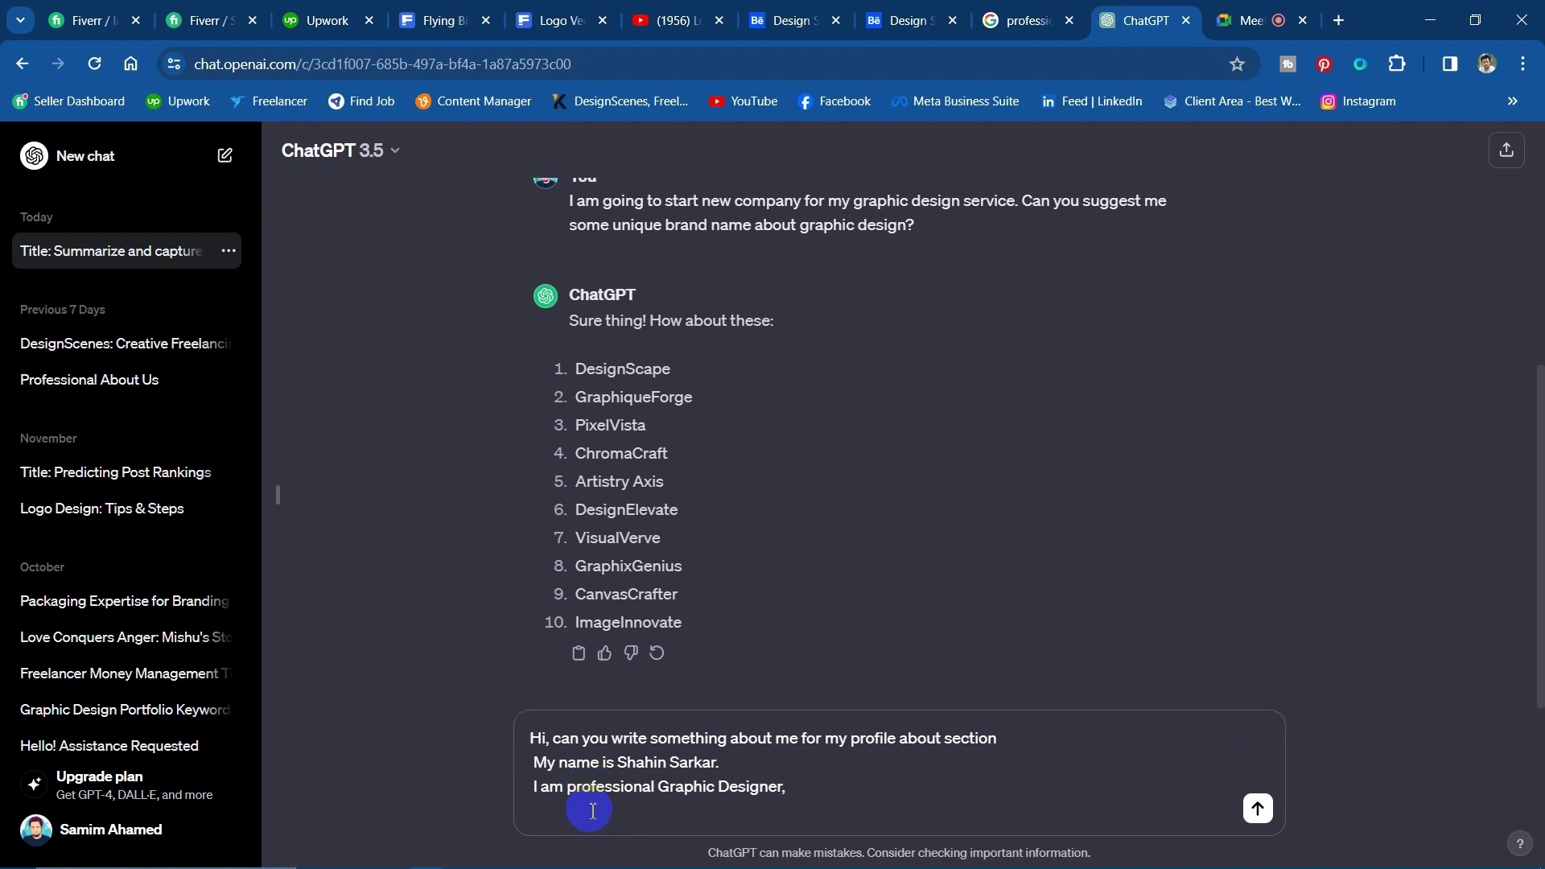
Add that you are a member of DesignScenesPro Company working as a Brand creator.
text(I)
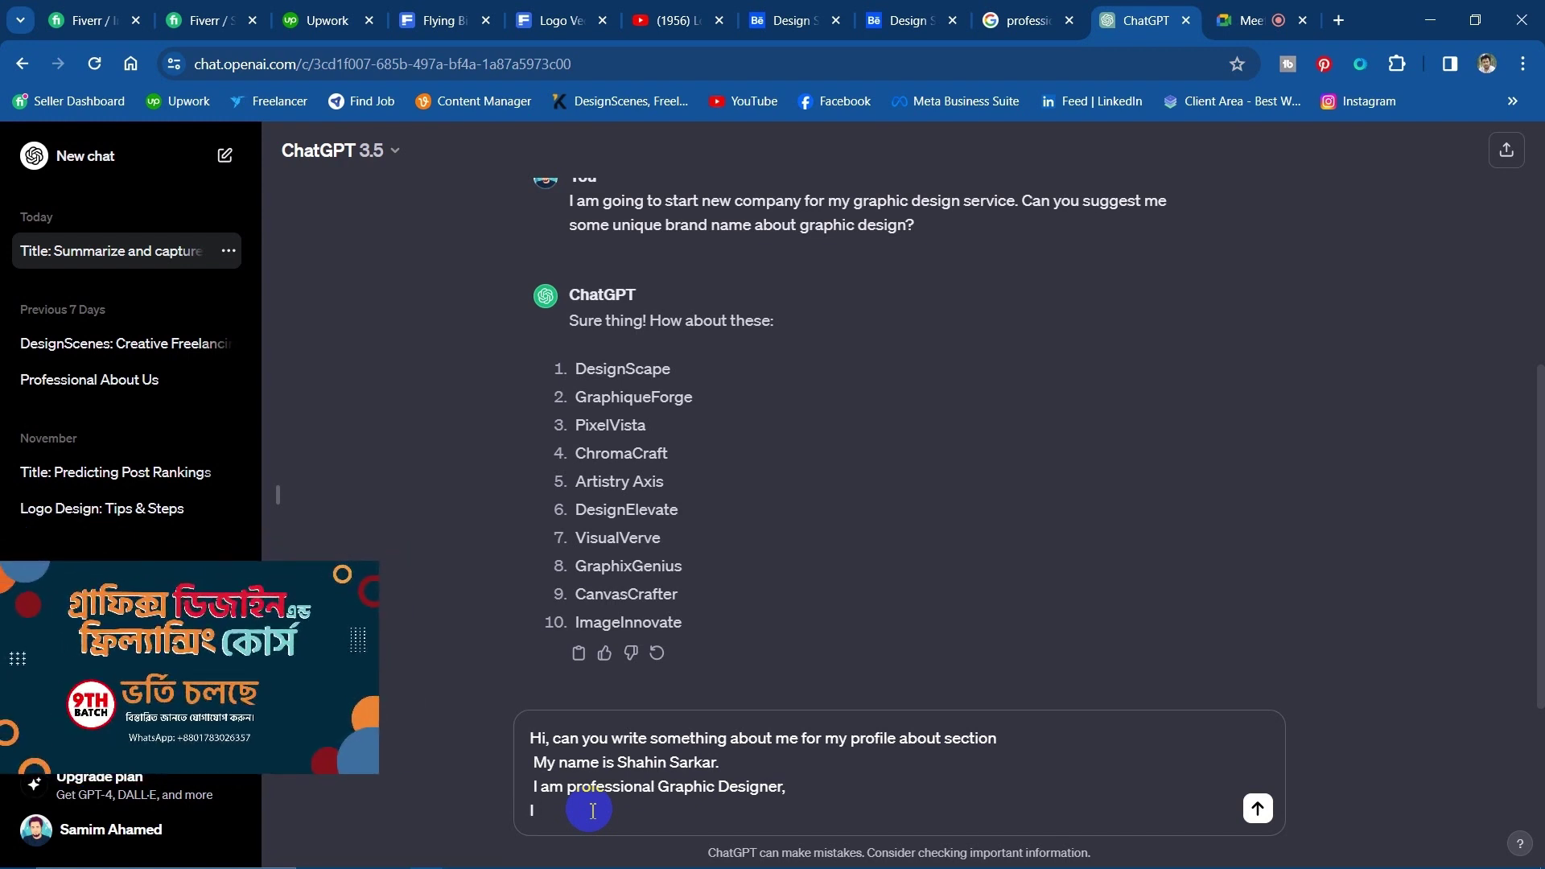
text( am )
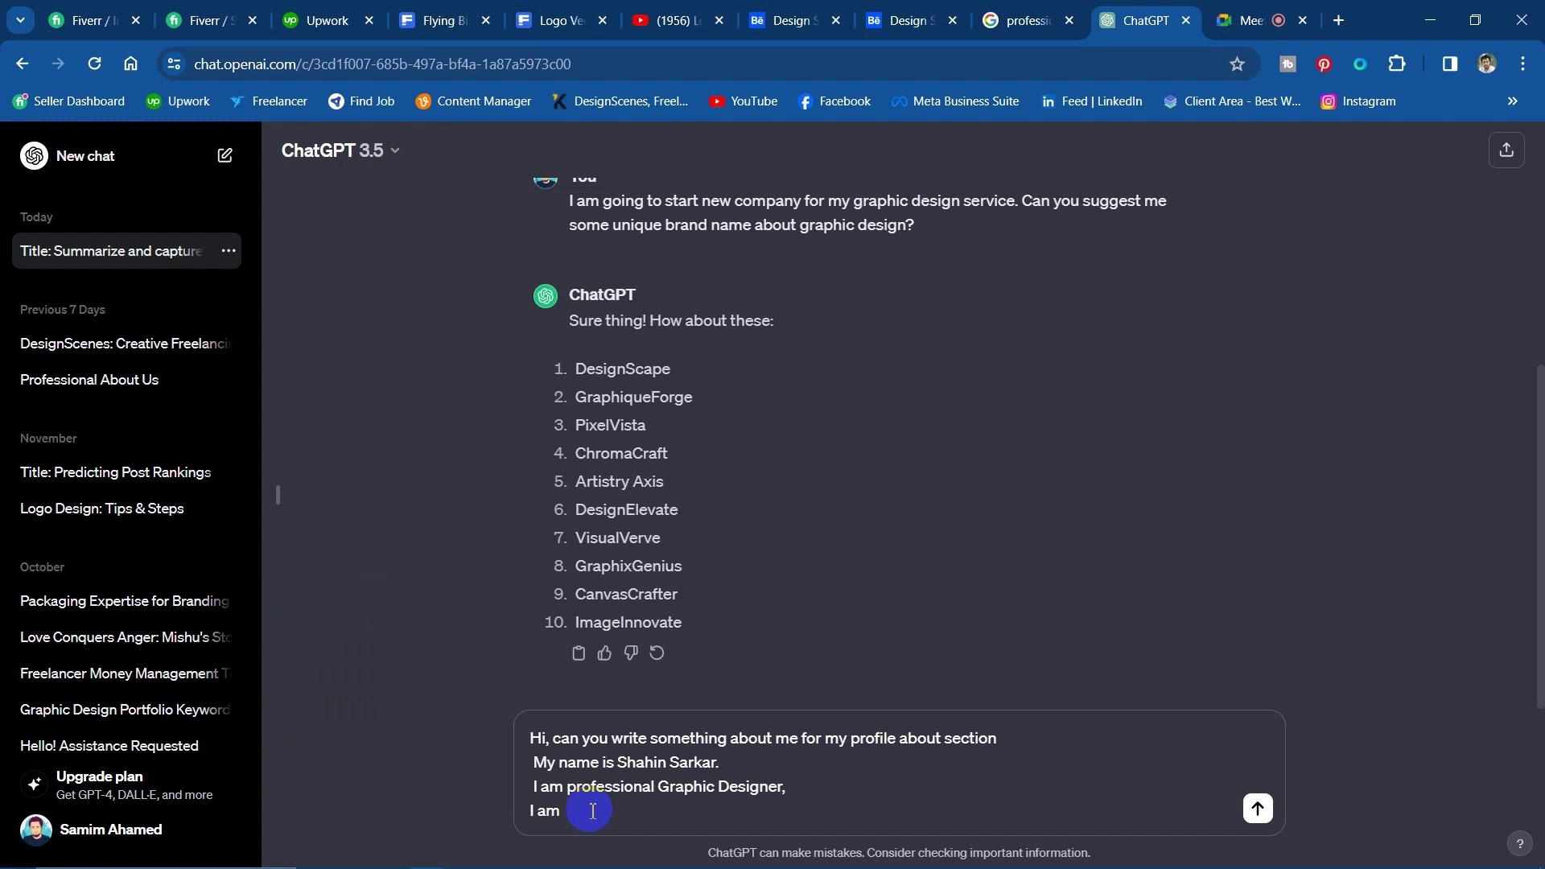
text(r)
text(member )
text(of)
text( Design)
text(S)
text(ceen)
key(BackSpace)
key(BackSpace)
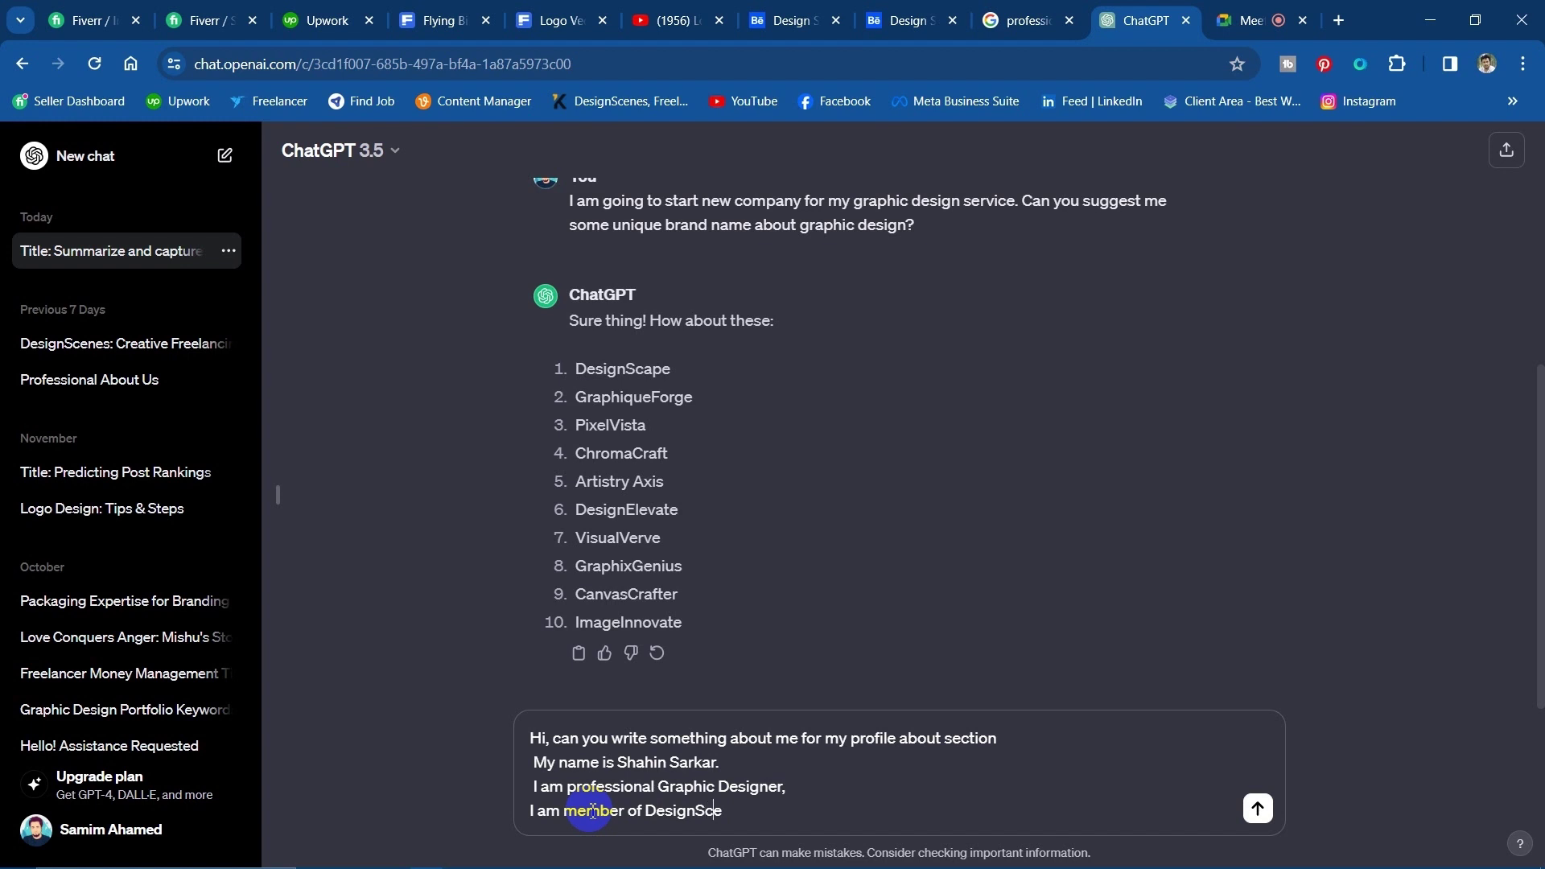
text(nes Company.)
key(BackSpace)
text(Pro)
text(working o)
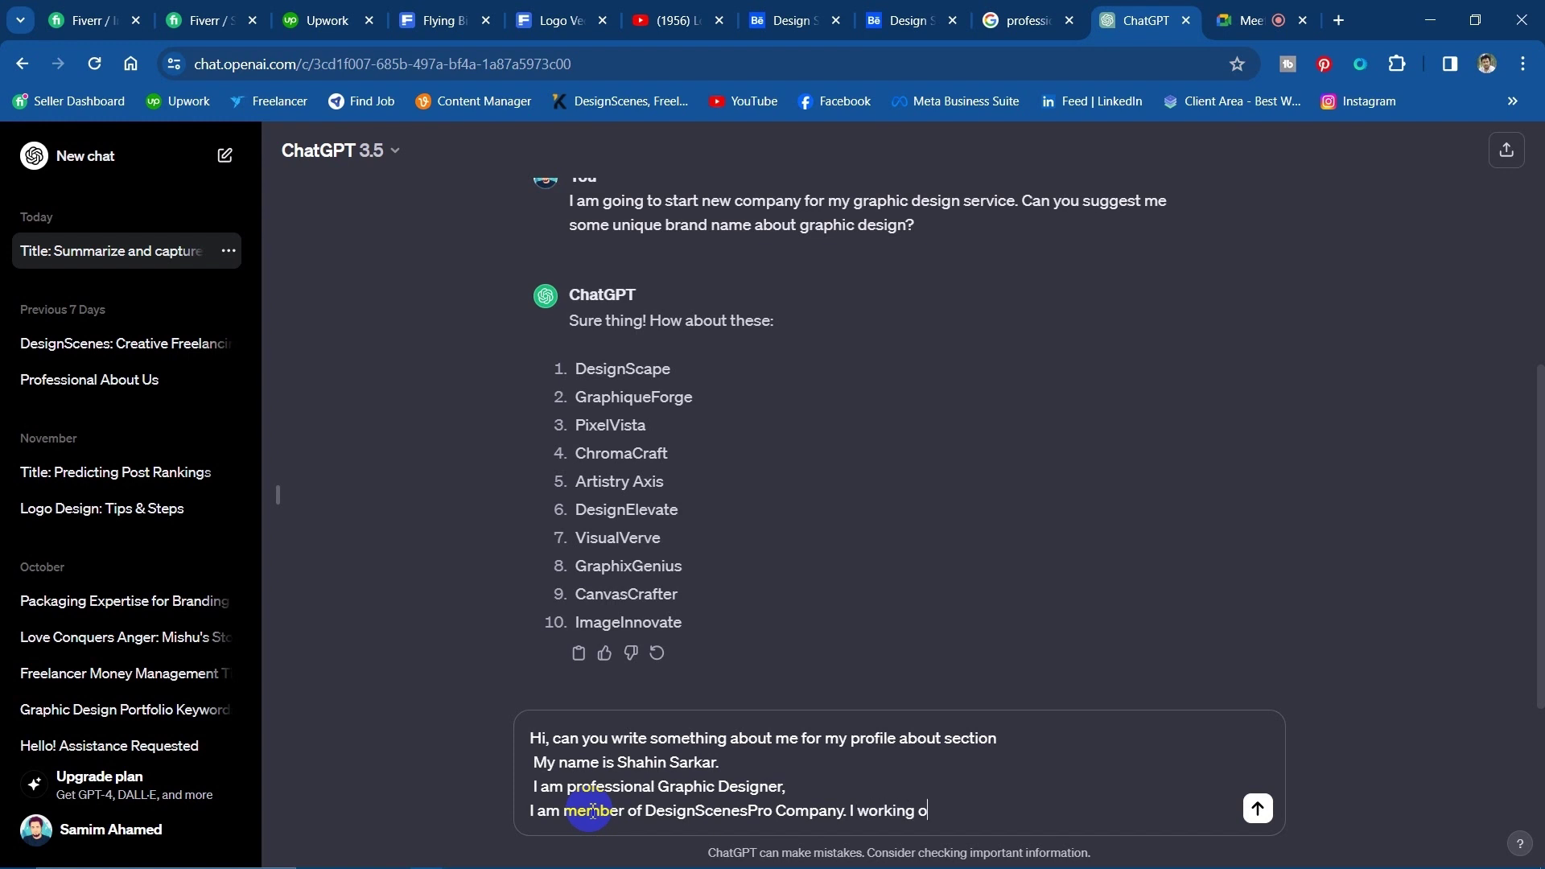
text(n)
key(BackSpace)
text(here a s)
text(Brand creator)
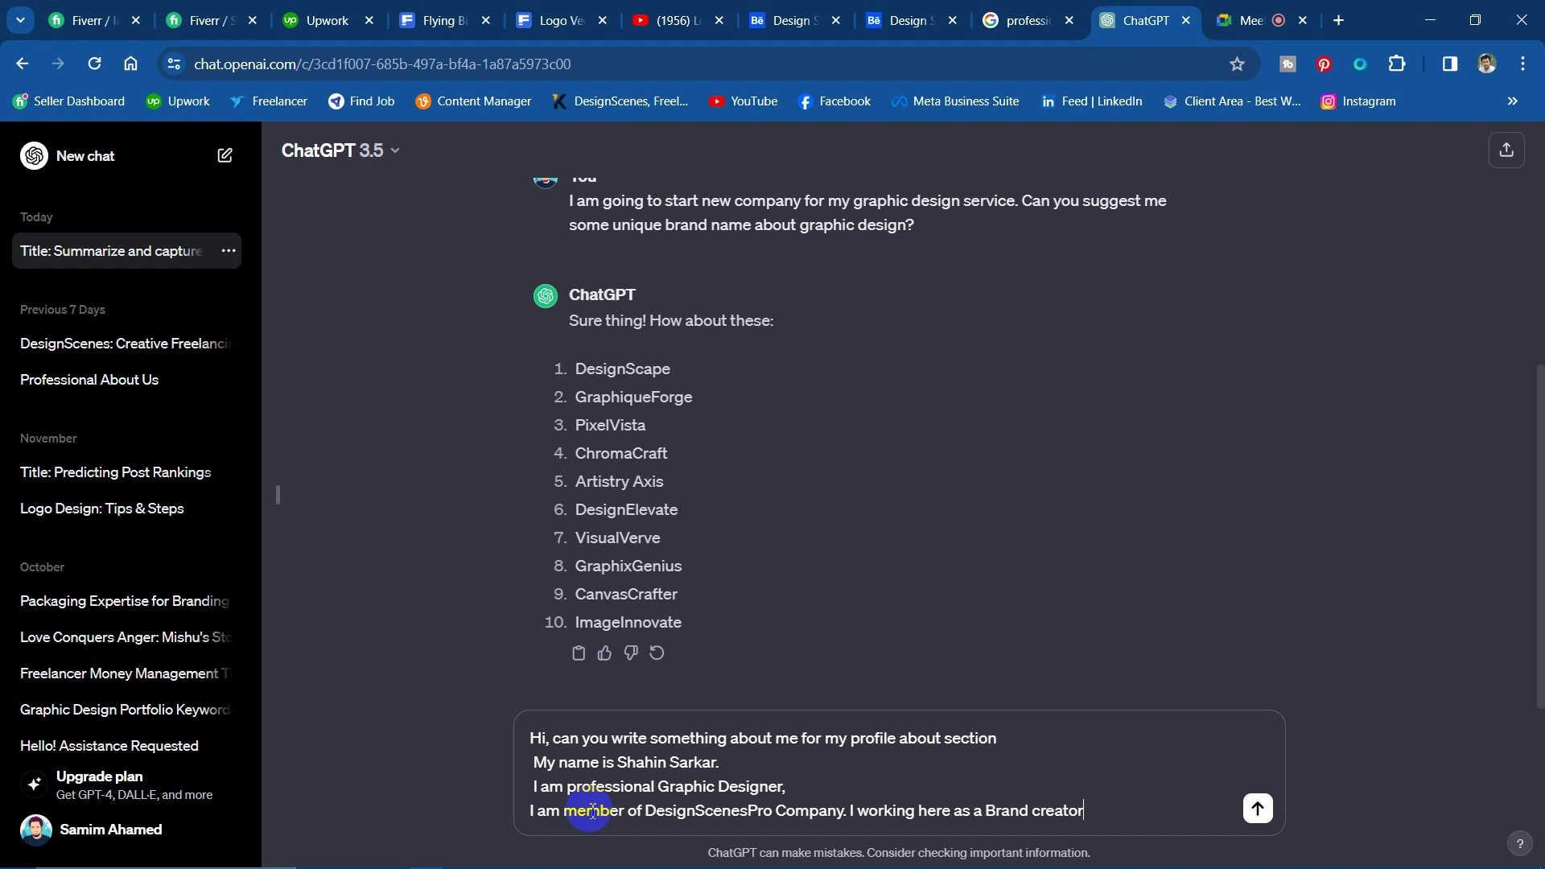
key(shift+Return)
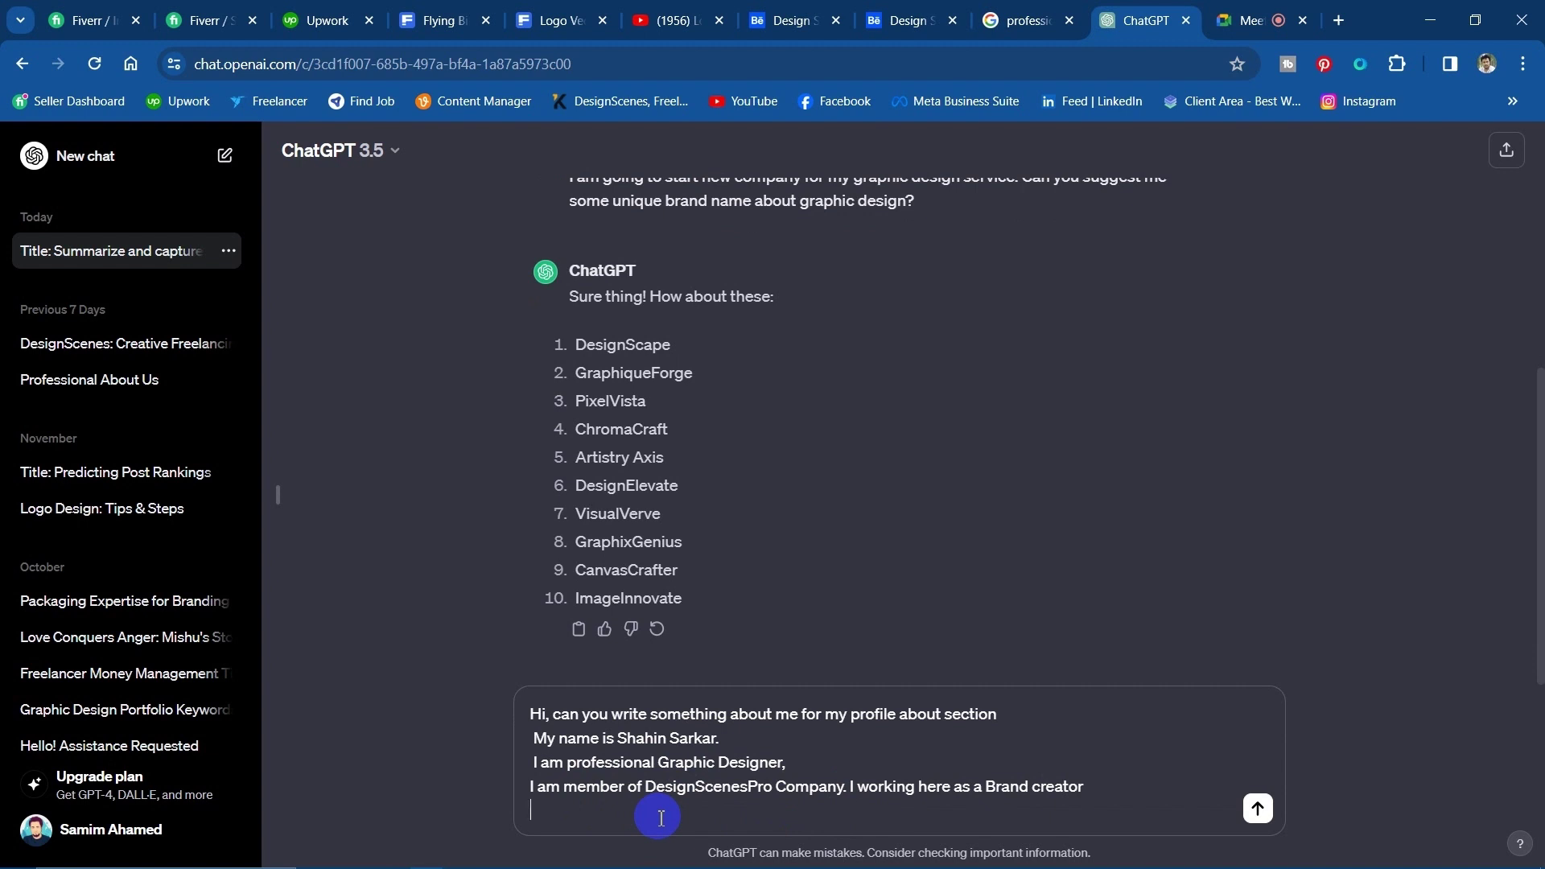
Add a line saying you are expert in Adobe Creative Suite, like Photoshop and Illustrator.
text(Since 2020)
text(m working on)
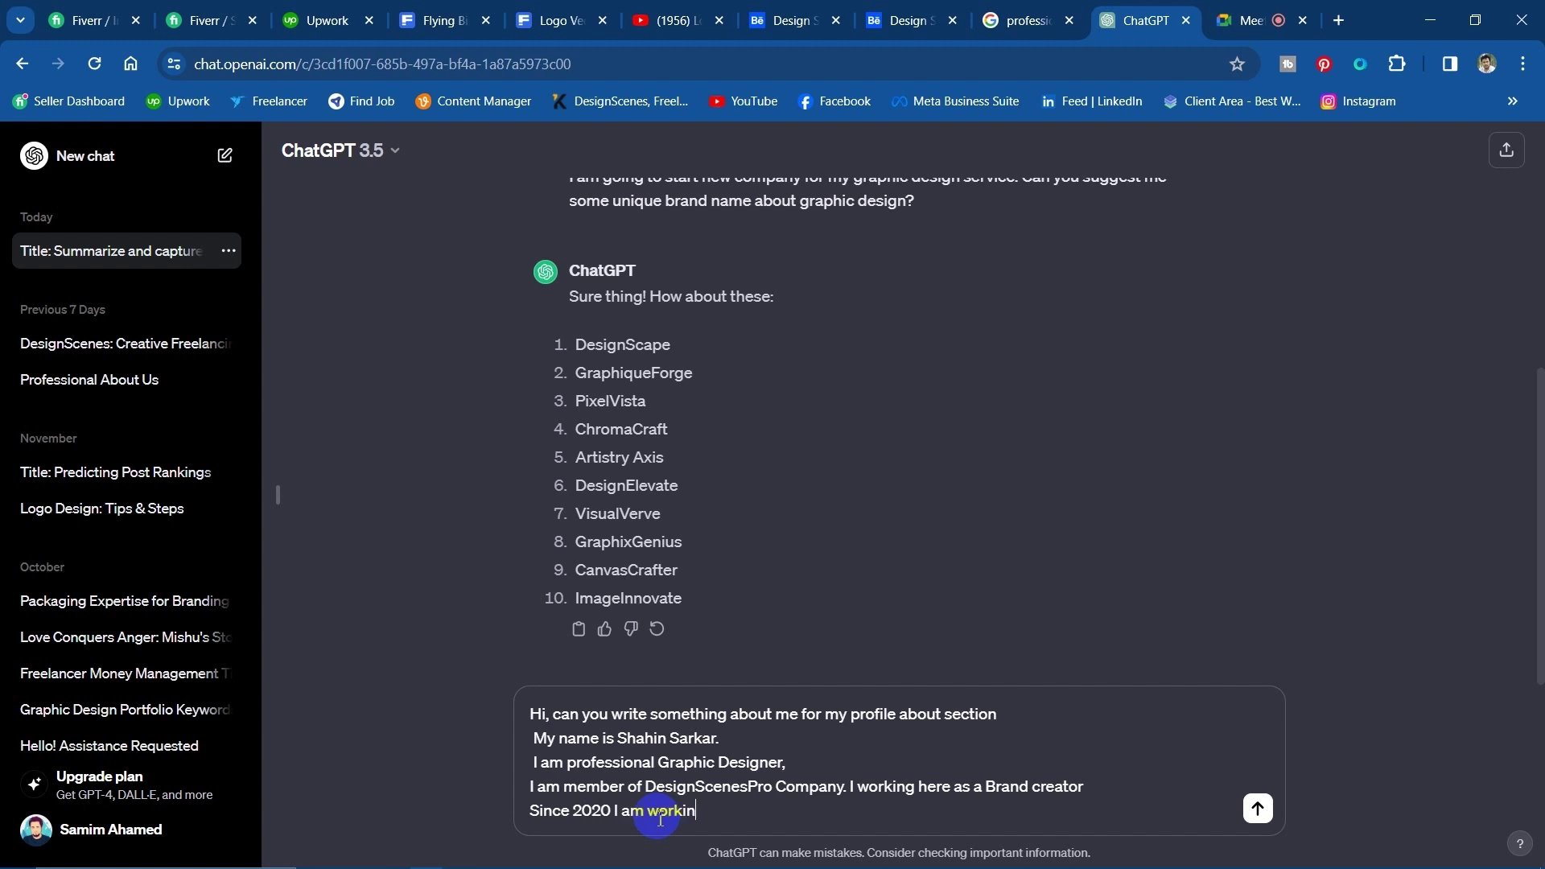
key(BackSpace)
key(BackSpace)
key(BackSpace)
key(BackSpace)
key(BackSpace)
key(BackSpace)
key(BackSpace)
key(BackSpace)
key(BackSpace)
key(BackSpace)
key(BackSpace)
key(BackSpace)
key(BackSpace)
key(BackSpace)
key(BackSpace)
key(BackSpace)
key(BackSpace)
key(BackSpace)
key(BackSpace)
key(BackSpace)
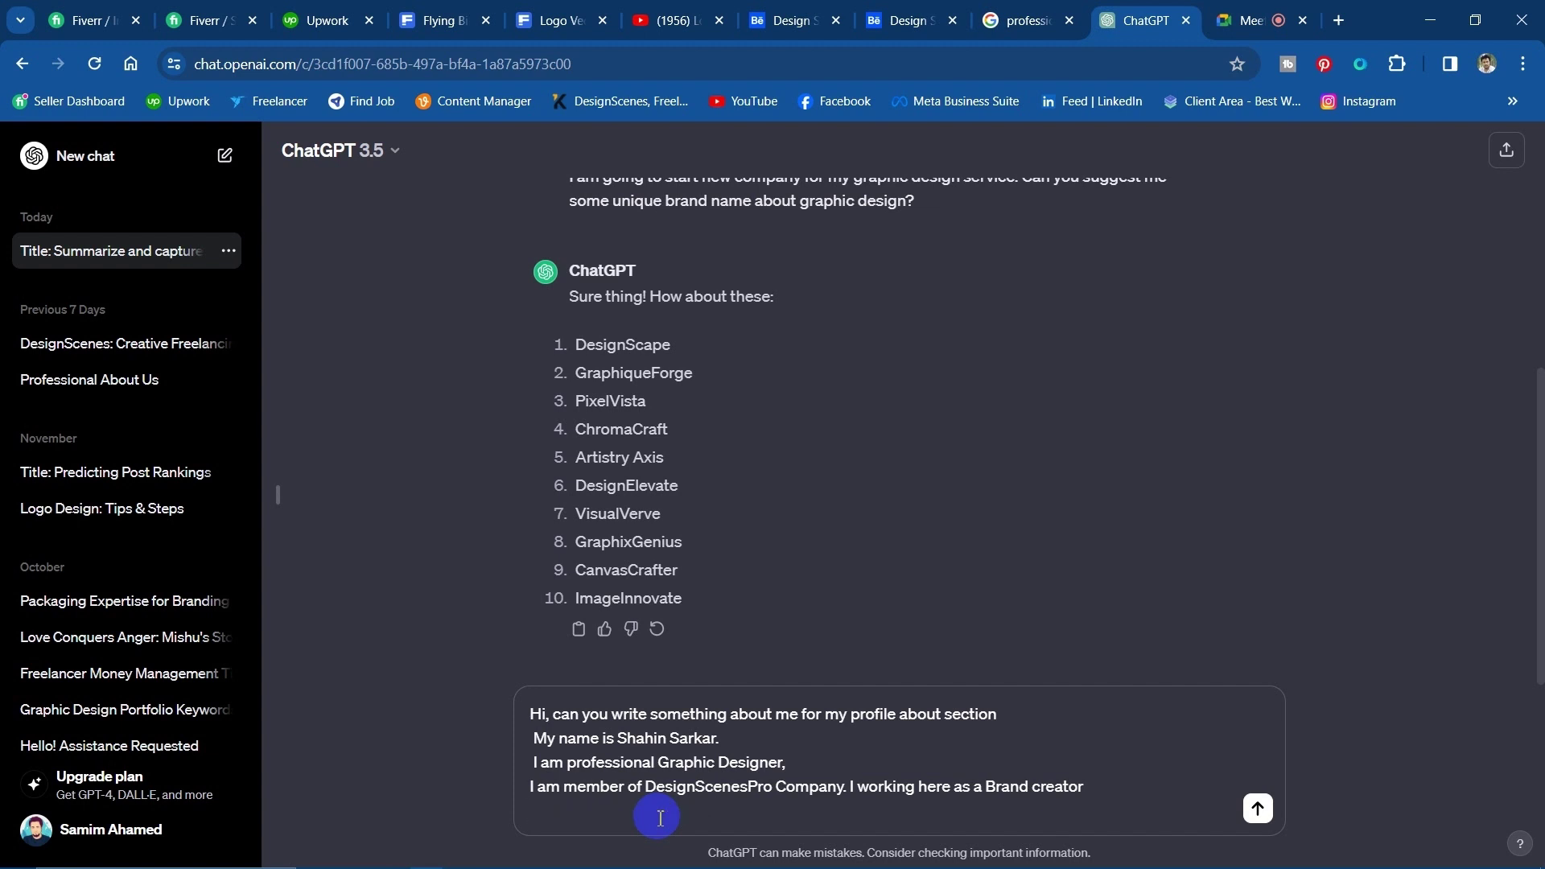
text(I am expert in Adobe creative suite softwa)
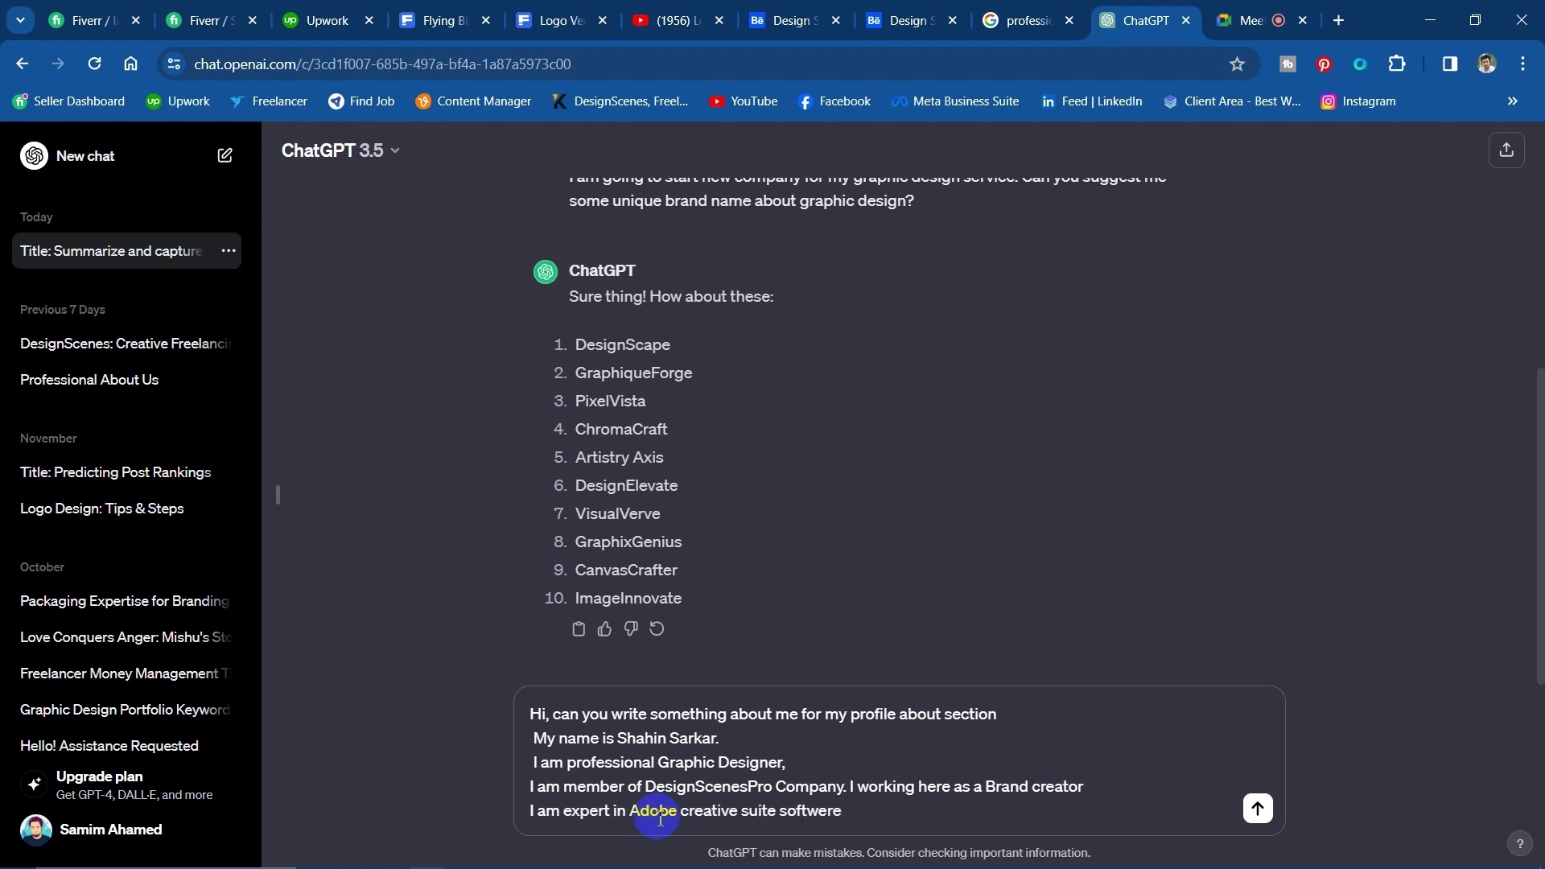
text(re like as Photosh)
key(BackSpace)
text(hop, Illustration>)
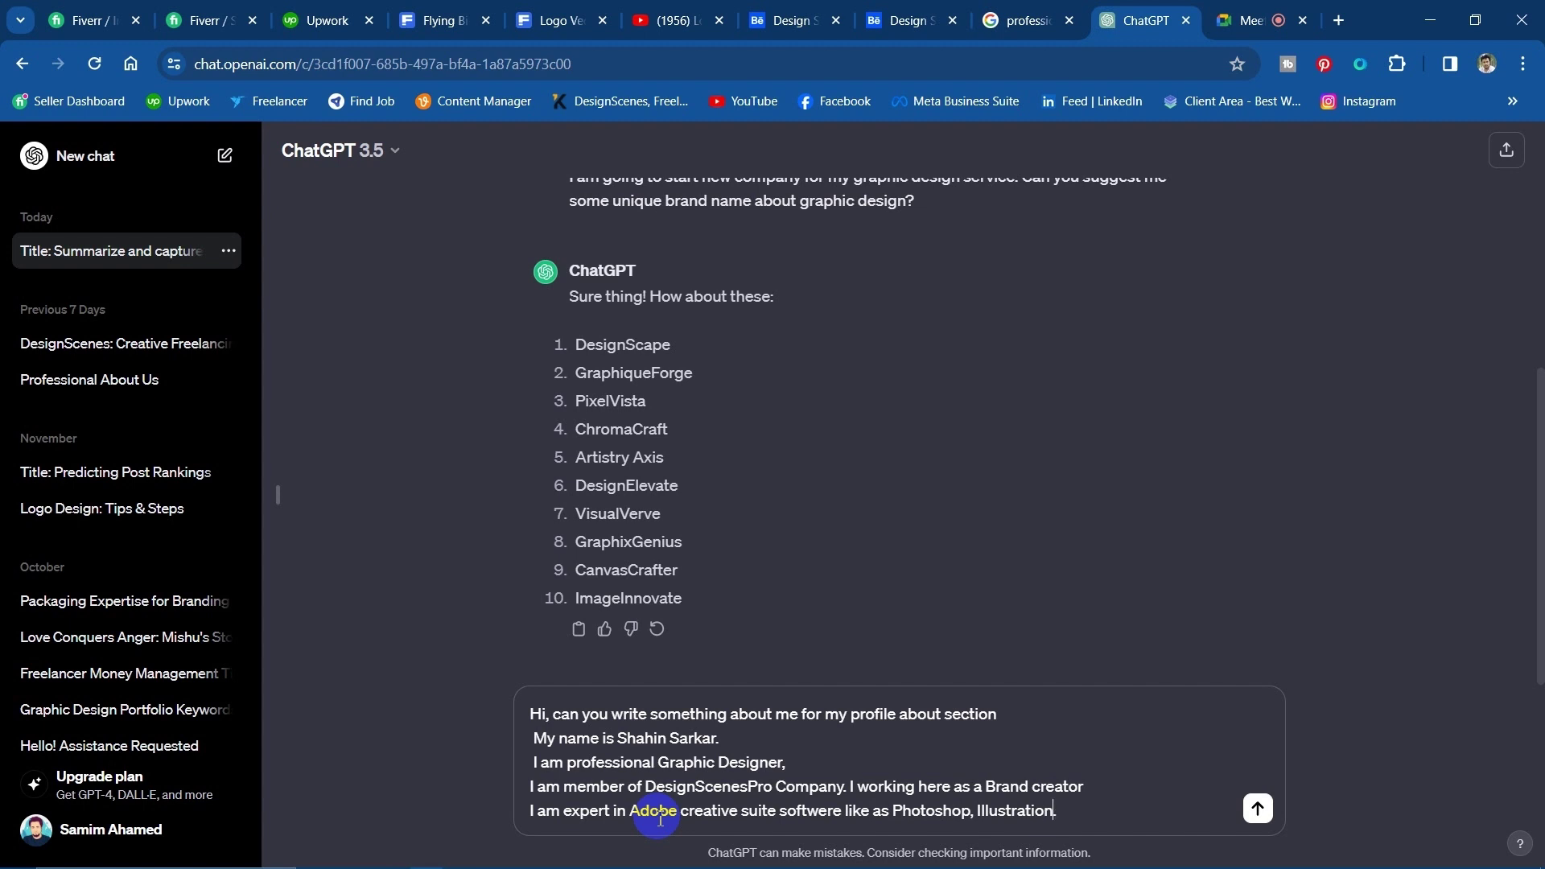
key(BackSpace)
text(. I w)
text(or)
key(shift+Return)
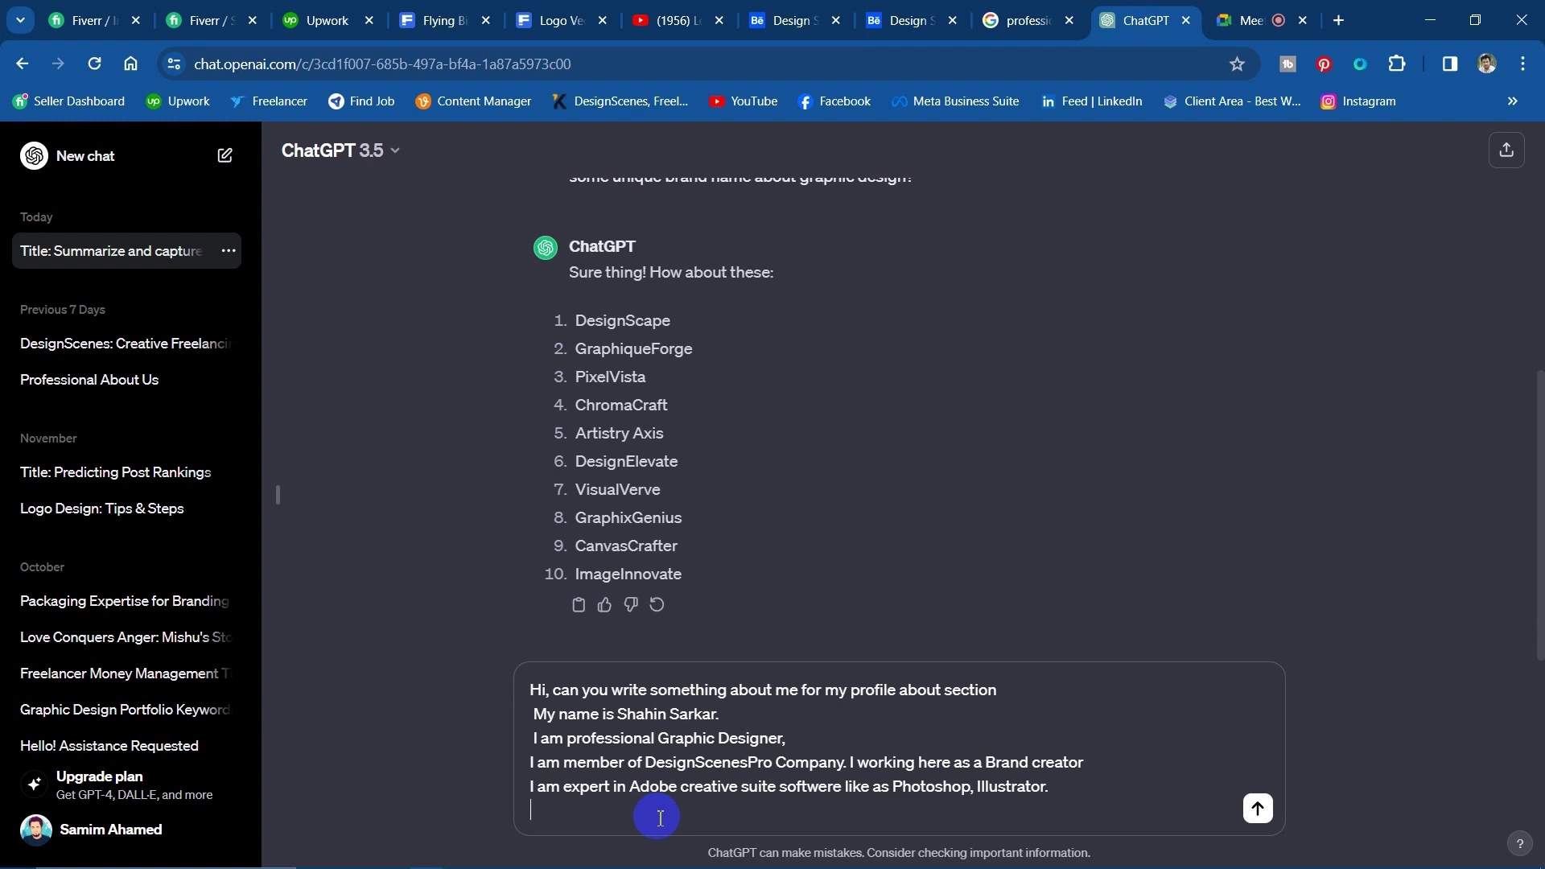
Add '3 years experience in graphic design' and start the expertise list: Logo, banner.
text(I have 3years experience in )
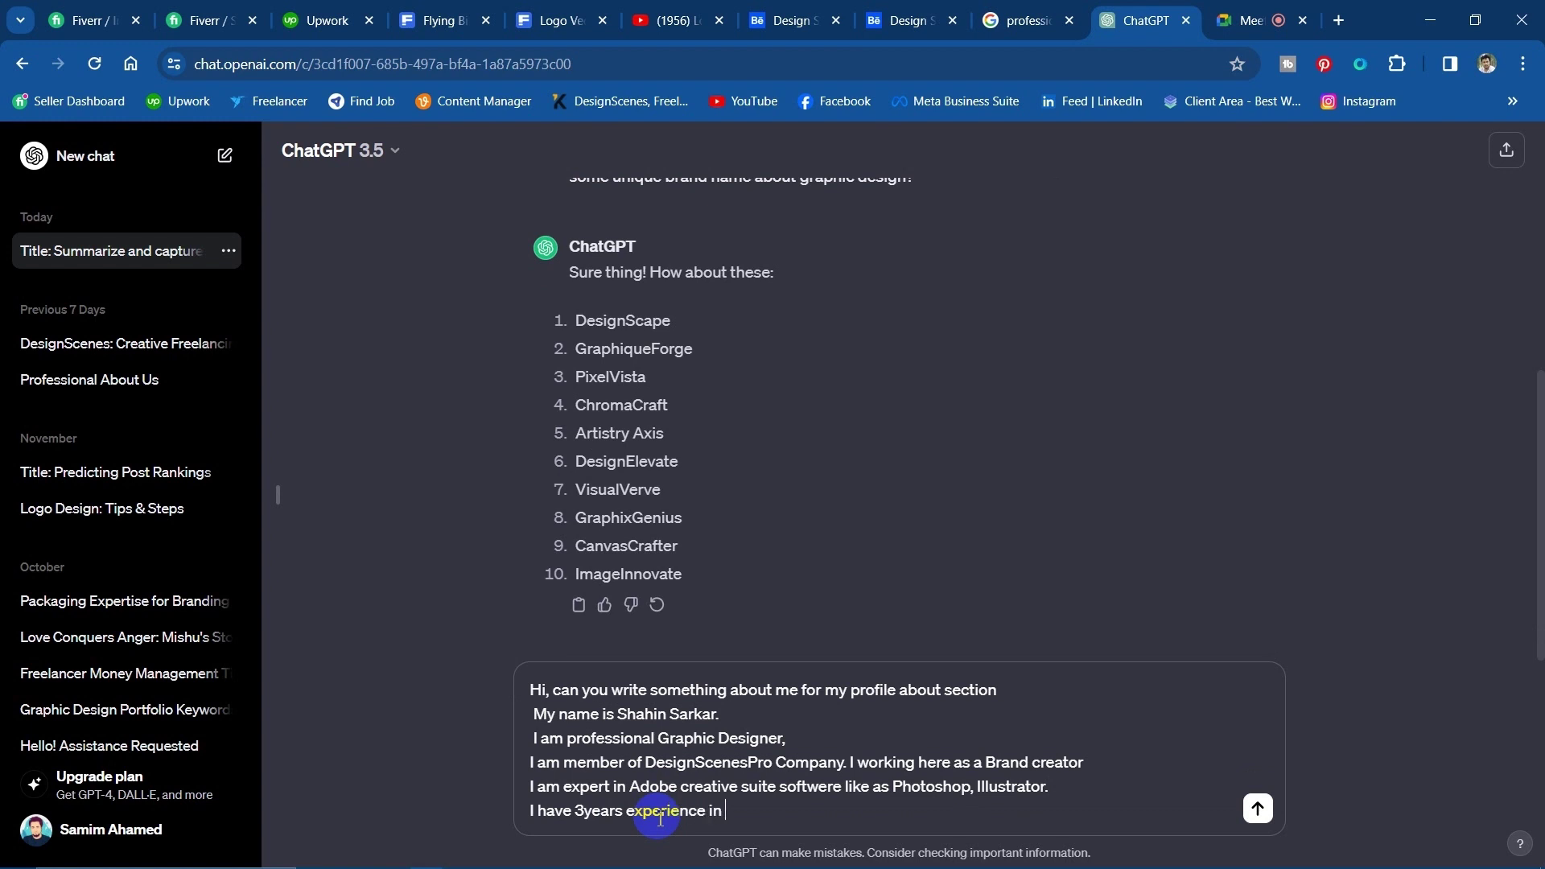
text(graphic design area.)
key(shift+Return)
text(My expert)
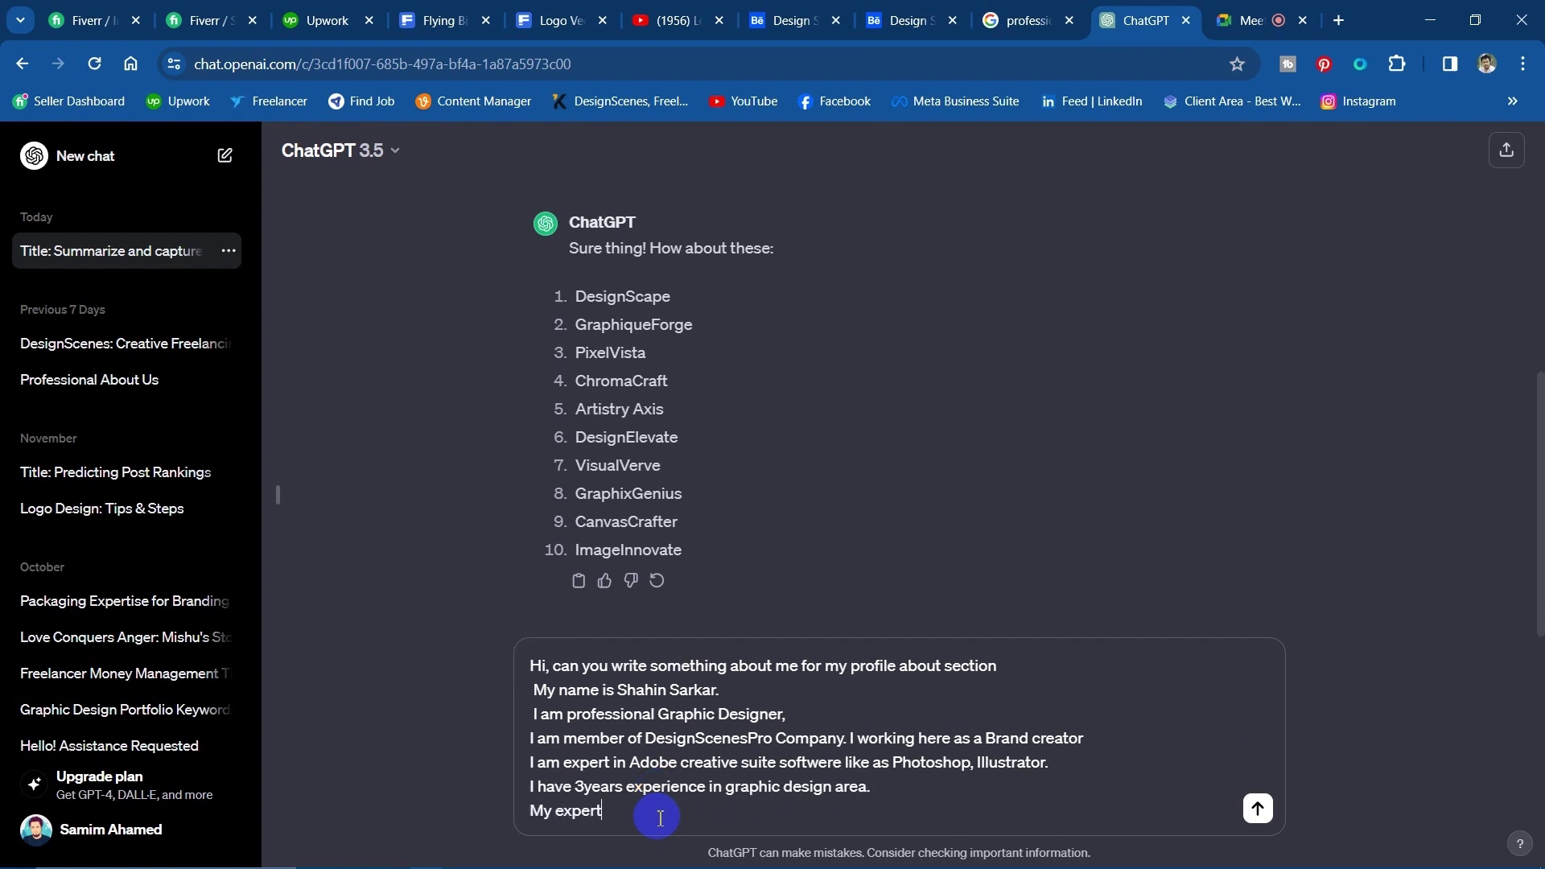
text(iec)
text( areas)
text(: Logo, banner,)
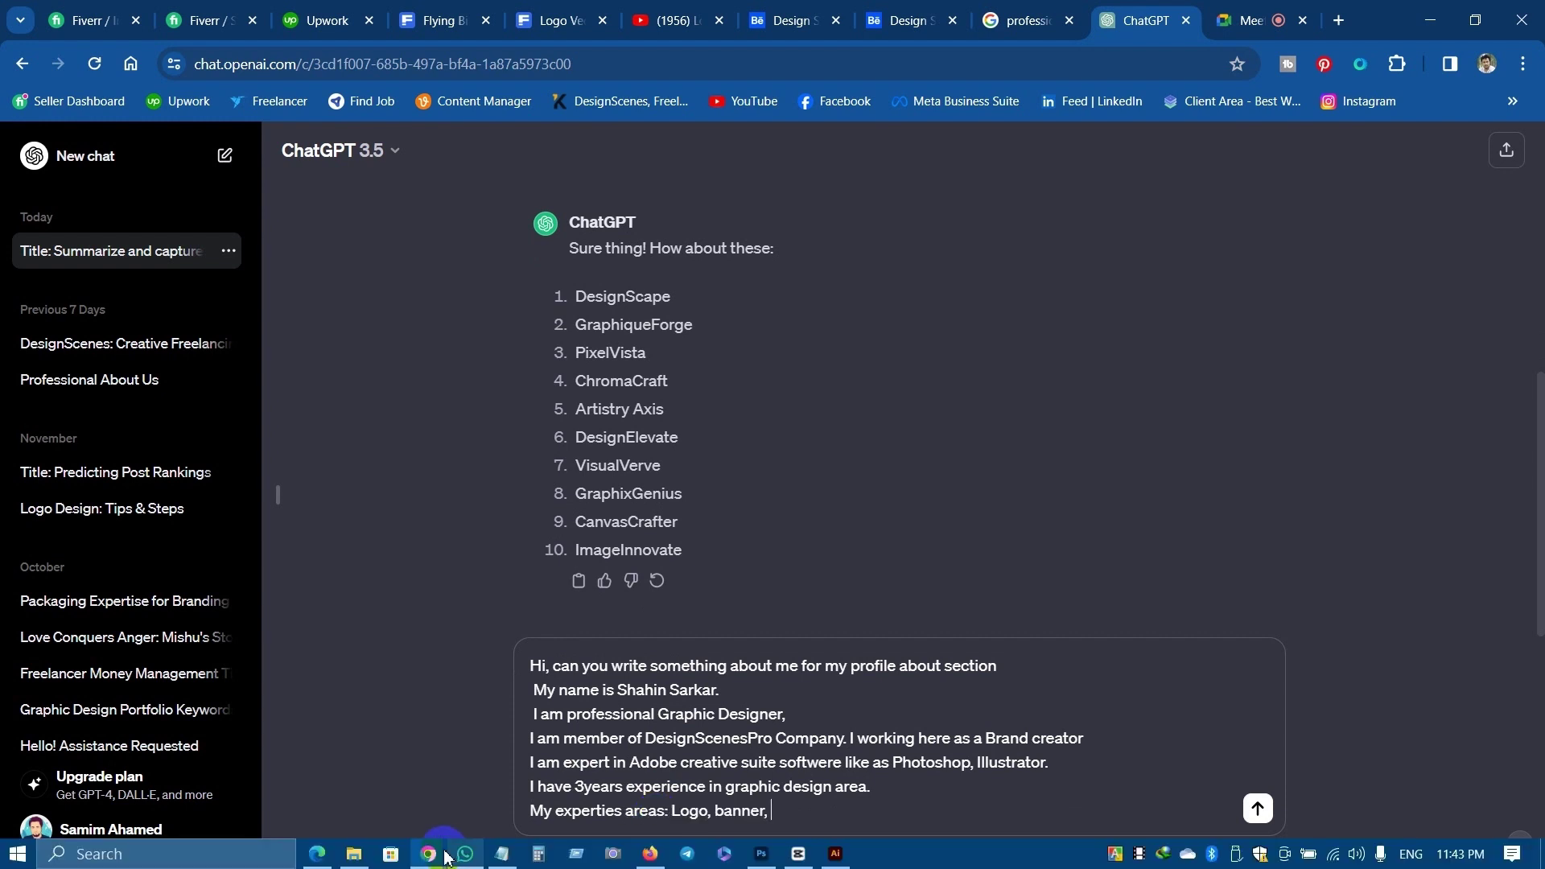
click(465, 854)
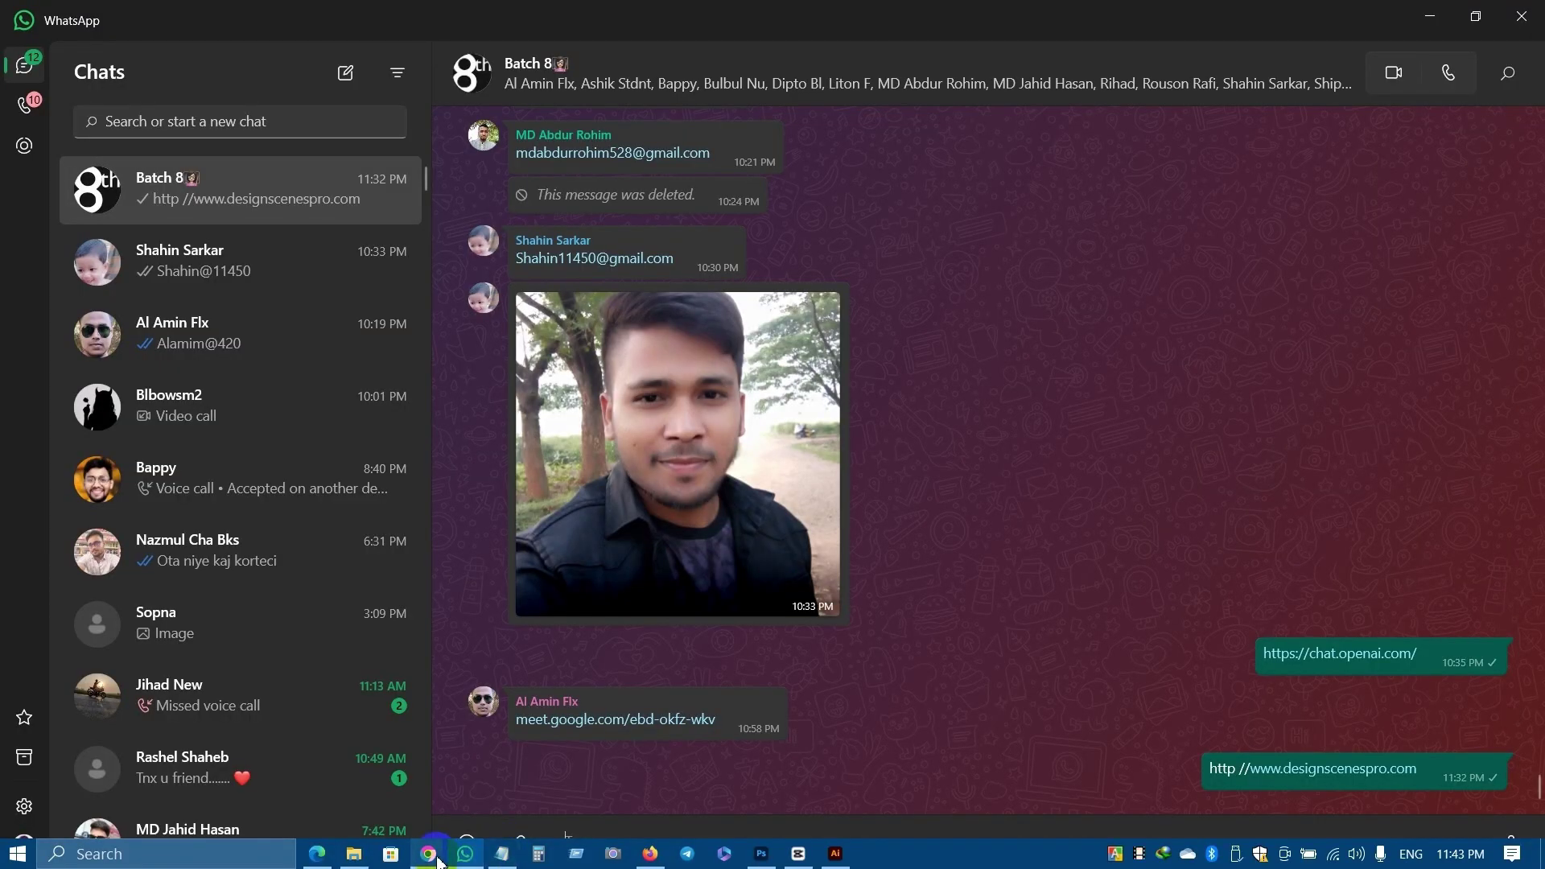
click(465, 854)
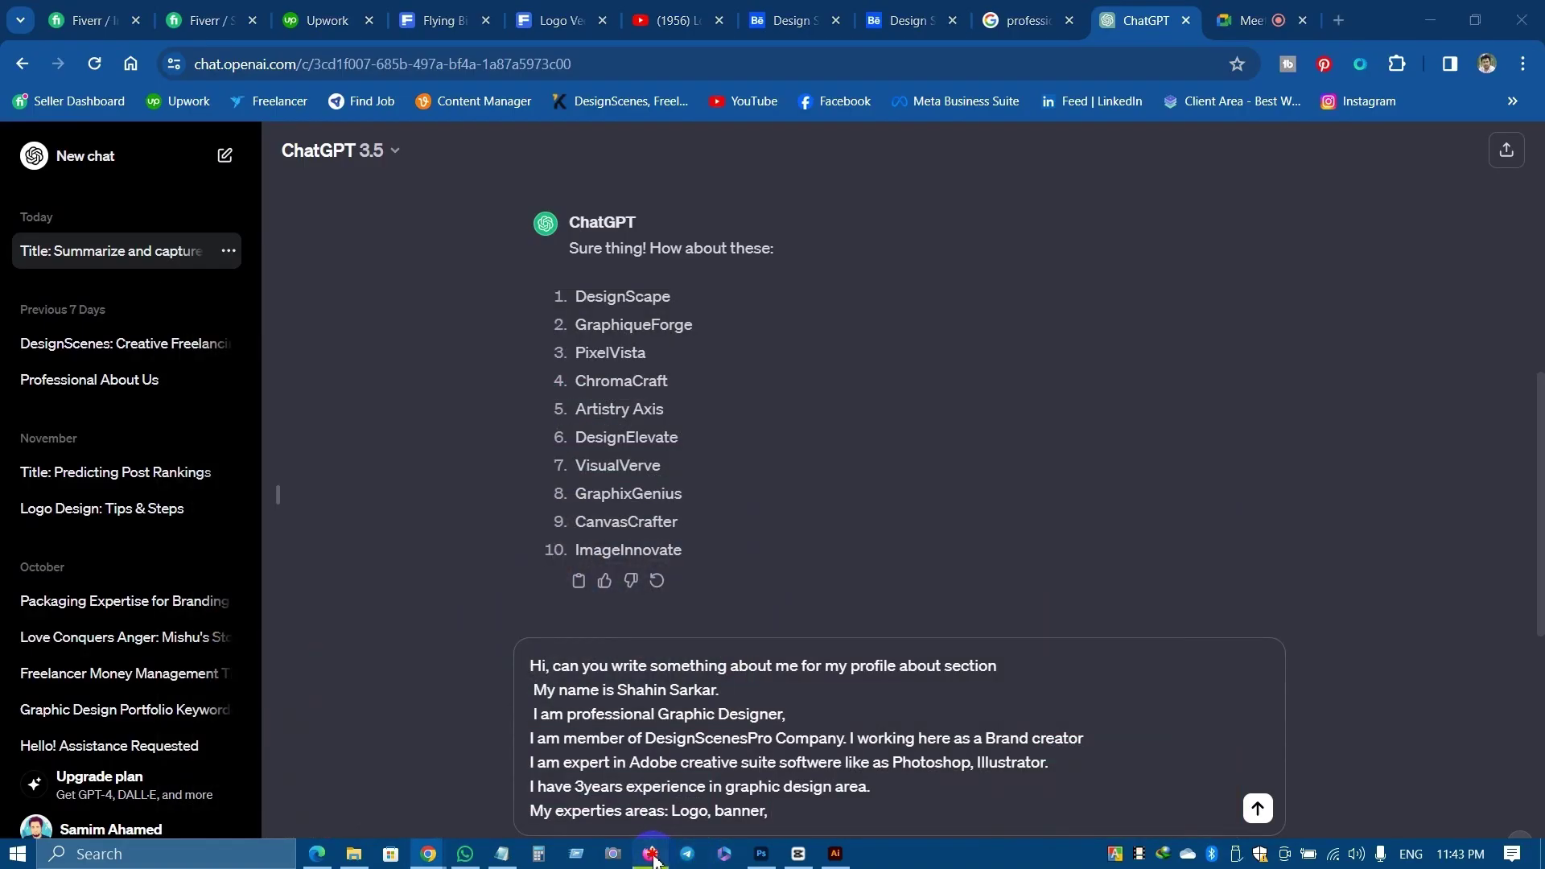
click(650, 853)
scroll(724, 500, up, 5)
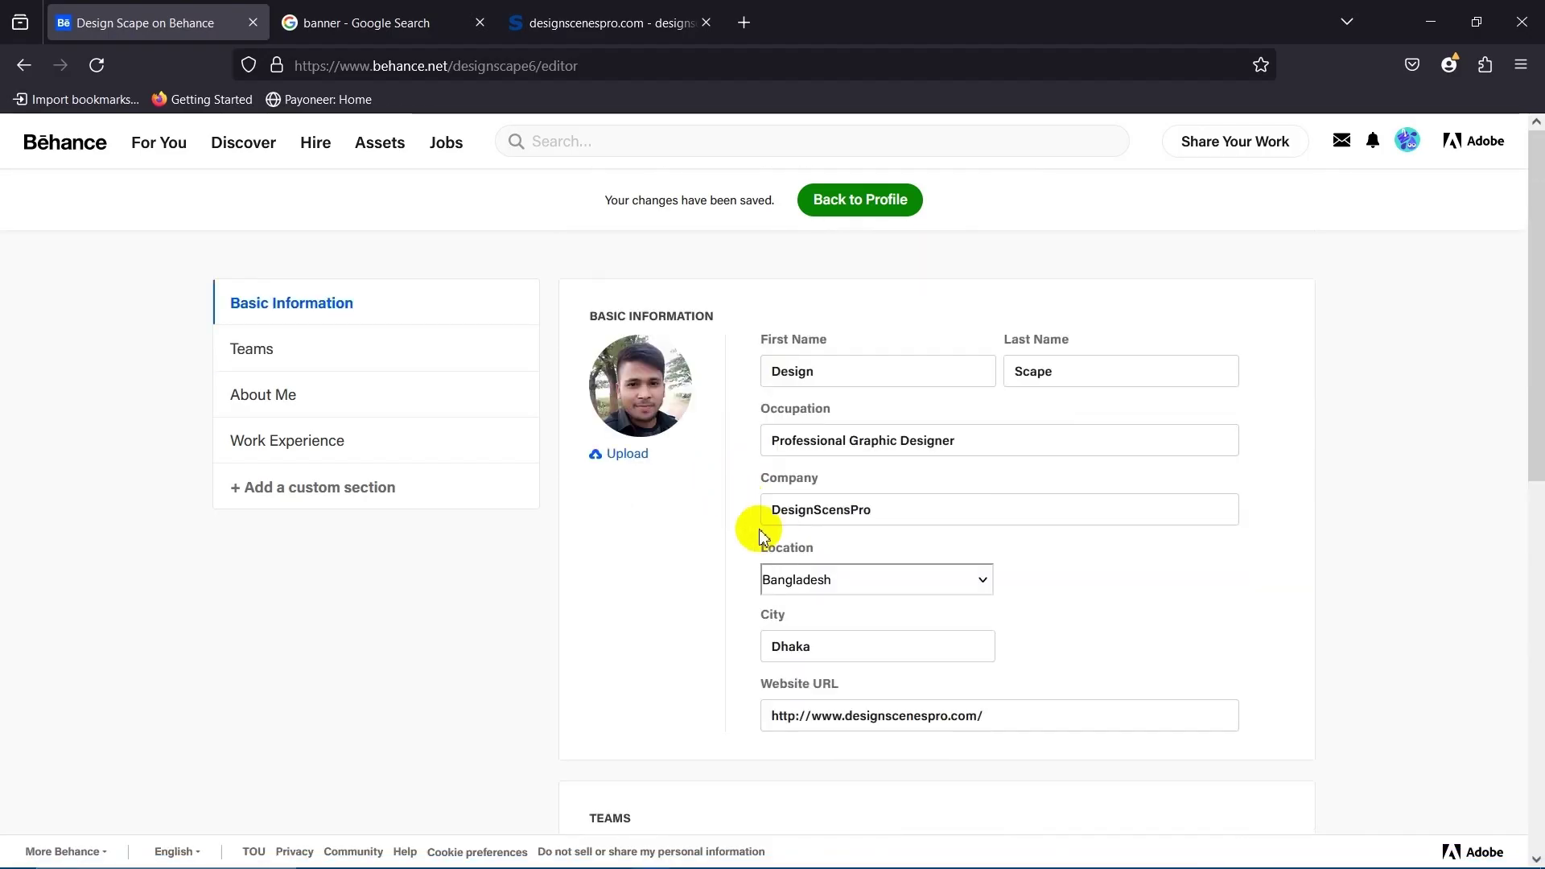
scroll(733, 555, down, 8)
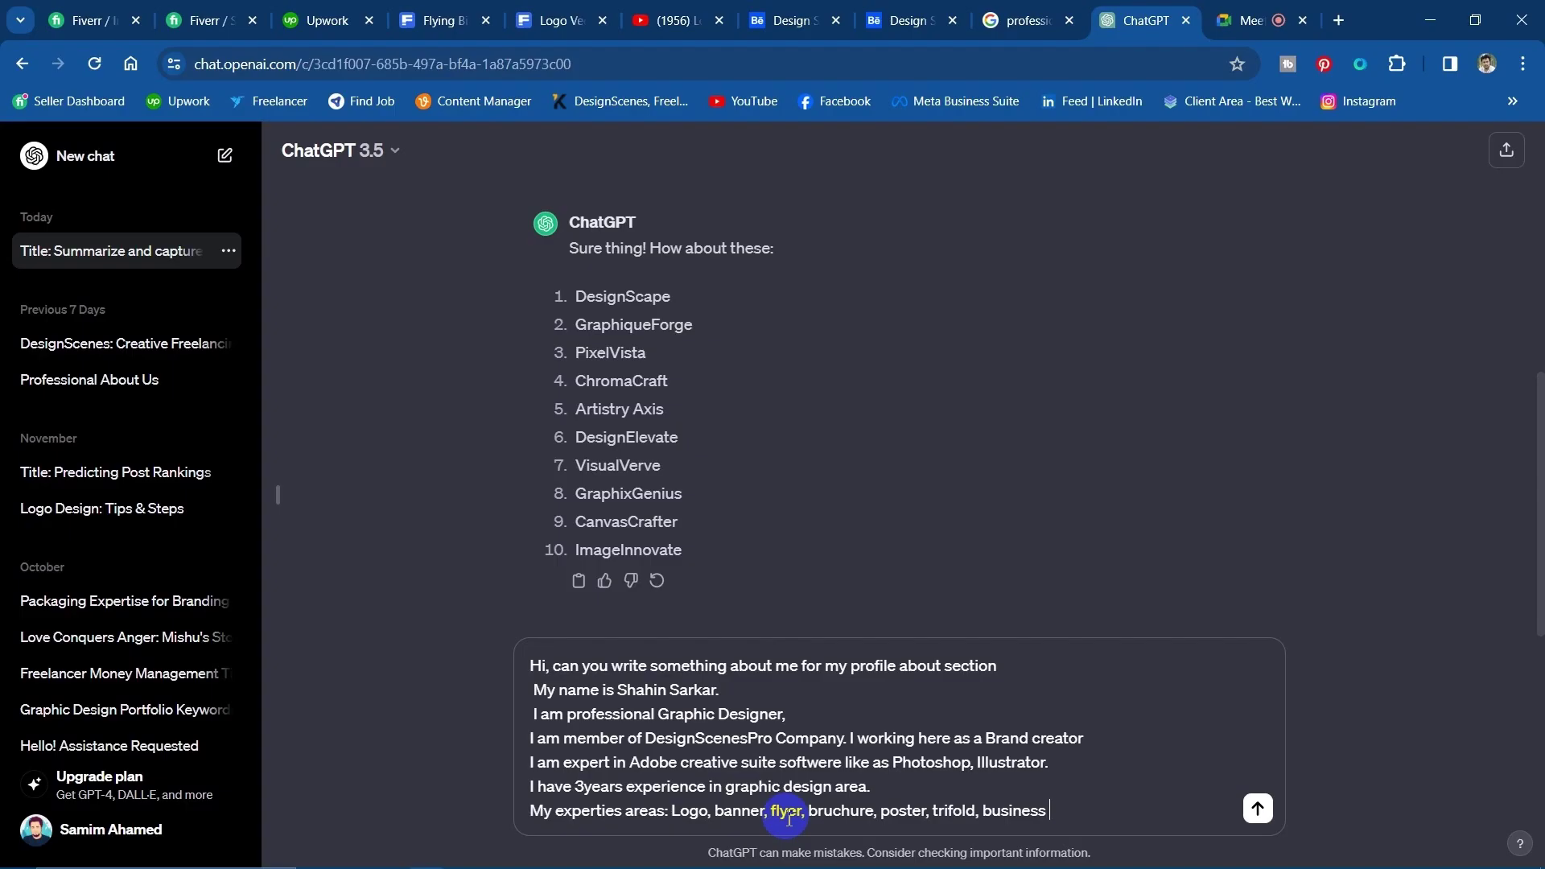
Finish the expertise list with 'invitation card' and send the About Me request.
text(ard, invitation card,)
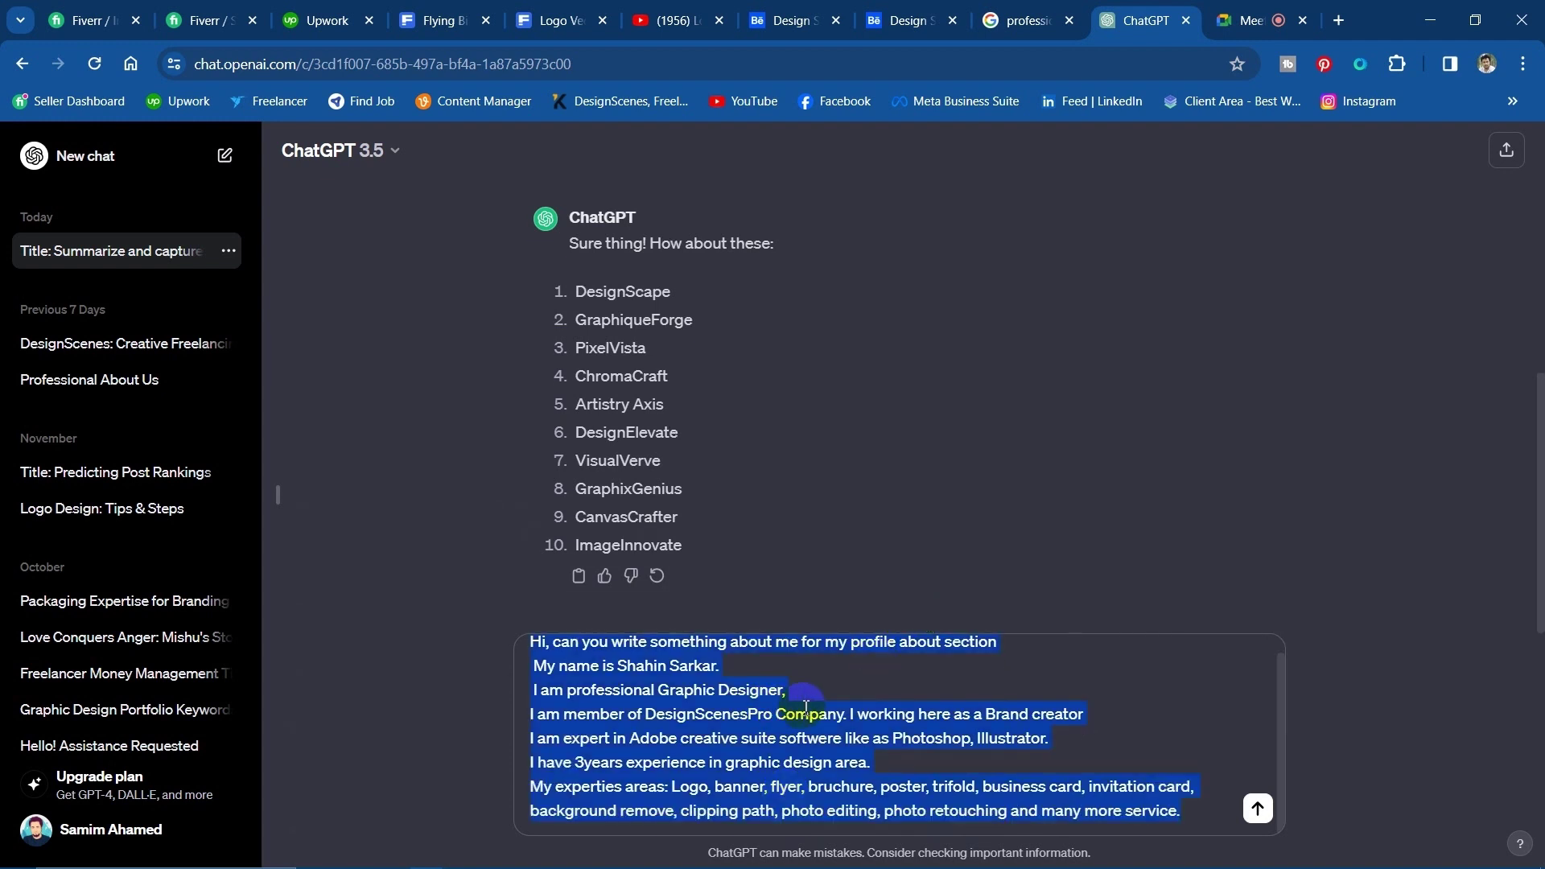
click(806, 709)
key(Return)
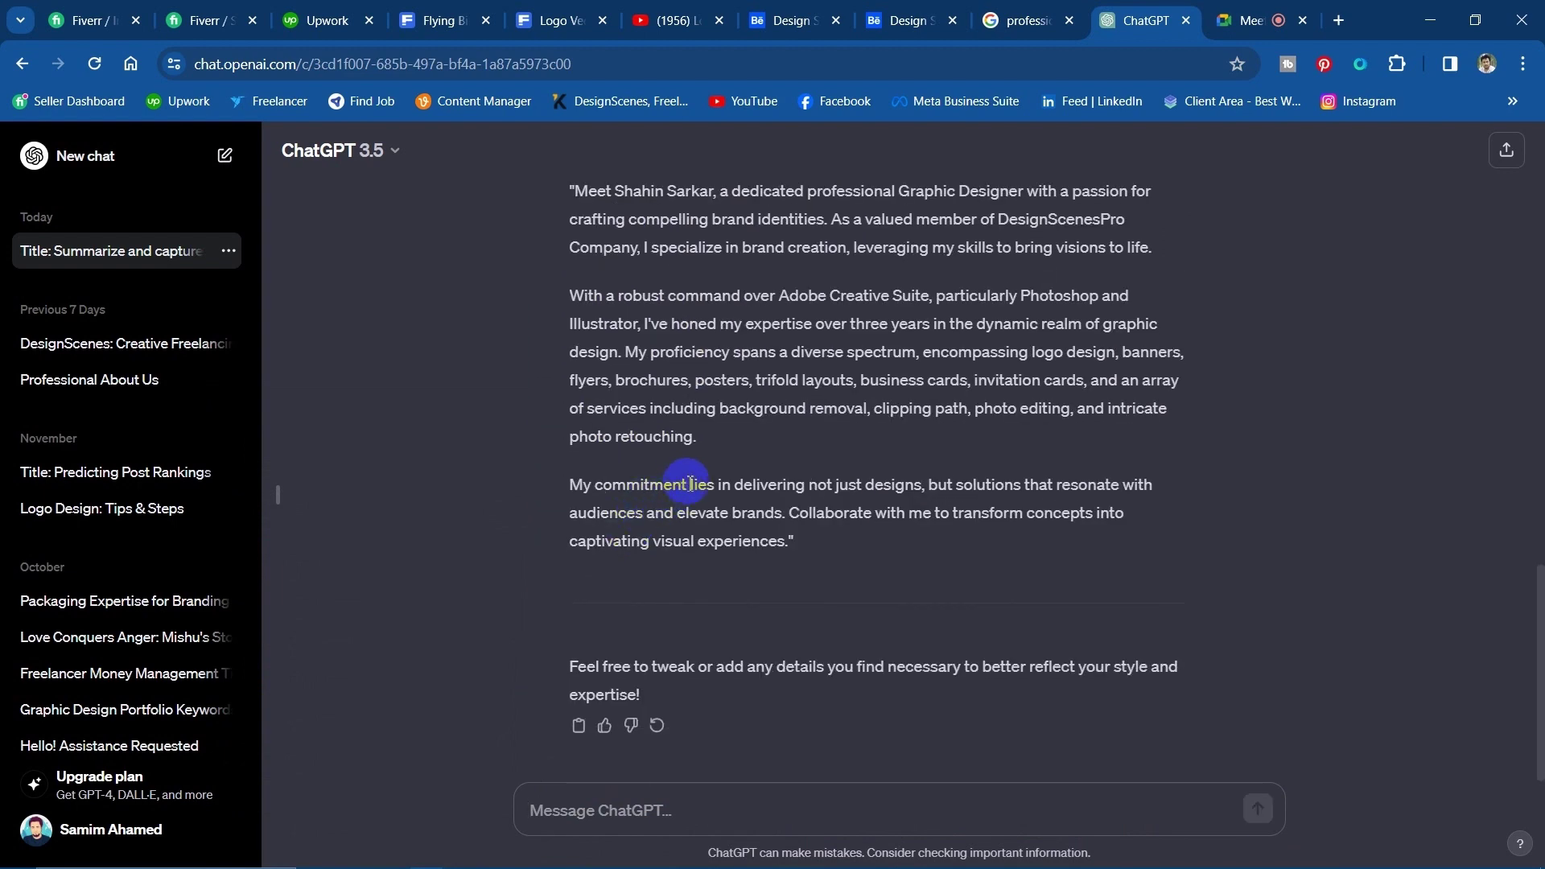
Copy ChatGPT's three-paragraph bio and minimize the browser.
scroll(654, 503, up, 4)
scroll(656, 517, down, 3)
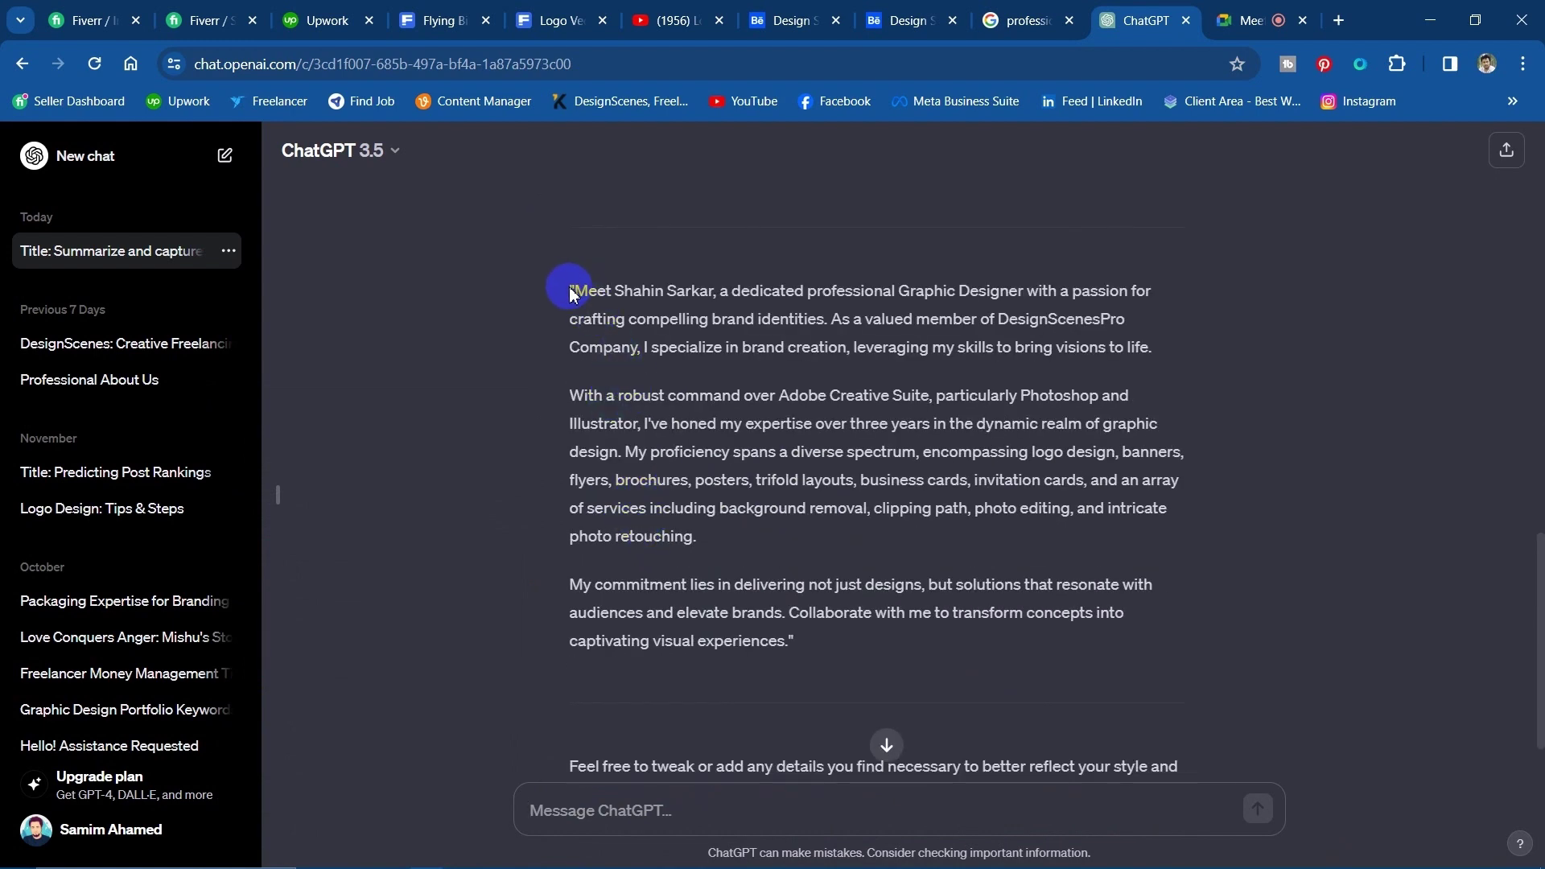
mouse_move(574, 285)
mouse_down()
mouse_move(644, 527)
mouse_move(837, 542)
mouse_move(814, 545)
mouse_move(824, 555)
mouse_up()
scroll(837, 542, down, 1)
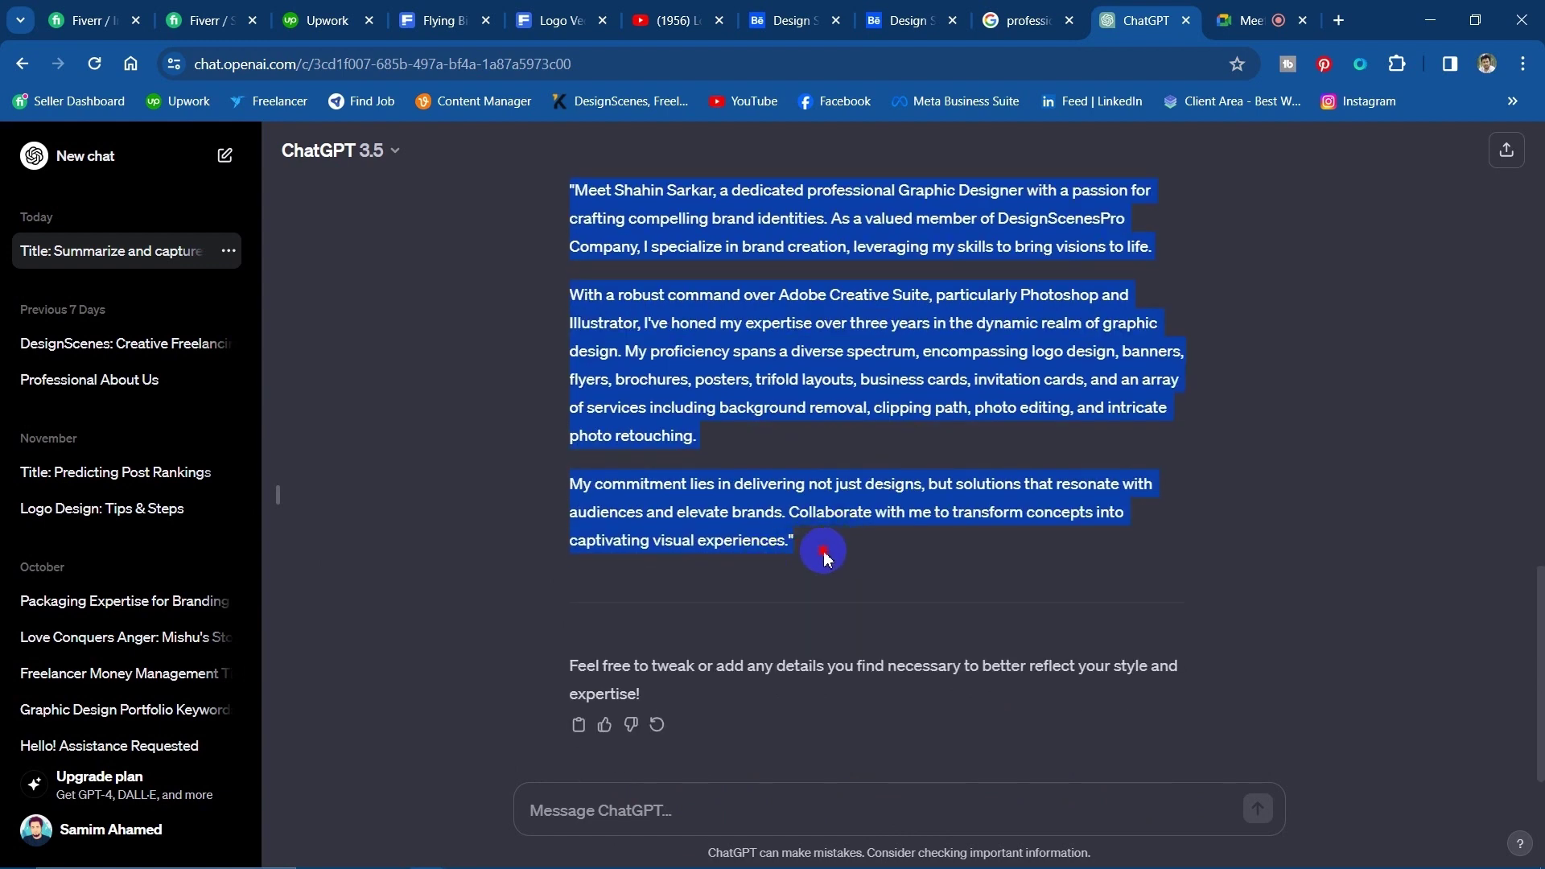
scroll(884, 644, up, 1)
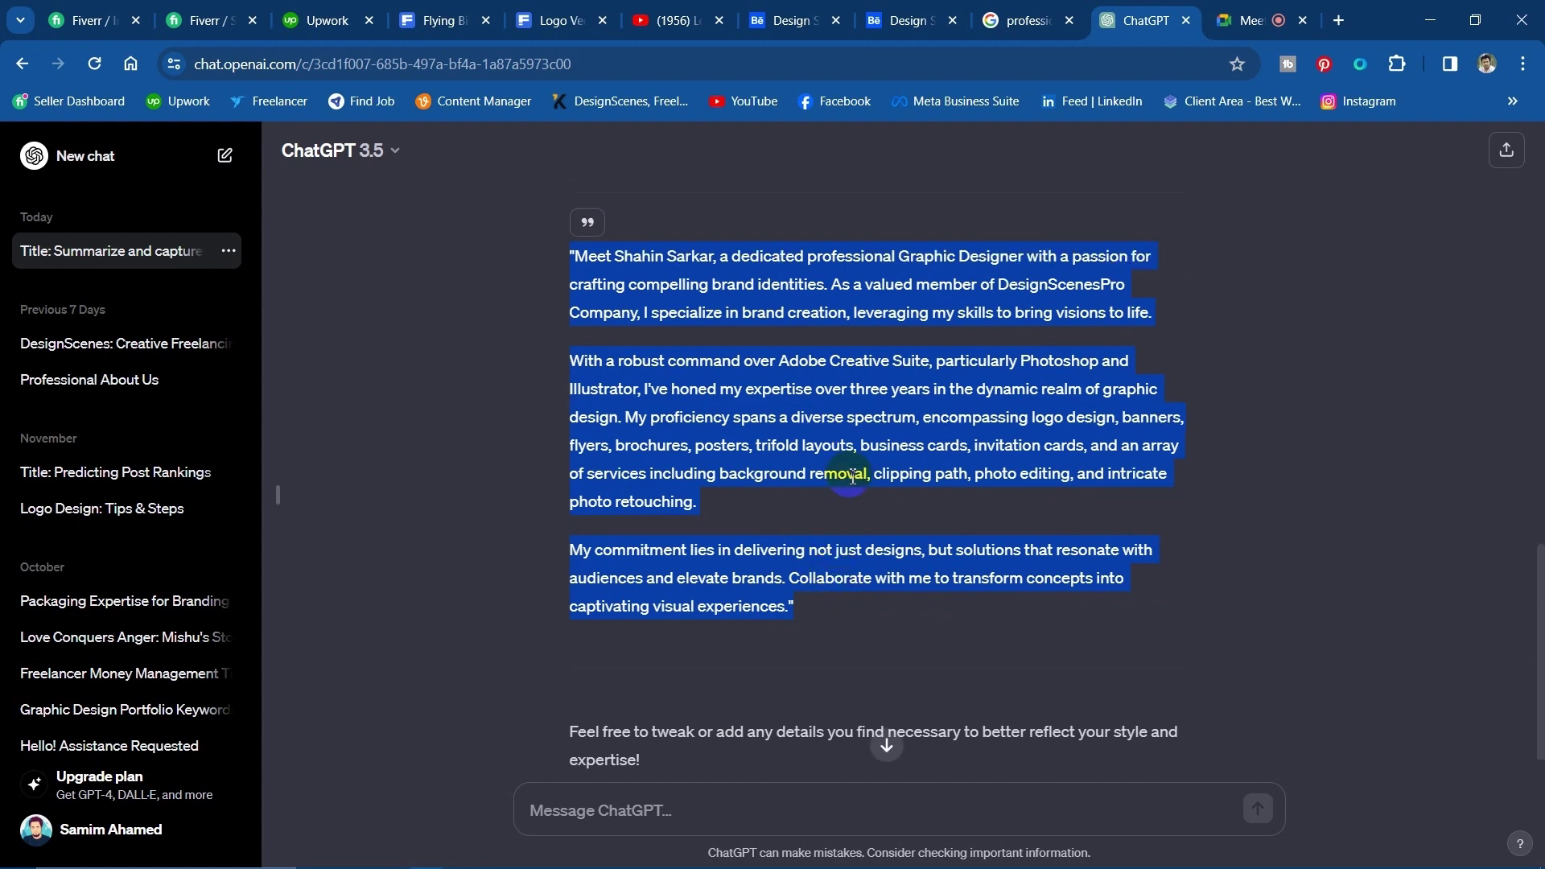
right_click(989, 440)
click(990, 460)
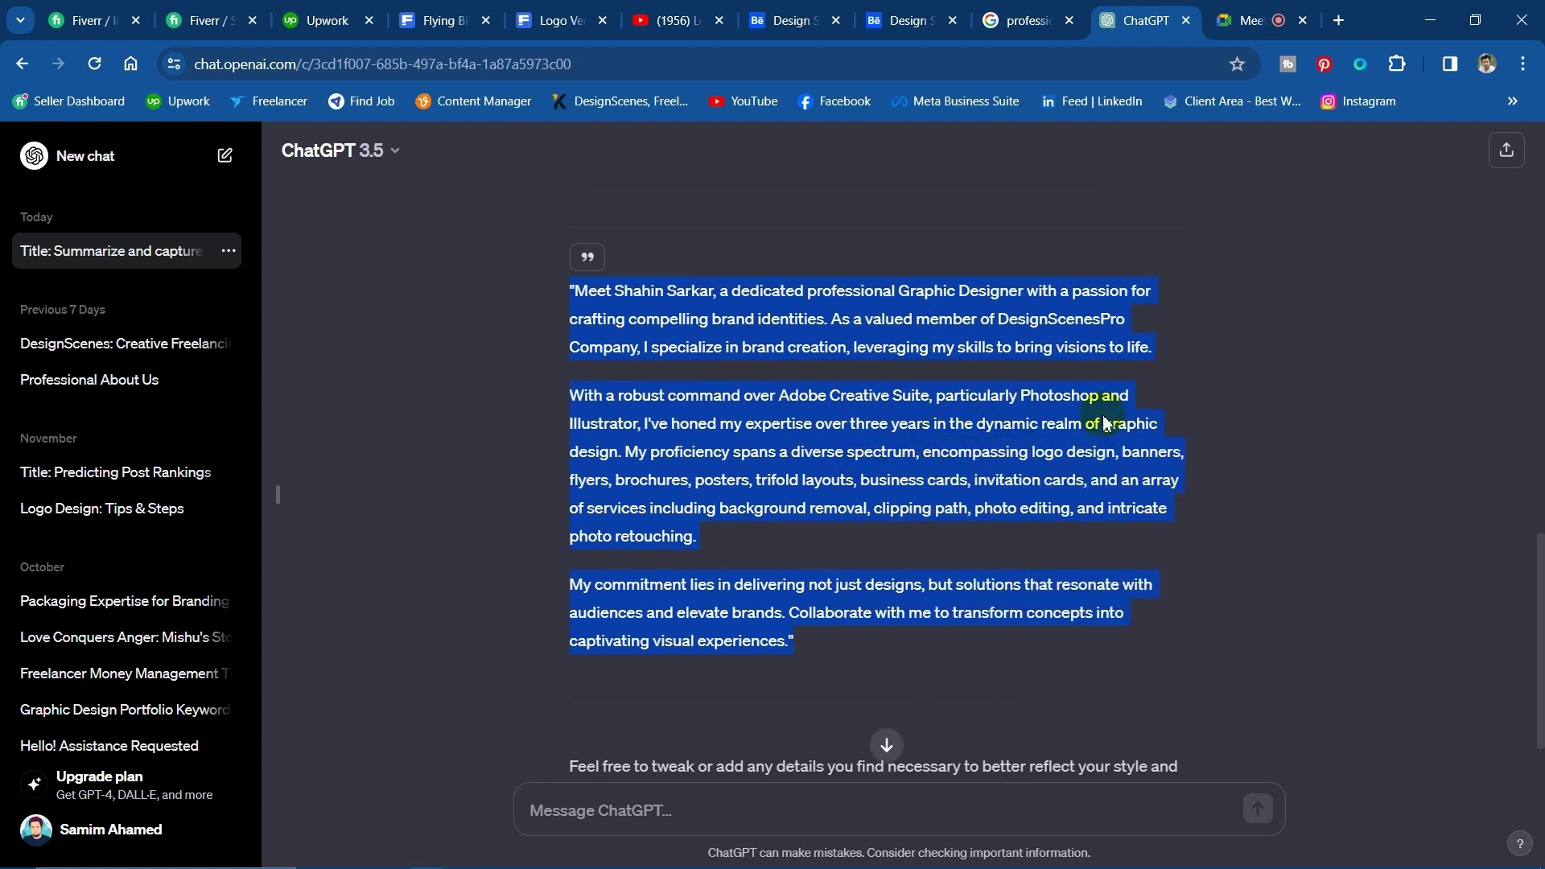
click(1426, 10)
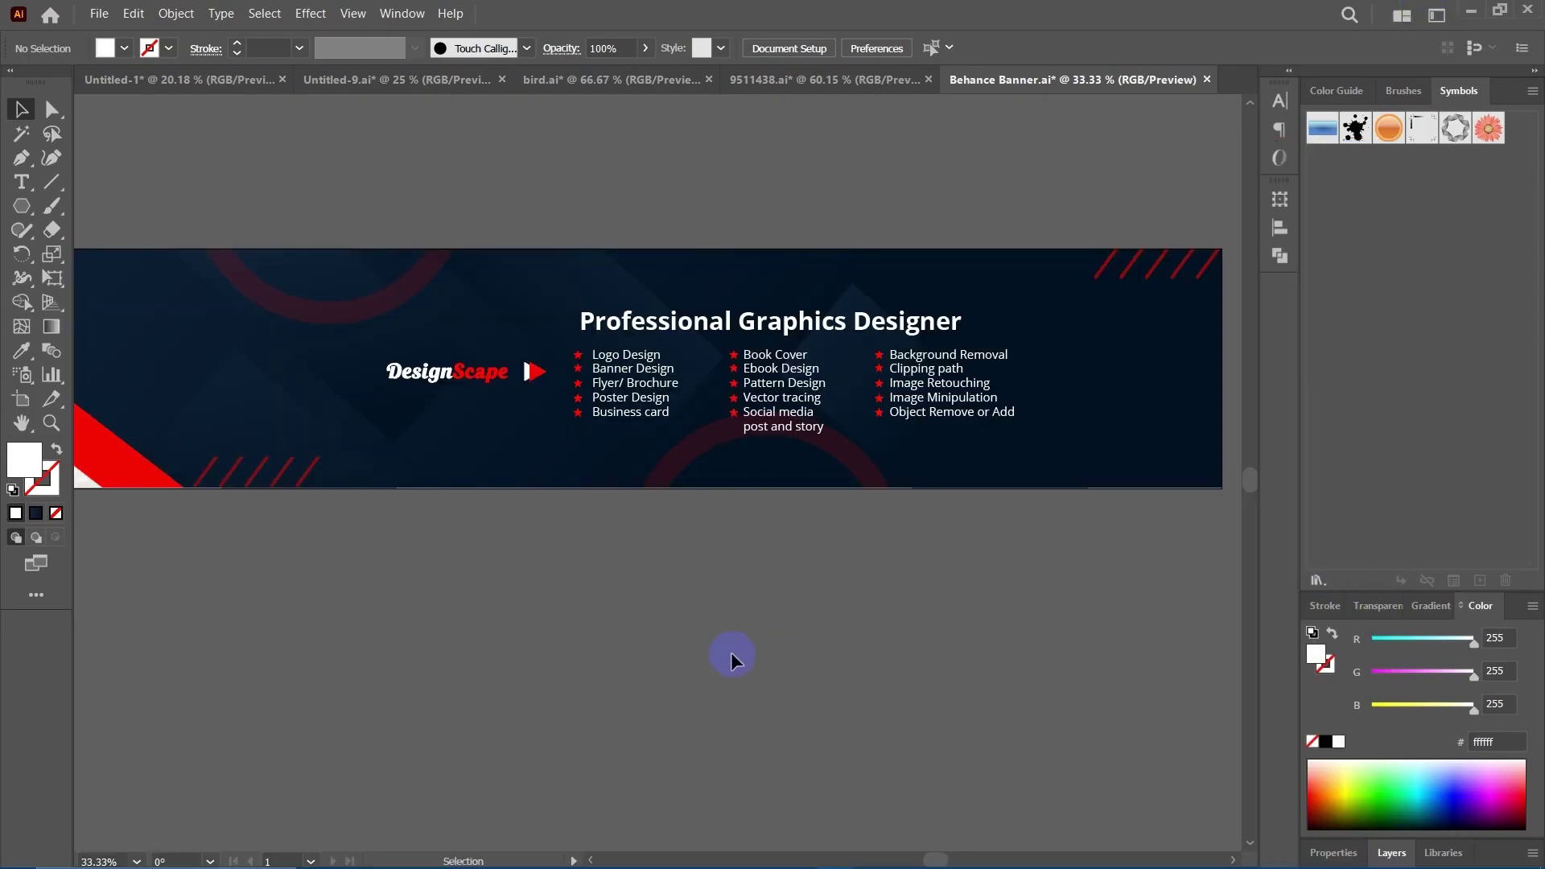
Paste the copied ChatGPT bio into Behance's About Me description and click away to save it.
drag(590, 624, 628, 643)
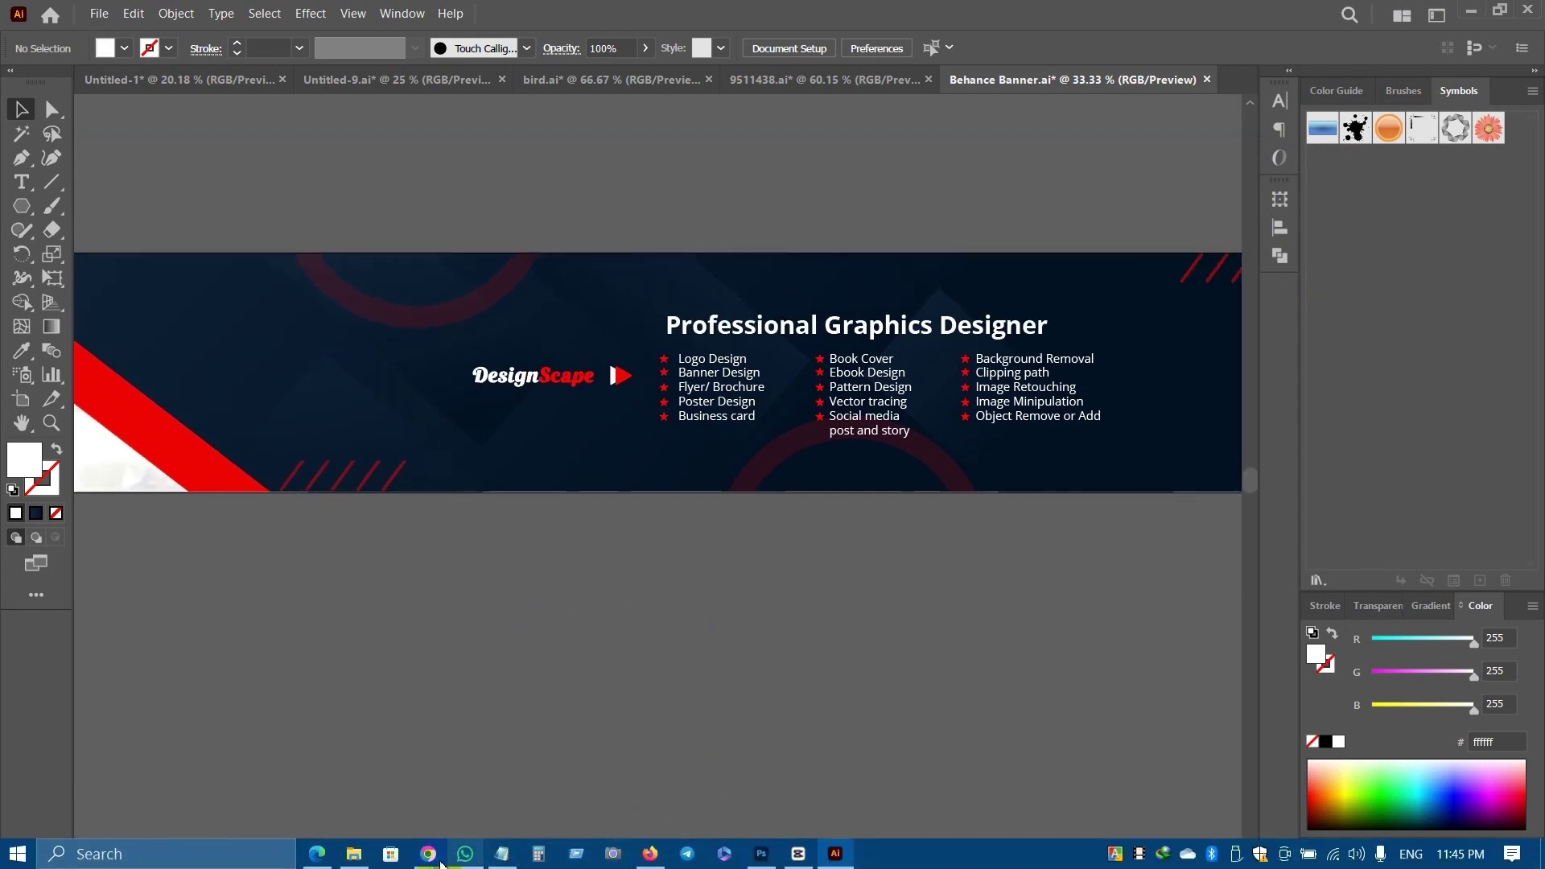
click(650, 853)
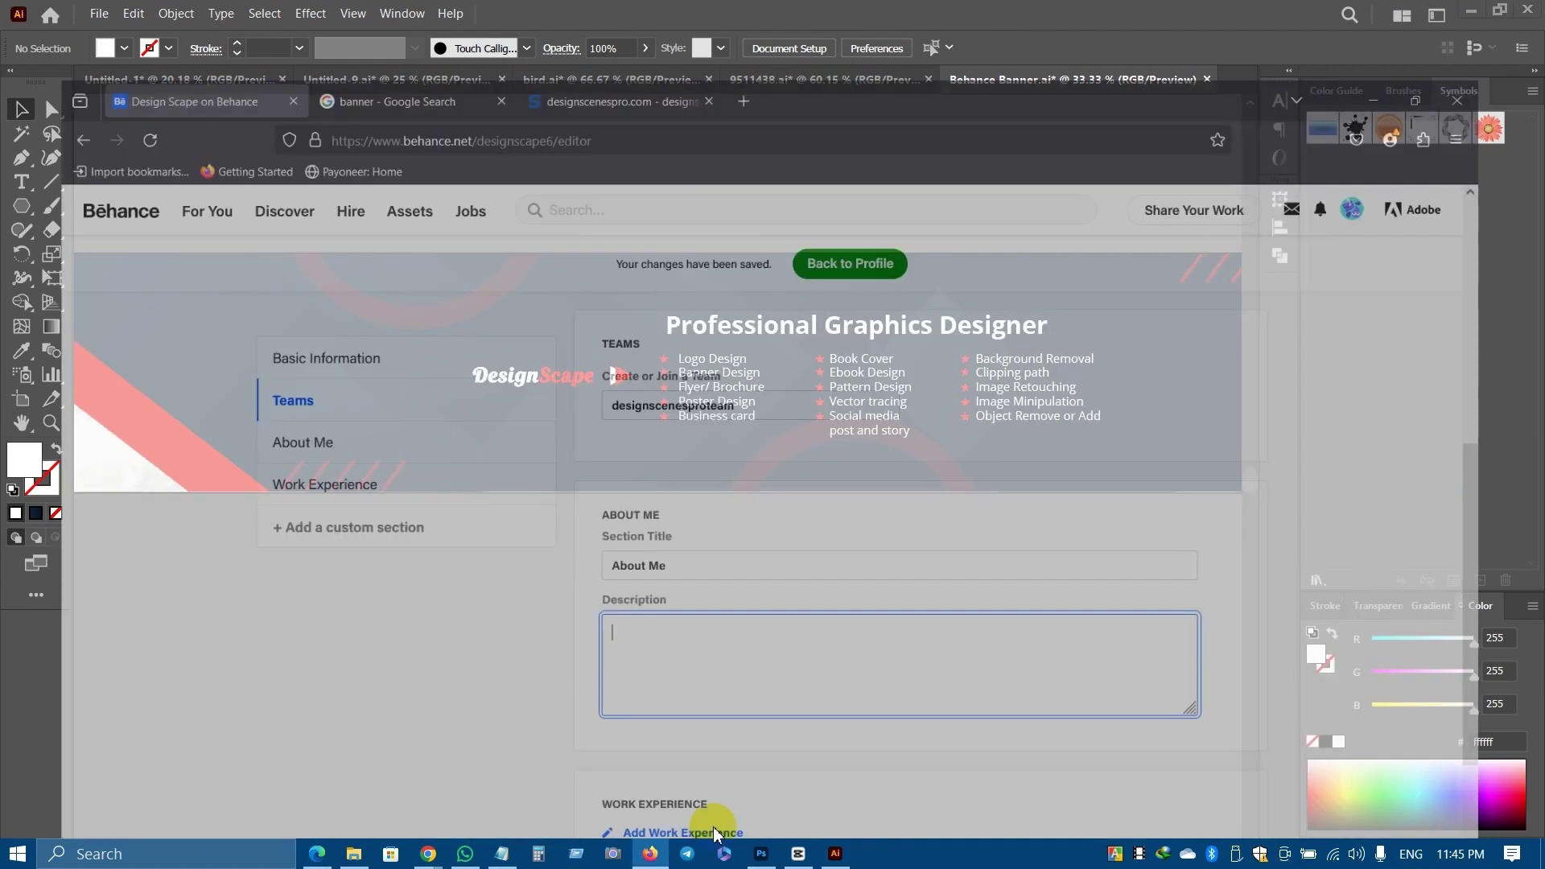
key(ctrl+v)
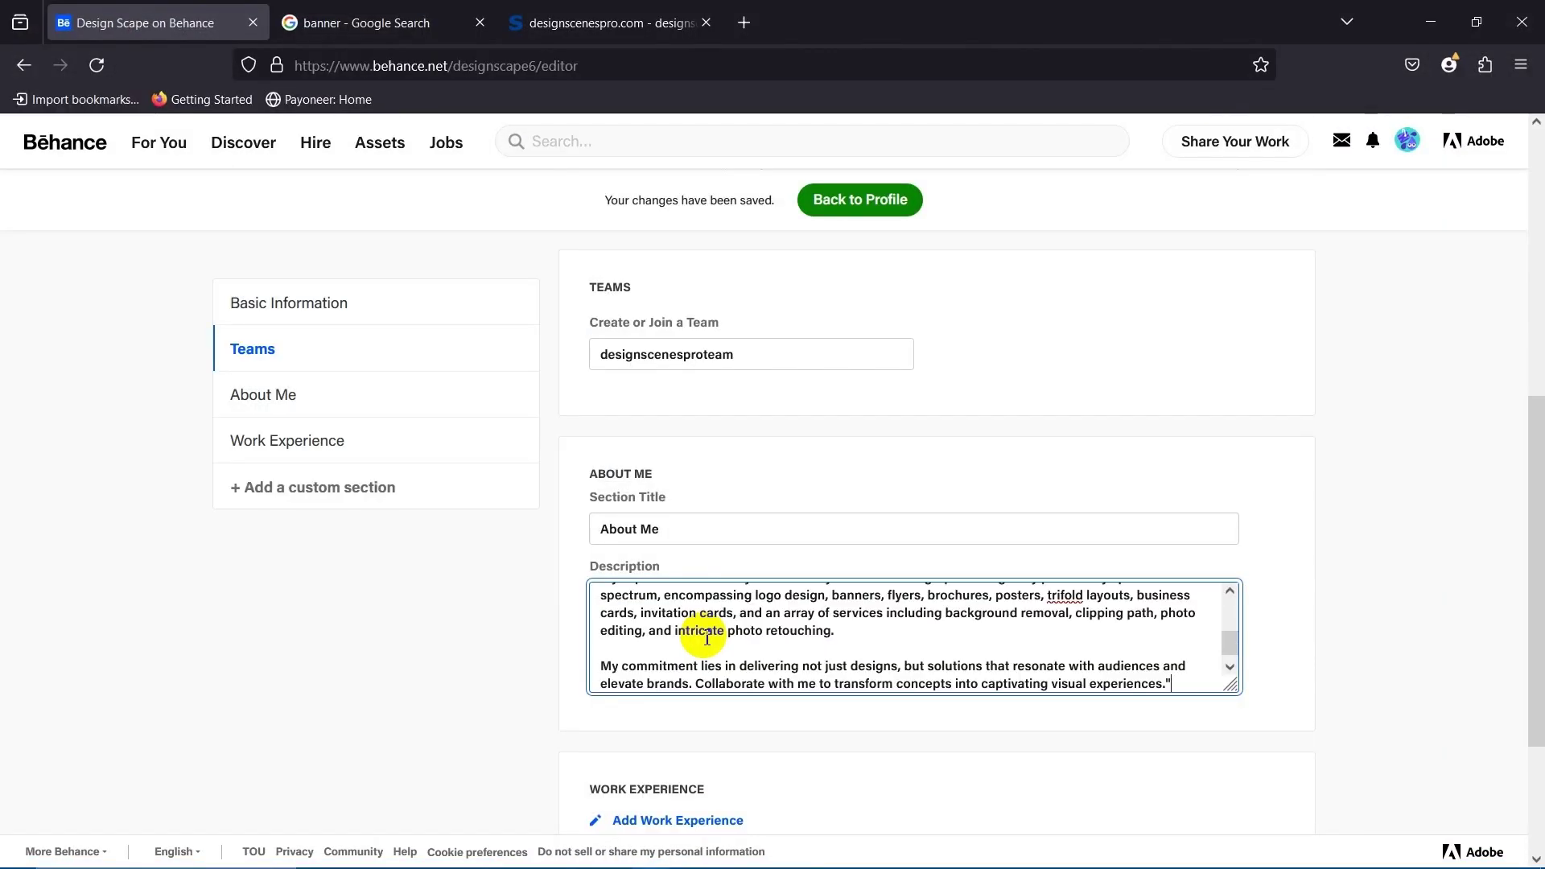
scroll(1139, 652, down, 2)
scroll(908, 553, down, 5)
scroll(908, 553, down, 1)
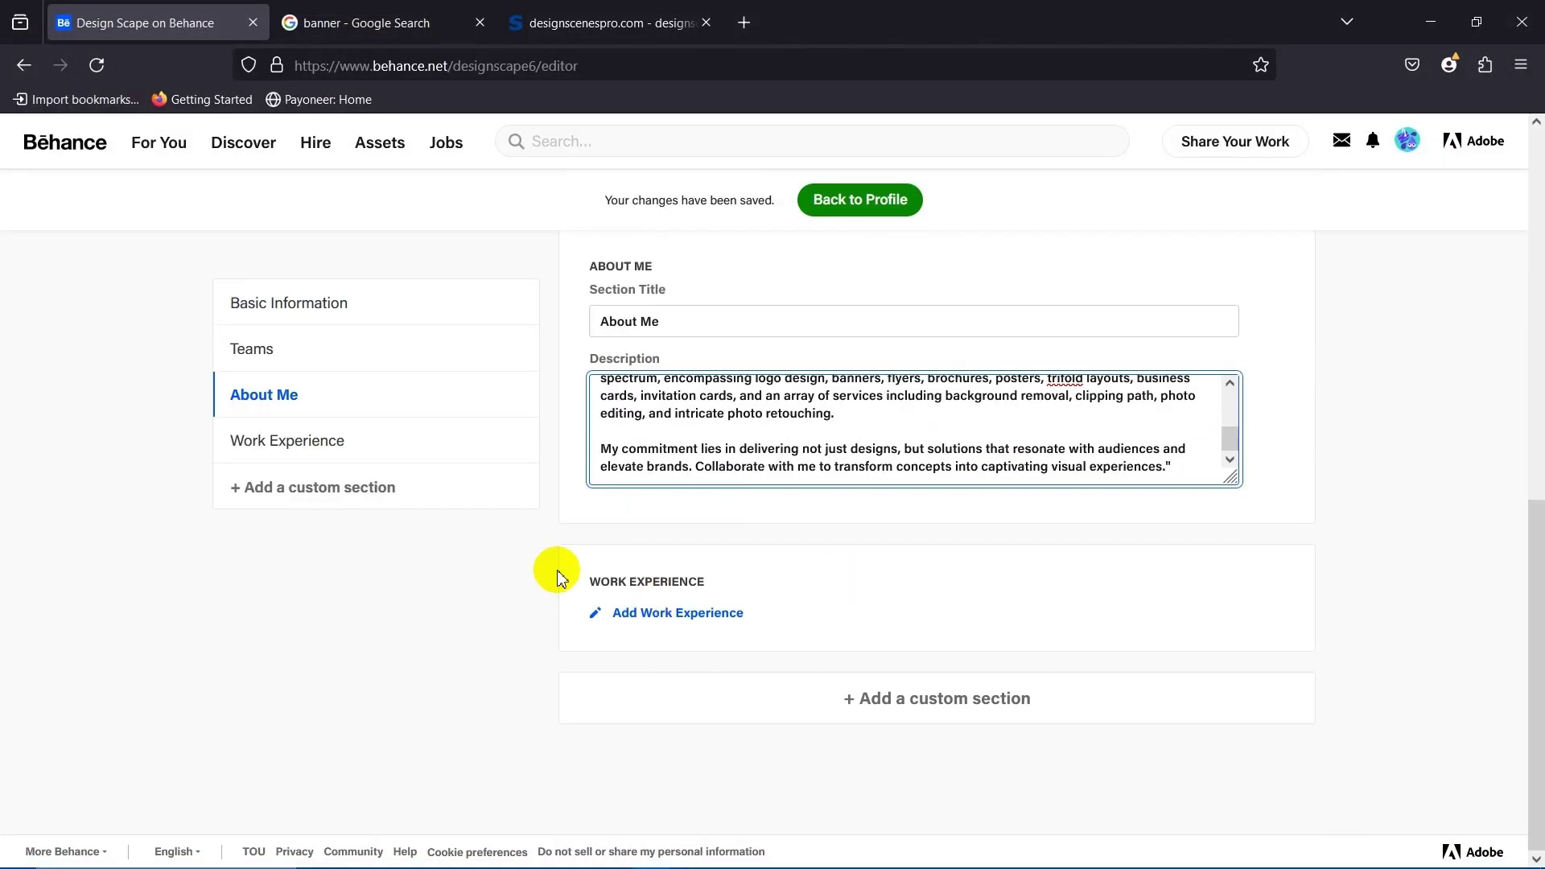
click(490, 645)
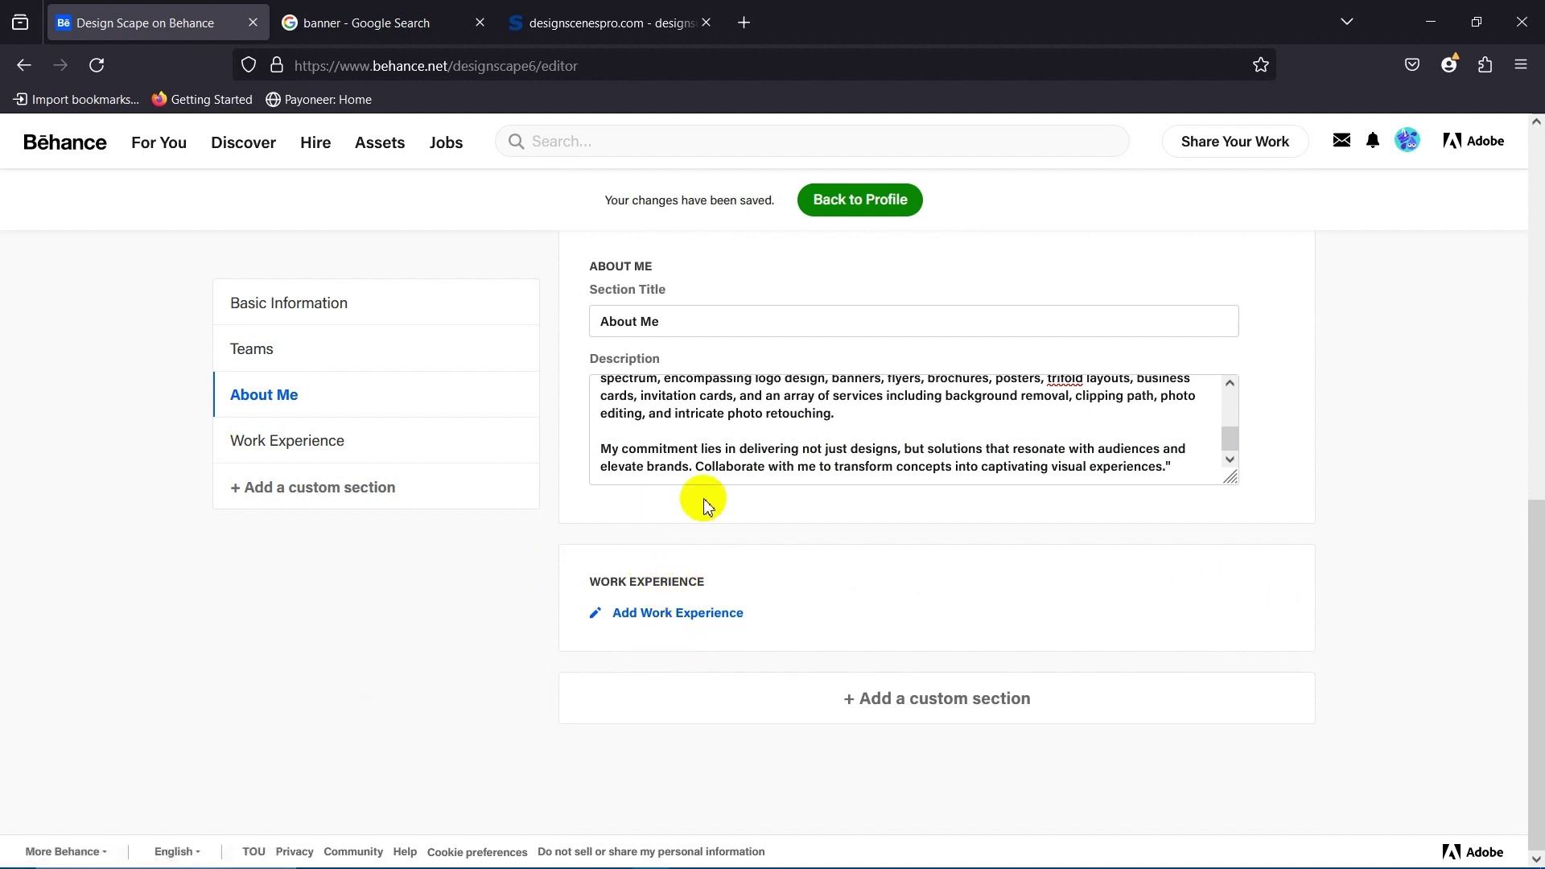
scroll(700, 483, up, 4)
scroll(729, 549, down, 4)
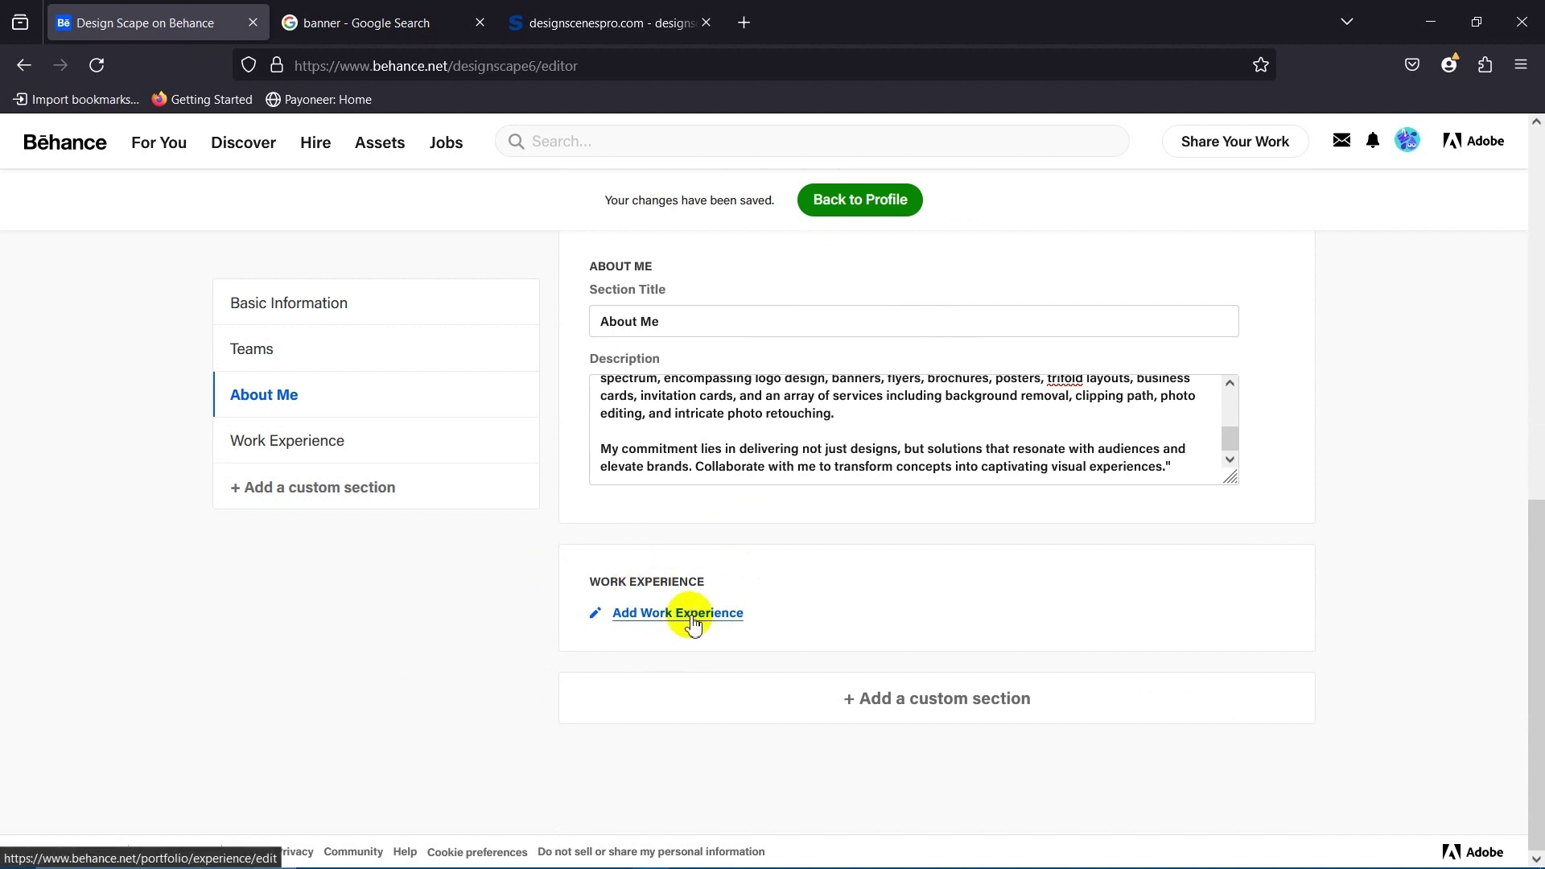
Set the Occupation to Professional Graphic Designer, leaving Full Name and Location unchanged.
click(692, 618)
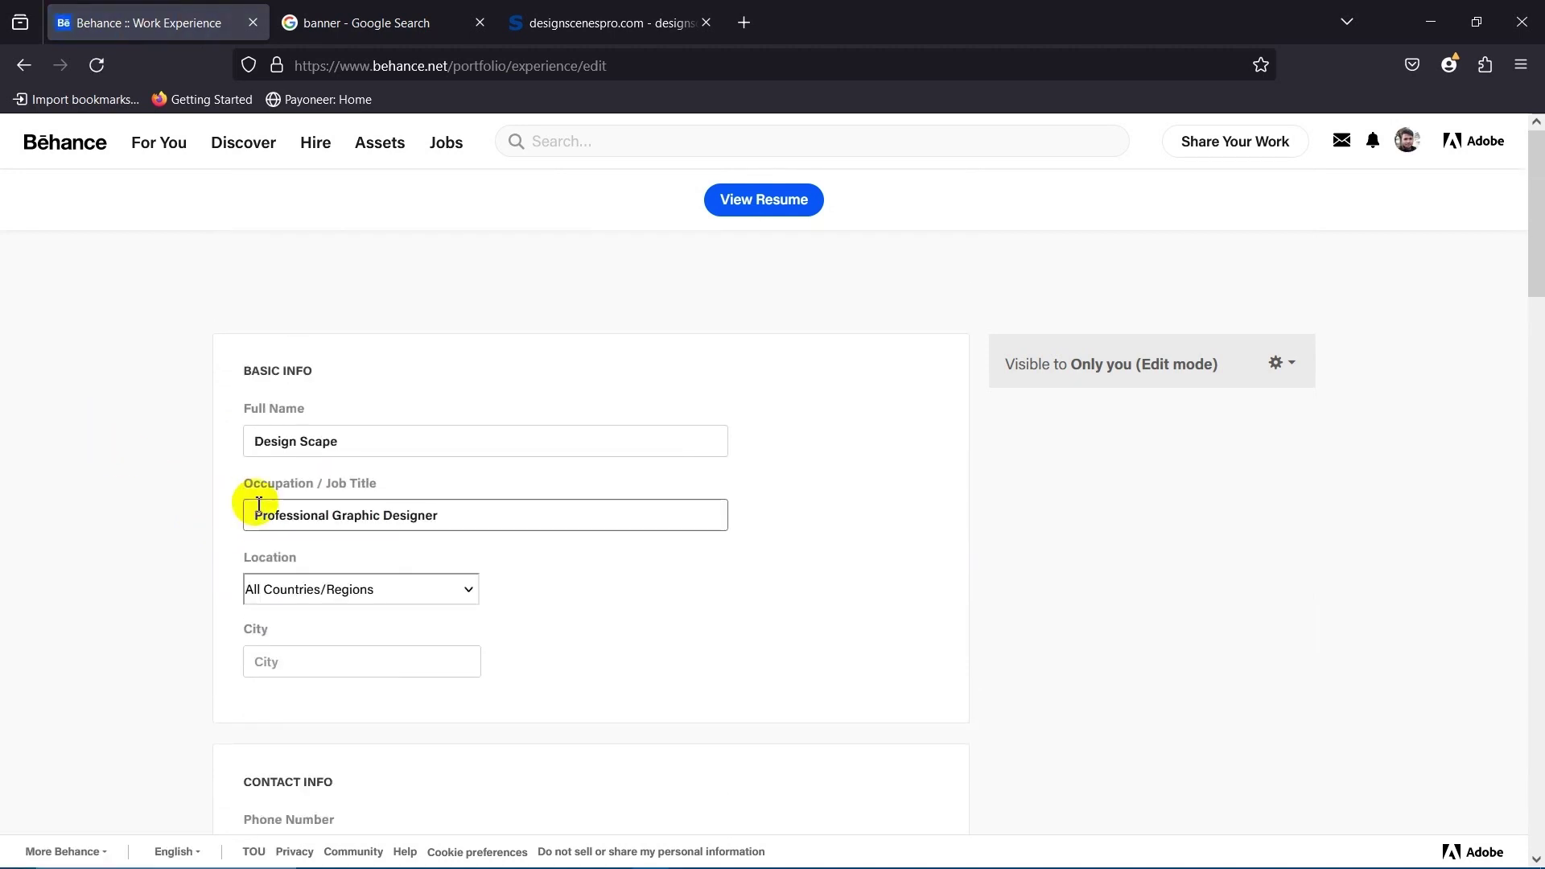
click(406, 442)
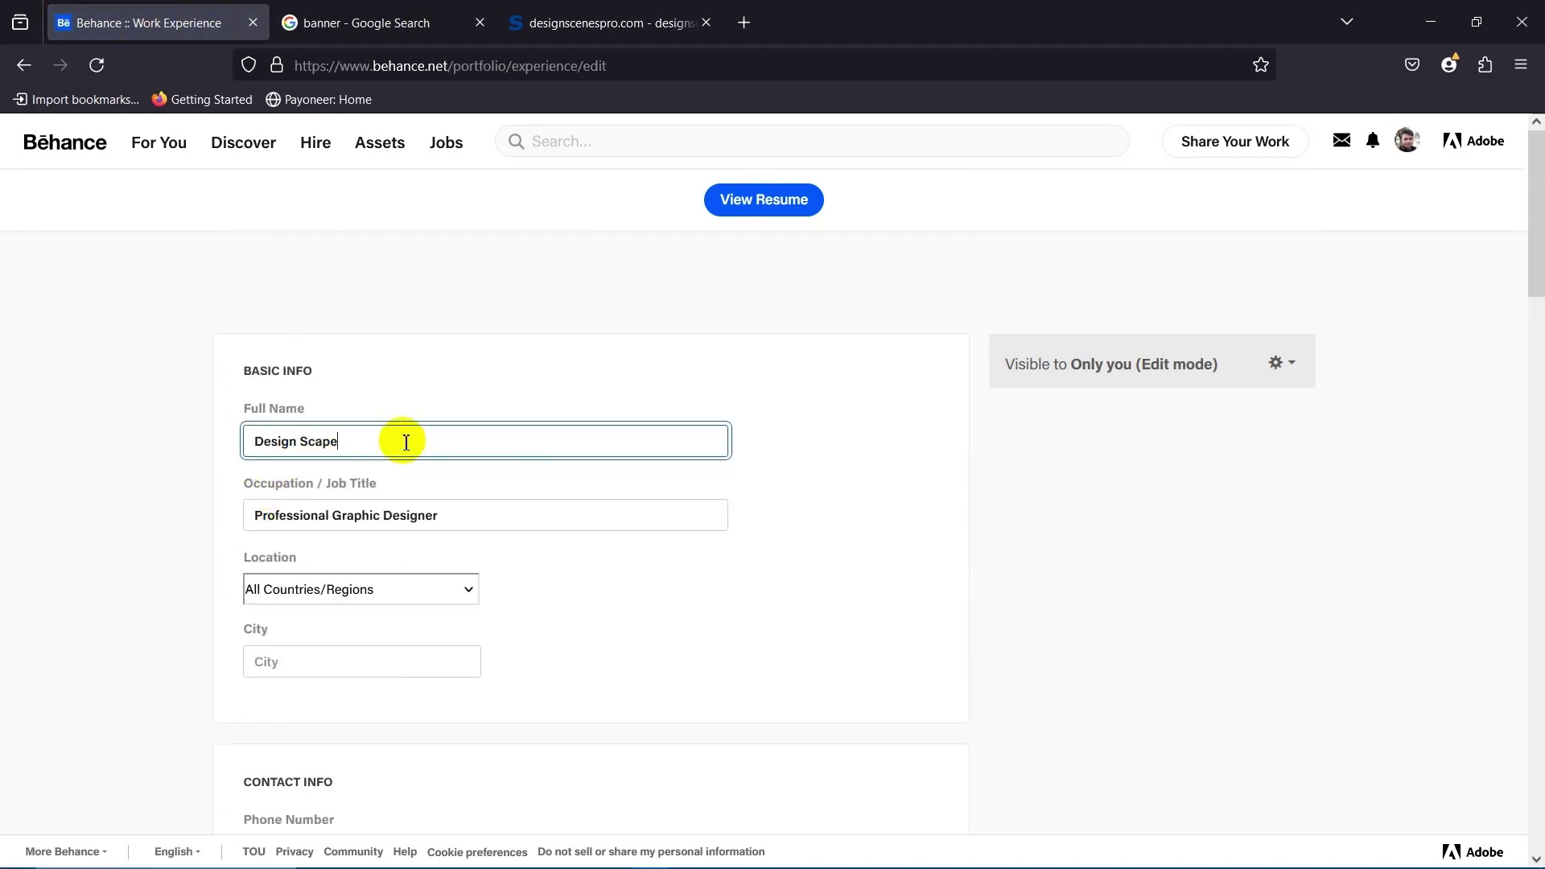
click(152, 452)
scroll(473, 562, down, 2)
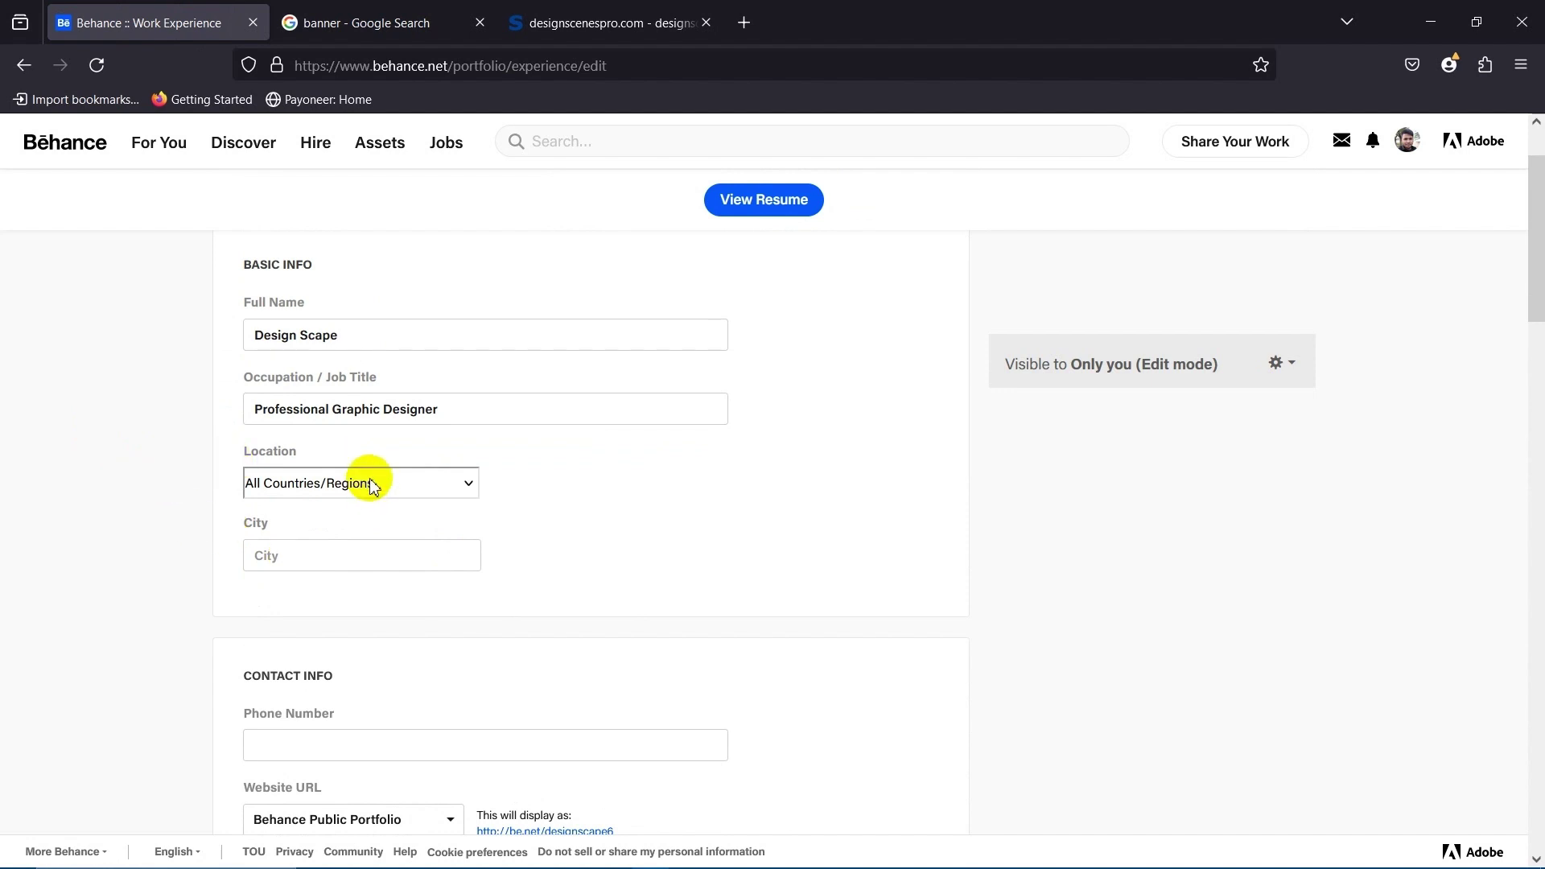
scroll(403, 483, up, 2)
scroll(338, 548, down, 4)
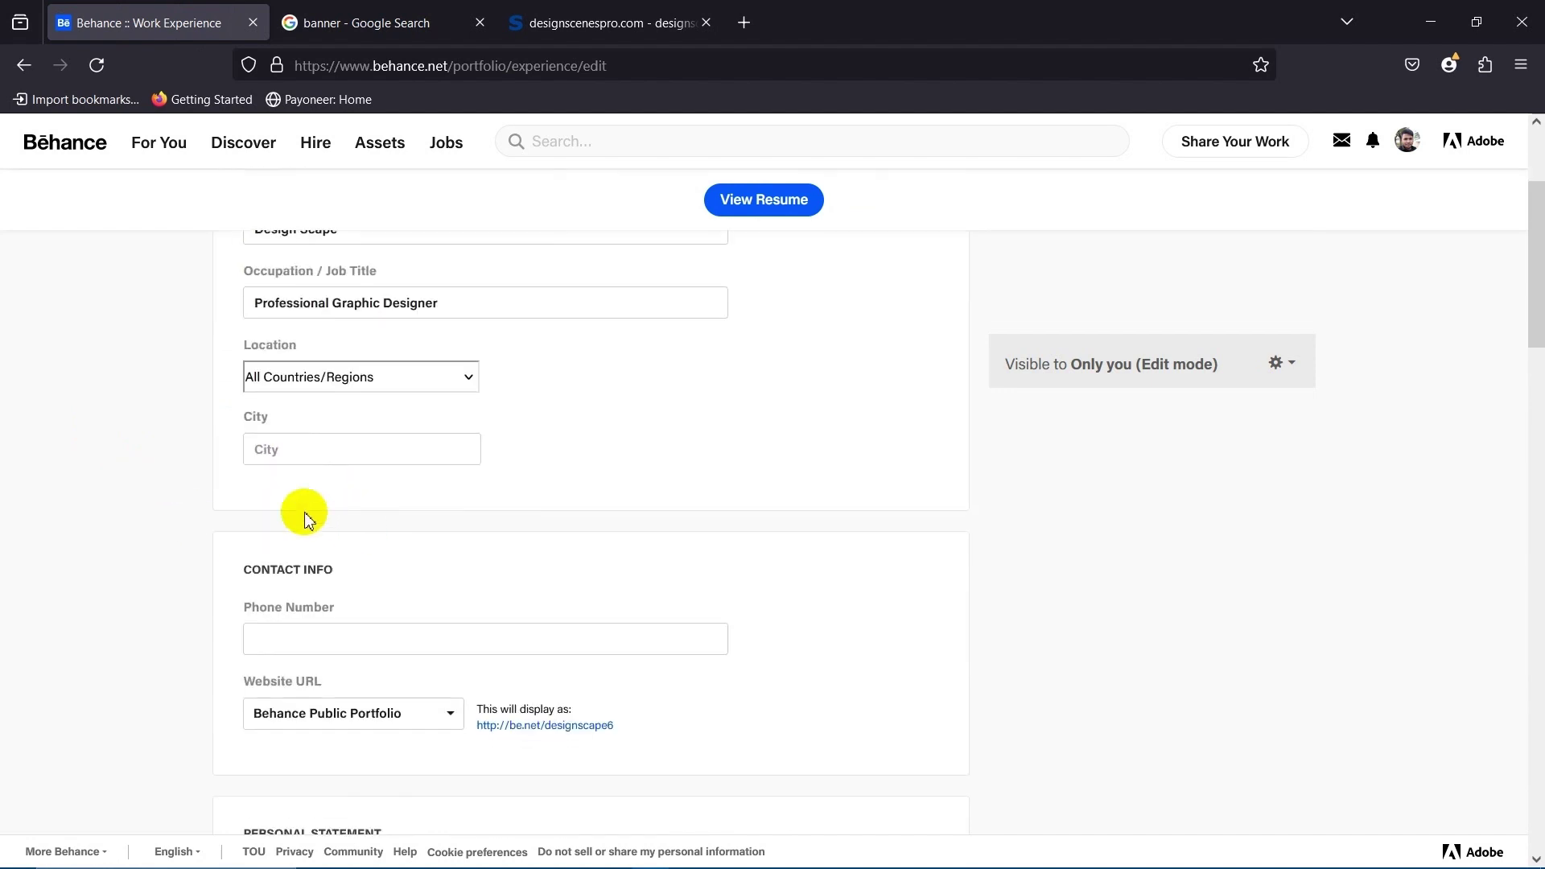
scroll(300, 451, up, 2)
scroll(384, 553, down, 2)
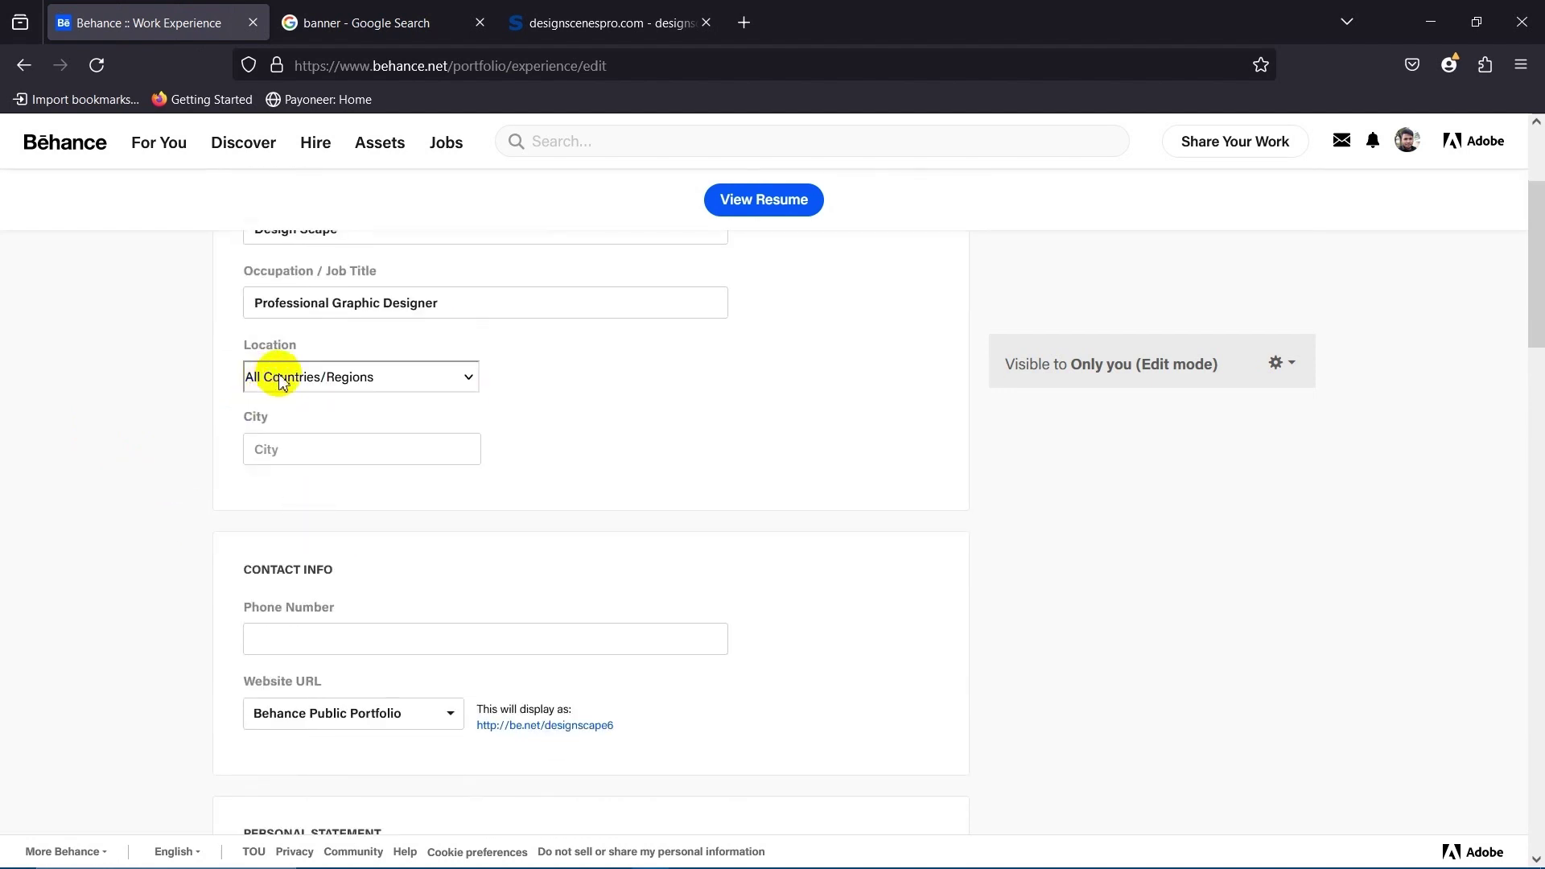
click(361, 378)
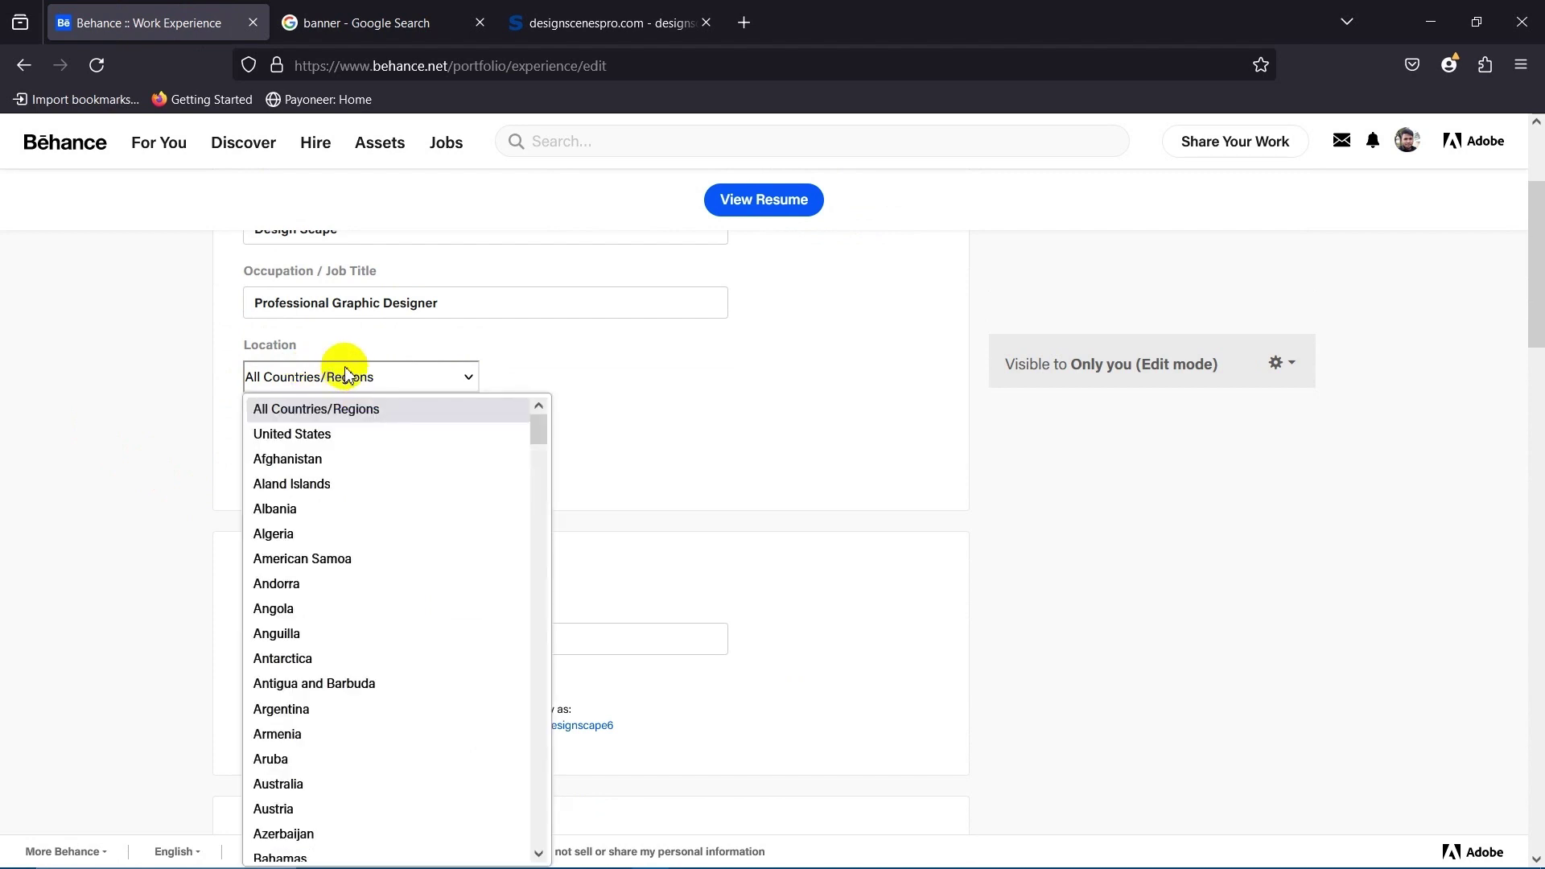
click(112, 465)
scroll(128, 470, up, 4)
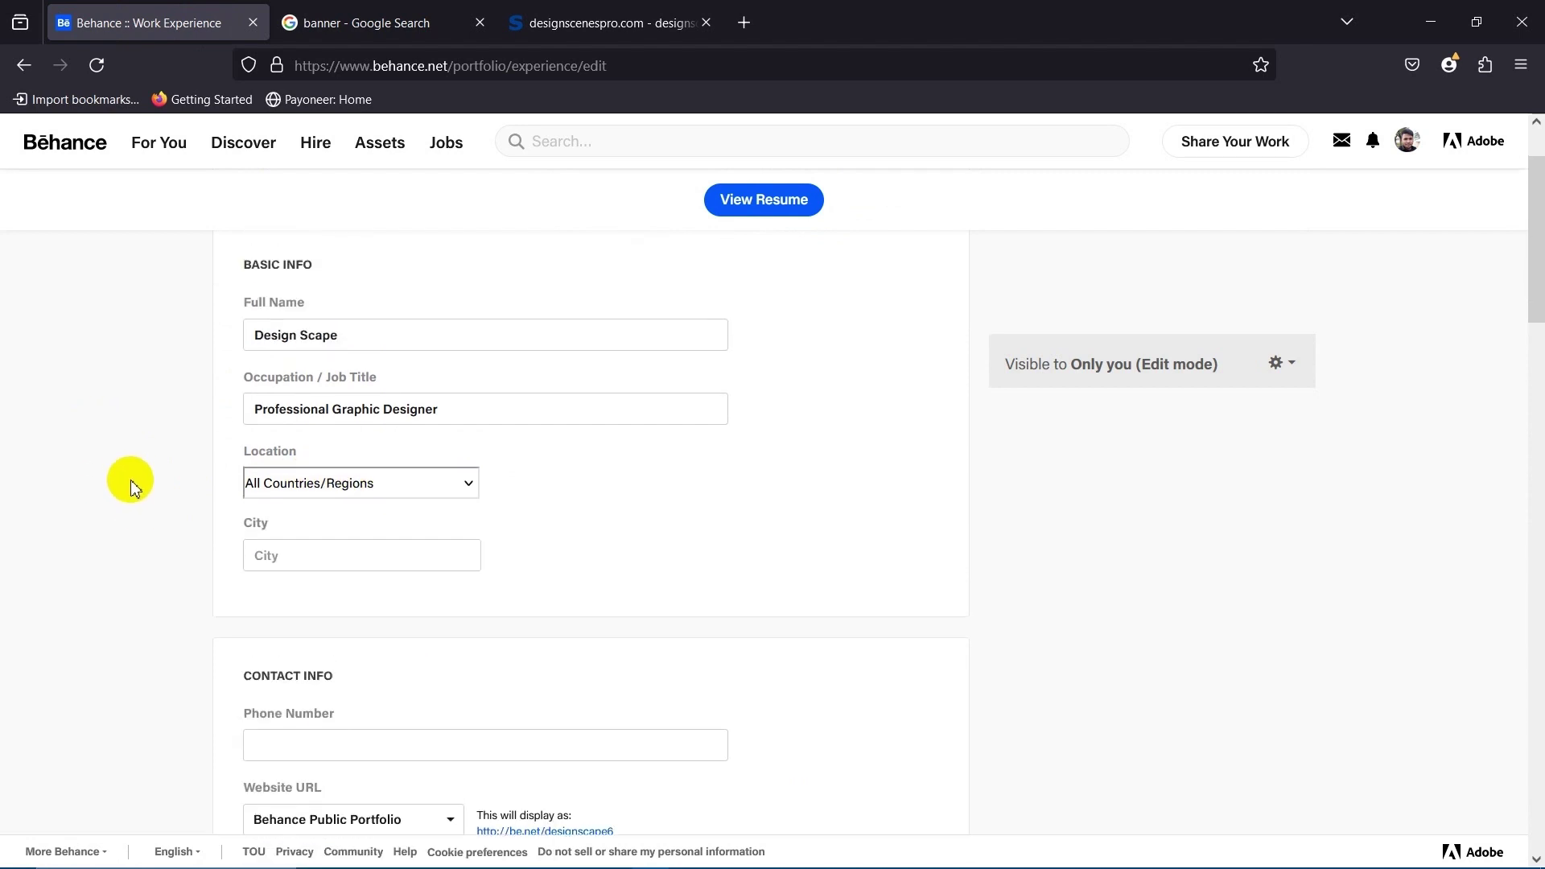
click(132, 509)
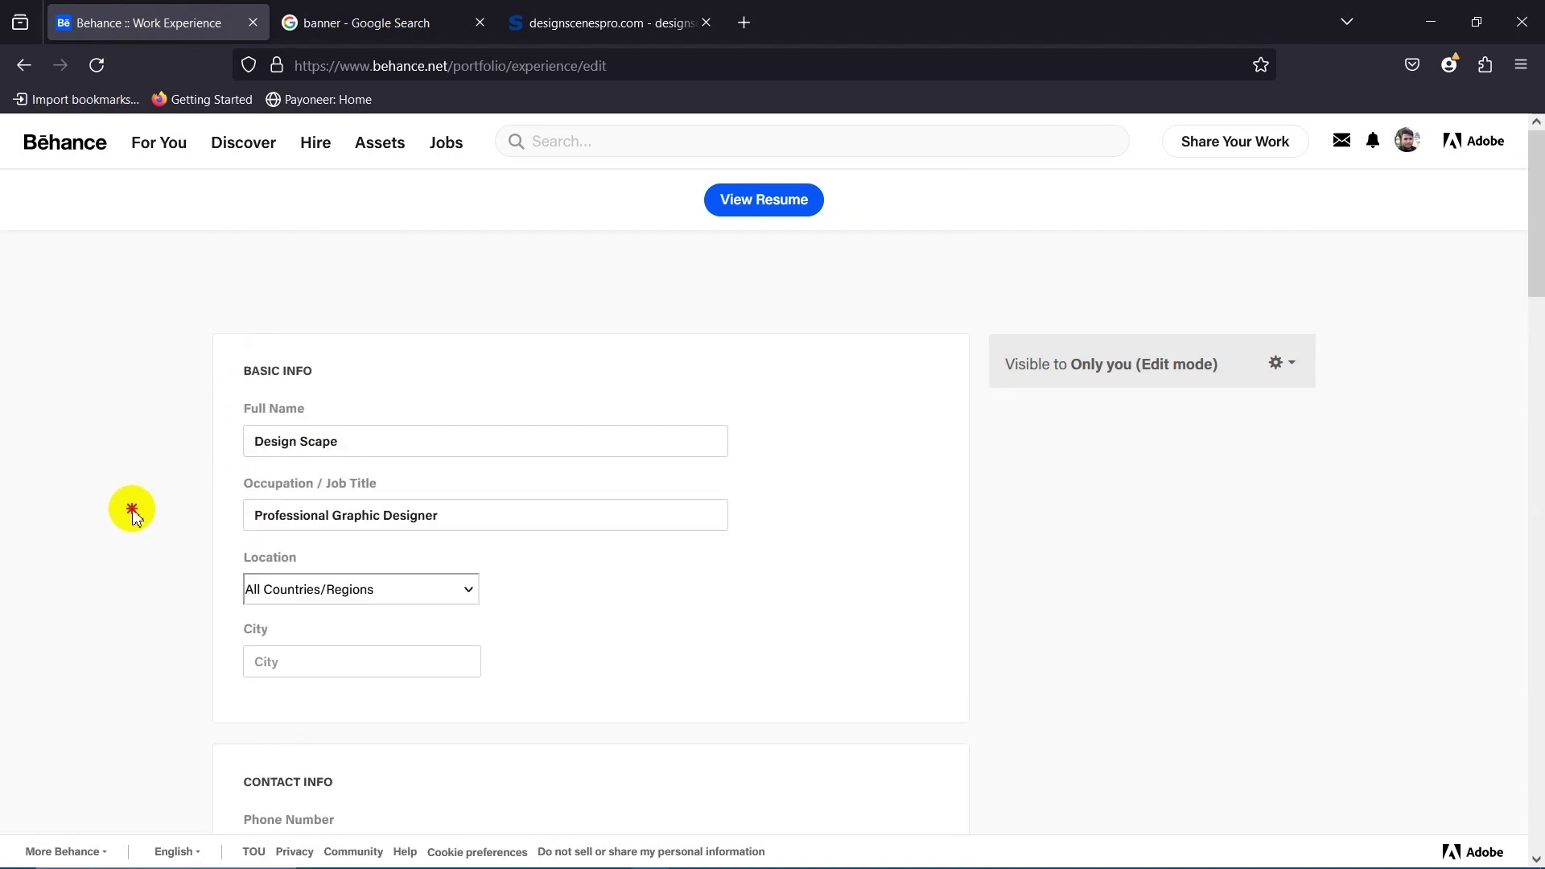
click(287, 486)
click(186, 575)
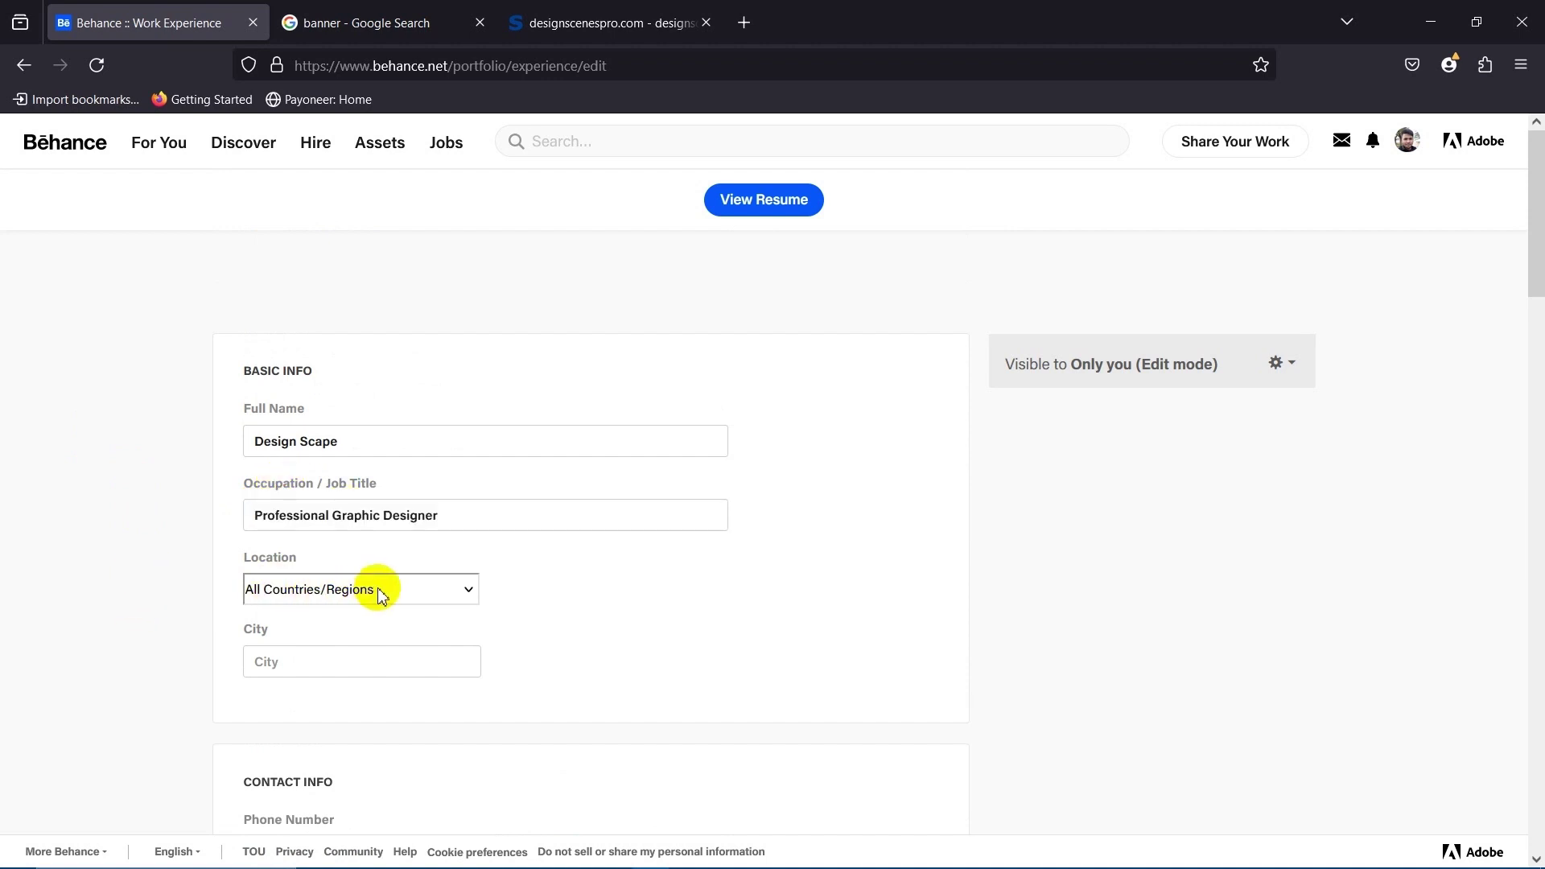
scroll(423, 600, down, 4)
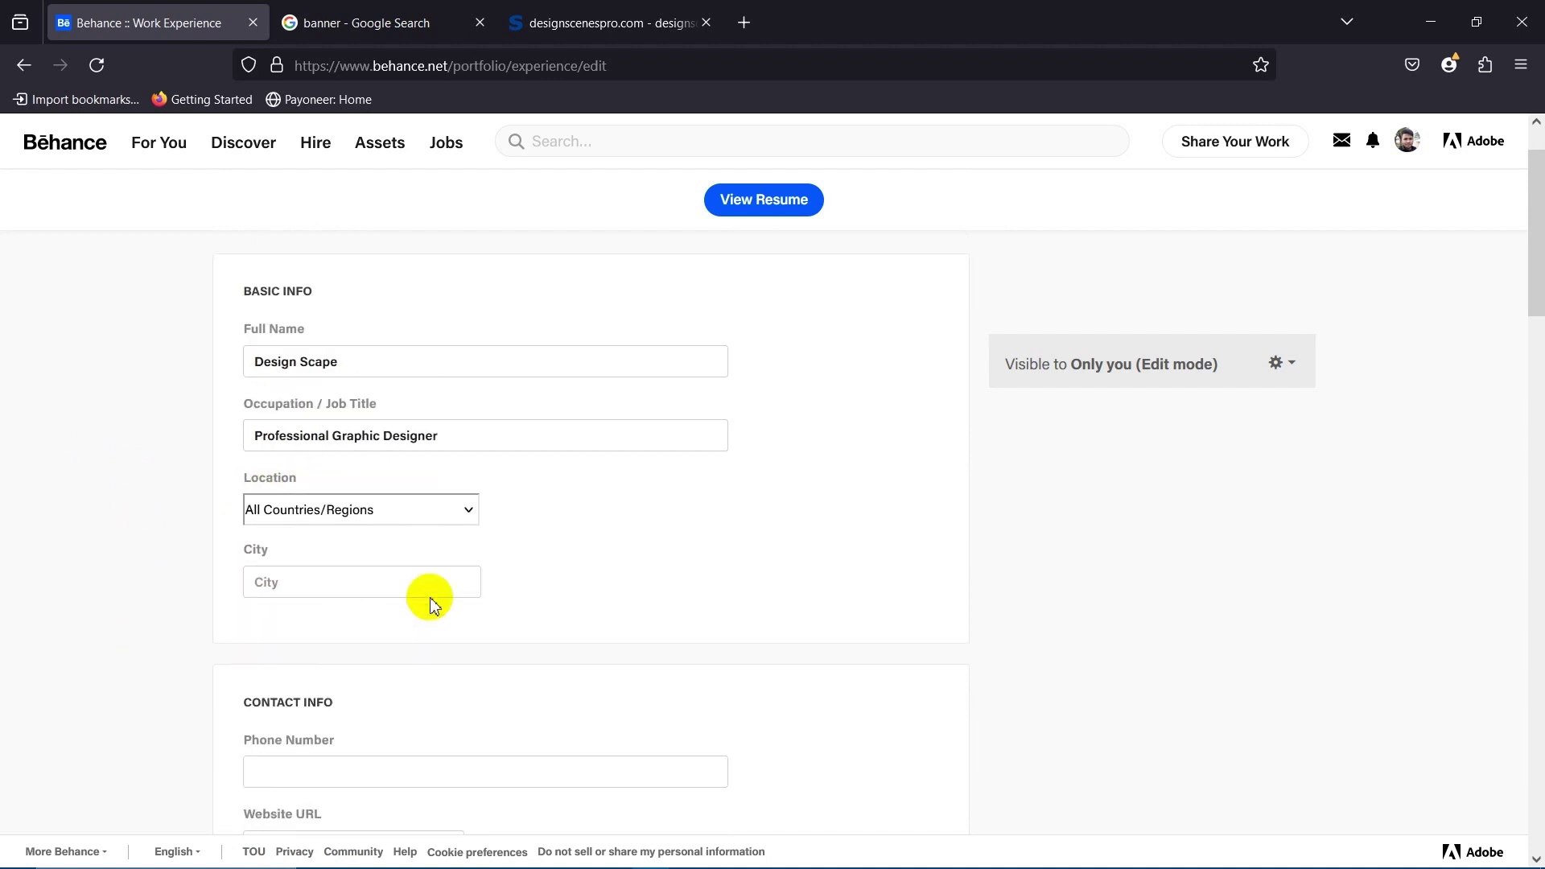
scroll(153, 563, down, 4)
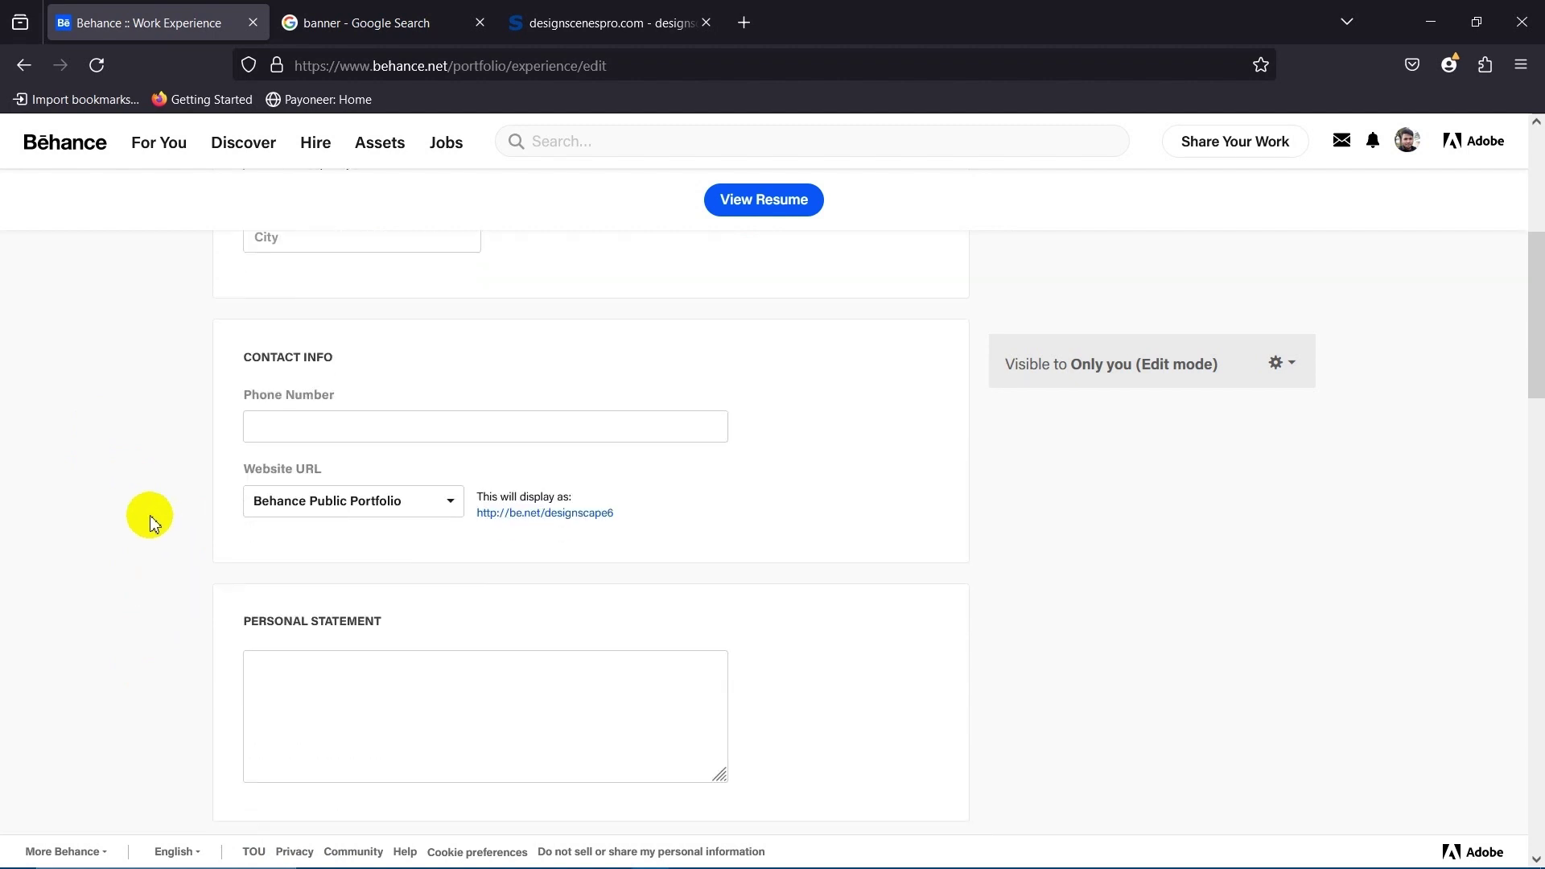
Enter the contact phone number and add a personal statement inviting design requests, then save.
click(333, 411)
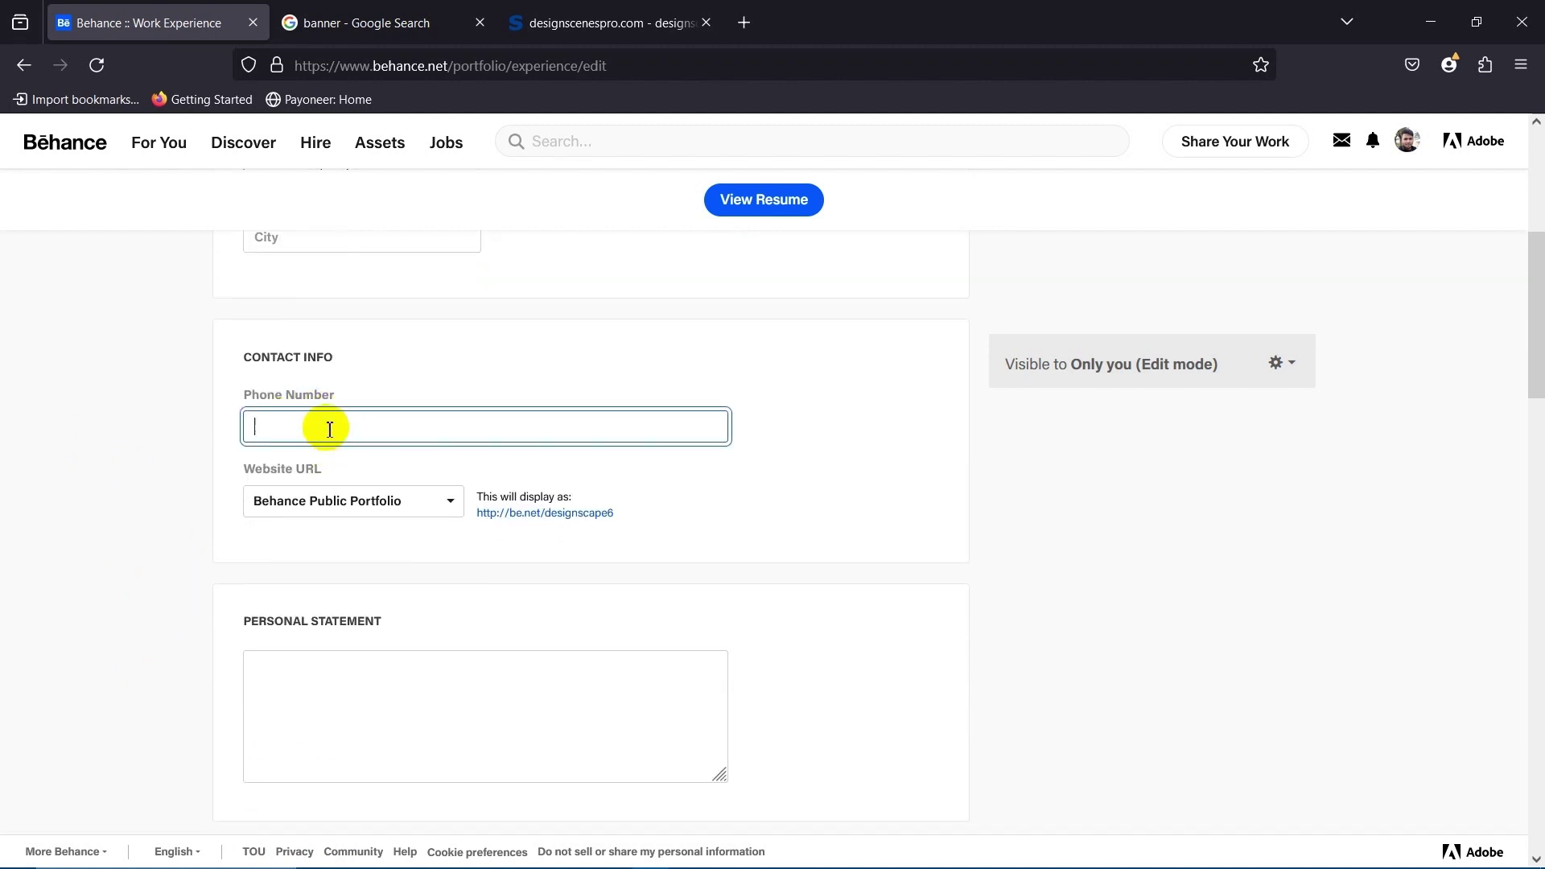
scroll(330, 429, down, 4)
click(337, 474)
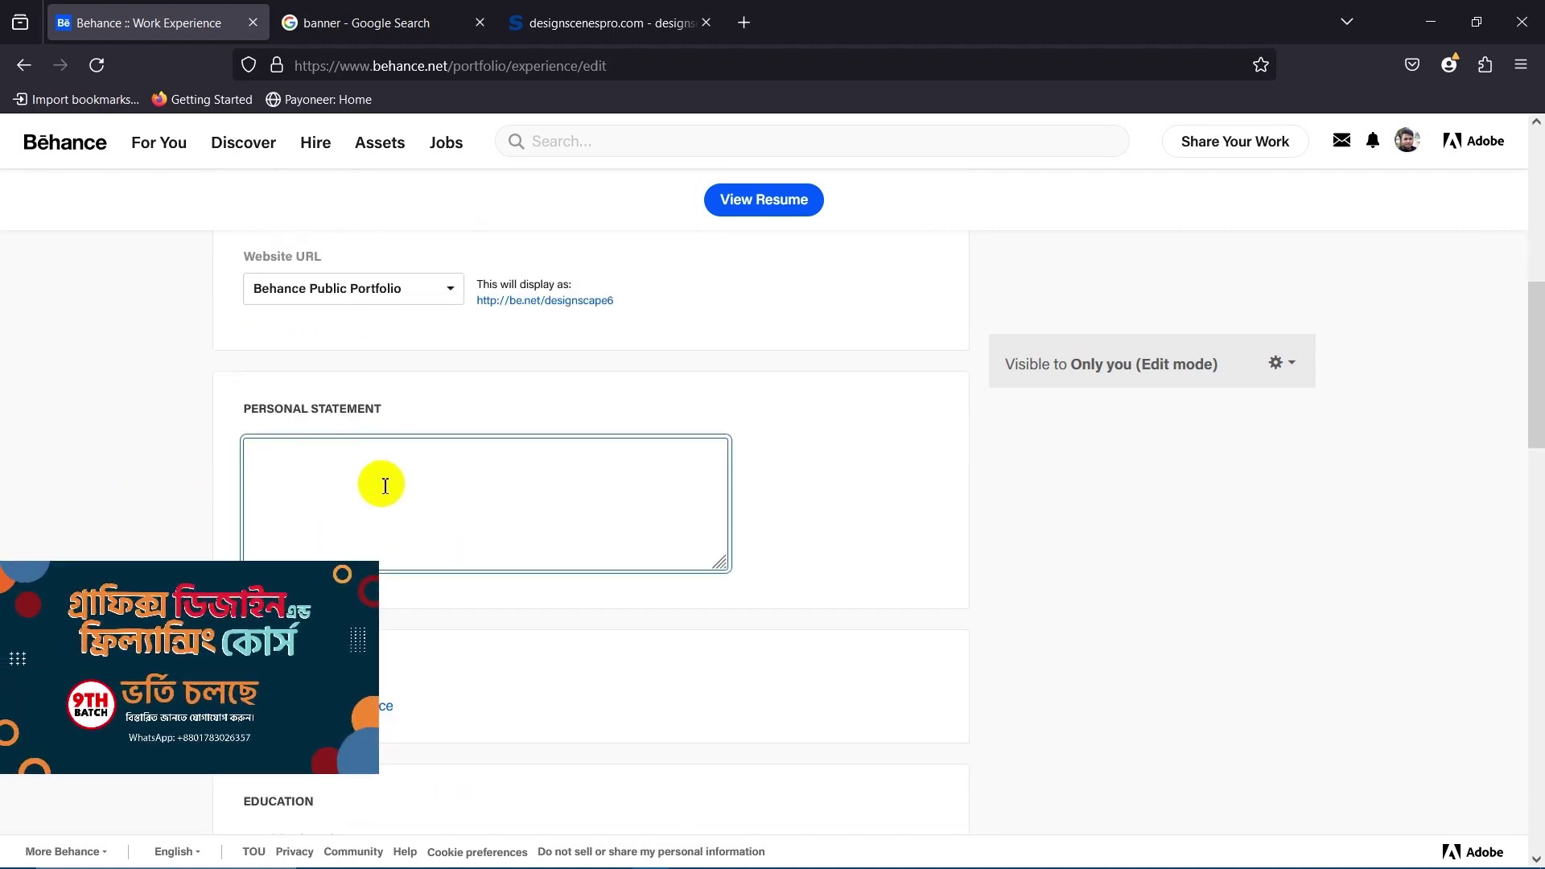
scroll(569, 552, up, 4)
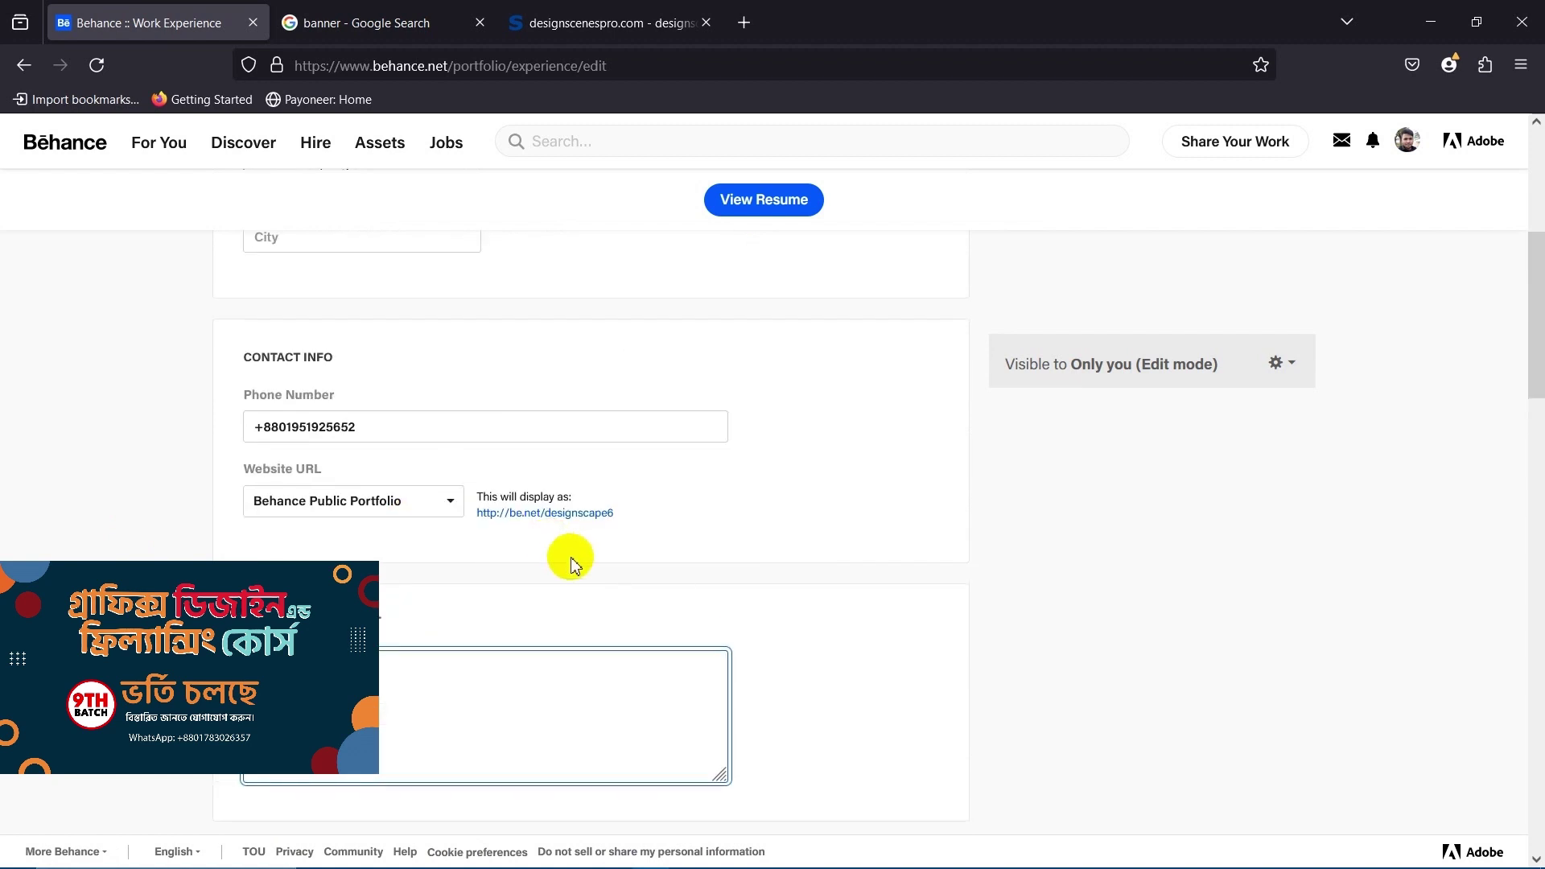
scroll(311, 611, down, 6)
click(119, 414)
scroll(304, 542, up, 2)
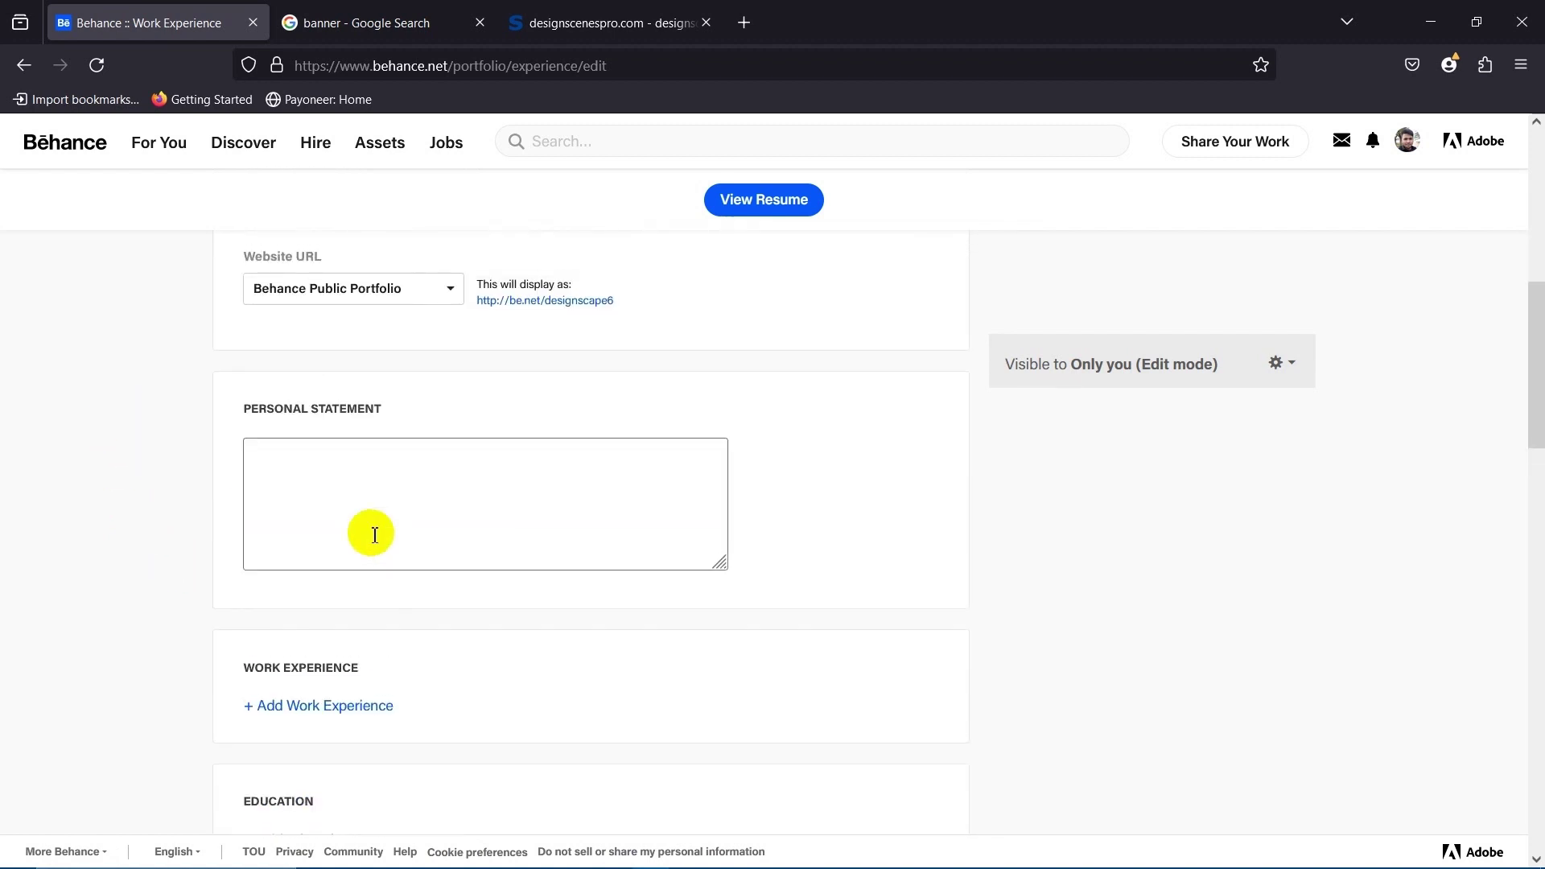
click(334, 486)
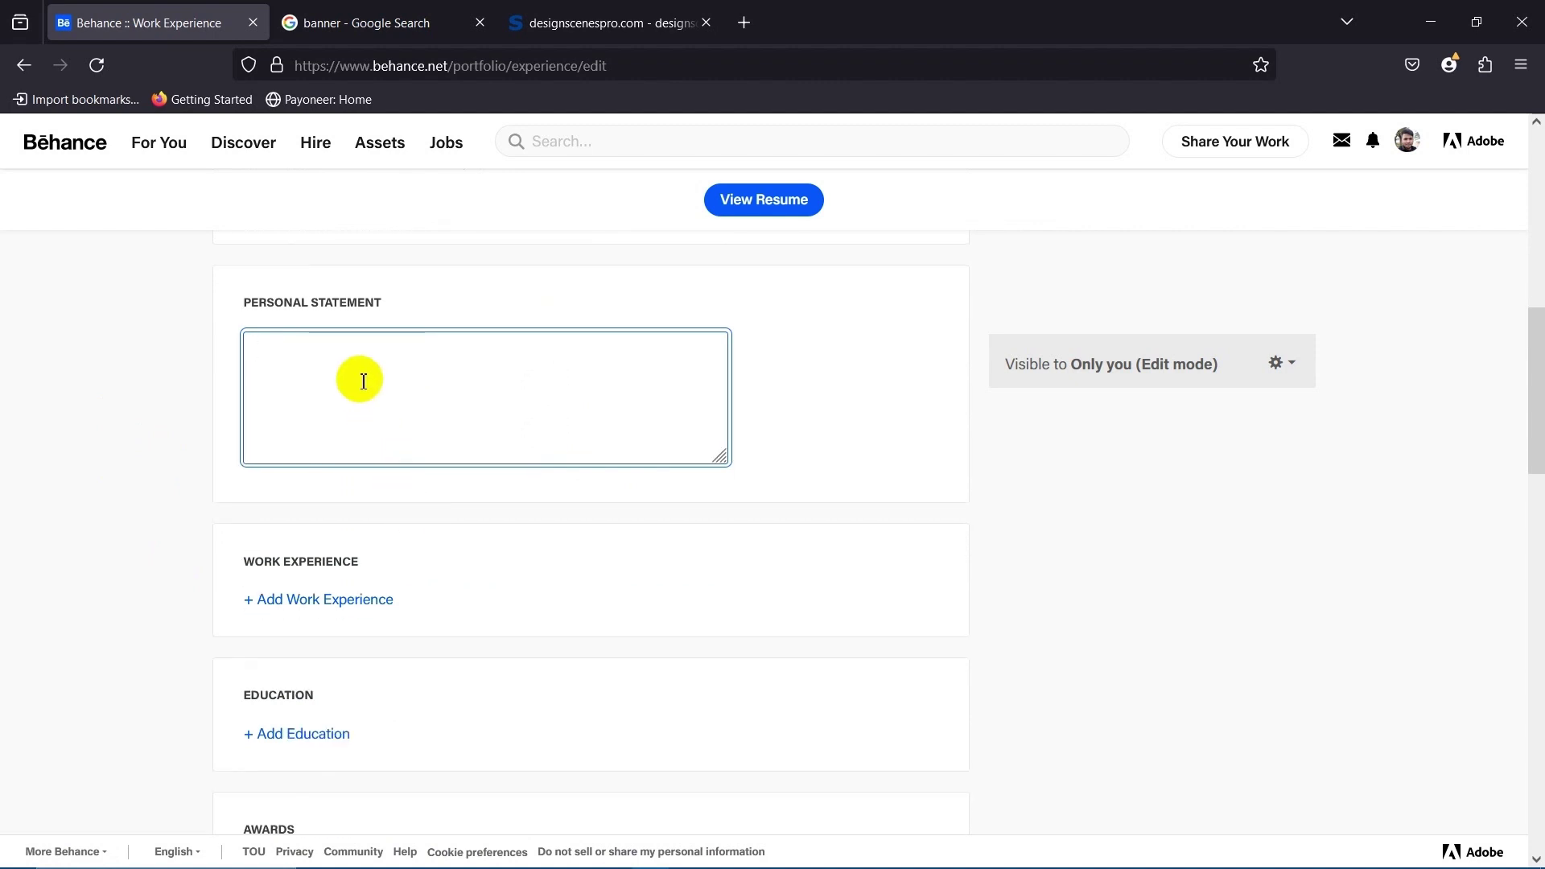
click(65, 354)
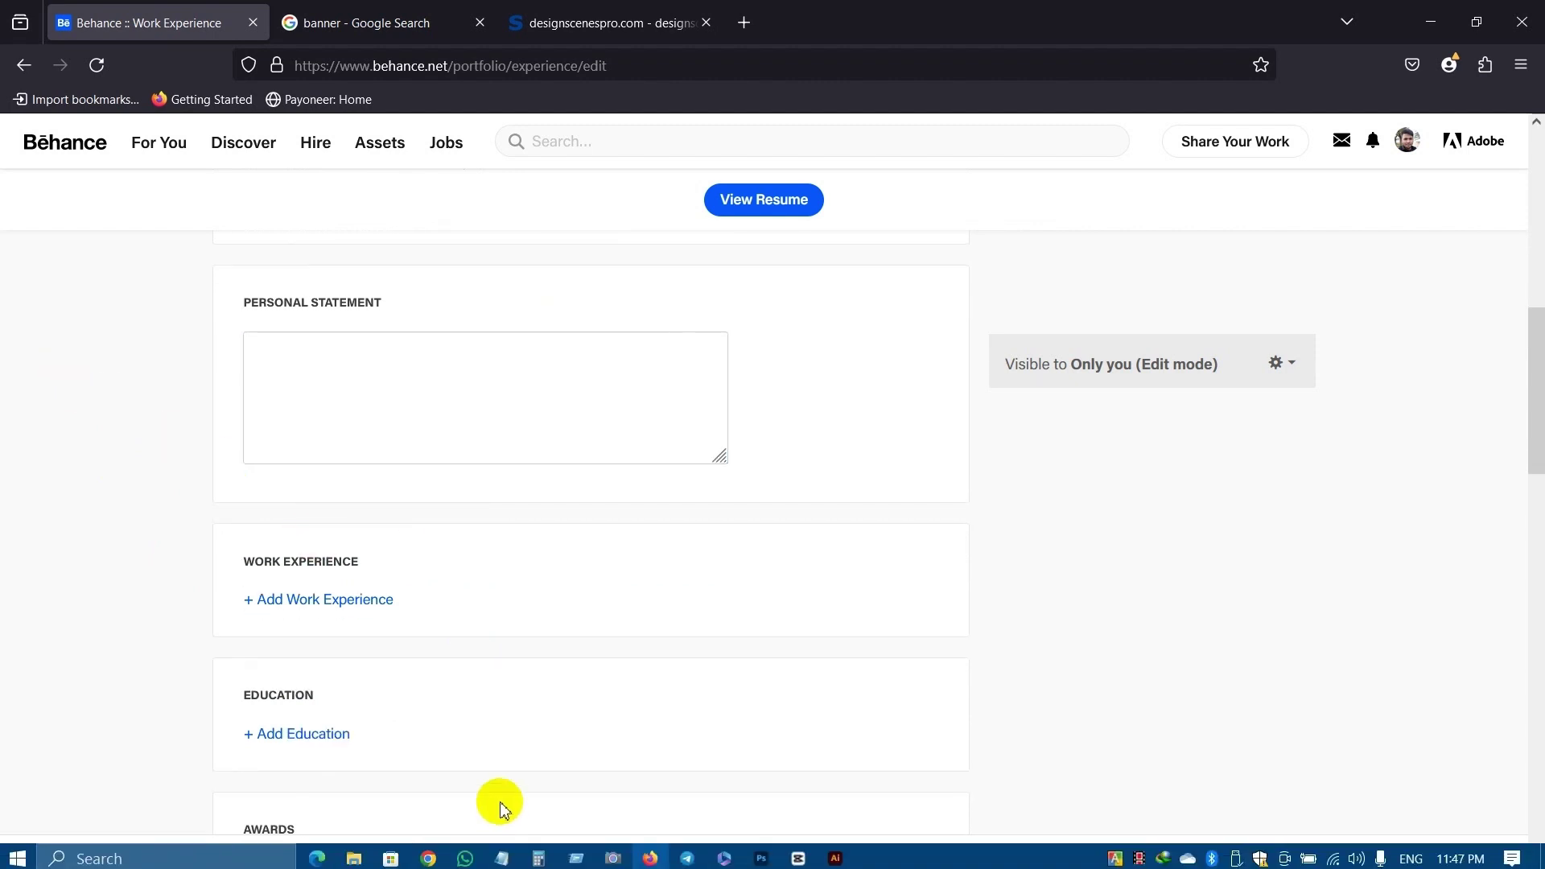
scroll(386, 563, up, 8)
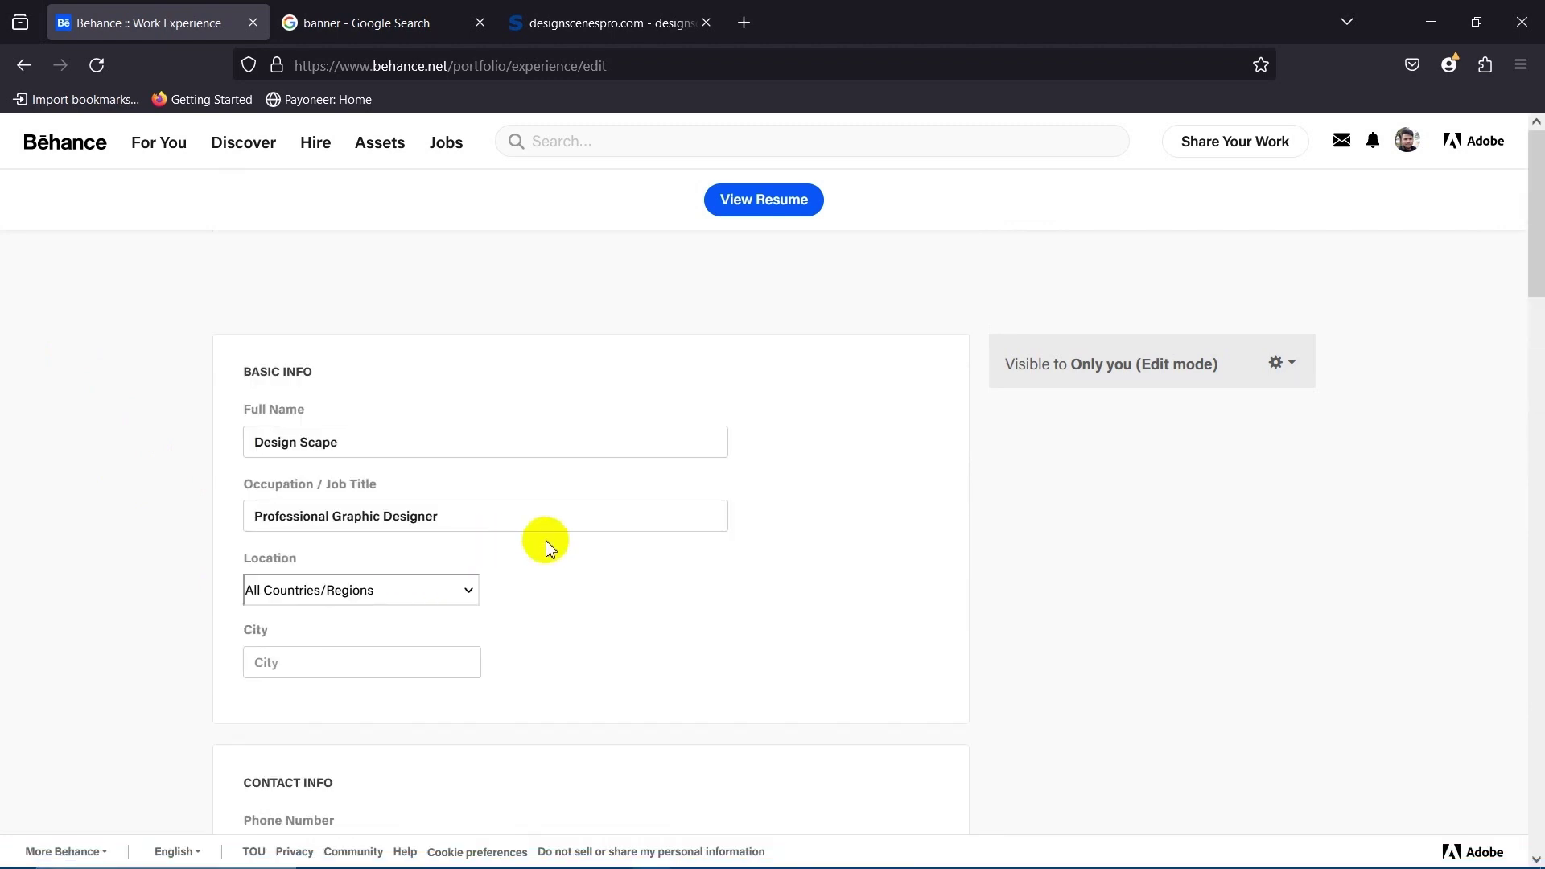
scroll(518, 625, down, 10)
scroll(359, 562, up, 4)
click(333, 572)
scroll(332, 573, down, 4)
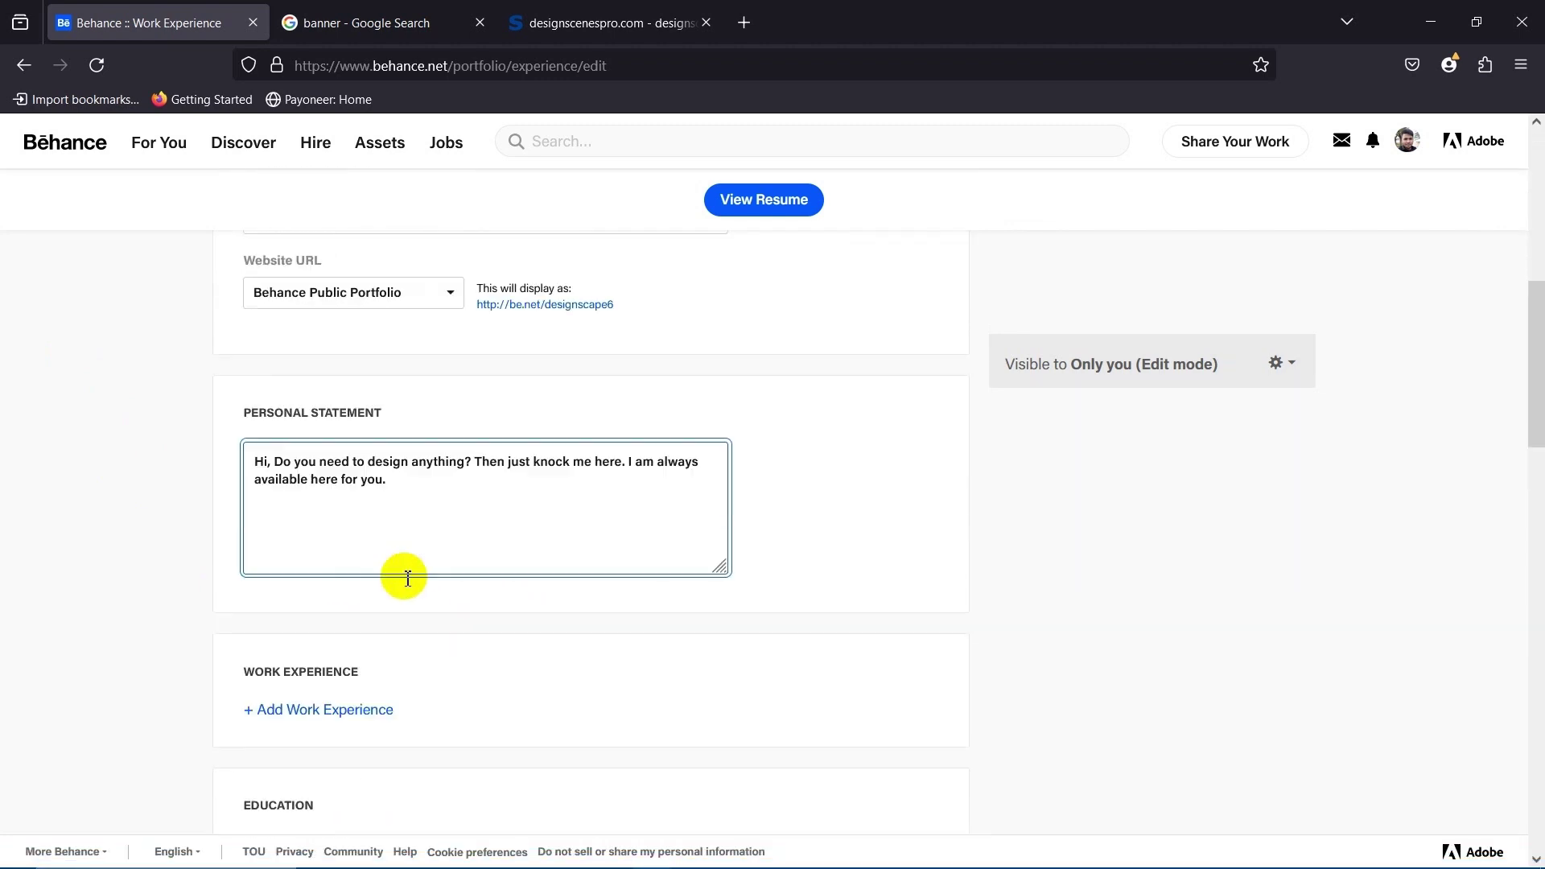
click(158, 445)
scroll(403, 568, down, 1)
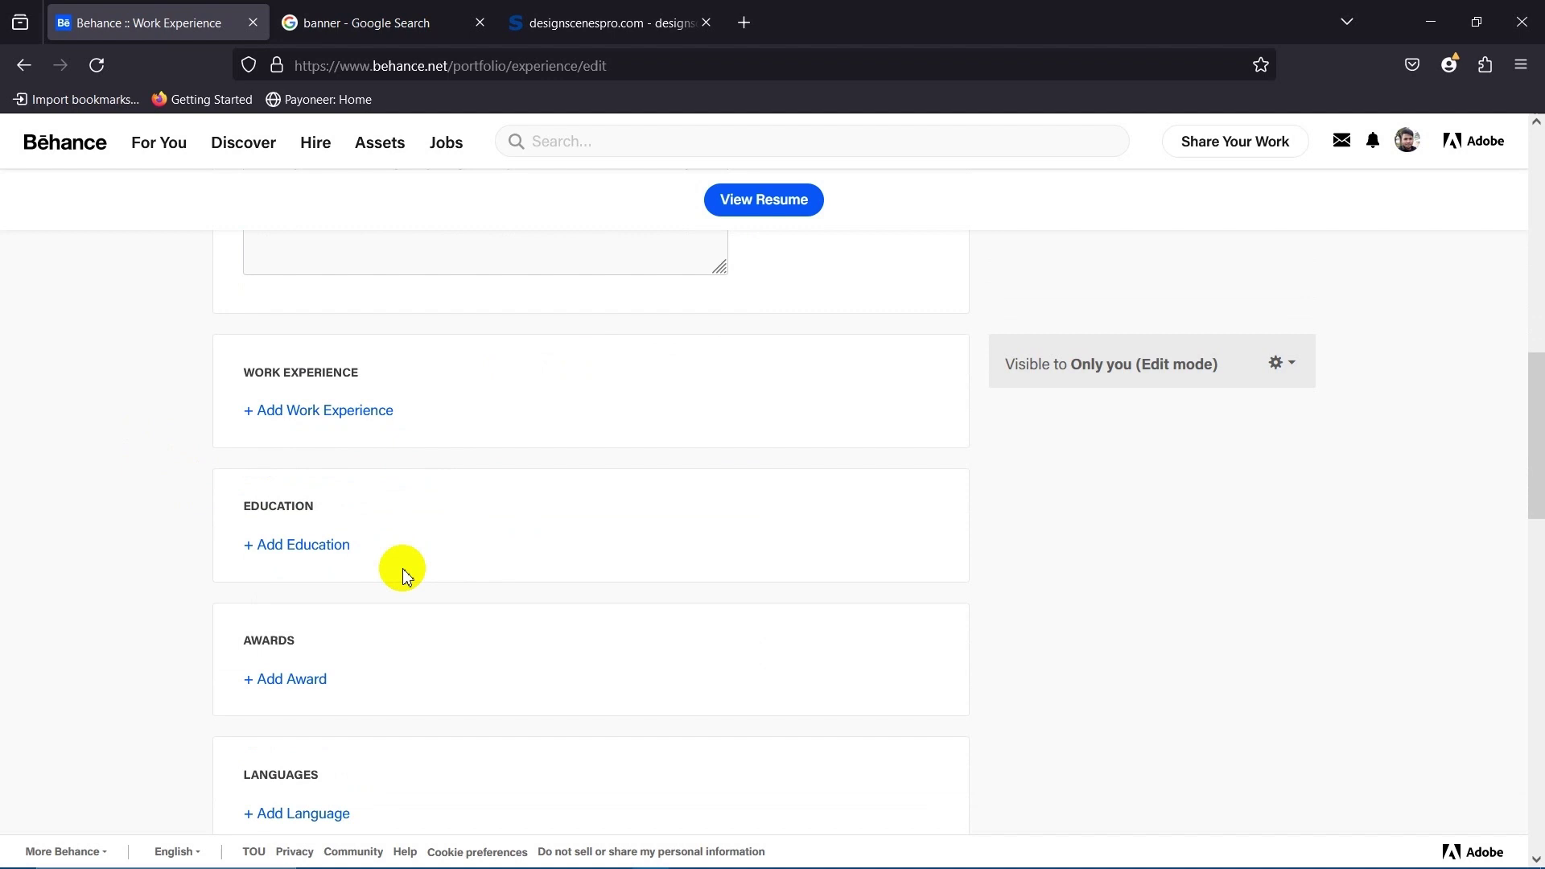
Start a work experience entry with company Design Scenes Pro and position Lead Designer.
click(314, 388)
click(433, 455)
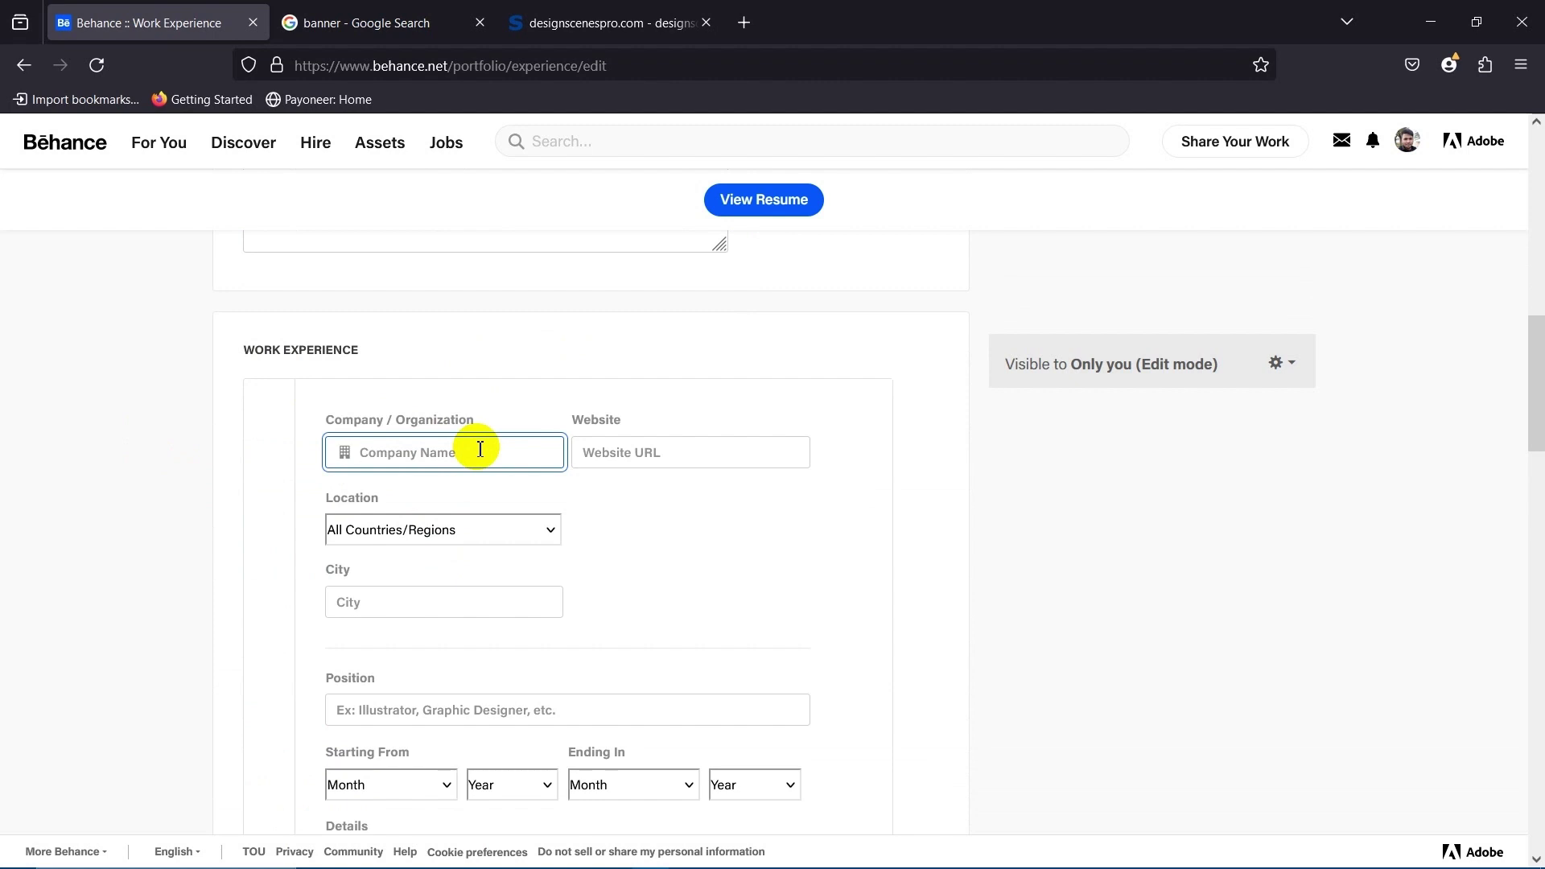
text(DesignscenesPro)
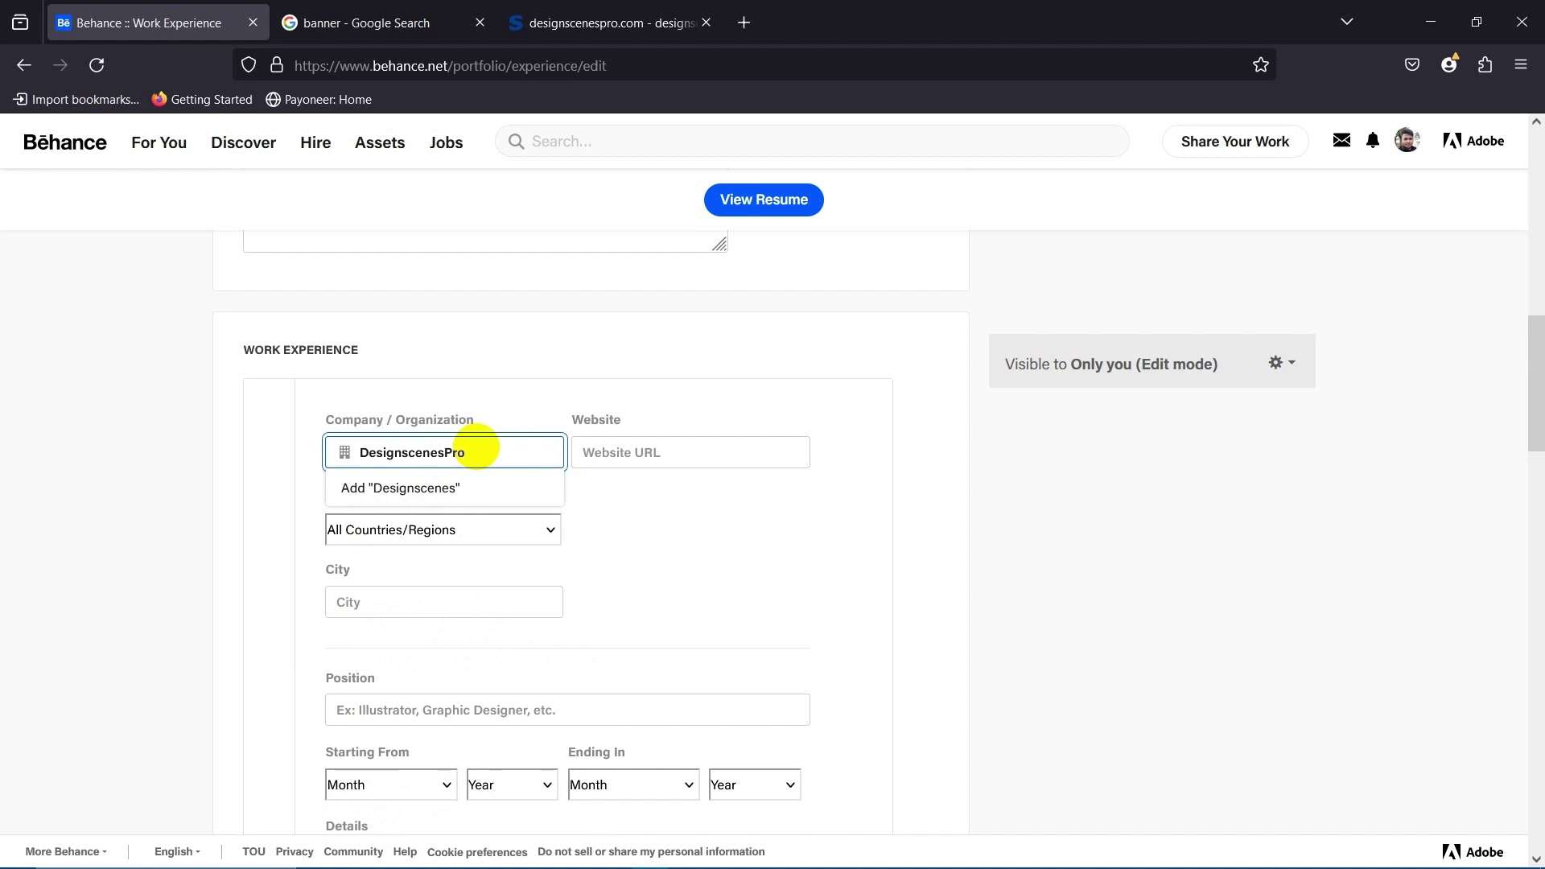
click(77, 435)
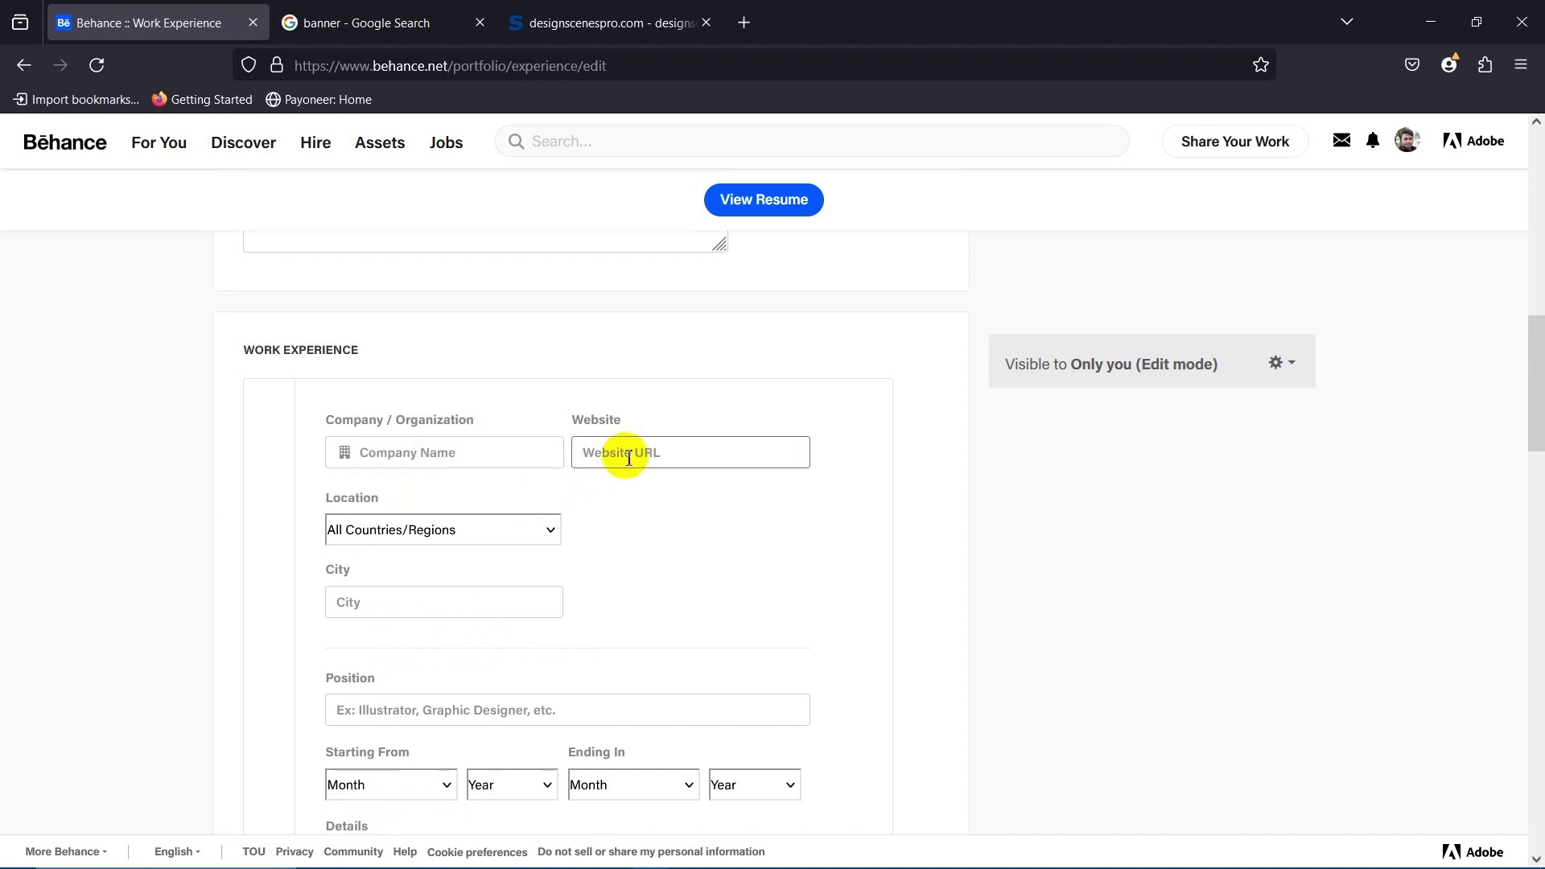
click(669, 451)
click(489, 459)
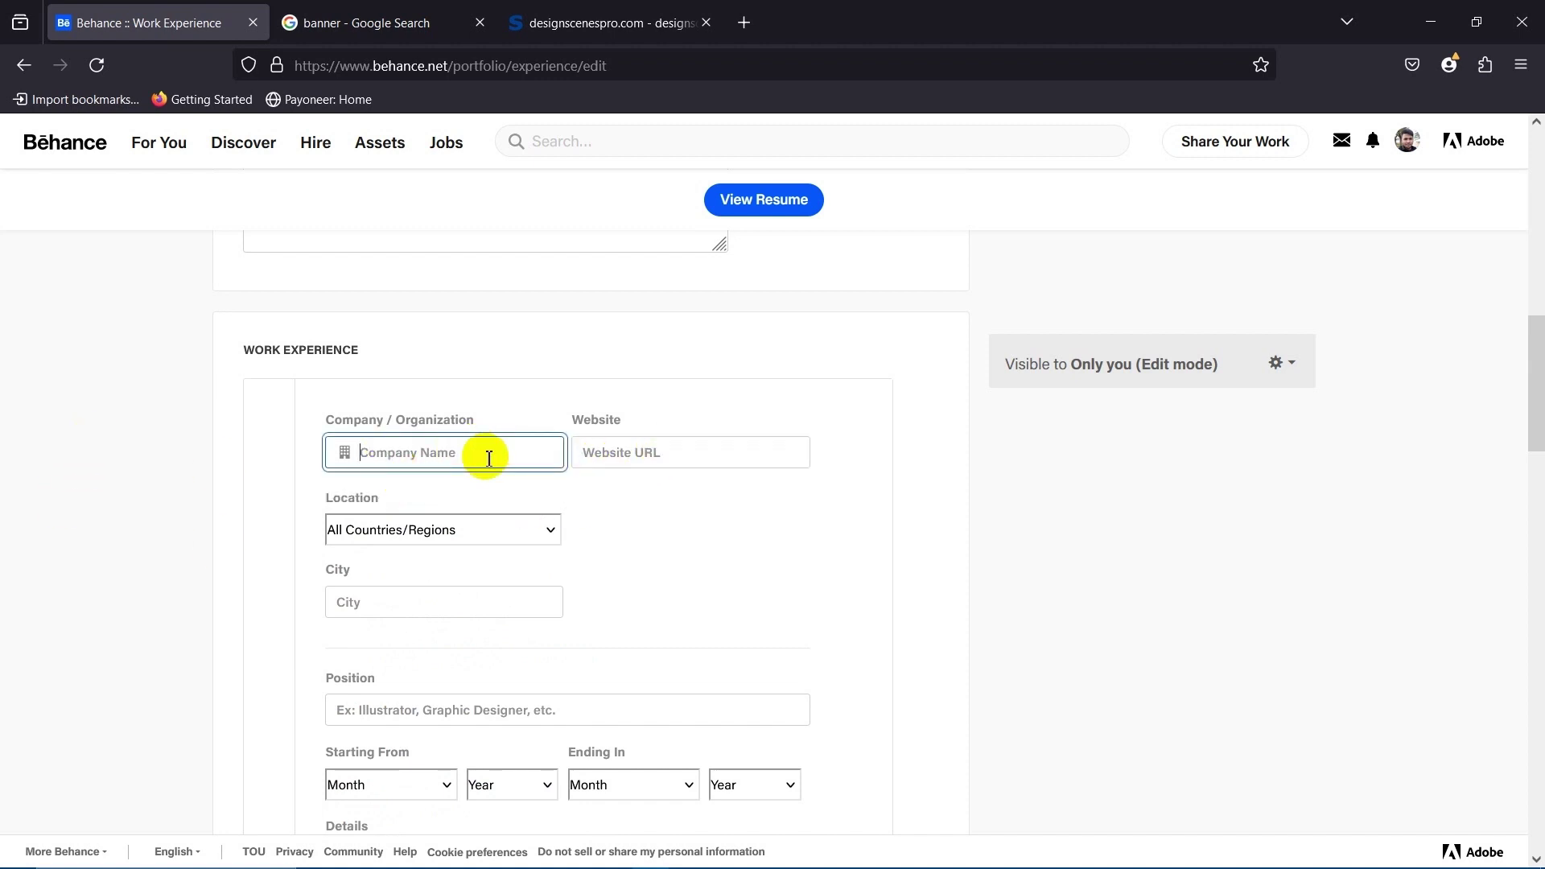
text(De)
text(signer)
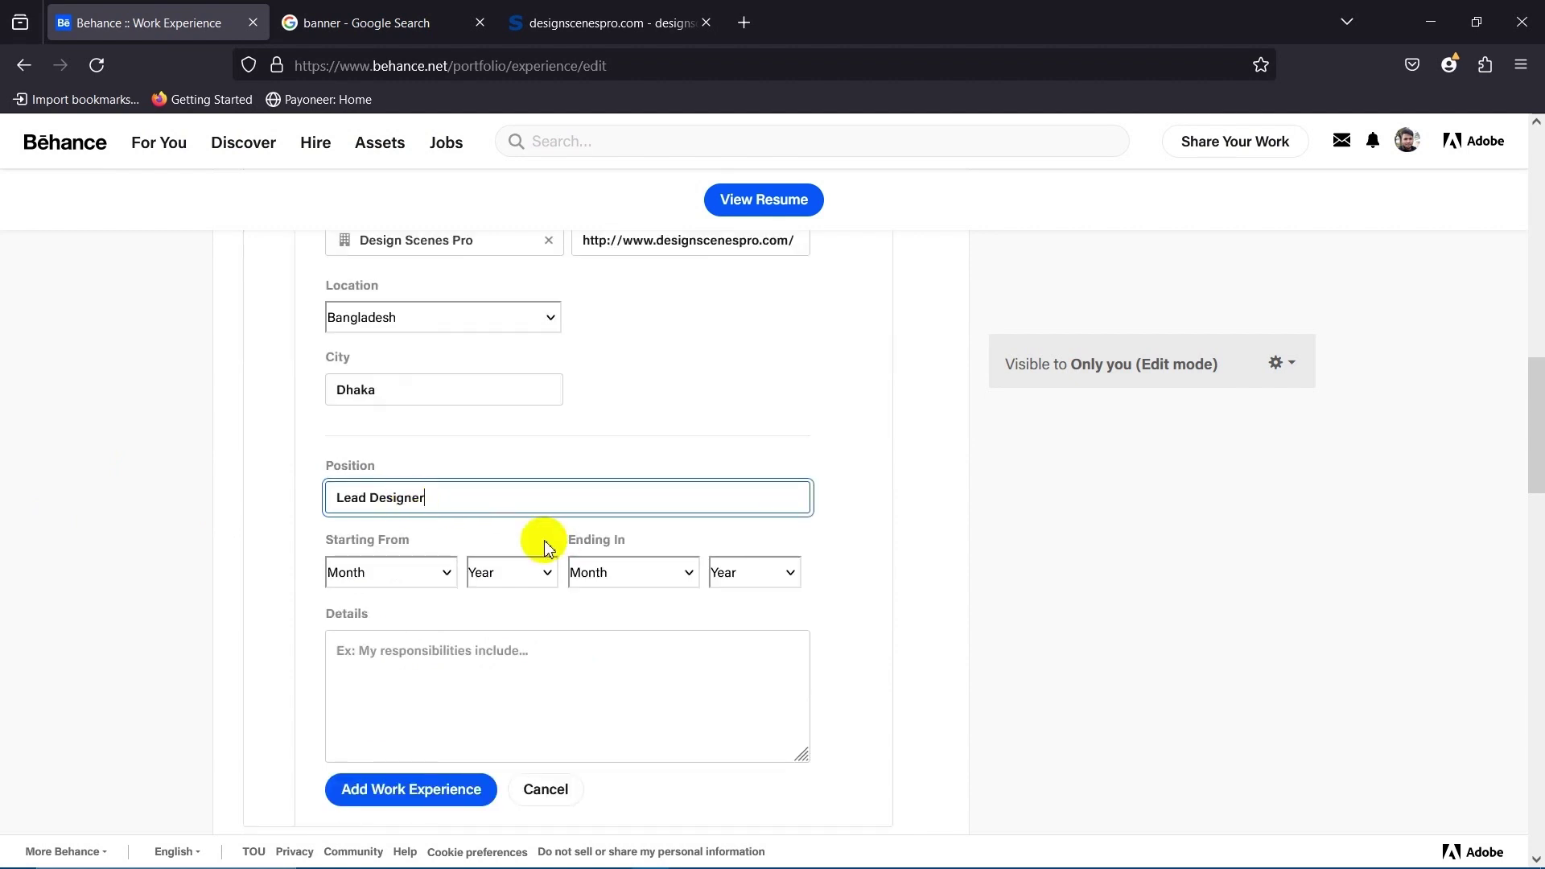
click(335, 499)
key(shift+Right)
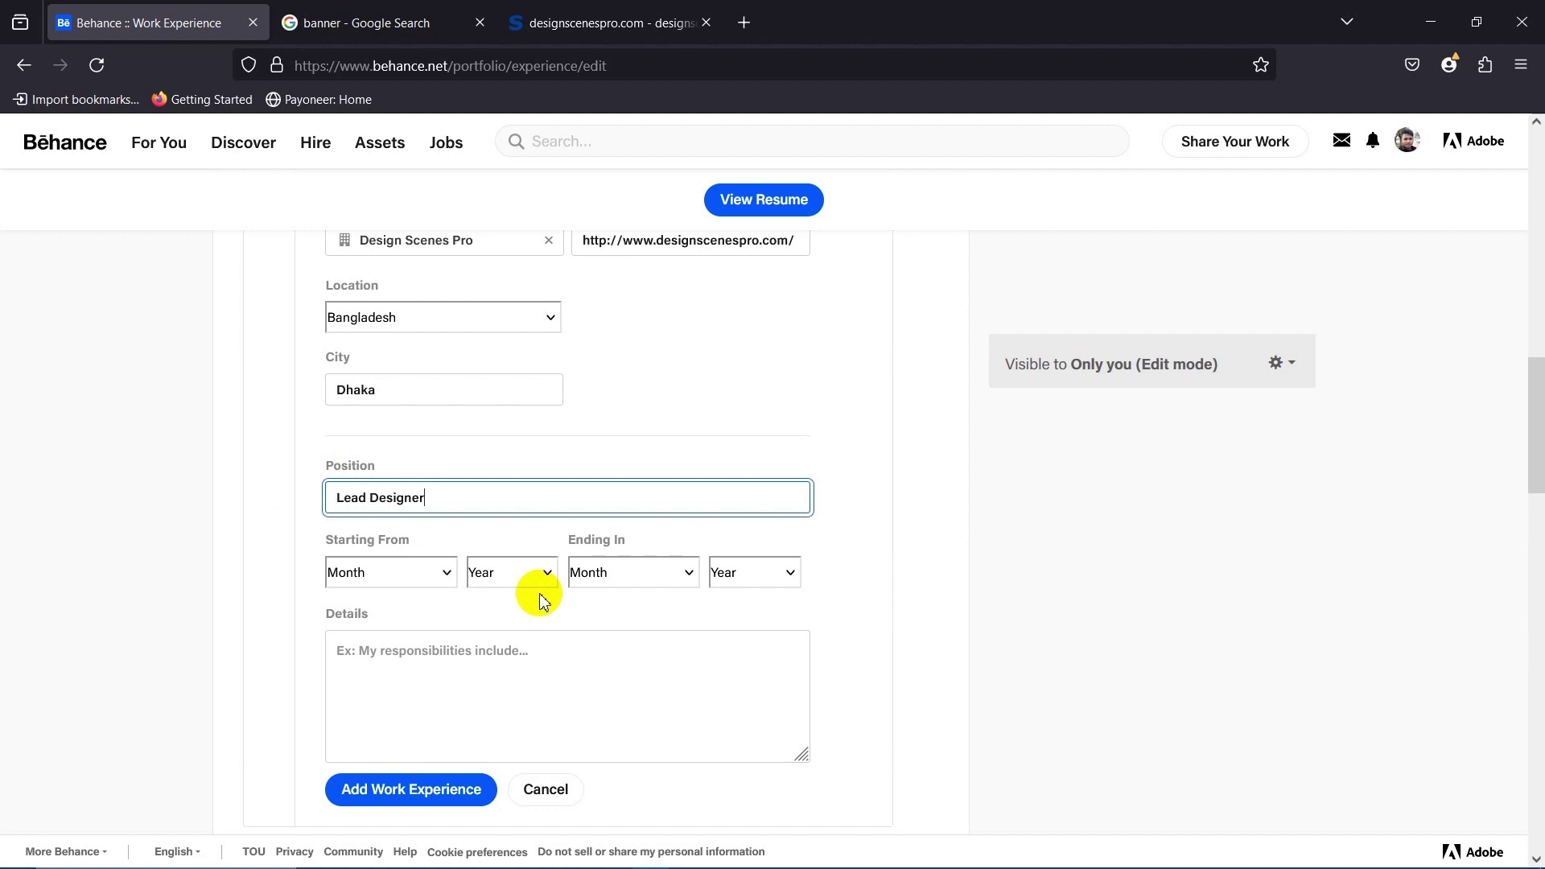
click(131, 472)
scroll(208, 499, down, 2)
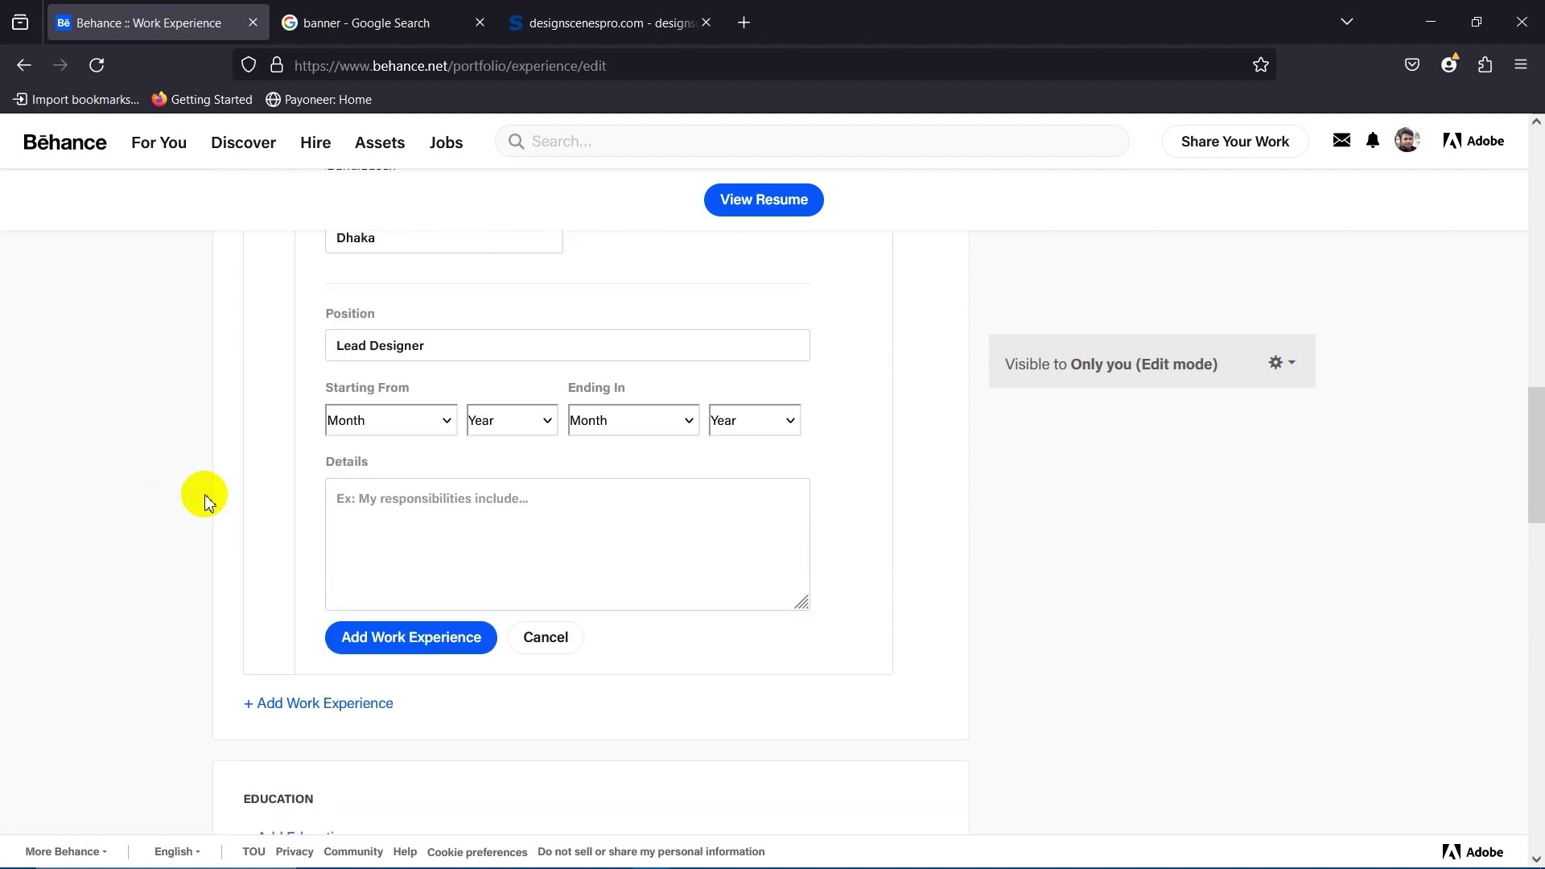
scroll(181, 487, up, 1)
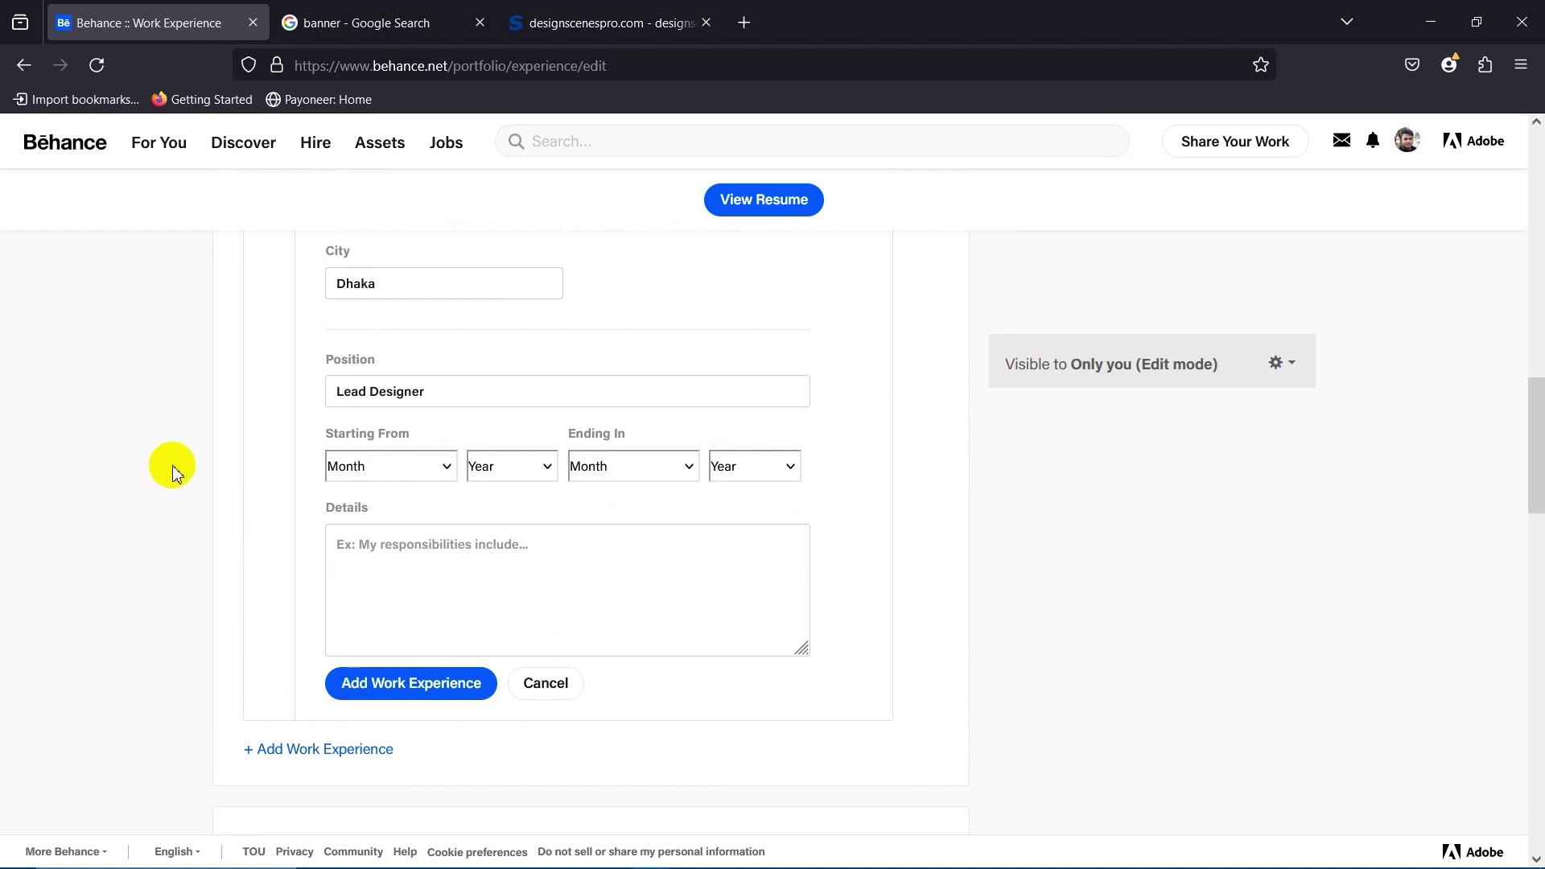
scroll(183, 474, down, 1)
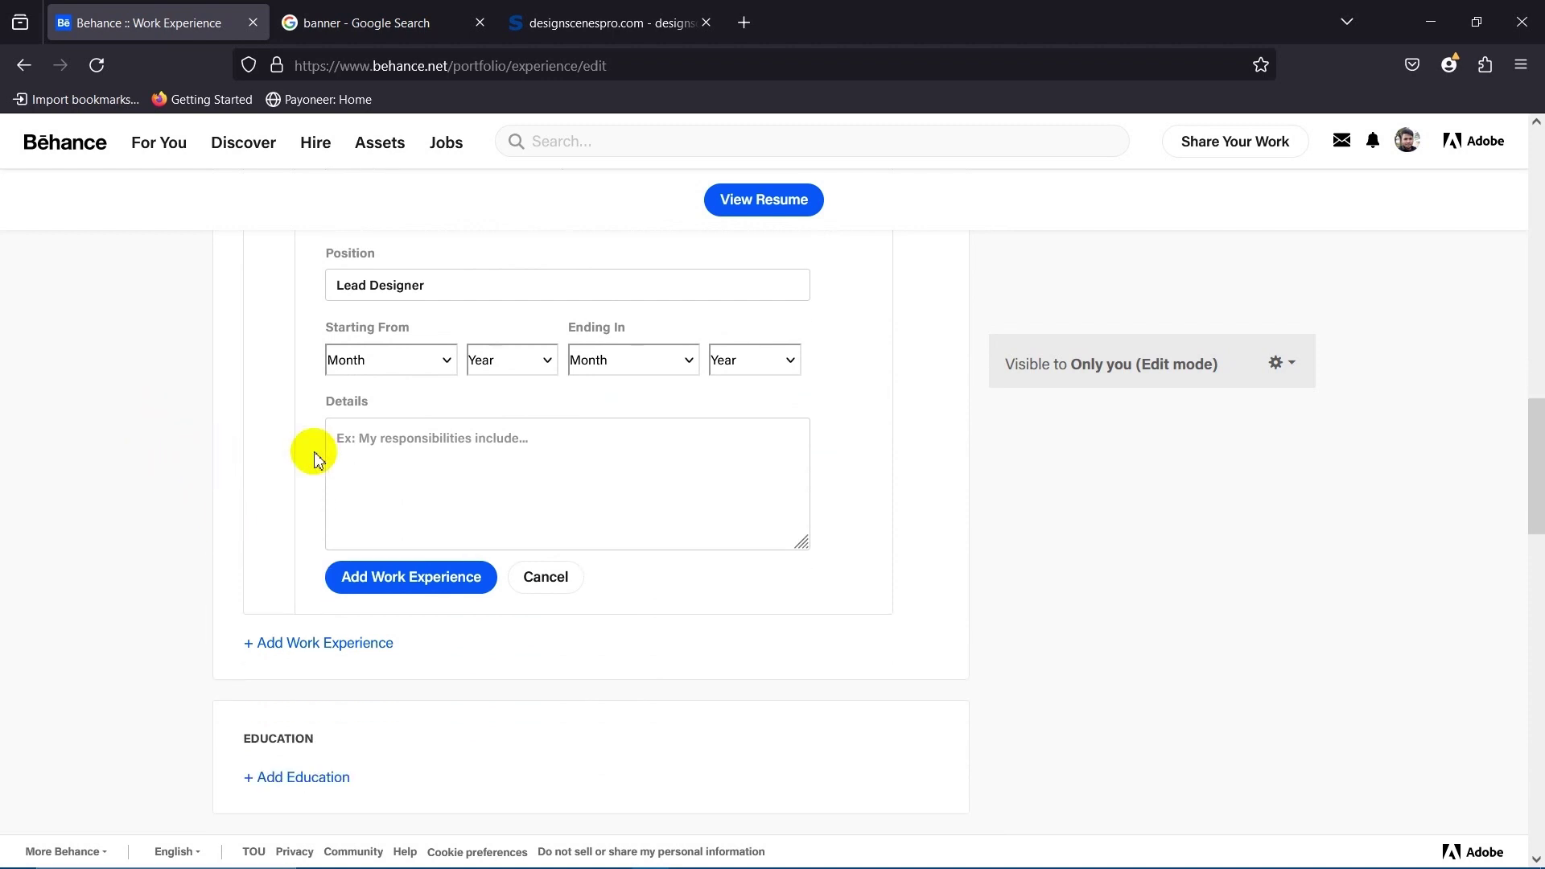
Set Starting From to April 2020 and begin the details with 'I am'.
click(425, 366)
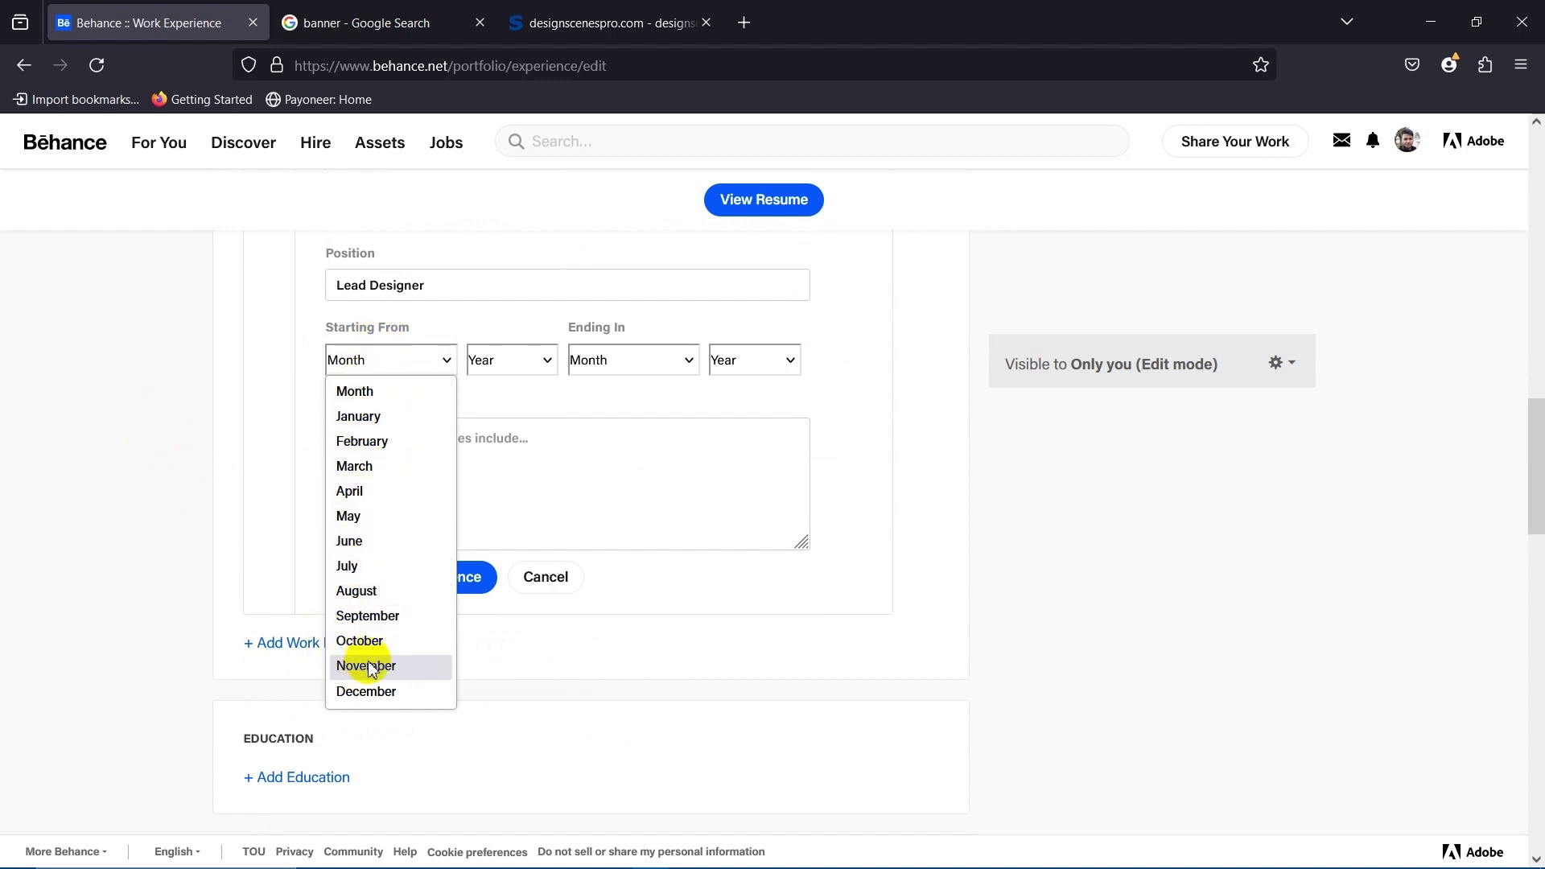
click(353, 492)
click(510, 360)
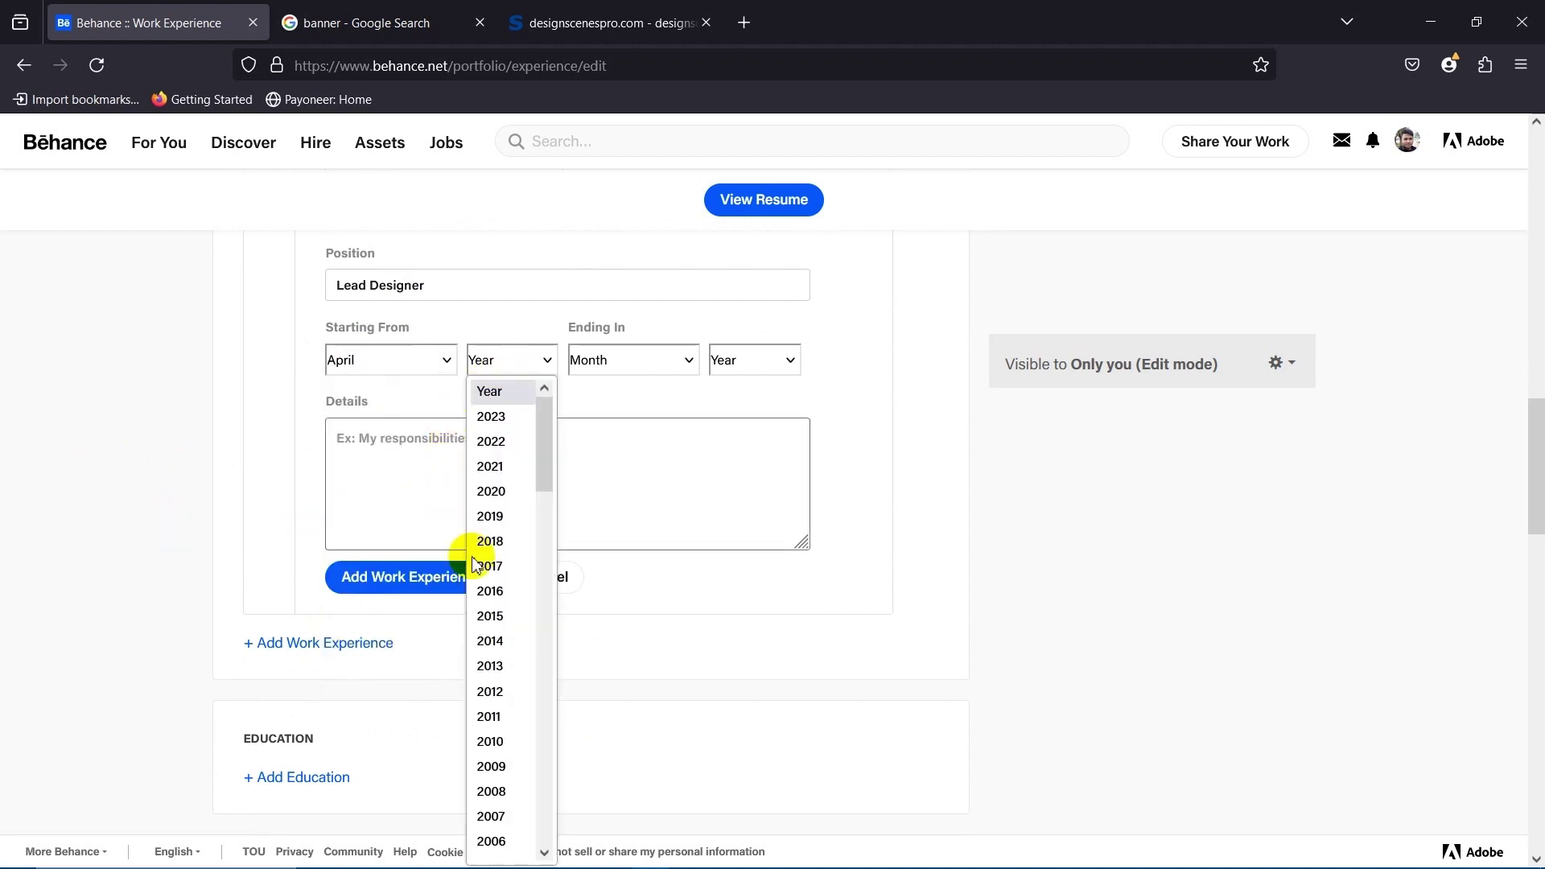
click(489, 489)
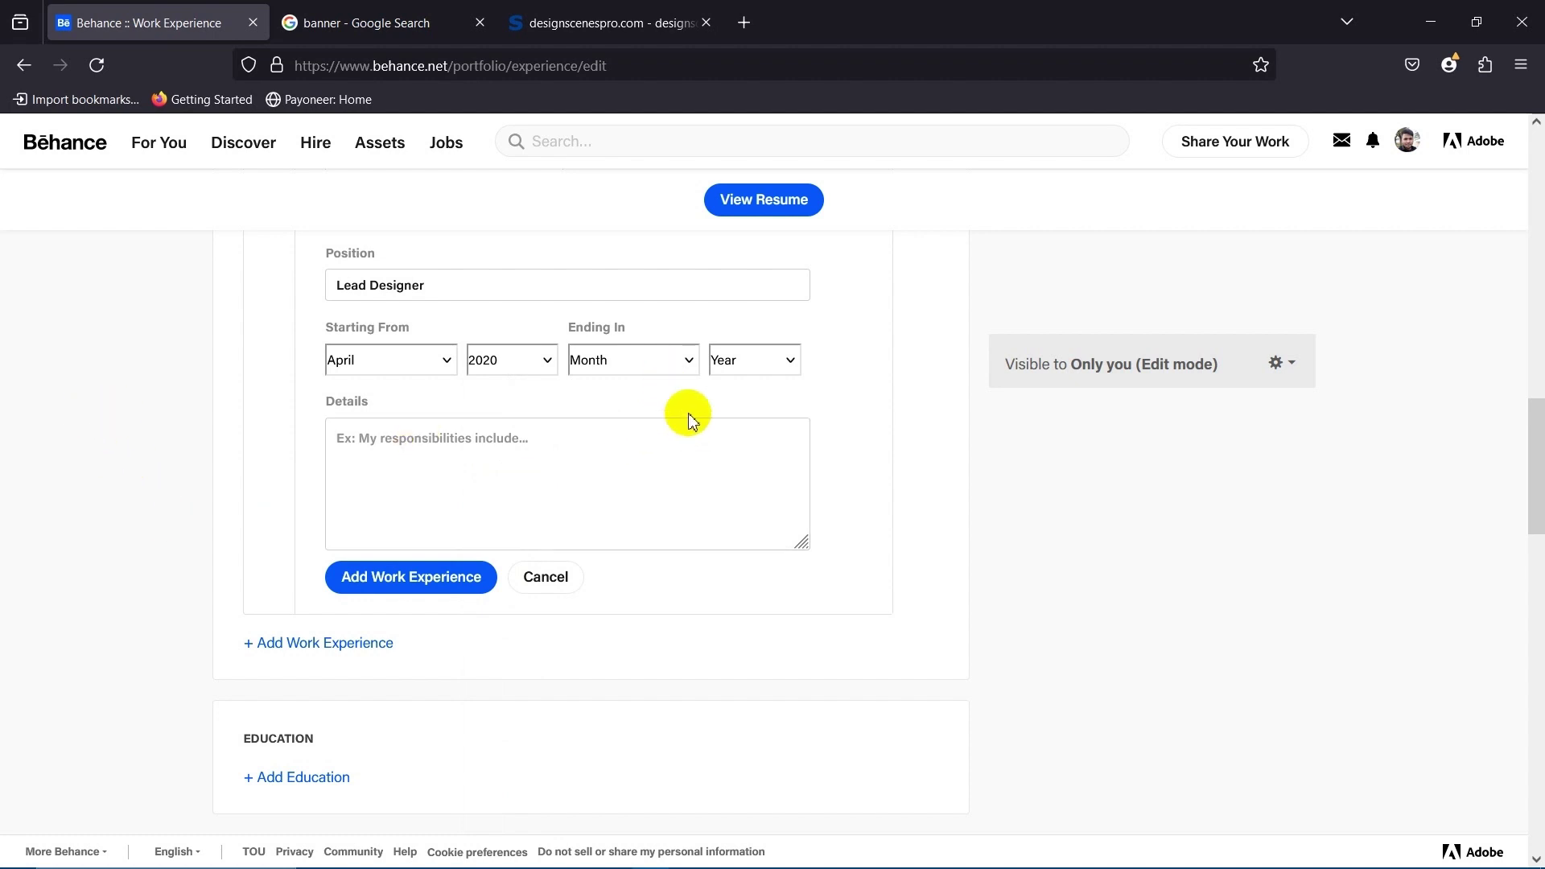
scroll(684, 418, up, 3)
scroll(787, 542, down, 2)
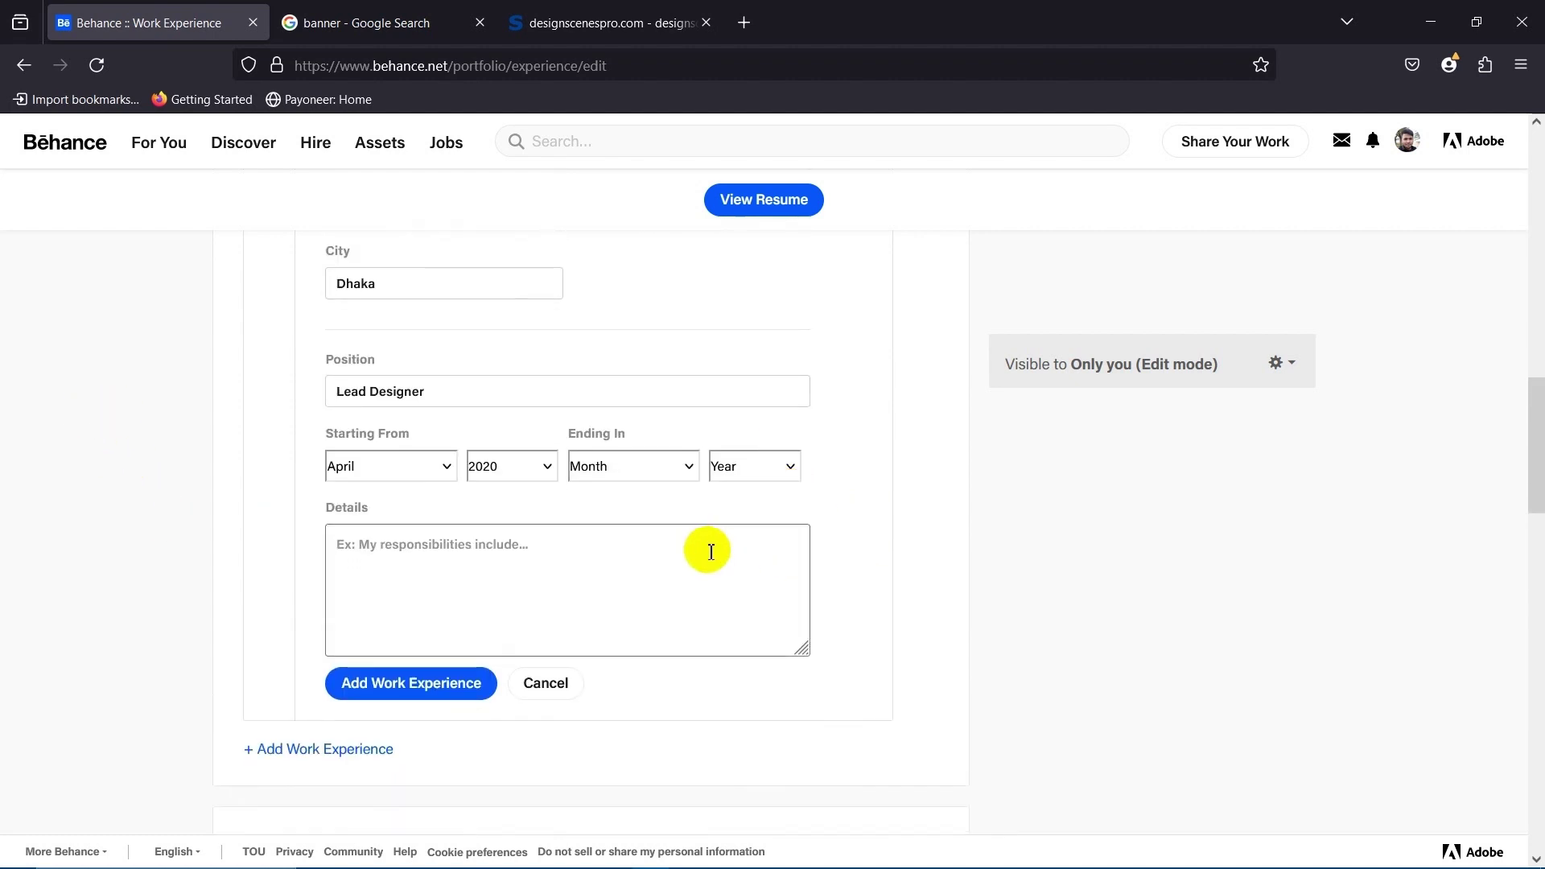
click(407, 542)
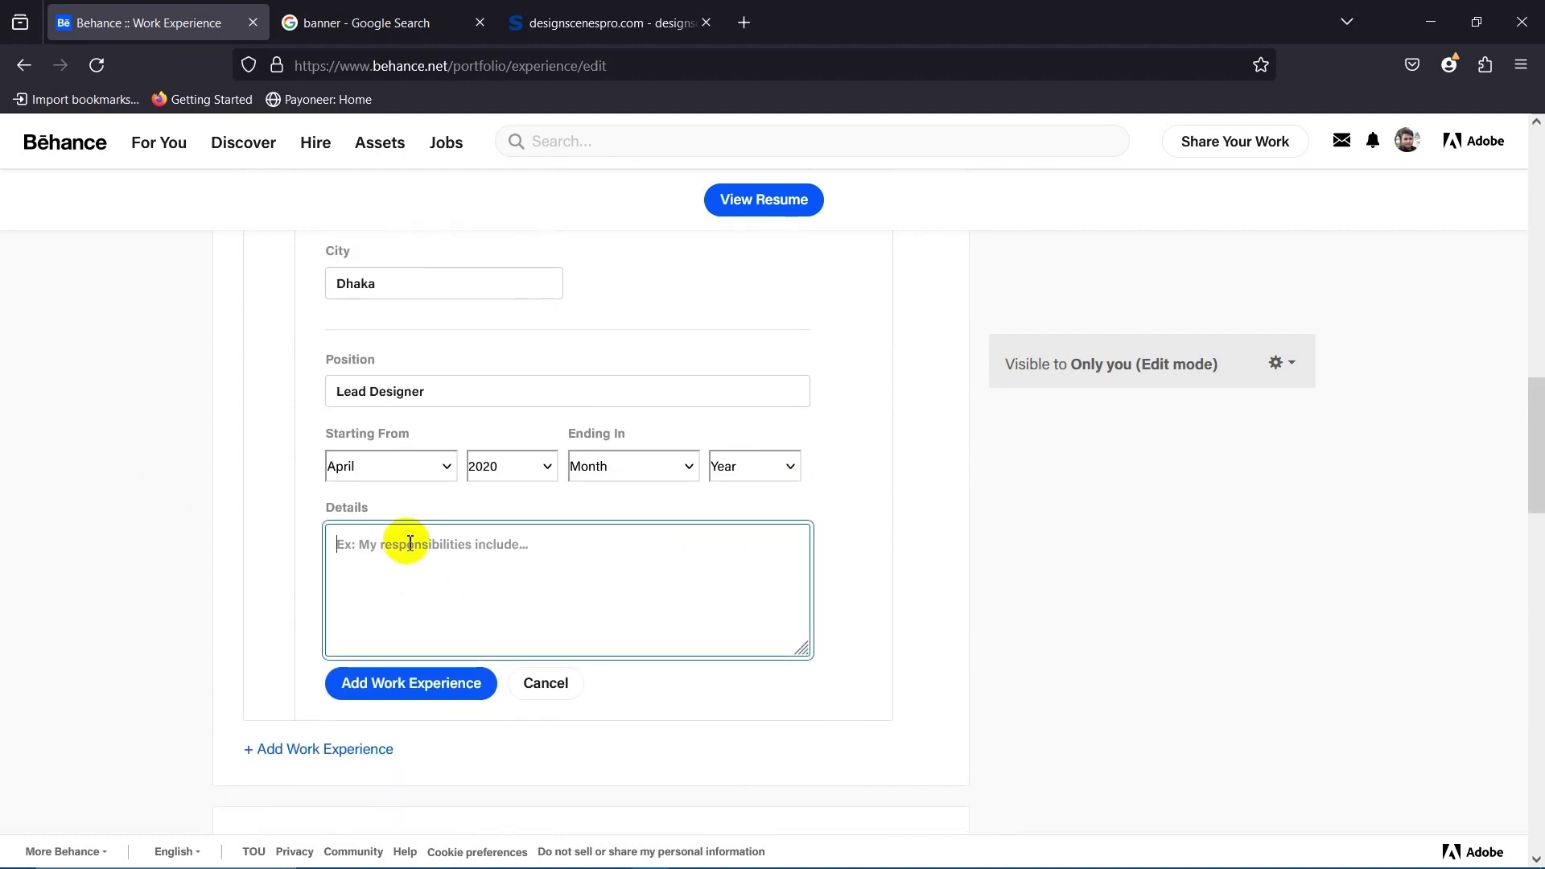
text(I am working at DesignScenesPro Company As a Lead Designer.)
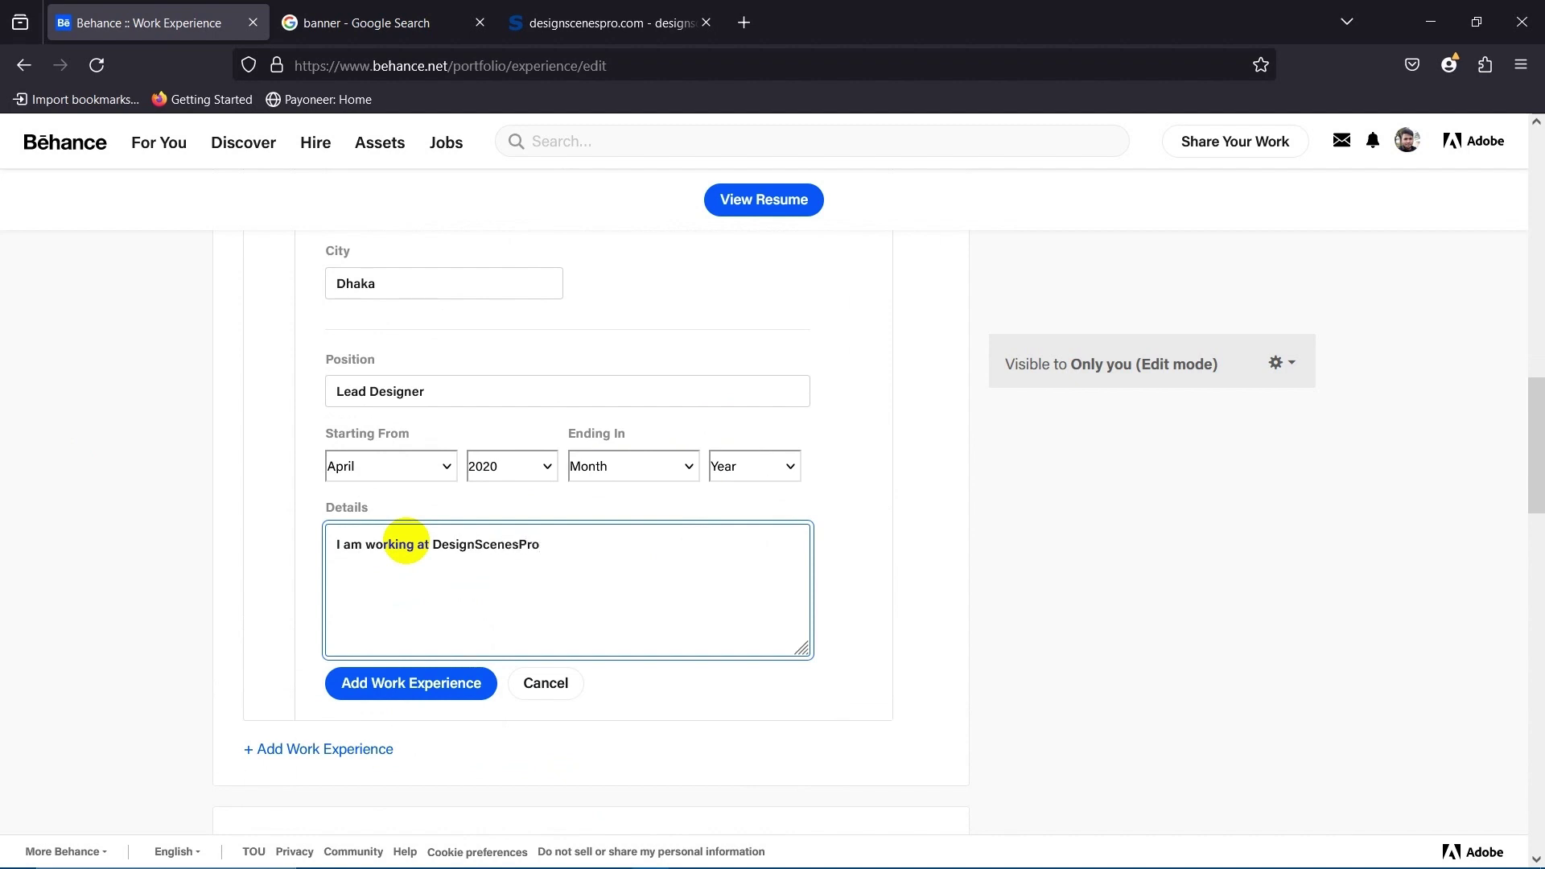
Finish the job Details text and add the Lead Designer entry for Design Scenes Pro, Dhaka, from April 2020.
text(Company As a Lead Designer.)
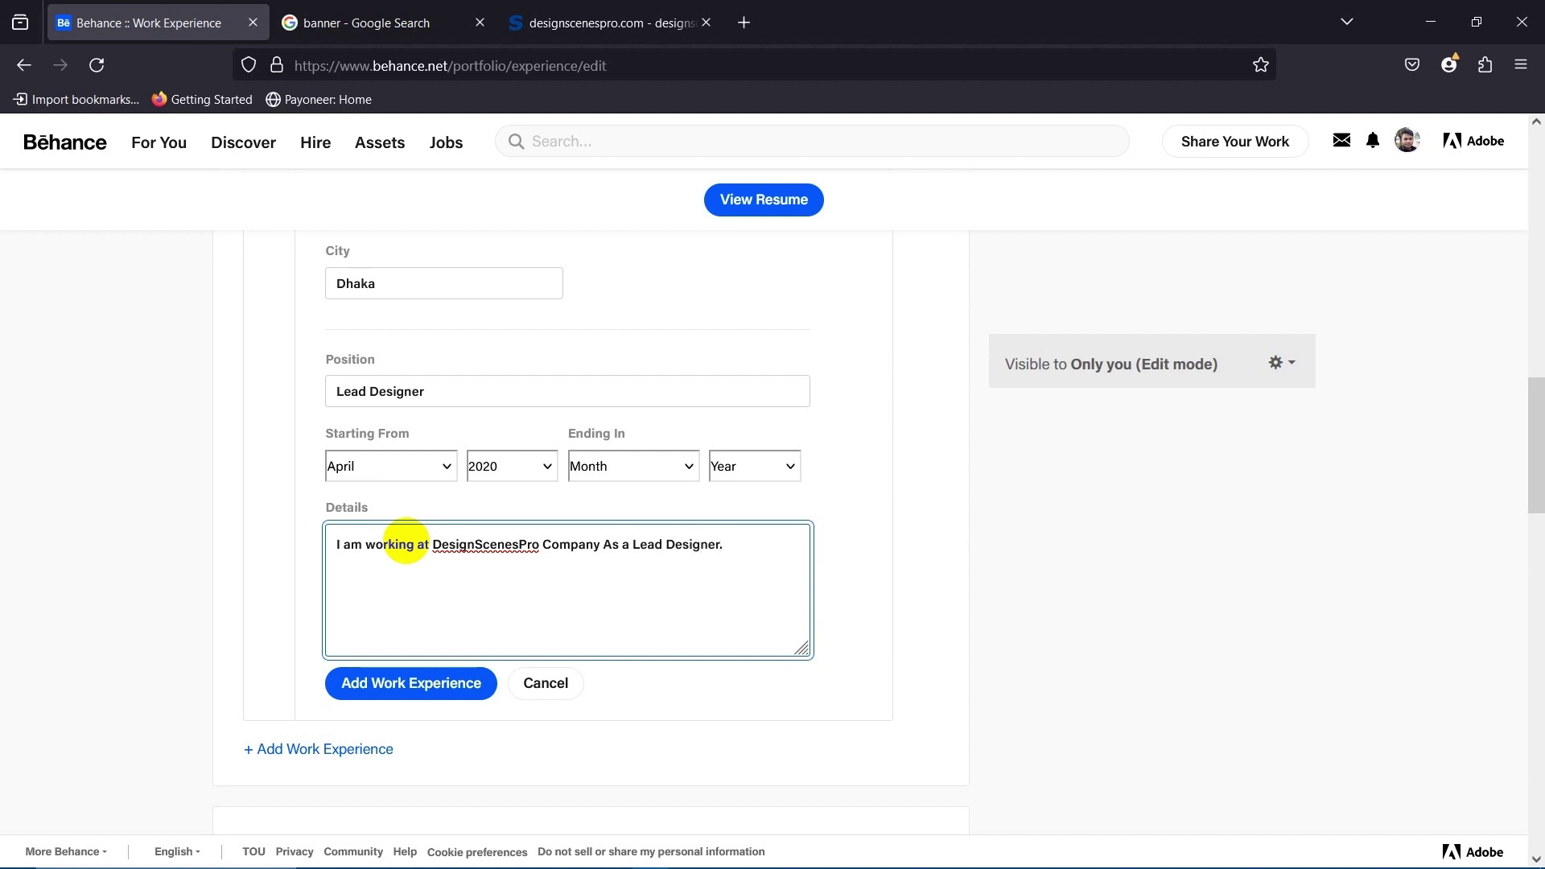
scroll(483, 596, down, 3)
click(403, 517)
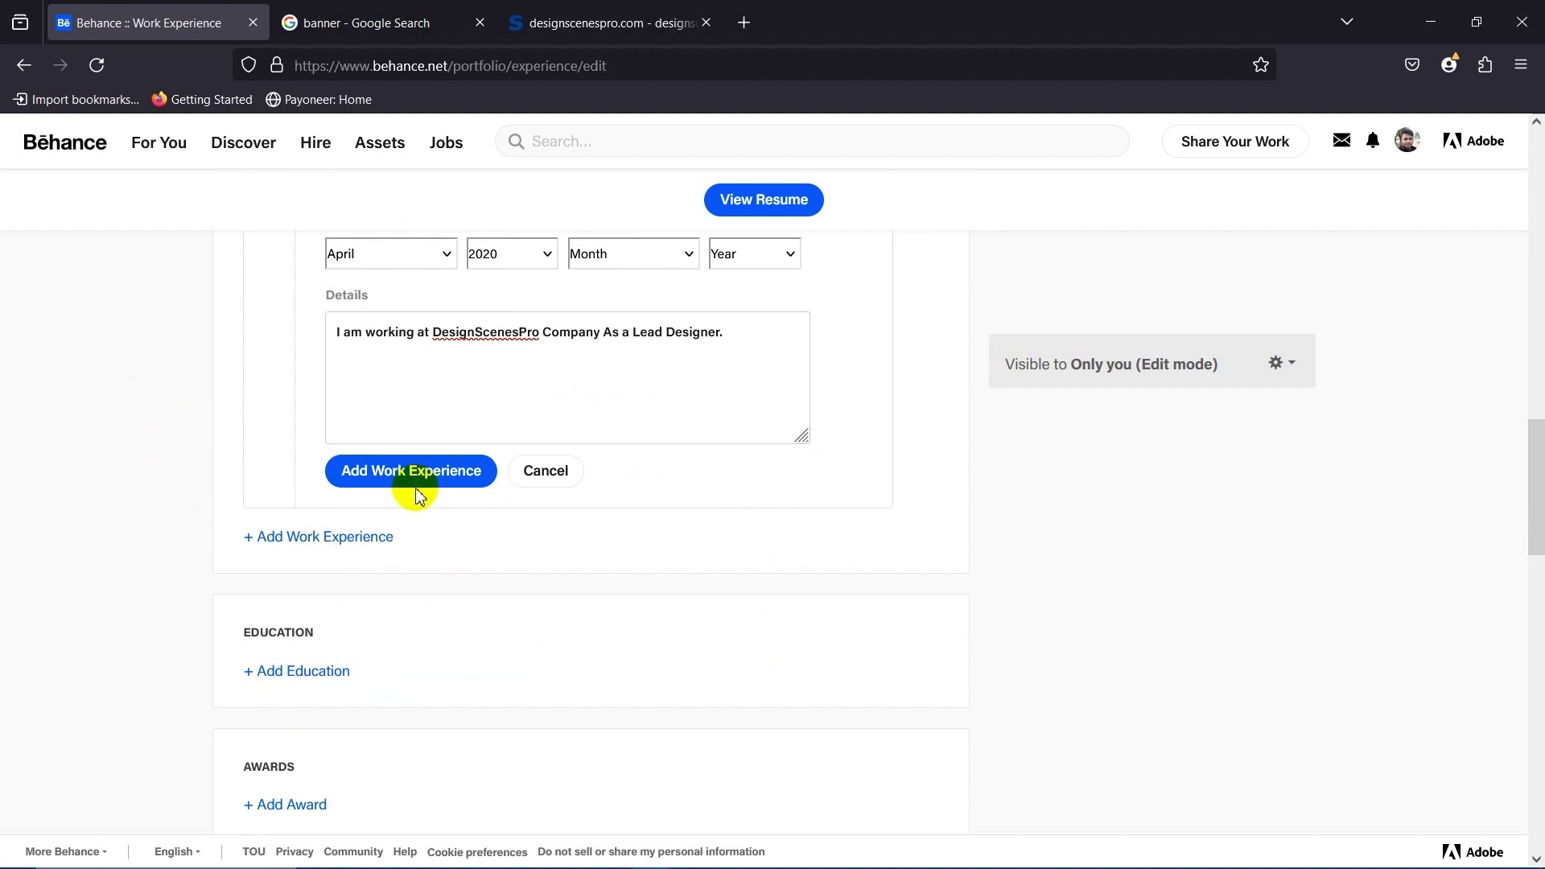
click(417, 488)
scroll(555, 538, down, 5)
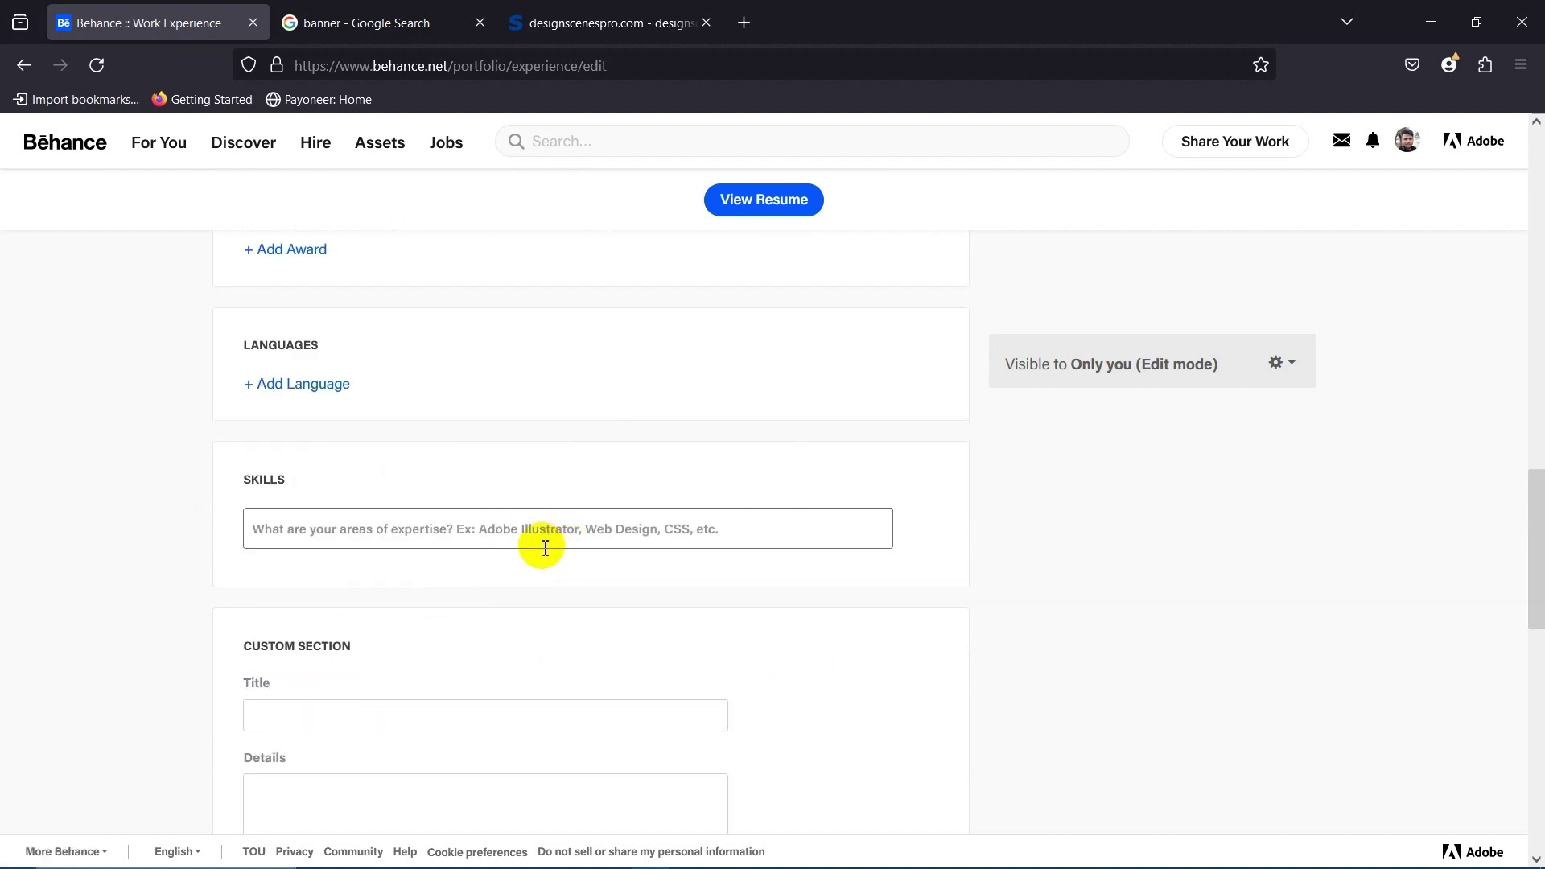
scroll(509, 553, down, 3)
scroll(500, 535, up, 5)
scroll(528, 532, down, 3)
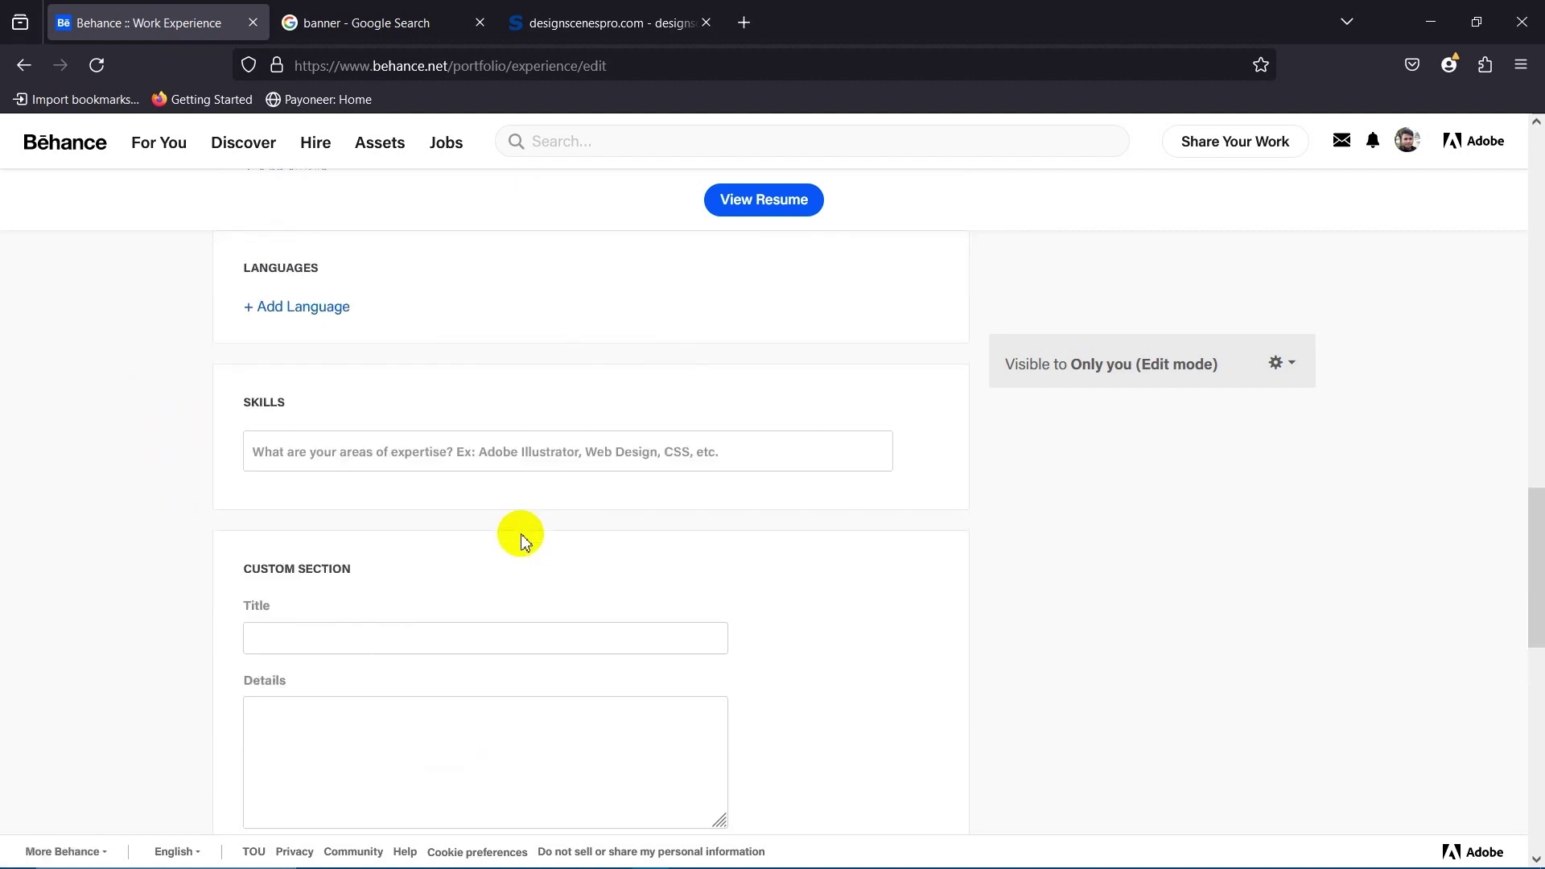
scroll(516, 532, up, 5)
scroll(419, 507, down, 1)
scroll(427, 515, up, 4)
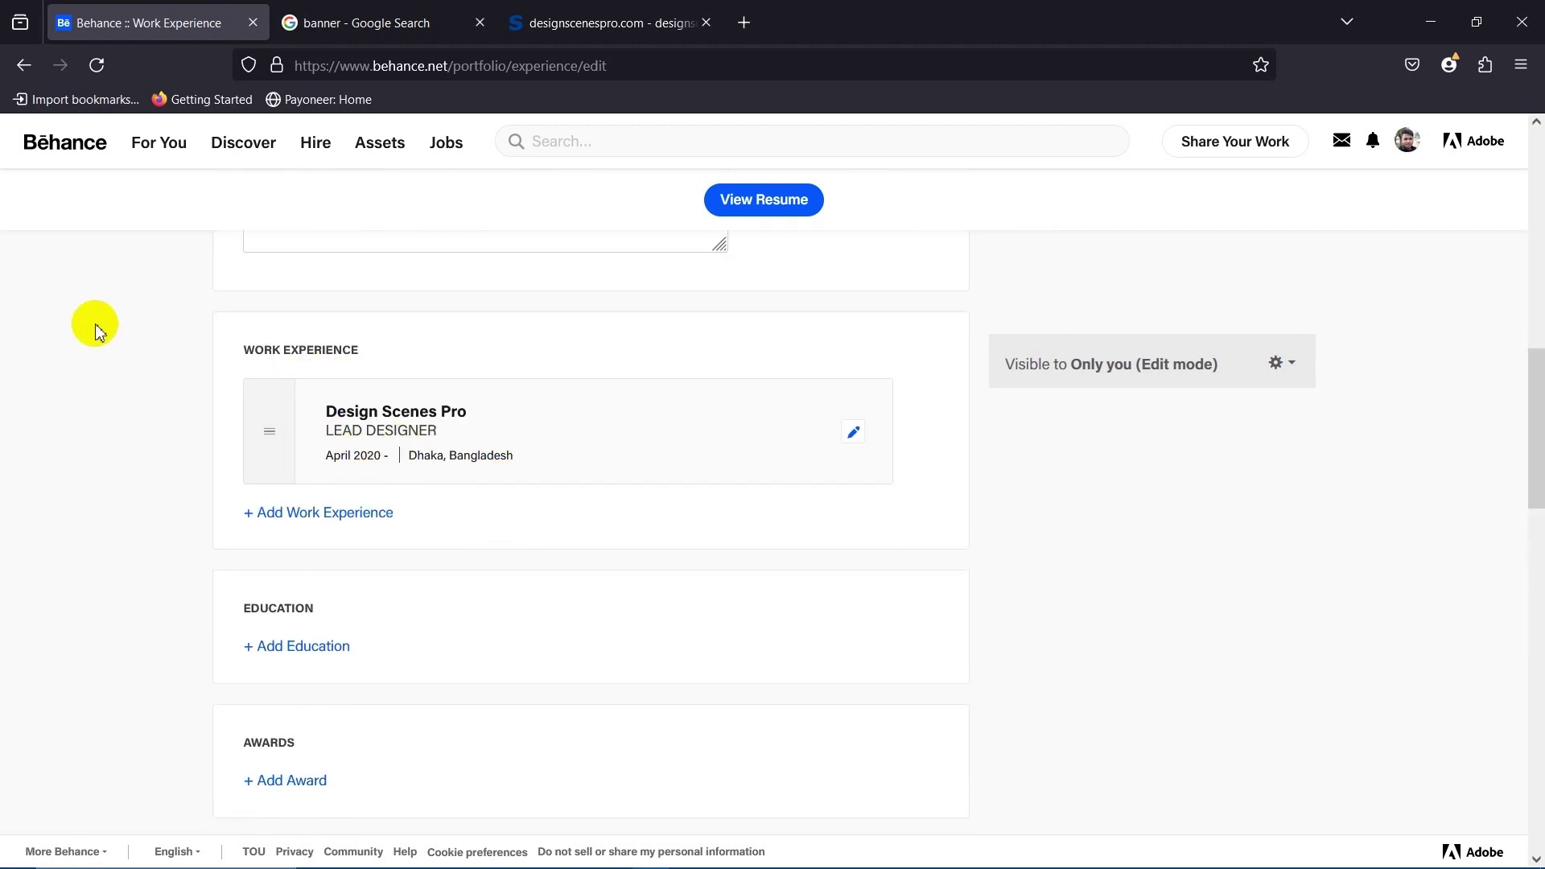
scroll(379, 439, up, 1)
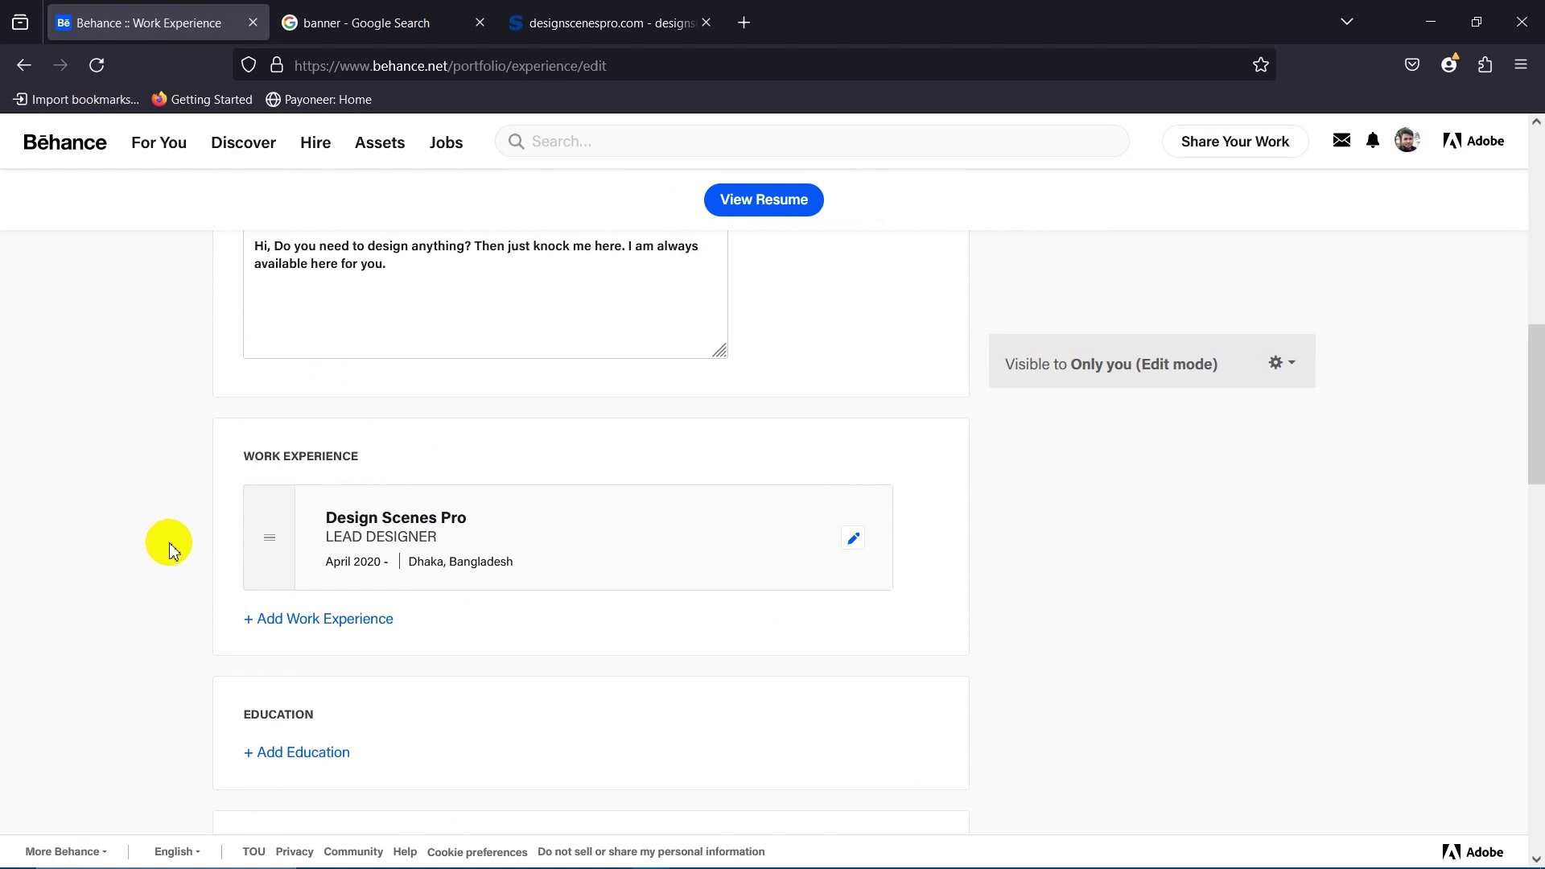
Scroll down the profile editor and start a new Education entry.
click(133, 523)
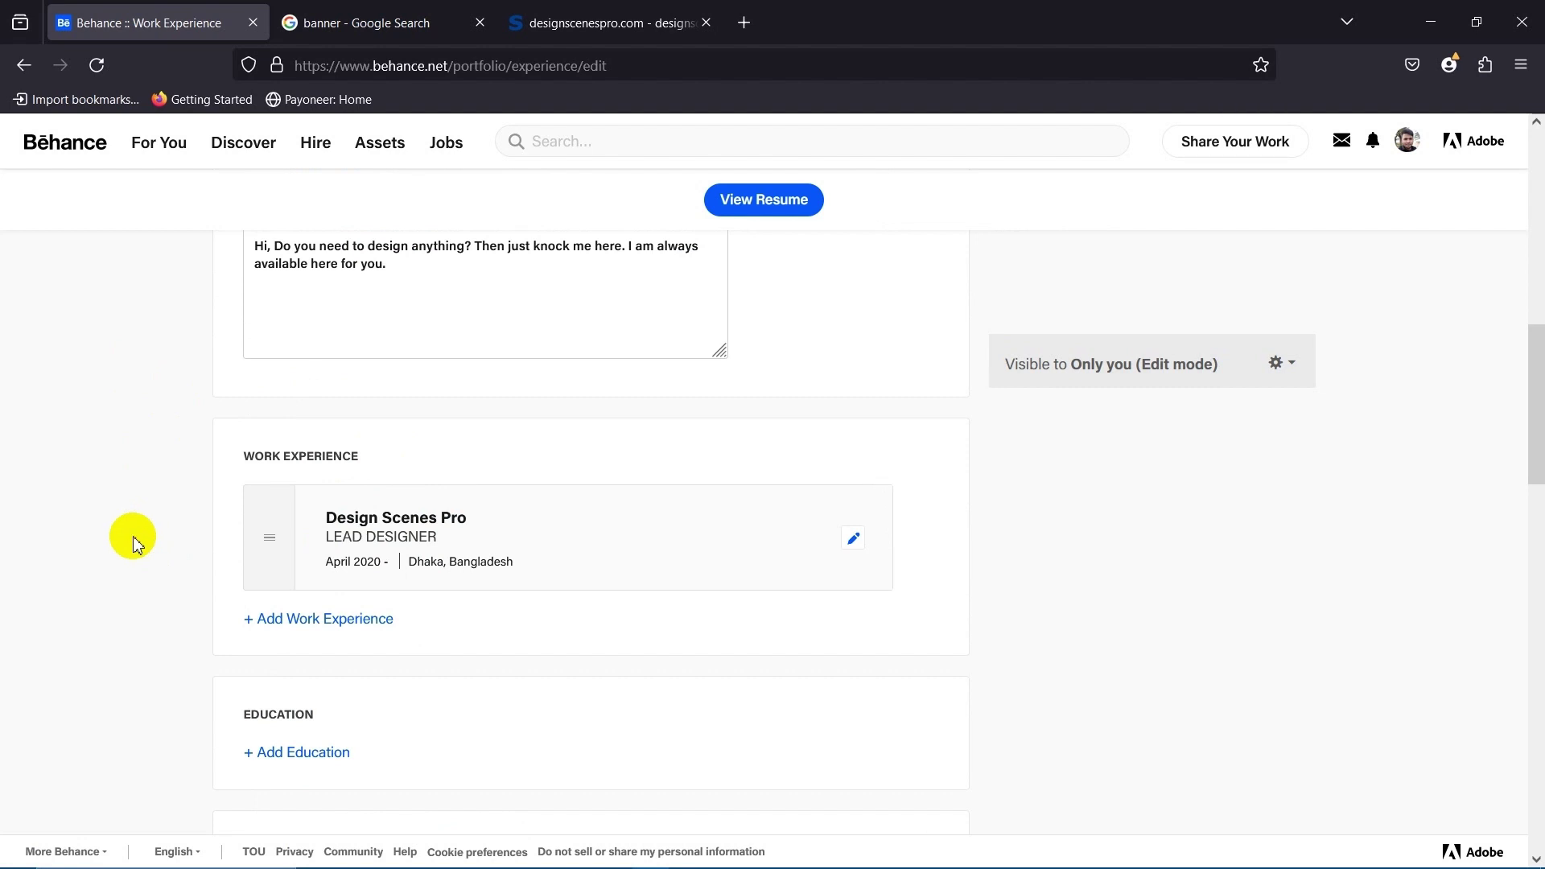
scroll(129, 543, down, 2)
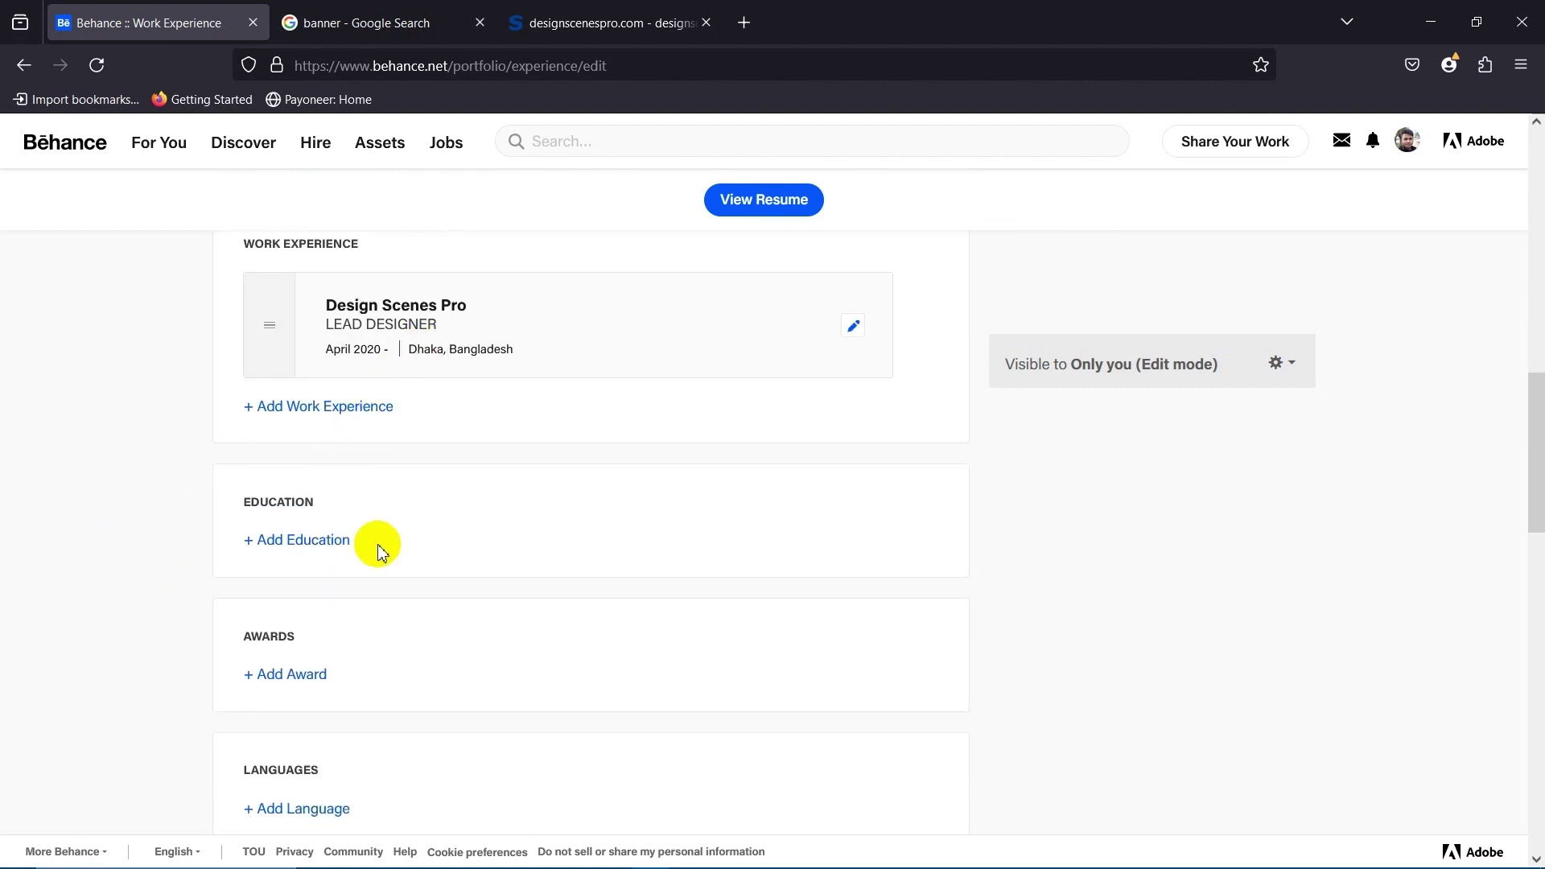
scroll(325, 543, down, 1)
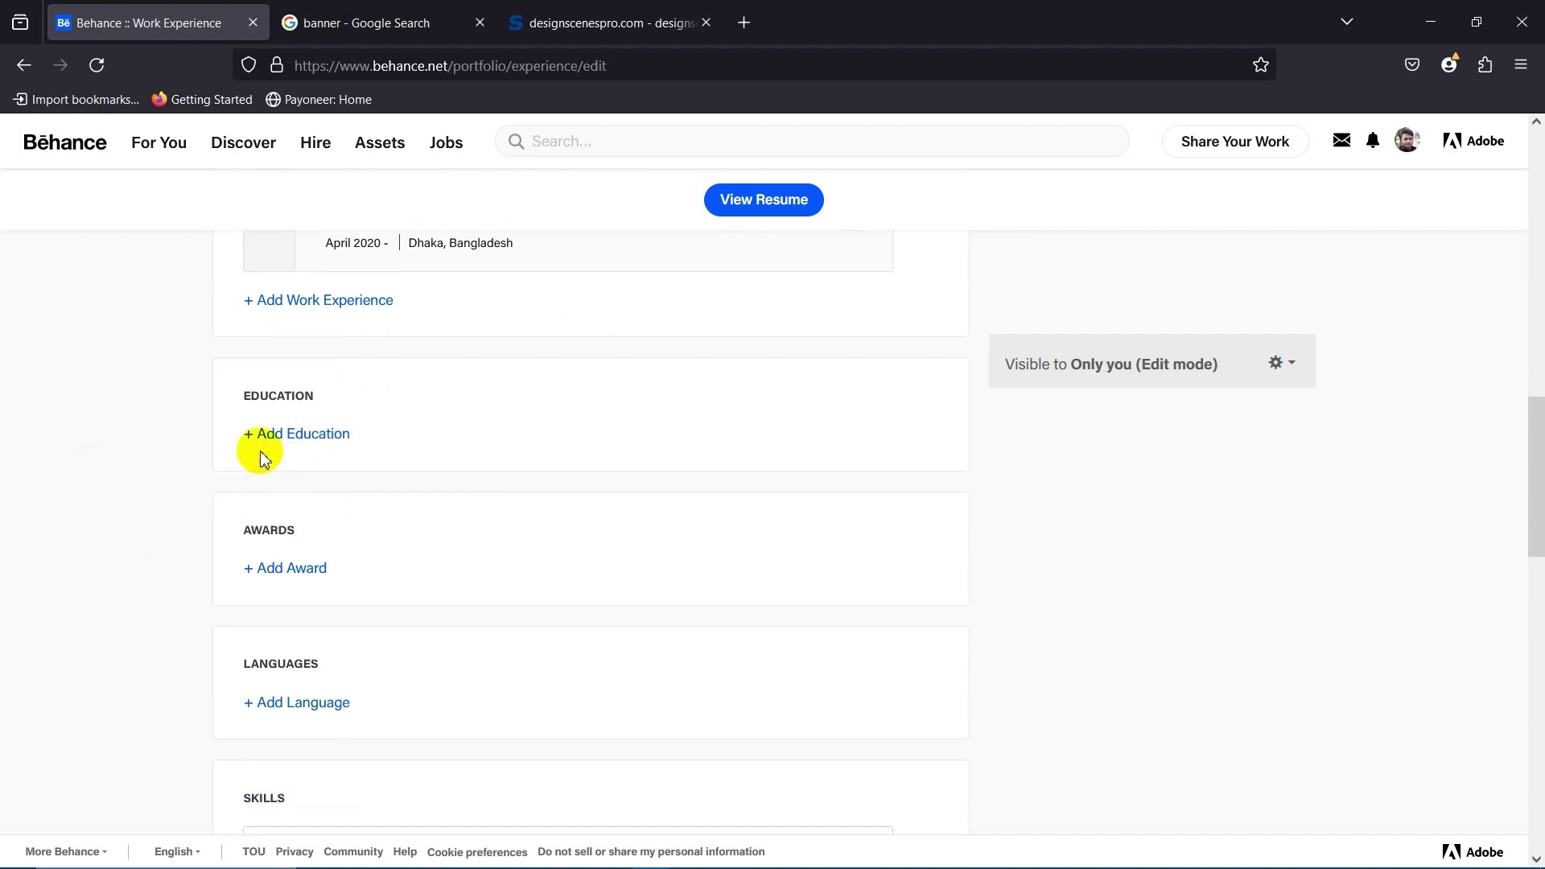
click(297, 435)
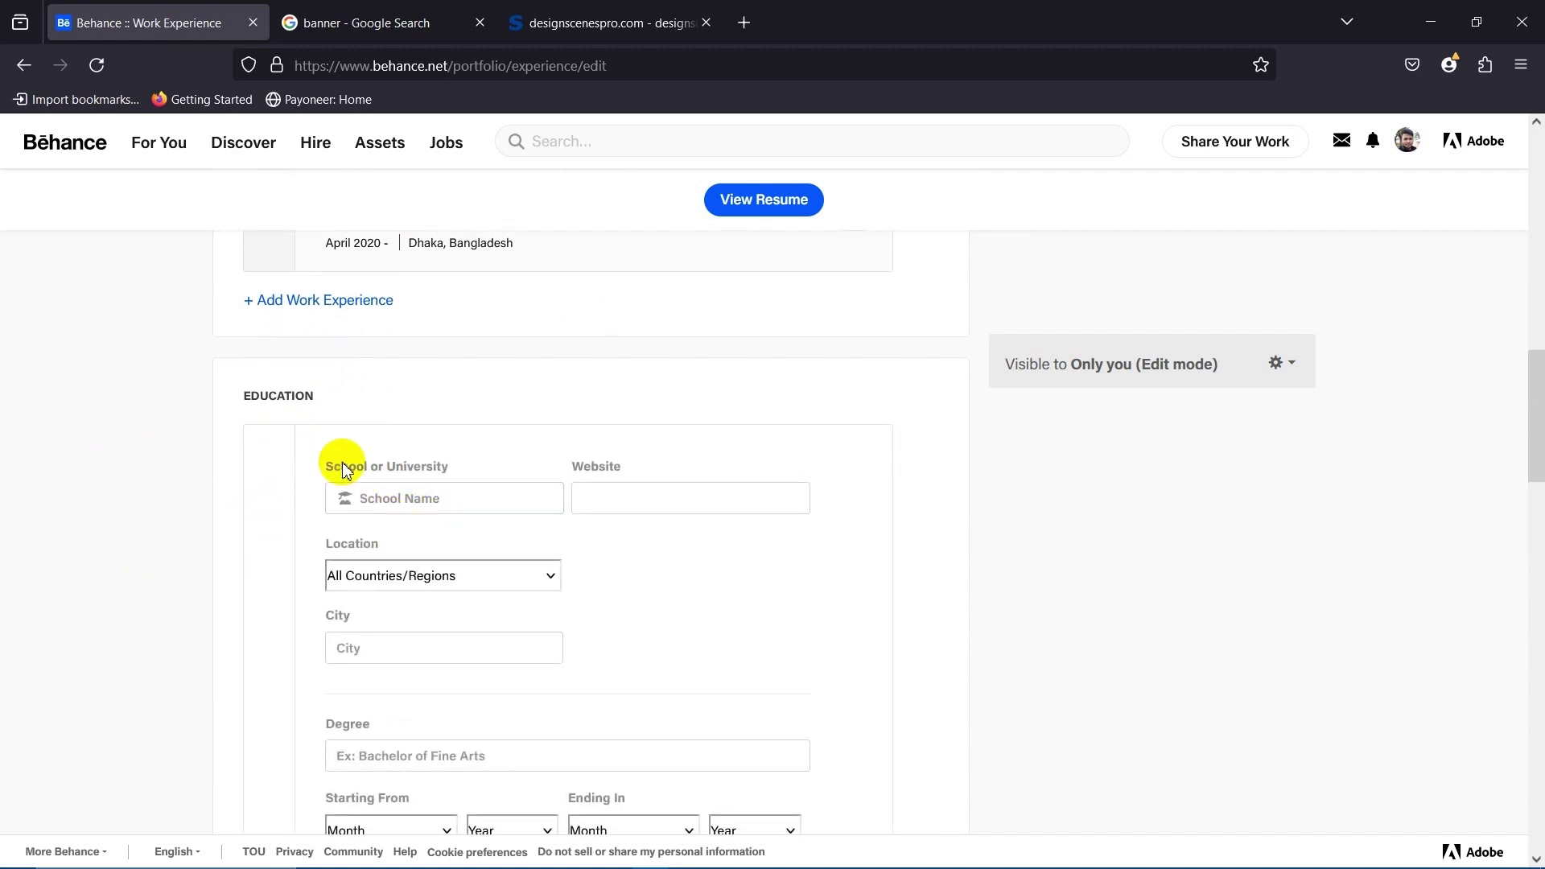
scroll(567, 573, down, 1)
Type 'National' as the school and pick National University Of Bangladesh from the suggestions.
click(430, 391)
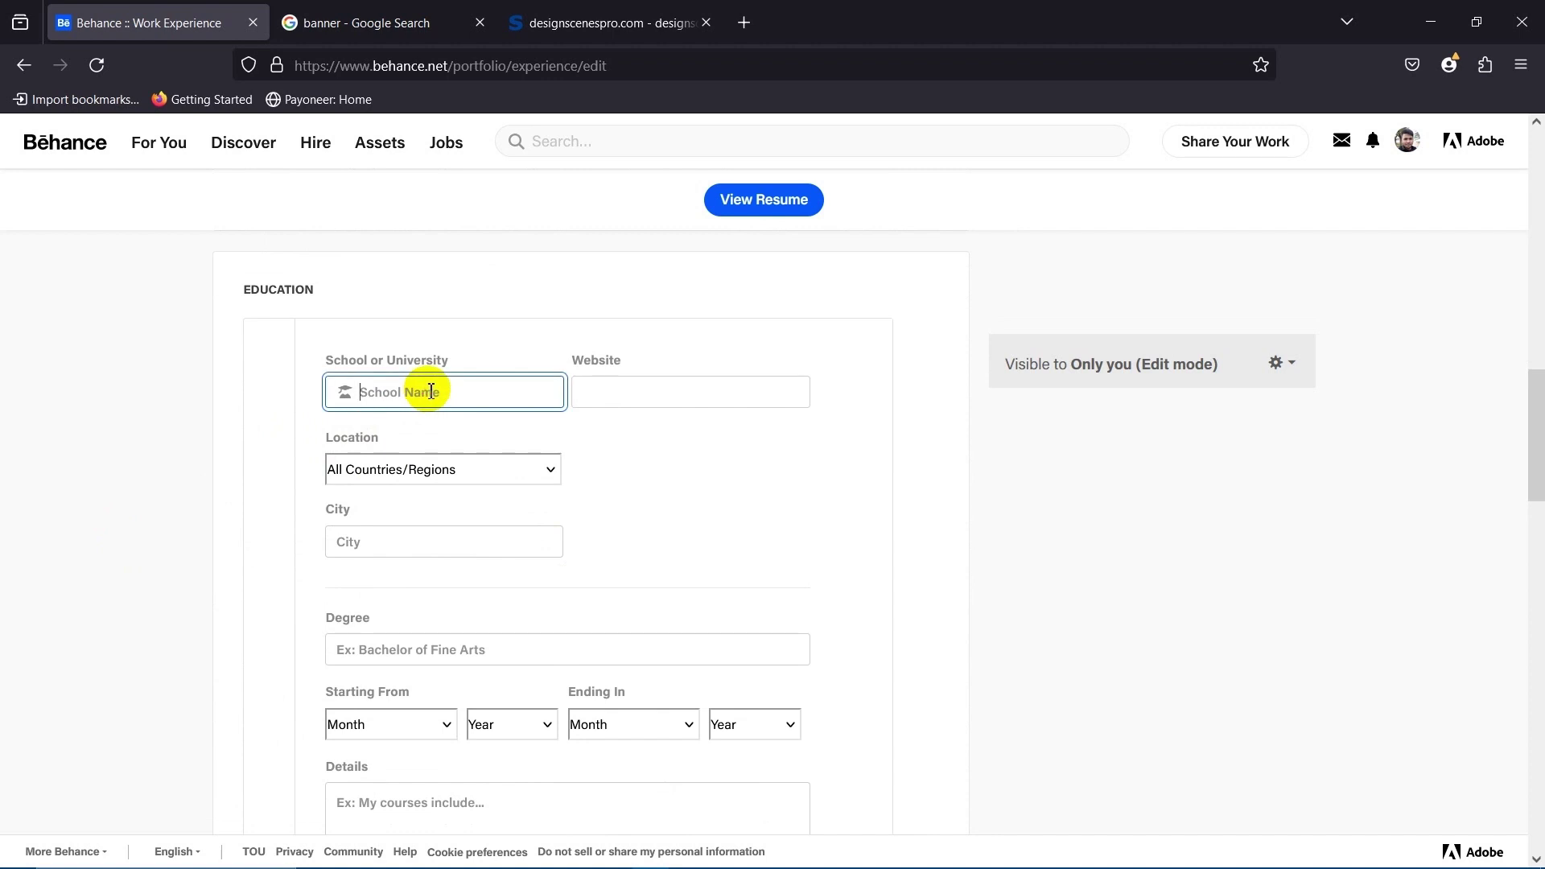
text(Na)
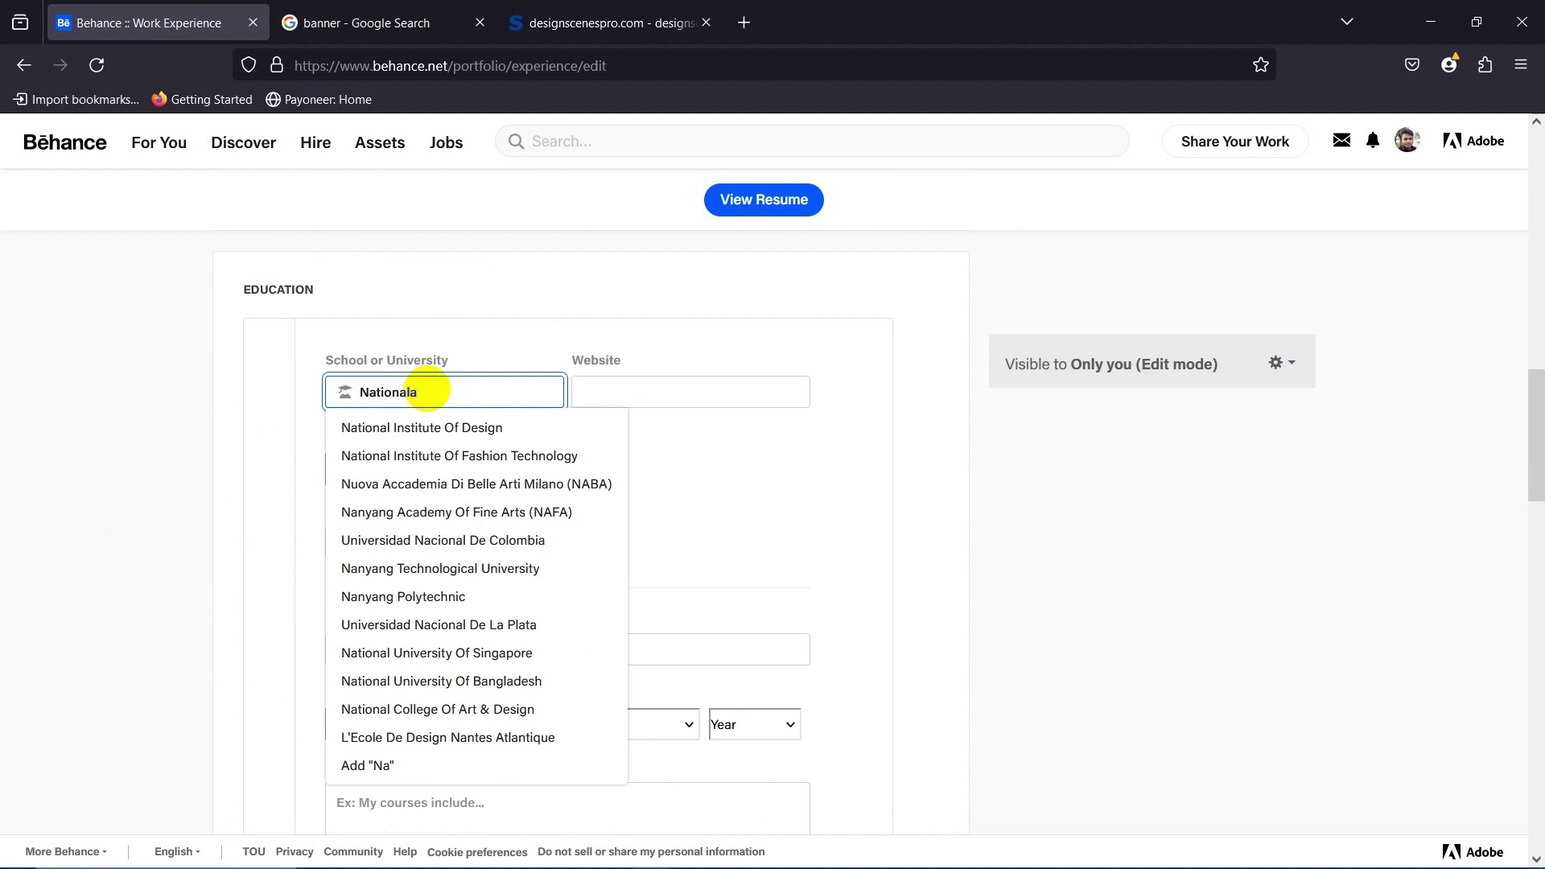
text(tionala)
key(BackSpace)
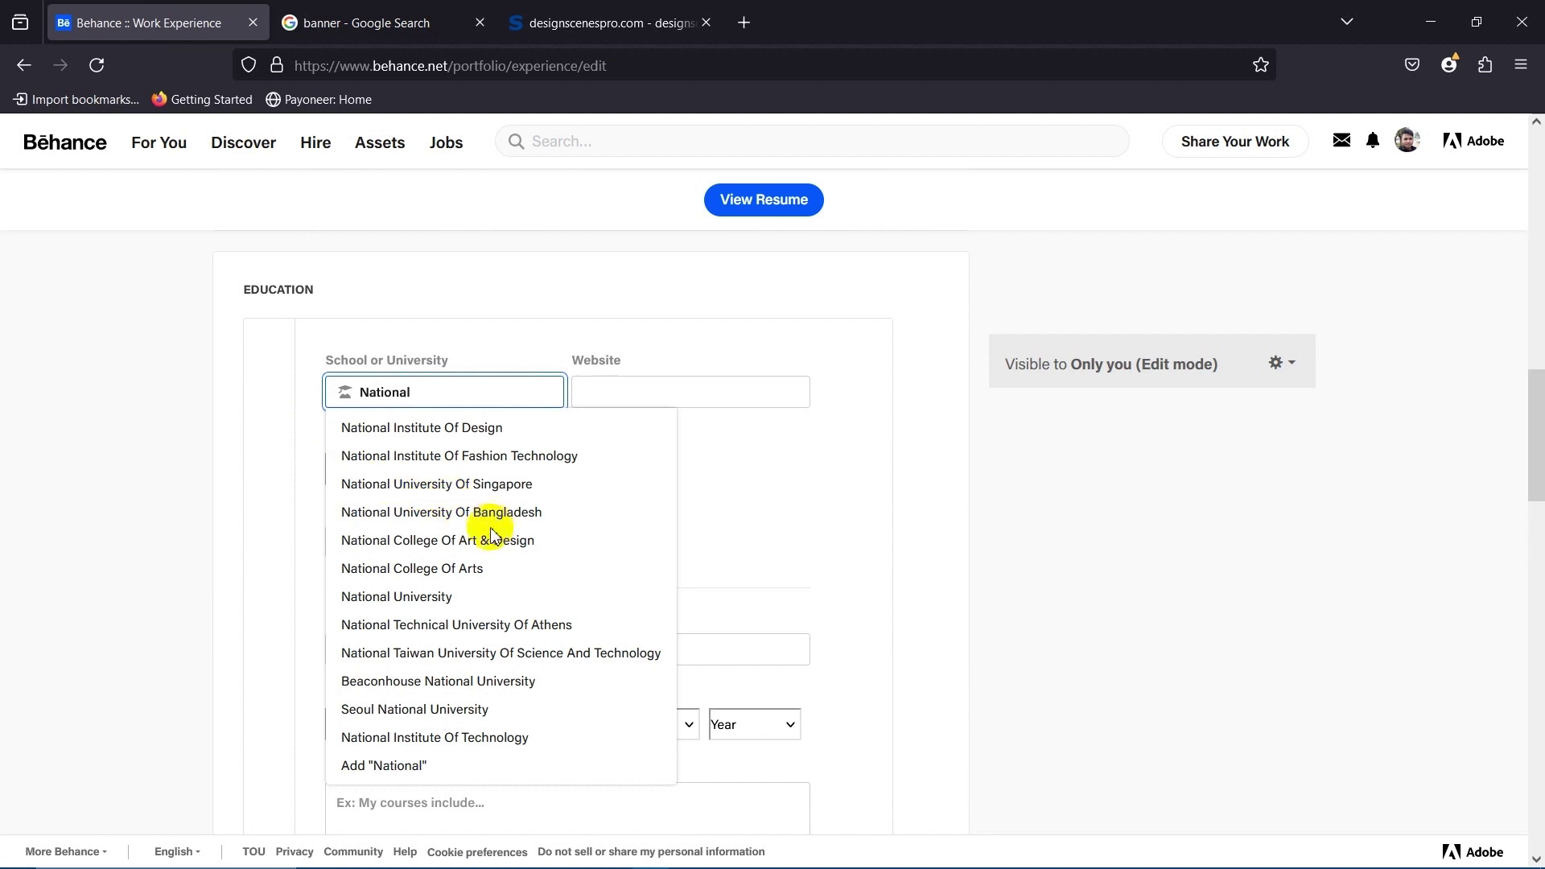
scroll(489, 547, down, 1)
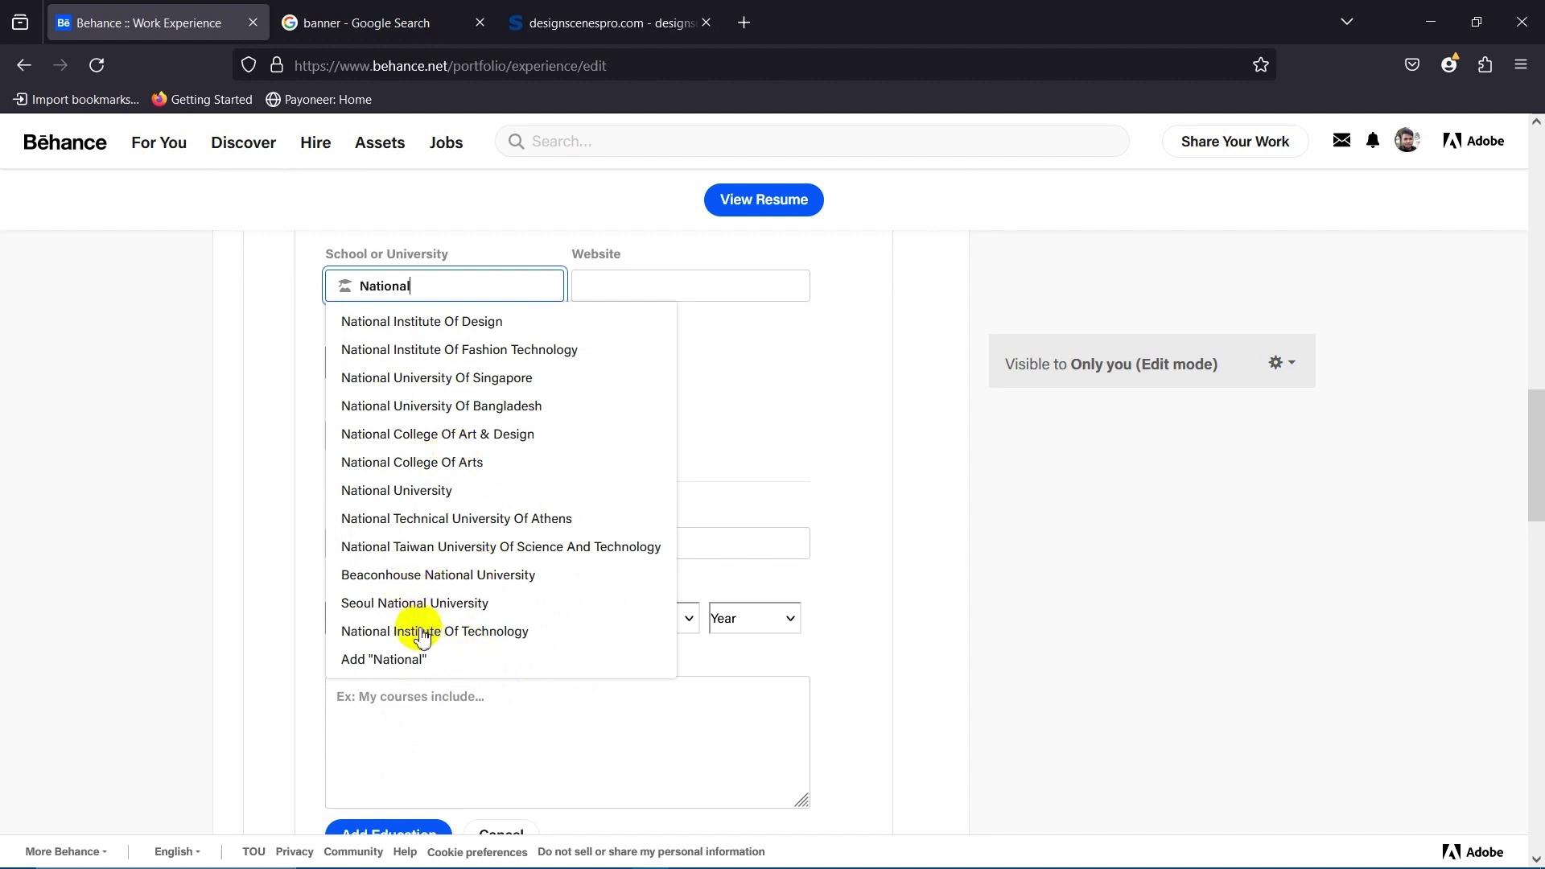
click(425, 411)
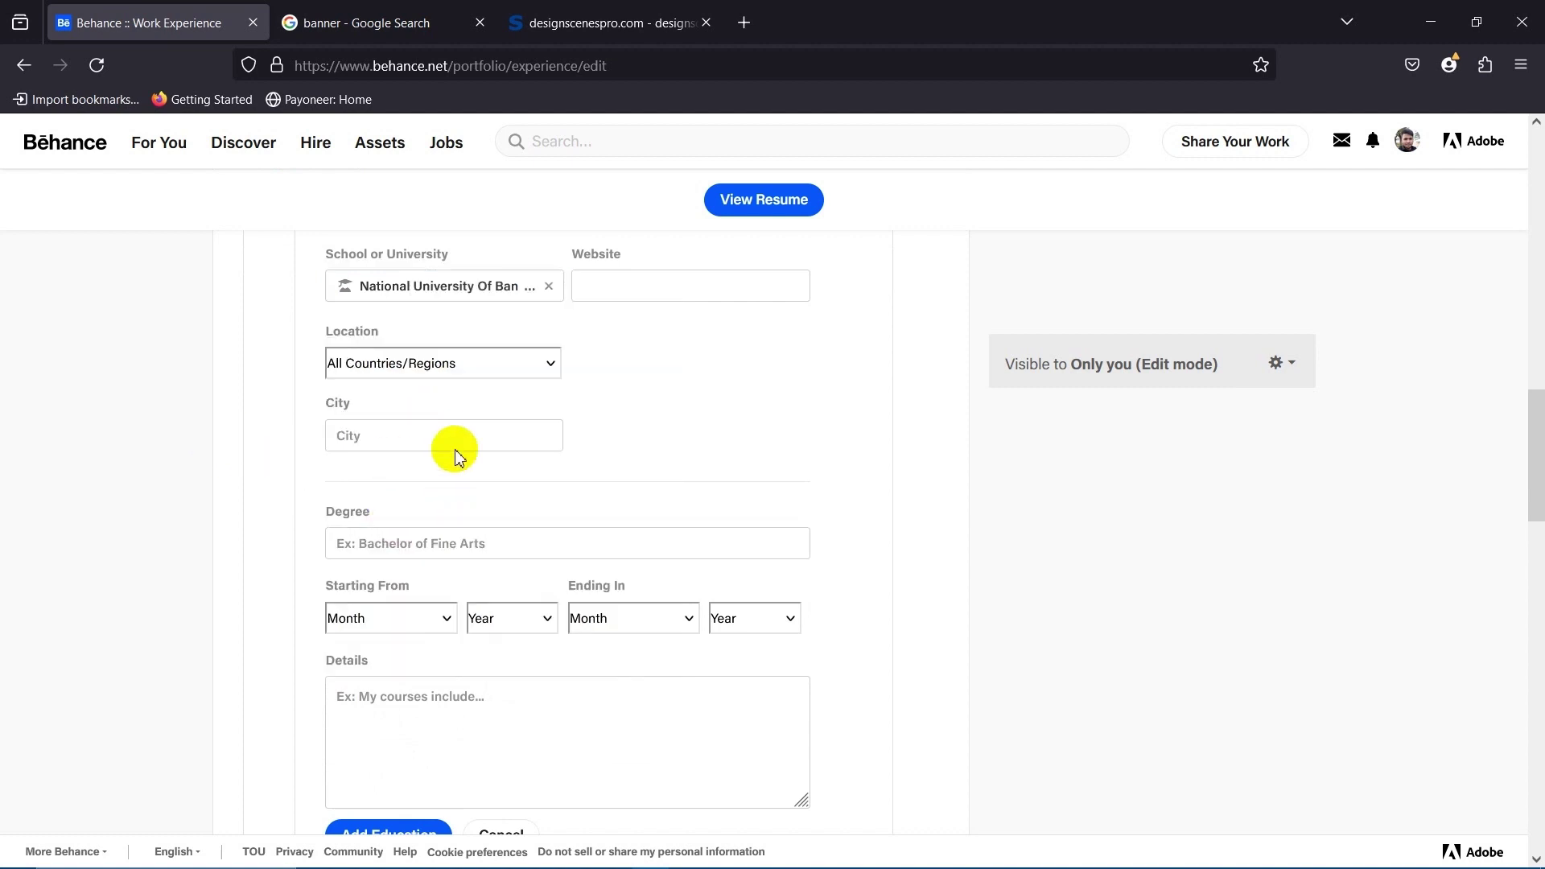
Leave the school website blank and set the location to Bangladesh.
scroll(644, 435, up, 2)
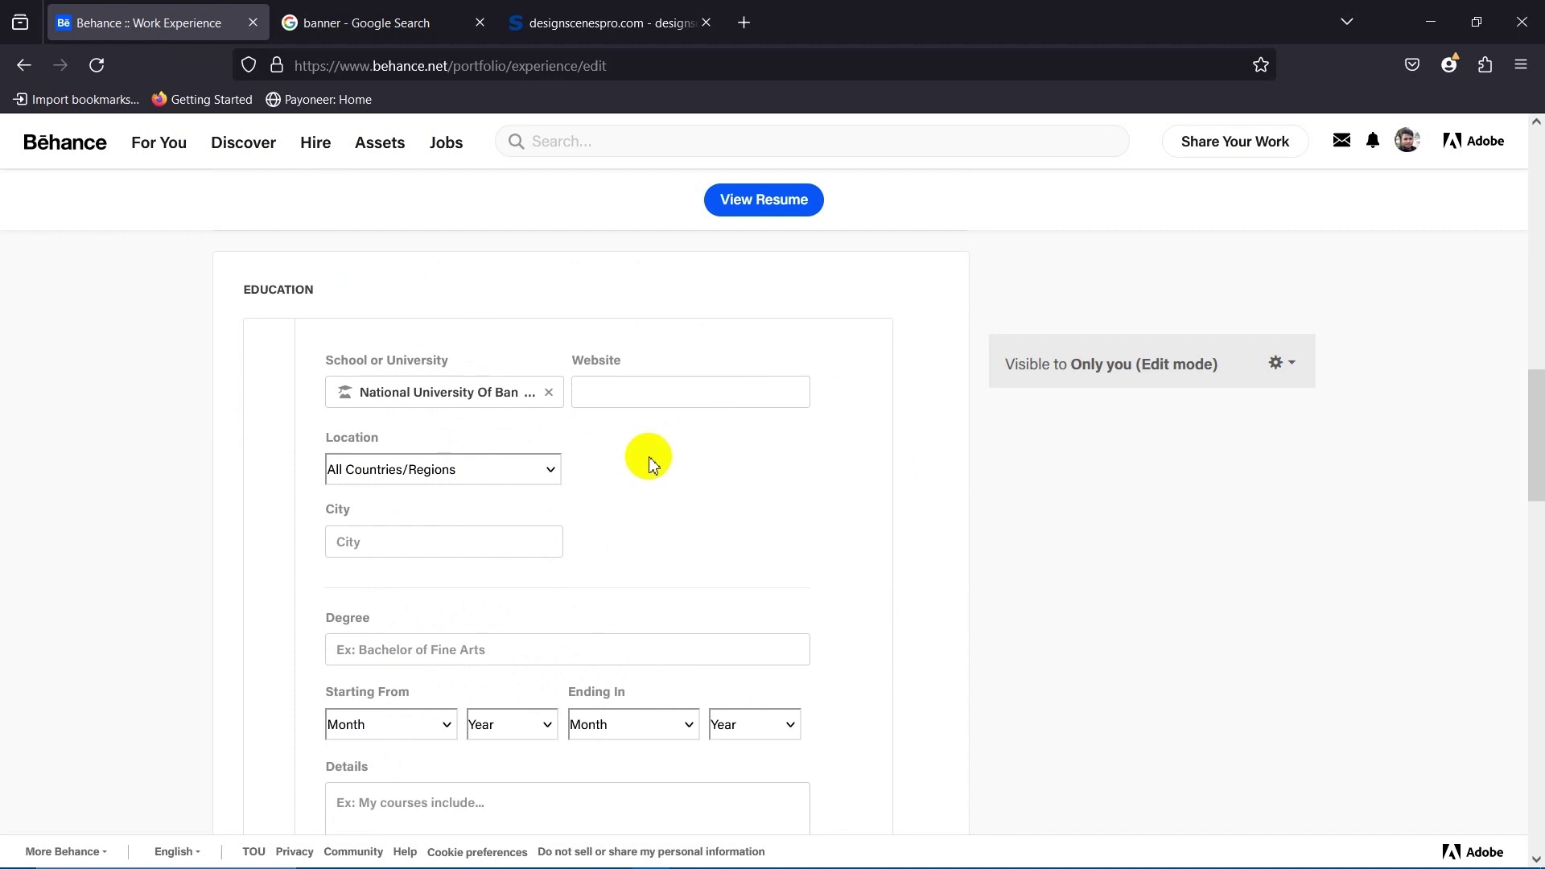
click(624, 389)
click(707, 500)
scroll(668, 466, down, 2)
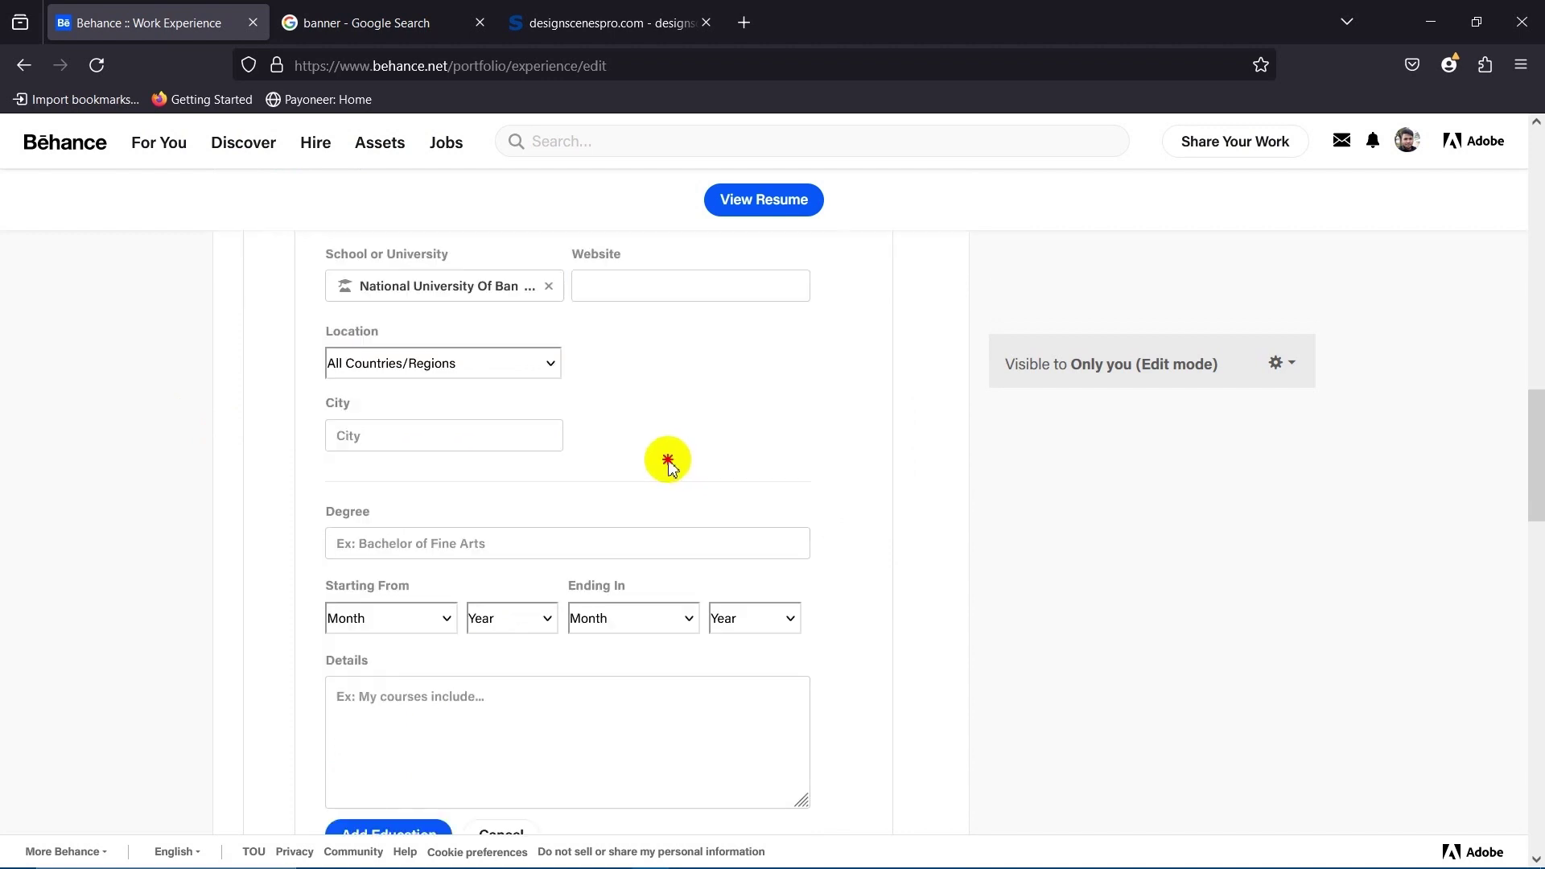
click(406, 364)
click(407, 367)
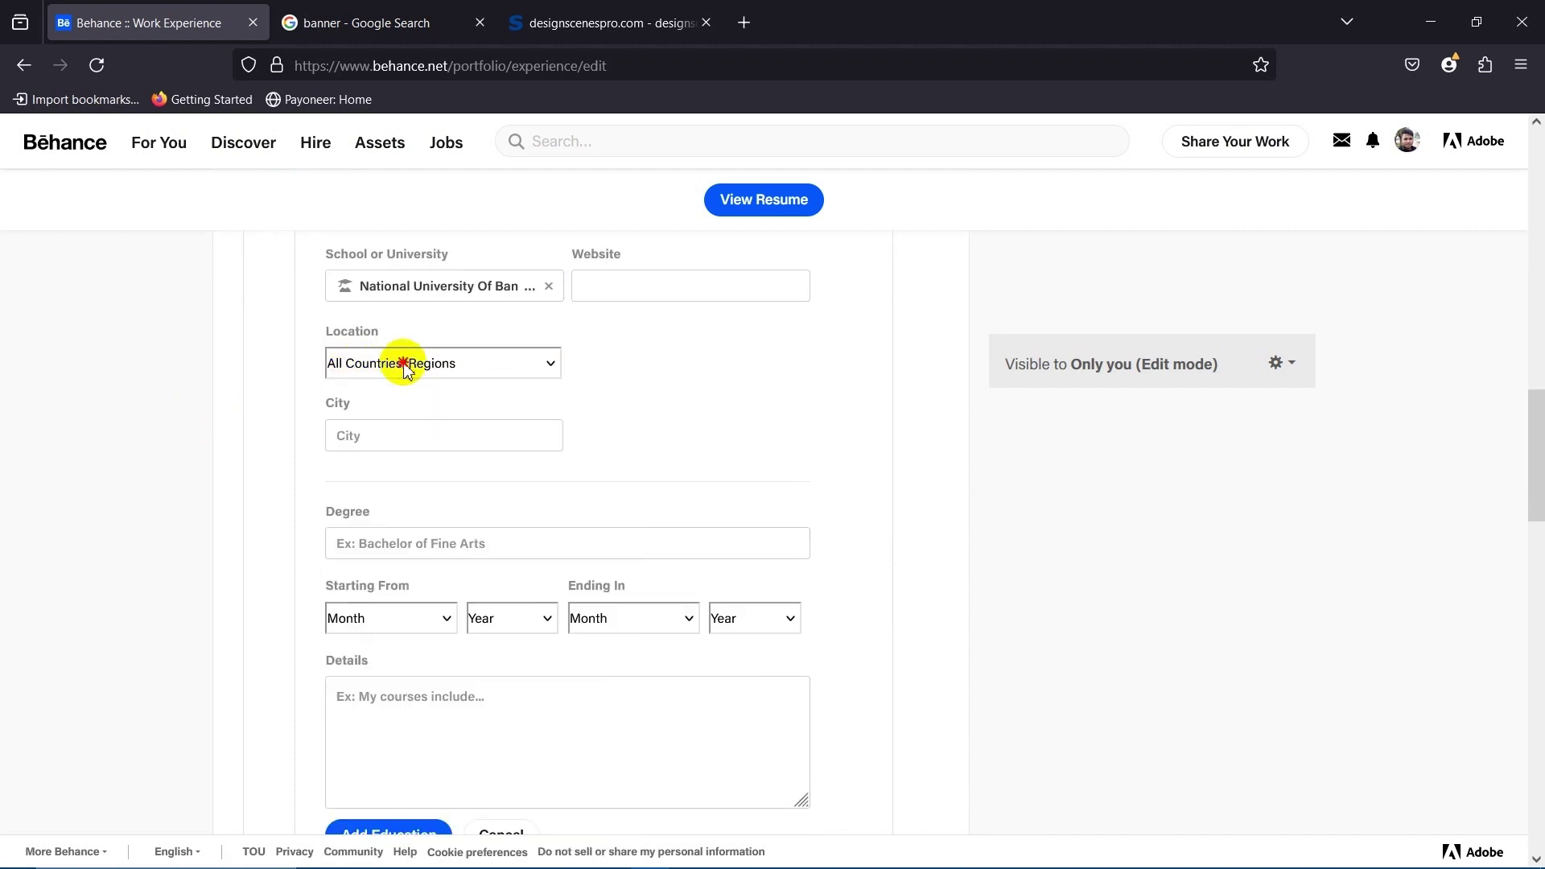
click(407, 366)
key(b)
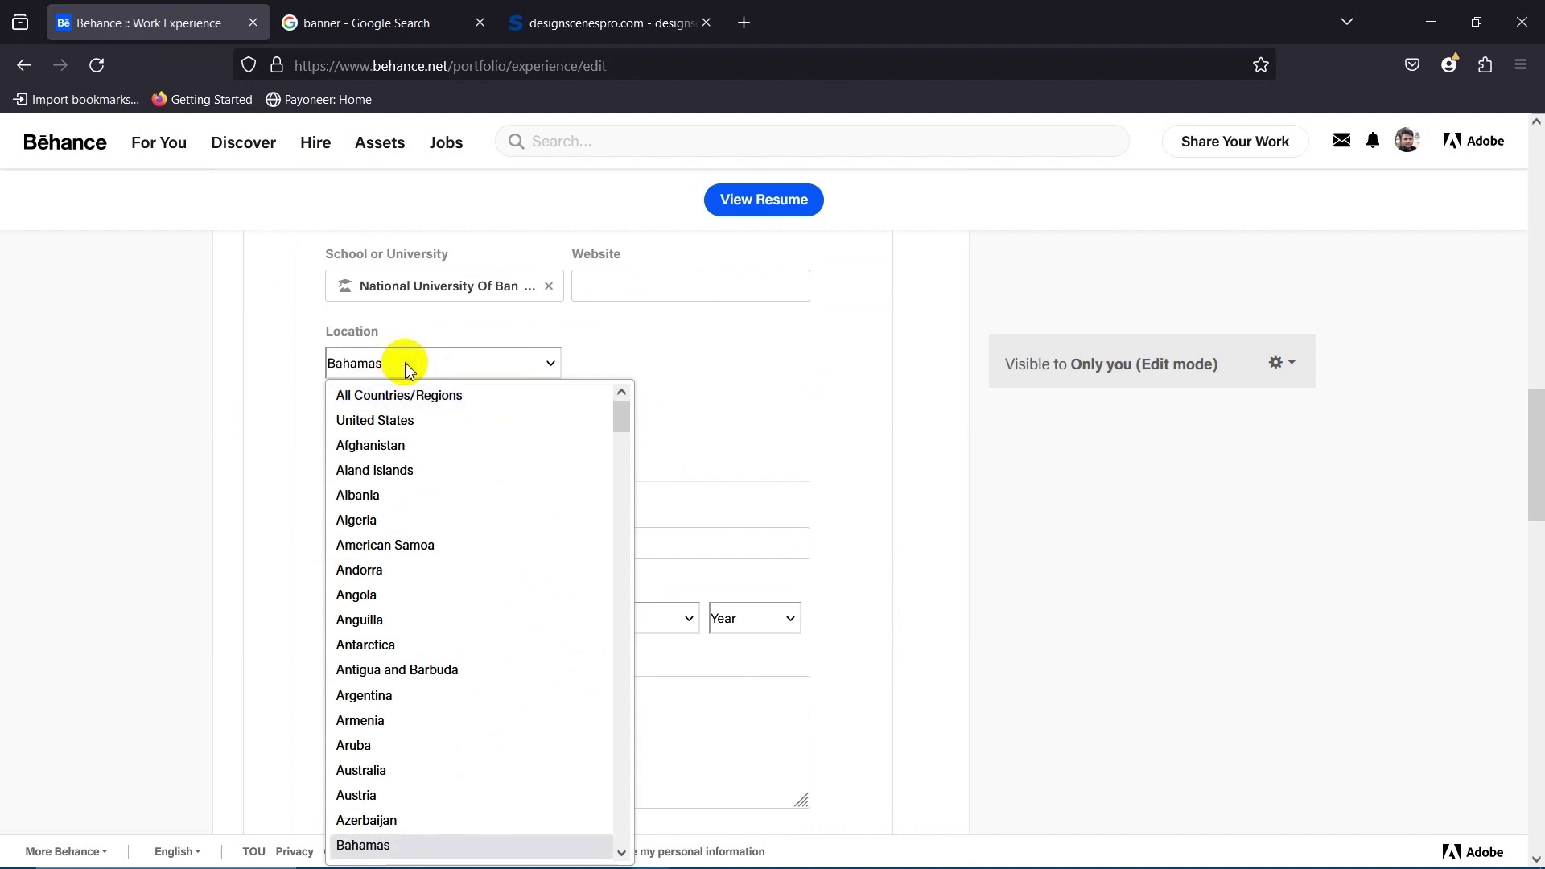
scroll(414, 625, down, 4)
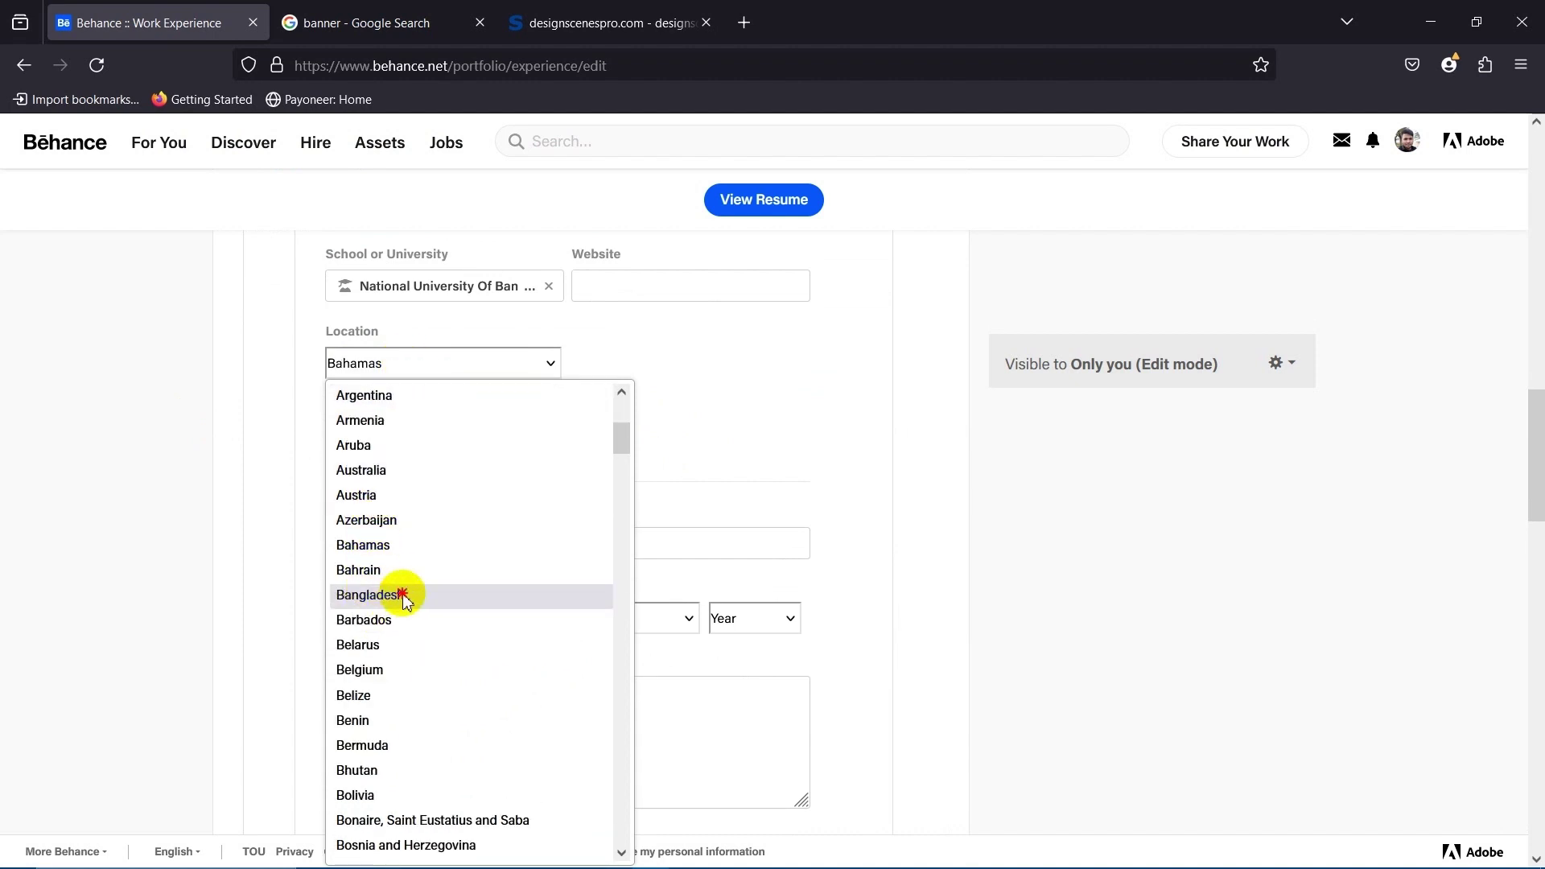
click(400, 595)
Type 'Gaib' in City and select Gaibandha from the suggestions.
click(392, 436)
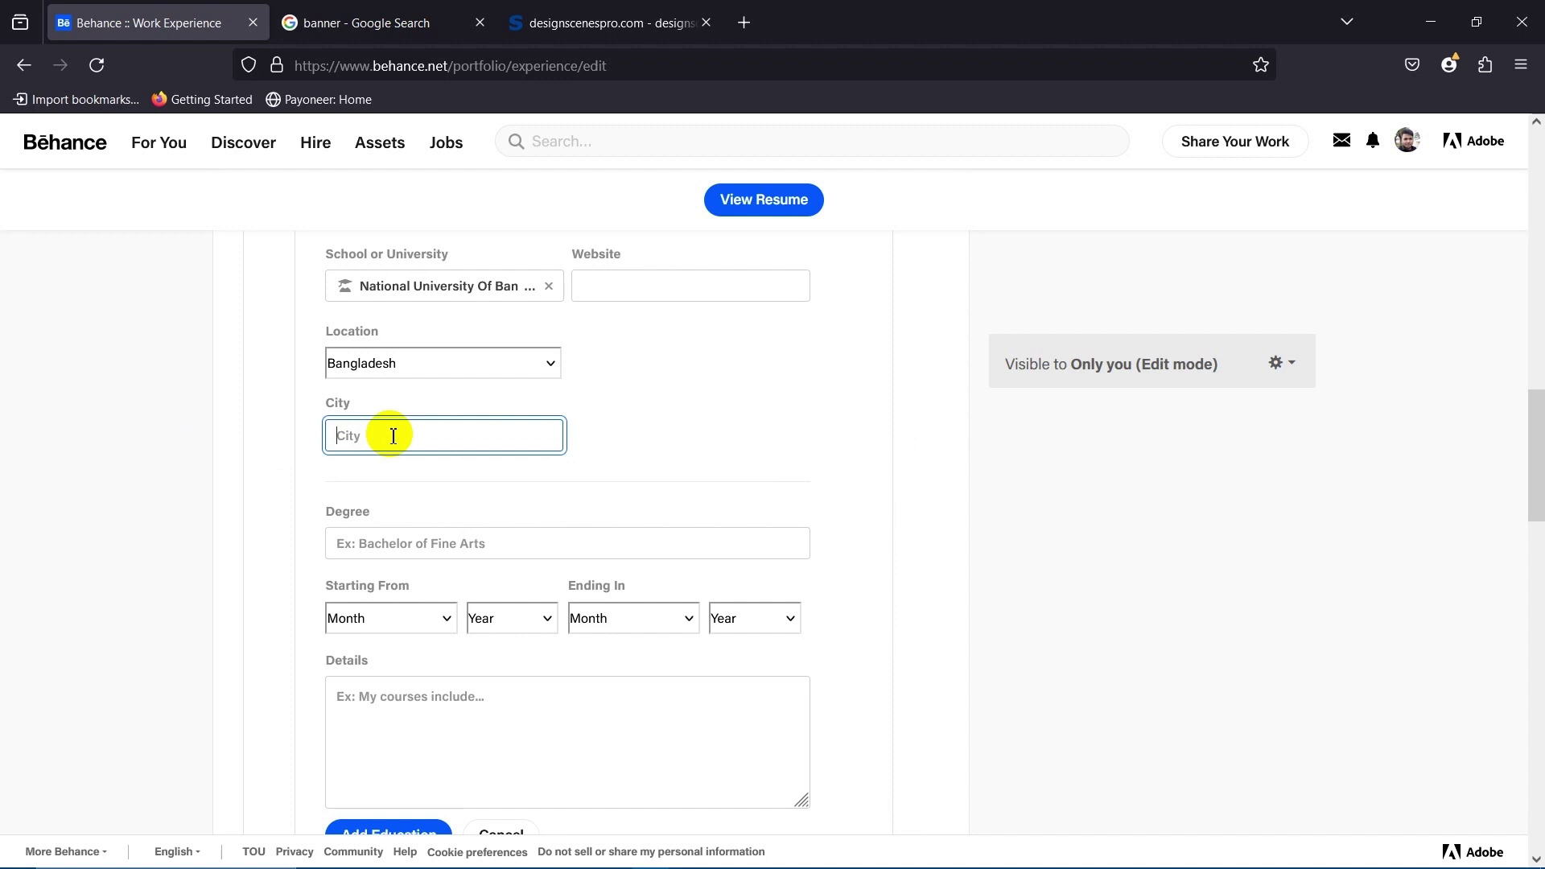
text(Gaq)
key(BackSpace)
text(ibandh)
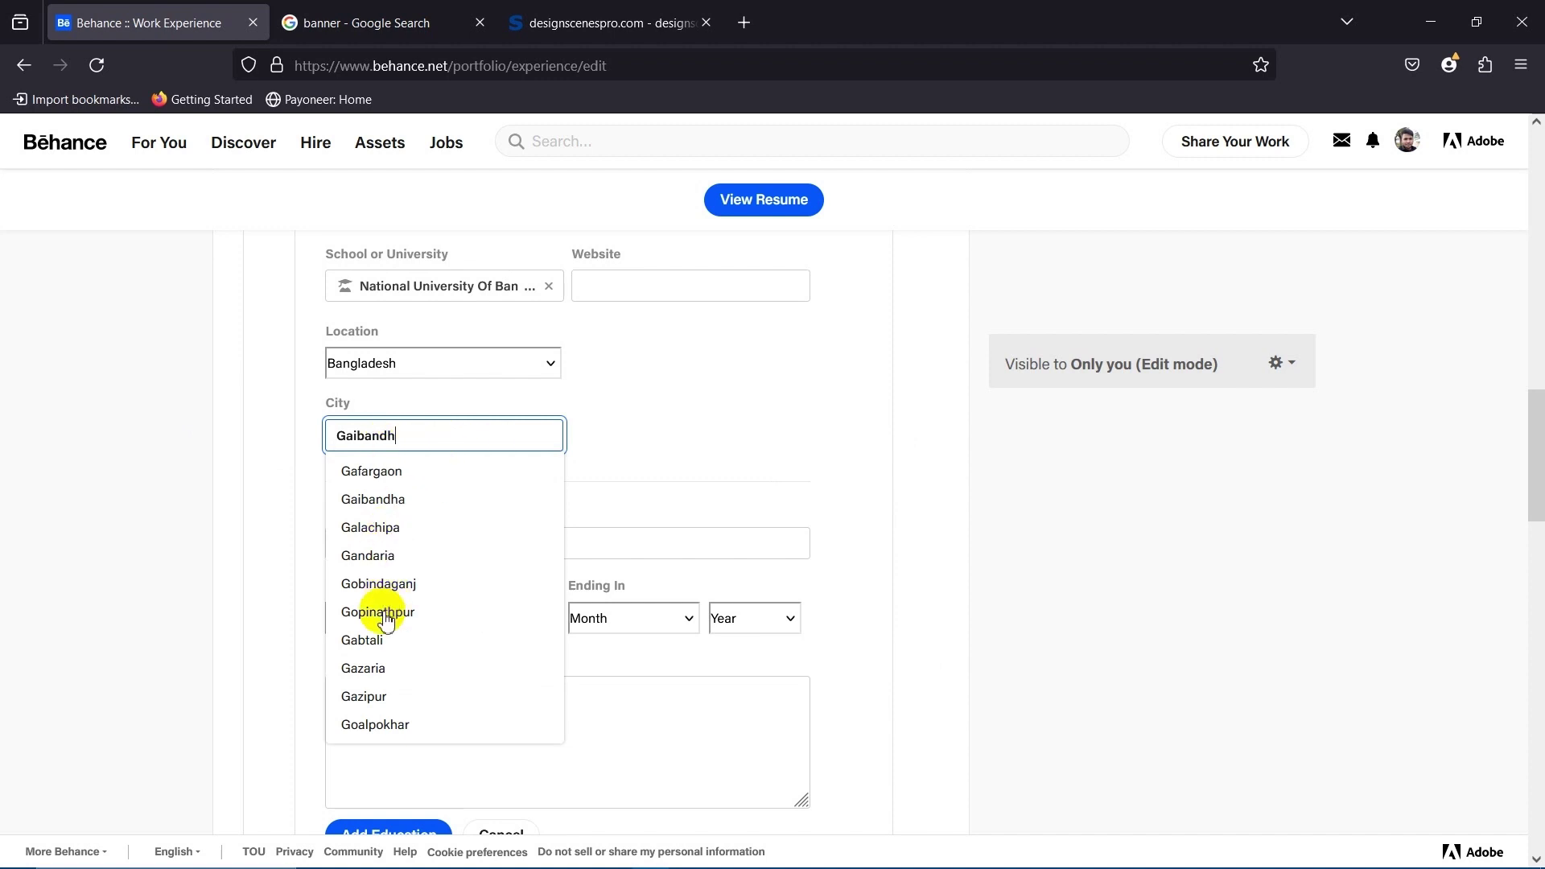
scroll(398, 554, down, 1)
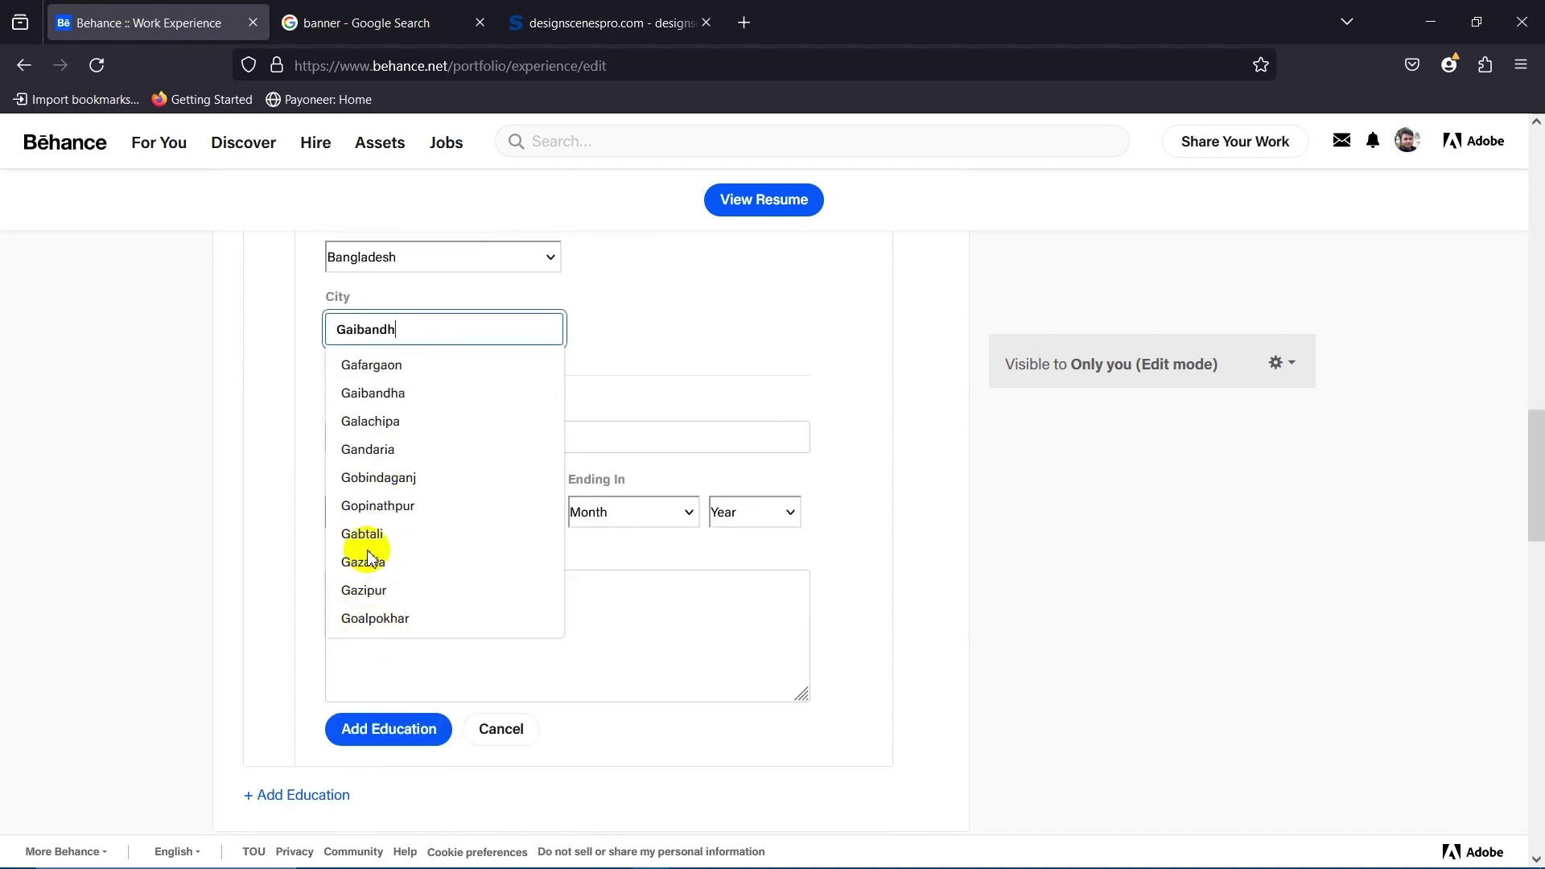
click(410, 328)
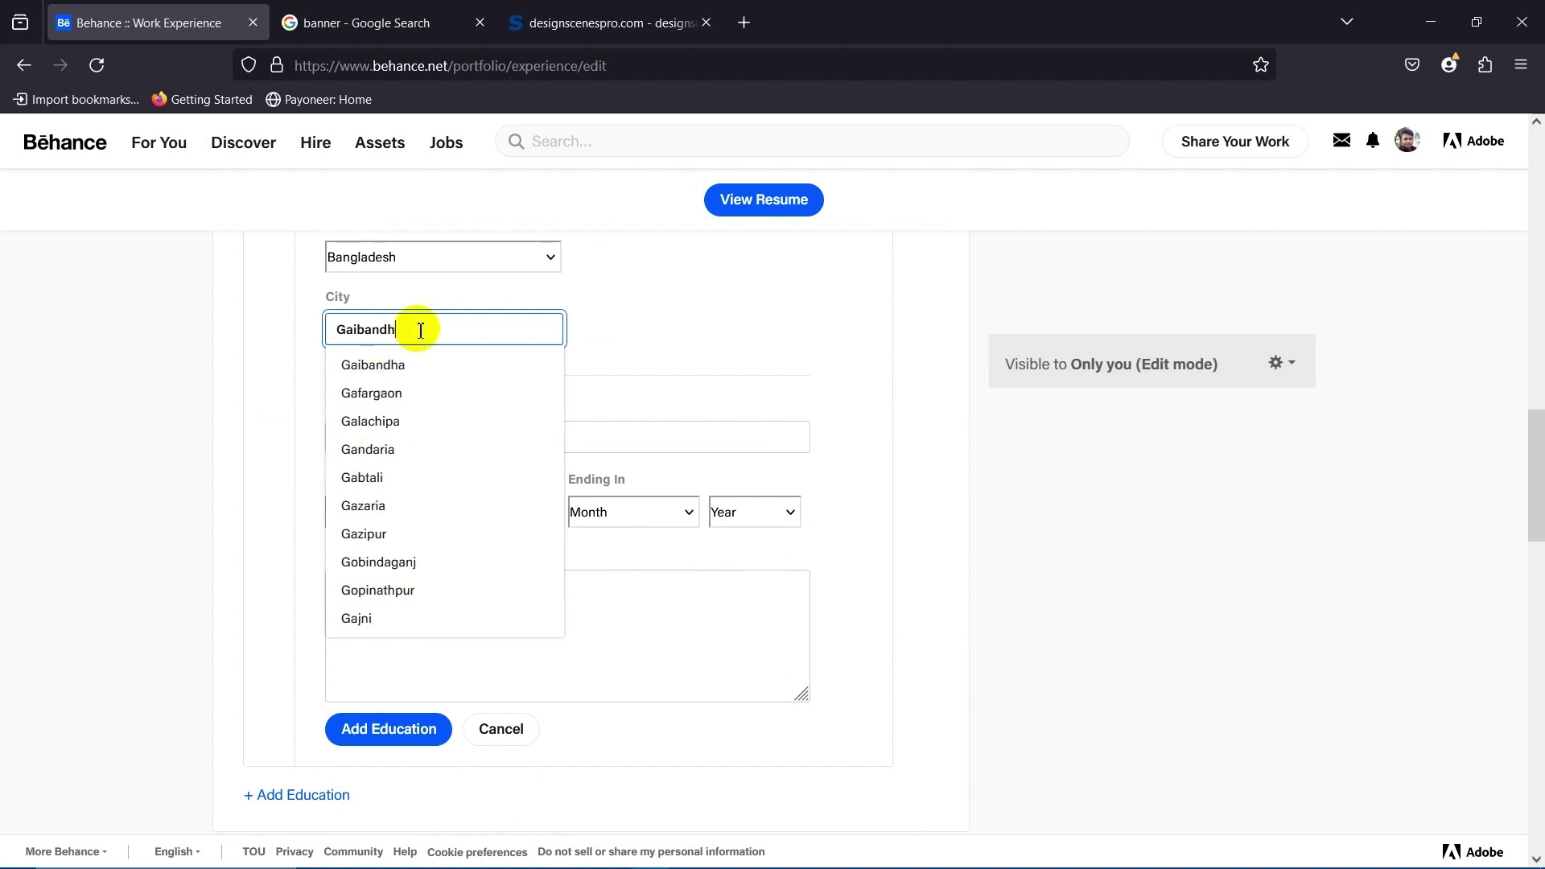
click(370, 365)
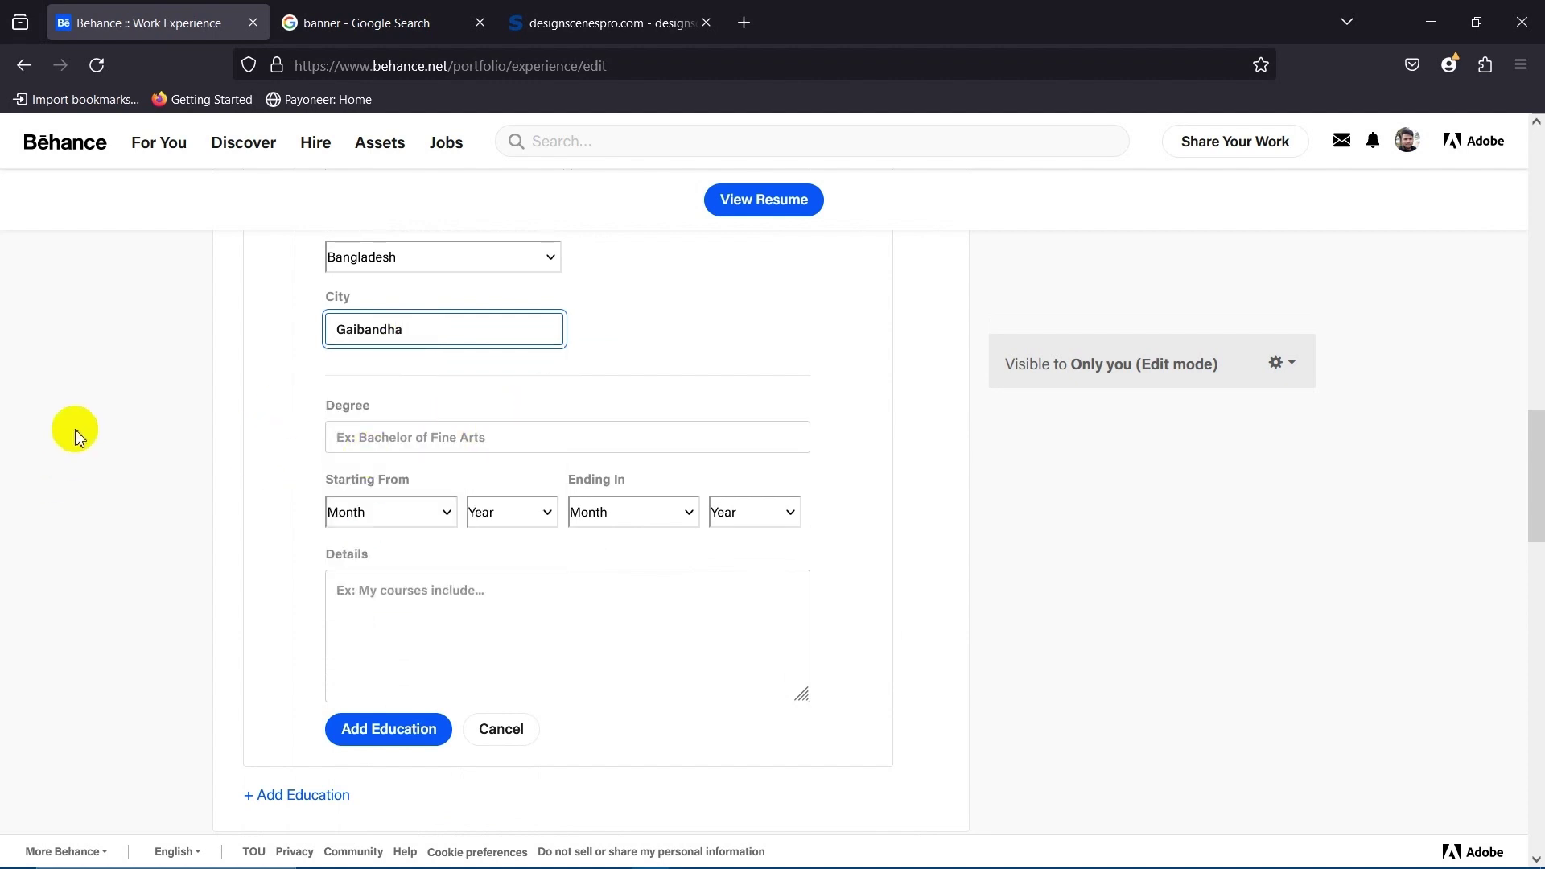
click(349, 467)
scroll(349, 467, up, 1)
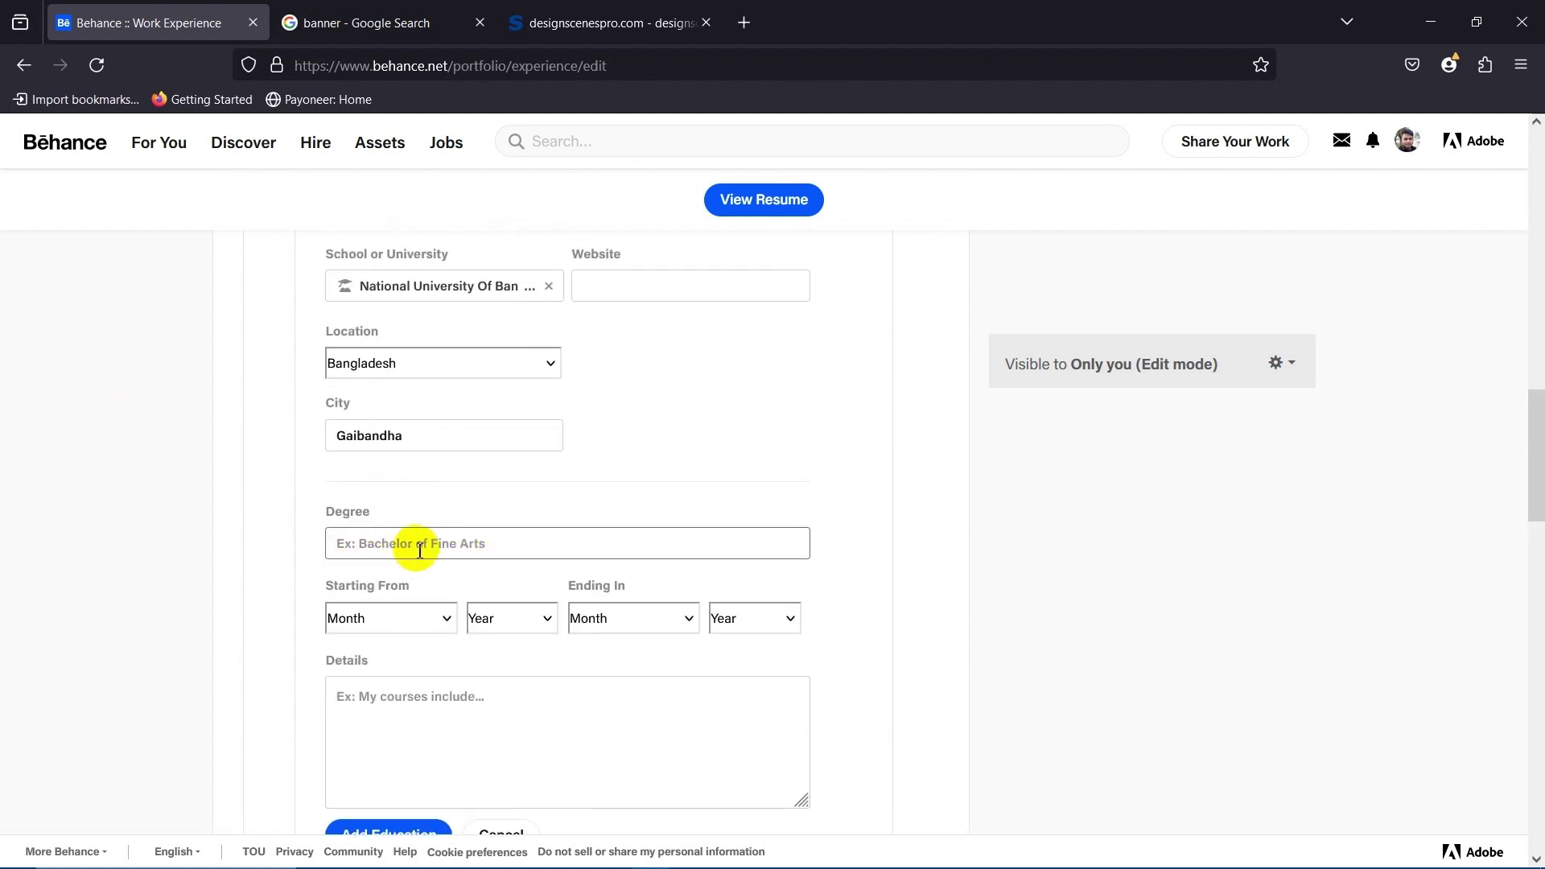
Enter 'MA.' as the degree.
click(421, 551)
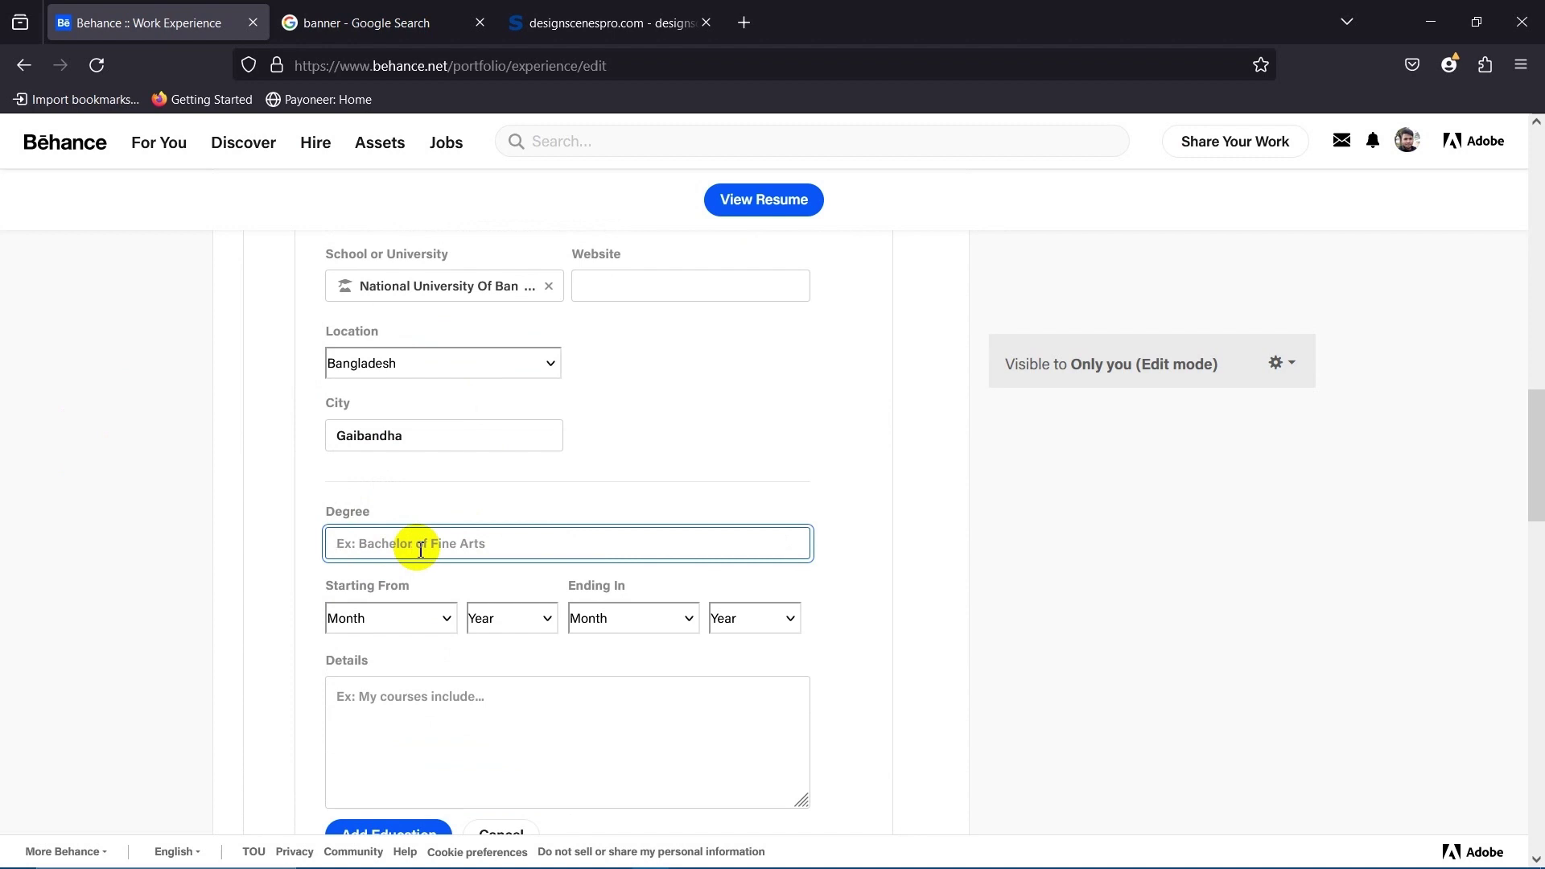
text(MA)
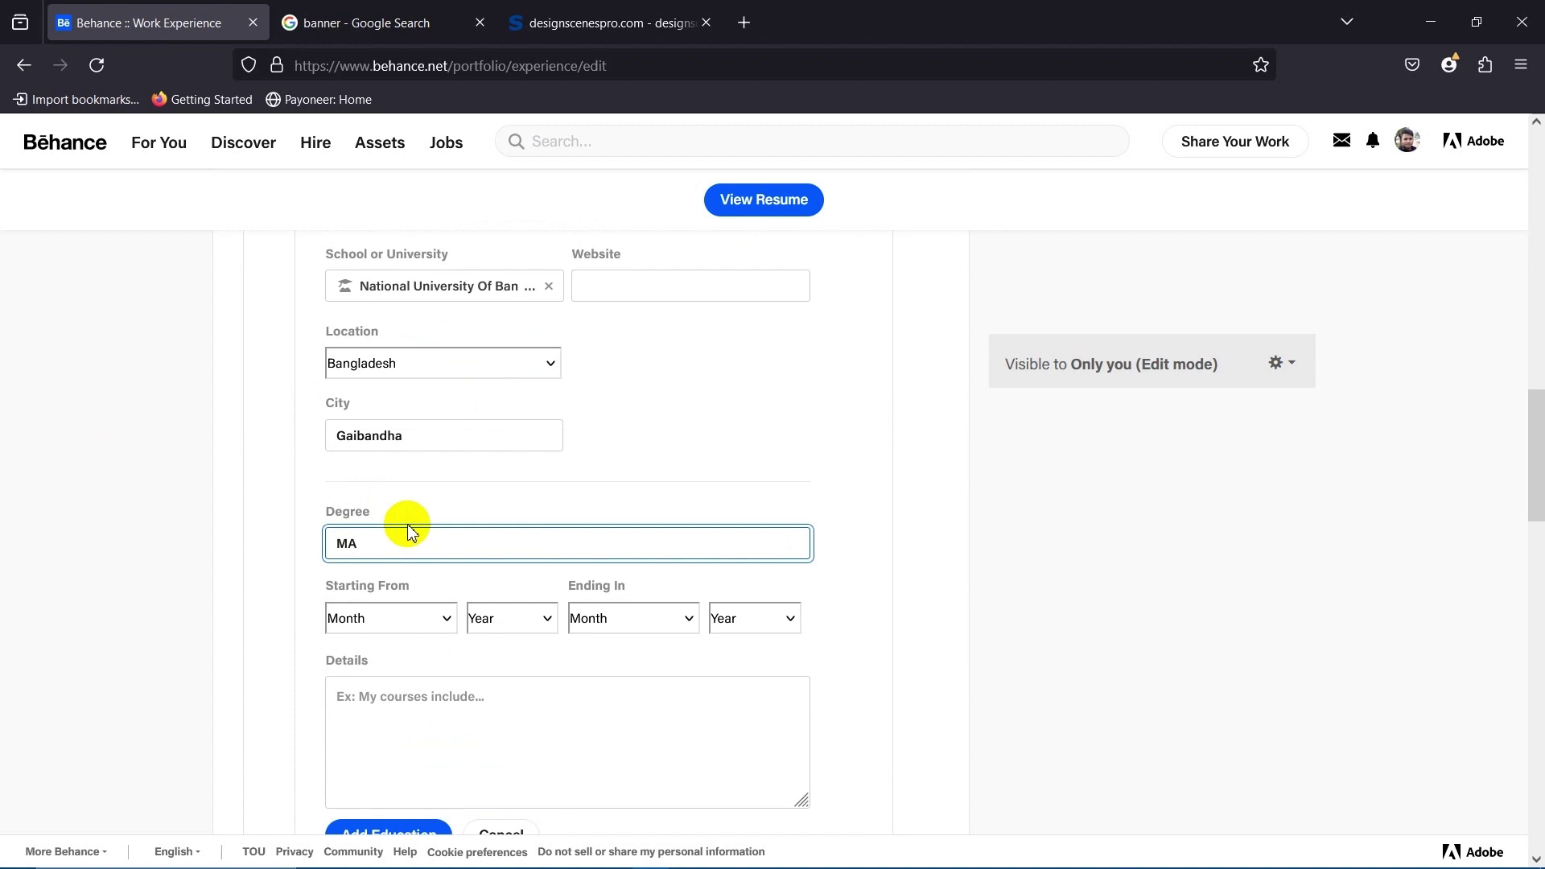
text(.)
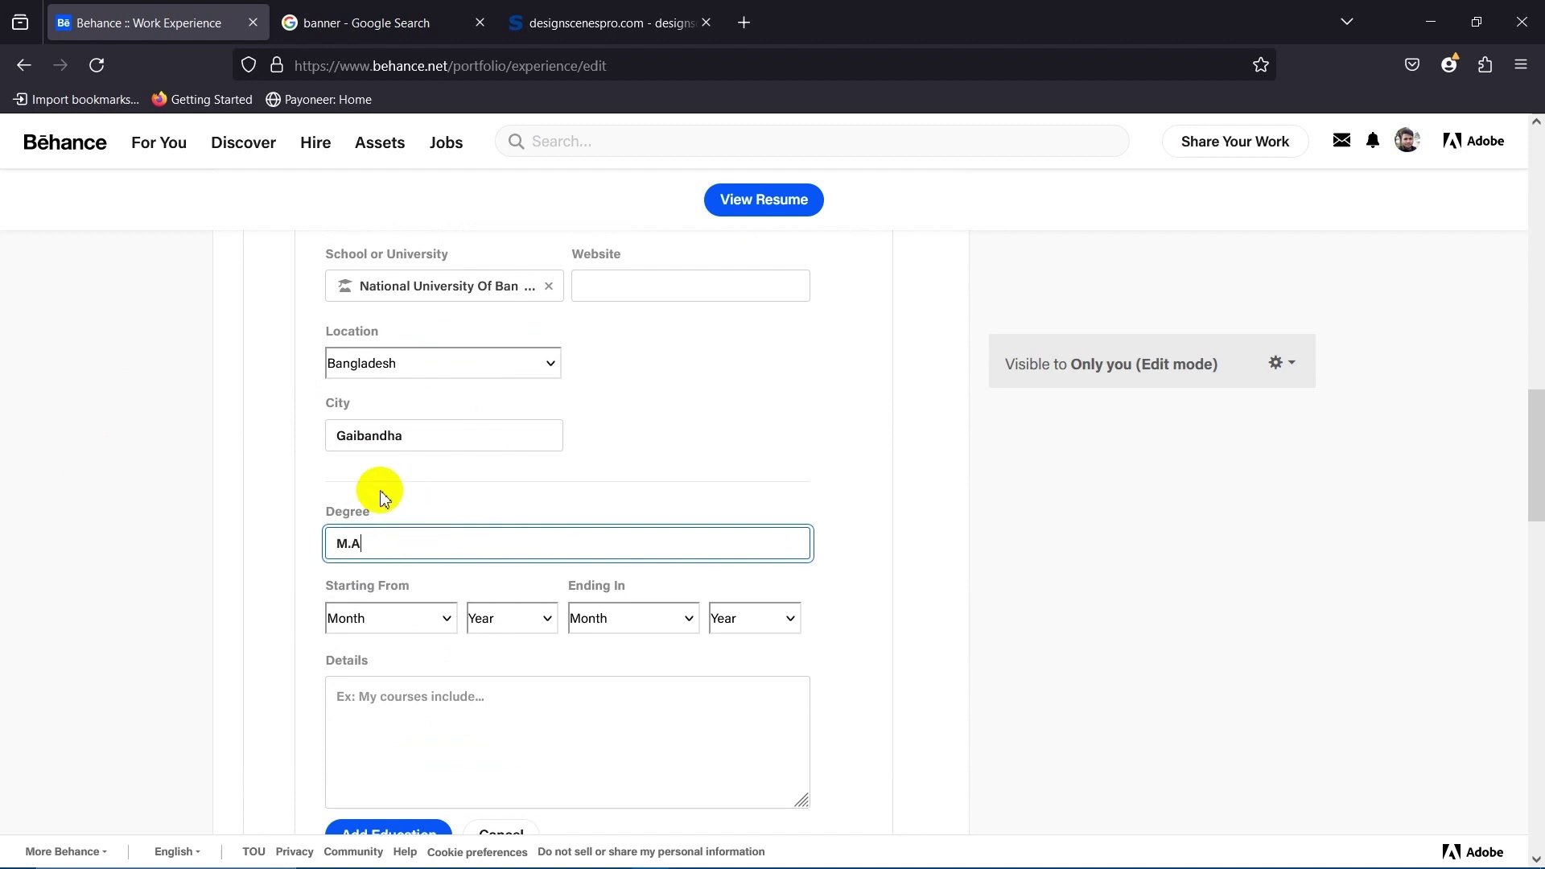
click(207, 524)
Set the education start date to May 2016.
scroll(361, 620, down, 2)
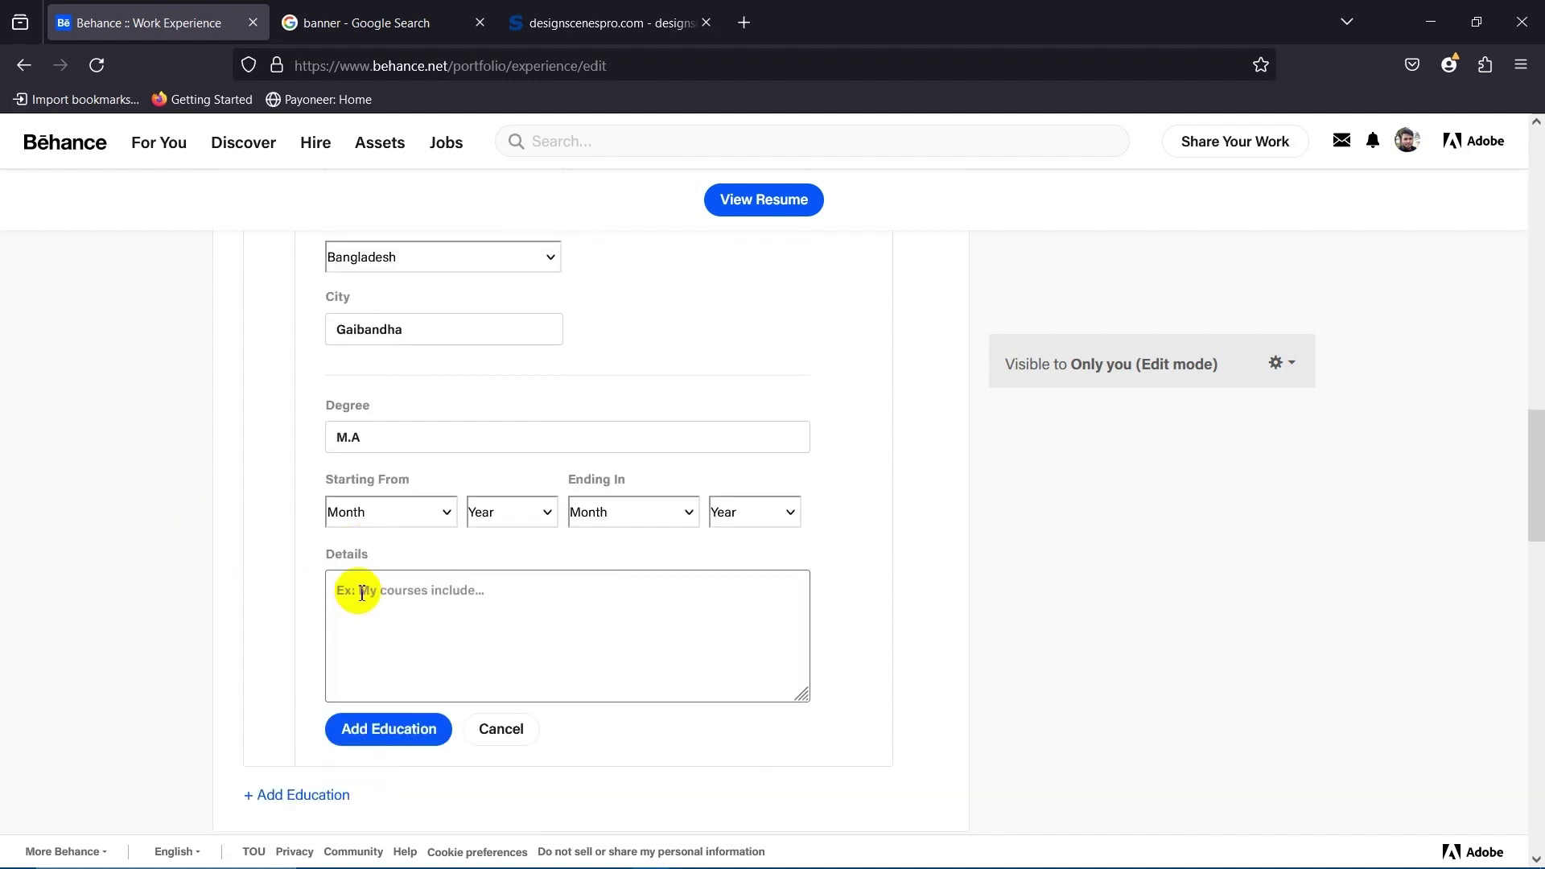
click(404, 515)
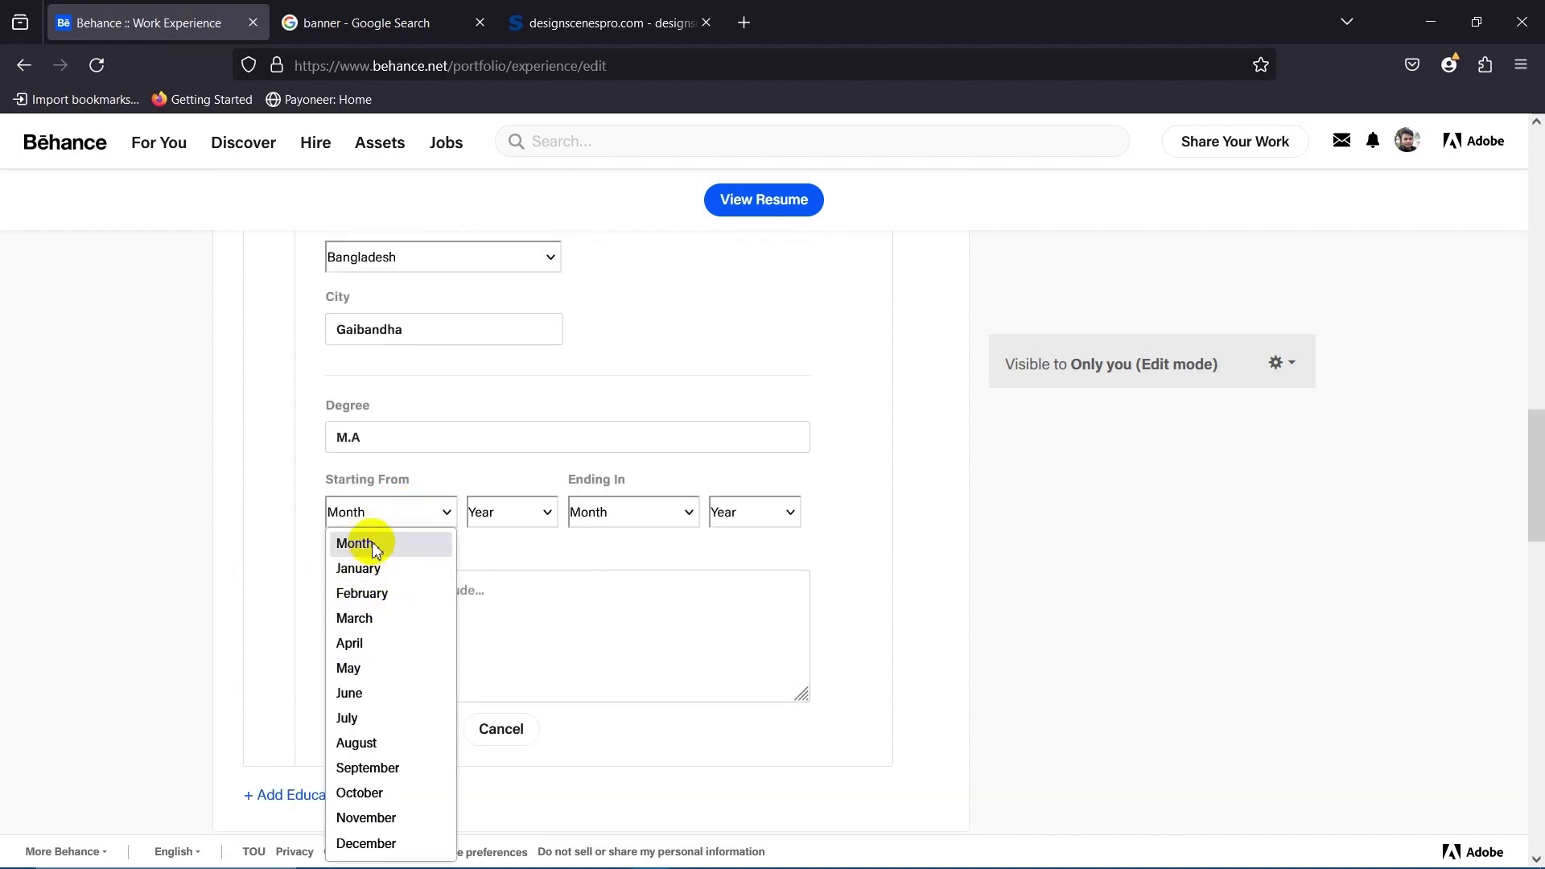
click(369, 668)
click(496, 521)
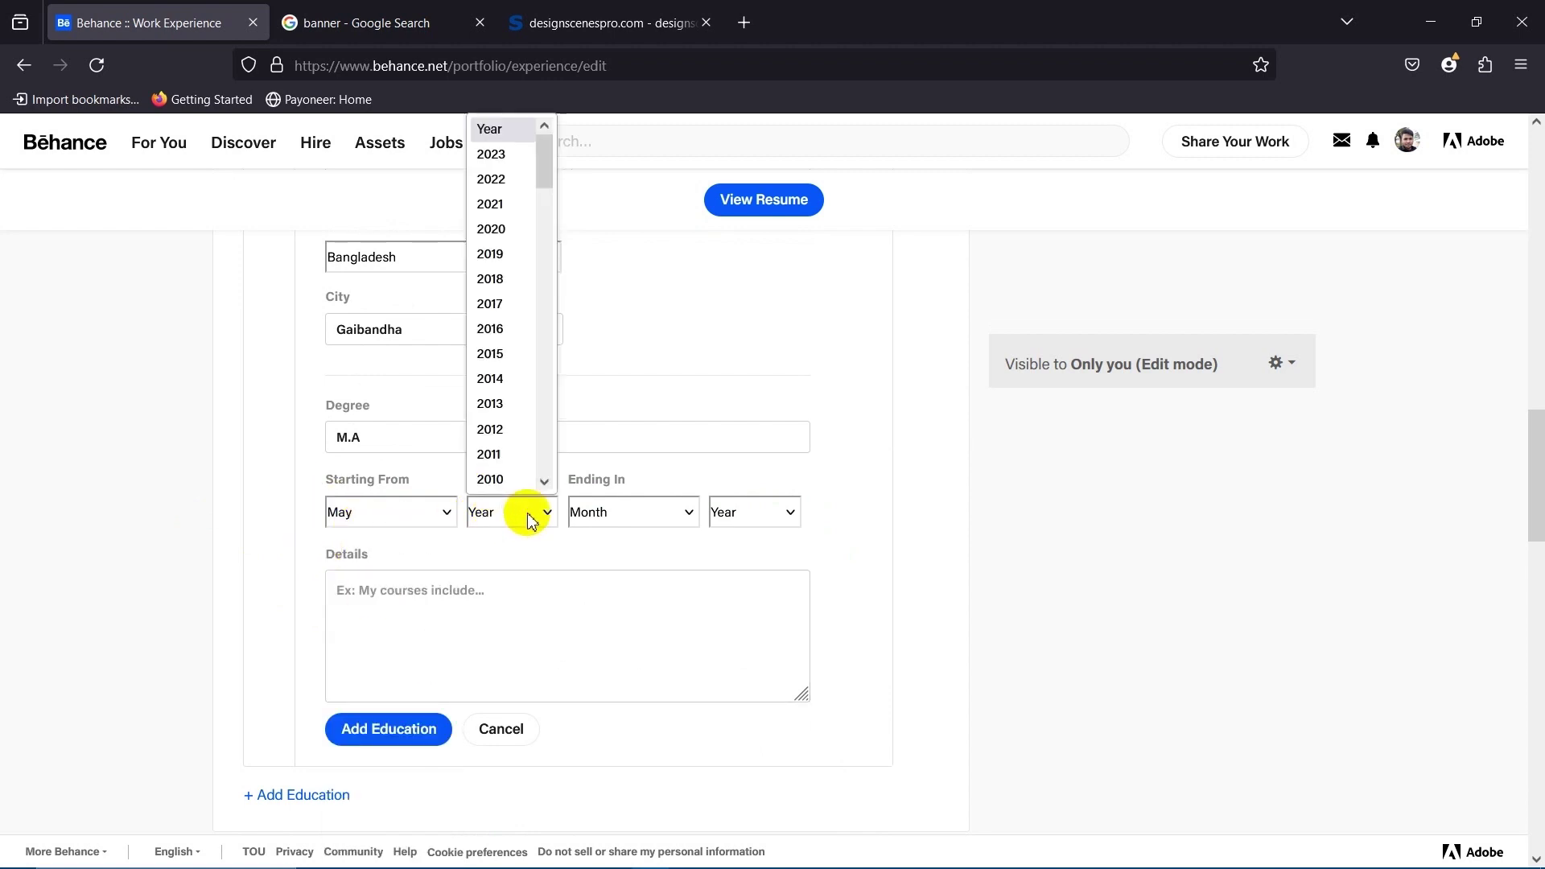
scroll(483, 366, down, 2)
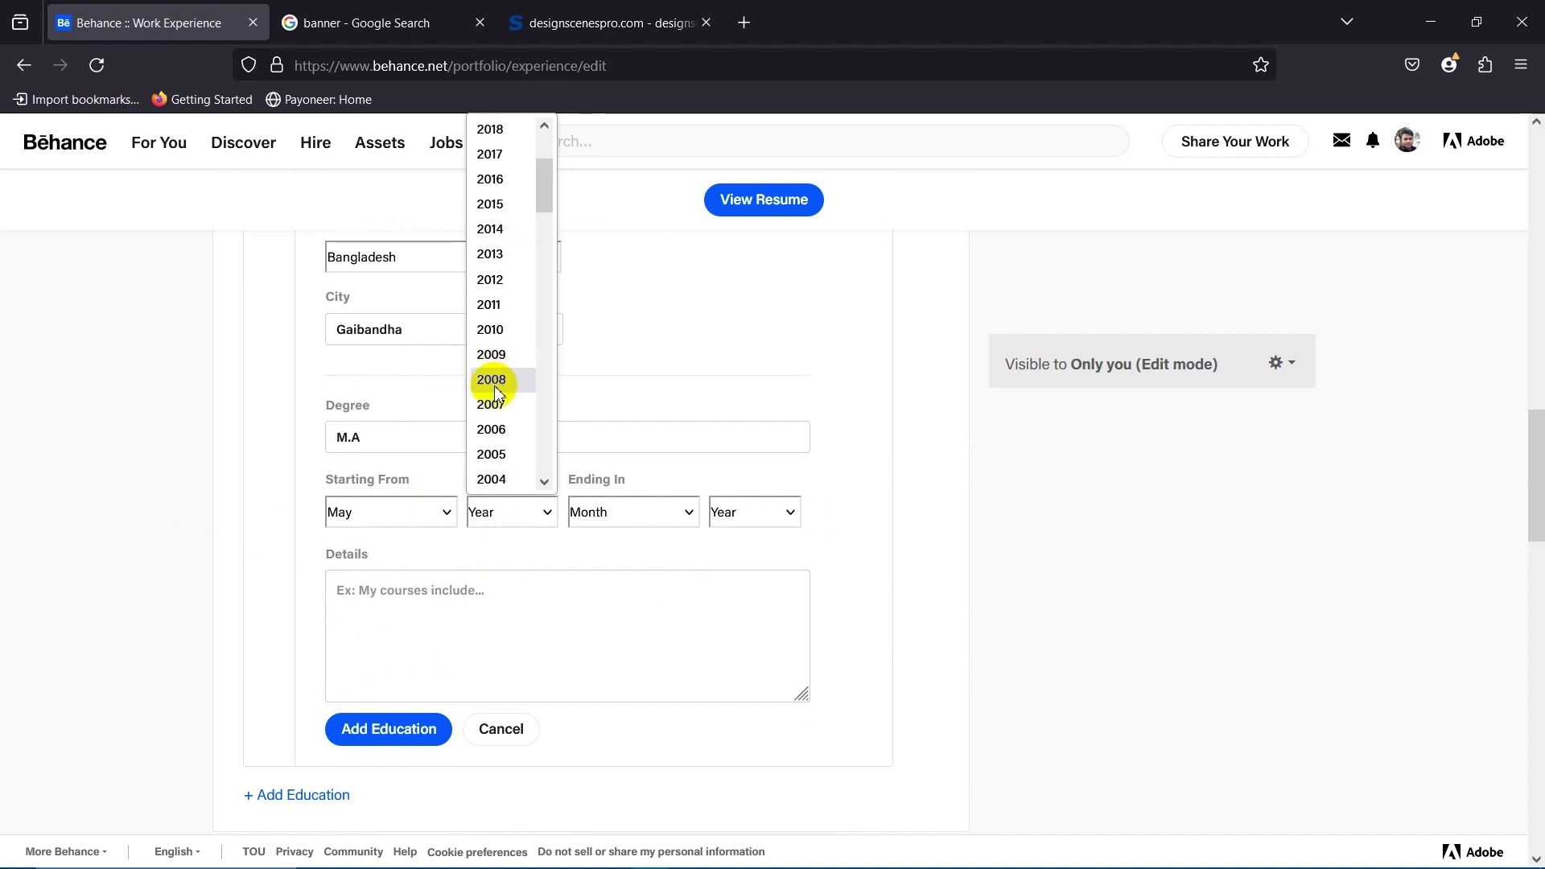
click(408, 483)
drag(346, 482, 425, 491)
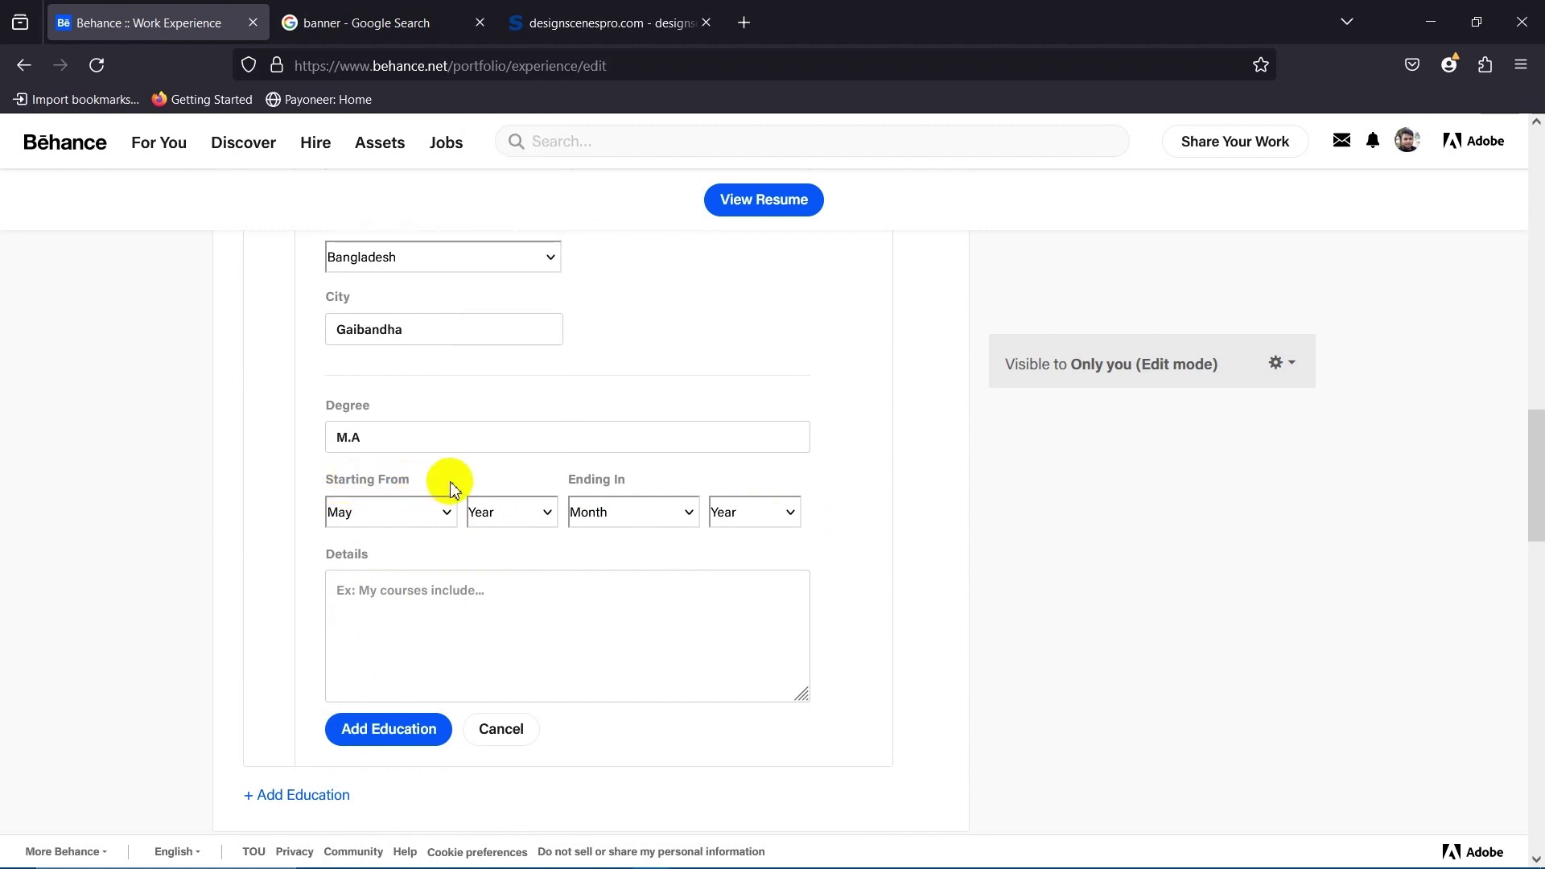
click(504, 514)
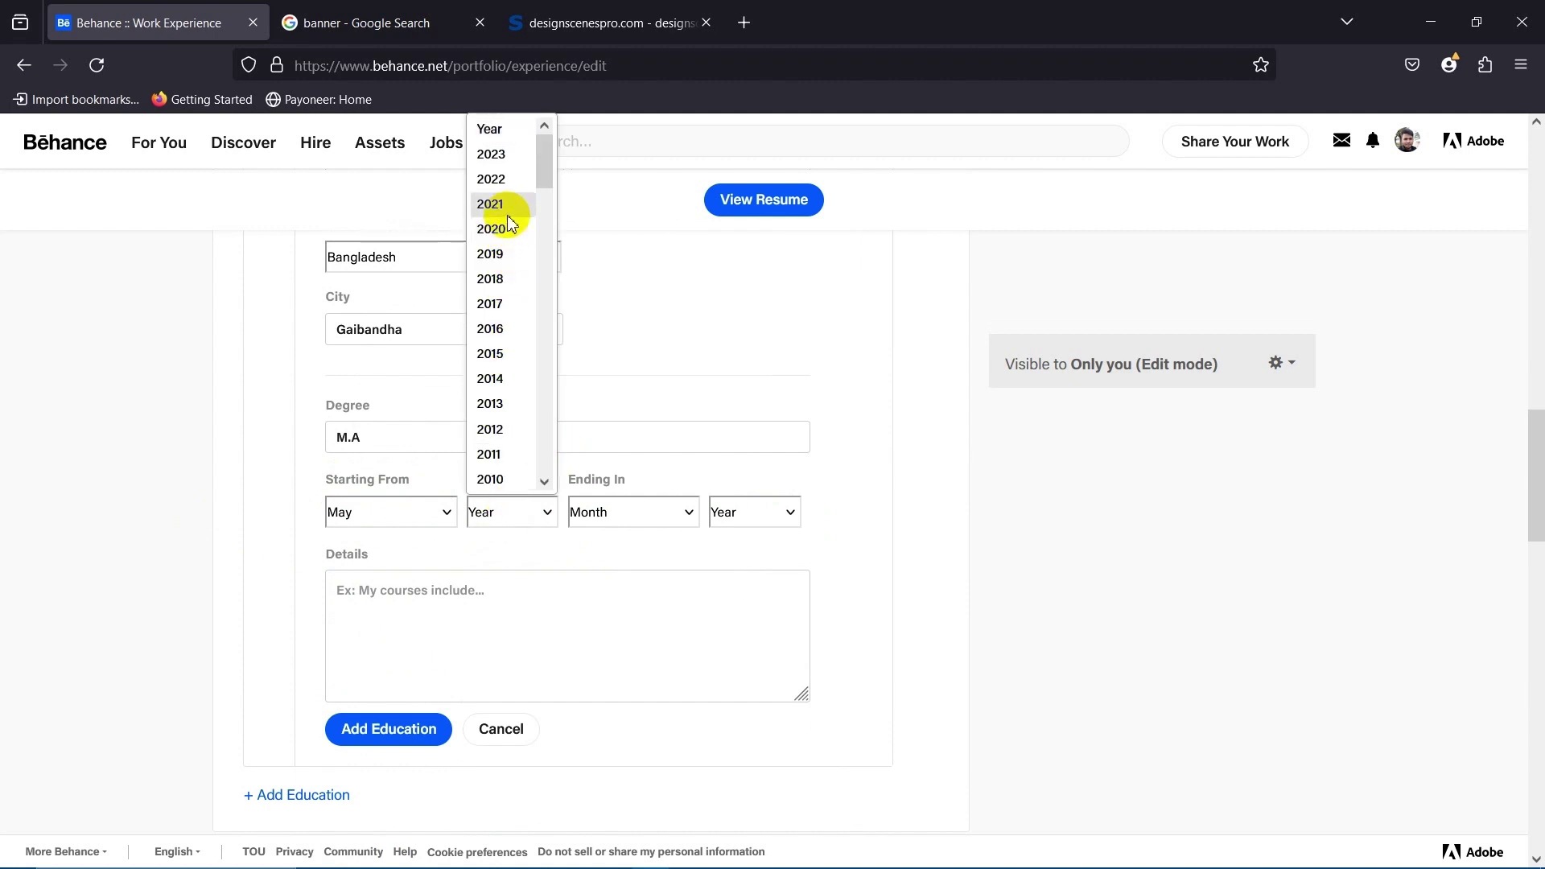
click(493, 330)
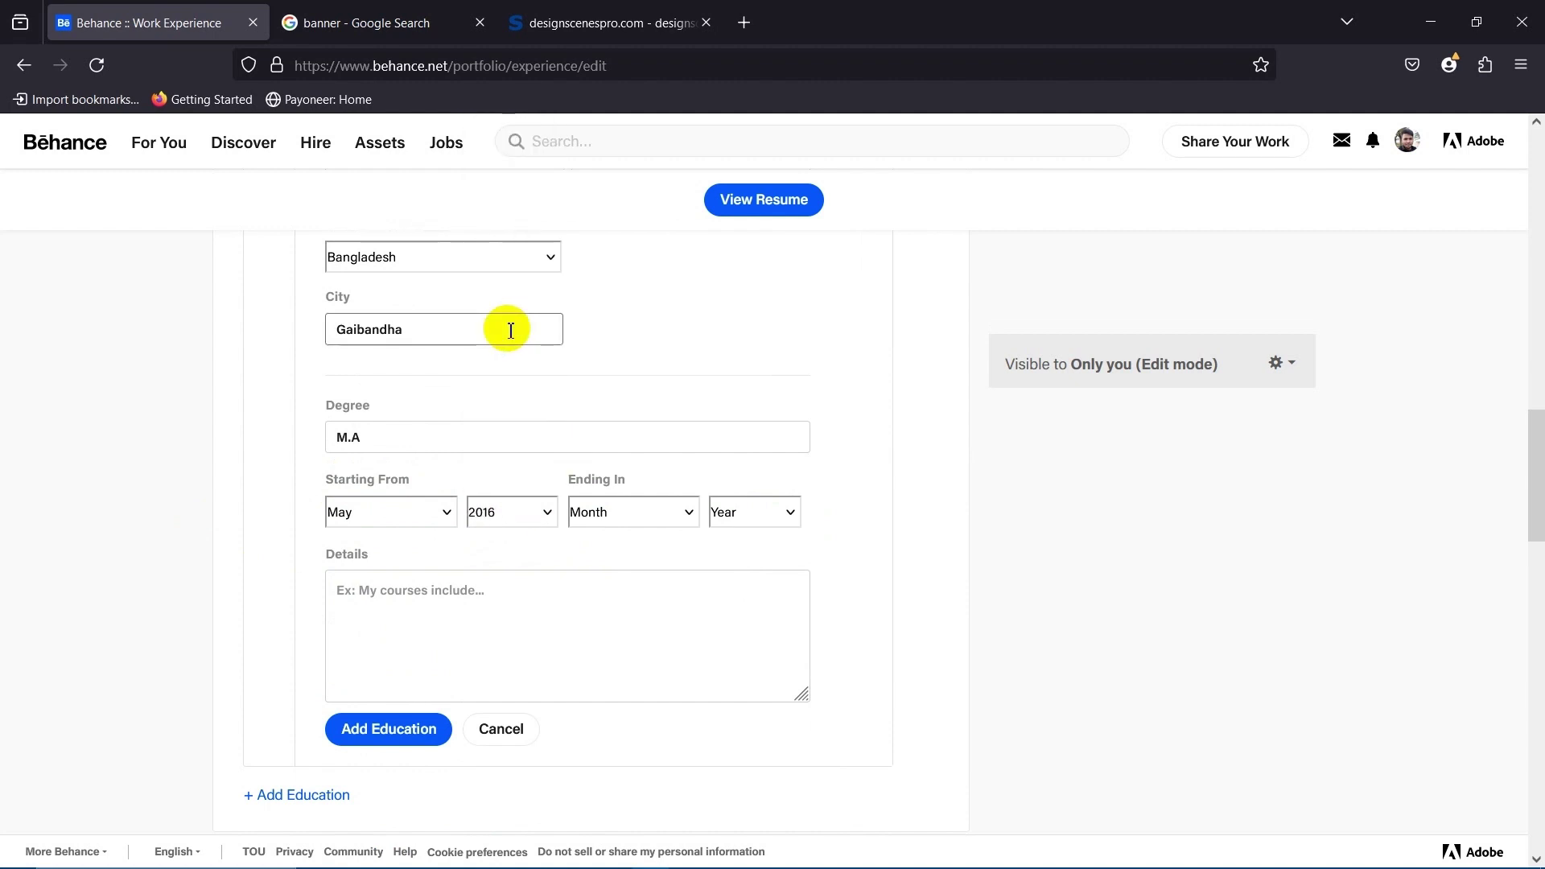
Set the education end date to June 2020.
click(609, 515)
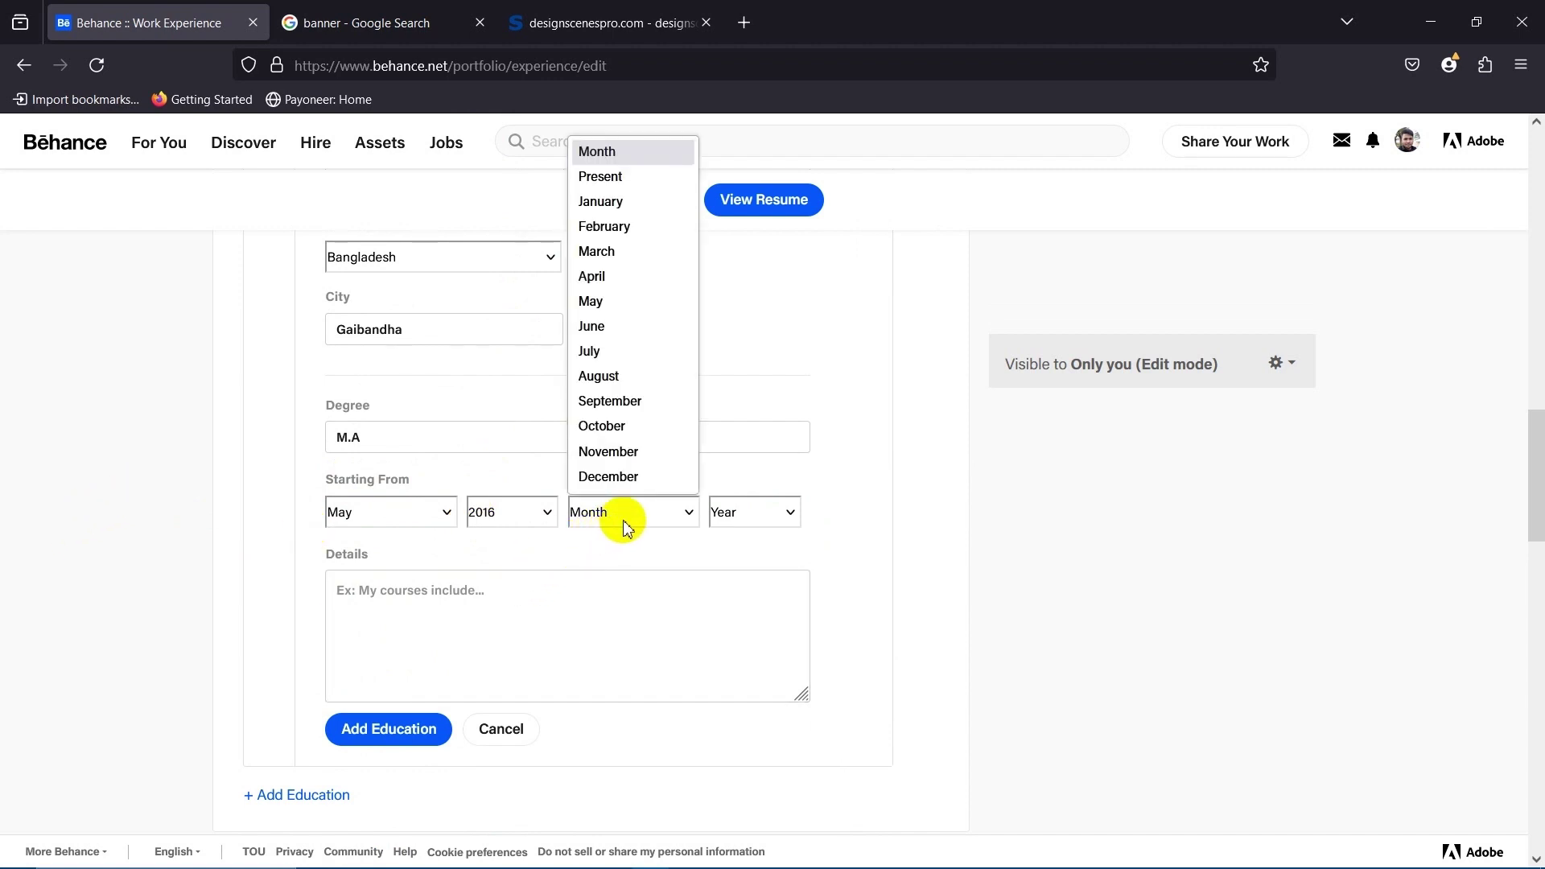
click(590, 345)
click(757, 522)
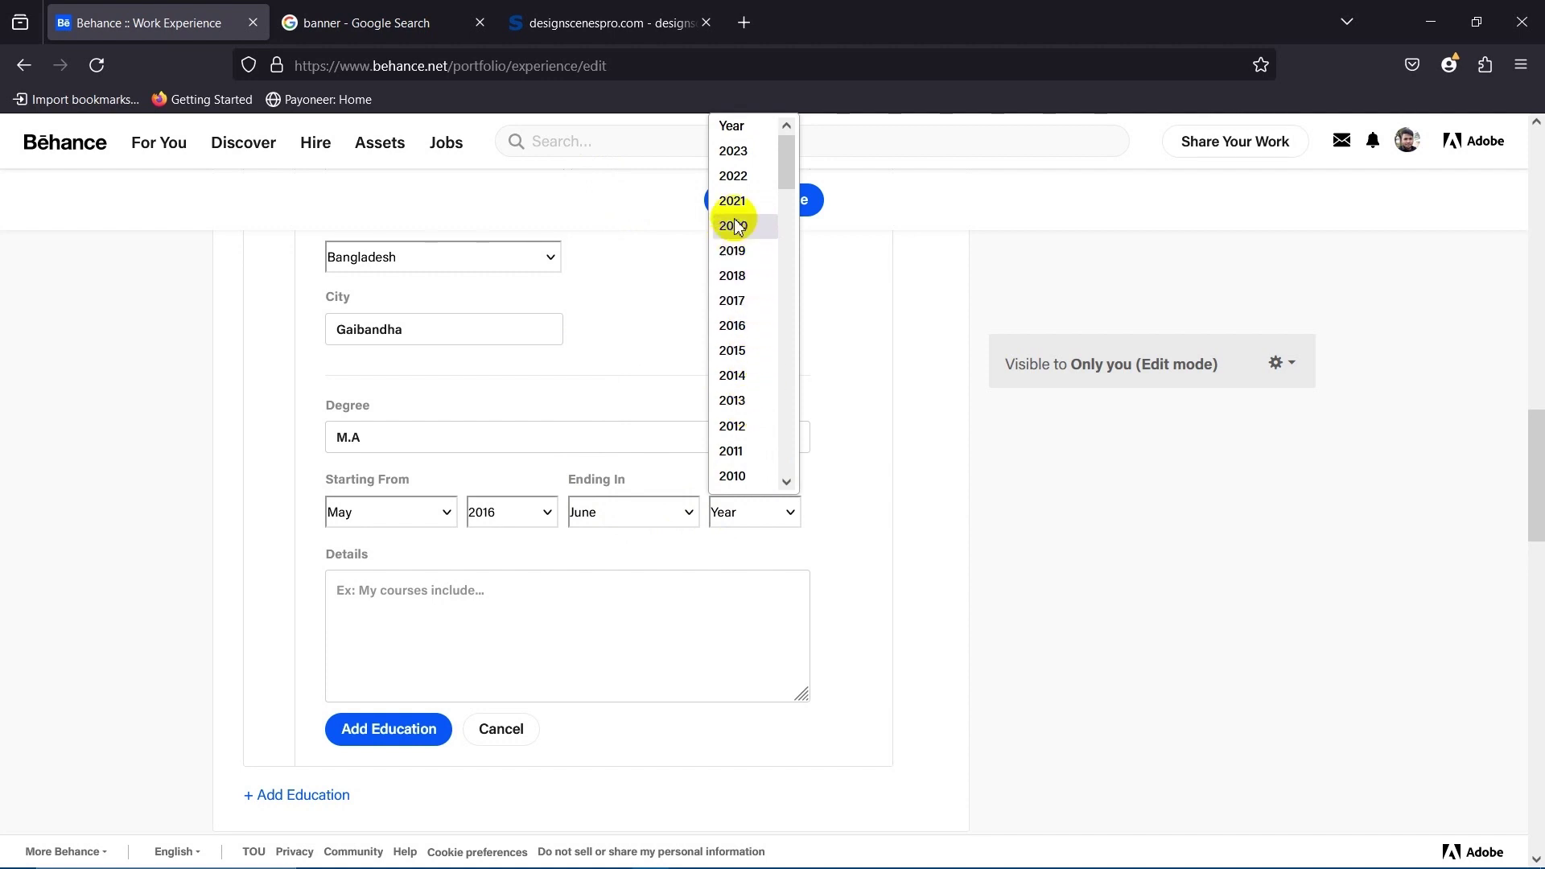
click(761, 228)
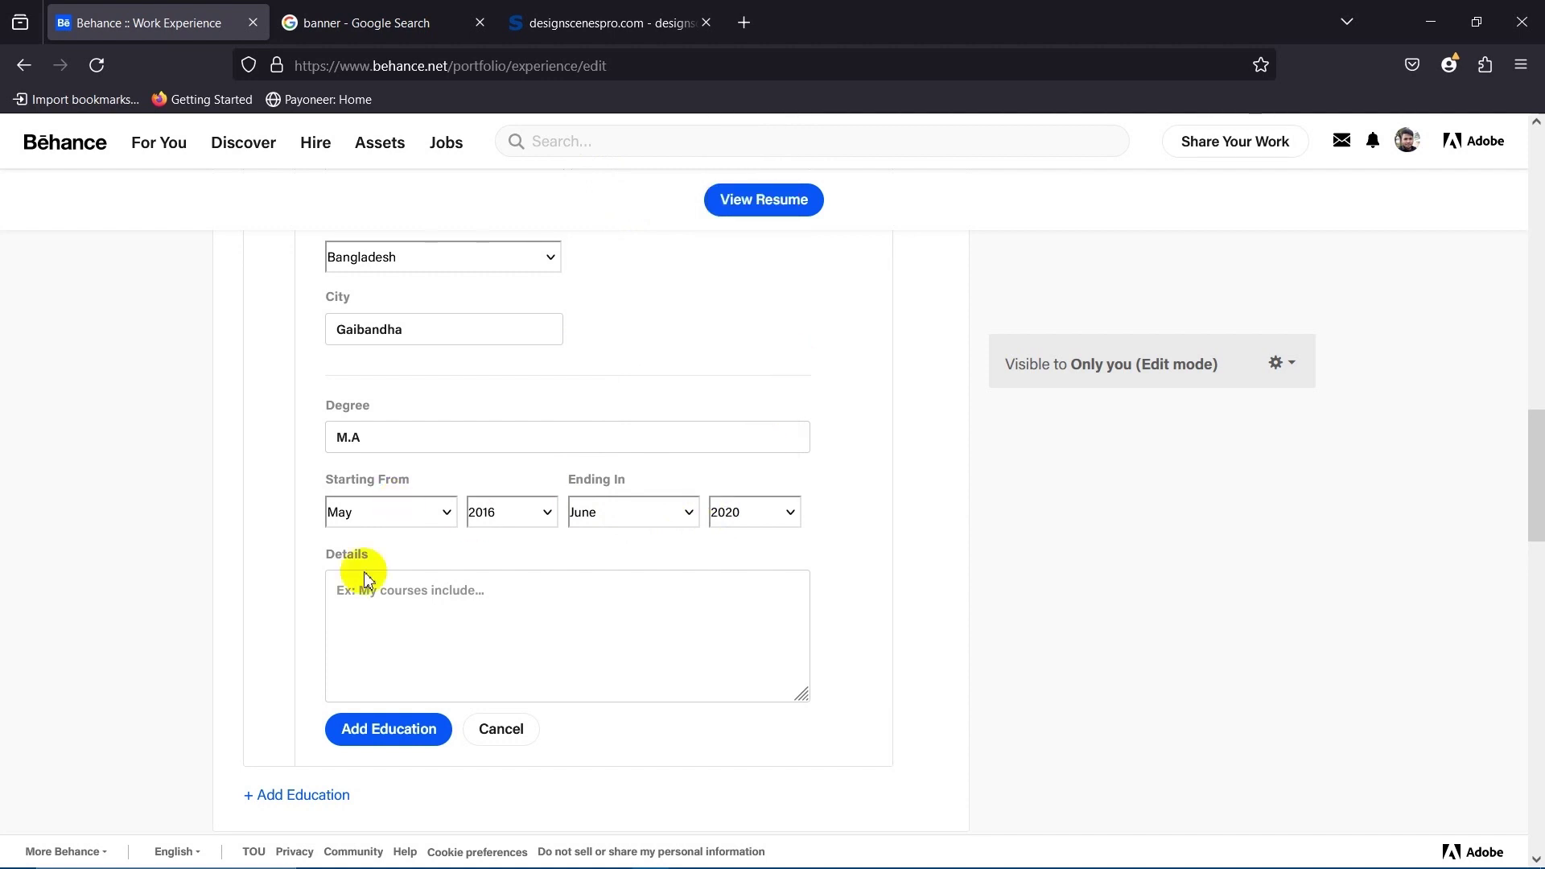
click(474, 580)
Write a Details note about achieving the M.A degree from National University of Bangladesh, and save the entry.
text(I )
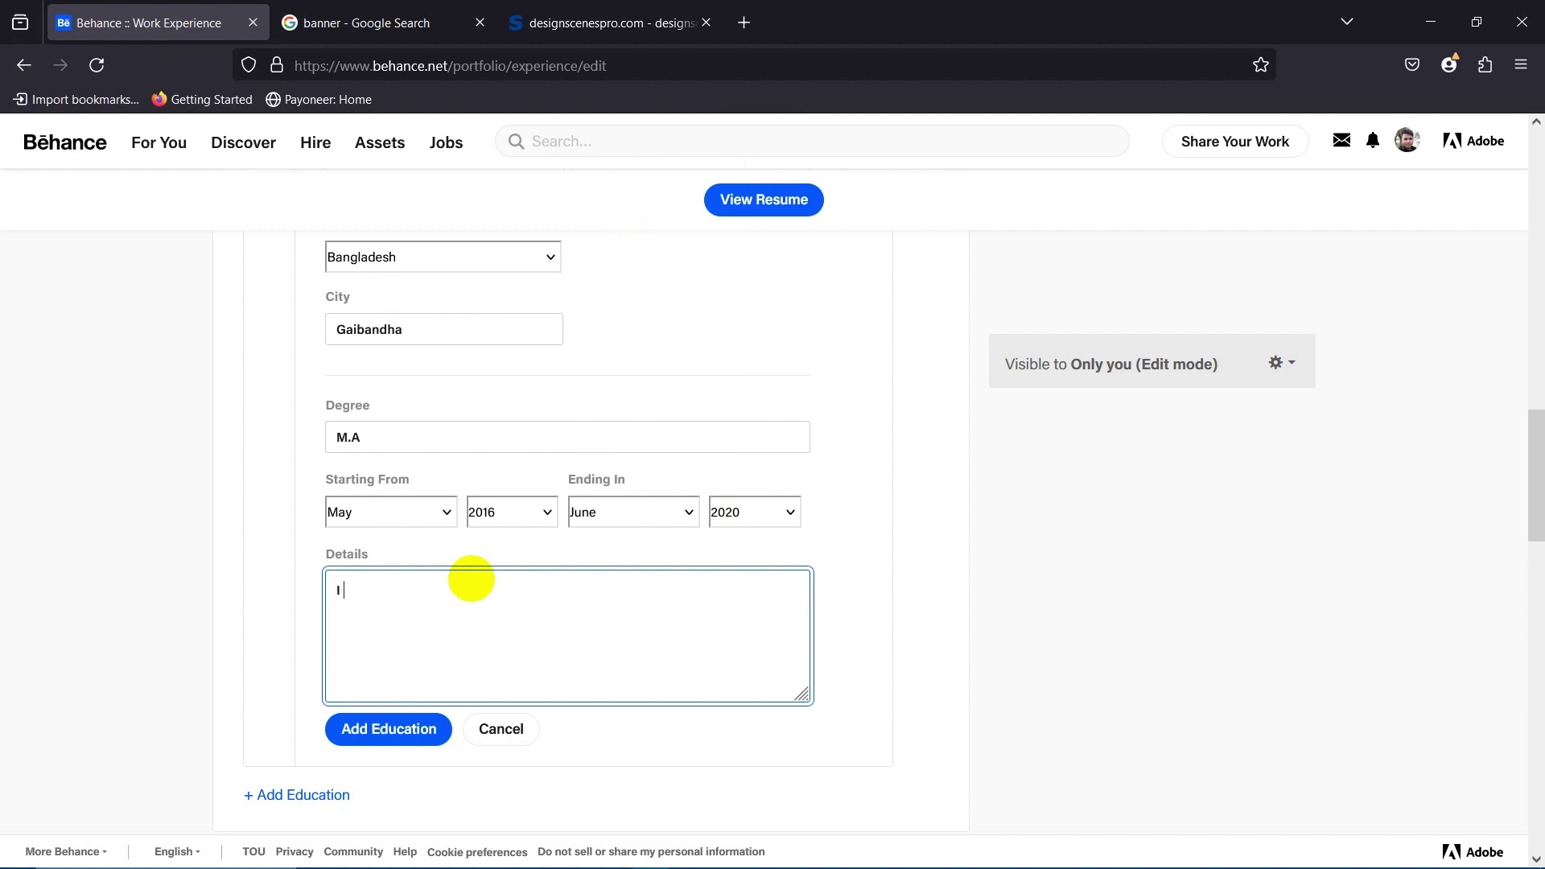
text( successfully achieve)
key(Left)
key(Left)
key(Left)
text(d my)
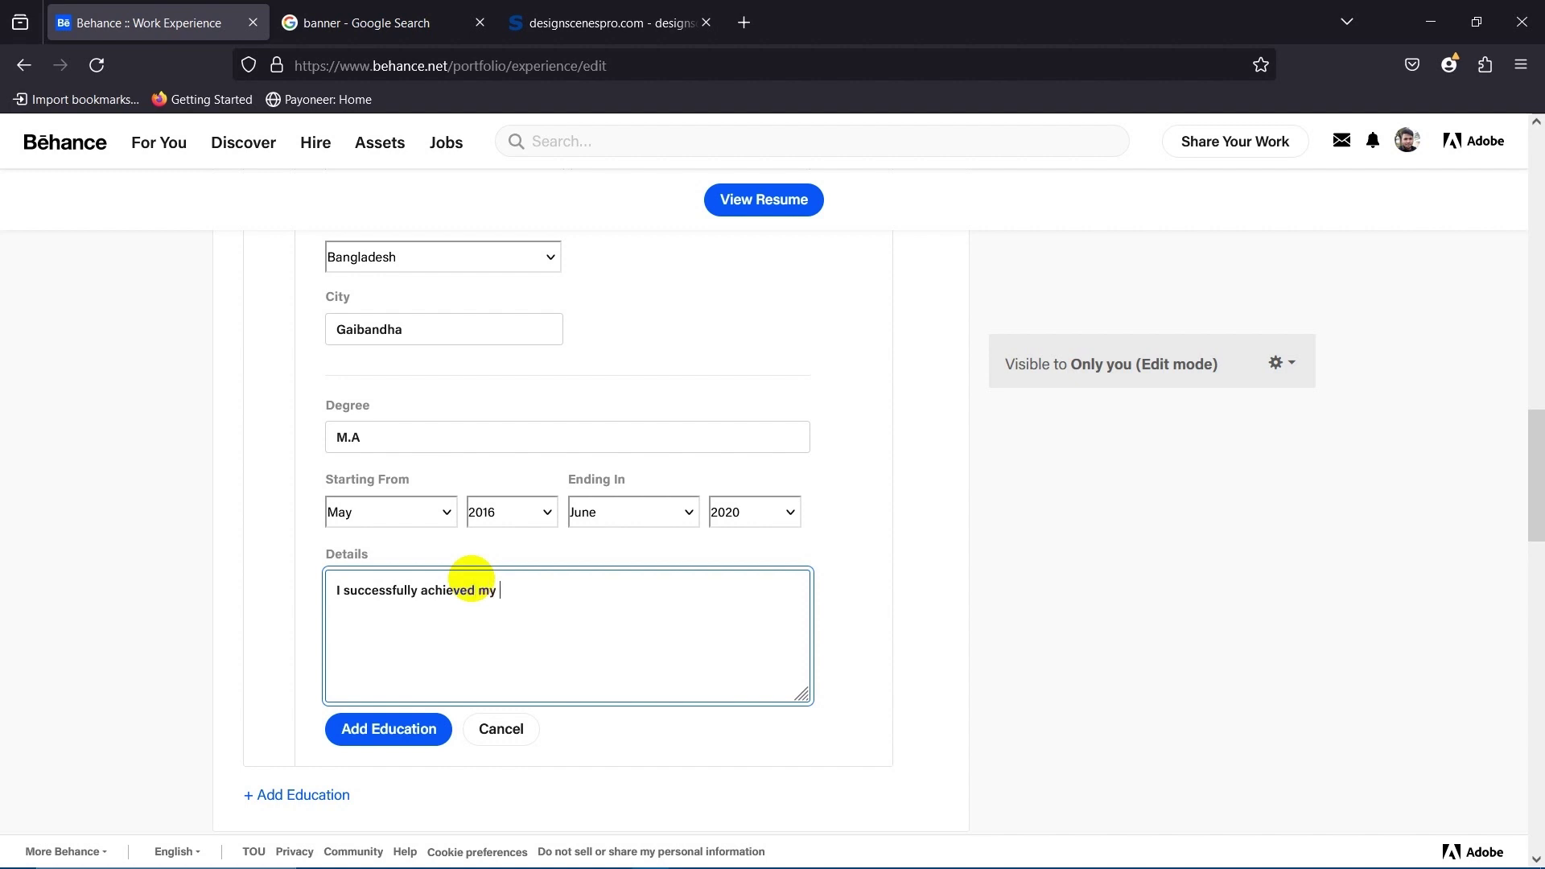
text( M)
key(Right)
key(Right)
key(Delete)
key(BackSpace)
text(M)
key(BackSpace)
text(.A)
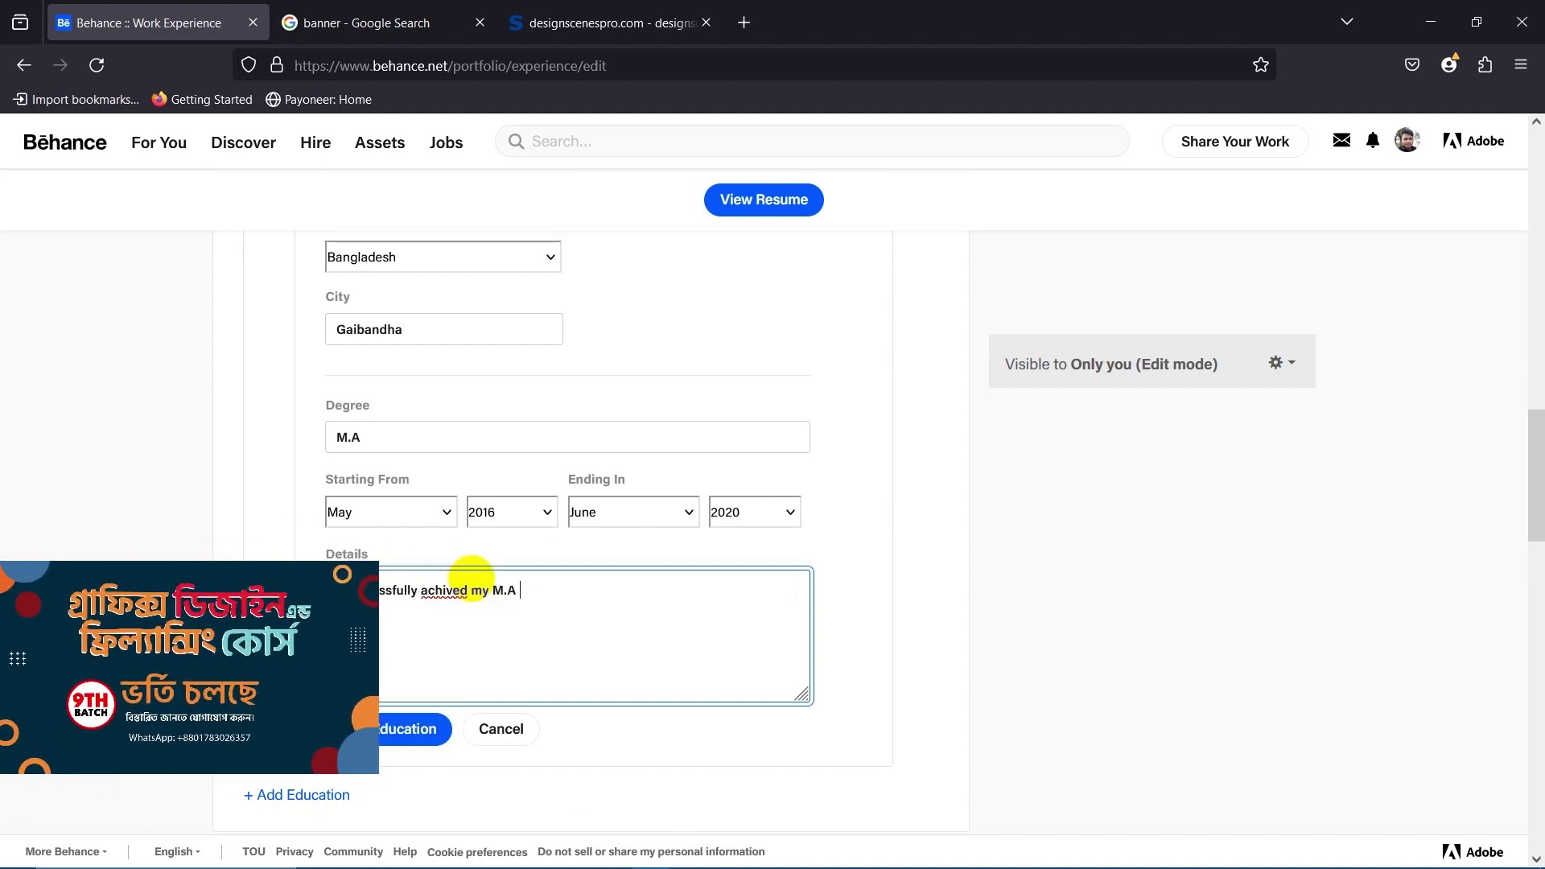
text( Degree)
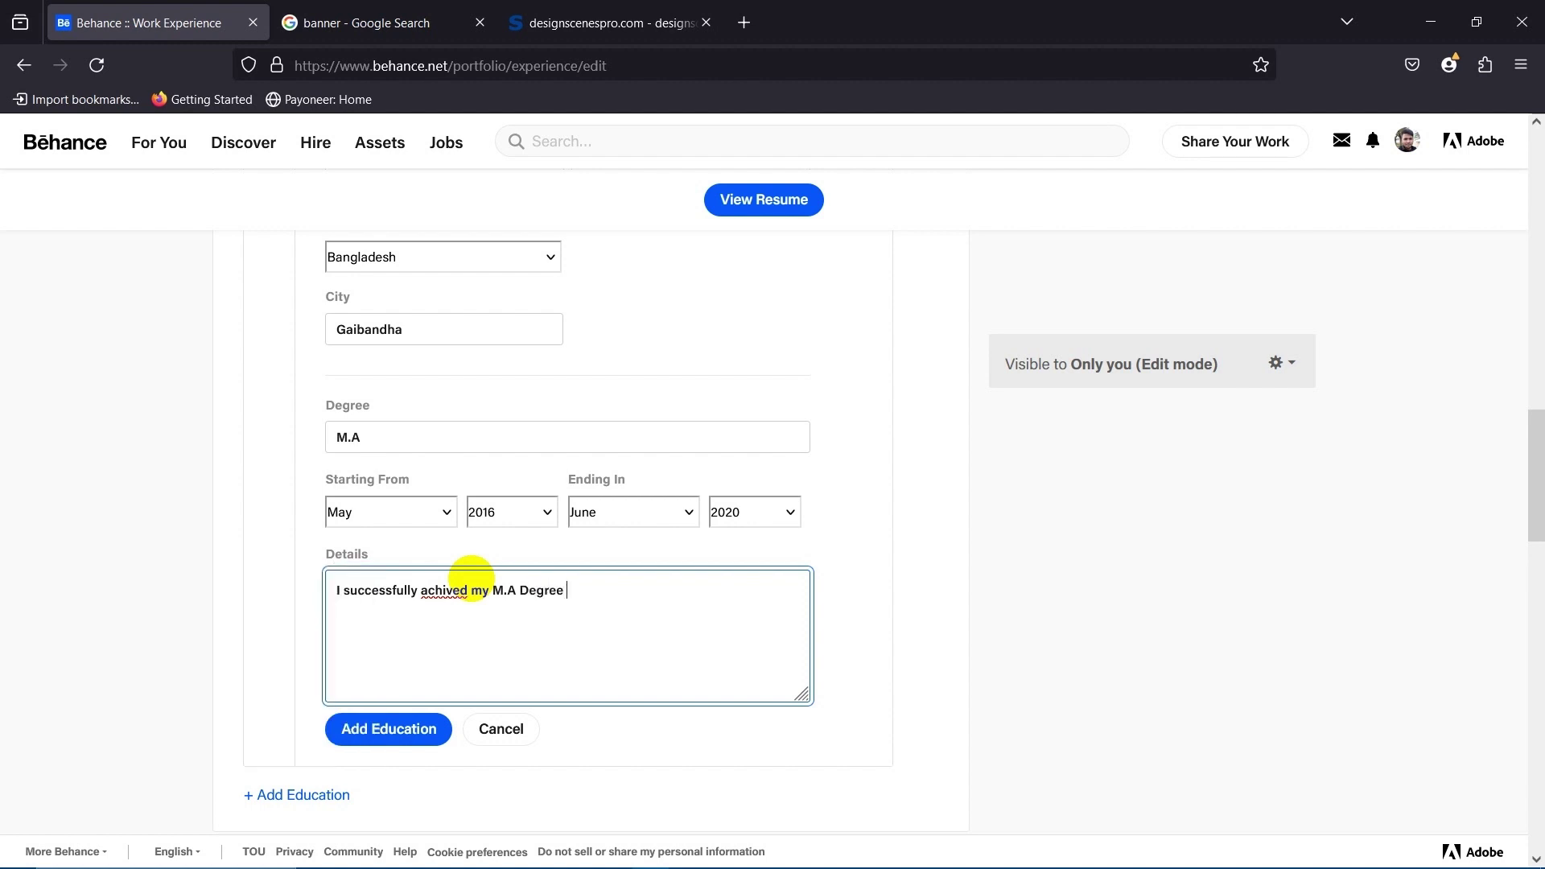
text( From Na)
key(BackSpace)
key(BackSpace)
text(National University)
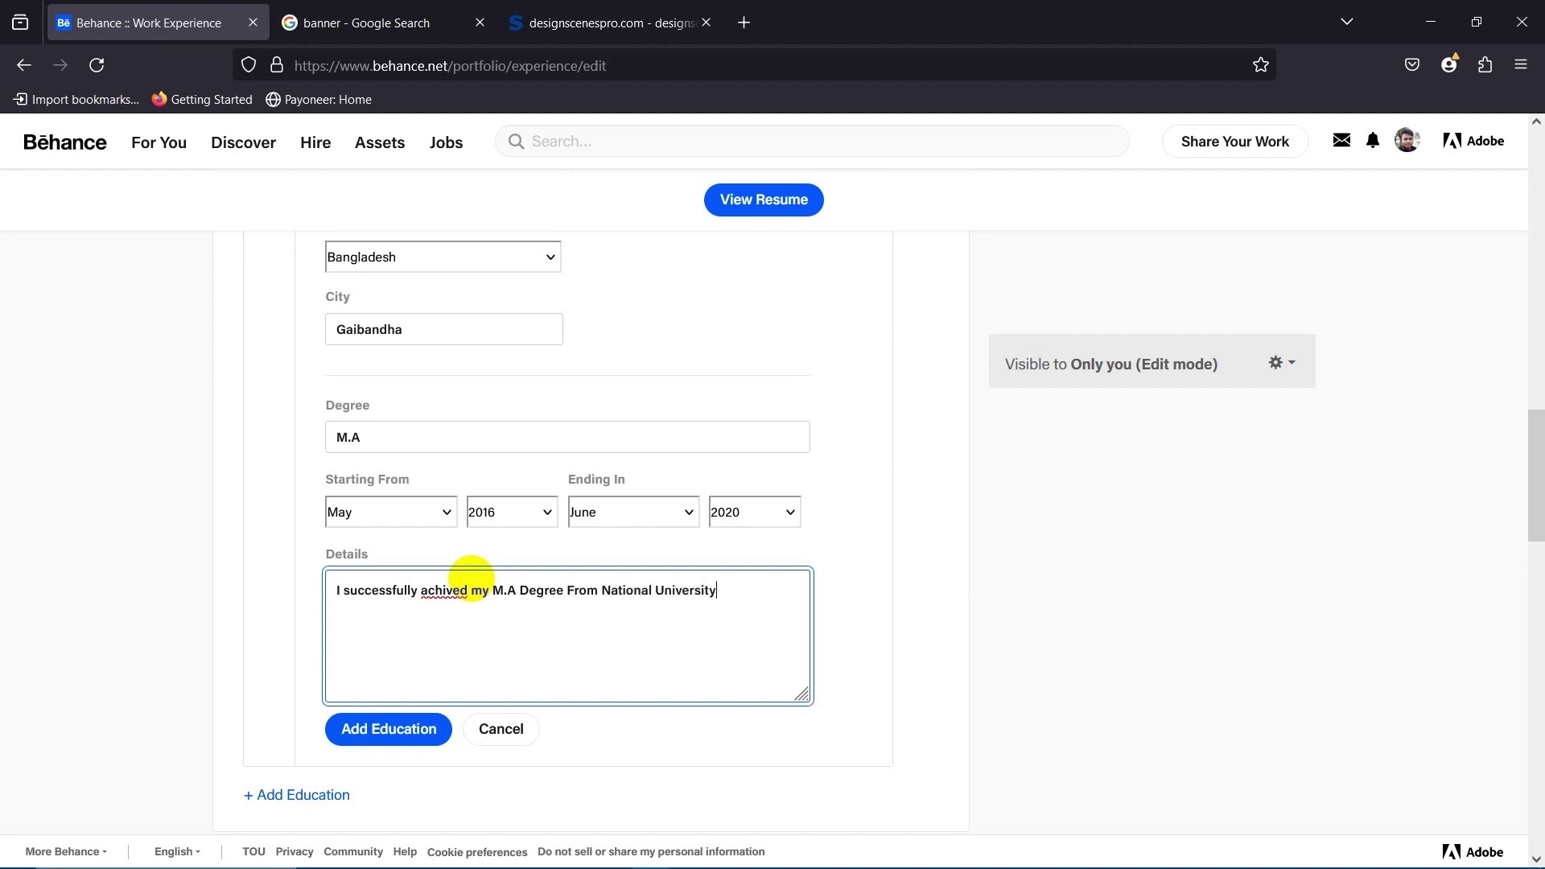
text( of Bangladesh.)
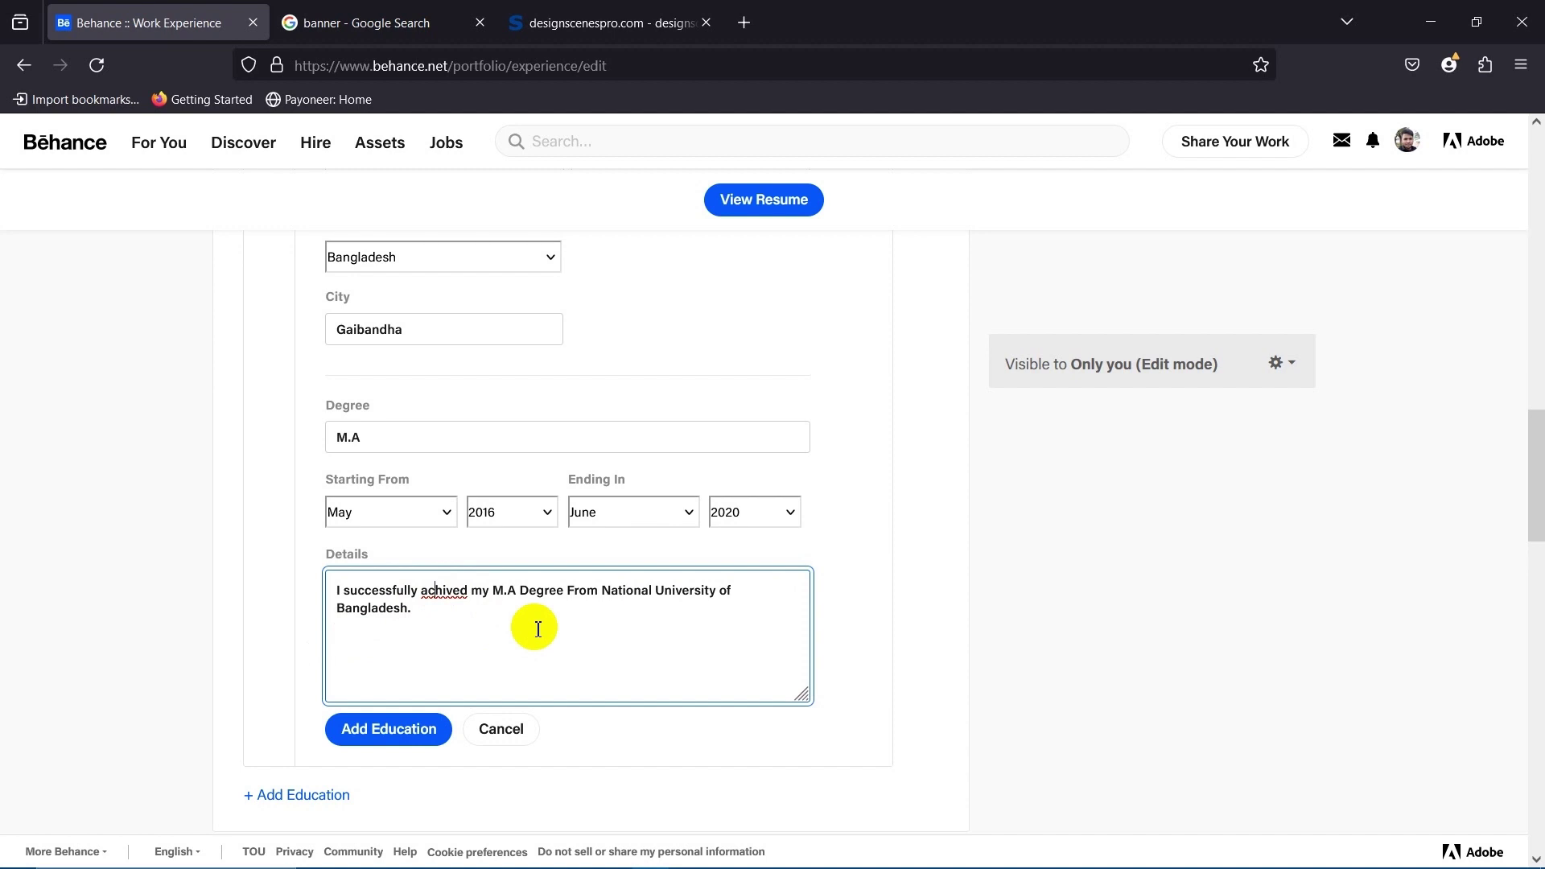
text(e)
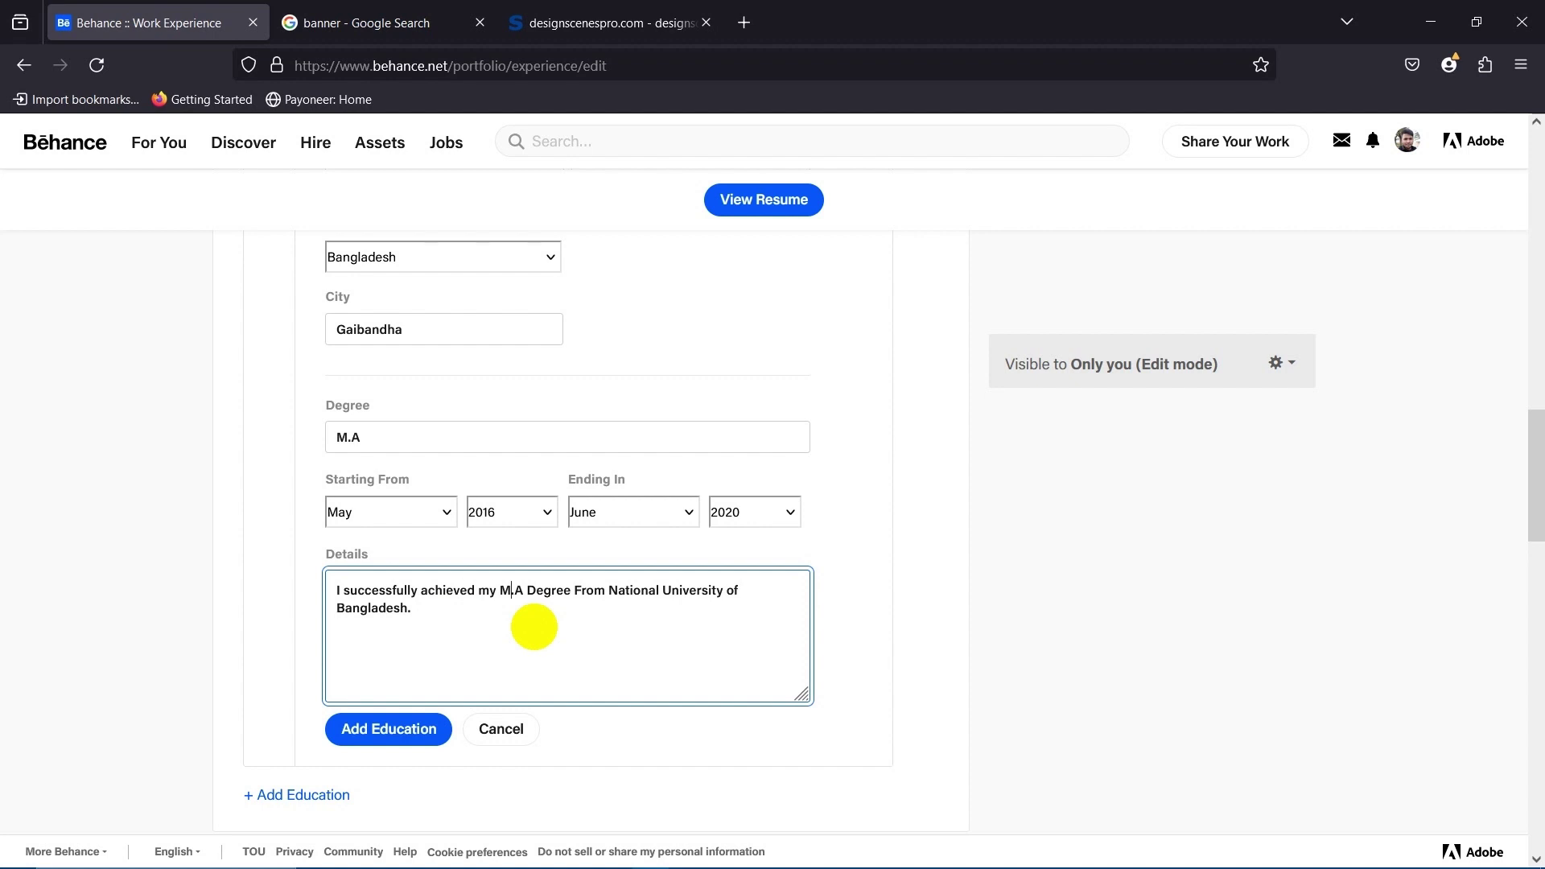
scroll(483, 635, down, 2)
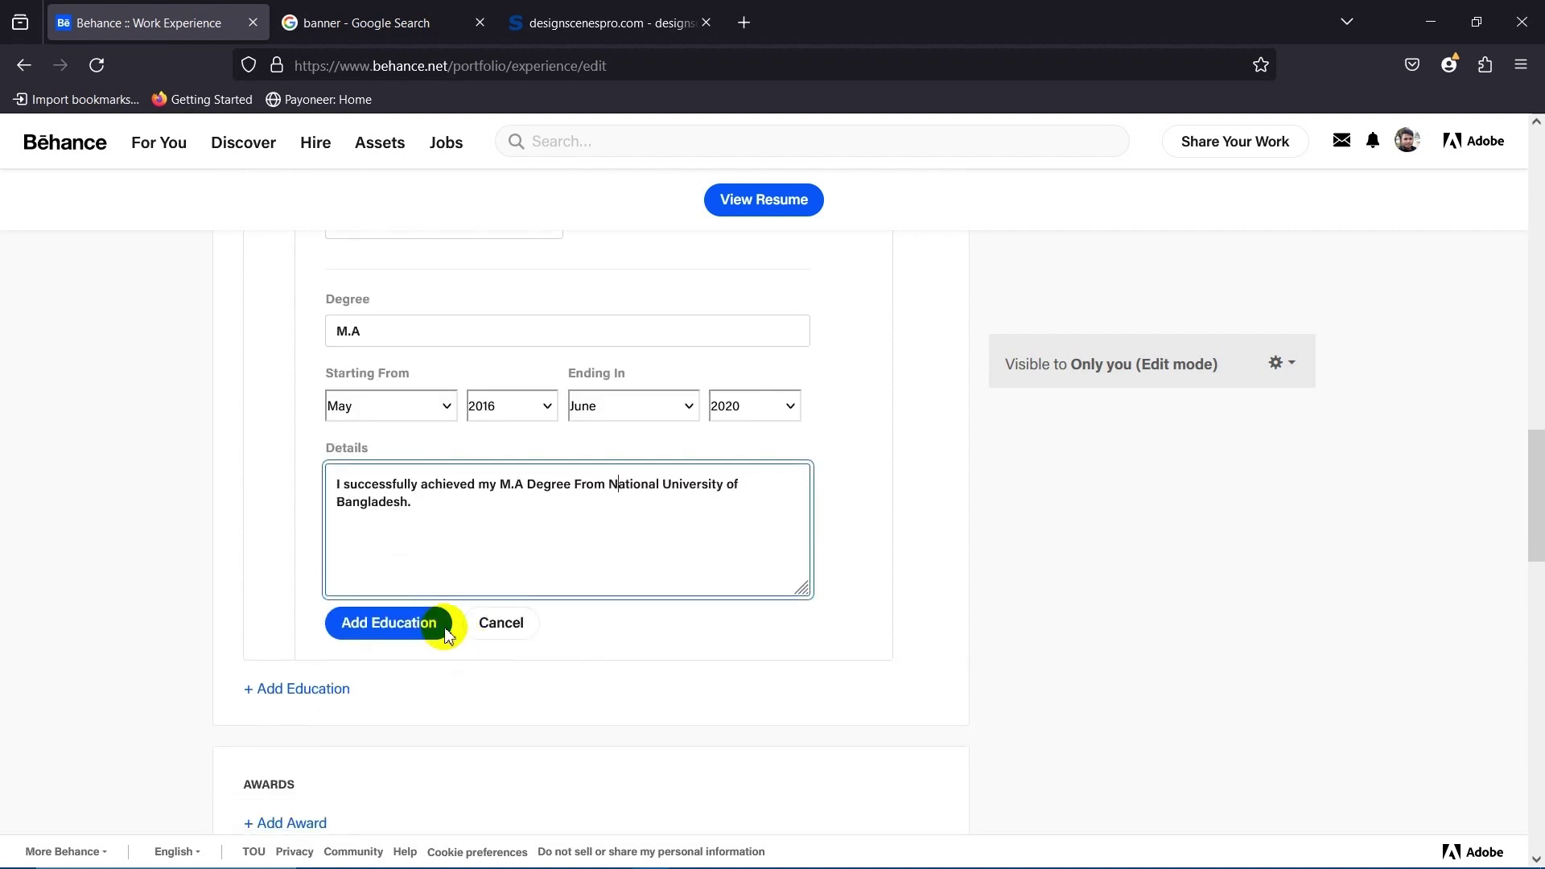
click(394, 636)
Scroll to the Awards section and start a new award entry.
scroll(442, 536, down, 5)
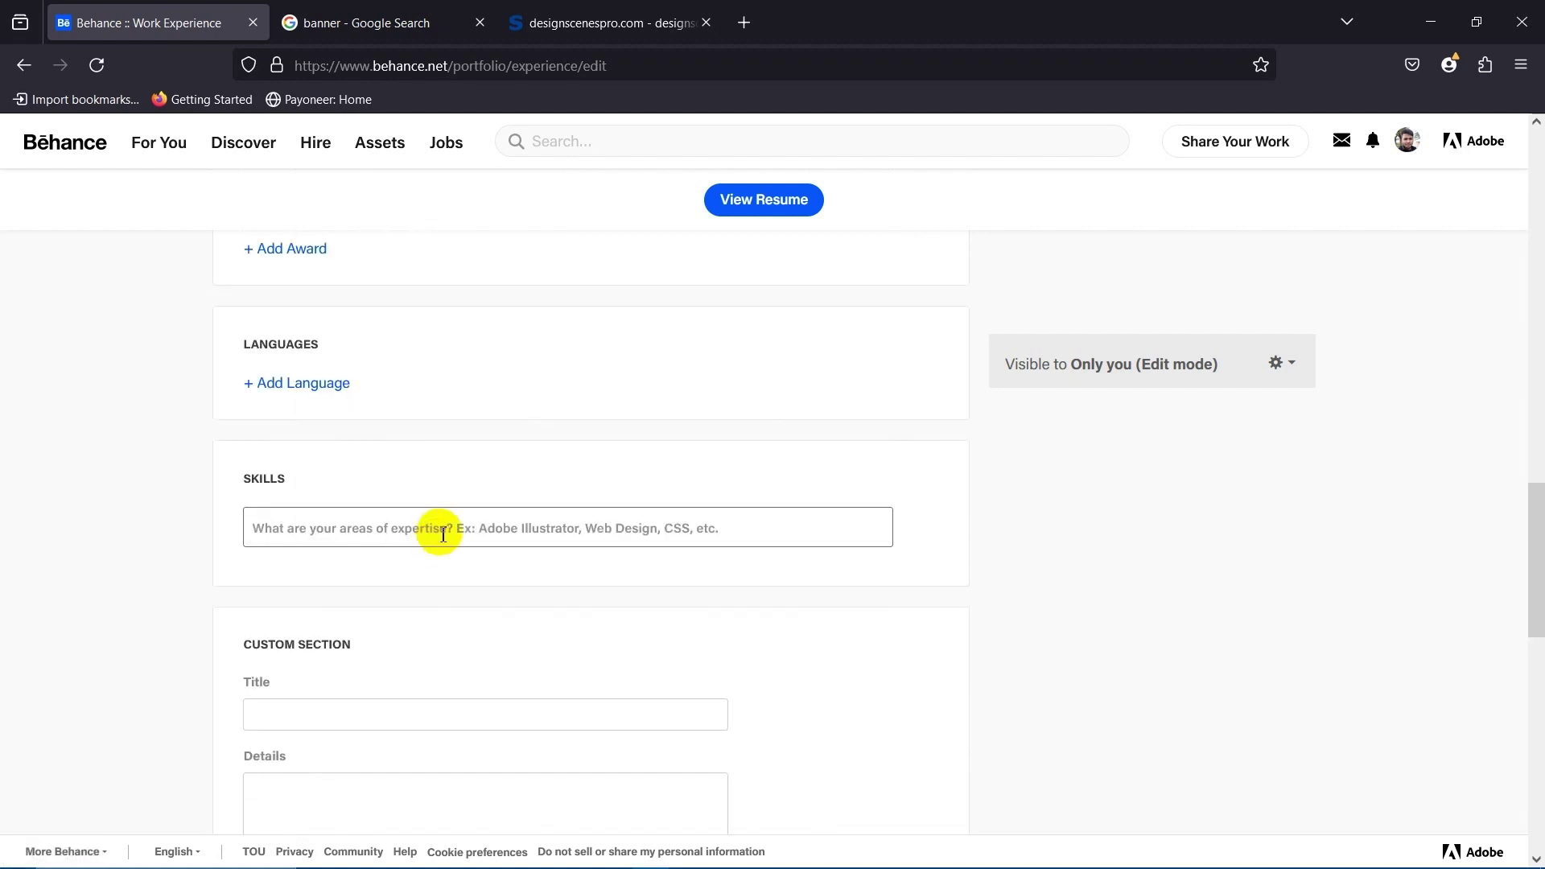
scroll(362, 483, up, 4)
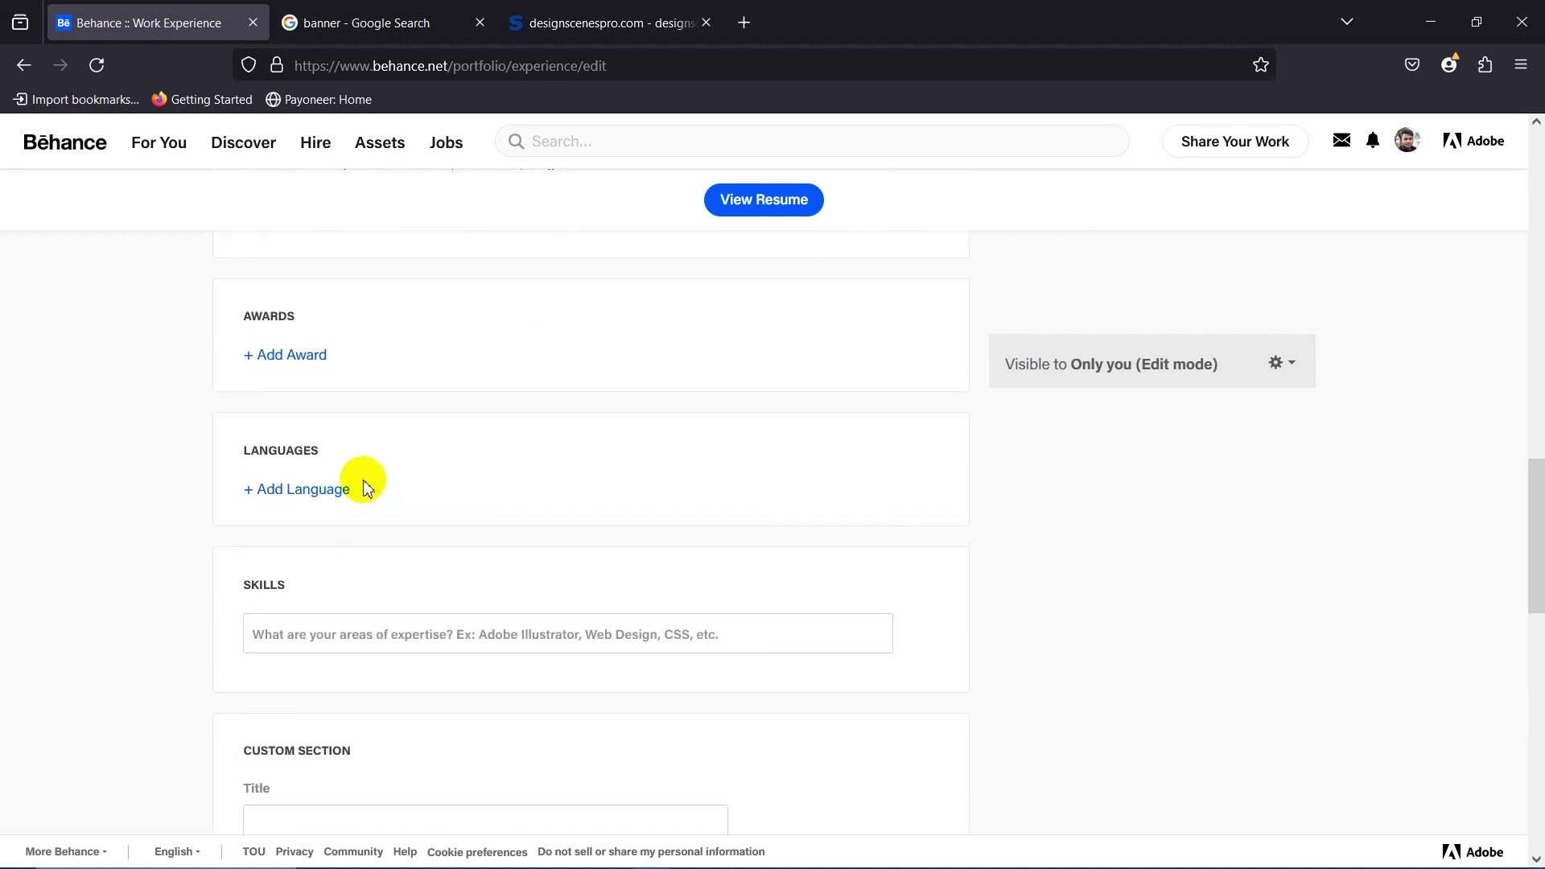
scroll(316, 423, up, 2)
scroll(346, 422, up, 2)
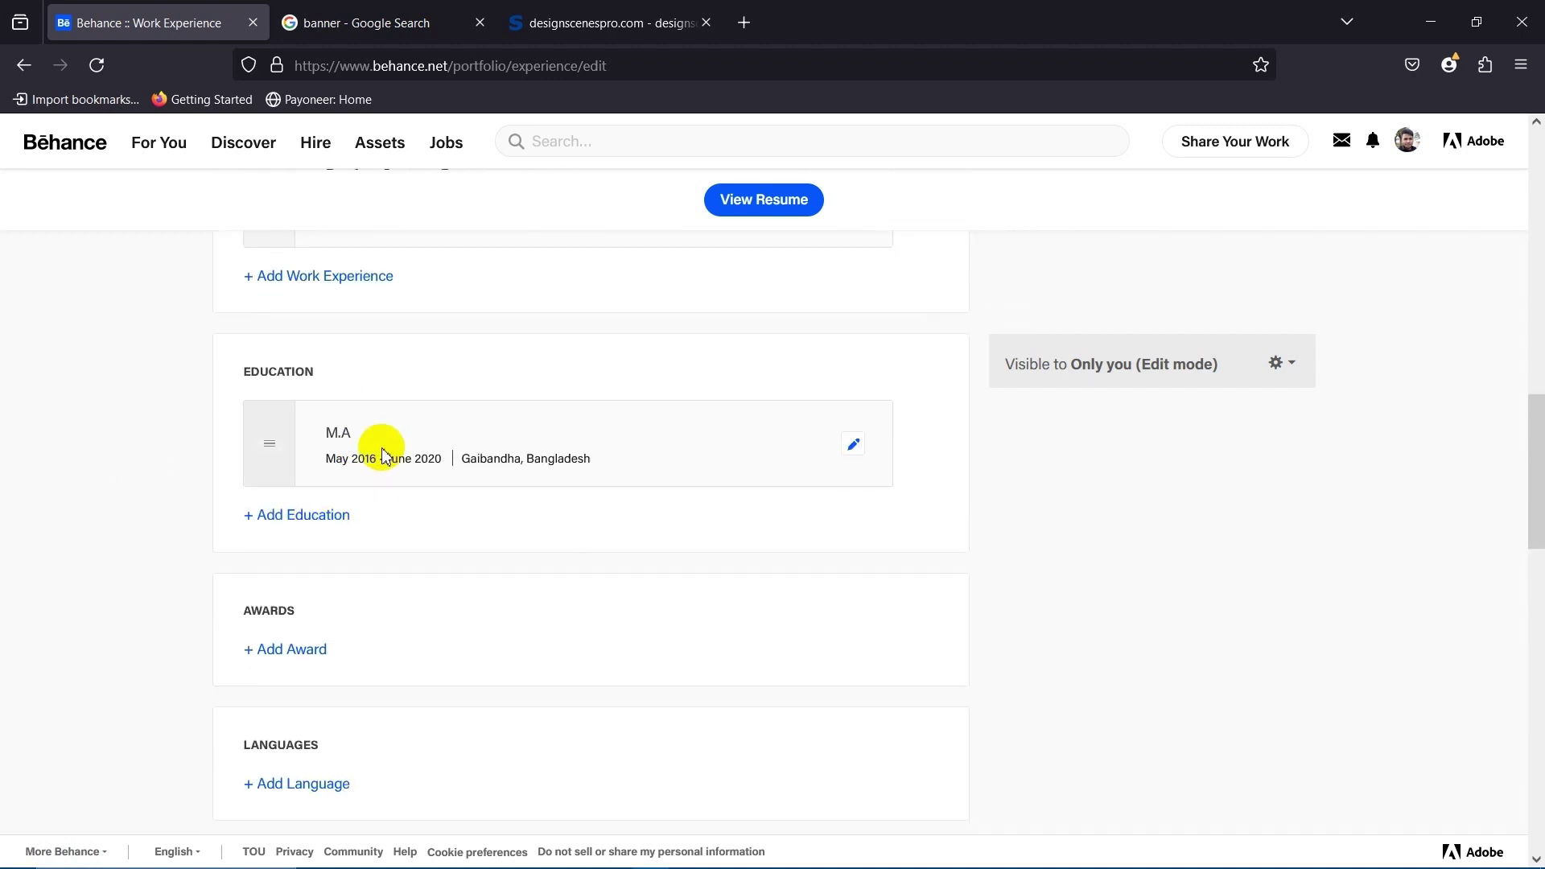
scroll(234, 562, down, 1)
scroll(354, 571, down, 1)
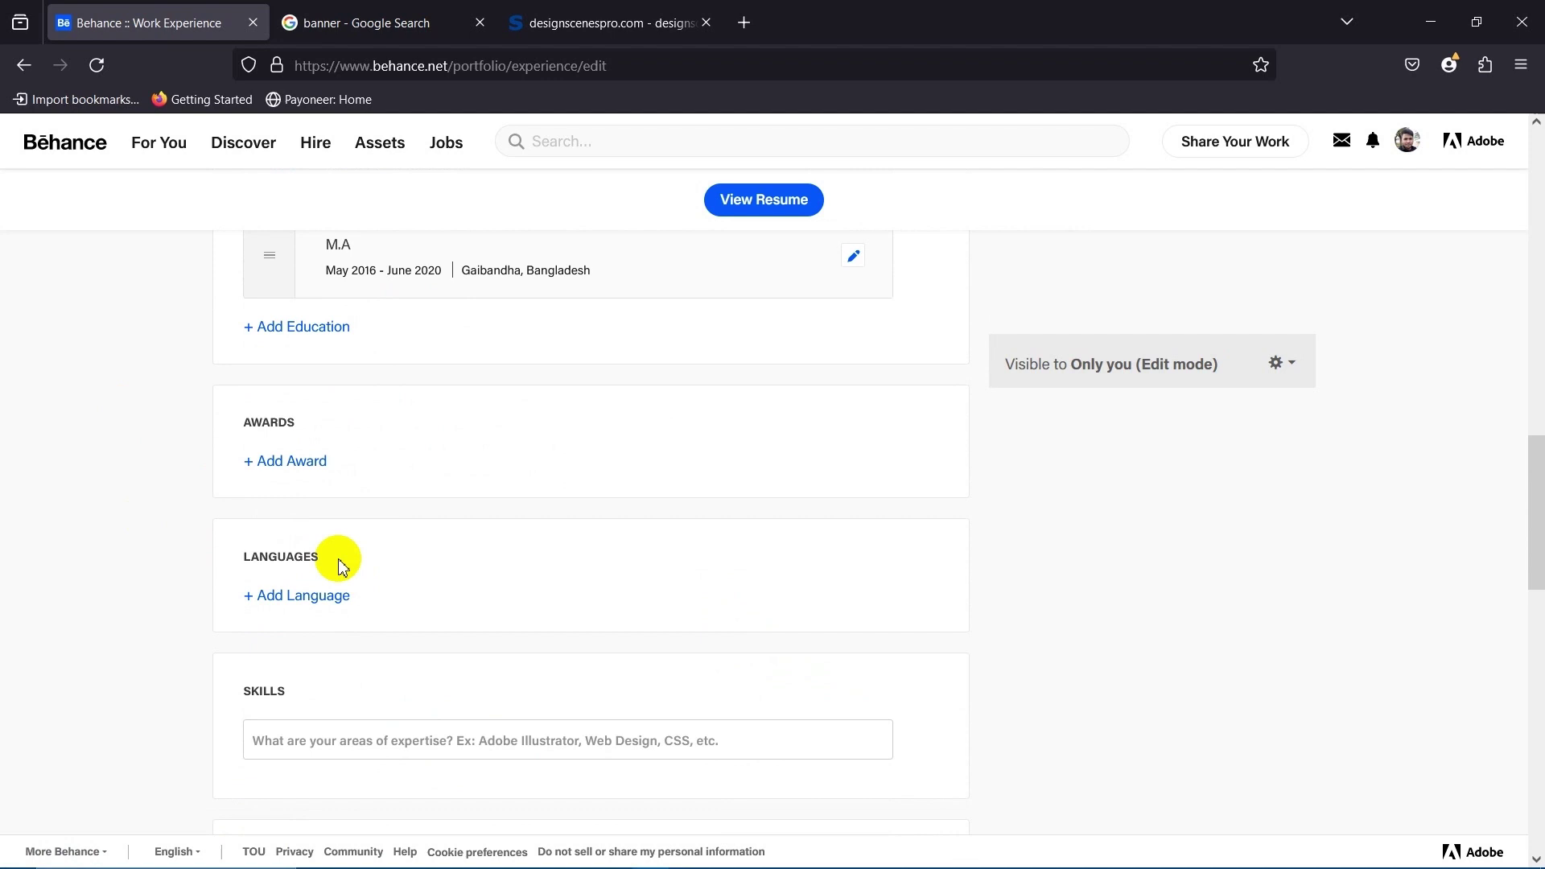
click(290, 459)
Enter DesignscenesPro as the award organization and paste the designscenespro.com site address as its website.
click(431, 529)
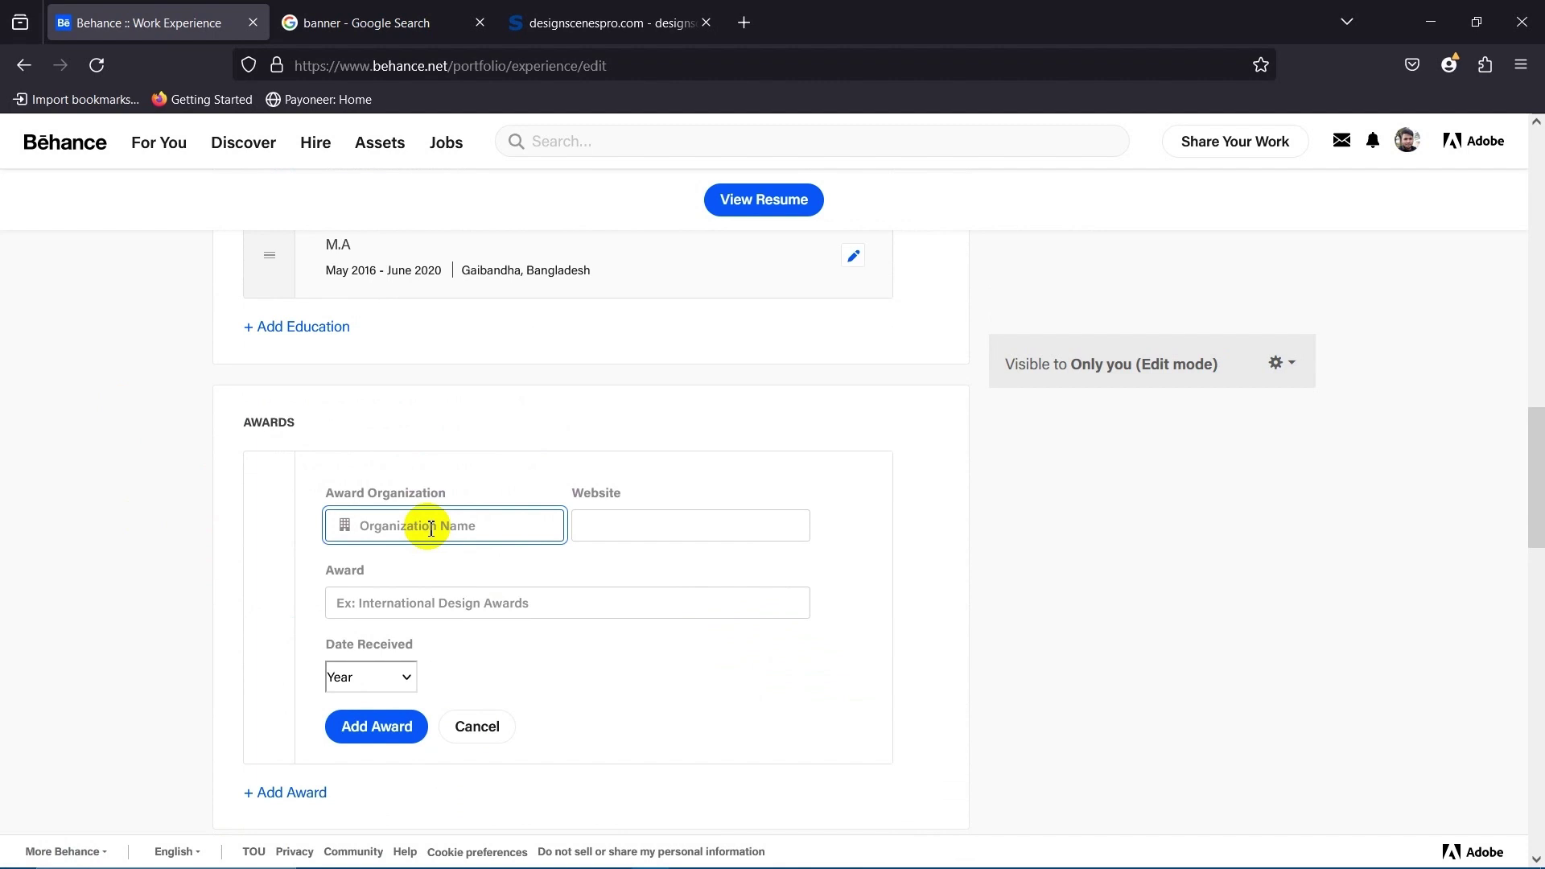
text(Designscene)
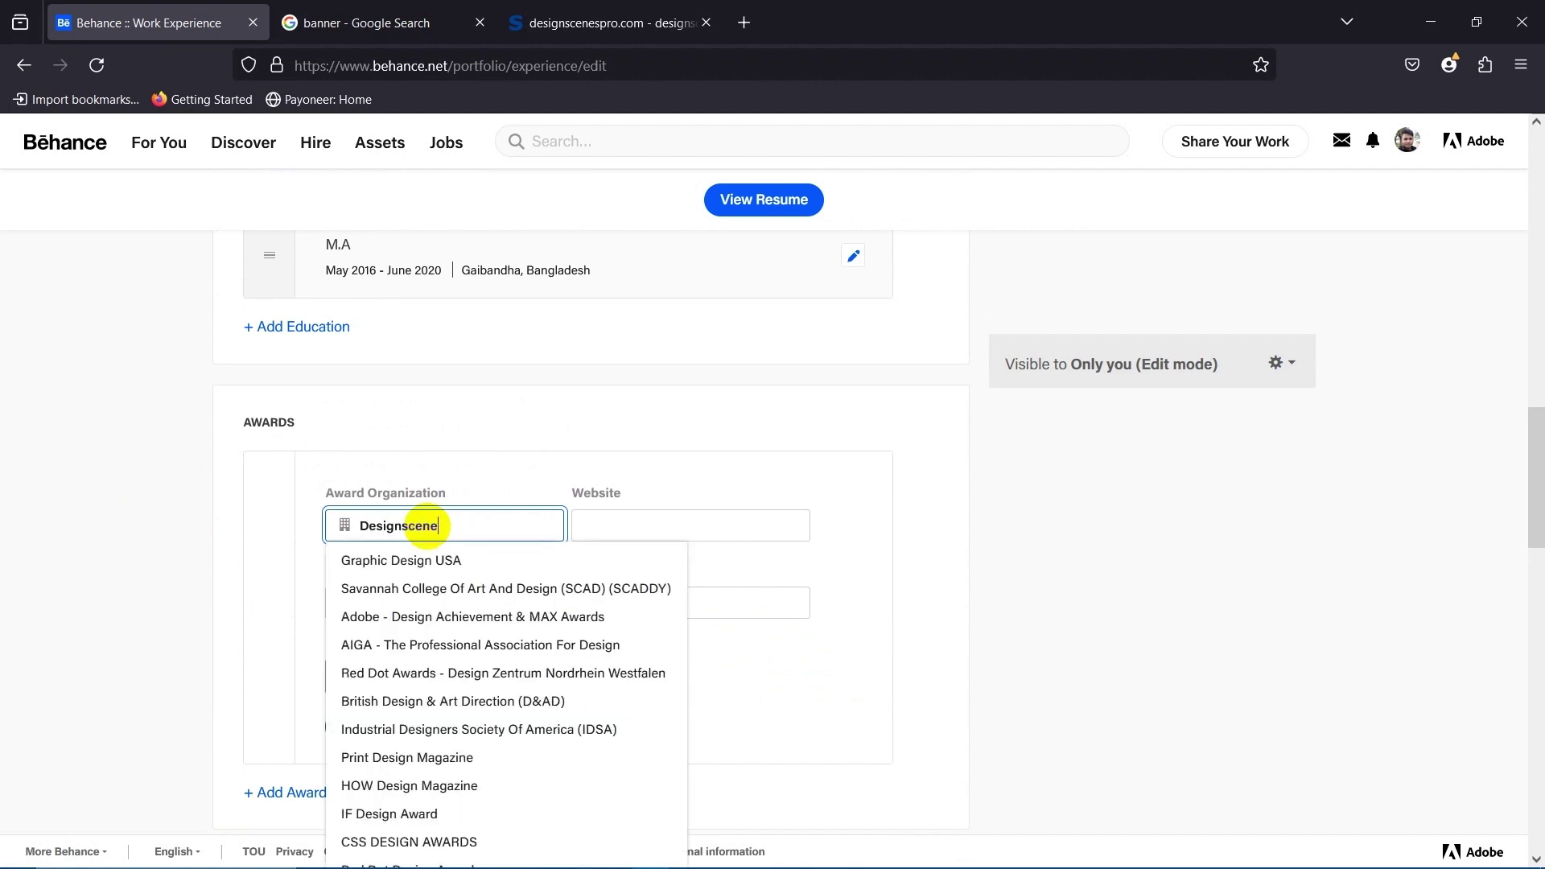
text(sPro)
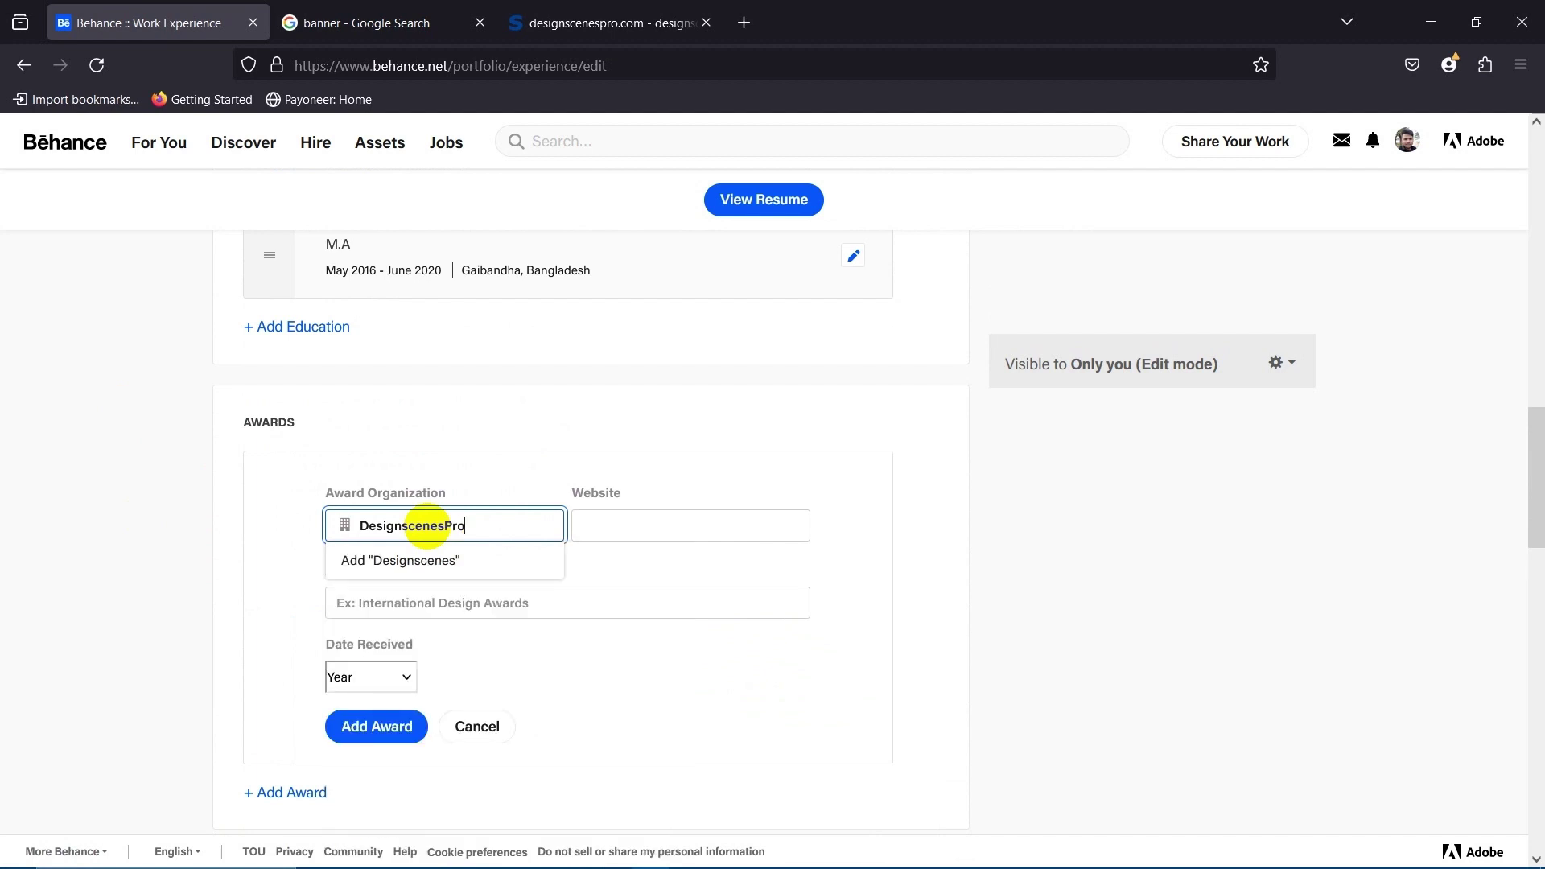
click(627, 525)
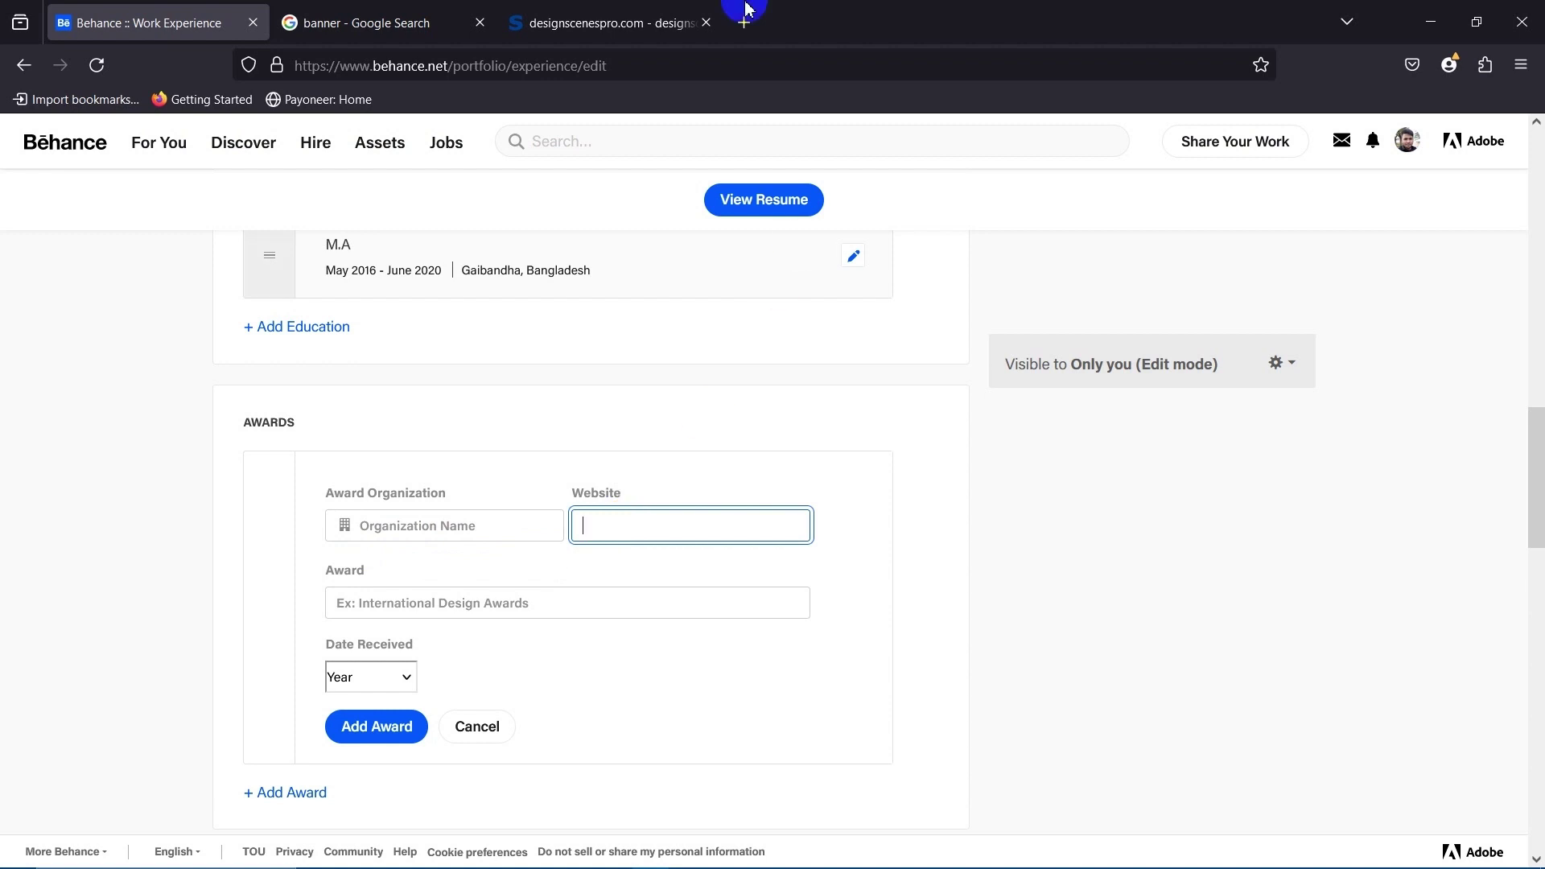
click(628, 22)
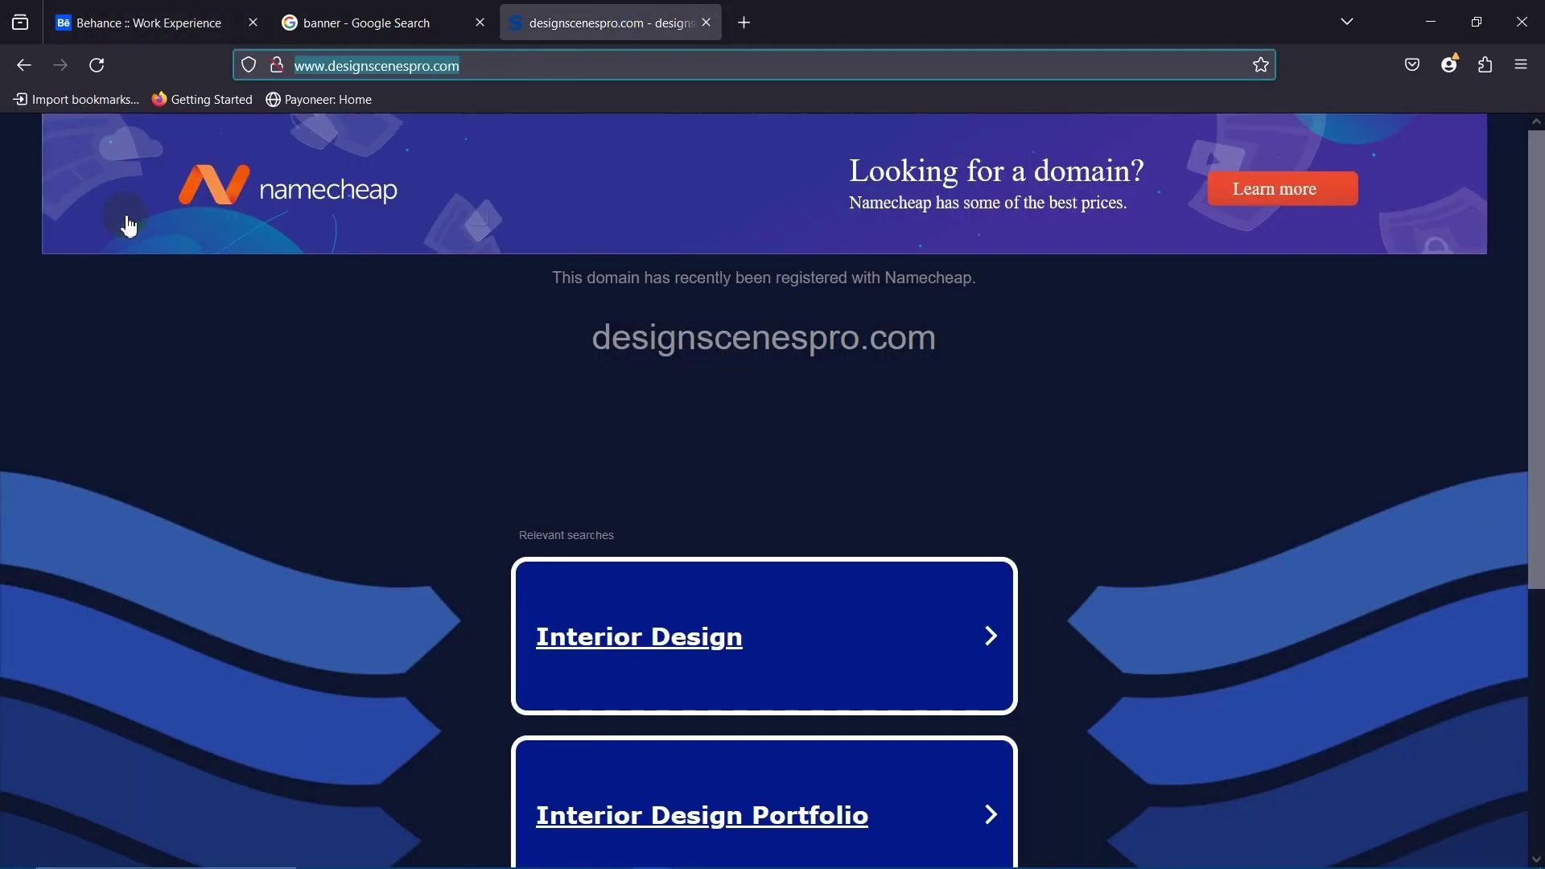
right_click(378, 66)
click(435, 176)
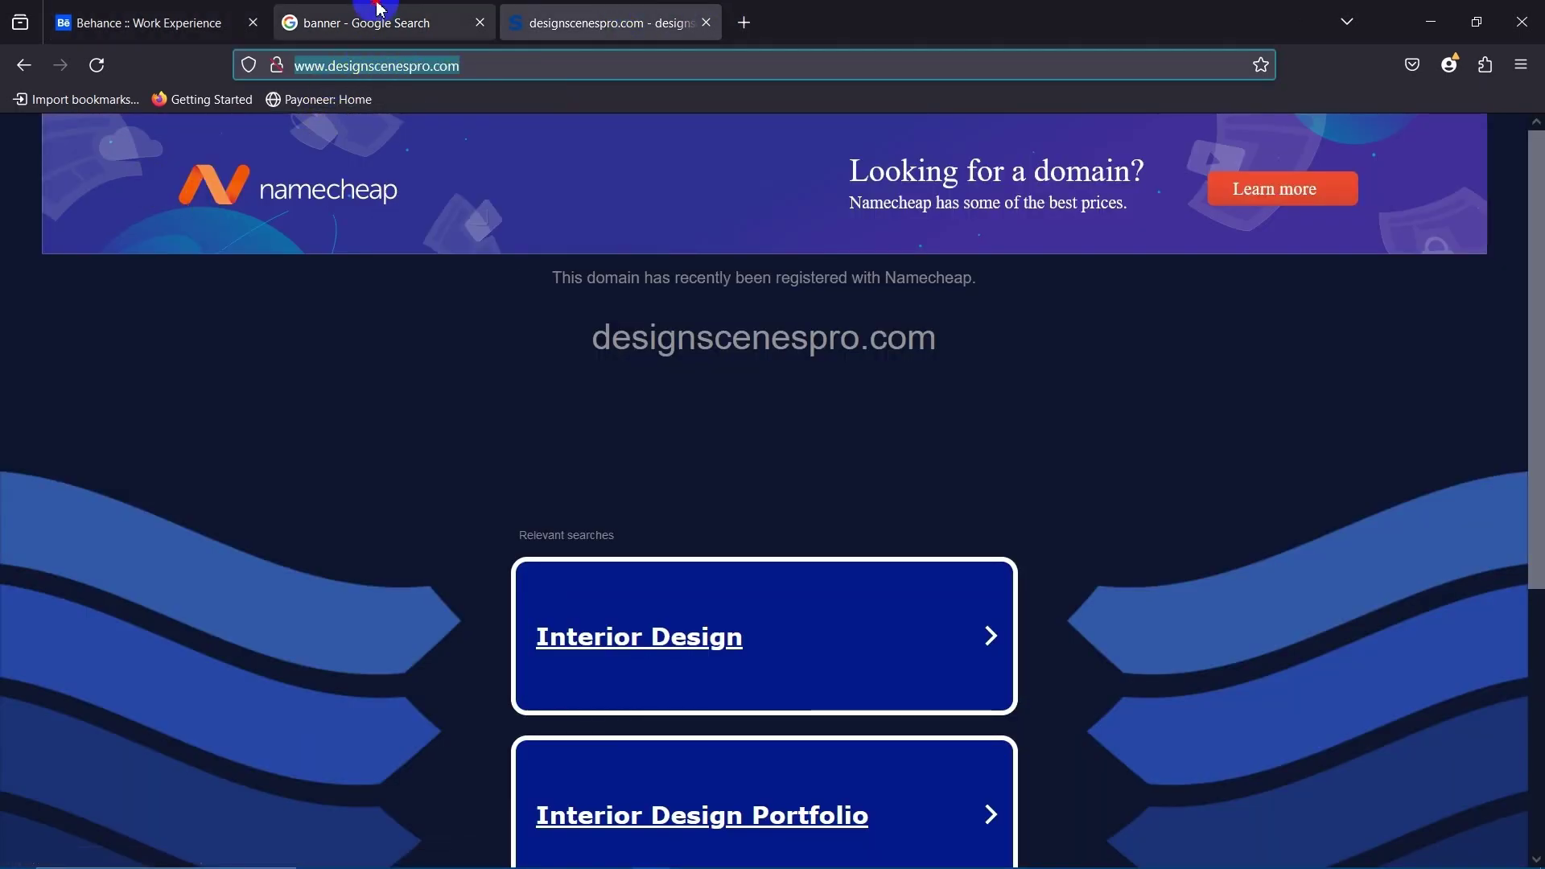
click(381, 11)
click(201, 11)
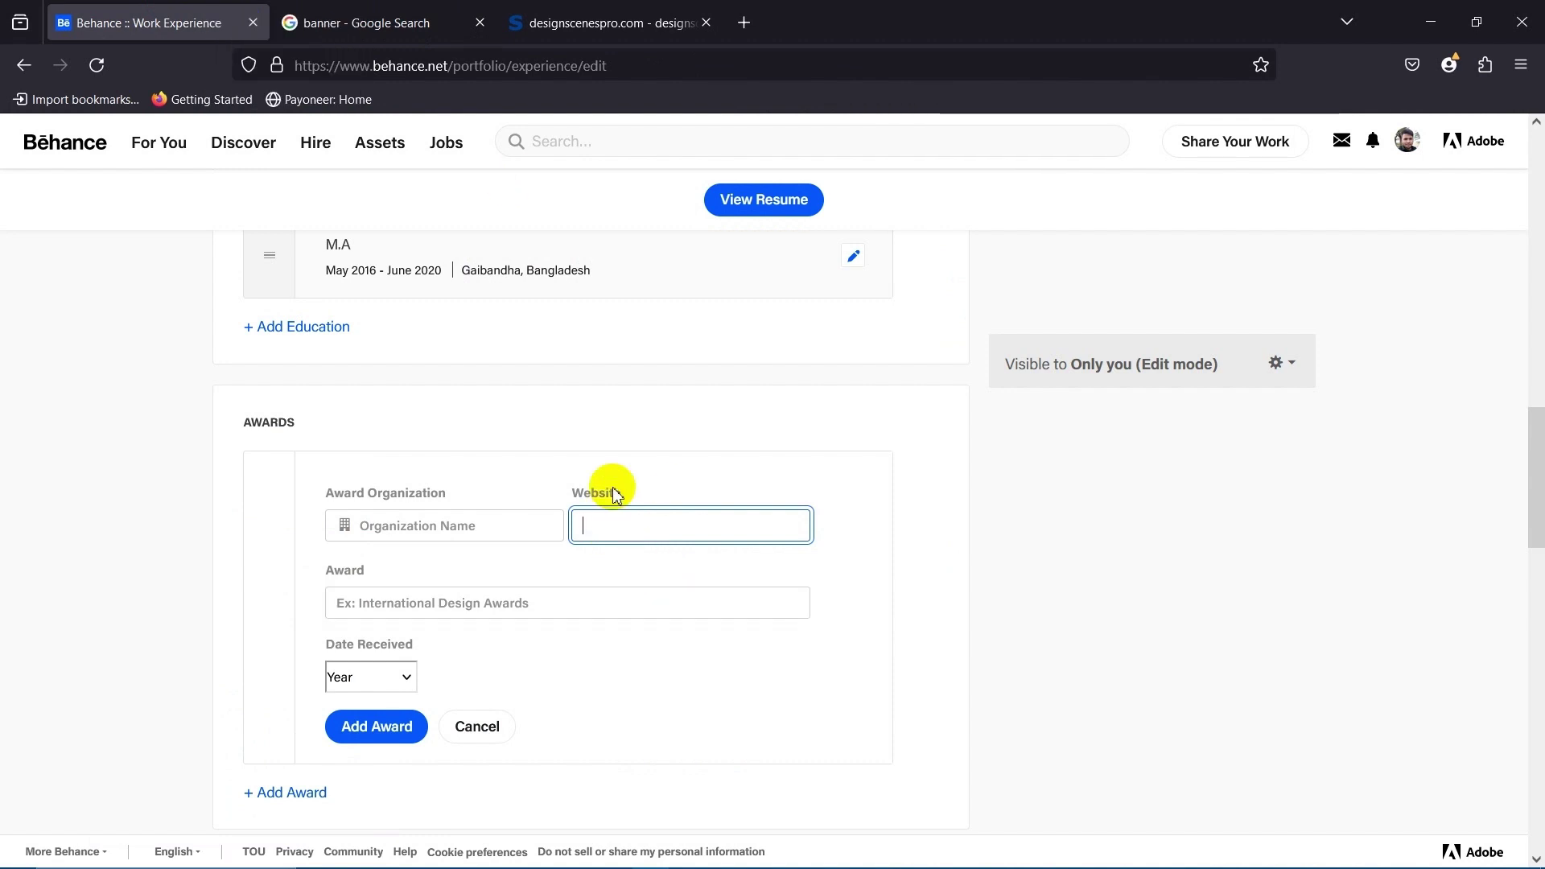
text(http://www.designscenespro.com/)
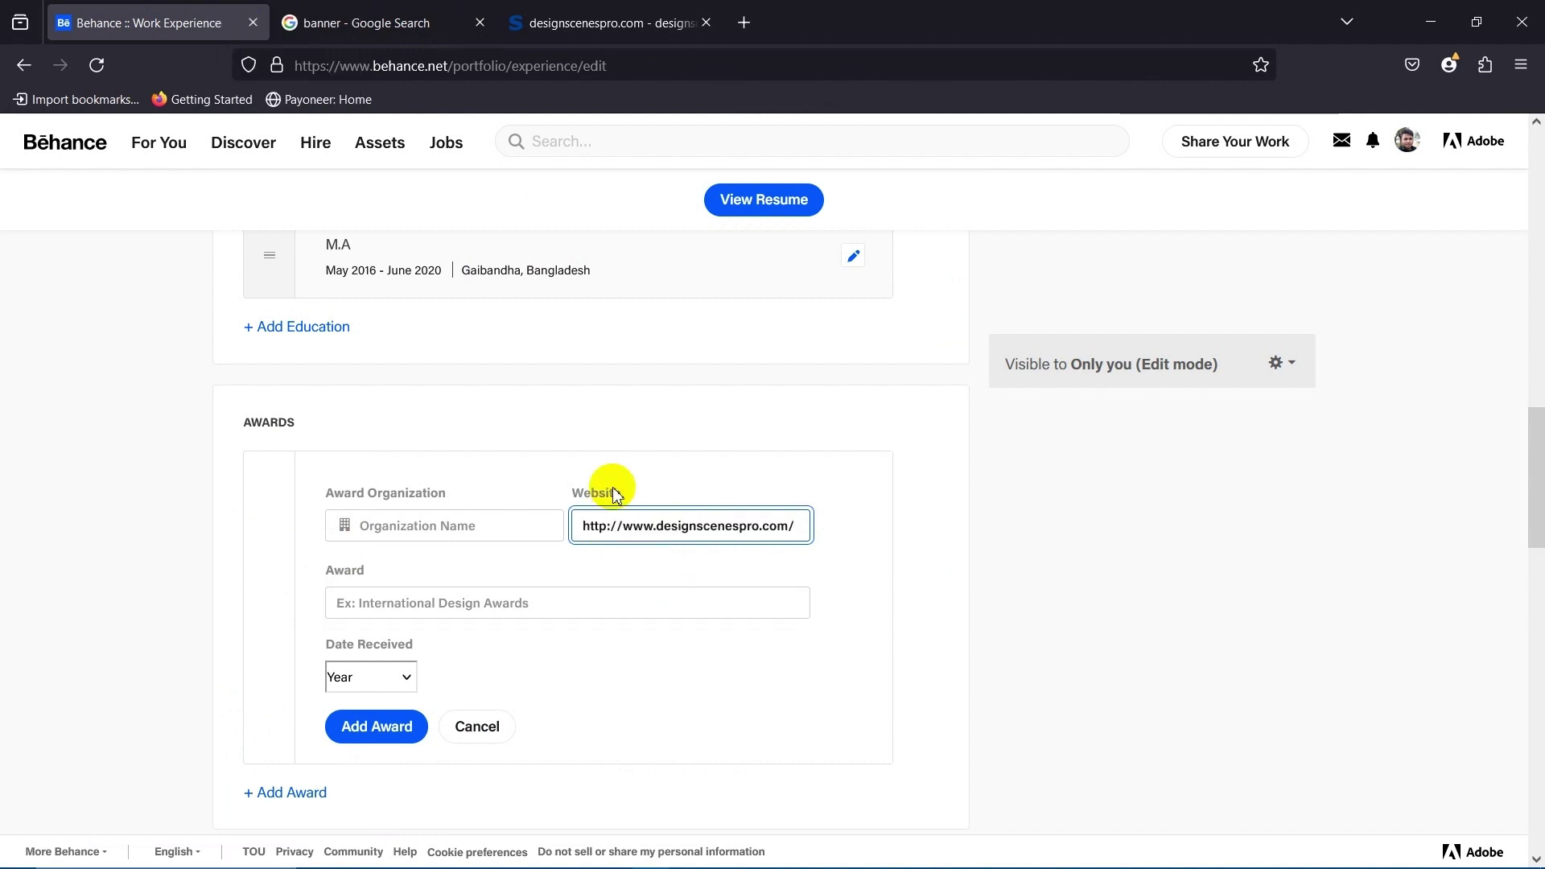
click(206, 587)
Title the award 'Best Employee 2021', set the year received to 2021, and save it.
scroll(482, 563, down, 3)
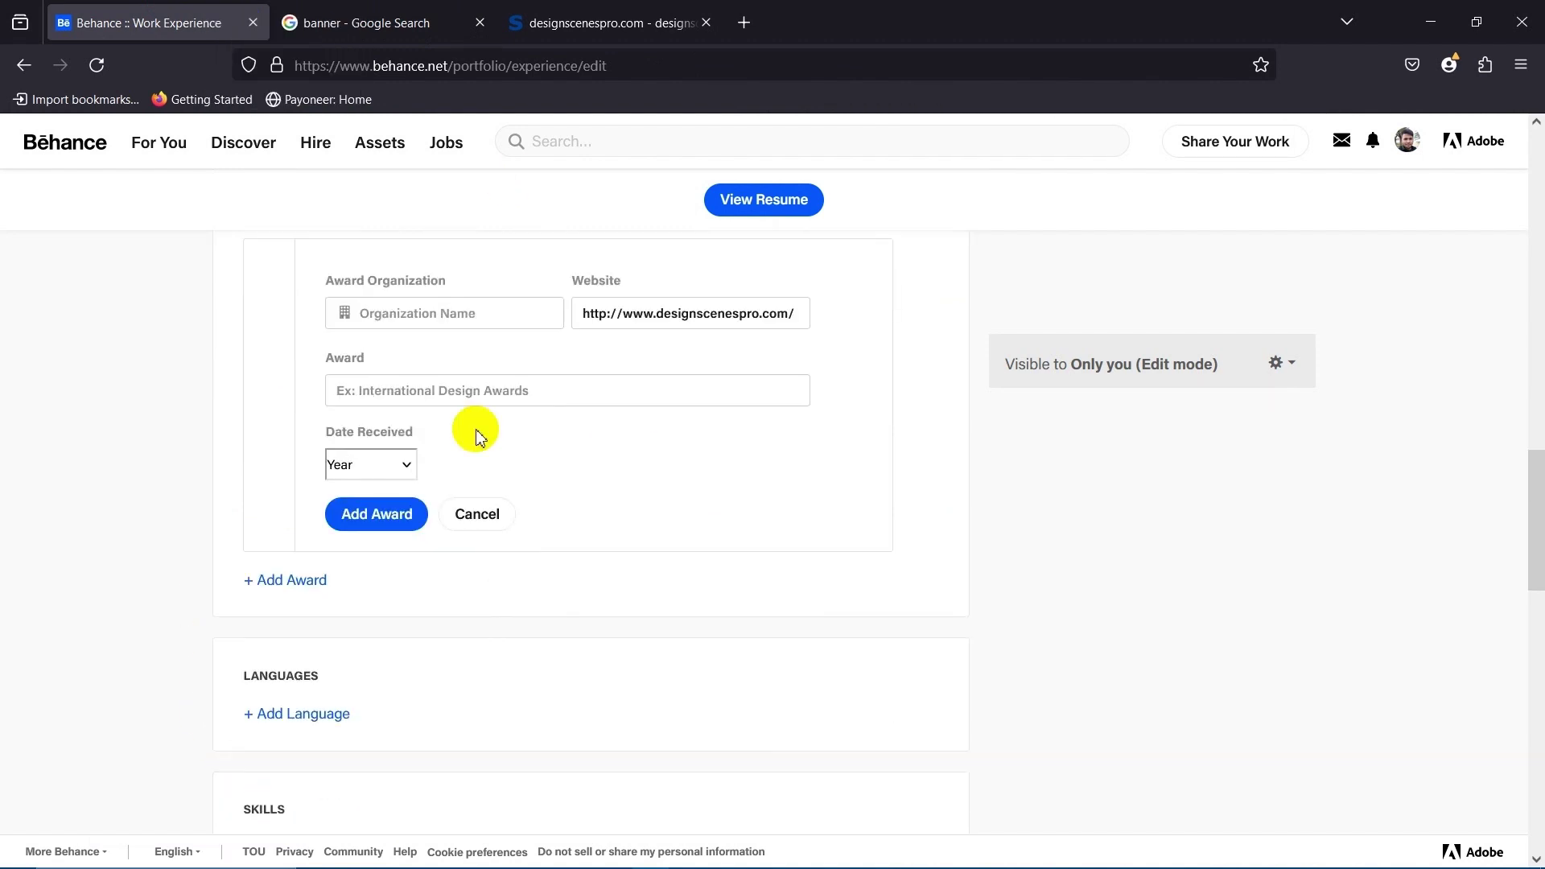
click(460, 391)
text(Best )
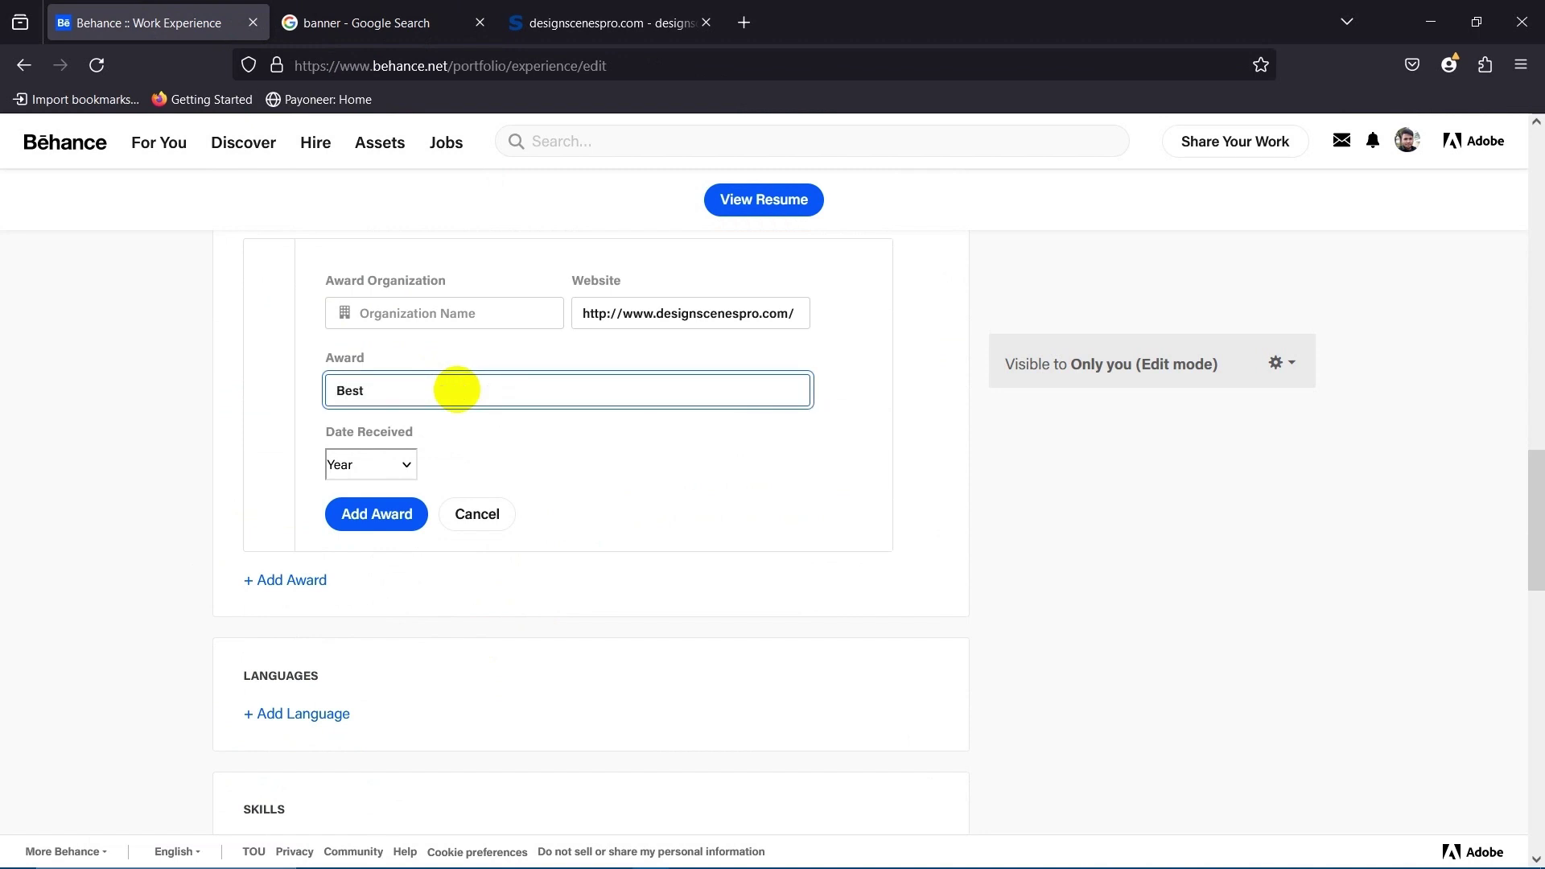
text(Employee 2021)
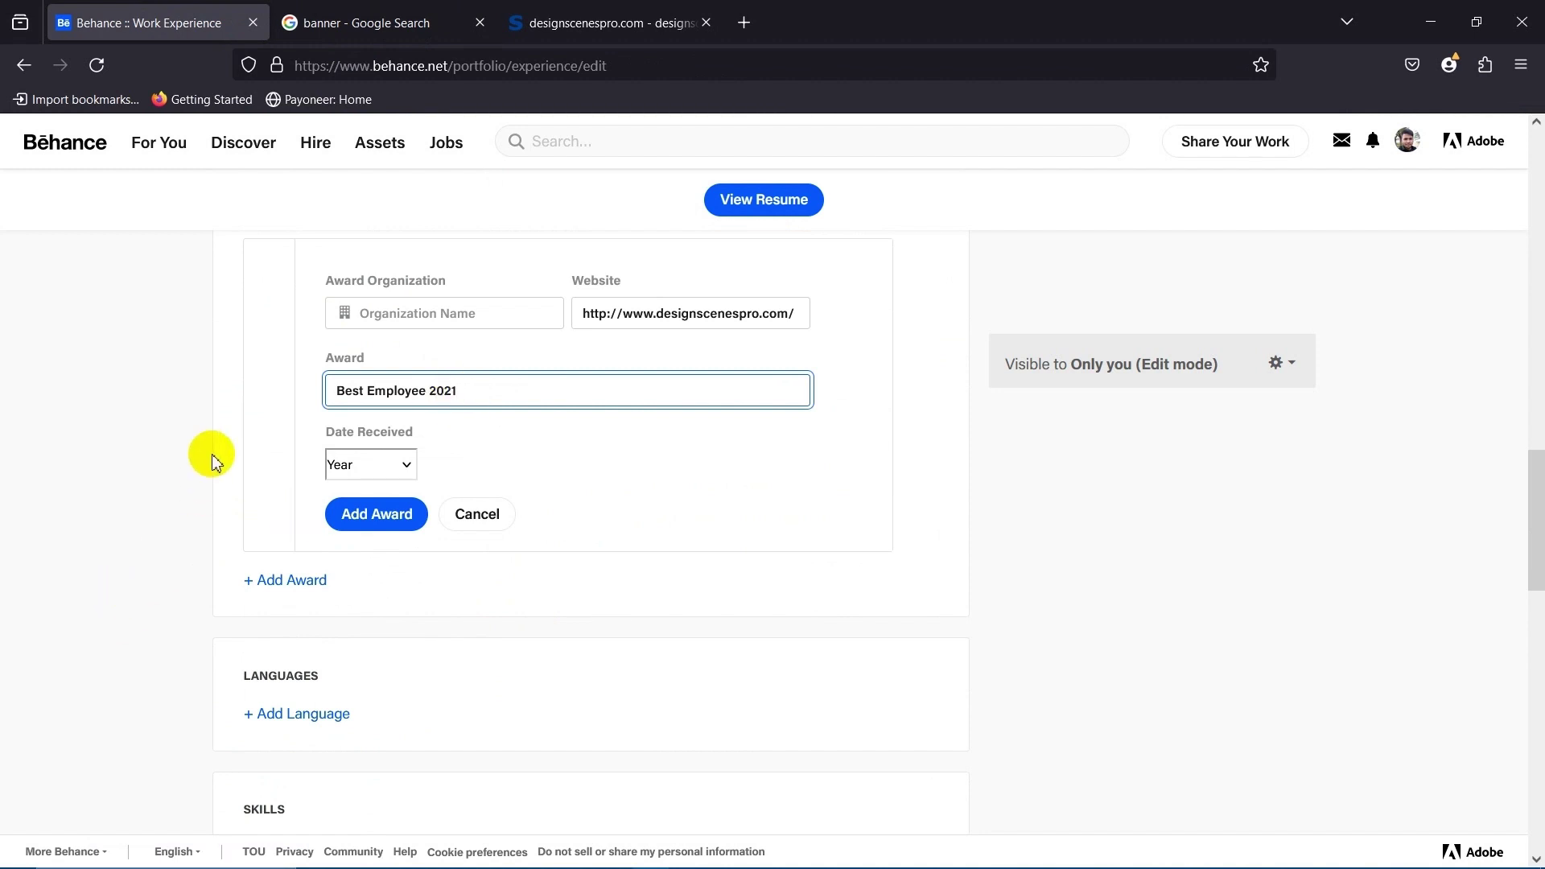
click(229, 408)
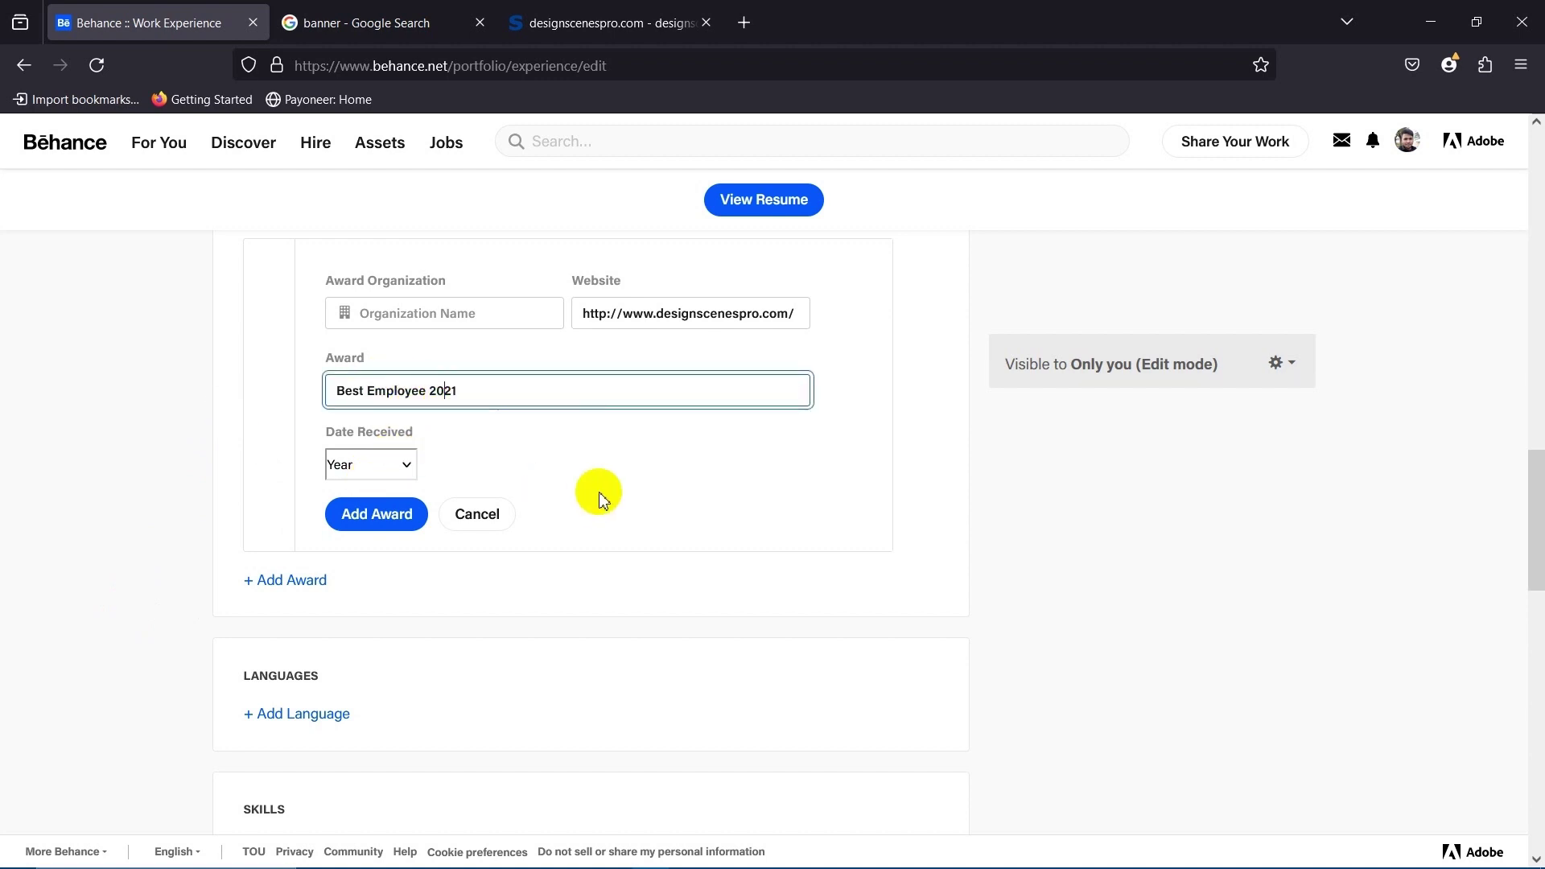
click(388, 473)
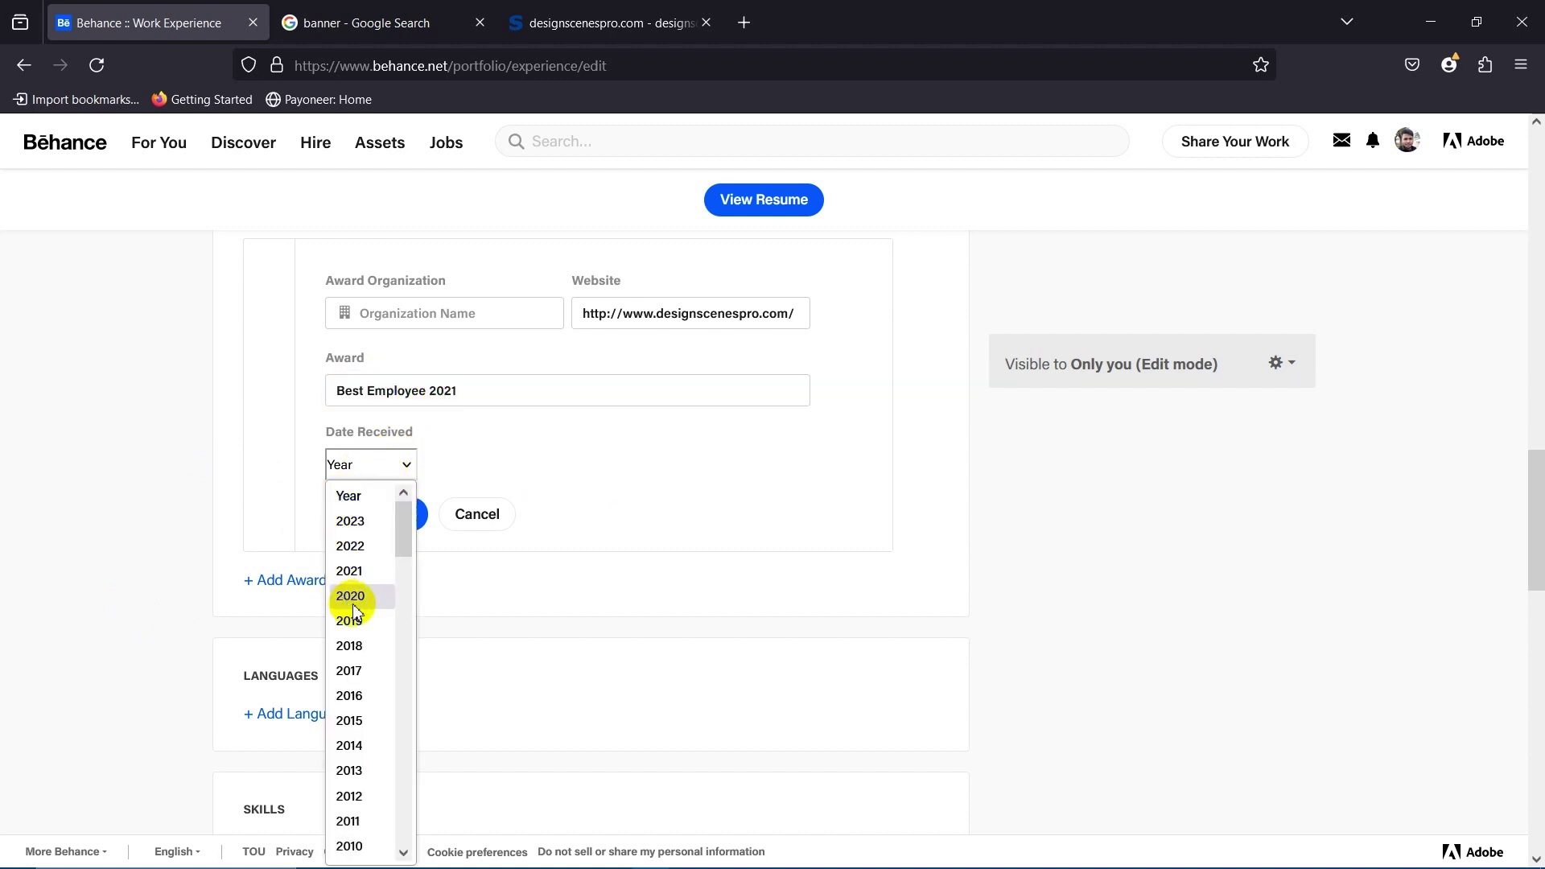
scroll(364, 646, down, 5)
scroll(355, 588, up, 5)
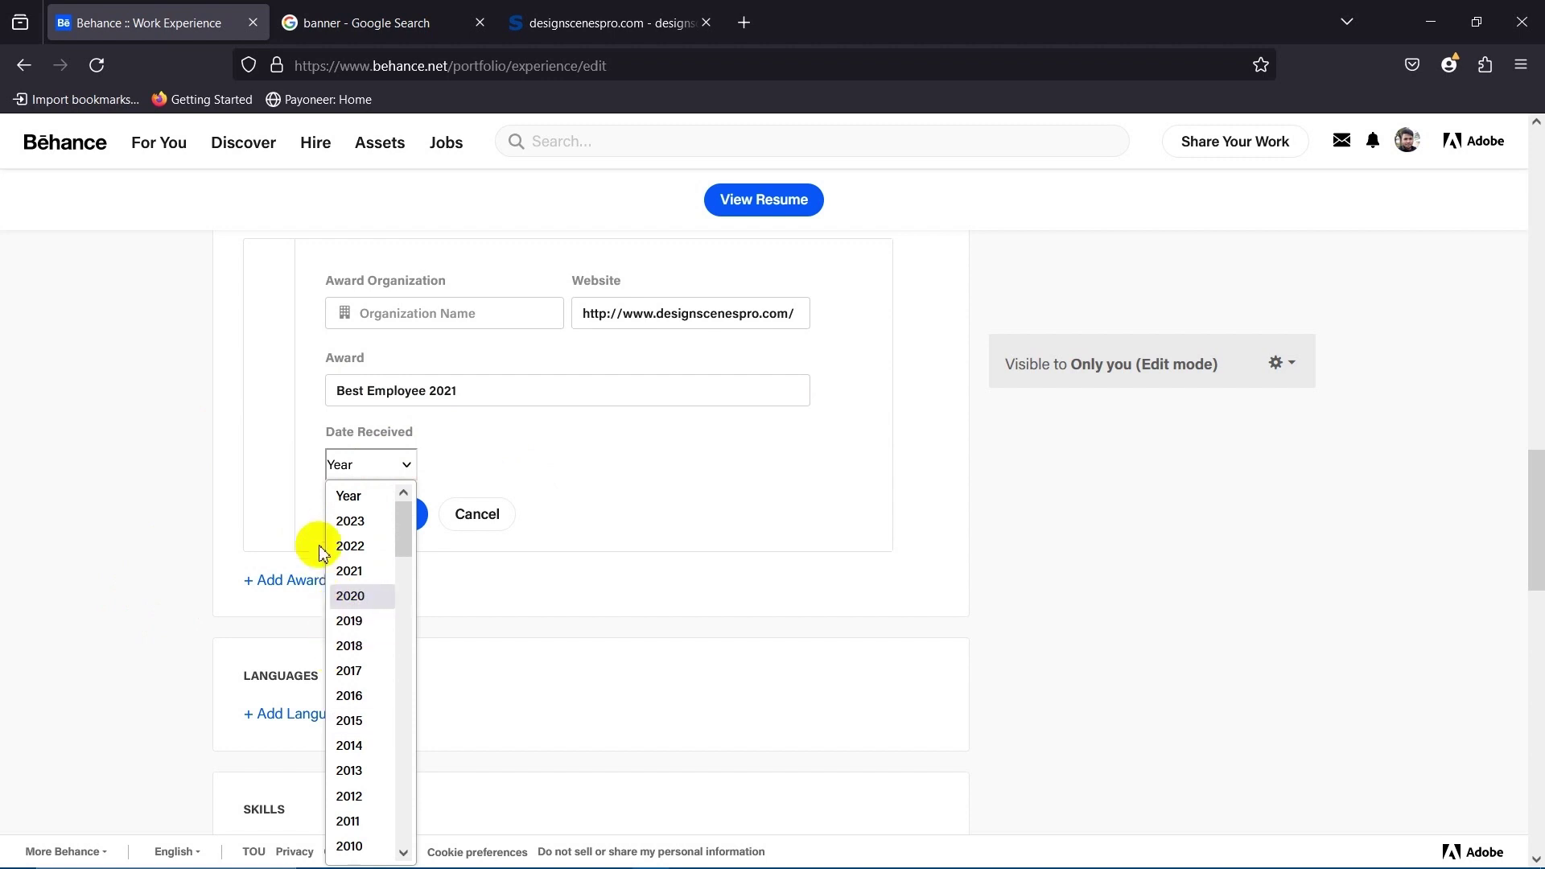
click(350, 572)
click(353, 522)
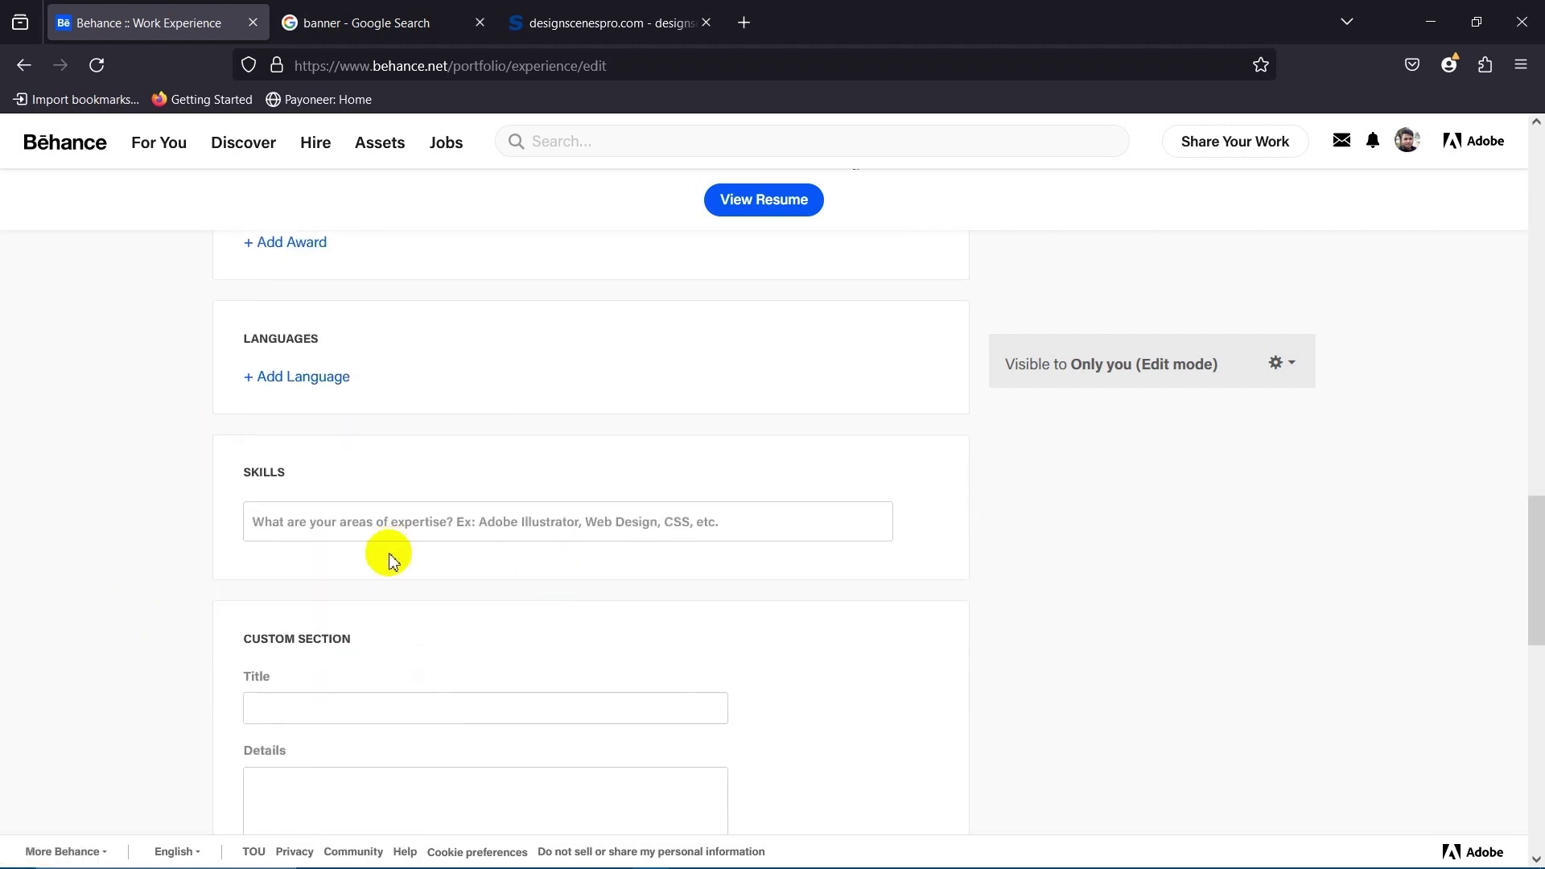
Start a new language entry on the profile.
scroll(330, 511, up, 2)
scroll(338, 526, down, 2)
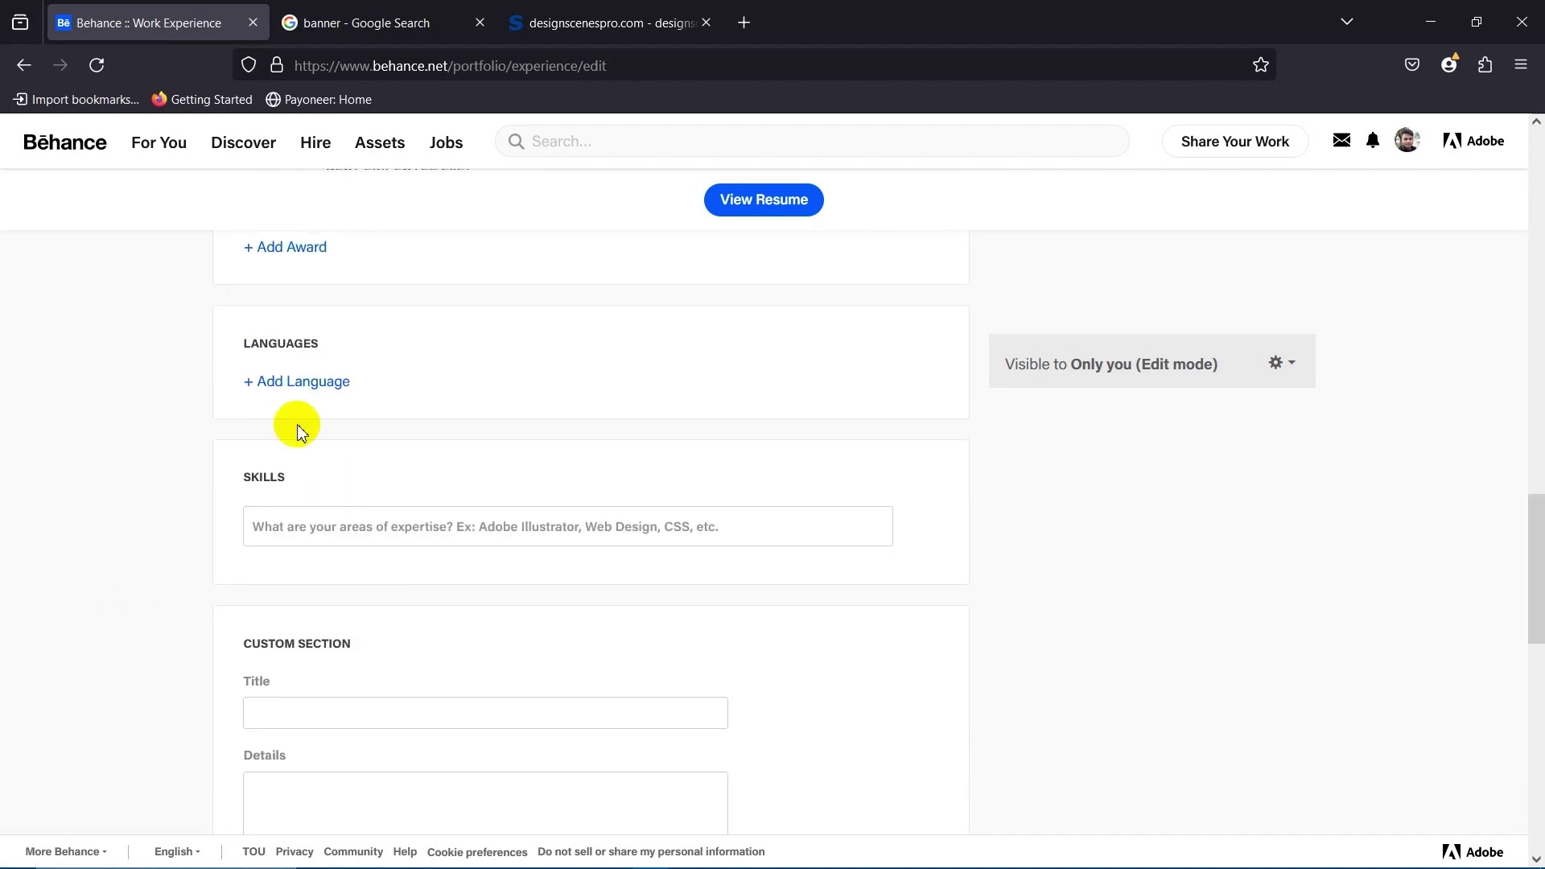
click(311, 380)
Add Bengali as a language with Native proficiency.
click(451, 446)
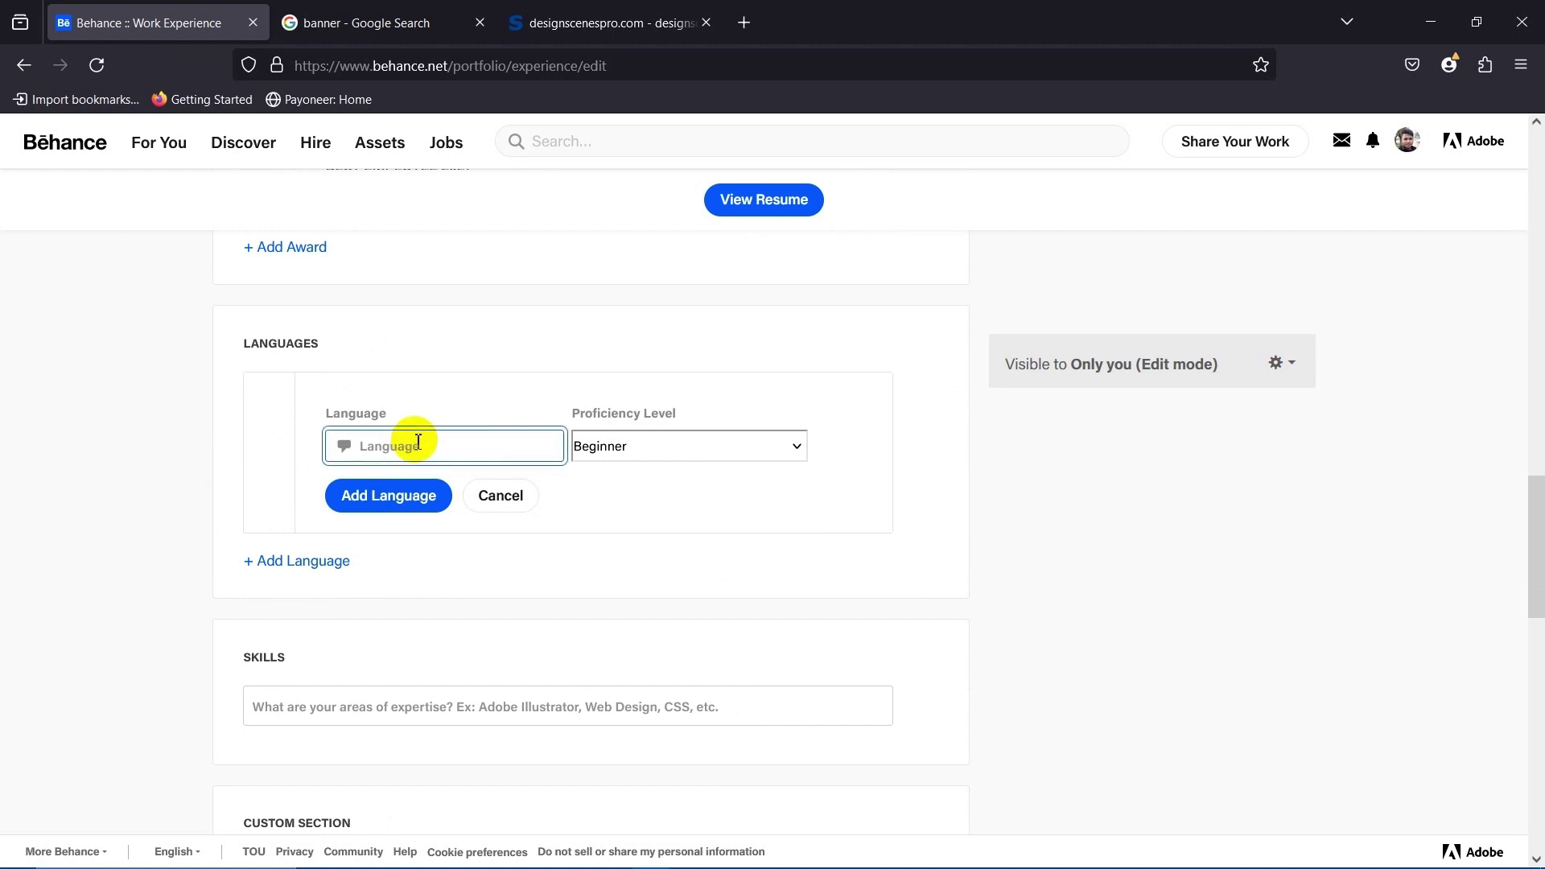
text(Ben)
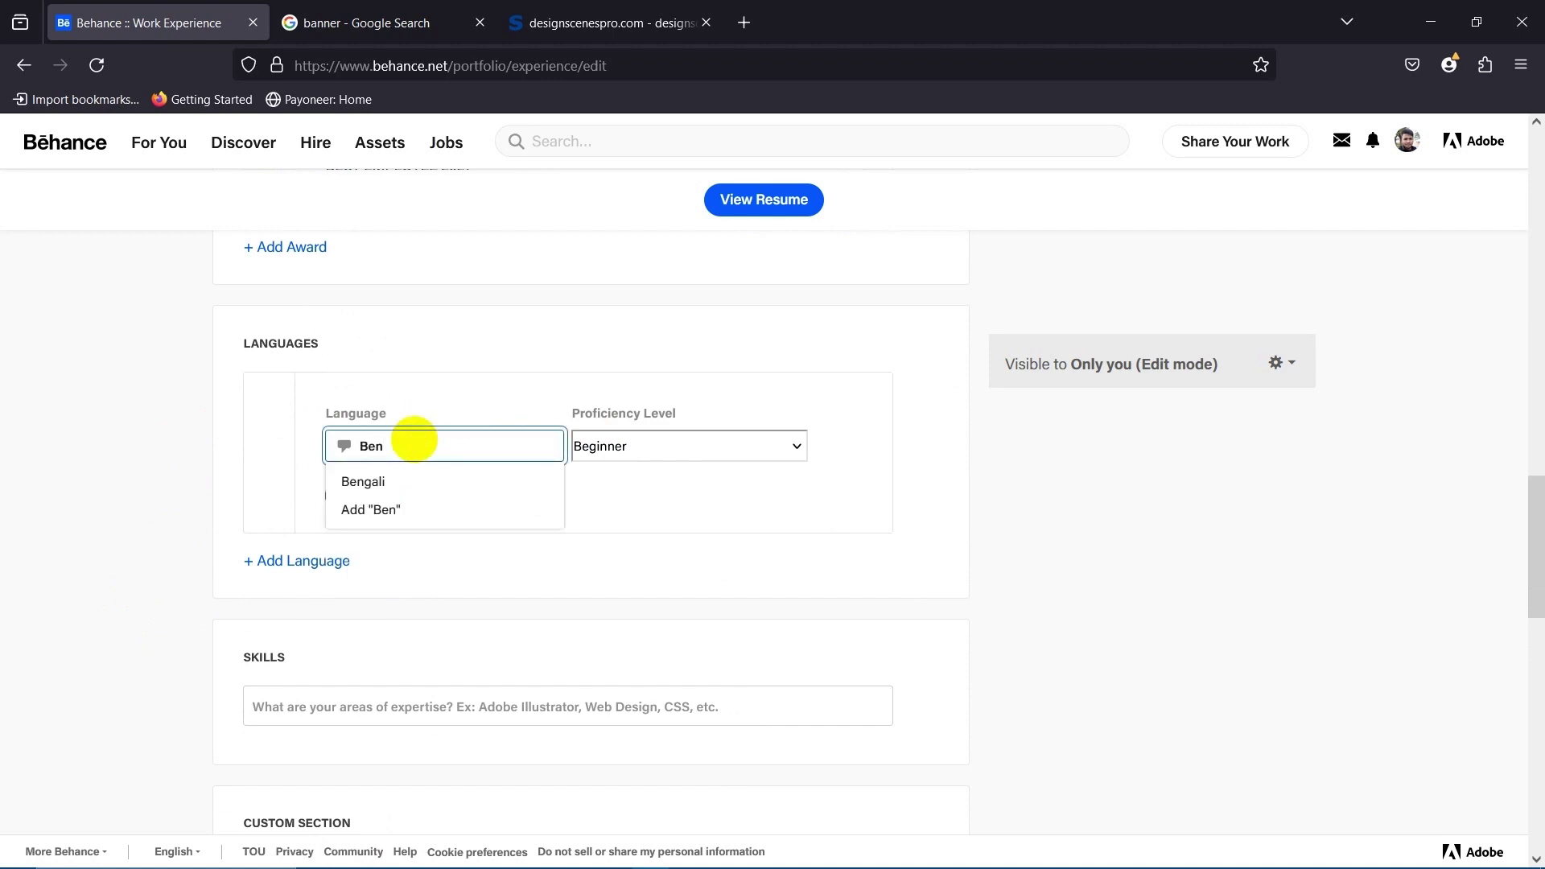
click(363, 481)
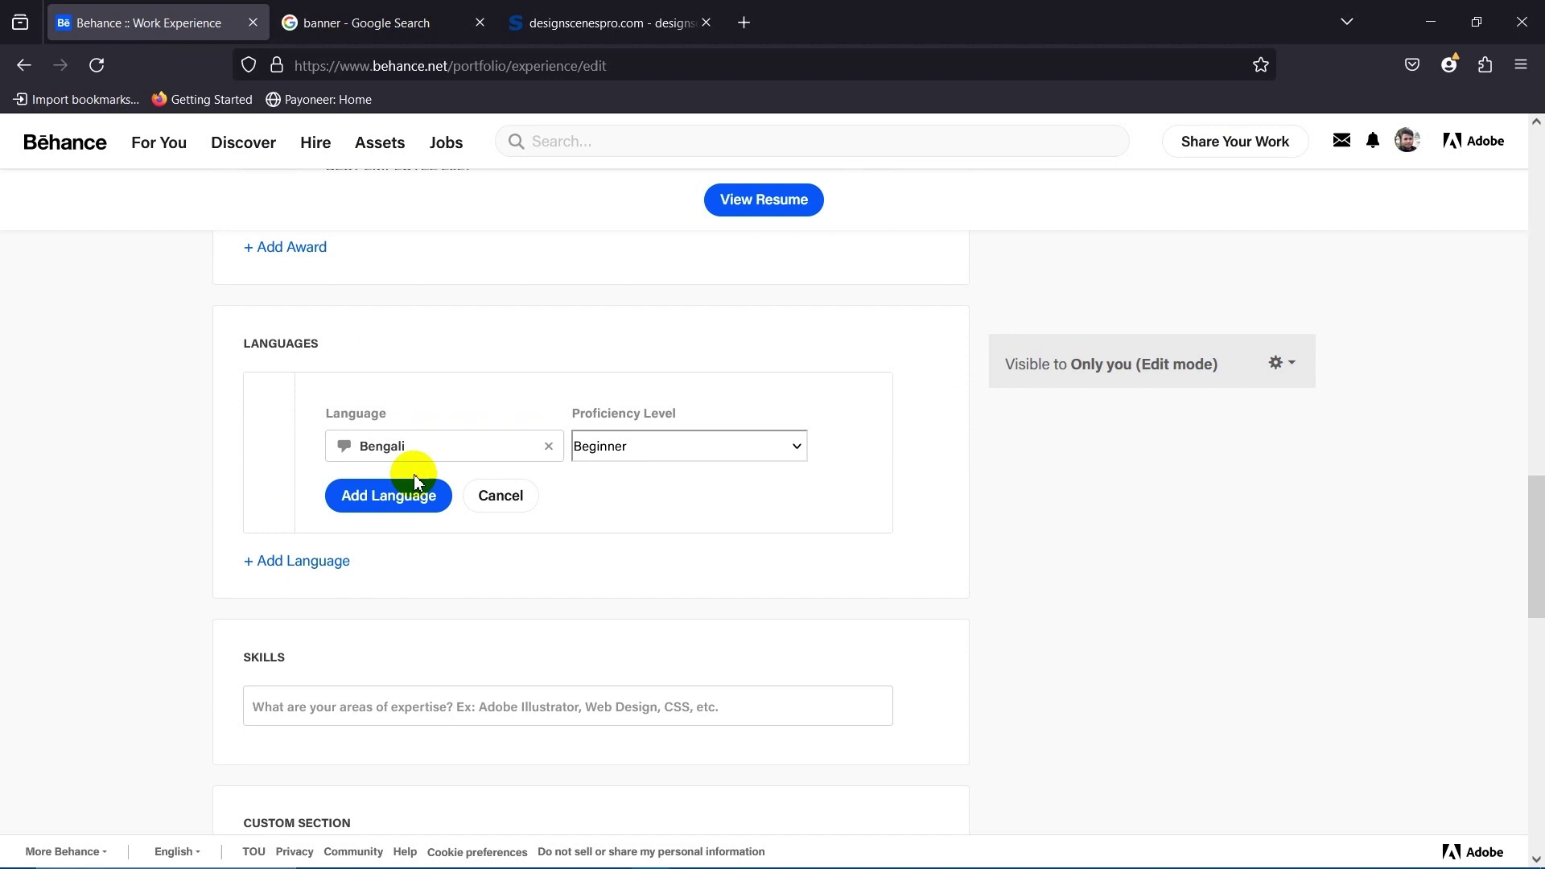
click(673, 452)
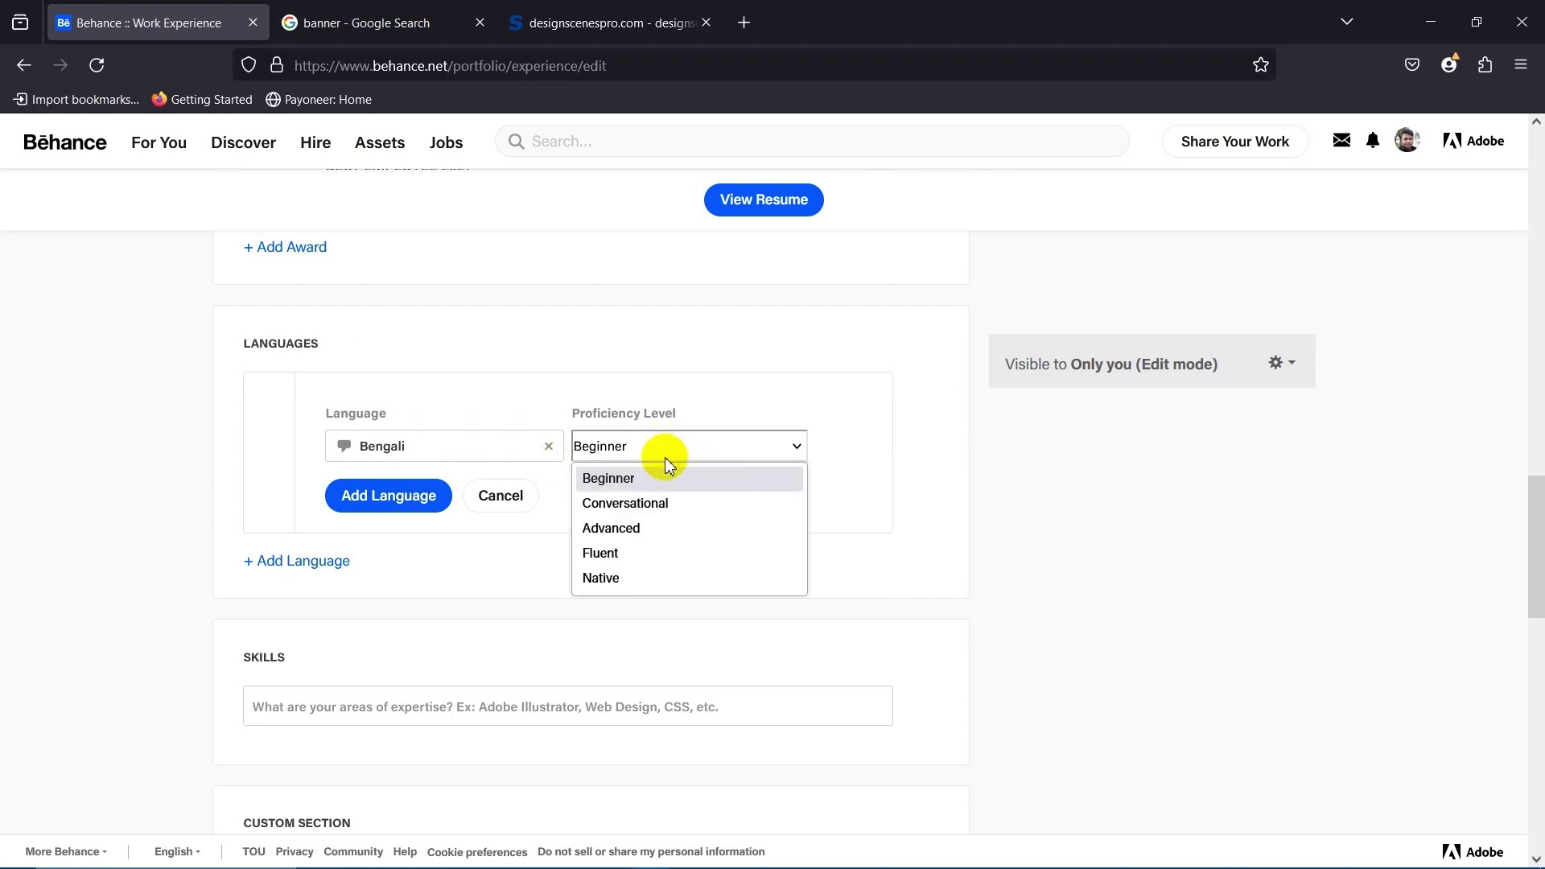
click(632, 576)
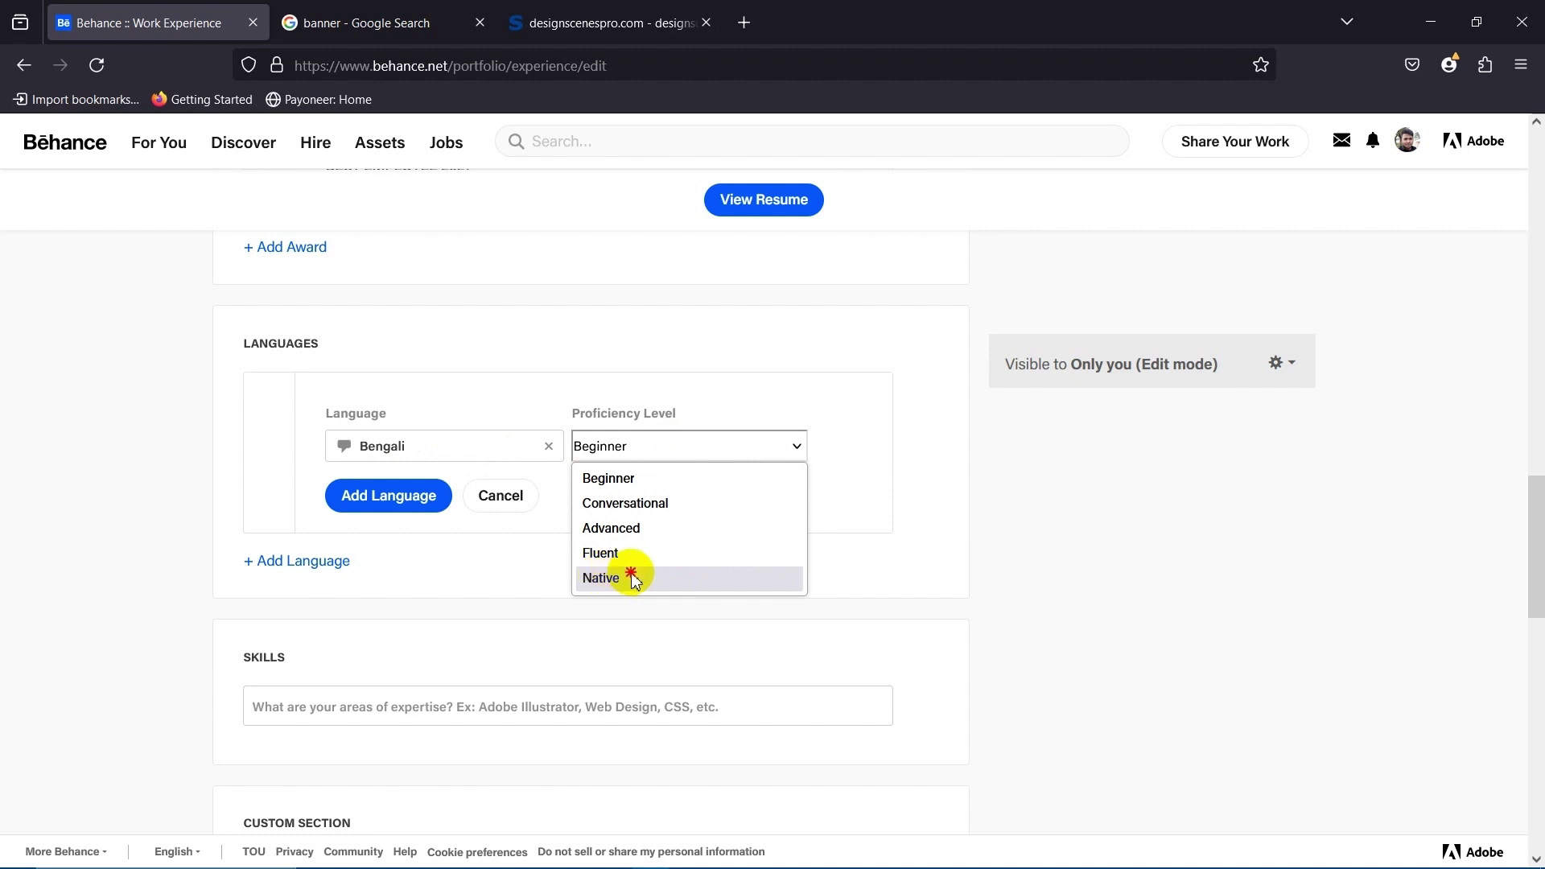
click(622, 444)
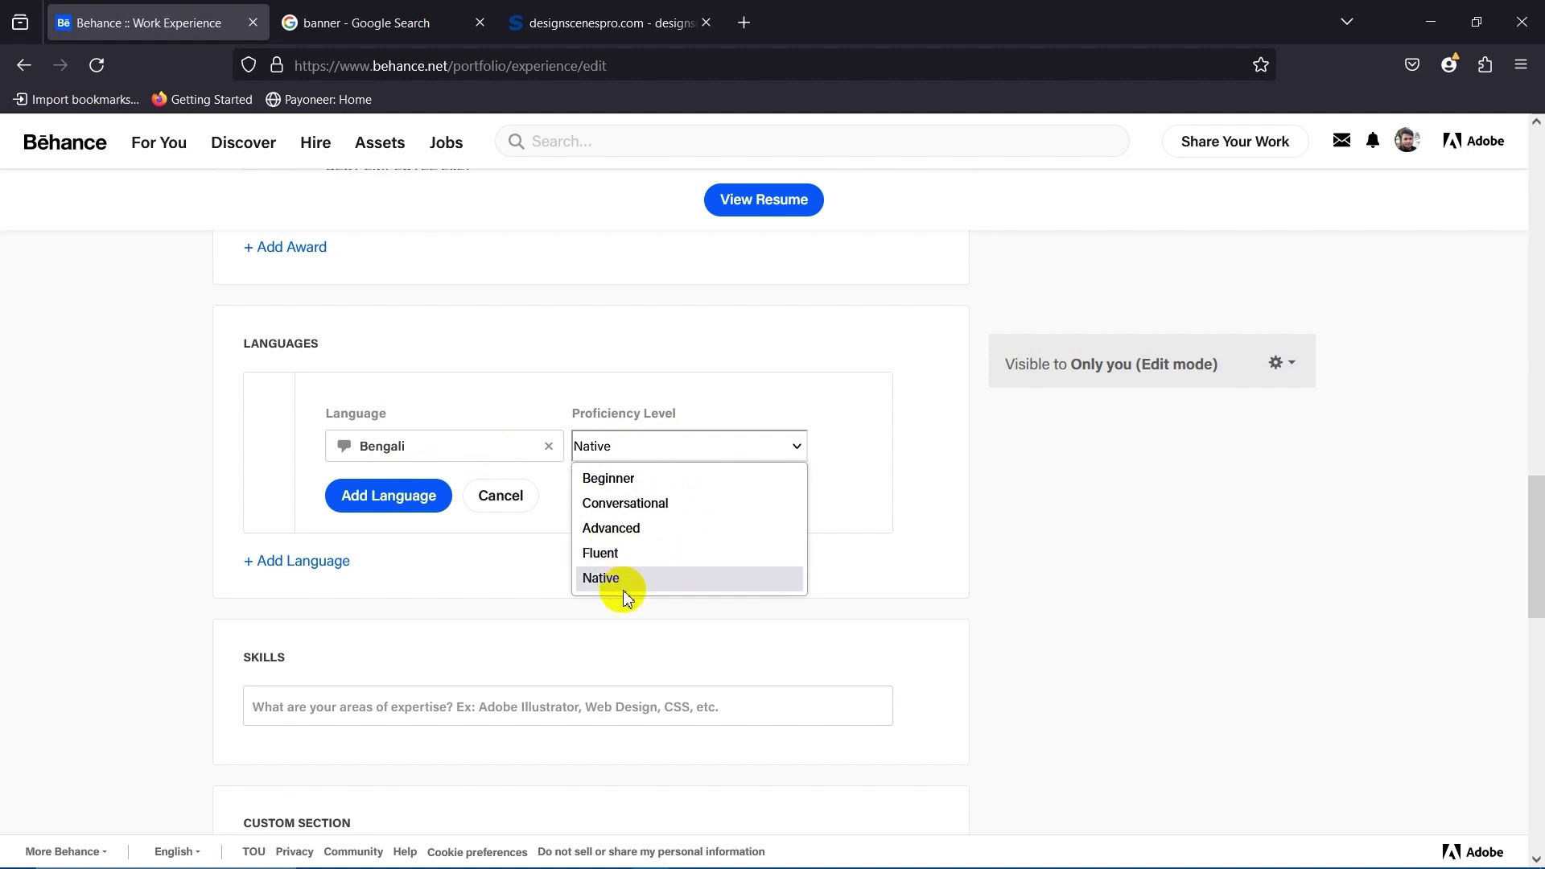
click(143, 503)
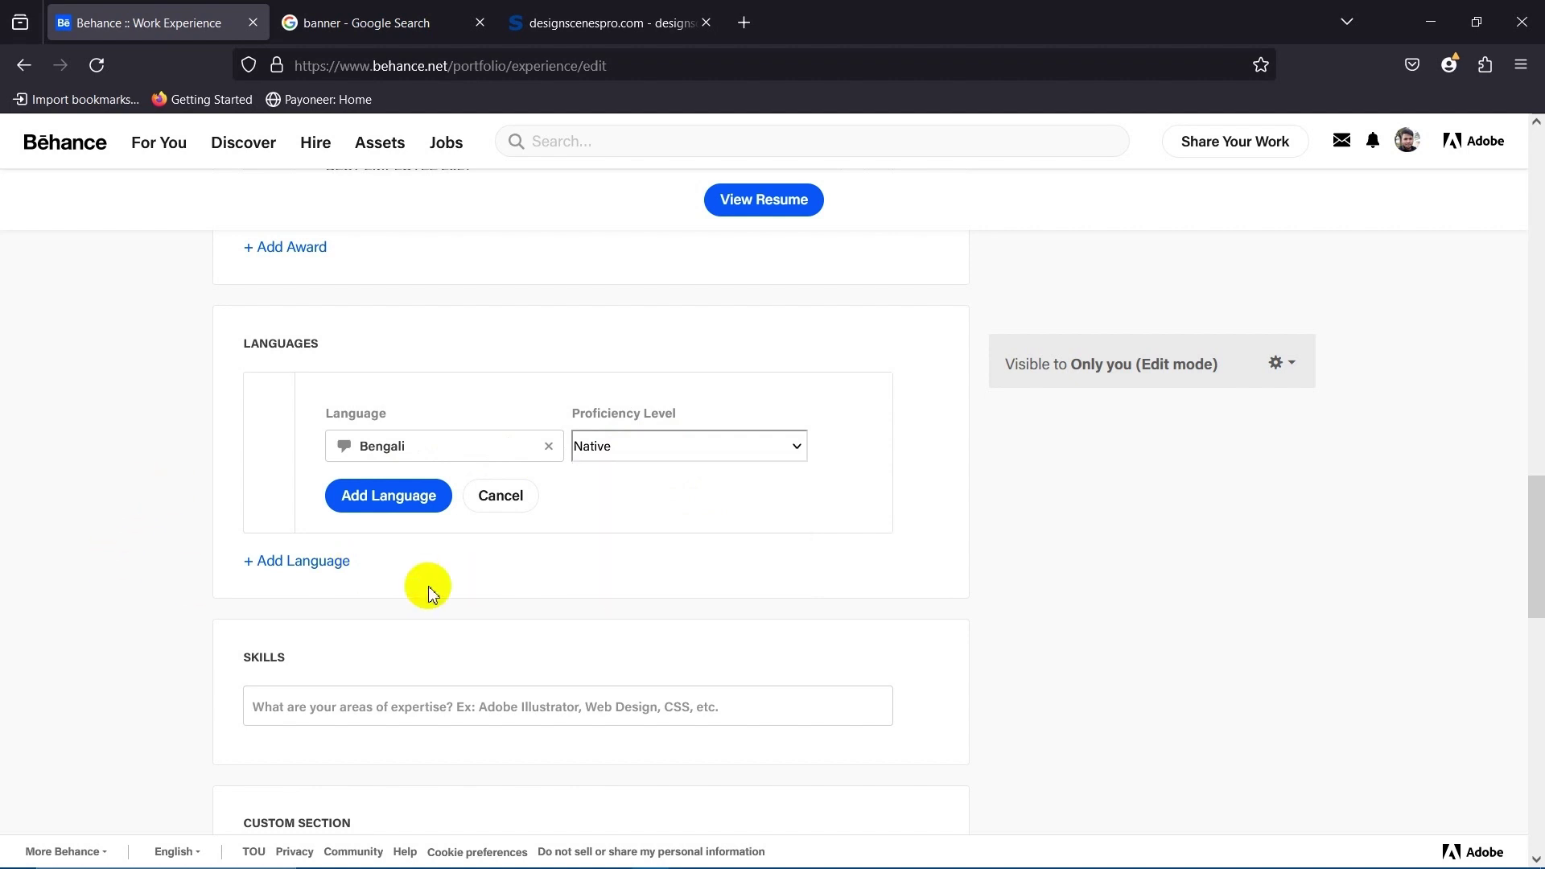
click(625, 459)
click(475, 542)
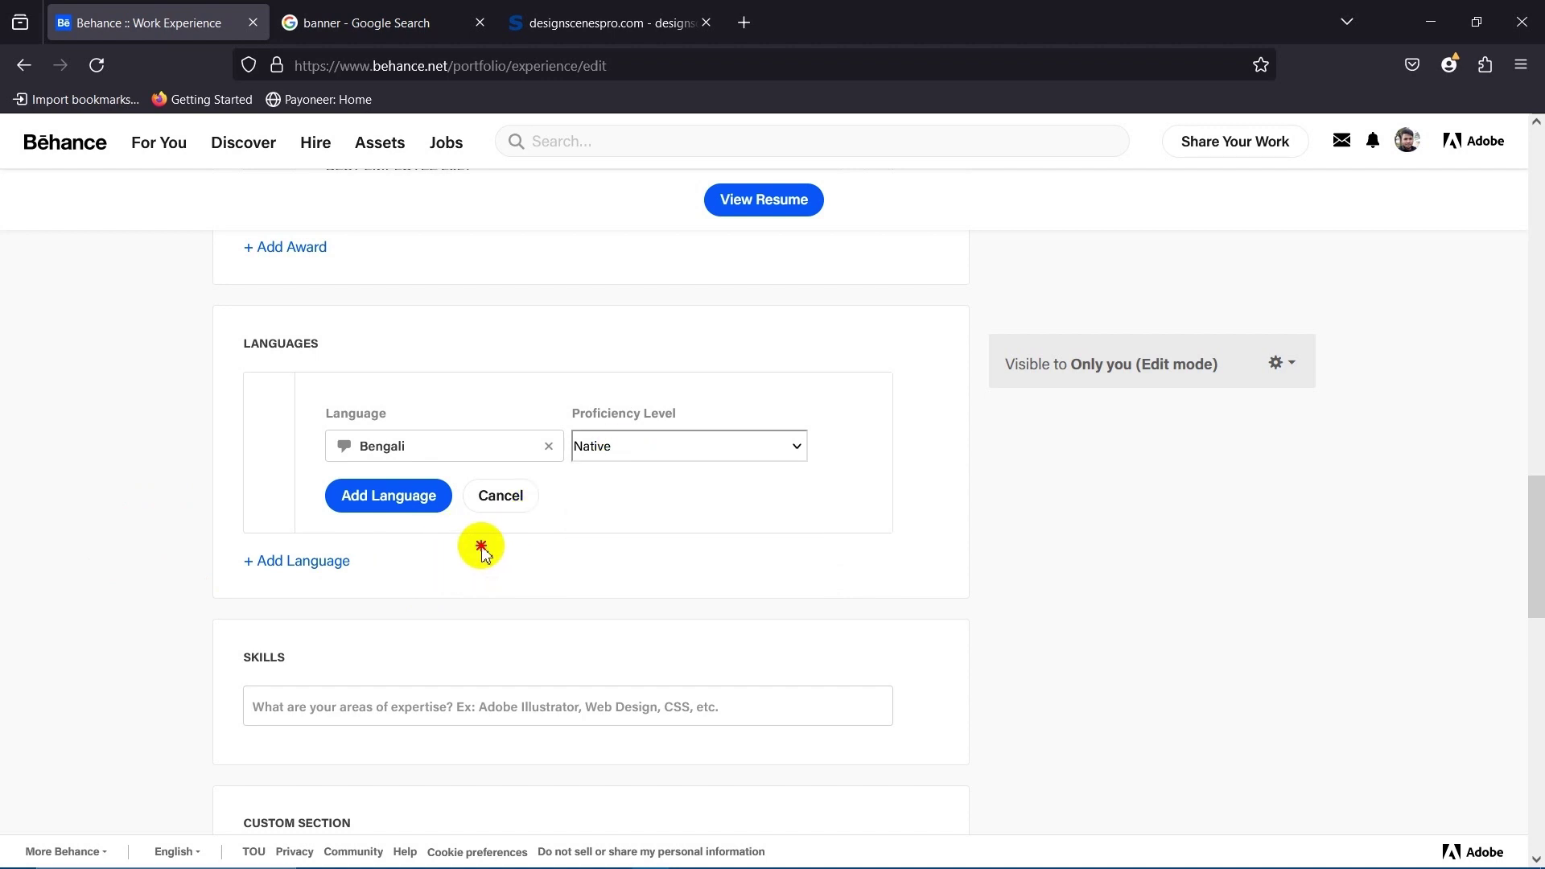
click(389, 497)
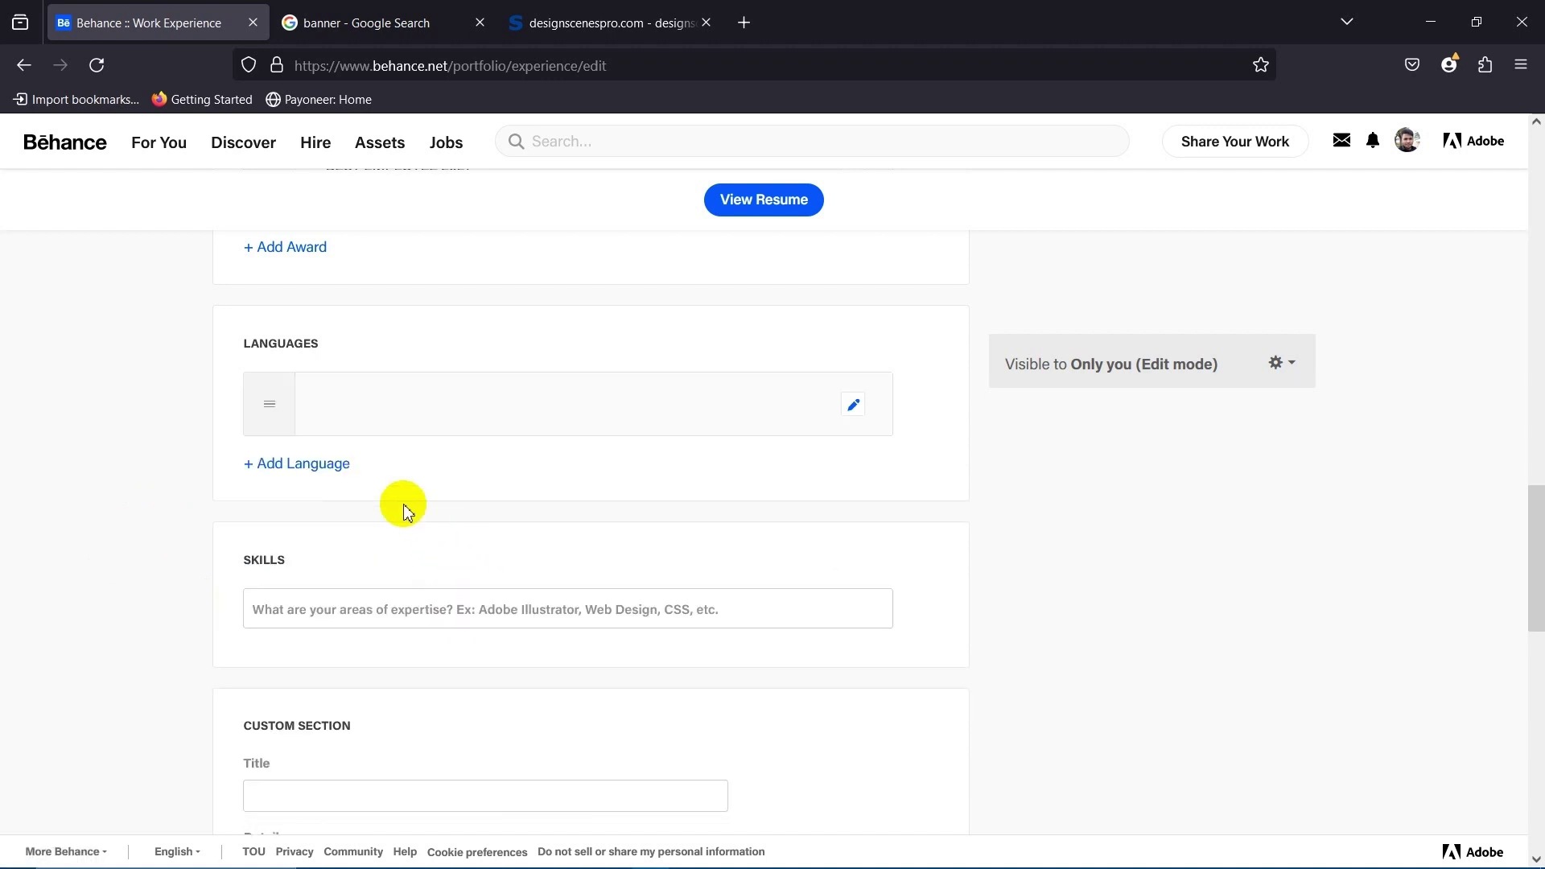
Add English as a second language with Fluent proficiency.
click(301, 475)
click(442, 527)
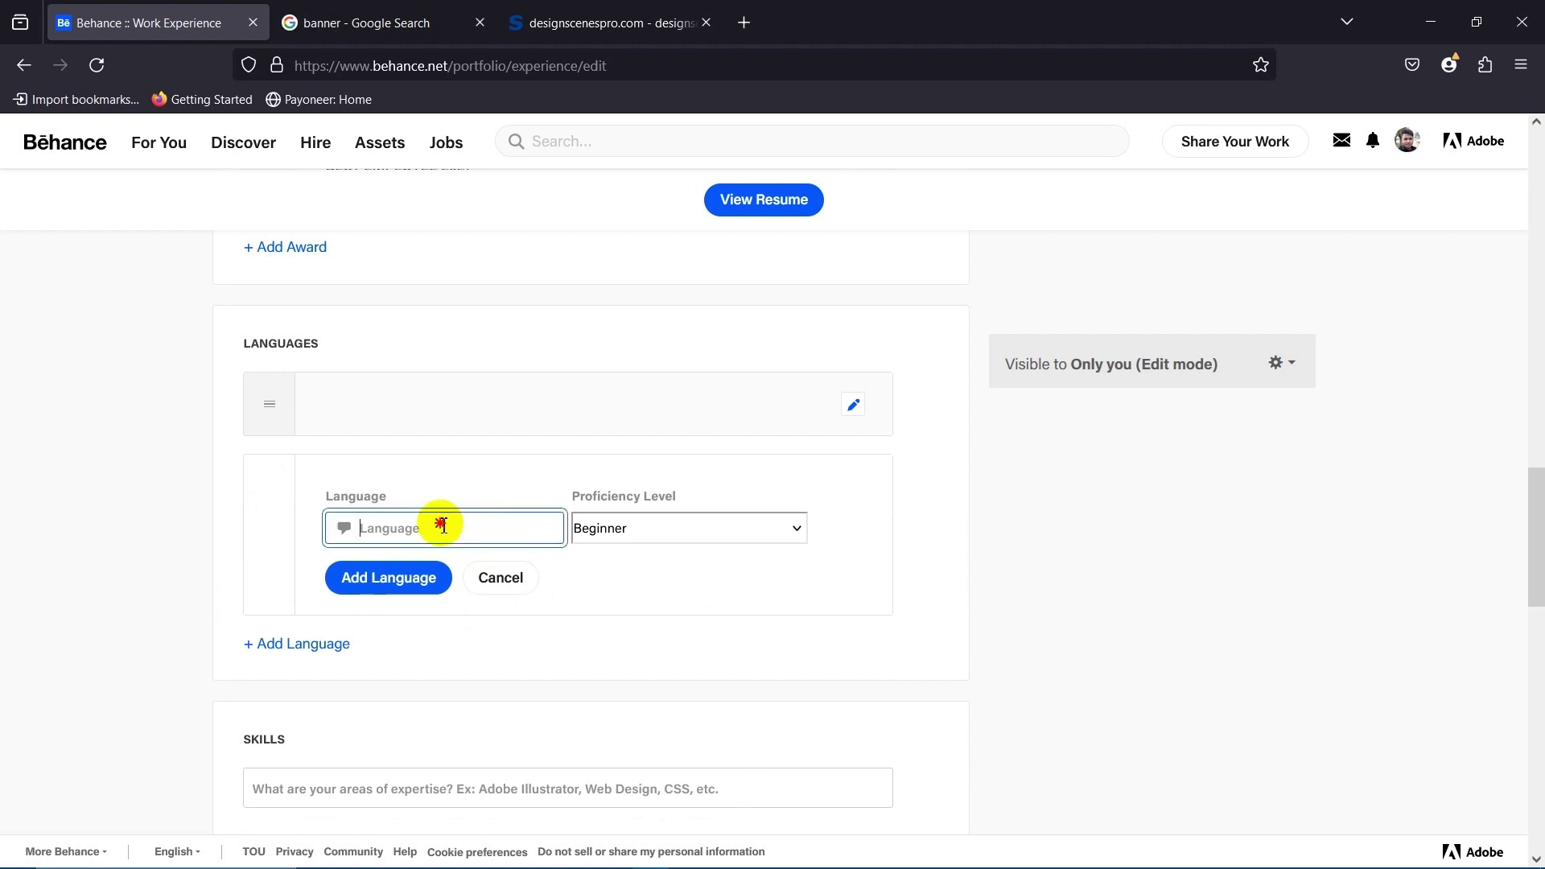
text(Engli)
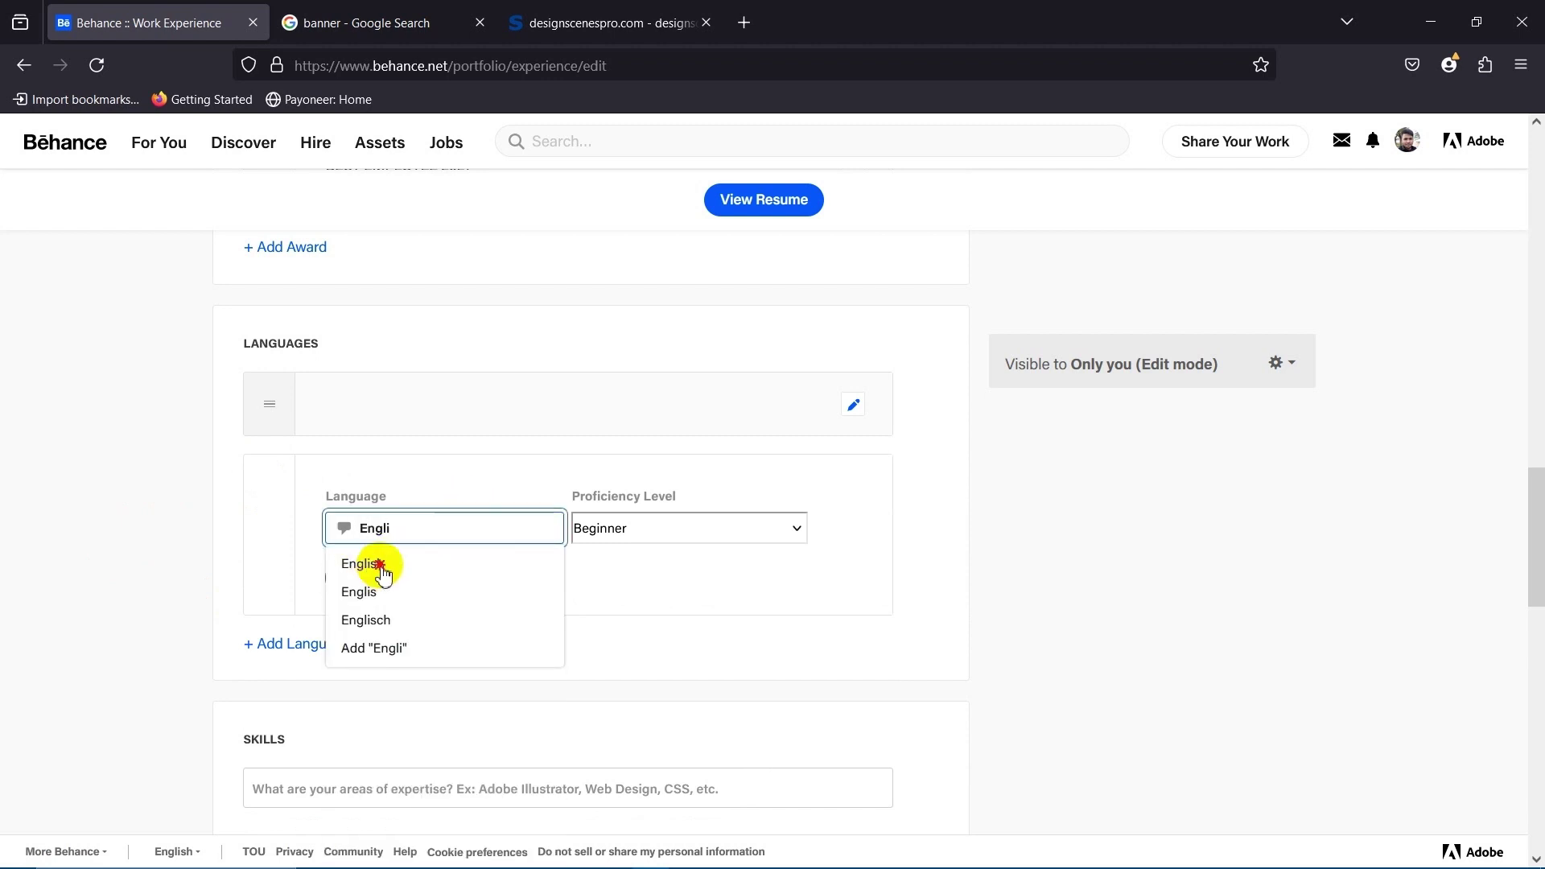
click(380, 573)
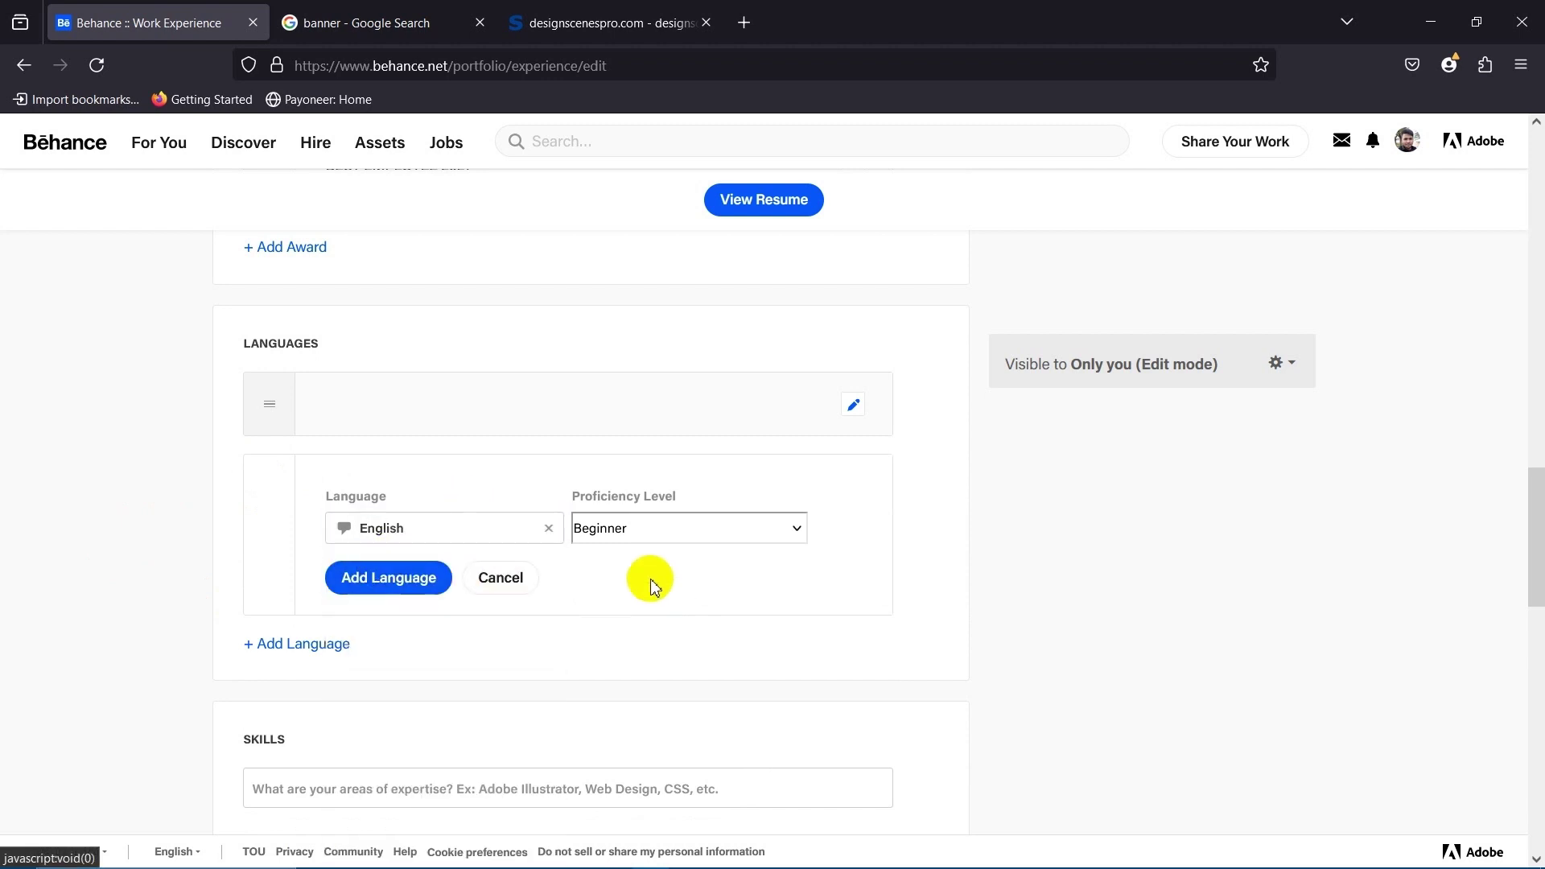
click(644, 528)
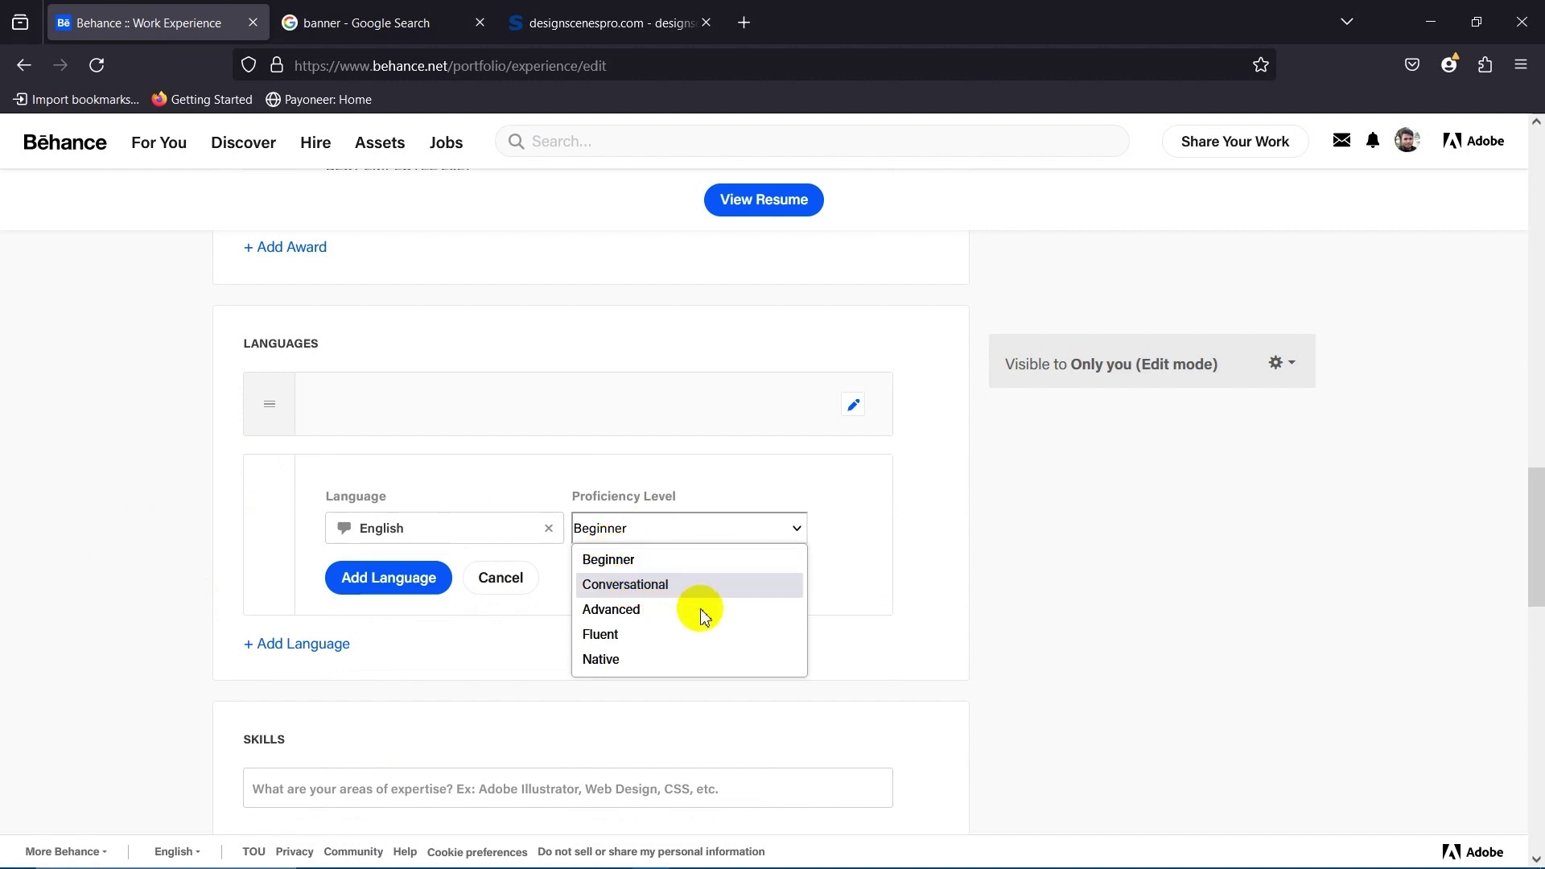
click(612, 635)
scroll(628, 539, down, 3)
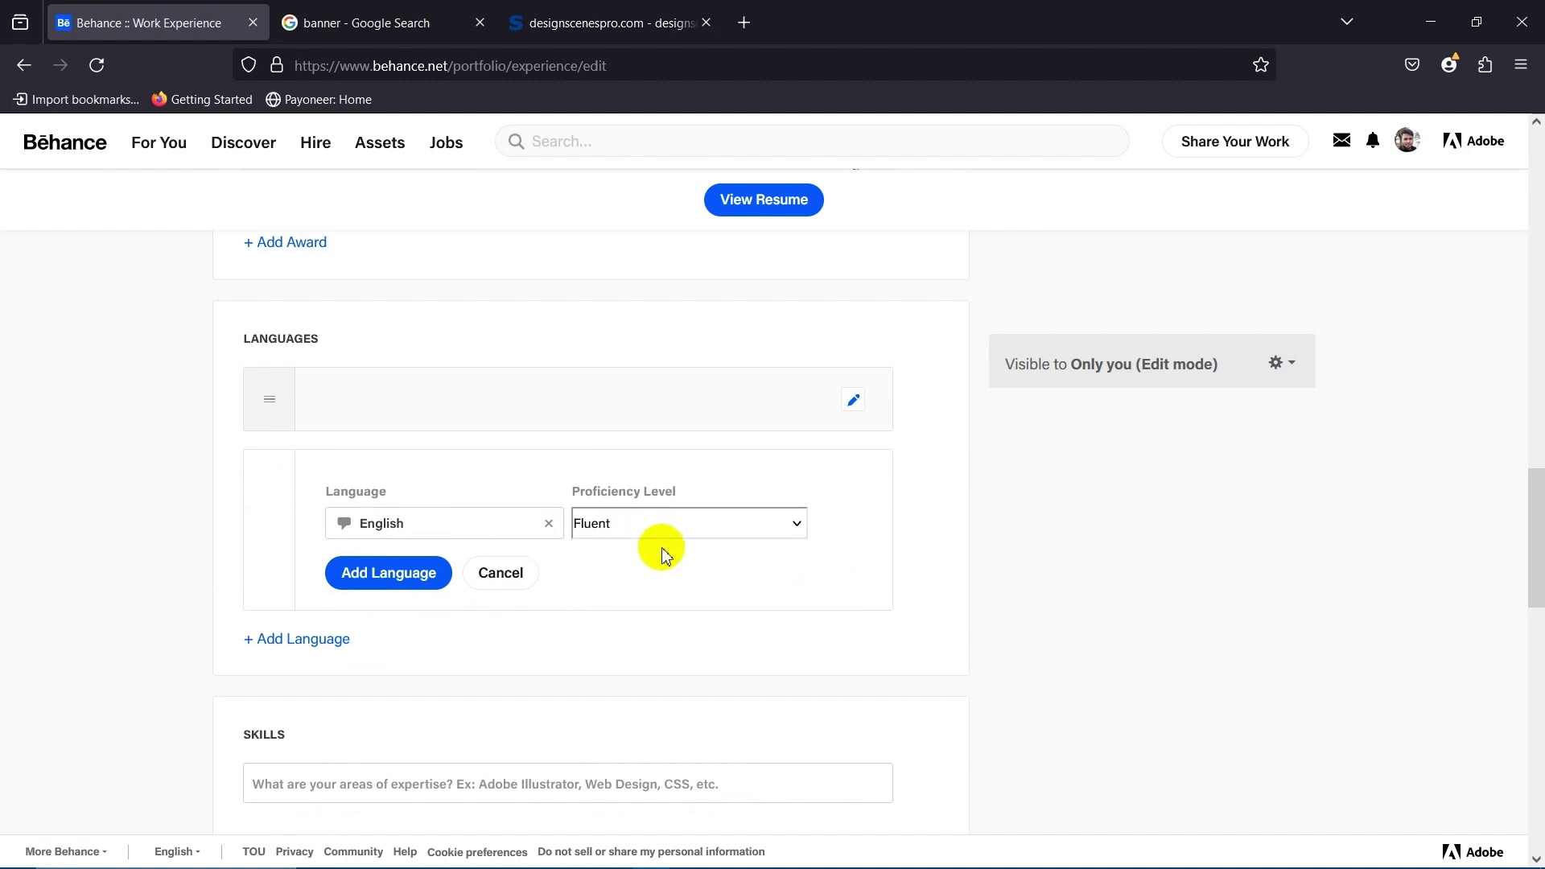
click(388, 371)
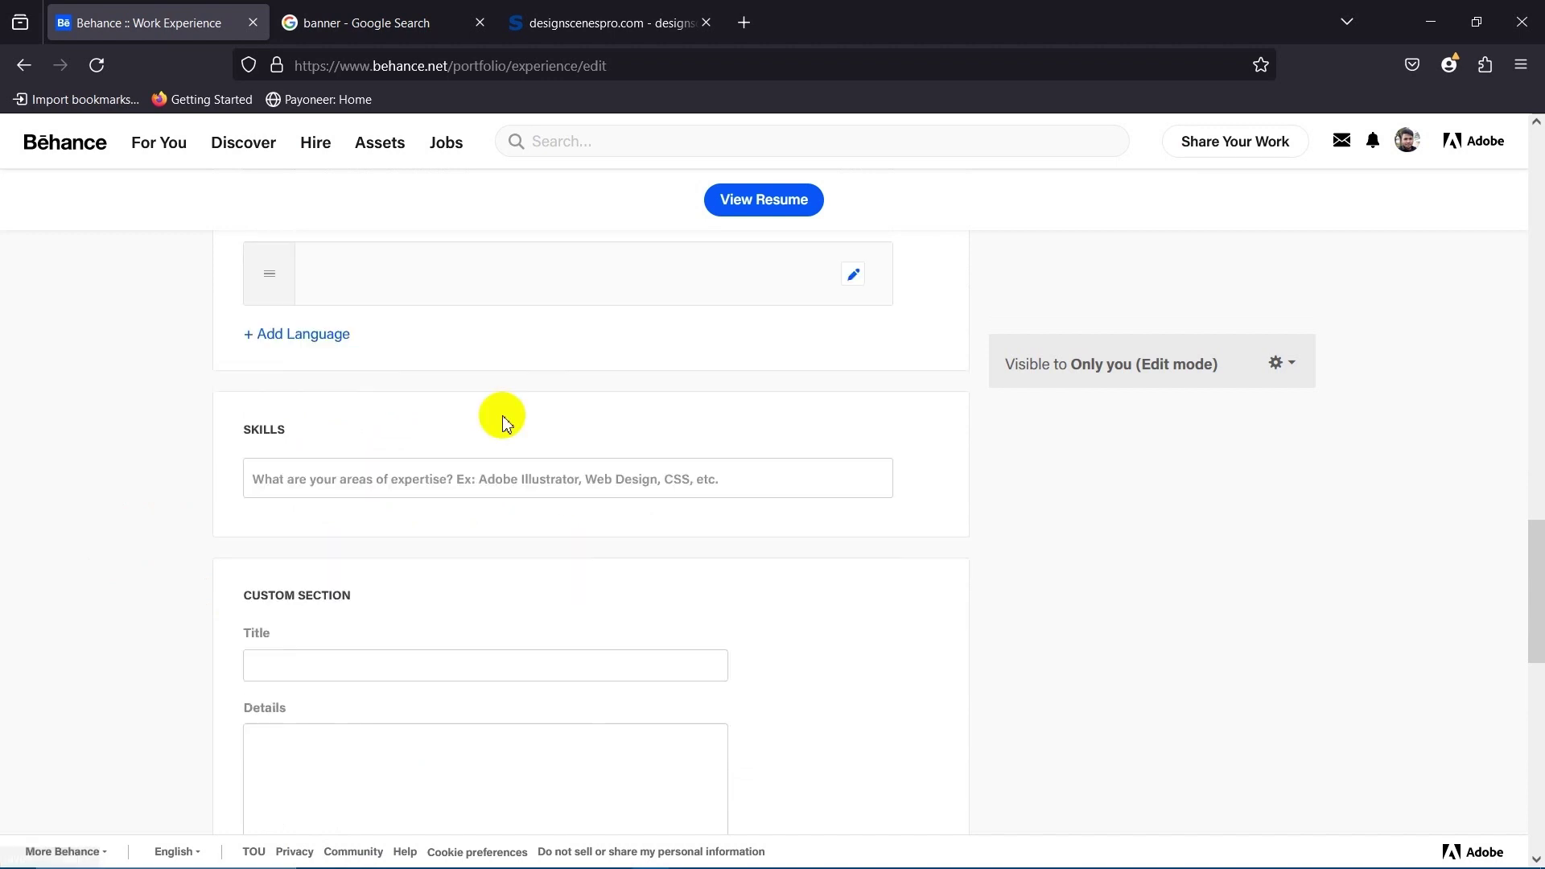
scroll(335, 580, up, 3)
scroll(183, 494, down, 3)
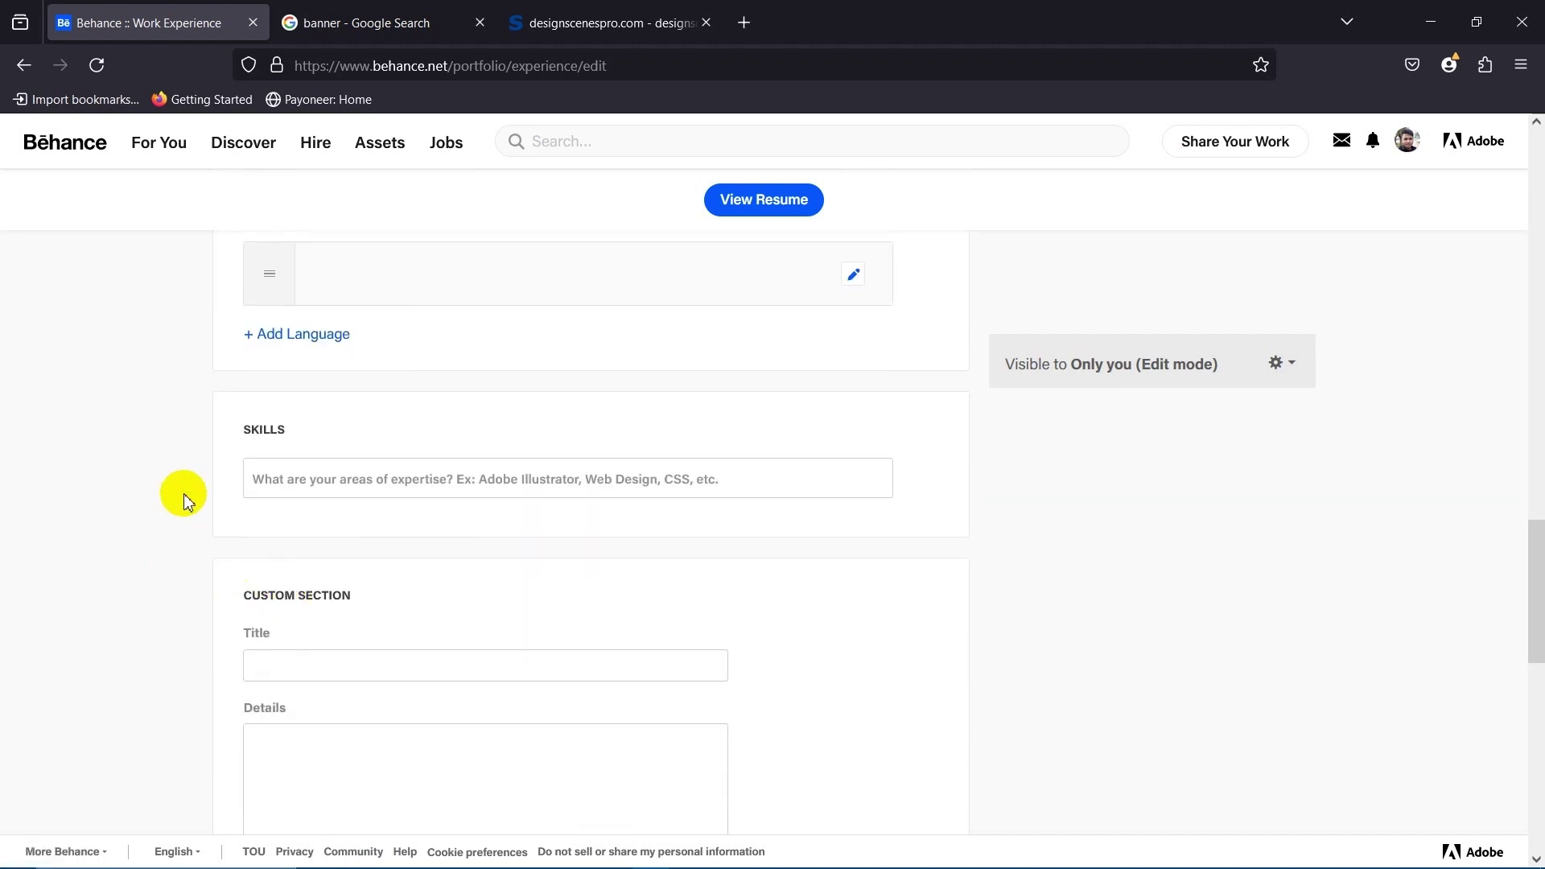
Add Adobe Illustrator and Photoshop as skill tags in the Skills field.
click(419, 478)
click(419, 478)
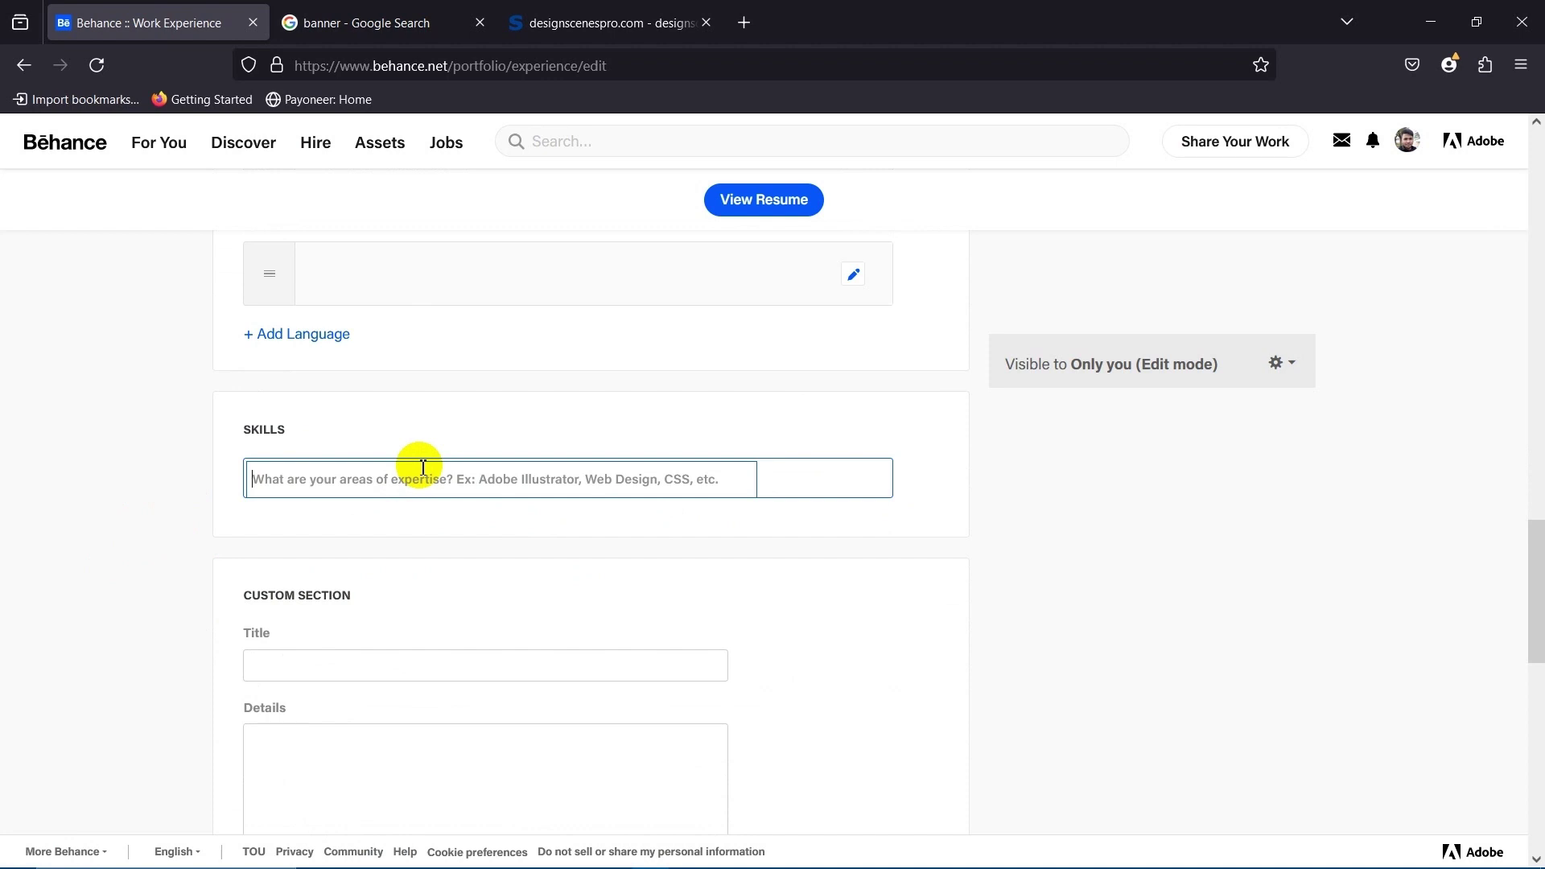
text(Lo)
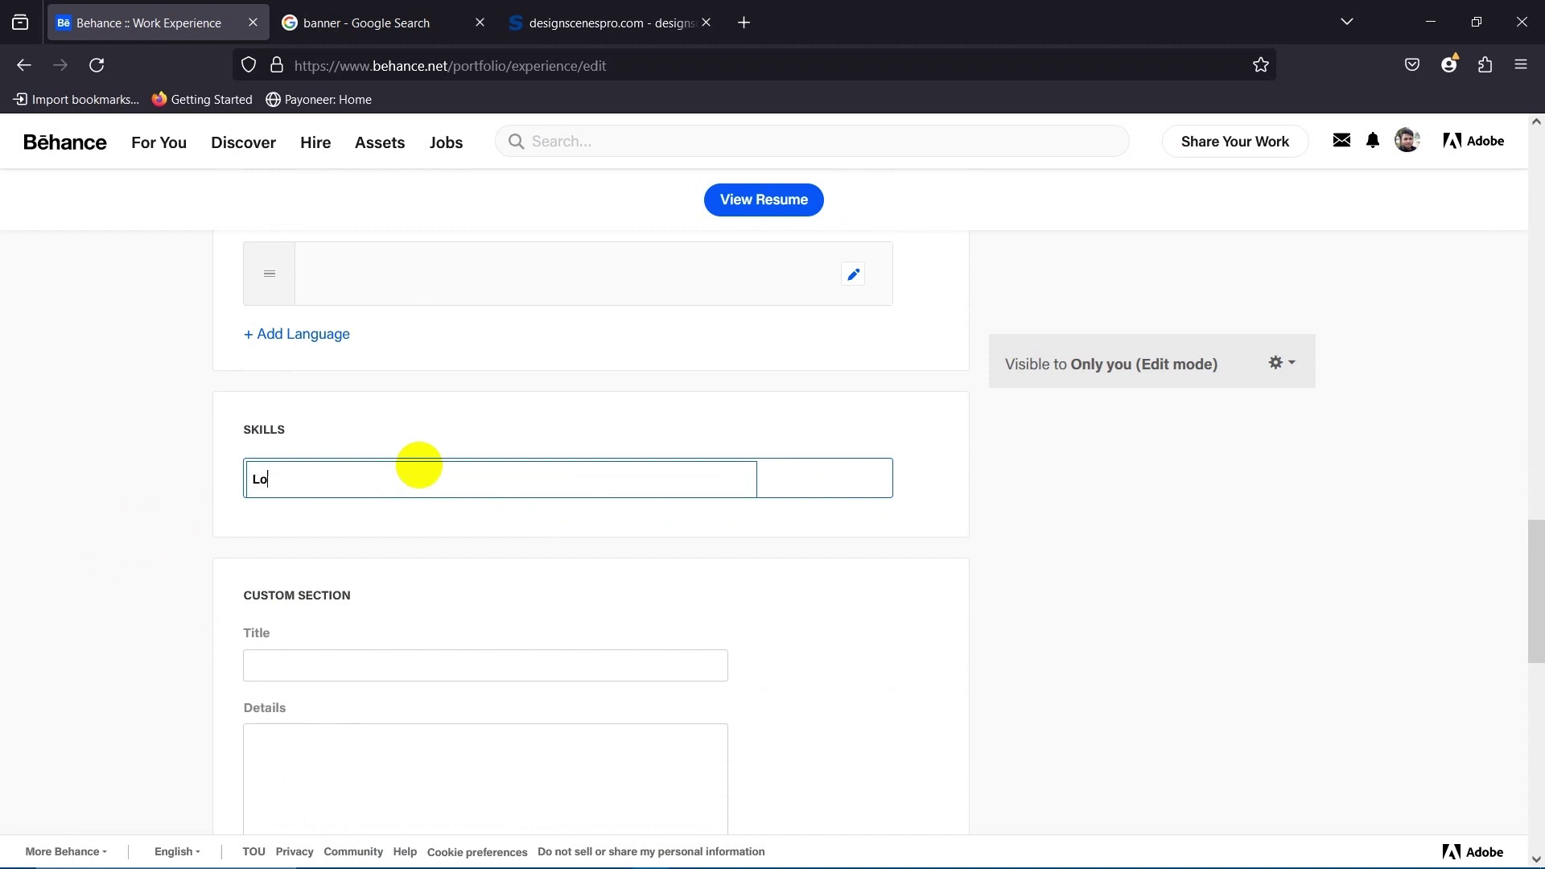
key(BackSpace)
key(BackSpace)
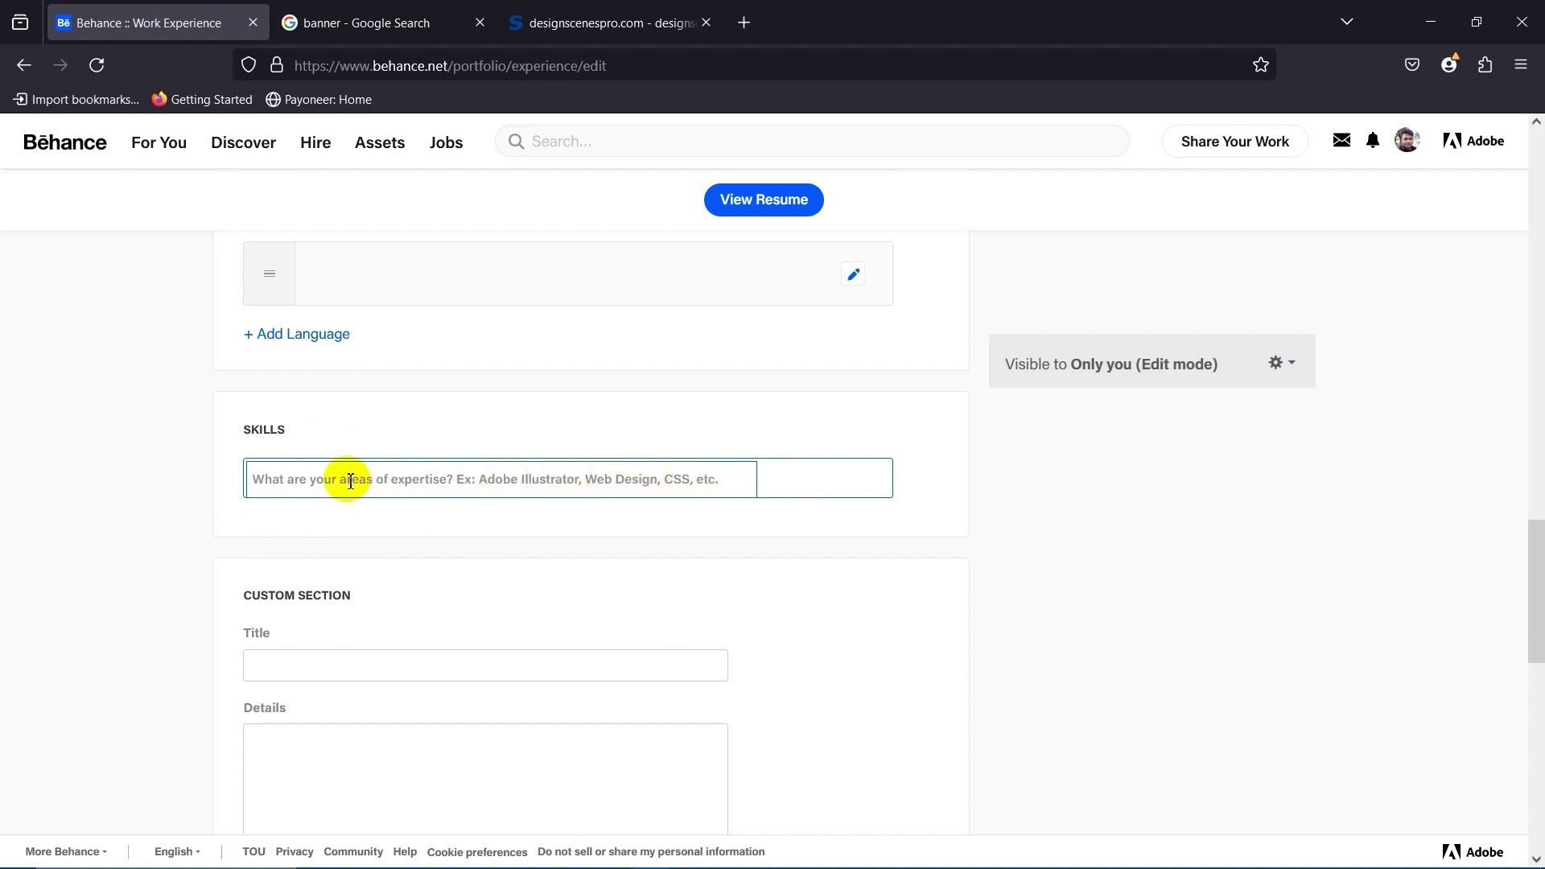
text(Adobe illustrator)
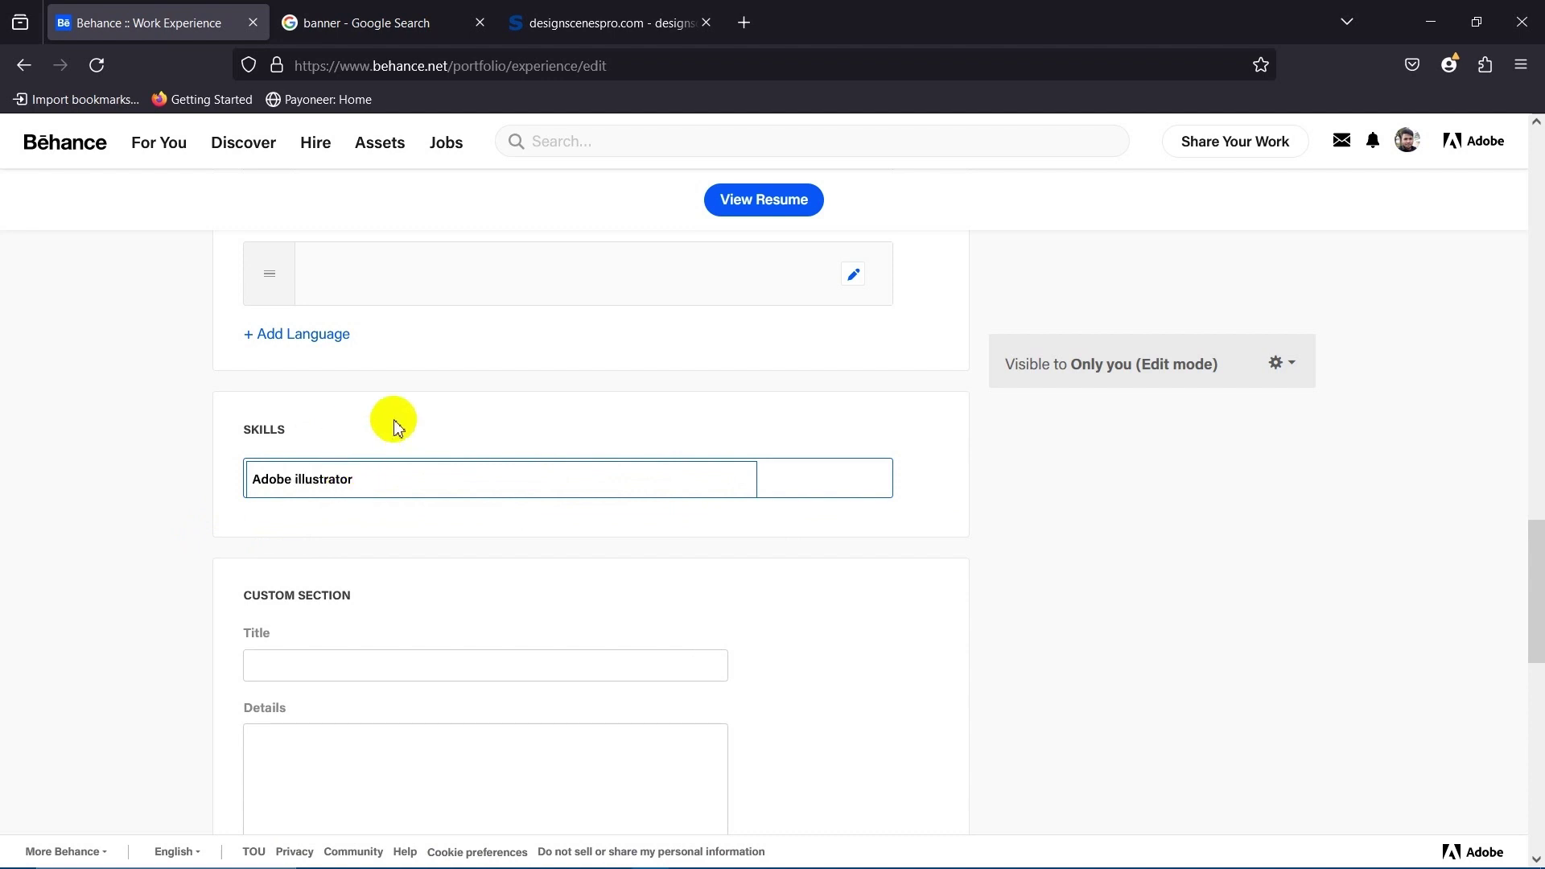
key(Return)
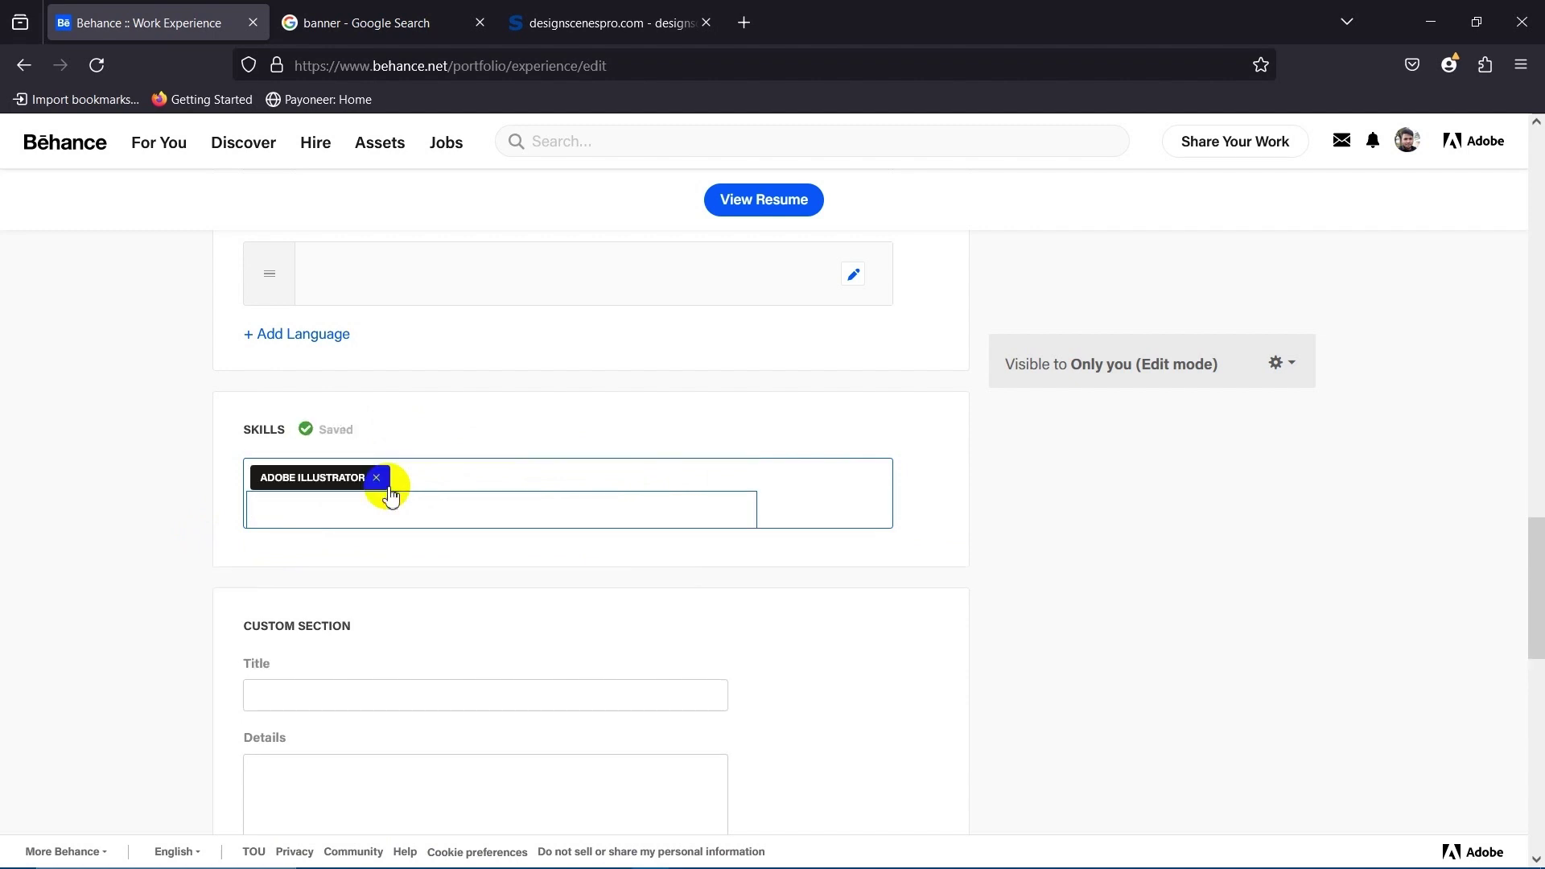
click(382, 512)
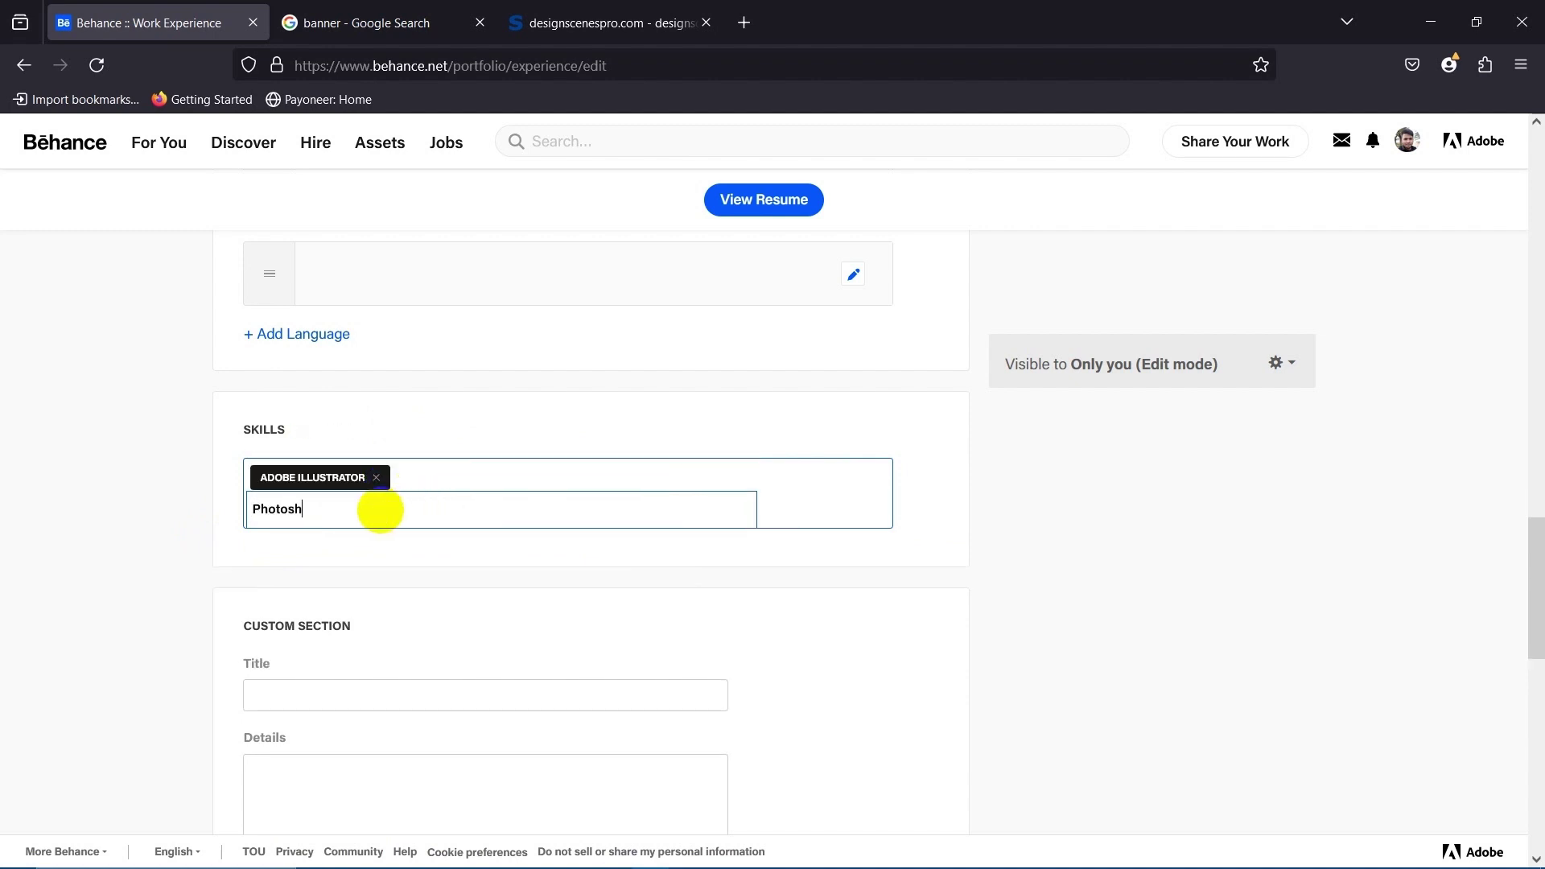
text(Photoshop)
key(Return)
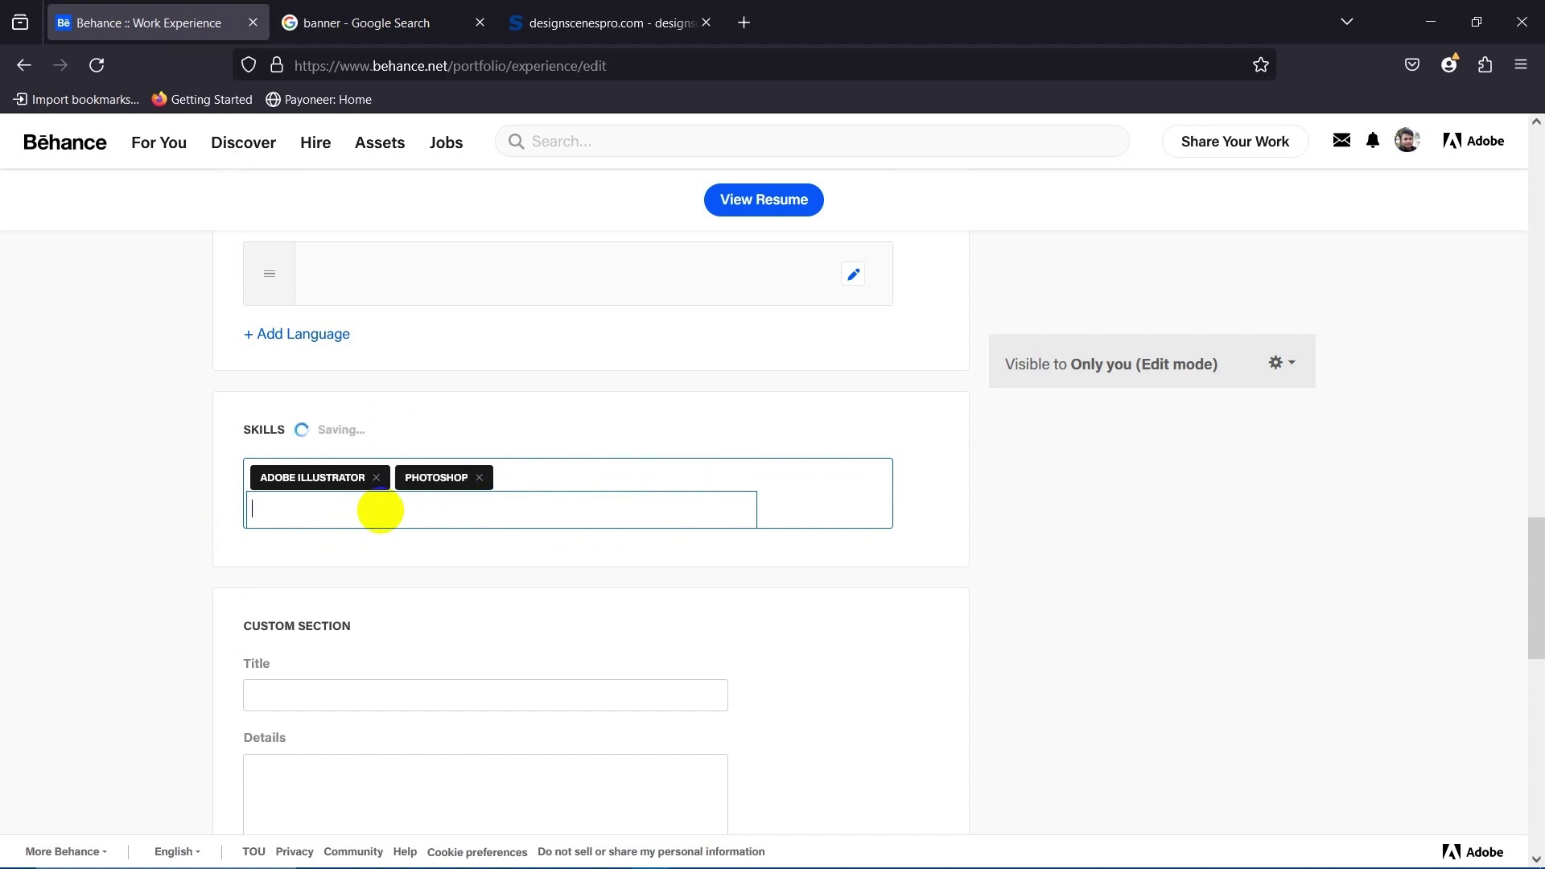
Add Logo Design, Banner Design, Flyer Design, Poster Design and Thumbnails Design skill tags.
click(454, 518)
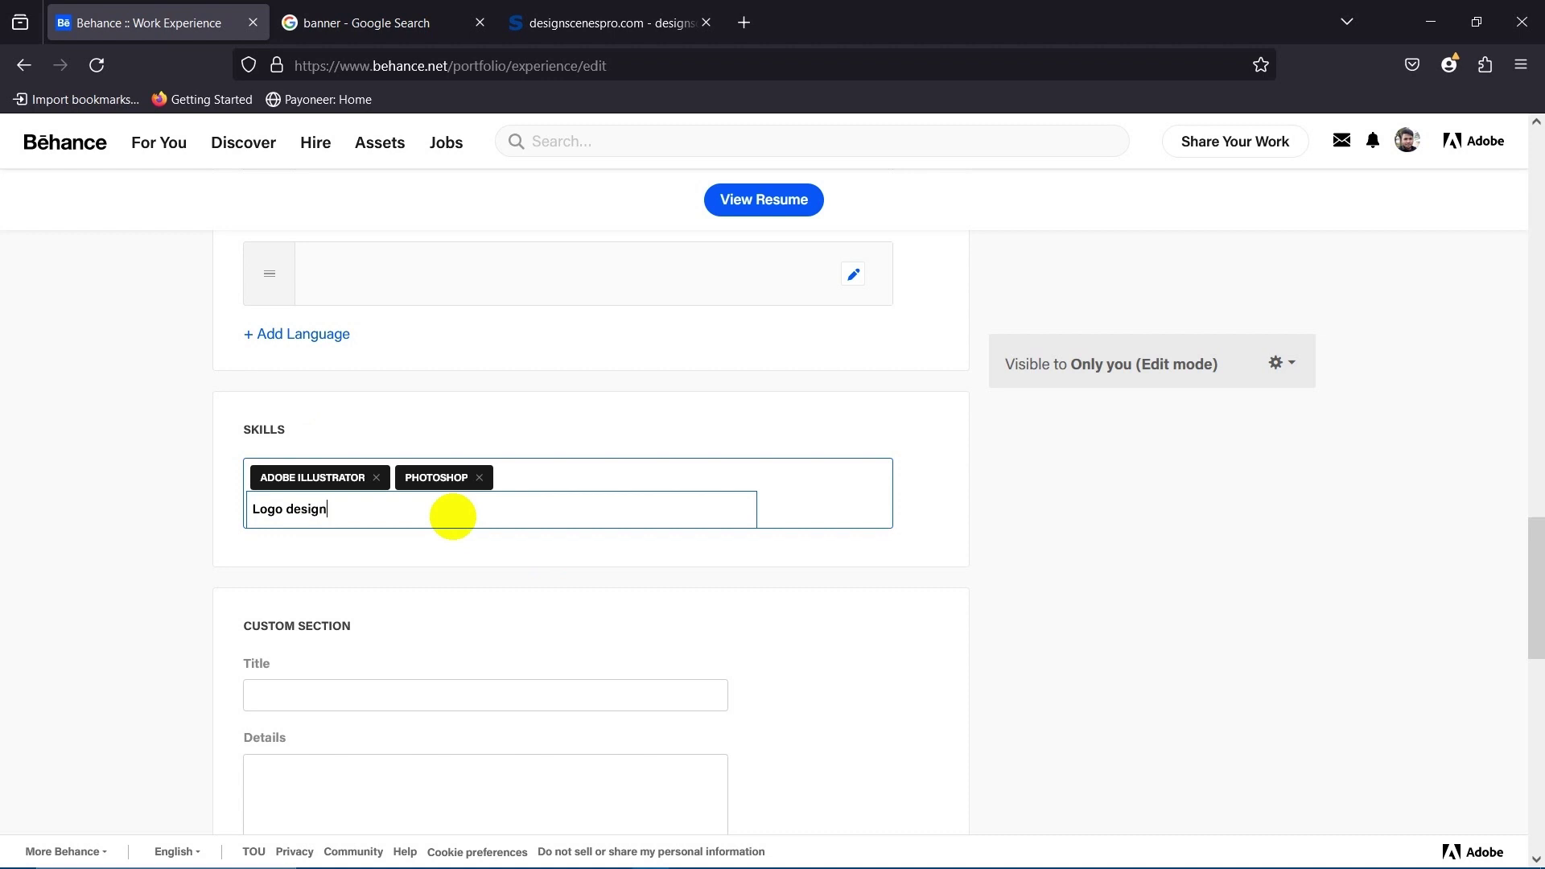
key(Return)
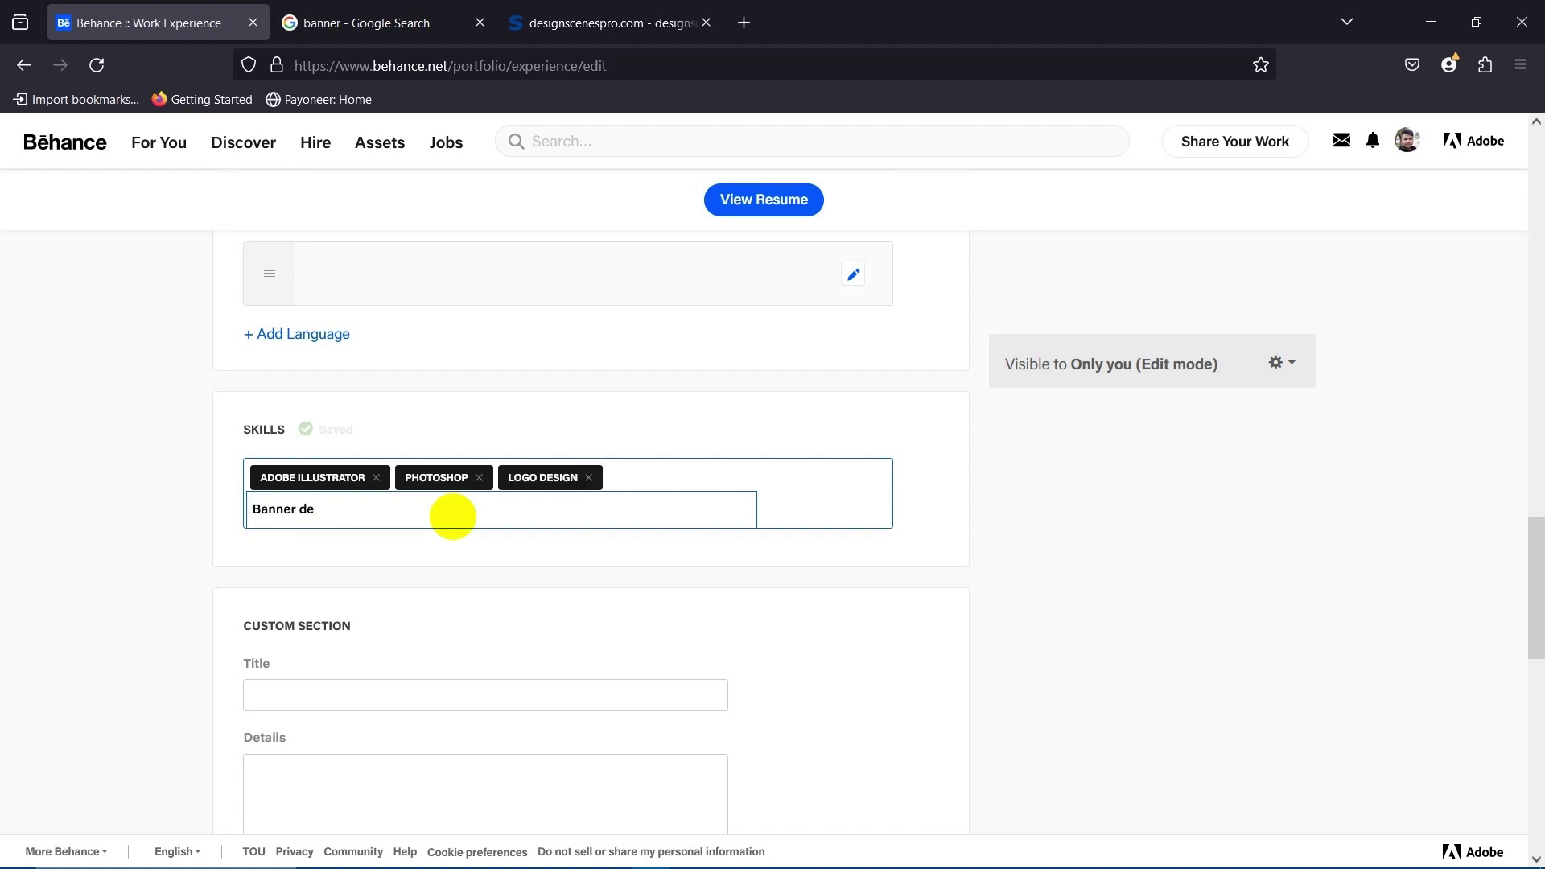
text(Banner design)
key(Return)
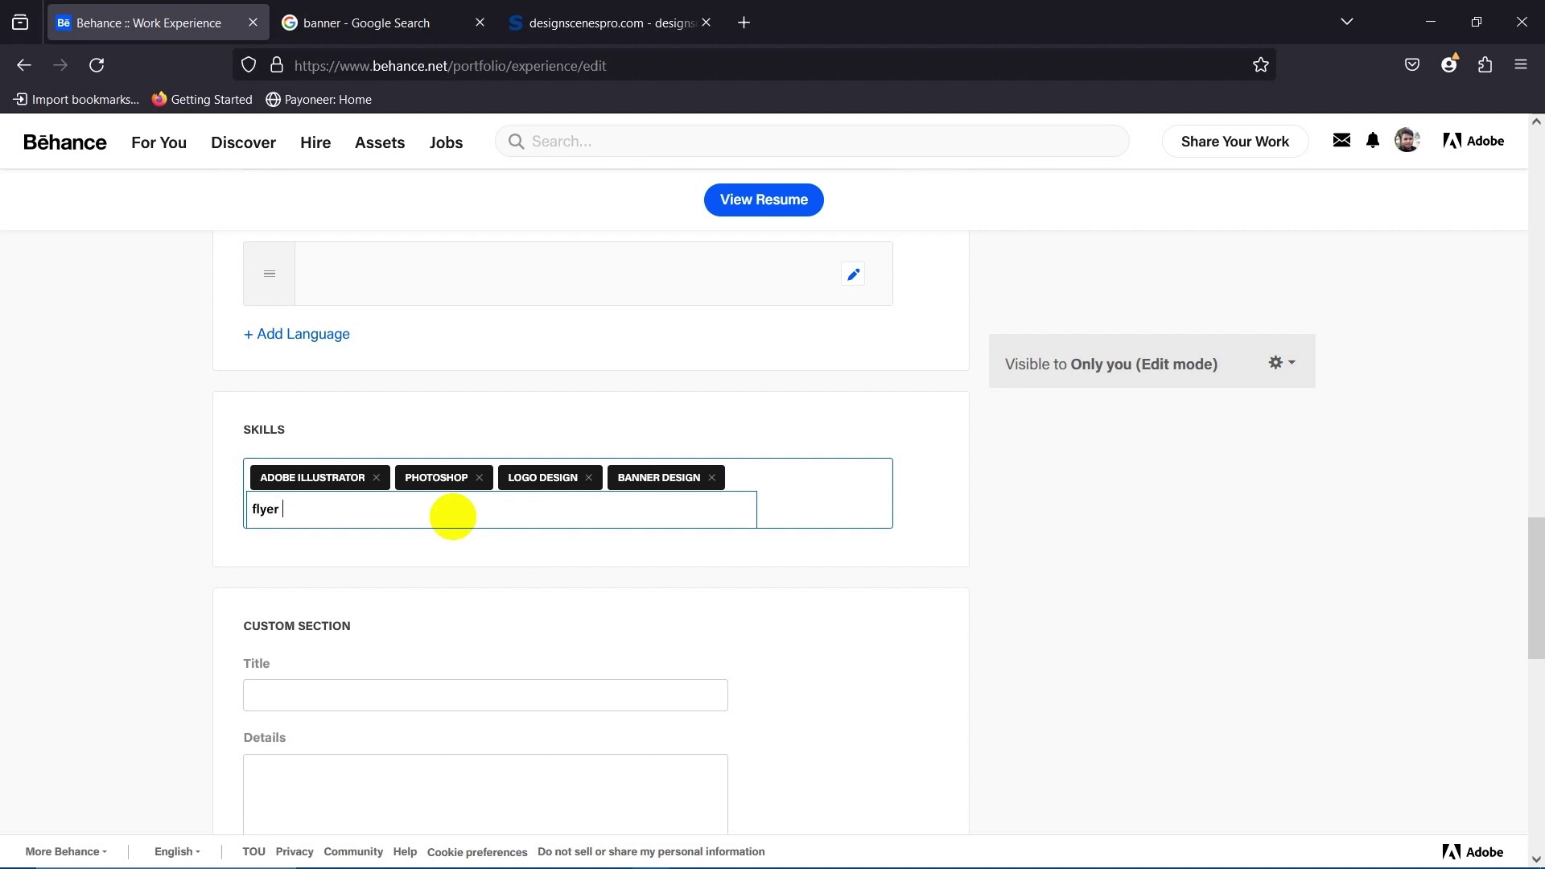
key(Return)
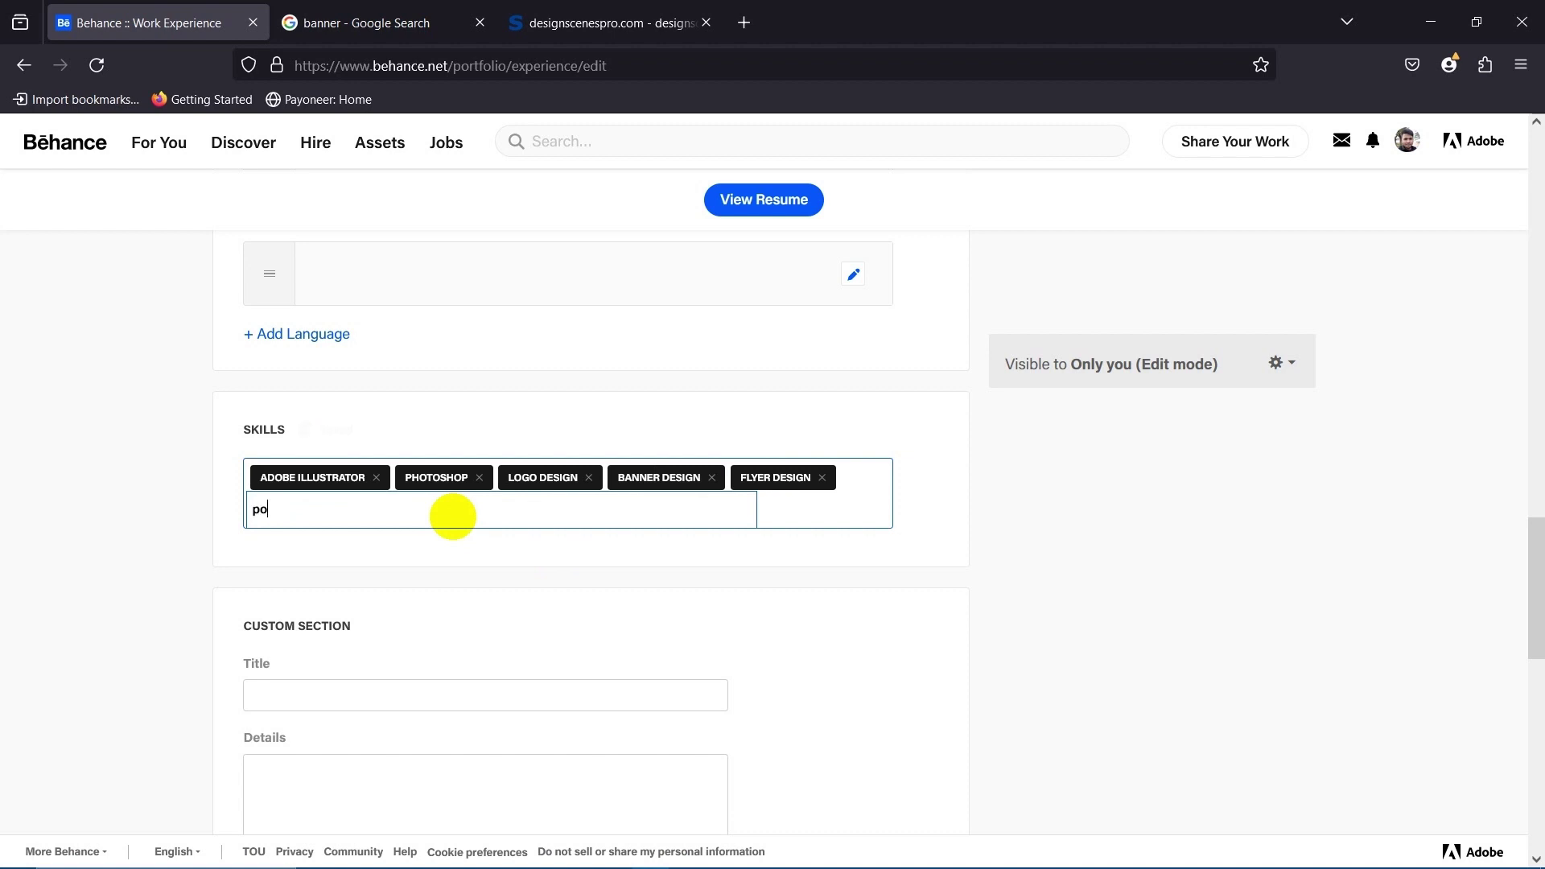
text(poster design)
key(Return)
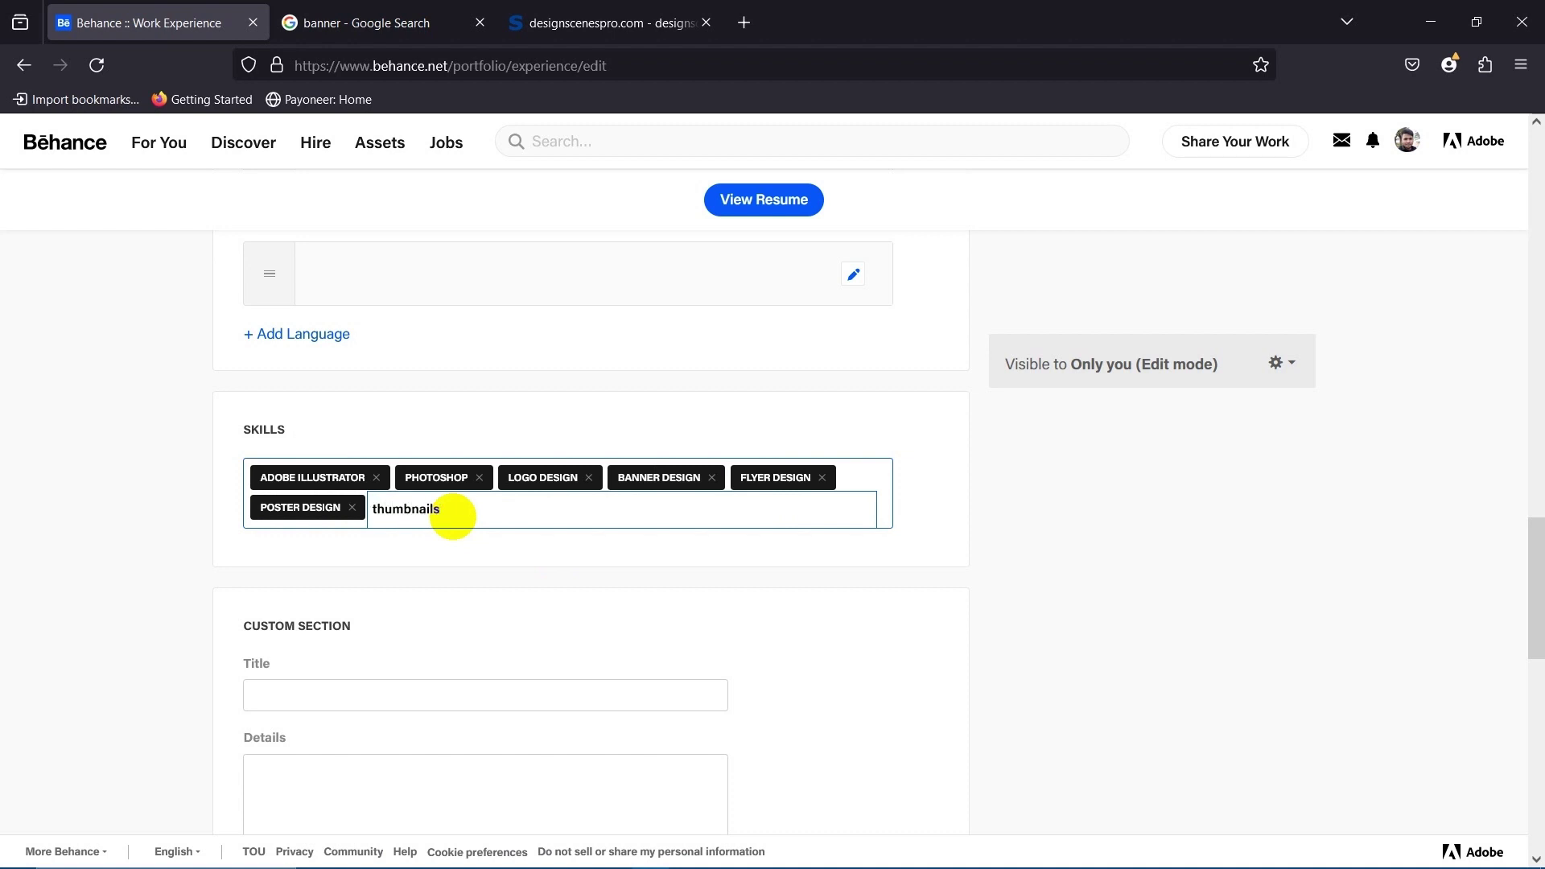
text(thumbnails design)
key(Return)
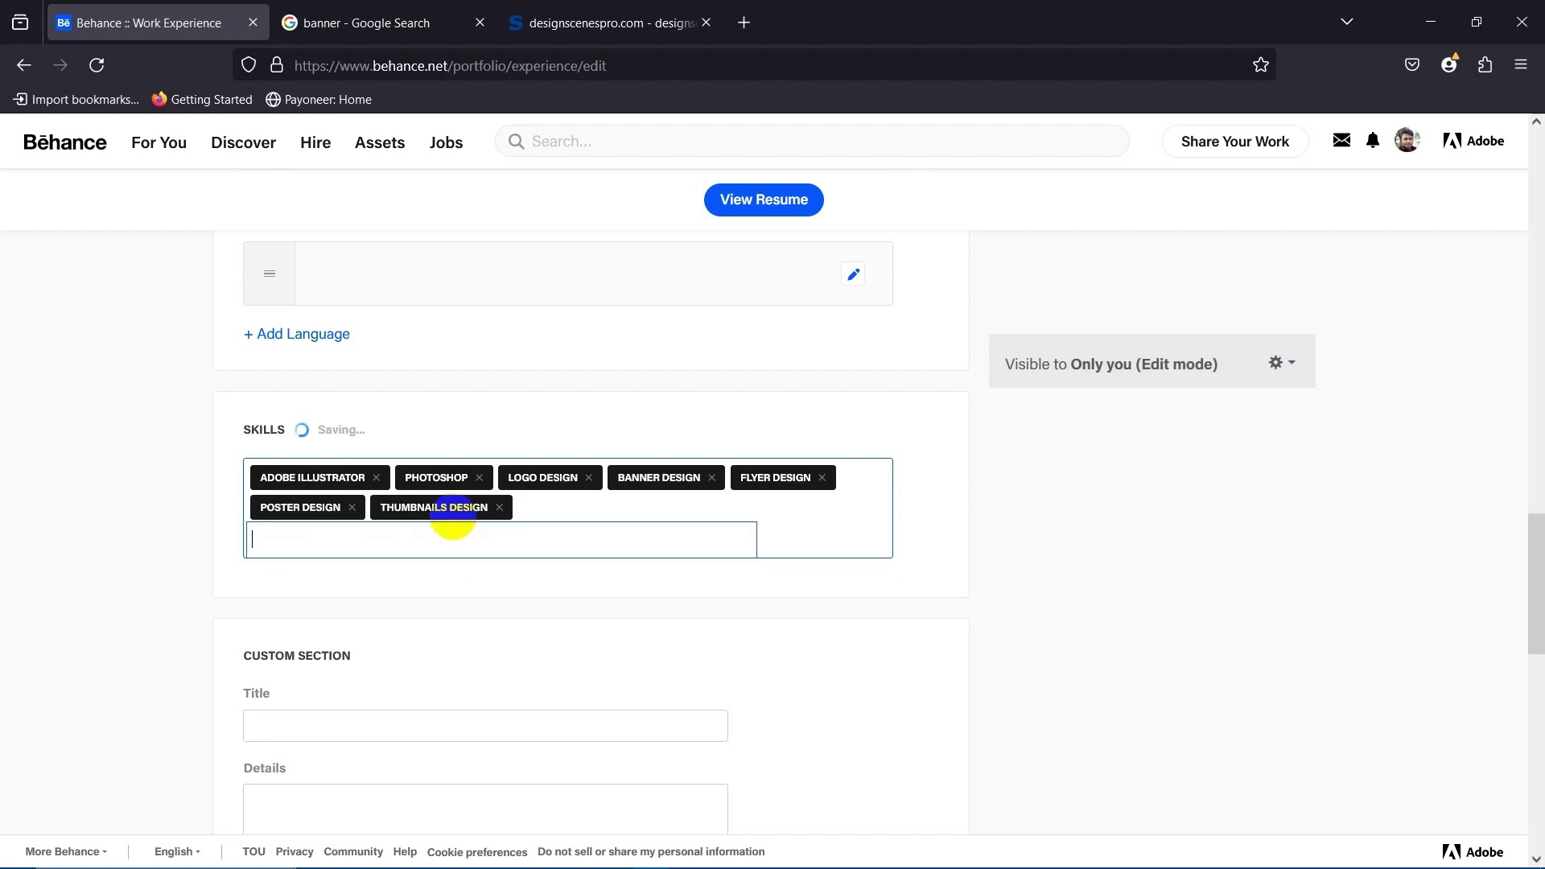
Leave the skills field and scroll through the completed work experience form.
click(149, 473)
scroll(149, 475, down, 3)
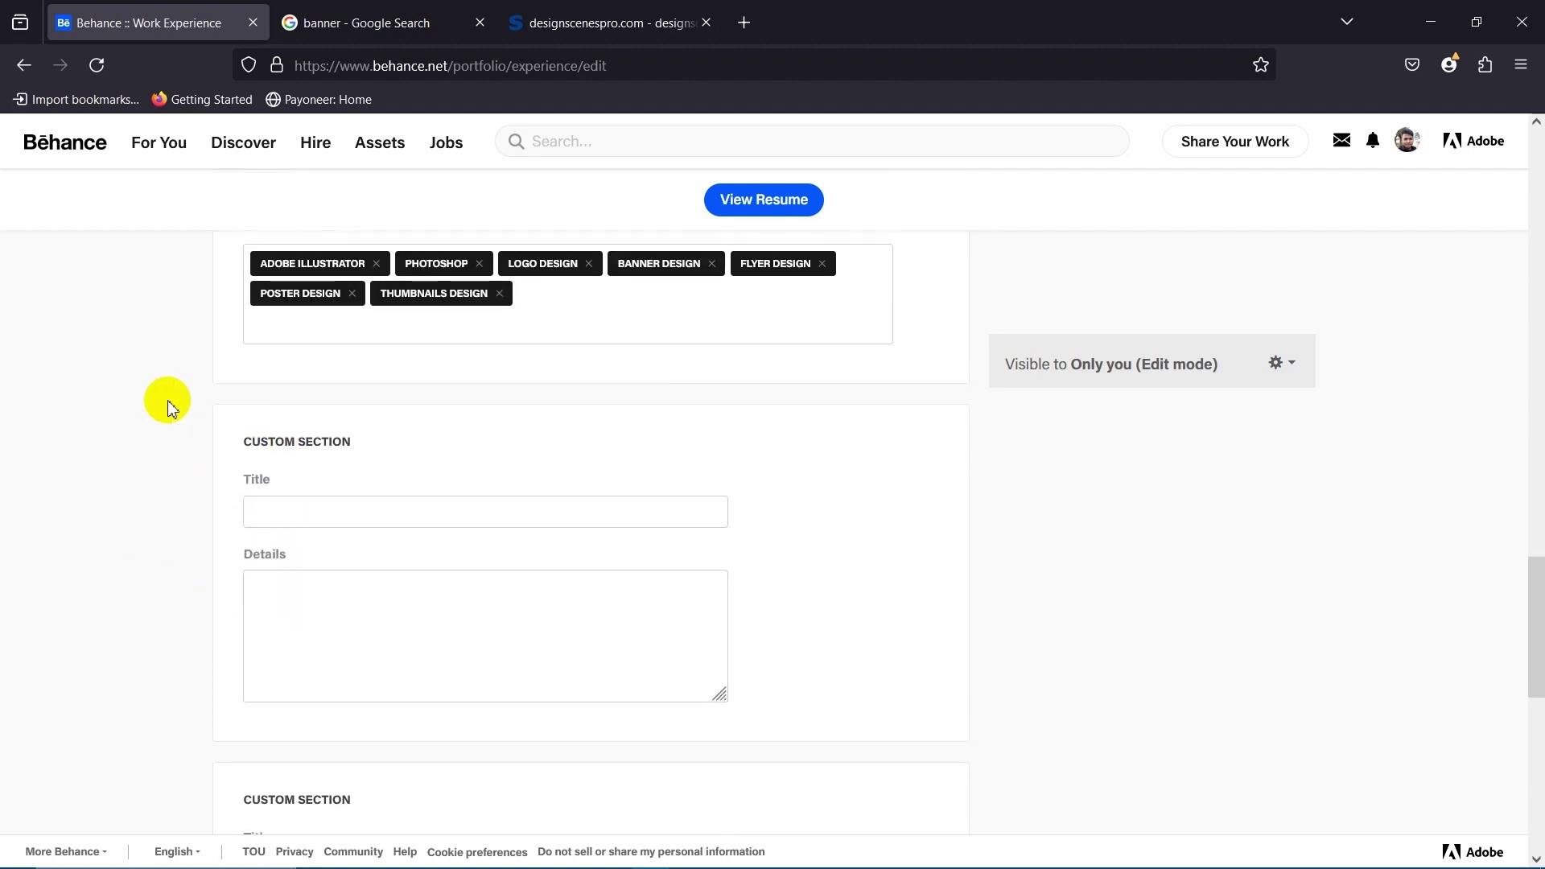
scroll(118, 437, down, 2)
scroll(117, 438, down, 3)
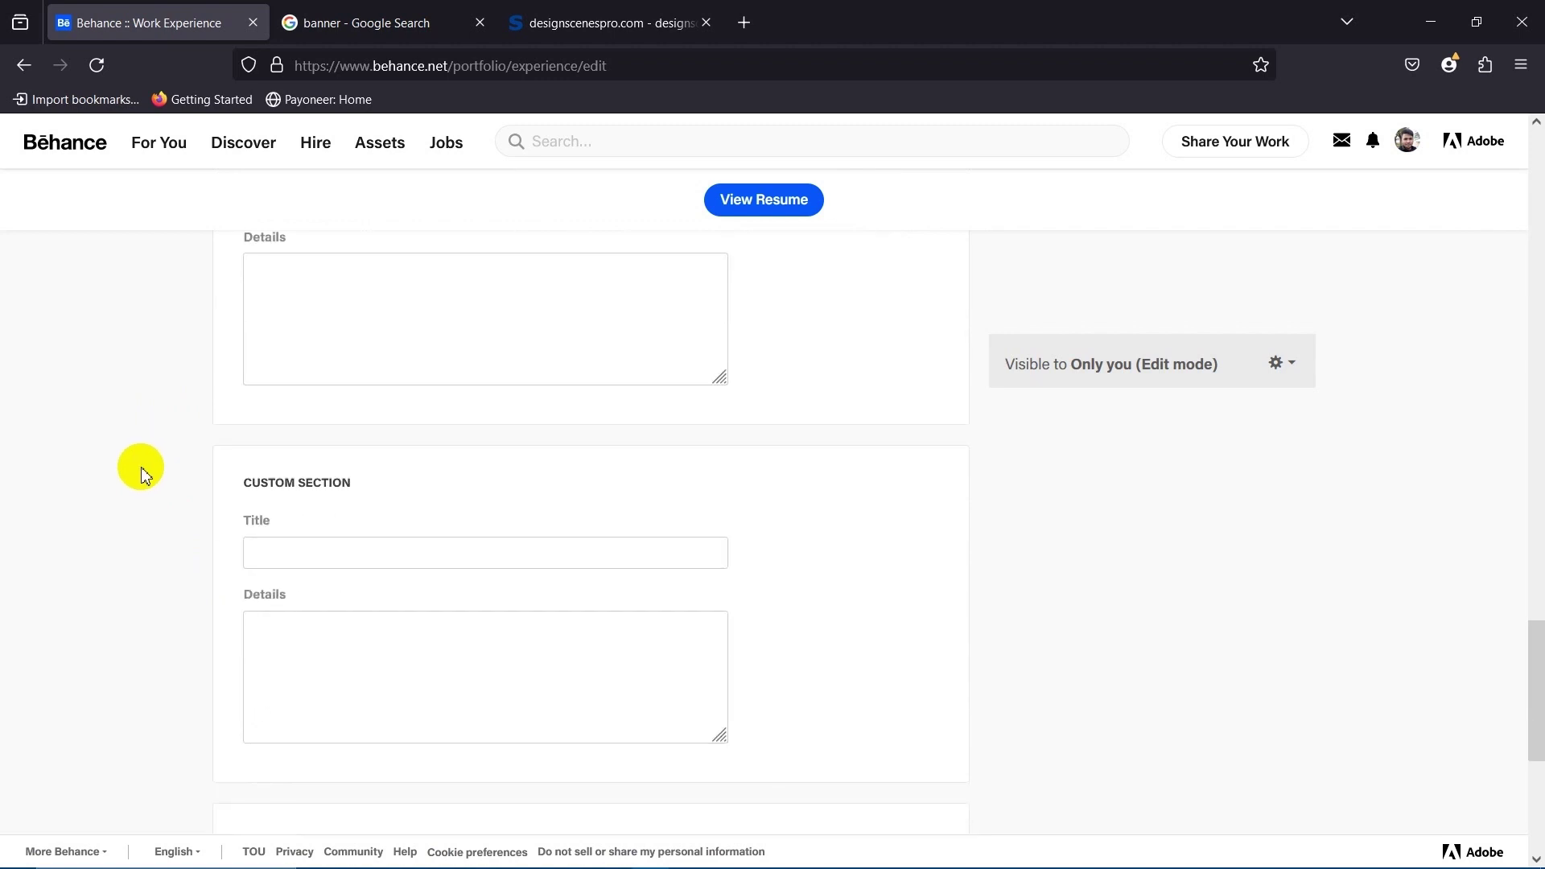
scroll(117, 437, down, 2)
scroll(118, 455, up, 1)
scroll(117, 507, down, 3)
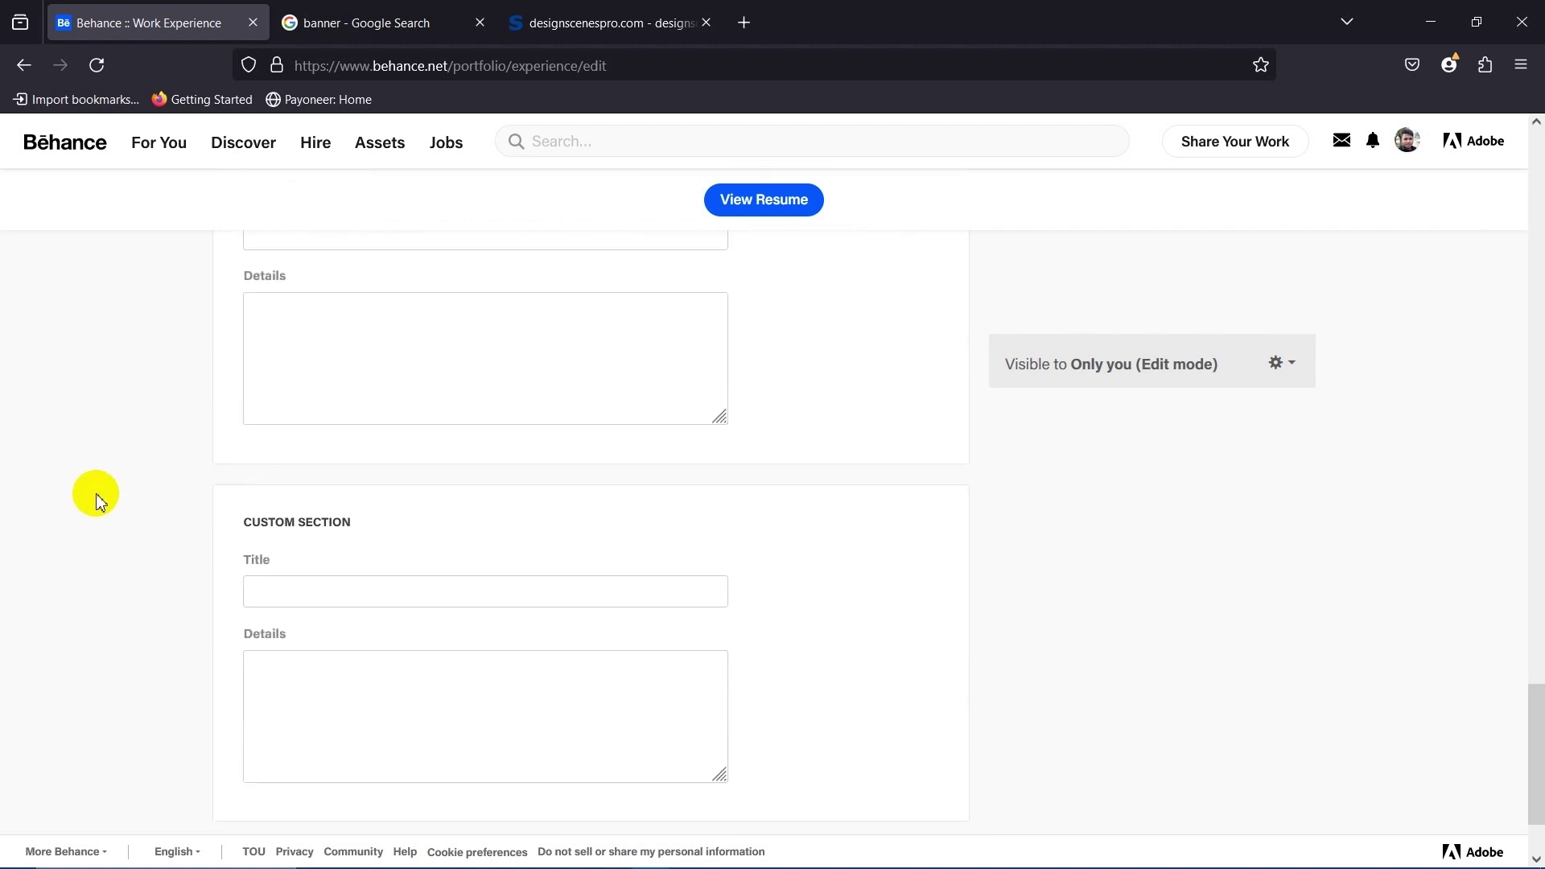
scroll(94, 499, down, 2)
scroll(599, 501, up, 1)
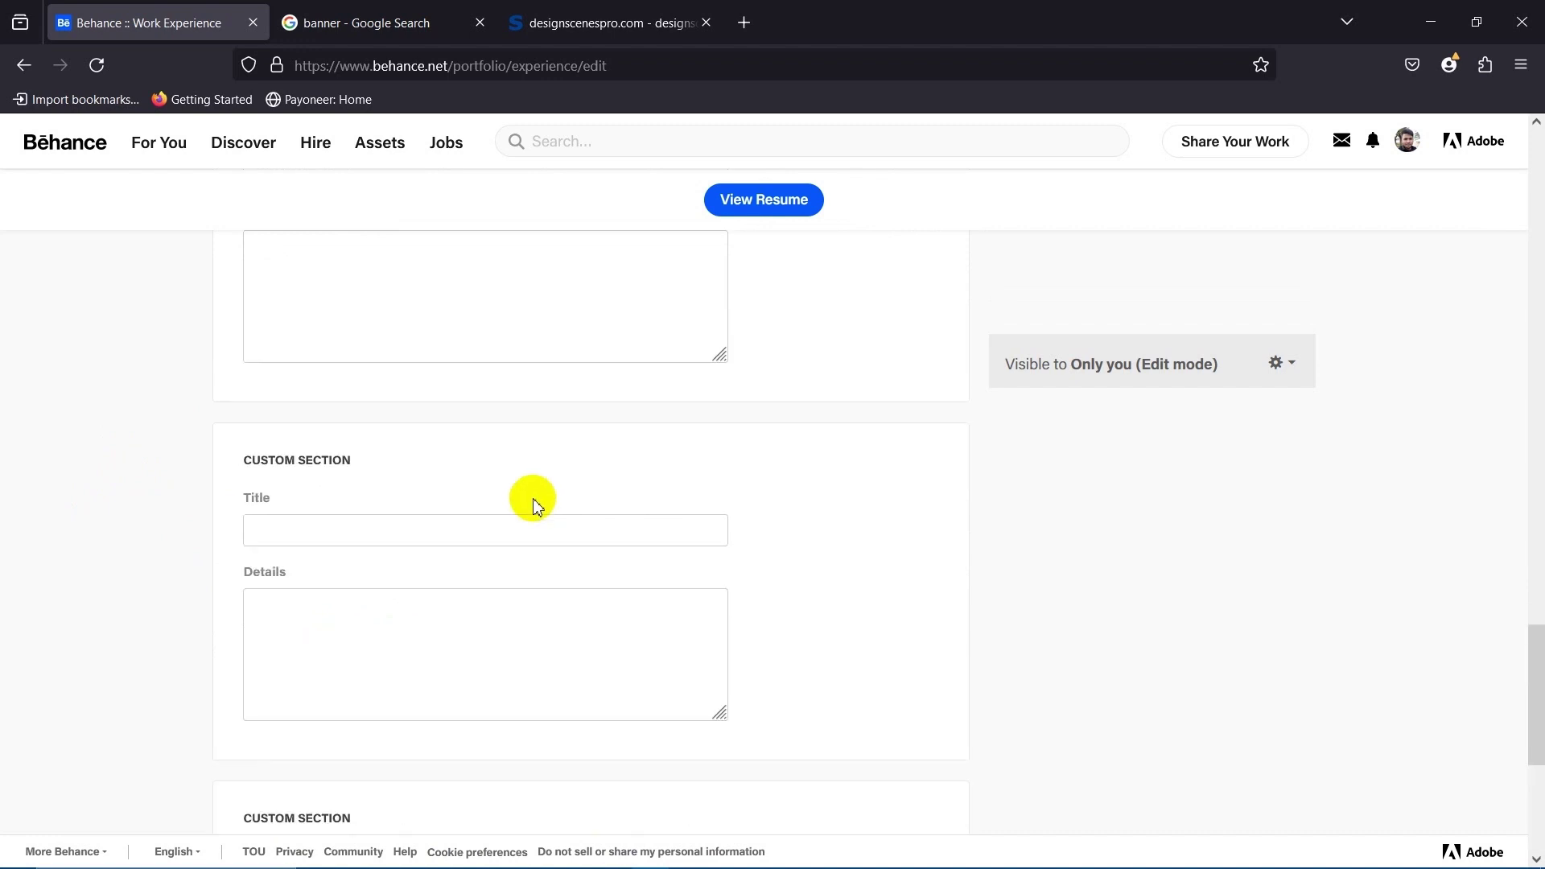
scroll(597, 491, up, 5)
scroll(476, 576, down, 3)
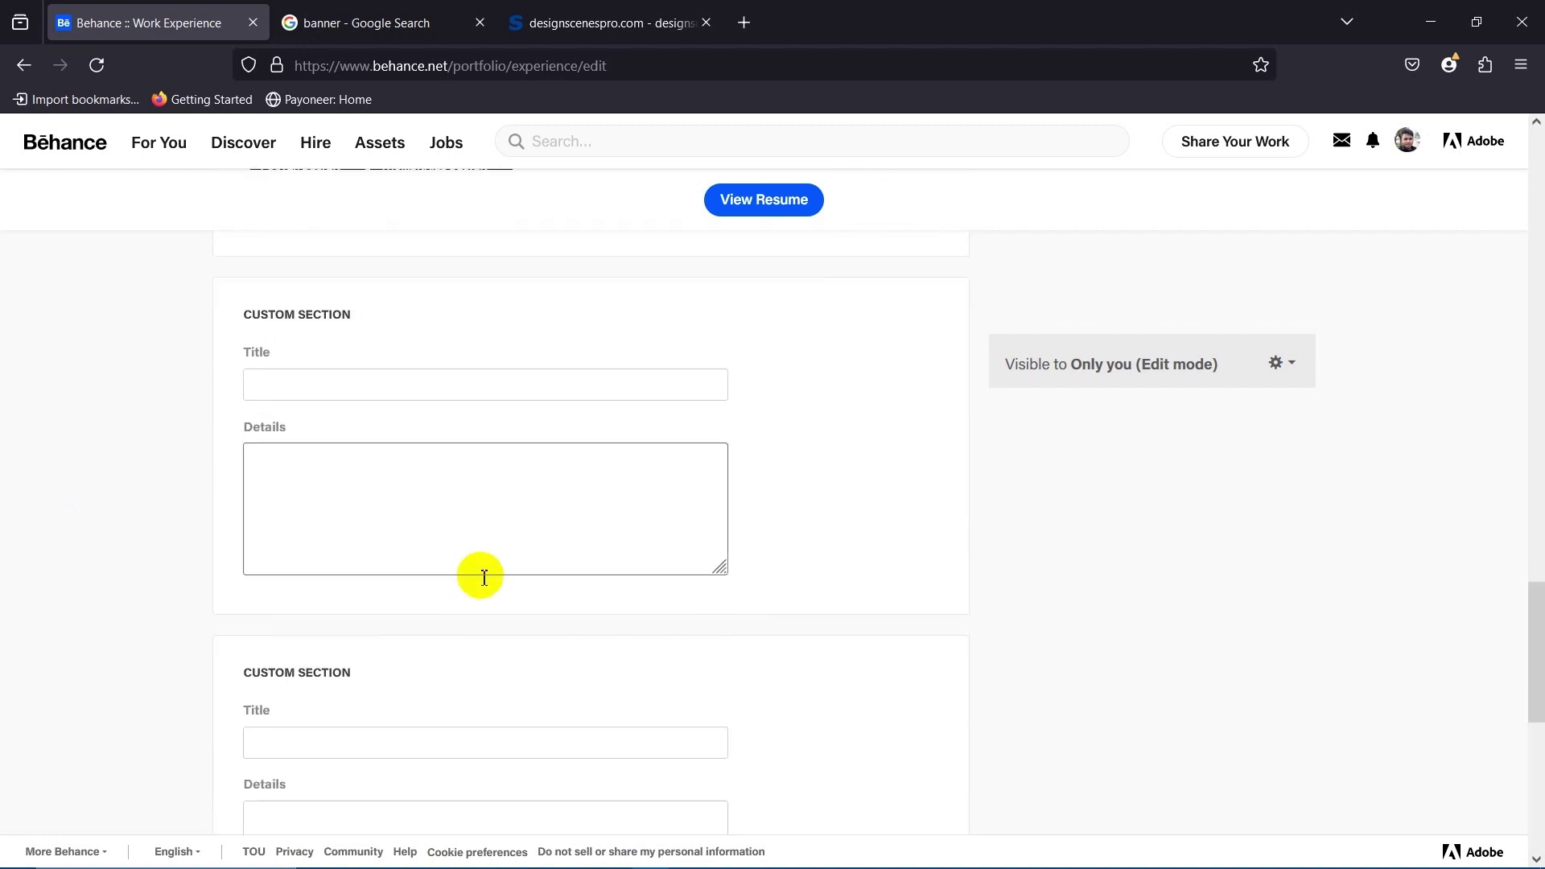
scroll(162, 538, down, 3)
Scroll back up to Basic Info and open the profile's View Resume page.
scroll(459, 578, up, 7)
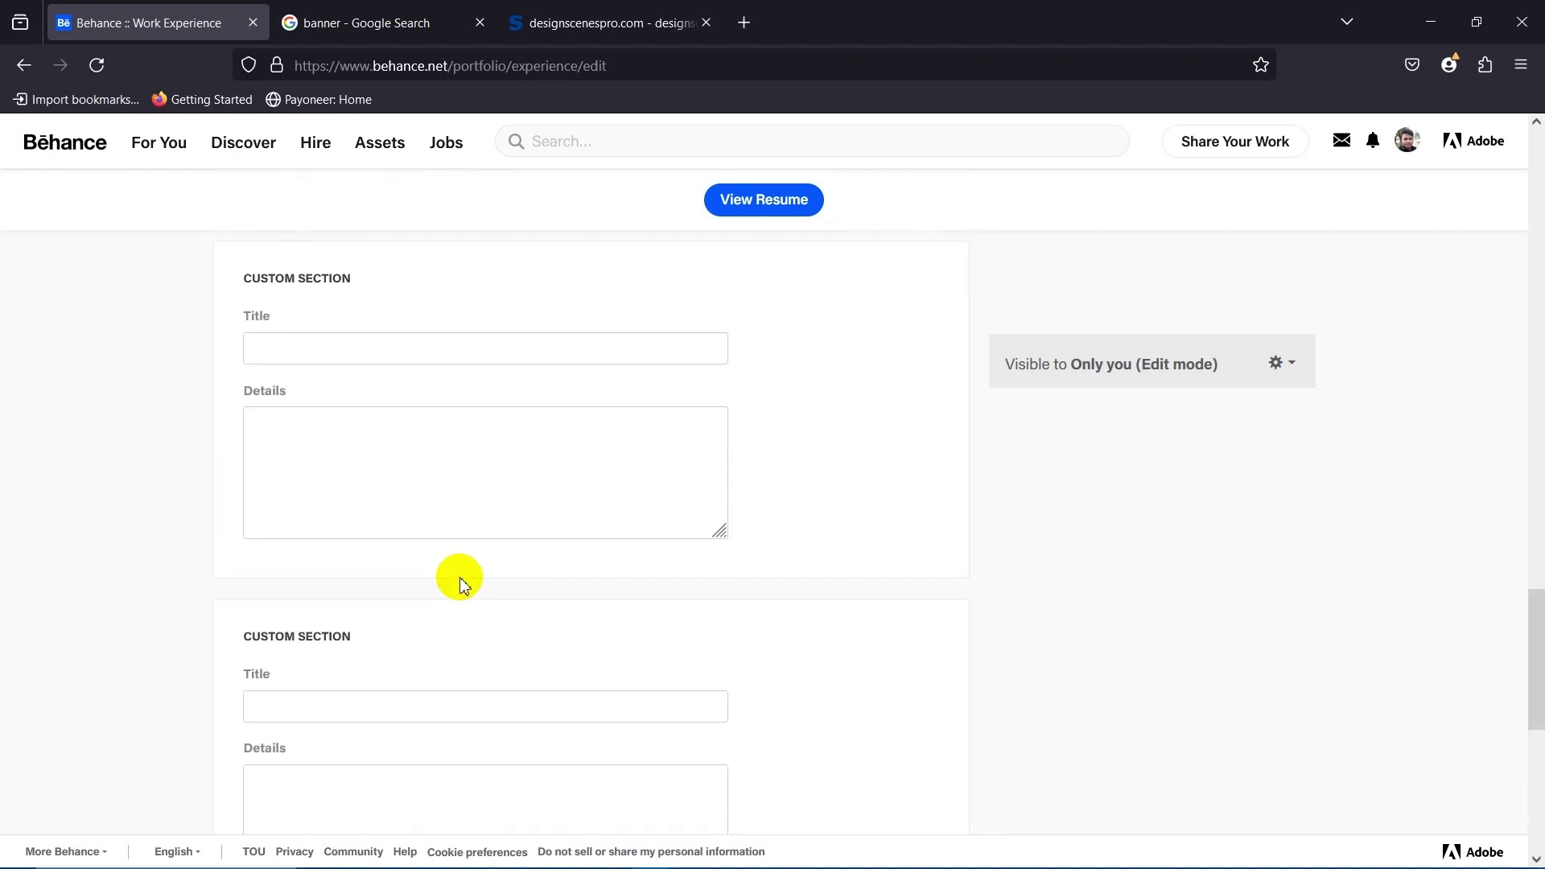
scroll(461, 579, up, 20)
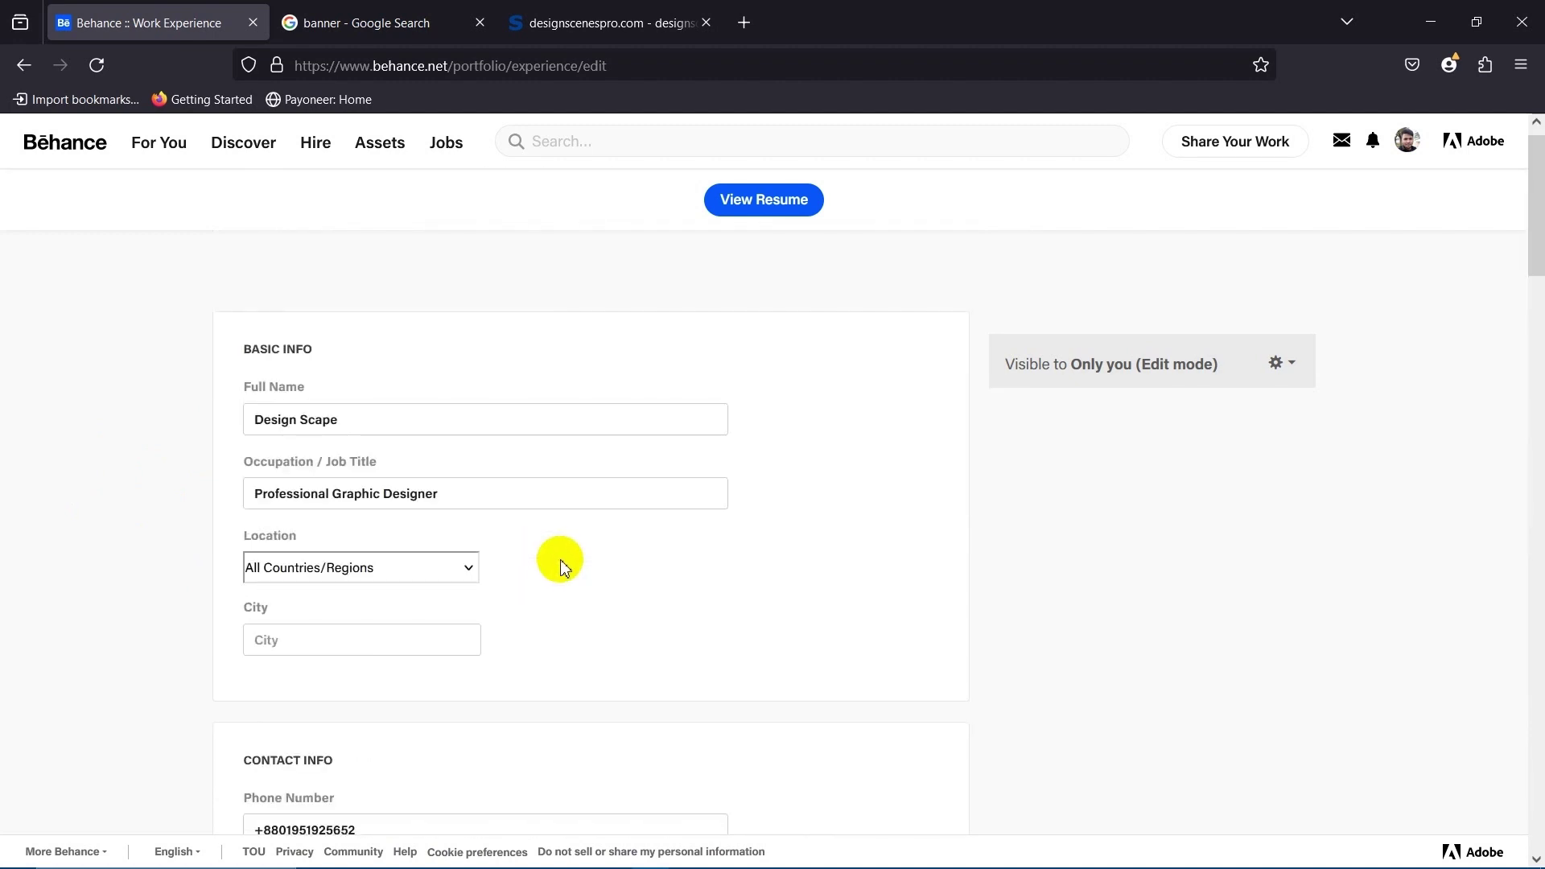
scroll(335, 580, down, 15)
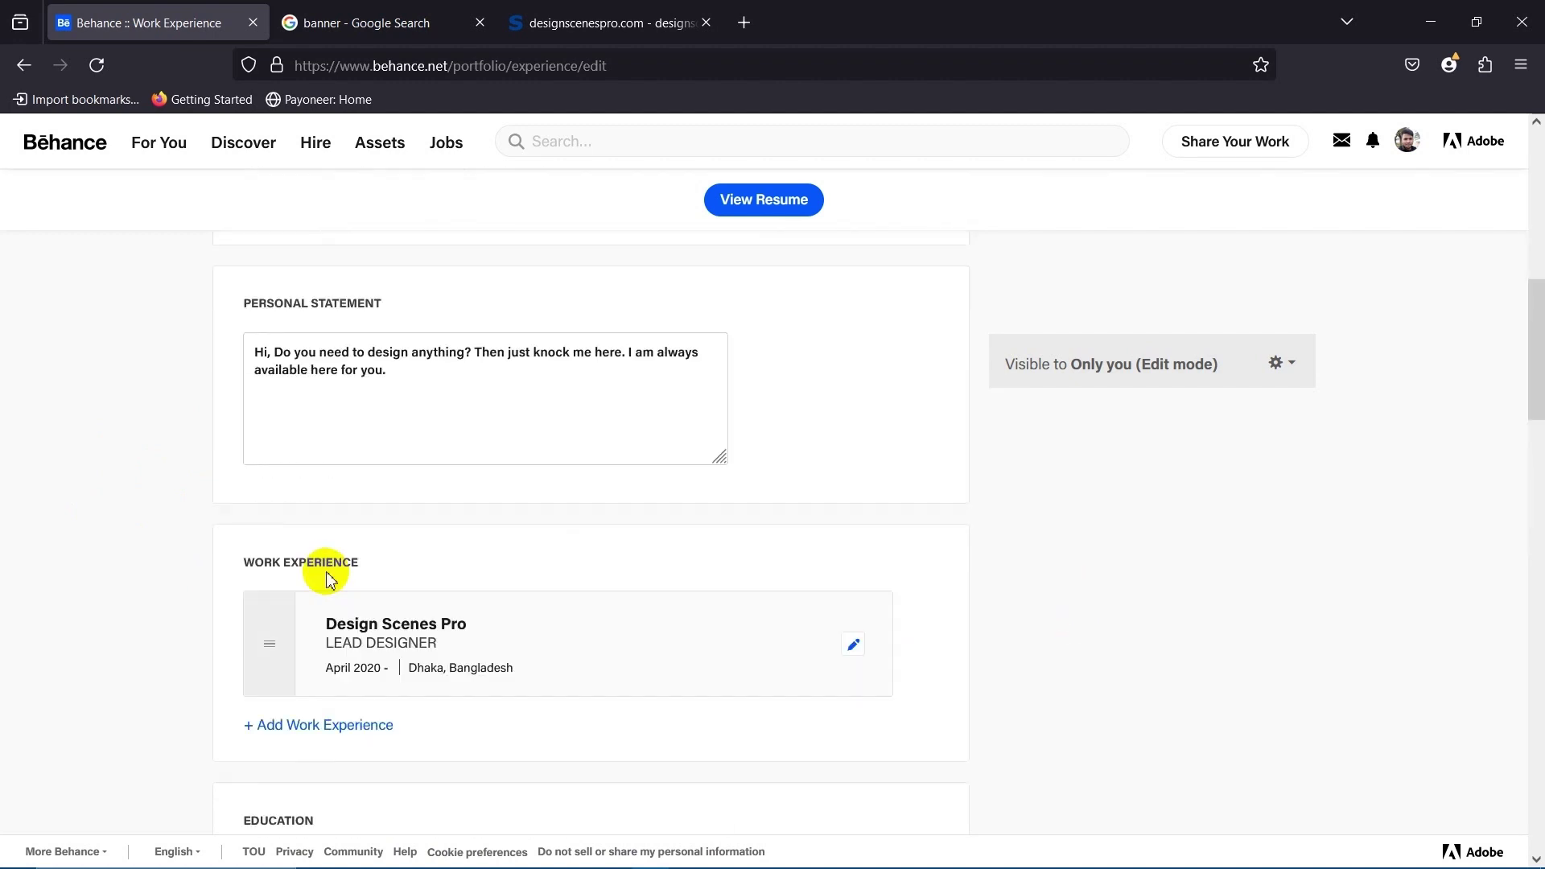
scroll(462, 572, down, 10)
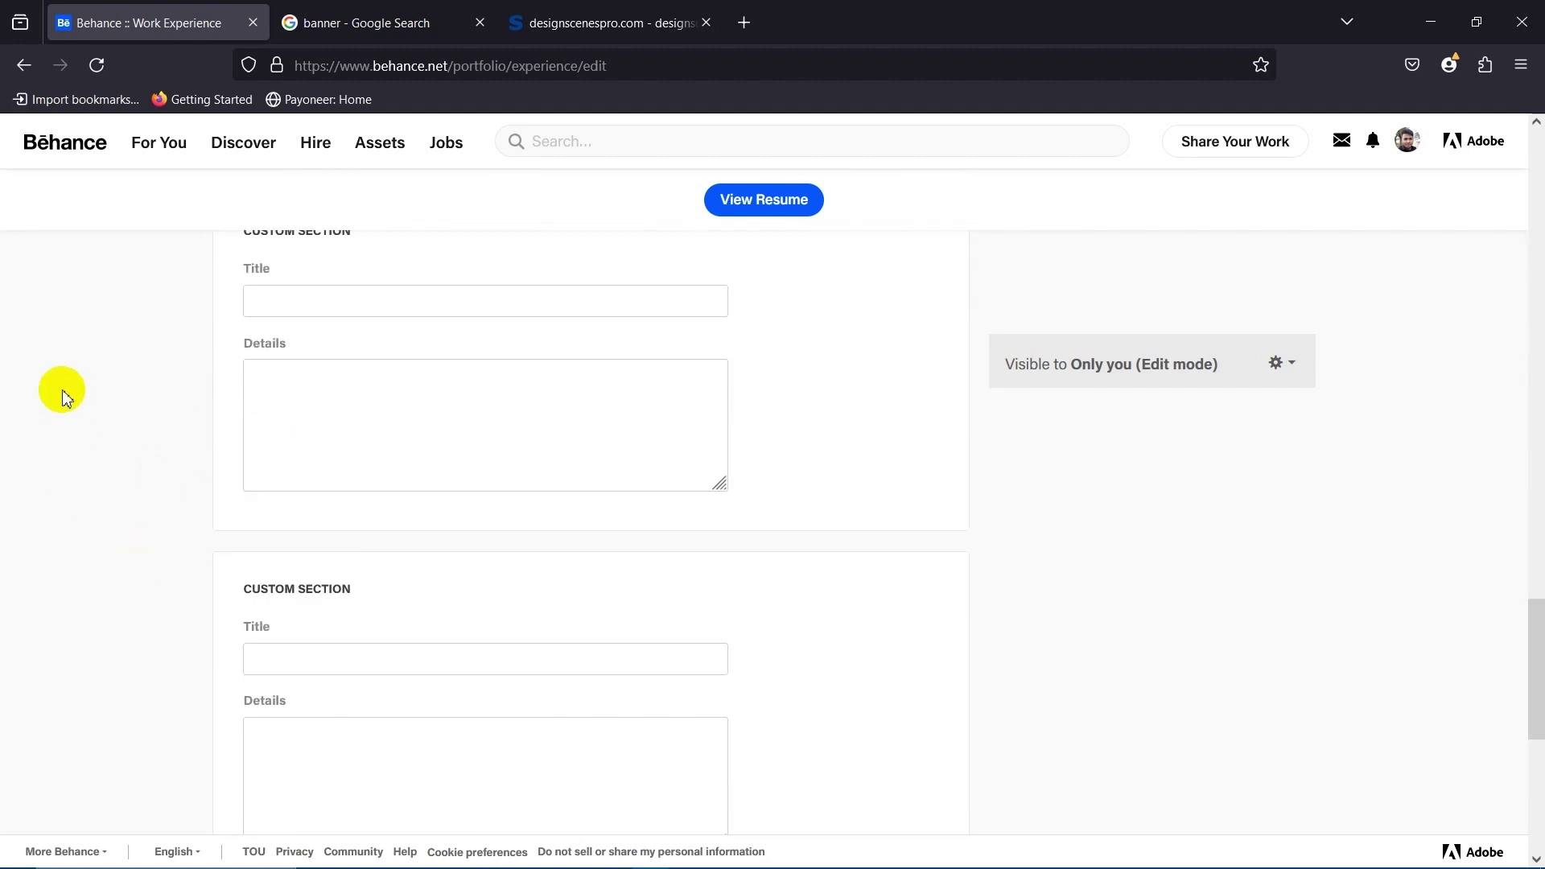
scroll(163, 475, up, 4)
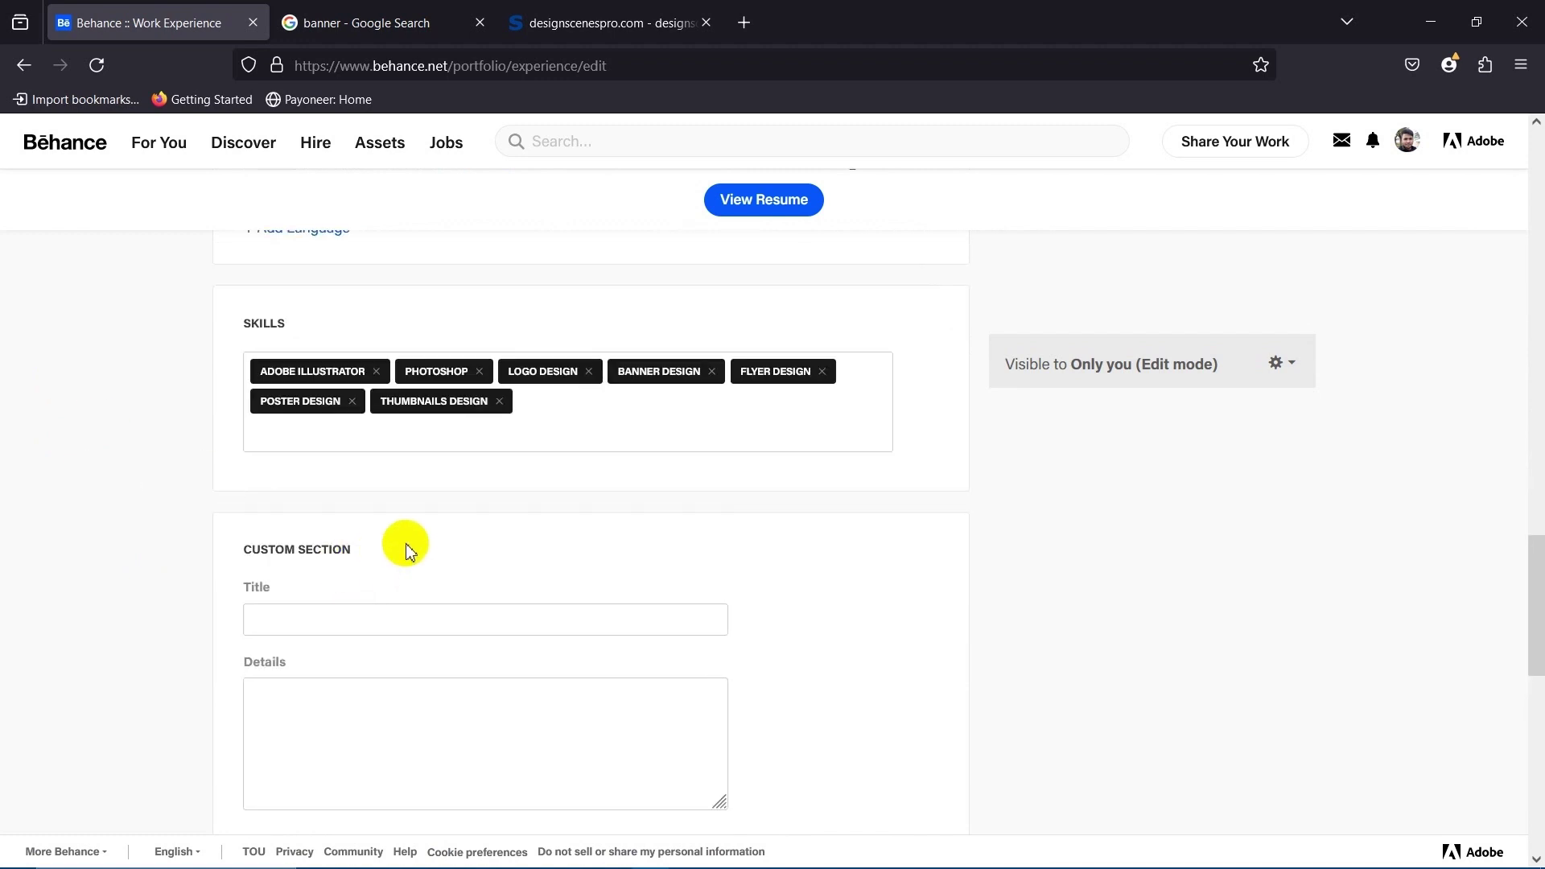
scroll(382, 561, down, 3)
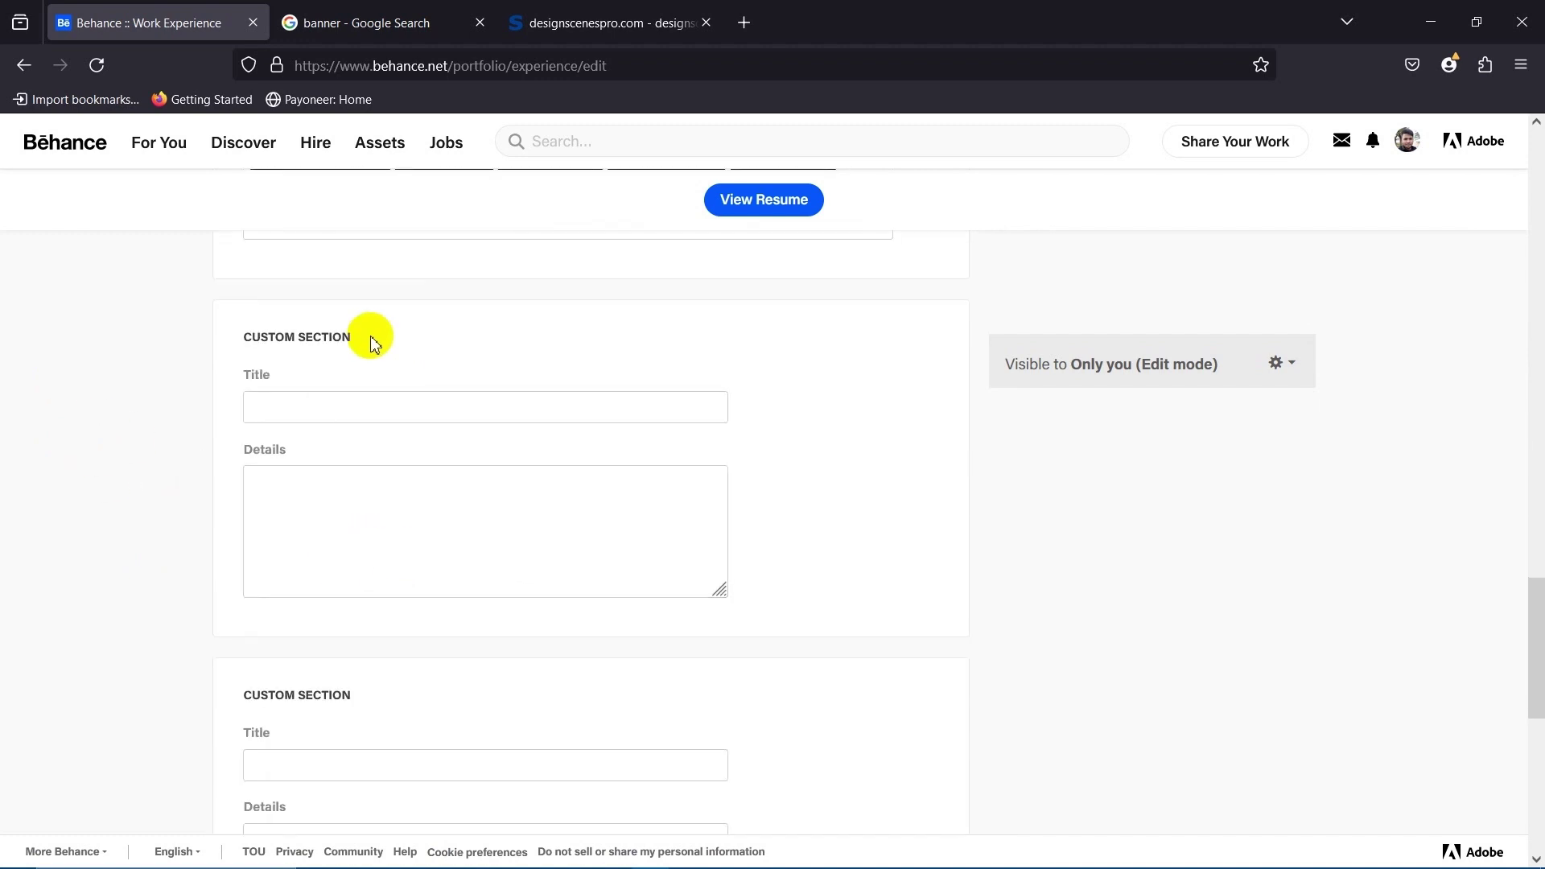
scroll(382, 676, down, 2)
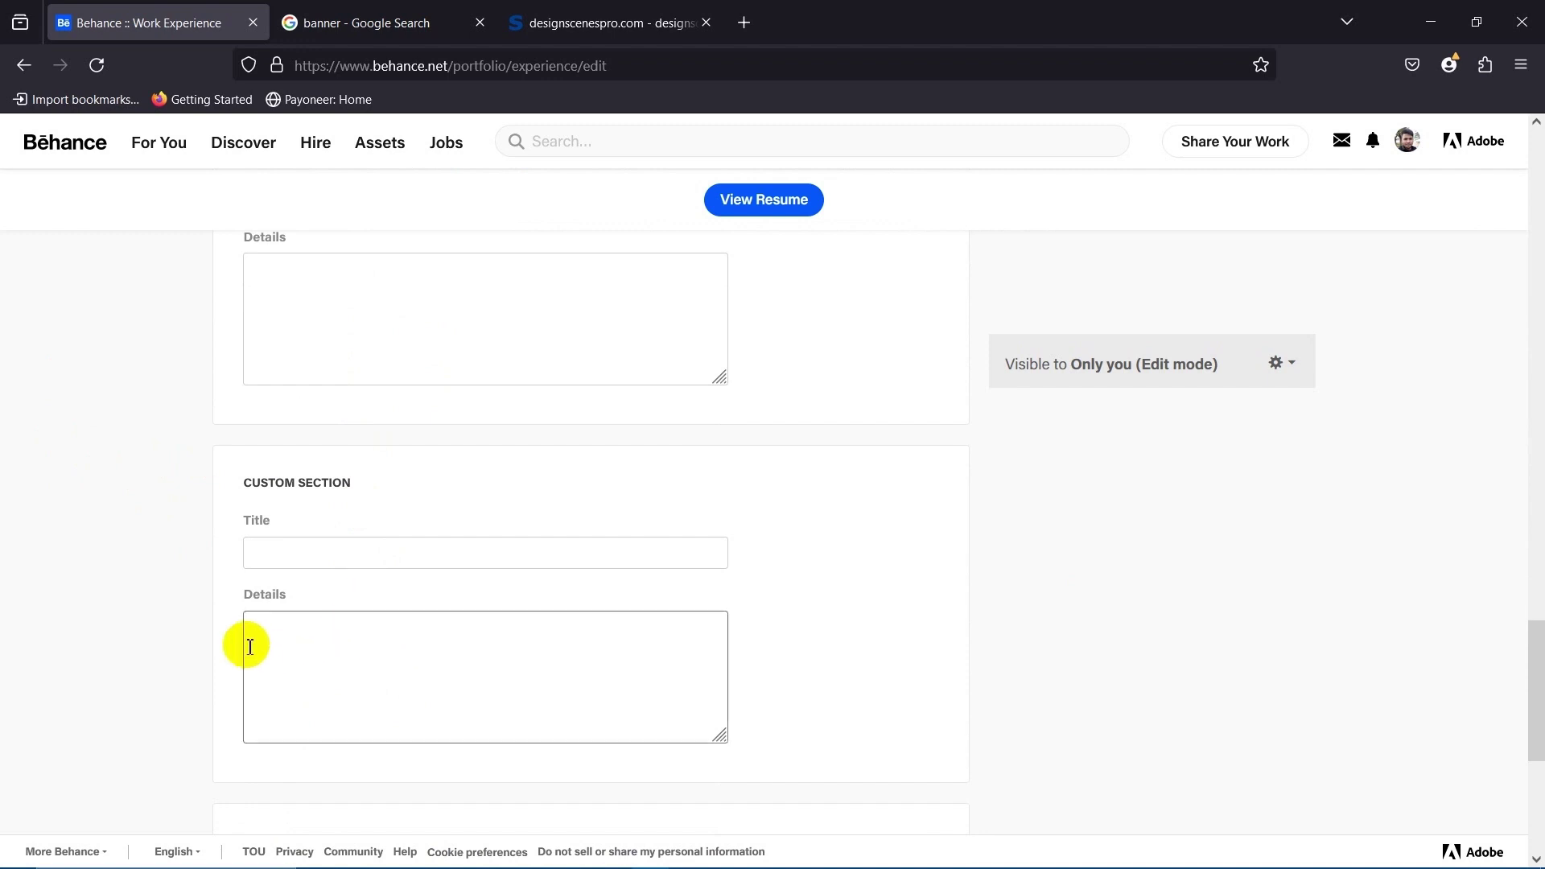
scroll(258, 628, up, 6)
scroll(397, 587, up, 15)
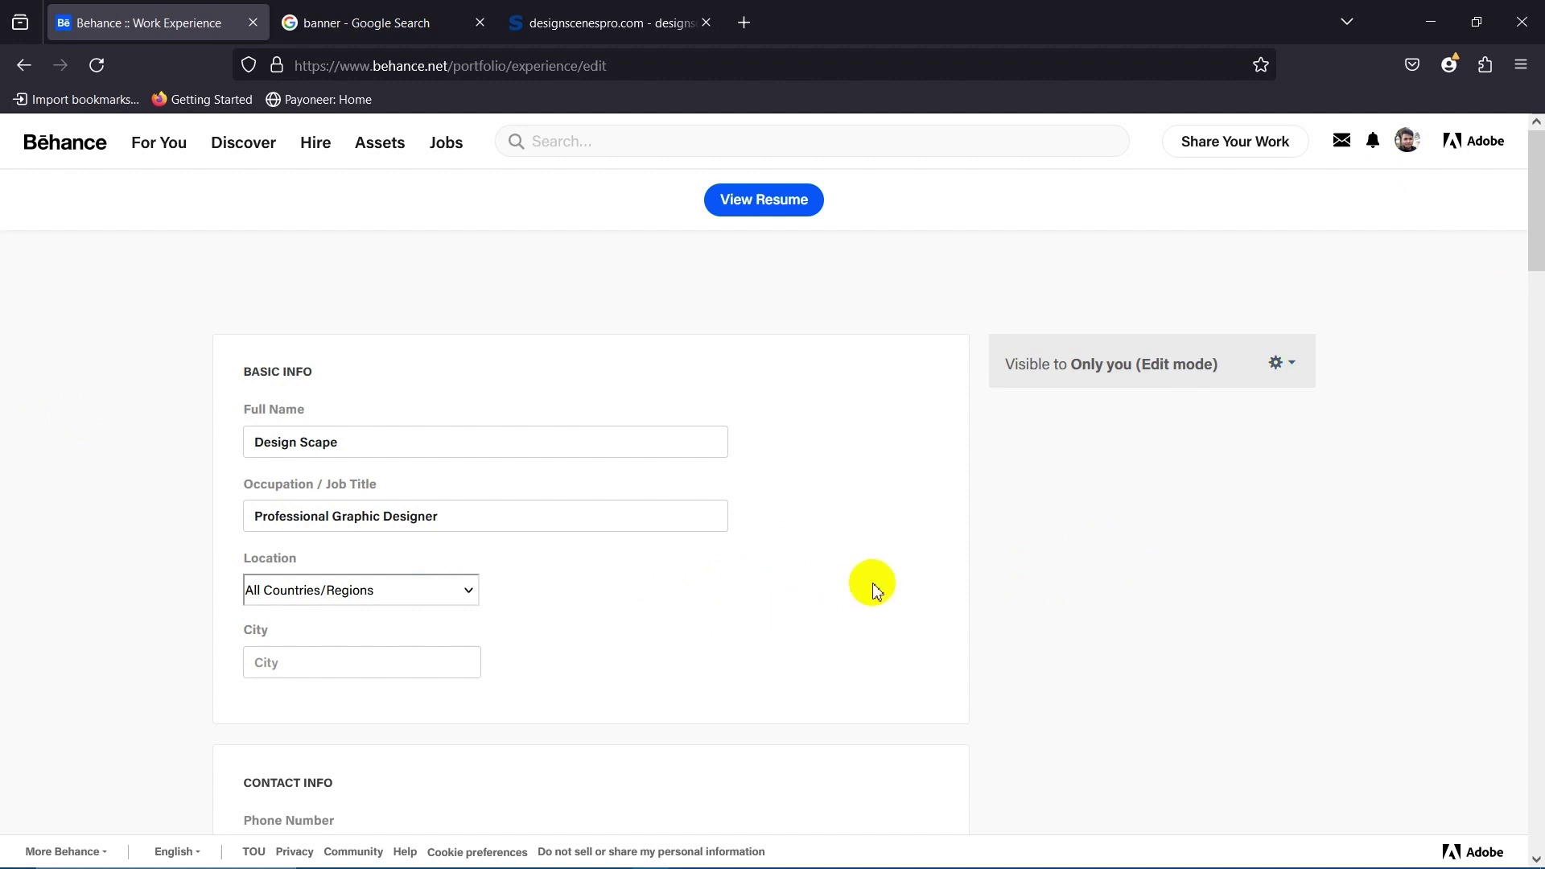
click(777, 207)
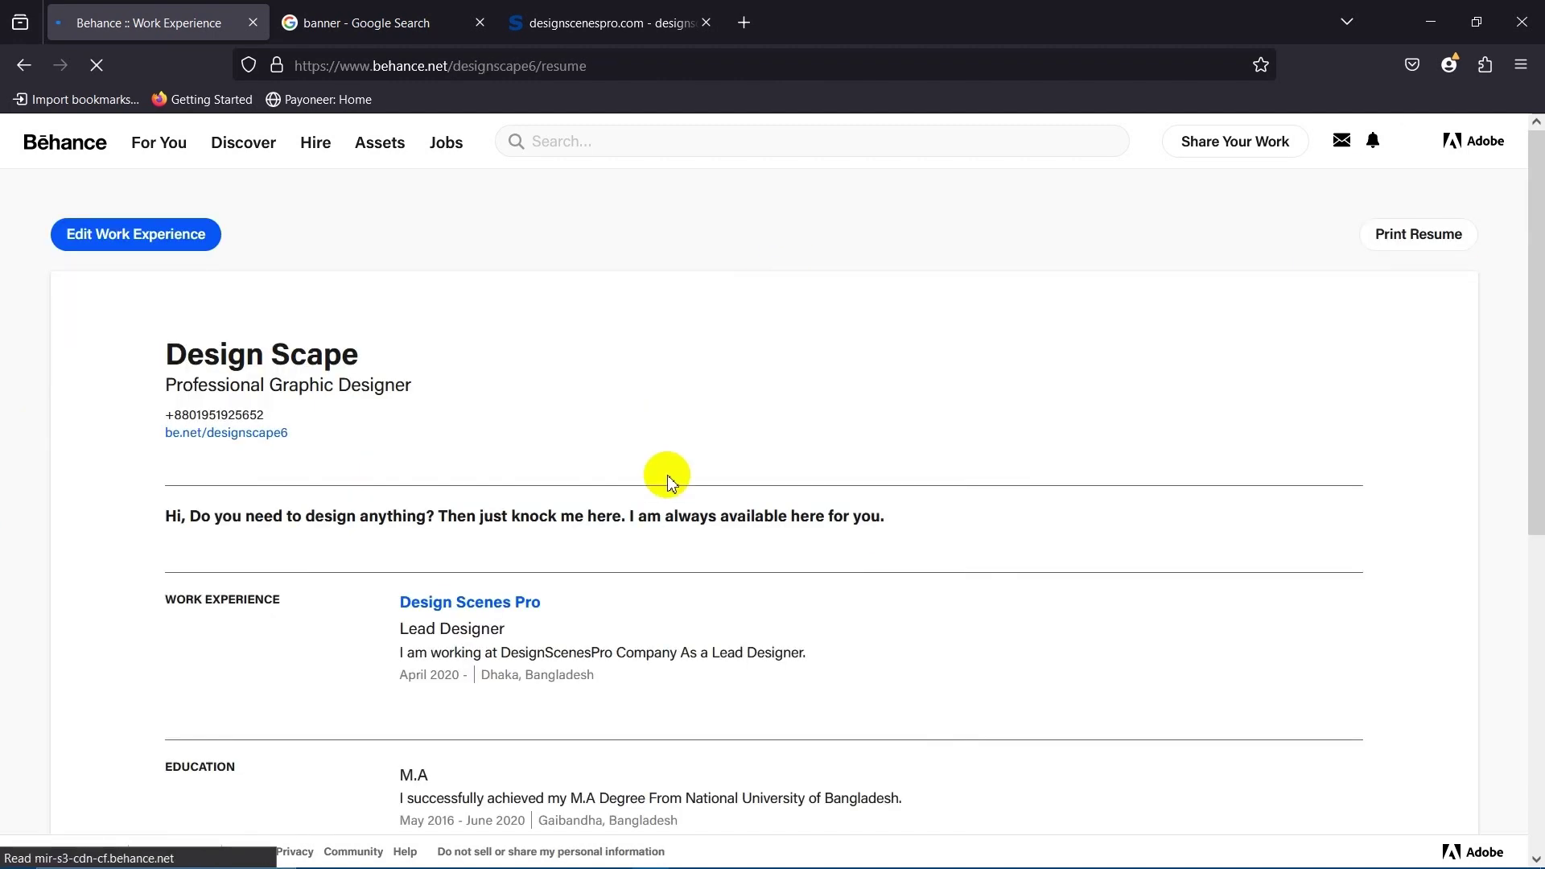
Check the resume's Skills row shows the seven new skills, then return to your profile page.
scroll(537, 573, down, 6)
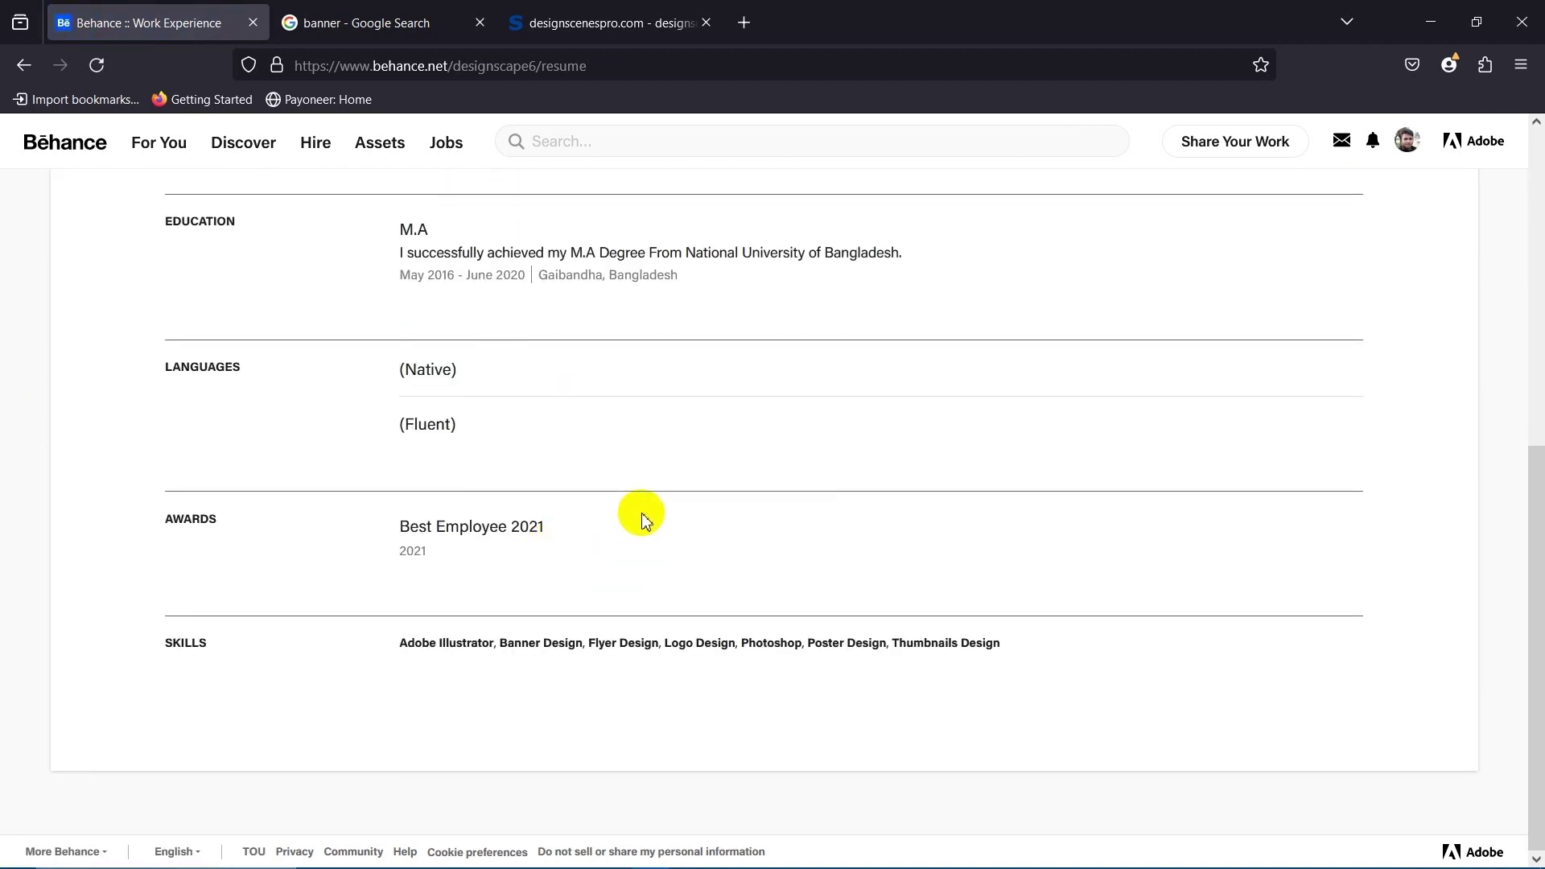
scroll(749, 575, up, 8)
scroll(563, 592, down, 8)
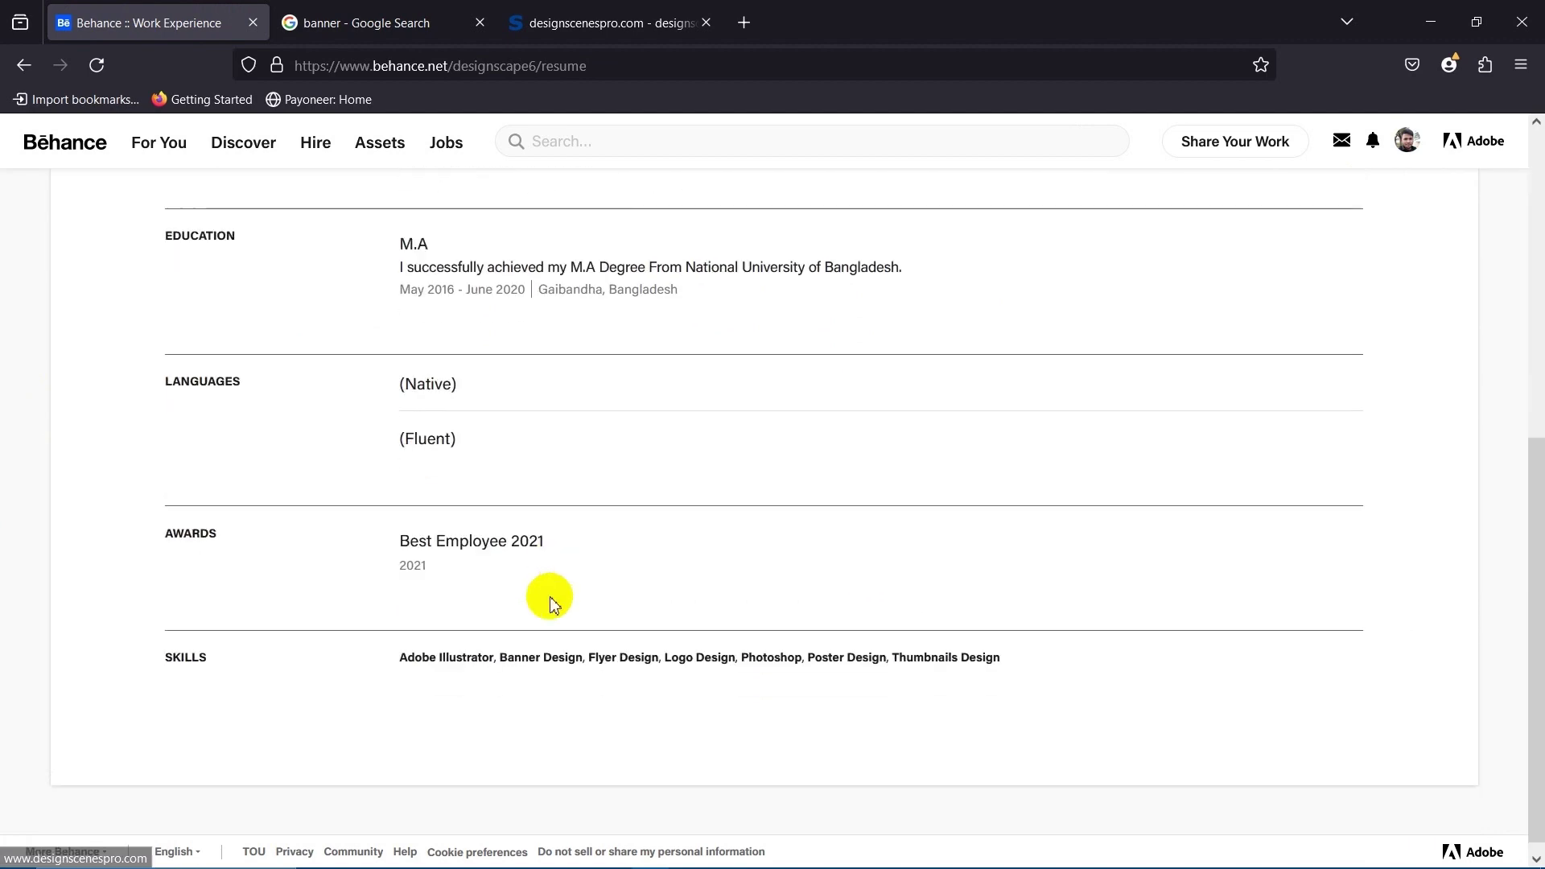
scroll(483, 604, up, 8)
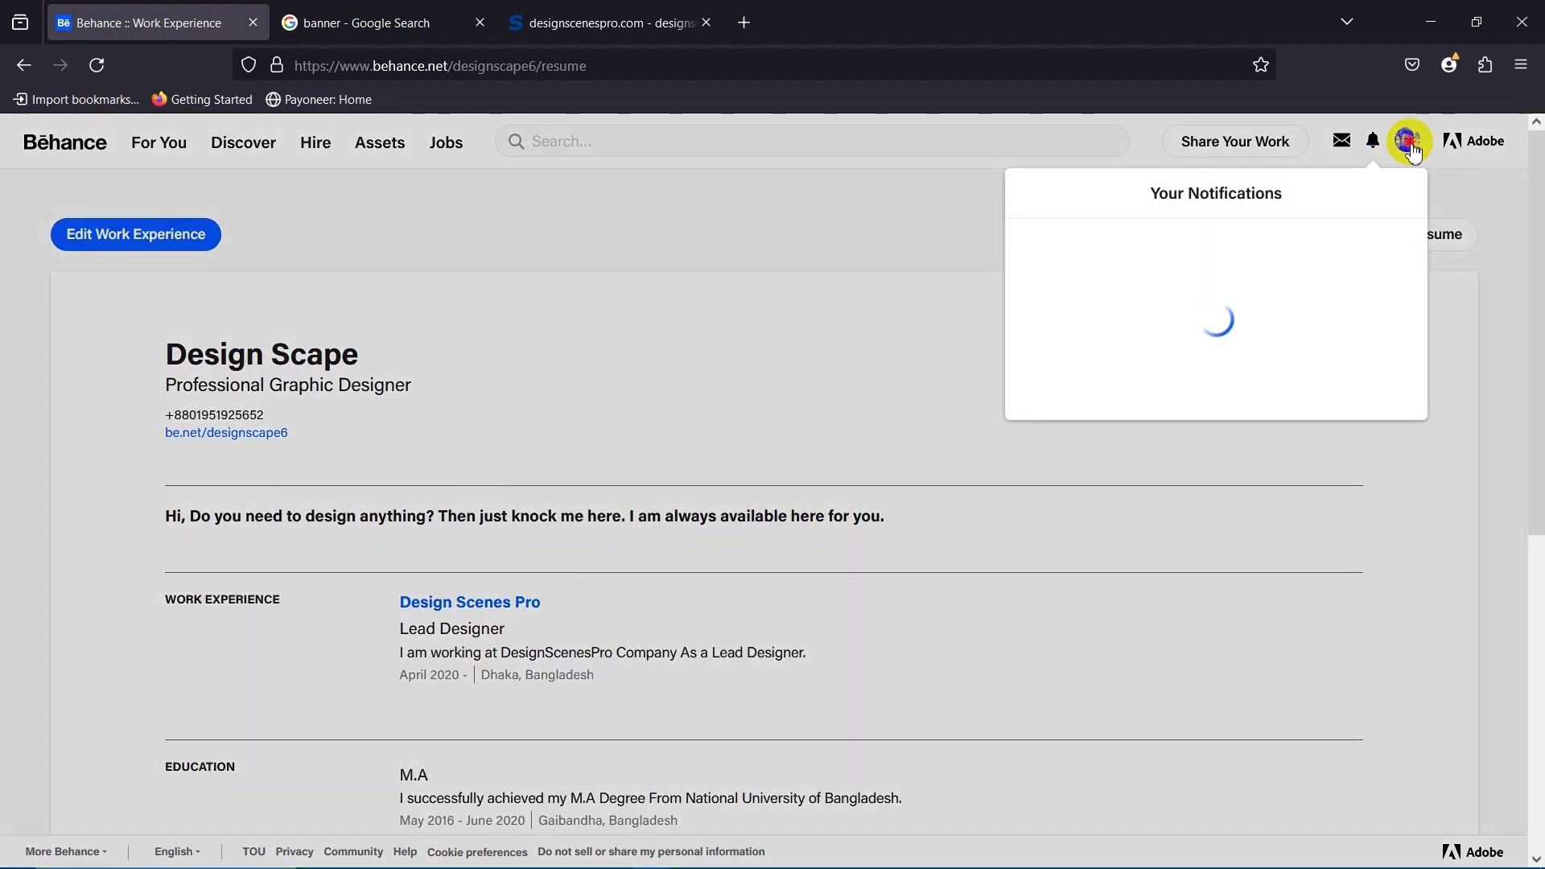
click(1330, 247)
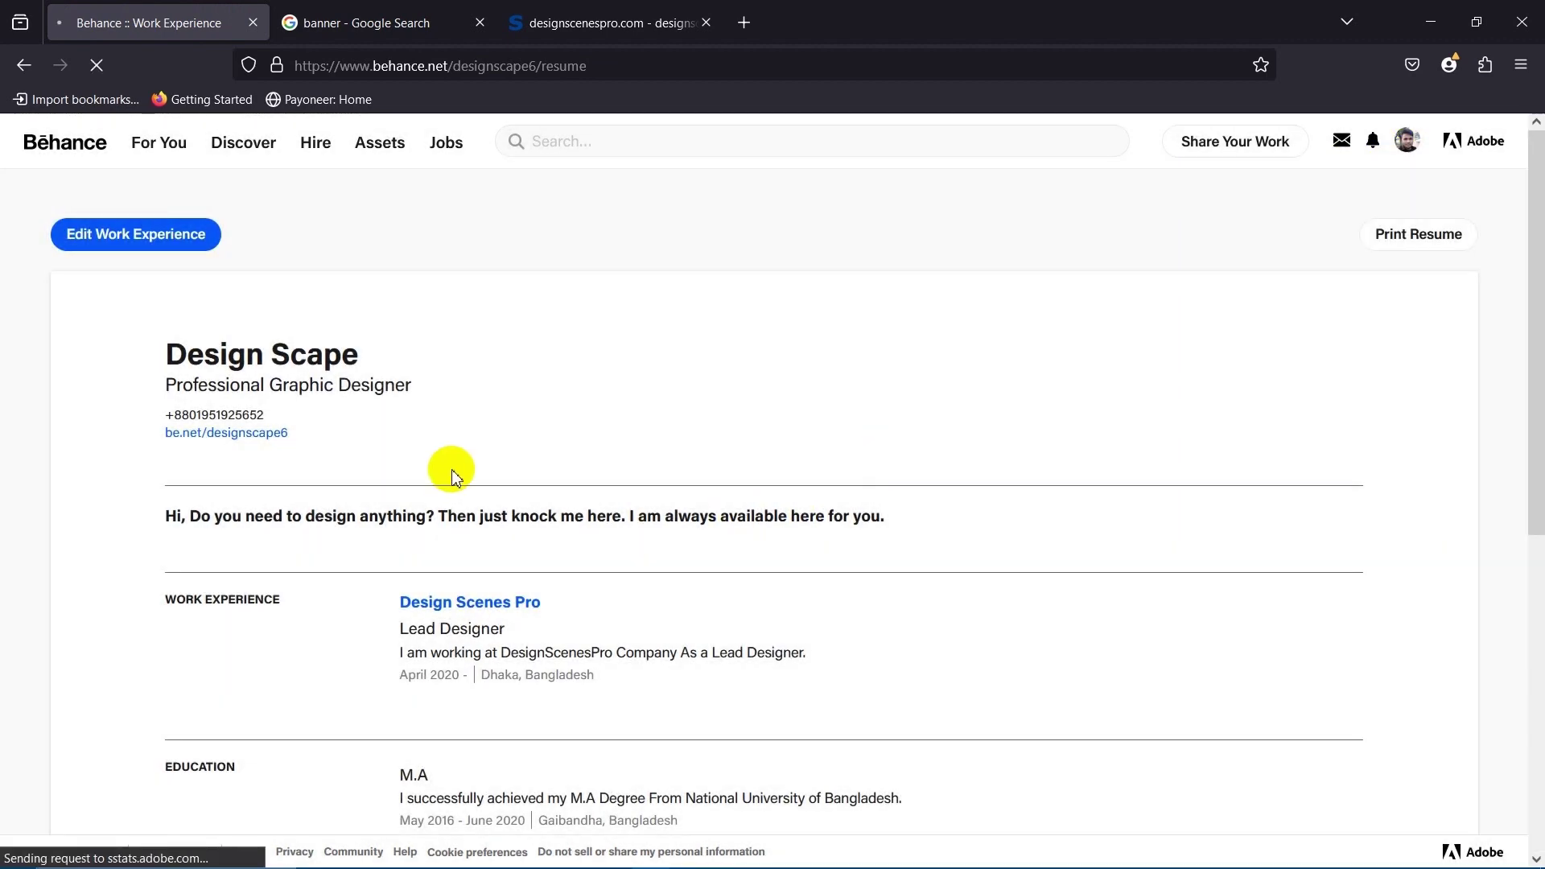
scroll(555, 571, down, 3)
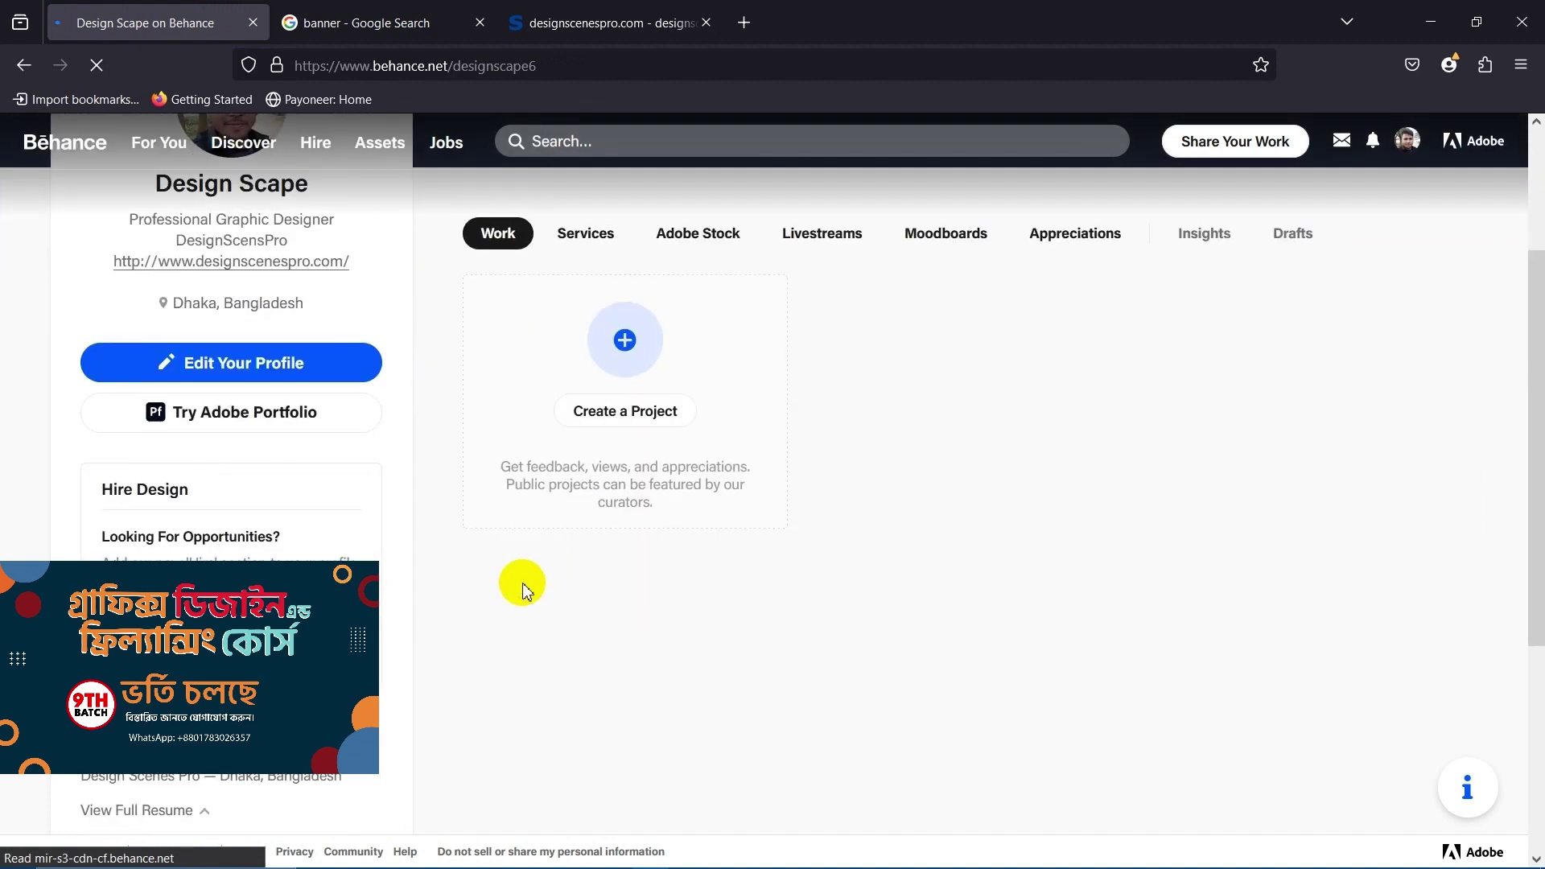
scroll(523, 590, down, 3)
scroll(523, 590, down, 5)
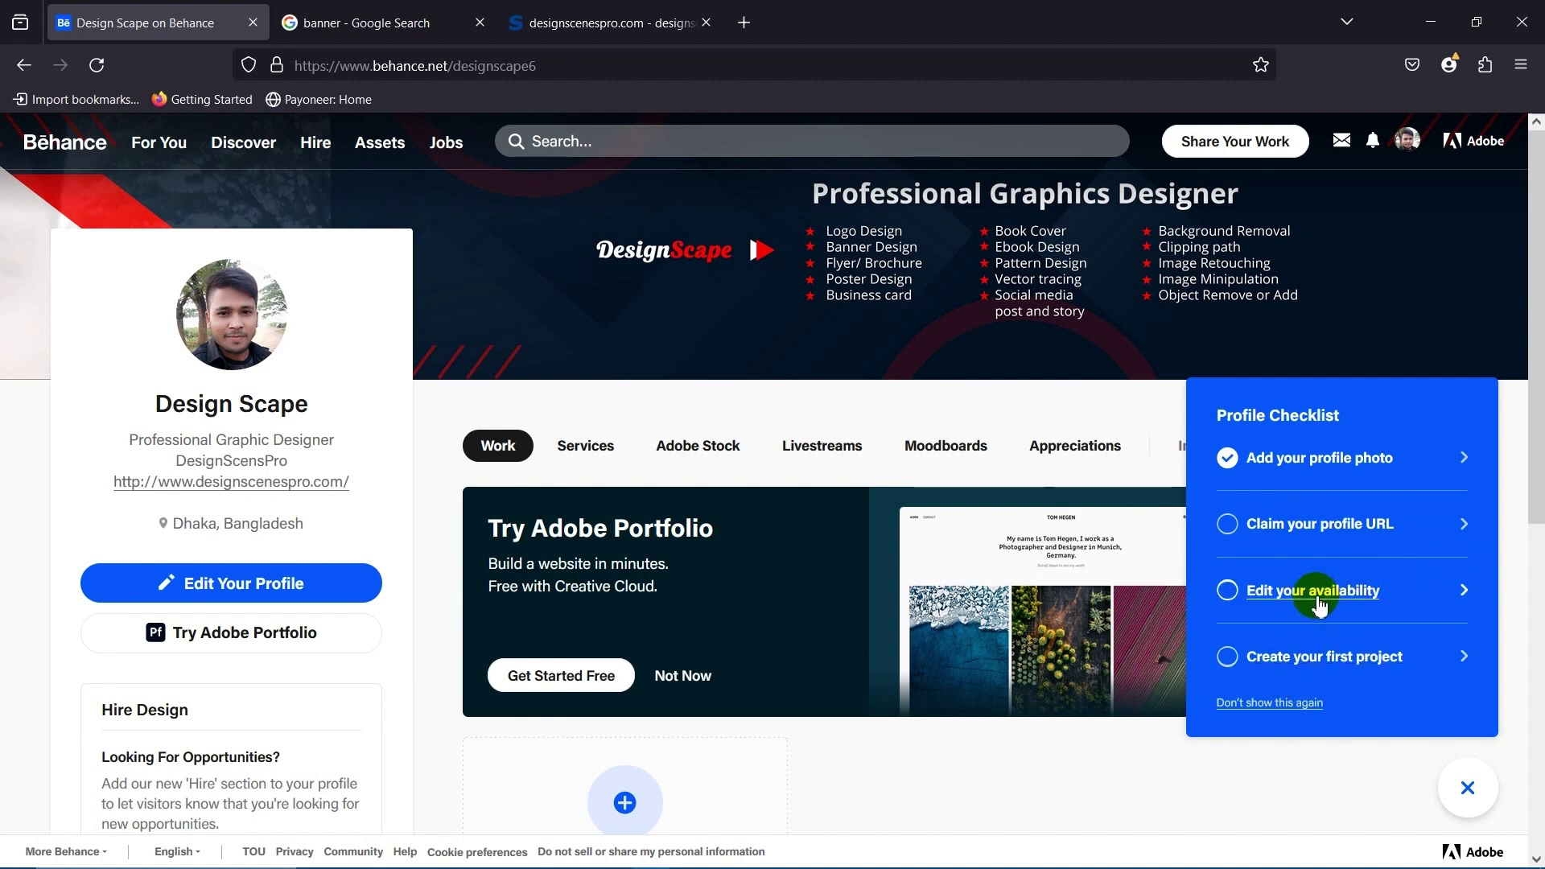
scroll(1231, 628, down, 3)
scroll(541, 712, up, 3)
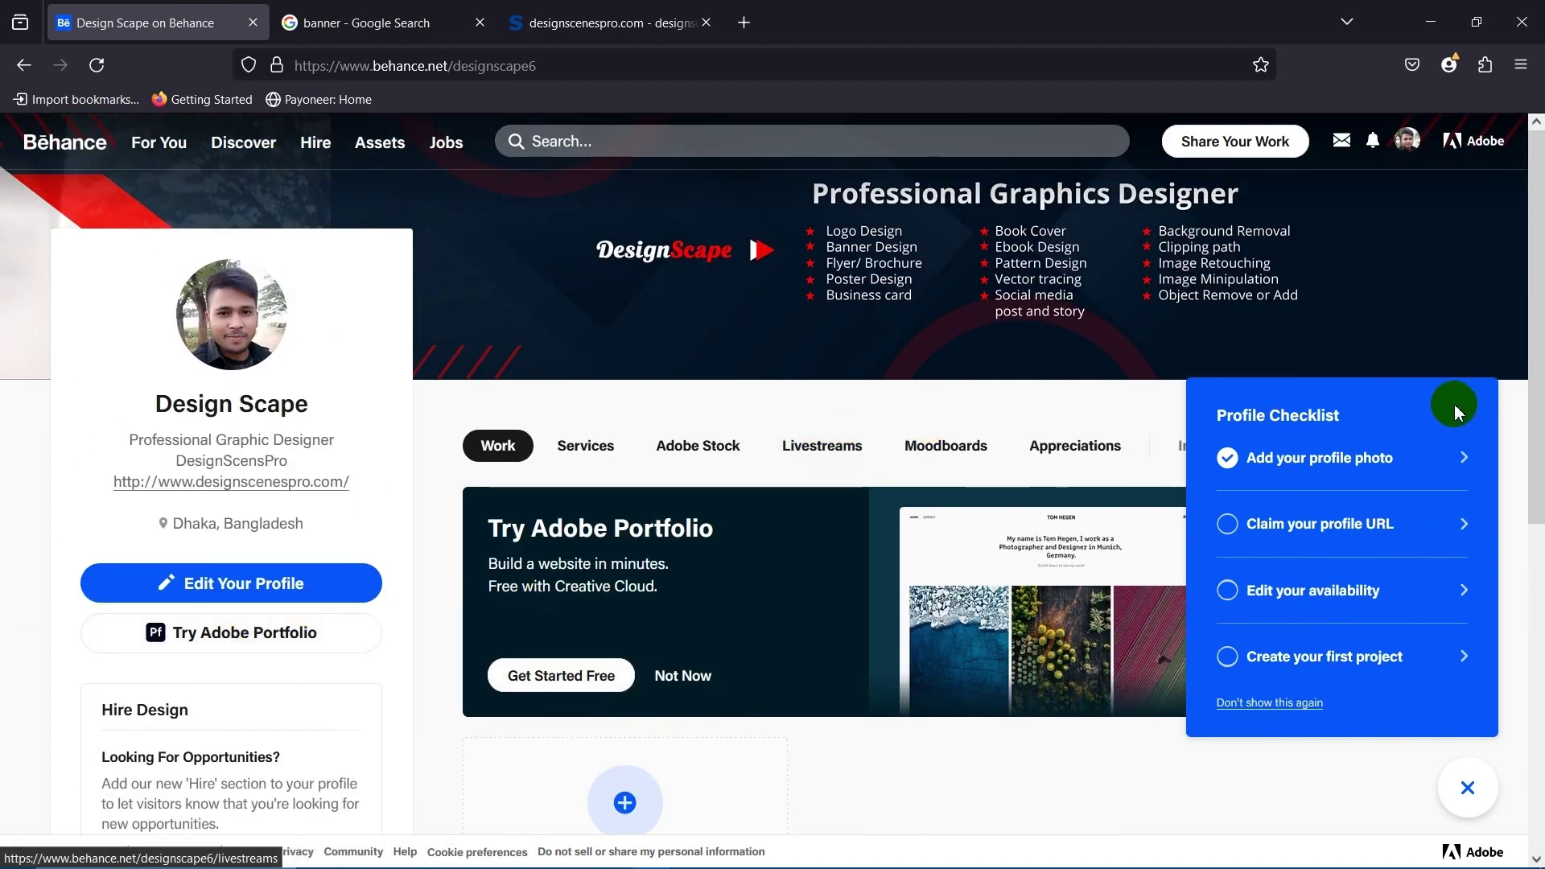
scroll(625, 593, down, 8)
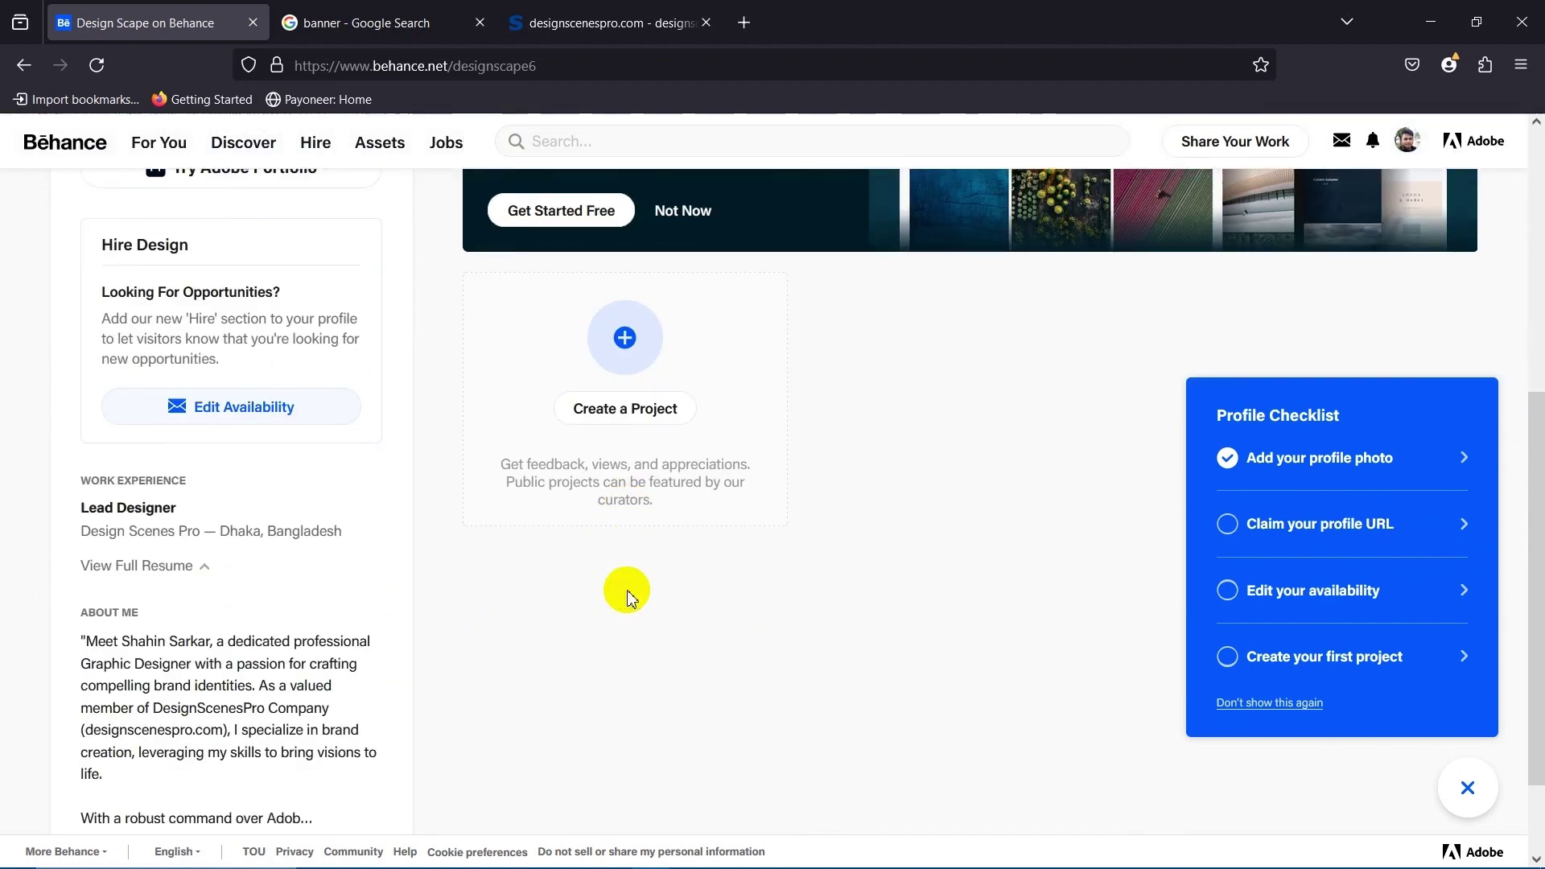
scroll(352, 545, up, 3)
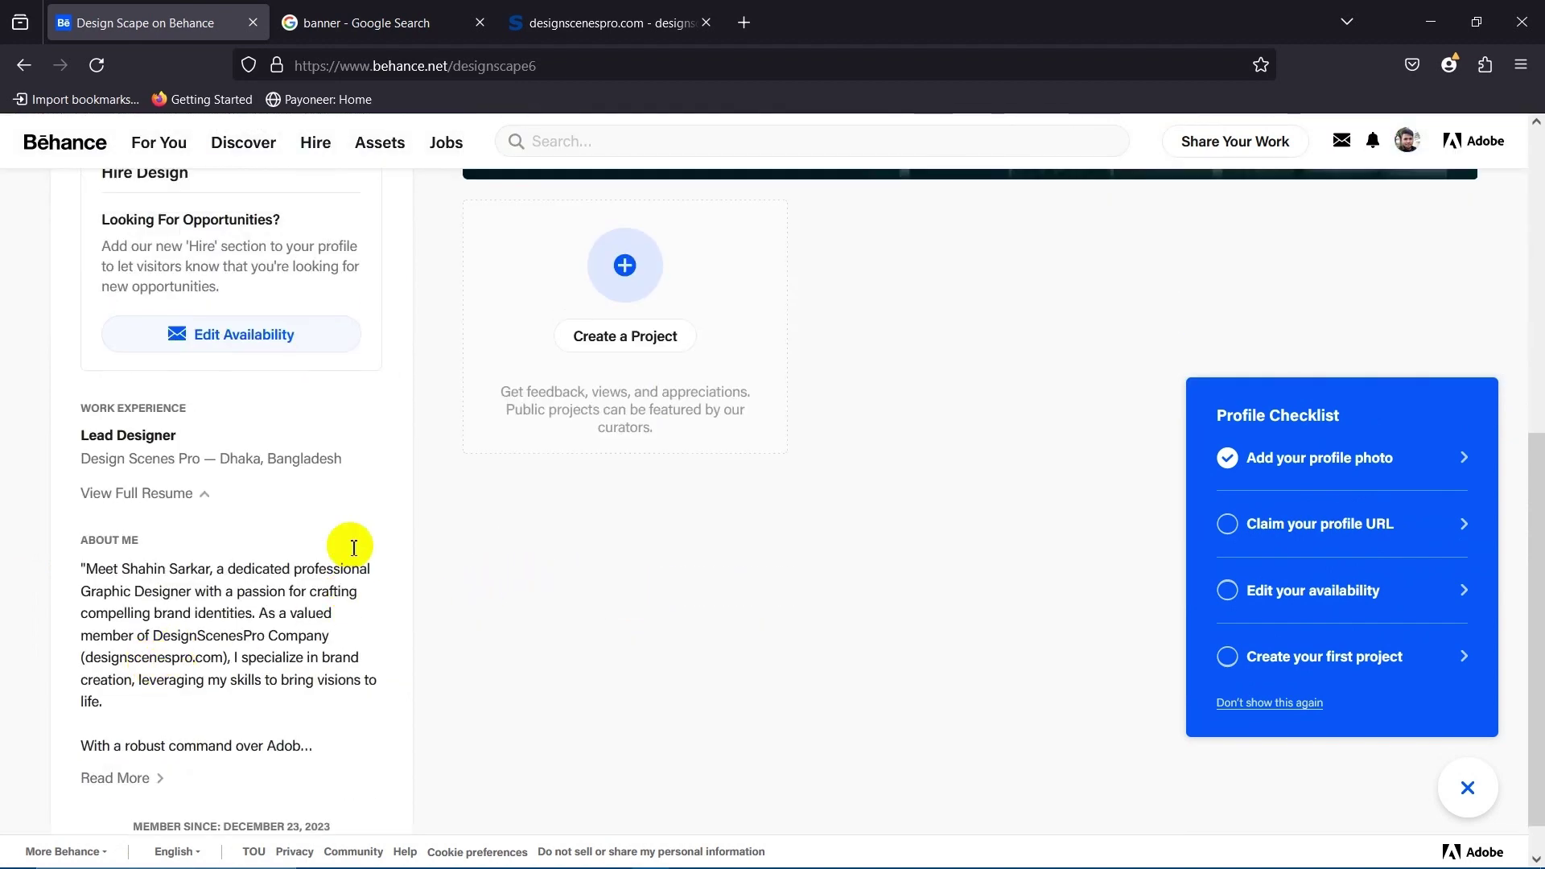
scroll(359, 544, down, 3)
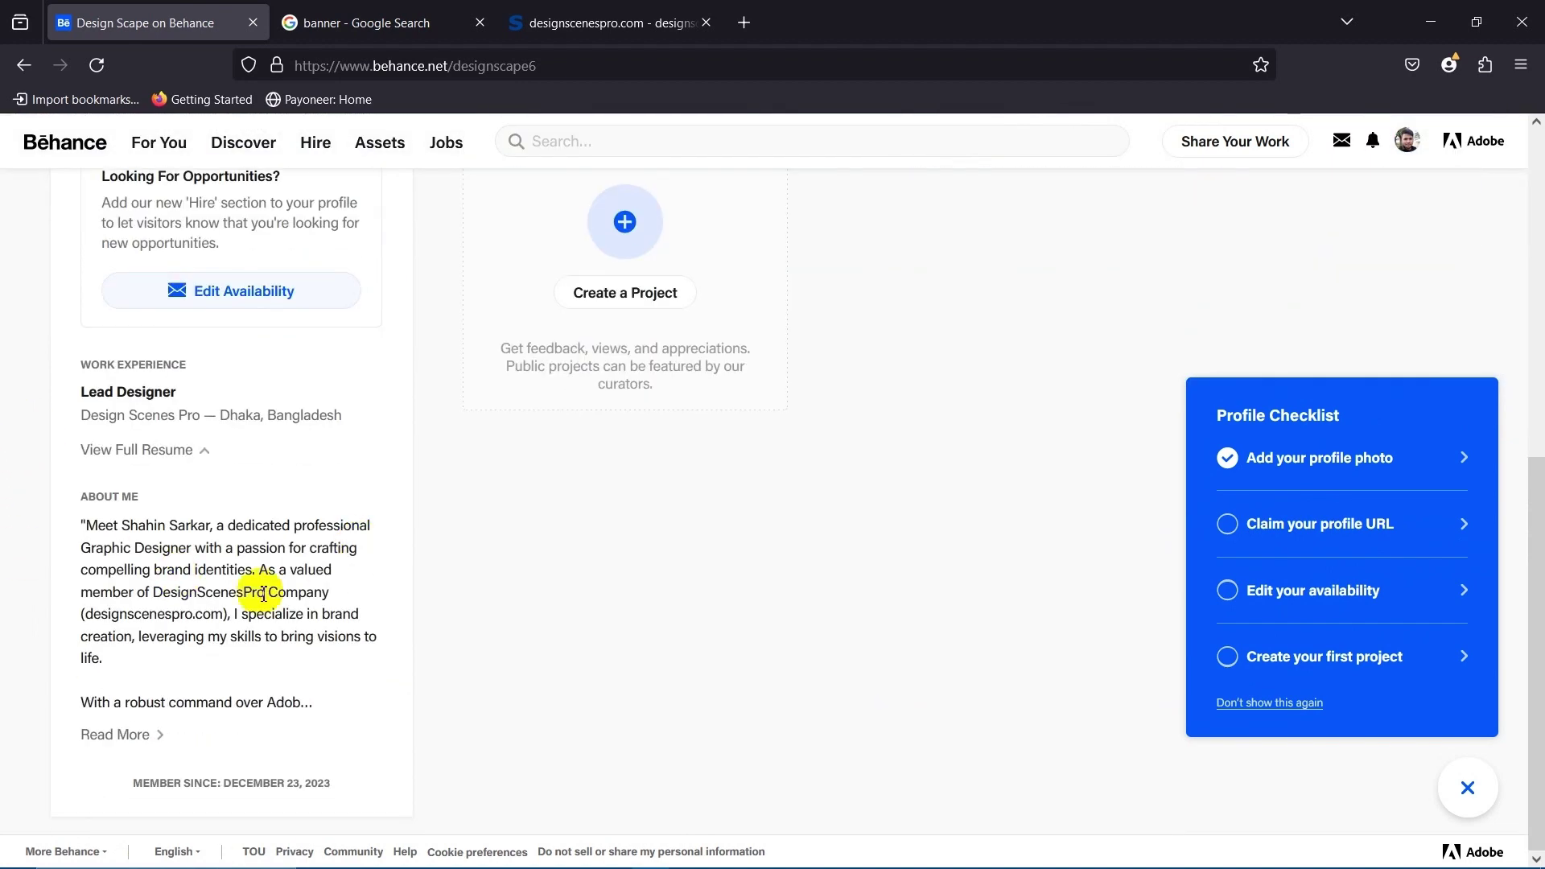
scroll(278, 590, up, 3)
scroll(225, 580, up, 4)
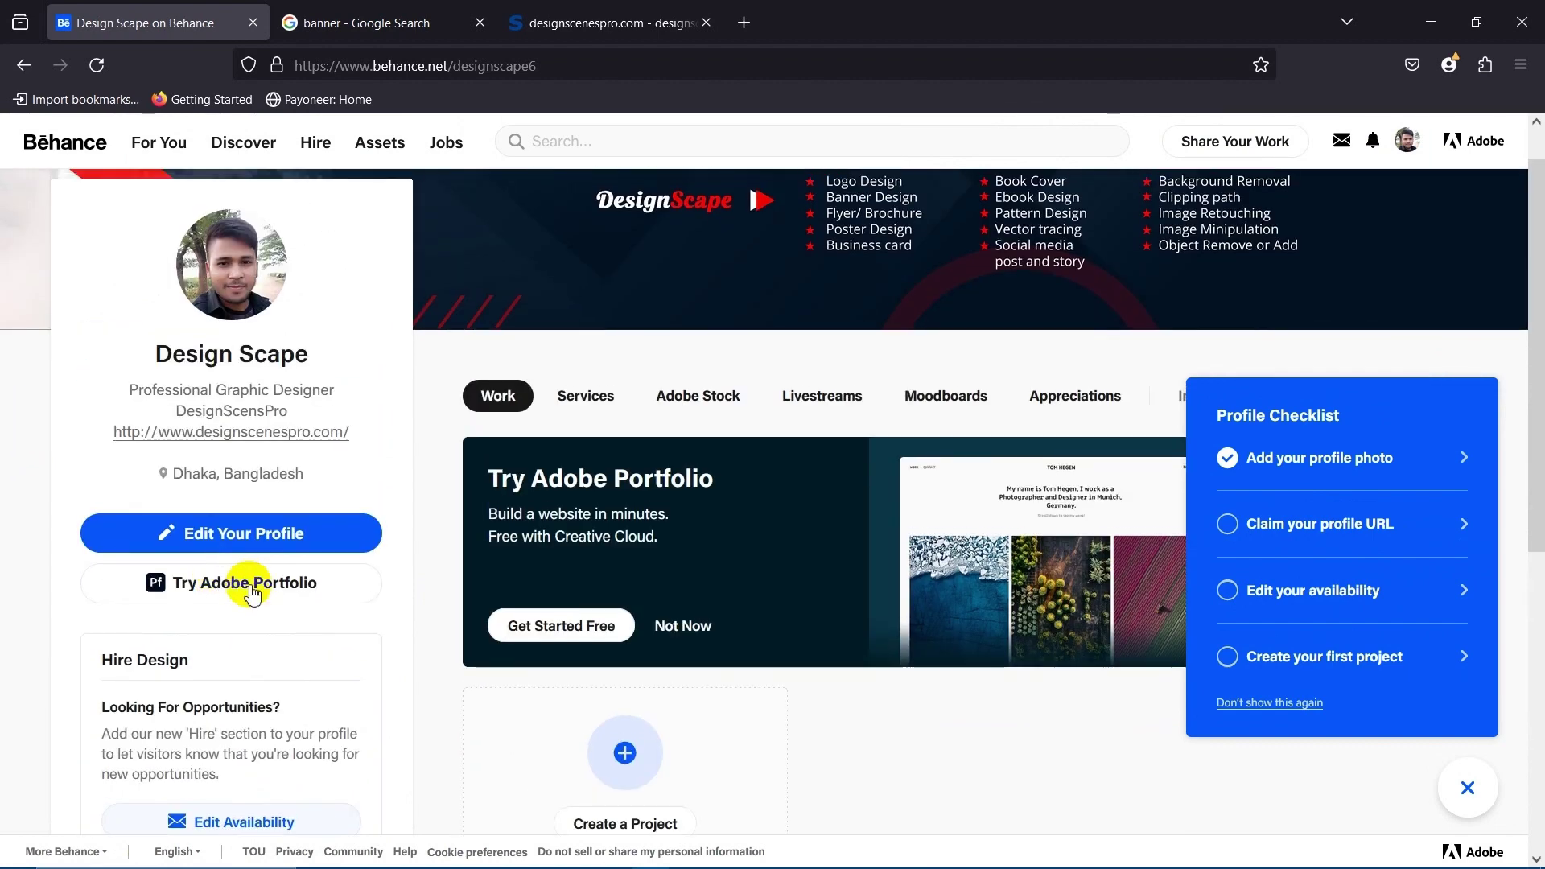
scroll(391, 580, down, 3)
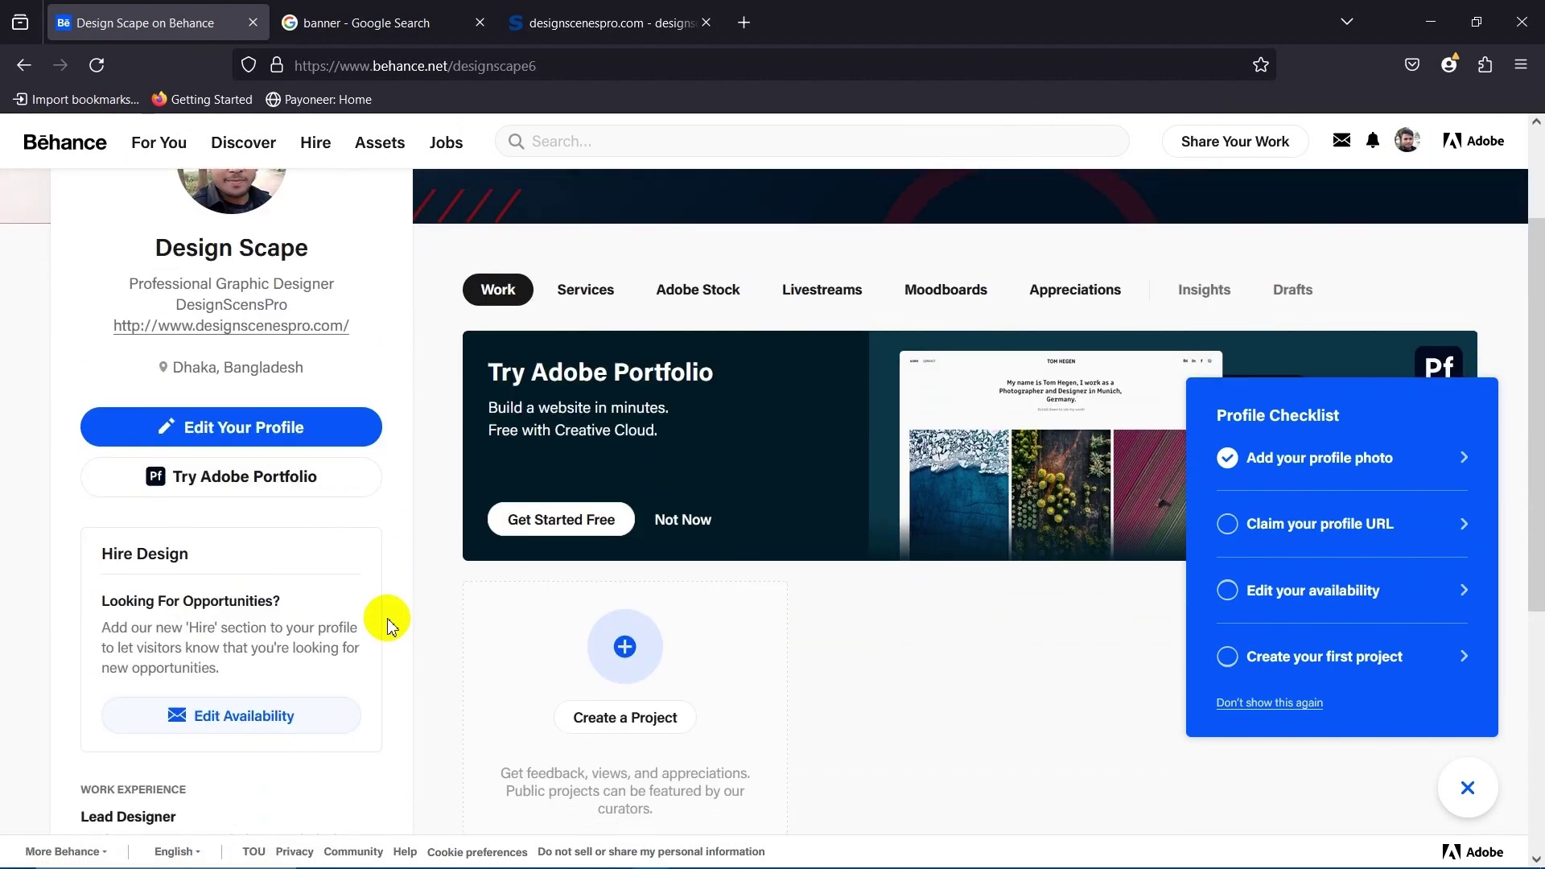
scroll(387, 555, up, 3)
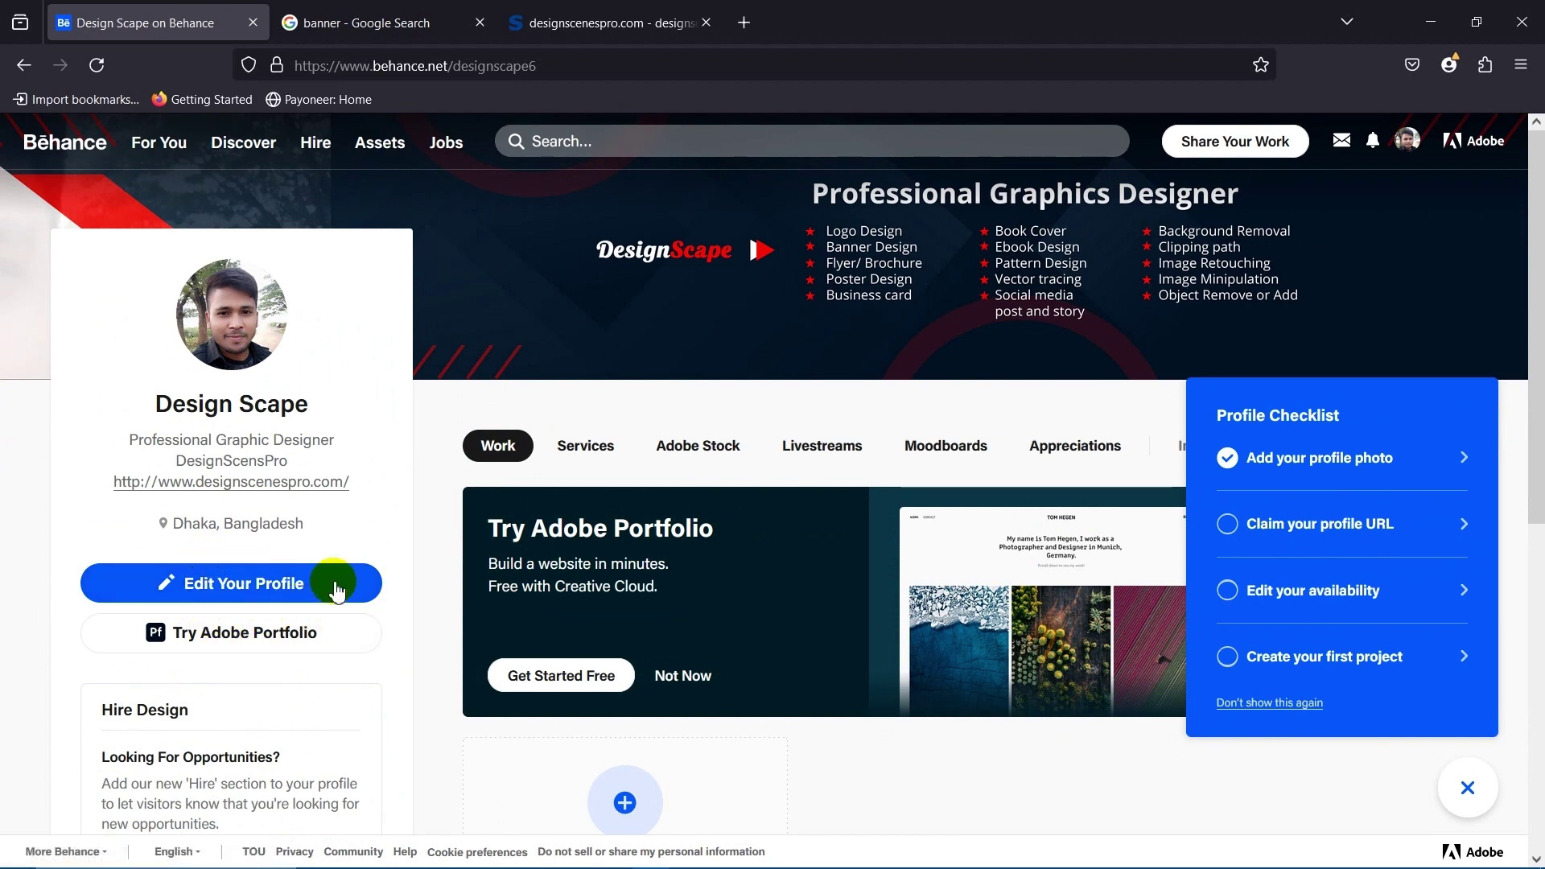
scroll(355, 680, down, 4)
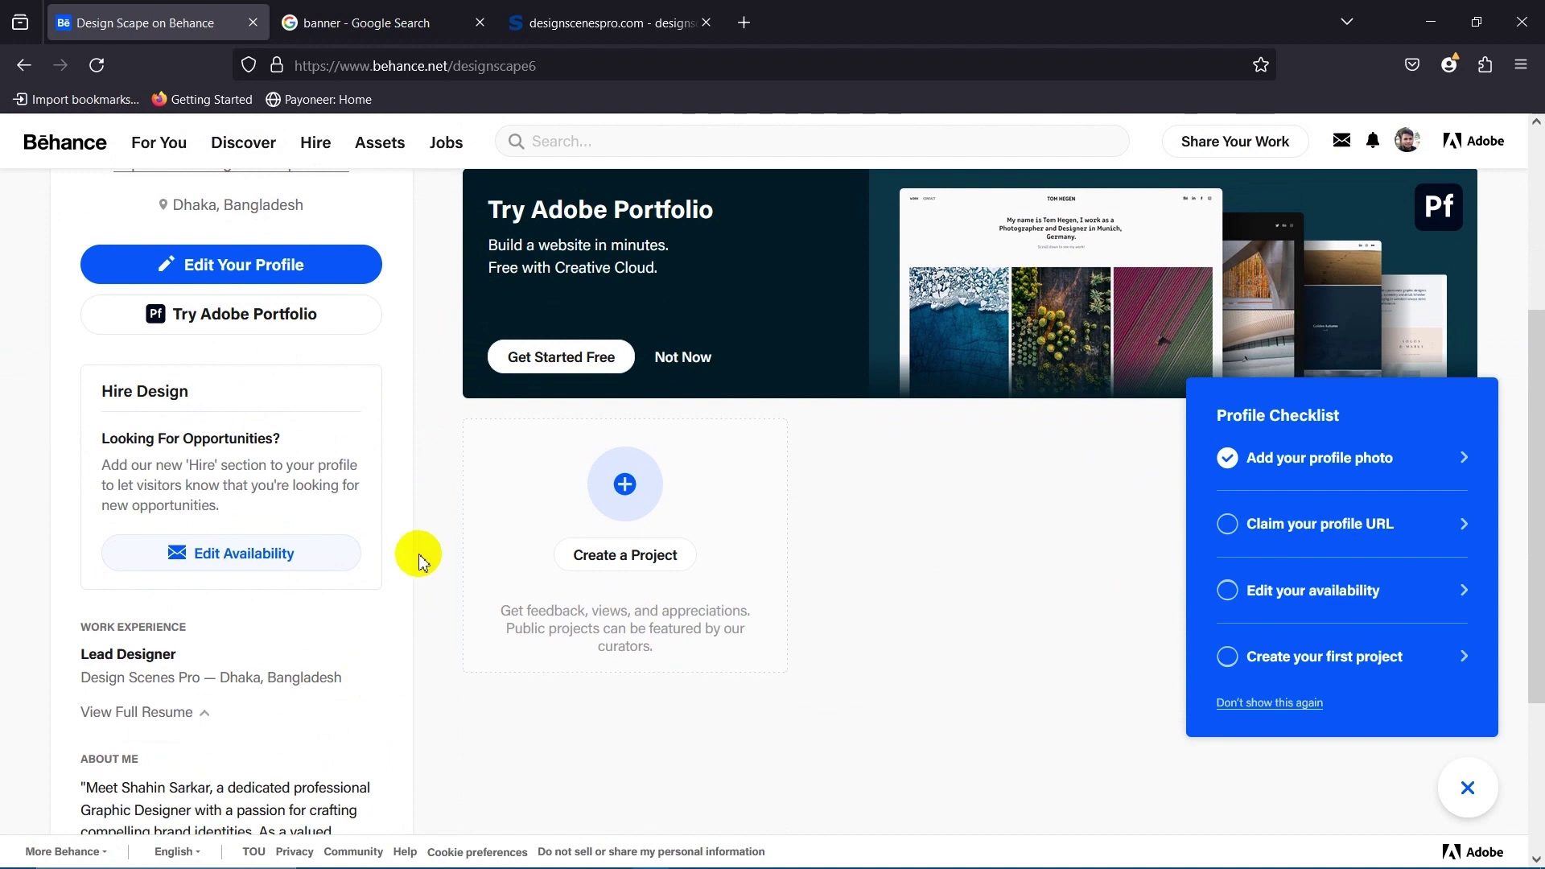
click(441, 499)
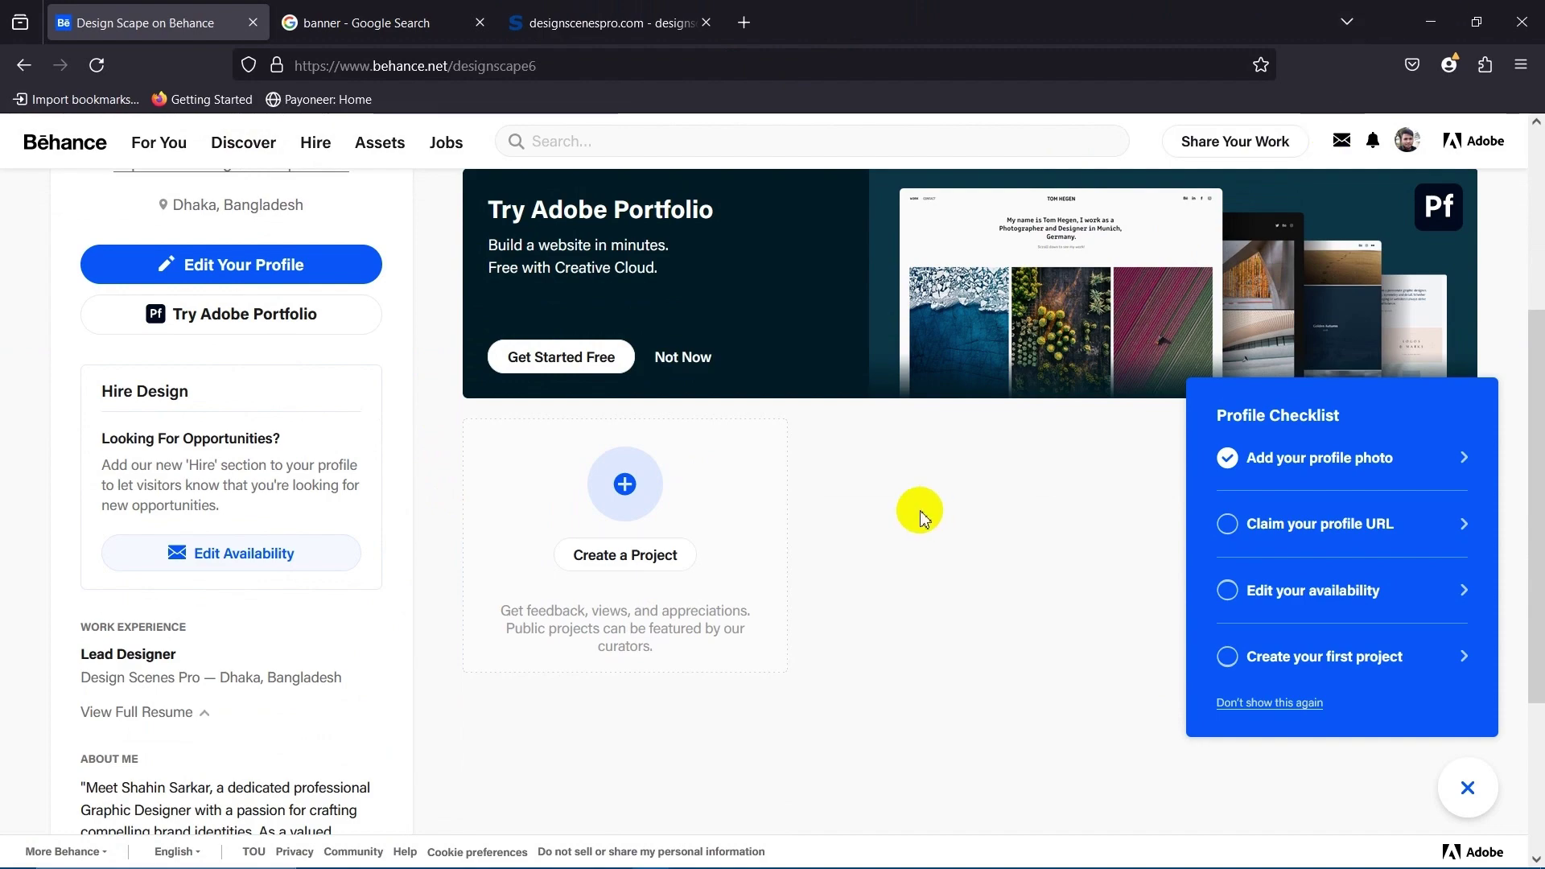
scroll(918, 510, up, 4)
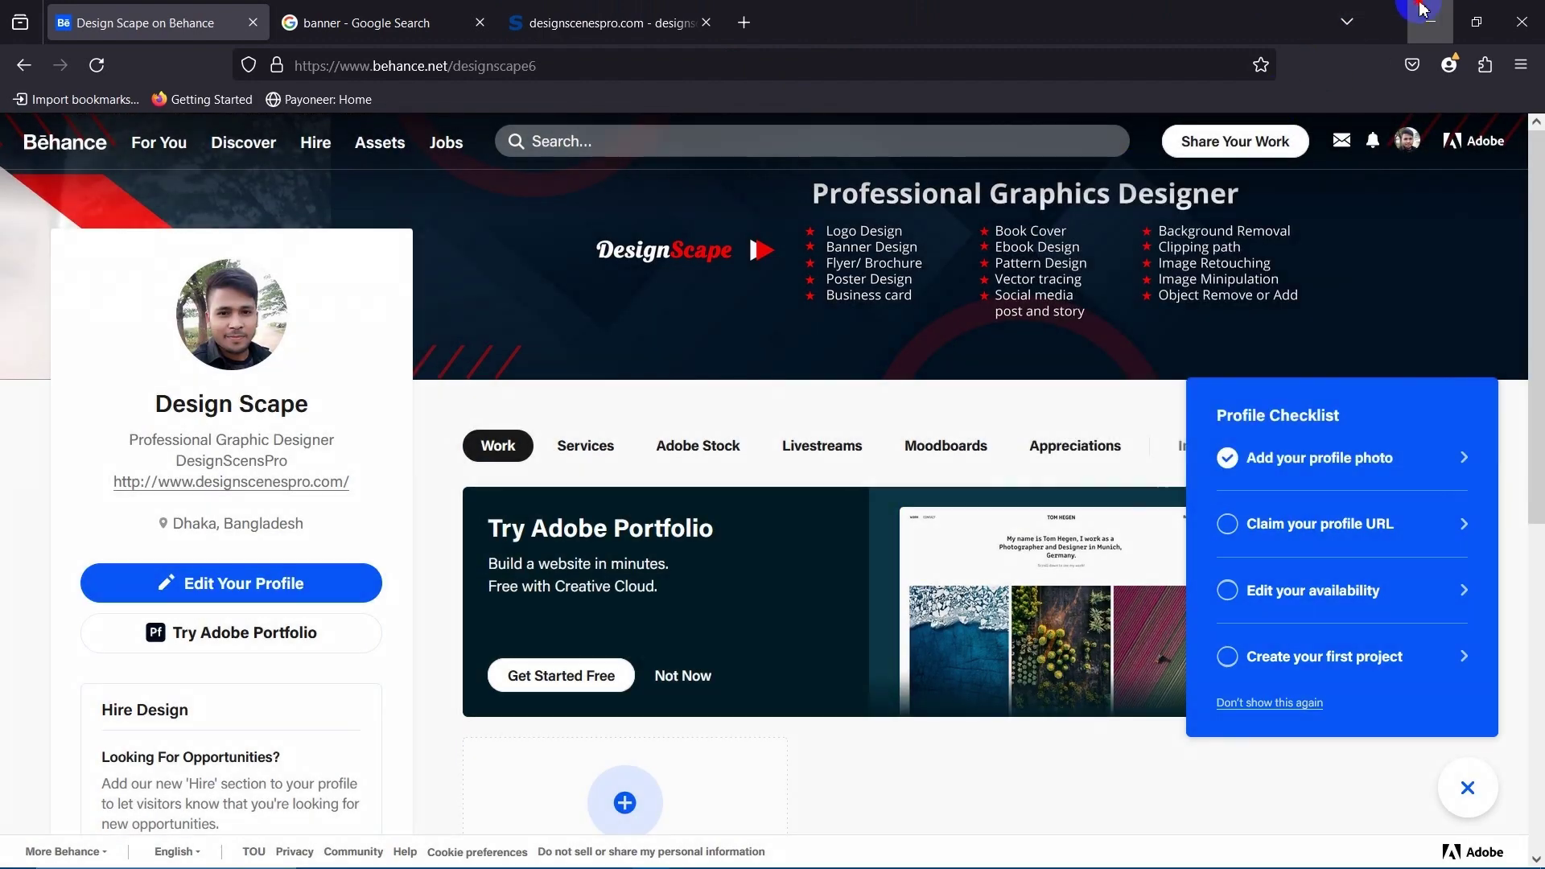
click(1422, 10)
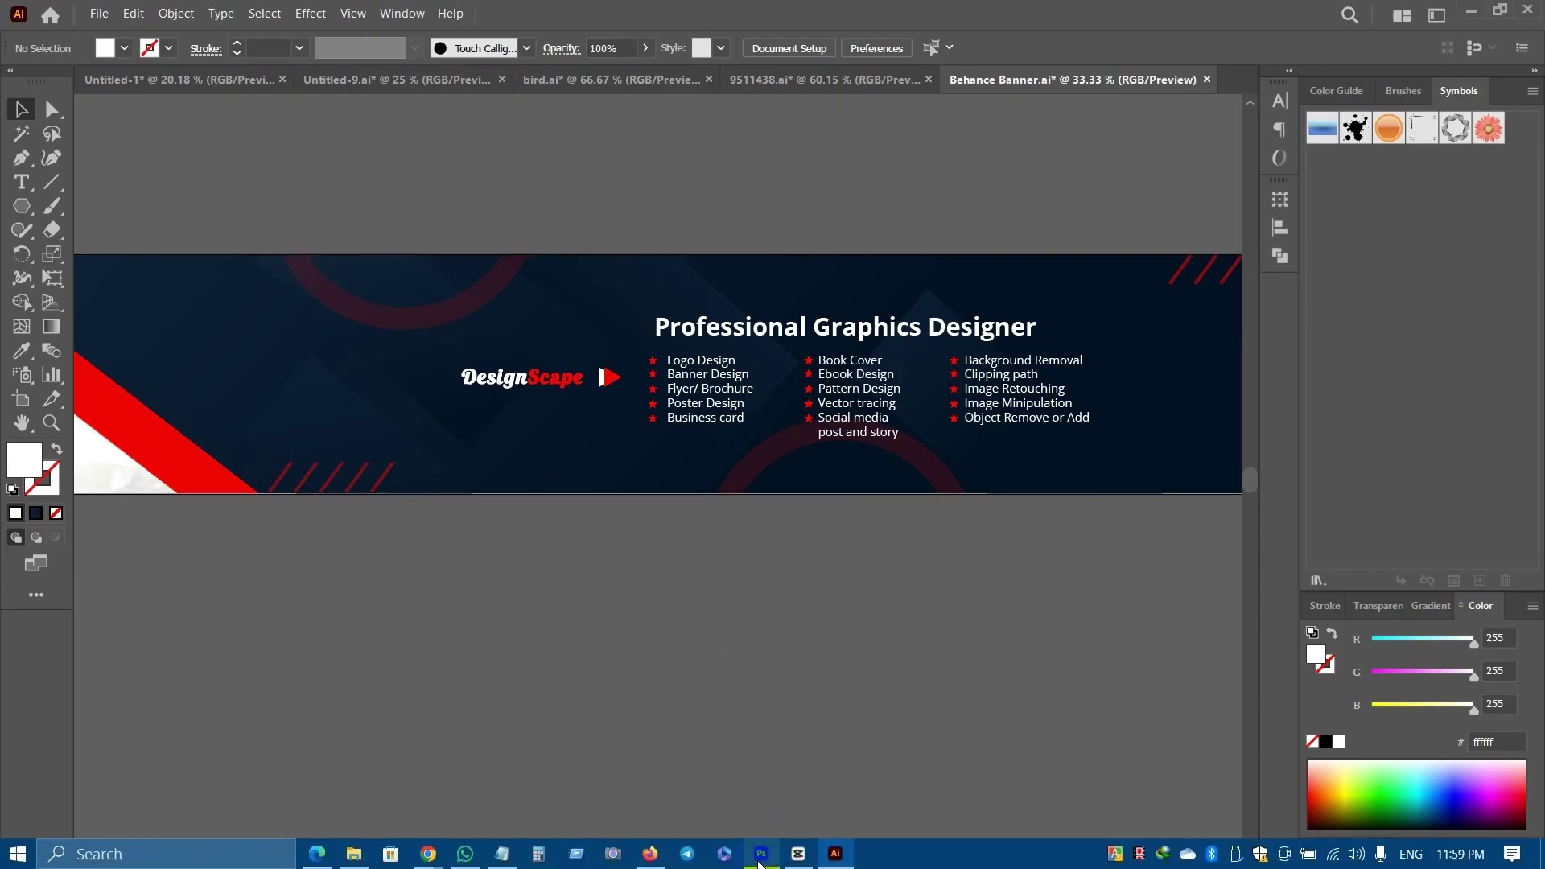
key(alt+Tab)
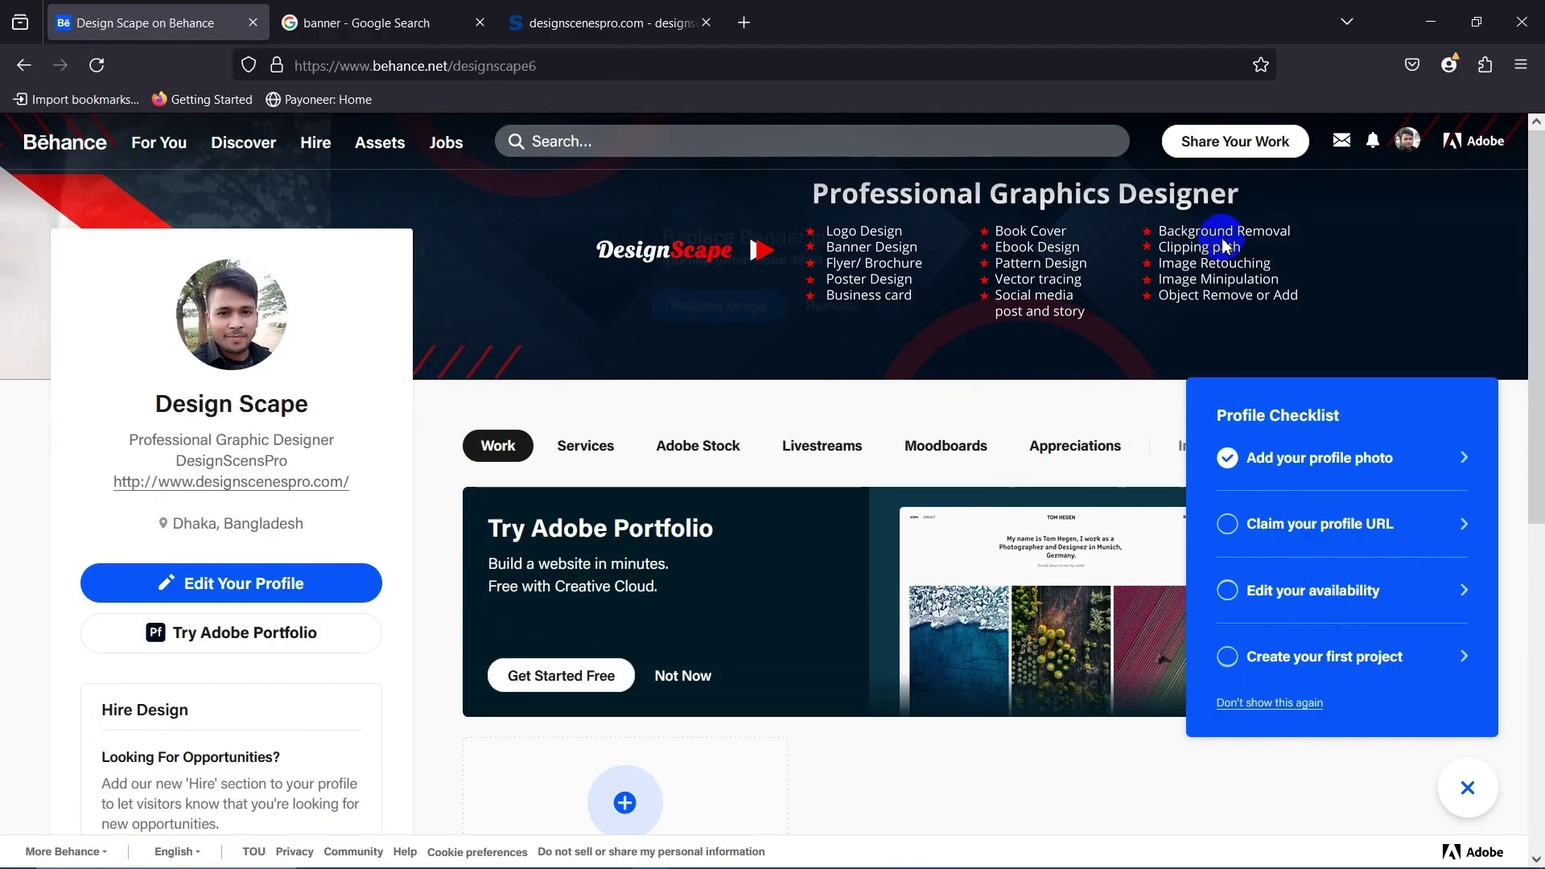
Open 'Claim your profile URL' from the Profile Checklist, showing designscape6 prefilled.
scroll(424, 673, down, 5)
scroll(414, 673, up, 5)
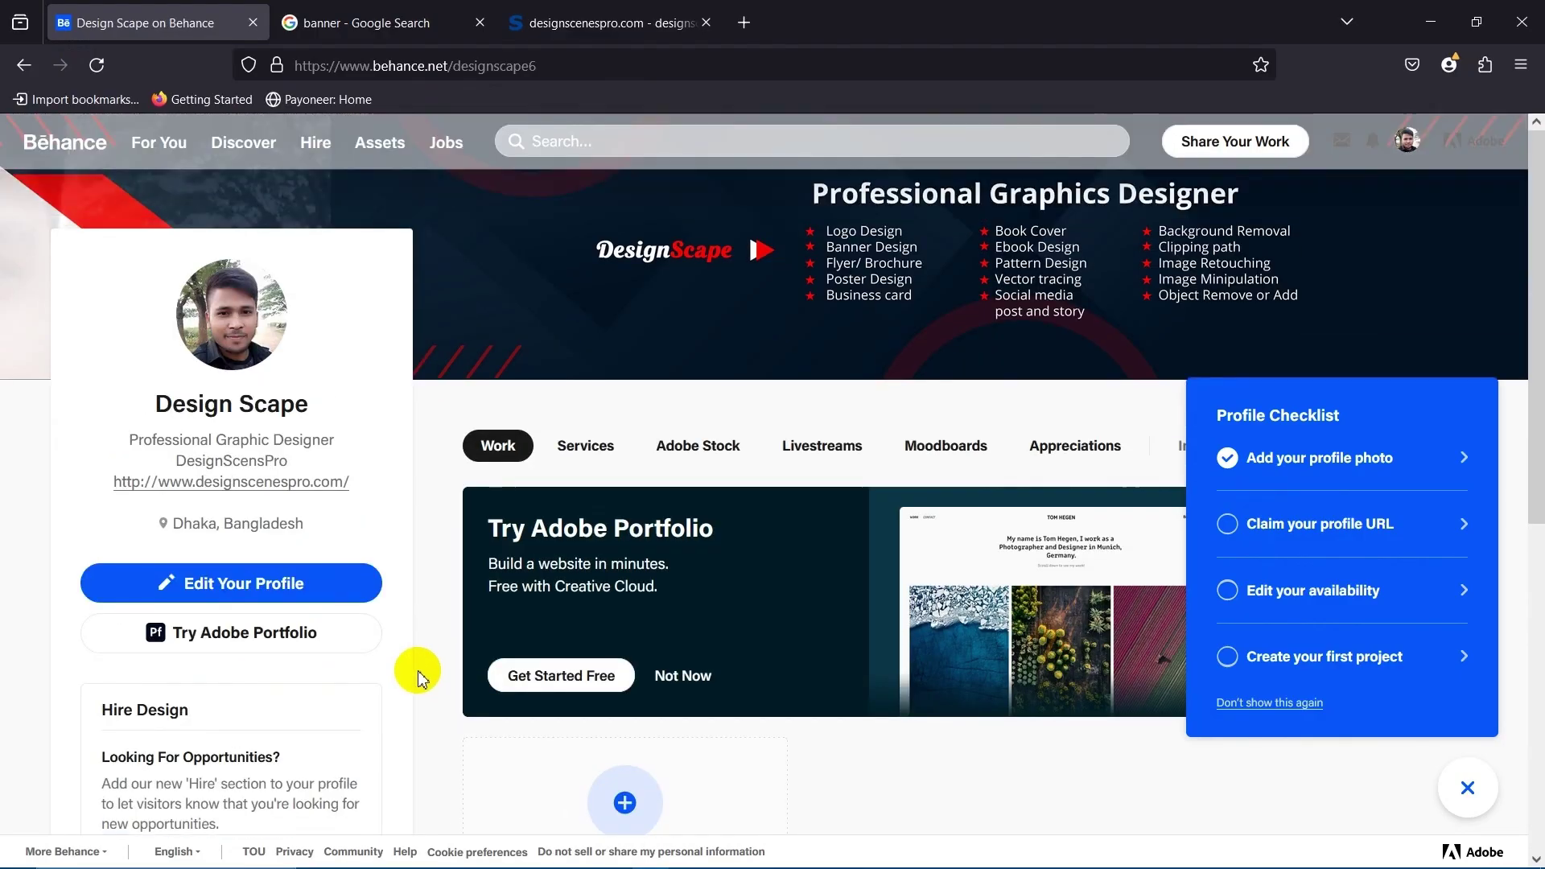
click(26, 483)
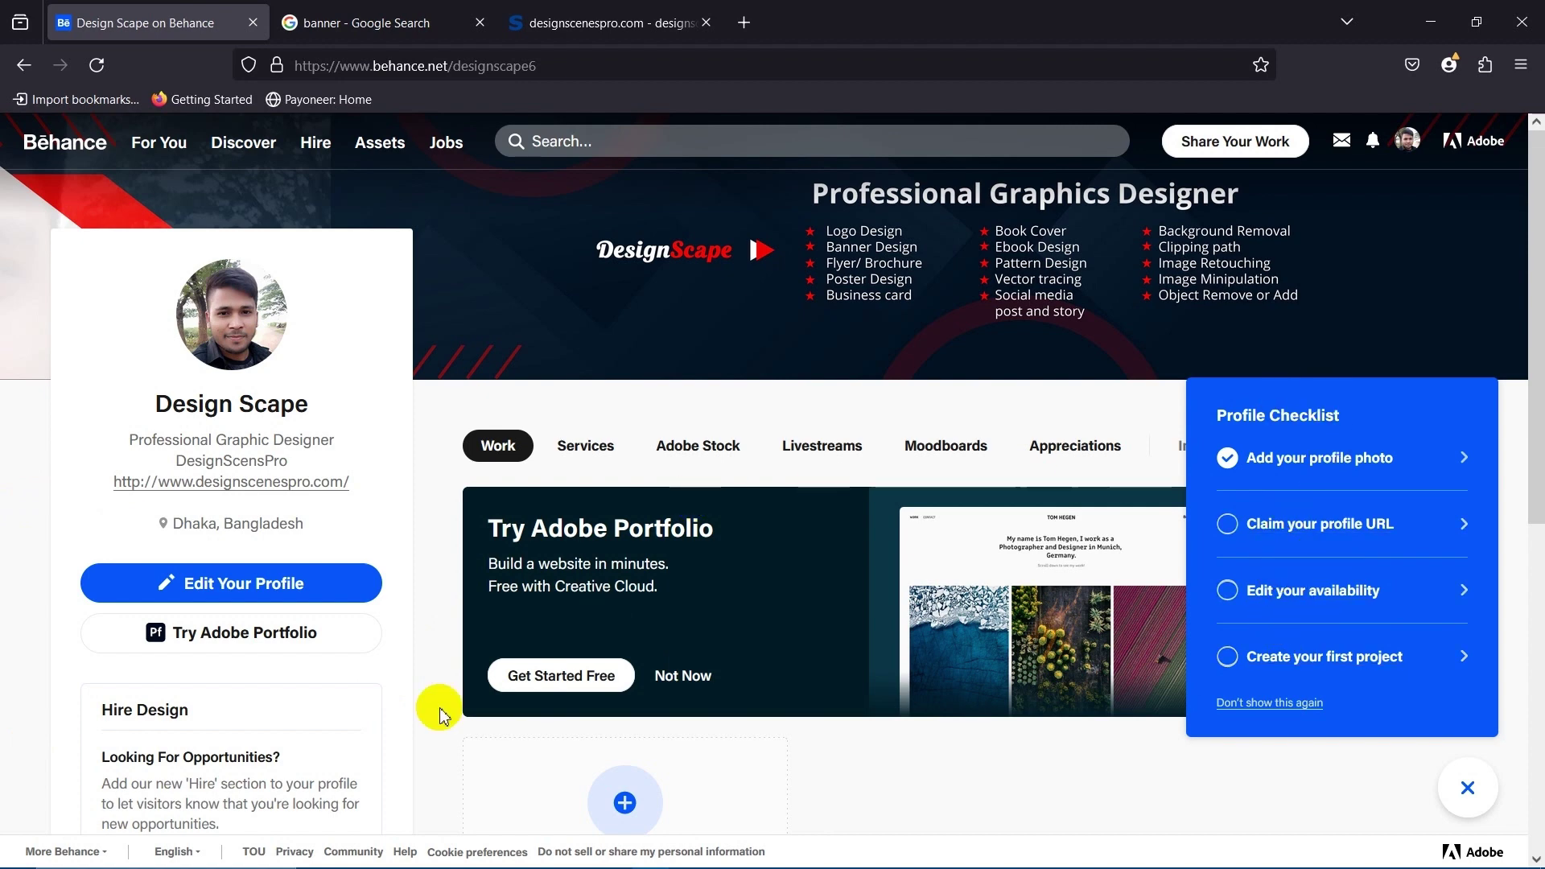
scroll(635, 556, down, 7)
scroll(620, 551, up, 7)
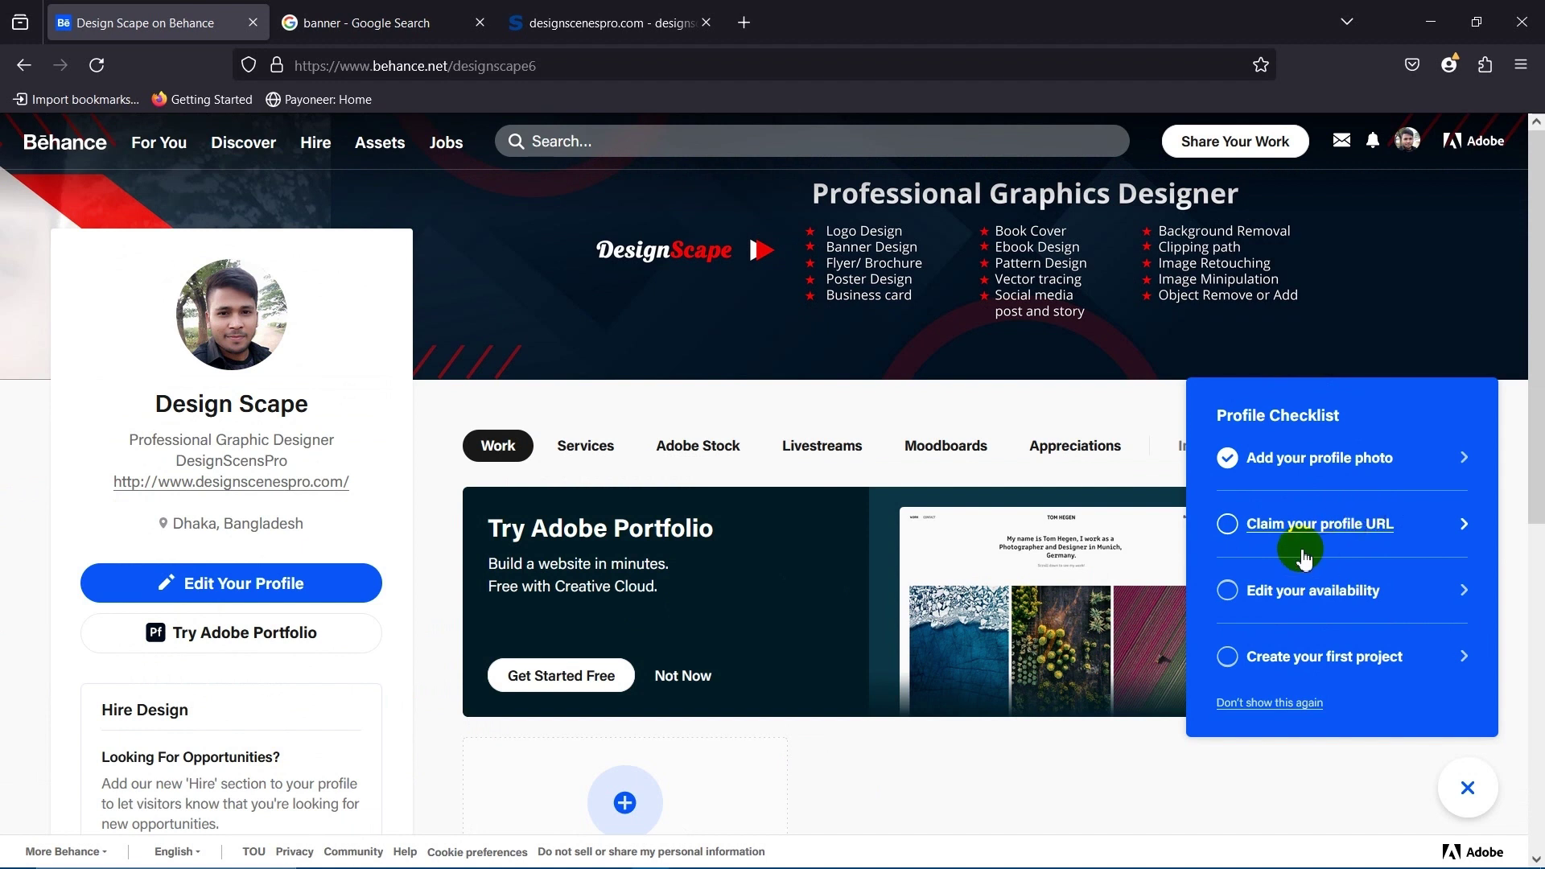
click(1356, 527)
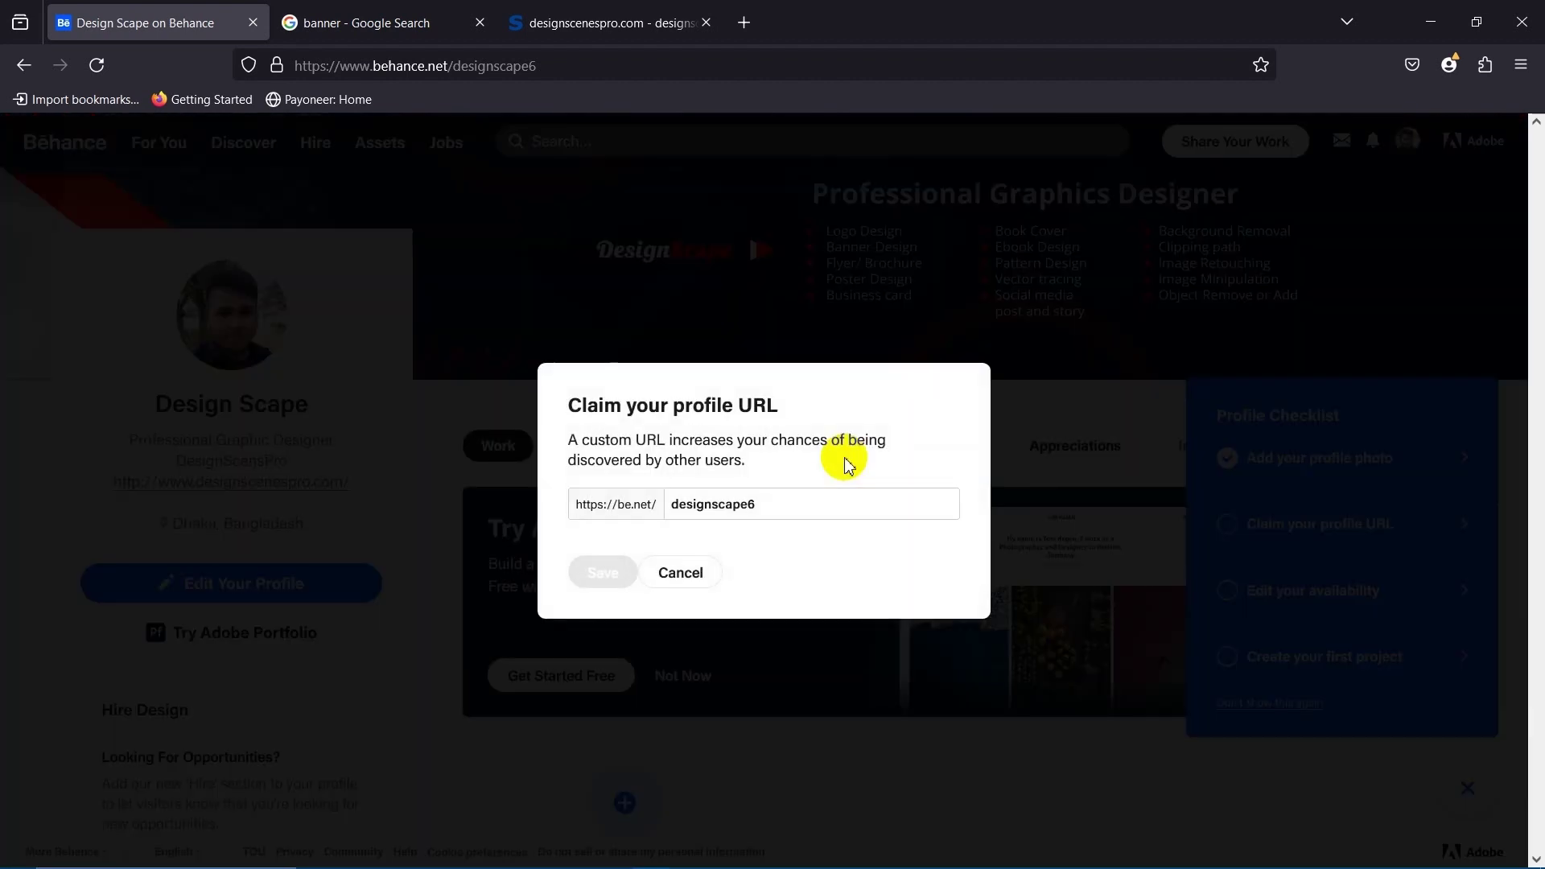
Edit the prefilled profile URL, deleting the trailing 6 to leave designscape.
click(783, 503)
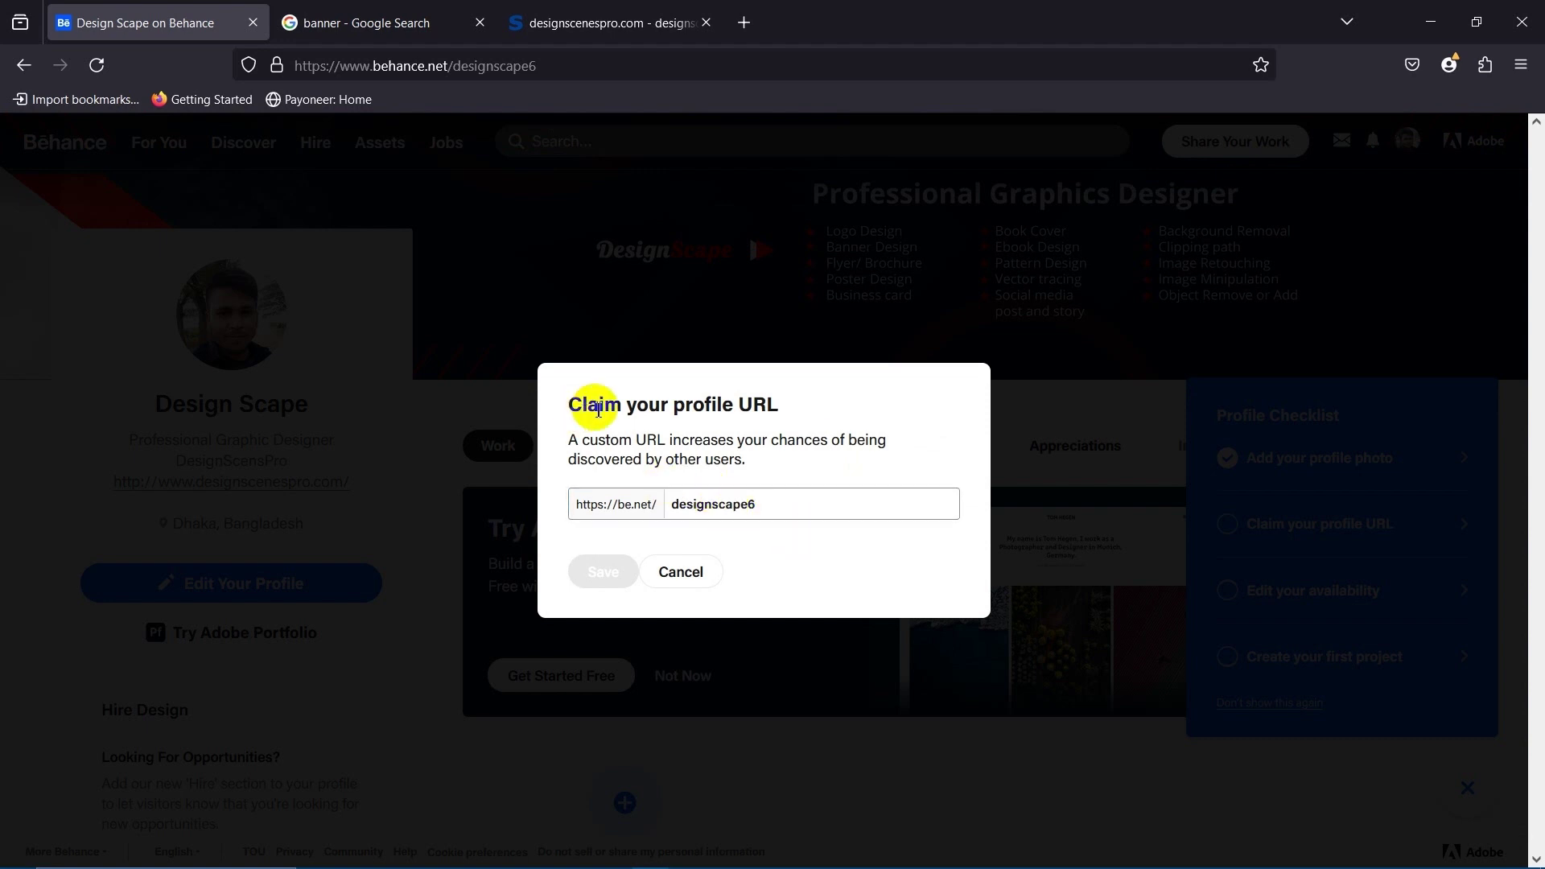
click(604, 395)
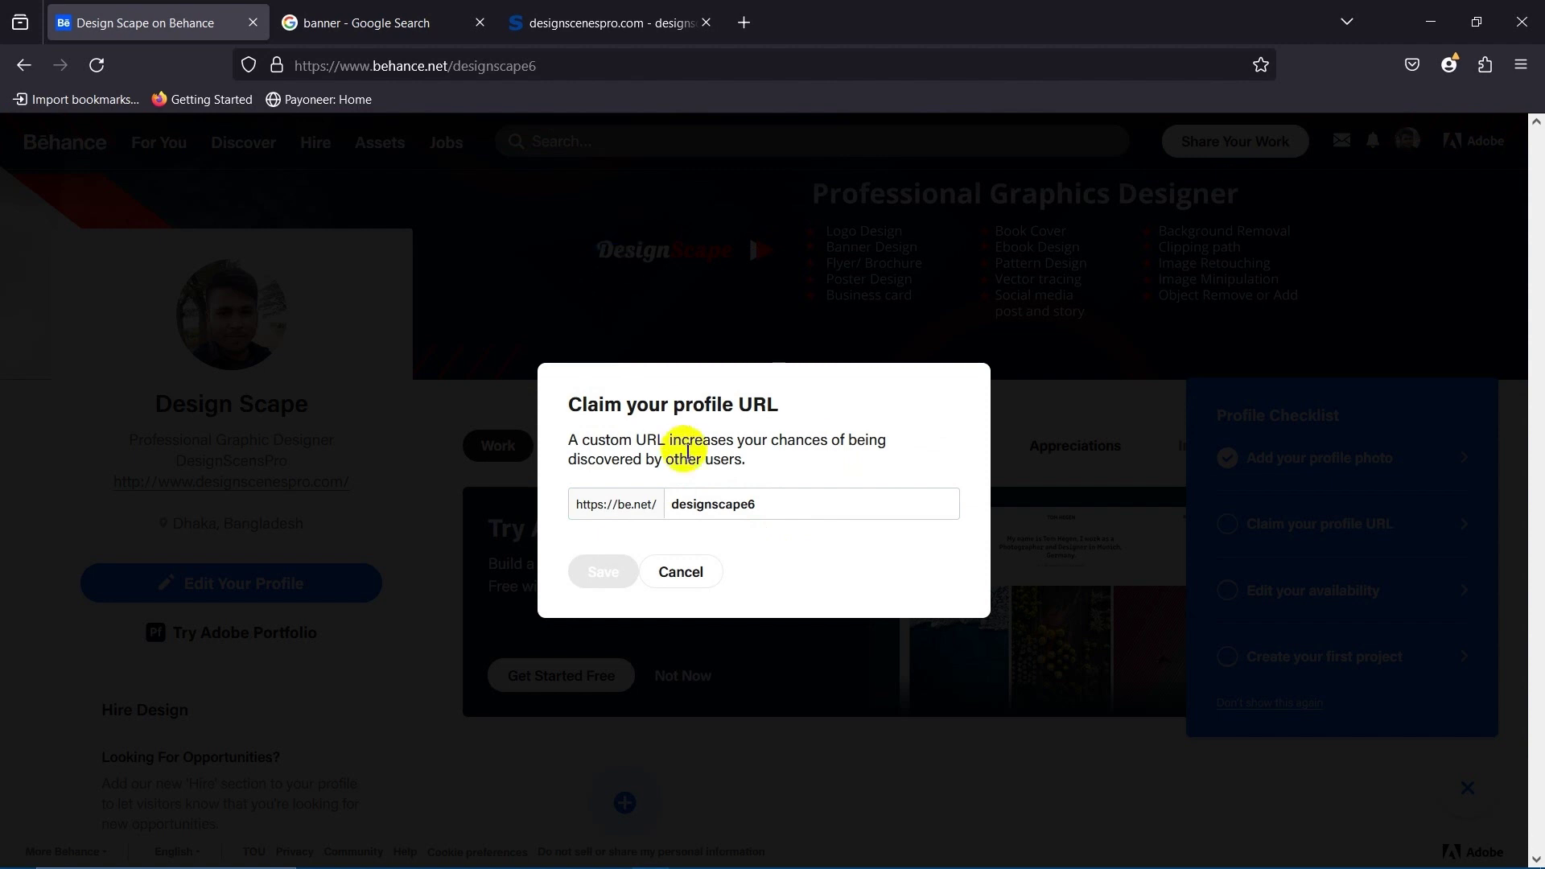
click(765, 501)
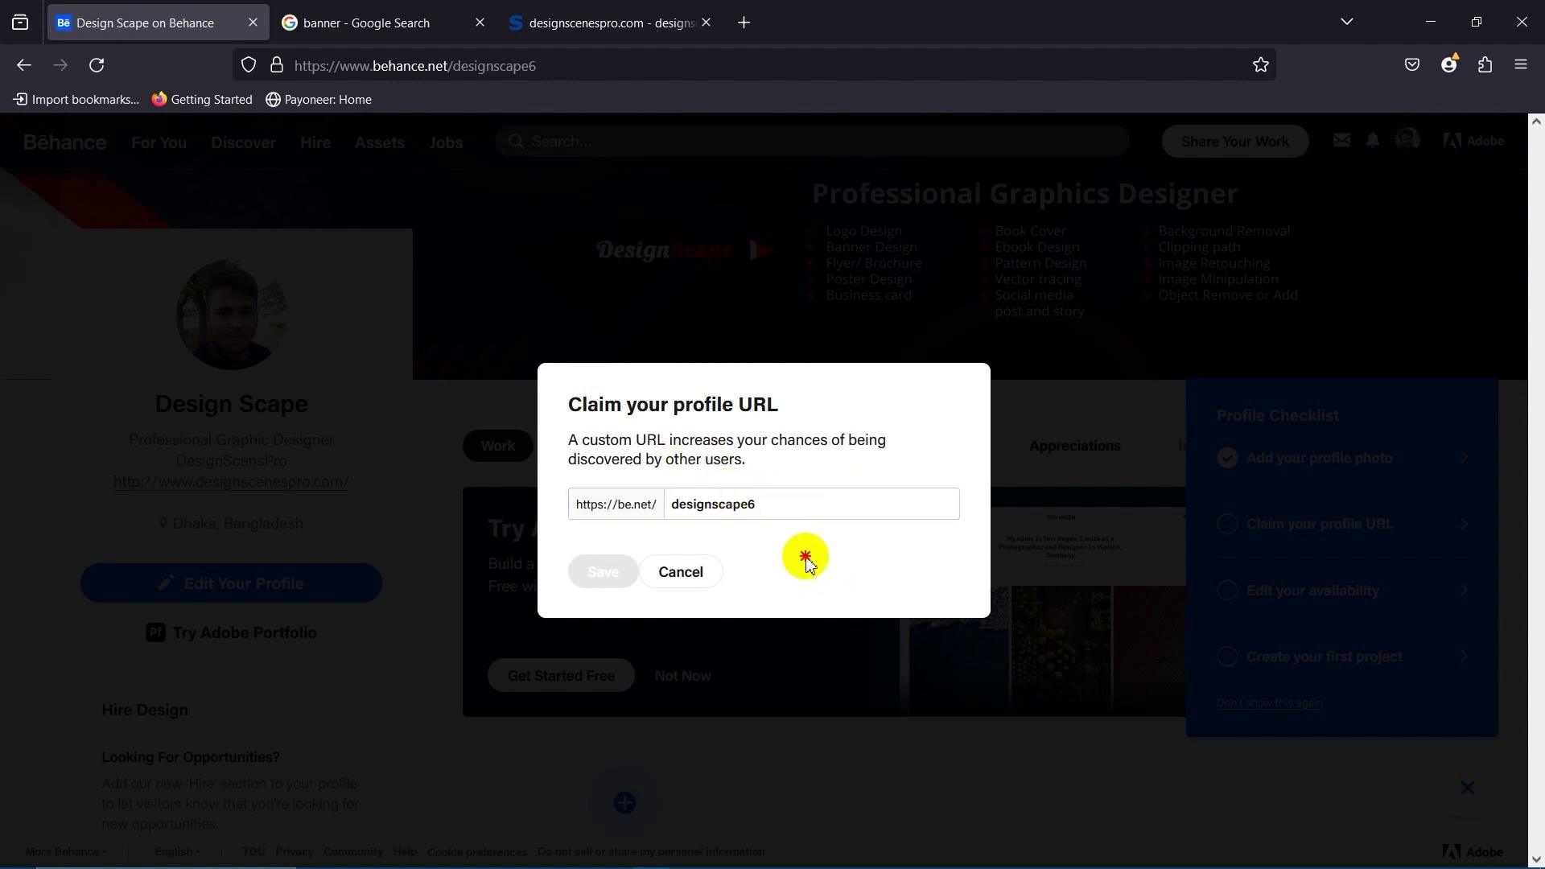
drag(776, 504, 668, 506)
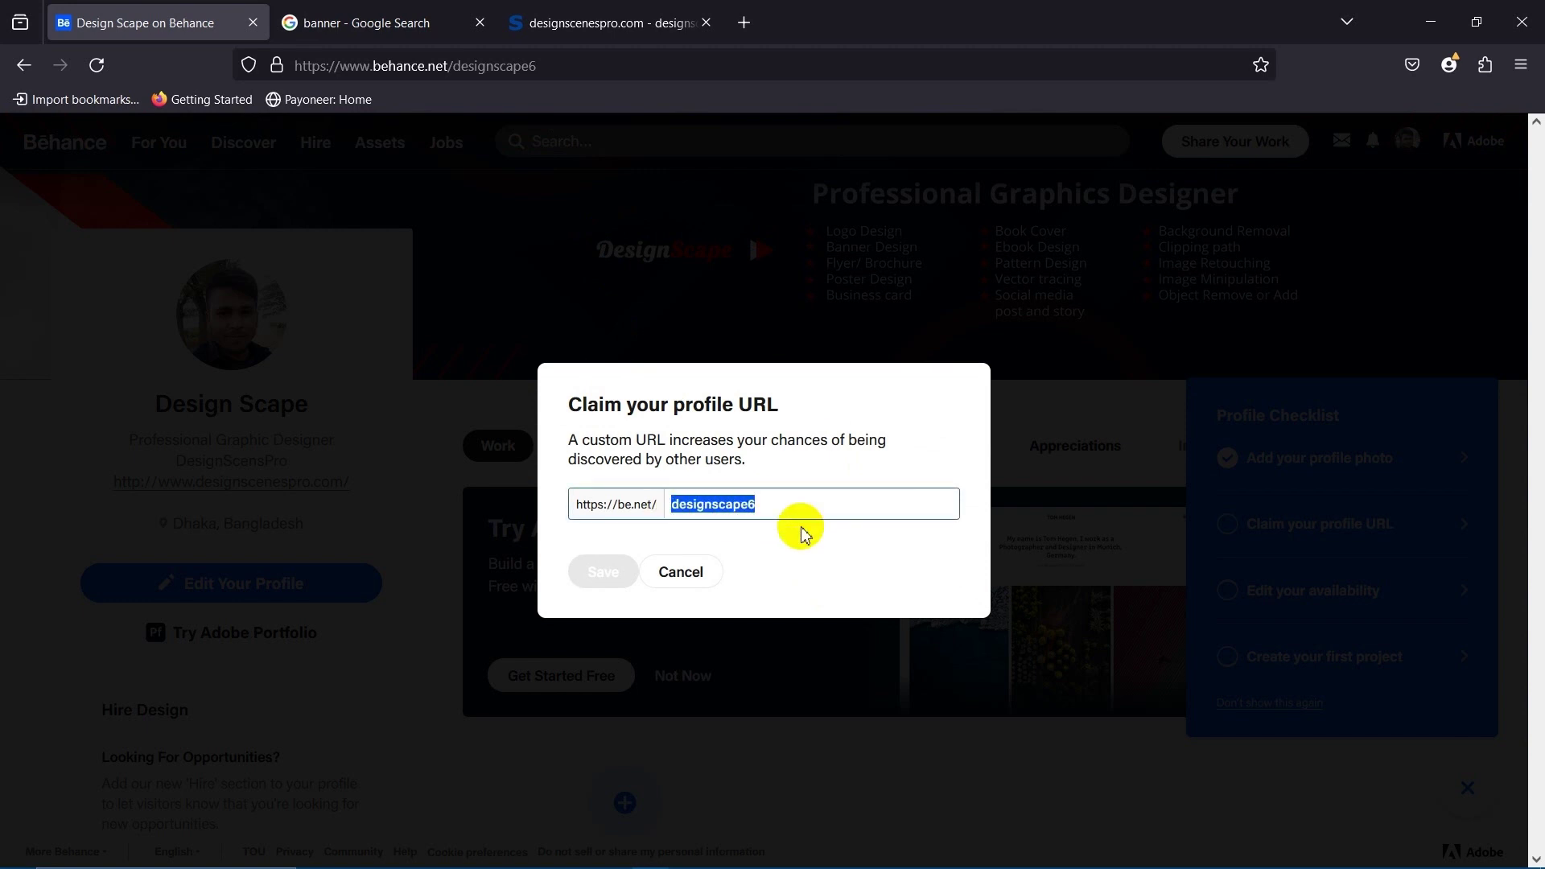
click(781, 507)
double_click(697, 501)
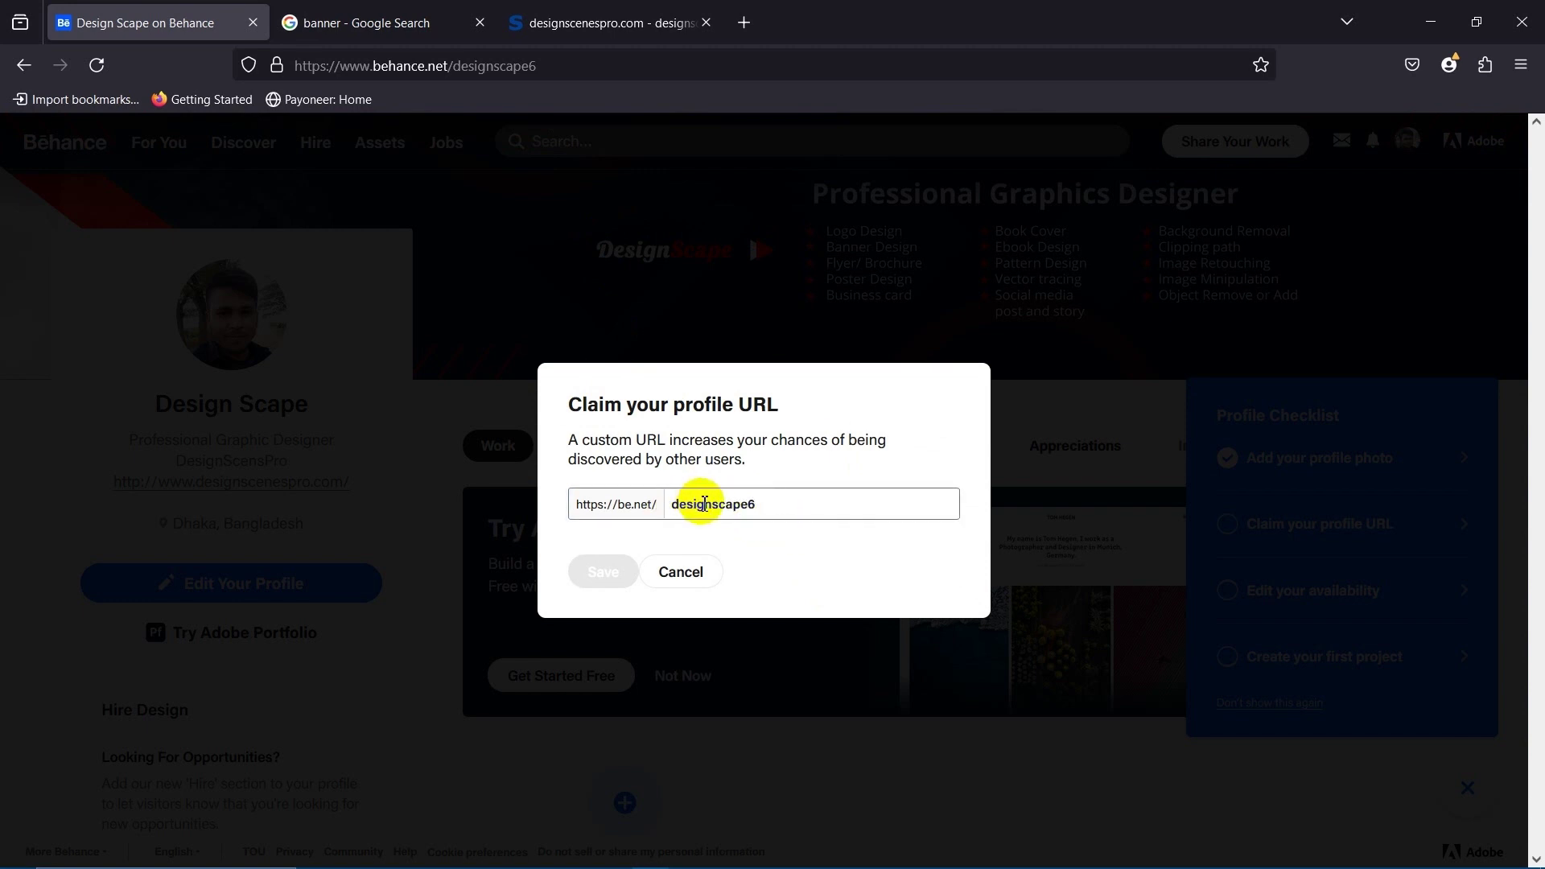
click(712, 515)
double_click(692, 508)
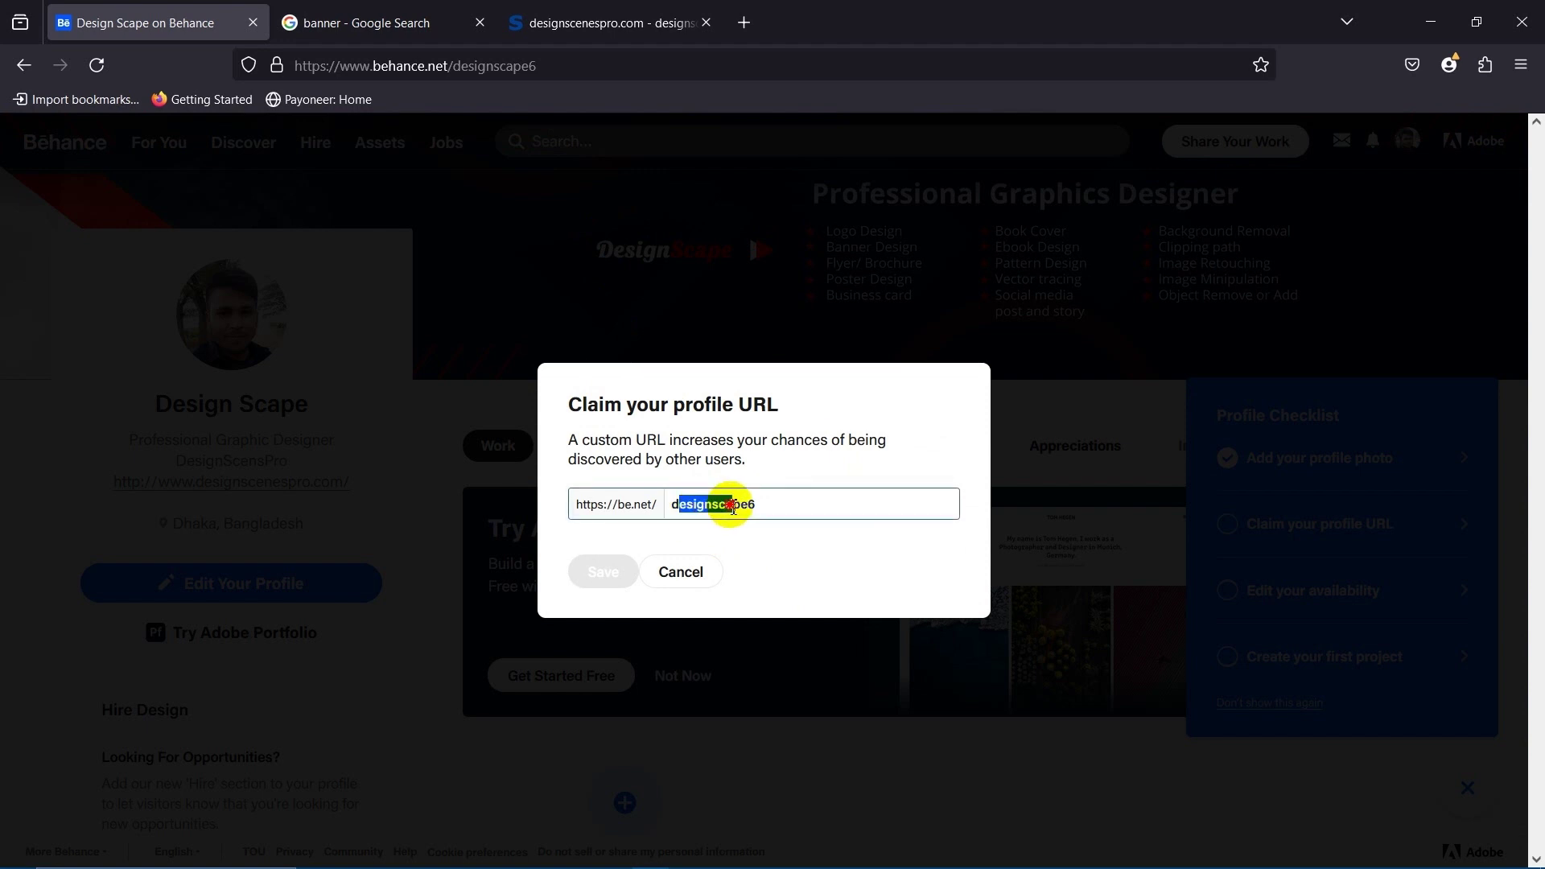
click(800, 552)
click(741, 507)
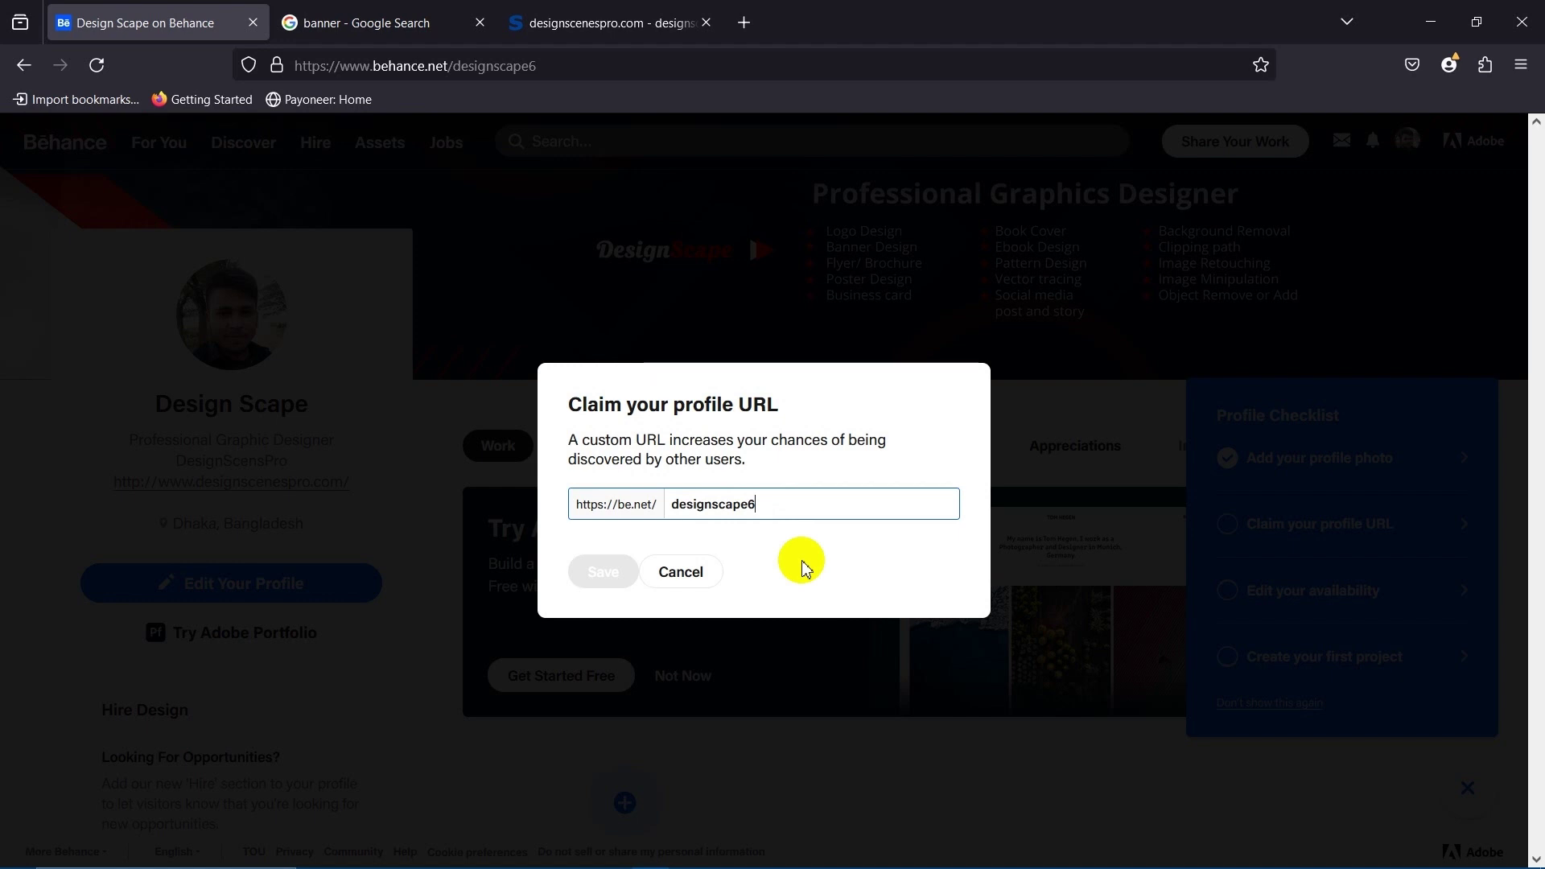
key(BackSpace)
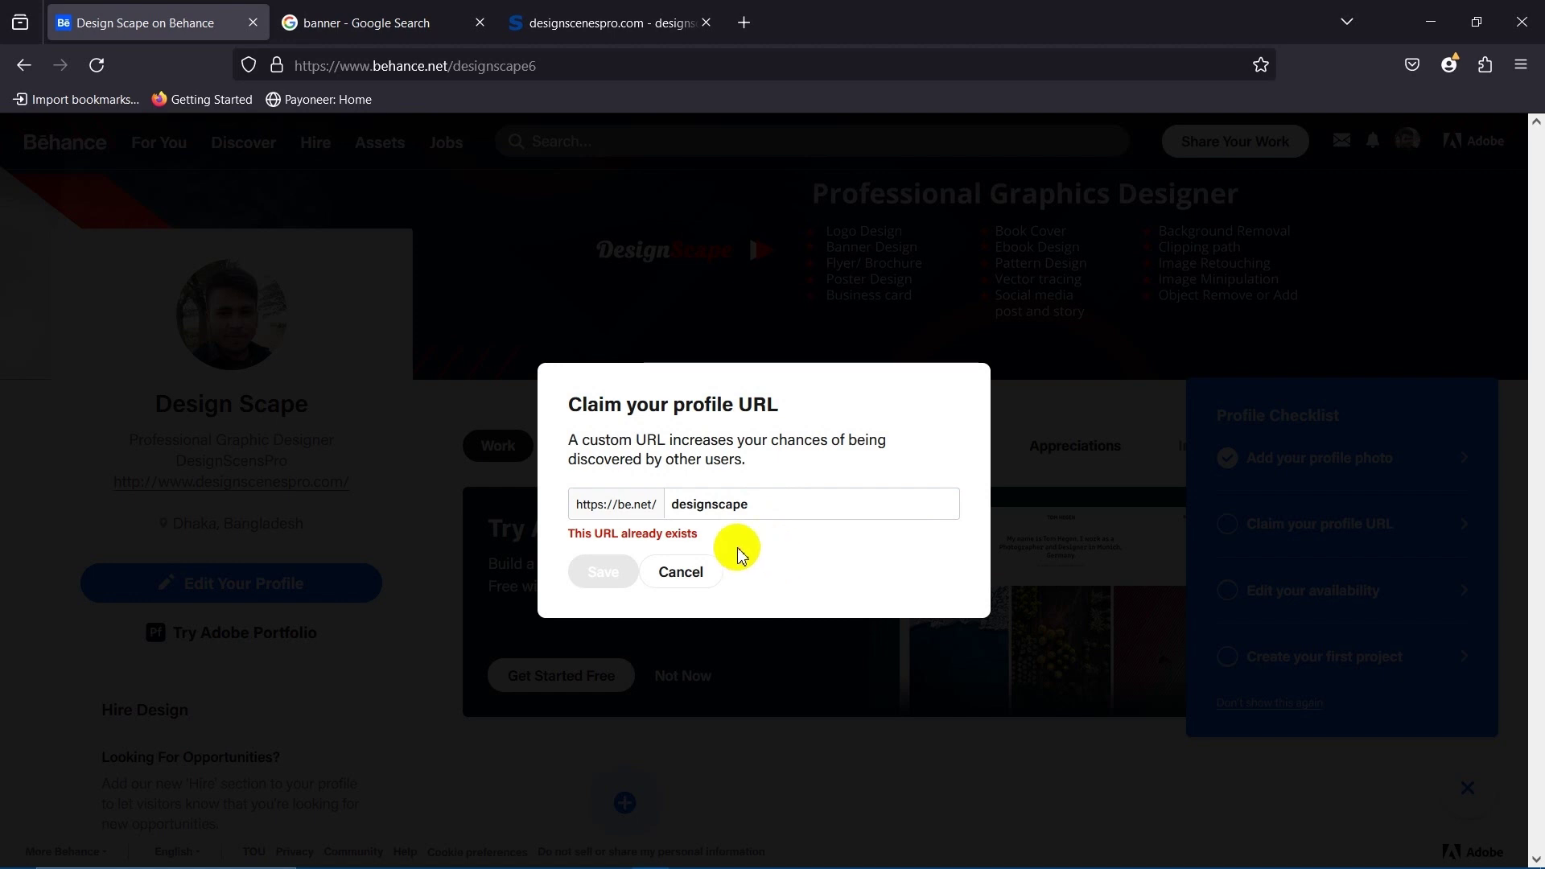
With designscape taken, change the URL to design-scape and save it.
click(694, 496)
click(732, 506)
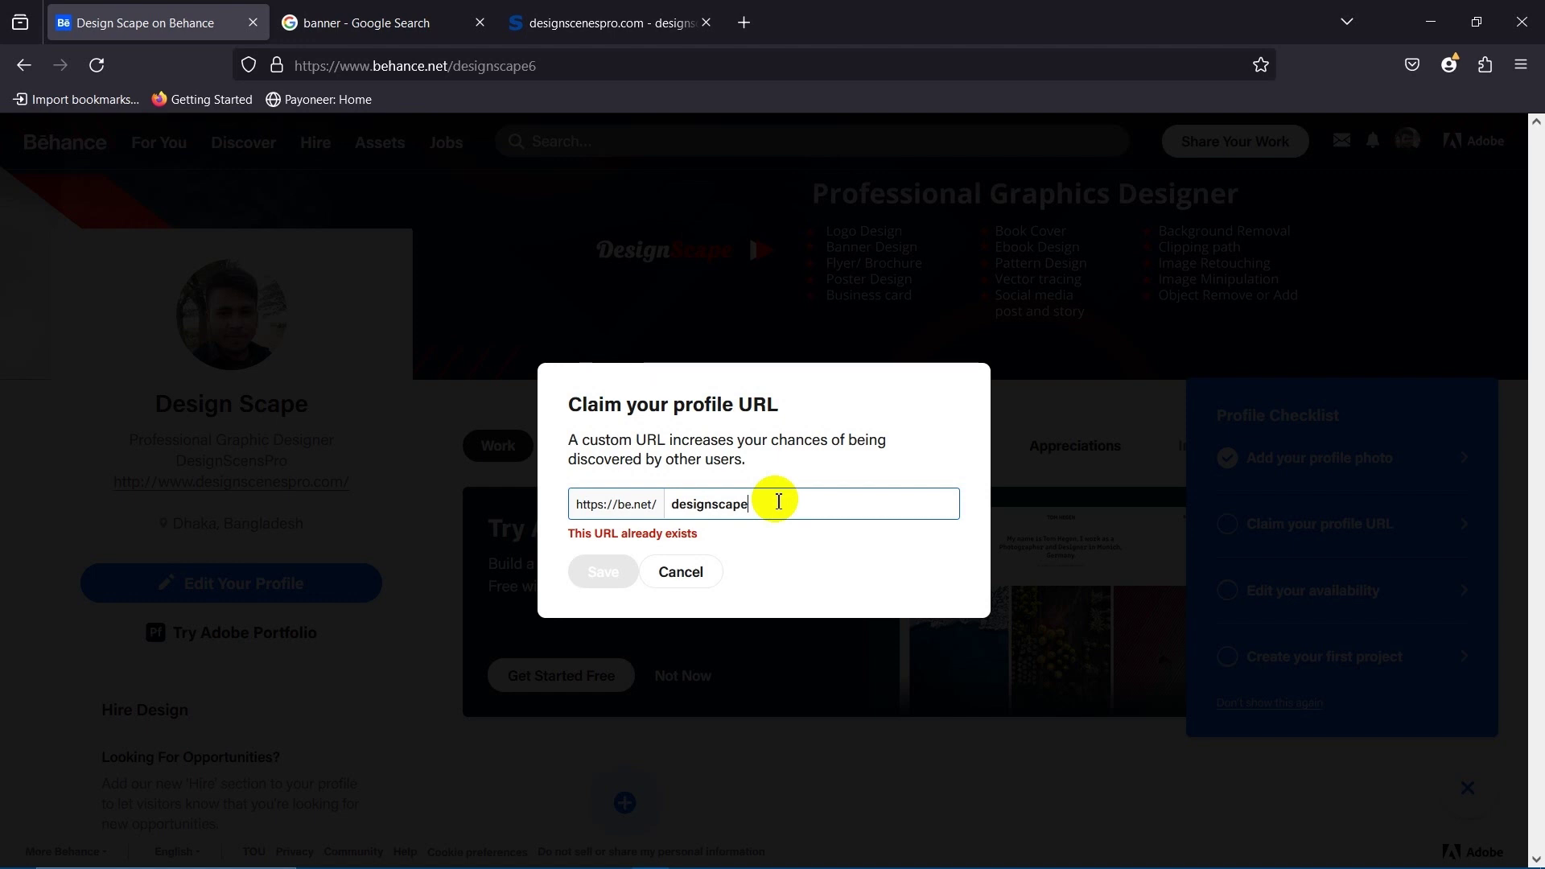
text(s)
click(815, 605)
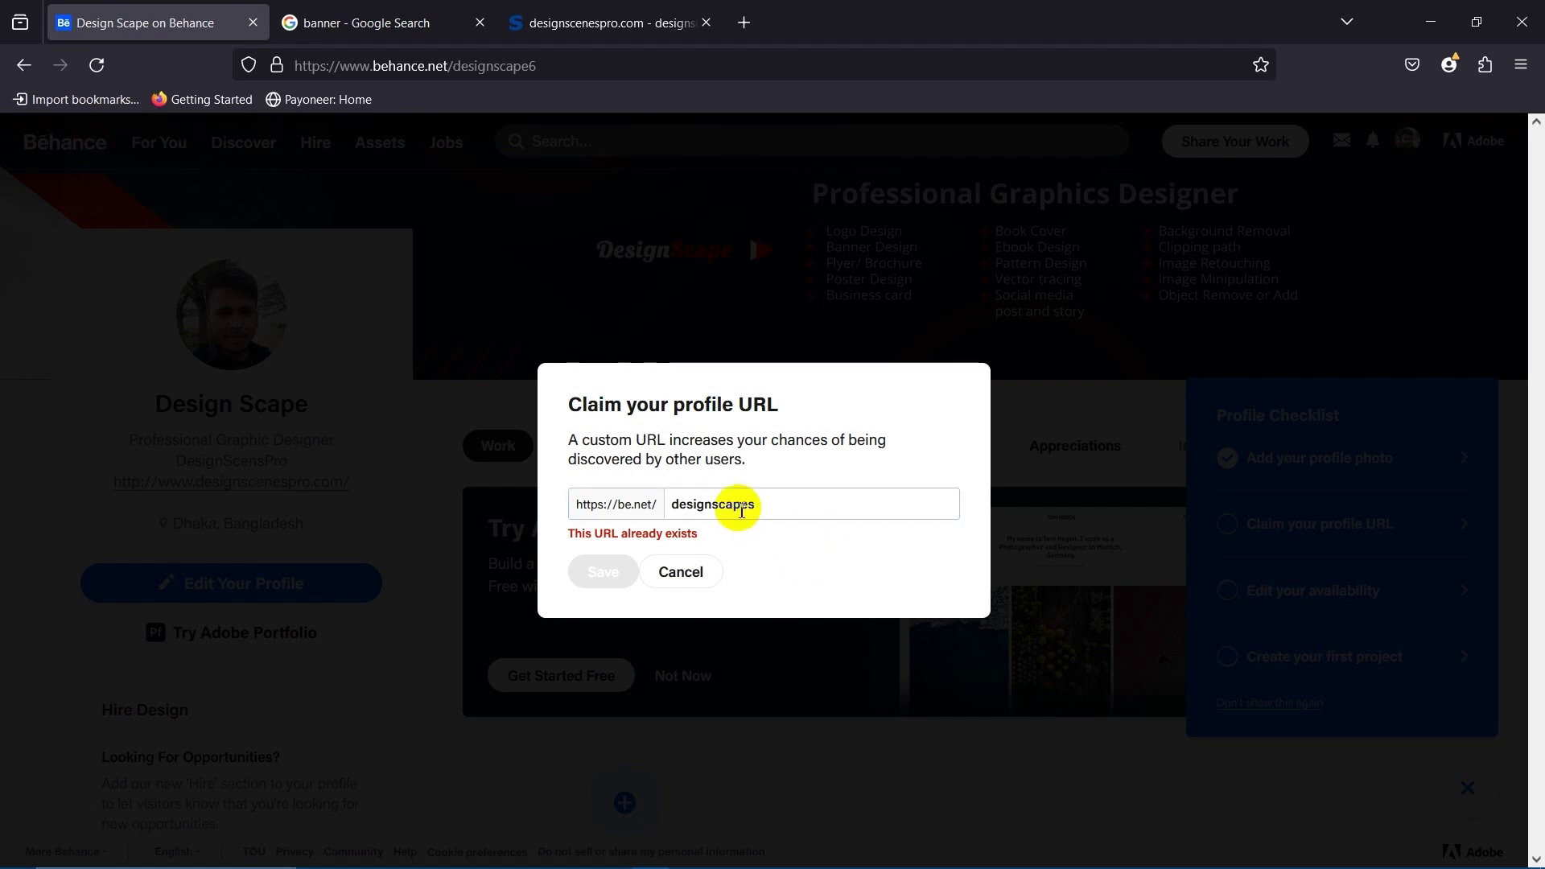
click(752, 505)
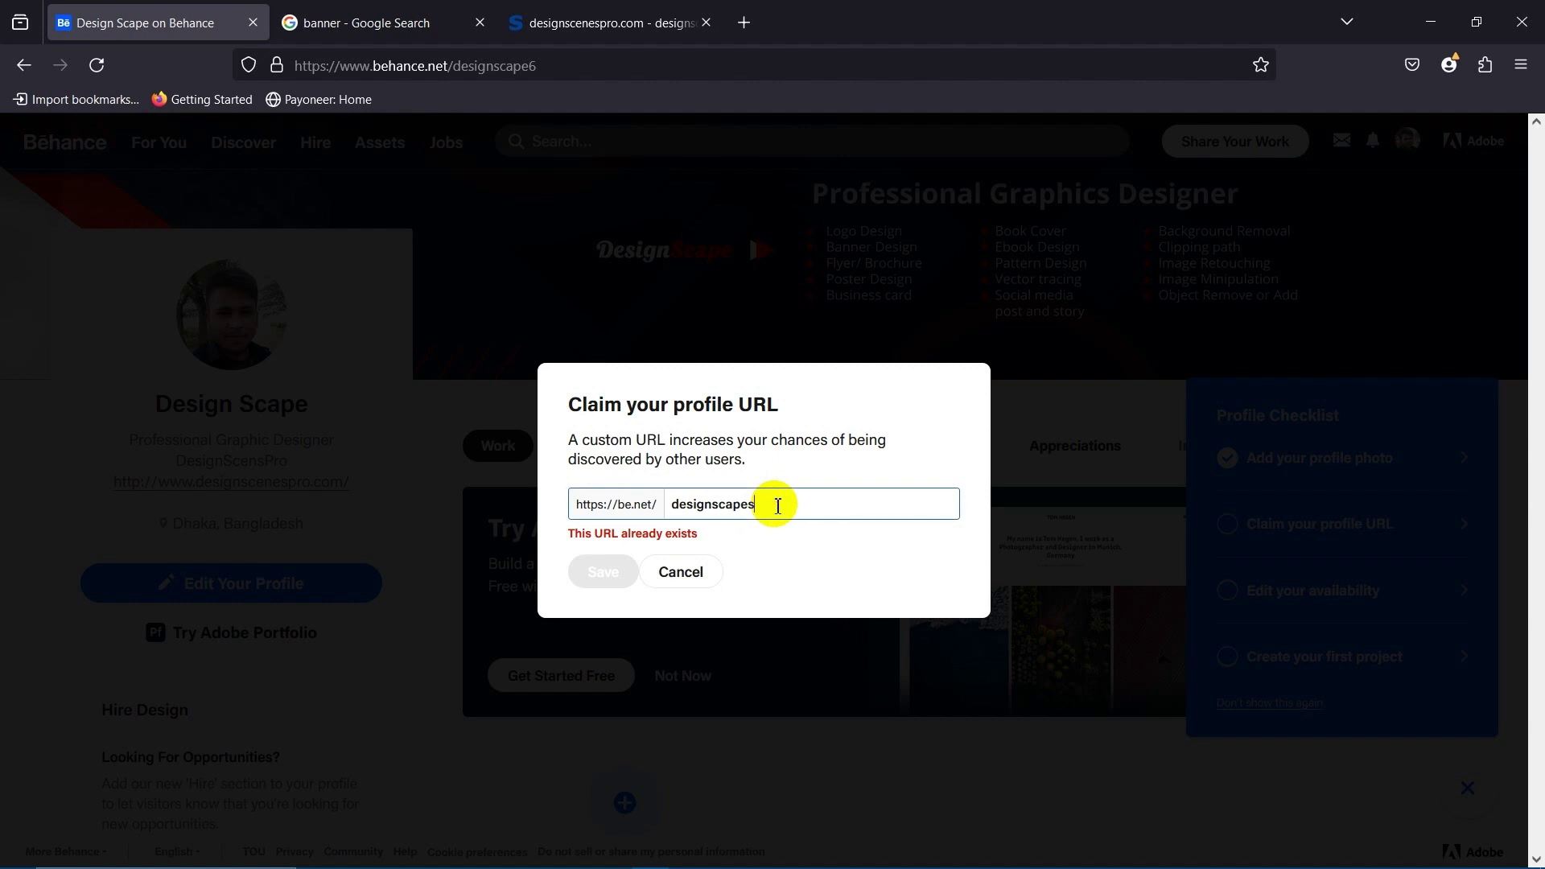
key(BackSpace)
text(-)
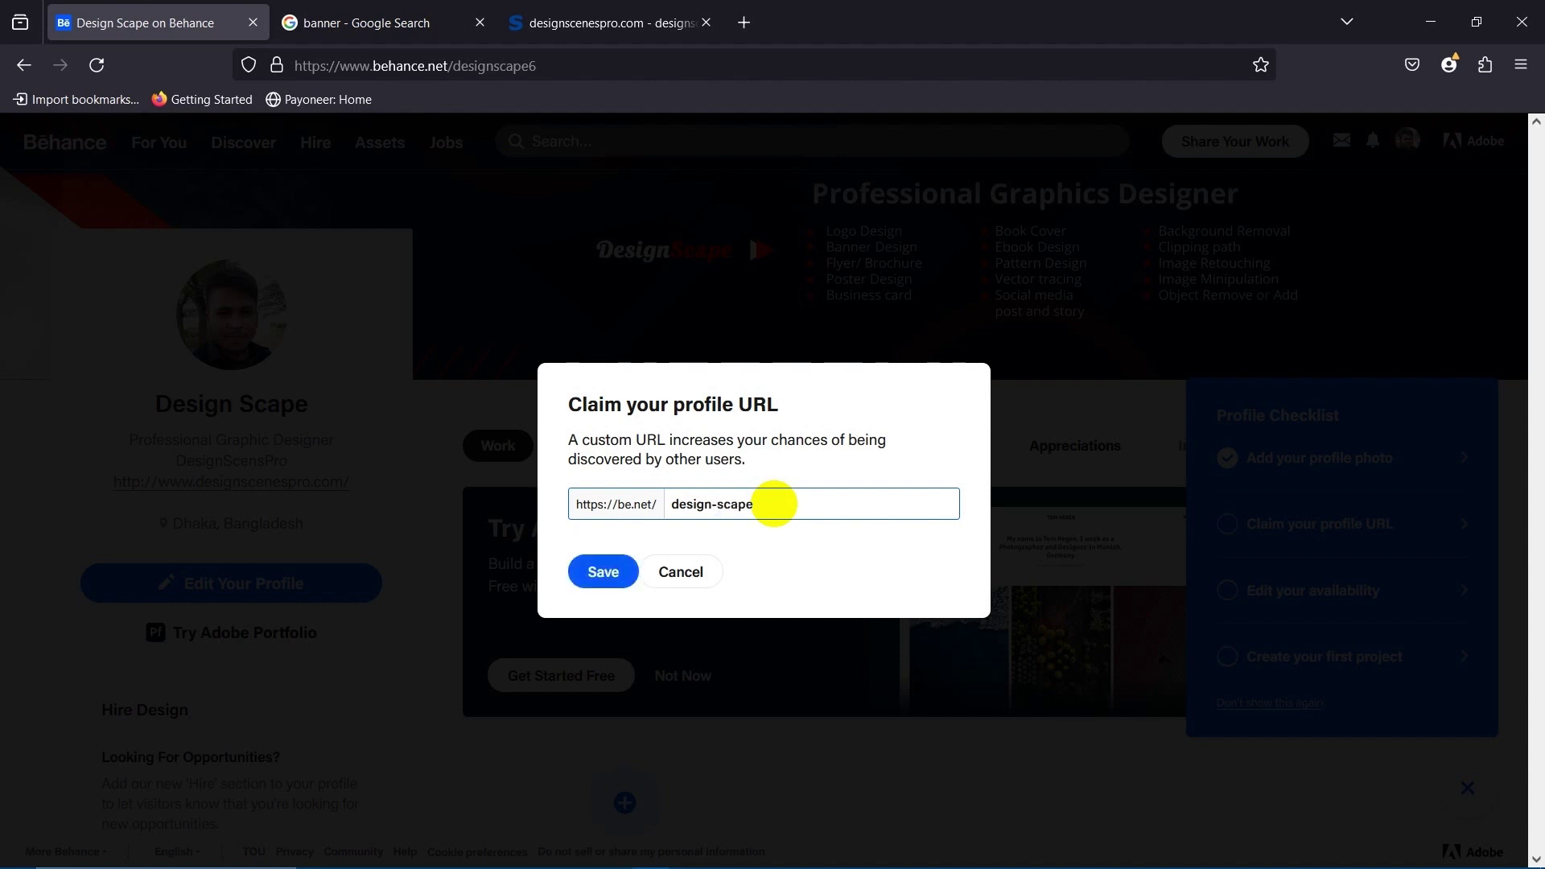
click(788, 573)
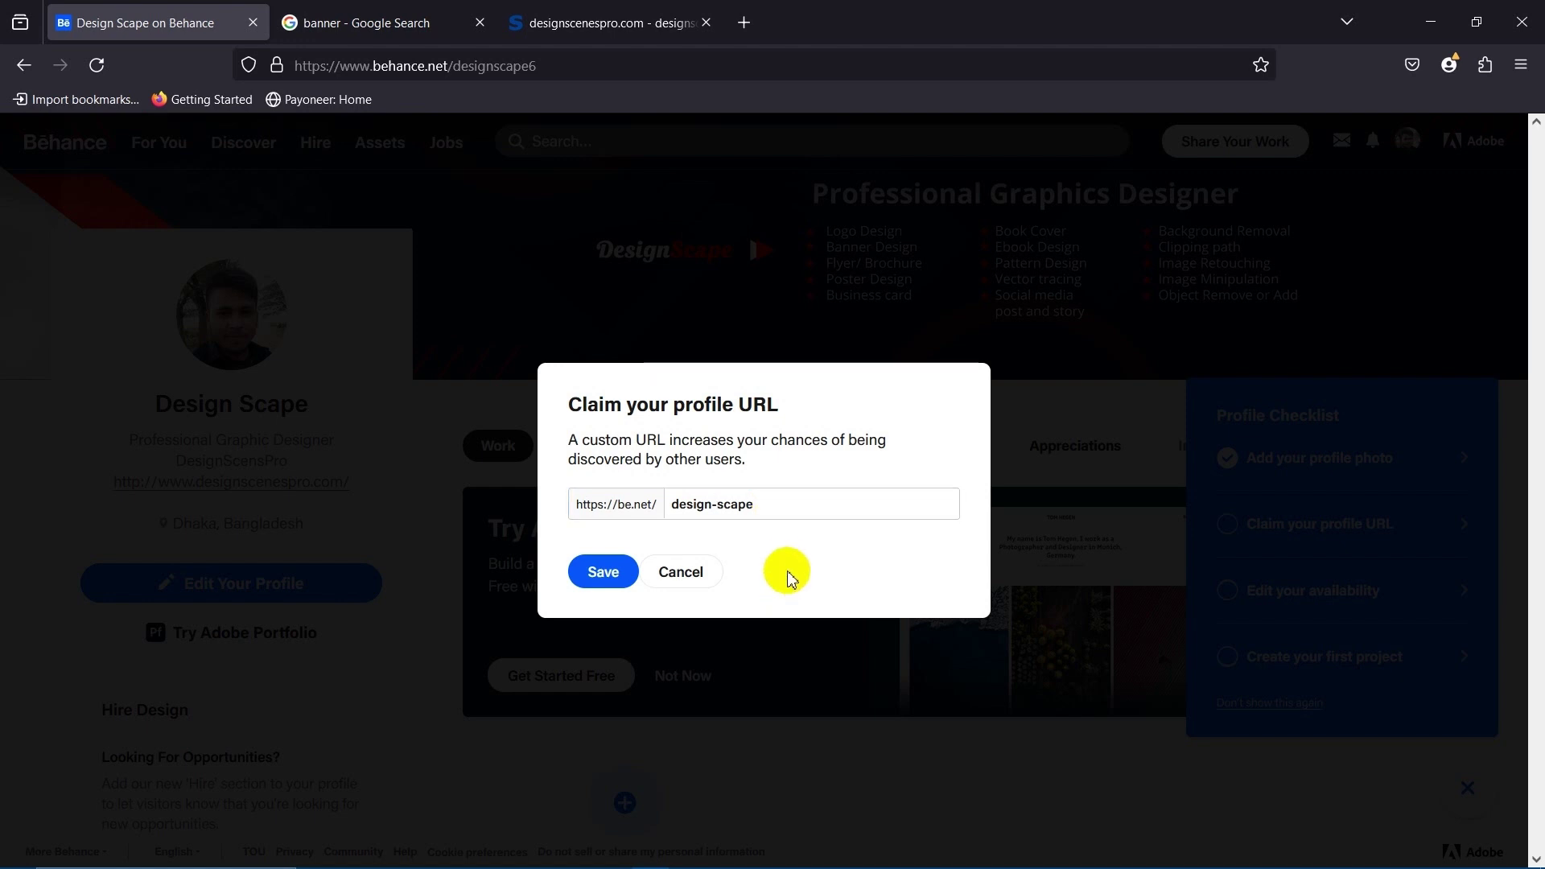
click(681, 505)
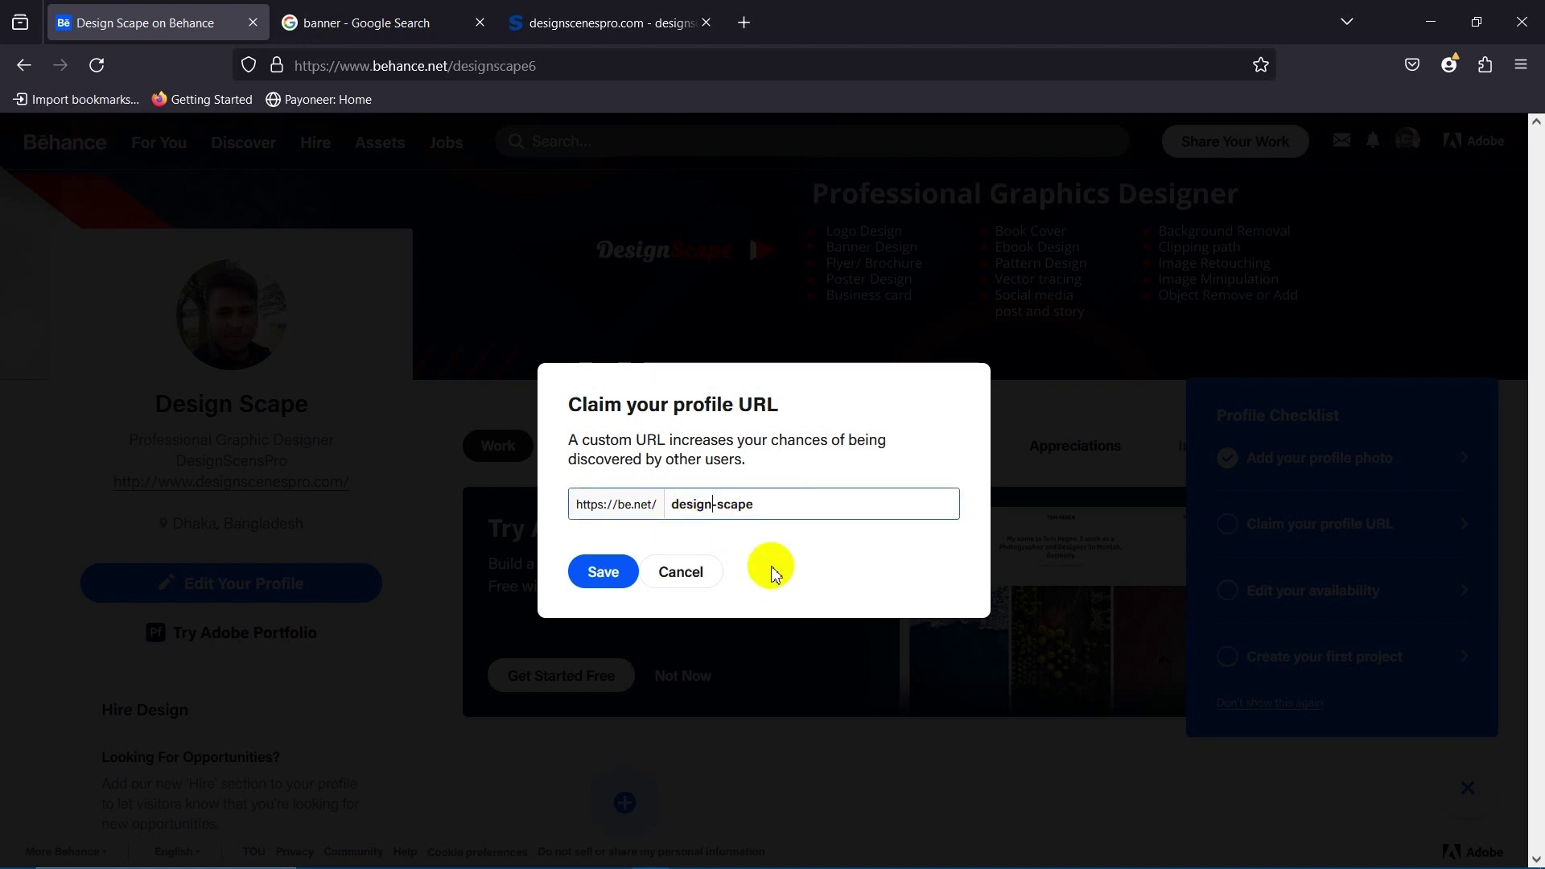
key(Right)
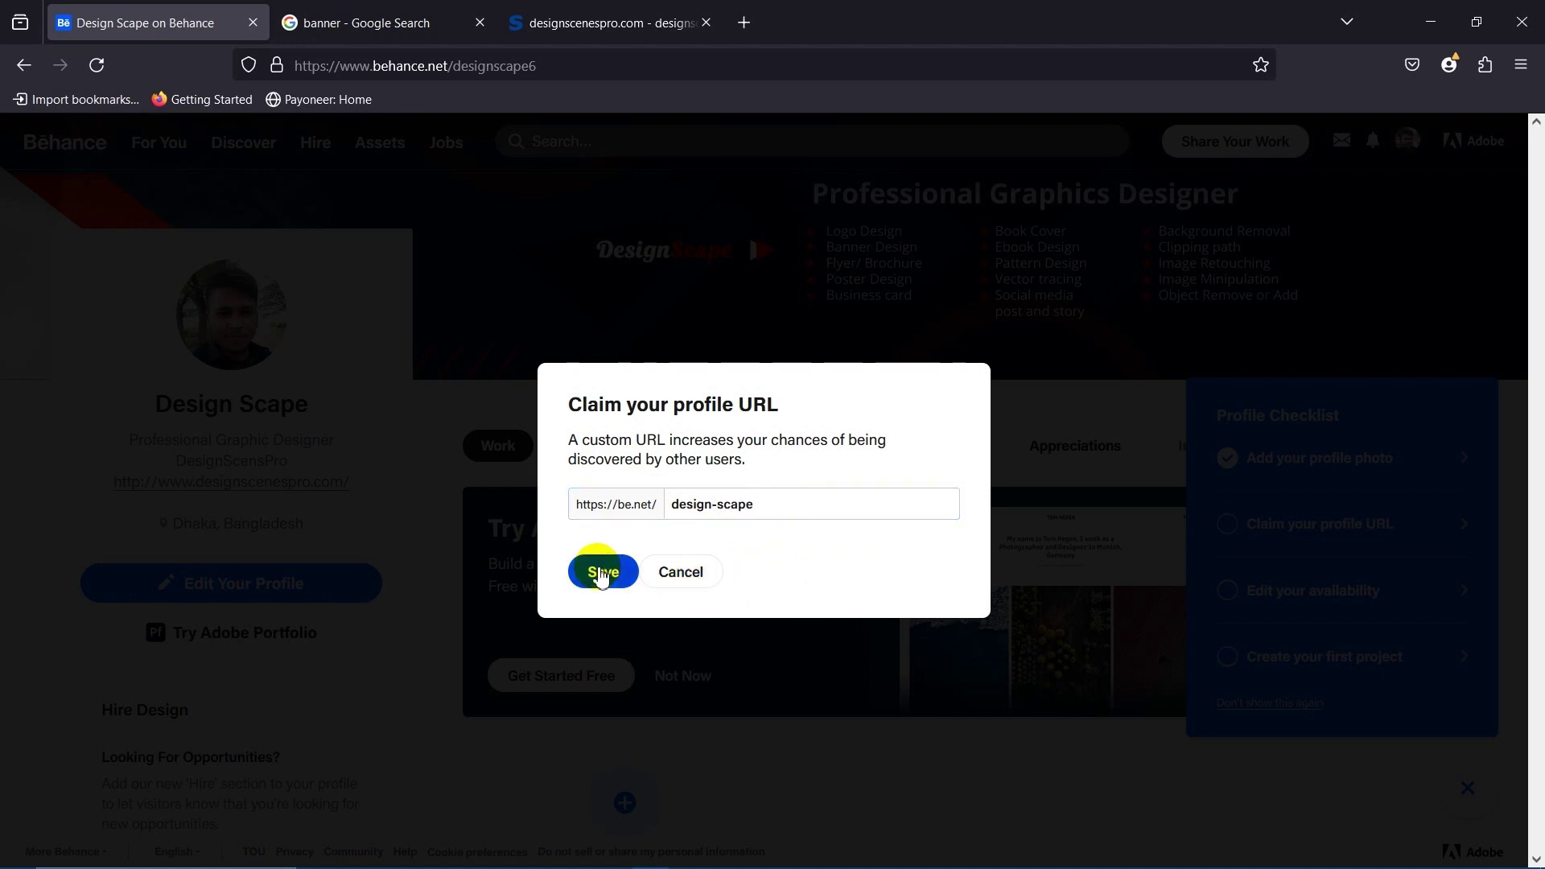
click(602, 572)
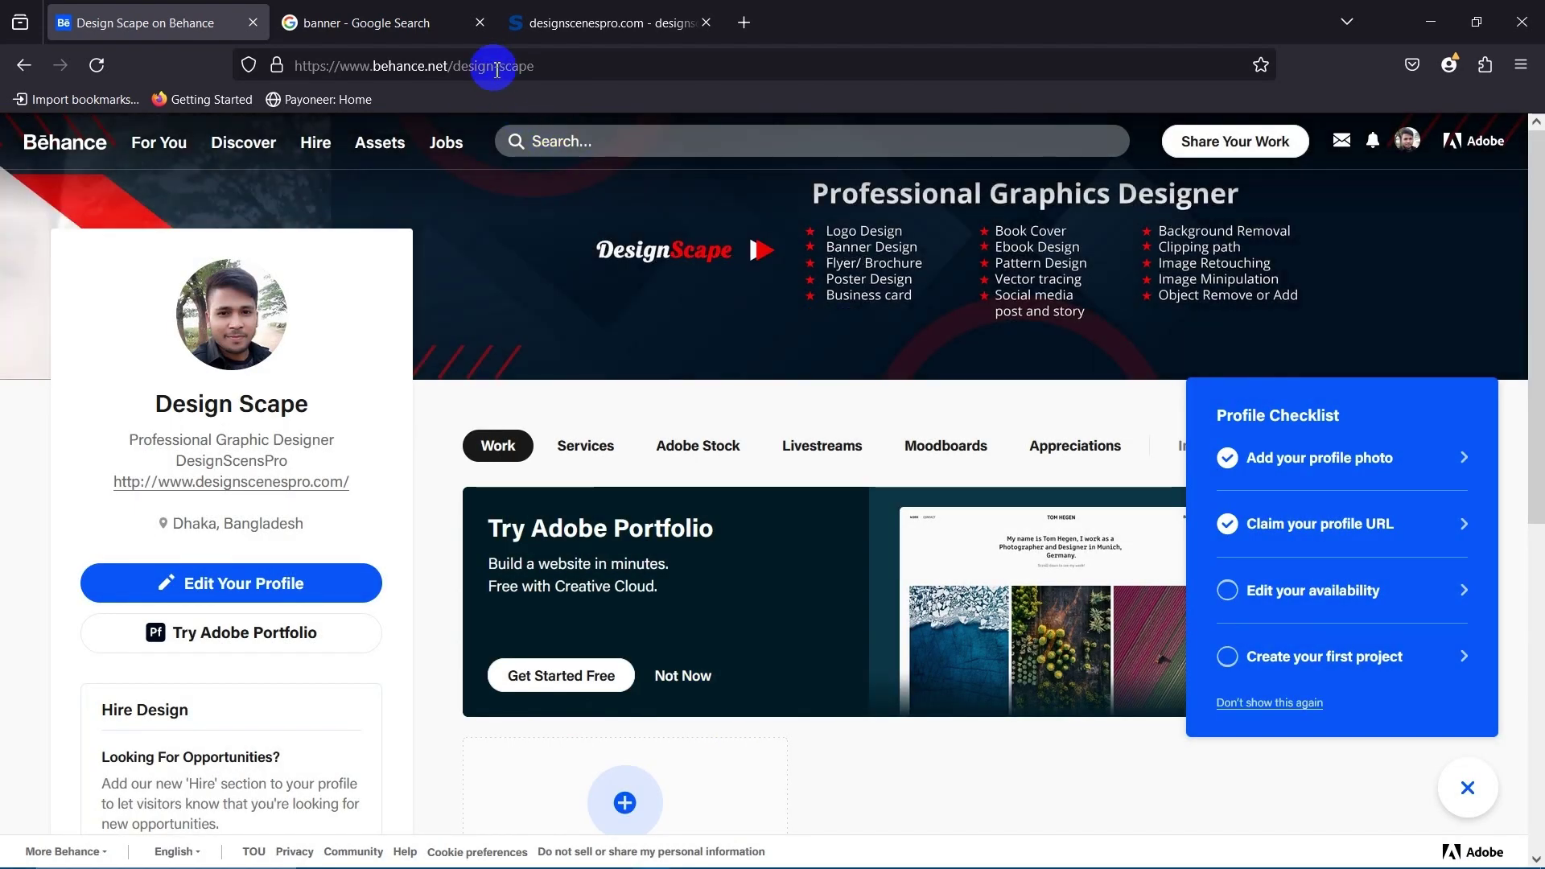
Confirm the address reads behance.net/design-scape, then open the Edit Availability dialog.
click(527, 64)
click(555, 68)
drag(569, 65, 453, 64)
click(17, 483)
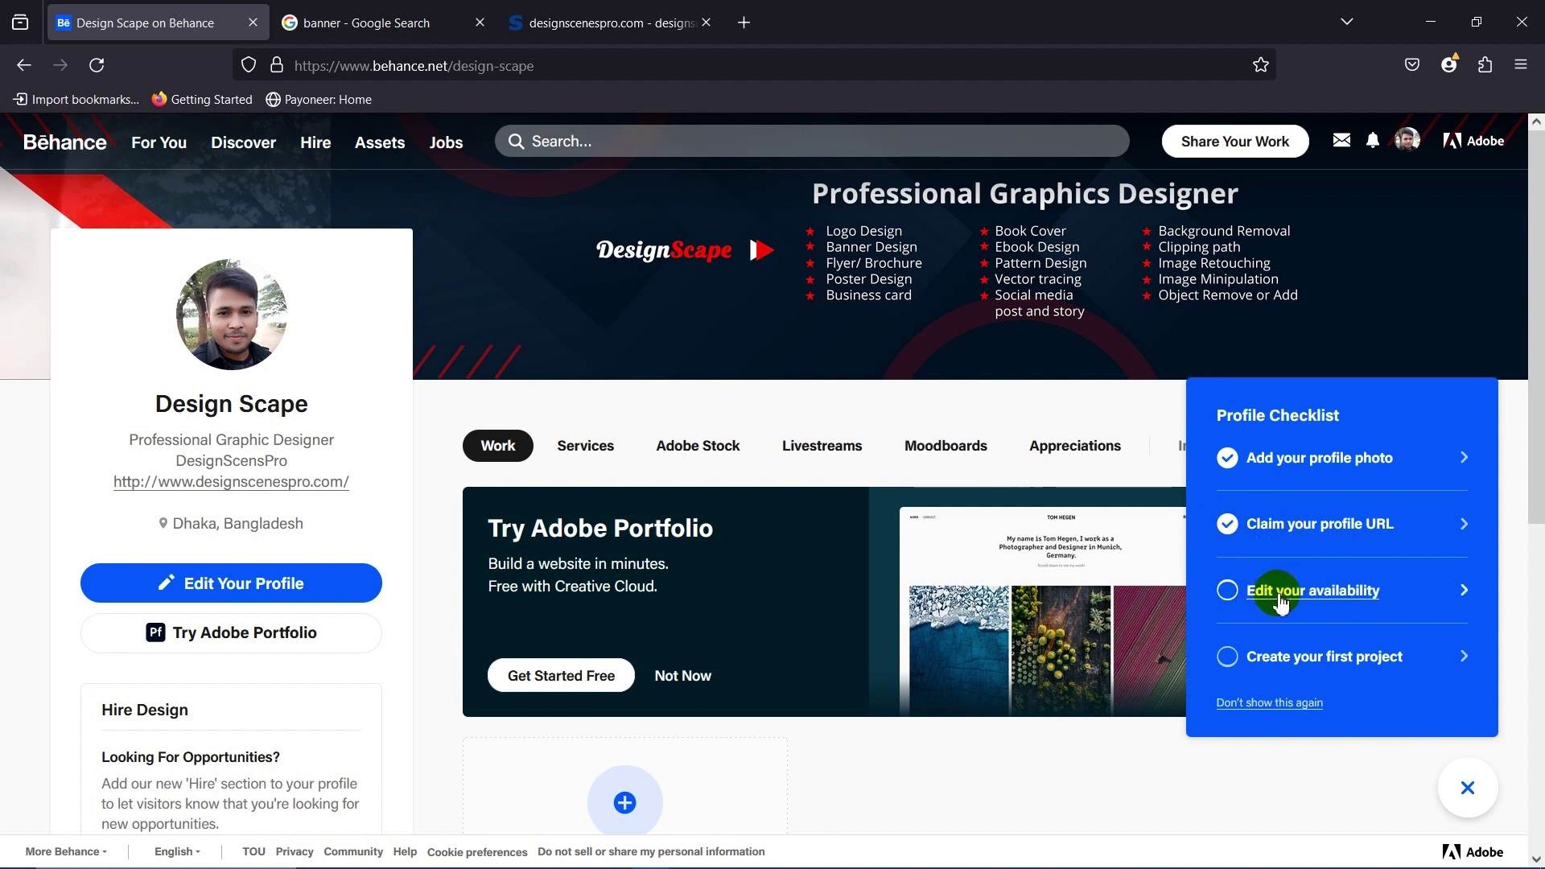
click(1346, 596)
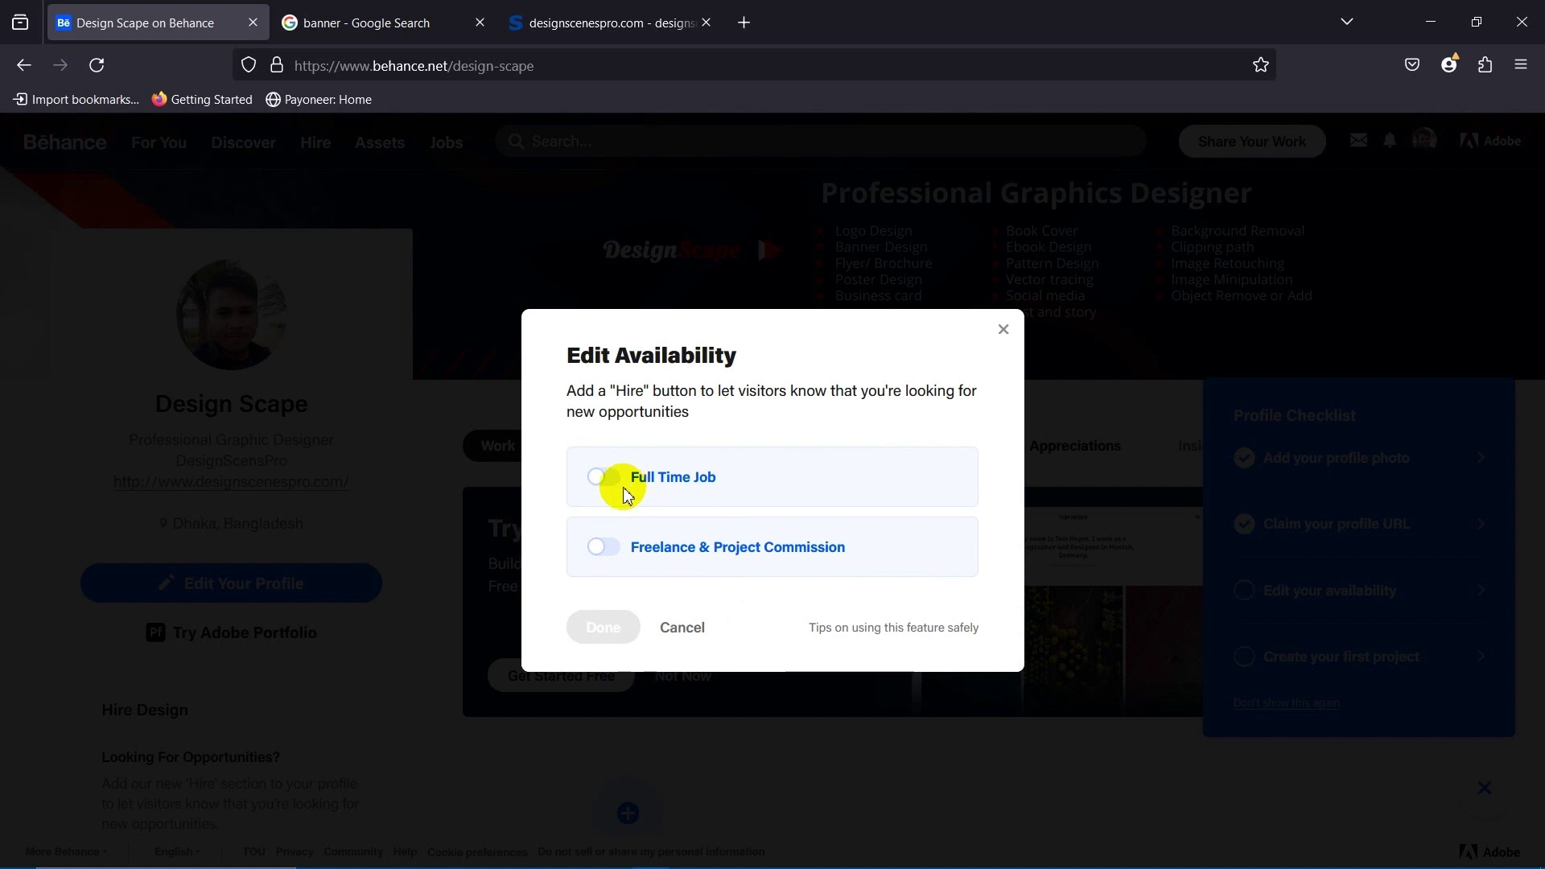
Turn on Full Time Job with remote opportunities ticked, leaving Freelance & Project Commission off.
click(612, 477)
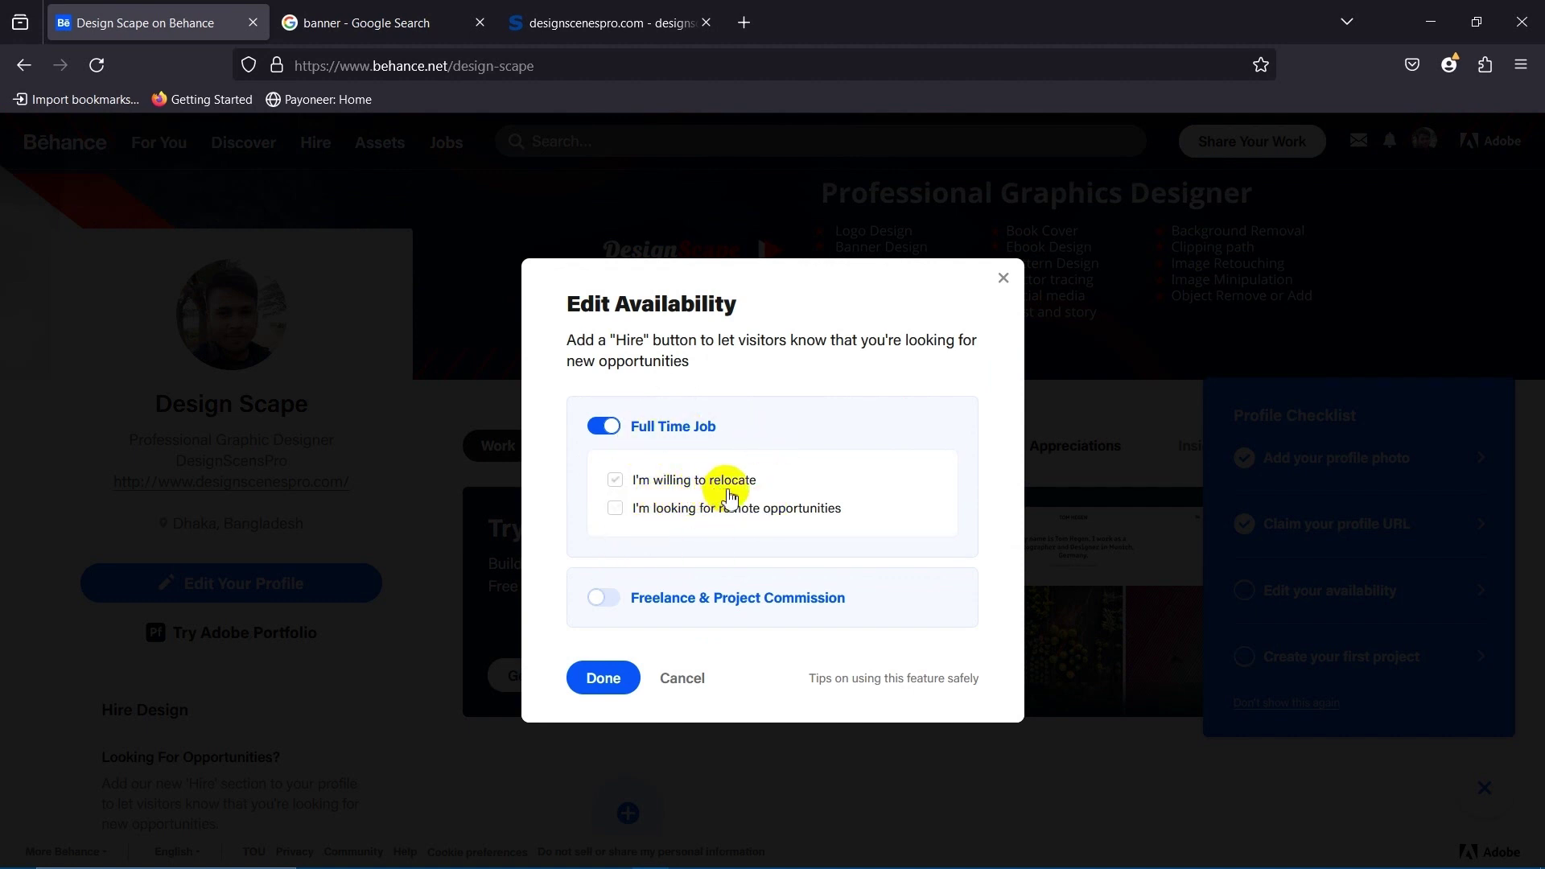
click(619, 508)
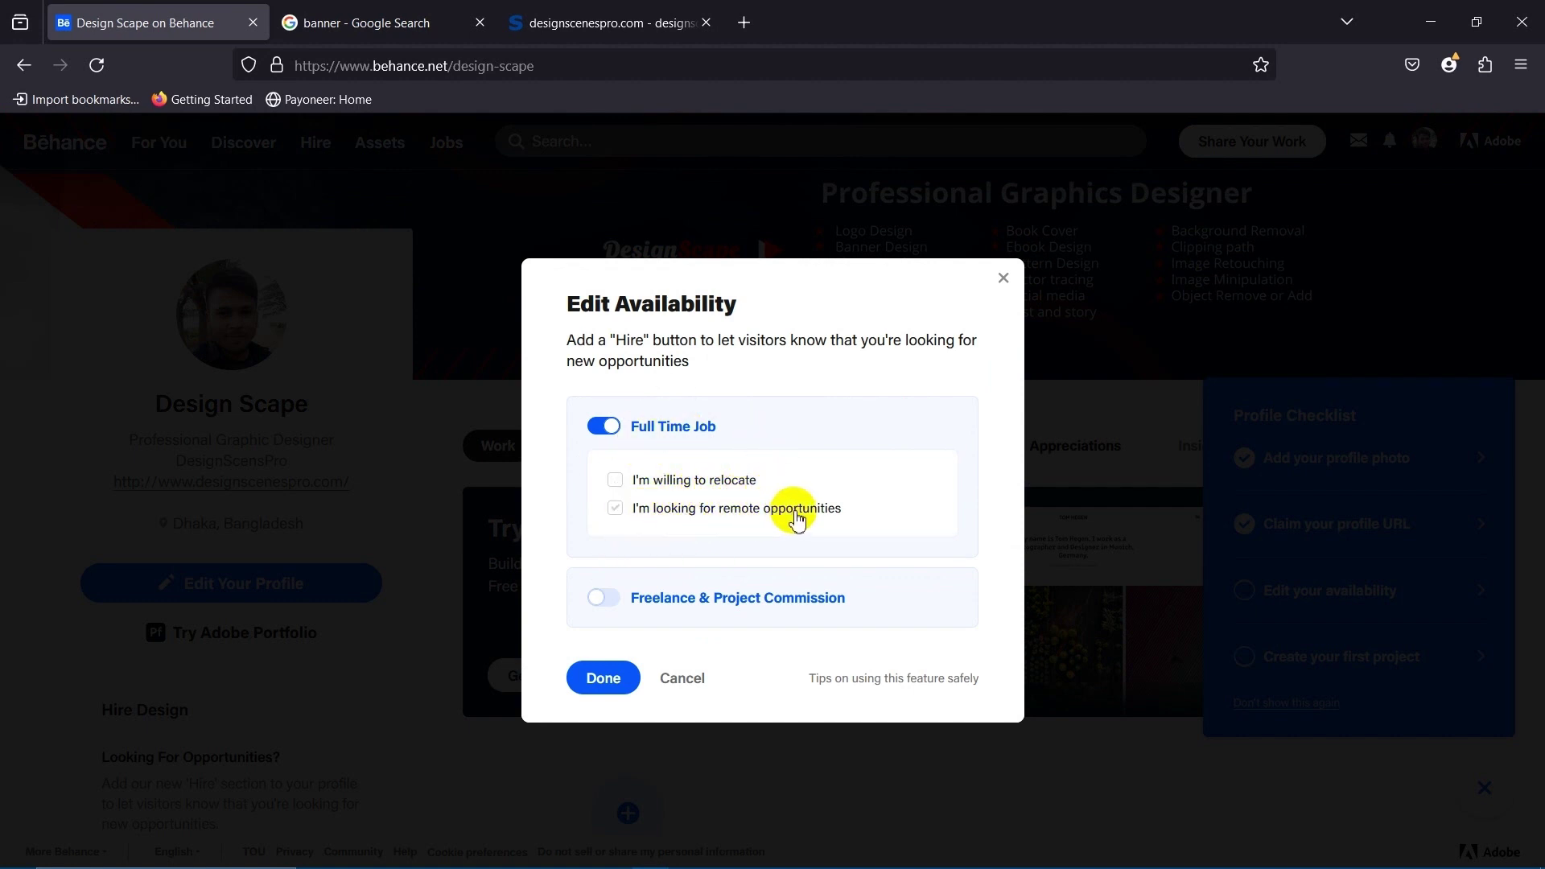
click(613, 508)
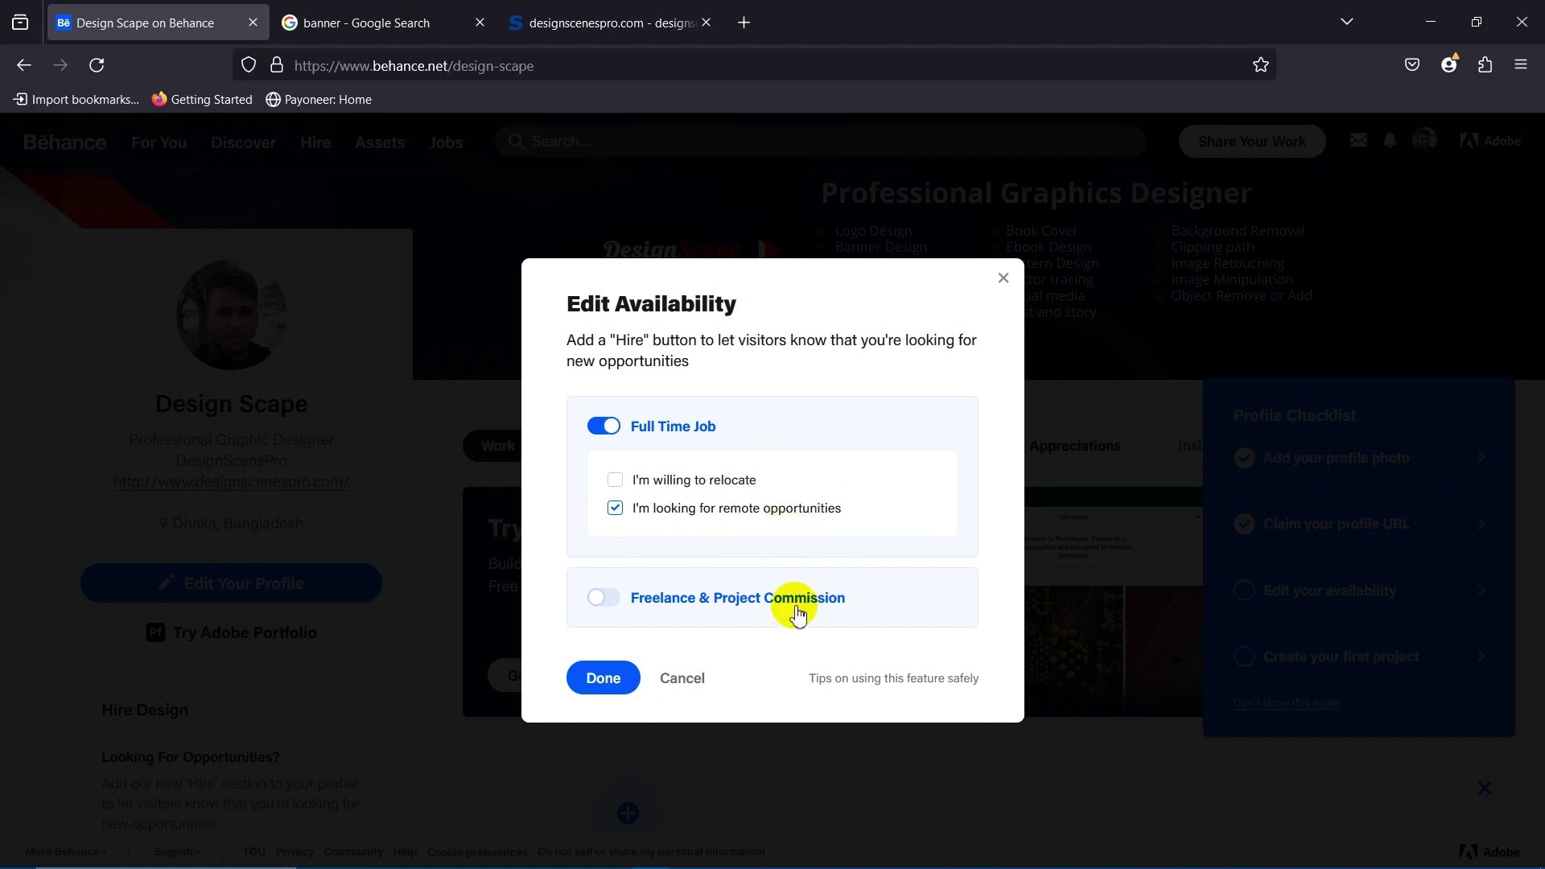
click(605, 595)
scroll(685, 531, down, 3)
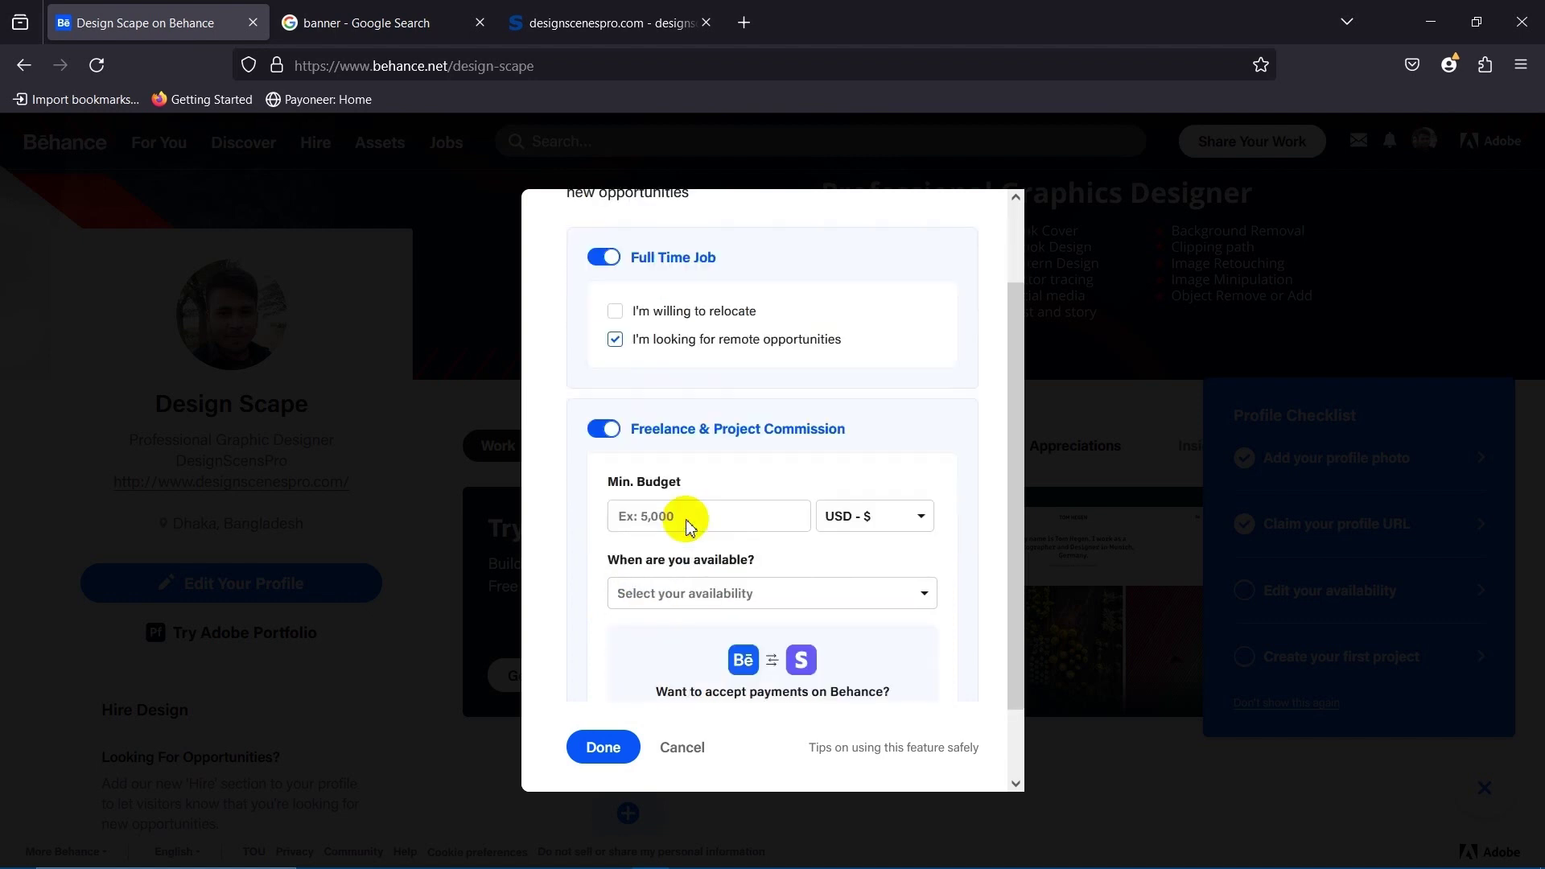
scroll(612, 322, up, 2)
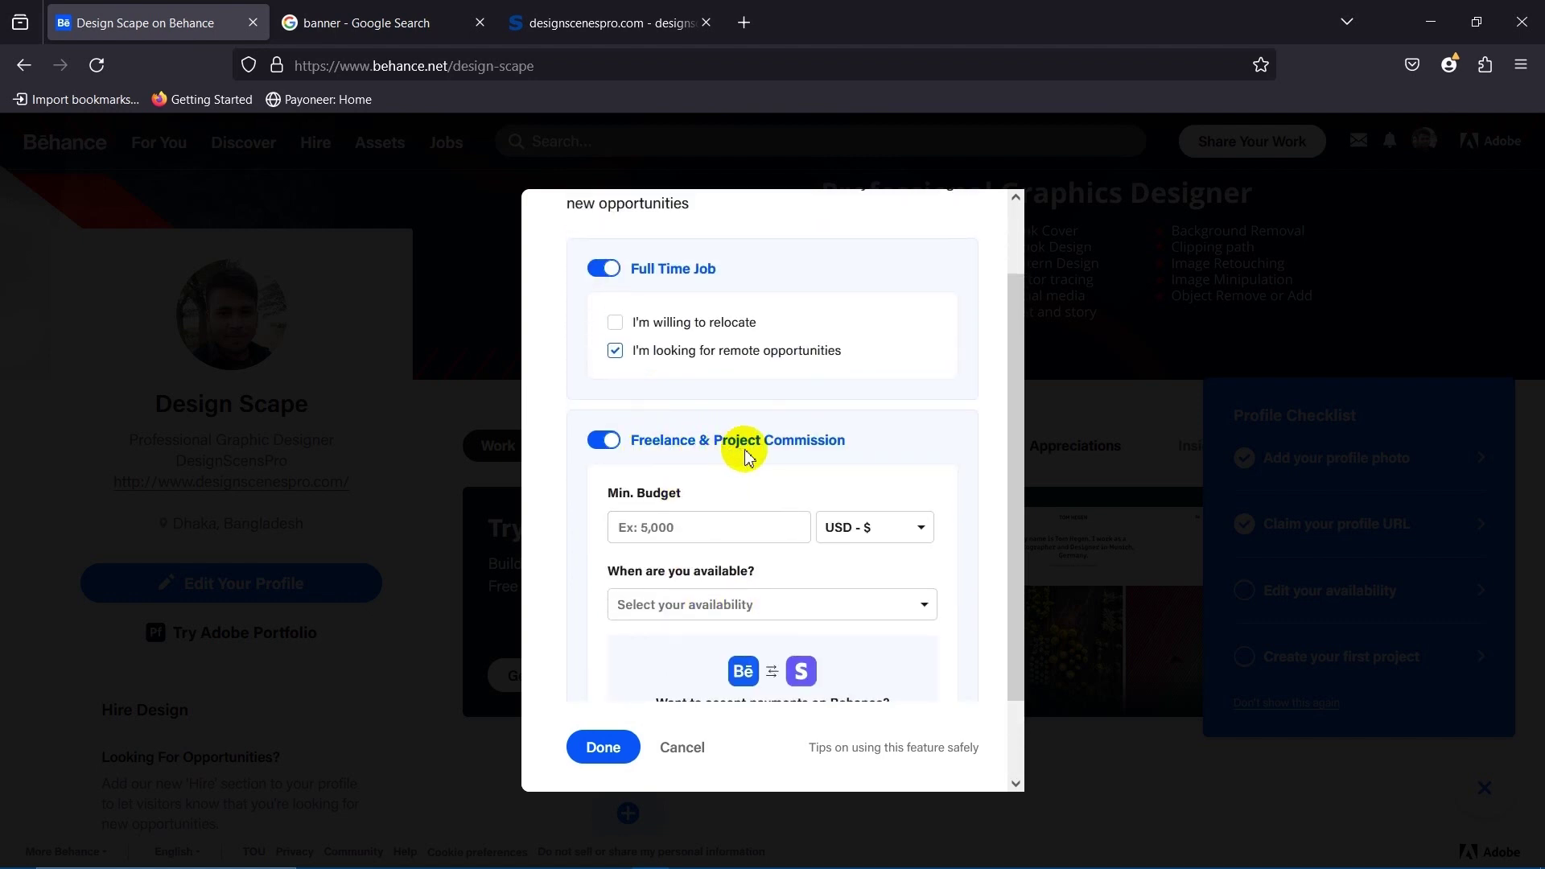
scroll(849, 471, down, 2)
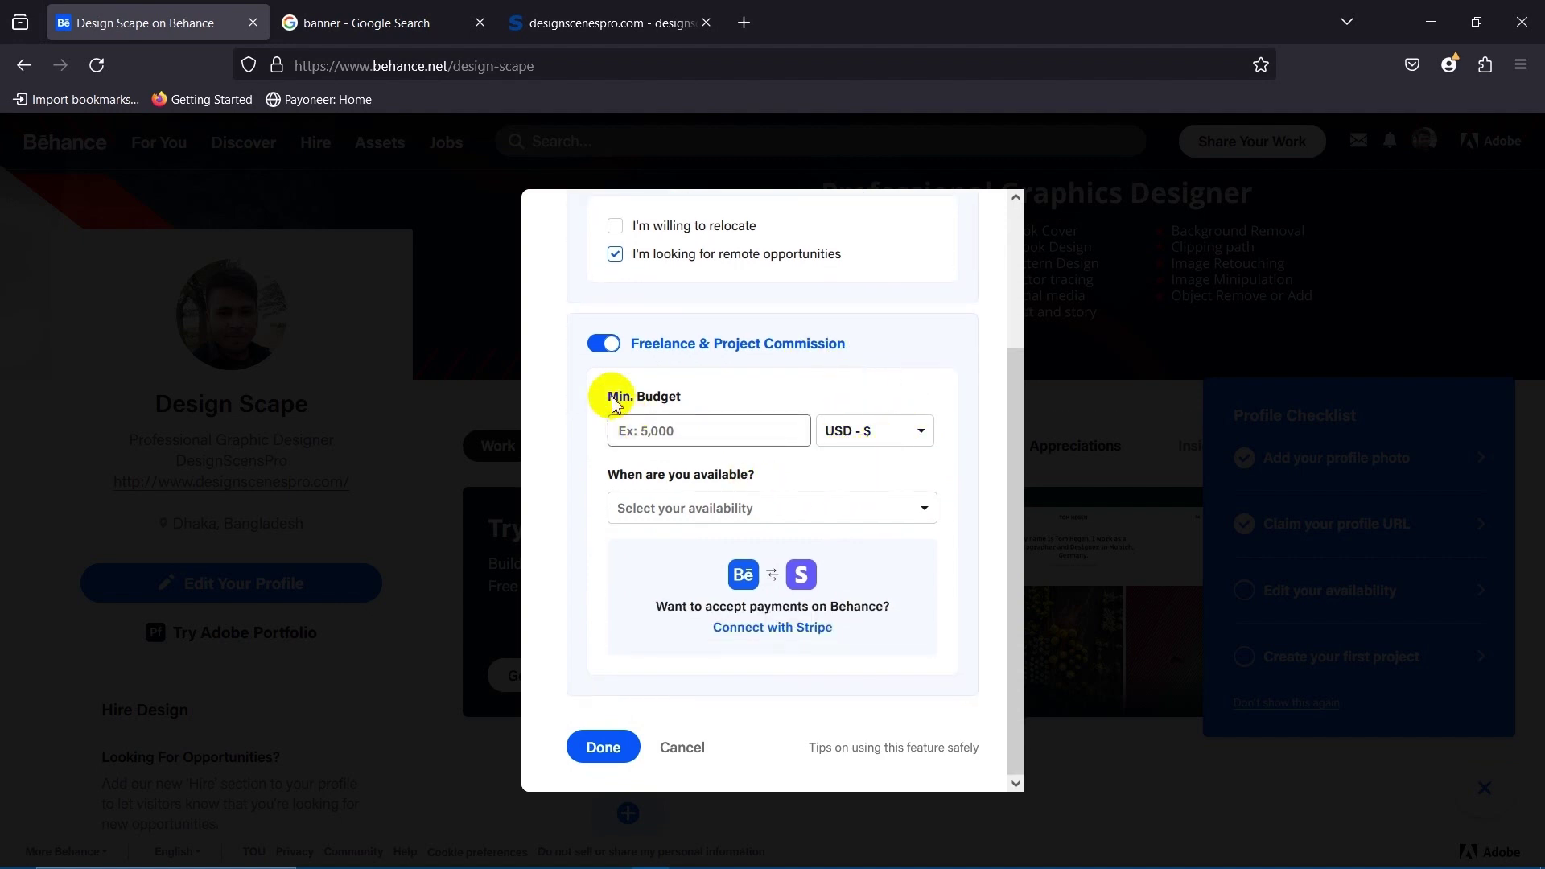
click(604, 345)
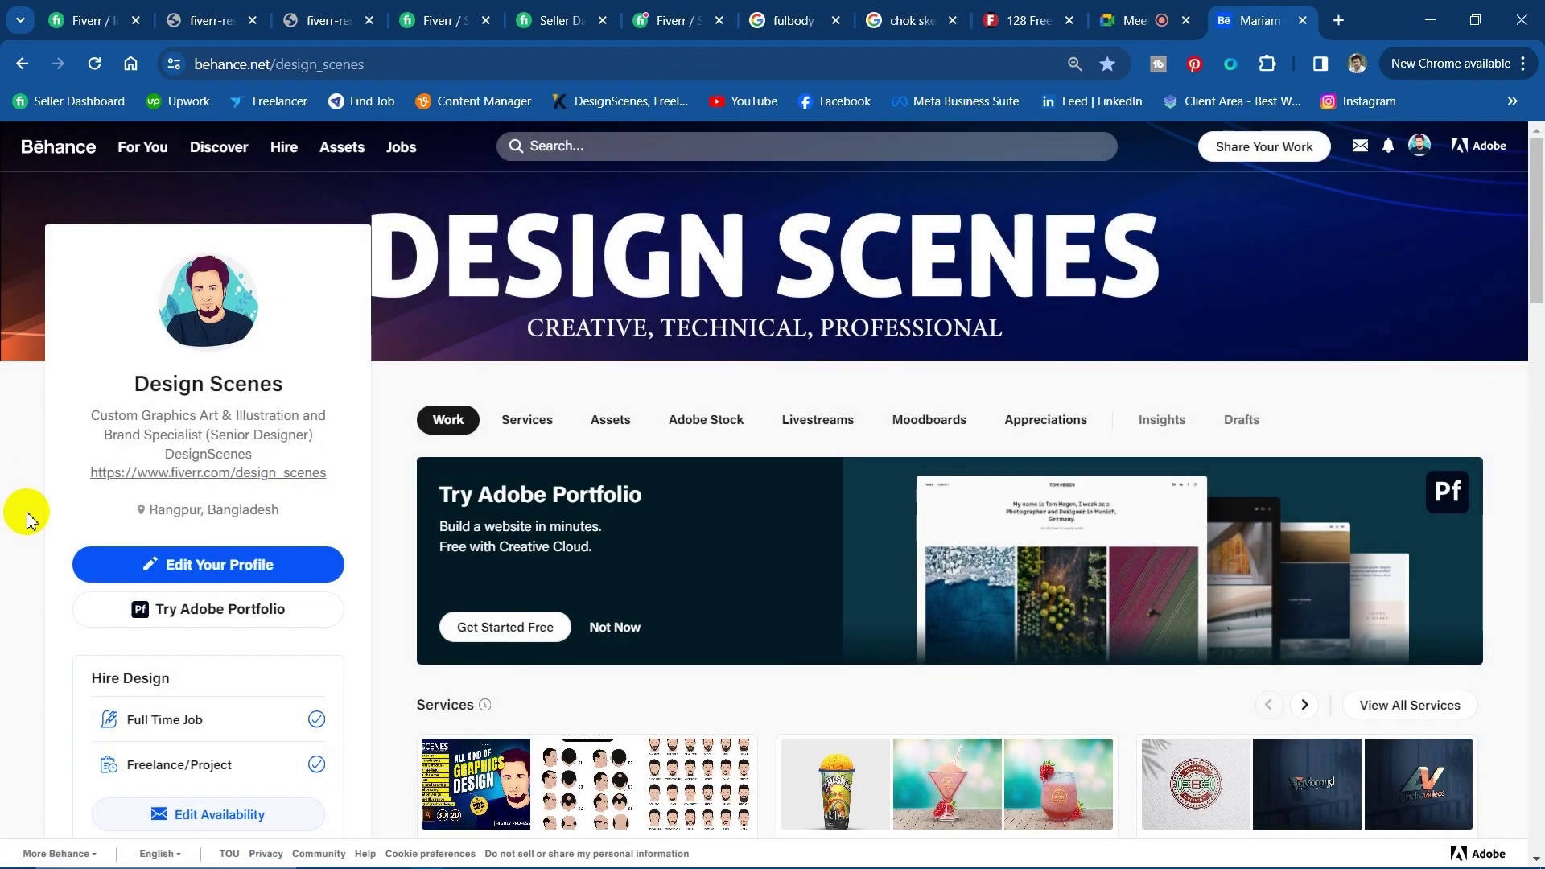
Switch from the Design Scenes profile back to the Design Scape availability dialog in Firefox.
scroll(893, 564, down, 3)
scroll(893, 564, up, 3)
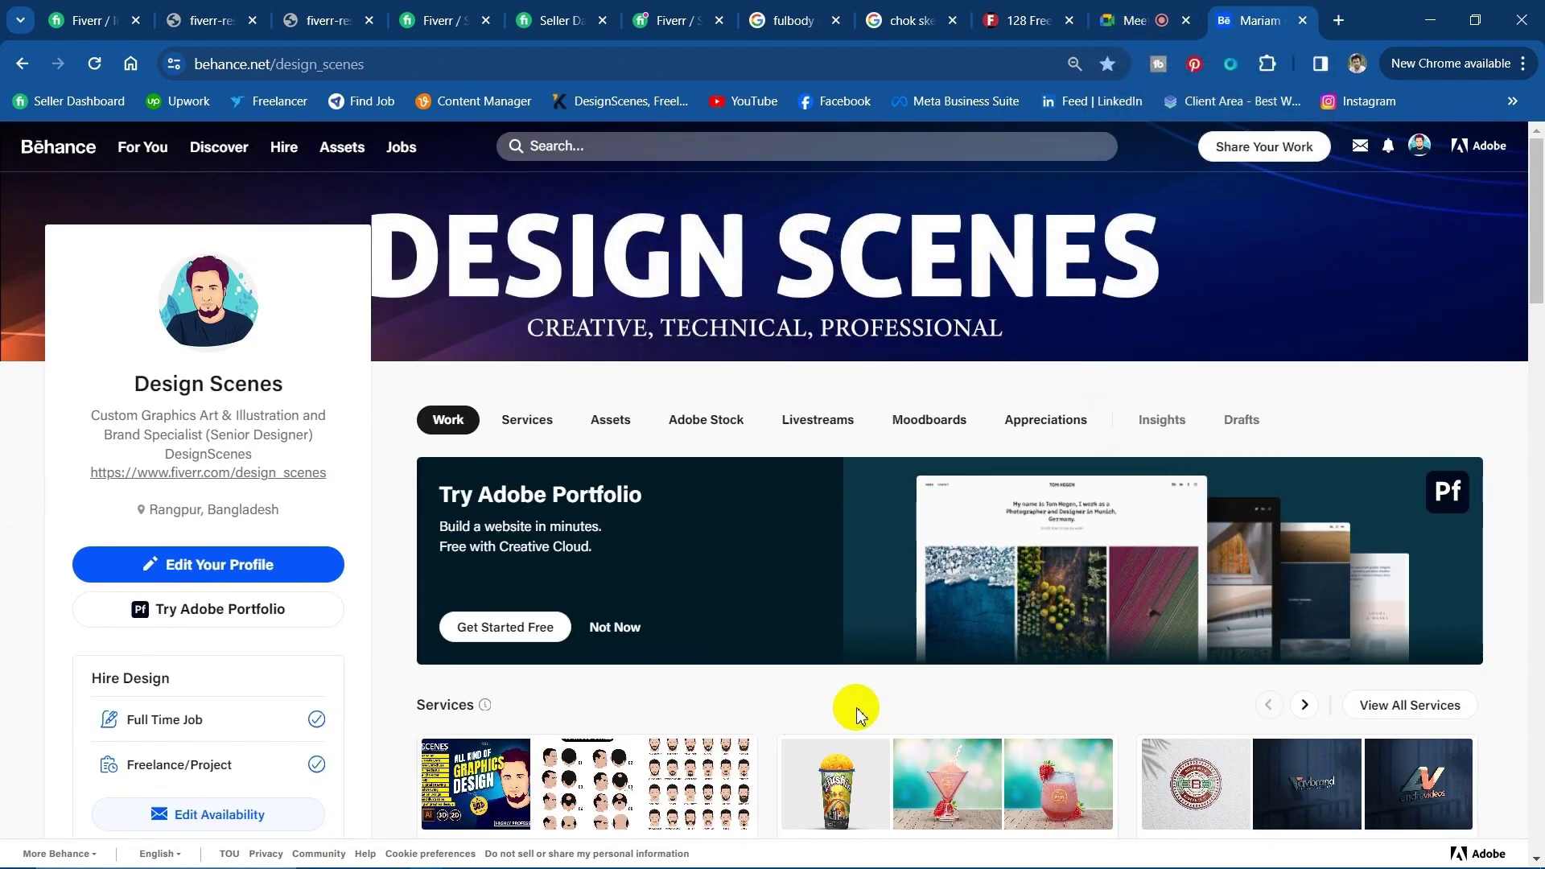
scroll(852, 707, down, 5)
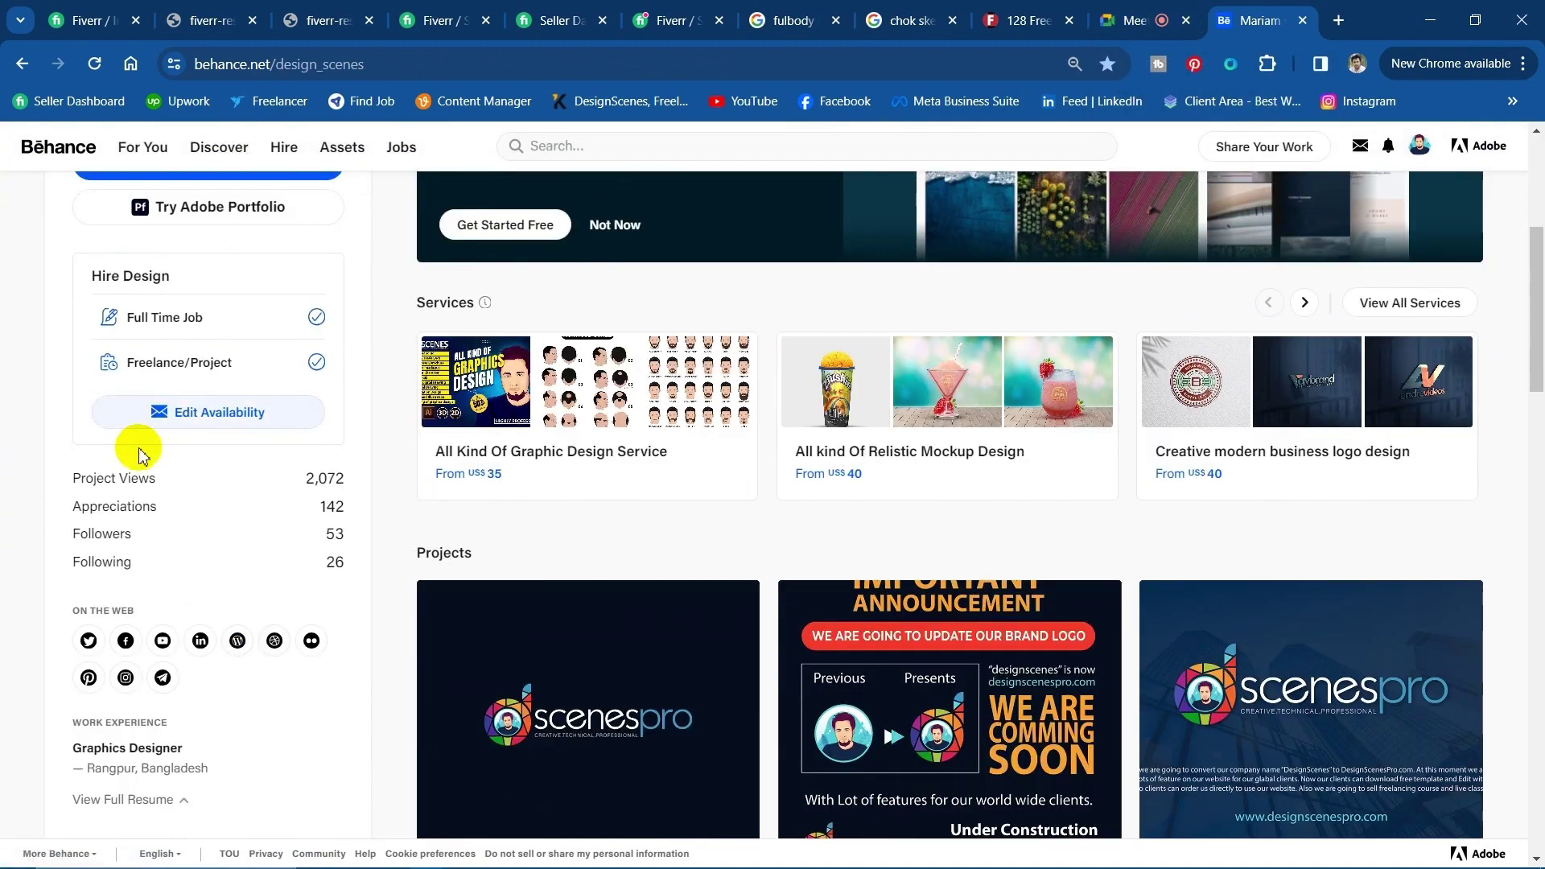
mouse_move(374, 858)
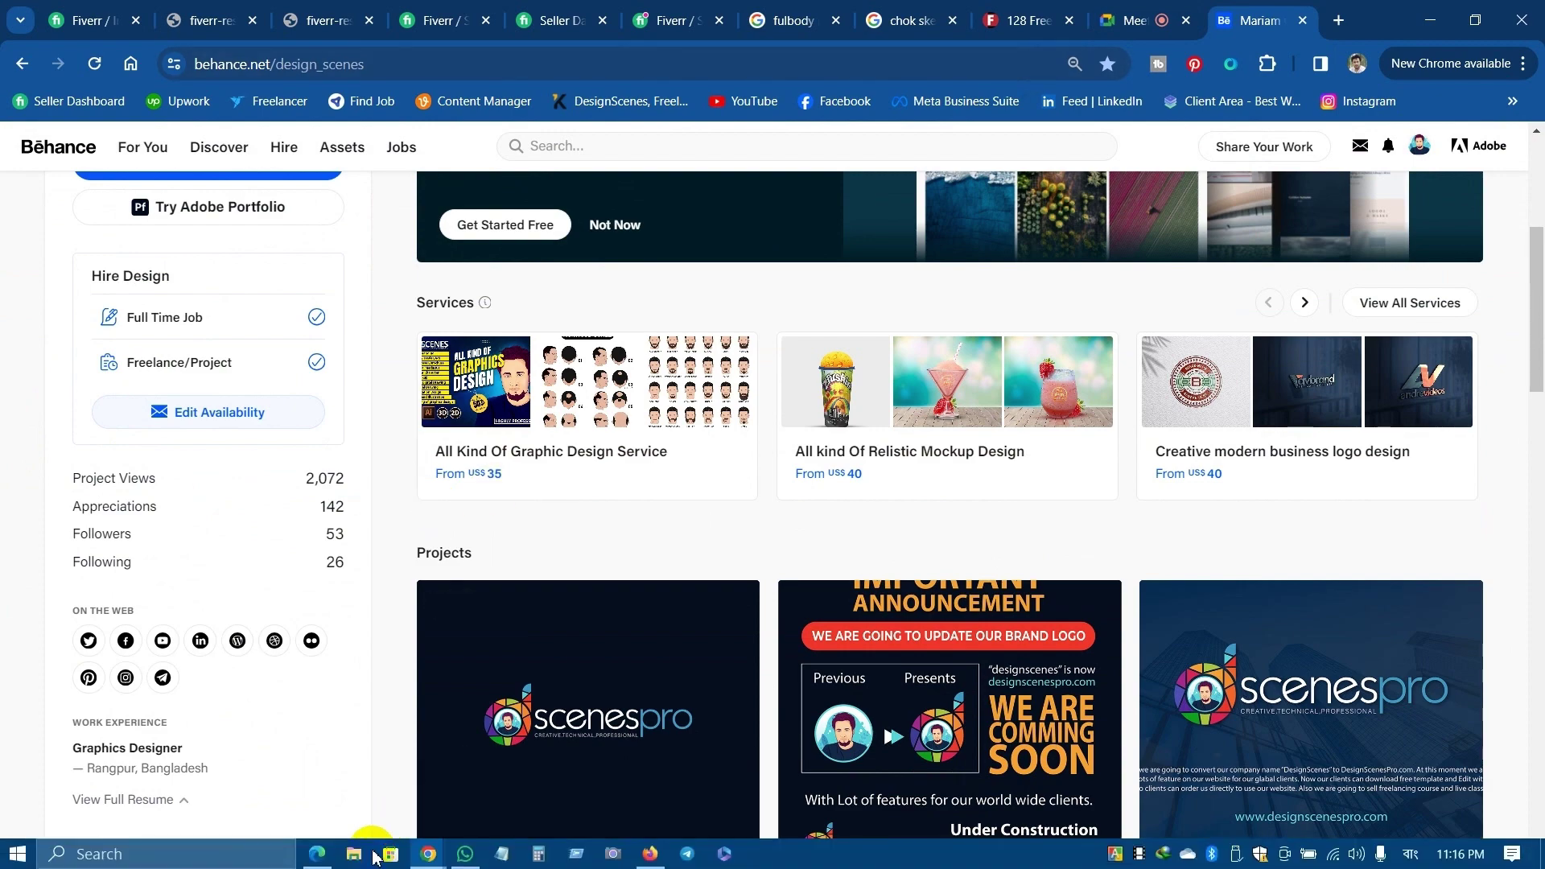
click(317, 854)
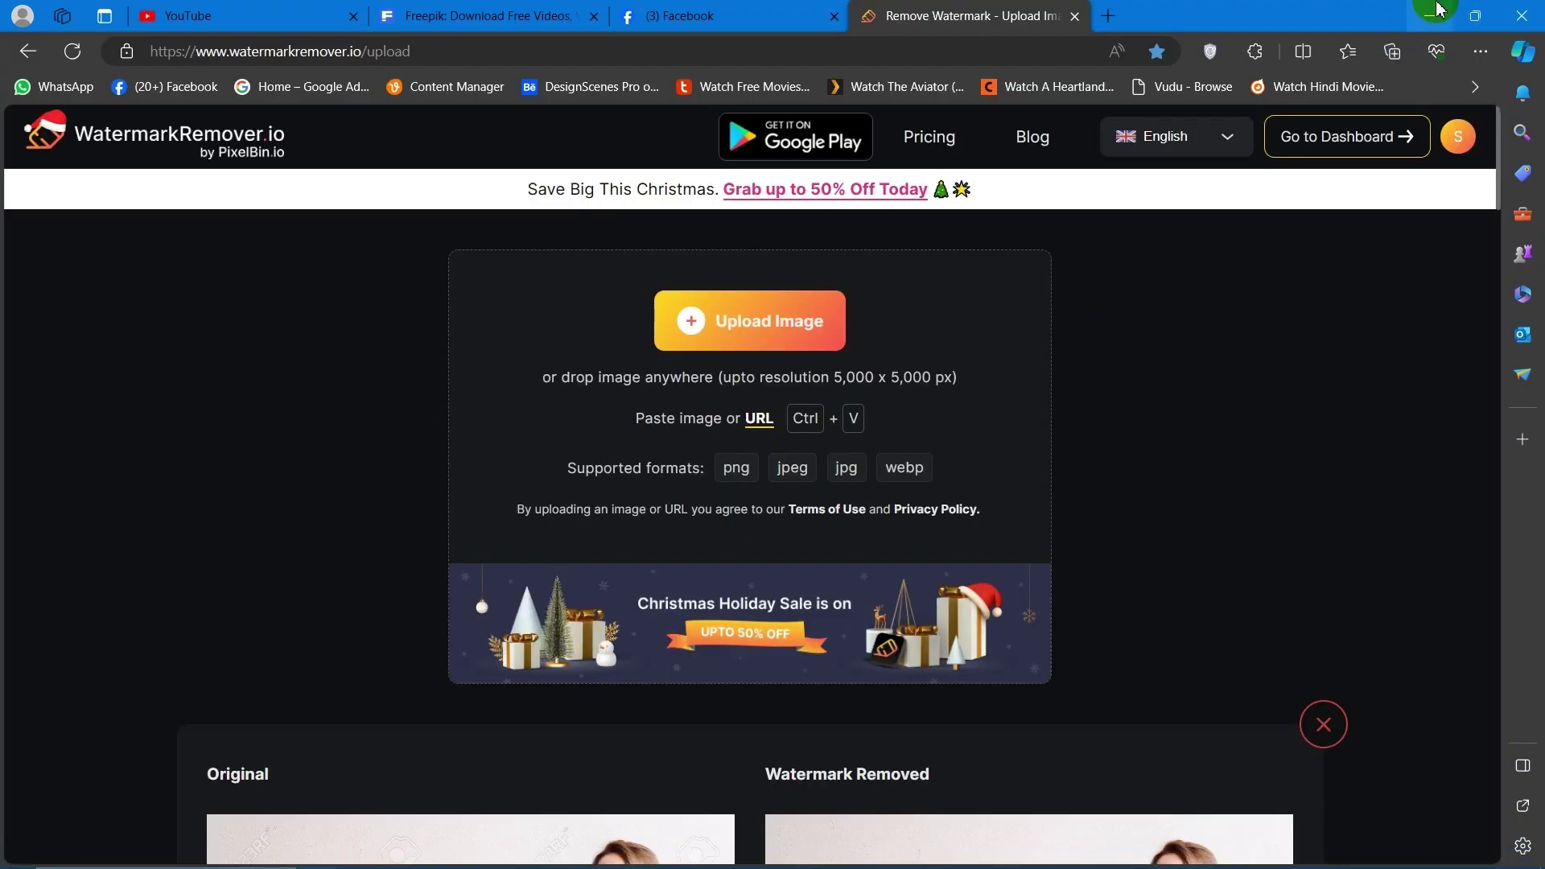
click(1440, 8)
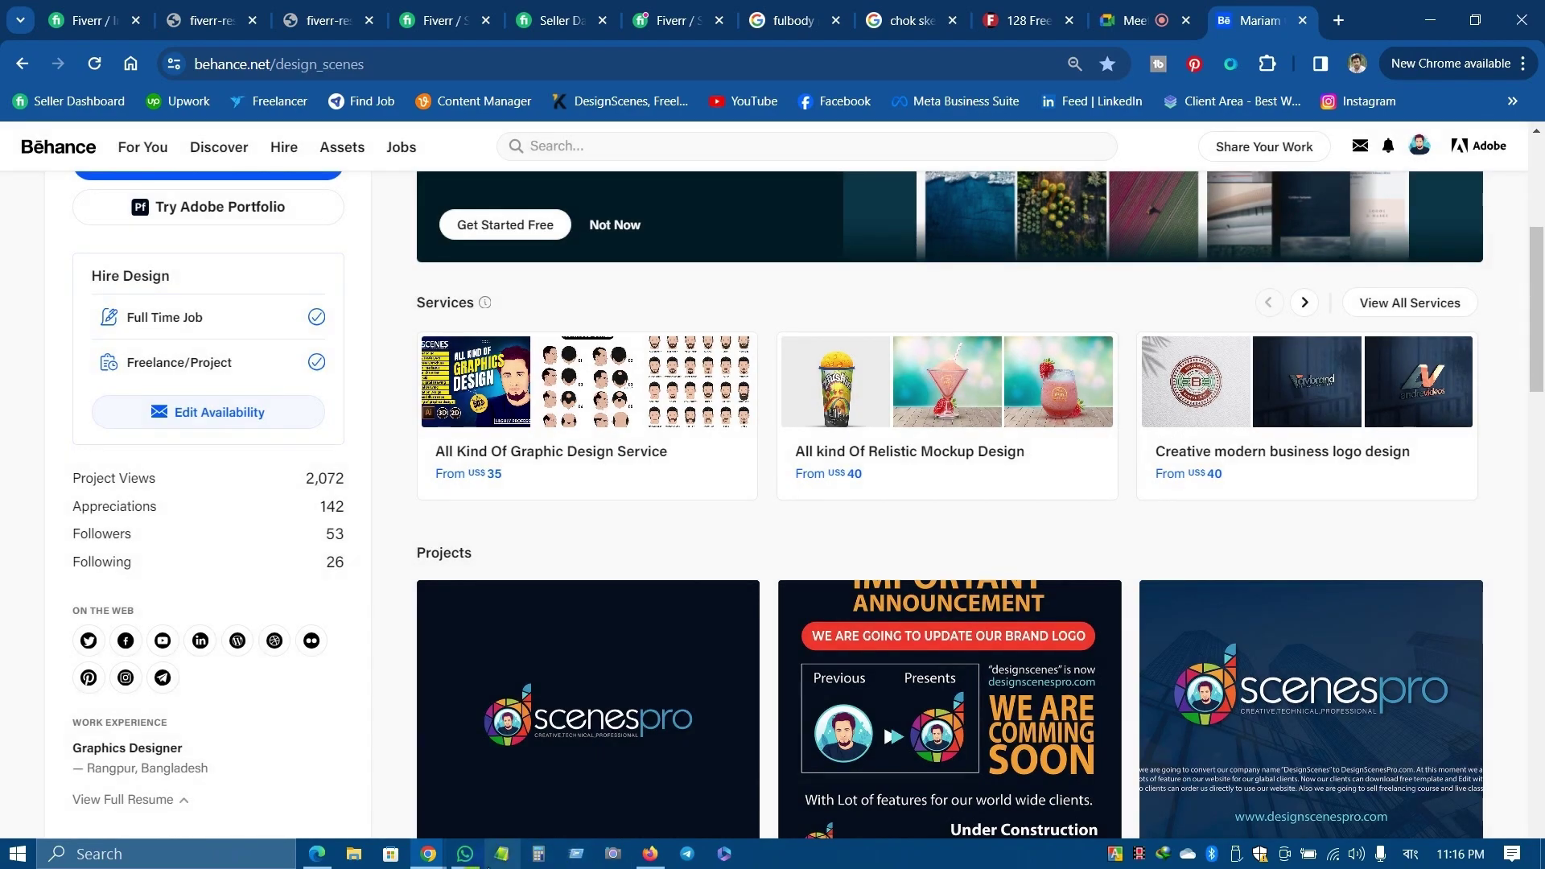
click(651, 854)
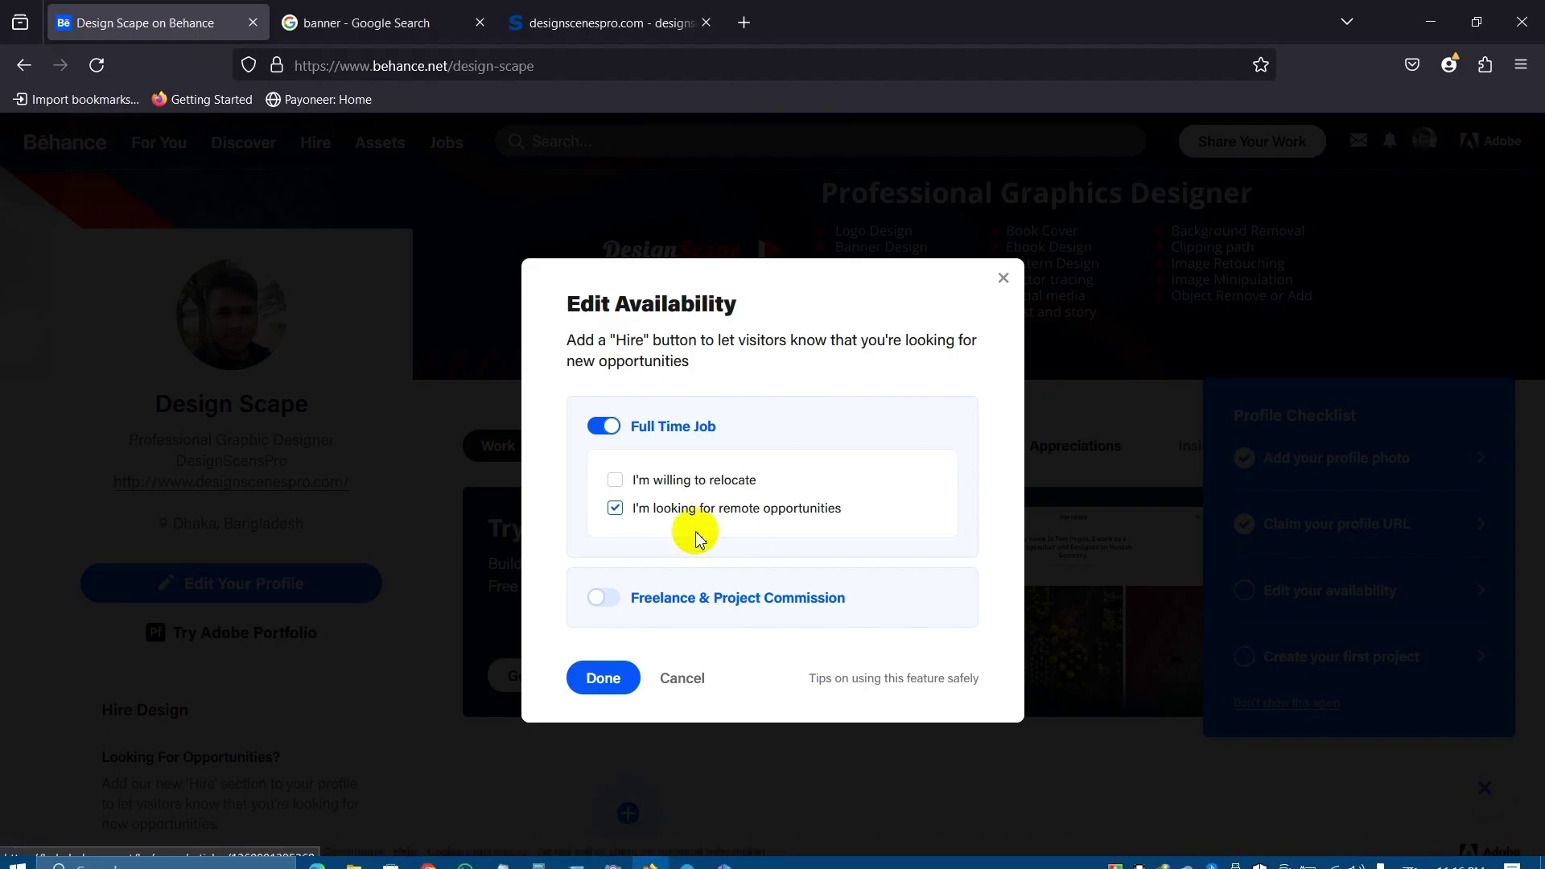
Turn Freelance & Project Commission on and scroll to its Min. Budget and Connect with Stripe fields.
click(604, 597)
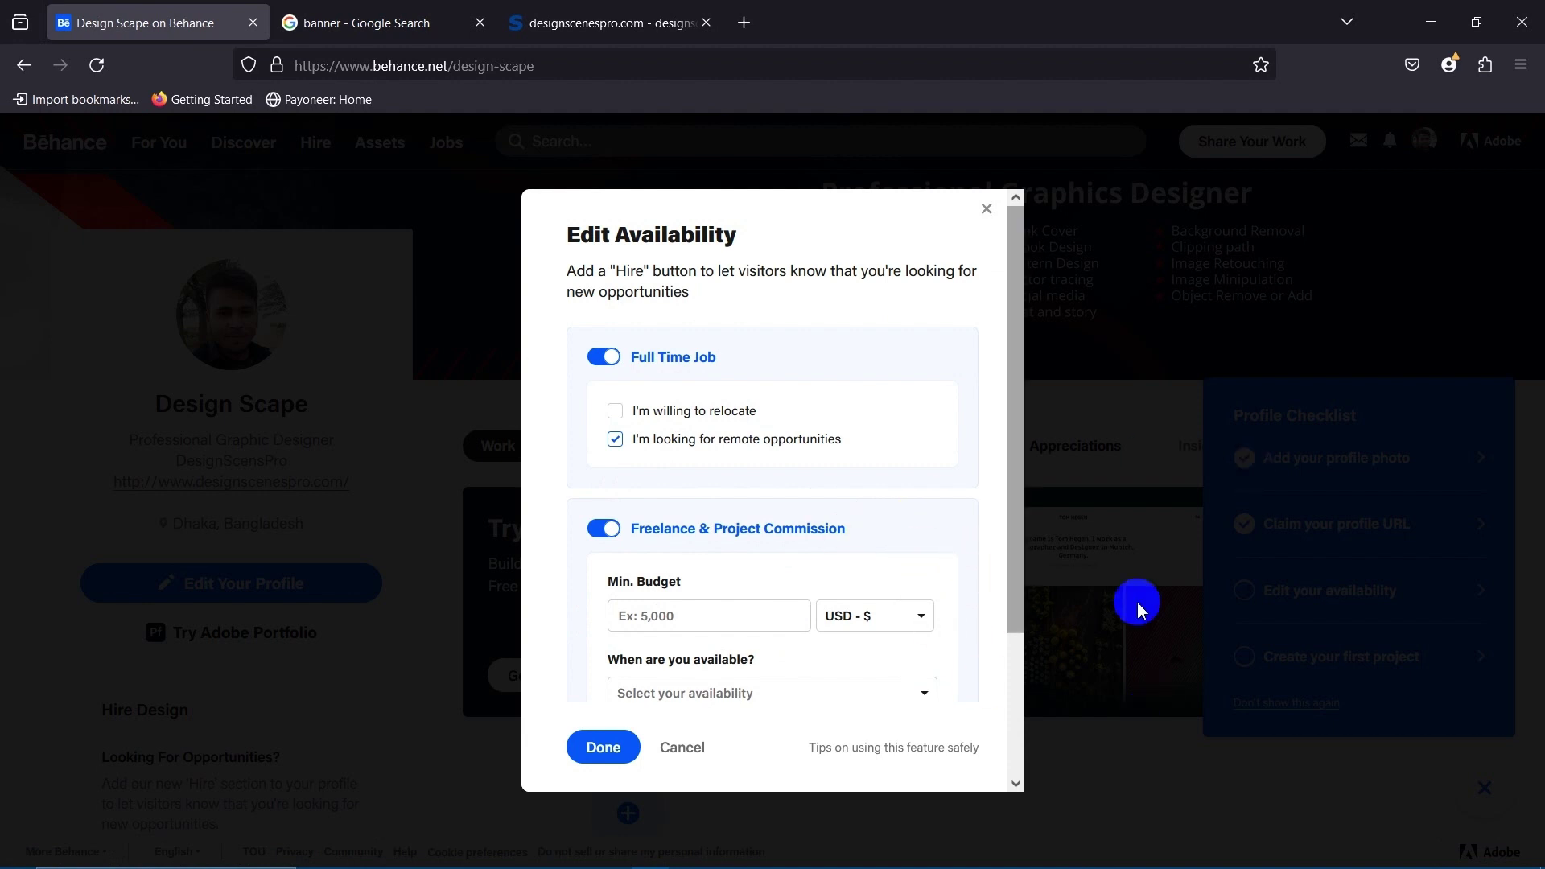
scroll(688, 597, down, 3)
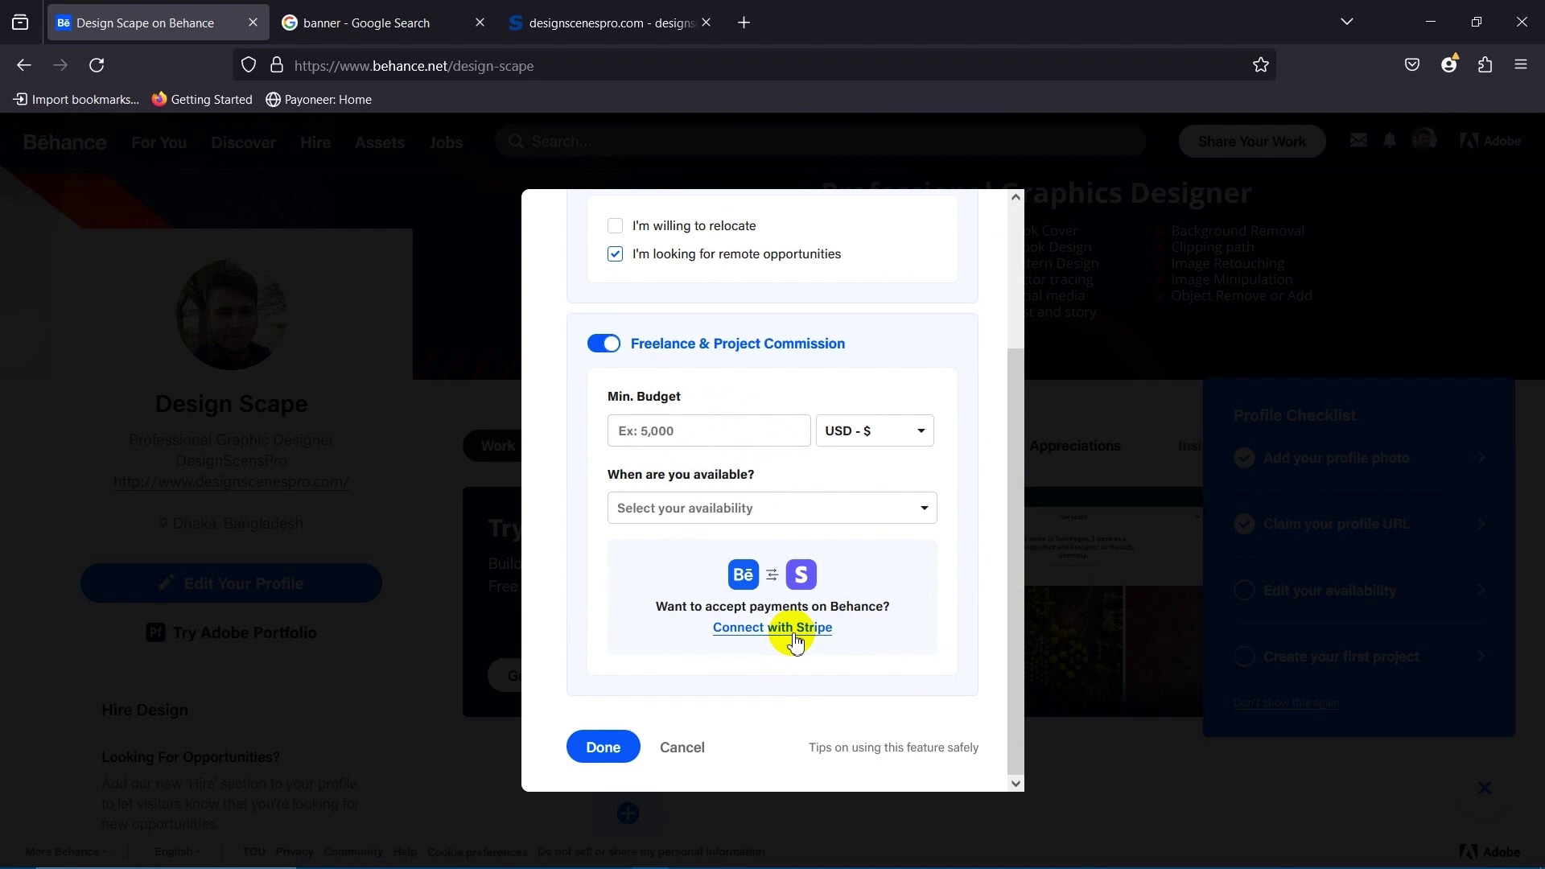
scroll(932, 510, up, 3)
scroll(938, 491, down, 3)
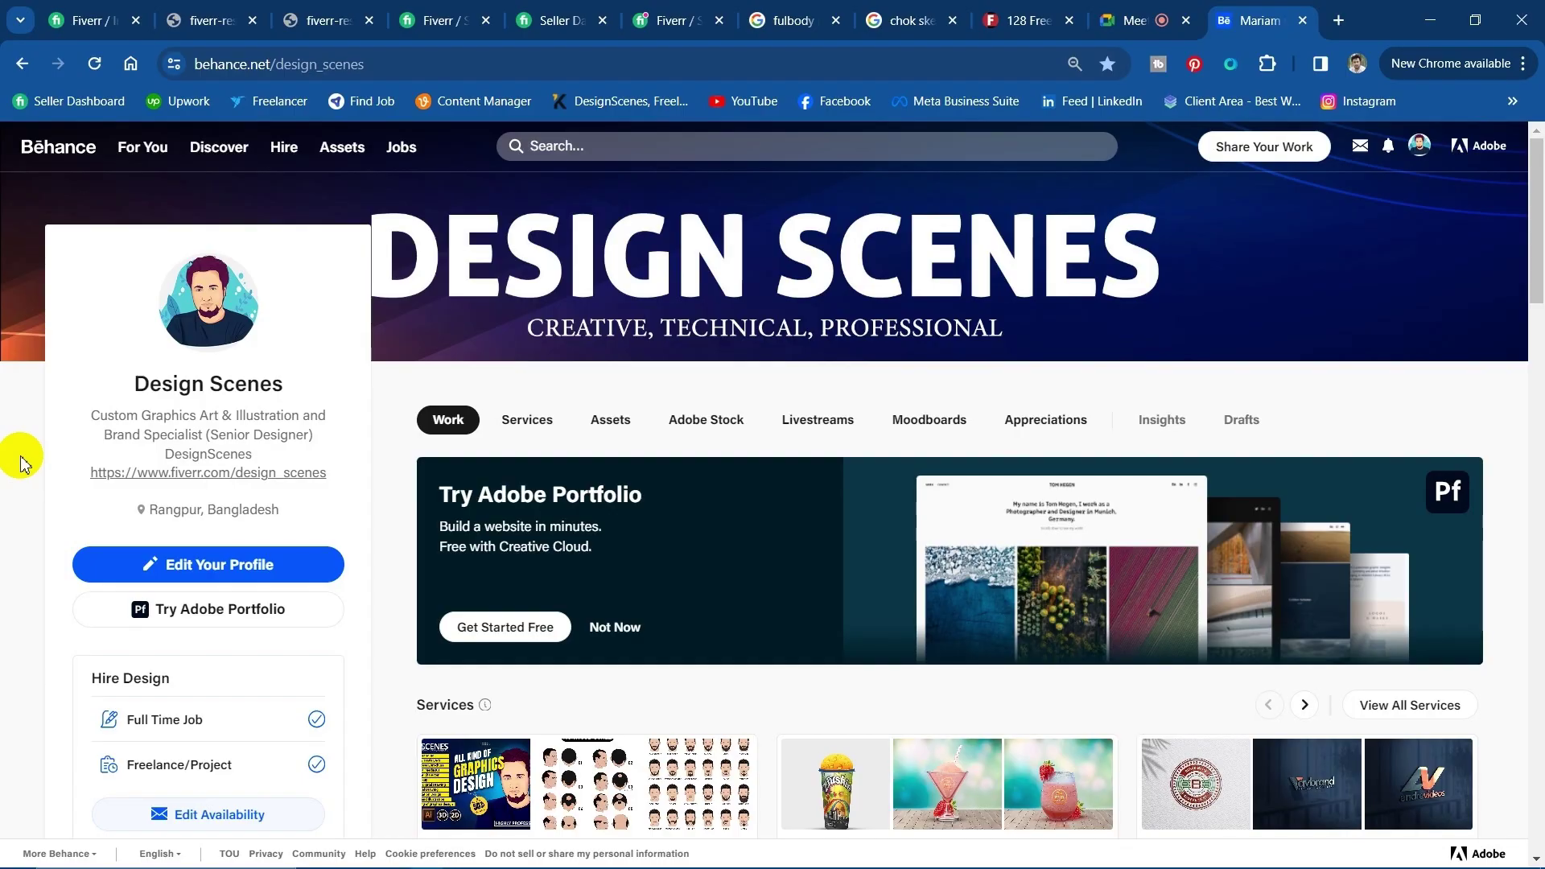
Scroll through the Design Scenes profile to review its project views, appreciations and work experience.
scroll(10, 620, down, 10)
scroll(4, 716, up, 5)
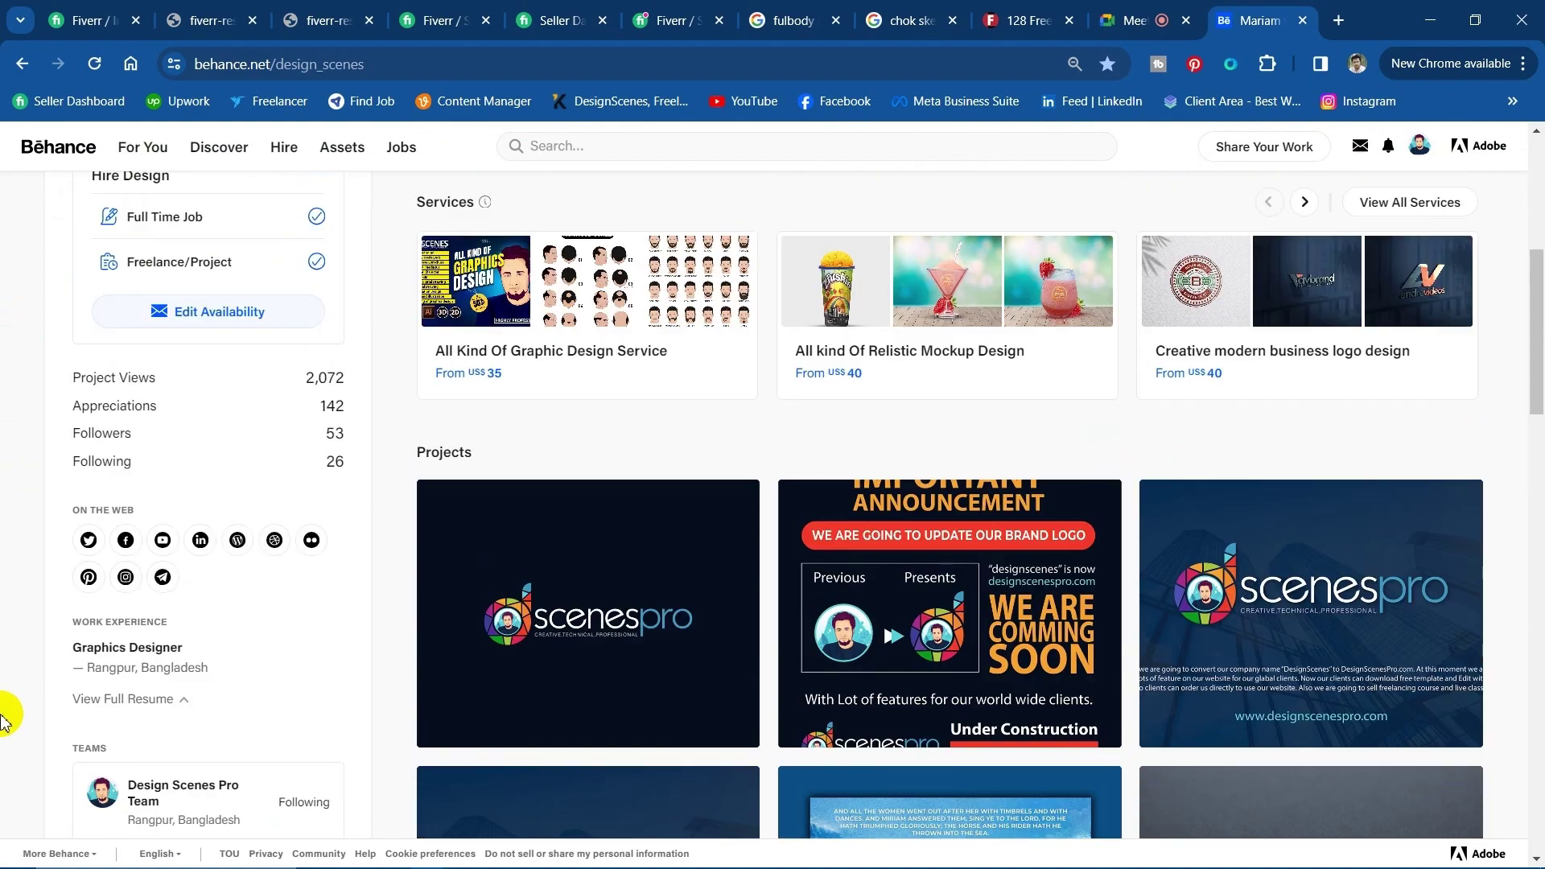
scroll(4, 717, down, 5)
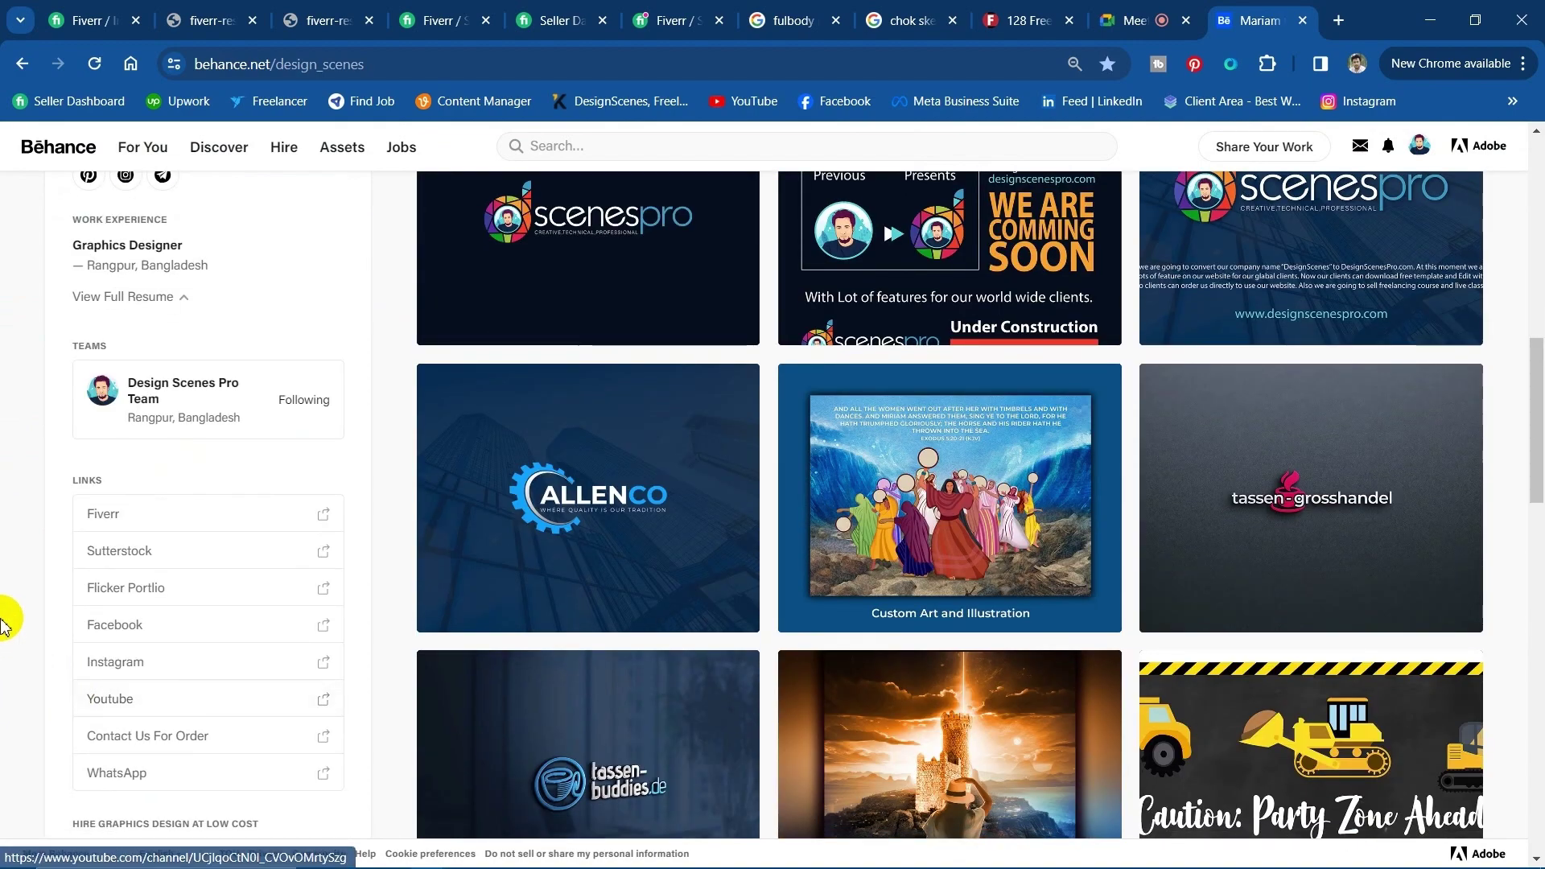
scroll(5, 668, up, 4)
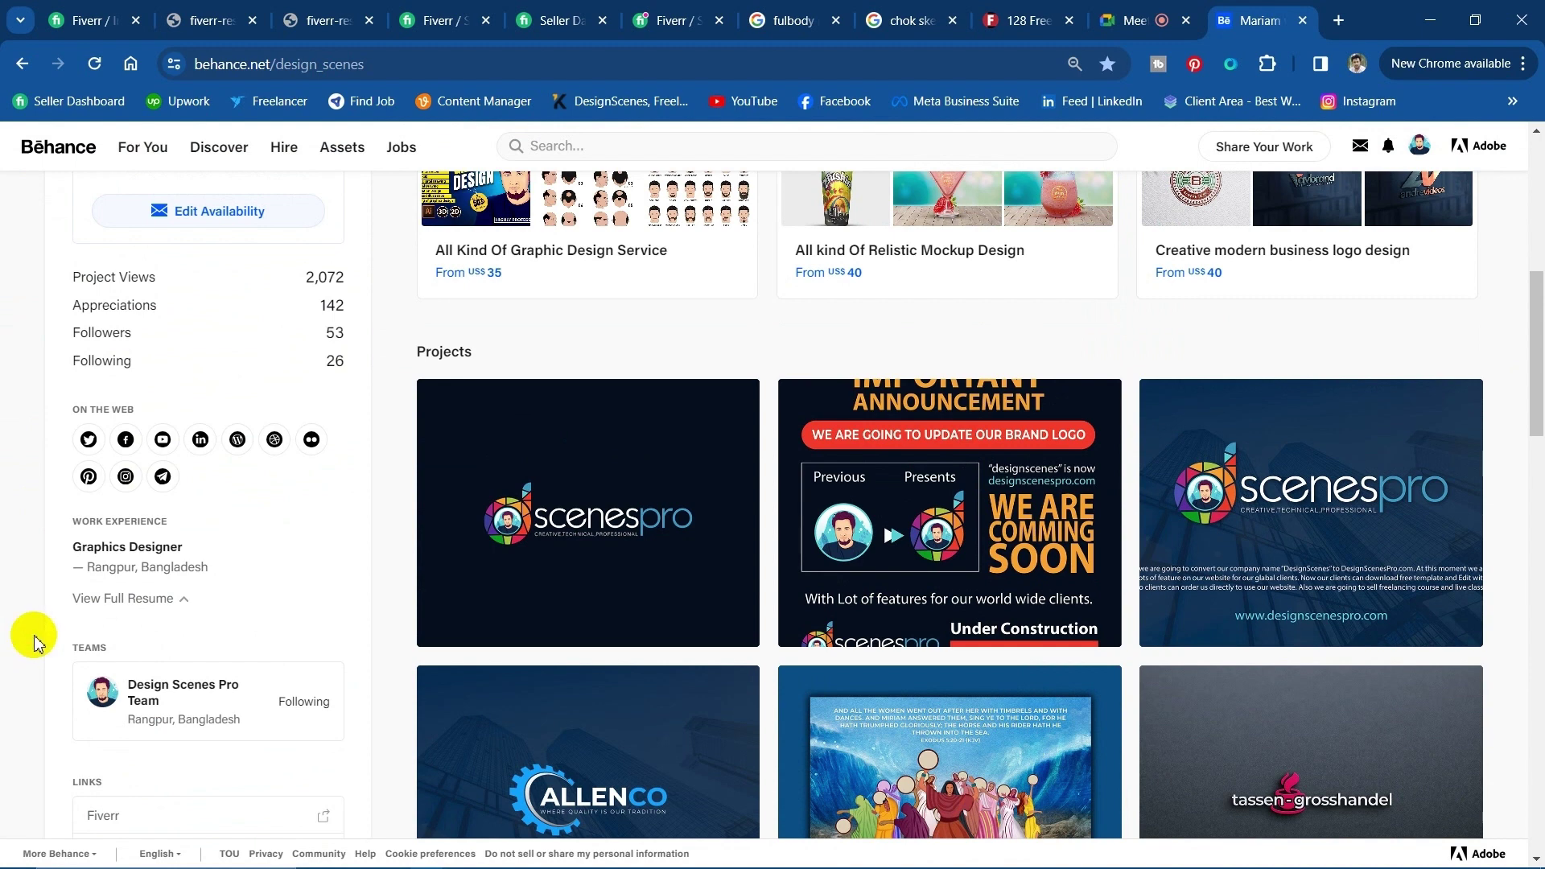
scroll(34, 639, down, 4)
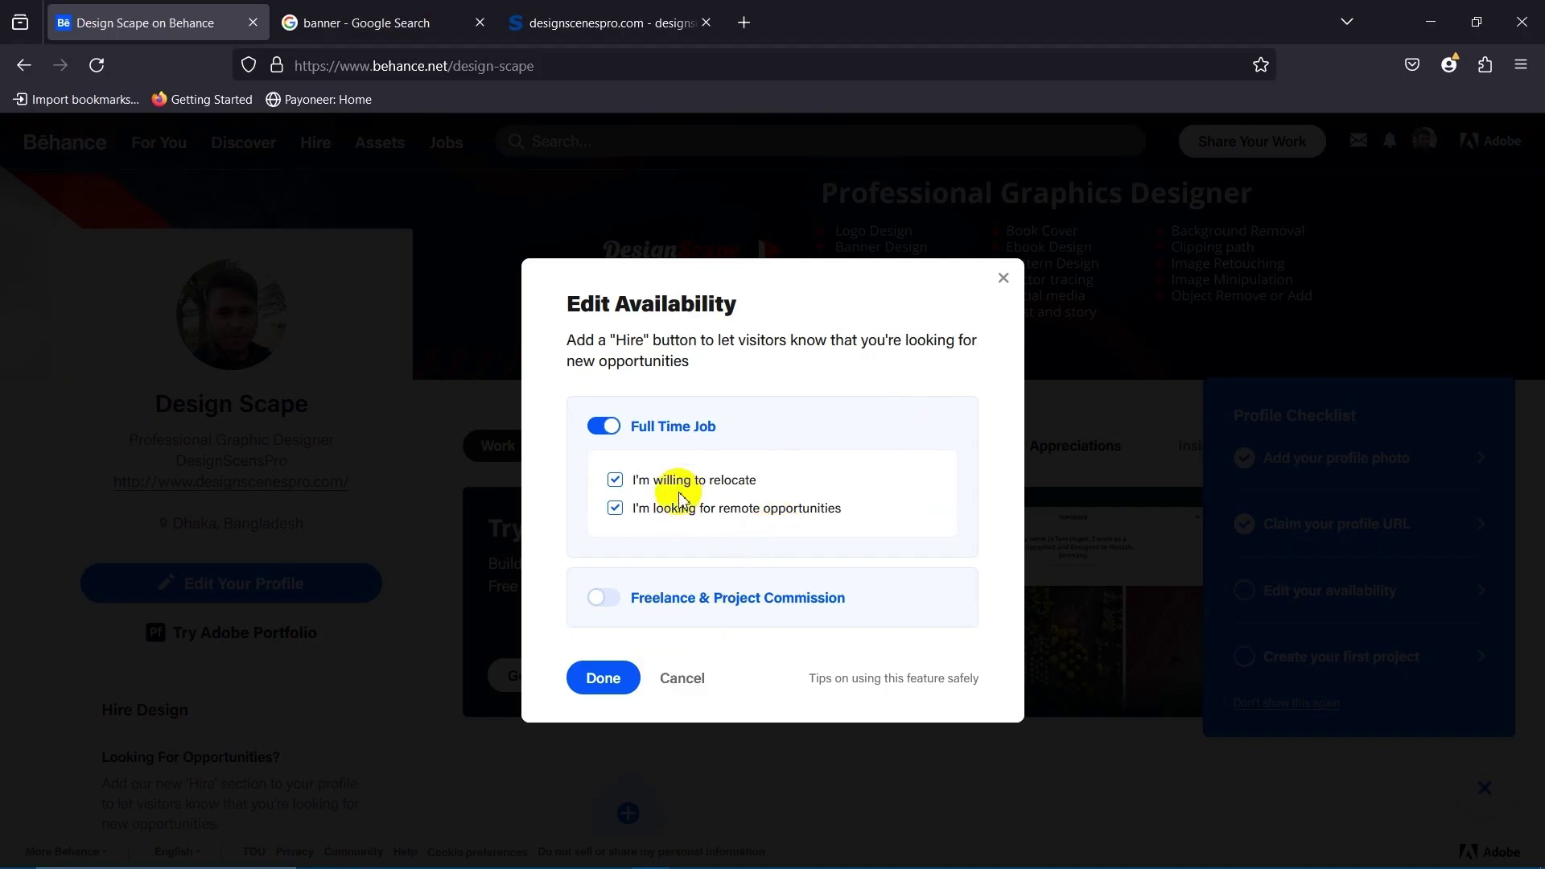
Save the availability settings as Full Time Job only and dismiss the profile checklist.
click(602, 679)
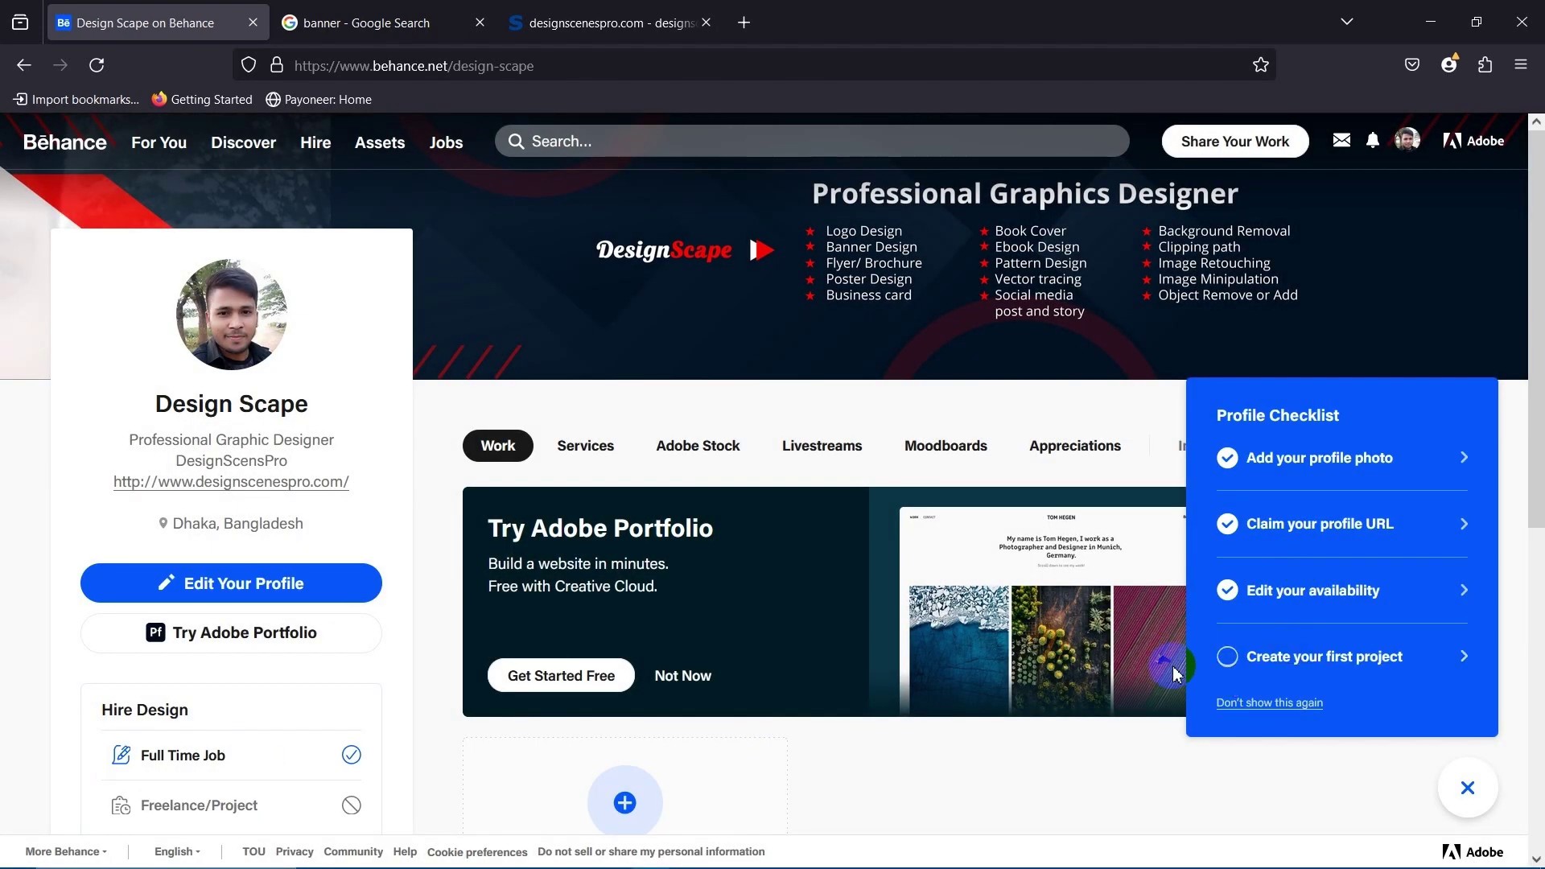
scroll(1143, 644, down, 3)
scroll(1034, 663, up, 2)
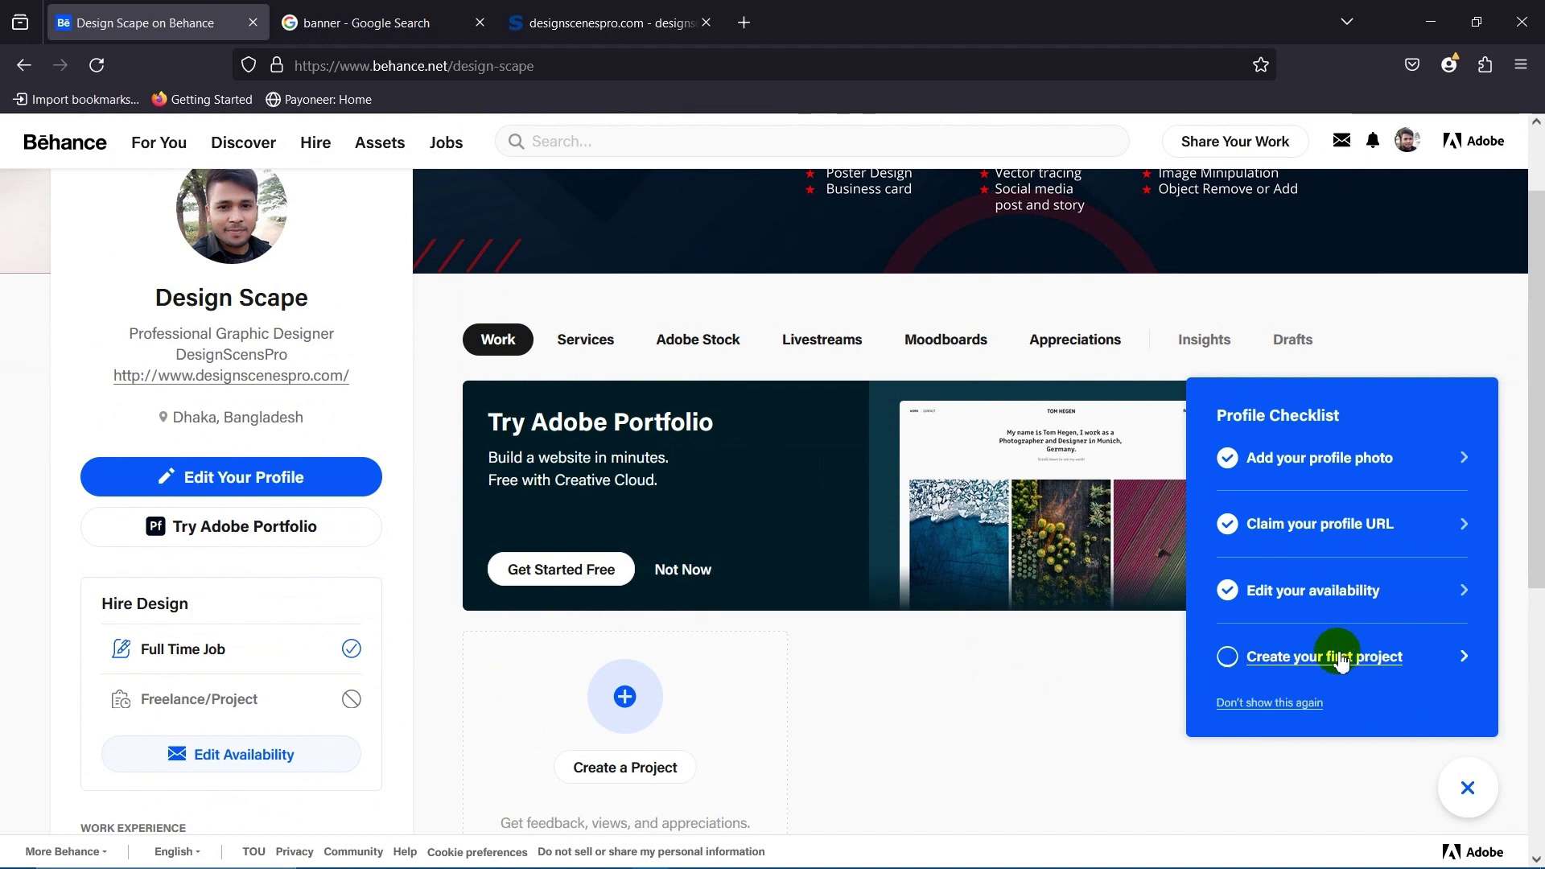
scroll(821, 645, up, 1)
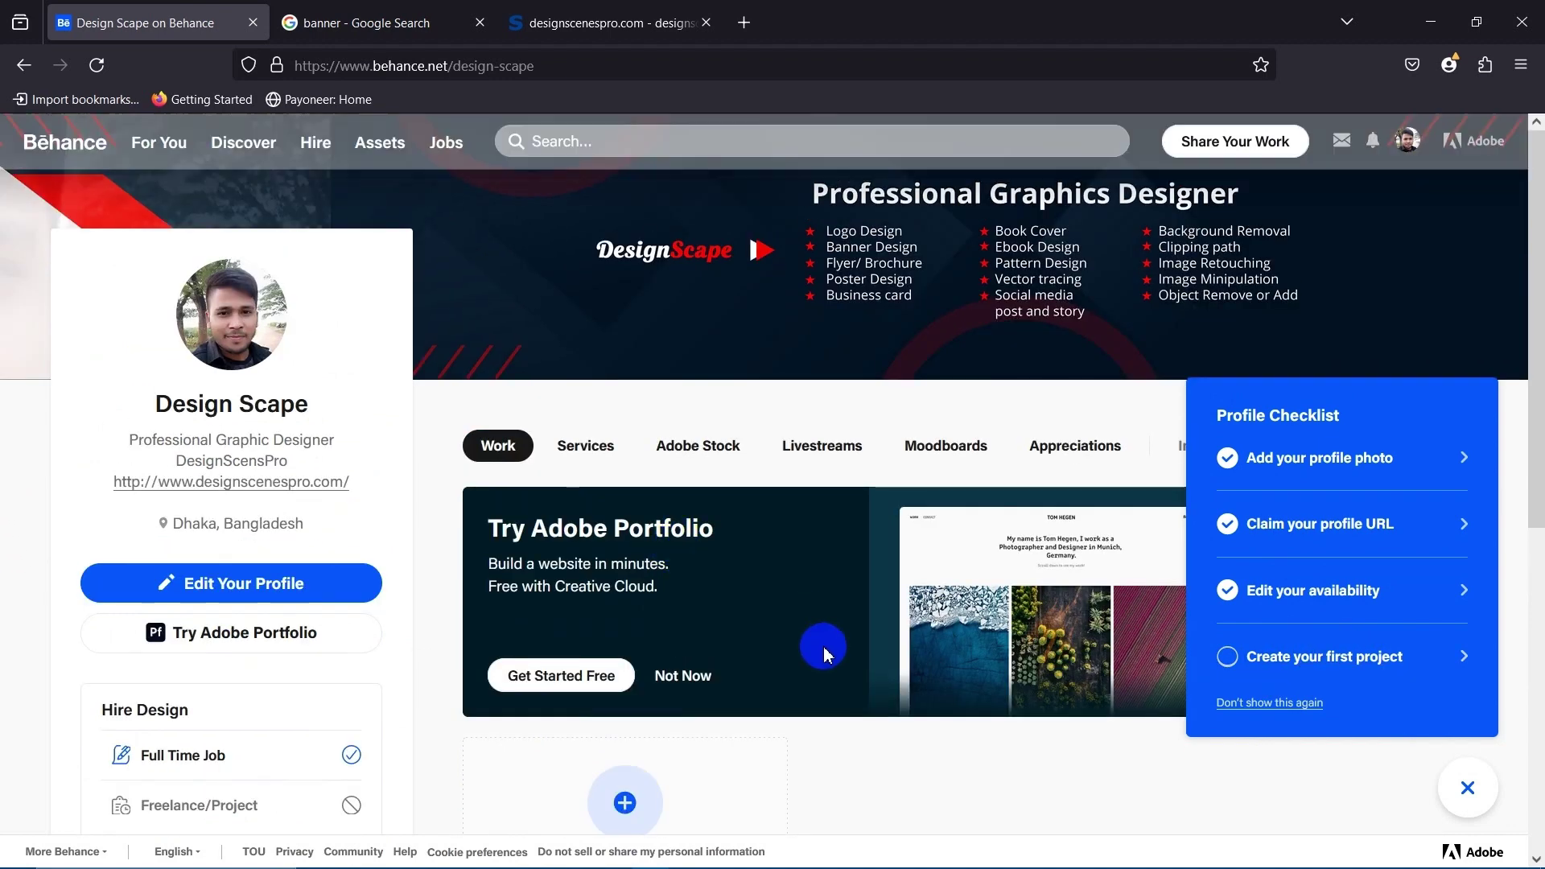
scroll(656, 660, down, 6)
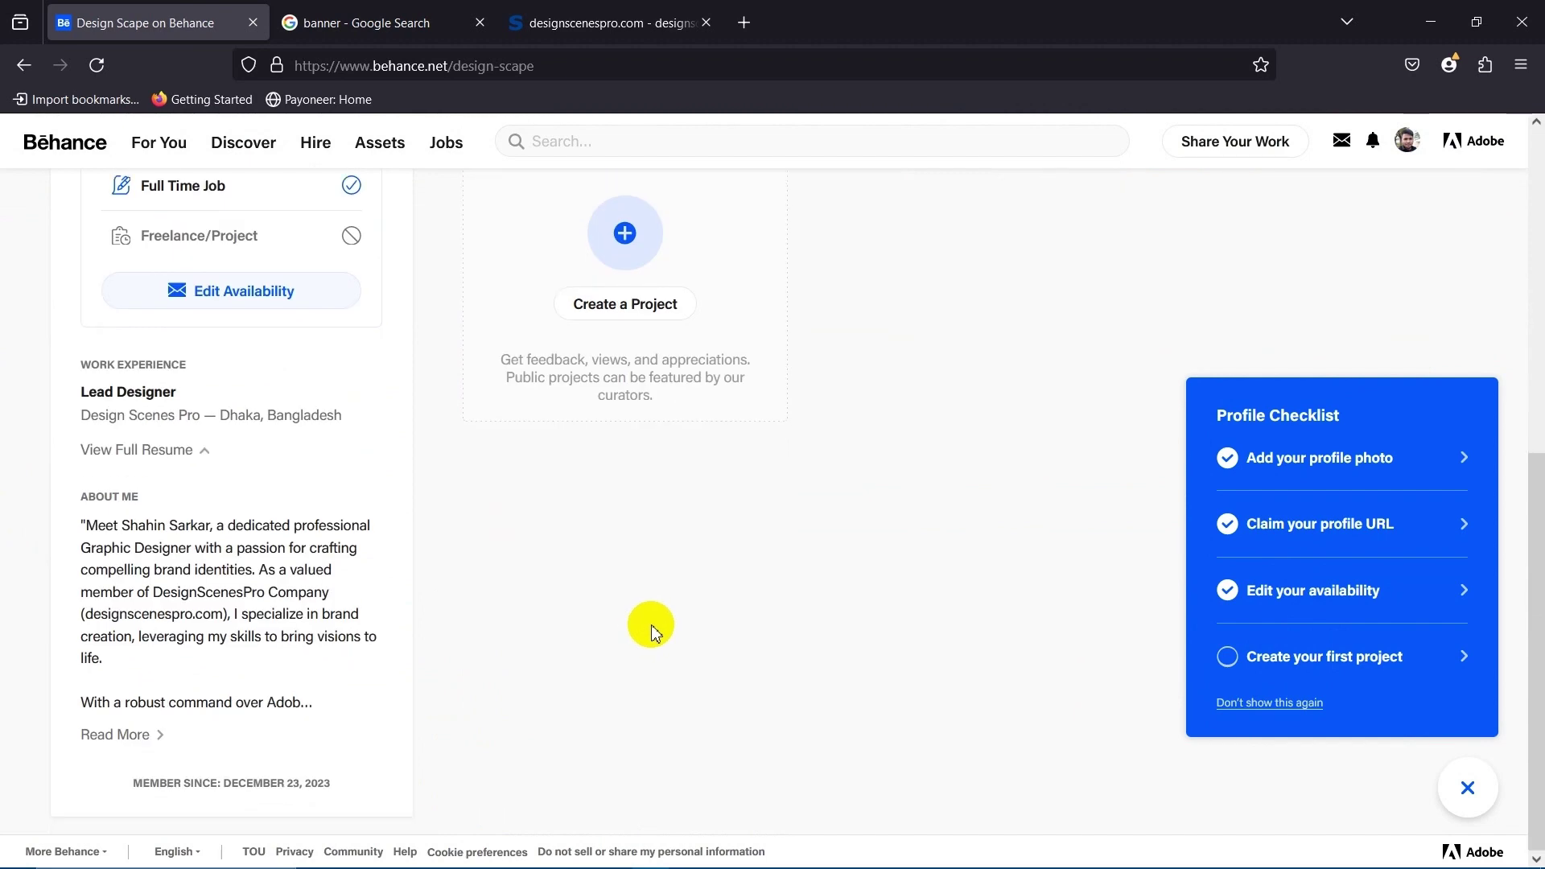
scroll(652, 624, up, 4)
scroll(700, 668, down, 2)
scroll(744, 719, up, 3)
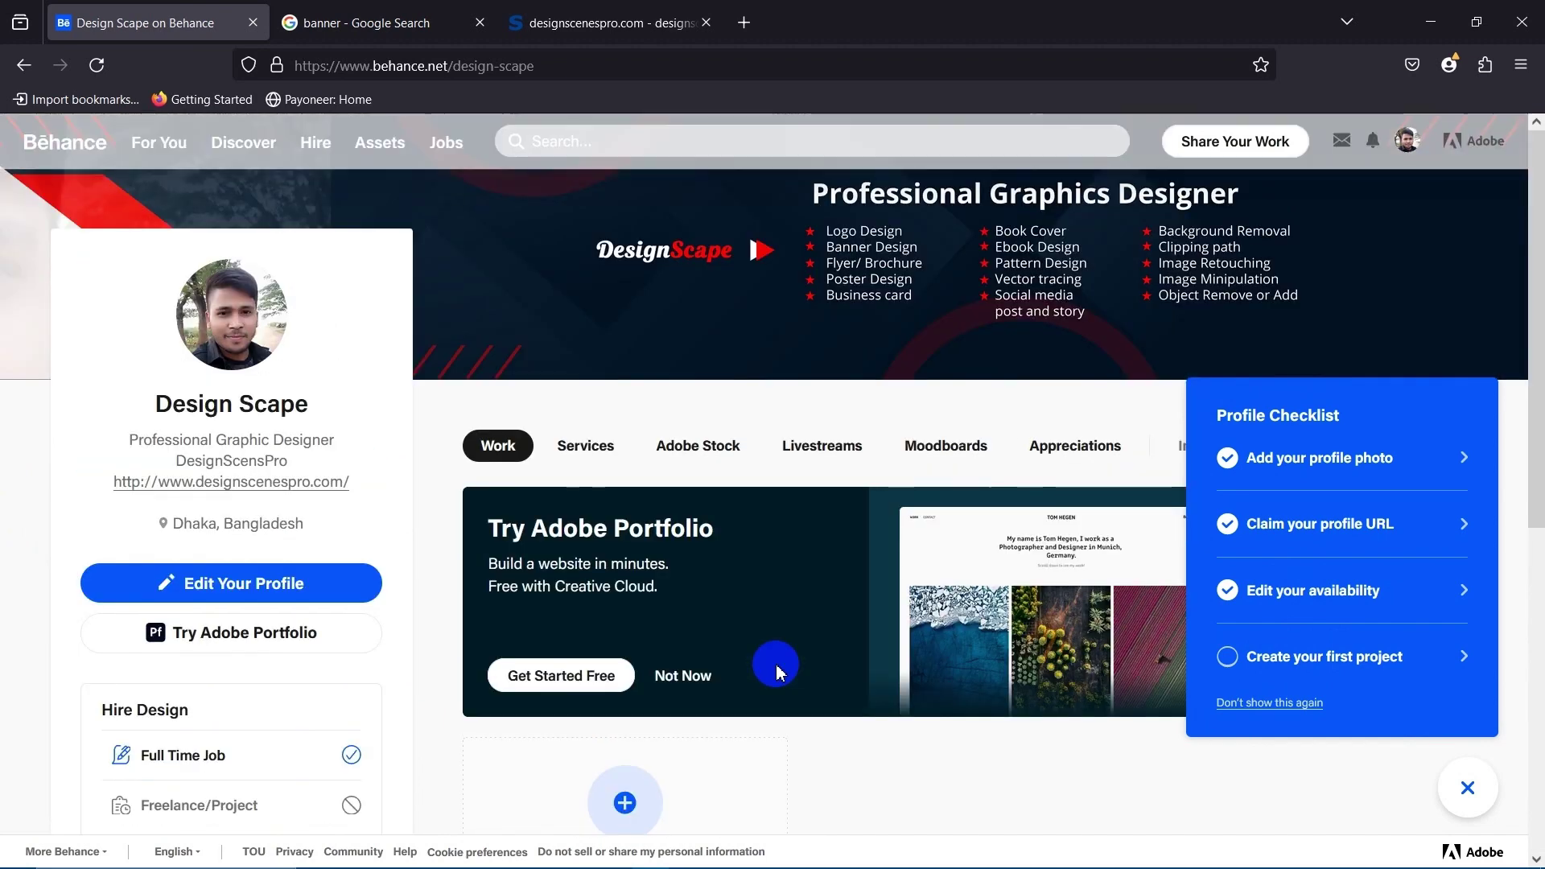
click(808, 622)
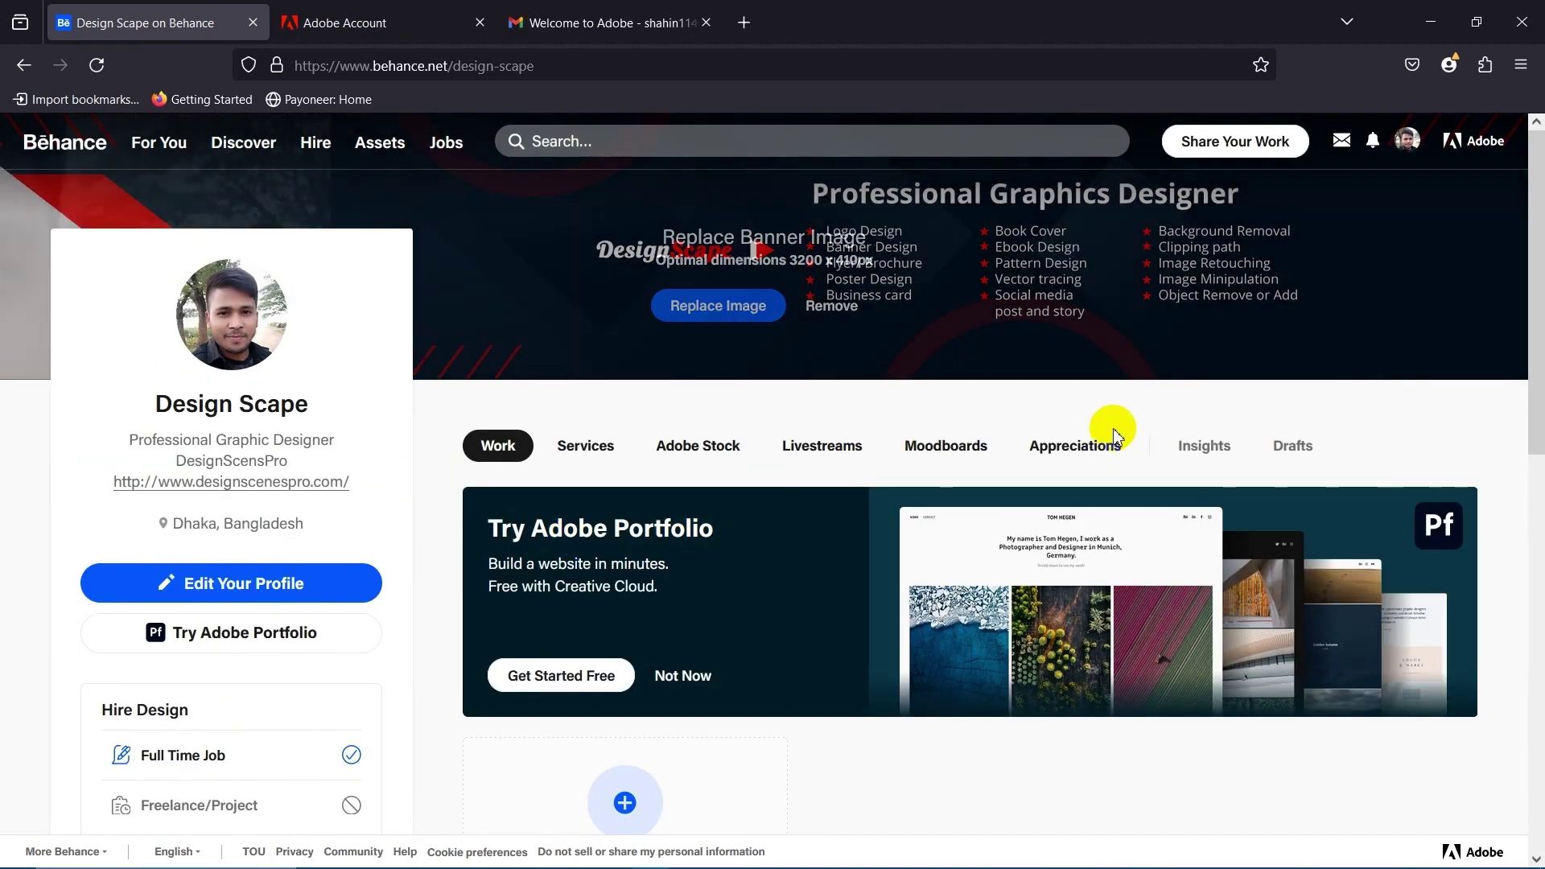
Look over the Adobe services list and the account menu, then close the menu.
click(1467, 142)
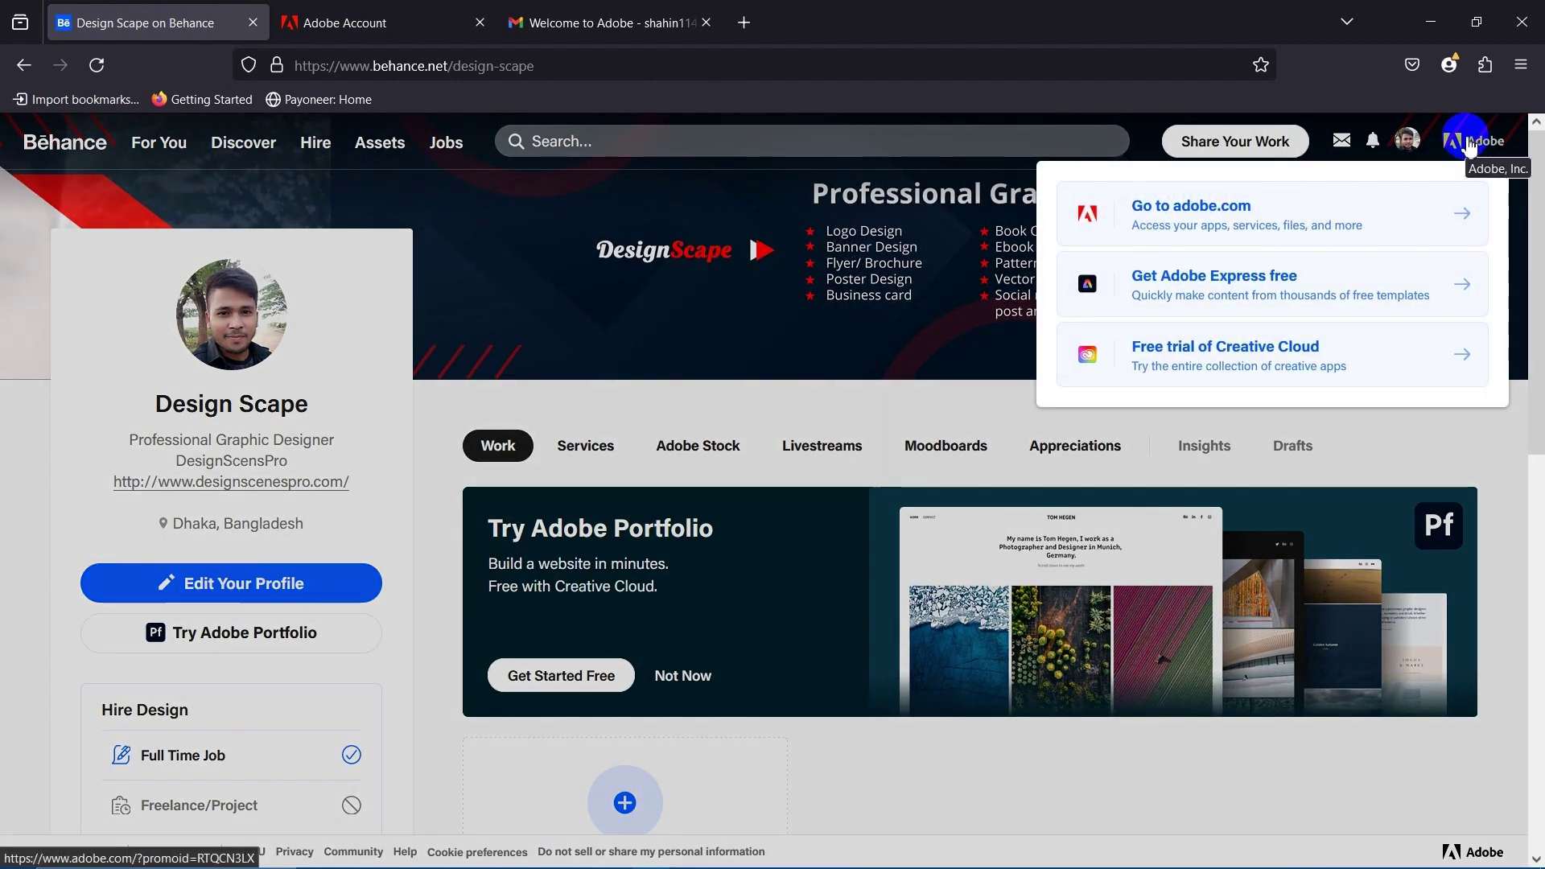
click(1407, 142)
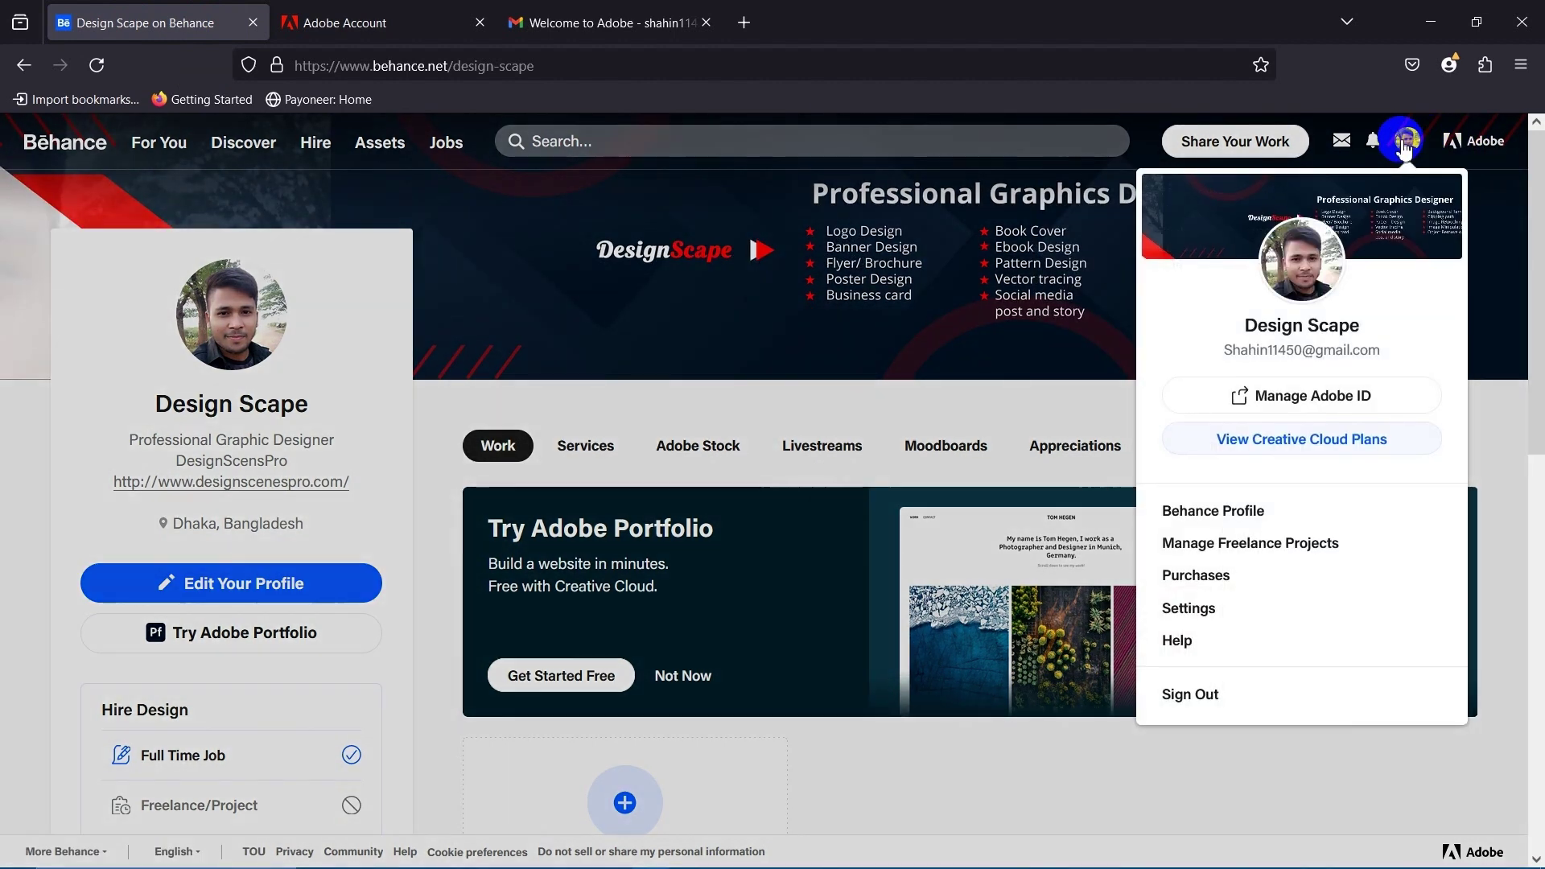
click(690, 693)
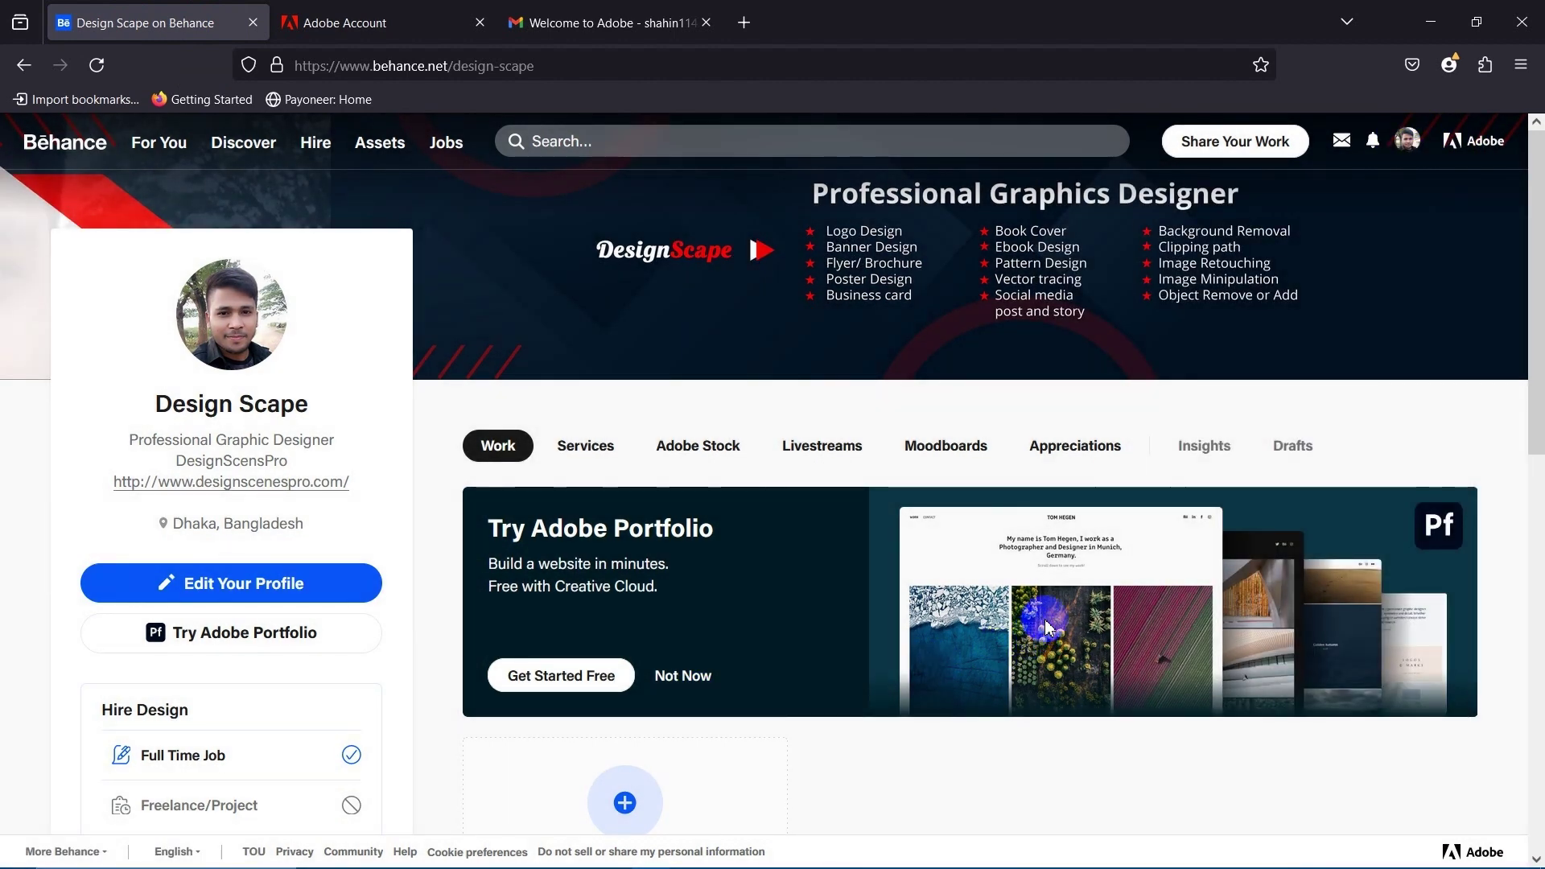
scroll(709, 646, down, 7)
scroll(603, 612, up, 2)
scroll(625, 598, down, 5)
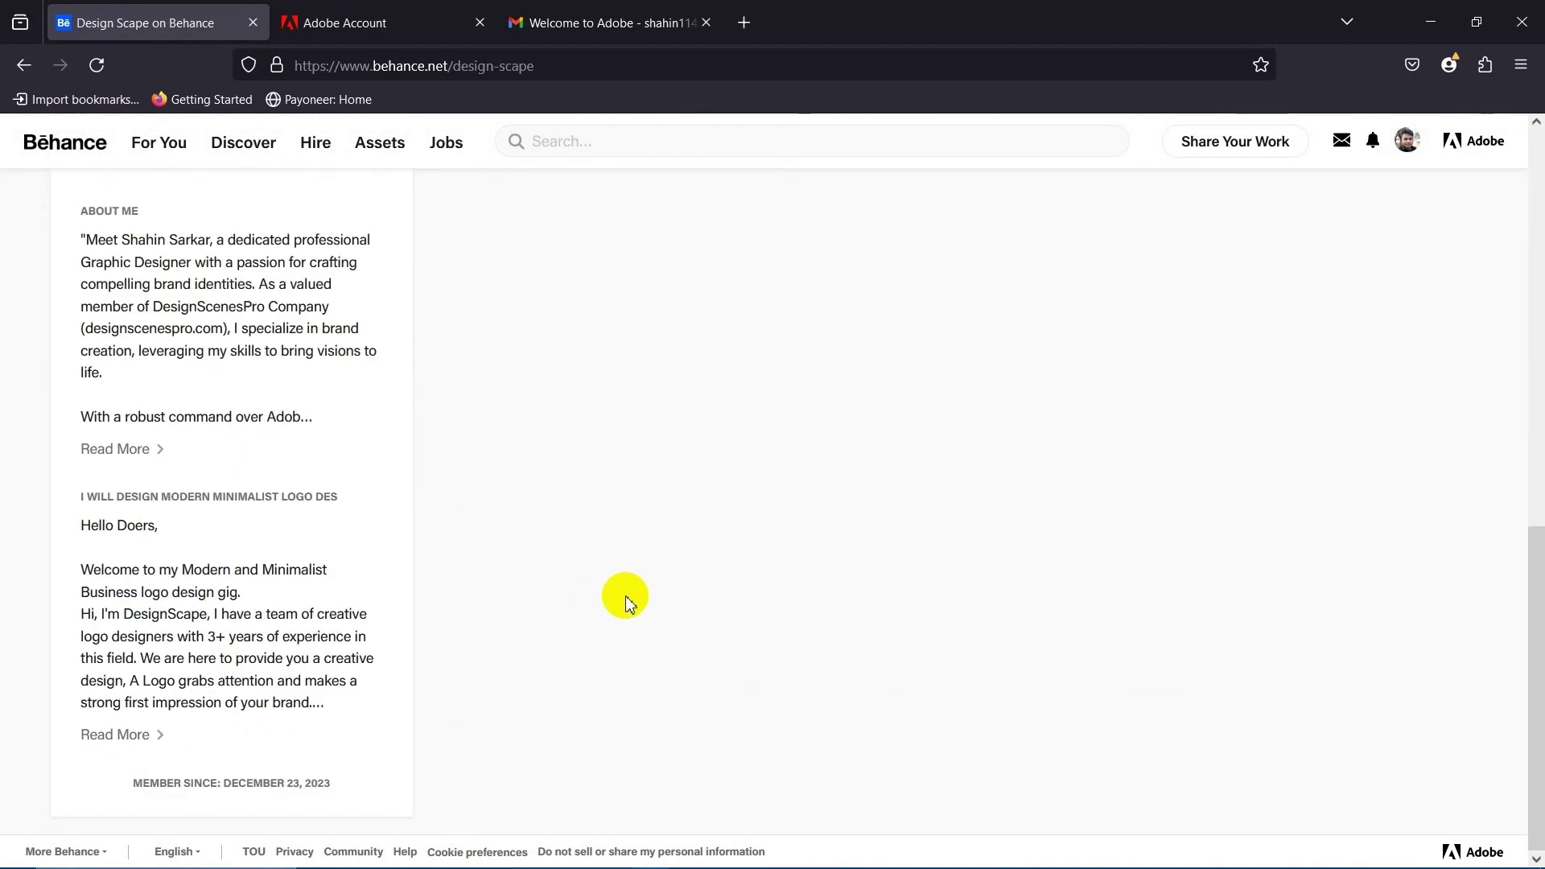
scroll(1017, 630, up, 10)
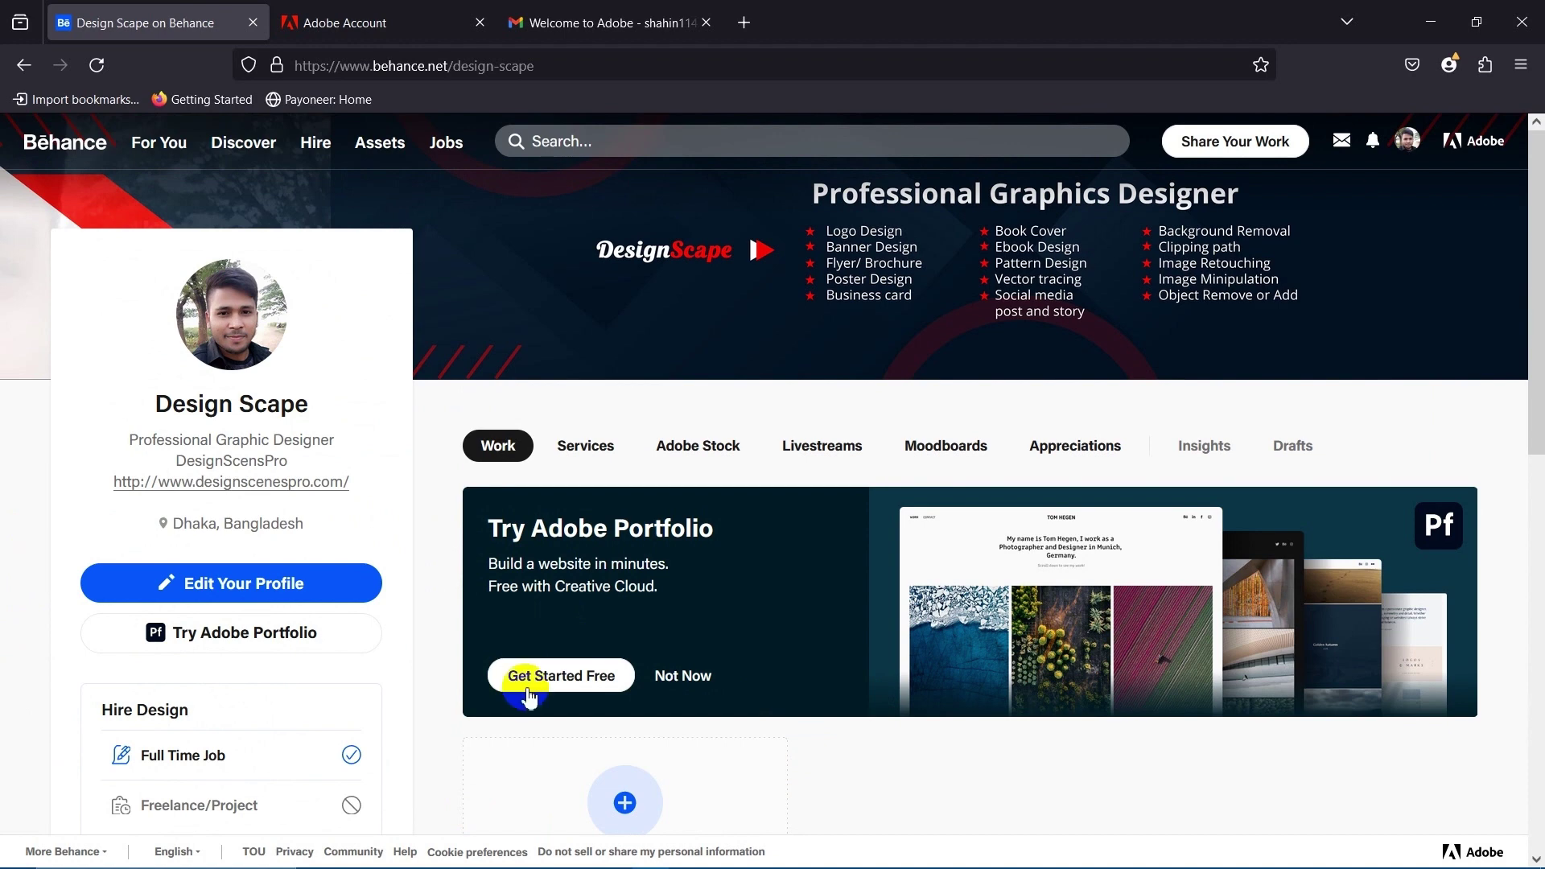
scroll(1066, 449, down, 4)
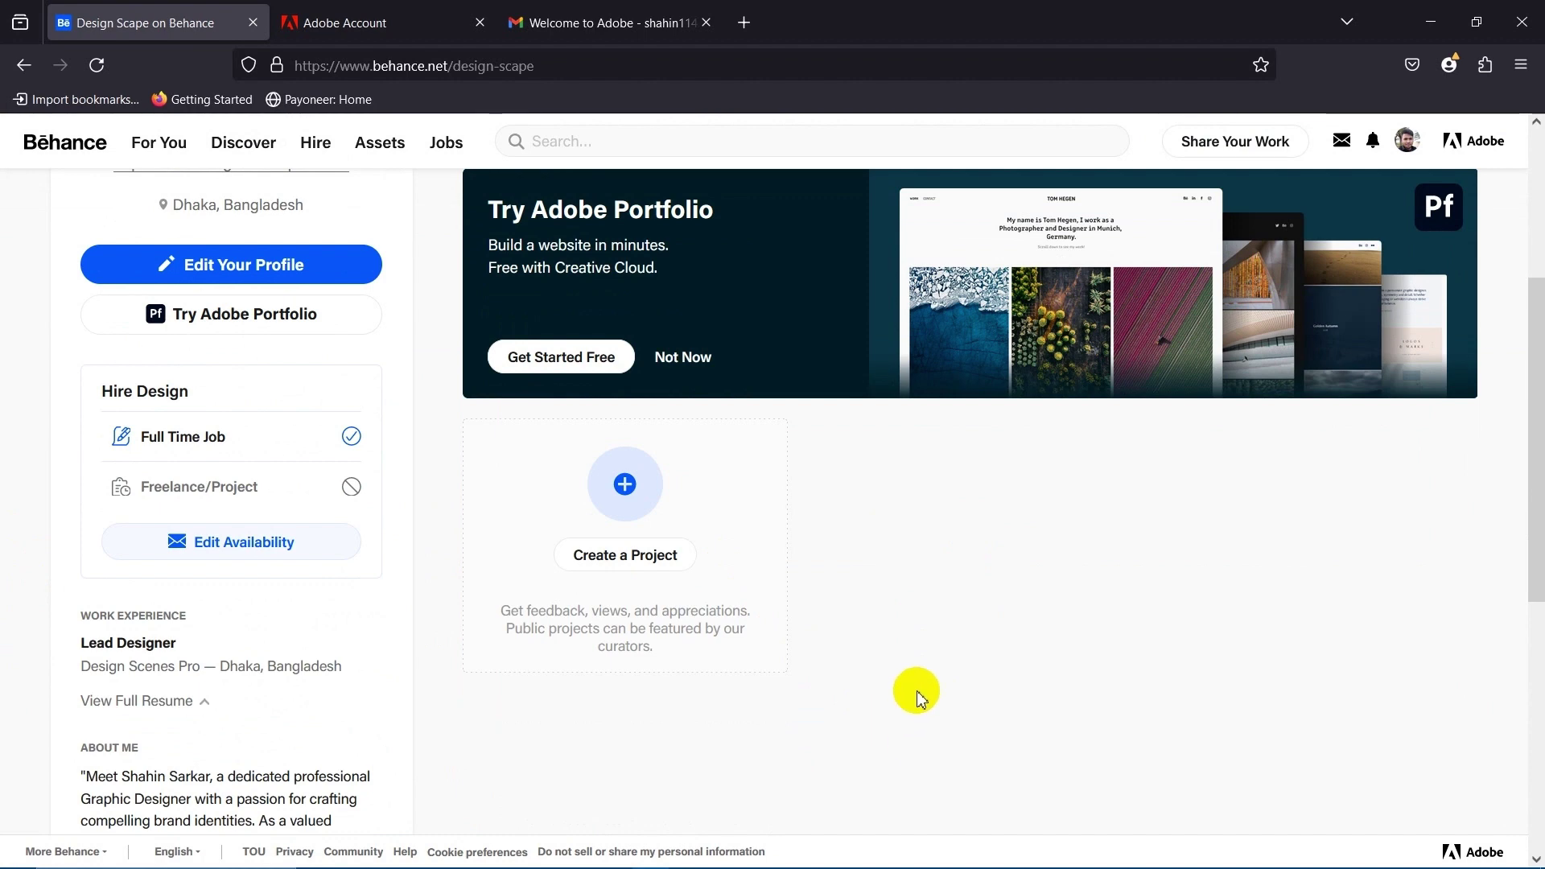
scroll(913, 660, down, 5)
scroll(914, 636, up, 6)
scroll(913, 636, up, 3)
scroll(742, 724, down, 7)
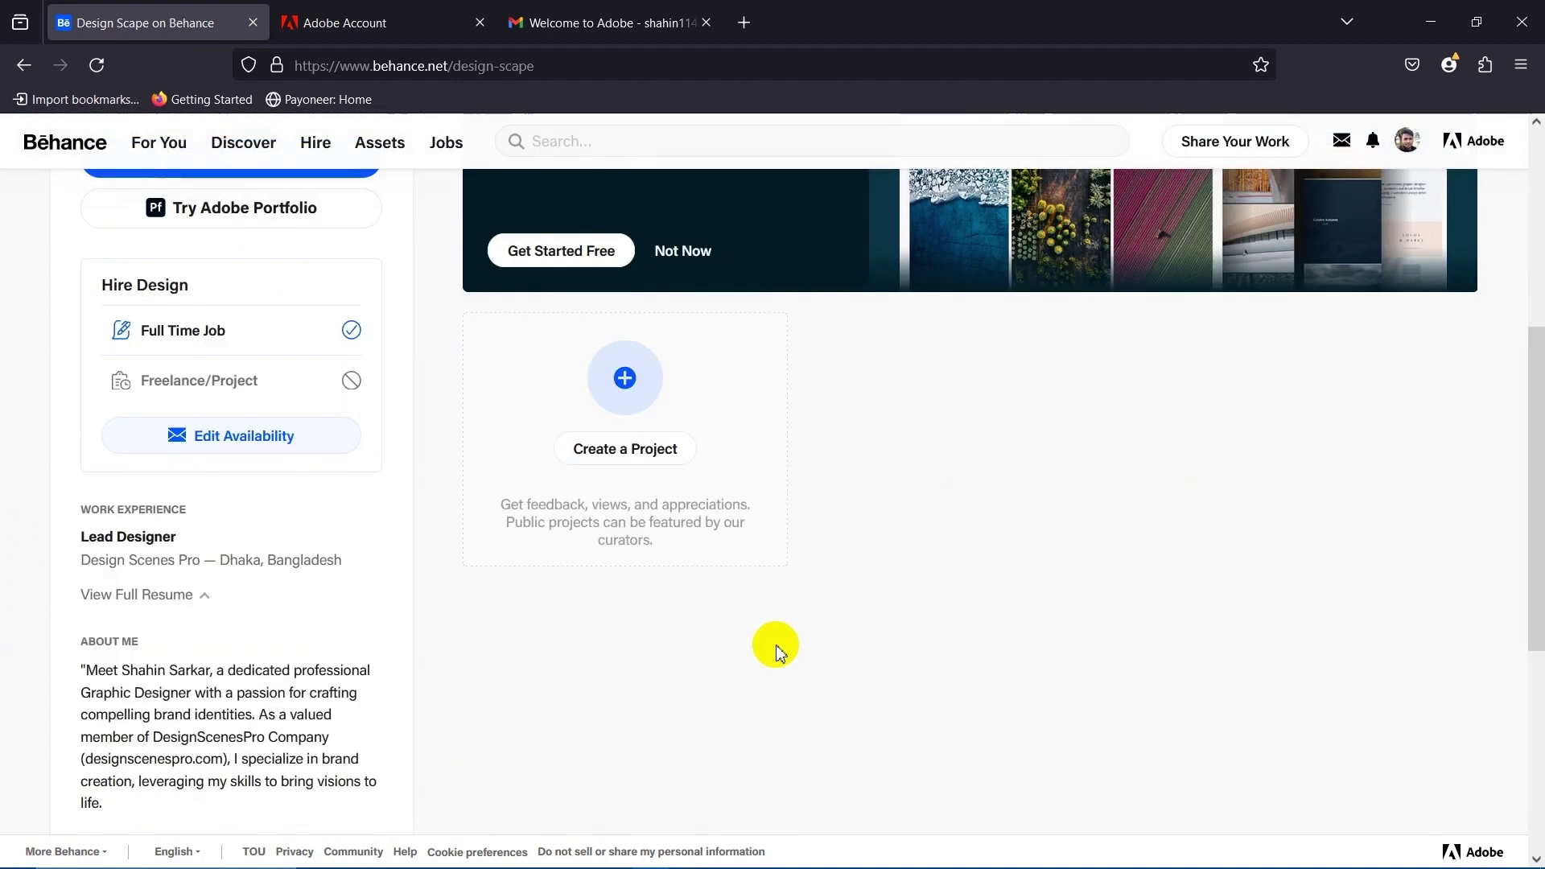
scroll(772, 645, up, 3)
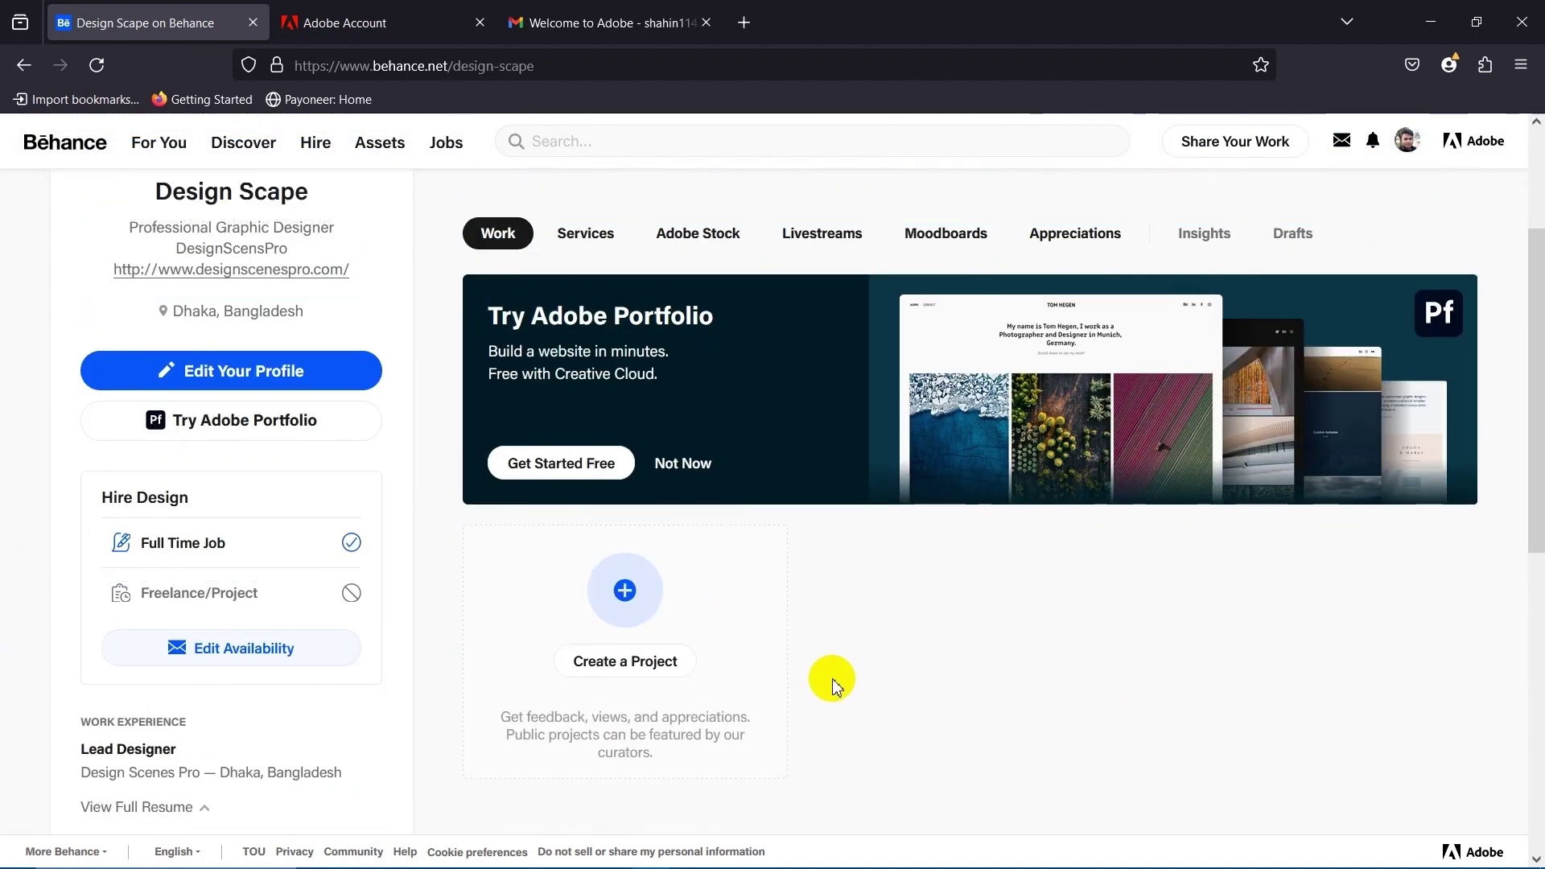
scroll(825, 680, up, 3)
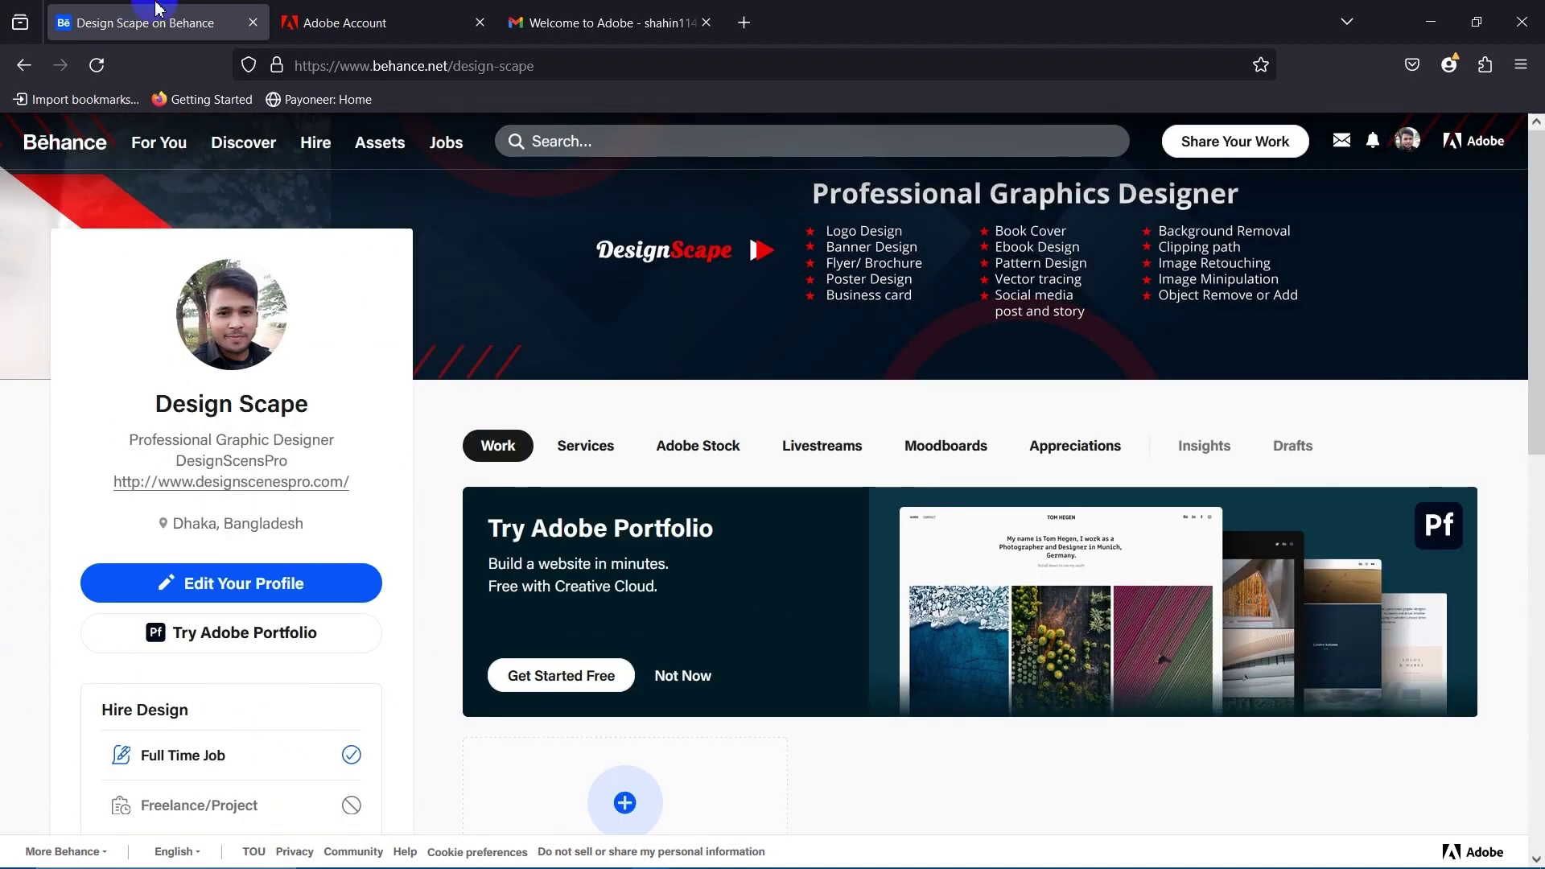
Return to the Design Scape profile page from the account menu.
click(444, 65)
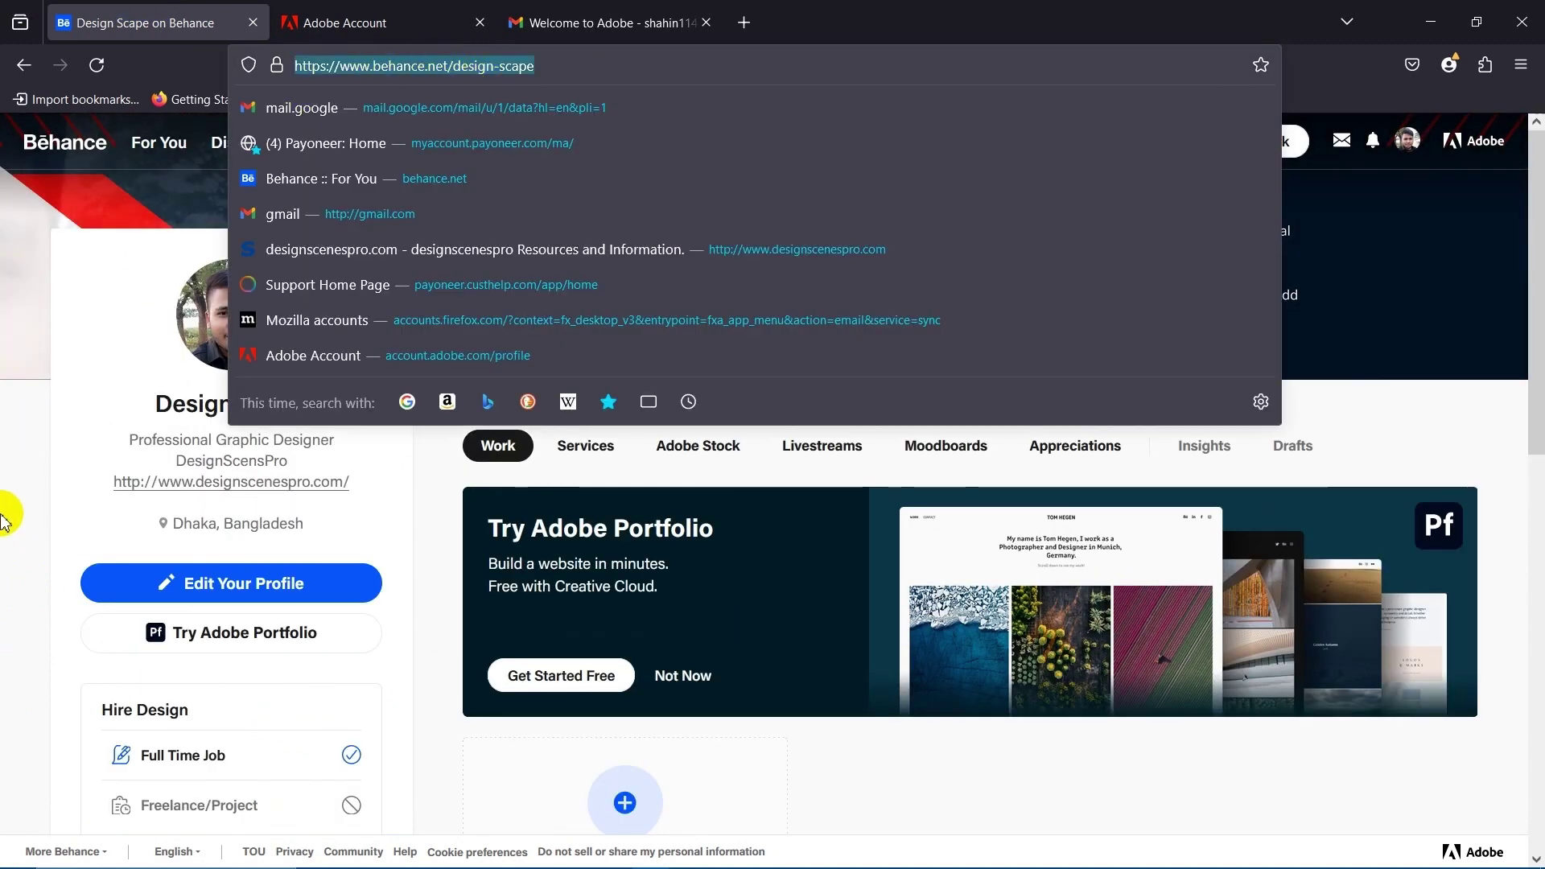
click(4, 503)
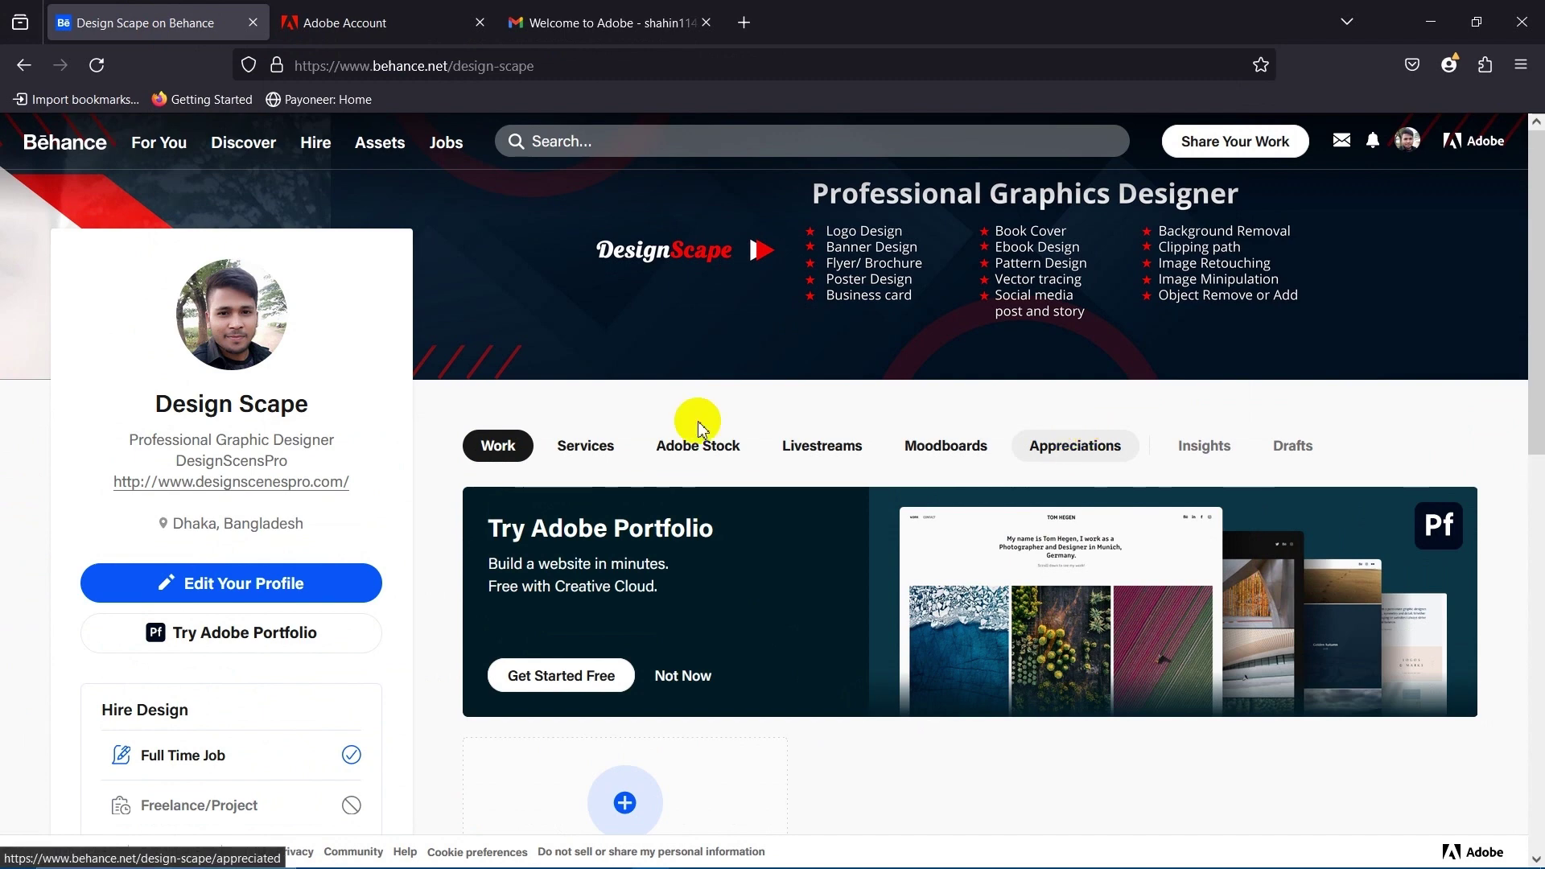
click(382, 71)
double_click(231, 460)
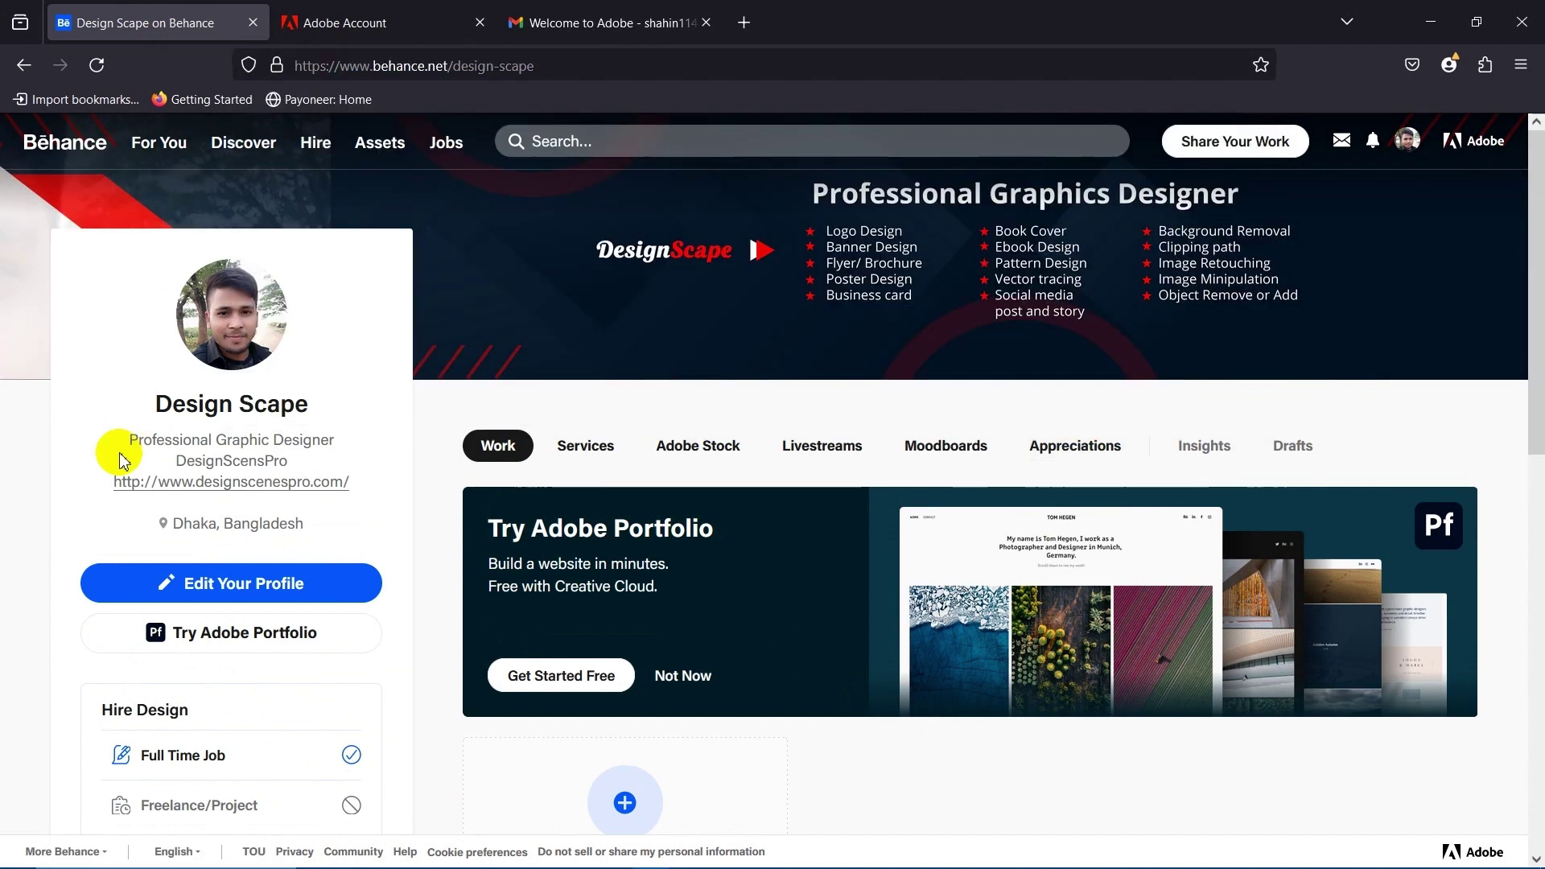
click(1408, 143)
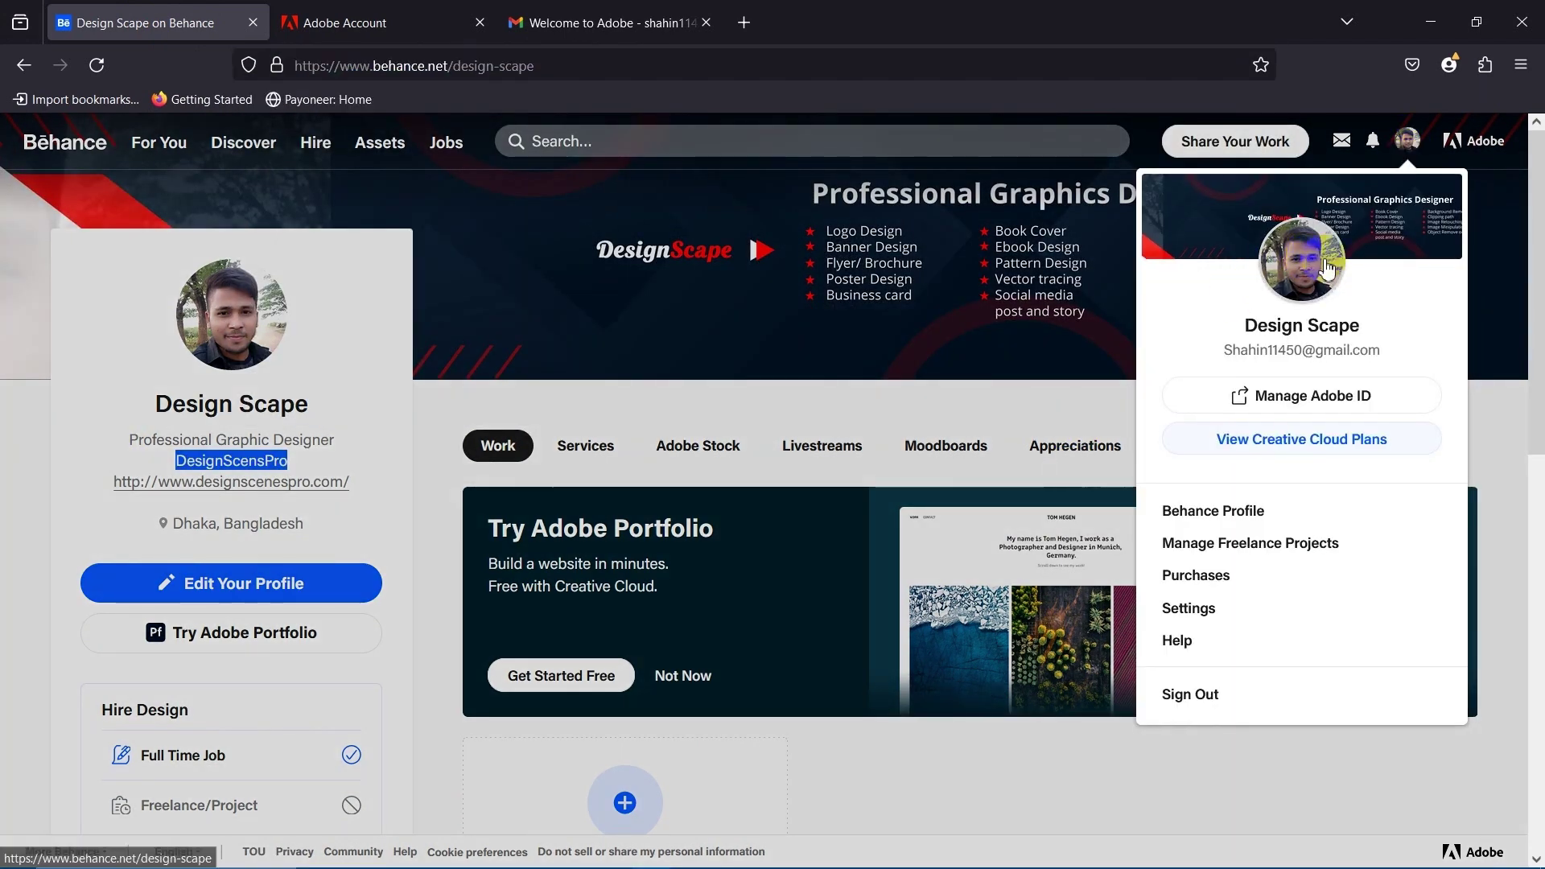
click(1178, 503)
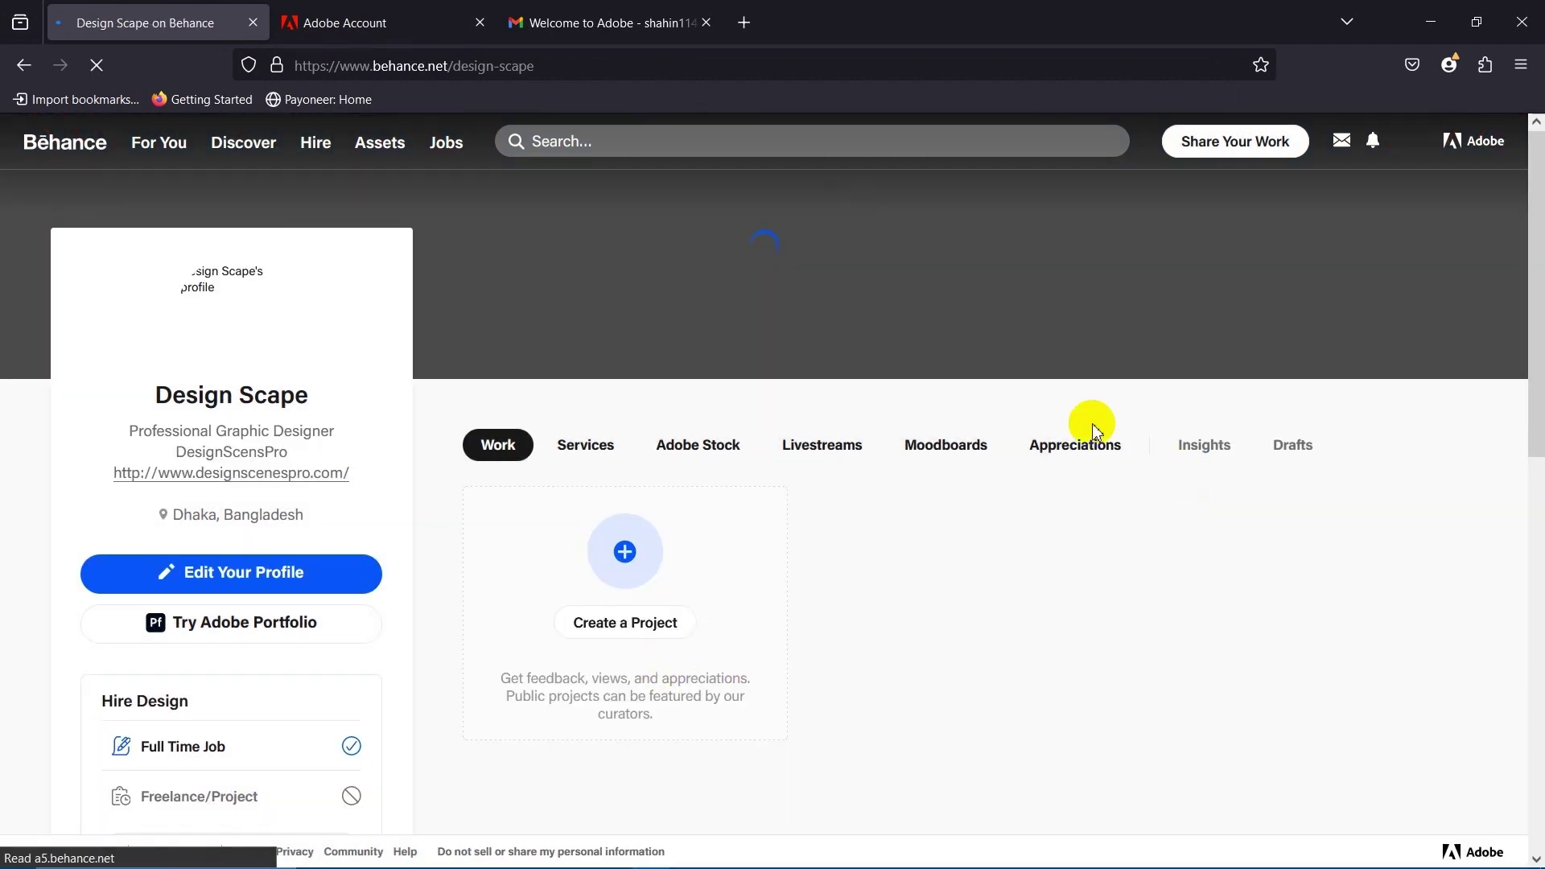
Bookmark behance.net/design-scape by dragging its address onto the bookmarks toolbar.
scroll(269, 600, down, 5)
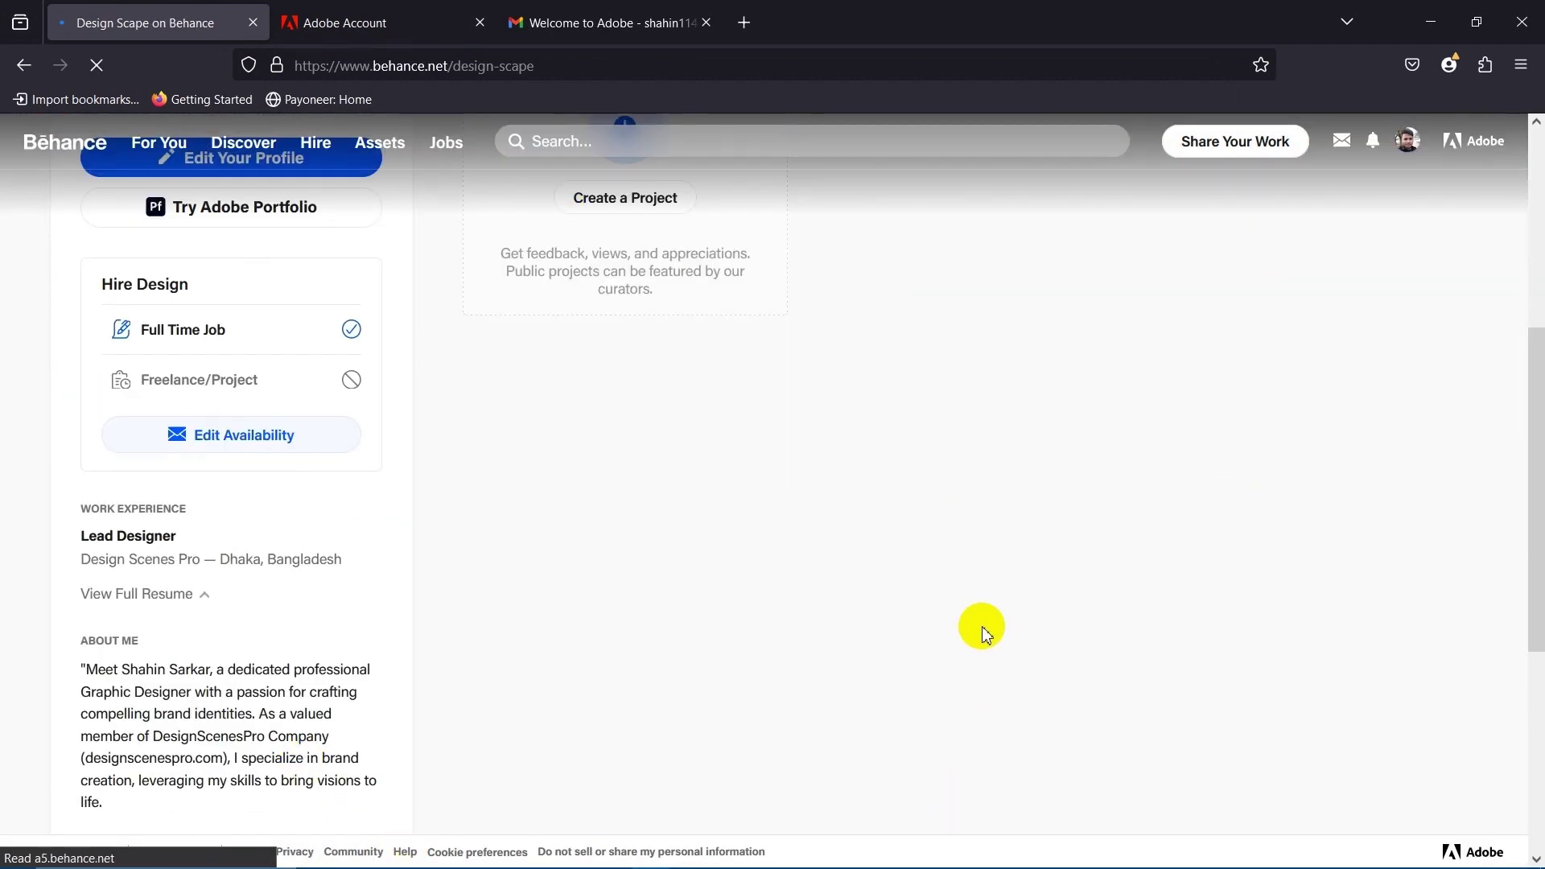
scroll(983, 627, up, 5)
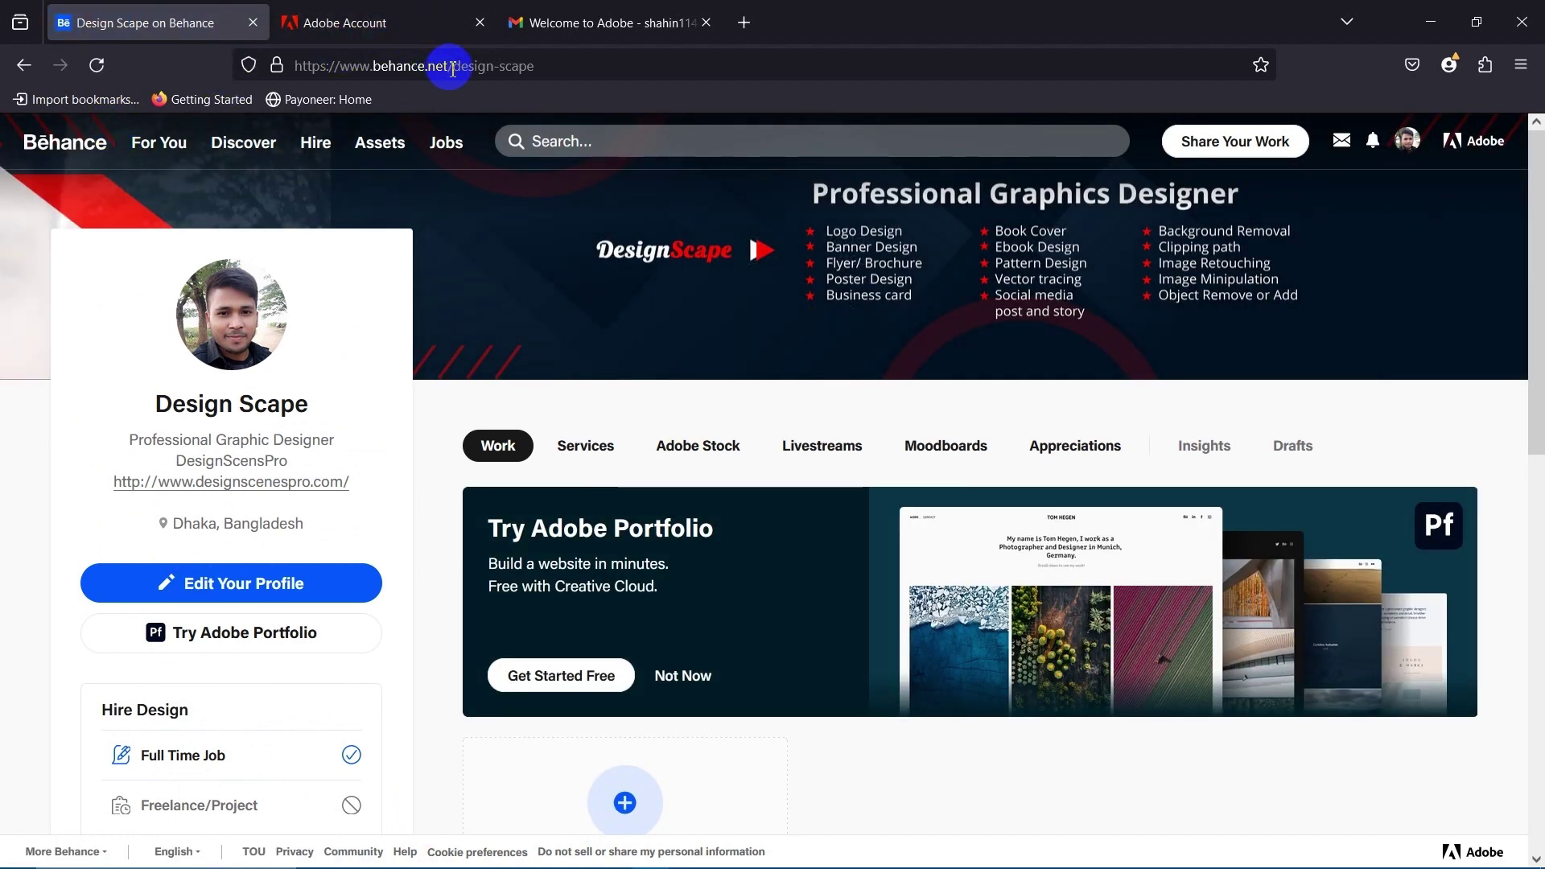
click(453, 69)
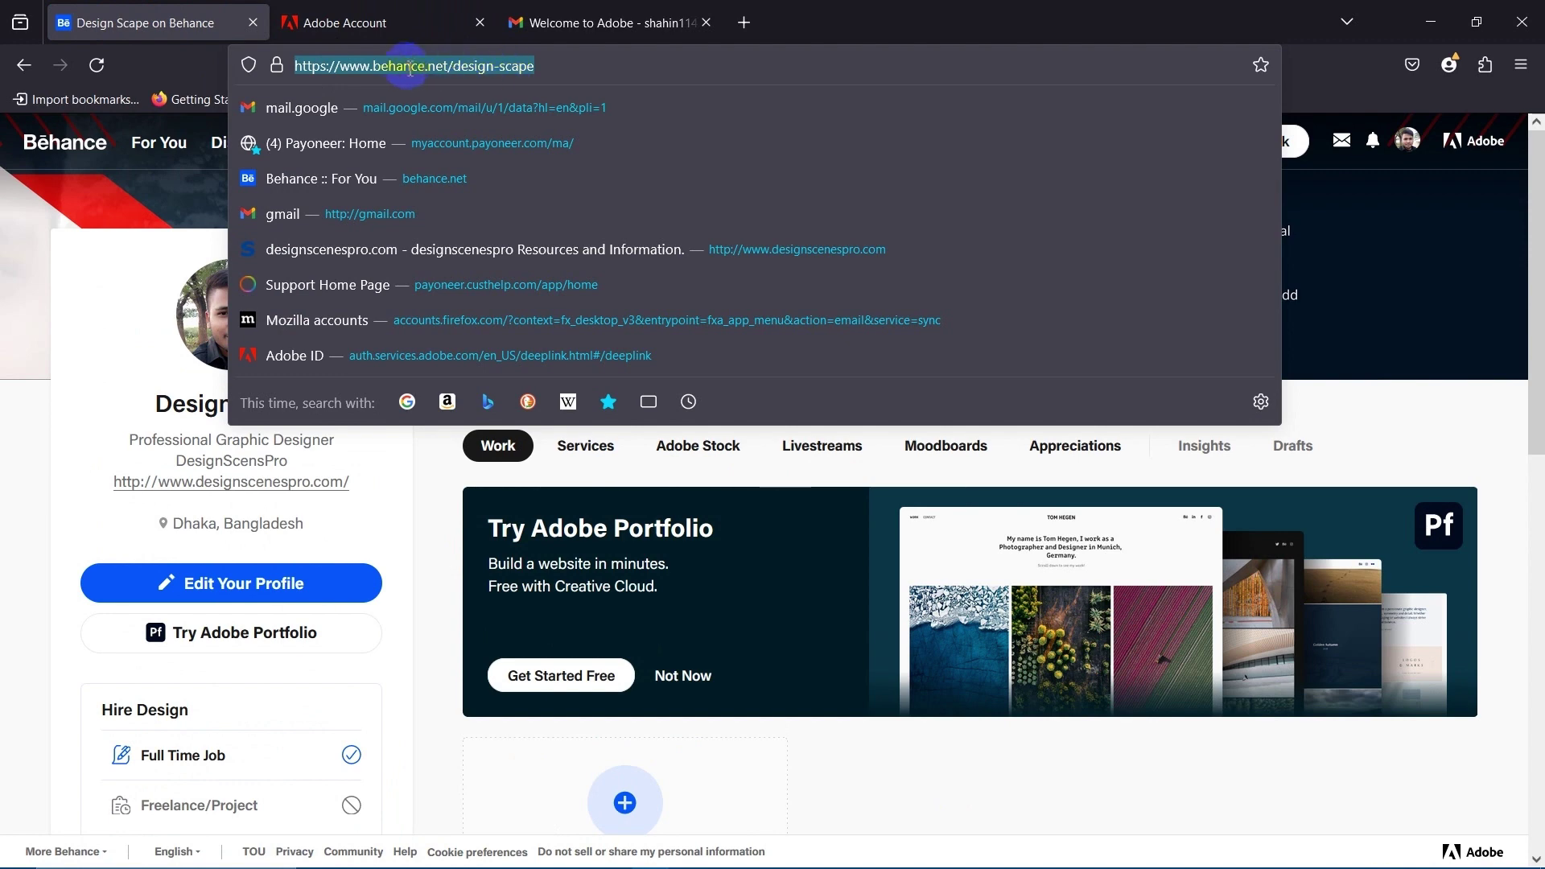
drag(407, 76, 450, 101)
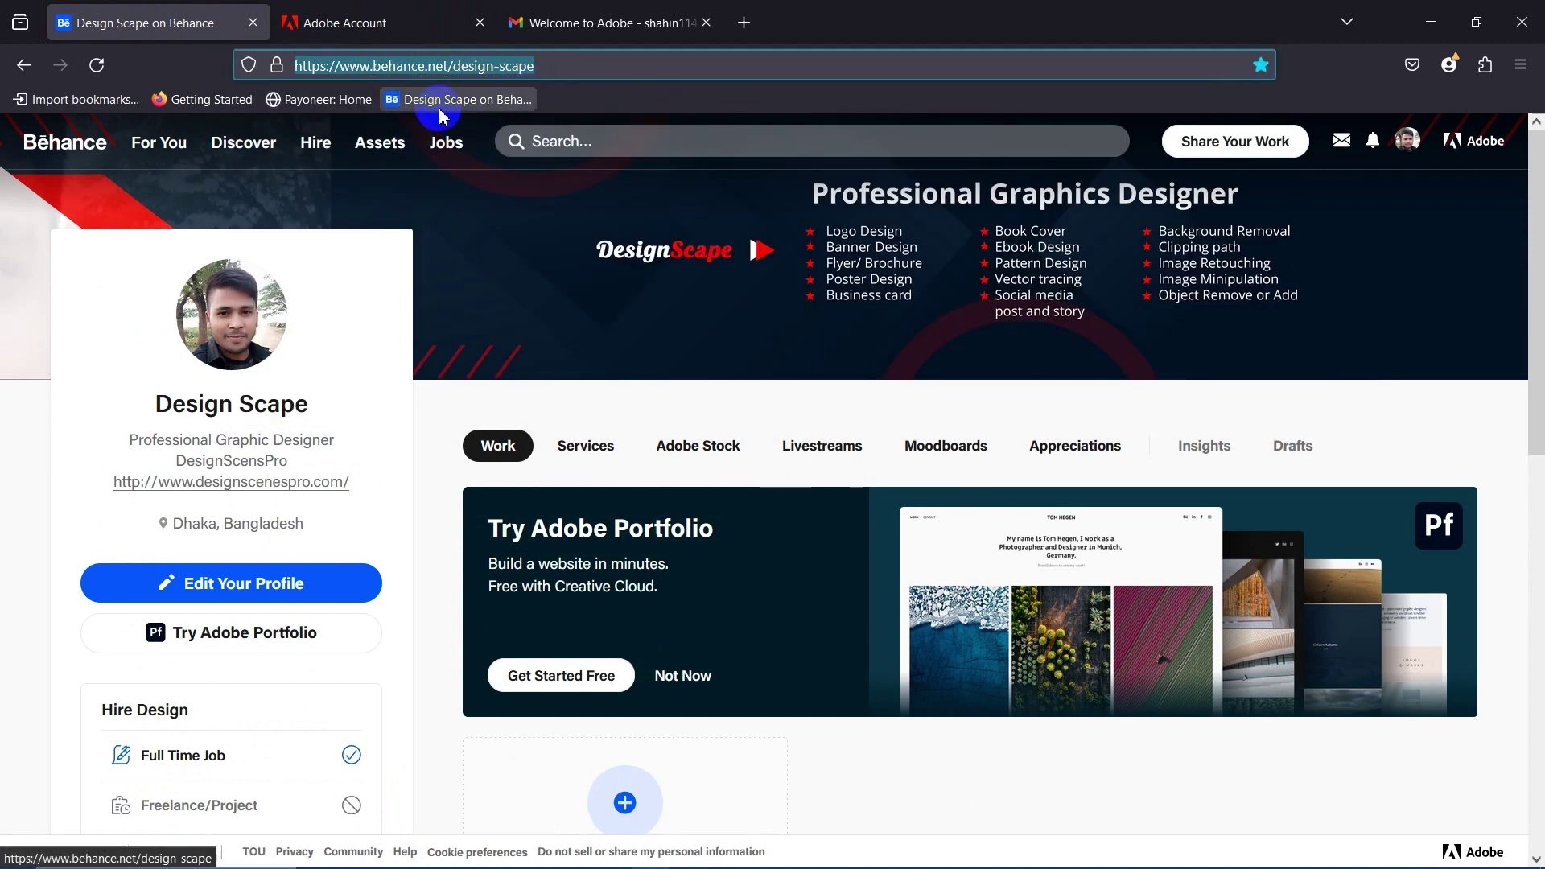
scroll(628, 591, down, 3)
scroll(741, 692, up, 3)
scroll(690, 672, down, 4)
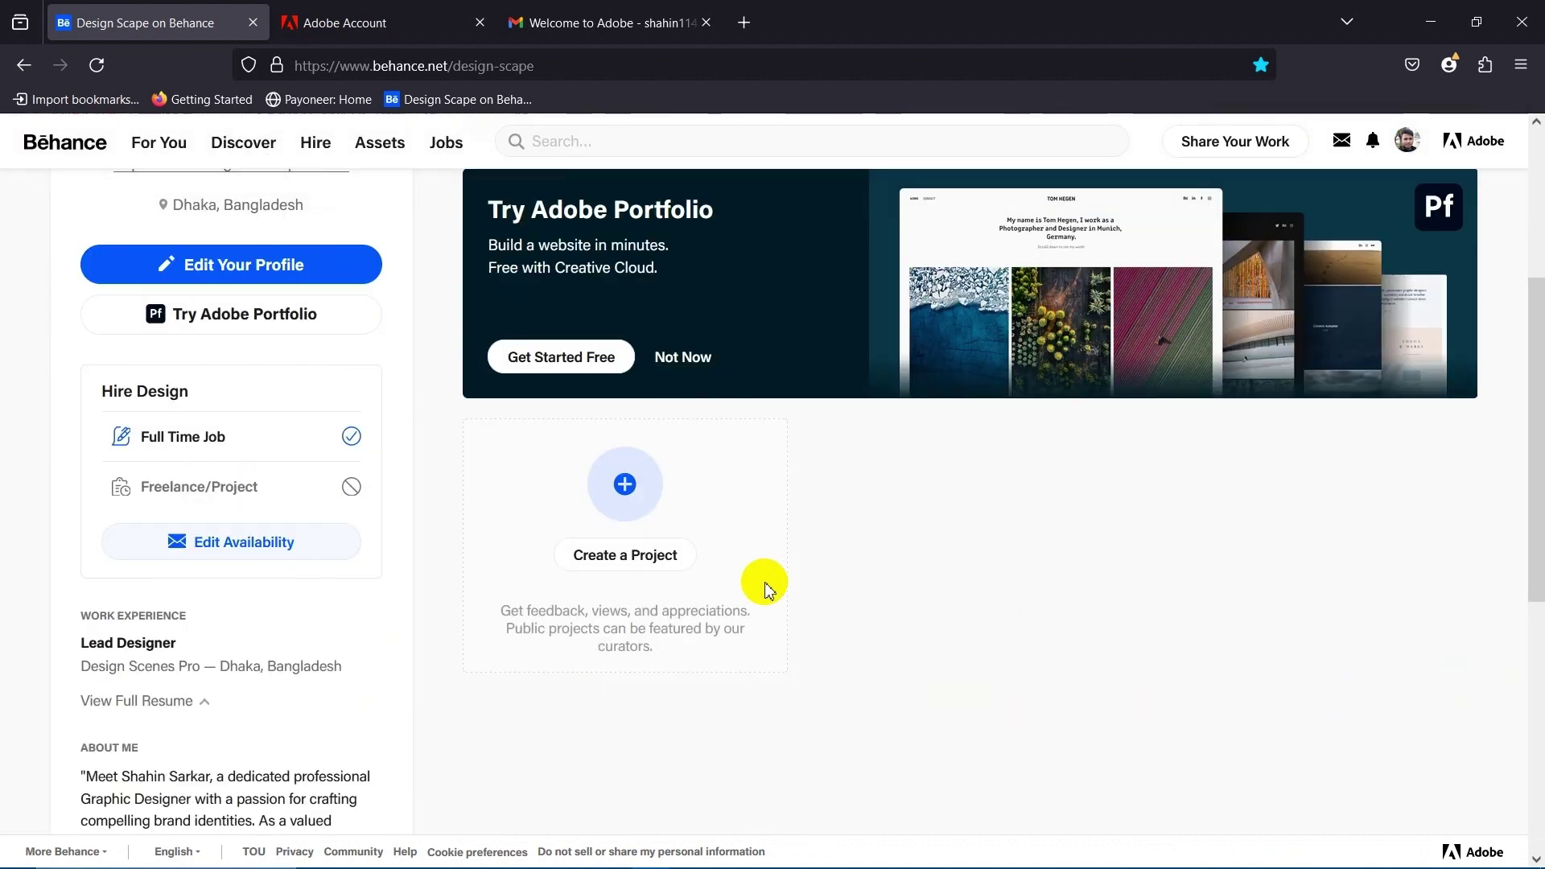
Start a new Behance project with Create a Project.
click(642, 566)
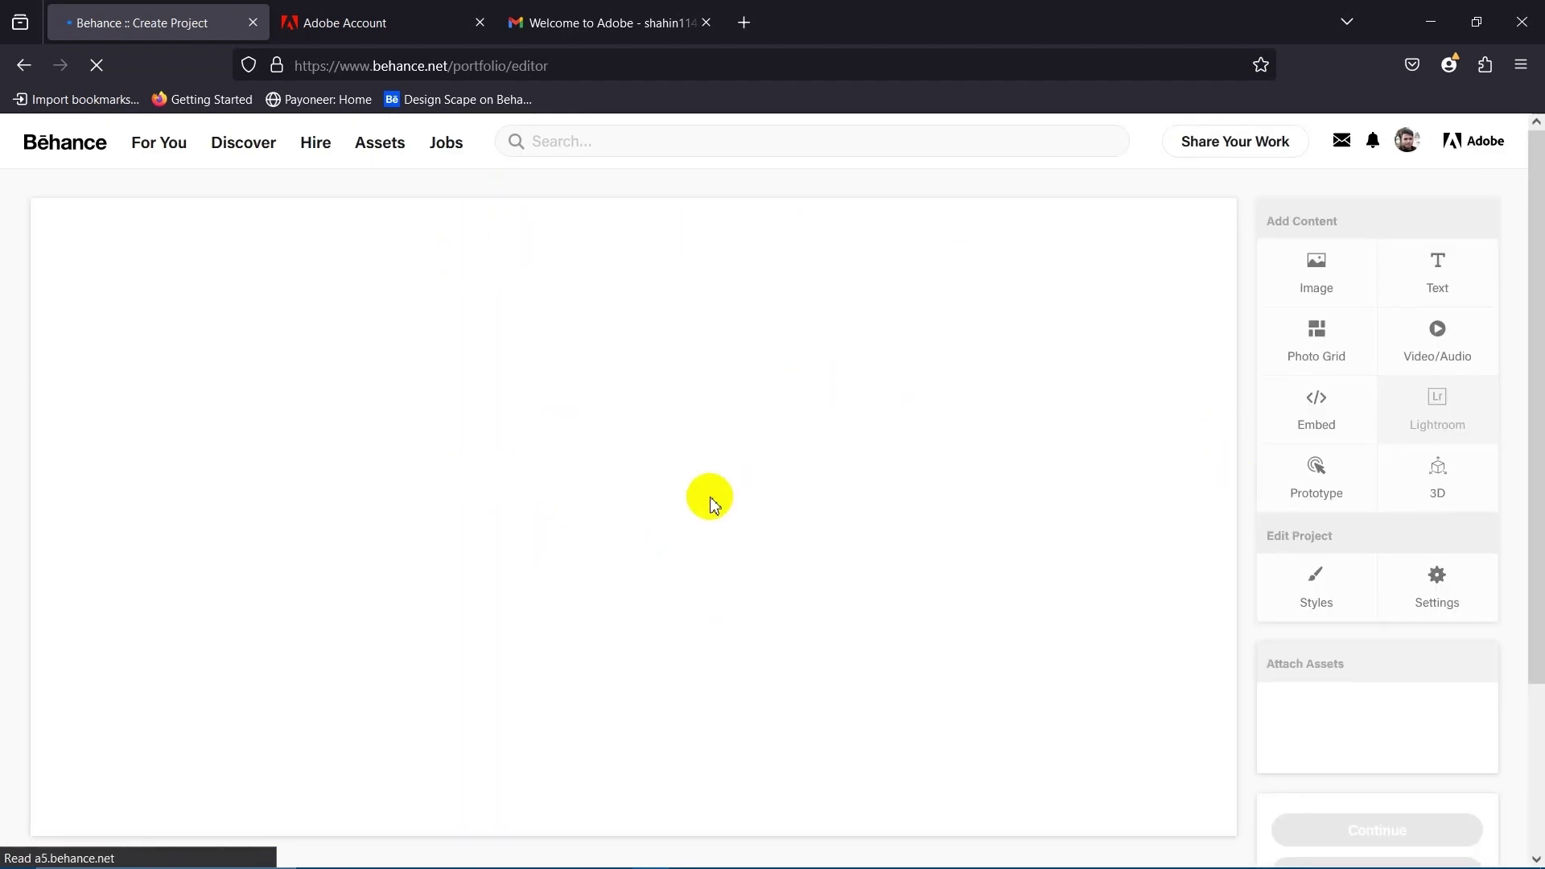
scroll(707, 500, down, 2)
scroll(404, 445, up, 2)
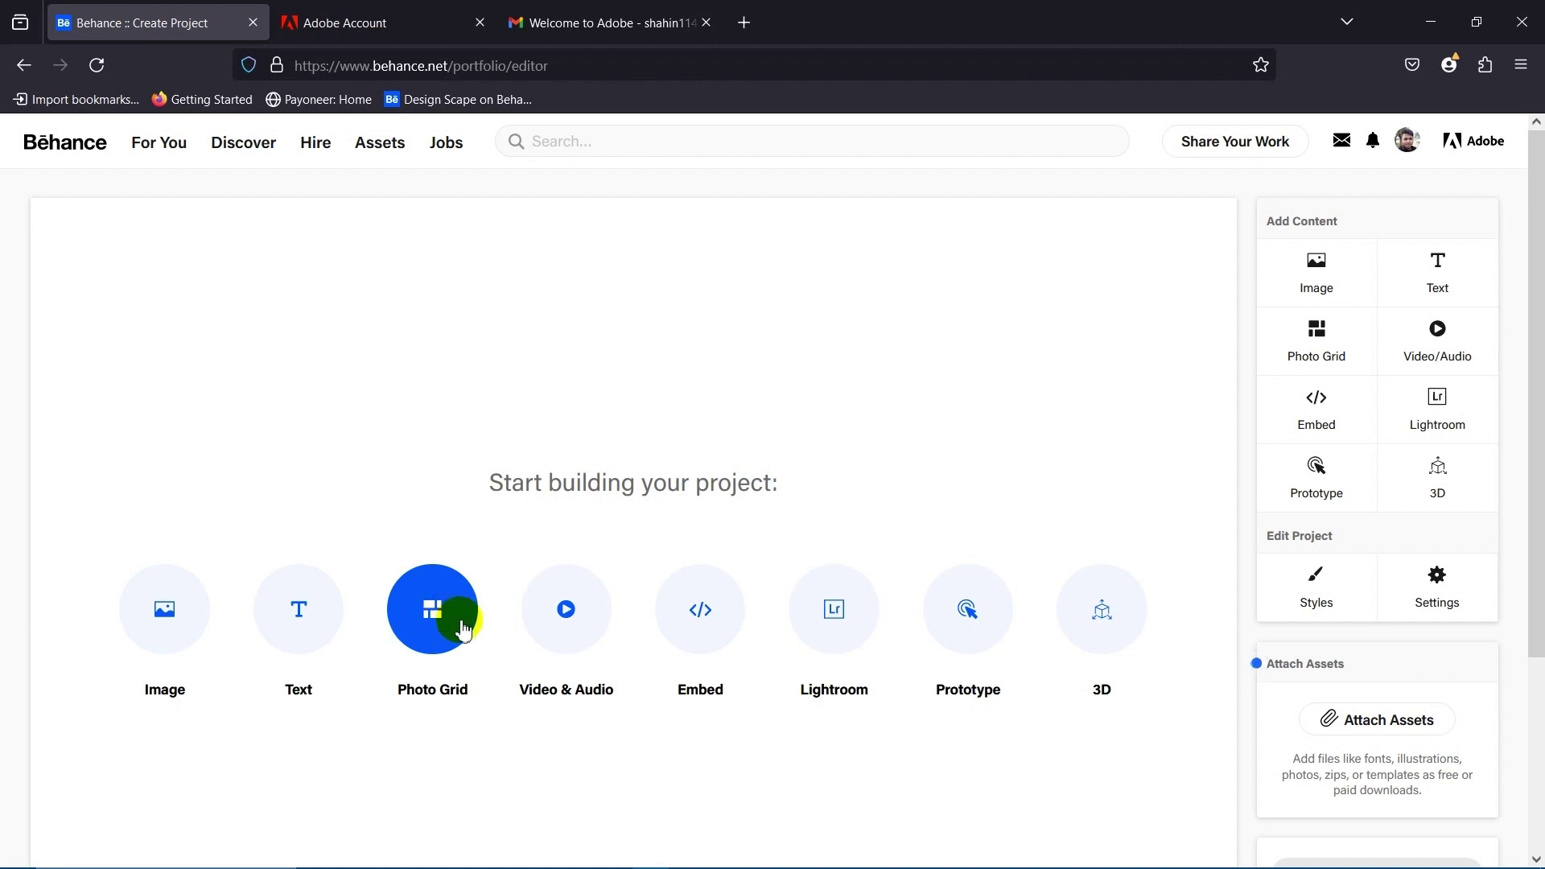
scroll(438, 625, down, 3)
scroll(427, 616, up, 3)
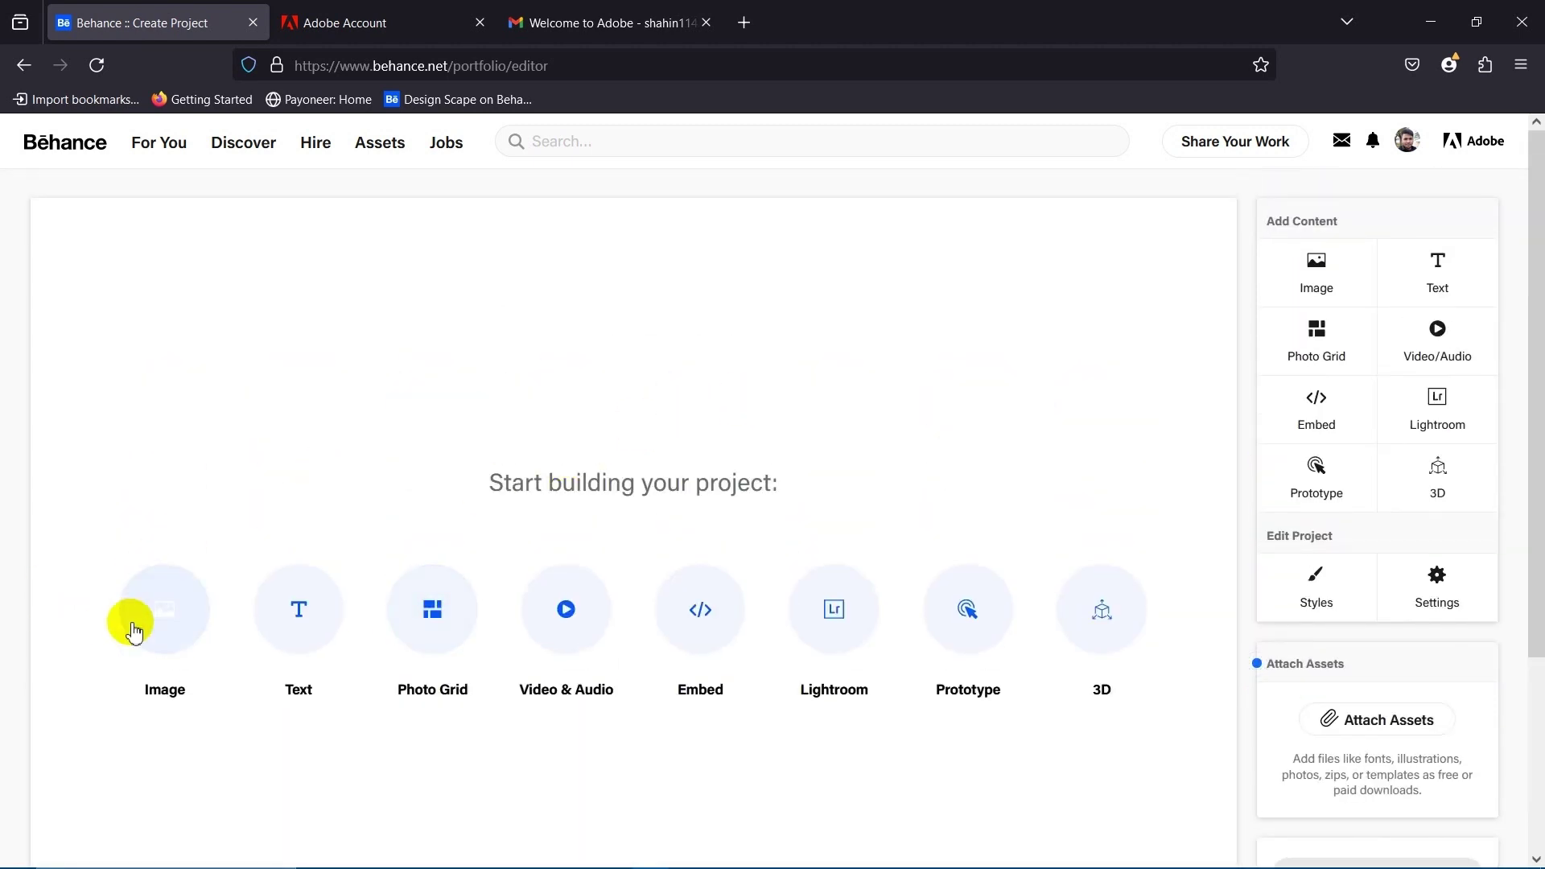
Upload Design-Scenes-Pro-Logo.jpg from the Designscenespro folder as an image block.
click(164, 609)
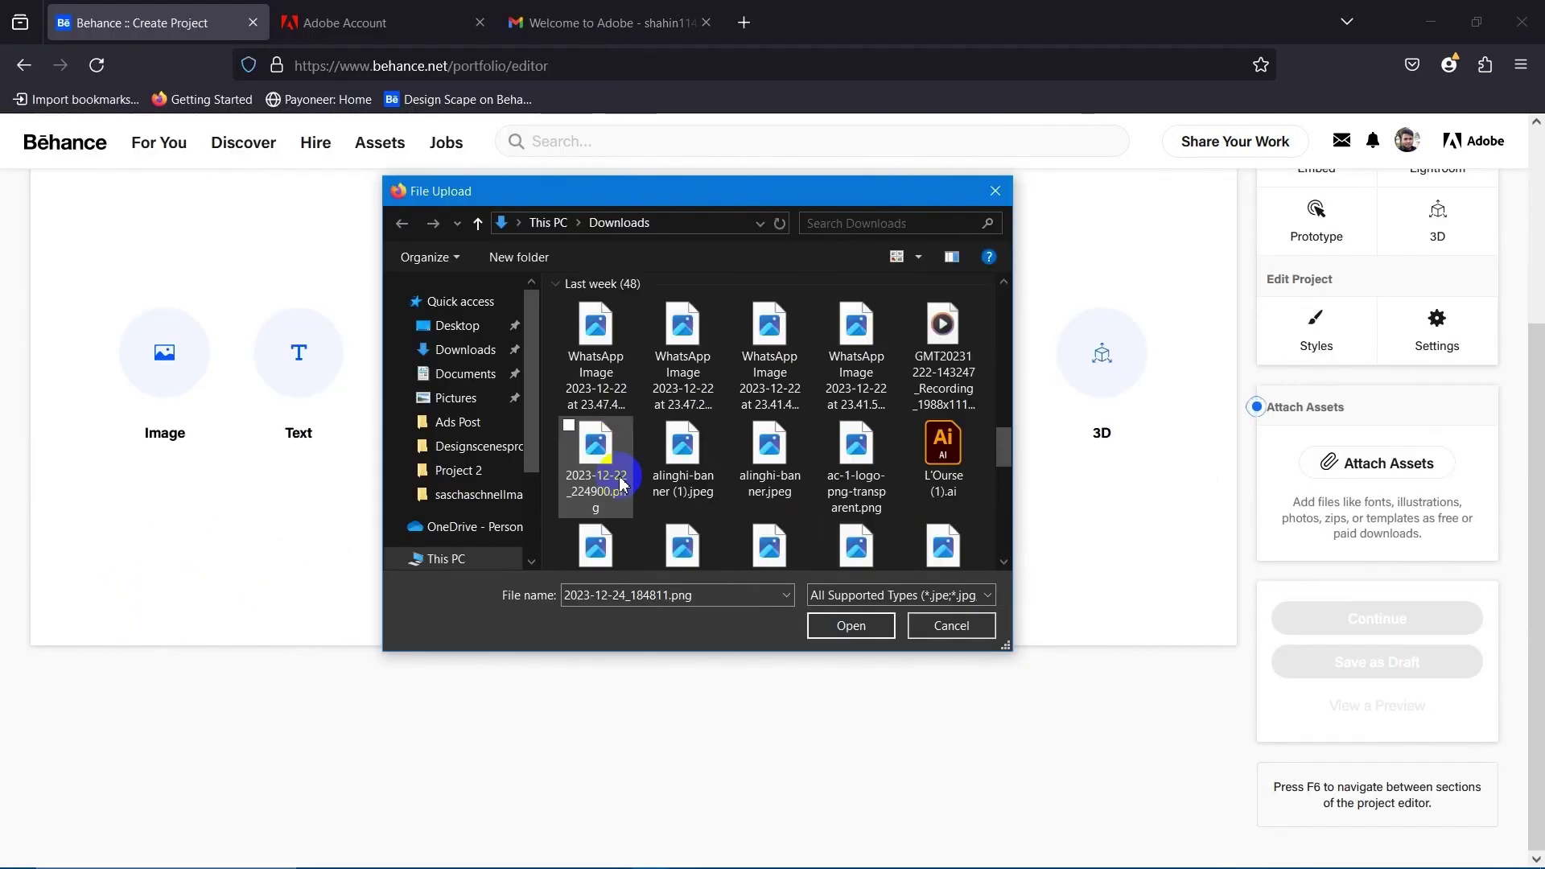
scroll(587, 483, down, 5)
click(454, 449)
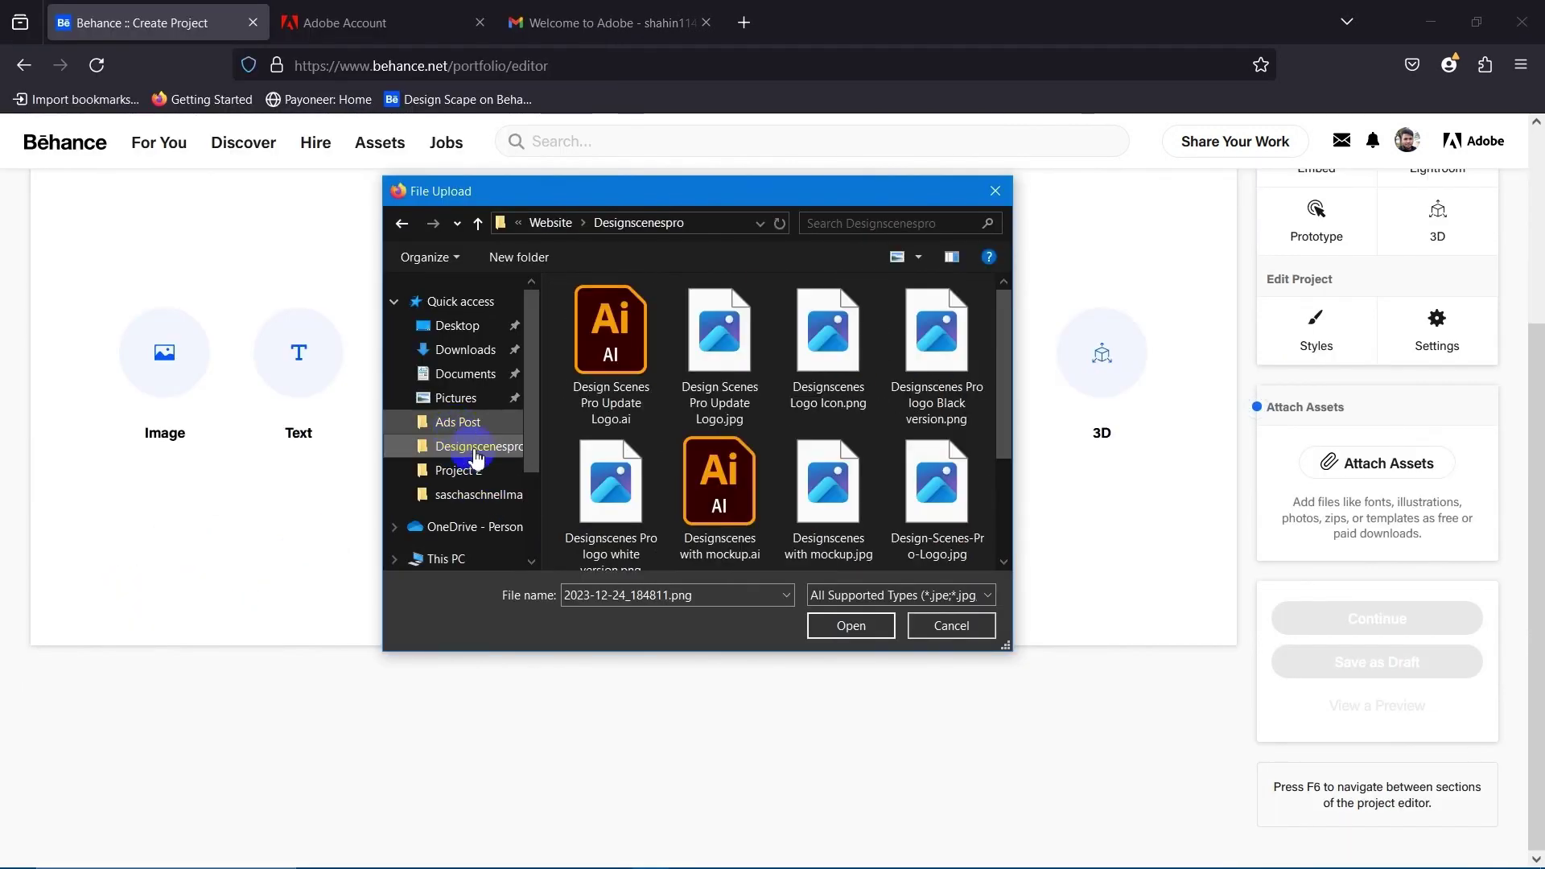
scroll(724, 451, down, 2)
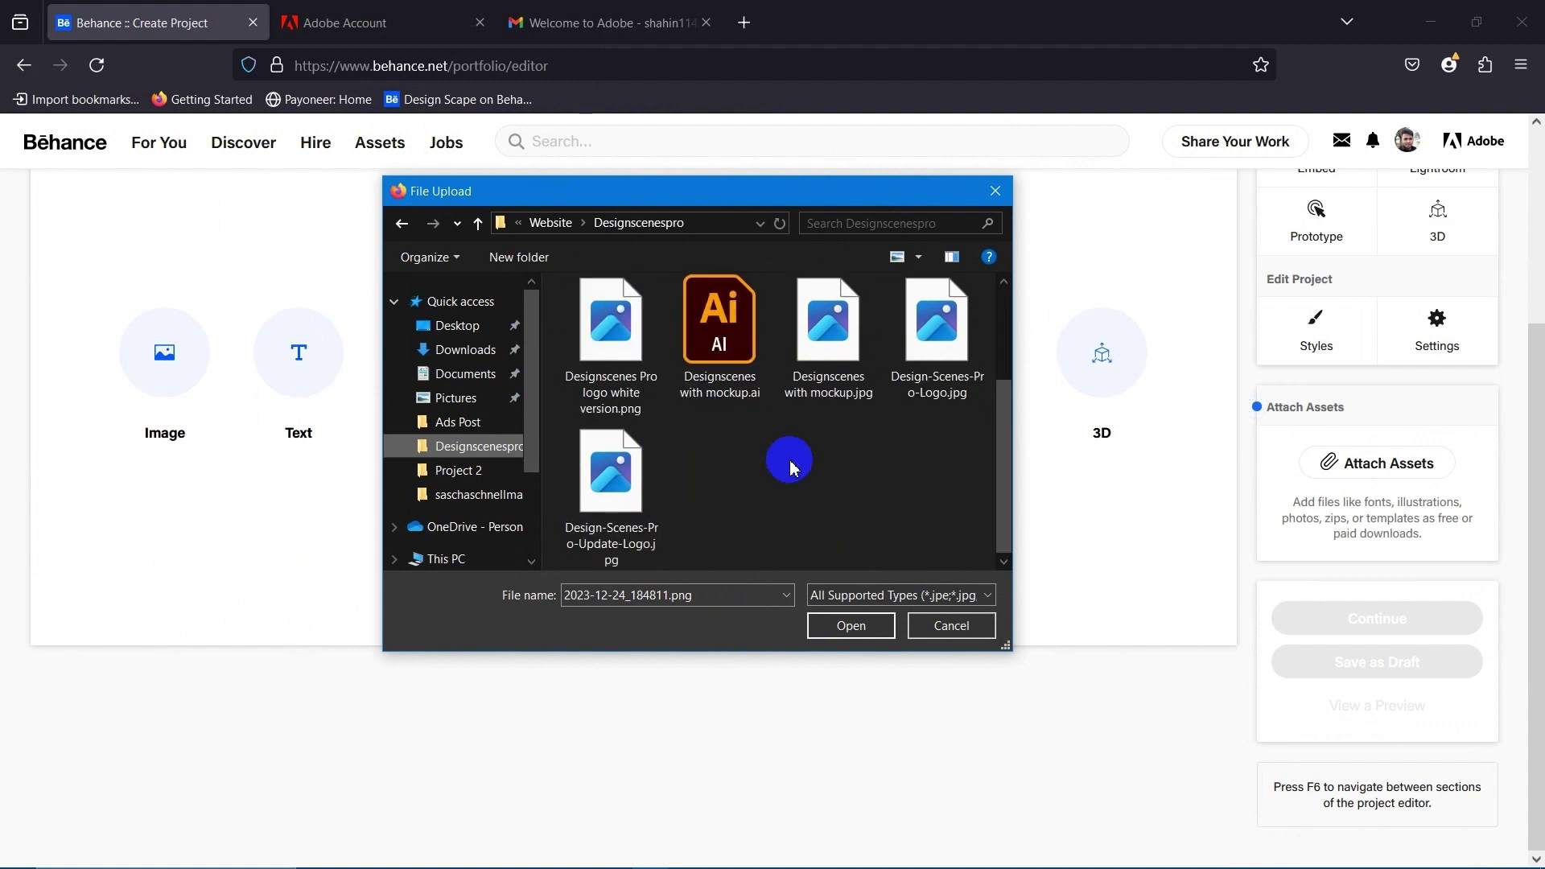
scroll(787, 461, up, 2)
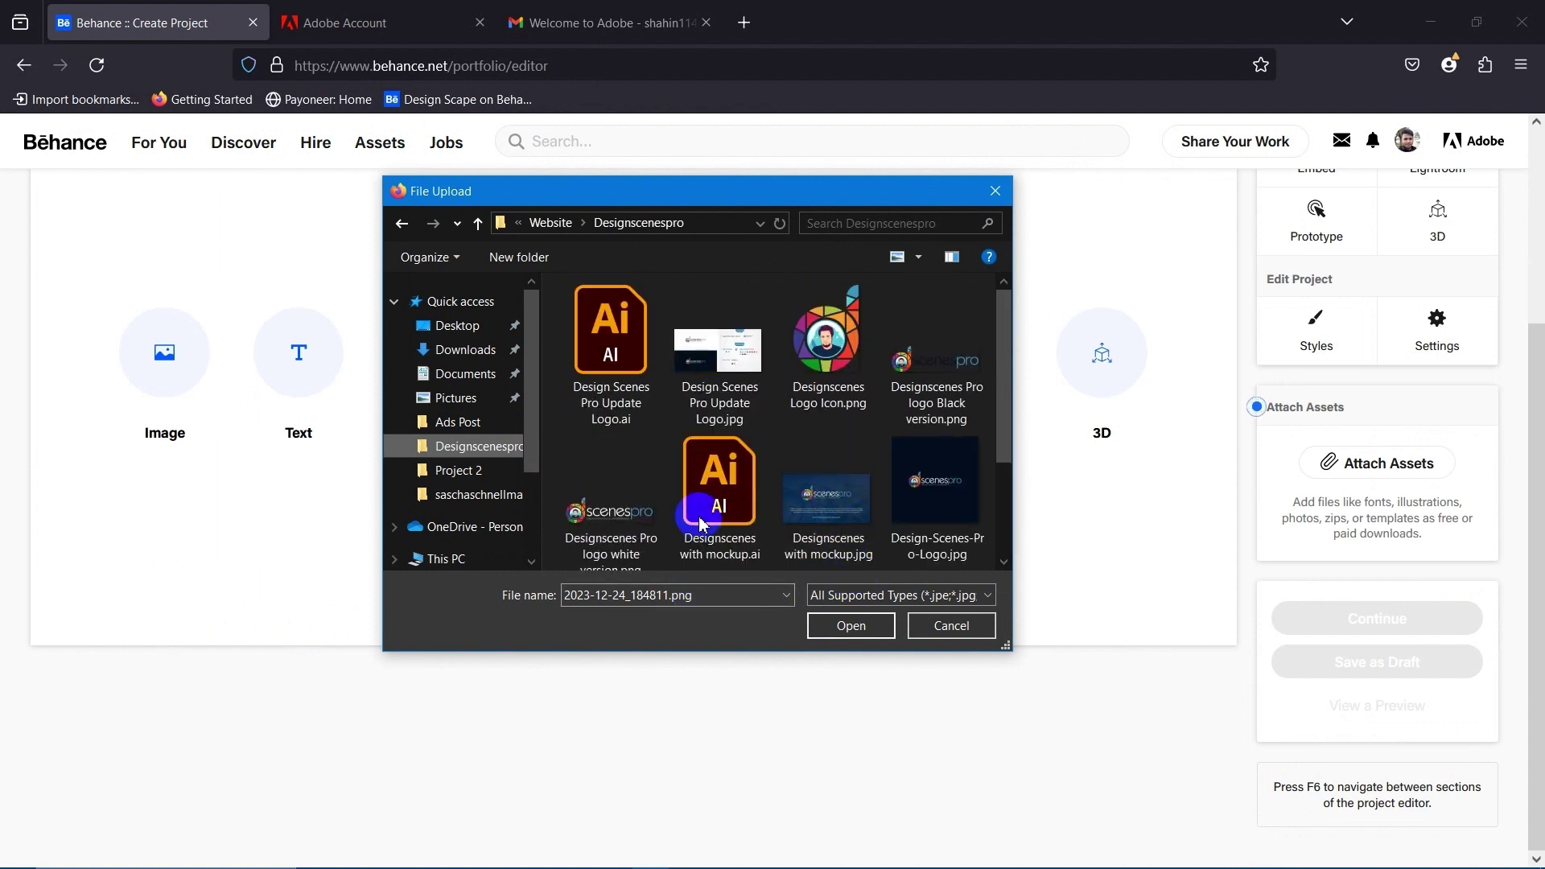
click(929, 511)
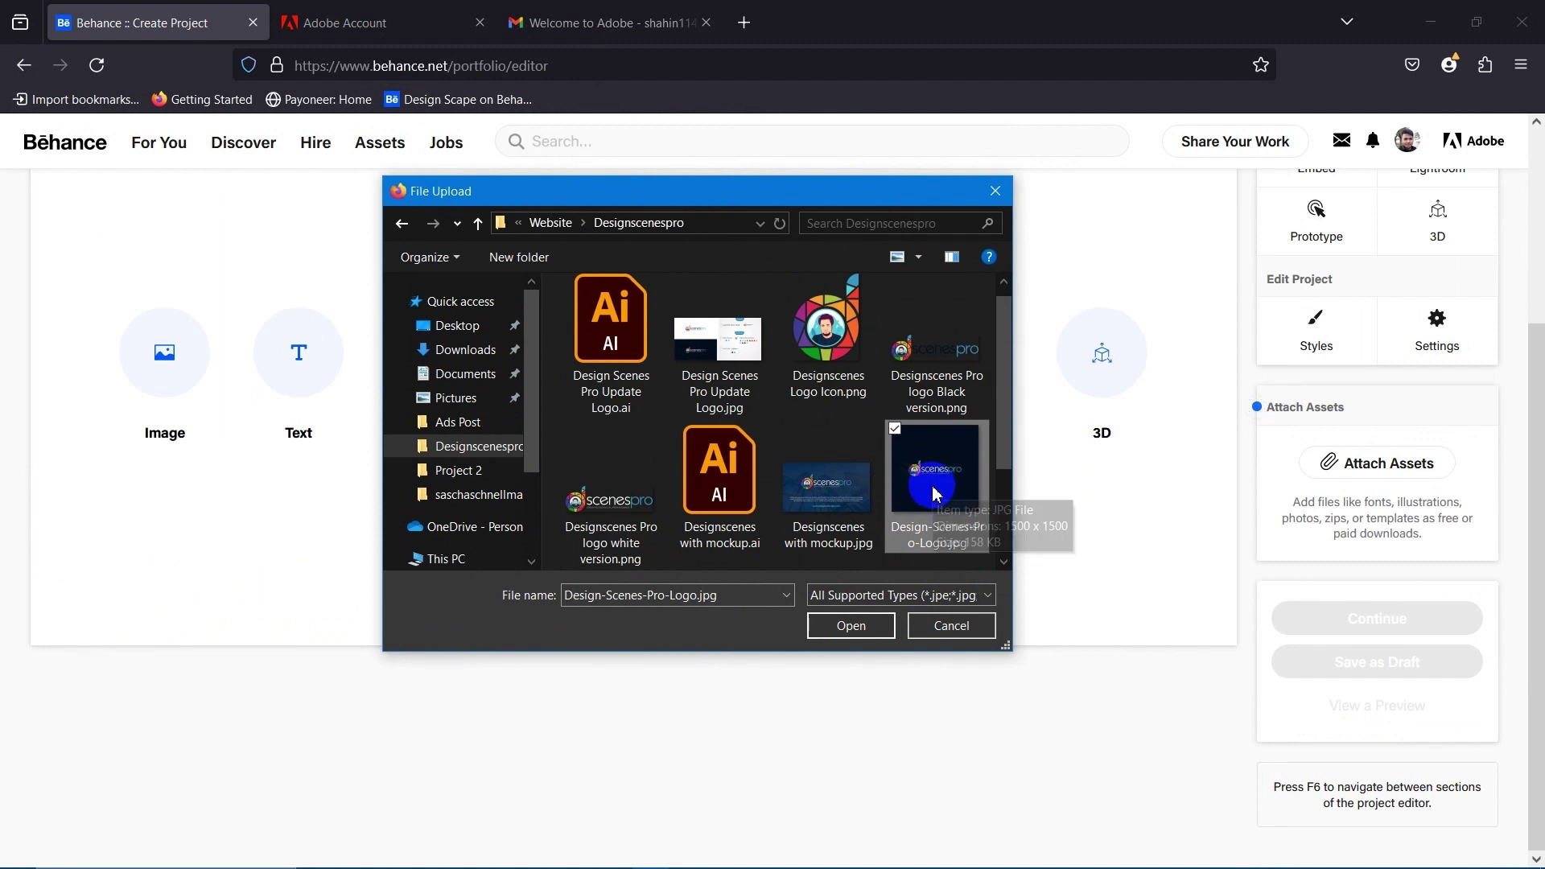
click(854, 625)
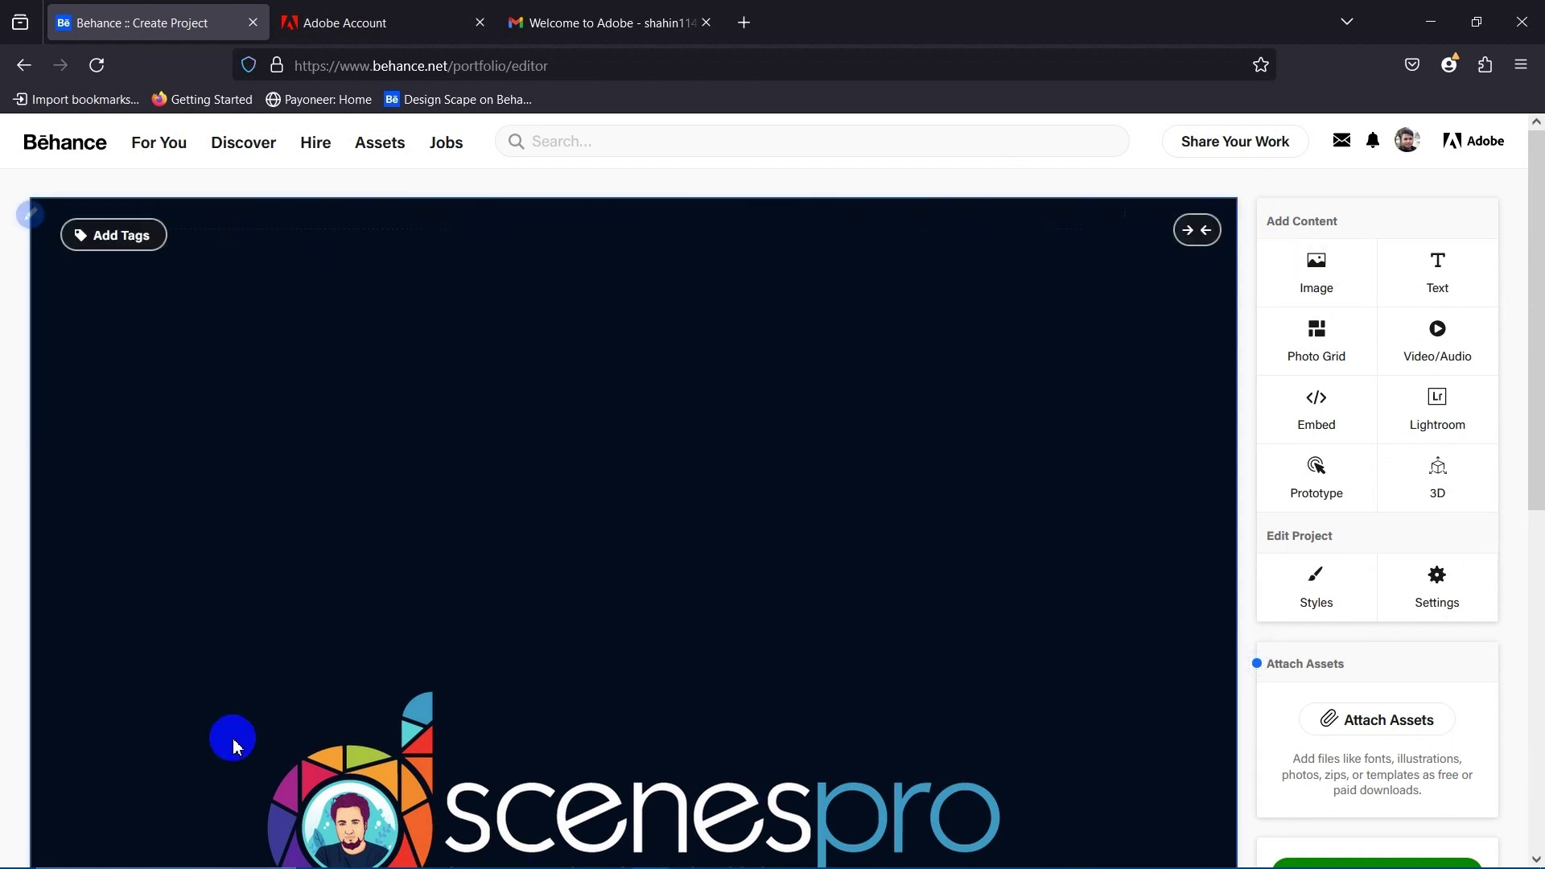
Add side padding to the logo image, briefly revert to full width, then restore padding.
scroll(539, 508, down, 5)
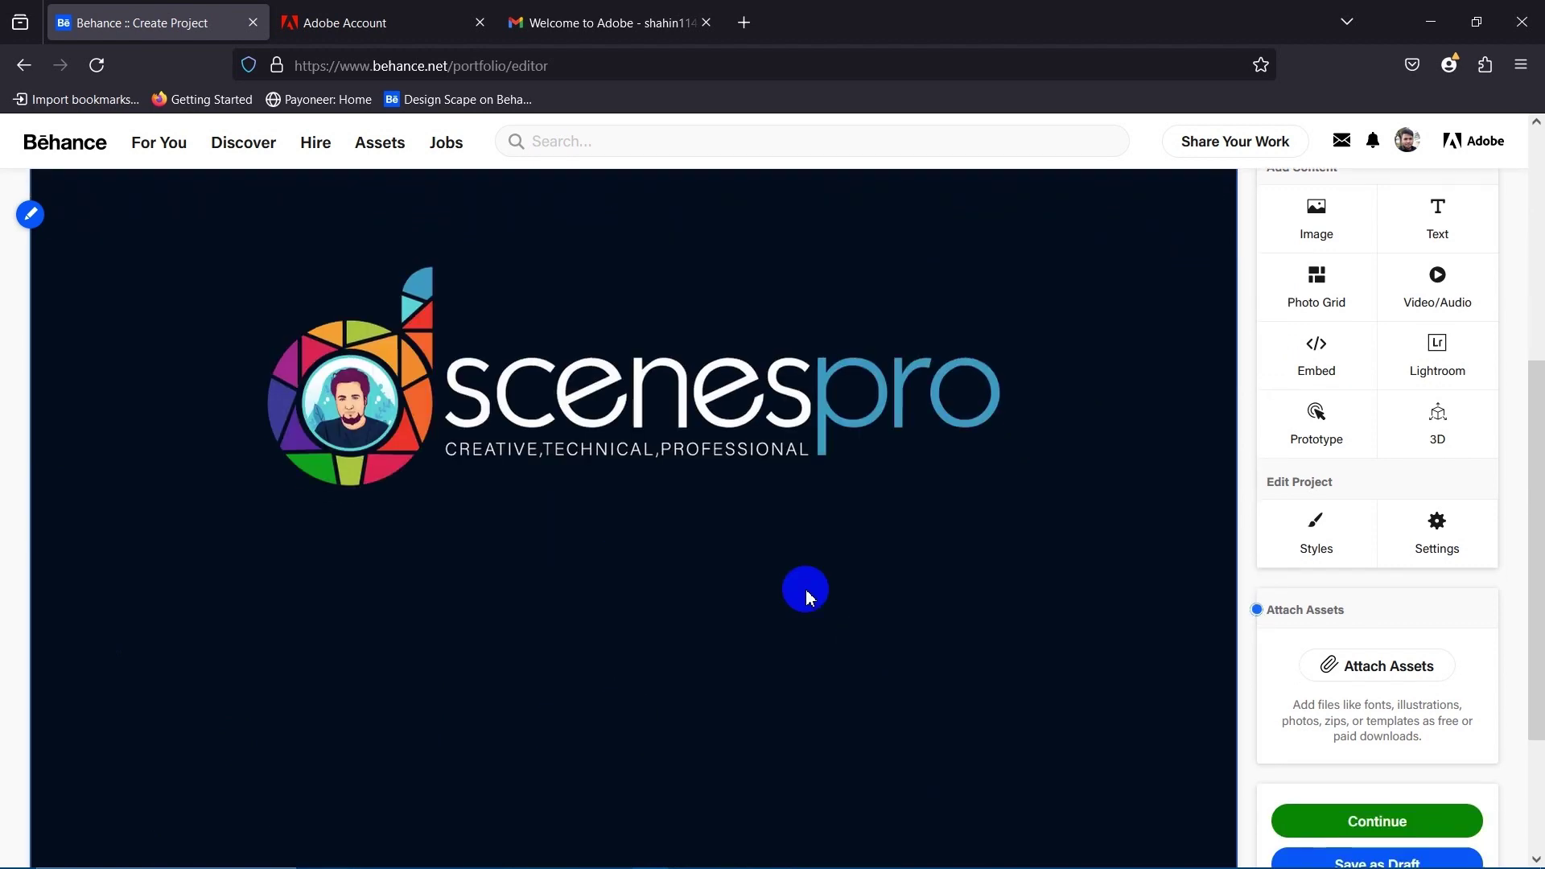
scroll(803, 594, up, 5)
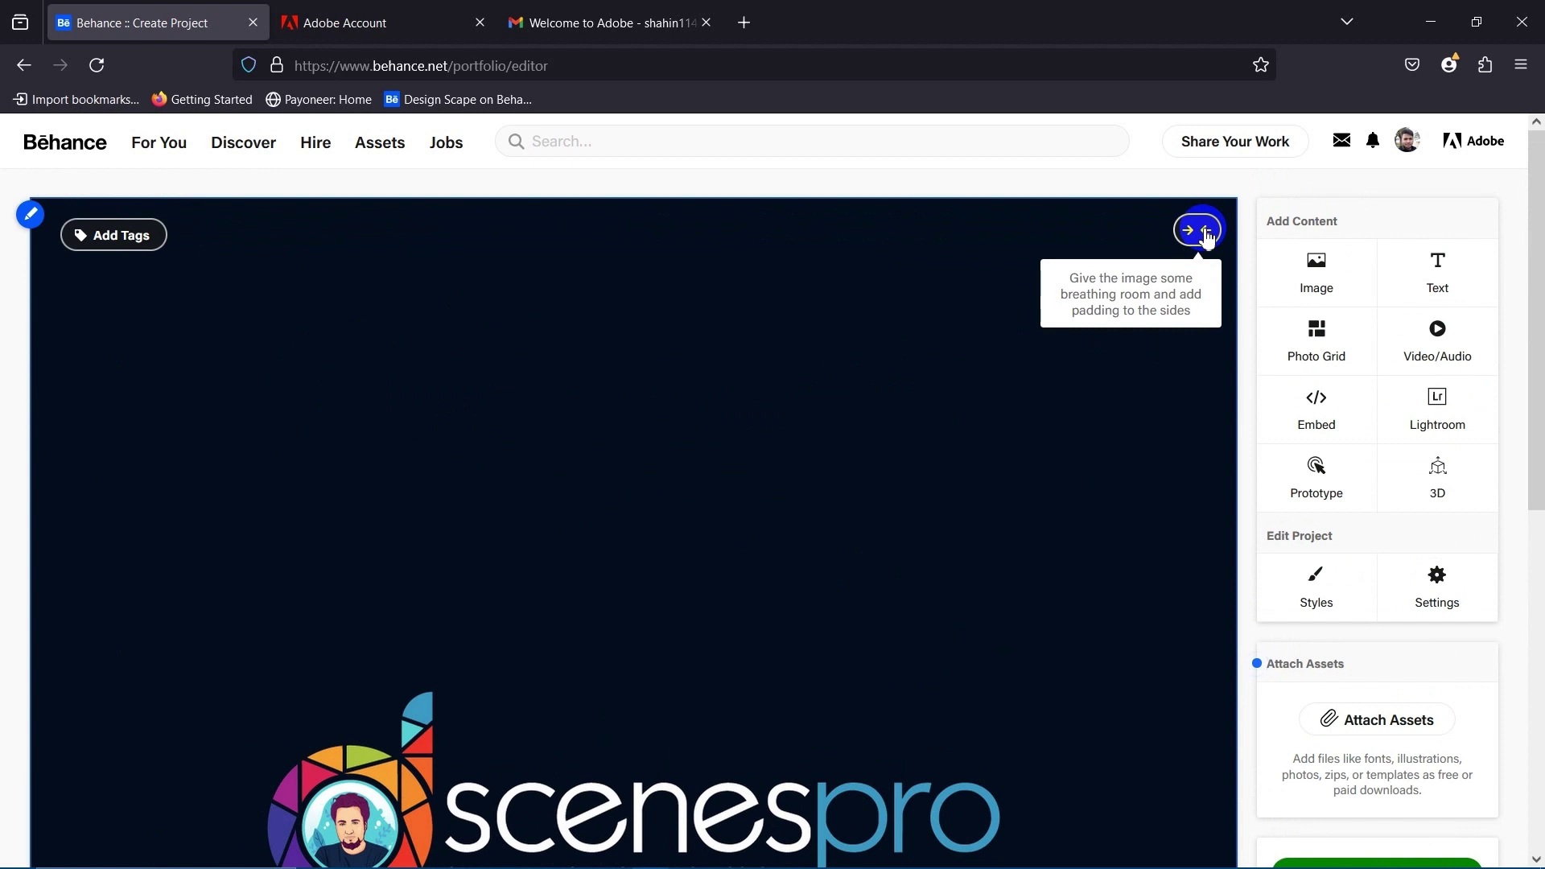
click(1207, 234)
scroll(819, 556, down, 2)
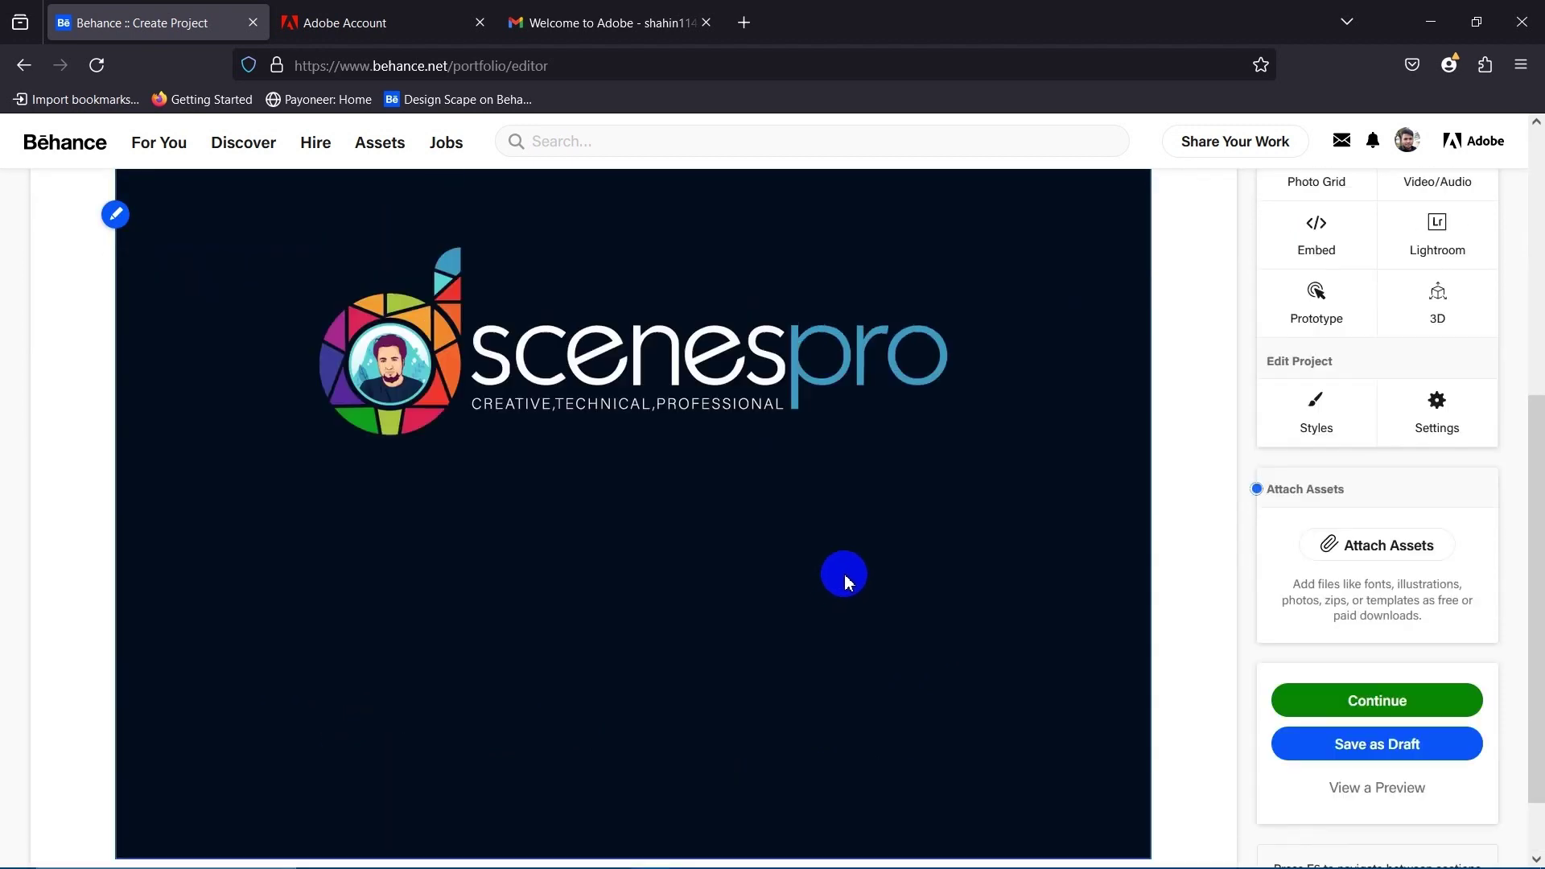
scroll(845, 581, up, 5)
click(1123, 303)
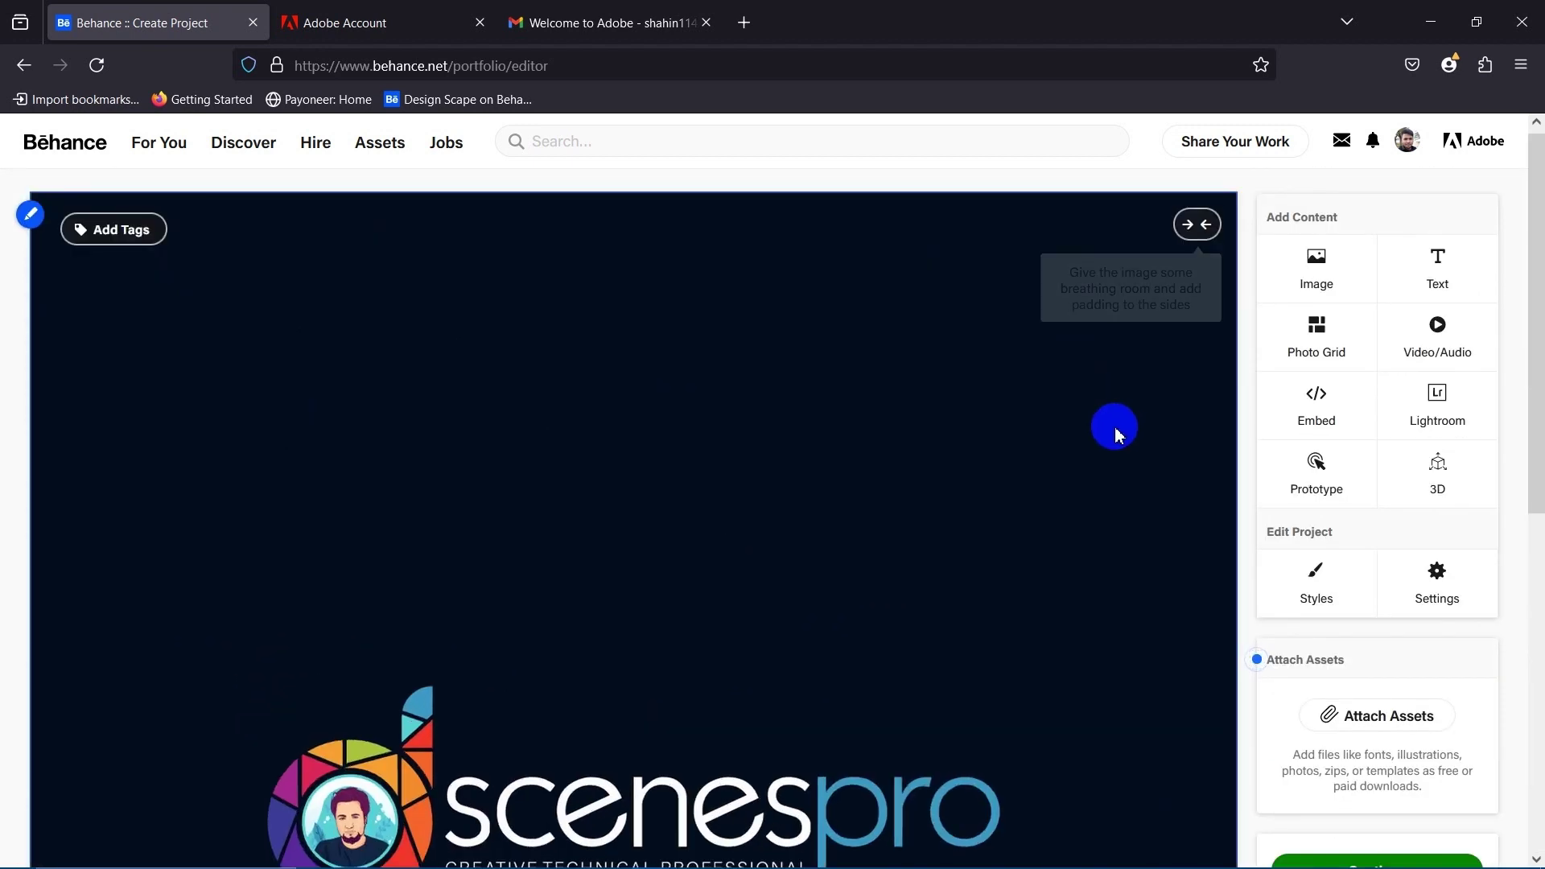
click(1210, 227)
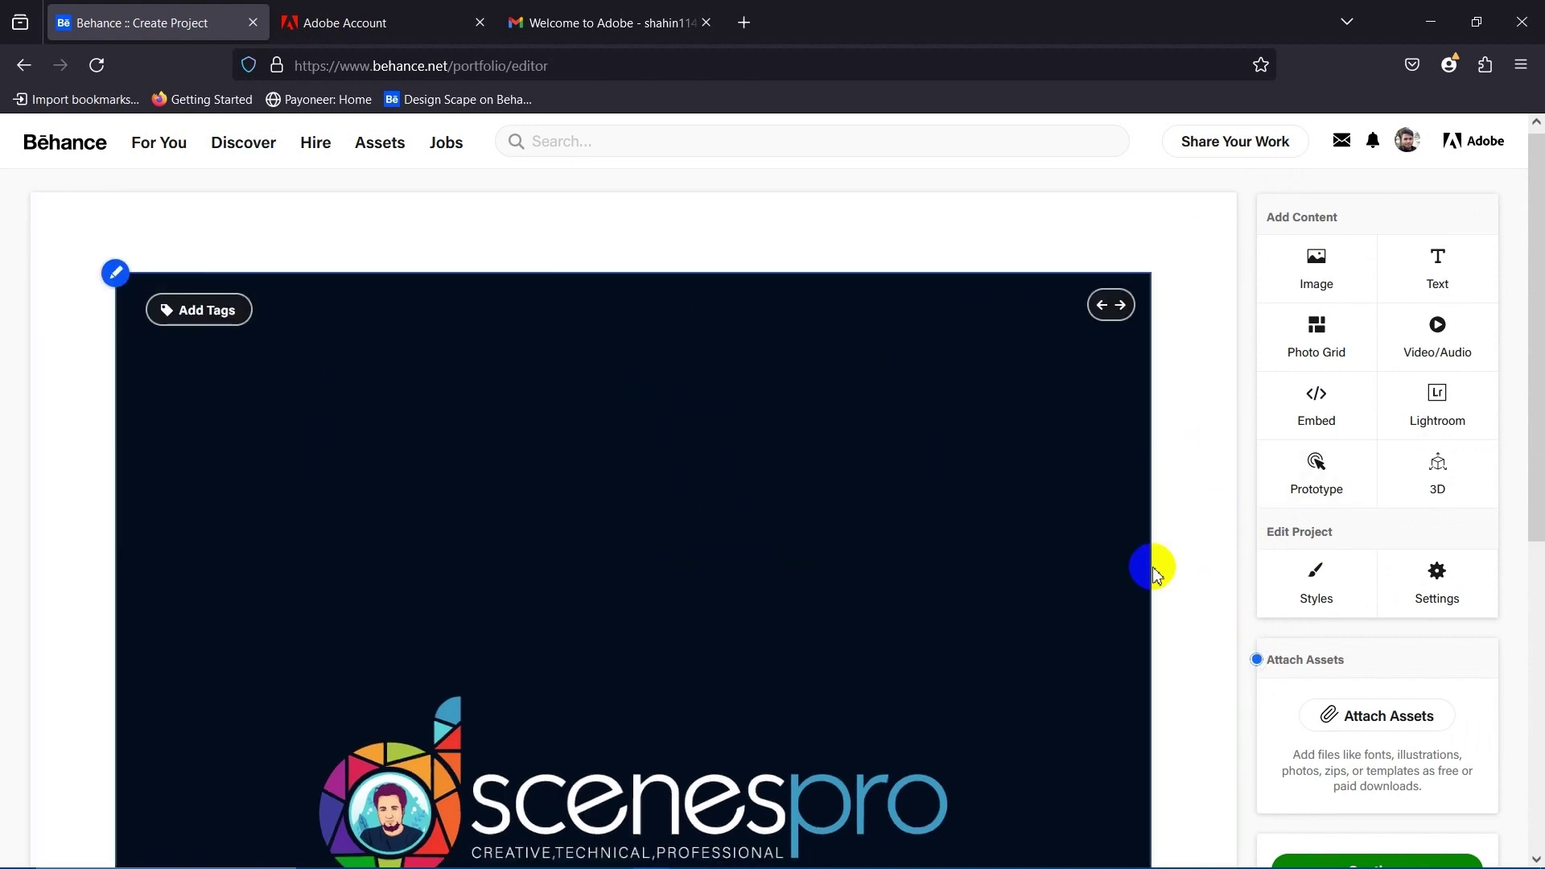
scroll(1154, 564, down, 4)
scroll(587, 704, up, 4)
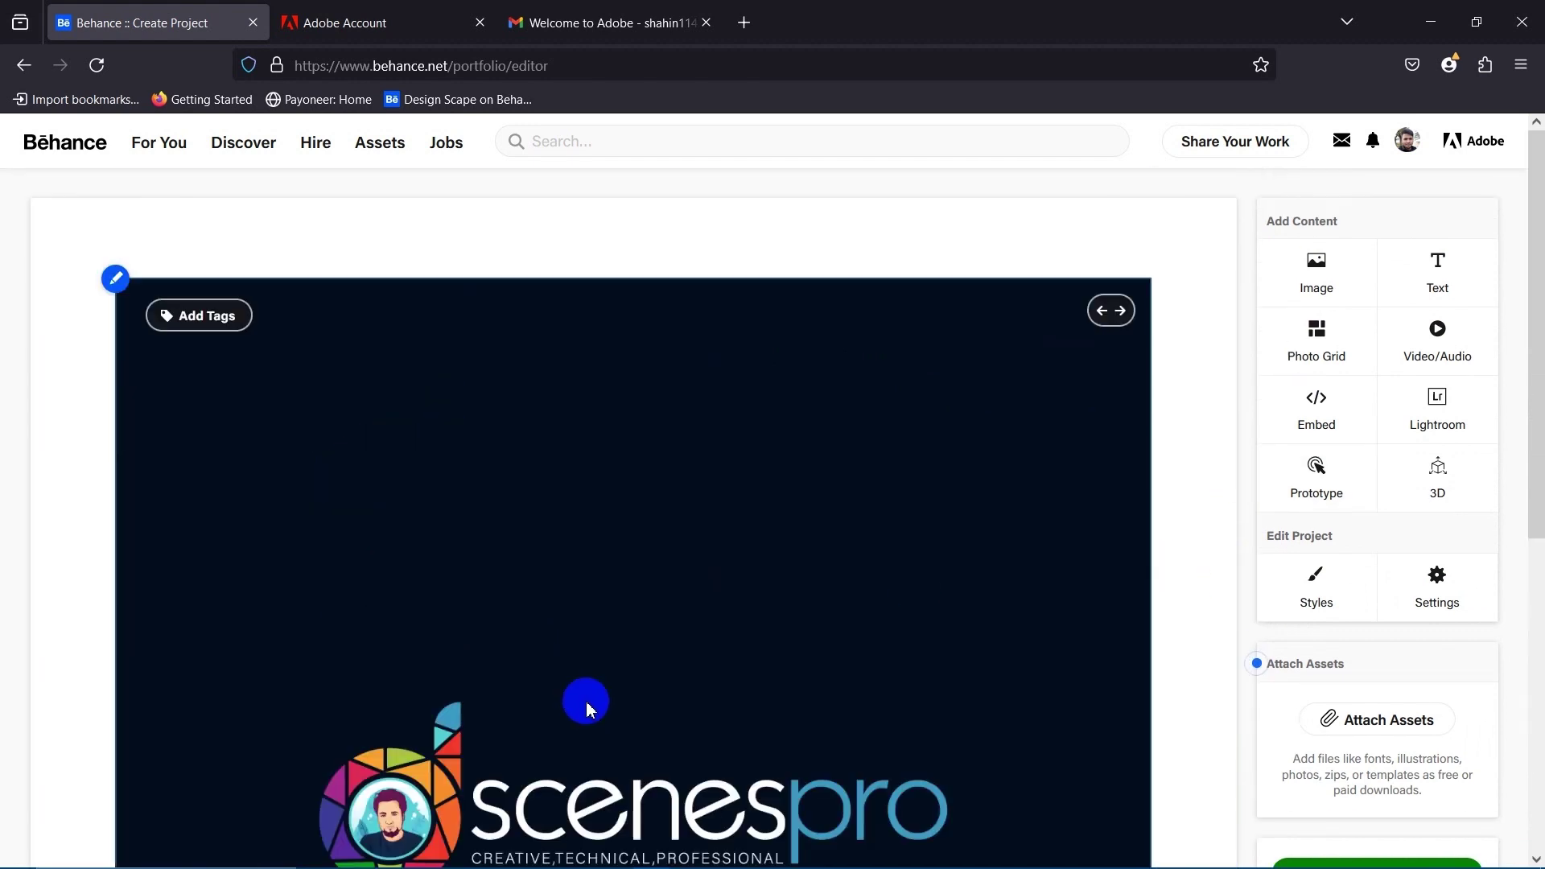
scroll(587, 706, down, 4)
scroll(591, 707, up, 4)
scroll(548, 704, down, 4)
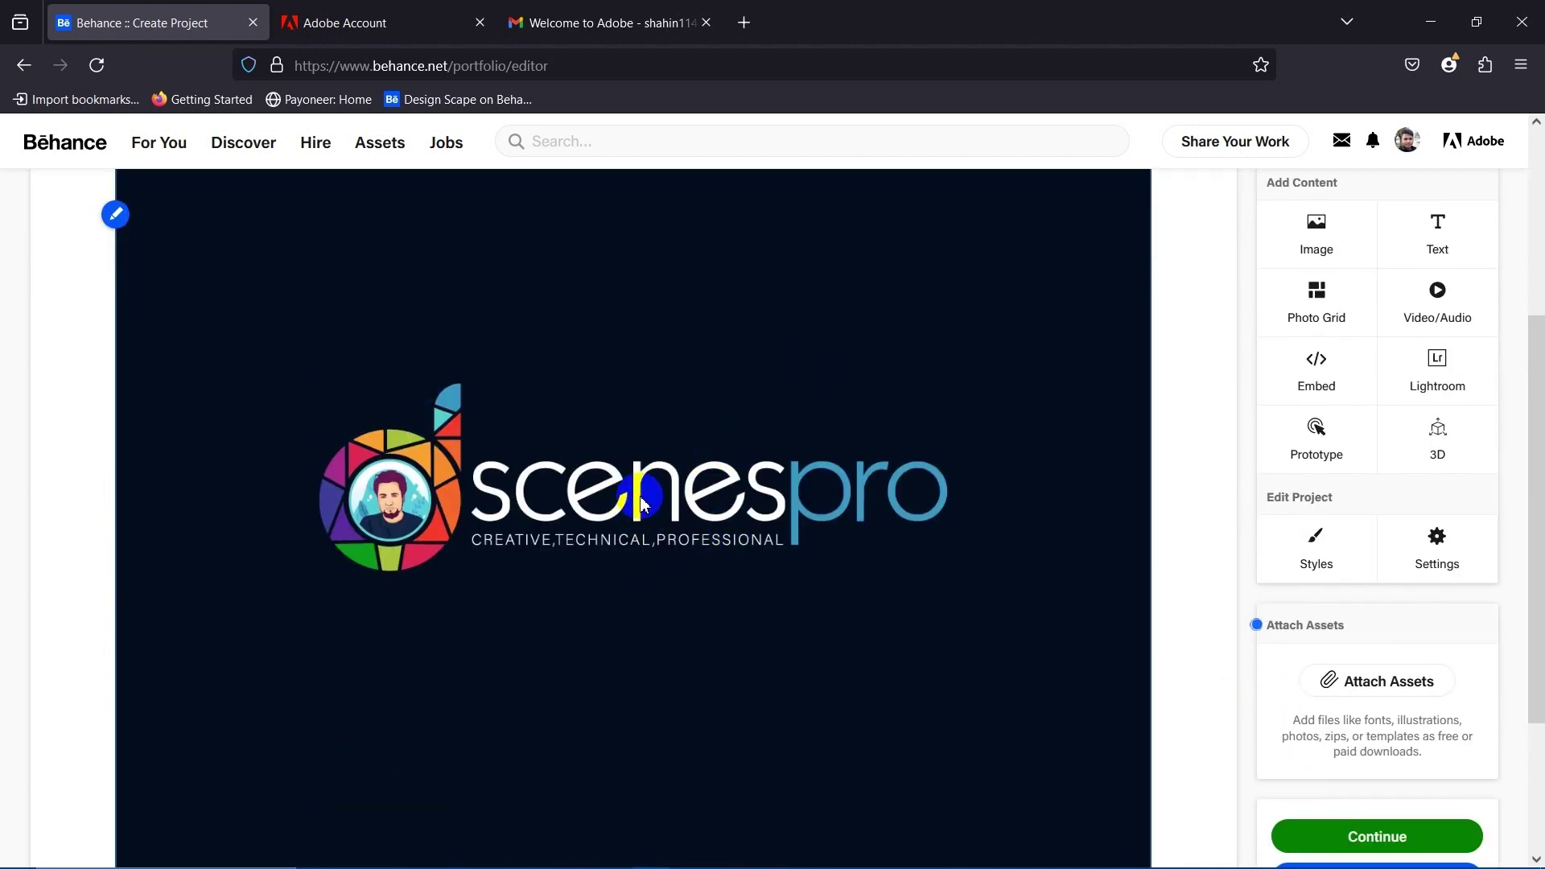
scroll(644, 503, up, 4)
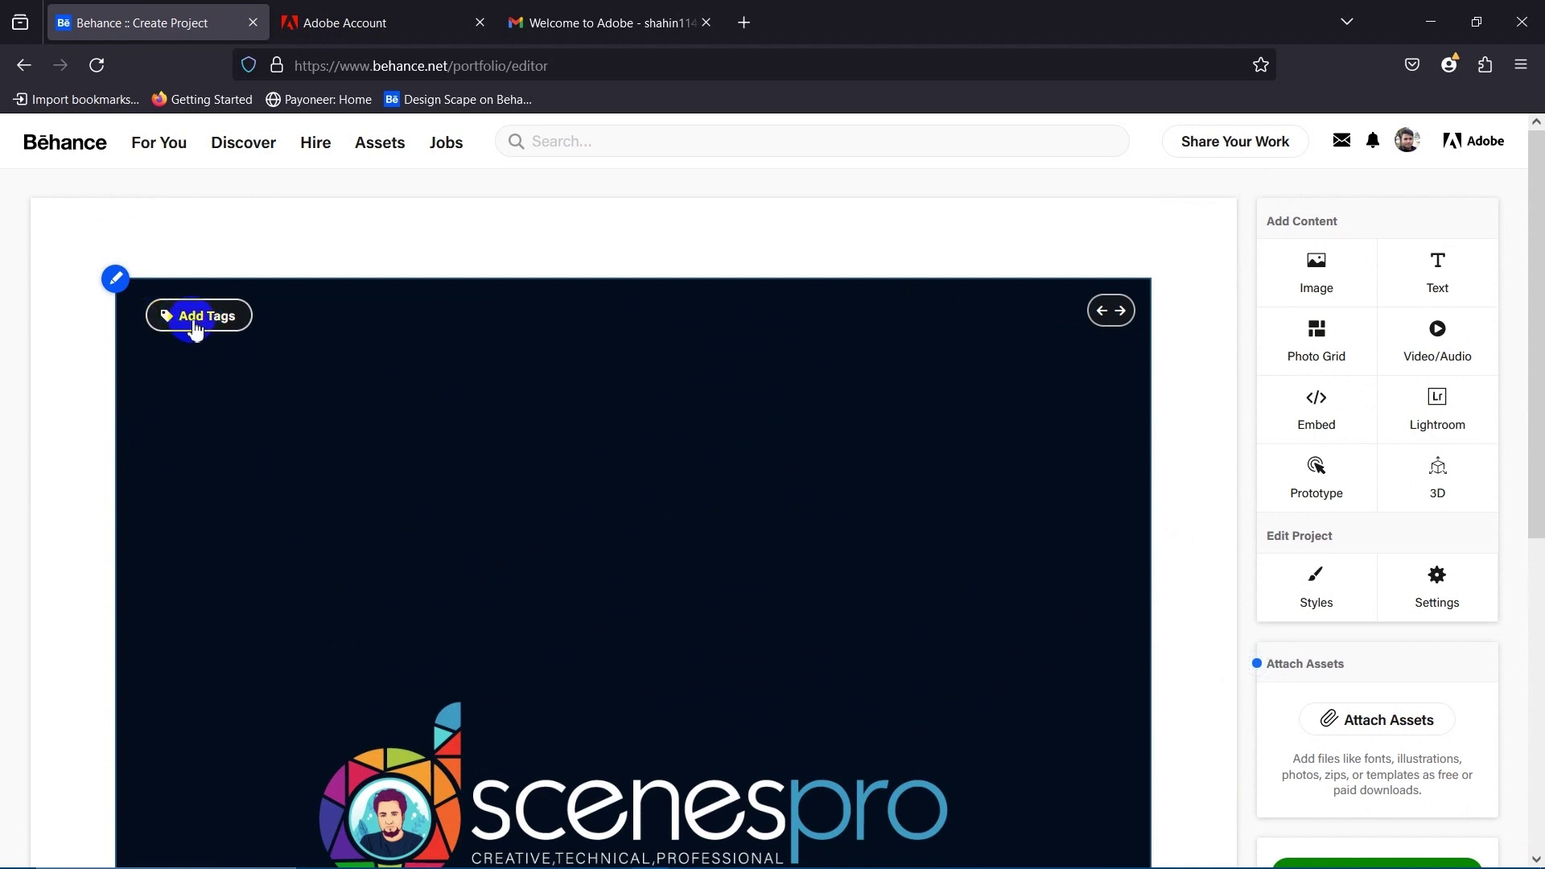
scroll(195, 327, down, 1)
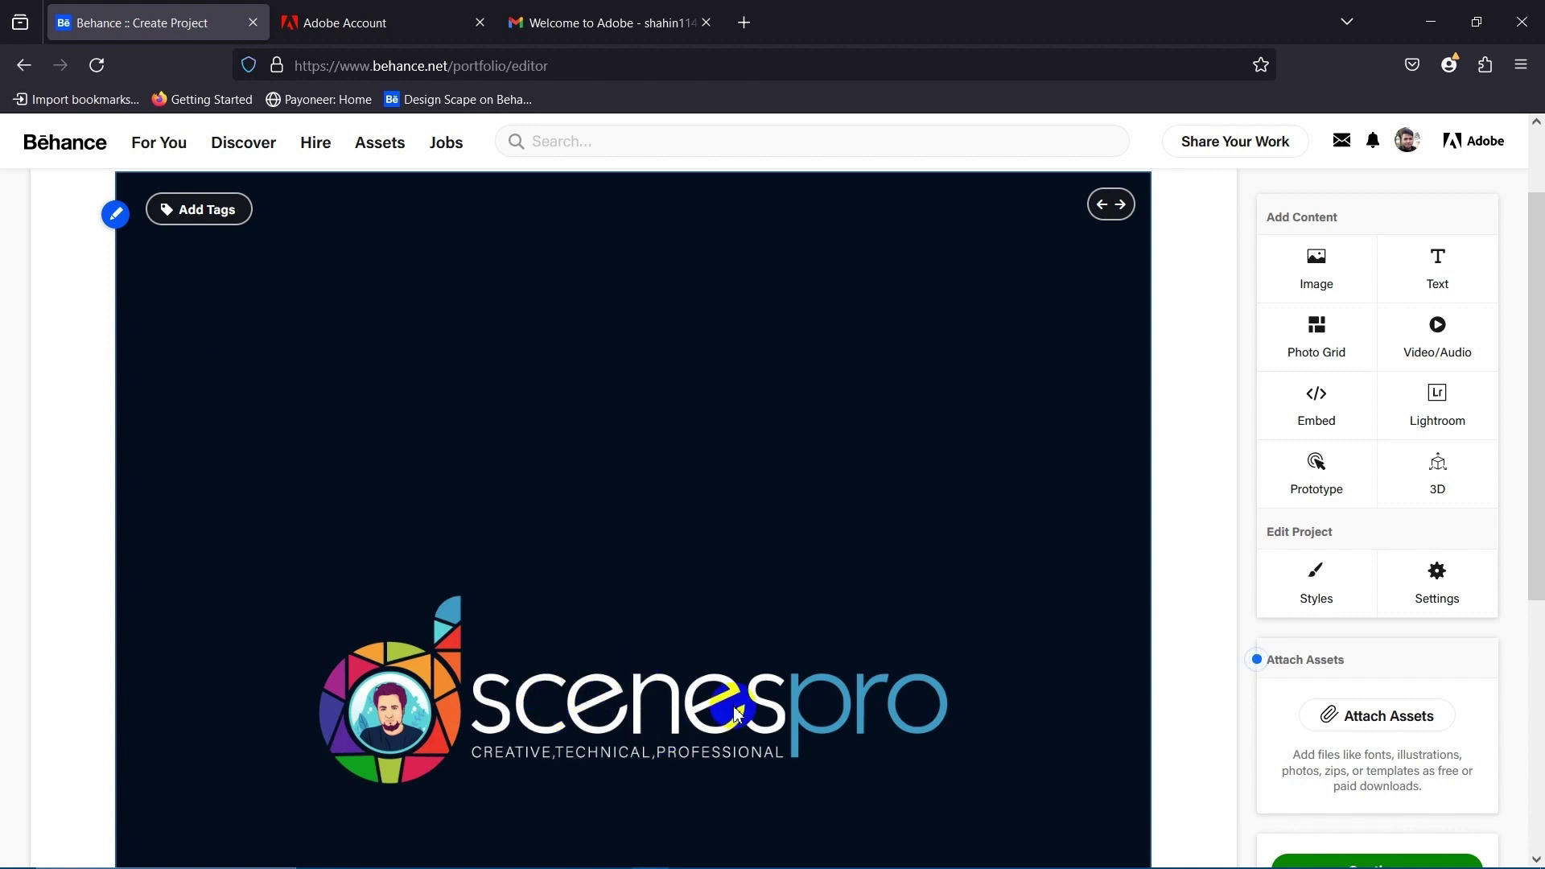
scroll(733, 715, down, 3)
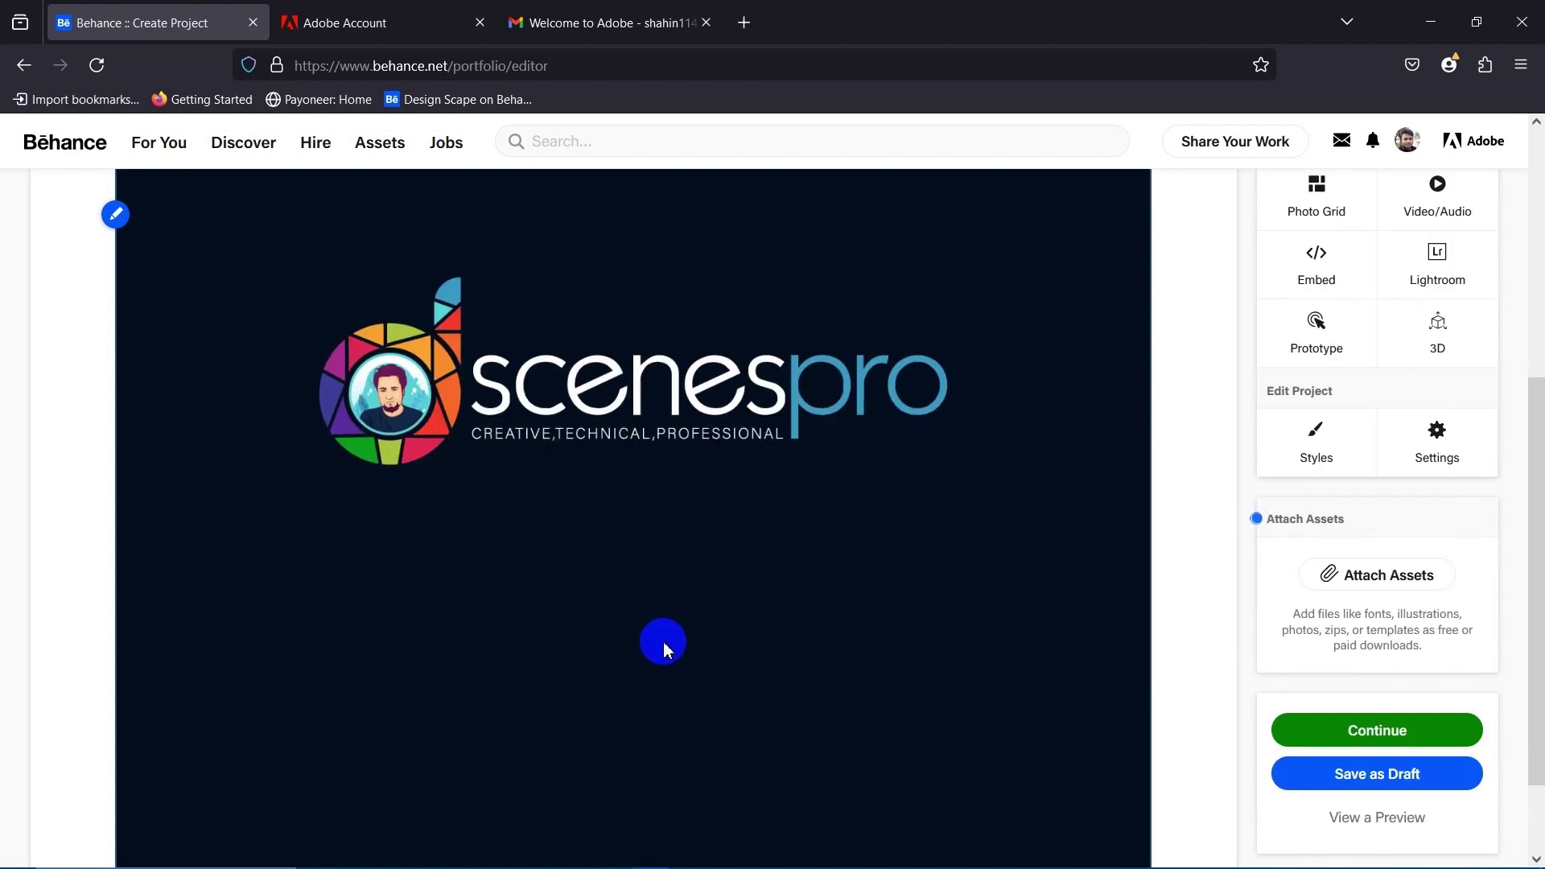
scroll(663, 641, up, 4)
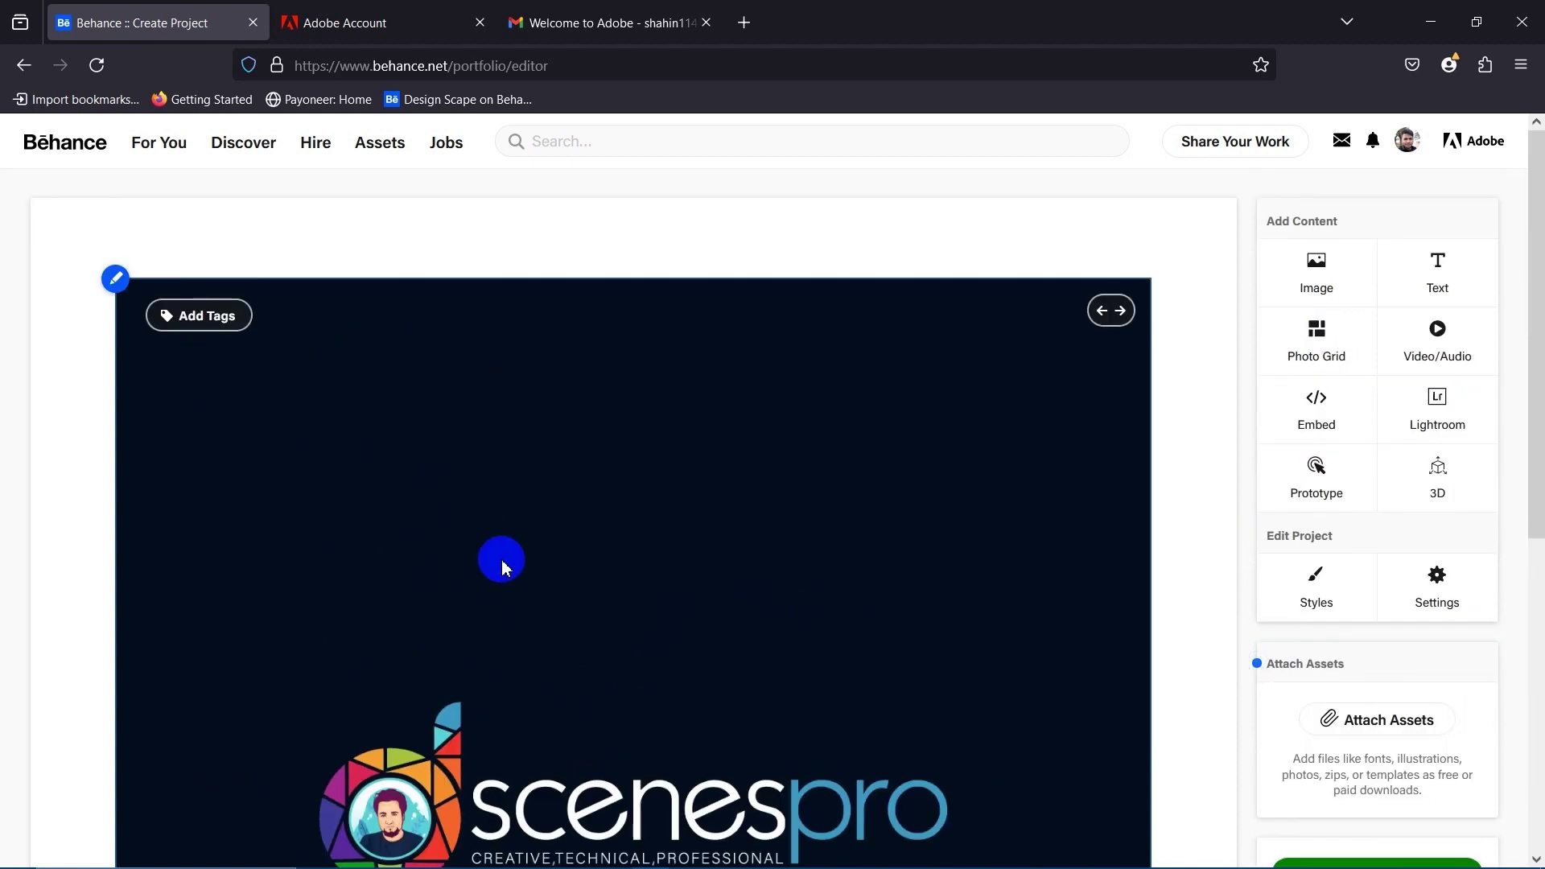
scroll(304, 514, down, 4)
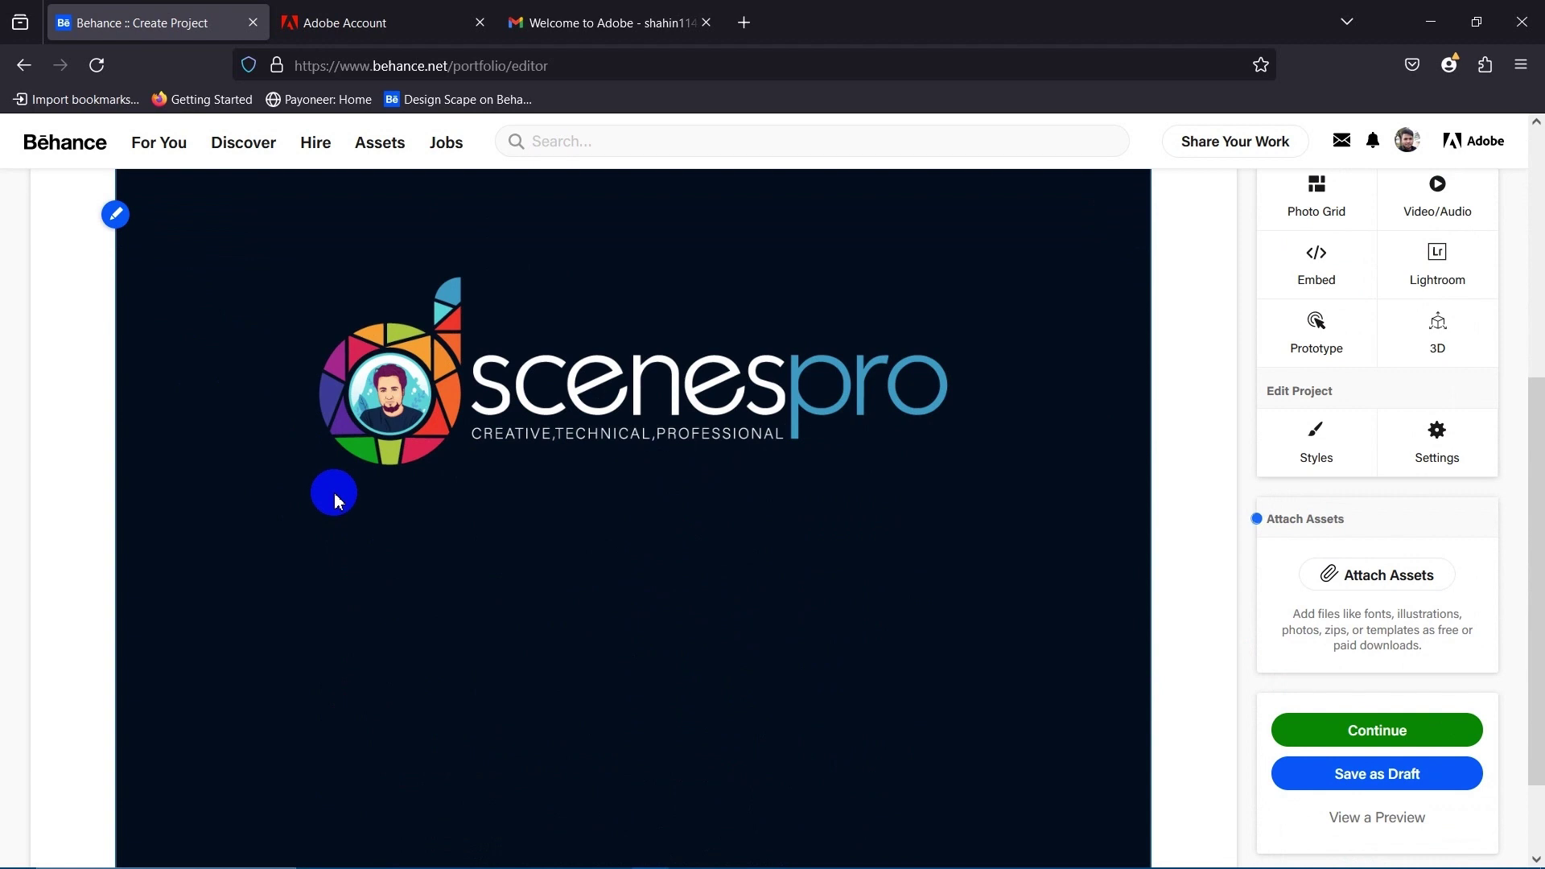
scroll(335, 499, up, 2)
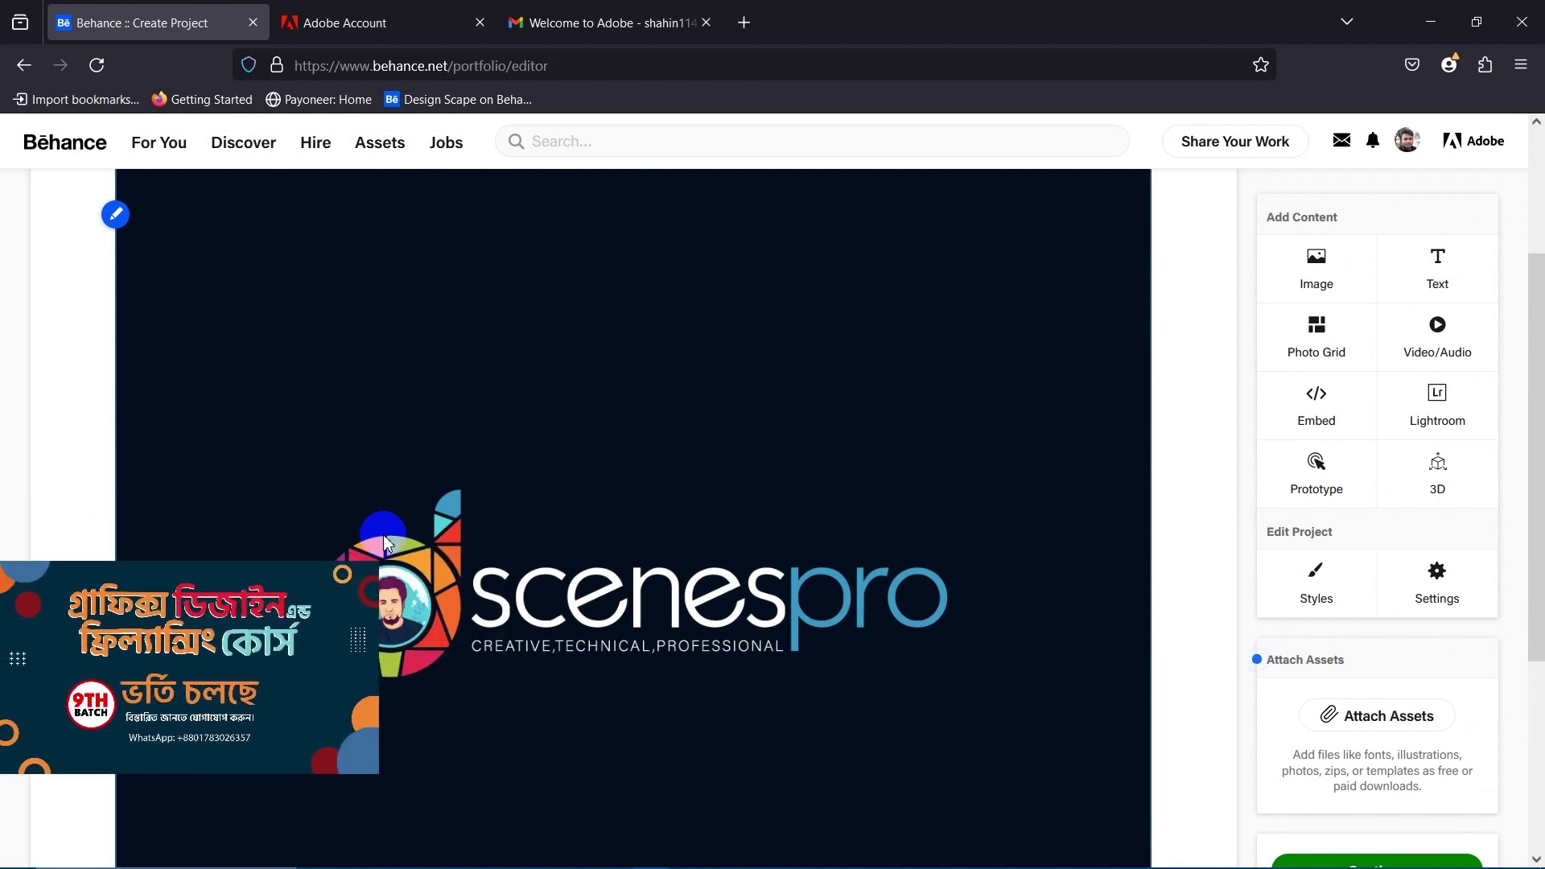
scroll(642, 648, up, 2)
scroll(635, 649, down, 4)
scroll(638, 656, up, 3)
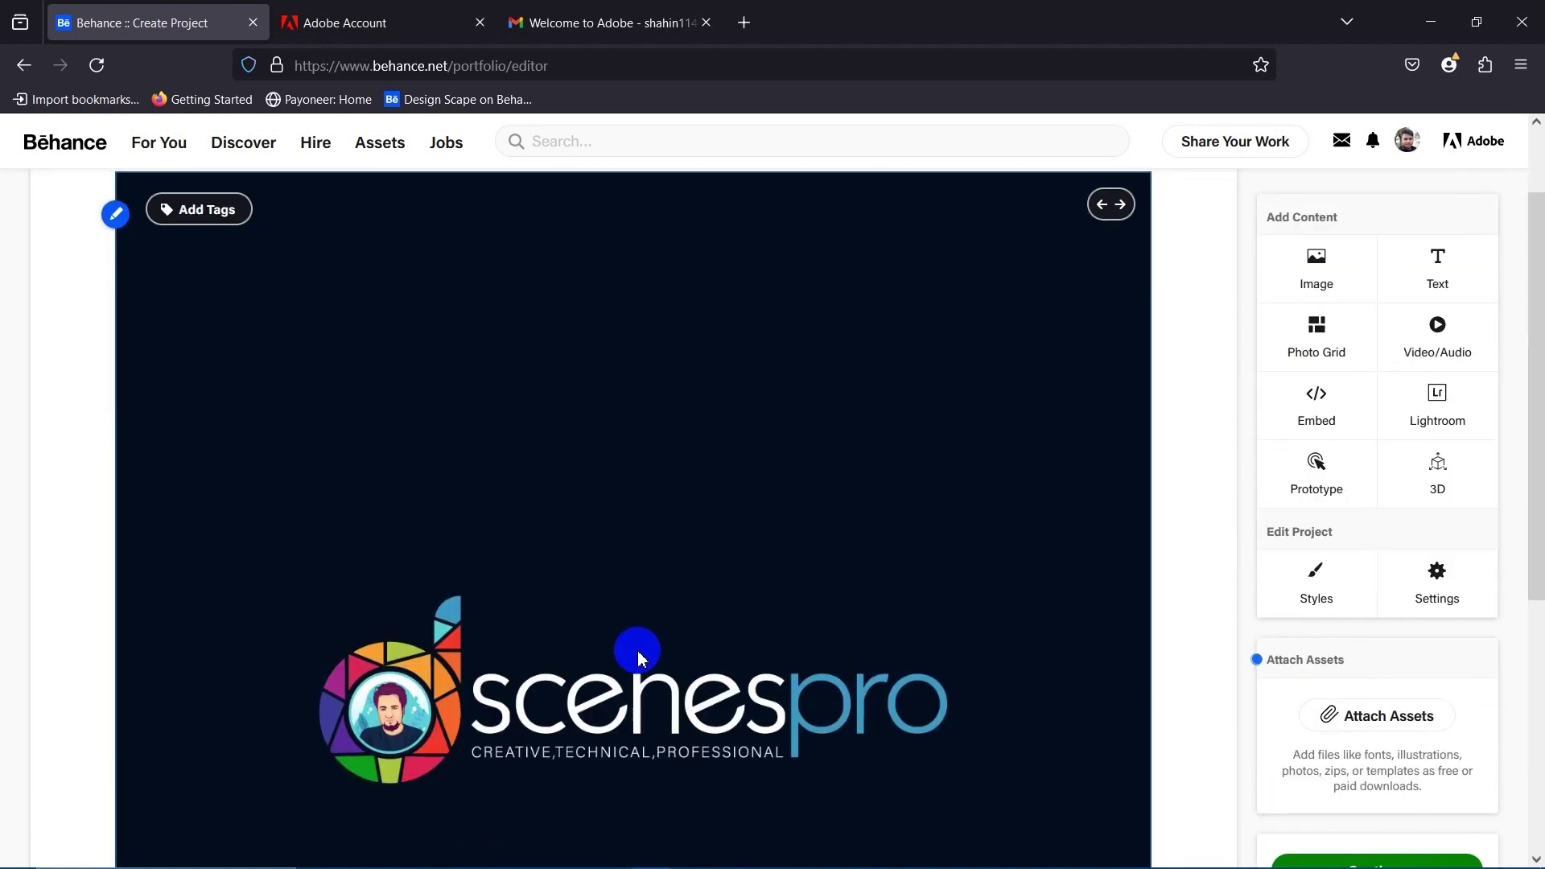
drag(616, 715, 745, 728)
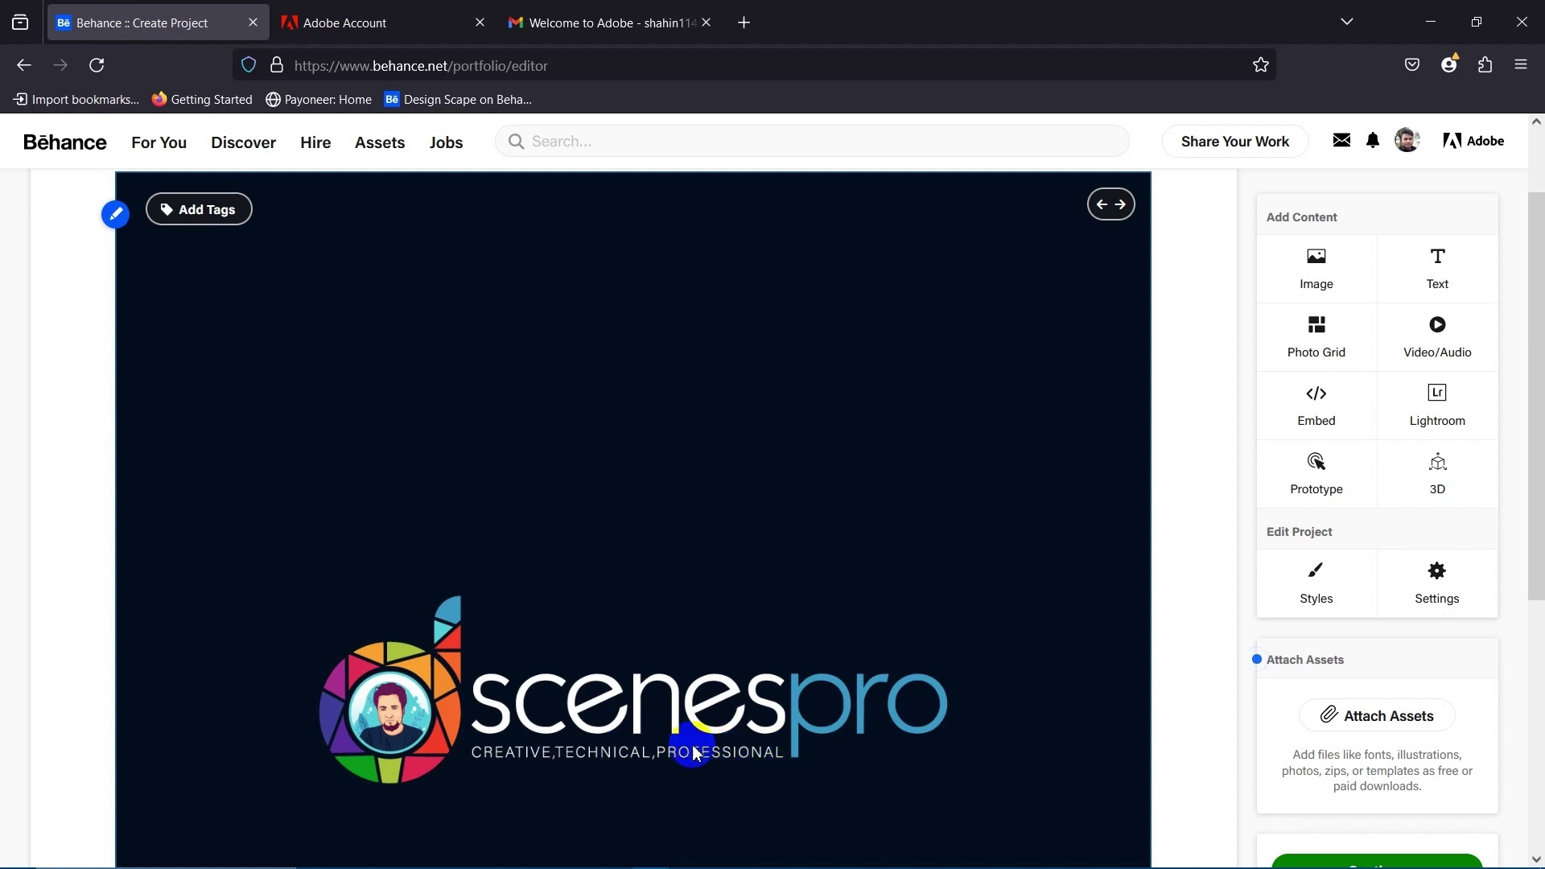
scroll(694, 753, down, 4)
scroll(644, 708, up, 5)
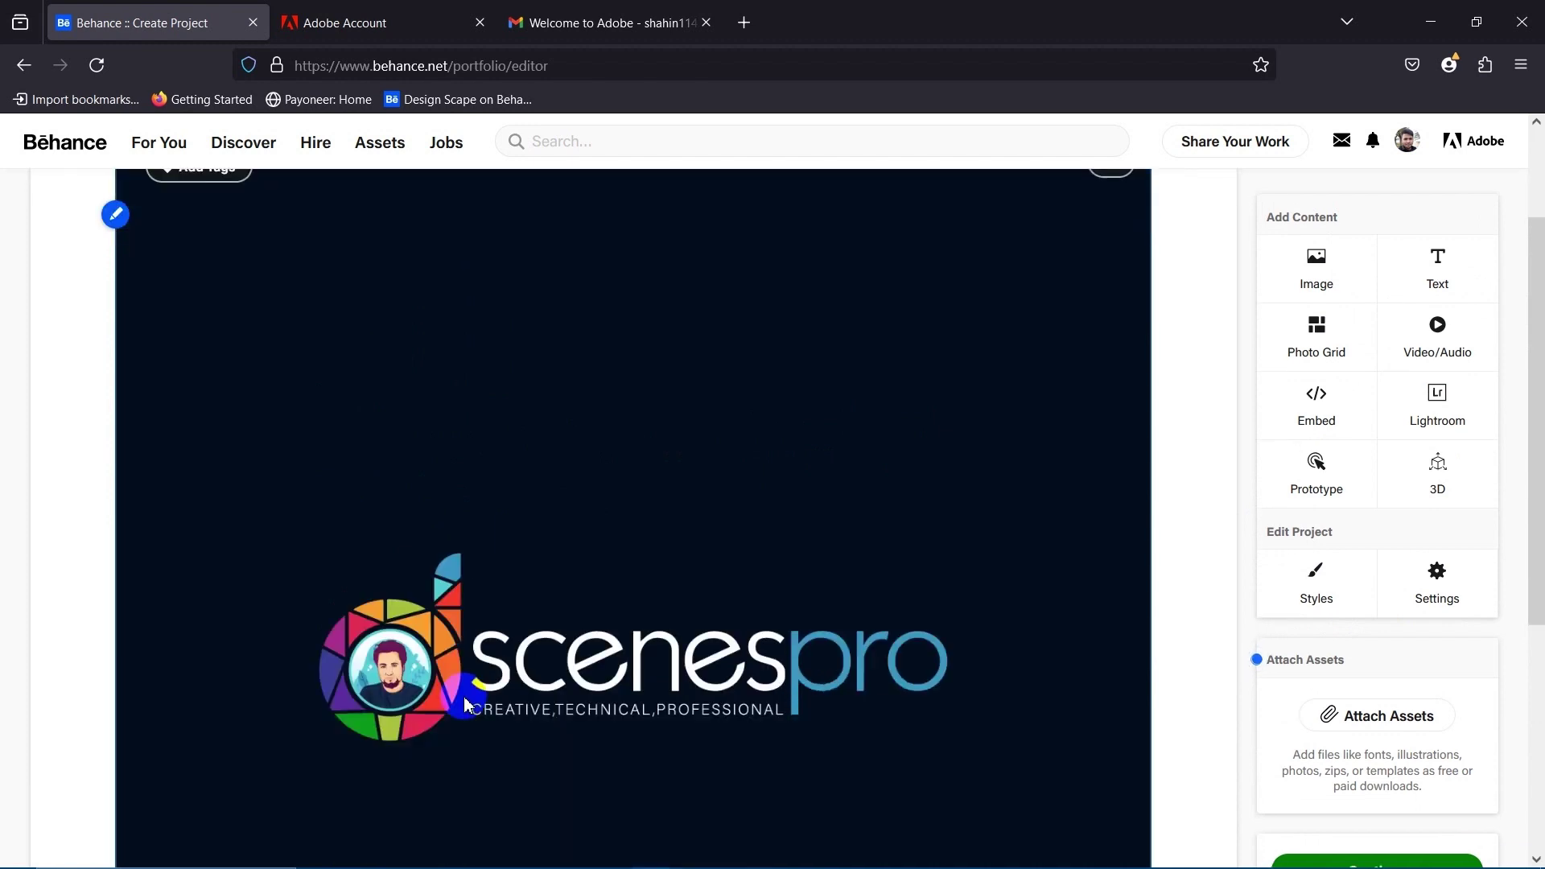
scroll(463, 692, down, 2)
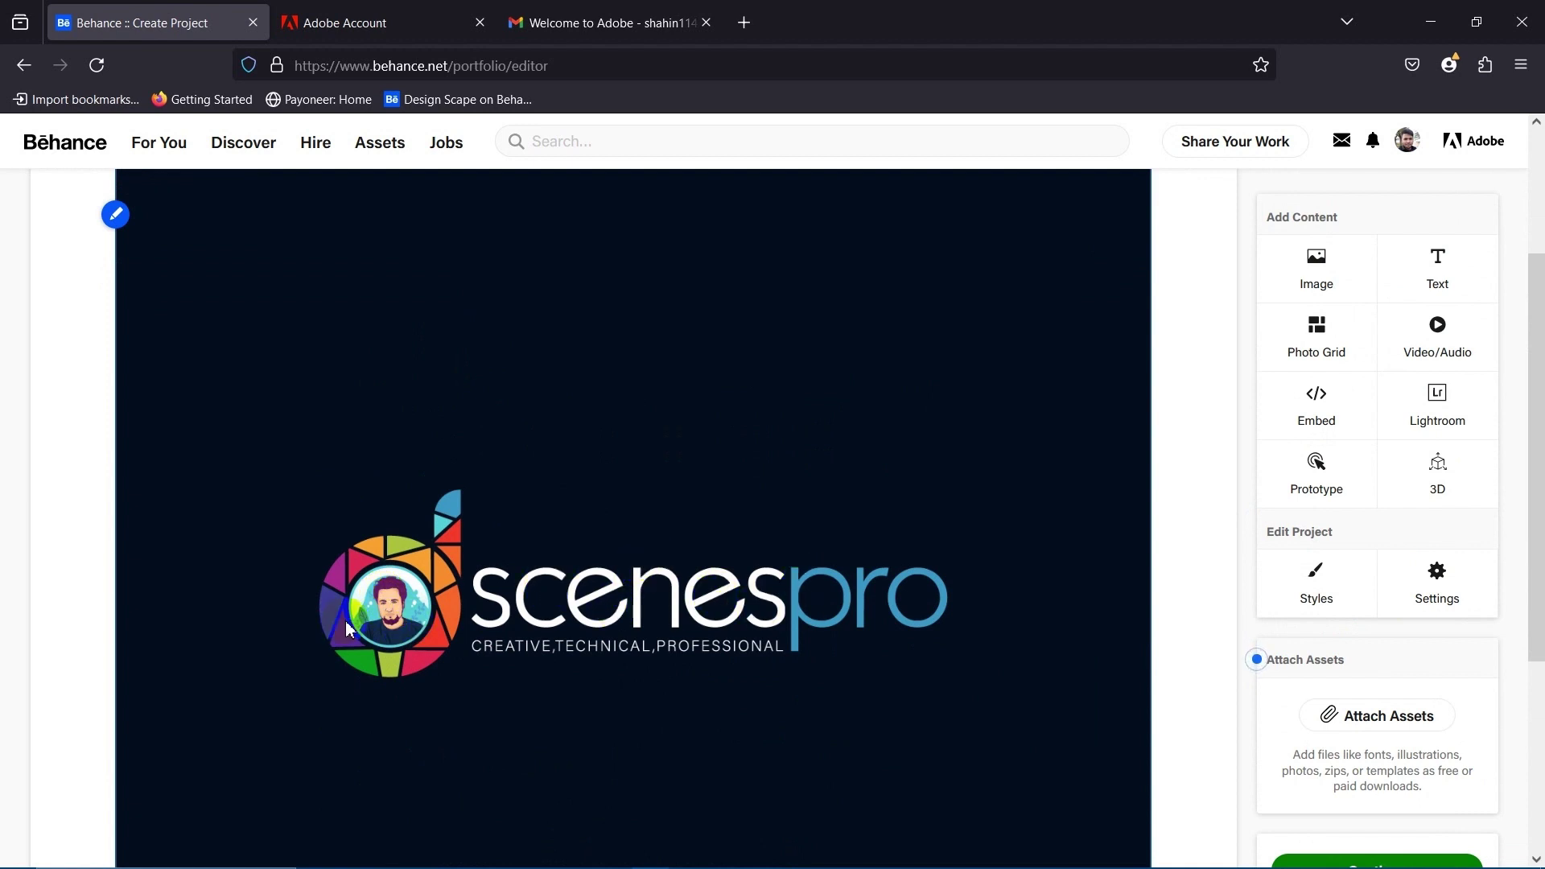
scroll(506, 642, up, 3)
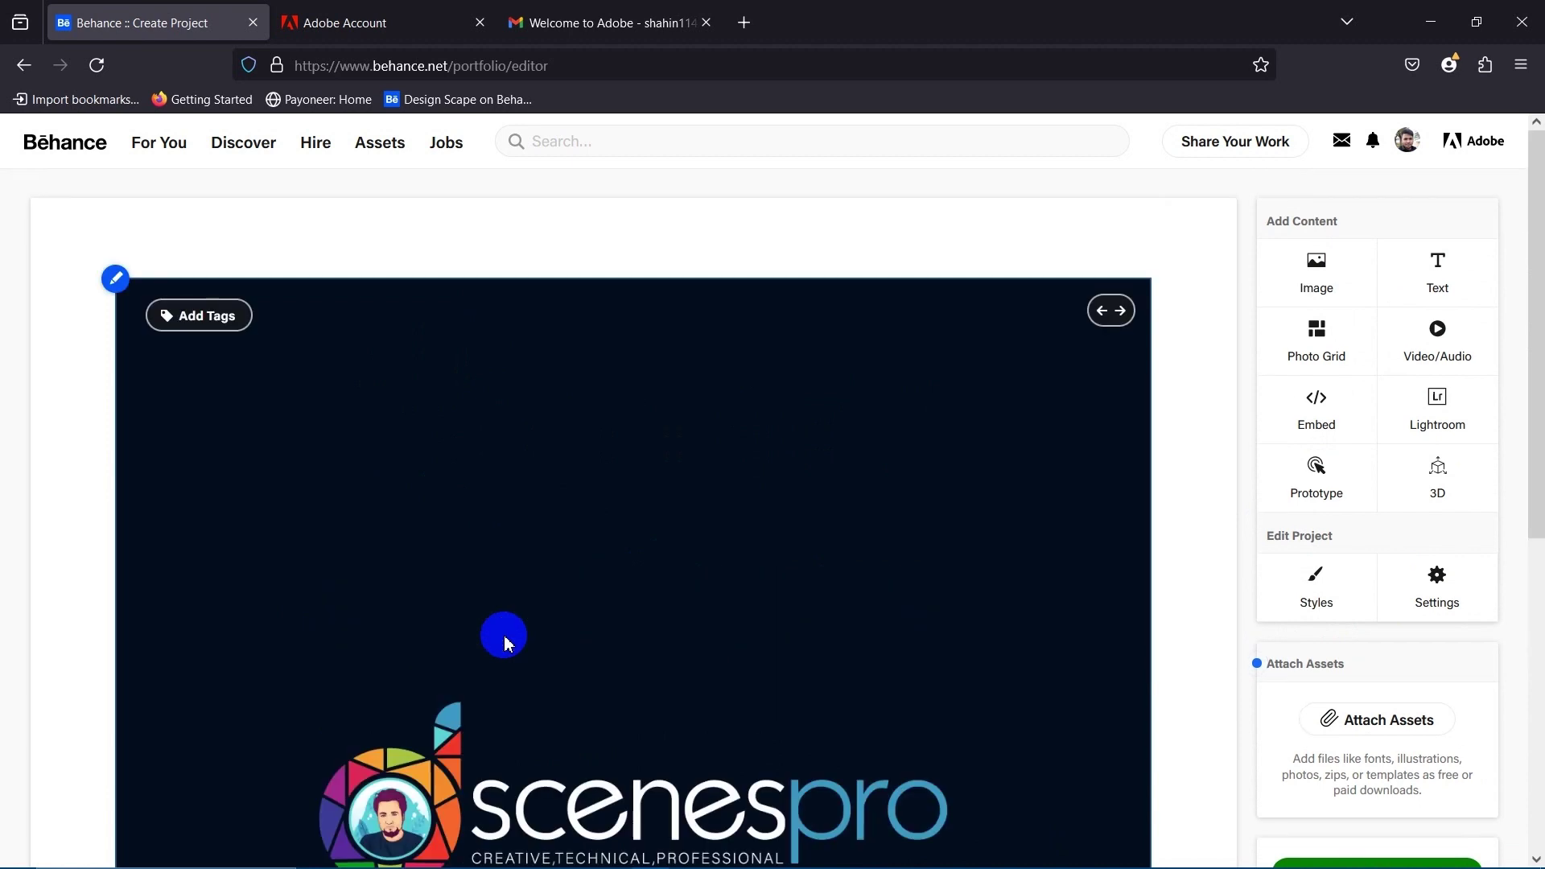
scroll(506, 642, down, 2)
scroll(504, 631, down, 2)
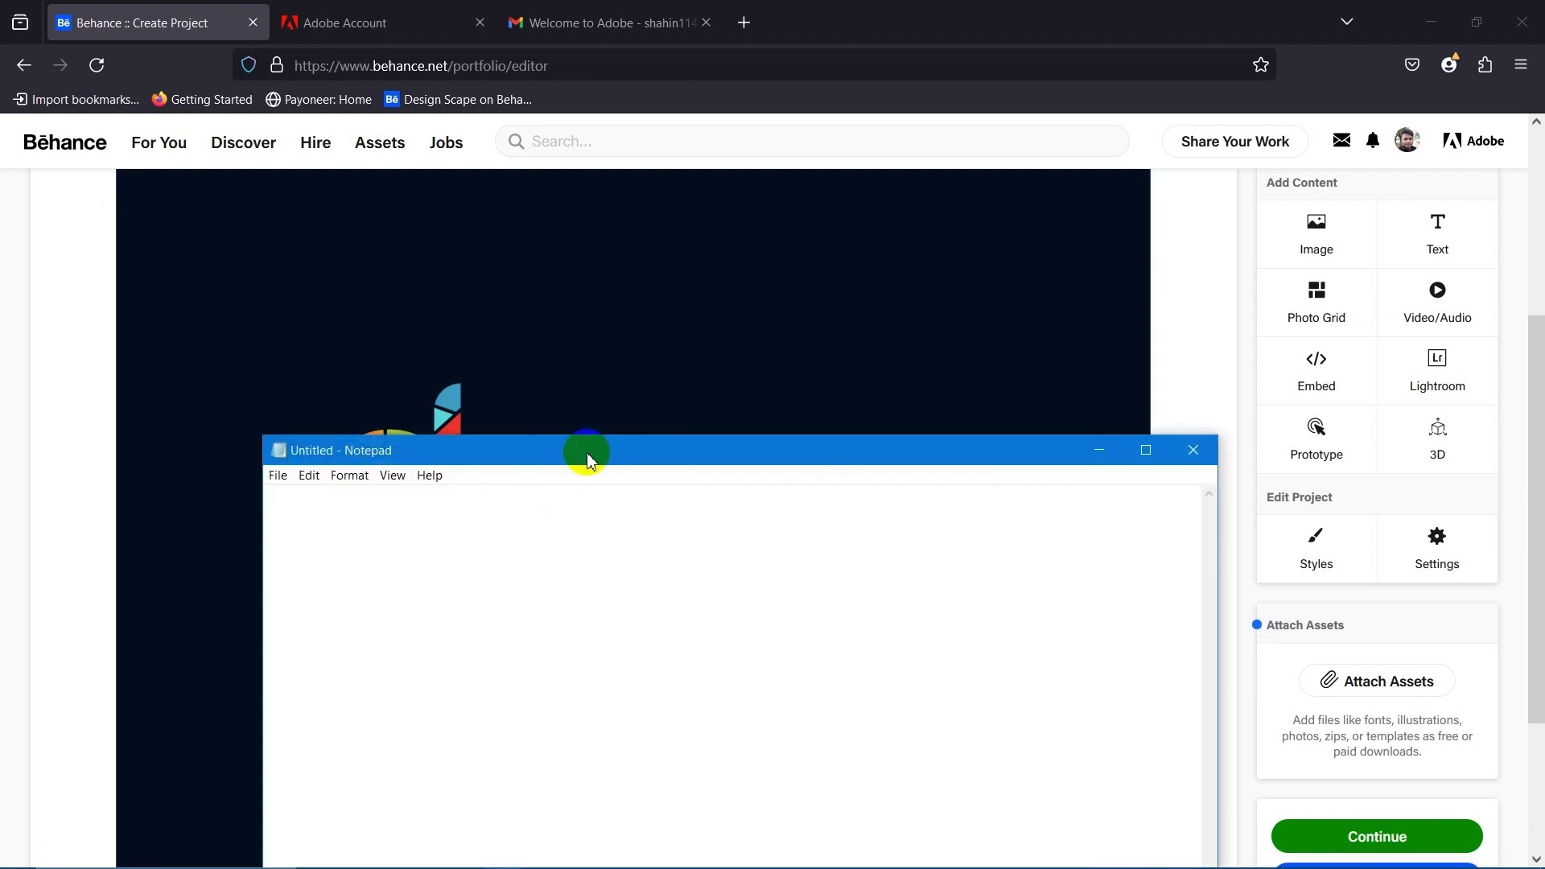
drag(587, 452, 808, 510)
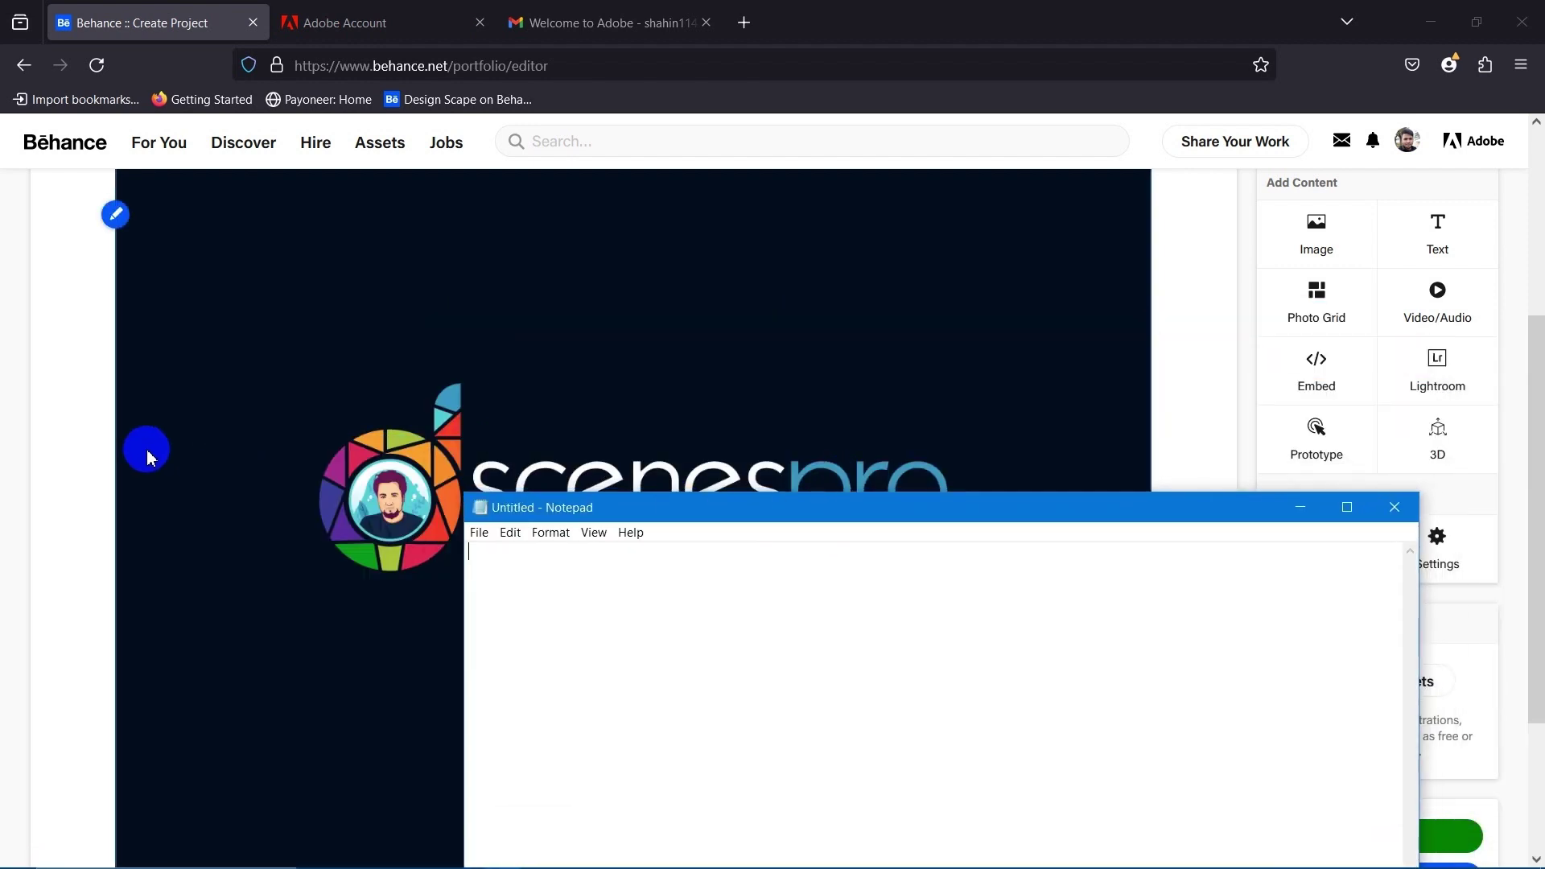
click(44, 374)
scroll(264, 529, up, 4)
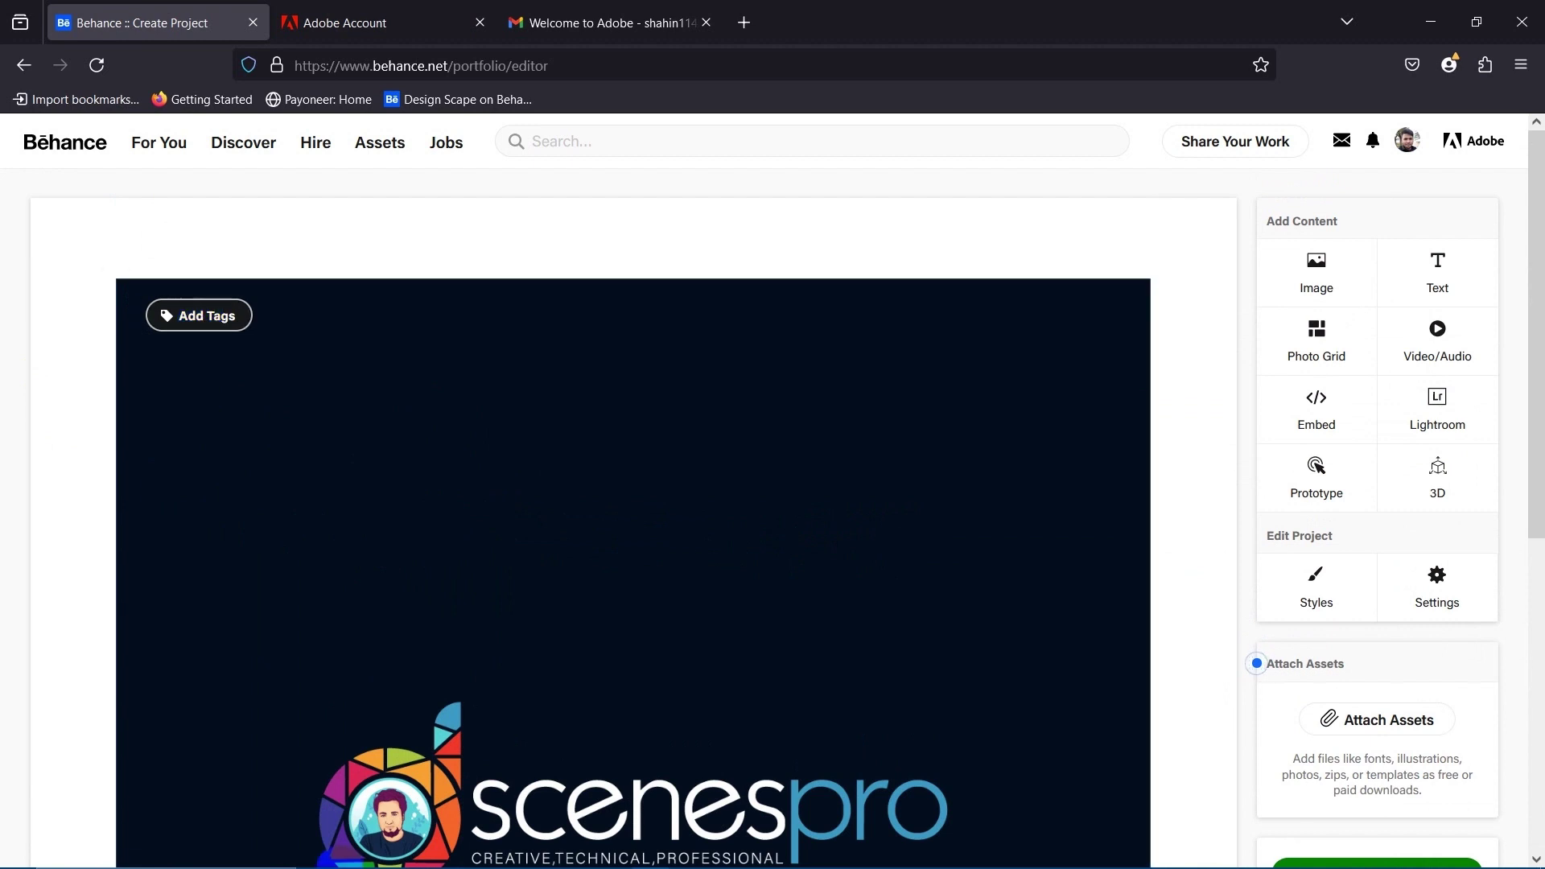
Search Google for 'Logo design' in a new tab and show the Images results.
click(744, 22)
click(470, 64)
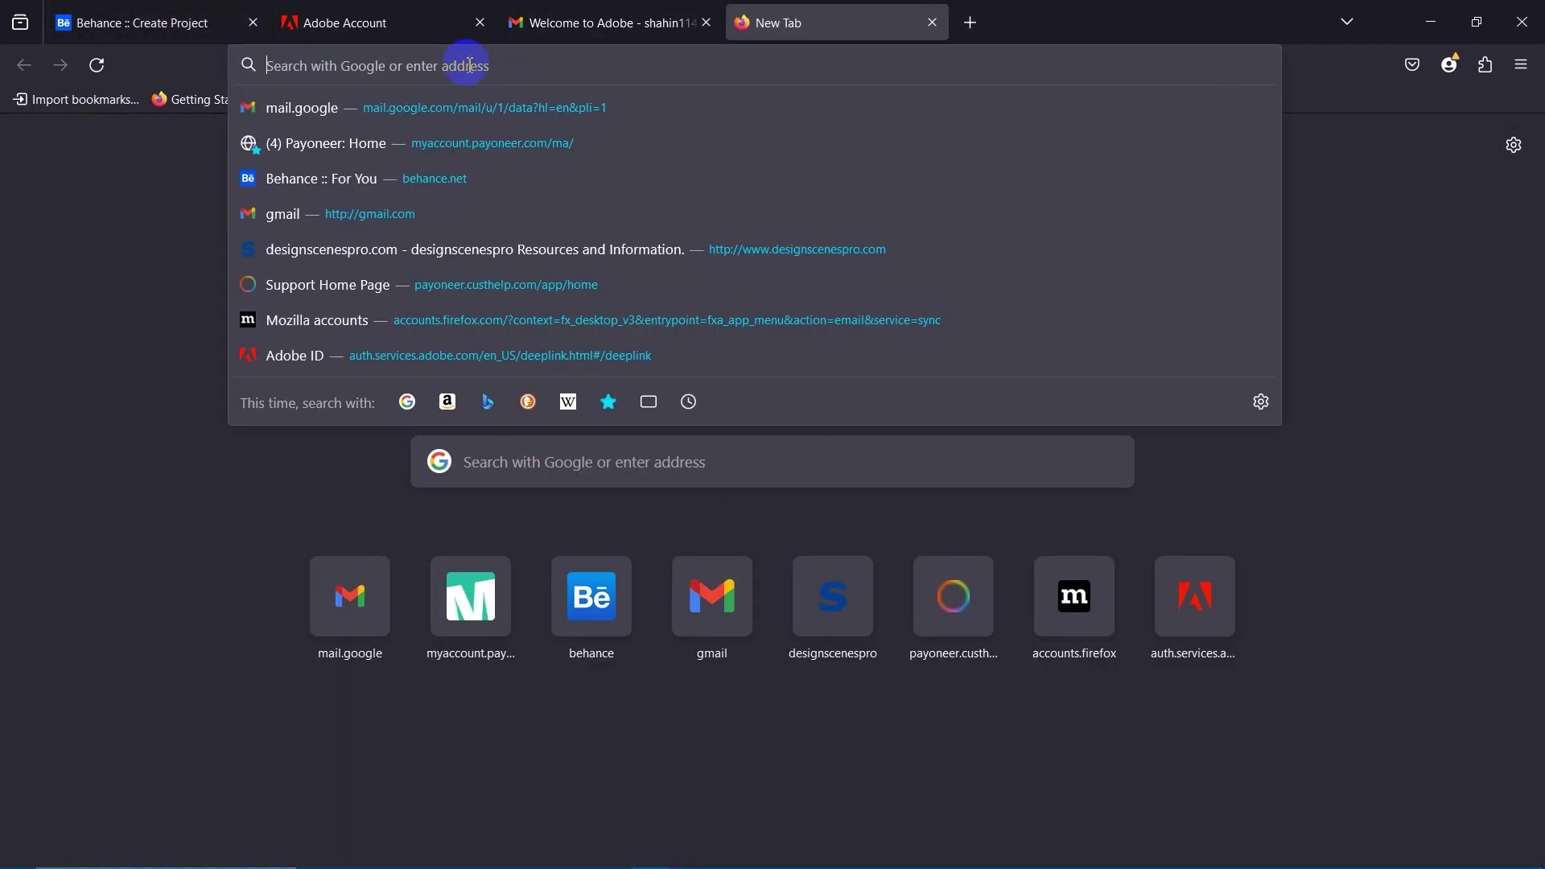
text(Logo d)
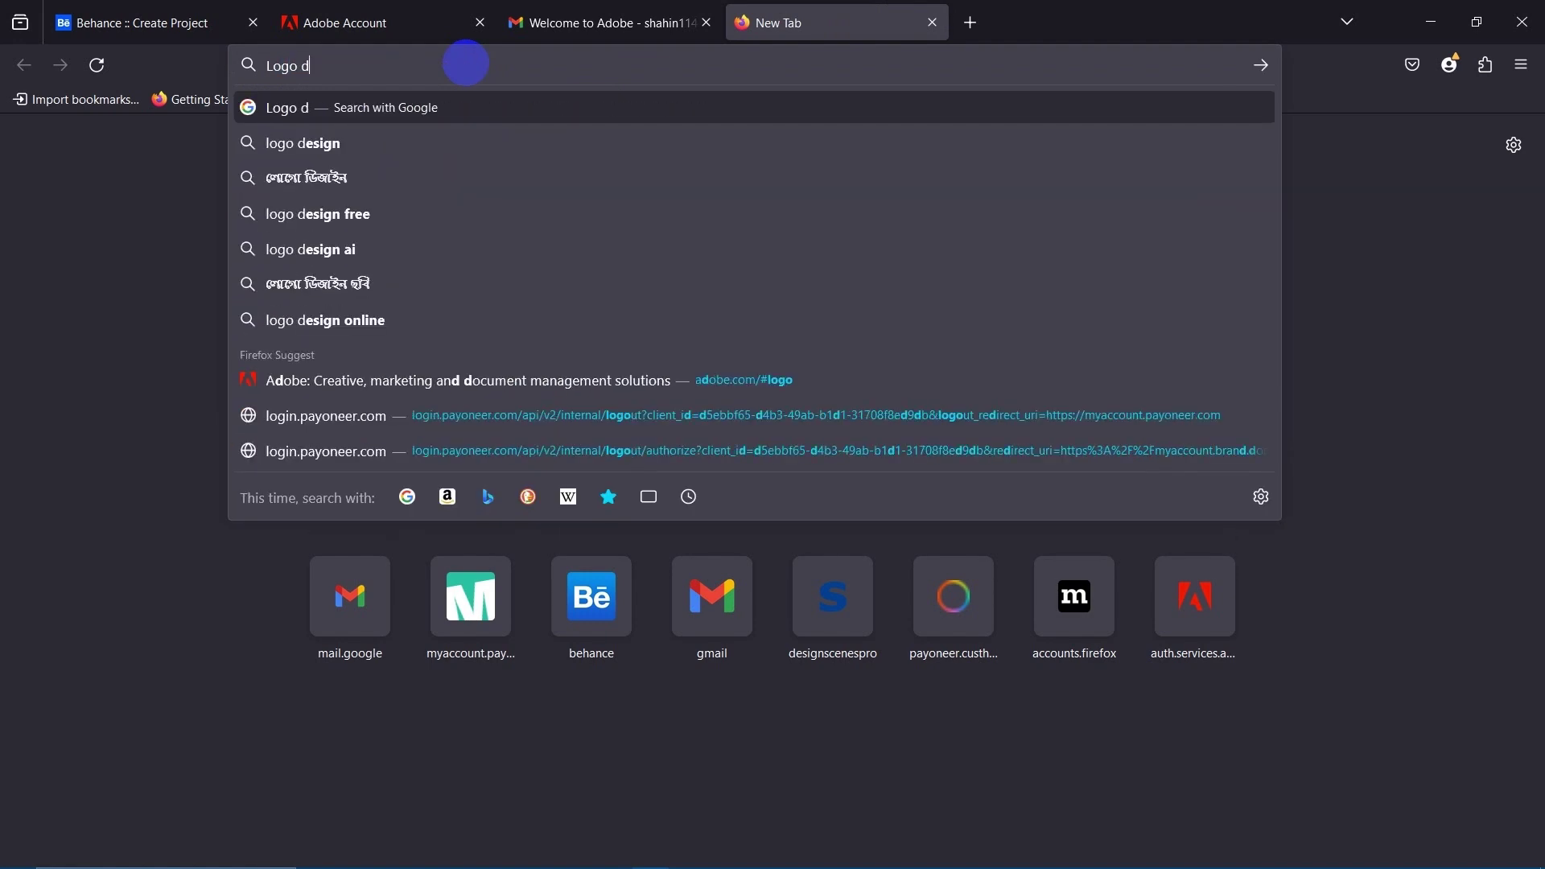
text(esign)
key(Return)
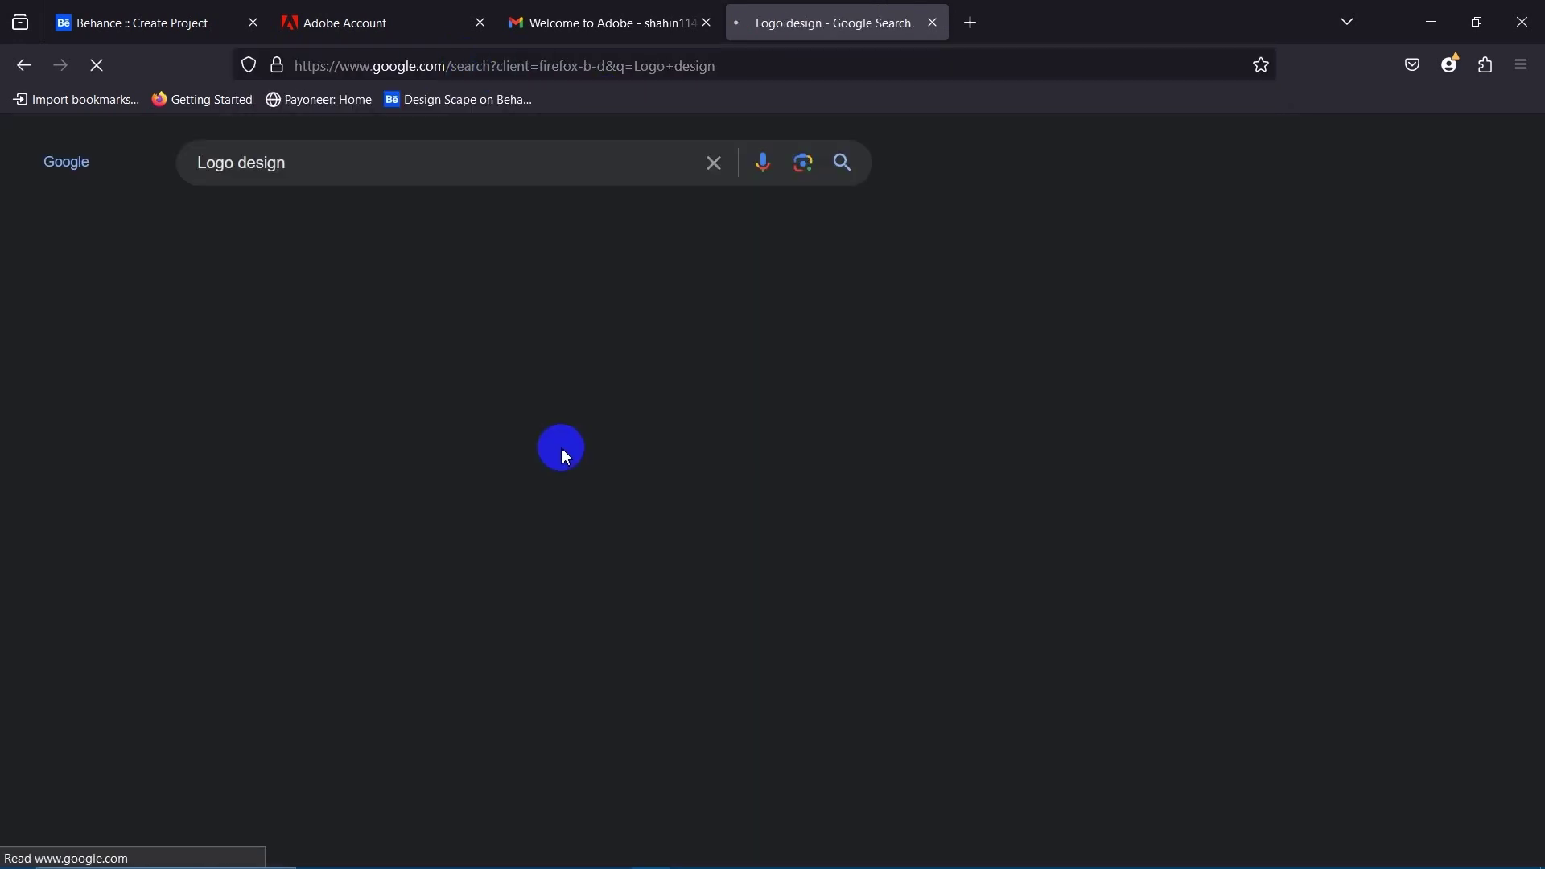
scroll(645, 518, down, 5)
scroll(644, 515, up, 5)
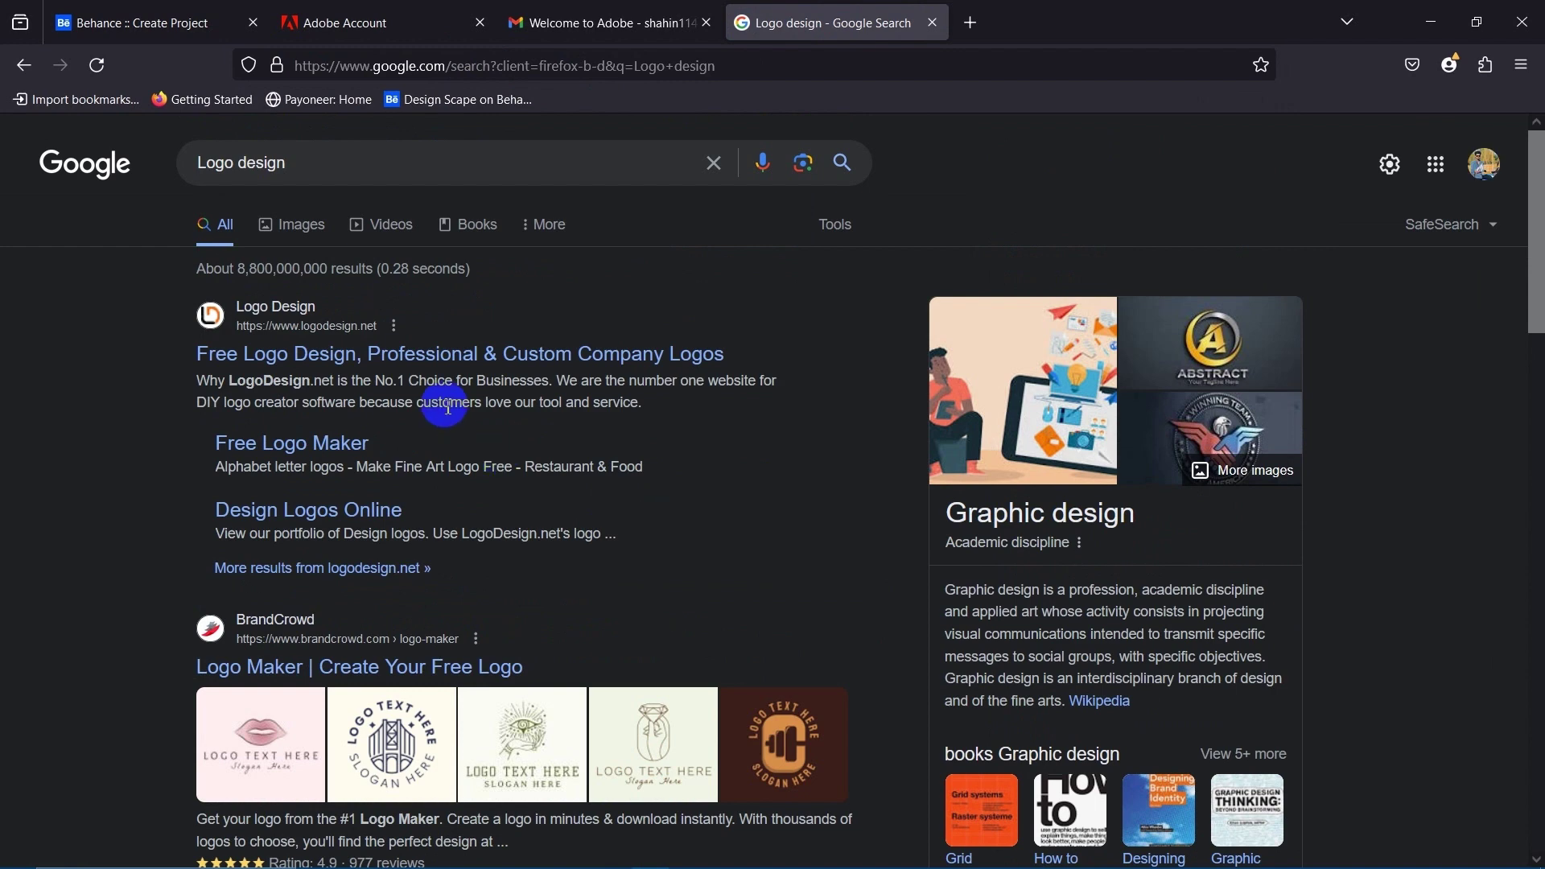
click(312, 227)
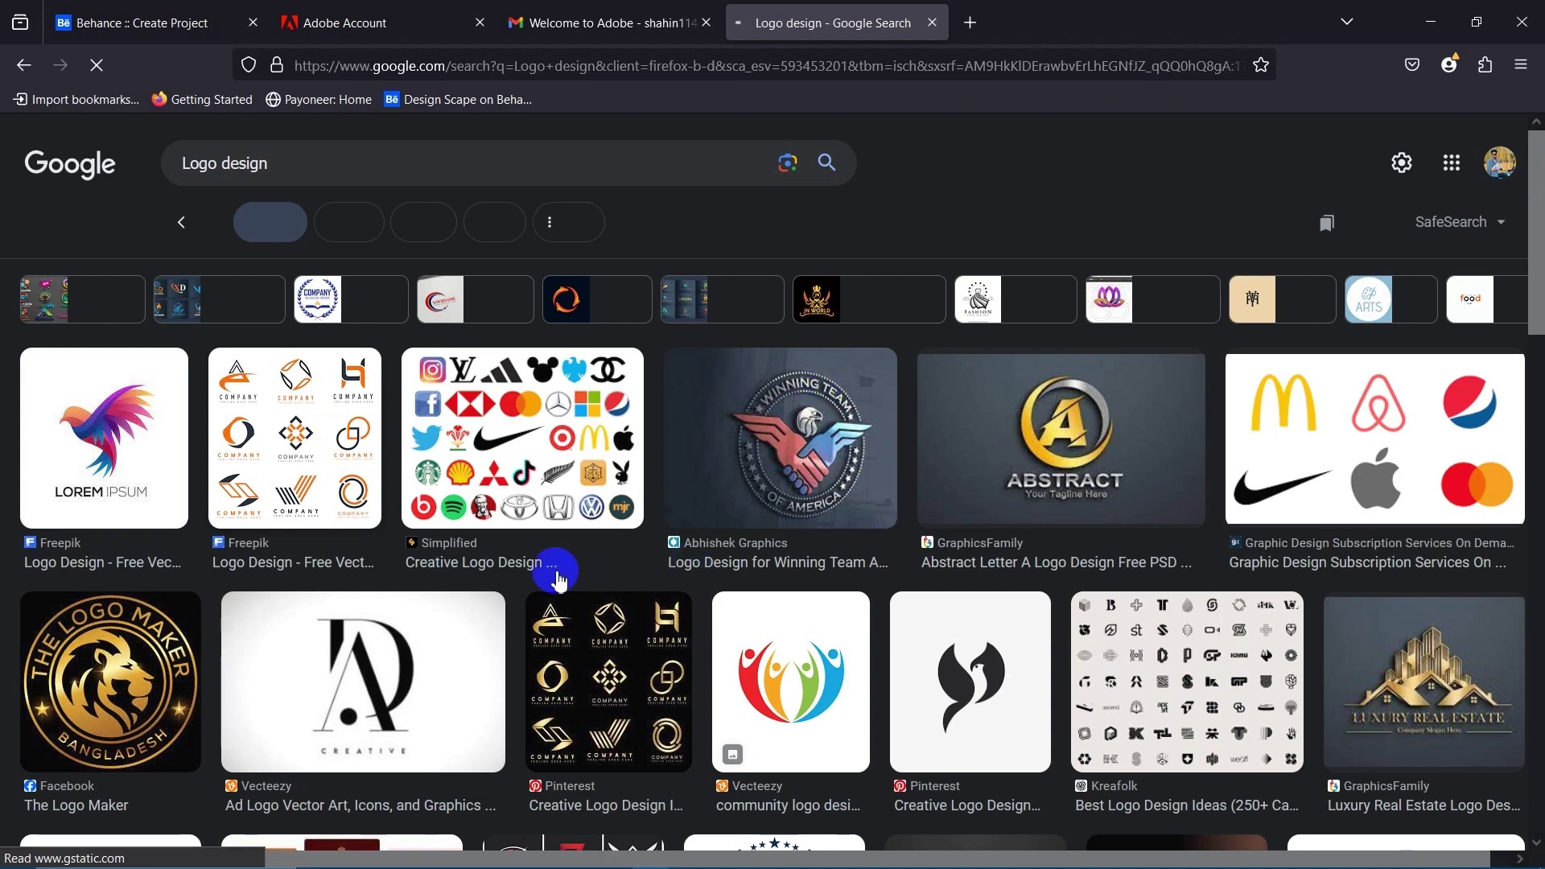
scroll(800, 586, down, 10)
scroll(865, 583, up, 10)
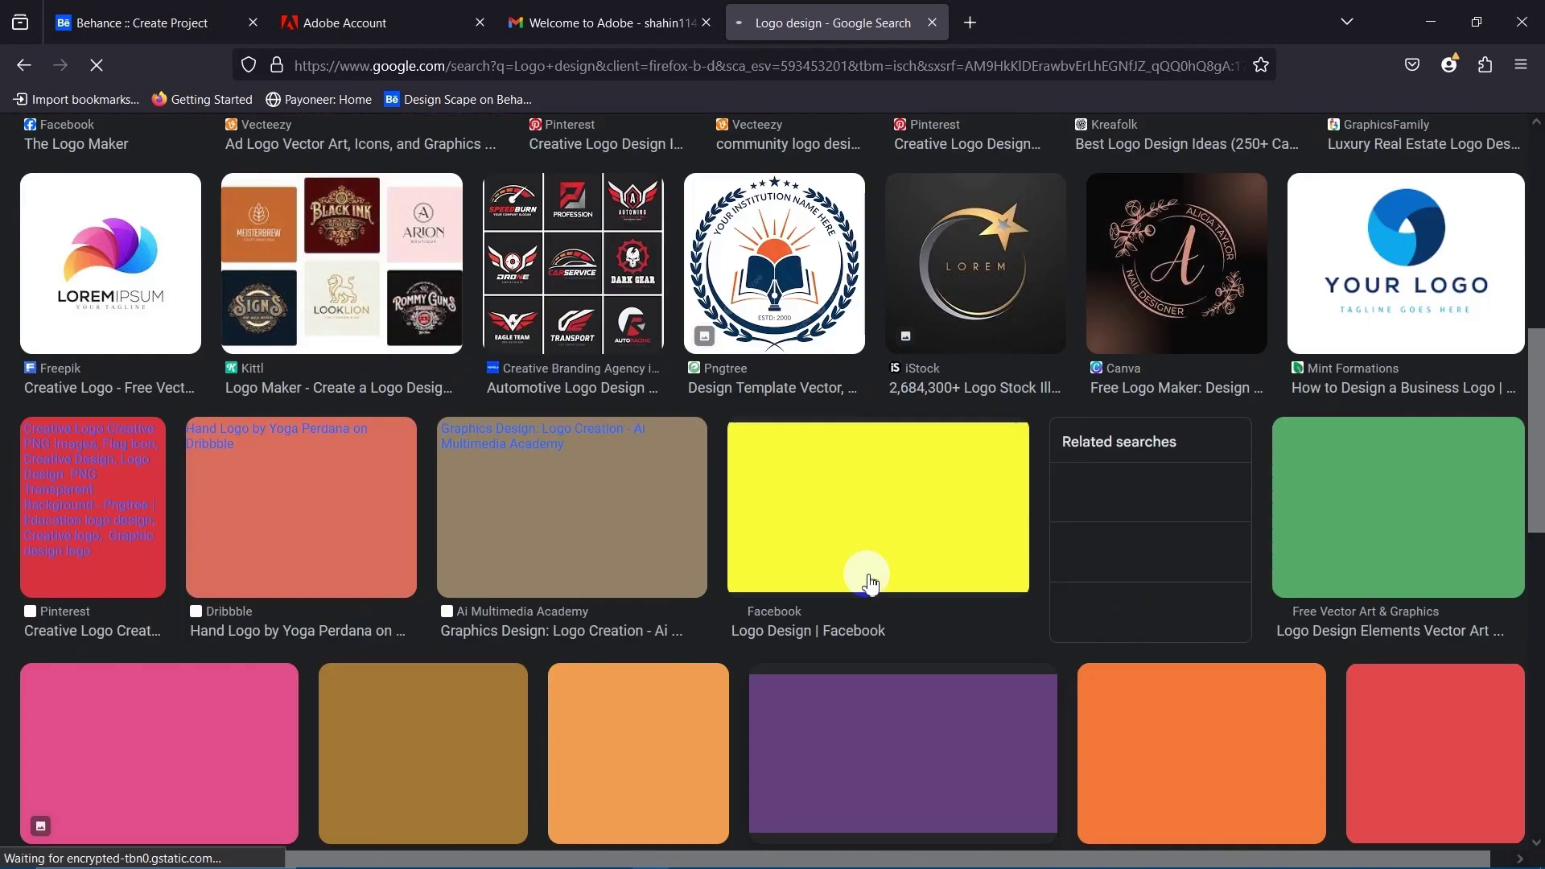
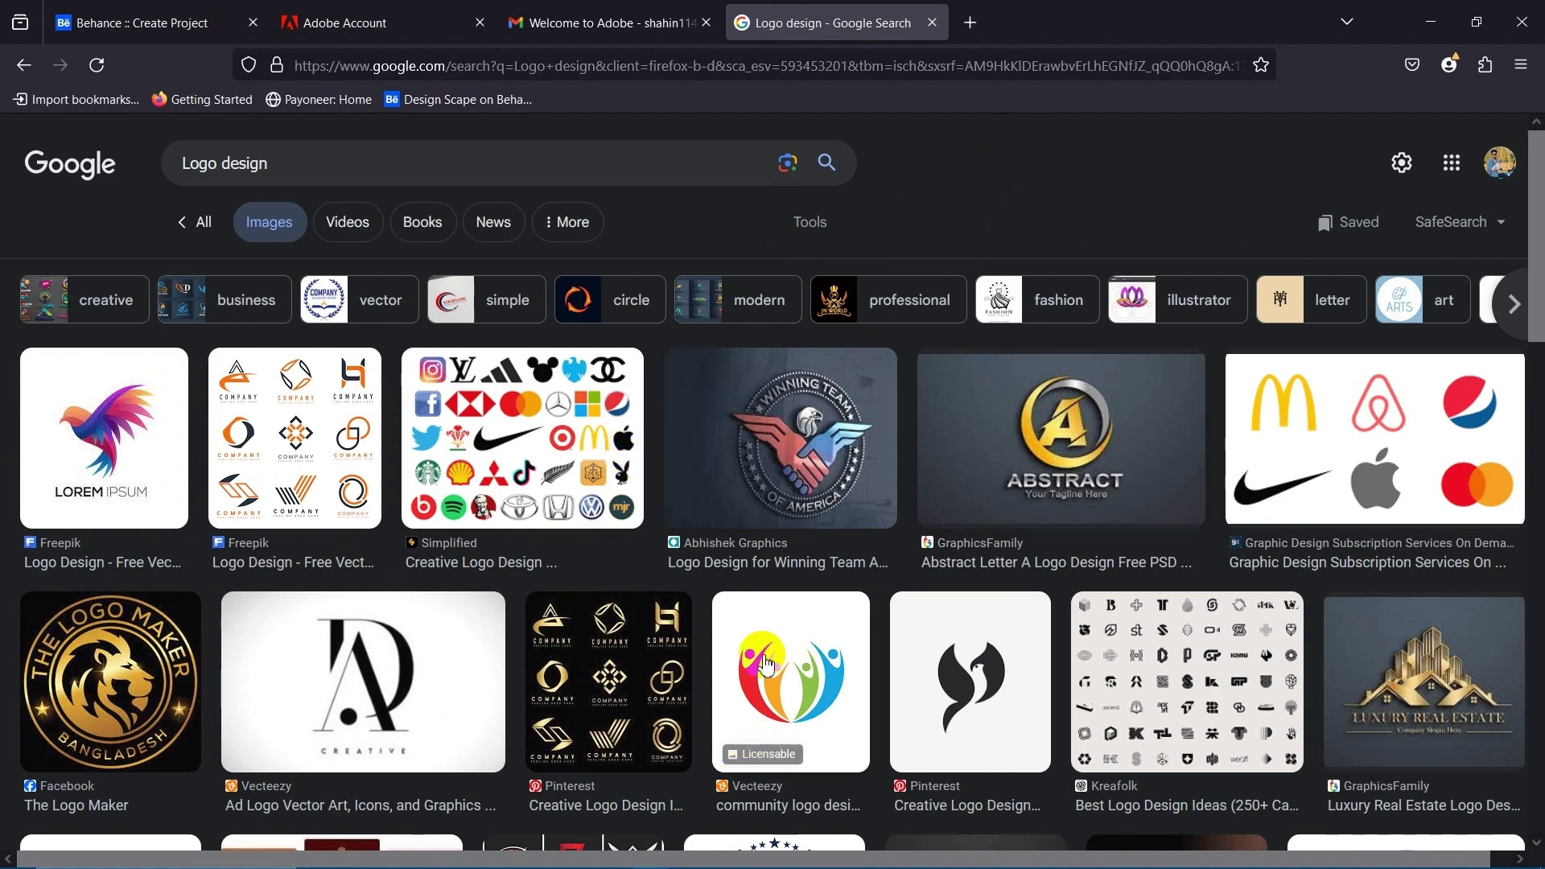
Type 'Logo, Logo design, designscenespro,designscape, logo designer,' into a new Notepad note.
scroll(740, 628, down, 15)
scroll(708, 805, up, 15)
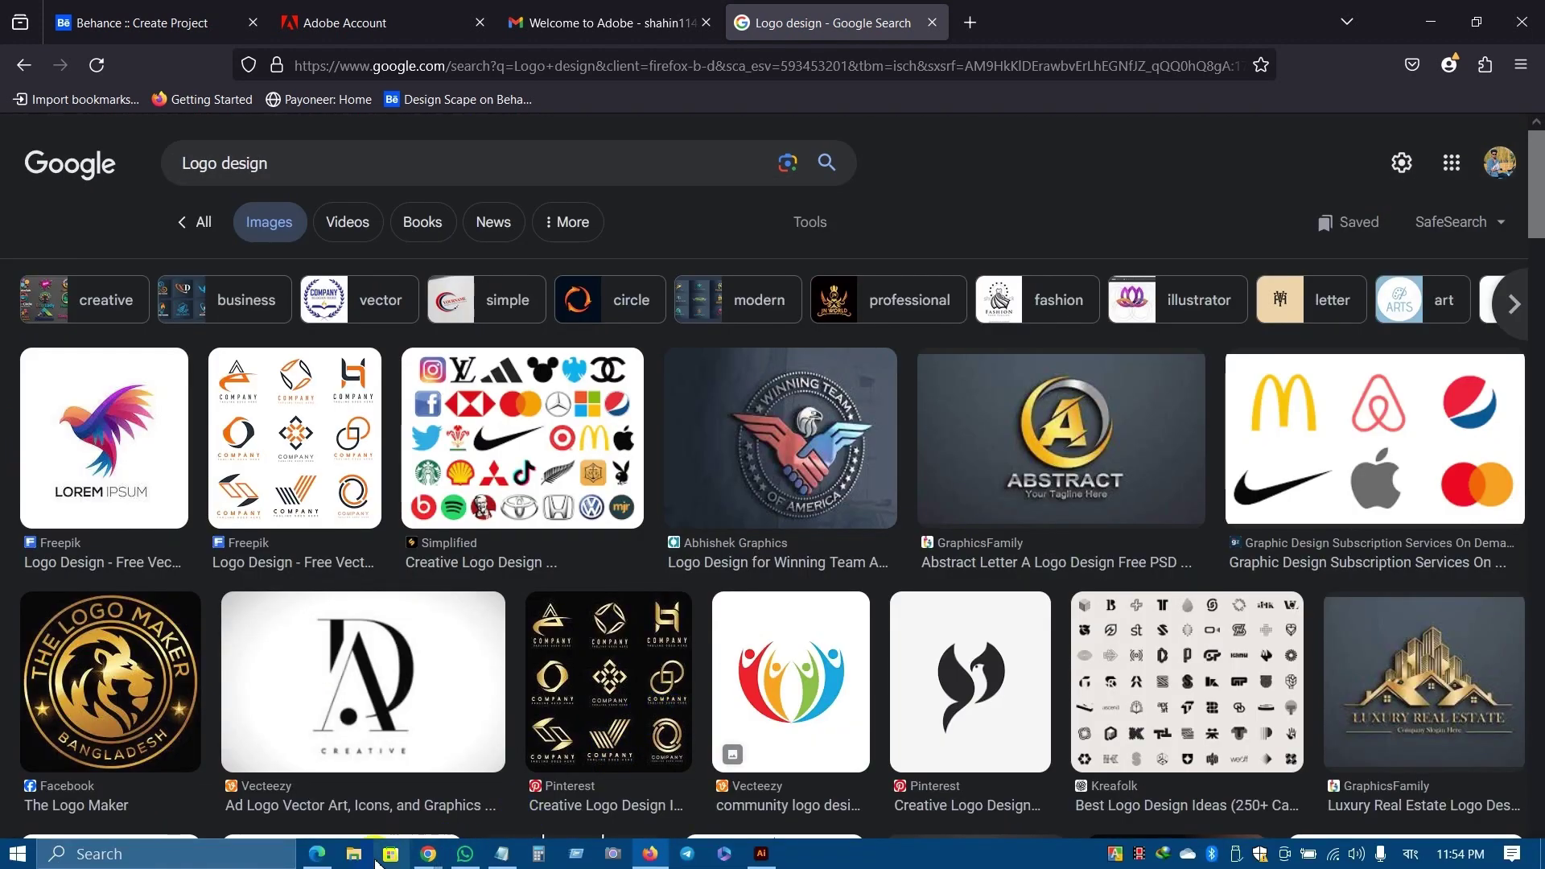
click(509, 858)
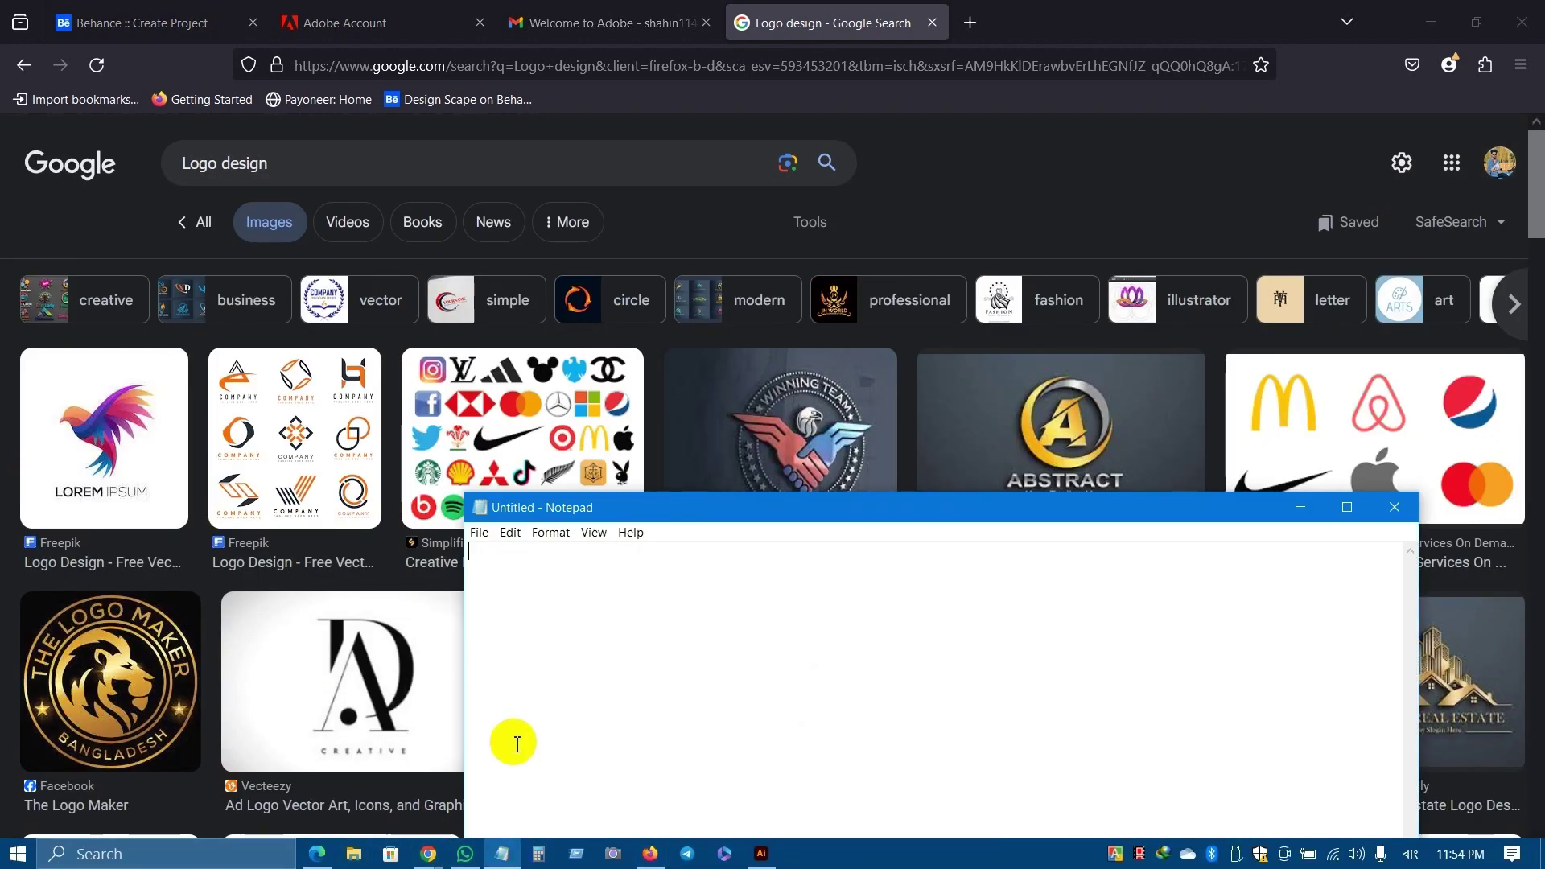
drag(738, 511, 652, 313)
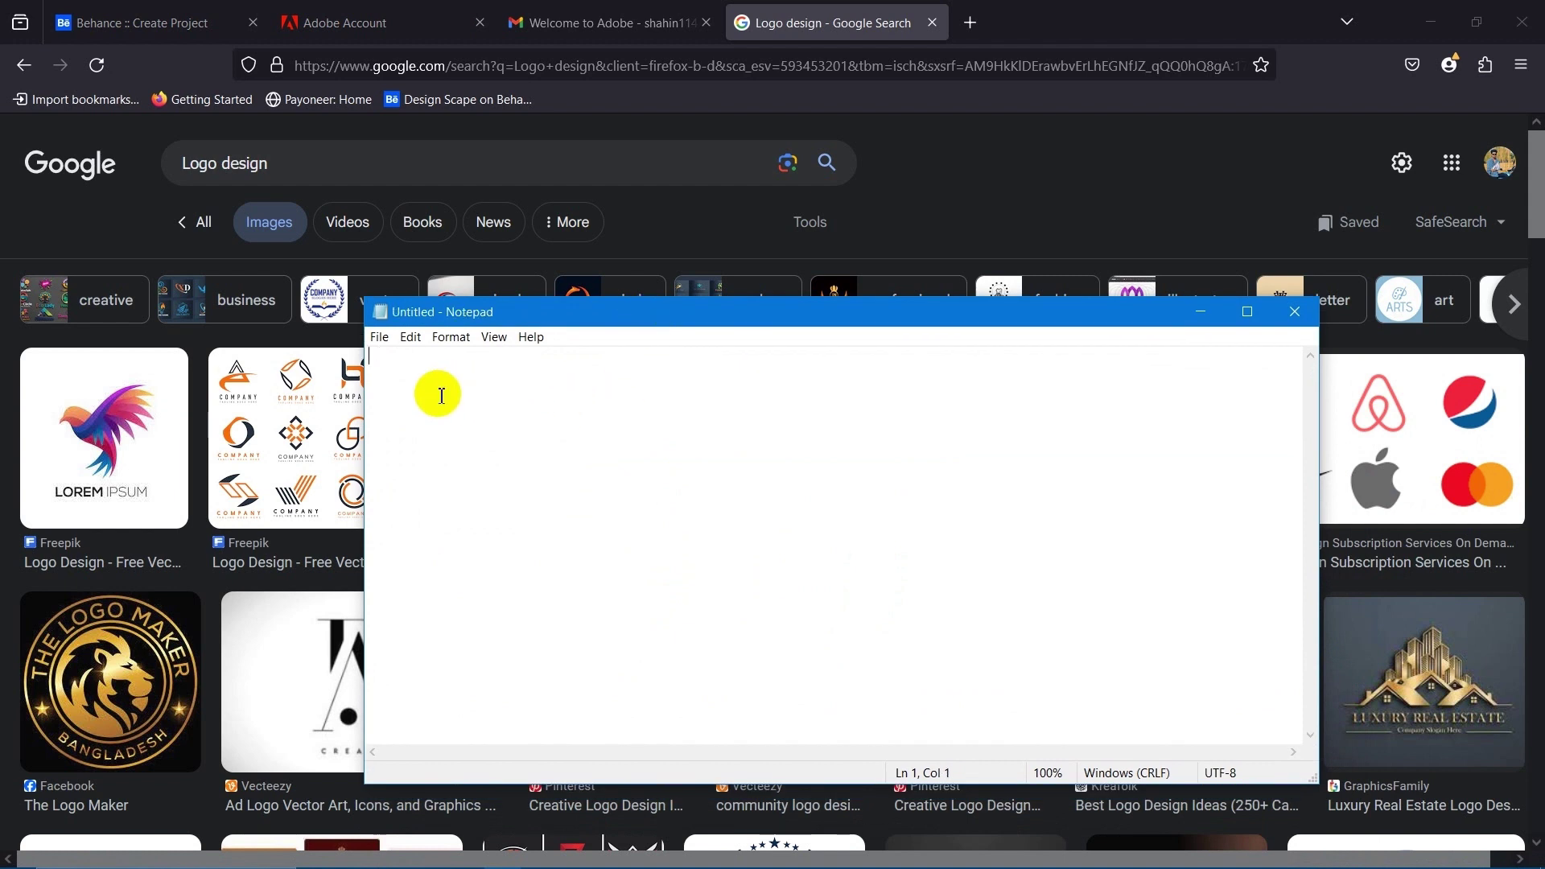
text(Logo, Logo)
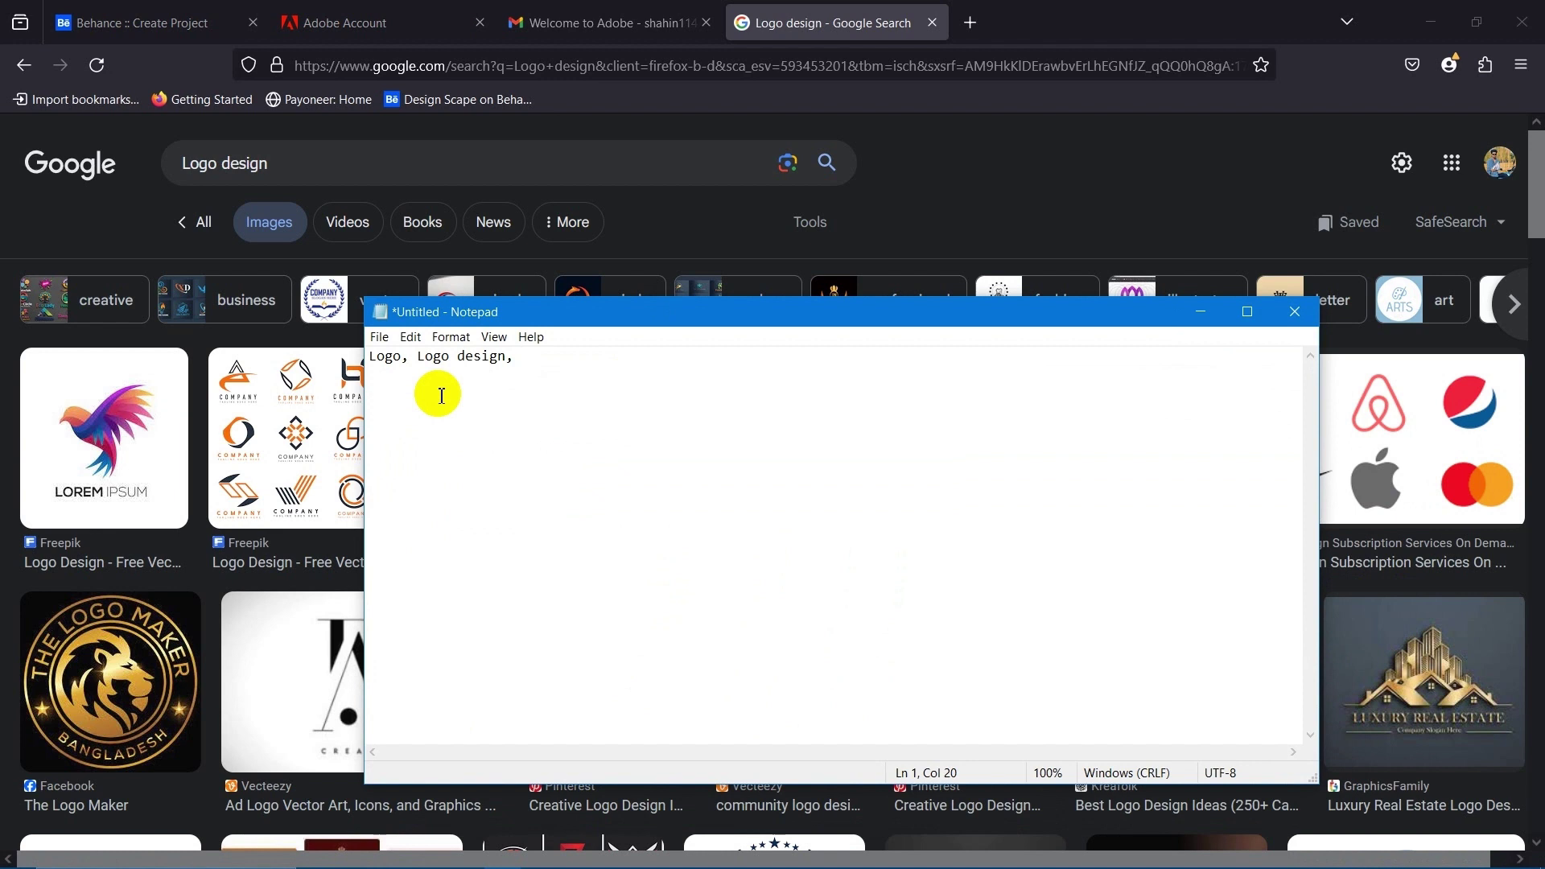
text(designscenes)
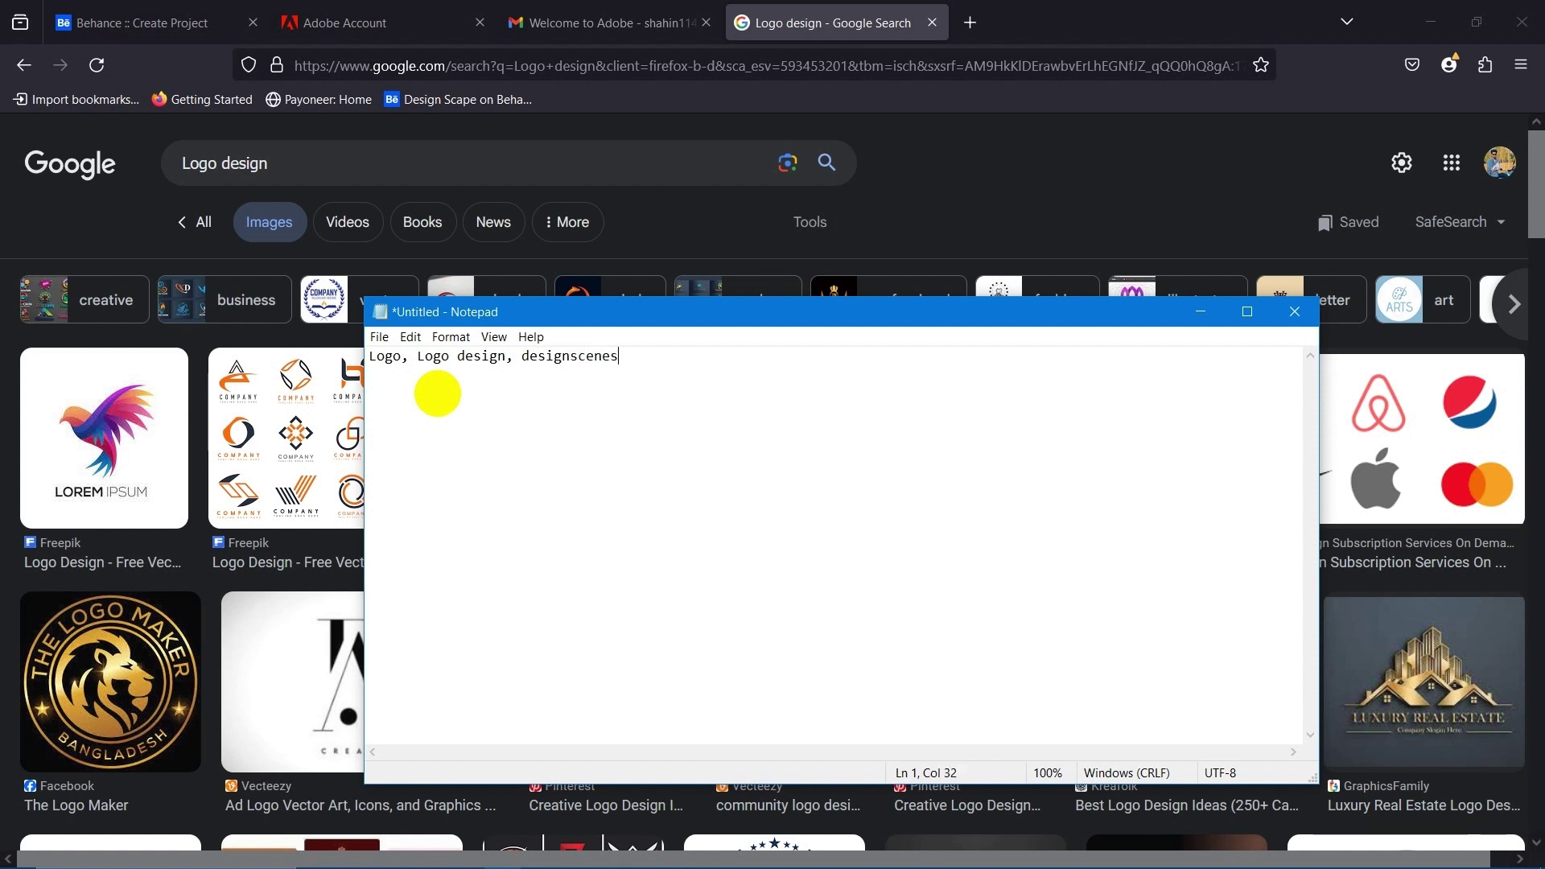
text(pro)
key(BackSpace)
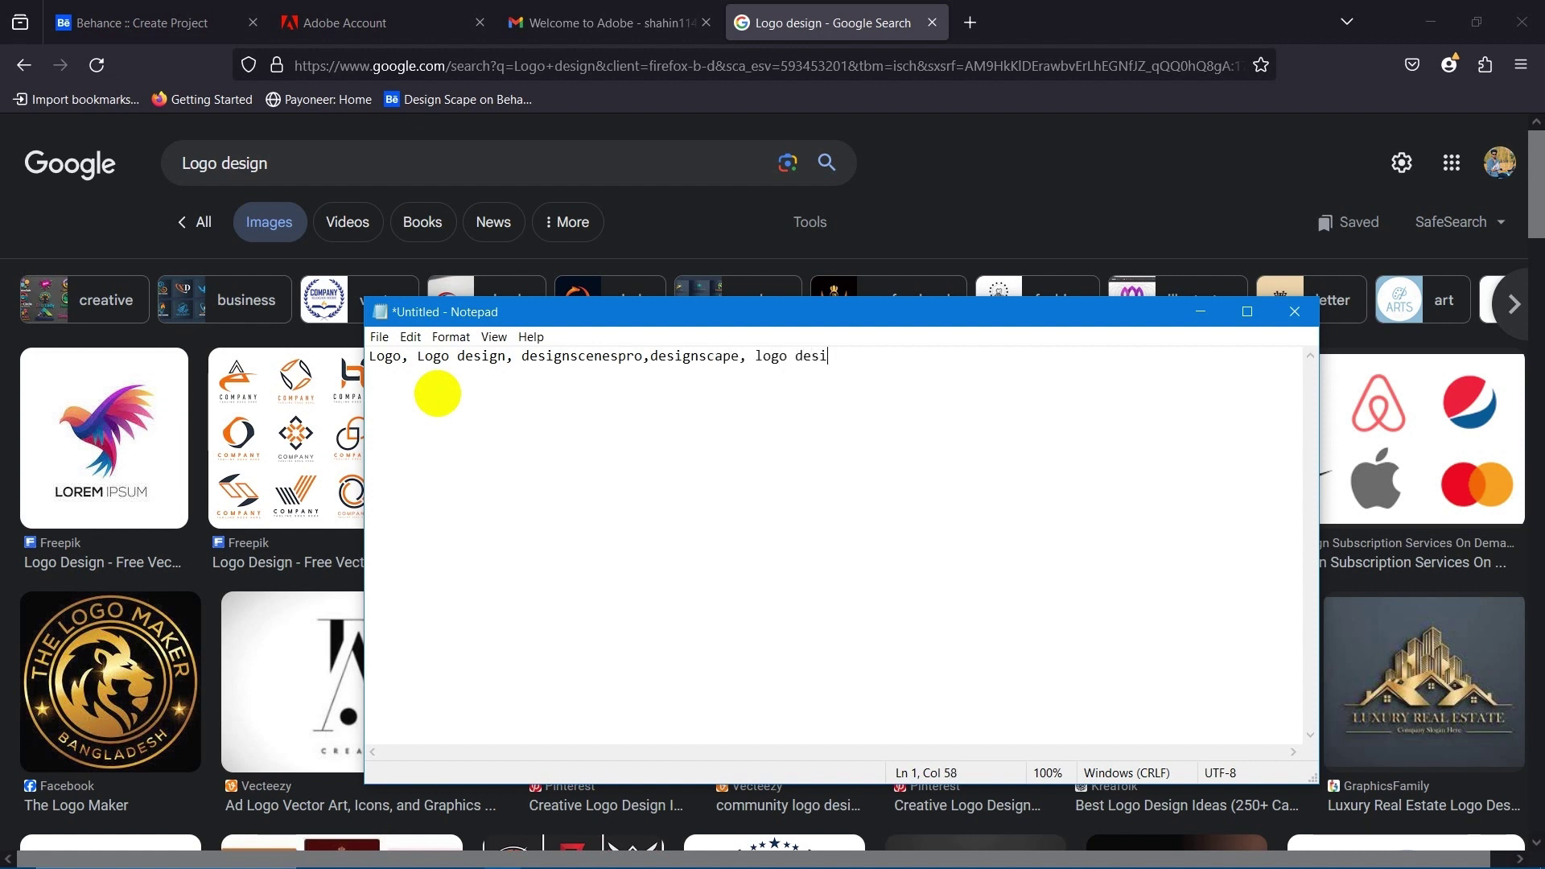
text(g)
key(BackSpace)
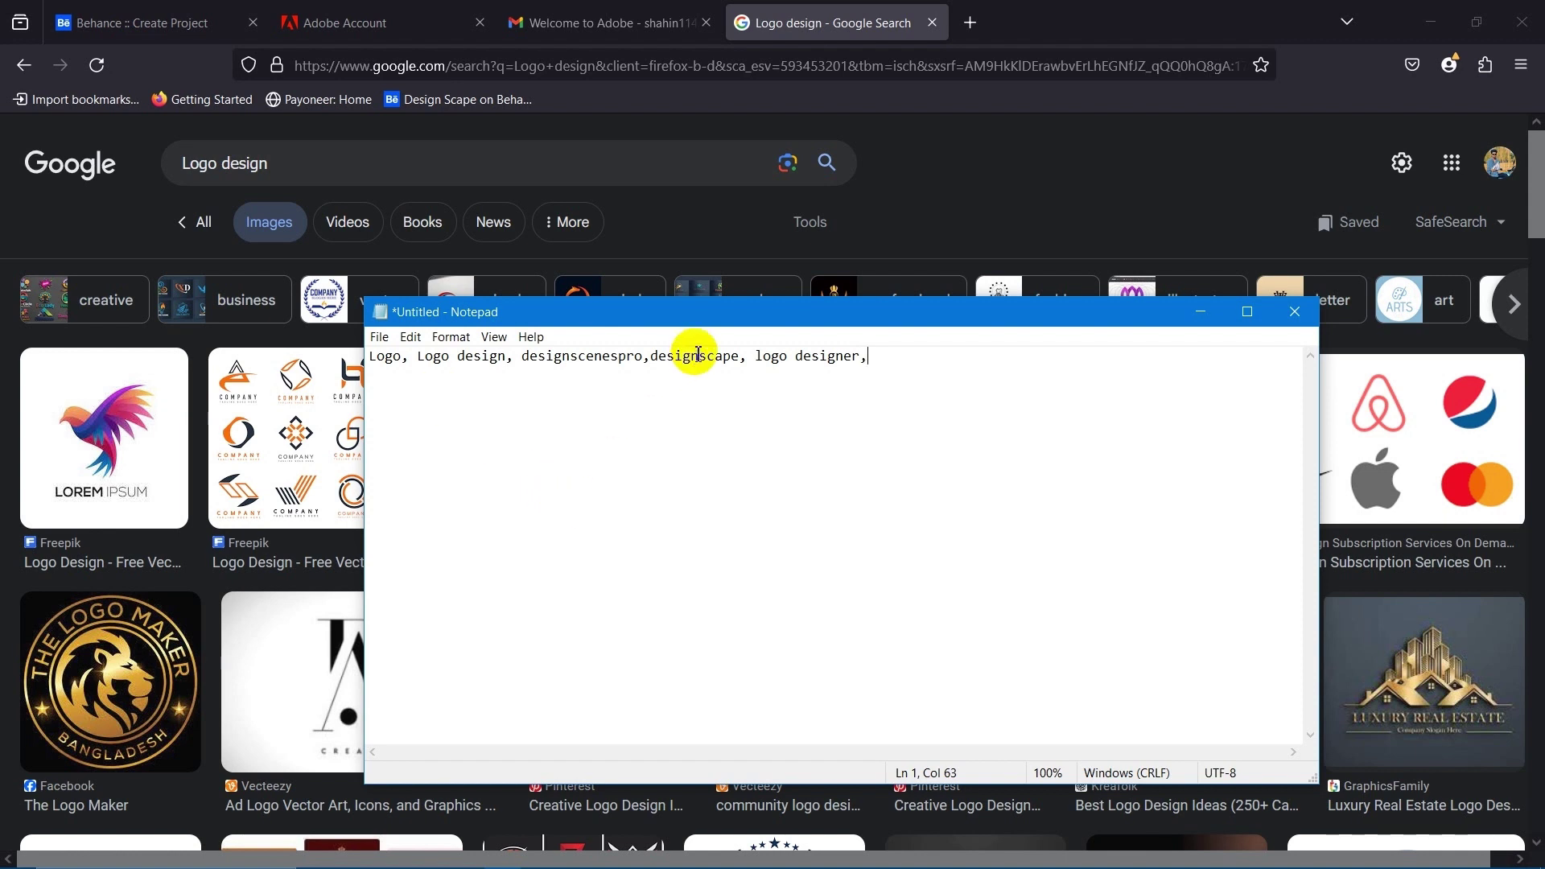
Move the note aside and minimize the browser to reveal the desktop.
drag(724, 317, 854, 489)
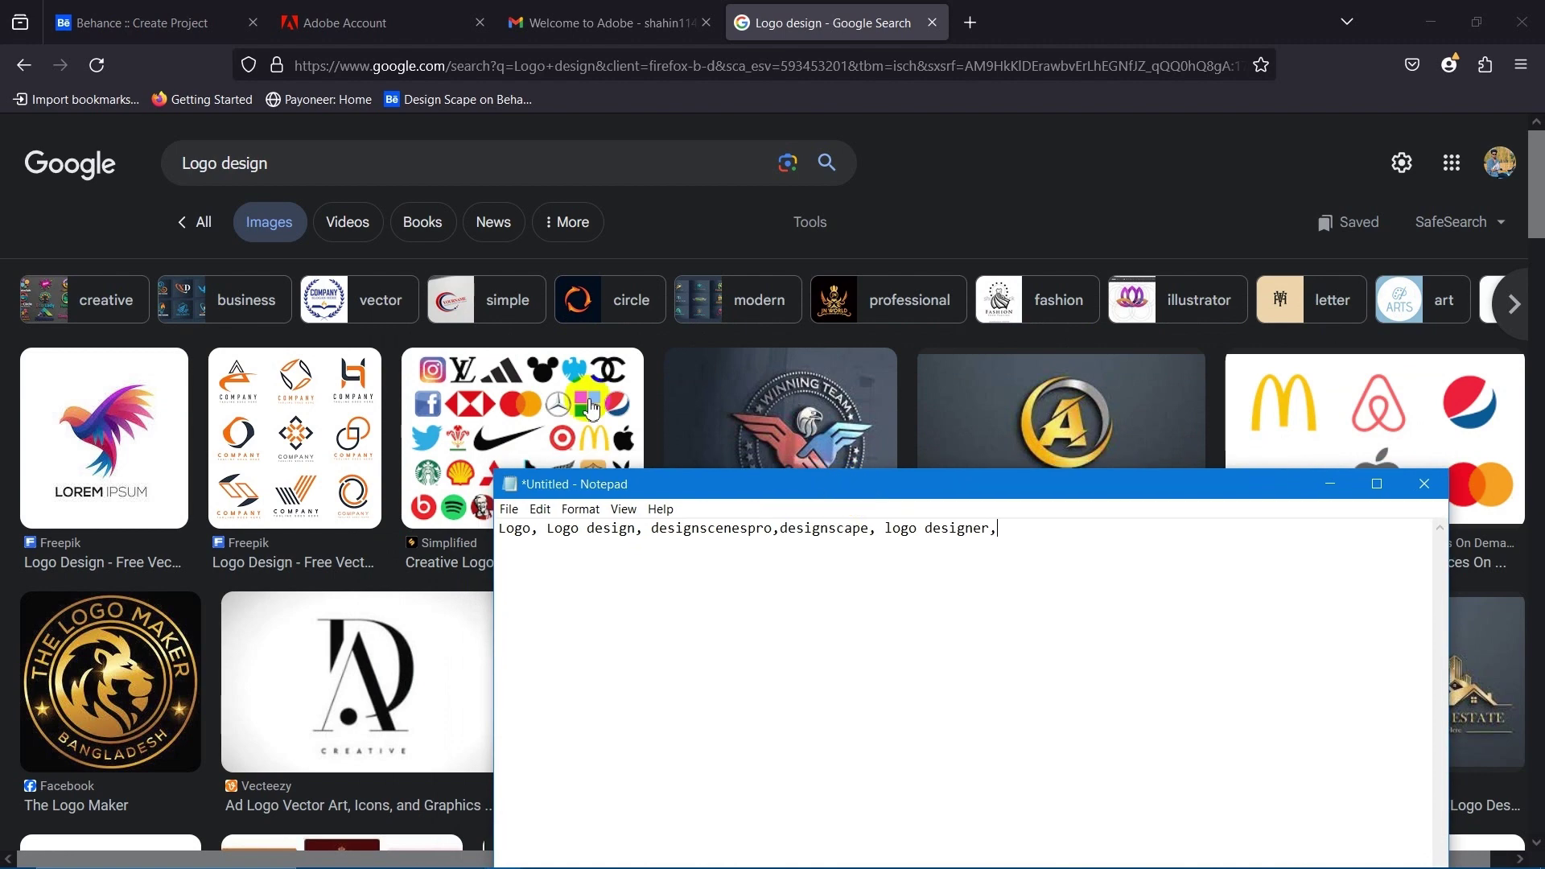
click(313, 163)
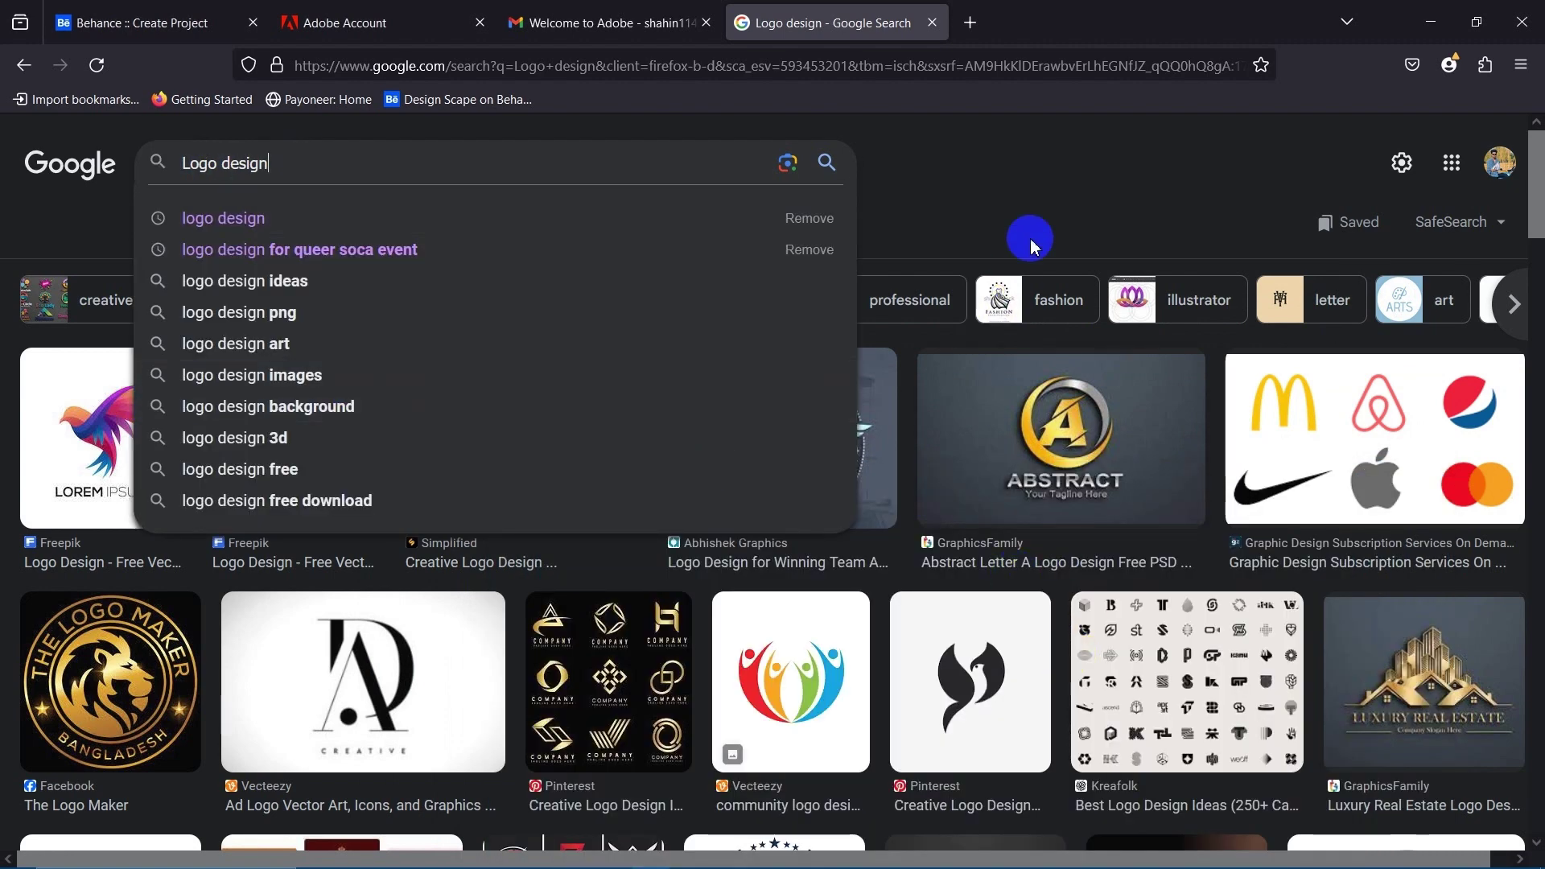
click(1069, 153)
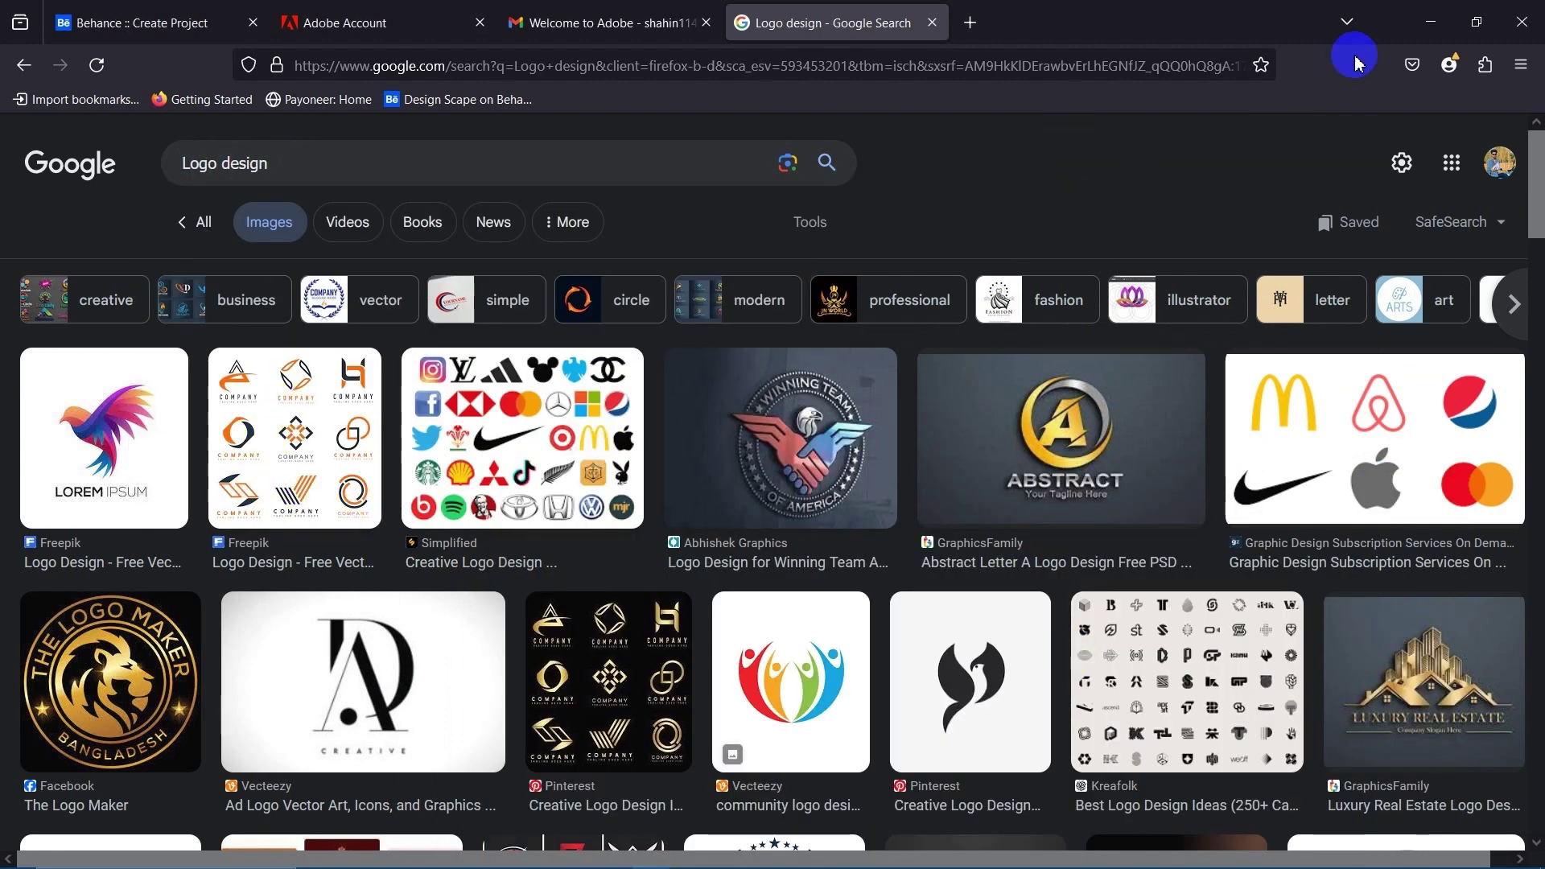
click(1428, 12)
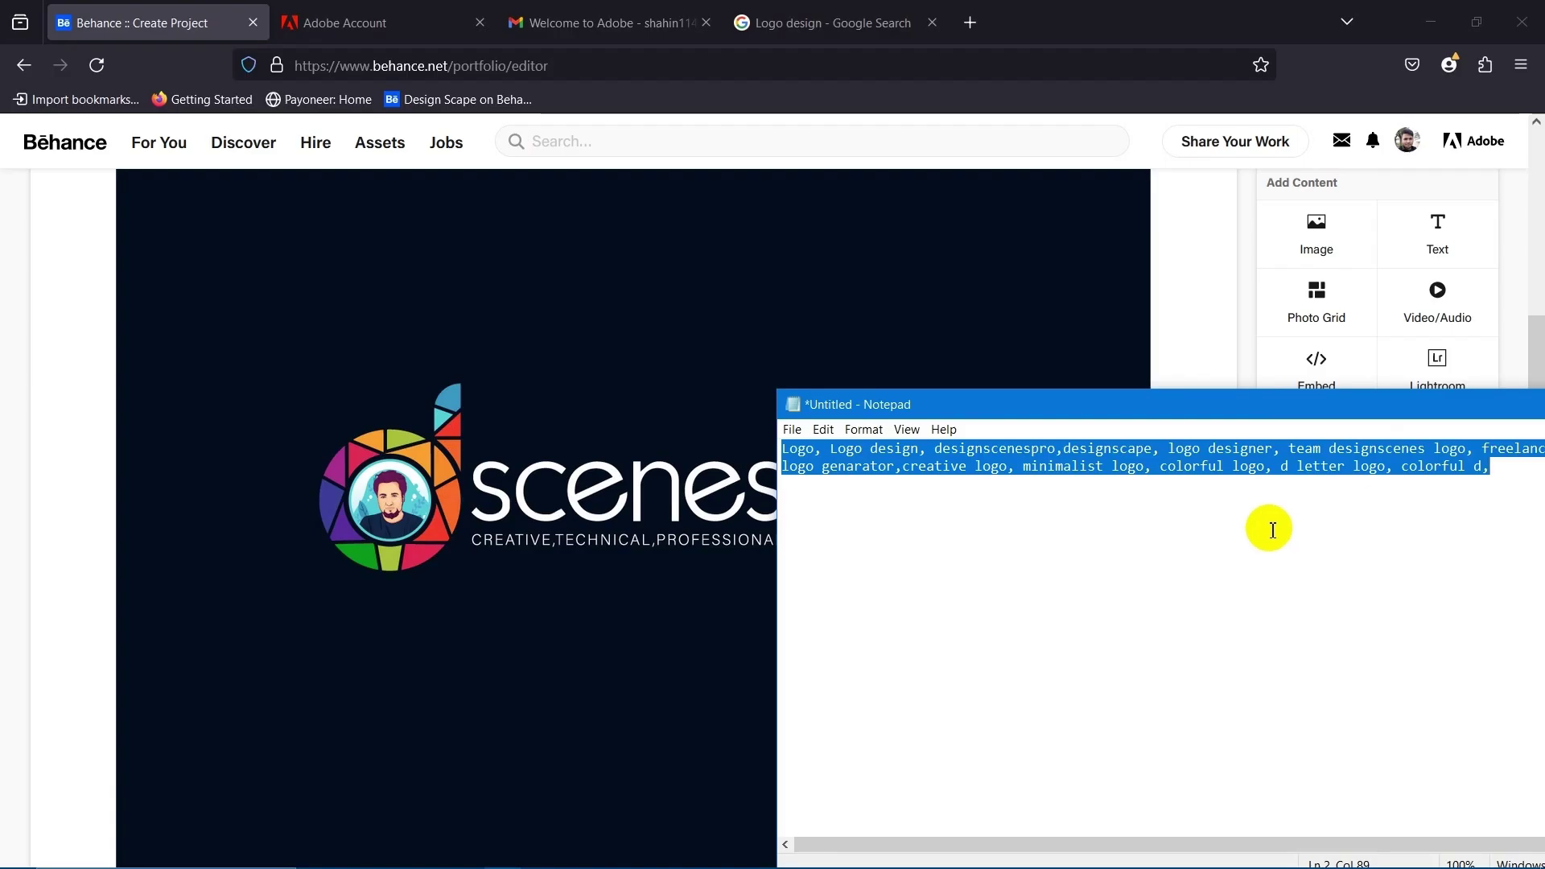
Copy the keyword list from the Notepad note.
right_click(1279, 464)
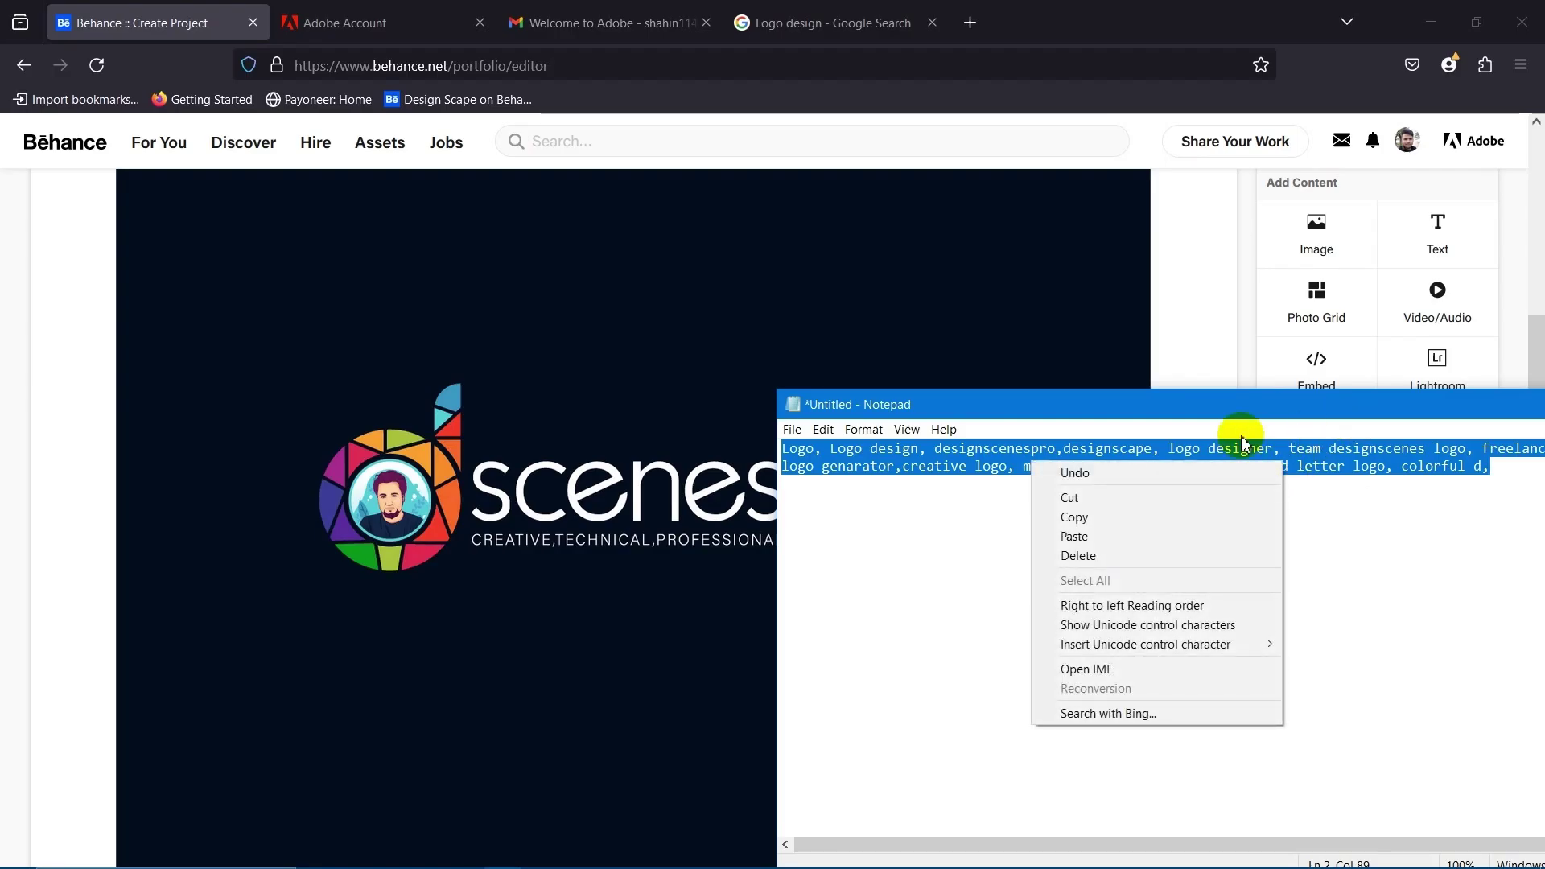
click(1100, 522)
scroll(73, 396, up, 4)
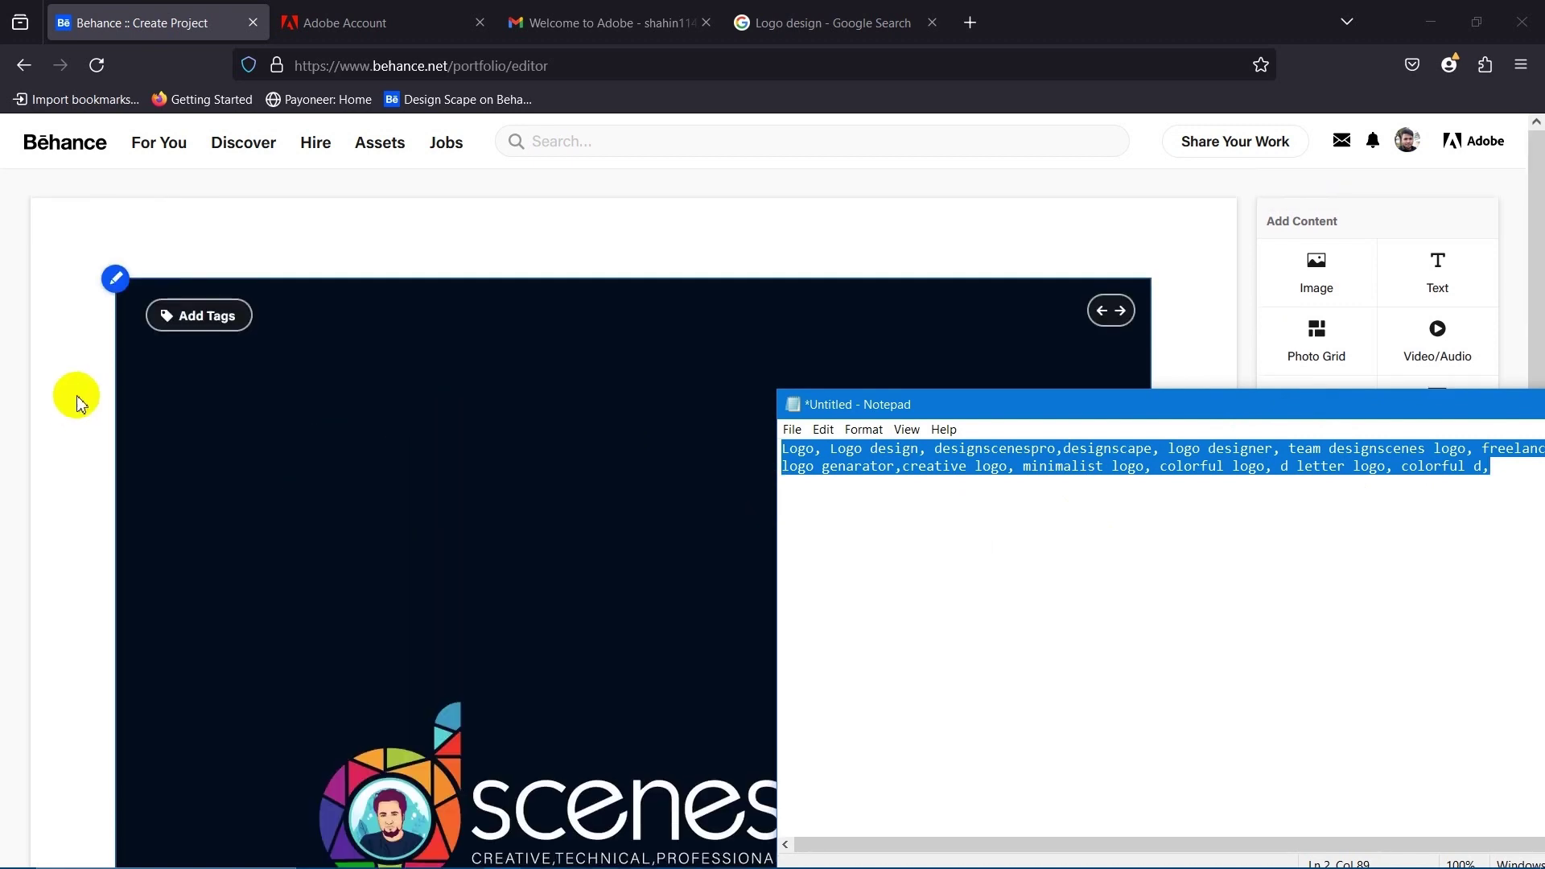
Paste the keywords into the logo image's tags field, creating ten tags such as Logo and Creative logo.
click(106, 291)
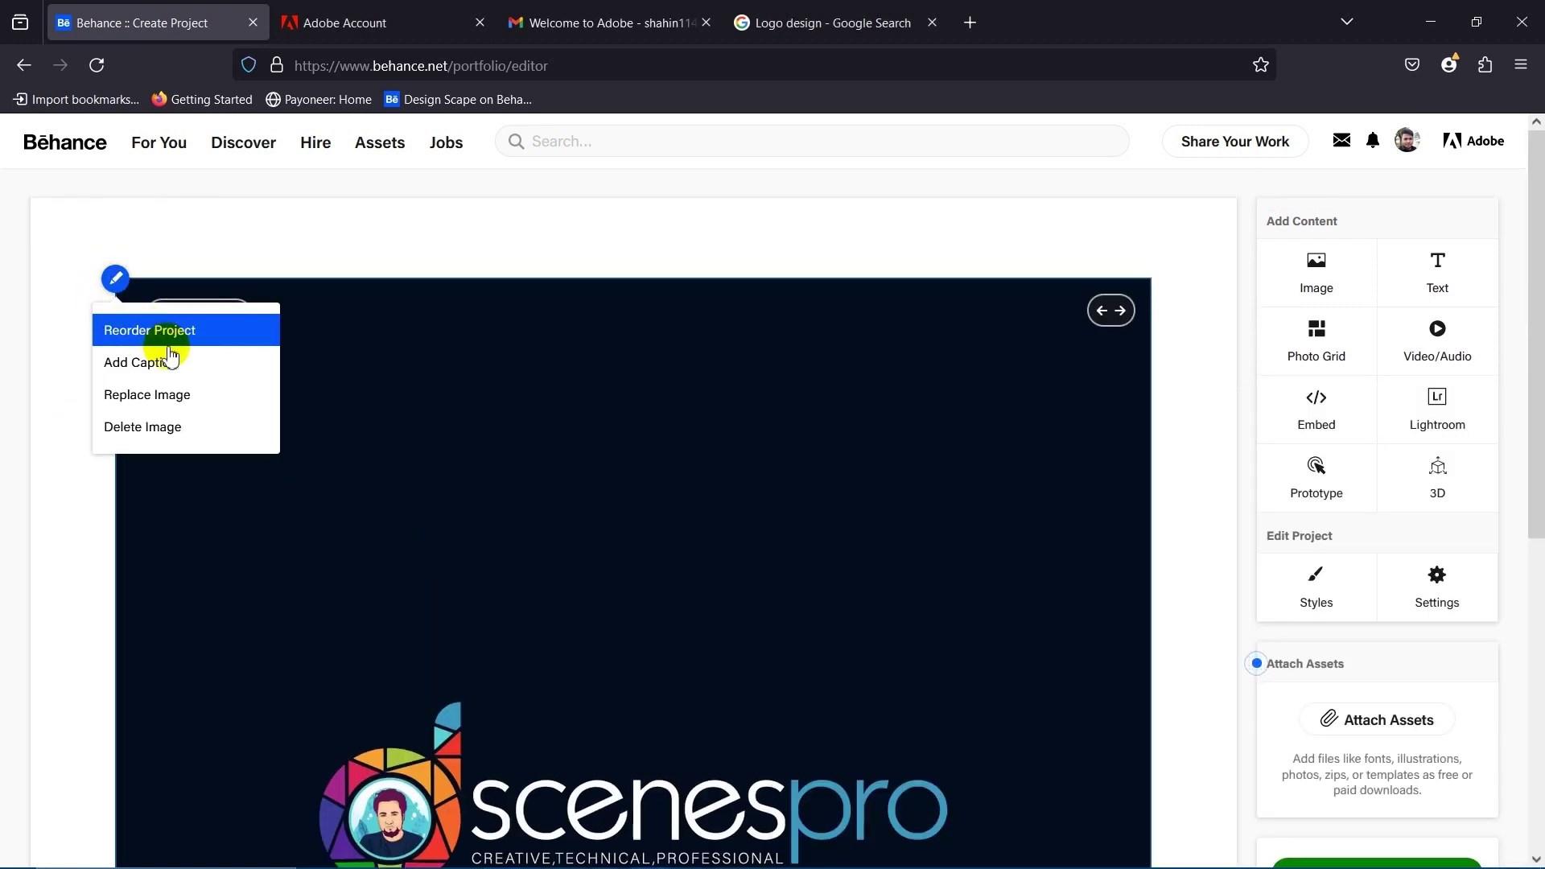
click(242, 214)
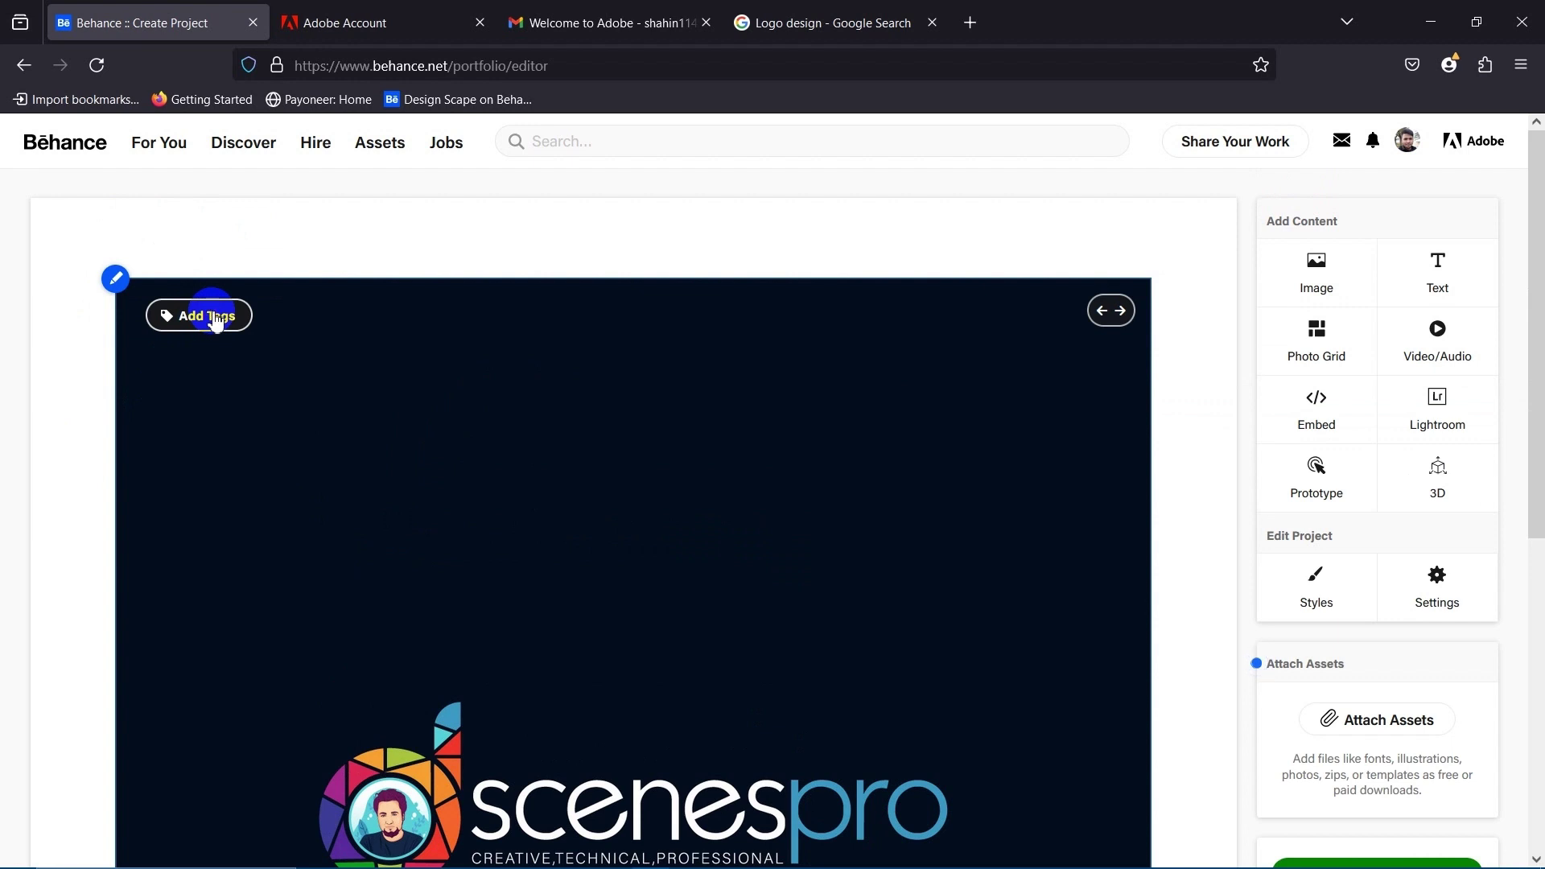
click(214, 316)
click(196, 396)
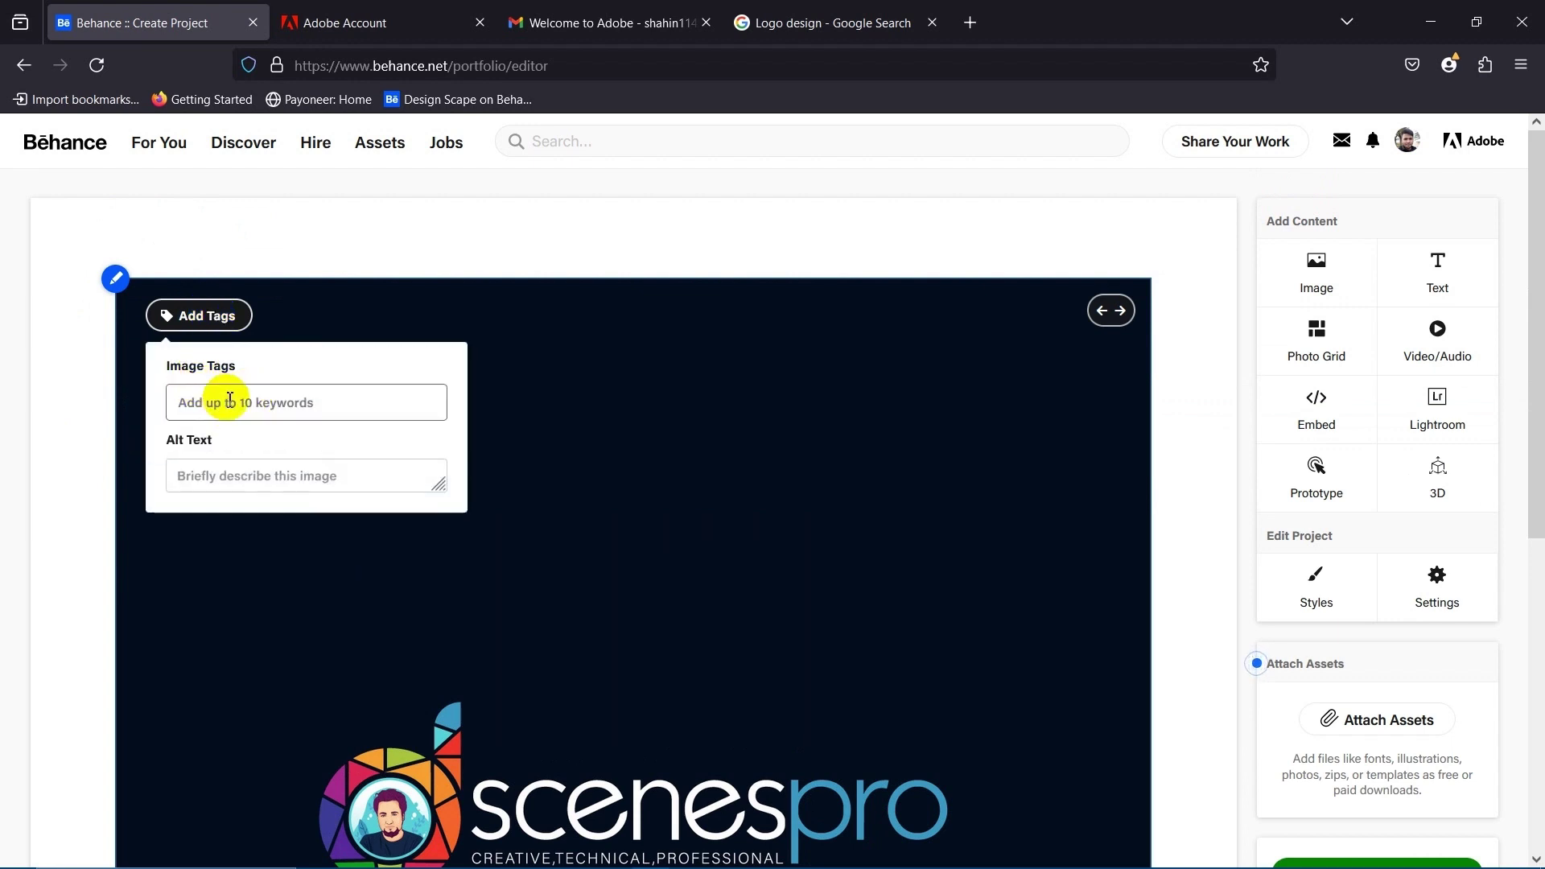
drag(198, 372, 242, 355)
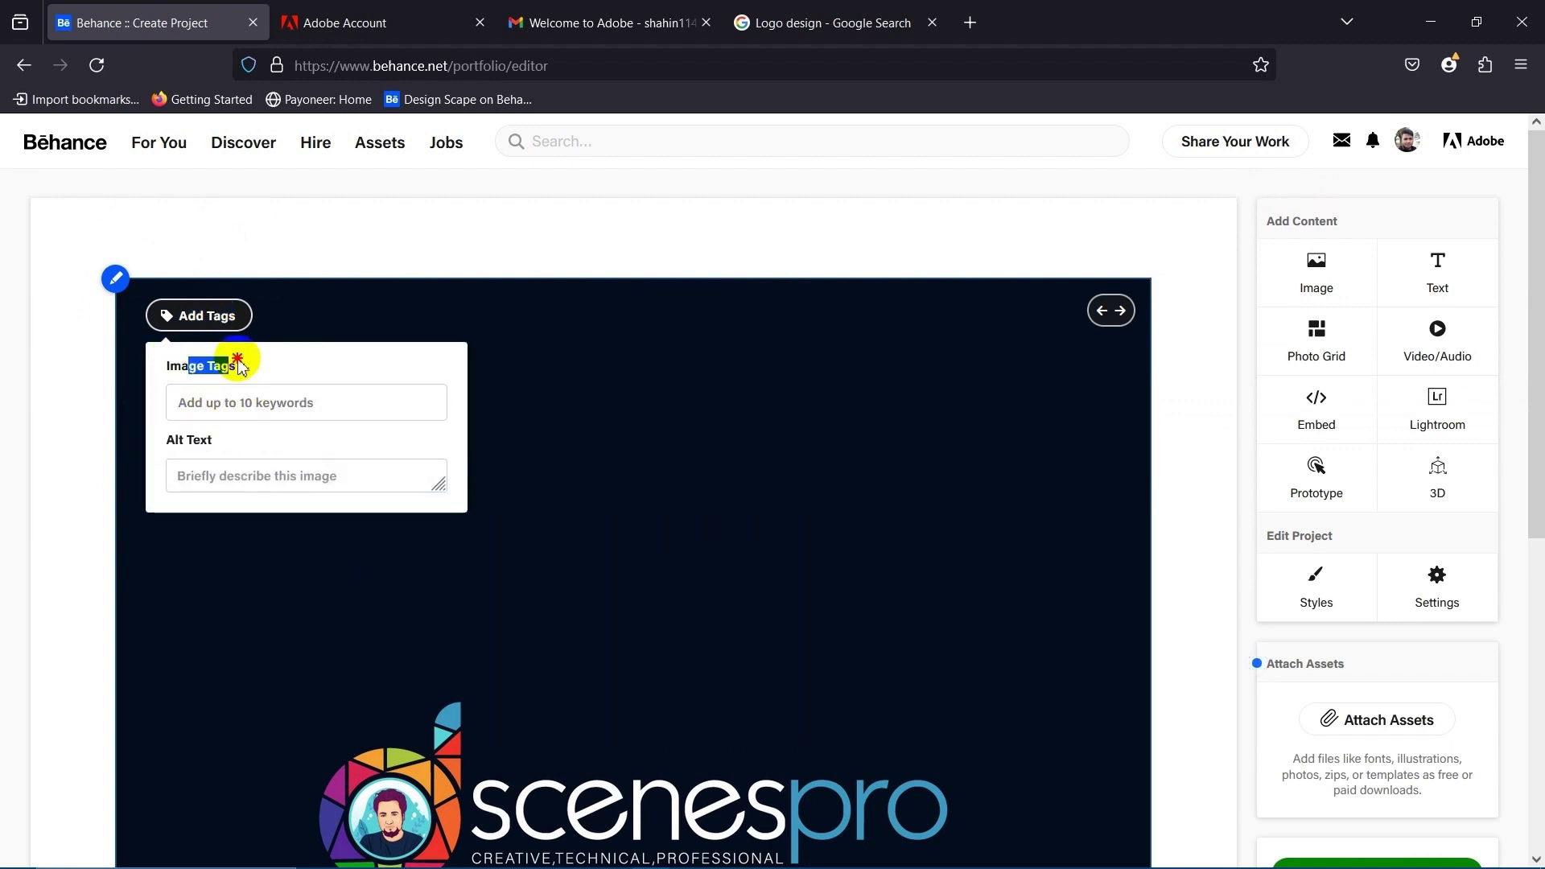
click(229, 403)
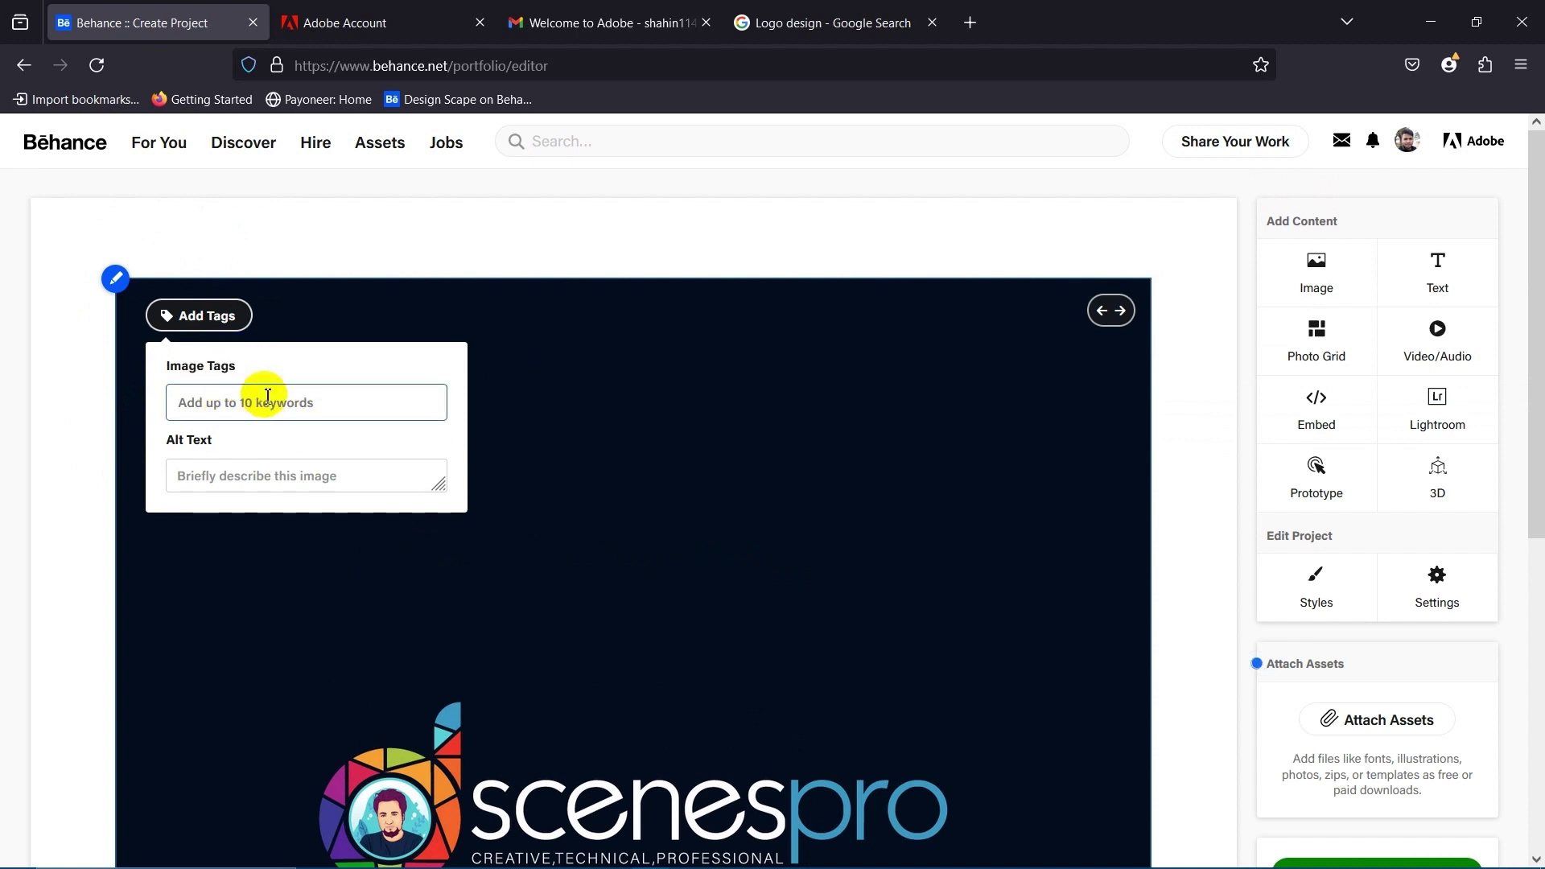
key(ctrl+v)
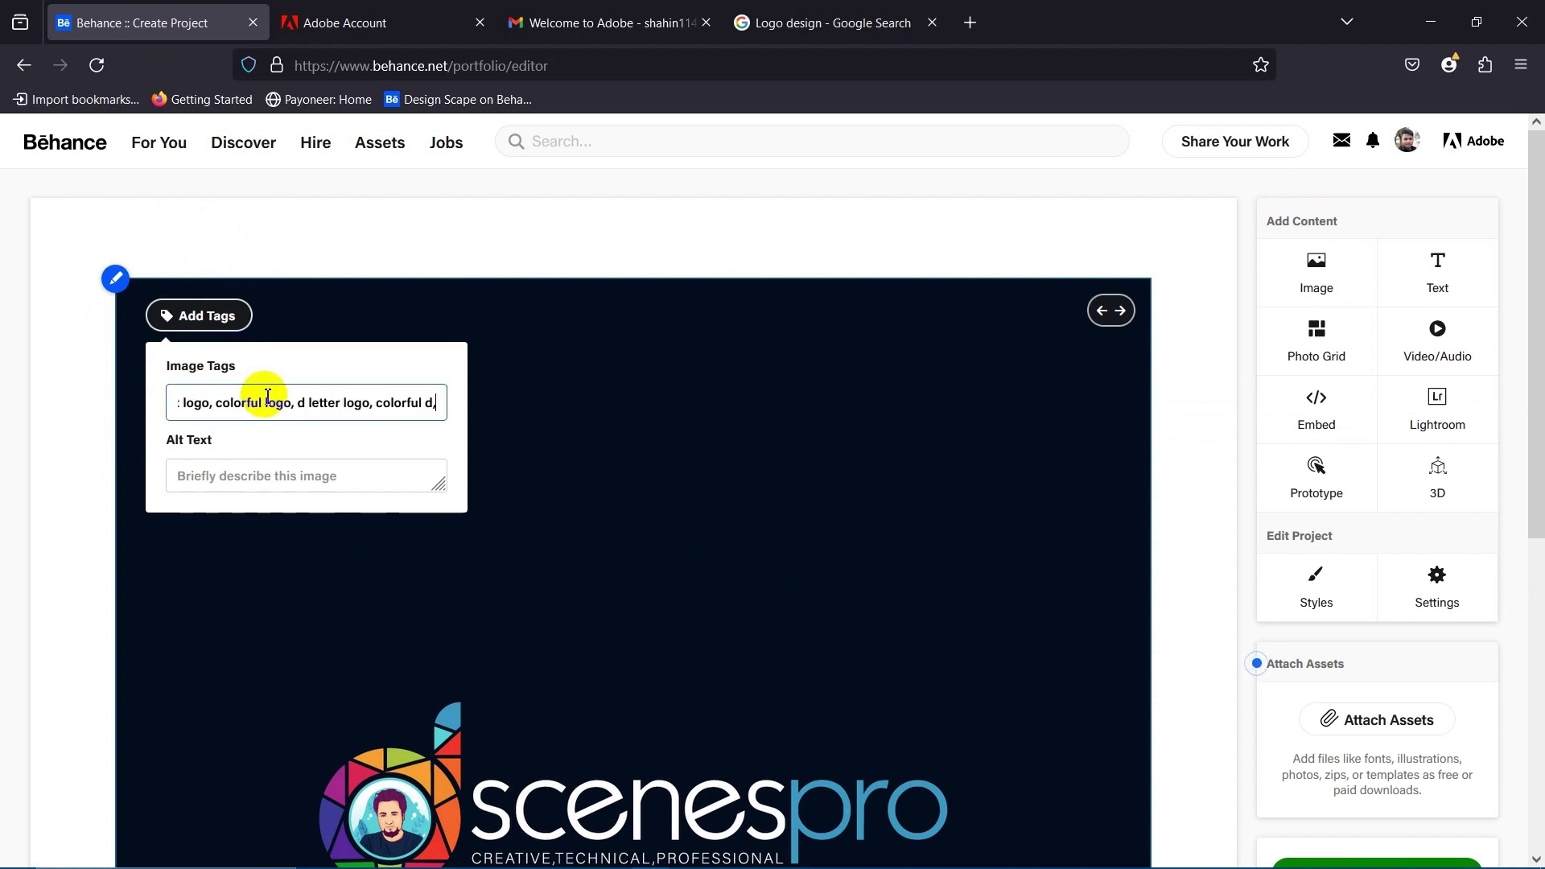
key(Return)
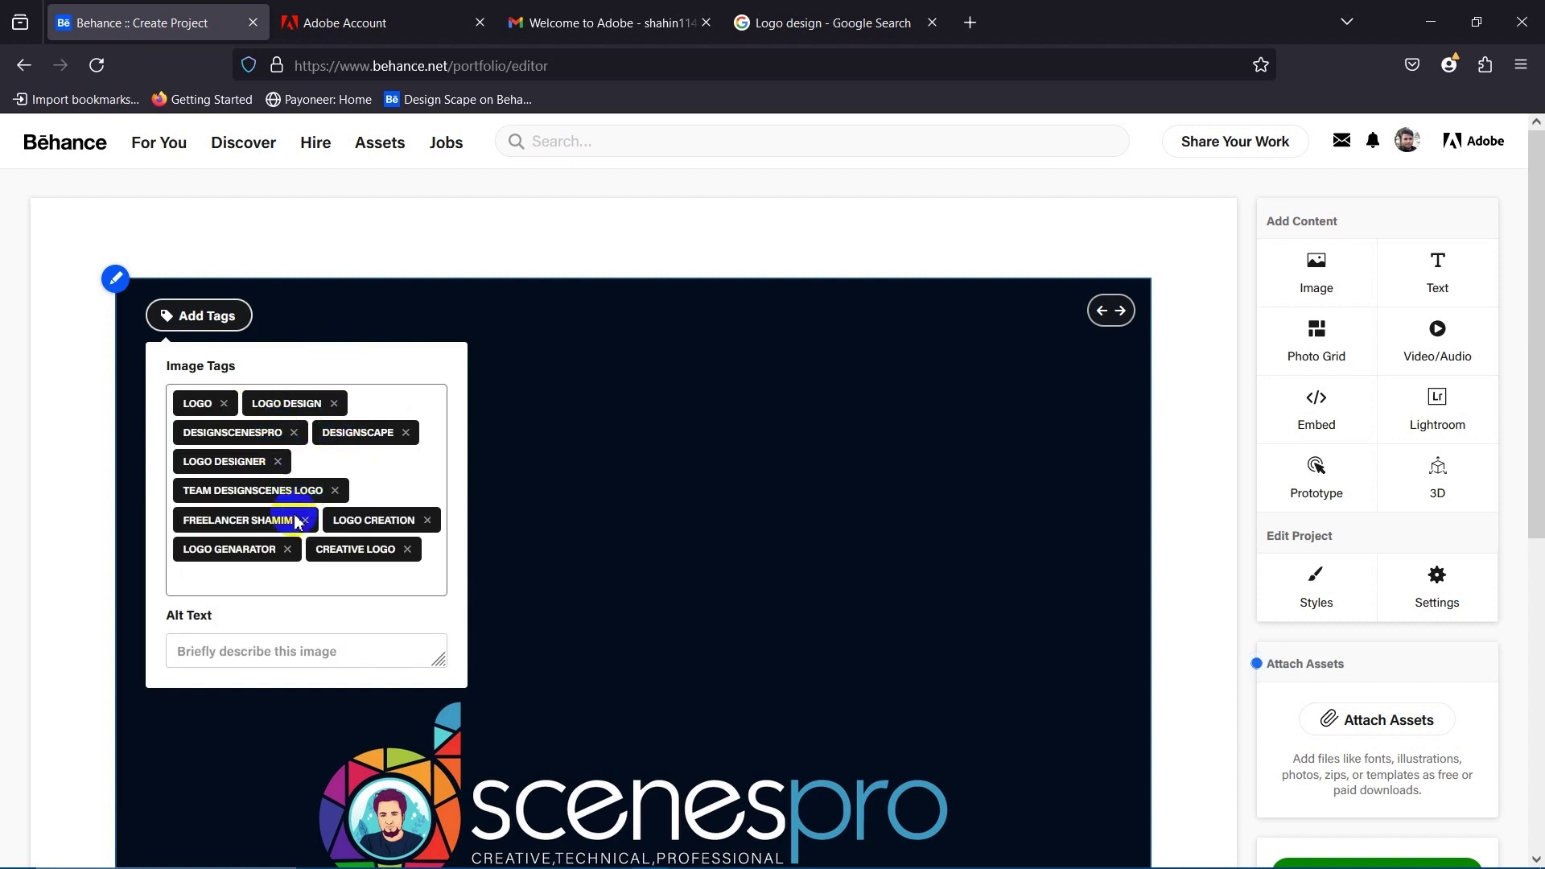
scroll(311, 507, down, 3)
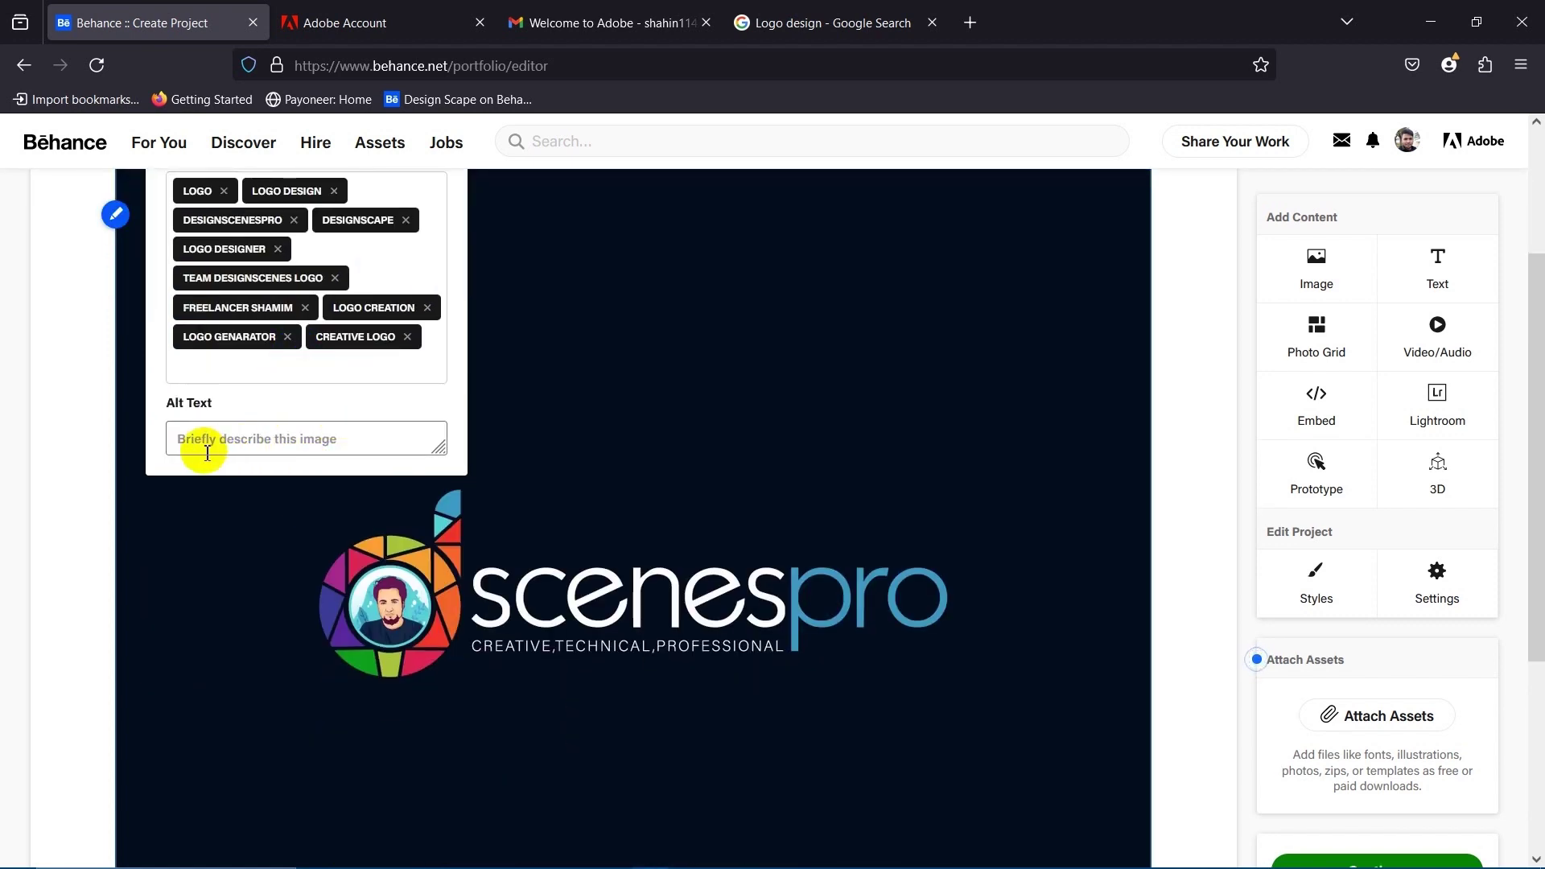
Enter 'Logo designer in bangladesh' as the logo image's alt text, removing the extra blank line.
click(252, 451)
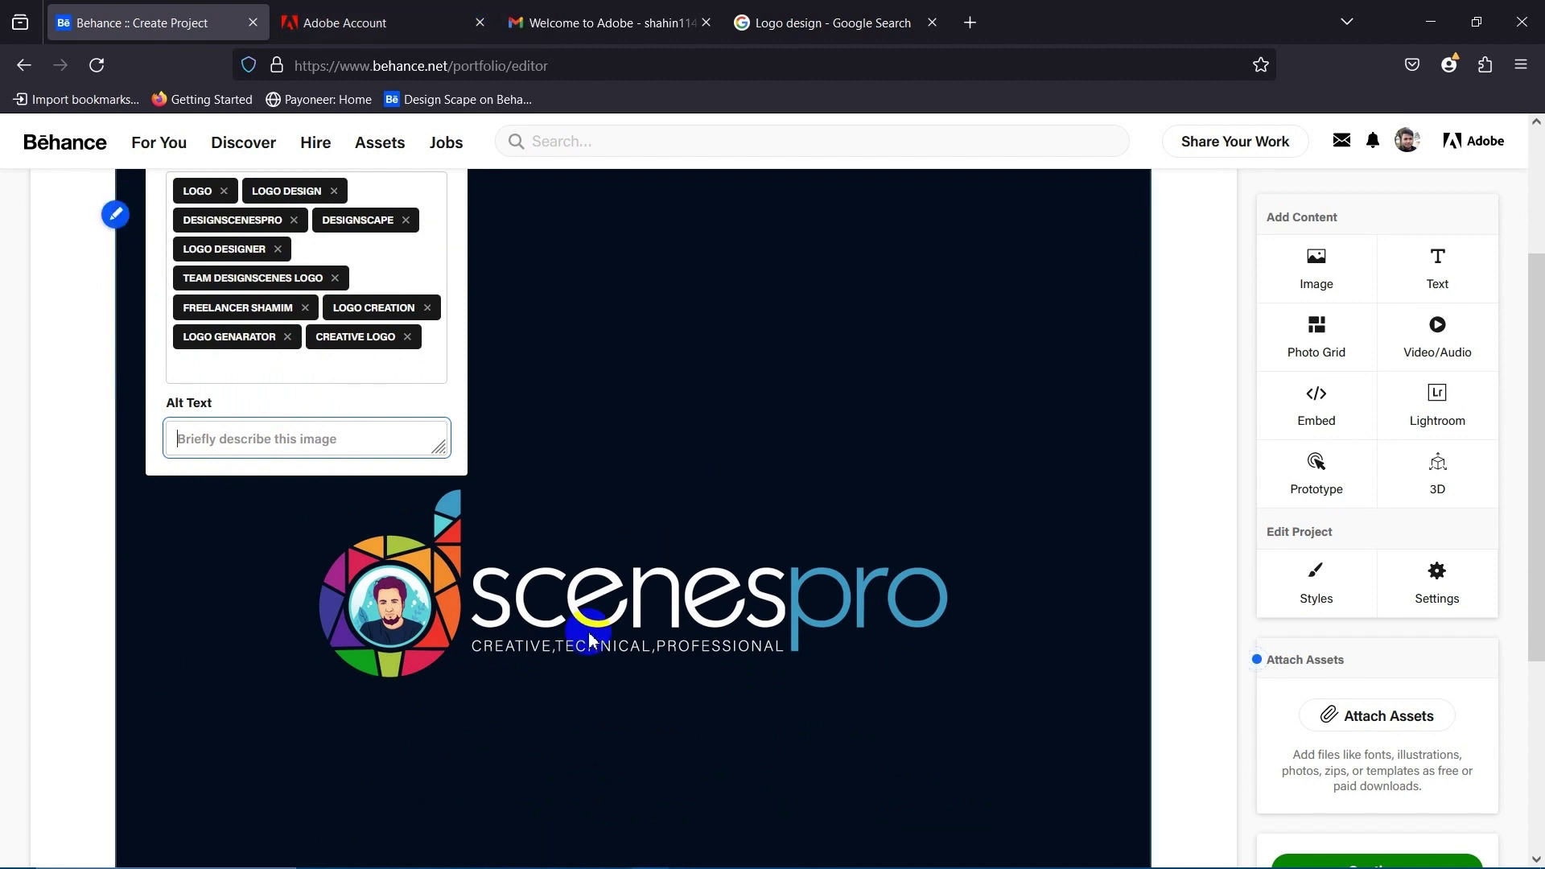
scroll(497, 662, down, 2)
scroll(564, 652, down, 1)
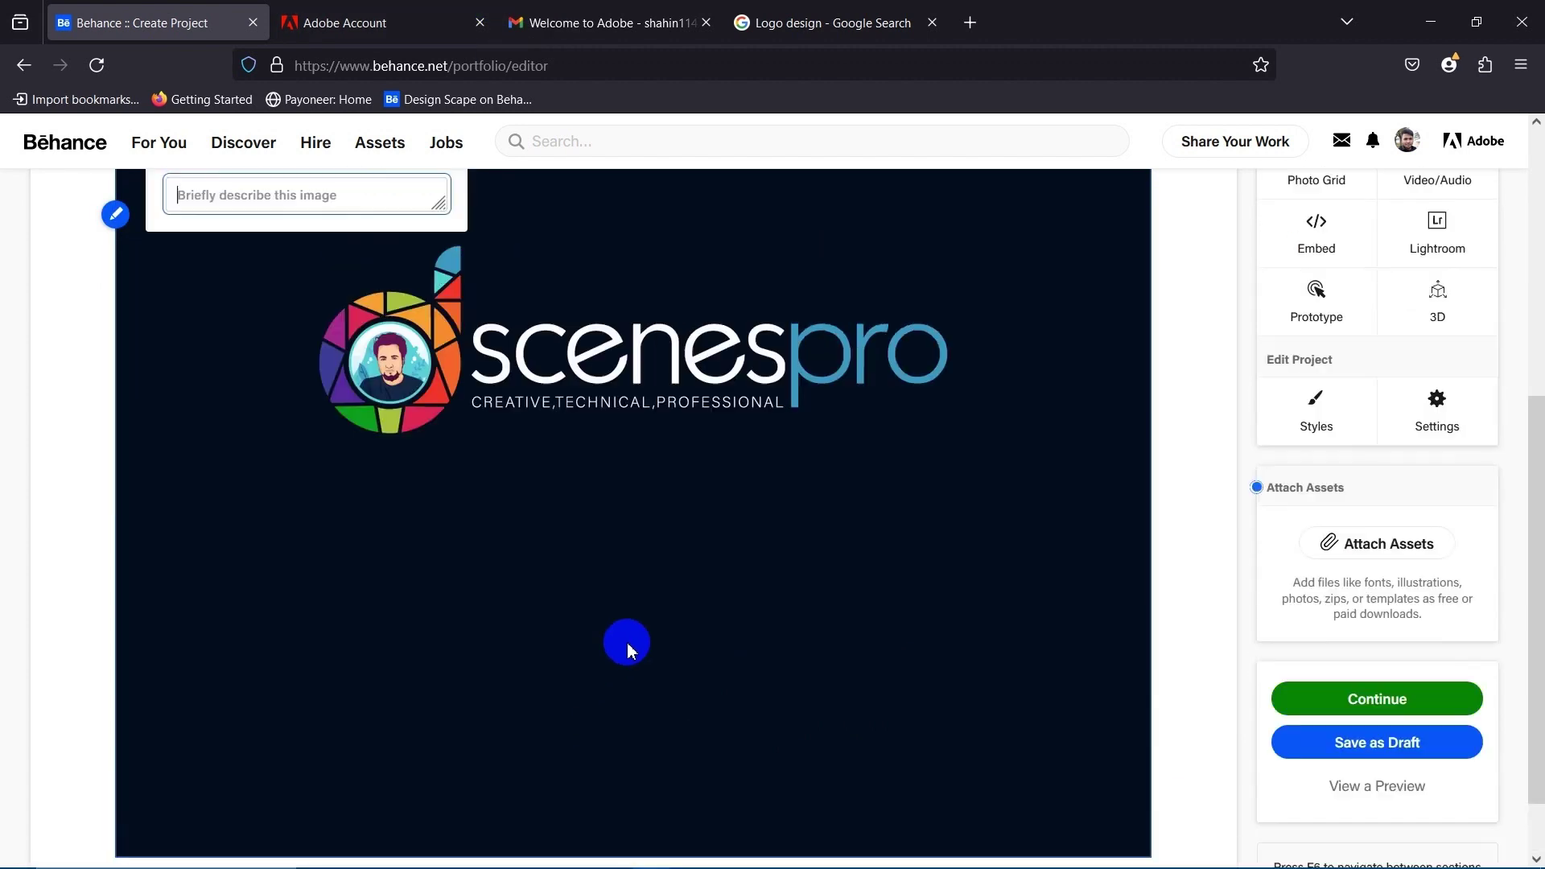
scroll(625, 641, up, 2)
click(627, 528)
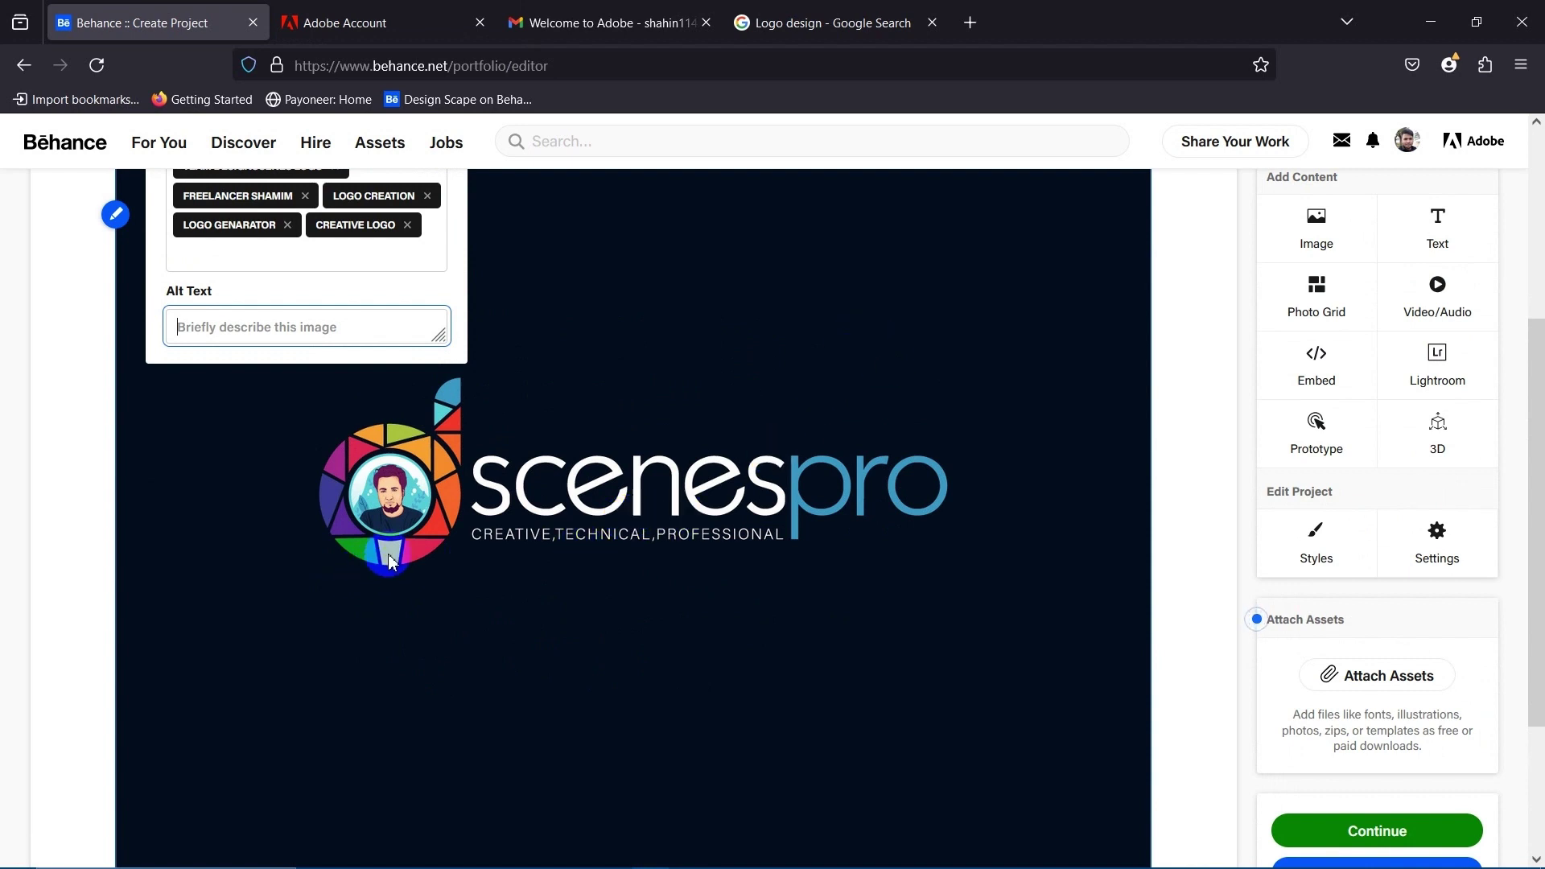
scroll(388, 561, up, 3)
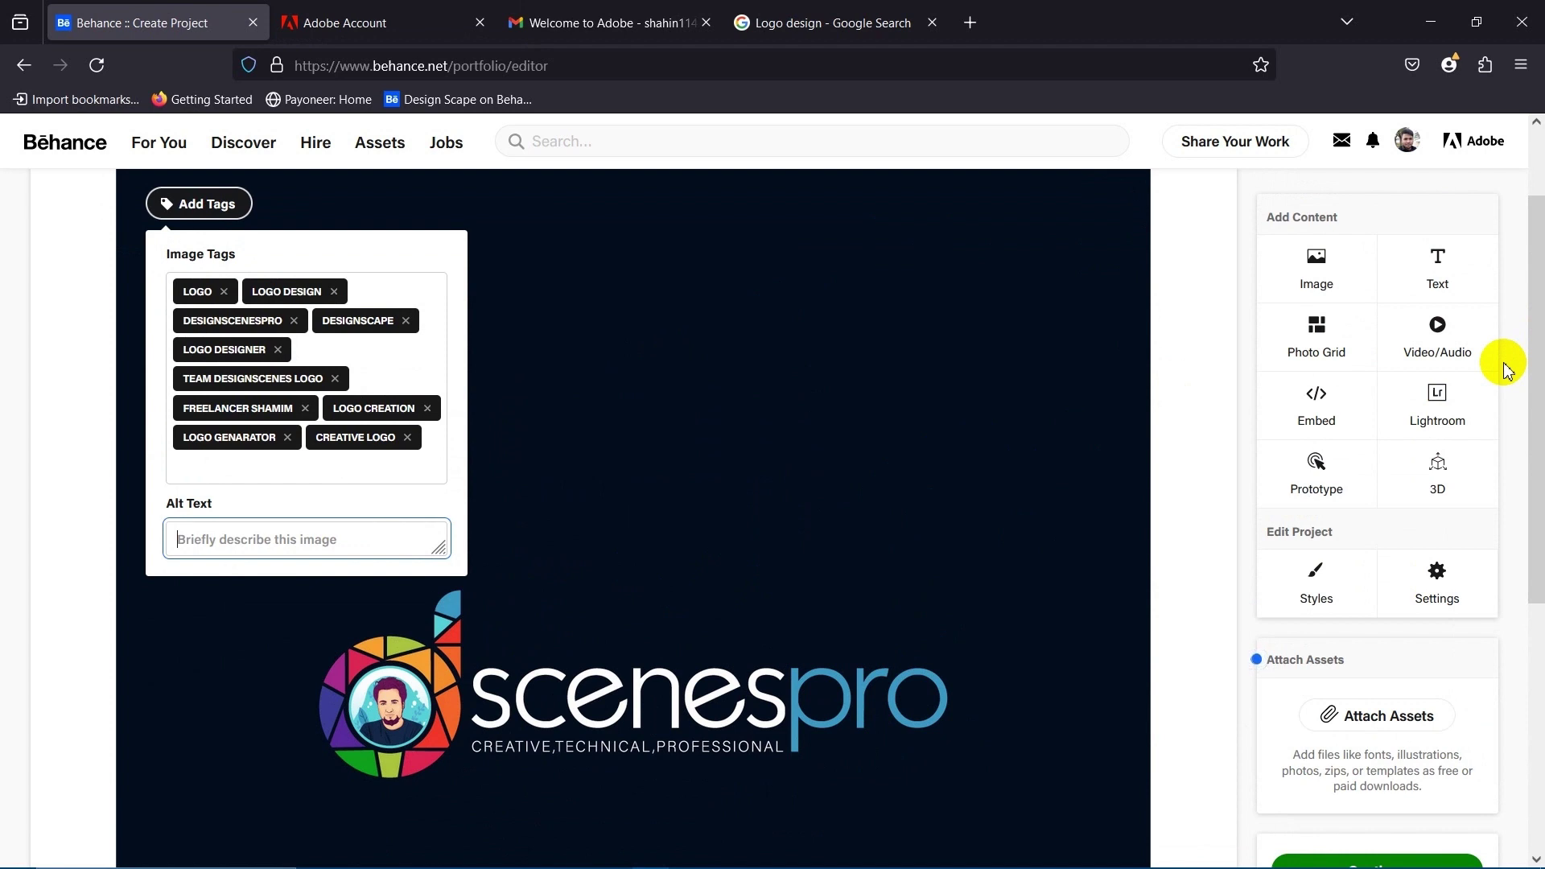
click(238, 550)
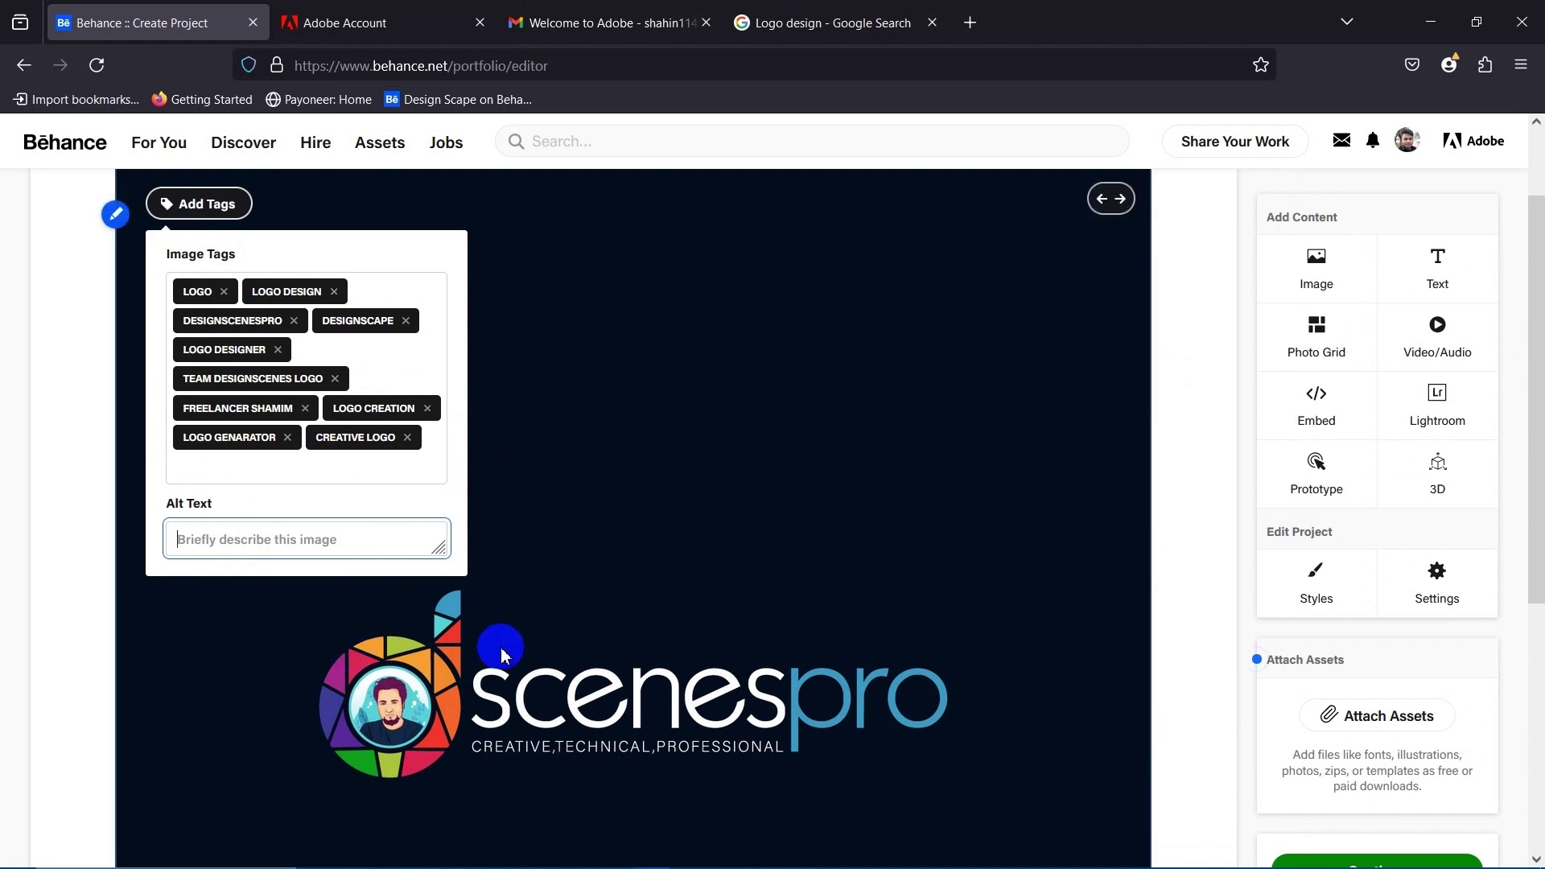
scroll(447, 604, down, 3)
click(216, 336)
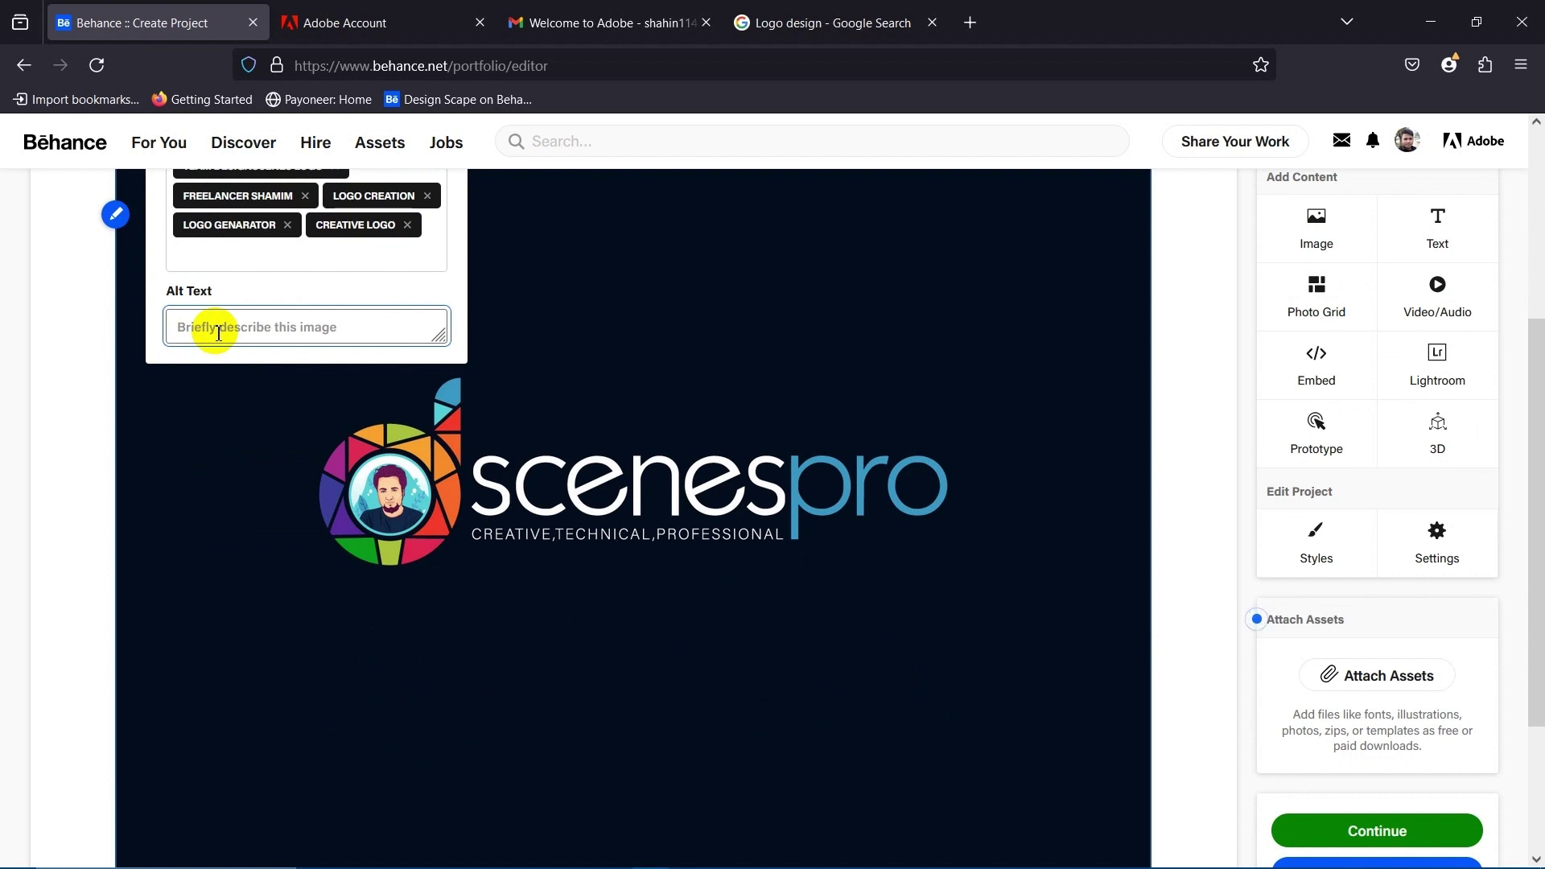
text(Logo designer in bangladesh)
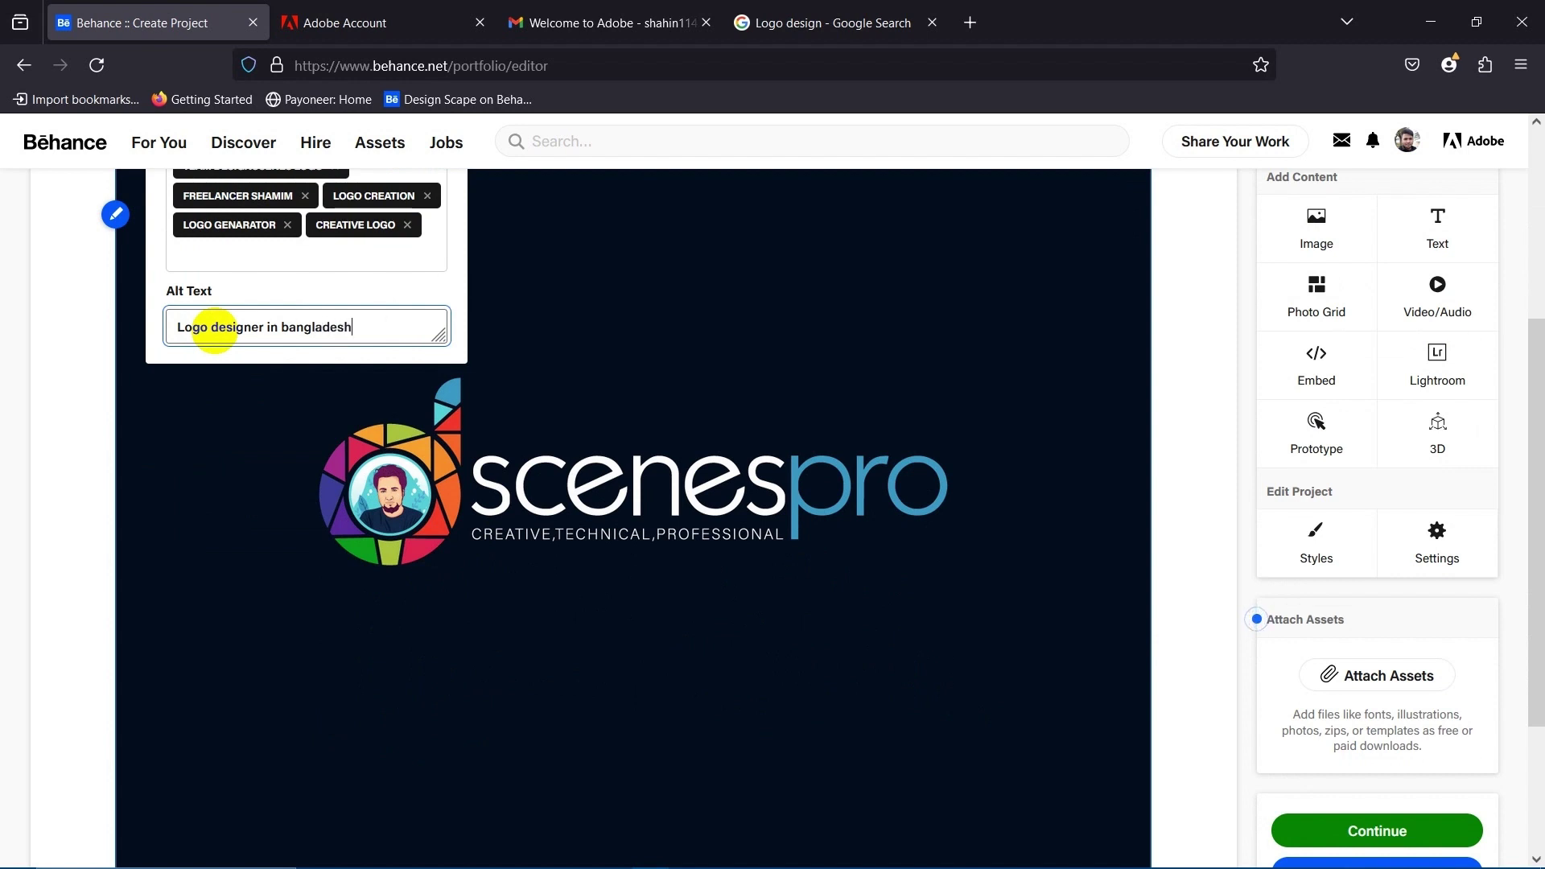
key(Return)
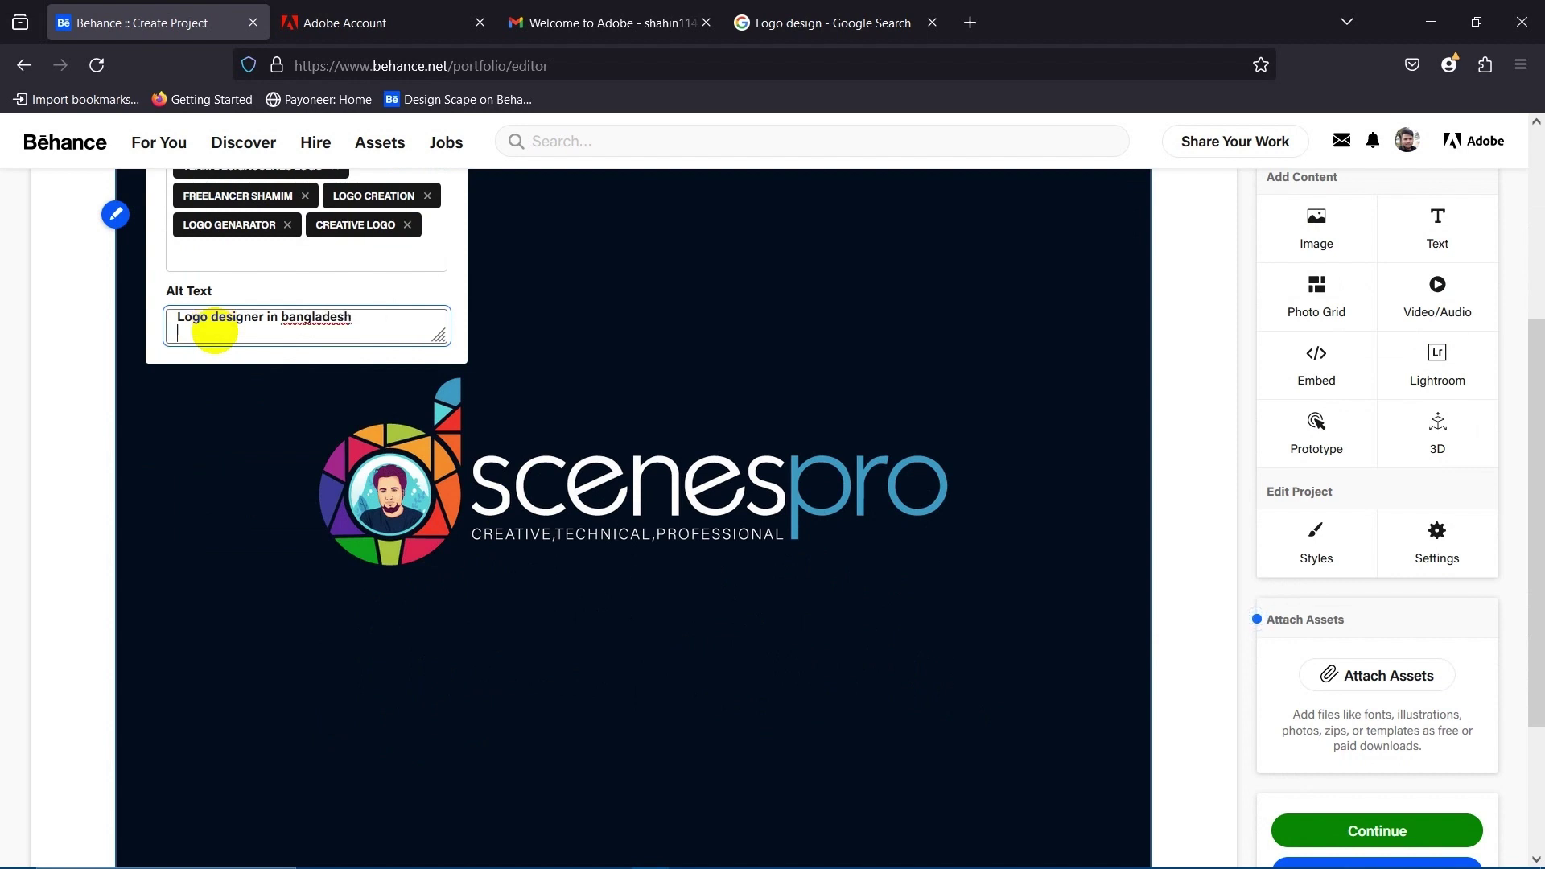
key(BackSpace)
Close the tags and alt text panel to return to the project editor.
click(745, 389)
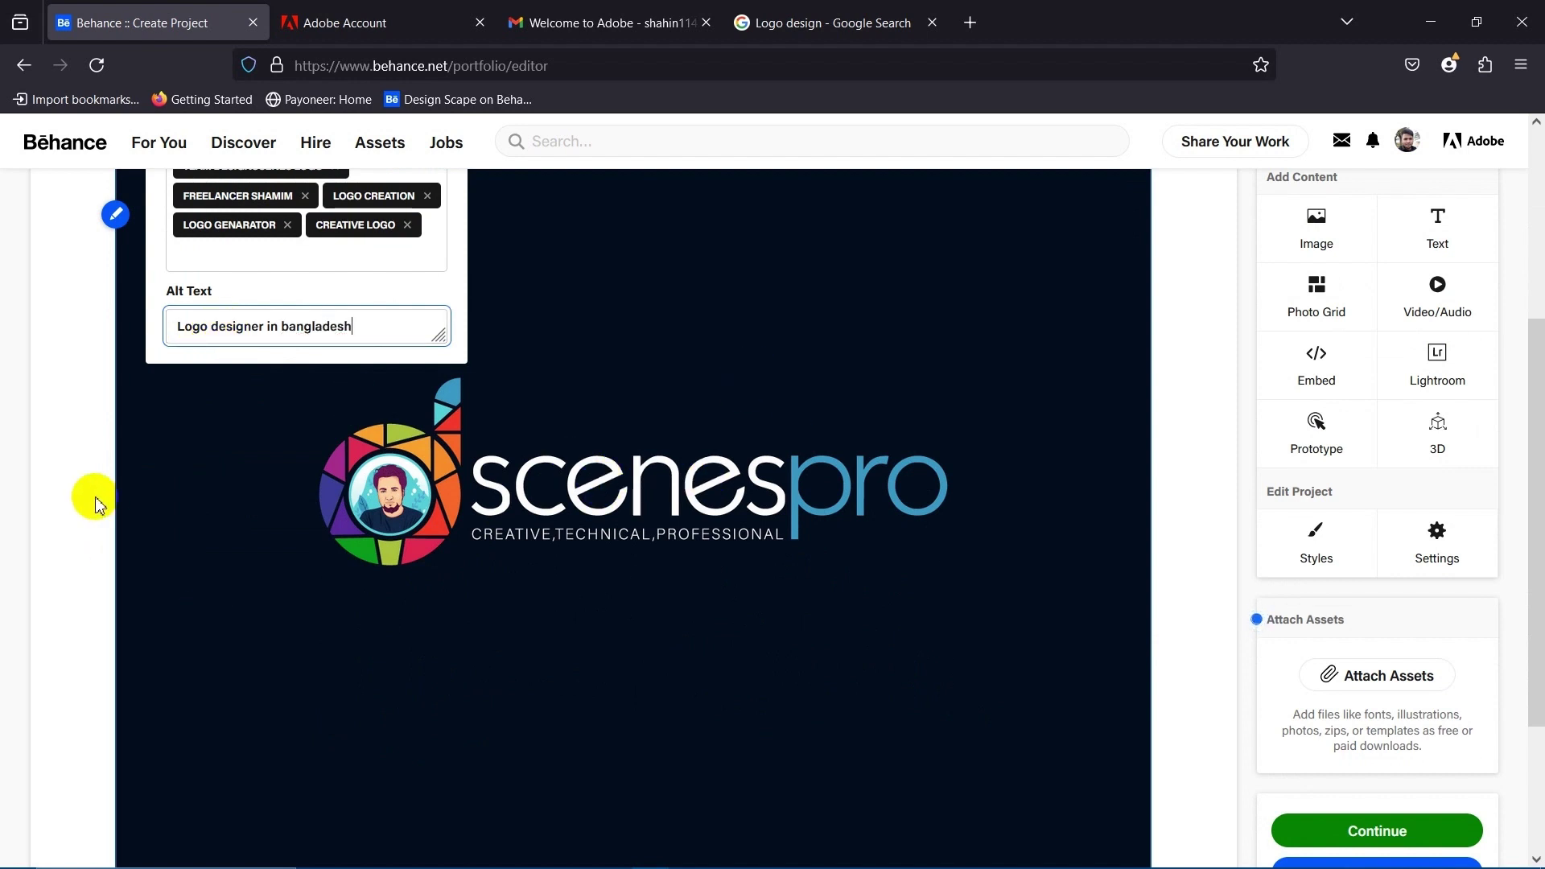
click(211, 426)
scroll(708, 569, down, 3)
scroll(707, 569, up, 7)
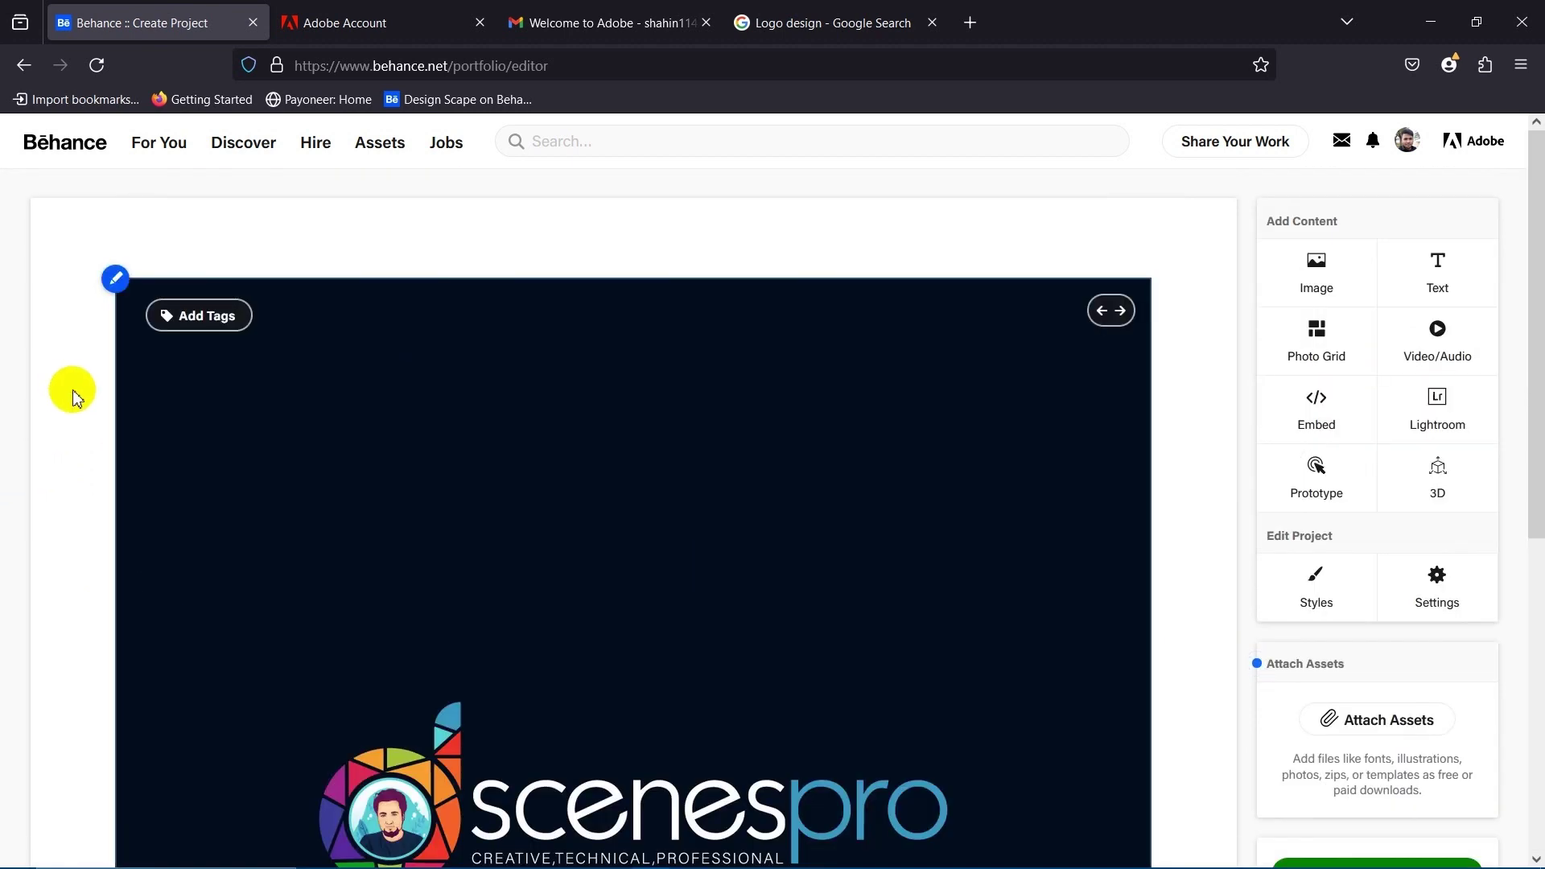
Add the caption 'Designscenespro.com logo' beneath the logo image.
click(118, 280)
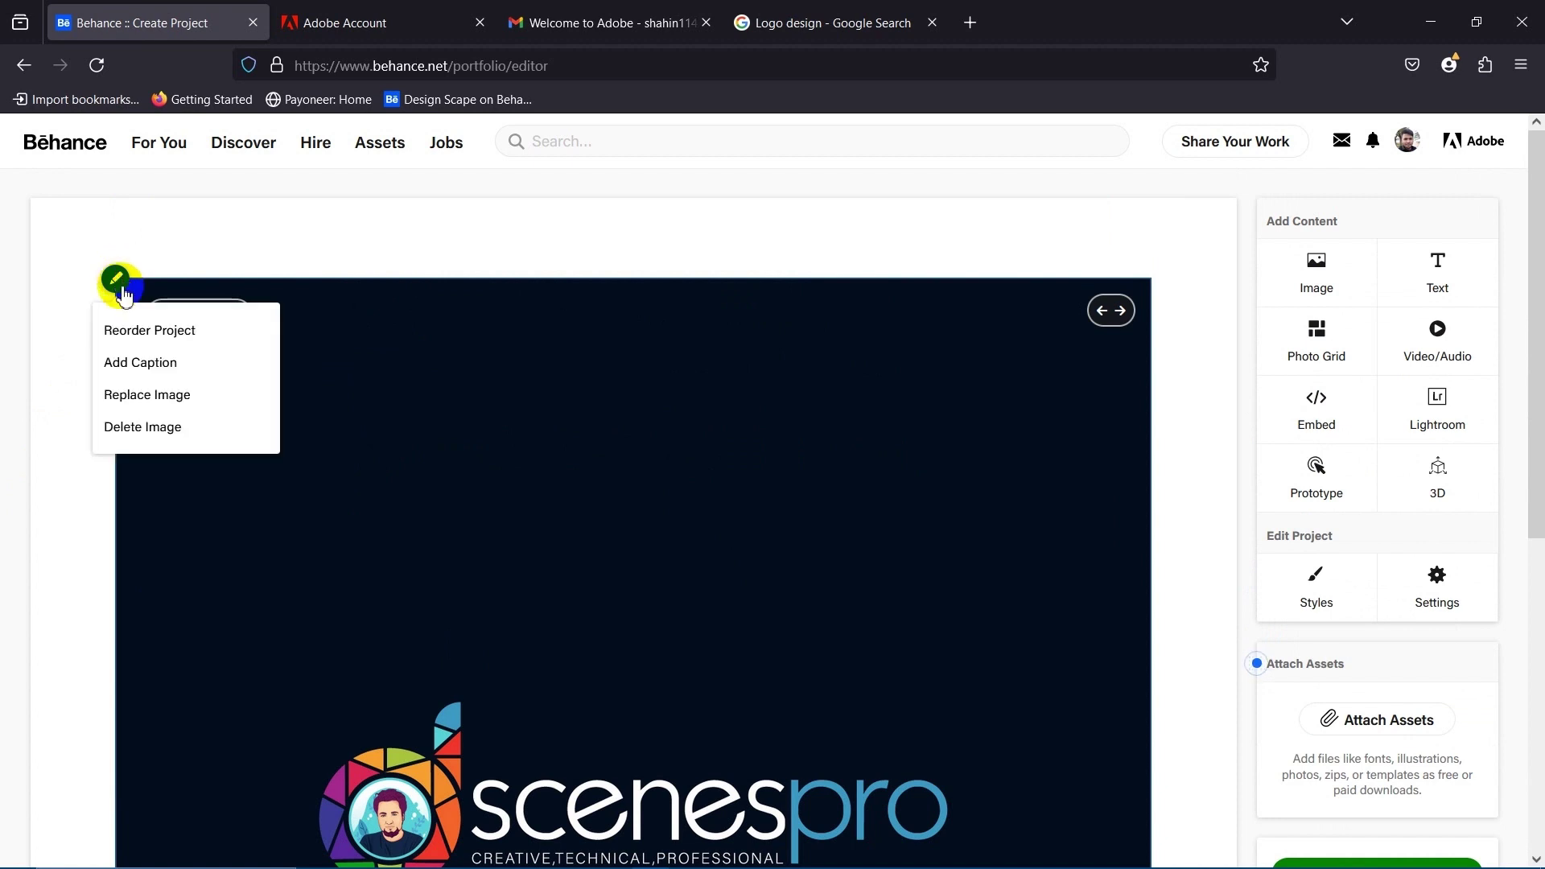
click(164, 364)
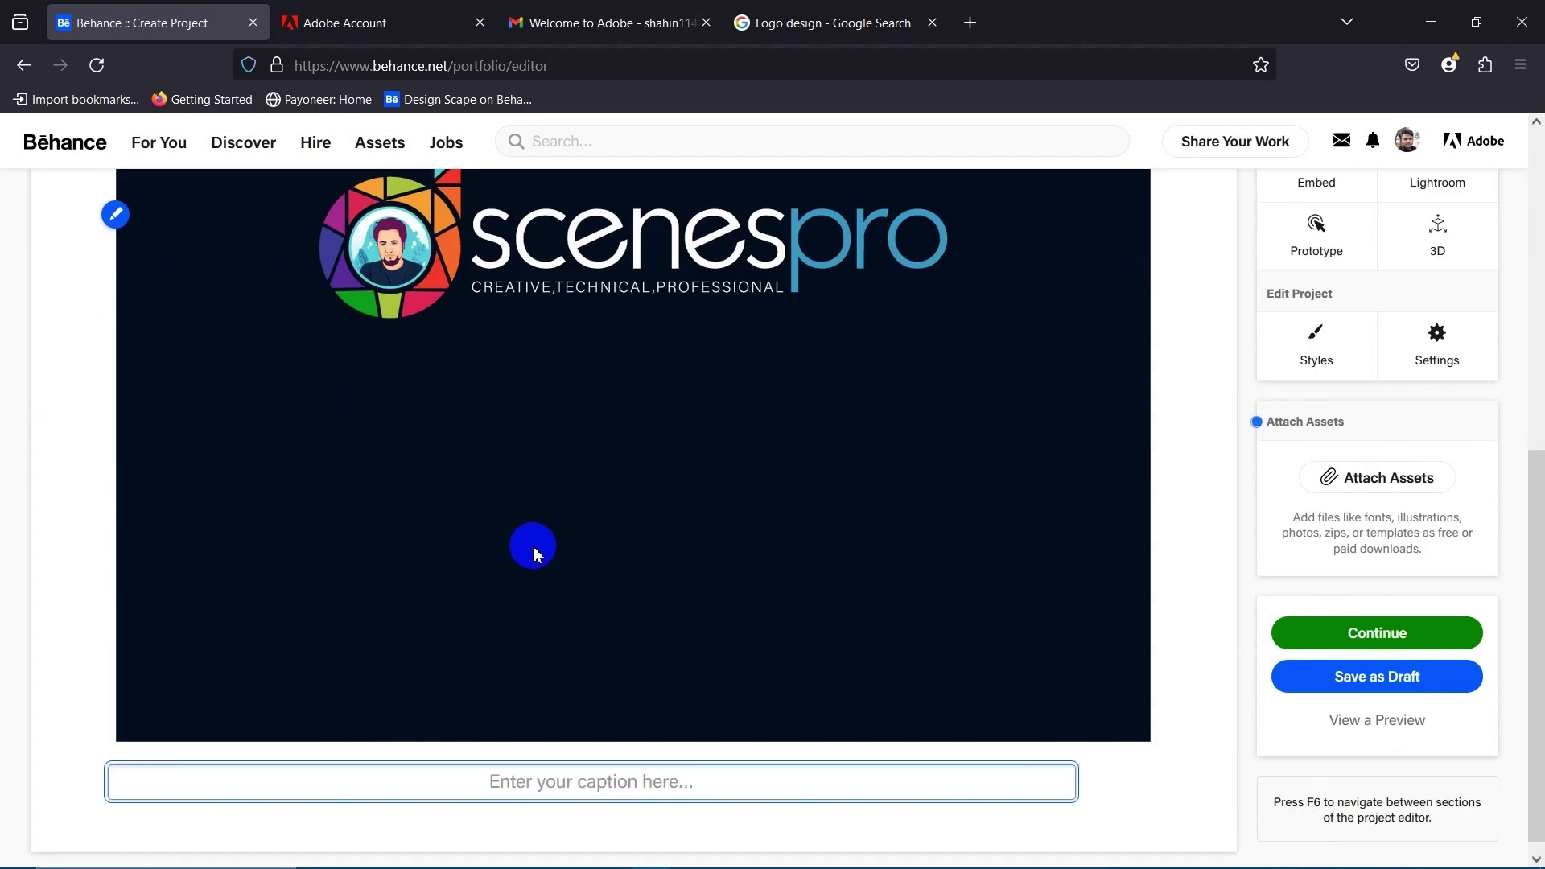
click(609, 779)
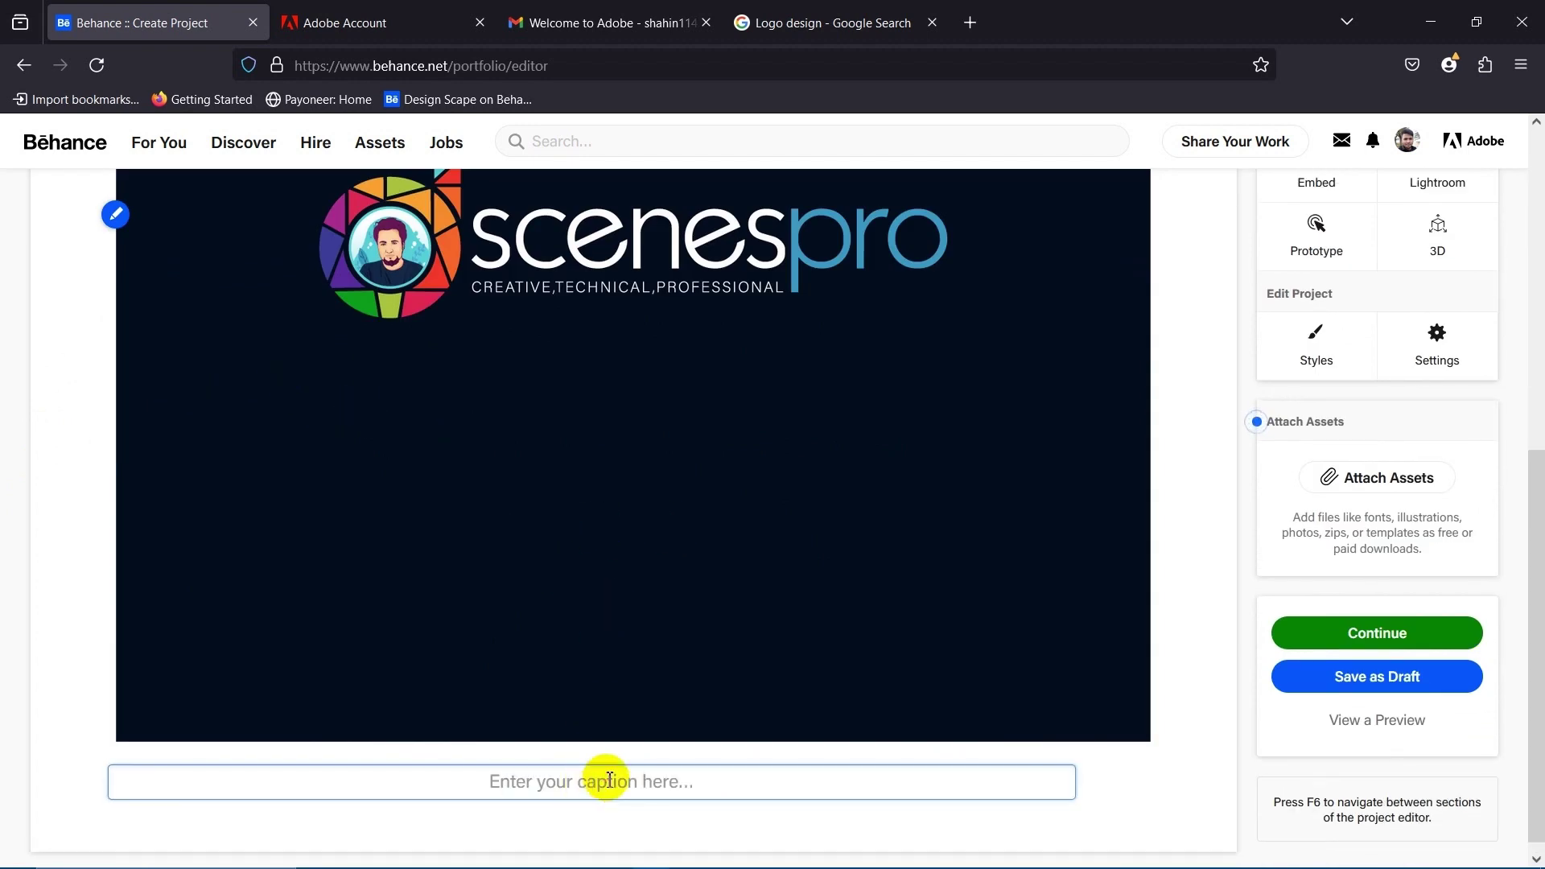
text(Designscenespro.com logo)
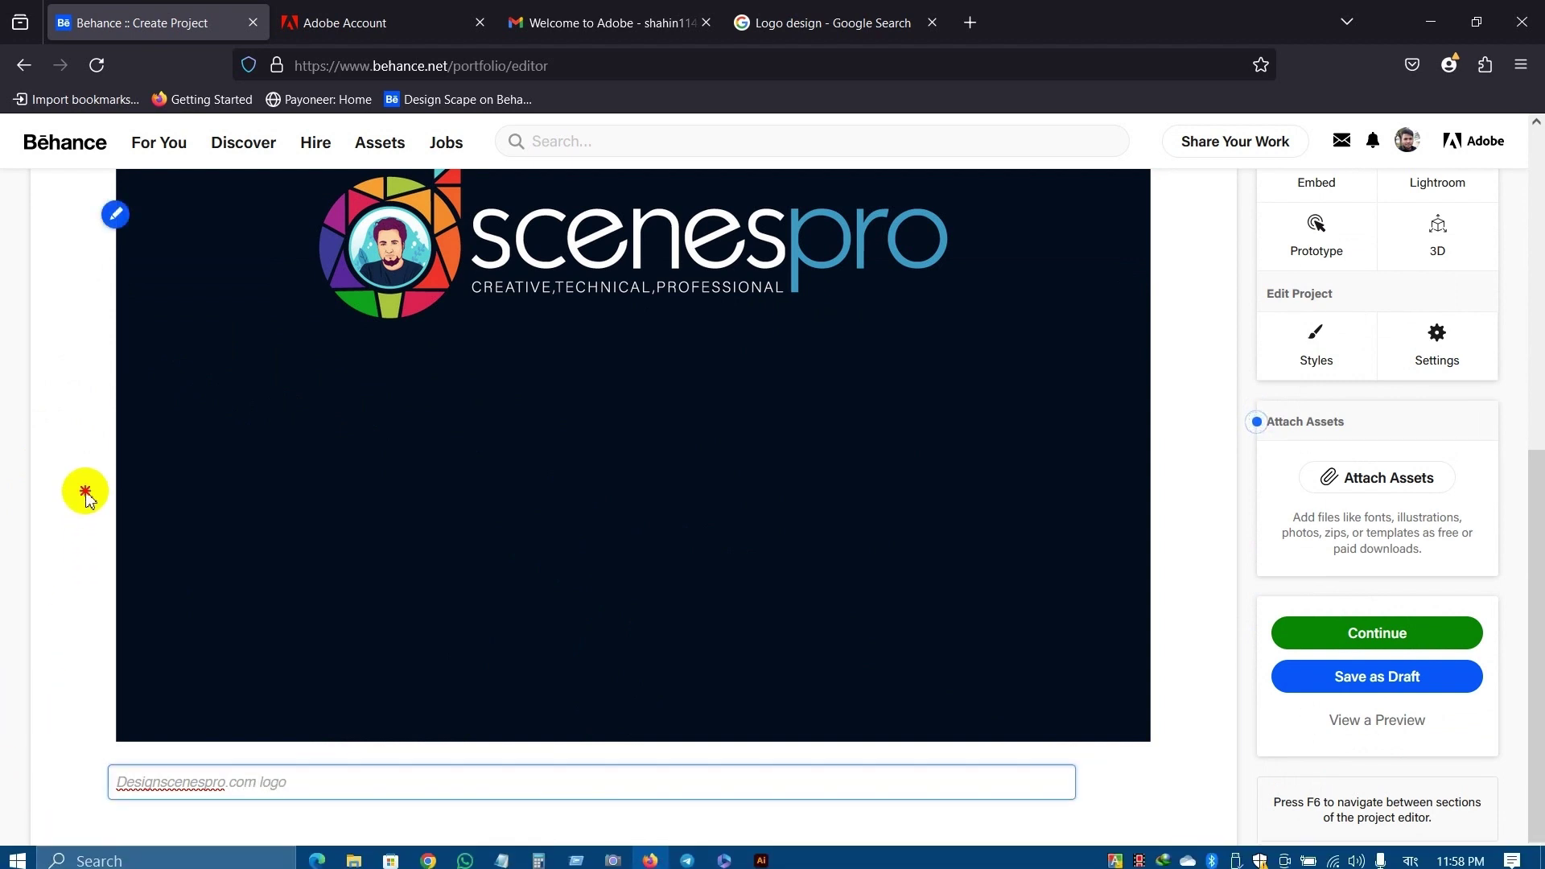
click(519, 603)
scroll(650, 524, up, 7)
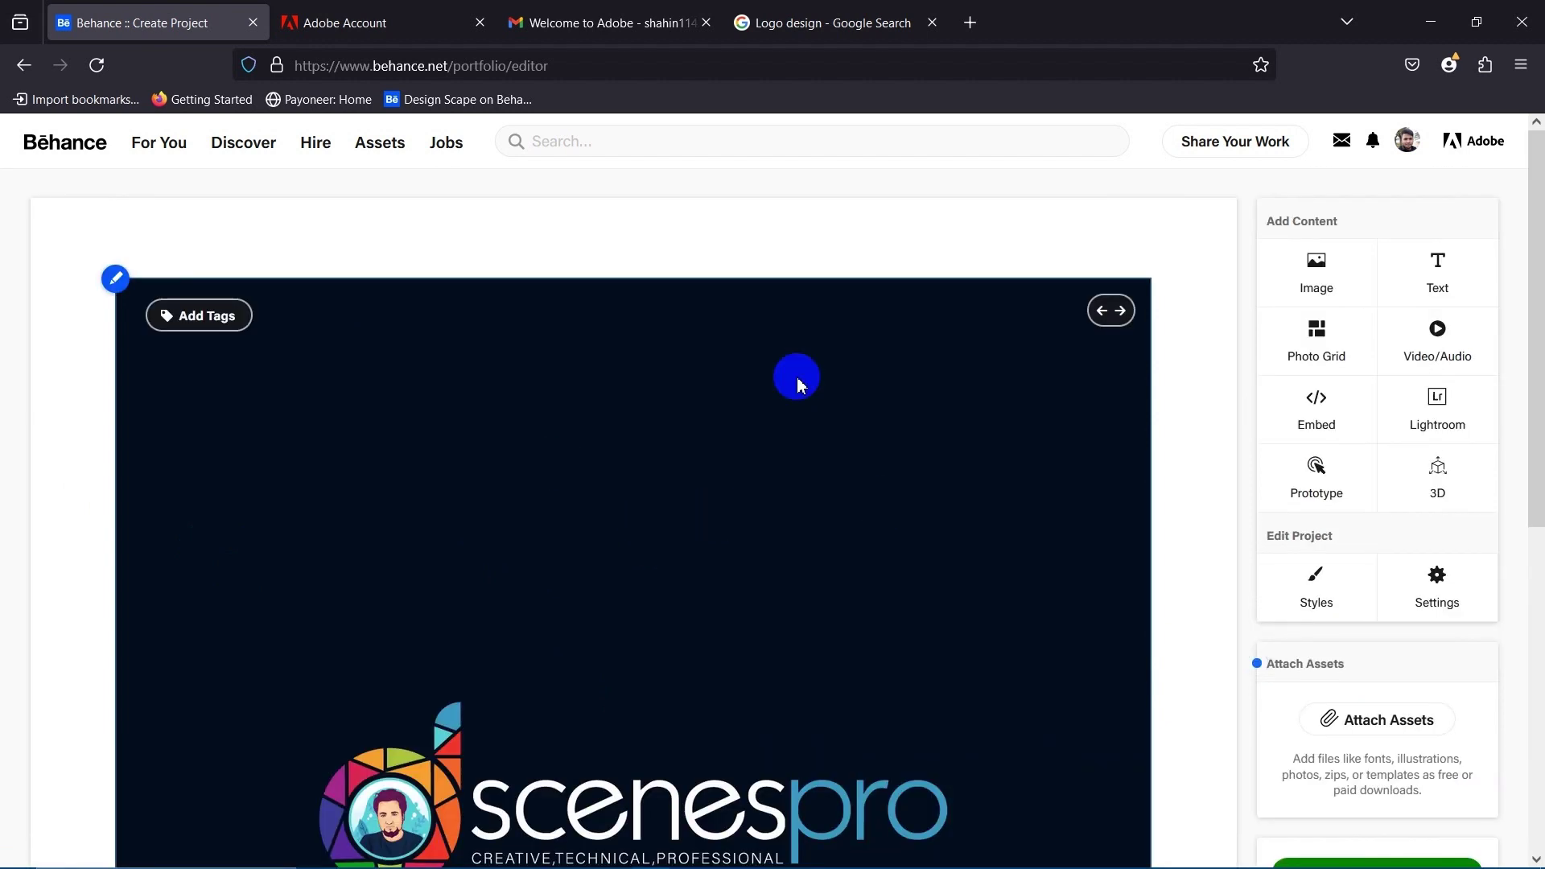
scroll(649, 621, down, 7)
scroll(676, 614, up, 7)
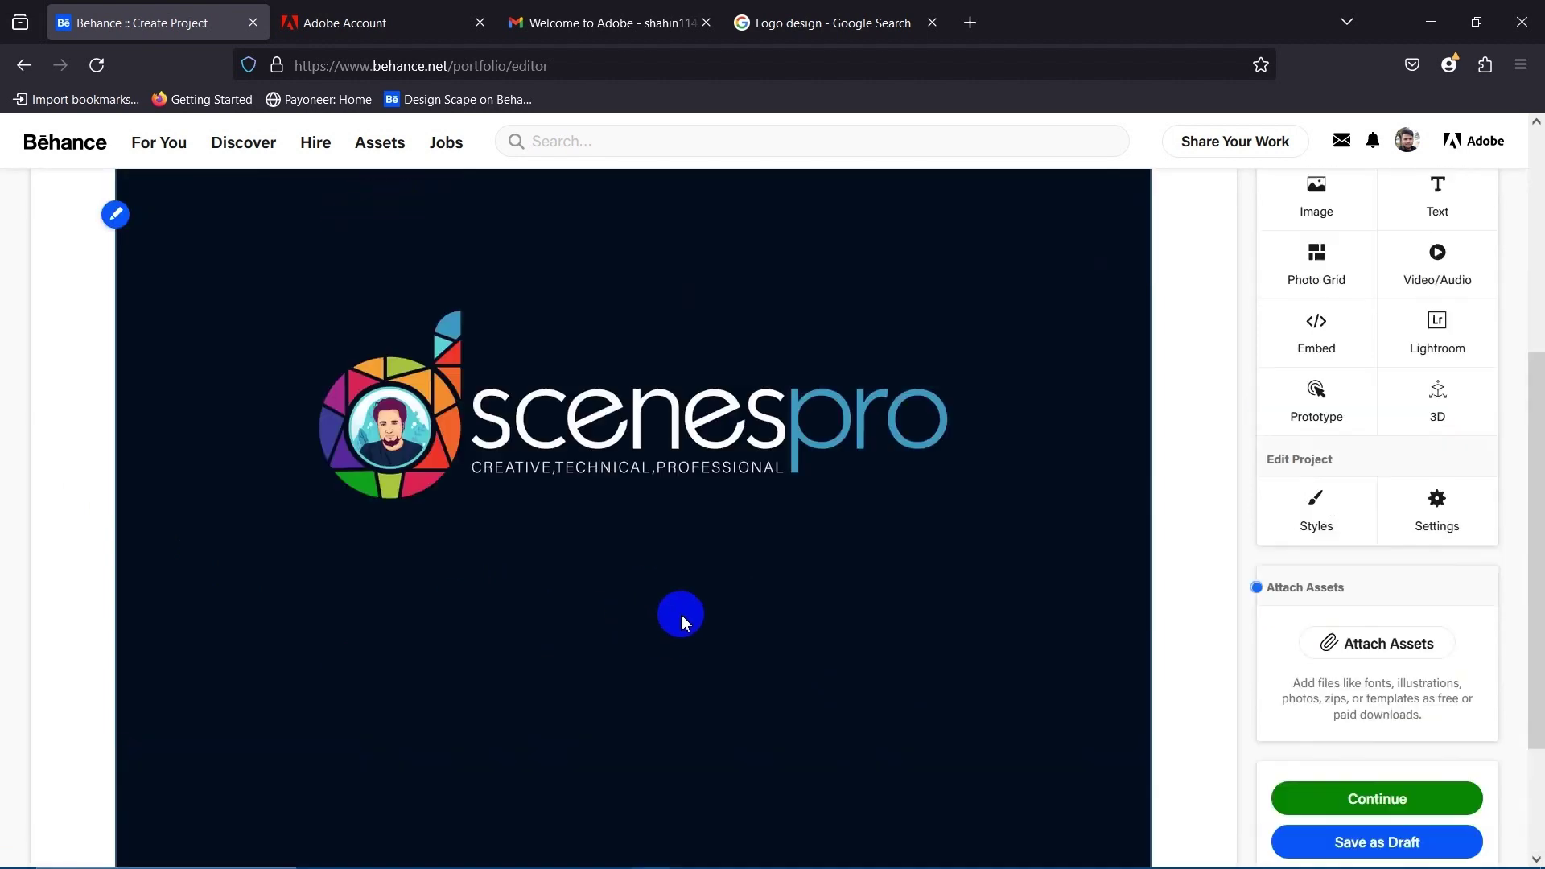
Reopen the logo image's editing options and close them without changes.
click(73, 371)
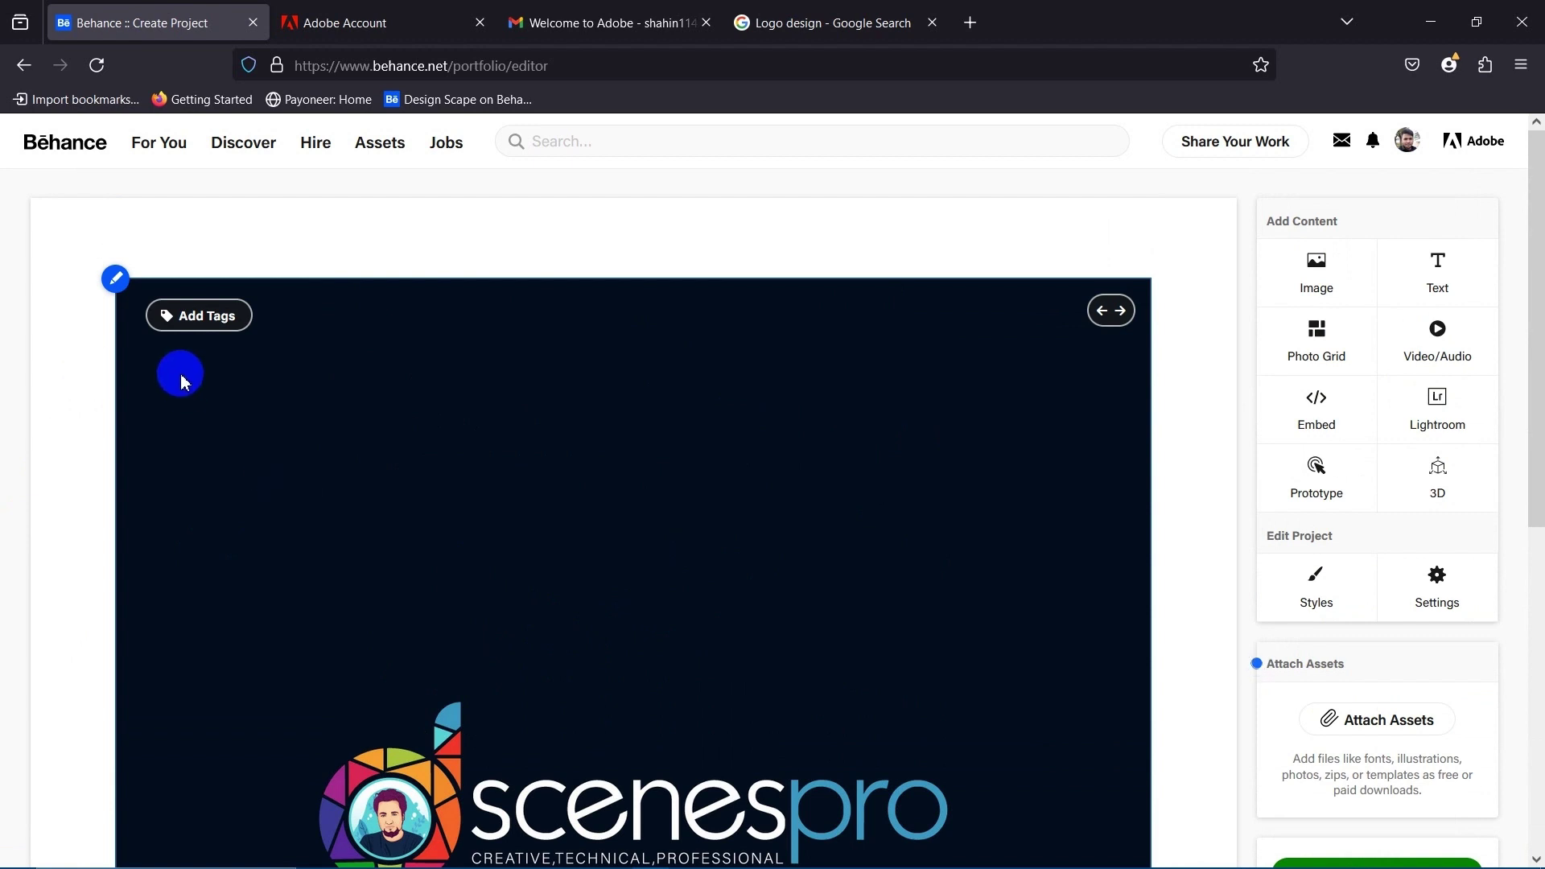
click(115, 278)
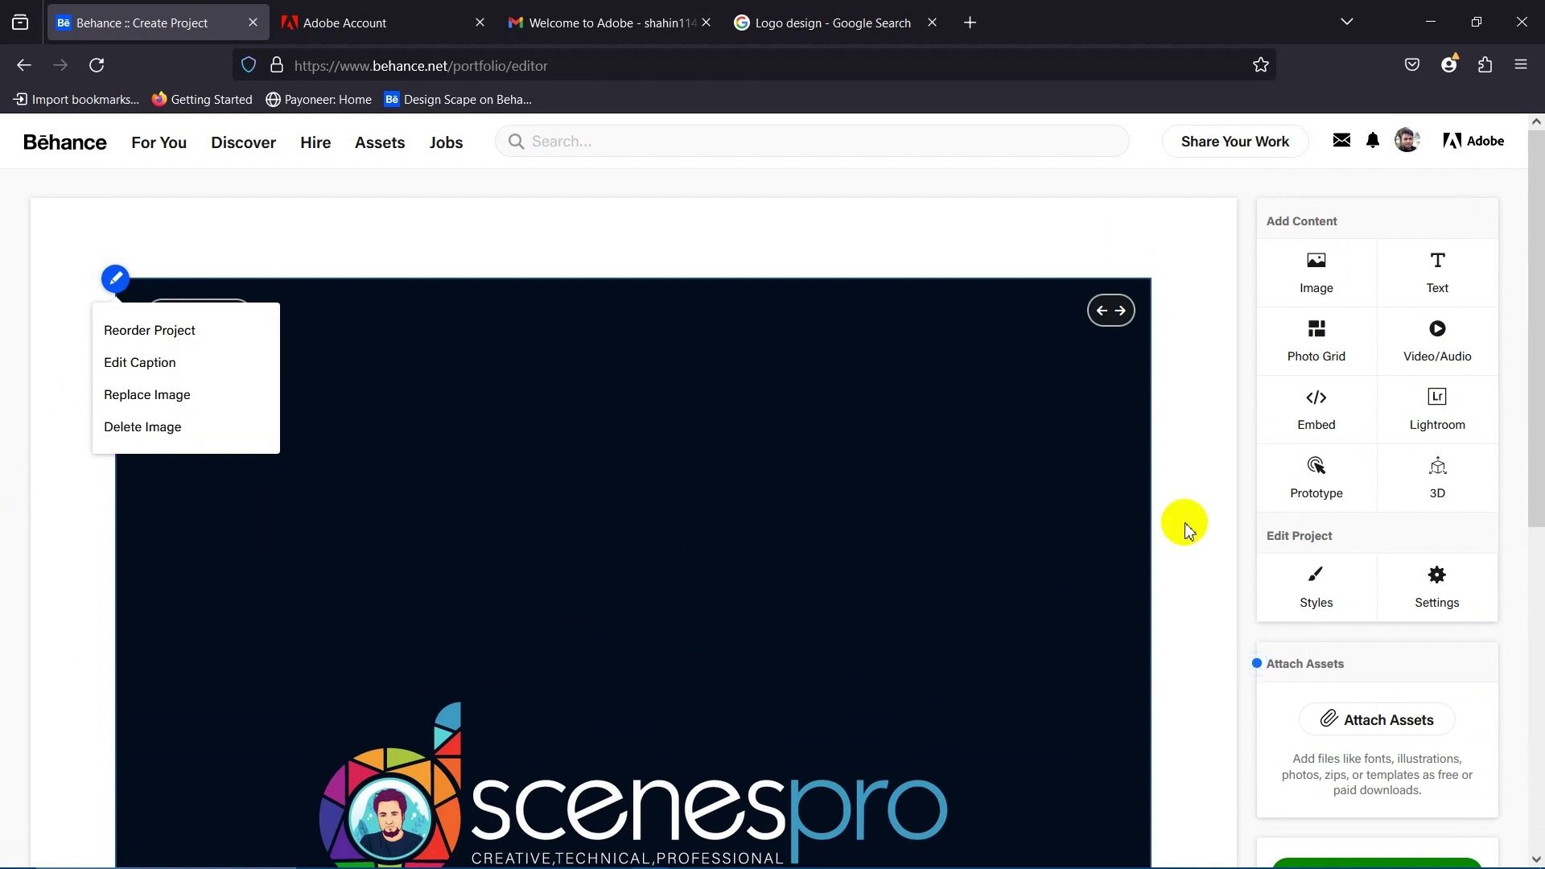
click(1198, 441)
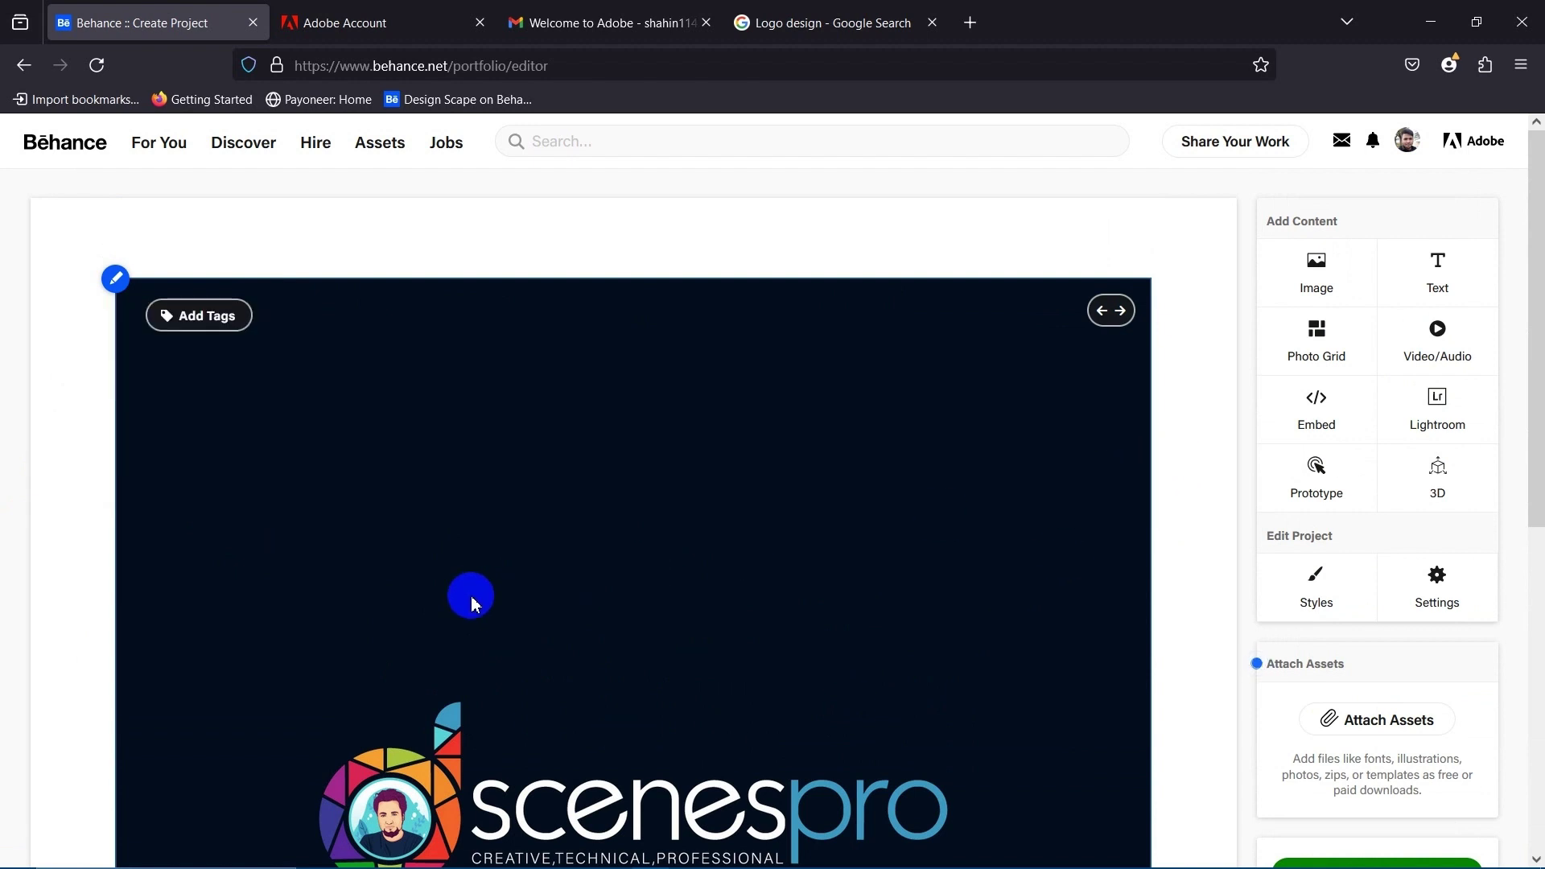
scroll(493, 600, down, 5)
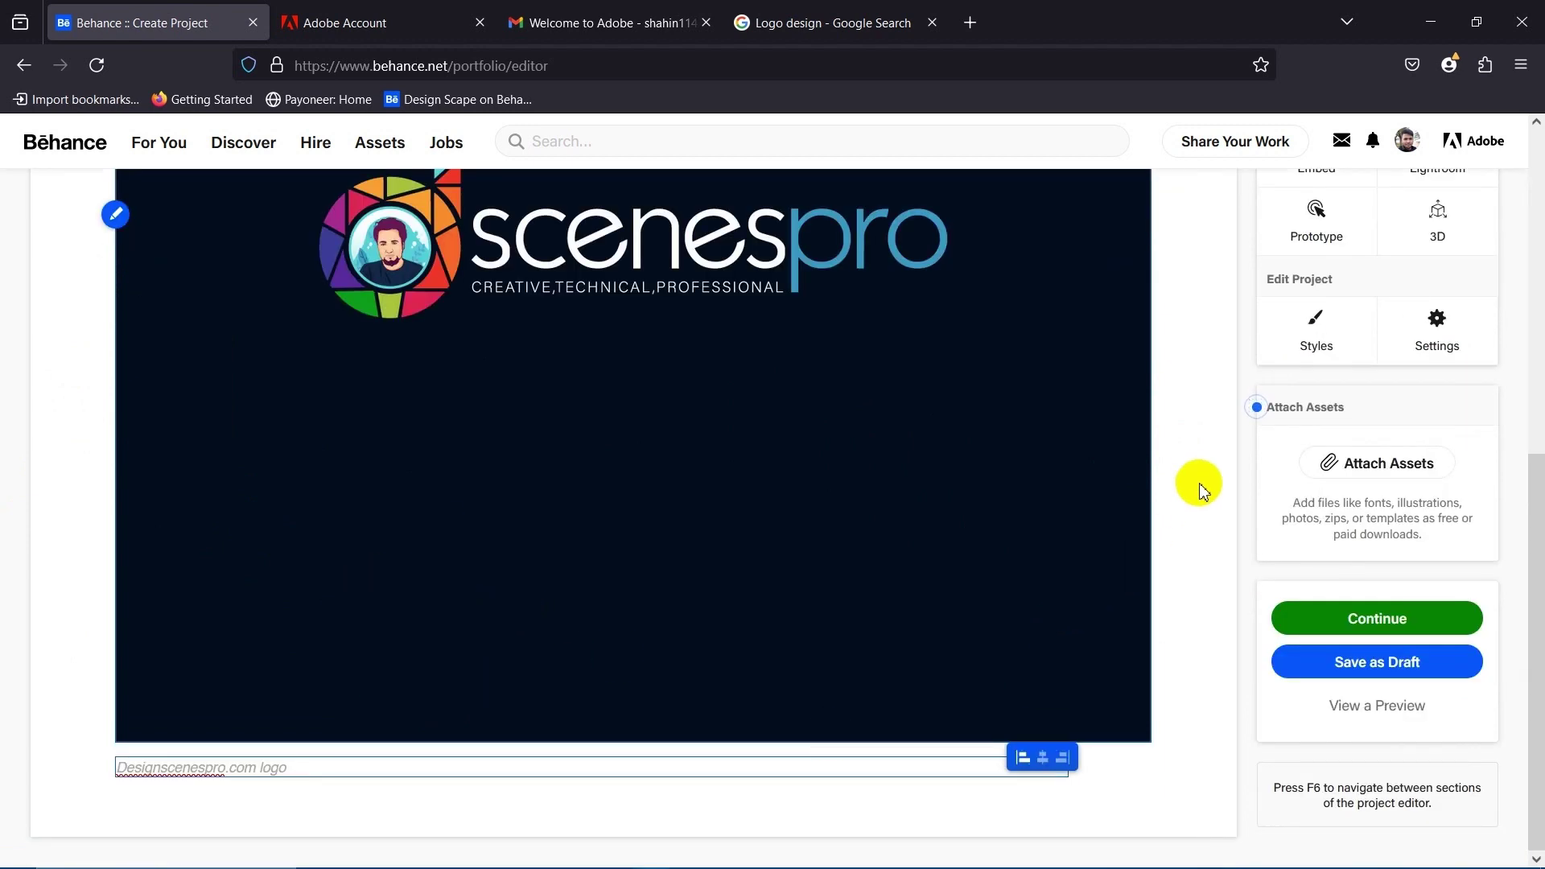
scroll(1120, 618, up, 5)
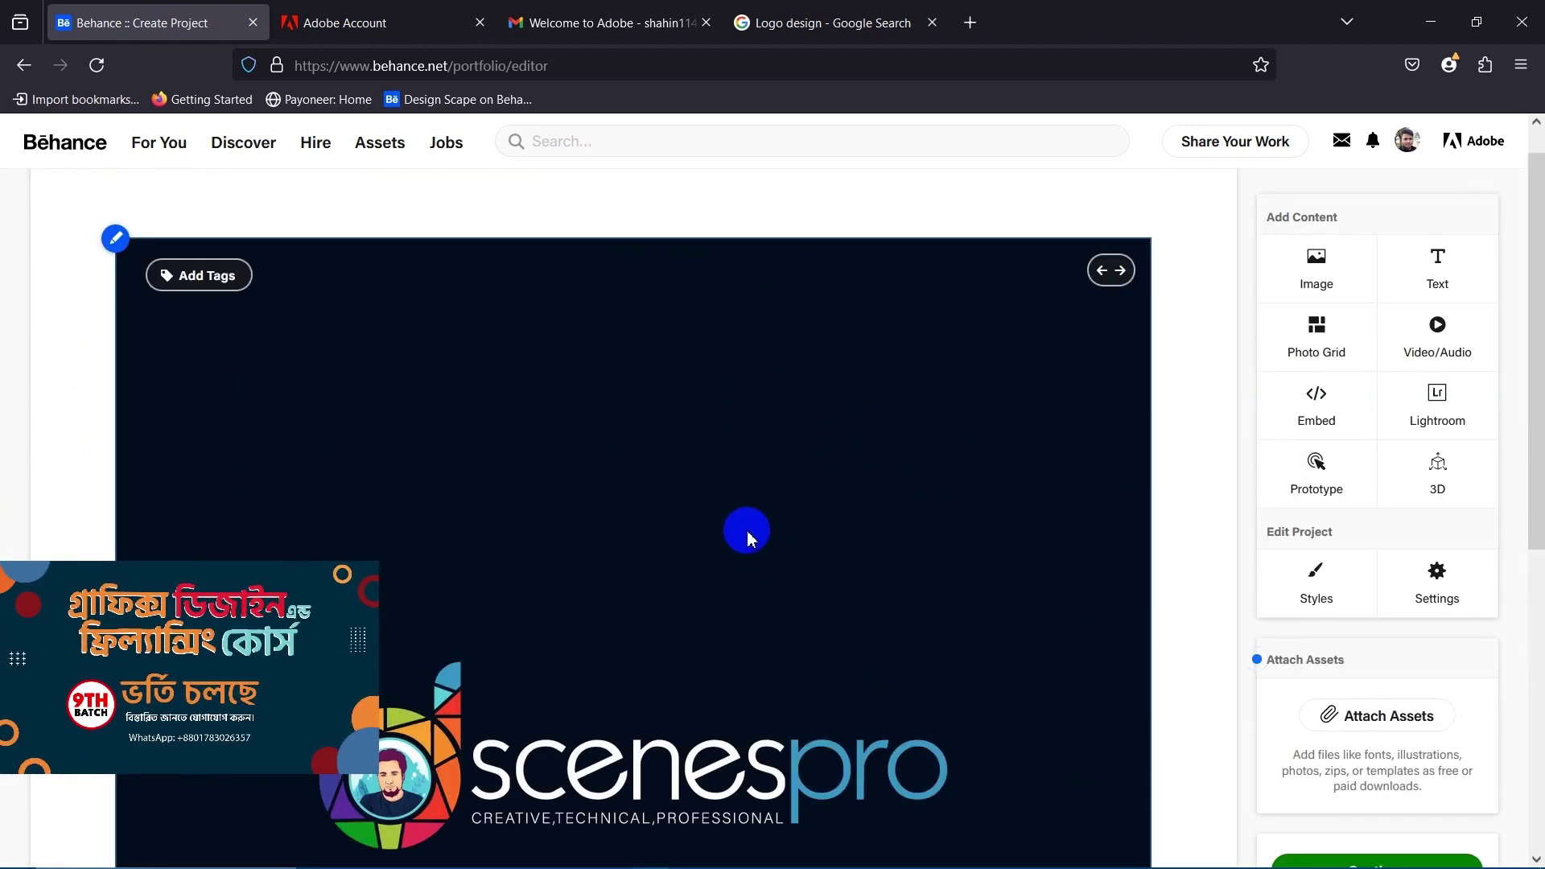
scroll(745, 528, down, 5)
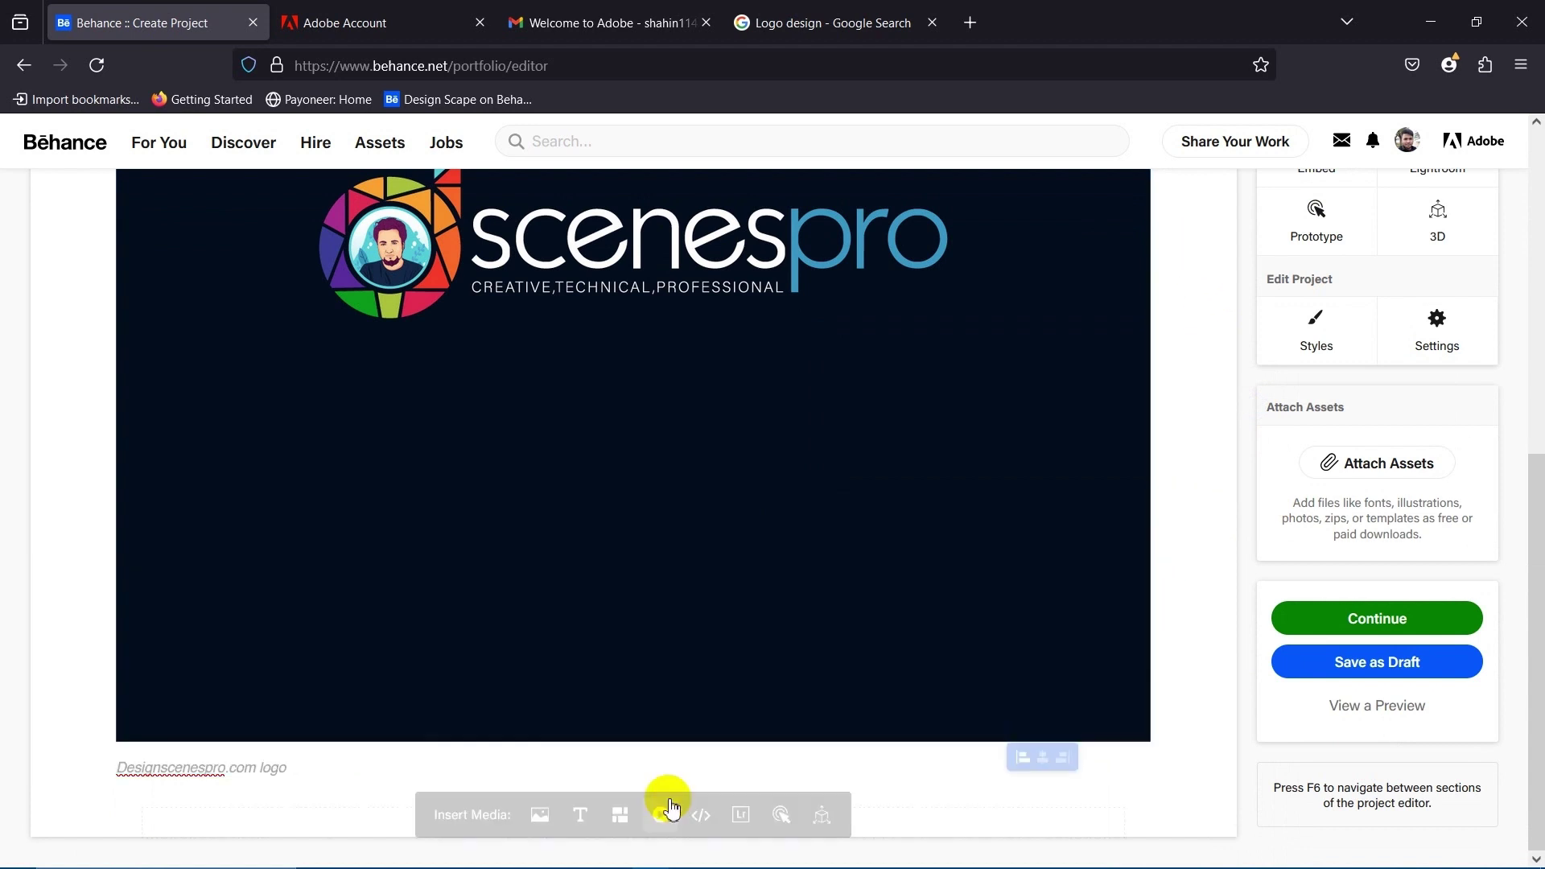
Switch to the published Behance project in Chrome and view its logo image full-screen.
mouse_move(422, 815)
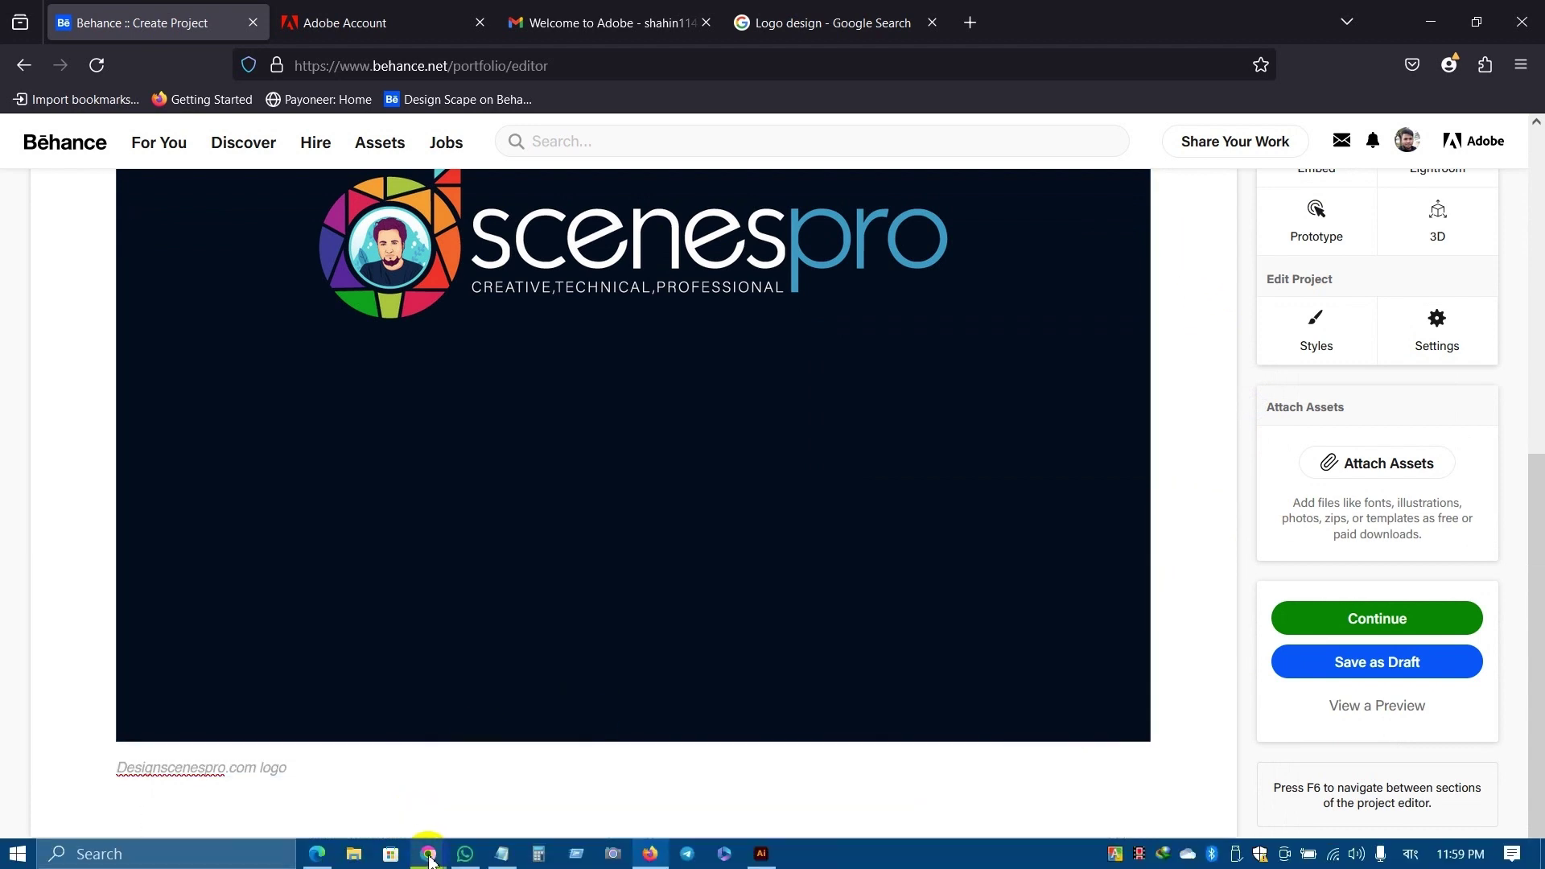
mouse_move(428, 854)
click(534, 805)
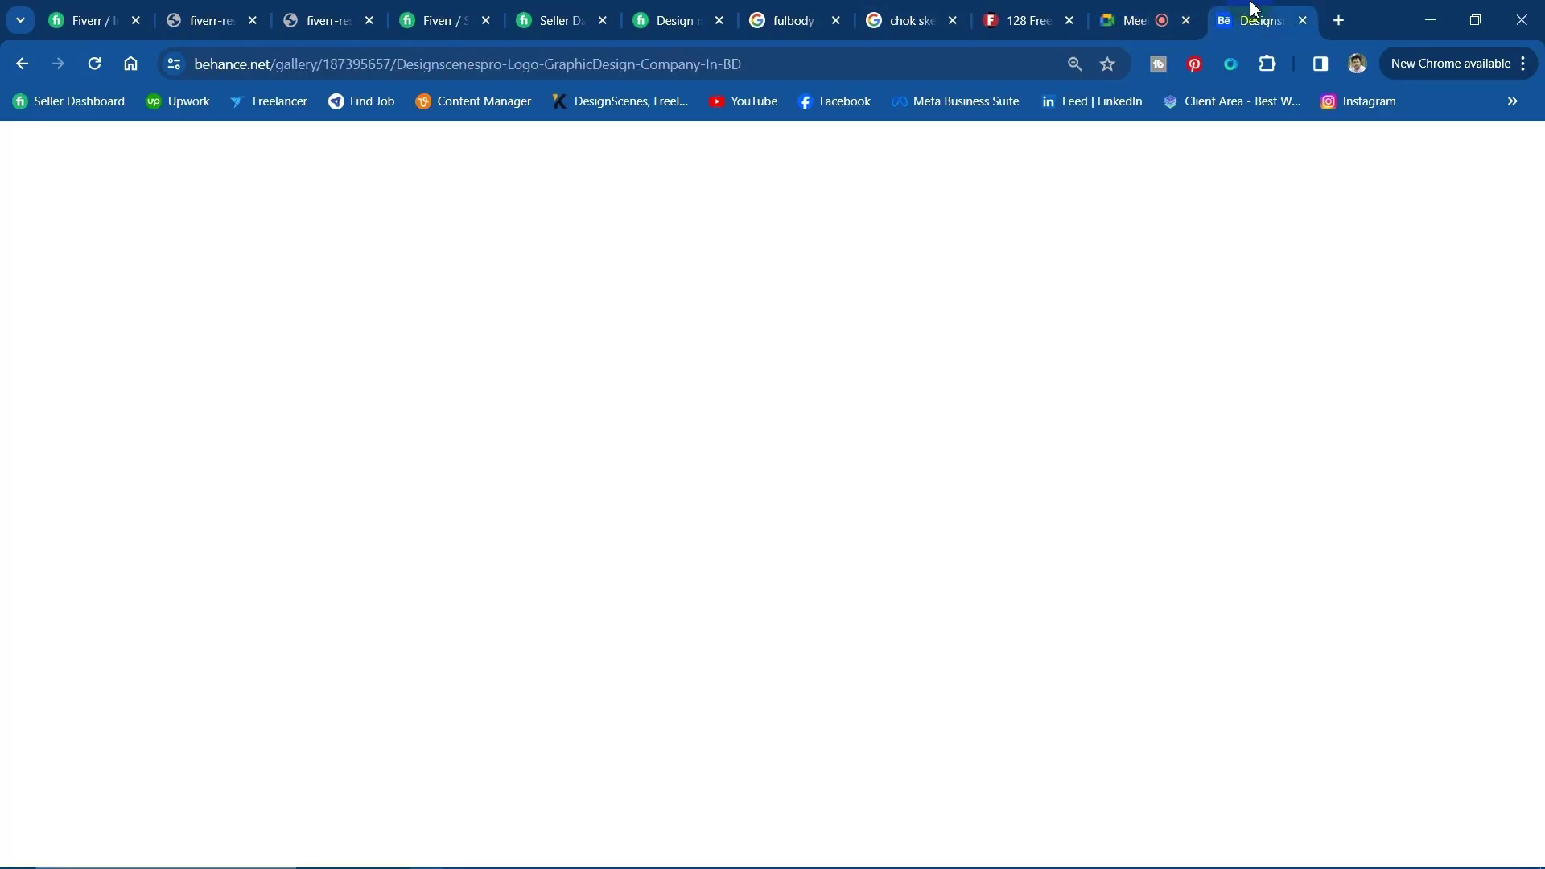
click(1252, 16)
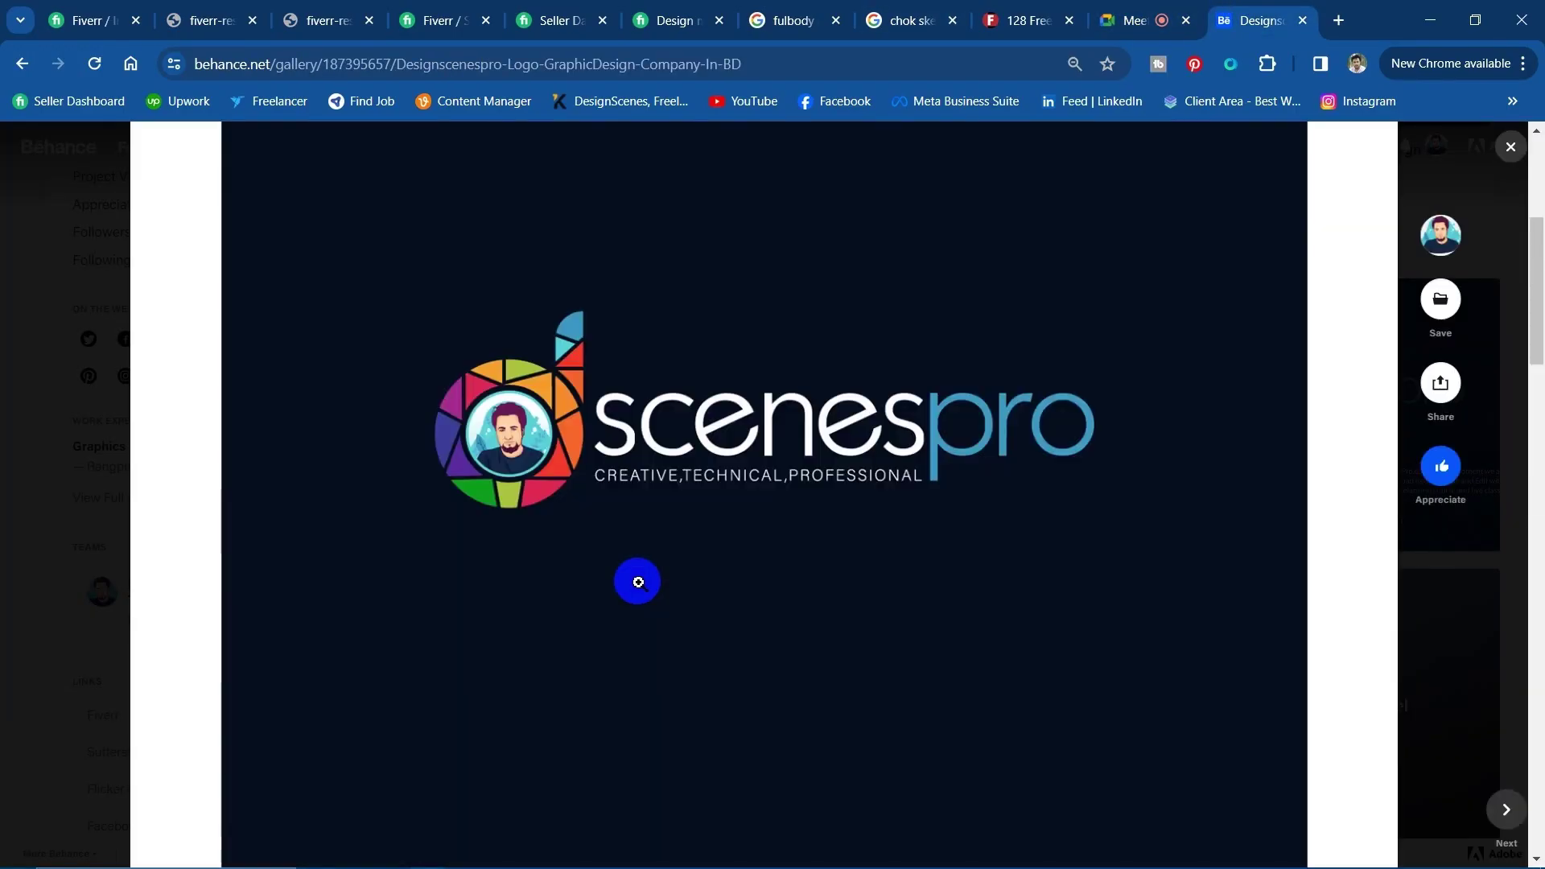
scroll(635, 571, down, 8)
scroll(758, 396, up, 6)
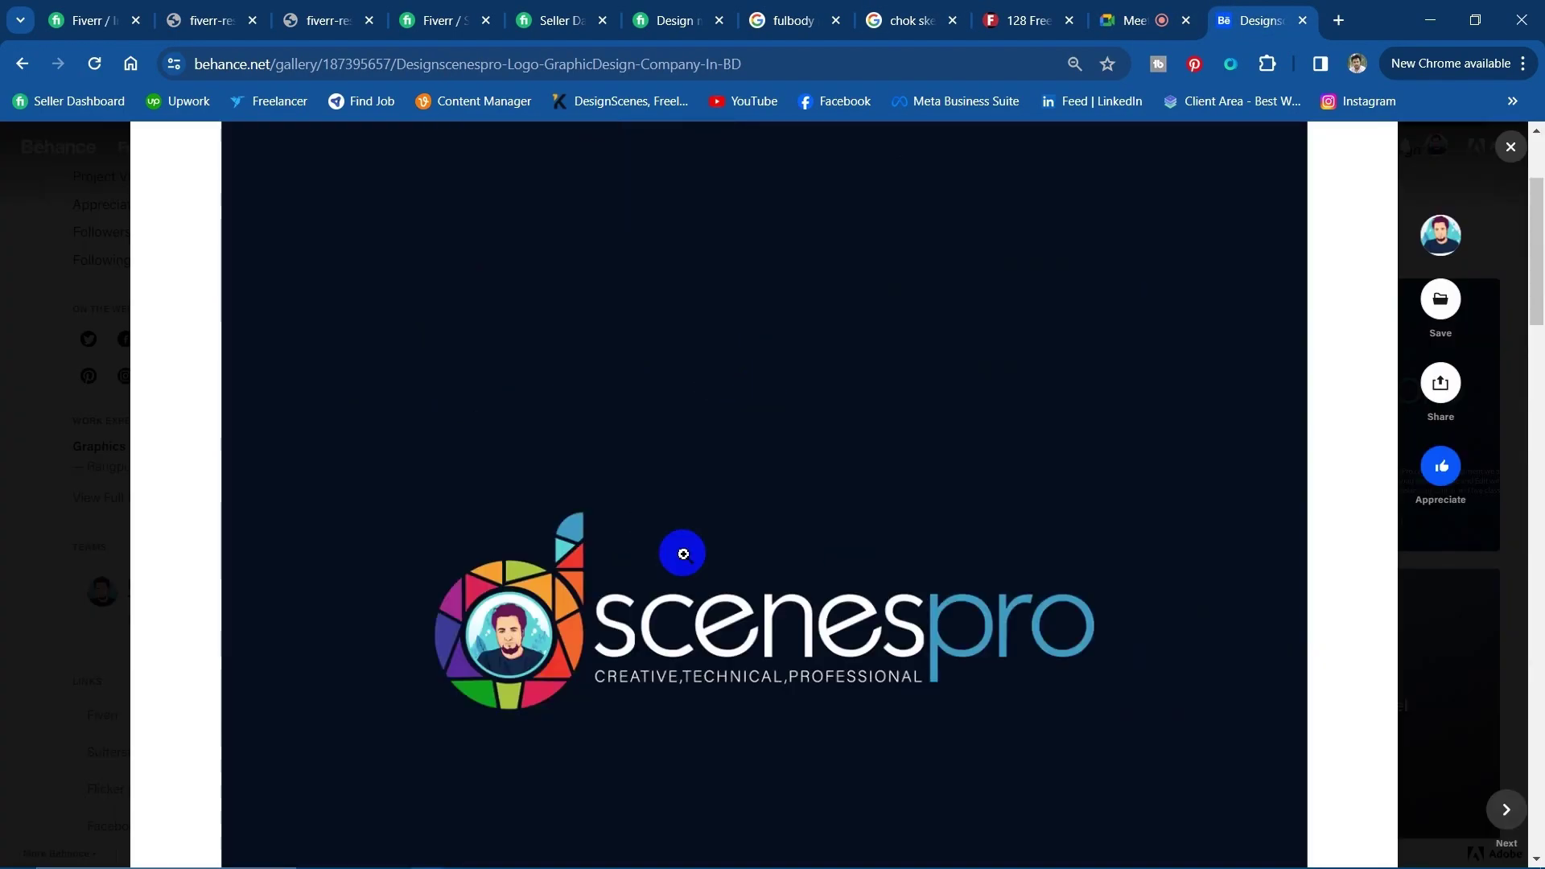
click(758, 605)
click(1242, 462)
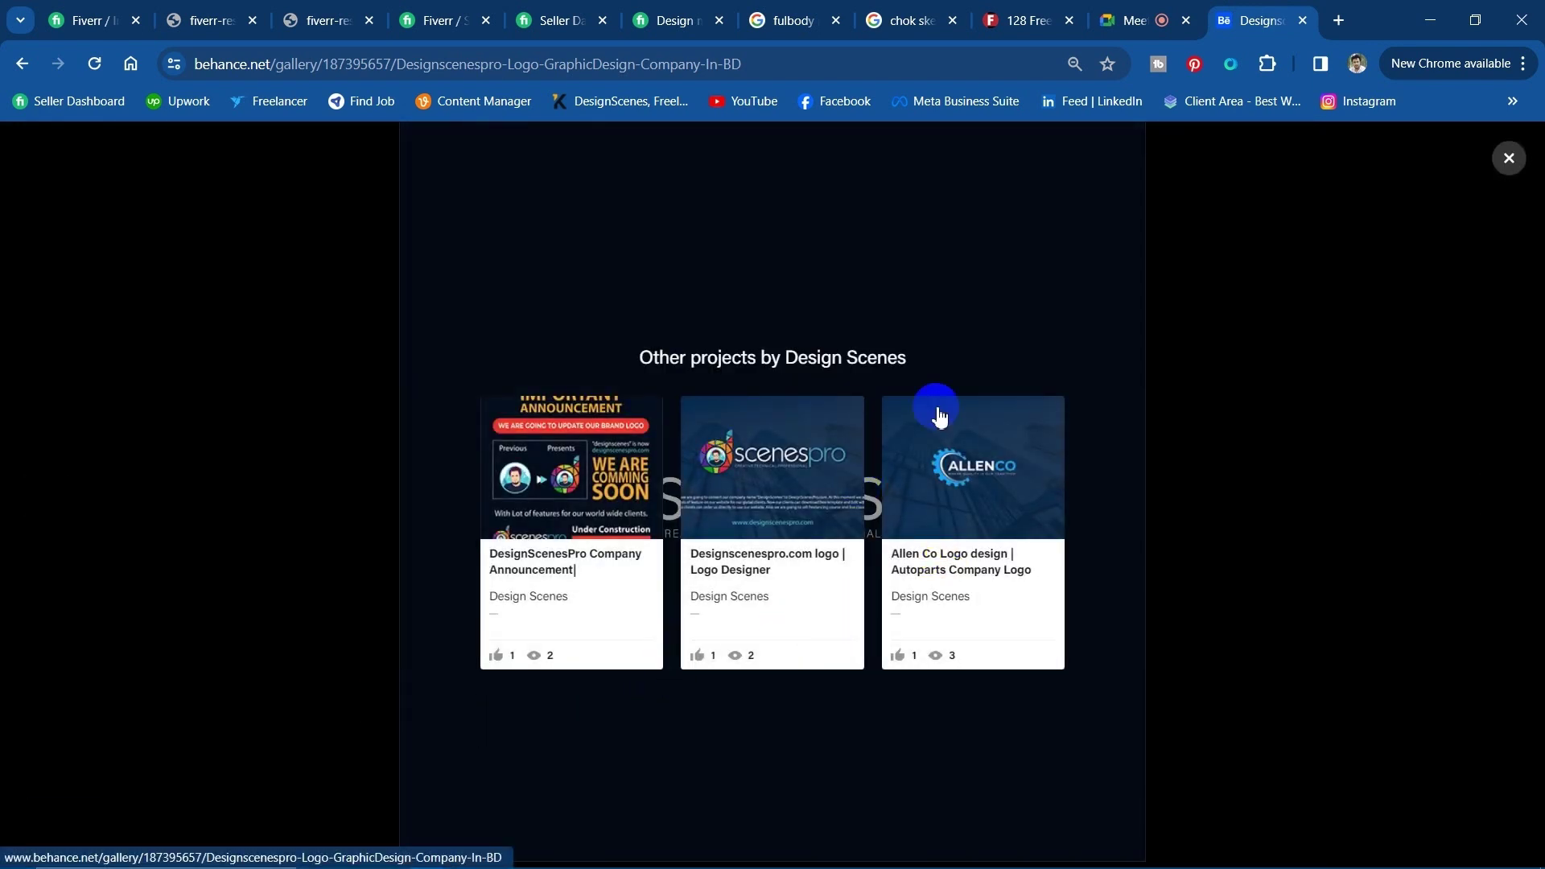
click(1197, 371)
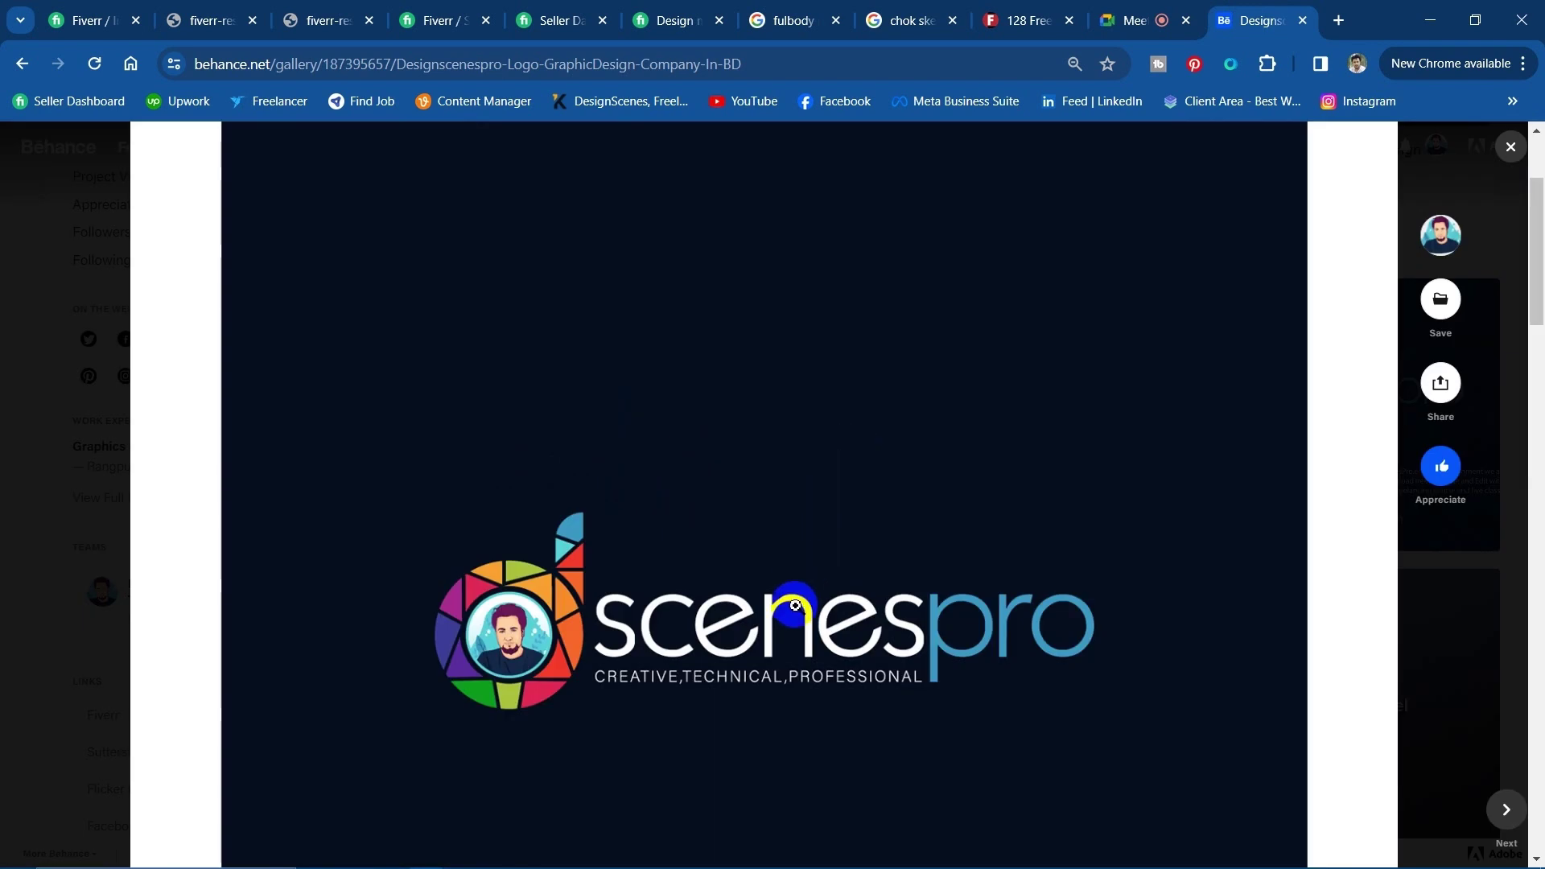
Copy the Team Design Scenes contact links block and return to the Firefox project editor.
scroll(773, 612, down, 10)
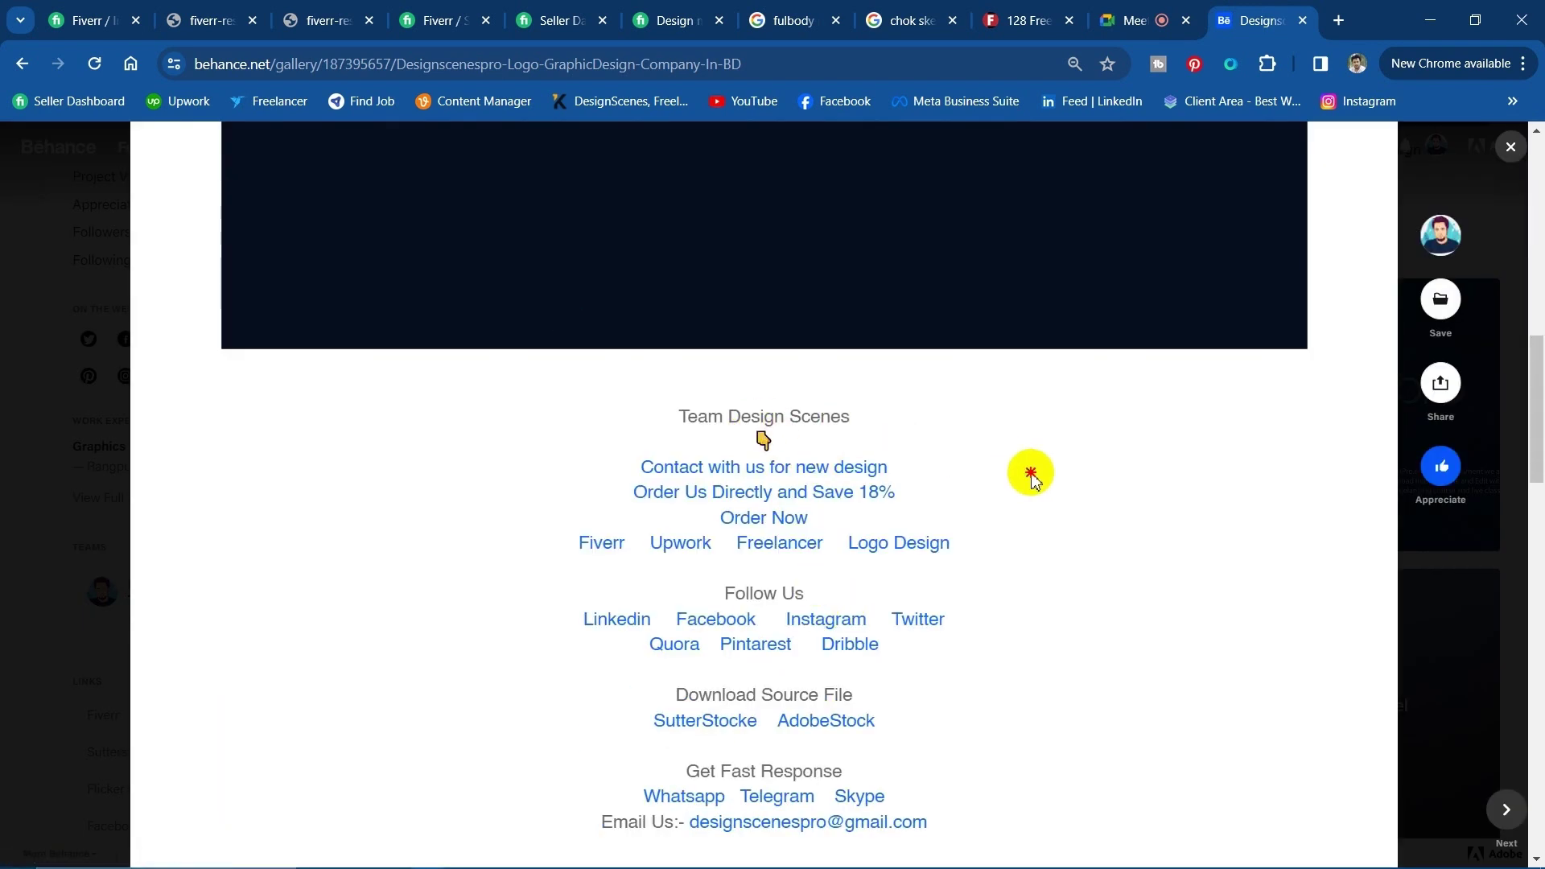
scroll(1014, 491, down, 4)
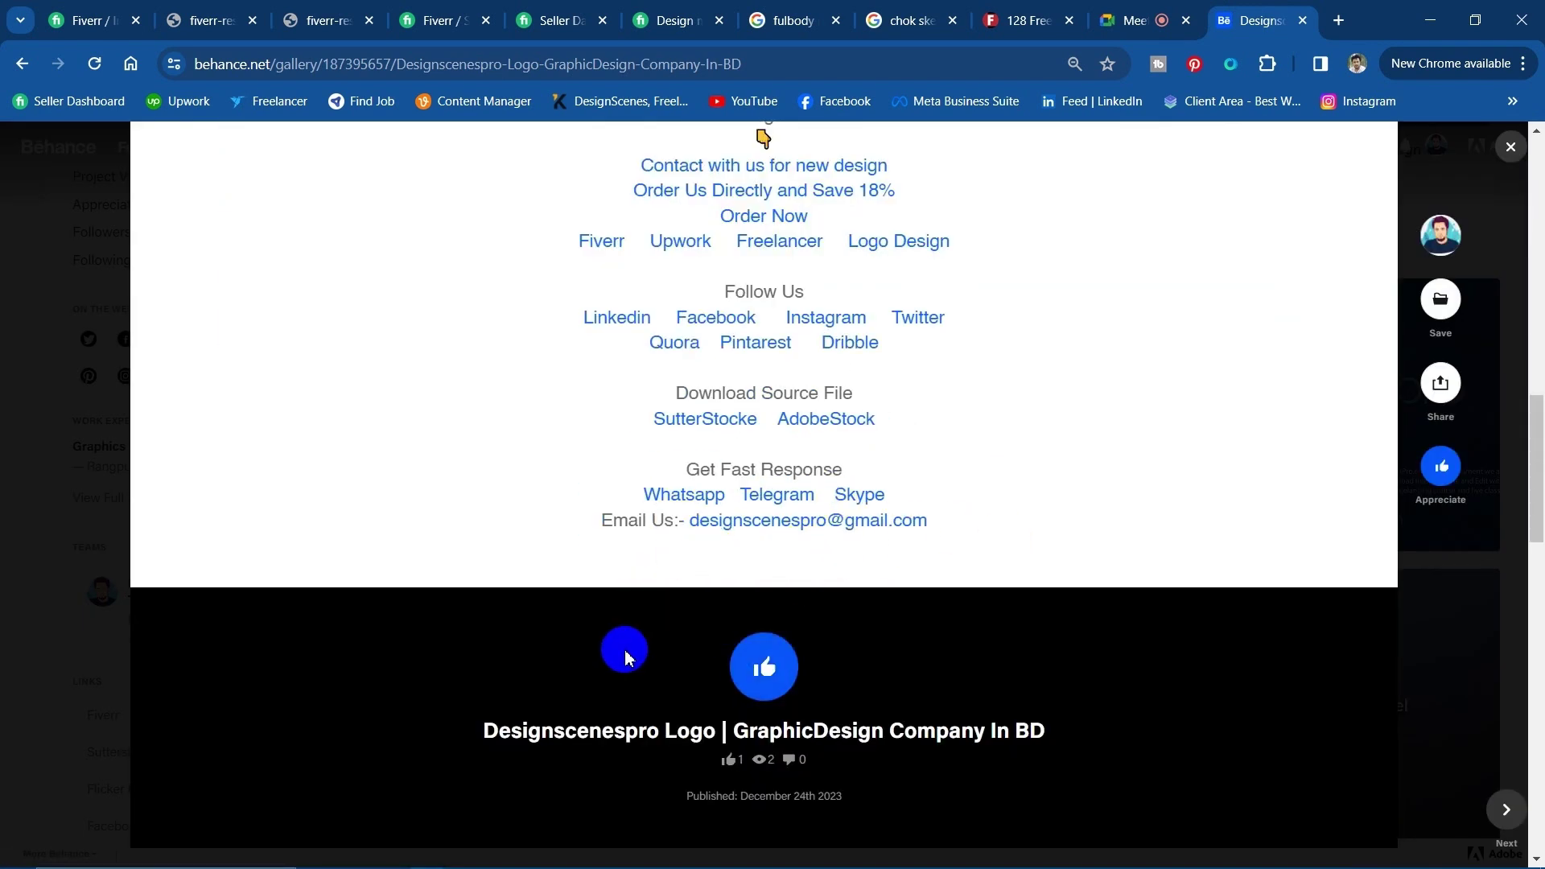
scroll(877, 684, up, 1)
drag(934, 622, 853, 234)
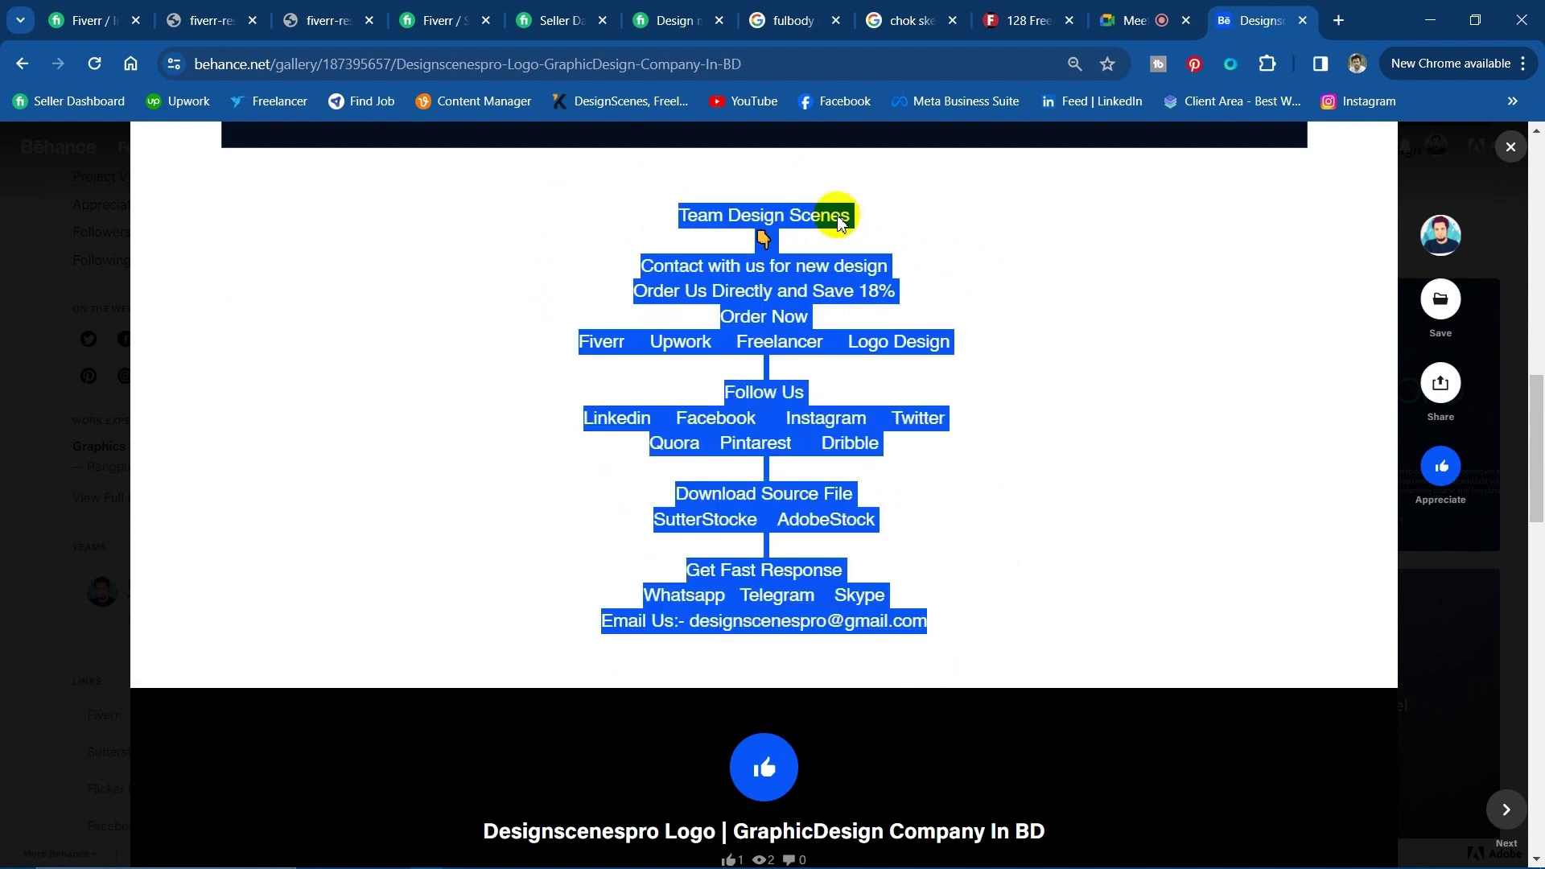
right_click(835, 213)
click(950, 236)
click(1119, 431)
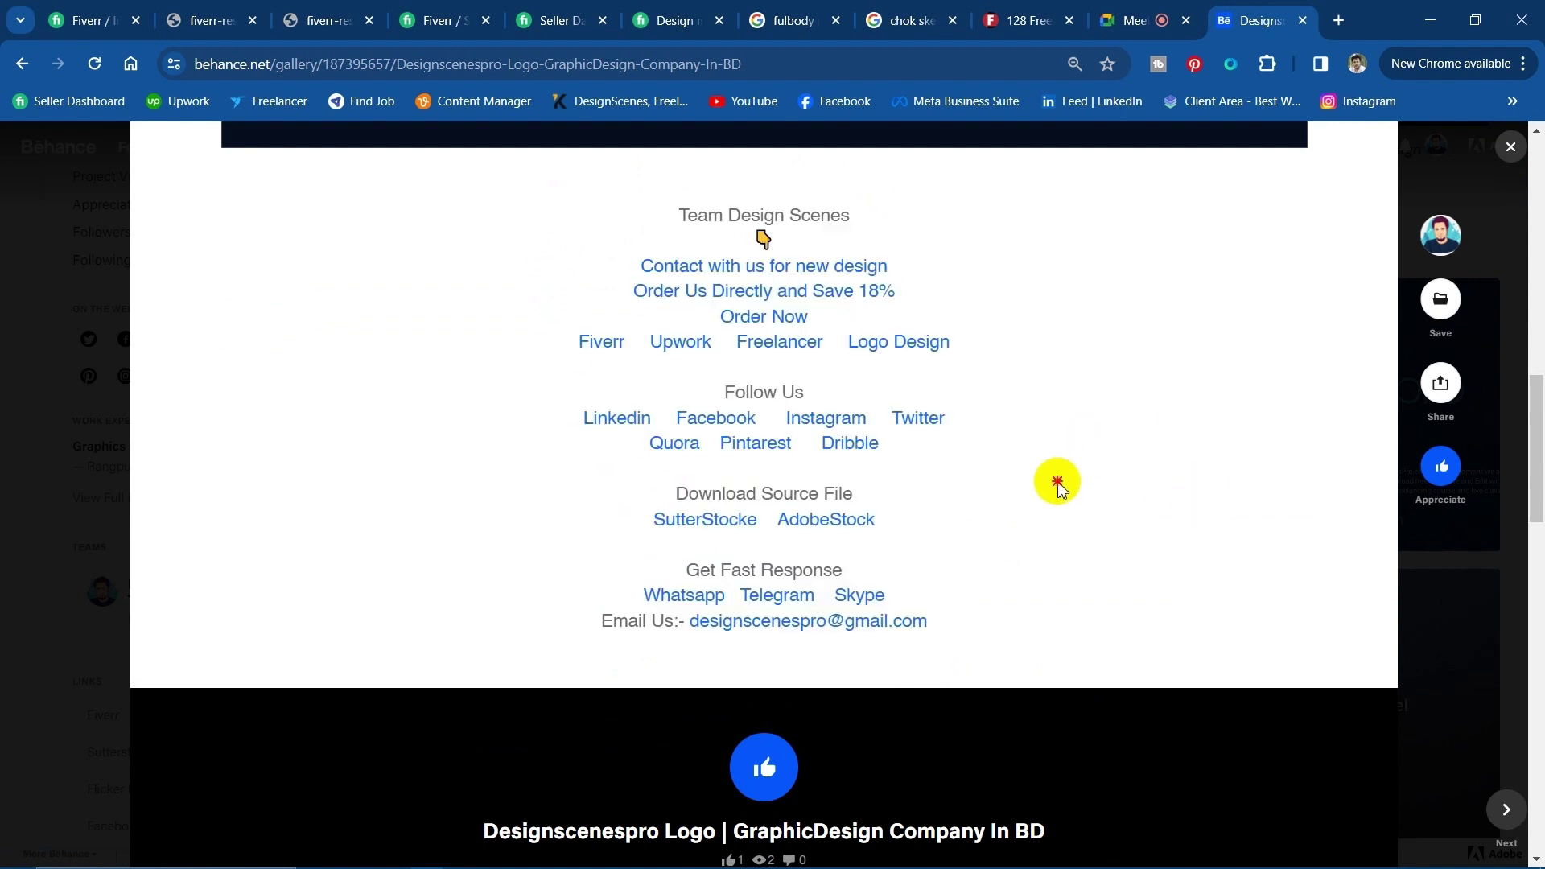
scroll(724, 612, up, 5)
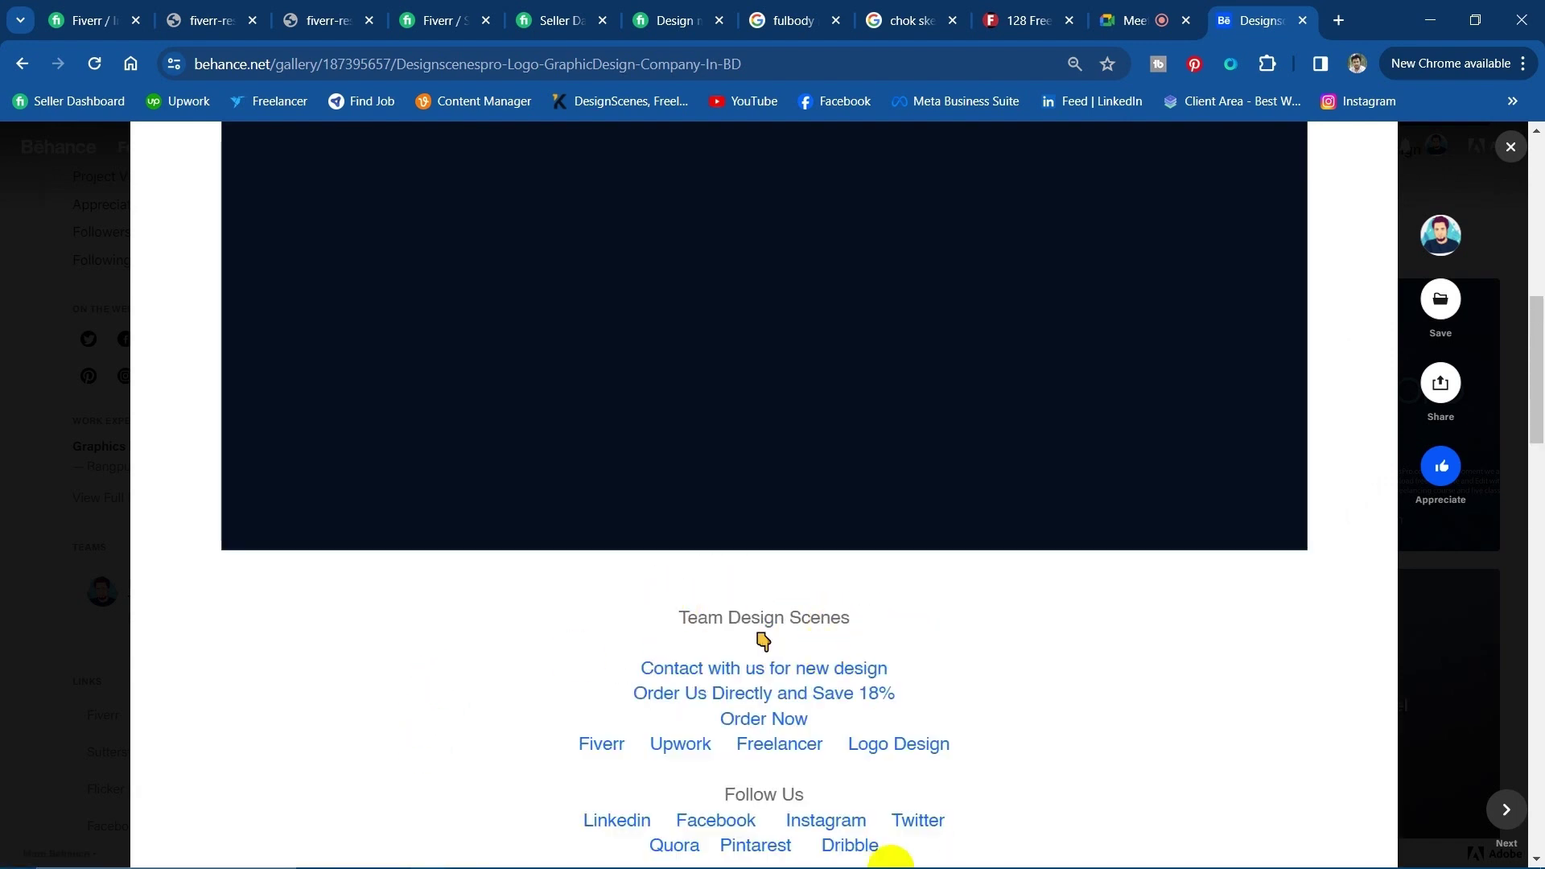
click(1430, 10)
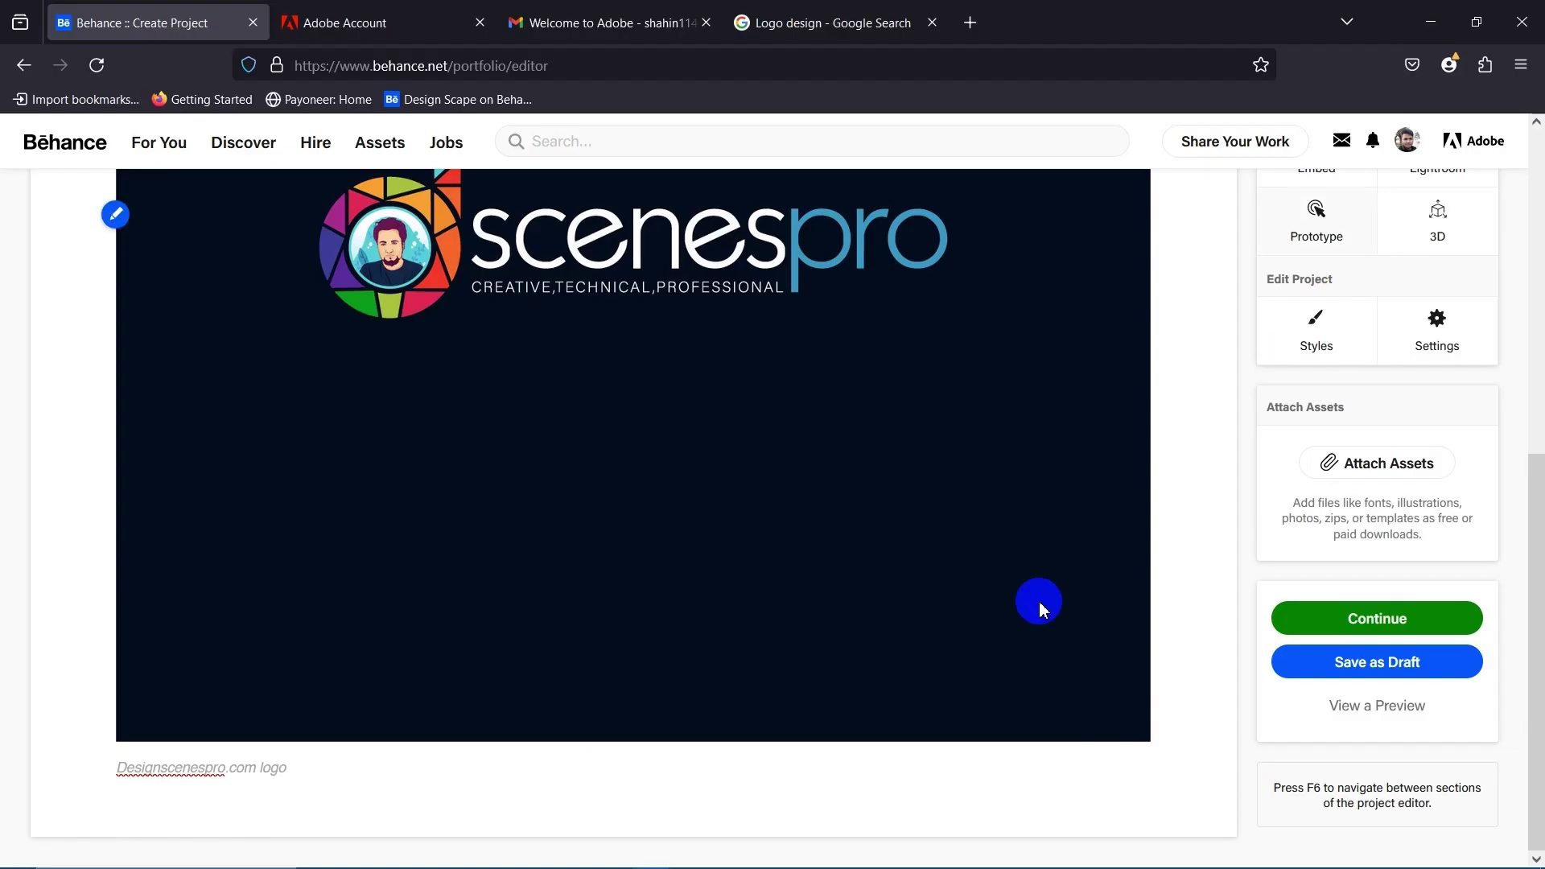
Insert a text block below the logo caption and paste the Team Design Scenes contact links into it.
click(545, 755)
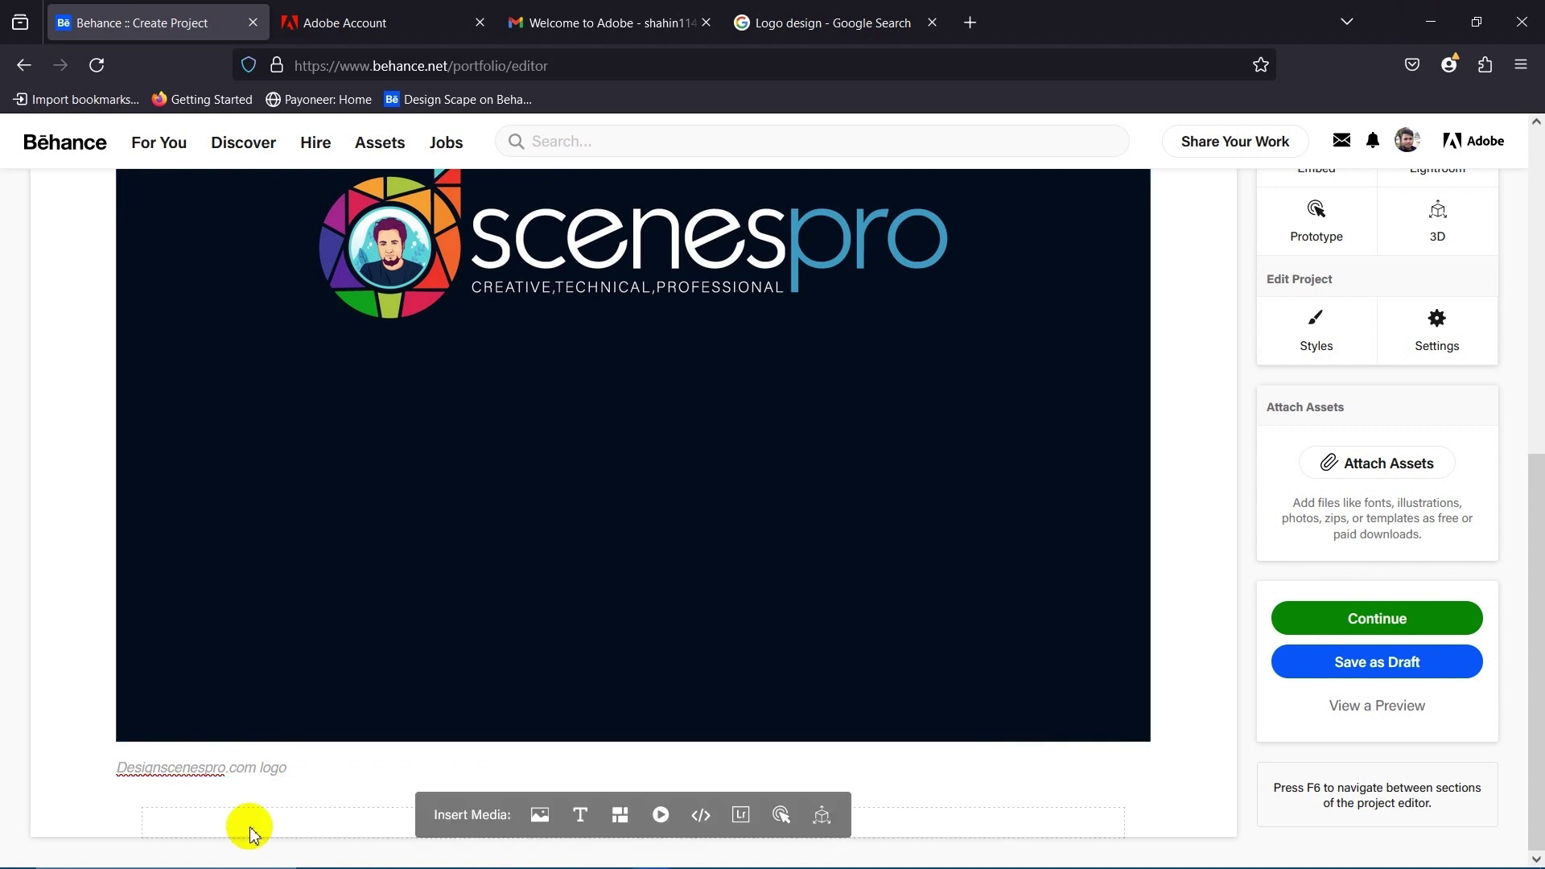
mouse_move(639, 818)
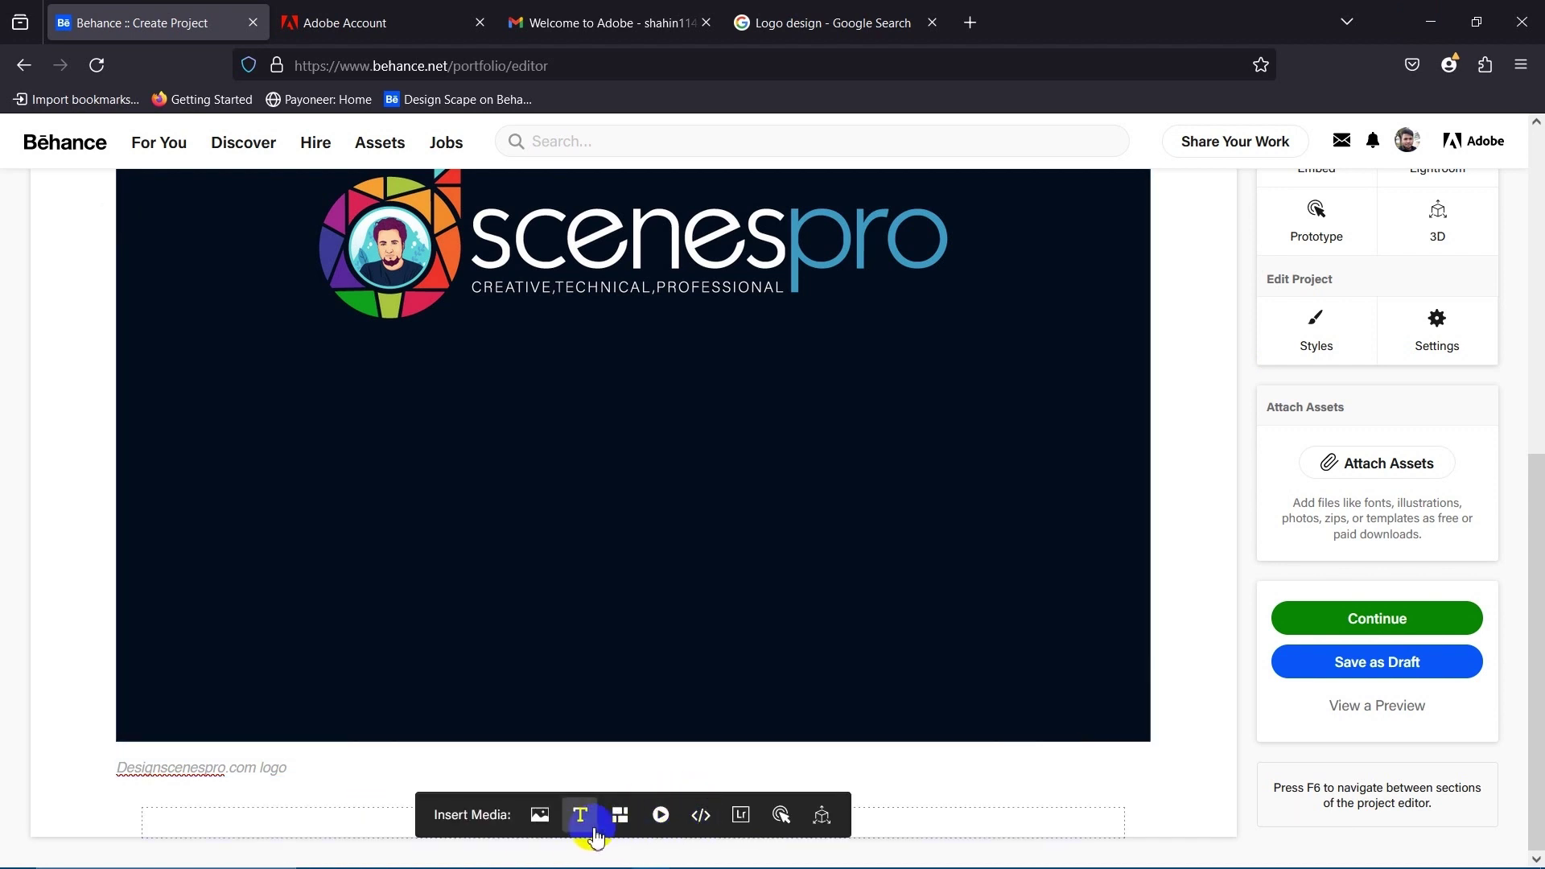
click(579, 816)
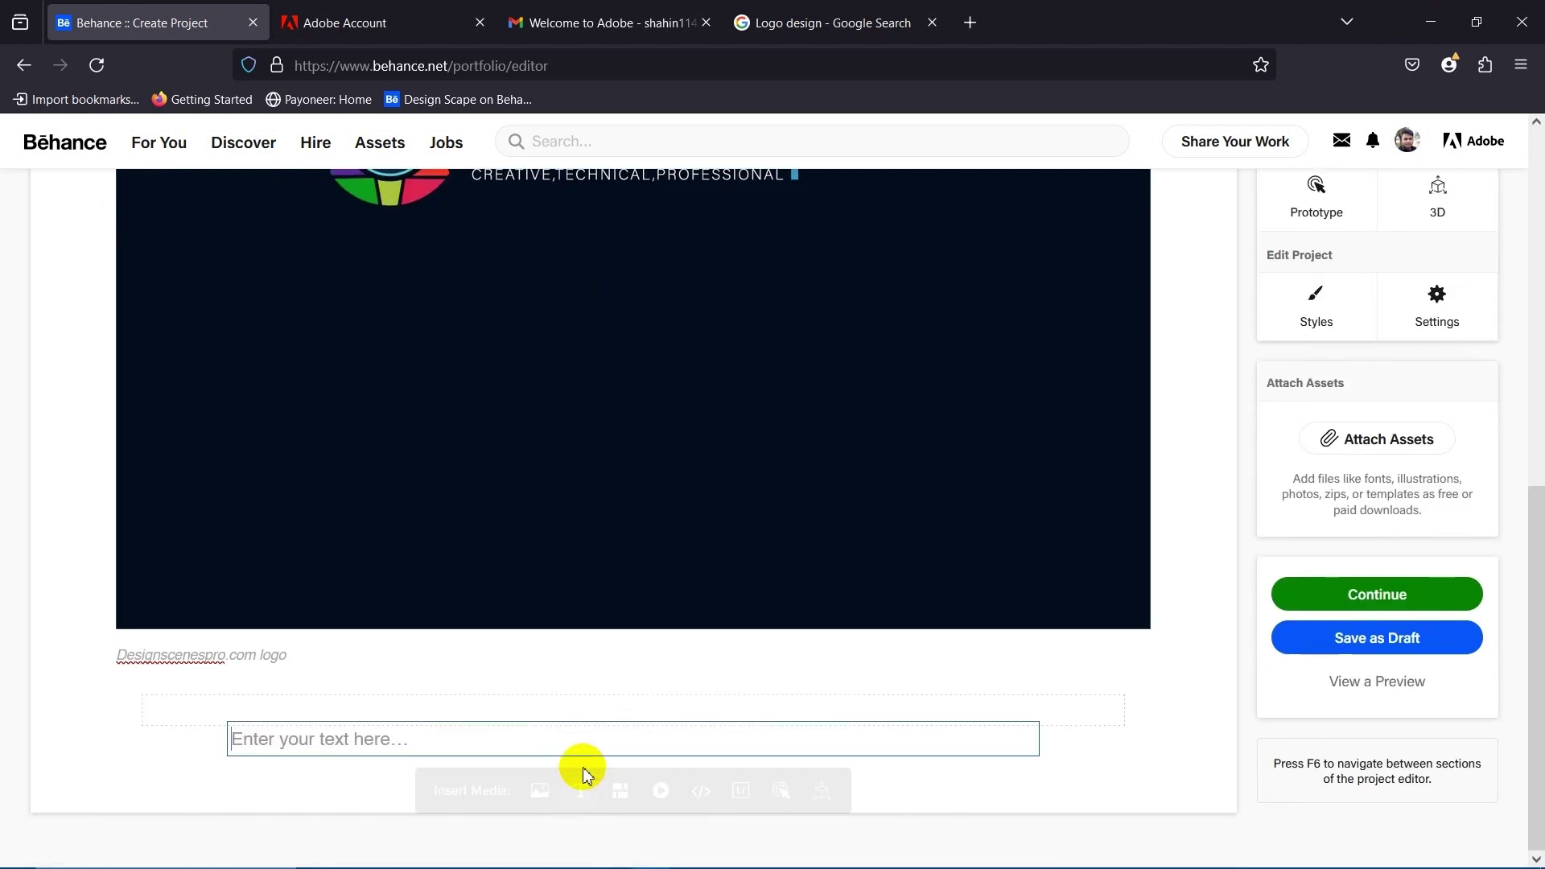
scroll(1432, 293, up, 4)
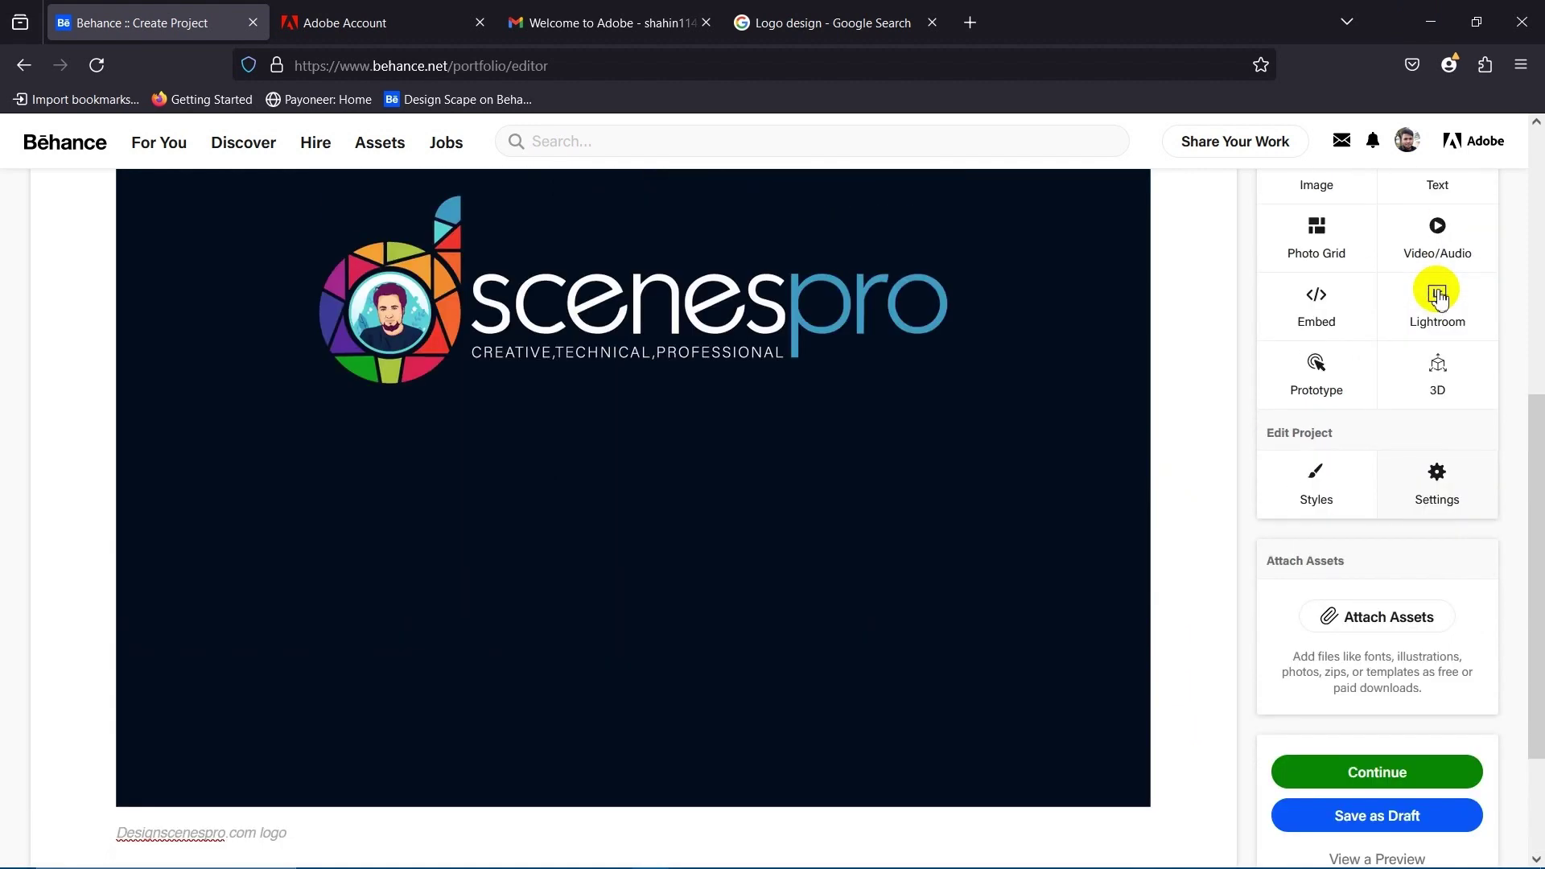
scroll(553, 690, down, 4)
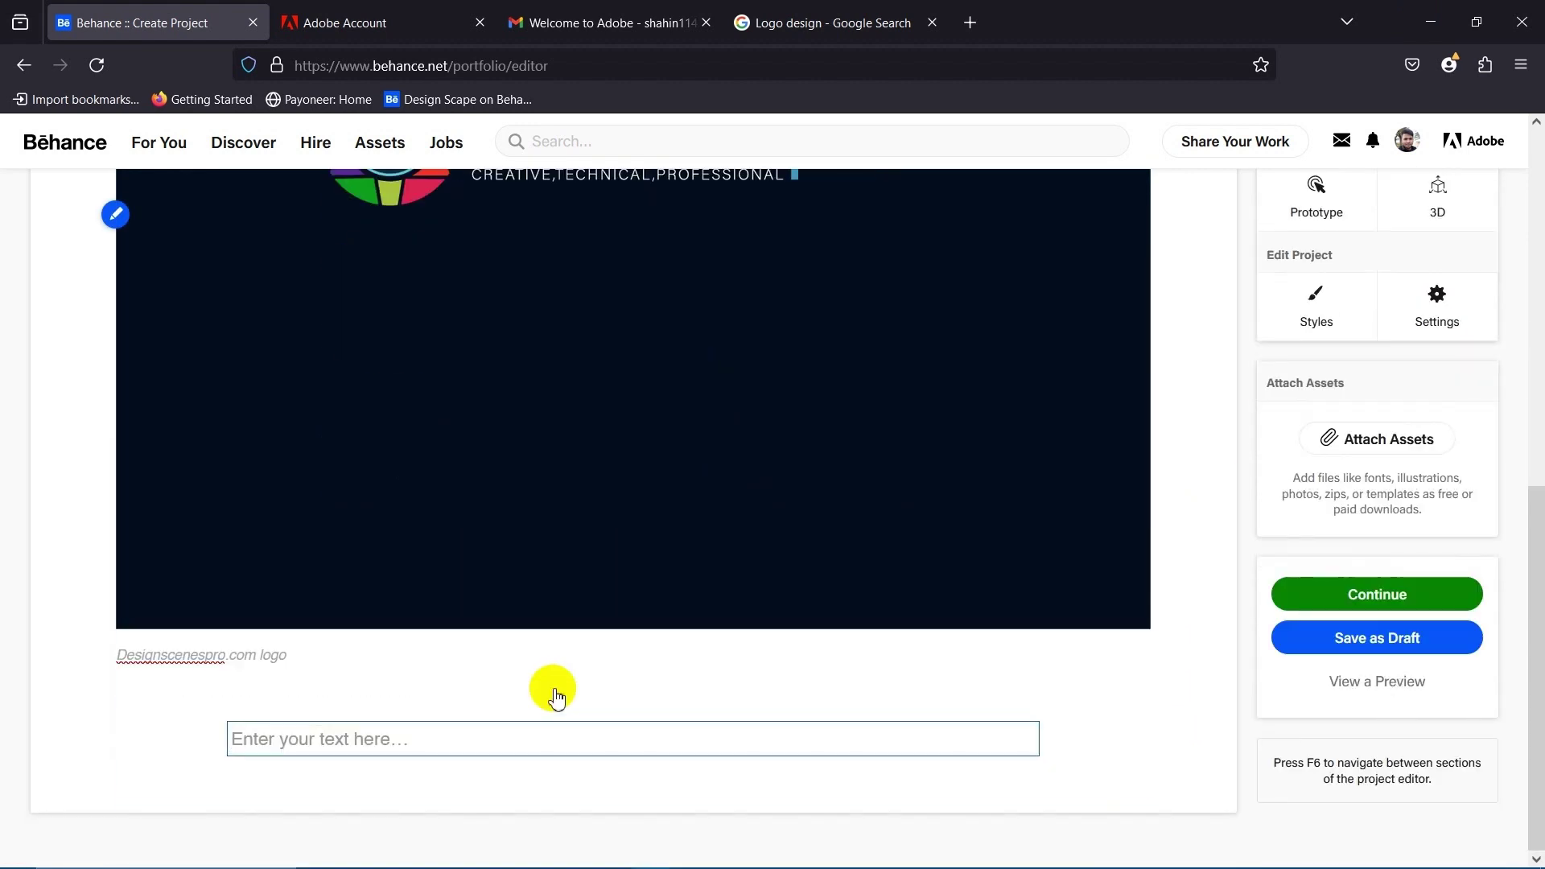
click(355, 741)
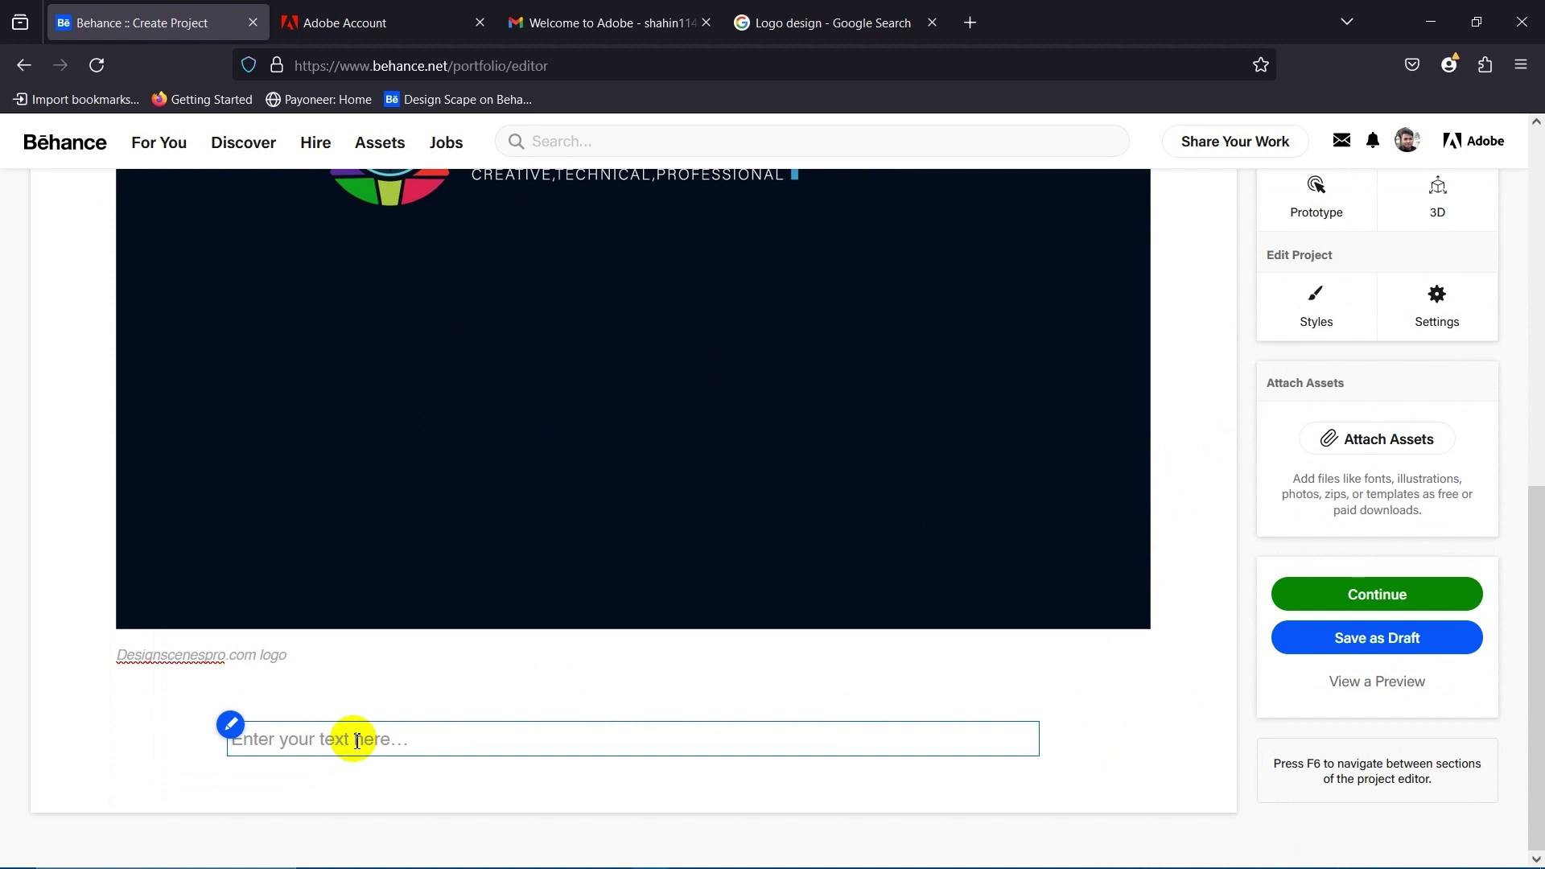
key(ctrl+v)
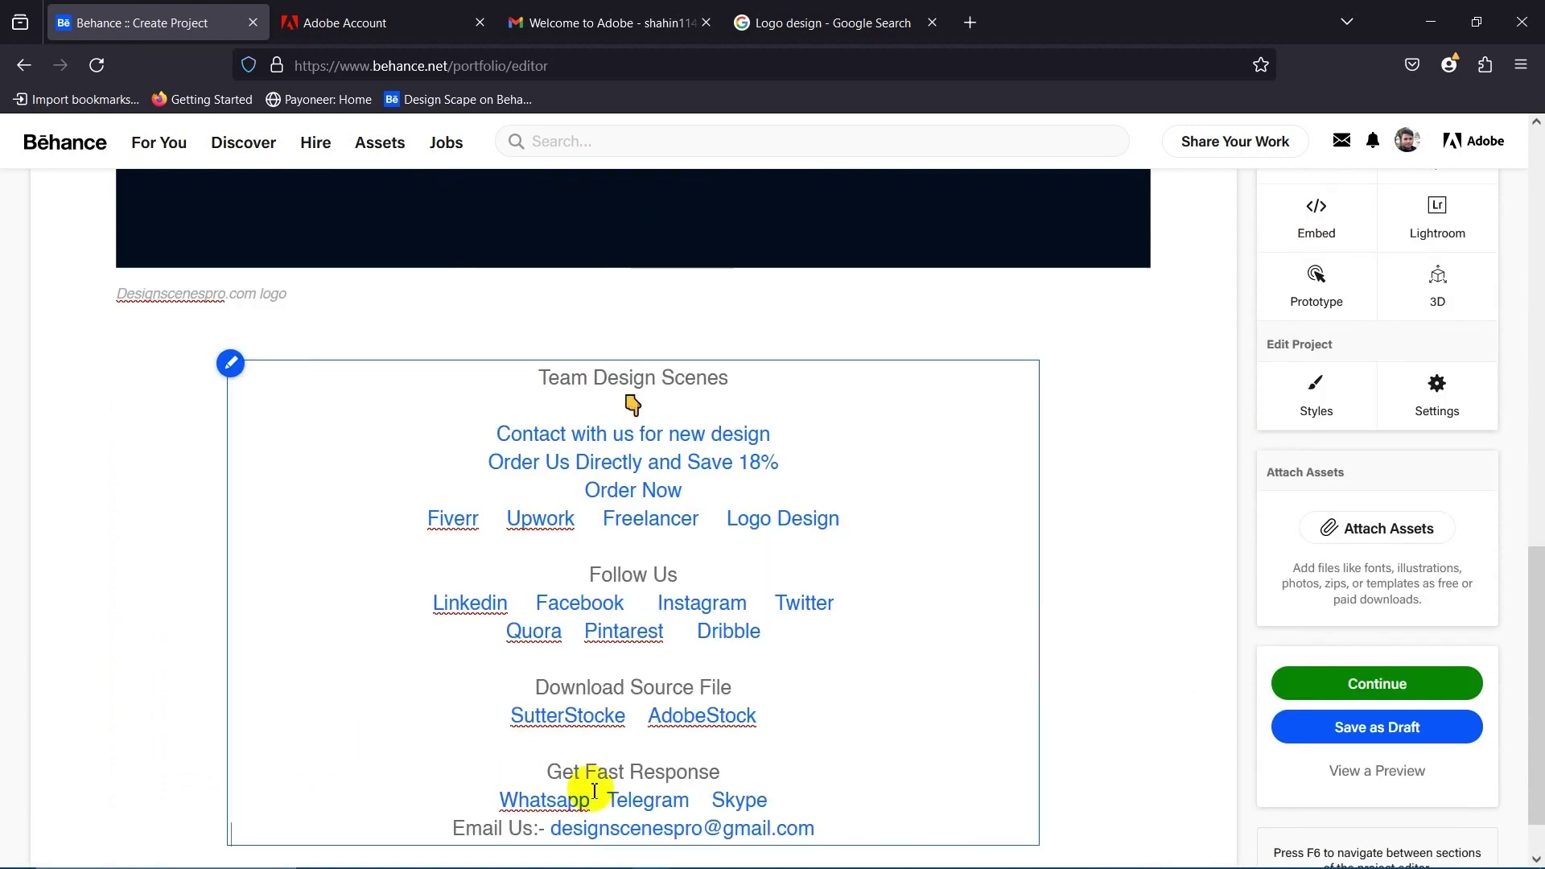
scroll(883, 665, down, 1)
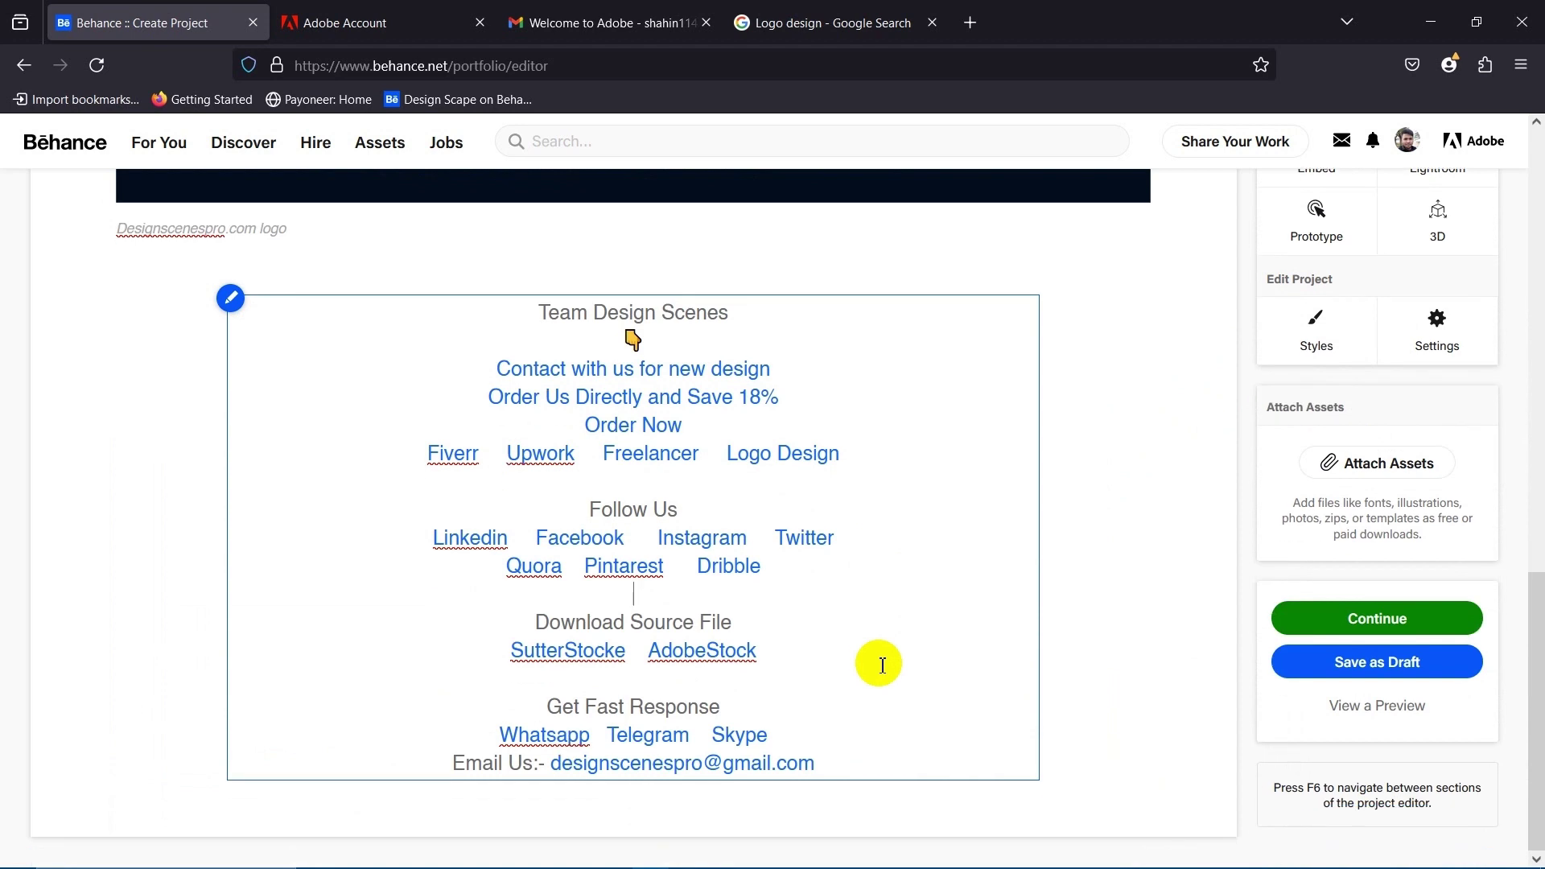
click(886, 711)
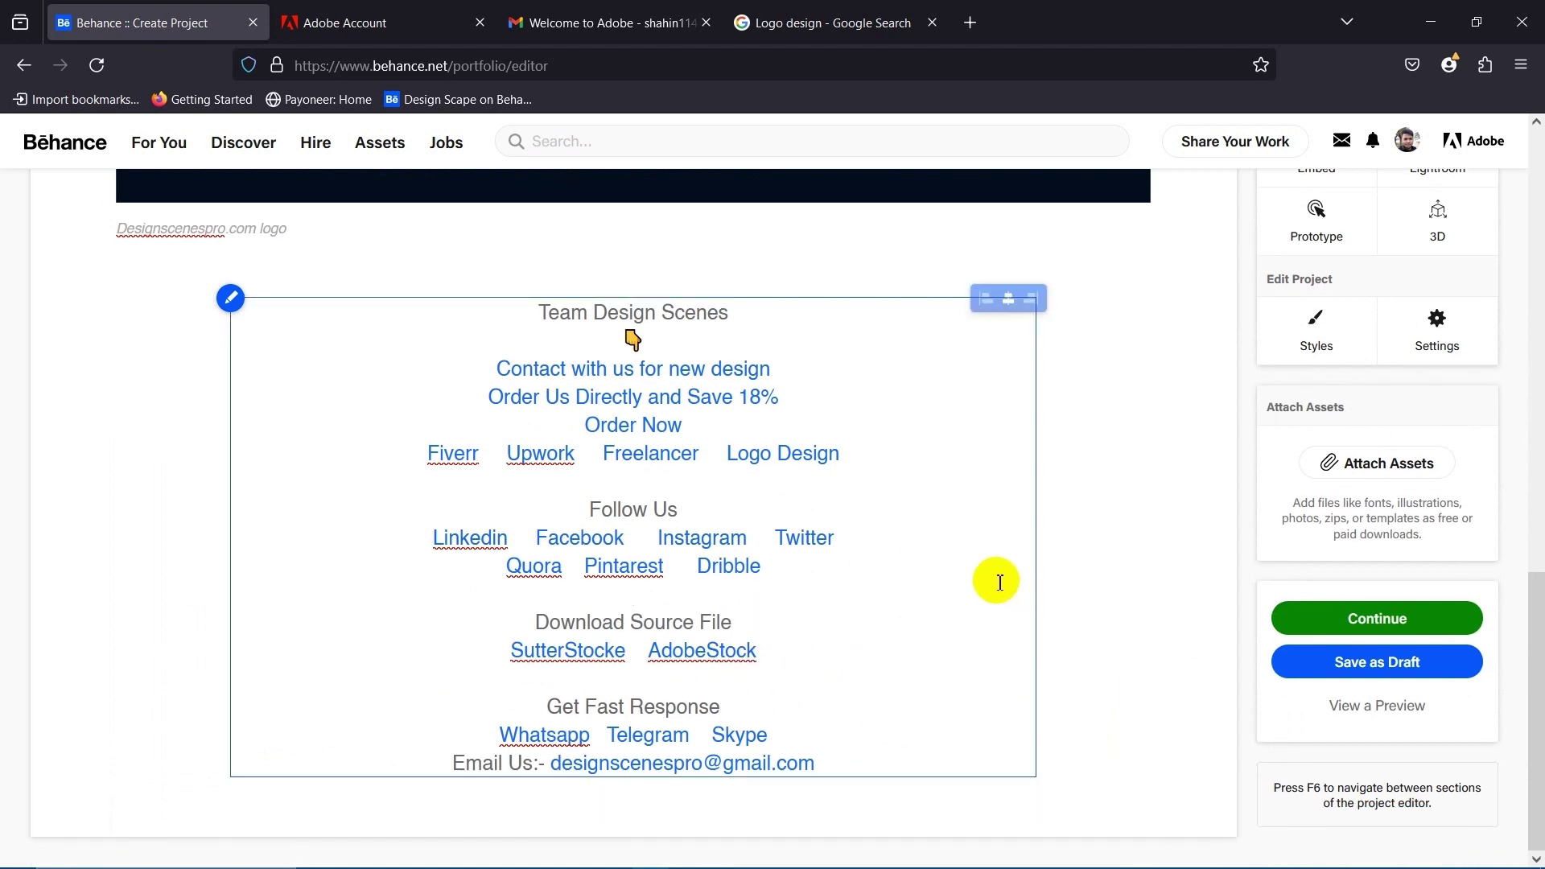
scroll(839, 663, up, 4)
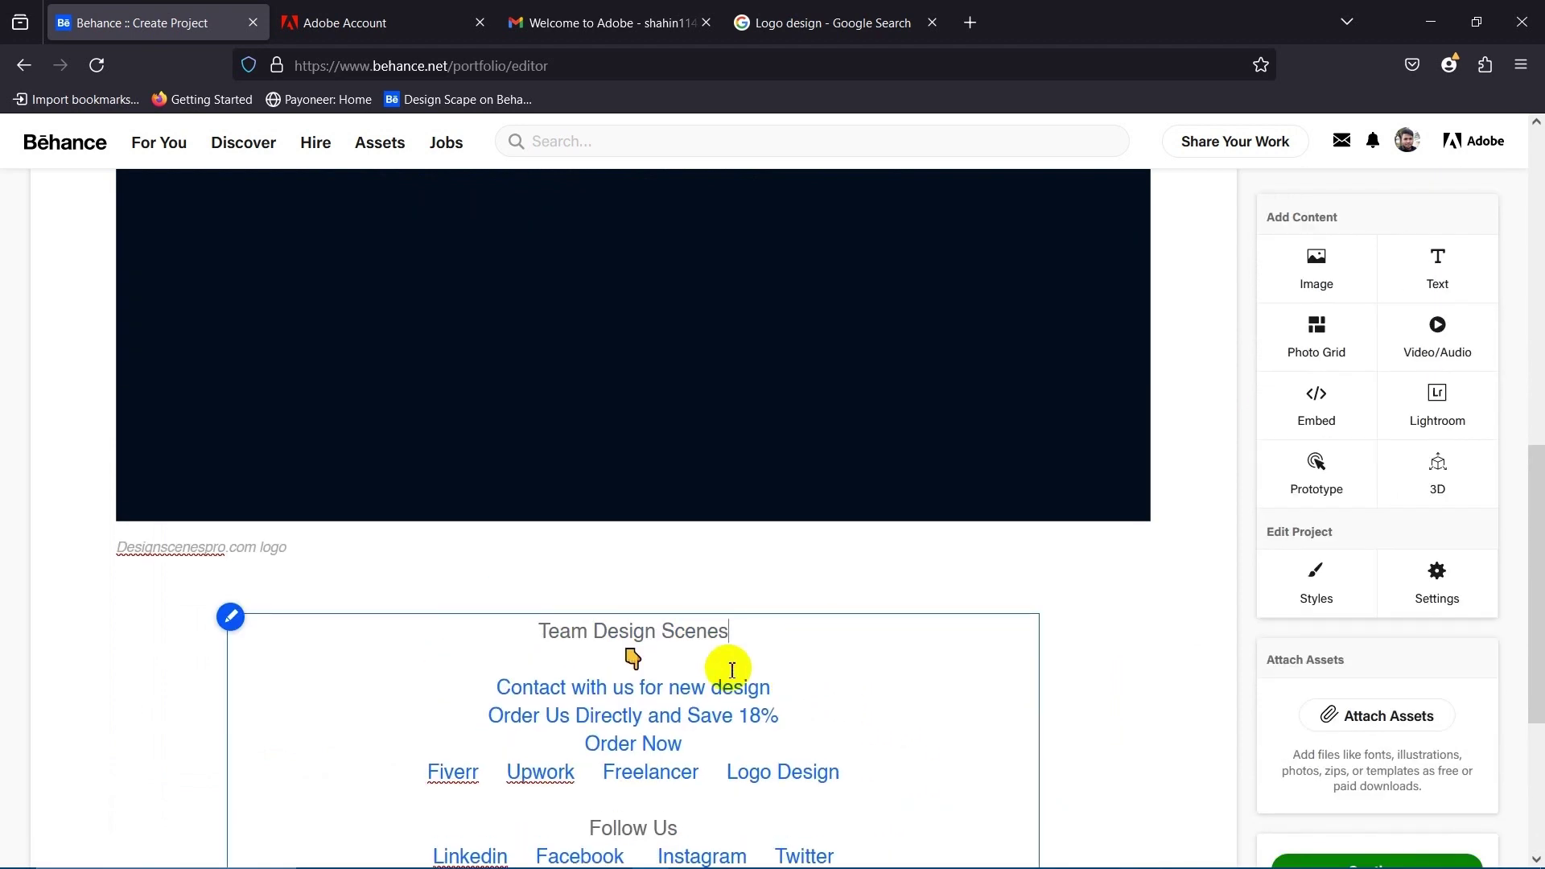
Replace the 'Team Design Scenes' heading text with DesignScenesPro.
drag(570, 631, 685, 631)
click(763, 623)
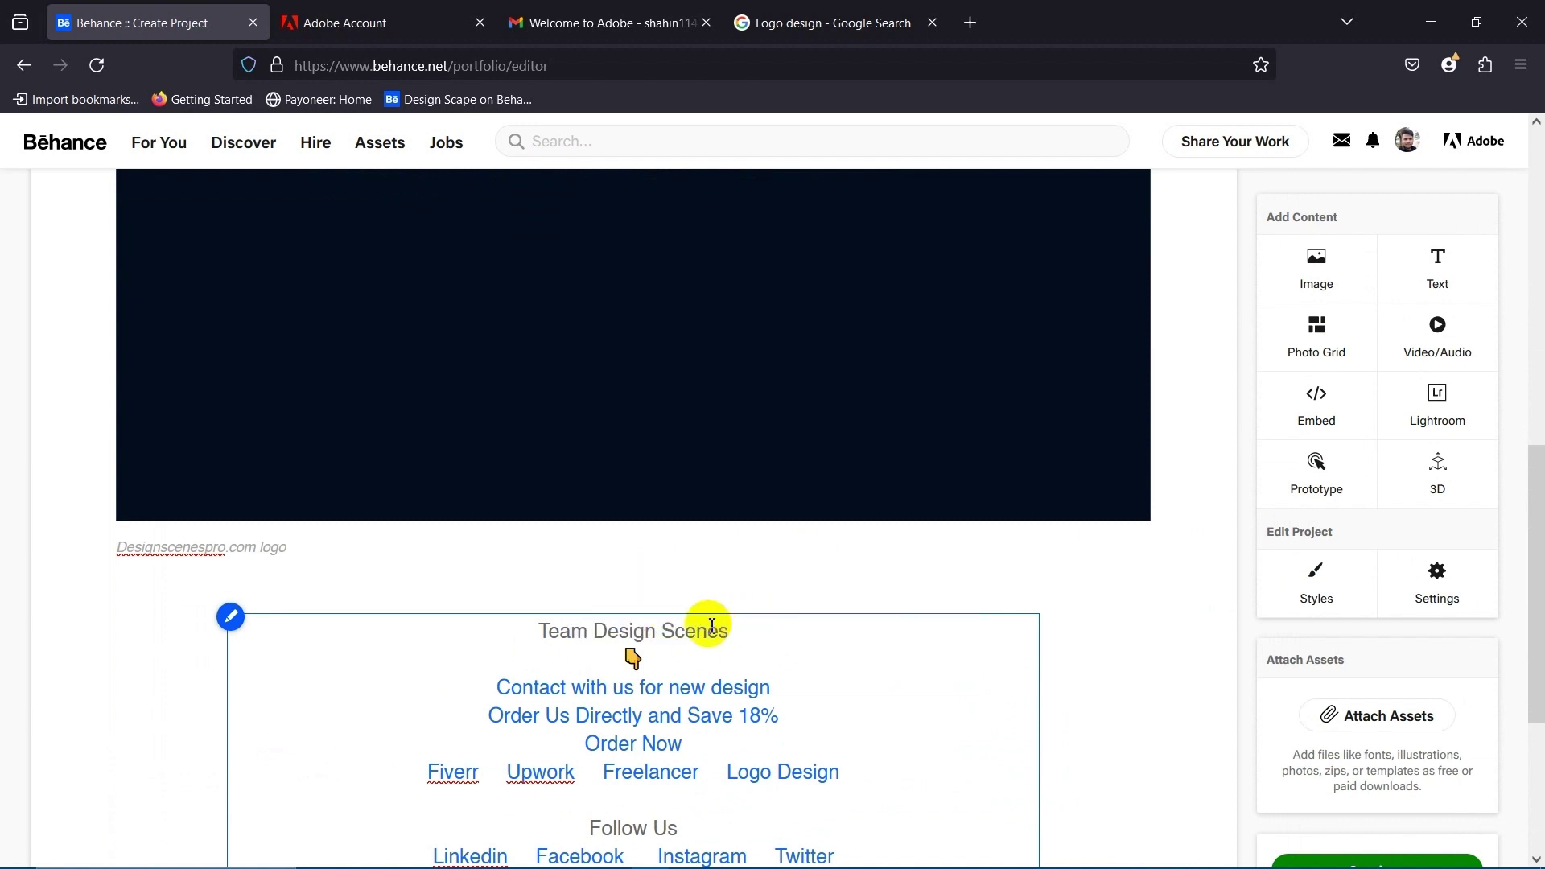
drag(524, 631, 779, 628)
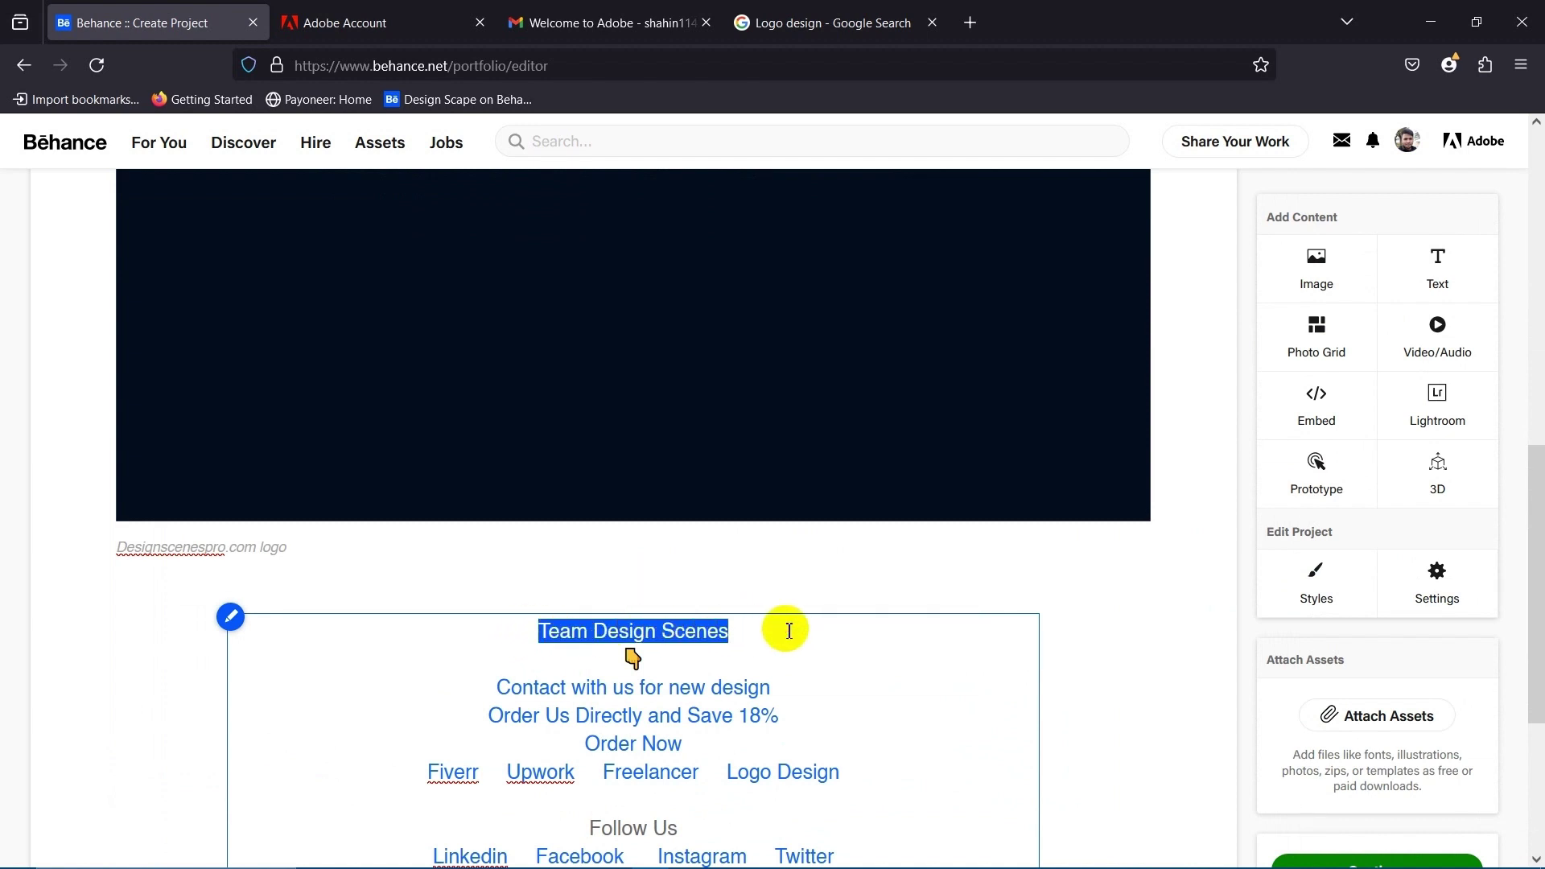
click(545, 636)
drag(538, 631, 523, 624)
text(DesignScenesPro)
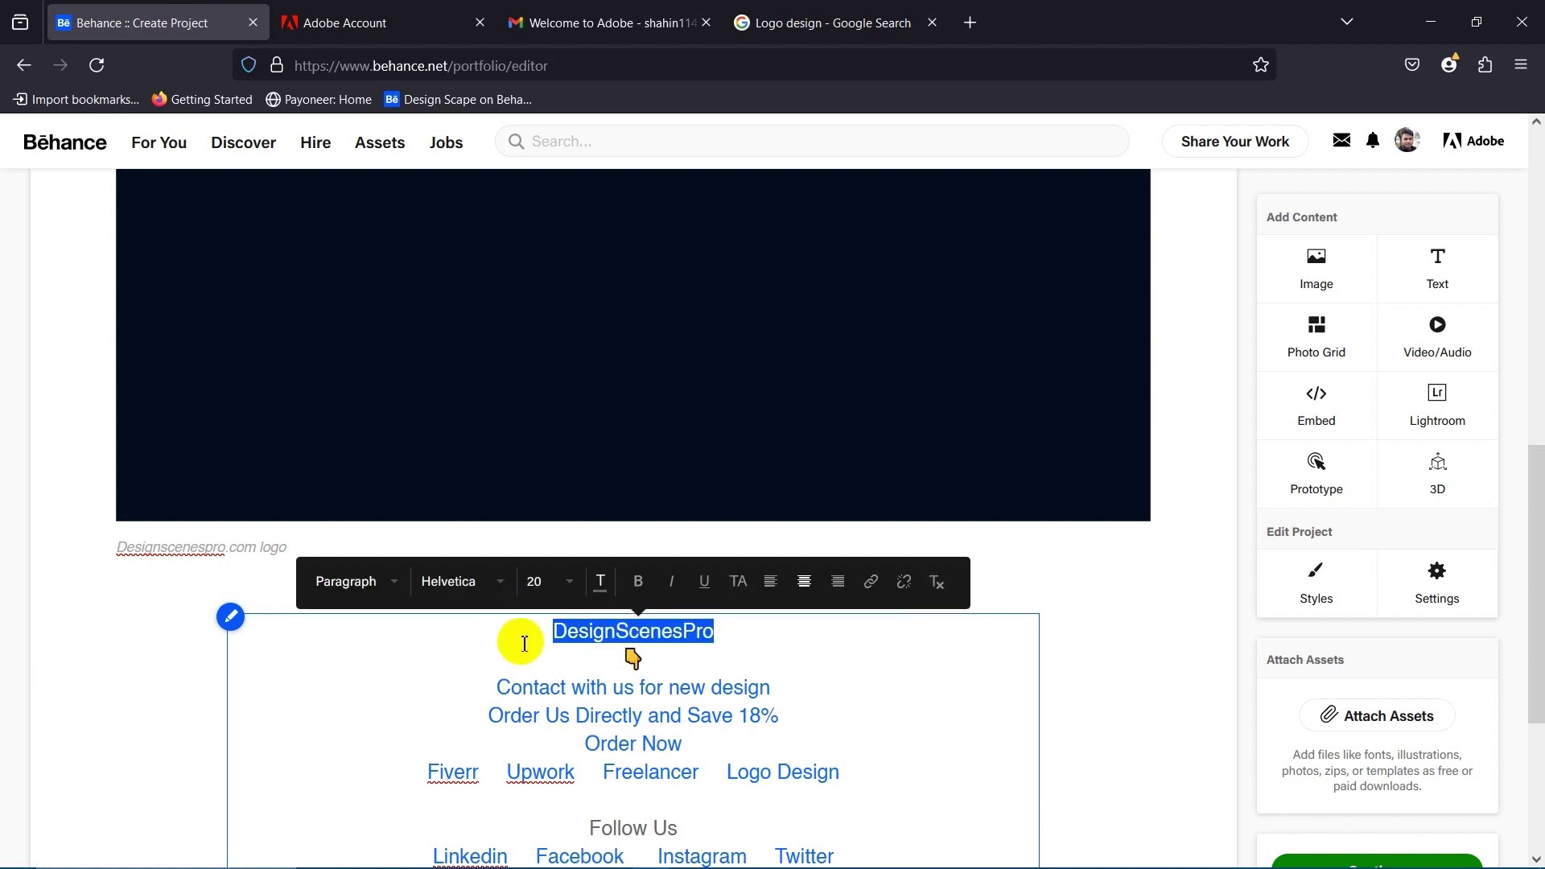
Give the DesignScenesPro line the Header style at size 36.
click(601, 583)
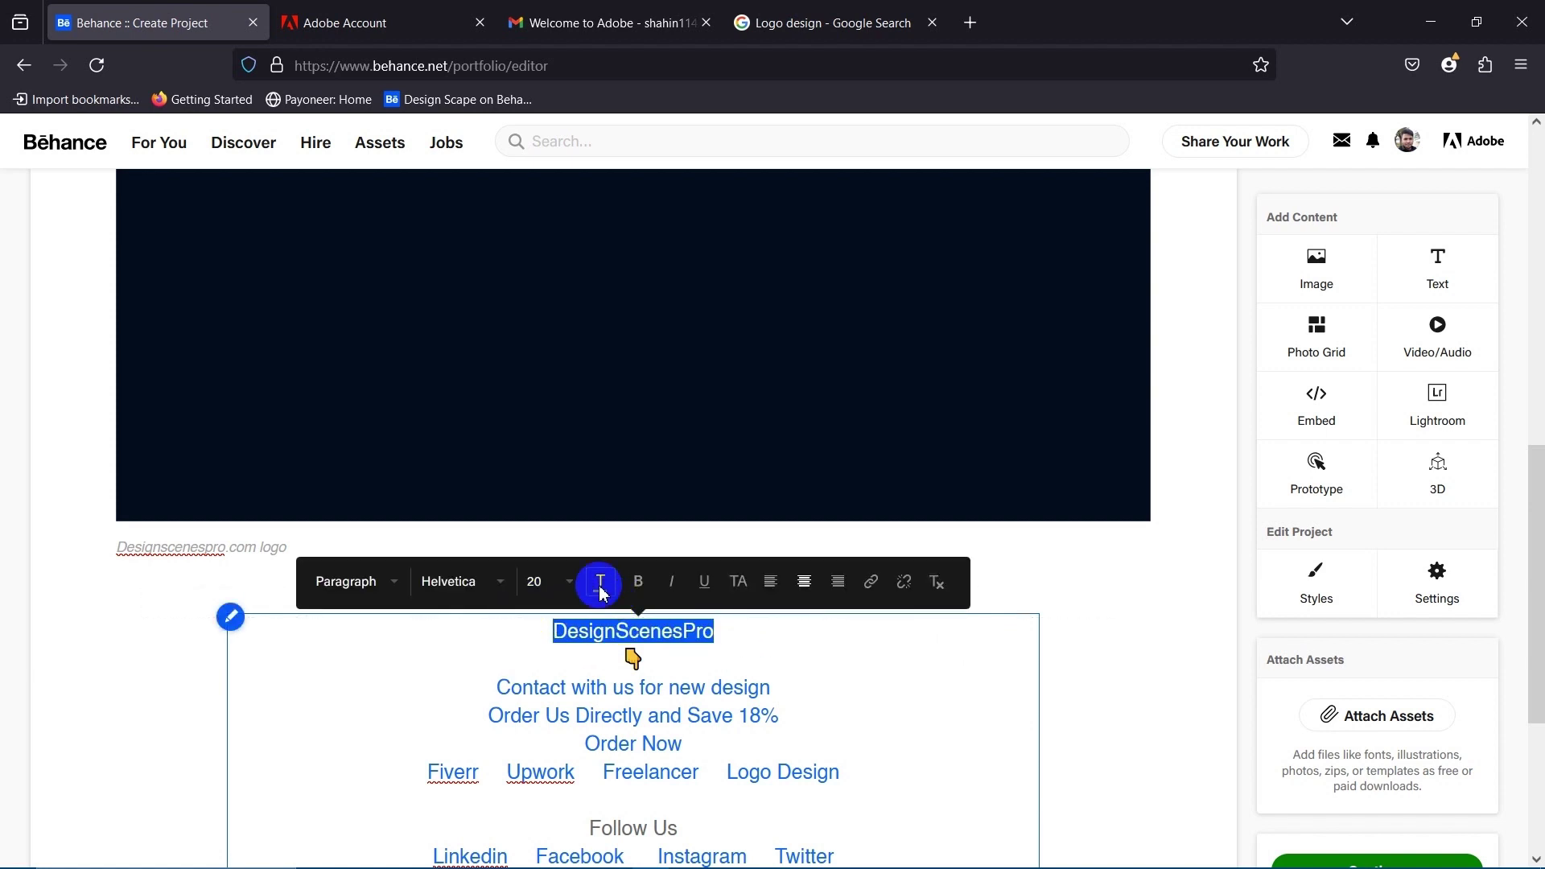
click(394, 587)
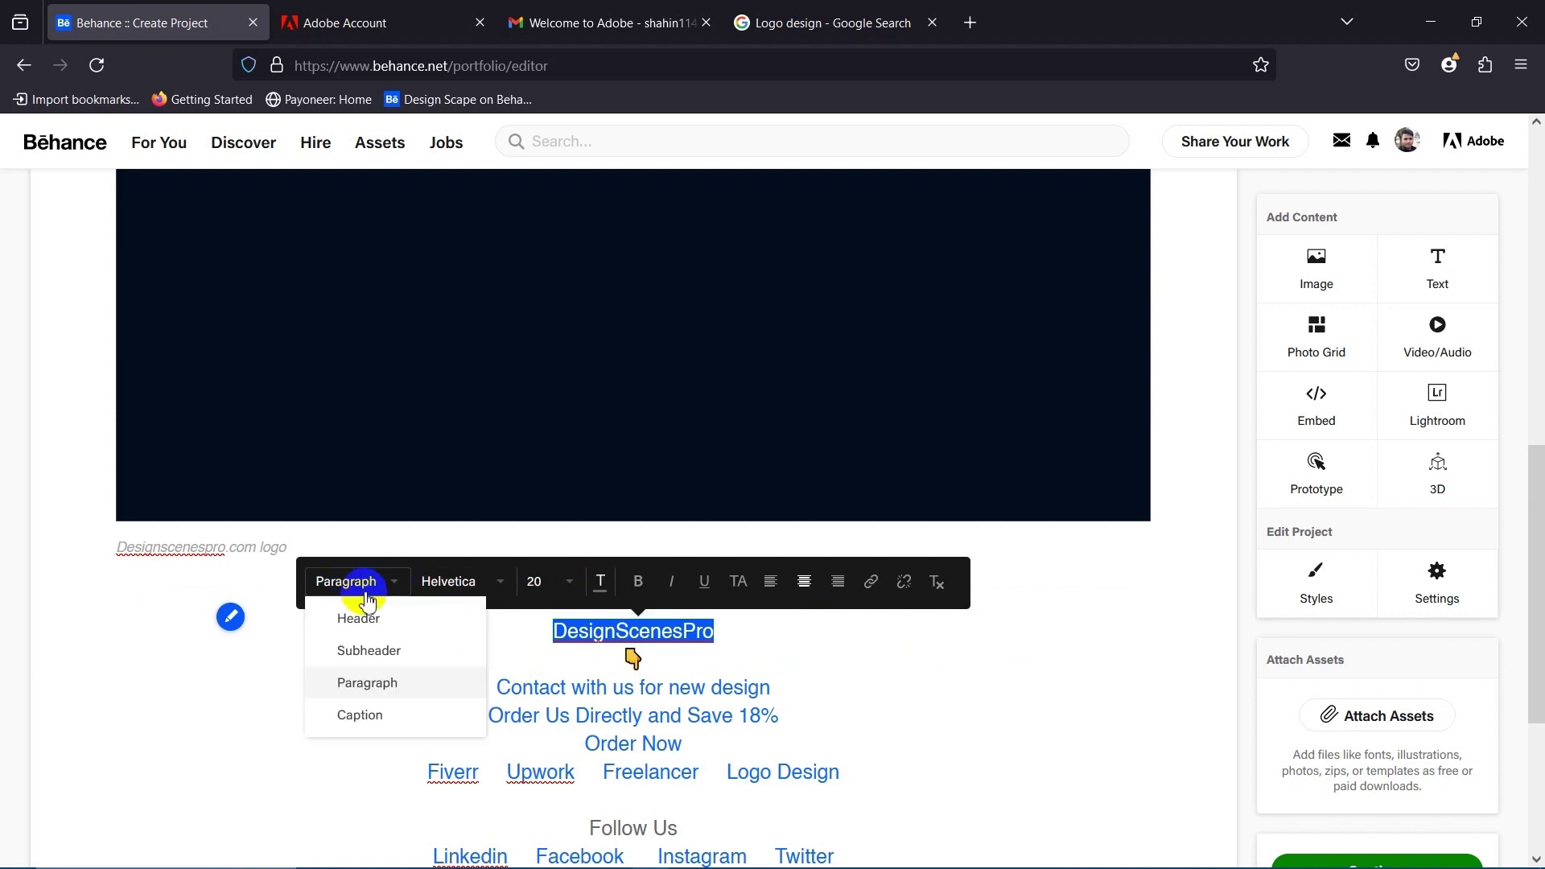
click(359, 619)
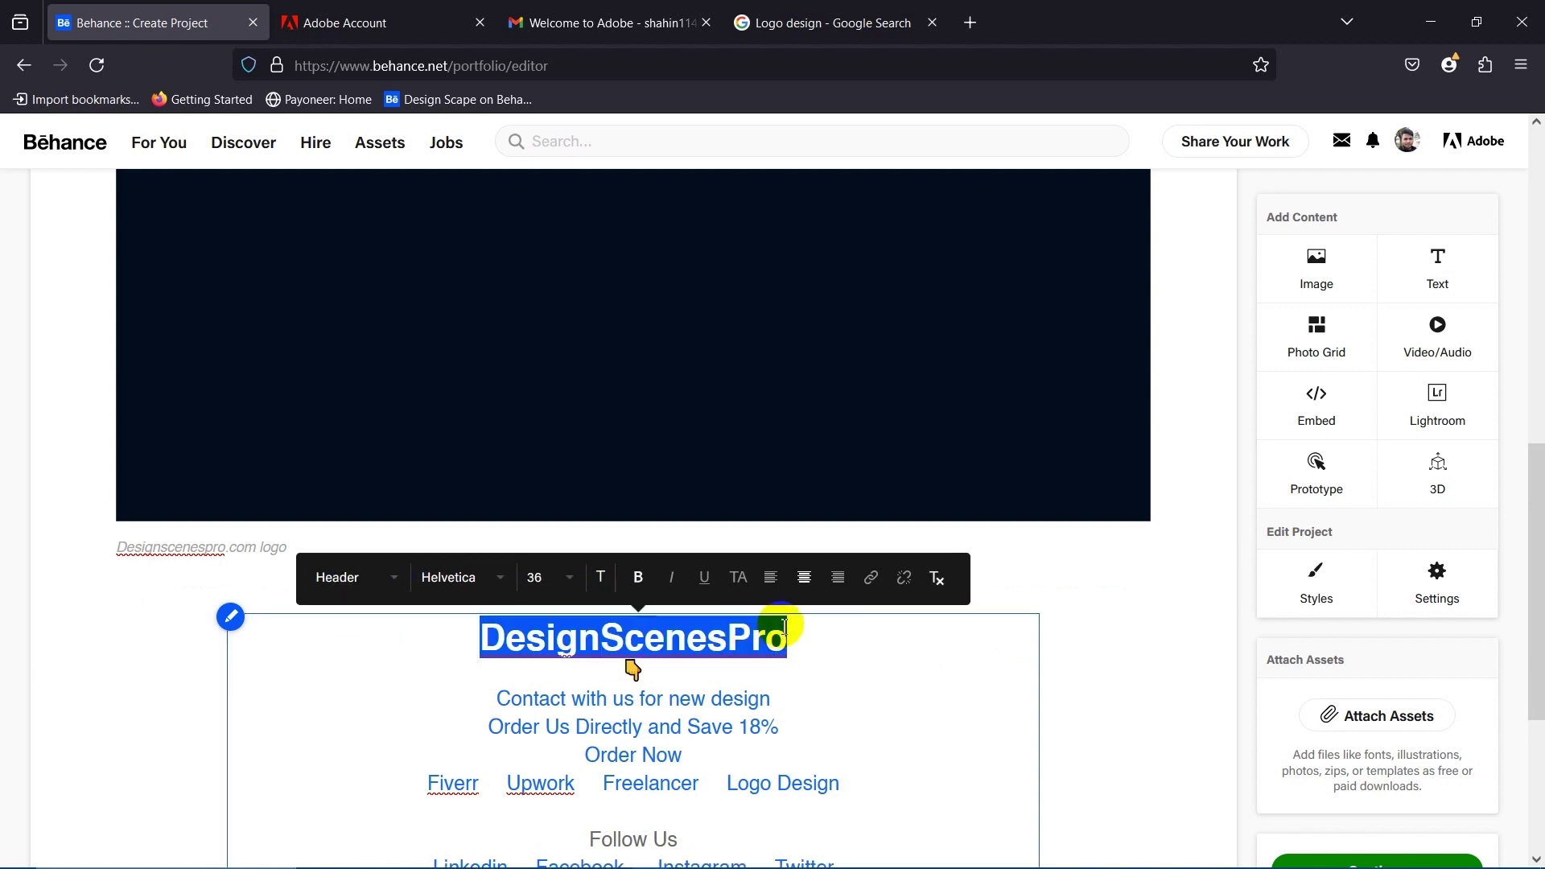
click(417, 584)
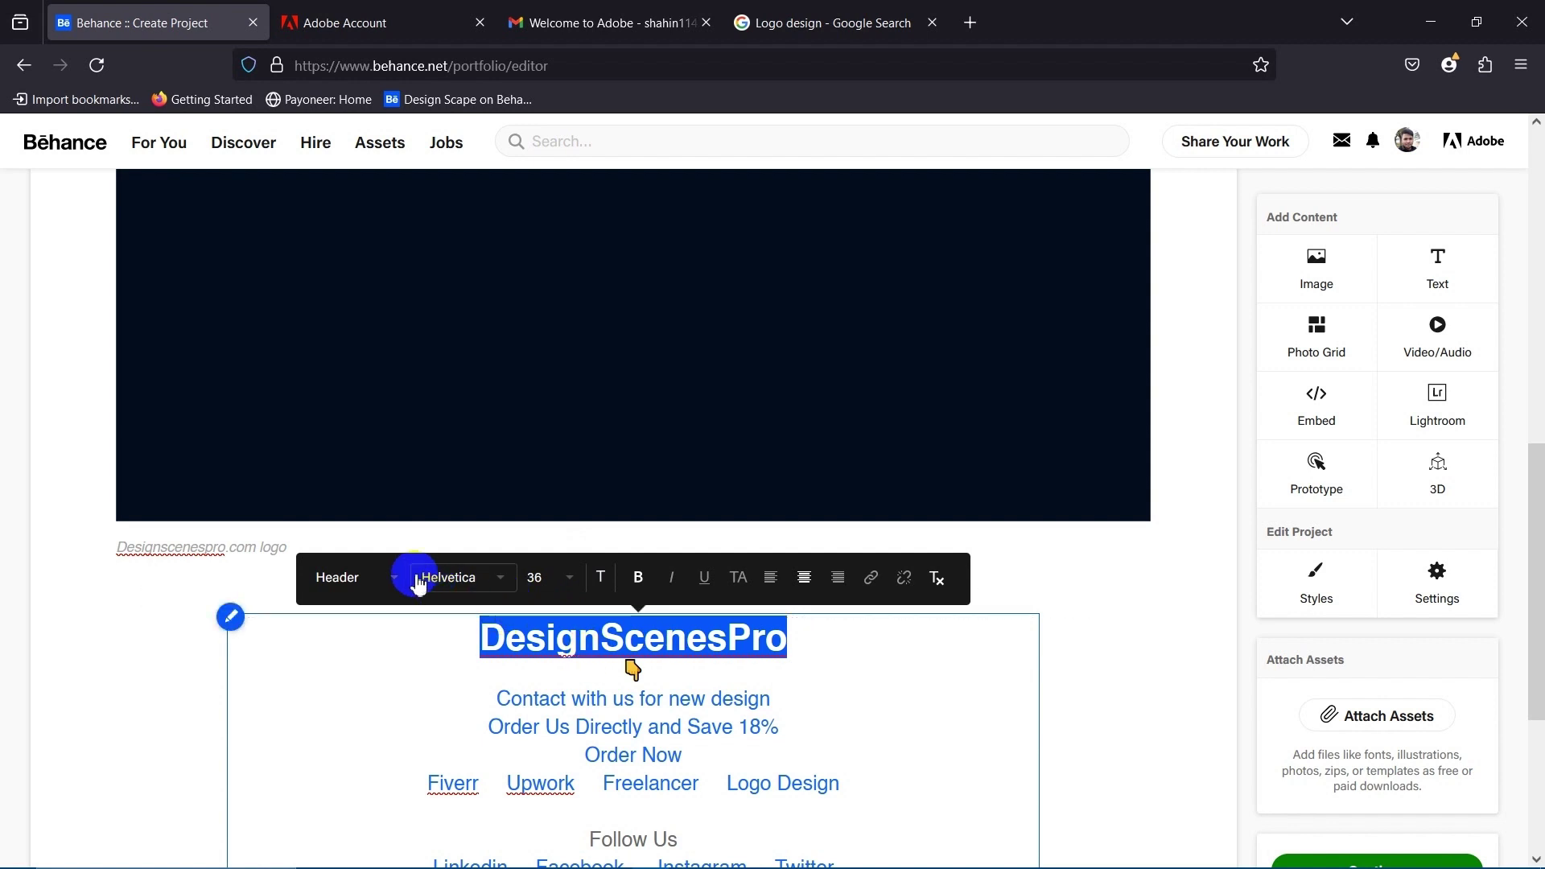
click(467, 585)
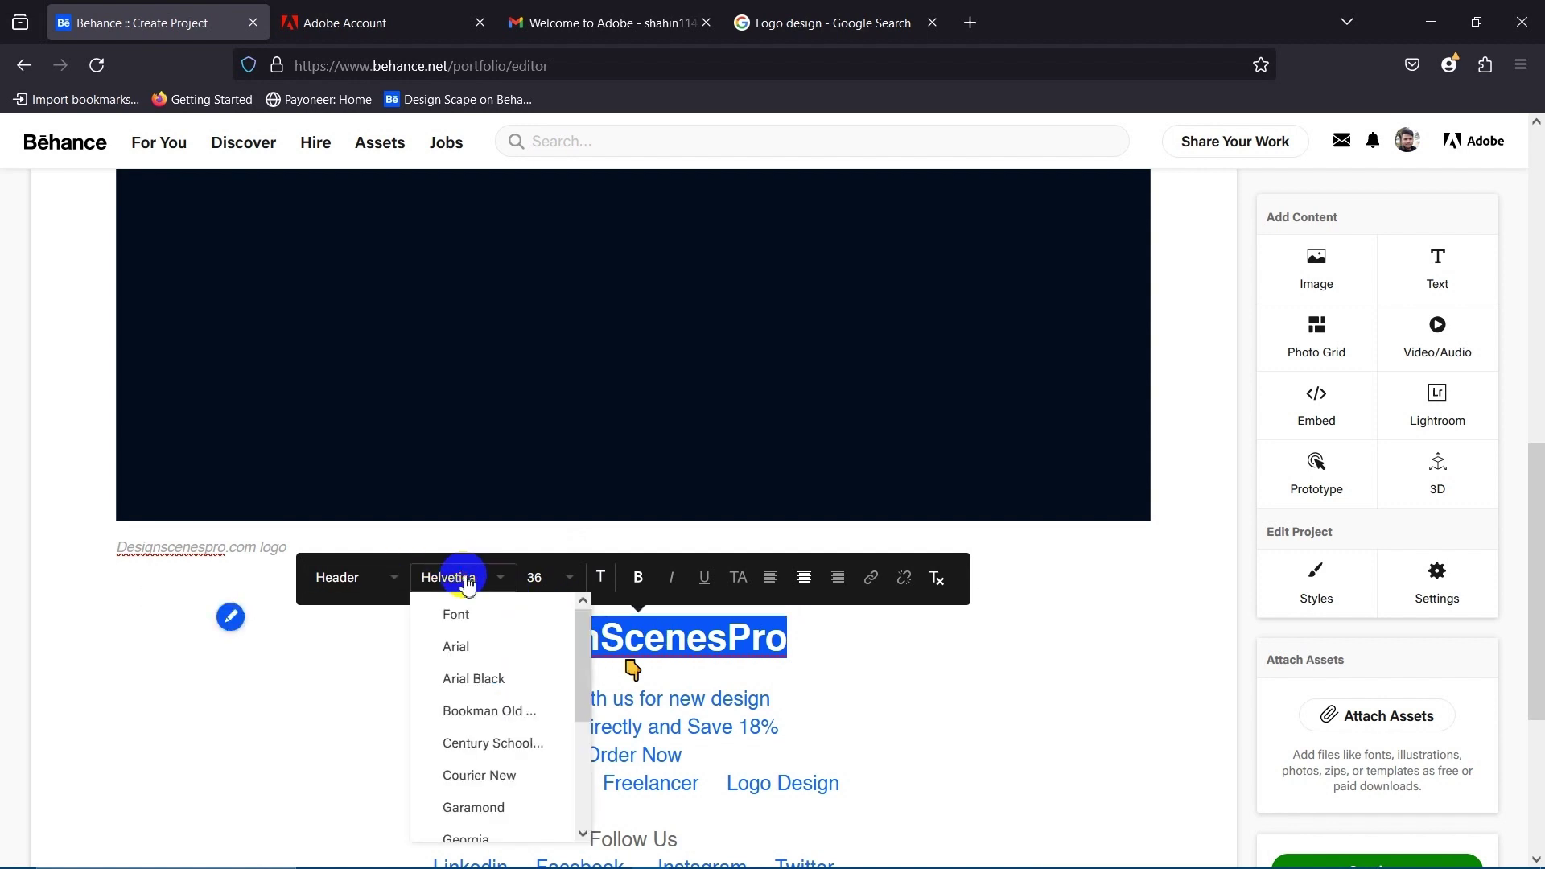
click(455, 573)
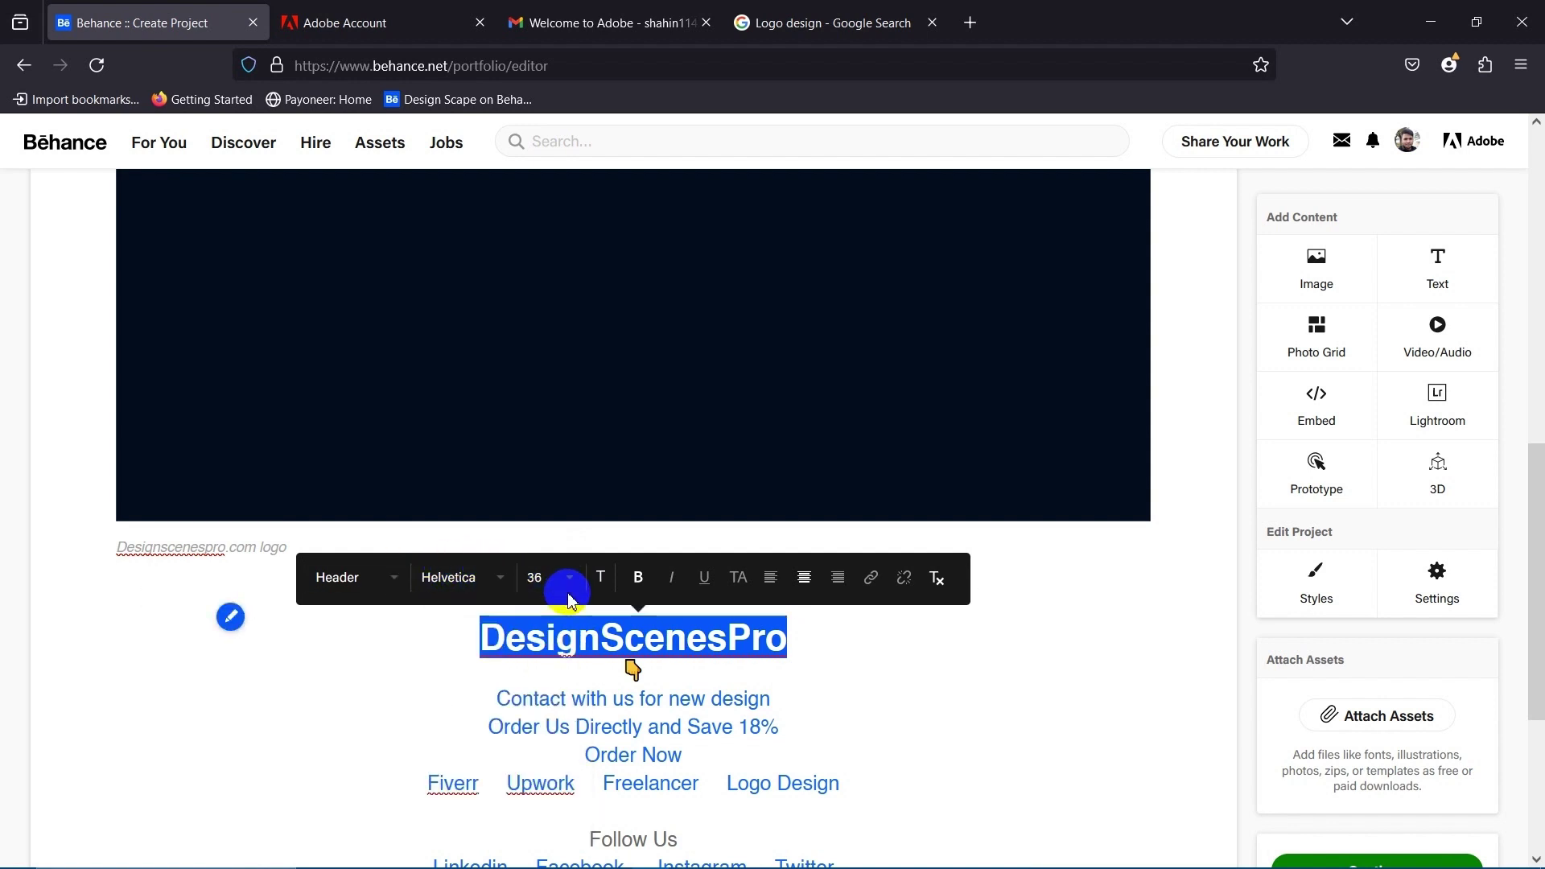
click(562, 579)
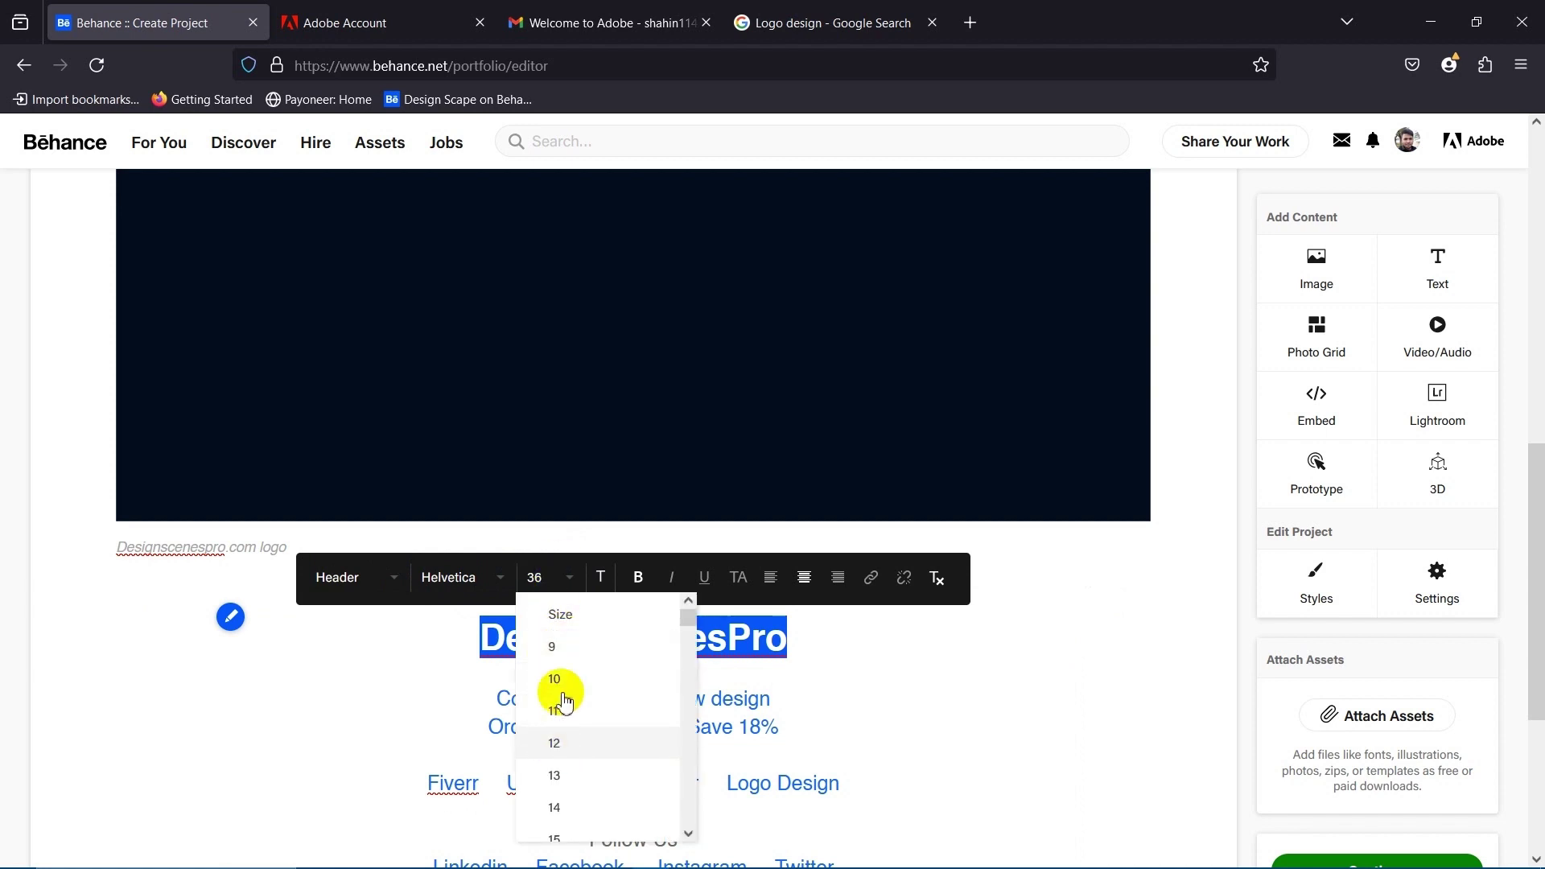
scroll(578, 728, down, 3)
scroll(579, 736, down, 3)
scroll(579, 740, down, 2)
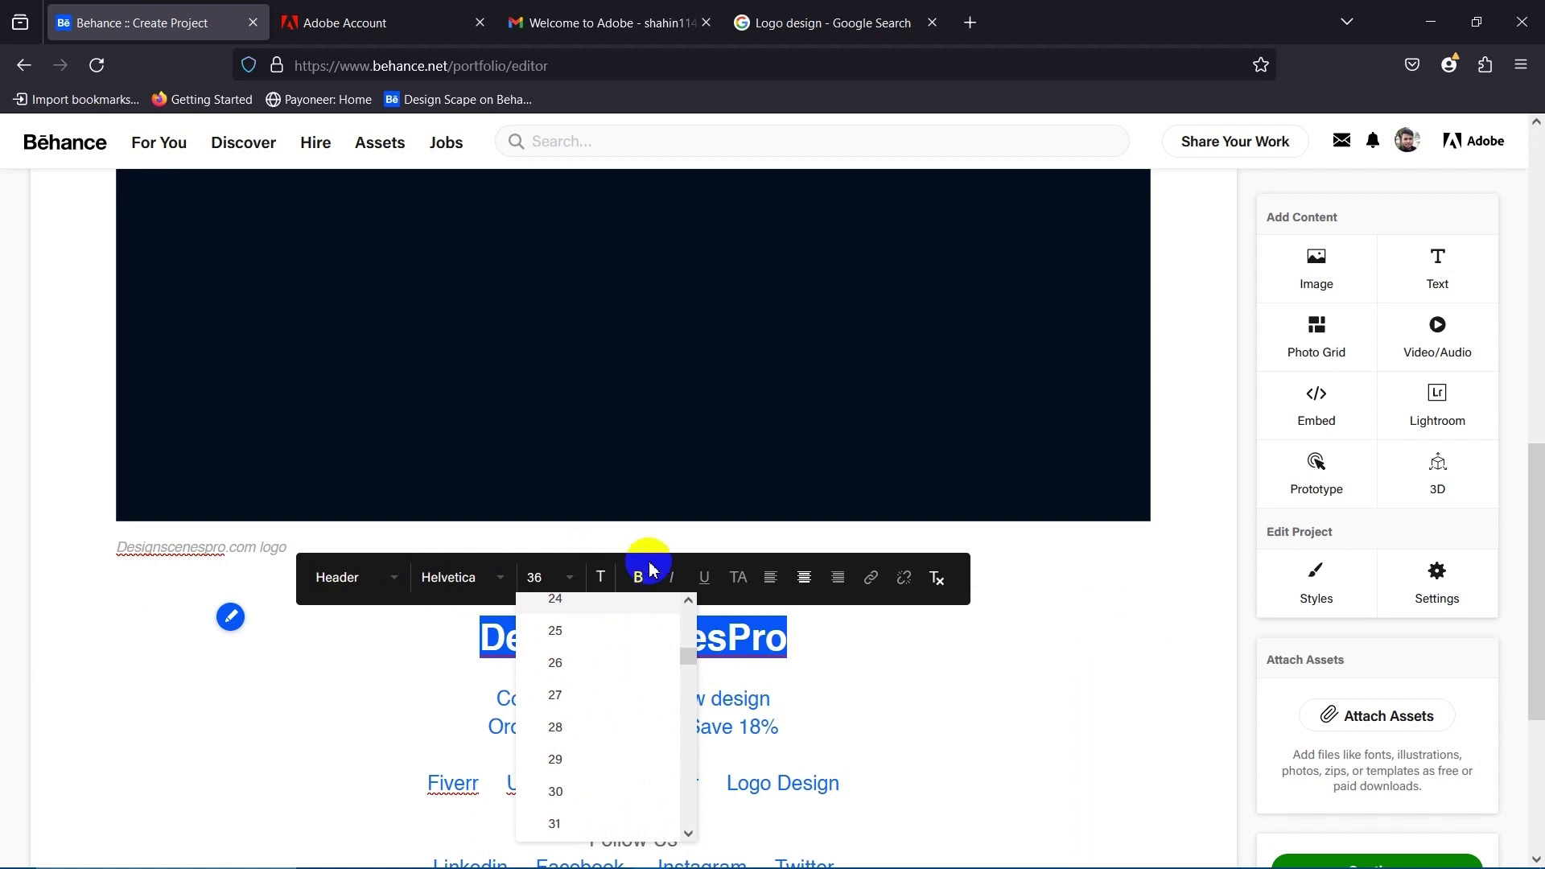
click(950, 674)
Make the DesignScenesPro heading bold.
drag(796, 635, 793, 638)
click(582, 648)
click(632, 579)
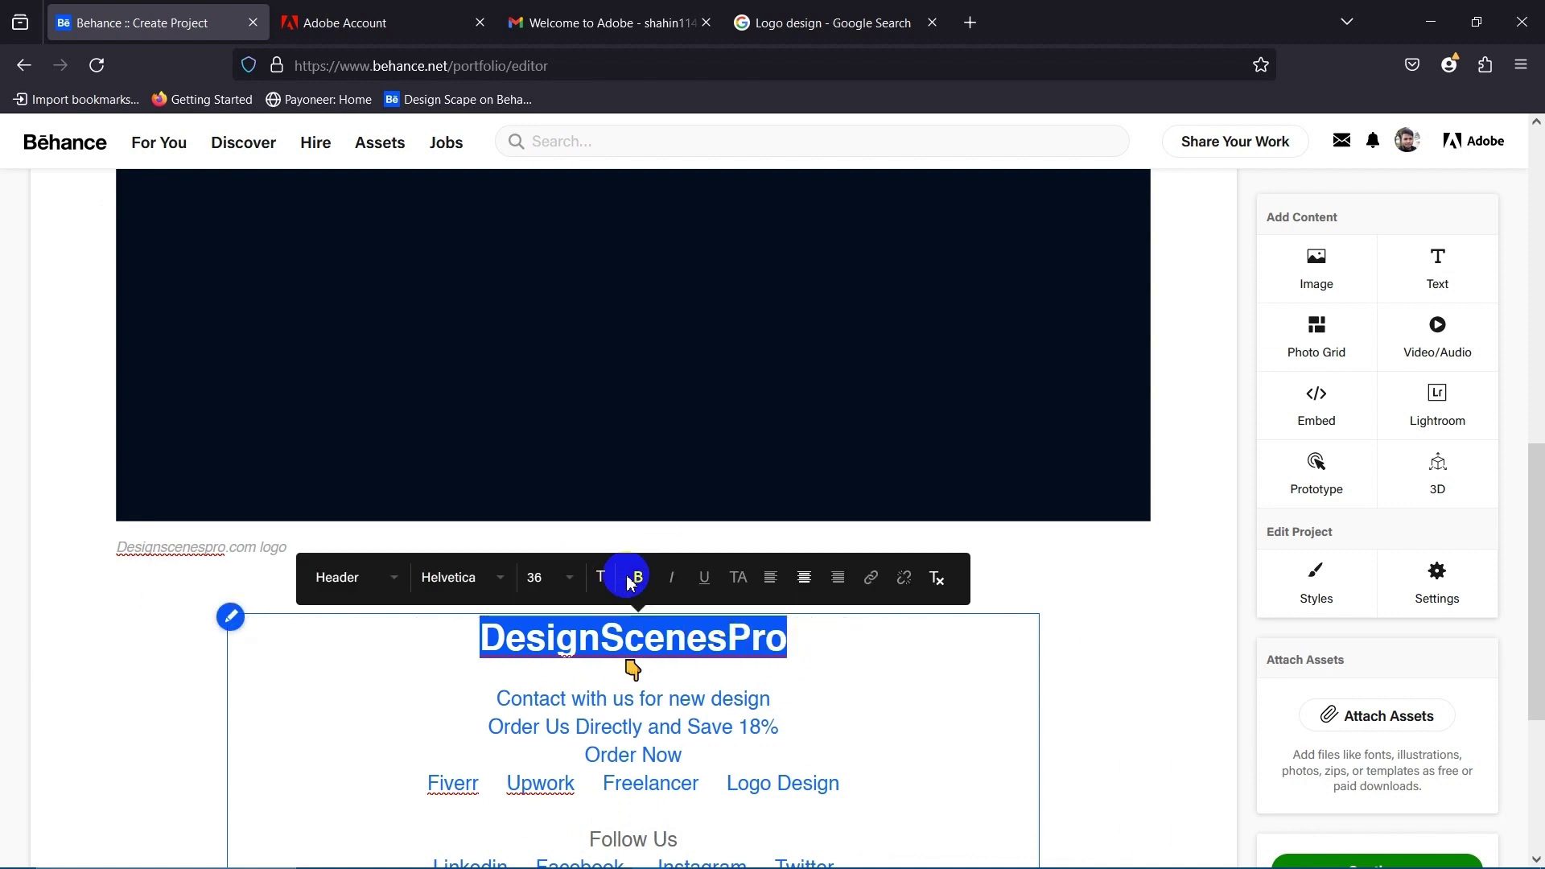
click(733, 710)
Enlarge the Order Now line to font size 27.
scroll(708, 725, down, 4)
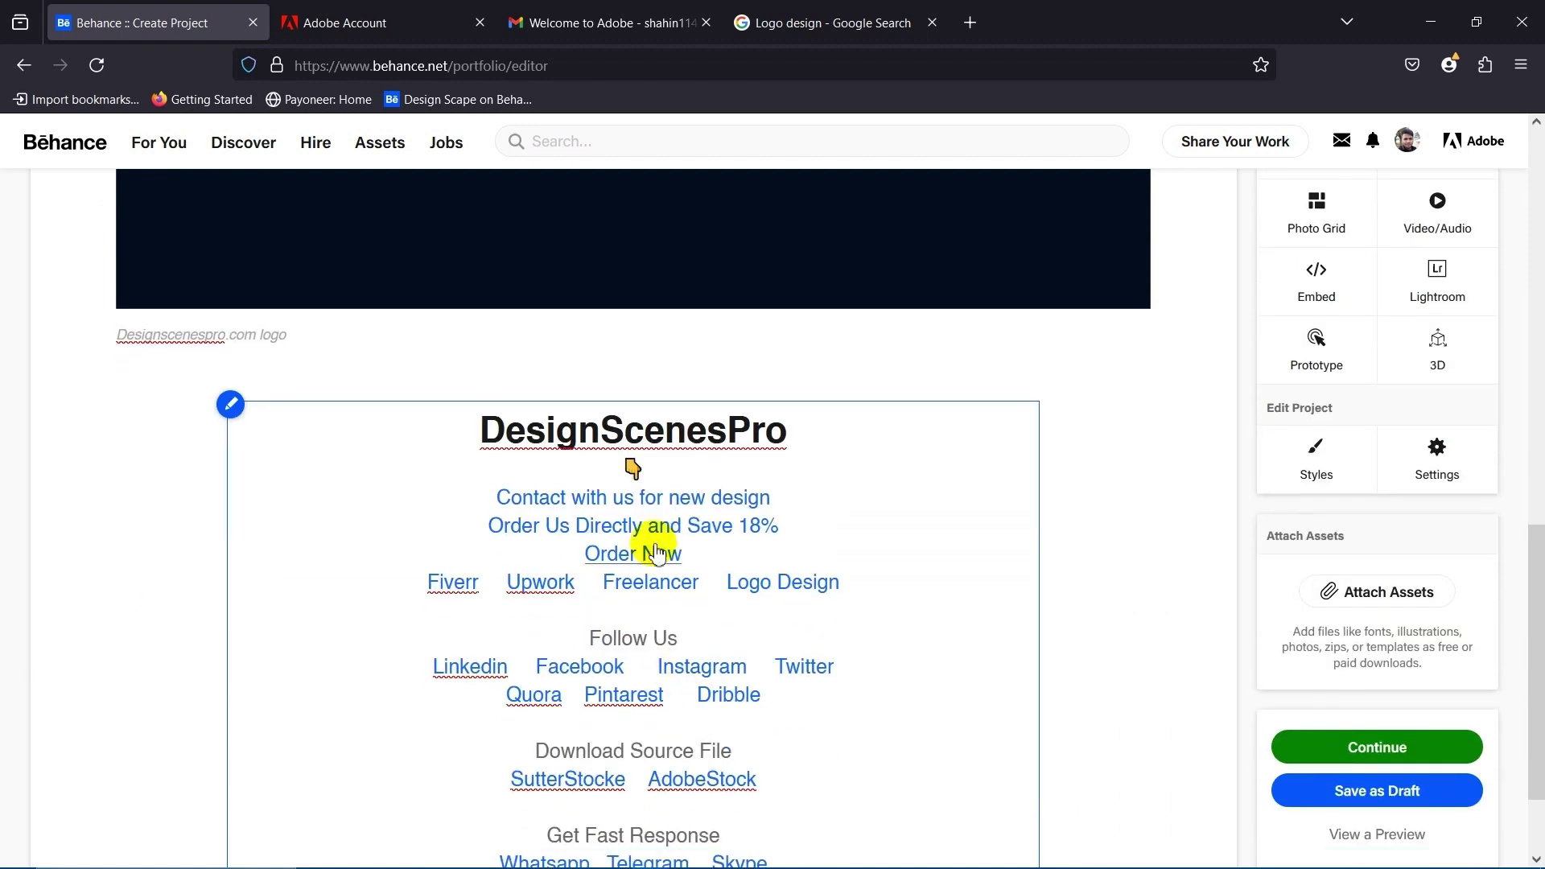
drag(697, 458, 552, 448)
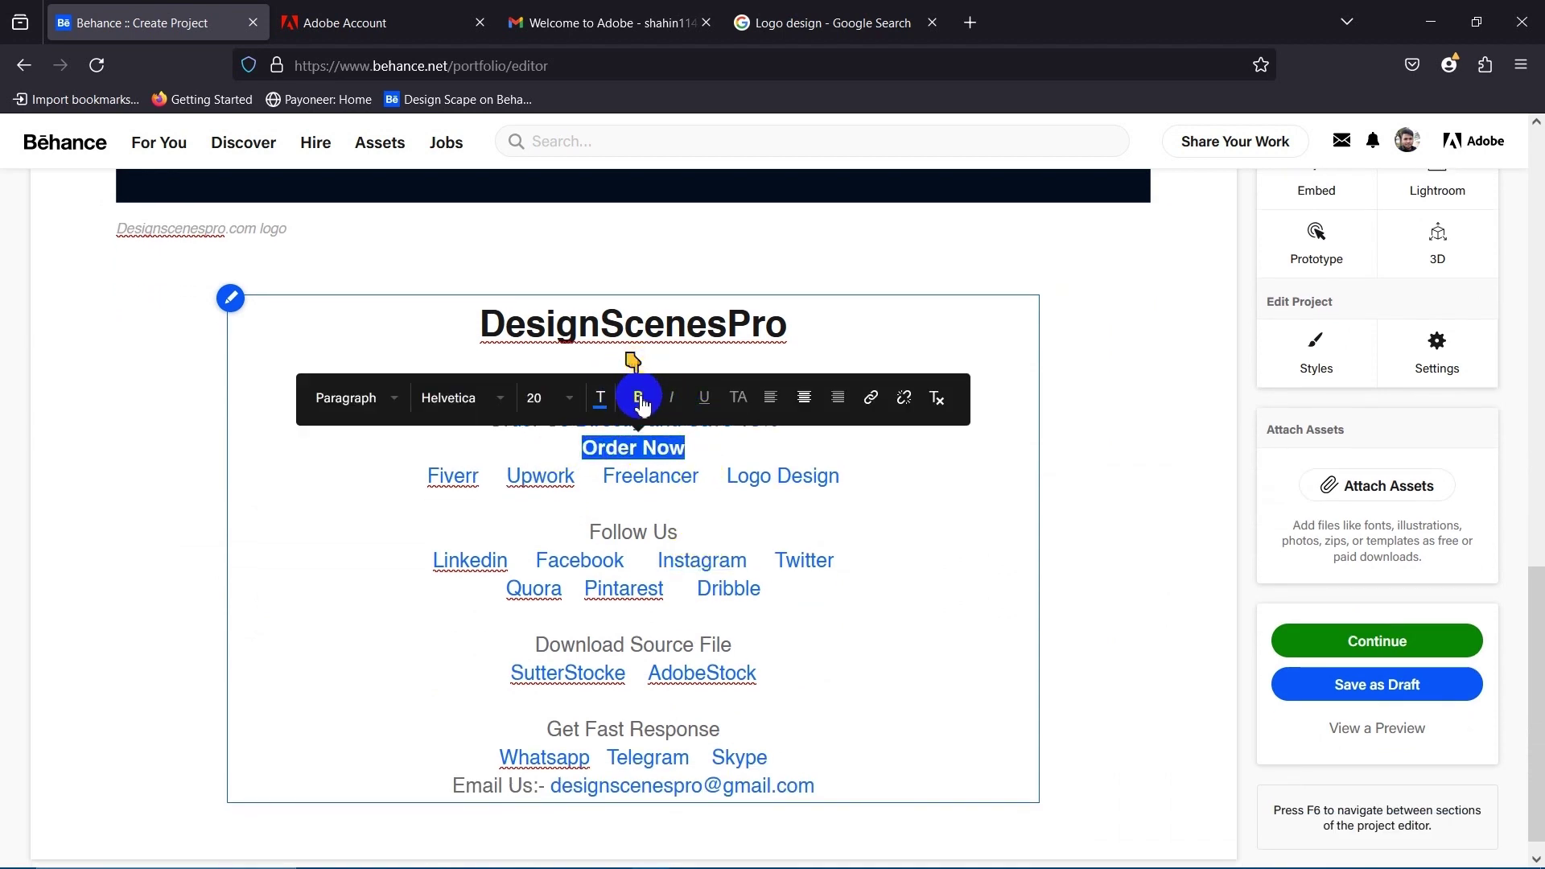
click(543, 398)
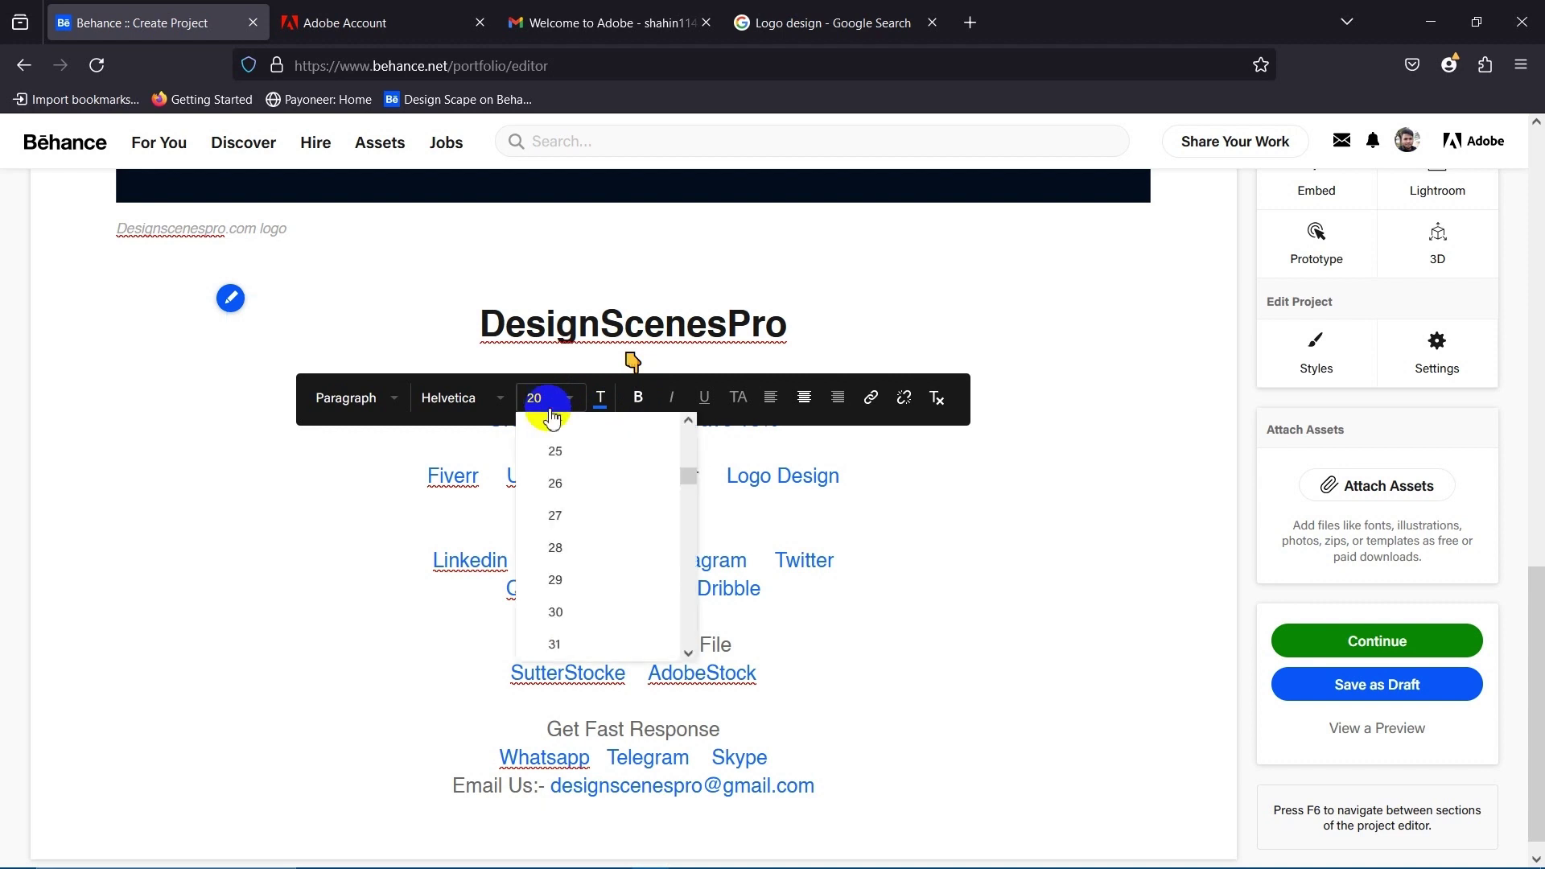
click(563, 515)
click(797, 449)
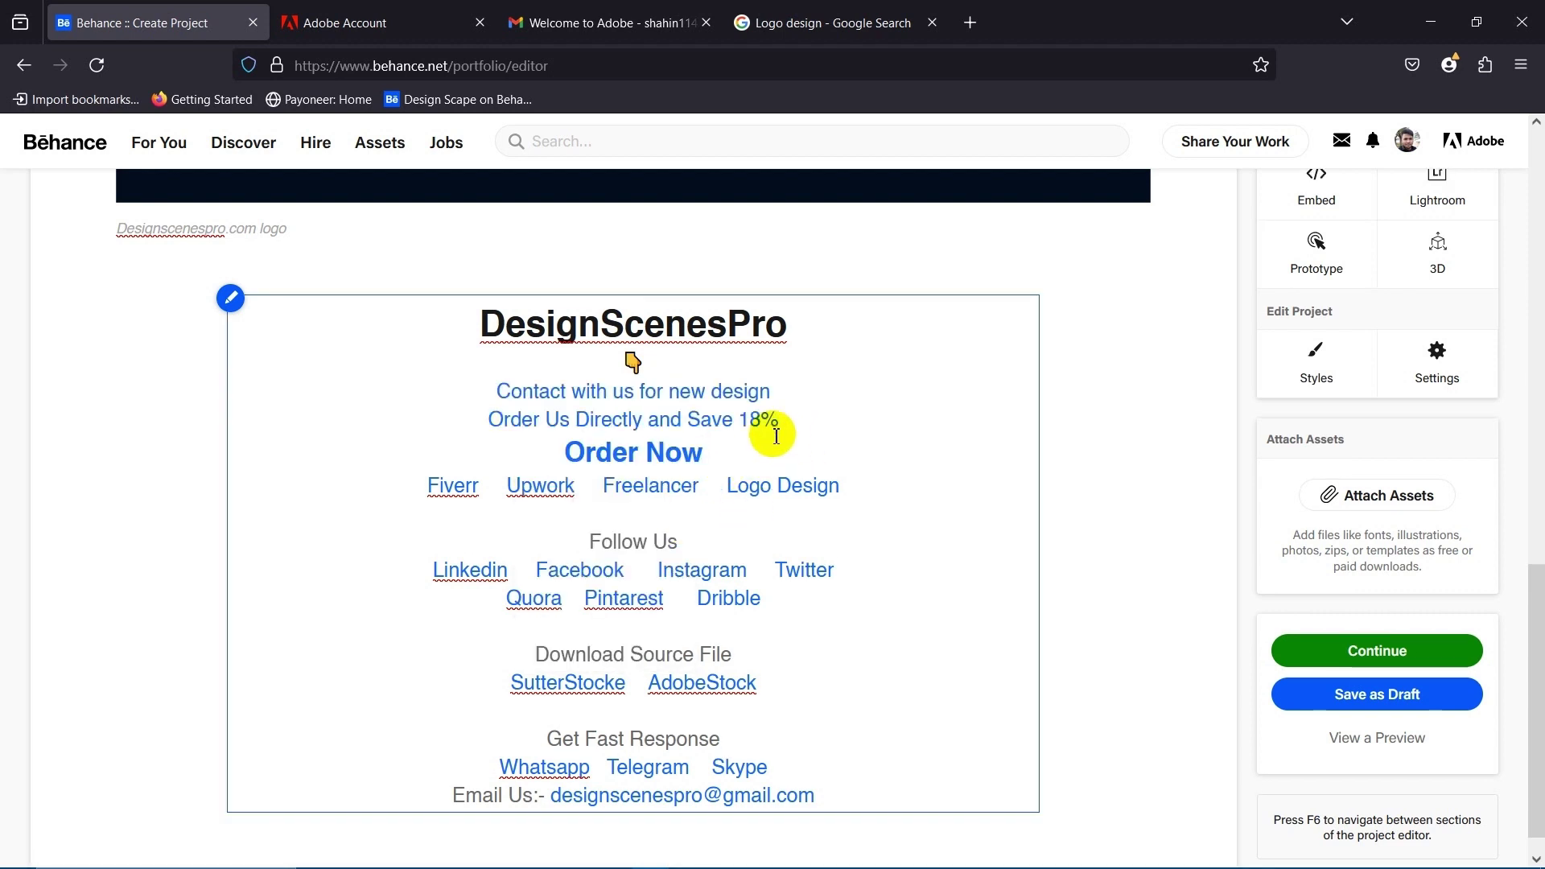
Select the Follow Us heading in the links text.
scroll(729, 523, up, 3)
scroll(588, 552, down, 2)
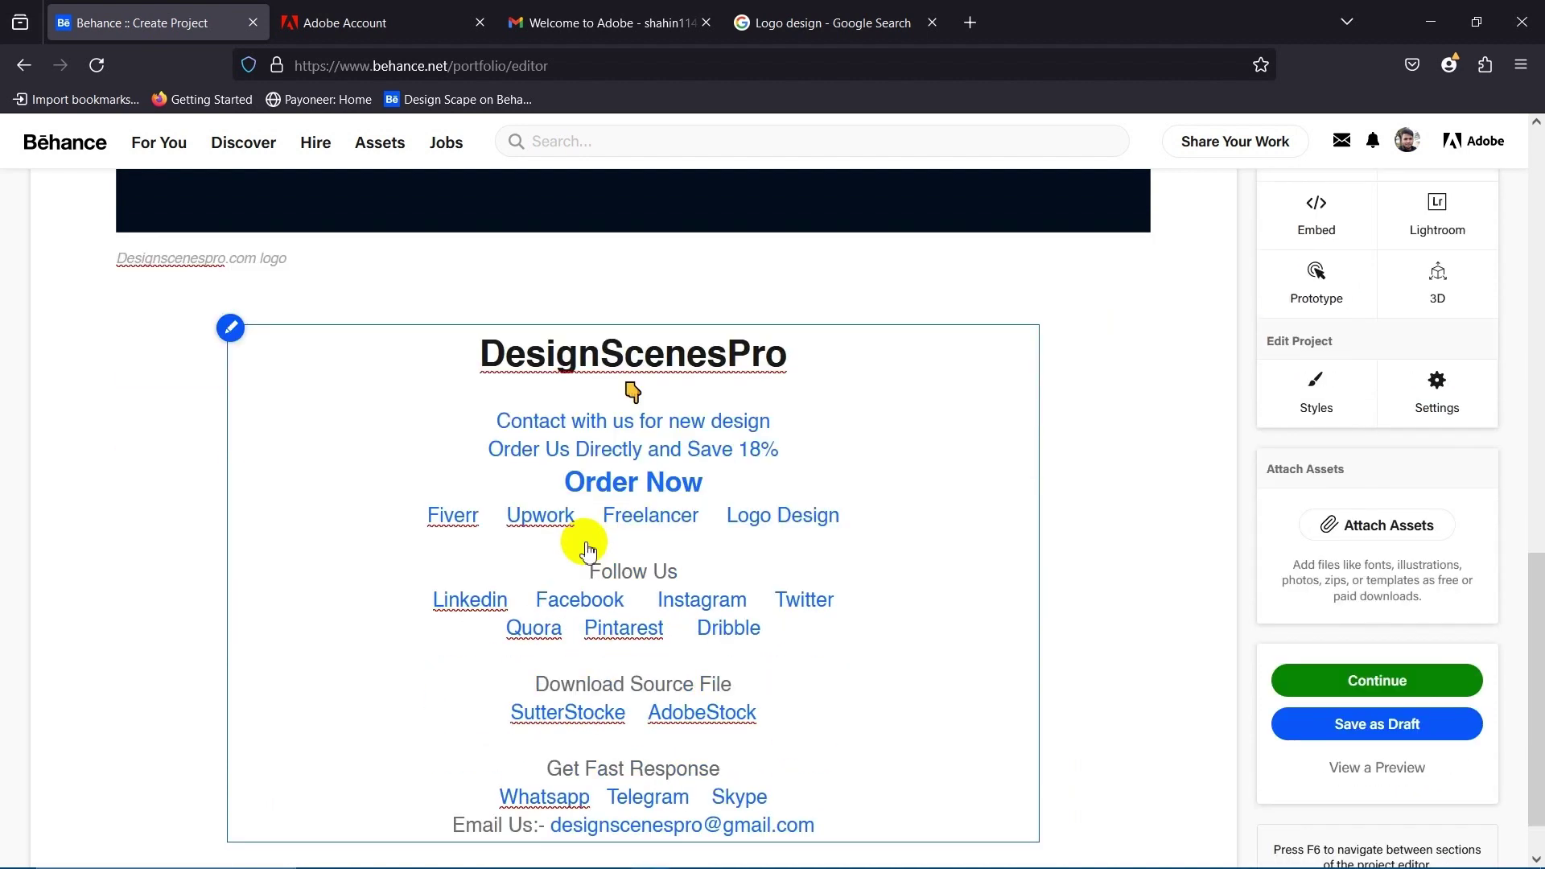
scroll(611, 572, down, 1)
click(855, 528)
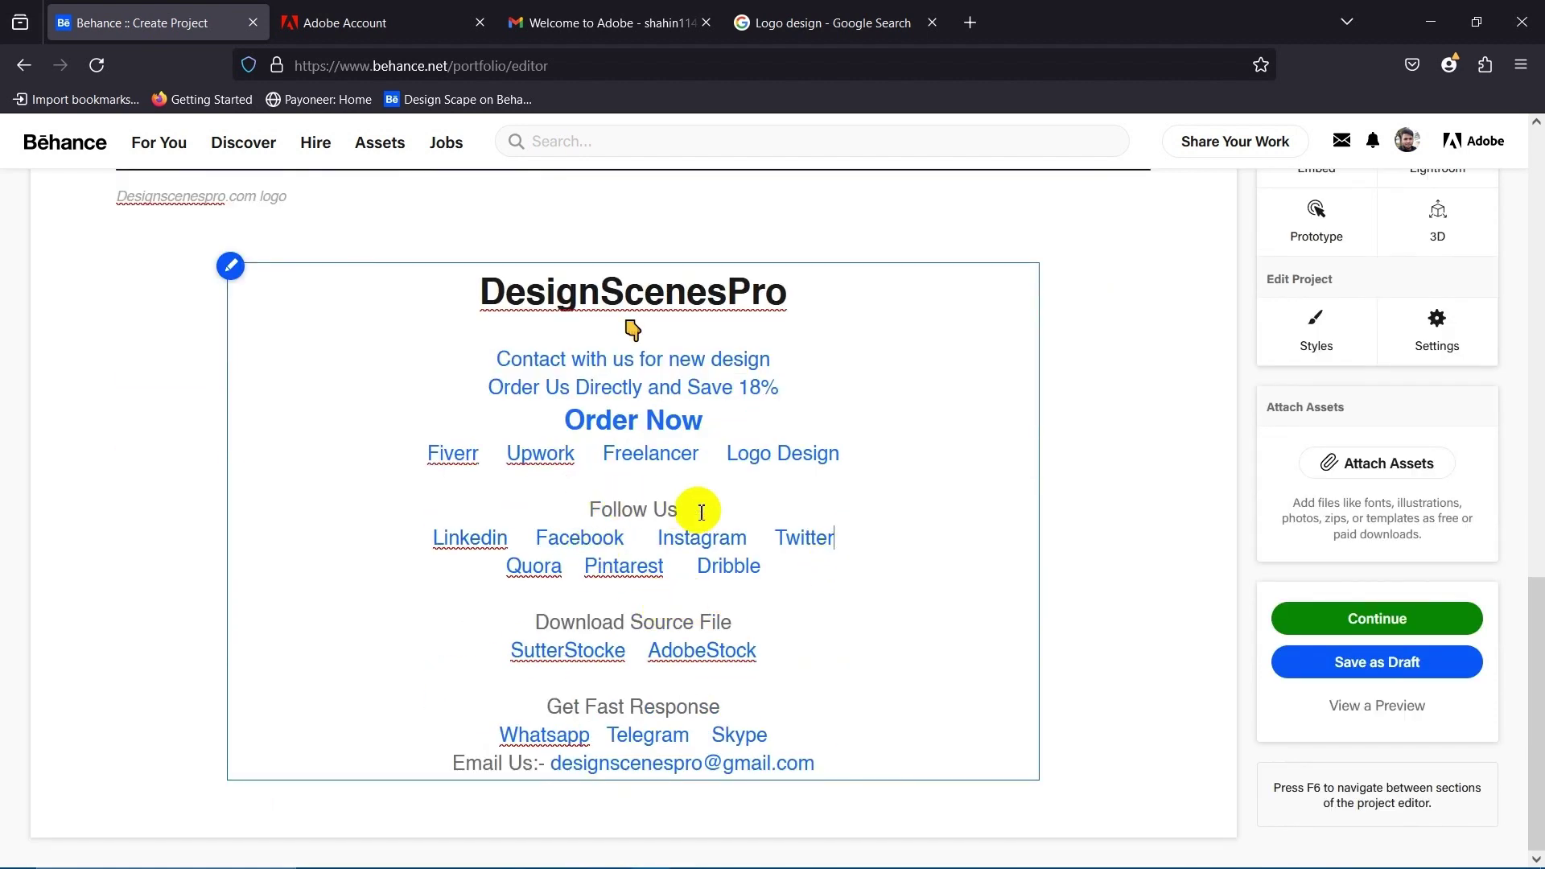
drag(692, 512, 554, 509)
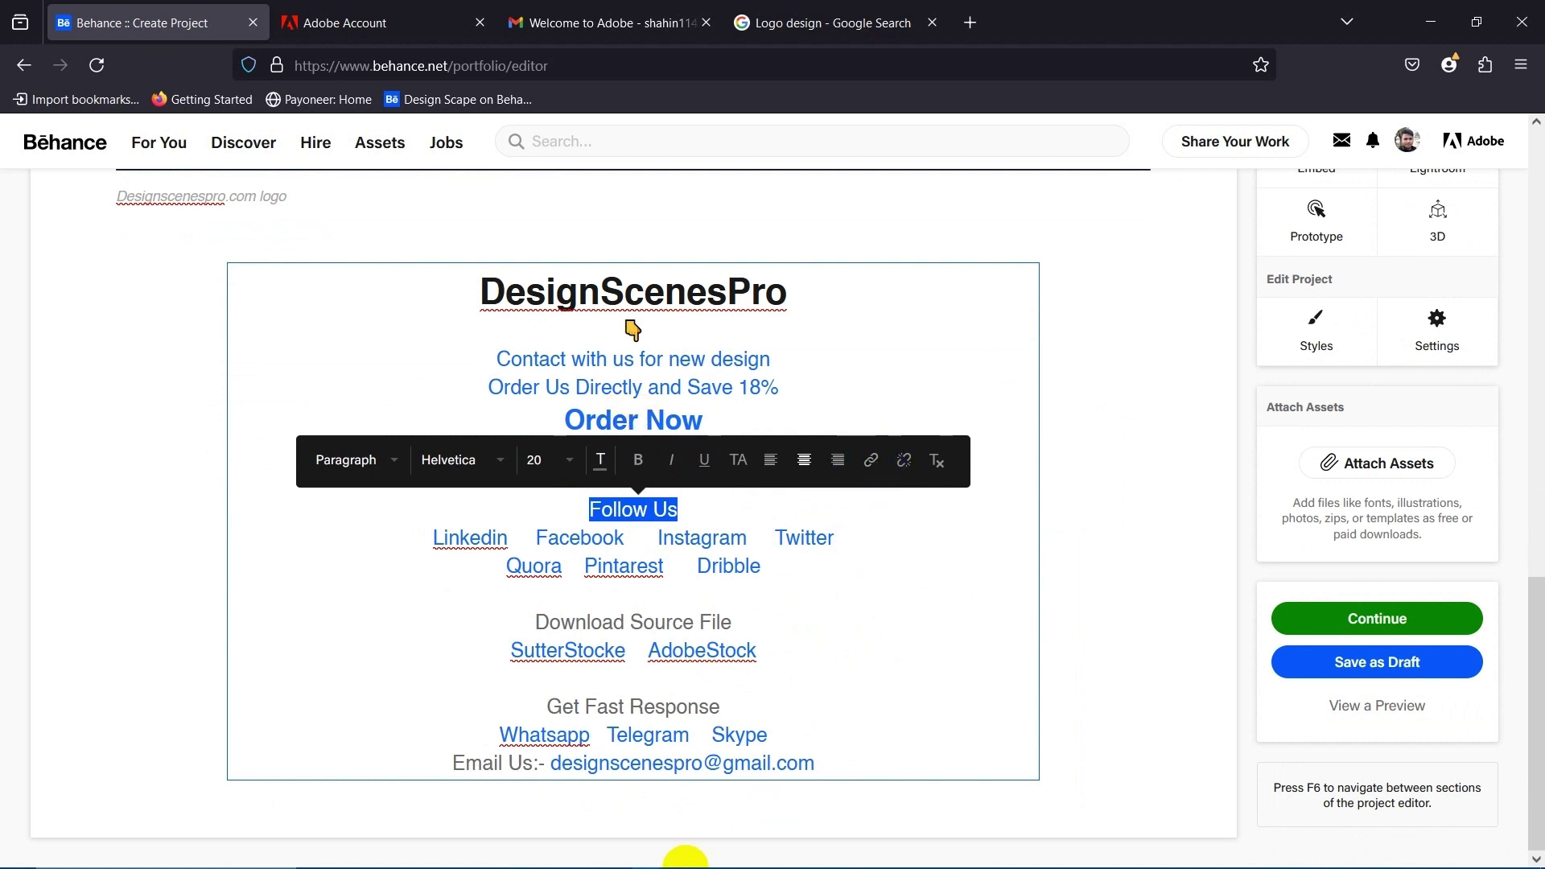
Switch to the Chrome window showing the published project.
mouse_move(493, 865)
mouse_move(429, 856)
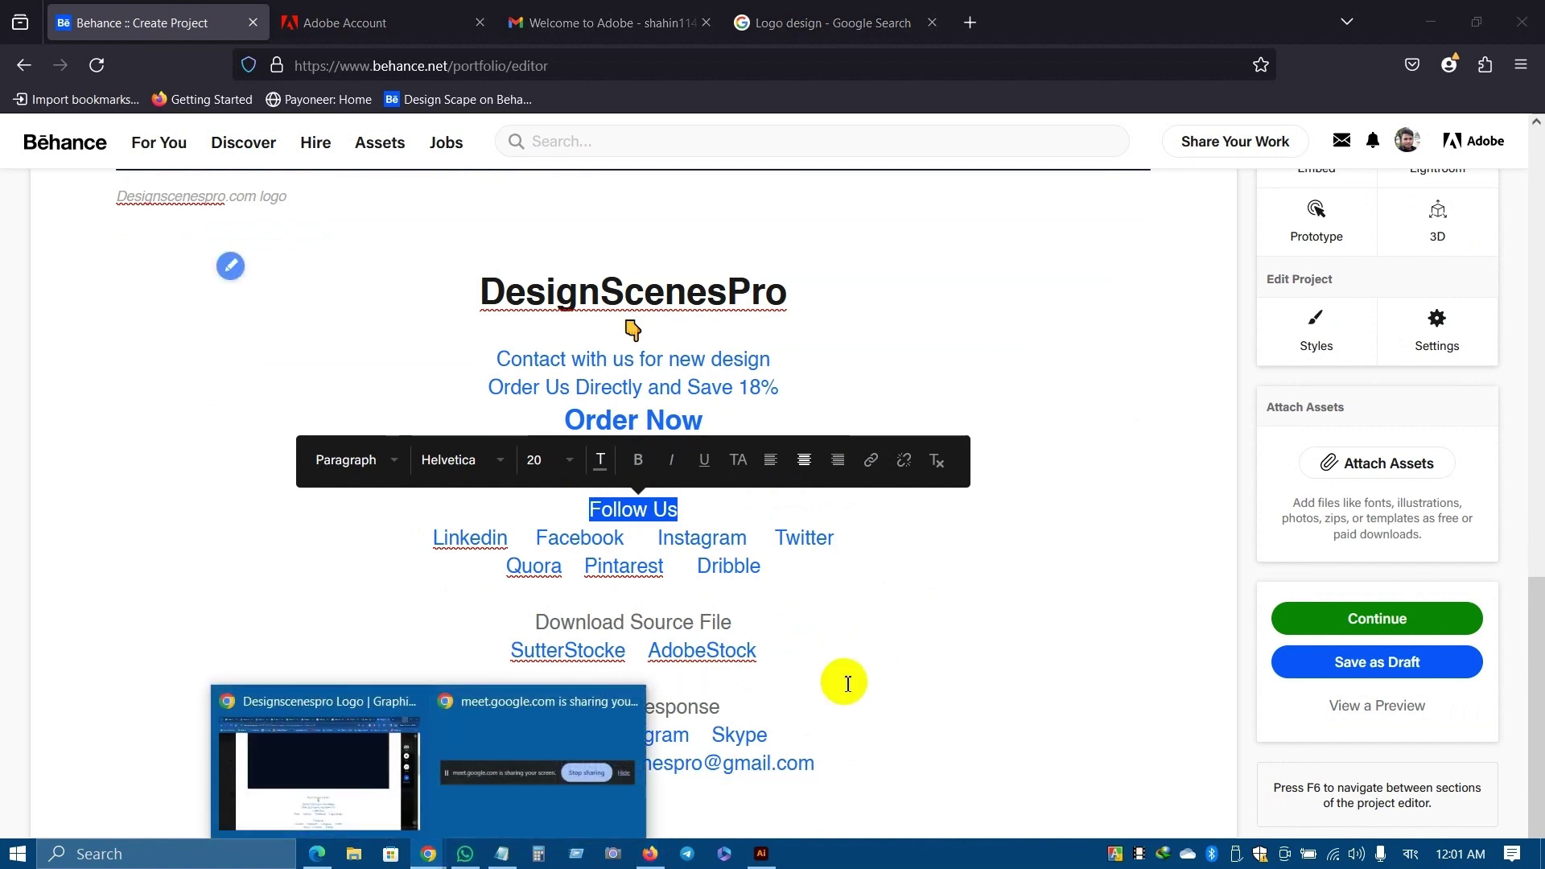
click(338, 748)
scroll(1047, 466, down, 6)
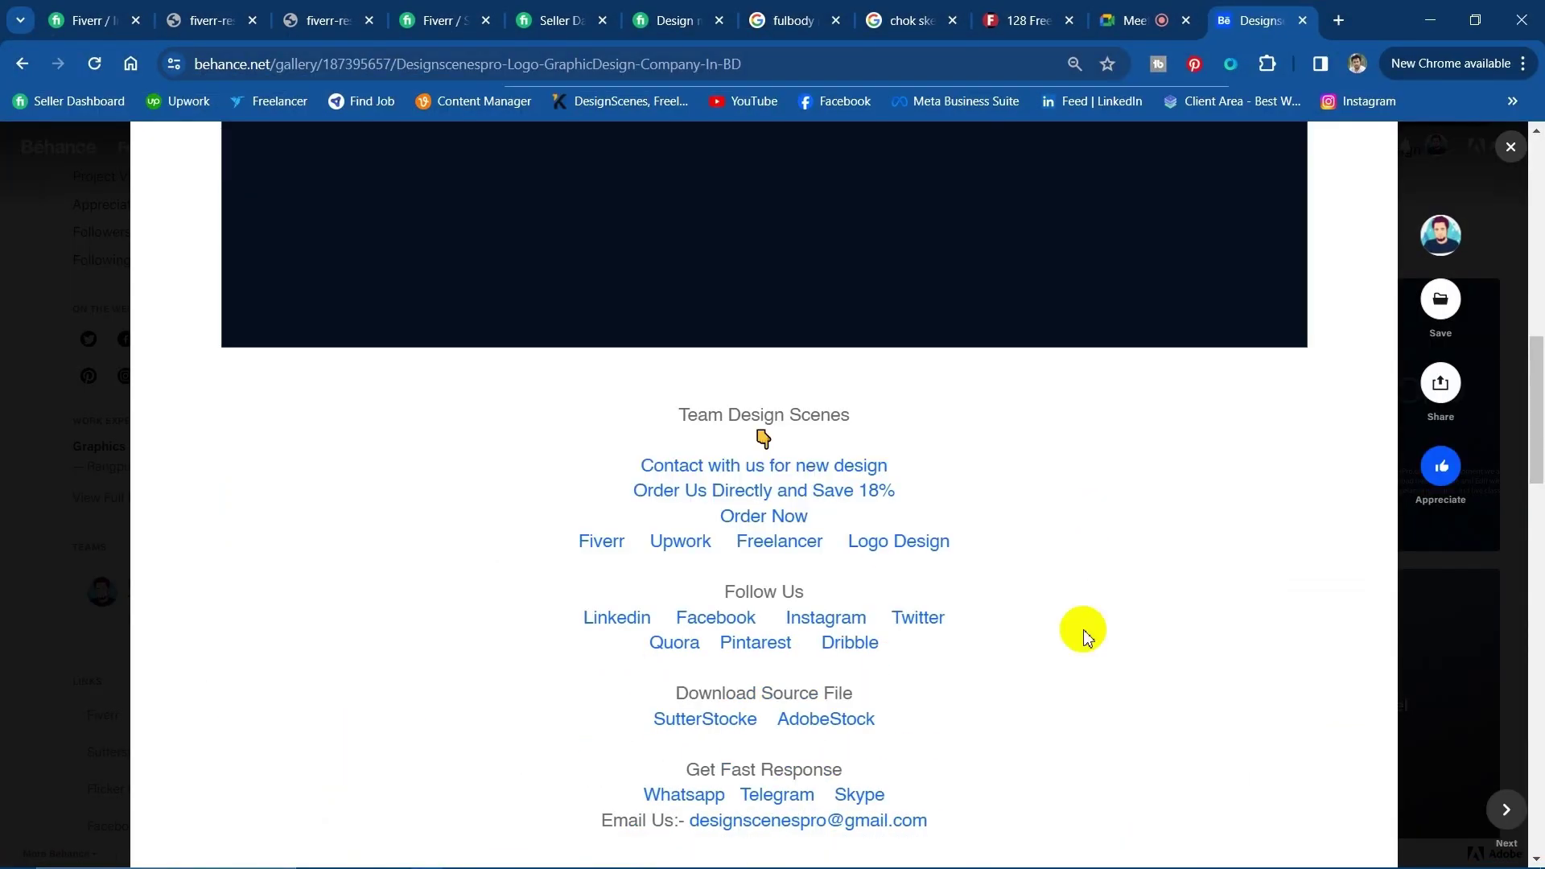
scroll(1028, 483, up, 4)
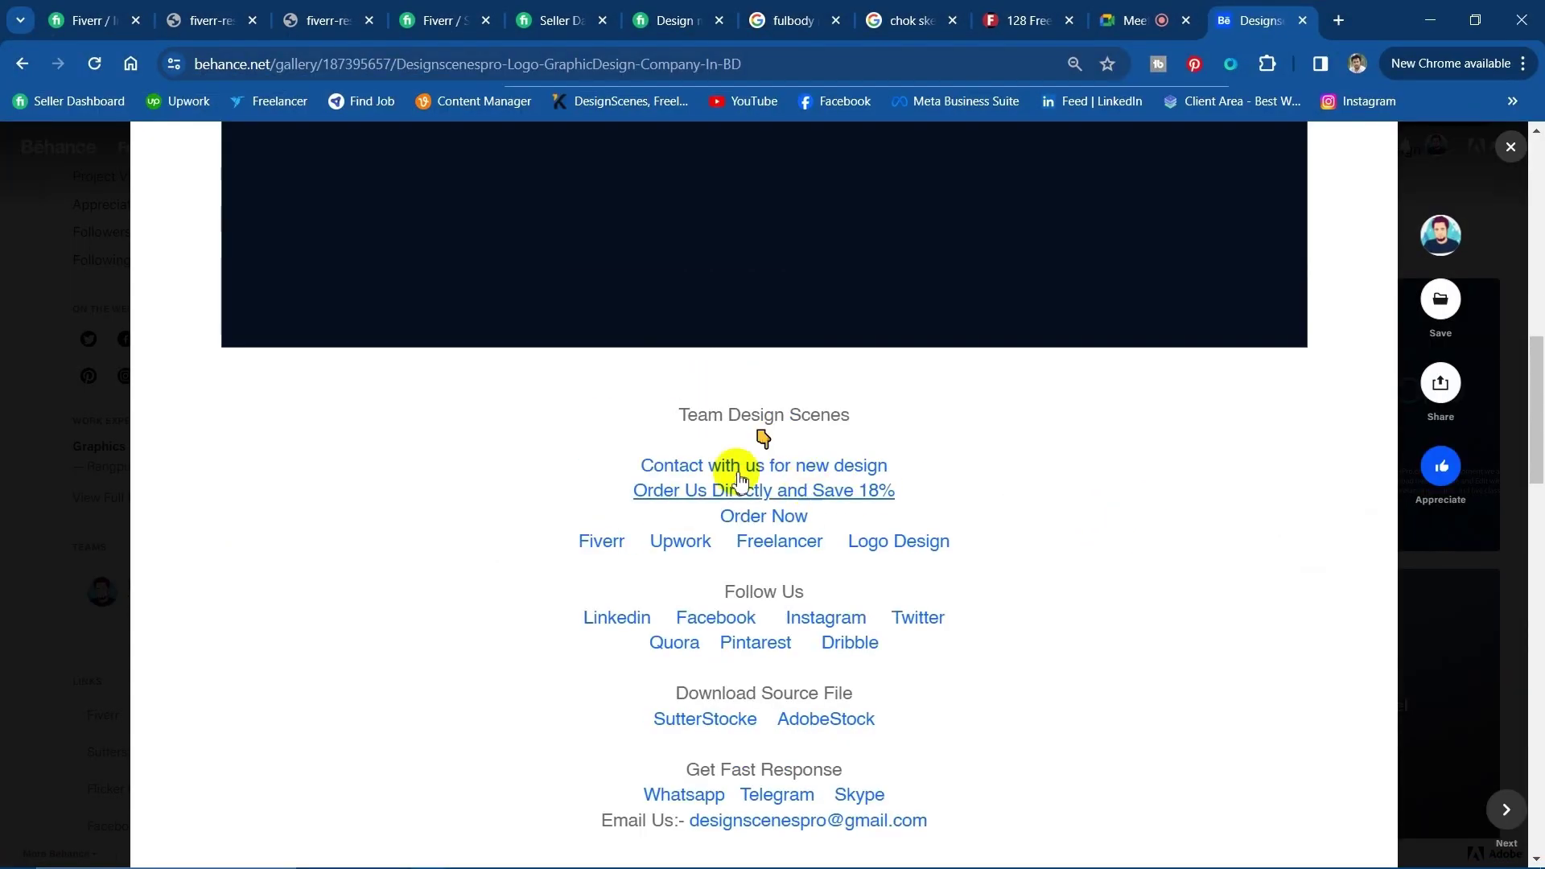
scroll(552, 483, down, 2)
scroll(552, 434, down, 1)
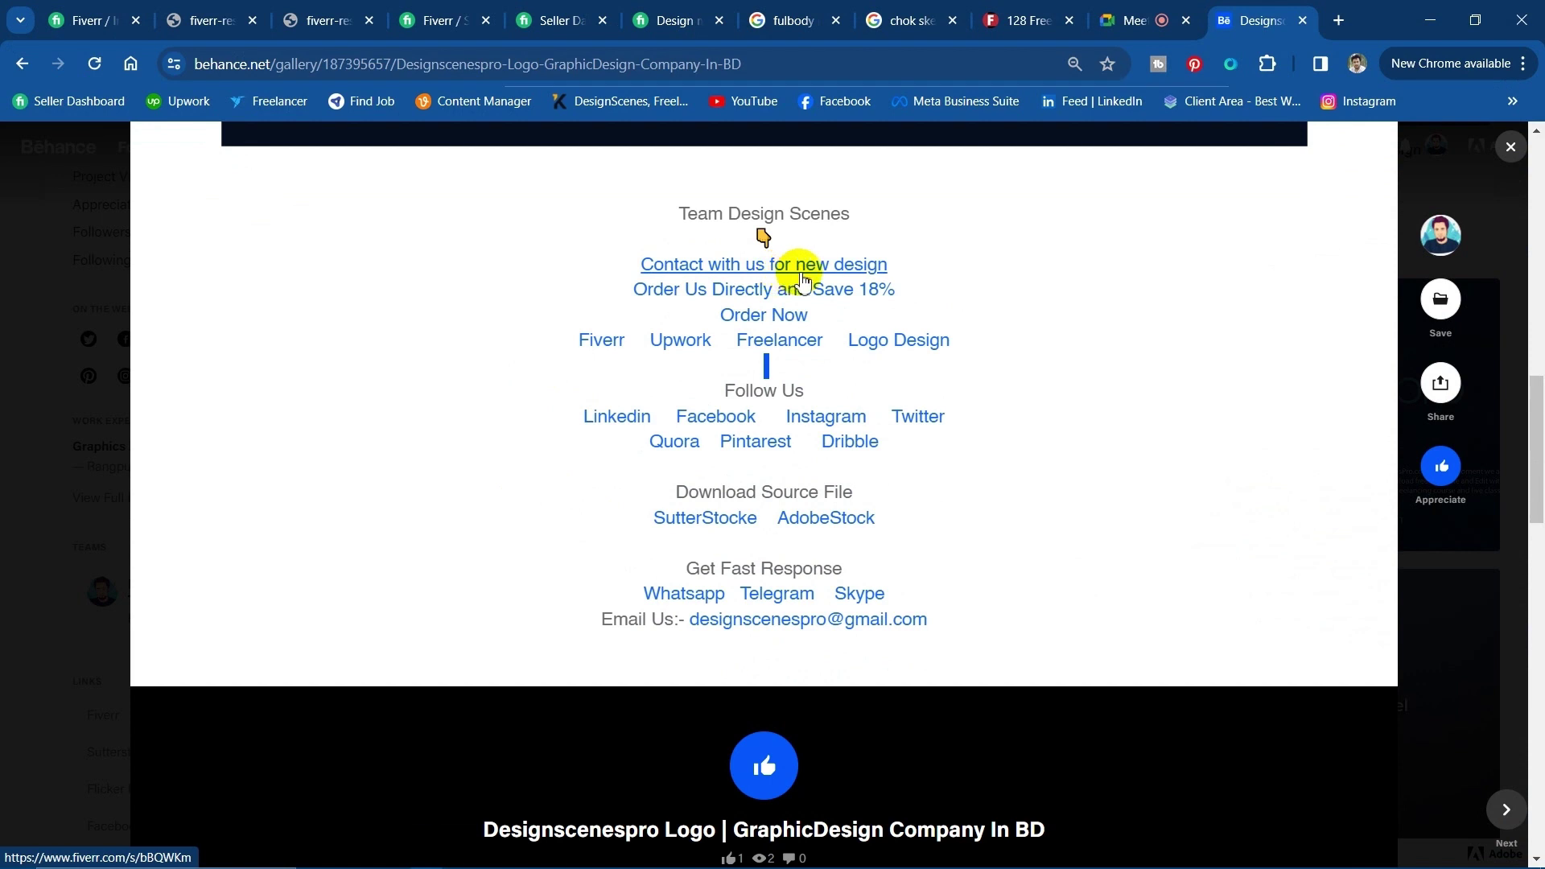
scroll(725, 426, up, 3)
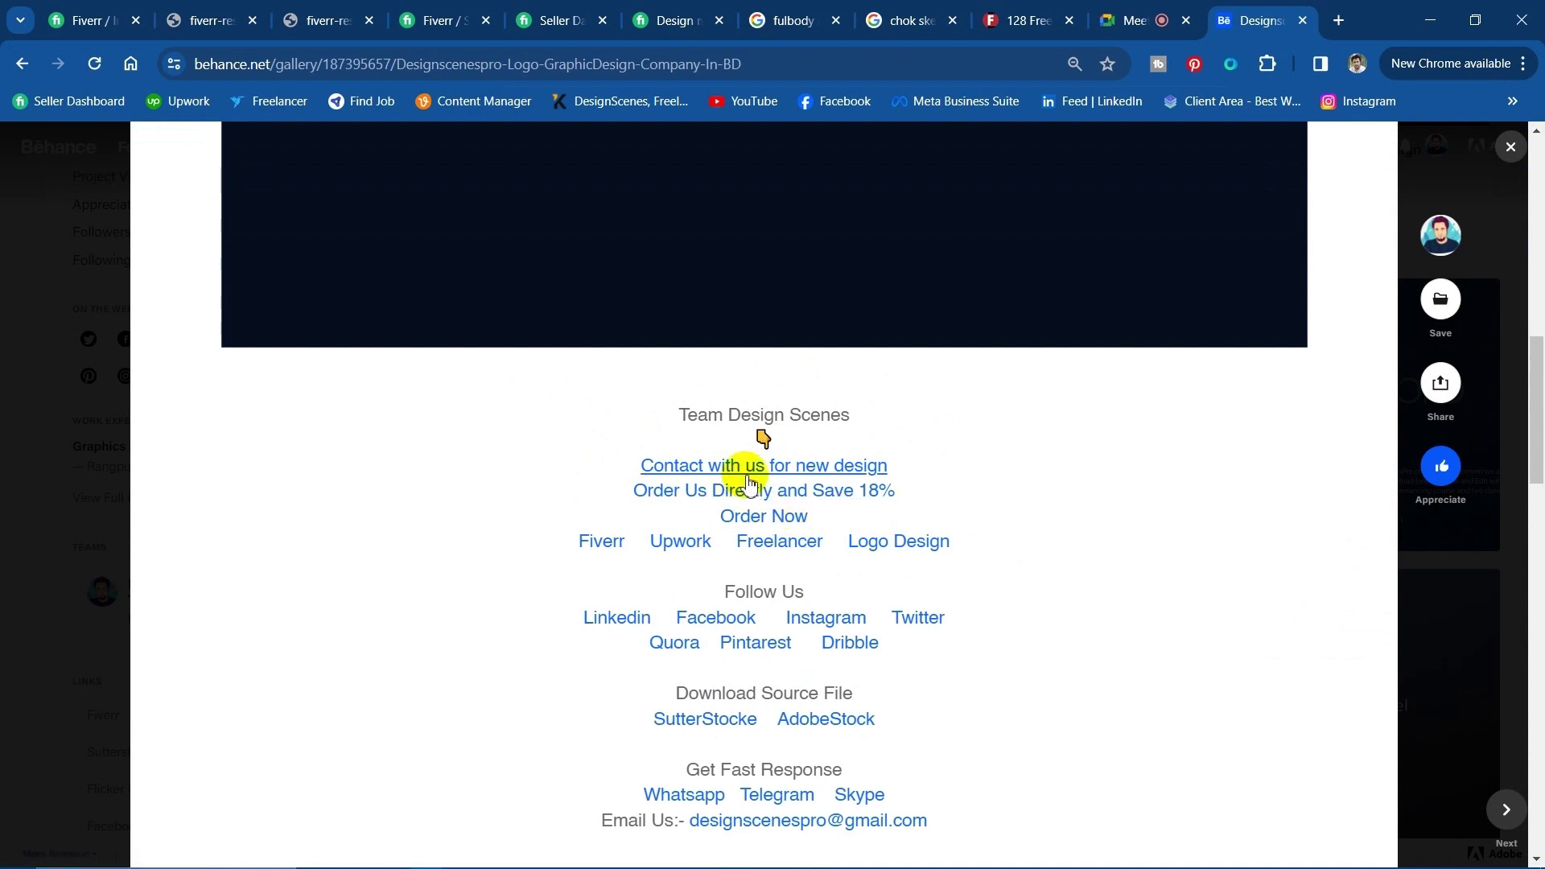
scroll(724, 499, down, 2)
scroll(645, 569, up, 2)
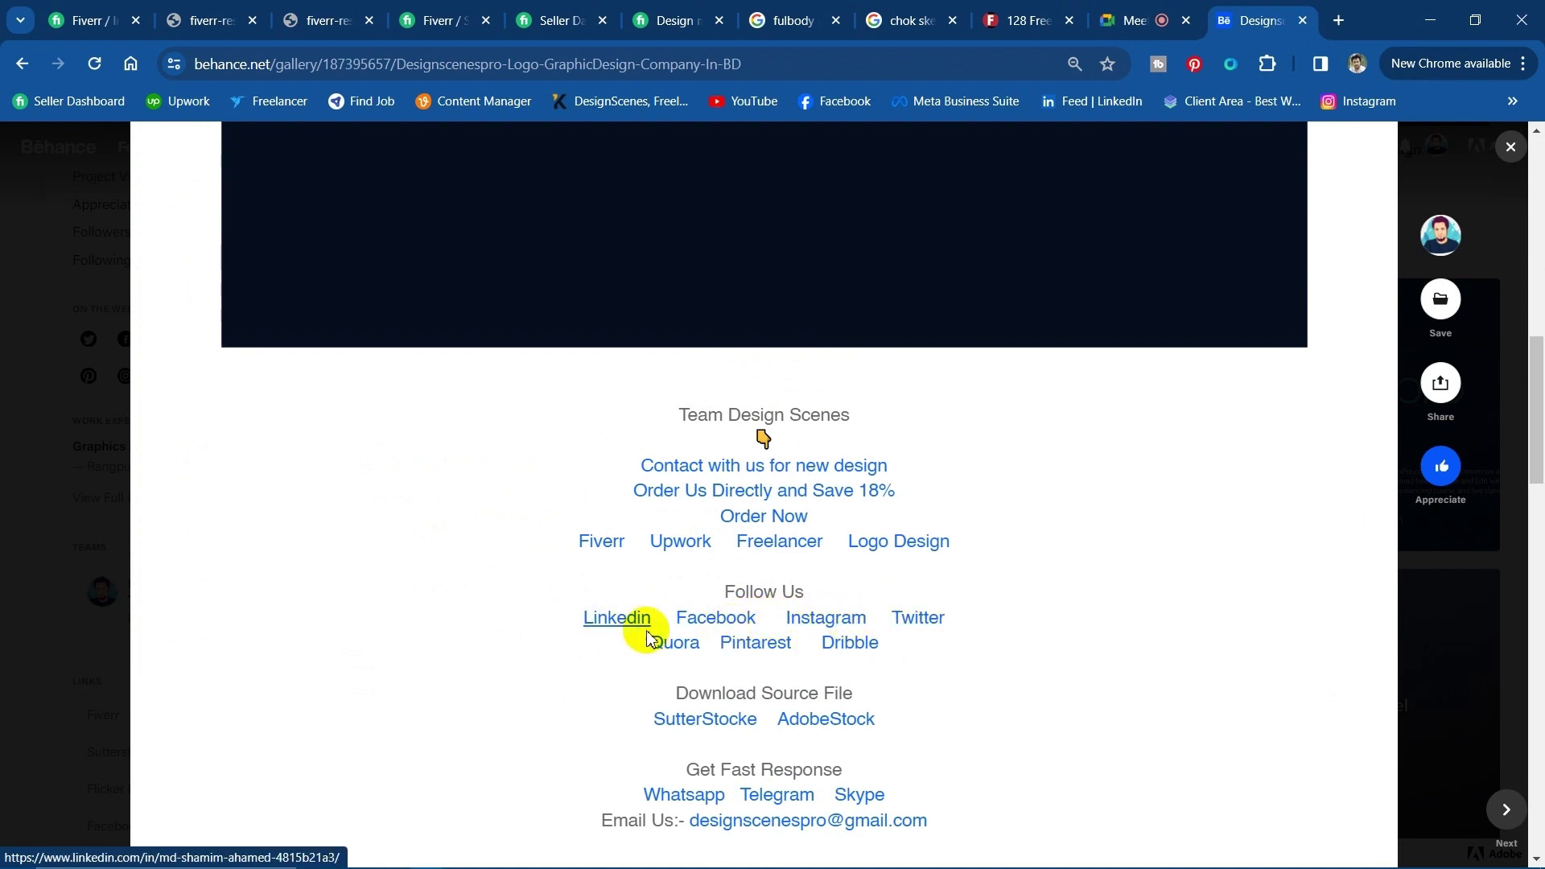
Open the footer's LinkedIn profile and copy its web address from the address bar.
click(616, 621)
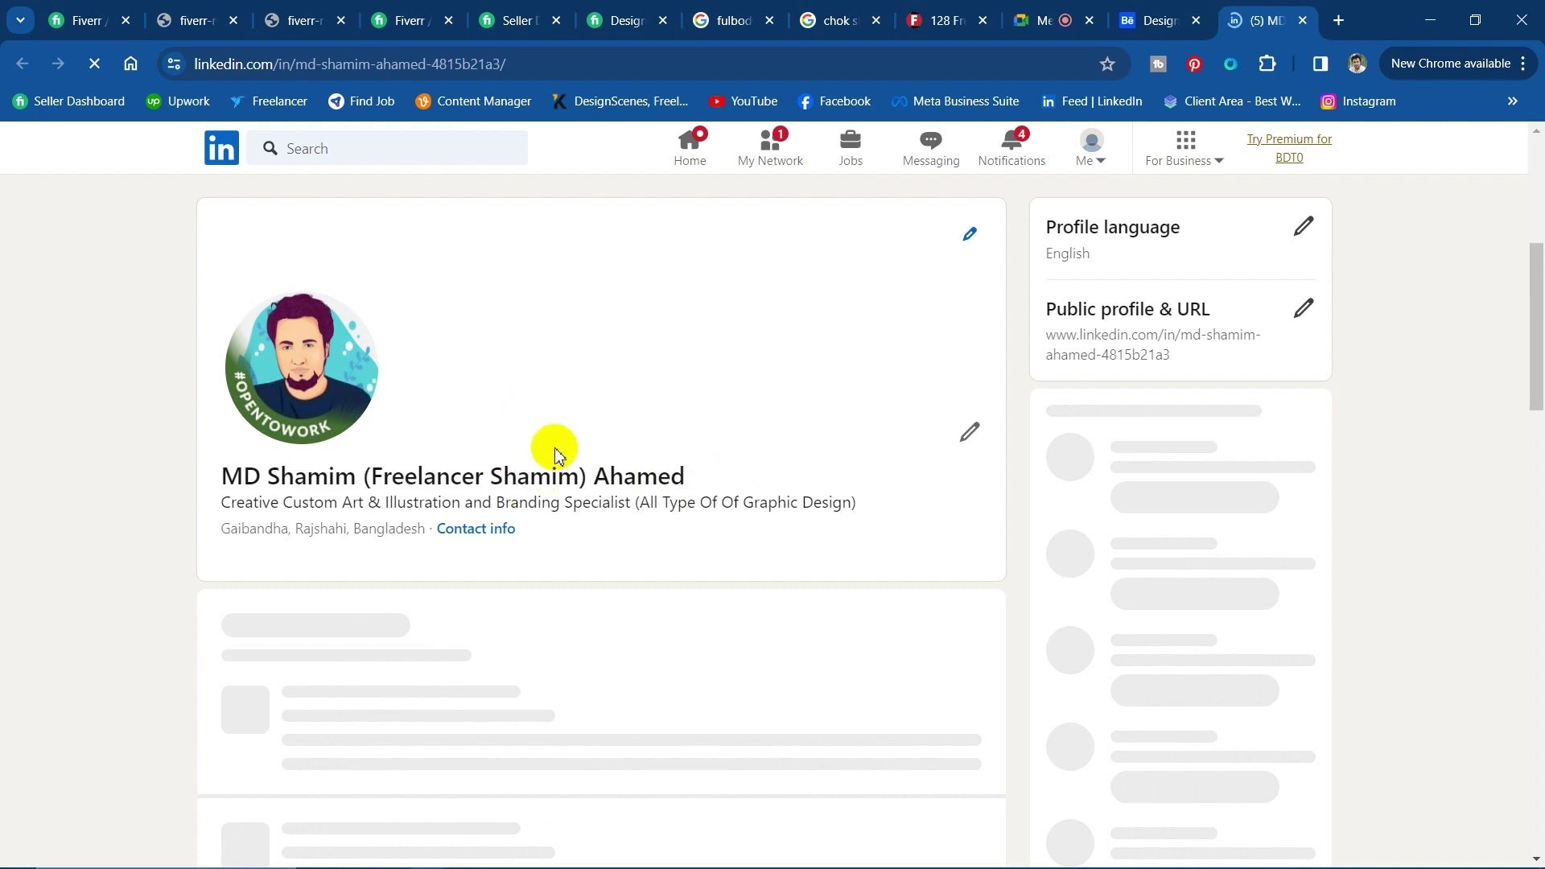
scroll(519, 447, down, 4)
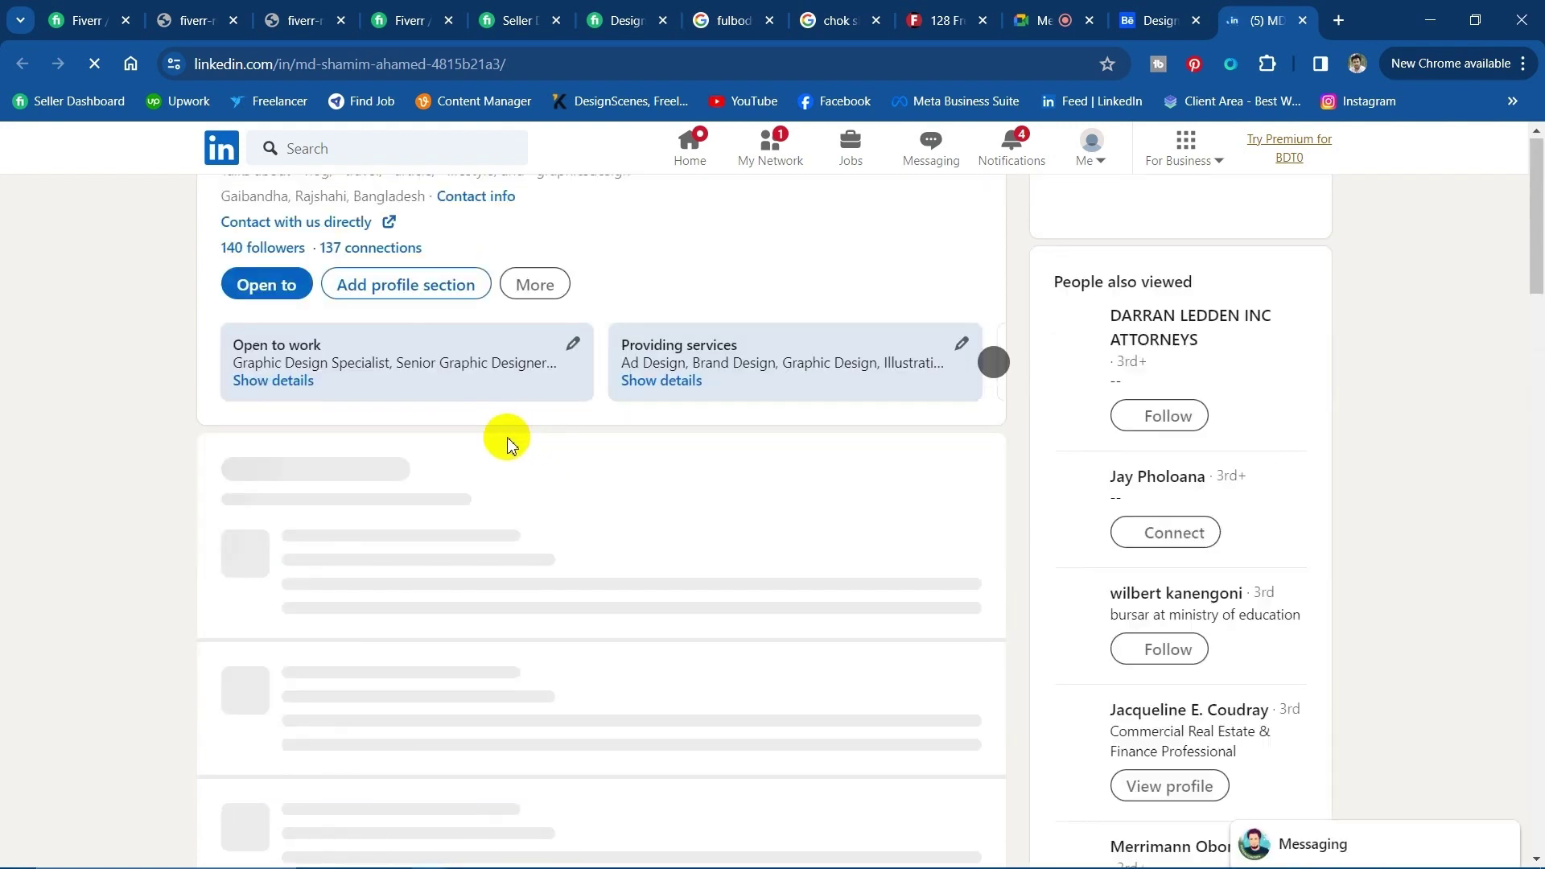
right_click(326, 65)
click(609, 72)
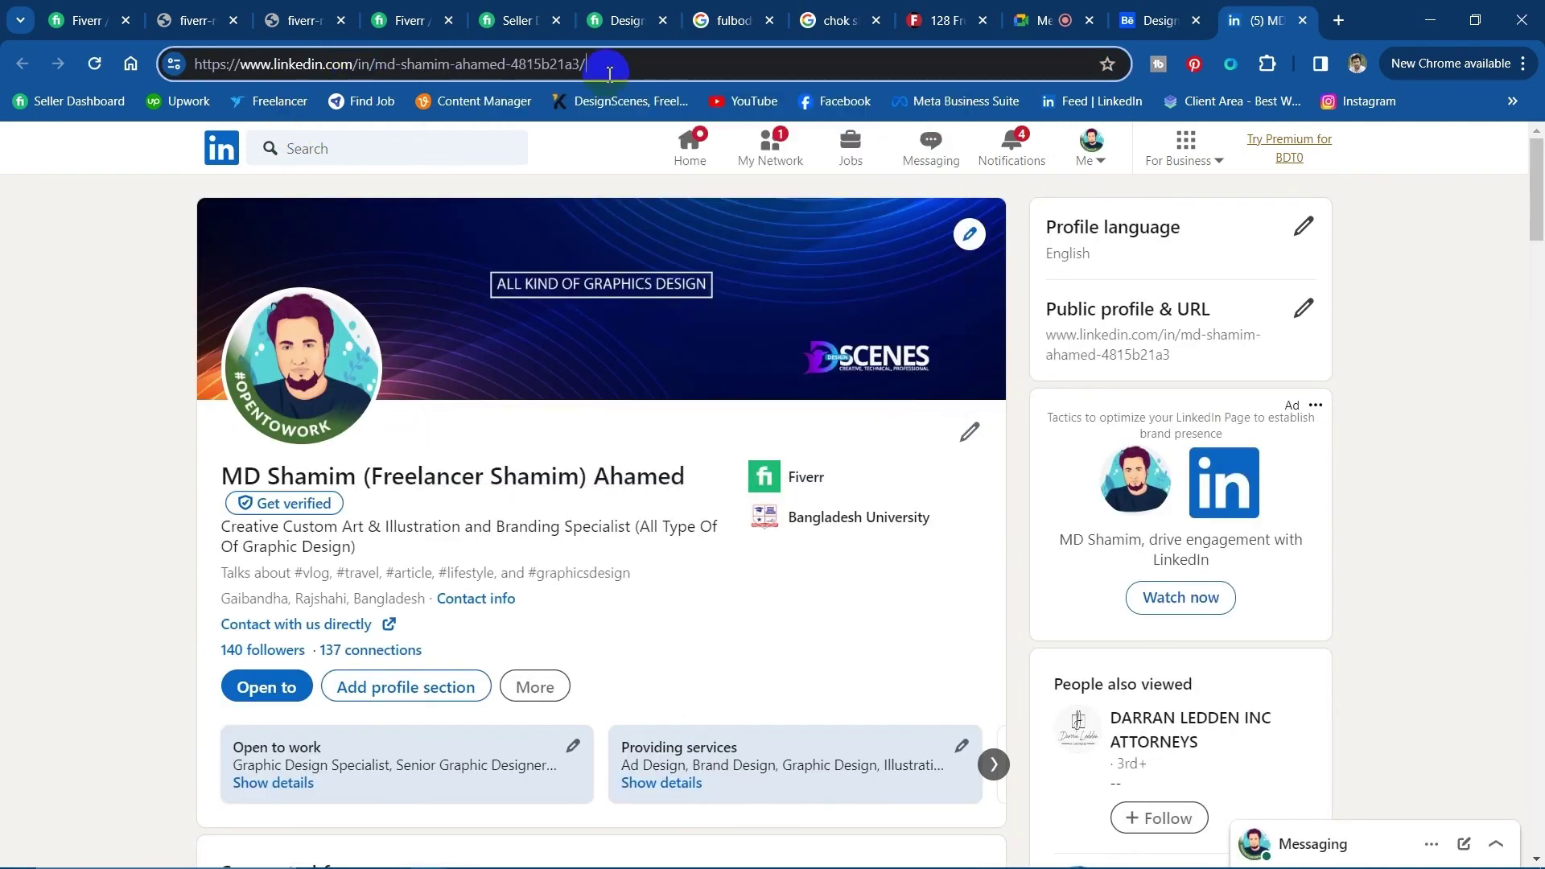
drag(609, 73, 127, 60)
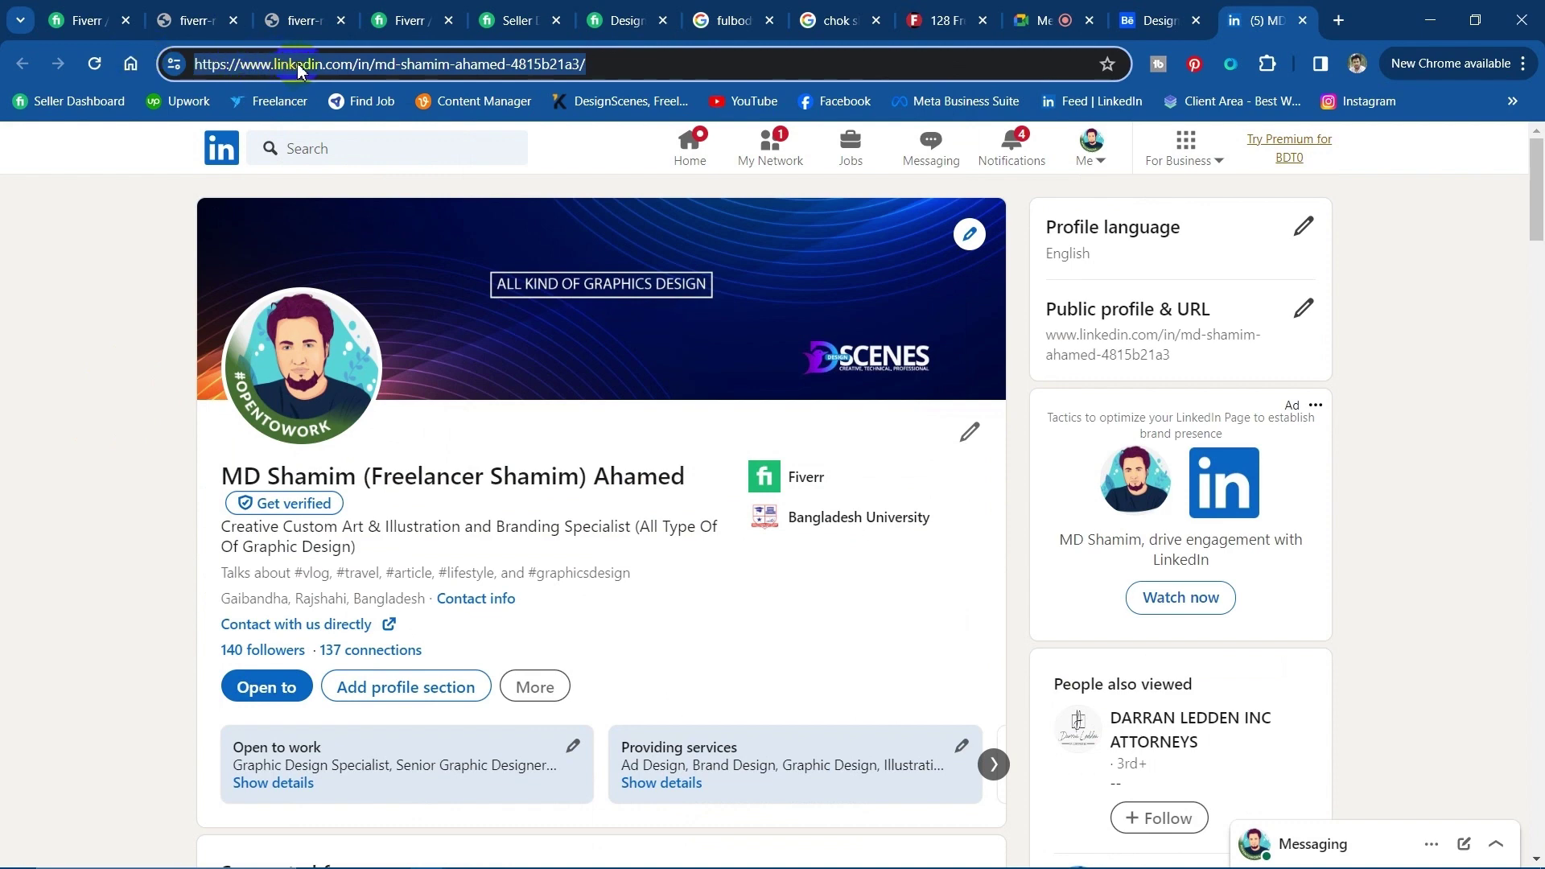
right_click(298, 71)
click(370, 249)
click(111, 435)
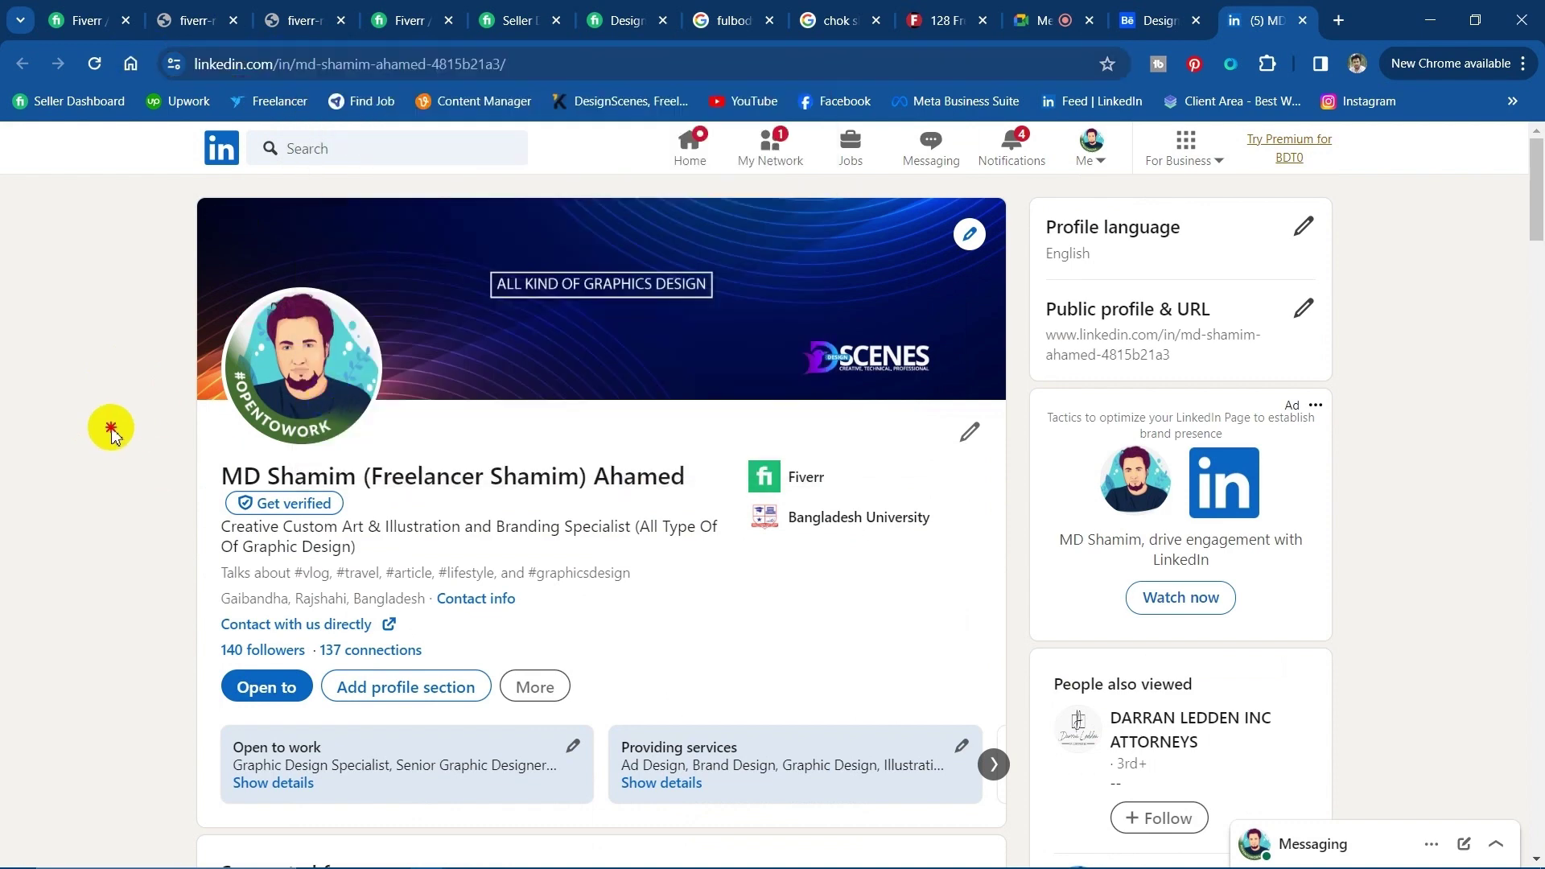
Add a 'Follow Us on Linkedin' line below the emoji line and start linking it.
click(1430, 18)
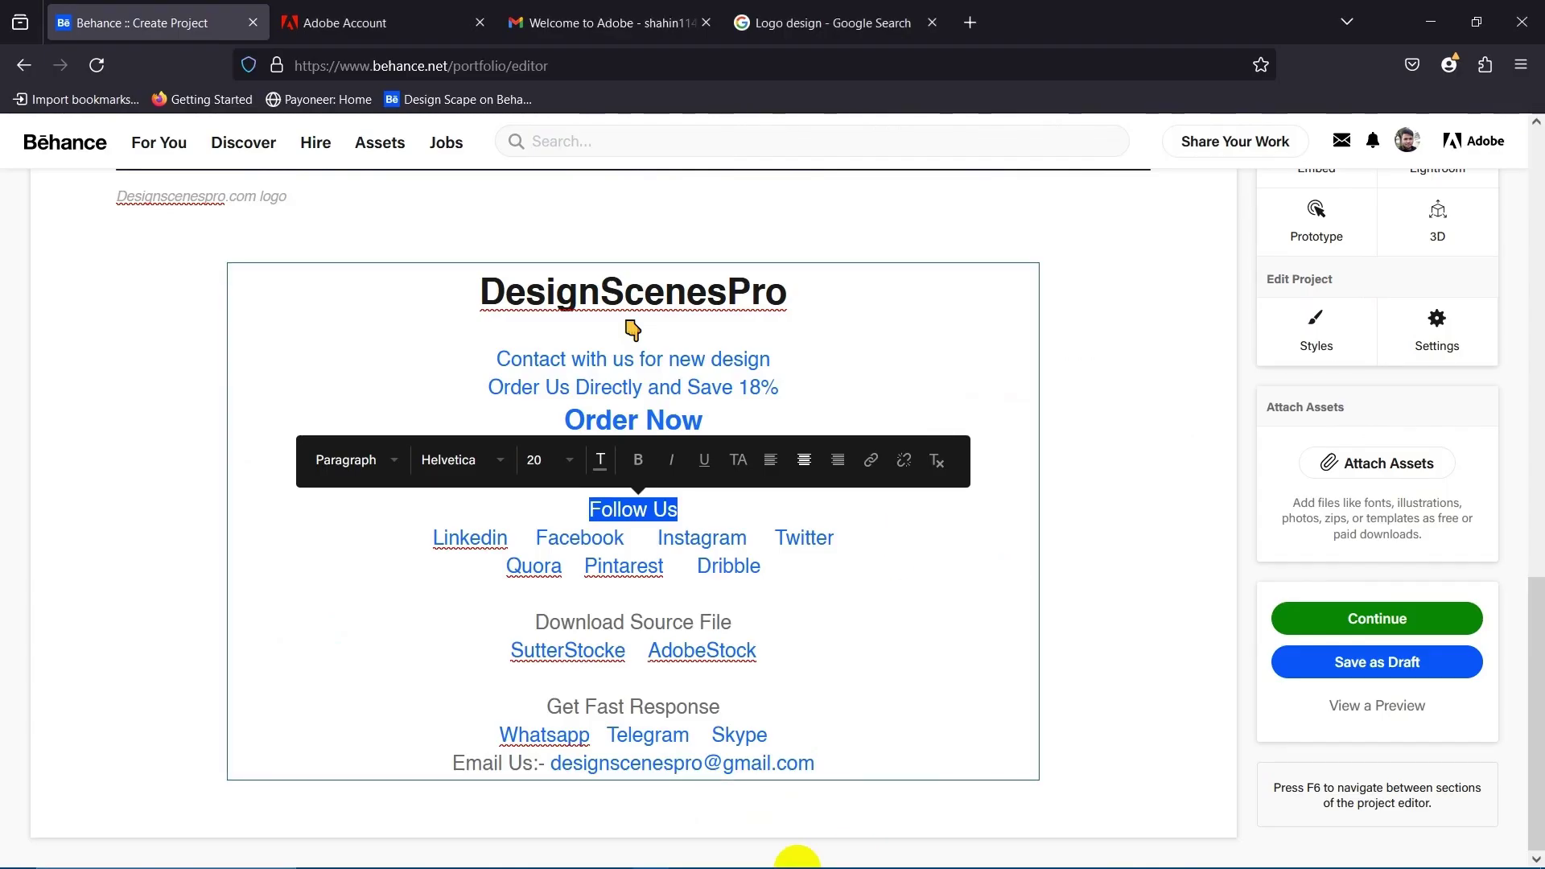
click(875, 337)
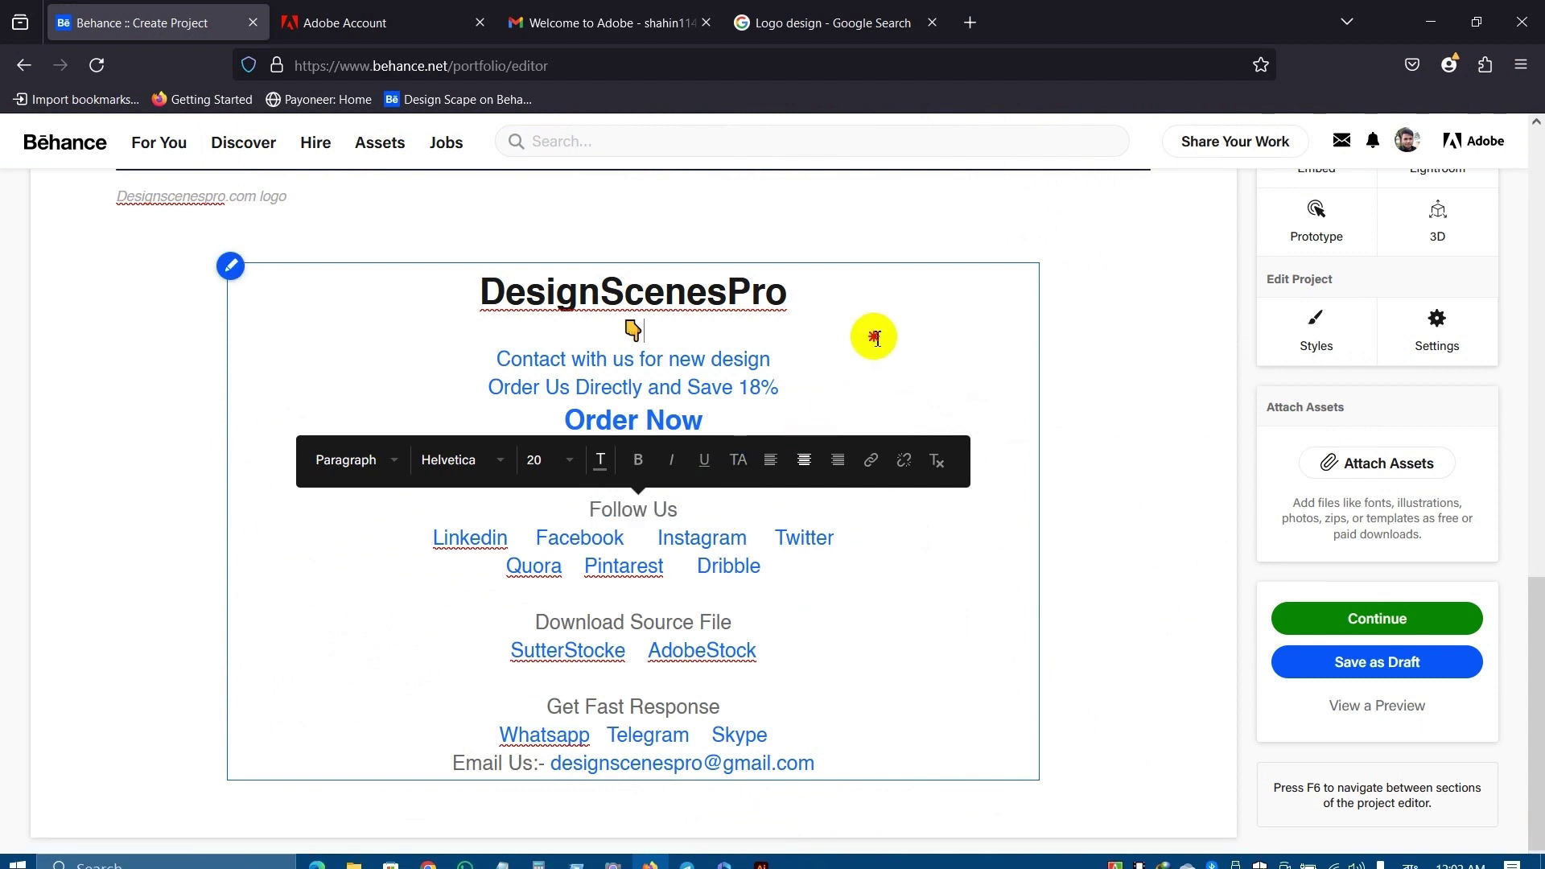
click(690, 324)
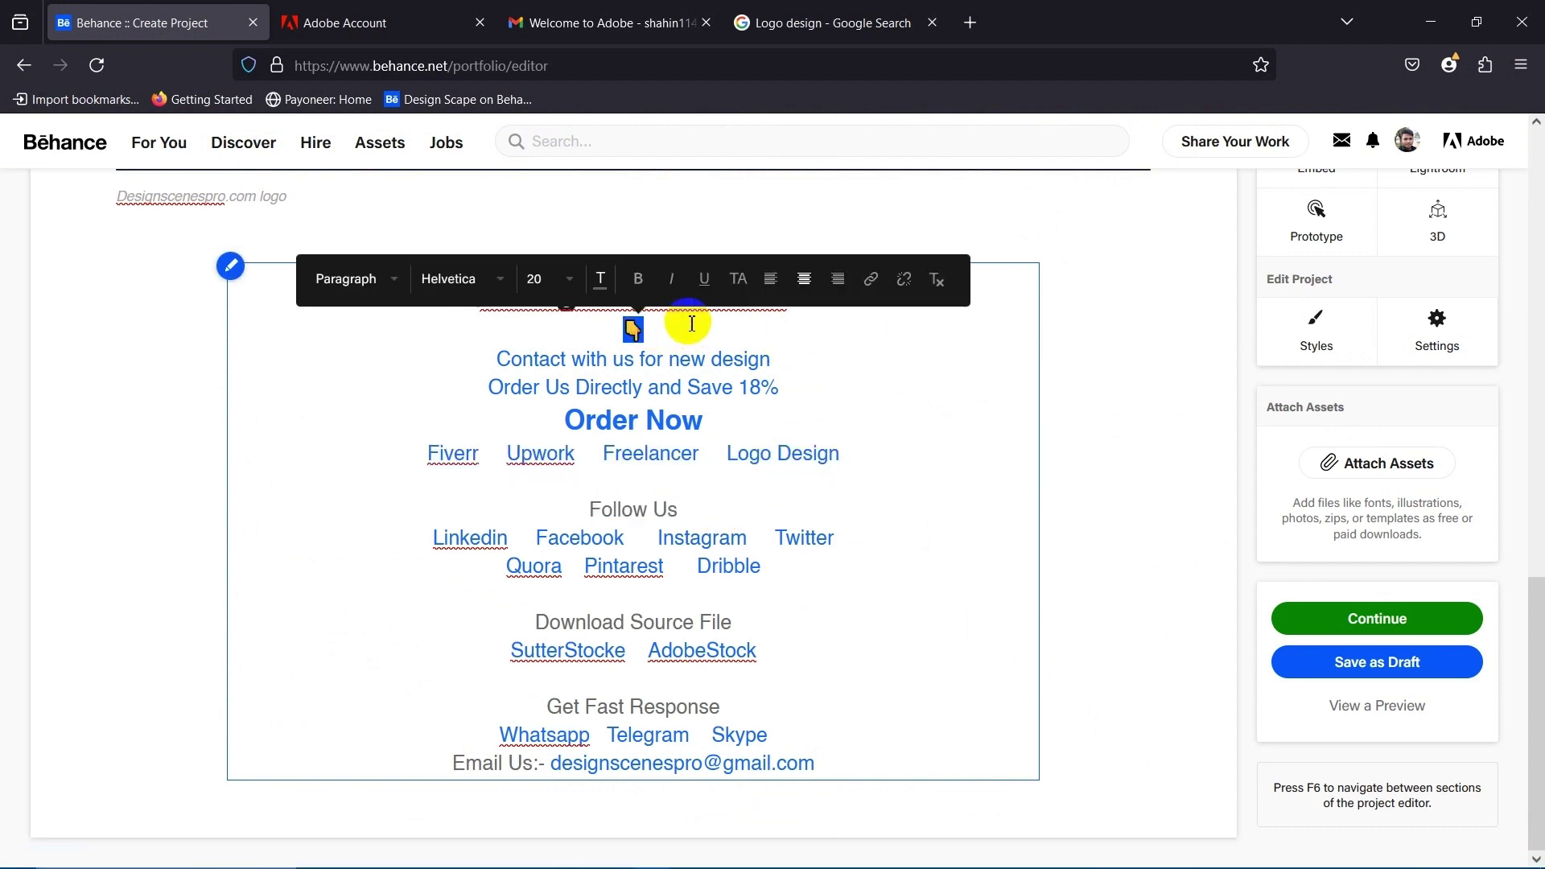
key(Return)
text(Follow Us on Linkedin)
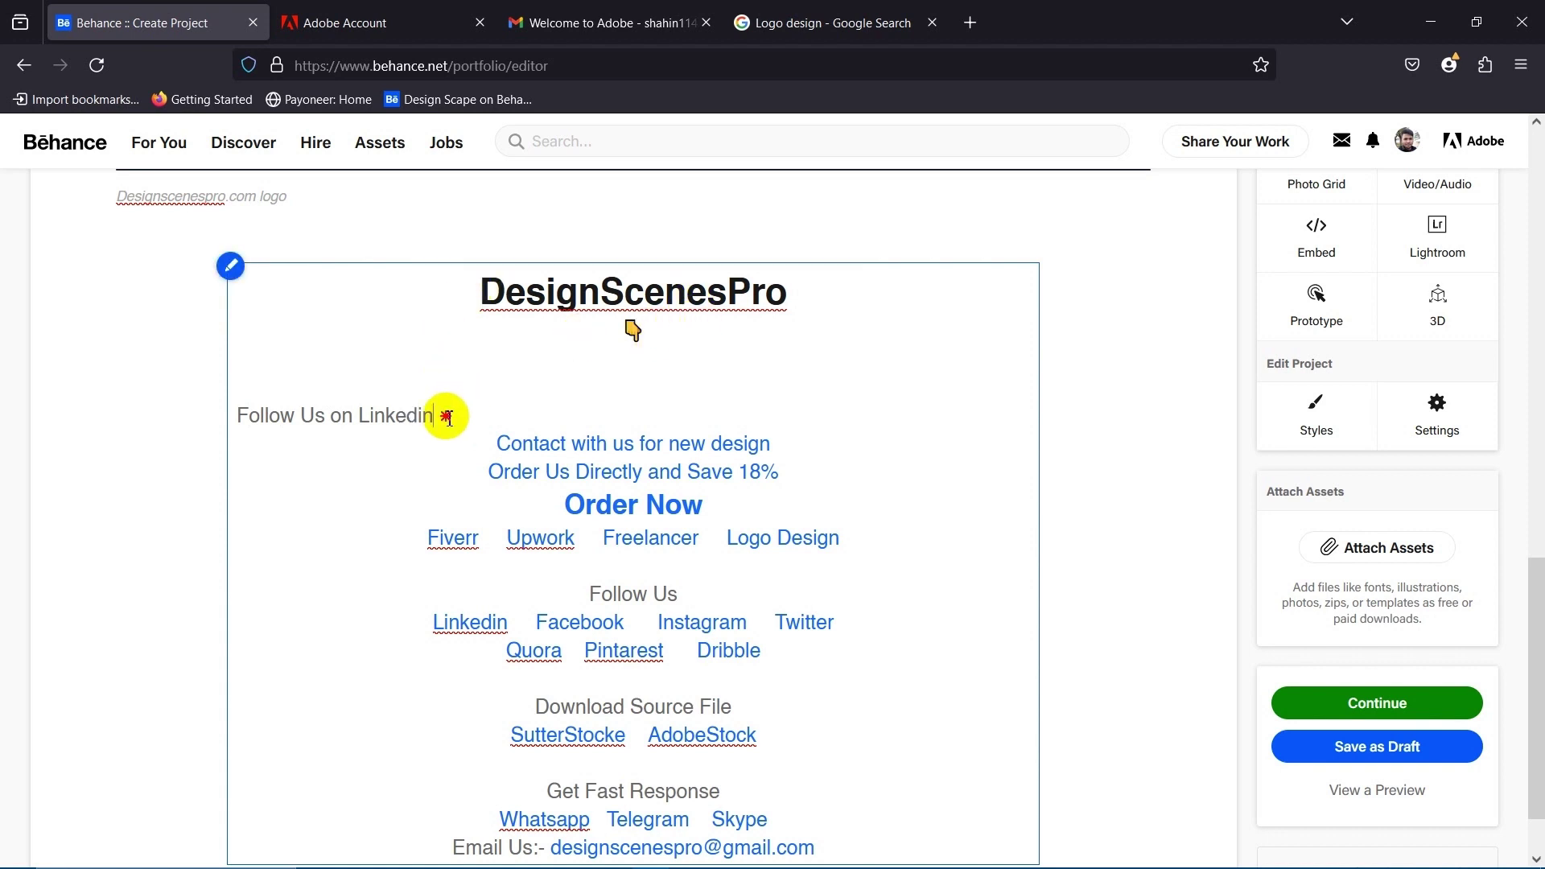
drag(441, 423, 214, 414)
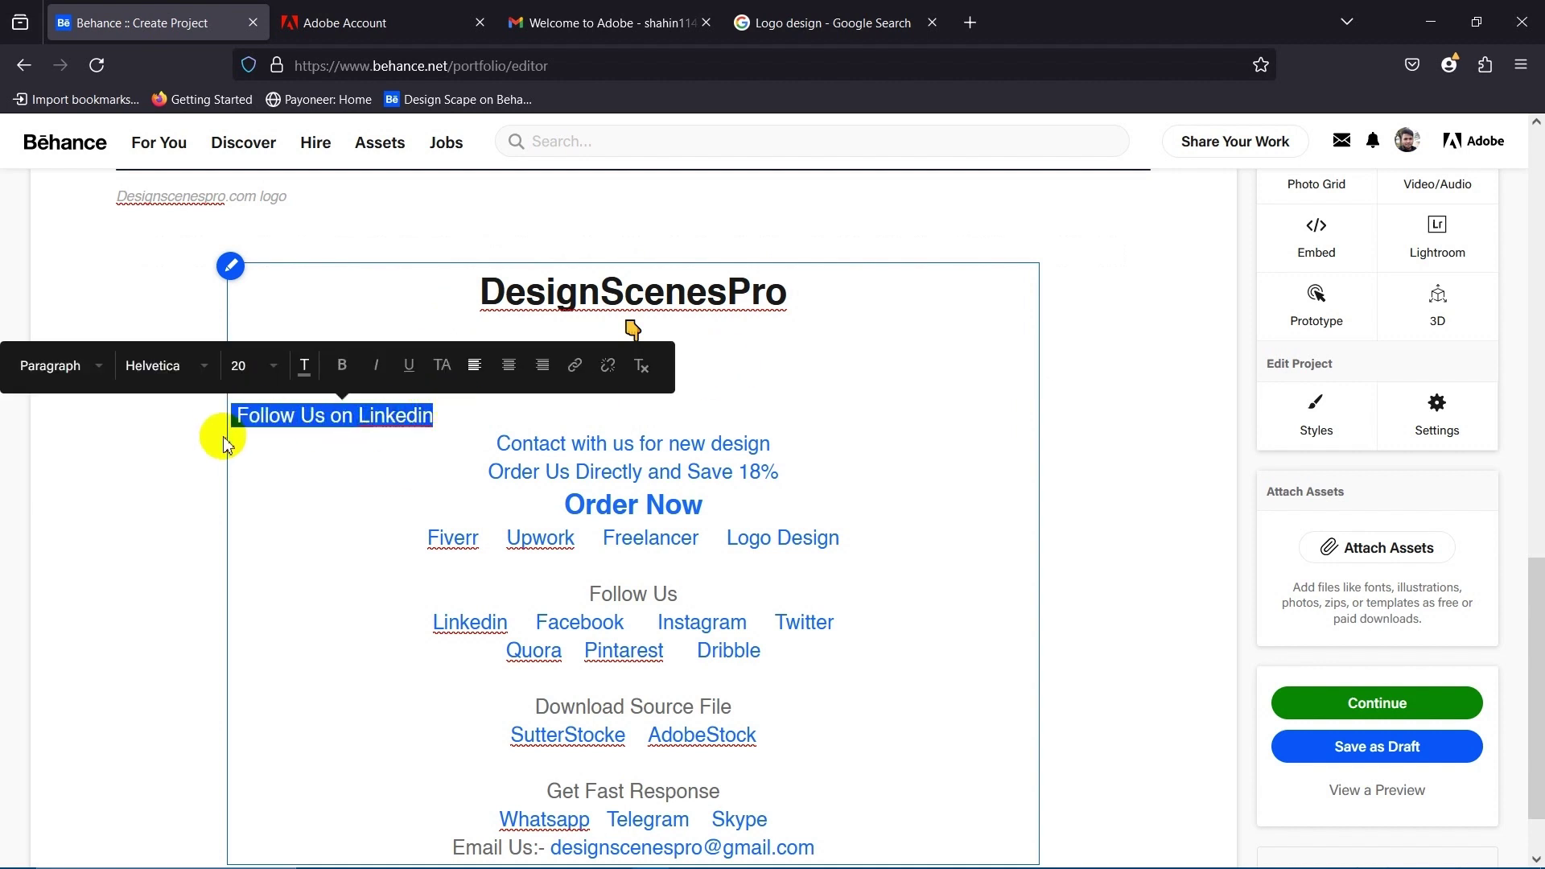
drag(444, 412, 238, 402)
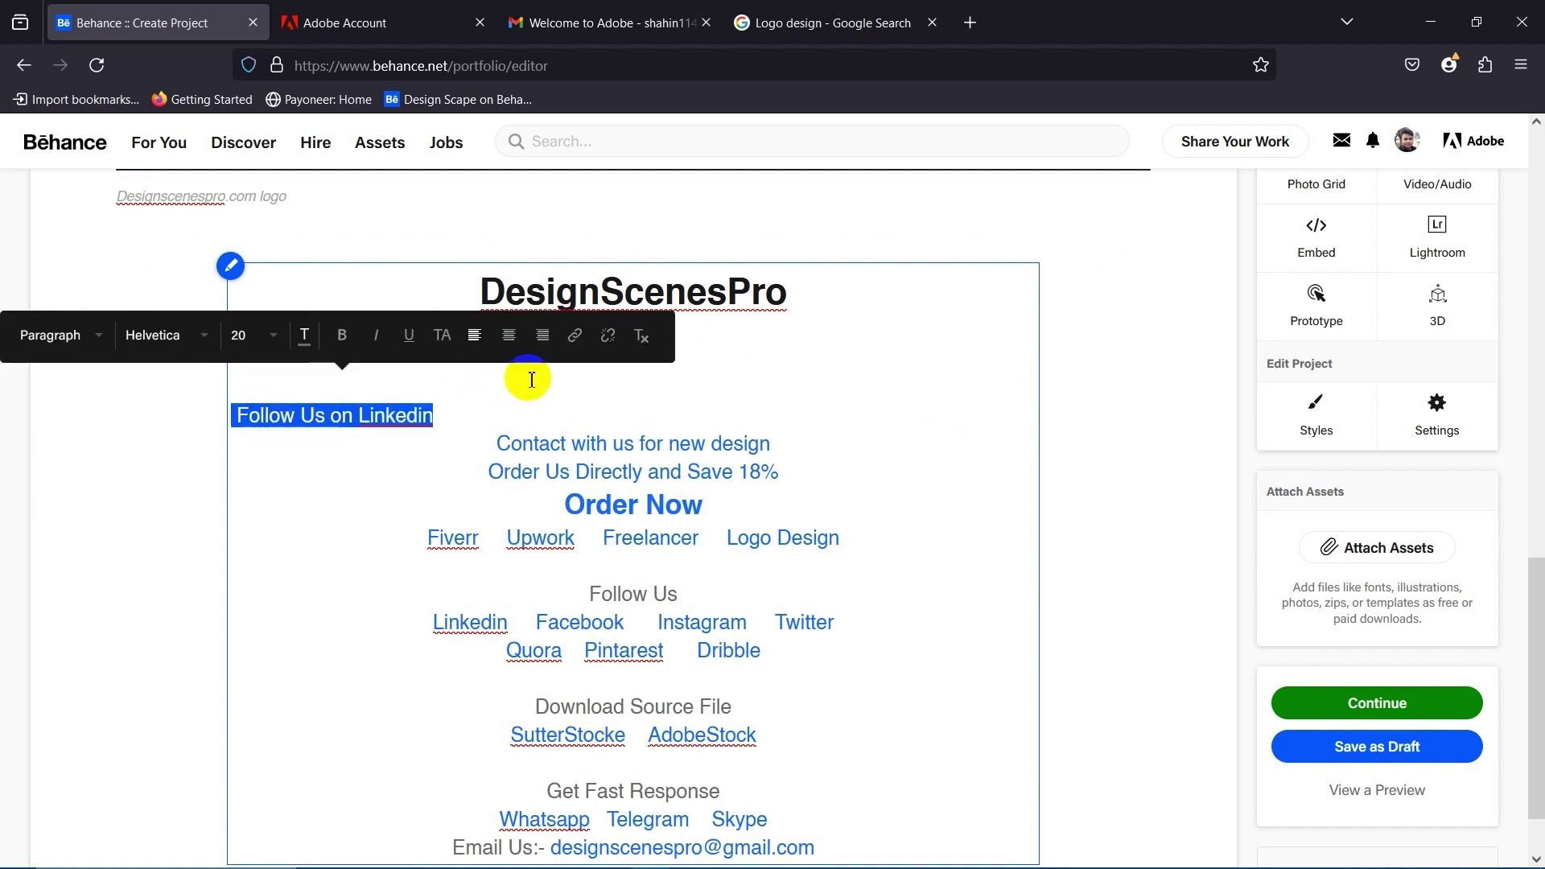
click(577, 338)
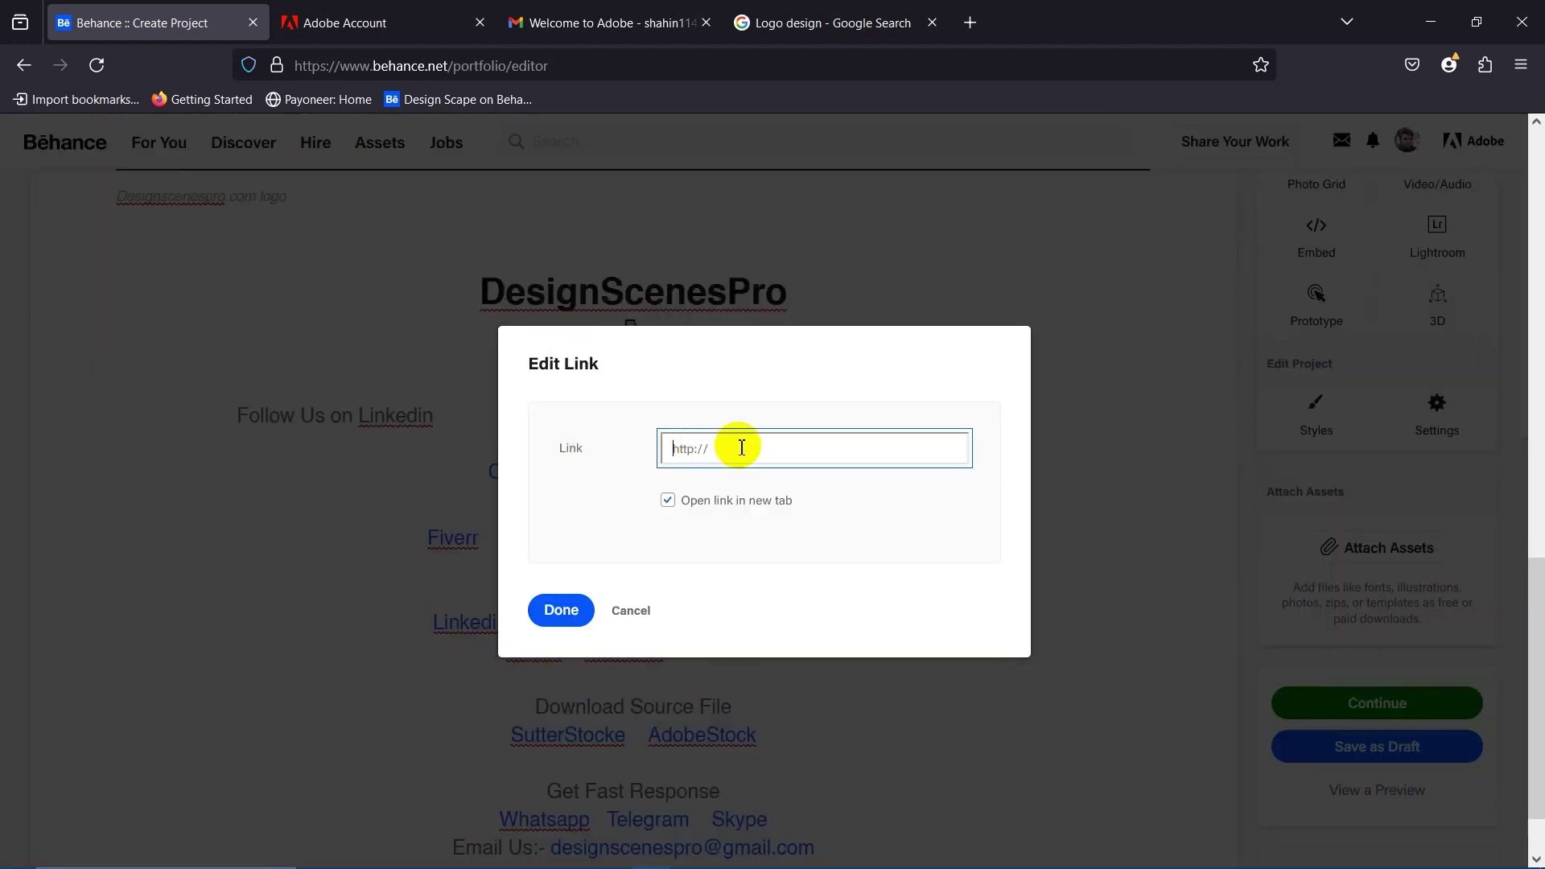
Link 'Follow Us on Linkedin' to the pasted LinkedIn profile address in a new tab, then left-align it.
right_click(742, 448)
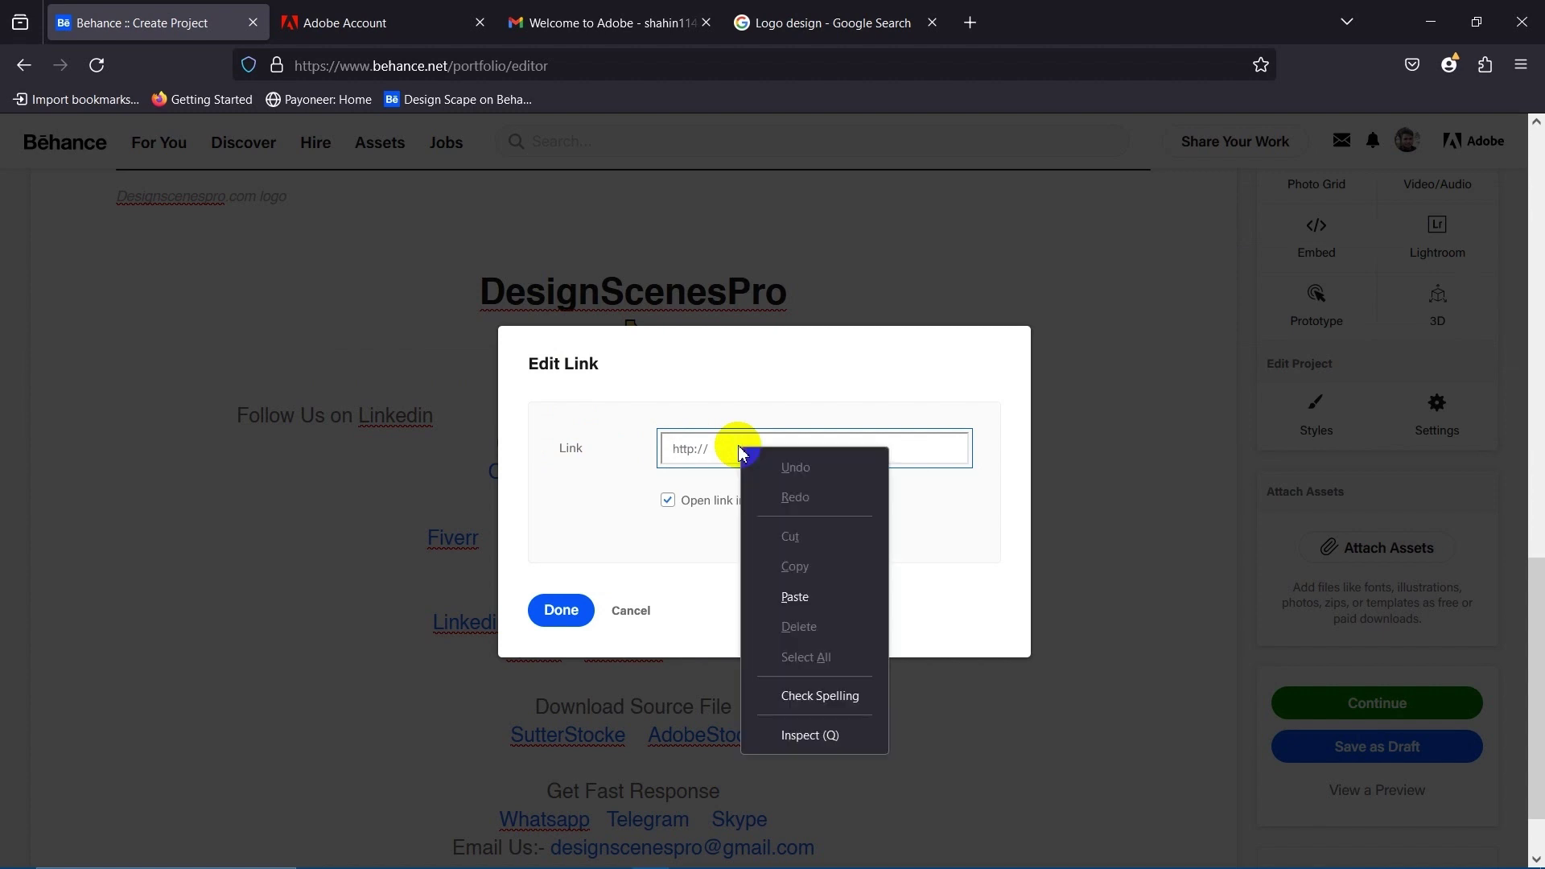
click(803, 590)
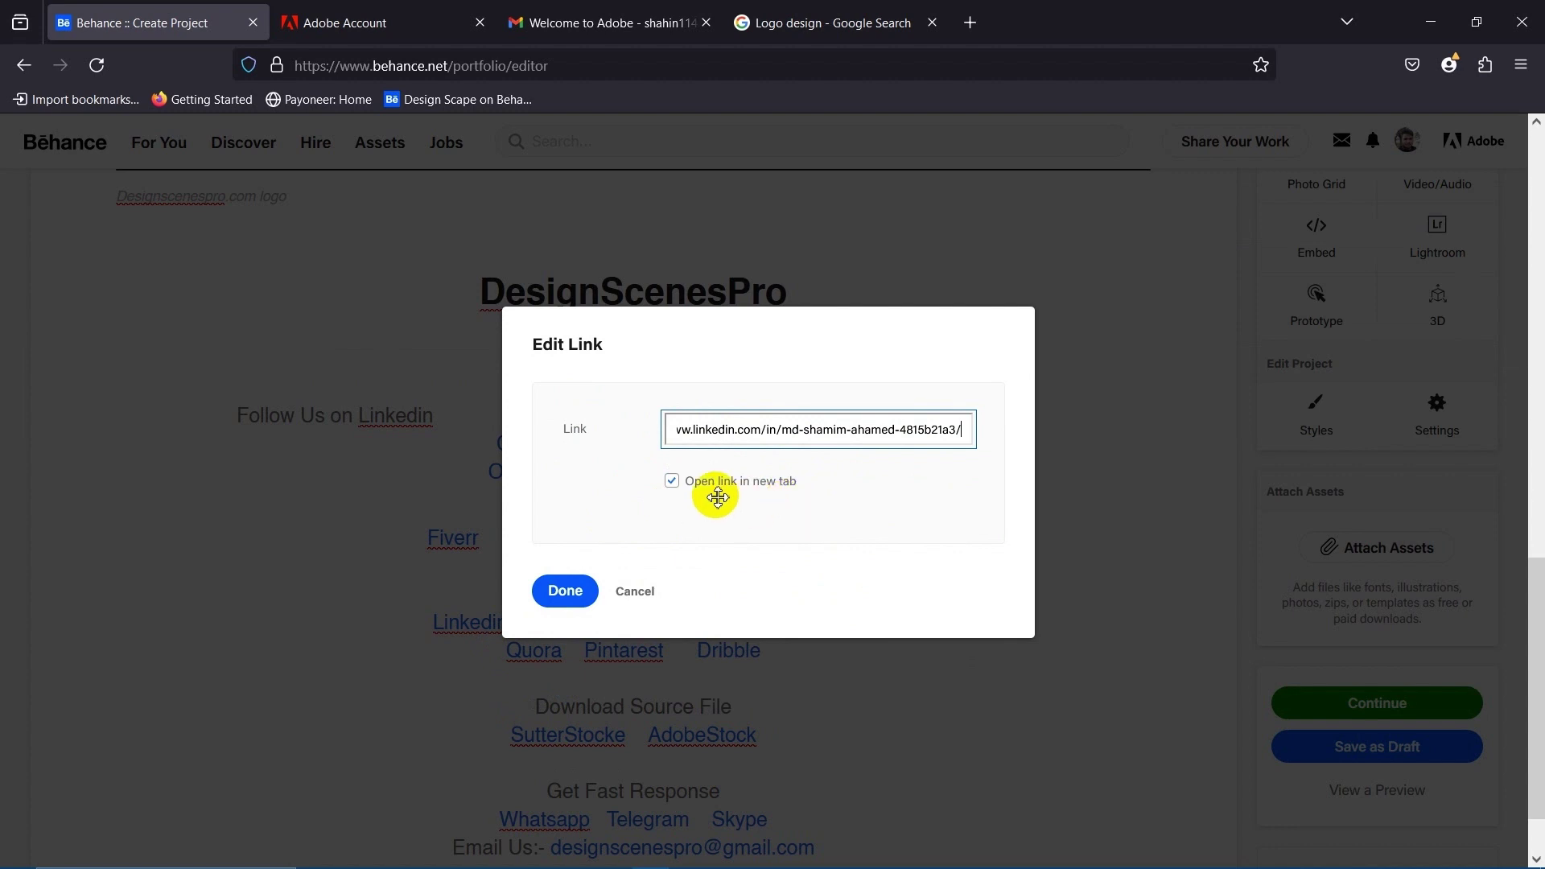
click(618, 10)
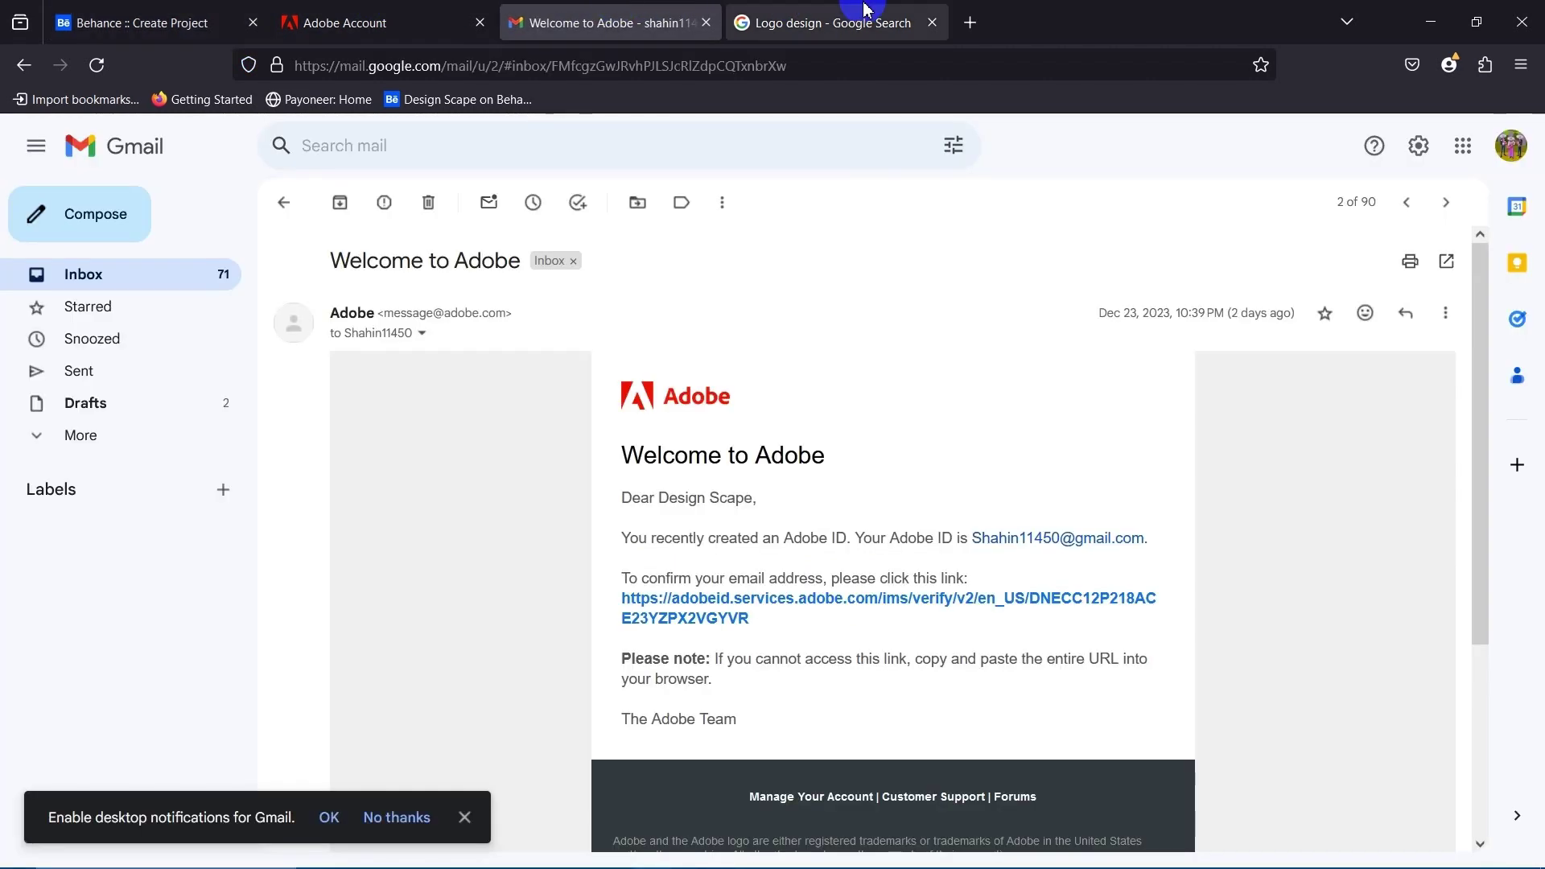
click(862, 15)
click(555, 13)
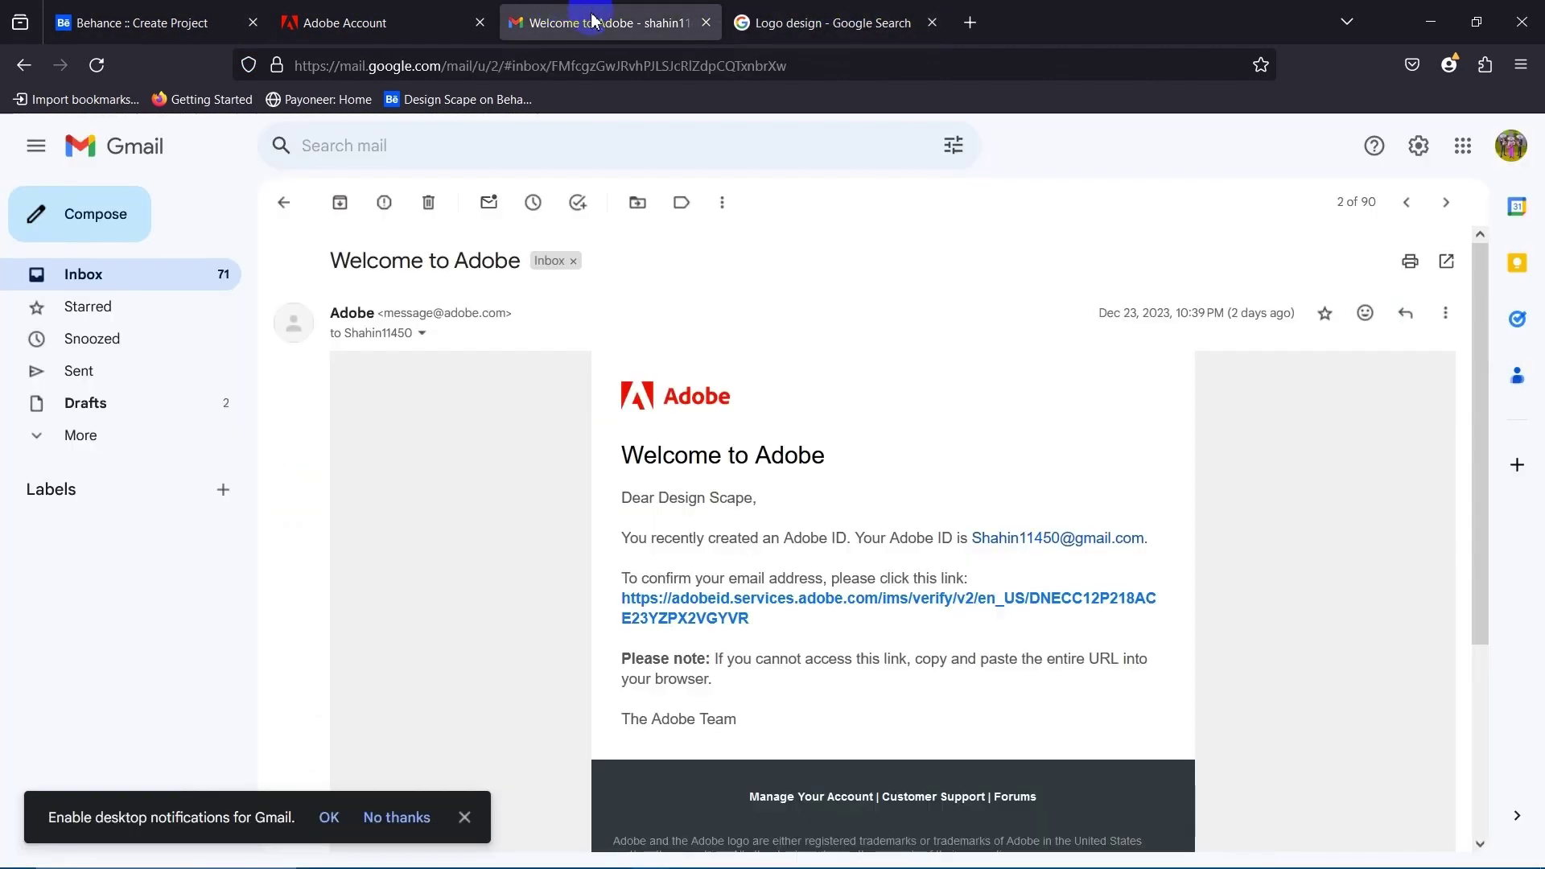
click(838, 24)
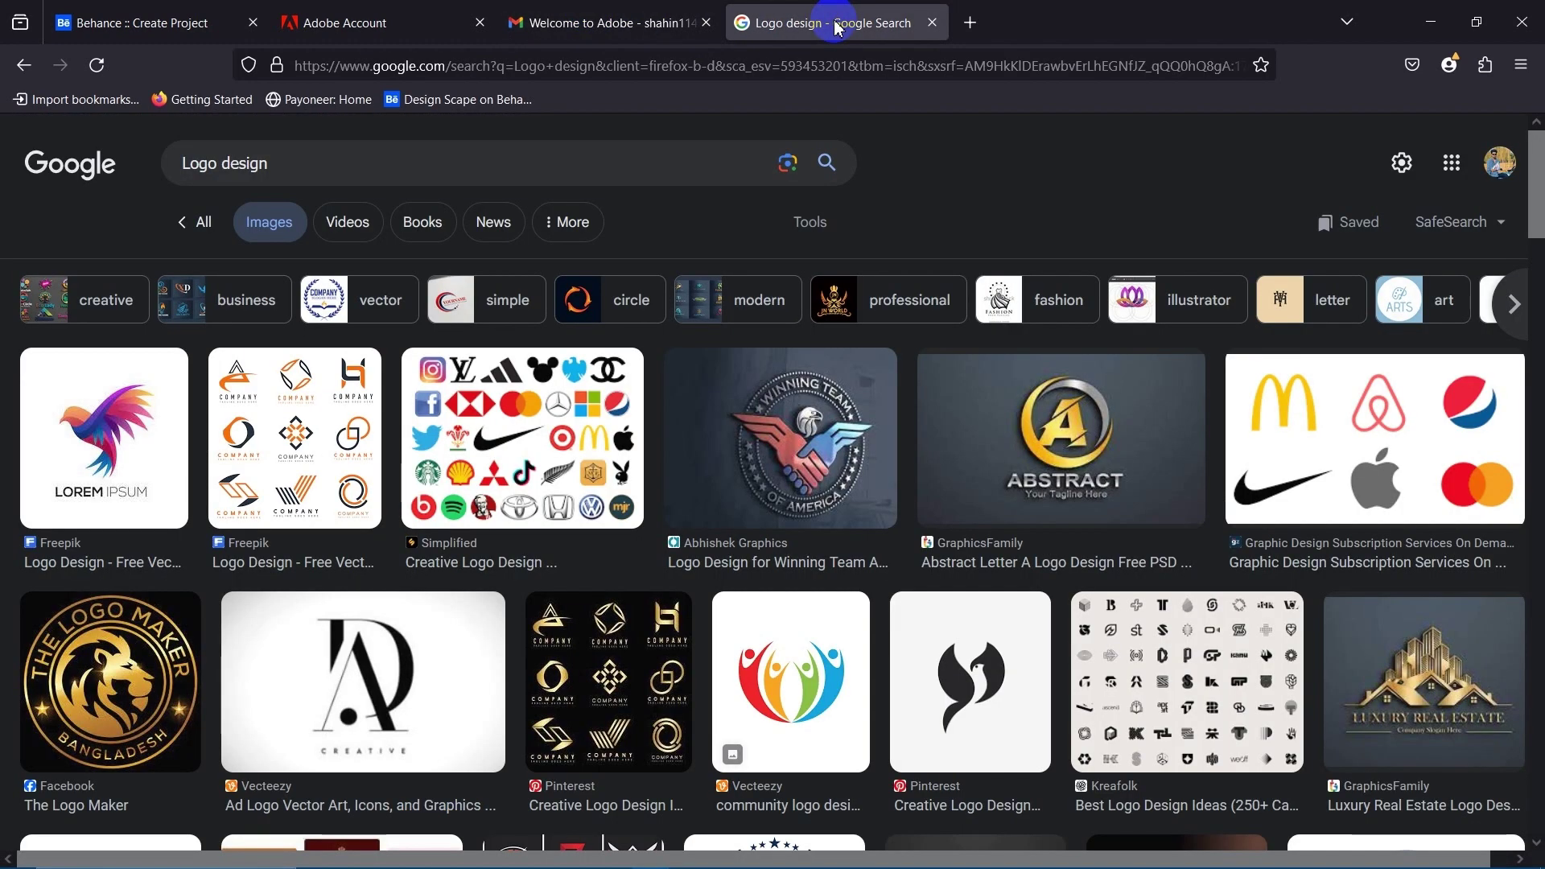
click(373, 9)
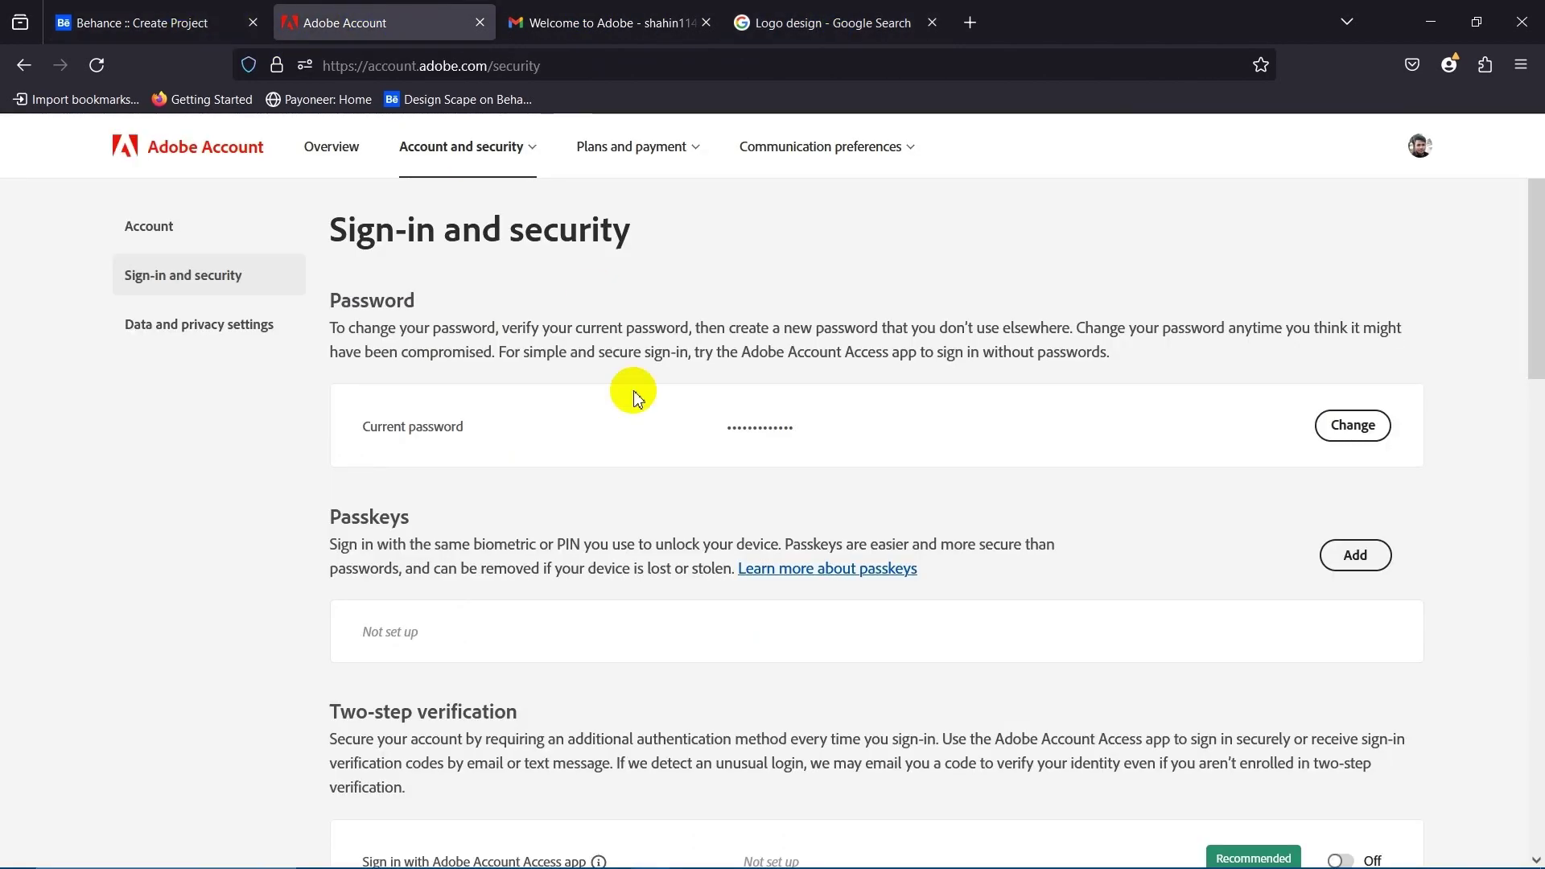
click(159, 10)
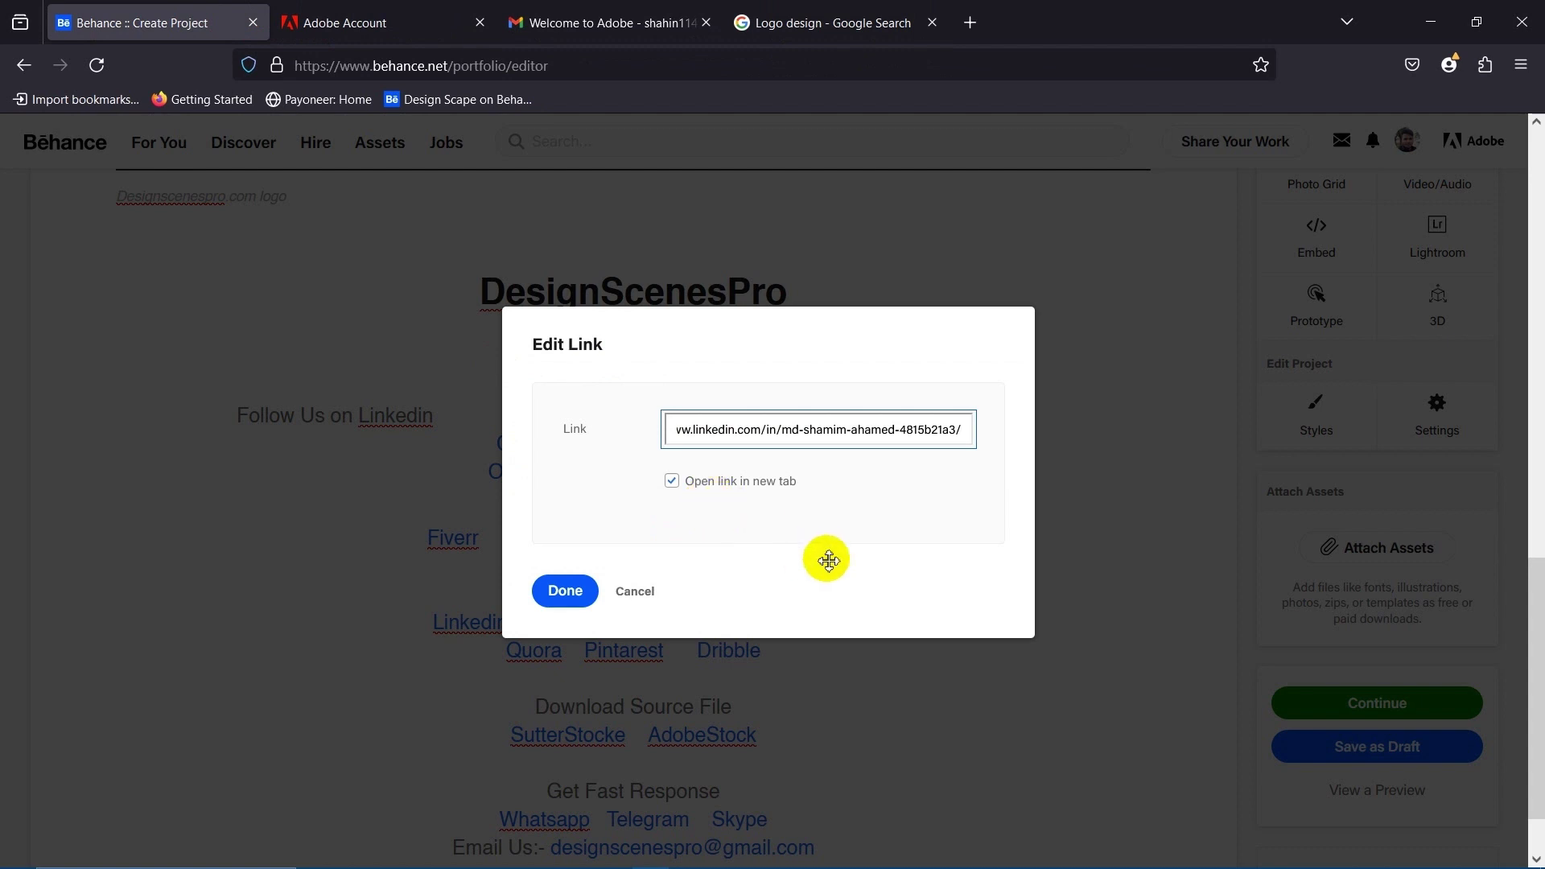
click(573, 591)
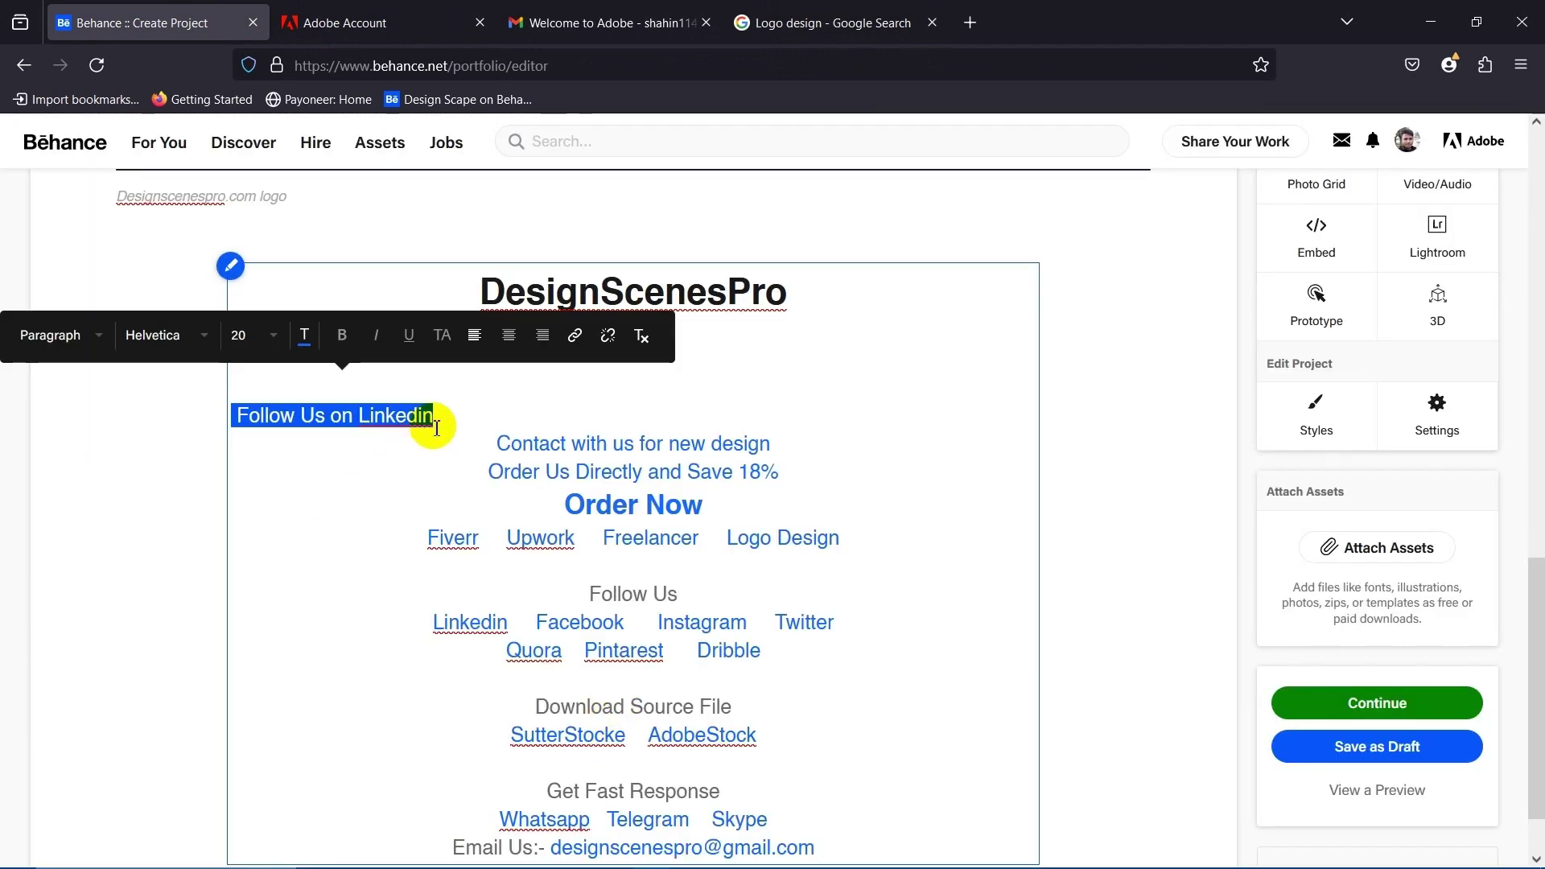
click(476, 338)
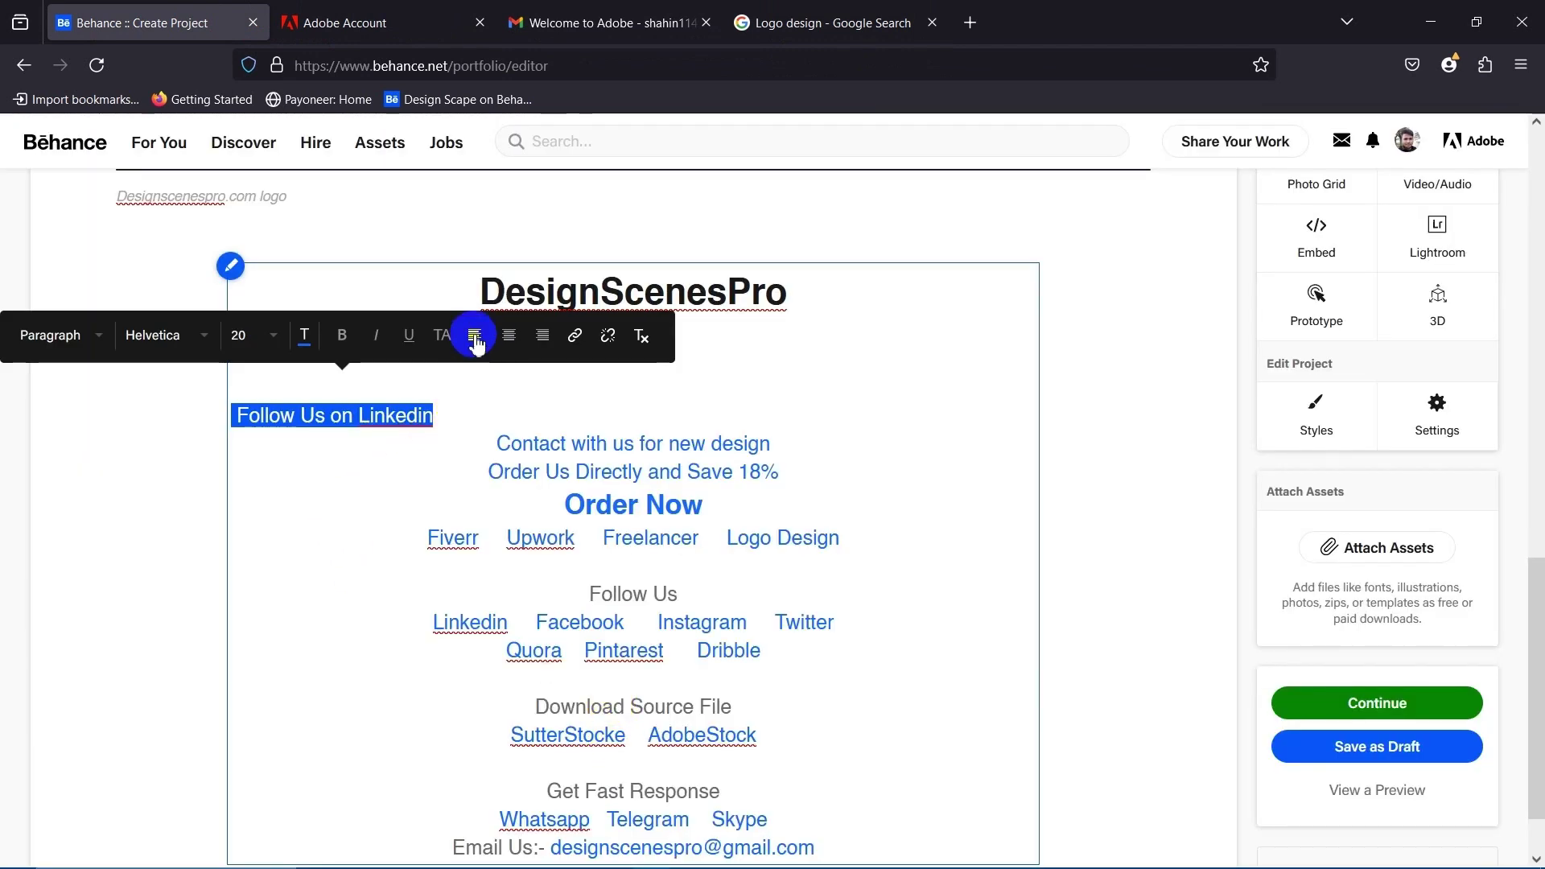
click(497, 345)
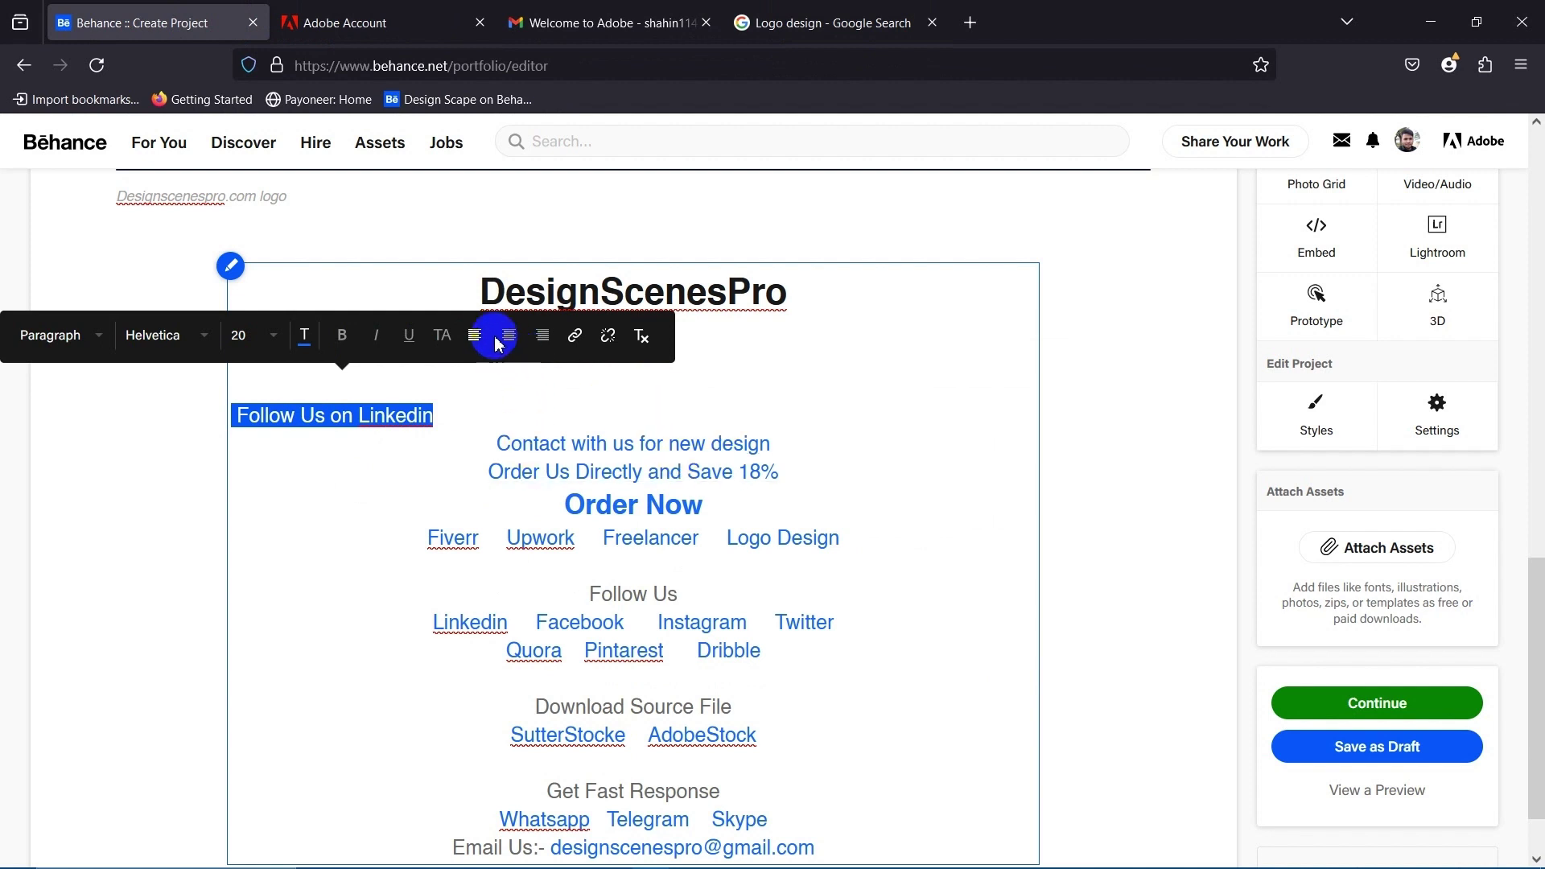
click(833, 413)
drag(767, 415, 493, 407)
key(BackSpace)
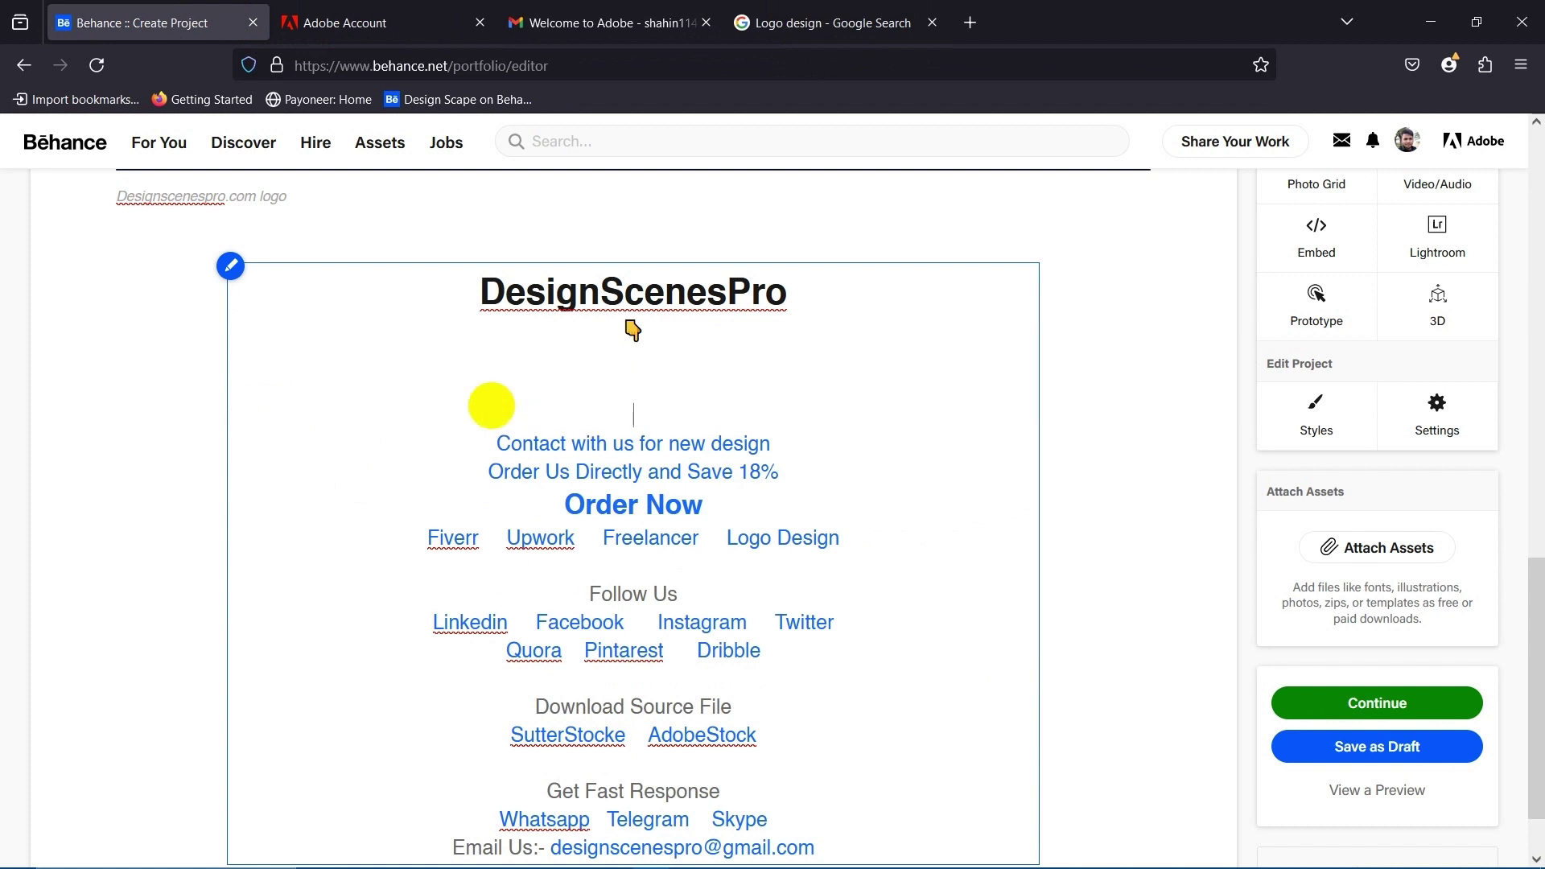
key(Delete)
key(BackSpace)
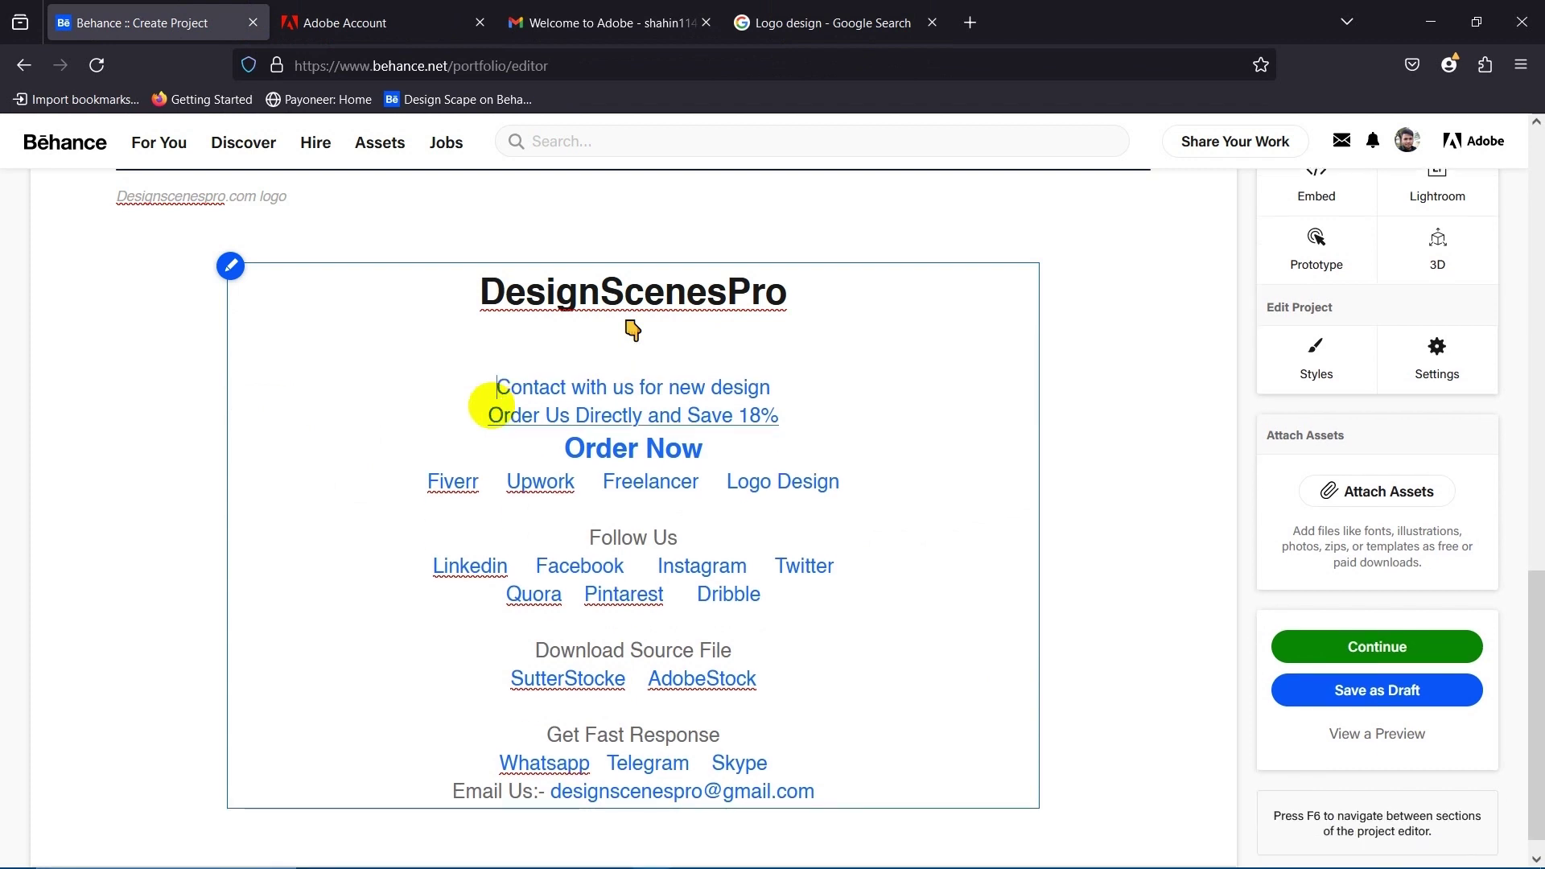
scroll(837, 556, down, 1)
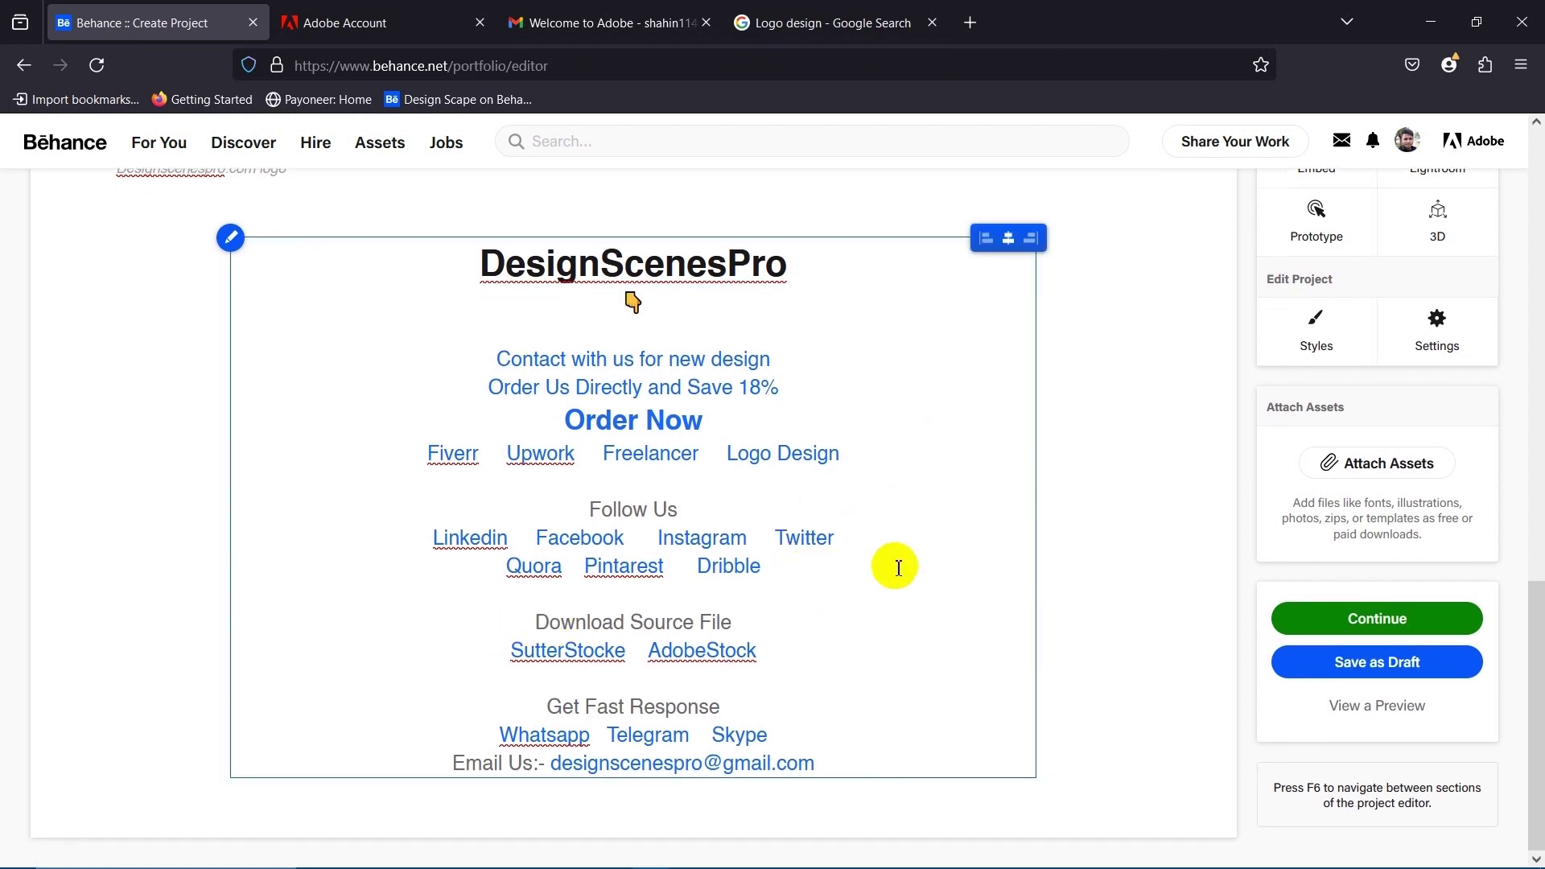
click(1188, 486)
scroll(1022, 583, up, 5)
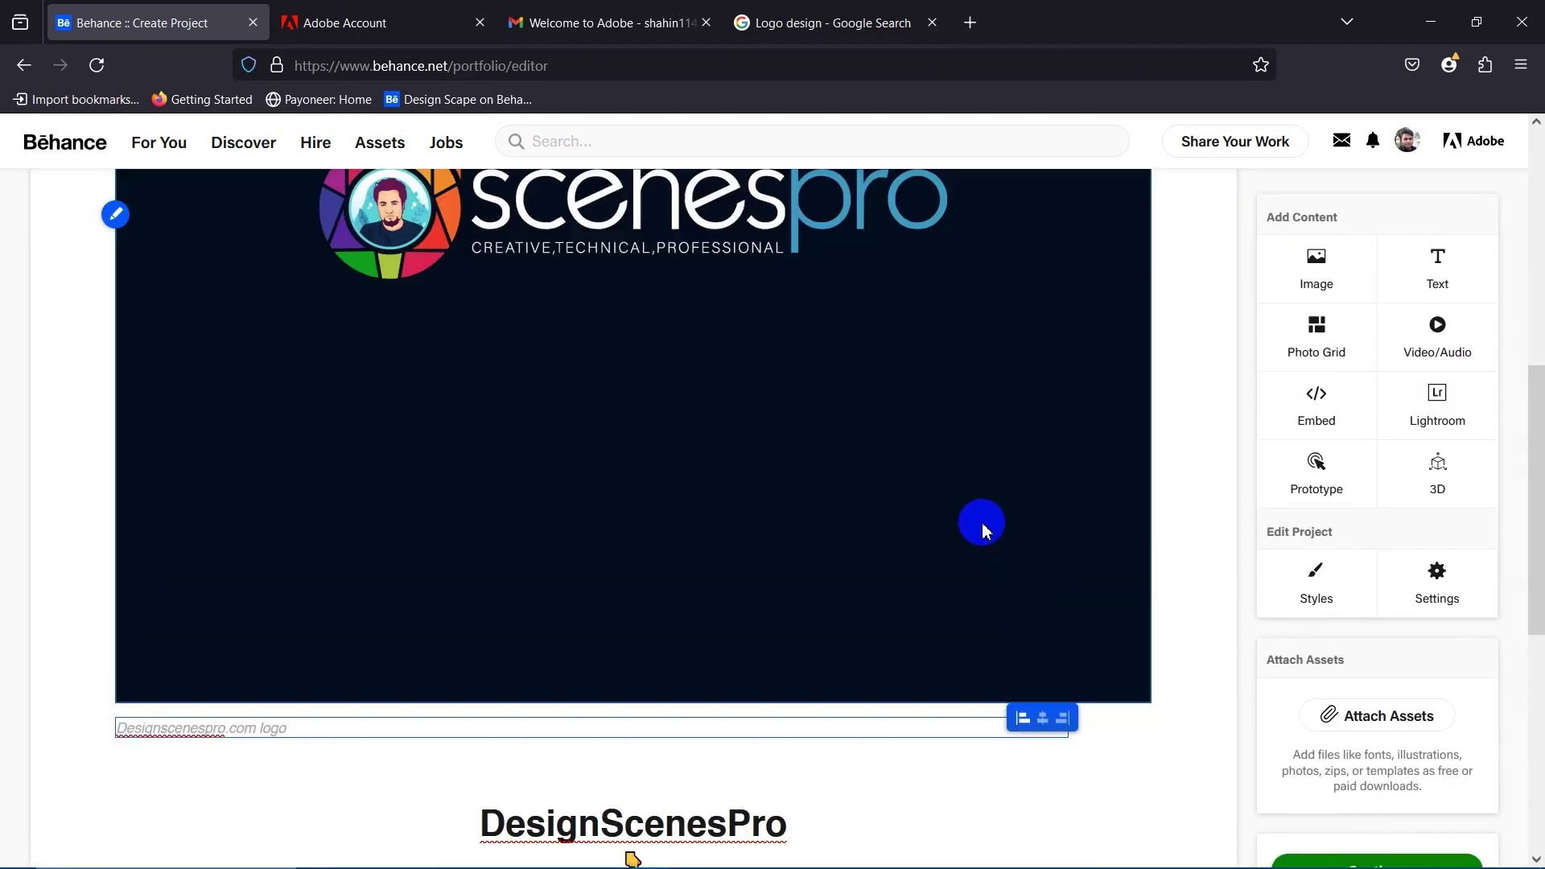
scroll(984, 523, down, 5)
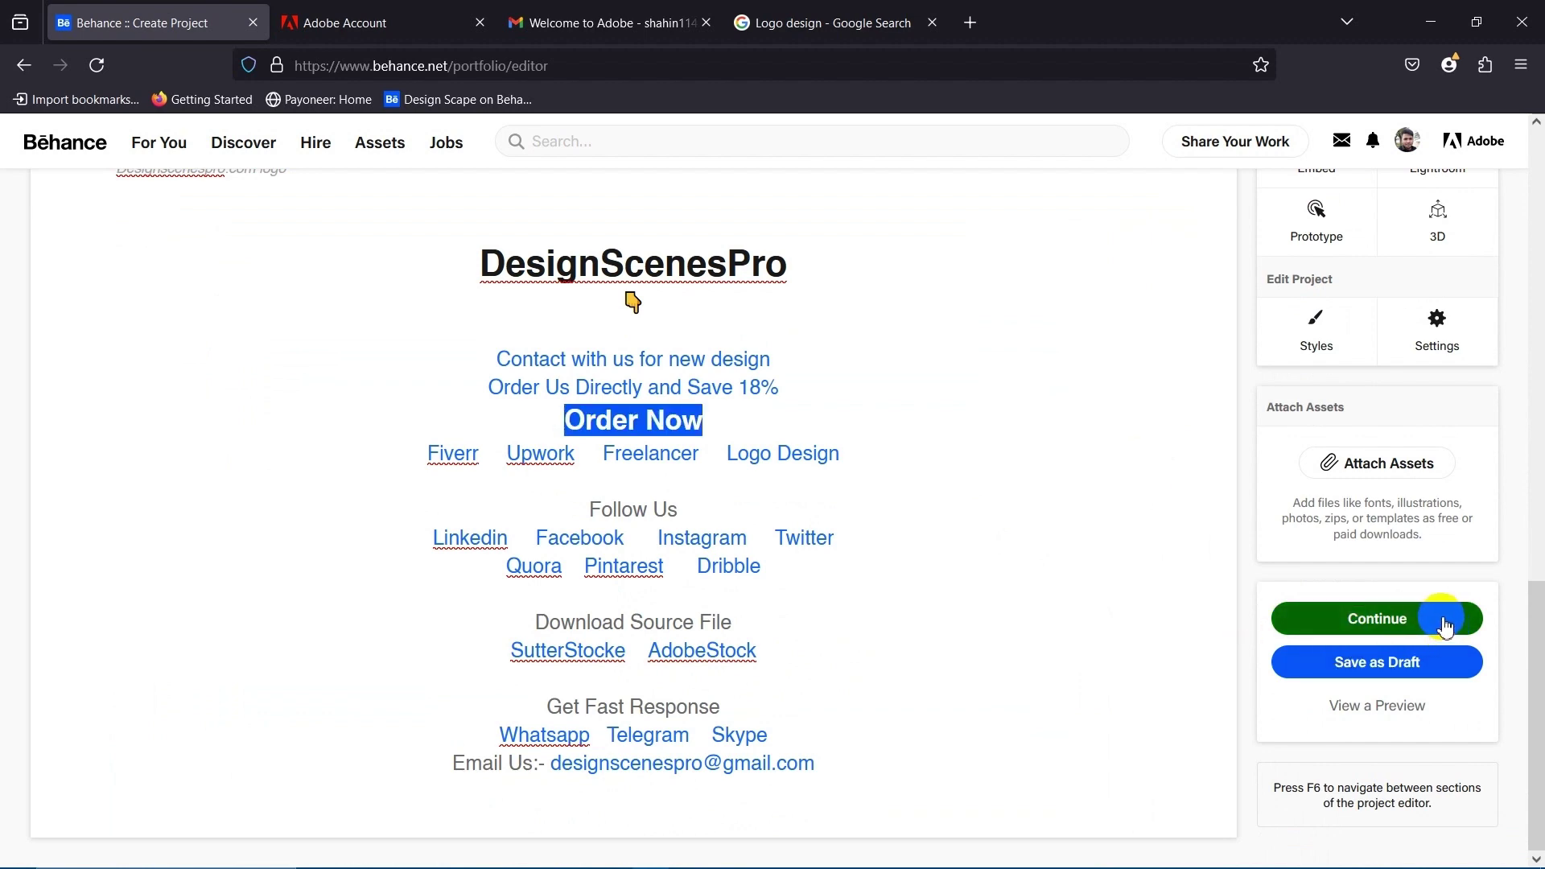
Continue to the publishing details and enter the title 'DesignScenesPro Logo | Graphic Design Company'.
click(1400, 630)
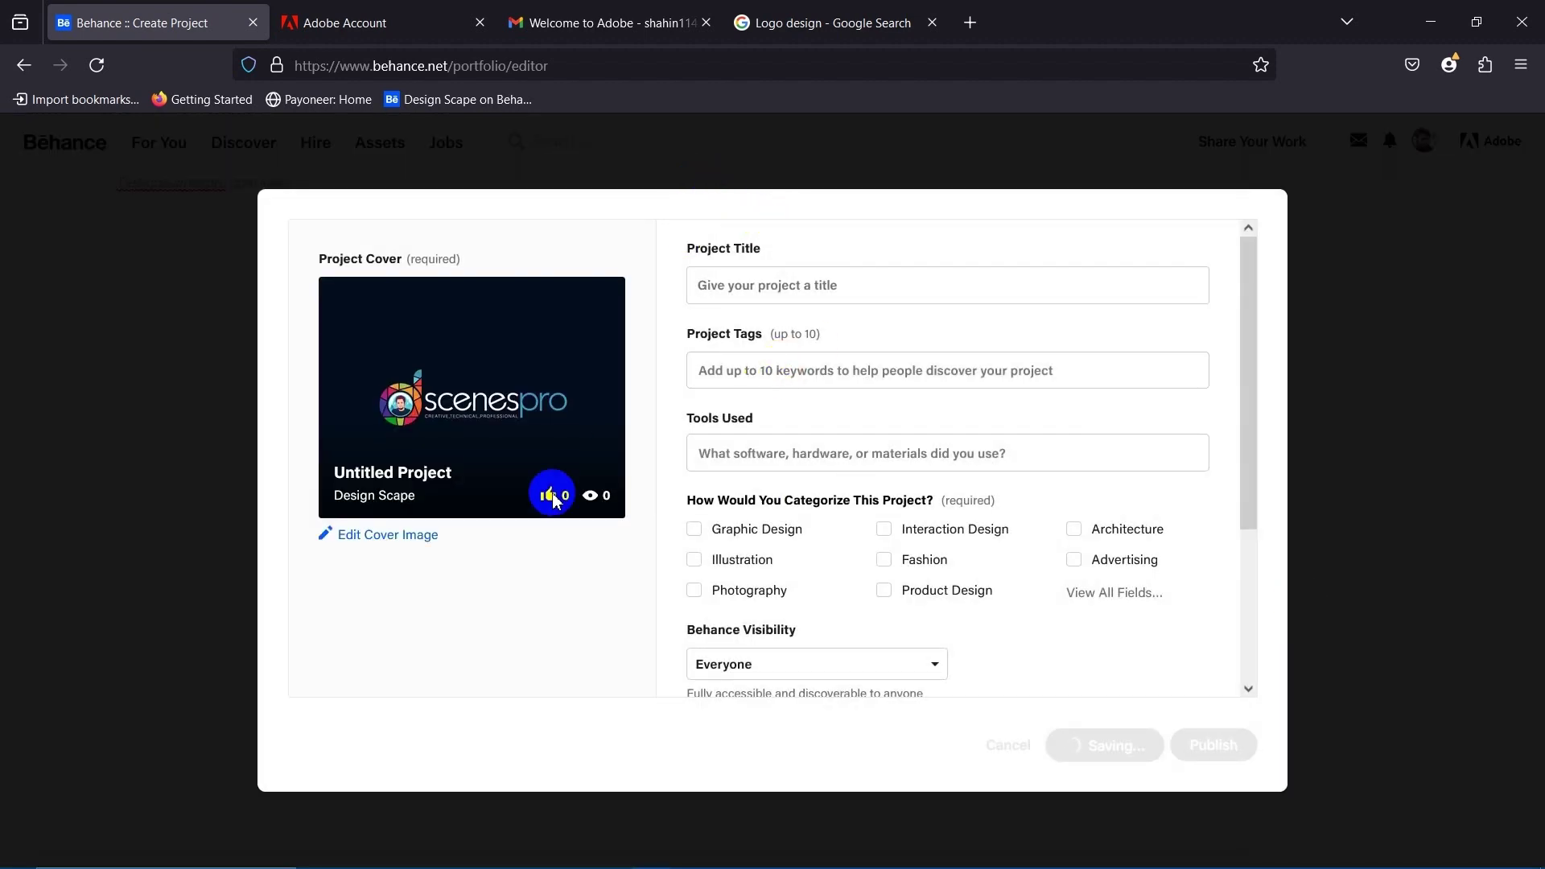
scroll(793, 502, down, 2)
scroll(805, 519, up, 2)
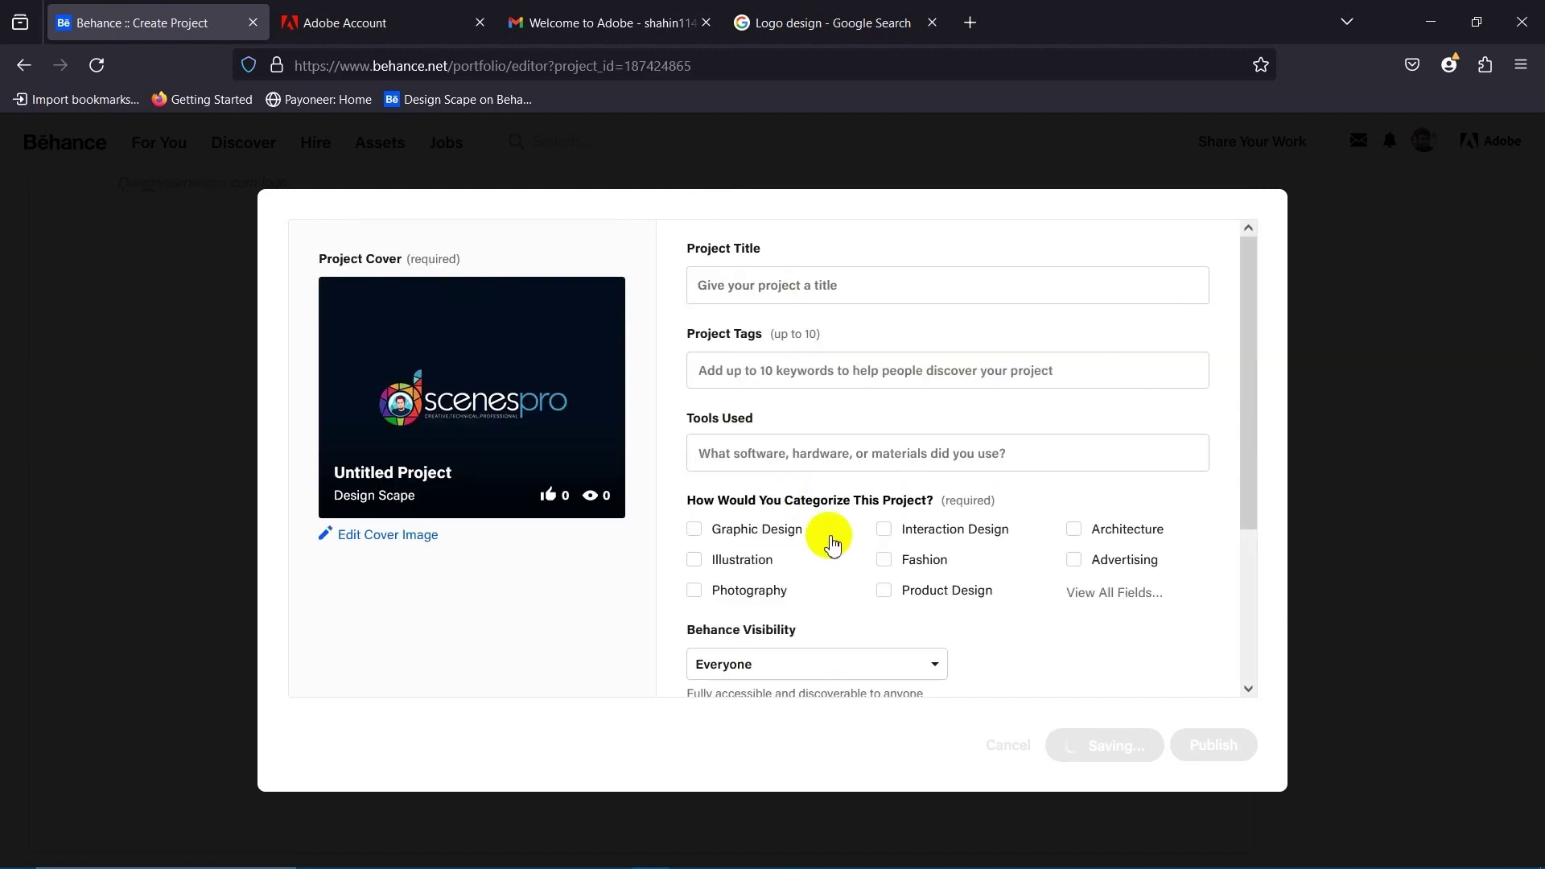
click(781, 288)
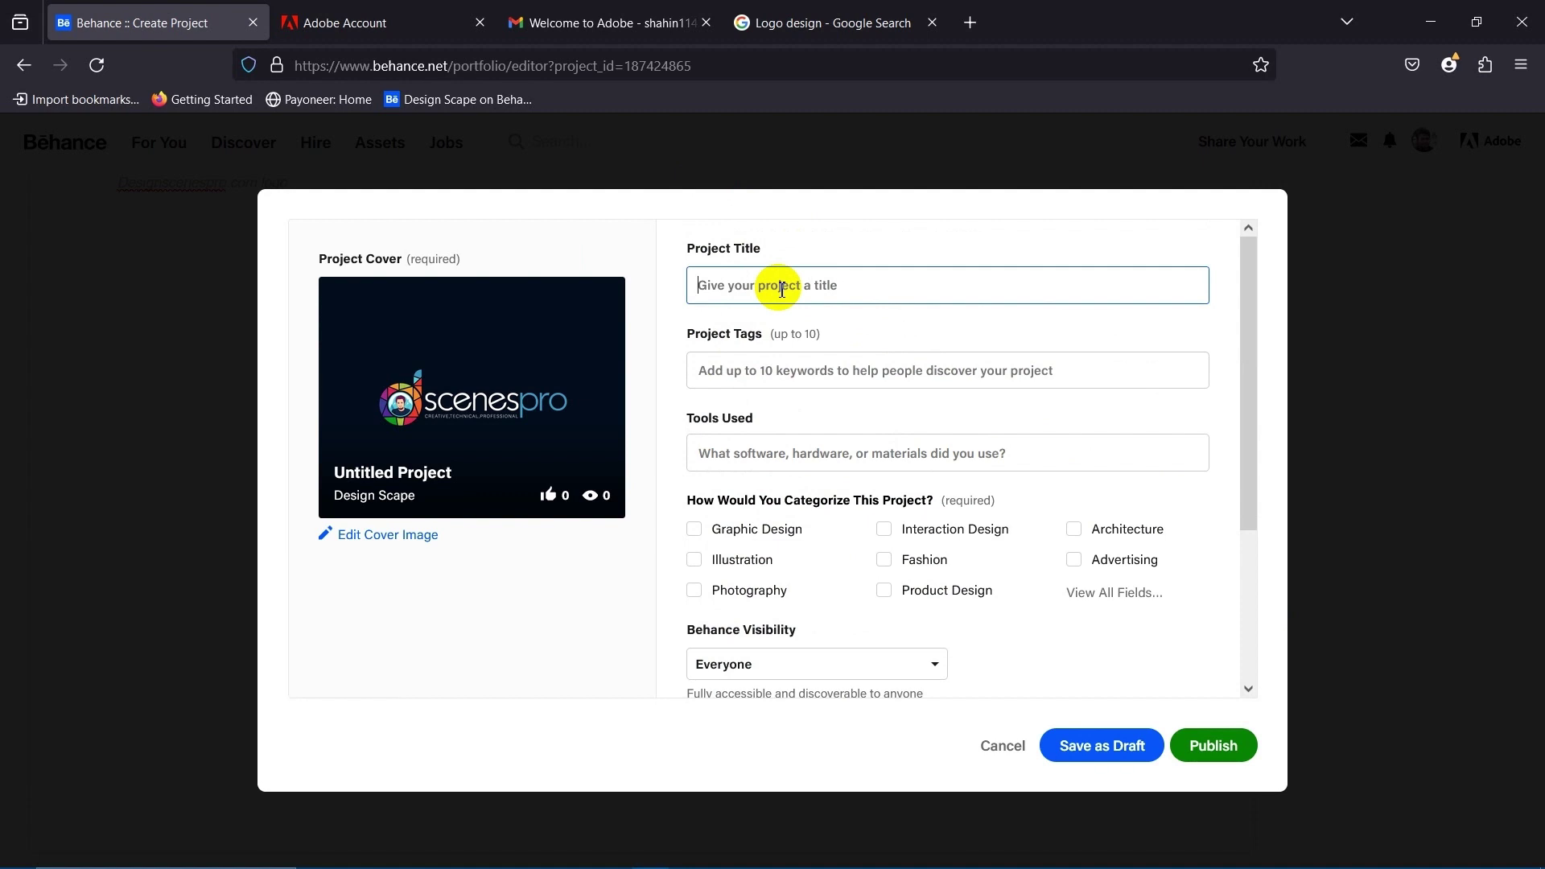
text(De)
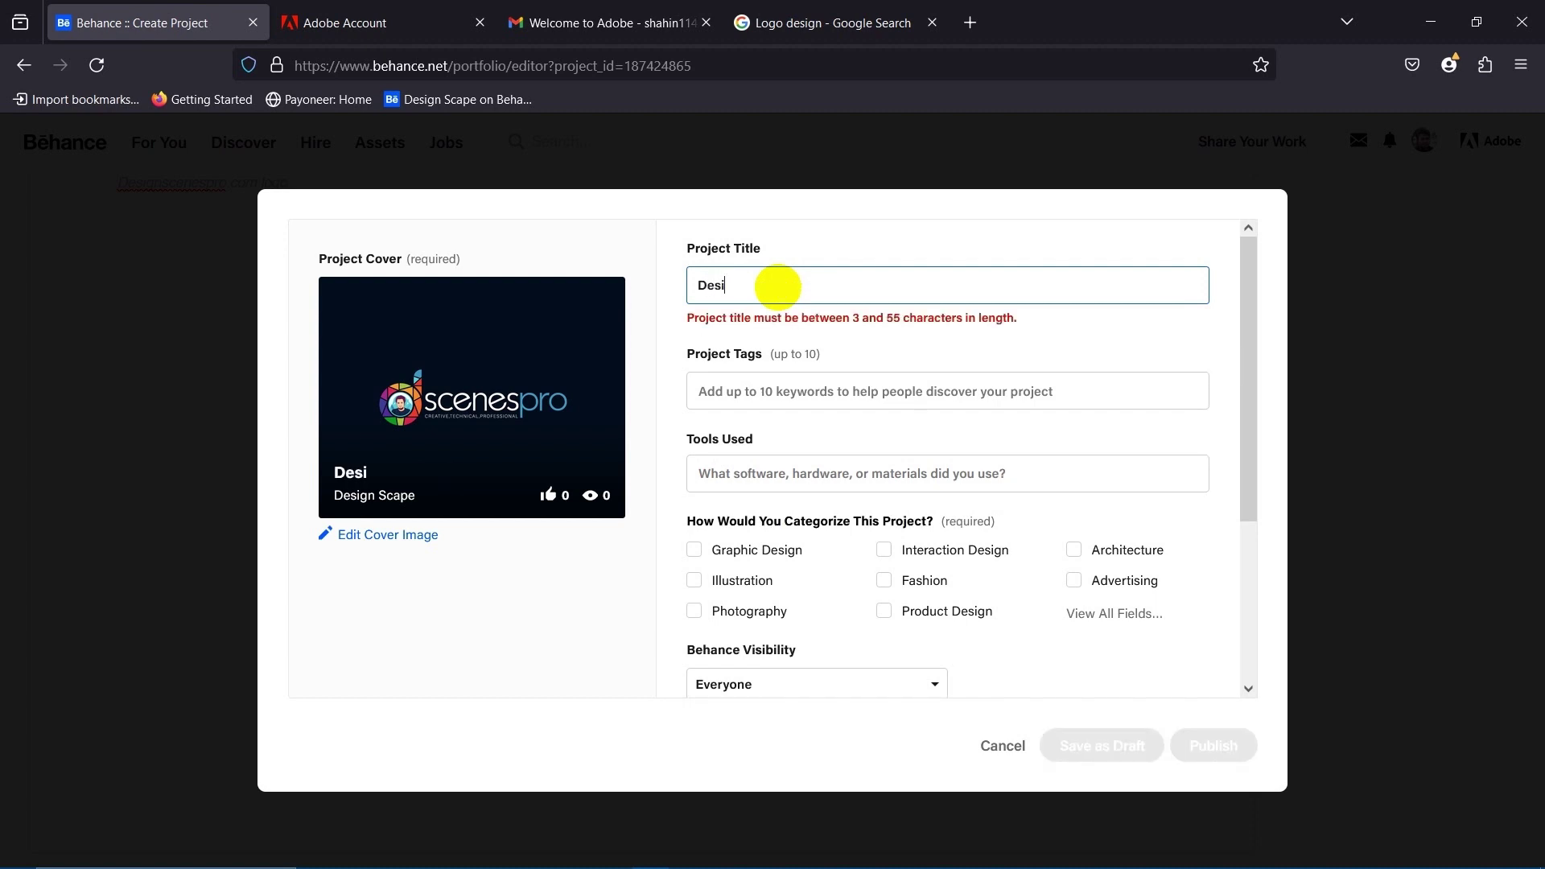
text(signScenesPro)
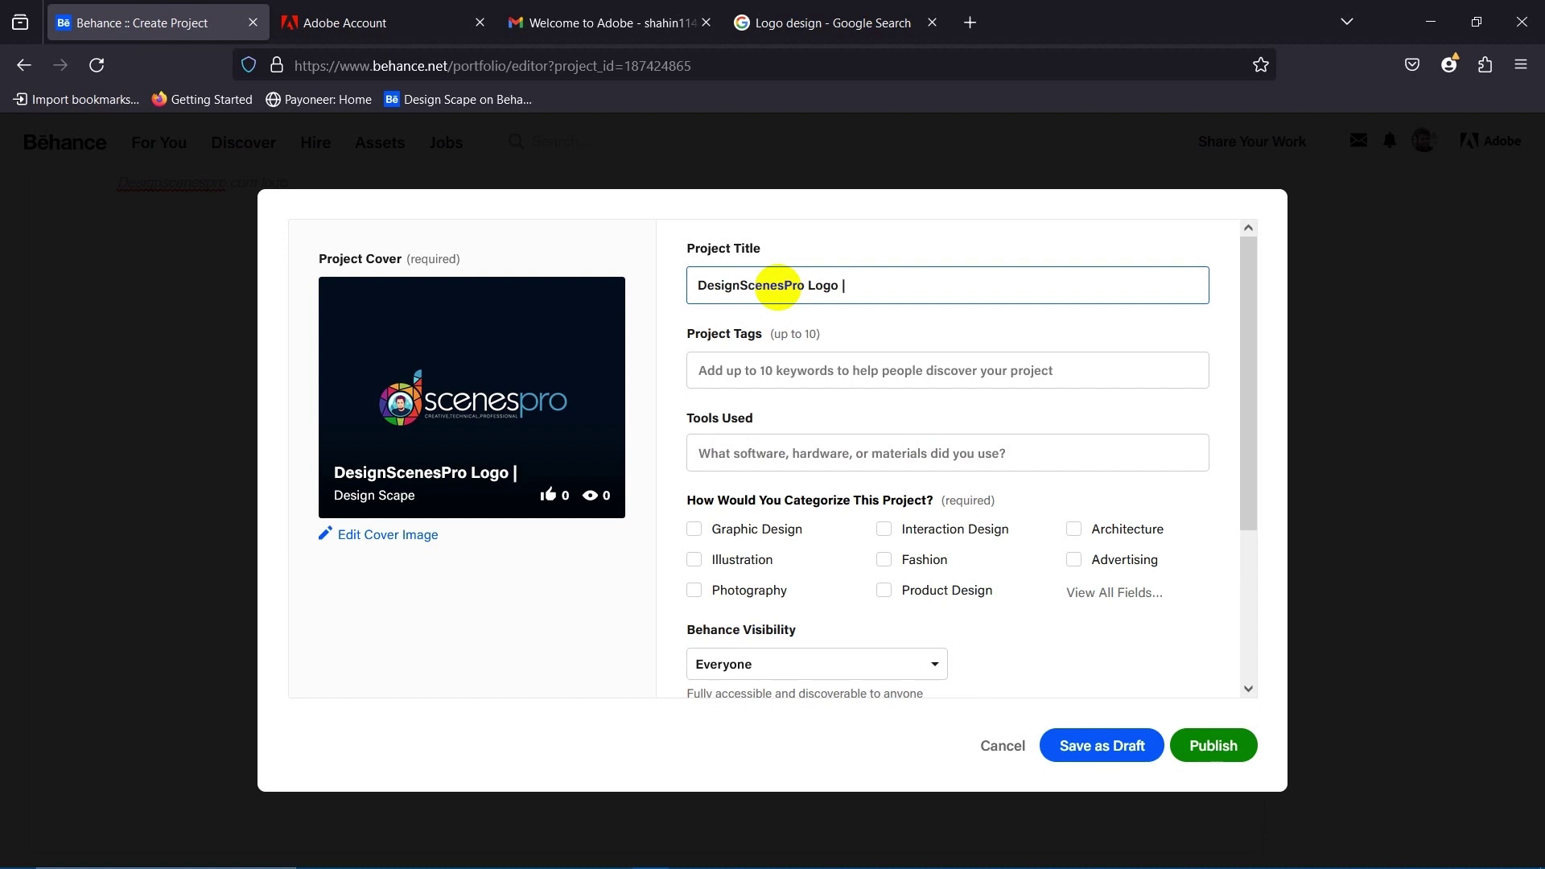
text(Logo)
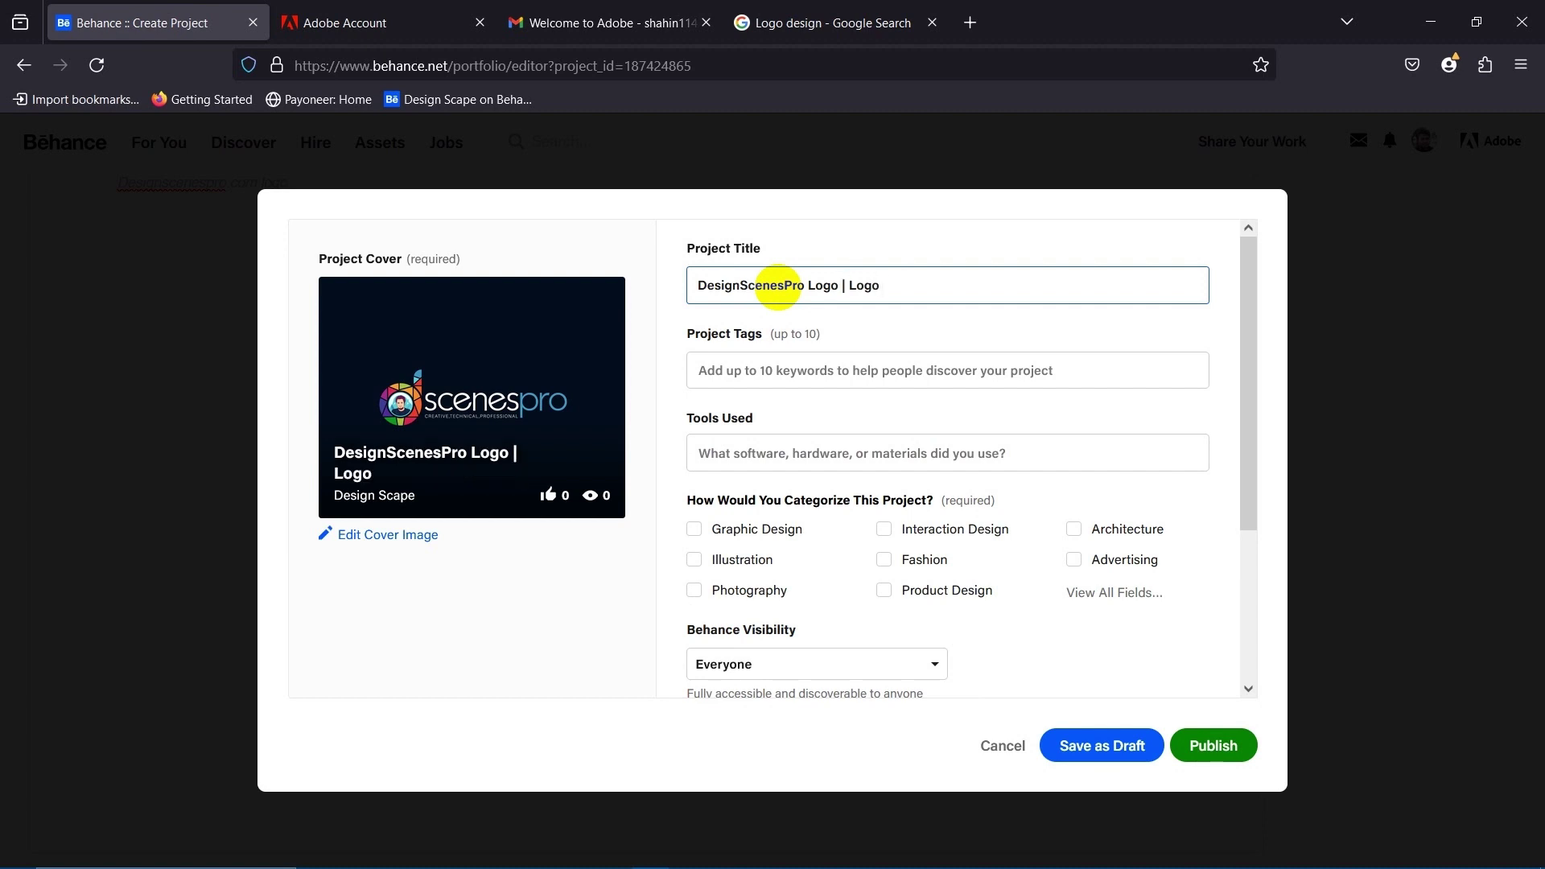
key(BackSpace)
text(Graphic Design Company | Desi)
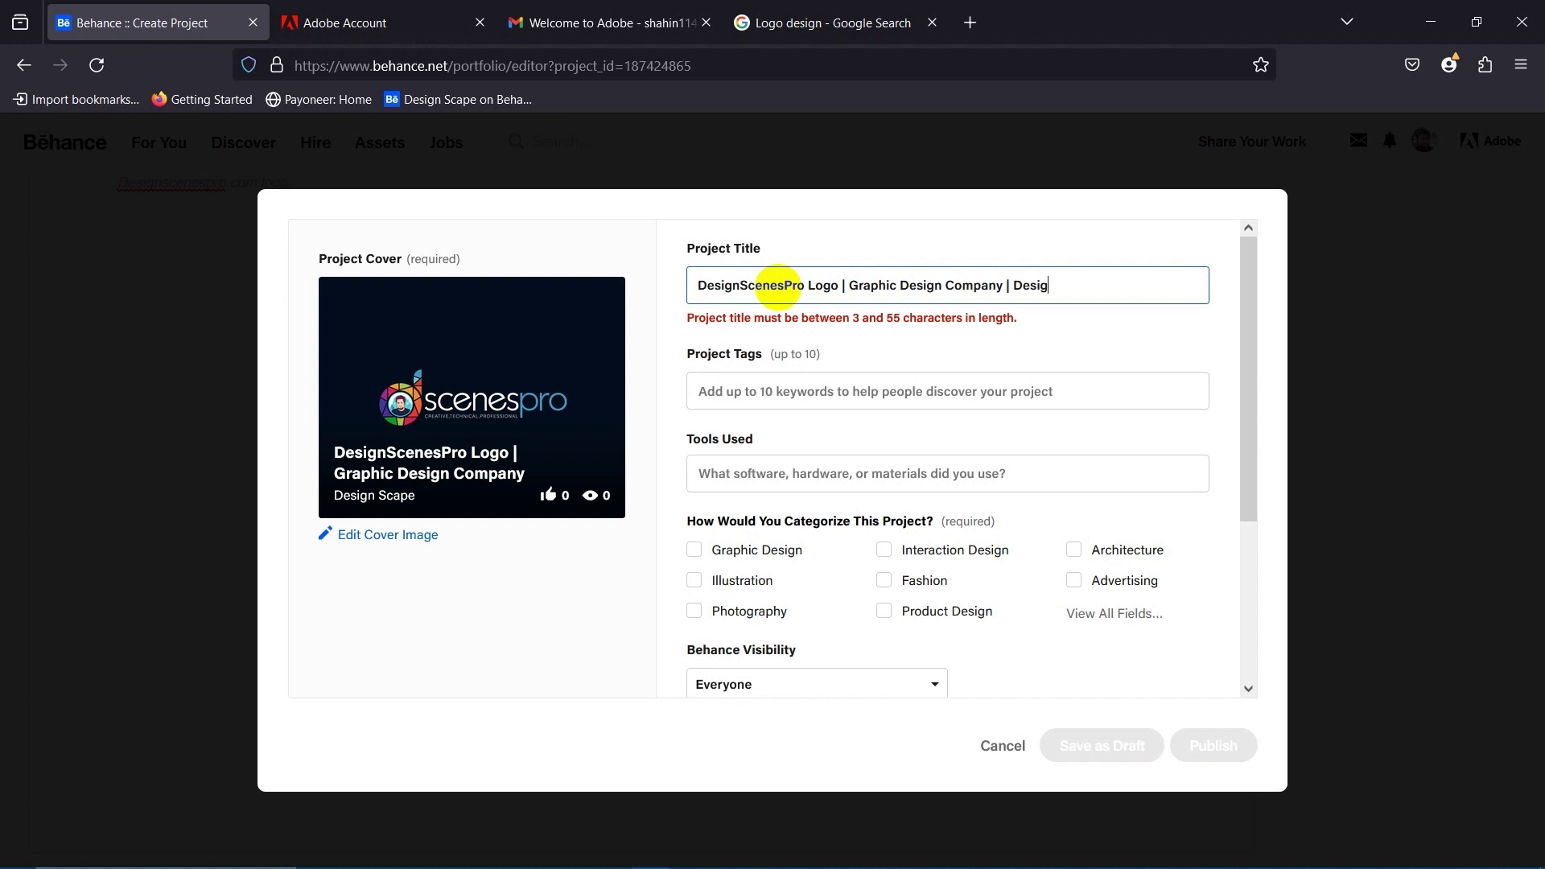
key(BackSpace)
key(BackSpace)
key(BackSpace)
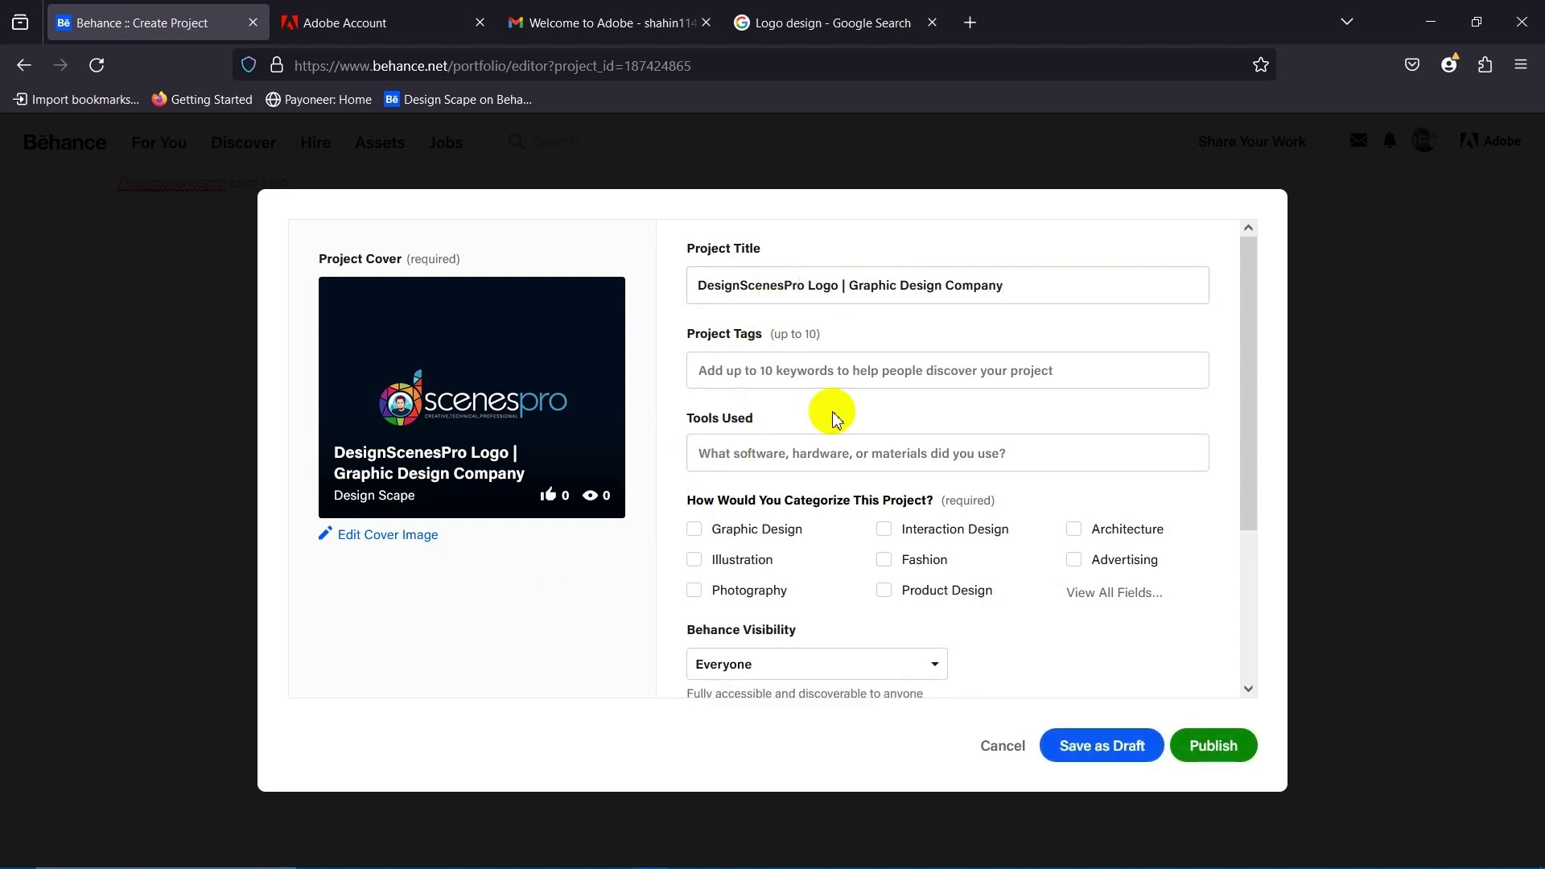
Copy the selected keyword list from Notepad to use as project tags.
click(809, 370)
mouse_move(780, 858)
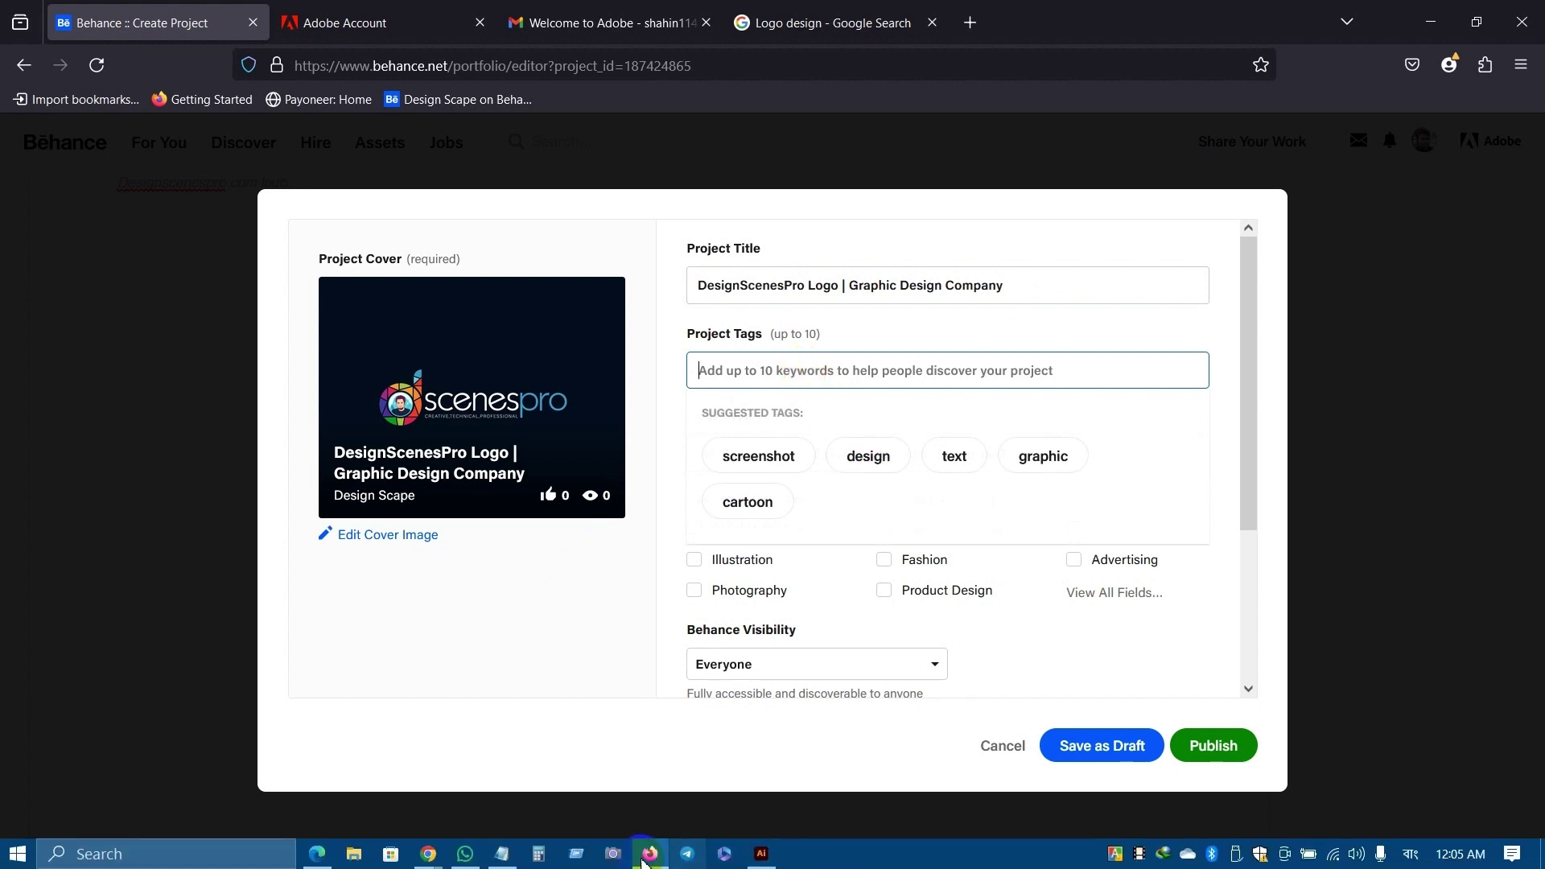
click(500, 854)
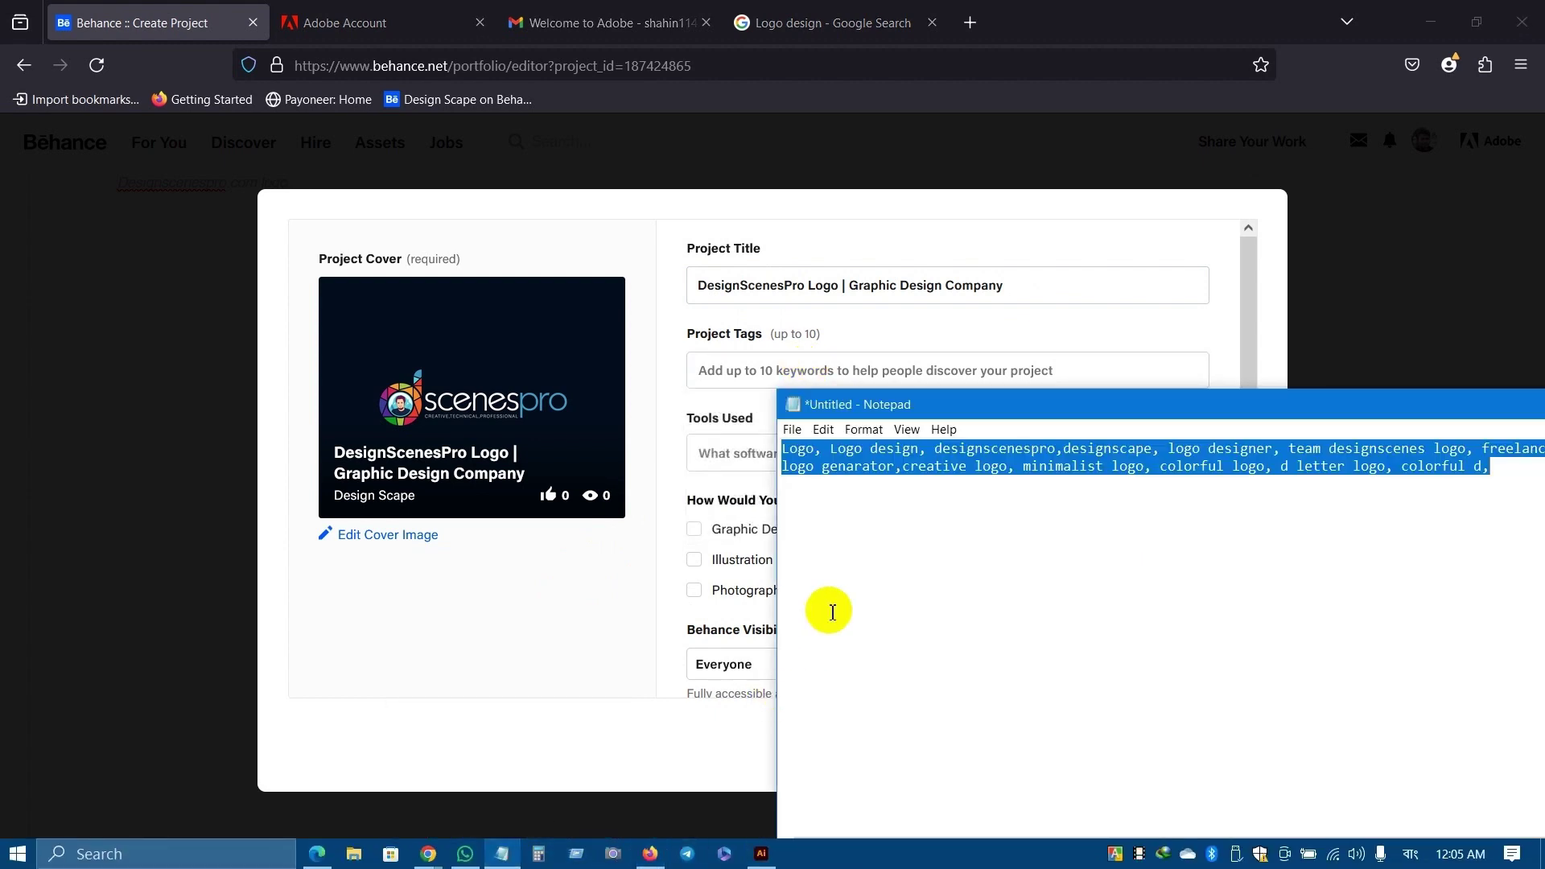
right_click(896, 442)
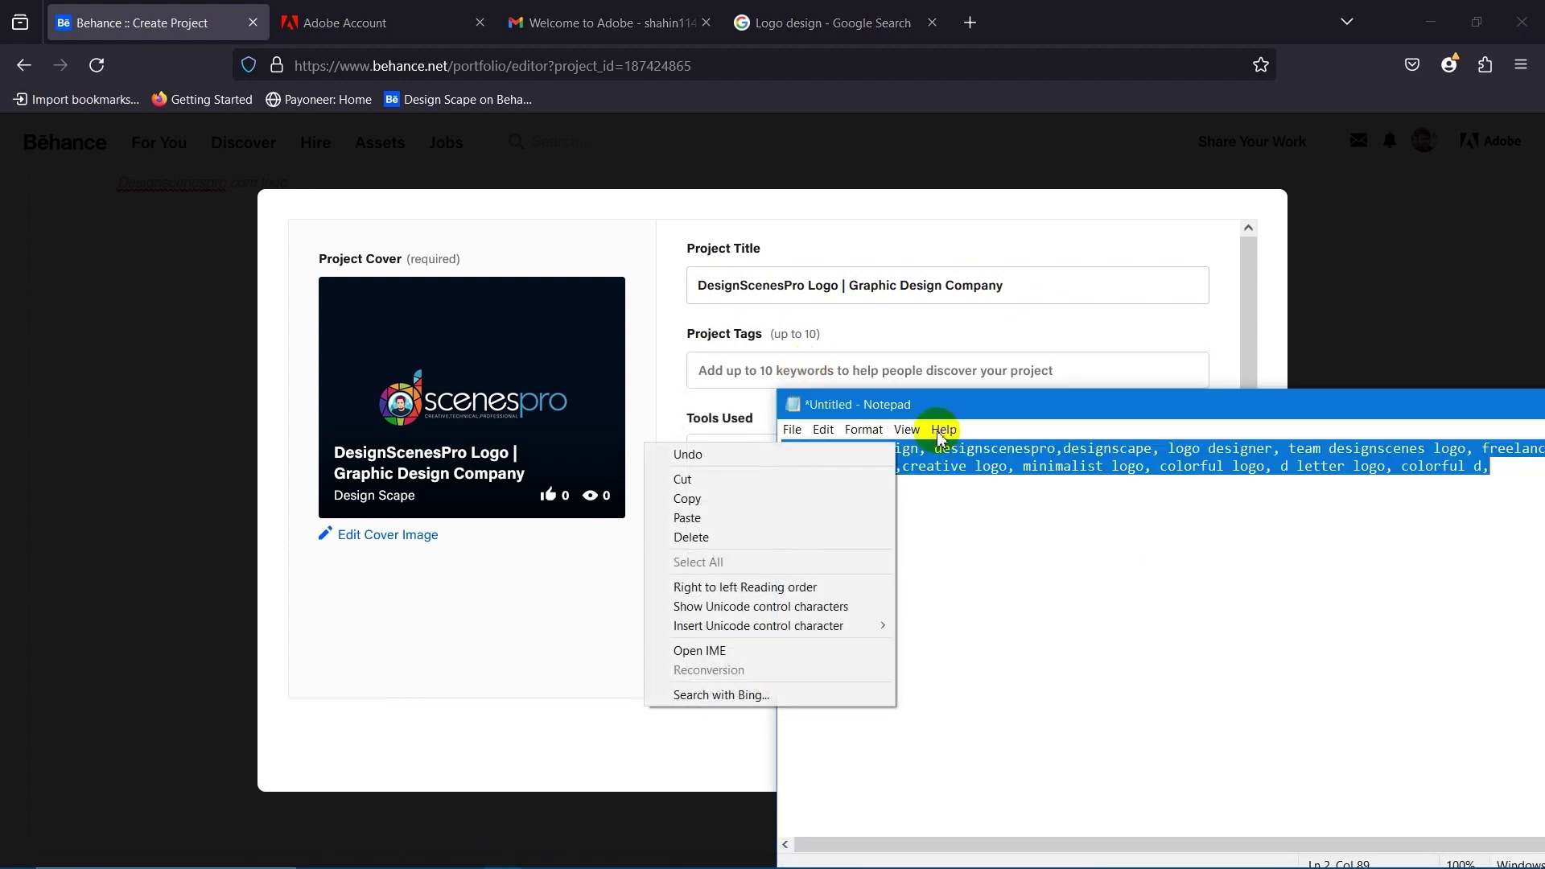
click(708, 498)
Paste the Notepad keywords into Project Tags, creating ten tags such as LOGO and DESIGNSCENESPRO.
click(735, 378)
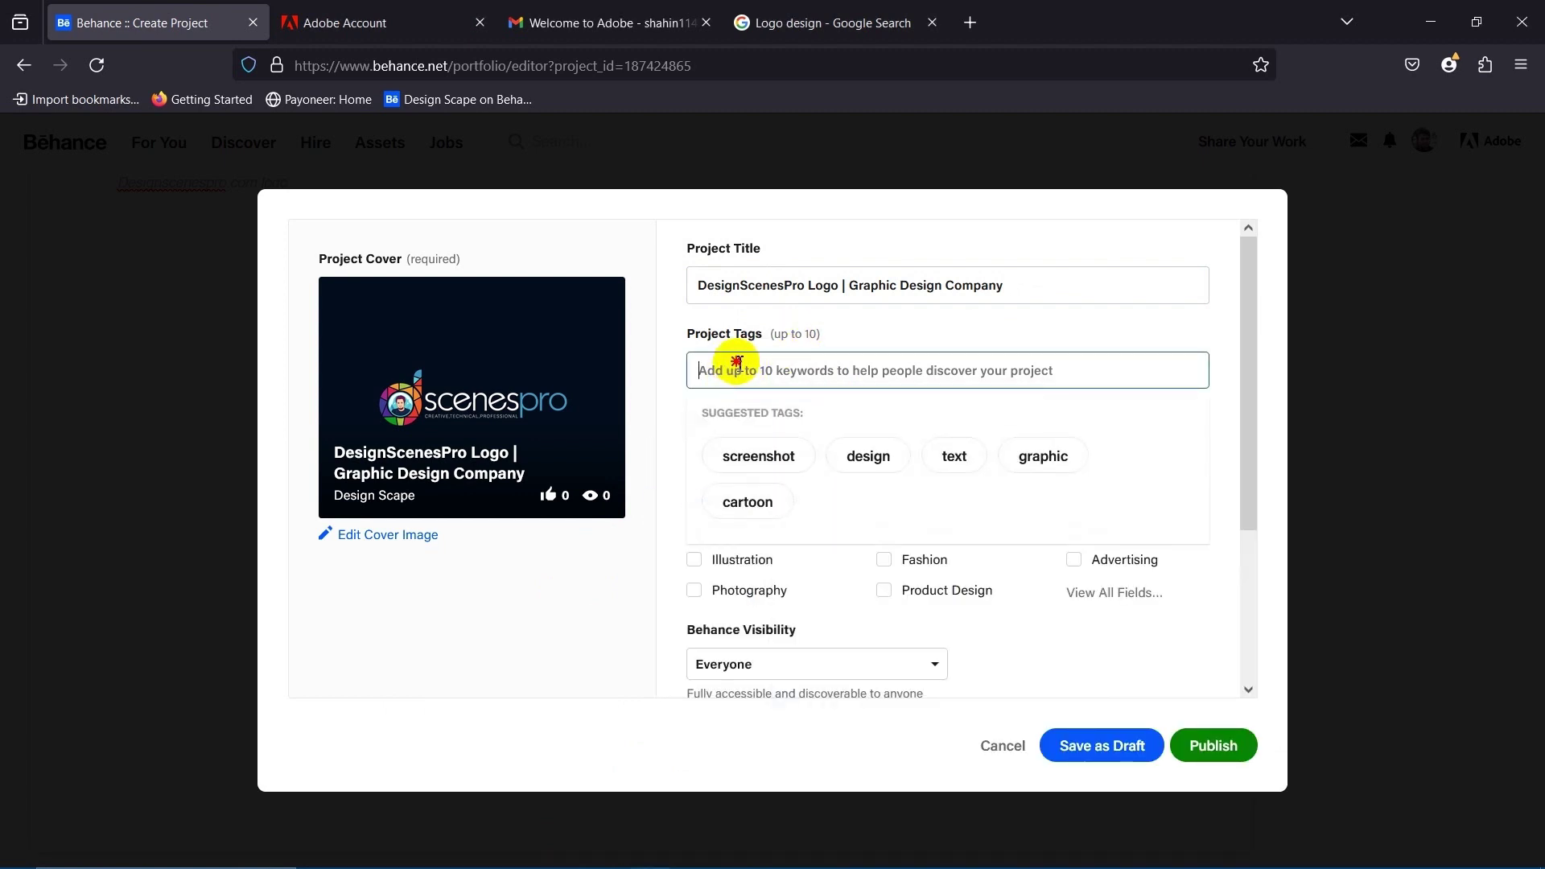
key(ctrl+v)
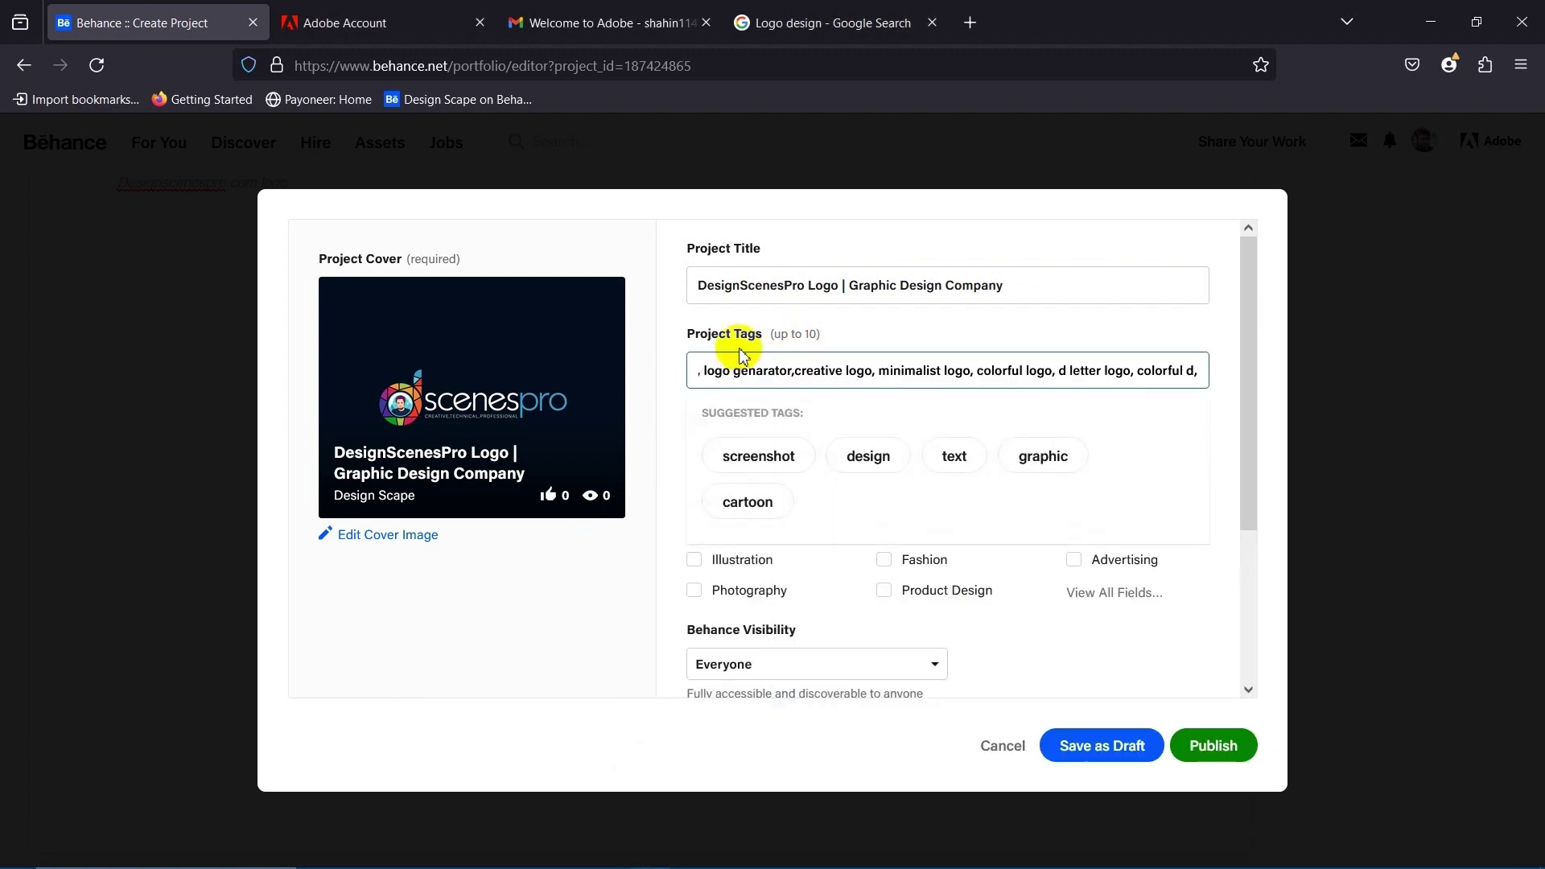
key(Return)
text(\)
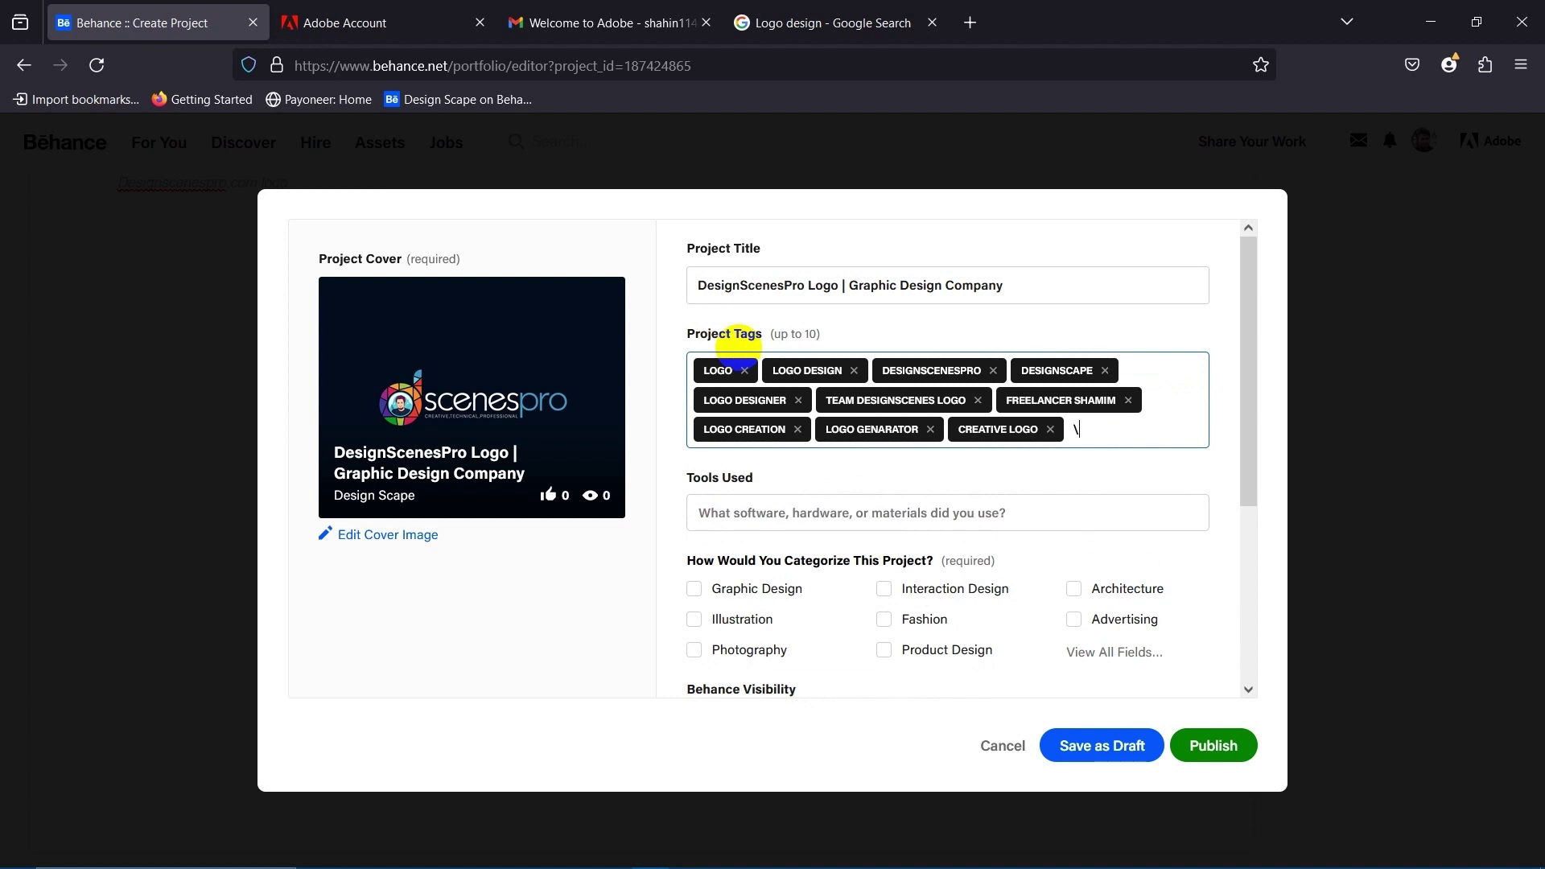
scroll(708, 499, down, 3)
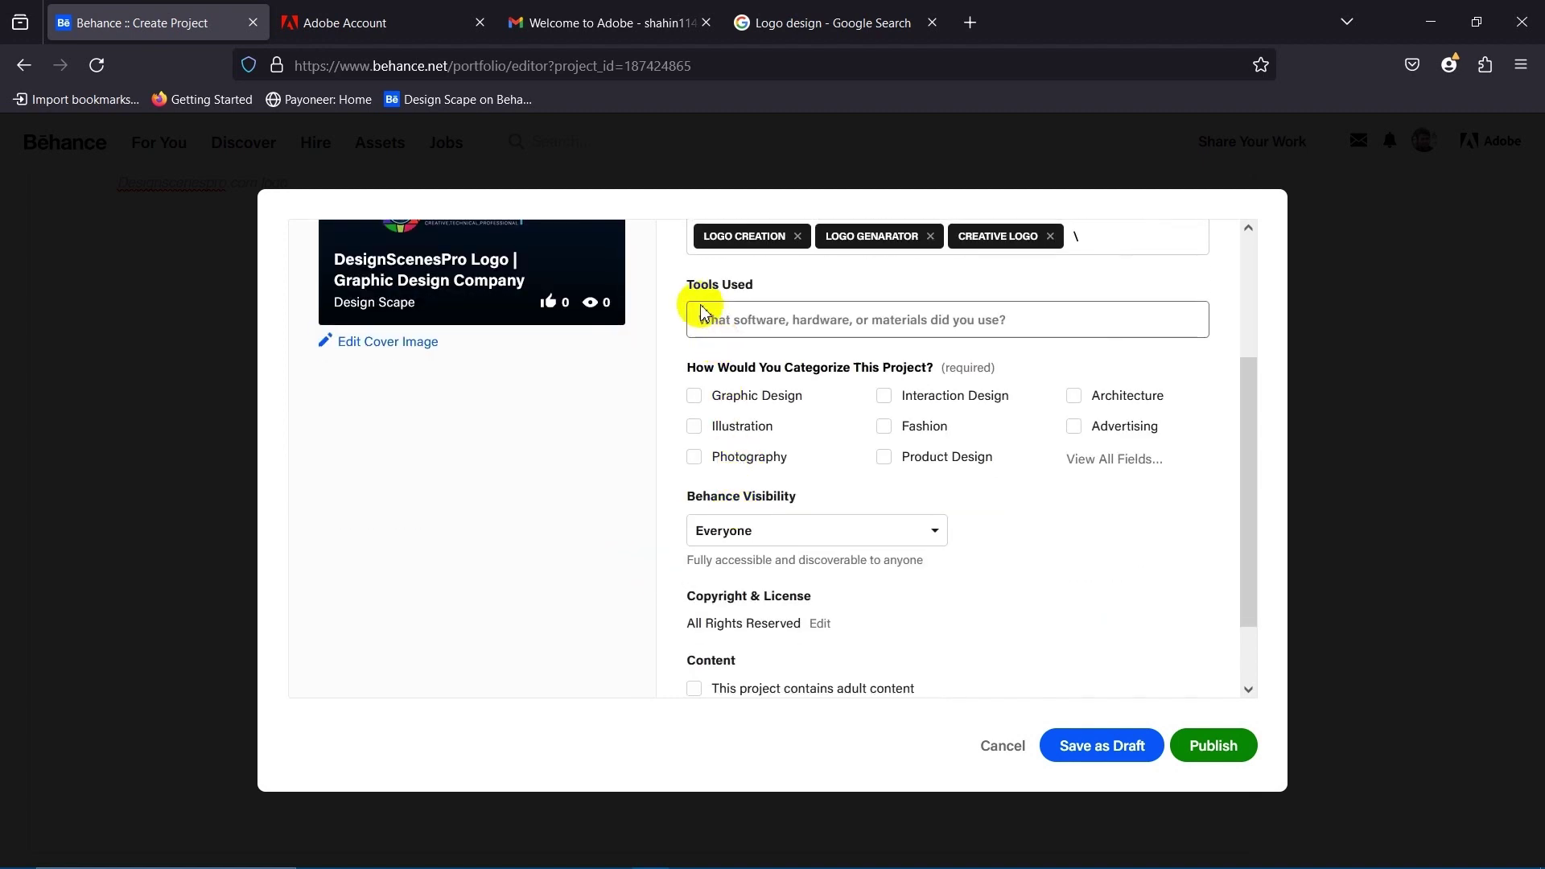
drag(701, 284, 800, 290)
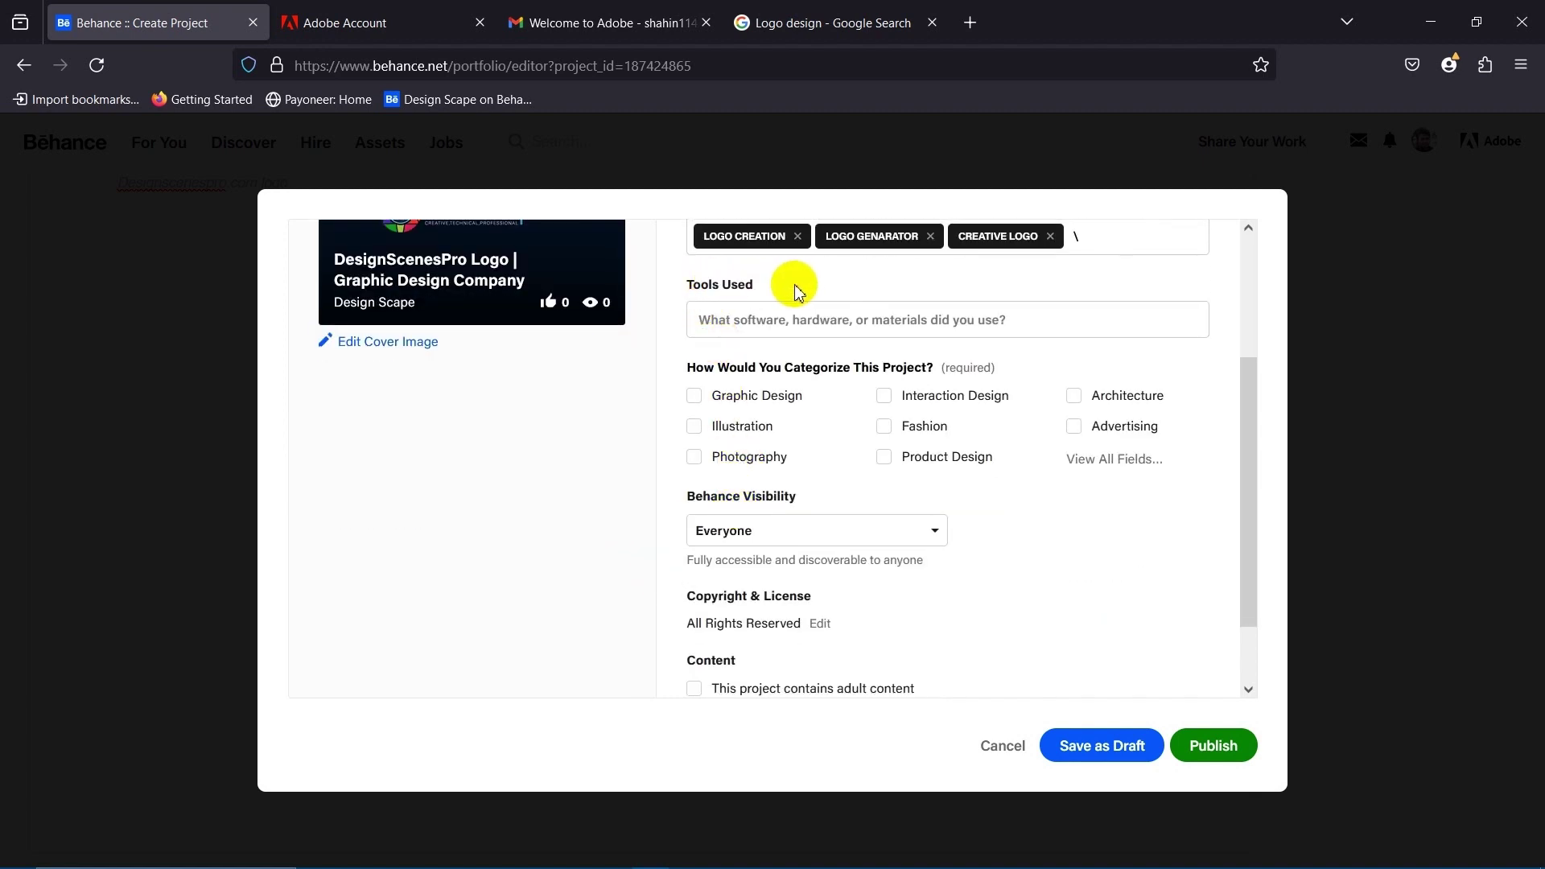
click(805, 319)
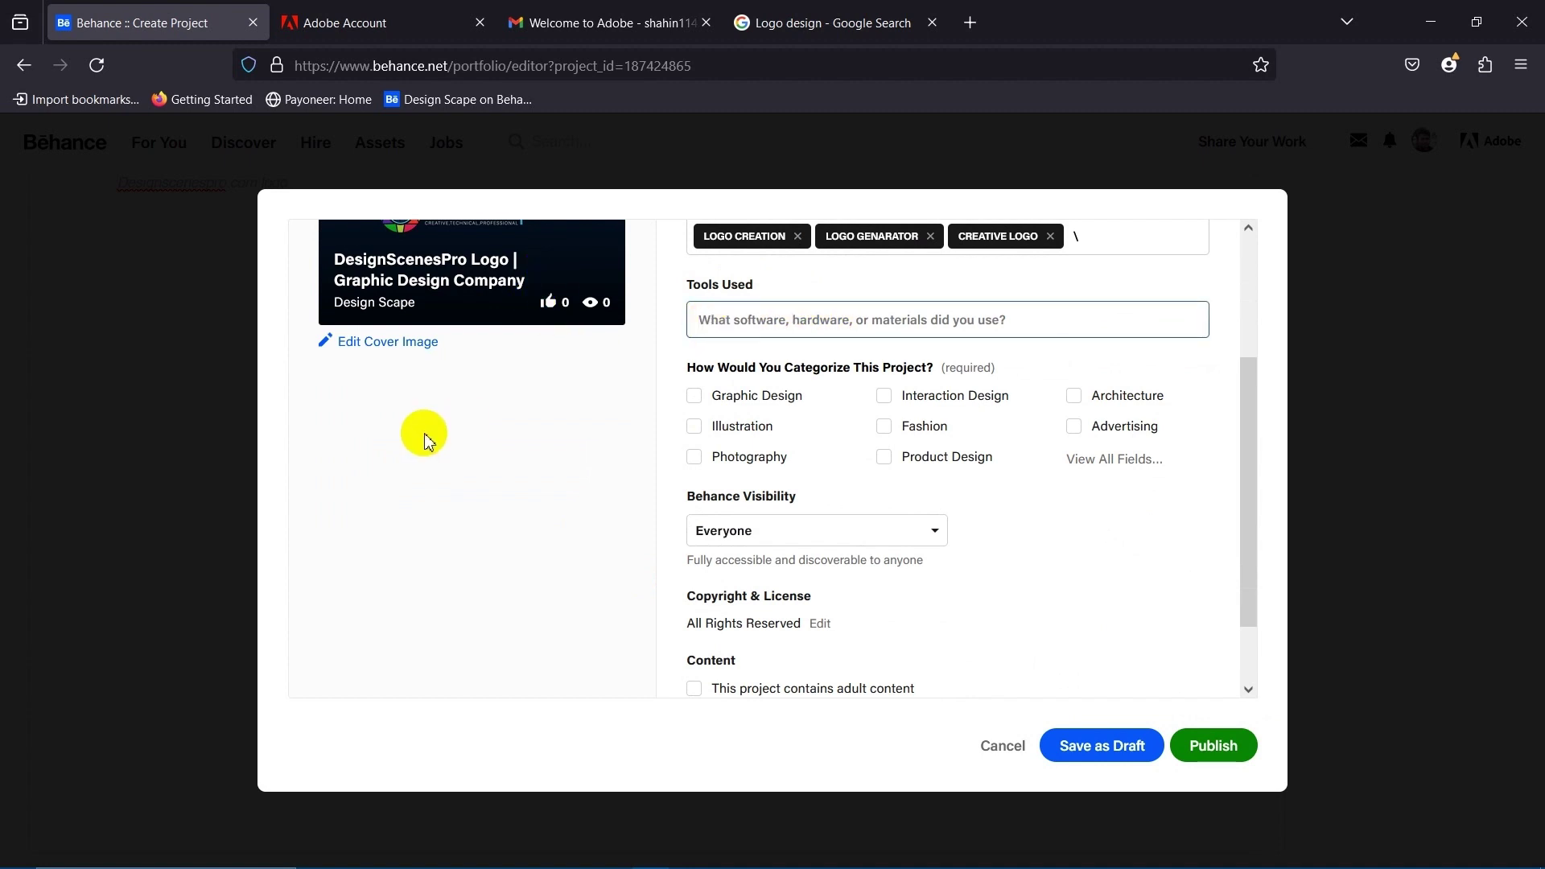
scroll(424, 441, up, 3)
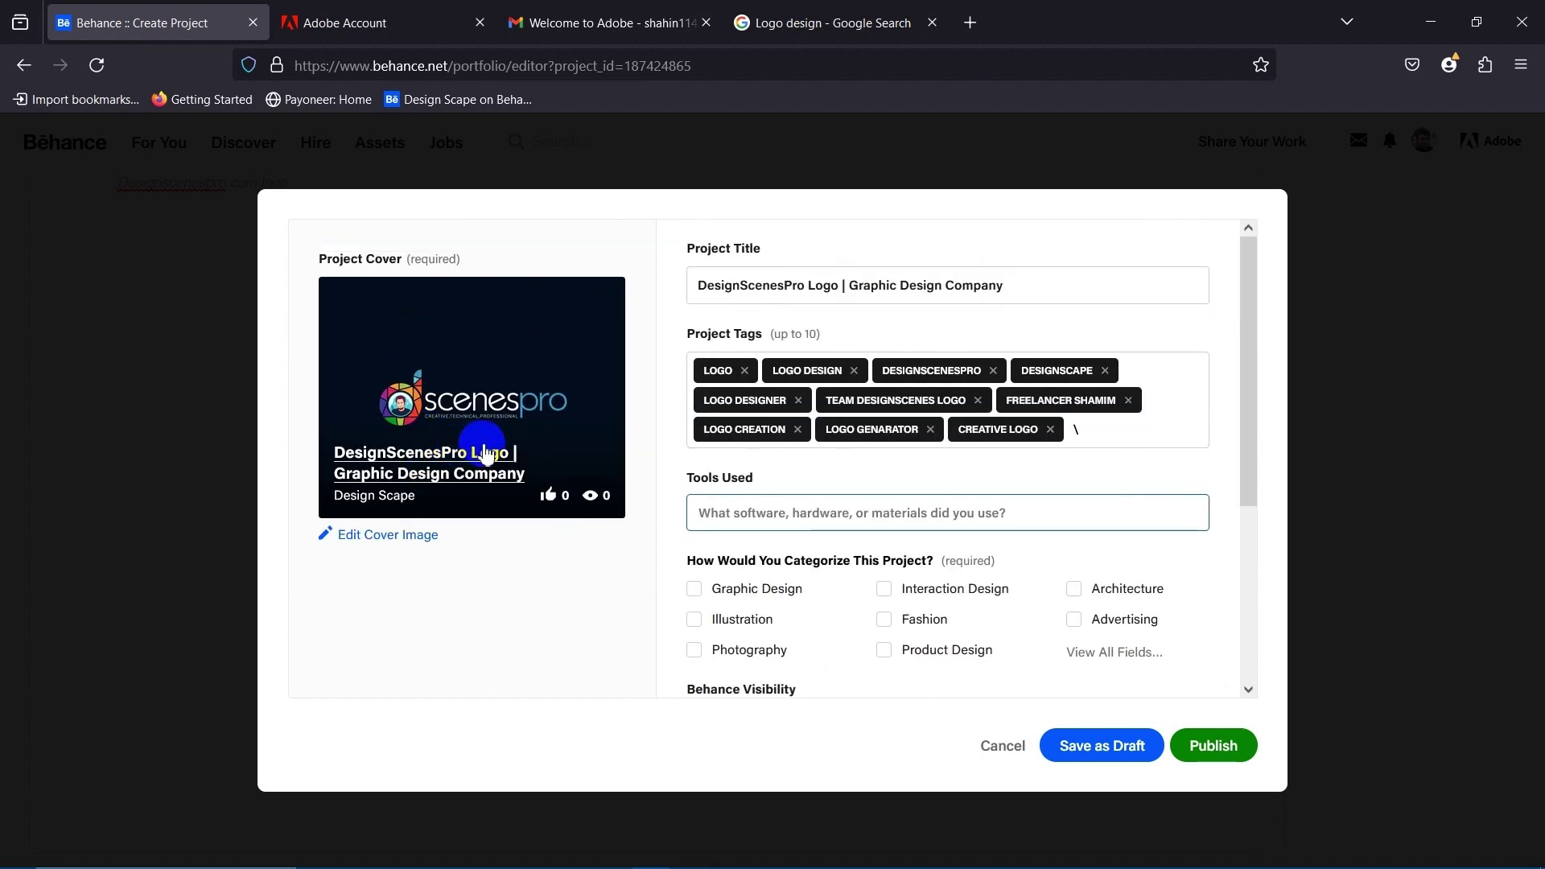
click(753, 518)
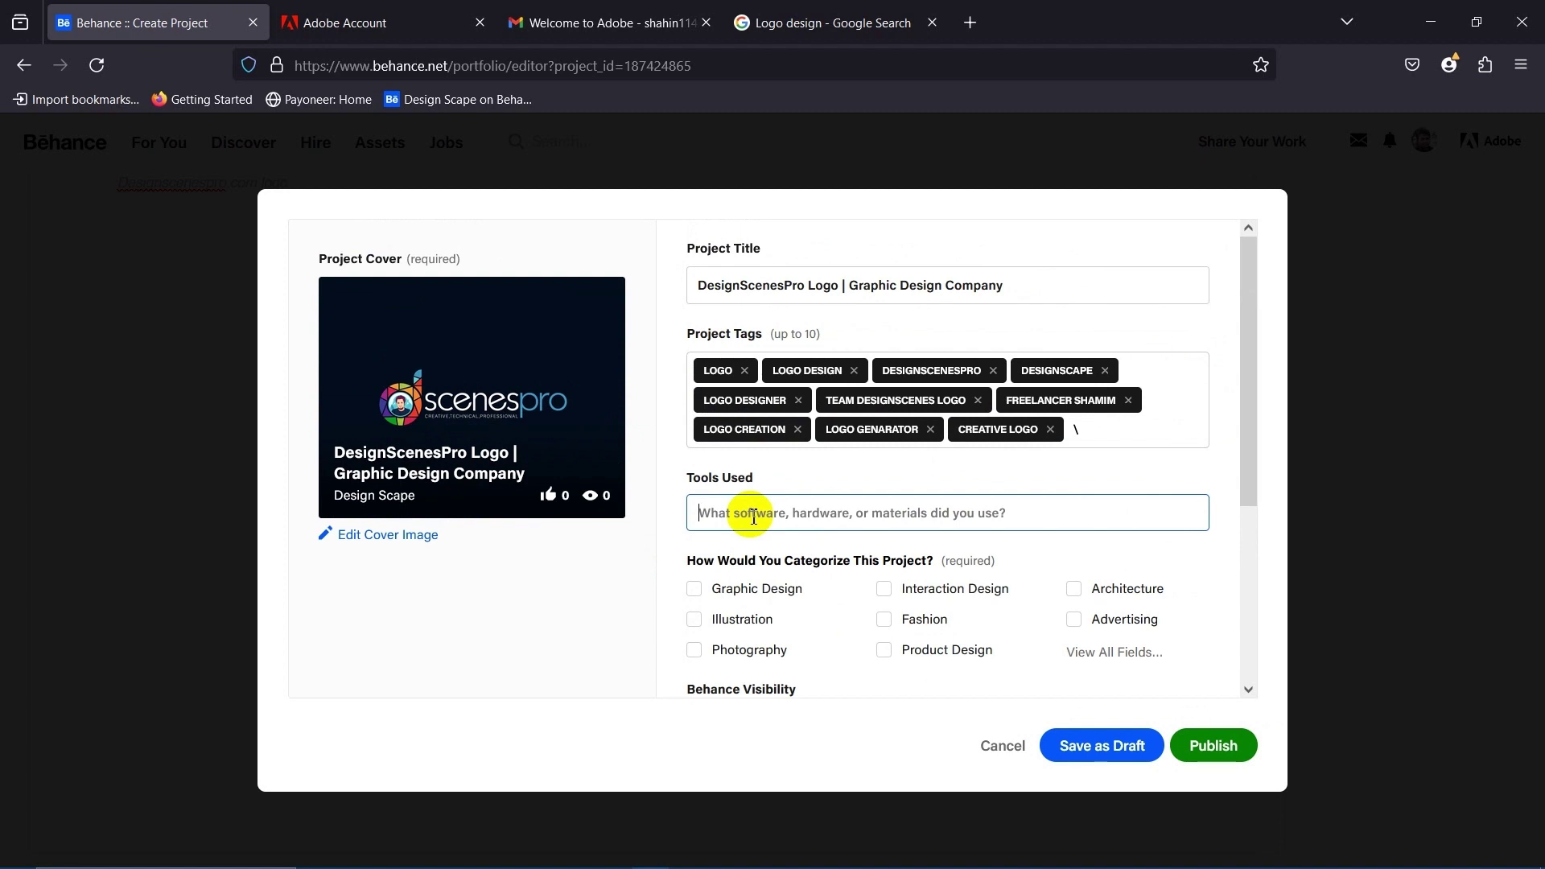
Add Adobe Illustrator under Tools Used via 'adobe i' and tick the Graphic Design category.
text(ado)
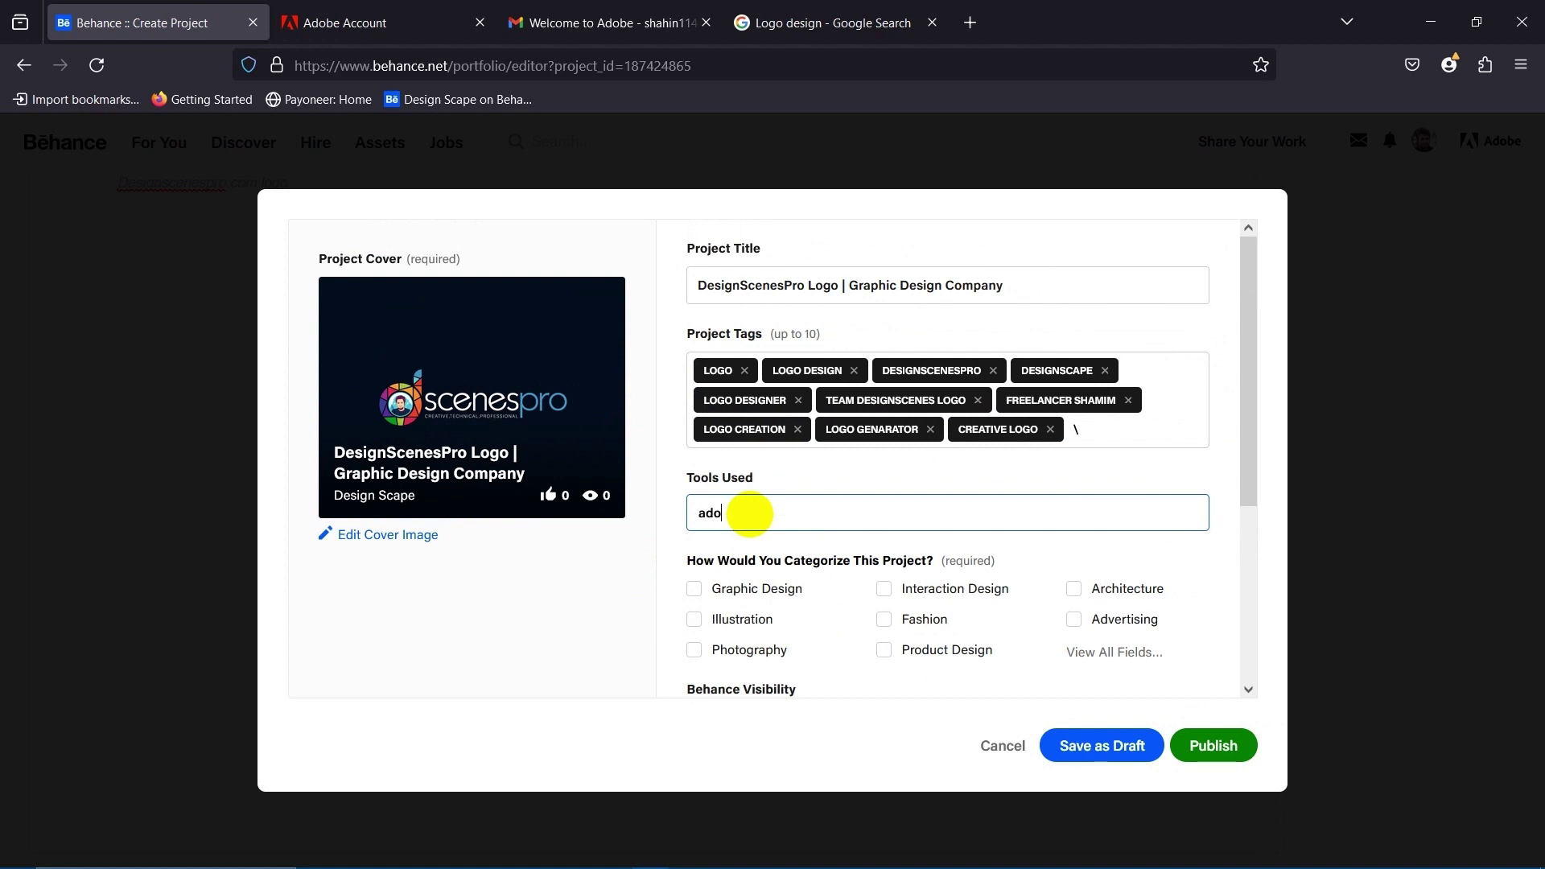
text(be i)
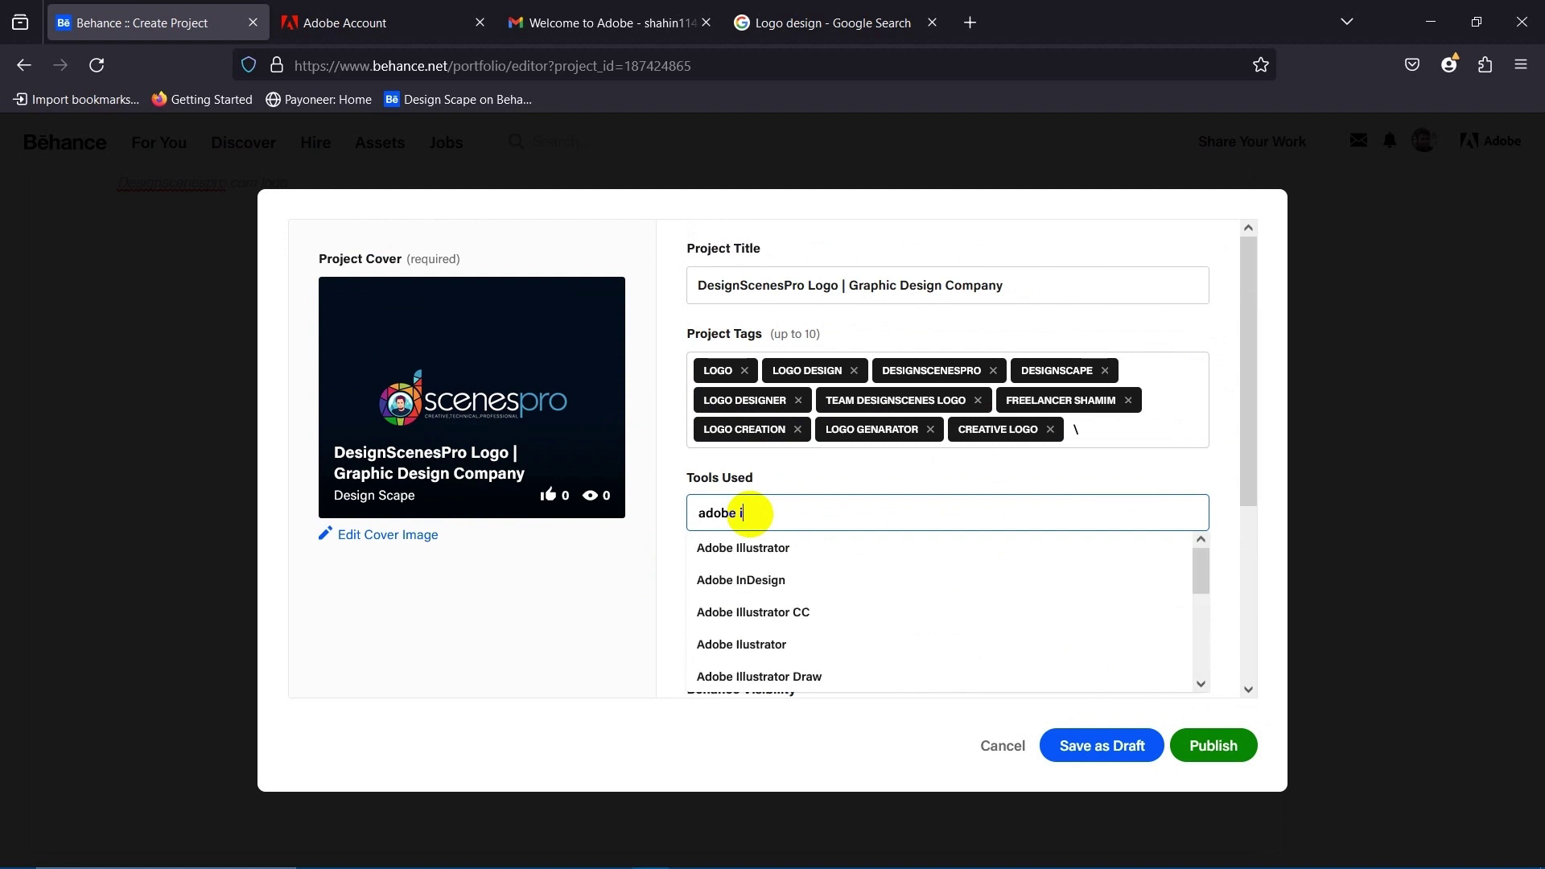
click(765, 547)
click(564, 648)
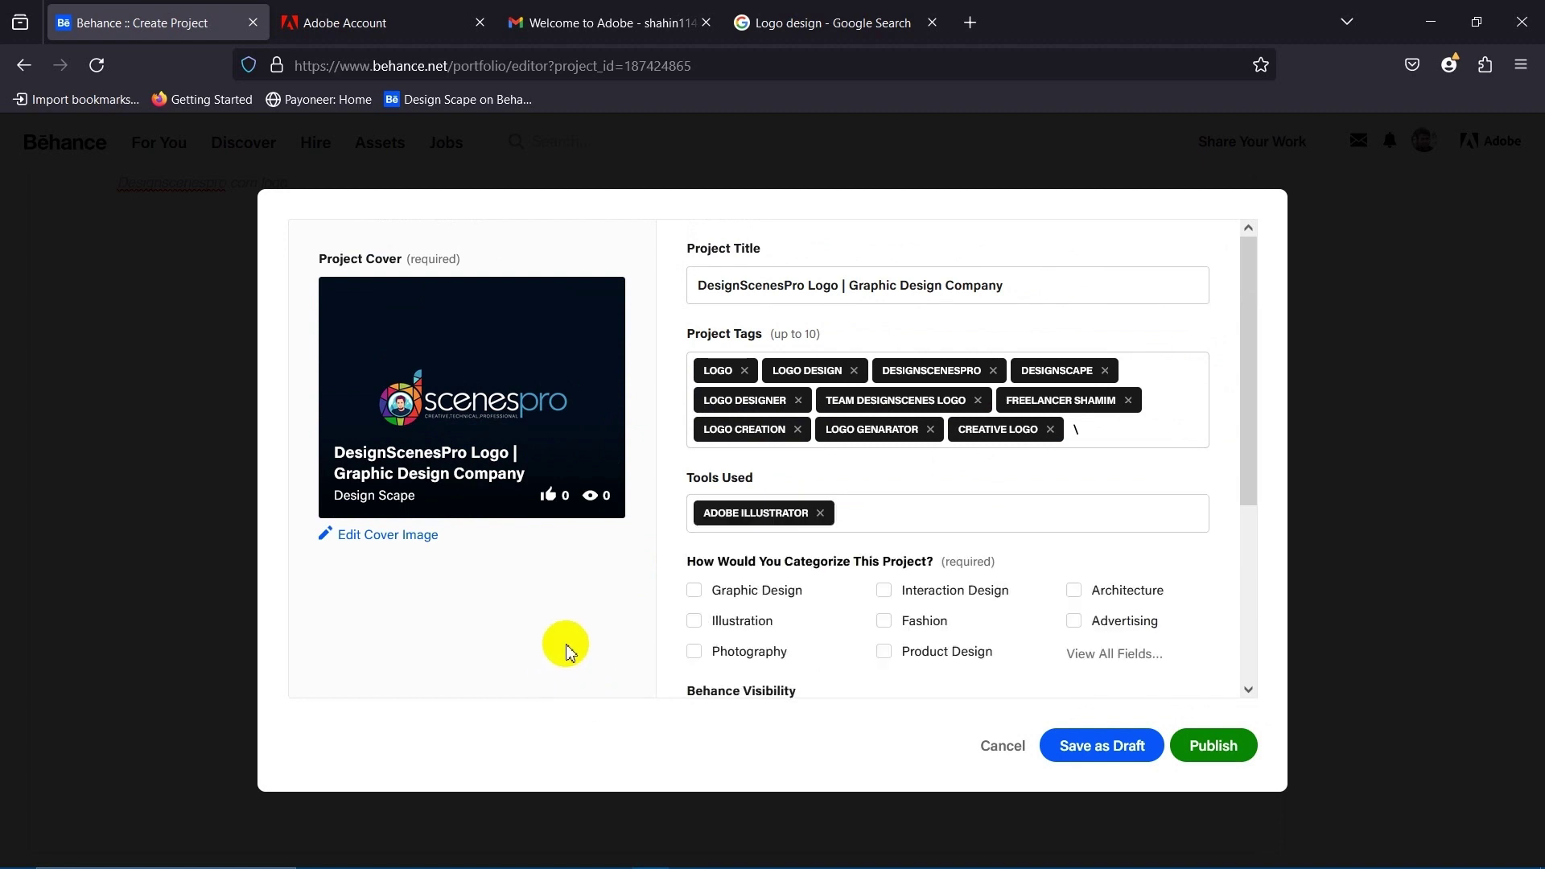
scroll(566, 643, down, 4)
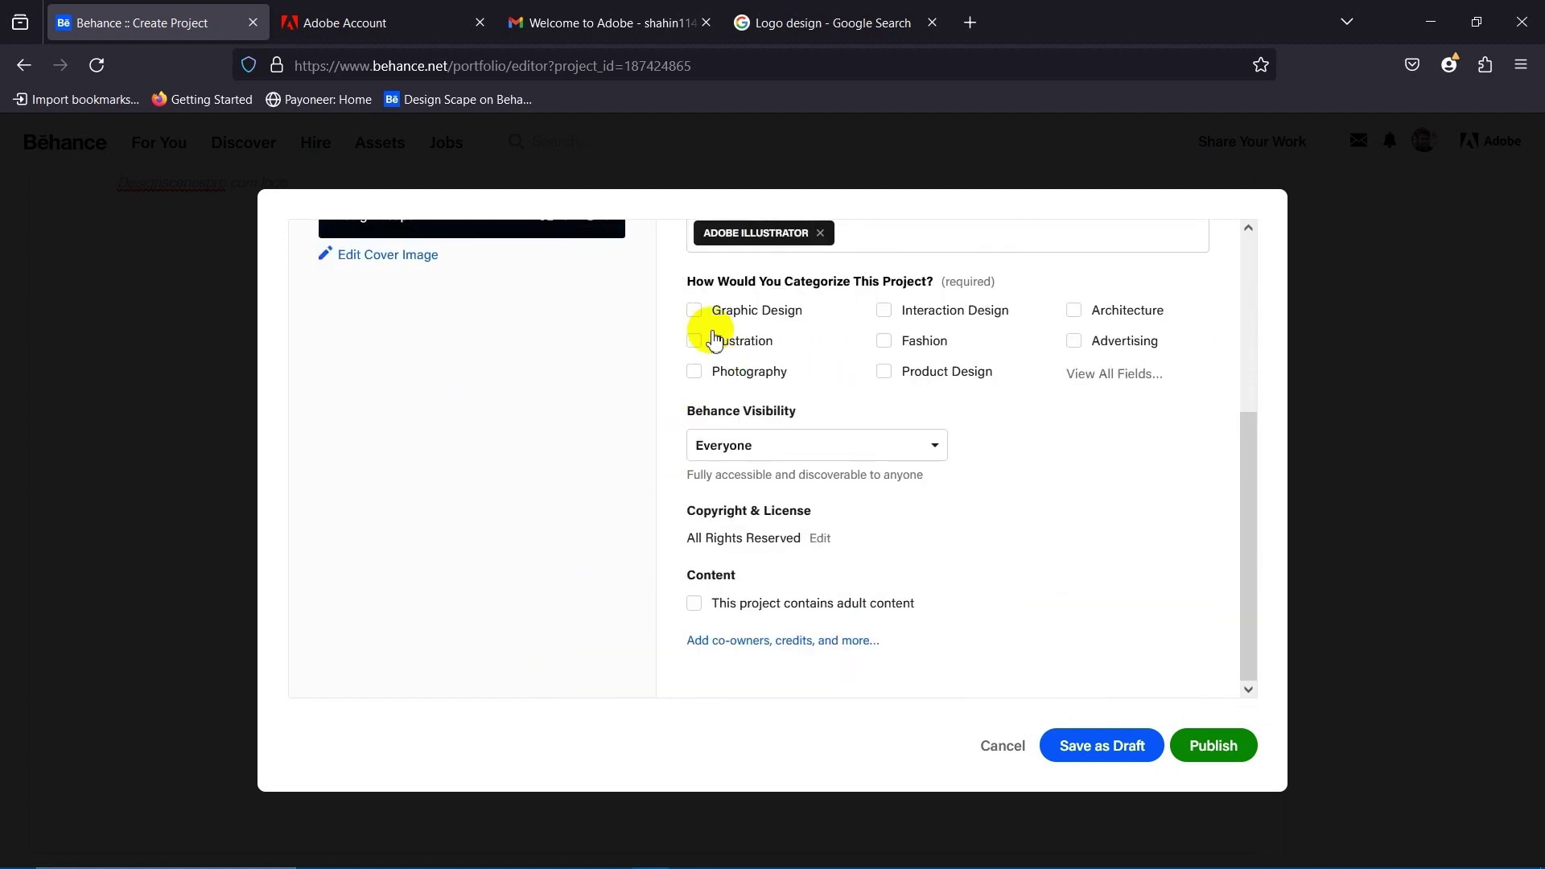
click(753, 316)
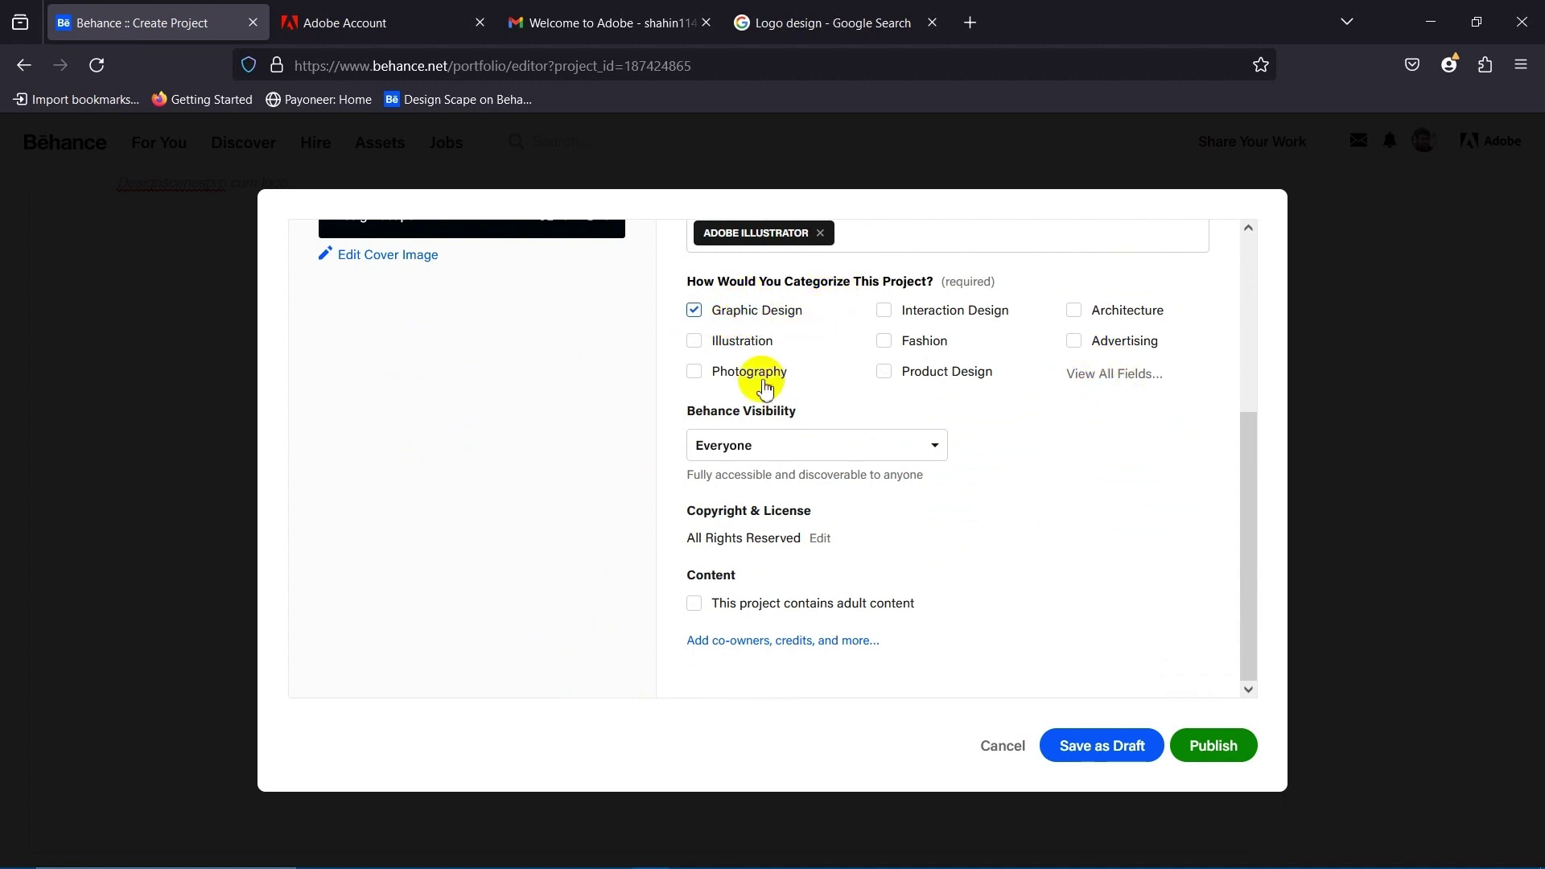
scroll(752, 470, up, 4)
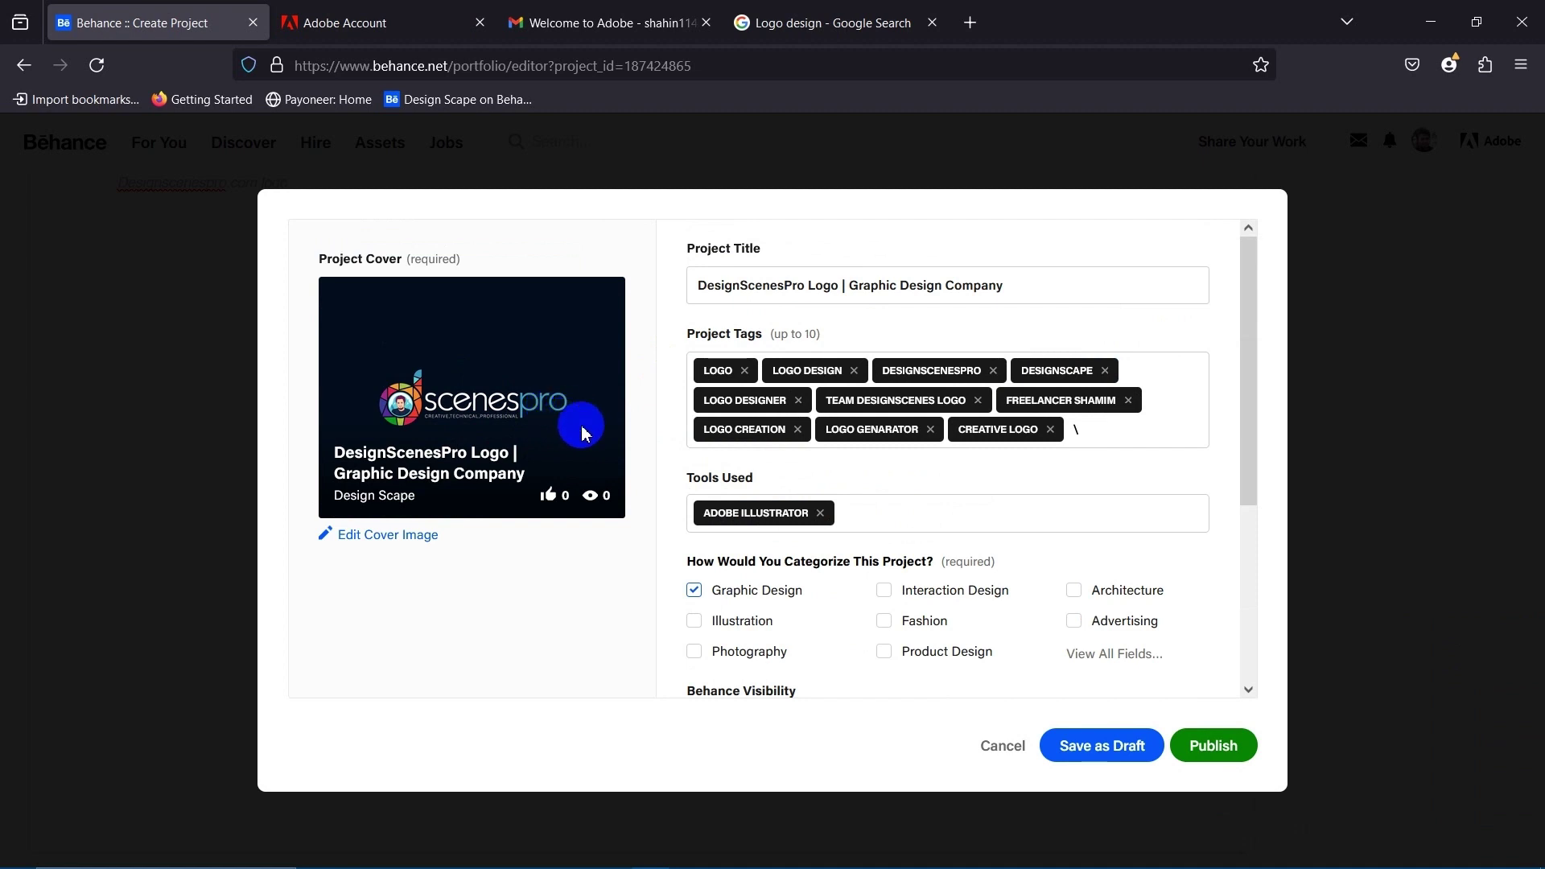
scroll(837, 523, down, 3)
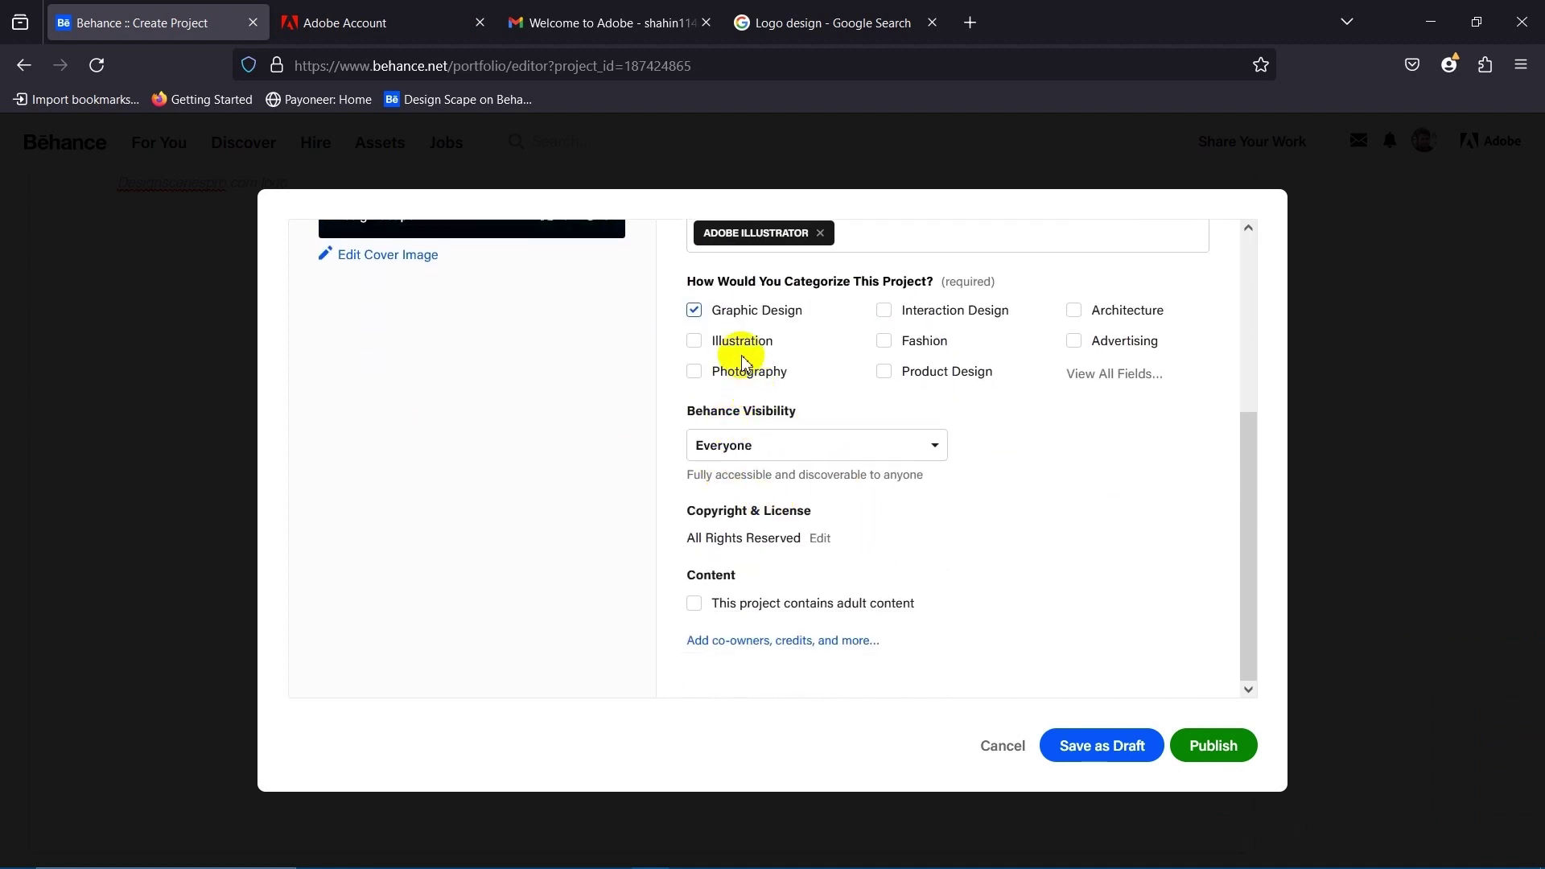
scroll(749, 427, up, 2)
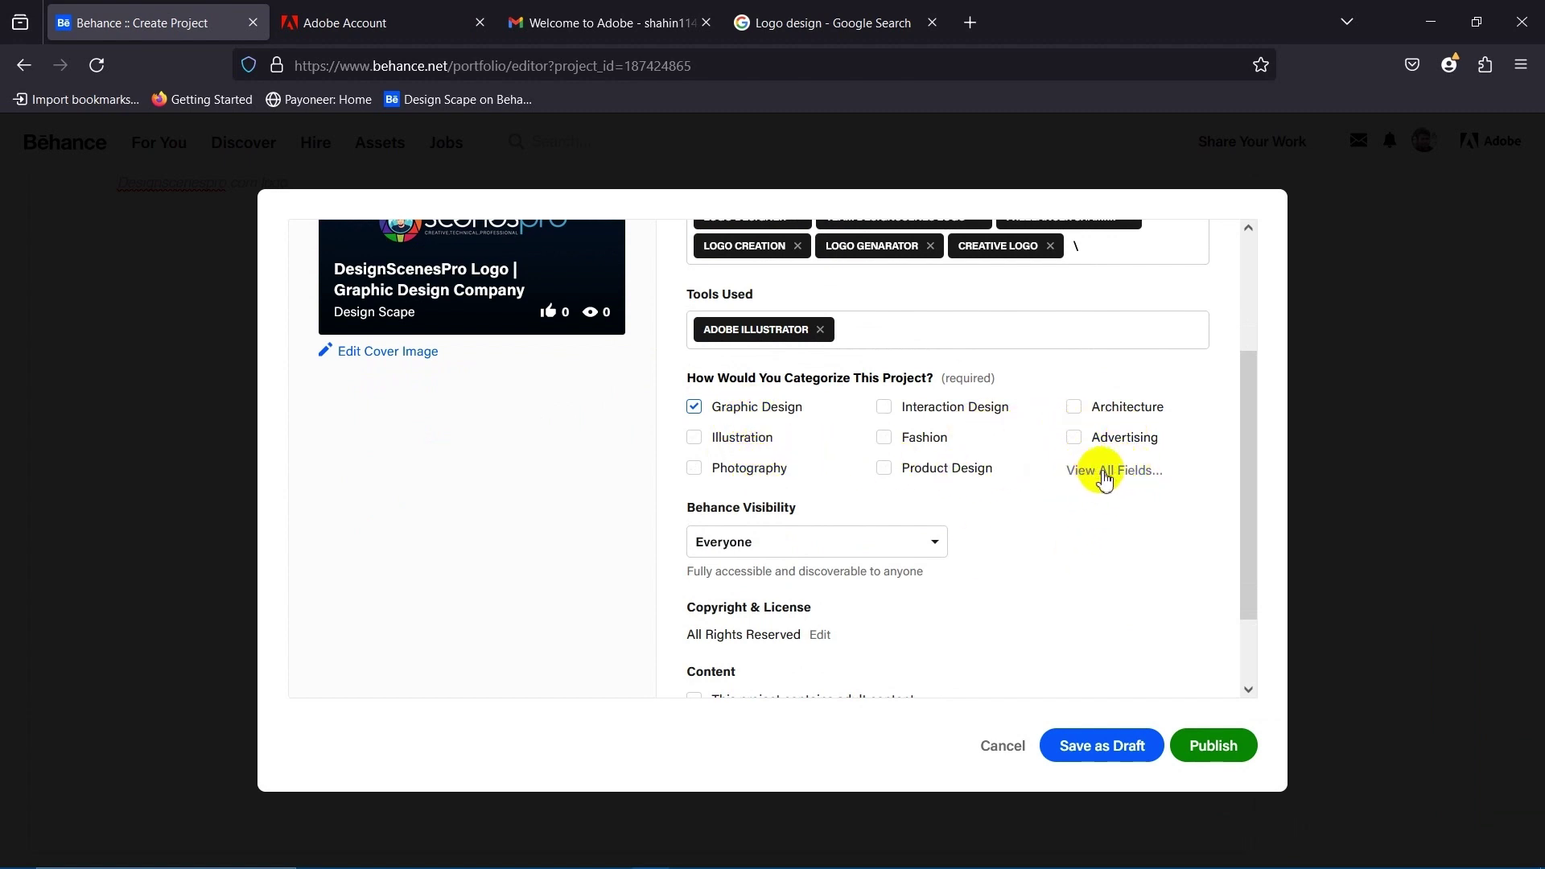
Pick Logo Design from the full creative fields list, giving Branding, Graphic Design and Logo Design.
click(1130, 481)
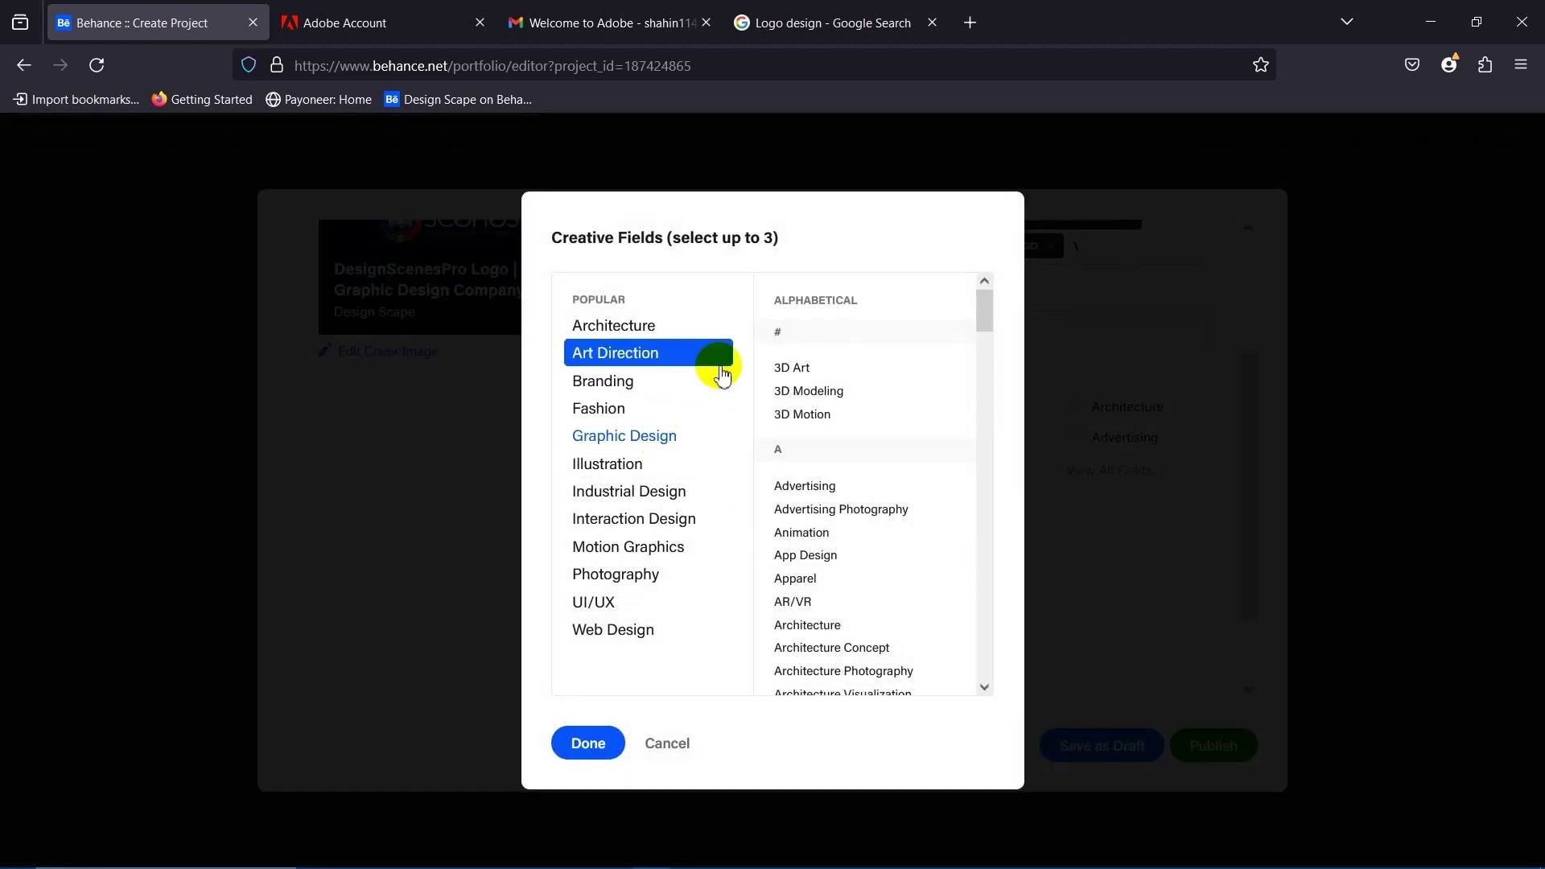
scroll(821, 402, down, 2)
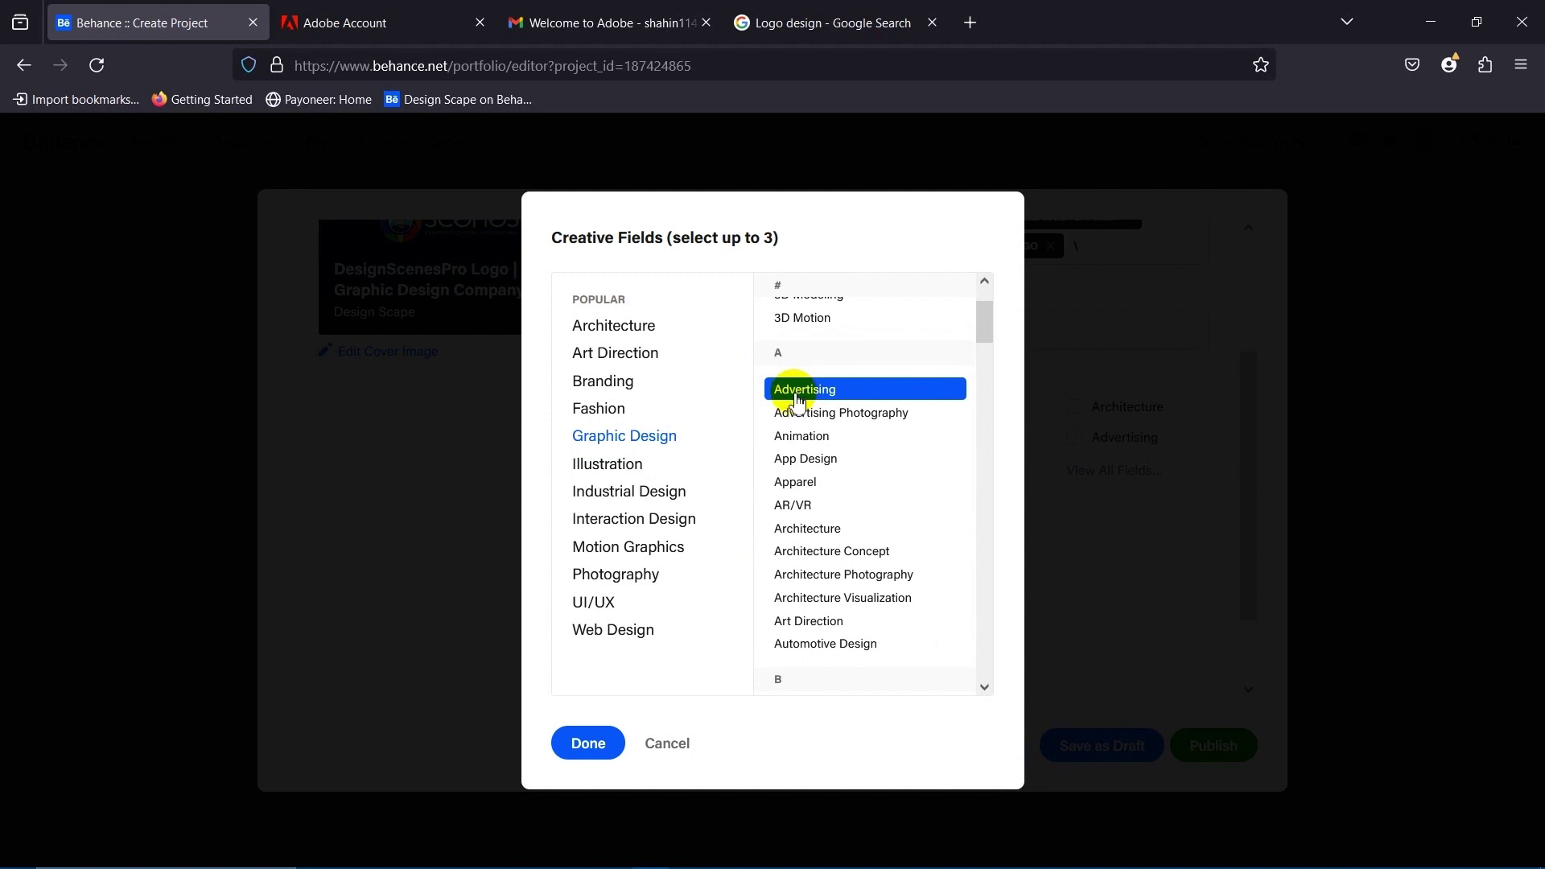
scroll(799, 400, down, 2)
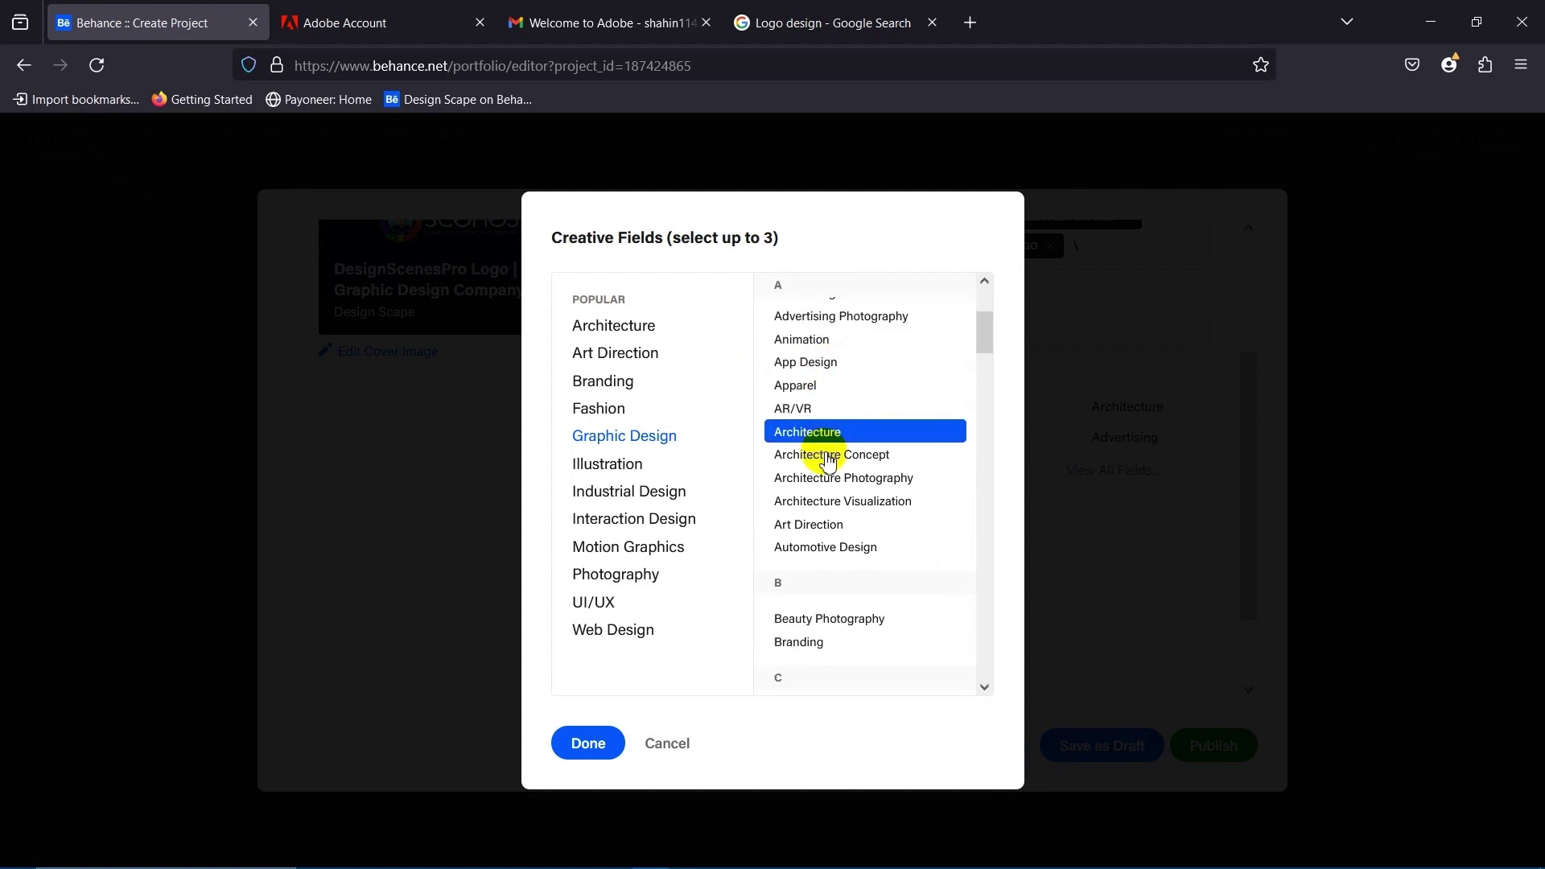
scroll(831, 462, up, 2)
scroll(838, 438, down, 6)
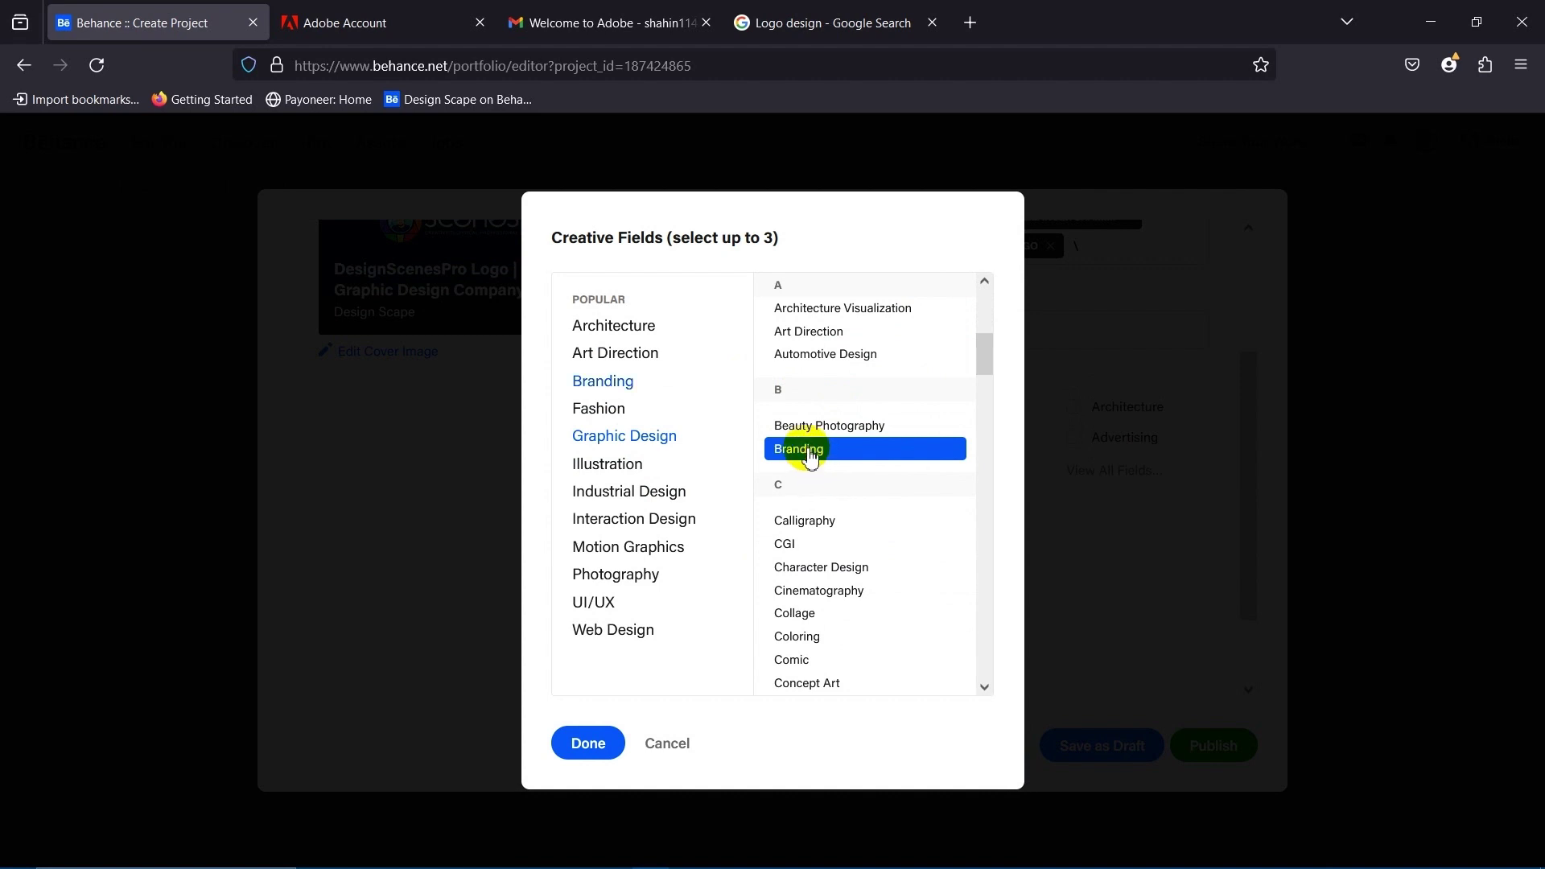
scroll(813, 451, down, 4)
scroll(829, 439, down, 4)
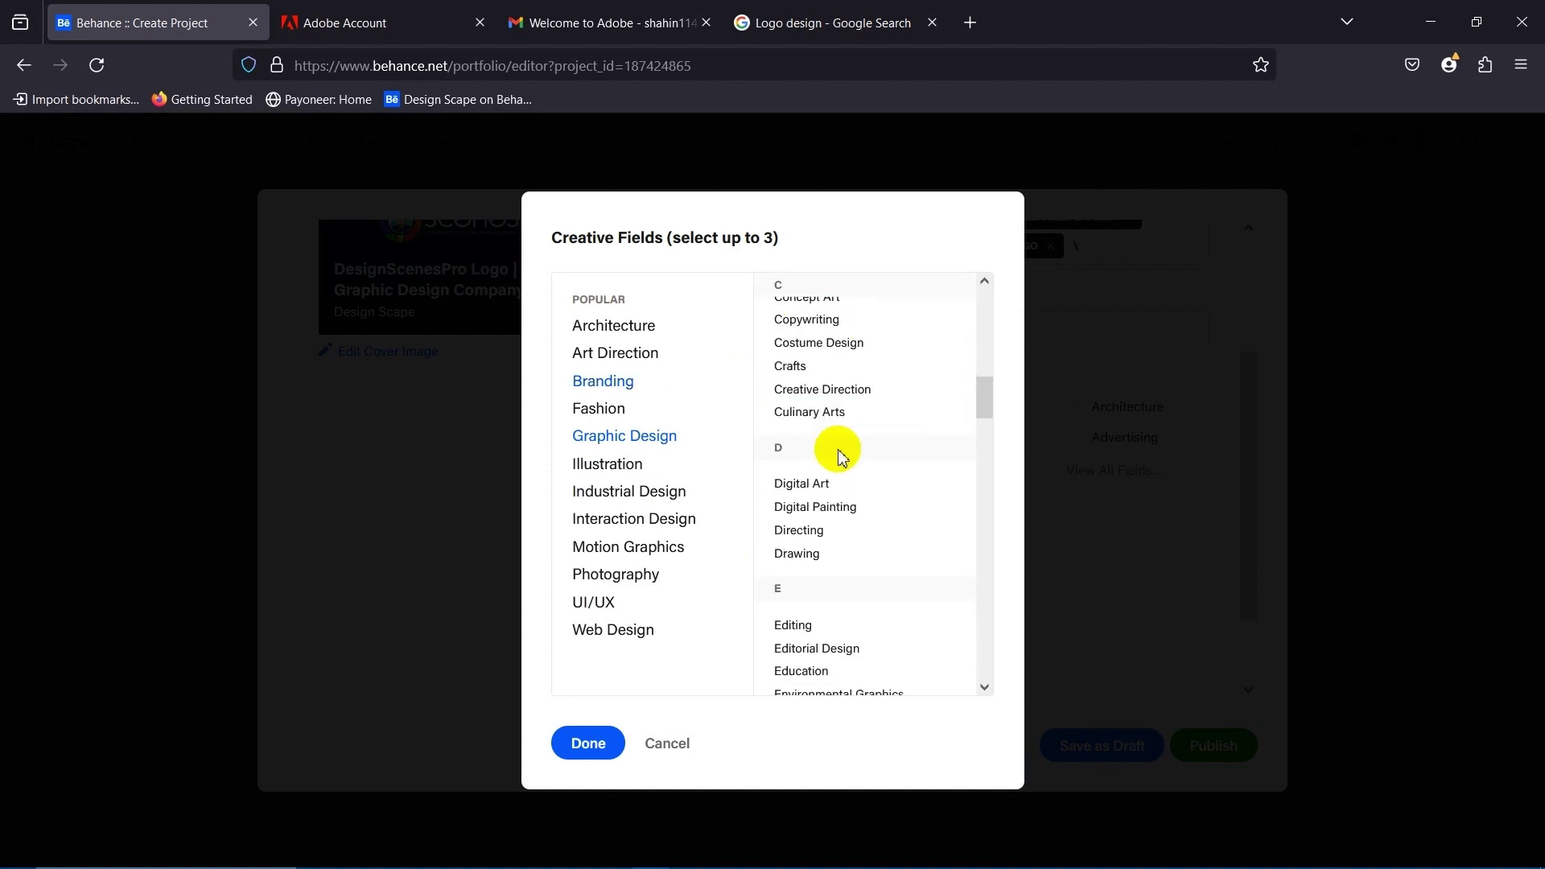
scroll(809, 499, down, 10)
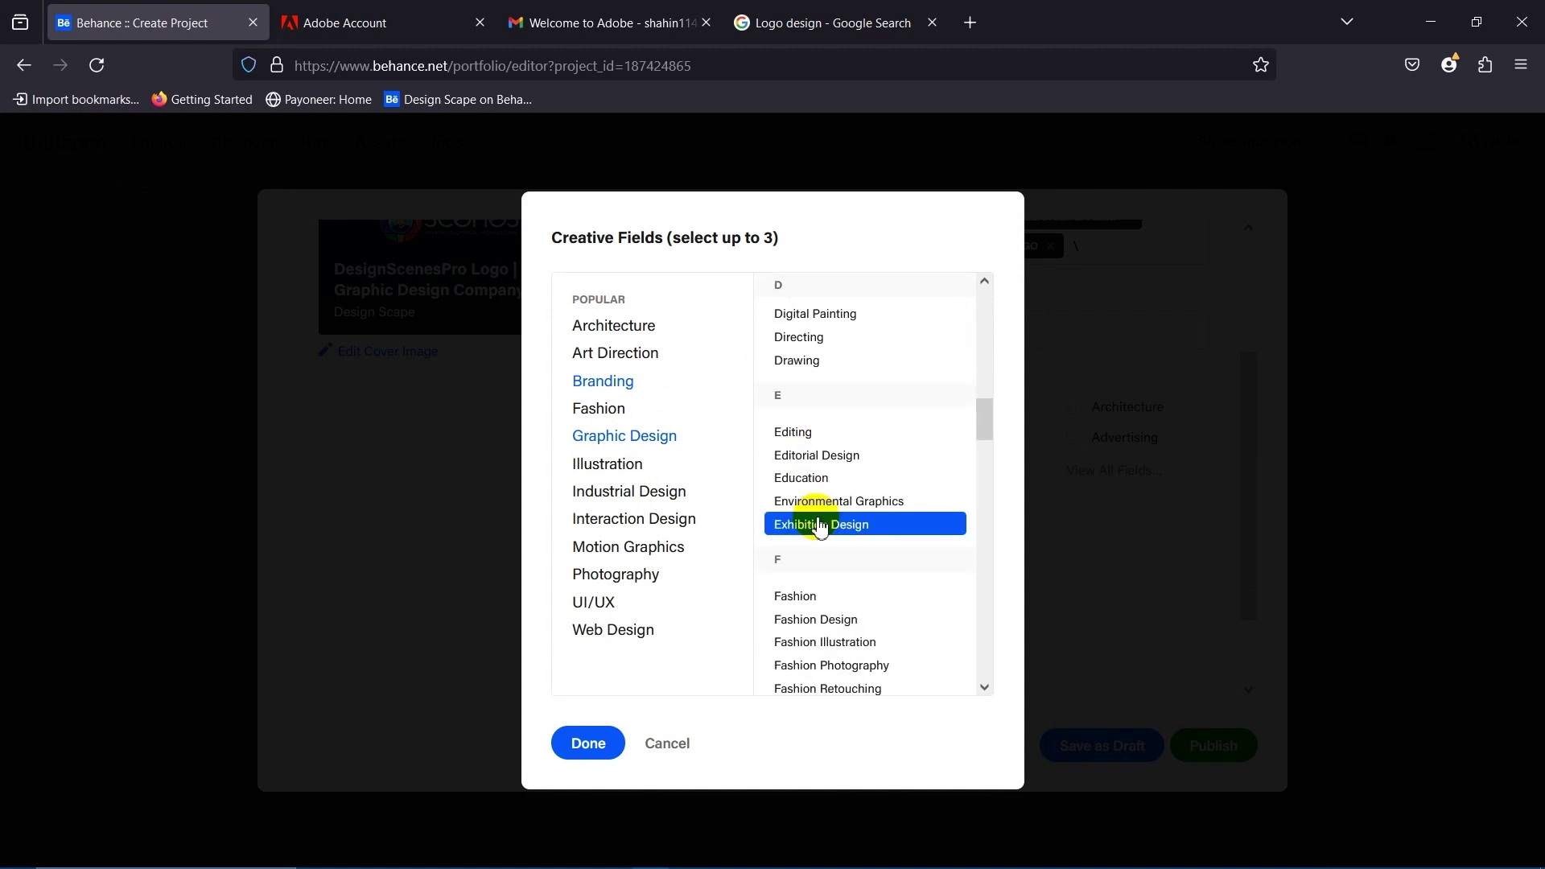
scroll(837, 547, down, 8)
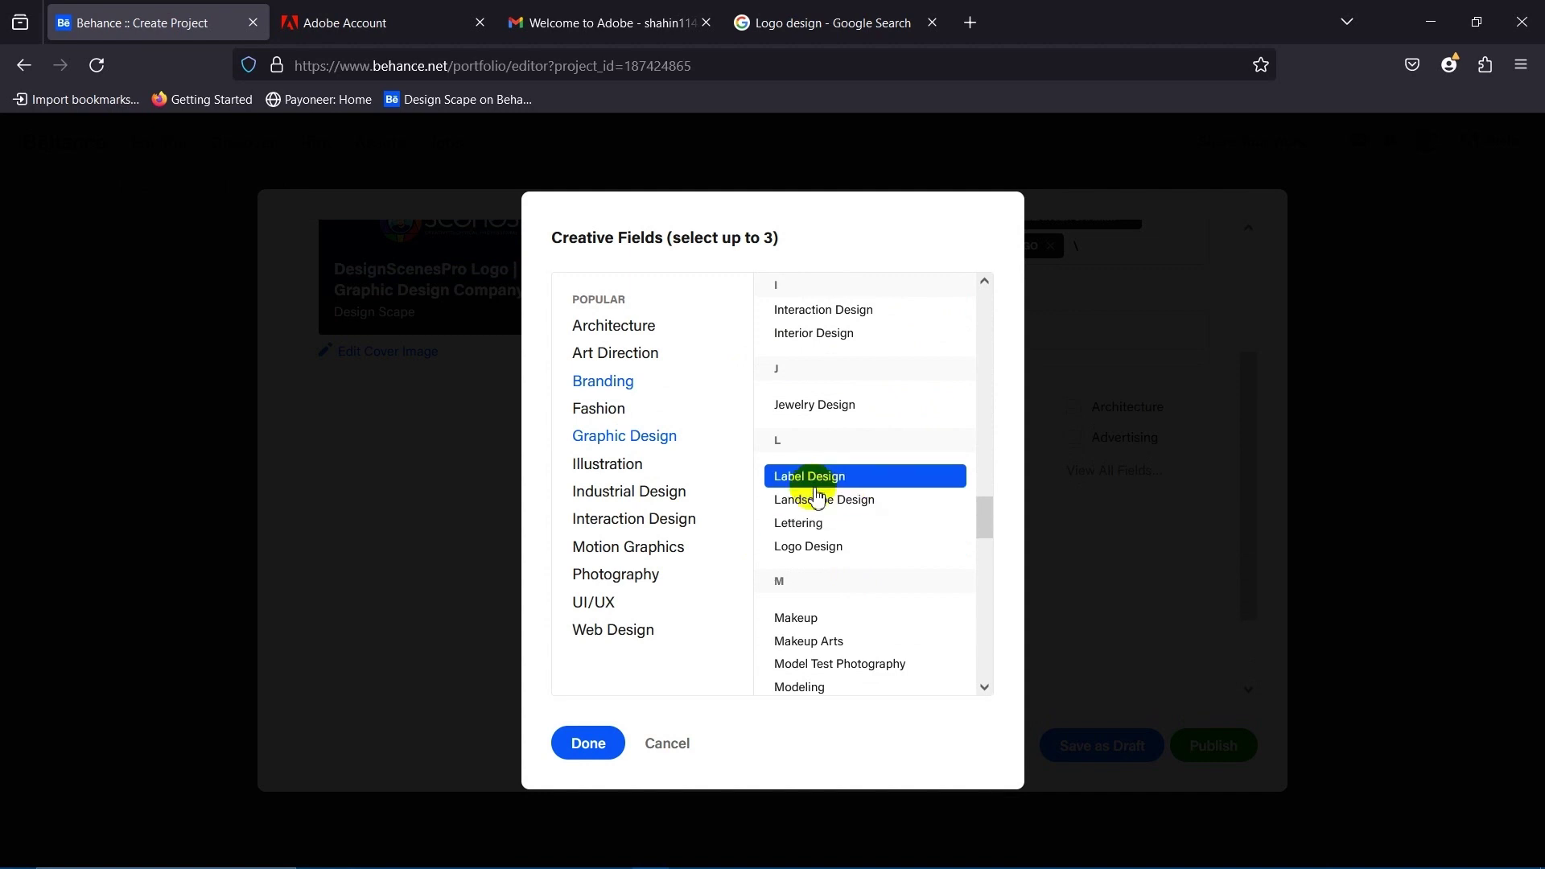
click(811, 549)
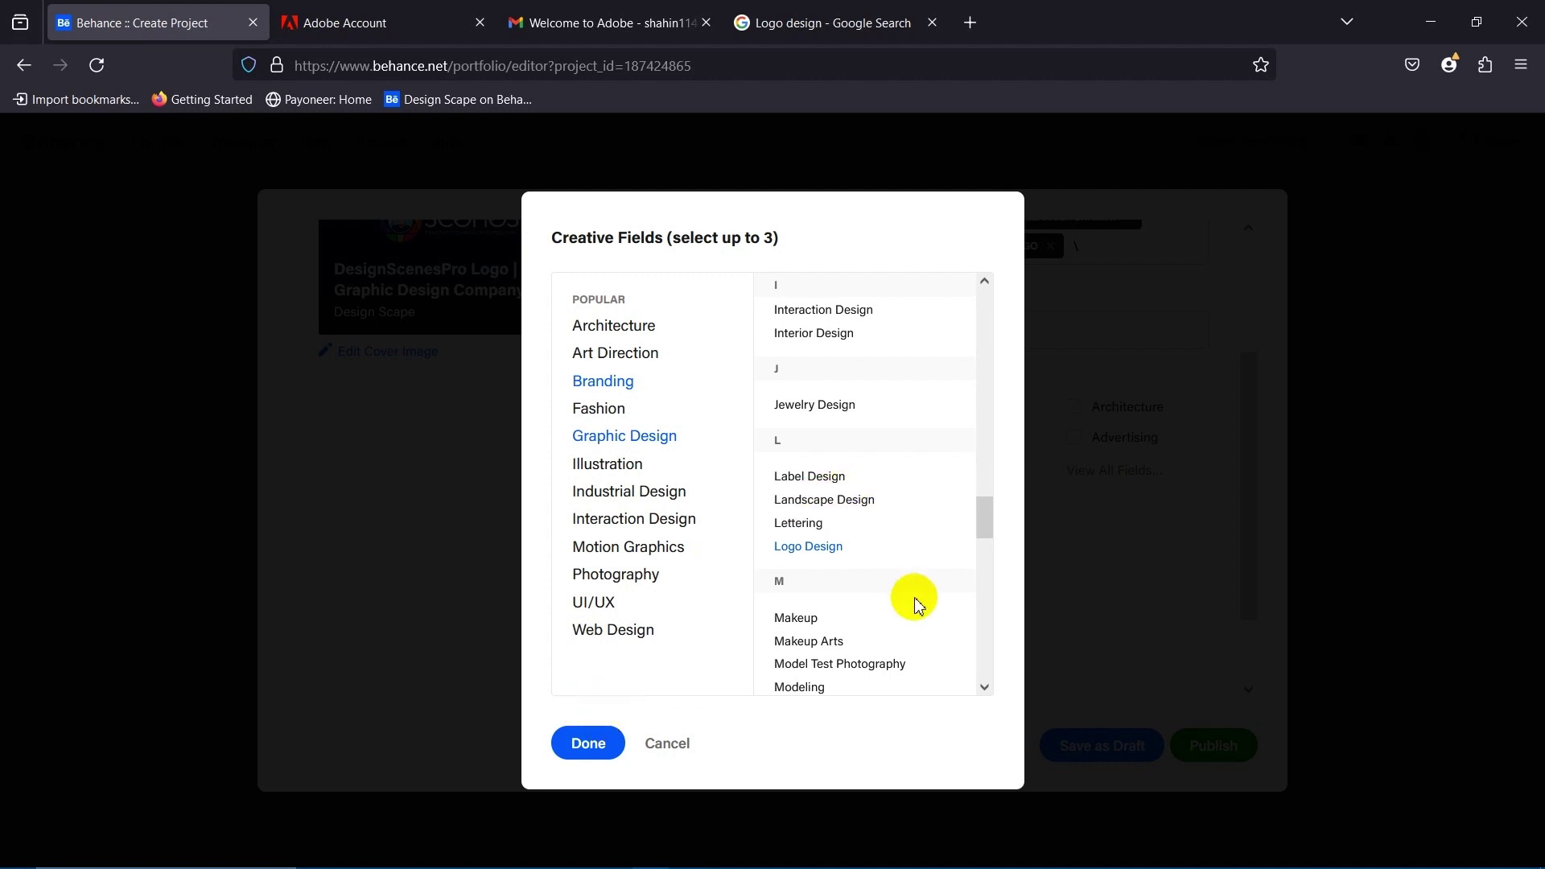
click(588, 740)
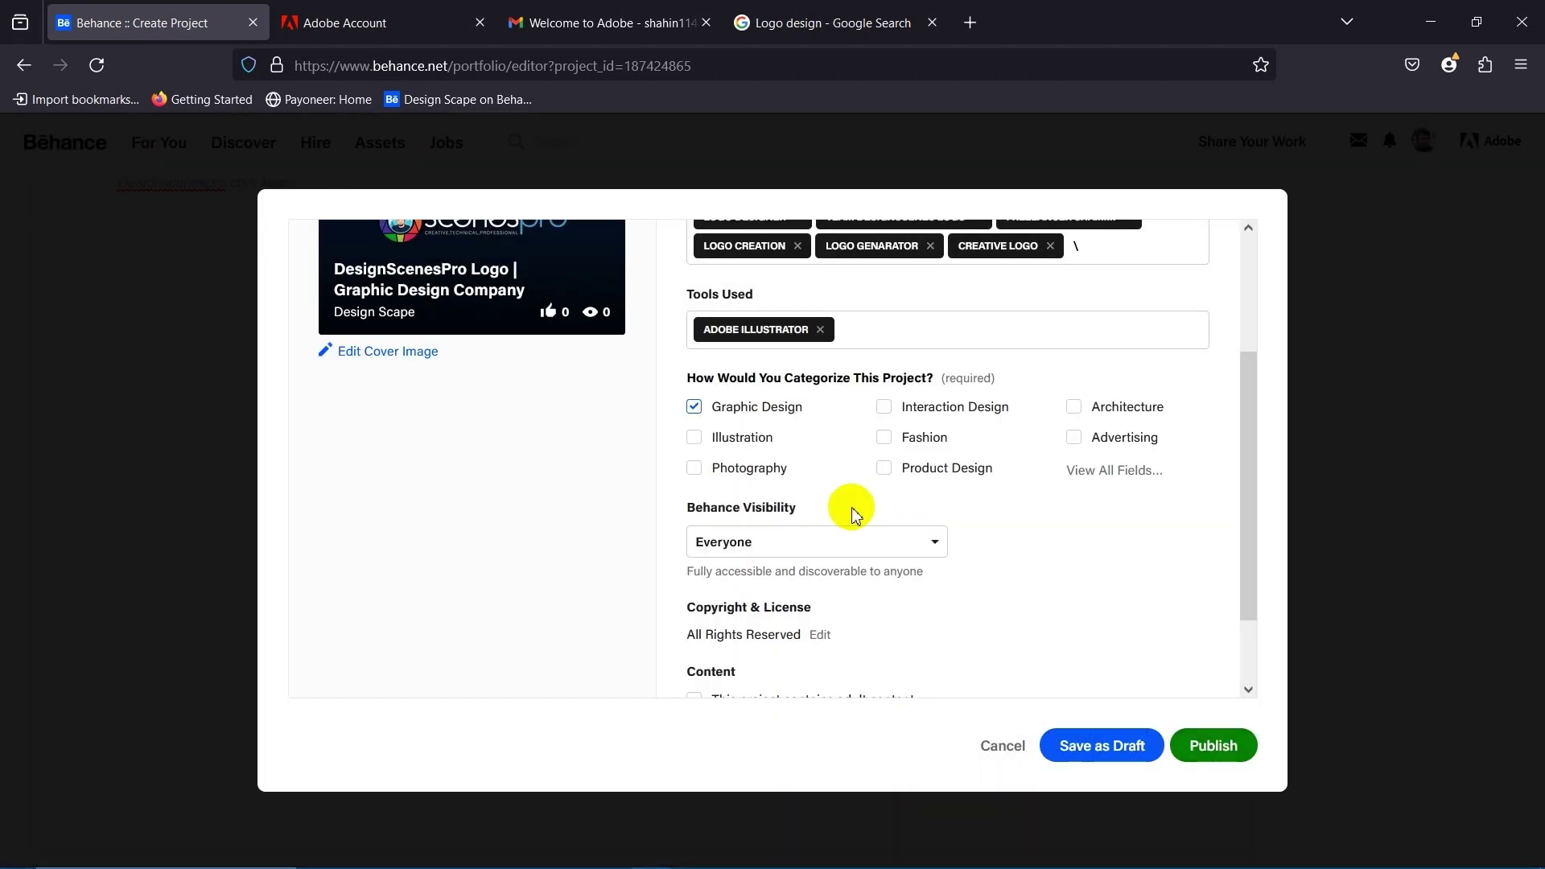
Leave Behance visibility on Everyone and publish the project.
scroll(850, 507, down, 1)
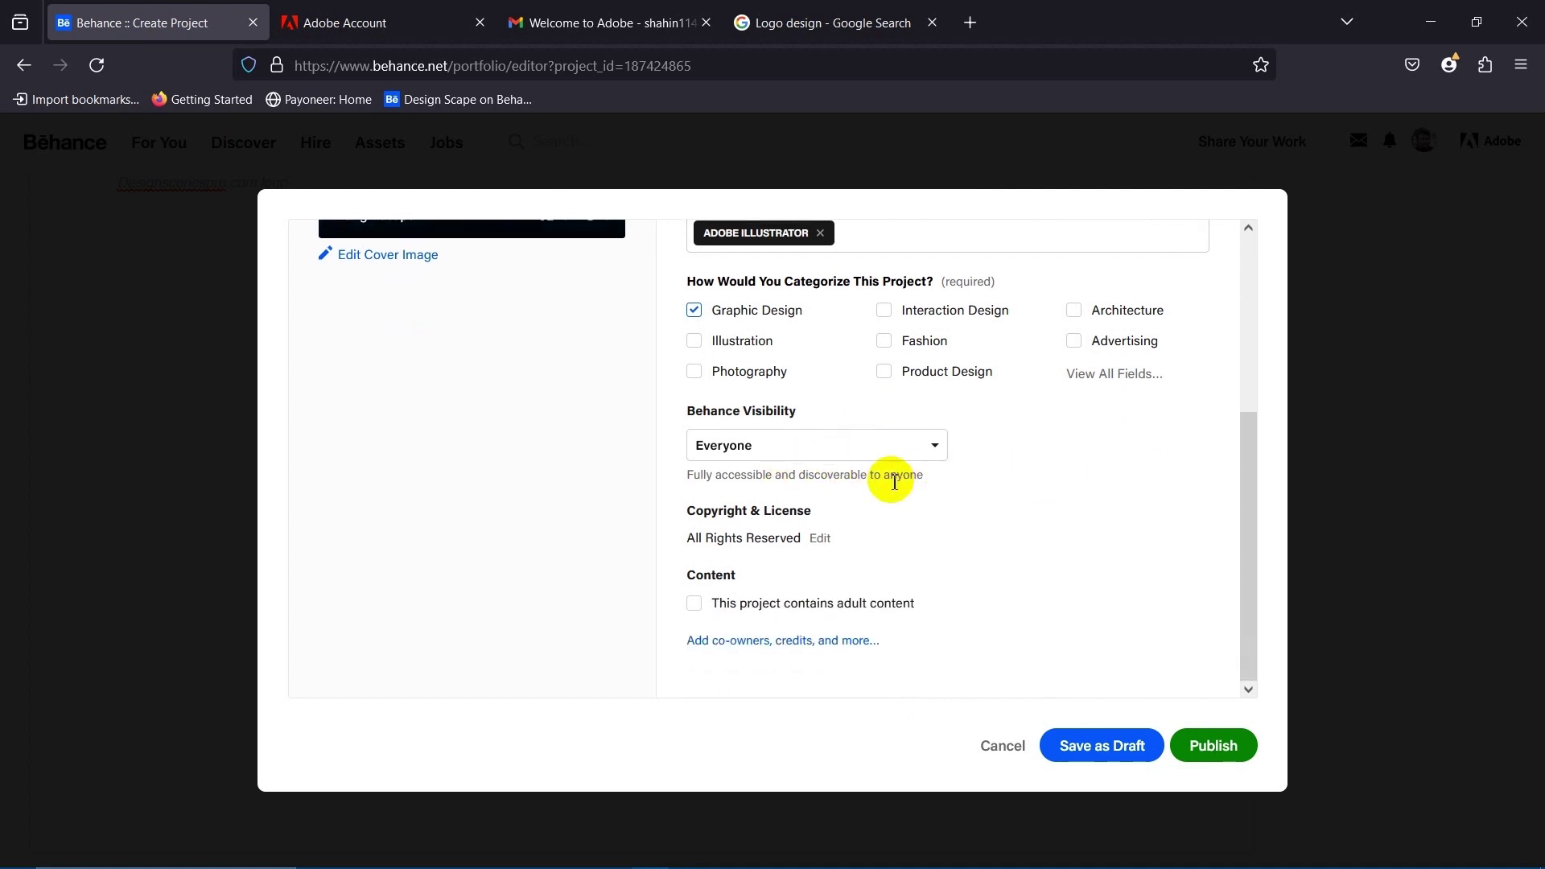
scroll(805, 483, up, 1)
scroll(700, 491, down, 1)
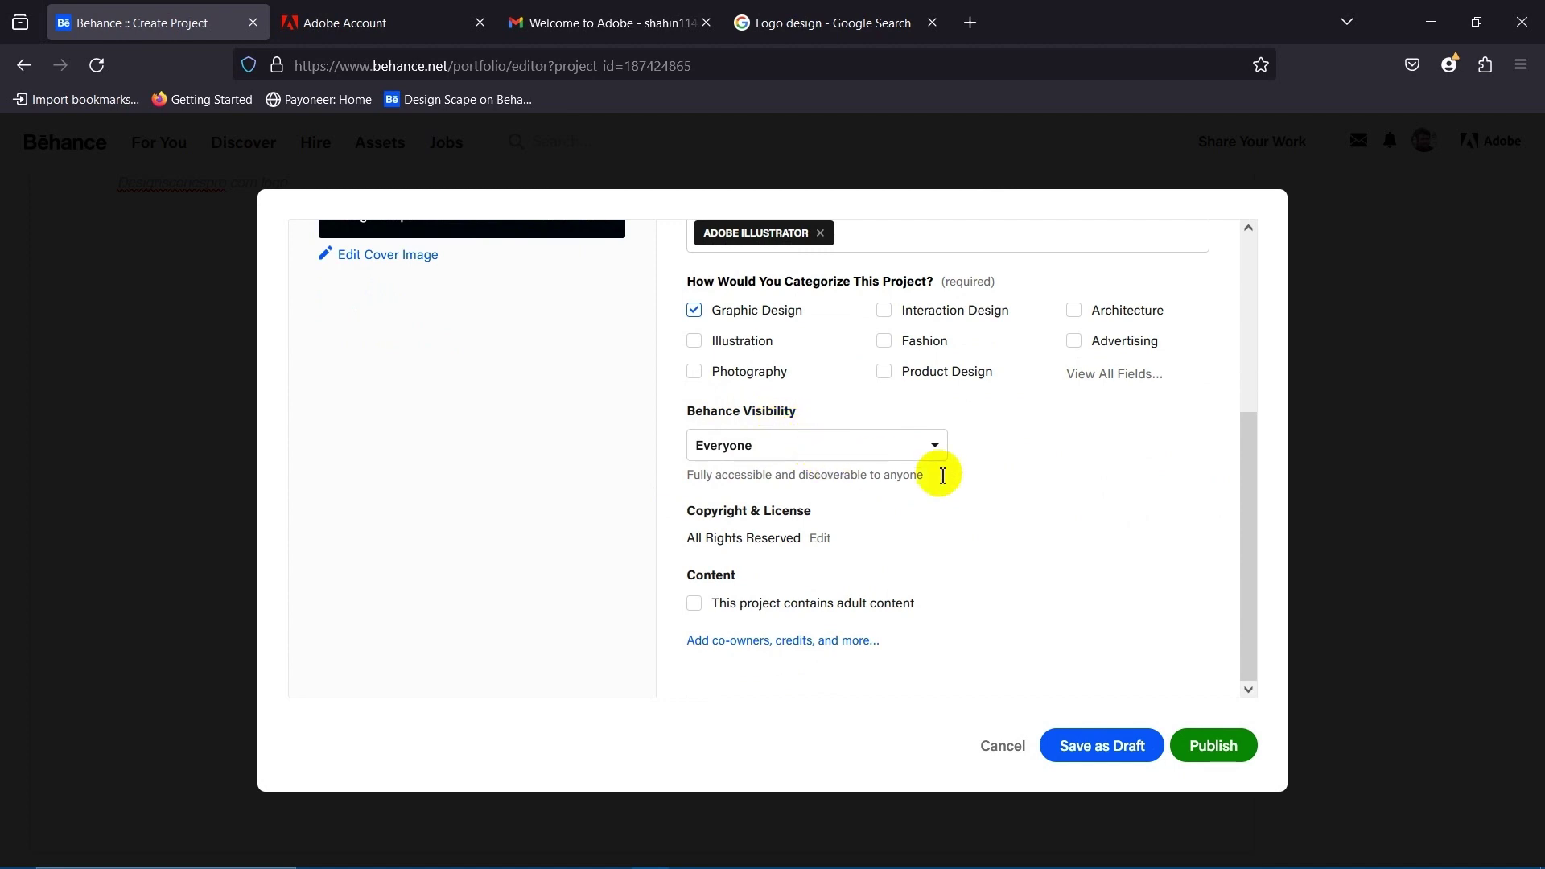
click(886, 446)
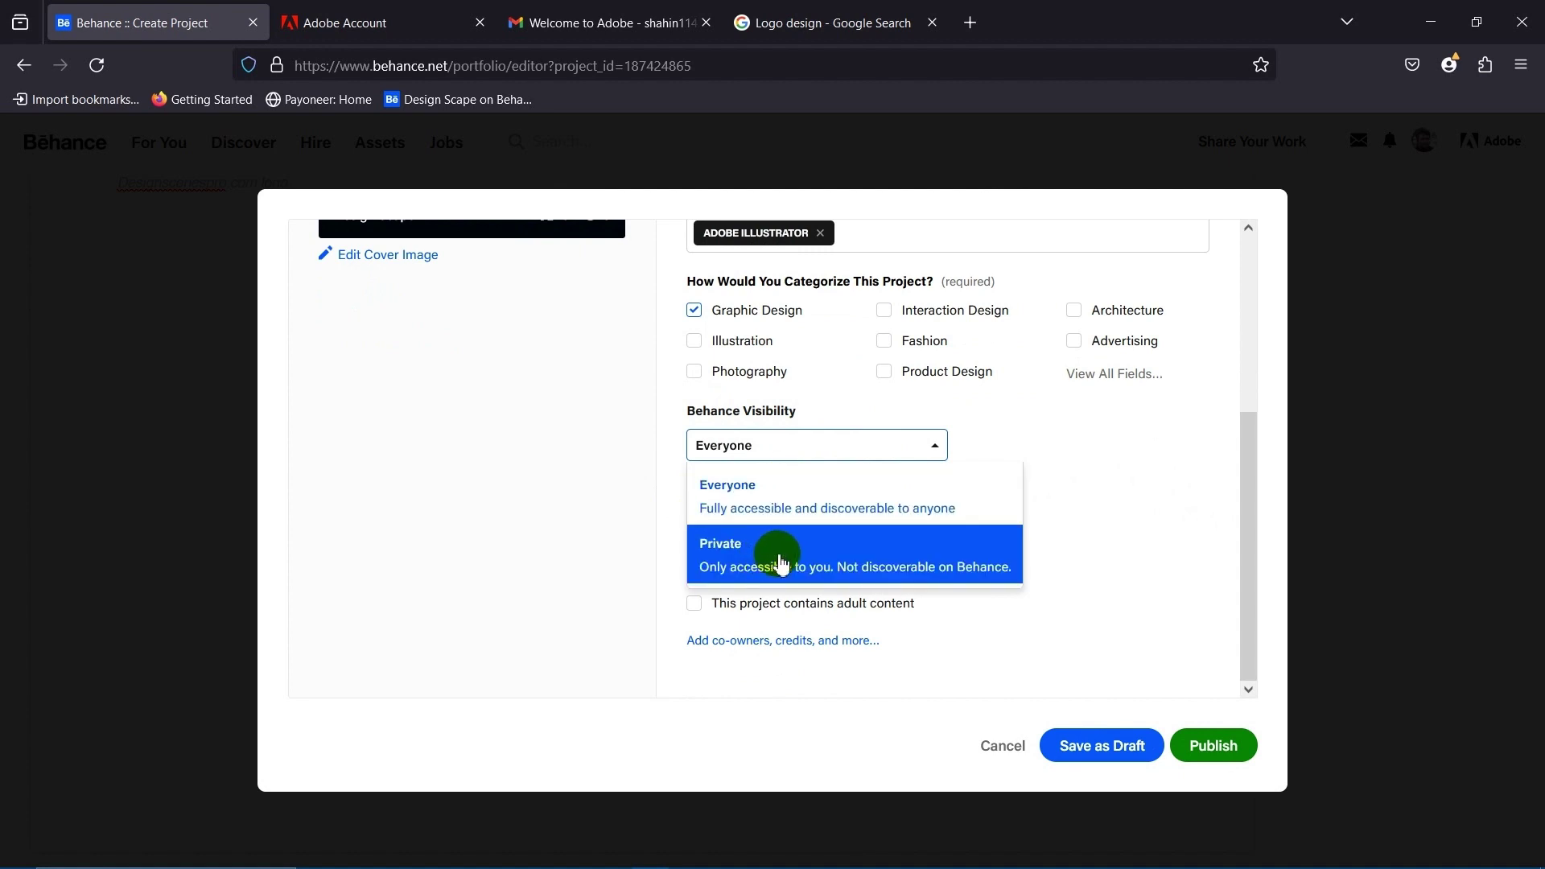
click(1110, 509)
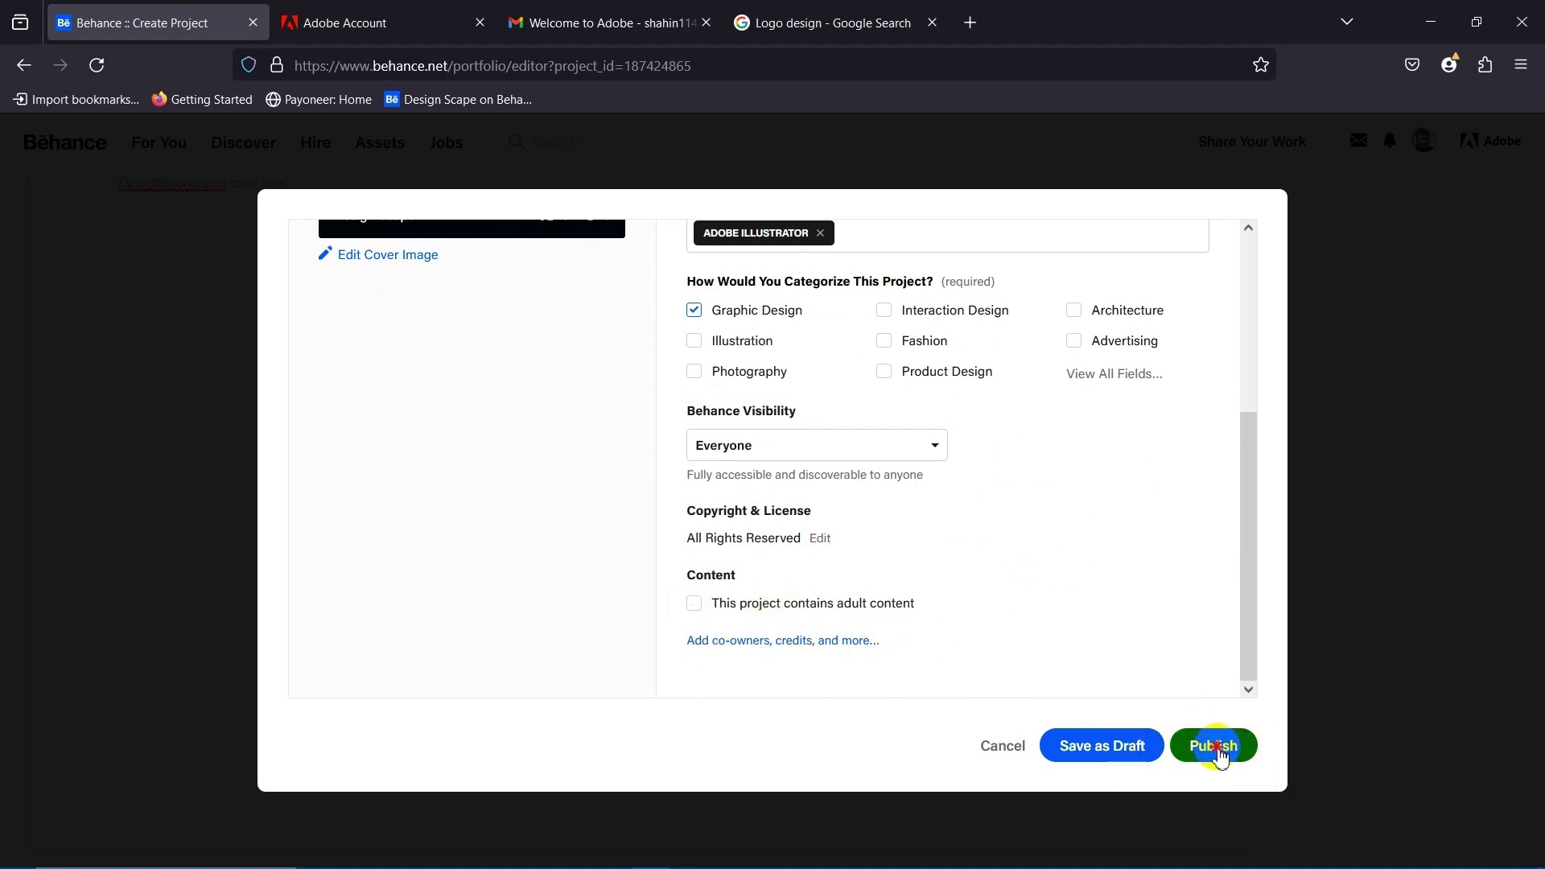
click(1218, 751)
scroll(950, 630, up, 1)
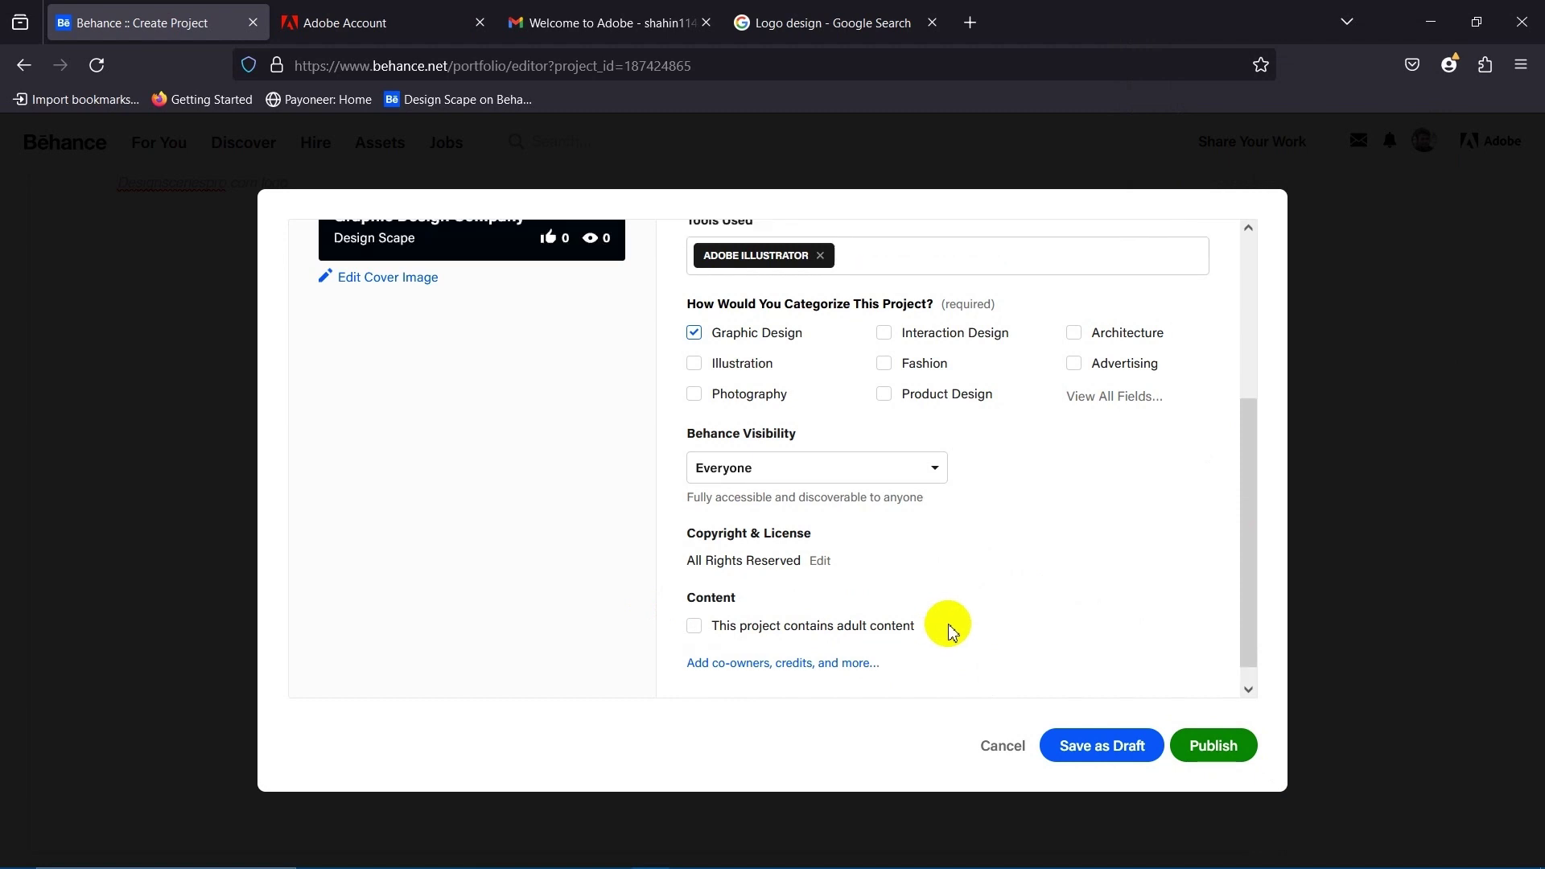
scroll(950, 630, up, 3)
click(1215, 744)
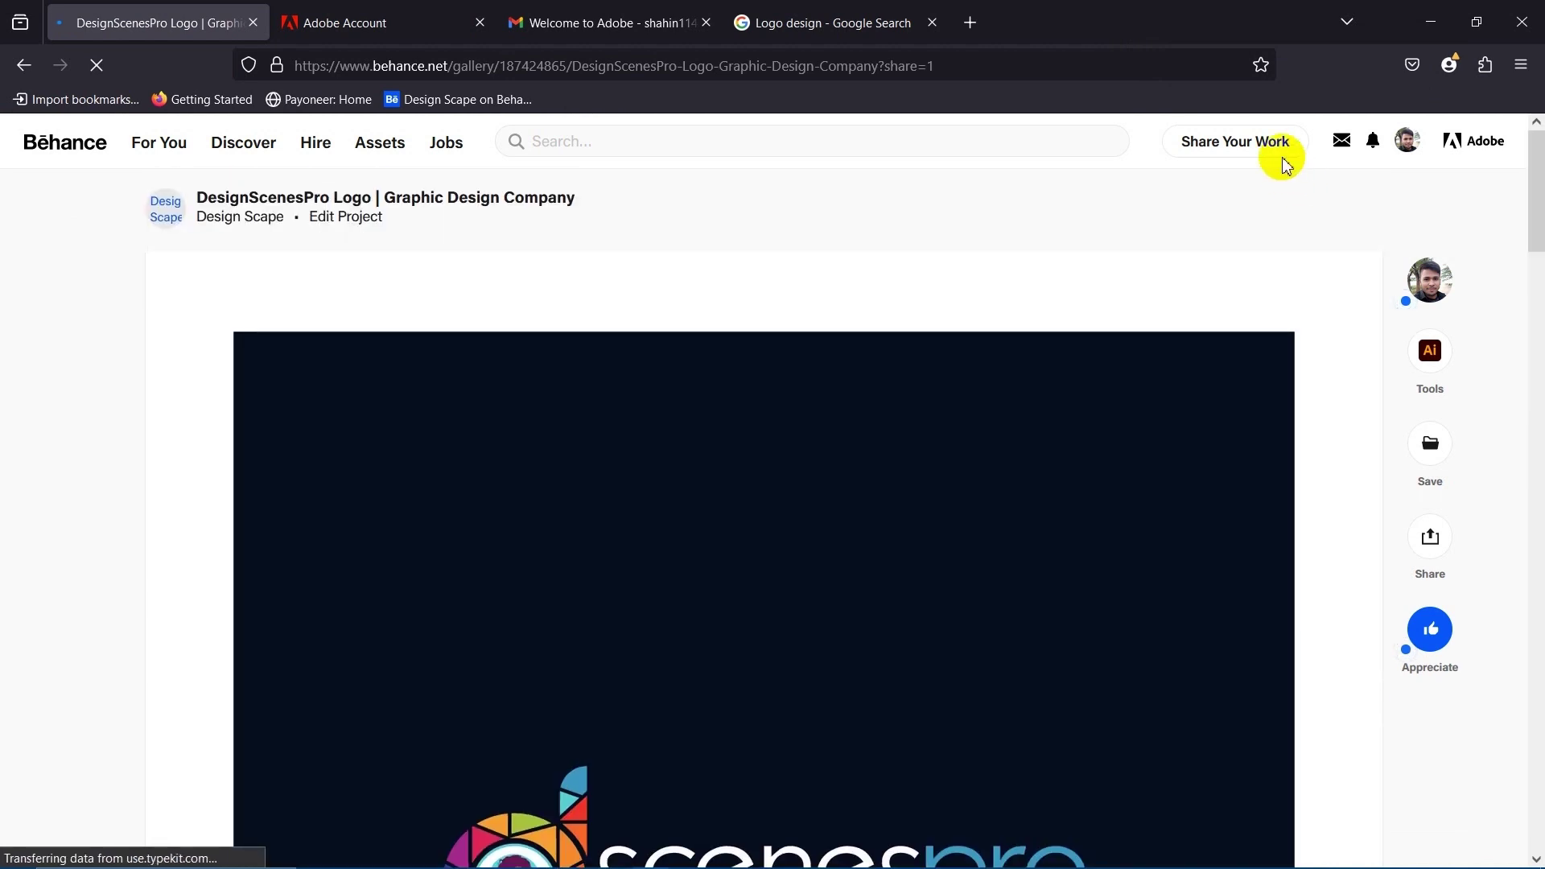
Check the new scenespro project under Work on the profile page, then minimize Firefox.
click(1406, 147)
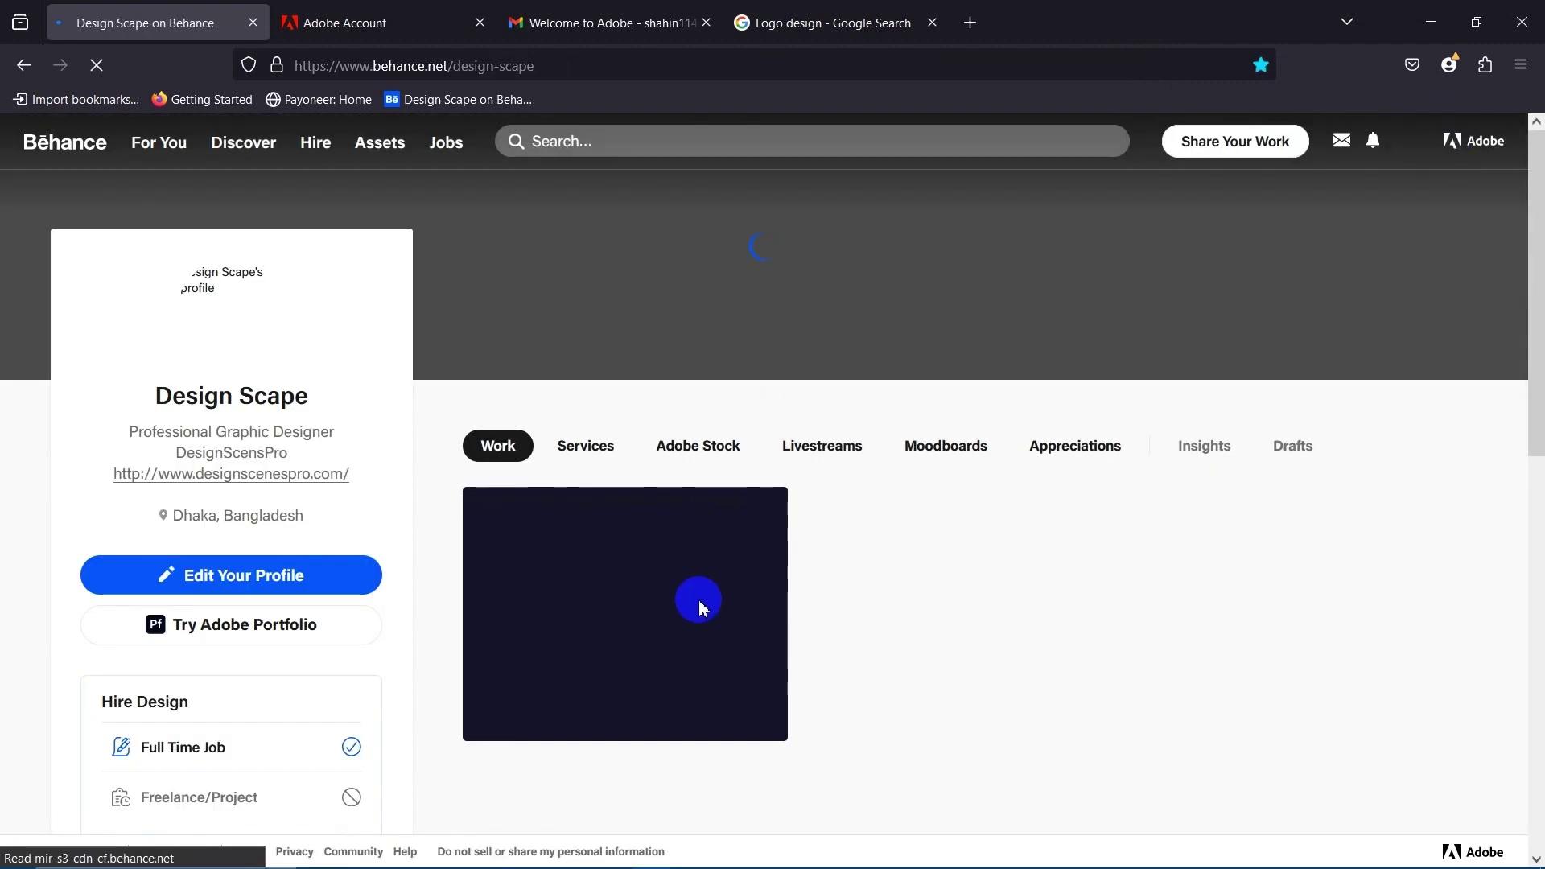
scroll(733, 587, down, 6)
scroll(752, 598, up, 5)
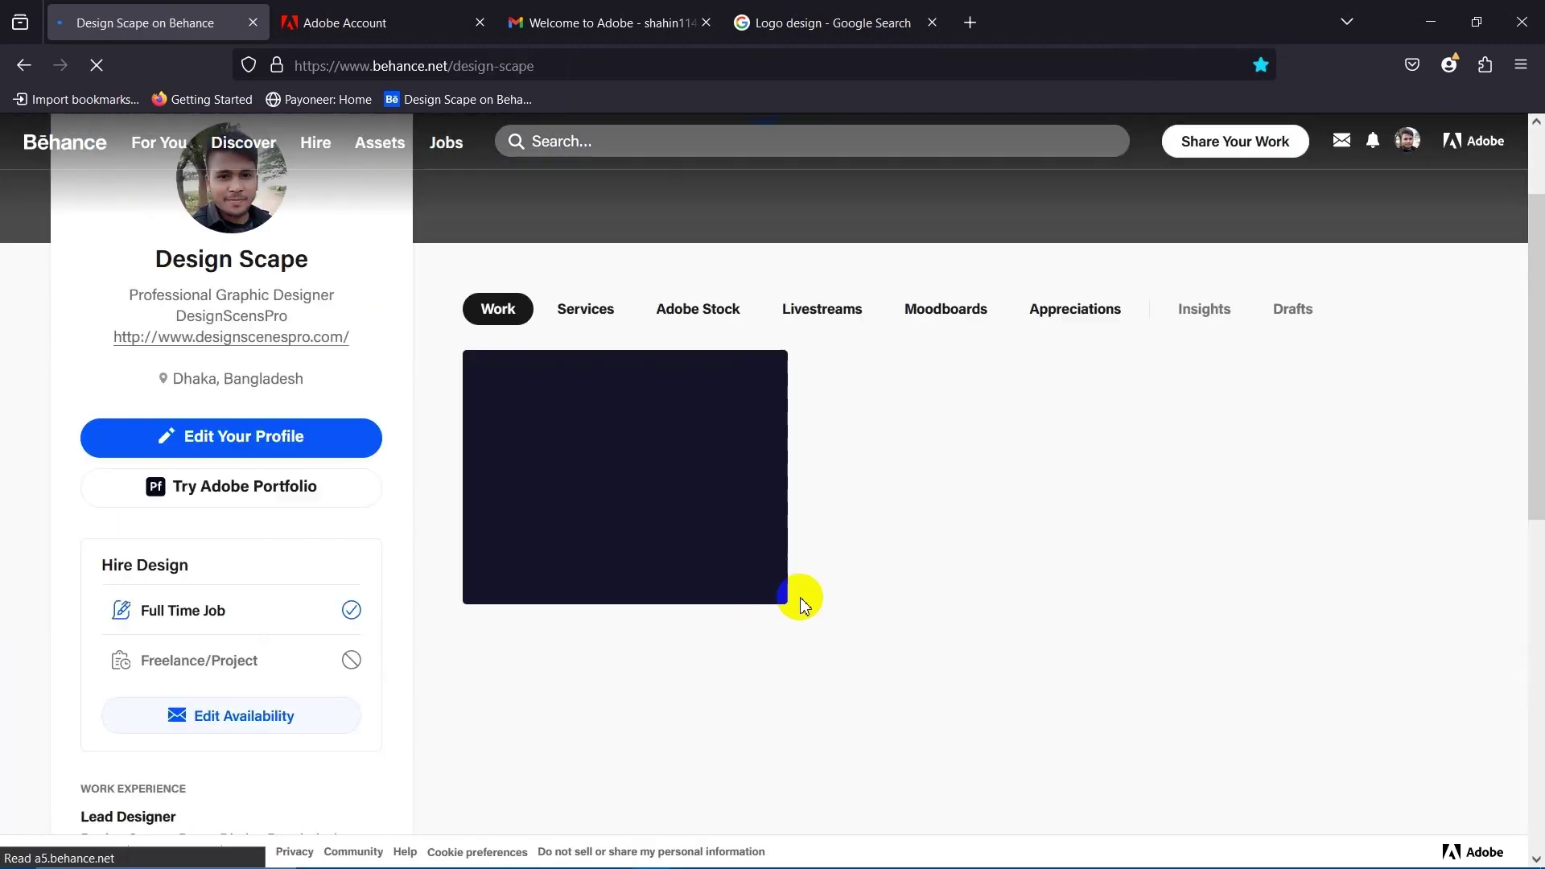
scroll(802, 603, up, 1)
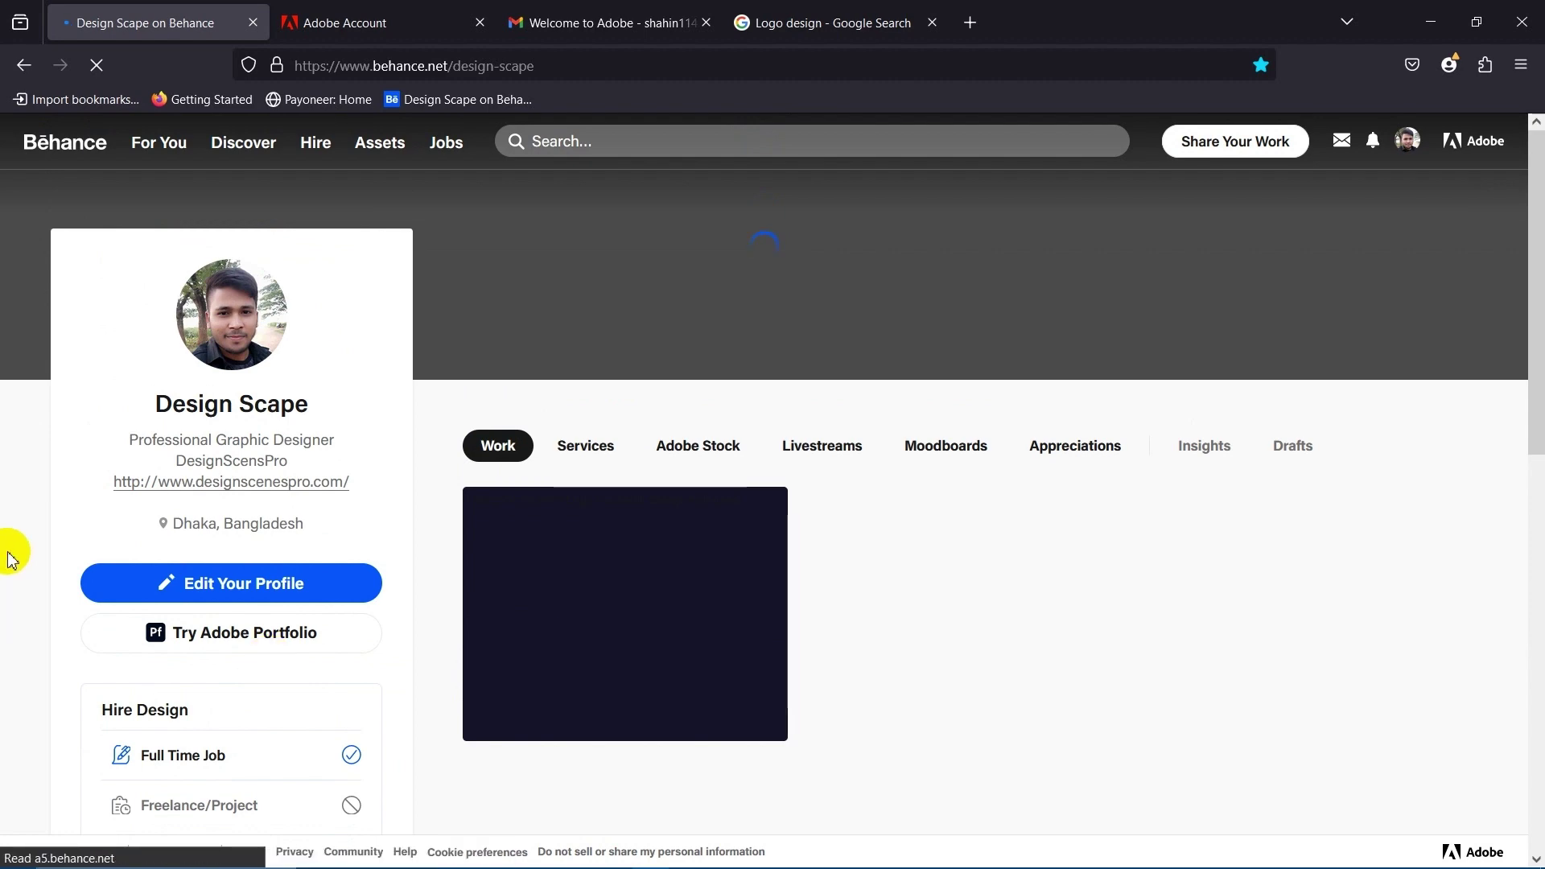
scroll(763, 593, down, 4)
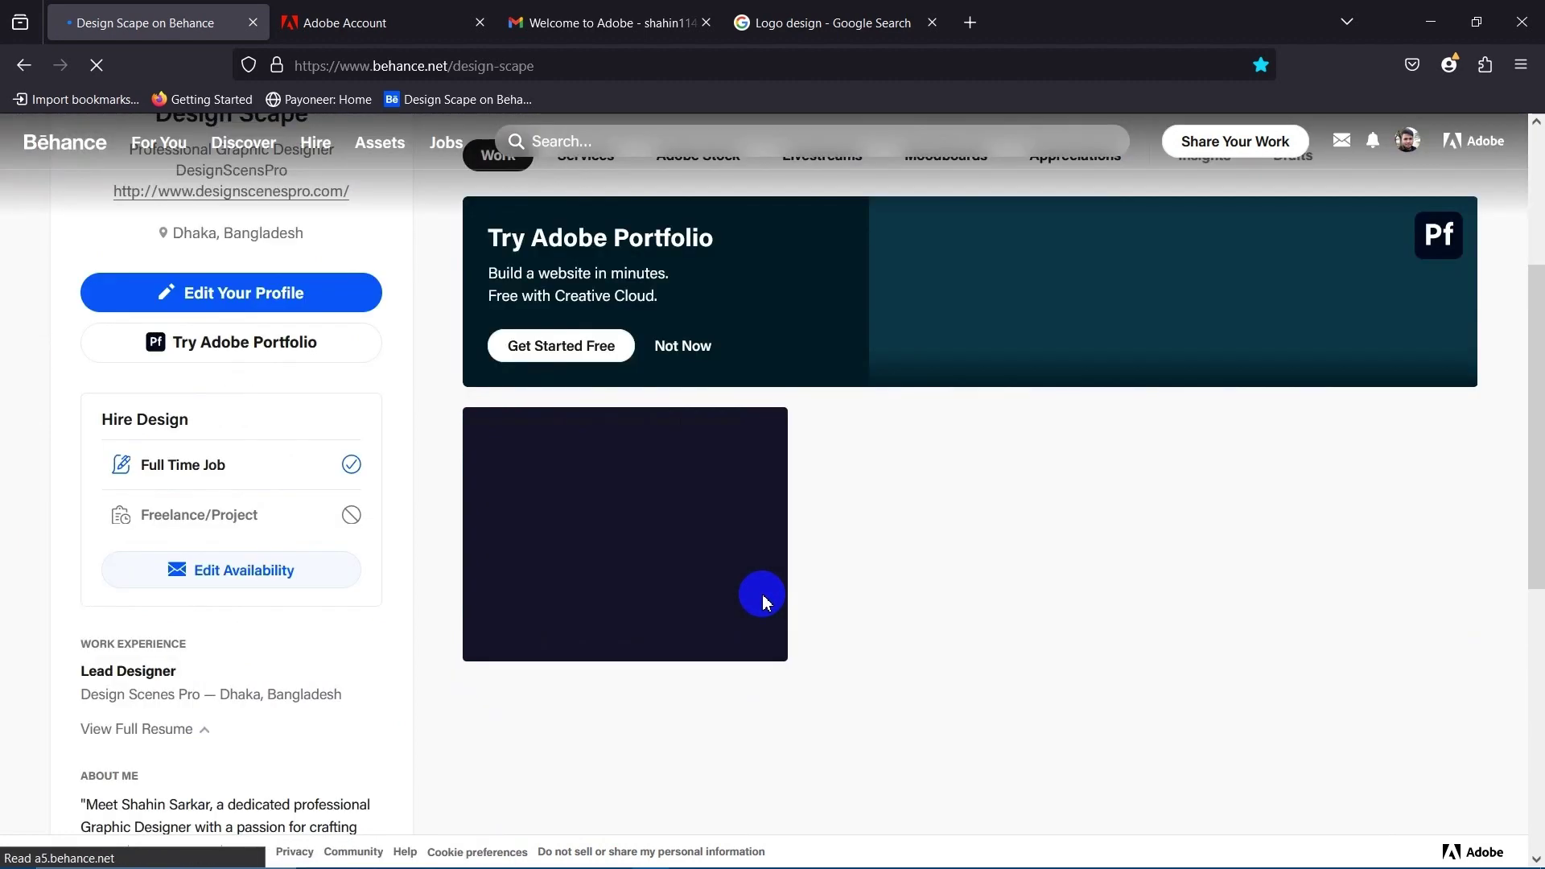
scroll(773, 600, up, 4)
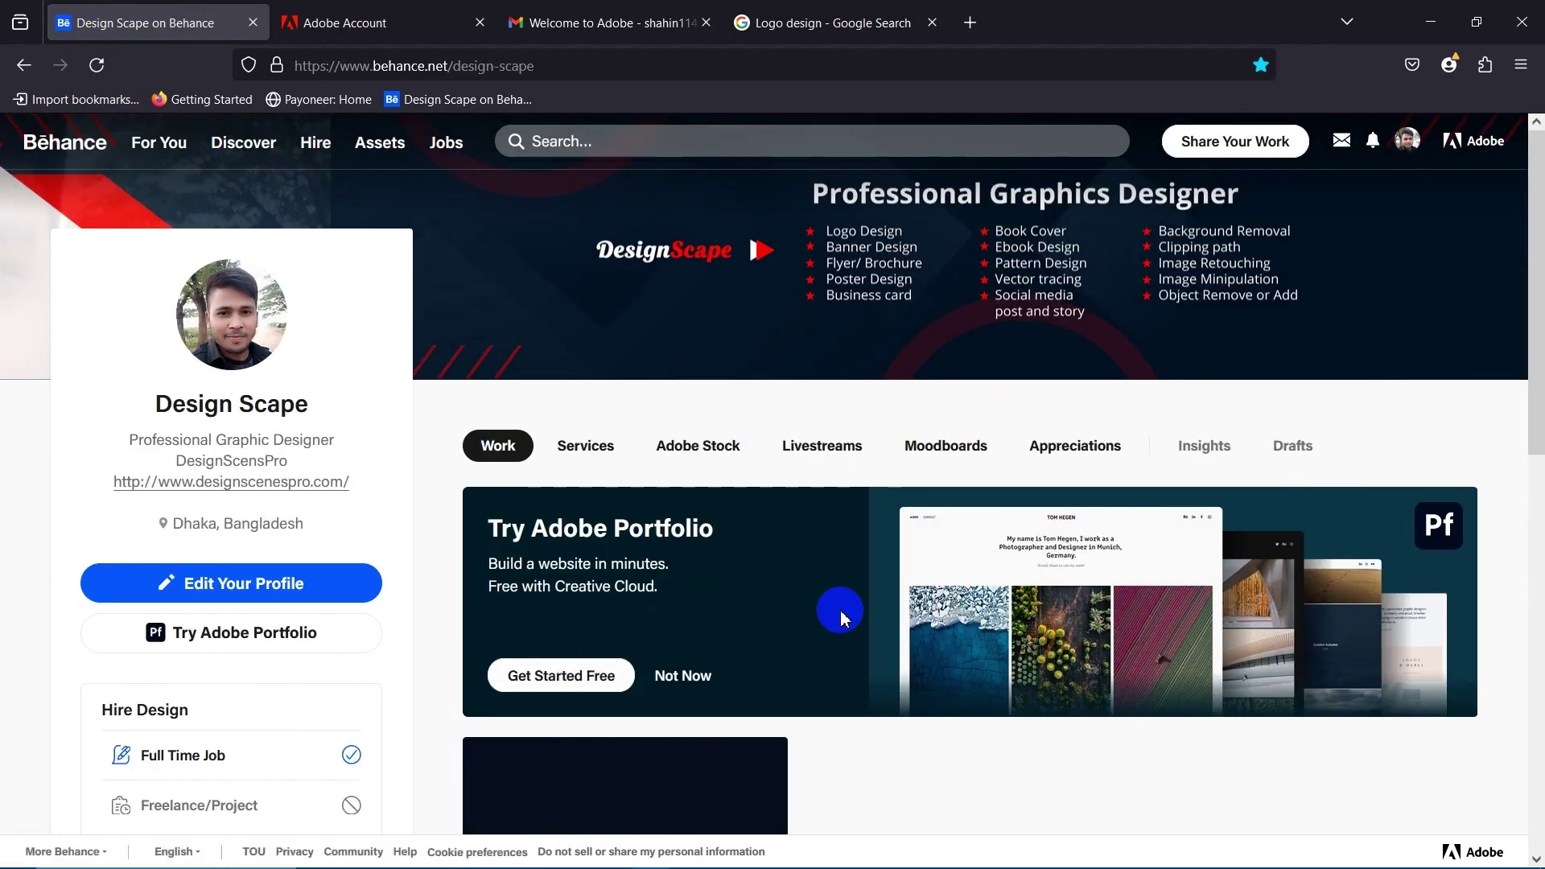
scroll(697, 639, down, 5)
scroll(697, 638, up, 5)
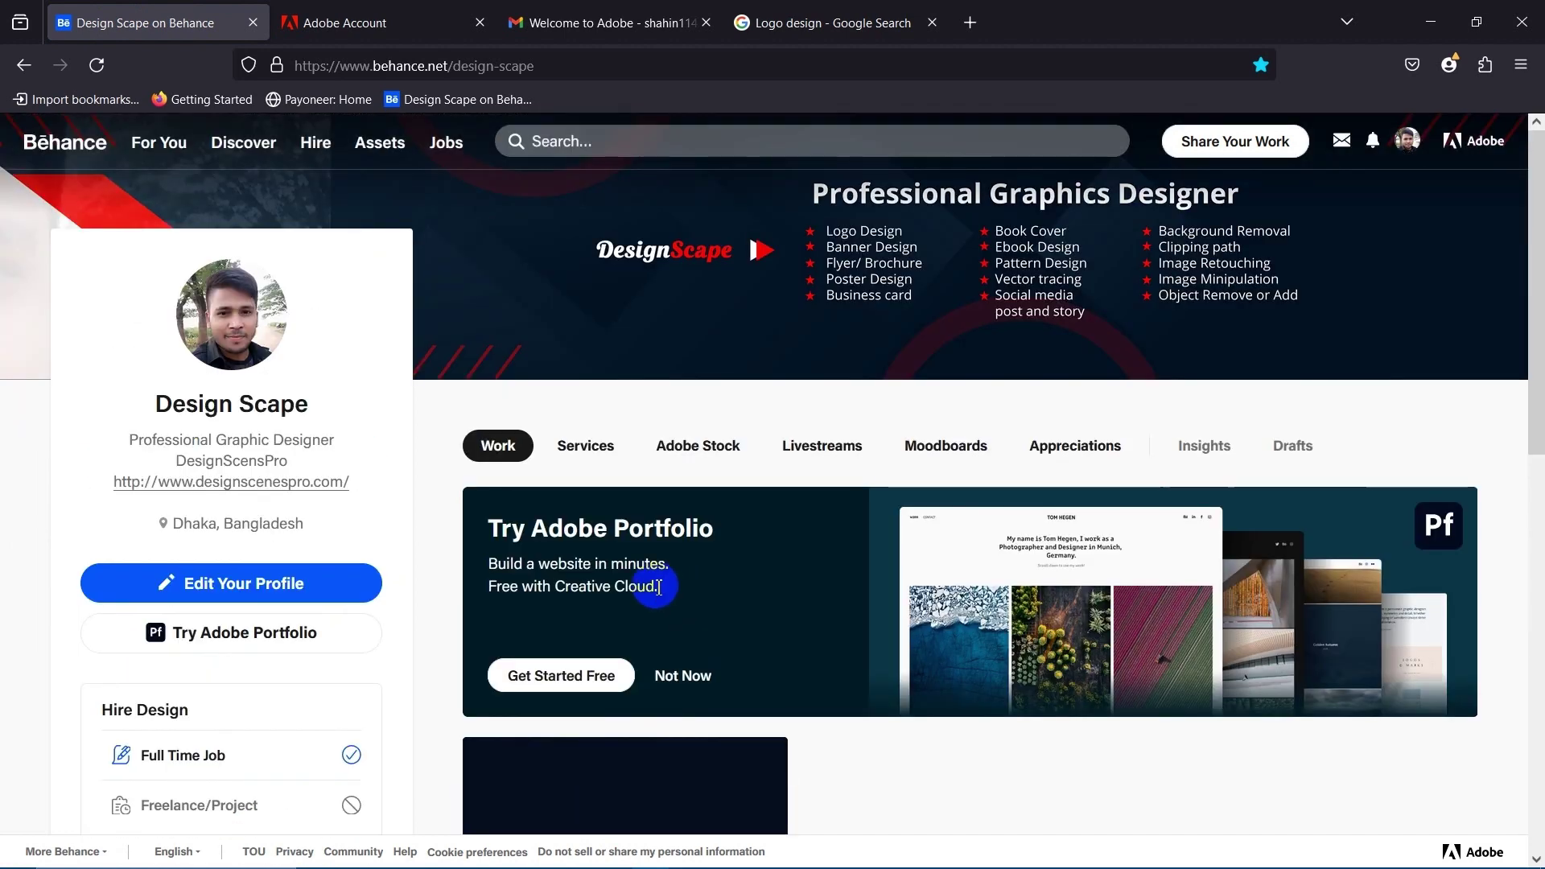
scroll(766, 539, down, 8)
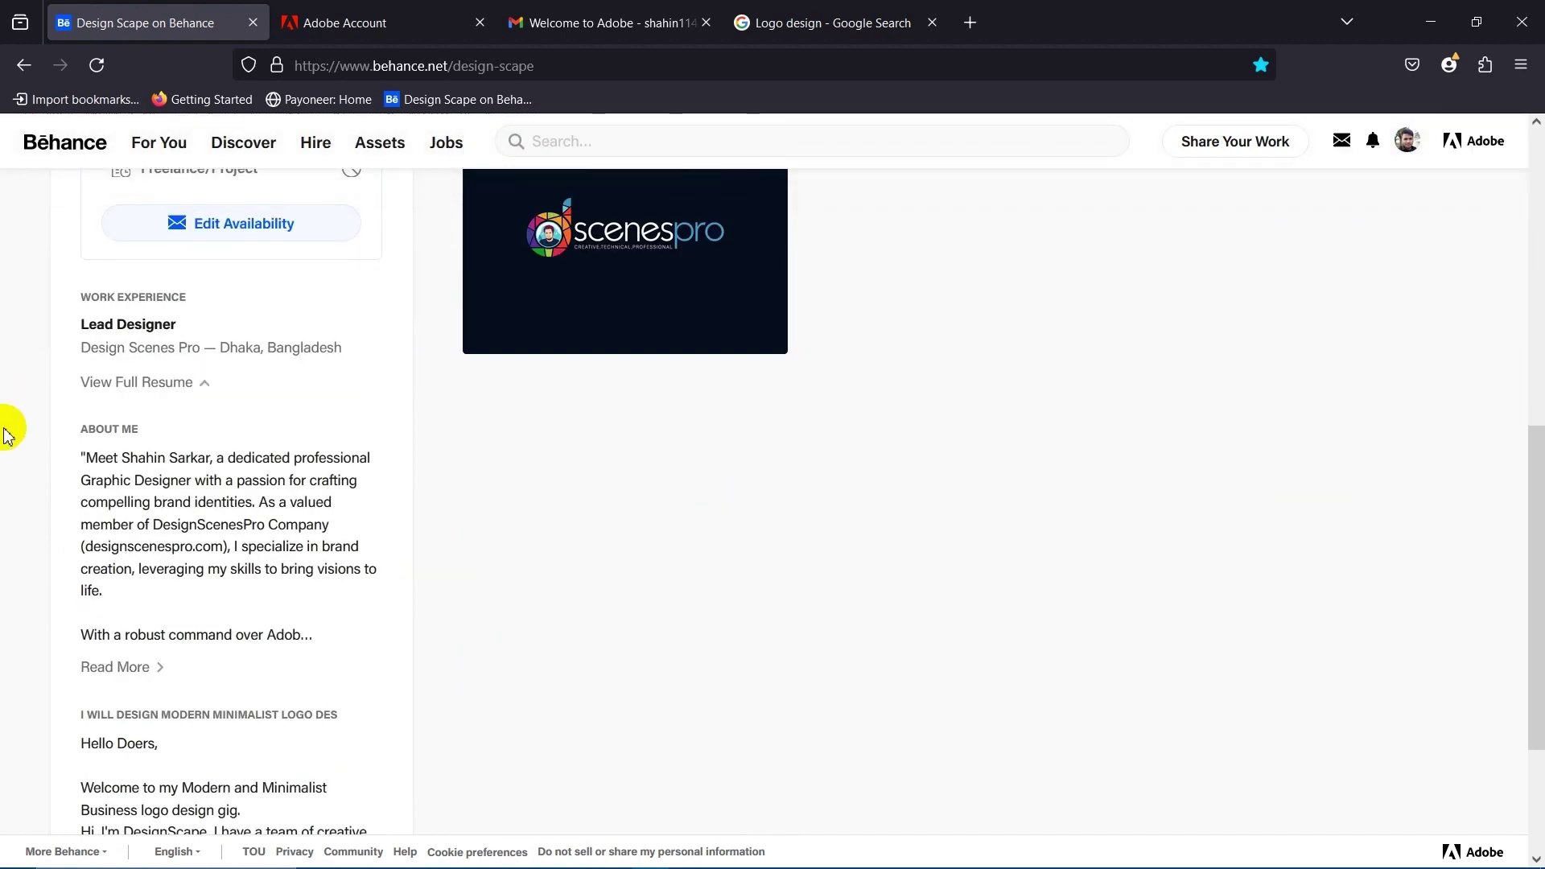
scroll(486, 742, up, 8)
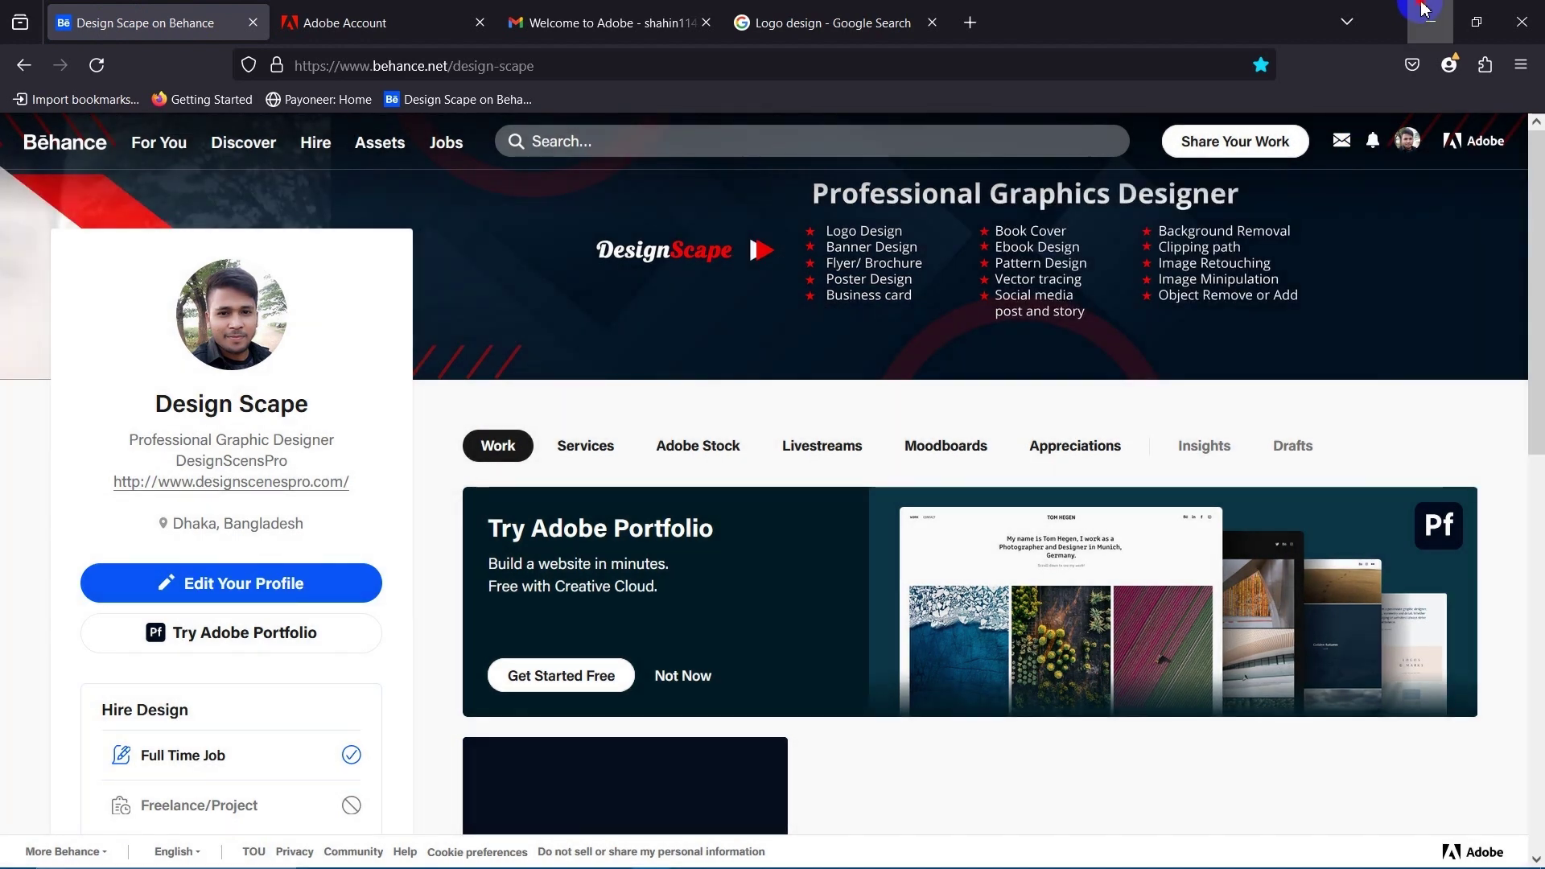
click(1430, 21)
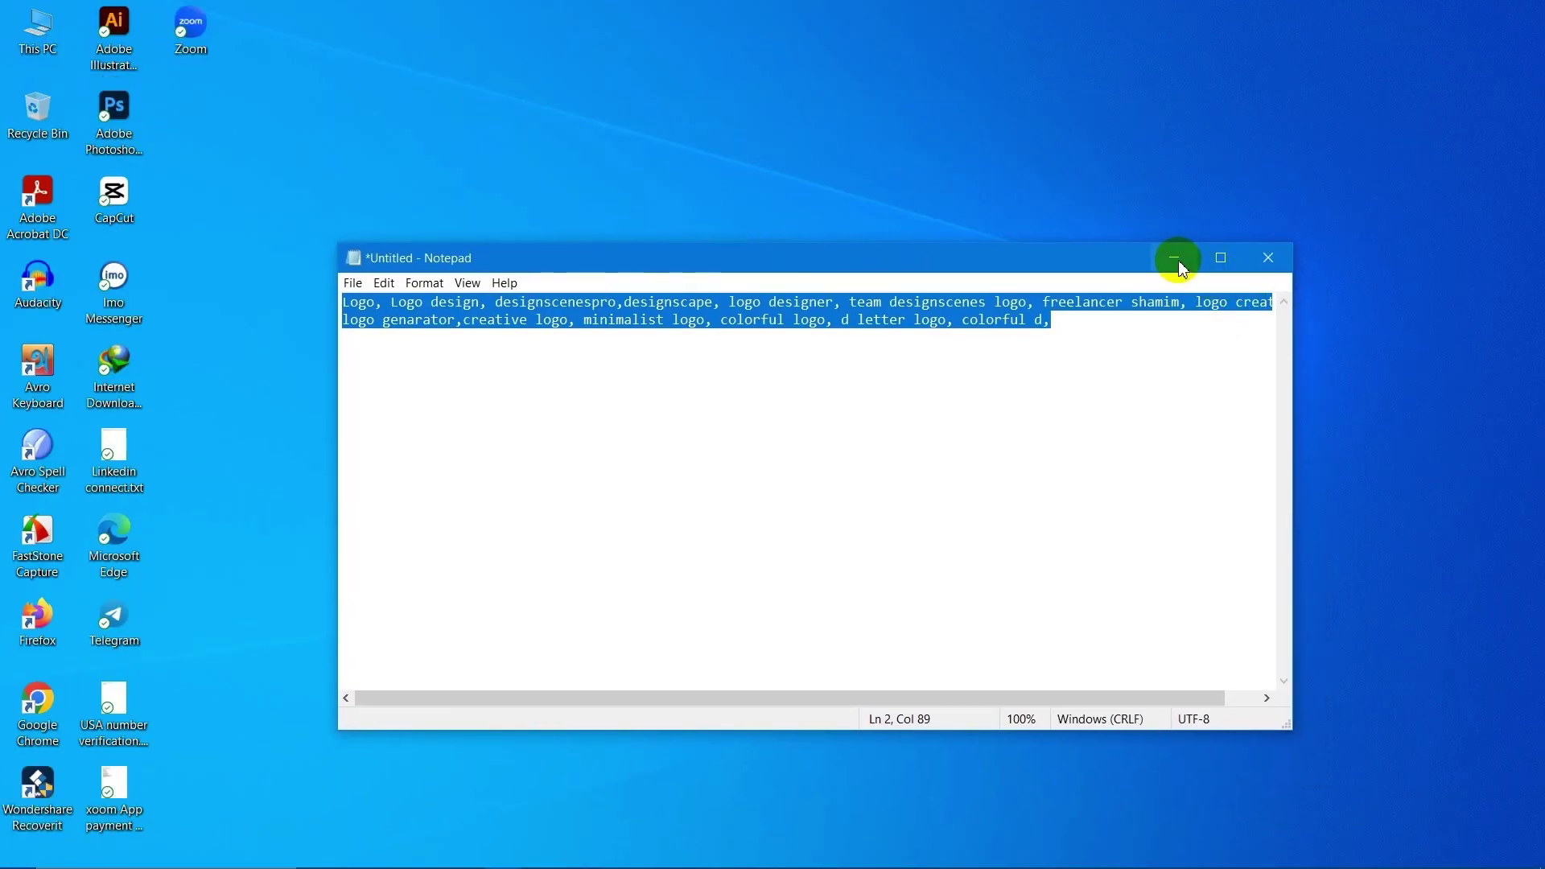
Minimize Notepad and return to the Google Meet tab through Chrome's LinkedIn window.
click(1176, 256)
mouse_move(752, 841)
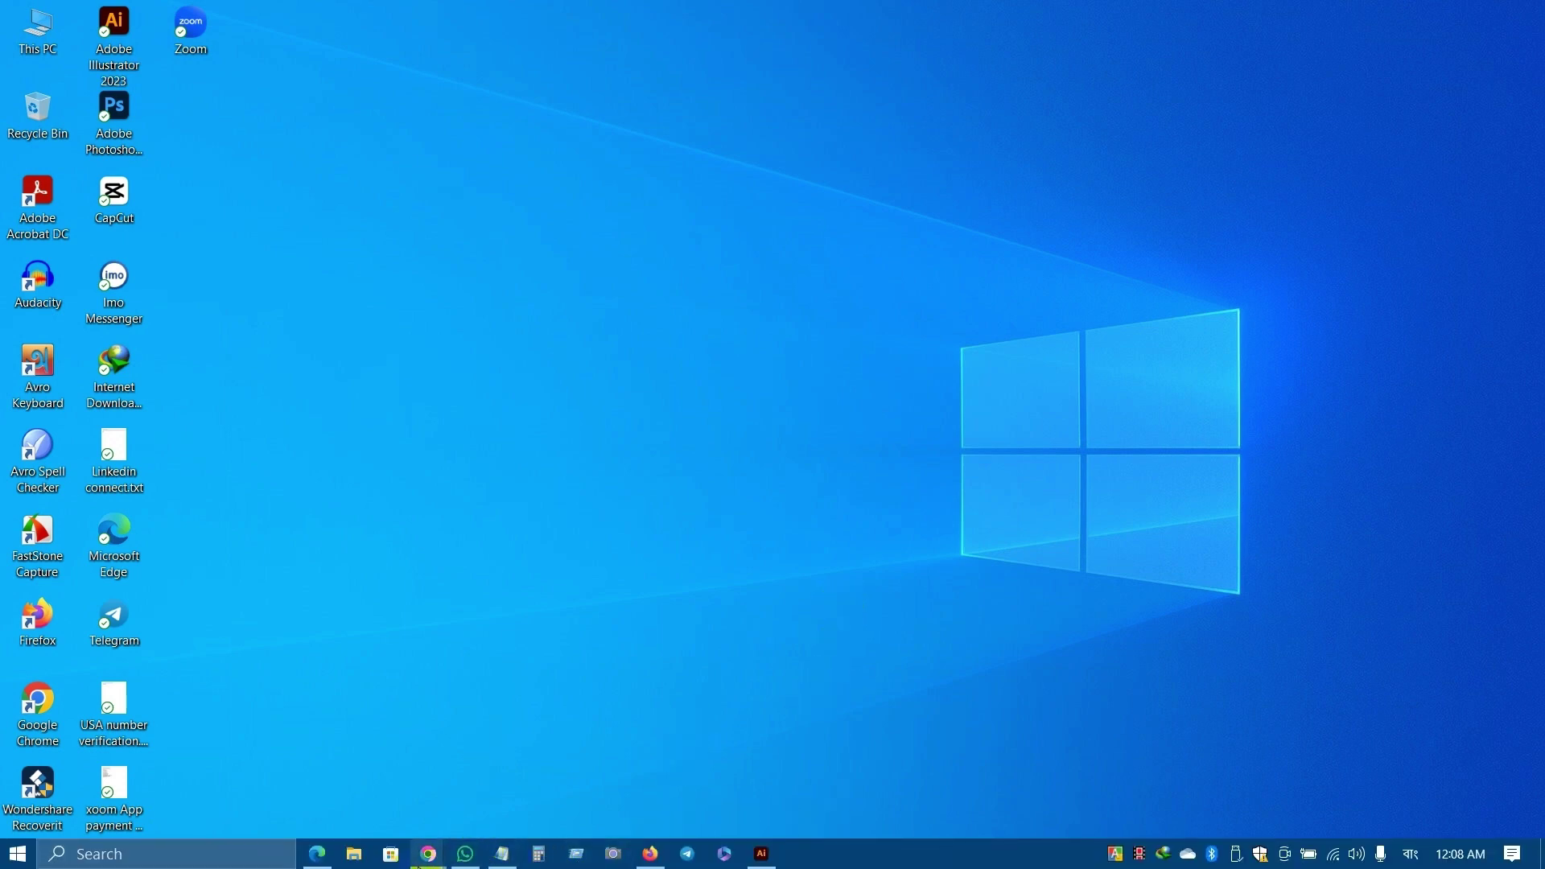
click(427, 856)
click(379, 792)
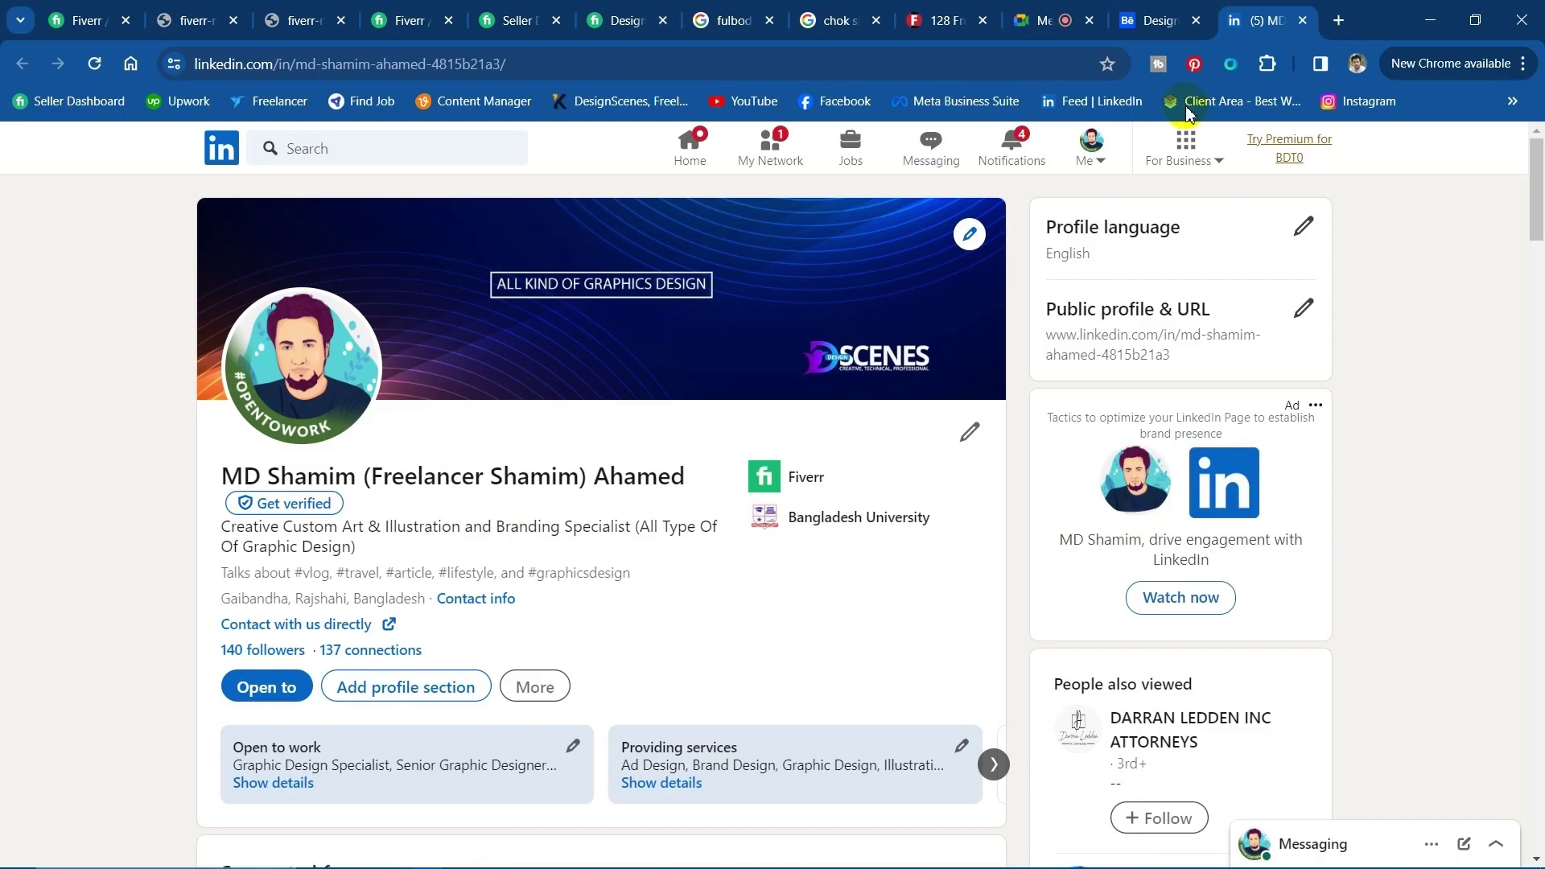
click(1018, 15)
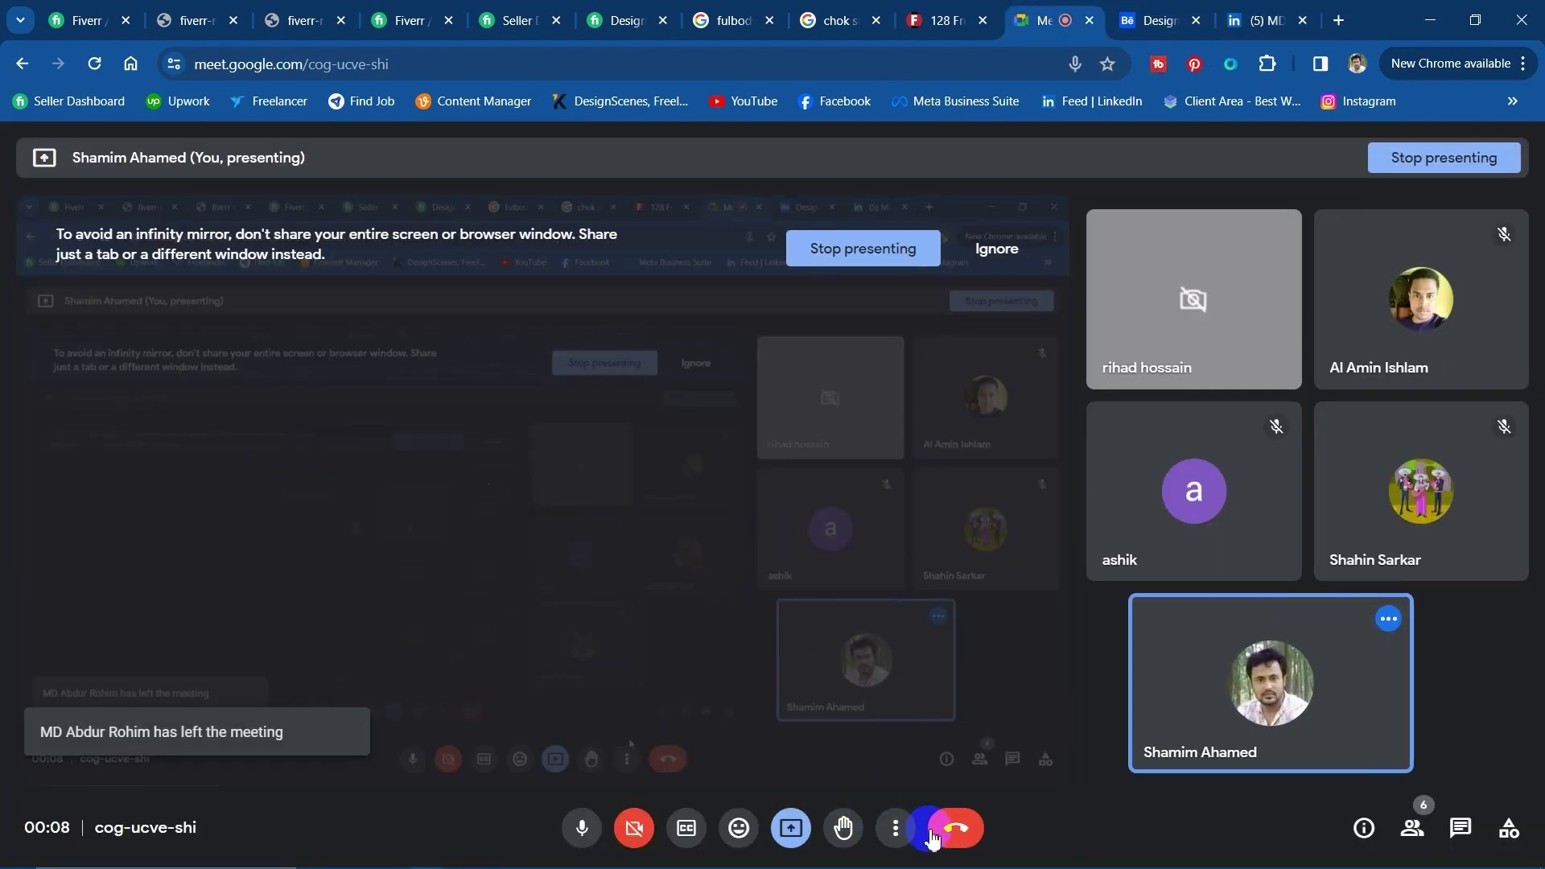